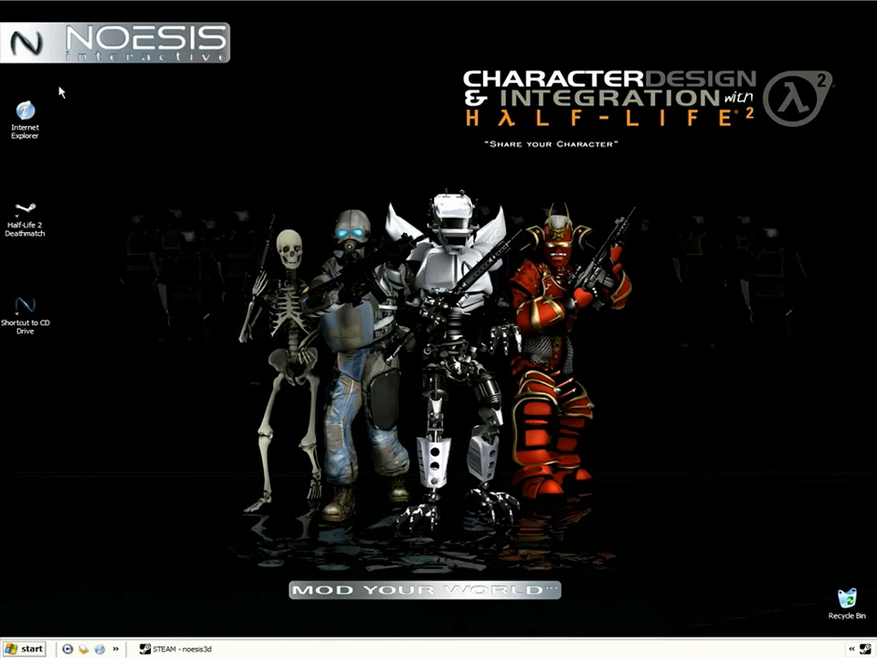
{"action": "double_click", "coordinate": [27, 114]}
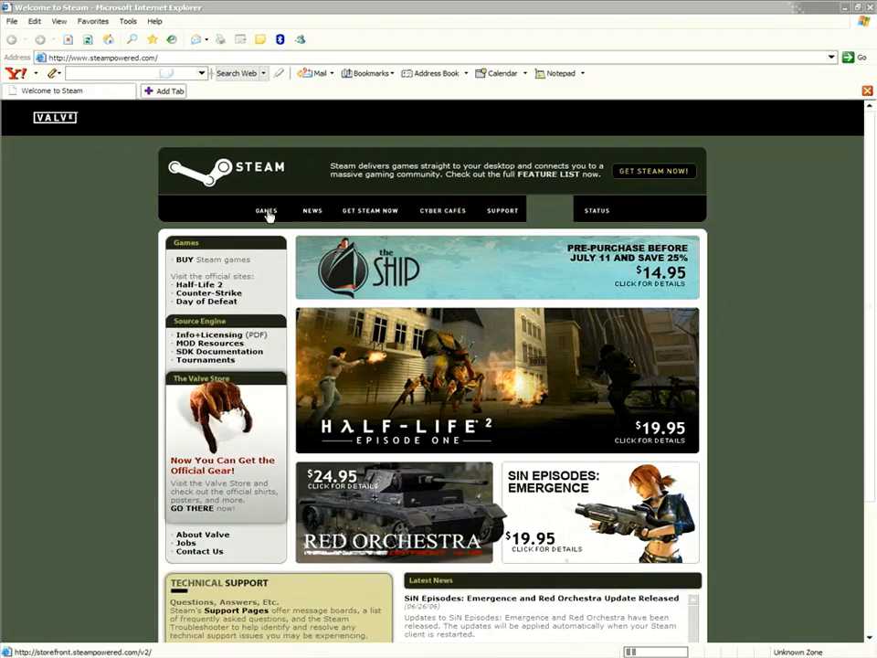
Go through Steam's multi-player games to Half-Life 2: Deathmatch, then to the Get Steam Now page.
{"action": "left_click", "coordinate": [267, 213]}
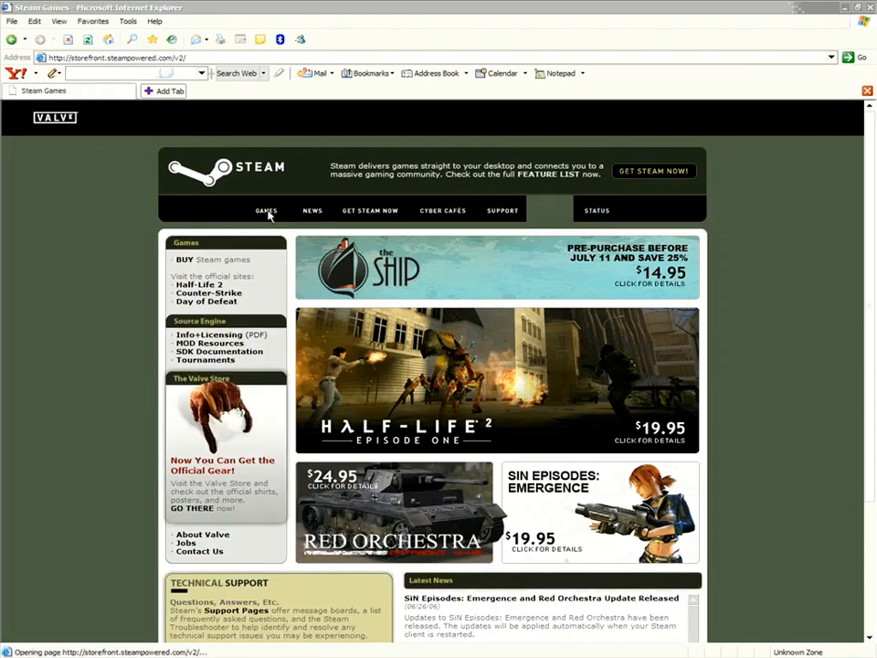
{"action": "left_click", "coordinate": [211, 187]}
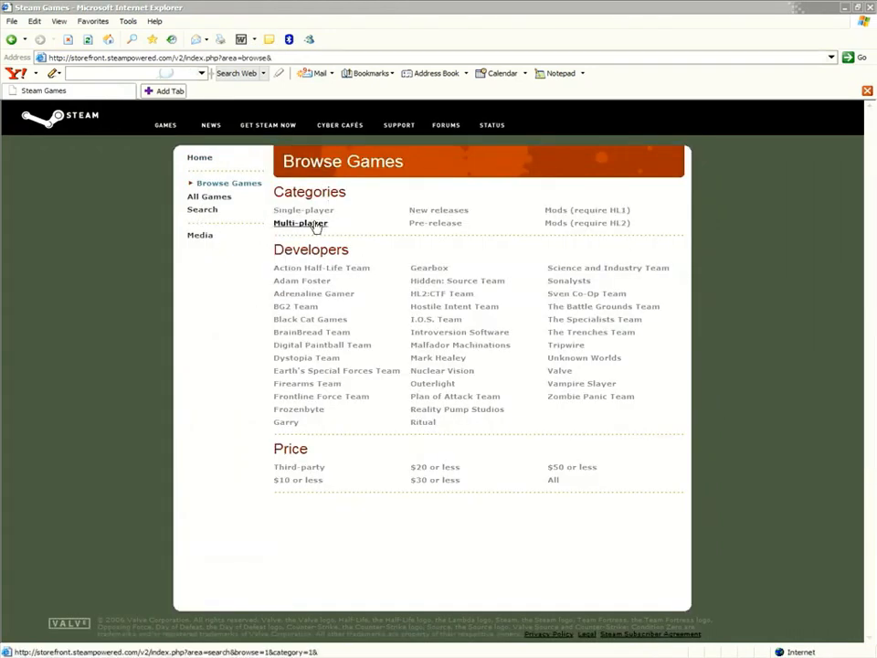
{"action": "left_click", "coordinate": [315, 225]}
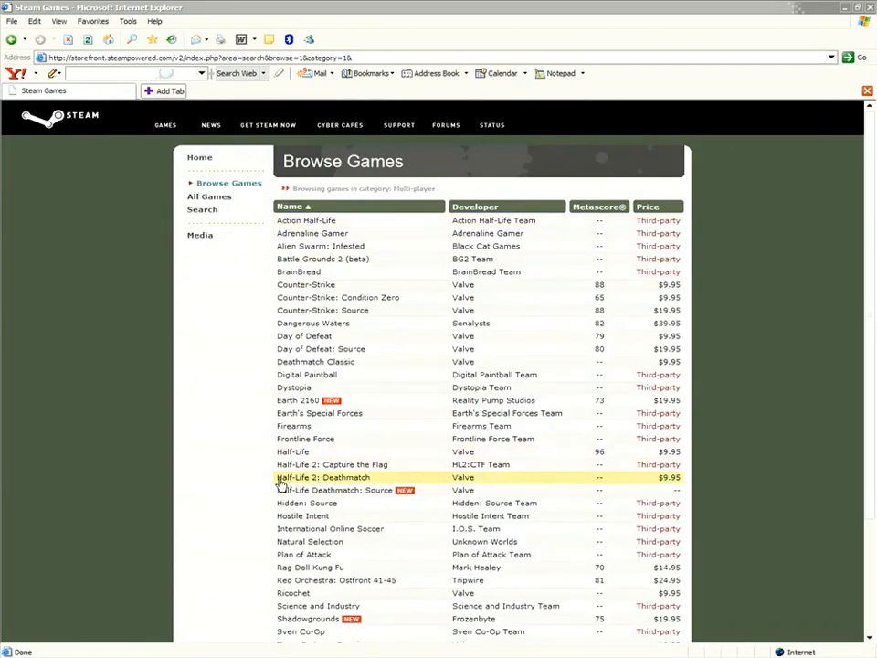
{"action": "left_click", "coordinate": [344, 483]}
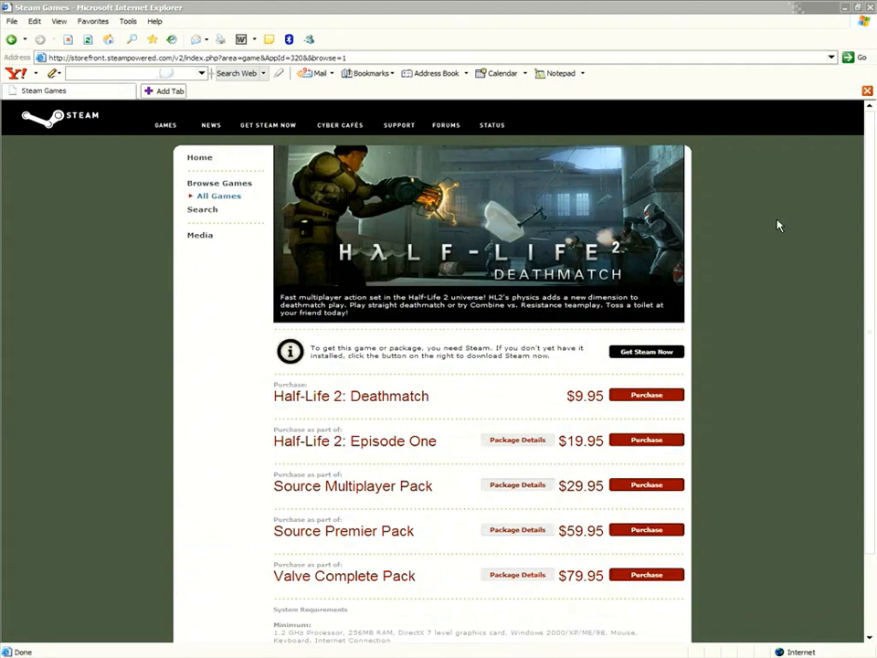
{"action": "left_click", "coordinate": [647, 358]}
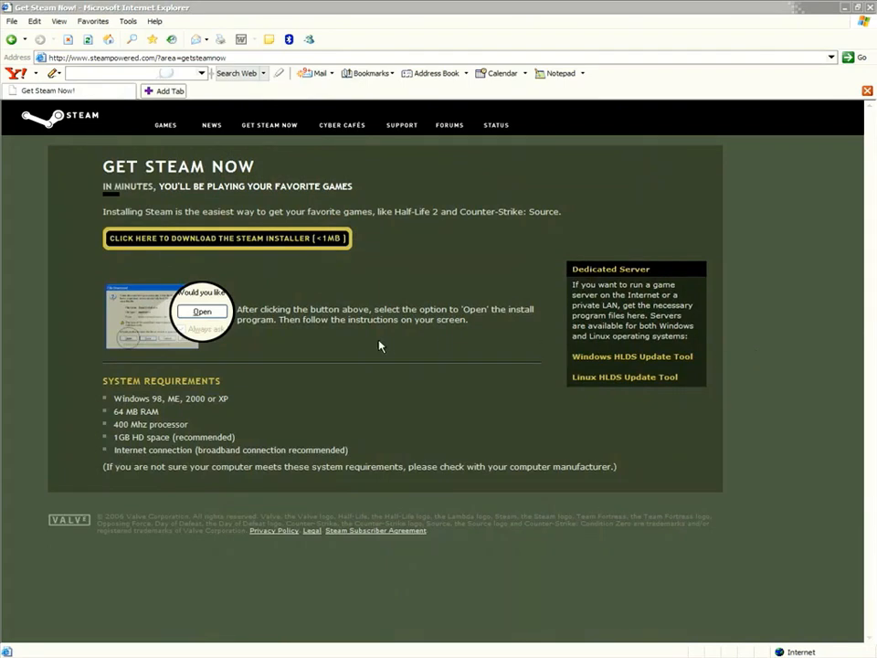
Close Internet Explorer and bring up the CD drive shortcut's context menu on the desktop.
{"action": "left_click", "coordinate": [869, 8]}
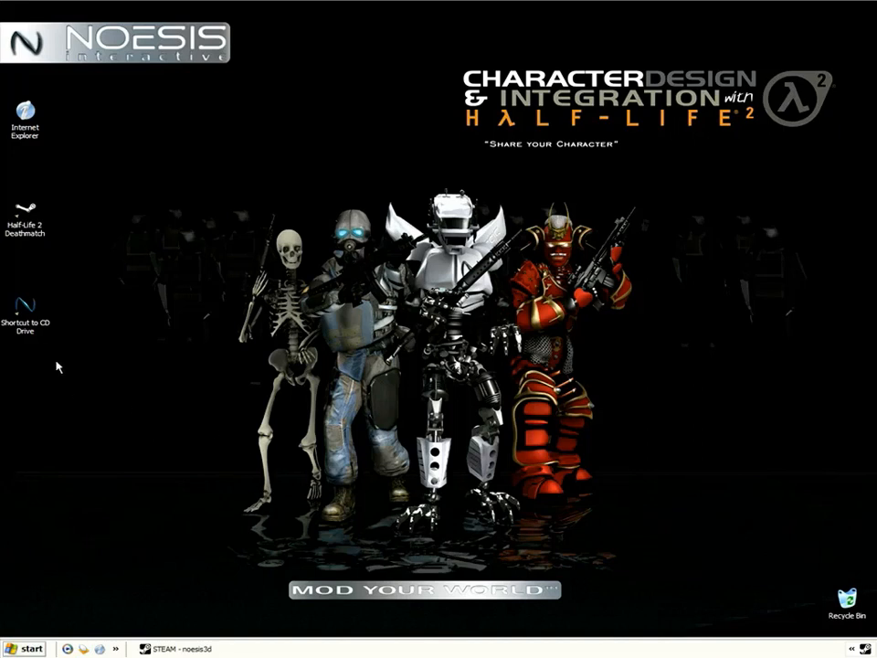
{"action": "right_click", "coordinate": [27, 308]}
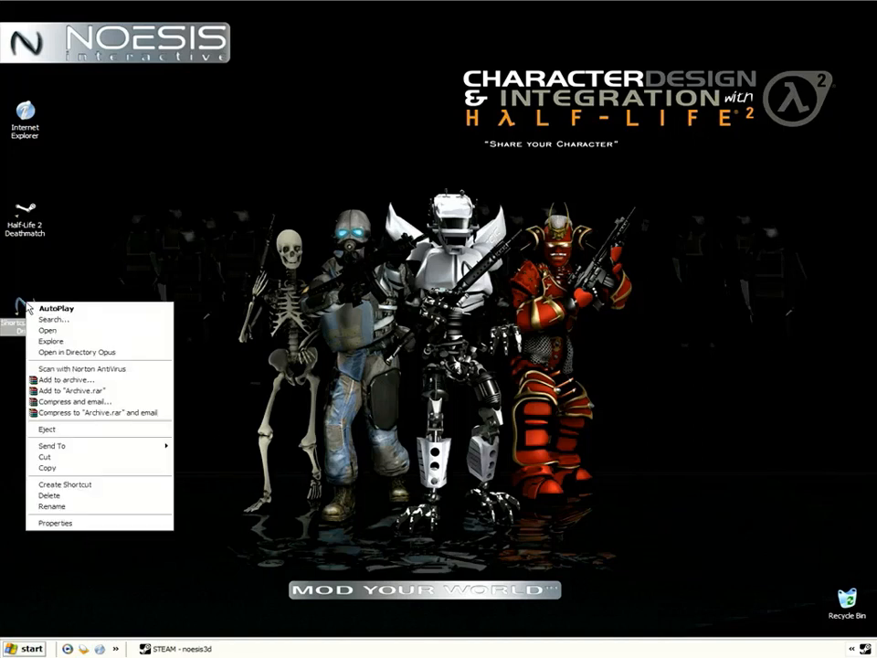
{"action": "left_click", "coordinate": [84, 343]}
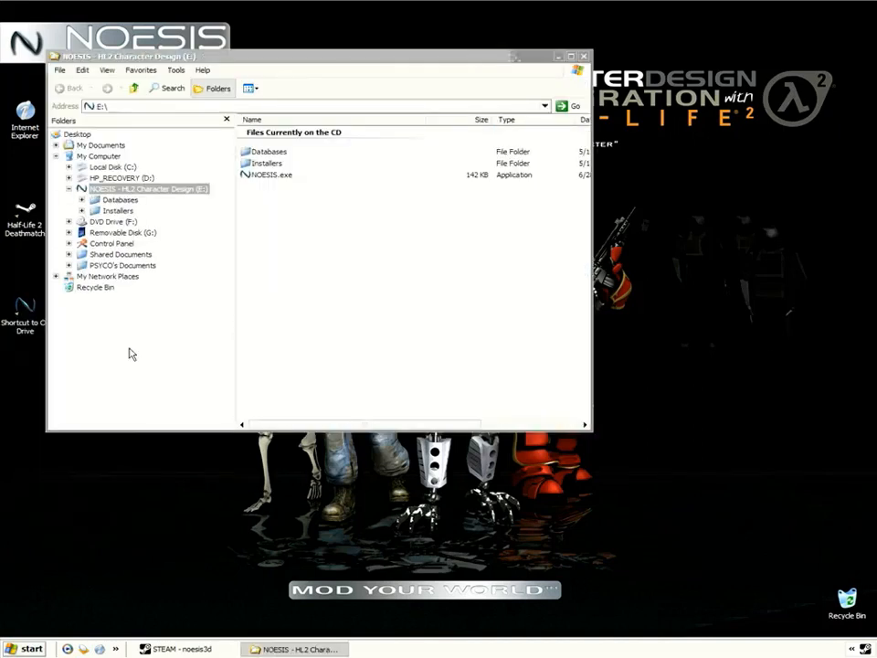
{"action": "left_click_drag", "start_coordinate": [302, 64], "coordinate": [376, 109]}
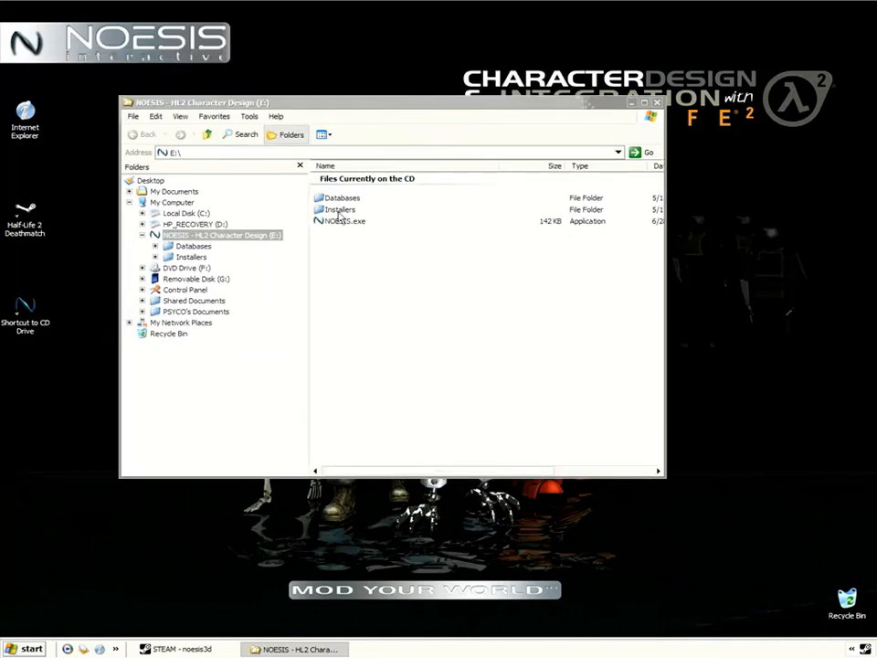
{"action": "left_click", "coordinate": [341, 210]}
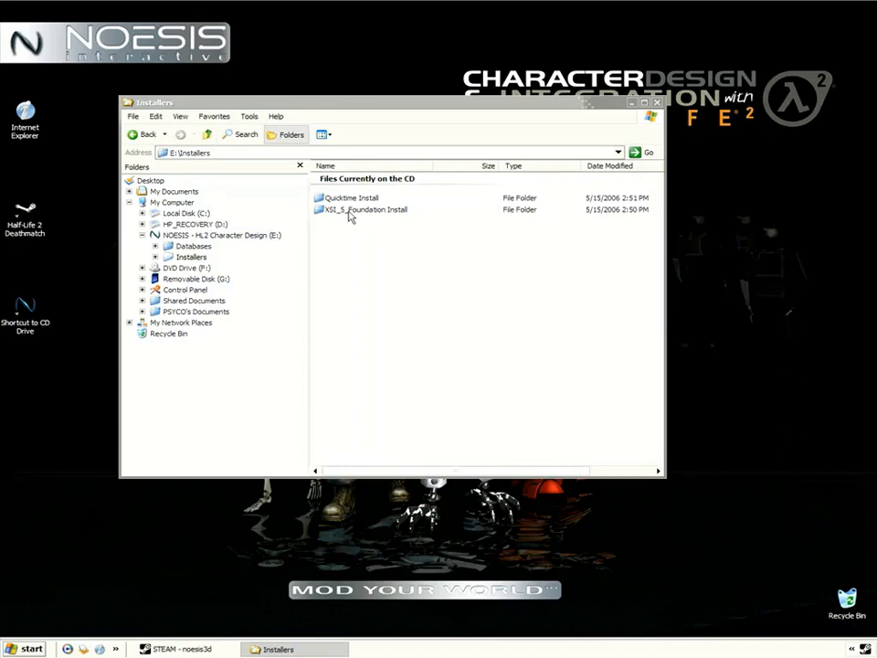
{"action": "double_click", "coordinate": [349, 212]}
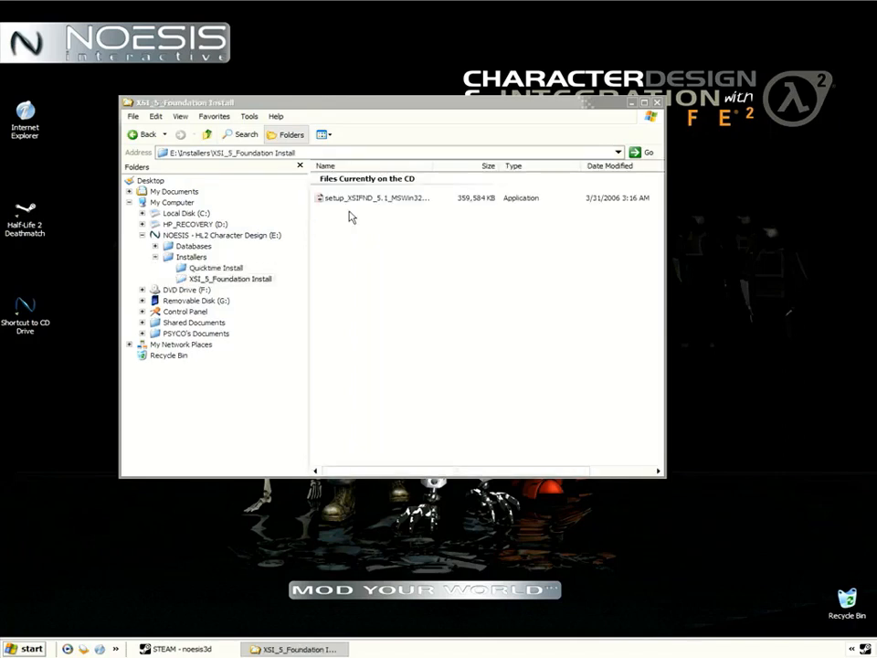
{"action": "left_click", "coordinate": [353, 200]}
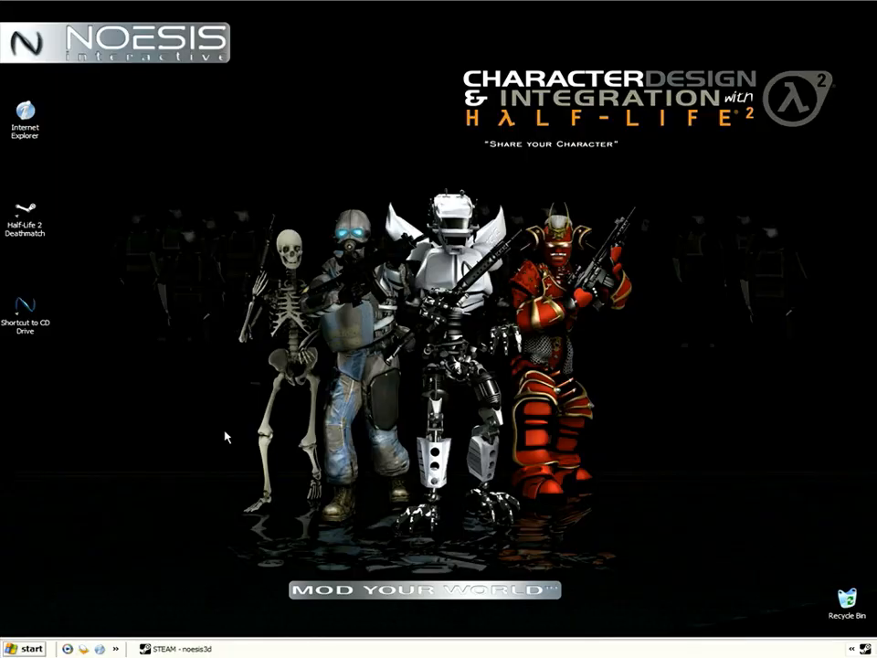
Explore the course CD and copy its Databases folder into Local Disk (C:).
{"action": "right_click", "coordinate": [28, 304]}
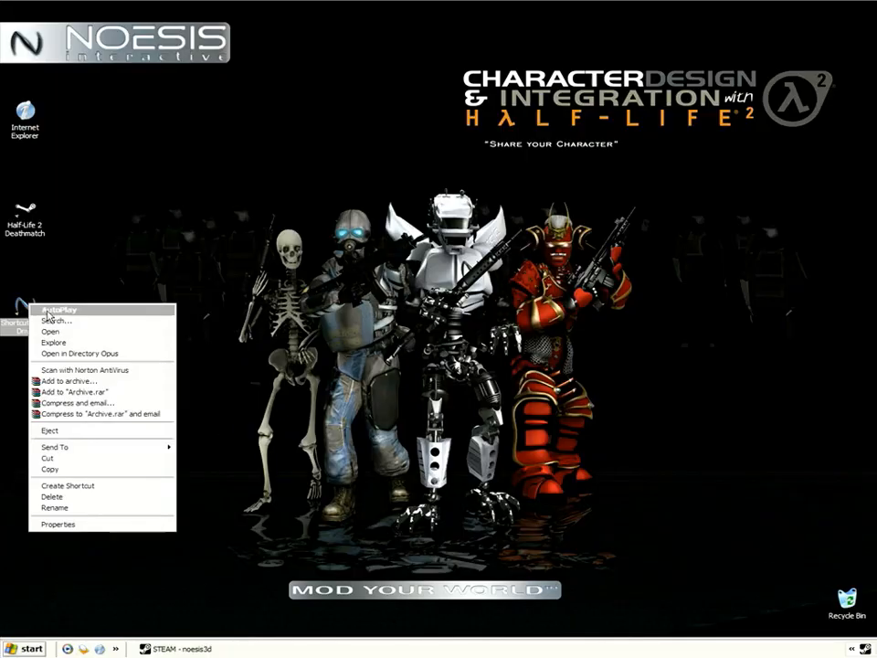
{"action": "left_click", "coordinate": [92, 344]}
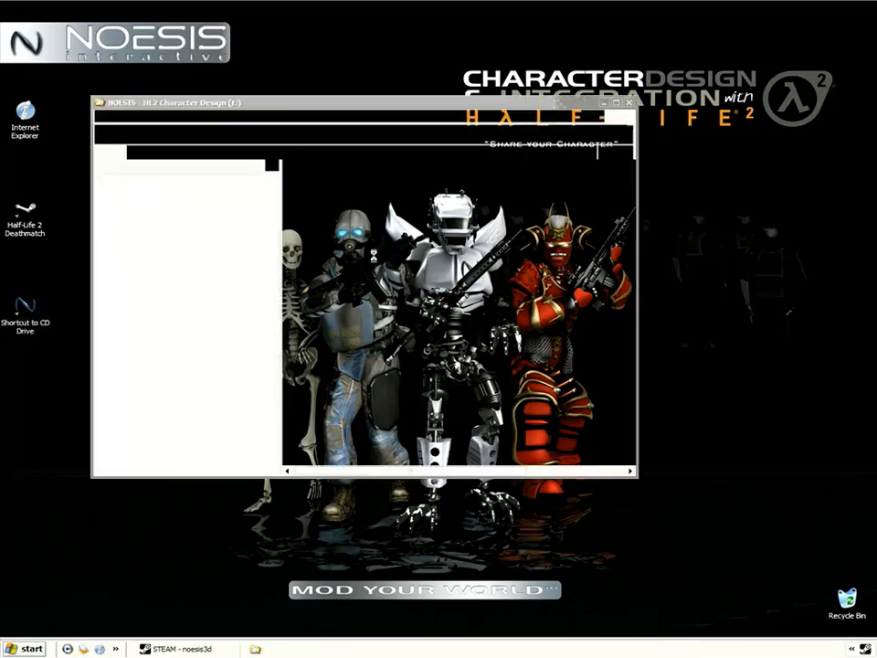
{"action": "left_click_drag", "start_coordinate": [321, 107], "coordinate": [458, 129]}
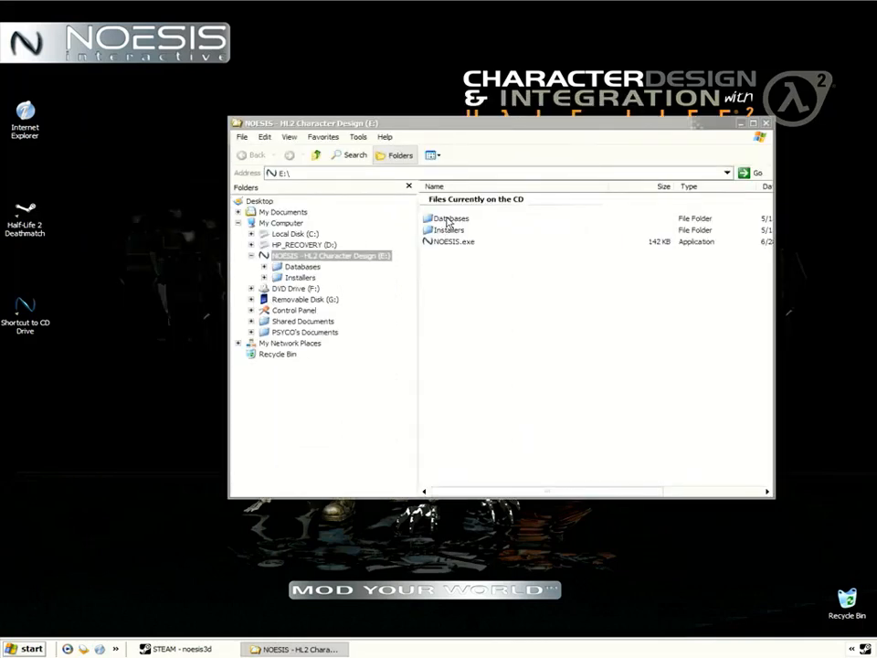
{"action": "right_click", "coordinate": [449, 222]}
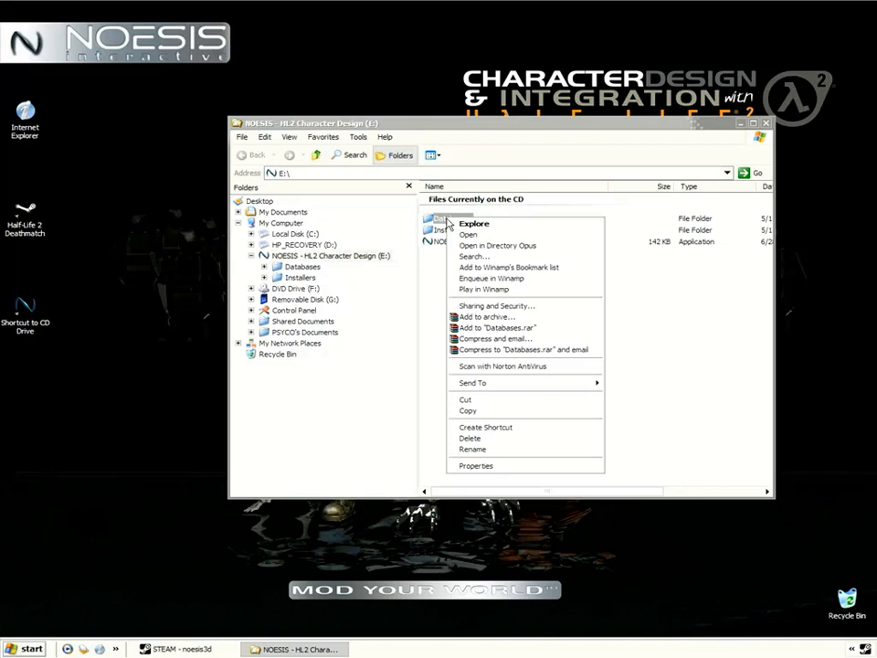
{"action": "left_click", "coordinate": [472, 411]}
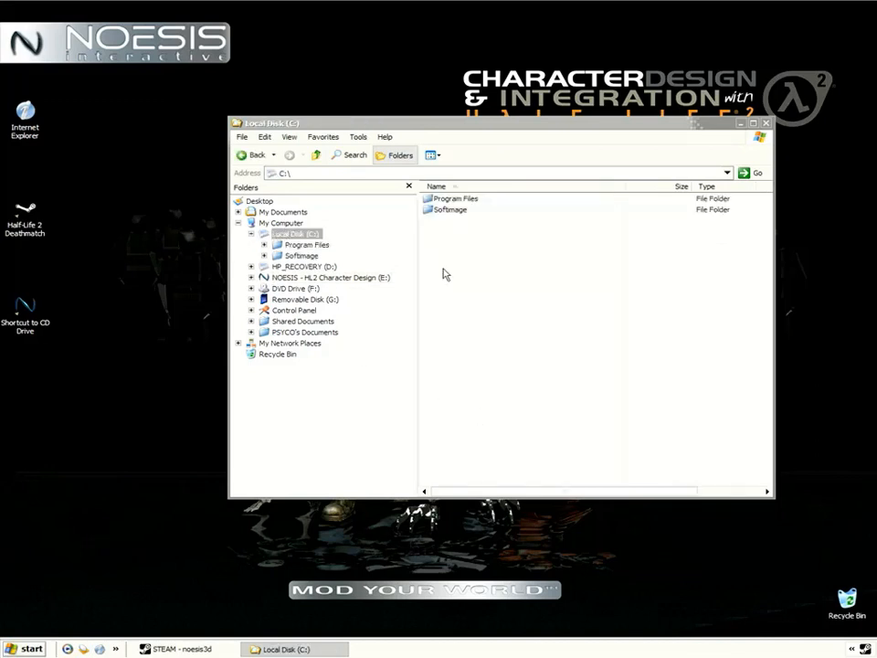
{"action": "right_click", "coordinate": [445, 290]}
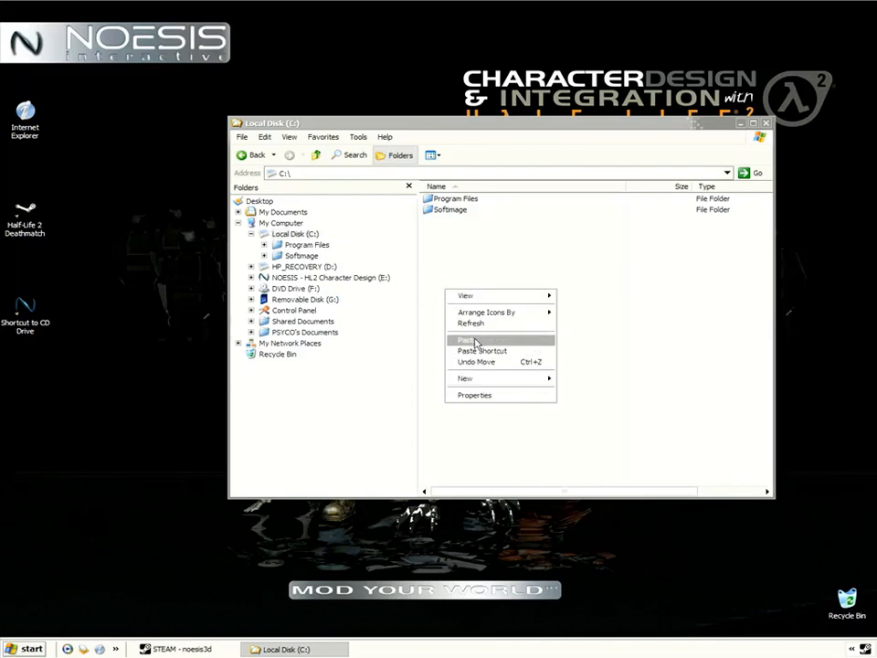
{"action": "left_click", "coordinate": [475, 344]}
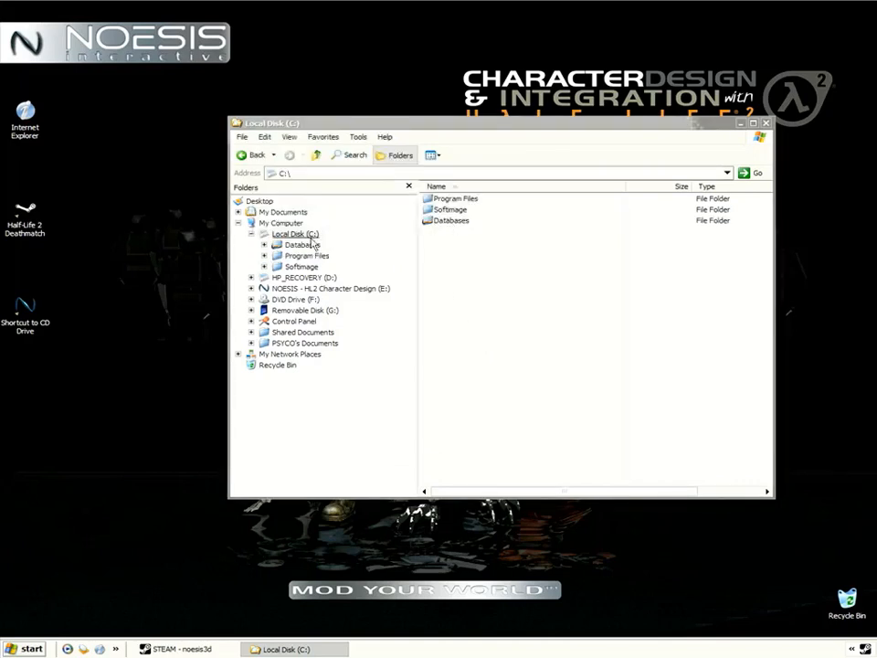
Open XSI_quick reference.pdf from C:\Databases\DB_201\_Reference and scroll to page 2.
{"action": "double_click", "coordinate": [450, 221]}
{"action": "double_click", "coordinate": [439, 202]}
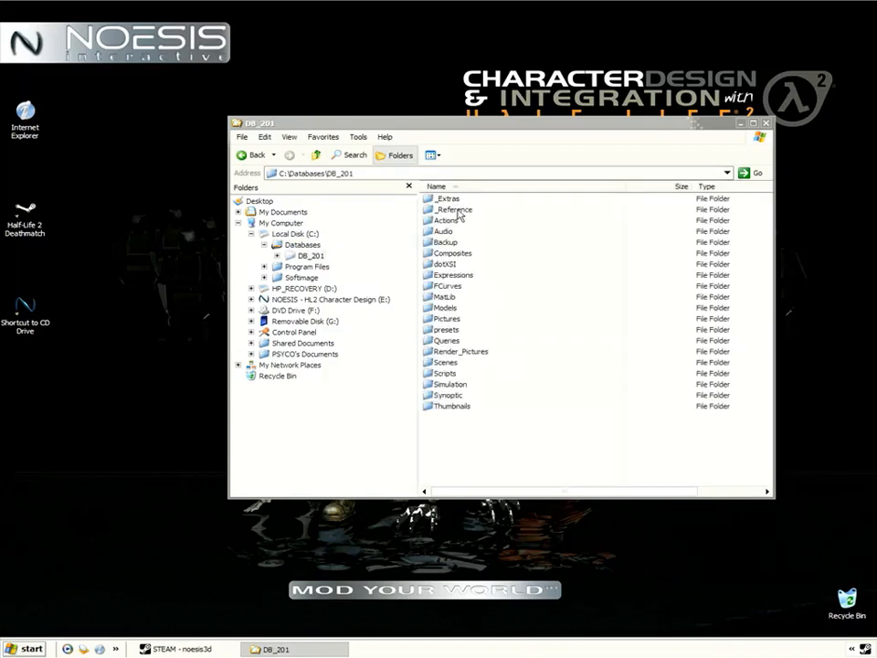
{"action": "double_click", "coordinate": [447, 200]}
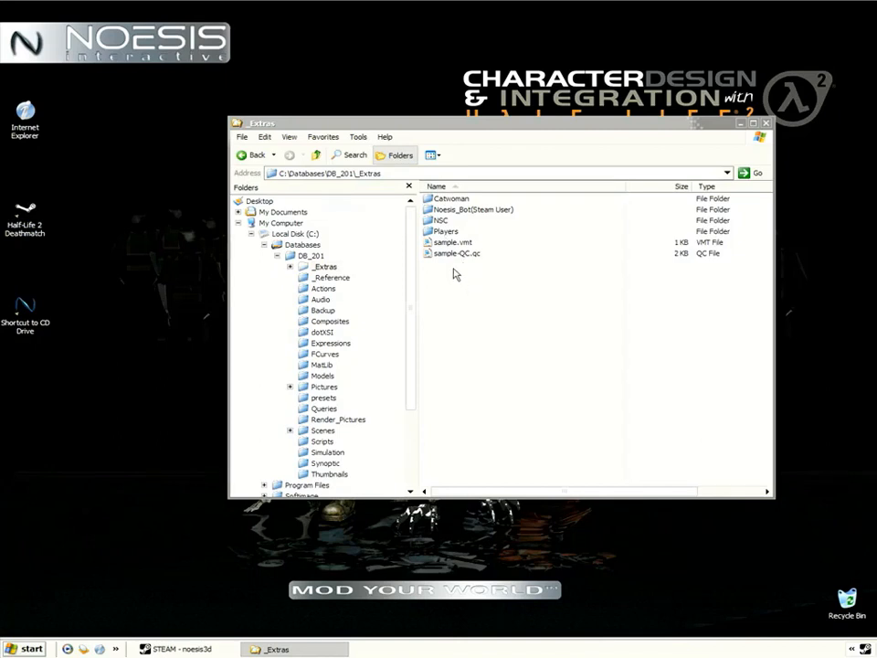
{"action": "left_click", "coordinate": [329, 278]}
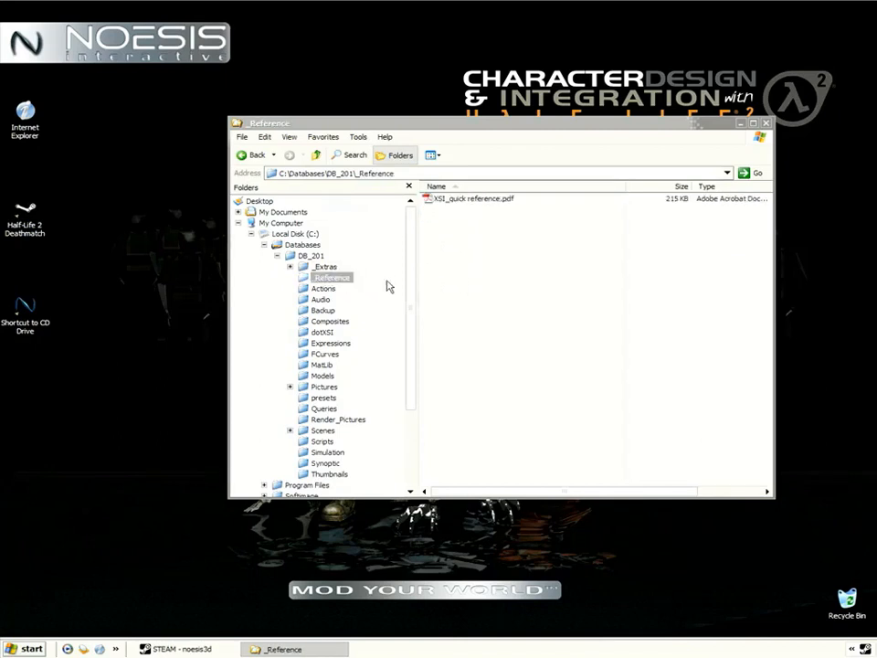
{"action": "left_click_drag", "start_coordinate": [454, 206], "coordinate": [463, 205]}
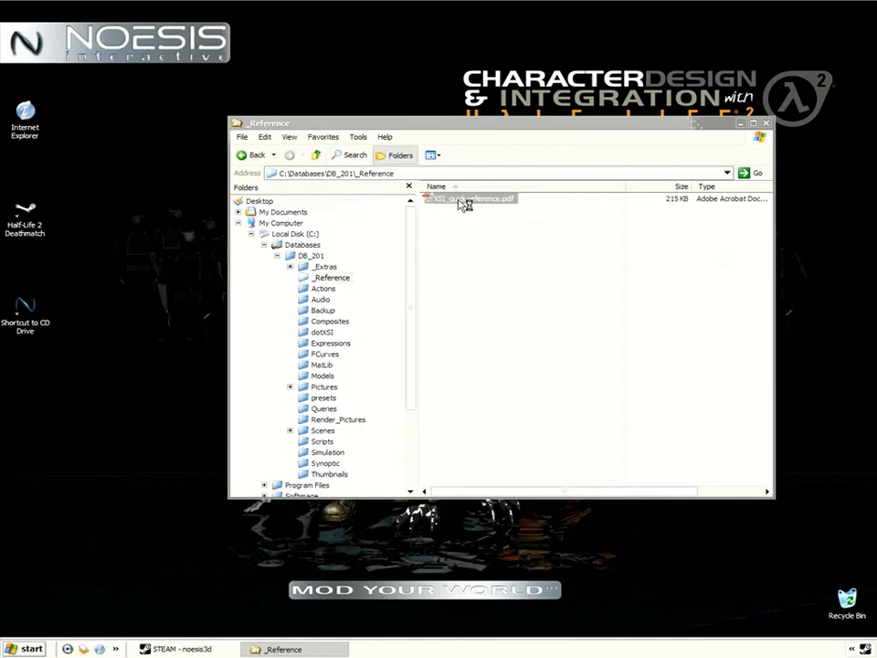
{"action": "double_click", "coordinate": [463, 204]}
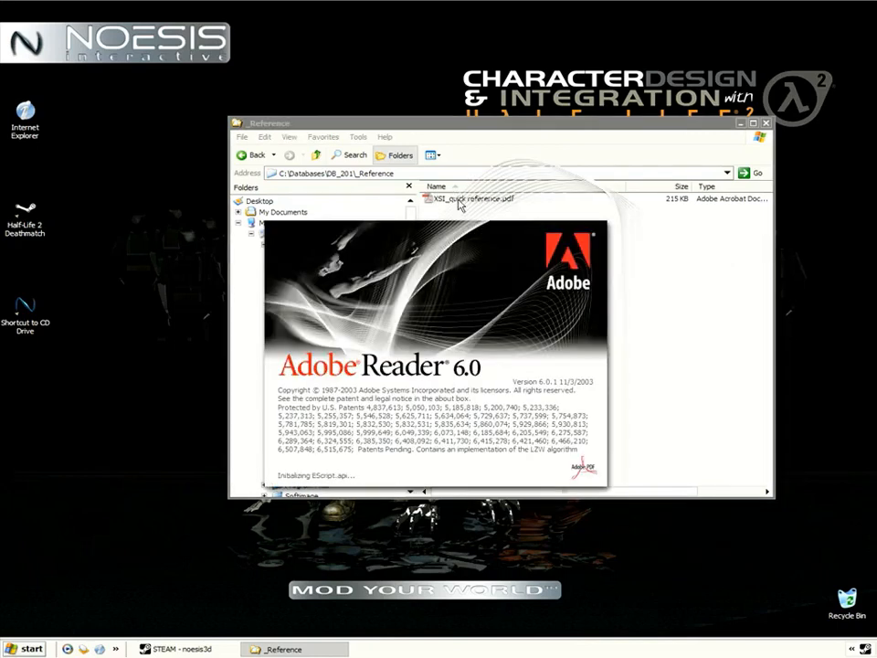
{"action": "scroll", "coordinate": [429, 325], "scroll_direction": "down", "scroll_amount": 10}
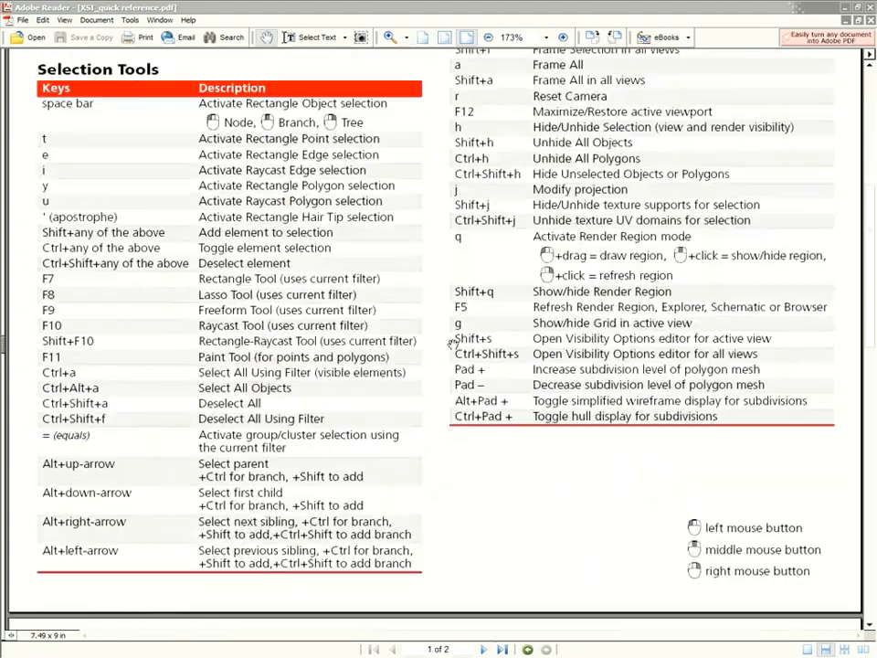
{"action": "scroll", "coordinate": [454, 344], "scroll_direction": "down", "scroll_amount": 14}
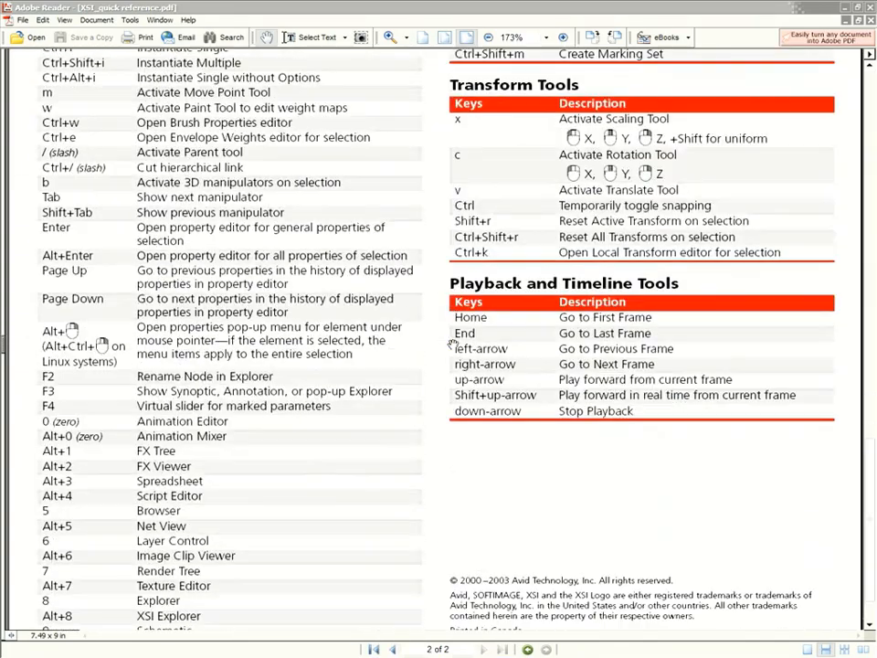
Close Adobe Reader, add a desktop shortcut to DB_201's _Extras folder, and close Explorer.
{"action": "left_click", "coordinate": [869, 6]}
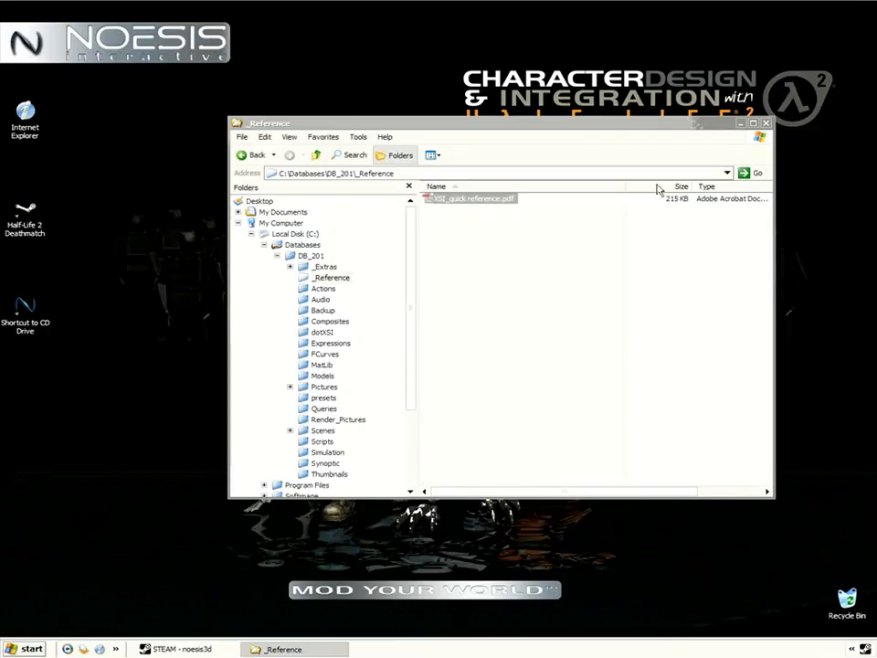
{"action": "left_click", "coordinate": [315, 257]}
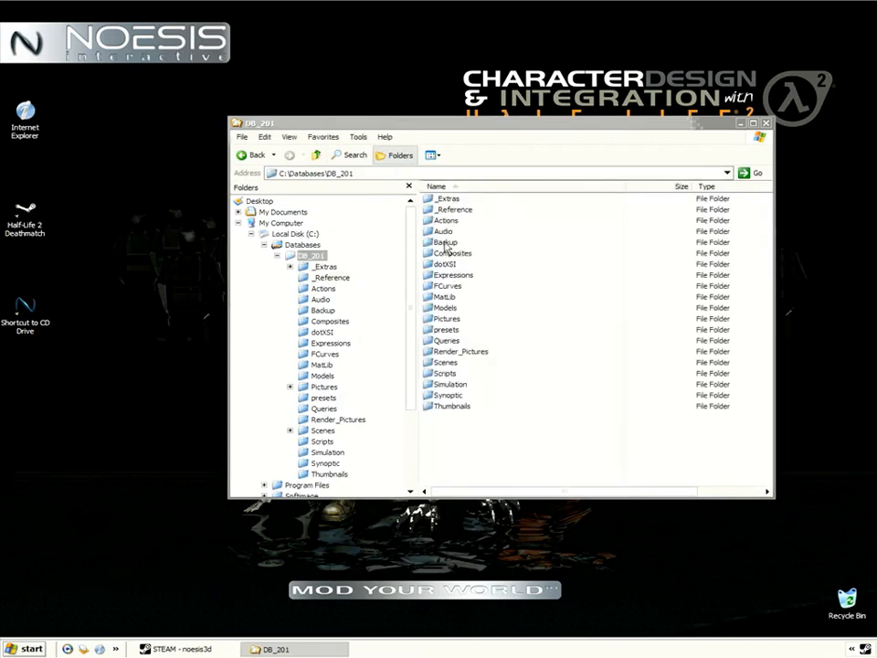
{"action": "right_click", "coordinate": [449, 201]}
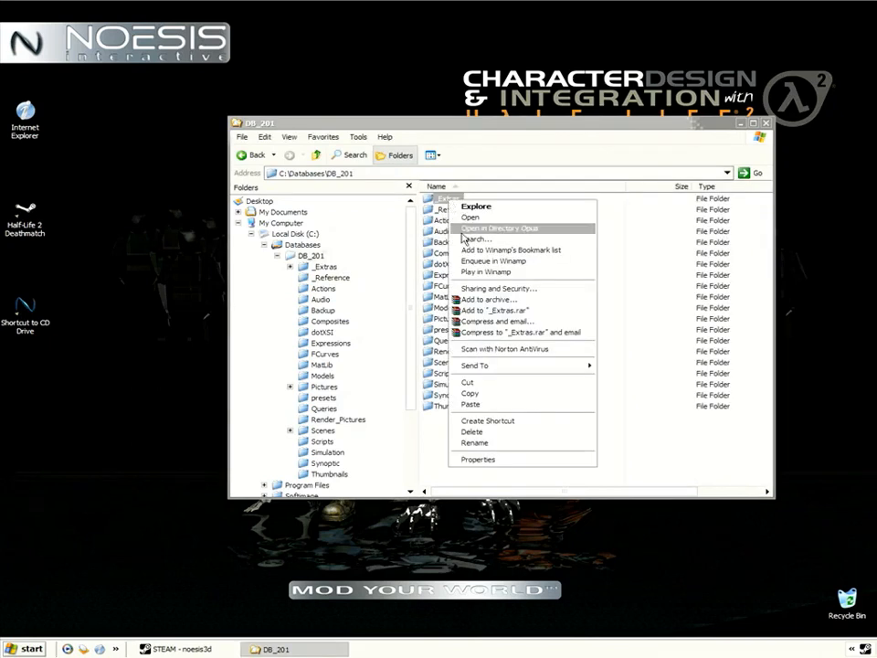
{"action": "mouse_move", "coordinate": [548, 367]}
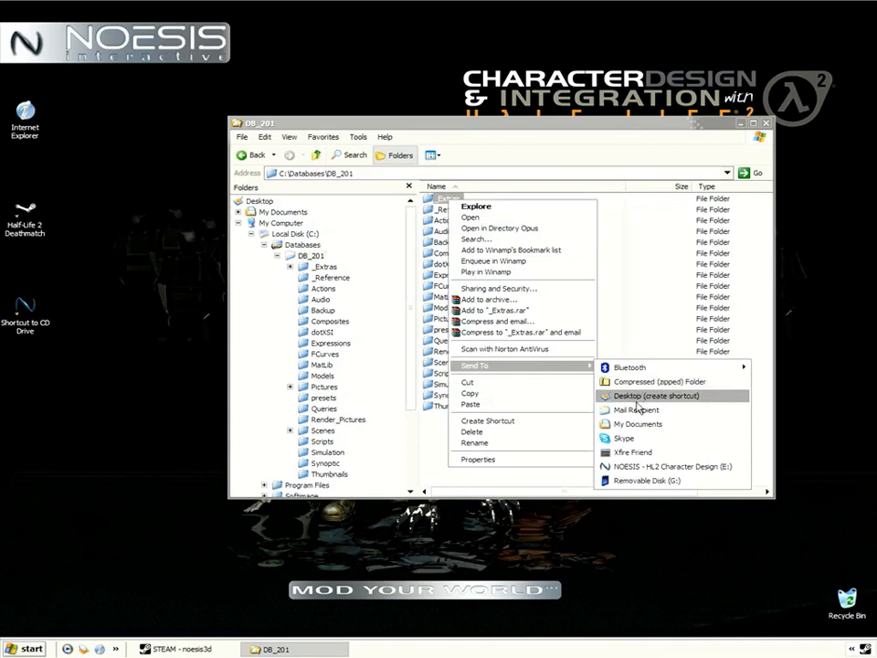
{"action": "left_click", "coordinate": [635, 399]}
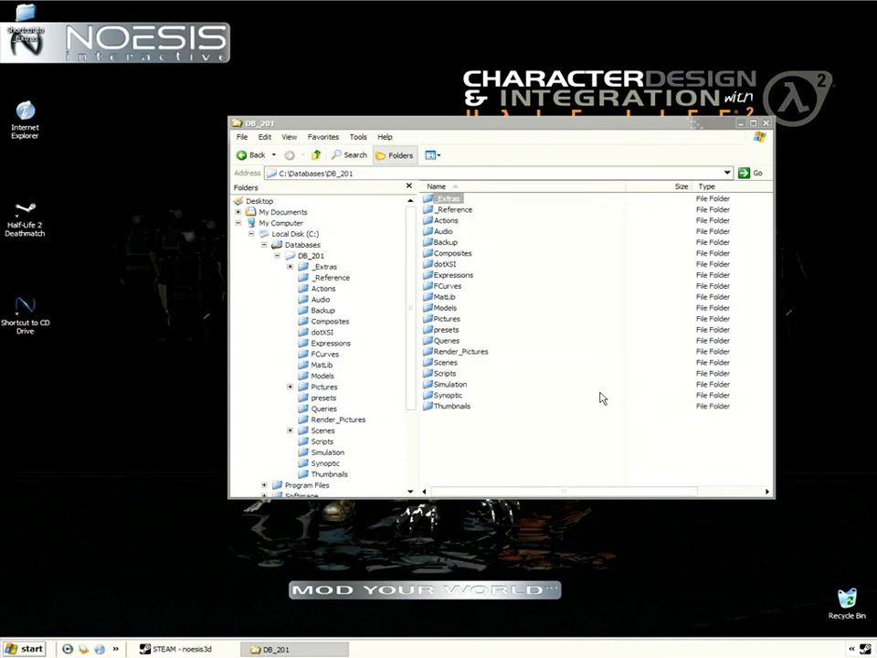
{"action": "left_click_drag", "start_coordinate": [21, 12], "coordinate": [26, 402]}
{"action": "left_click", "coordinate": [768, 122]}
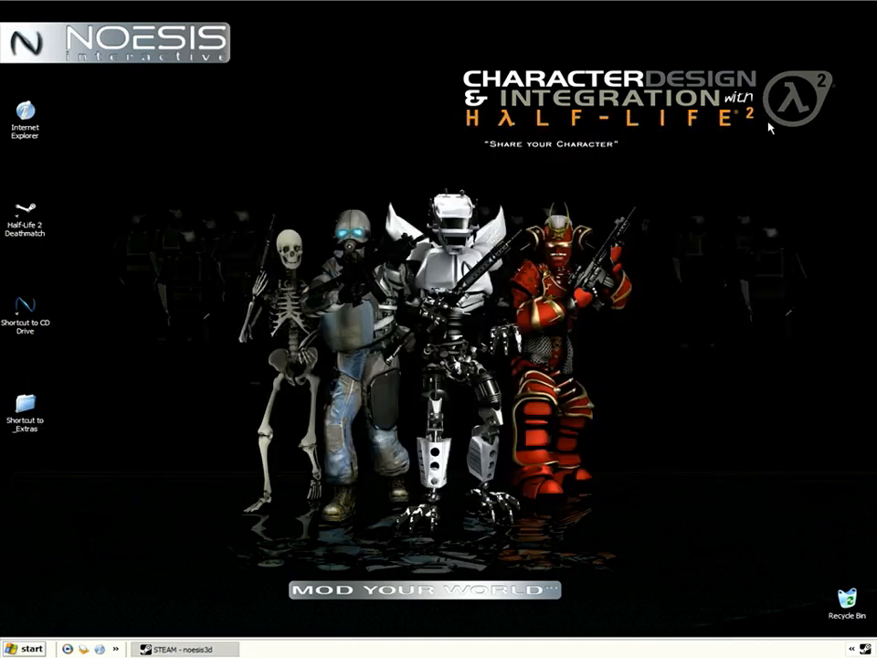
{"action": "double_click", "coordinate": [26, 407]}
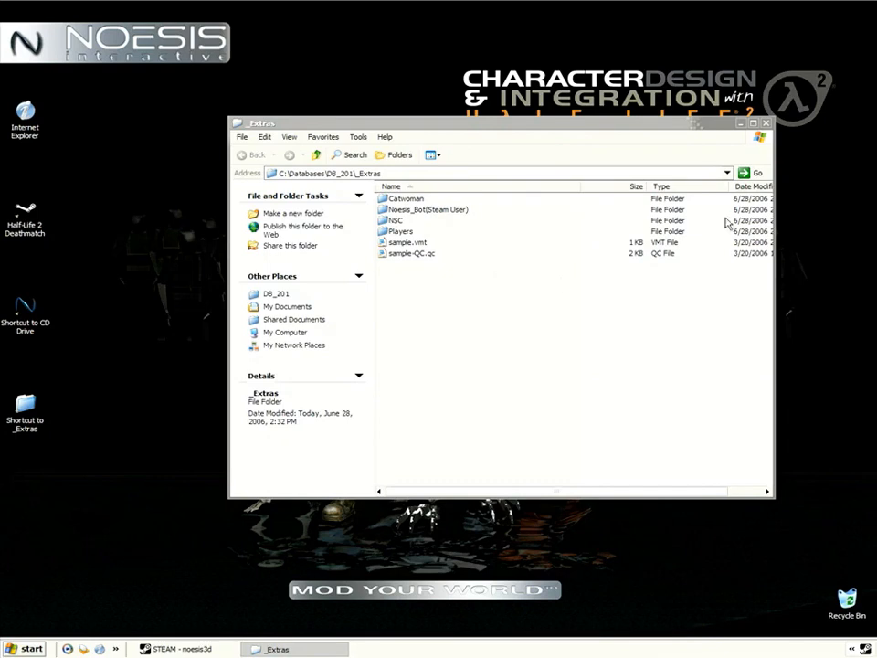
{"action": "left_click", "coordinate": [768, 125]}
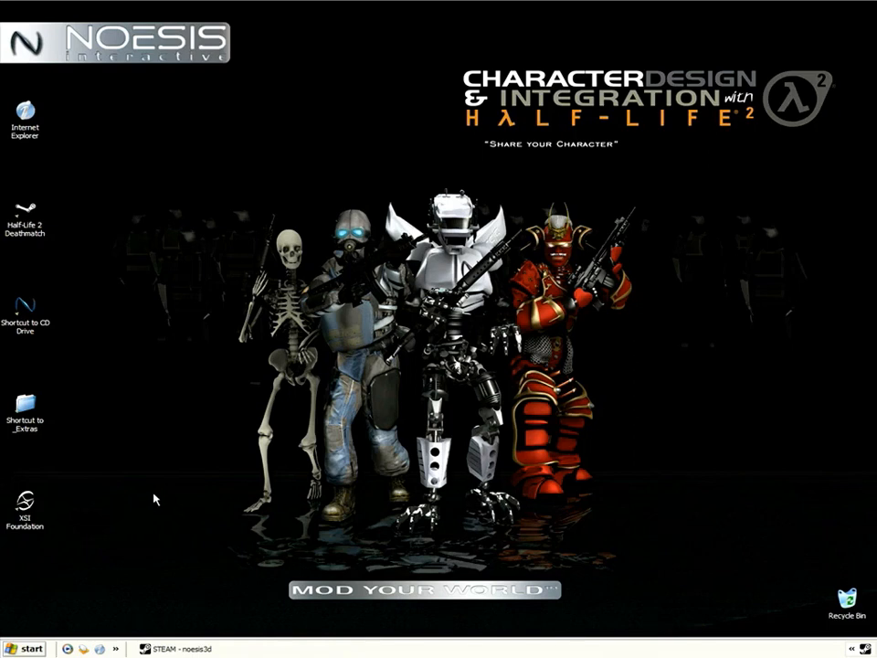
Launch XSI Foundation from the desktop and continue in evaluation mode.
{"action": "left_click", "coordinate": [25, 509]}
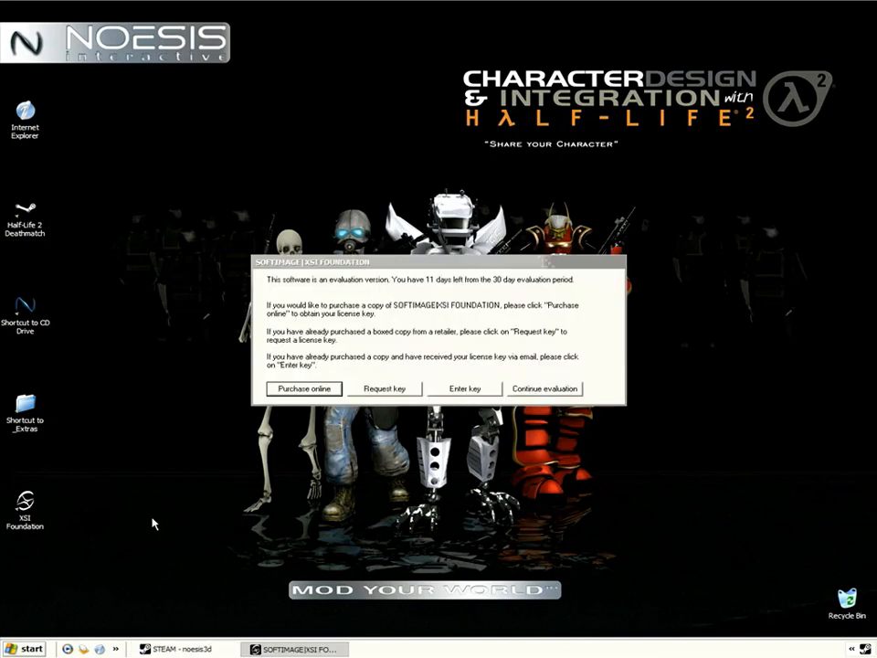
{"action": "left_click", "coordinate": [545, 390]}
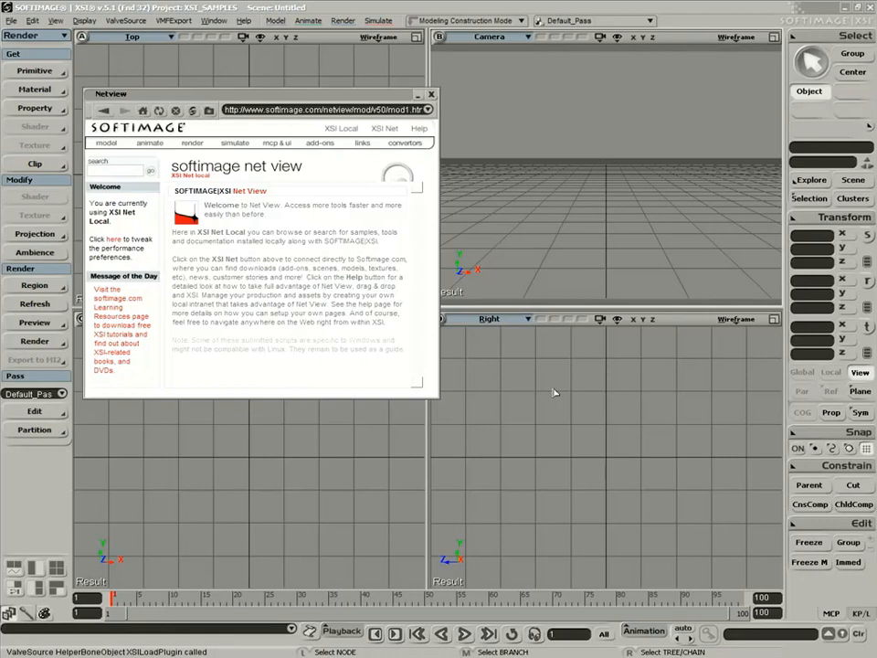
Close Net View and open the Load Scene dialog at the XSI_SAMPLES project location.
{"action": "left_click", "coordinate": [433, 94]}
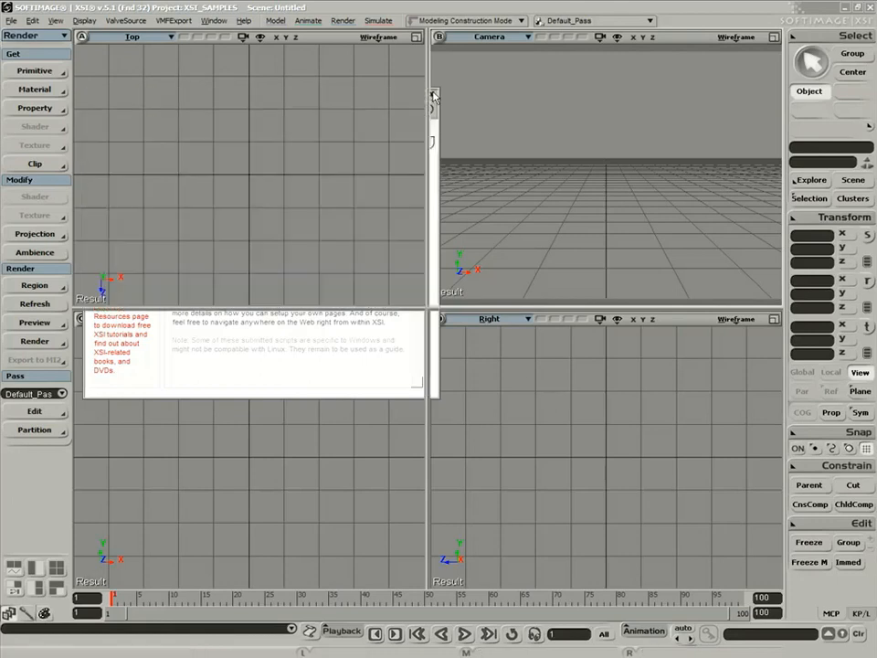
{"action": "left_click", "coordinate": [11, 21]}
{"action": "left_click", "coordinate": [20, 33]}
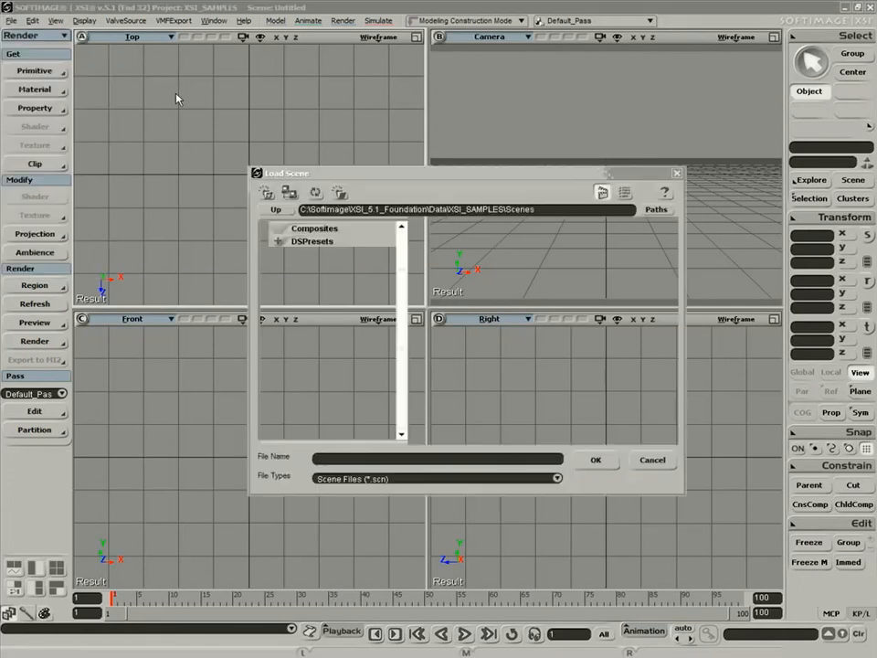
{"action": "left_click_drag", "start_coordinate": [400, 172], "coordinate": [364, 149]}
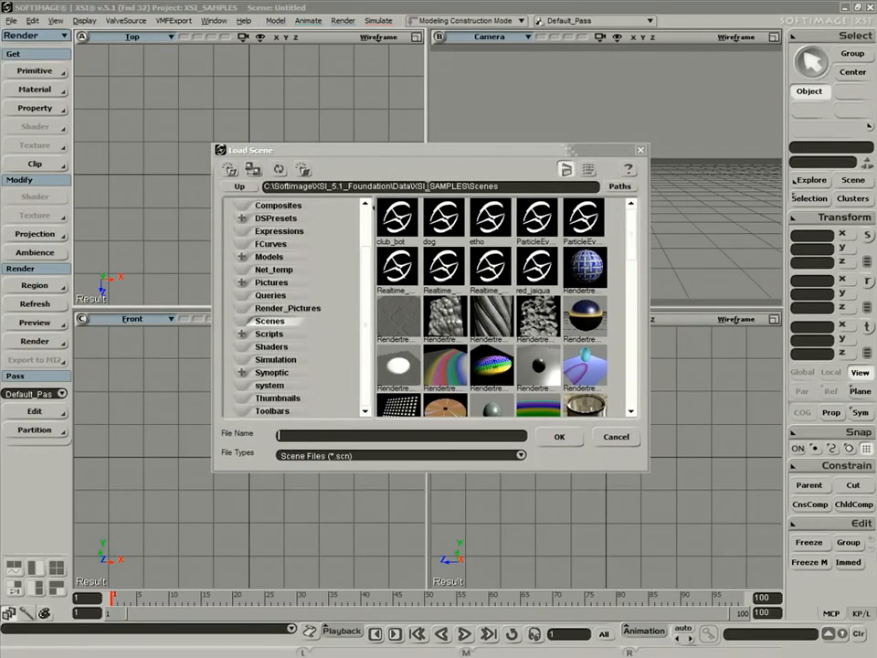
{"action": "left_click", "coordinate": [620, 188]}
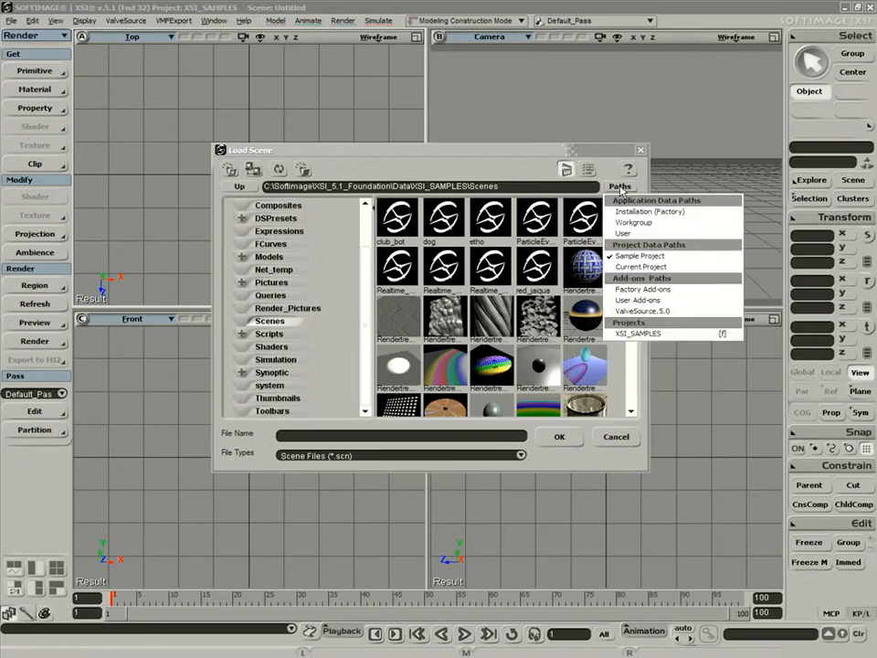
{"action": "left_click", "coordinate": [628, 337]}
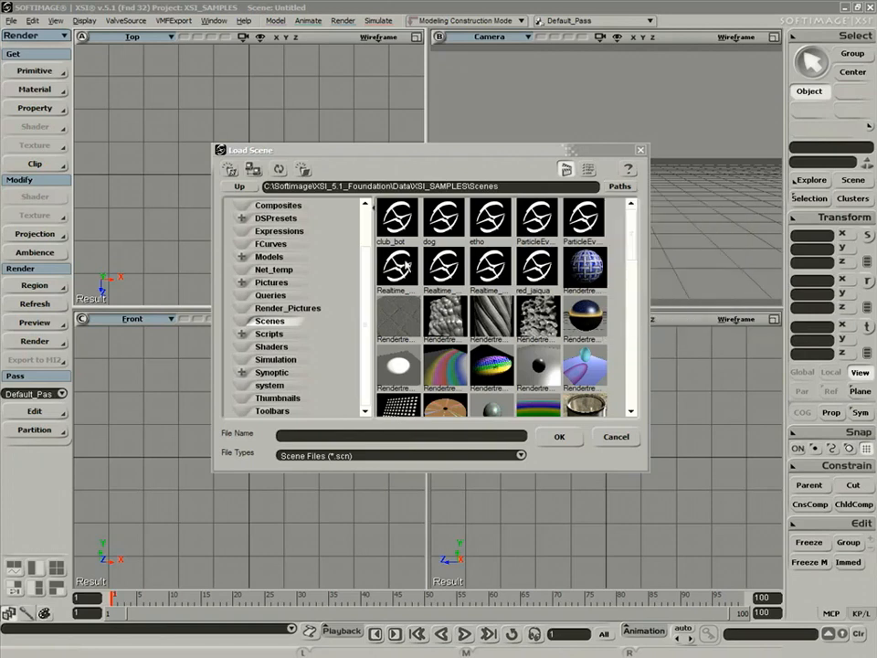
Browse up to C:\, into Databases\DB_201\Scenes, switch to list view, and select the XSI scene.
{"action": "left_click", "coordinate": [250, 188]}
{"action": "left_click", "coordinate": [248, 188]}
{"action": "left_click", "coordinate": [245, 188]}
{"action": "left_click", "coordinate": [244, 188]}
{"action": "left_click", "coordinate": [244, 188]}
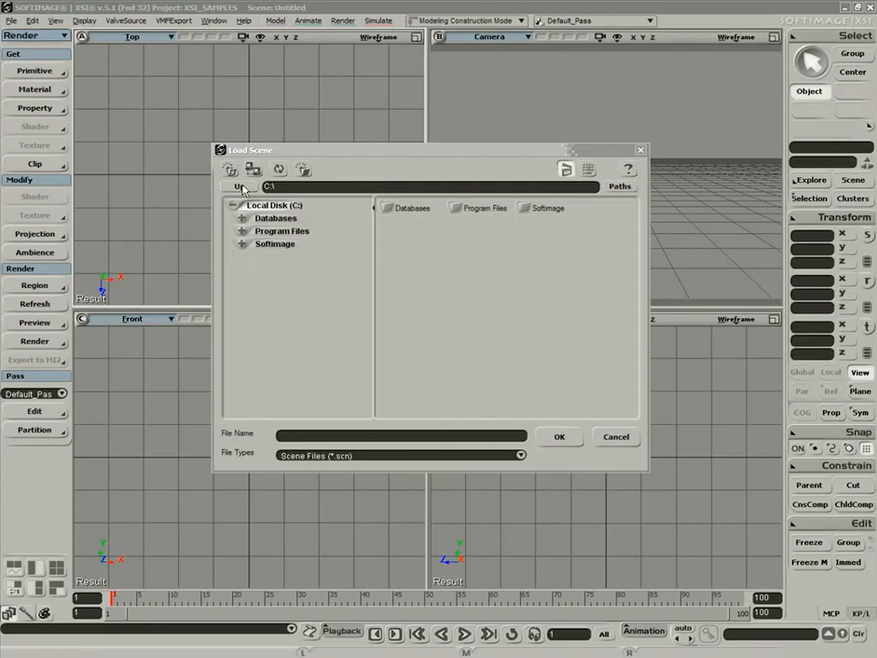
{"action": "double_click", "coordinate": [386, 209]}
{"action": "double_click", "coordinate": [387, 209]}
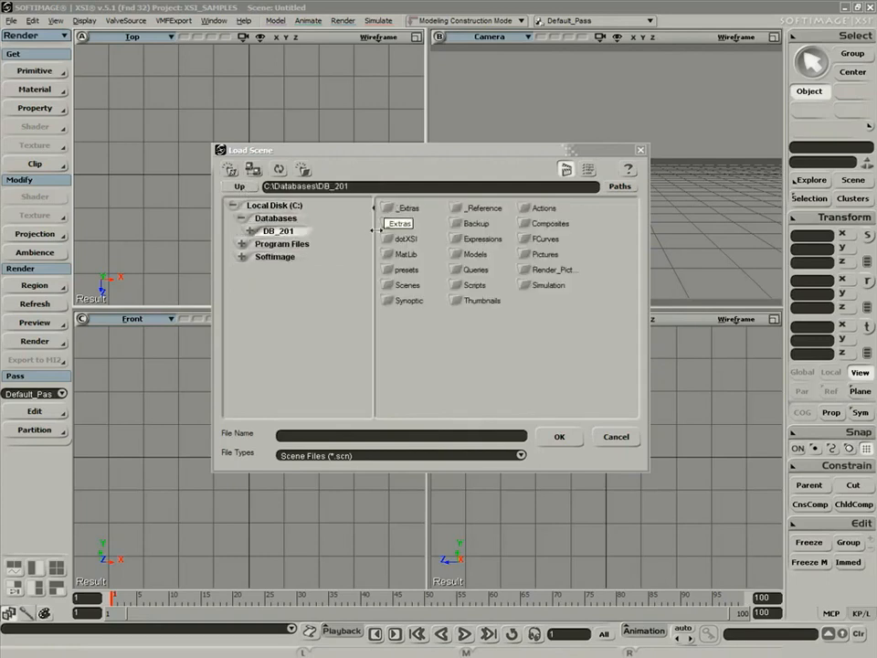
{"action": "double_click", "coordinate": [394, 286]}
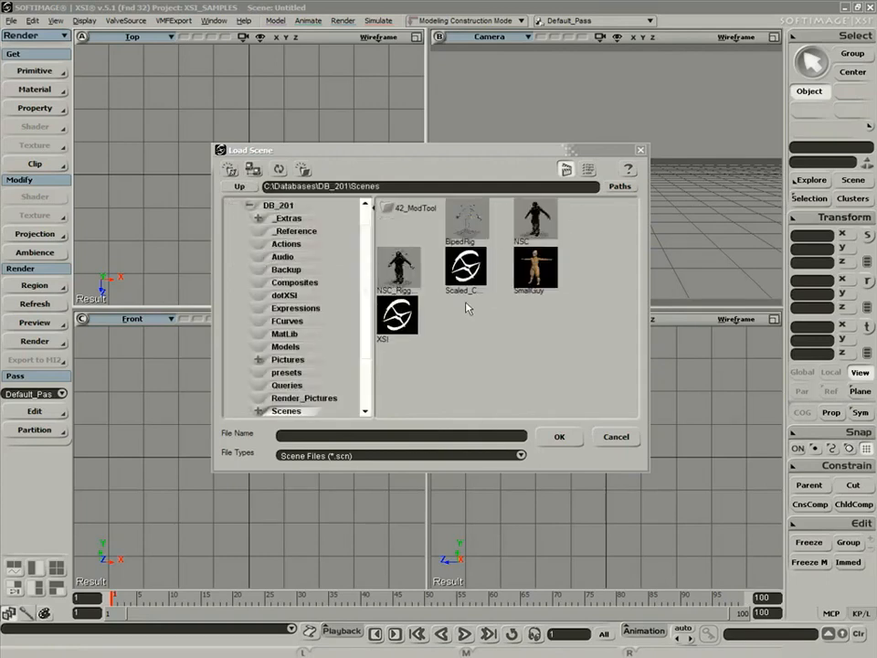
{"action": "left_click", "coordinate": [587, 169]}
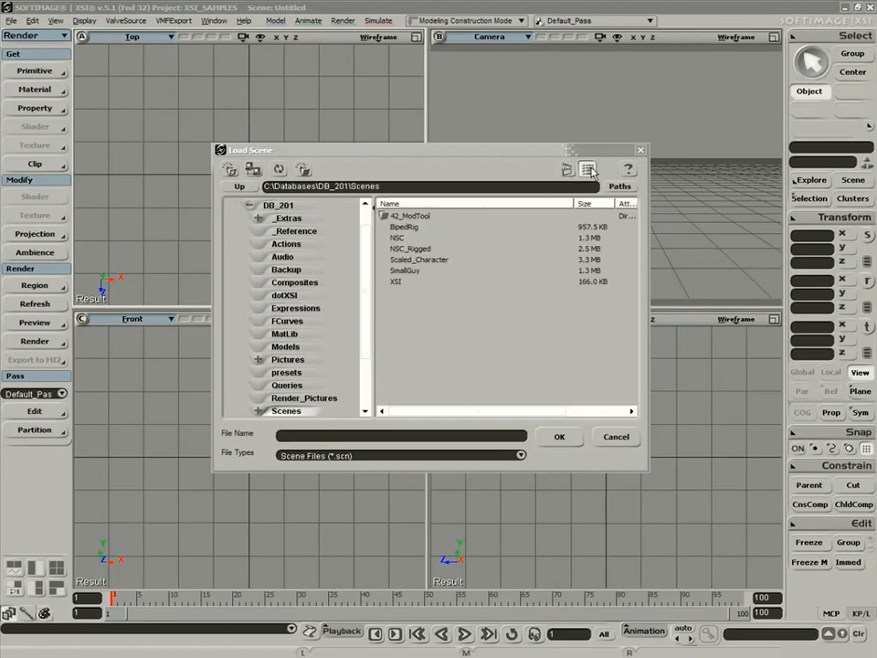
{"action": "left_click", "coordinate": [396, 284]}
Load the XSI scene and confirm adding C:\Databases\DB_201 to the project list.
{"action": "left_click", "coordinate": [558, 437]}
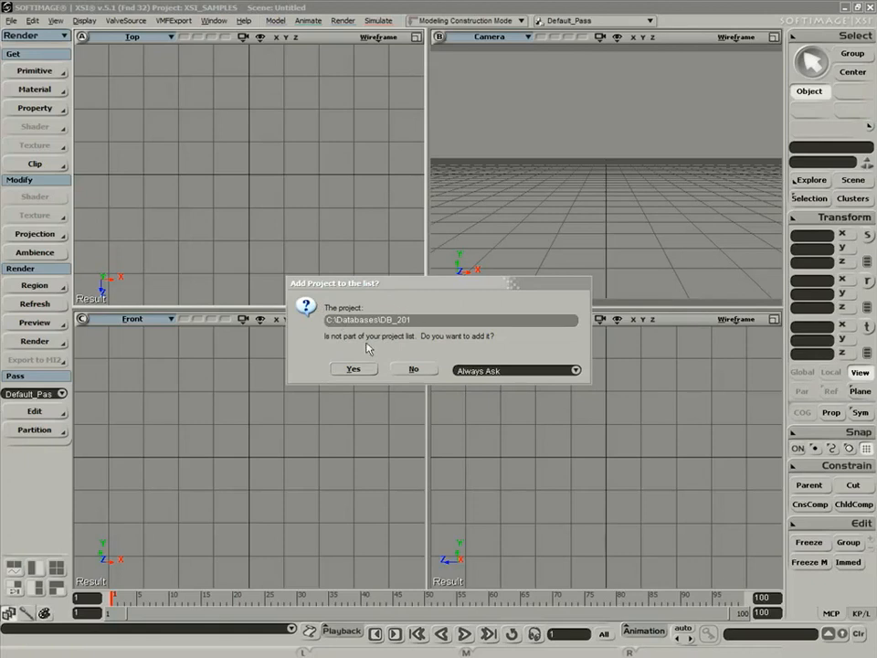
{"action": "left_click", "coordinate": [360, 369]}
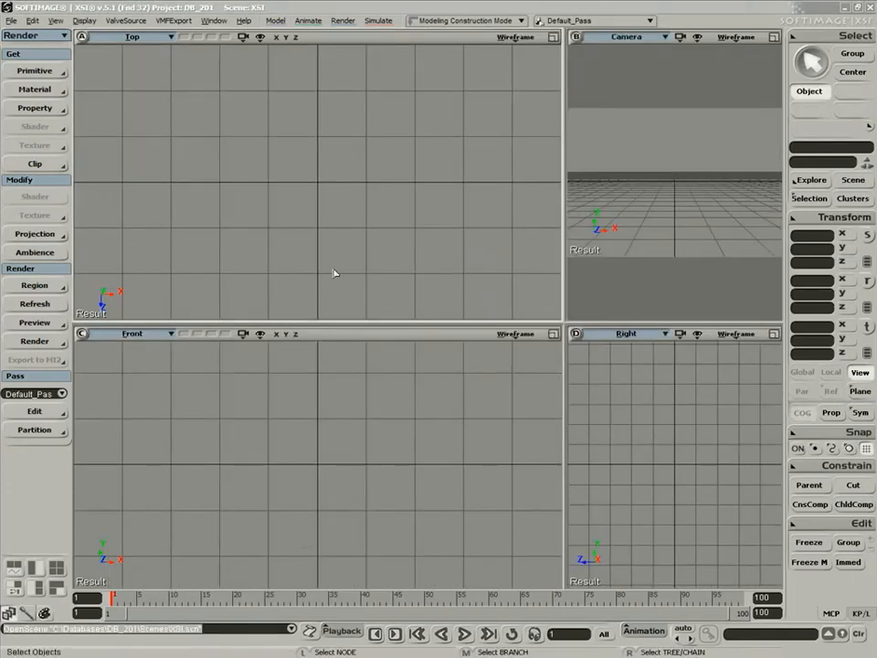
Reopen the Load Scene dialog and check DB_201 in the Paths list, switching XSI_SAMPLES and DB_201.
{"action": "left_click", "coordinate": [11, 20]}
{"action": "left_click", "coordinate": [25, 45]}
{"action": "left_click", "coordinate": [622, 186]}
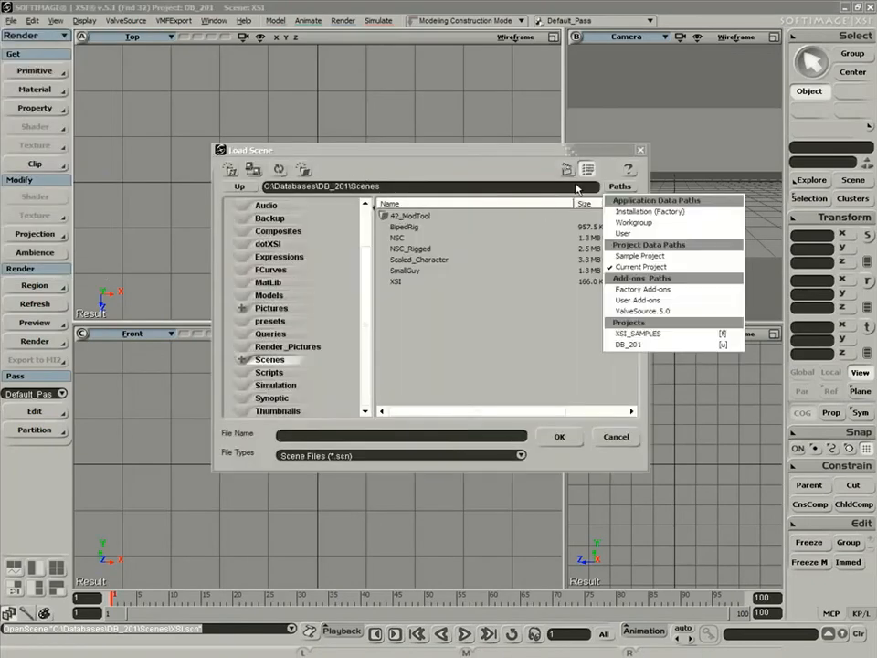
{"action": "left_click", "coordinate": [640, 345]}
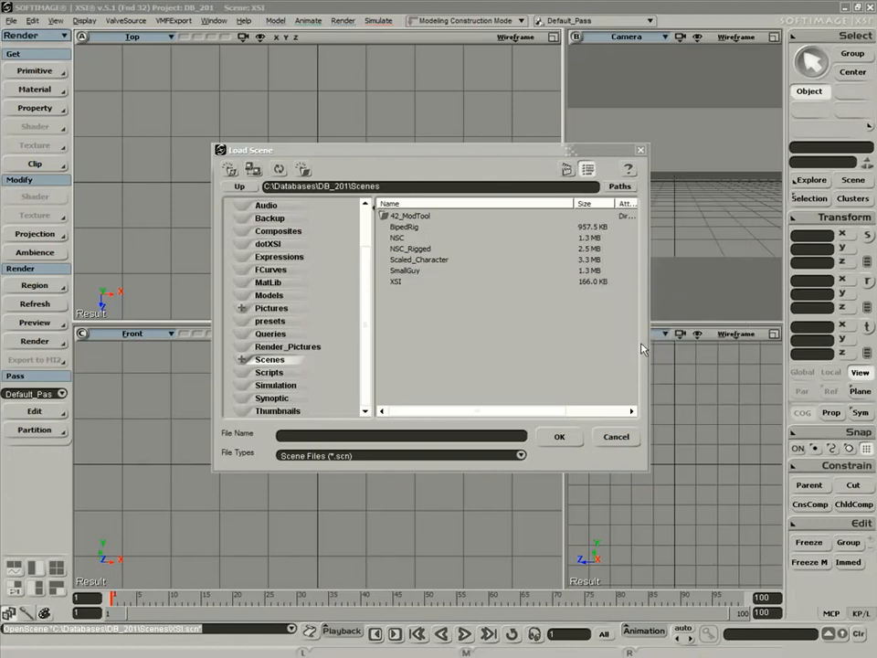
{"action": "left_click", "coordinate": [622, 187]}
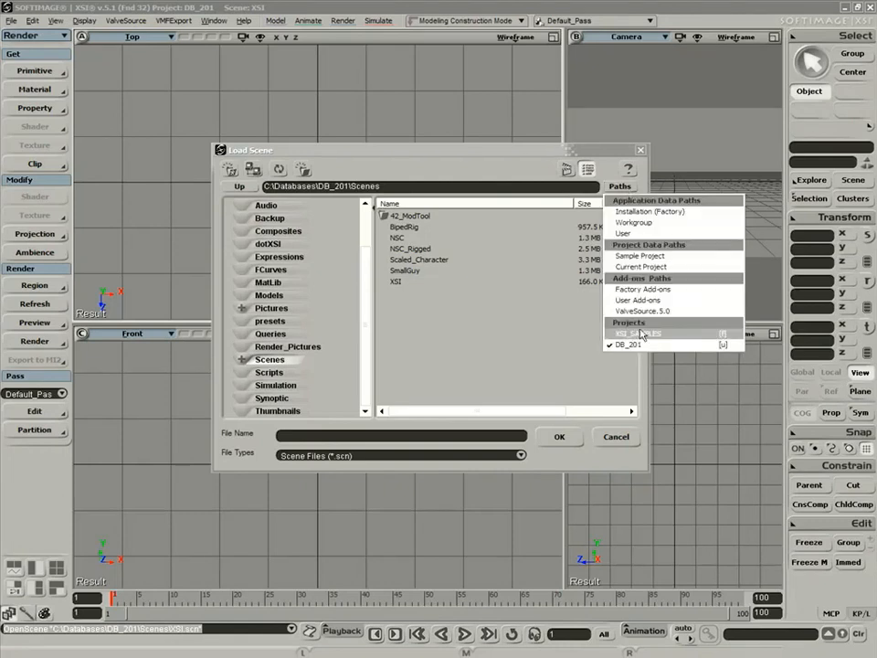
{"action": "left_click", "coordinate": [643, 337]}
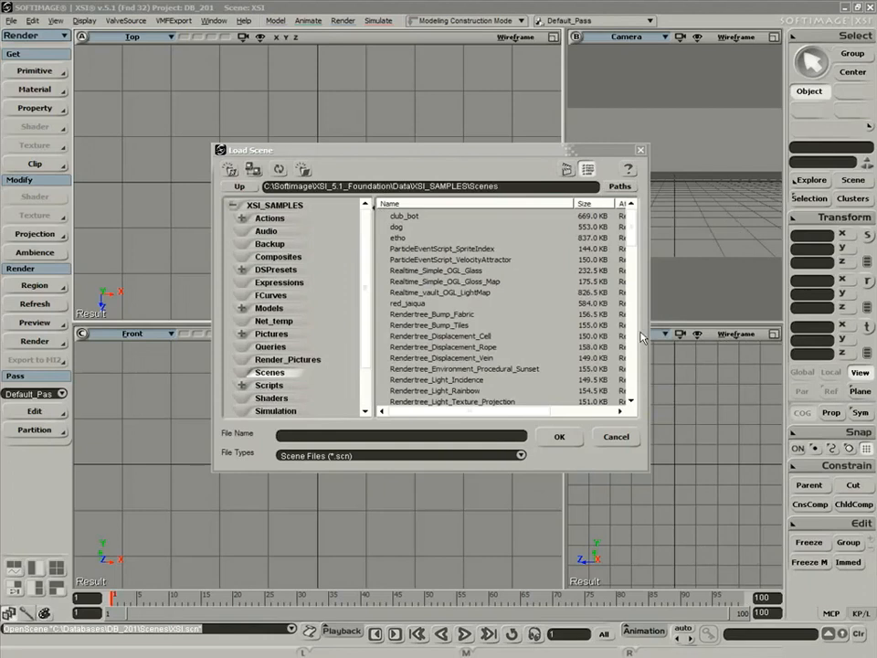
{"action": "left_click", "coordinate": [620, 187]}
{"action": "left_click", "coordinate": [643, 345]}
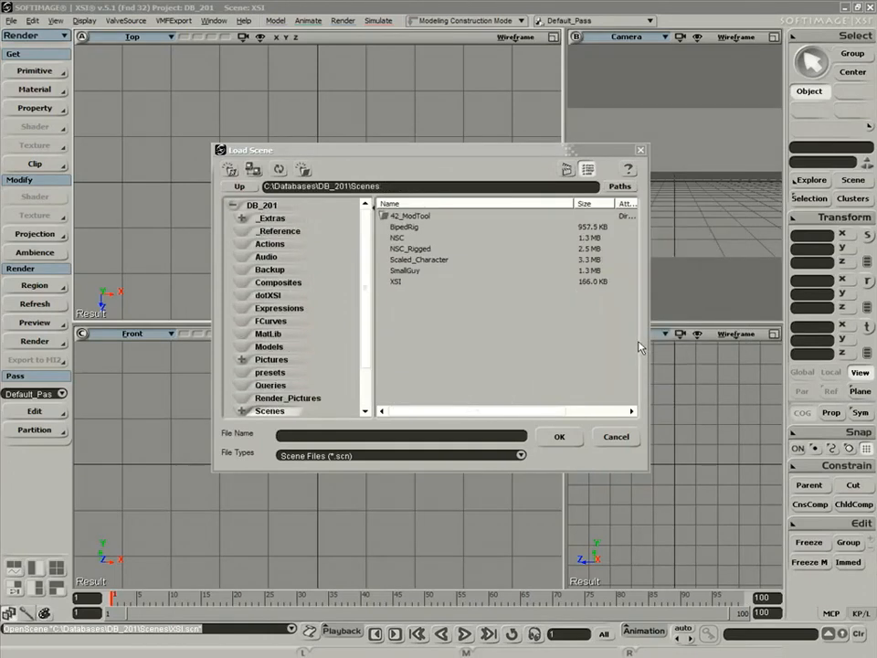
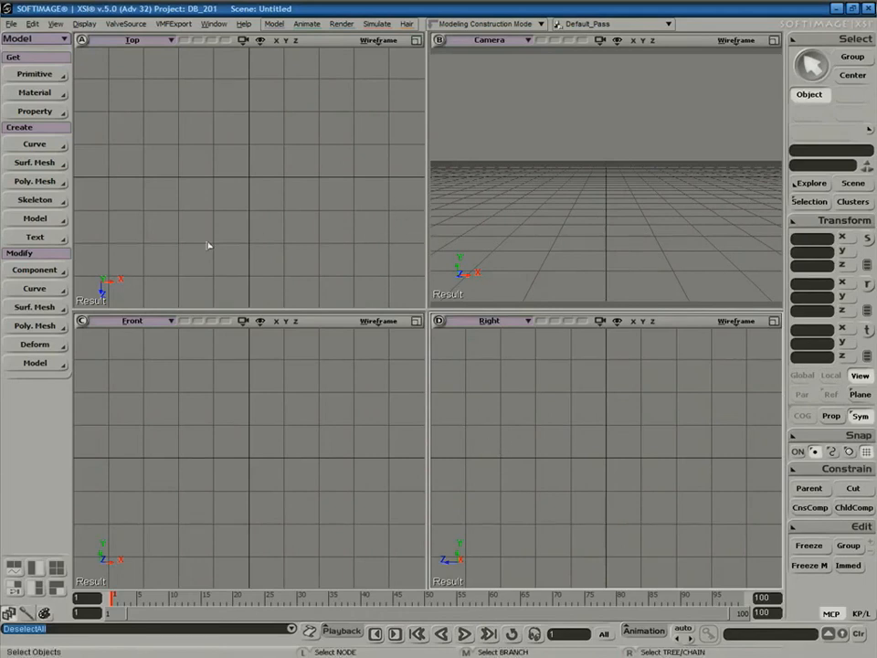
Add the preset Body - Man model via Get > Primitive > Model.
{"action": "left_click", "coordinate": [49, 75]}
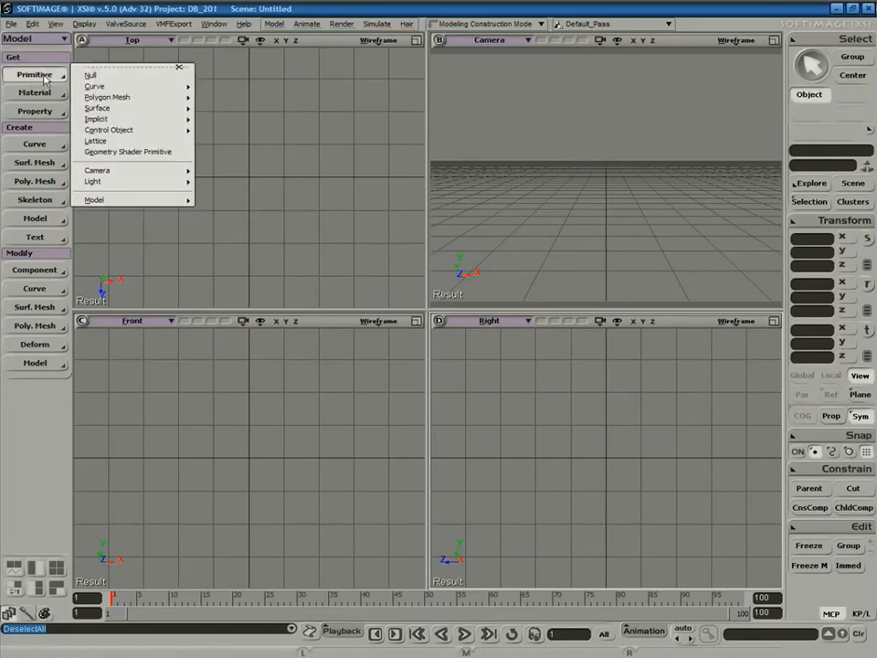
{"action": "mouse_move", "coordinate": [115, 202]}
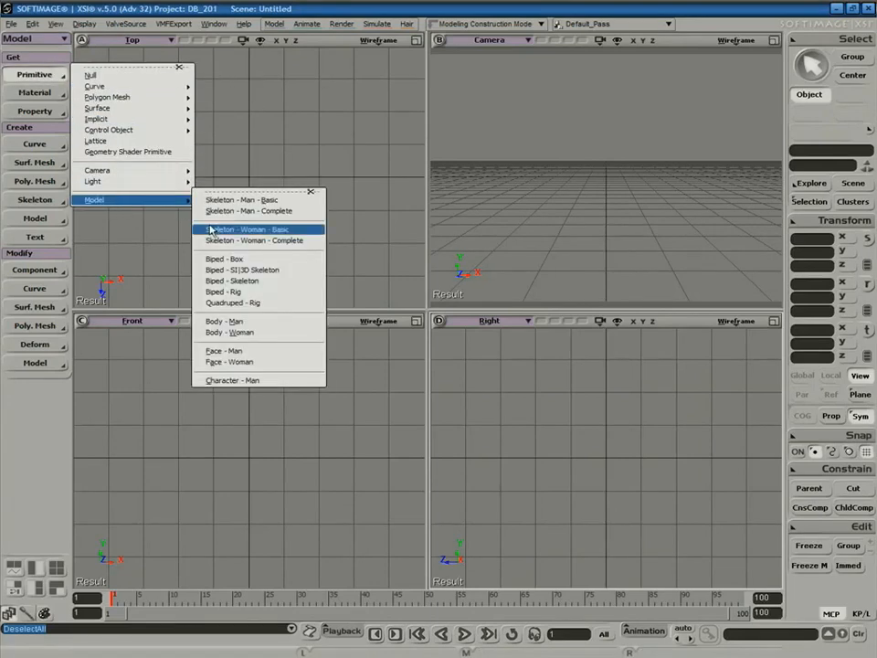
{"action": "left_click", "coordinate": [249, 323]}
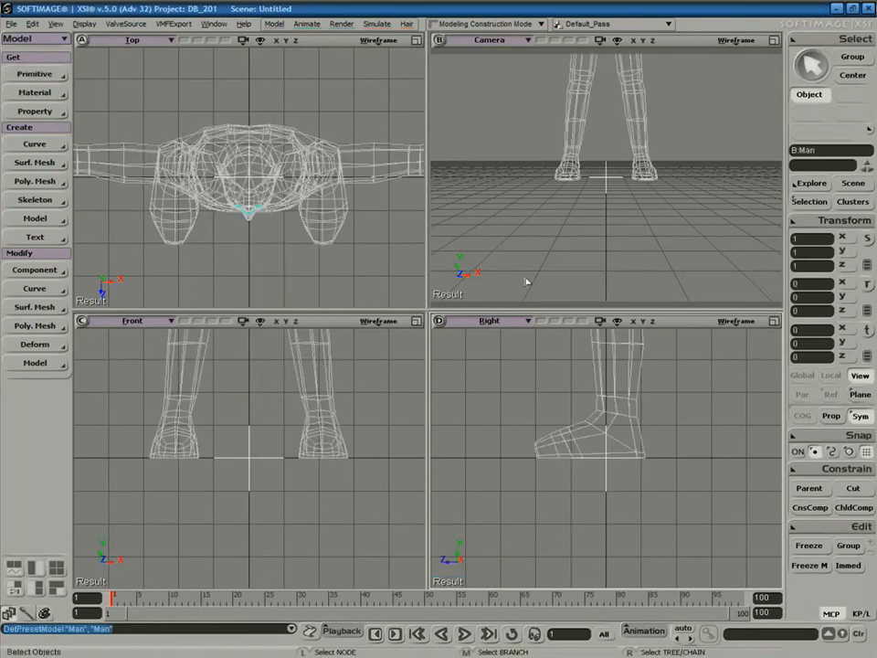
Frame the man in all views and set the Camera view to Shaded.
{"action": "key", "text": "a"}
{"action": "key", "text": "a"}
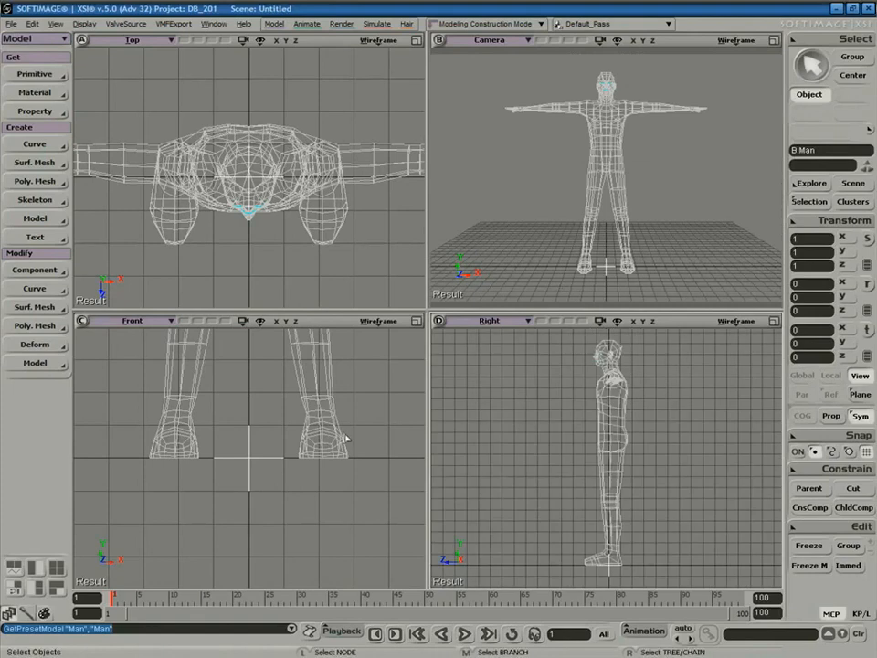
{"action": "key", "text": "a"}
{"action": "key", "text": "a"}
{"action": "key", "text": "s"}
{"action": "right_click_drag", "start_coordinate": [655, 180], "coordinate": [631, 211]}
{"action": "left_click", "coordinate": [737, 40]}
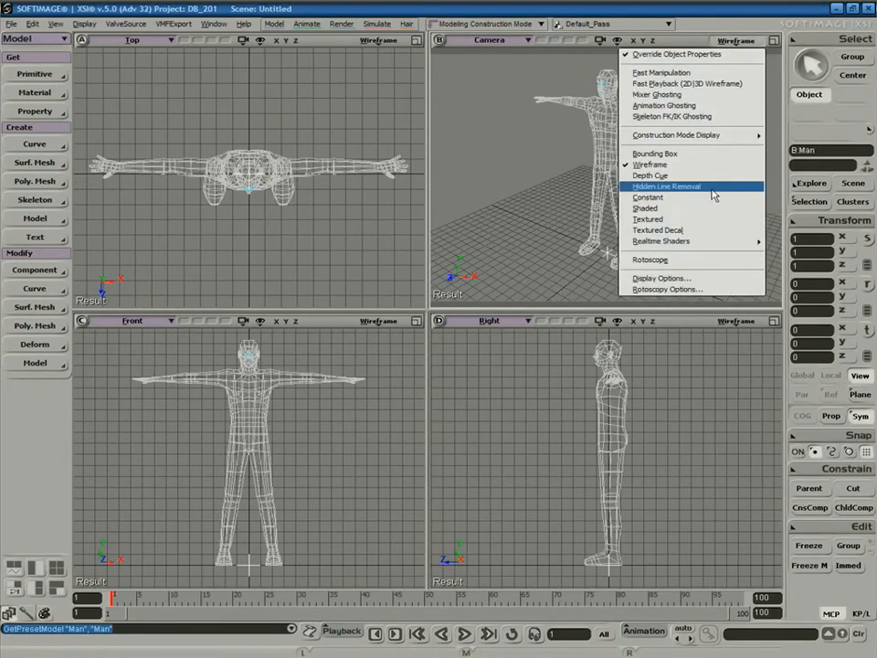
{"action": "left_click", "coordinate": [709, 209]}
{"action": "key", "text": "s"}
{"action": "right_click_drag", "start_coordinate": [685, 221], "coordinate": [592, 388]}
Maximize the Camera view and orbit around the man back to the front.
{"action": "key", "text": "F12"}
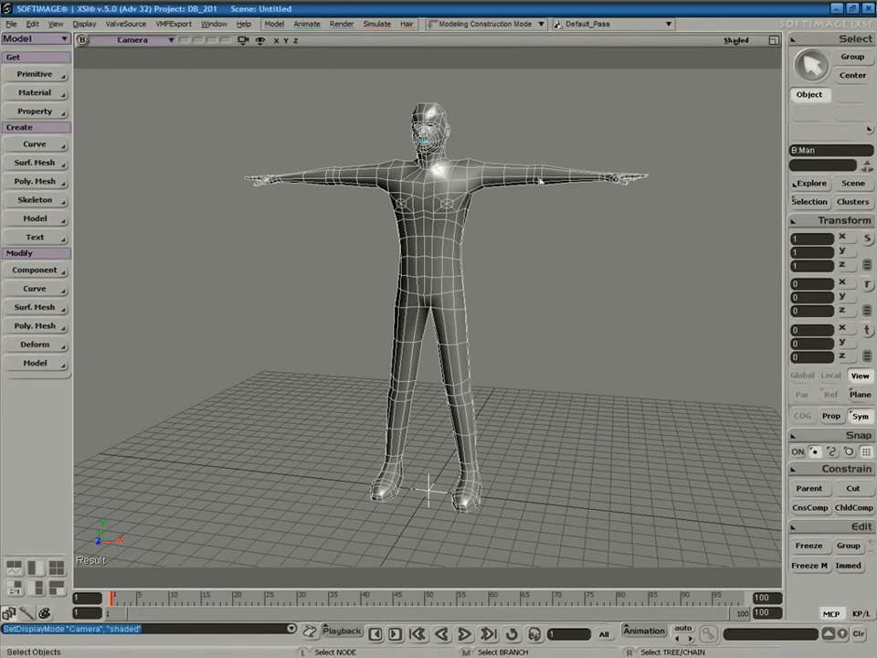
{"action": "key", "text": "s"}
{"action": "right_click_drag", "start_coordinate": [559, 299], "coordinate": [521, 303]}
{"action": "key", "text": "s"}
{"action": "left_click_drag", "start_coordinate": [521, 303], "coordinate": [324, 372]}
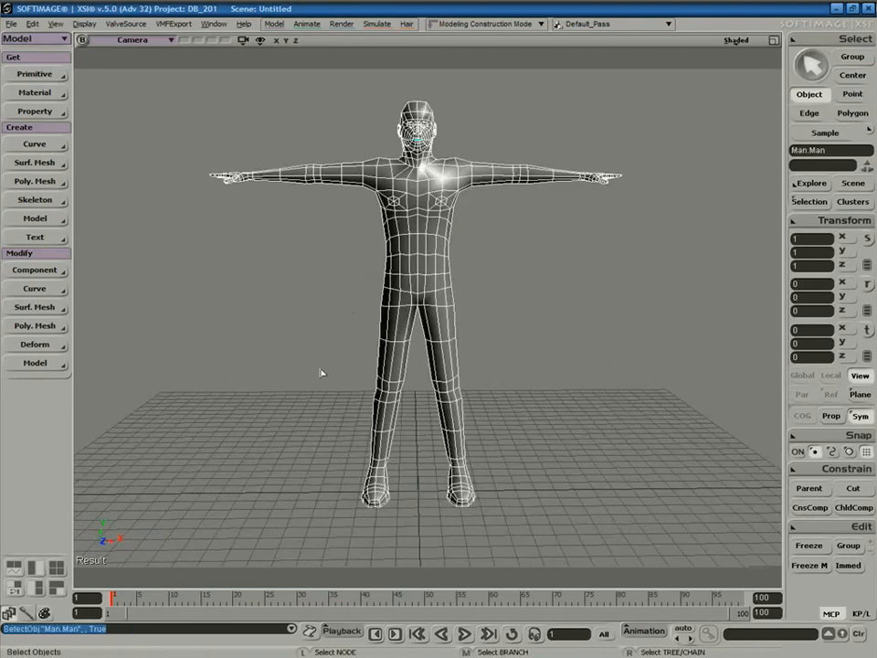
In the explorer, expand Man > Polygon Mesh > Clusters and select UV_Cluster.
{"action": "key", "text": "8"}
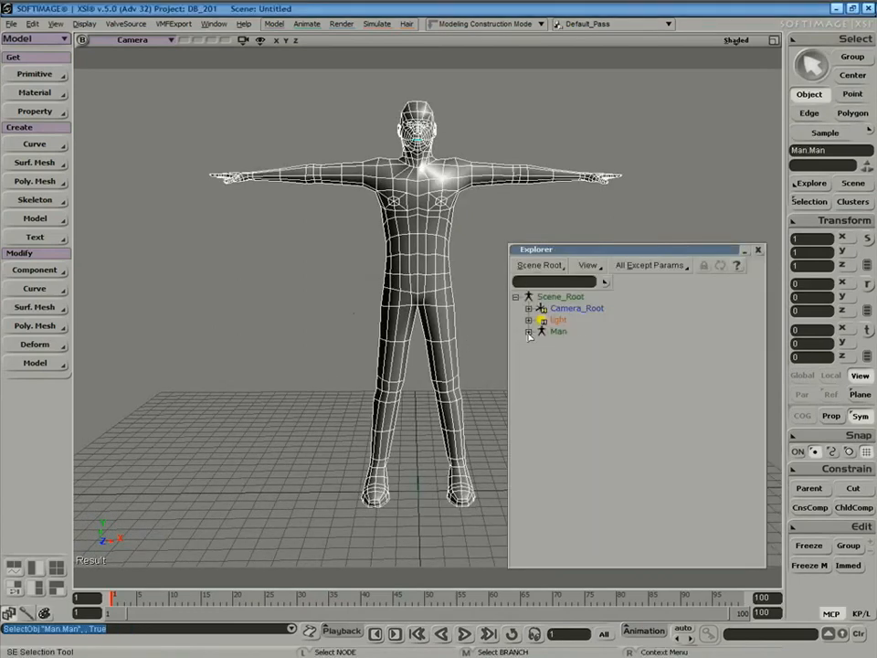
{"action": "left_click", "coordinate": [542, 389]}
{"action": "left_click", "coordinate": [554, 400]}
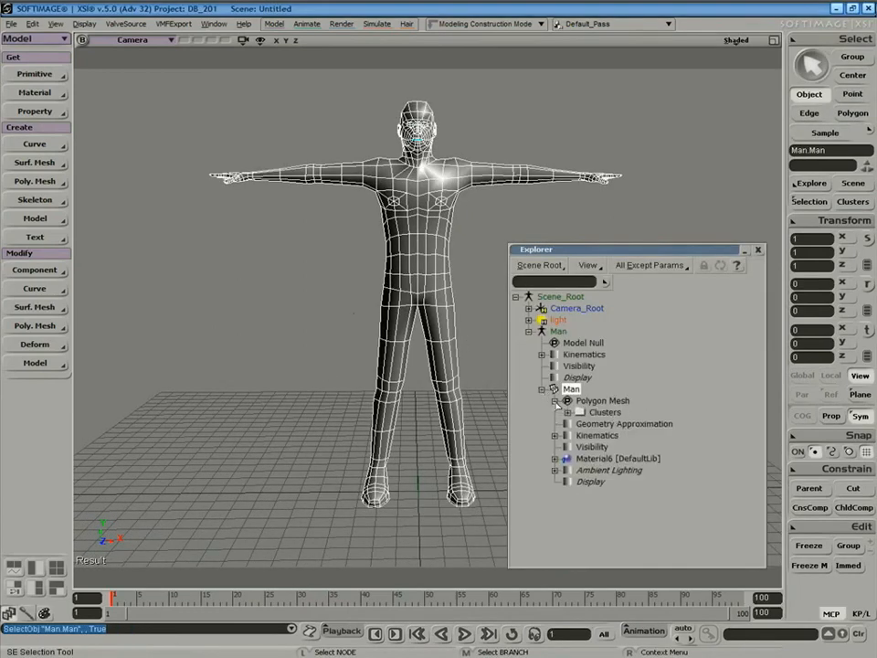
{"action": "left_click", "coordinate": [568, 412]}
{"action": "left_click", "coordinate": [619, 437]}
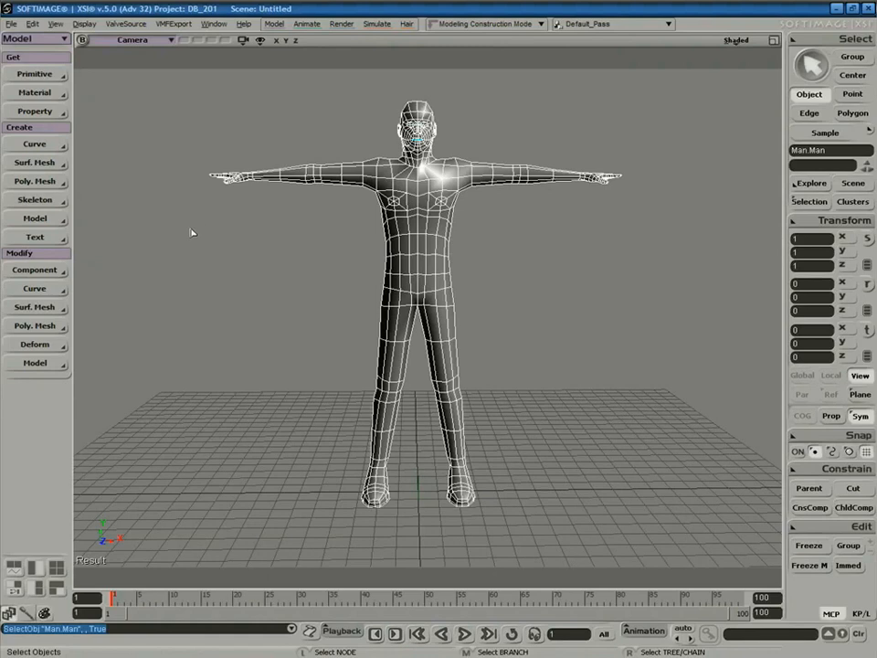
In the Render toolset, edit the material's Texture > Image.
{"action": "key", "text": "3"}
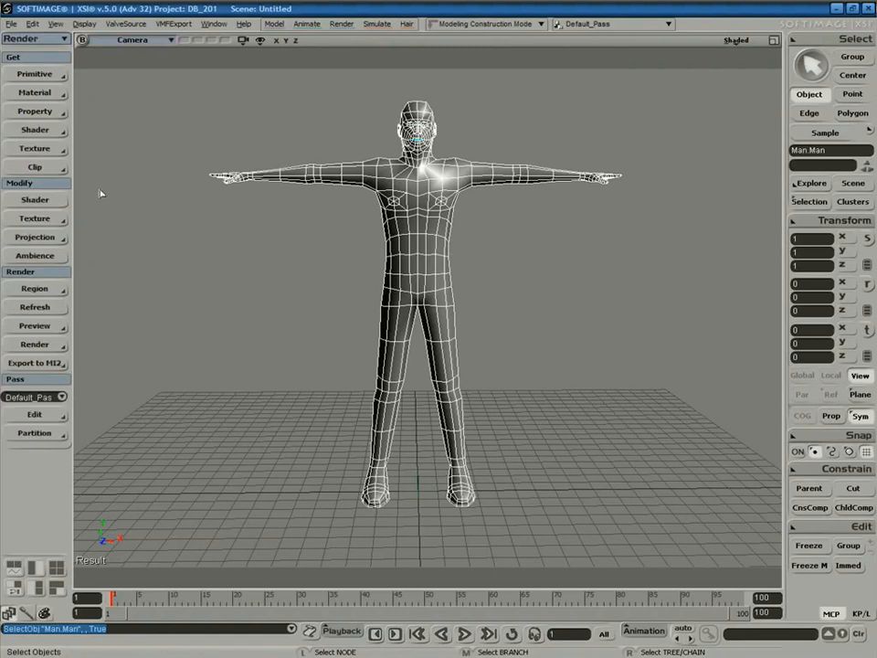
{"action": "left_click", "coordinate": [50, 149]}
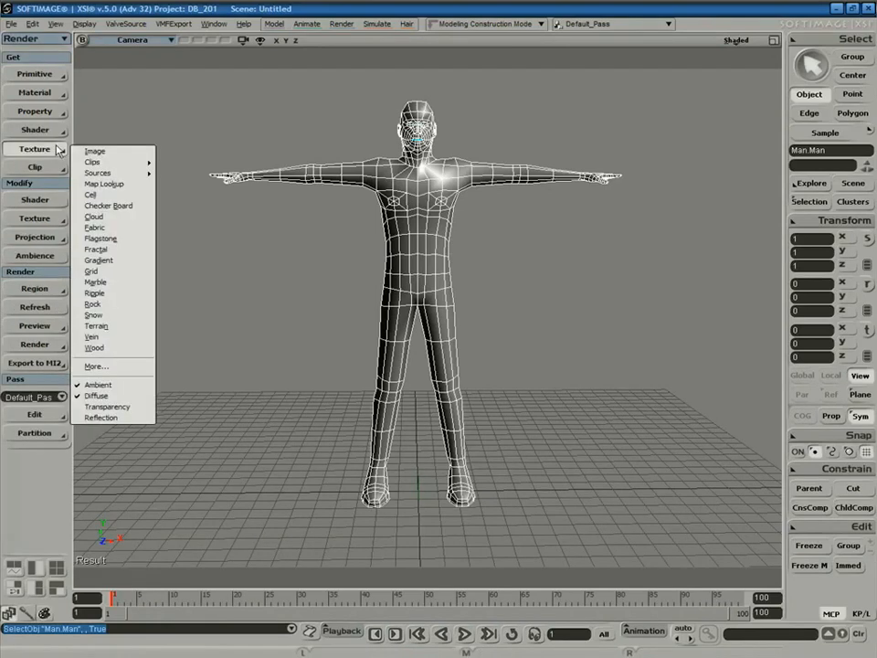
{"action": "left_click", "coordinate": [36, 39]}
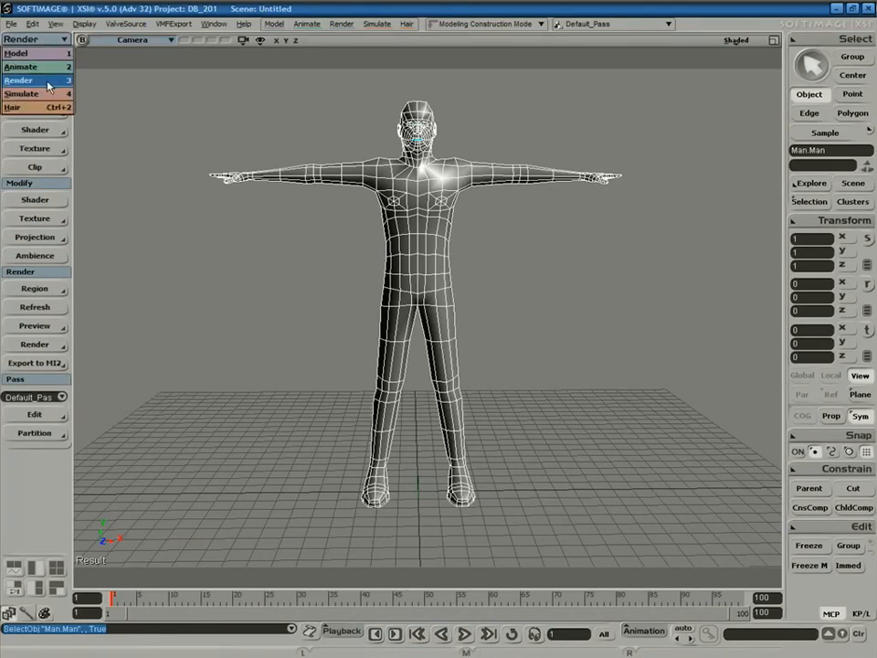
{"action": "left_click", "coordinate": [44, 80]}
{"action": "left_click", "coordinate": [41, 148]}
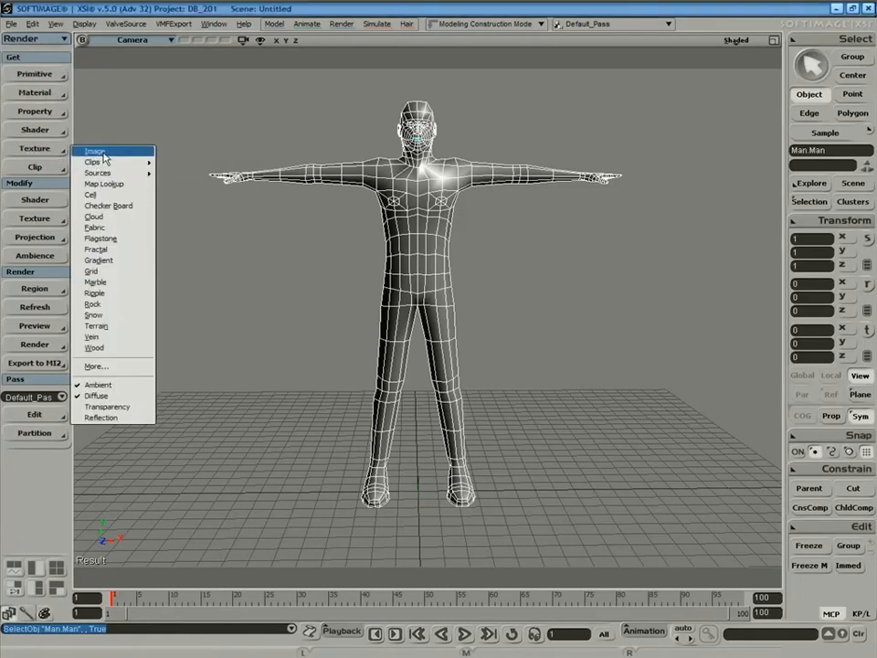
{"action": "left_click", "coordinate": [99, 153]}
Load black.psd from DB_201\Pictures as a new image from file.
{"action": "left_click_drag", "start_coordinate": [304, 284], "coordinate": [186, 190]}
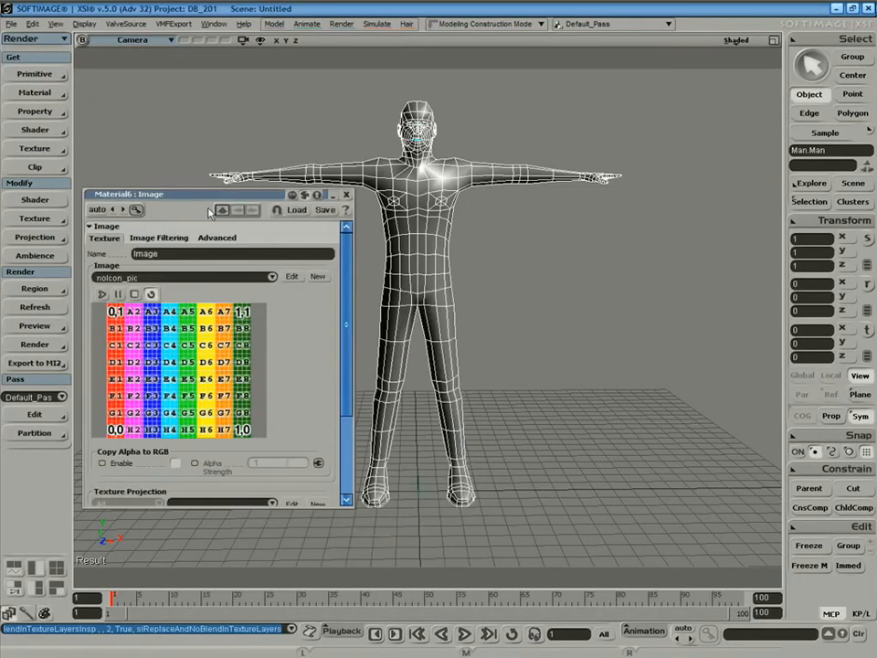
{"action": "left_click", "coordinate": [317, 276]}
{"action": "left_click", "coordinate": [344, 290]}
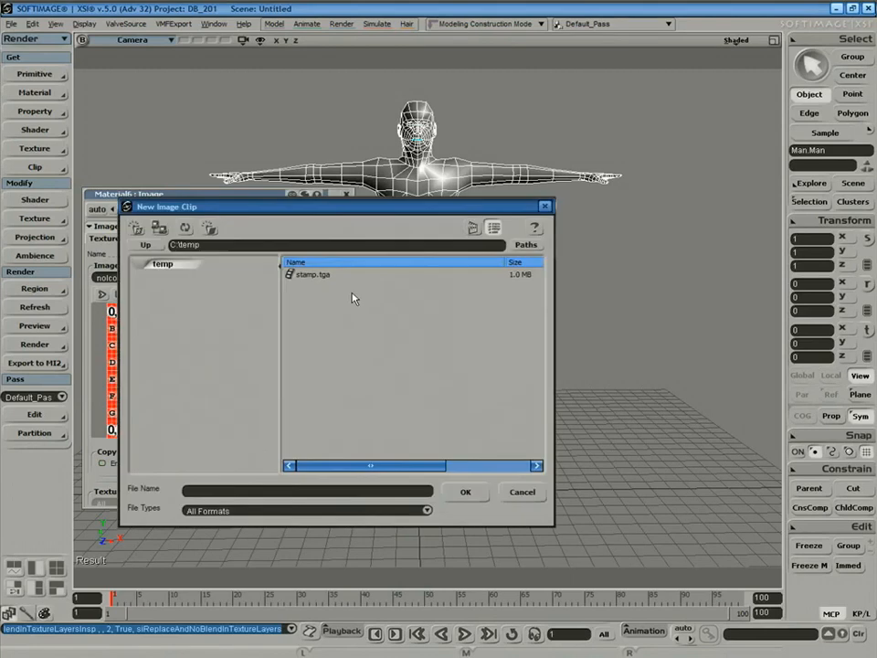
{"action": "left_click", "coordinate": [526, 245]}
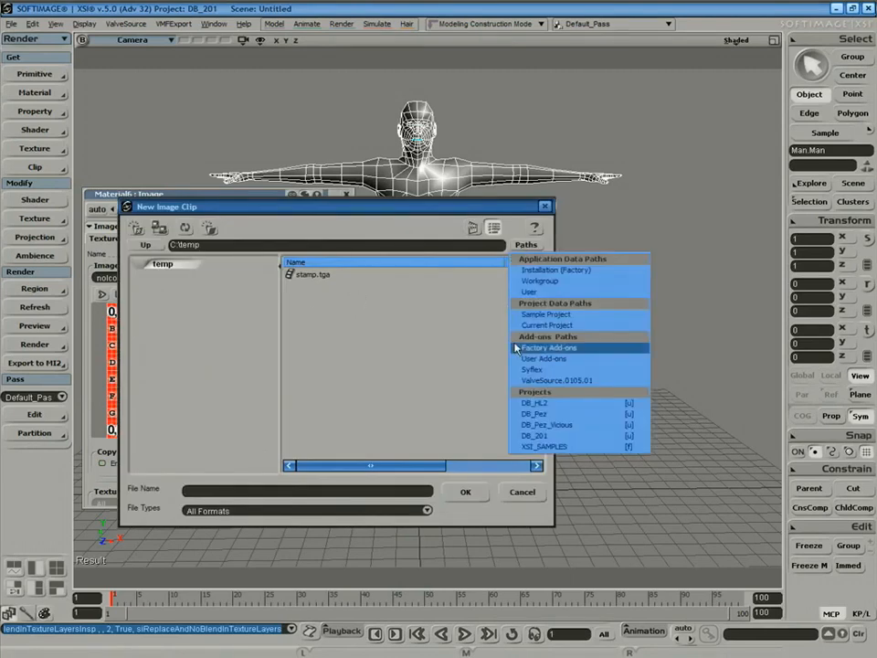
{"action": "left_click", "coordinate": [547, 436]}
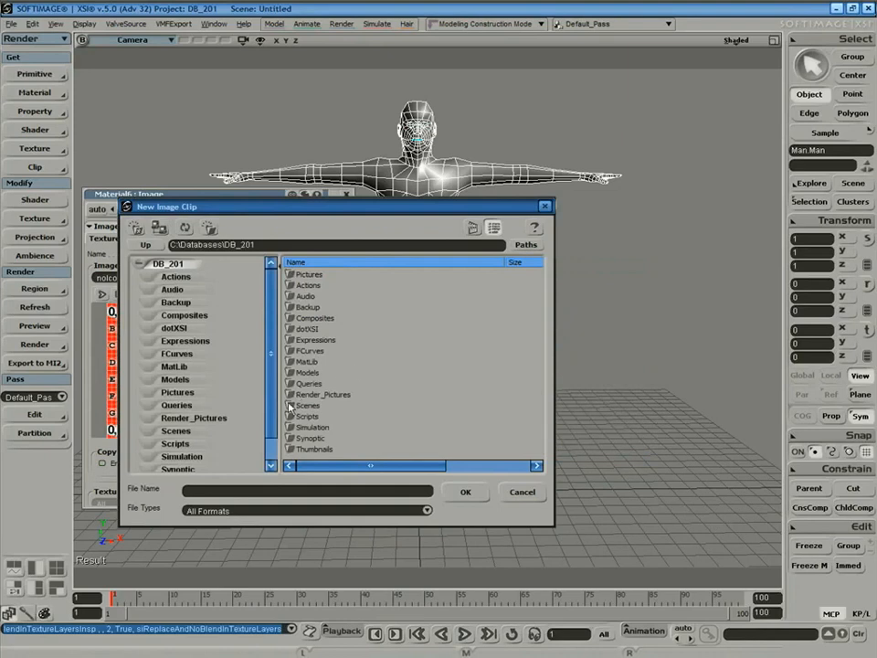
{"action": "double_click", "coordinate": [294, 274]}
{"action": "left_click", "coordinate": [297, 274]}
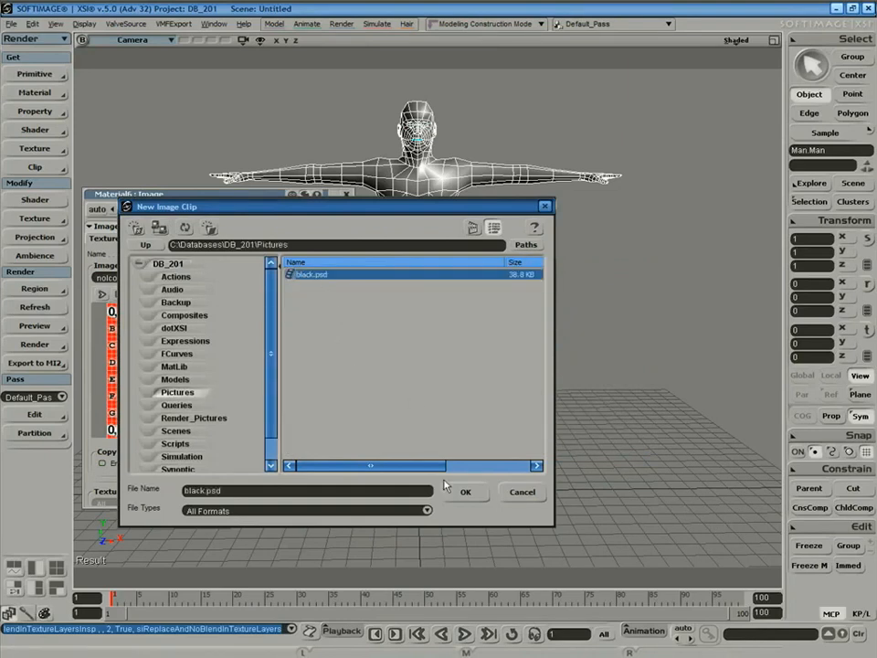
{"action": "left_click", "coordinate": [464, 491]}
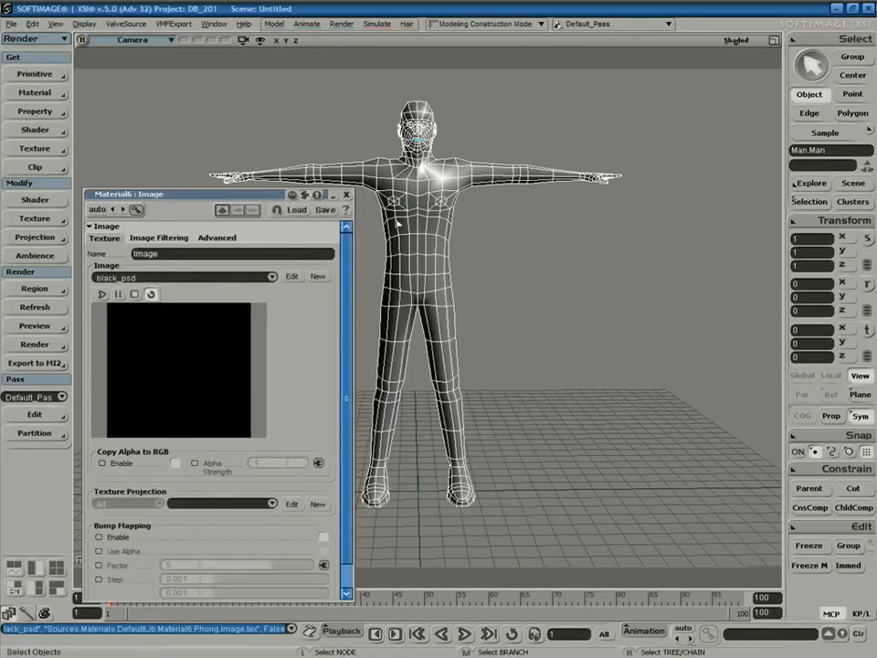
Show the Camera view Textured, use Explicit UVWs projection, and open the UV editor.
{"action": "left_click", "coordinate": [737, 41]}
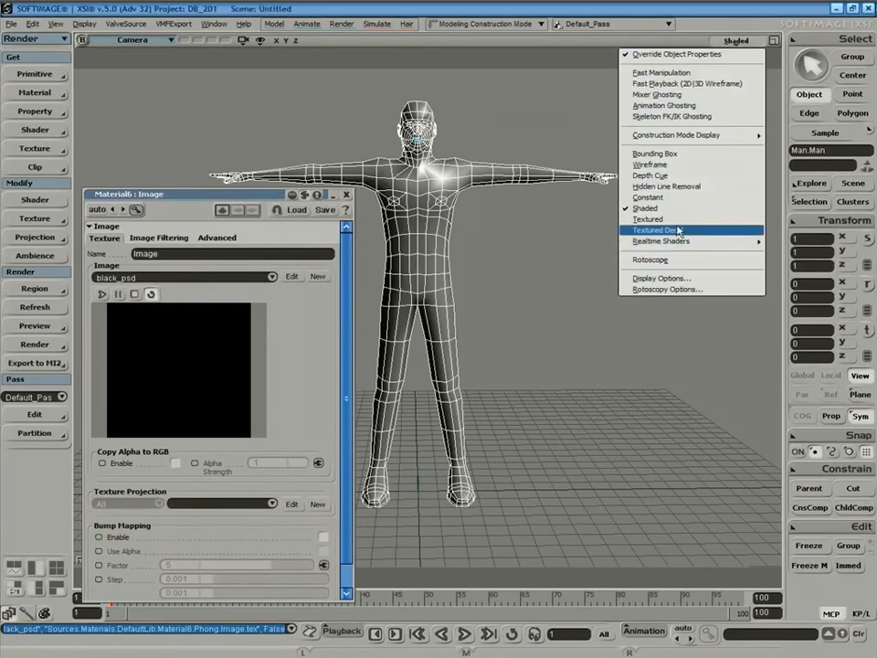
{"action": "left_click", "coordinate": [649, 219]}
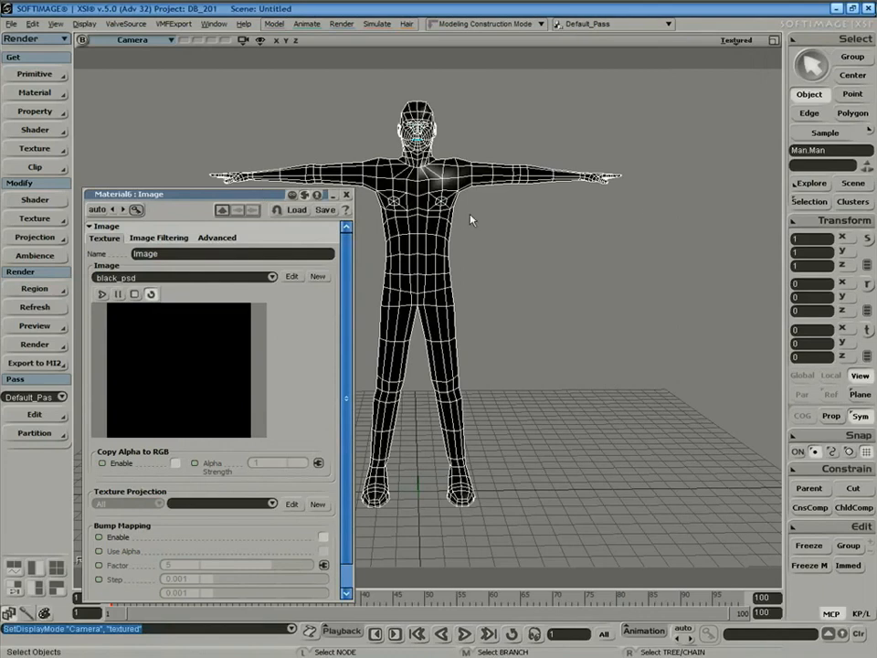
{"action": "left_click_drag", "start_coordinate": [707, 95], "coordinate": [706, 97]}
{"action": "left_click", "coordinate": [704, 394]}
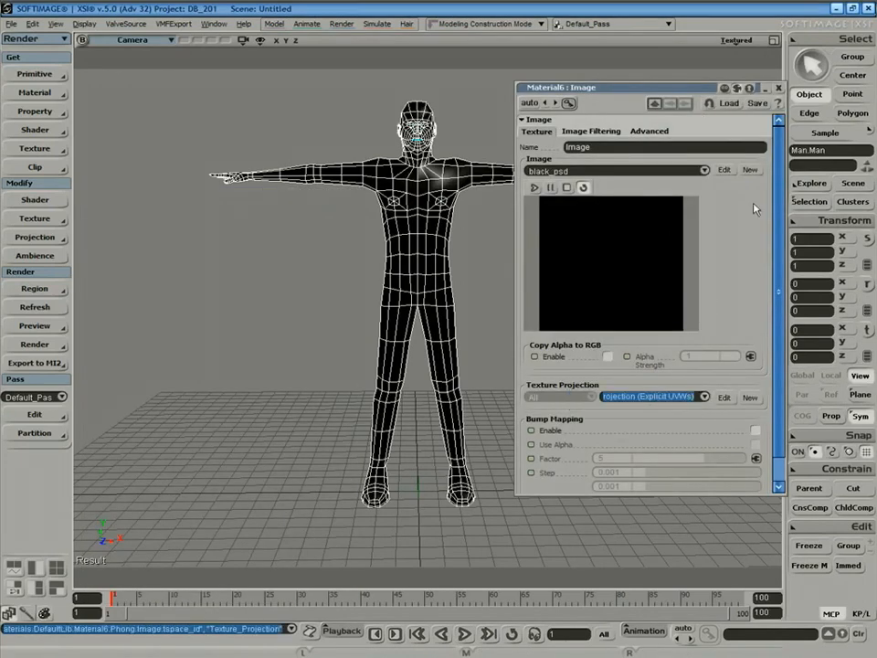
{"action": "left_click", "coordinate": [778, 87]}
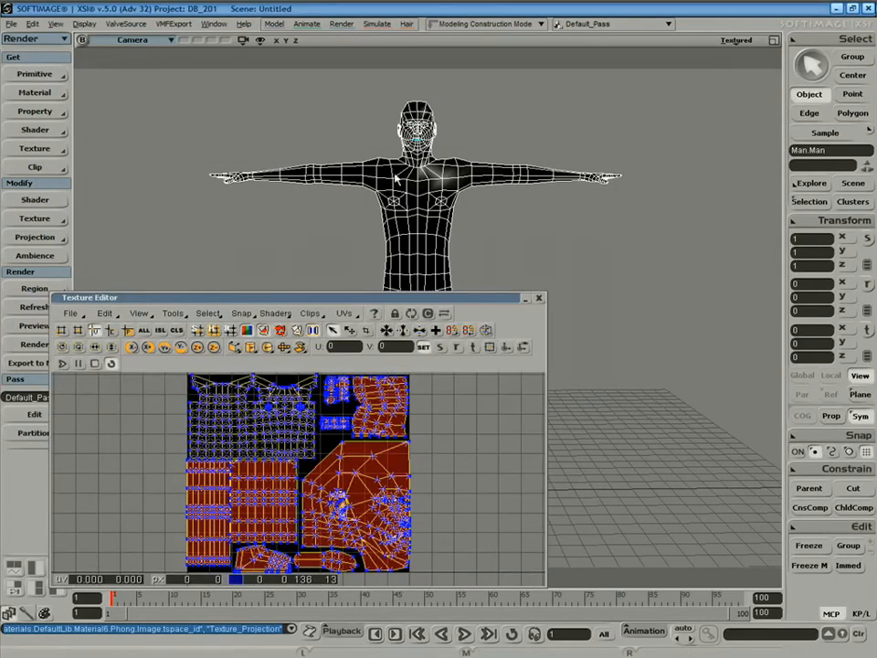
Move the Texture Editor higher, enlarge it, and pan across the UV layout.
{"action": "left_click_drag", "start_coordinate": [388, 297], "coordinate": [410, 140]}
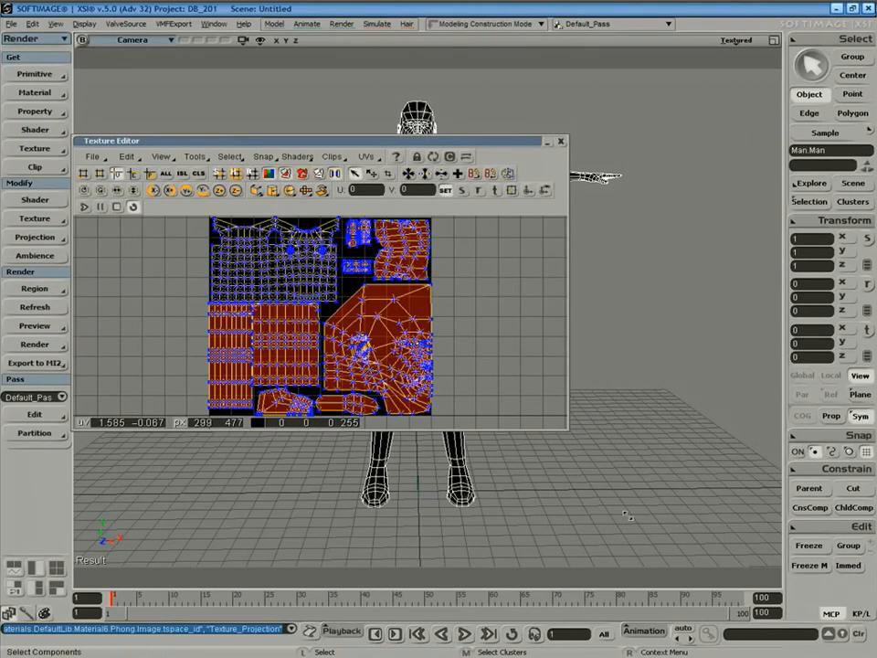
{"action": "left_click_drag", "start_coordinate": [568, 429], "coordinate": [675, 614]}
{"action": "key", "text": "z"}
{"action": "left_click_drag", "start_coordinate": [430, 339], "coordinate": [381, 344]}
{"action": "left_click_drag", "start_coordinate": [400, 137], "coordinate": [400, 138]}
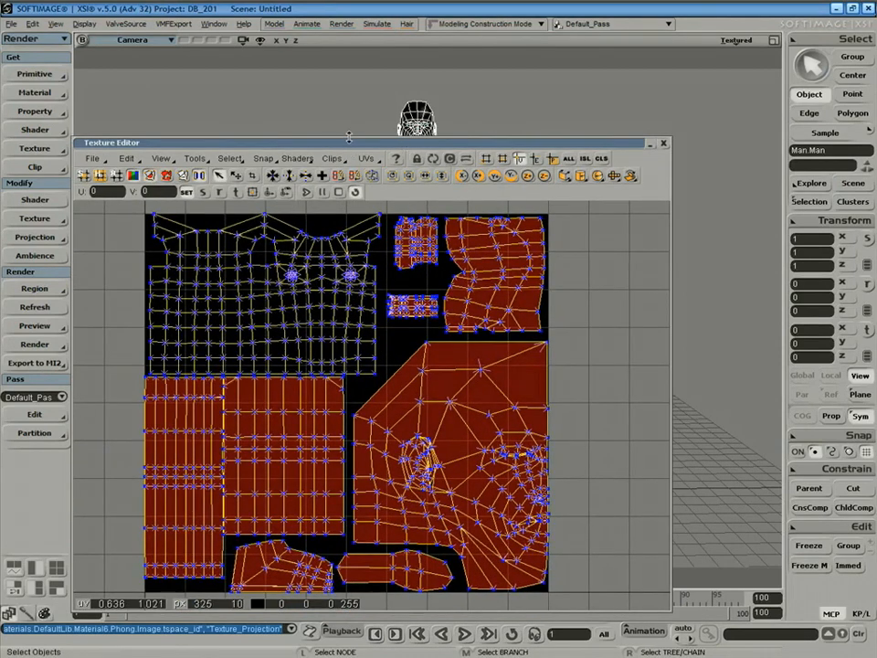
{"action": "left_click_drag", "start_coordinate": [347, 62], "coordinate": [347, 61]}
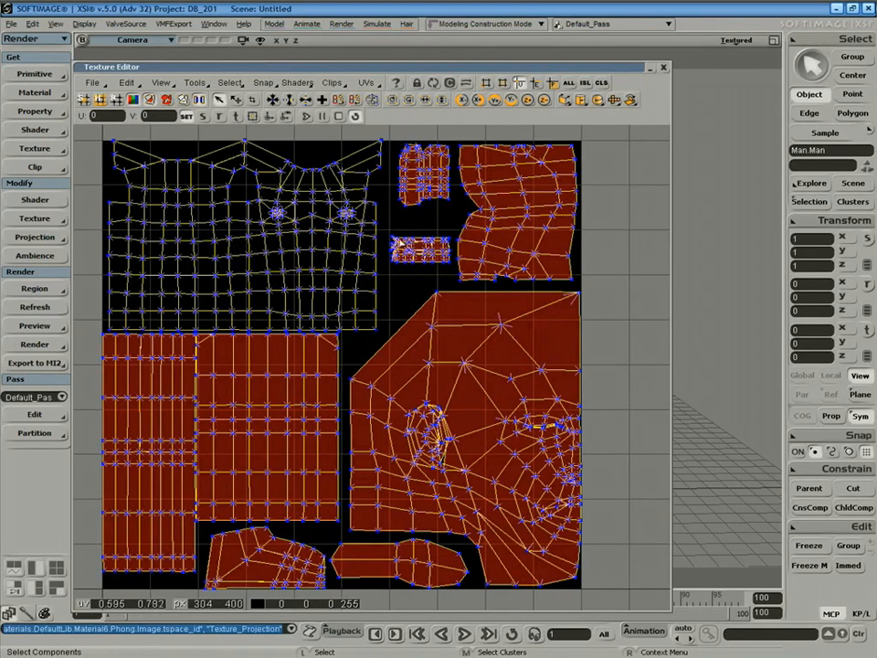
{"action": "left_click_drag", "start_coordinate": [482, 73], "coordinate": [489, 103]}
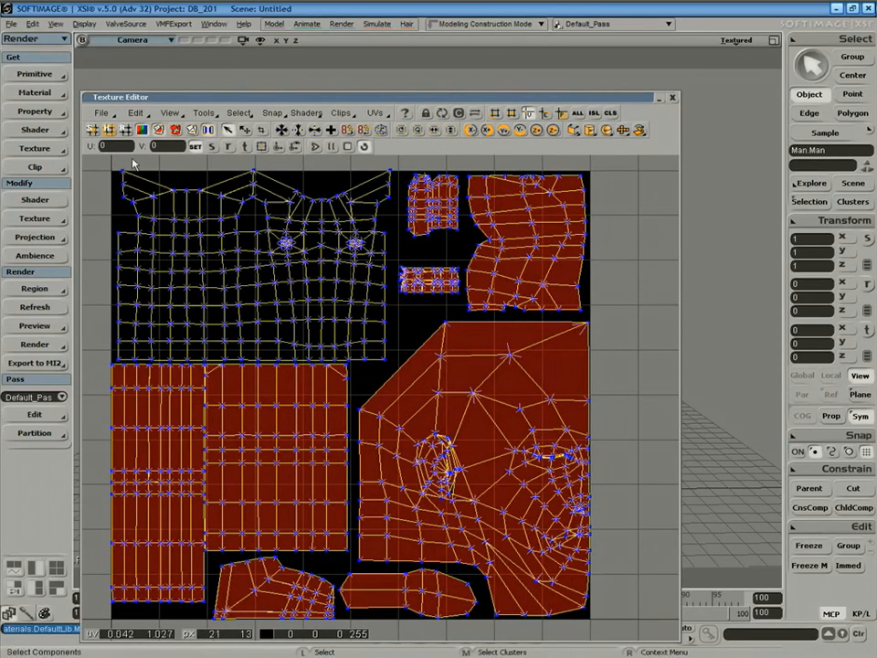
Hide polynode bisectors and Show Overlaps, and turn off the red island fill.
{"action": "left_click", "coordinate": [170, 112]}
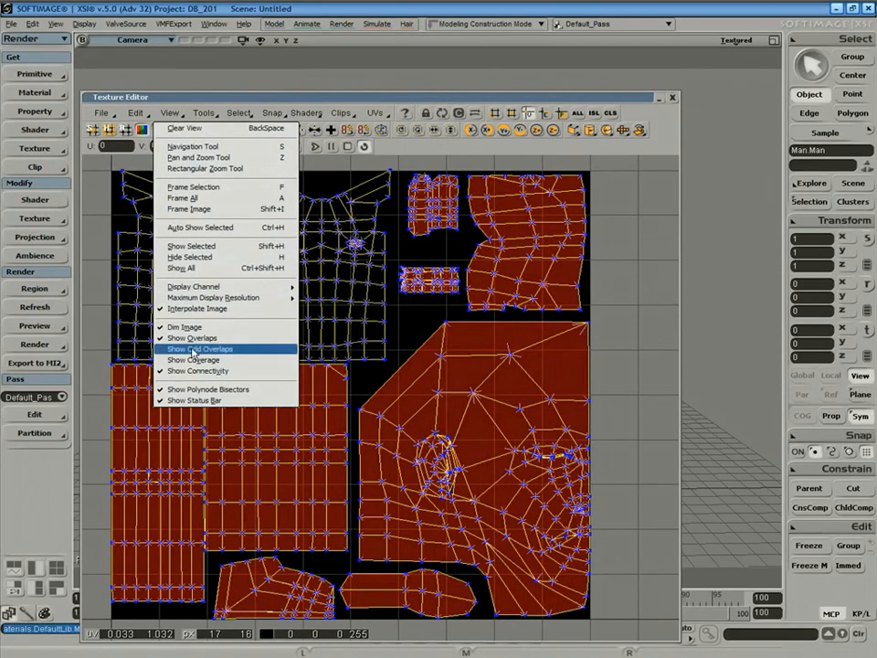
{"action": "left_click", "coordinate": [225, 394]}
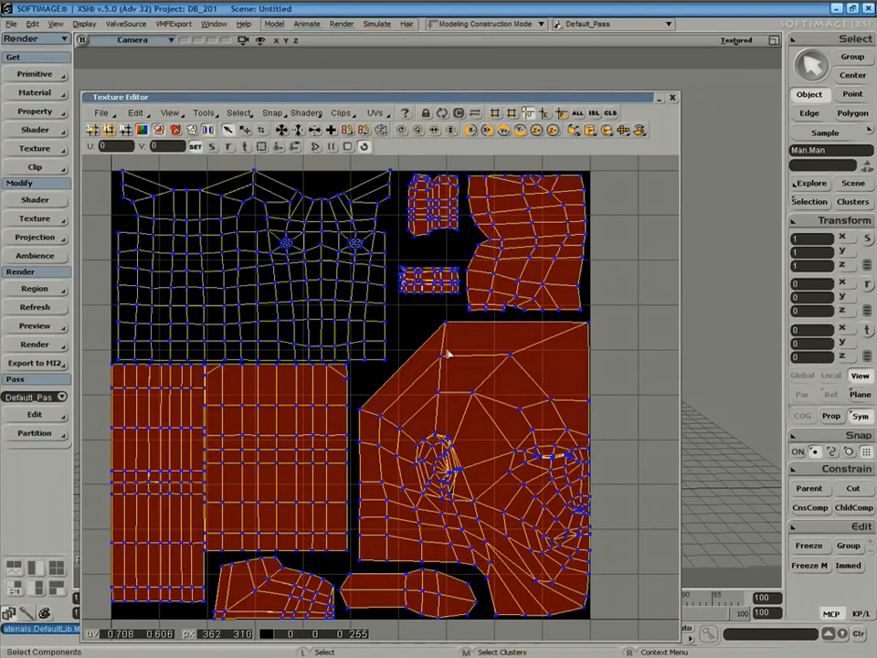
{"action": "left_click", "coordinate": [170, 113]}
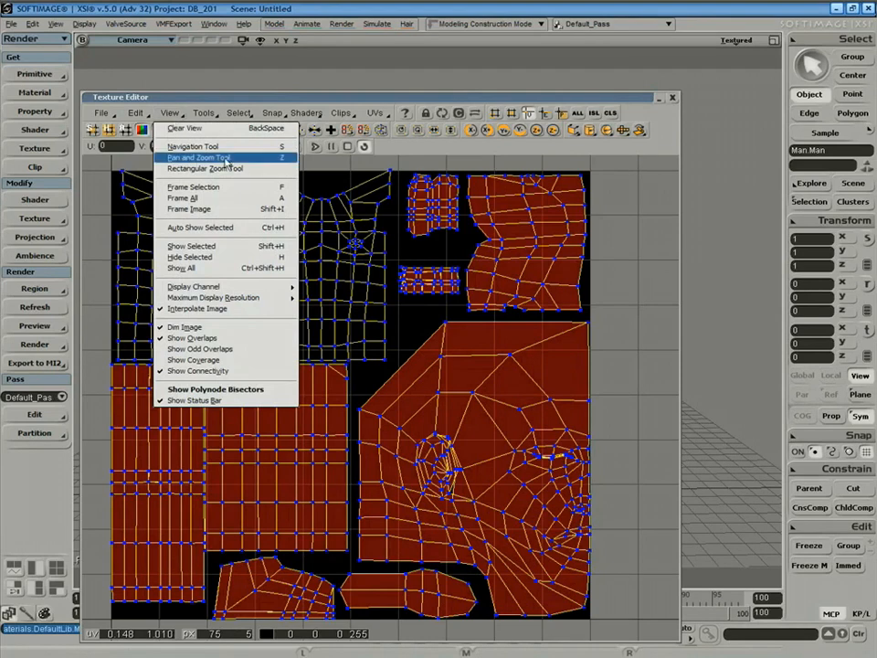
{"action": "left_click", "coordinate": [220, 338]}
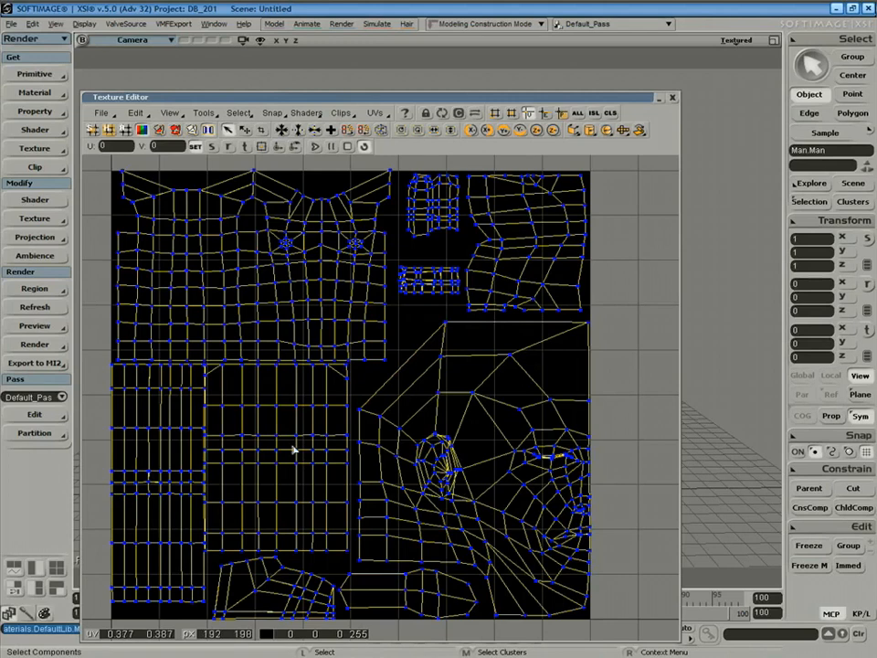
{"action": "left_click", "coordinate": [175, 130]}
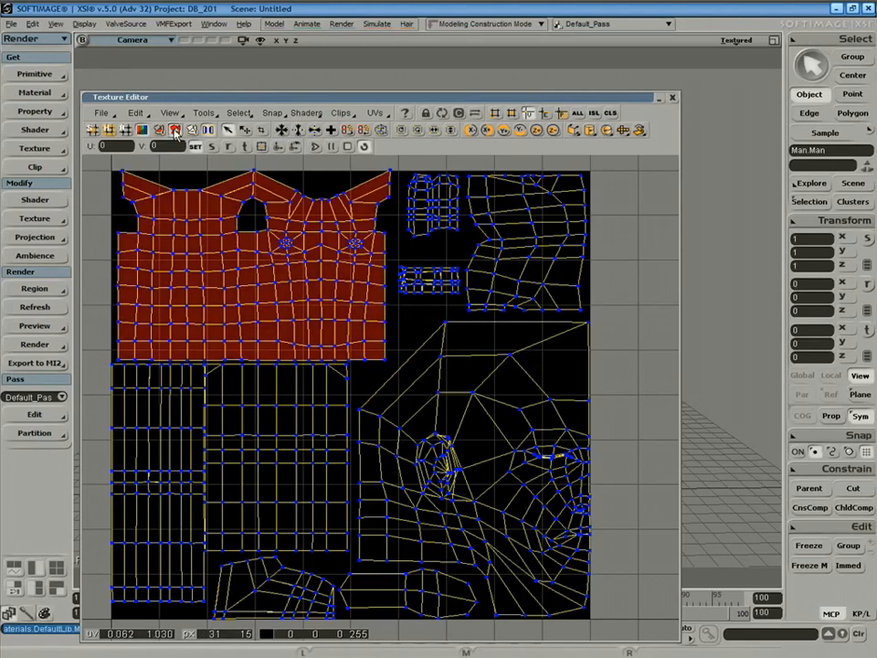
{"action": "left_click", "coordinate": [175, 131]}
{"action": "left_click", "coordinate": [159, 130]}
{"action": "left_click", "coordinate": [175, 131]}
{"action": "left_click", "coordinate": [159, 130]}
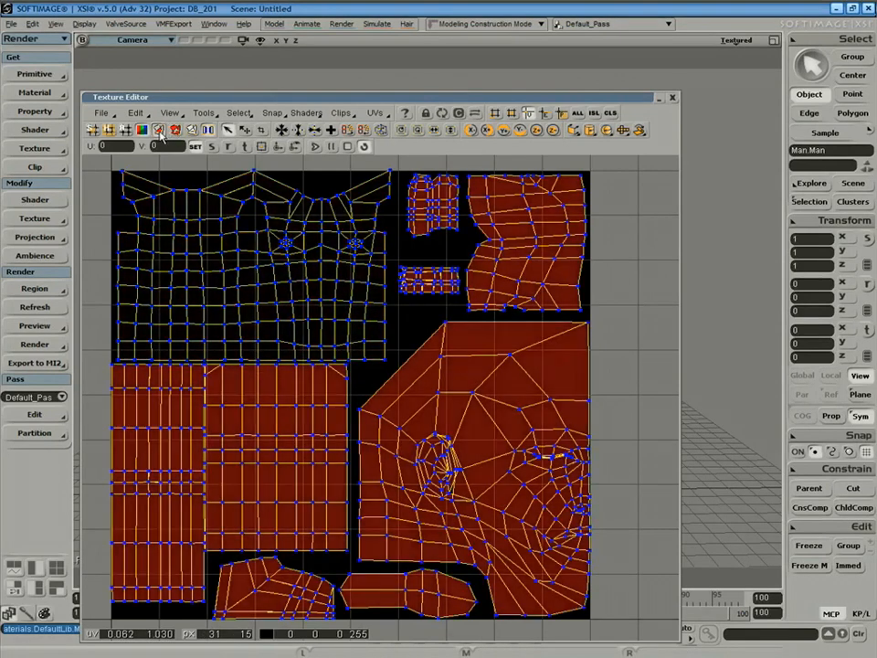
{"action": "left_click", "coordinate": [159, 131]}
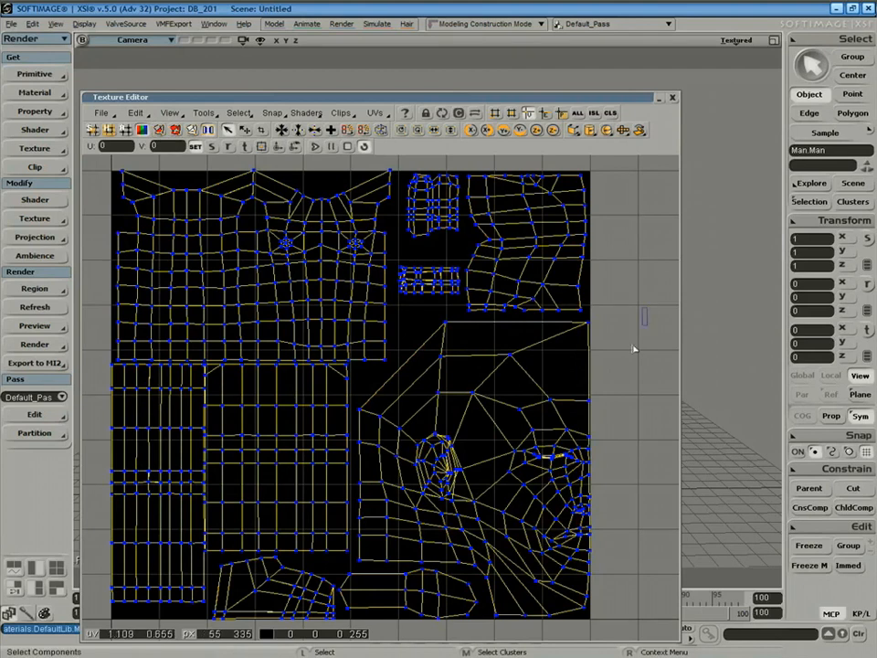
Reposition the Texture Editor window and enlarge it to show the whole layout.
{"action": "left_click_drag", "start_coordinate": [588, 92], "coordinate": [612, 59]}
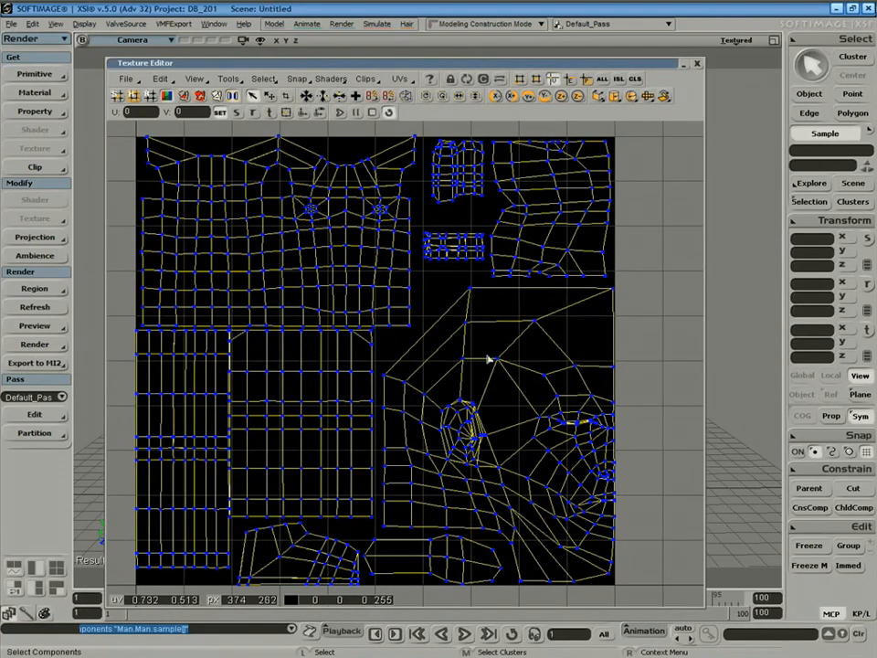
{"action": "left_click_drag", "start_coordinate": [175, 61], "coordinate": [159, 57]}
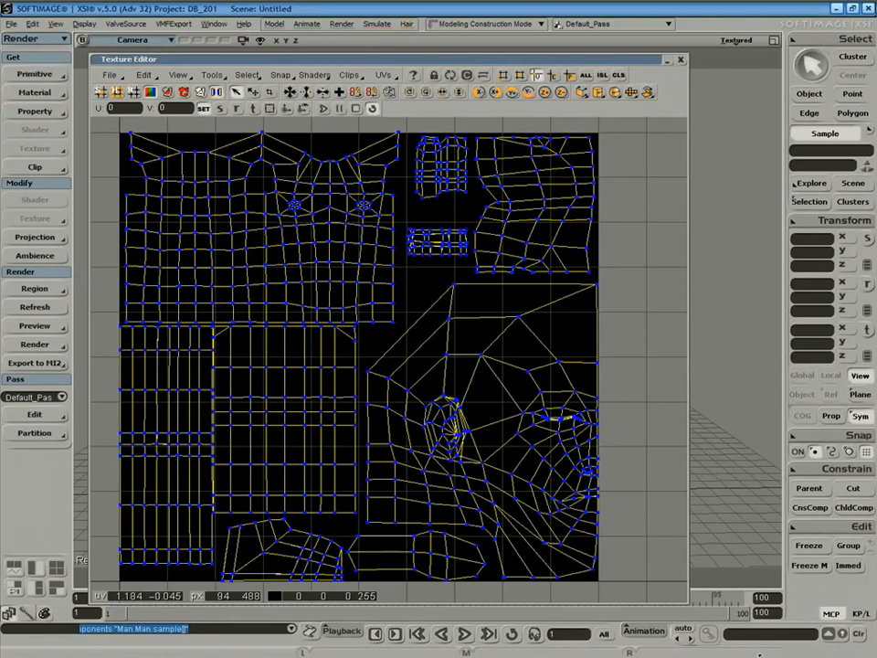
{"action": "left_click_drag", "start_coordinate": [688, 603], "coordinate": [774, 656]}
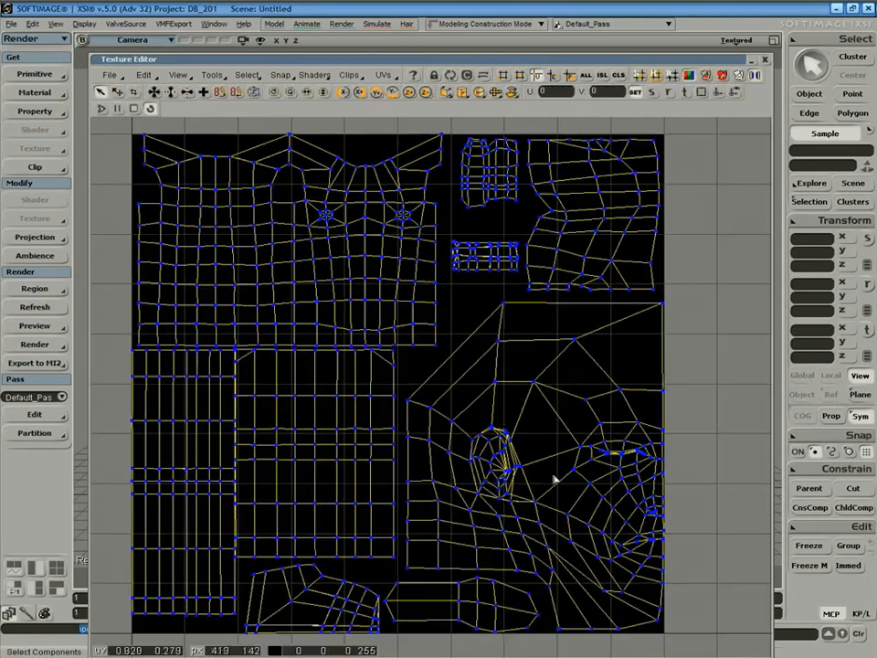
Stamp the UV mesh to a Photoshop (*.psd) file named texture.
{"action": "left_click", "coordinate": [145, 77]}
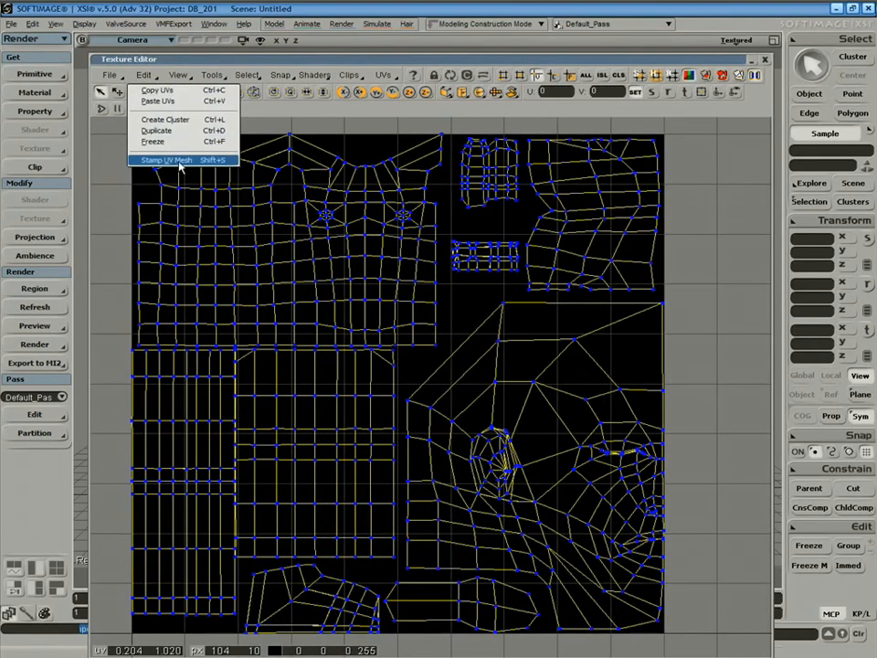
{"action": "left_click", "coordinate": [183, 161]}
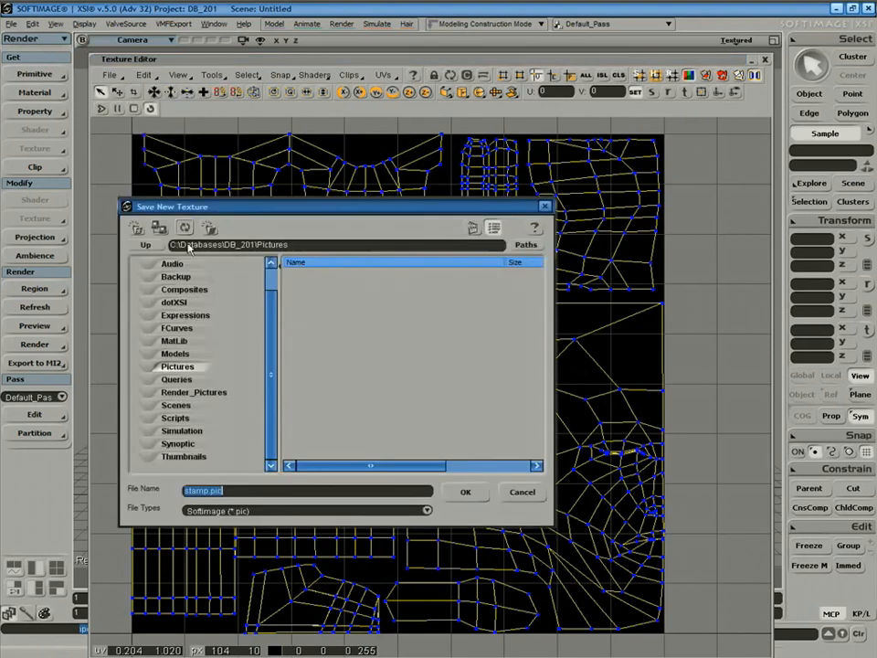
{"action": "left_click_drag", "start_coordinate": [269, 304], "coordinate": [269, 271]}
{"action": "left_click", "coordinate": [290, 511]}
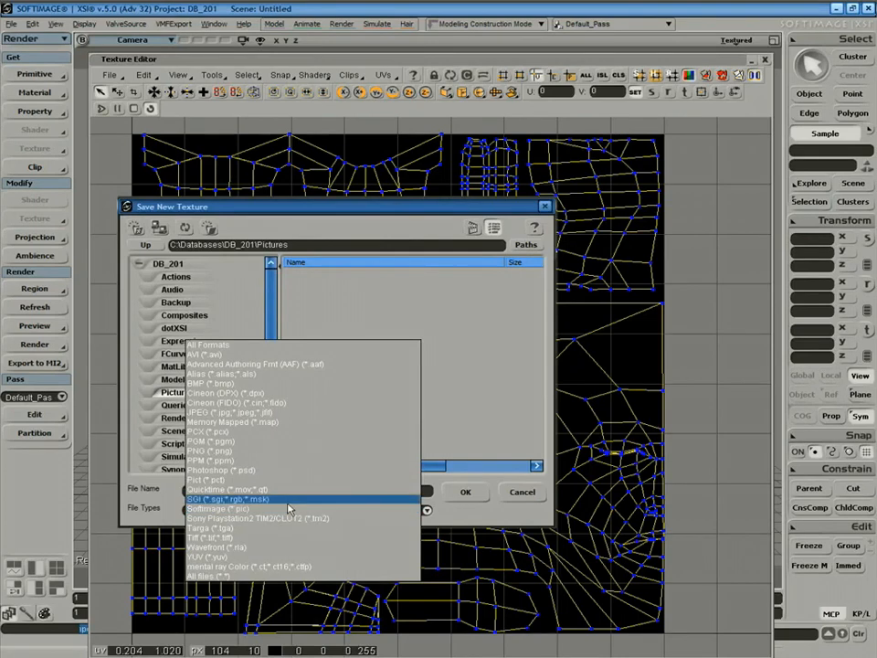
{"action": "left_click", "coordinate": [275, 470]}
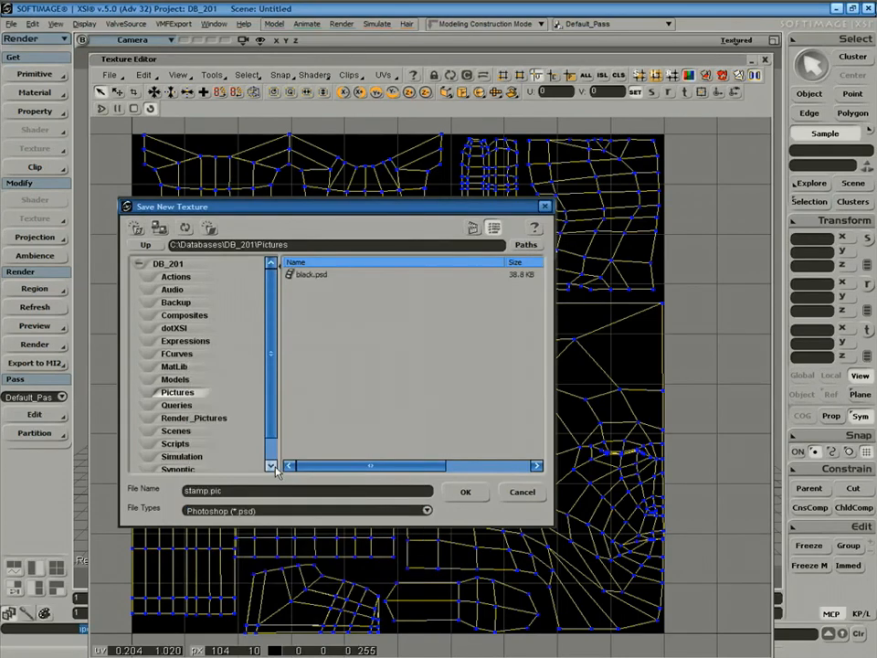
{"action": "left_click", "coordinate": [238, 490]}
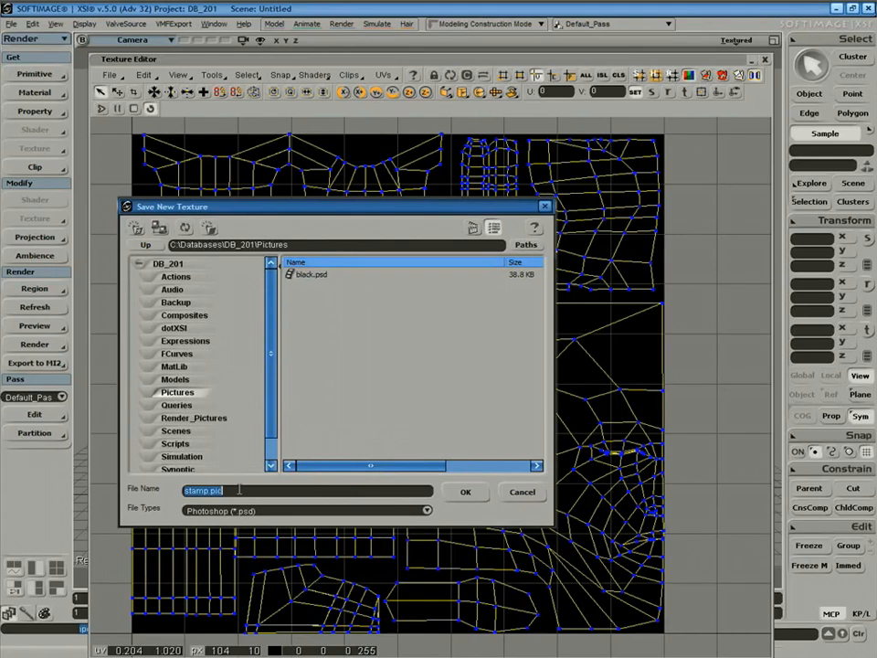
{"action": "type", "text": "texture"}
{"action": "left_click", "coordinate": [461, 493]}
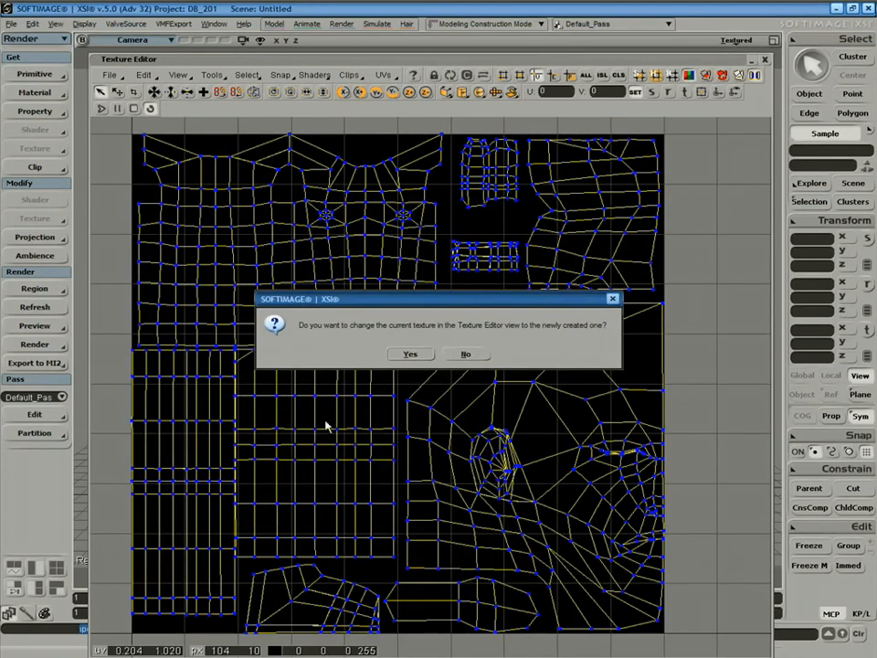
Accept texture.psd as current texture, minimize the editor, deselect, and switch to Photoshop.
{"action": "left_click", "coordinate": [421, 355]}
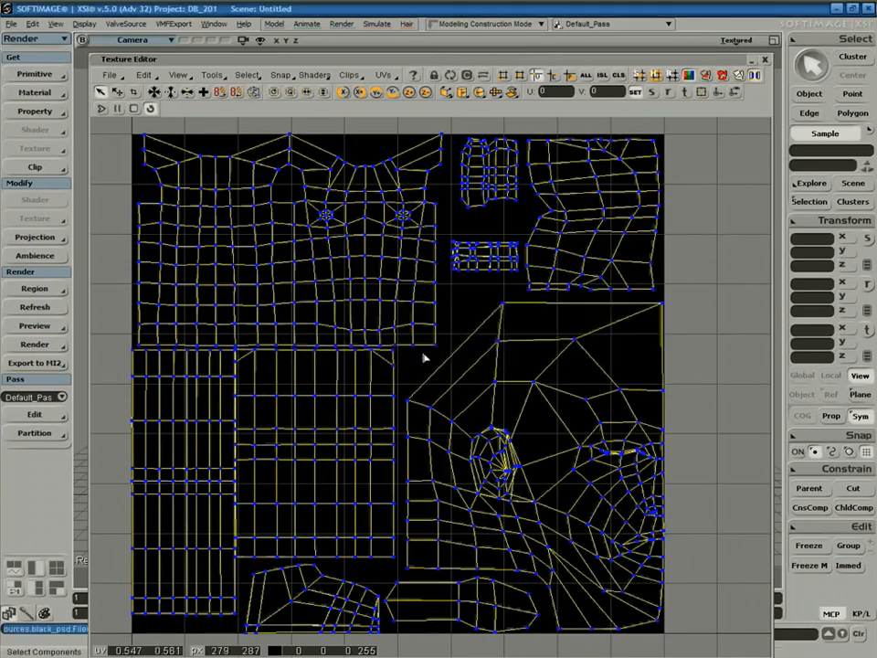
{"action": "left_click", "coordinate": [752, 60]}
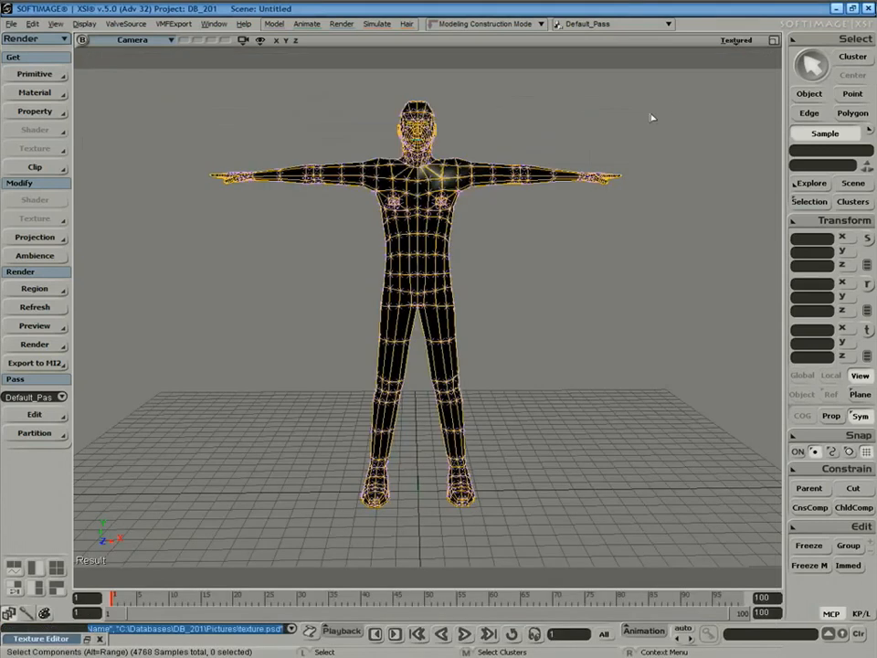
{"action": "left_click", "coordinate": [550, 339]}
{"action": "key", "text": "space"}
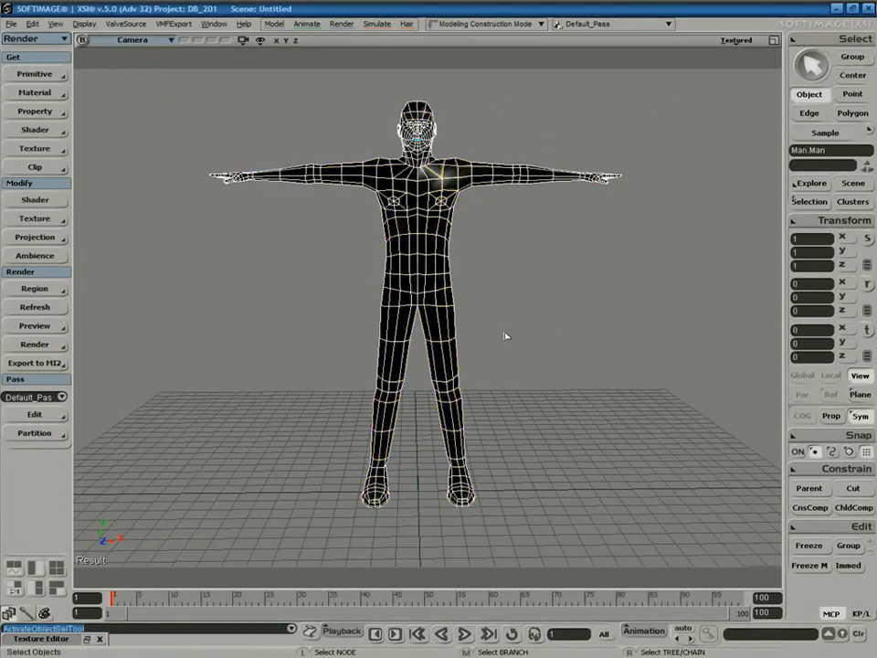
{"action": "key", "text": "alt+Tab"}
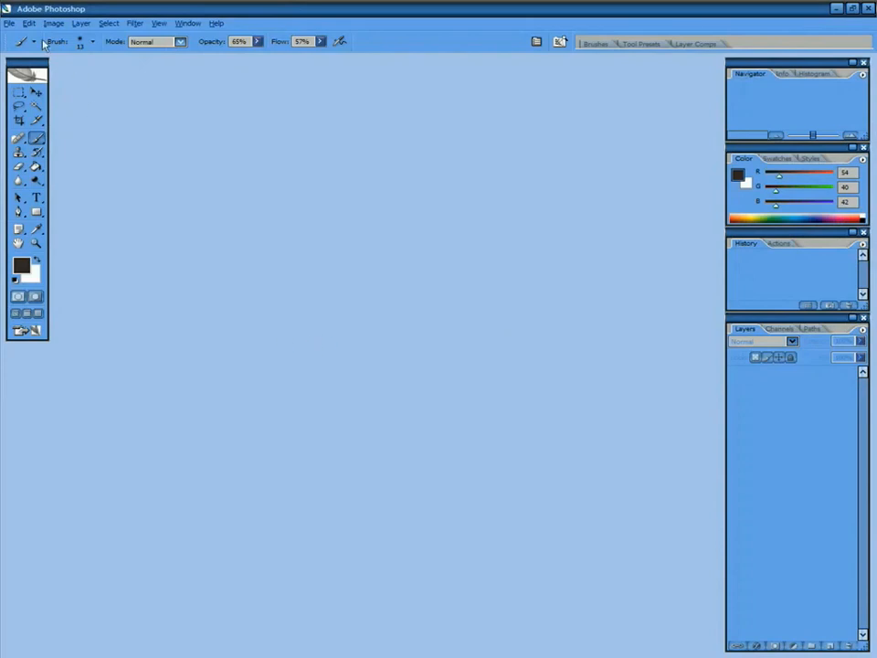
{"action": "left_click", "coordinate": [10, 23]}
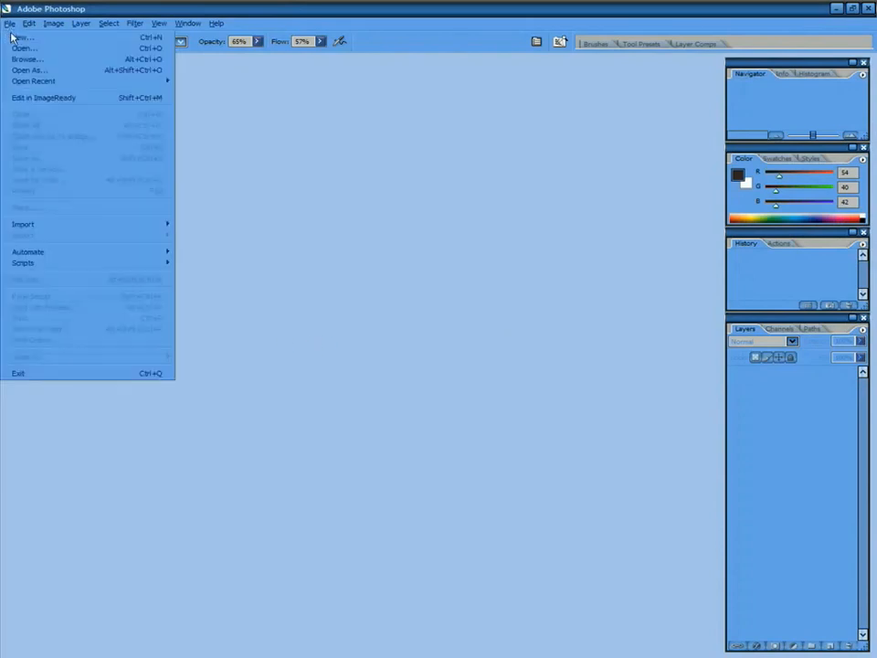
Open texture.psd, enlarge its document window, and select the Magic Wand tool.
{"action": "left_click", "coordinate": [31, 47]}
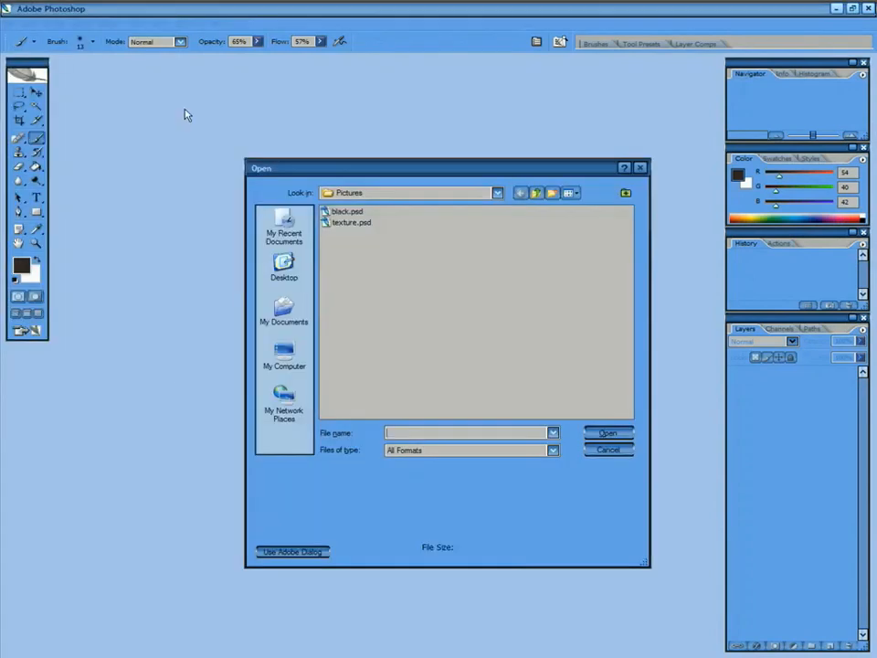
{"action": "left_click", "coordinate": [362, 222]}
{"action": "left_click", "coordinate": [606, 434]}
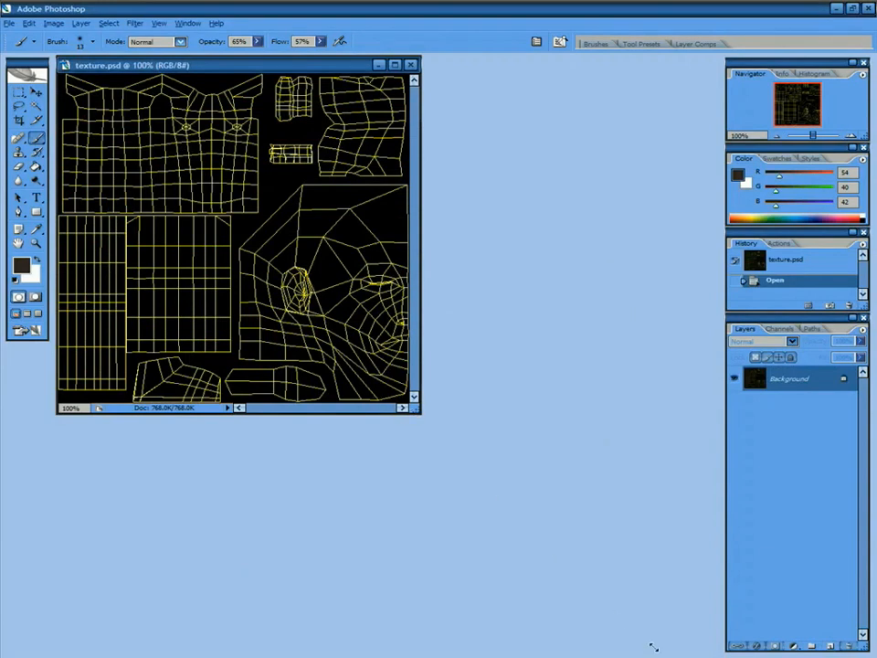
{"action": "left_click_drag", "start_coordinate": [643, 643], "coordinate": [655, 635]}
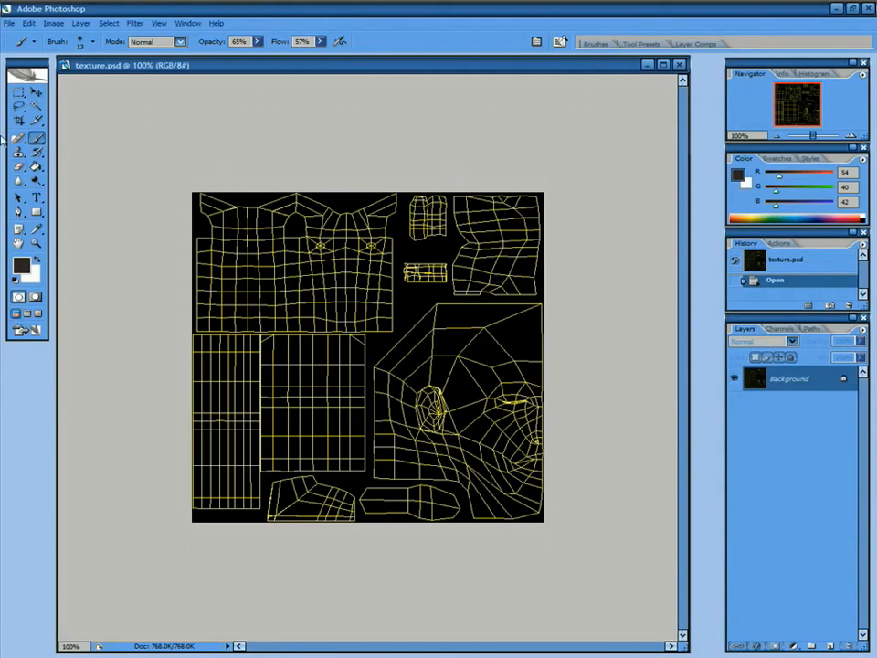
{"action": "left_click", "coordinate": [36, 107]}
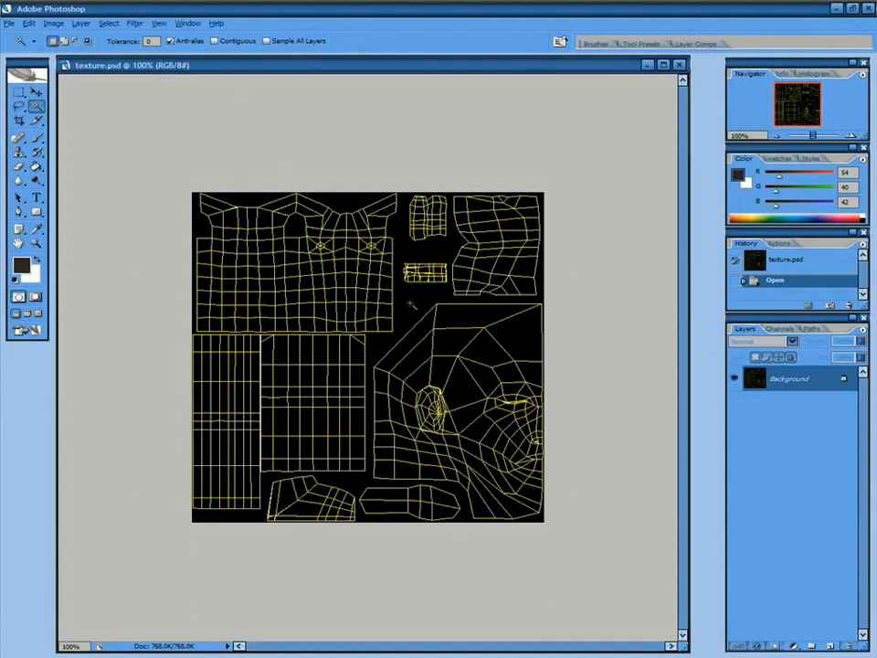
Select the wireframe by colour, add Layer 1, hide Background, and paste the wireframe onto Layer 1.
{"action": "left_click", "coordinate": [371, 361]}
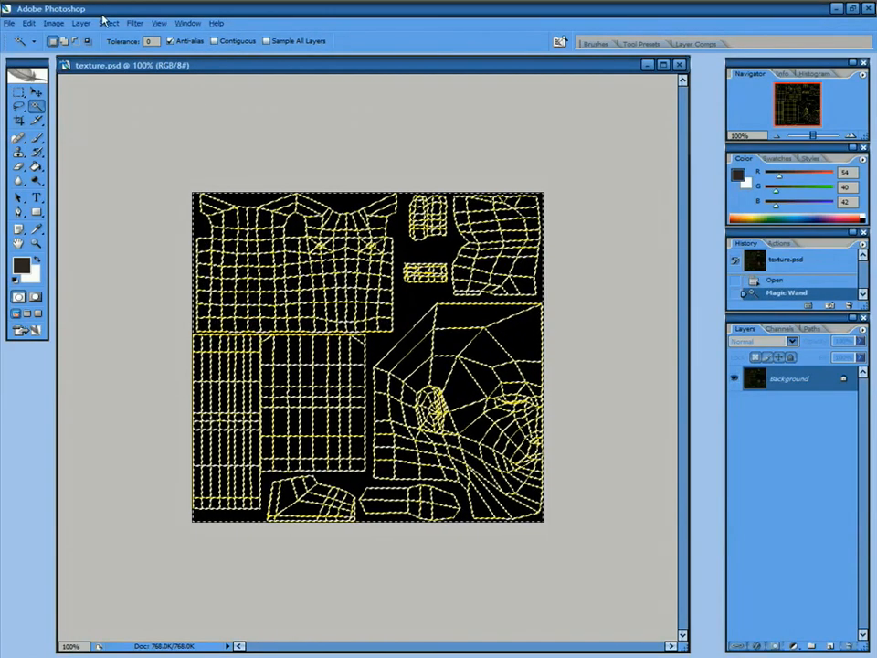
{"action": "left_click", "coordinate": [111, 24]}
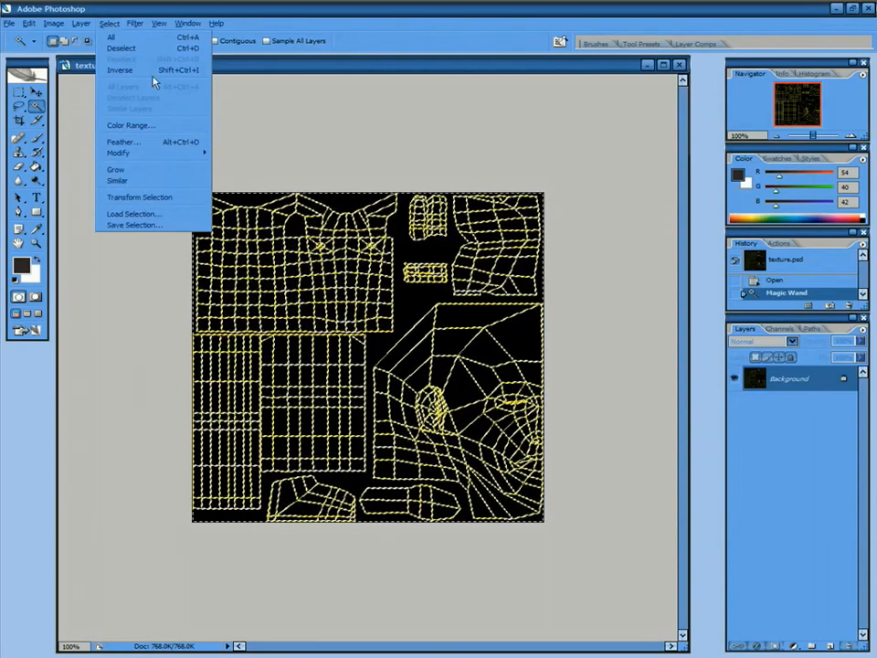
{"action": "left_click", "coordinate": [119, 70]}
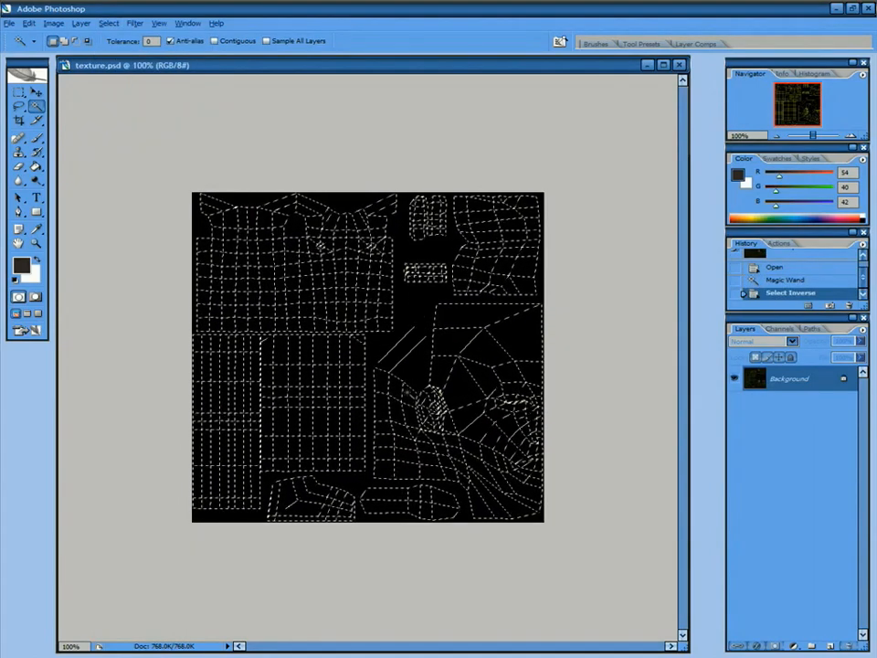
{"action": "left_click", "coordinate": [863, 330]}
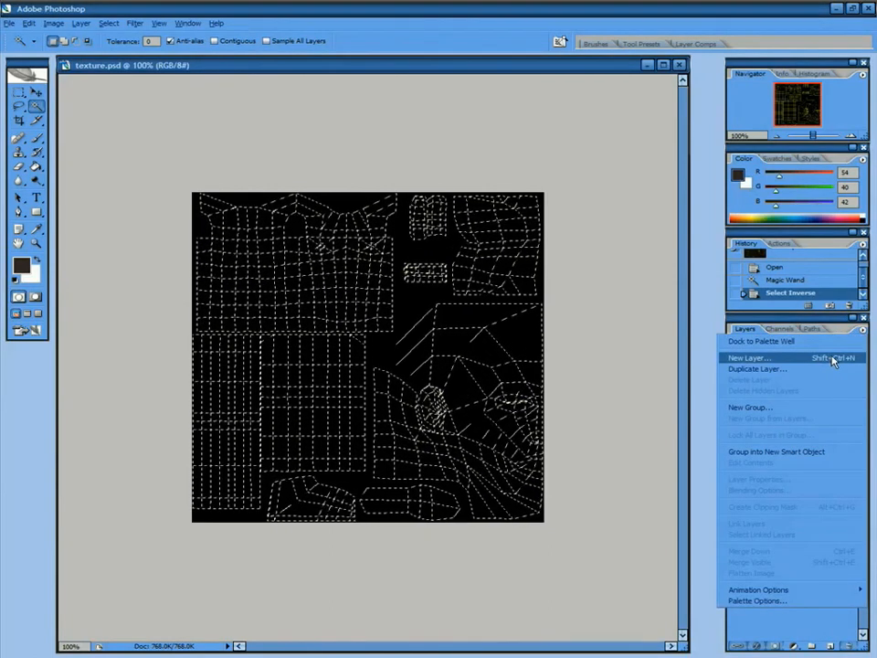
{"action": "left_click", "coordinate": [842, 362]}
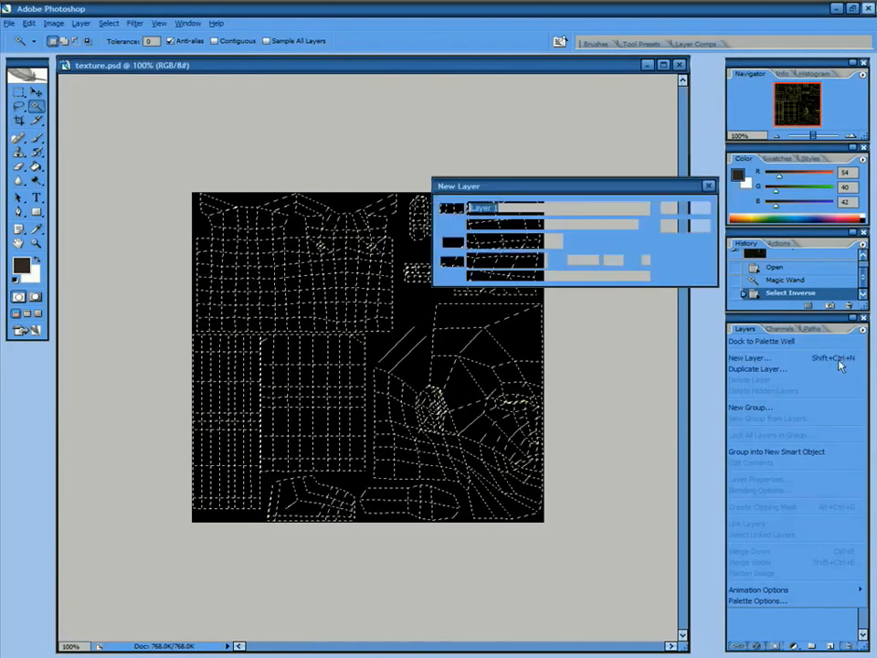
{"action": "left_click", "coordinate": [684, 214]}
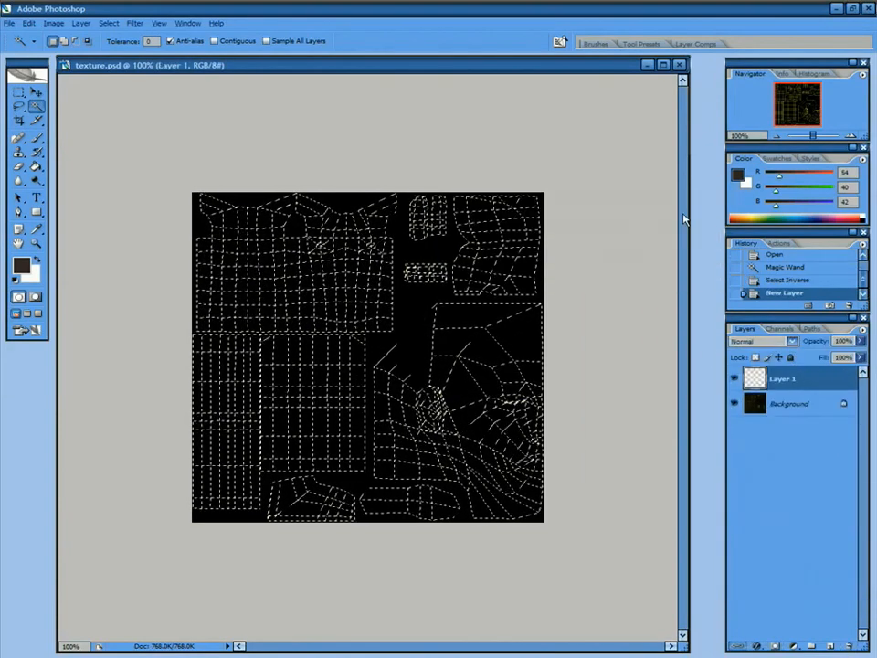
{"action": "left_click", "coordinate": [733, 408]}
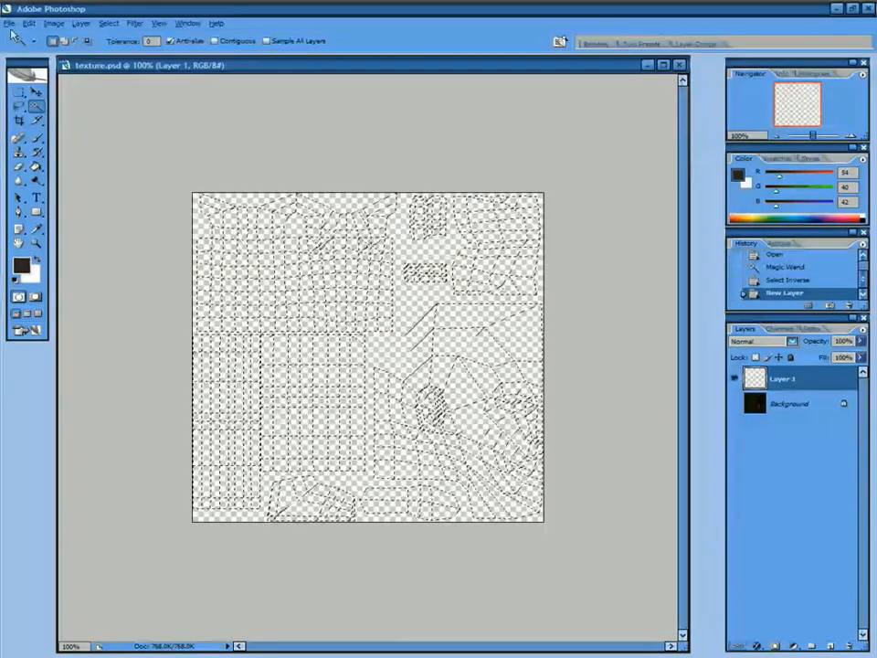
{"action": "left_click", "coordinate": [19, 93]}
{"action": "left_click", "coordinate": [141, 130]}
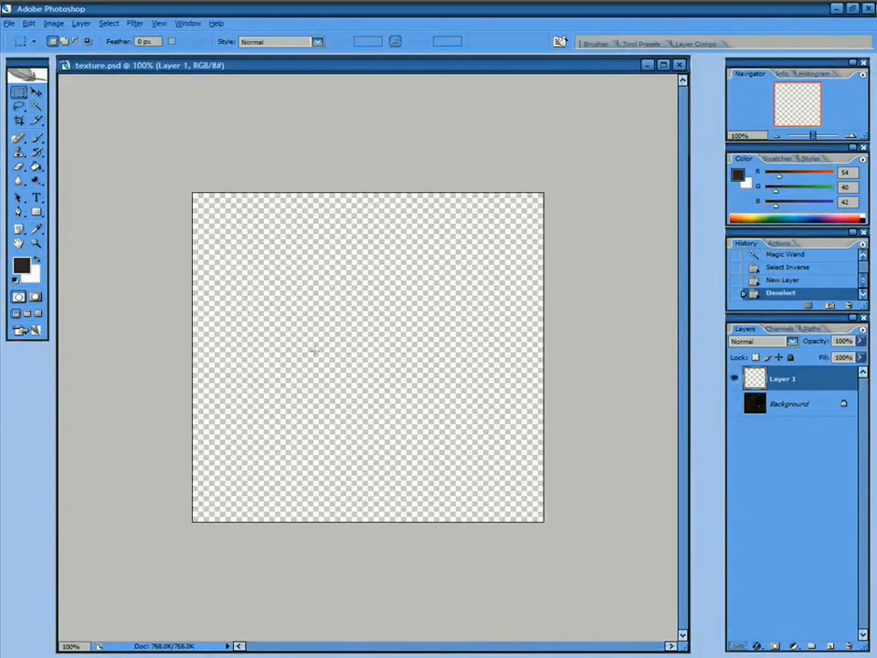
{"action": "key", "text": "ctrl+v"}
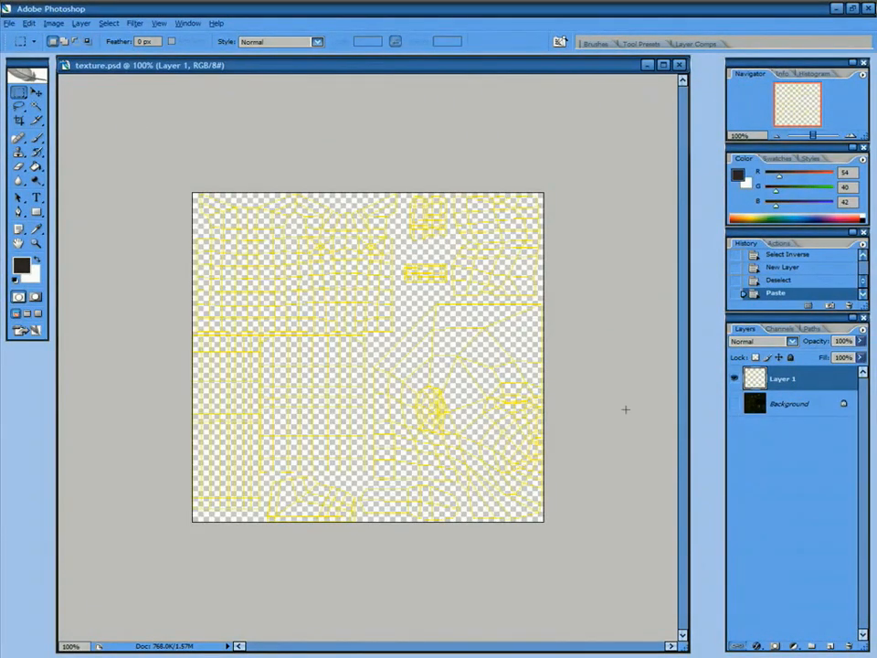
Add Layer 2 below Layer 1 and fill it dark with the Paint Bucket.
{"action": "left_click", "coordinate": [861, 328]}
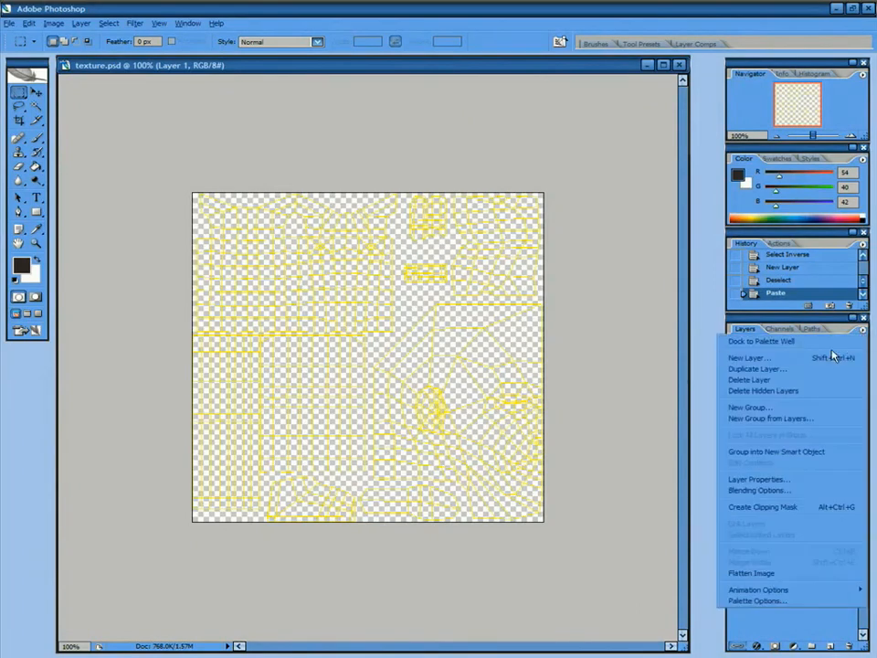
{"action": "left_click", "coordinate": [835, 357]}
{"action": "left_click", "coordinate": [684, 207]}
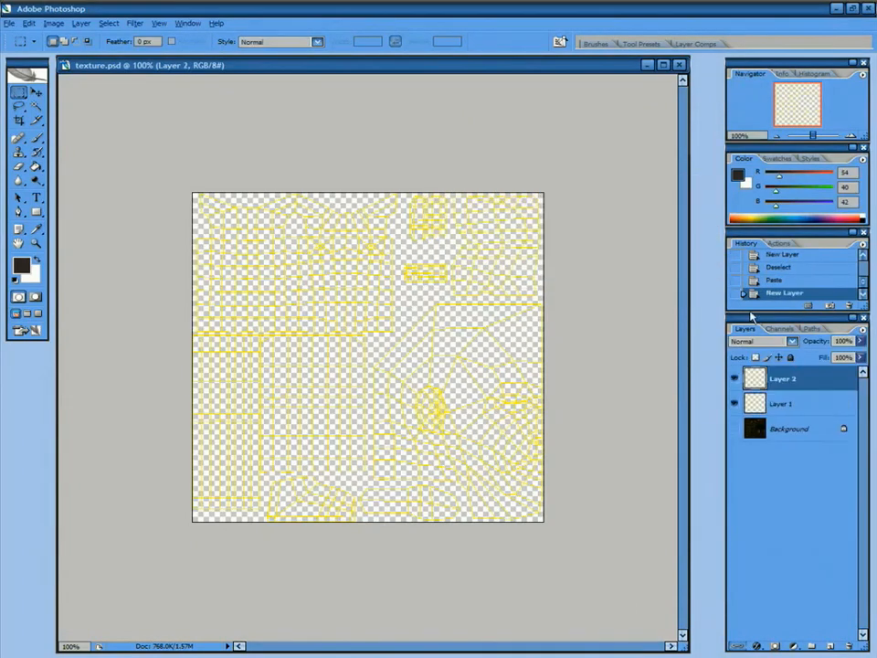
{"action": "left_click_drag", "start_coordinate": [779, 408], "coordinate": [780, 410]}
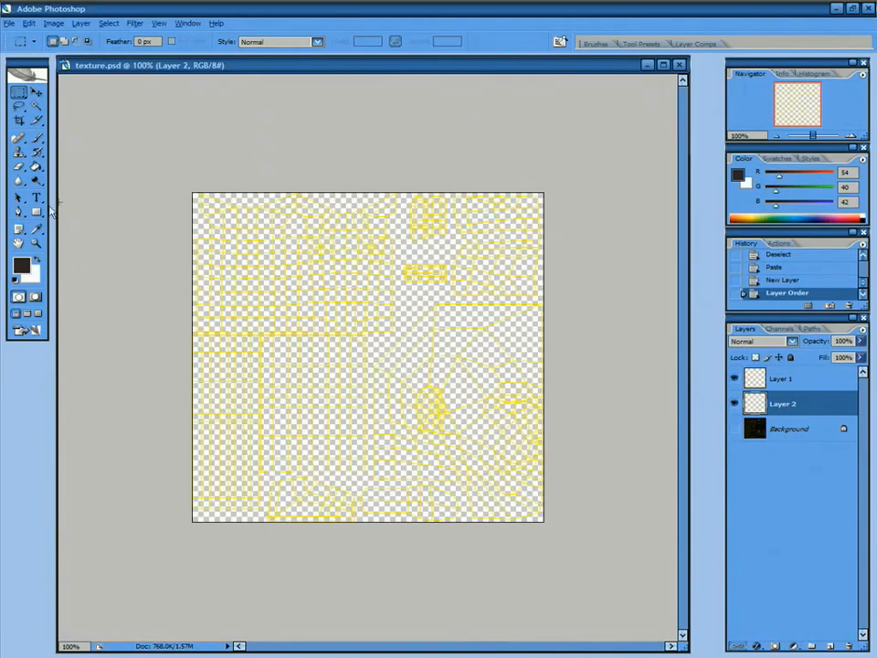
{"action": "left_click", "coordinate": [37, 166]}
{"action": "left_click", "coordinate": [237, 257]}
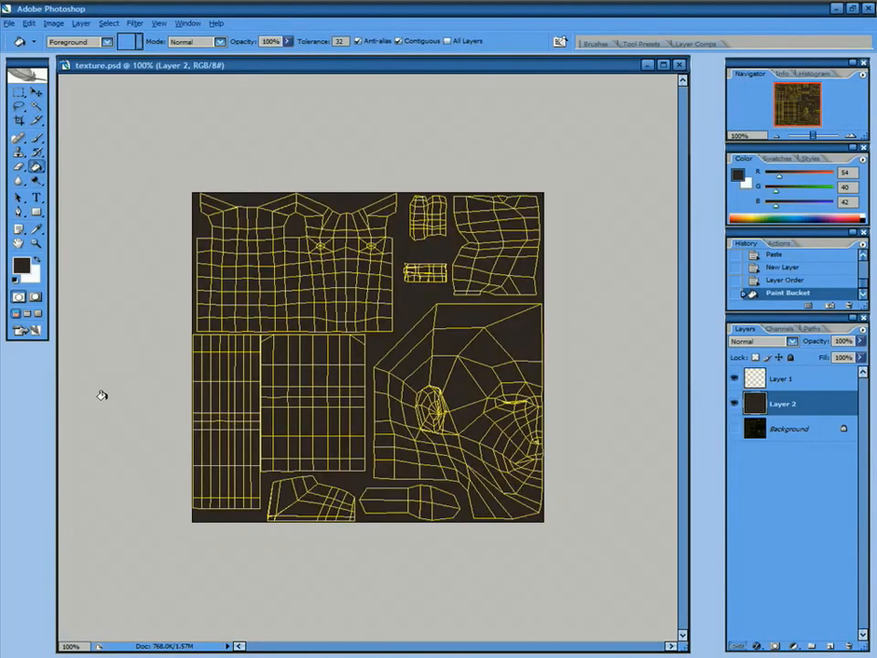
Toggle Layer 1 visibility to check the fill, then set the foreground to pale pink c4a9ae.
{"action": "left_click", "coordinate": [735, 378]}
{"action": "left_click", "coordinate": [736, 380]}
{"action": "left_click", "coordinate": [736, 380]}
{"action": "left_click", "coordinate": [735, 381]}
{"action": "left_click", "coordinate": [735, 379]}
{"action": "left_click", "coordinate": [736, 380]}
{"action": "left_click", "coordinate": [21, 265]}
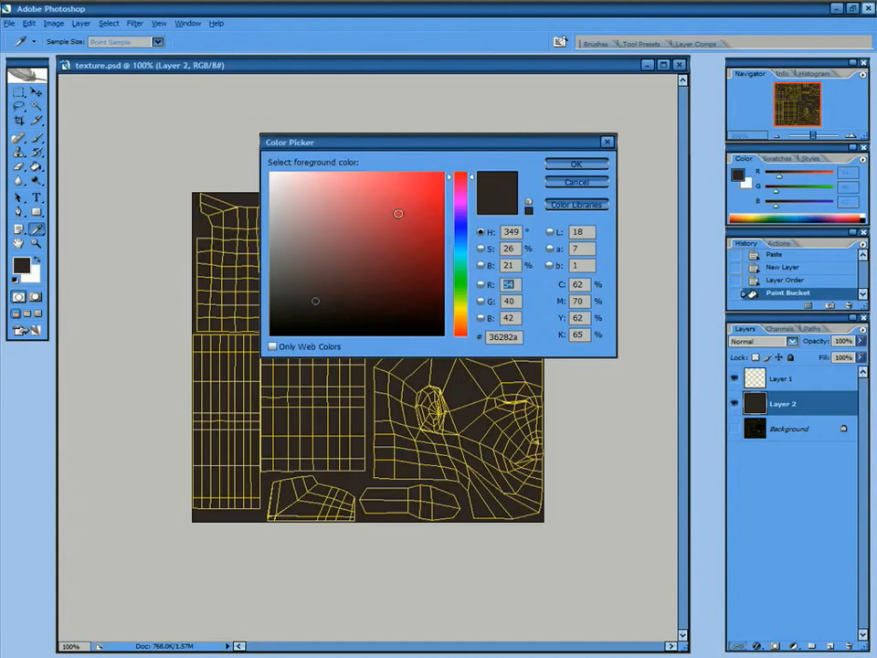
{"action": "left_click_drag", "start_coordinate": [279, 242], "coordinate": [295, 208]}
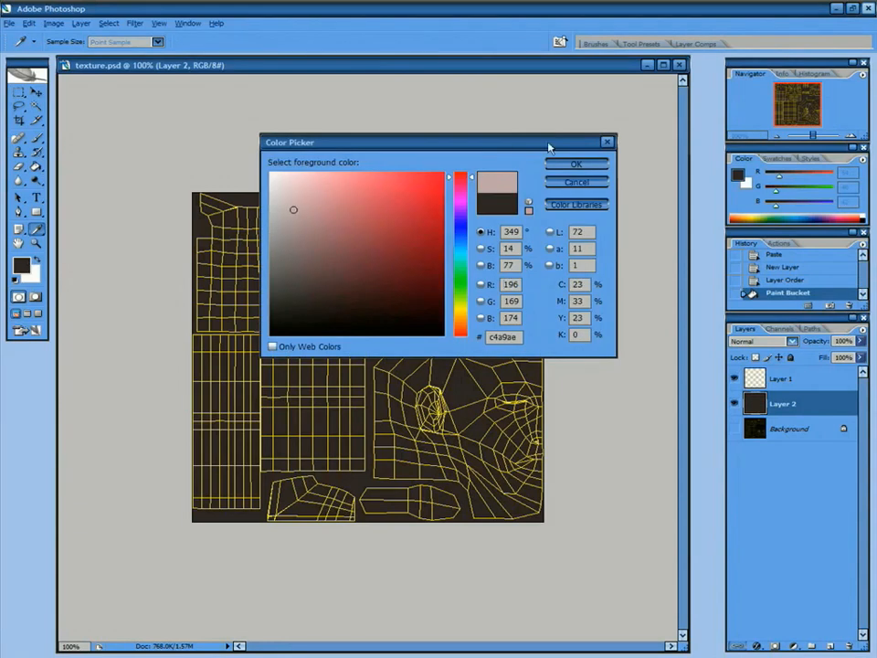
{"action": "left_click", "coordinate": [576, 164]}
Paint the face islands pink with a 78 px soft brush, then pick a bright red foreground.
{"action": "left_click", "coordinate": [36, 153]}
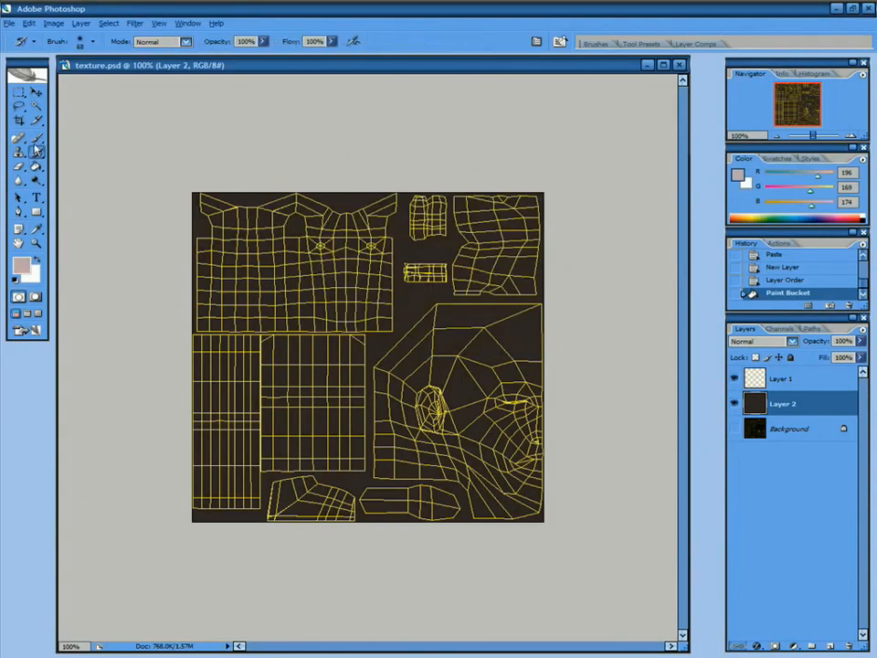
{"action": "left_click", "coordinate": [37, 137]}
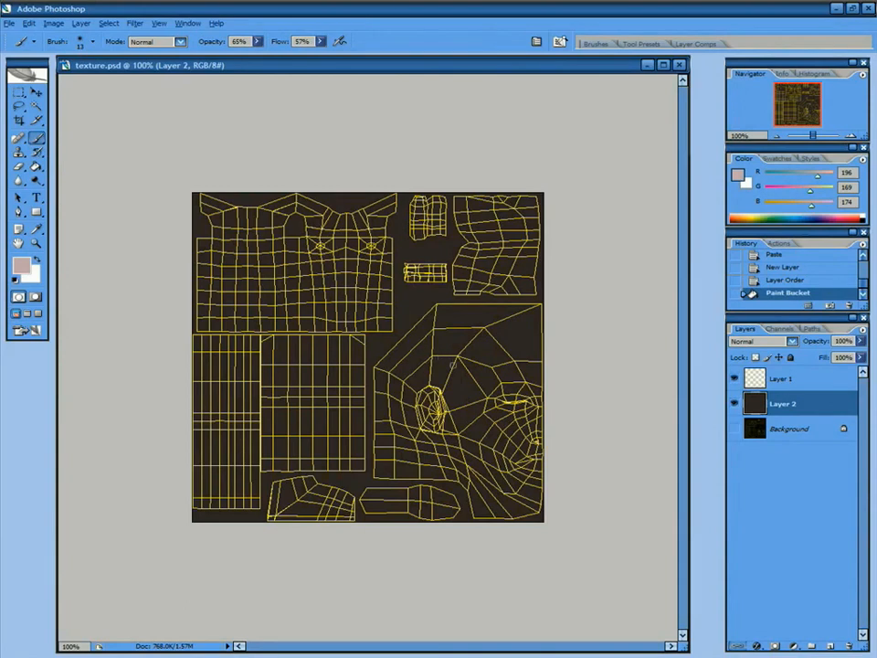
{"action": "right_click", "coordinate": [452, 363]}
{"action": "mouse_move", "coordinate": [532, 322]}
{"action": "left_mouse_down"}
{"action": "mouse_move", "coordinate": [430, 340]}
{"action": "mouse_move", "coordinate": [386, 402]}
{"action": "mouse_move", "coordinate": [395, 457]}
{"action": "mouse_move", "coordinate": [438, 448]}
{"action": "mouse_move", "coordinate": [468, 371]}
{"action": "mouse_move", "coordinate": [524, 359]}
{"action": "mouse_move", "coordinate": [518, 389]}
{"action": "mouse_move", "coordinate": [498, 411]}
{"action": "mouse_move", "coordinate": [416, 455]}
{"action": "mouse_move", "coordinate": [476, 503]}
{"action": "mouse_move", "coordinate": [507, 494]}
{"action": "mouse_move", "coordinate": [530, 452]}
{"action": "mouse_move", "coordinate": [502, 437]}
{"action": "mouse_move", "coordinate": [476, 429]}
{"action": "mouse_move", "coordinate": [388, 455]}
{"action": "left_mouse_up"}
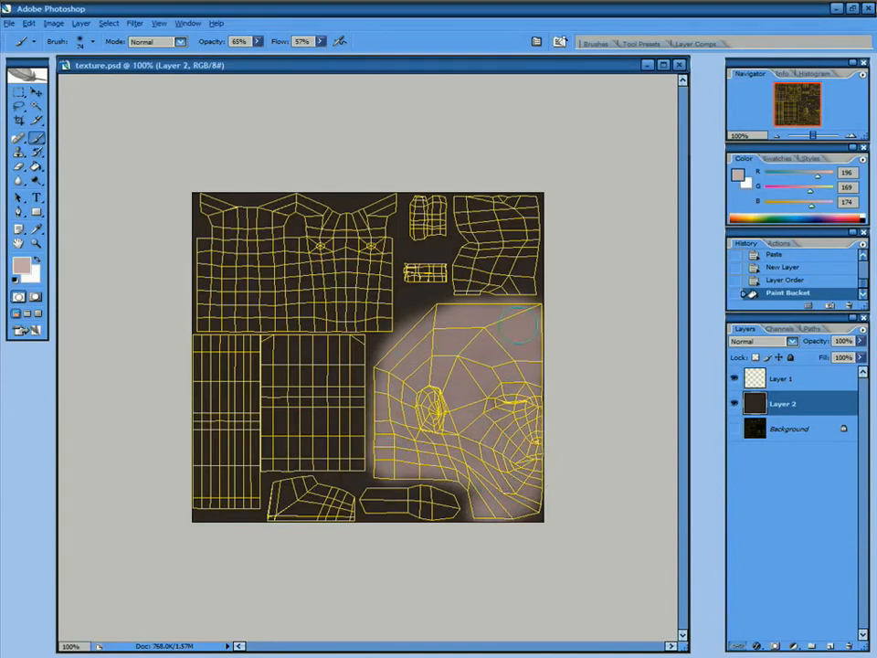
{"action": "mouse_move", "coordinate": [516, 404]}
{"action": "left_mouse_down"}
{"action": "mouse_move", "coordinate": [523, 493]}
{"action": "mouse_move", "coordinate": [490, 516]}
{"action": "mouse_move", "coordinate": [521, 460]}
{"action": "left_mouse_up"}
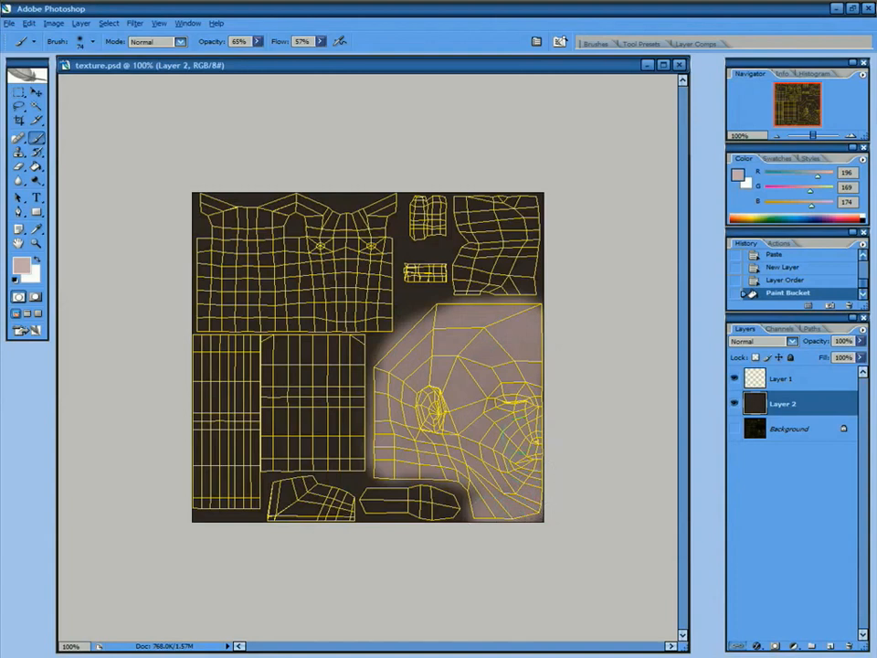
{"action": "left_click_drag", "start_coordinate": [499, 319], "coordinate": [392, 411]}
{"action": "left_click_drag", "start_coordinate": [484, 467], "coordinate": [456, 467]}
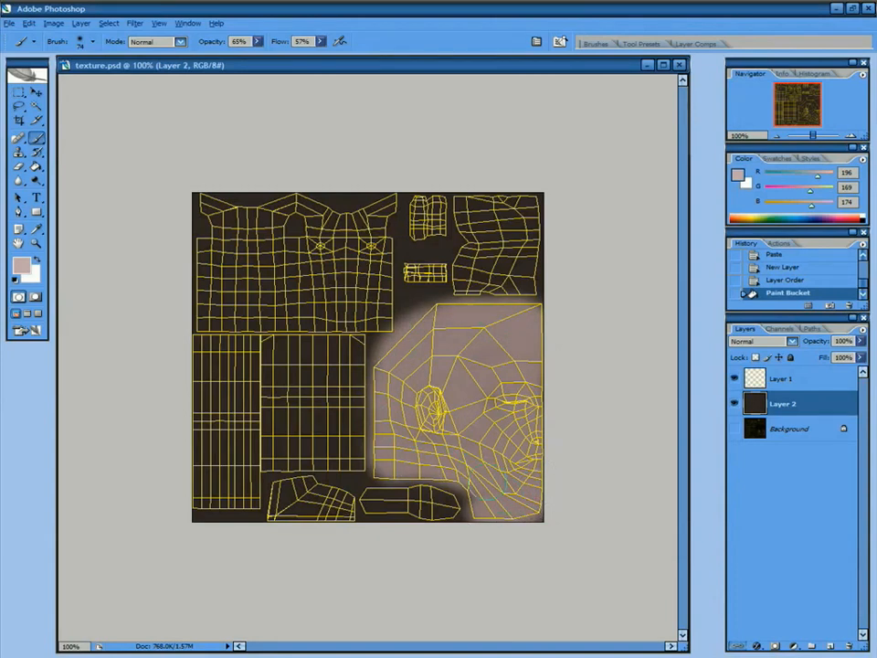
{"action": "left_click_drag", "start_coordinate": [553, 422], "coordinate": [551, 424]}
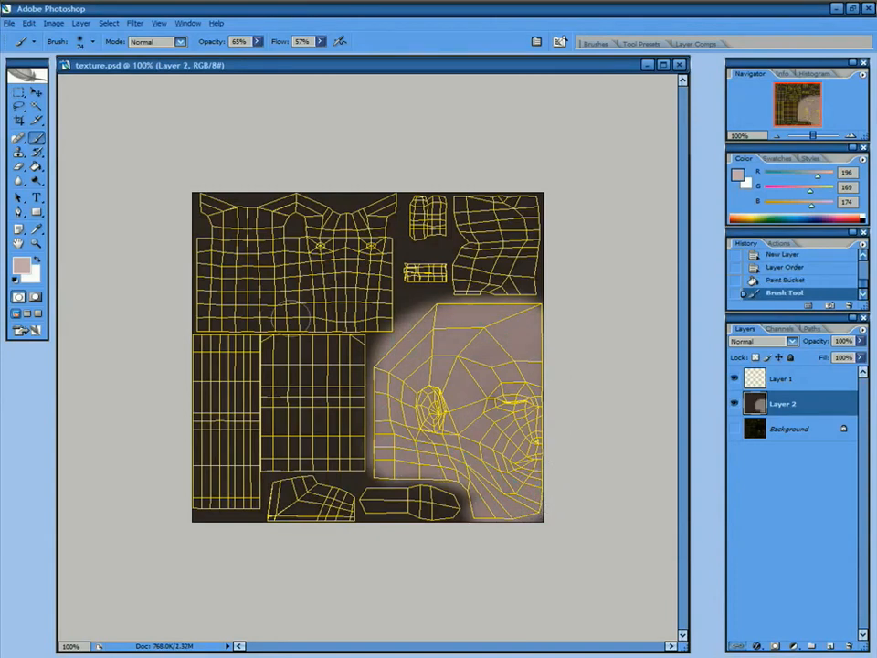
{"action": "left_click", "coordinate": [20, 265]}
{"action": "mouse_move", "coordinate": [394, 202]}
{"action": "left_mouse_down"}
{"action": "mouse_move", "coordinate": [466, 175]}
{"action": "mouse_move", "coordinate": [463, 229]}
{"action": "left_mouse_up"}
Paint the left arm UV block blue and the top torso block green.
{"action": "left_click", "coordinate": [574, 164]}
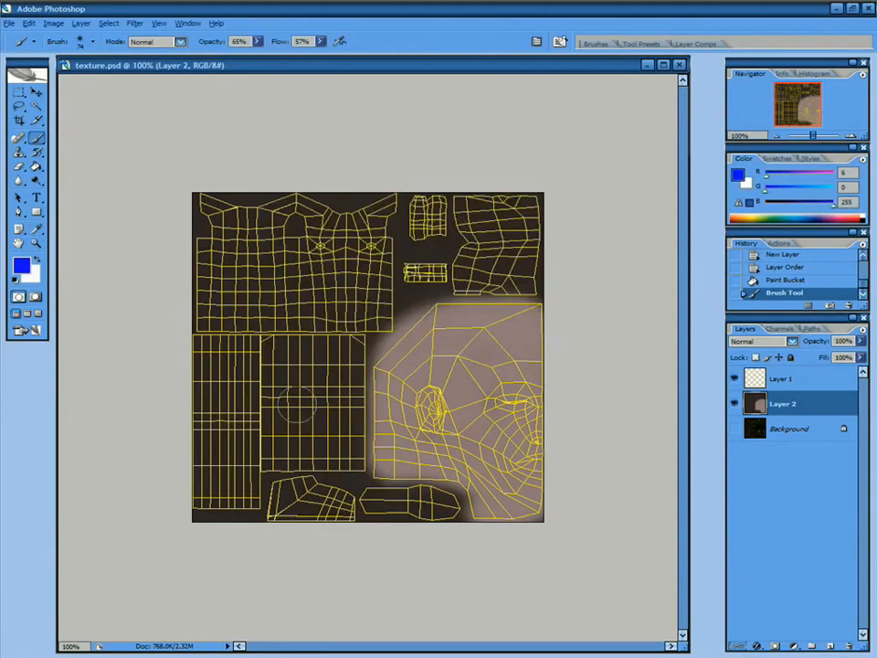
{"action": "mouse_move", "coordinate": [212, 372]}
{"action": "left_mouse_down"}
{"action": "mouse_move", "coordinate": [196, 348]}
{"action": "mouse_move", "coordinate": [219, 357]}
{"action": "mouse_move", "coordinate": [228, 375]}
{"action": "mouse_move", "coordinate": [232, 515]}
{"action": "mouse_move", "coordinate": [242, 502]}
{"action": "mouse_move", "coordinate": [207, 452]}
{"action": "mouse_move", "coordinate": [204, 504]}
{"action": "mouse_move", "coordinate": [250, 434]}
{"action": "mouse_move", "coordinate": [237, 408]}
{"action": "left_mouse_up"}
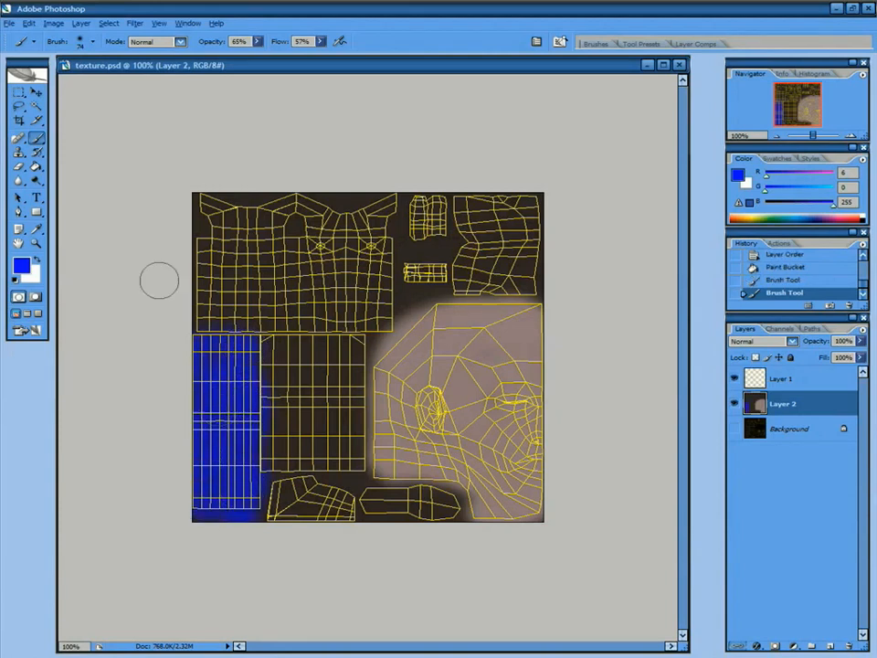
{"action": "left_click", "coordinate": [20, 265]}
{"action": "left_click", "coordinate": [462, 288]}
{"action": "left_click", "coordinate": [427, 189]}
{"action": "left_click", "coordinate": [604, 164]}
{"action": "mouse_move", "coordinate": [249, 216]}
{"action": "left_mouse_down"}
{"action": "mouse_move", "coordinate": [239, 216]}
{"action": "mouse_move", "coordinate": [278, 208]}
{"action": "mouse_move", "coordinate": [196, 250]}
{"action": "mouse_move", "coordinate": [205, 279]}
{"action": "mouse_move", "coordinate": [202, 315]}
{"action": "mouse_move", "coordinate": [205, 198]}
{"action": "mouse_move", "coordinate": [229, 208]}
{"action": "mouse_move", "coordinate": [239, 183]}
{"action": "left_mouse_up"}
{"action": "mouse_move", "coordinate": [301, 209]}
{"action": "left_mouse_down"}
{"action": "mouse_move", "coordinate": [351, 211]}
{"action": "mouse_move", "coordinate": [393, 236]}
{"action": "mouse_move", "coordinate": [207, 245]}
{"action": "mouse_move", "coordinate": [260, 209]}
{"action": "mouse_move", "coordinate": [263, 225]}
{"action": "left_mouse_up"}
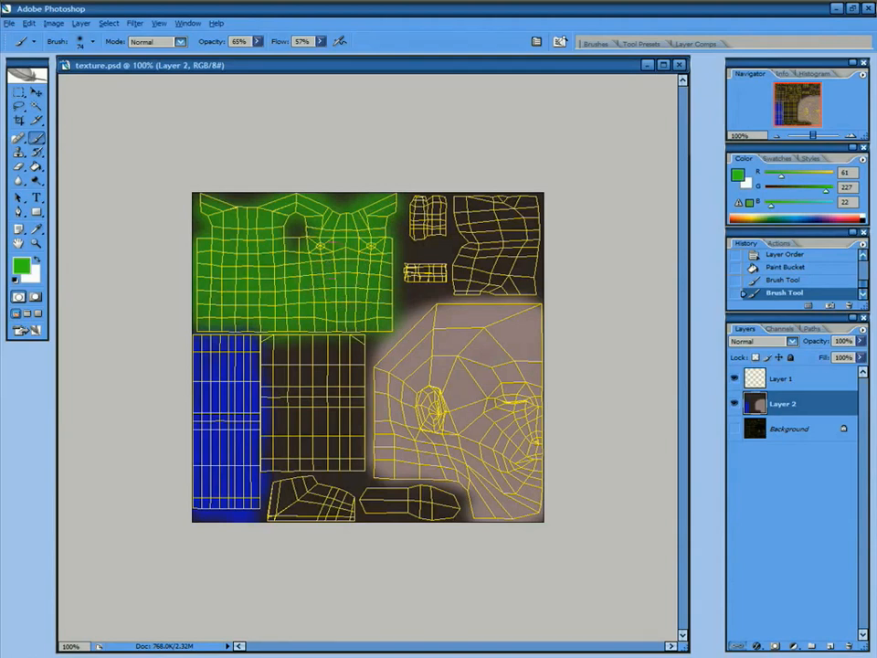
Pick an orange foreground colour and paint the middle-left leg block orange.
{"action": "left_click", "coordinate": [20, 264]}
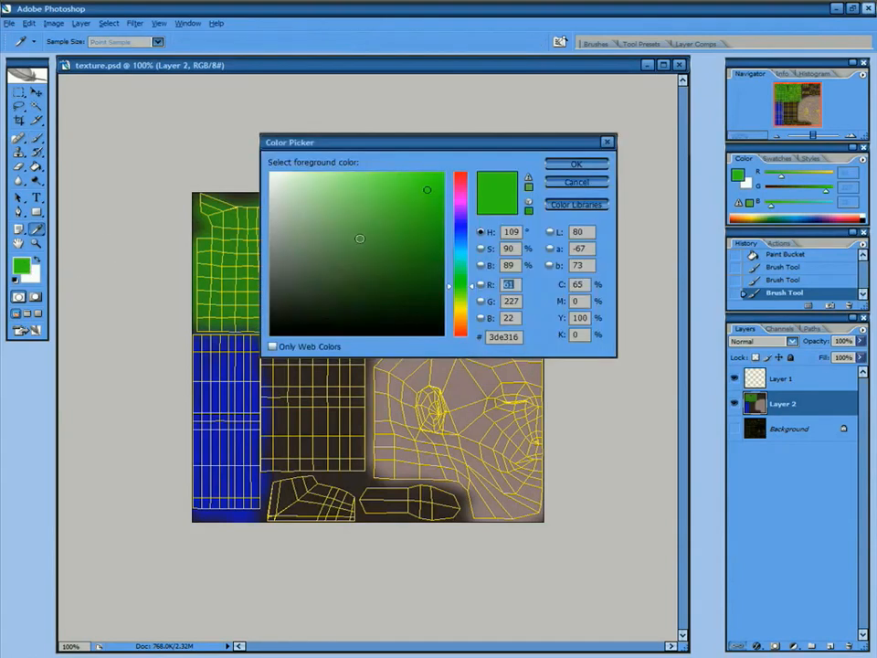
{"action": "left_click", "coordinate": [463, 335]}
{"action": "left_click_drag", "start_coordinate": [439, 209], "coordinate": [455, 190]}
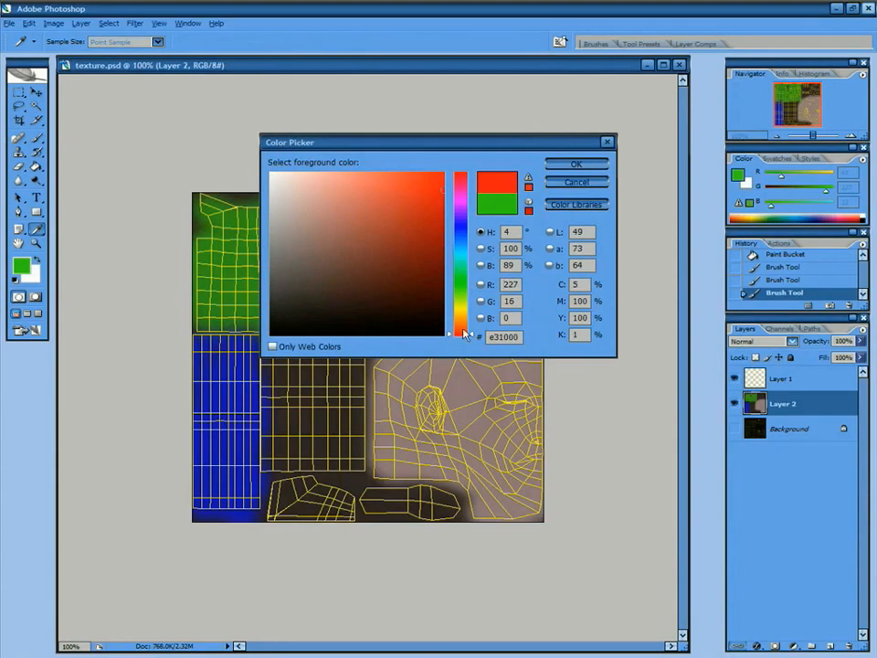
{"action": "left_click_drag", "start_coordinate": [463, 340], "coordinate": [462, 319]}
{"action": "left_click", "coordinate": [574, 161]}
{"action": "mouse_move", "coordinate": [274, 364]}
{"action": "left_mouse_down"}
{"action": "mouse_move", "coordinate": [356, 345]}
{"action": "mouse_move", "coordinate": [276, 361]}
{"action": "mouse_move", "coordinate": [279, 477]}
{"action": "mouse_move", "coordinate": [338, 366]}
{"action": "mouse_move", "coordinate": [358, 439]}
{"action": "mouse_move", "coordinate": [265, 453]}
{"action": "mouse_move", "coordinate": [361, 461]}
{"action": "left_mouse_up"}
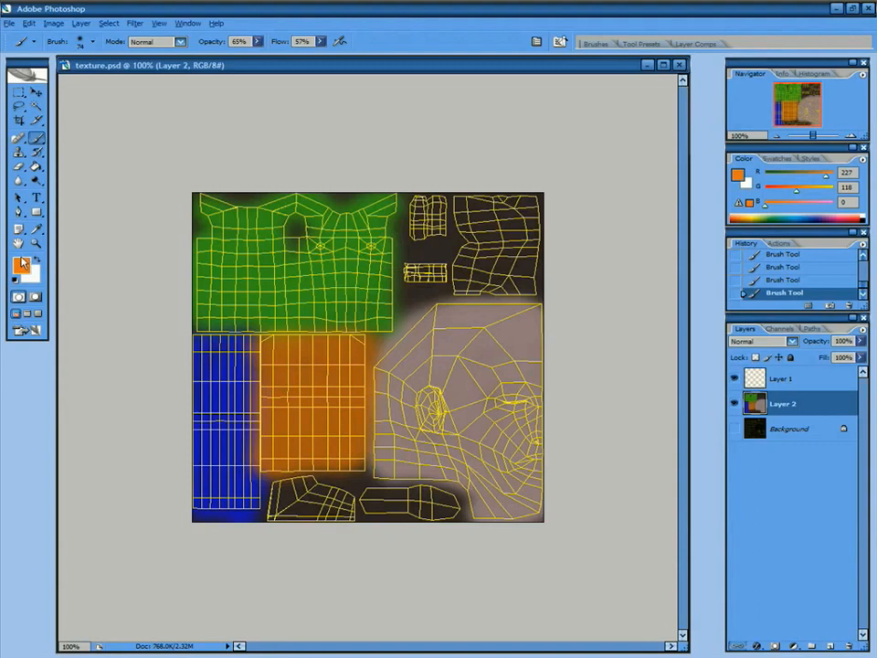
Set the foreground to near-black and save texture.psd, confirming the format options.
{"action": "left_click", "coordinate": [22, 265]}
{"action": "left_click", "coordinate": [331, 288]}
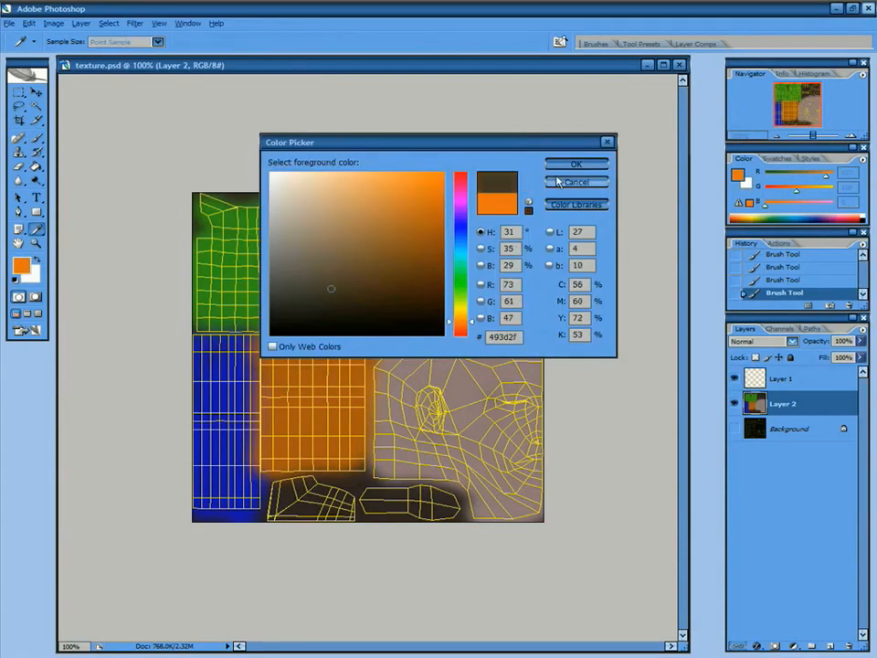
{"action": "left_click", "coordinate": [281, 318]}
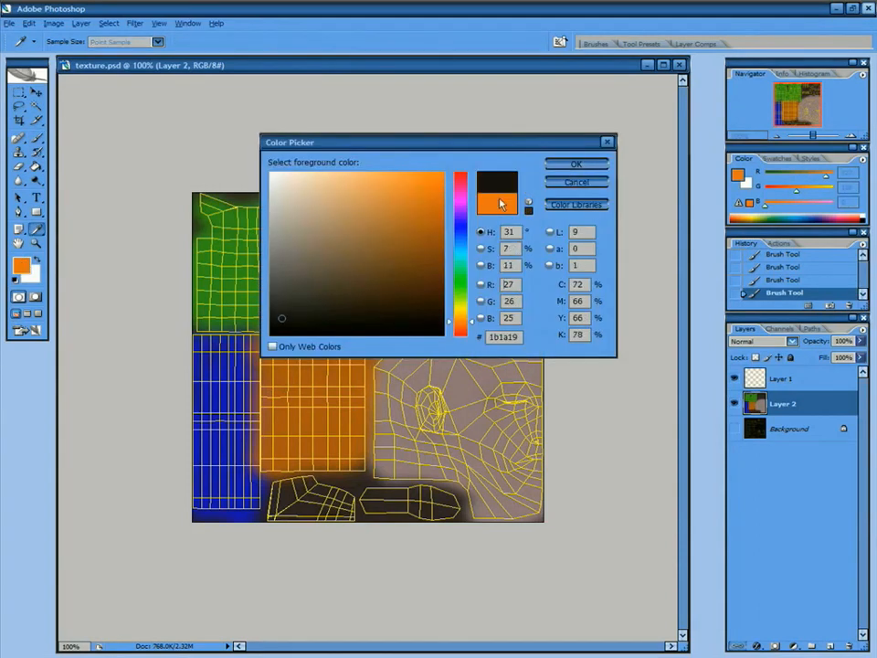
{"action": "left_click", "coordinate": [574, 164]}
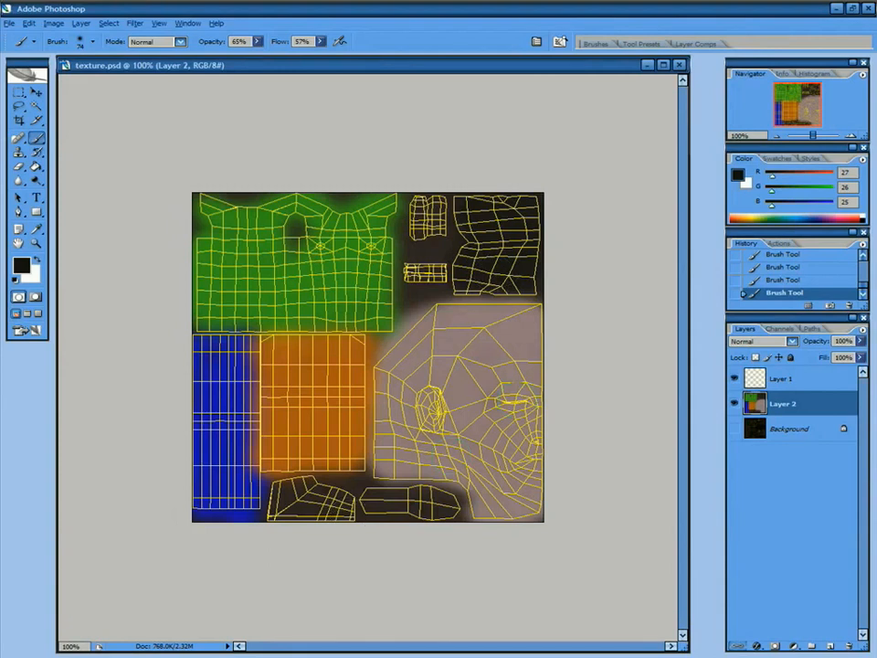
{"action": "left_click", "coordinate": [10, 23]}
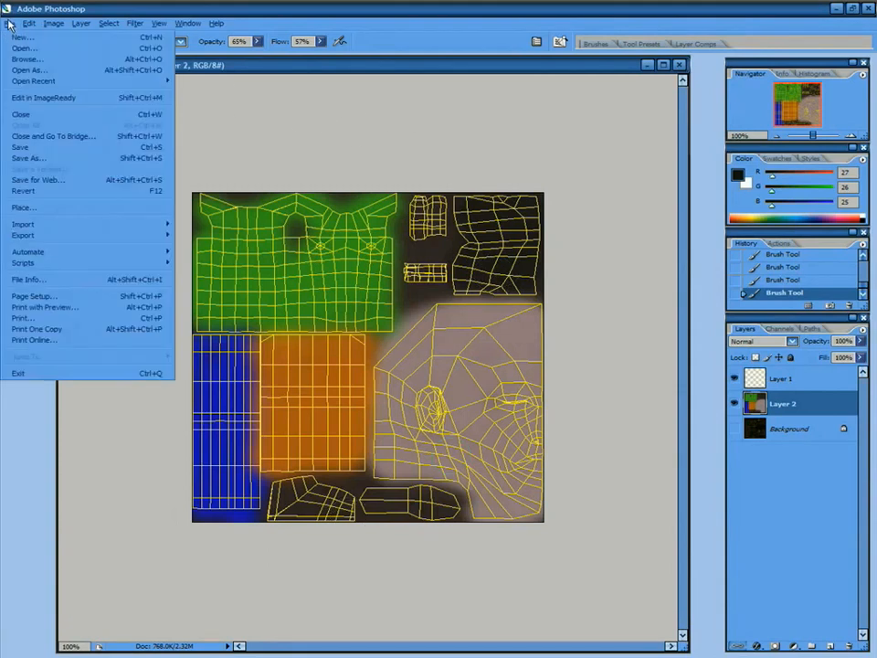
{"action": "left_click", "coordinate": [42, 149]}
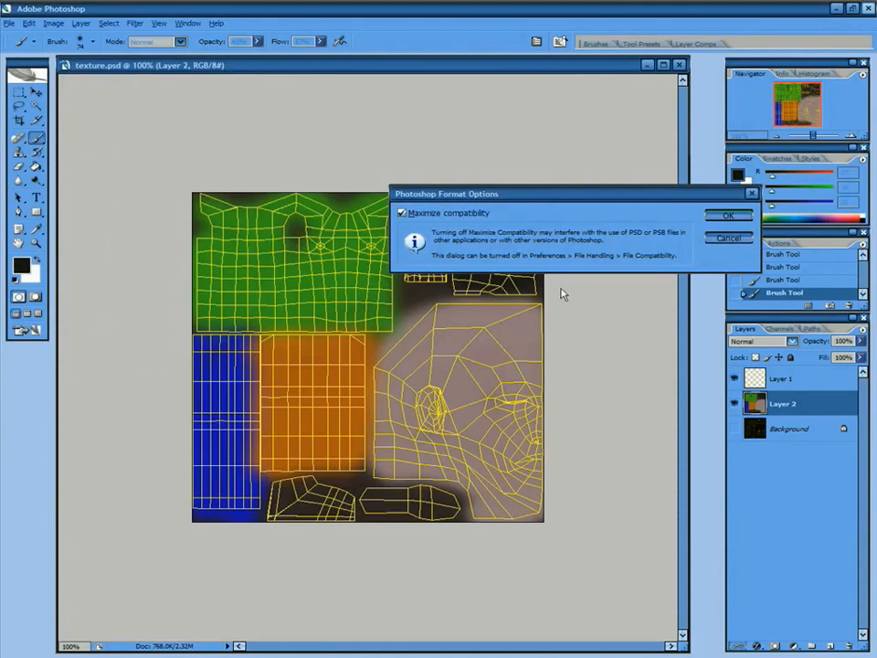
{"action": "left_click", "coordinate": [728, 217]}
In Softimage XSI, deselect the man and orbit to view the painted texture.
{"action": "key", "text": "alt+Tab"}
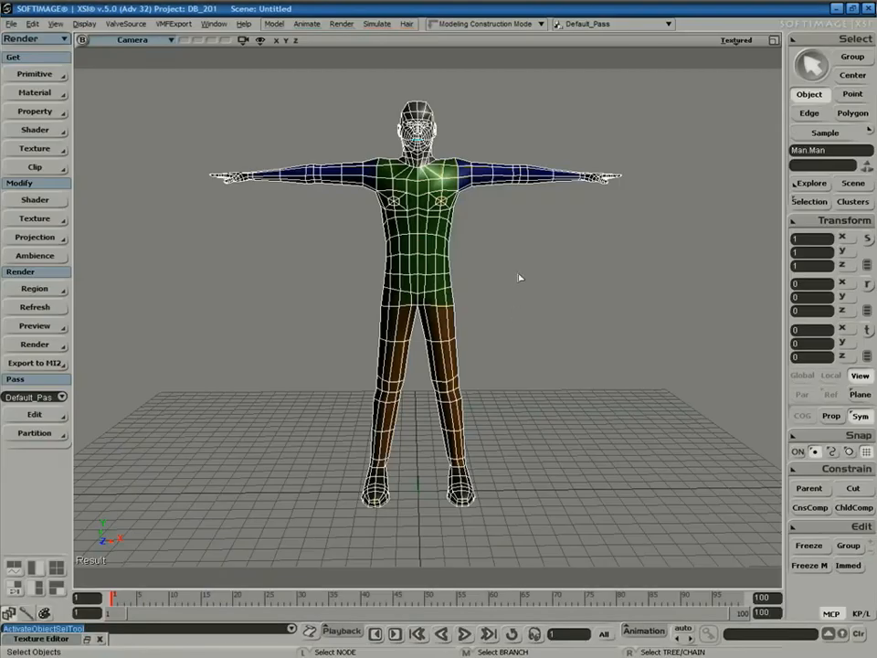
{"action": "left_click", "coordinate": [548, 272]}
{"action": "key", "text": "s"}
{"action": "right_click_drag", "start_coordinate": [552, 245], "coordinate": [521, 274]}
Back in Photoshop, hide the yellow wireframe layer and resave the texture.
{"action": "key", "text": "alt+Tab"}
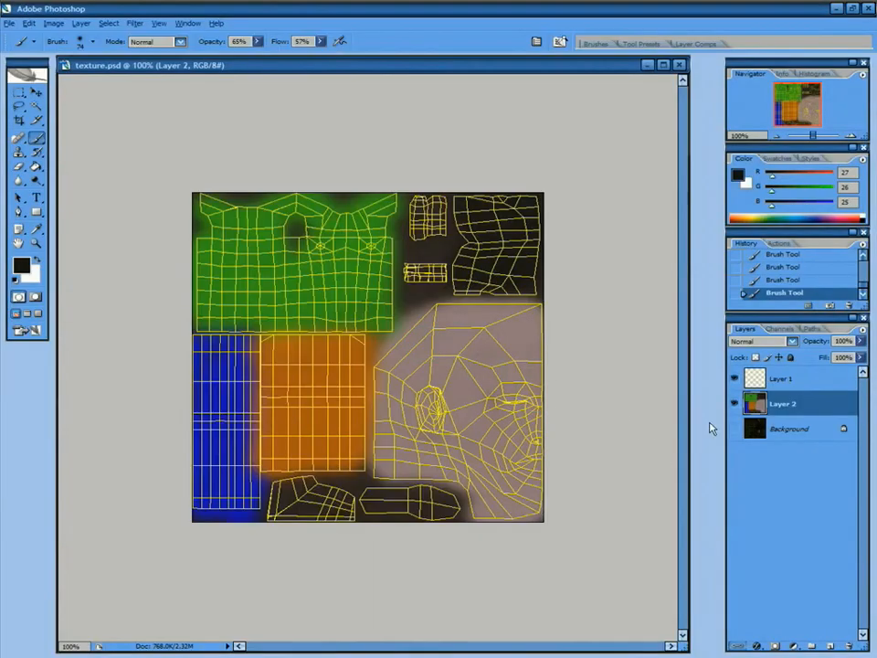
{"action": "left_click", "coordinate": [736, 380]}
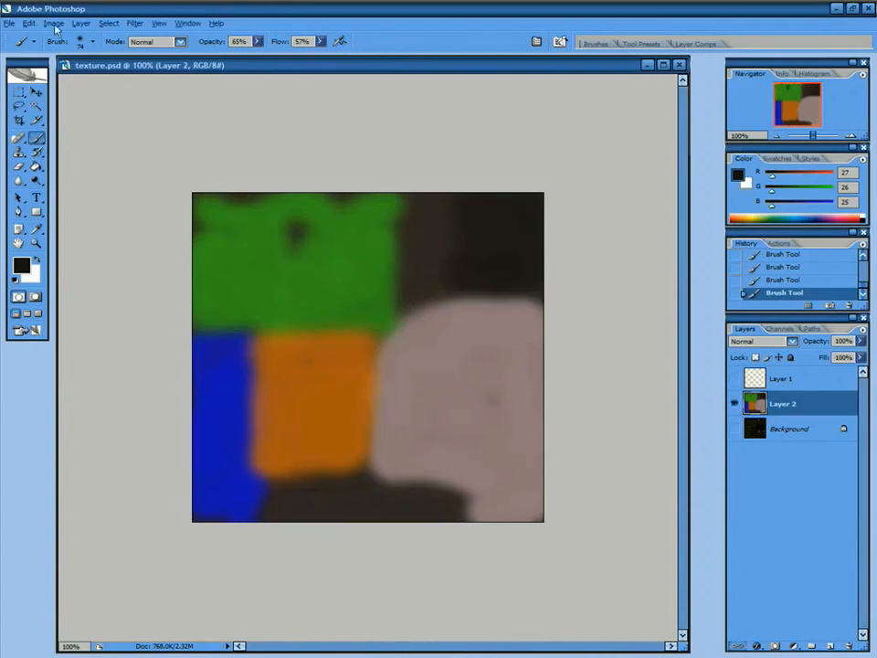
{"action": "left_click", "coordinate": [9, 23]}
{"action": "left_click", "coordinate": [33, 148]}
Orbit around the character in XSI to check the texture without the wireframe.
{"action": "key", "text": "alt+Tab"}
{"action": "key", "text": "s"}
{"action": "right_click_drag", "start_coordinate": [511, 304], "coordinate": [561, 270]}
Set the viewport display to Textured Decal and orbit around the character.
{"action": "left_click", "coordinate": [737, 40]}
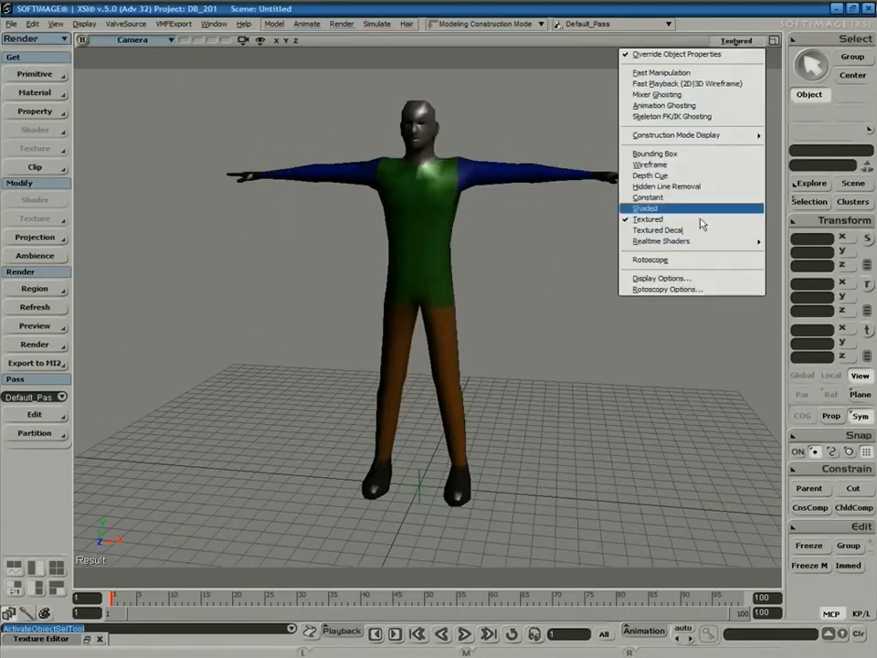
{"action": "left_click", "coordinate": [672, 232]}
{"action": "key", "text": "s"}
{"action": "right_click_drag", "start_coordinate": [632, 244], "coordinate": [554, 333]}
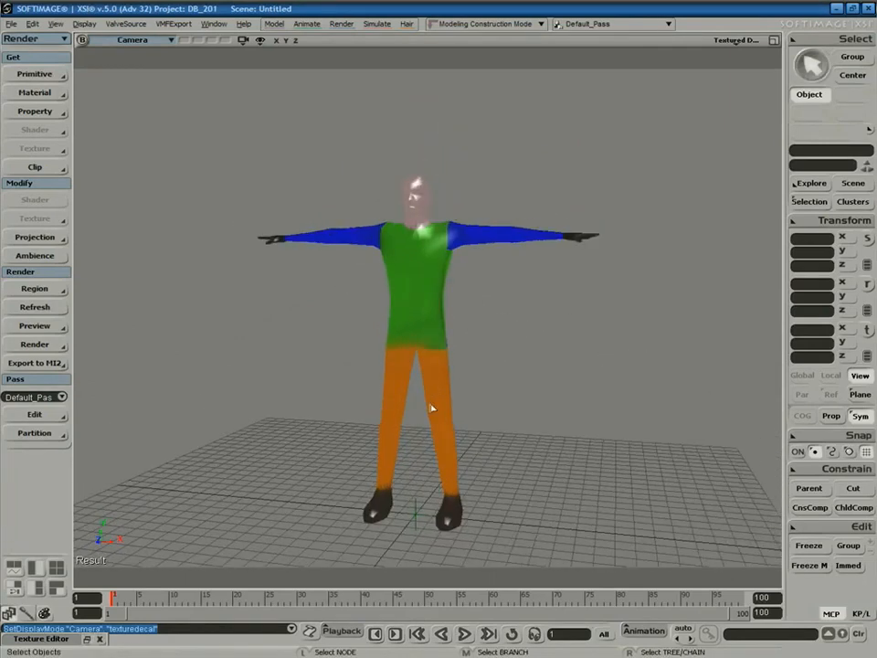
Inspect the painted man from three-quarter, low front and side views.
{"action": "key", "text": "s"}
{"action": "mouse_move", "coordinate": [458, 296]}
{"action": "right_mouse_down"}
{"action": "mouse_move", "coordinate": [357, 312]}
{"action": "mouse_move", "coordinate": [458, 330]}
{"action": "mouse_move", "coordinate": [528, 303]}
{"action": "mouse_move", "coordinate": [463, 295]}
{"action": "right_mouse_up"}
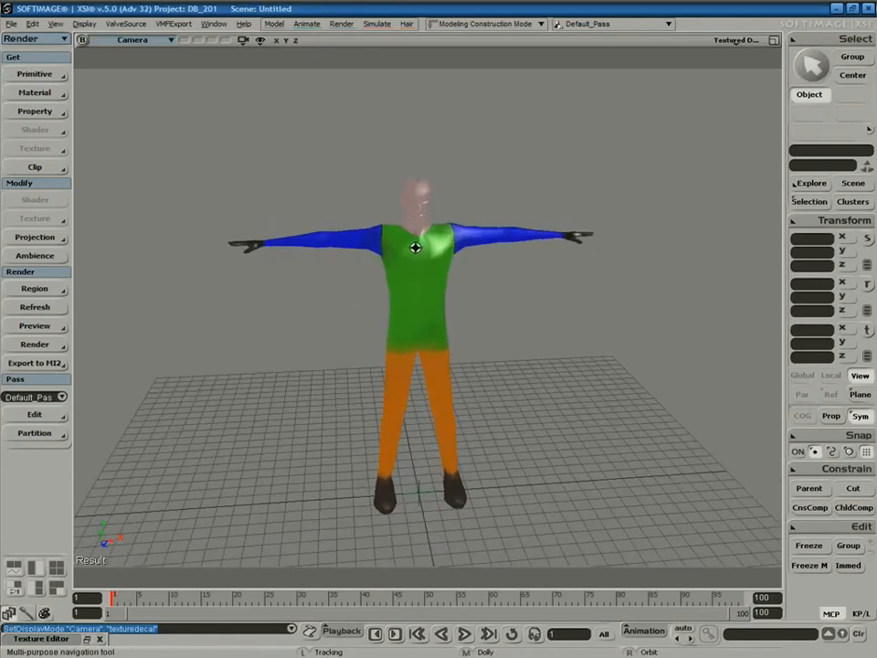
{"action": "middle_click_drag", "start_coordinate": [438, 201], "coordinate": [382, 300]}
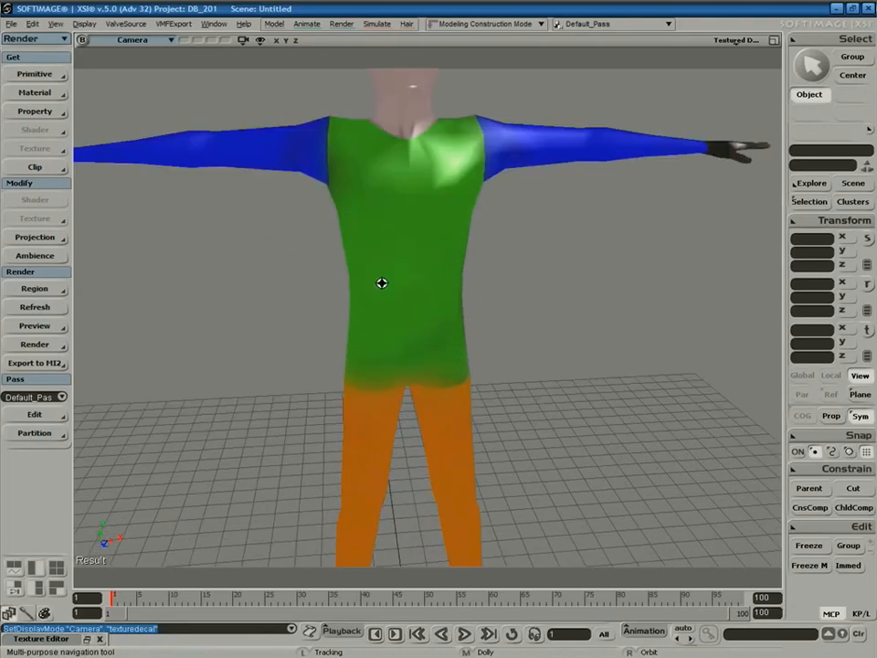
{"action": "right_click_drag", "start_coordinate": [382, 299], "coordinate": [447, 288]}
{"action": "left_click_drag", "start_coordinate": [447, 288], "coordinate": [472, 313]}
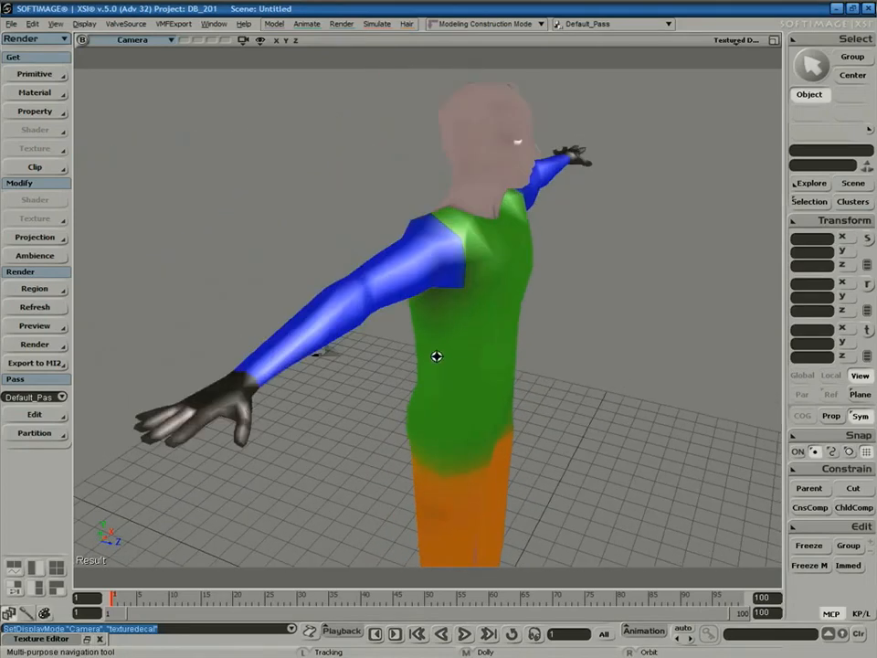
{"action": "middle_click_drag", "start_coordinate": [426, 363], "coordinate": [550, 261]}
{"action": "right_click_drag", "start_coordinate": [487, 379], "coordinate": [455, 385]}
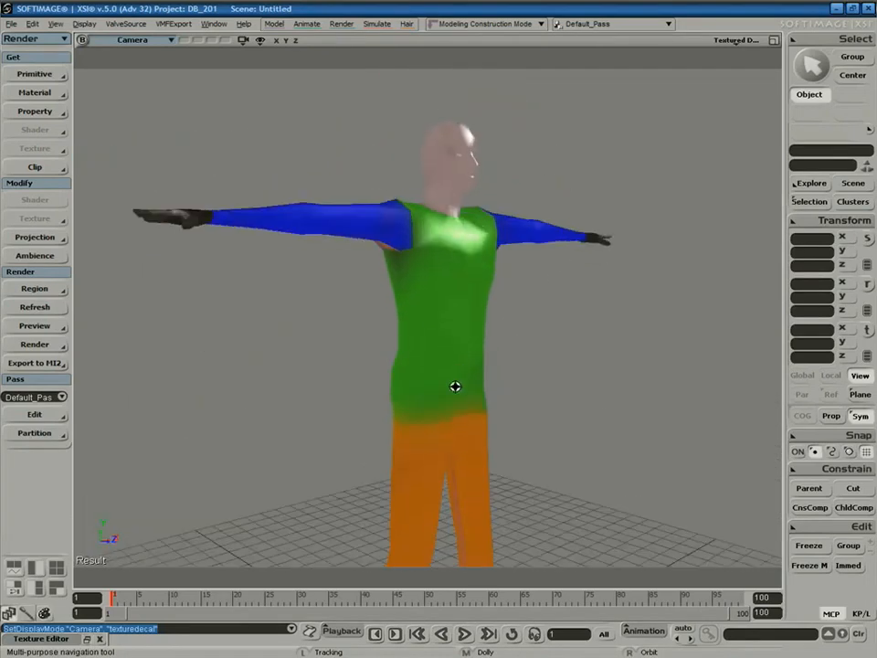
{"action": "left_click_drag", "start_coordinate": [454, 386], "coordinate": [457, 302]}
{"action": "middle_click_drag", "start_coordinate": [457, 302], "coordinate": [512, 314]}
{"action": "right_click_drag", "start_coordinate": [512, 313], "coordinate": [470, 382]}
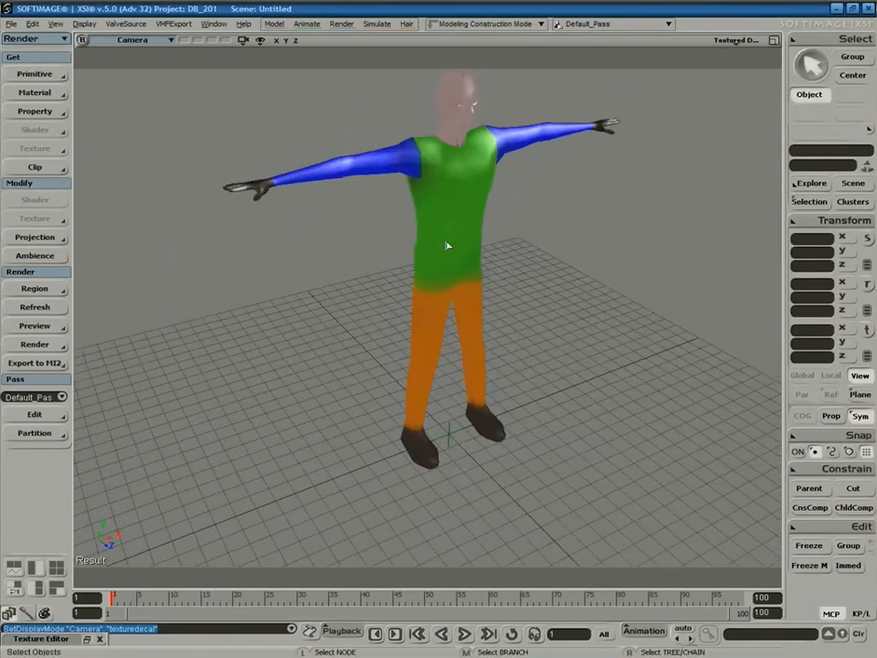
{"action": "left_click_drag", "start_coordinate": [424, 213], "coordinate": [436, 293]}
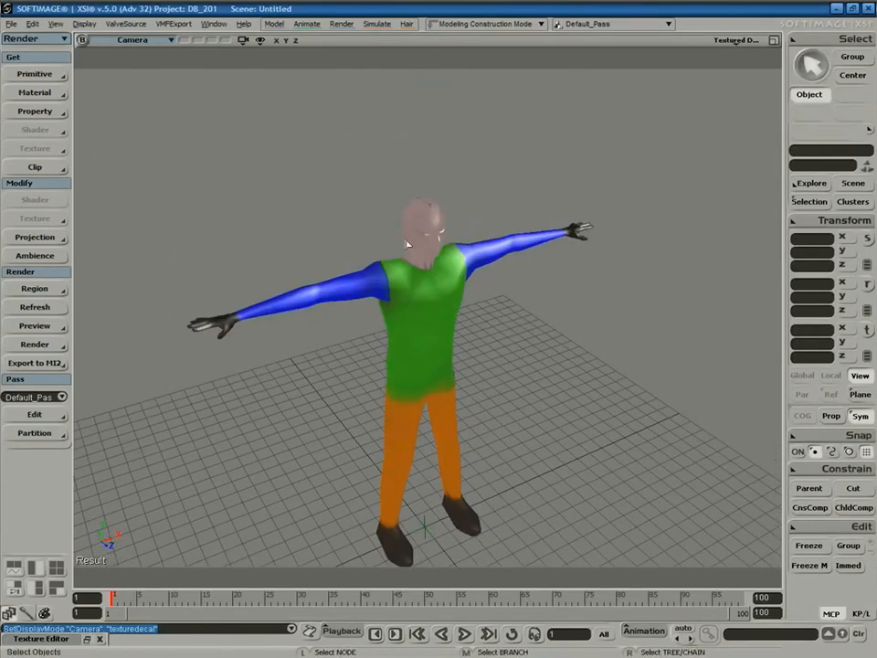
{"action": "mouse_move", "coordinate": [448, 245]}
{"action": "right_mouse_down"}
{"action": "mouse_move", "coordinate": [397, 323]}
{"action": "mouse_move", "coordinate": [372, 325]}
{"action": "mouse_move", "coordinate": [378, 286]}
{"action": "mouse_move", "coordinate": [389, 344]}
{"action": "mouse_move", "coordinate": [416, 335]}
{"action": "right_mouse_up"}
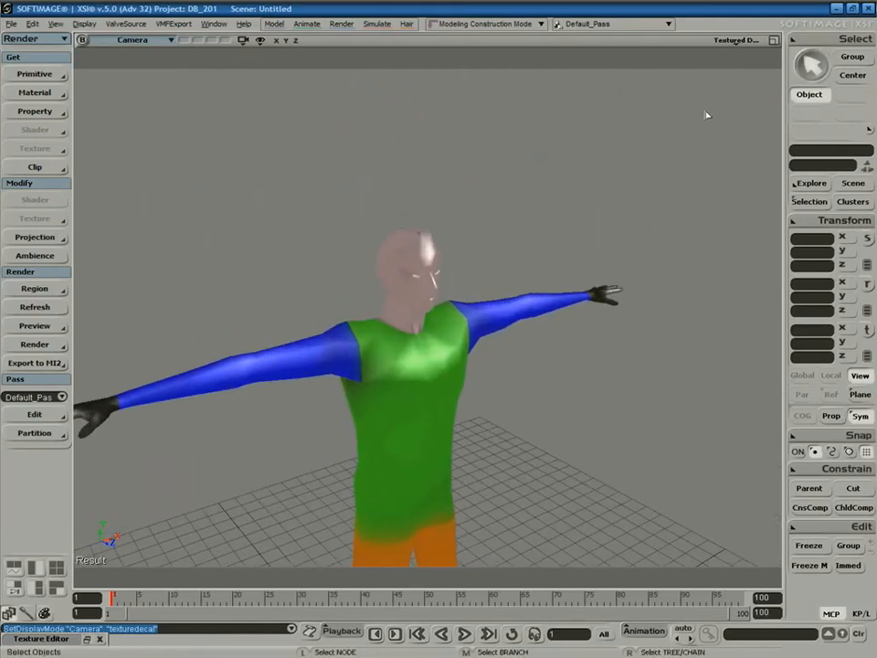
Switch the viewport to lit Textured shading and view the character's other side.
{"action": "left_click", "coordinate": [737, 40]}
{"action": "left_click", "coordinate": [675, 217]}
{"action": "key", "text": "s"}
{"action": "right_click_drag", "start_coordinate": [597, 218], "coordinate": [516, 249]}
{"action": "left_click_drag", "start_coordinate": [473, 263], "coordinate": [537, 259]}
{"action": "middle_click_drag", "start_coordinate": [525, 279], "coordinate": [479, 339]}
{"action": "left_click_drag", "start_coordinate": [479, 339], "coordinate": [509, 368]}
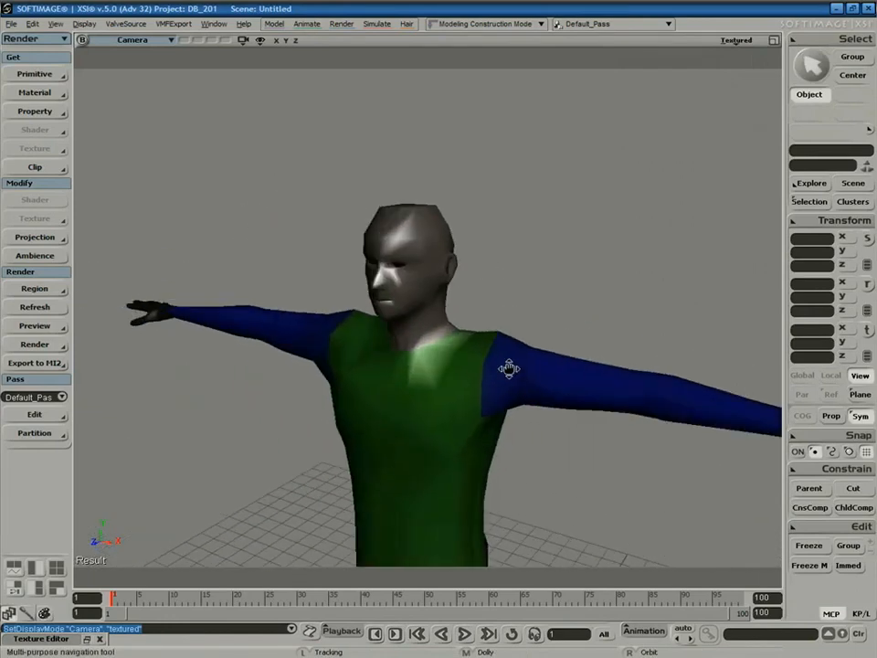
{"action": "key", "text": "alt+Tab"}
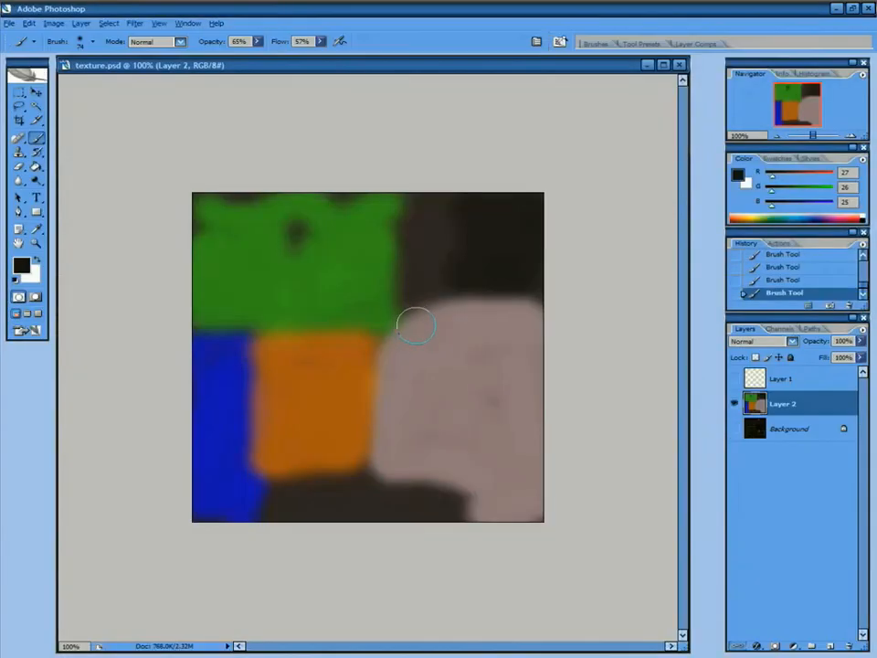
Show the Layer 1 UV wireframe, set brush diameter to 15 px, and open the foreground colour chooser.
{"action": "left_click", "coordinate": [734, 379]}
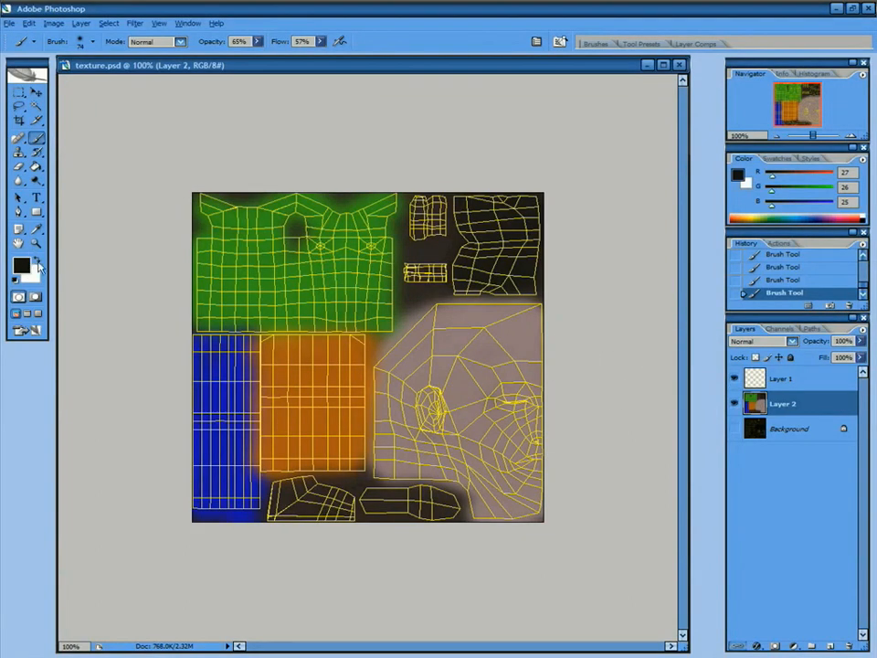
{"action": "right_click", "coordinate": [508, 388]}
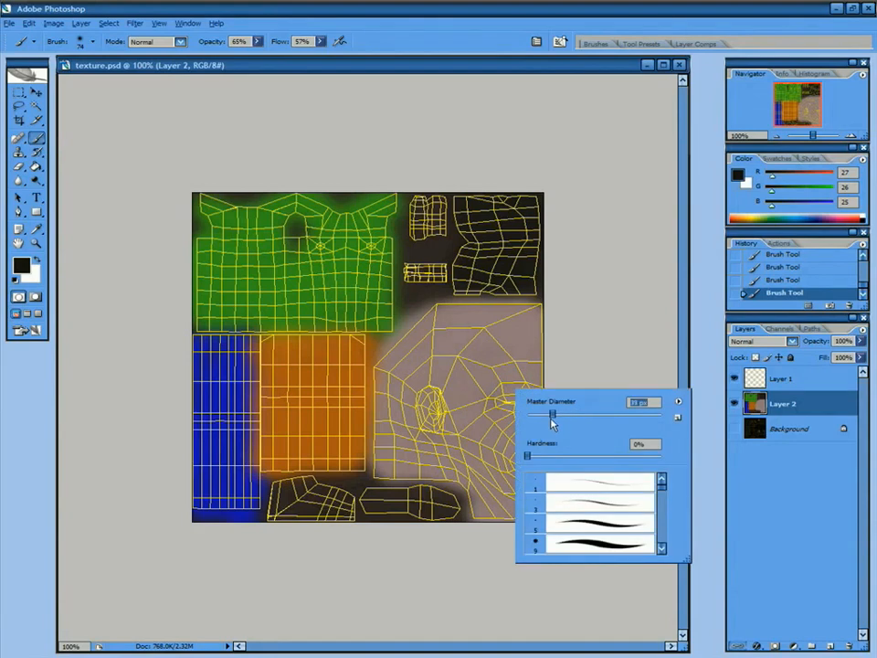
{"action": "key", "text": "Return"}
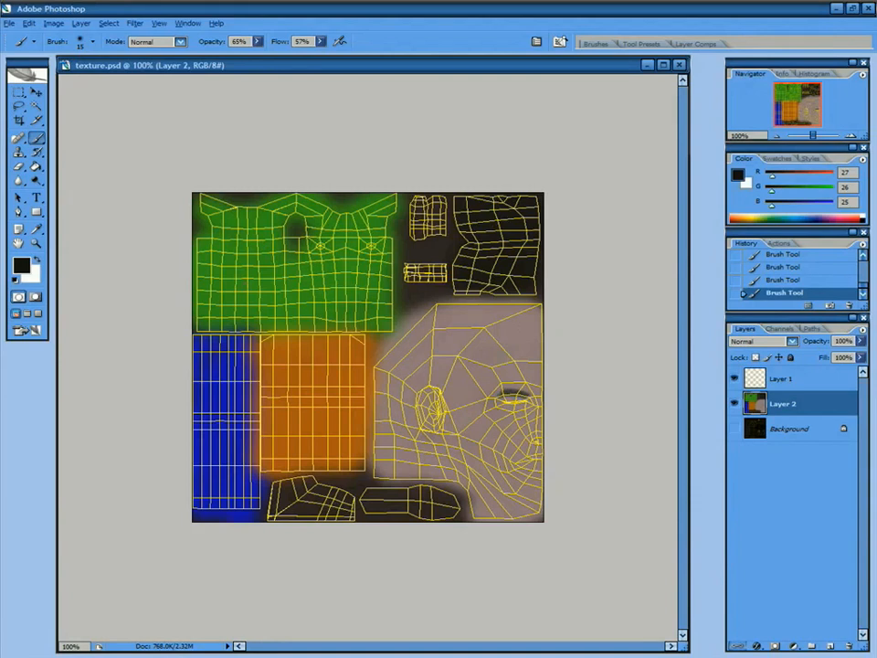
{"action": "left_click", "coordinate": [20, 265]}
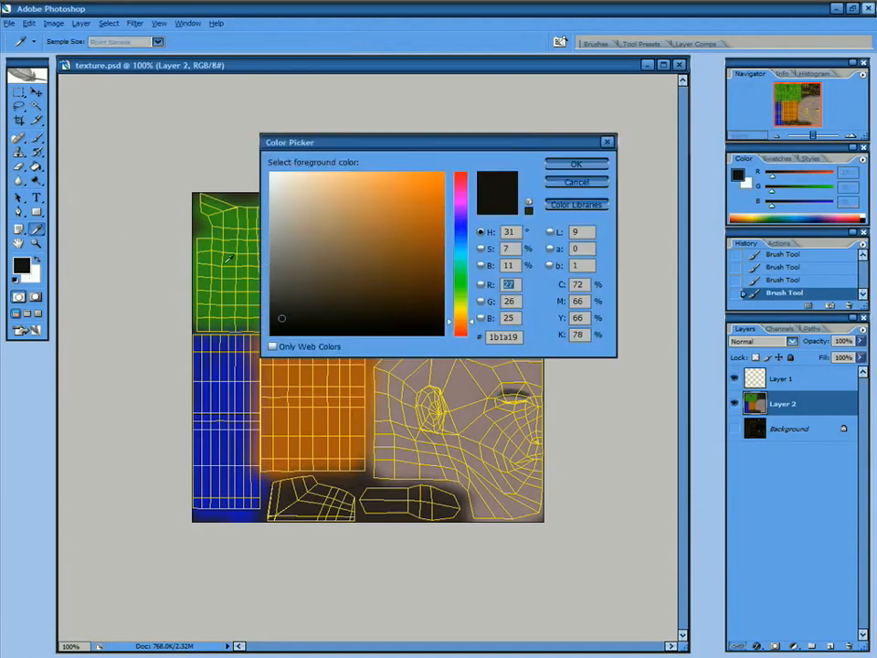
Pick a light pink, zoom to about 182% on the face, and paint the lower lip.
{"action": "left_click", "coordinate": [462, 202]}
{"action": "left_click", "coordinate": [417, 188]}
{"action": "left_click", "coordinate": [464, 188]}
{"action": "left_click_drag", "start_coordinate": [417, 189], "coordinate": [332, 190]}
{"action": "left_click", "coordinate": [556, 162]}
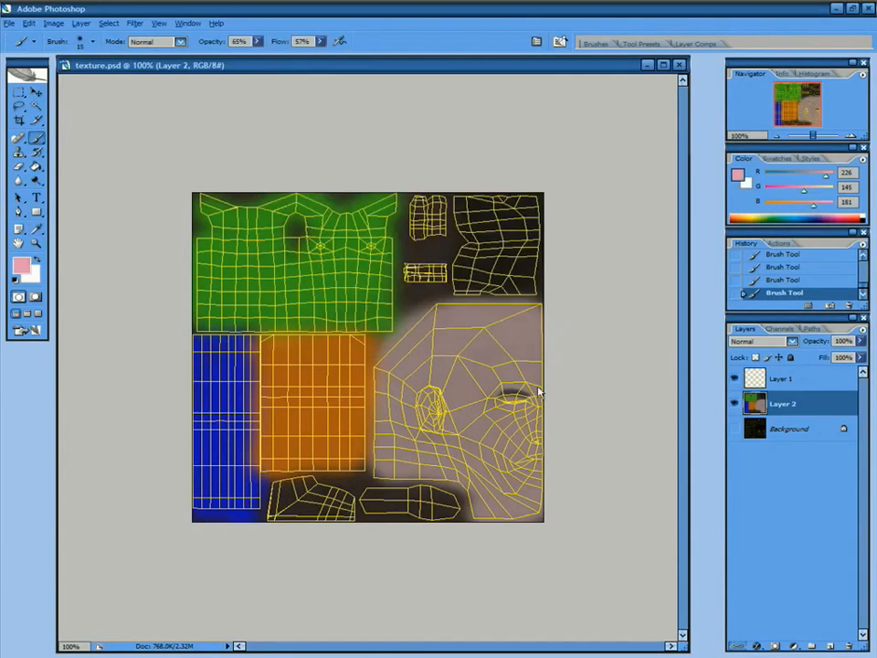
{"action": "left_click_drag", "start_coordinate": [818, 137], "coordinate": [820, 136]}
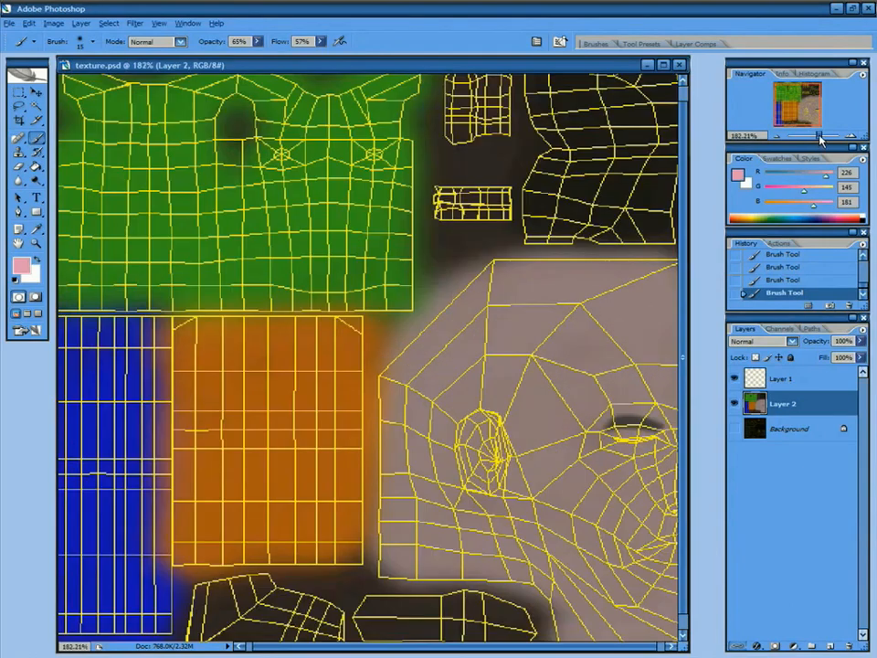
{"action": "left_click_drag", "start_coordinate": [486, 335], "coordinate": [474, 319]}
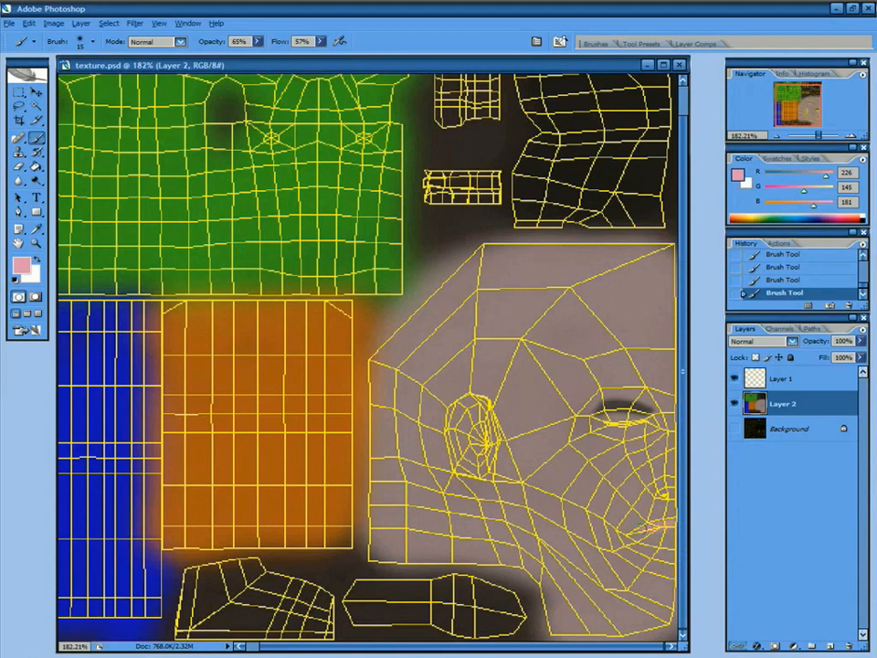
{"action": "left_click_drag", "start_coordinate": [648, 533], "coordinate": [669, 534]}
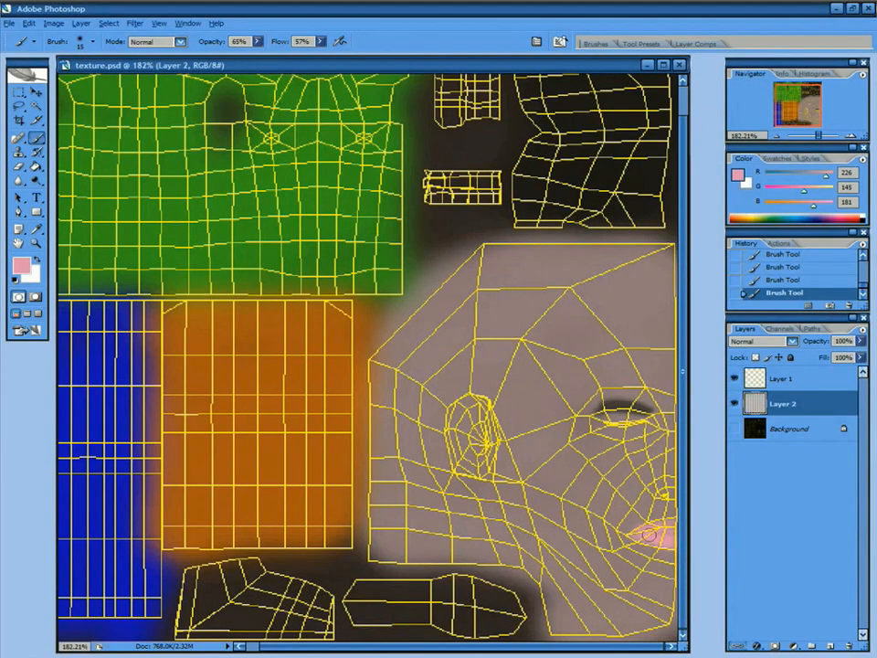
Switch to the lighter pink eabed2 and paint the lips toward the mouth corner.
{"action": "left_click", "coordinate": [20, 265]}
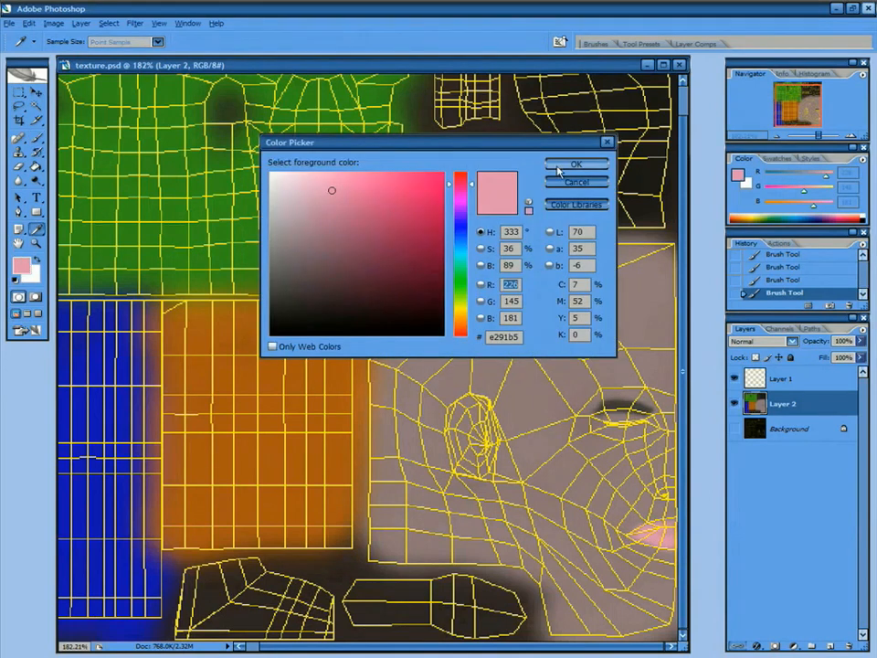
{"action": "left_click", "coordinate": [293, 191]}
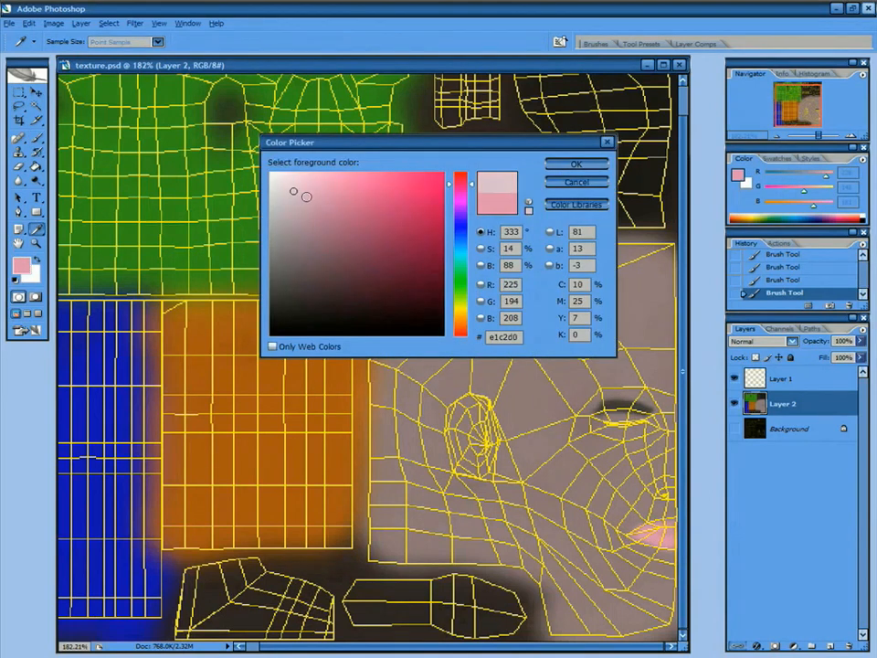
{"action": "left_click", "coordinate": [306, 211]}
{"action": "left_click", "coordinate": [310, 199]}
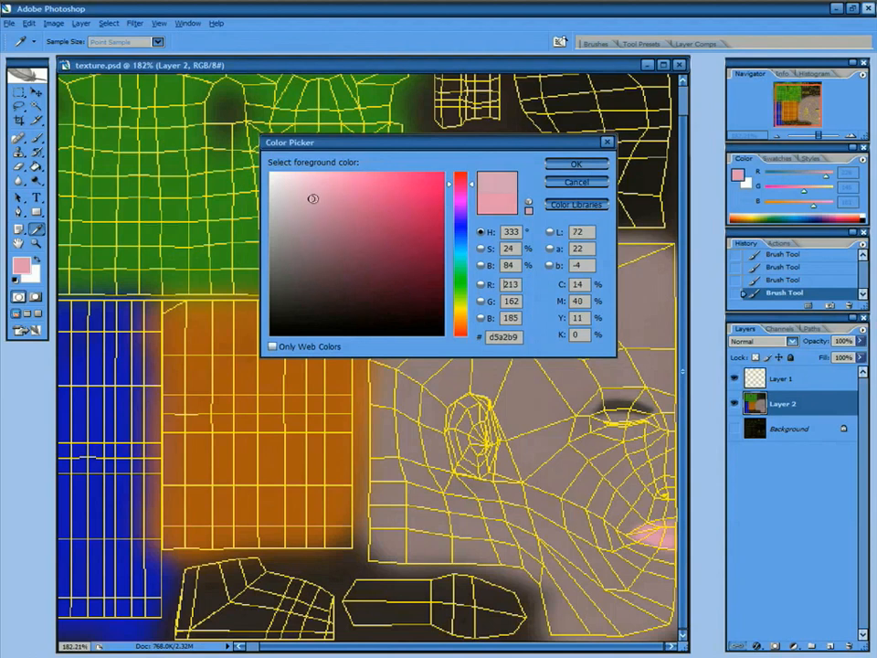
{"action": "left_click", "coordinate": [304, 185]}
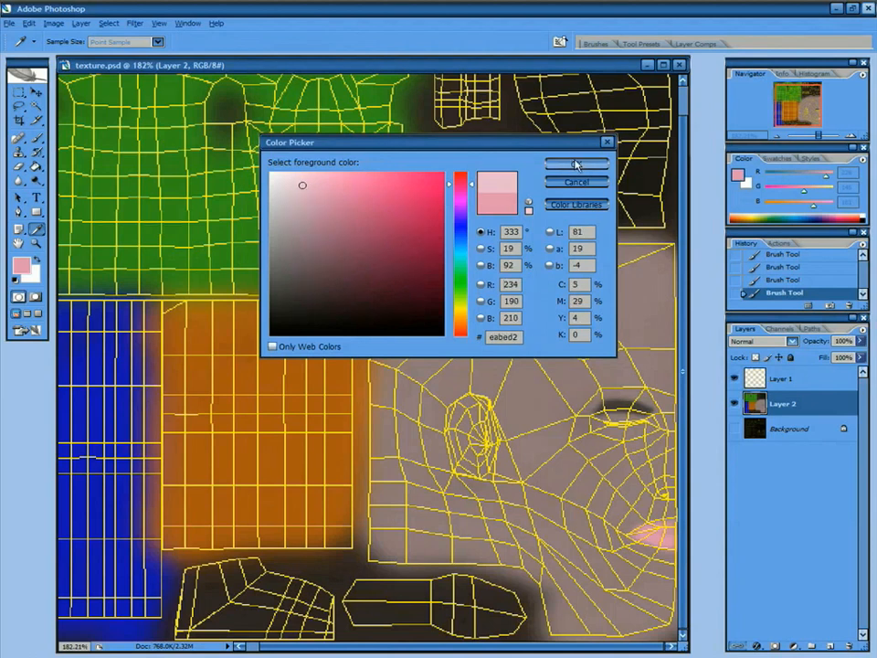
{"action": "left_click", "coordinate": [576, 164]}
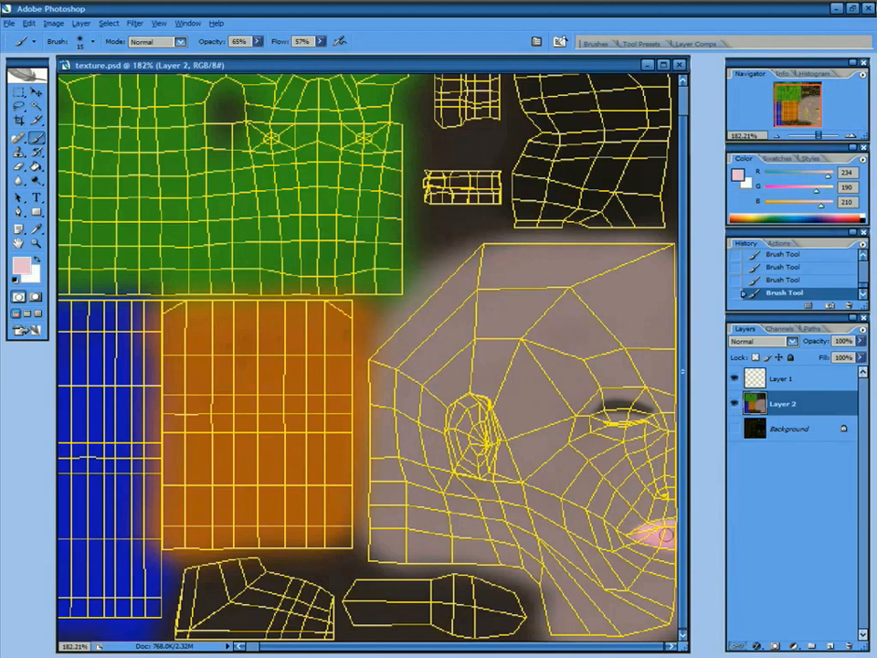
{"action": "left_click_drag", "start_coordinate": [640, 536], "coordinate": [643, 528]}
Set the foreground colour back to black 000000.
{"action": "left_click", "coordinate": [22, 266]}
{"action": "left_click", "coordinate": [274, 336]}
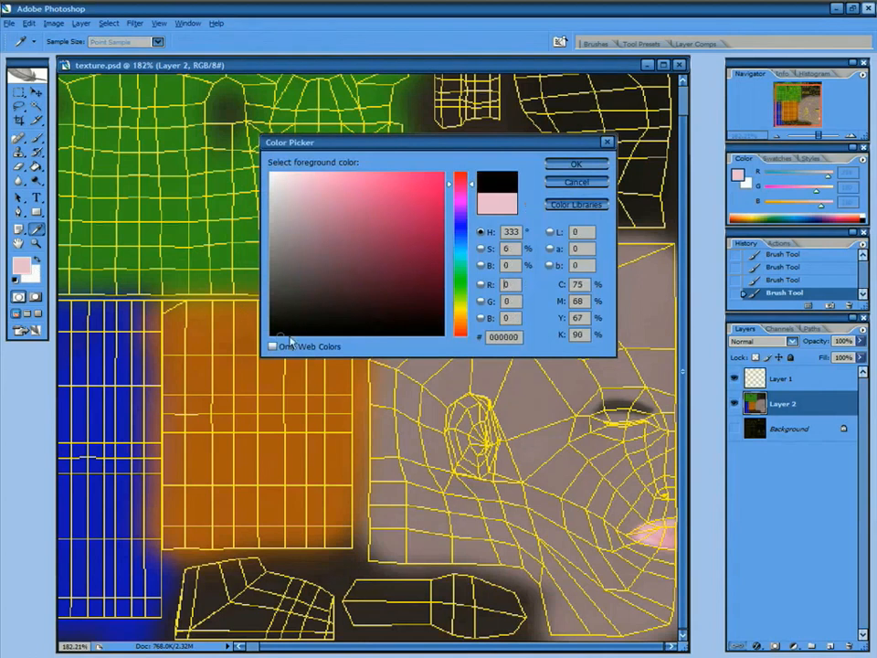
{"action": "left_click", "coordinate": [579, 164]}
{"action": "right_click", "coordinate": [578, 325]}
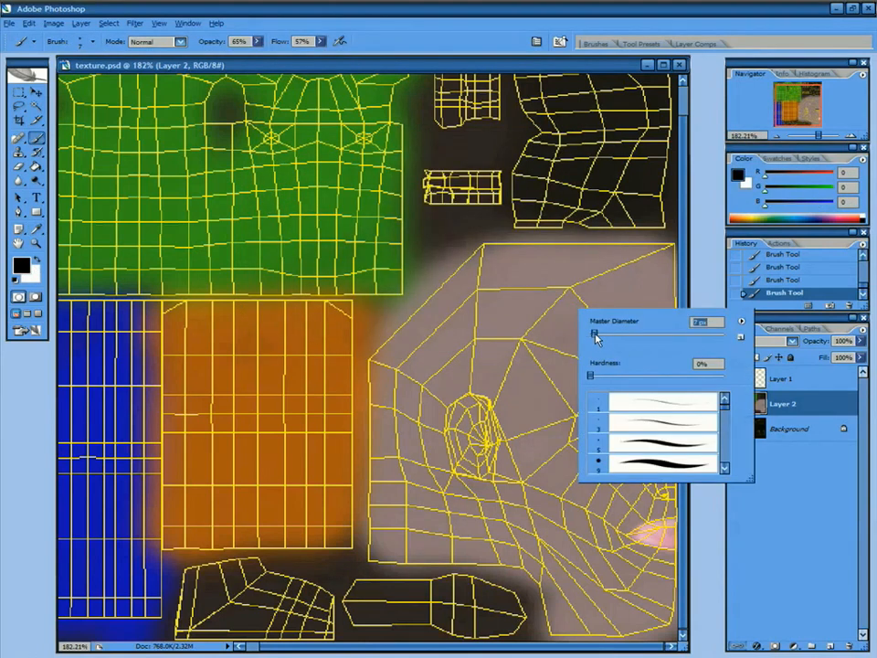
Zoom to about 135% and paint a dark eyebrow and strokes down the face's left edge.
{"action": "mouse_move", "coordinate": [819, 137]}
{"action": "left_mouse_down"}
{"action": "mouse_move", "coordinate": [806, 138]}
{"action": "mouse_move", "coordinate": [814, 139]}
{"action": "left_mouse_up"}
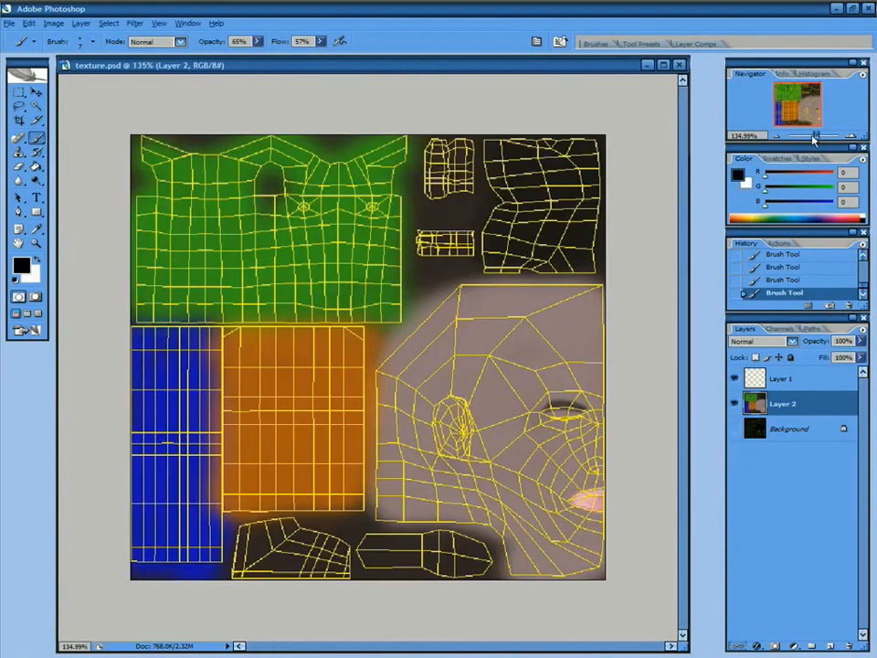
{"action": "left_click_drag", "start_coordinate": [539, 303], "coordinate": [512, 292]}
{"action": "mouse_move", "coordinate": [567, 342]}
{"action": "left_mouse_down"}
{"action": "mouse_move", "coordinate": [506, 297]}
{"action": "mouse_move", "coordinate": [444, 320]}
{"action": "left_mouse_up"}
{"action": "left_click_drag", "start_coordinate": [393, 361], "coordinate": [385, 437]}
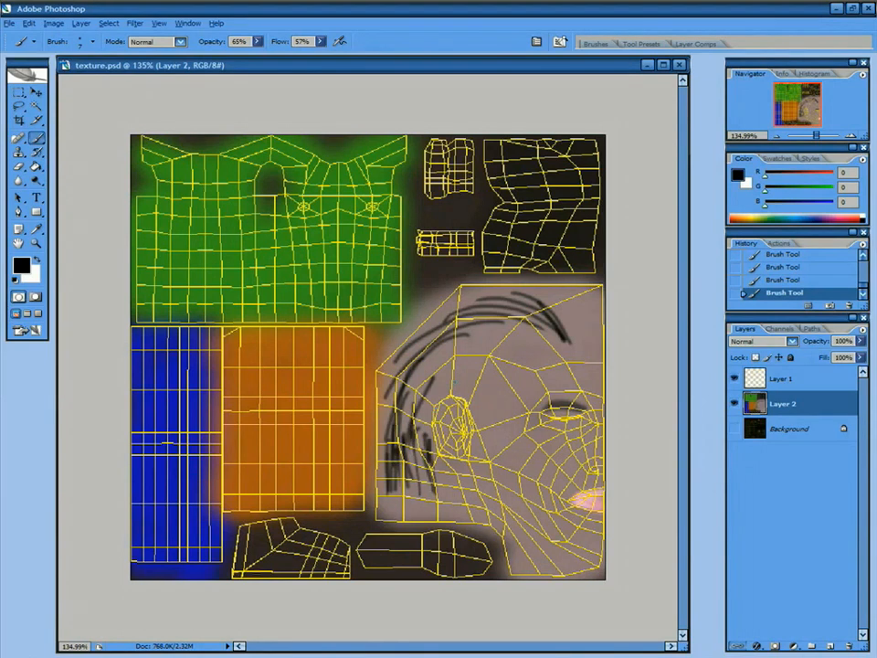
Paint black hair strands around the ear and upper head, then hide the UV wireframe layer.
{"action": "mouse_move", "coordinate": [404, 443]}
{"action": "left_mouse_down"}
{"action": "mouse_move", "coordinate": [438, 366]}
{"action": "mouse_move", "coordinate": [456, 356]}
{"action": "left_mouse_up"}
{"action": "mouse_move", "coordinate": [395, 442]}
{"action": "left_mouse_down"}
{"action": "mouse_move", "coordinate": [451, 334]}
{"action": "mouse_move", "coordinate": [430, 339]}
{"action": "left_mouse_up"}
{"action": "left_click_drag", "start_coordinate": [381, 462], "coordinate": [436, 342]}
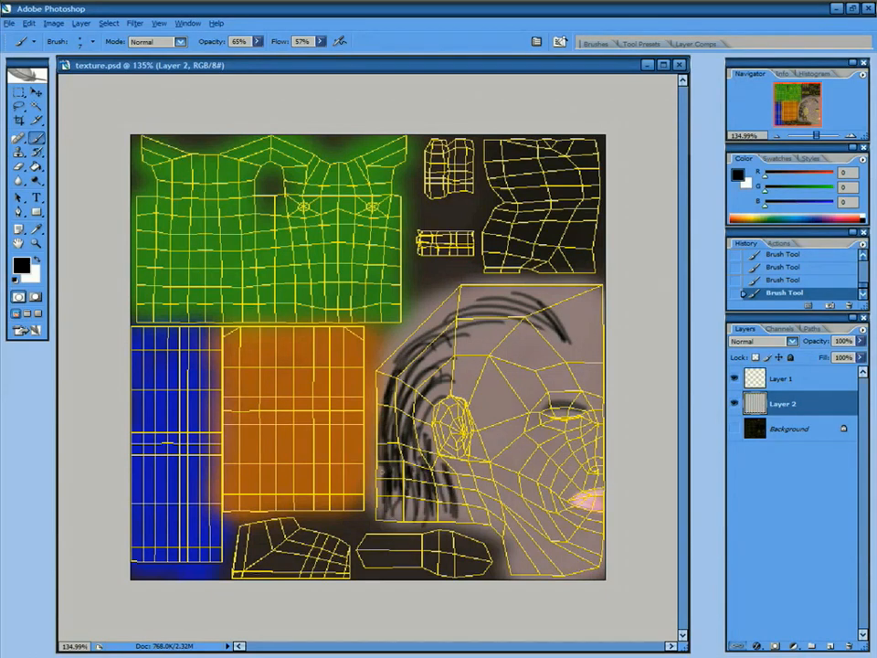
{"action": "mouse_move", "coordinate": [387, 382]}
{"action": "left_mouse_down"}
{"action": "mouse_move", "coordinate": [481, 299]}
{"action": "mouse_move", "coordinate": [438, 317]}
{"action": "left_mouse_up"}
{"action": "left_click_drag", "start_coordinate": [382, 404], "coordinate": [461, 312]}
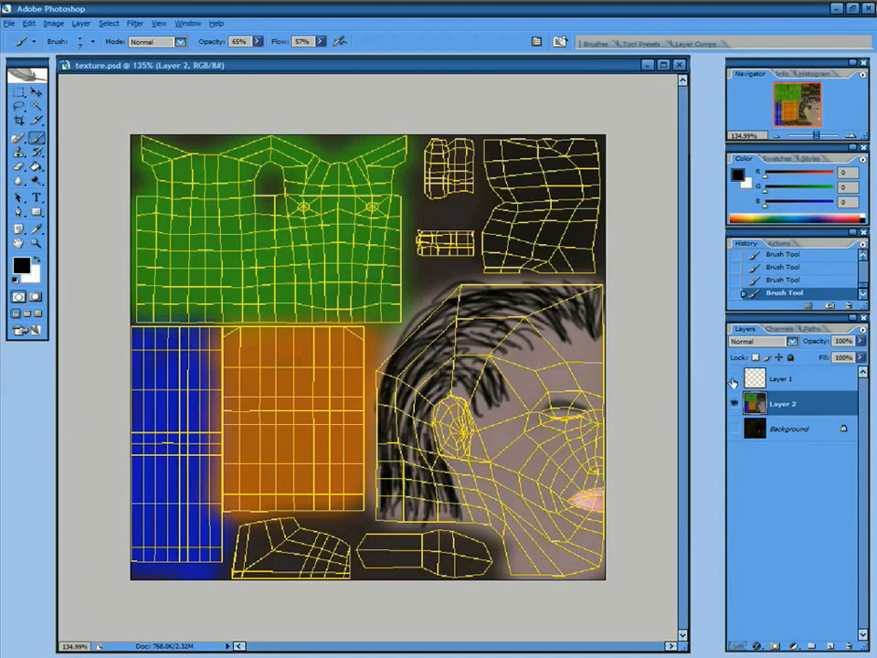
{"action": "left_click", "coordinate": [736, 379]}
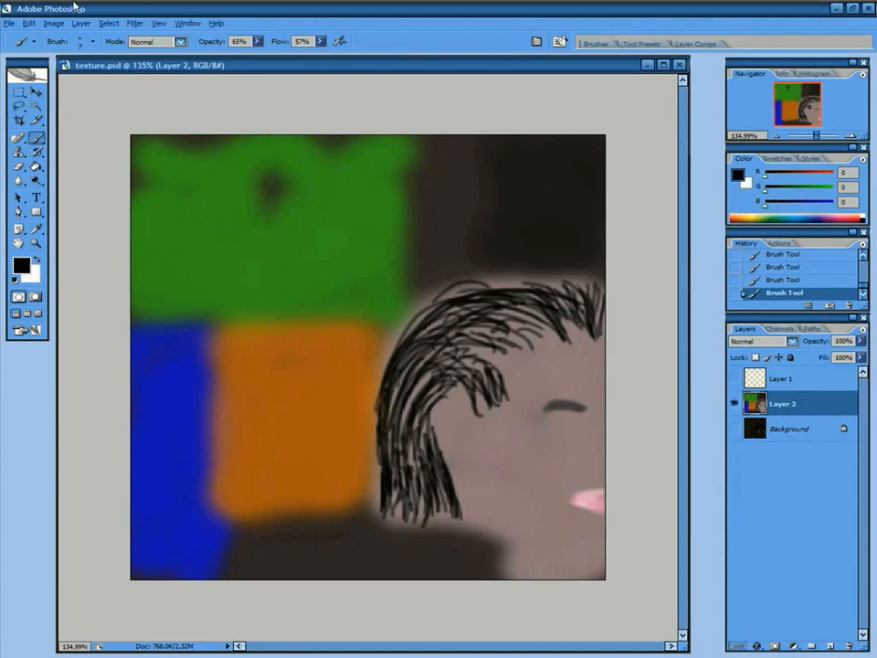
Save the painted texture and inspect the man's new black hair in XSI from the front.
{"action": "left_click", "coordinate": [9, 23]}
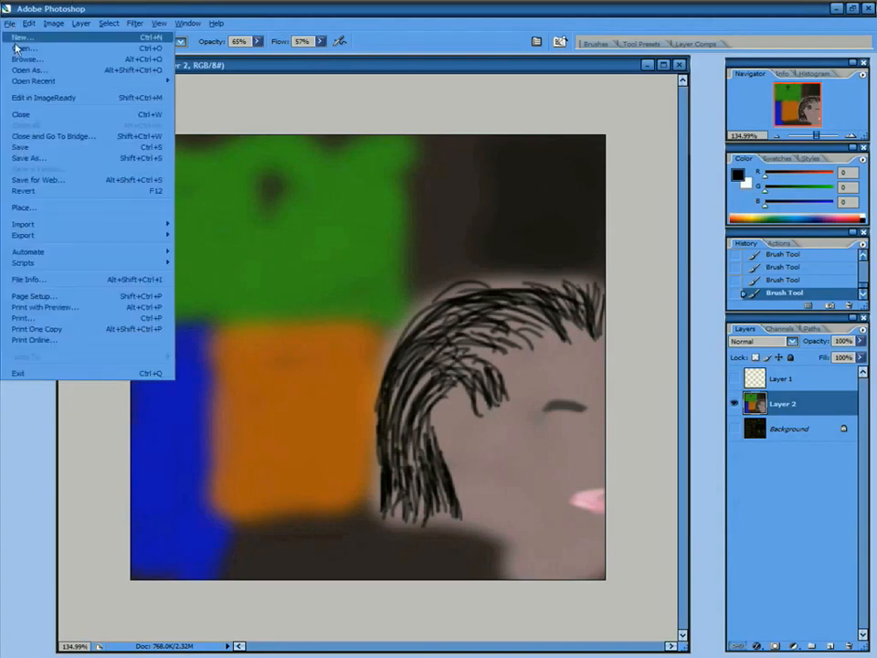
{"action": "left_click", "coordinate": [35, 149]}
{"action": "key", "text": "alt+Tab"}
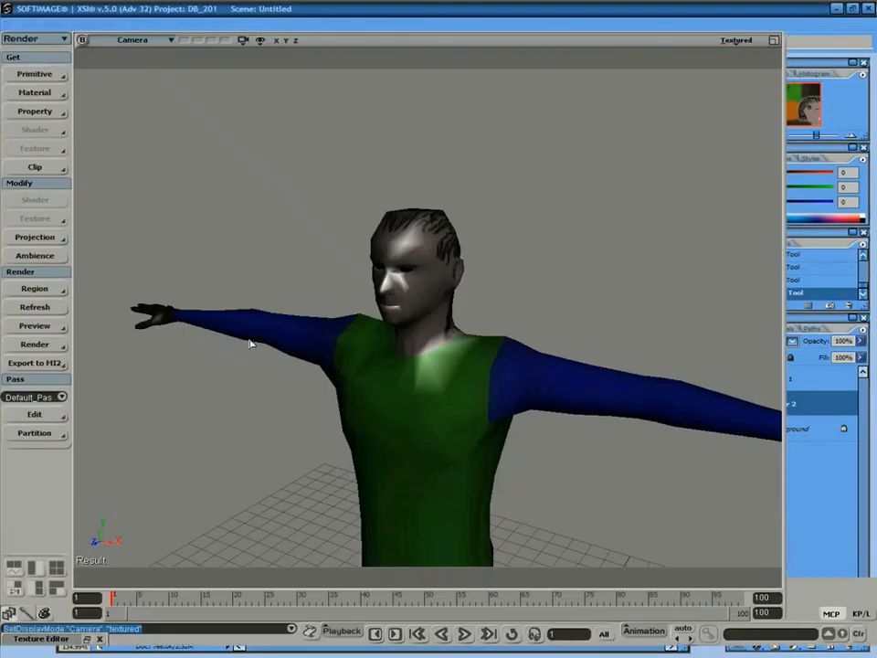
{"action": "key", "text": "s"}
{"action": "mouse_move", "coordinate": [459, 351]}
{"action": "right_mouse_down"}
{"action": "mouse_move", "coordinate": [507, 345]}
{"action": "mouse_move", "coordinate": [513, 333]}
{"action": "mouse_move", "coordinate": [376, 357]}
{"action": "mouse_move", "coordinate": [463, 346]}
{"action": "mouse_move", "coordinate": [456, 351]}
{"action": "right_mouse_up"}
{"action": "middle_click_drag", "start_coordinate": [440, 382], "coordinate": [460, 348]}
{"action": "left_click_drag", "start_coordinate": [461, 348], "coordinate": [470, 296]}
{"action": "middle_click_drag", "start_coordinate": [470, 296], "coordinate": [476, 296]}
{"action": "left_click_drag", "start_coordinate": [475, 296], "coordinate": [404, 334]}
{"action": "right_click_drag", "start_coordinate": [465, 333], "coordinate": [484, 325]}
Compare Textured Decal with lit Textured display, keep lit Textured, and select the man.
{"action": "left_click", "coordinate": [738, 42]}
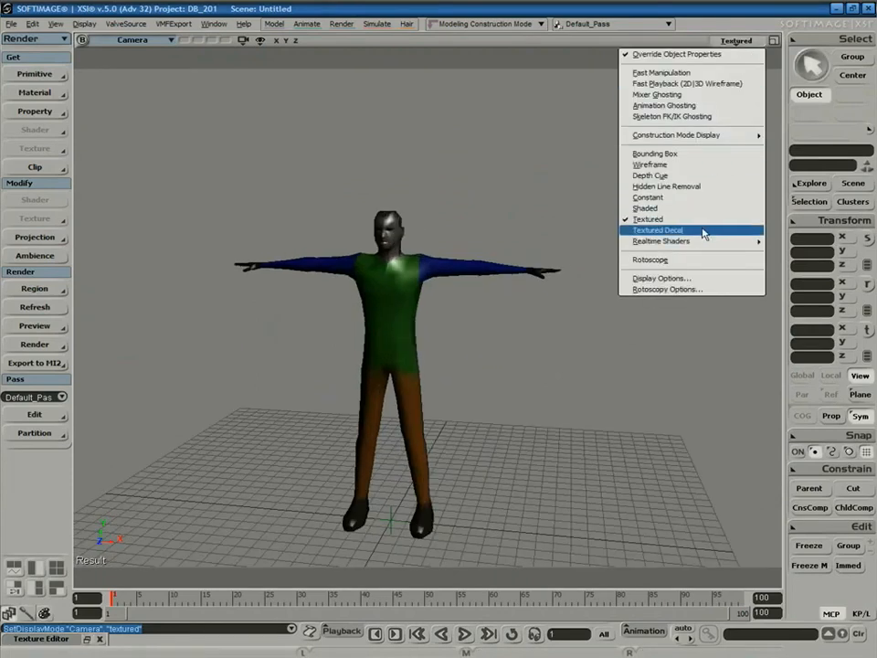
{"action": "left_click", "coordinate": [703, 229]}
{"action": "mouse_move", "coordinate": [600, 272]}
{"action": "right_mouse_down"}
{"action": "mouse_move", "coordinate": [588, 355]}
{"action": "mouse_move", "coordinate": [447, 317]}
{"action": "mouse_move", "coordinate": [484, 338]}
{"action": "mouse_move", "coordinate": [554, 307]}
{"action": "mouse_move", "coordinate": [541, 296]}
{"action": "right_mouse_up"}
{"action": "left_click", "coordinate": [735, 41]}
{"action": "left_click", "coordinate": [676, 221]}
{"action": "left_click_drag", "start_coordinate": [574, 252], "coordinate": [551, 292]}
{"action": "right_click_drag", "start_coordinate": [551, 292], "coordinate": [568, 284]}
{"action": "key", "text": "space"}
{"action": "left_click", "coordinate": [511, 222]}
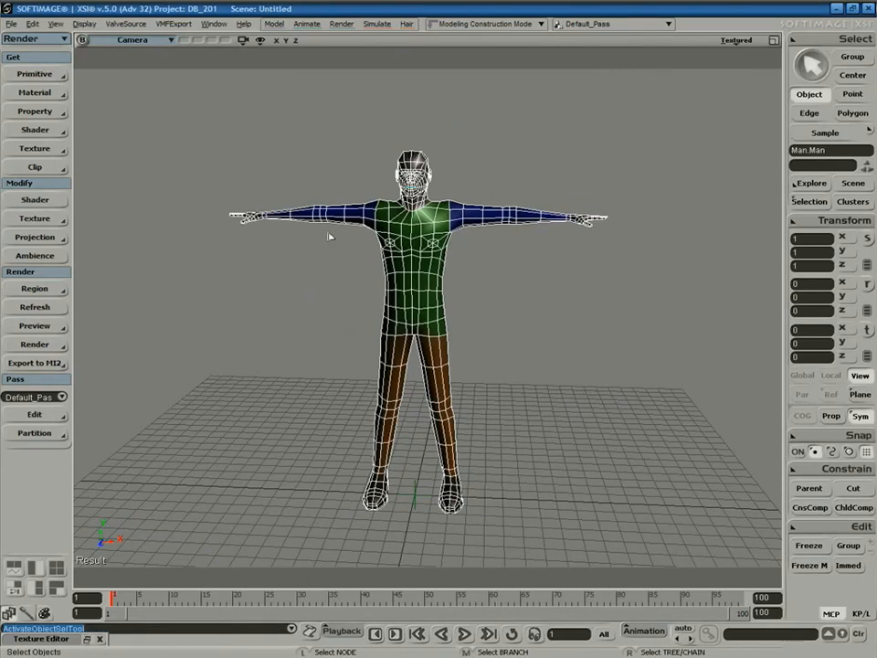
Test-pull a shoulder point with the M tweak tool and undo it.
{"action": "key", "text": "s"}
{"action": "mouse_move", "coordinate": [496, 310]}
{"action": "right_mouse_down"}
{"action": "mouse_move", "coordinate": [578, 331]}
{"action": "mouse_move", "coordinate": [507, 313]}
{"action": "right_mouse_up"}
{"action": "key", "text": "m"}
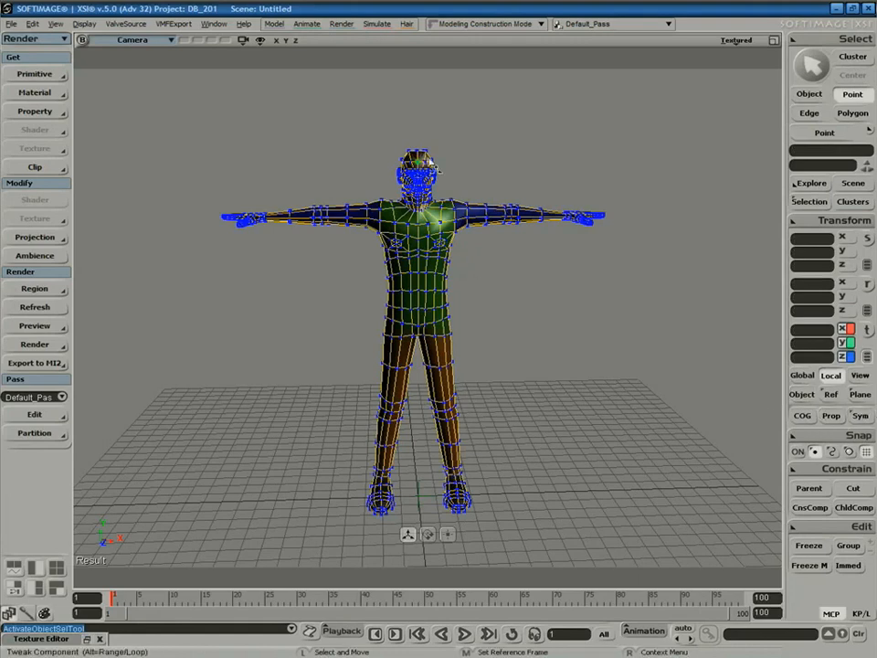
{"action": "mouse_move", "coordinate": [448, 196]}
{"action": "left_mouse_down"}
{"action": "mouse_move", "coordinate": [480, 173]}
{"action": "mouse_move", "coordinate": [464, 190]}
{"action": "left_mouse_up"}
{"action": "key", "text": "ctrl+z"}
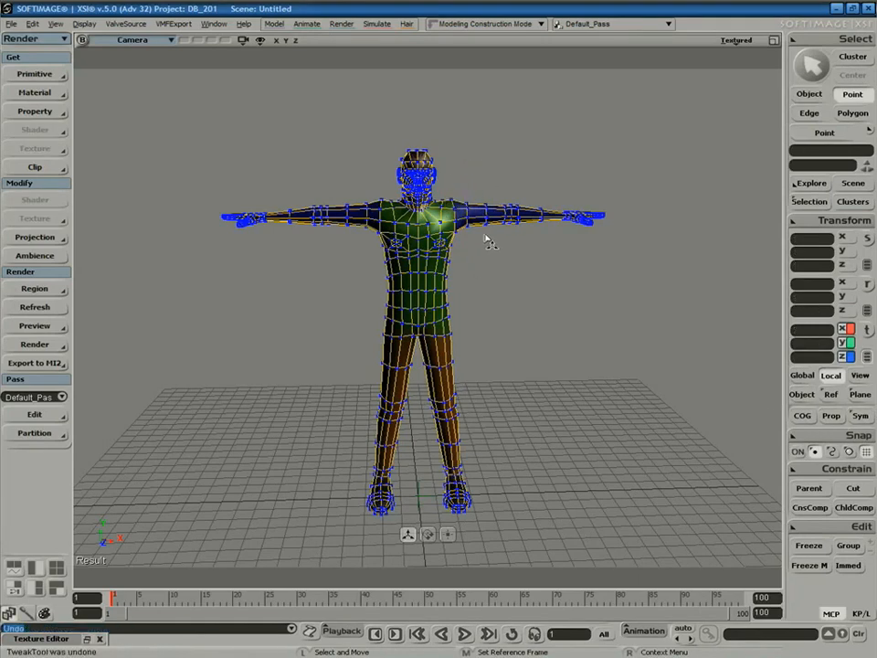
{"action": "key", "text": "space"}
{"action": "key", "text": "m"}
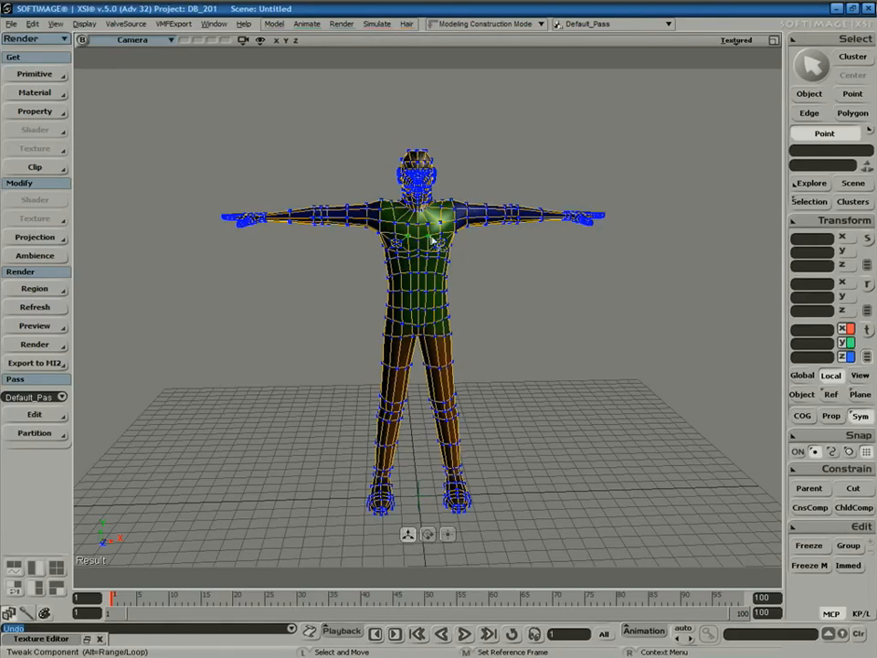
Move the camera closer so the character faces the view.
{"action": "key", "text": "s"}
{"action": "middle_click_drag", "start_coordinate": [479, 232], "coordinate": [485, 233]}
{"action": "left_click_drag", "start_coordinate": [476, 261], "coordinate": [496, 341]}
{"action": "right_click_drag", "start_coordinate": [534, 347], "coordinate": [501, 312]}
{"action": "right_click_drag", "start_coordinate": [499, 255], "coordinate": [544, 263]}
{"action": "middle_click_drag", "start_coordinate": [544, 264], "coordinate": [519, 264]}
{"action": "mouse_move", "coordinate": [519, 264]}
{"action": "right_mouse_down"}
{"action": "mouse_move", "coordinate": [508, 277]}
{"action": "mouse_move", "coordinate": [508, 261]}
{"action": "right_mouse_up"}
Test symmetric shoulder and head-top point pulls, undo both, and enable Prop falloff.
{"action": "key", "text": "m"}
{"action": "left_click_drag", "start_coordinate": [508, 215], "coordinate": [528, 178]}
{"action": "key", "text": "ctrl+z"}
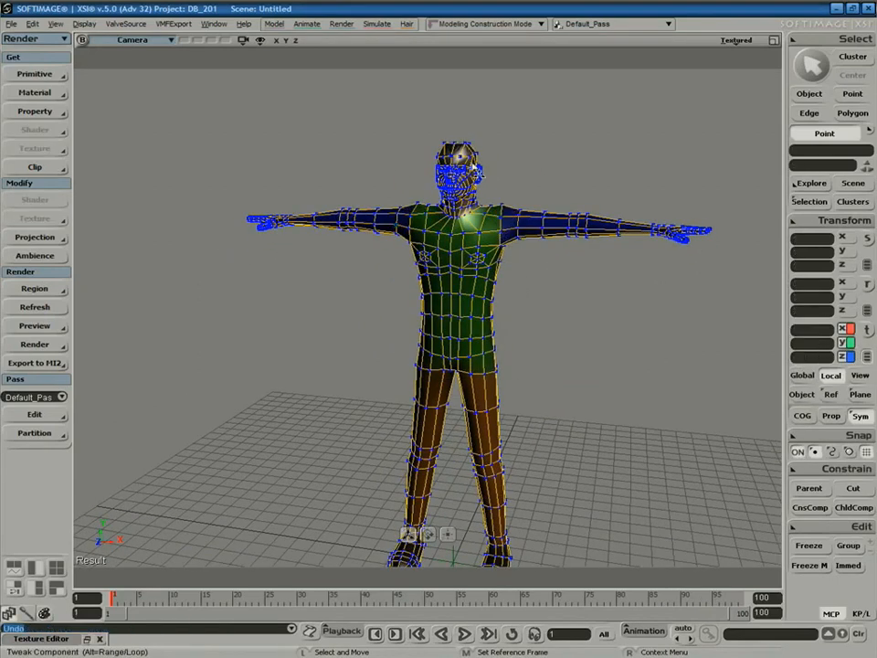
{"action": "left_click_drag", "start_coordinate": [482, 151], "coordinate": [513, 125]}
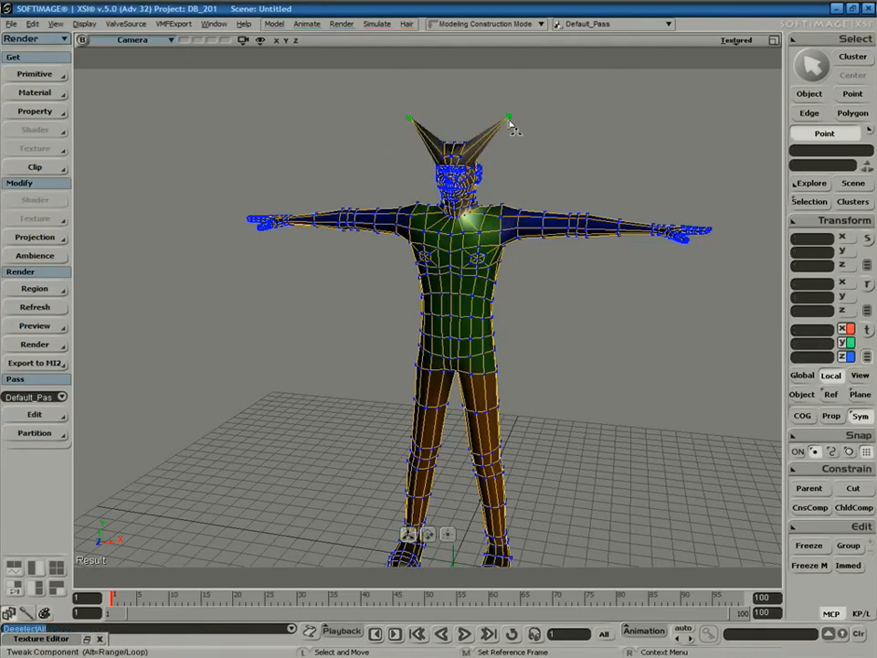
{"action": "key", "text": "ctrl+z"}
{"action": "left_click", "coordinate": [832, 416]}
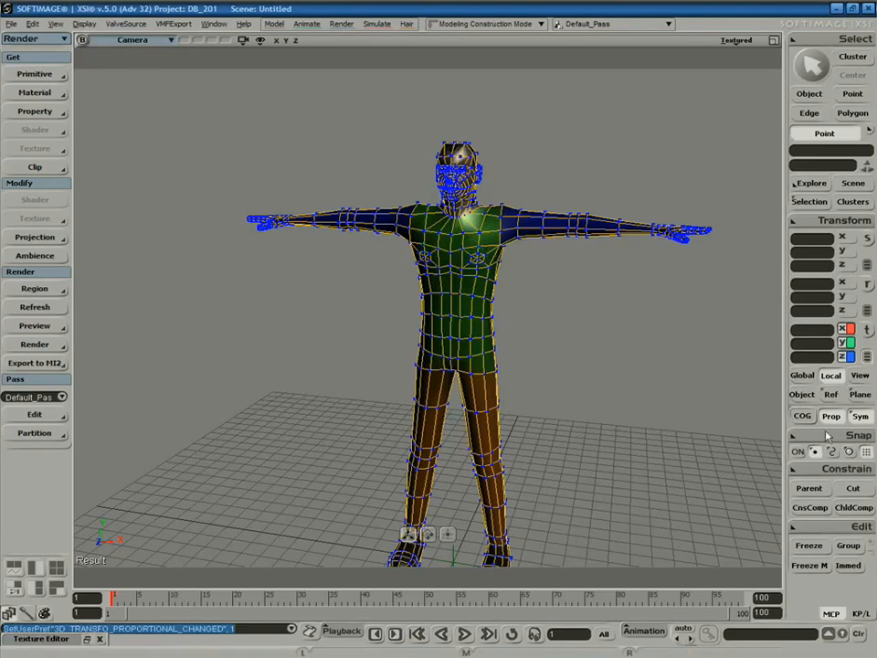
Widen the proportional falloff distance to about 1.44 and pull the head-top points upward.
{"action": "left_click_drag", "start_coordinate": [480, 231], "coordinate": [548, 182]}
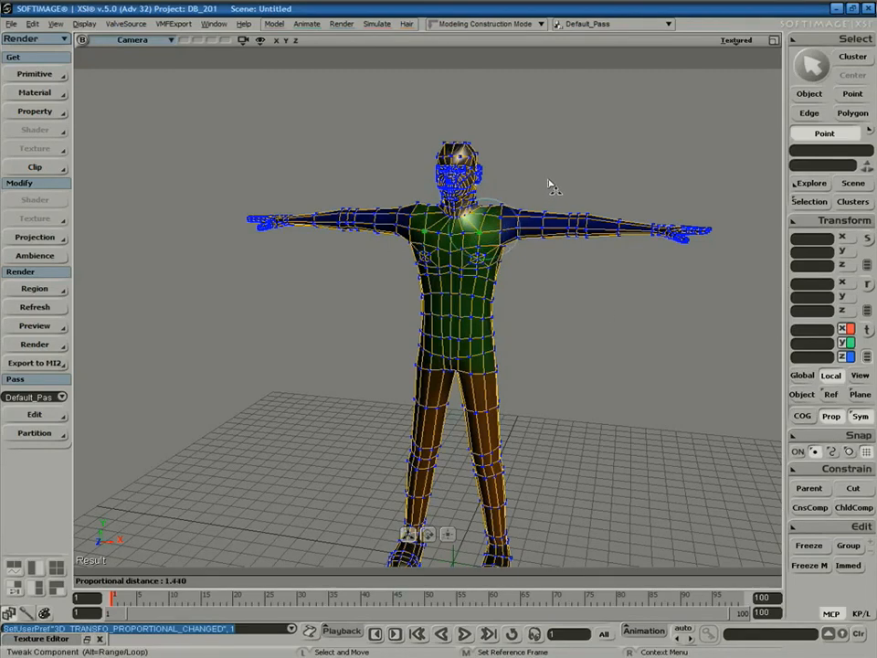
{"action": "key", "text": "s"}
{"action": "middle_click_drag", "start_coordinate": [534, 186], "coordinate": [488, 230]}
{"action": "left_click_drag", "start_coordinate": [488, 230], "coordinate": [502, 337]}
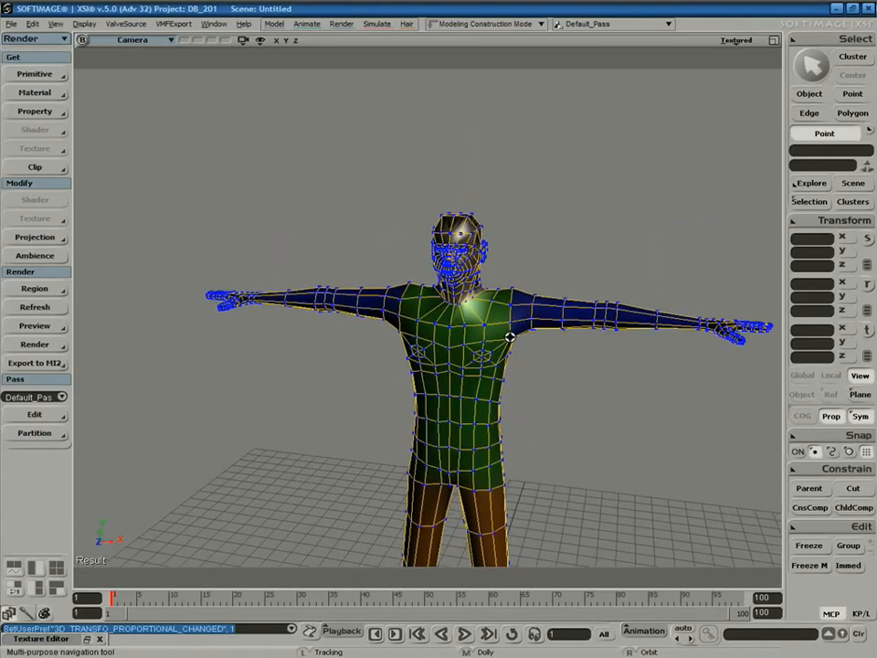
{"action": "right_click_drag", "start_coordinate": [502, 338], "coordinate": [482, 326]}
{"action": "middle_click_drag", "start_coordinate": [491, 303], "coordinate": [440, 392]}
{"action": "left_click_drag", "start_coordinate": [421, 369], "coordinate": [500, 399]}
{"action": "mouse_move", "coordinate": [500, 398]}
{"action": "right_mouse_down"}
{"action": "mouse_move", "coordinate": [472, 397]}
{"action": "mouse_move", "coordinate": [488, 384]}
{"action": "right_mouse_up"}
{"action": "key", "text": "s"}
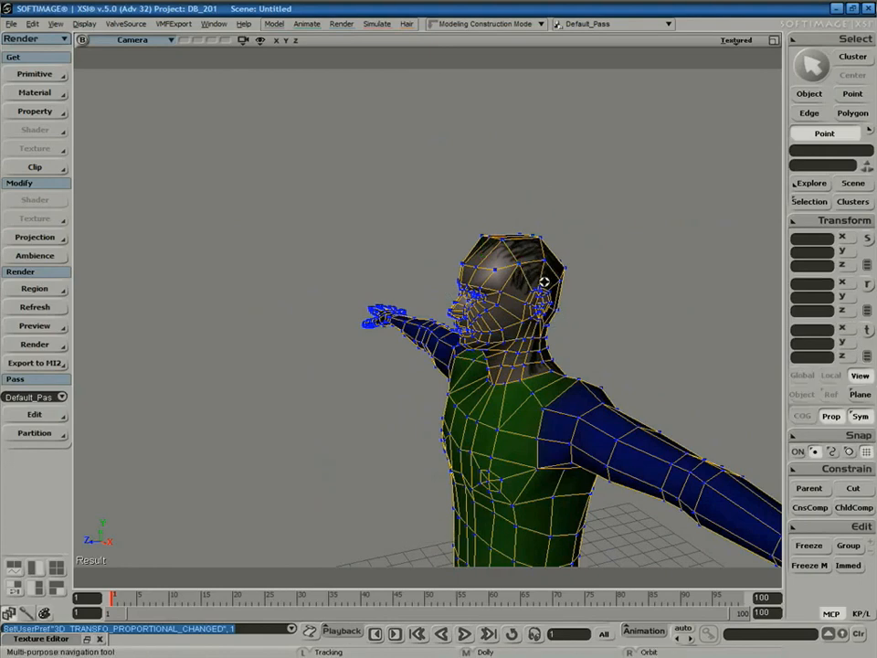
{"action": "right_click_drag", "start_coordinate": [532, 276], "coordinate": [580, 284]}
{"action": "key", "text": "m"}
{"action": "left_click_drag", "start_coordinate": [579, 284], "coordinate": [609, 270]}
Reshape a point on the face with proportional falloff.
{"action": "key", "text": "s"}
{"action": "right_click_drag", "start_coordinate": [598, 312], "coordinate": [563, 300]}
{"action": "key", "text": "m"}
{"action": "left_click_drag", "start_coordinate": [423, 313], "coordinate": [447, 279]}
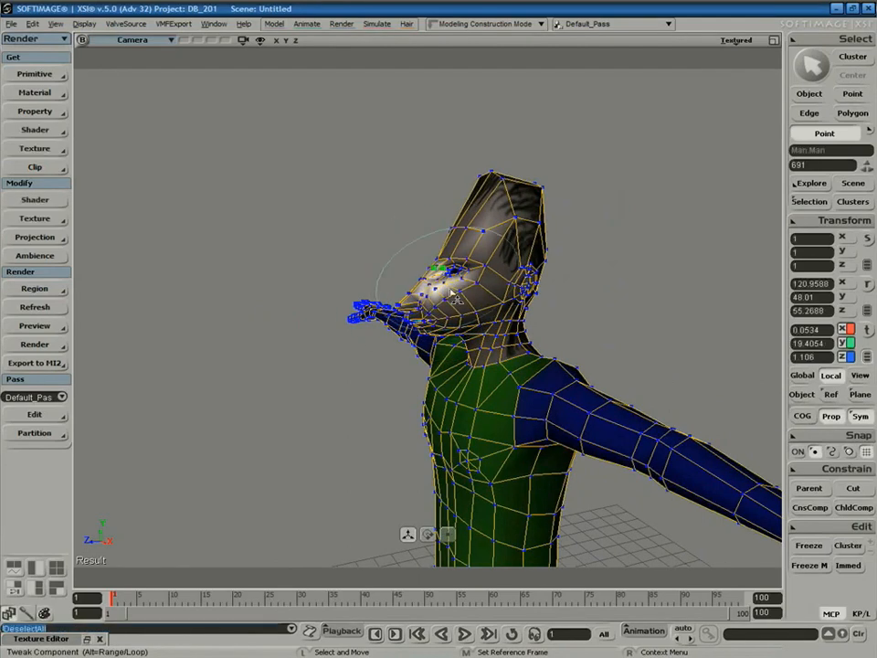
Raise the top shoulder points on both sides from a front view.
{"action": "key", "text": "s"}
{"action": "right_click_drag", "start_coordinate": [524, 362], "coordinate": [543, 368]}
{"action": "key", "text": "m"}
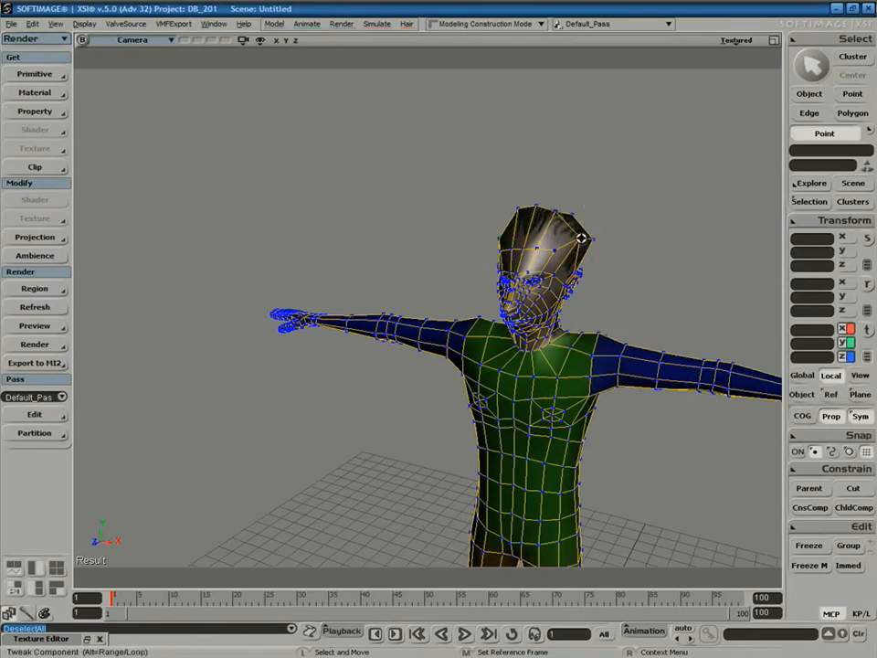
{"action": "key", "text": "s"}
{"action": "middle_click_drag", "start_coordinate": [571, 226], "coordinate": [627, 268]}
{"action": "left_click_drag", "start_coordinate": [627, 268], "coordinate": [507, 237]}
{"action": "right_click_drag", "start_coordinate": [507, 237], "coordinate": [549, 250]}
{"action": "key", "text": "m"}
{"action": "left_click_drag", "start_coordinate": [452, 236], "coordinate": [474, 226]}
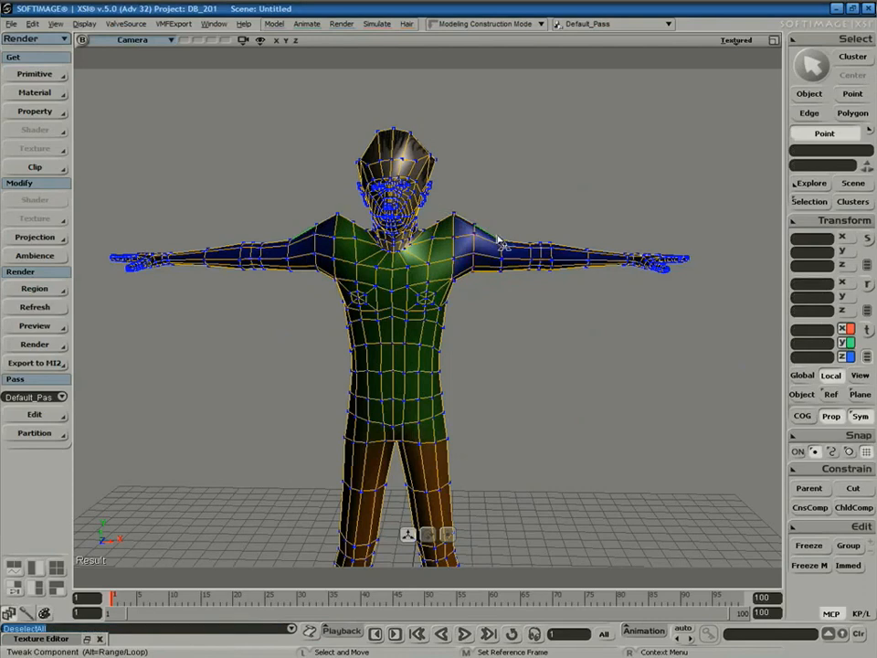
Pull the underarm and side torso points outward and down.
{"action": "left_click", "coordinate": [543, 277]}
{"action": "left_click_drag", "start_coordinate": [503, 272], "coordinate": [430, 382]}
{"action": "left_click", "coordinate": [451, 327]}
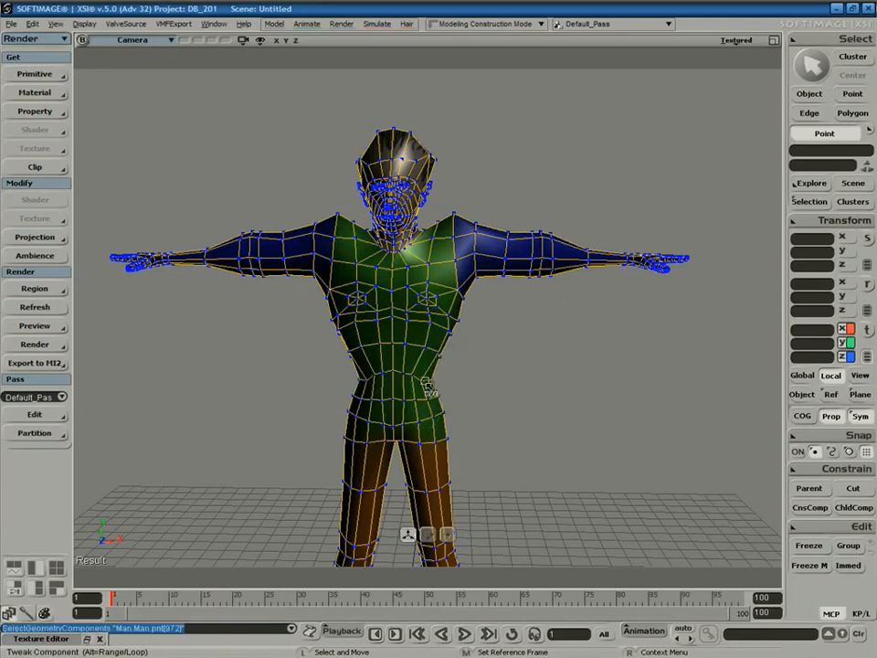
{"action": "key", "text": "s"}
{"action": "right_click_drag", "start_coordinate": [472, 402], "coordinate": [415, 352]}
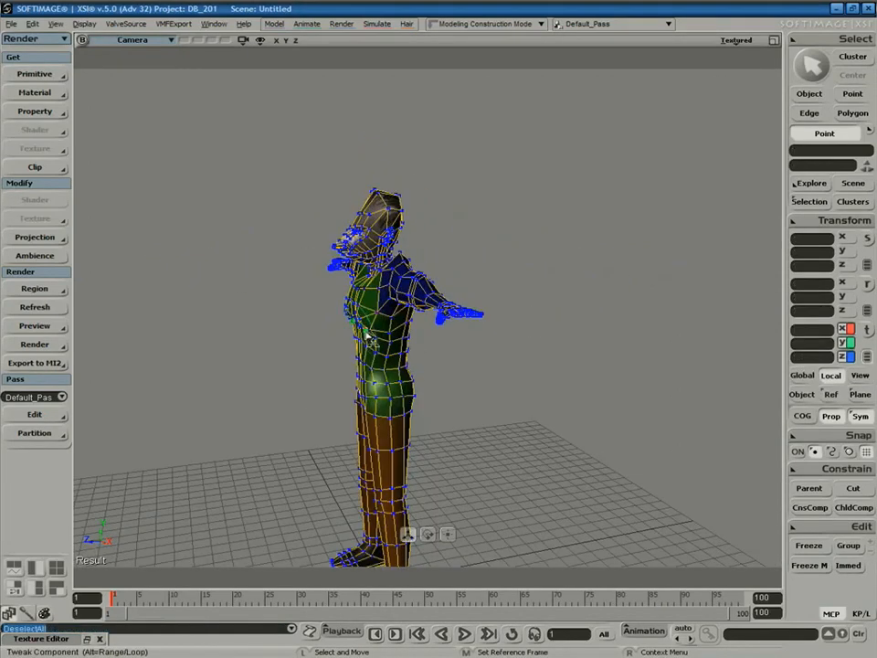
{"action": "key", "text": "s"}
{"action": "right_click_drag", "start_coordinate": [283, 242], "coordinate": [507, 315]}
{"action": "left_click_drag", "start_coordinate": [459, 205], "coordinate": [471, 188]}
{"action": "left_click", "coordinate": [497, 192]}
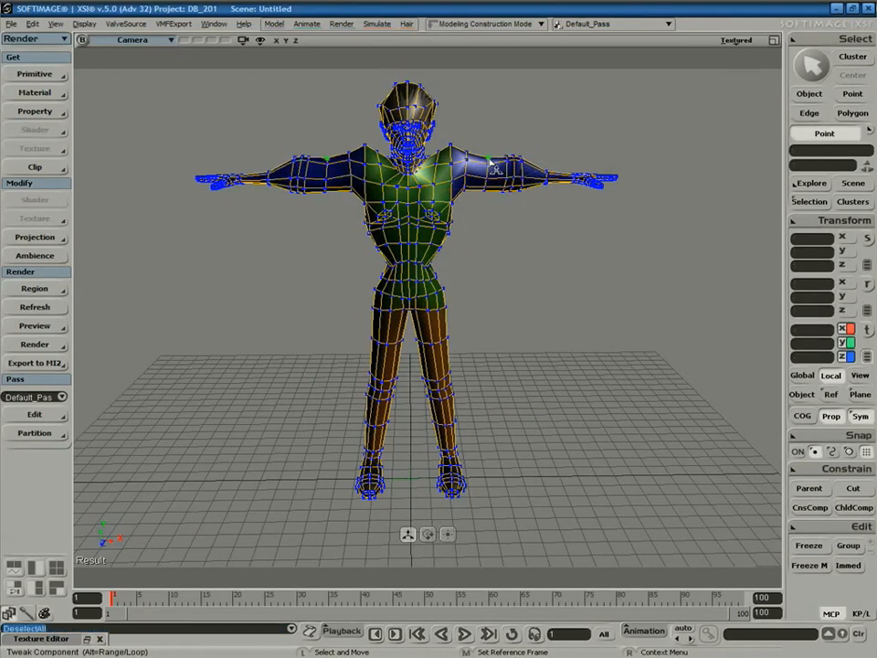
Nudge an arm point slightly, then clear the point selection.
{"action": "key", "text": "s"}
{"action": "right_click_drag", "start_coordinate": [507, 221], "coordinate": [589, 236]}
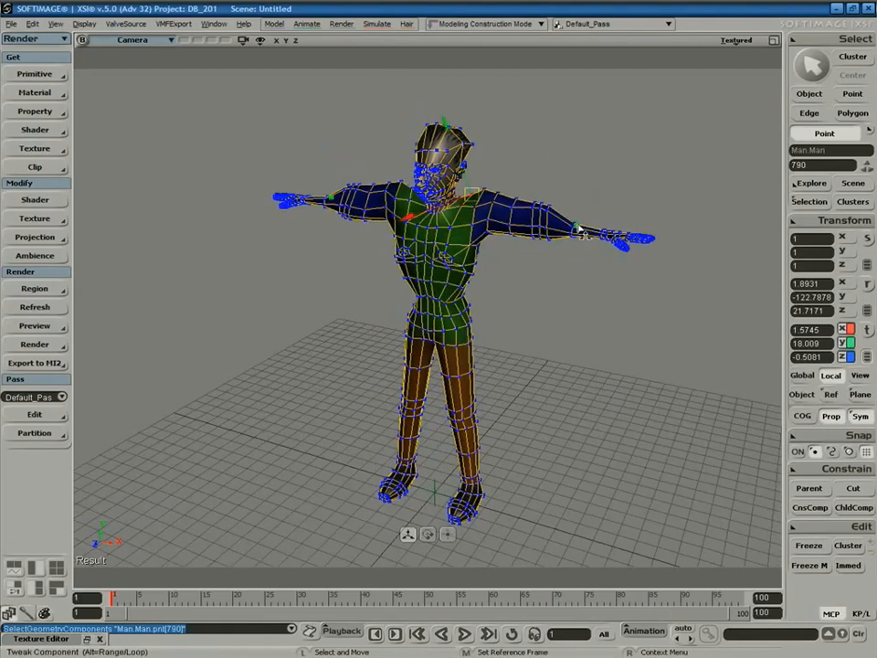
{"action": "right_click_drag", "start_coordinate": [546, 262], "coordinate": [507, 261]}
{"action": "key", "text": "m"}
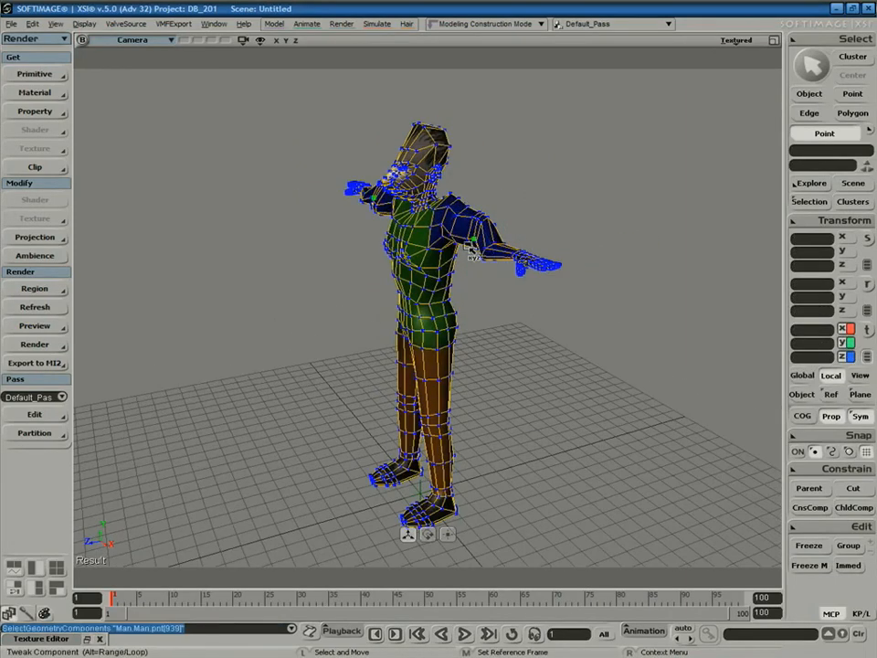
{"action": "left_click", "coordinate": [501, 237]}
{"action": "left_click_drag", "start_coordinate": [501, 238], "coordinate": [502, 238]}
{"action": "key", "text": "s"}
{"action": "right_click_drag", "start_coordinate": [507, 267], "coordinate": [573, 245]}
{"action": "left_click_drag", "start_coordinate": [576, 200], "coordinate": [577, 197]}
{"action": "key", "text": "ctrl+shift+a"}
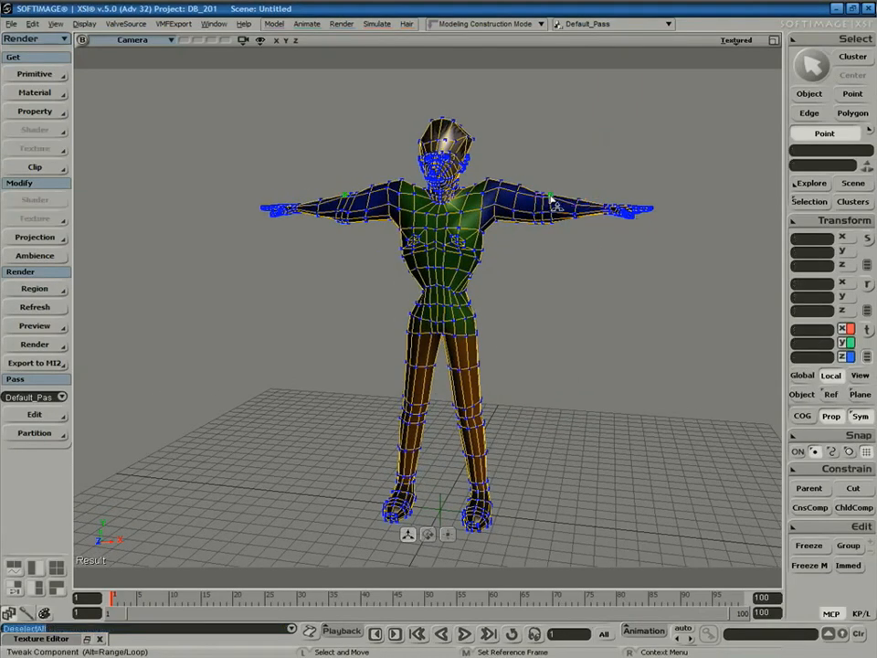
Nudge a point on the right hand and orbit around the character.
{"action": "left_click", "coordinate": [615, 211]}
{"action": "left_click_drag", "start_coordinate": [615, 211], "coordinate": [609, 219]}
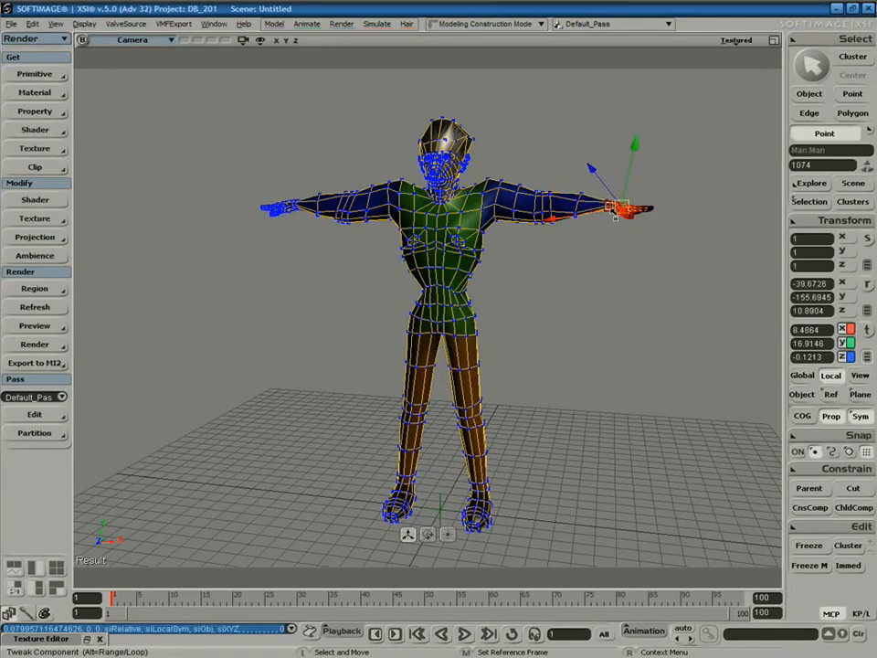
{"action": "key", "text": "space"}
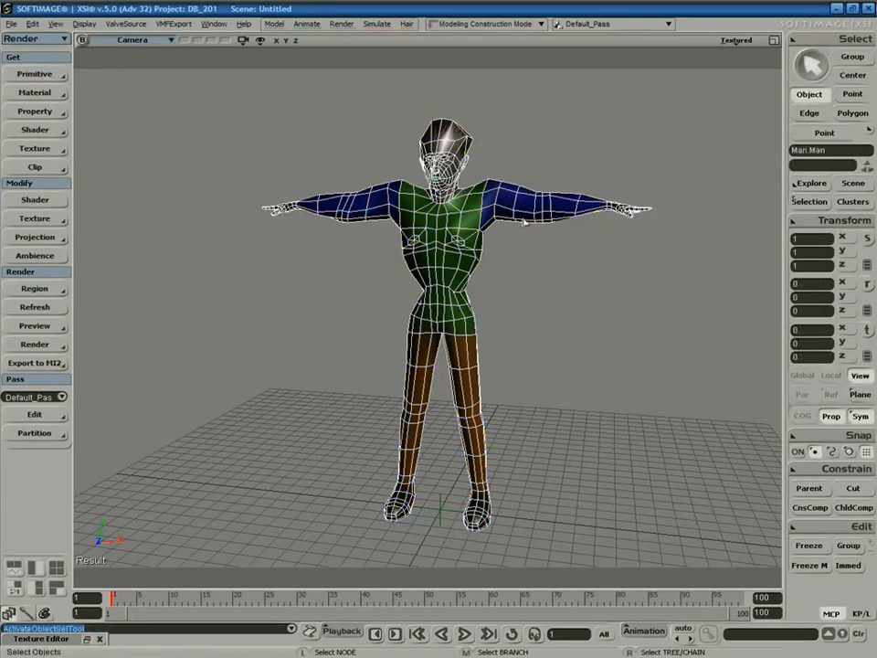
{"action": "key", "text": "m"}
{"action": "key", "text": "s"}
{"action": "right_click_drag", "start_coordinate": [455, 291], "coordinate": [466, 240]}
Frame the head frontally and pull the side of the head inward.
{"action": "left_click", "coordinate": [429, 178]}
{"action": "left_click", "coordinate": [479, 181]}
{"action": "key", "text": "s"}
{"action": "right_click_drag", "start_coordinate": [494, 196], "coordinate": [451, 247]}
{"action": "left_click_drag", "start_coordinate": [459, 262], "coordinate": [525, 255]}
{"action": "middle_click_drag", "start_coordinate": [524, 255], "coordinate": [460, 335]}
{"action": "left_click_drag", "start_coordinate": [445, 308], "coordinate": [364, 335]}
{"action": "right_click_drag", "start_coordinate": [364, 335], "coordinate": [495, 251]}
{"action": "key", "text": "m"}
{"action": "left_click", "coordinate": [501, 249]}
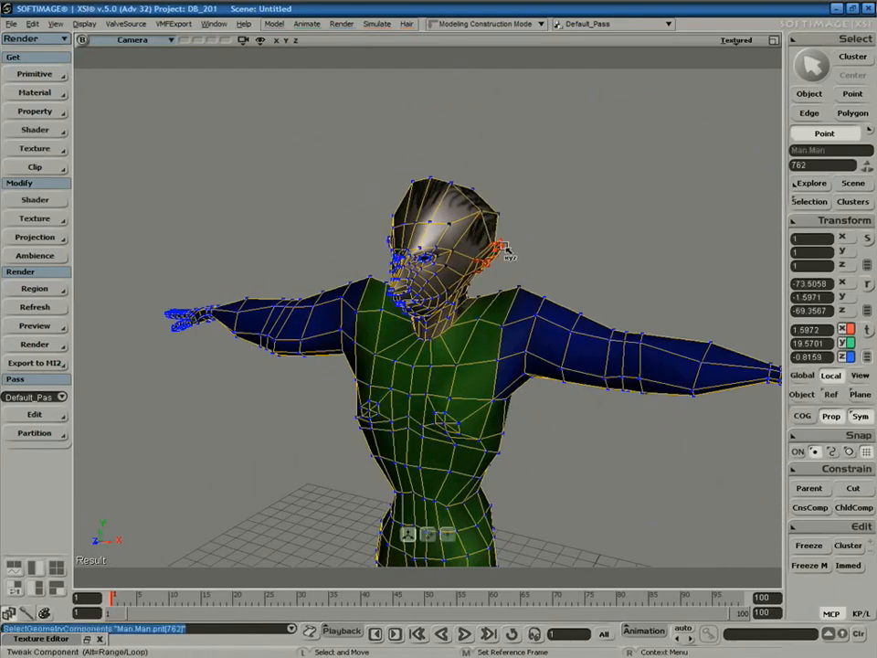
{"action": "left_click_drag", "start_coordinate": [498, 214], "coordinate": [487, 259]}
Pull the ear points inward and pick a point at the head top.
{"action": "left_click", "coordinate": [499, 243]}
{"action": "left_click", "coordinate": [502, 237]}
{"action": "left_click", "coordinate": [509, 238]}
{"action": "key", "text": "s"}
{"action": "right_click_drag", "start_coordinate": [482, 261], "coordinate": [465, 293]}
{"action": "key", "text": "space"}
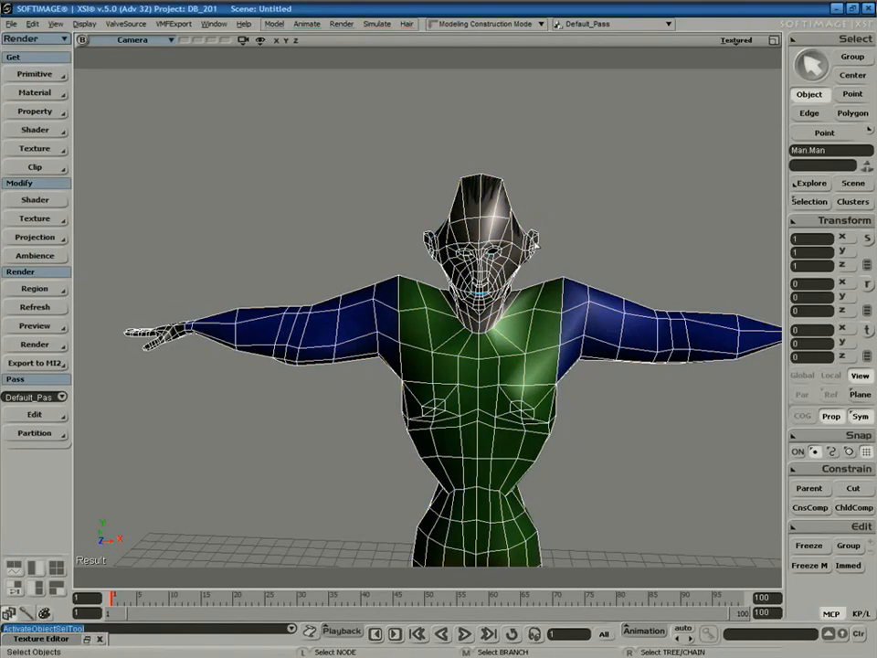
{"action": "key", "text": "m"}
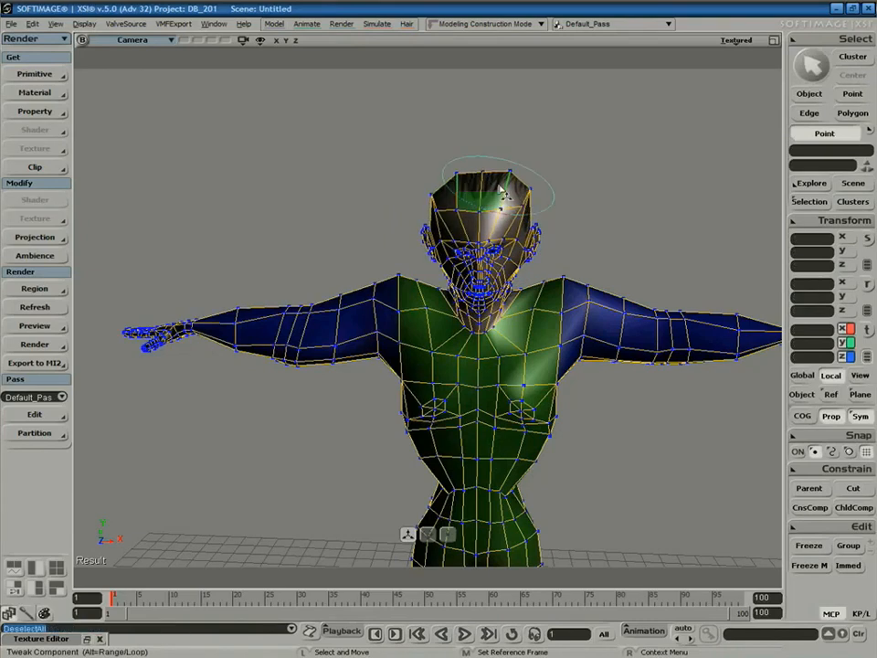
{"action": "left_click", "coordinate": [529, 193]}
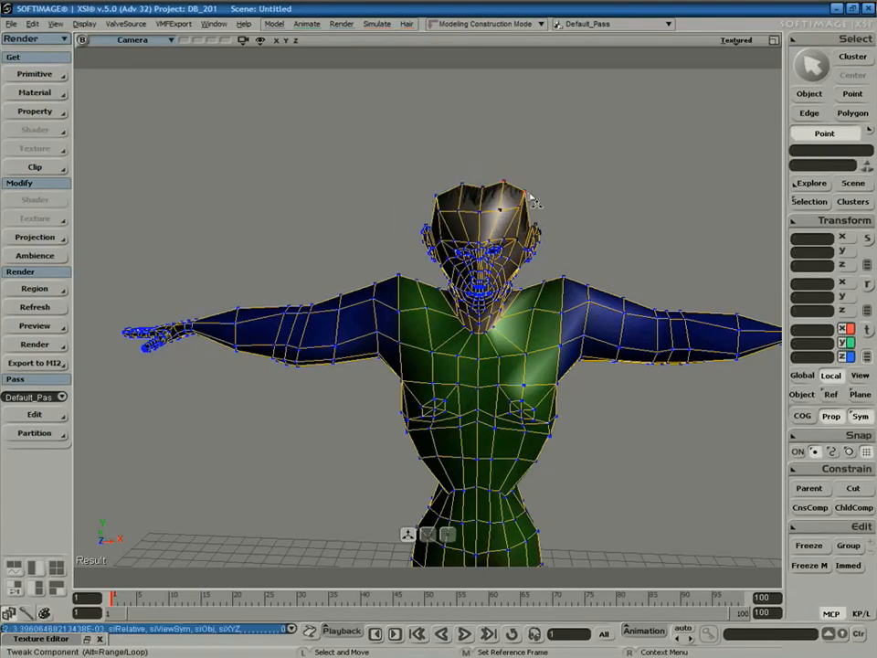
Show the camera view in Textured Decal display mode and orbit to a frontal view.
{"action": "key", "text": "space"}
{"action": "key", "text": "s"}
{"action": "middle_click_drag", "start_coordinate": [476, 356], "coordinate": [578, 263]}
{"action": "right_click_drag", "start_coordinate": [578, 263], "coordinate": [507, 295]}
{"action": "middle_click_drag", "start_coordinate": [507, 295], "coordinate": [523, 312]}
{"action": "right_click_drag", "start_coordinate": [523, 311], "coordinate": [519, 343]}
{"action": "left_click", "coordinate": [739, 43]}
{"action": "left_click", "coordinate": [671, 230]}
{"action": "left_click", "coordinate": [493, 280]}
{"action": "mouse_move", "coordinate": [494, 280]}
{"action": "right_mouse_down"}
{"action": "mouse_move", "coordinate": [583, 334]}
{"action": "mouse_move", "coordinate": [525, 348]}
{"action": "mouse_move", "coordinate": [503, 285]}
{"action": "right_mouse_up"}
{"action": "right_click_drag", "start_coordinate": [575, 361], "coordinate": [485, 337]}
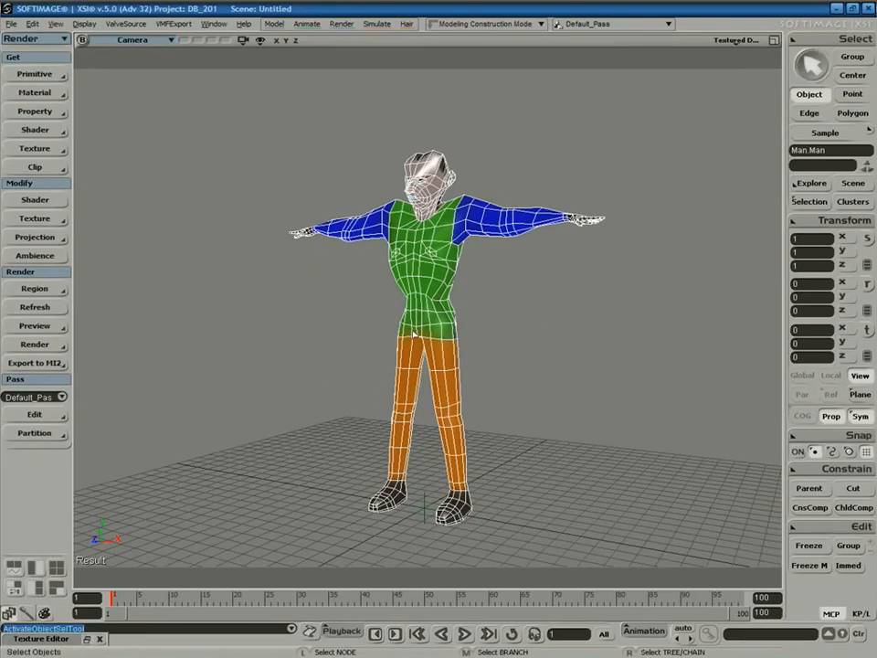
Select the character and dolly in toward it.
{"action": "left_click", "coordinate": [505, 343]}
{"action": "key", "text": "s"}
{"action": "right_click_drag", "start_coordinate": [545, 274], "coordinate": [525, 333]}
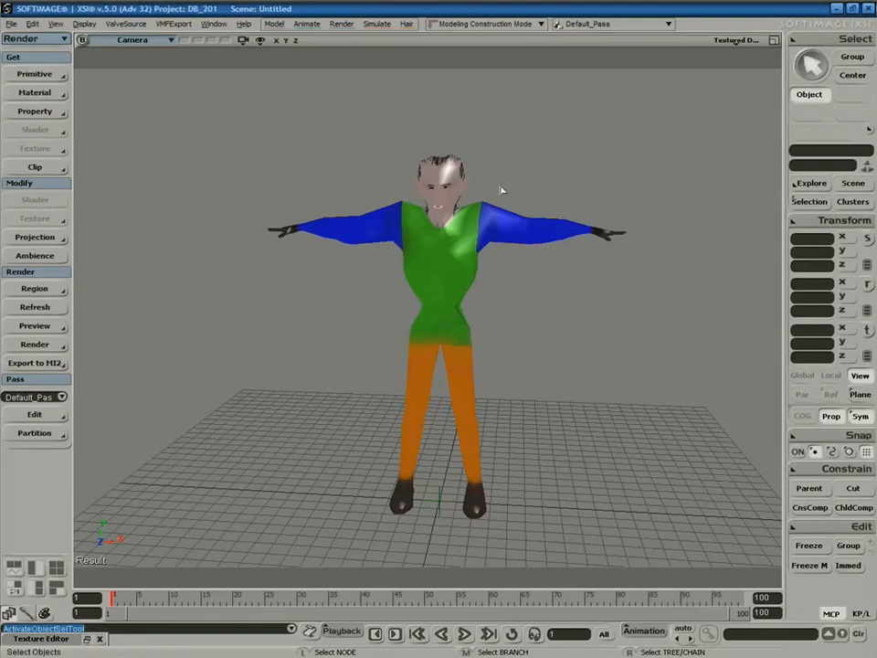
{"action": "key", "text": "s"}
{"action": "right_click_drag", "start_coordinate": [501, 263], "coordinate": [501, 237]}
{"action": "key", "text": "space"}
{"action": "left_click", "coordinate": [504, 222]}
{"action": "key", "text": "s"}
{"action": "middle_click_drag", "start_coordinate": [559, 254], "coordinate": [485, 362]}
{"action": "key", "text": "space"}
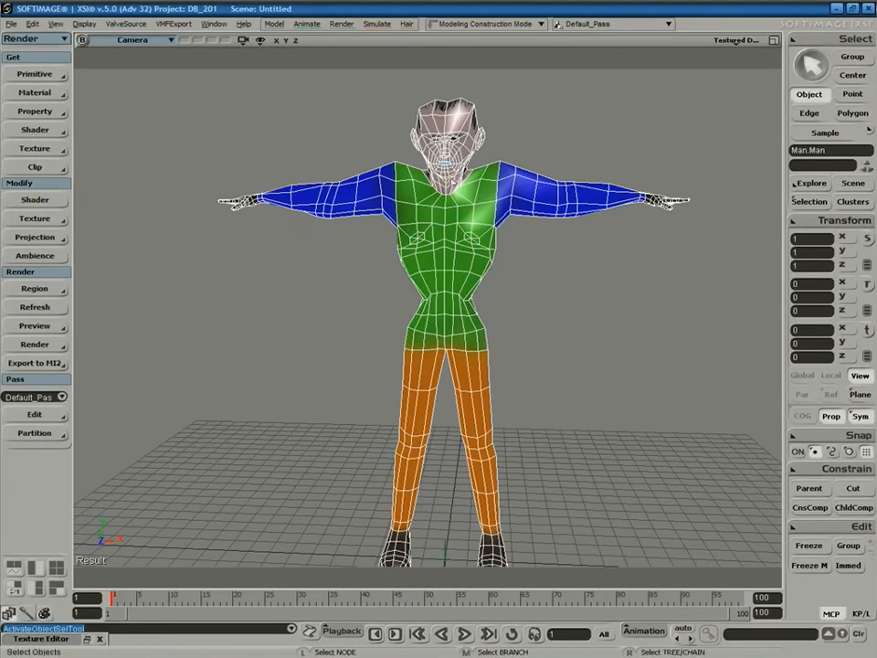
Duplicate a head polygon and pull the copy outward as a trial extrusion.
{"action": "key", "text": "u"}
{"action": "left_click", "coordinate": [461, 128]}
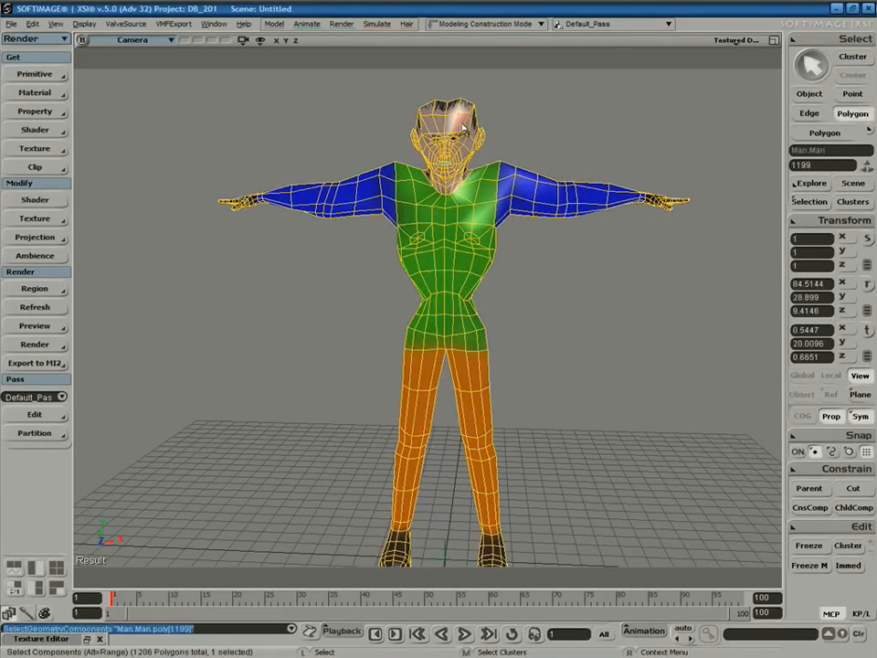
{"action": "key", "text": "ctrl+d"}
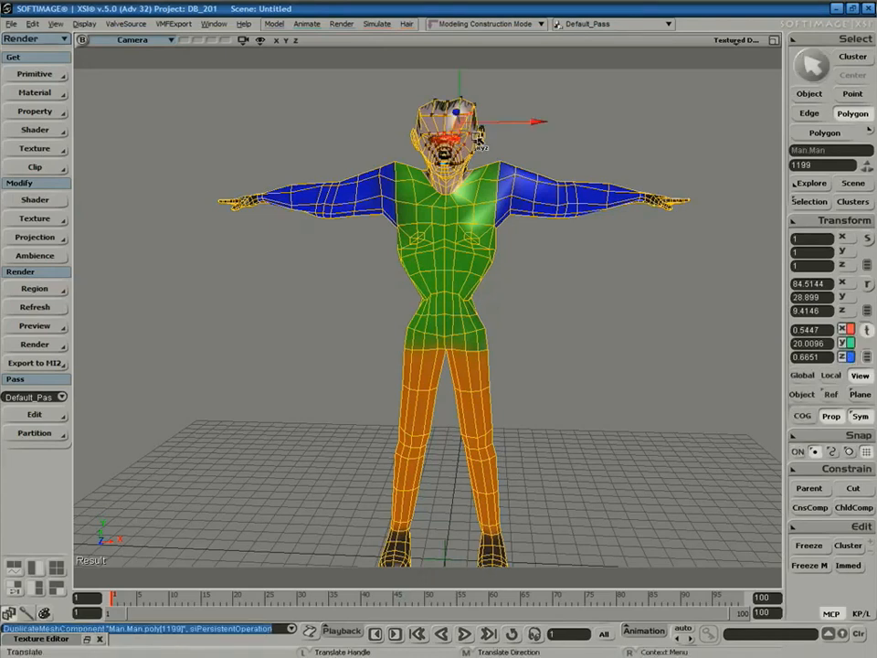
{"action": "key", "text": "s"}
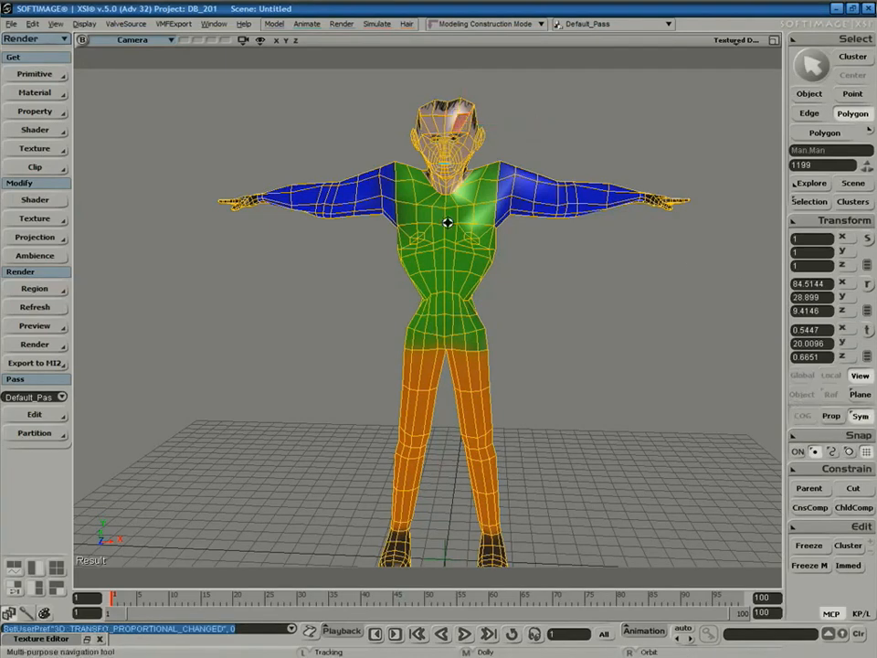
{"action": "right_click_drag", "start_coordinate": [447, 209], "coordinate": [481, 249]}
{"action": "left_click_drag", "start_coordinate": [525, 169], "coordinate": [575, 202]}
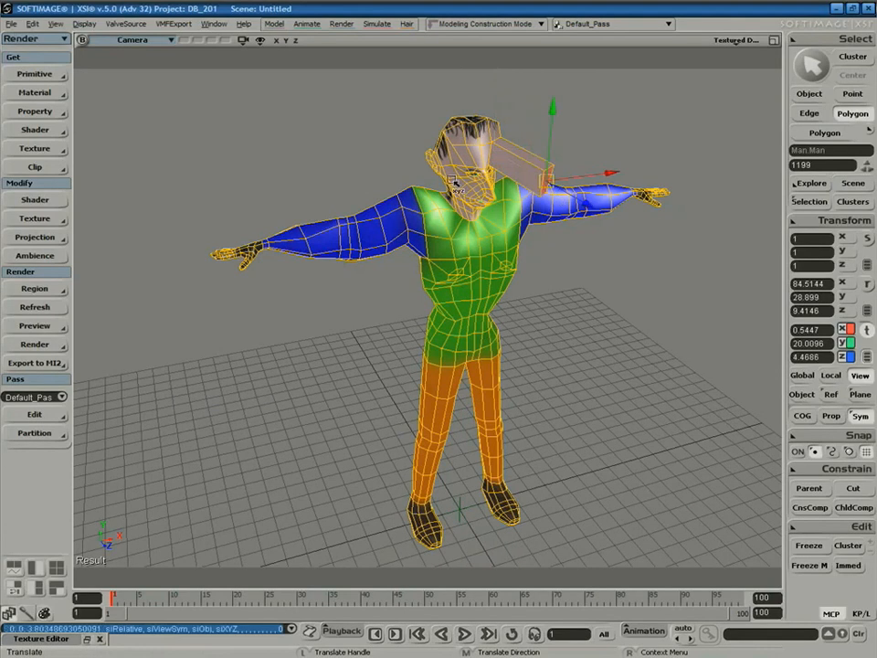
Undo the translate and polygon duplication, then reframe the figure frontally.
{"action": "key", "text": "s"}
{"action": "right_click_drag", "start_coordinate": [516, 245], "coordinate": [526, 317]}
{"action": "key", "text": "ctrl+z"}
{"action": "key", "text": "ctrl+z"}
{"action": "key", "text": "ctrl+z"}
{"action": "key", "text": "s"}
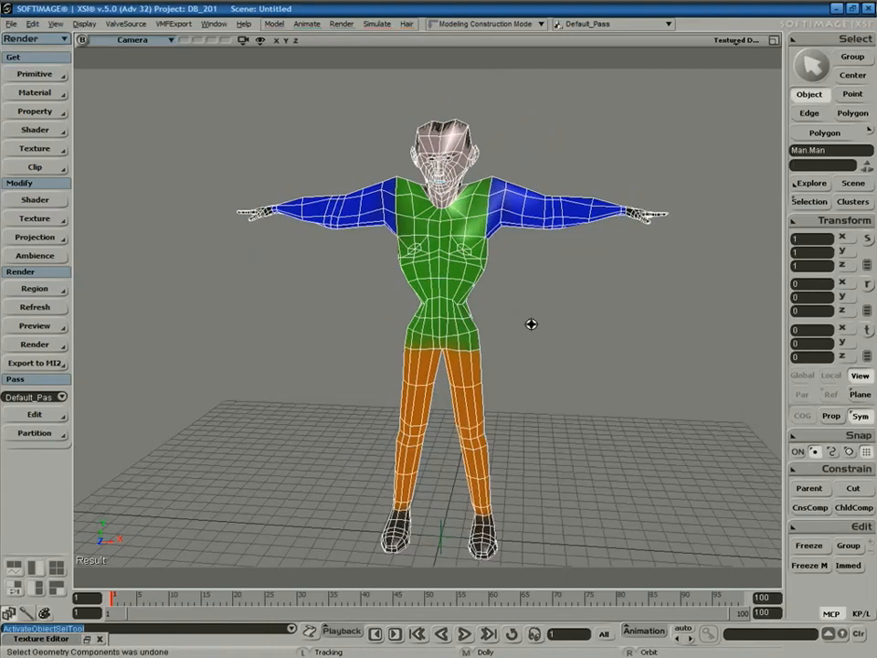
{"action": "left_click_drag", "start_coordinate": [535, 330], "coordinate": [529, 306]}
{"action": "middle_click_drag", "start_coordinate": [527, 309], "coordinate": [562, 262]}
{"action": "mouse_move", "coordinate": [526, 312]}
{"action": "right_mouse_down"}
{"action": "mouse_move", "coordinate": [530, 305]}
{"action": "mouse_move", "coordinate": [519, 303]}
{"action": "mouse_move", "coordinate": [518, 314]}
{"action": "right_mouse_up"}
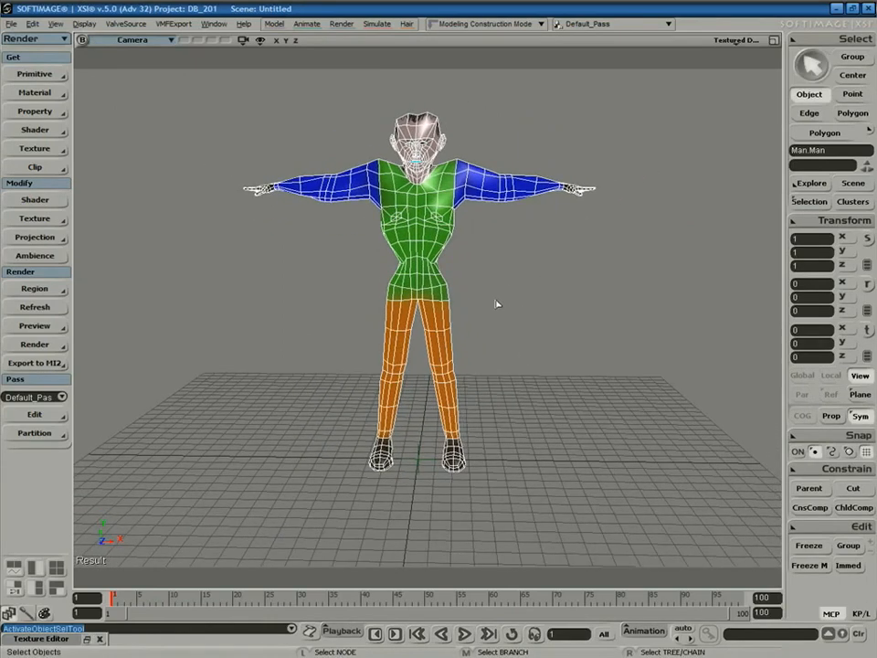
In the maximized Front view, rectangle-select the left-half polygons and delete them.
{"action": "left_click", "coordinate": [774, 40]}
{"action": "left_click", "coordinate": [416, 321]}
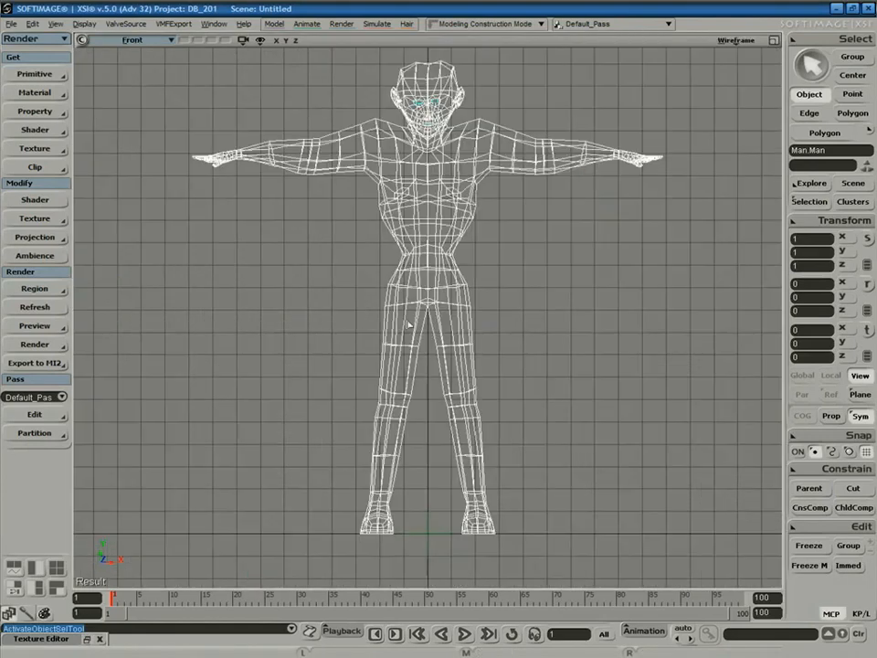
{"action": "key", "text": "u"}
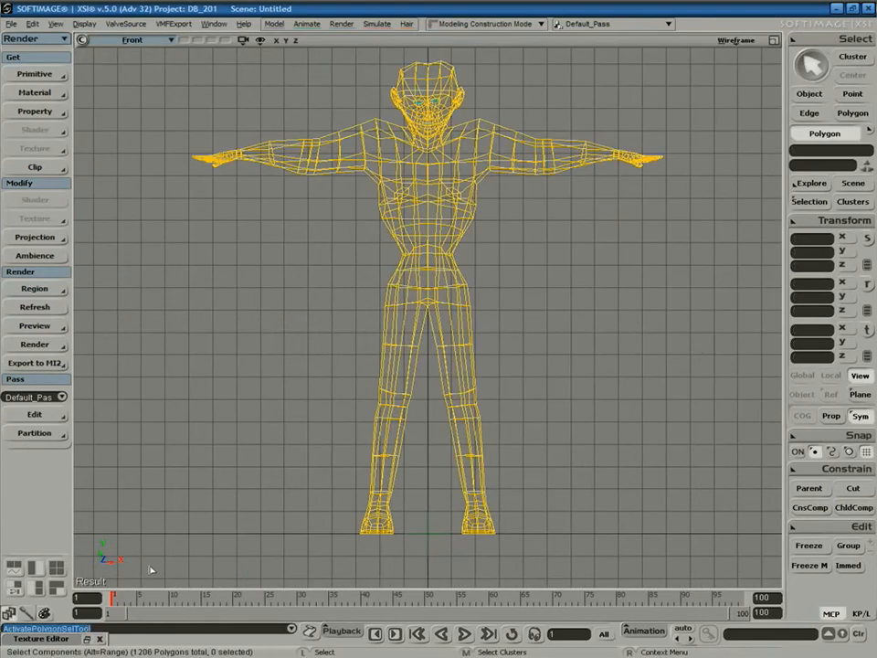
{"action": "left_click_drag", "start_coordinate": [131, 578], "coordinate": [429, 31]}
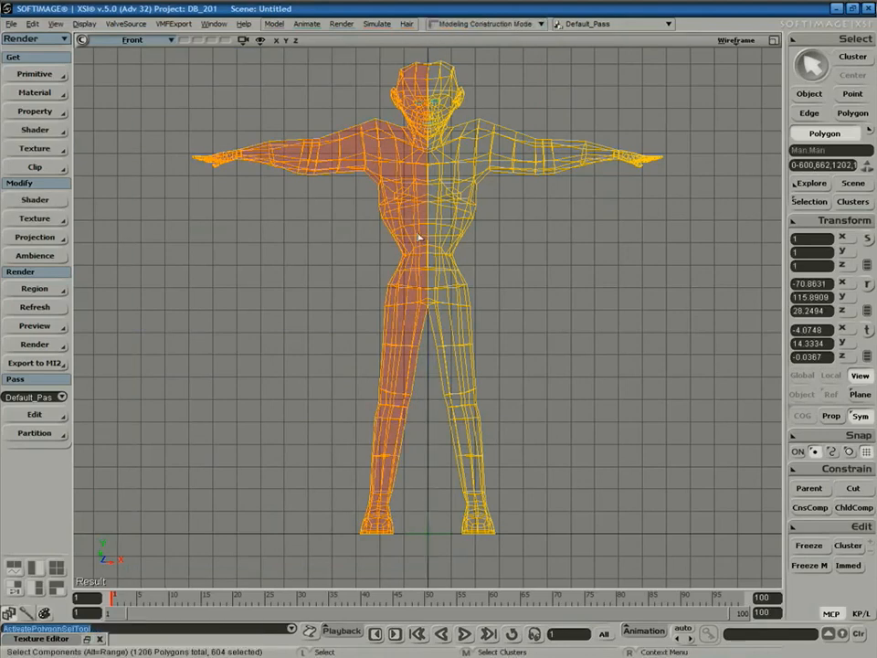
{"action": "key", "text": "Delete"}
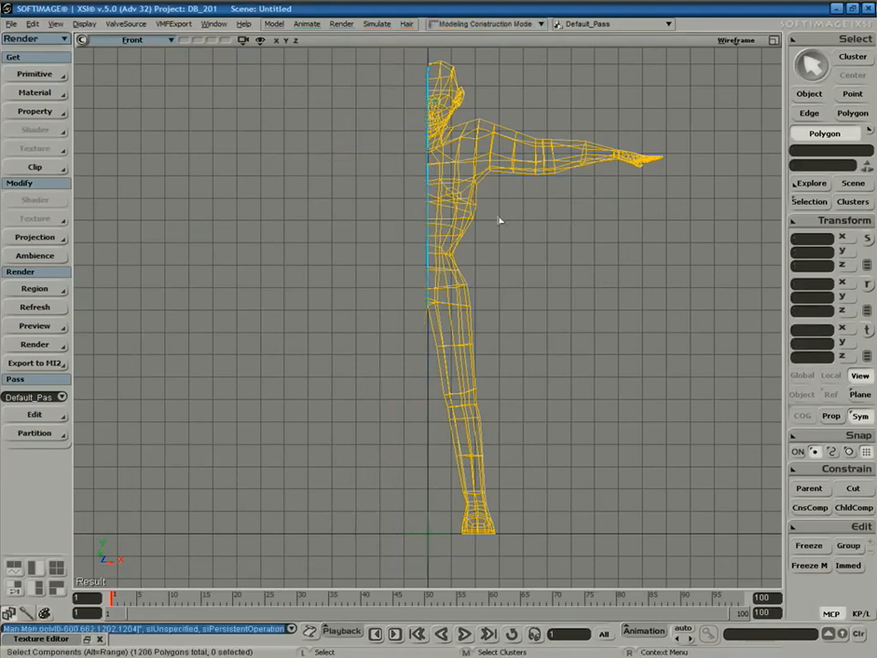
{"action": "key", "text": "space"}
Maximize the Camera view, orbit to the half figure's front and select a head-top polygon.
{"action": "left_click", "coordinate": [774, 41]}
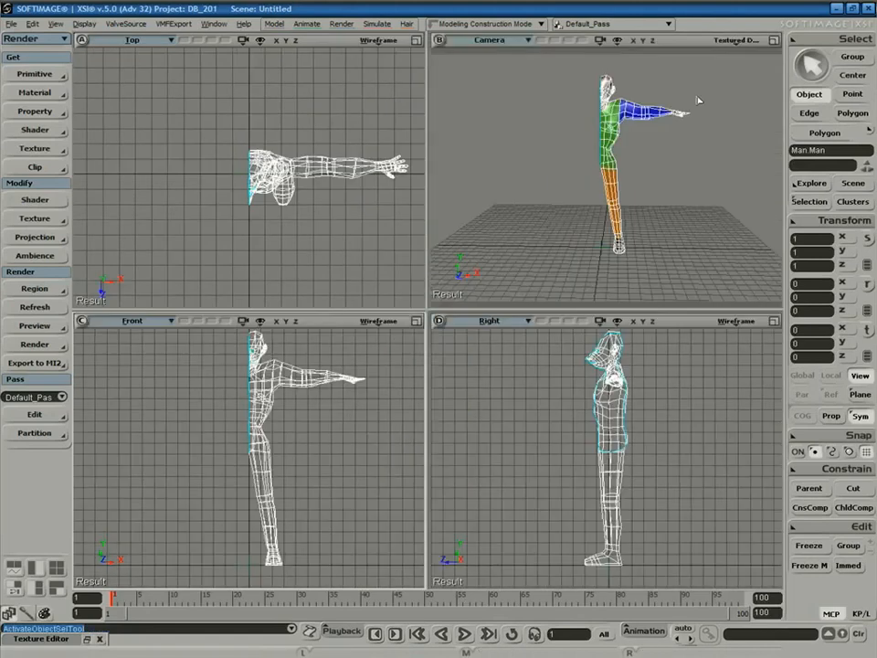
{"action": "left_click", "coordinate": [774, 41]}
{"action": "right_click_drag", "start_coordinate": [533, 255], "coordinate": [495, 290]}
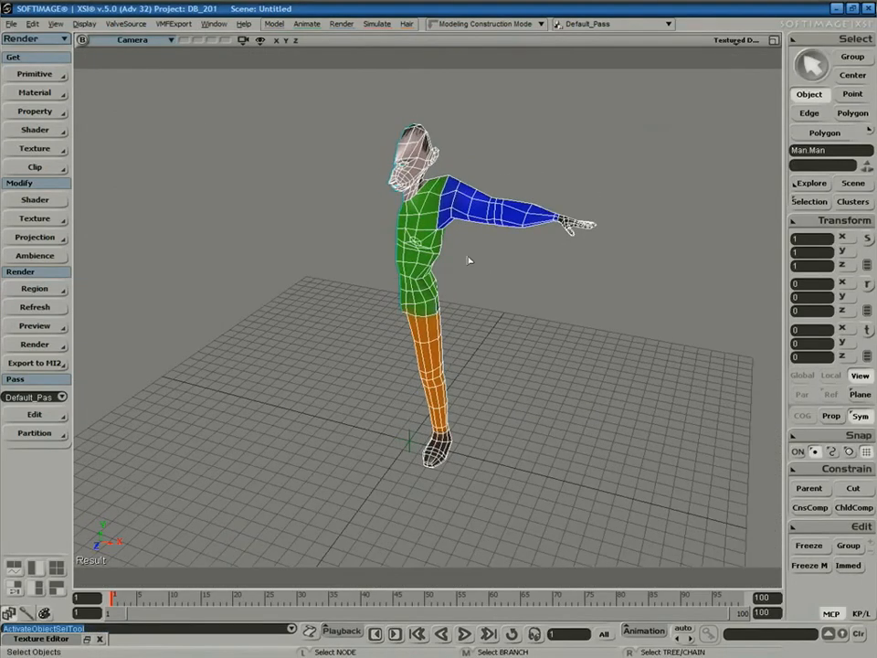
{"action": "right_click_drag", "start_coordinate": [432, 183], "coordinate": [439, 147]}
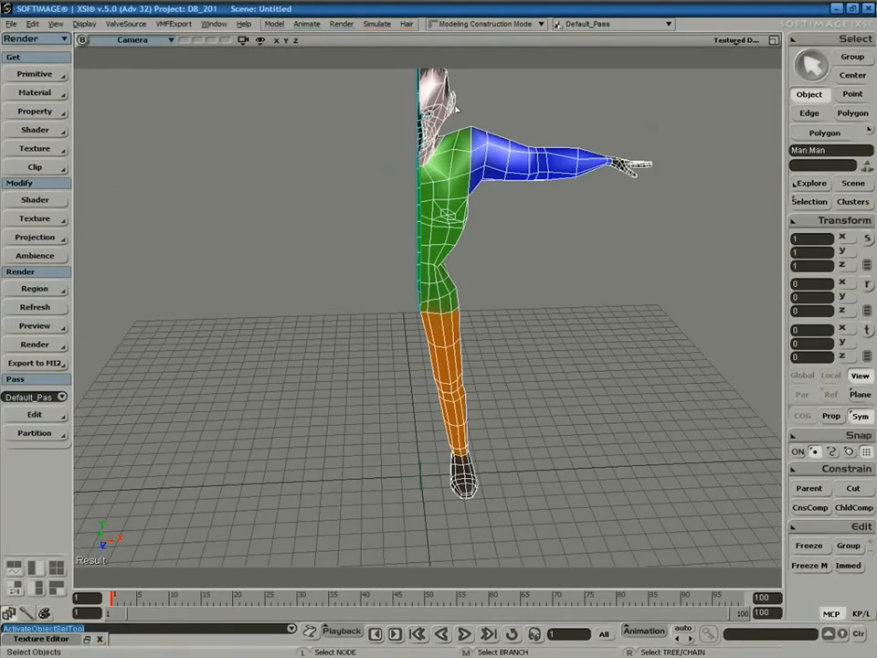
{"action": "key", "text": "y"}
{"action": "left_click", "coordinate": [430, 110]}
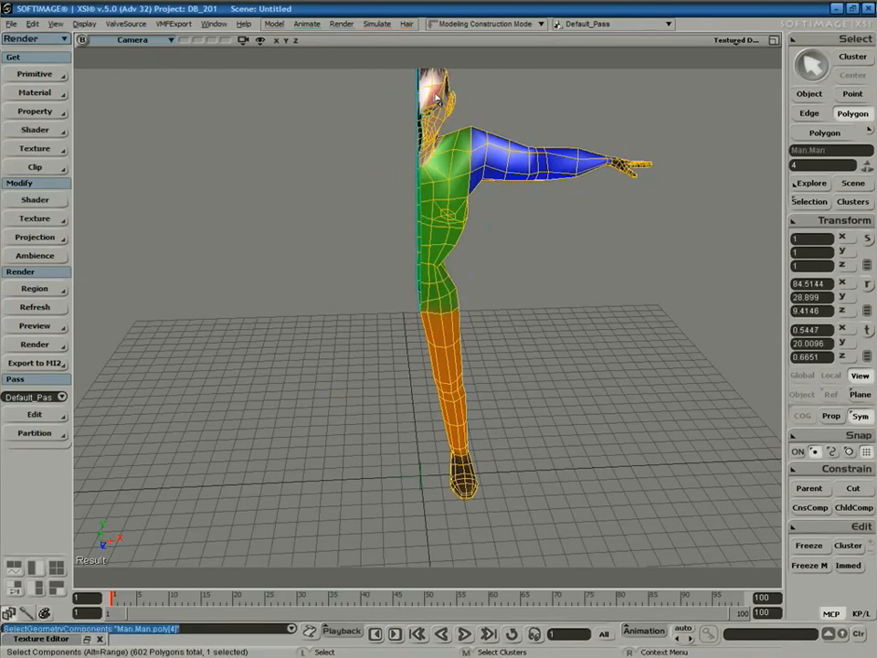
Extrude the selected head polygon along its axis.
{"action": "right_click", "coordinate": [435, 100]}
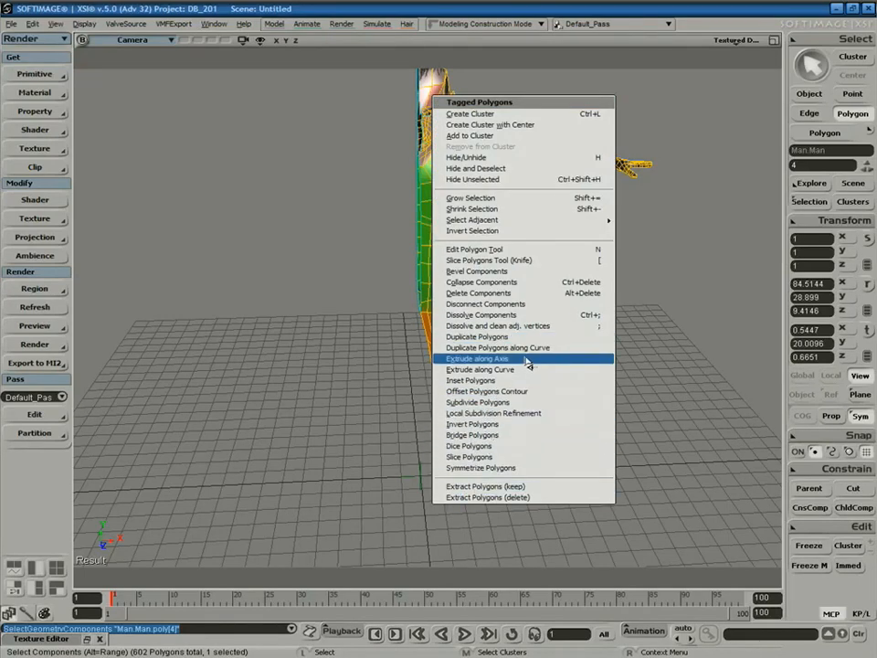
{"action": "left_click", "coordinate": [485, 358]}
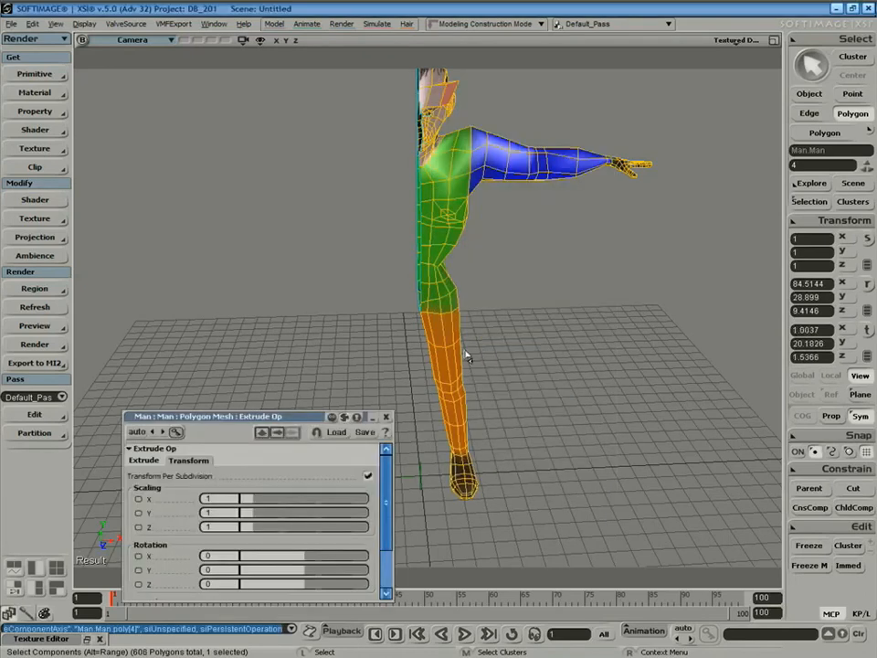
{"action": "key", "text": "s"}
{"action": "left_click_drag", "start_coordinate": [360, 238], "coordinate": [401, 355]}
{"action": "right_click_drag", "start_coordinate": [401, 354], "coordinate": [586, 231]}
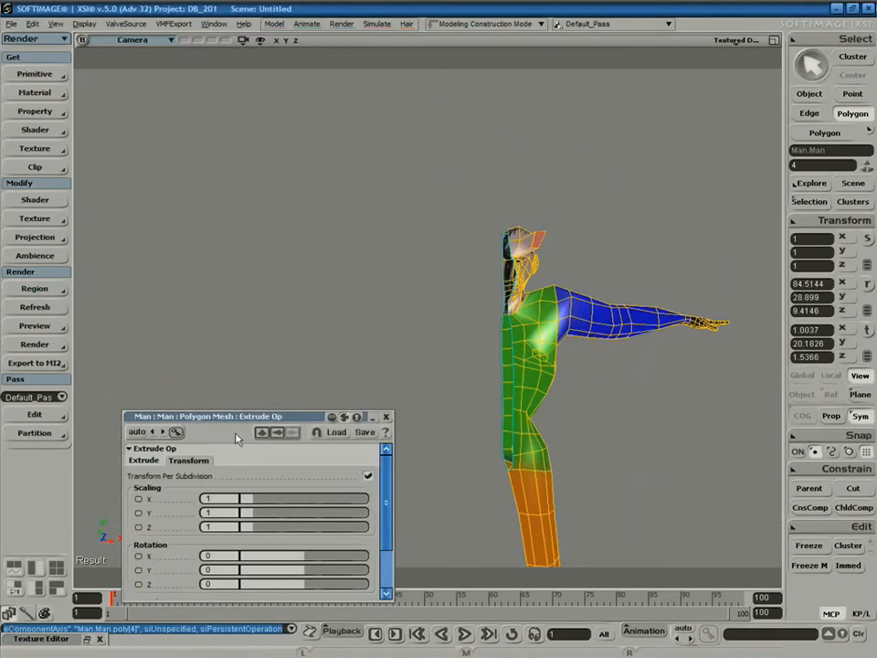
{"action": "left_click_drag", "start_coordinate": [266, 416], "coordinate": [268, 178]}
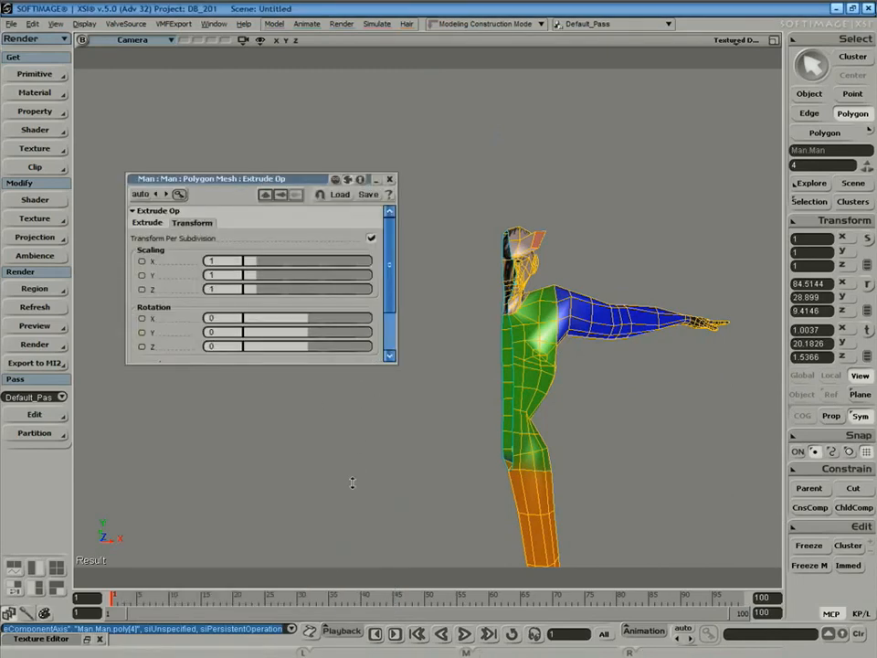
Give the extrusion 3 subdivisions and inset 0.124, then bend it with rotation and taper it with scaling.
{"action": "left_click_drag", "start_coordinate": [361, 364], "coordinate": [361, 526]}
{"action": "left_click", "coordinate": [147, 225]}
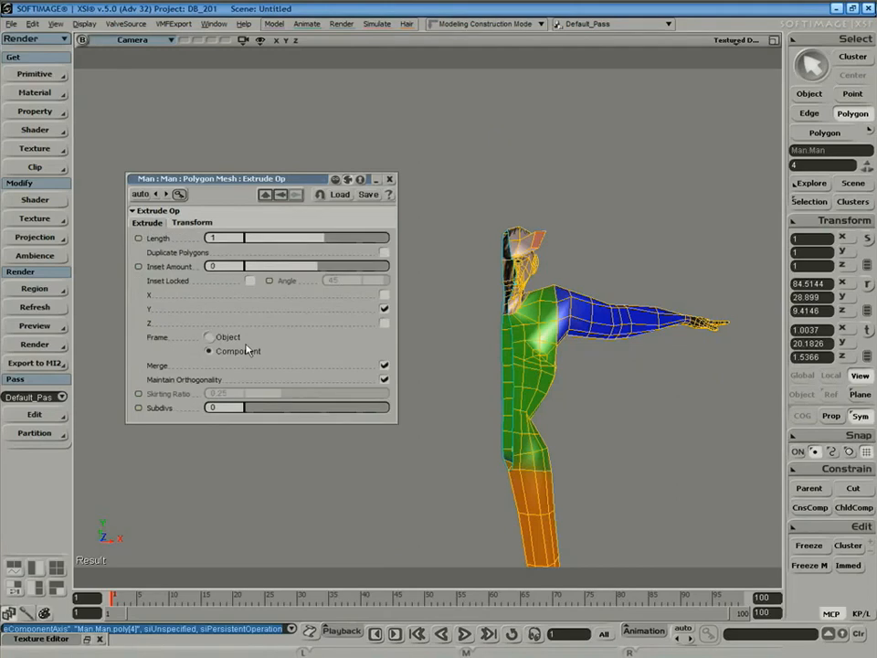
{"action": "left_click", "coordinate": [285, 411]}
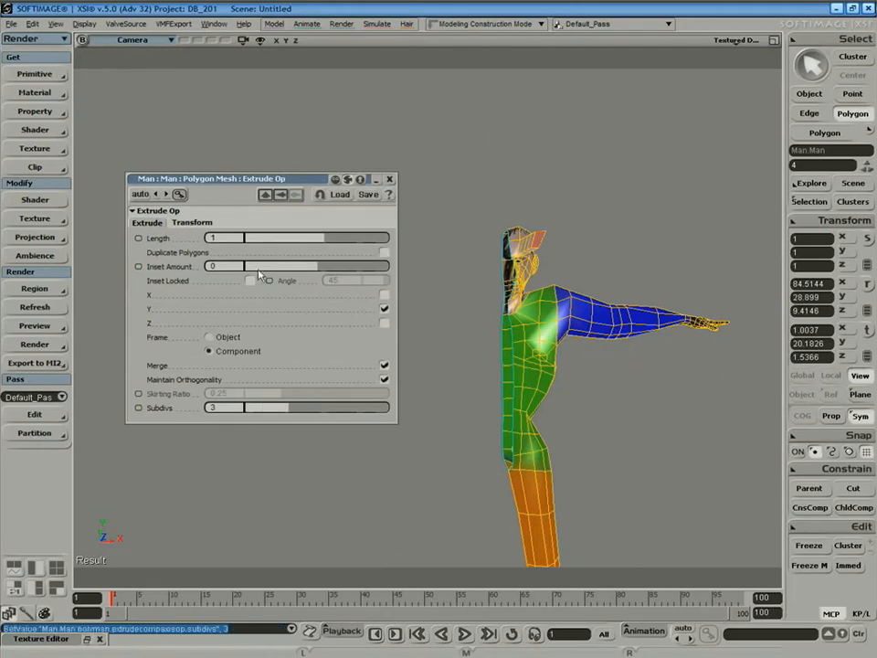
{"action": "left_click_drag", "start_coordinate": [326, 268], "coordinate": [327, 272]}
{"action": "left_click", "coordinate": [188, 224]}
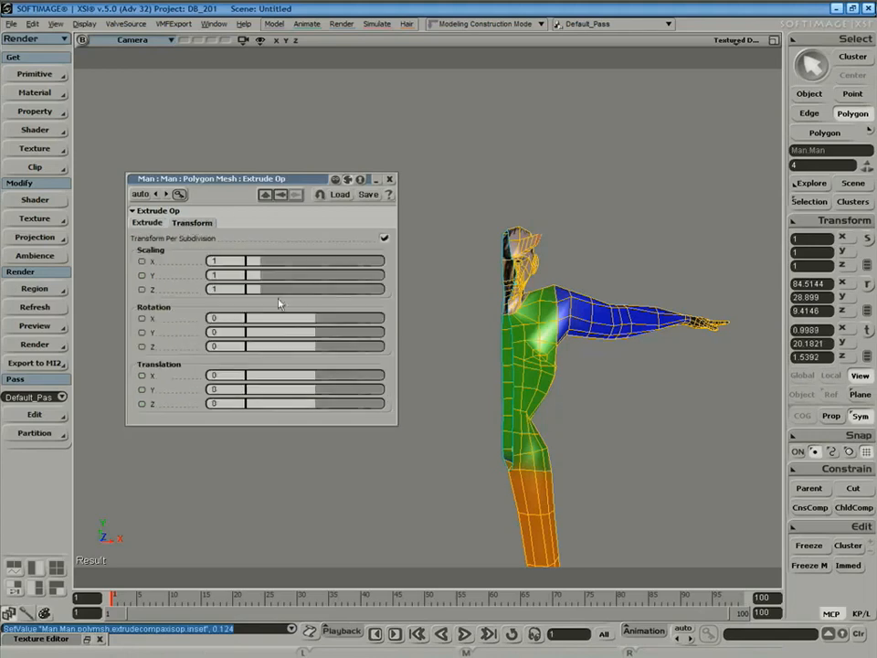
{"action": "mouse_move", "coordinate": [310, 339]}
{"action": "left_mouse_down"}
{"action": "mouse_move", "coordinate": [319, 338]}
{"action": "mouse_move", "coordinate": [315, 352]}
{"action": "mouse_move", "coordinate": [327, 319]}
{"action": "mouse_move", "coordinate": [311, 324]}
{"action": "left_mouse_up"}
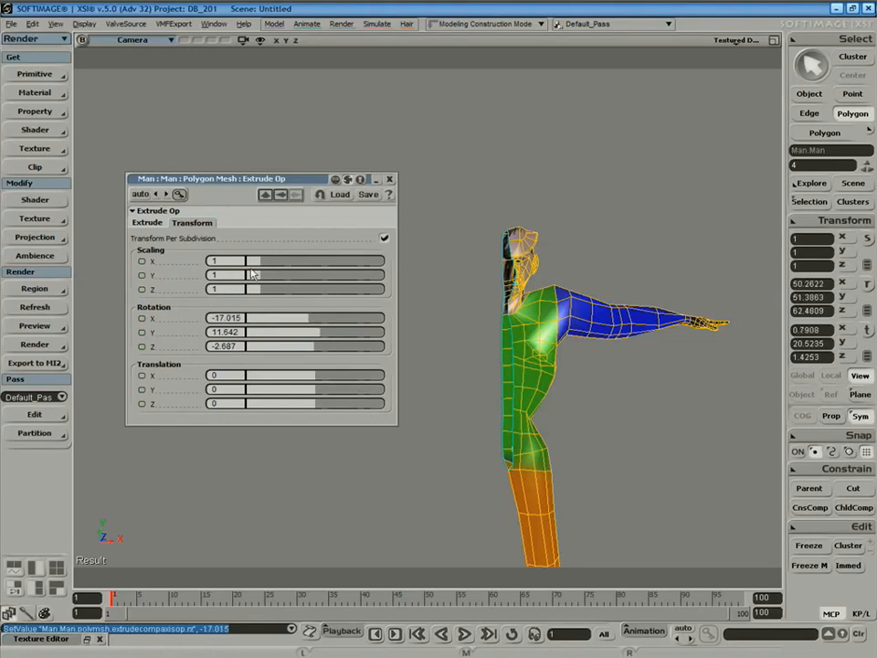
{"action": "left_click", "coordinate": [146, 223]}
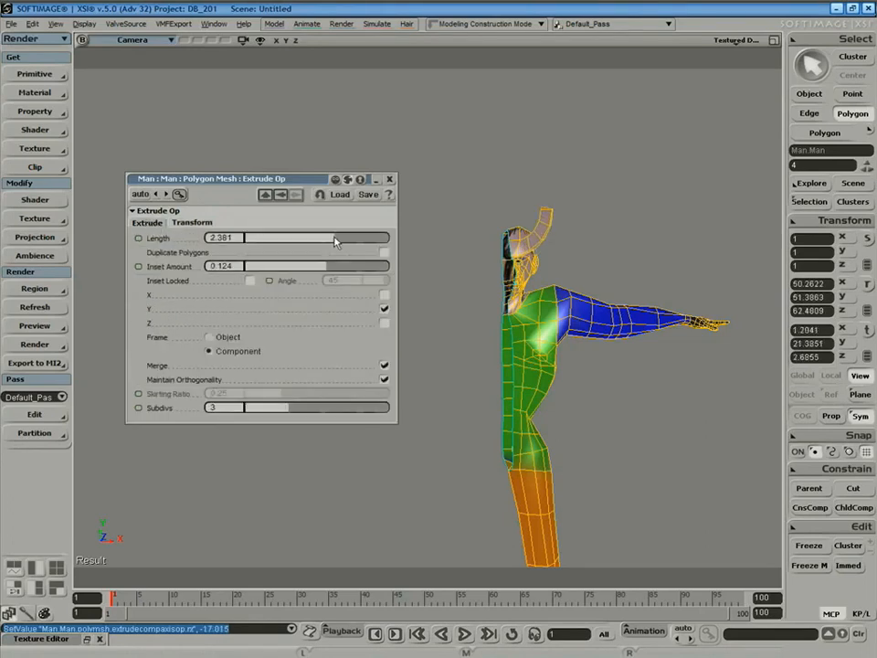
{"action": "left_click", "coordinate": [192, 223]}
{"action": "left_click_drag", "start_coordinate": [259, 263], "coordinate": [255, 290]}
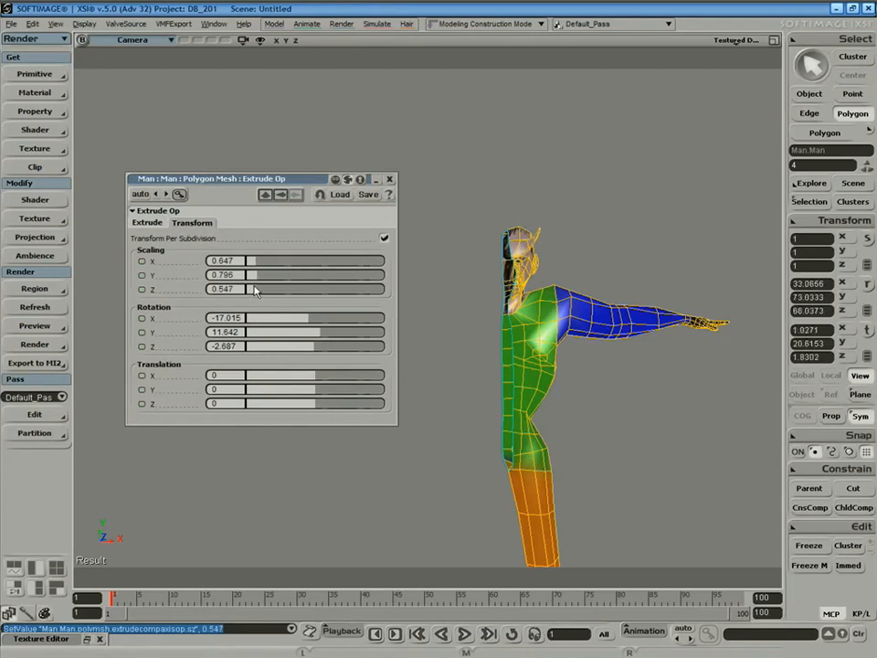
Switch the viewport to Shaded display to see the horned figure plainly.
{"action": "key", "text": "s"}
{"action": "right_click_drag", "start_coordinate": [548, 260], "coordinate": [563, 296]}
{"action": "key", "text": "space"}
{"action": "left_click", "coordinate": [565, 250]}
{"action": "key", "text": "s"}
{"action": "middle_click_drag", "start_coordinate": [574, 268], "coordinate": [519, 317]}
{"action": "mouse_move", "coordinate": [519, 317]}
{"action": "right_mouse_down"}
{"action": "mouse_move", "coordinate": [511, 339]}
{"action": "mouse_move", "coordinate": [517, 310]}
{"action": "right_mouse_up"}
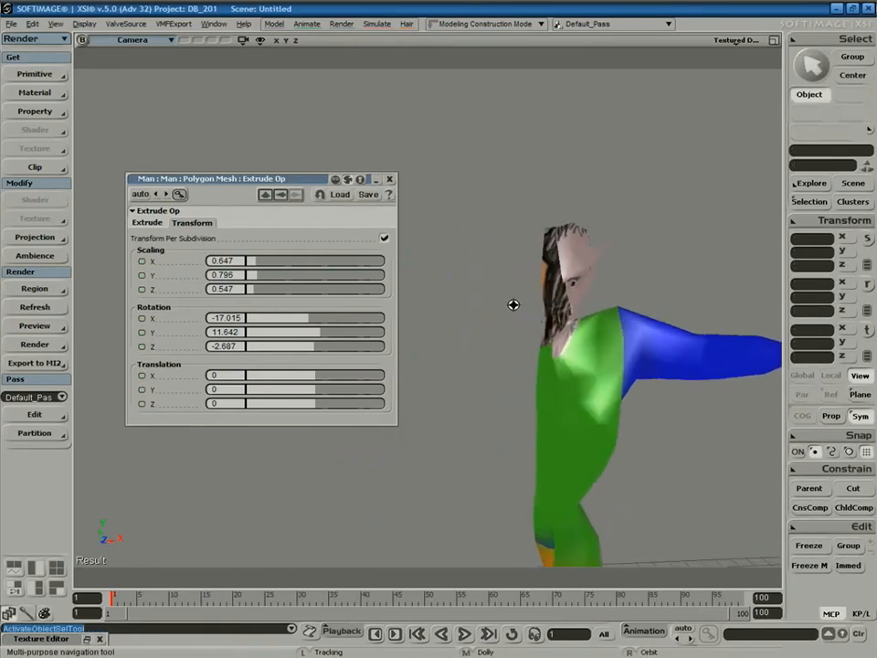
{"action": "key", "text": "space"}
{"action": "left_click", "coordinate": [736, 40]}
{"action": "left_click", "coordinate": [671, 208]}
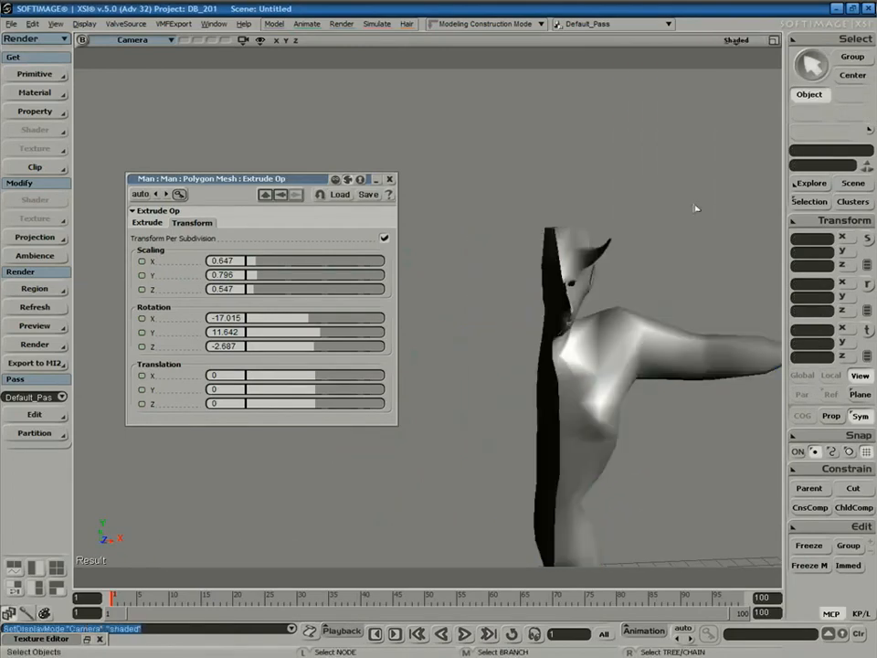
{"action": "right_click_drag", "start_coordinate": [674, 235], "coordinate": [611, 237]}
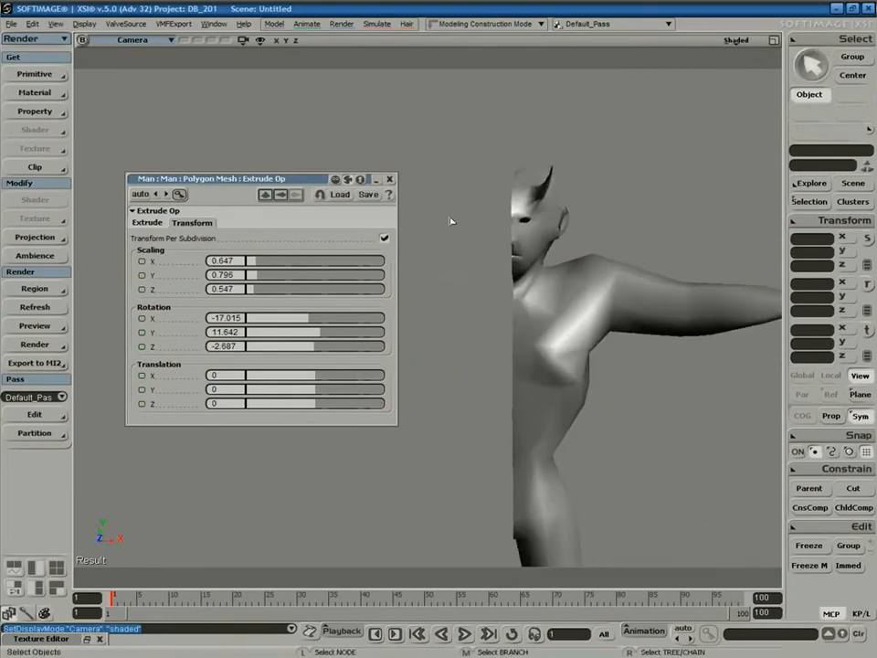
Tilt the horn further around X and reselect the Man mesh.
{"action": "mouse_move", "coordinate": [309, 318]}
{"action": "left_mouse_down"}
{"action": "mouse_move", "coordinate": [317, 336]}
{"action": "mouse_move", "coordinate": [308, 339]}
{"action": "left_mouse_up"}
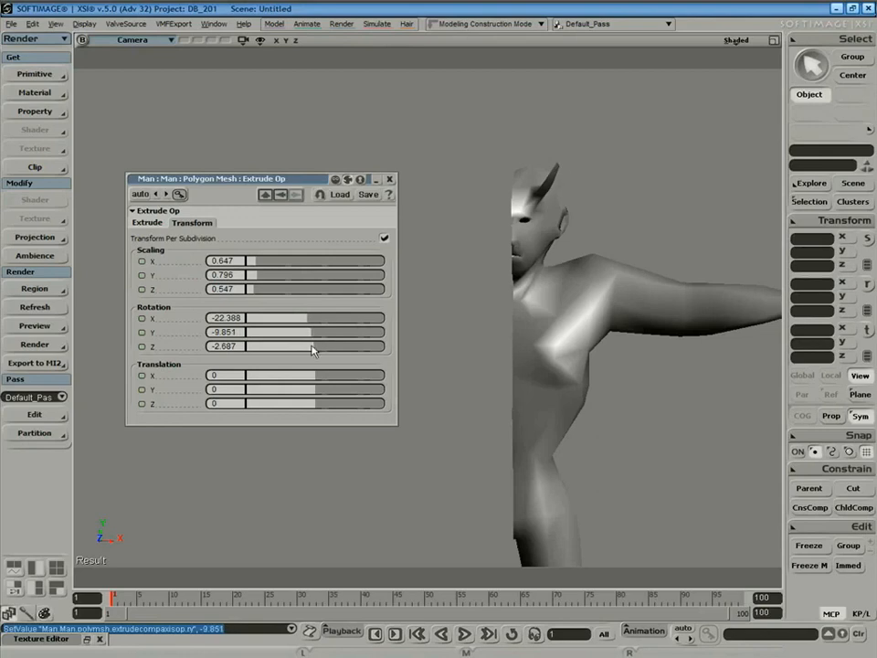
{"action": "key", "text": "s"}
{"action": "right_click_drag", "start_coordinate": [496, 301], "coordinate": [520, 296]}
{"action": "key", "text": "space"}
{"action": "left_click", "coordinate": [615, 395]}
{"action": "key", "text": "s"}
{"action": "right_click_drag", "start_coordinate": [575, 262], "coordinate": [554, 294]}
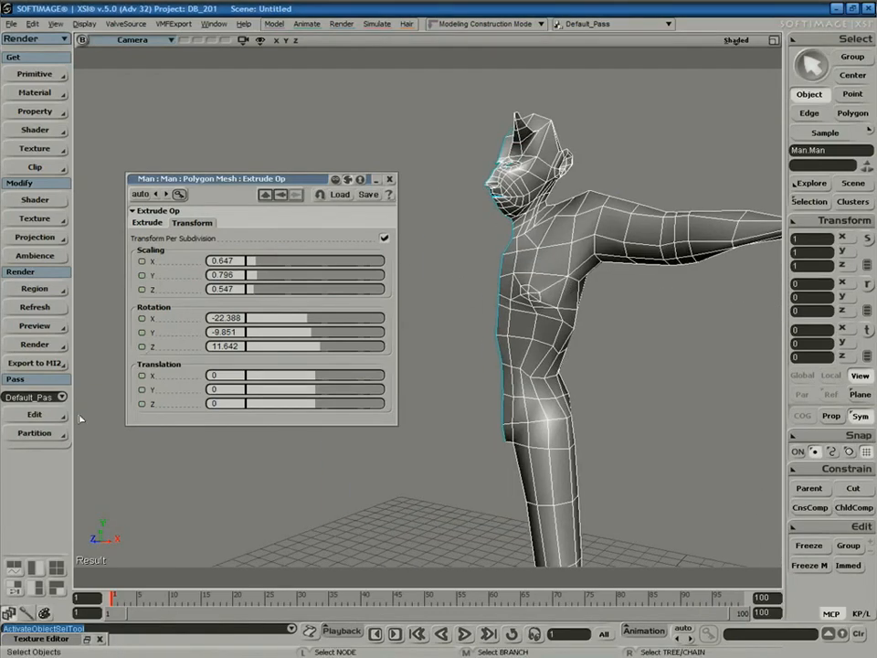
Add a new edge across the half-man's chest using the Model module's edge tool.
{"action": "left_click", "coordinate": [44, 39]}
{"action": "left_click", "coordinate": [65, 54]}
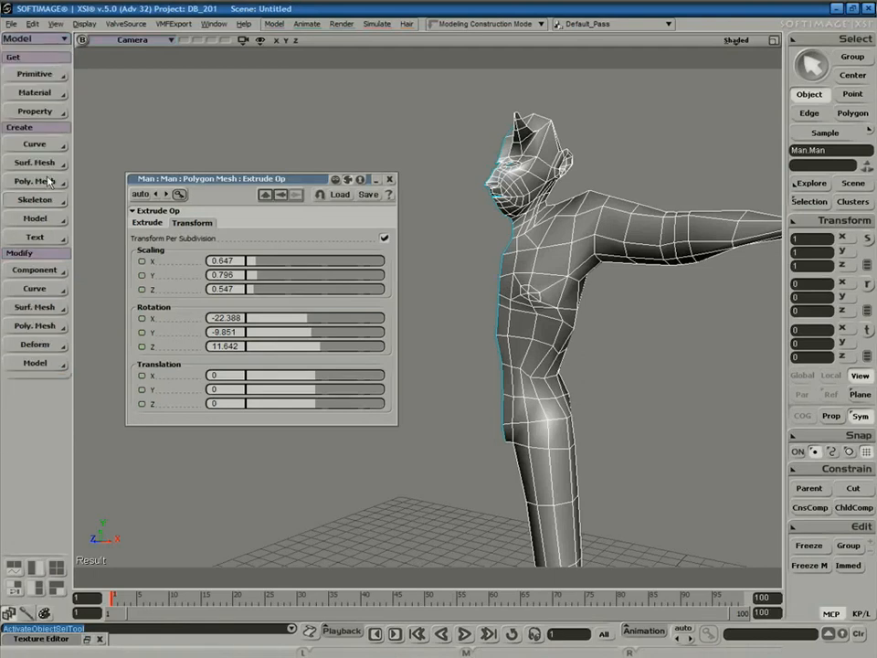
{"action": "left_click", "coordinate": [44, 326]}
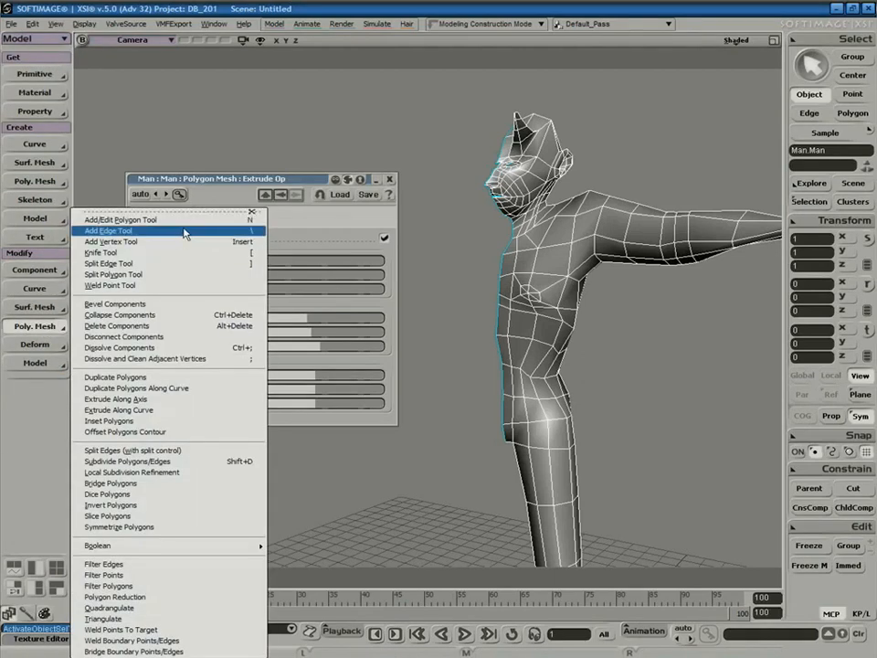
{"action": "left_click", "coordinate": [245, 231]}
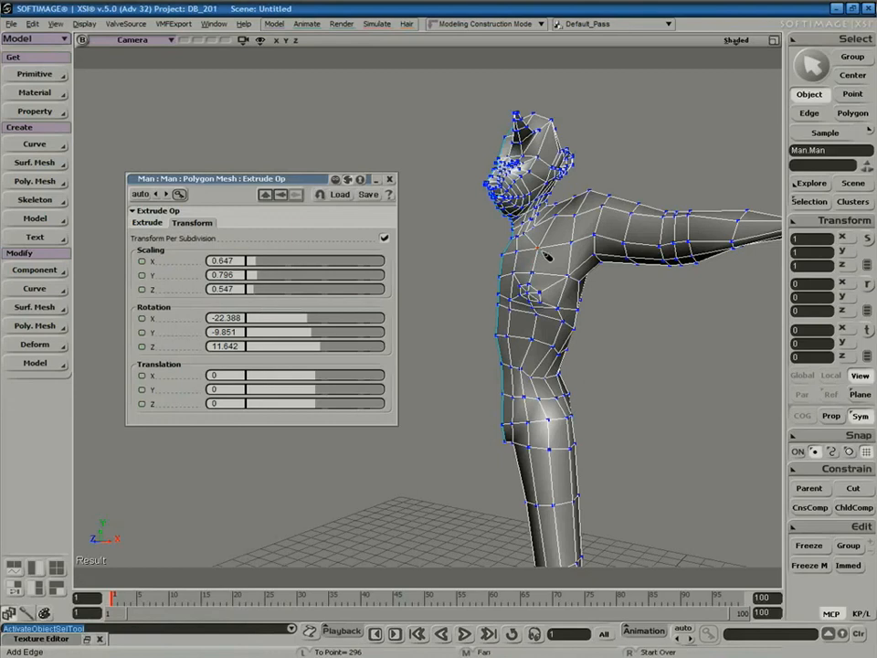
{"action": "left_click", "coordinate": [555, 291]}
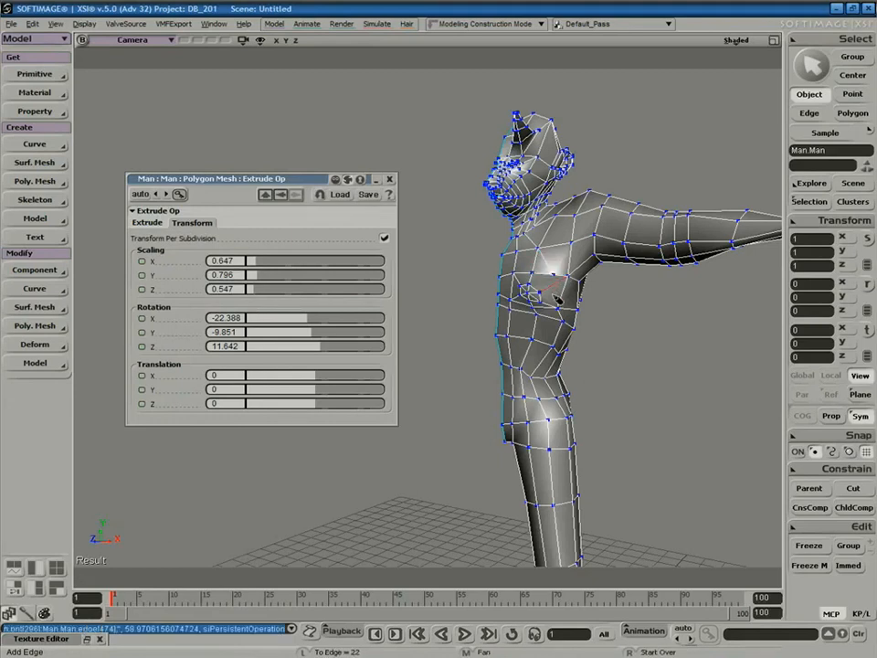
{"action": "left_click", "coordinate": [568, 309]}
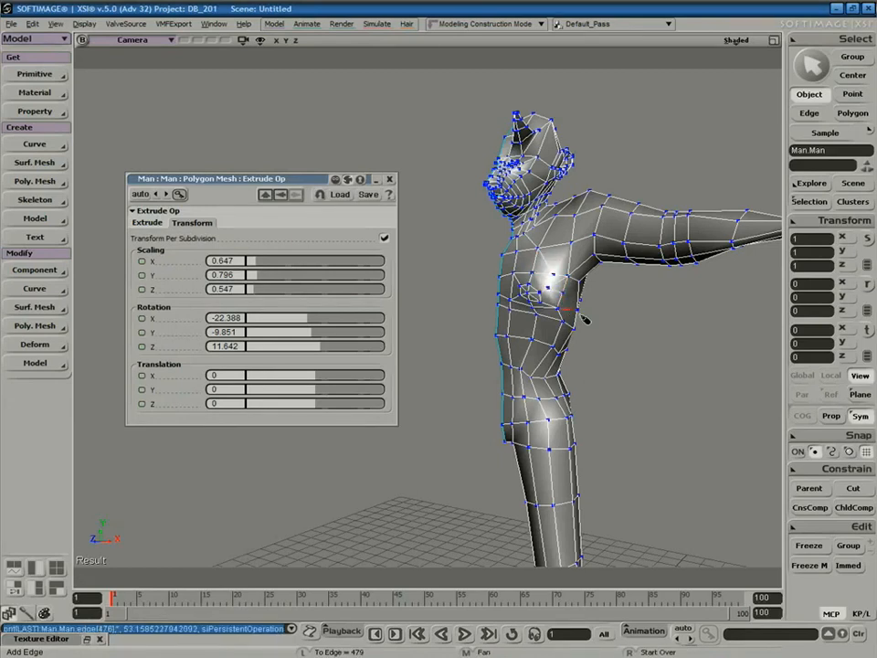
{"action": "key", "text": "space"}
{"action": "left_click", "coordinate": [610, 381]}
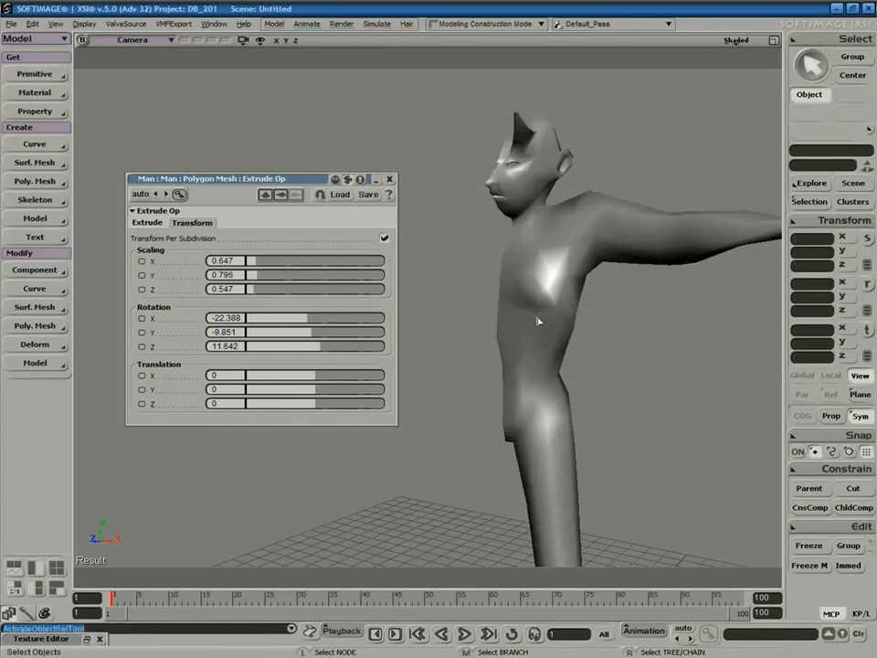
Select the Man mesh and close the Extrude Op settings.
{"action": "left_click", "coordinate": [557, 354]}
{"action": "key", "text": "s"}
{"action": "left_click", "coordinate": [390, 179]}
{"action": "key", "text": "s"}
{"action": "left_click_drag", "start_coordinate": [424, 360], "coordinate": [385, 343]}
{"action": "right_click_drag", "start_coordinate": [385, 343], "coordinate": [462, 357]}
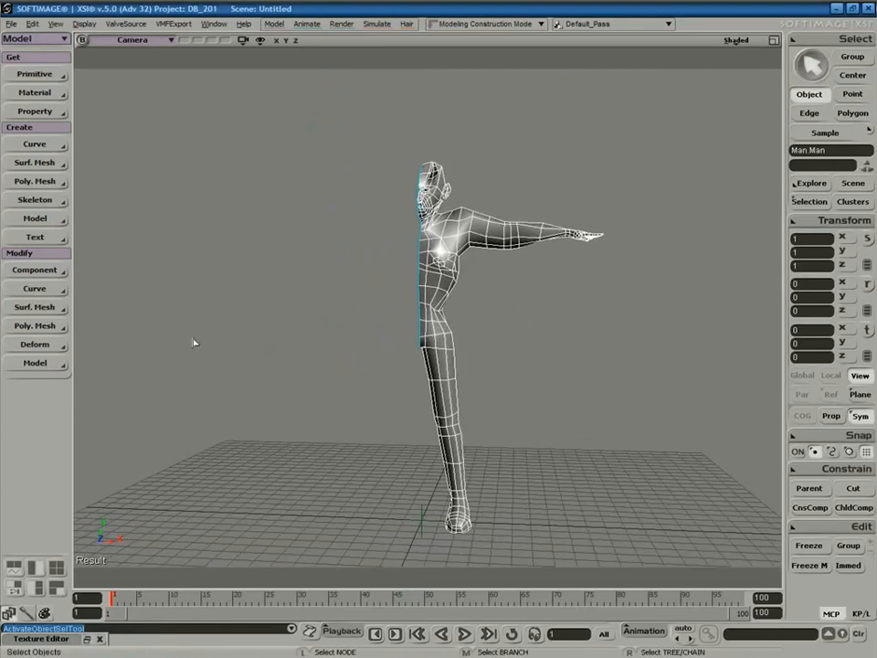
Apply Symmetrize Polygons to mirror the Man mesh across X.
{"action": "left_click", "coordinate": [34, 326]}
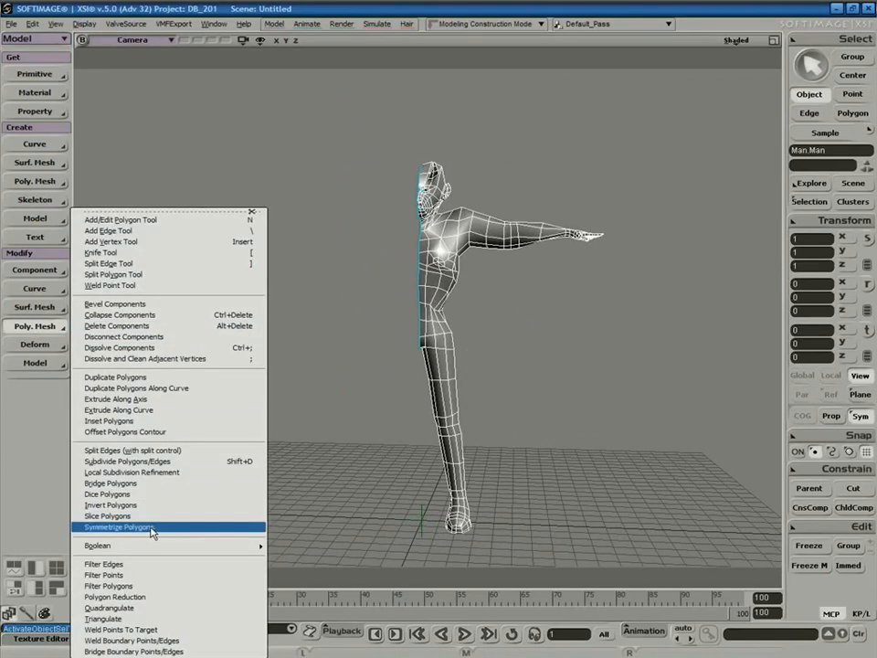
{"action": "left_click", "coordinate": [163, 527]}
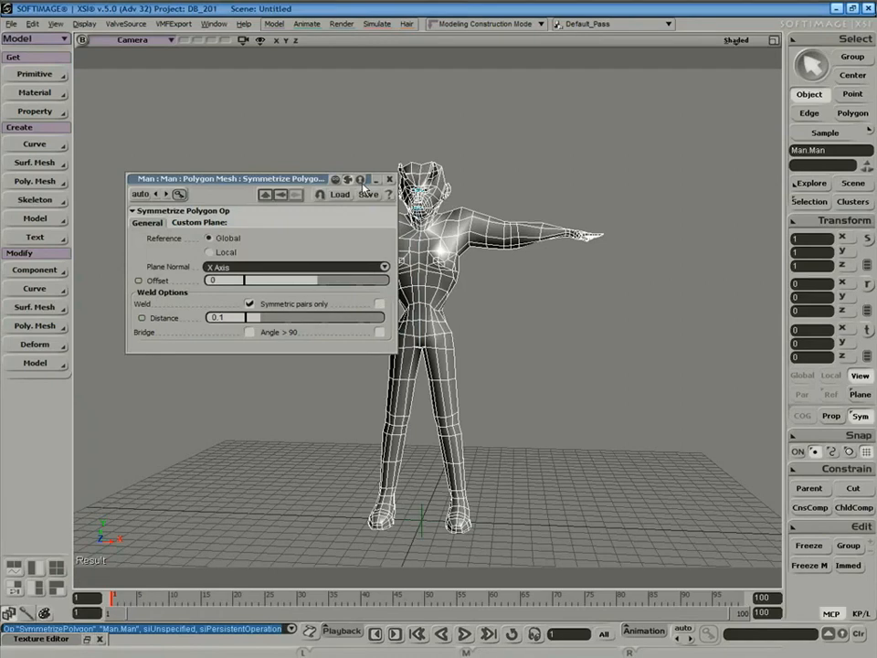
{"action": "key", "text": "space"}
{"action": "left_click", "coordinate": [487, 203]}
{"action": "key", "text": "s"}
{"action": "right_click_drag", "start_coordinate": [502, 312], "coordinate": [506, 285]}
Set the symmetrize weld distance to 0.274 and close its settings.
{"action": "key", "text": "space"}
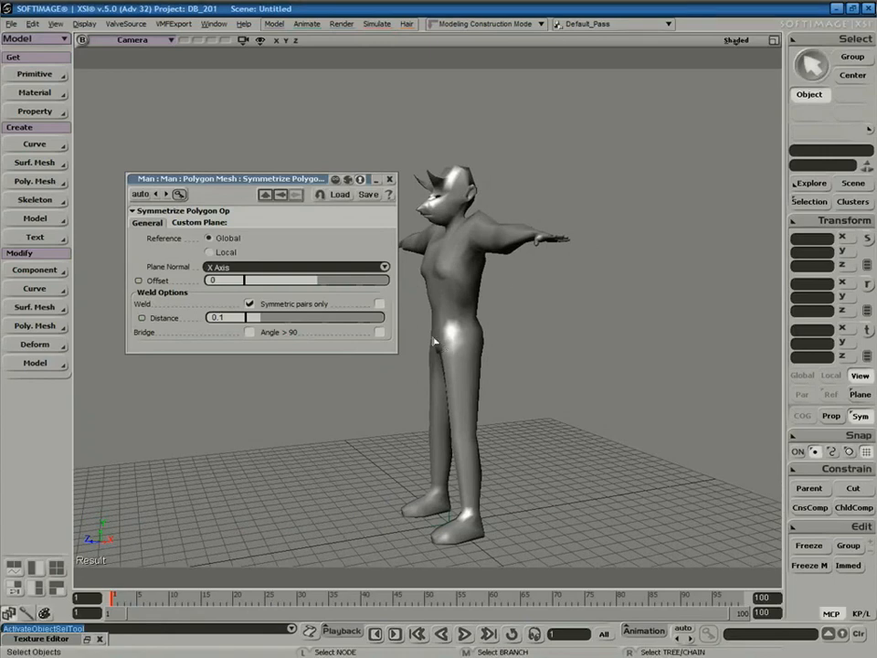
{"action": "left_click_drag", "start_coordinate": [260, 317], "coordinate": [373, 317]}
{"action": "key", "text": "s"}
{"action": "right_click_drag", "start_coordinate": [523, 277], "coordinate": [551, 299]}
{"action": "left_click_drag", "start_coordinate": [360, 318], "coordinate": [364, 319]}
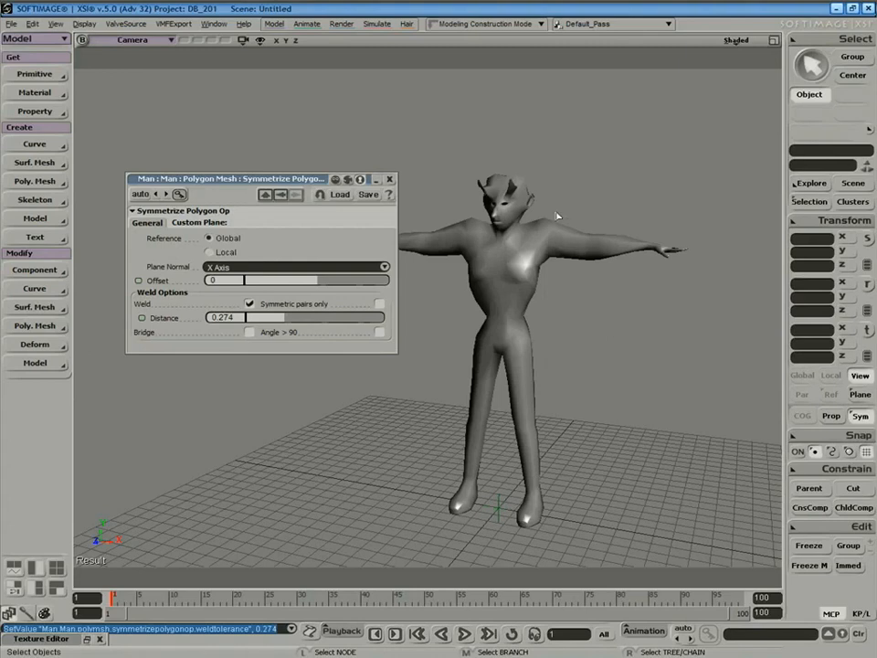
{"action": "left_click", "coordinate": [389, 179]}
{"action": "left_click", "coordinate": [737, 40]}
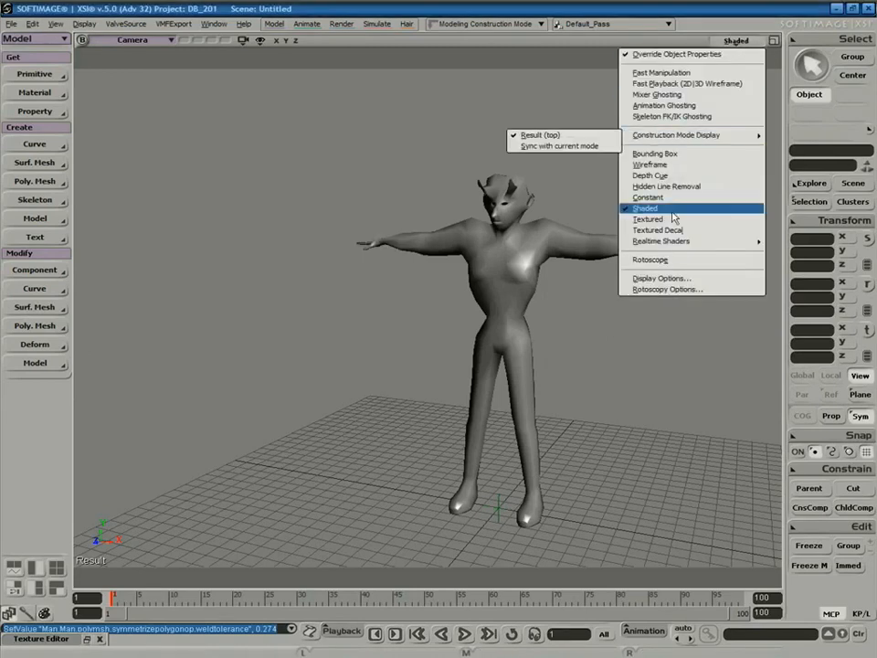
Switch the viewport to Textured display.
{"action": "left_click", "coordinate": [672, 222]}
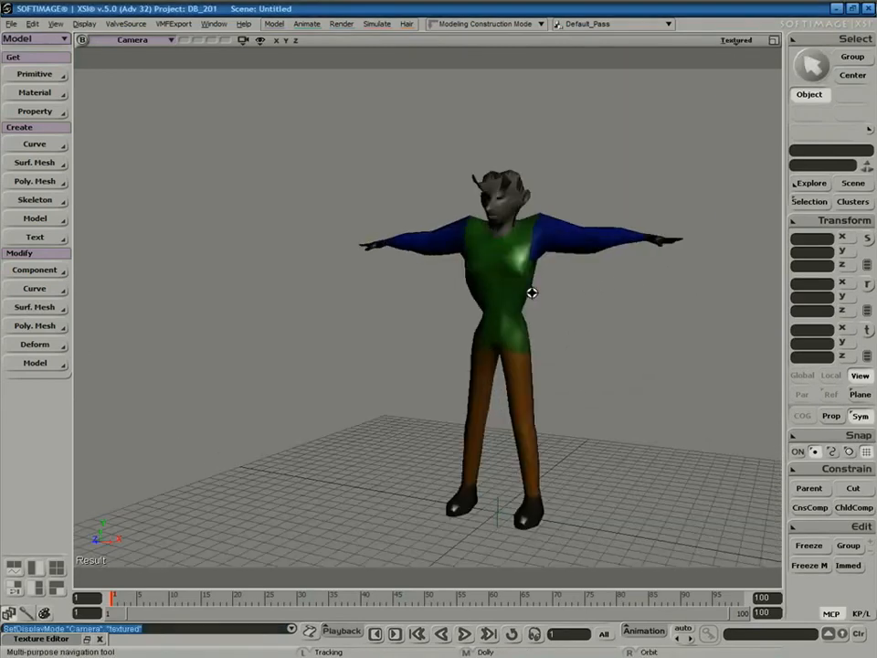
{"action": "key", "text": "s"}
{"action": "right_click_drag", "start_coordinate": [540, 341], "coordinate": [562, 348]}
Inspect the Man mesh's UV layout in the Texture Editor, then close it.
{"action": "left_click", "coordinate": [516, 296]}
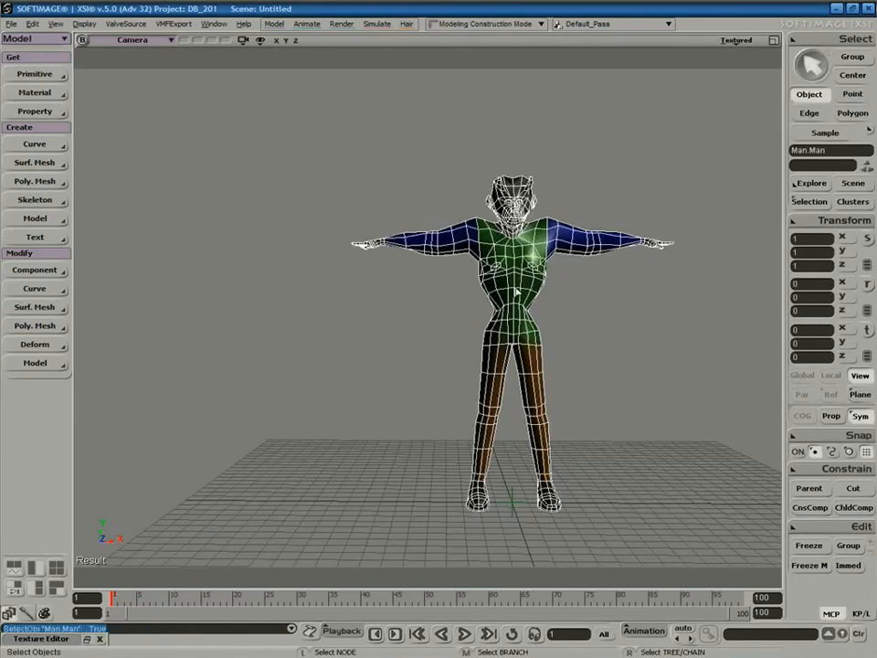
{"action": "key", "text": "alt+7"}
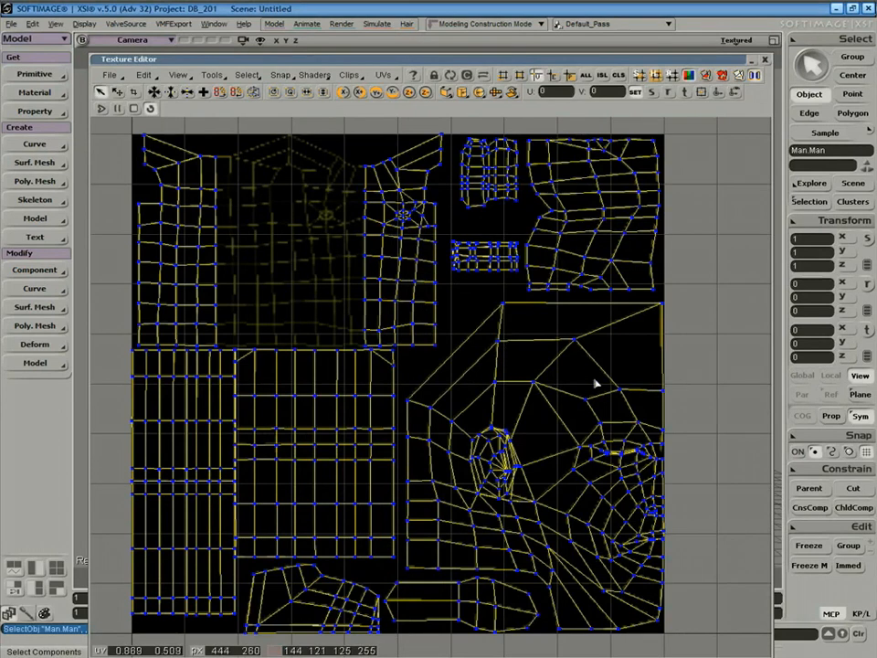
{"action": "left_click", "coordinate": [766, 60]}
{"action": "key", "text": "s"}
{"action": "left_click", "coordinate": [623, 338]}
Select the whole Man model hierarchy and delete it.
{"action": "key", "text": "s"}
{"action": "mouse_move", "coordinate": [623, 337]}
{"action": "right_mouse_down"}
{"action": "mouse_move", "coordinate": [500, 358]}
{"action": "mouse_move", "coordinate": [617, 345]}
{"action": "mouse_move", "coordinate": [607, 347]}
{"action": "right_mouse_up"}
{"action": "middle_click_drag", "start_coordinate": [607, 346], "coordinate": [623, 314]}
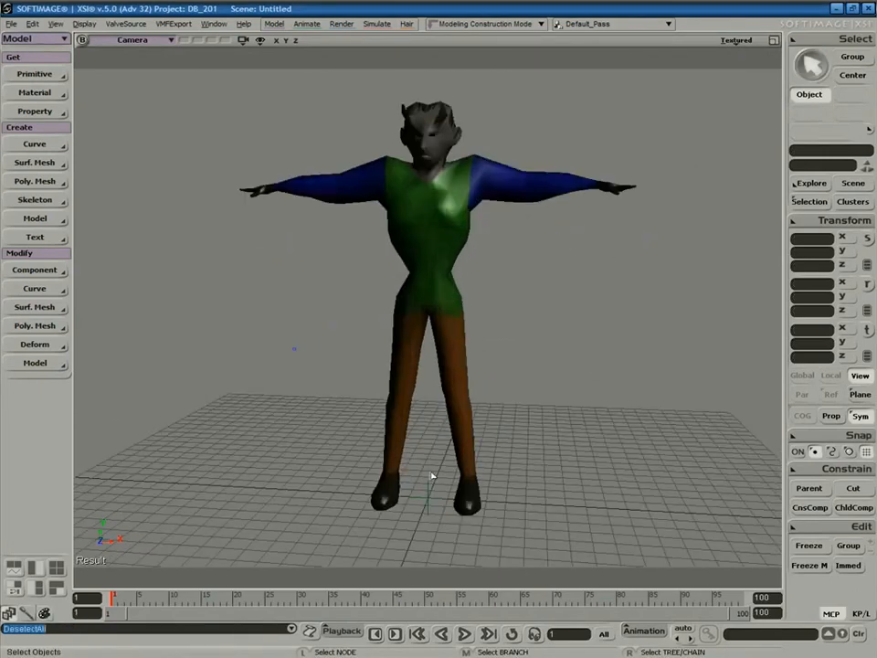
{"action": "middle_click", "coordinate": [427, 524]}
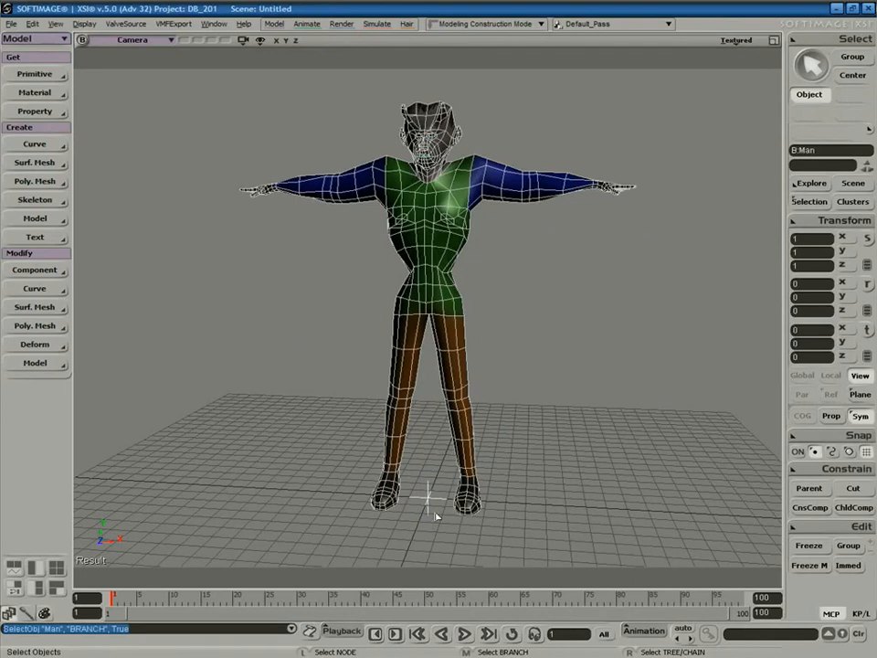
{"action": "key", "text": "Delete"}
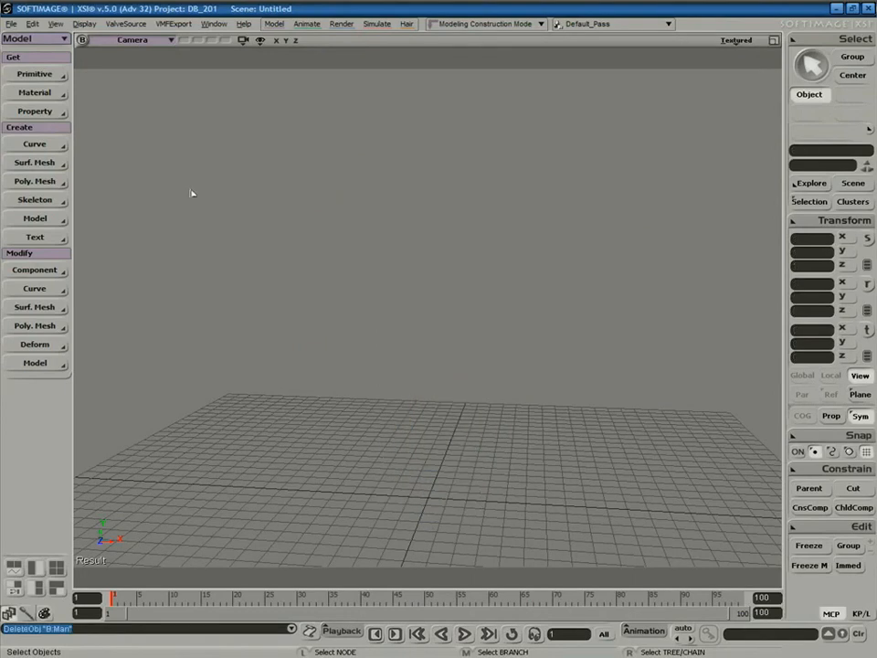
Add the preset Body - Woman model to the scene.
{"action": "left_click", "coordinate": [34, 74]}
{"action": "mouse_move", "coordinate": [131, 204]}
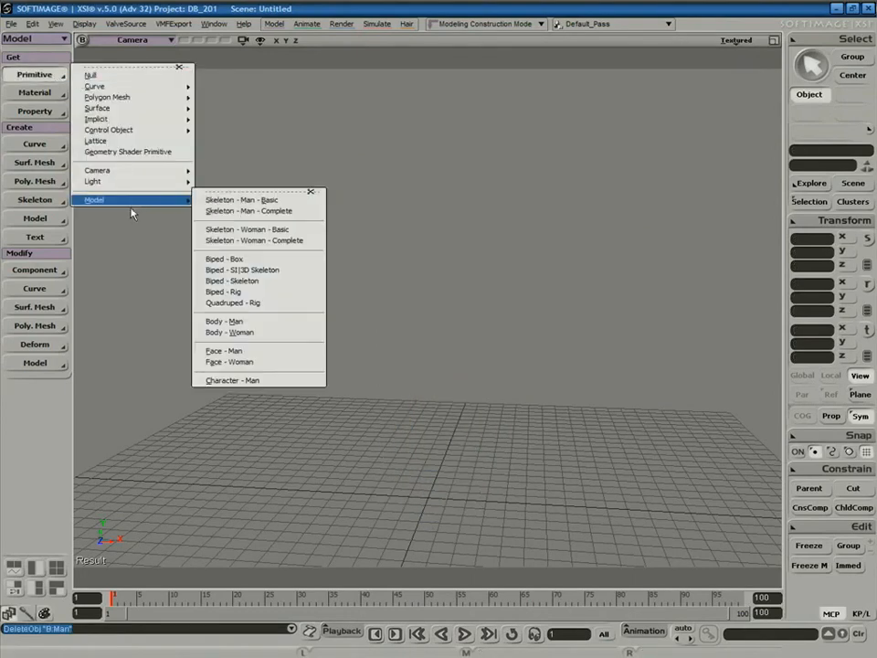
{"action": "left_click", "coordinate": [247, 332]}
{"action": "left_click", "coordinate": [515, 280]}
{"action": "key", "text": "s"}
{"action": "right_click_drag", "start_coordinate": [531, 298], "coordinate": [549, 315]}
Set display to Shaded, then select the woman and open her UV layout with 7.
{"action": "left_click", "coordinate": [736, 40]}
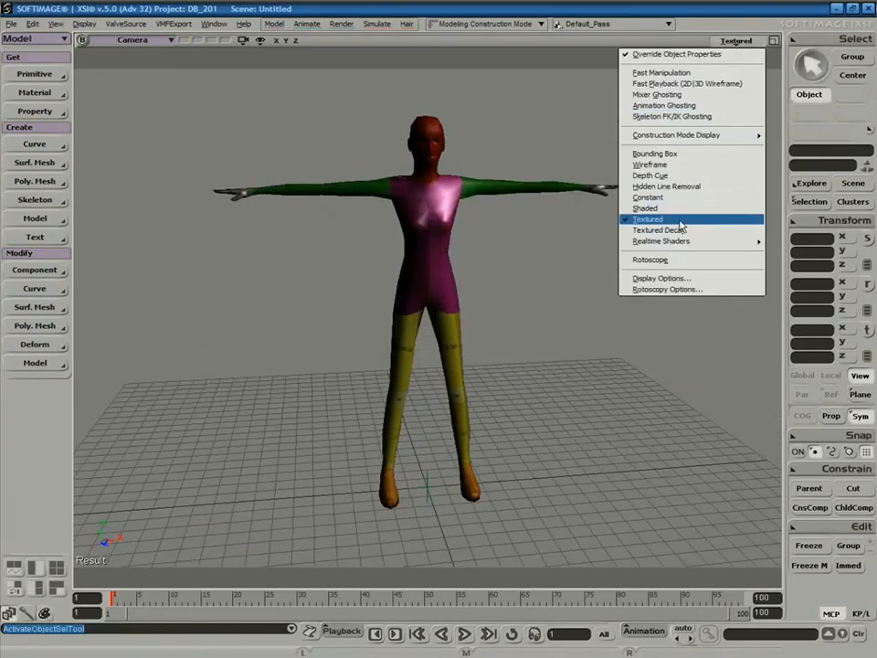
{"action": "left_click", "coordinate": [645, 208]}
{"action": "mouse_move", "coordinate": [557, 276]}
{"action": "right_mouse_down"}
{"action": "mouse_move", "coordinate": [485, 278]}
{"action": "mouse_move", "coordinate": [586, 313]}
{"action": "mouse_move", "coordinate": [629, 255]}
{"action": "mouse_move", "coordinate": [622, 231]}
{"action": "mouse_move", "coordinate": [501, 305]}
{"action": "right_mouse_up"}
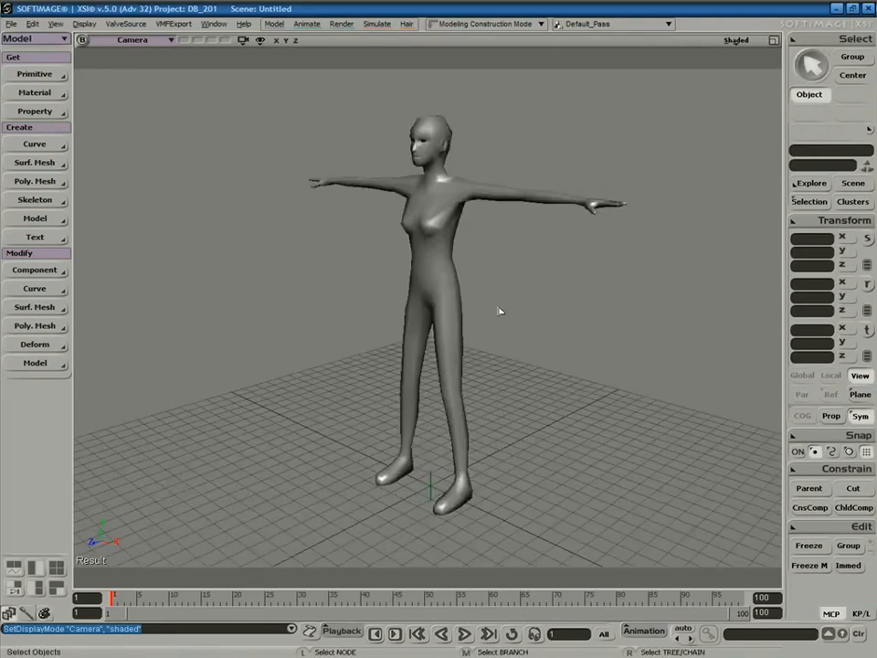
{"action": "key", "text": "s"}
{"action": "right_click_drag", "start_coordinate": [542, 334], "coordinate": [587, 209]}
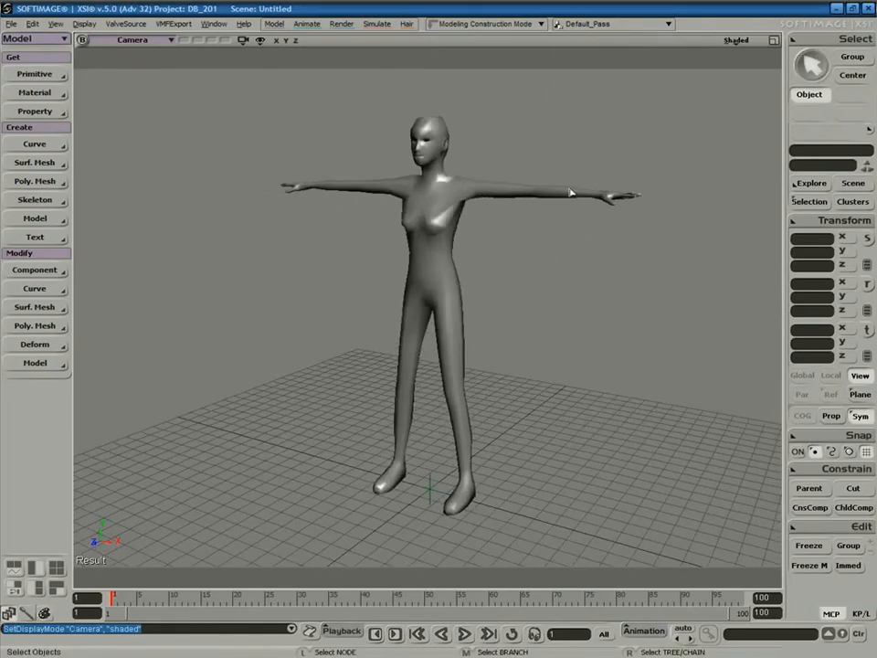
{"action": "left_click", "coordinate": [582, 194]}
{"action": "key", "text": "7"}
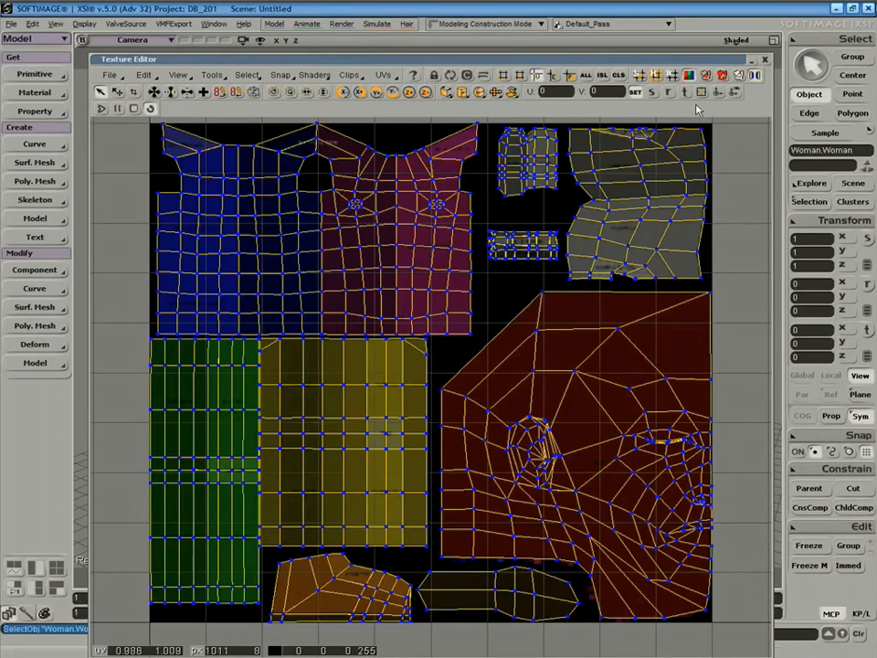
Brighten the texture image, close the Texture Editor, and switch to Textured Decal display.
{"action": "left_click", "coordinate": [689, 76]}
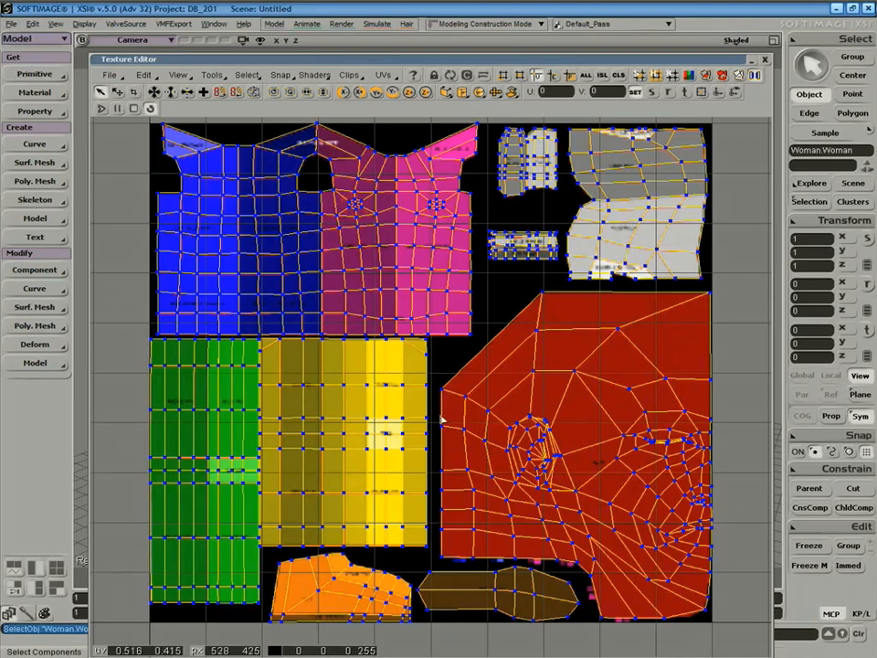
{"action": "left_click", "coordinate": [765, 59]}
{"action": "left_click", "coordinate": [737, 40]}
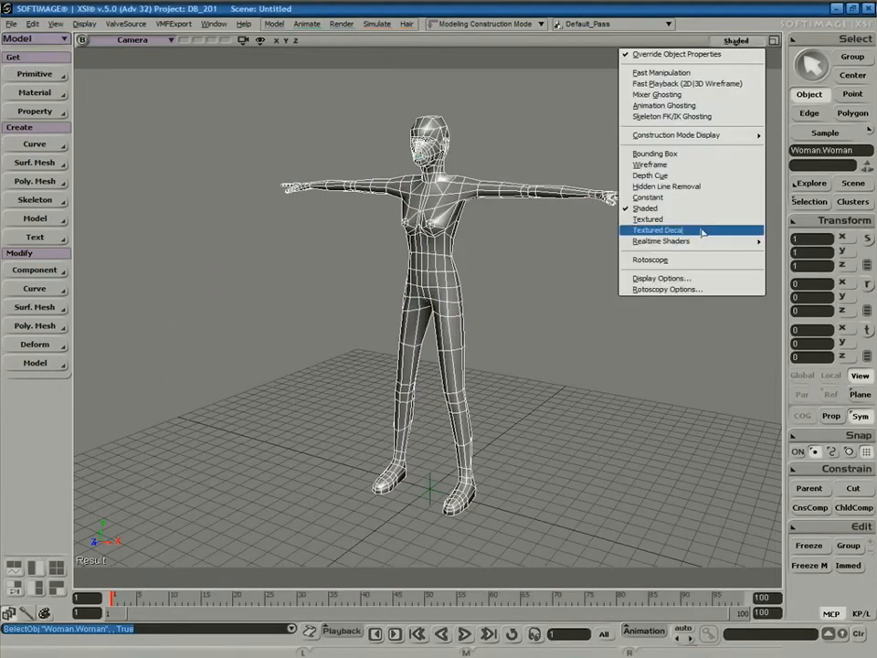
{"action": "left_click", "coordinate": [703, 232]}
Select the whole Woman model hierarchy.
{"action": "key", "text": "s"}
{"action": "right_click_drag", "start_coordinate": [566, 293], "coordinate": [426, 474]}
{"action": "key", "text": "space"}
{"action": "left_click", "coordinate": [578, 305]}
{"action": "key", "text": "s"}
{"action": "middle_click", "coordinate": [426, 474]}
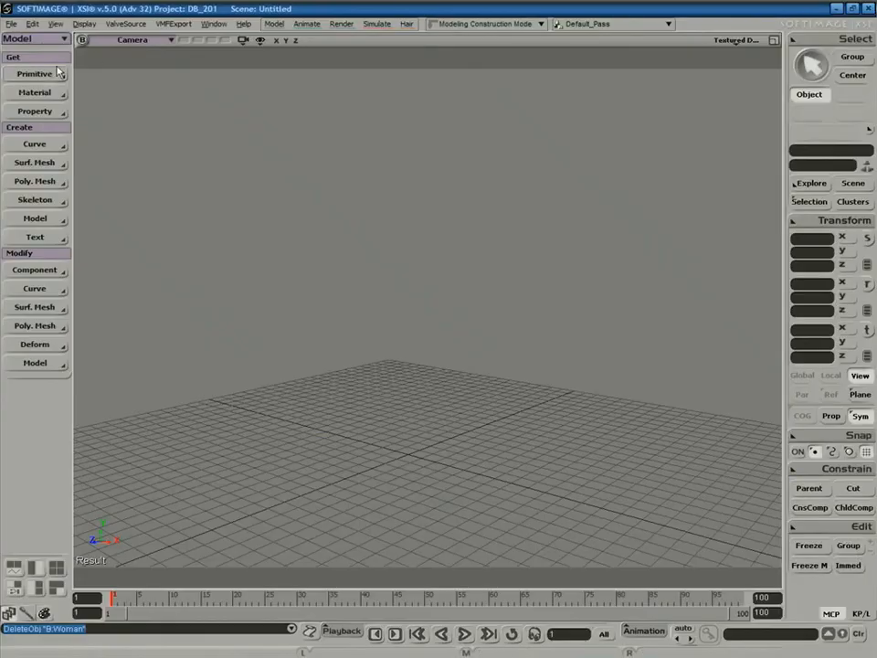
Add the preset Face - Man model and move its Face_Maker property page aside.
{"action": "left_click", "coordinate": [60, 74]}
{"action": "mouse_move", "coordinate": [115, 190]}
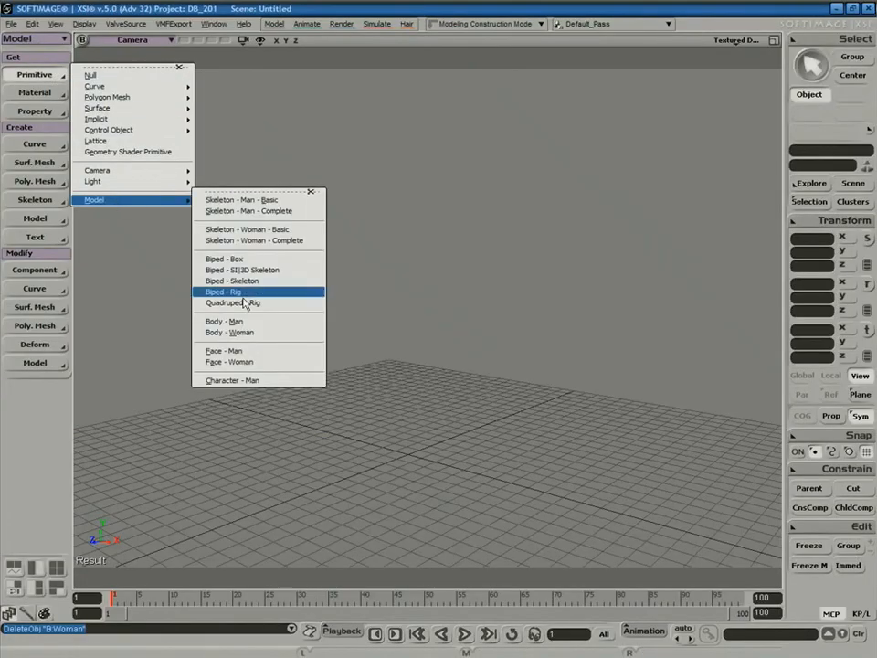
{"action": "left_click", "coordinate": [256, 354]}
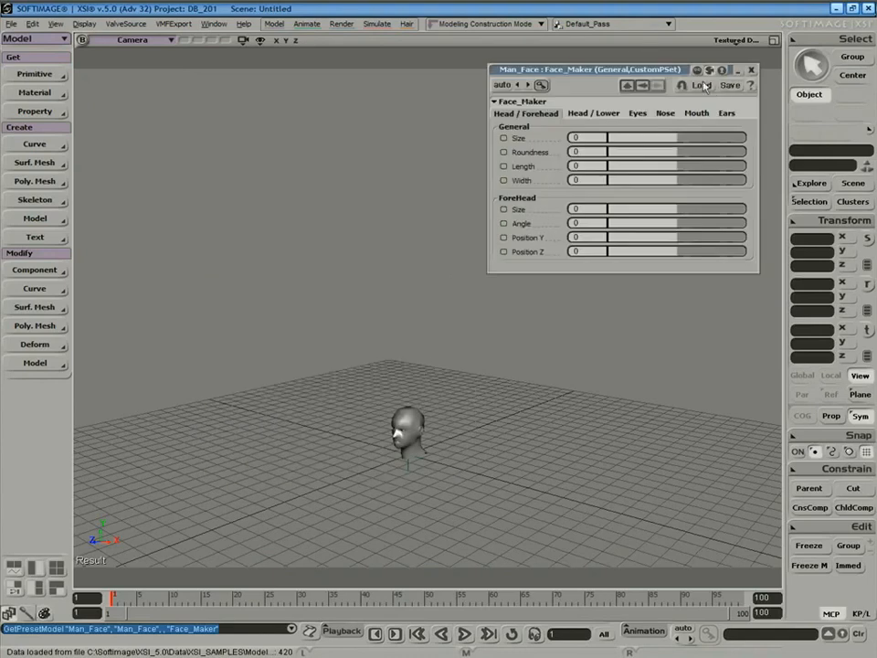
{"action": "left_click_drag", "start_coordinate": [595, 72], "coordinate": [620, 60]}
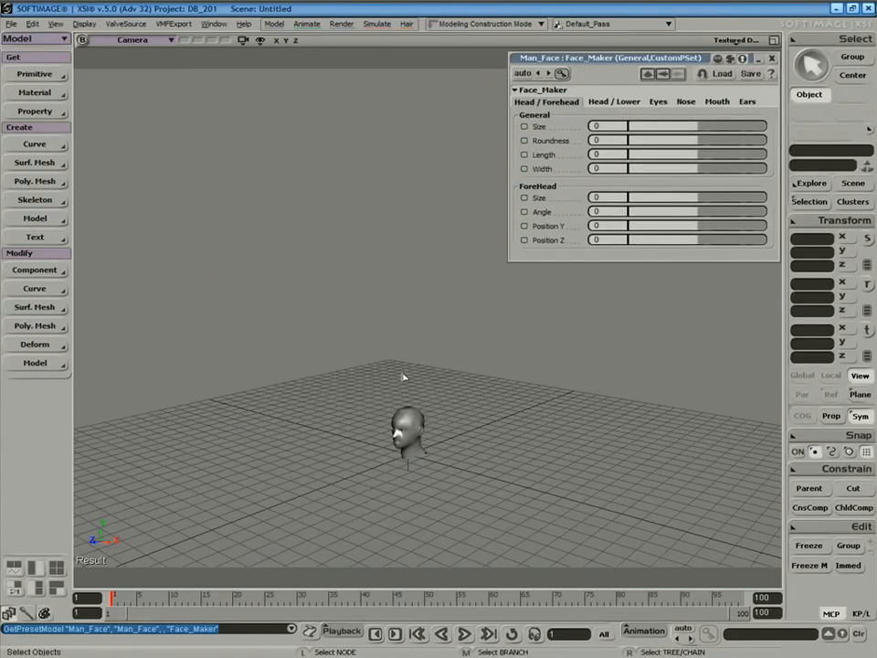
Frame the head with A and orbit in close around it.
{"action": "key", "text": "a"}
{"action": "key", "text": "s"}
{"action": "right_click_drag", "start_coordinate": [403, 376], "coordinate": [455, 338]}
{"action": "middle_click_drag", "start_coordinate": [456, 338], "coordinate": [426, 354]}
{"action": "left_click_drag", "start_coordinate": [427, 354], "coordinate": [427, 360]}
{"action": "right_click_drag", "start_coordinate": [427, 361], "coordinate": [452, 353]}
{"action": "mouse_move", "coordinate": [453, 353]}
{"action": "left_mouse_down"}
{"action": "mouse_move", "coordinate": [449, 346]}
{"action": "mouse_move", "coordinate": [452, 353]}
{"action": "left_mouse_up"}
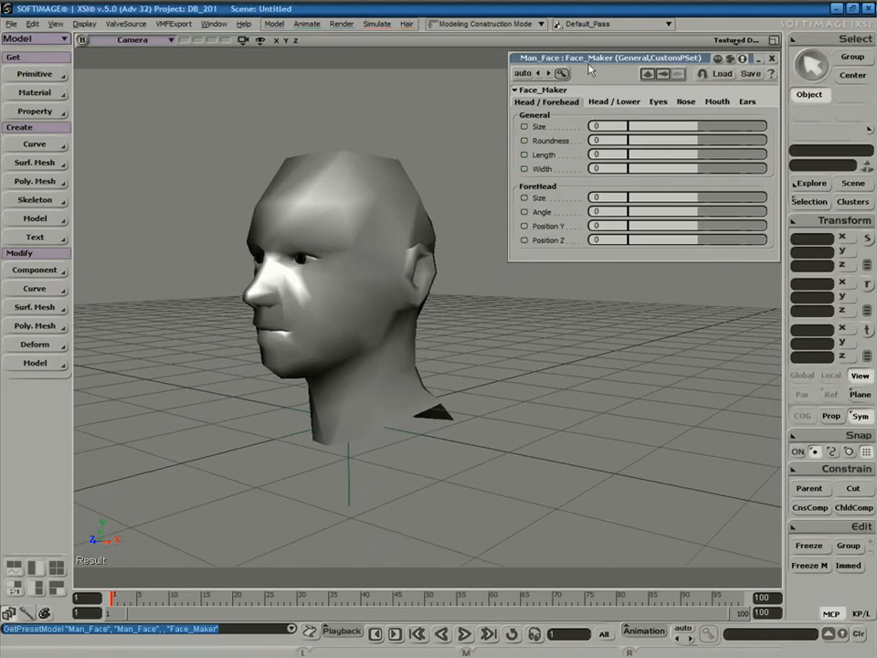
{"action": "left_click_drag", "start_coordinate": [608, 62], "coordinate": [592, 75]}
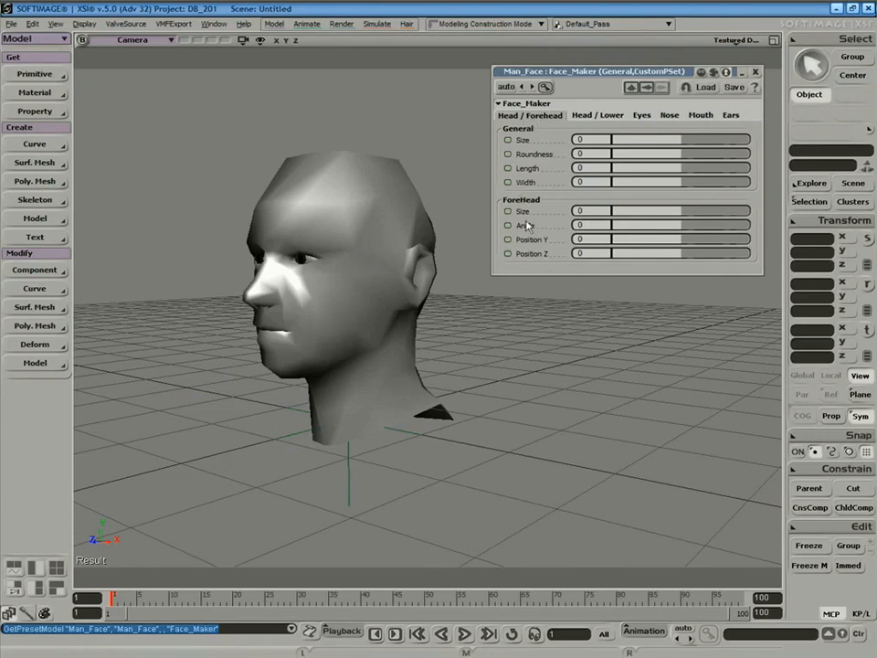
Browse the Face_Maker tabs and enlarge the forehead to size 0.294.
{"action": "left_click", "coordinate": [603, 115]}
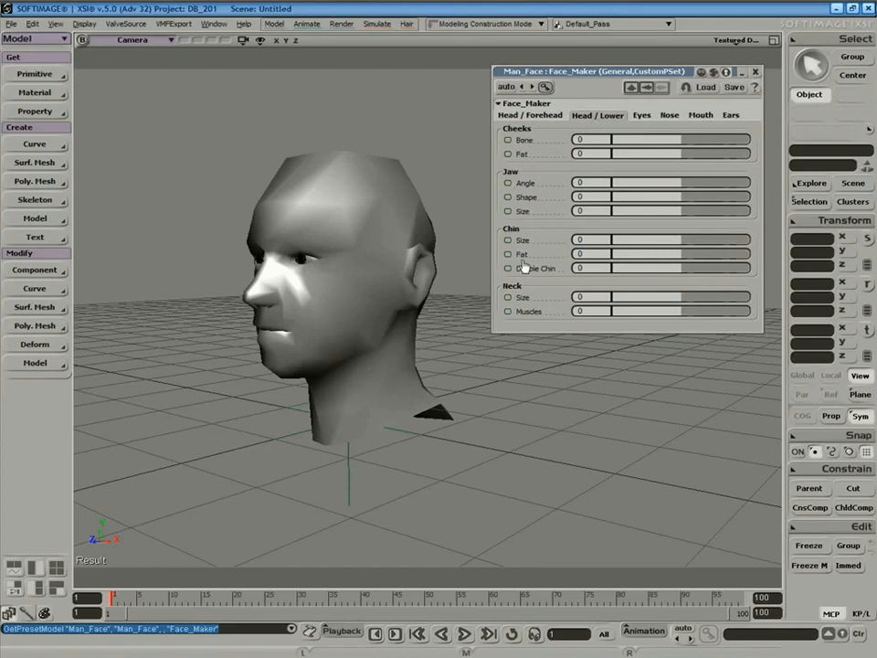
{"action": "left_click", "coordinate": [642, 116]}
{"action": "left_click", "coordinate": [670, 116]}
{"action": "left_click", "coordinate": [701, 117]}
{"action": "left_click", "coordinate": [731, 116]}
{"action": "left_click", "coordinate": [547, 116]}
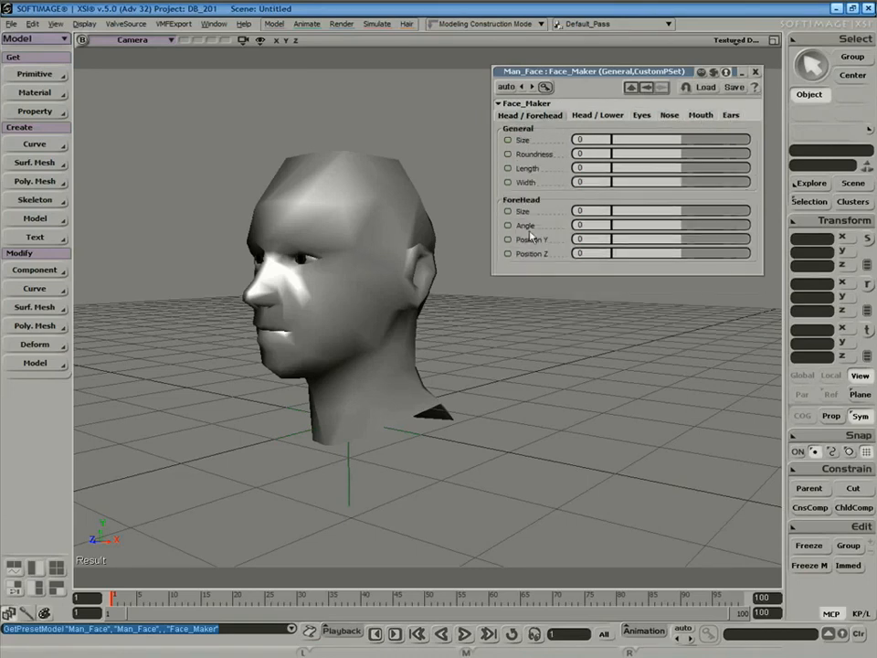
{"action": "left_click_drag", "start_coordinate": [681, 213], "coordinate": [684, 252]}
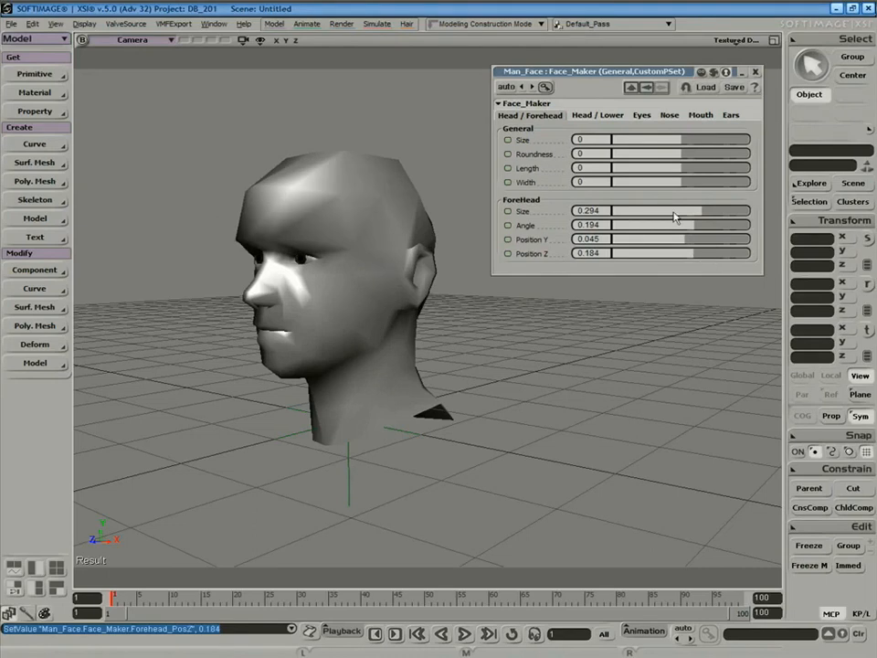
Widen the neck to 0.871, set neck muscles to 0.98, add a double chin, and reshape the jaw.
{"action": "left_click", "coordinate": [596, 116]}
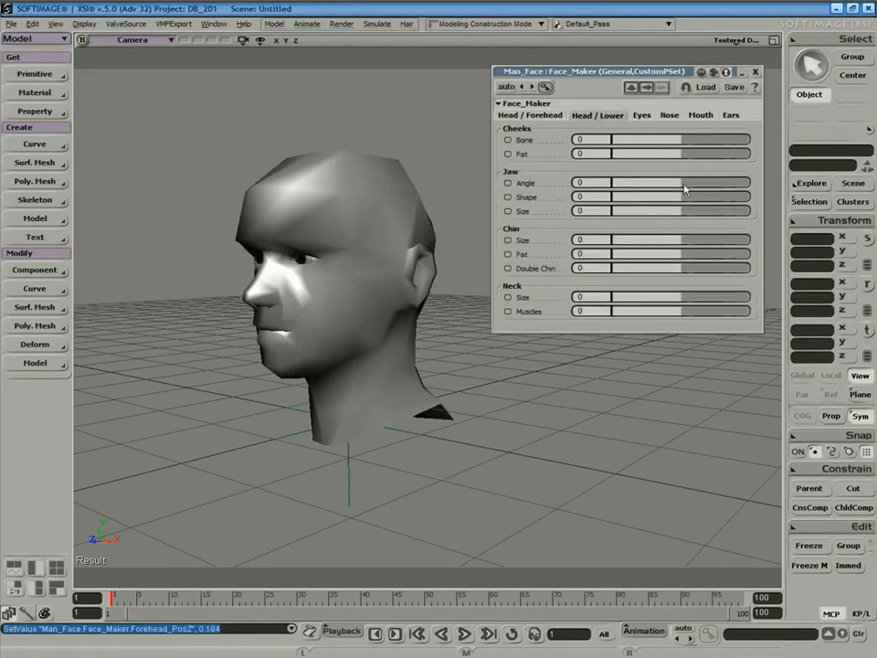
{"action": "left_click_drag", "start_coordinate": [677, 300], "coordinate": [746, 310]}
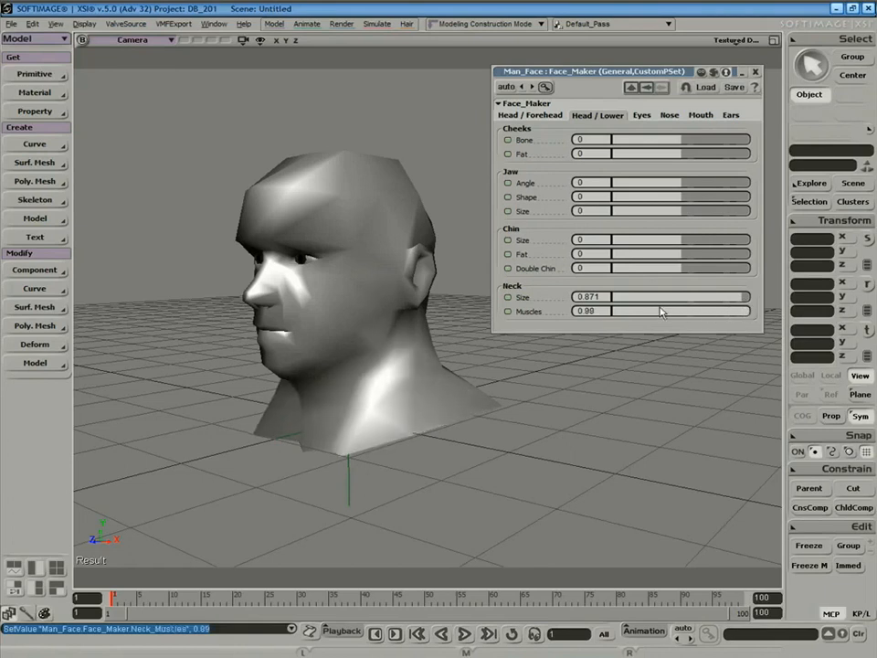
{"action": "key", "text": "s"}
{"action": "right_click_drag", "start_coordinate": [474, 350], "coordinate": [464, 386]}
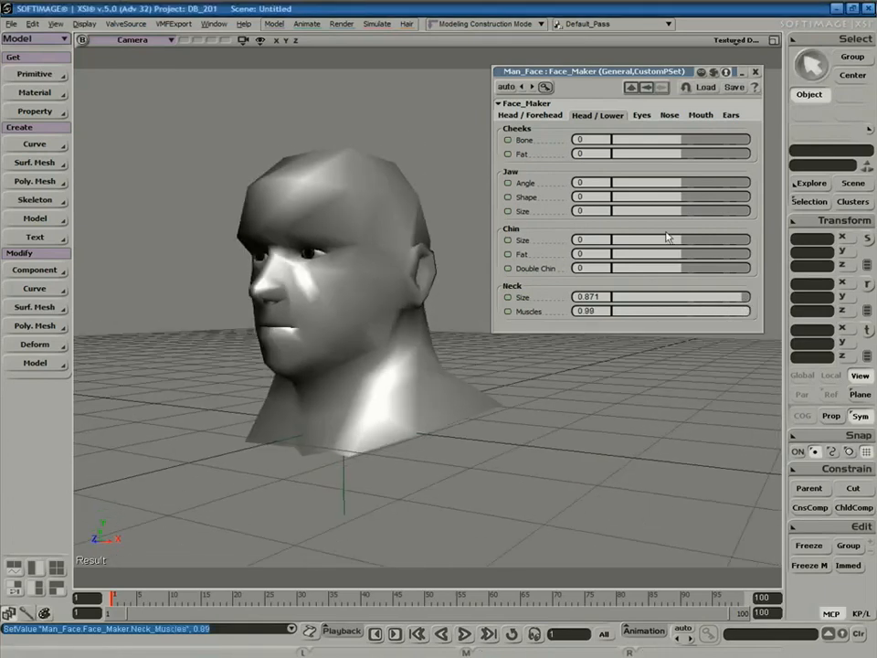
{"action": "mouse_move", "coordinate": [681, 254]}
{"action": "left_mouse_down"}
{"action": "mouse_move", "coordinate": [695, 254]}
{"action": "mouse_move", "coordinate": [697, 268]}
{"action": "mouse_move", "coordinate": [692, 245]}
{"action": "left_mouse_up"}
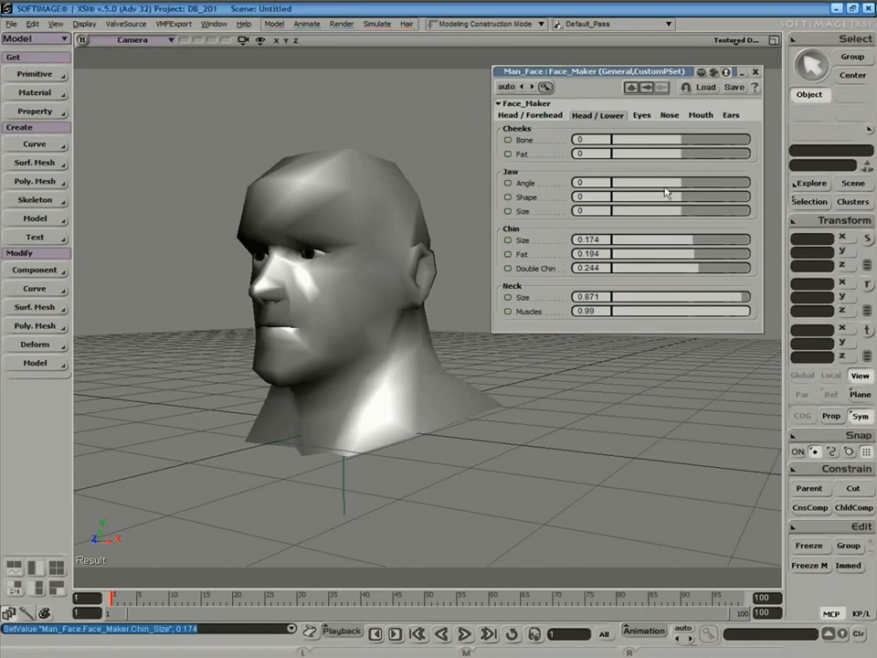
{"action": "left_click_drag", "start_coordinate": [688, 200], "coordinate": [697, 229]}
Widen the nose tip, adjust and raise the mouth, and push the top lip forward thicker.
{"action": "left_click", "coordinate": [669, 115]}
{"action": "left_click_drag", "start_coordinate": [681, 277], "coordinate": [699, 276]}
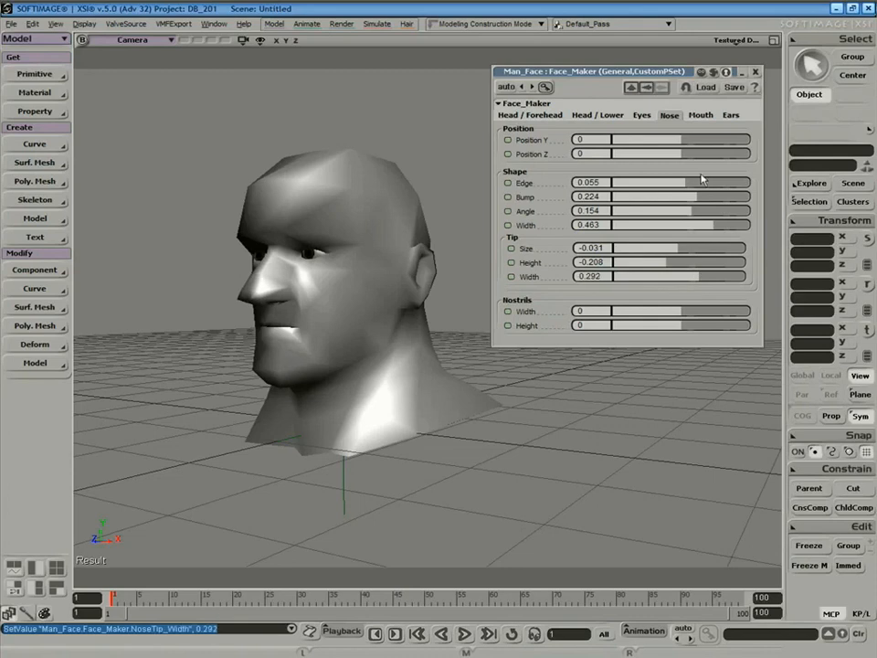
{"action": "left_click", "coordinate": [702, 115]}
{"action": "left_click_drag", "start_coordinate": [668, 140], "coordinate": [684, 141]}
{"action": "left_click_drag", "start_coordinate": [684, 154], "coordinate": [644, 172]}
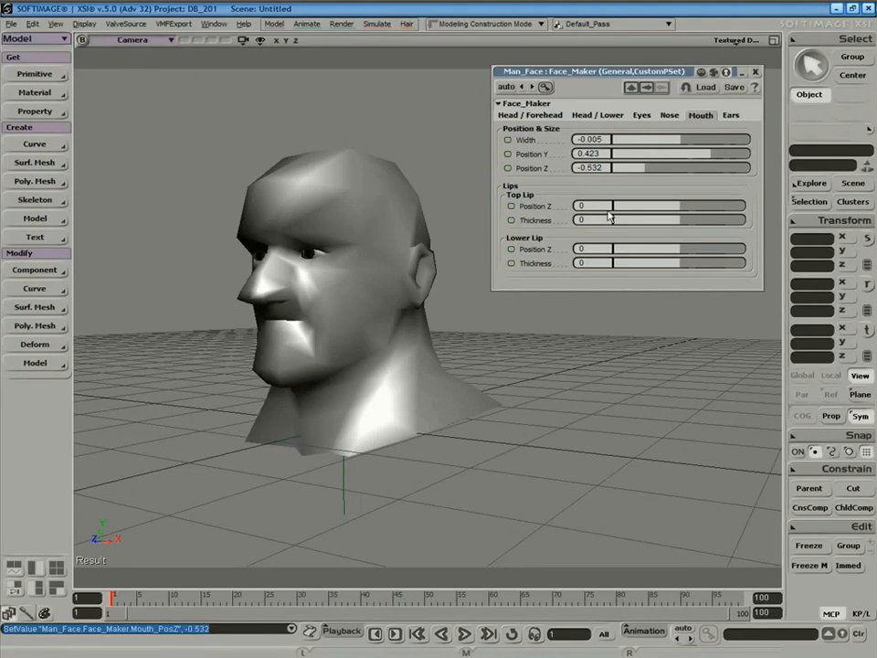
{"action": "left_click_drag", "start_coordinate": [680, 210], "coordinate": [660, 267]}
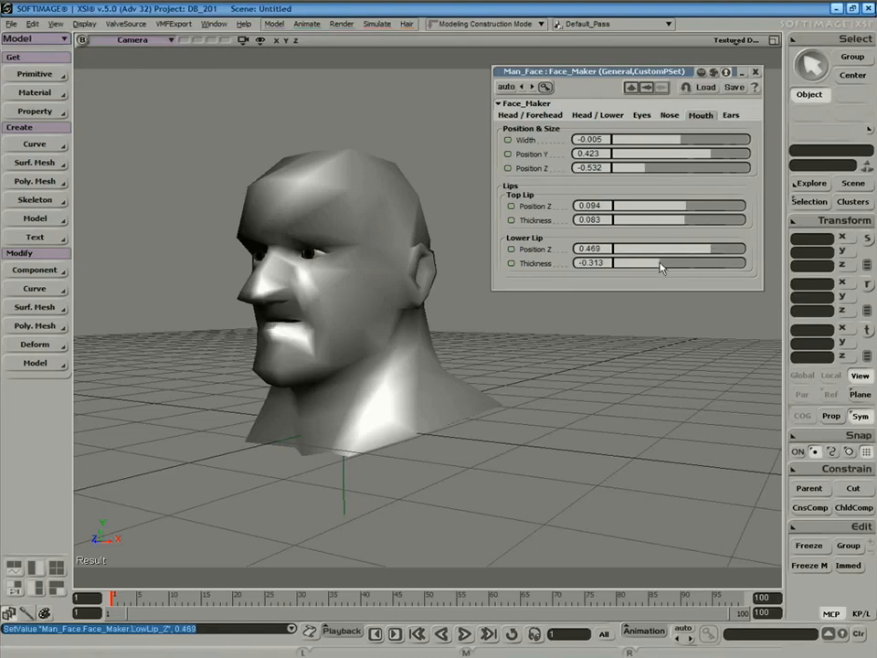
Move the ears sideways and up to Position Y 0.463, Z 0.214.
{"action": "left_click", "coordinate": [732, 117]}
{"action": "left_click_drag", "start_coordinate": [687, 143], "coordinate": [701, 215]}
{"action": "key", "text": "s"}
{"action": "right_click_drag", "start_coordinate": [495, 331], "coordinate": [537, 340]}
Enlarge and round the head, and shrink the forehead to 0.184.
{"action": "left_click", "coordinate": [548, 121]}
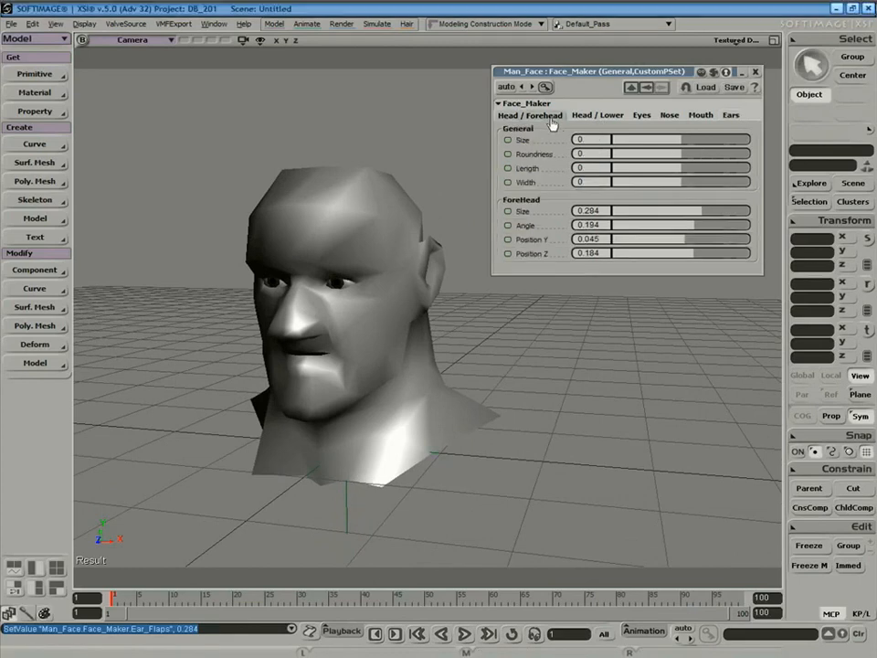
{"action": "left_click_drag", "start_coordinate": [681, 140], "coordinate": [692, 188]}
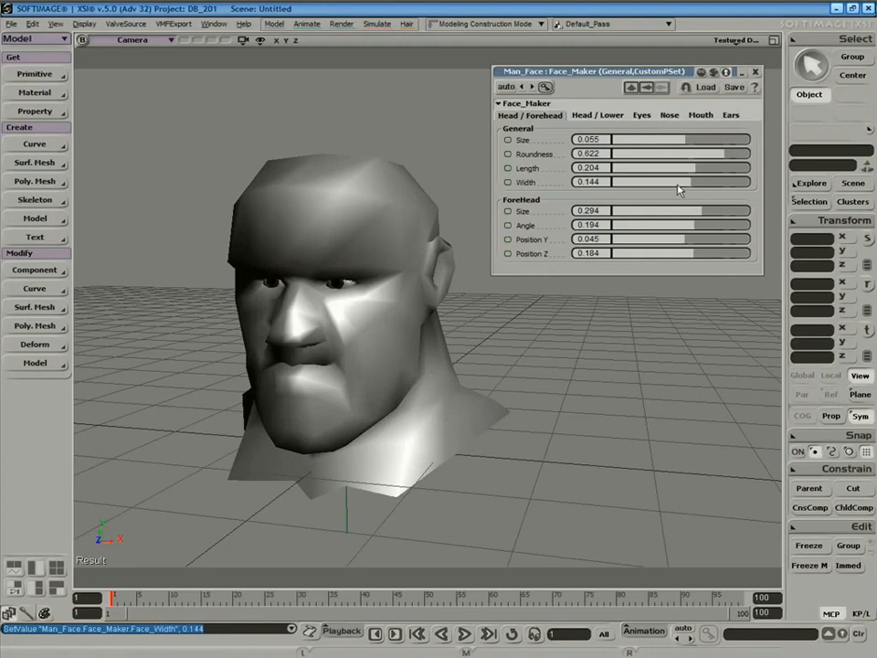
{"action": "left_click", "coordinate": [512, 387]}
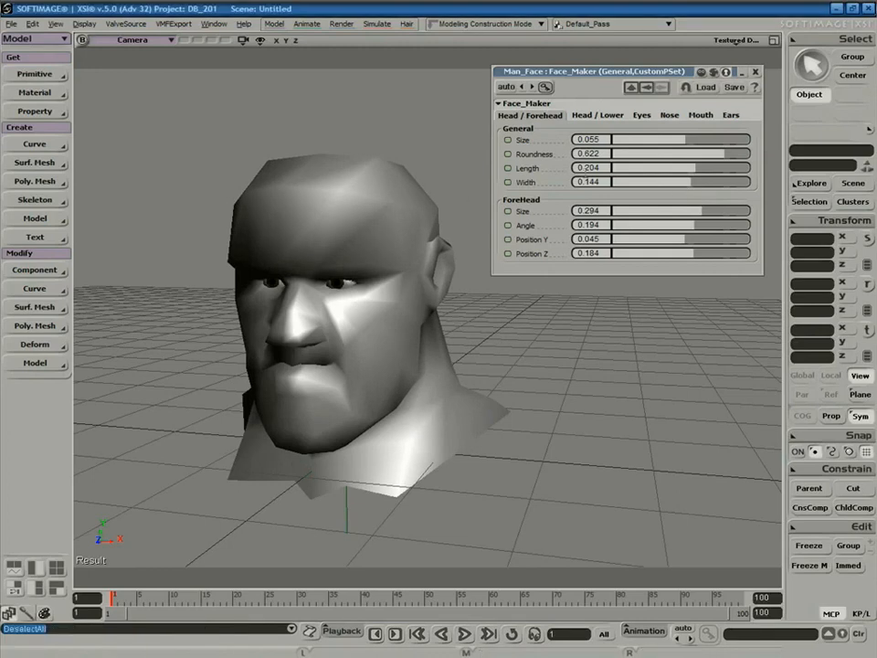
{"action": "left_click_drag", "start_coordinate": [689, 220], "coordinate": [418, 212]}
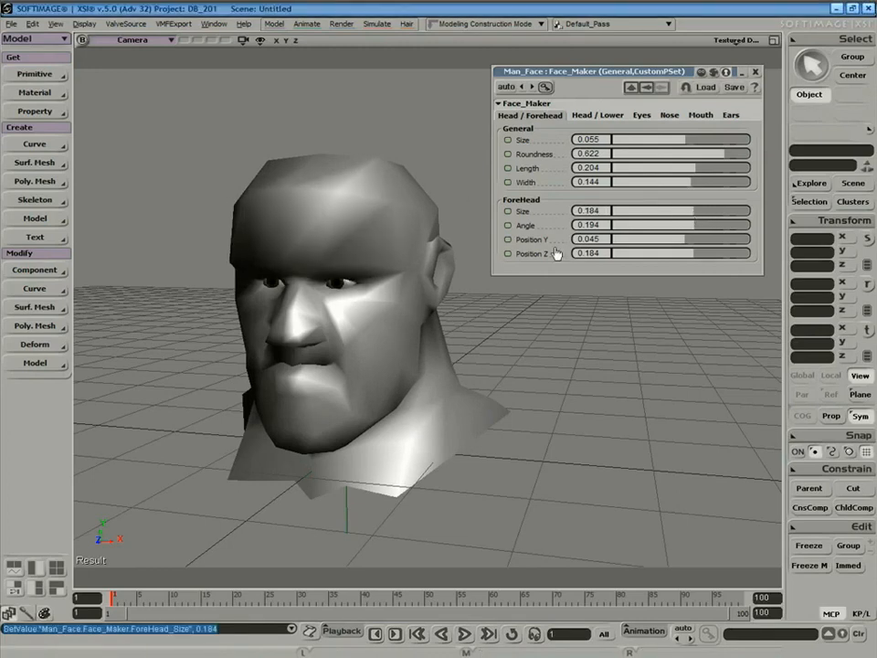
Smooth-subdivide the head twice, then fine-tune it to Size 0.284 and Roundness 0.692.
{"action": "left_click", "coordinate": [427, 219]}
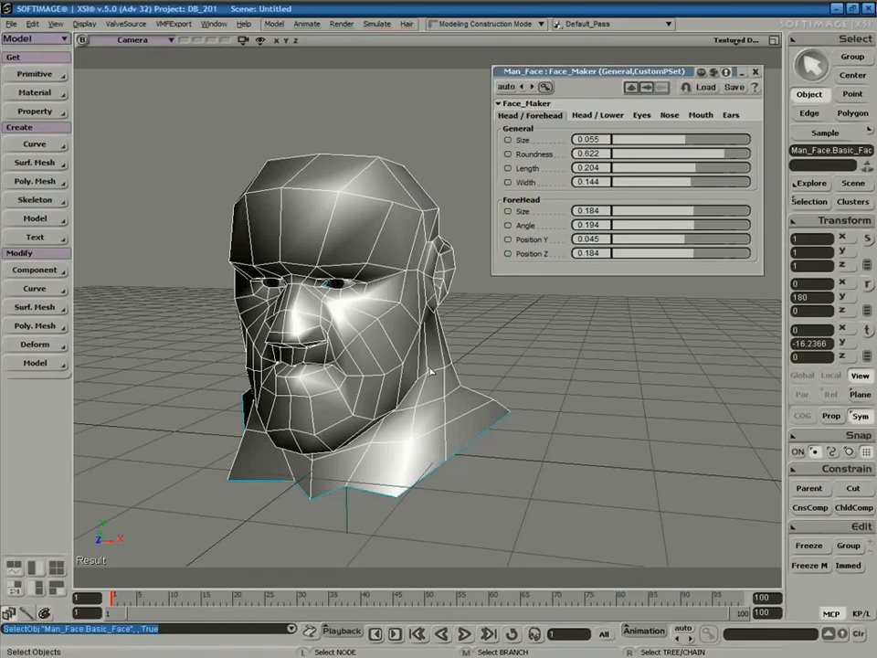
{"action": "key", "text": "plus"}
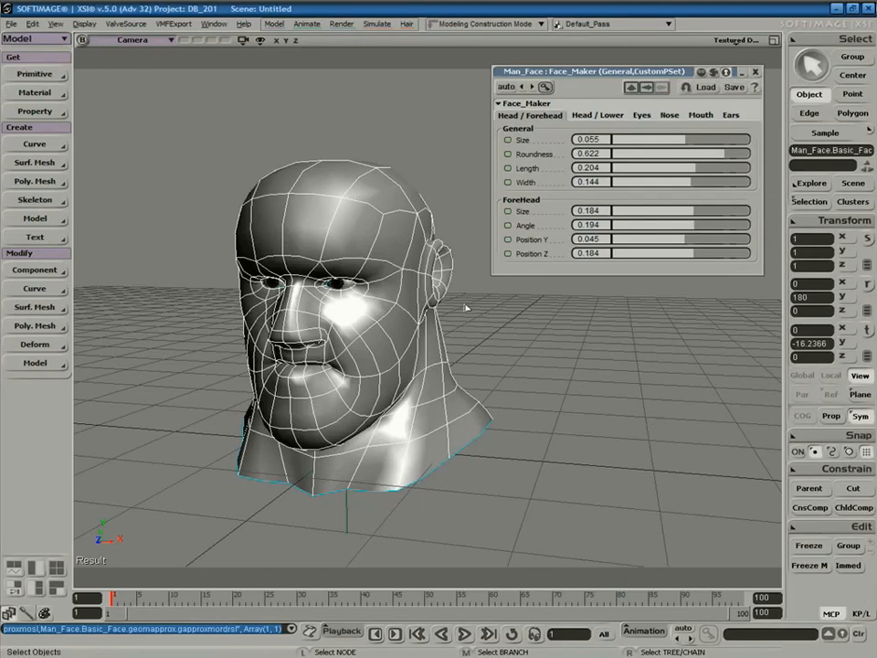
{"action": "left_click", "coordinate": [476, 342]}
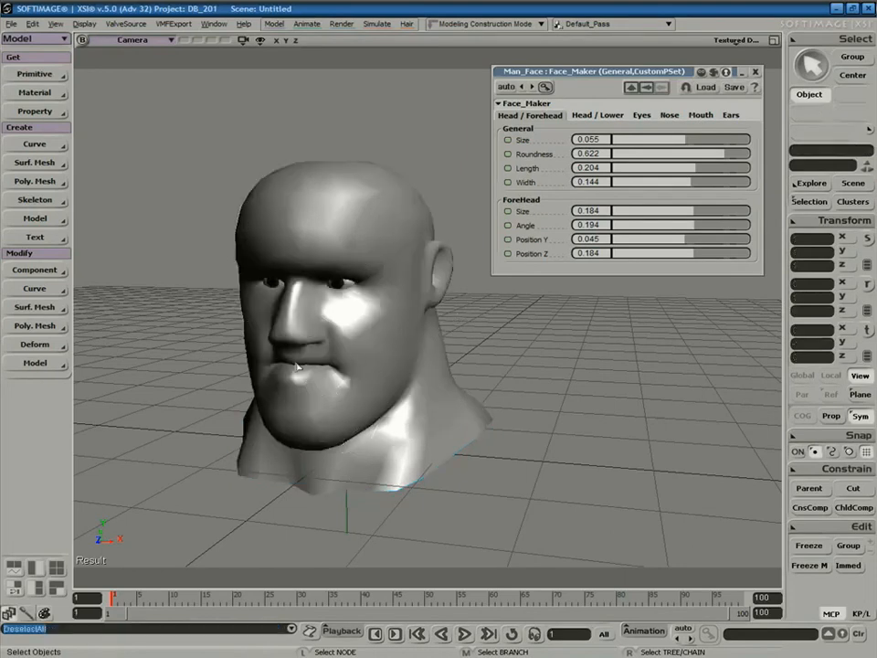
{"action": "left_click", "coordinate": [408, 287]}
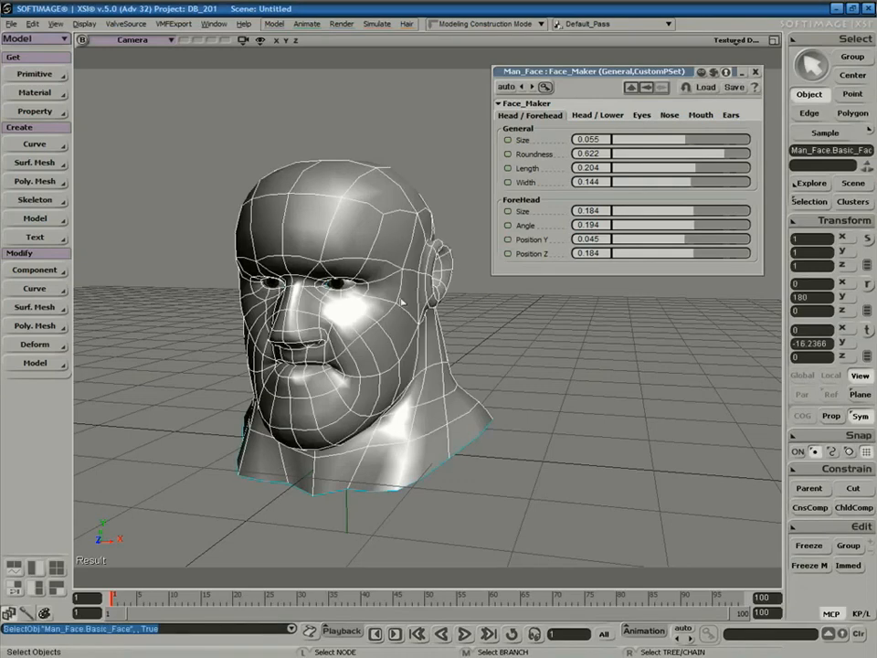
{"action": "key", "text": "plus"}
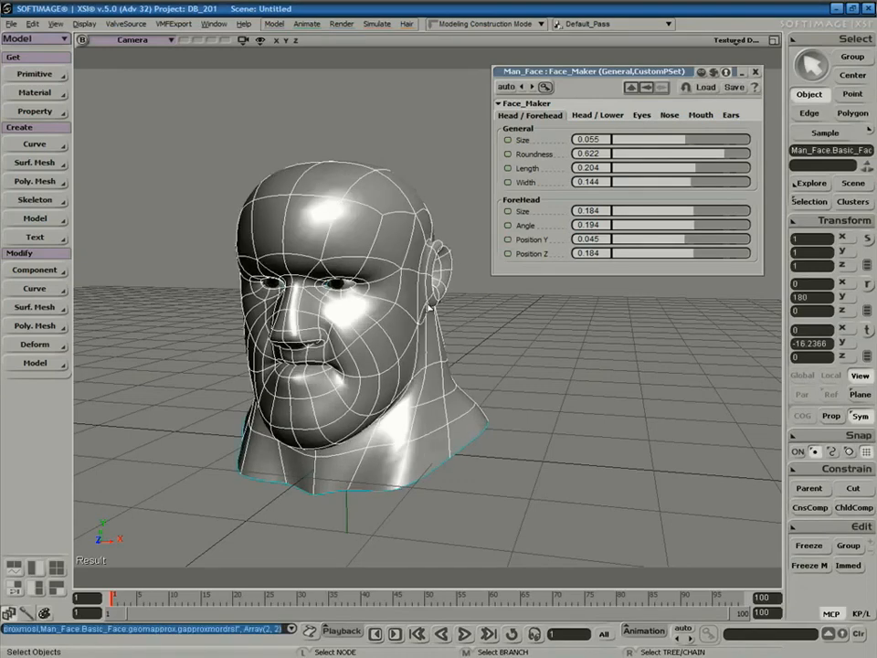
{"action": "left_click", "coordinate": [394, 114]}
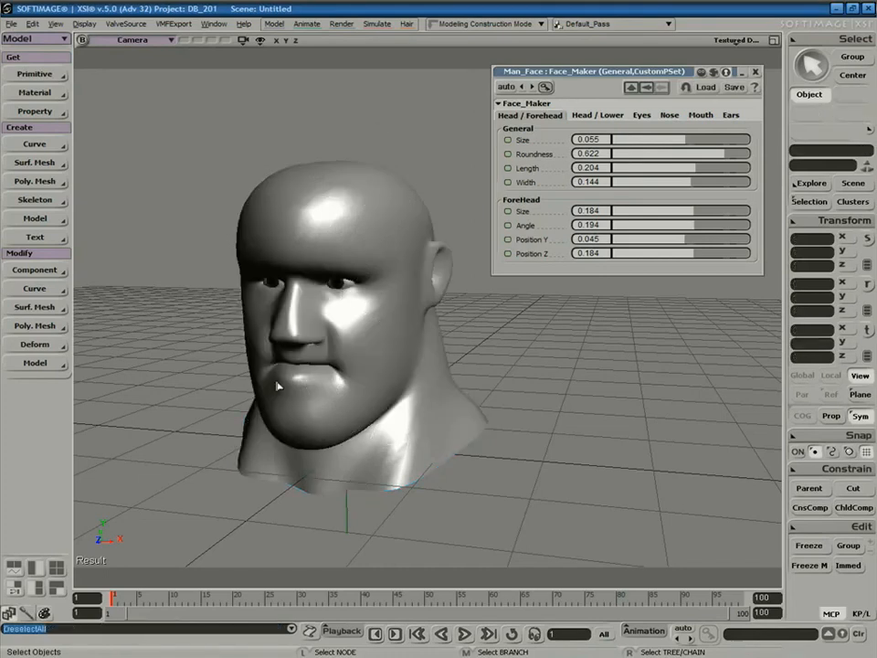
{"action": "mouse_move", "coordinate": [724, 154]}
{"action": "left_mouse_down"}
{"action": "mouse_move", "coordinate": [667, 163]}
{"action": "mouse_move", "coordinate": [732, 165]}
{"action": "left_mouse_up"}
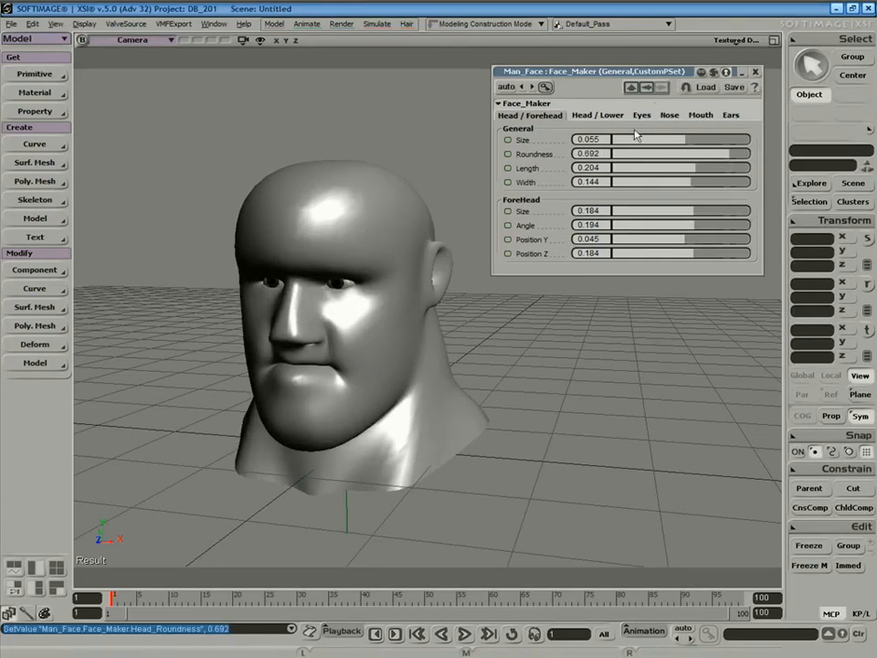
{"action": "left_click_drag", "start_coordinate": [681, 142], "coordinate": [698, 174]}
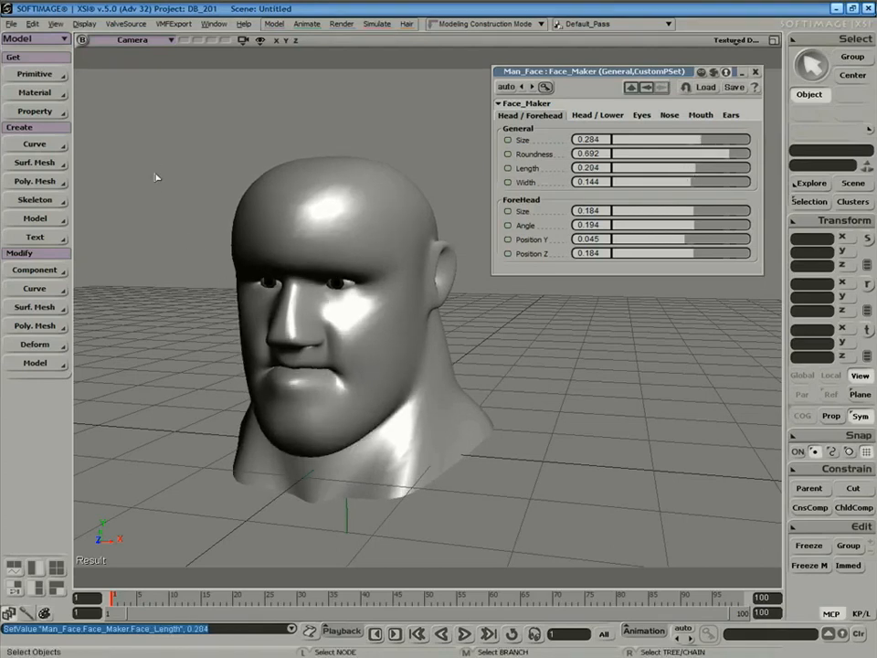
Draw a render region around the head from the Render toolbar.
{"action": "key", "text": "2"}
{"action": "key", "text": "3"}
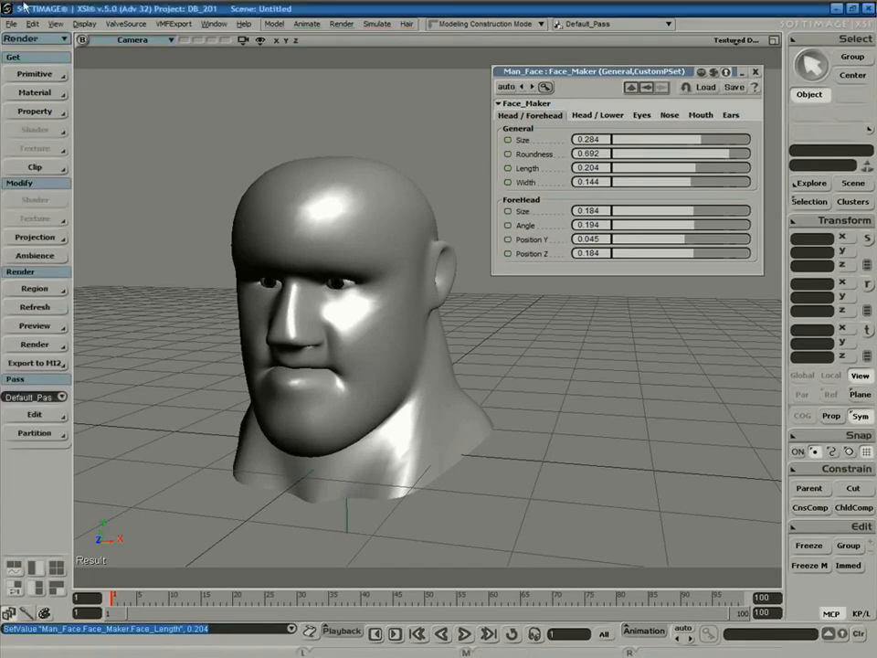
{"action": "left_click", "coordinate": [34, 288]}
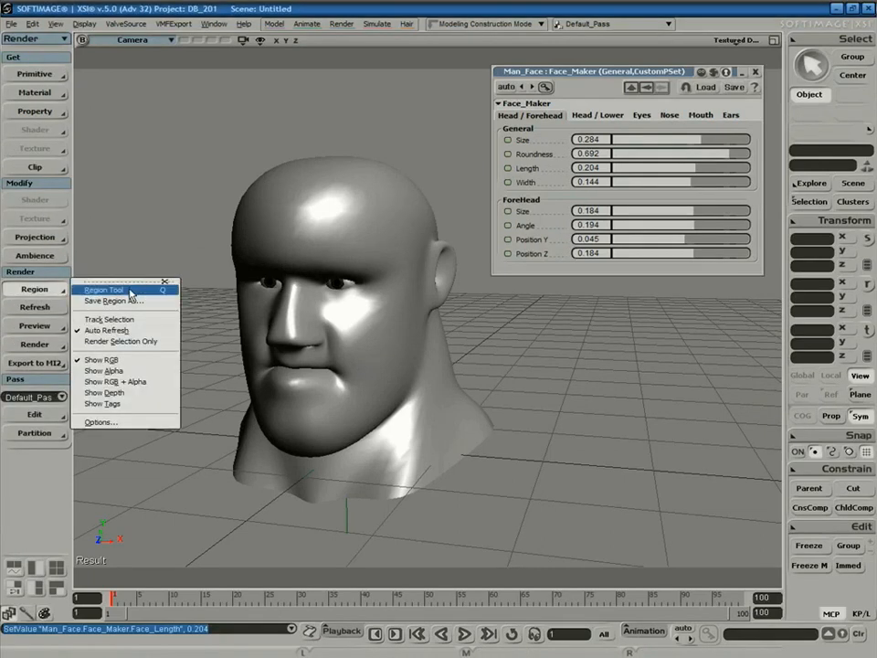
{"action": "left_click", "coordinate": [129, 290]}
{"action": "left_click_drag", "start_coordinate": [171, 115], "coordinate": [533, 539]}
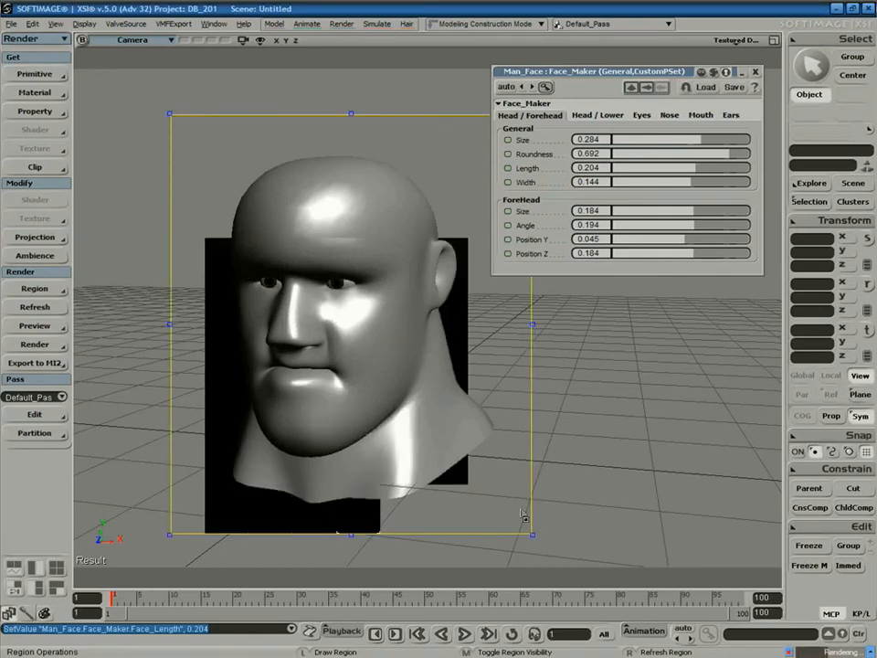
Save the Face_Maker settings as preset face1 in a new DB_201 presets folder.
{"action": "left_click", "coordinate": [735, 88]}
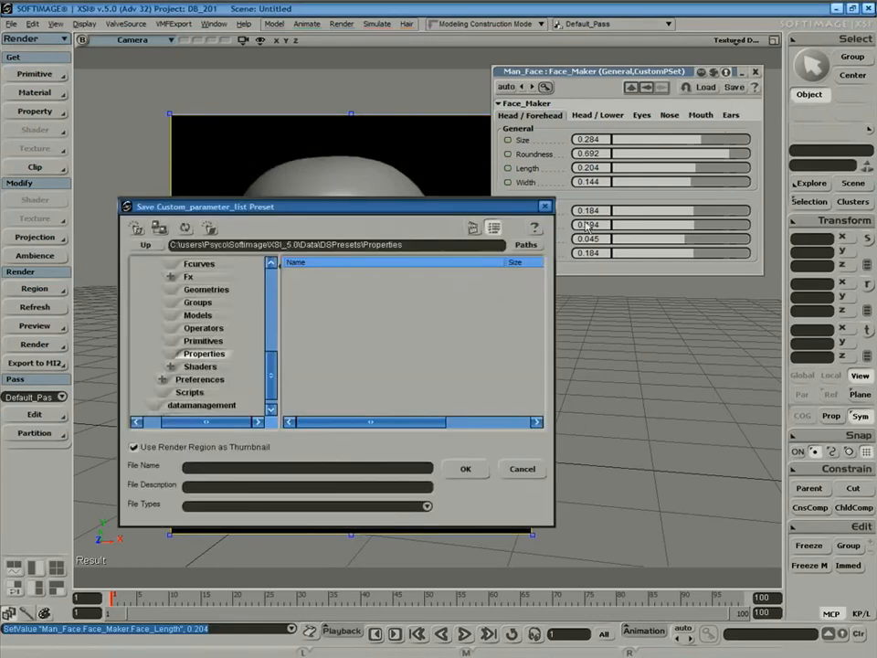
{"action": "left_click", "coordinate": [526, 245]}
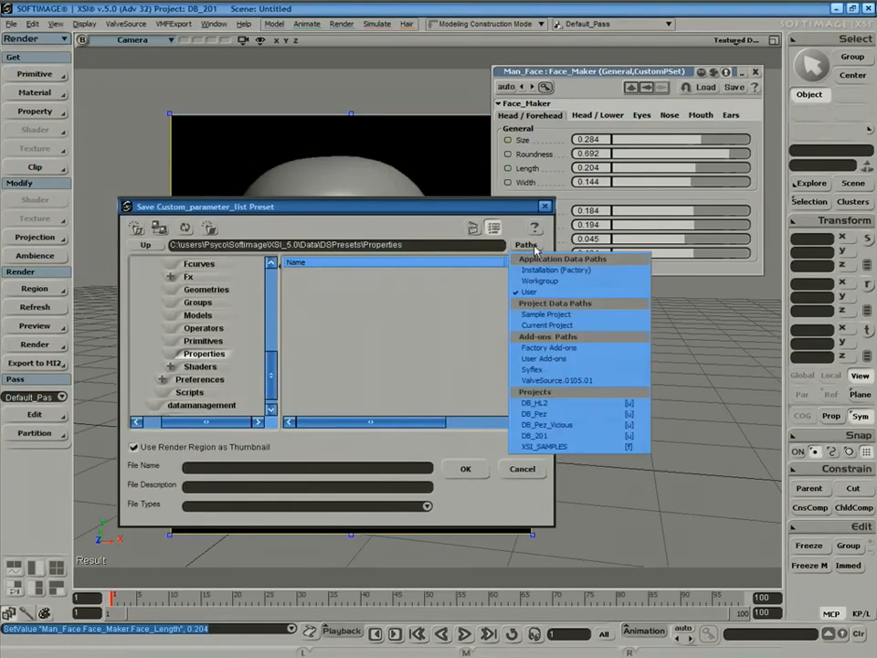
{"action": "left_click", "coordinate": [546, 436]}
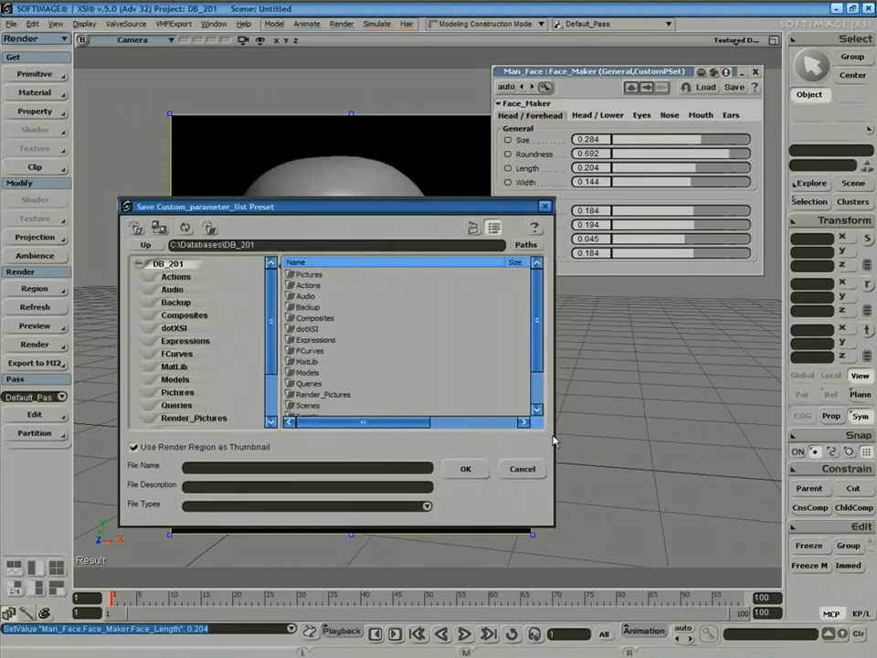
{"action": "left_click", "coordinate": [211, 228]}
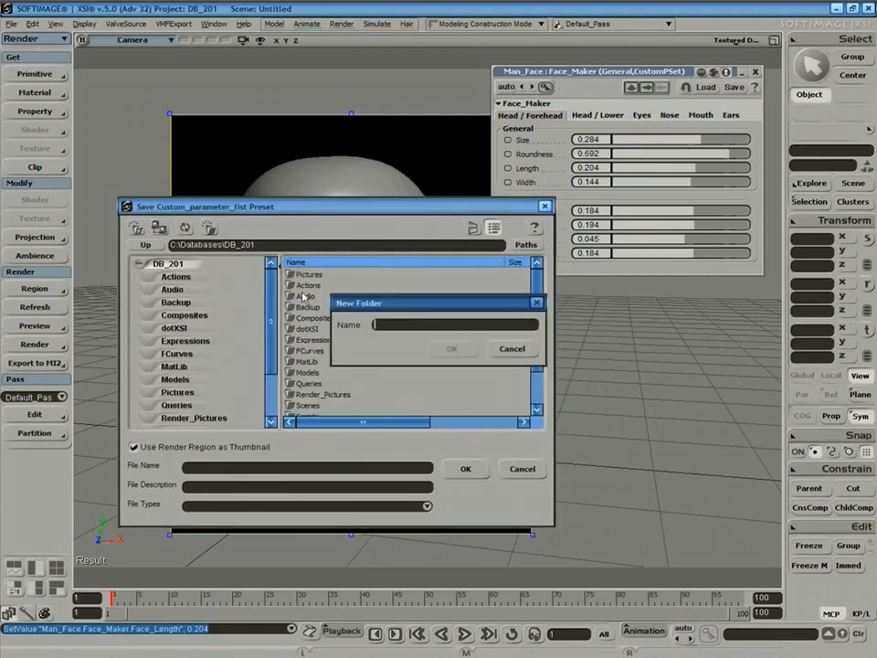
{"action": "type", "text": "presets"}
{"action": "key", "text": "Return"}
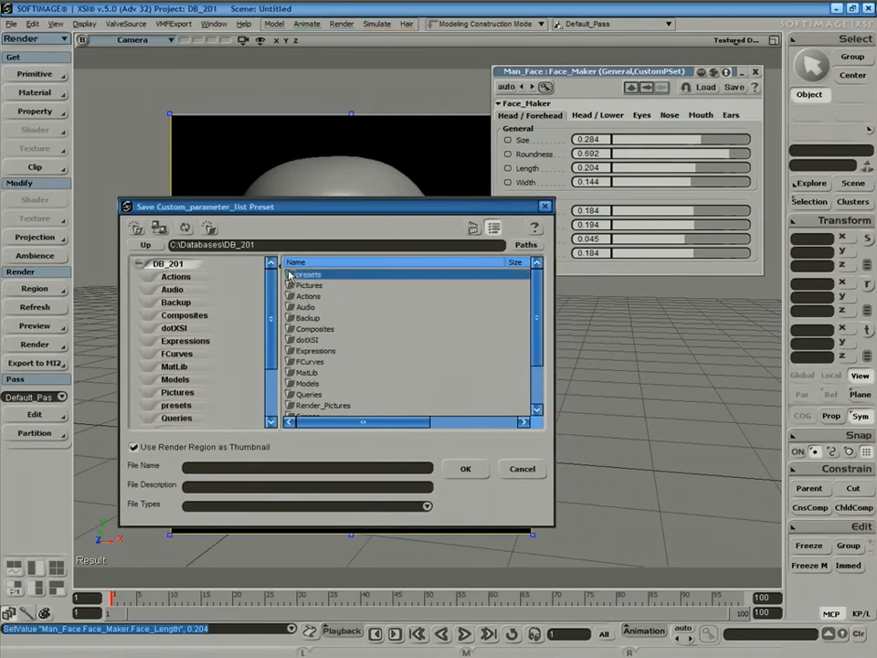
{"action": "double_click", "coordinate": [294, 275]}
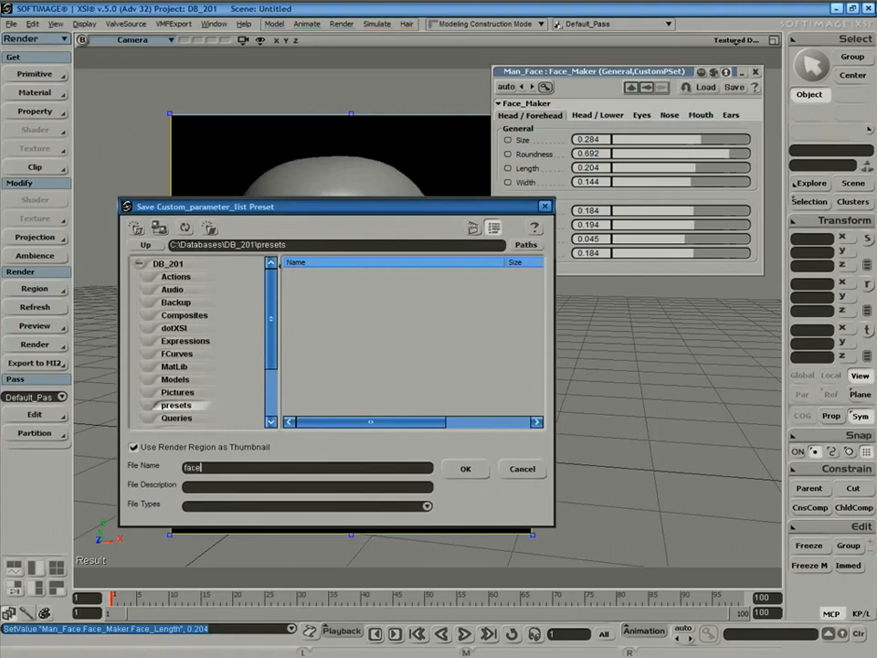
{"action": "type", "text": "face1"}
{"action": "key", "text": "Return"}
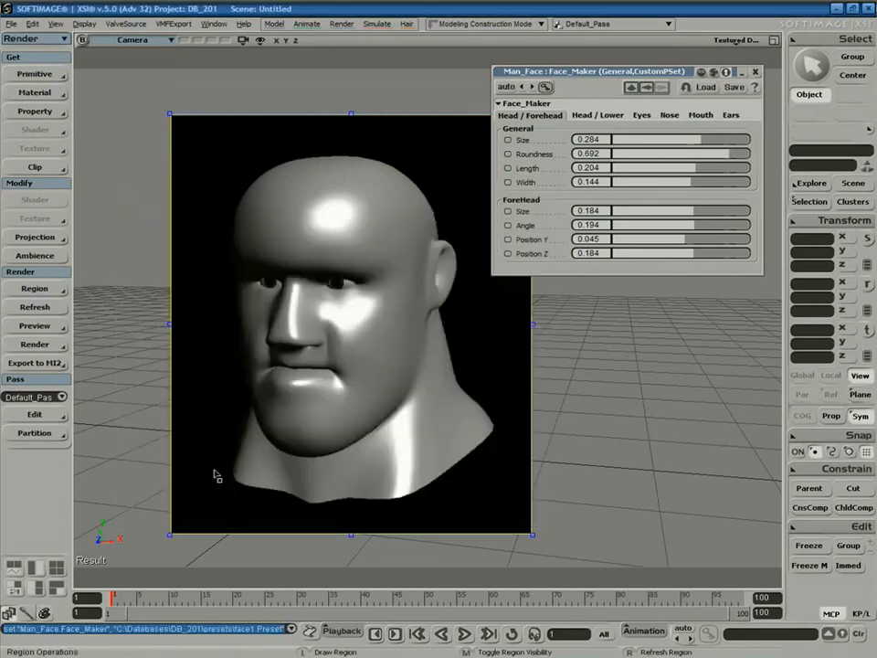
Make the head less rounded and shrink the jaw, double chin and neck.
{"action": "middle_click", "coordinate": [614, 350]}
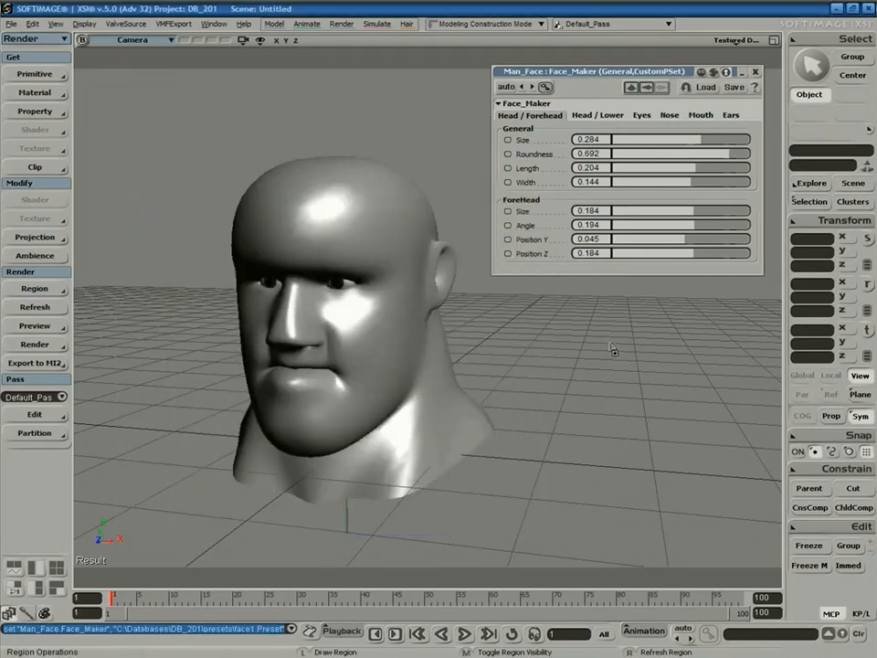
{"action": "left_click_drag", "start_coordinate": [695, 158], "coordinate": [634, 157]}
{"action": "left_click", "coordinate": [605, 118]}
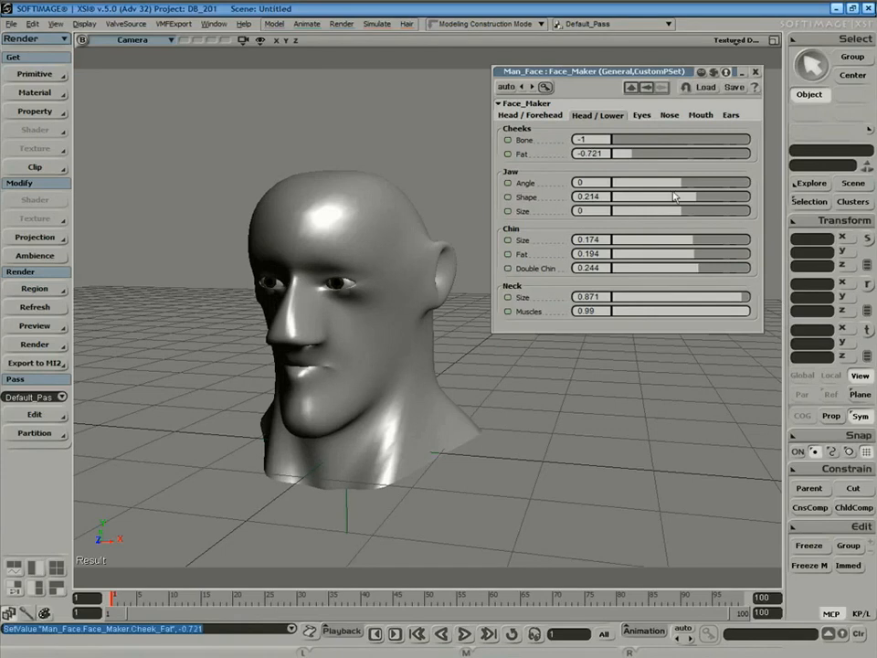
{"action": "left_click_drag", "start_coordinate": [667, 213], "coordinate": [637, 216]}
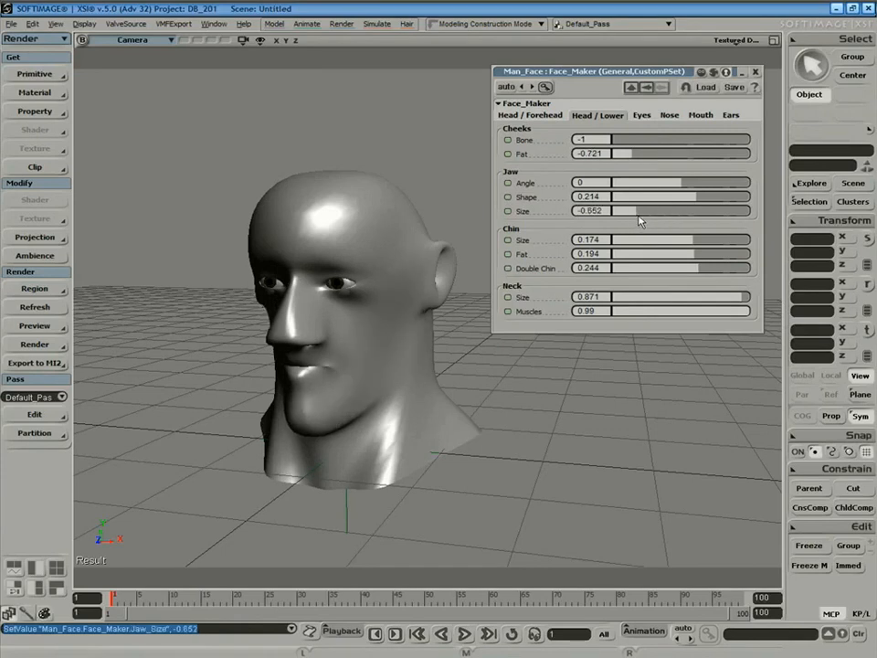
{"action": "left_click_drag", "start_coordinate": [672, 271], "coordinate": [609, 295]}
{"action": "left_click_drag", "start_coordinate": [679, 297], "coordinate": [699, 311]}
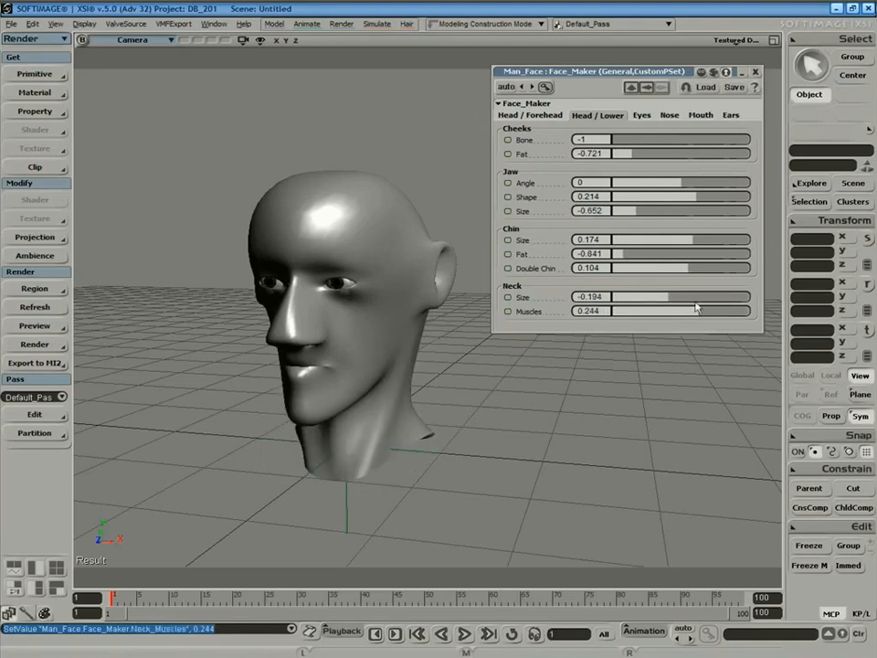
Move the ears lower, further back and inward, and enlarge them.
{"action": "left_click", "coordinate": [668, 116]}
{"action": "left_click", "coordinate": [700, 116]}
{"action": "left_click", "coordinate": [730, 116]}
{"action": "left_click_drag", "start_coordinate": [701, 155], "coordinate": [657, 171]}
{"action": "left_click_drag", "start_coordinate": [680, 140], "coordinate": [613, 151]}
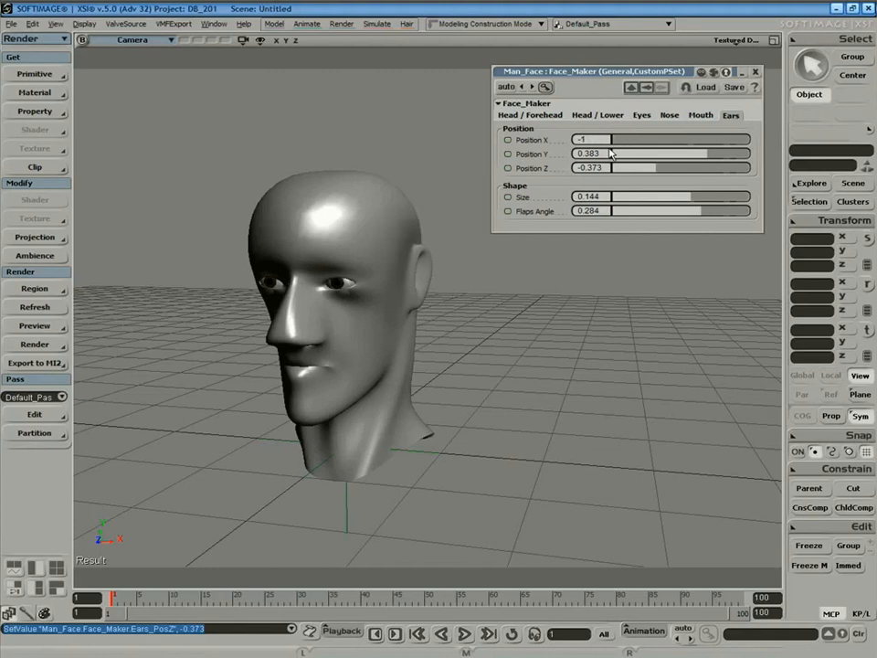
{"action": "left_click_drag", "start_coordinate": [672, 197], "coordinate": [731, 212]}
Shrink the overall head size and the forehead on the Head / Forehead settings.
{"action": "left_click", "coordinate": [530, 115]}
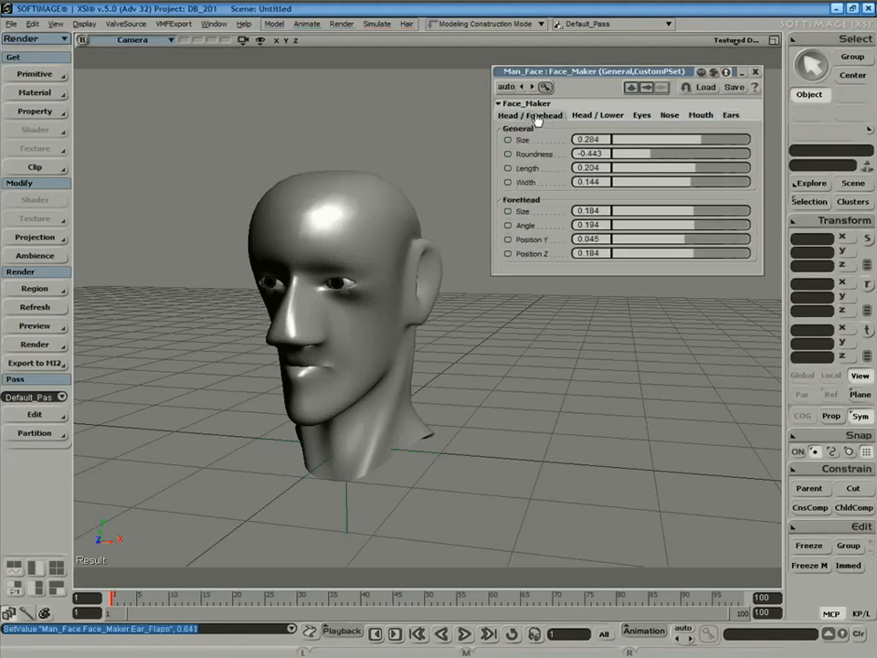
{"action": "left_click_drag", "start_coordinate": [657, 141], "coordinate": [675, 159]}
{"action": "left_click_drag", "start_coordinate": [690, 211], "coordinate": [642, 249]}
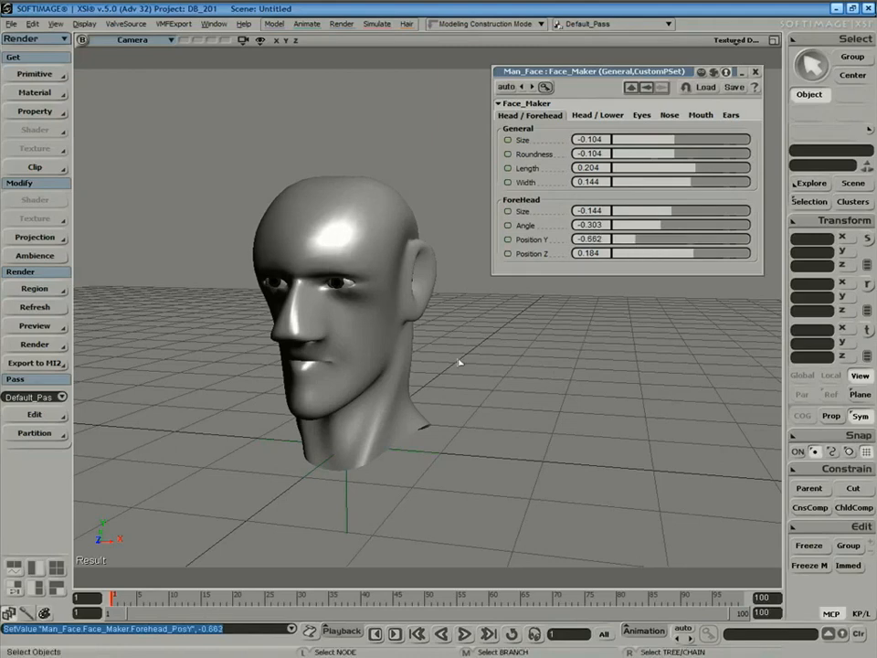
Render a preview region around the head and save the settings as preset face2.
{"action": "left_click_drag", "start_coordinate": [208, 132], "coordinate": [489, 485]}
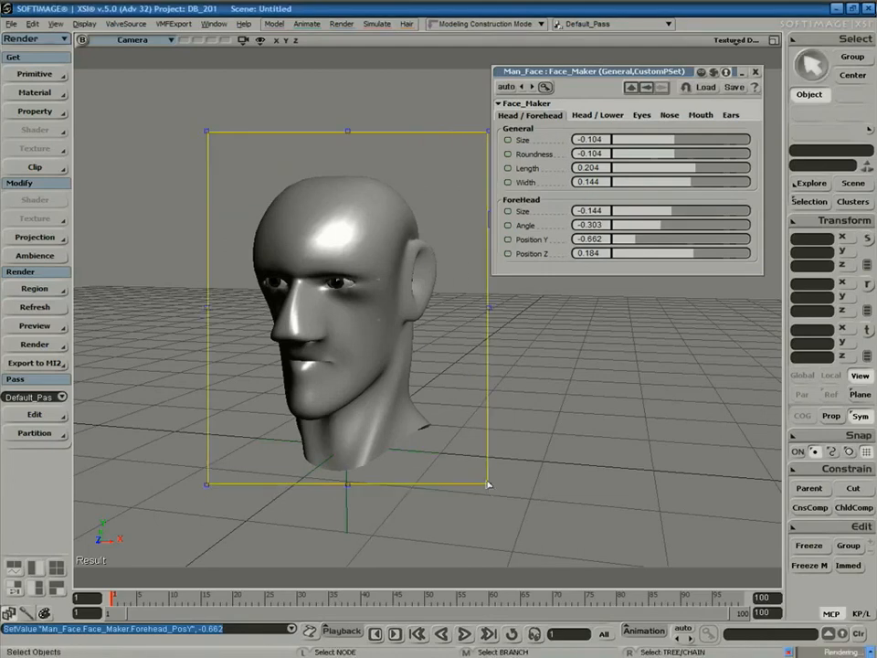
{"action": "left_click", "coordinate": [732, 88]}
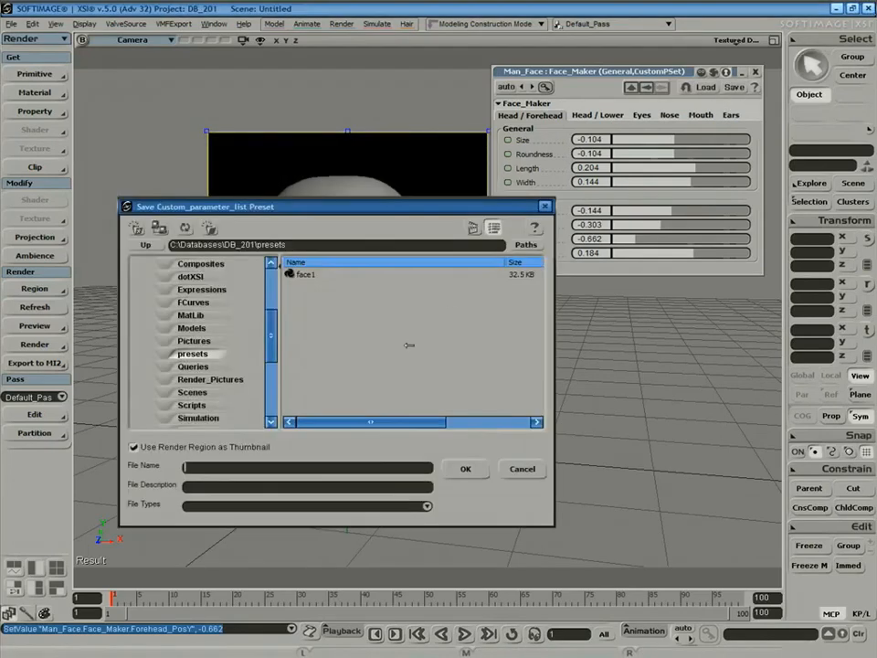
{"action": "left_click", "coordinate": [472, 227]}
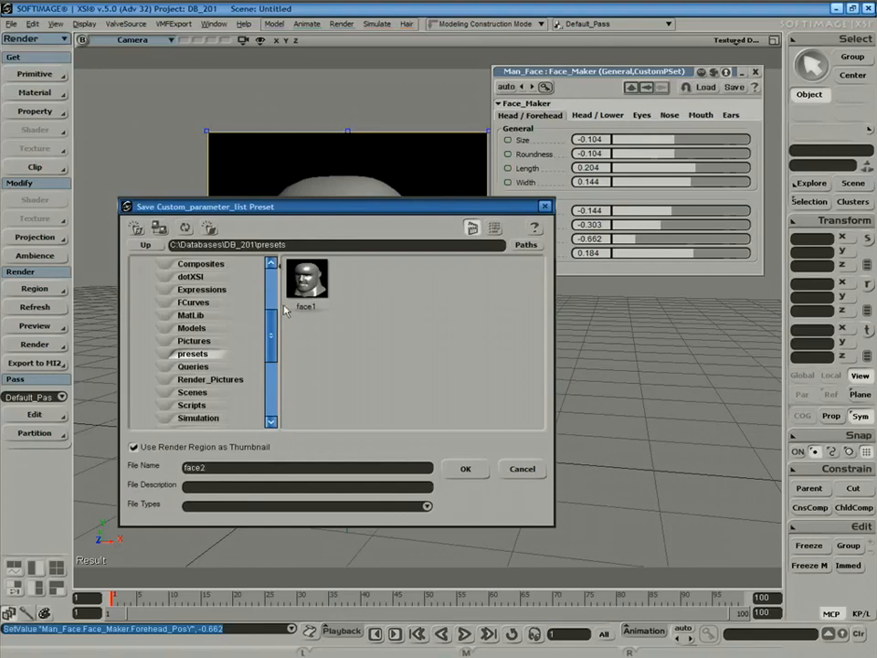
{"action": "left_click", "coordinate": [466, 469]}
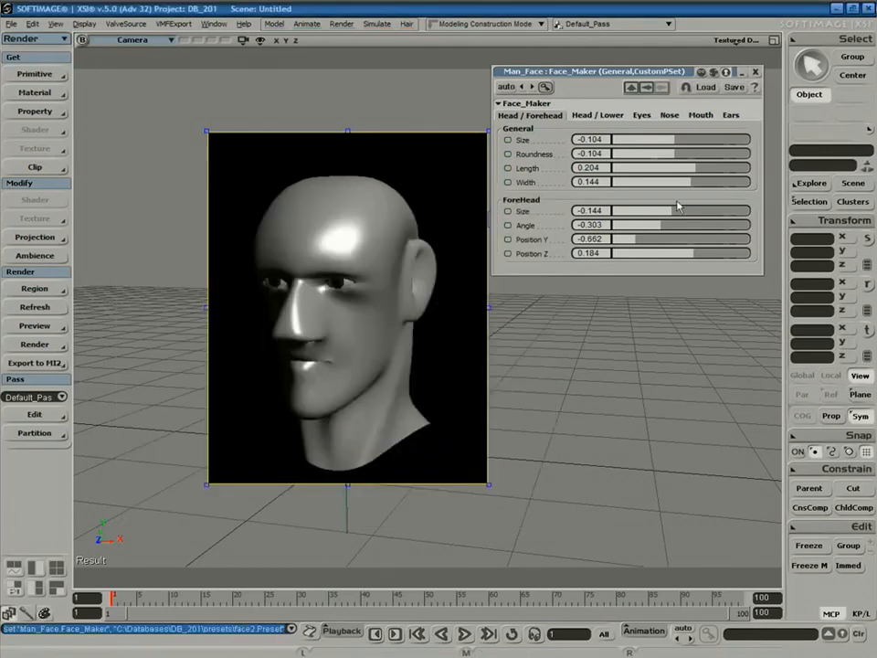
Load the face1 preset onto the head and close the Face_Maker settings.
{"action": "left_click", "coordinate": [706, 88]}
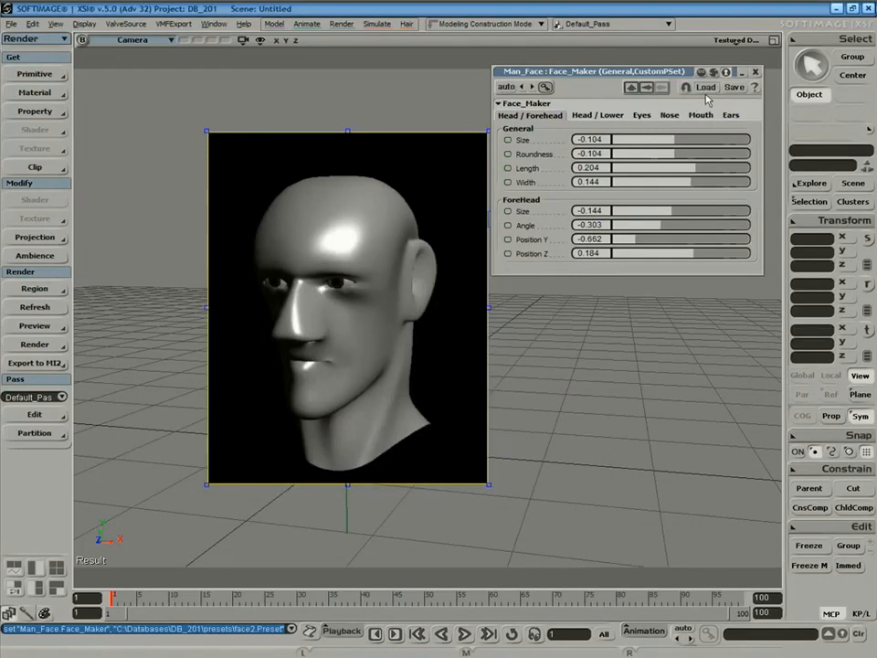
{"action": "left_click", "coordinate": [363, 283]}
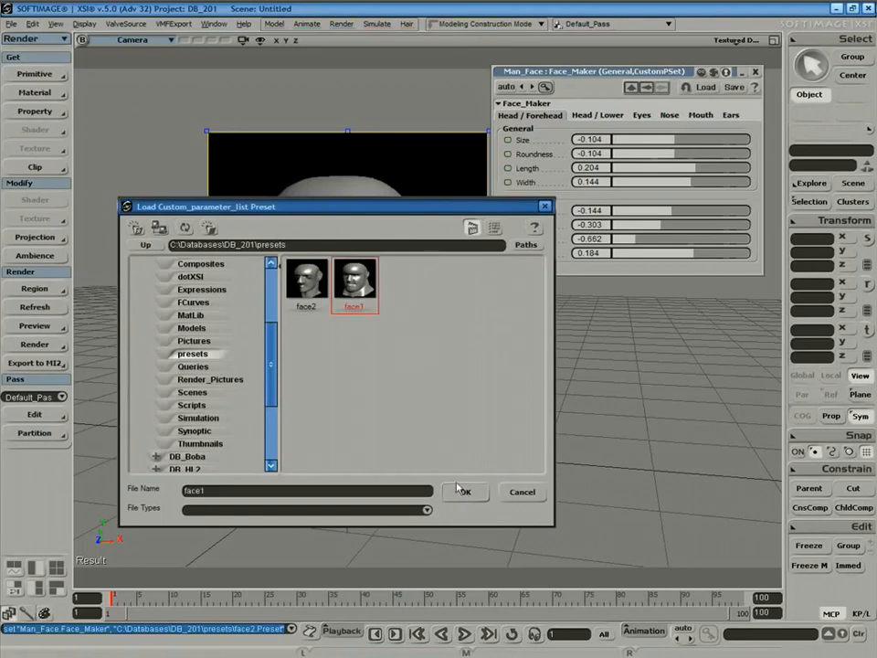
{"action": "left_click", "coordinate": [468, 491]}
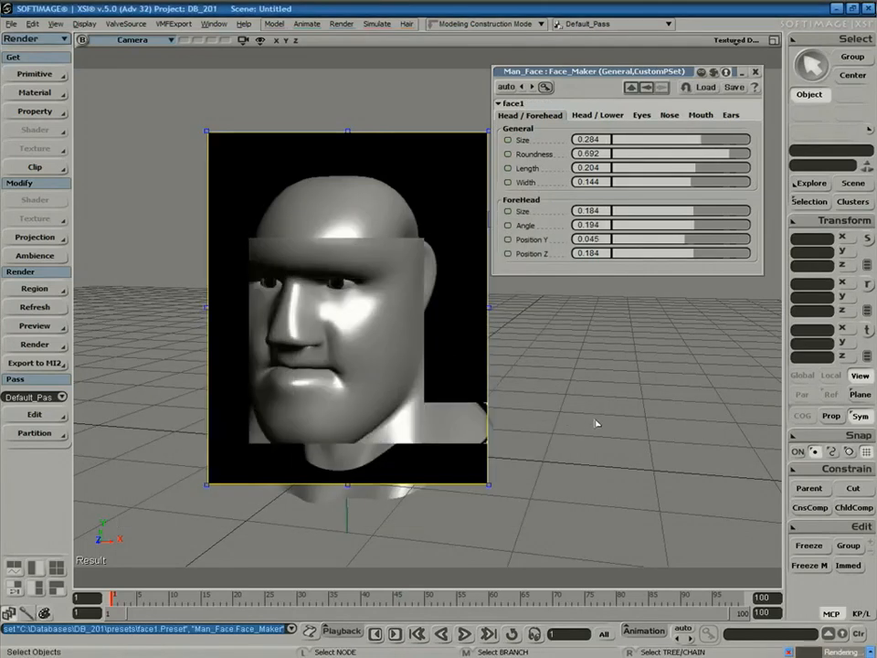
{"action": "key", "text": "q"}
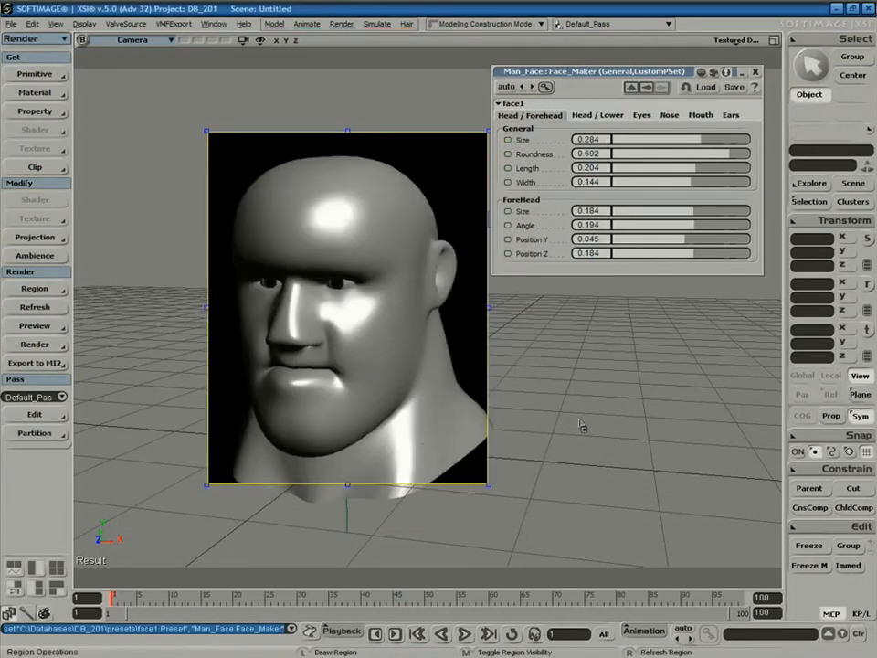
{"action": "middle_click", "coordinate": [581, 425]}
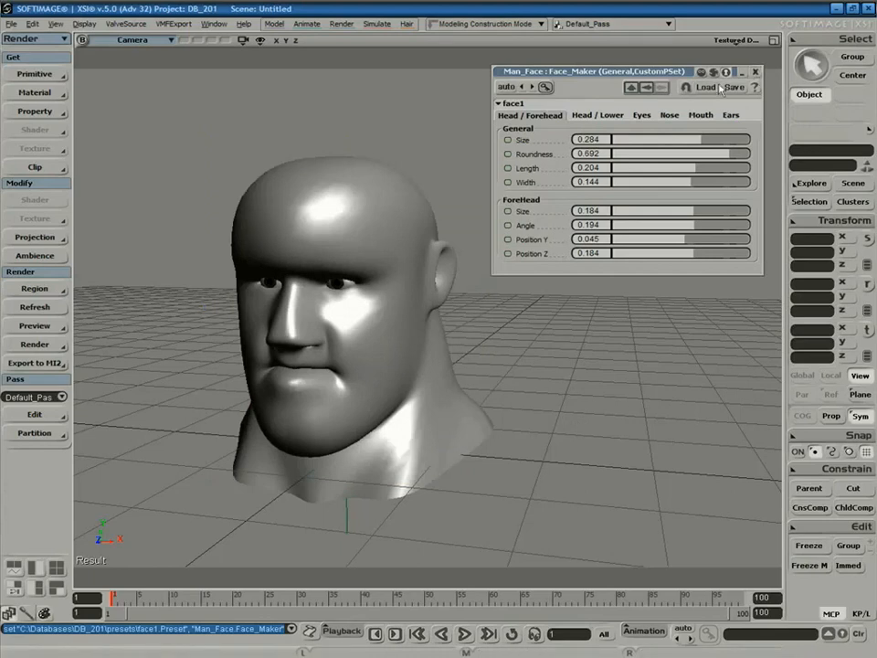
{"action": "left_click", "coordinate": [754, 73]}
{"action": "key", "text": "space"}
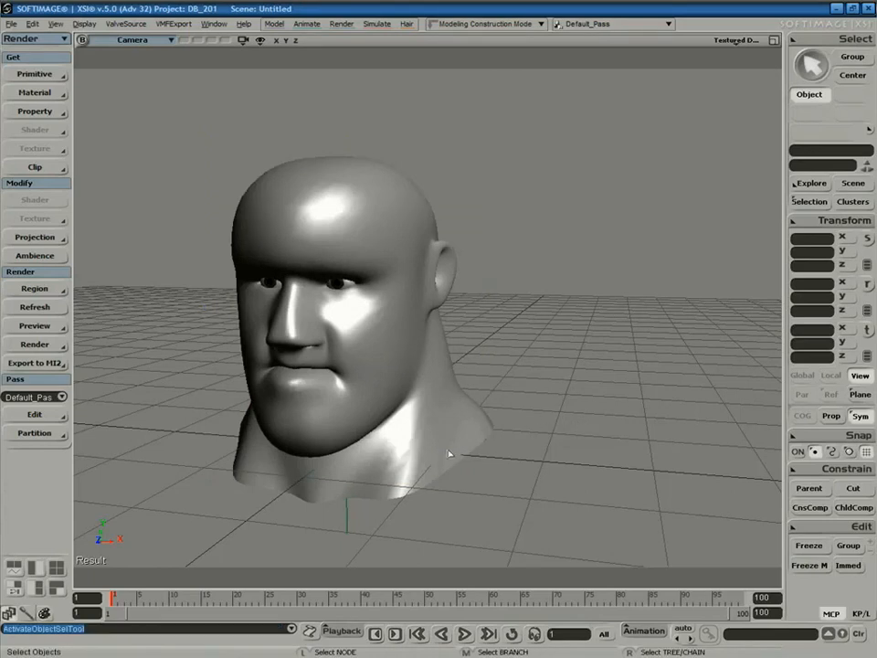
Open Man_Face's face1 settings from the scene Explorer.
{"action": "key", "text": "8"}
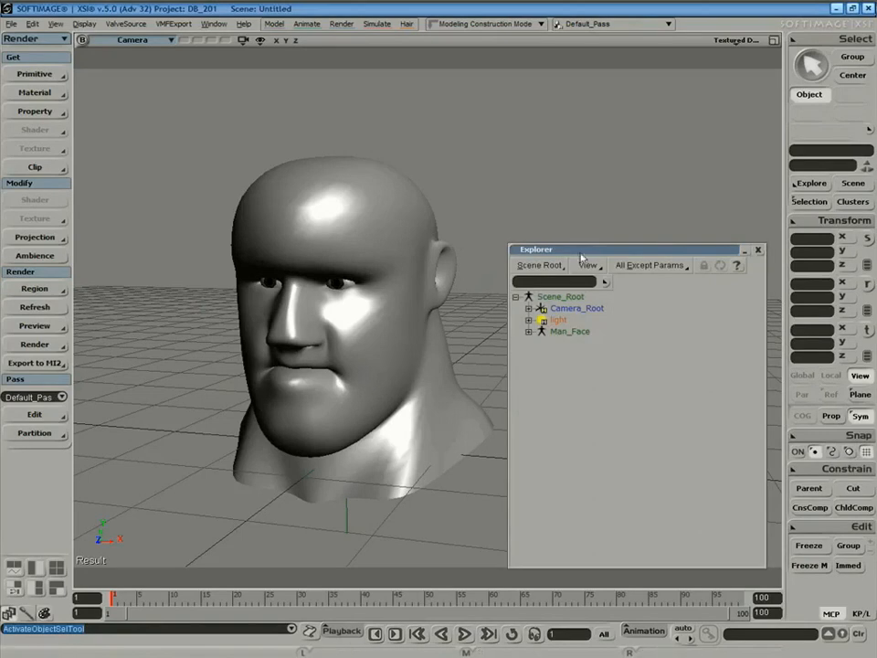
{"action": "left_click_drag", "start_coordinate": [577, 249], "coordinate": [585, 80]}
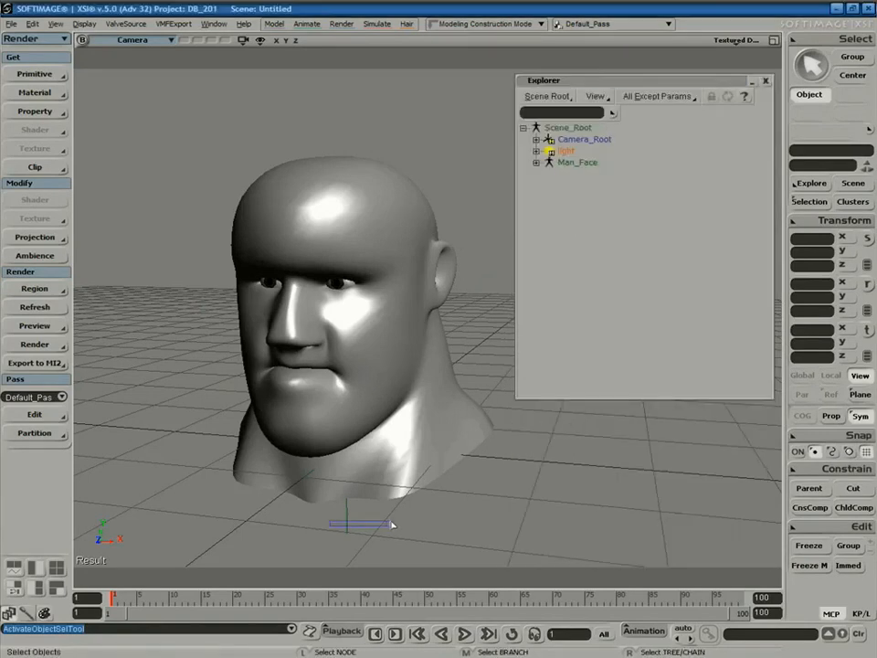
{"action": "left_click", "coordinate": [576, 161]}
{"action": "left_click", "coordinate": [536, 163]}
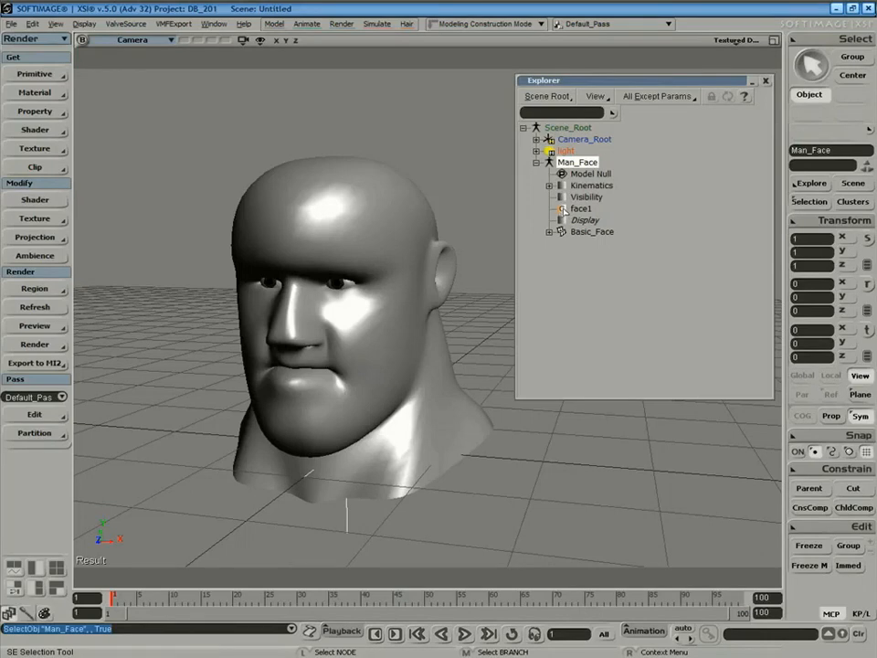
{"action": "double_click", "coordinate": [563, 209]}
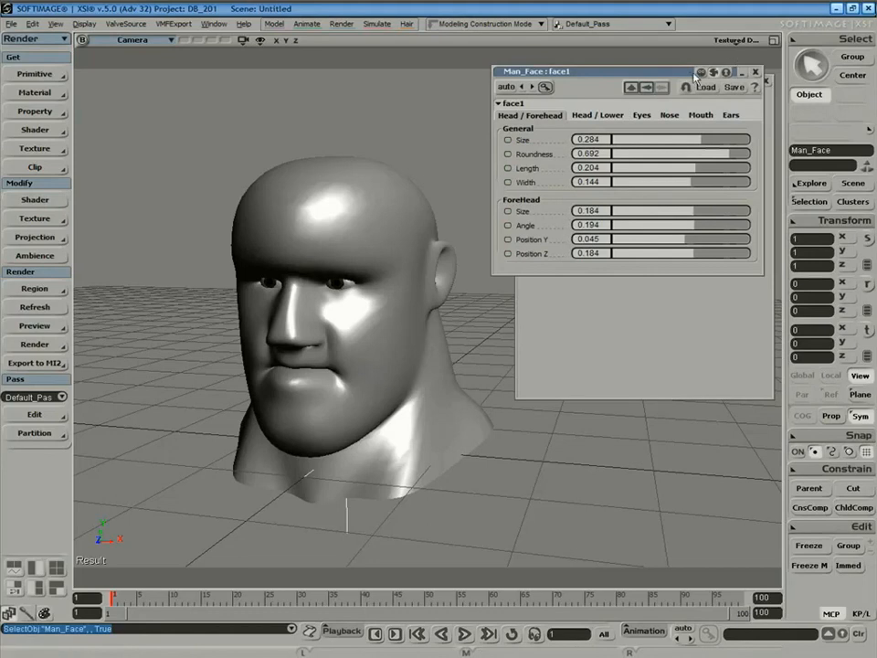
{"action": "left_click", "coordinate": [766, 81]}
{"action": "left_click_drag", "start_coordinate": [607, 64], "coordinate": [671, 80]}
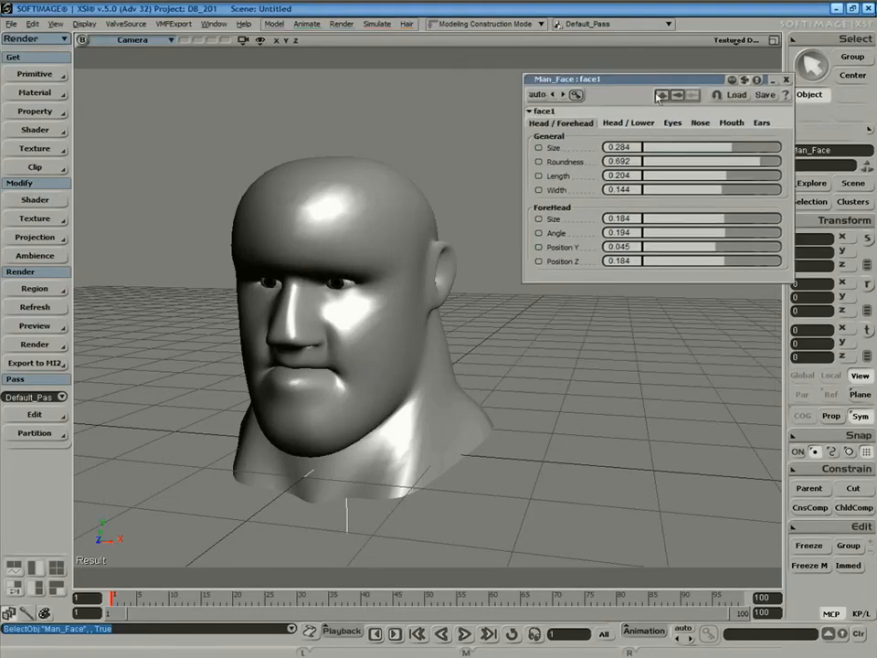
Widen the eyes apart by dragging Eyes Position X outward.
{"action": "left_click", "coordinate": [645, 123]}
{"action": "left_click", "coordinate": [673, 122]}
{"action": "left_click_drag", "start_coordinate": [677, 147], "coordinate": [747, 252]}
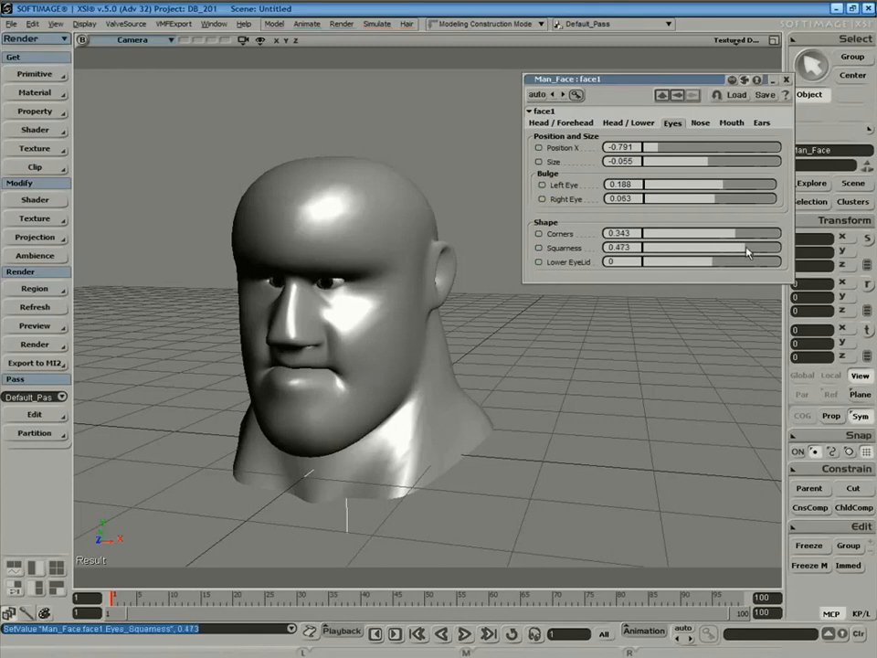
{"action": "left_click_drag", "start_coordinate": [665, 147], "coordinate": [716, 153]}
Close the face1 settings, select the Basic_Face mesh and open the texture editor.
{"action": "left_click", "coordinate": [787, 81]}
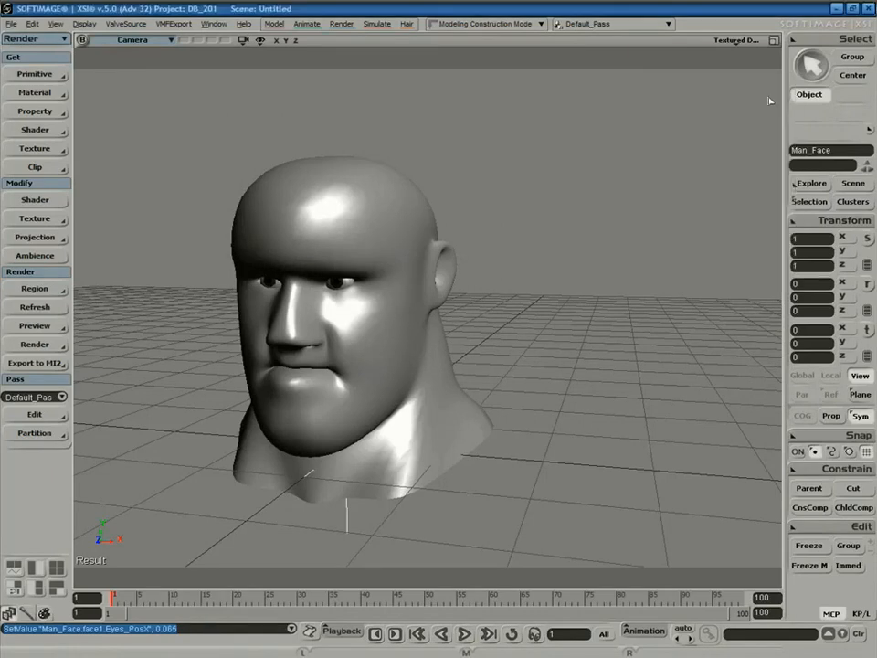
{"action": "key", "text": "space"}
{"action": "left_click", "coordinate": [582, 308]}
{"action": "left_click", "coordinate": [455, 409]}
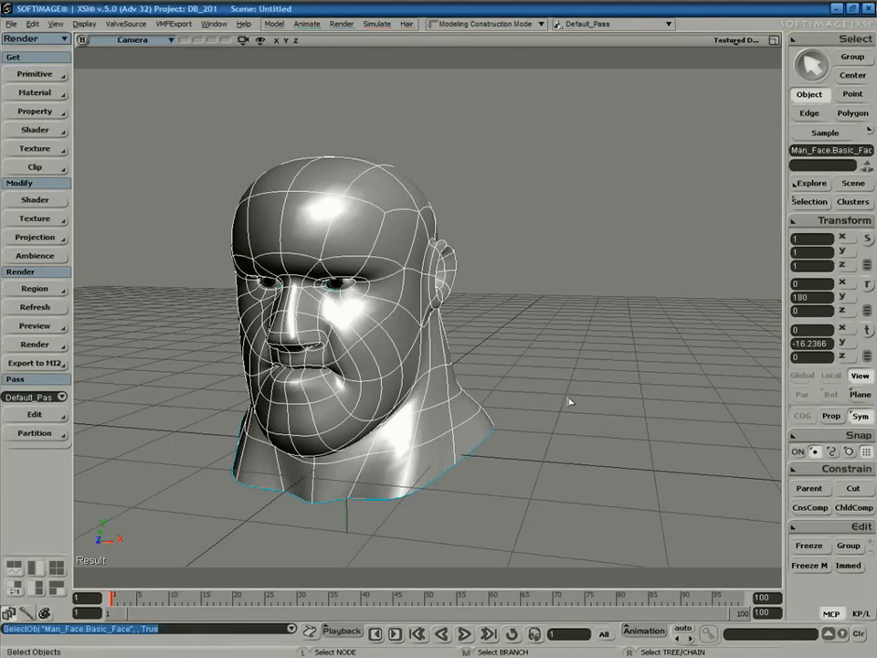
{"action": "key", "text": "alt+7"}
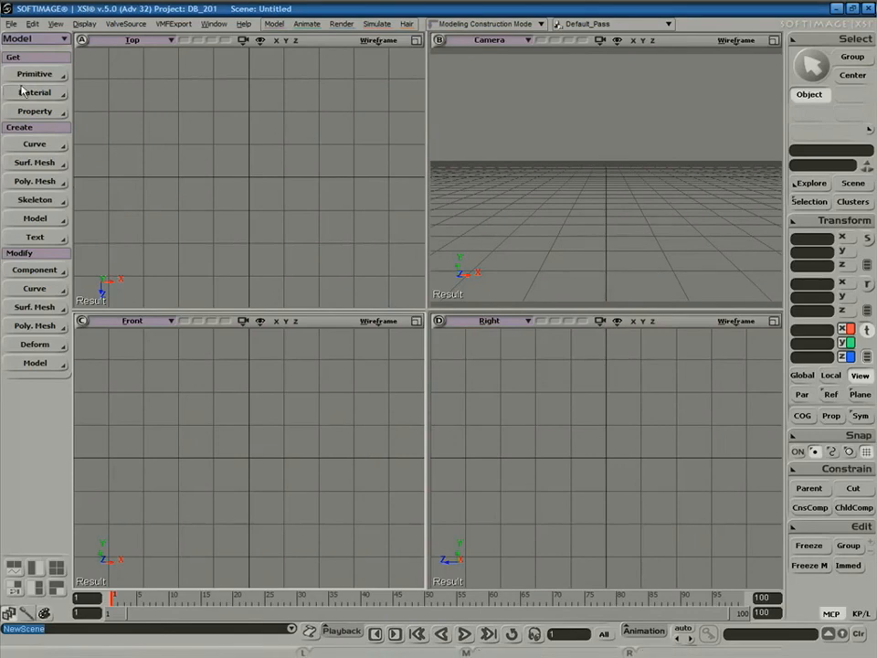
Choose the 3D Chain tool from the Create panel's Skeleton options.
{"action": "left_click", "coordinate": [38, 199]}
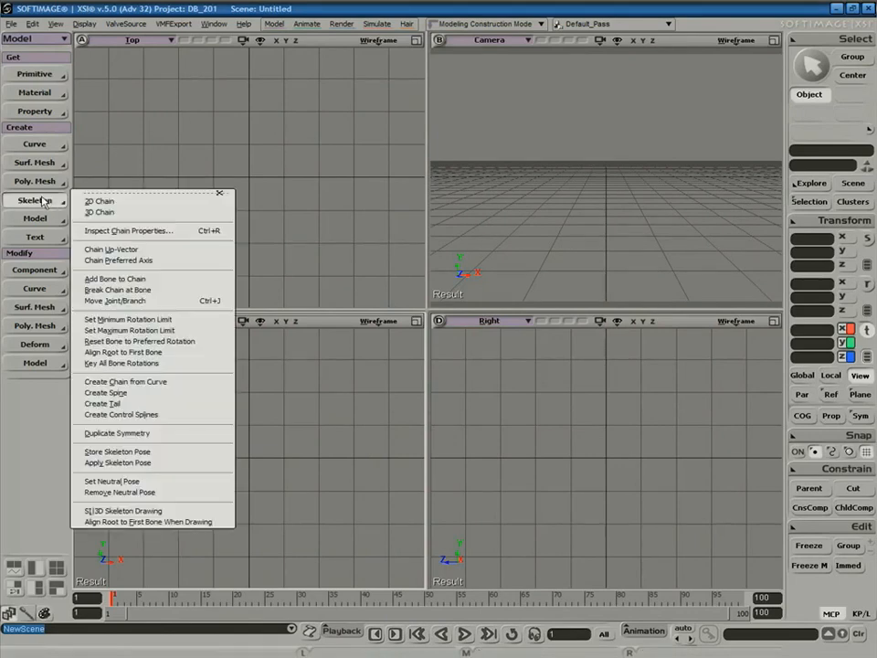
{"action": "left_click", "coordinate": [115, 213]}
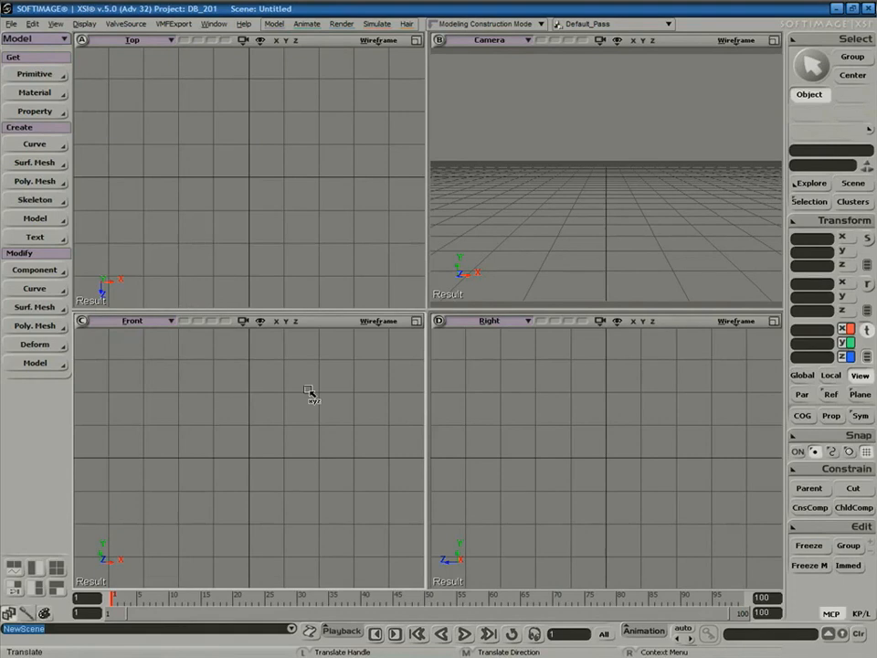
{"action": "left_click", "coordinate": [35, 200]}
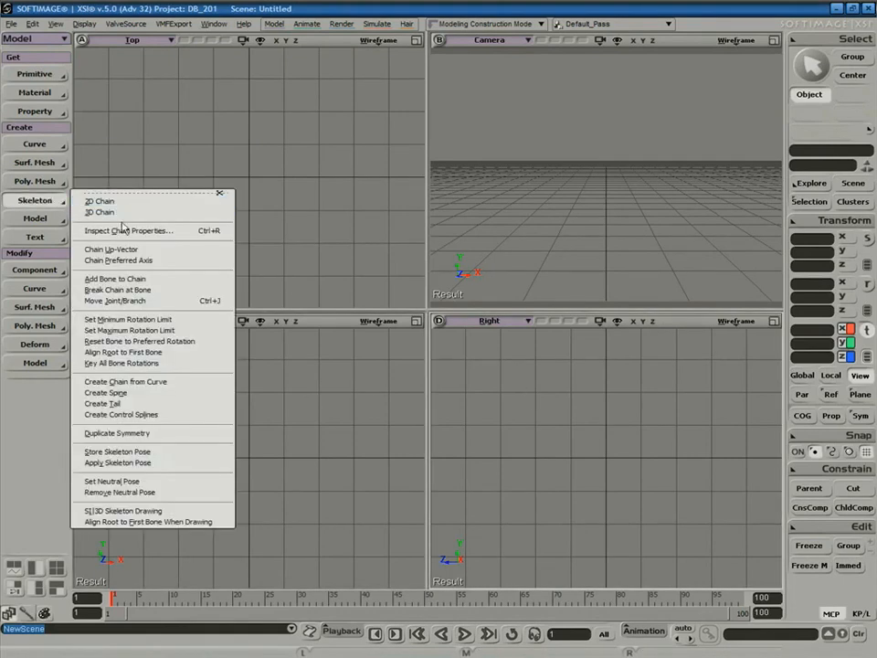
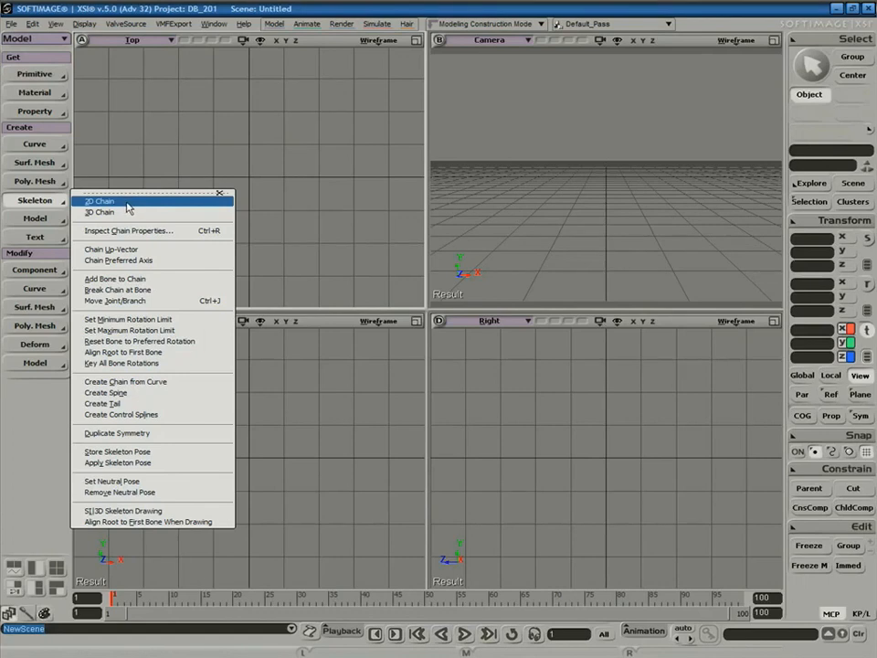
Draw a 2D chain in the Front view: root upper left, knee lower right, end lower left.
{"action": "left_click", "coordinate": [126, 206]}
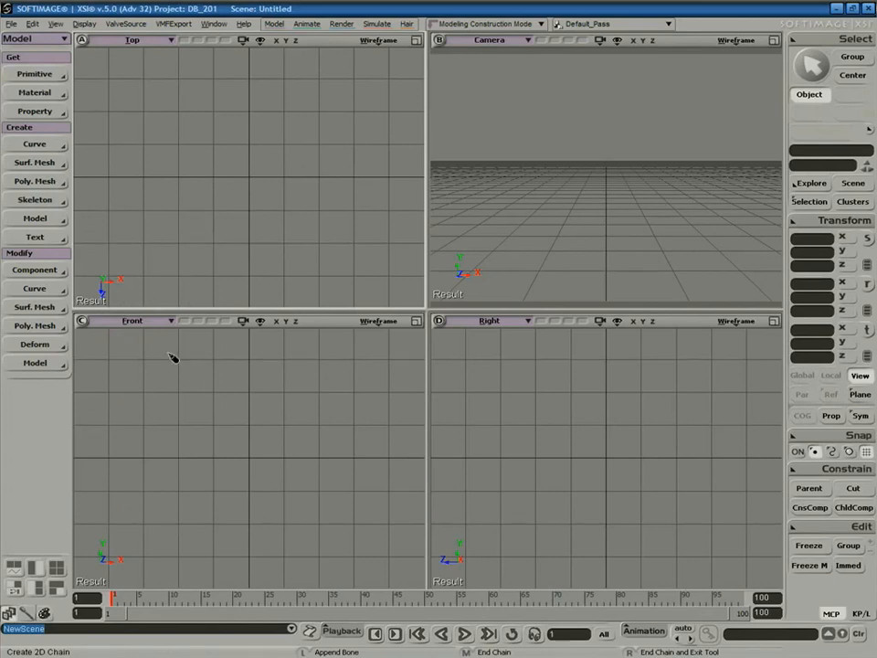
{"action": "mouse_move", "coordinate": [172, 353]}
{"action": "left_mouse_down"}
{"action": "mouse_move", "coordinate": [190, 353]}
{"action": "mouse_move", "coordinate": [175, 351]}
{"action": "mouse_move", "coordinate": [186, 362]}
{"action": "left_mouse_up"}
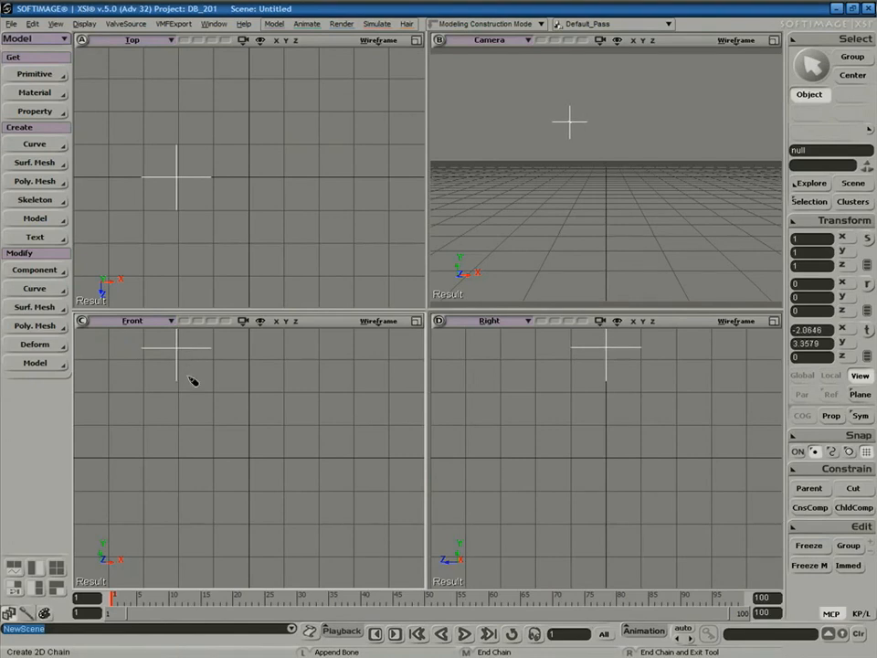
{"action": "left_click_drag", "start_coordinate": [324, 472], "coordinate": [348, 466]}
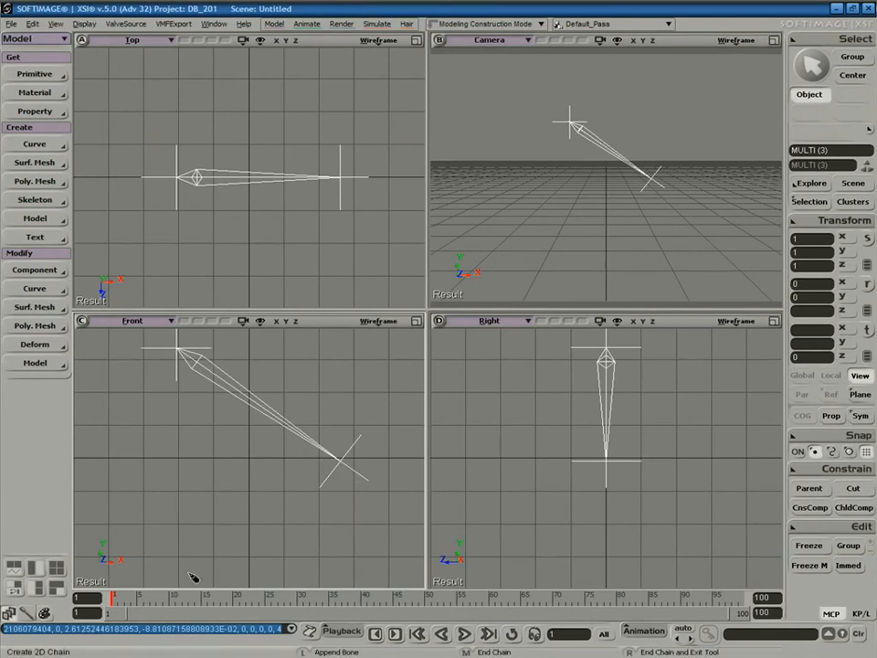
{"action": "mouse_move", "coordinate": [216, 581]}
{"action": "left_mouse_down"}
{"action": "mouse_move", "coordinate": [235, 570]}
{"action": "mouse_move", "coordinate": [344, 554]}
{"action": "mouse_move", "coordinate": [170, 574]}
{"action": "mouse_move", "coordinate": [247, 558]}
{"action": "mouse_move", "coordinate": [204, 574]}
{"action": "mouse_move", "coordinate": [215, 569]}
{"action": "left_mouse_up"}
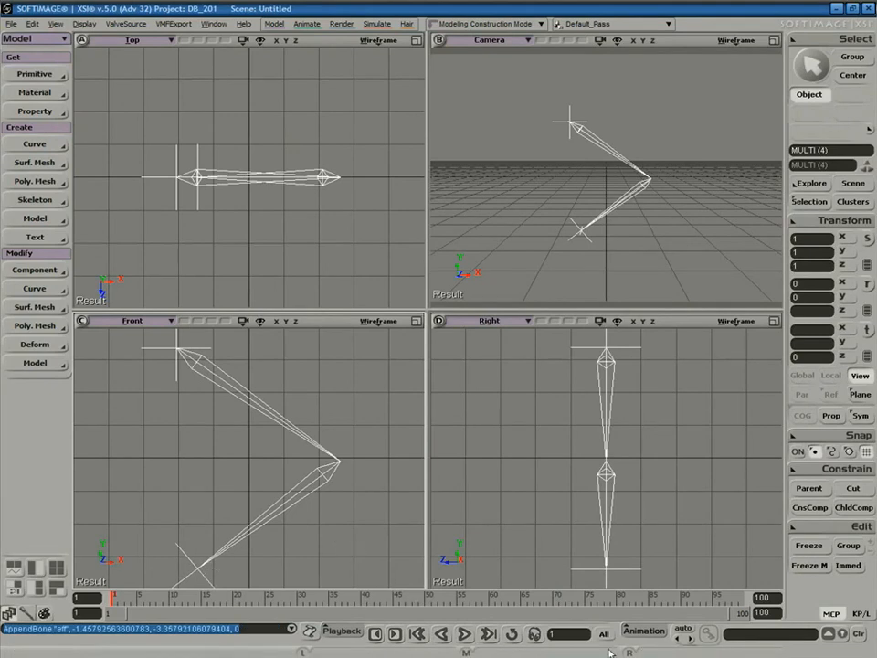
End the chain and stretch the Front view down the full left column.
{"action": "right_click", "coordinate": [370, 468]}
{"action": "left_click", "coordinate": [417, 321]}
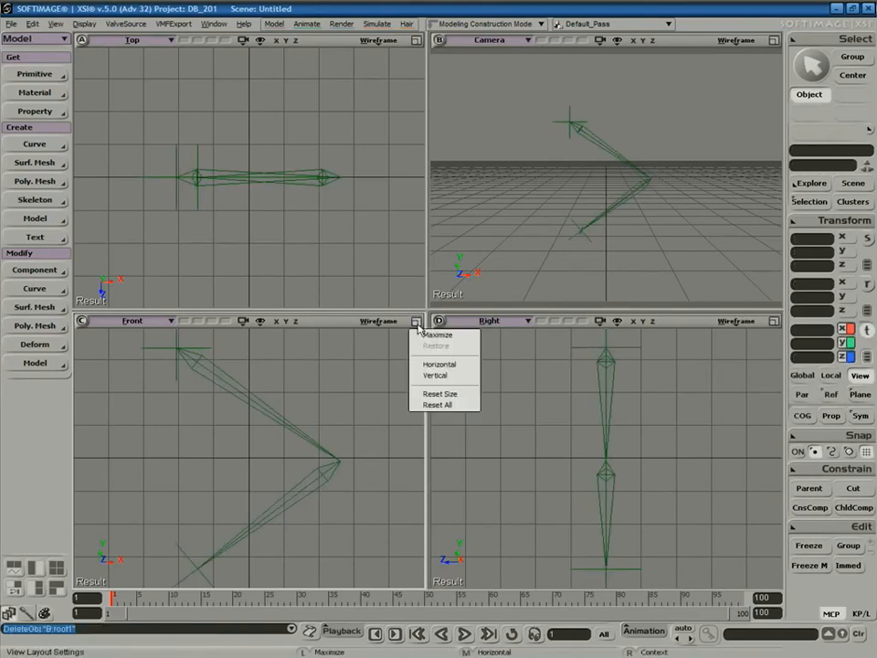
{"action": "left_click", "coordinate": [435, 374]}
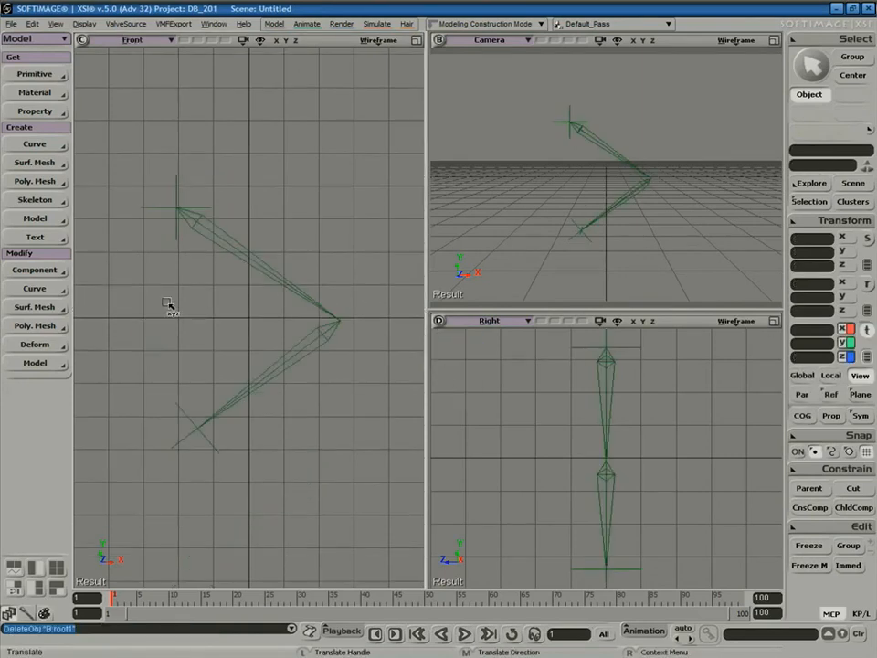
Show a Schematic in the lower-right view with the chain nodes laid out as a tree.
{"action": "left_click", "coordinate": [490, 321]}
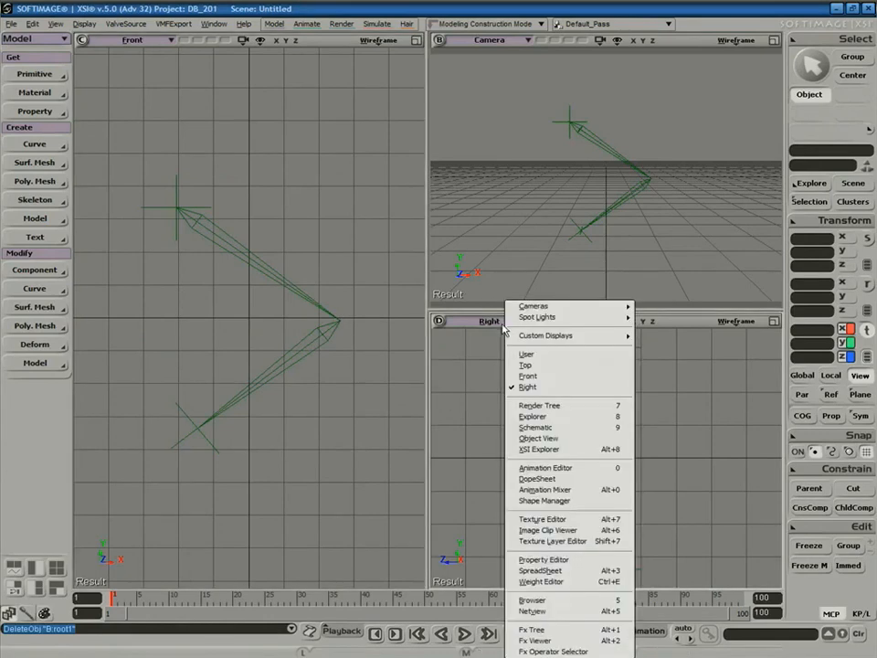
{"action": "left_click", "coordinate": [535, 425]}
{"action": "middle_click_drag", "start_coordinate": [695, 463], "coordinate": [469, 447]}
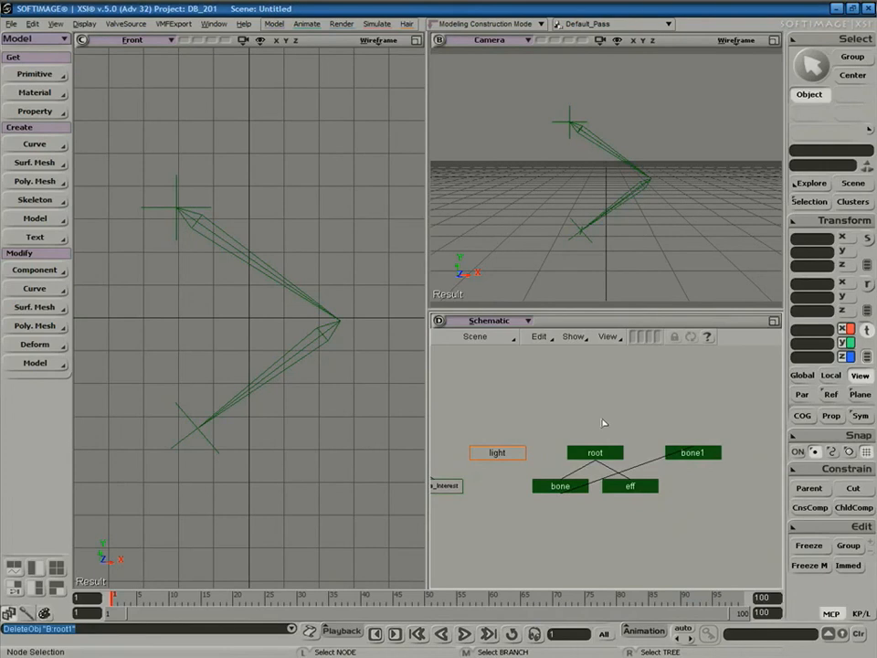
{"action": "left_click", "coordinate": [574, 336]}
{"action": "left_click", "coordinate": [615, 339]}
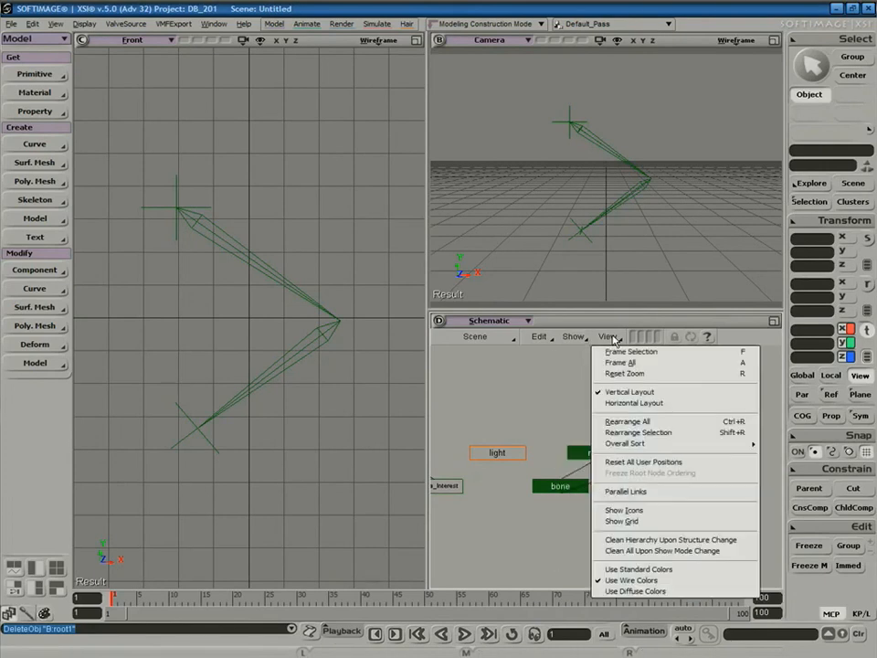
{"action": "left_click", "coordinate": [614, 472]}
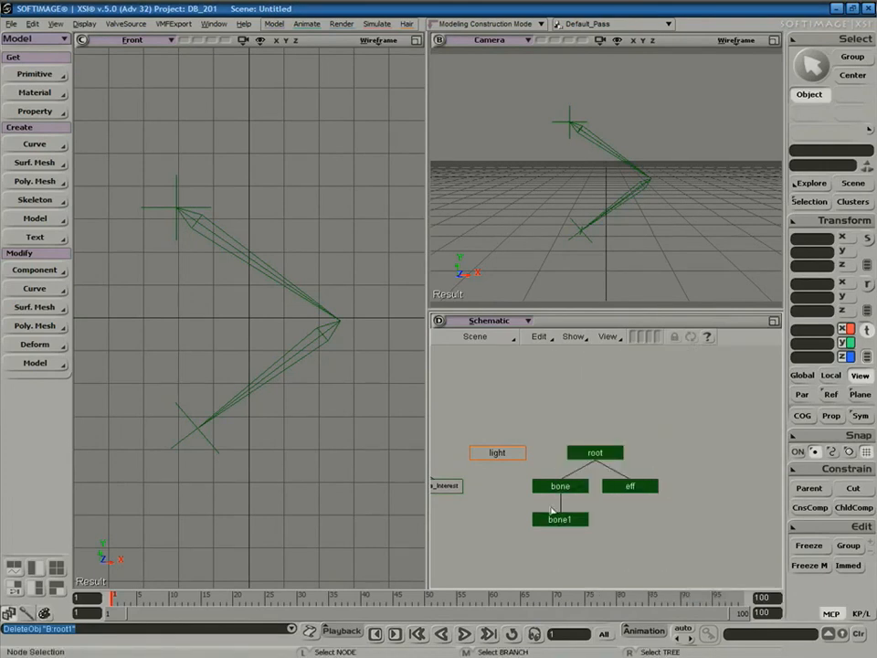
{"action": "left_click", "coordinate": [599, 455]}
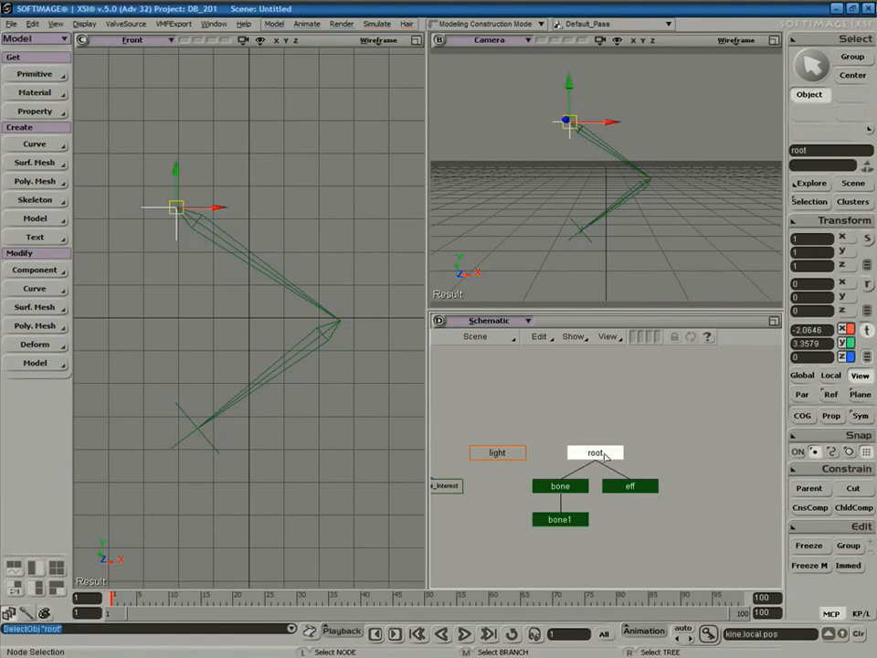
Move the chain up and right, then drag eff down until the chain is nearly straight.
{"action": "left_click_drag", "start_coordinate": [176, 206], "coordinate": [214, 139]}
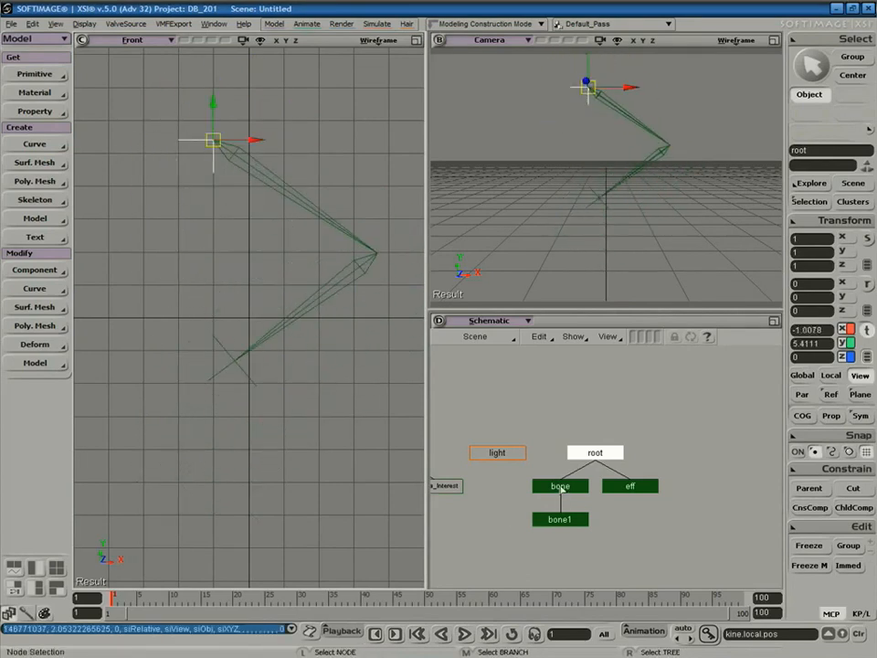
{"action": "left_click", "coordinate": [560, 487]}
{"action": "left_click", "coordinate": [568, 522]}
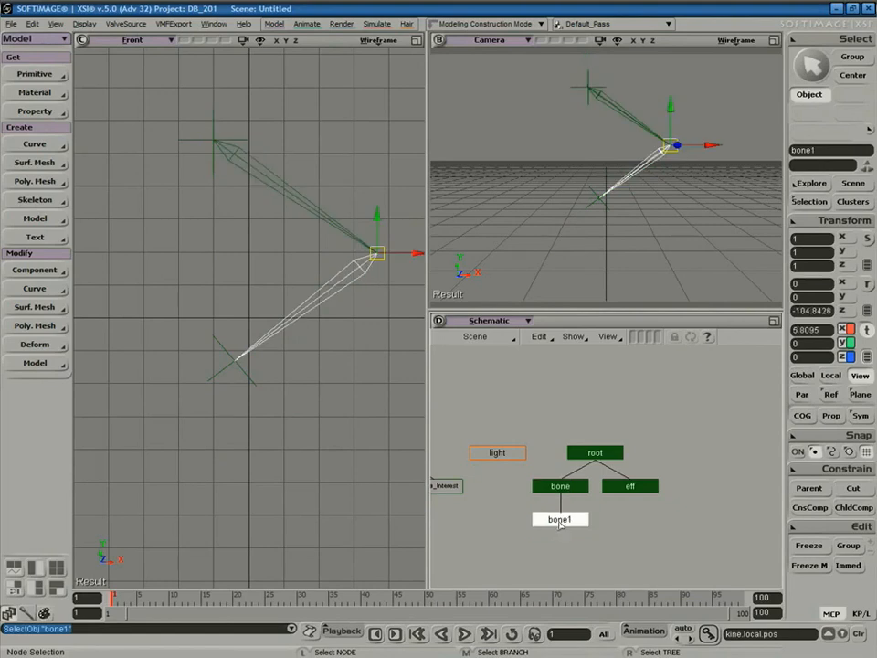
{"action": "left_click", "coordinate": [645, 493]}
{"action": "key", "text": "v"}
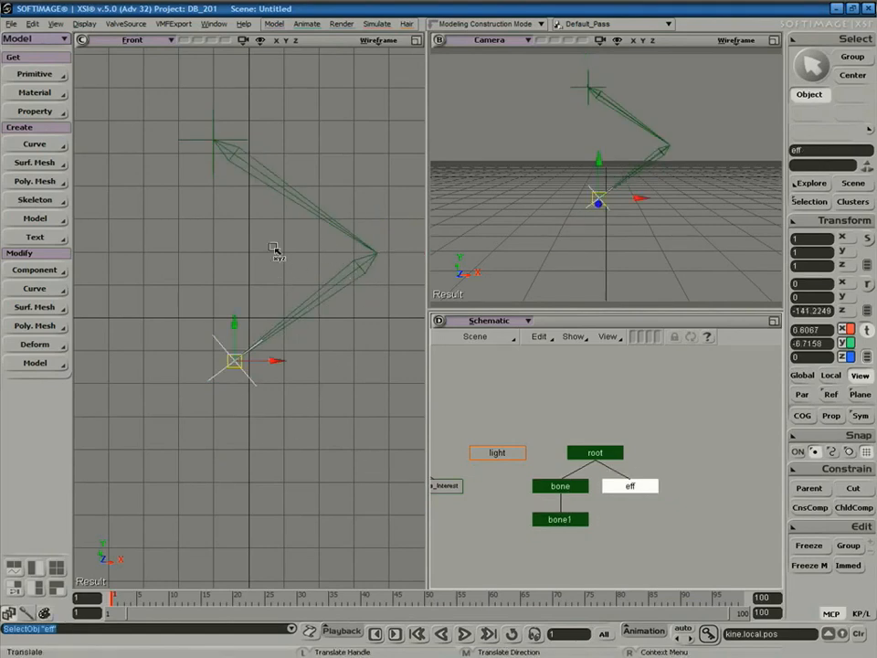
{"action": "left_click_drag", "start_coordinate": [274, 250], "coordinate": [292, 279]}
{"action": "left_click_drag", "start_coordinate": [234, 356], "coordinate": [211, 474]}
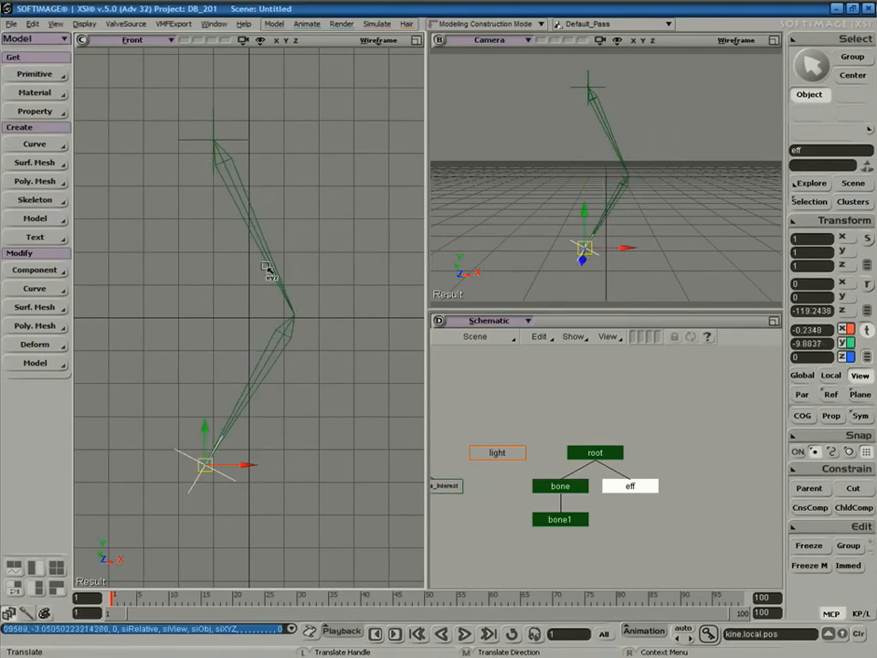
{"action": "left_click", "coordinate": [53, 202]}
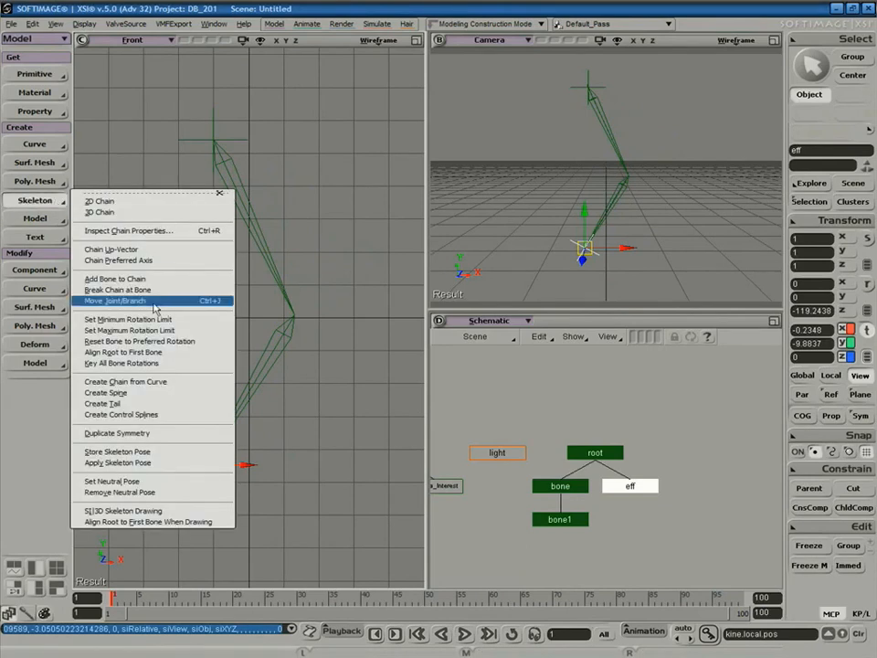
Reposition the root, middle joint and chain end with Move Joint/Branch.
{"action": "left_click", "coordinate": [210, 303]}
{"action": "left_click_drag", "start_coordinate": [205, 143], "coordinate": [212, 118]}
{"action": "left_click", "coordinate": [289, 319]}
{"action": "left_click_drag", "start_coordinate": [289, 319], "coordinate": [285, 277]}
{"action": "left_click_drag", "start_coordinate": [208, 471], "coordinate": [237, 464]}
{"action": "mouse_move", "coordinate": [298, 290]}
{"action": "left_mouse_down"}
{"action": "mouse_move", "coordinate": [327, 295]}
{"action": "mouse_move", "coordinate": [285, 317]}
{"action": "mouse_move", "coordinate": [292, 308]}
{"action": "left_mouse_up"}
{"action": "left_click_drag", "start_coordinate": [231, 457], "coordinate": [227, 515]}
{"action": "mouse_move", "coordinate": [219, 121]}
{"action": "left_mouse_down"}
{"action": "mouse_move", "coordinate": [219, 98]}
{"action": "mouse_move", "coordinate": [213, 122]}
{"action": "mouse_move", "coordinate": [231, 131]}
{"action": "mouse_move", "coordinate": [230, 111]}
{"action": "left_mouse_up"}
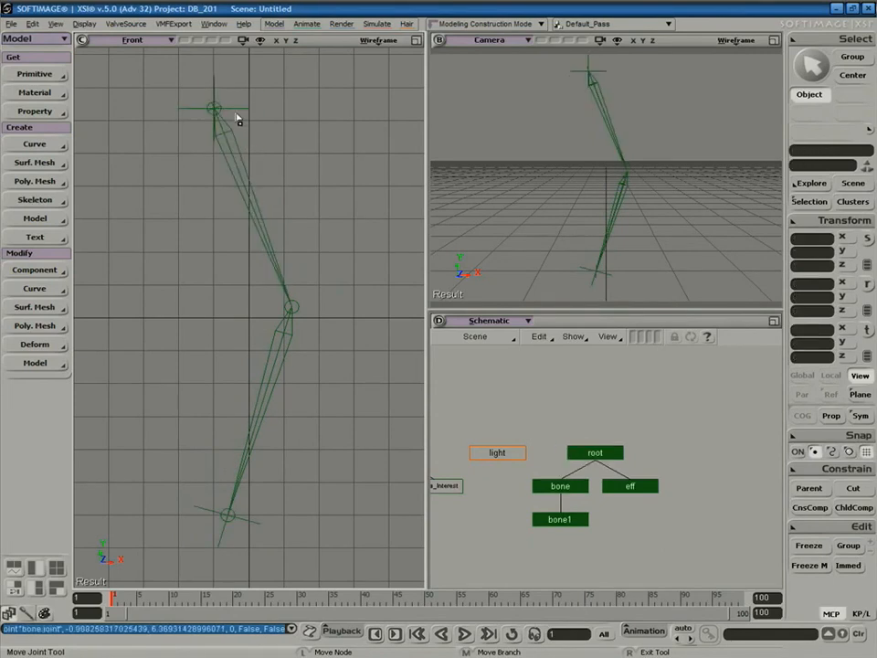
Raise the effector to about X -0.078, Y -10.0 so the chain bends sharply at the knee.
{"action": "key", "text": "v"}
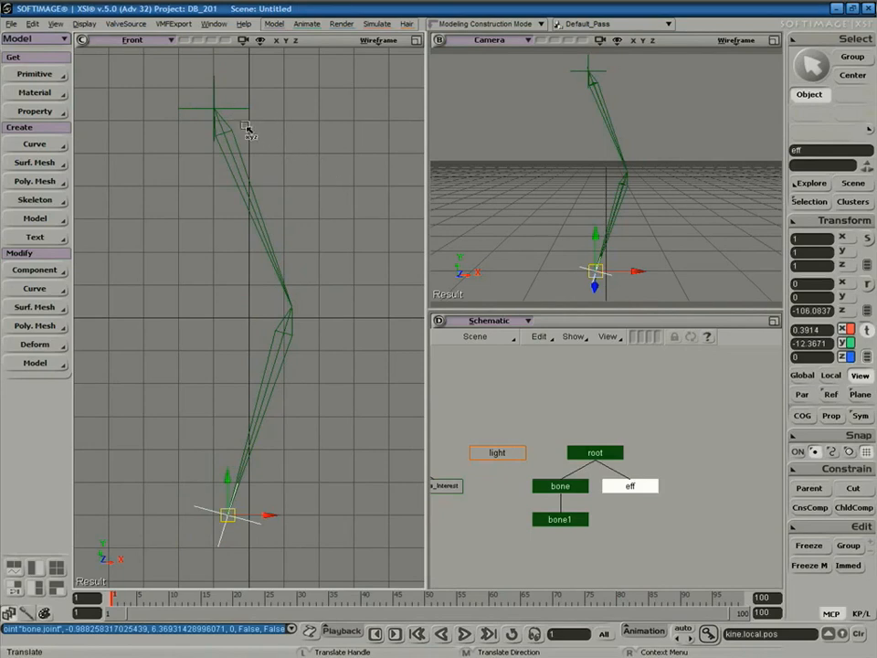
{"action": "left_click", "coordinate": [235, 109]}
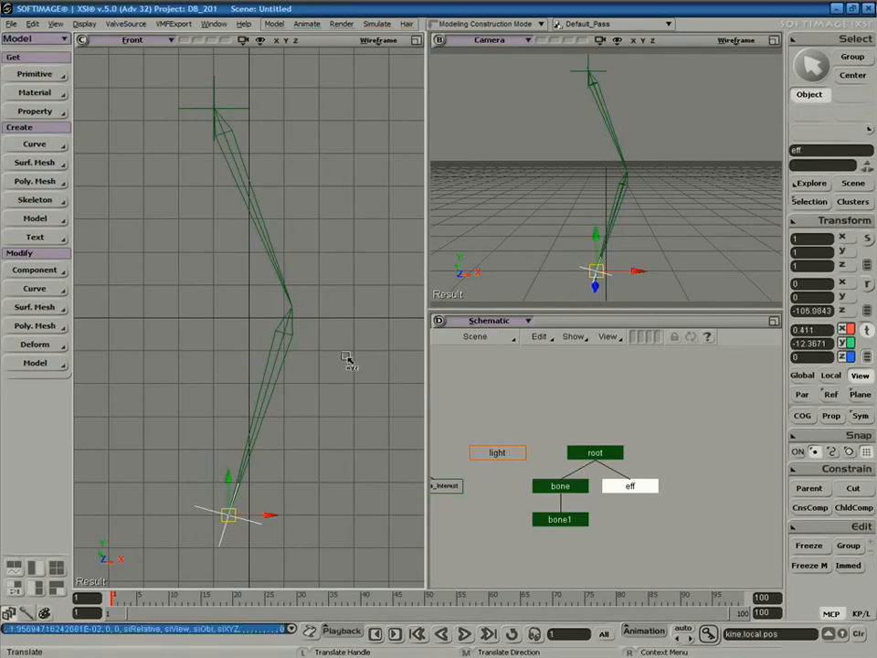
{"action": "left_click", "coordinate": [588, 457]}
{"action": "left_click", "coordinate": [573, 484]}
{"action": "left_click", "coordinate": [573, 523]}
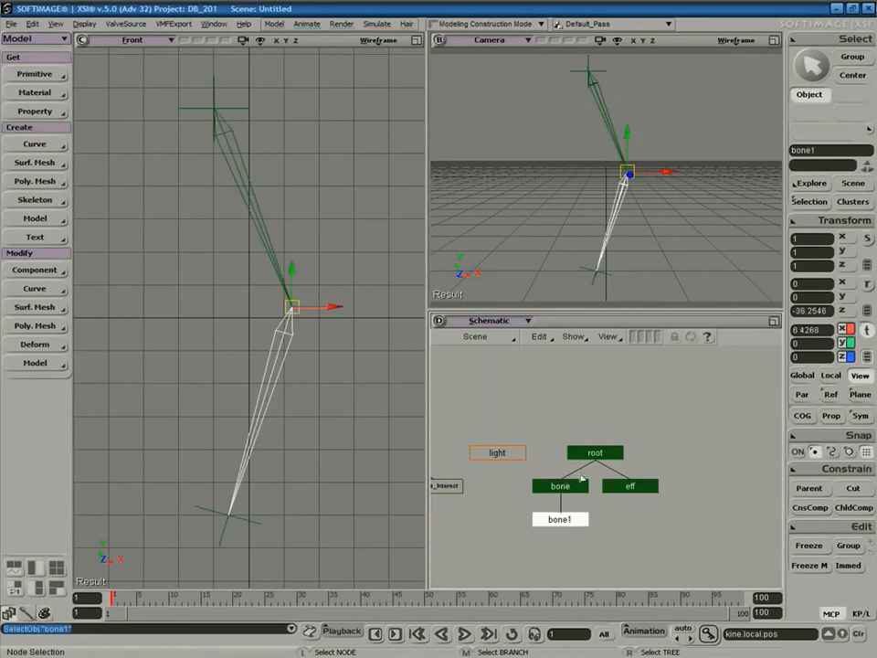
{"action": "left_click", "coordinate": [336, 426]}
{"action": "key", "text": "z"}
{"action": "left_click_drag", "start_coordinate": [330, 324], "coordinate": [323, 323]}
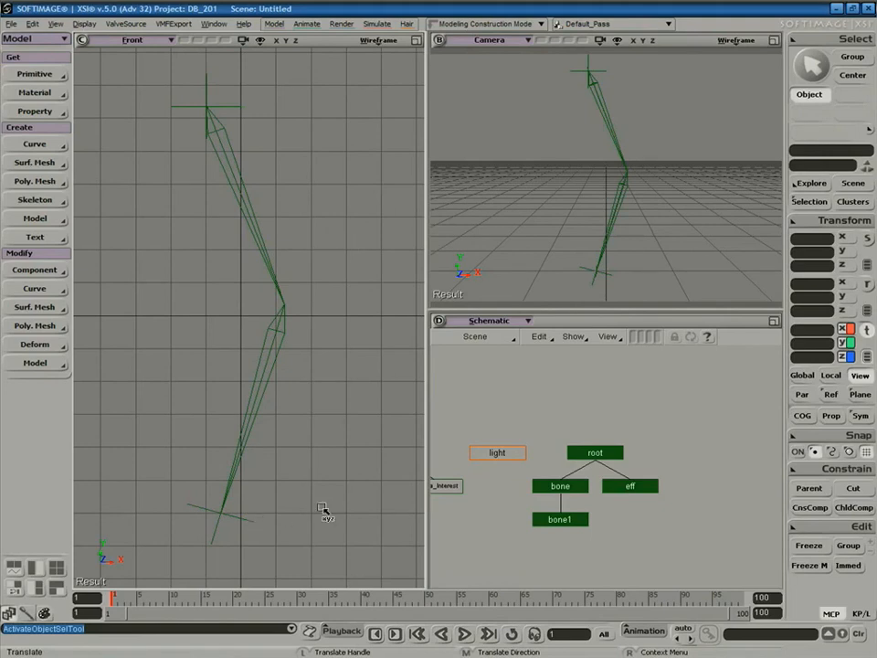
{"action": "left_click", "coordinate": [244, 517]}
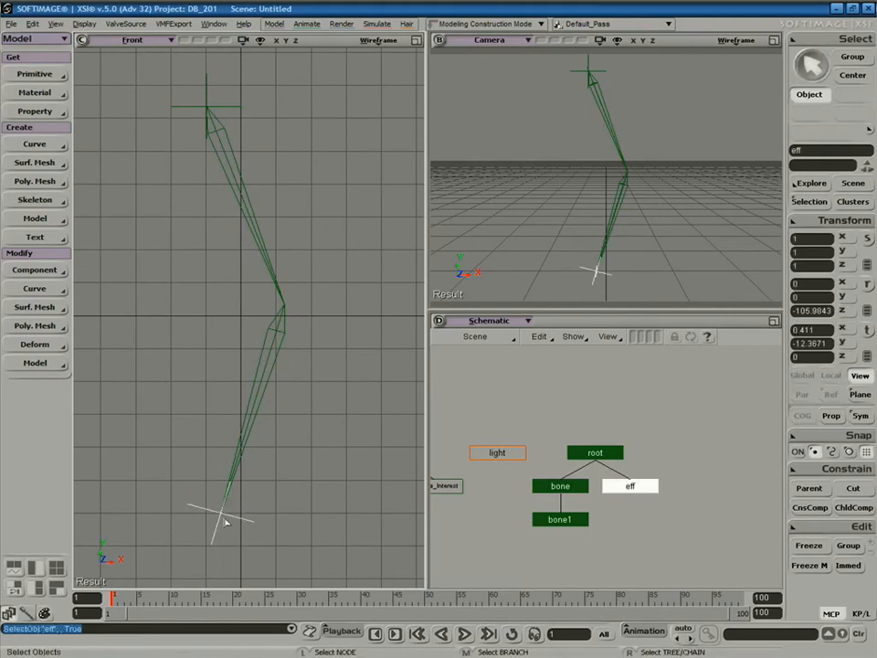
{"action": "key", "text": "v"}
{"action": "left_click_drag", "start_coordinate": [222, 515], "coordinate": [210, 434]}
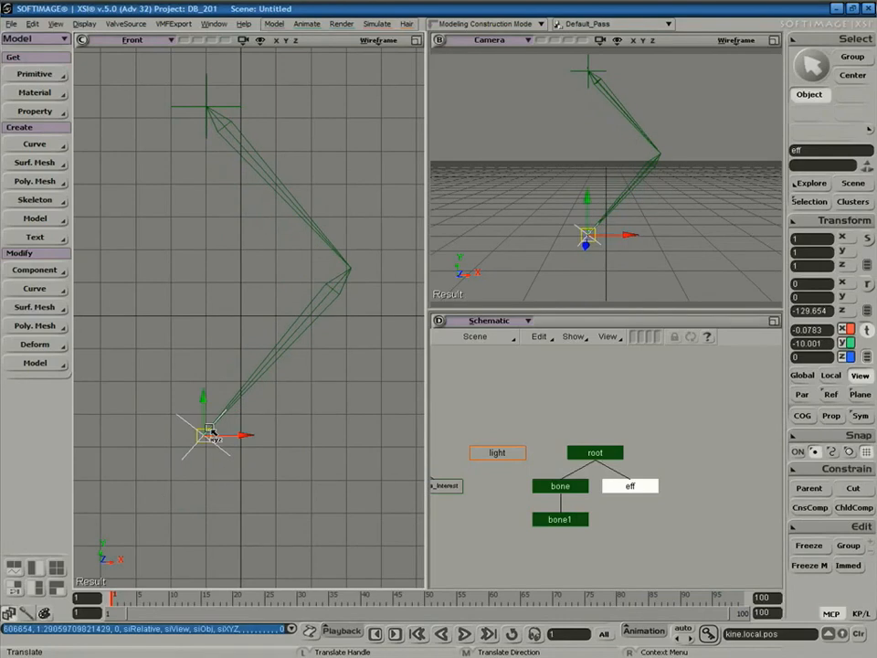
{"action": "key", "text": "space"}
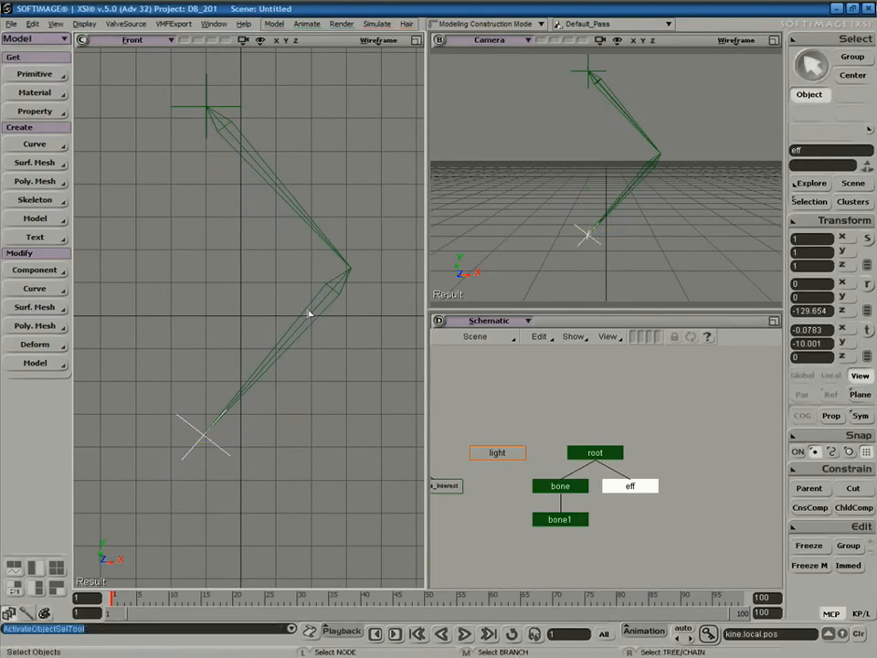
Rotate the first bone around the root and turn bone1 to point straight down.
{"action": "left_click", "coordinate": [311, 331]}
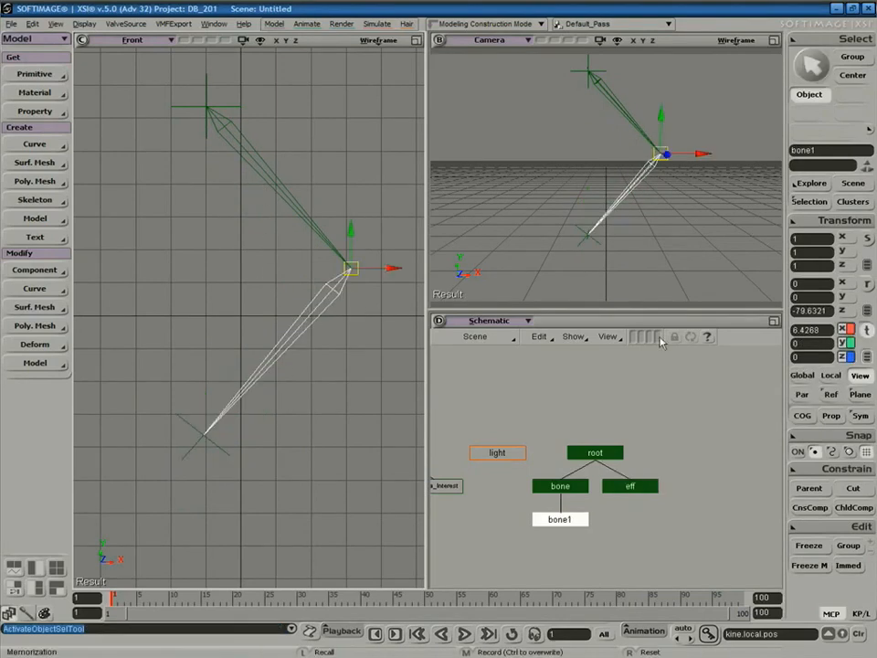
{"action": "left_click", "coordinate": [866, 285]}
{"action": "mouse_move", "coordinate": [319, 259]}
{"action": "left_mouse_down"}
{"action": "mouse_move", "coordinate": [340, 302]}
{"action": "mouse_move", "coordinate": [370, 261]}
{"action": "mouse_move", "coordinate": [350, 306]}
{"action": "mouse_move", "coordinate": [321, 278]}
{"action": "mouse_move", "coordinate": [333, 245]}
{"action": "mouse_move", "coordinate": [317, 266]}
{"action": "mouse_move", "coordinate": [340, 288]}
{"action": "mouse_move", "coordinate": [365, 260]}
{"action": "mouse_move", "coordinate": [350, 297]}
{"action": "mouse_move", "coordinate": [325, 276]}
{"action": "mouse_move", "coordinate": [324, 259]}
{"action": "left_mouse_up"}
{"action": "left_click", "coordinate": [310, 243]}
{"action": "key", "text": "r"}
{"action": "mouse_move", "coordinate": [235, 92]}
{"action": "left_mouse_down"}
{"action": "mouse_move", "coordinate": [237, 113]}
{"action": "mouse_move", "coordinate": [223, 126]}
{"action": "mouse_move", "coordinate": [255, 79]}
{"action": "mouse_move", "coordinate": [245, 110]}
{"action": "left_mouse_up"}
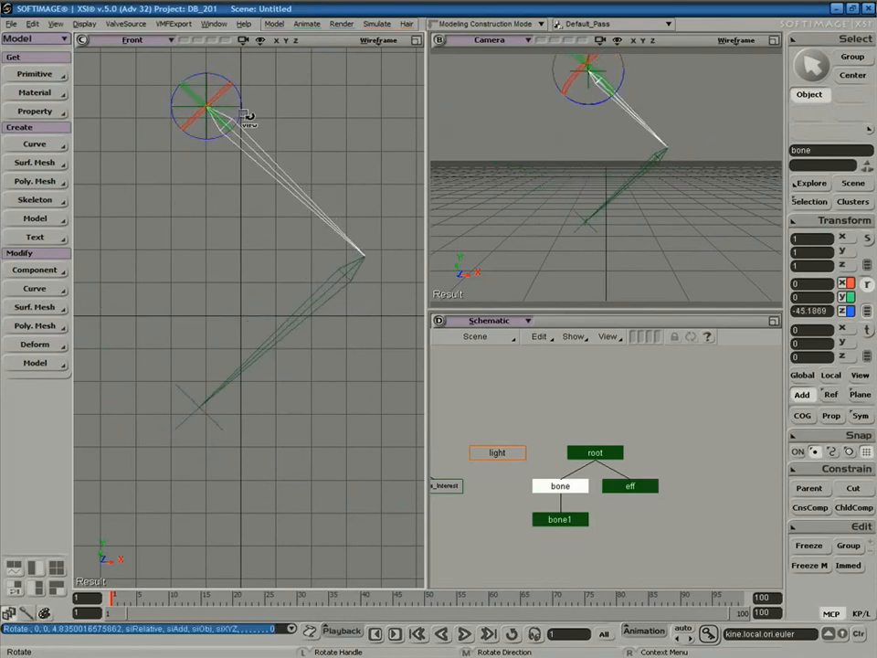
{"action": "key", "text": "space"}
{"action": "left_click", "coordinate": [304, 302]}
{"action": "left_click_drag", "start_coordinate": [337, 255], "coordinate": [300, 288]}
{"action": "key", "text": "space"}
Try several effector positions to re-bend the chain, undoing the last move.
{"action": "left_click", "coordinate": [160, 361]}
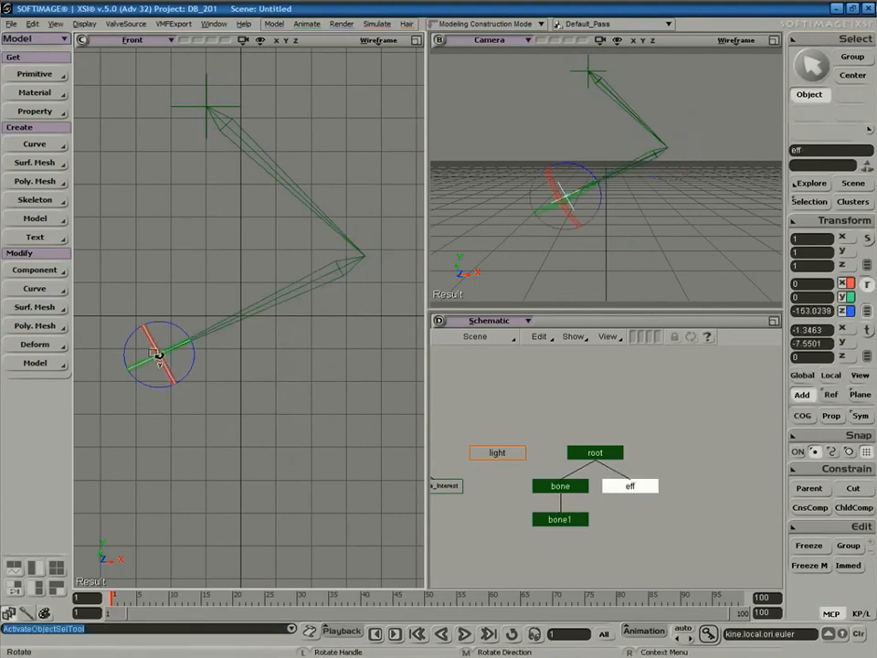
{"action": "key", "text": "v"}
{"action": "left_click_drag", "start_coordinate": [141, 428], "coordinate": [163, 471]}
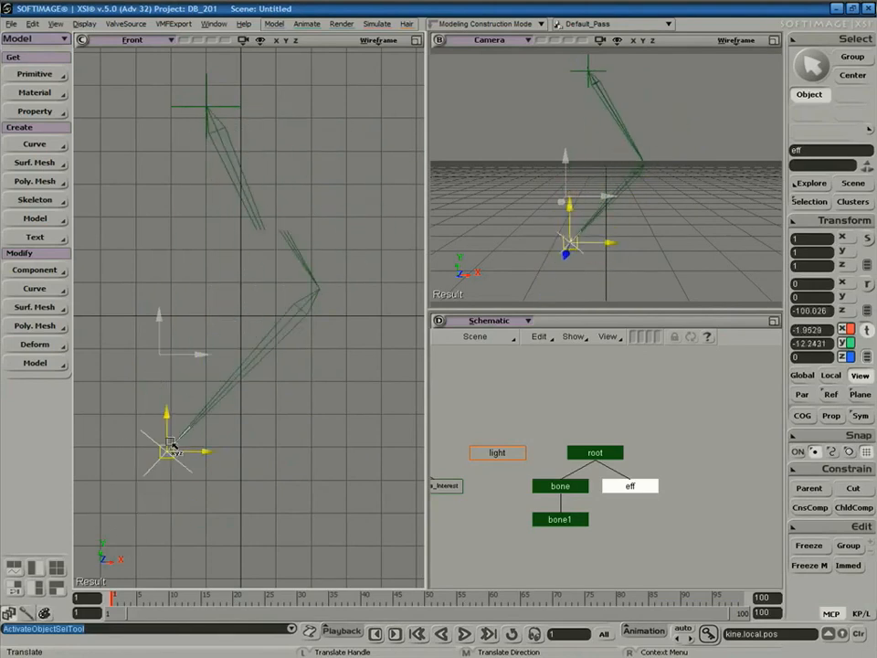
{"action": "left_click_drag", "start_coordinate": [223, 311], "coordinate": [189, 437]}
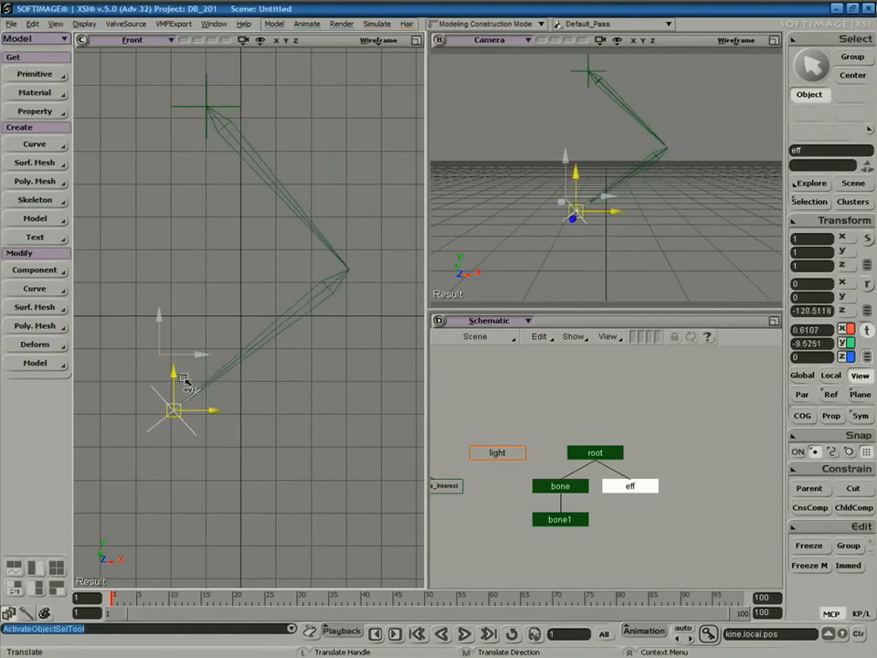
{"action": "left_click_drag", "start_coordinate": [252, 311], "coordinate": [183, 413]}
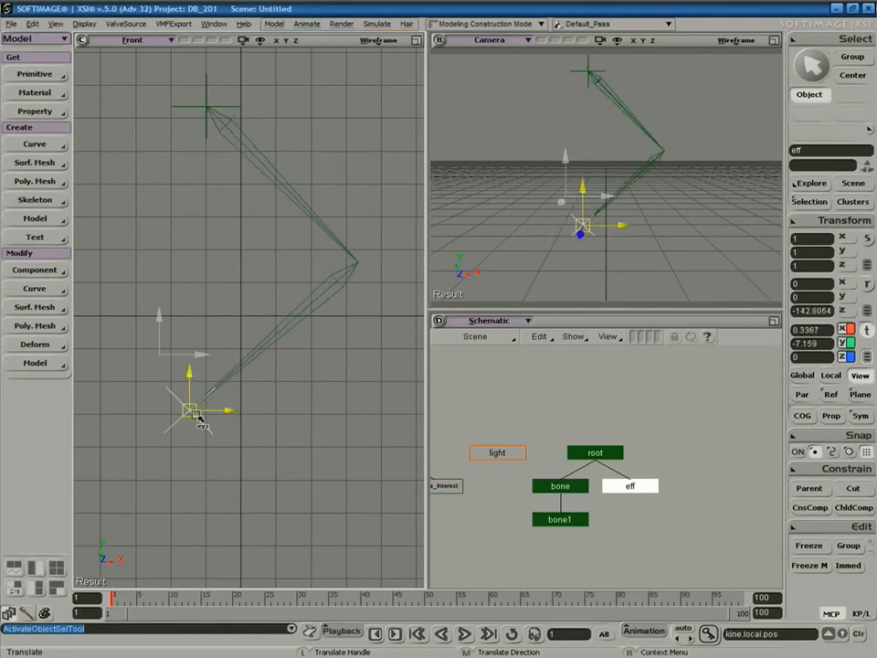
{"action": "left_click_drag", "start_coordinate": [183, 439], "coordinate": [211, 437]}
{"action": "key", "text": "ctrl+z"}
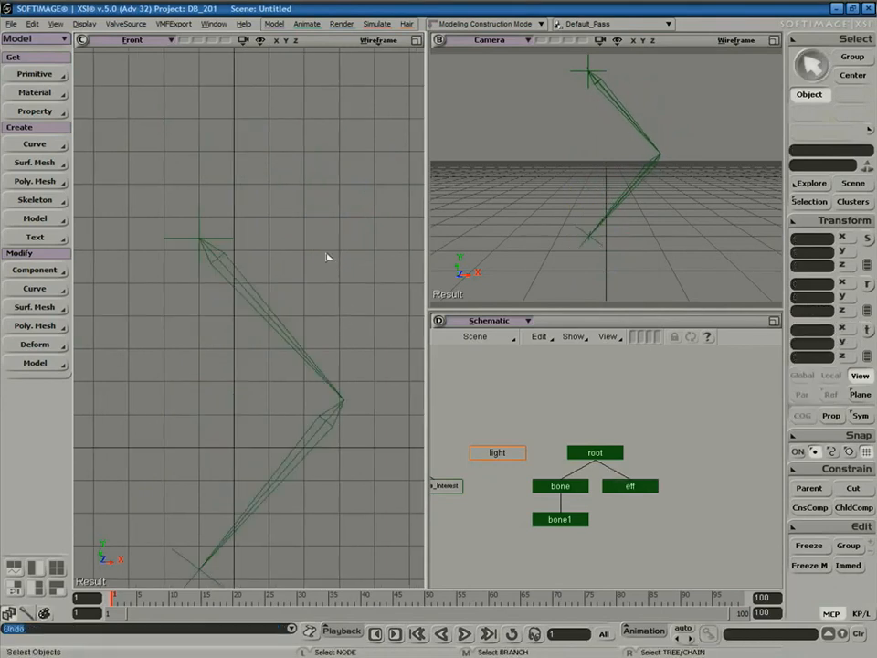
Drag the effector lower right to about X 2.66, Y -11.10 for a gentler knee bend.
{"action": "key", "text": "z"}
{"action": "left_click_drag", "start_coordinate": [319, 300], "coordinate": [326, 267]}
{"action": "middle_click_drag", "start_coordinate": [355, 239], "coordinate": [373, 179]}
{"action": "right_click_drag", "start_coordinate": [330, 261], "coordinate": [326, 237]}
{"action": "key", "text": "space"}
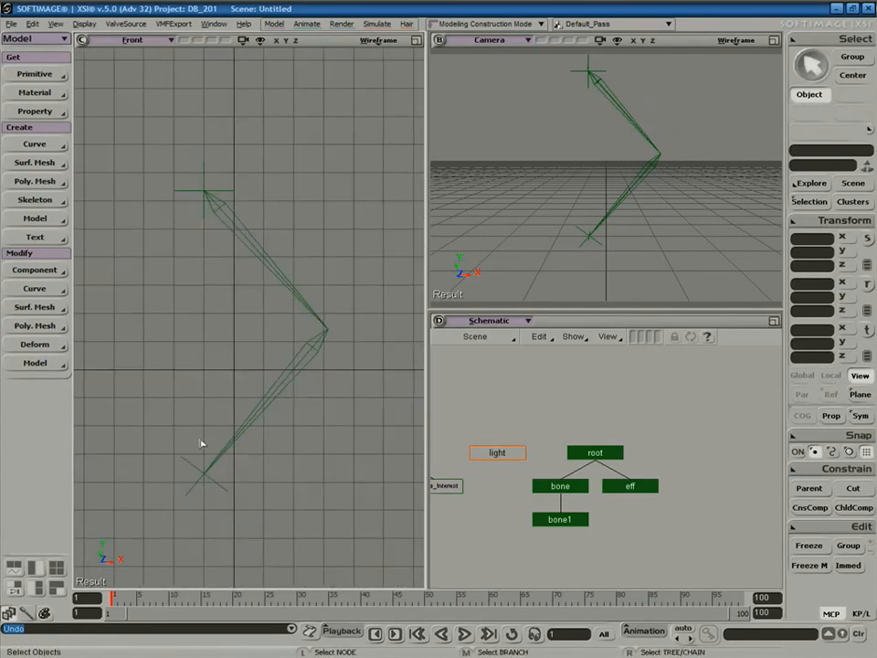
{"action": "left_click", "coordinate": [182, 481]}
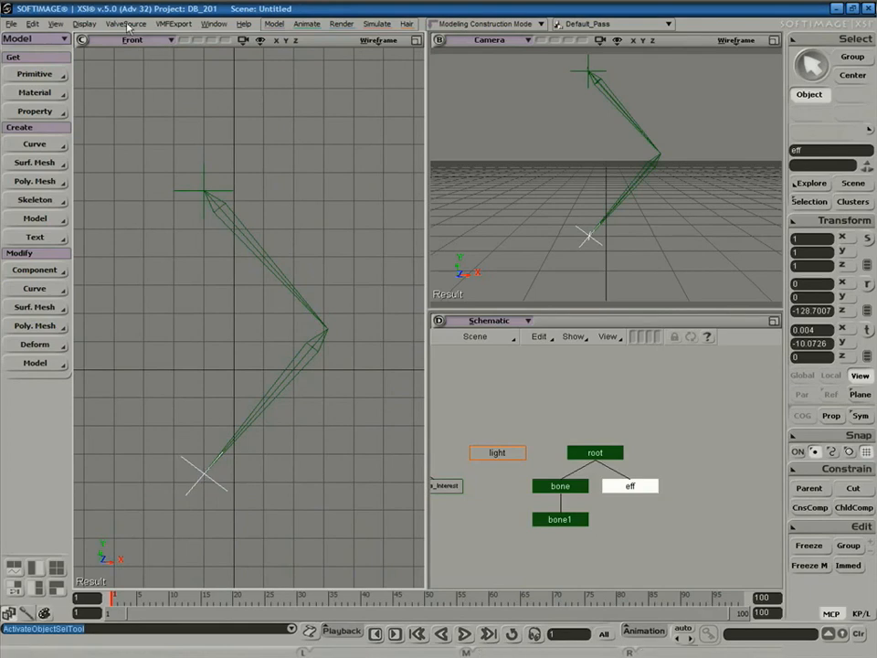
{"action": "key", "text": "v"}
{"action": "left_click_drag", "start_coordinate": [209, 478], "coordinate": [289, 512]}
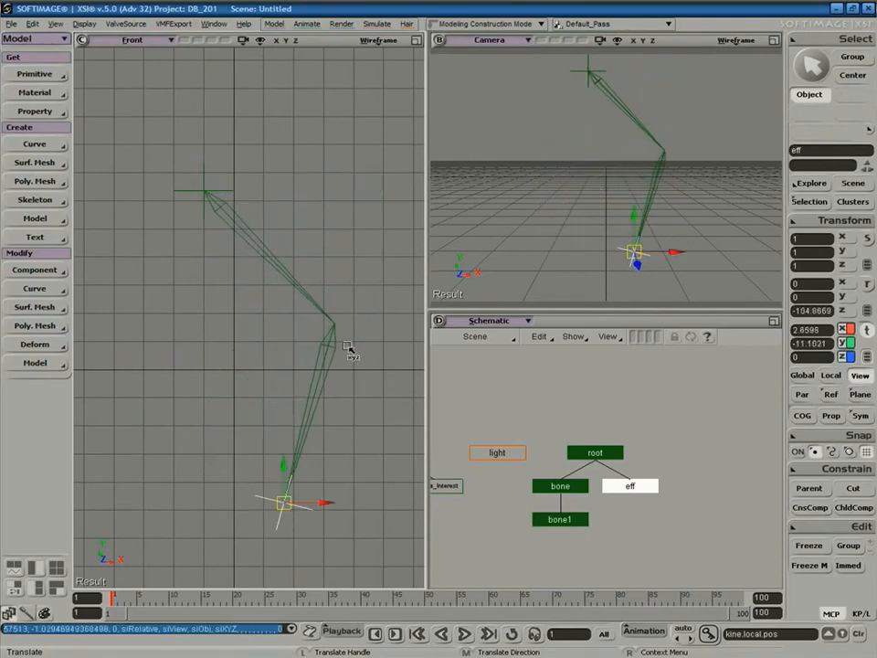
{"action": "left_click", "coordinate": [417, 41]}
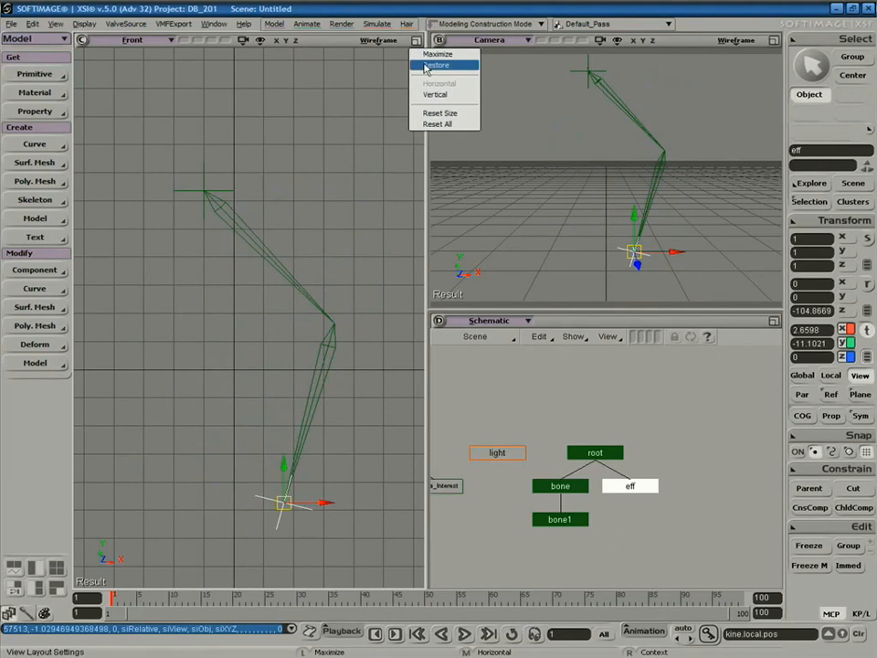
Restore the four-view layout and turn the schematic viewport into the Right view.
{"action": "left_click", "coordinate": [438, 69]}
{"action": "key", "text": "space"}
{"action": "left_click_drag", "start_coordinate": [326, 368], "coordinate": [339, 387]}
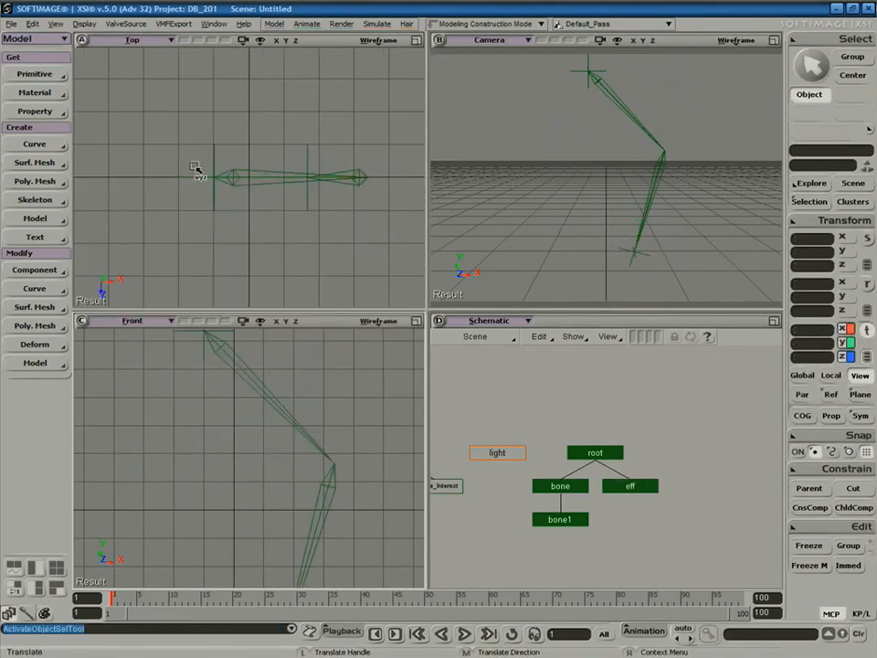
{"action": "left_click", "coordinate": [493, 321]}
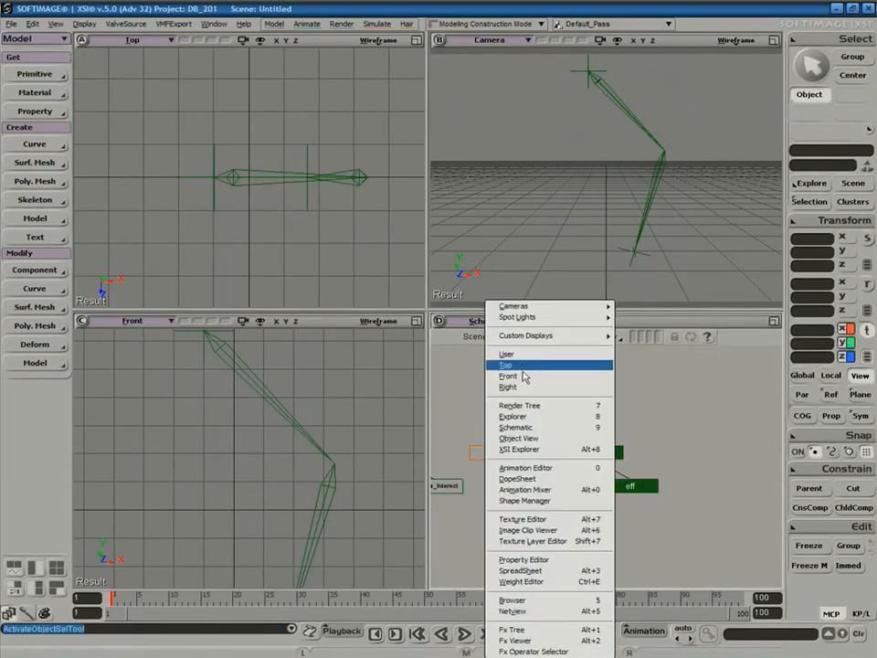
{"action": "left_click", "coordinate": [508, 387]}
{"action": "key", "text": "z"}
{"action": "mouse_move", "coordinate": [340, 443]}
{"action": "right_mouse_down"}
{"action": "mouse_move", "coordinate": [348, 437]}
{"action": "mouse_move", "coordinate": [339, 436]}
{"action": "right_mouse_up"}
{"action": "left_click_drag", "start_coordinate": [312, 444], "coordinate": [306, 473]}
{"action": "right_click_drag", "start_coordinate": [463, 443], "coordinate": [533, 469]}
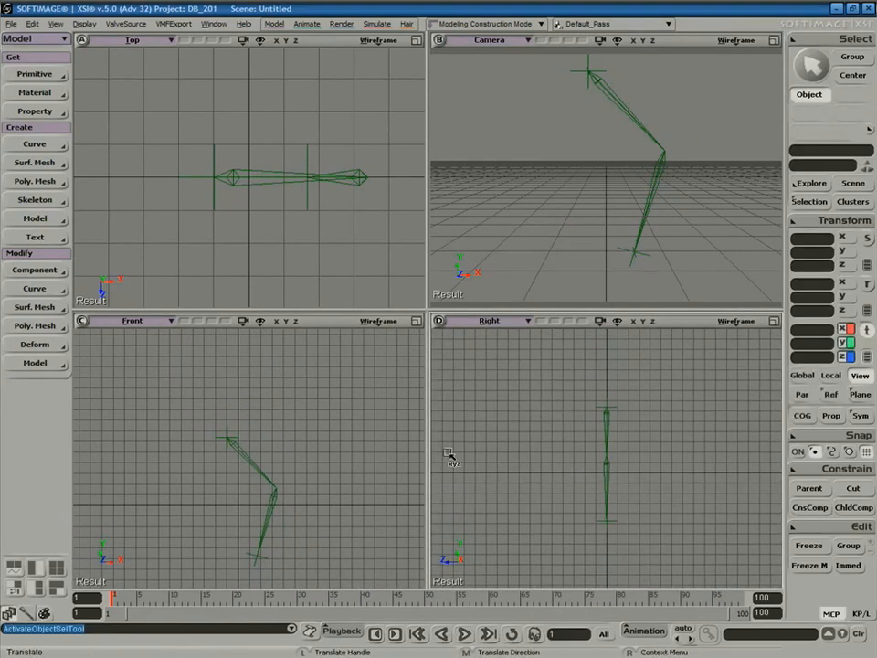
Select the skeleton root and delete the whole bone chain.
{"action": "key", "text": "space"}
{"action": "left_click_drag", "start_coordinate": [174, 415], "coordinate": [245, 465]}
{"action": "right_click", "coordinate": [219, 417]}
{"action": "left_click", "coordinate": [192, 420]}
{"action": "key", "text": "space"}
{"action": "left_click_drag", "start_coordinate": [228, 440], "coordinate": [233, 444]}
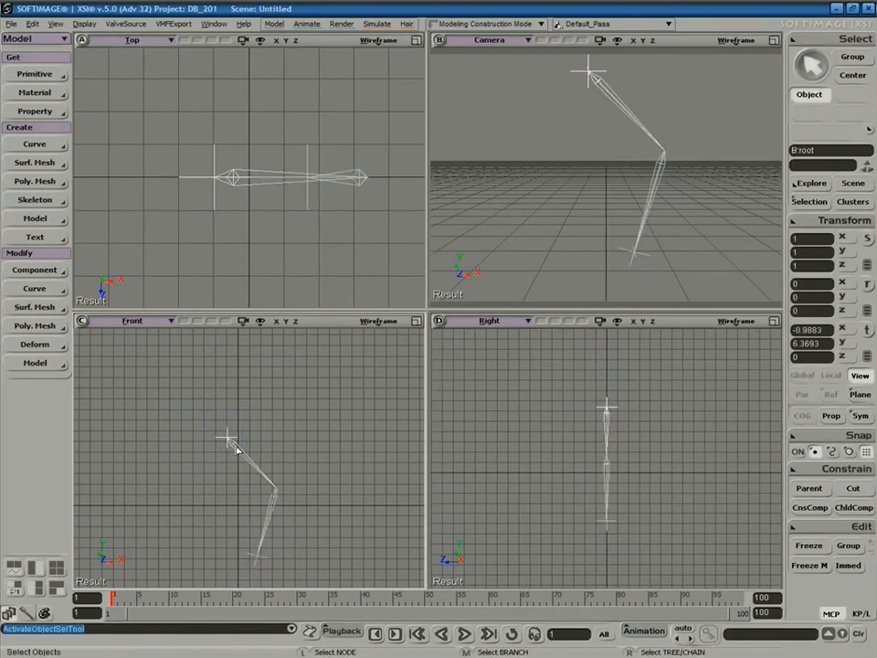
{"action": "key", "text": "Delete"}
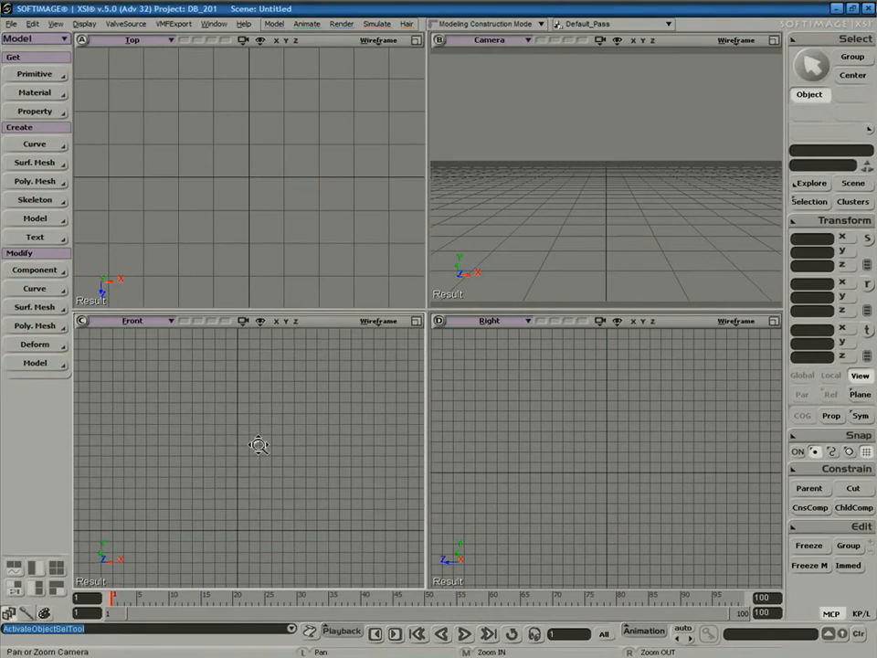
Create a polygon mesh sphere from the primitives list.
{"action": "left_click", "coordinate": [35, 74]}
{"action": "mouse_move", "coordinate": [128, 103]}
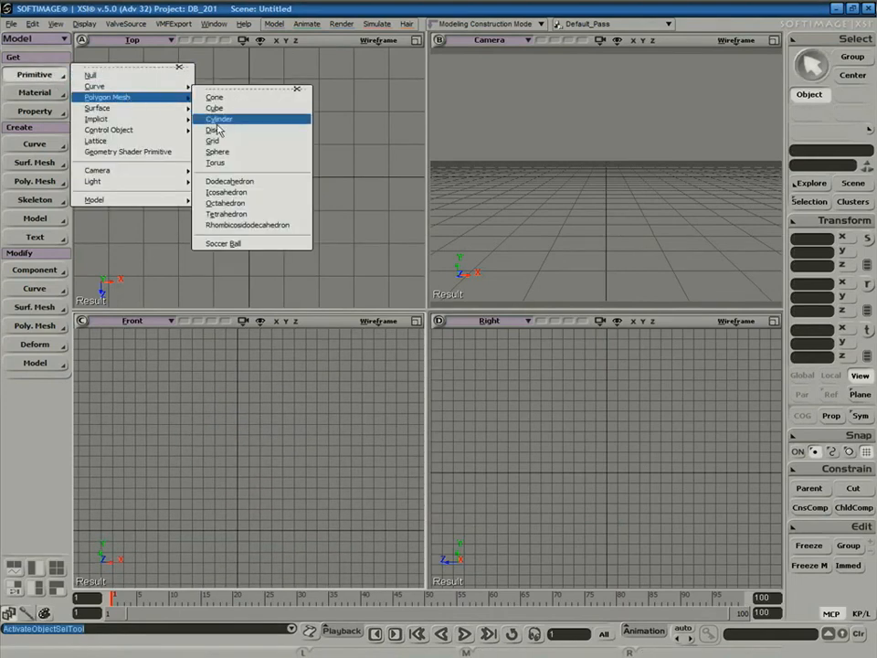
{"action": "left_click", "coordinate": [224, 152]}
Shrink the sphere, stretch it taller into an egg and raise it to Y 9.2455.
{"action": "key", "text": "x"}
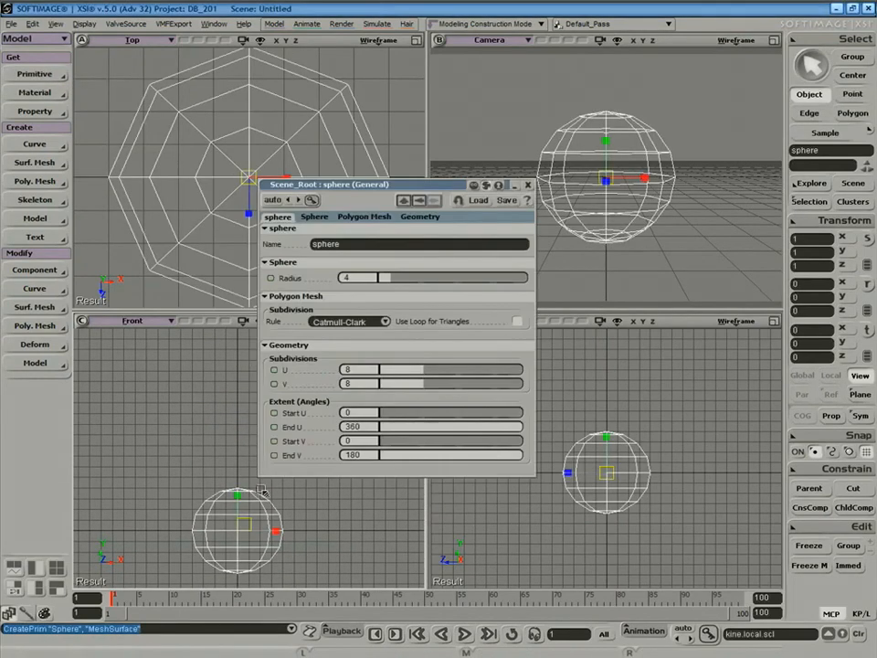
{"action": "left_click_drag", "start_coordinate": [238, 530], "coordinate": [217, 548]}
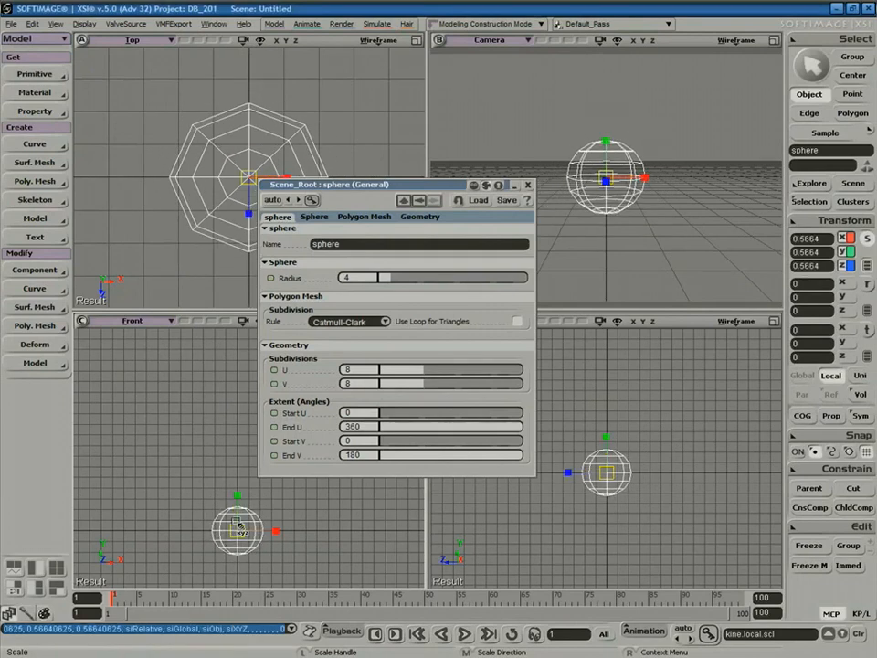
{"action": "left_click_drag", "start_coordinate": [239, 488], "coordinate": [234, 377]}
{"action": "key", "text": "v"}
{"action": "left_click", "coordinate": [526, 187]}
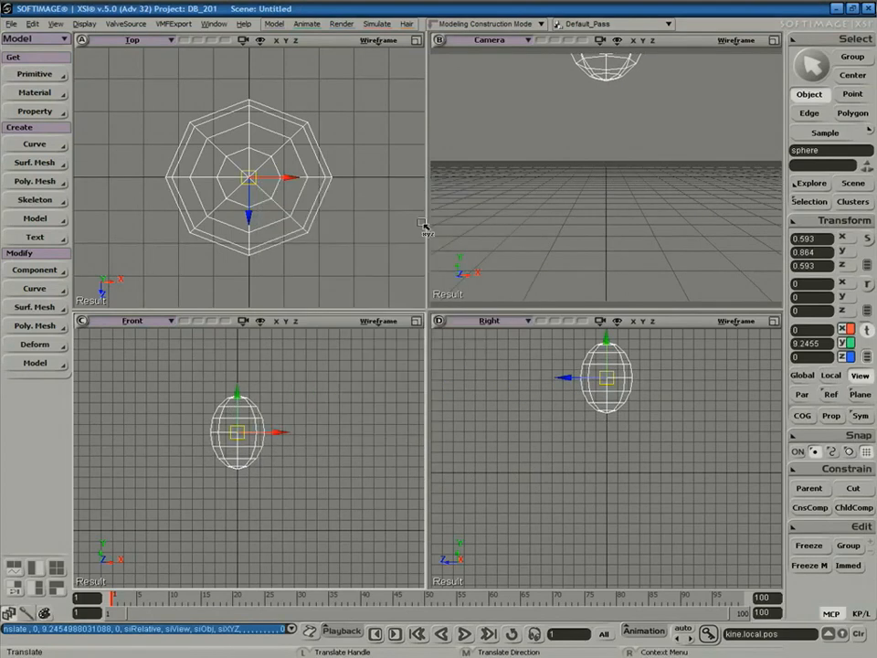
{"action": "scroll", "coordinate": [275, 441], "scroll_direction": "up", "scroll_amount": 5}
{"action": "key", "text": "z"}
{"action": "scroll", "coordinate": [297, 413], "scroll_direction": "down", "scroll_amount": 5}
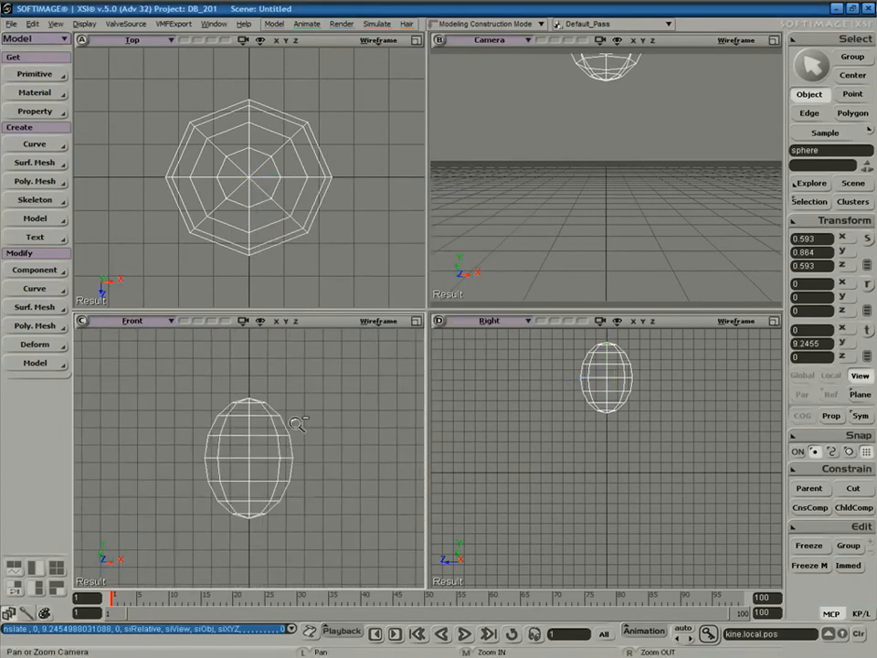
{"action": "left_click_drag", "start_coordinate": [564, 419], "coordinate": [564, 468]}
{"action": "key", "text": "v"}
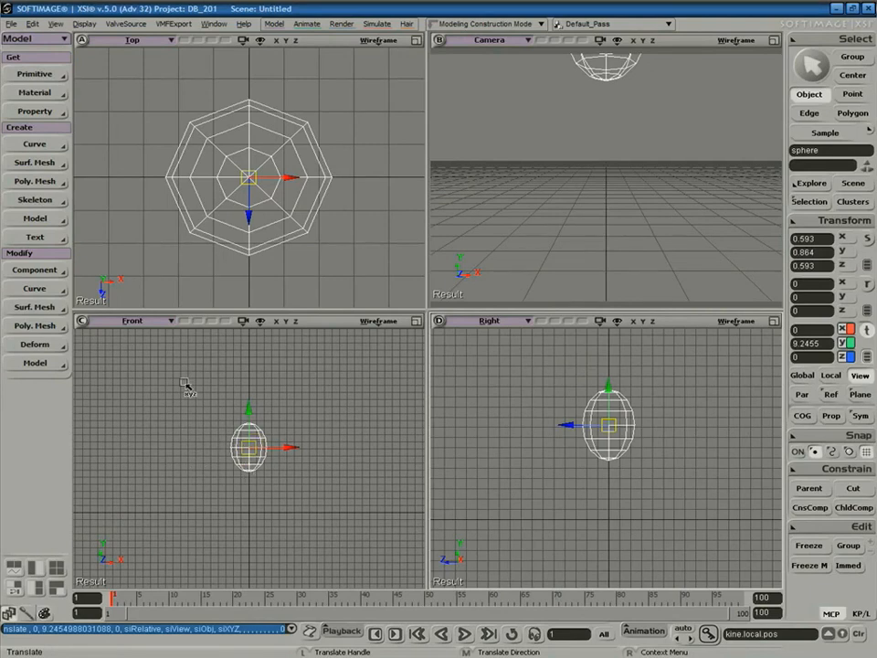
{"action": "left_click", "coordinate": [34, 202]}
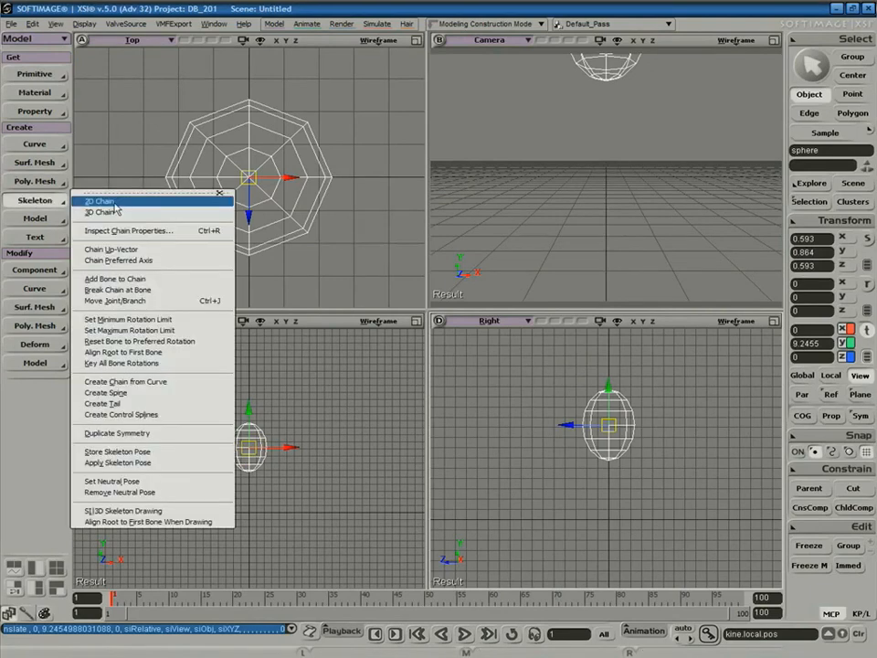
{"action": "left_click", "coordinate": [123, 203]}
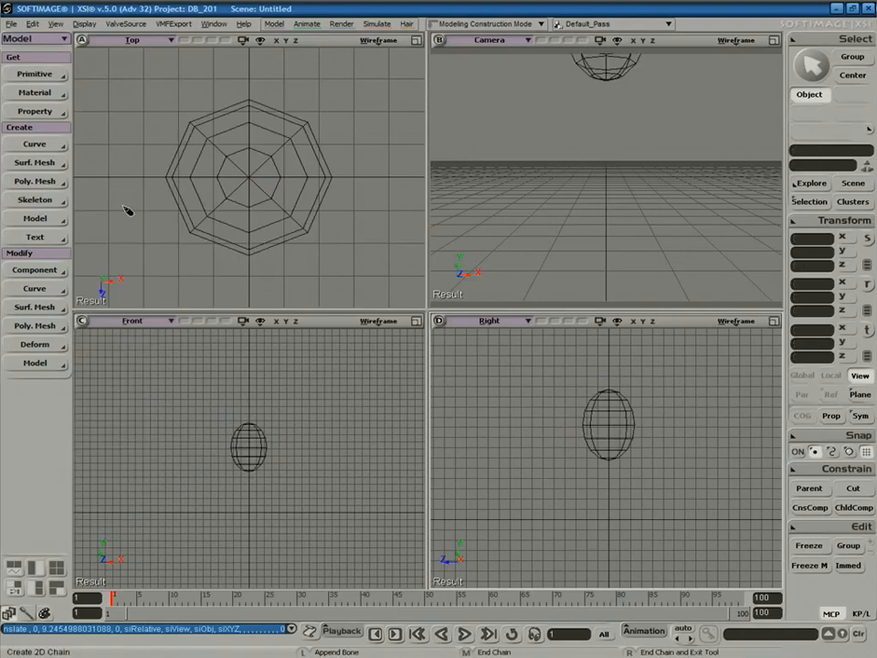
{"action": "left_click", "coordinate": [258, 466]}
{"action": "left_click", "coordinate": [269, 499]}
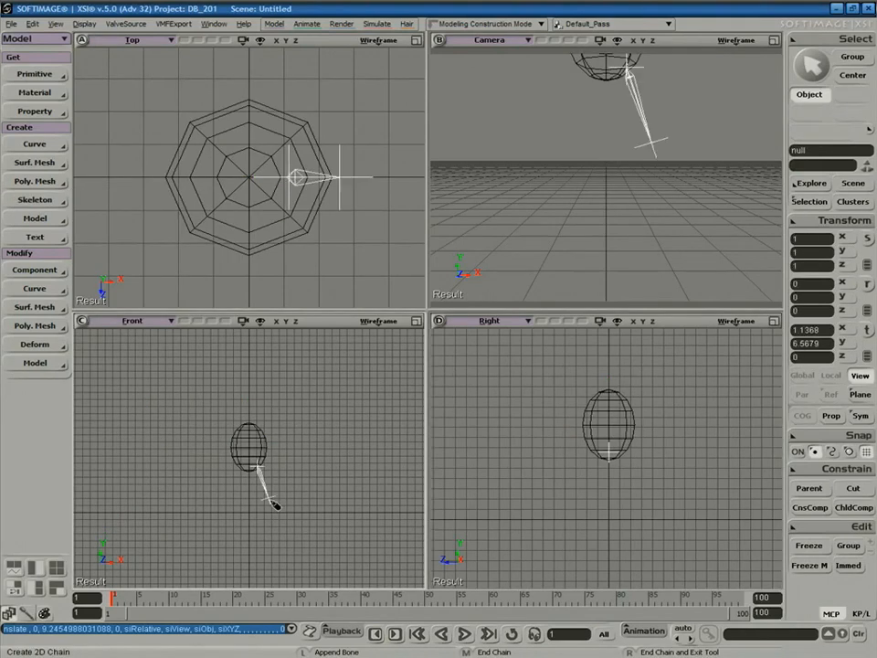
{"action": "left_click", "coordinate": [260, 527]}
{"action": "right_click", "coordinate": [292, 543]}
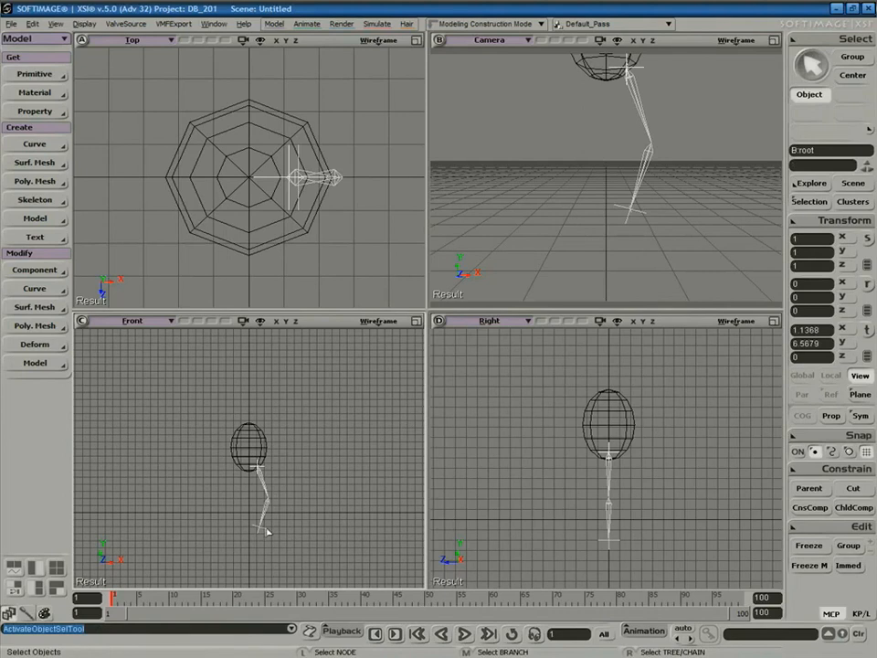
{"action": "left_click", "coordinate": [263, 534]}
{"action": "key", "text": "v"}
{"action": "mouse_move", "coordinate": [263, 531]}
{"action": "left_mouse_down"}
{"action": "mouse_move", "coordinate": [259, 507]}
{"action": "mouse_move", "coordinate": [252, 543]}
{"action": "mouse_move", "coordinate": [261, 522]}
{"action": "left_mouse_up"}
{"action": "key", "text": "space"}
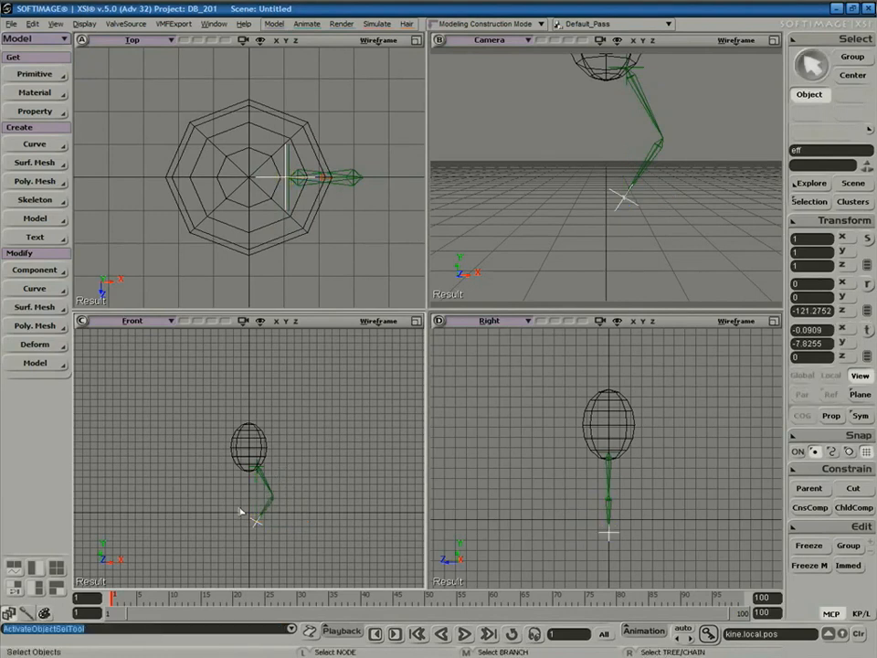
{"action": "right_click_drag", "start_coordinate": [240, 502], "coordinate": [290, 502]}
{"action": "key", "text": "Delete"}
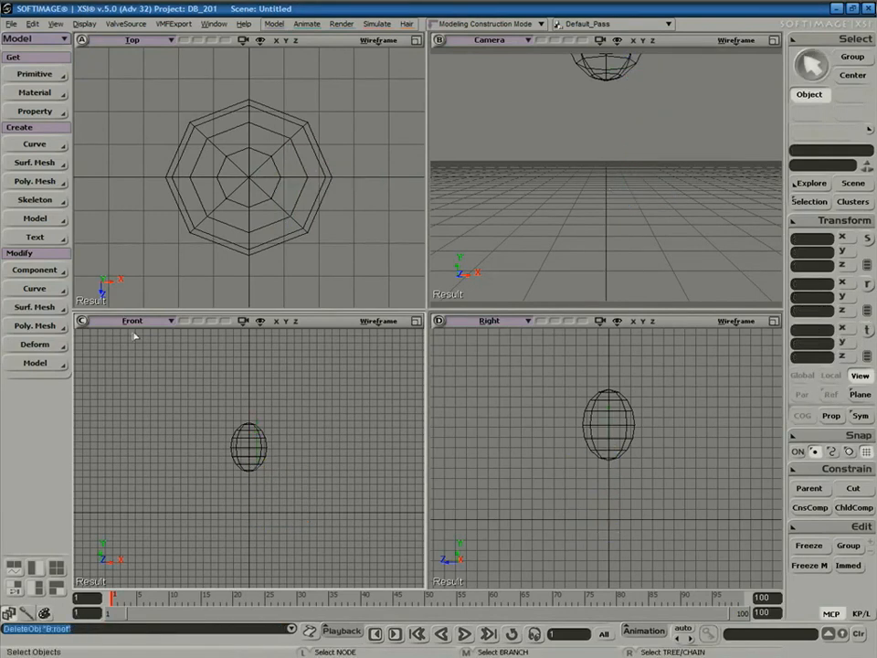
Draw a two-bone 2D leg chain down from the sphere's bottom in the Right view, adjusting the knee.
{"action": "left_click", "coordinate": [57, 205]}
{"action": "left_click", "coordinate": [92, 197]}
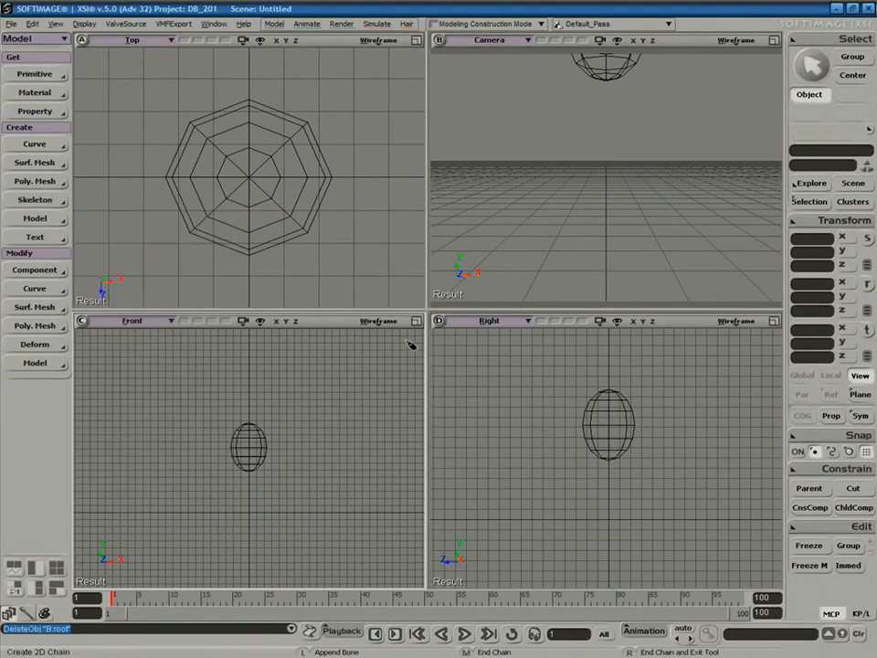
{"action": "left_click", "coordinate": [610, 451]}
{"action": "left_click", "coordinate": [596, 493]}
{"action": "left_click", "coordinate": [618, 529]}
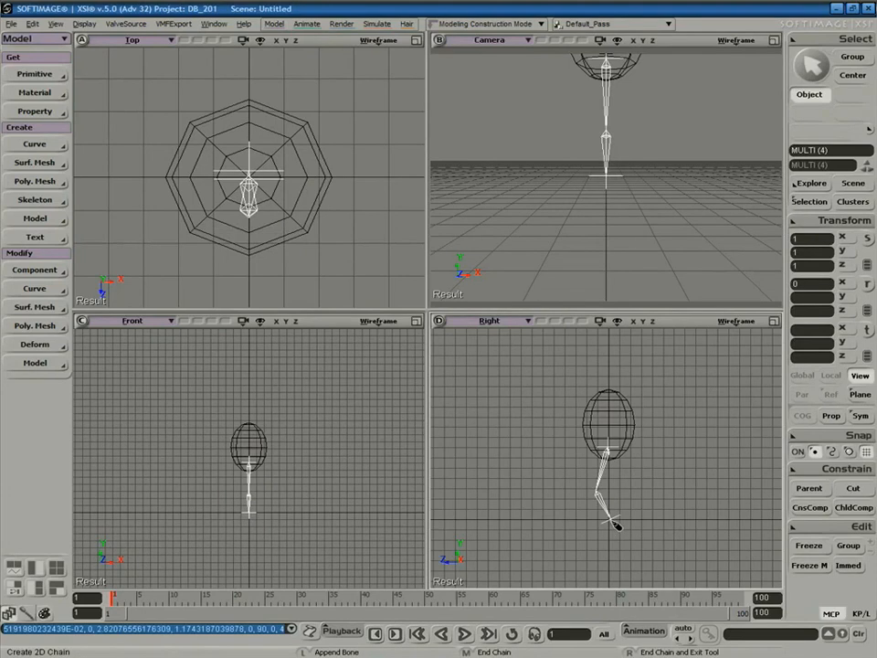
{"action": "right_click", "coordinate": [587, 540]}
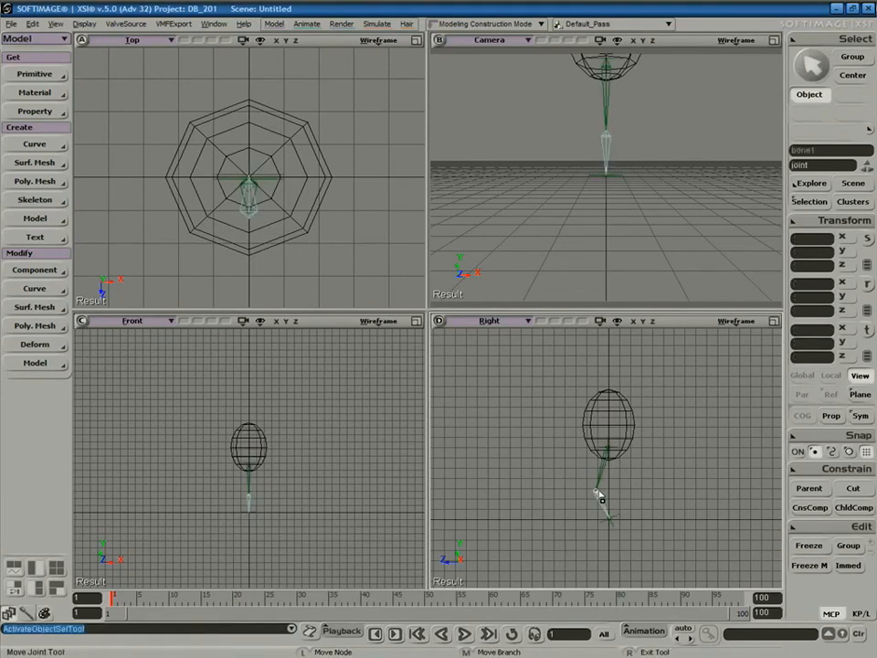
{"action": "left_click_drag", "start_coordinate": [603, 487], "coordinate": [601, 489]}
{"action": "right_click", "coordinate": [579, 519]}
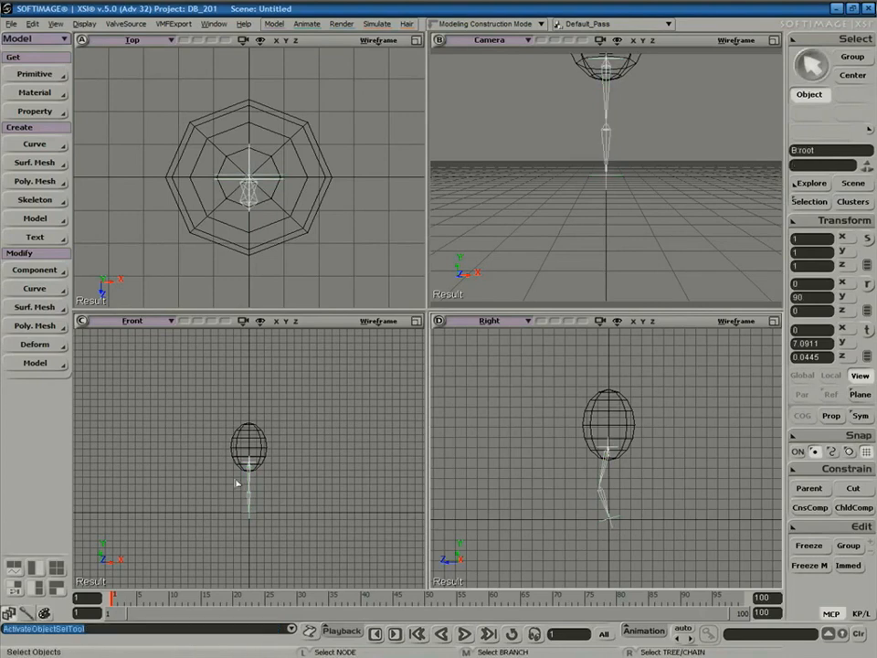
Shift the leg chain sideways along X to 1.637.
{"action": "key", "text": "v"}
{"action": "left_click_drag", "start_coordinate": [293, 464], "coordinate": [309, 468]}
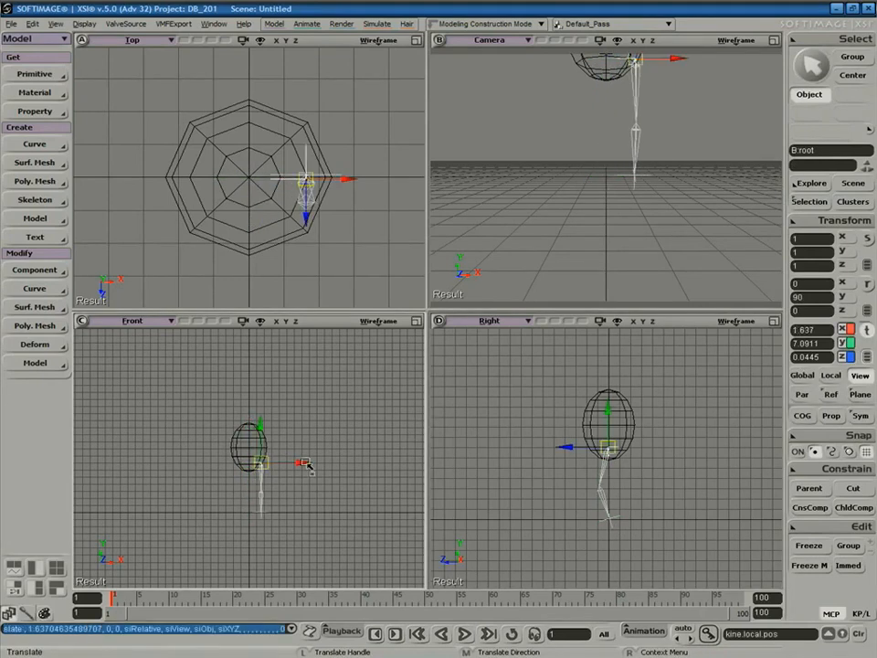
{"action": "key", "text": "s"}
{"action": "right_click_drag", "start_coordinate": [654, 174], "coordinate": [618, 233]}
Duplicate the leg chain symmetrically across the YZ plane (x=0).
{"action": "key", "text": "v"}
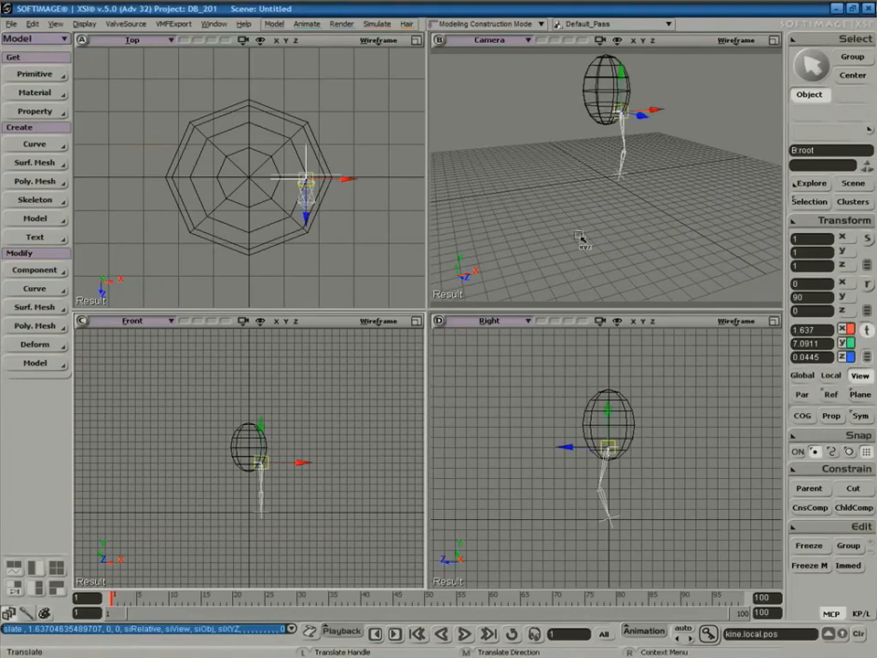
{"action": "left_click", "coordinate": [46, 204]}
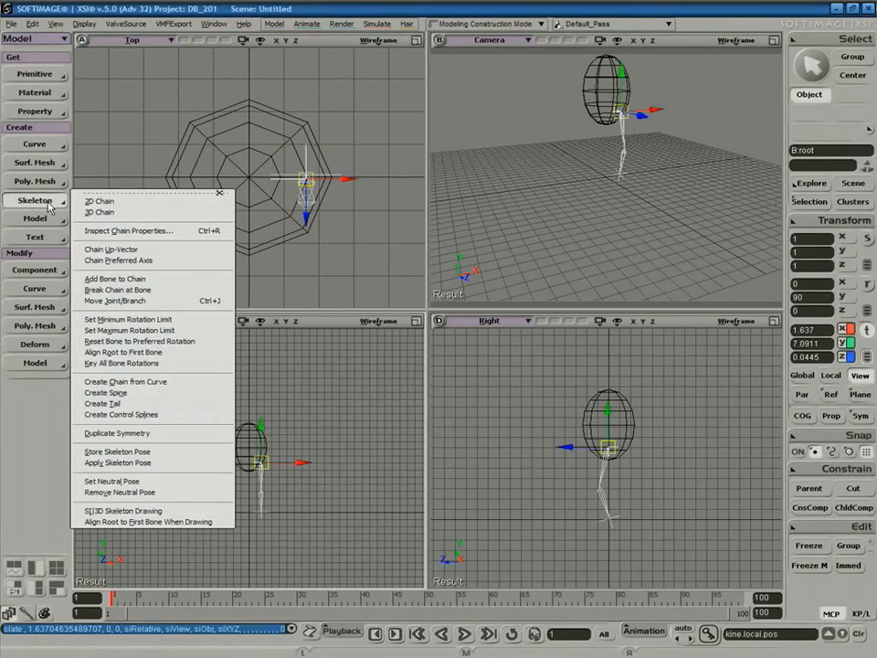
{"action": "left_click", "coordinate": [128, 434]}
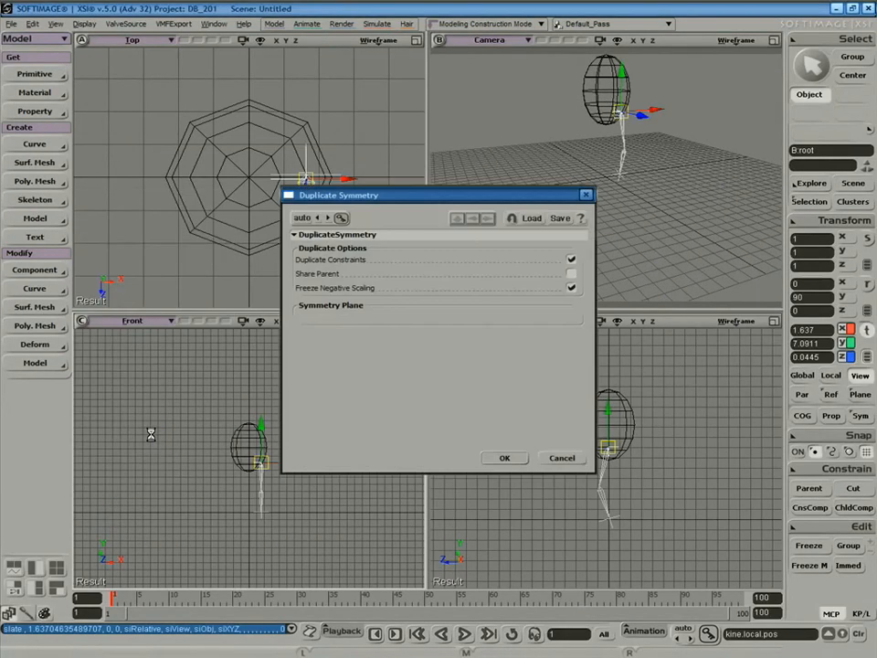
{"action": "left_click", "coordinate": [505, 459]}
Select both leg chain roots in the camera view.
{"action": "key", "text": "s"}
{"action": "right_click_drag", "start_coordinate": [675, 170], "coordinate": [636, 168]}
{"action": "key", "text": "space"}
{"action": "key", "text": "s"}
{"action": "left_click_drag", "start_coordinate": [635, 171], "coordinate": [616, 209]}
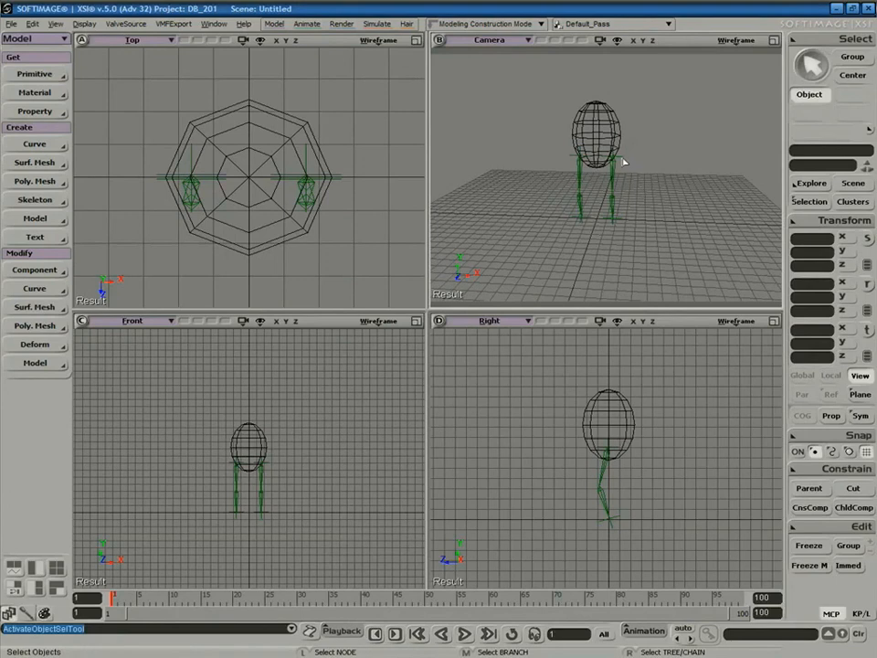
{"action": "left_click", "coordinate": [627, 167]}
{"action": "left_click", "coordinate": [576, 170], "text": "ctrl"}
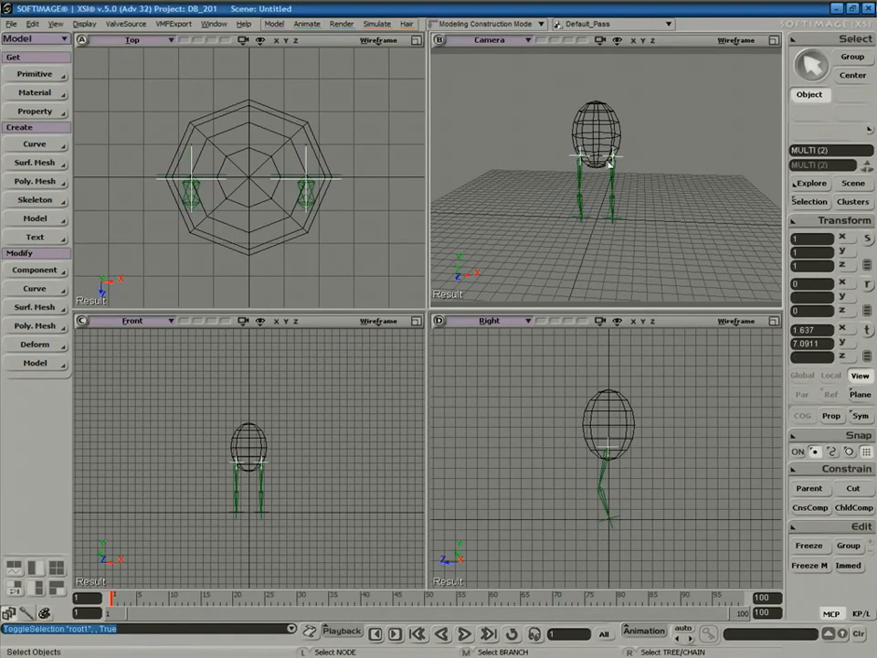
Parent both leg roots to the egg sphere using the schematic's Parent tool.
{"action": "key", "text": "9"}
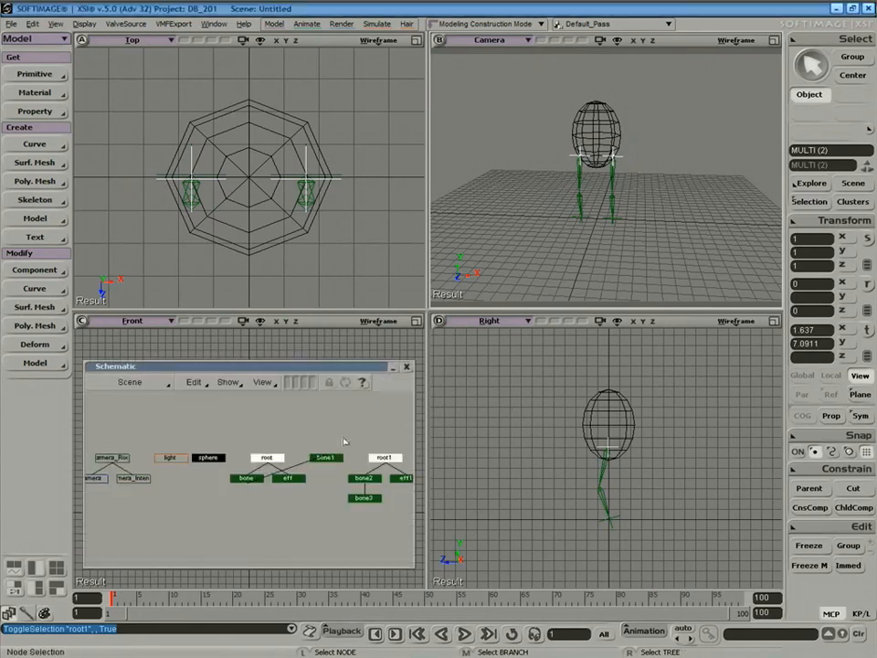
{"action": "left_click", "coordinate": [808, 489]}
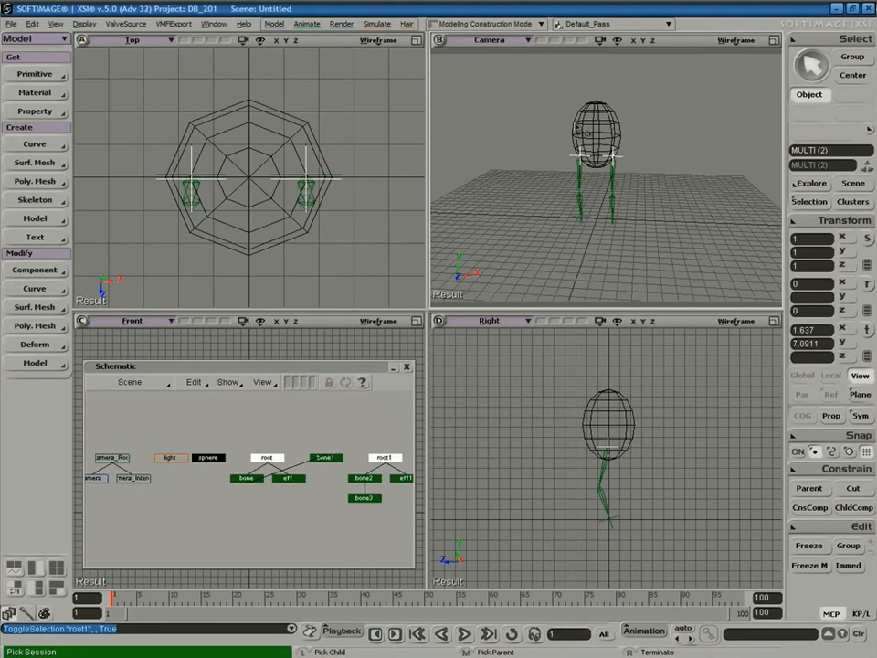
{"action": "left_click", "coordinate": [627, 133]}
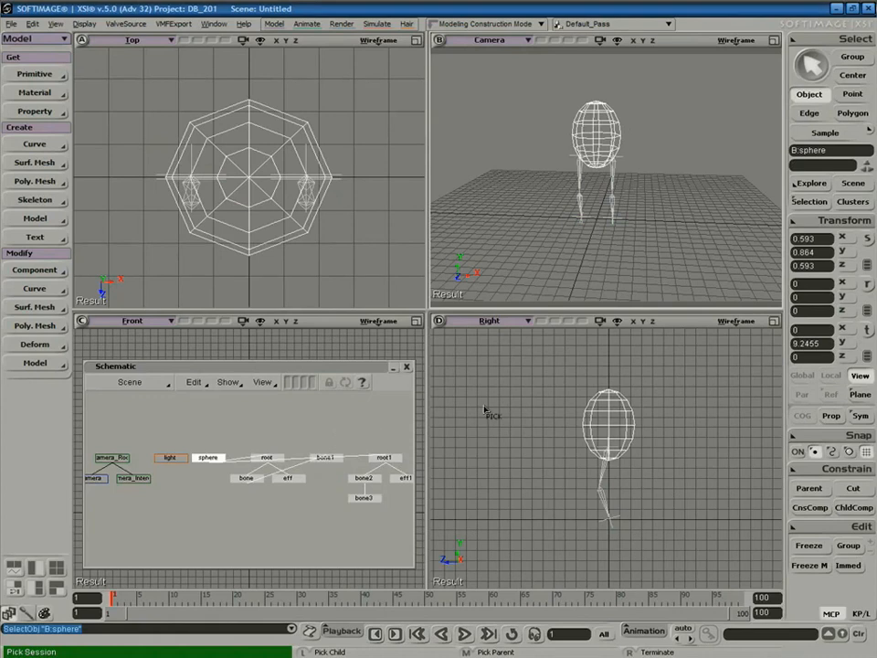
{"action": "right_click", "coordinate": [353, 433]}
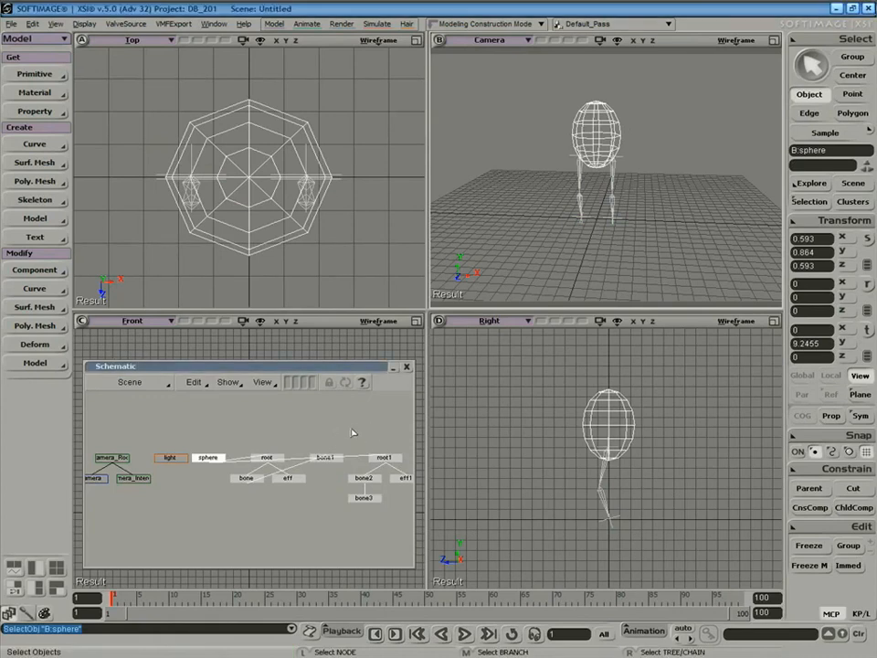
{"action": "left_click", "coordinate": [284, 462]}
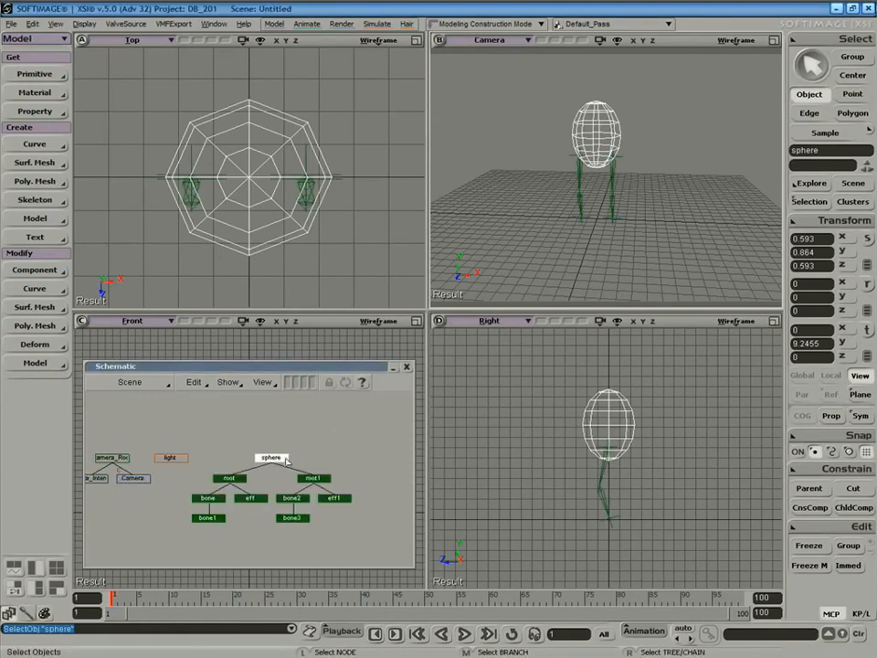
Test the hierarchy by moving the sphere with its legs, then undo.
{"action": "key", "text": "s"}
{"action": "right_click_drag", "start_coordinate": [543, 231], "coordinate": [627, 229]}
{"action": "key", "text": "v"}
{"action": "mouse_move", "coordinate": [622, 130]}
{"action": "left_mouse_down"}
{"action": "mouse_move", "coordinate": [587, 98]}
{"action": "mouse_move", "coordinate": [619, 165]}
{"action": "mouse_move", "coordinate": [589, 78]}
{"action": "mouse_move", "coordinate": [630, 147]}
{"action": "mouse_move", "coordinate": [587, 146]}
{"action": "mouse_move", "coordinate": [615, 135]}
{"action": "left_mouse_up"}
{"action": "key", "text": "ctrl+z"}
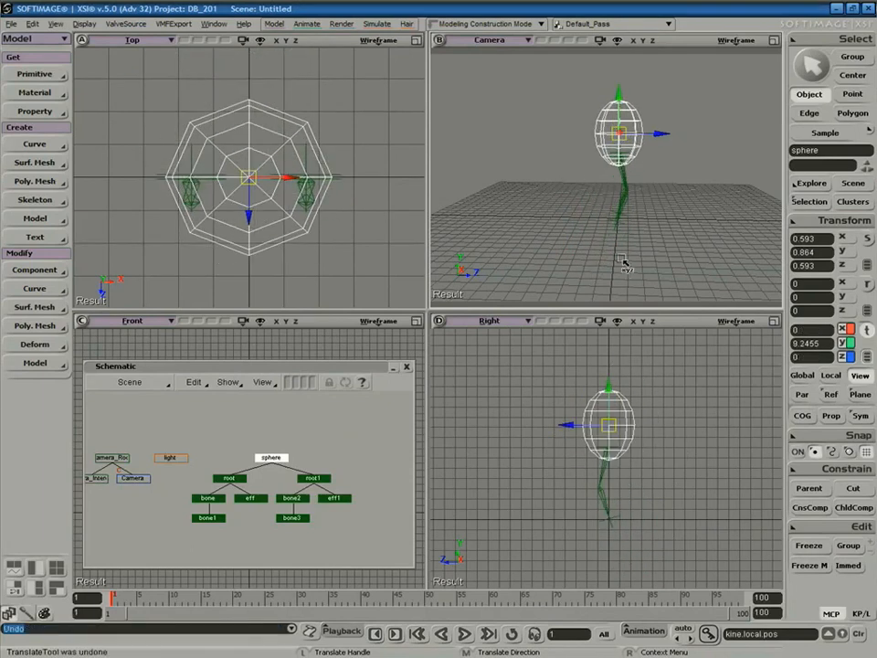
Test-bend a leg by dragging eff1, undo it, and close the schematic window.
{"action": "key", "text": "space"}
{"action": "left_click", "coordinate": [626, 226]}
{"action": "key", "text": "space"}
{"action": "left_click", "coordinate": [620, 225]}
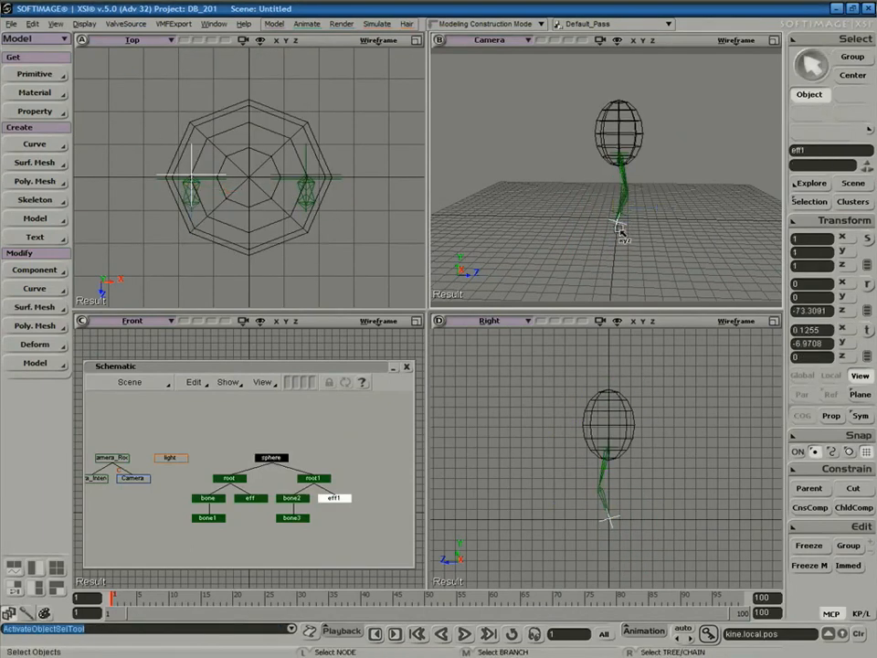
{"action": "mouse_move", "coordinate": [620, 222]}
{"action": "left_mouse_down"}
{"action": "mouse_move", "coordinate": [638, 191]}
{"action": "mouse_move", "coordinate": [645, 211]}
{"action": "mouse_move", "coordinate": [609, 220]}
{"action": "mouse_move", "coordinate": [577, 195]}
{"action": "mouse_move", "coordinate": [608, 214]}
{"action": "mouse_move", "coordinate": [637, 194]}
{"action": "mouse_move", "coordinate": [652, 220]}
{"action": "mouse_move", "coordinate": [591, 194]}
{"action": "mouse_move", "coordinate": [586, 218]}
{"action": "mouse_move", "coordinate": [609, 225]}
{"action": "mouse_move", "coordinate": [623, 202]}
{"action": "mouse_move", "coordinate": [627, 225]}
{"action": "left_mouse_up"}
{"action": "key", "text": "ctrl+z"}
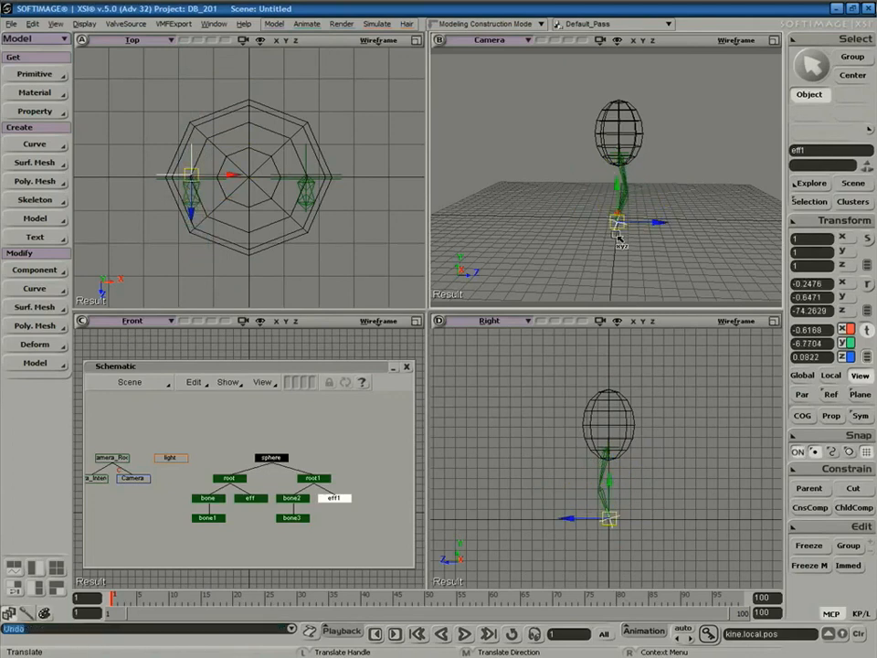
{"action": "left_click", "coordinate": [407, 367]}
{"action": "key", "text": "space"}
{"action": "left_click", "coordinate": [562, 217]}
Add a new surface cube primitive to the scene.
{"action": "key", "text": "s"}
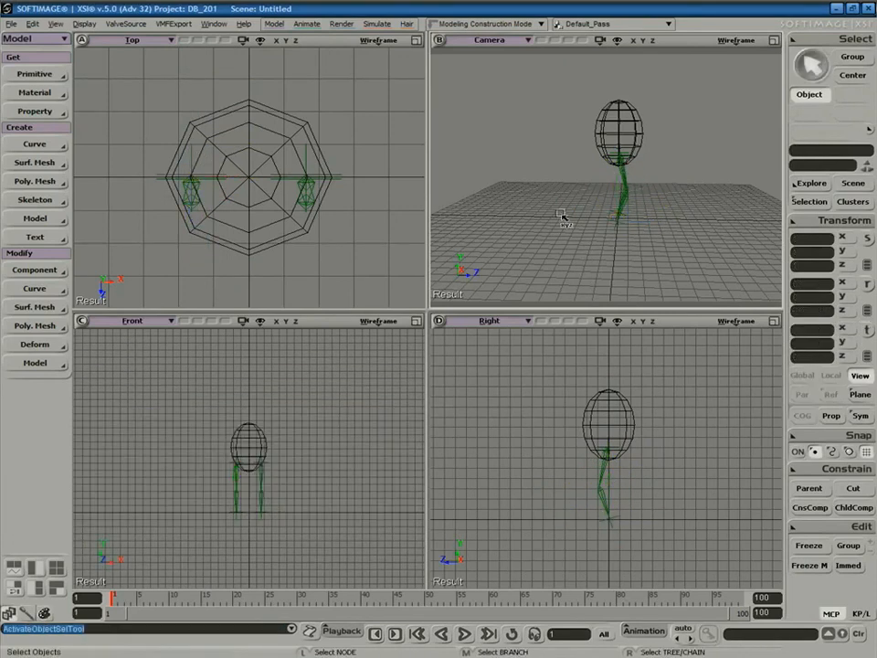
{"action": "right_click_drag", "start_coordinate": [701, 174], "coordinate": [560, 254]}
{"action": "key", "text": "v"}
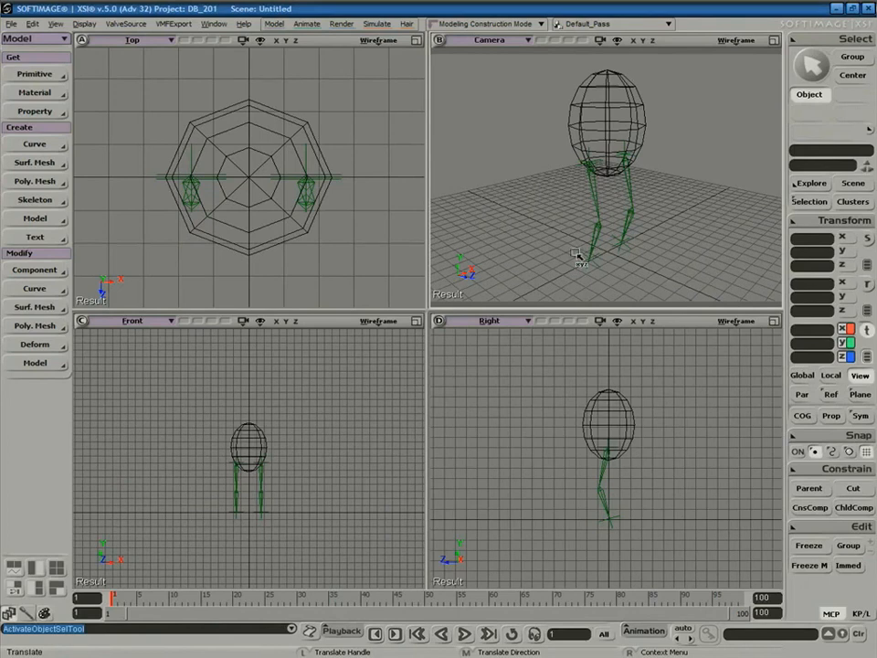
{"action": "left_click", "coordinate": [35, 74]}
{"action": "mouse_move", "coordinate": [125, 113]}
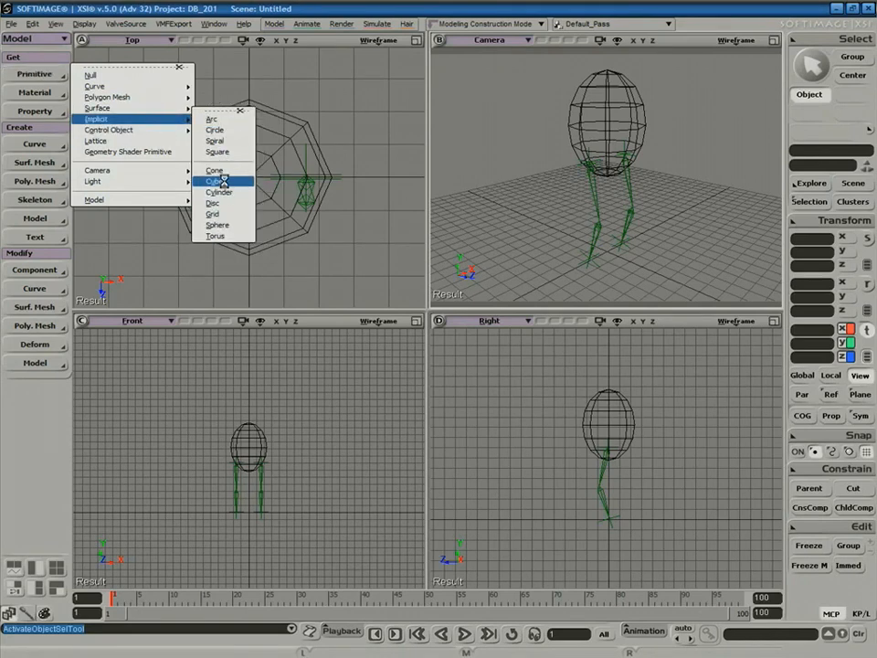
{"action": "left_click", "coordinate": [226, 185]}
Set the cube's Length to 1.623, with the Front view zoomed in on the feet.
{"action": "mouse_move", "coordinate": [380, 280]}
{"action": "left_mouse_down"}
{"action": "mouse_move", "coordinate": [392, 288]}
{"action": "mouse_move", "coordinate": [383, 287]}
{"action": "left_mouse_up"}
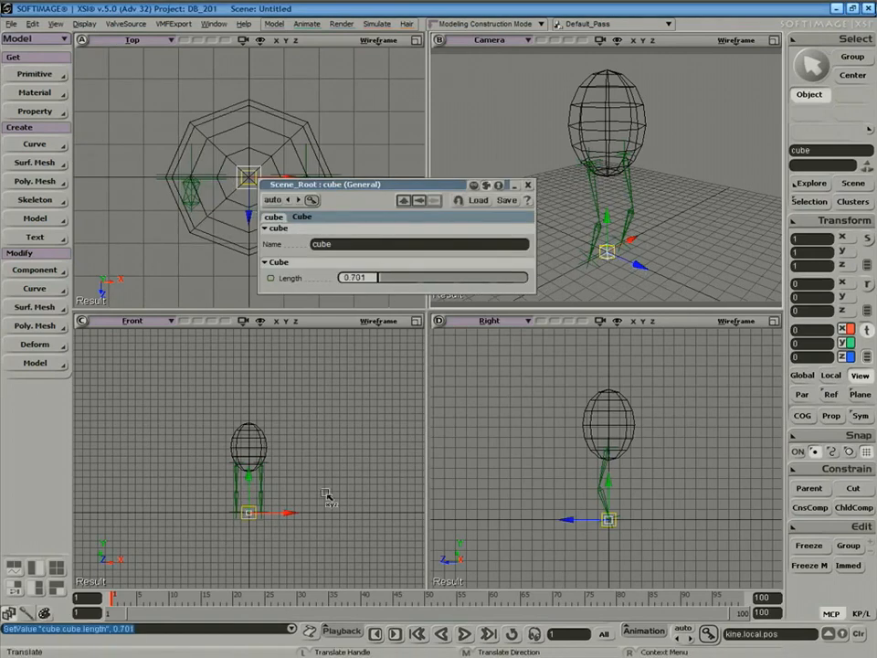
{"action": "key", "text": "shift+z"}
{"action": "left_click_drag", "start_coordinate": [207, 466], "coordinate": [262, 506]}
{"action": "left_click_drag", "start_coordinate": [307, 456], "coordinate": [329, 458]}
{"action": "key", "text": "v"}
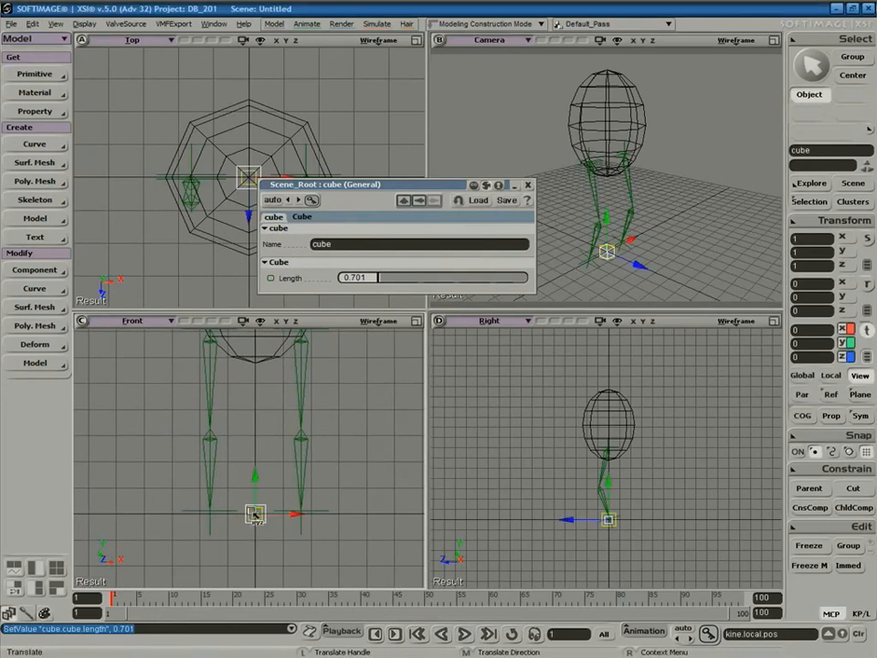
{"action": "left_click_drag", "start_coordinate": [388, 287], "coordinate": [385, 282]}
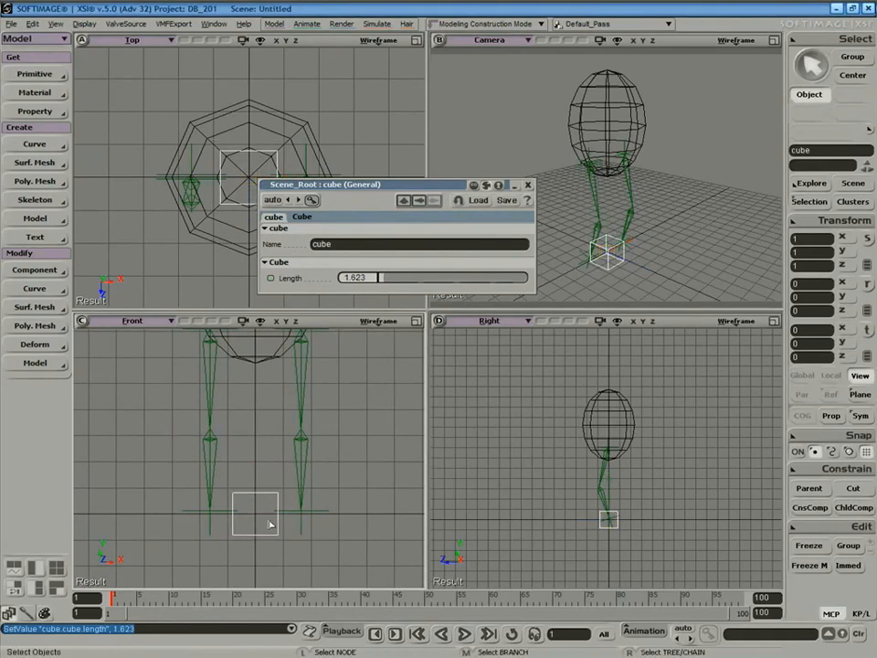
Move the cube under the left foot and duplicate it for the other foot.
{"action": "left_click_drag", "start_coordinate": [296, 516], "coordinate": [331, 508]}
{"action": "key", "text": "ctrl+d"}
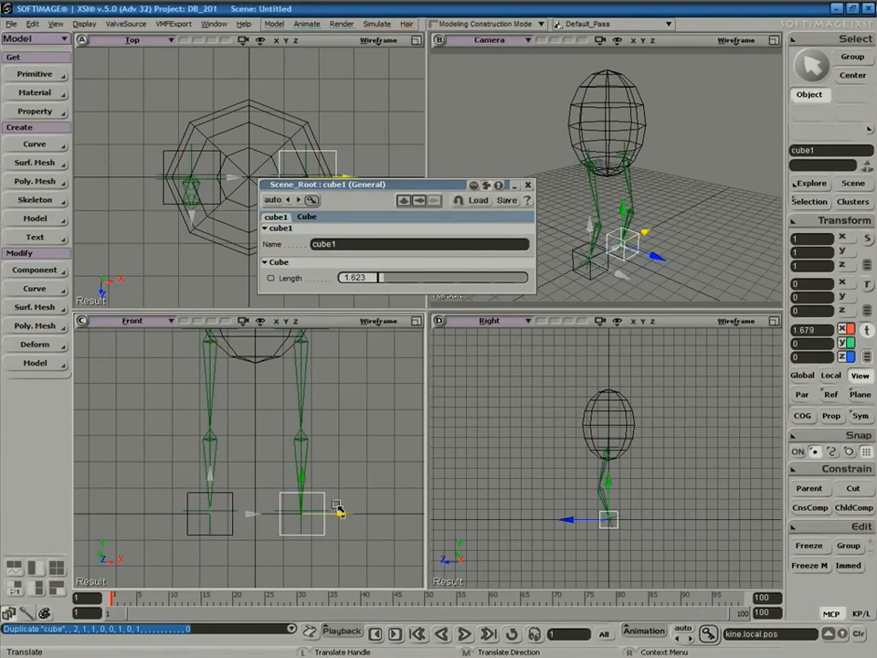
{"action": "key", "text": "space"}
{"action": "left_click", "coordinate": [423, 447]}
{"action": "left_click", "coordinate": [529, 184]}
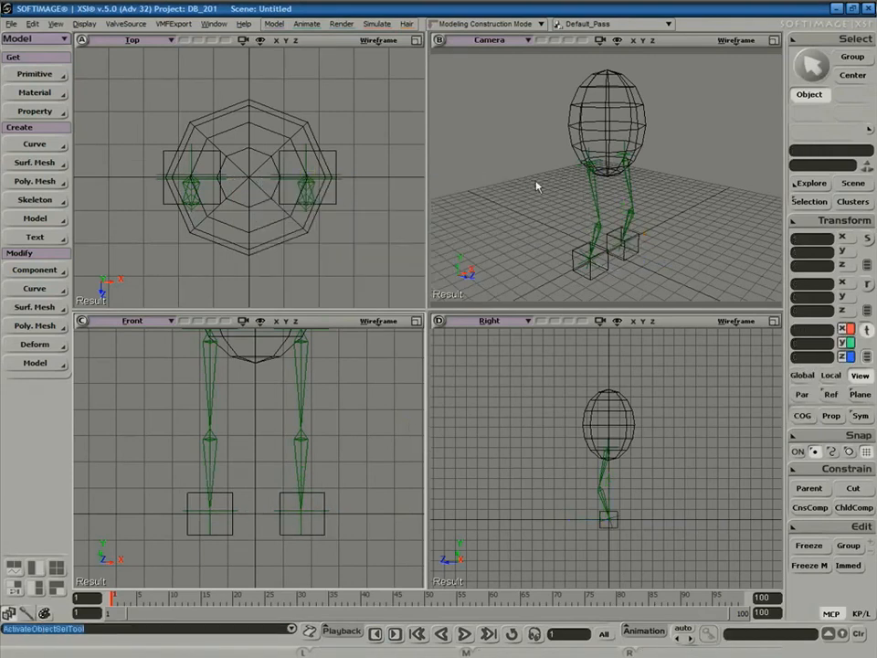
{"action": "left_click", "coordinate": [774, 40]}
Position-constrain effector eff1 to the cube.
{"action": "key", "text": "s"}
{"action": "right_click_drag", "start_coordinate": [518, 291], "coordinate": [547, 319]}
{"action": "key", "text": "space"}
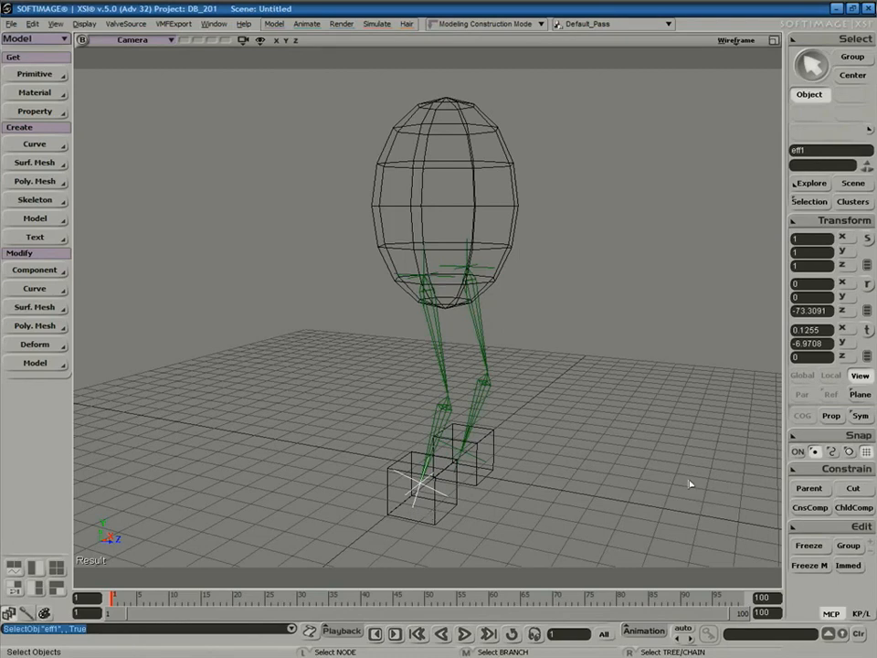
{"action": "left_click", "coordinate": [806, 472]}
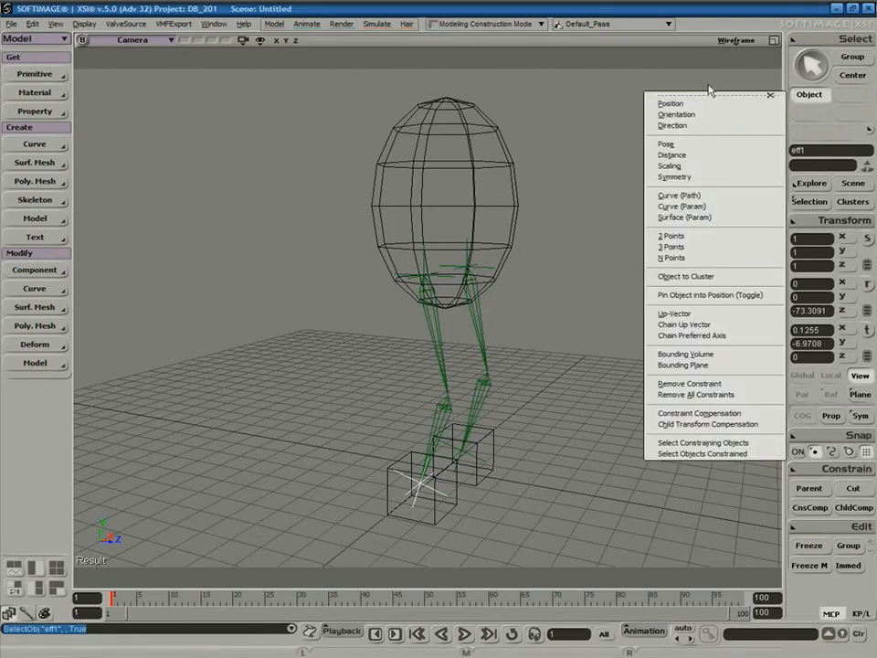
{"action": "left_click", "coordinate": [710, 106]}
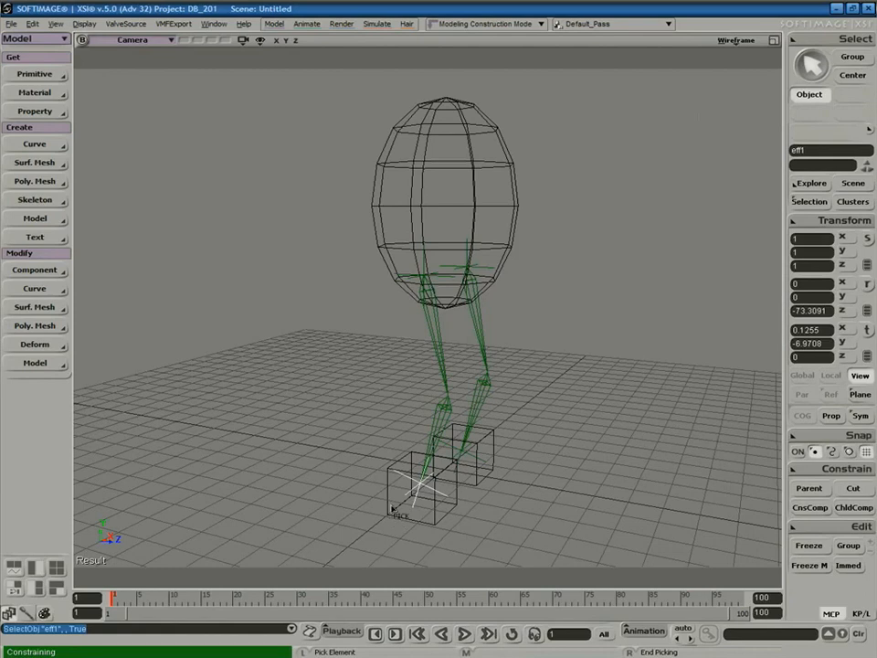
{"action": "left_click", "coordinate": [366, 522]}
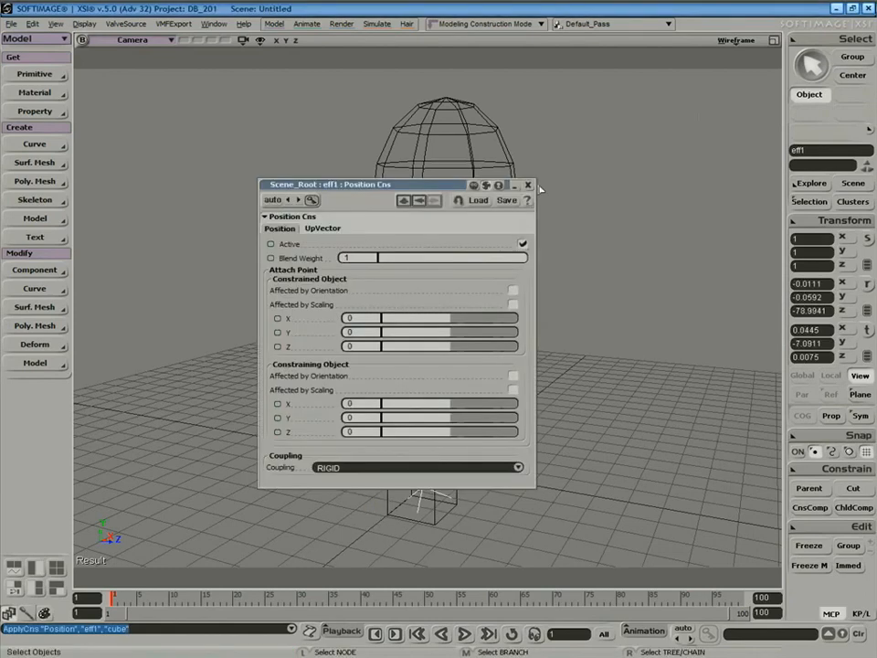
{"action": "left_click", "coordinate": [529, 186]}
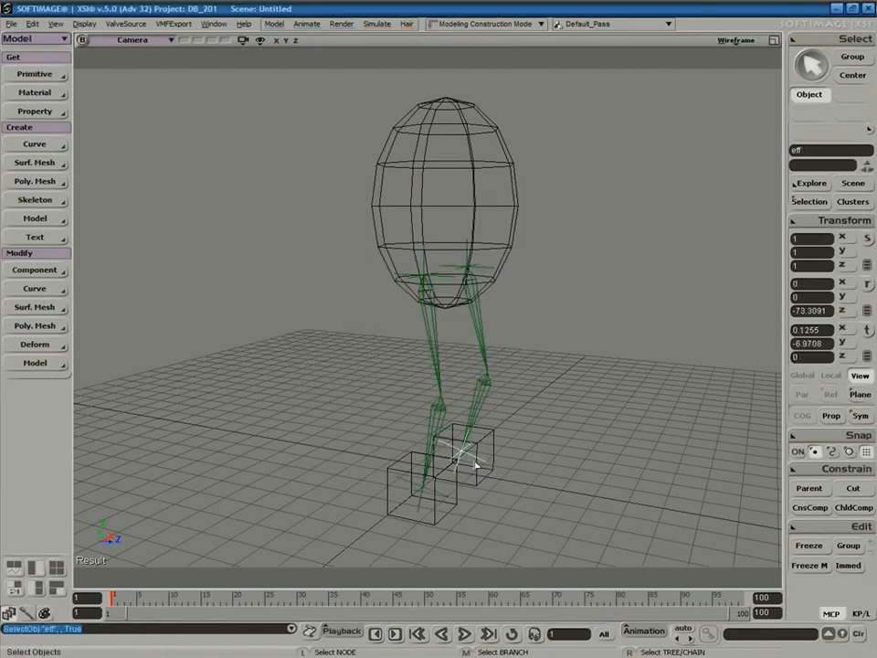
Position-constrain the other leg's effector to cube1.
{"action": "left_click", "coordinate": [846, 470]}
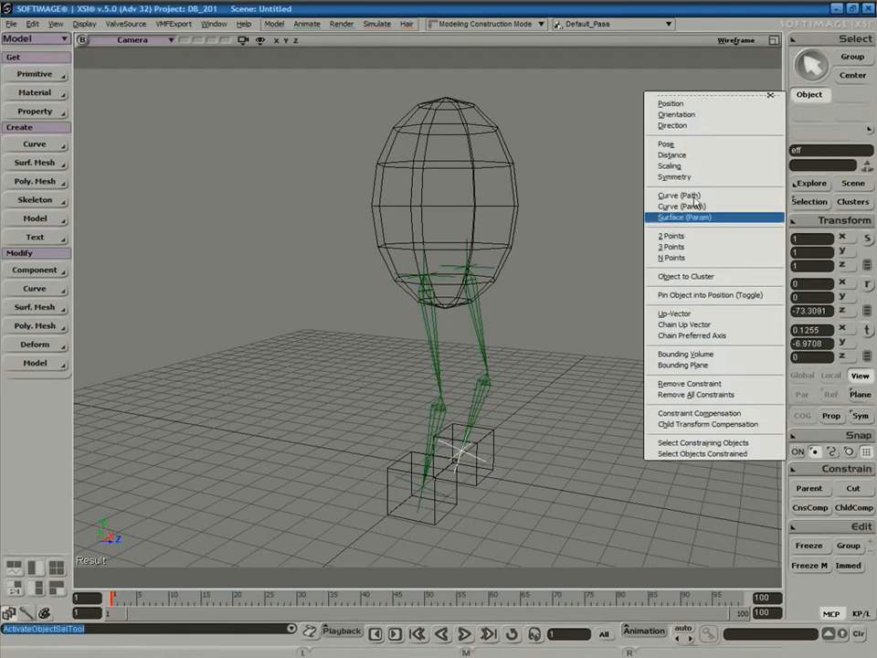
{"action": "left_click", "coordinate": [714, 104]}
{"action": "left_click", "coordinate": [498, 435]}
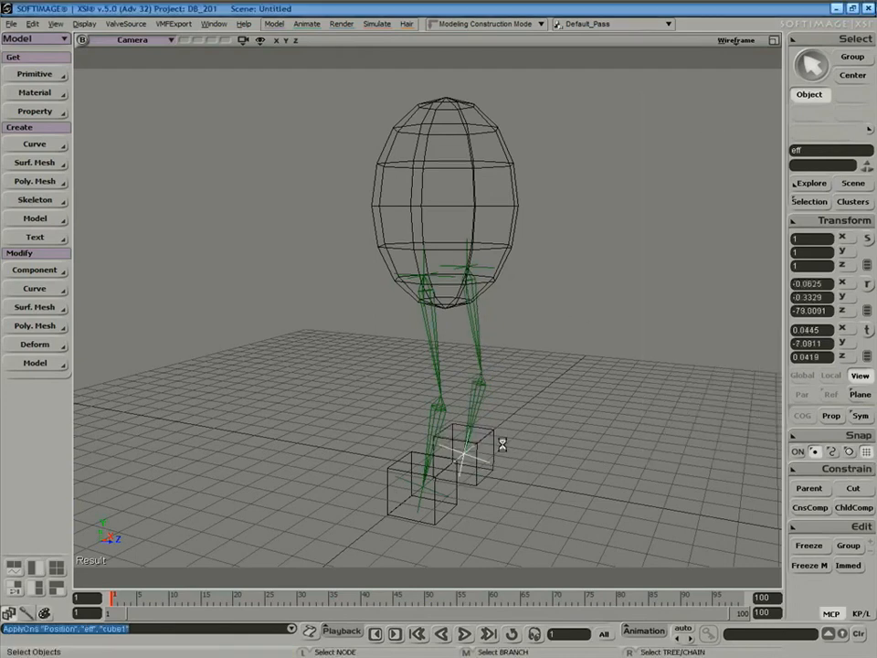
Raise the sphere to test how the constrained legs respond.
{"action": "left_click", "coordinate": [528, 185]}
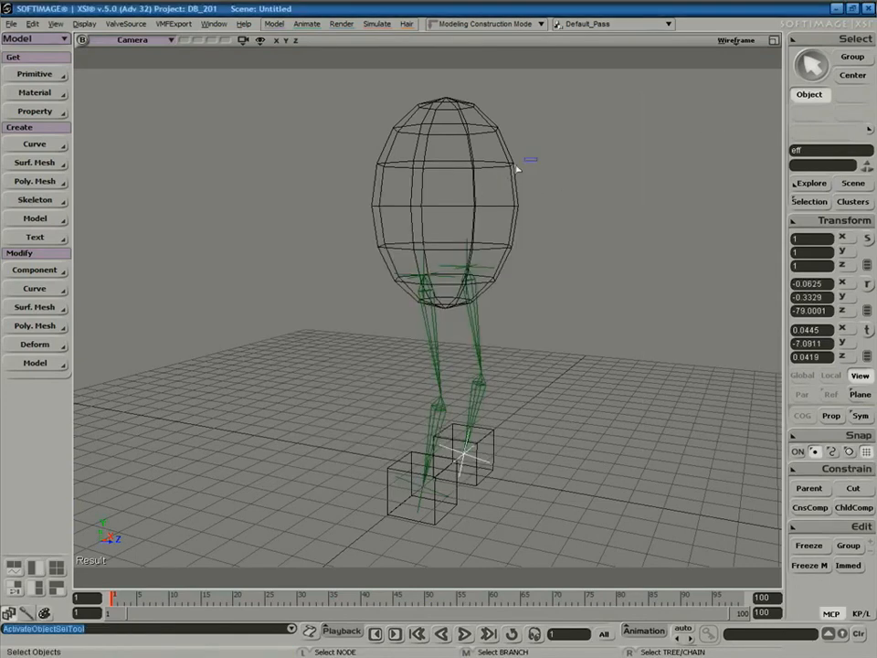
{"action": "left_click", "coordinate": [477, 188]}
{"action": "key", "text": "s"}
{"action": "right_click_drag", "start_coordinate": [477, 189], "coordinate": [520, 291]}
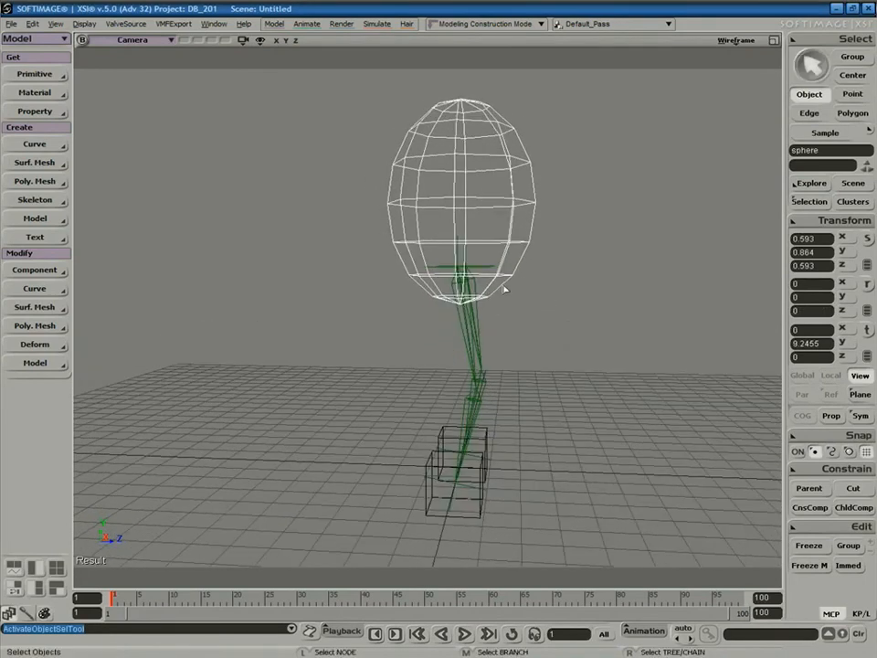
{"action": "key", "text": "v"}
{"action": "left_click_drag", "start_coordinate": [463, 197], "coordinate": [449, 241]}
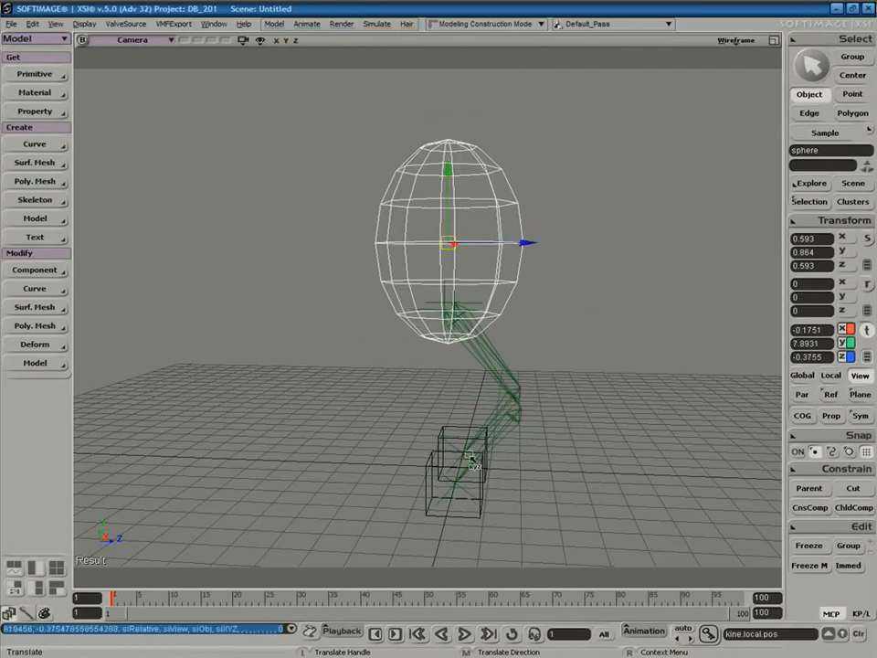
Move a foot cube and the sphere to check that the legs follow.
{"action": "left_click", "coordinate": [485, 517]}
{"action": "left_click_drag", "start_coordinate": [460, 490], "coordinate": [573, 422]}
{"action": "key", "text": "space"}
{"action": "left_click", "coordinate": [473, 223]}
{"action": "key", "text": "space"}
{"action": "left_click", "coordinate": [459, 253]}
{"action": "left_click_drag", "start_coordinate": [453, 245], "coordinate": [513, 220]}
{"action": "key", "text": "space"}
Shift the left foot cube, the sphere and cube1 to test the leg deformation.
{"action": "left_click", "coordinate": [471, 448]}
{"action": "left_click_drag", "start_coordinate": [466, 450], "coordinate": [644, 354]}
{"action": "key", "text": "space"}
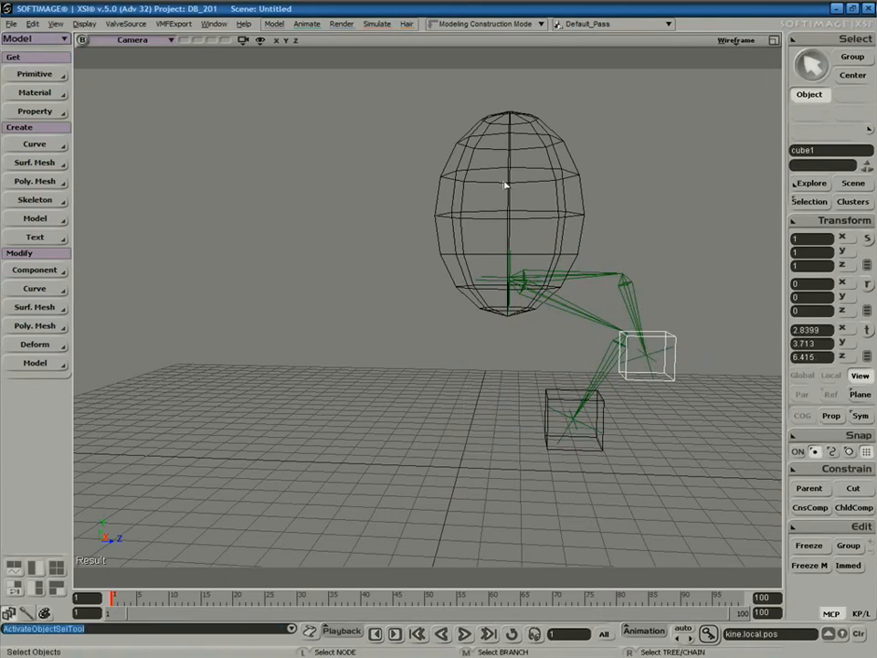
{"action": "left_click", "coordinate": [509, 195]}
{"action": "left_click_drag", "start_coordinate": [513, 218], "coordinate": [623, 172]}
{"action": "key", "text": "space"}
{"action": "left_click", "coordinate": [672, 363]}
{"action": "left_click", "coordinate": [671, 366]}
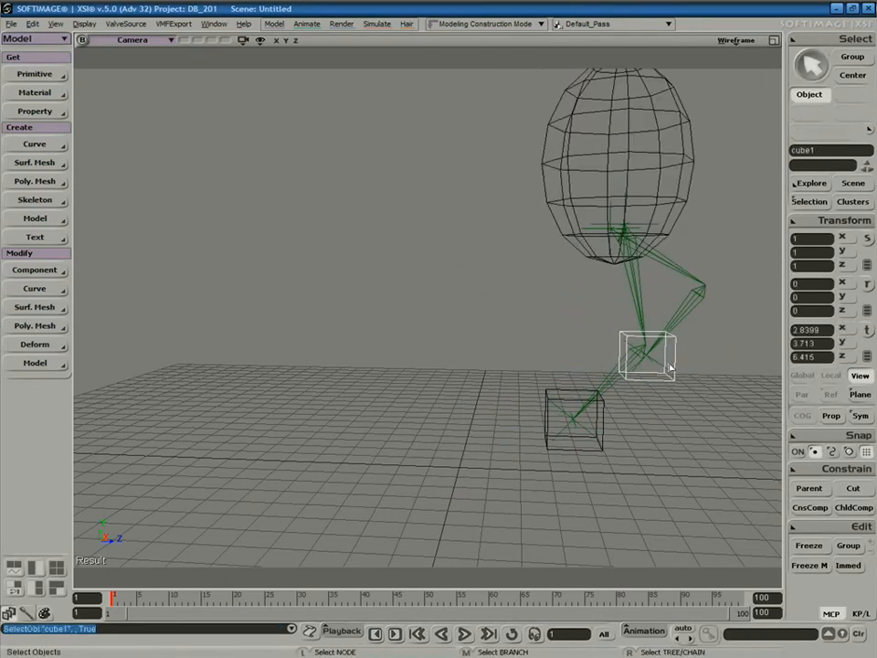
{"action": "key", "text": "v"}
{"action": "left_click_drag", "start_coordinate": [671, 367], "coordinate": [670, 402]}
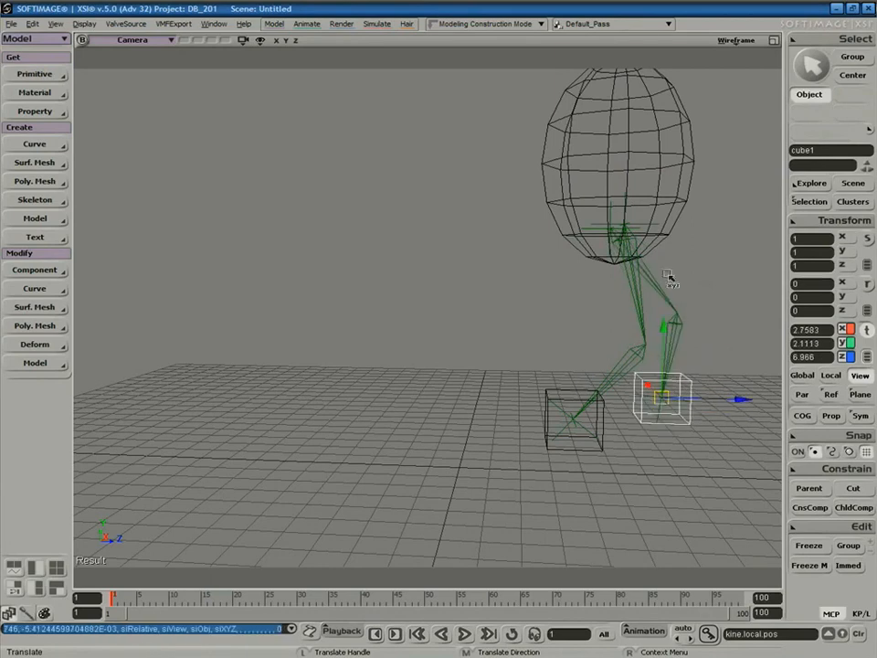
Lower the sphere and reposition both foot cubes.
{"action": "key", "text": "space"}
{"action": "left_click", "coordinate": [610, 169]}
{"action": "left_click_drag", "start_coordinate": [611, 167], "coordinate": [614, 221]}
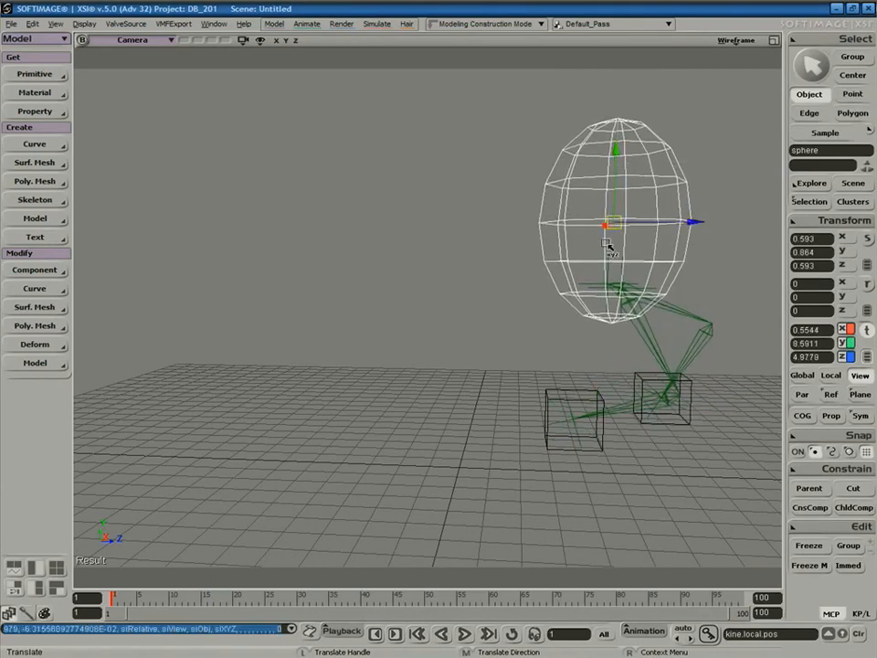
{"action": "key", "text": "space"}
{"action": "left_click", "coordinate": [576, 416]}
{"action": "key", "text": "v"}
{"action": "left_click_drag", "start_coordinate": [576, 416], "coordinate": [721, 445]}
{"action": "key", "text": "space"}
{"action": "left_click", "coordinate": [650, 373]}
{"action": "key", "text": "v"}
{"action": "left_click_drag", "start_coordinate": [662, 401], "coordinate": [641, 429]}
Move the sphere around and orbit to show the legs spread apart.
{"action": "key", "text": "space"}
{"action": "left_click", "coordinate": [668, 277]}
{"action": "key", "text": "s"}
{"action": "left_click_drag", "start_coordinate": [642, 309], "coordinate": [465, 315]}
{"action": "key", "text": "v"}
{"action": "left_click_drag", "start_coordinate": [410, 260], "coordinate": [478, 212]}
{"action": "key", "text": "s"}
{"action": "right_click_drag", "start_coordinate": [631, 271], "coordinate": [469, 352]}
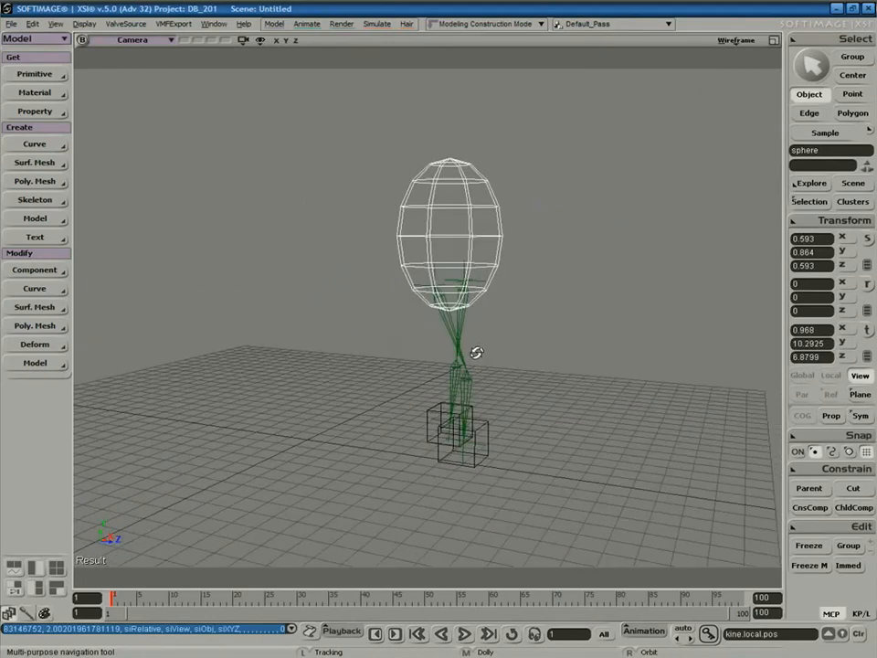
{"action": "key", "text": "v"}
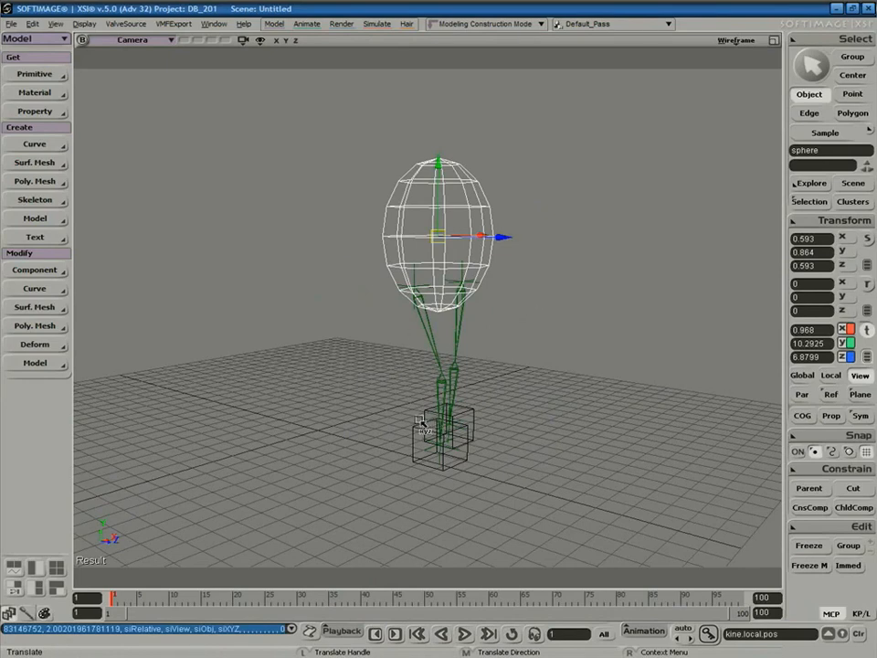
{"action": "key", "text": "s"}
{"action": "right_click_drag", "start_coordinate": [456, 359], "coordinate": [481, 341]}
{"action": "key", "text": "v"}
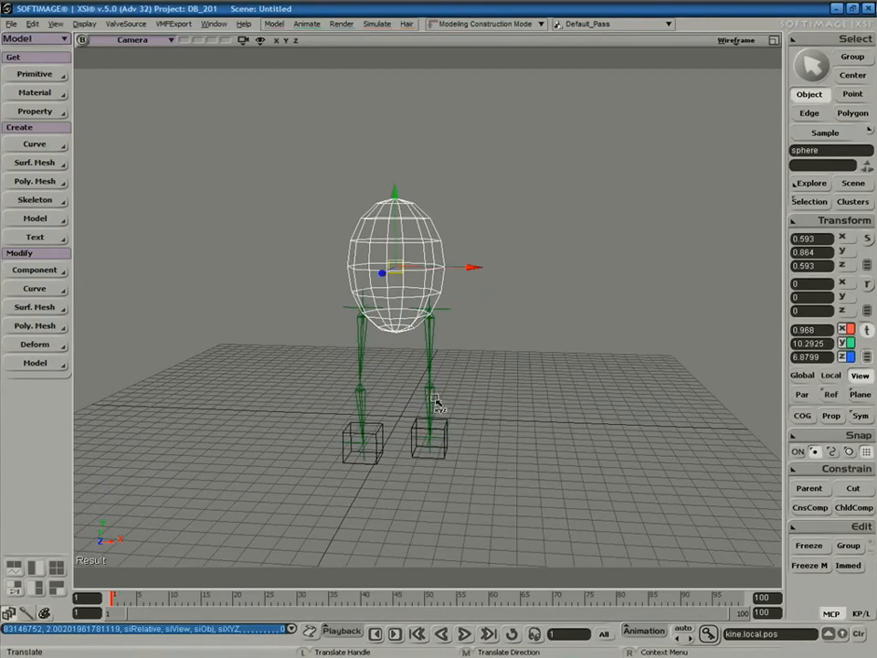
Undo the test moves and raise the sphere so the legs straighten.
{"action": "key", "text": "ctrl+z"}
{"action": "key", "text": "ctrl+z"}
{"action": "key", "text": "ctrl+z"}
{"action": "key", "text": "ctrl+z"}
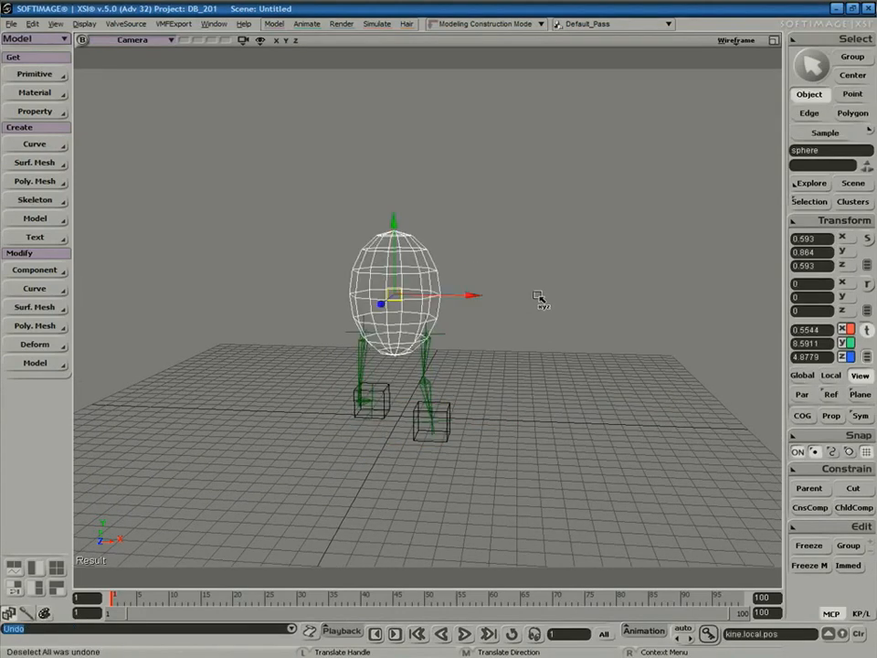
{"action": "key", "text": "ctrl+z"}
{"action": "key", "text": "ctrl+z"}
{"action": "key", "text": "ctrl+z"}
{"action": "key", "text": "ctrl+z"}
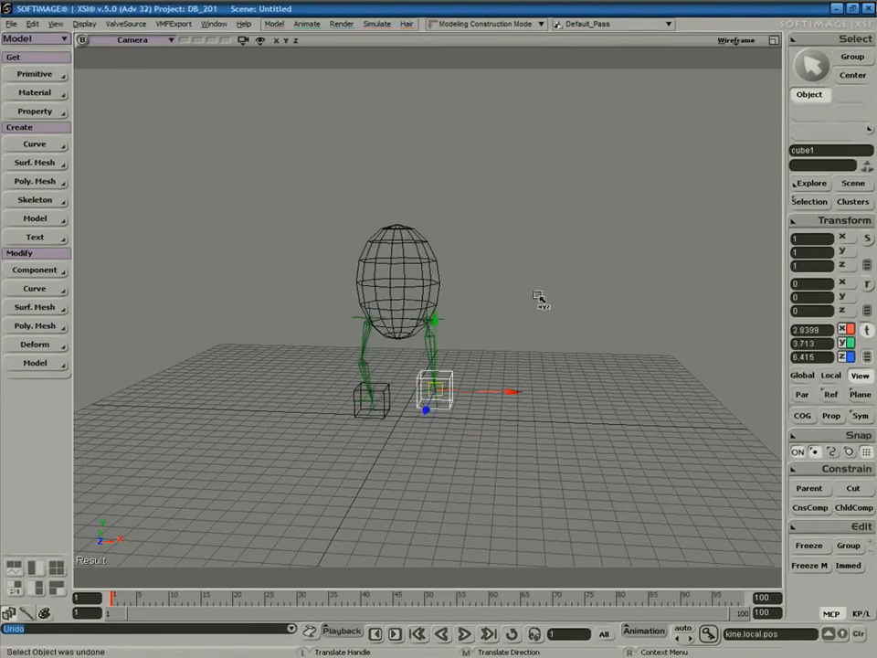
{"action": "key", "text": "ctrl+z"}
{"action": "key", "text": "ctrl+z"}
{"action": "key", "text": "ctrl+z"}
{"action": "key", "text": "ctrl+z"}
{"action": "key", "text": "ctrl+z"}
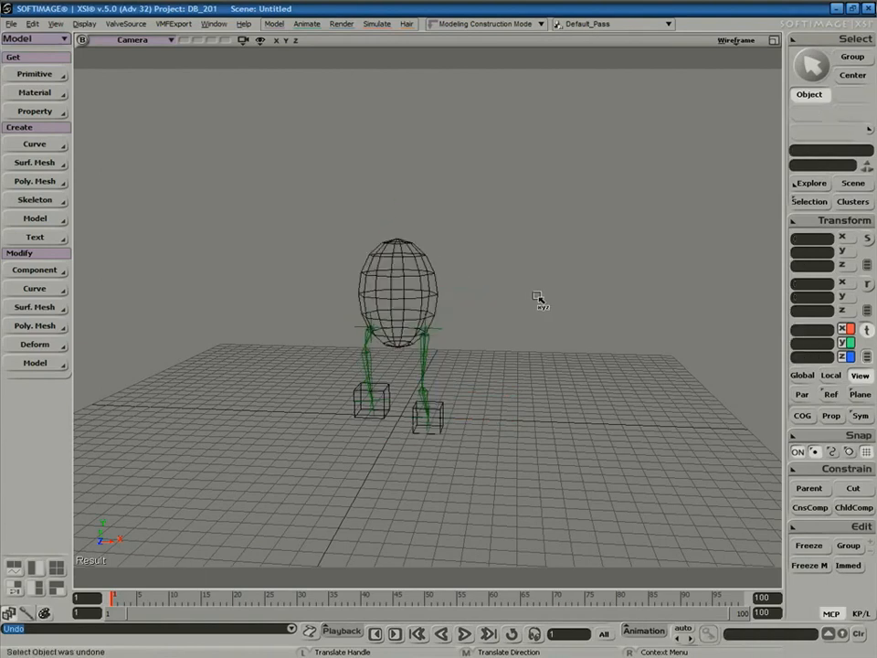
{"action": "key", "text": "s"}
{"action": "right_click_drag", "start_coordinate": [498, 291], "coordinate": [598, 292]}
{"action": "key", "text": "space"}
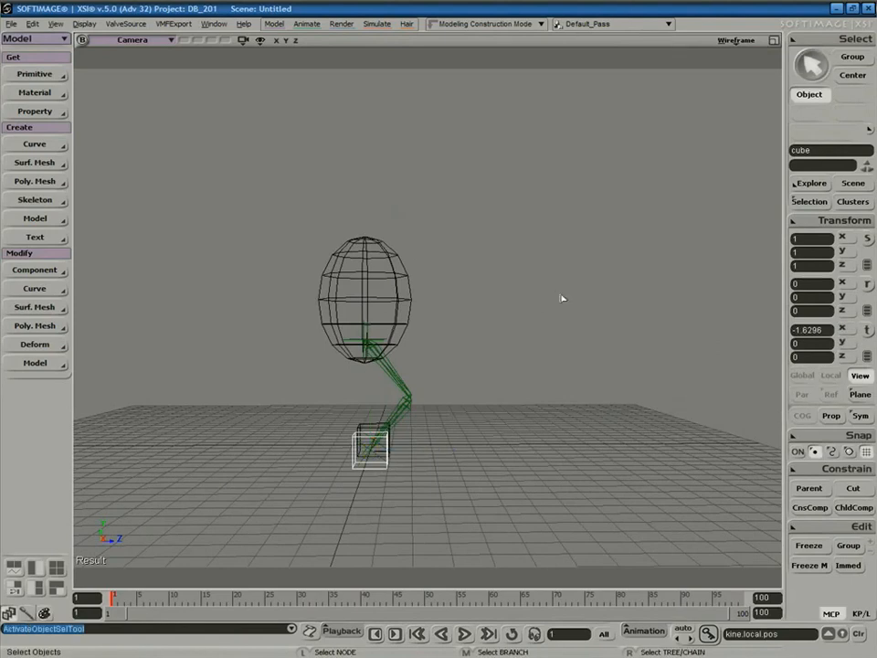
{"action": "left_click", "coordinate": [410, 300]}
{"action": "key", "text": "v"}
{"action": "left_click_drag", "start_coordinate": [365, 264], "coordinate": [365, 240]}
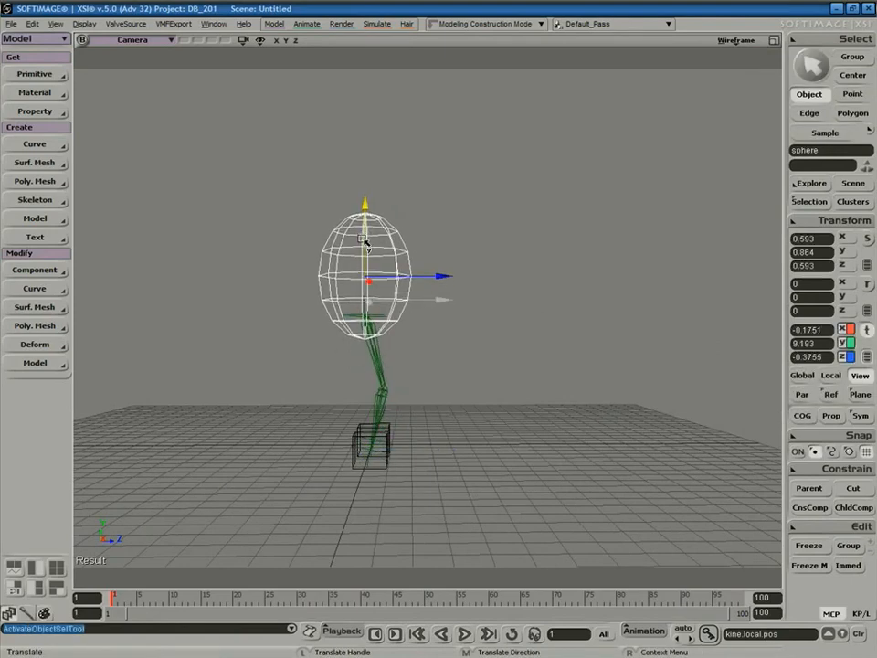
{"action": "key", "text": "space"}
{"action": "left_click", "coordinate": [550, 347]}
Orbit around the rig and return to the four-view layout.
{"action": "key", "text": "s"}
{"action": "right_click_drag", "start_coordinate": [552, 349], "coordinate": [484, 355]}
{"action": "key", "text": "v"}
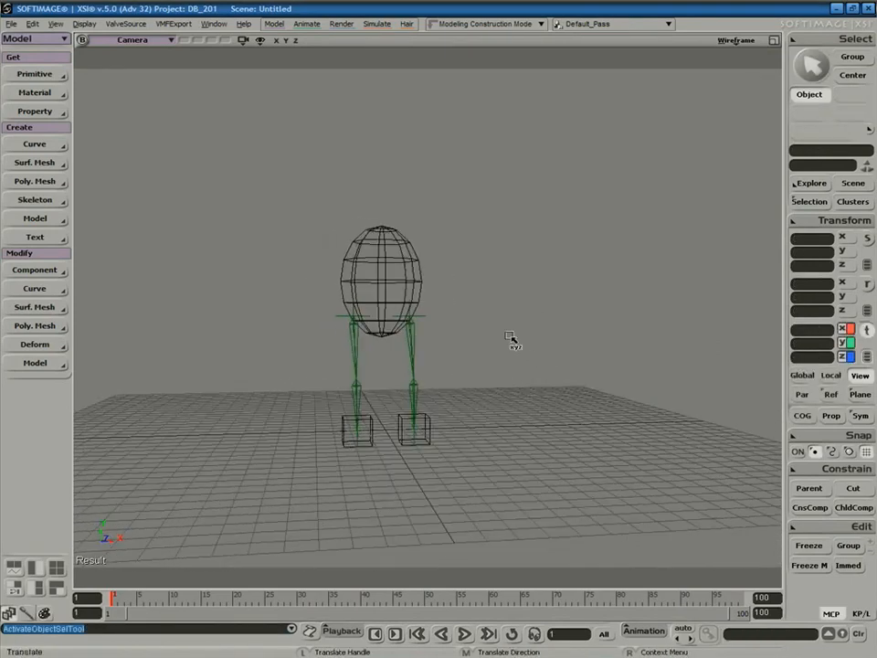
{"action": "left_click", "coordinate": [773, 41]}
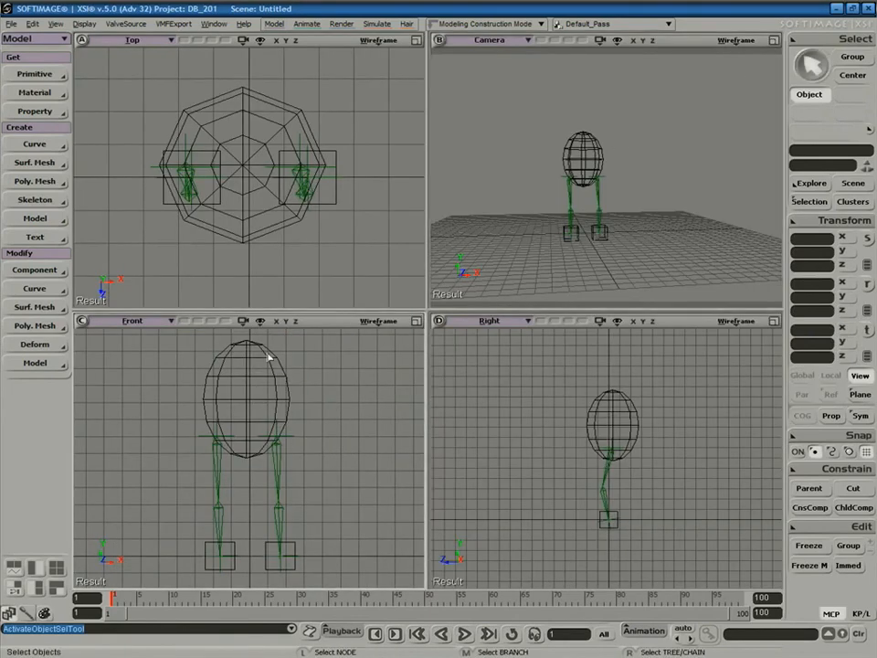
Nudge the sphere slightly in the front view, then deselect it.
{"action": "left_click", "coordinate": [250, 393]}
{"action": "left_click_drag", "start_coordinate": [252, 400], "coordinate": [252, 400]}
{"action": "key", "text": "space"}
{"action": "left_click", "coordinate": [383, 384]}
{"action": "key", "text": "s"}
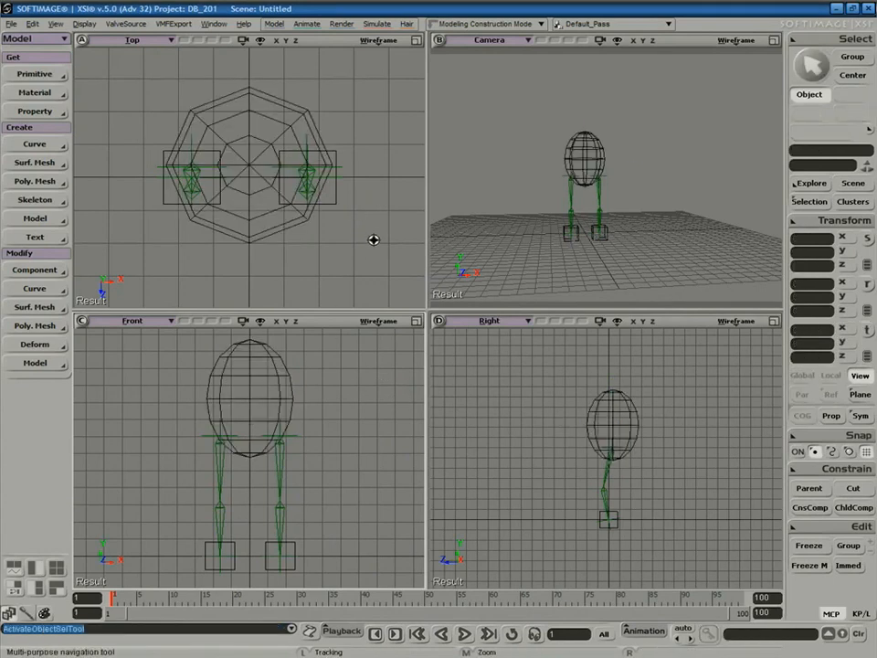
{"action": "key", "text": "v"}
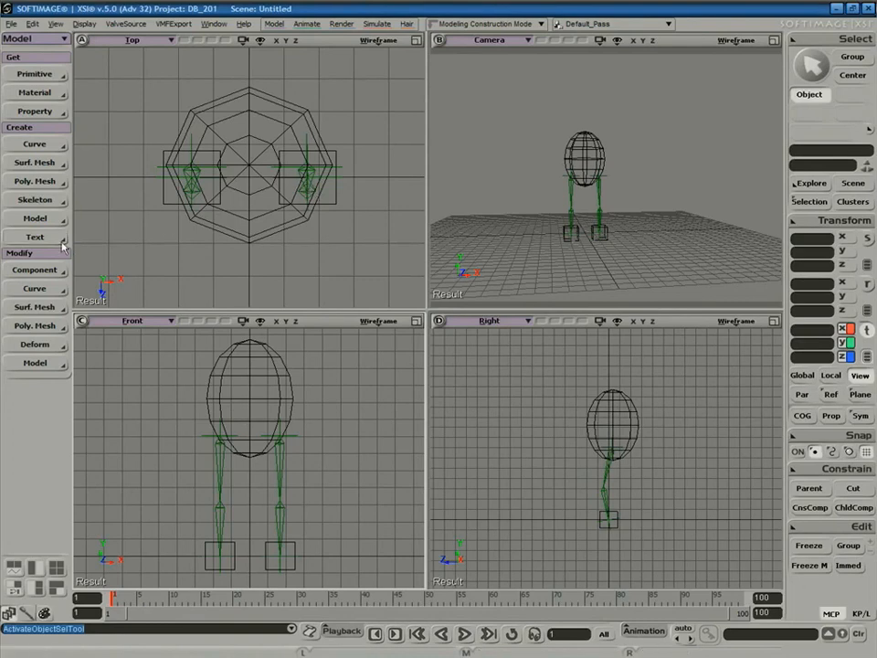
Draw a two-bone 2D chain in the top view.
{"action": "left_click", "coordinate": [48, 206]}
{"action": "left_click", "coordinate": [115, 197]}
{"action": "key", "text": "z"}
{"action": "left_click_drag", "start_coordinate": [307, 180], "coordinate": [246, 188]}
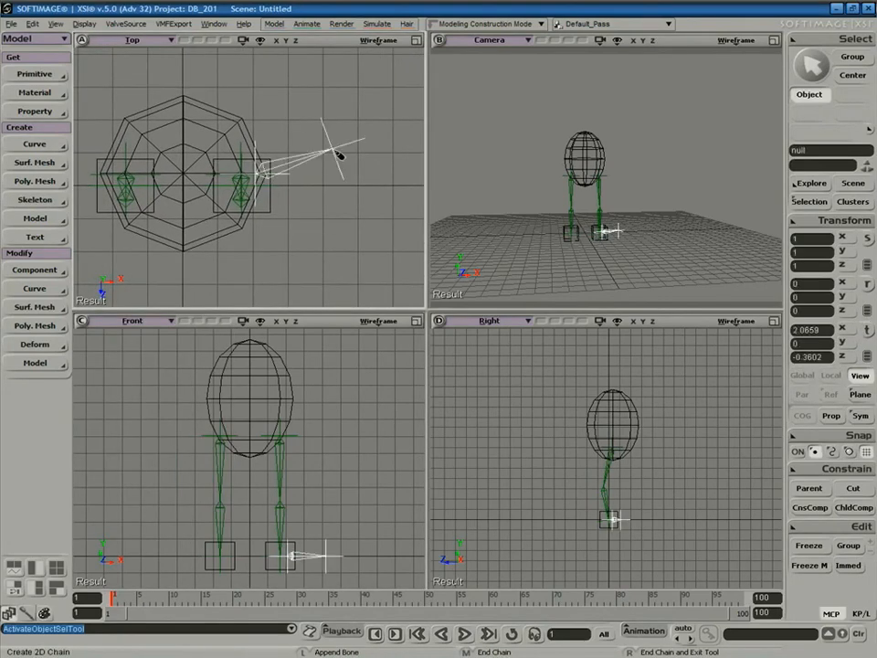
{"action": "left_click", "coordinate": [337, 149]}
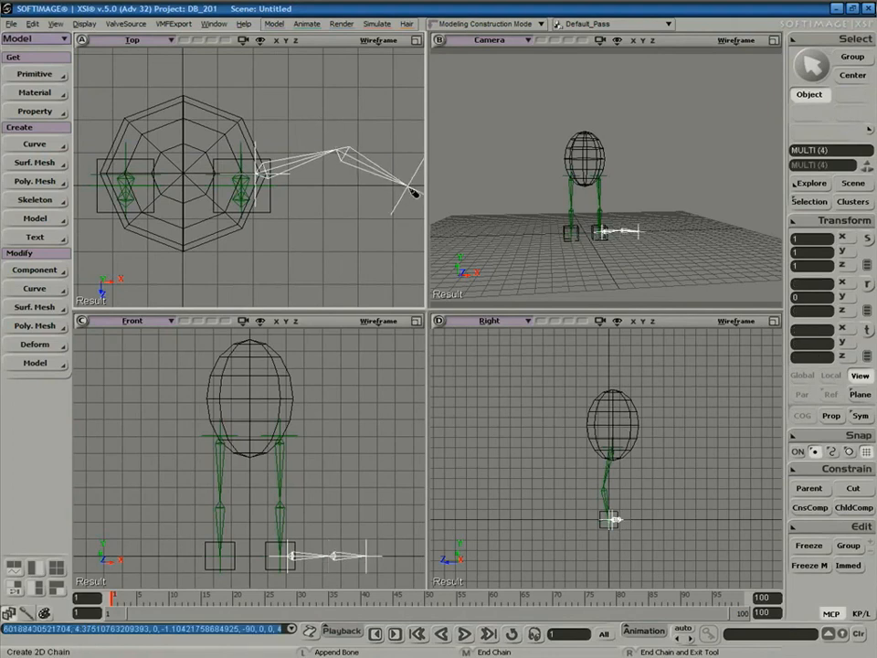
{"action": "right_click", "coordinate": [416, 193]}
Move root2 up to the body's right side and parent it to the sphere.
{"action": "key", "text": "v"}
{"action": "left_click_drag", "start_coordinate": [290, 519], "coordinate": [305, 345]}
{"action": "key", "text": "space"}
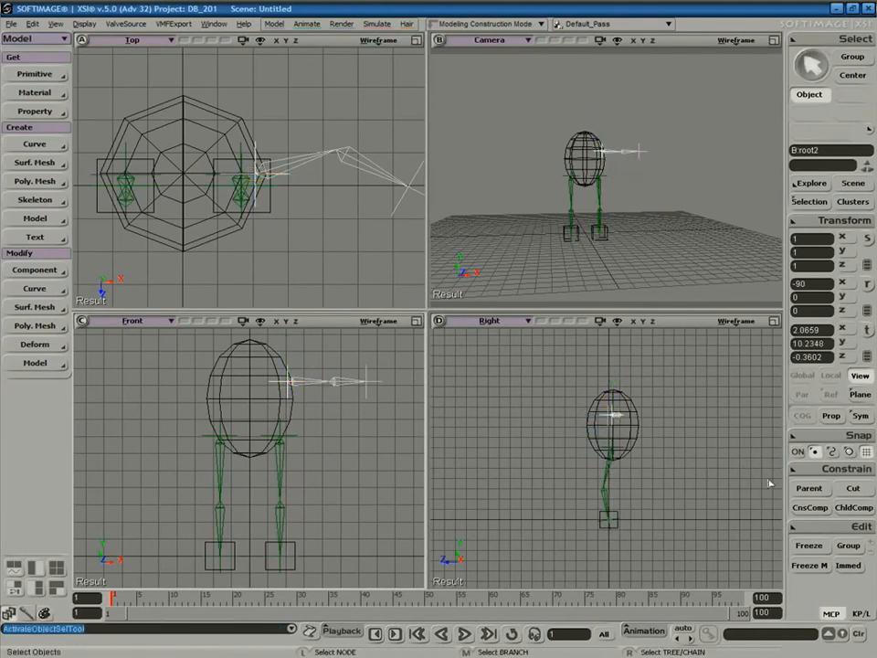
{"action": "left_click", "coordinate": [294, 370]}
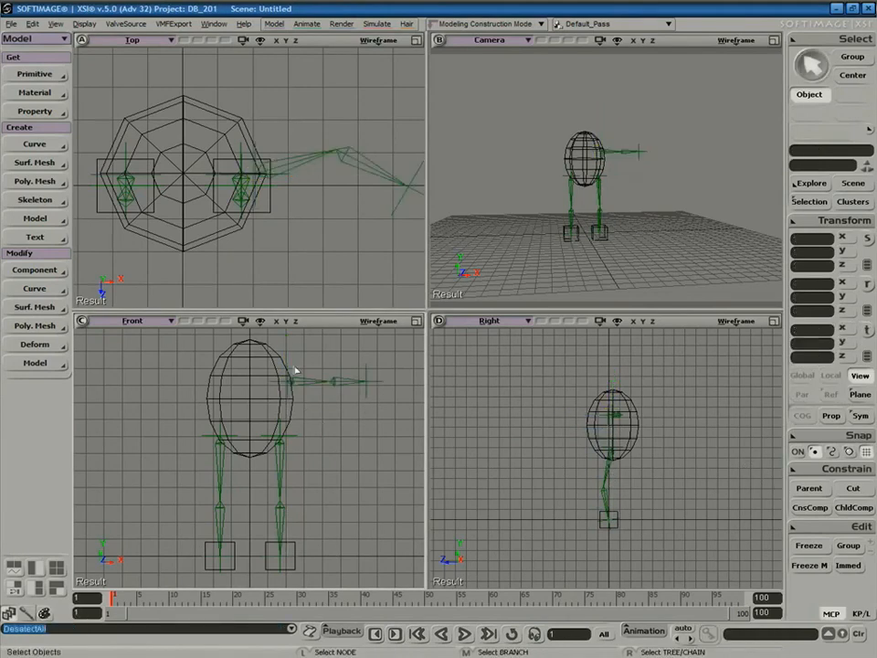
{"action": "left_click", "coordinate": [810, 489]}
{"action": "middle_click", "coordinate": [265, 392]}
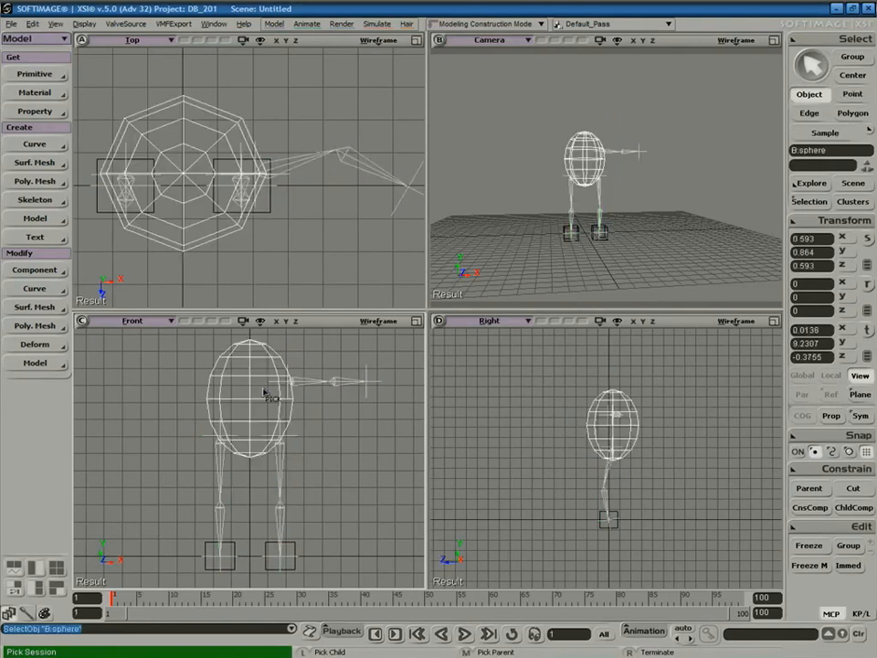
{"action": "key", "text": "space"}
{"action": "left_click", "coordinate": [358, 437]}
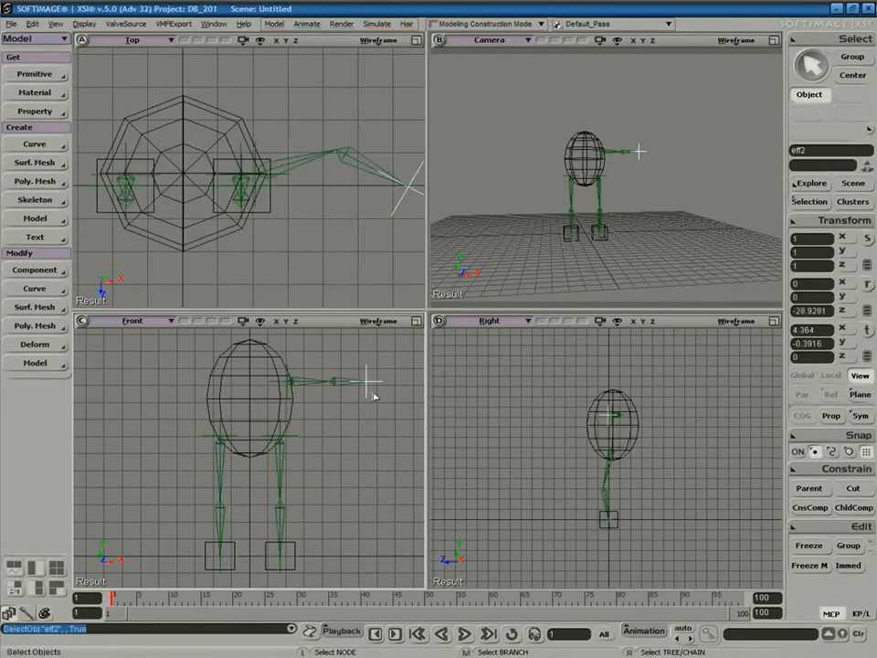
Pull the arm's effector down and inward to bend the arm at the elbow.
{"action": "key", "text": "v"}
{"action": "left_click_drag", "start_coordinate": [368, 384], "coordinate": [322, 429]}
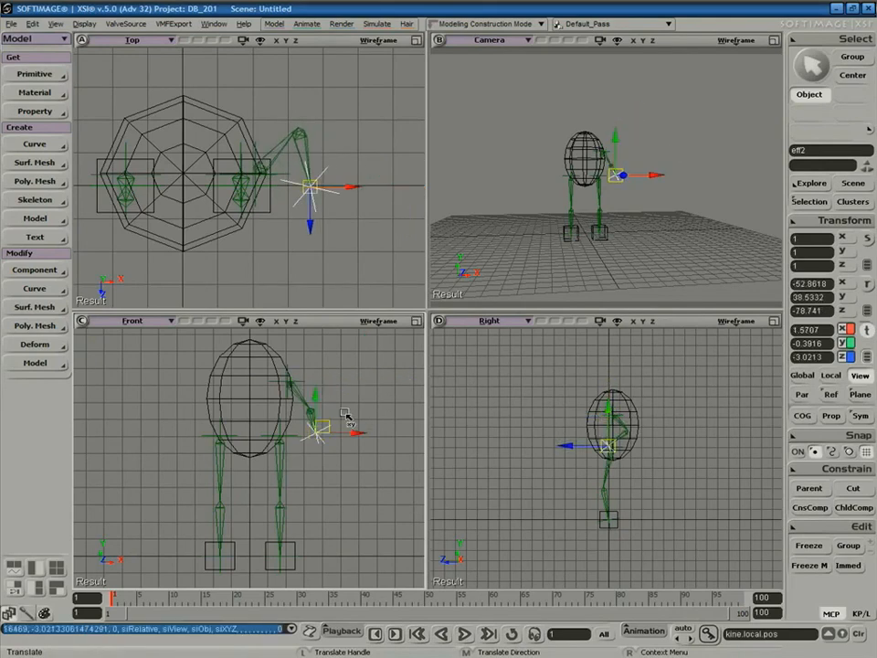
{"action": "key", "text": "s"}
{"action": "right_click_drag", "start_coordinate": [673, 227], "coordinate": [618, 224]}
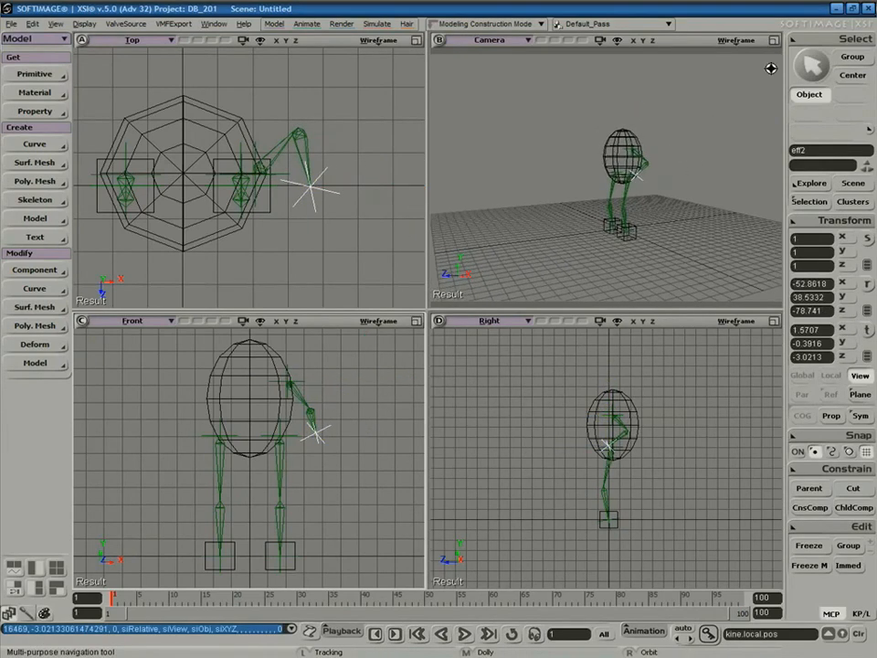
{"action": "middle_click_drag", "start_coordinate": [686, 120], "coordinate": [646, 172]}
{"action": "key", "text": "v"}
{"action": "mouse_move", "coordinate": [653, 186]}
{"action": "left_mouse_down"}
{"action": "mouse_move", "coordinate": [630, 188]}
{"action": "mouse_move", "coordinate": [643, 195]}
{"action": "left_mouse_up"}
{"action": "key", "text": "s"}
{"action": "mouse_move", "coordinate": [658, 235]}
{"action": "right_mouse_down"}
{"action": "mouse_move", "coordinate": [701, 239]}
{"action": "mouse_move", "coordinate": [640, 219]}
{"action": "mouse_move", "coordinate": [652, 243]}
{"action": "mouse_move", "coordinate": [649, 219]}
{"action": "right_mouse_up"}
{"action": "key", "text": "v"}
Select the whole arm chain and view it from near the front.
{"action": "key", "text": "space"}
{"action": "middle_click_drag", "start_coordinate": [652, 187], "coordinate": [662, 176]}
{"action": "key", "text": "space"}
{"action": "right_click", "coordinate": [653, 175]}
{"action": "key", "text": "s"}
{"action": "right_click_drag", "start_coordinate": [609, 209], "coordinate": [660, 217]}
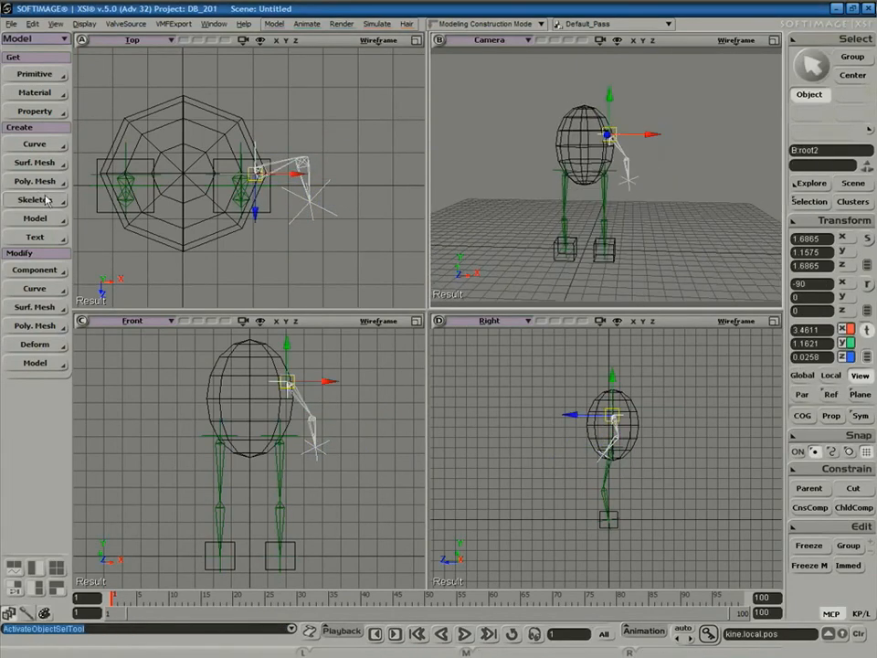
Mirror the arm chain across the YZ plane with Skeleton > Duplicate Symmetry.
{"action": "left_click", "coordinate": [46, 200]}
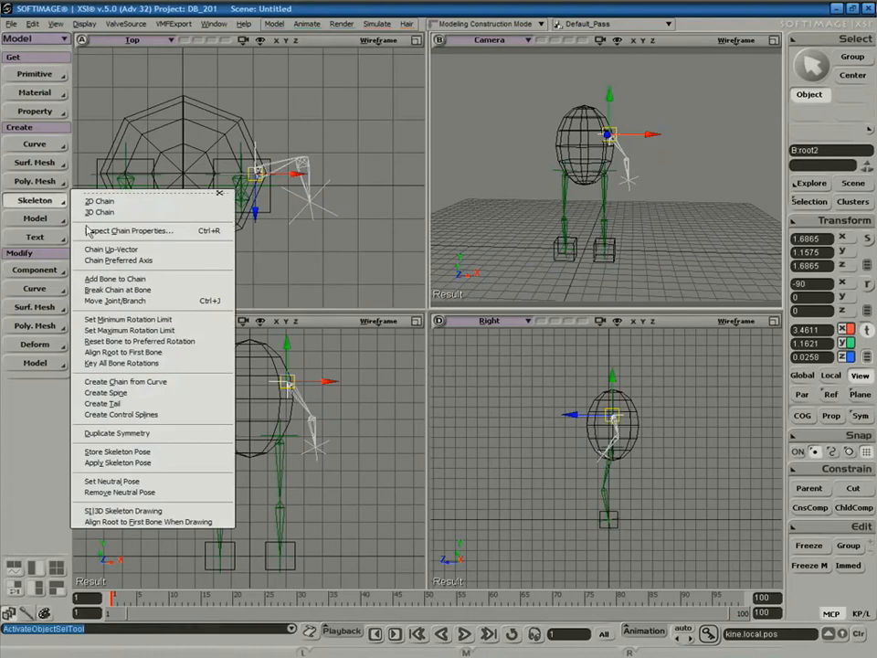
{"action": "left_click", "coordinate": [134, 435]}
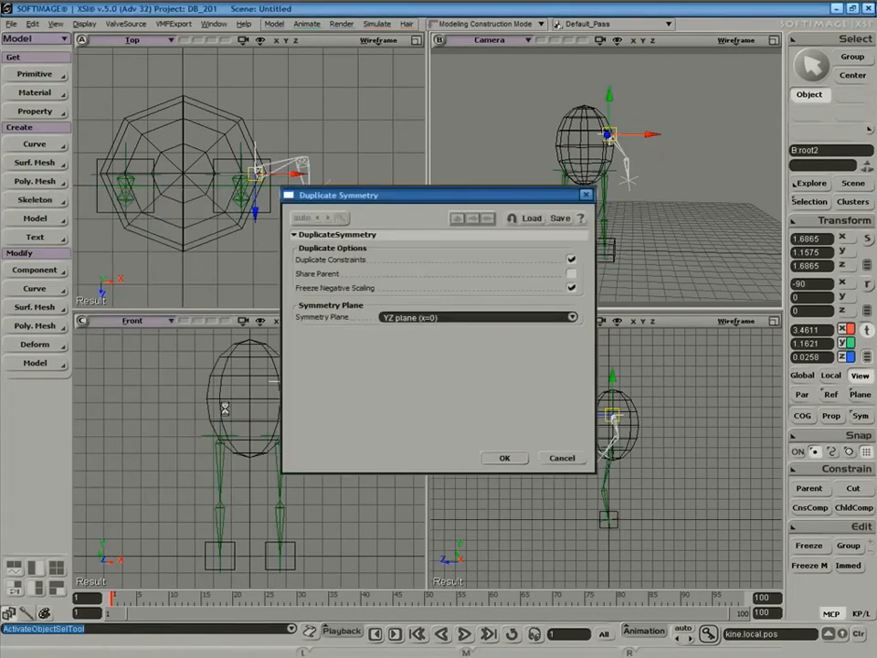
{"action": "left_click", "coordinate": [504, 459]}
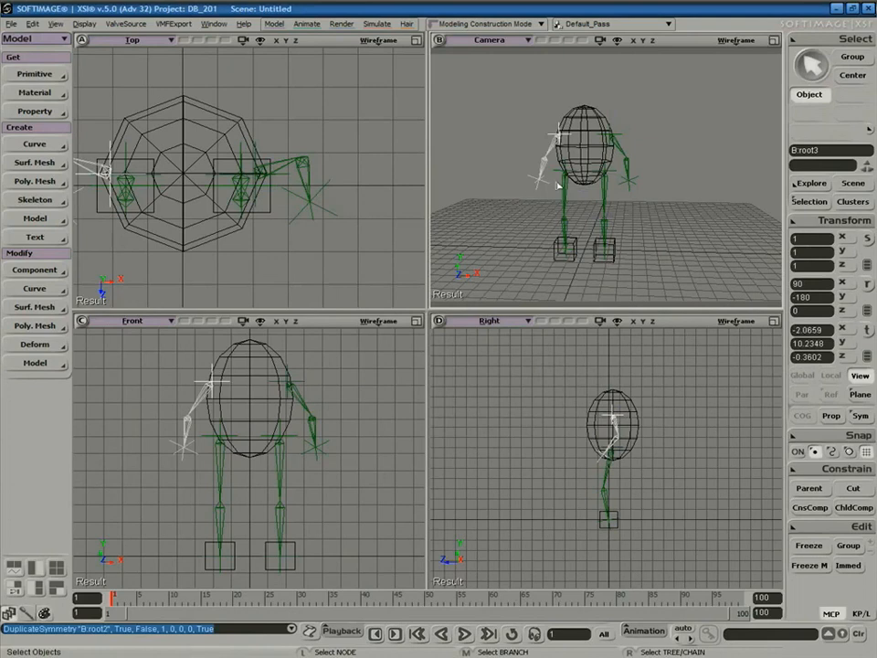
Parent the new left arm's root to the sphere.
{"action": "left_click", "coordinate": [591, 137]}
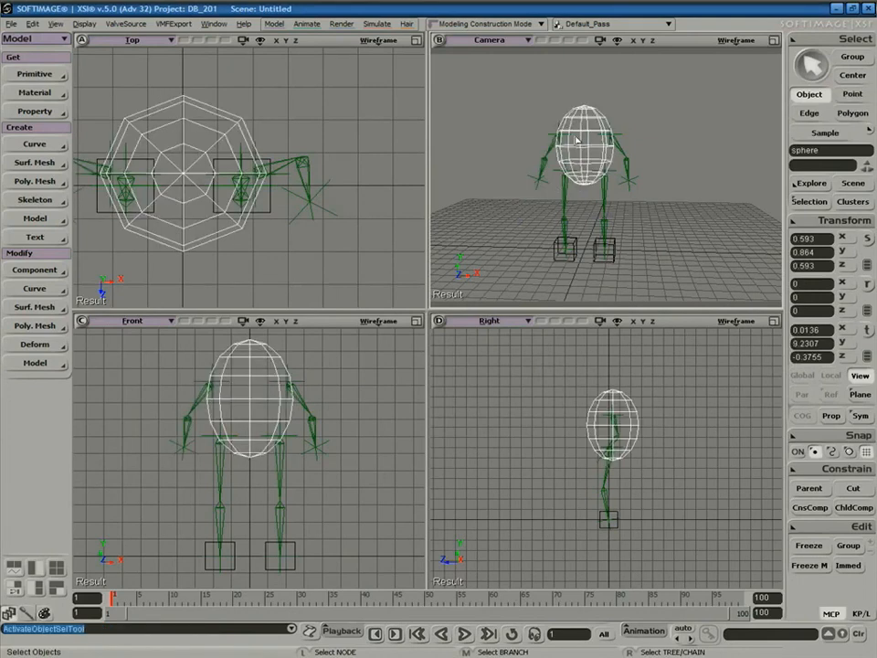
{"action": "key", "text": "v"}
{"action": "mouse_move", "coordinate": [590, 118]}
{"action": "left_mouse_down"}
{"action": "mouse_move", "coordinate": [581, 151]}
{"action": "mouse_move", "coordinate": [586, 112]}
{"action": "left_mouse_up"}
{"action": "key", "text": "ctrl+z"}
{"action": "key", "text": "space"}
{"action": "left_click", "coordinate": [553, 135]}
{"action": "key", "text": "v"}
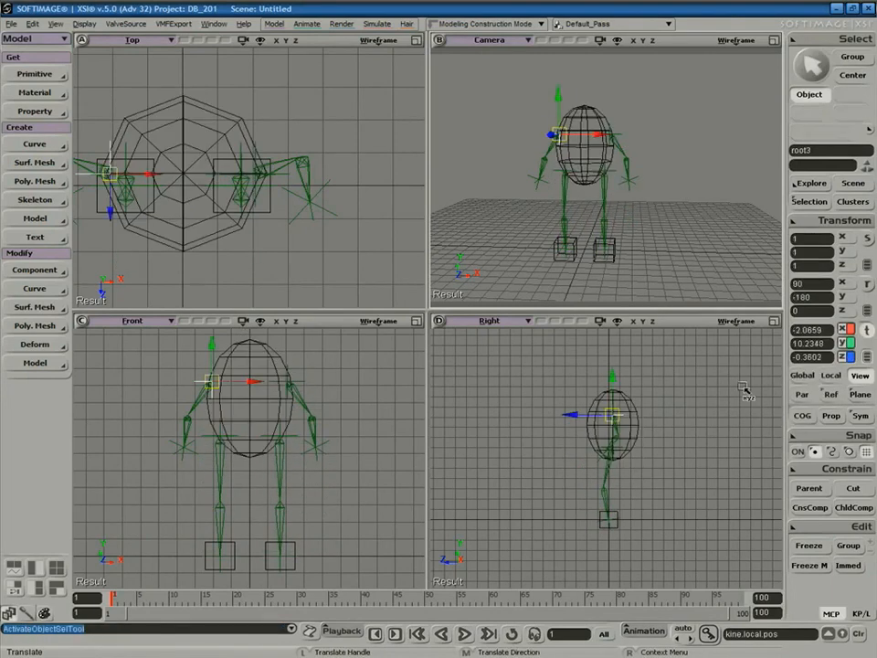
{"action": "left_click", "coordinate": [808, 487]}
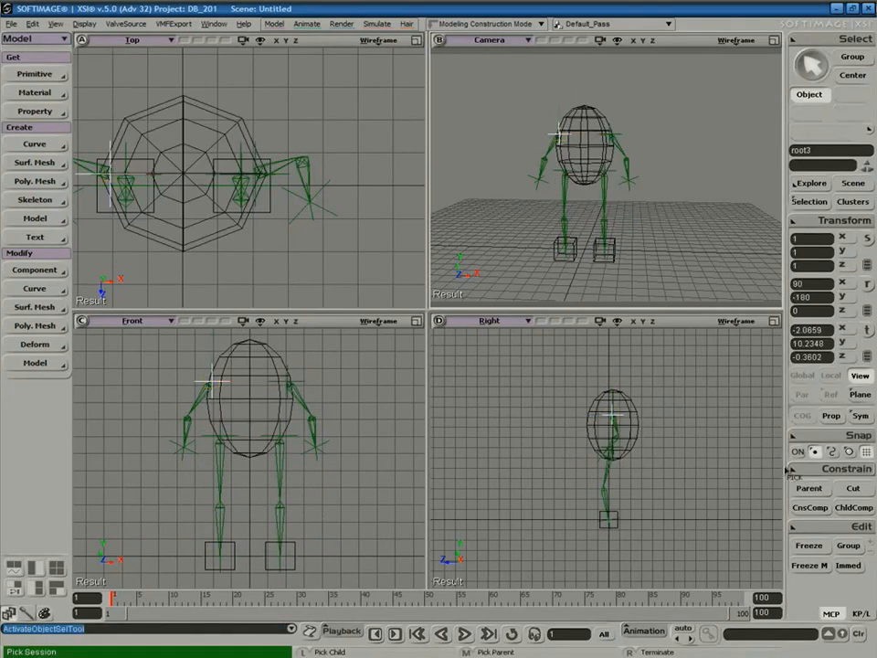
{"action": "left_click", "coordinate": [598, 126]}
{"action": "right_click", "coordinate": [611, 119]}
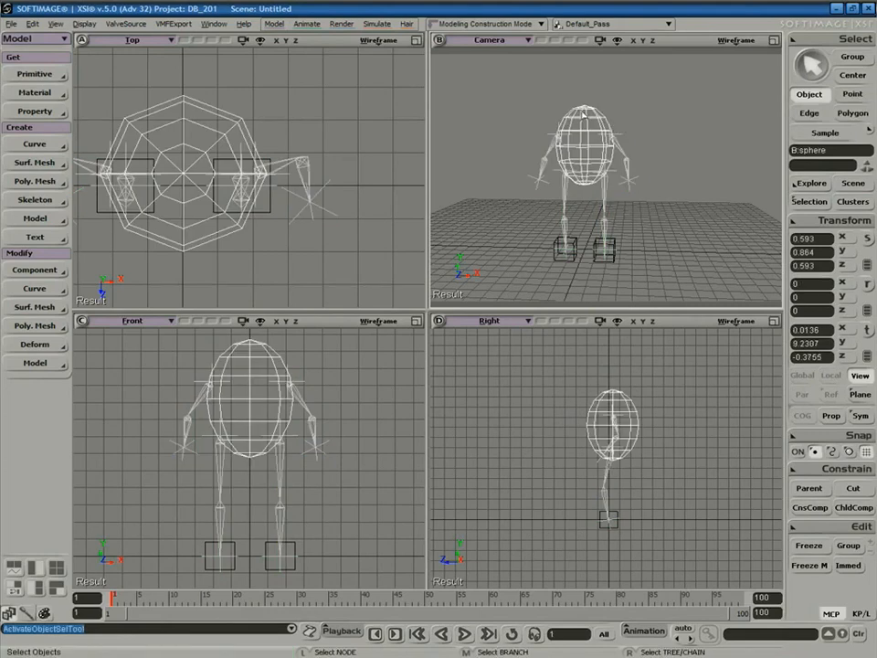
Lower the sphere with its arms and tilt it about 7.92° around Z.
{"action": "left_click", "coordinate": [598, 117]}
{"action": "key", "text": "v"}
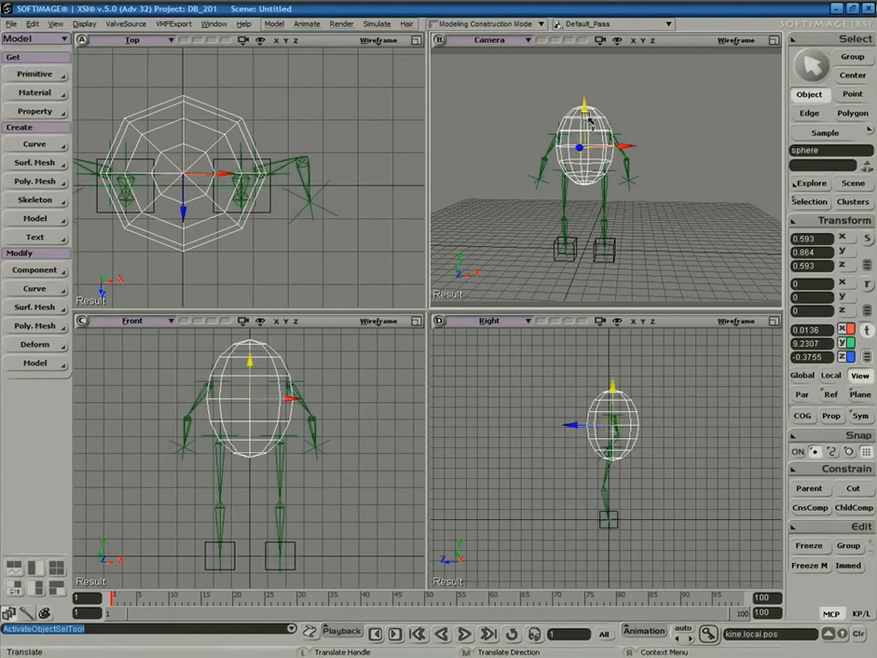
{"action": "left_click_drag", "start_coordinate": [590, 117], "coordinate": [589, 153]}
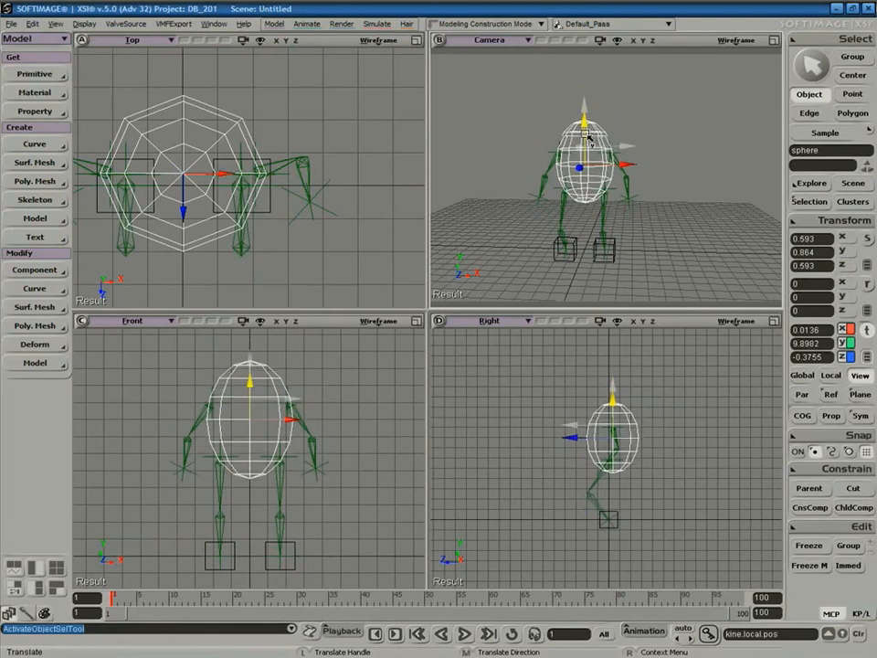
{"action": "key", "text": "c"}
{"action": "left_click_drag", "start_coordinate": [607, 135], "coordinate": [598, 162]}
{"action": "left_click_drag", "start_coordinate": [600, 143], "coordinate": [627, 152]}
{"action": "key", "text": "s"}
{"action": "right_click_drag", "start_coordinate": [627, 153], "coordinate": [559, 235]}
{"action": "left_click", "coordinate": [774, 40]}
Move the arm's effector eff2 down and to the left.
{"action": "key", "text": "c"}
{"action": "key", "text": "space"}
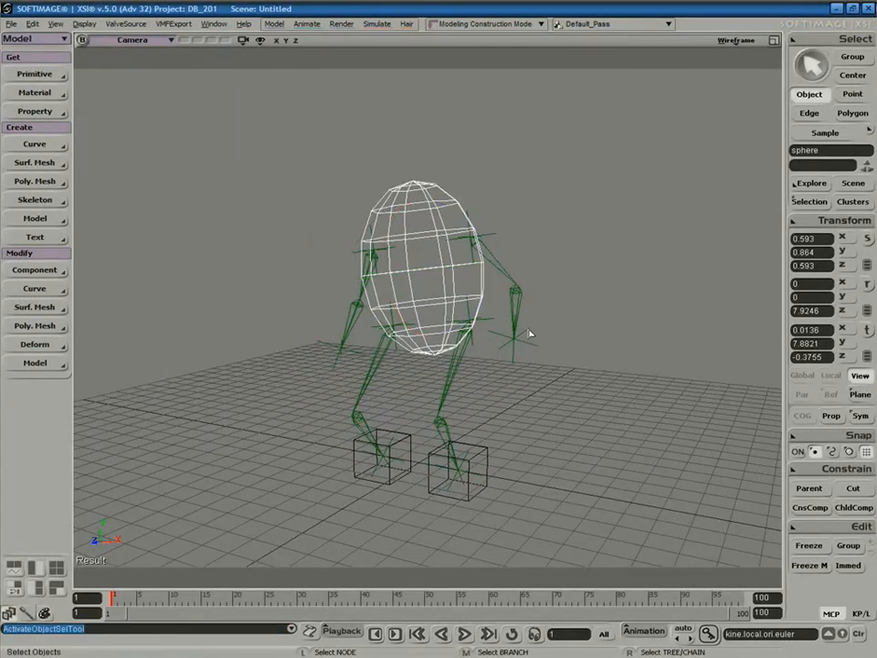
{"action": "left_click", "coordinate": [514, 341]}
{"action": "key", "text": "v"}
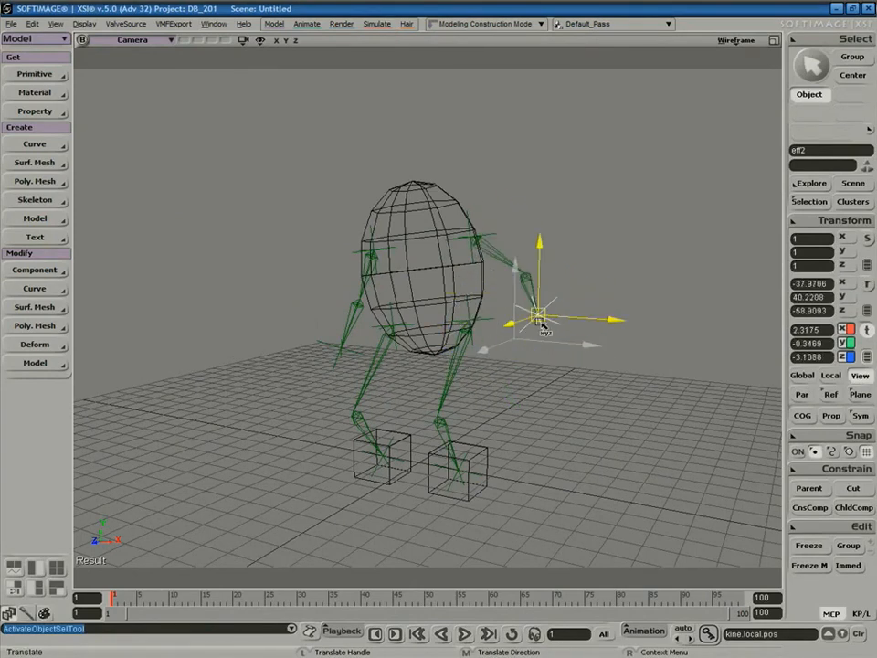
{"action": "left_click_drag", "start_coordinate": [541, 339], "coordinate": [515, 359]}
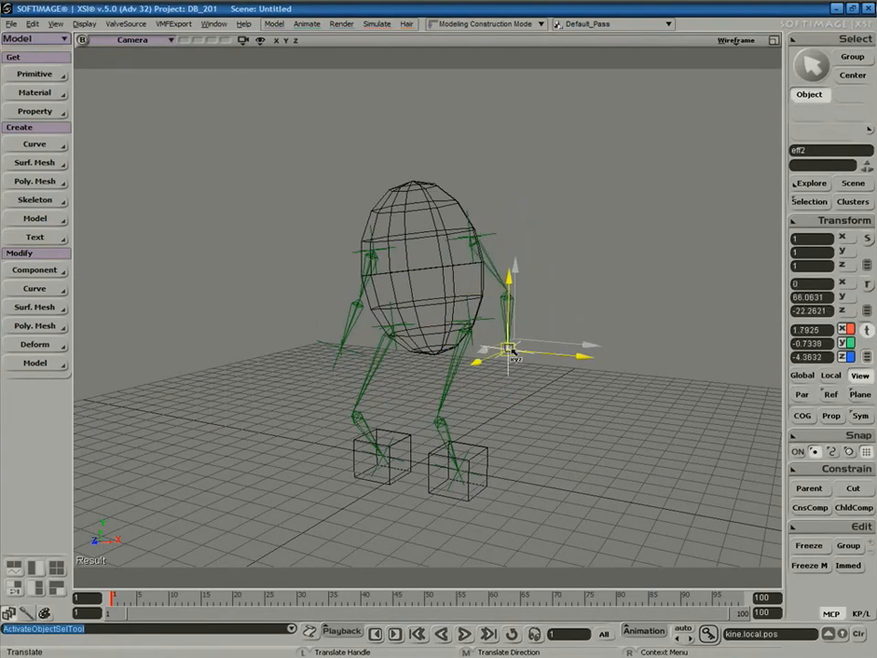
{"action": "key", "text": "space"}
Rotate bone4 and bone5 to bend the chain inside the sphere.
{"action": "left_click", "coordinate": [496, 272]}
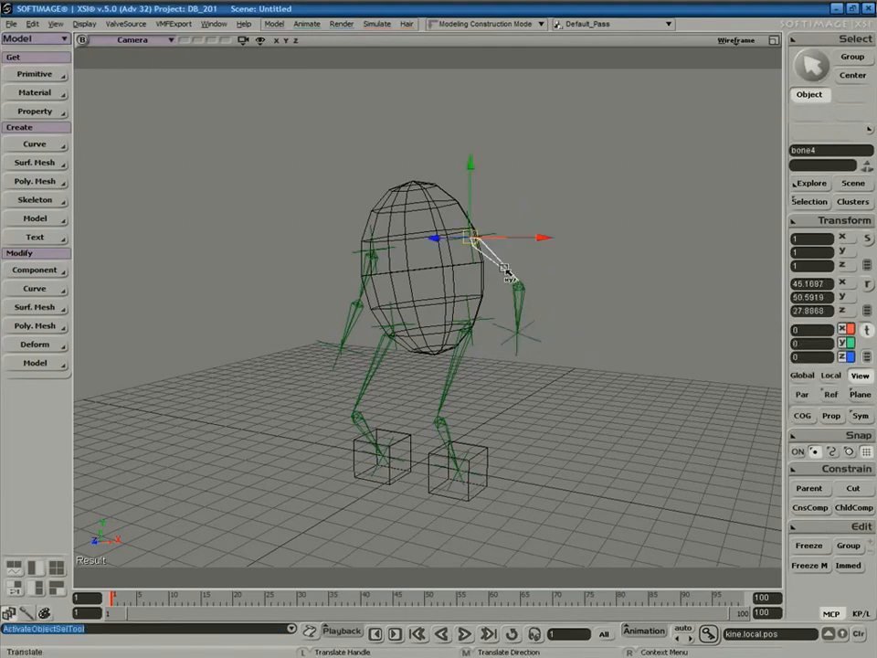
{"action": "key", "text": "c"}
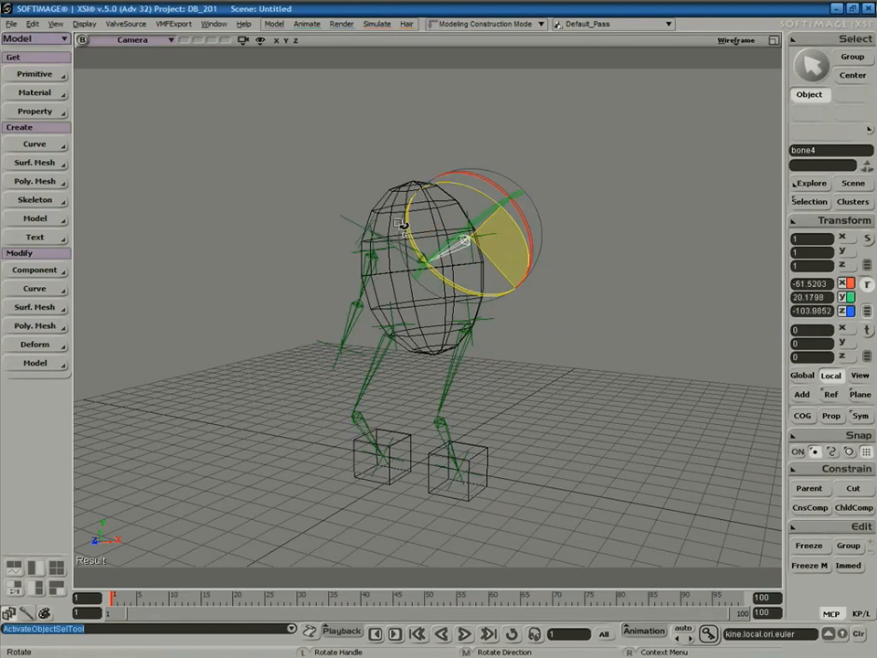
{"action": "left_click_drag", "start_coordinate": [414, 254], "coordinate": [478, 240]}
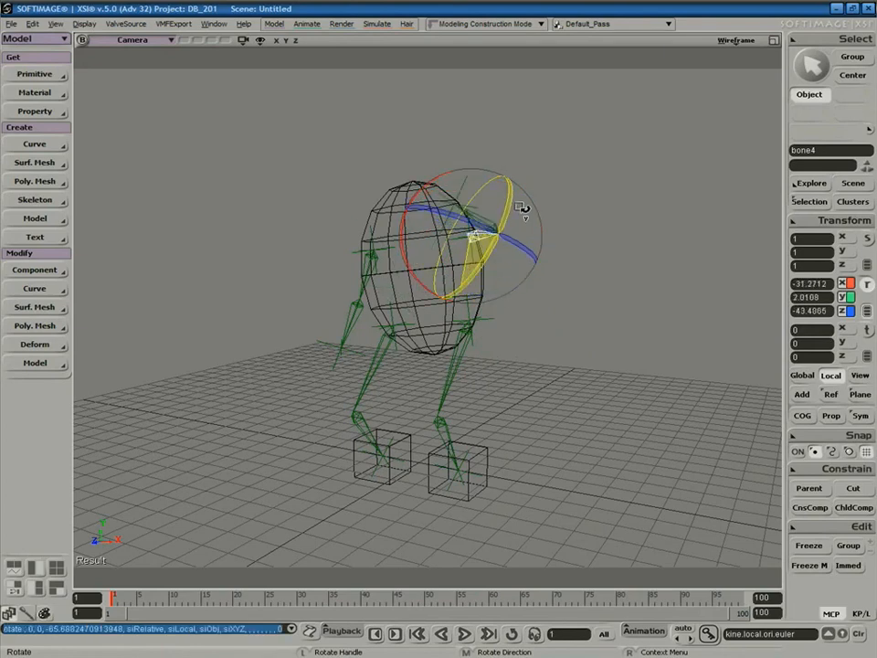
{"action": "key", "text": "space"}
{"action": "left_click", "coordinate": [442, 285]}
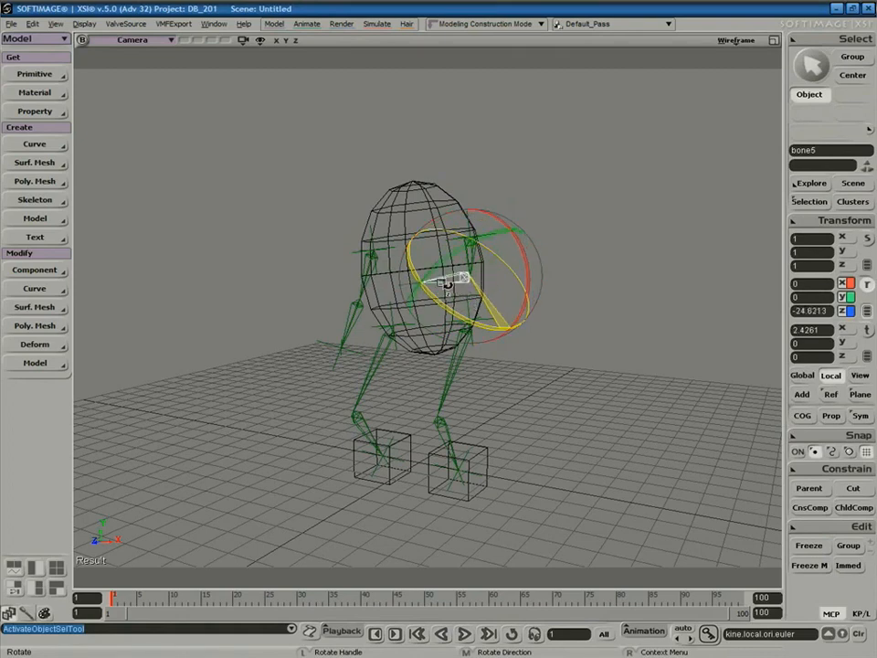
{"action": "left_click_drag", "start_coordinate": [460, 294], "coordinate": [477, 259]}
{"action": "key", "text": "space"}
{"action": "key", "text": "c"}
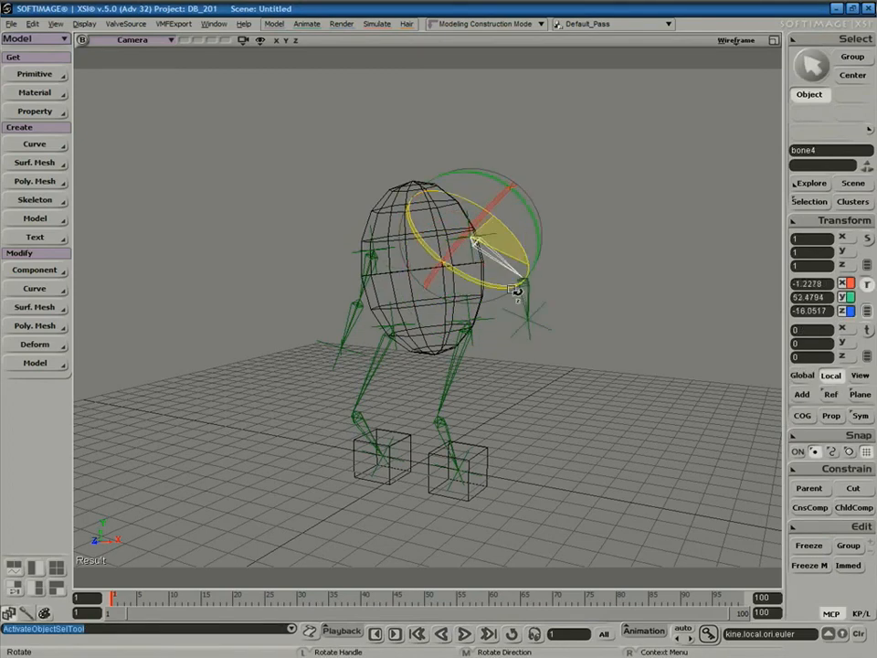
{"action": "left_click_drag", "start_coordinate": [538, 276], "coordinate": [496, 254]}
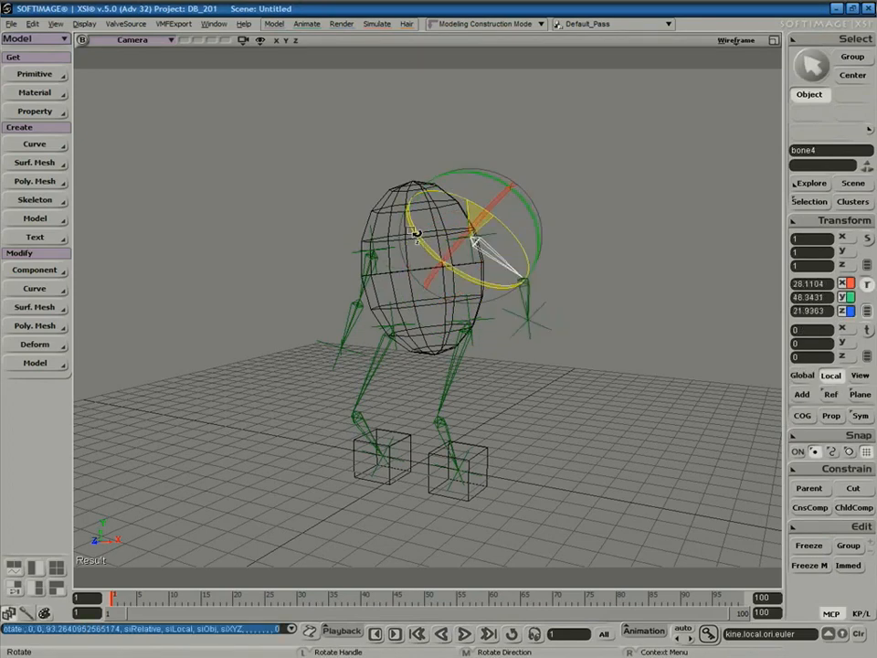
{"action": "mouse_move", "coordinate": [517, 198]}
{"action": "left_mouse_down"}
{"action": "mouse_move", "coordinate": [513, 182]}
{"action": "mouse_move", "coordinate": [507, 190]}
{"action": "left_mouse_up"}
{"action": "key", "text": "space"}
Nudge the sphere upward, then start a new scene with Ctrl+N.
{"action": "left_click", "coordinate": [437, 197]}
{"action": "key", "text": "c"}
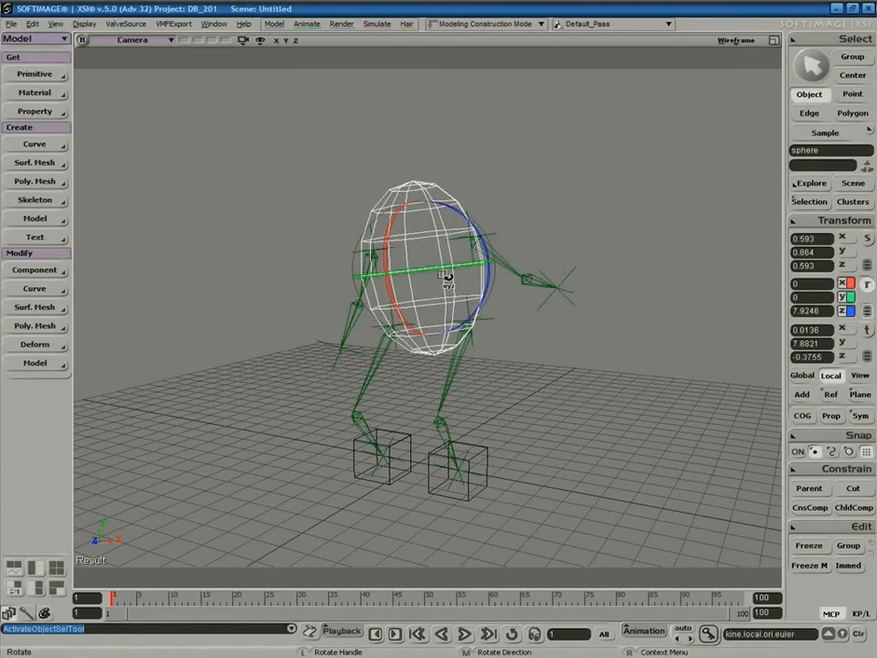
{"action": "key", "text": "v"}
{"action": "left_click_drag", "start_coordinate": [442, 290], "coordinate": [426, 266]}
{"action": "key", "text": "s"}
{"action": "right_click_drag", "start_coordinate": [501, 360], "coordinate": [577, 354]}
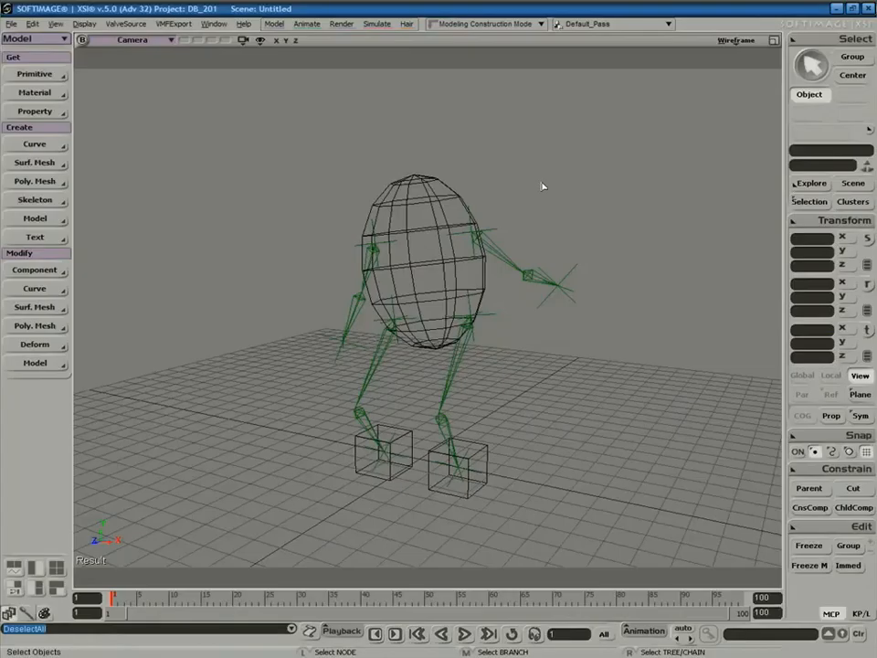
{"action": "key", "text": "ctrl+n"}
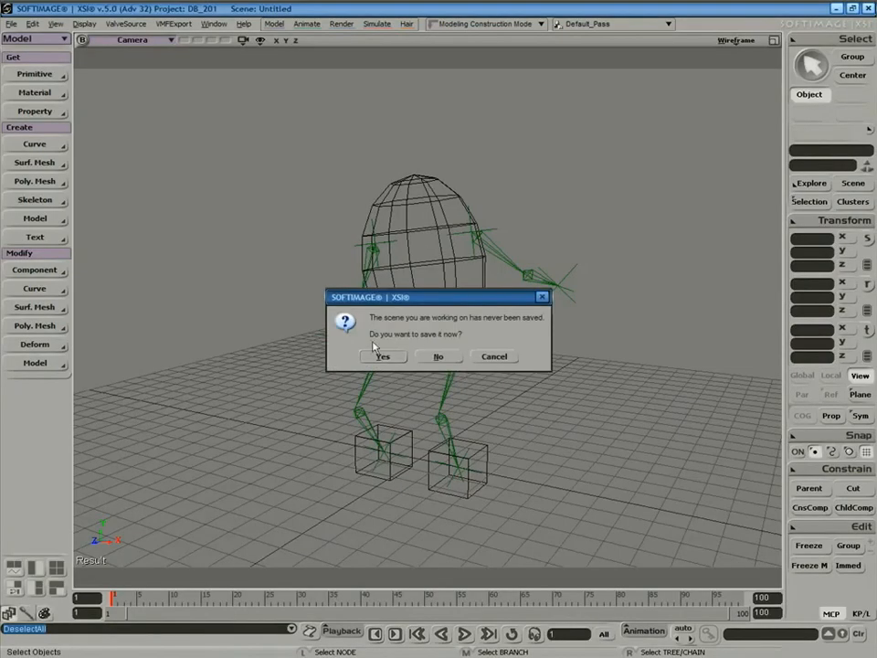
Discard the unsaved scene and add the Skeleton - Man - Basic preset, framed in the maximized camera view.
{"action": "left_click", "coordinate": [439, 357]}
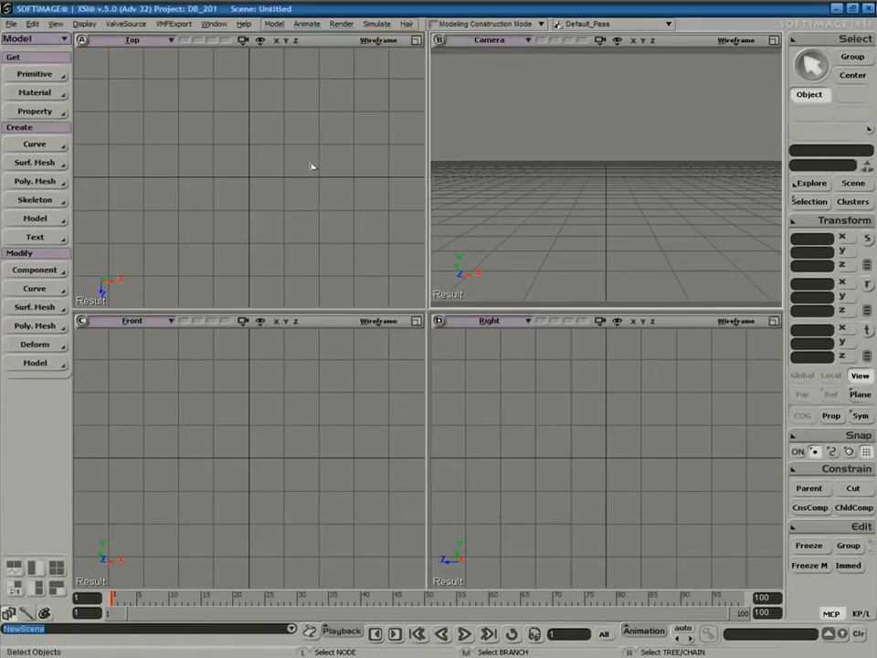
{"action": "left_click", "coordinate": [45, 75]}
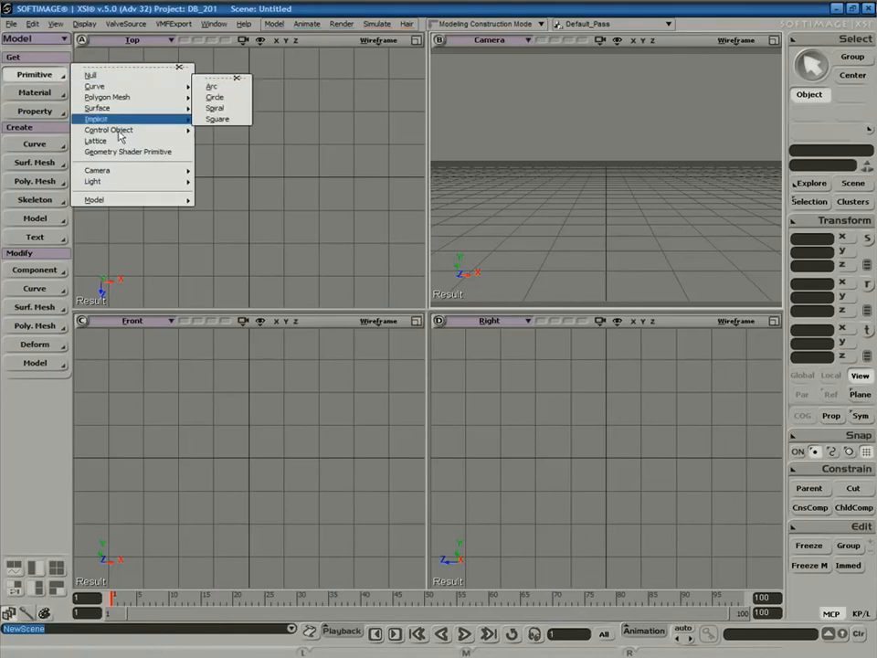
{"action": "mouse_move", "coordinate": [125, 203]}
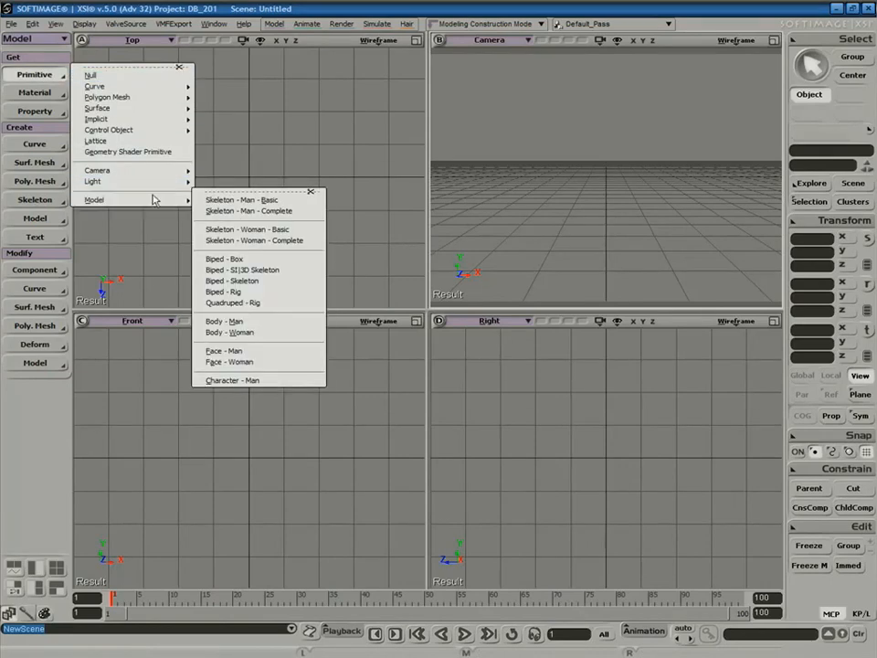
{"action": "left_click", "coordinate": [275, 199]}
{"action": "key", "text": "f"}
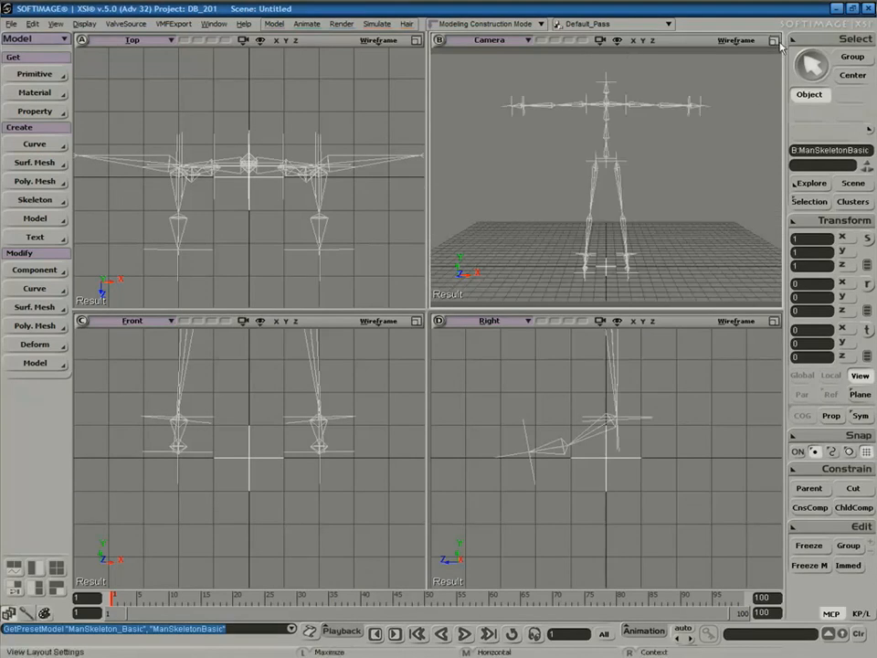
{"action": "left_click", "coordinate": [775, 41]}
{"action": "key", "text": "s"}
{"action": "right_click_drag", "start_coordinate": [678, 192], "coordinate": [547, 308]}
{"action": "key", "text": "space"}
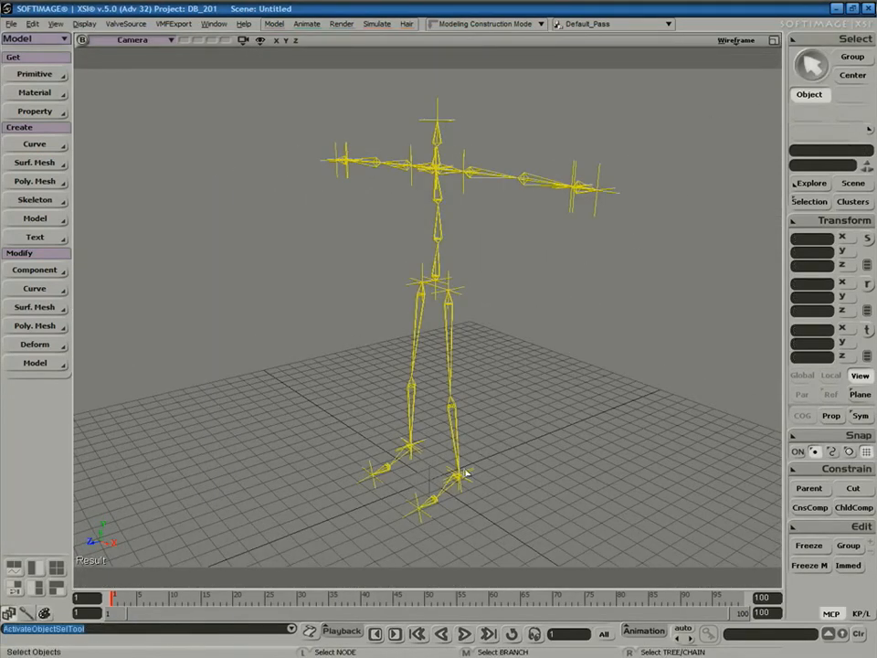
Test moving the left foot to bend the leg, undoing each move.
{"action": "key", "text": "v"}
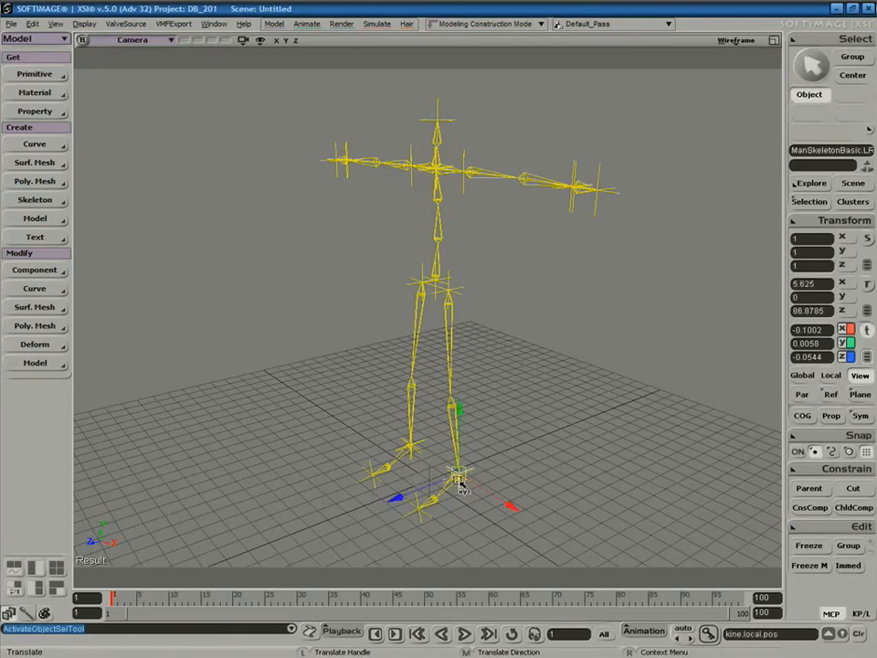
{"action": "left_click_drag", "start_coordinate": [403, 408], "coordinate": [349, 498]}
{"action": "key", "text": "ctrl+z"}
{"action": "key", "text": "space"}
{"action": "key", "text": "v"}
{"action": "left_click_drag", "start_coordinate": [458, 476], "coordinate": [464, 454]}
{"action": "key", "text": "ctrl+z"}
{"action": "key", "text": "s"}
{"action": "right_click_drag", "start_coordinate": [571, 281], "coordinate": [612, 268]}
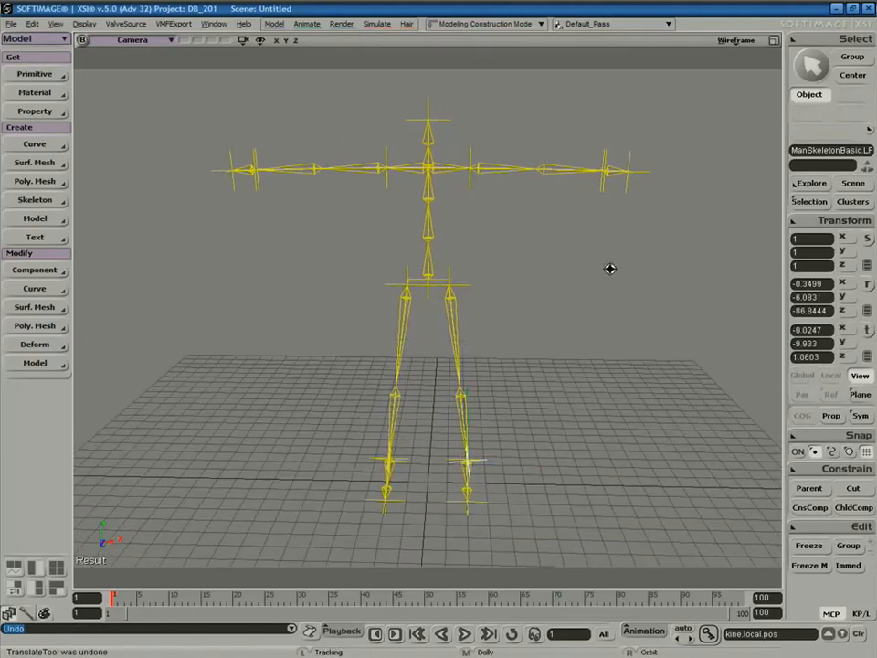
{"action": "key", "text": "space"}
Test rotating the spine and Spine3 bones to tilt and twist the torso.
{"action": "key", "text": "space"}
{"action": "key", "text": "s"}
{"action": "mouse_move", "coordinate": [475, 239]}
{"action": "right_mouse_down"}
{"action": "mouse_move", "coordinate": [452, 243]}
{"action": "mouse_move", "coordinate": [470, 235]}
{"action": "right_mouse_up"}
{"action": "key", "text": "v"}
{"action": "key", "text": "c"}
{"action": "left_click_drag", "start_coordinate": [465, 185], "coordinate": [425, 199]}
{"action": "key", "text": "space"}
{"action": "left_click", "coordinate": [437, 200]}
{"action": "key", "text": "space"}
{"action": "left_click", "coordinate": [436, 203]}
{"action": "key", "text": "c"}
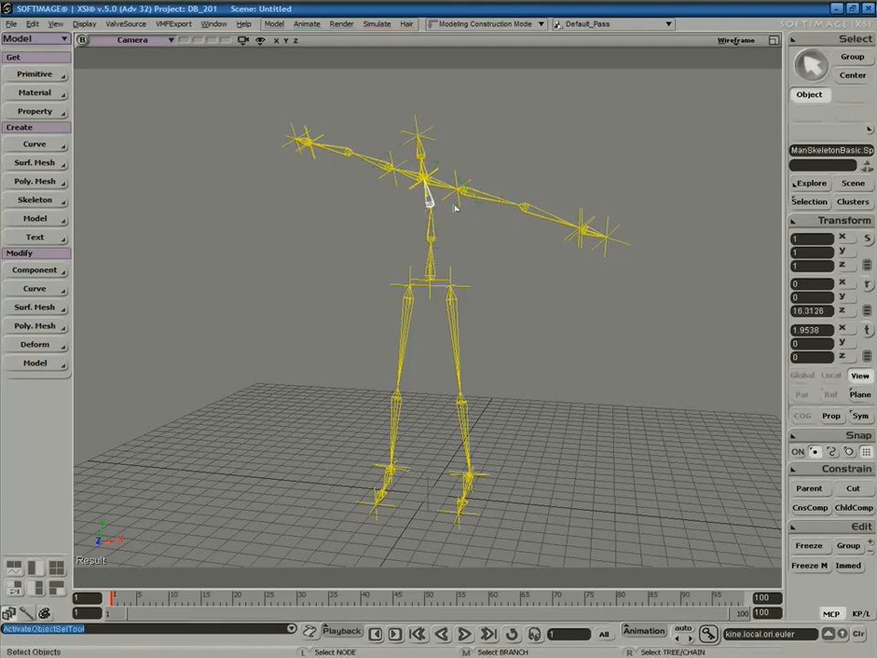
{"action": "key", "text": "space"}
{"action": "left_click", "coordinate": [489, 208]}
Test moving the left hand and arm bones, then undo to keep the arm straight.
{"action": "key", "text": "space"}
{"action": "left_click", "coordinate": [572, 243]}
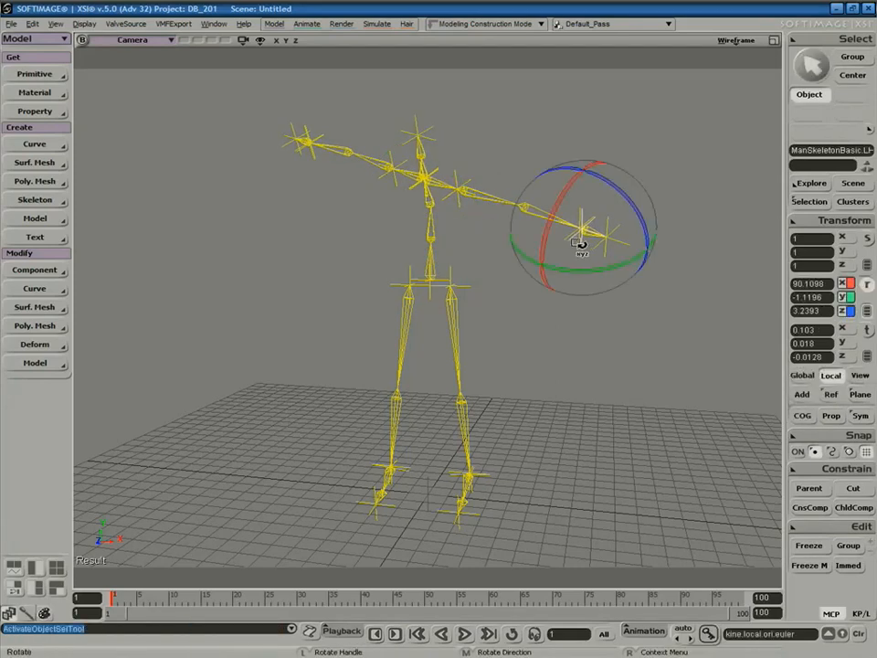
{"action": "key", "text": "v"}
{"action": "left_click_drag", "start_coordinate": [567, 227], "coordinate": [480, 255]}
{"action": "key", "text": "ctrl+z"}
{"action": "key", "text": "space"}
{"action": "left_click", "coordinate": [582, 224]}
{"action": "key", "text": "space"}
{"action": "key", "text": "ctrl+z"}
{"action": "key", "text": "ctrl+z"}
{"action": "key", "text": "ctrl+z"}
{"action": "key", "text": "ctrl+z"}
{"action": "key", "text": "ctrl+z"}
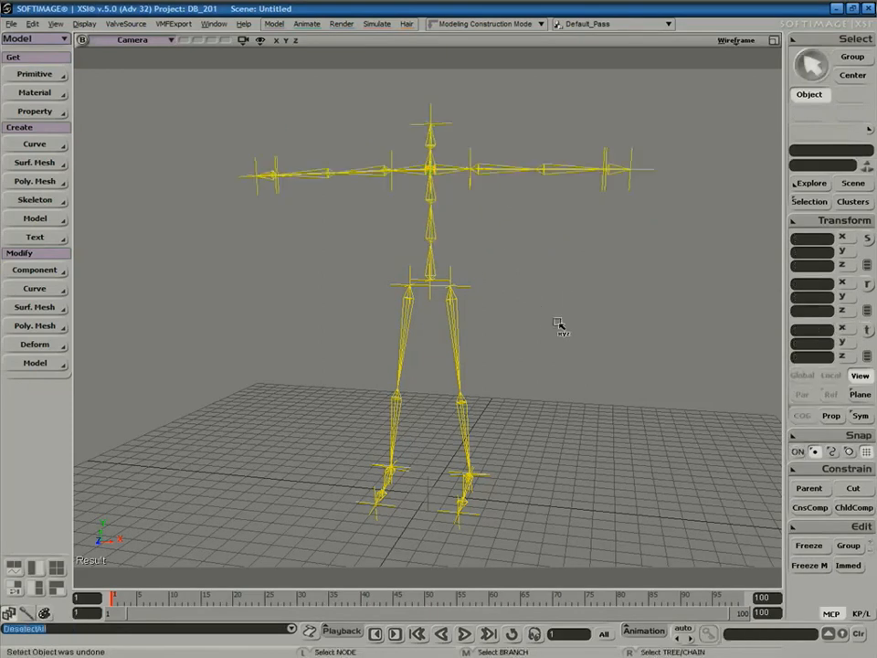
{"action": "key", "text": "space"}
{"action": "left_click", "coordinate": [35, 74]}
Add the Body - Man preset mesh, look it over, then delete it.
{"action": "mouse_move", "coordinate": [118, 200]}
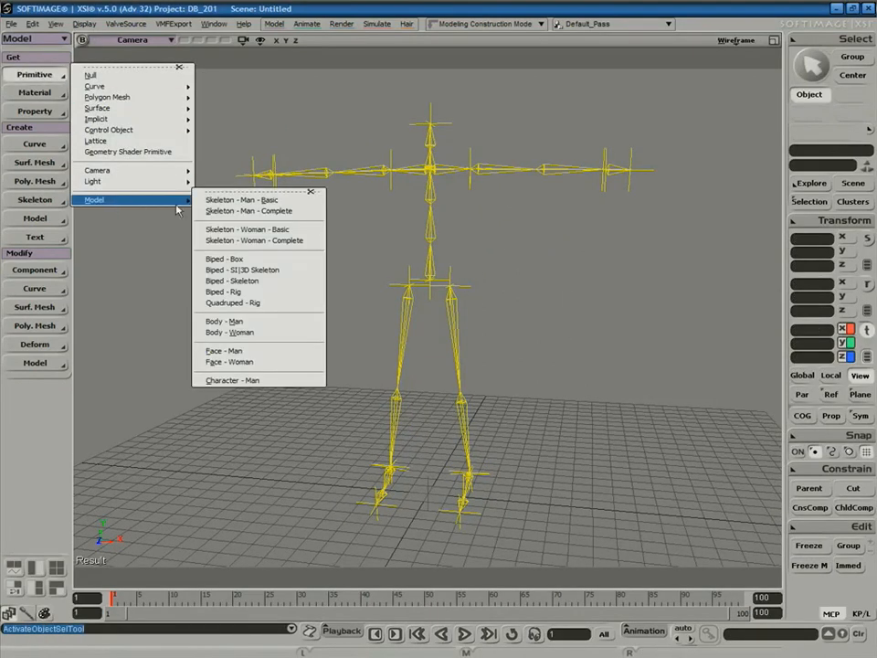
{"action": "left_click", "coordinate": [252, 323]}
{"action": "key", "text": "space"}
{"action": "left_click", "coordinate": [565, 276]}
{"action": "key", "text": "s"}
{"action": "right_click_drag", "start_coordinate": [566, 276], "coordinate": [516, 320]}
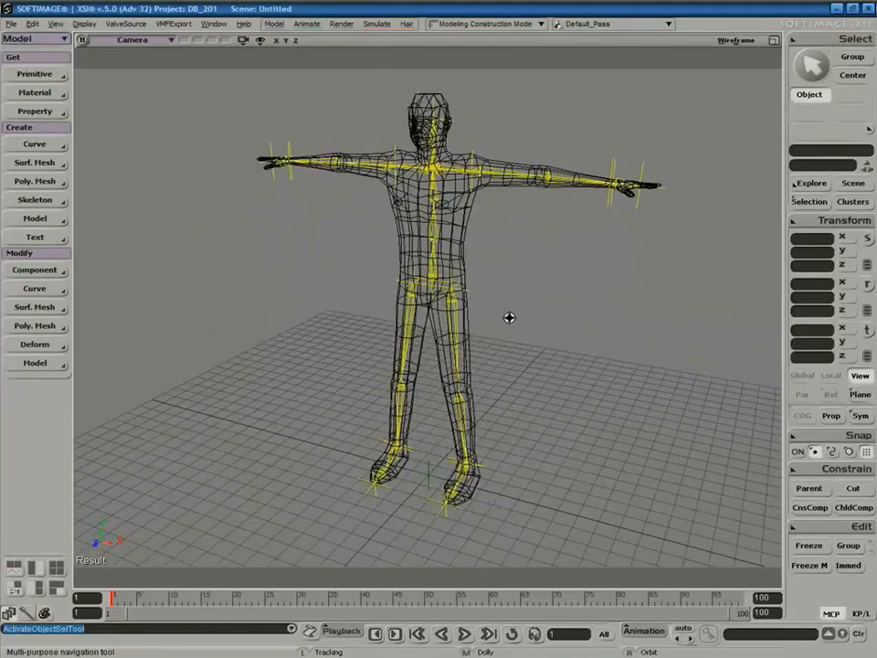
{"action": "key", "text": "v"}
{"action": "left_click", "coordinate": [481, 234]}
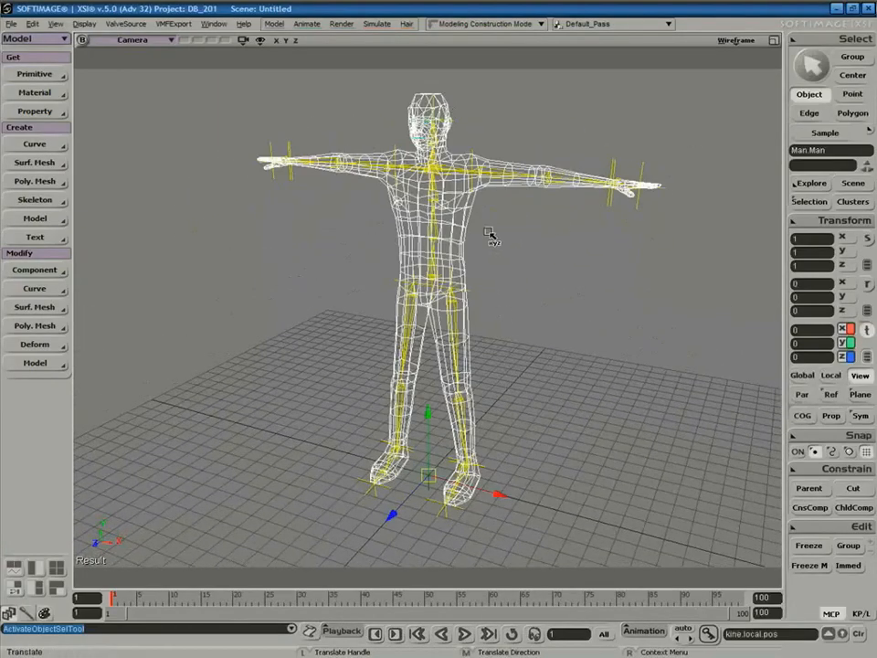
{"action": "key", "text": "Delete"}
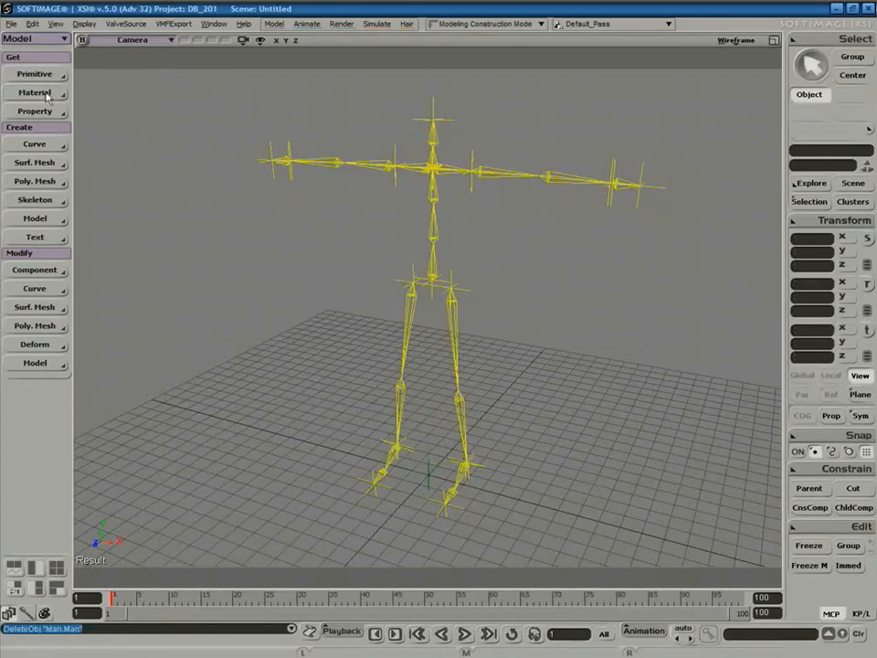
Add the Body - Woman preset, then delete it and ManSkeletonBasic via the Explorer.
{"action": "left_click", "coordinate": [36, 74]}
{"action": "mouse_move", "coordinate": [151, 203]}
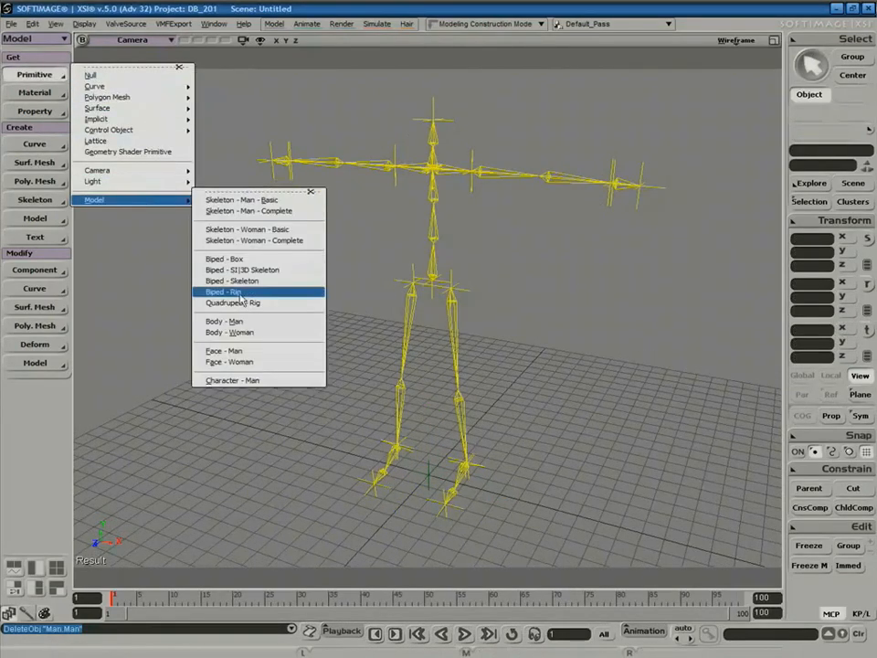
{"action": "left_click", "coordinate": [236, 332]}
{"action": "left_click", "coordinate": [547, 276]}
{"action": "key", "text": "s"}
{"action": "right_click_drag", "start_coordinate": [562, 280], "coordinate": [538, 281]}
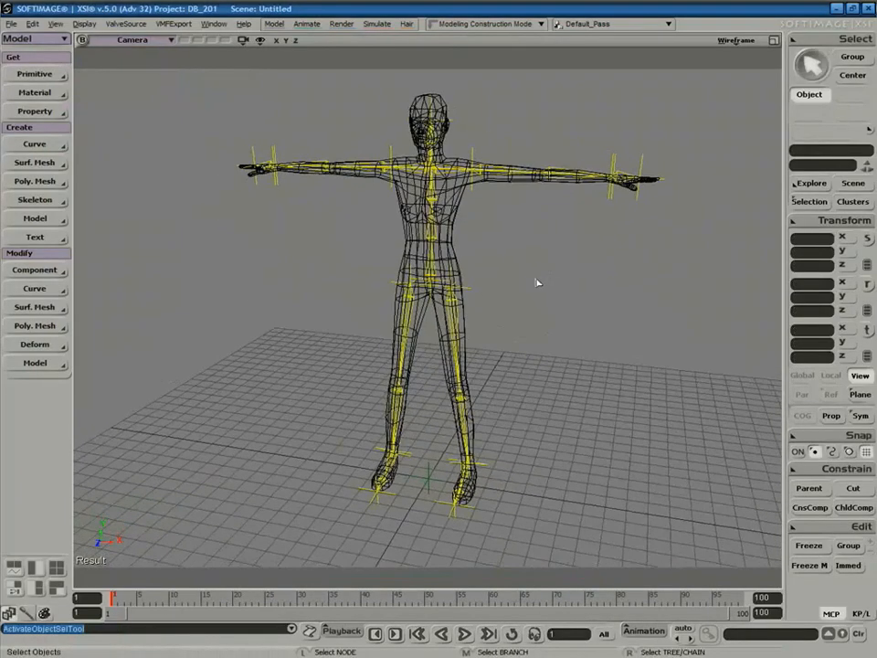
{"action": "key", "text": "8"}
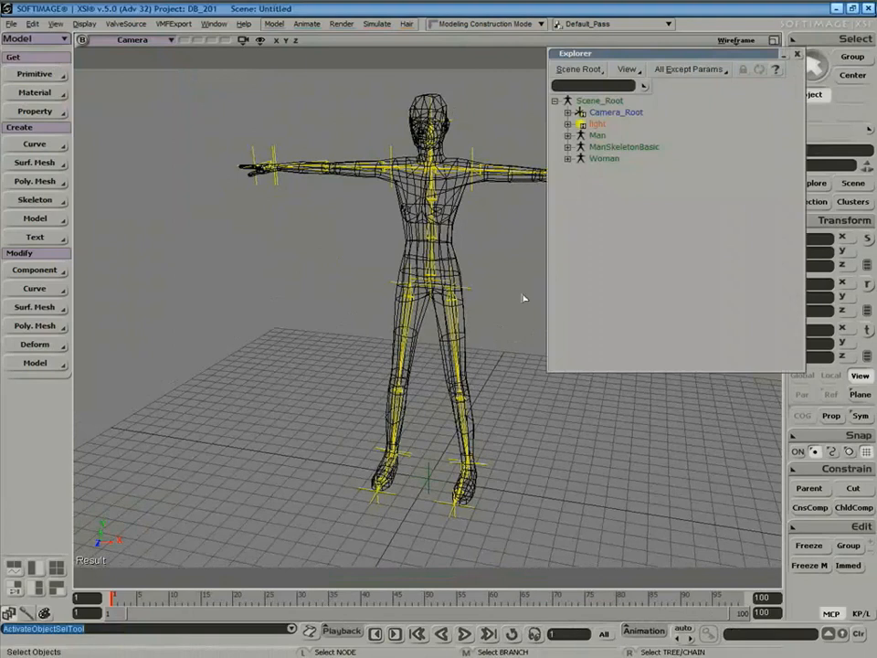
{"action": "middle_click", "coordinate": [600, 147]}
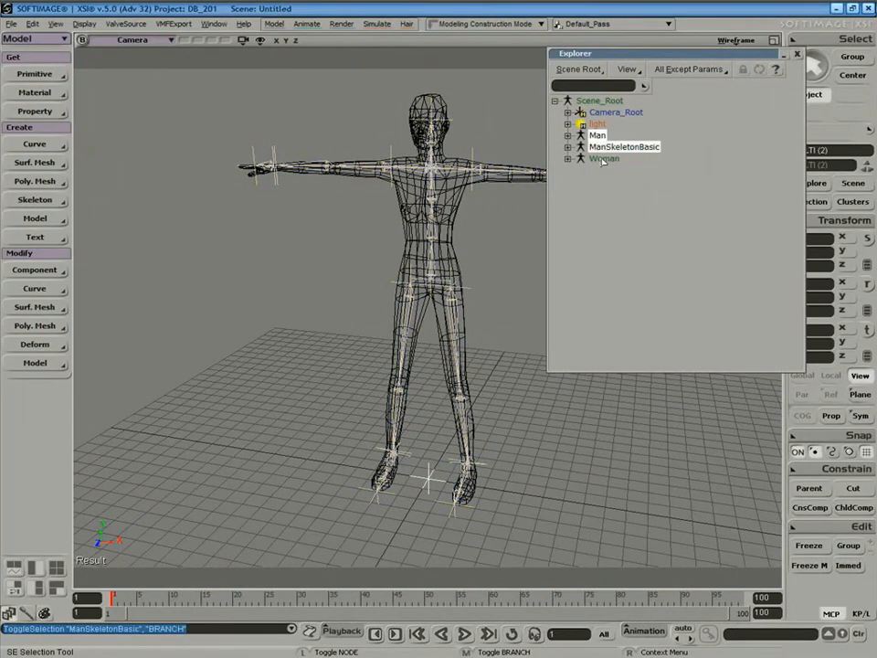
{"action": "middle_click", "coordinate": [600, 159]}
{"action": "key", "text": "Delete"}
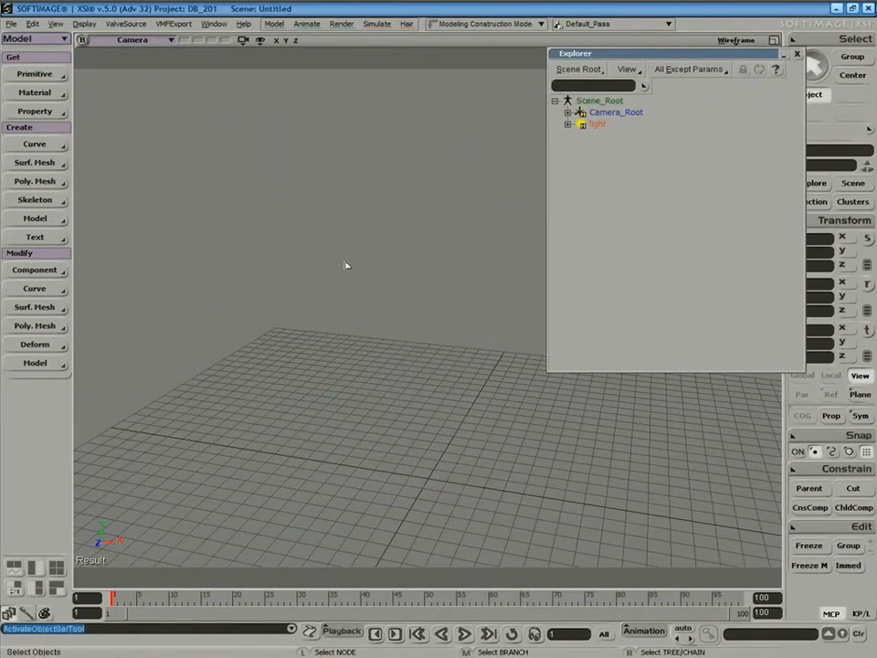
Load the Skeleton - Man - Complete preset and orbit around it.
{"action": "left_click_drag", "start_coordinate": [687, 59], "coordinate": [790, 152]}
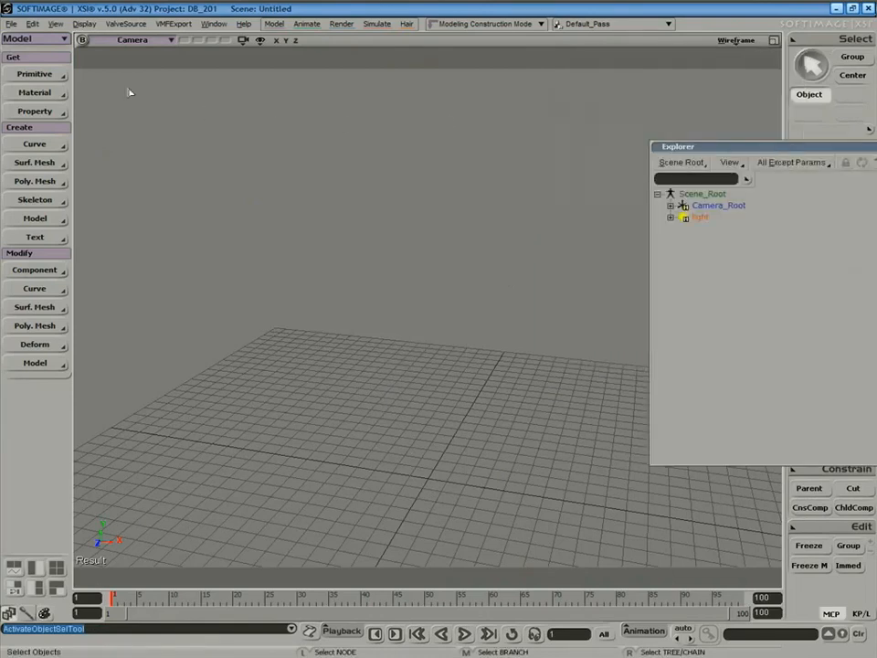
{"action": "left_click", "coordinate": [50, 77]}
{"action": "mouse_move", "coordinate": [170, 202]}
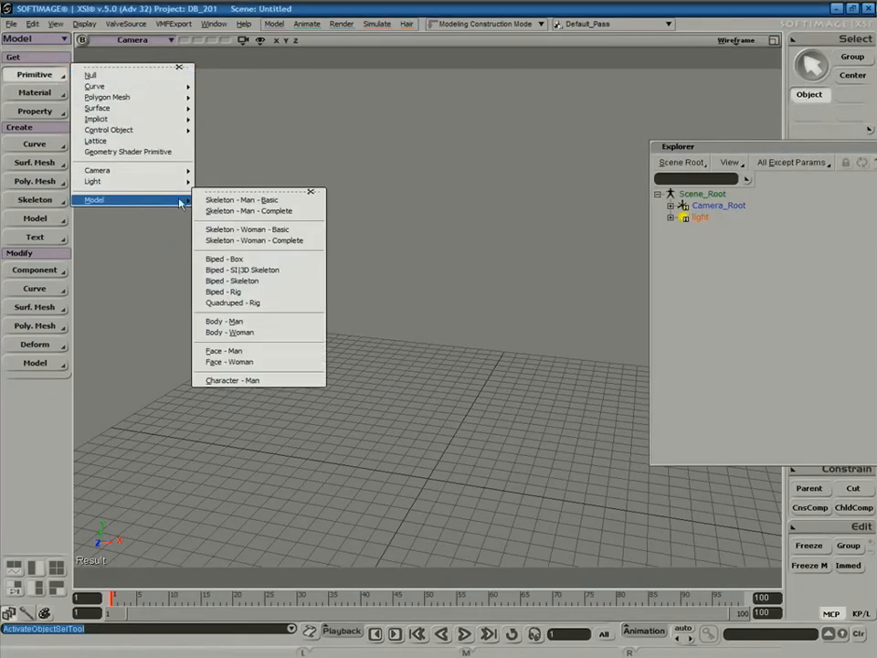
{"action": "left_click", "coordinate": [254, 213]}
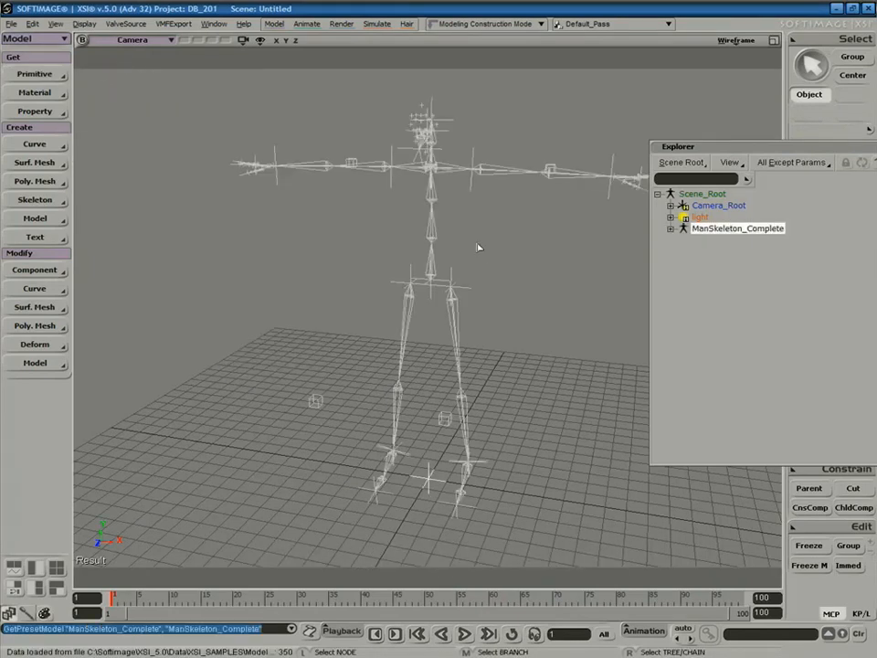
{"action": "key", "text": "s"}
{"action": "right_click_drag", "start_coordinate": [476, 243], "coordinate": [507, 250]}
{"action": "key", "text": "space"}
{"action": "key", "text": "space"}
{"action": "key", "text": "s"}
{"action": "right_click_drag", "start_coordinate": [554, 212], "coordinate": [537, 247]}
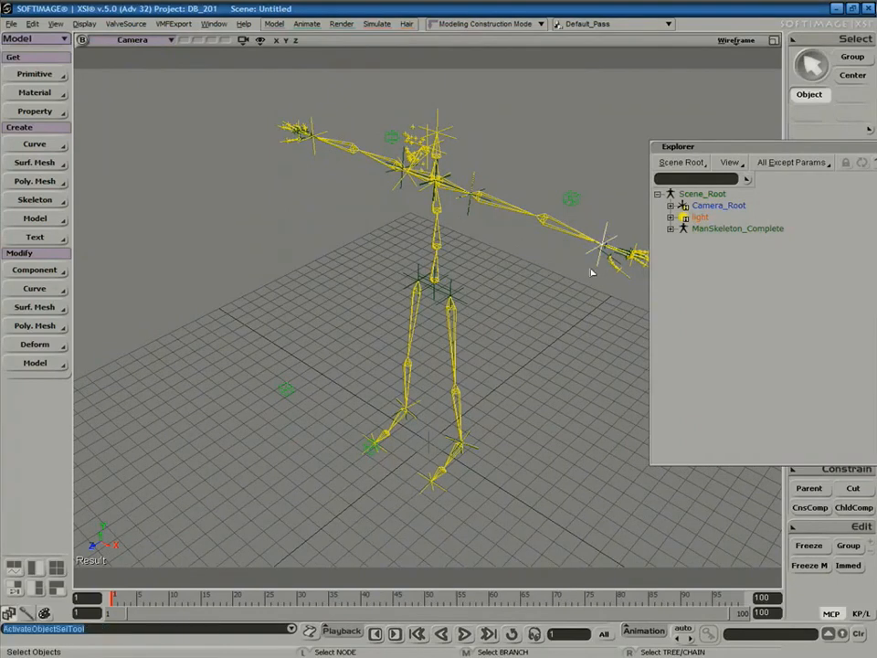
Bend the right arm by moving the hand effector and green elbow control.
{"action": "key", "text": "v"}
{"action": "left_click_drag", "start_coordinate": [587, 264], "coordinate": [510, 306]}
{"action": "right_click_drag", "start_coordinate": [565, 278], "coordinate": [591, 272]}
{"action": "key", "text": "space"}
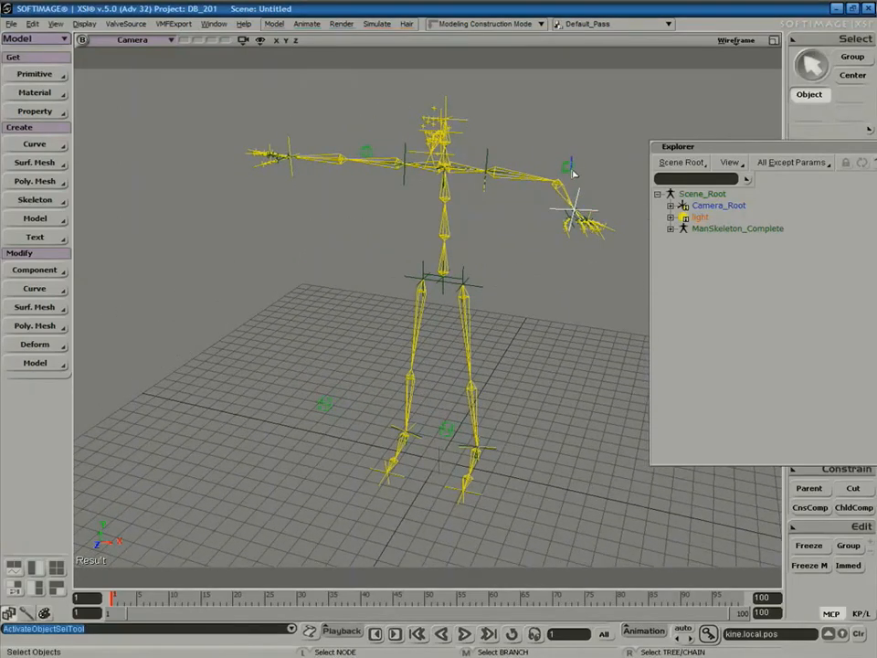
{"action": "left_click", "coordinate": [573, 170]}
{"action": "key", "text": "v"}
{"action": "left_click_drag", "start_coordinate": [571, 174], "coordinate": [527, 211]}
{"action": "key", "text": "space"}
{"action": "left_click", "coordinate": [566, 211]}
{"action": "key", "text": "v"}
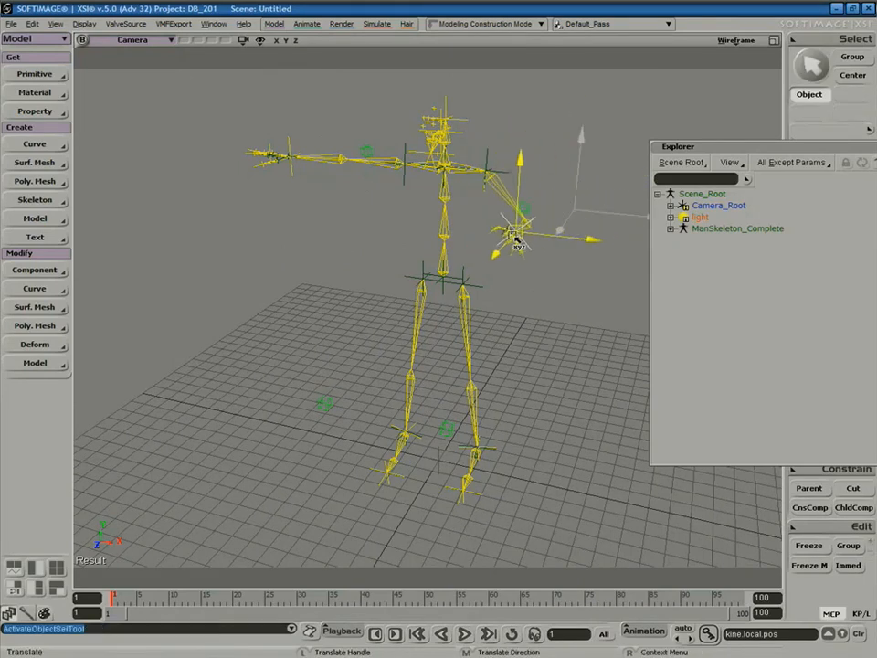
{"action": "left_click_drag", "start_coordinate": [507, 249], "coordinate": [503, 246]}
{"action": "key", "text": "s"}
{"action": "right_click_drag", "start_coordinate": [502, 245], "coordinate": [519, 249]}
Undo the skeleton move and raised arm pose, returning the arm to horizontal.
{"action": "key", "text": "space"}
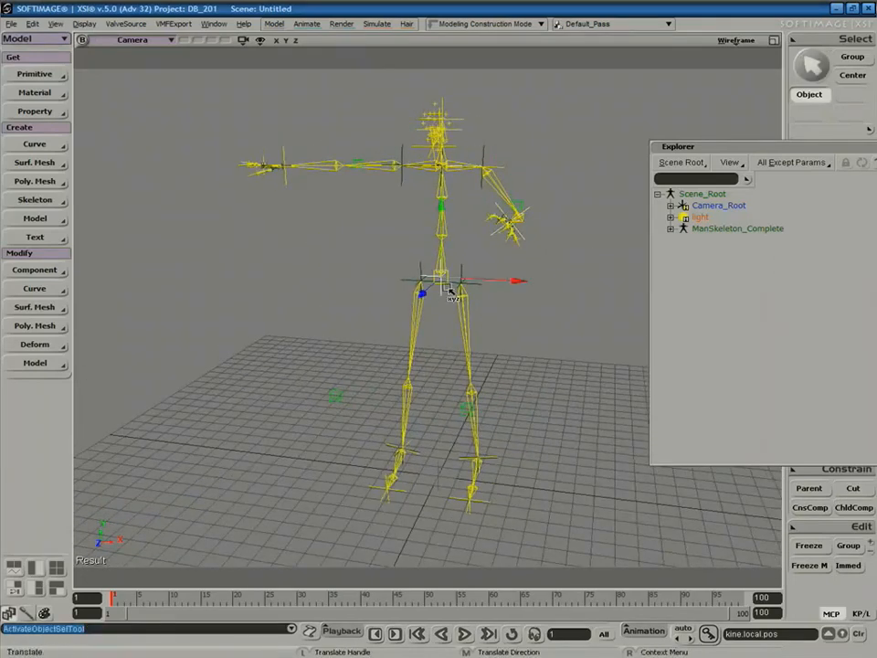
{"action": "mouse_move", "coordinate": [442, 252]}
{"action": "left_mouse_down"}
{"action": "mouse_move", "coordinate": [421, 288]}
{"action": "mouse_move", "coordinate": [435, 235]}
{"action": "mouse_move", "coordinate": [423, 255]}
{"action": "mouse_move", "coordinate": [436, 276]}
{"action": "mouse_move", "coordinate": [443, 237]}
{"action": "mouse_move", "coordinate": [449, 256]}
{"action": "left_mouse_up"}
{"action": "key", "text": "ctrl+z"}
{"action": "key", "text": "s"}
{"action": "right_click_drag", "start_coordinate": [510, 251], "coordinate": [364, 311]}
{"action": "key", "text": "v"}
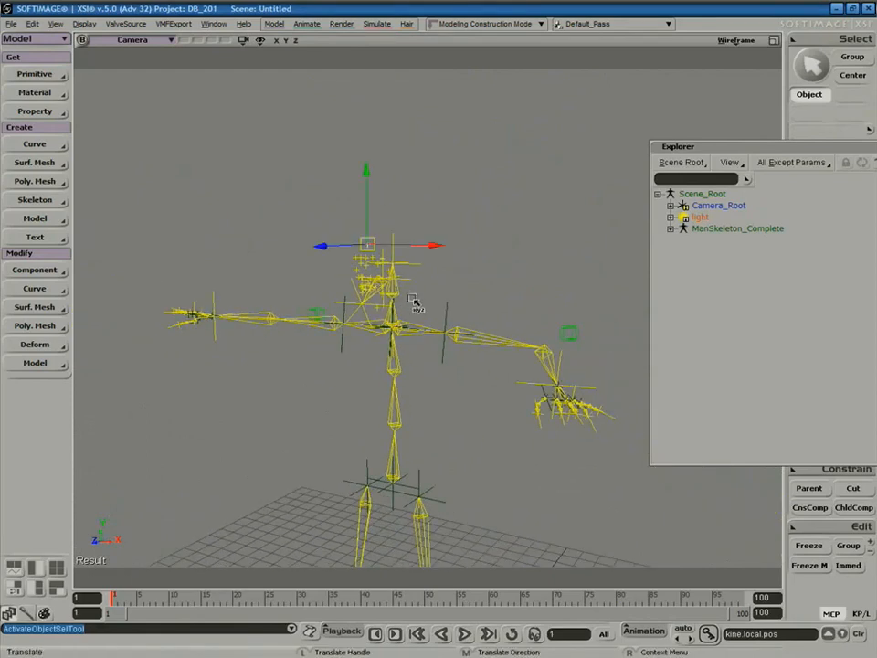
{"action": "key", "text": "ctrl+z"}
{"action": "key", "text": "s"}
{"action": "right_click_drag", "start_coordinate": [486, 294], "coordinate": [505, 233]}
{"action": "left_click", "coordinate": [35, 74]}
Add the preset Man body mesh and view it shaded from a wider frontal angle.
{"action": "mouse_move", "coordinate": [118, 198]}
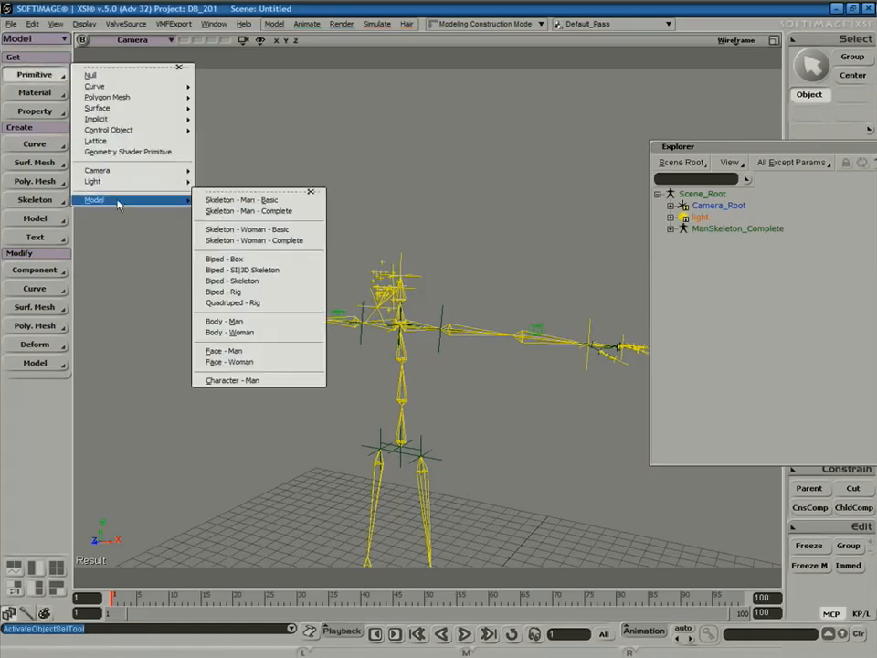
{"action": "left_click", "coordinate": [239, 320]}
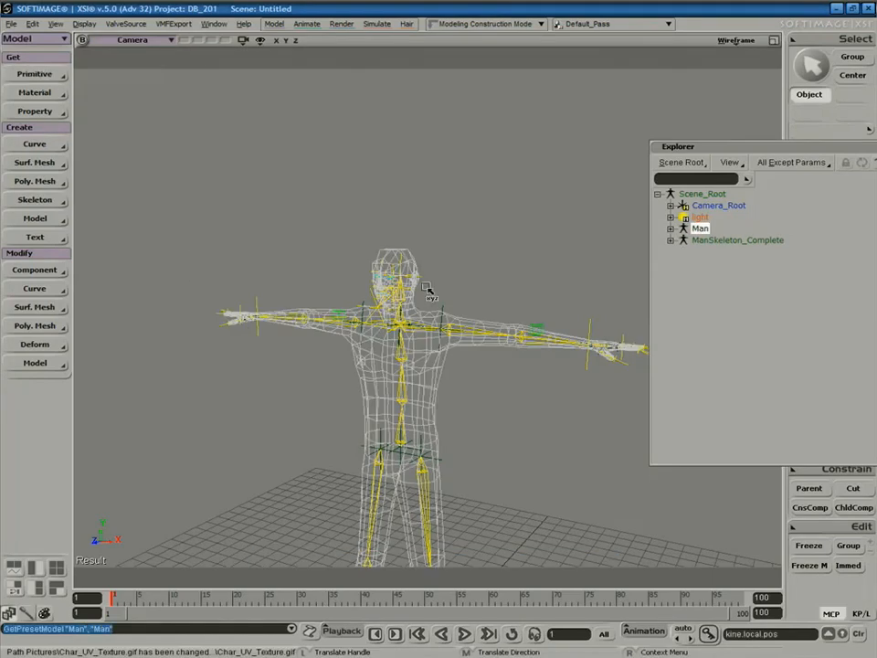
{"action": "left_click", "coordinate": [740, 43]}
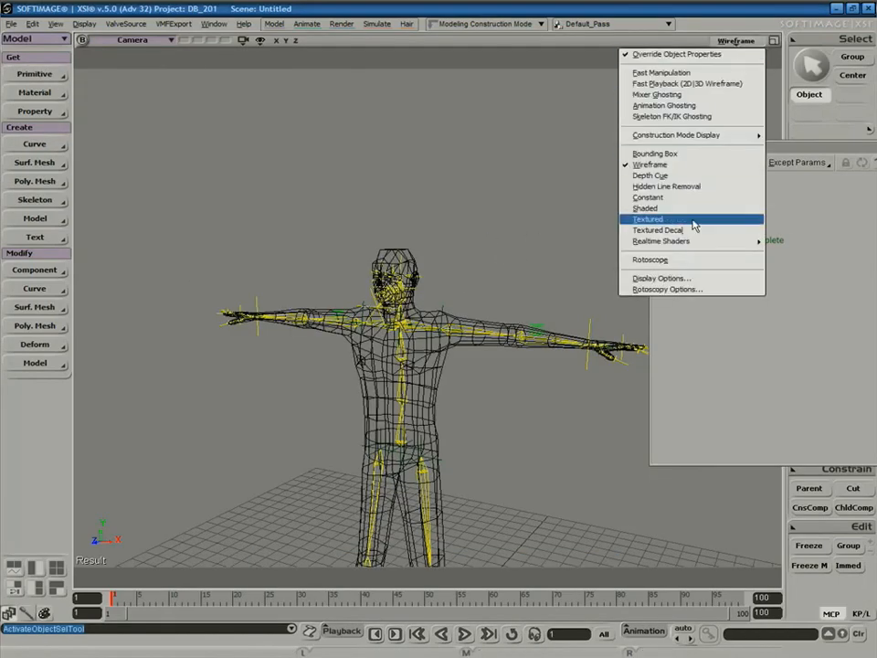
{"action": "left_click", "coordinate": [695, 210]}
{"action": "middle_click_drag", "start_coordinate": [444, 325], "coordinate": [394, 377]}
{"action": "mouse_move", "coordinate": [378, 341]}
{"action": "right_mouse_down"}
{"action": "mouse_move", "coordinate": [394, 355]}
{"action": "mouse_move", "coordinate": [433, 359]}
{"action": "mouse_move", "coordinate": [398, 352]}
{"action": "mouse_move", "coordinate": [406, 357]}
{"action": "mouse_move", "coordinate": [348, 365]}
{"action": "right_mouse_up"}
{"action": "right_click_drag", "start_coordinate": [354, 379], "coordinate": [409, 442]}
Try moving the green null near the feet, undo it, and return to wireframe.
{"action": "key", "text": "space"}
{"action": "left_click", "coordinate": [293, 446]}
{"action": "key", "text": "s"}
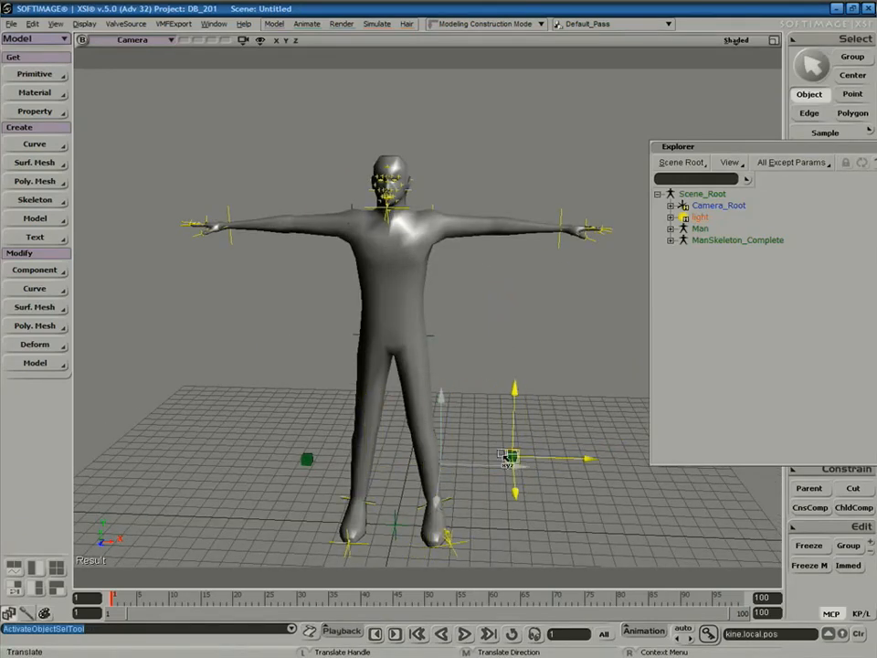
{"action": "key", "text": "ctrl+z"}
{"action": "left_click", "coordinate": [736, 41]}
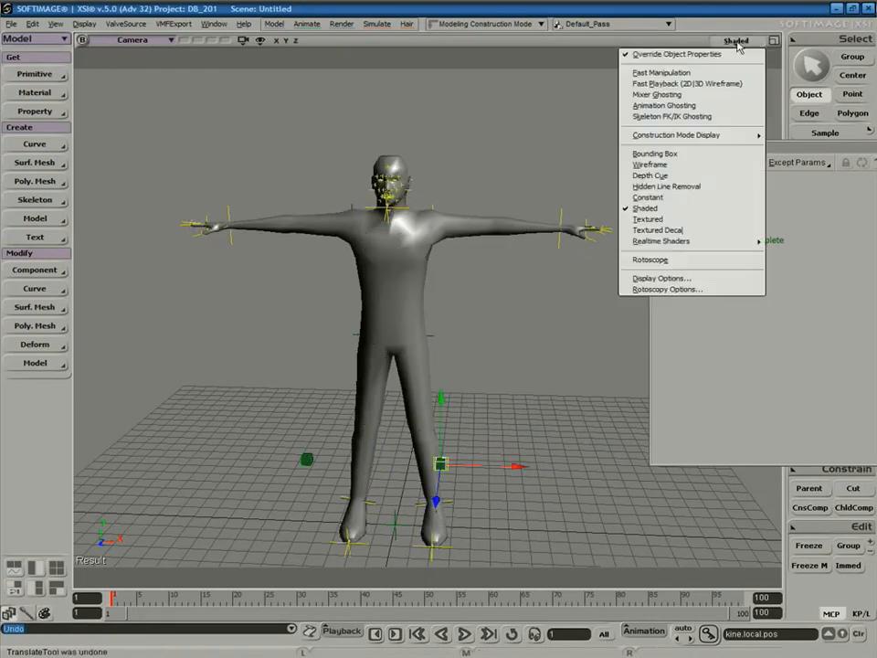
{"action": "left_click", "coordinate": [695, 164]}
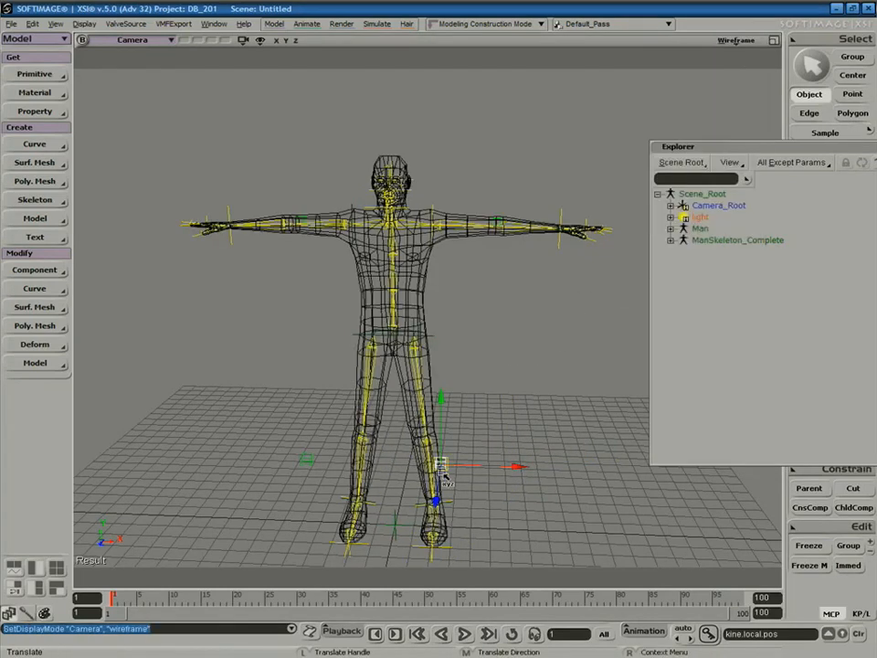
Move the null toward the left leg and zoom in on the legs.
{"action": "left_click_drag", "start_coordinate": [355, 471], "coordinate": [431, 468]}
{"action": "key", "text": "s"}
{"action": "right_click_drag", "start_coordinate": [567, 393], "coordinate": [501, 402]}
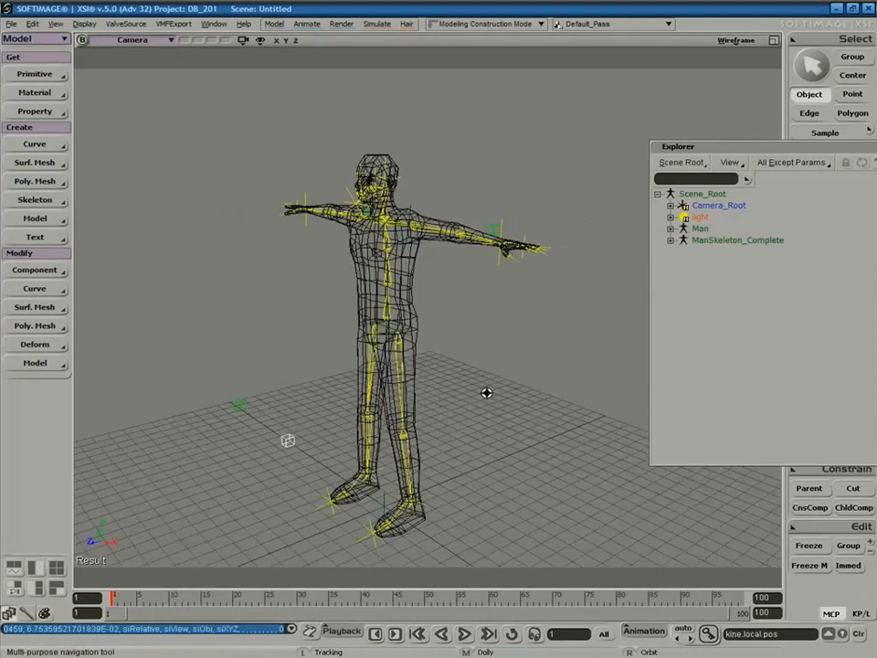
{"action": "left_click_drag", "start_coordinate": [502, 402], "coordinate": [501, 288]}
{"action": "middle_click_drag", "start_coordinate": [502, 288], "coordinate": [475, 434]}
Lift the skeleton's left foot root up and to the side, bending the left leg.
{"action": "key", "text": "space"}
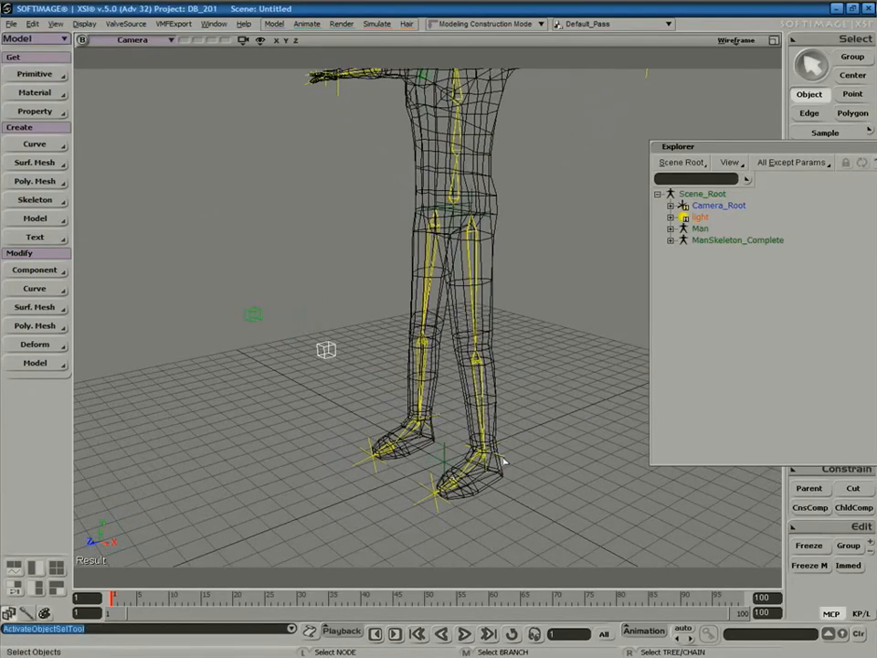
{"action": "left_click", "coordinate": [501, 462]}
{"action": "key", "text": "v"}
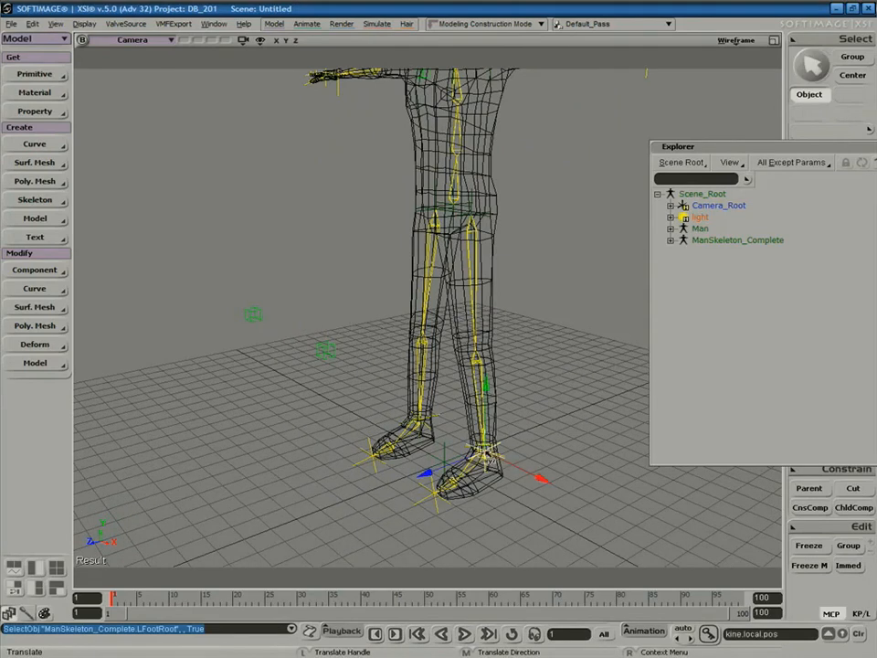
{"action": "key", "text": "space"}
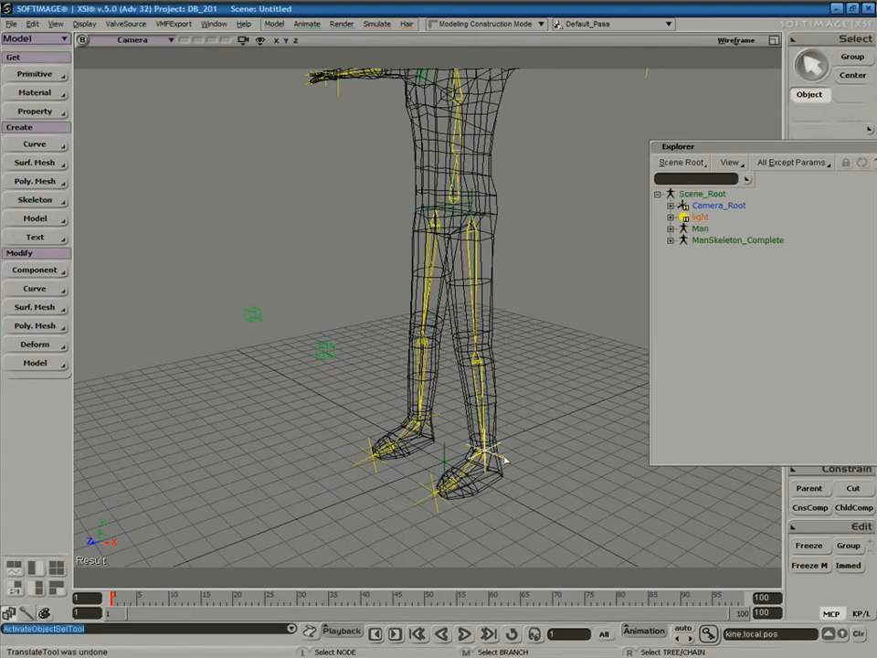
{"action": "key", "text": "v"}
{"action": "left_click_drag", "start_coordinate": [501, 462], "coordinate": [419, 384]}
{"action": "key", "text": "s"}
{"action": "right_click_drag", "start_coordinate": [438, 402], "coordinate": [505, 413]}
{"action": "left_click_drag", "start_coordinate": [409, 384], "coordinate": [494, 369]}
Swing the foot effector outward, then branch-select the whole ManSkeleton_Complete hierarchy.
{"action": "key", "text": "space"}
{"action": "left_click_drag", "start_coordinate": [441, 362], "coordinate": [503, 358]}
{"action": "key", "text": "s"}
{"action": "middle_click_drag", "start_coordinate": [543, 355], "coordinate": [496, 338]}
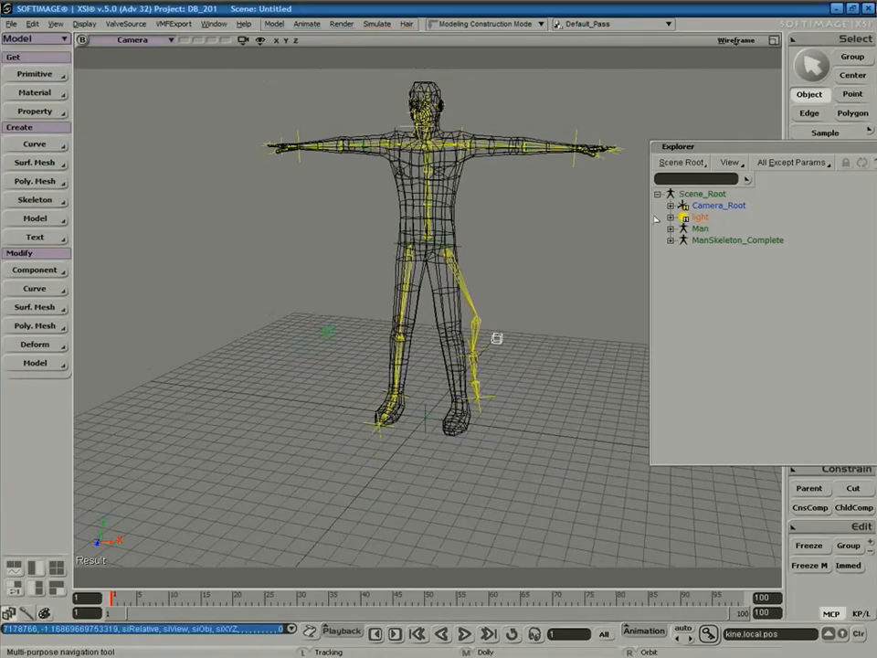
{"action": "middle_click", "coordinate": [713, 241]}
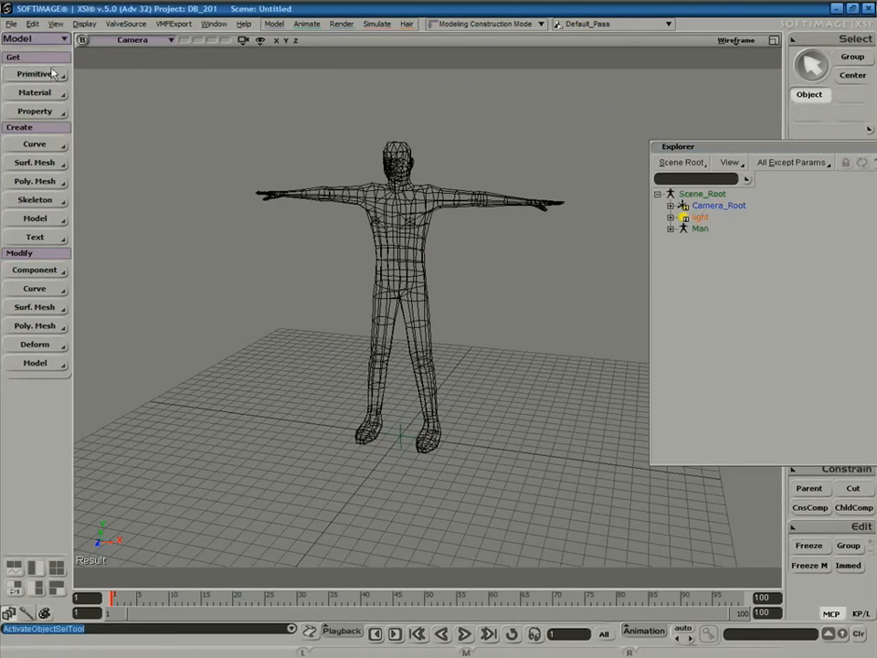
Add the preset Biped - Box model and move the camera closer to it.
{"action": "left_click", "coordinate": [52, 74]}
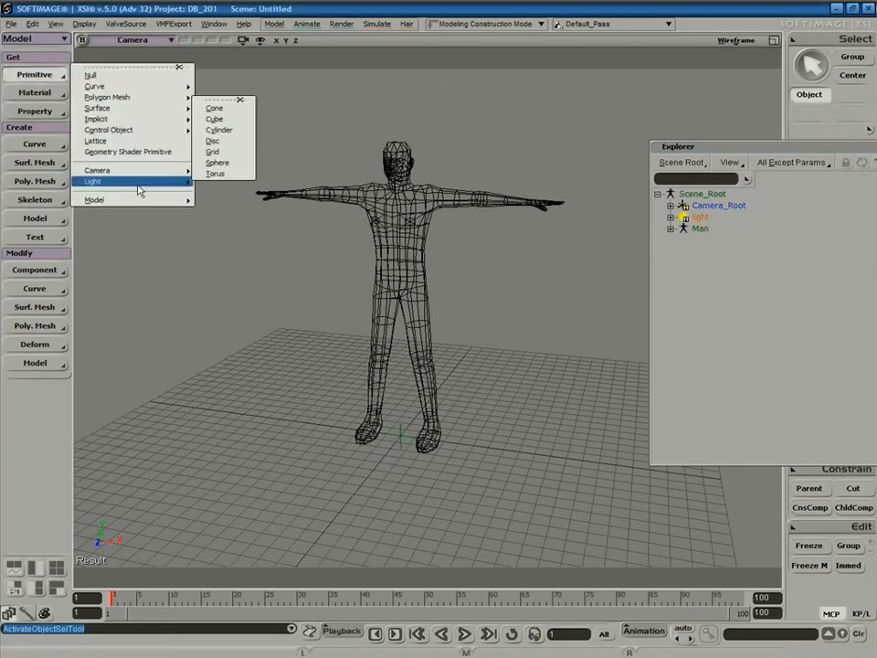
{"action": "mouse_move", "coordinate": [135, 201]}
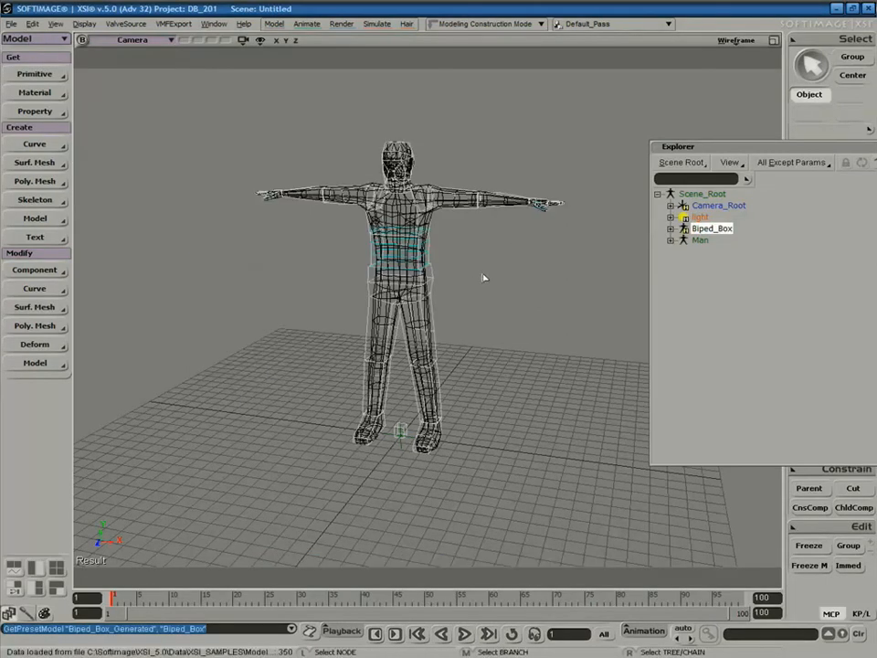
{"action": "right_click_drag", "start_coordinate": [496, 276], "coordinate": [512, 263]}
{"action": "middle_click_drag", "start_coordinate": [512, 263], "coordinate": [460, 290]}
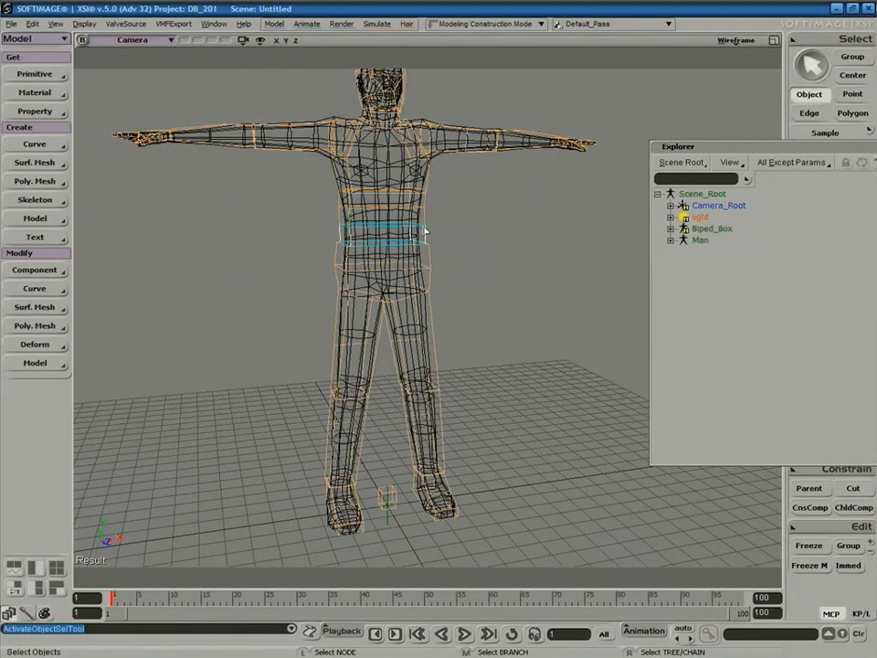
Test-rotate the Biped's upper body and right upper arm, undoing each rotation.
{"action": "key", "text": "c"}
{"action": "mouse_move", "coordinate": [335, 194]}
{"action": "left_mouse_down"}
{"action": "mouse_move", "coordinate": [324, 204]}
{"action": "mouse_move", "coordinate": [348, 180]}
{"action": "left_mouse_up"}
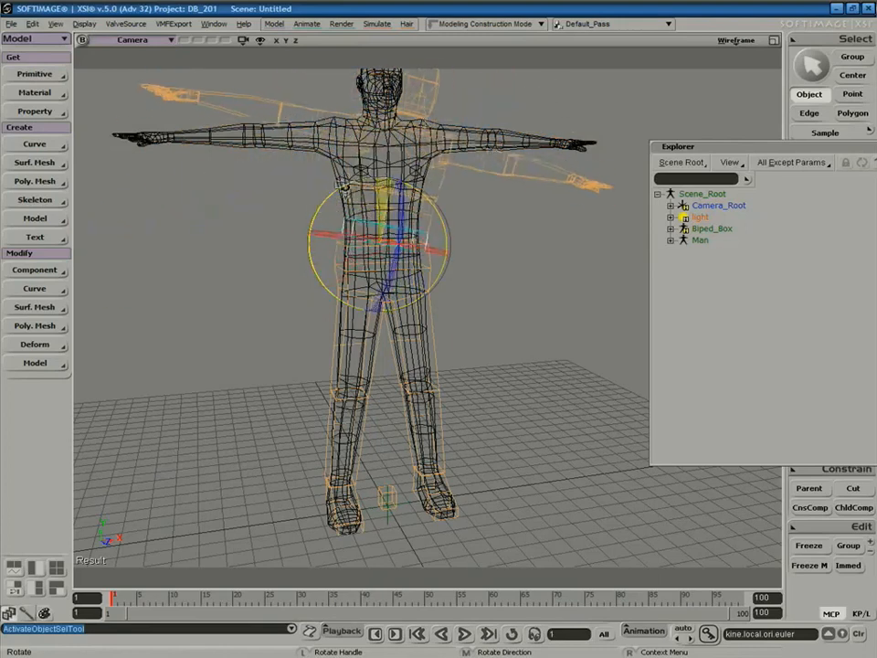
{"action": "key", "text": "ctrl+z"}
{"action": "left_click", "coordinate": [460, 155]}
{"action": "key", "text": "c"}
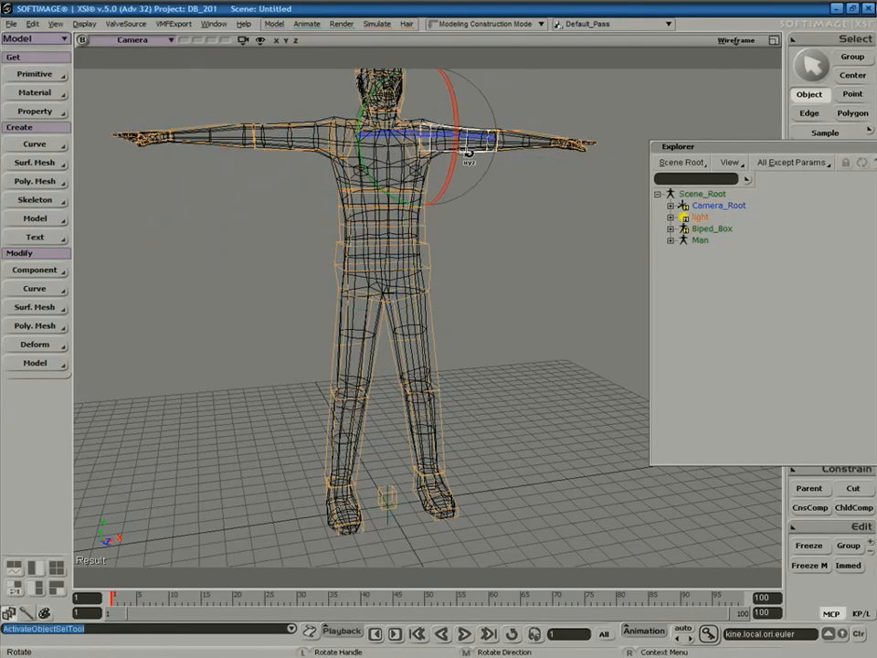
{"action": "left_click_drag", "start_coordinate": [364, 121], "coordinate": [385, 144]}
{"action": "key", "text": "ctrl+z"}
Switch the viewport to Shaded and orbit around the figure.
{"action": "mouse_move", "coordinate": [482, 203]}
{"action": "right_mouse_down"}
{"action": "mouse_move", "coordinate": [415, 226]}
{"action": "mouse_move", "coordinate": [449, 227]}
{"action": "mouse_move", "coordinate": [478, 204]}
{"action": "right_mouse_up"}
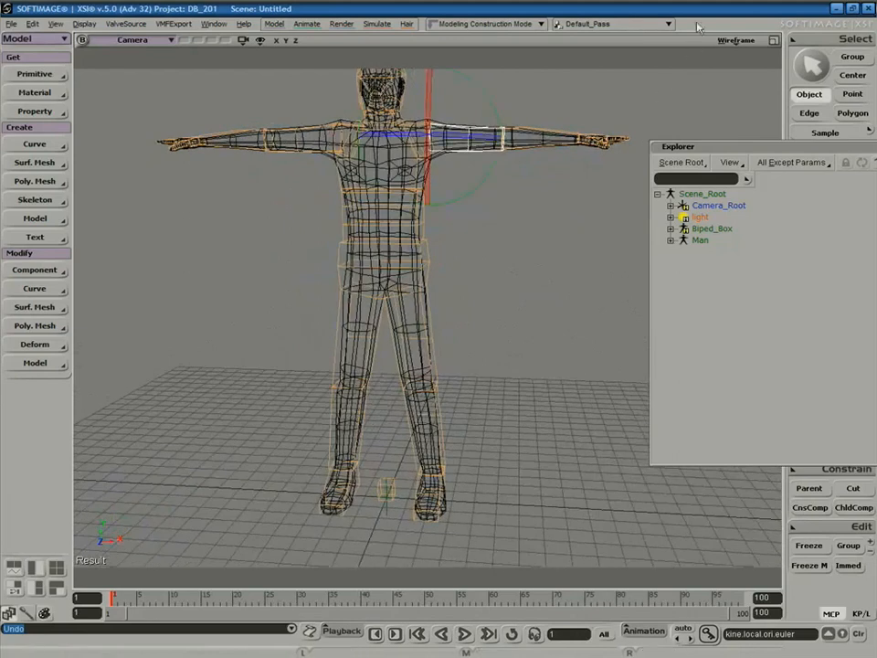
{"action": "left_click", "coordinate": [736, 40]}
{"action": "left_click", "coordinate": [650, 210]}
{"action": "key", "text": "s"}
{"action": "mouse_move", "coordinate": [566, 218]}
{"action": "right_mouse_down"}
{"action": "mouse_move", "coordinate": [415, 252]}
{"action": "mouse_move", "coordinate": [519, 235]}
{"action": "mouse_move", "coordinate": [513, 215]}
{"action": "mouse_move", "coordinate": [499, 235]}
{"action": "right_mouse_up"}
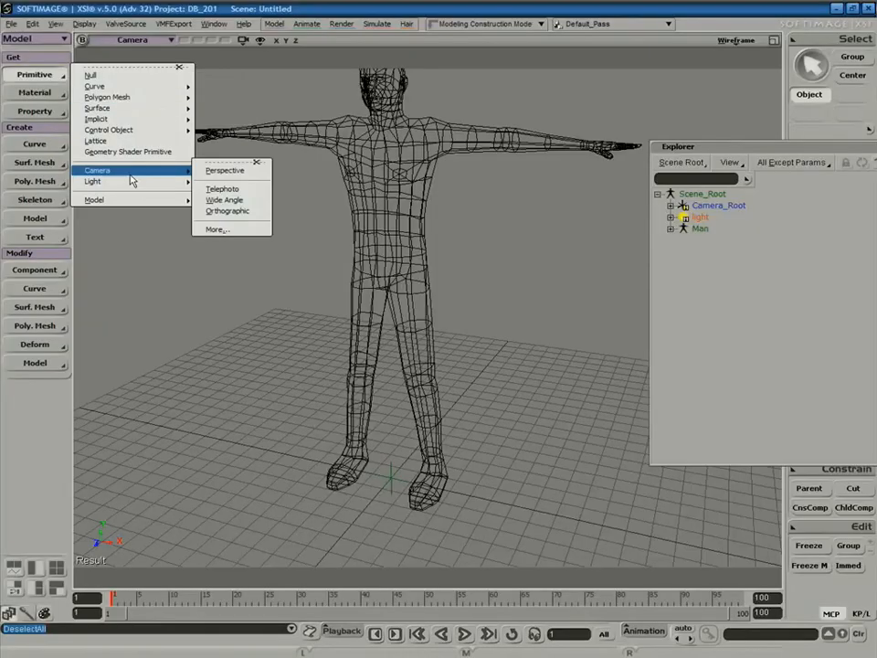
Bring up the Get > Primitive > Model presets list over the wireframe Man.
{"action": "mouse_move", "coordinate": [127, 198]}
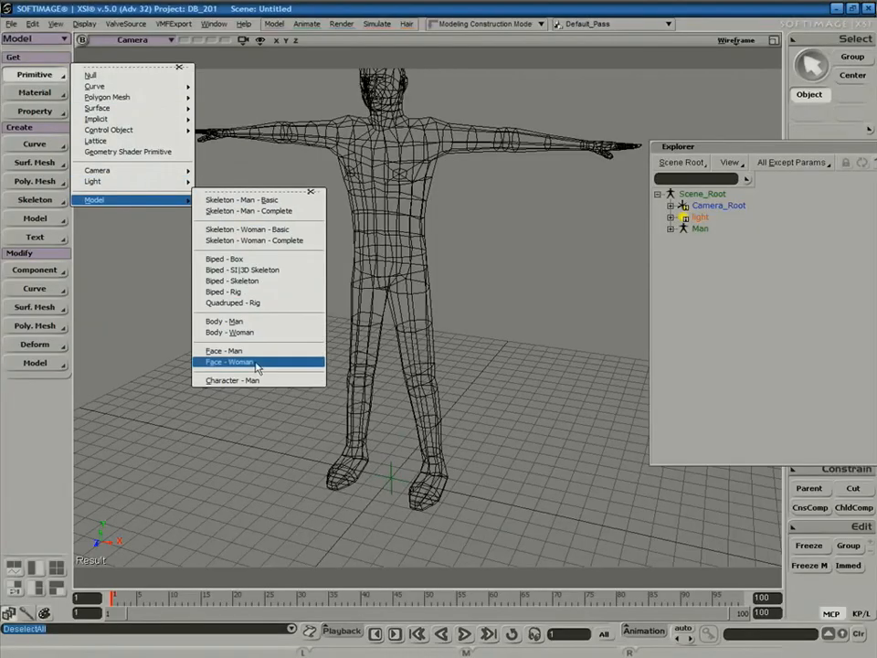
Add the preset Biped - Rig and recenter the view on the character.
{"action": "left_click", "coordinate": [254, 291]}
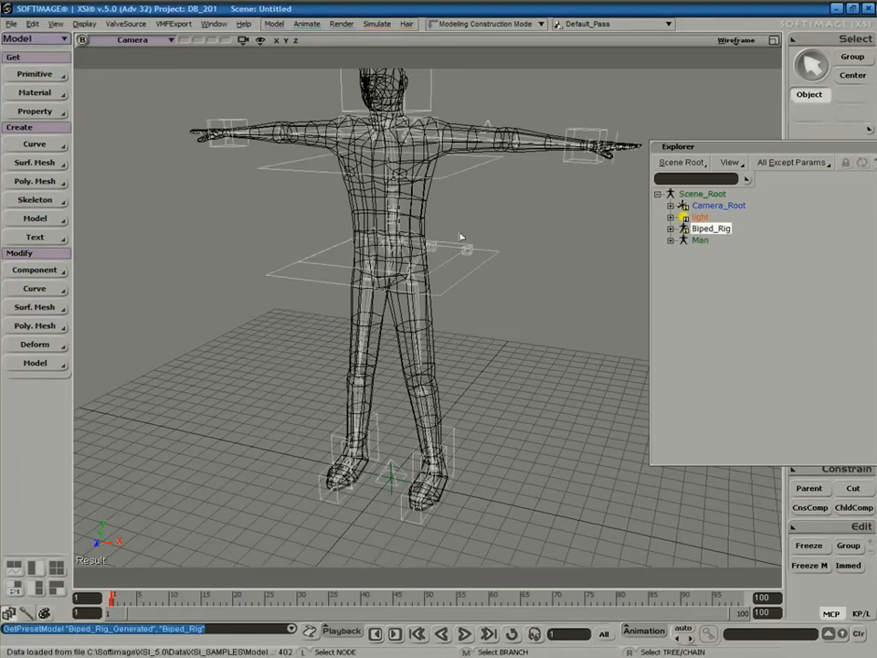
{"action": "key", "text": "s"}
{"action": "left_click_drag", "start_coordinate": [514, 239], "coordinate": [482, 270]}
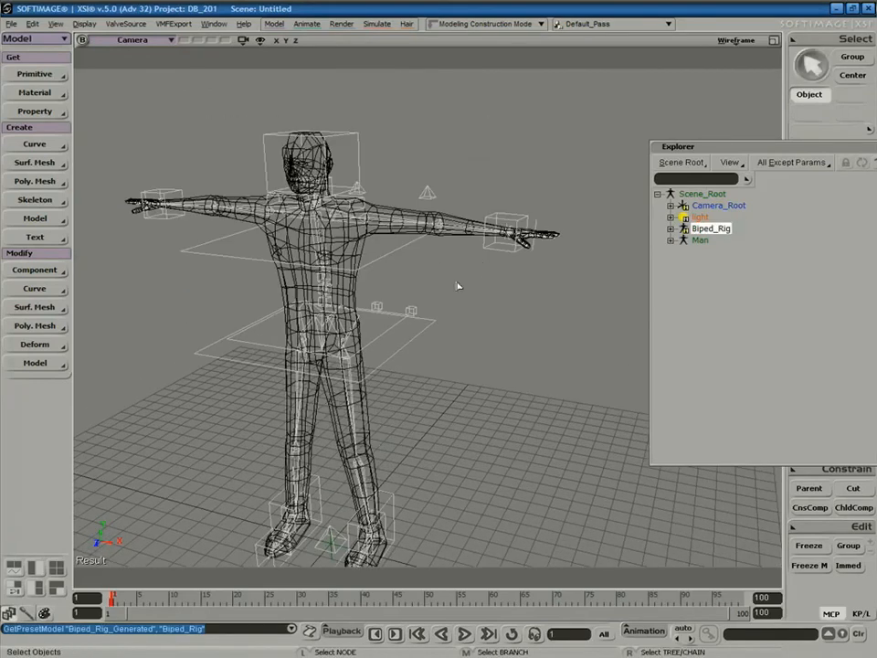
{"action": "right_click_drag", "start_coordinate": [482, 305], "coordinate": [585, 239]}
{"action": "left_click", "coordinate": [737, 40]}
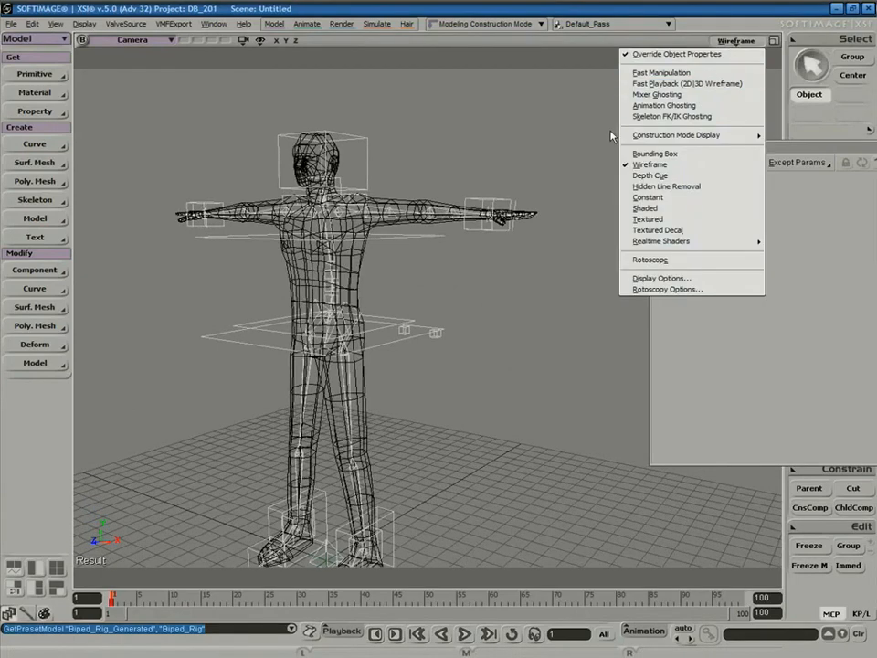
{"action": "left_click", "coordinate": [515, 181]}
Delete the Man body mesh and orbit to a frontal view of the rig.
{"action": "left_click", "coordinate": [364, 257]}
{"action": "key", "text": "Delete"}
{"action": "right_click_drag", "start_coordinate": [472, 261], "coordinate": [434, 178]}
{"action": "key", "text": "space"}
{"action": "right_click_drag", "start_coordinate": [386, 229], "coordinate": [445, 262]}
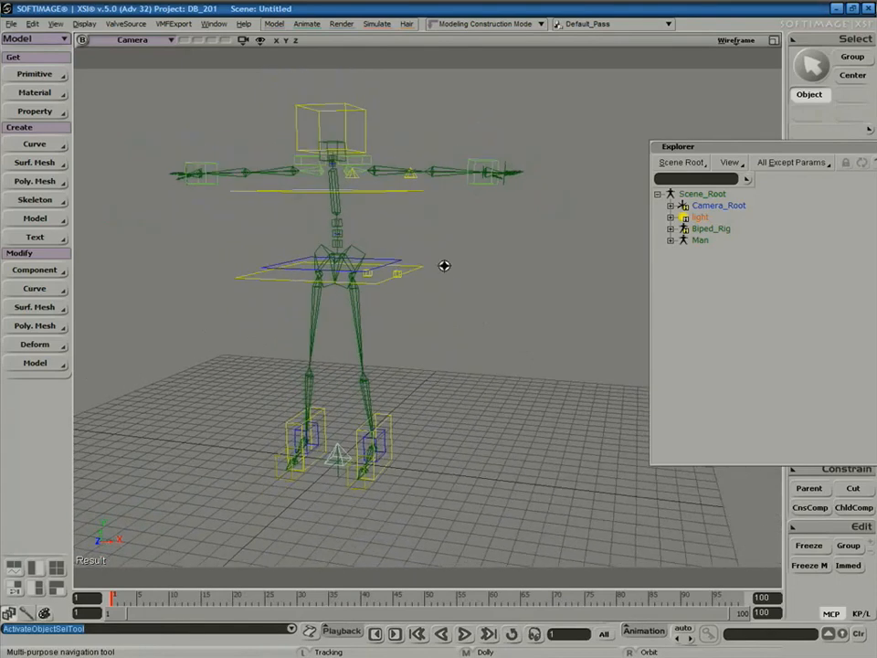
Lower the hip control and shift it left, bending the legs.
{"action": "left_click", "coordinate": [384, 286]}
{"action": "key", "text": "v"}
{"action": "left_click_drag", "start_coordinate": [335, 208], "coordinate": [311, 229]}
{"action": "key", "text": "space"}
{"action": "left_click", "coordinate": [398, 301]}
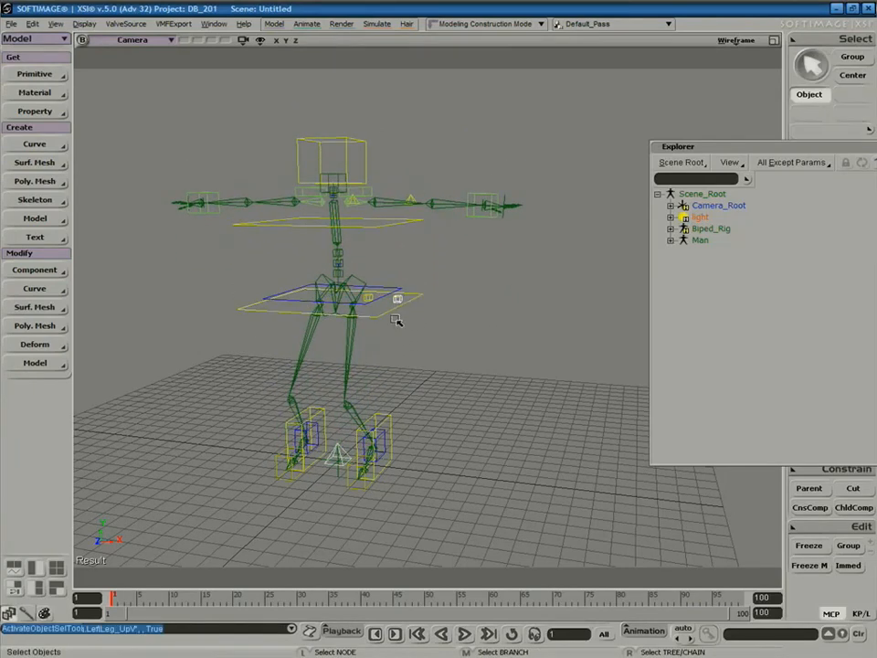
{"action": "key", "text": "v"}
{"action": "left_click_drag", "start_coordinate": [462, 311], "coordinate": [373, 297]}
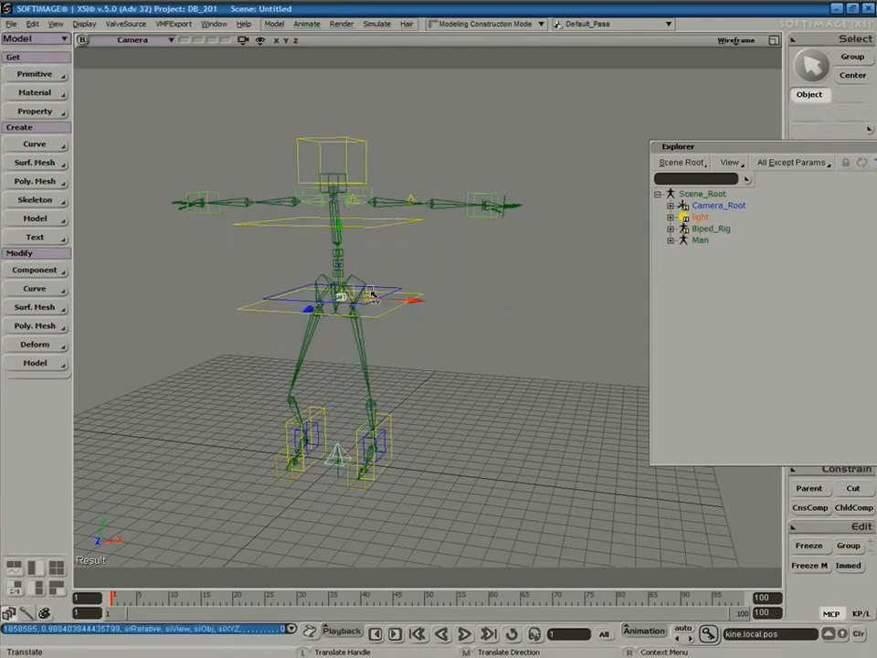
Pull the left arm effector toward the hips and swing the elbow via its up-vector.
{"action": "key", "text": "space"}
{"action": "left_click_drag", "start_coordinate": [482, 210], "coordinate": [403, 265]}
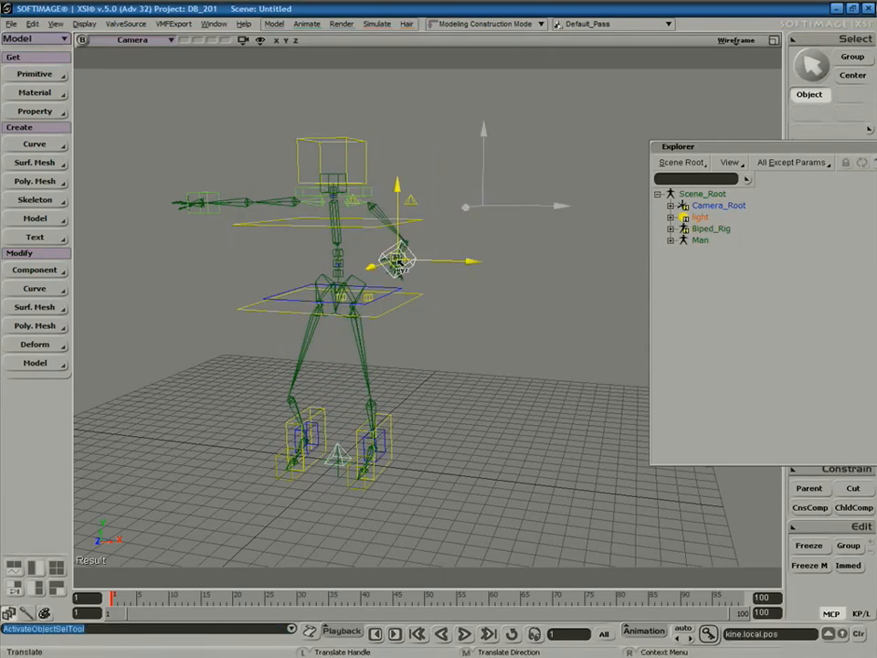
{"action": "key", "text": "space"}
{"action": "key", "text": "v"}
{"action": "left_click_drag", "start_coordinate": [414, 202], "coordinate": [467, 213]}
{"action": "key", "text": "space"}
{"action": "key", "text": "s"}
{"action": "right_click_drag", "start_coordinate": [406, 298], "coordinate": [389, 286]}
{"action": "middle_click_drag", "start_coordinate": [388, 286], "coordinate": [371, 274]}
Close the scene hierarchy window and try tilting the hip control around Z, then undo it.
{"action": "key", "text": "v"}
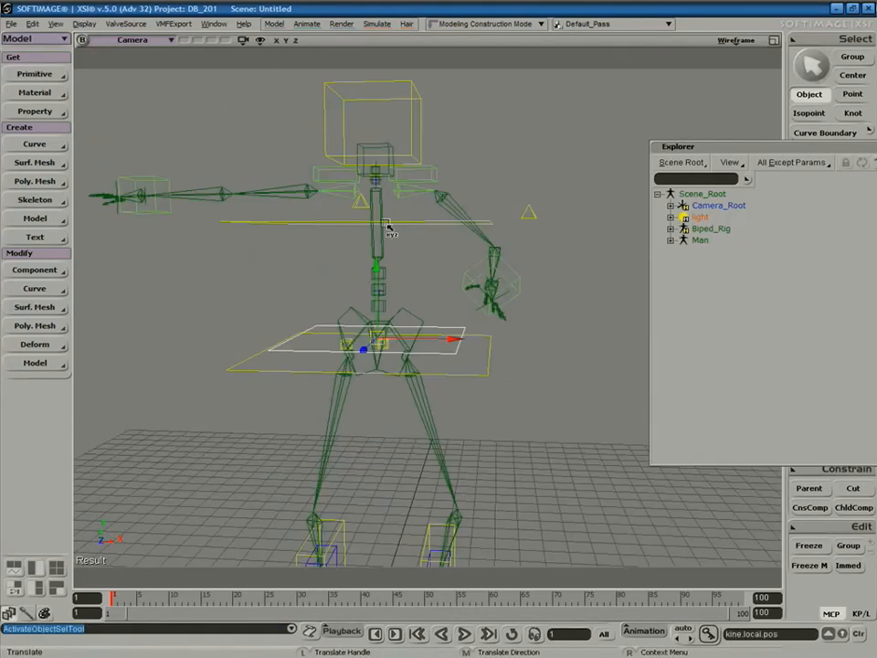
{"action": "key", "text": "s"}
{"action": "mouse_move", "coordinate": [450, 279]}
{"action": "right_mouse_down"}
{"action": "mouse_move", "coordinate": [416, 290]}
{"action": "mouse_move", "coordinate": [457, 288]}
{"action": "right_mouse_up"}
{"action": "key", "text": "c"}
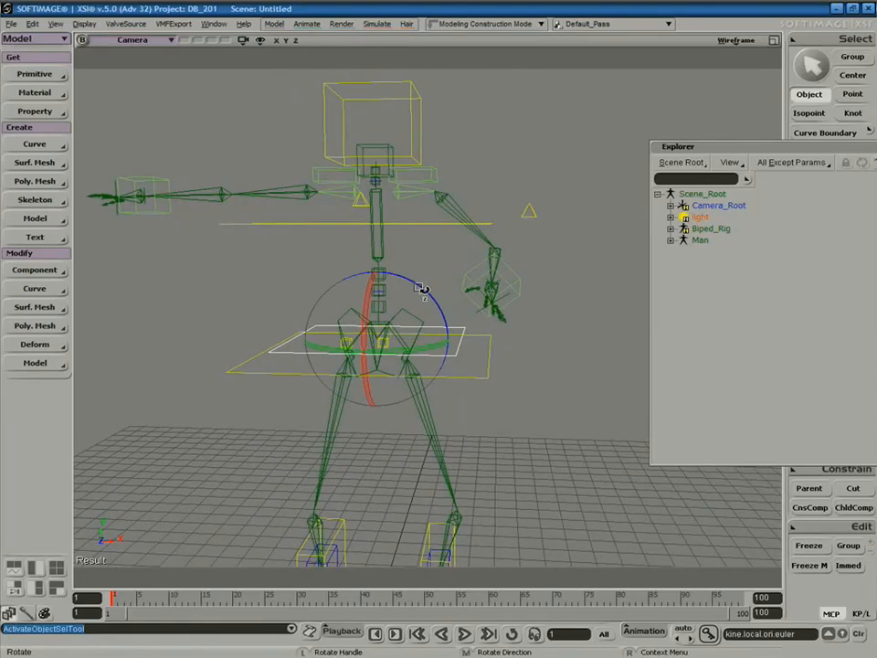
{"action": "left_click_drag", "start_coordinate": [715, 149], "coordinate": [545, 253]}
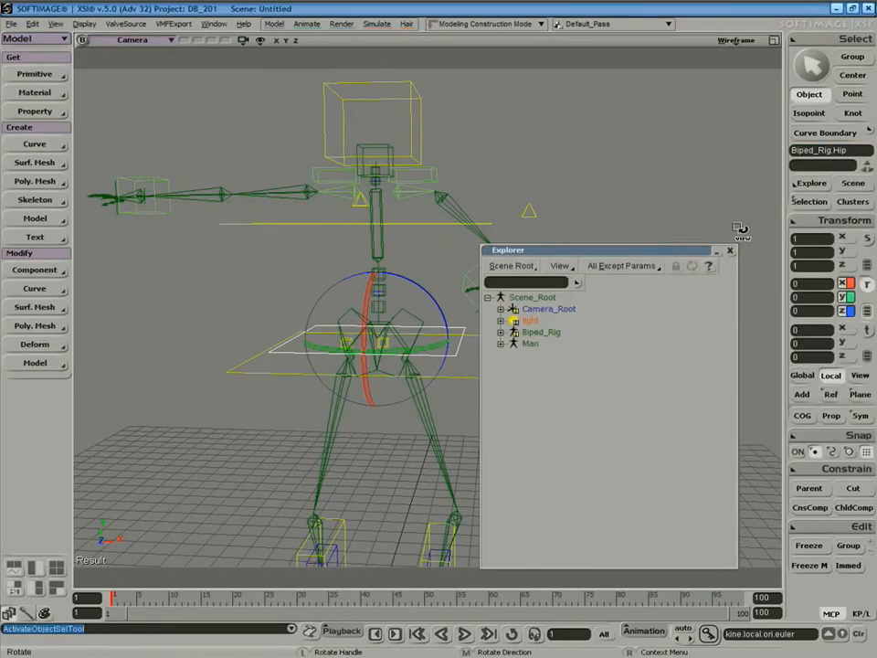
{"action": "left_click", "coordinate": [728, 248]}
{"action": "key", "text": "s"}
{"action": "right_click_drag", "start_coordinate": [544, 285], "coordinate": [406, 287]}
{"action": "left_click_drag", "start_coordinate": [418, 297], "coordinate": [396, 297]}
{"action": "key", "text": "ctrl+z"}
Undo the chest control's move and rotate the chest sideways instead.
{"action": "left_click", "coordinate": [411, 228]}
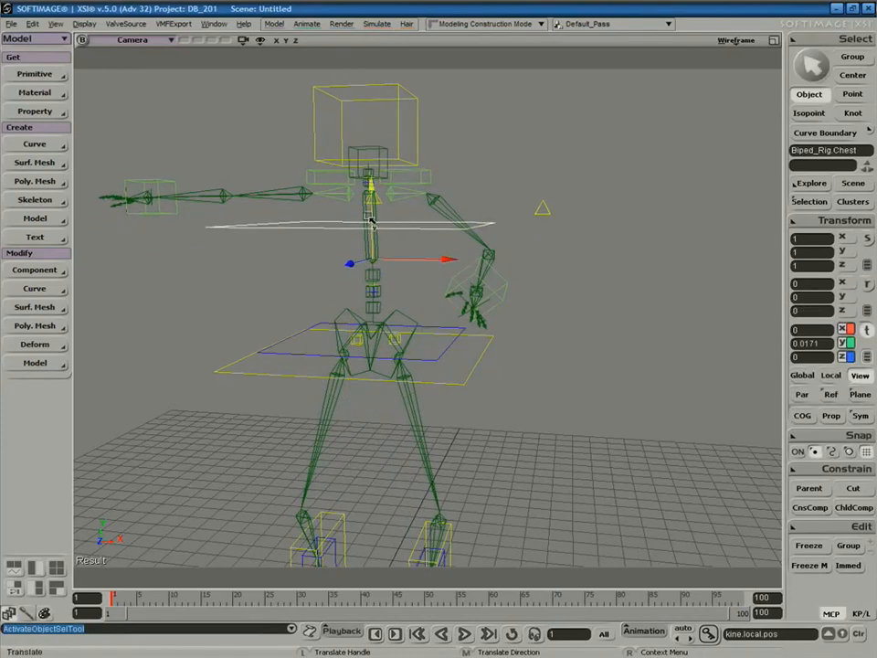
{"action": "key", "text": "ctrl+z"}
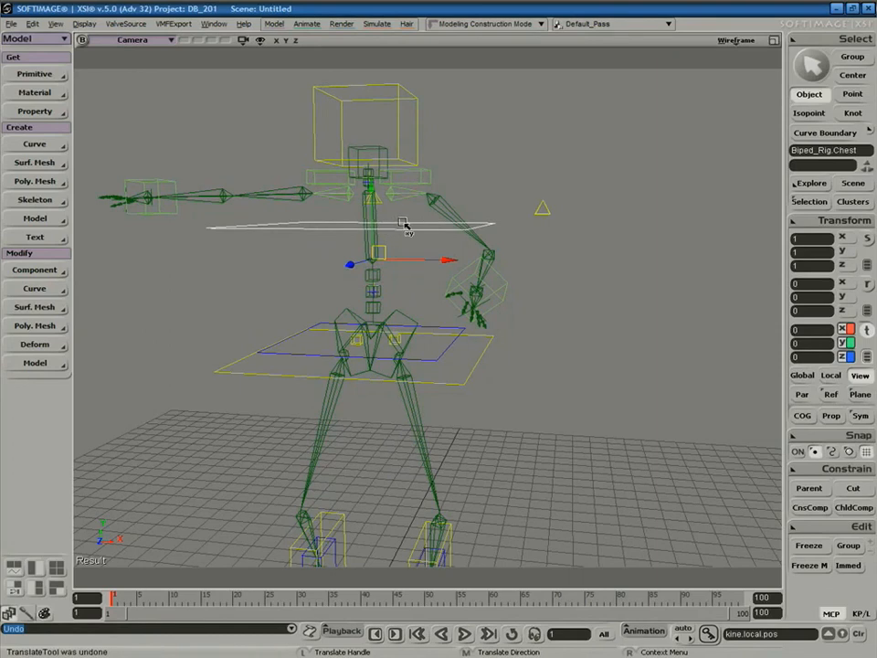
{"action": "key", "text": "r"}
{"action": "left_click_drag", "start_coordinate": [474, 208], "coordinate": [368, 349]}
{"action": "key", "text": "space"}
Lower the UpperBody control to about Y -3.165 and tilt it about -5.66° around Z.
{"action": "left_click", "coordinate": [466, 380]}
{"action": "key", "text": "v"}
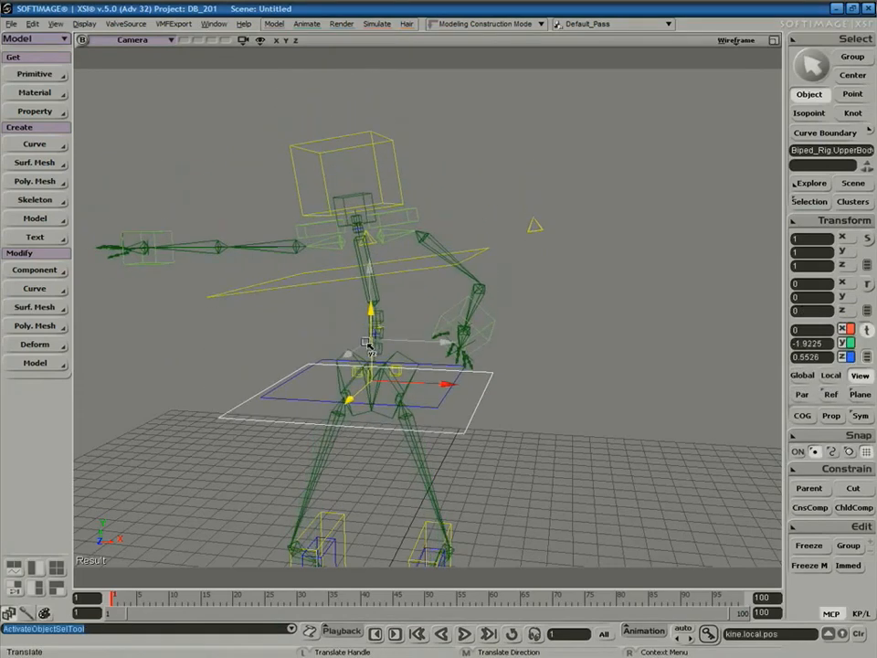
{"action": "key", "text": "c"}
{"action": "left_click_drag", "start_coordinate": [429, 353], "coordinate": [435, 329]}
{"action": "key", "text": "space"}
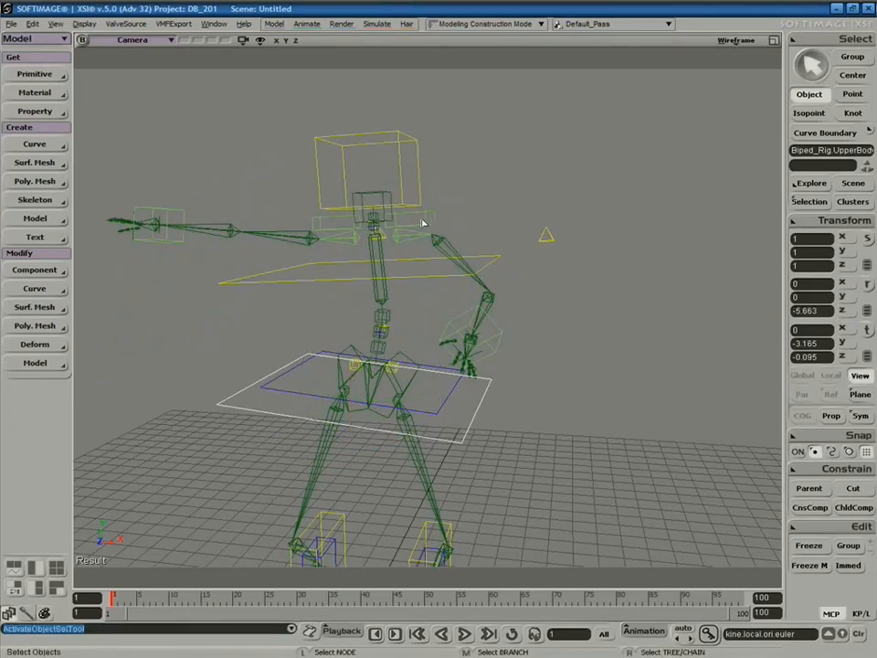
Rotate the LShoulder control to raise and swing the left arm.
{"action": "left_click", "coordinate": [426, 223]}
{"action": "key", "text": "c"}
{"action": "left_click_drag", "start_coordinate": [375, 206], "coordinate": [364, 245]}
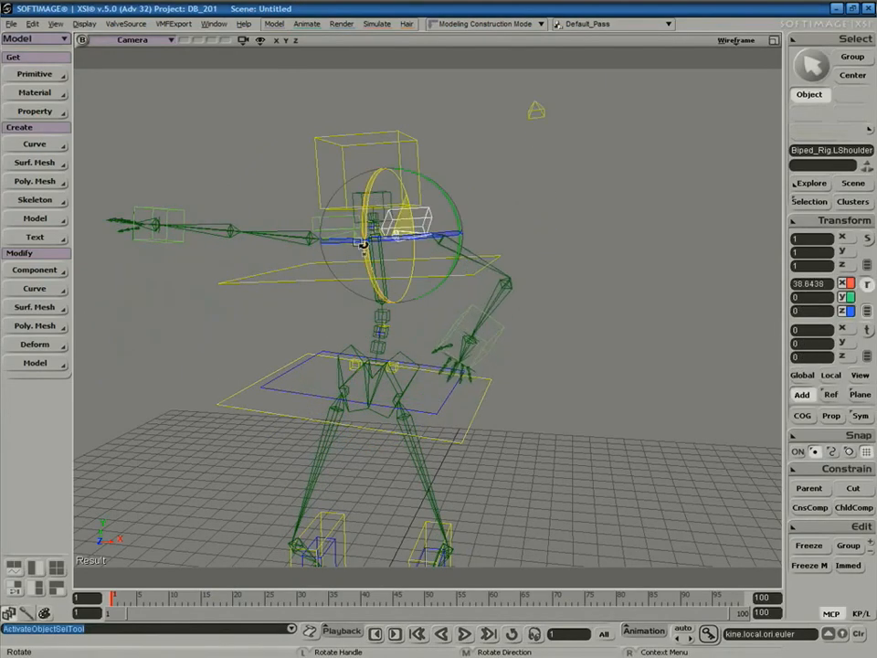
{"action": "mouse_move", "coordinate": [447, 196]}
{"action": "left_mouse_down"}
{"action": "mouse_move", "coordinate": [448, 219]}
{"action": "mouse_move", "coordinate": [485, 190]}
{"action": "mouse_move", "coordinate": [435, 208]}
{"action": "left_mouse_up"}
{"action": "key", "text": "space"}
Tilt the Head control, then zoom out around the biped.
{"action": "left_click", "coordinate": [373, 187]}
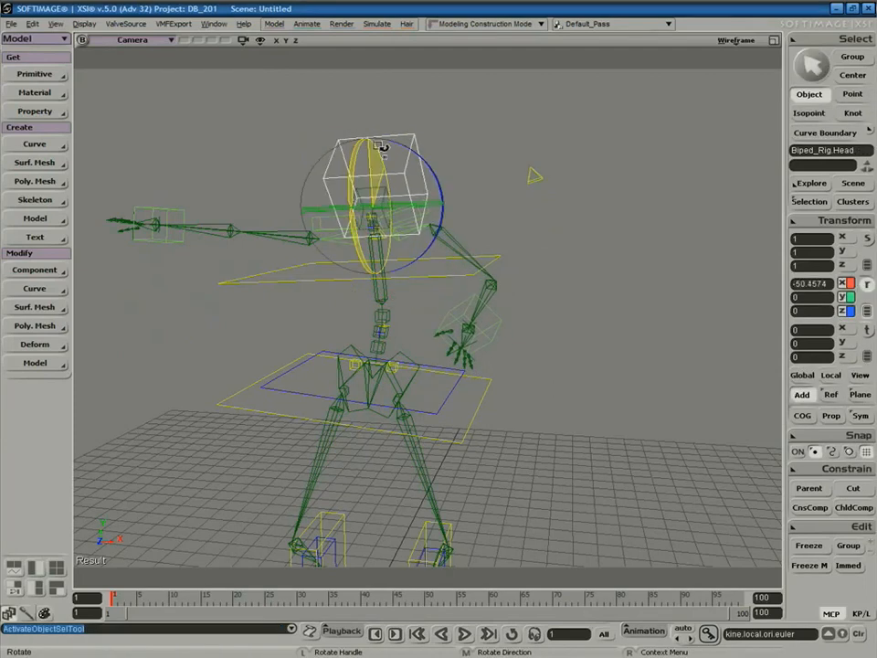
{"action": "left_click_drag", "start_coordinate": [368, 177], "coordinate": [381, 192]}
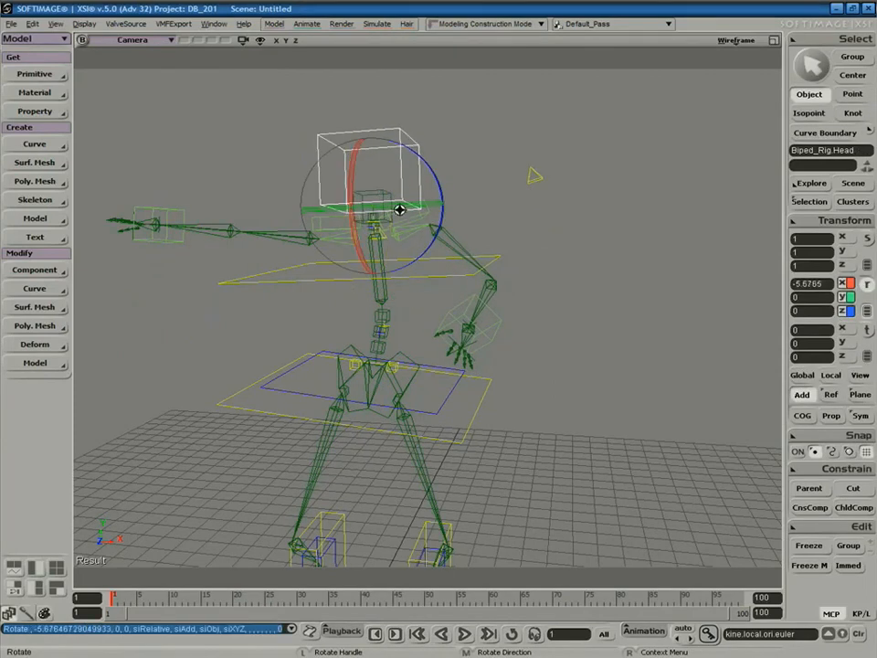
{"action": "key", "text": "s"}
{"action": "middle_click_drag", "start_coordinate": [383, 354], "coordinate": [466, 218]}
{"action": "right_click_drag", "start_coordinate": [445, 265], "coordinate": [388, 462]}
{"action": "key", "text": "space"}
Translate the LeftFoot control to step the left foot out across the floor.
{"action": "left_click", "coordinate": [410, 464]}
{"action": "key", "text": "c"}
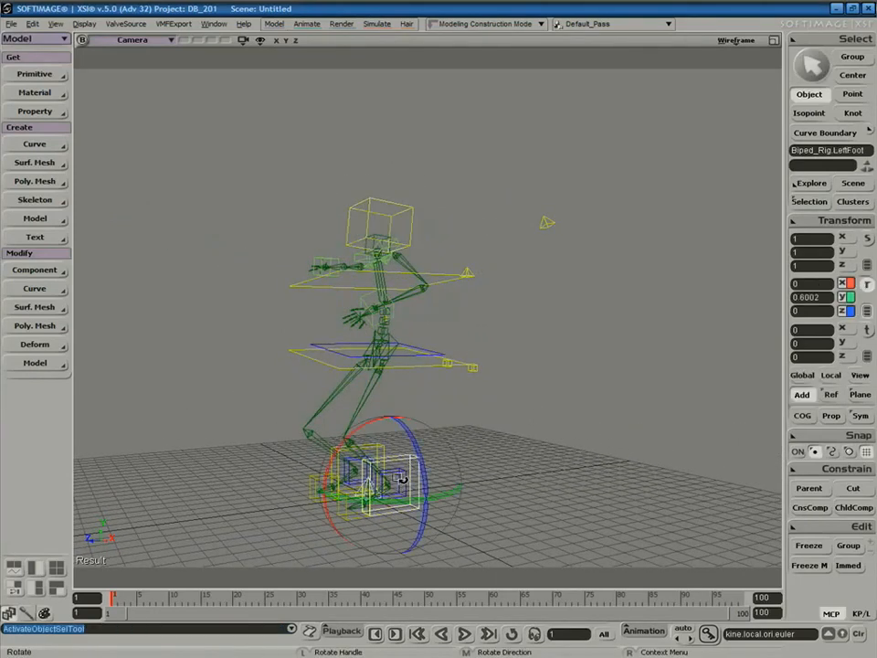
{"action": "key", "text": "v"}
{"action": "left_click_drag", "start_coordinate": [393, 485], "coordinate": [430, 493]}
{"action": "key", "text": "space"}
Roll the LeftRoll foot control about 41.81° around X.
{"action": "left_click", "coordinate": [438, 485]}
{"action": "key", "text": "s"}
{"action": "left_click_drag", "start_coordinate": [474, 421], "coordinate": [456, 357]}
{"action": "right_click_drag", "start_coordinate": [456, 356], "coordinate": [463, 382]}
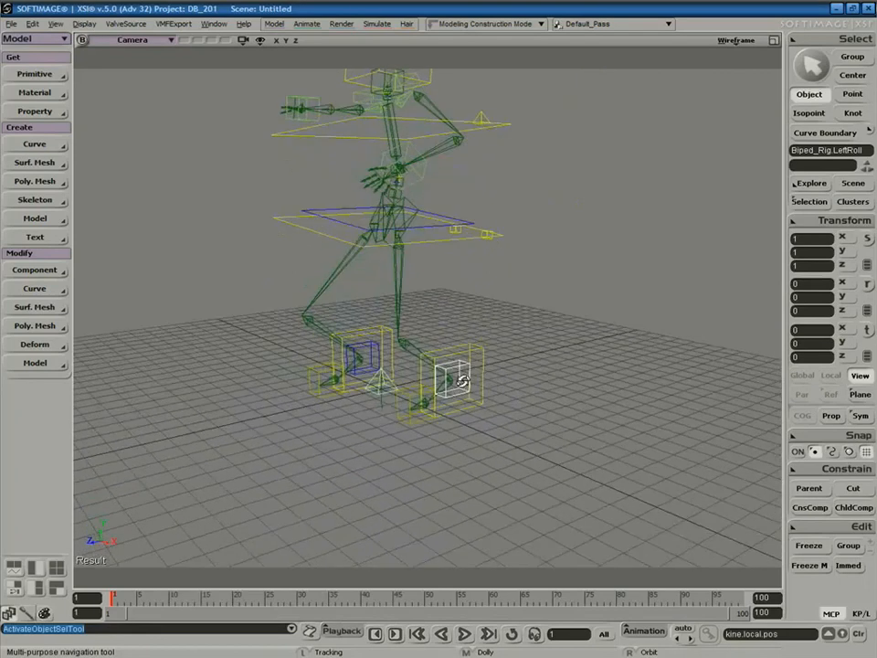
{"action": "key", "text": "v"}
{"action": "key", "text": "c"}
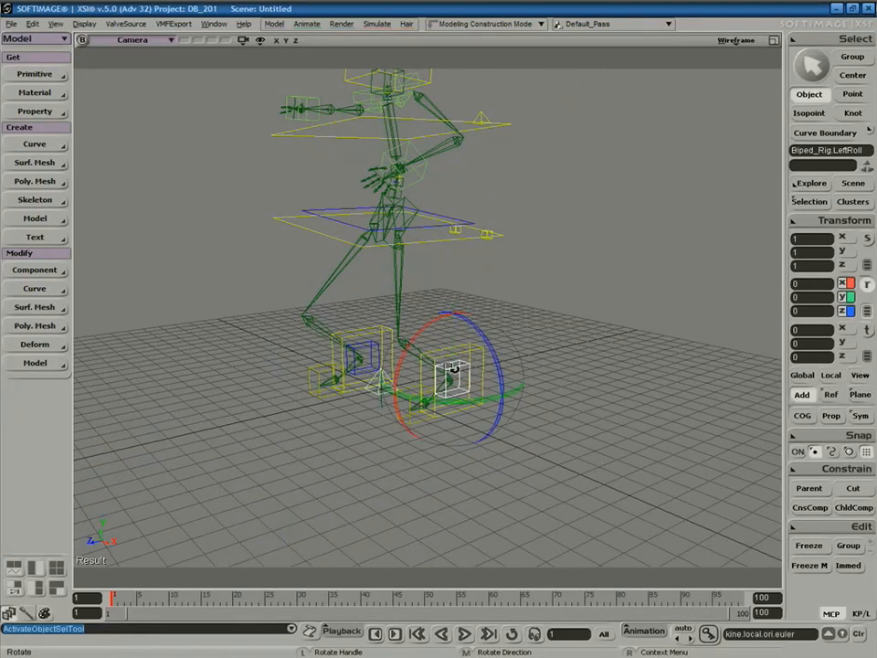
{"action": "left_click_drag", "start_coordinate": [424, 336], "coordinate": [448, 373]}
{"action": "key", "text": "s"}
{"action": "right_click_drag", "start_coordinate": [421, 242], "coordinate": [492, 331]}
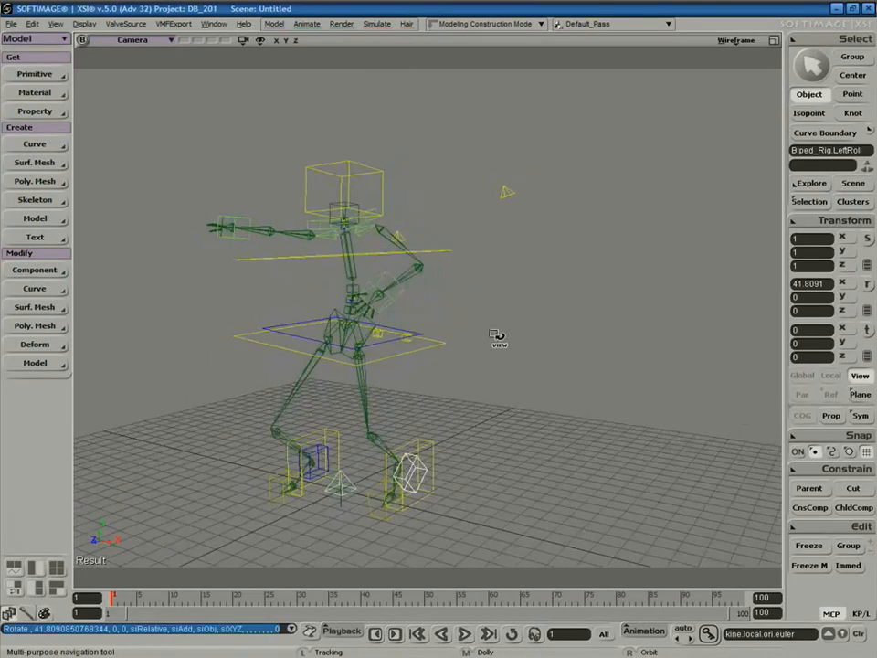
Select the UpperBody control, open its globalSRT synoptic panel with F3, and move it aside.
{"action": "key", "text": "space"}
{"action": "left_click_drag", "start_coordinate": [441, 312], "coordinate": [427, 363]}
{"action": "key", "text": "v"}
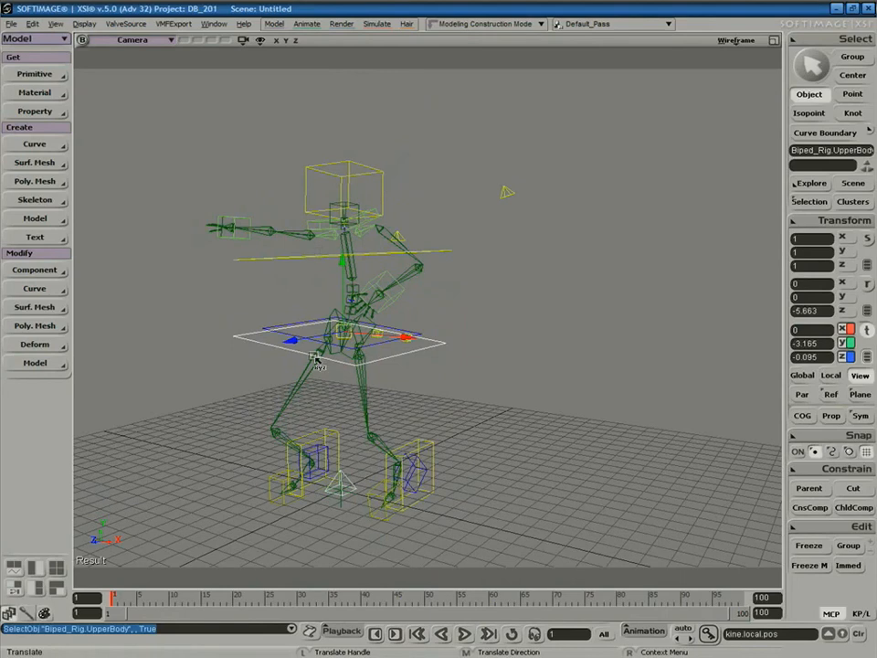
{"action": "key", "text": "F3"}
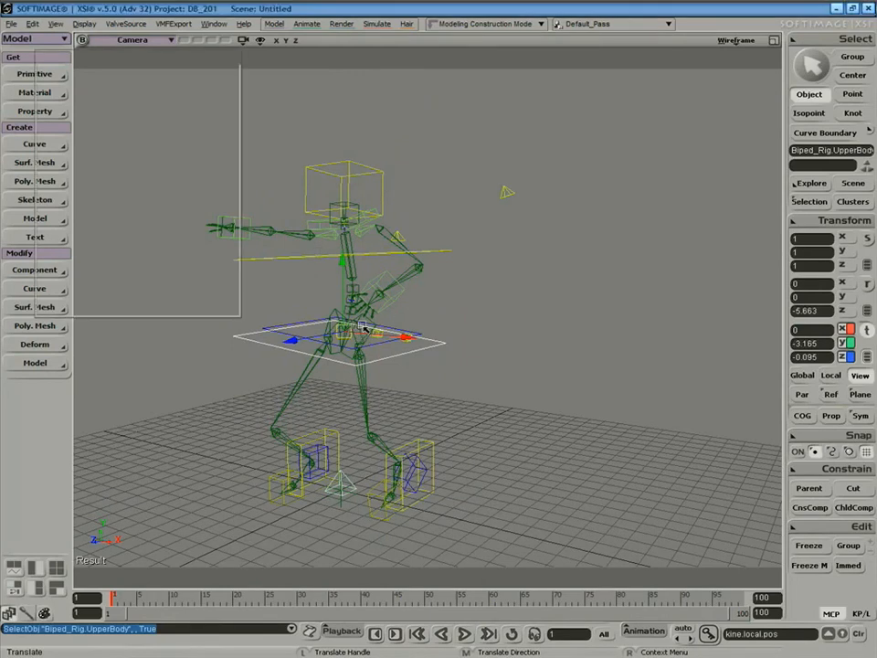
{"action": "left_click_drag", "start_coordinate": [420, 302], "coordinate": [623, 119]}
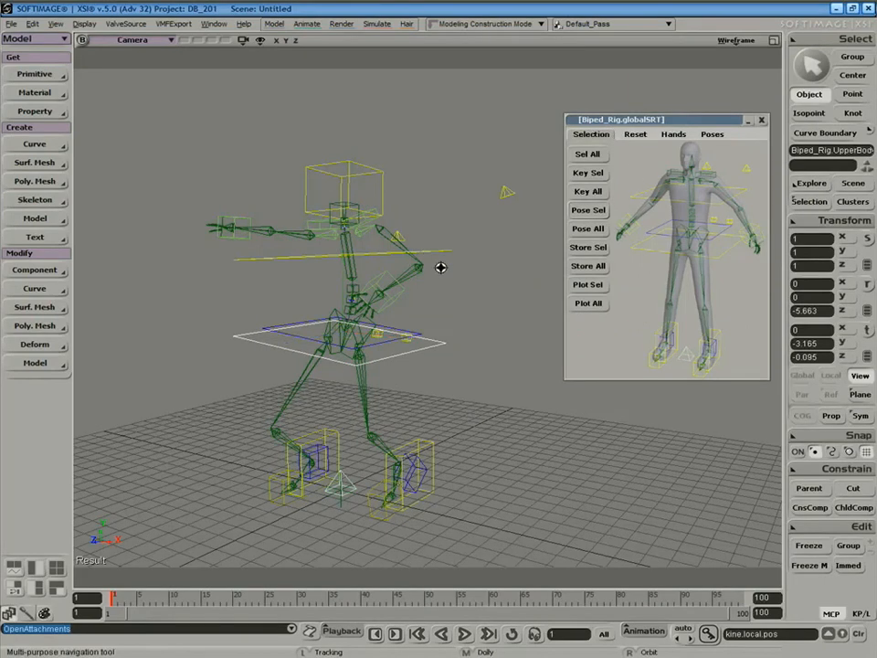
Reset the whole Biped_Rig to its default T-pose with Reset All.
{"action": "left_click_drag", "start_coordinate": [430, 257], "coordinate": [417, 238]}
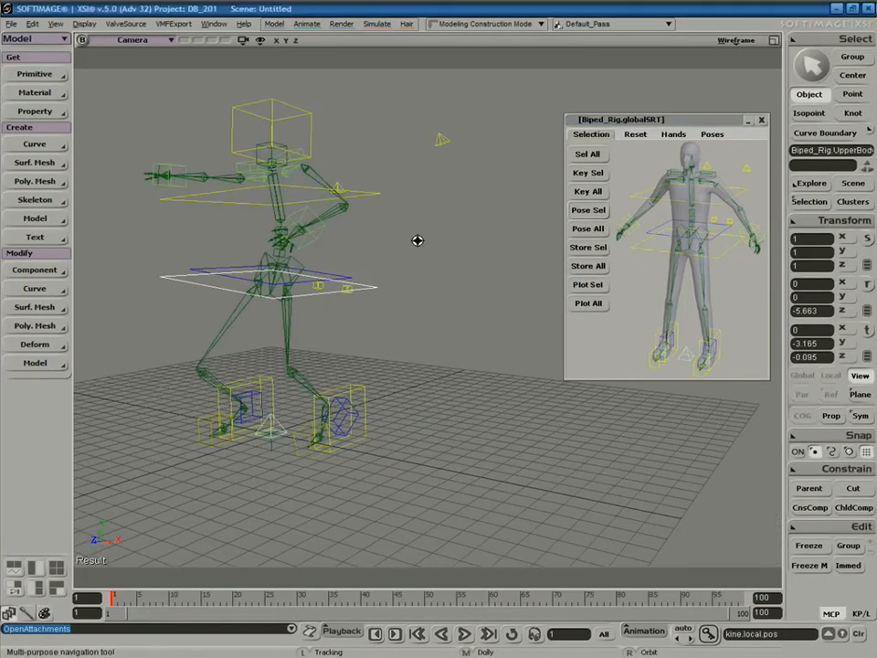
{"action": "left_click", "coordinate": [636, 136]}
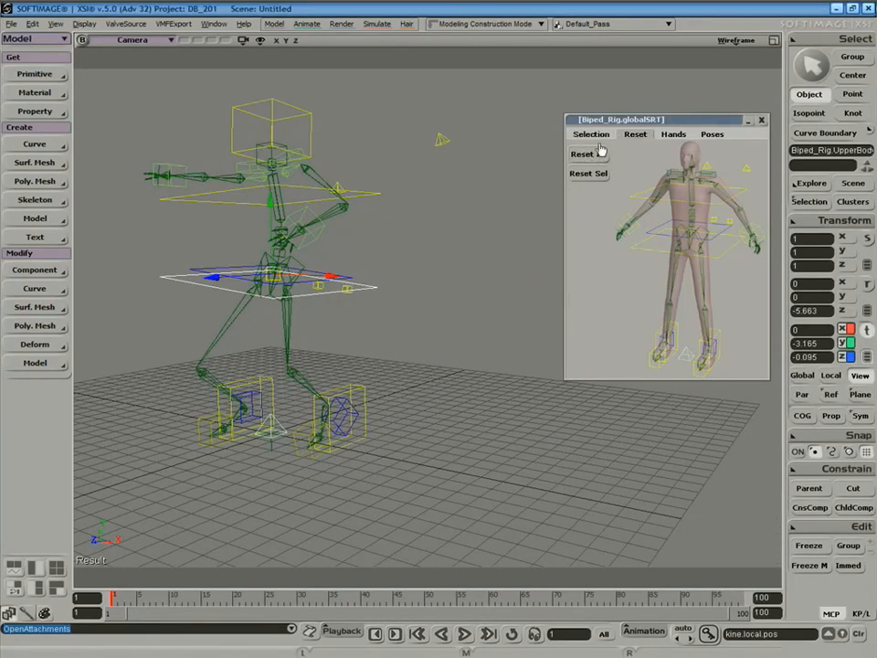
{"action": "left_click", "coordinate": [592, 134]}
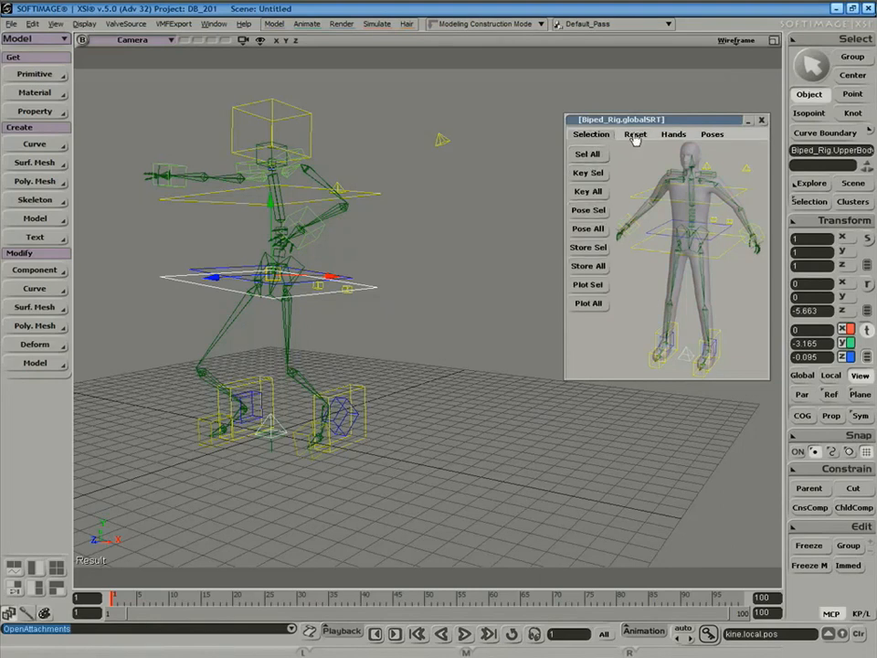
{"action": "left_click", "coordinate": [637, 135]}
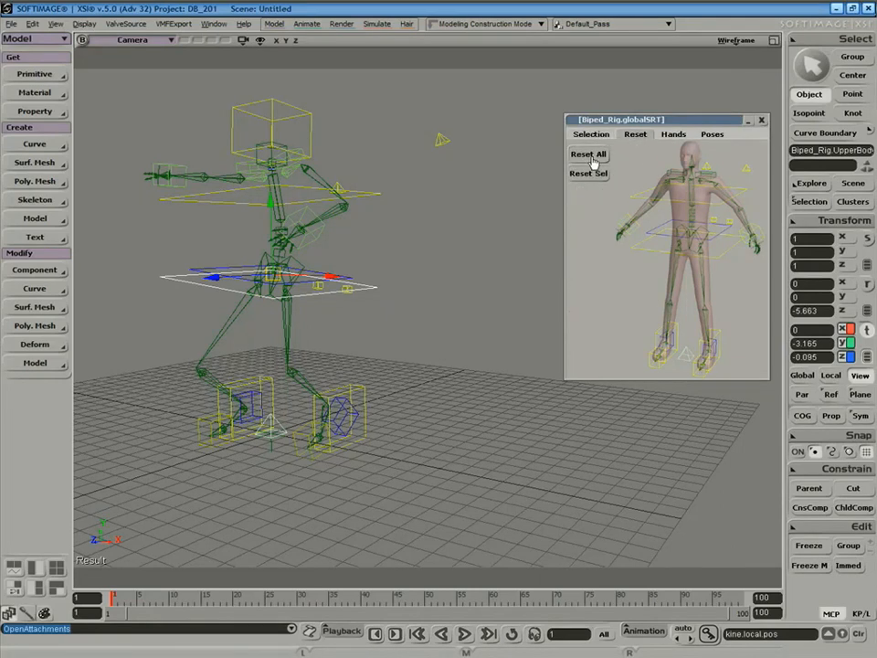
{"action": "left_click", "coordinate": [594, 163]}
{"action": "key", "text": "s"}
{"action": "right_click_drag", "start_coordinate": [375, 190], "coordinate": [389, 228]}
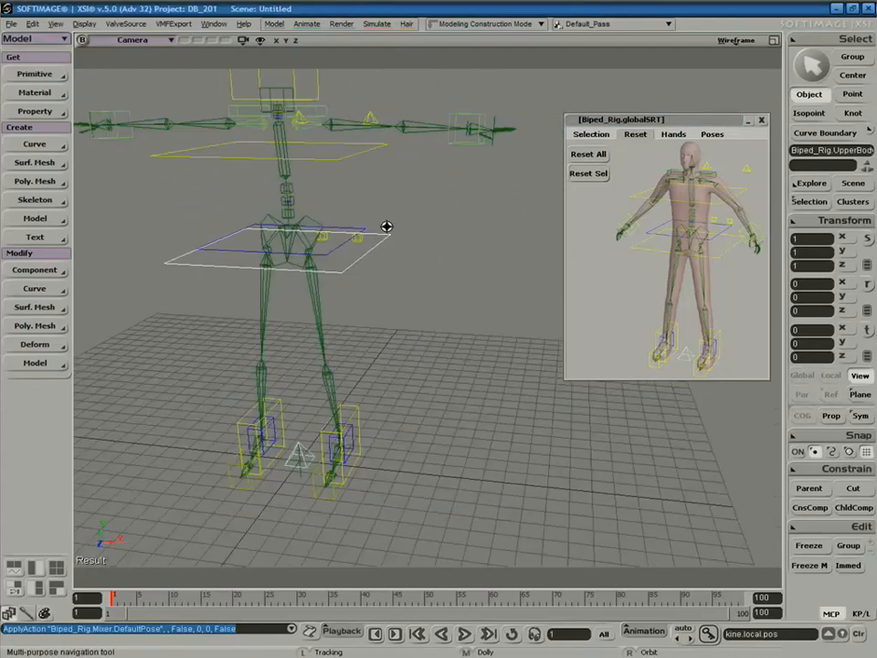
{"action": "middle_click_drag", "start_coordinate": [388, 228], "coordinate": [457, 159]}
{"action": "right_click_drag", "start_coordinate": [406, 227], "coordinate": [430, 194]}
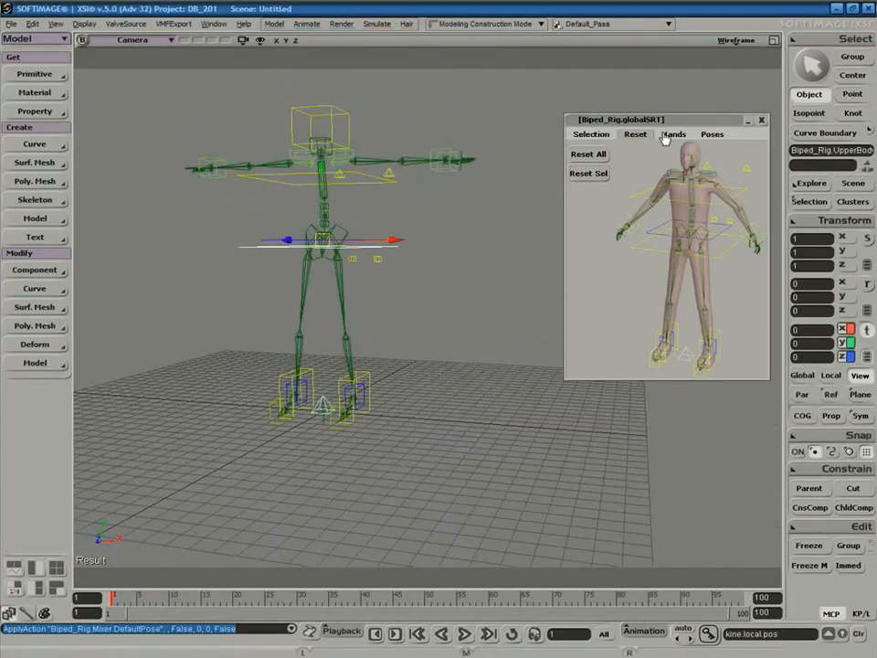
Apply the right hand's Spread pose, then clench it into a Fist and zoom in on it.
{"action": "left_click", "coordinate": [673, 135]}
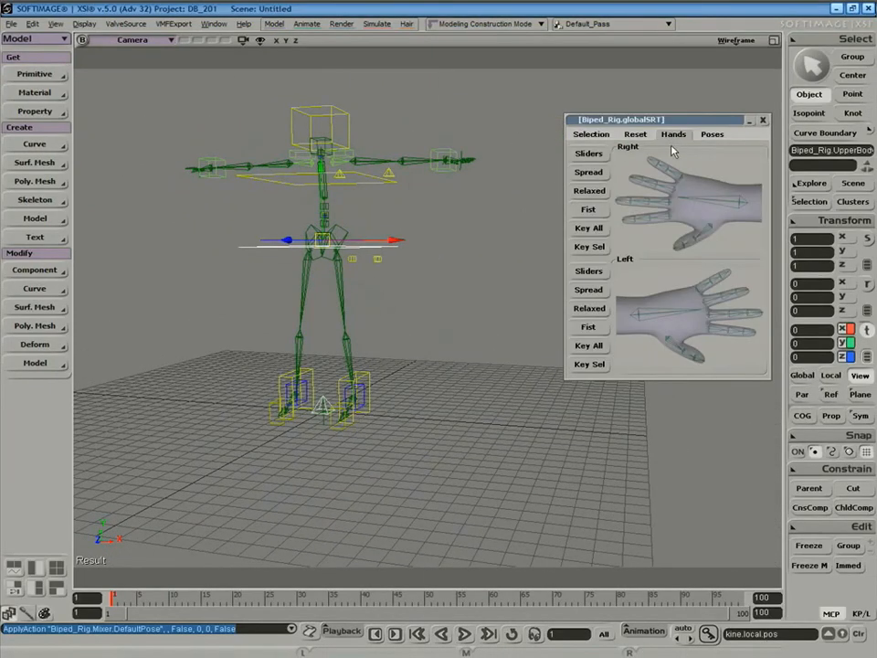
{"action": "left_click", "coordinate": [588, 172]}
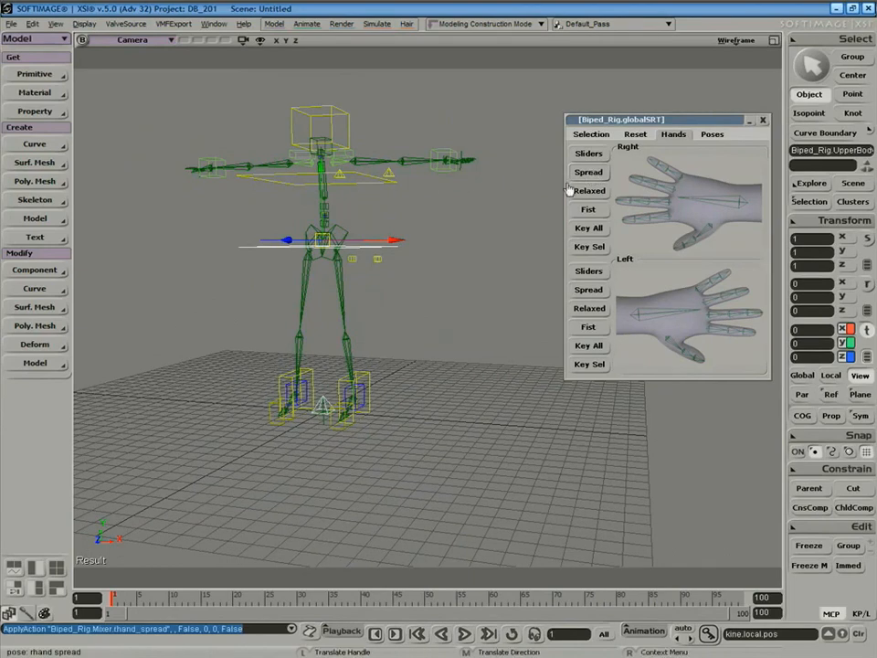
{"action": "left_click", "coordinate": [582, 211]}
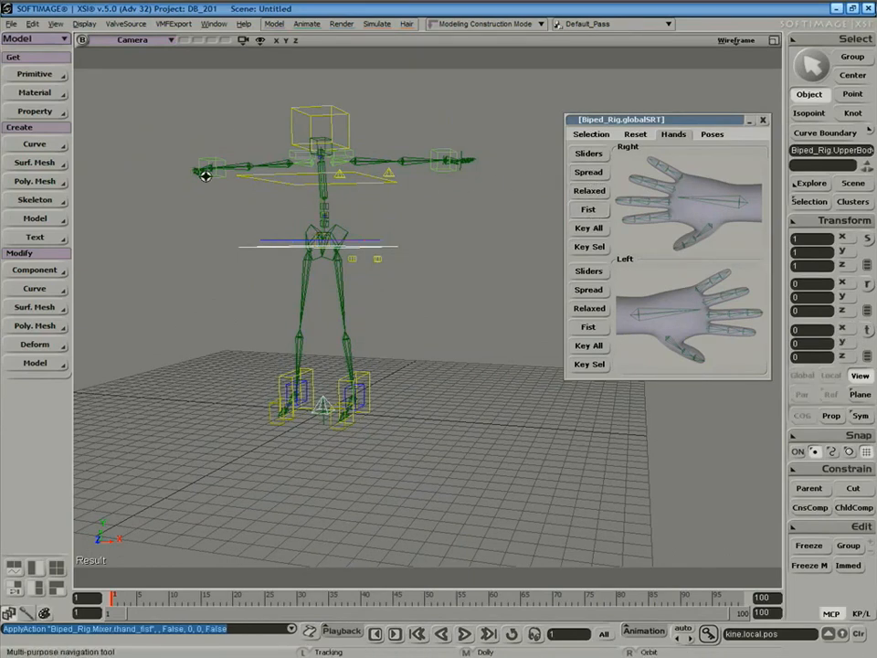
{"action": "key", "text": "s"}
{"action": "right_click_drag", "start_coordinate": [218, 169], "coordinate": [266, 188]}
{"action": "middle_click_drag", "start_coordinate": [266, 188], "coordinate": [232, 235]}
{"action": "left_click_drag", "start_coordinate": [232, 235], "coordinate": [312, 333]}
{"action": "mouse_move", "coordinate": [341, 301]}
{"action": "middle_mouse_down"}
{"action": "mouse_move", "coordinate": [270, 464]}
{"action": "mouse_move", "coordinate": [268, 453]}
{"action": "middle_mouse_up"}
{"action": "mouse_move", "coordinate": [343, 279]}
{"action": "middle_mouse_down"}
{"action": "mouse_move", "coordinate": [295, 365]}
{"action": "mouse_move", "coordinate": [341, 300]}
{"action": "middle_mouse_up"}
{"action": "right_click_drag", "start_coordinate": [341, 300], "coordinate": [316, 344]}
Cycle the right hand through Relaxed and Fist, end on Spread, and open its finger sliders.
{"action": "key", "text": "v"}
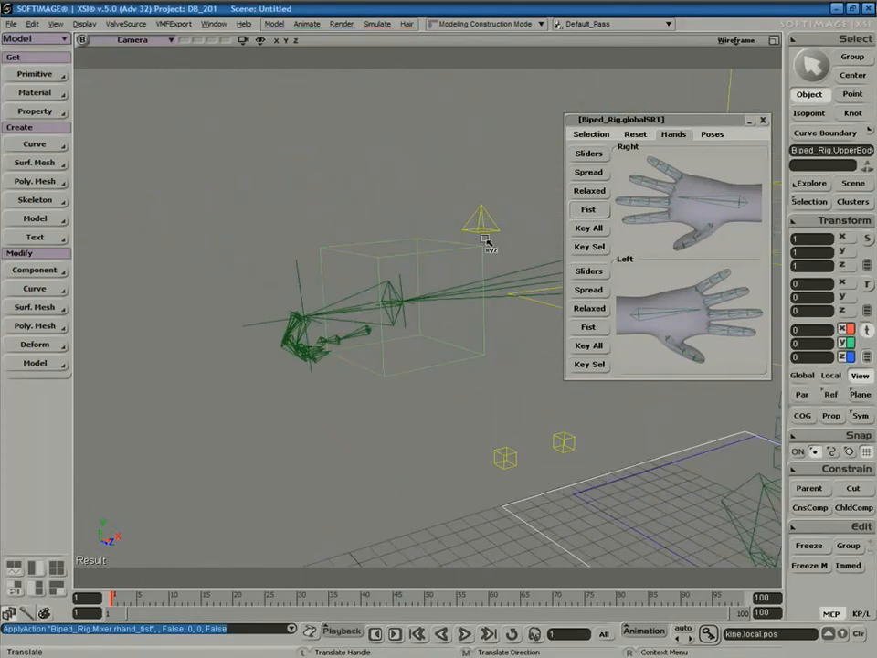
{"action": "left_click", "coordinate": [589, 192]}
{"action": "left_click", "coordinate": [590, 212]}
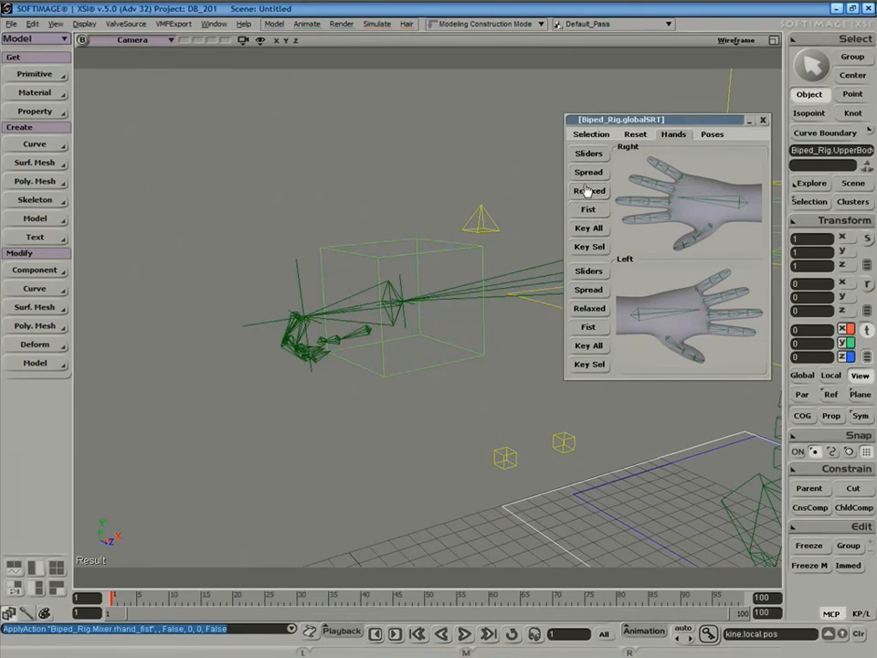
{"action": "key", "text": "s"}
{"action": "right_click_drag", "start_coordinate": [370, 291], "coordinate": [353, 279]}
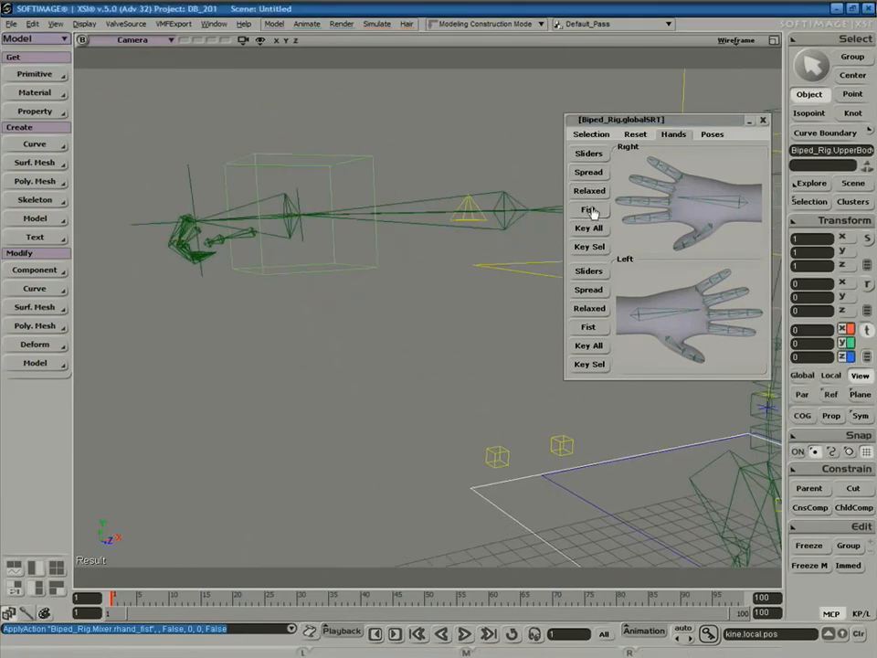
{"action": "left_click", "coordinate": [591, 191]}
{"action": "left_click", "coordinate": [592, 173]}
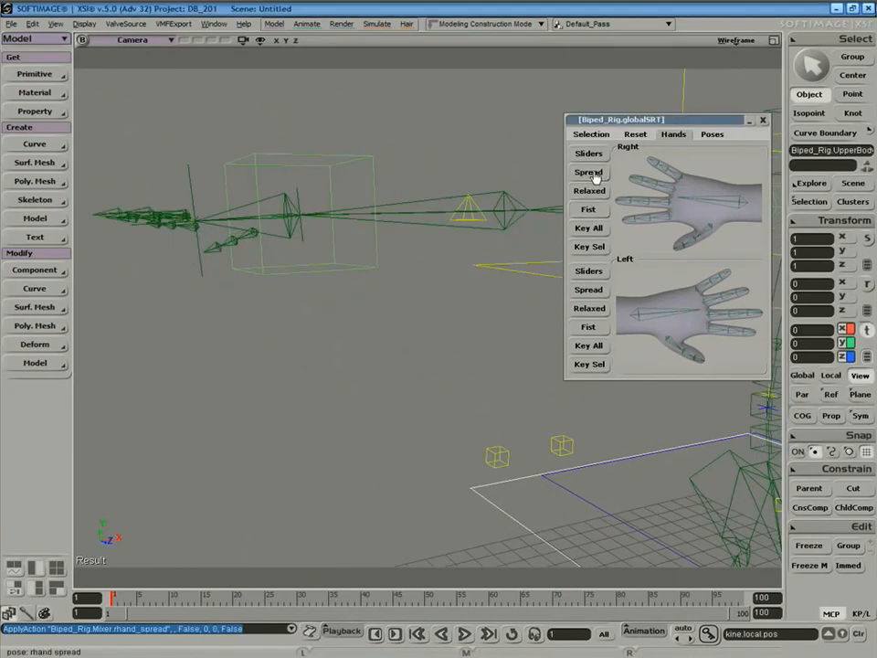
{"action": "key", "text": "s"}
{"action": "right_click_drag", "start_coordinate": [386, 289], "coordinate": [409, 305]}
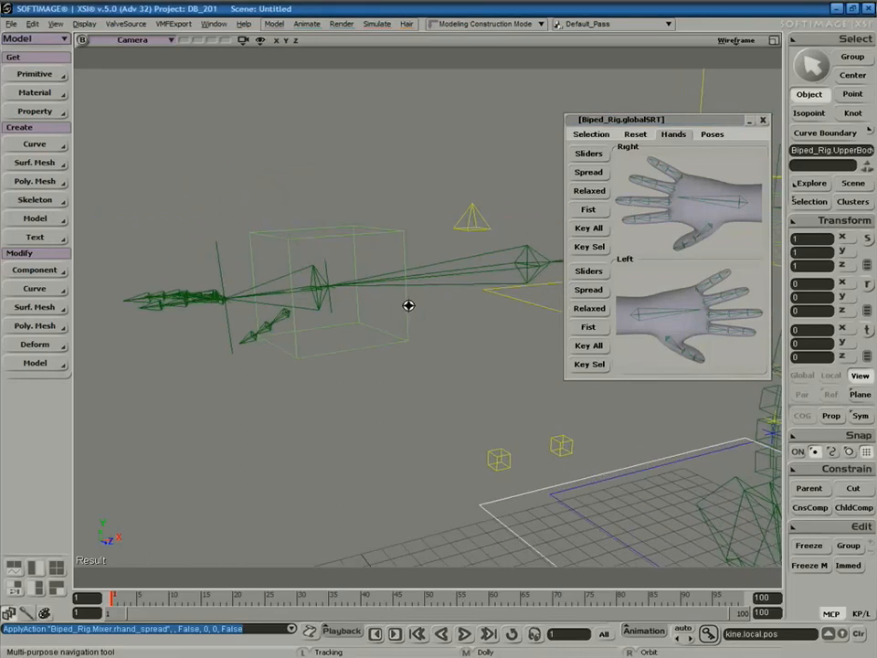
{"action": "left_click", "coordinate": [588, 154]}
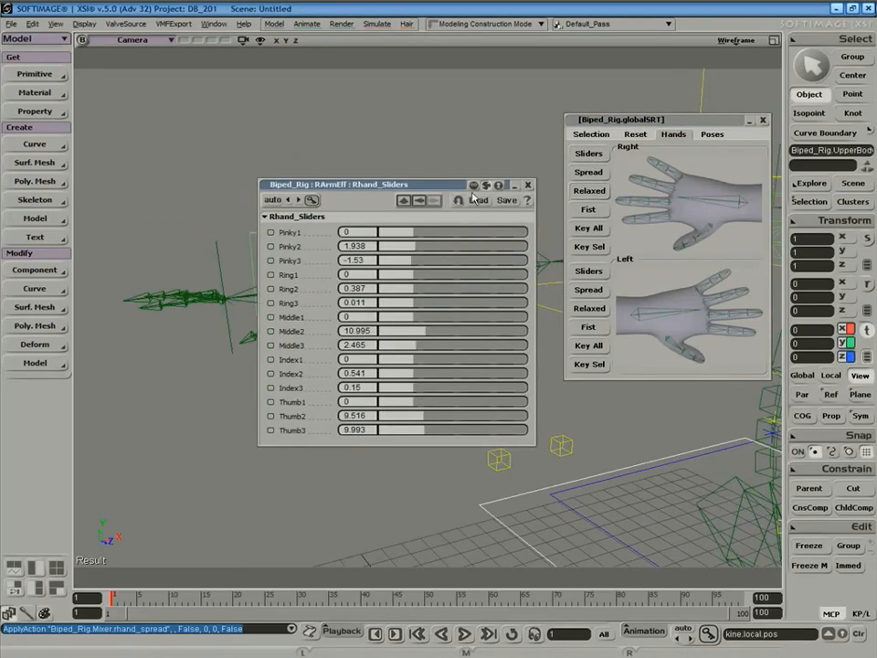
Curl the right hand's pinky, ring and middle fingers, then rotate the right hand at the wrist.
{"action": "left_click_drag", "start_coordinate": [444, 185], "coordinate": [595, 303]}
{"action": "left_click_drag", "start_coordinate": [566, 350], "coordinate": [605, 444]}
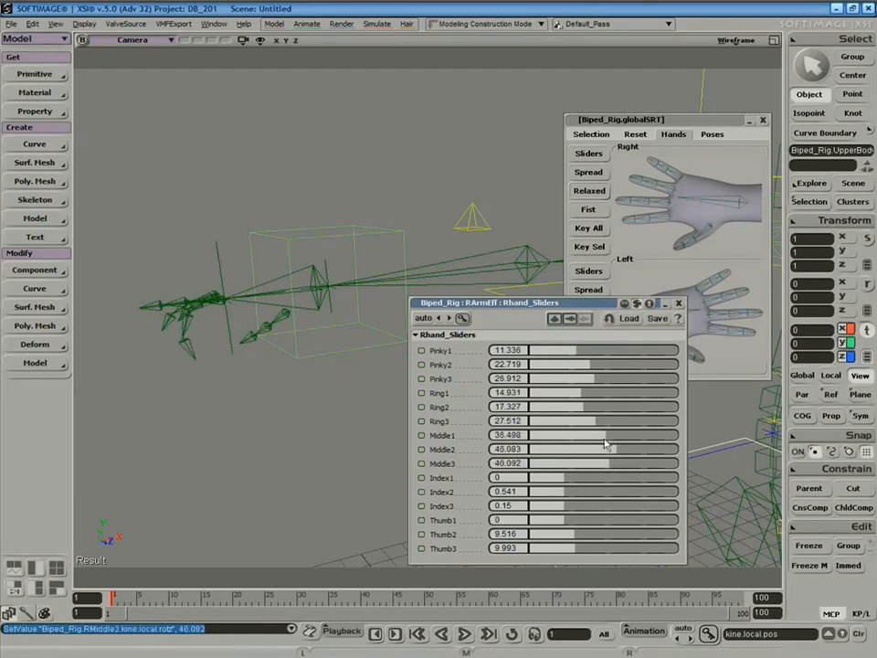
{"action": "left_click", "coordinate": [678, 305]}
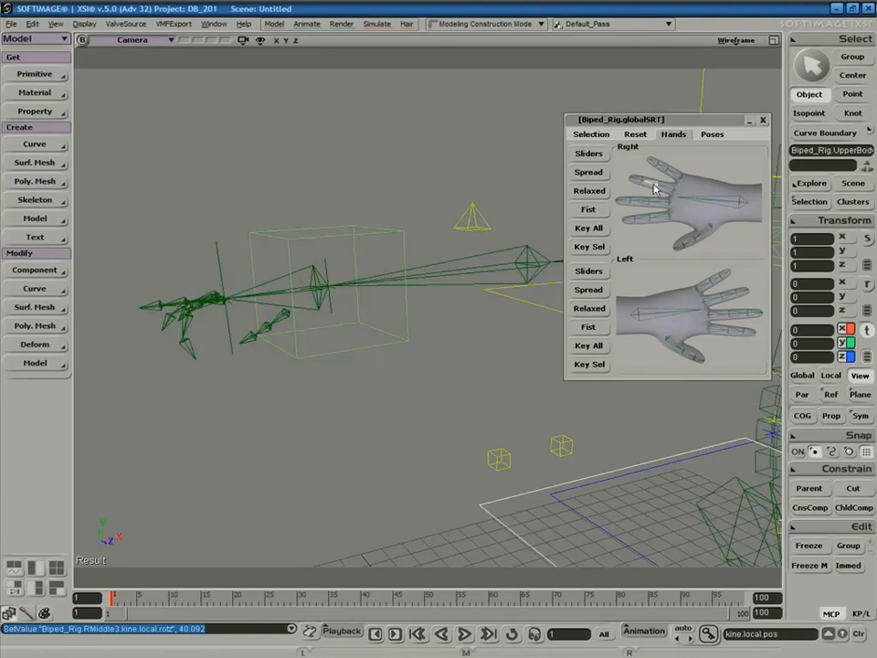
{"action": "left_click", "coordinate": [718, 208]}
{"action": "left_click_drag", "start_coordinate": [284, 250], "coordinate": [448, 237]}
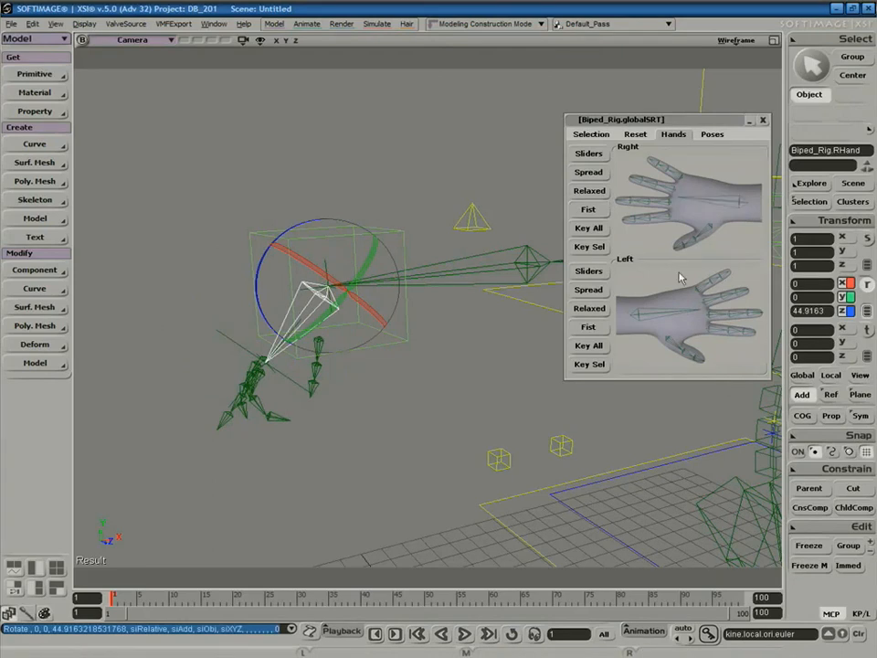
Rotate the left hand at the wrist to 35° in Y.
{"action": "left_click", "coordinate": [666, 314]}
{"action": "key", "text": "a"}
{"action": "key", "text": "s"}
{"action": "mouse_move", "coordinate": [447, 292]}
{"action": "right_mouse_down"}
{"action": "mouse_move", "coordinate": [366, 334]}
{"action": "mouse_move", "coordinate": [384, 308]}
{"action": "mouse_move", "coordinate": [454, 292]}
{"action": "right_mouse_up"}
{"action": "key", "text": "c"}
{"action": "mouse_move", "coordinate": [405, 319]}
{"action": "left_mouse_down"}
{"action": "mouse_move", "coordinate": [313, 329]}
{"action": "mouse_move", "coordinate": [394, 327]}
{"action": "left_mouse_up"}
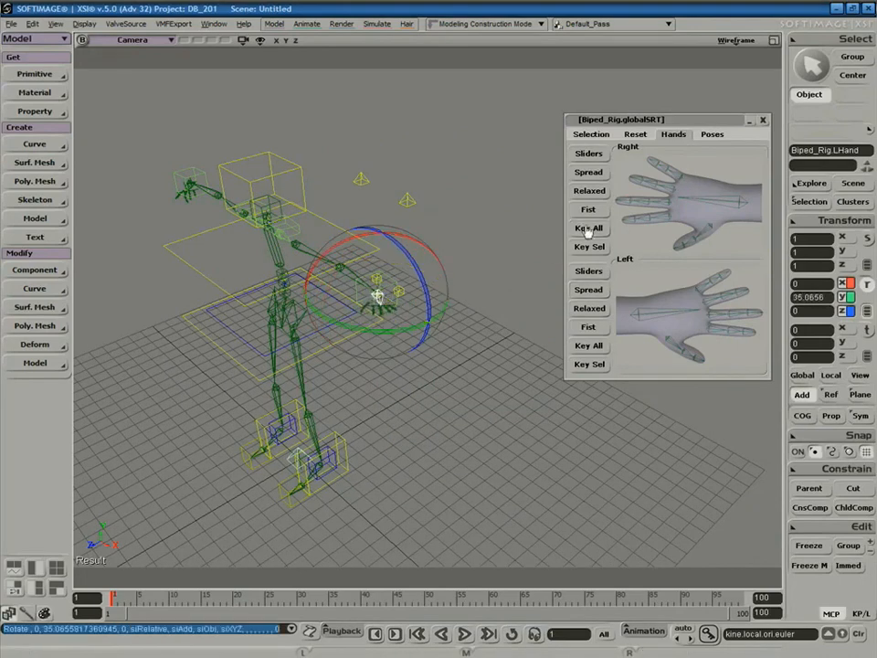
Lower the UpperBody control so the knees bend, and move the RightFoot down and outward.
{"action": "left_click", "coordinate": [591, 134]}
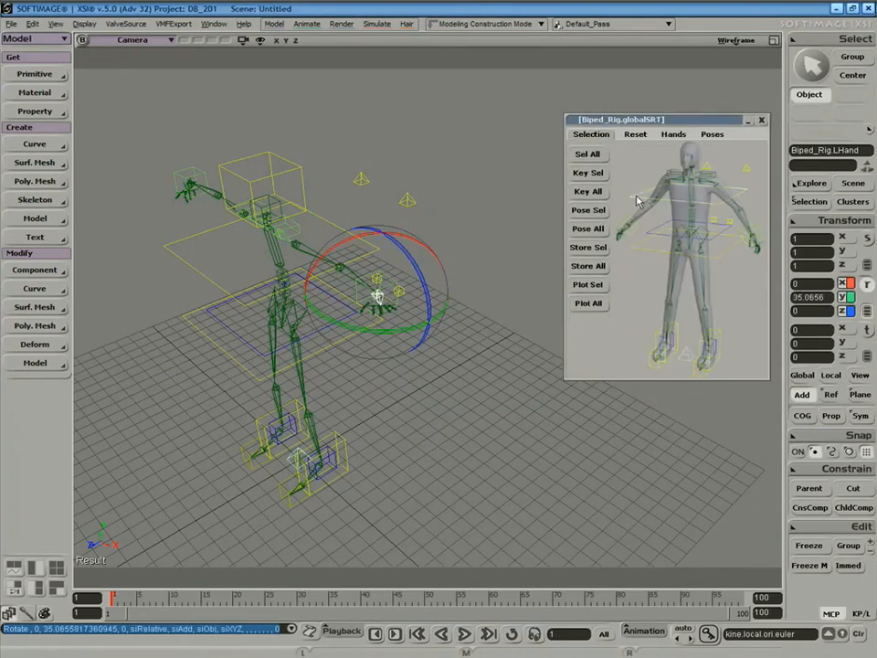
{"action": "left_click", "coordinate": [666, 238]}
{"action": "key", "text": "v"}
{"action": "left_click_drag", "start_coordinate": [276, 285], "coordinate": [273, 326]}
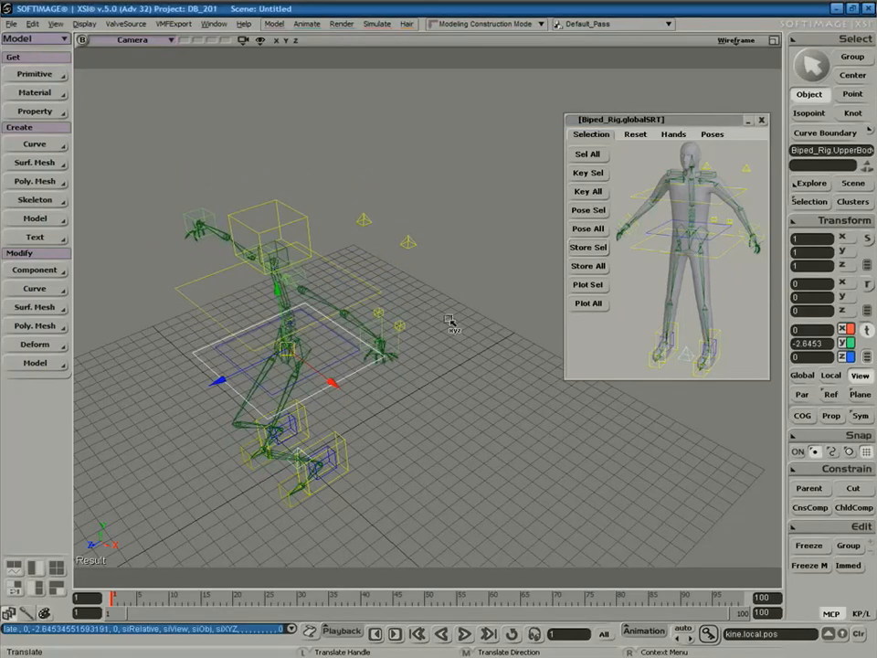
{"action": "left_click", "coordinate": [664, 344]}
{"action": "left_click_drag", "start_coordinate": [272, 406], "coordinate": [218, 462]}
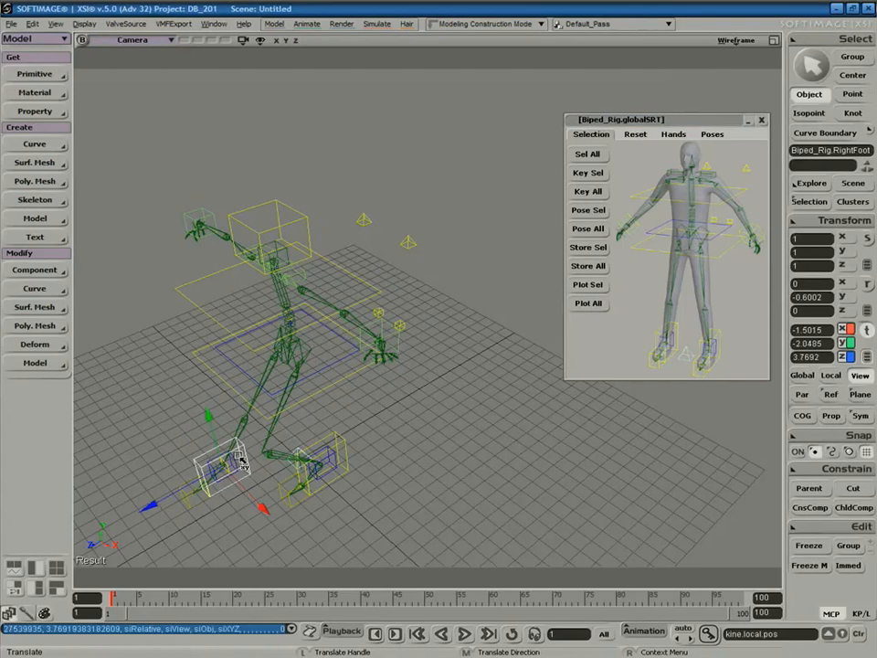
Apply the walk preset pose and view the rig from a low front angle.
{"action": "left_click", "coordinate": [711, 134]}
{"action": "left_click", "coordinate": [601, 199]}
{"action": "key", "text": "s"}
{"action": "right_click_drag", "start_coordinate": [386, 304], "coordinate": [398, 233]}
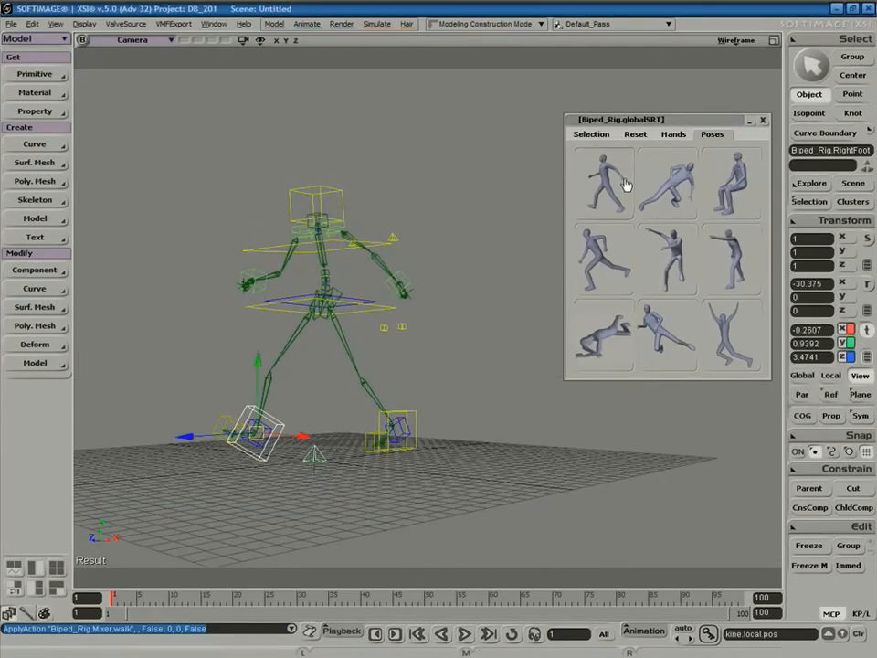
Try the sitting, running, airborne, pointing, crawling, kick and swing preset poses.
{"action": "left_click", "coordinate": [729, 187]}
{"action": "left_click", "coordinate": [622, 254]}
{"action": "left_click", "coordinate": [680, 266]}
{"action": "left_click", "coordinate": [717, 277]}
{"action": "left_click", "coordinate": [611, 333]}
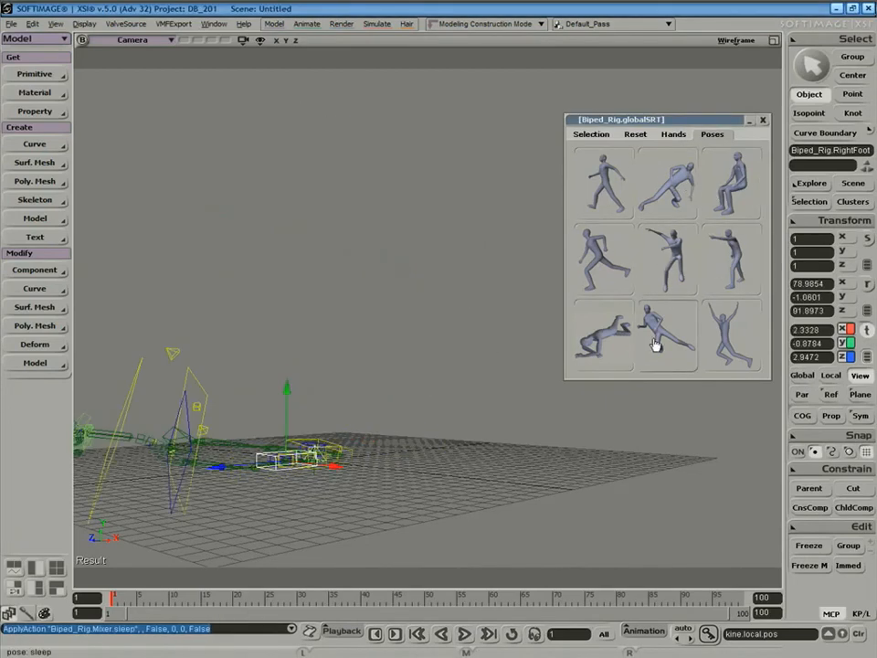
{"action": "left_click", "coordinate": [664, 346]}
{"action": "left_click", "coordinate": [721, 343]}
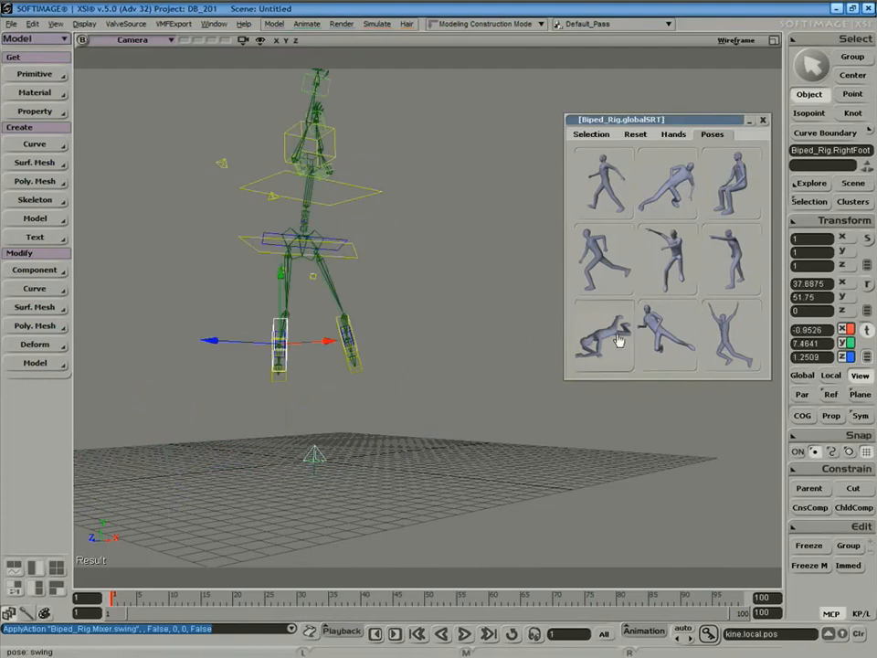
{"action": "key", "text": "s"}
{"action": "right_click_drag", "start_coordinate": [394, 319], "coordinate": [345, 348]}
Settle the rig in the running pose and orbit around it.
{"action": "key", "text": "v"}
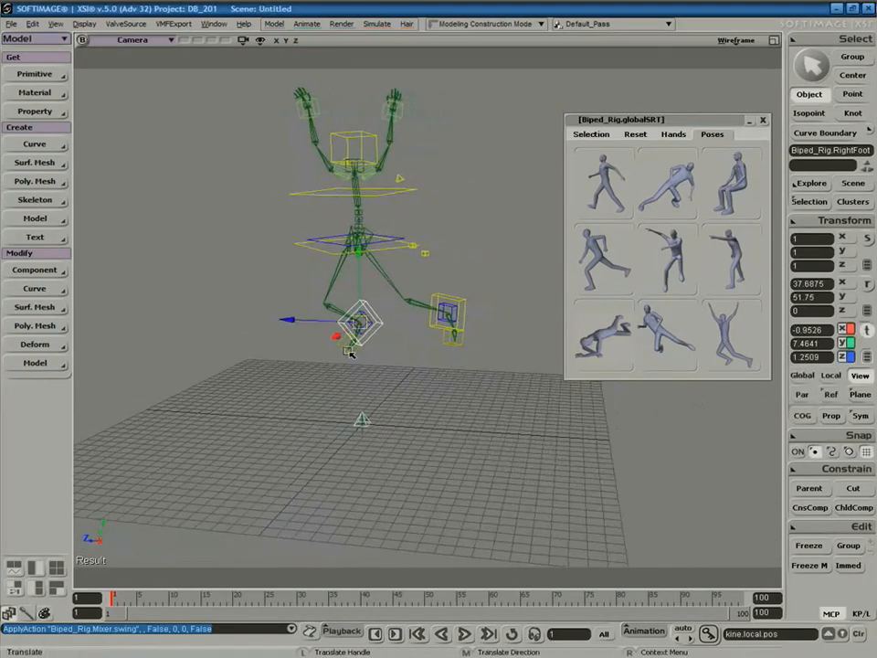
{"action": "left_click", "coordinate": [622, 258]}
{"action": "key", "text": "s"}
{"action": "right_click_drag", "start_coordinate": [411, 317], "coordinate": [455, 304]}
Add a radius-4 polygon mesh sphere to the scene.
{"action": "key", "text": "v"}
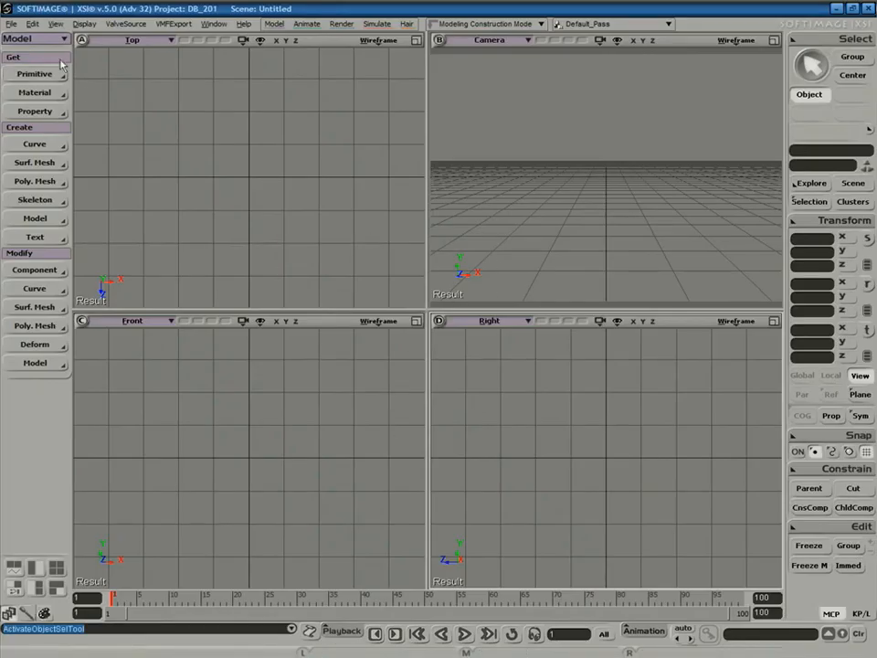
{"action": "left_click", "coordinate": [33, 74]}
{"action": "mouse_move", "coordinate": [138, 108]}
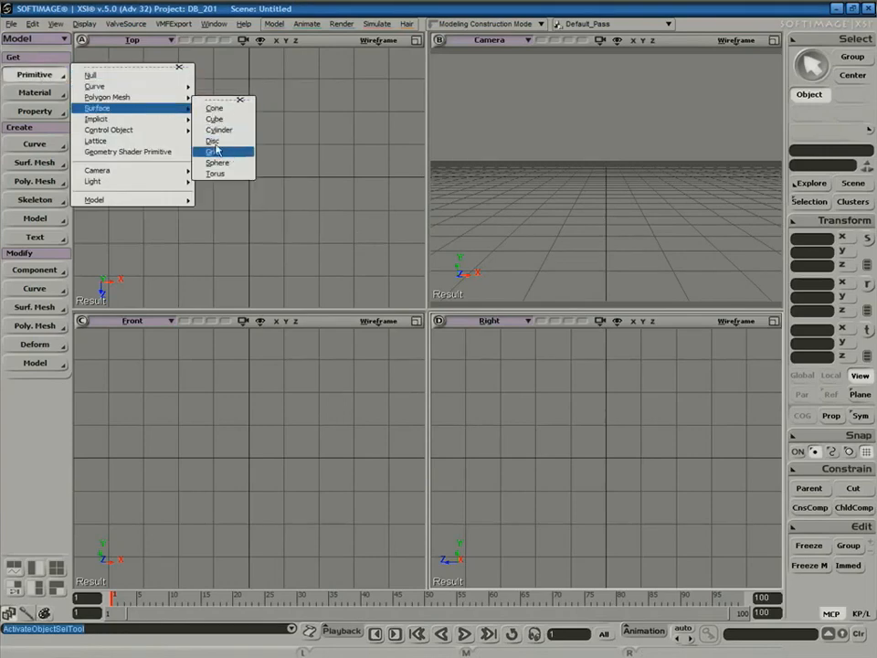
{"action": "left_click", "coordinate": [233, 151]}
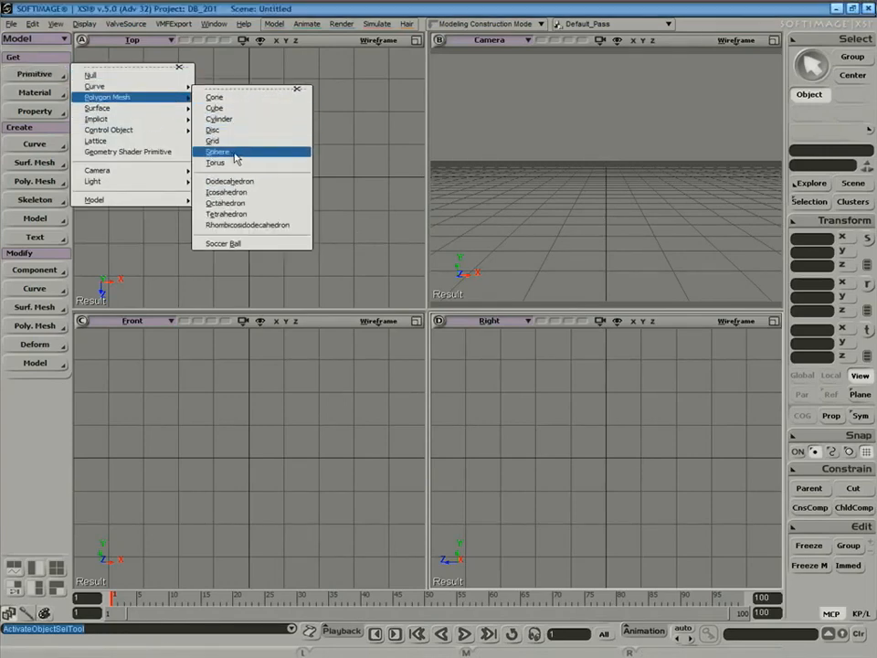
{"action": "left_click", "coordinate": [679, 305]}
Maximize the Front view and stretch the sphere vertically to Y scale 1.8414.
{"action": "key", "text": "x"}
{"action": "key", "text": "F12"}
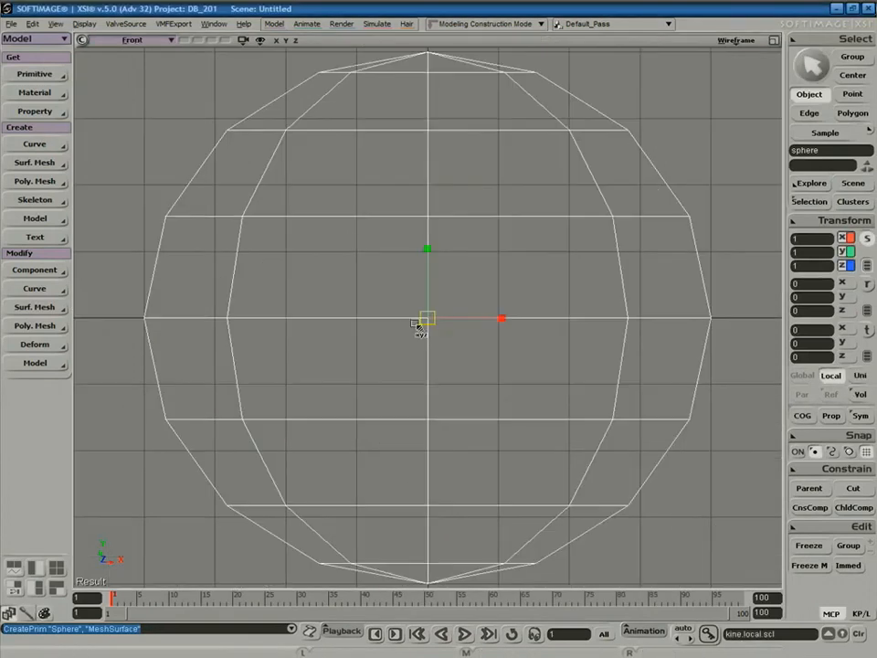
{"action": "scroll", "coordinate": [416, 334], "scroll_direction": "down", "scroll_amount": 6}
{"action": "left_click_drag", "start_coordinate": [433, 289], "coordinate": [443, 192]}
{"action": "key", "text": "z"}
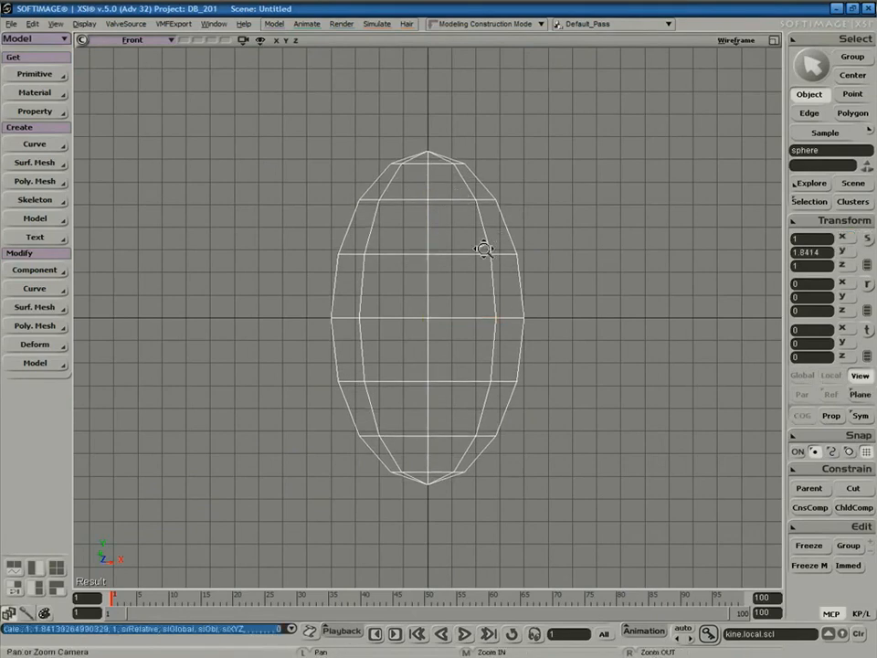
{"action": "right_click_drag", "start_coordinate": [499, 245], "coordinate": [427, 261]}
{"action": "key", "text": "s"}
{"action": "left_click_drag", "start_coordinate": [463, 278], "coordinate": [404, 309]}
{"action": "key", "text": "space"}
{"action": "left_click", "coordinate": [466, 307]}
{"action": "key", "text": "a"}
{"action": "key", "text": "z"}
{"action": "right_click_drag", "start_coordinate": [457, 310], "coordinate": [459, 313]}
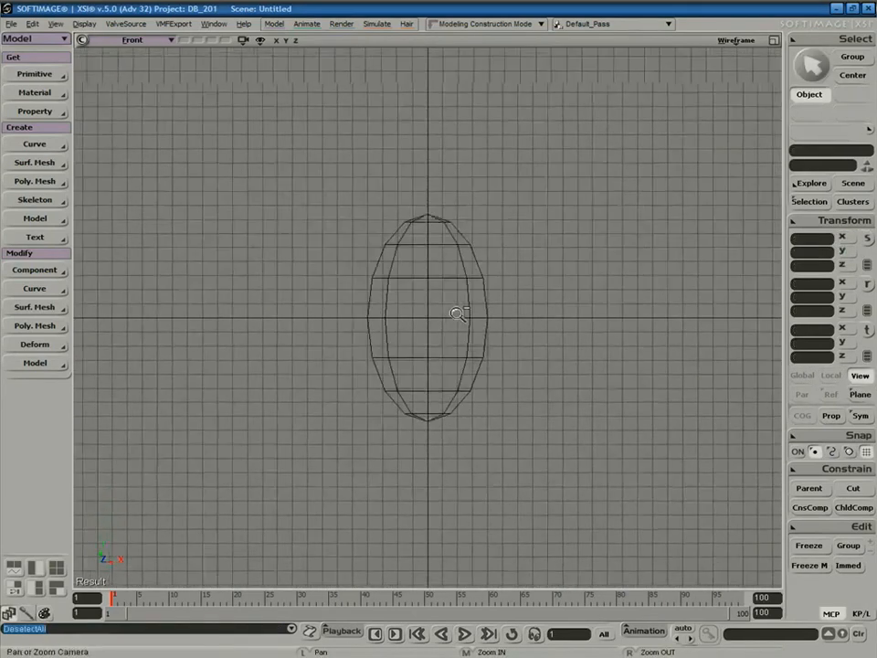
{"action": "key", "text": "space"}
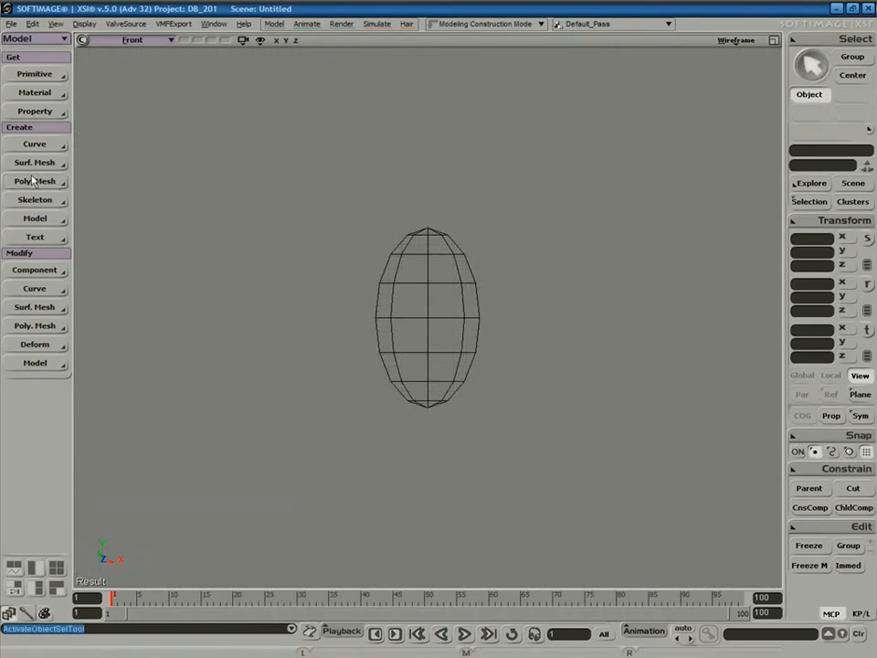
Draw a two-bone 2D chain from the sphere's bottom through its middle to its top.
{"action": "left_click", "coordinate": [42, 203]}
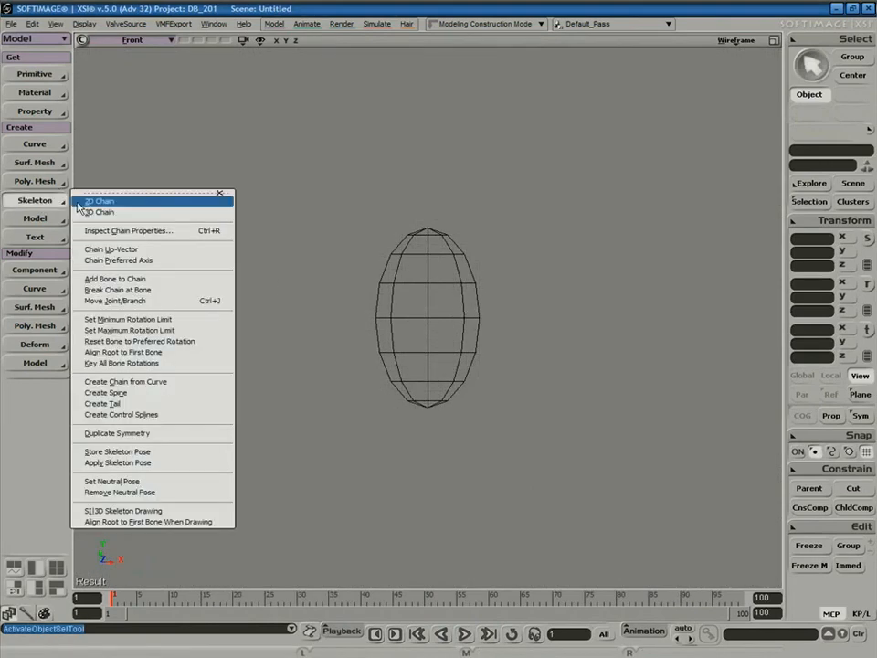
{"action": "left_click", "coordinate": [140, 204]}
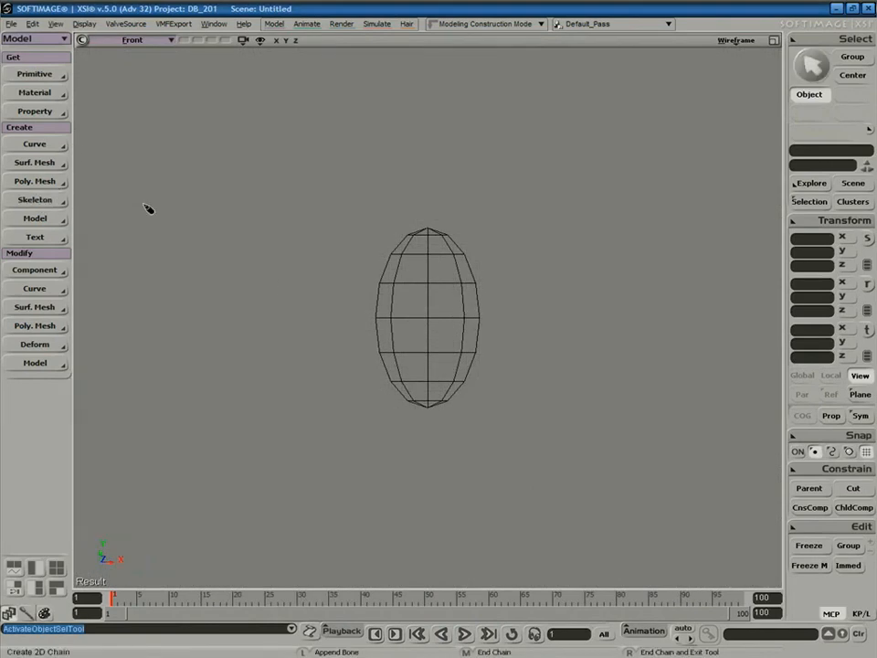
{"action": "left_click", "coordinate": [429, 405]}
{"action": "left_click", "coordinate": [413, 311]}
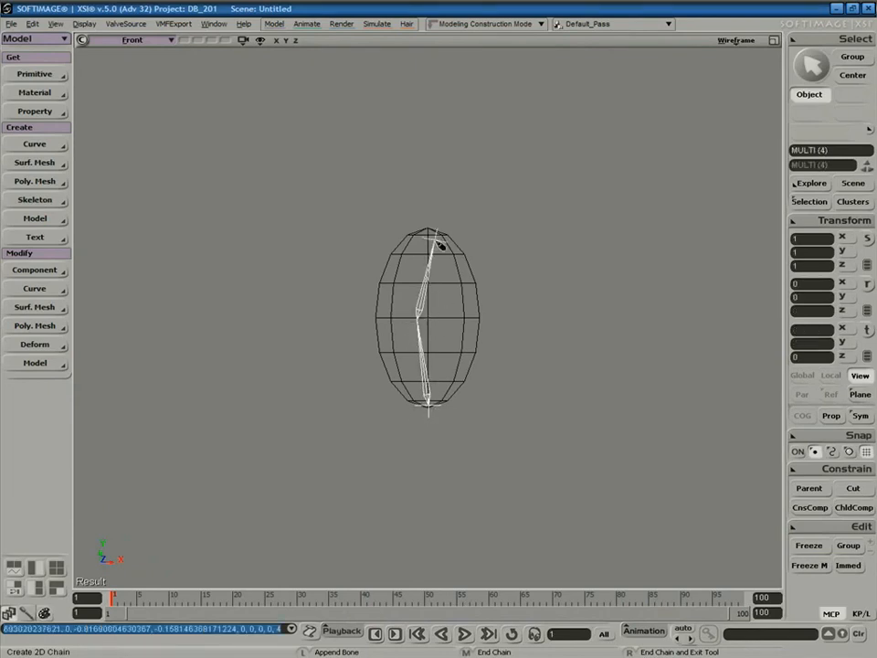
{"action": "left_click", "coordinate": [439, 236]}
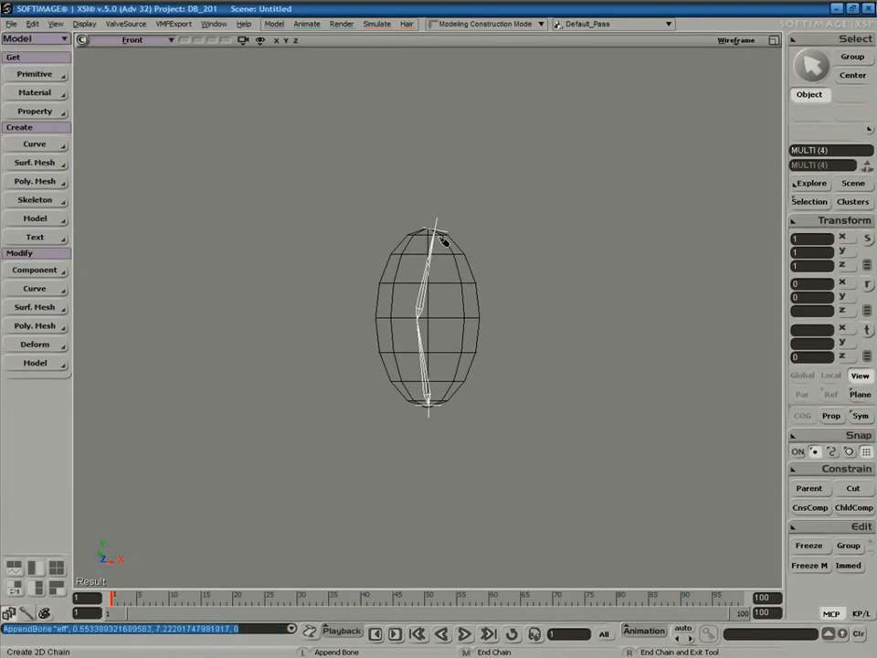
{"action": "right_click", "coordinate": [500, 219]}
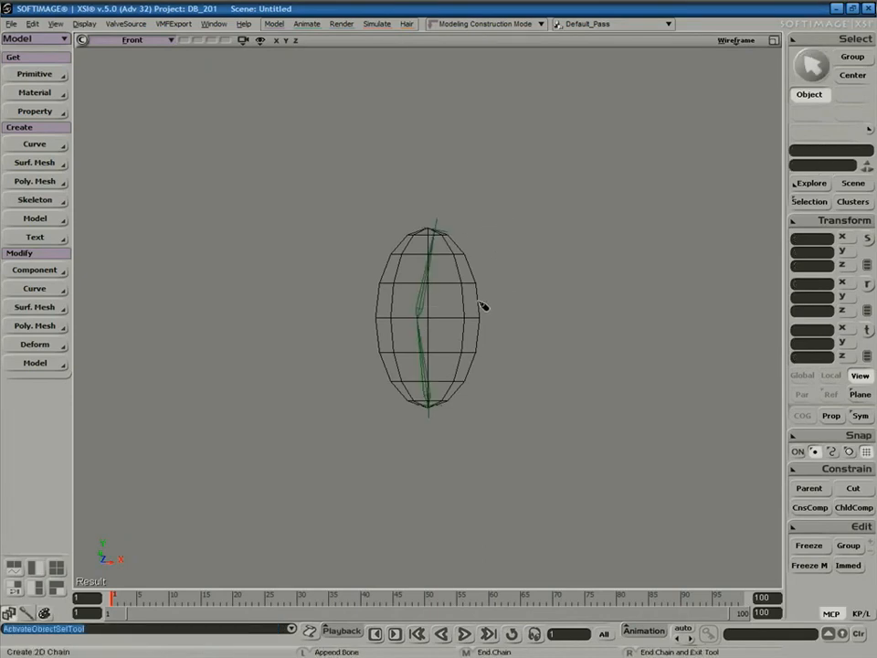
Test the chain by dragging its end effector, undo the move, and reselect the sphere.
{"action": "left_click", "coordinate": [444, 233]}
{"action": "left_click", "coordinate": [447, 237]}
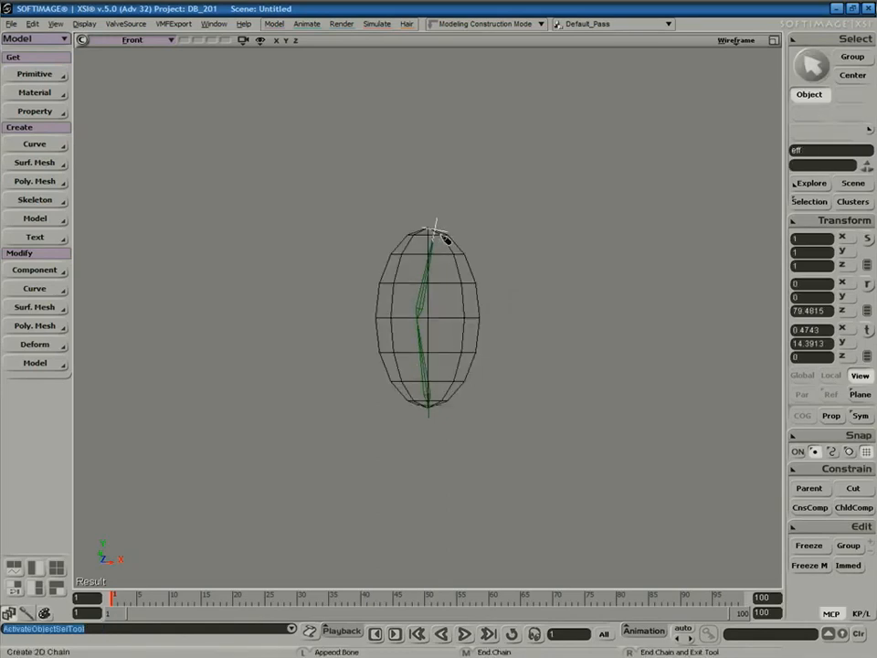
{"action": "key", "text": "v"}
{"action": "right_click", "coordinate": [439, 235]}
{"action": "key", "text": "space"}
{"action": "left_click", "coordinate": [440, 228]}
{"action": "key", "text": "v"}
{"action": "left_click_drag", "start_coordinate": [437, 235], "coordinate": [462, 271]}
{"action": "key", "text": "ctrl+z"}
{"action": "key", "text": "space"}
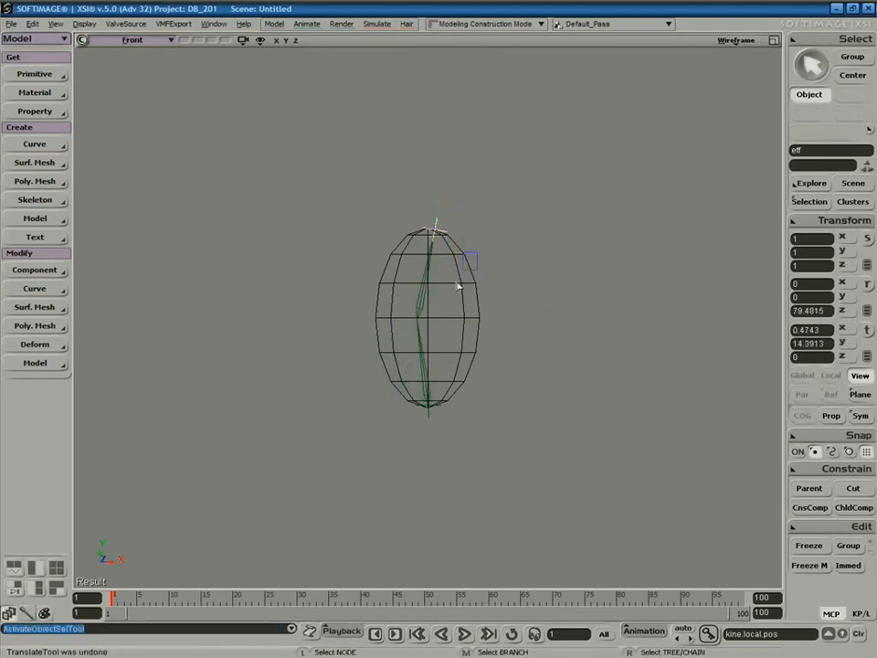
{"action": "left_click", "coordinate": [475, 262]}
{"action": "key", "text": "v"}
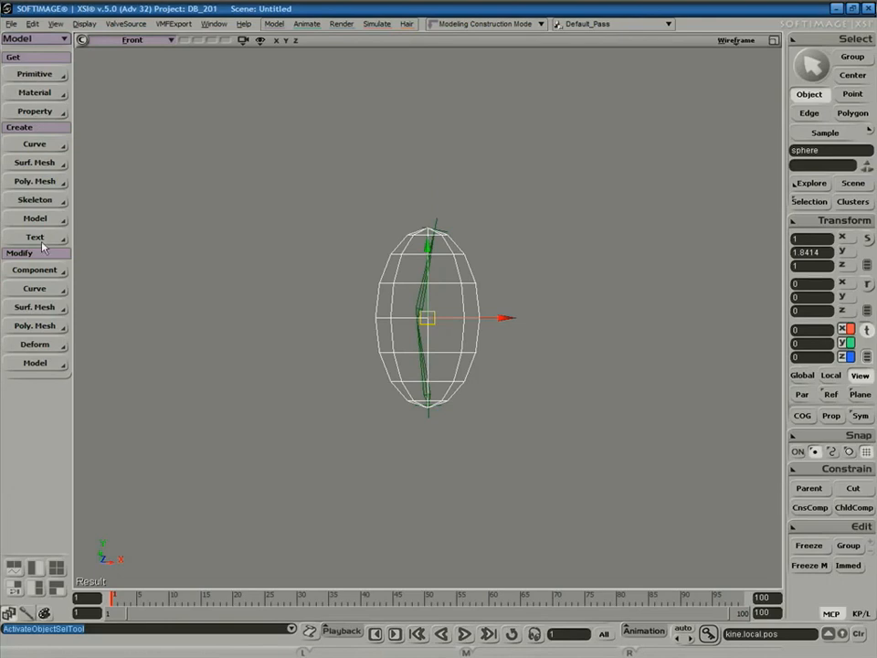
In the Animate module, apply Set Envelope to the sphere with the lower and upper bones as deformers.
{"action": "left_click", "coordinate": [25, 39]}
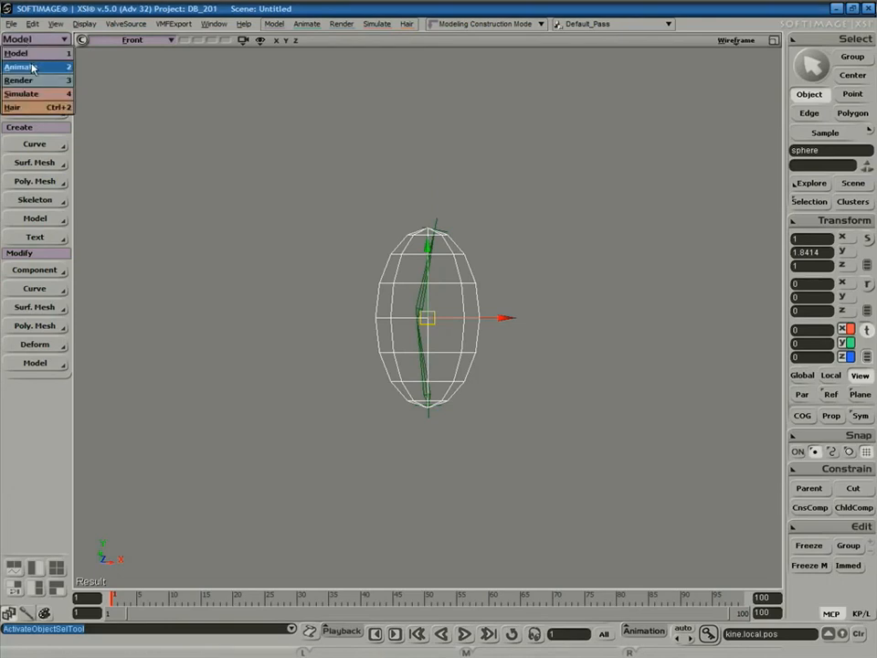
{"action": "left_click", "coordinate": [46, 68]}
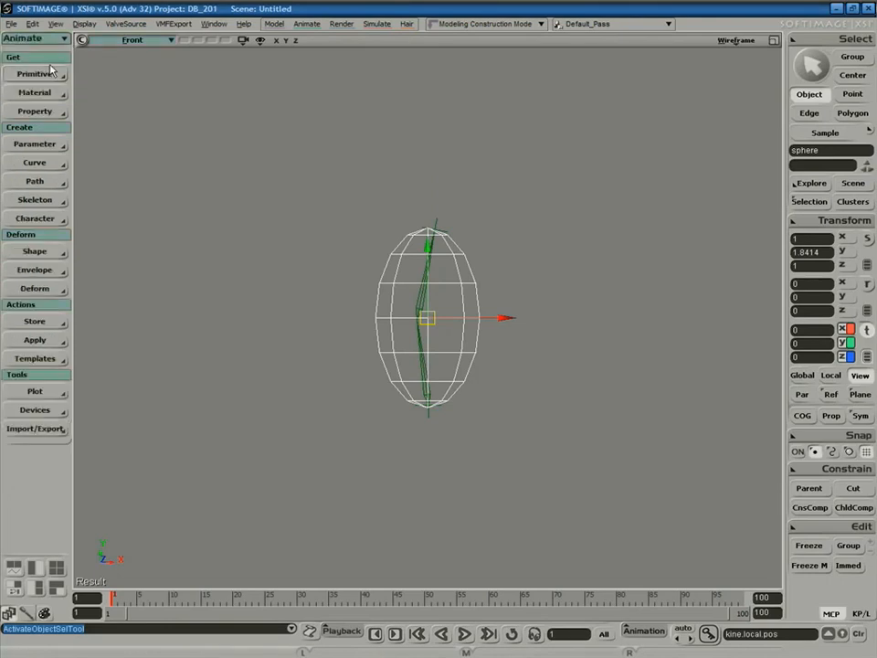
{"action": "left_click", "coordinate": [37, 273]}
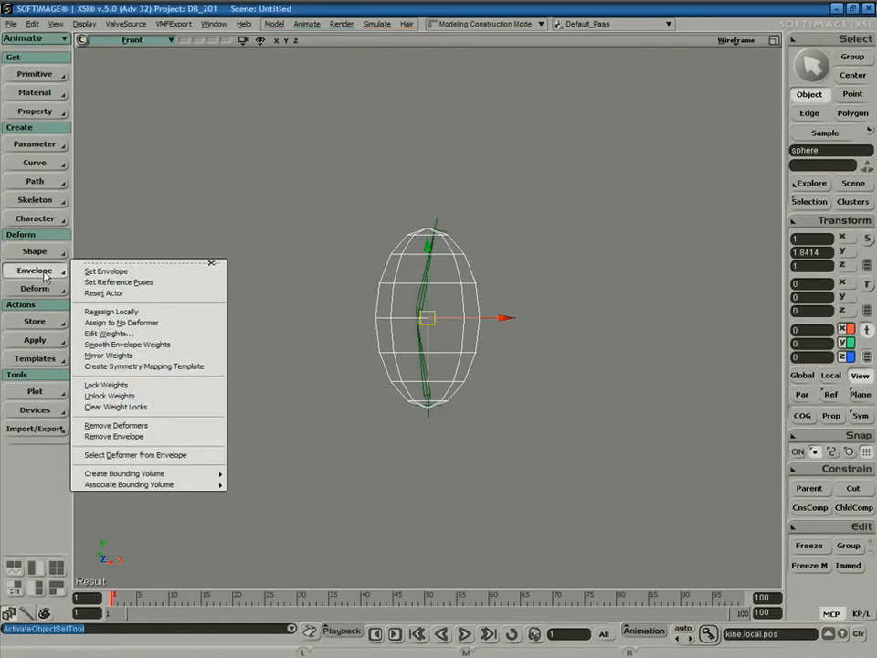
{"action": "left_click", "coordinate": [105, 271]}
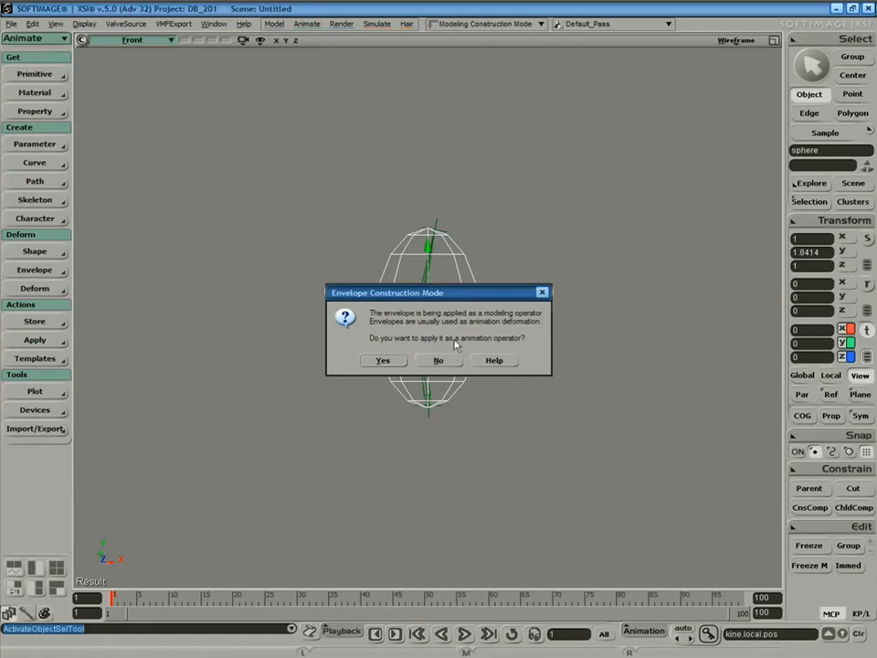
{"action": "left_click", "coordinate": [383, 362]}
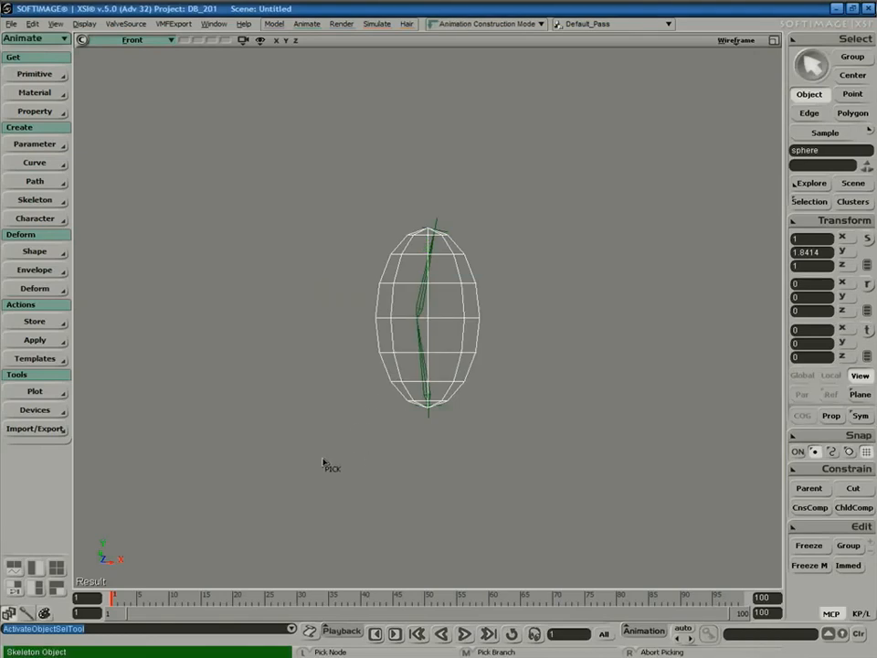
{"action": "left_click", "coordinate": [418, 343]}
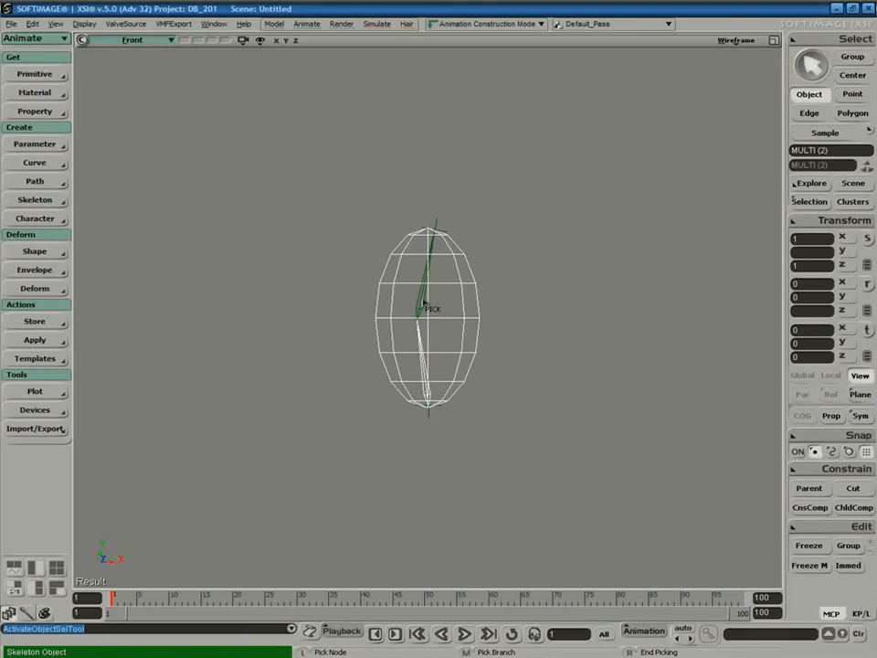
{"action": "left_click", "coordinate": [412, 308]}
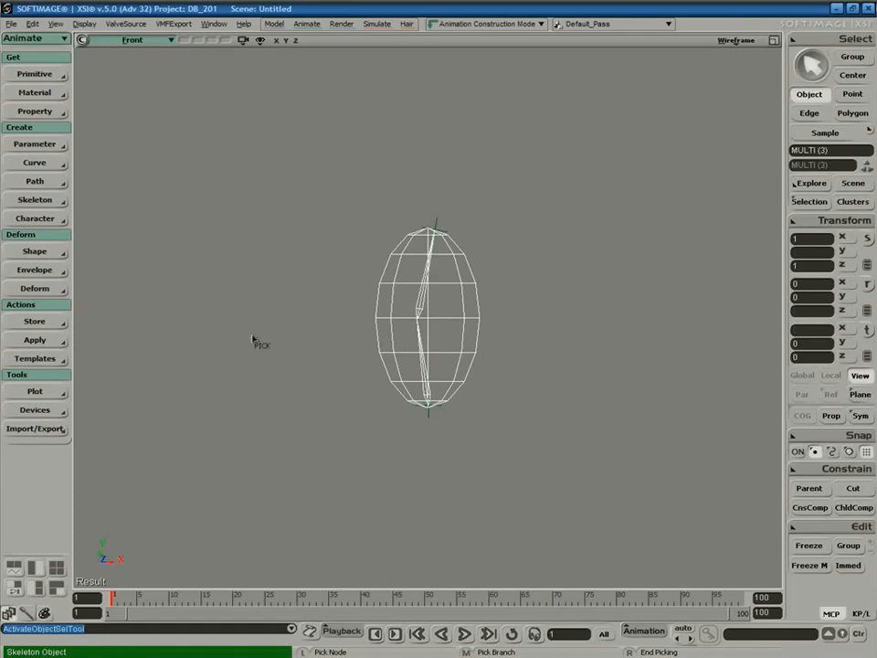
{"action": "right_click", "coordinate": [299, 344]}
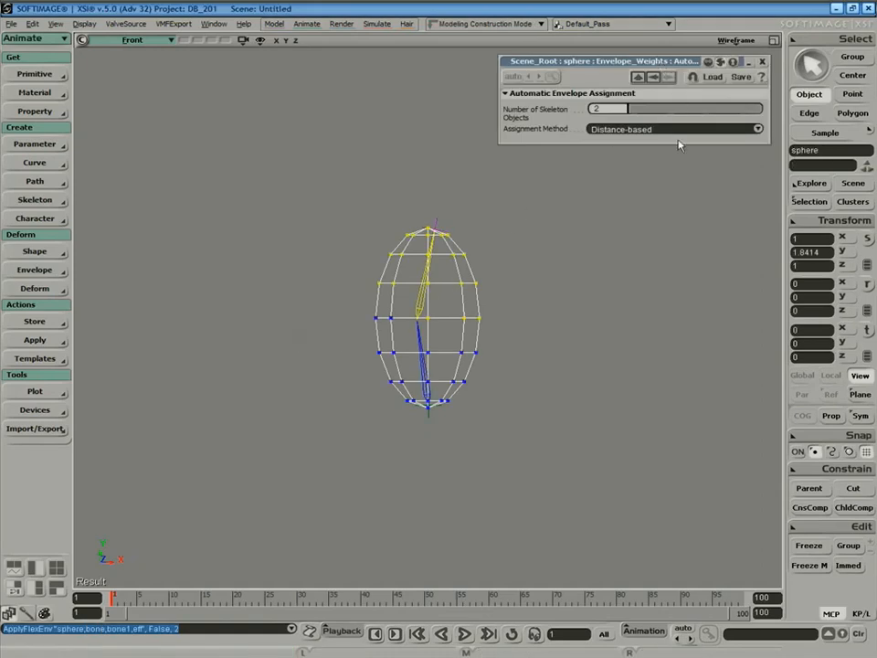
{"action": "left_click_drag", "start_coordinate": [661, 223], "coordinate": [662, 218]}
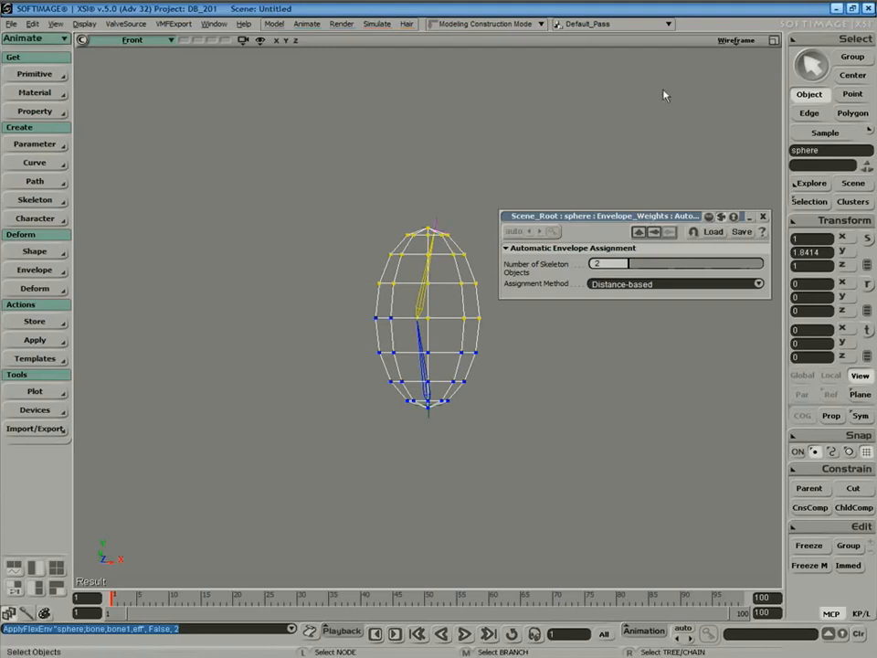
Switch the viewport to Shaded and inspect the sphere's yellow and blue bone weight colours.
{"action": "left_click_drag", "start_coordinate": [640, 216], "coordinate": [659, 69]}
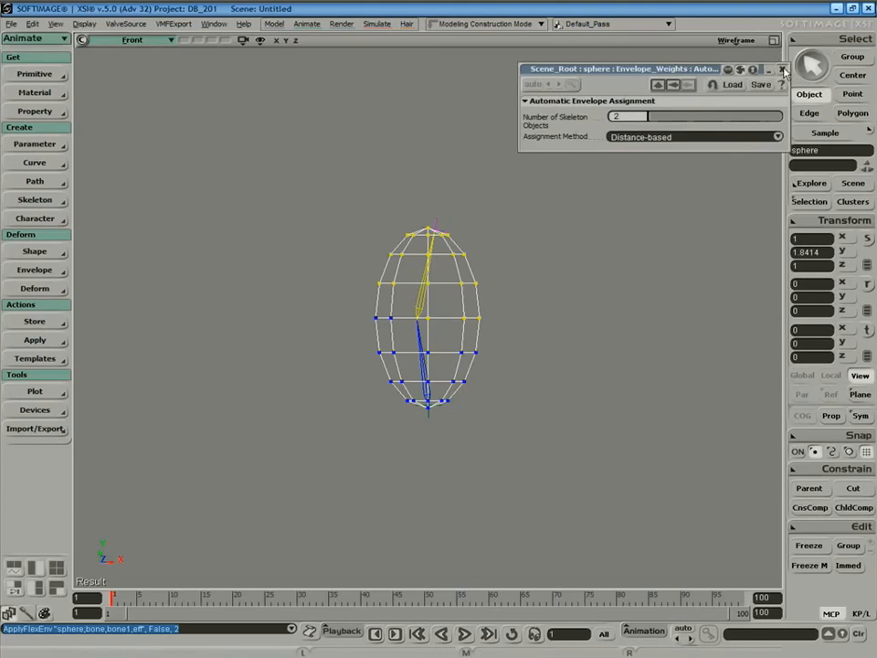
{"action": "left_click", "coordinate": [734, 41]}
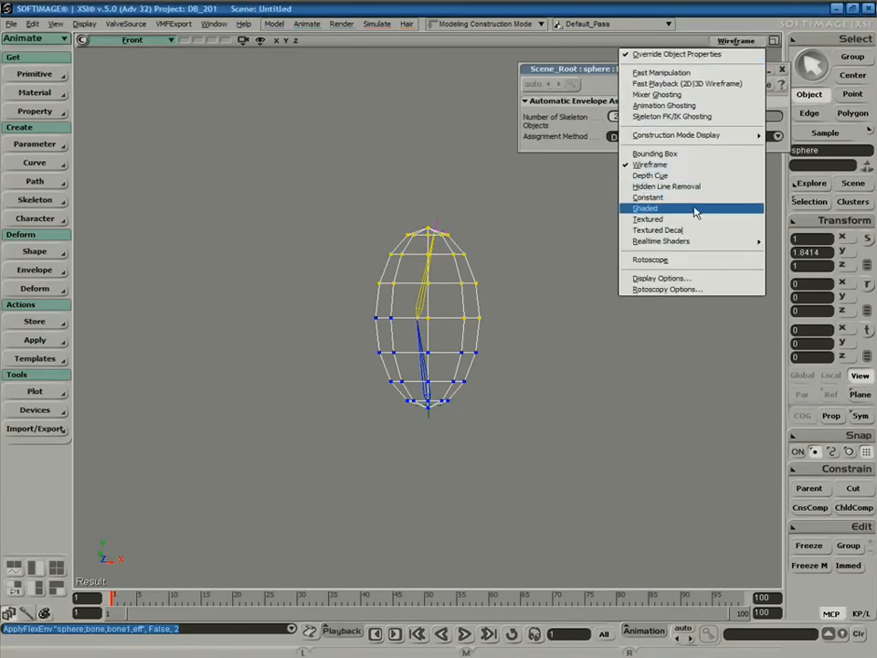
{"action": "left_click", "coordinate": [692, 207]}
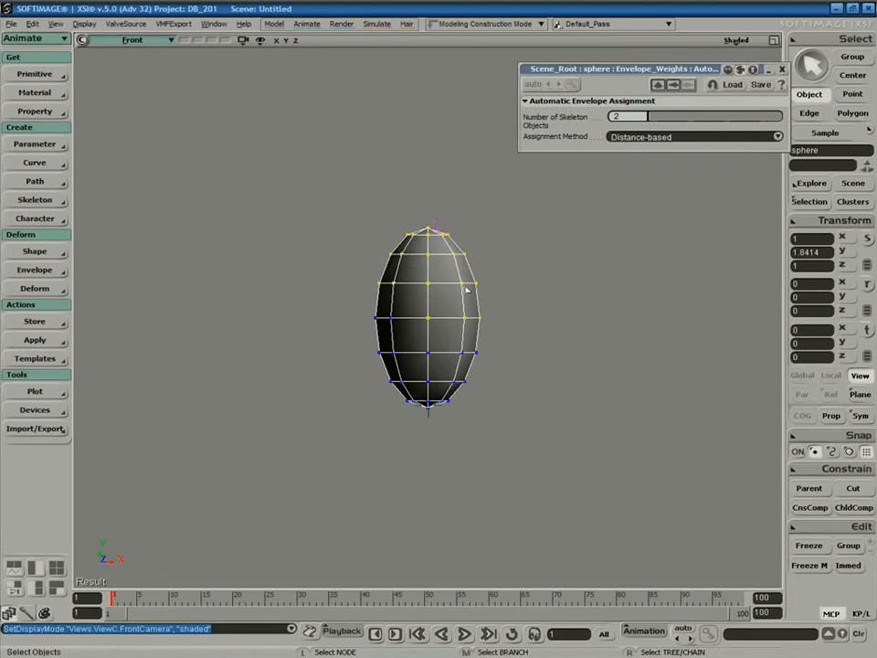
{"action": "key", "text": "w"}
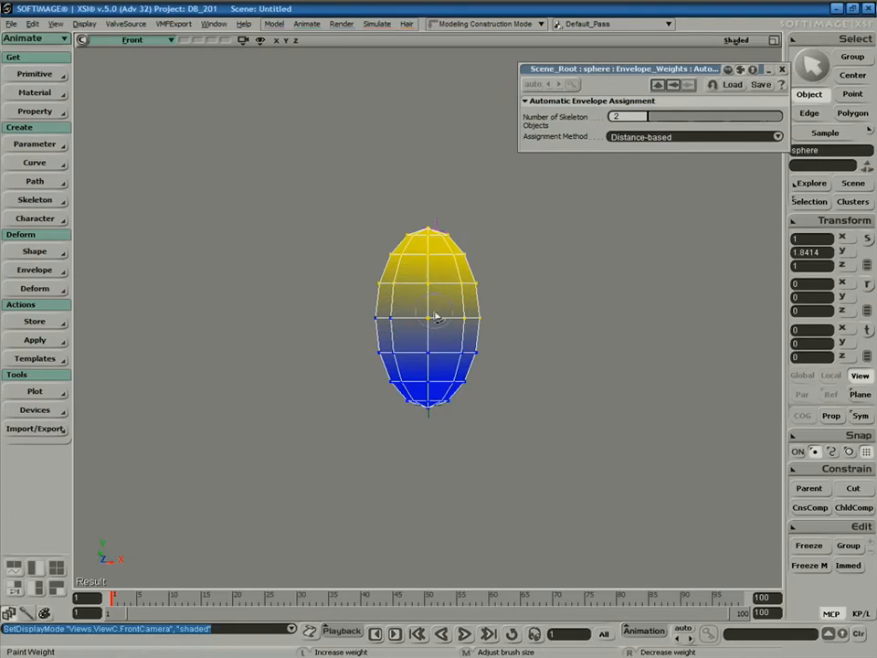
{"action": "key", "text": "space"}
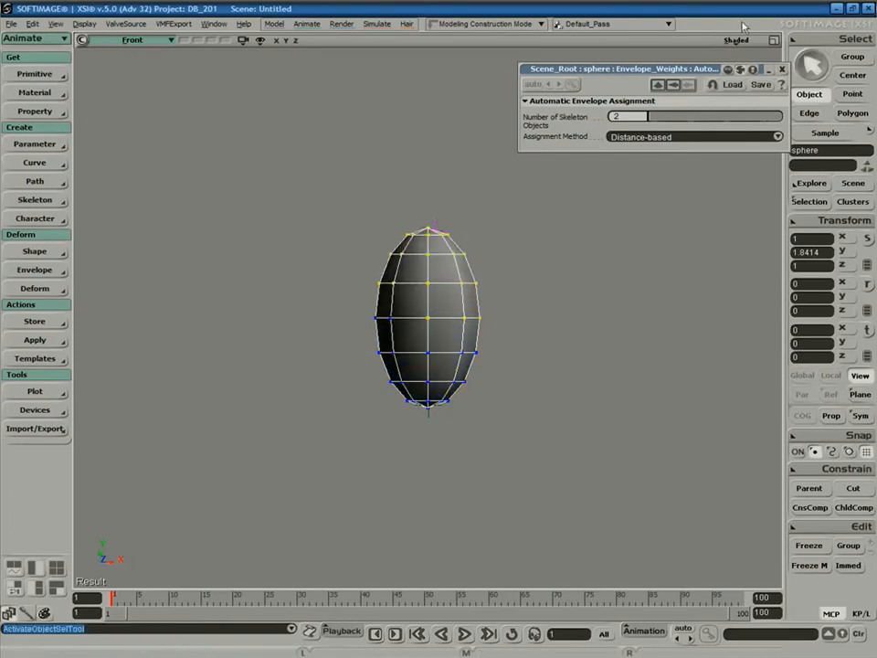
Return the viewport to Wireframe and select the chain's end effector.
{"action": "left_click", "coordinate": [736, 40]}
{"action": "left_click", "coordinate": [681, 165]}
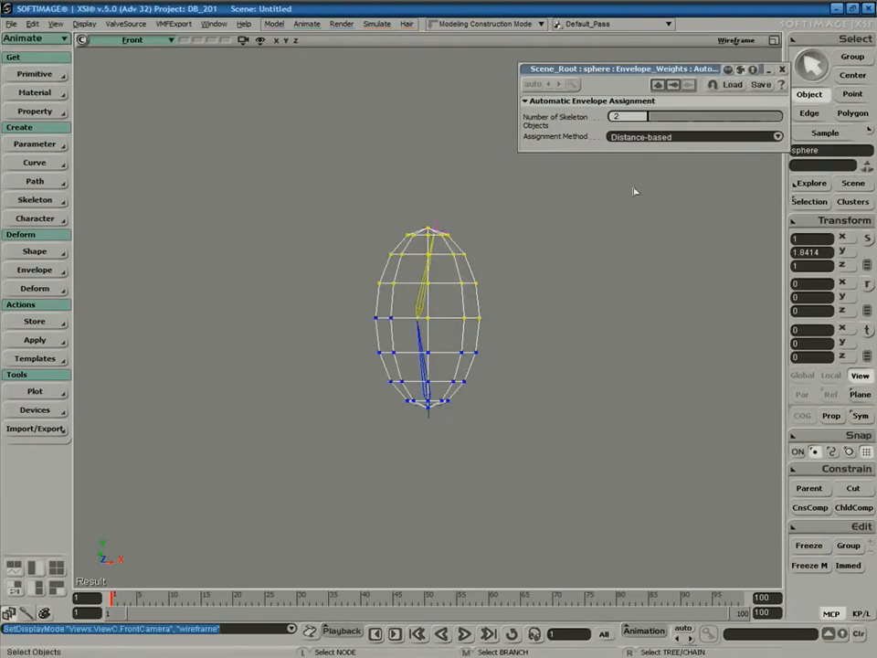
{"action": "left_click", "coordinate": [436, 226]}
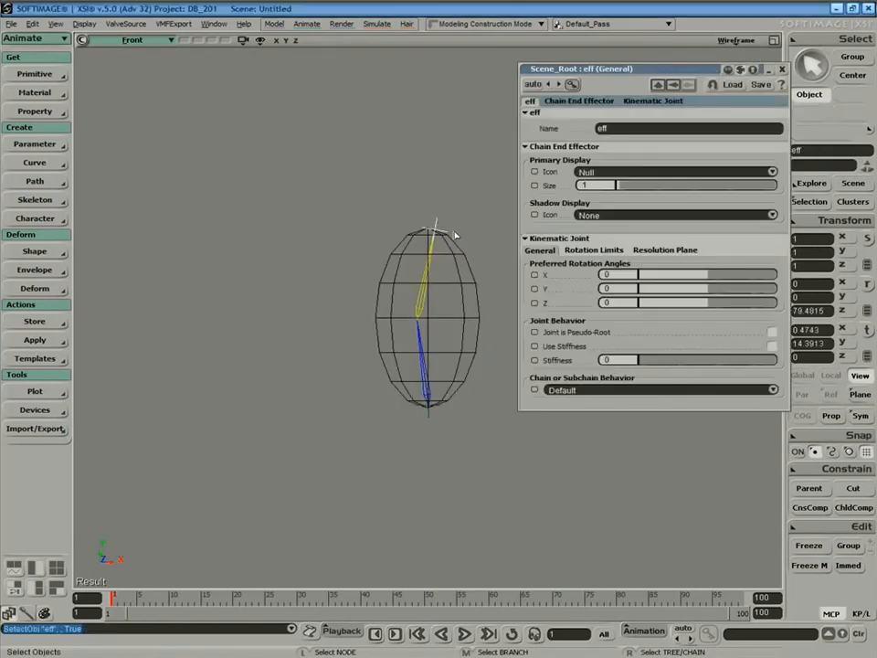
Drag the chain's end effector to bend the enveloped sphere.
{"action": "key", "text": "v"}
{"action": "left_click_drag", "start_coordinate": [438, 232], "coordinate": [467, 229]}
{"action": "key", "text": "space"}
Rotate bone1 so the sphere bends sharply at its middle, then reselect the effector.
{"action": "left_click", "coordinate": [449, 303]}
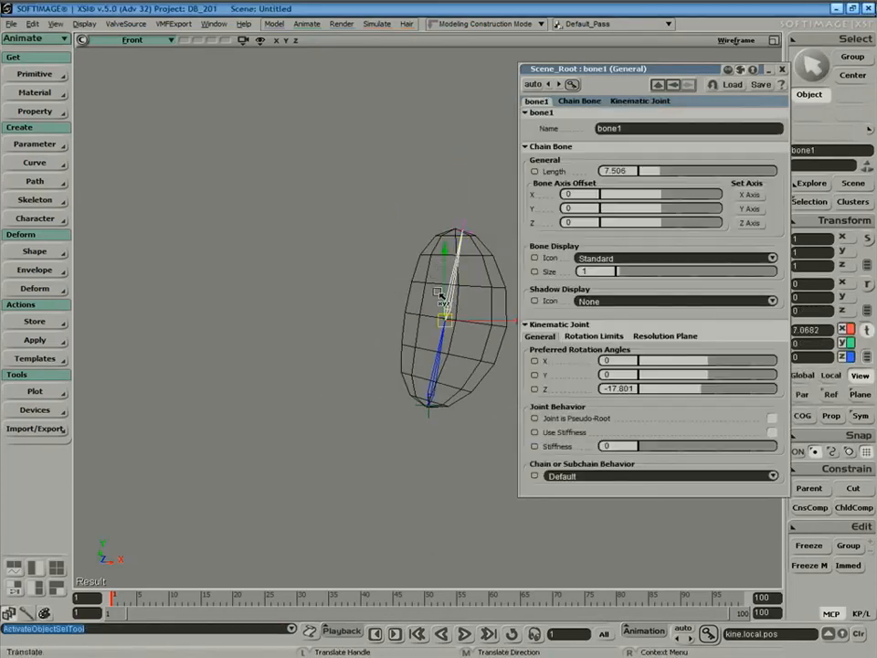
{"action": "key", "text": "c"}
{"action": "mouse_move", "coordinate": [417, 257]}
{"action": "left_mouse_down"}
{"action": "mouse_move", "coordinate": [372, 340]}
{"action": "mouse_move", "coordinate": [471, 293]}
{"action": "mouse_move", "coordinate": [401, 304]}
{"action": "mouse_move", "coordinate": [398, 316]}
{"action": "mouse_move", "coordinate": [456, 286]}
{"action": "mouse_move", "coordinate": [420, 293]}
{"action": "mouse_move", "coordinate": [397, 317]}
{"action": "mouse_move", "coordinate": [356, 263]}
{"action": "mouse_move", "coordinate": [423, 231]}
{"action": "mouse_move", "coordinate": [406, 304]}
{"action": "mouse_move", "coordinate": [364, 248]}
{"action": "mouse_move", "coordinate": [366, 298]}
{"action": "mouse_move", "coordinate": [397, 256]}
{"action": "mouse_move", "coordinate": [447, 294]}
{"action": "mouse_move", "coordinate": [385, 296]}
{"action": "left_mouse_up"}
{"action": "left_click", "coordinate": [367, 272]}
{"action": "key", "text": "v"}
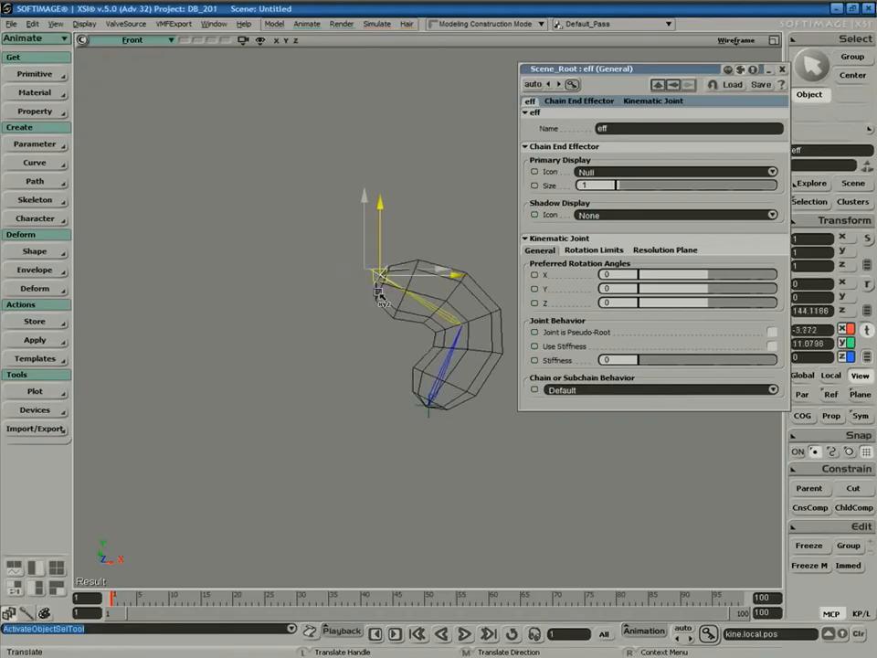
Drag the chain effector so the sphere curls into a tight hook.
{"action": "mouse_move", "coordinate": [375, 290]}
{"action": "left_mouse_down"}
{"action": "mouse_move", "coordinate": [323, 279]}
{"action": "mouse_move", "coordinate": [344, 344]}
{"action": "mouse_move", "coordinate": [365, 256]}
{"action": "mouse_move", "coordinate": [321, 372]}
{"action": "mouse_move", "coordinate": [365, 268]}
{"action": "mouse_move", "coordinate": [361, 350]}
{"action": "mouse_move", "coordinate": [372, 261]}
{"action": "mouse_move", "coordinate": [386, 231]}
{"action": "mouse_move", "coordinate": [412, 236]}
{"action": "mouse_move", "coordinate": [409, 291]}
{"action": "mouse_move", "coordinate": [418, 256]}
{"action": "mouse_move", "coordinate": [401, 245]}
{"action": "mouse_move", "coordinate": [368, 286]}
{"action": "mouse_move", "coordinate": [366, 276]}
{"action": "left_mouse_up"}
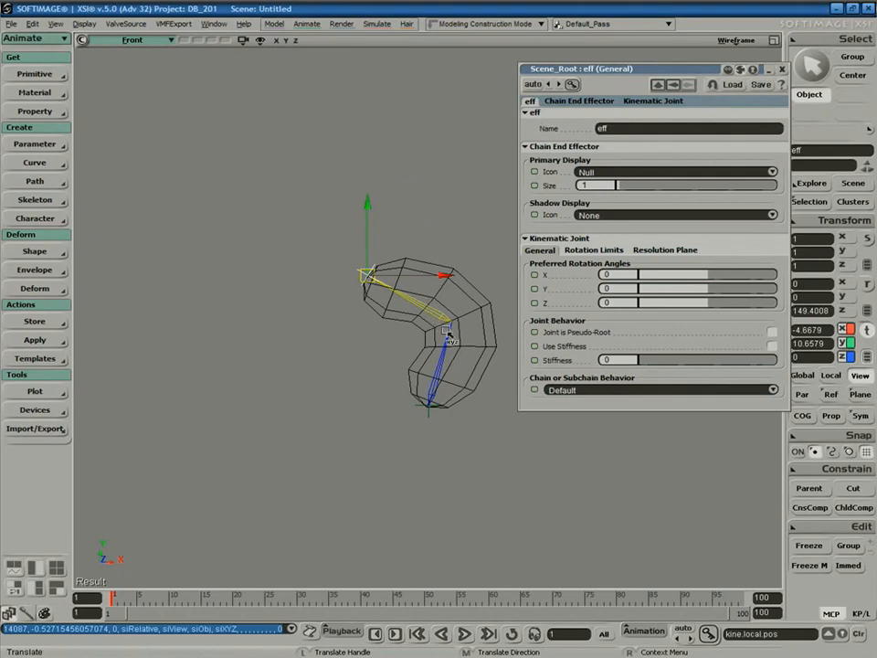
Close the eff property page, select the sphere, and bring up the weight paint panel listing bone and bone1.
{"action": "left_click", "coordinate": [782, 74]}
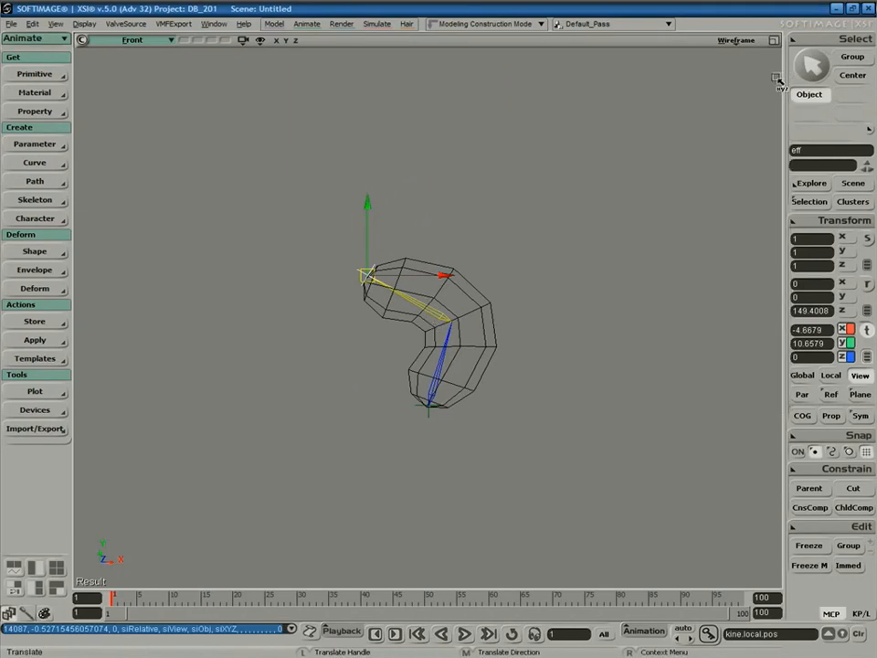
{"action": "left_click", "coordinate": [471, 299]}
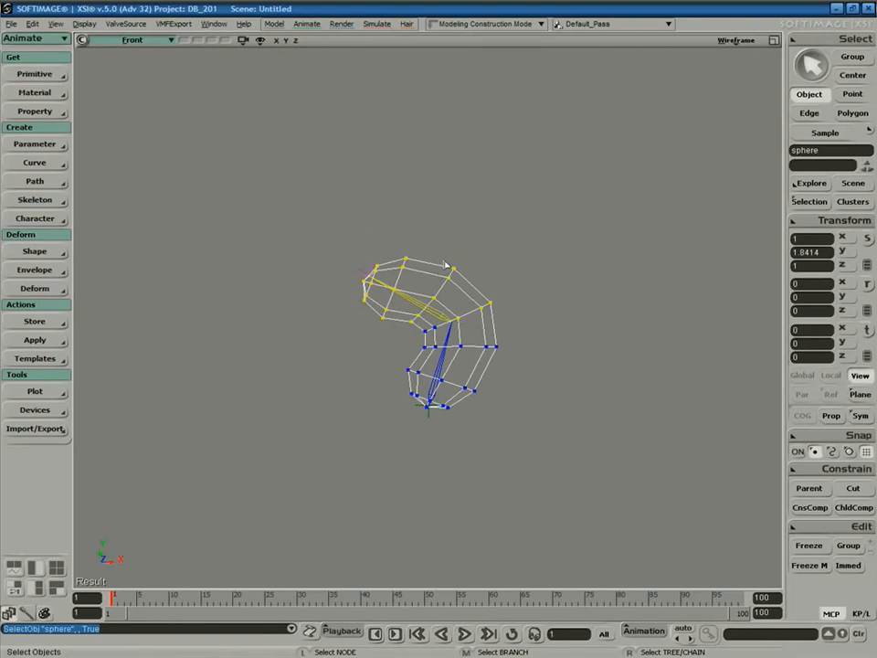
{"action": "left_click", "coordinate": [26, 613]}
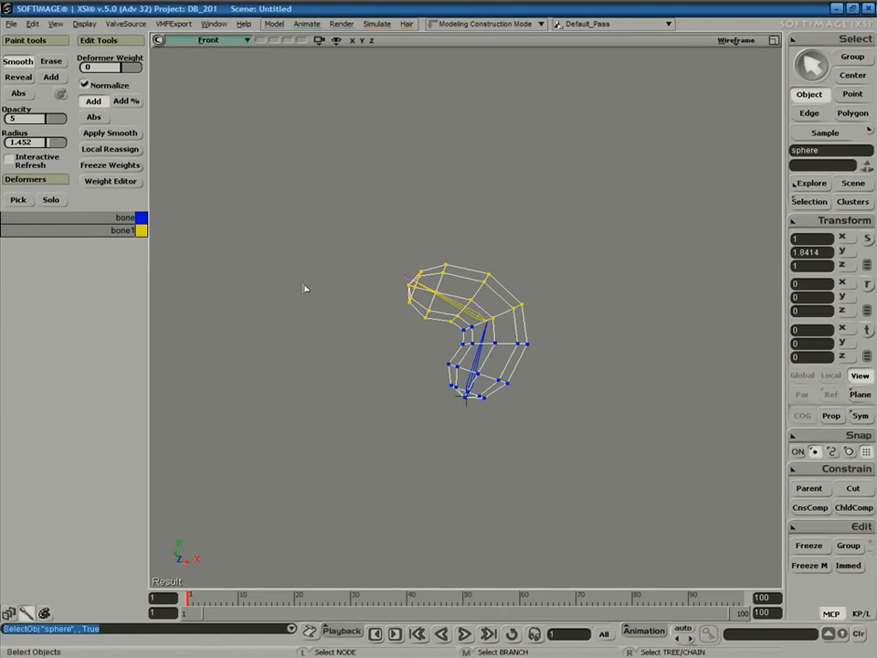
Pick bone1 and paint added weight with opacity 5 and a larger brush around the sphere's bend.
{"action": "left_click", "coordinate": [19, 200]}
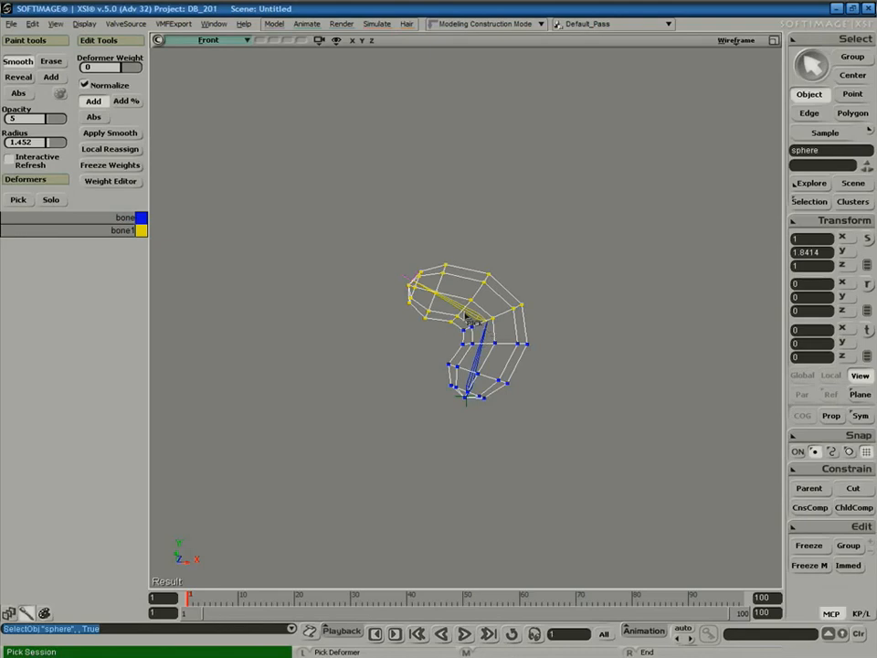
{"action": "left_click", "coordinate": [451, 312]}
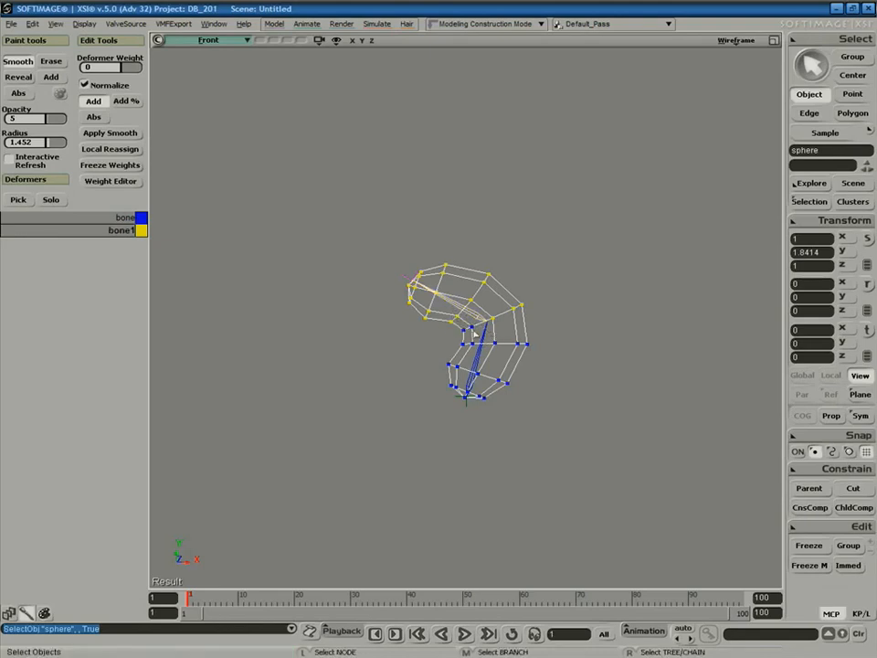
{"action": "key", "text": "w"}
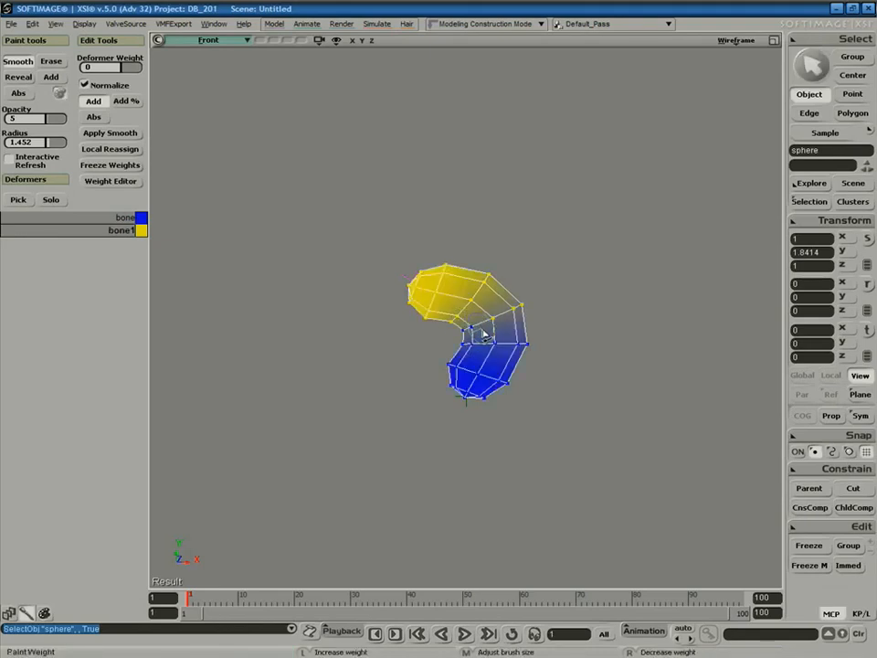
{"action": "left_click_drag", "start_coordinate": [485, 334], "coordinate": [446, 305]}
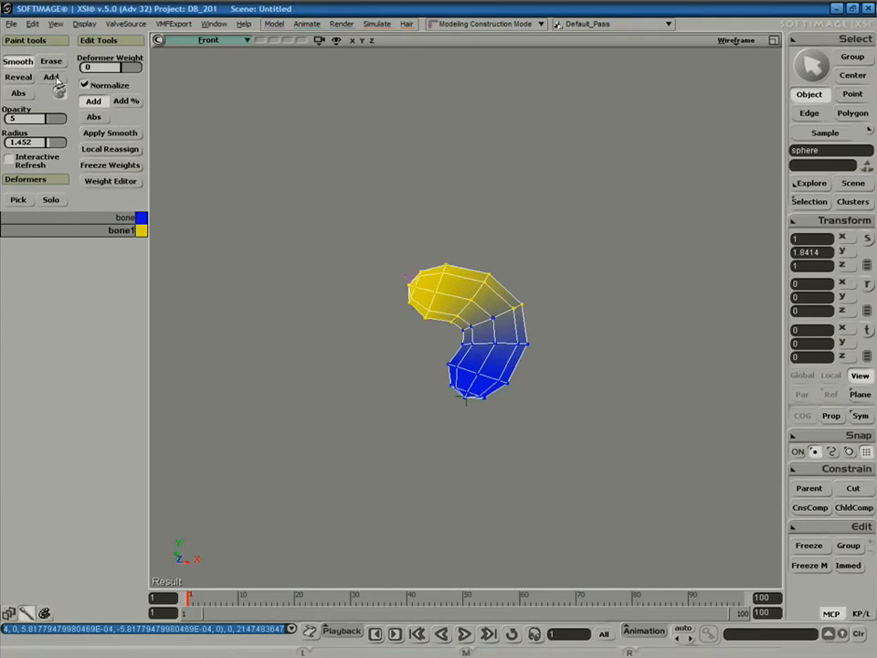
{"action": "left_click", "coordinate": [51, 78]}
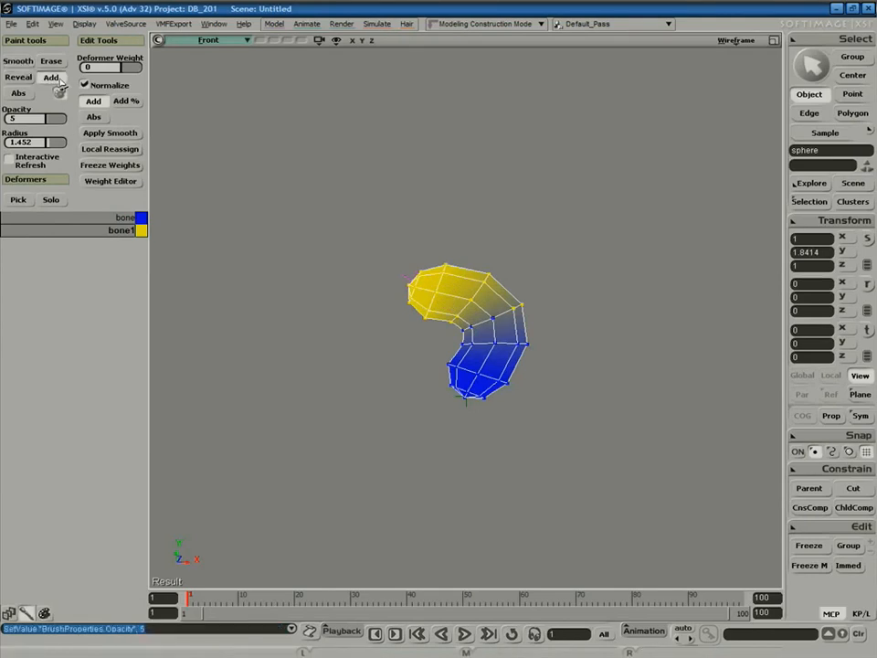
{"action": "left_click", "coordinate": [476, 329]}
{"action": "middle_click_drag", "start_coordinate": [481, 327], "coordinate": [507, 305]}
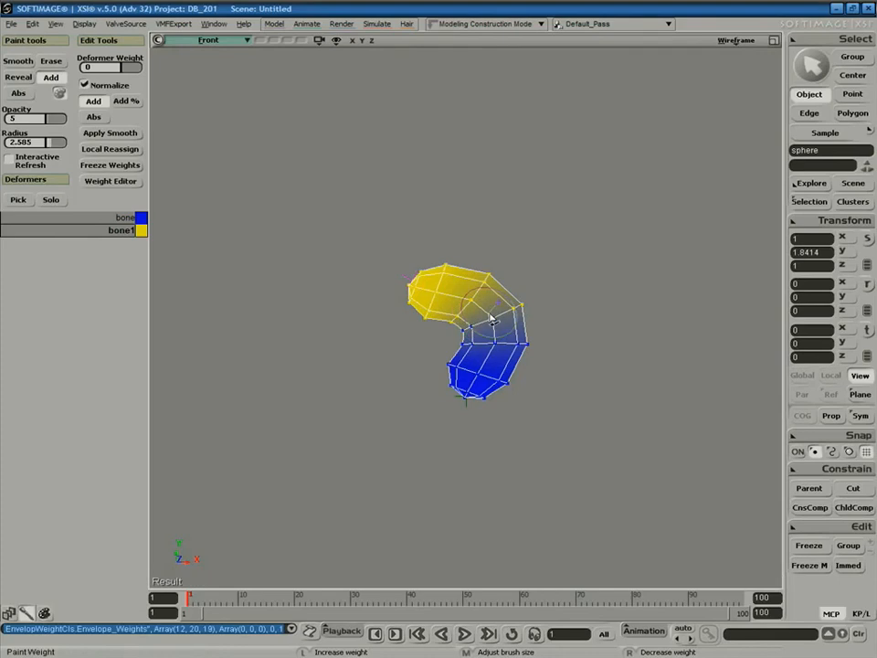
{"action": "mouse_move", "coordinate": [487, 329]}
{"action": "left_mouse_down"}
{"action": "mouse_move", "coordinate": [538, 335]}
{"action": "mouse_move", "coordinate": [505, 322]}
{"action": "mouse_move", "coordinate": [511, 316]}
{"action": "left_mouse_up"}
Drag the end effector back up to straighten the sphere into an upright oval.
{"action": "key", "text": "space"}
{"action": "left_click", "coordinate": [411, 281]}
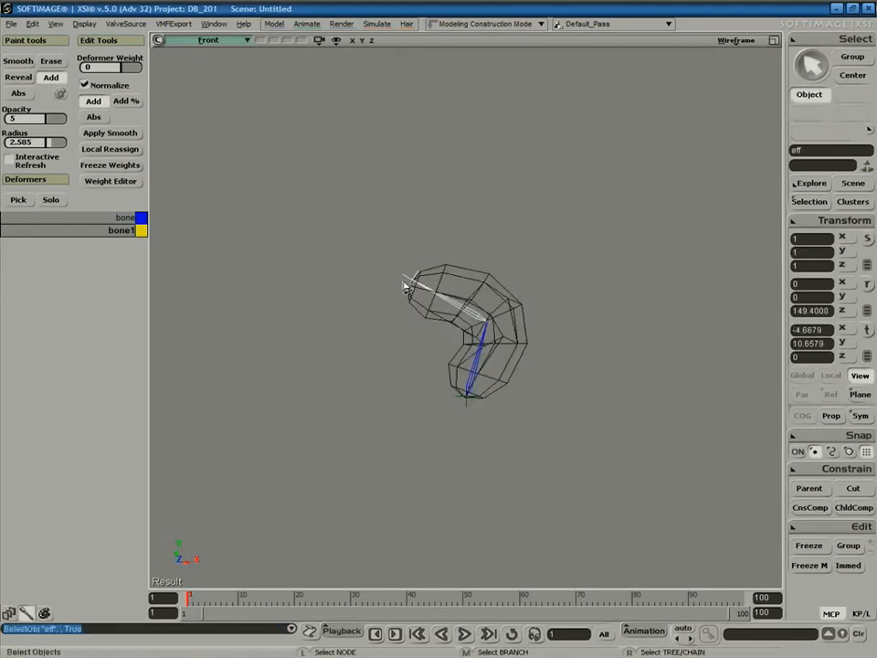
{"action": "key", "text": "v"}
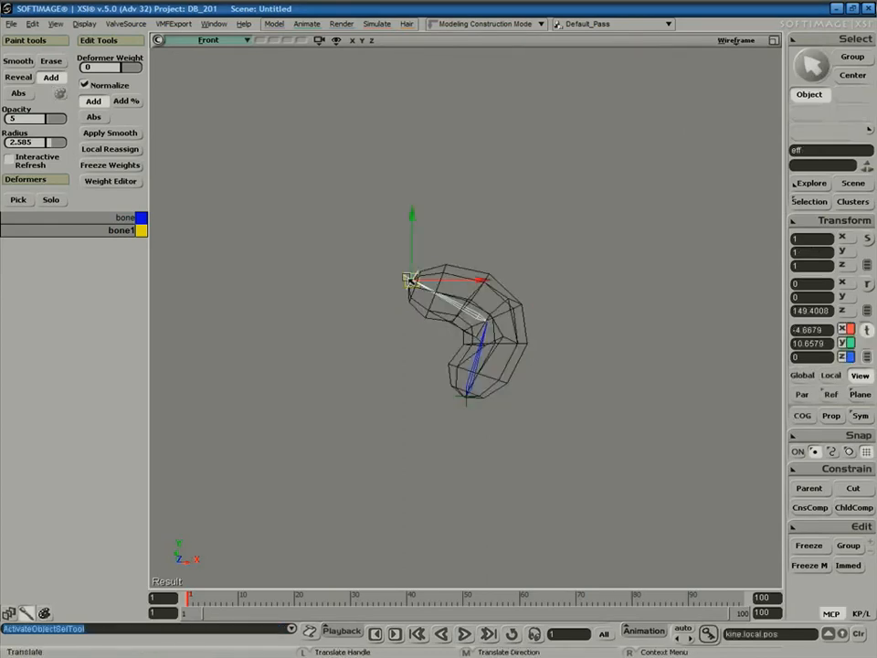
{"action": "left_click_drag", "start_coordinate": [411, 280], "coordinate": [459, 237]}
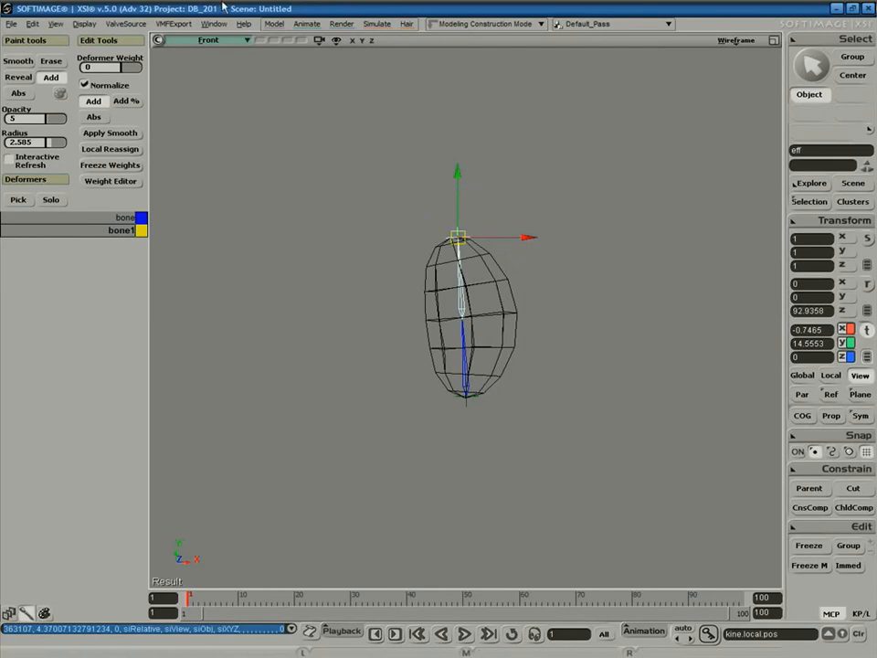
Switch the viewport to the User perspective camera, orbit to a raised view, and select the sphere.
{"action": "left_click", "coordinate": [214, 42]}
{"action": "left_click", "coordinate": [240, 102]}
{"action": "key", "text": "s"}
{"action": "right_click_drag", "start_coordinate": [473, 302], "coordinate": [512, 316]}
{"action": "key", "text": "space"}
{"action": "left_click", "coordinate": [474, 304]}
Paint more bone1 weight around the sphere's middle while orbiting around it.
{"action": "key", "text": "w"}
{"action": "key", "text": "s"}
{"action": "mouse_move", "coordinate": [447, 332]}
{"action": "right_mouse_down"}
{"action": "mouse_move", "coordinate": [513, 348]}
{"action": "mouse_move", "coordinate": [494, 331]}
{"action": "right_mouse_up"}
{"action": "key", "text": "s"}
{"action": "mouse_move", "coordinate": [425, 316]}
{"action": "right_mouse_down"}
{"action": "mouse_move", "coordinate": [506, 342]}
{"action": "mouse_move", "coordinate": [507, 333]}
{"action": "right_mouse_up"}
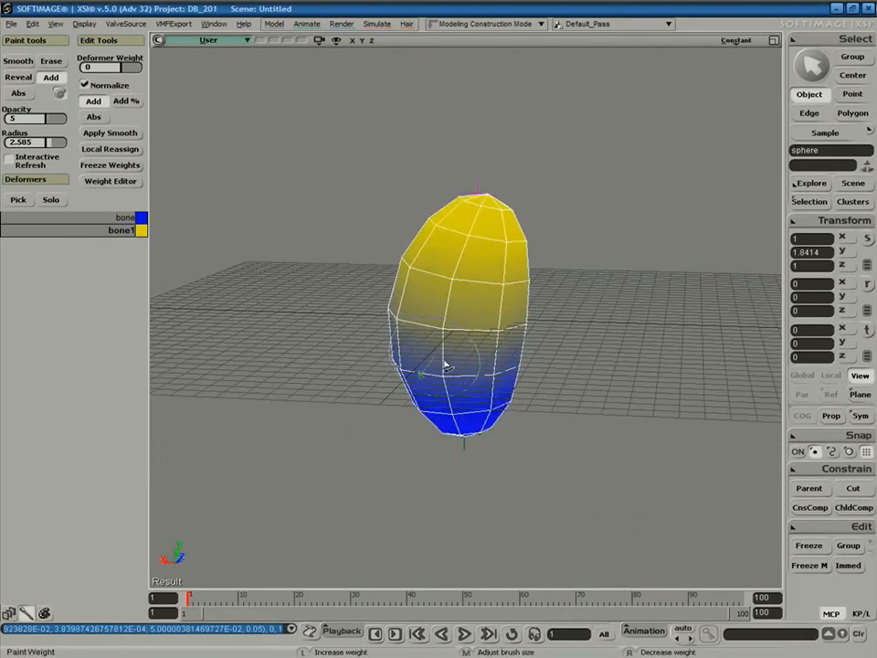
{"action": "key", "text": "s"}
{"action": "mouse_move", "coordinate": [422, 353]}
{"action": "right_mouse_down"}
{"action": "mouse_move", "coordinate": [499, 358]}
{"action": "mouse_move", "coordinate": [472, 352]}
{"action": "right_mouse_up"}
{"action": "mouse_move", "coordinate": [473, 353]}
{"action": "left_mouse_down"}
{"action": "mouse_move", "coordinate": [414, 335]}
{"action": "mouse_move", "coordinate": [433, 340]}
{"action": "left_mouse_up"}
{"action": "key", "text": "s"}
{"action": "right_click_drag", "start_coordinate": [435, 339], "coordinate": [540, 344]}
{"action": "left_click_drag", "start_coordinate": [468, 340], "coordinate": [513, 345]}
{"action": "key", "text": "s"}
{"action": "right_click_drag", "start_coordinate": [513, 344], "coordinate": [413, 327]}
{"action": "mouse_move", "coordinate": [413, 327]}
{"action": "left_mouse_down"}
{"action": "mouse_move", "coordinate": [420, 339]}
{"action": "mouse_move", "coordinate": [506, 347]}
{"action": "left_mouse_up"}
{"action": "key", "text": "s"}
{"action": "right_click_drag", "start_coordinate": [505, 346], "coordinate": [448, 339]}
{"action": "key", "text": "s"}
{"action": "right_click_drag", "start_coordinate": [514, 337], "coordinate": [415, 357]}
Rotate and then drag the end effector sideways so the sphere leans diagonally, then reselect the sphere.
{"action": "key", "text": "space"}
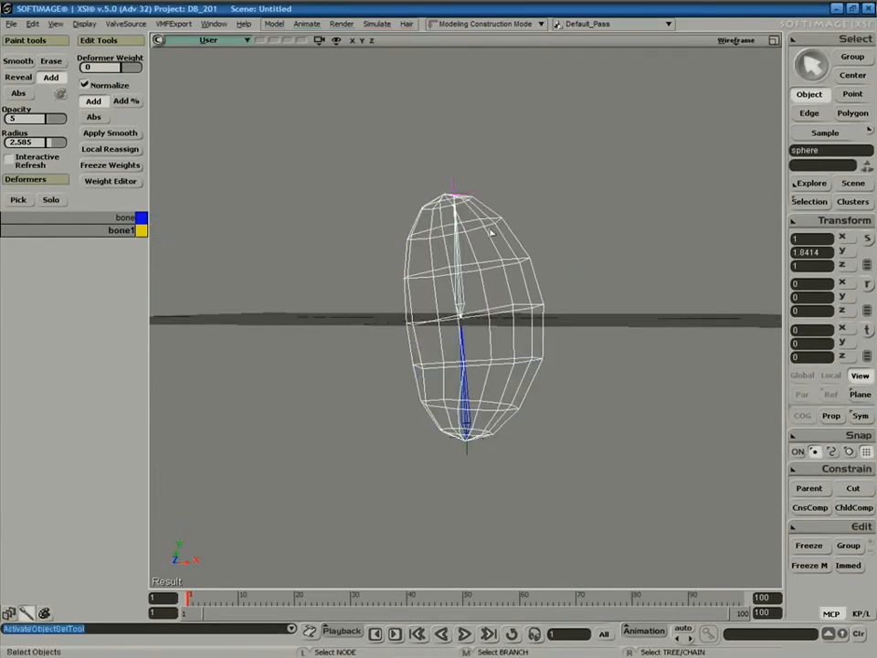
{"action": "left_click", "coordinate": [449, 188]}
{"action": "key", "text": "c"}
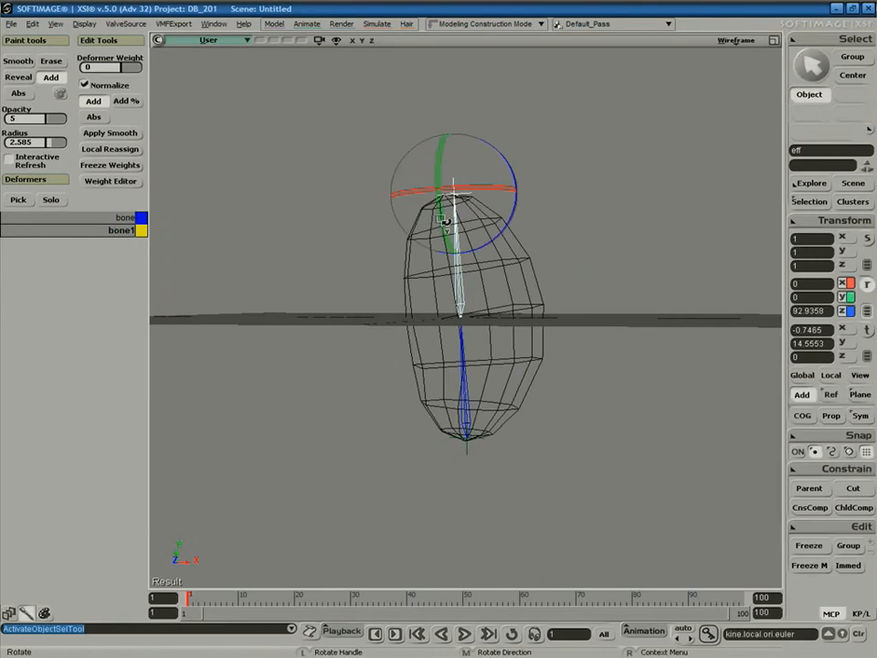
{"action": "left_click_drag", "start_coordinate": [519, 182], "coordinate": [469, 149]}
{"action": "key", "text": "s"}
{"action": "right_click_drag", "start_coordinate": [502, 163], "coordinate": [513, 225]}
{"action": "key", "text": "space"}
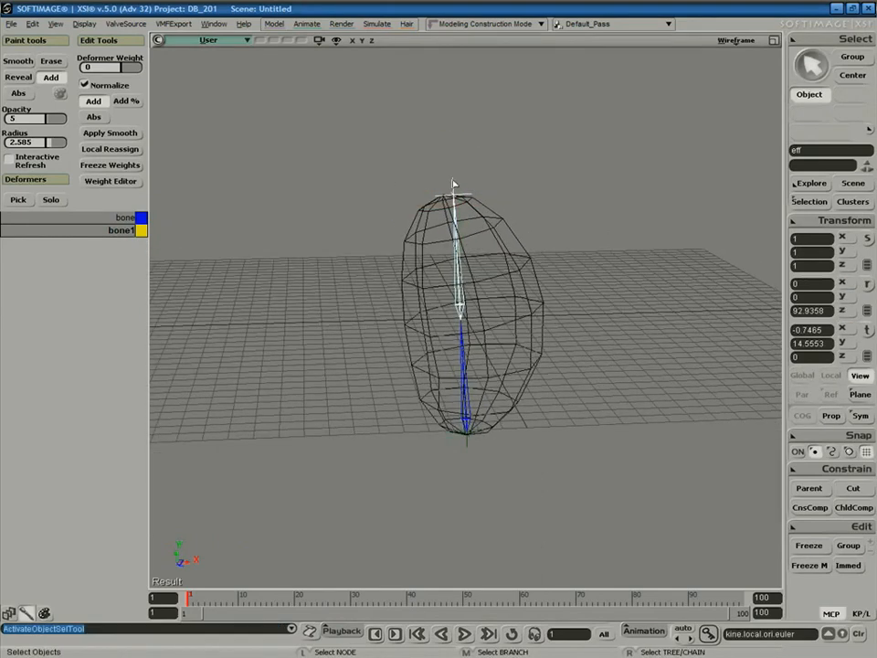
{"action": "key", "text": "c"}
{"action": "key", "text": "v"}
{"action": "left_click_drag", "start_coordinate": [446, 190], "coordinate": [418, 211]}
{"action": "key", "text": "s"}
{"action": "right_click_drag", "start_coordinate": [419, 211], "coordinate": [460, 259]}
{"action": "key", "text": "space"}
{"action": "left_click", "coordinate": [482, 227]}
Box-select the sphere's upper points and Local Reassign them to the lower bone.
{"action": "key", "text": "t"}
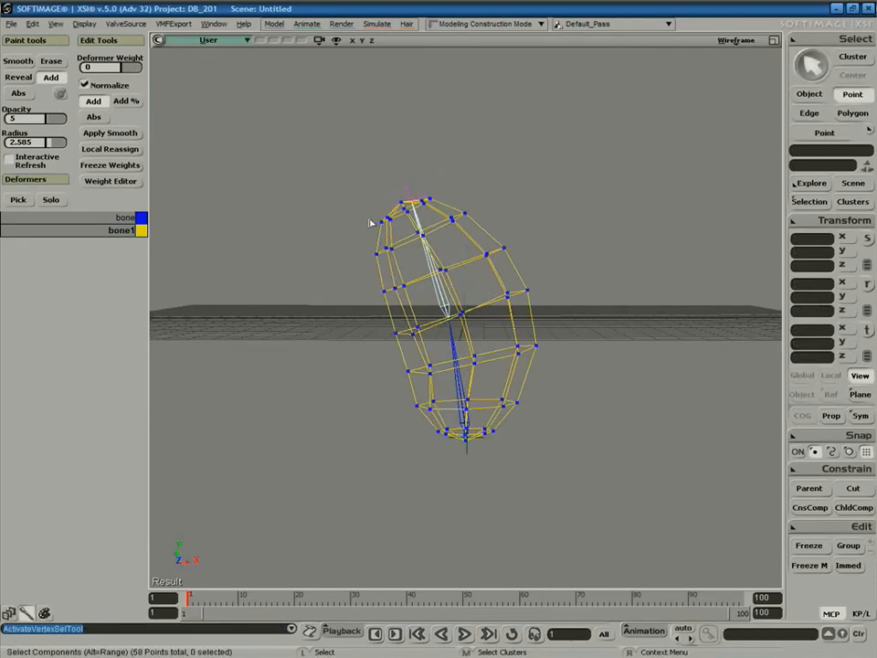
{"action": "left_click_drag", "start_coordinate": [357, 178], "coordinate": [603, 347]}
{"action": "key", "text": "v"}
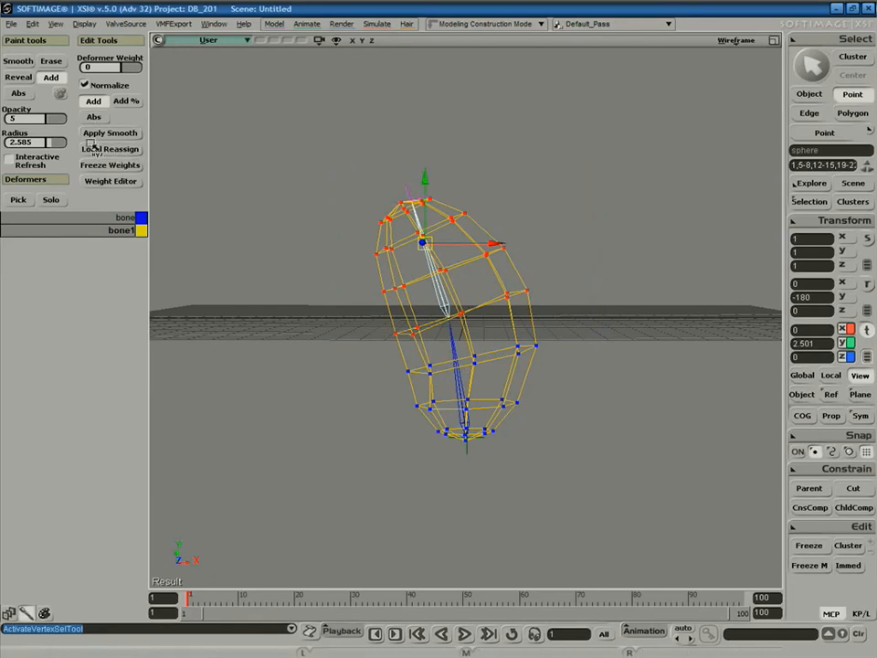
{"action": "left_click", "coordinate": [112, 150]}
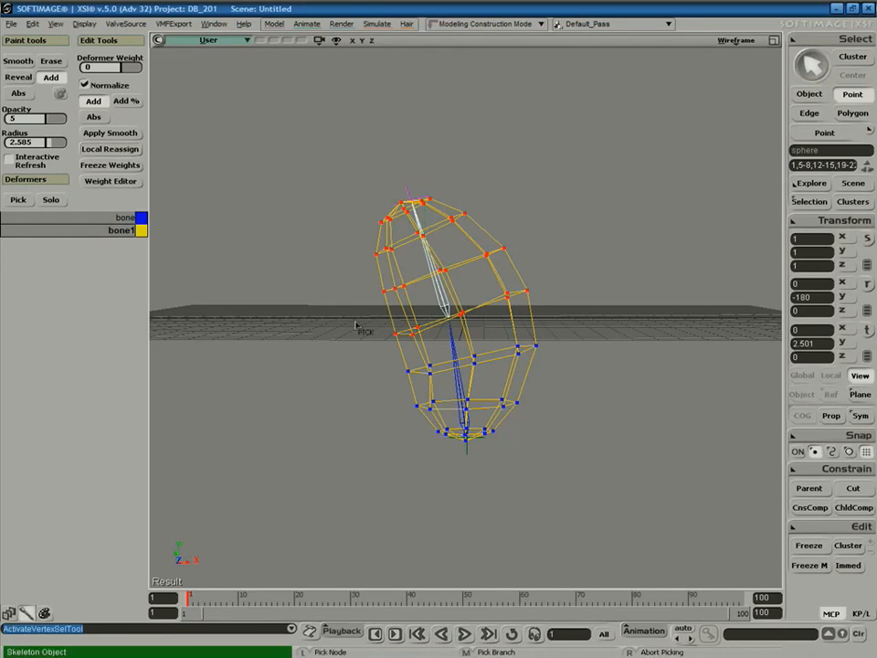
{"action": "left_click", "coordinate": [453, 350]}
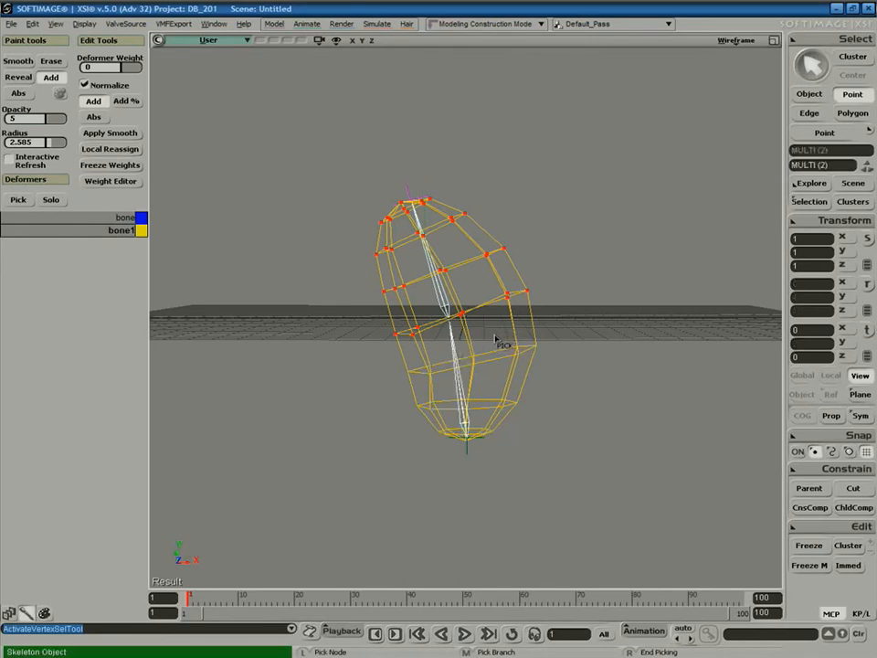
{"action": "right_click", "coordinate": [492, 341]}
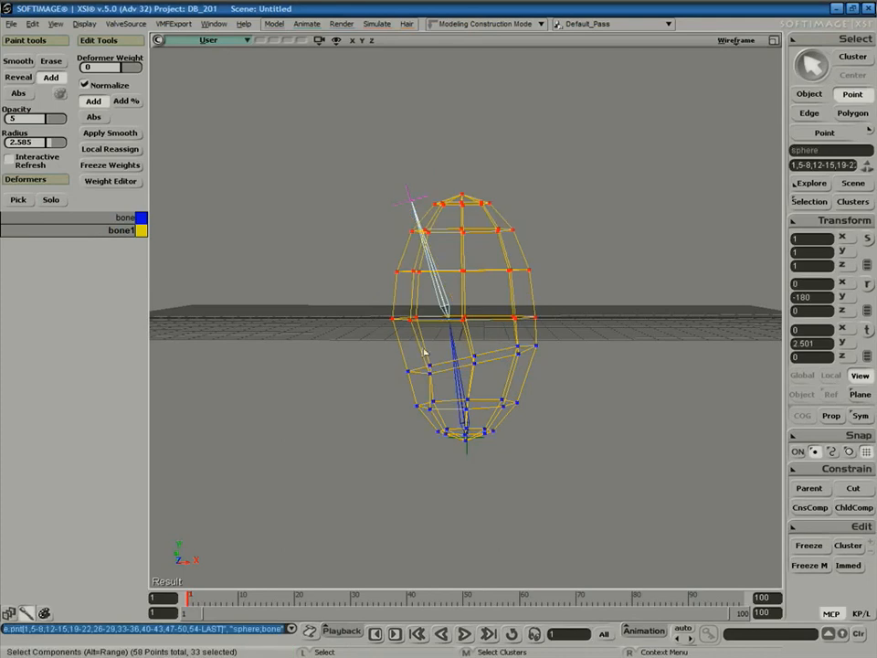
Test the deformation by dragging the effector and rotating bone1.
{"action": "key", "text": "space"}
{"action": "left_click", "coordinate": [398, 198]}
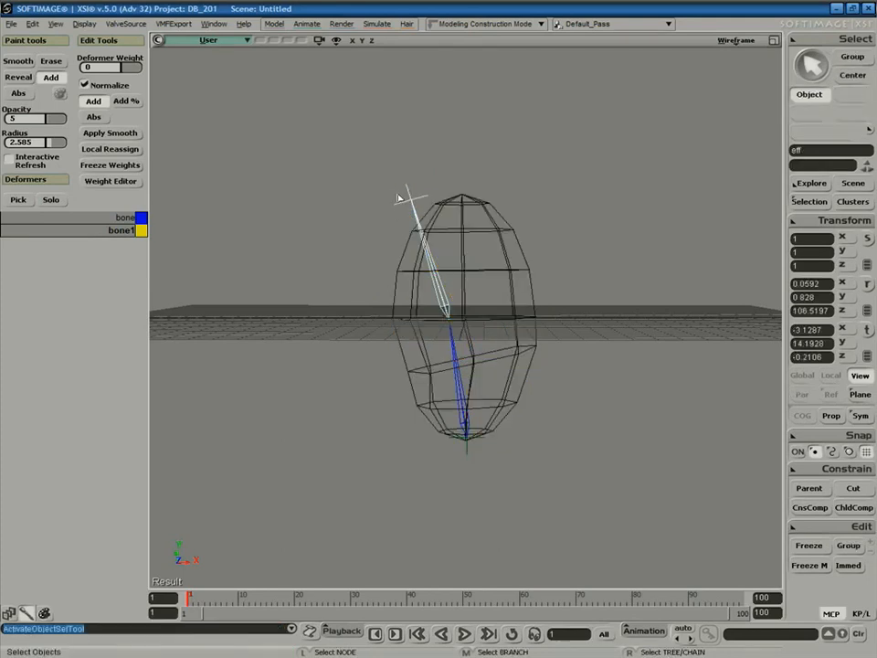
{"action": "key", "text": "v"}
{"action": "left_click_drag", "start_coordinate": [412, 204], "coordinate": [437, 192]}
{"action": "left_click", "coordinate": [448, 295]}
{"action": "key", "text": "c"}
{"action": "mouse_move", "coordinate": [446, 276]}
{"action": "left_mouse_down"}
{"action": "mouse_move", "coordinate": [414, 274]}
{"action": "mouse_move", "coordinate": [398, 294]}
{"action": "mouse_move", "coordinate": [475, 280]}
{"action": "mouse_move", "coordinate": [416, 289]}
{"action": "mouse_move", "coordinate": [435, 270]}
{"action": "mouse_move", "coordinate": [454, 292]}
{"action": "mouse_move", "coordinate": [433, 293]}
{"action": "mouse_move", "coordinate": [440, 294]}
{"action": "left_mouse_up"}
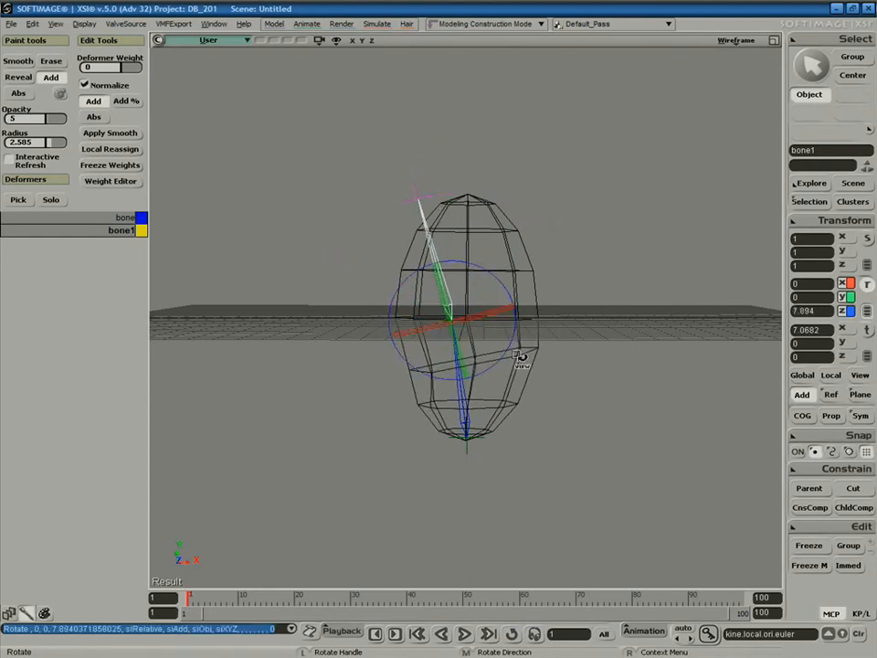
Select all of the sphere's points and Local Reassign them to the lower bone.
{"action": "key", "text": "space"}
{"action": "left_click", "coordinate": [521, 341]}
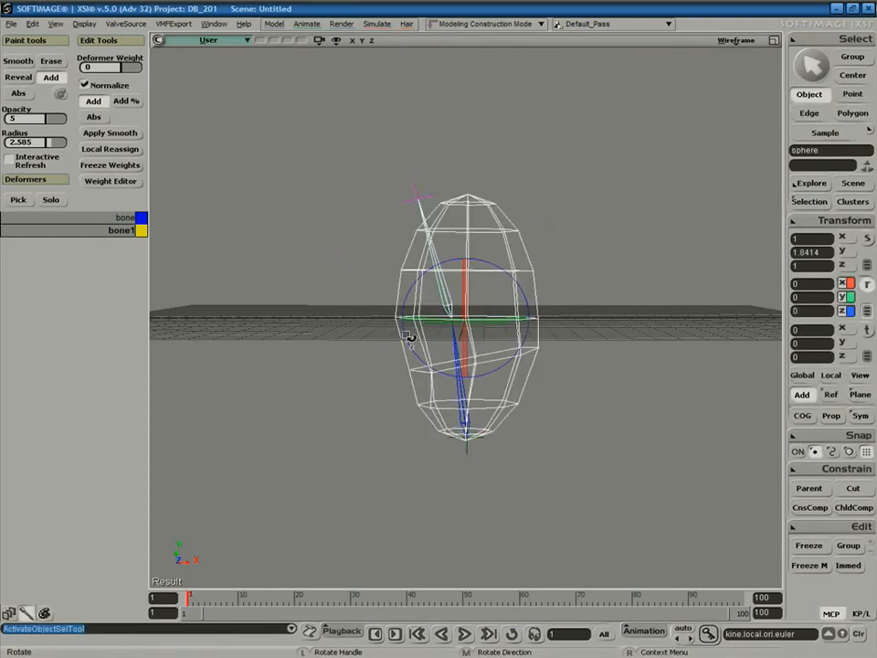
{"action": "key", "text": "t"}
{"action": "left_click_drag", "start_coordinate": [374, 165], "coordinate": [589, 512]}
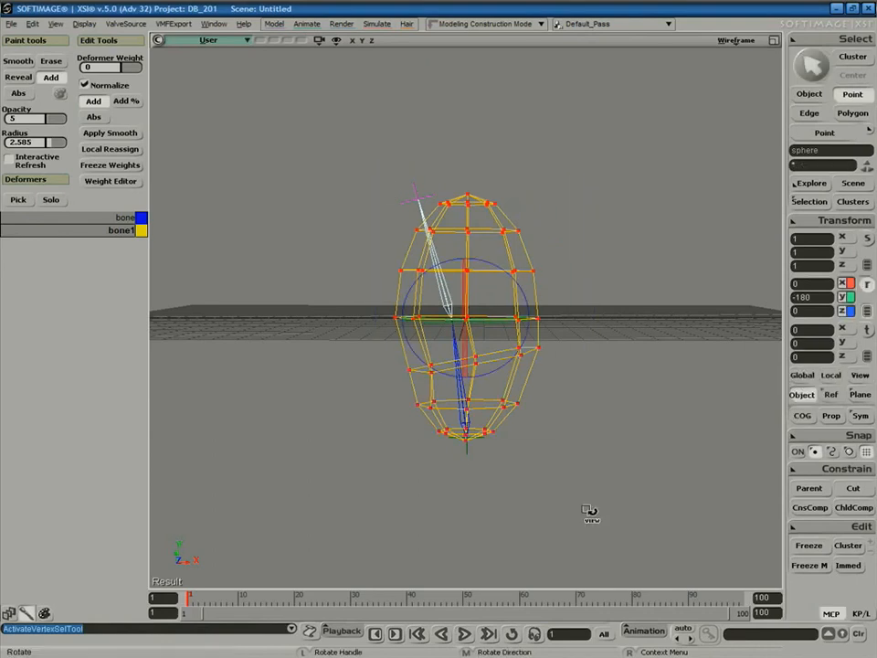
{"action": "left_click", "coordinate": [116, 148]}
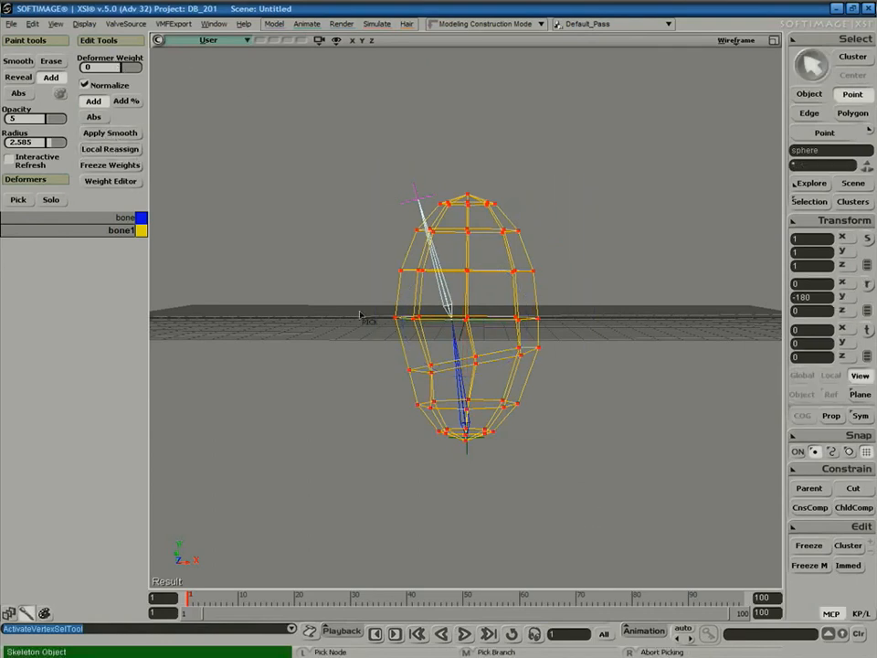
{"action": "left_click", "coordinate": [460, 352]}
{"action": "right_click", "coordinate": [434, 359]}
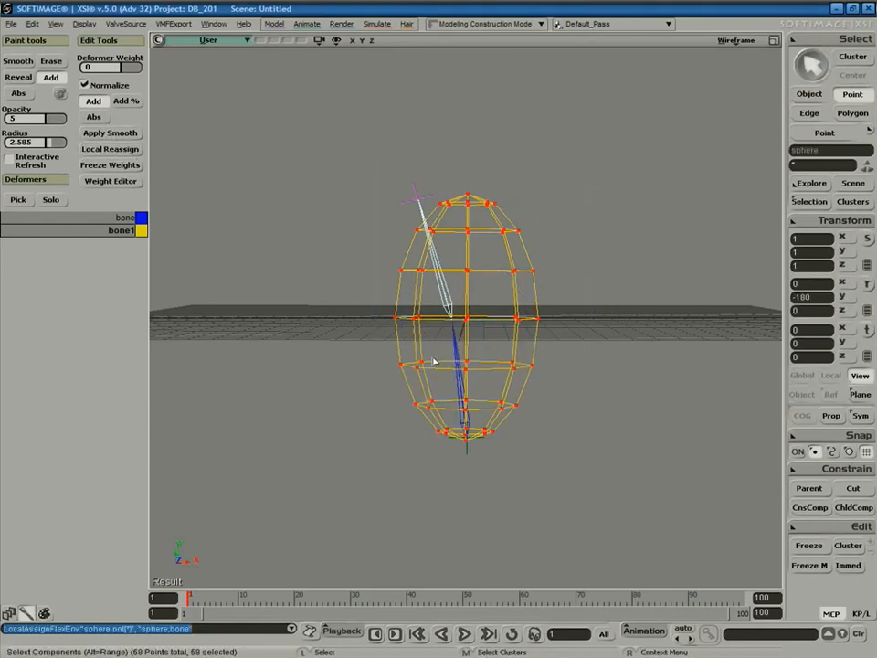
Rotate bone1 and the lower bone to confirm the sphere follows, then show the shaded weight display.
{"action": "key", "text": "space"}
{"action": "left_click", "coordinate": [449, 289]}
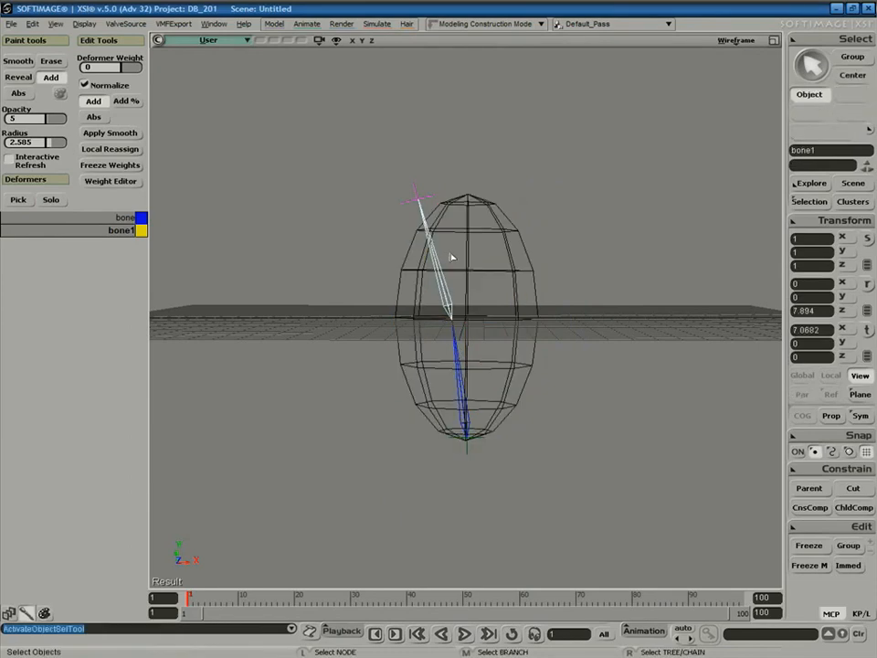
{"action": "key", "text": "c"}
{"action": "mouse_move", "coordinate": [505, 290]}
{"action": "left_mouse_down"}
{"action": "mouse_move", "coordinate": [497, 307]}
{"action": "mouse_move", "coordinate": [399, 325]}
{"action": "mouse_move", "coordinate": [499, 346]}
{"action": "mouse_move", "coordinate": [511, 304]}
{"action": "mouse_move", "coordinate": [425, 310]}
{"action": "mouse_move", "coordinate": [498, 340]}
{"action": "mouse_move", "coordinate": [496, 268]}
{"action": "mouse_move", "coordinate": [474, 276]}
{"action": "mouse_move", "coordinate": [499, 289]}
{"action": "left_mouse_up"}
{"action": "key", "text": "space"}
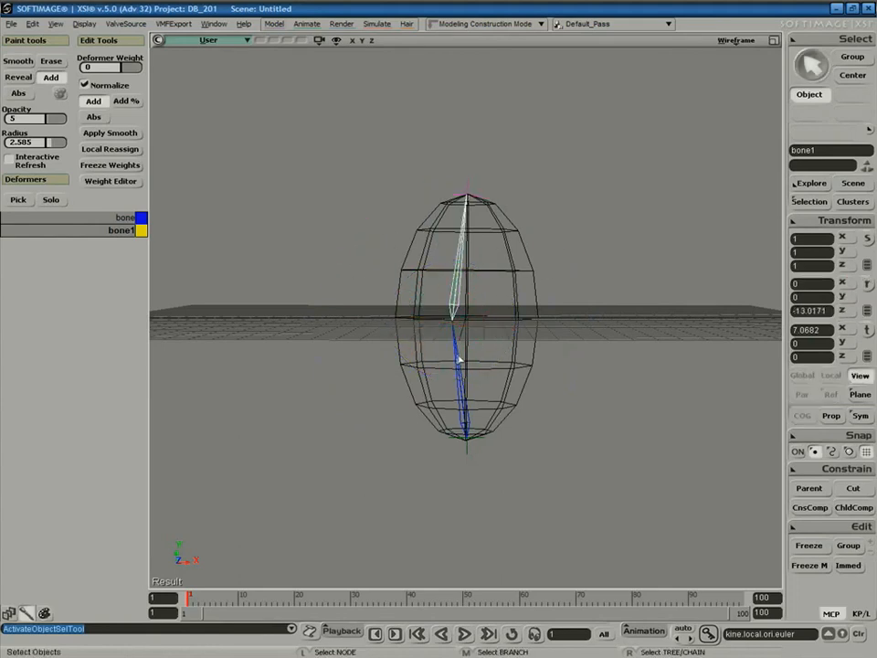
{"action": "left_click", "coordinate": [459, 363]}
{"action": "key", "text": "c"}
{"action": "mouse_move", "coordinate": [499, 384]}
{"action": "left_mouse_down"}
{"action": "mouse_move", "coordinate": [527, 432]}
{"action": "mouse_move", "coordinate": [489, 387]}
{"action": "mouse_move", "coordinate": [427, 392]}
{"action": "mouse_move", "coordinate": [523, 396]}
{"action": "mouse_move", "coordinate": [429, 373]}
{"action": "mouse_move", "coordinate": [533, 422]}
{"action": "mouse_move", "coordinate": [495, 392]}
{"action": "mouse_move", "coordinate": [457, 384]}
{"action": "mouse_move", "coordinate": [488, 393]}
{"action": "left_mouse_up"}
{"action": "key", "text": "s"}
{"action": "left_click_drag", "start_coordinate": [518, 336], "coordinate": [467, 322]}
{"action": "right_click_drag", "start_coordinate": [466, 322], "coordinate": [448, 353]}
{"action": "key", "text": "w"}
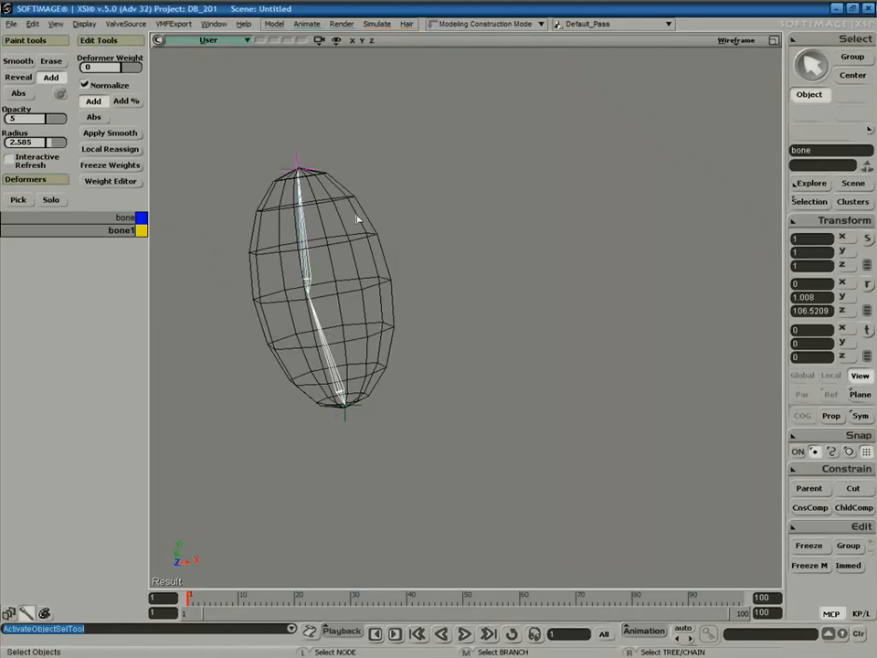
Open the sphere's Weight Editor table, moving and enlarging it beside the sphere.
{"action": "left_click", "coordinate": [266, 283]}
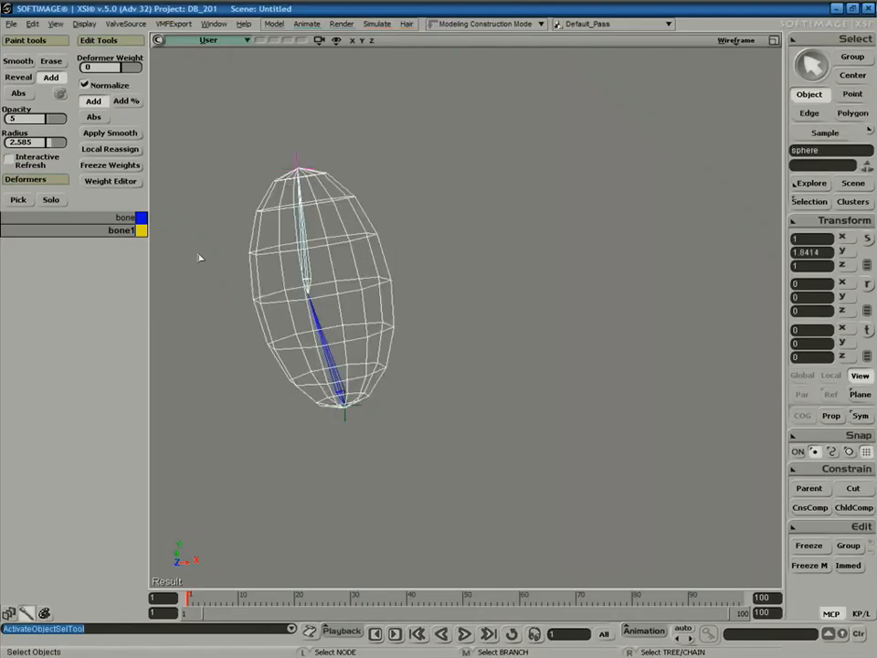
{"action": "left_click", "coordinate": [117, 183]}
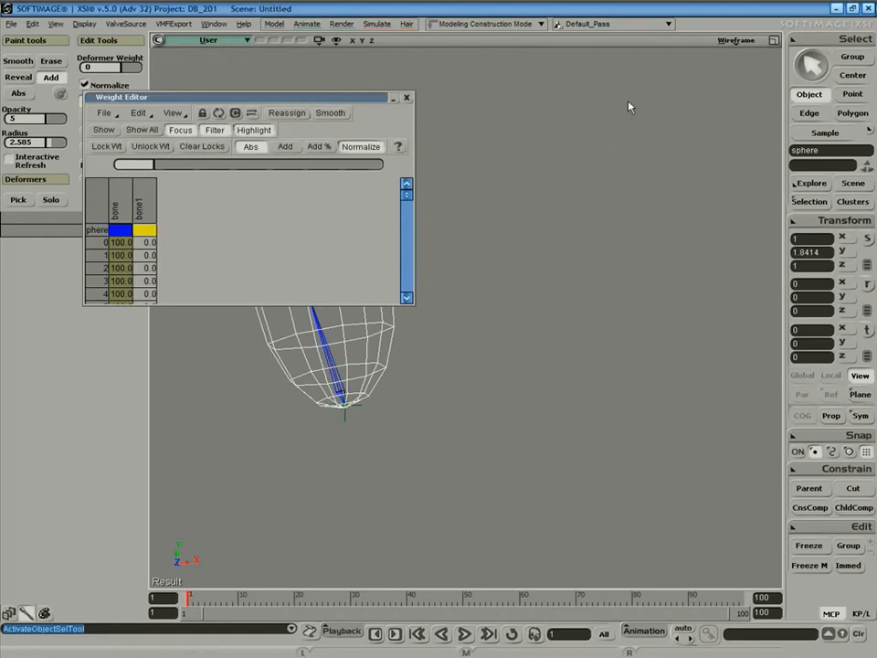
{"action": "left_click_drag", "start_coordinate": [246, 97], "coordinate": [575, 91]}
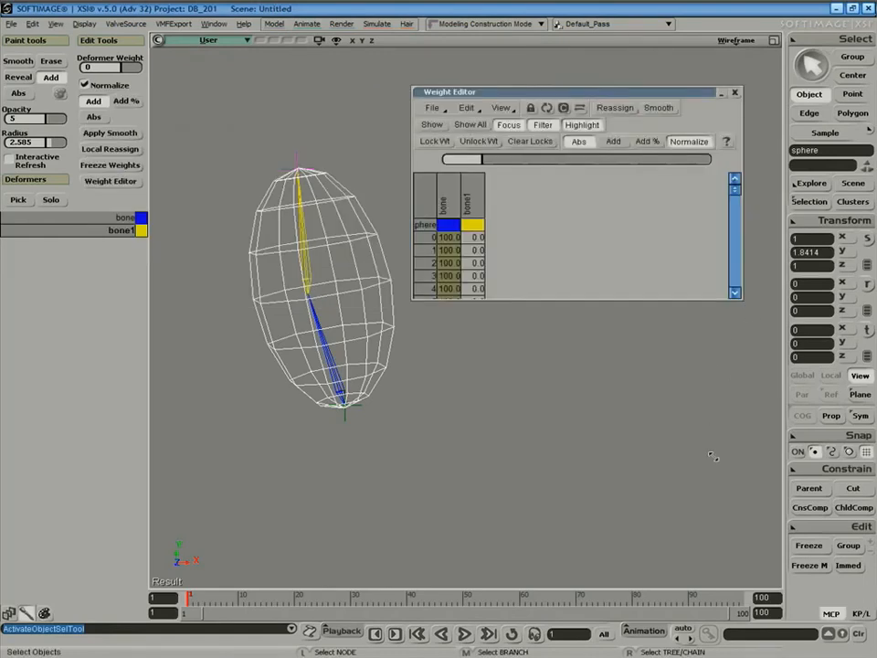
{"action": "left_click_drag", "start_coordinate": [742, 299], "coordinate": [709, 564]}
{"action": "left_click_drag", "start_coordinate": [544, 93], "coordinate": [613, 60]}
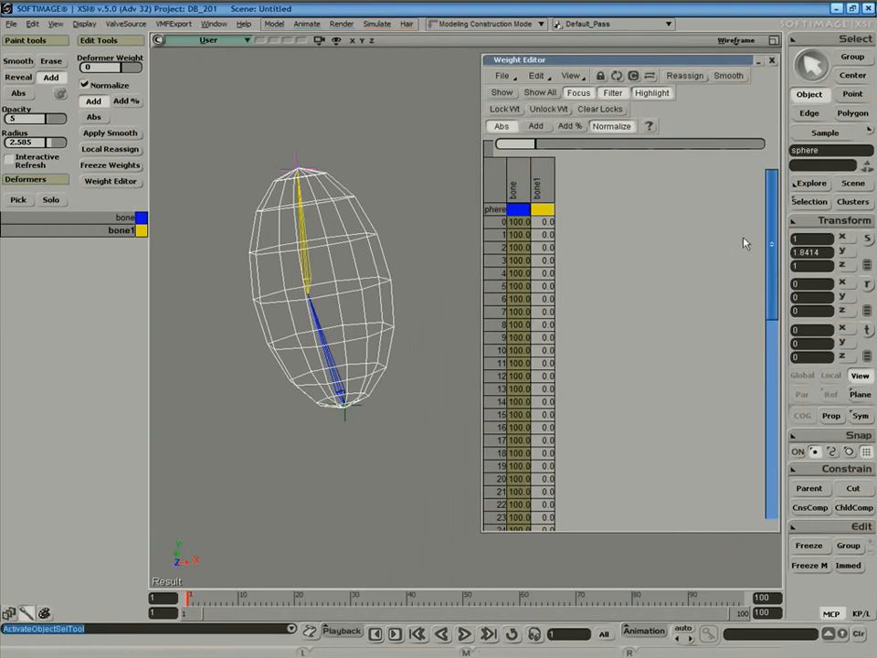
{"action": "scroll", "coordinate": [734, 249], "scroll_direction": "down", "scroll_amount": 11}
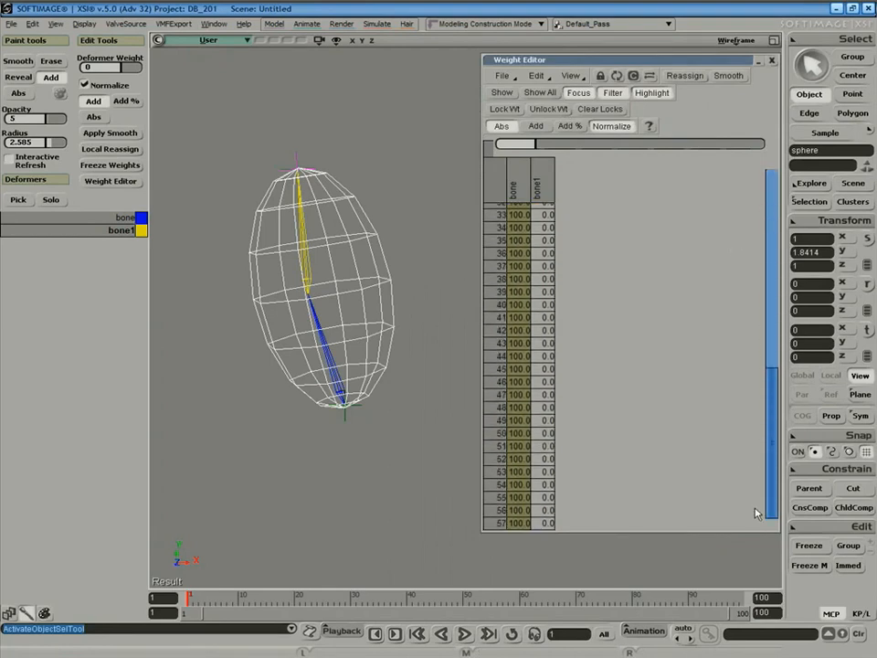
{"action": "left_click_drag", "start_coordinate": [775, 497], "coordinate": [772, 179]}
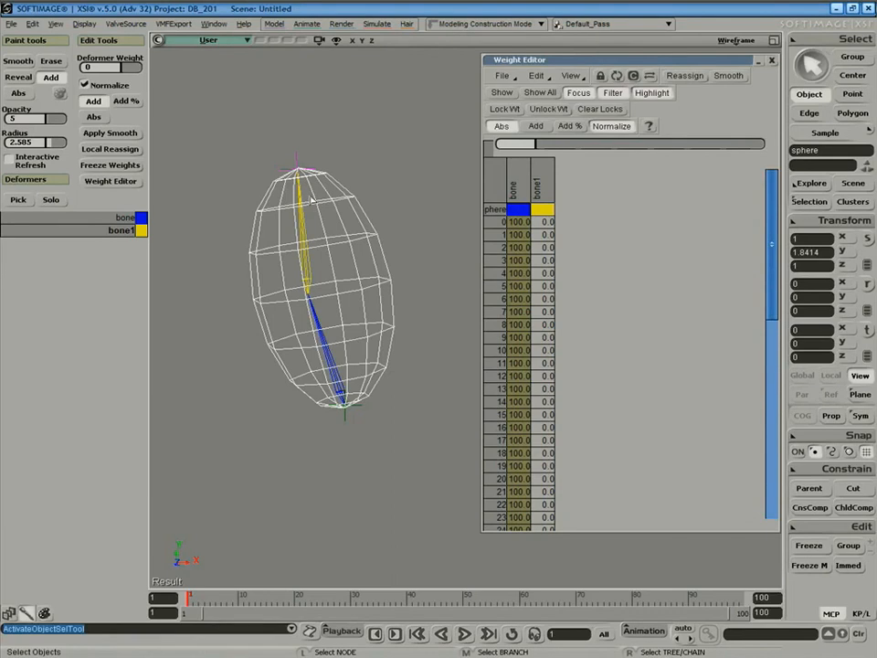
Box-select the sphere's upper-half points and Local Reassign them to bone1.
{"action": "key", "text": "t"}
{"action": "left_click_drag", "start_coordinate": [197, 113], "coordinate": [450, 277]}
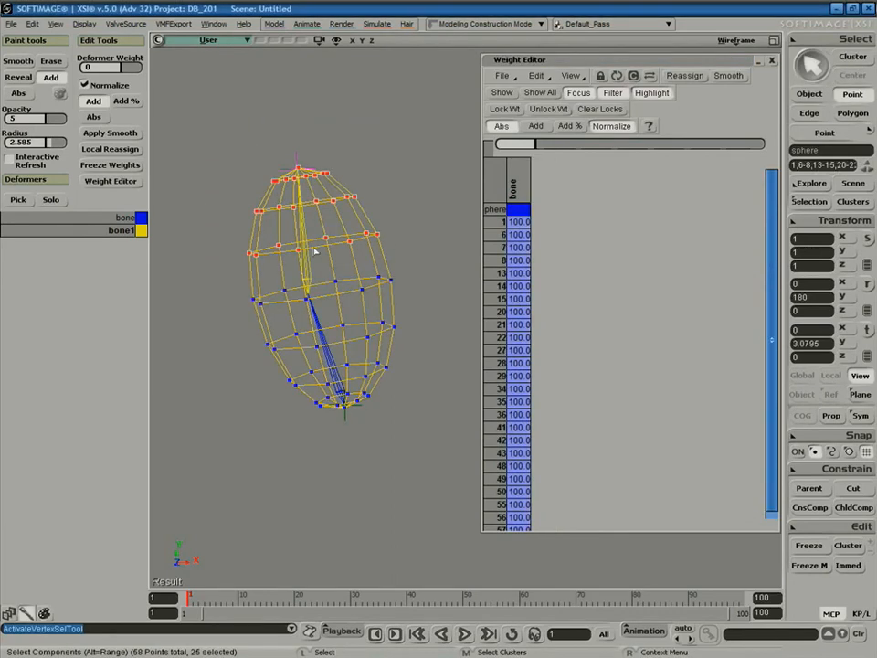
{"action": "left_click", "coordinate": [114, 153]}
{"action": "left_click", "coordinate": [315, 277]}
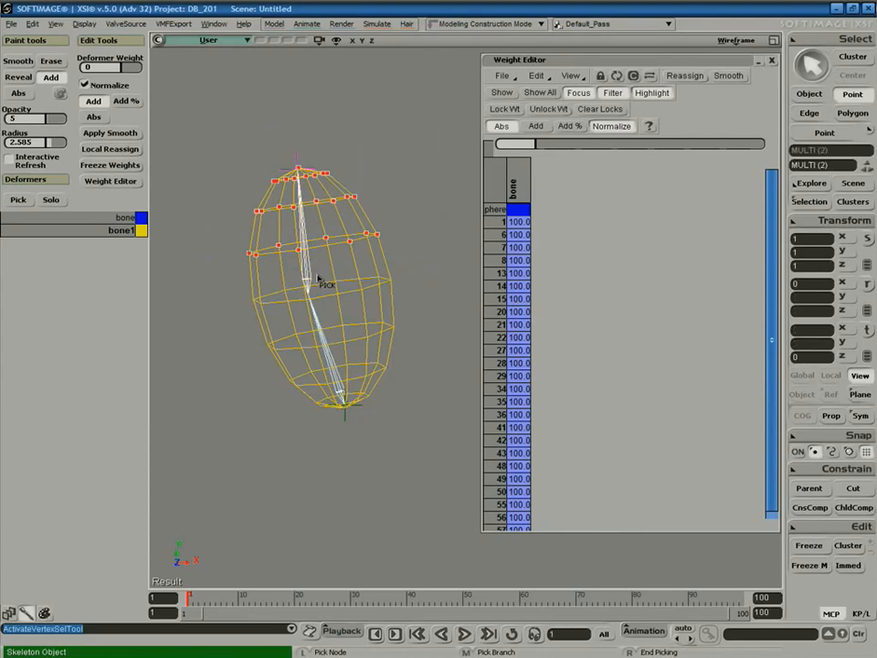
{"action": "right_click", "coordinate": [434, 220]}
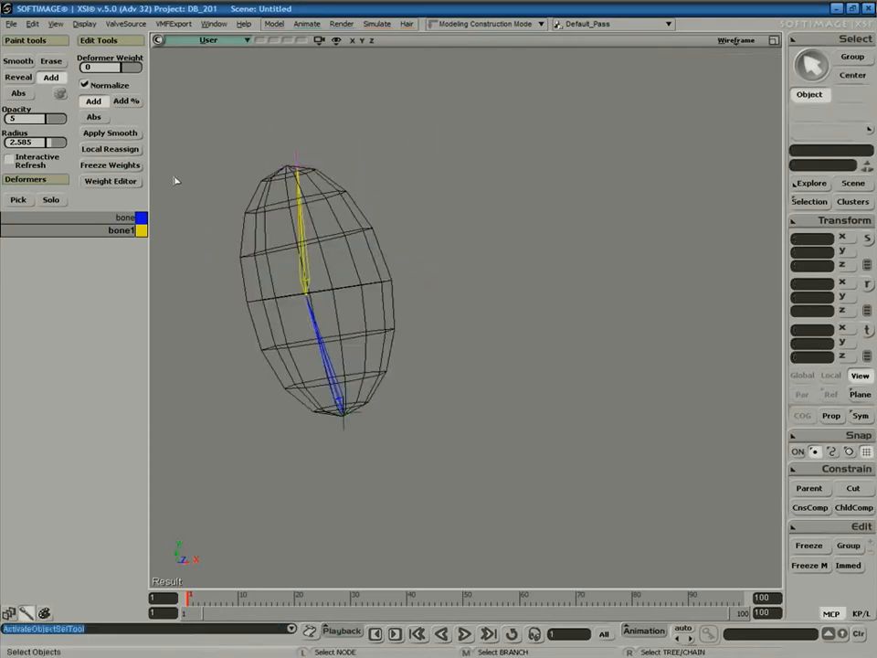
Reopen the Weight Editor, show coloured weights, and Apply Smooth to blend bone and bone1 weights.
{"action": "left_click", "coordinate": [246, 225]}
{"action": "left_click", "coordinate": [110, 181]}
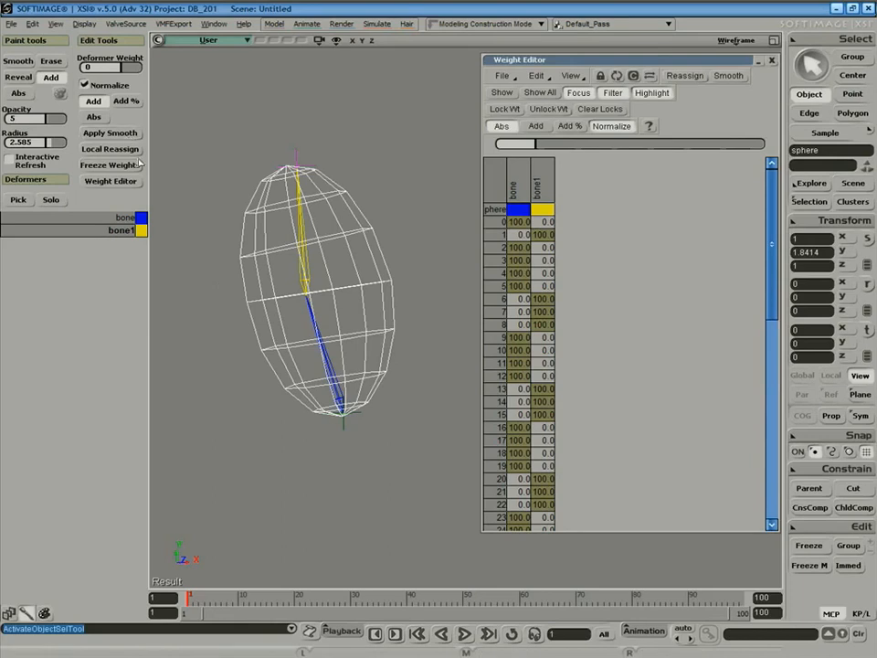
{"action": "key", "text": "w"}
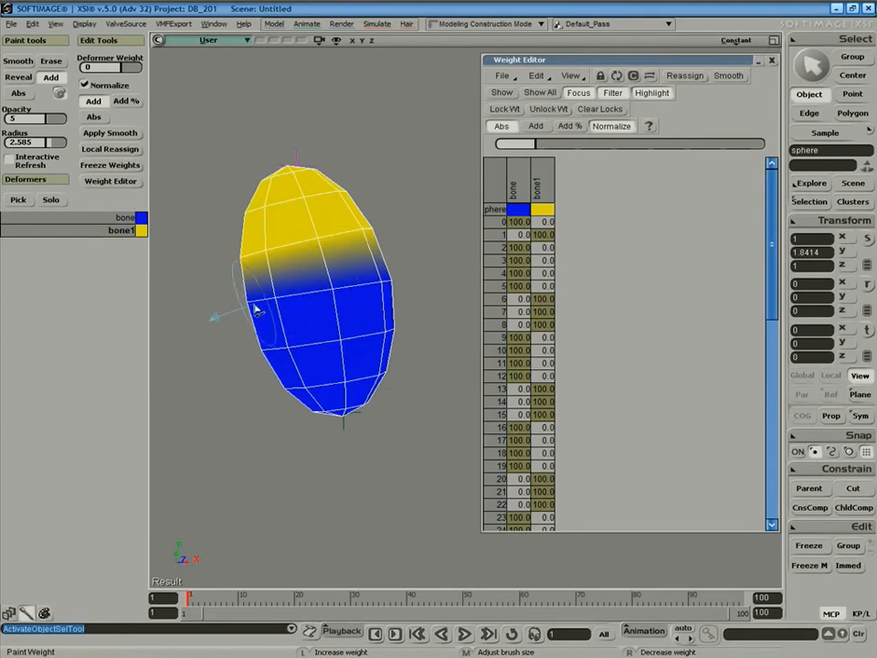
{"action": "key", "text": "space"}
{"action": "key", "text": "w"}
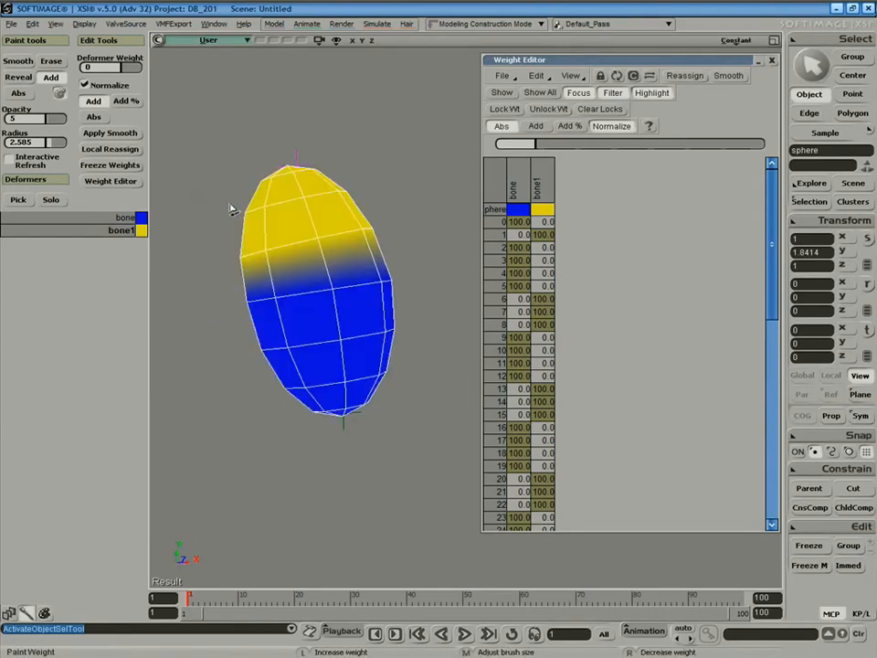
{"action": "left_click", "coordinate": [117, 134]}
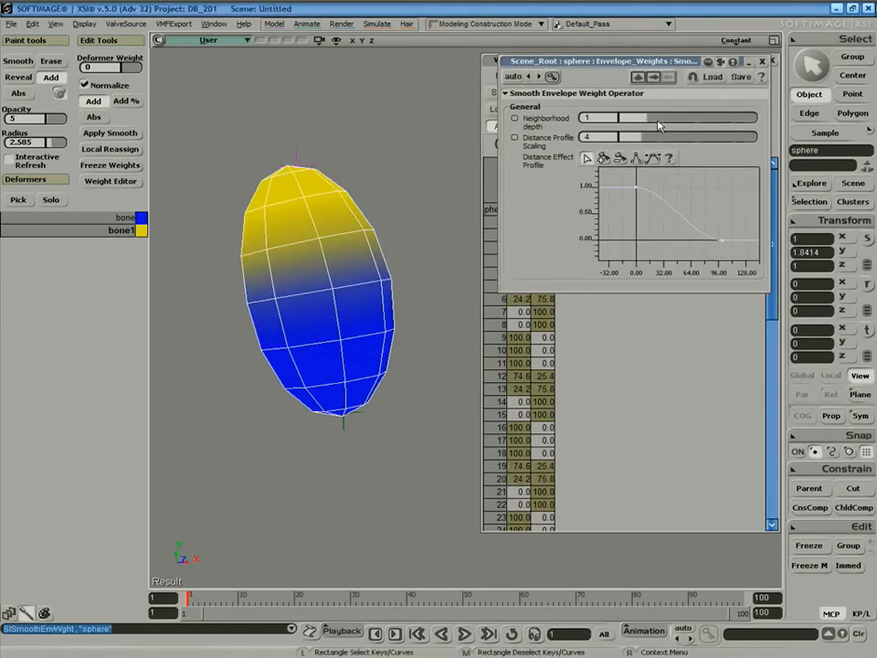
Set the Smooth Envelope Weight Neighborhood depth to 2 and close its settings.
{"action": "left_click_drag", "start_coordinate": [652, 119], "coordinate": [668, 139]}
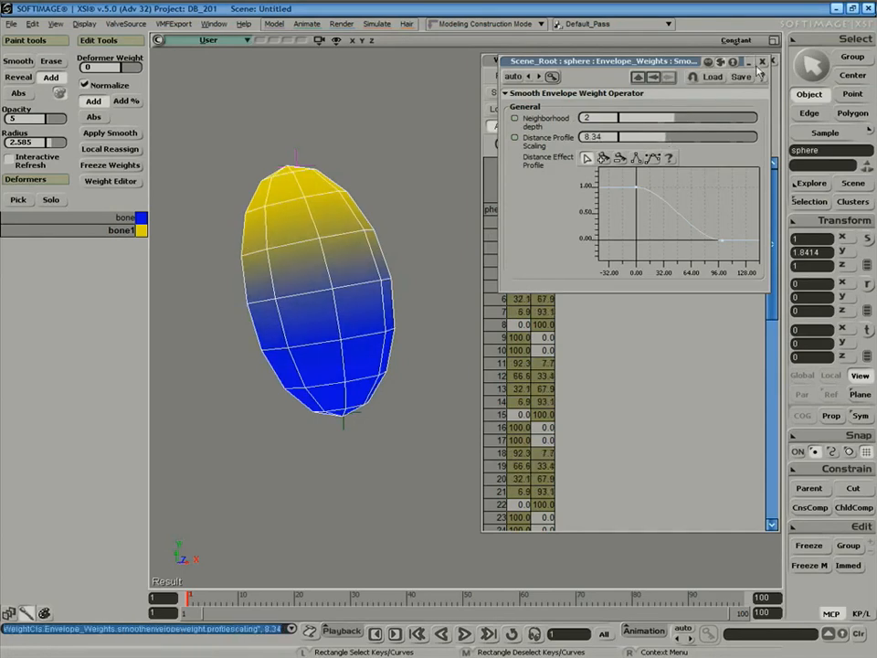
{"action": "left_click", "coordinate": [762, 62]}
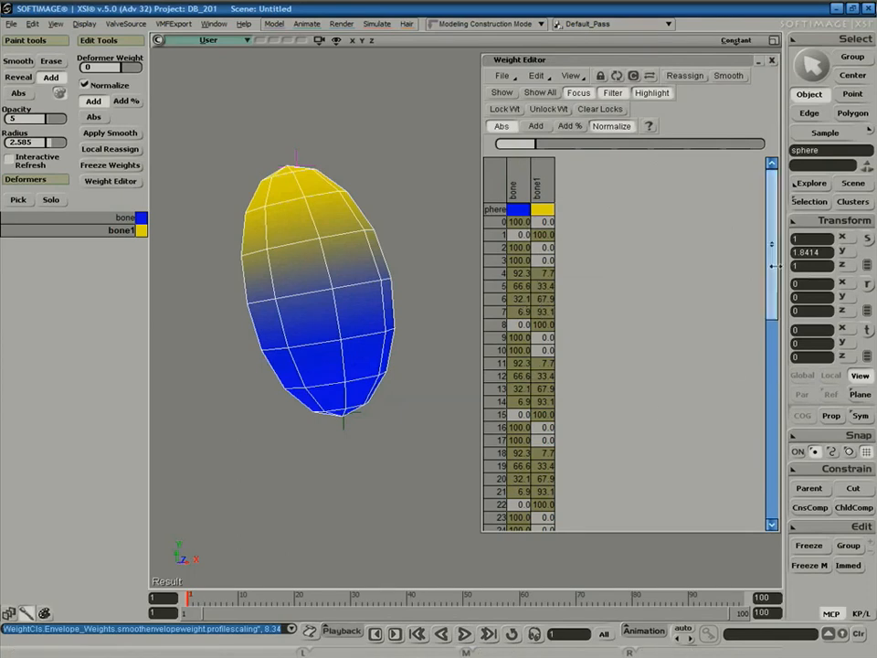
{"action": "scroll", "coordinate": [756, 408], "scroll_direction": "down", "scroll_amount": 8}
{"action": "scroll", "coordinate": [756, 409], "scroll_direction": "up", "scroll_amount": 2}
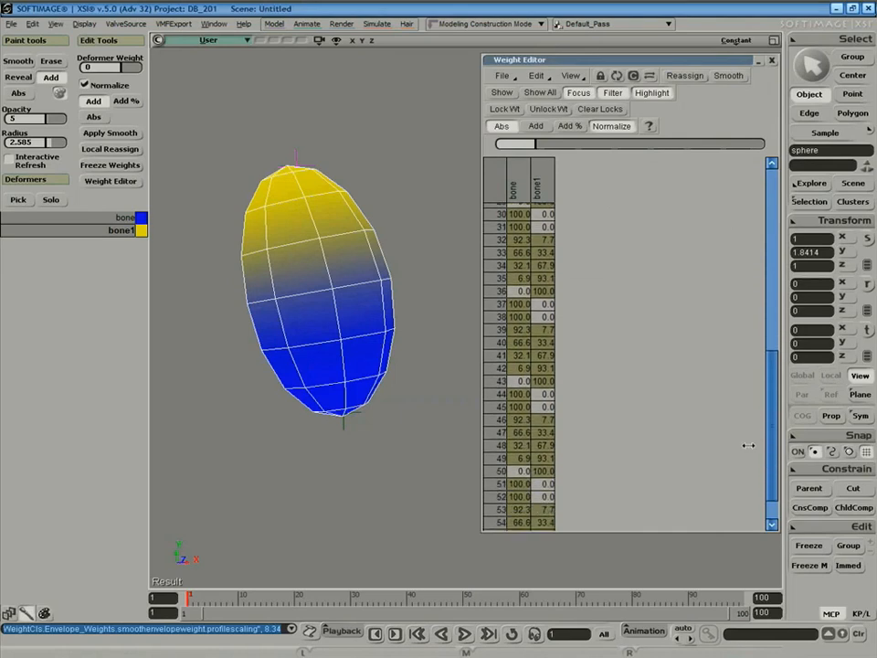
Select the chain's end effector to bend the smoothly weighted sphere into a rounded curl.
{"action": "key", "text": "space"}
{"action": "left_click_drag", "start_coordinate": [290, 153], "coordinate": [405, 256]}
{"action": "key", "text": "c"}
{"action": "key", "text": "v"}
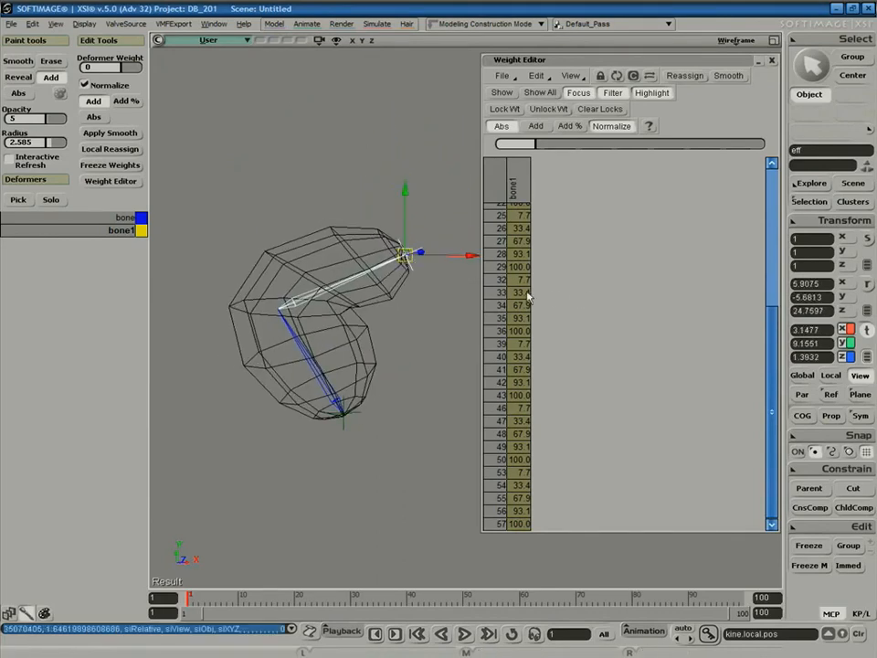
Select the sphere, then the lower bone to view its envelope weights.
{"action": "key", "text": "space"}
{"action": "left_click", "coordinate": [384, 306]}
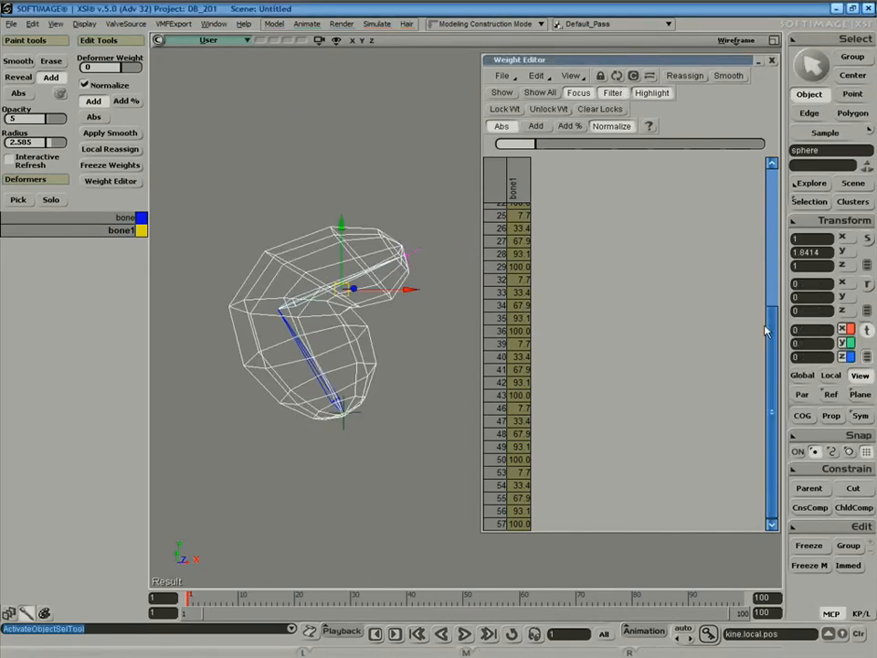
{"action": "scroll", "coordinate": [778, 180], "scroll_direction": "up", "scroll_amount": 2}
{"action": "left_click_drag", "start_coordinate": [778, 178], "coordinate": [773, 176]}
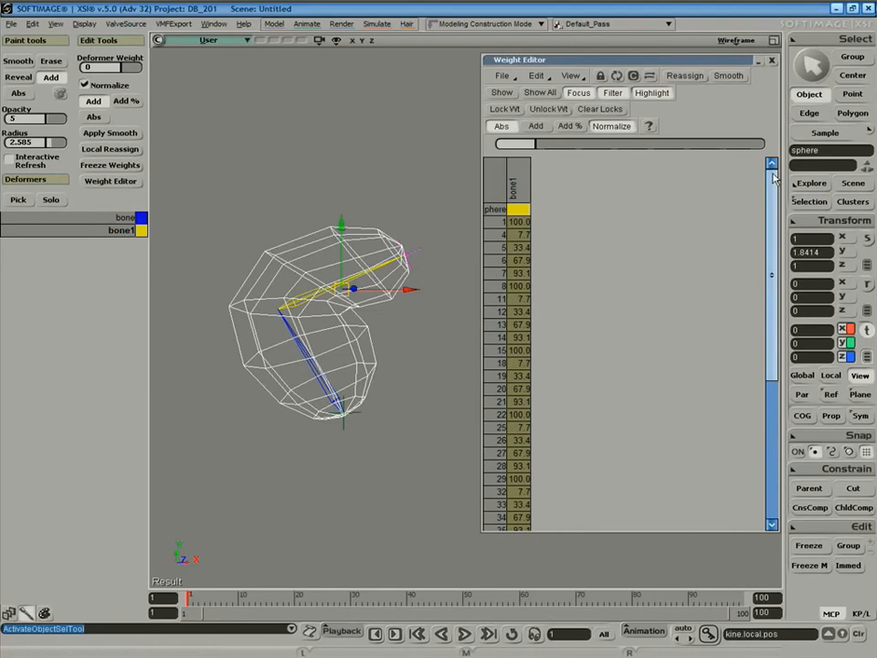
{"action": "key", "text": "space"}
{"action": "left_click", "coordinate": [304, 355]}
{"action": "left_click", "coordinate": [304, 355]}
Add bone1 to the selection, then reselect the sphere so both bone weight columns show.
{"action": "key", "text": "v"}
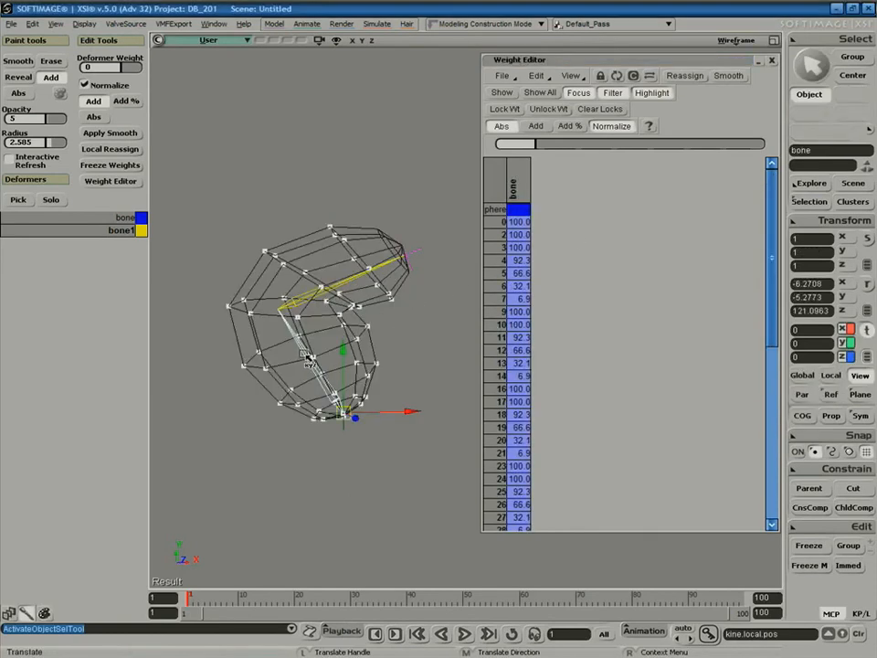
{"action": "key", "text": "space"}
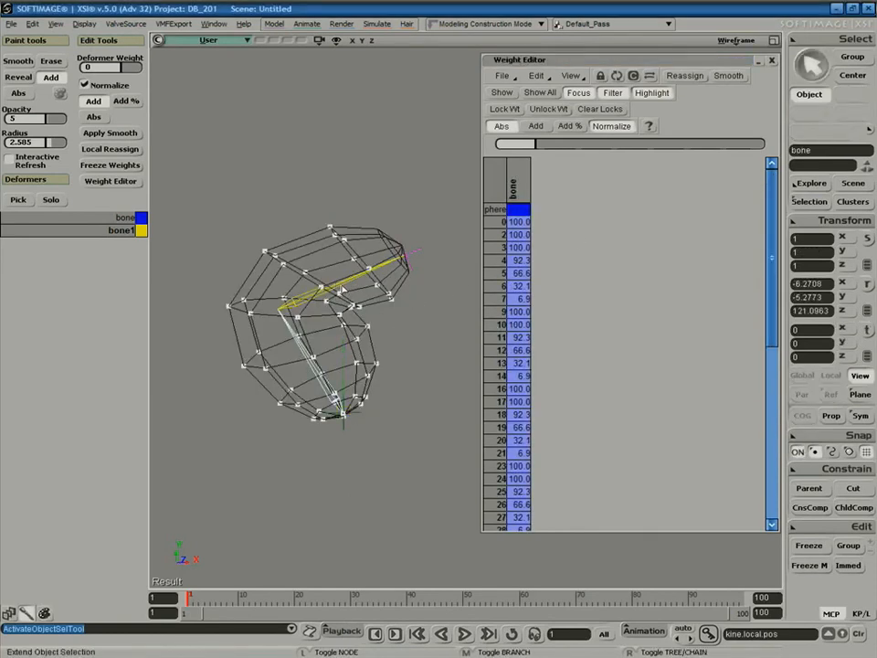
{"action": "left_click", "coordinate": [343, 288], "text": "shift"}
{"action": "left_click_drag", "start_coordinate": [771, 216], "coordinate": [780, 176]}
{"action": "key", "text": "space"}
{"action": "left_click", "coordinate": [358, 225]}
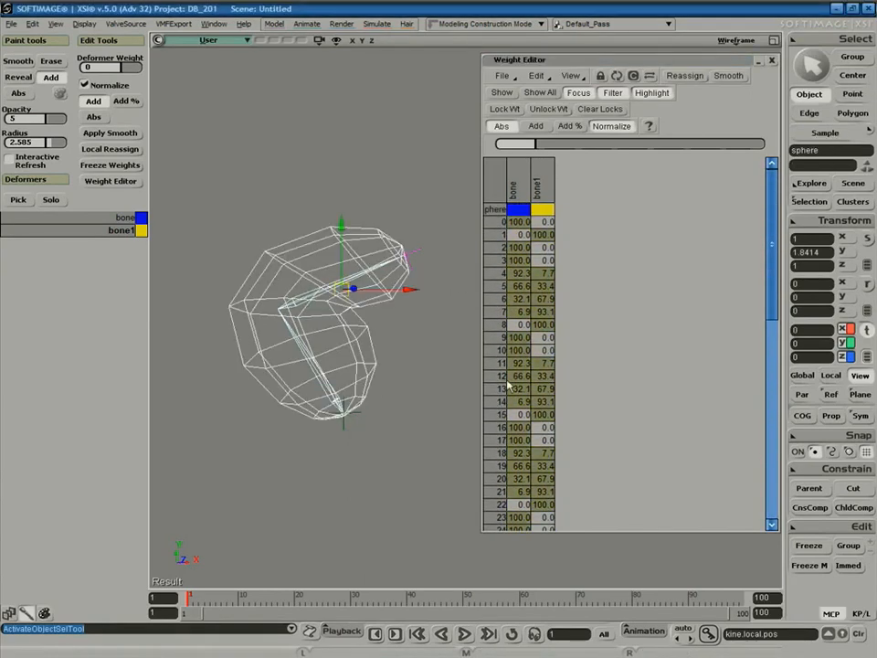
Open and dismiss the weight table's preset options, then close the Weight Editor.
{"action": "left_click", "coordinate": [503, 76]}
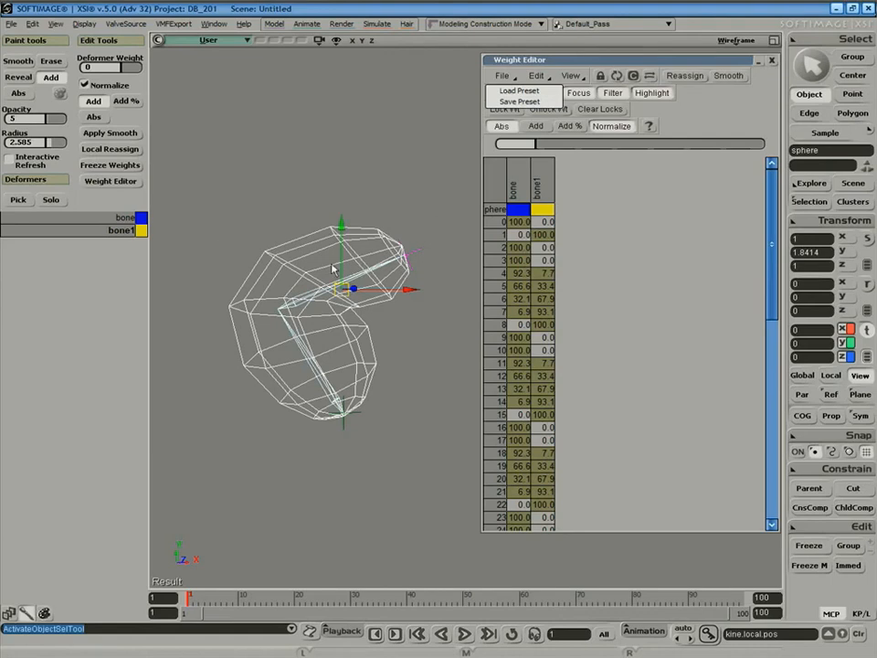
{"action": "left_click", "coordinate": [417, 176]}
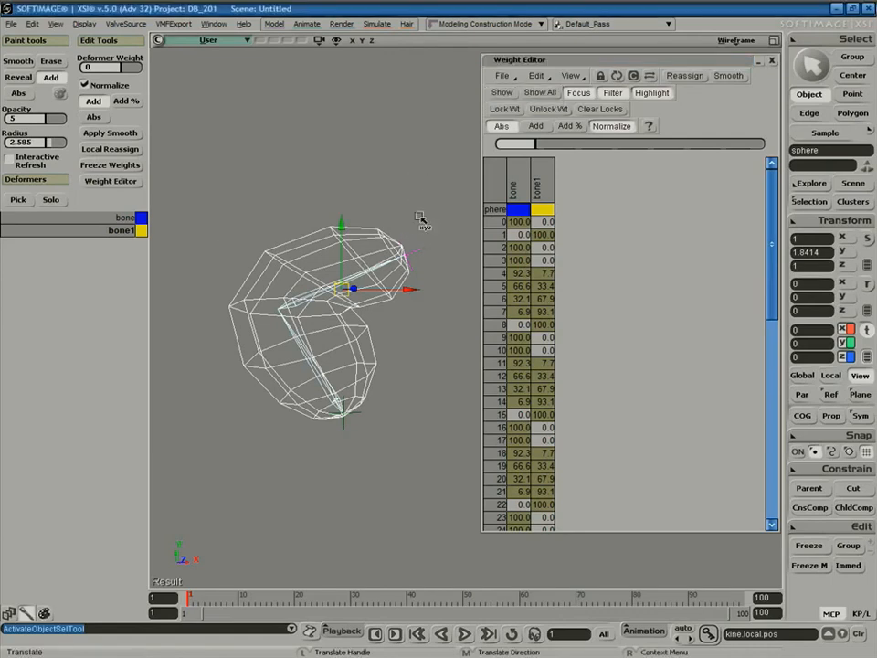
{"action": "left_click", "coordinate": [773, 61]}
{"action": "key", "text": "space"}
Rectangle-select the sphere with its bones, delete them, and select the leftover skeleton parts.
{"action": "left_click", "coordinate": [527, 203]}
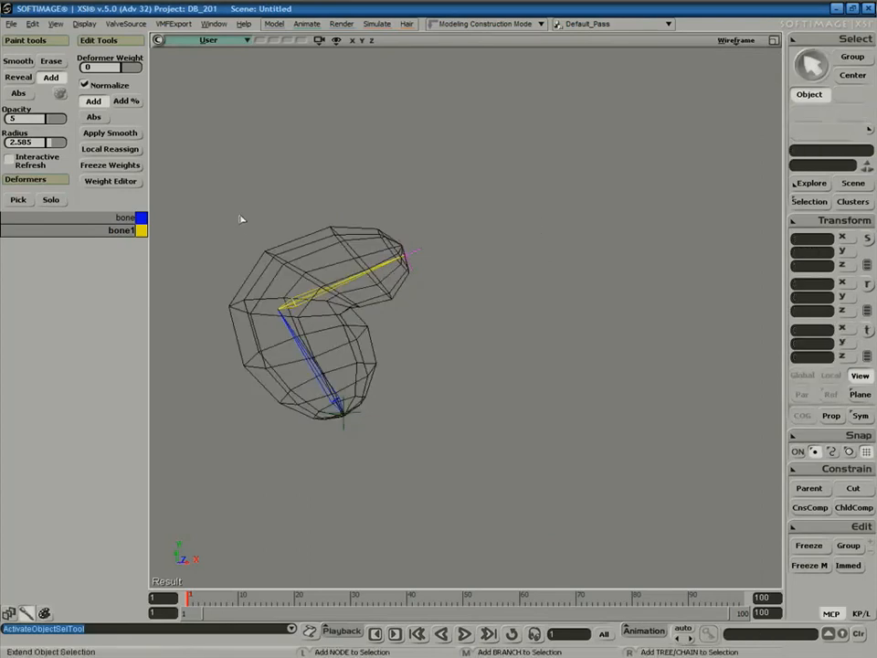
{"action": "left_click_drag", "start_coordinate": [233, 177], "coordinate": [411, 415]}
{"action": "key", "text": "Delete"}
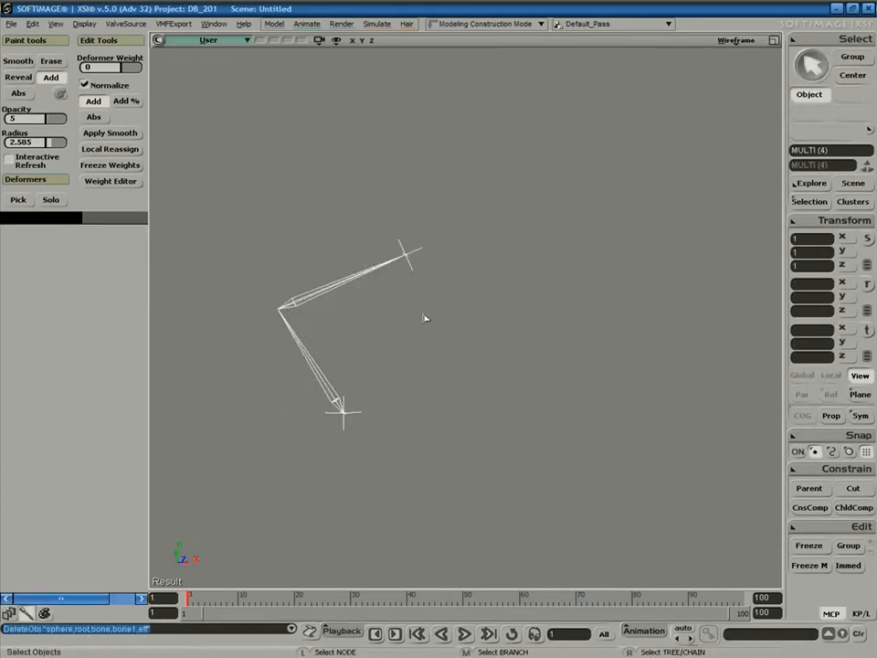
{"action": "key", "text": "space"}
{"action": "middle_click_drag", "start_coordinate": [325, 250], "coordinate": [329, 334]}
{"action": "key", "text": "space"}
{"action": "left_click_drag", "start_coordinate": [318, 335], "coordinate": [284, 391]}
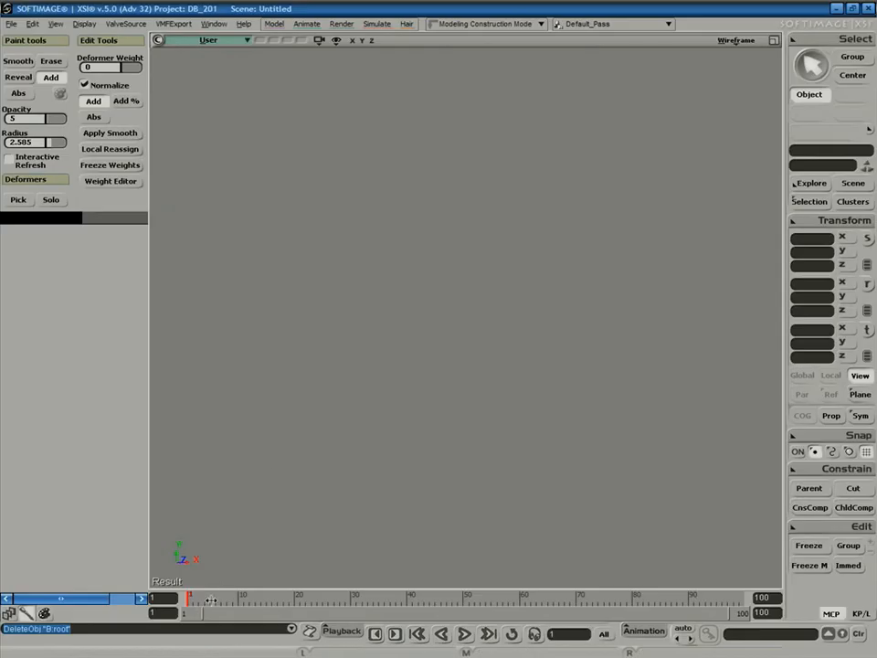
{"action": "left_click", "coordinate": [9, 614]}
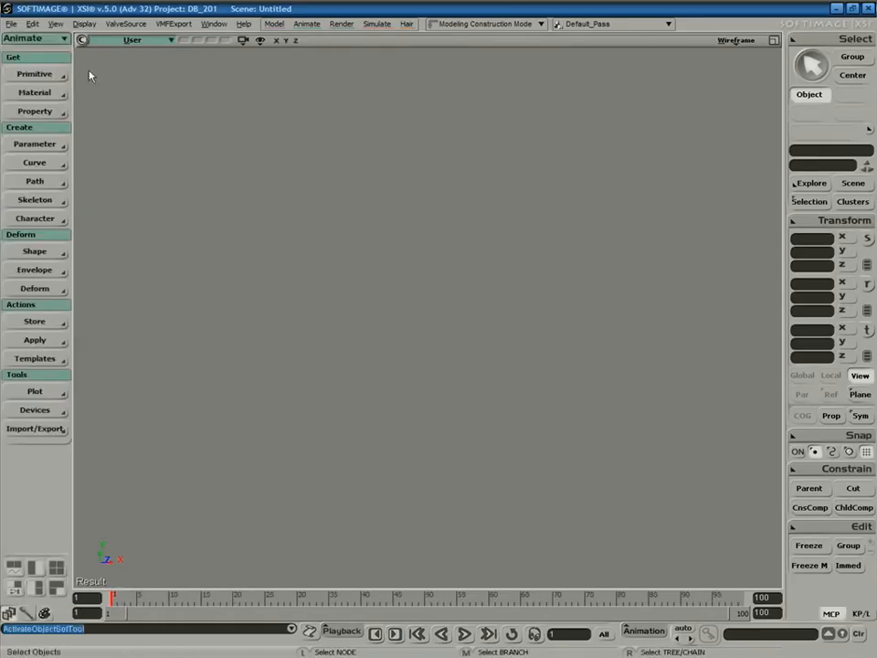
Add the Face - Man model primitive and frame it in a three-quarter view.
{"action": "left_click", "coordinate": [45, 76]}
{"action": "mouse_move", "coordinate": [119, 201]}
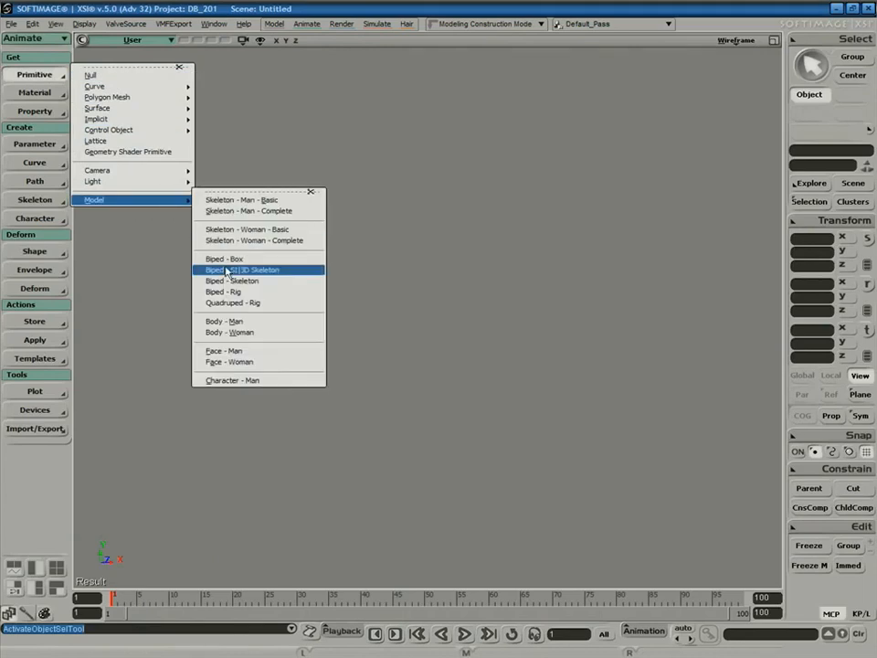
{"action": "left_click", "coordinate": [245, 353]}
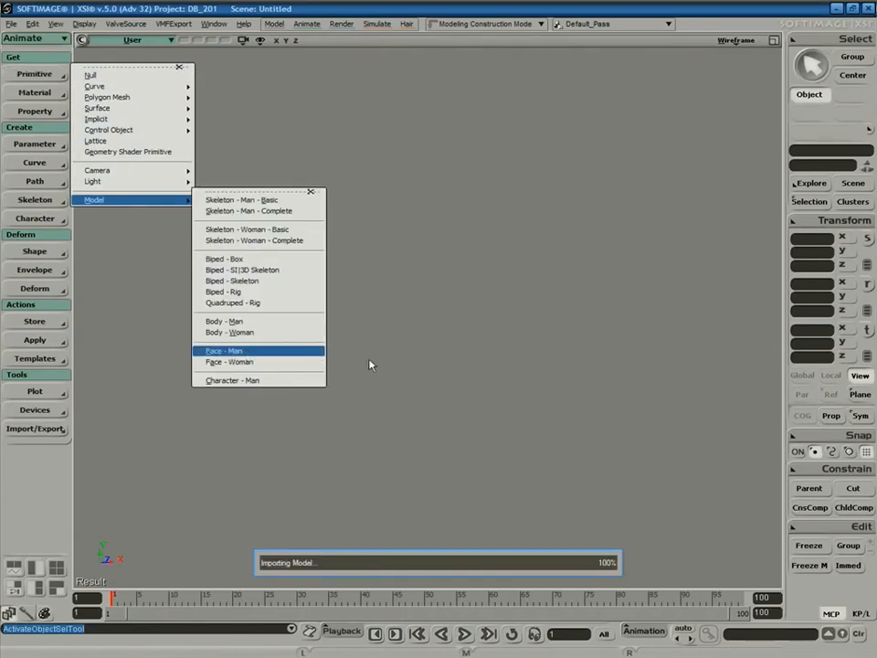
{"action": "key", "text": "f"}
{"action": "mouse_move", "coordinate": [378, 344]}
{"action": "right_mouse_down"}
{"action": "mouse_move", "coordinate": [362, 354]}
{"action": "mouse_move", "coordinate": [405, 317]}
{"action": "mouse_move", "coordinate": [319, 362]}
{"action": "mouse_move", "coordinate": [378, 338]}
{"action": "right_mouse_up"}
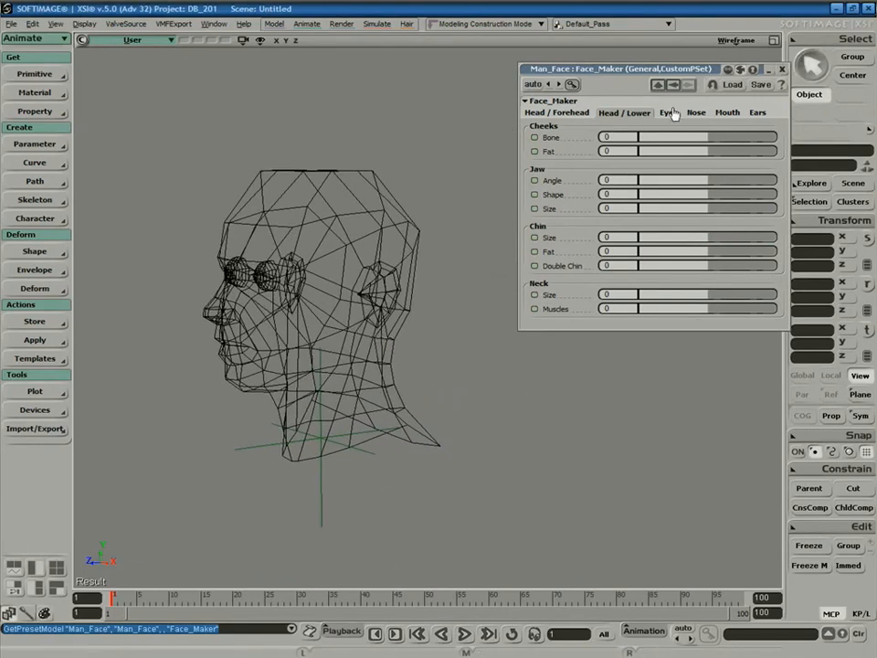
Load and apply the face2 preset to the head.
{"action": "left_click", "coordinate": [729, 84]}
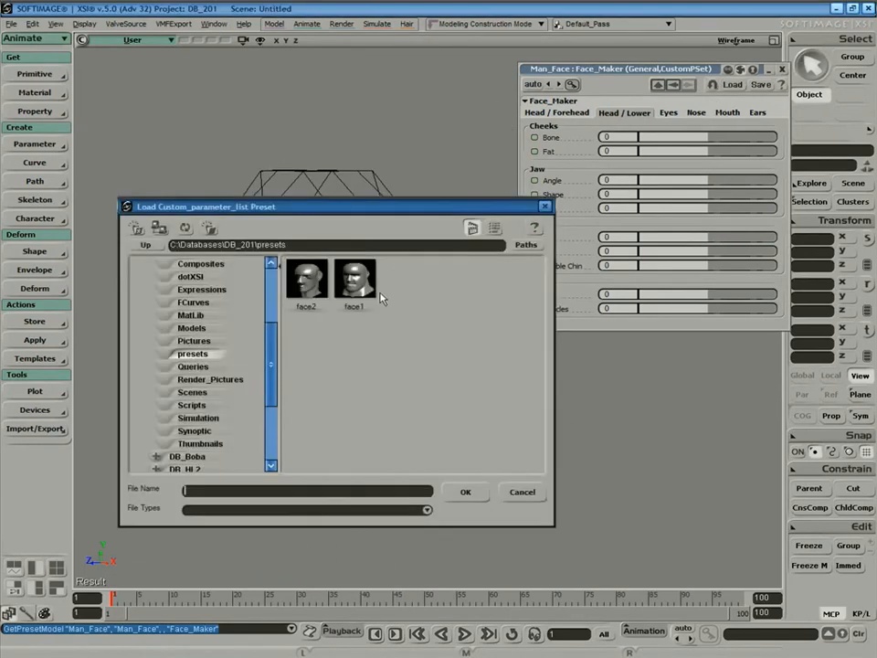
{"action": "left_click", "coordinate": [307, 280]}
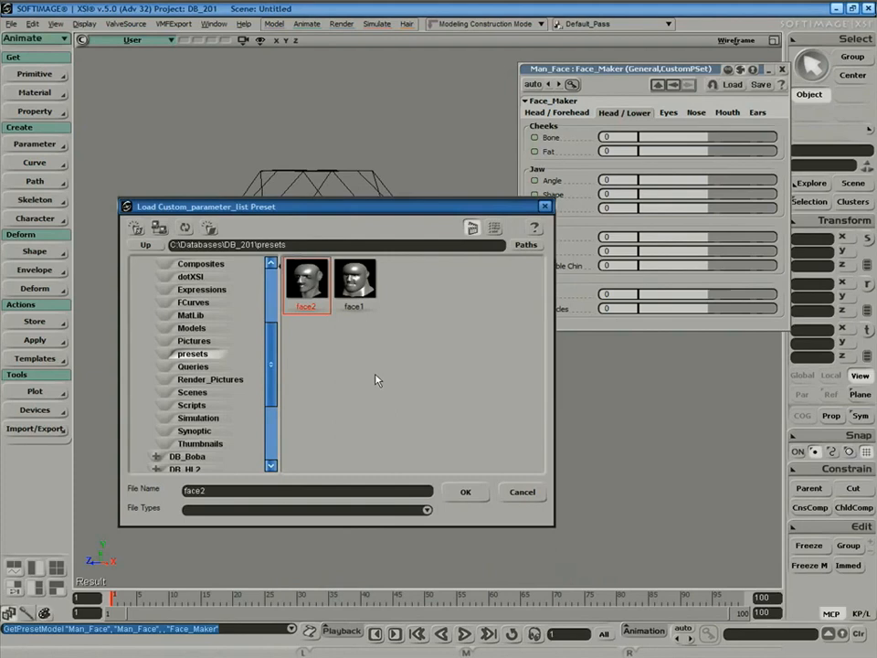
{"action": "left_click", "coordinate": [464, 493]}
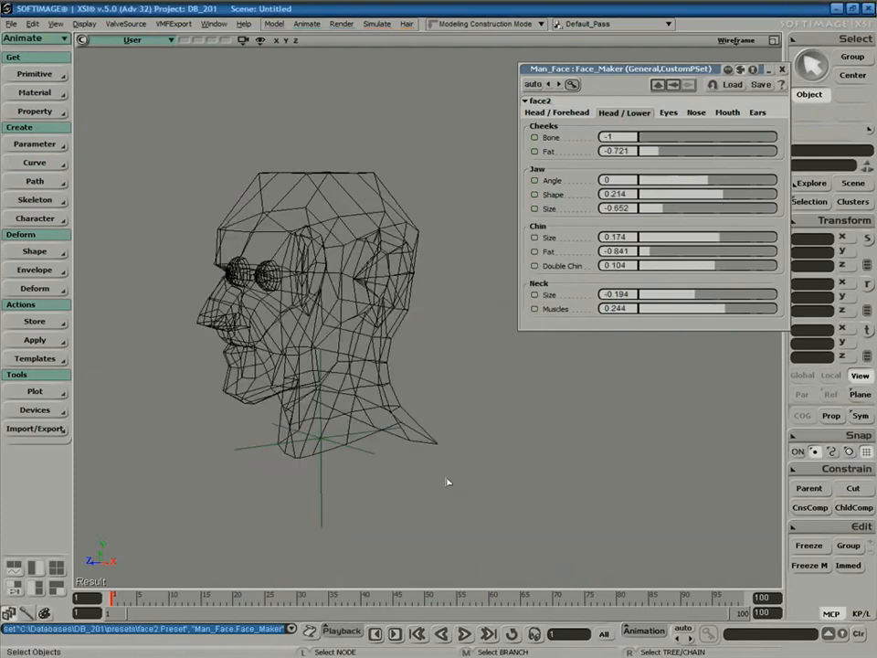
Display the head Shaded and smooth it with subdivision.
{"action": "left_click", "coordinate": [736, 41]}
{"action": "left_click", "coordinate": [687, 208]}
{"action": "key", "text": "space"}
{"action": "left_click", "coordinate": [393, 354]}
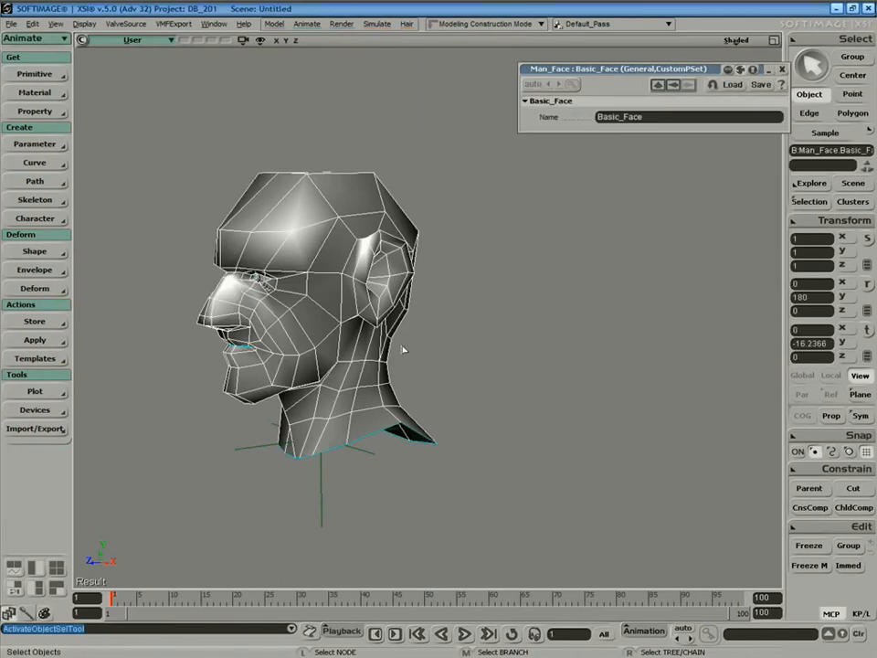
{"action": "key", "text": "plus"}
{"action": "left_click_drag", "start_coordinate": [400, 123], "coordinate": [413, 174]}
Orbit to face the head, close the Basic_Face properties and restore the four-view layout.
{"action": "key", "text": "s"}
{"action": "right_click_drag", "start_coordinate": [444, 273], "coordinate": [516, 239]}
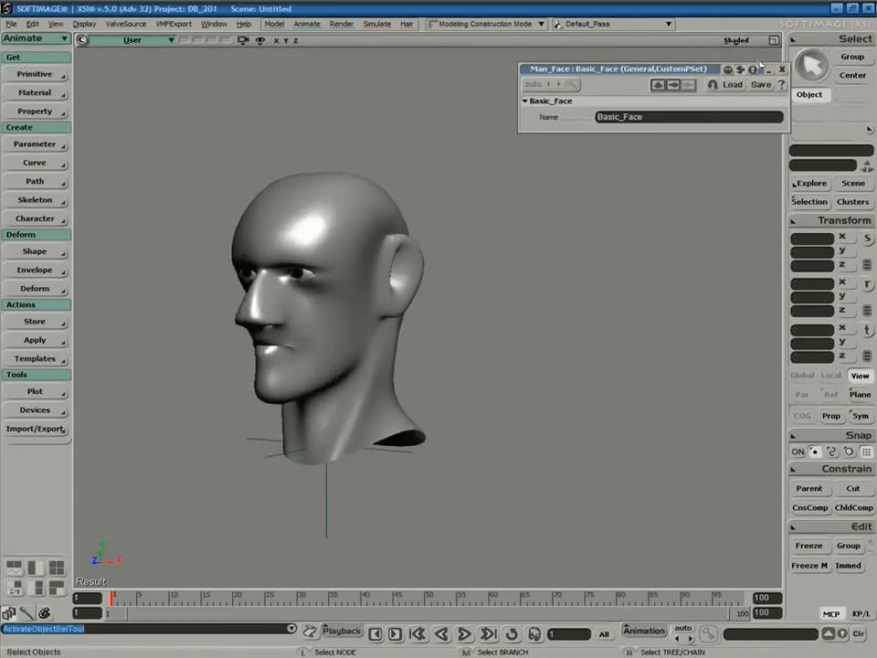
{"action": "left_click", "coordinate": [782, 69]}
{"action": "left_click", "coordinate": [774, 40]}
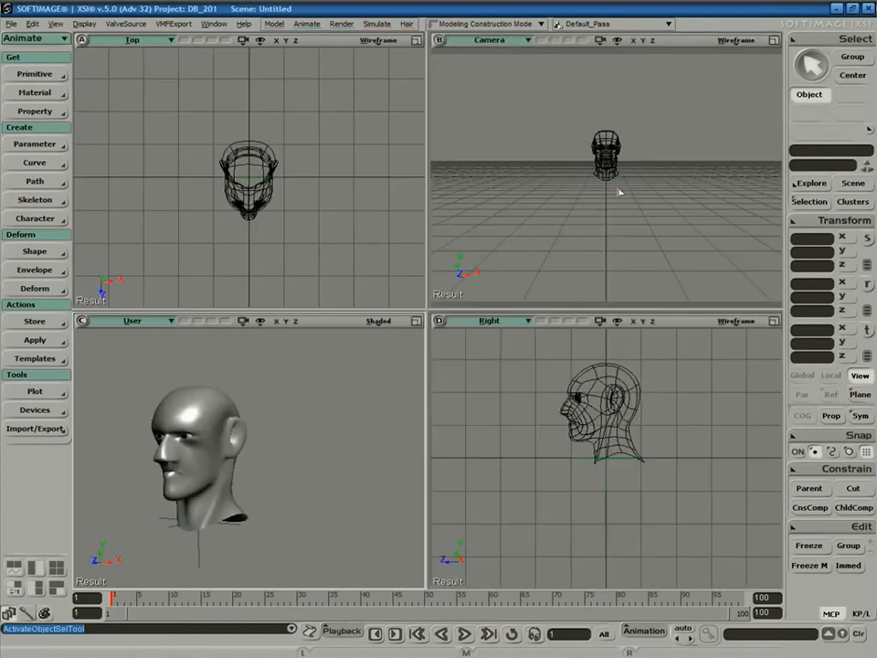
Draw a one-bone 2D chain up through the neck in the Right view.
{"action": "key", "text": "a"}
{"action": "key", "text": "a"}
{"action": "key", "text": "a"}
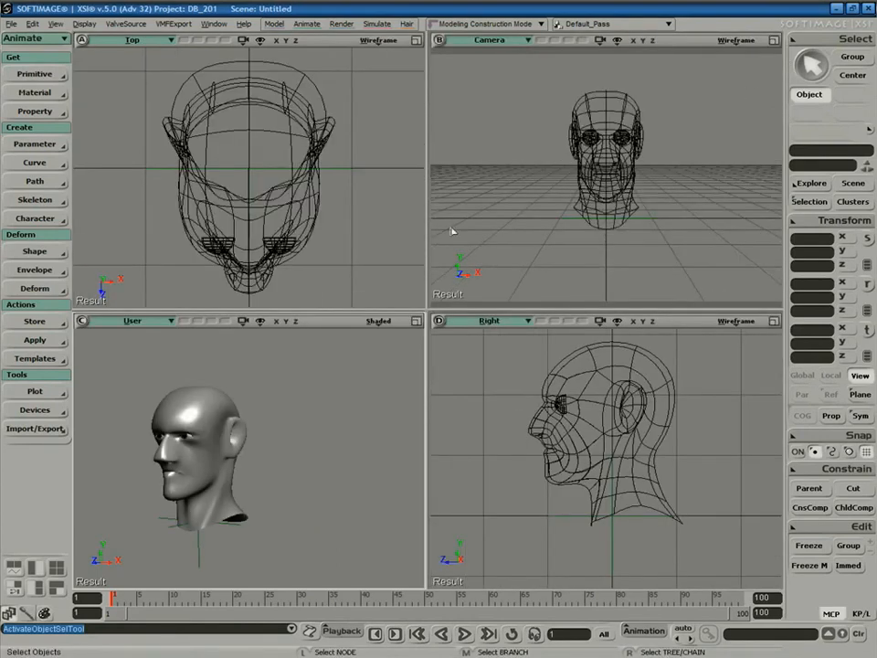
{"action": "key", "text": "s"}
{"action": "right_click_drag", "start_coordinate": [302, 412], "coordinate": [336, 410]}
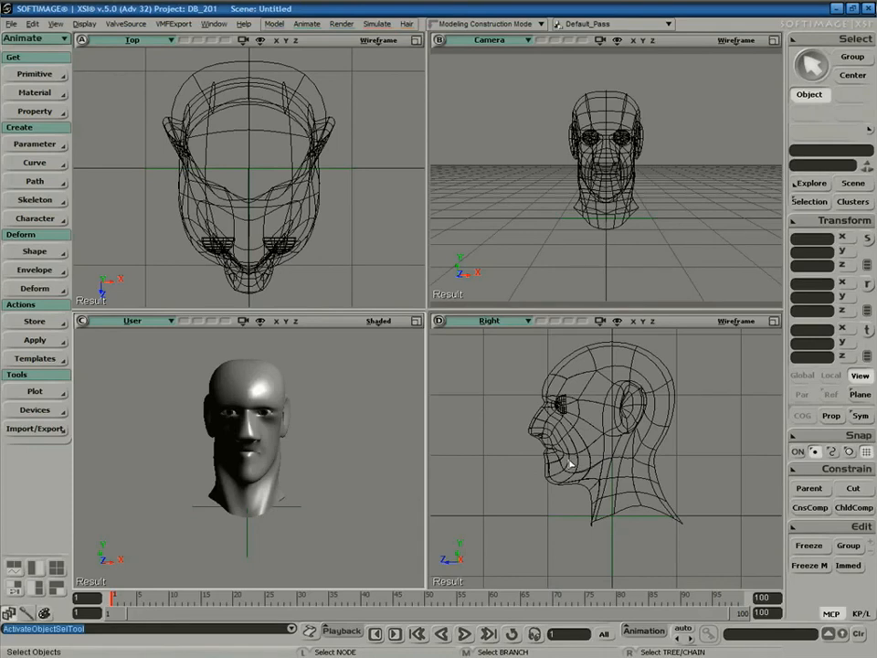
{"action": "left_click", "coordinate": [35, 199]}
{"action": "left_click", "coordinate": [110, 197]}
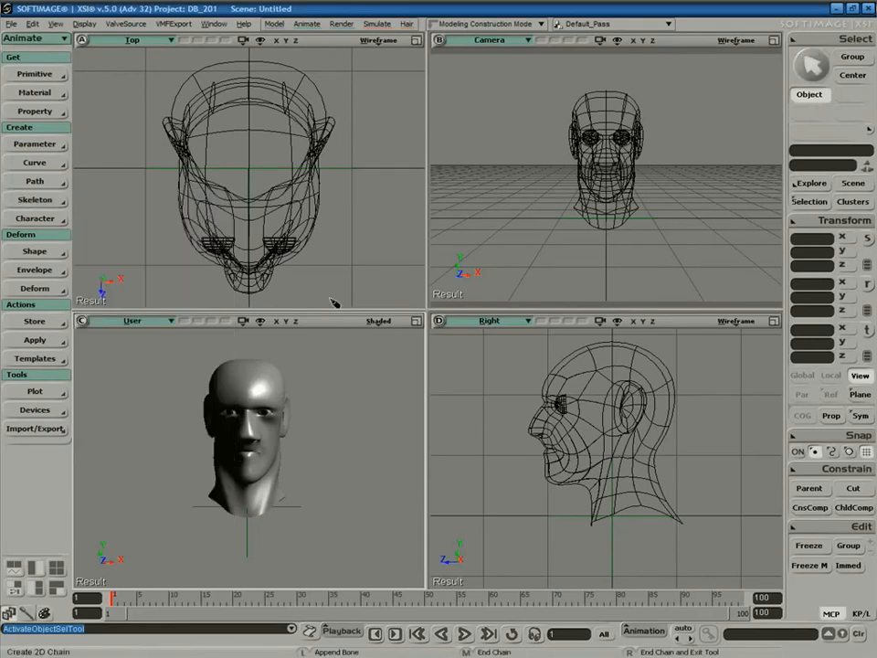
{"action": "left_click", "coordinate": [632, 523]}
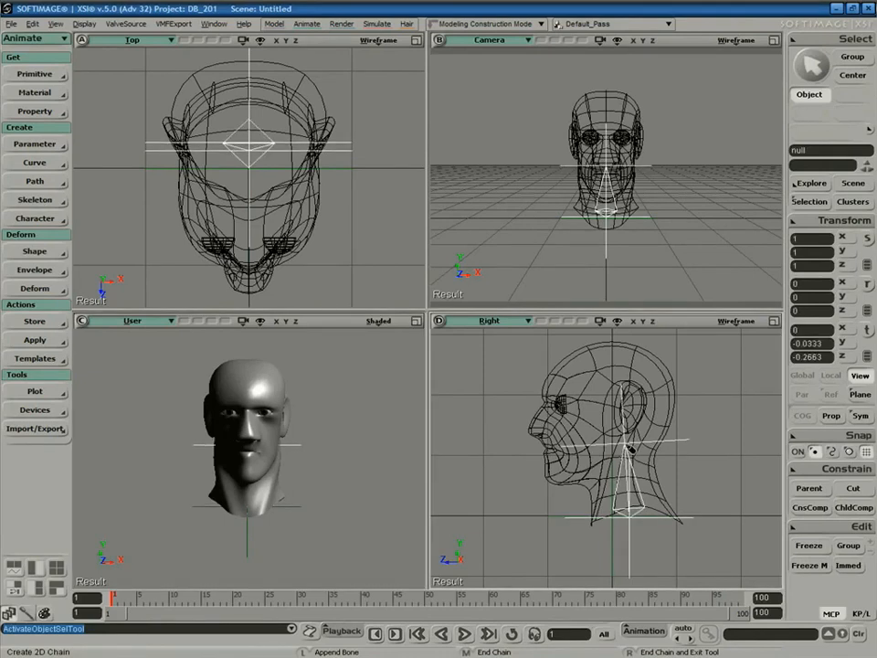
{"action": "left_click", "coordinate": [629, 454]}
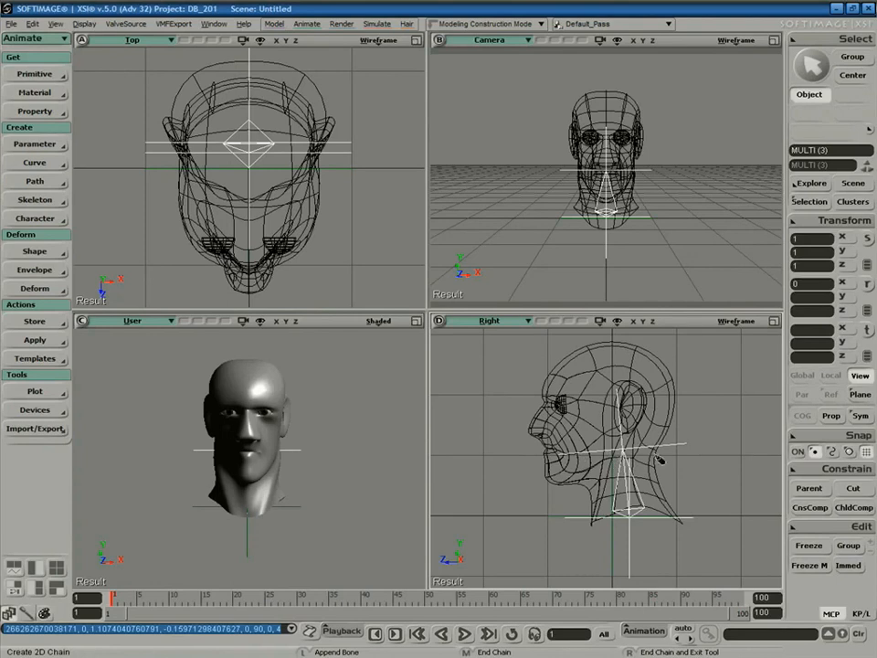
{"action": "right_click", "coordinate": [655, 485]}
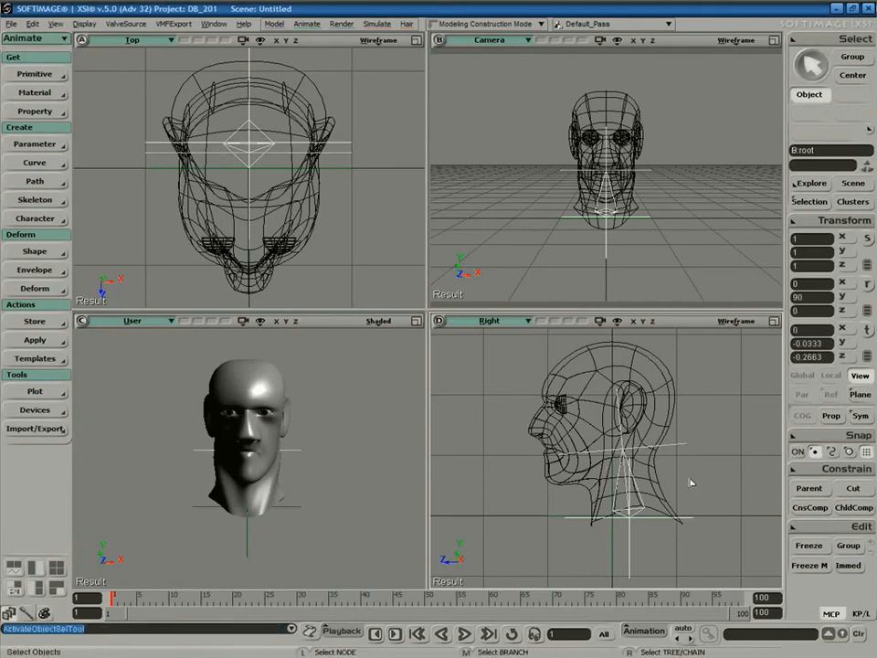
Scale the Man_Face head uniformly up to 3.4678.
{"action": "left_click", "coordinate": [687, 482]}
{"action": "left_click", "coordinate": [605, 530]}
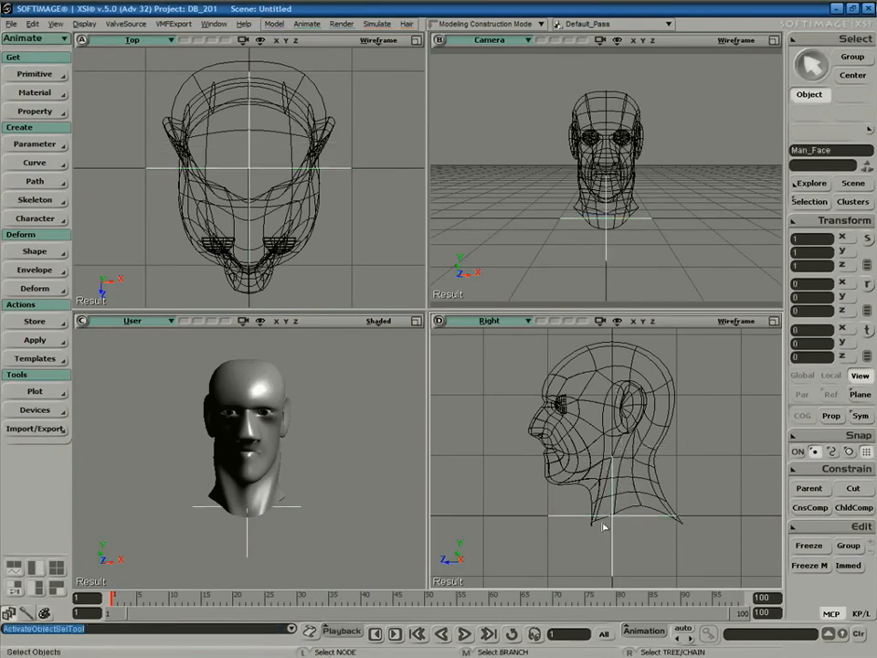
{"action": "key", "text": "x"}
{"action": "left_click_drag", "start_coordinate": [613, 517], "coordinate": [769, 421]}
Frame the scaled head in the side, camera, top and shaded views, then deselect everything.
{"action": "key", "text": "f"}
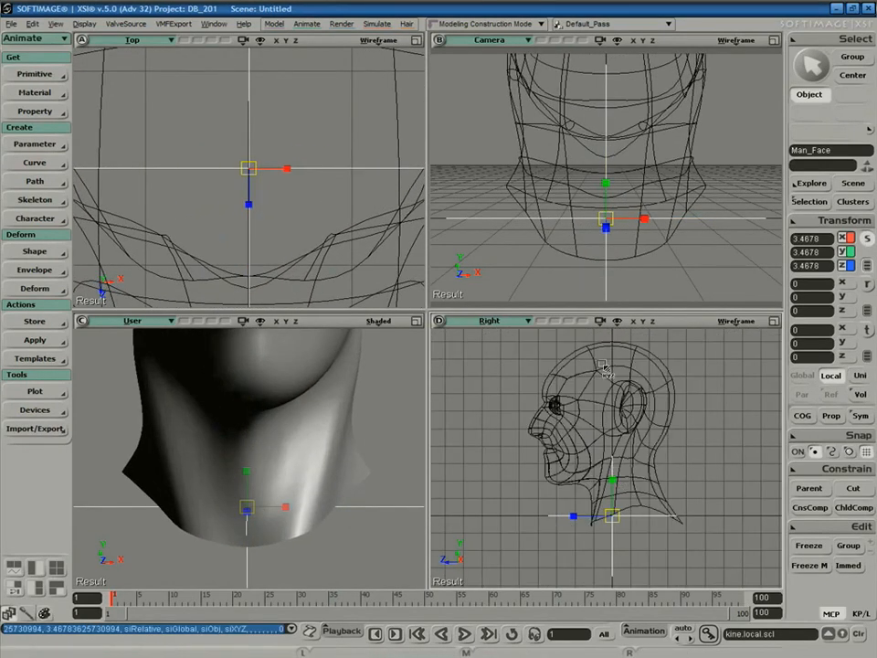
{"action": "key", "text": "ctrl+a"}
{"action": "key", "text": "f"}
{"action": "key", "text": "f"}
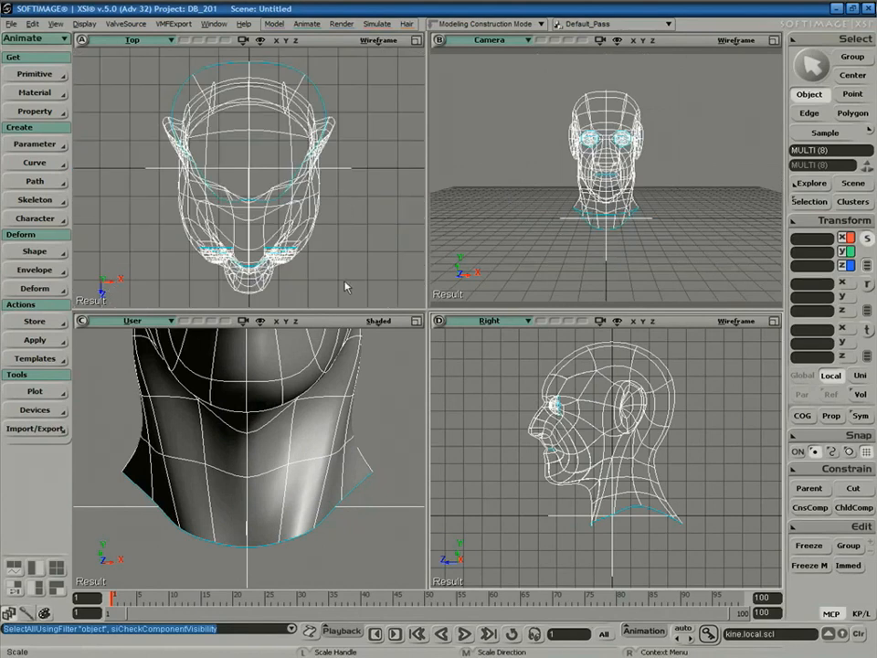
{"action": "key", "text": "f"}
{"action": "key", "text": "space"}
{"action": "left_click", "coordinate": [523, 480]}
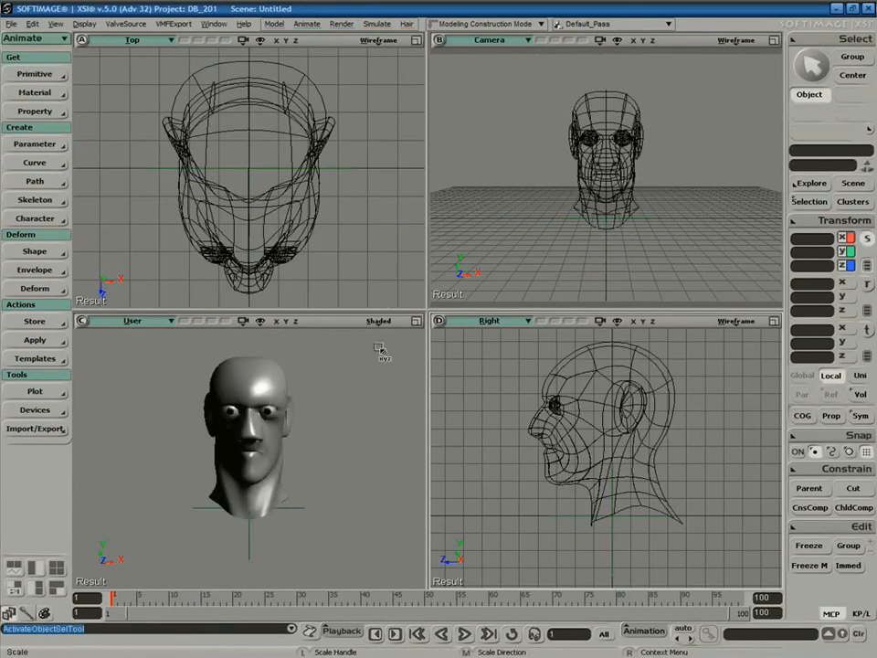
Draw a short neck chain from the neck base partway up the neck.
{"action": "left_click", "coordinate": [35, 199]}
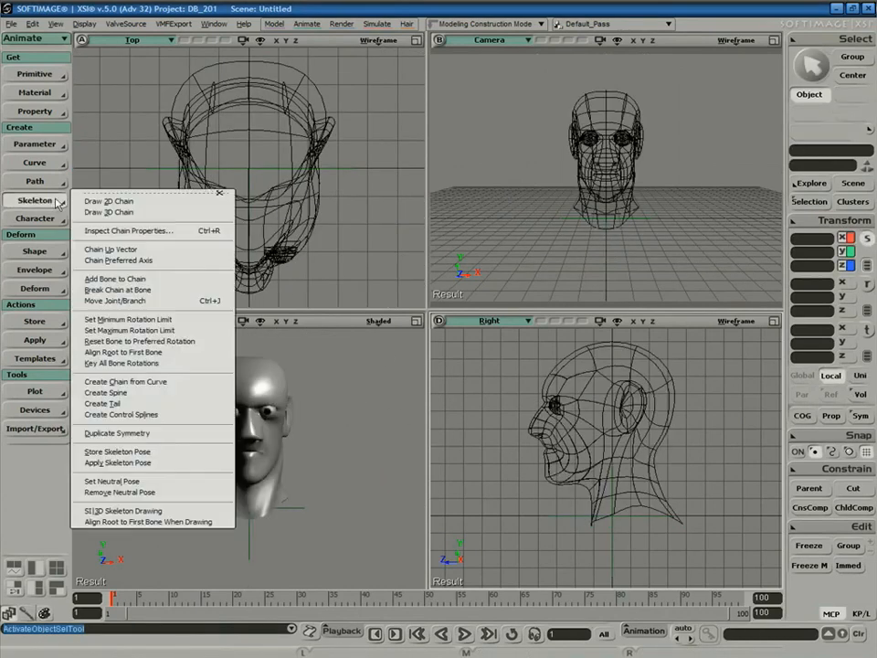
{"action": "left_click", "coordinate": [148, 201]}
{"action": "left_click", "coordinate": [631, 524]}
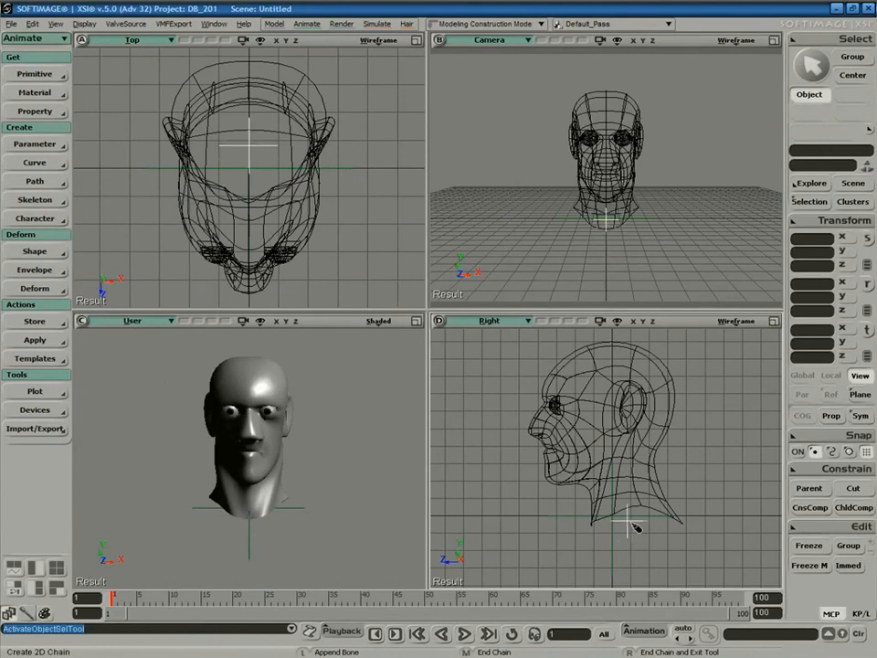
{"action": "left_click", "coordinate": [625, 473]}
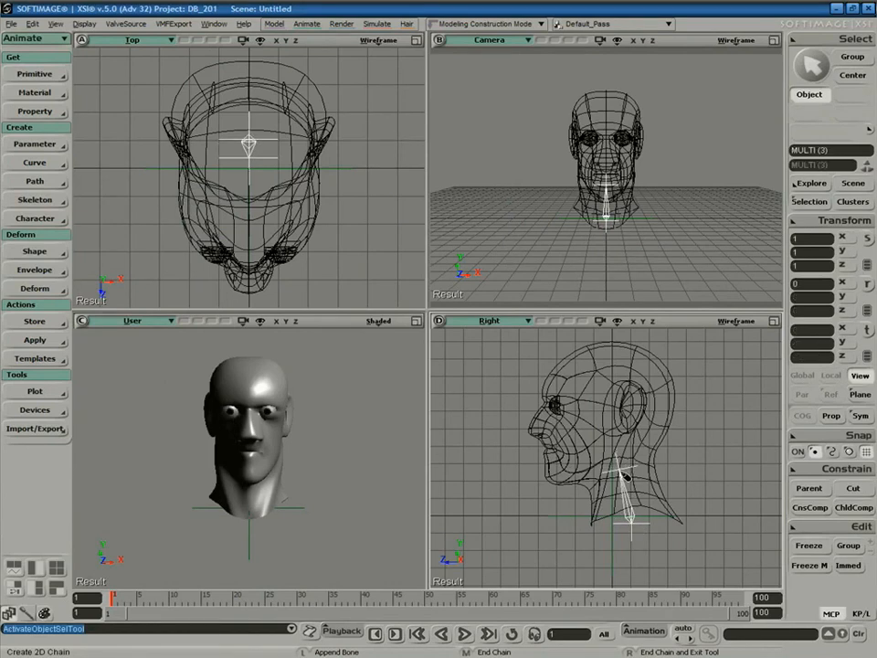
{"action": "right_click", "coordinate": [627, 479]}
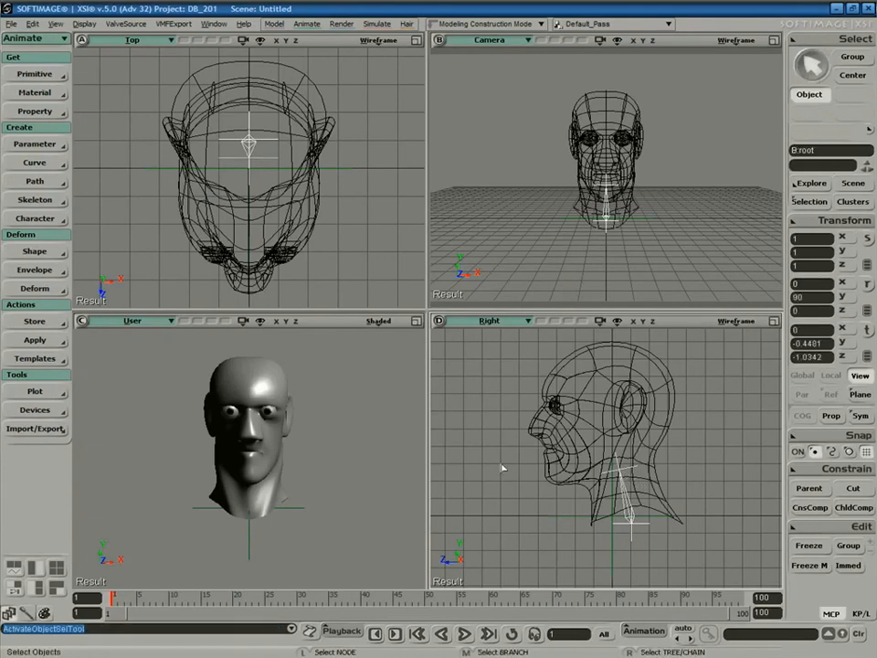
Draw a second chain from the neck up to the crown of the head.
{"action": "left_click", "coordinate": [35, 200]}
{"action": "left_click", "coordinate": [105, 203]}
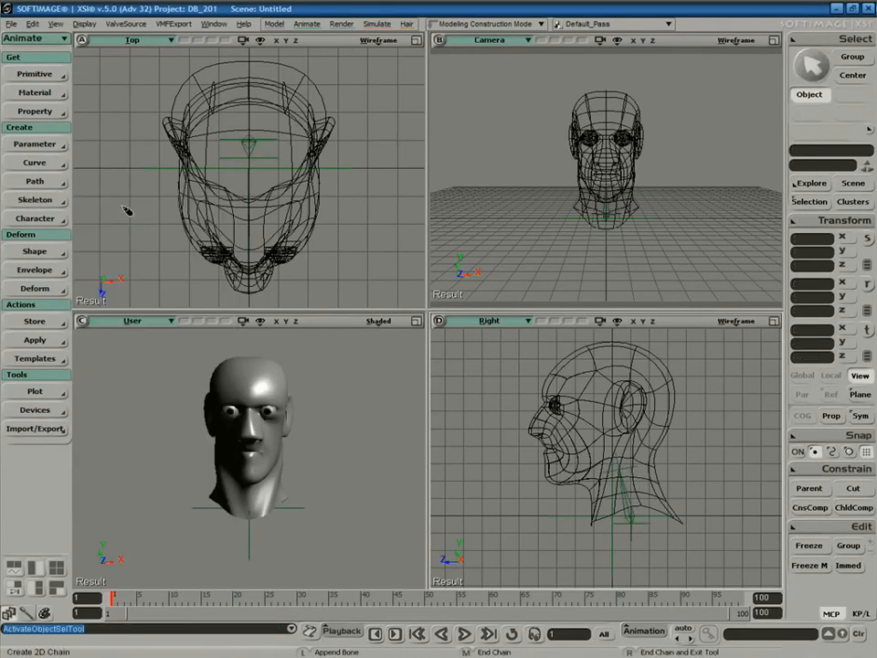
{"action": "left_click", "coordinate": [627, 469]}
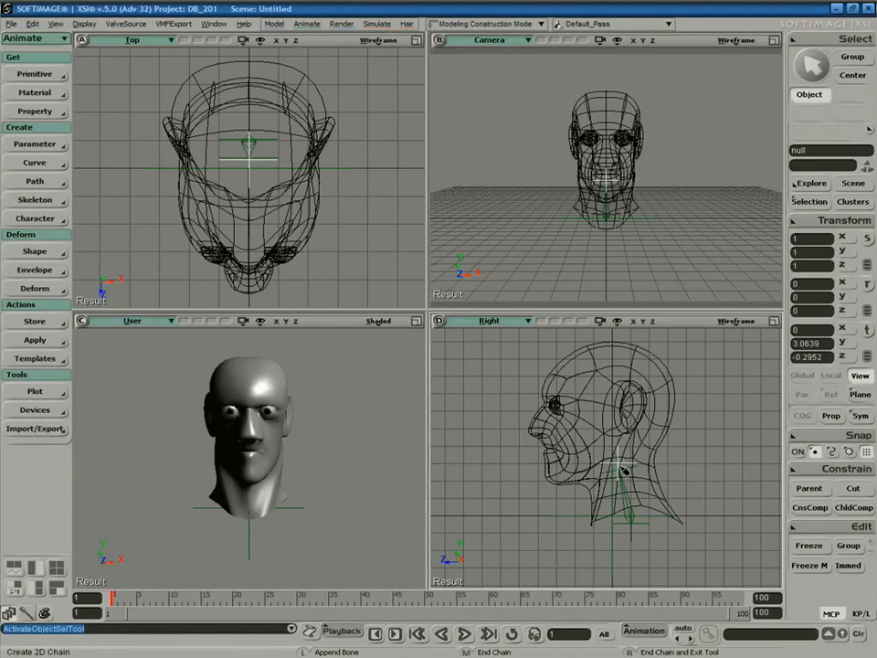
{"action": "left_click", "coordinate": [618, 343]}
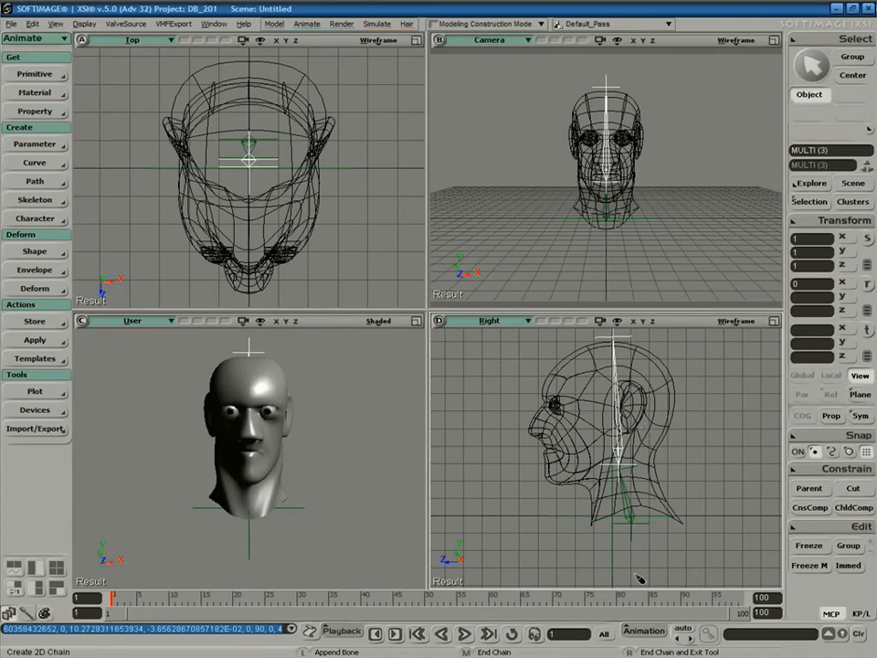
{"action": "right_click", "coordinate": [631, 435]}
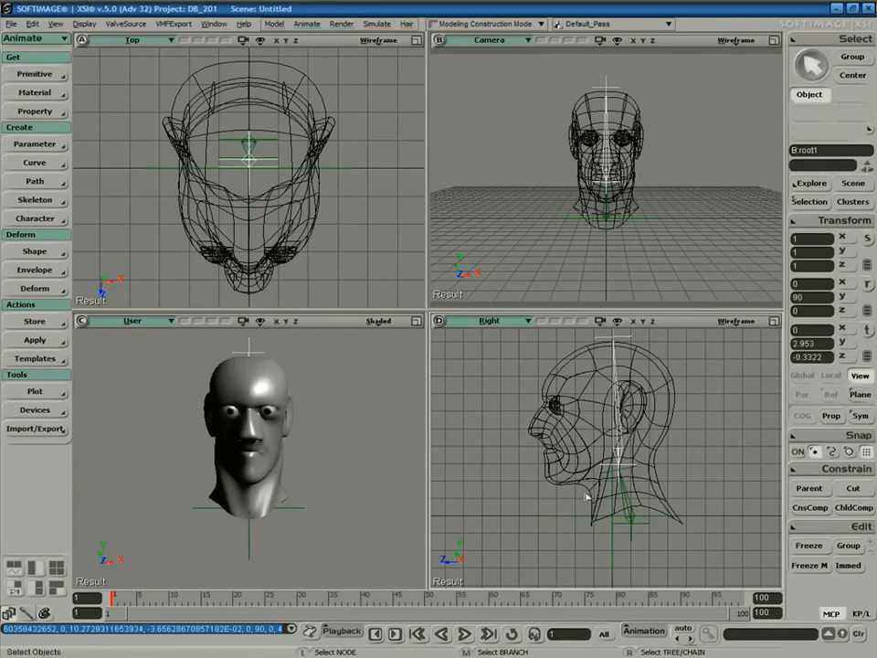
{"action": "left_click", "coordinate": [674, 501]}
Draw a jaw chain from the jaw hinge to the chin.
{"action": "left_click", "coordinate": [37, 199]}
{"action": "left_click", "coordinate": [108, 201]}
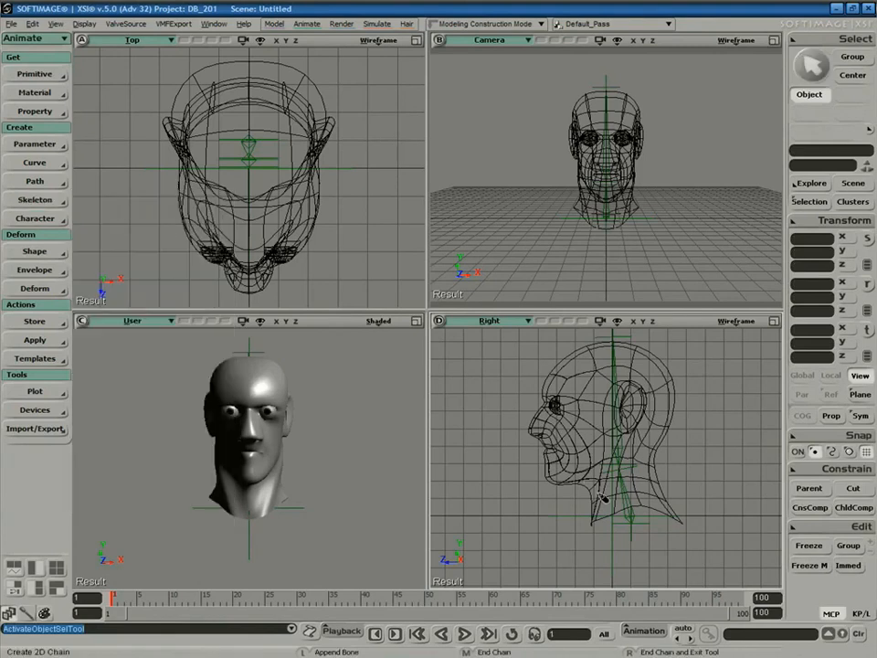
{"action": "left_click", "coordinate": [610, 442]}
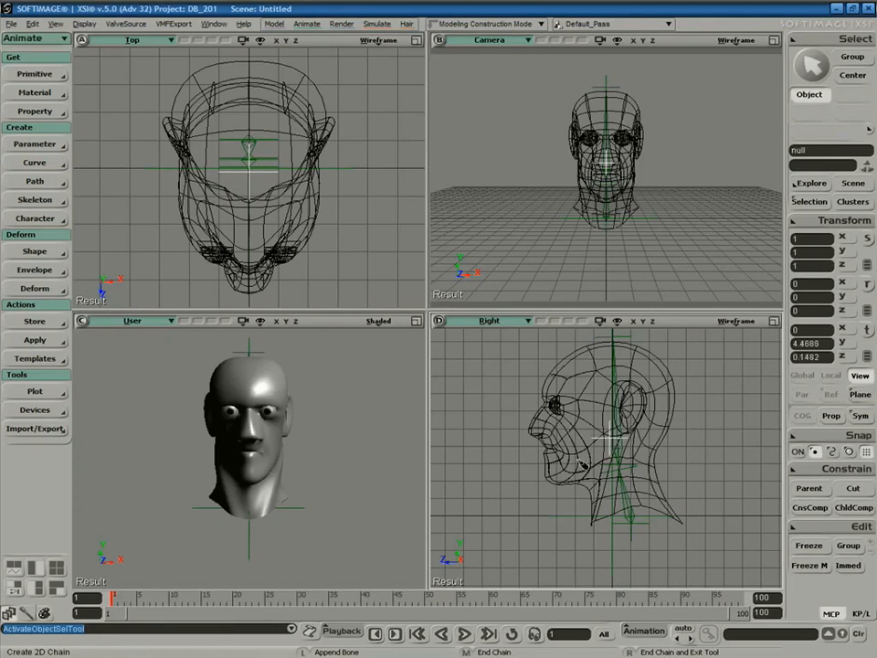
{"action": "left_click", "coordinate": [546, 482]}
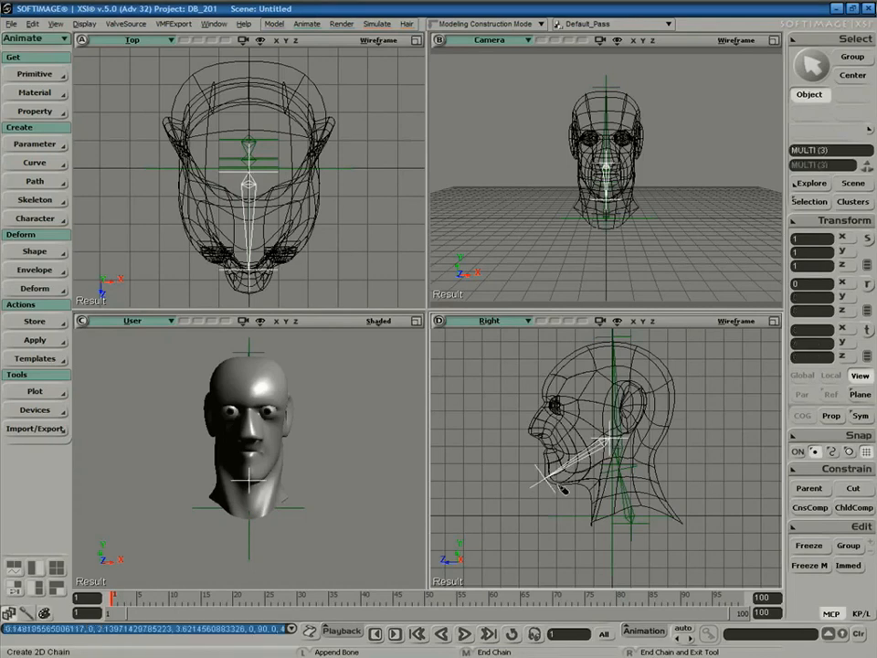
{"action": "middle_click", "coordinate": [559, 489]}
Hide the Man_Face null and orbit the camera view to a near side view of the head.
{"action": "key", "text": "space"}
{"action": "left_click", "coordinate": [613, 547]}
{"action": "key", "text": "h"}
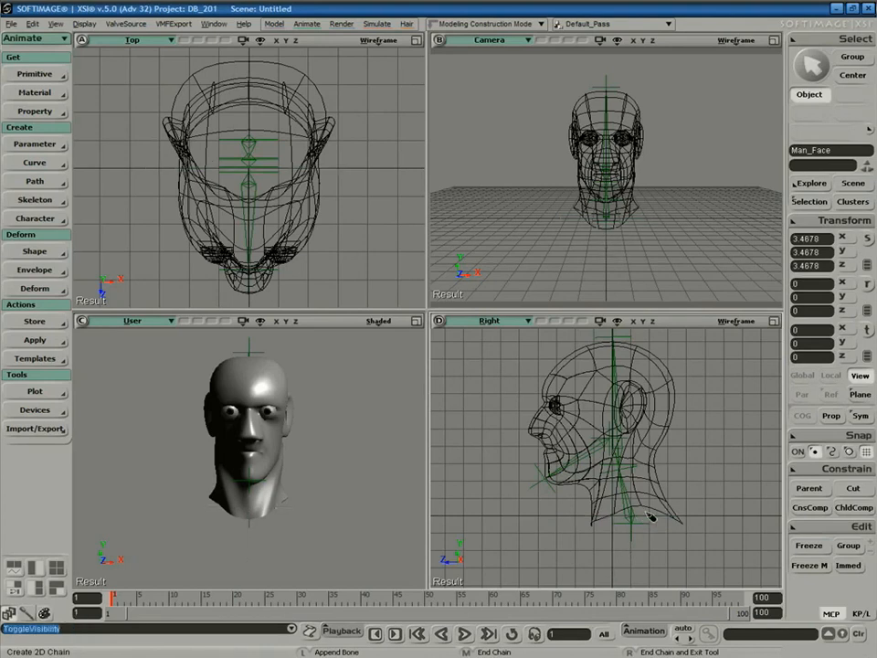
{"action": "key", "text": "a"}
{"action": "key", "text": "s"}
{"action": "middle_click_drag", "start_coordinate": [694, 201], "coordinate": [635, 209]}
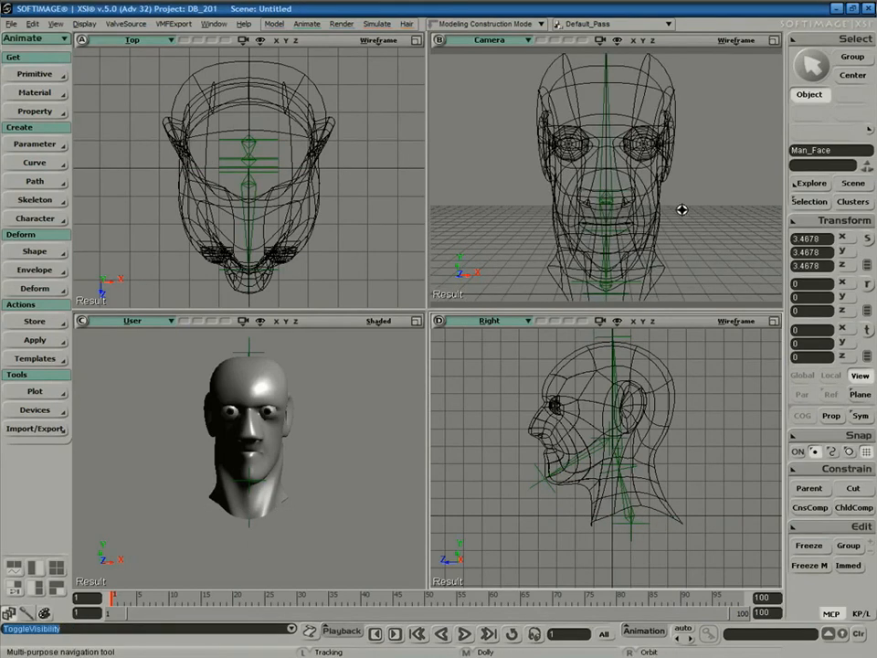
{"action": "key", "text": "s"}
{"action": "mouse_move", "coordinate": [693, 218]}
{"action": "middle_mouse_down"}
{"action": "mouse_move", "coordinate": [649, 208]}
{"action": "mouse_move", "coordinate": [691, 210]}
{"action": "mouse_move", "coordinate": [684, 221]}
{"action": "mouse_move", "coordinate": [700, 226]}
{"action": "middle_mouse_up"}
{"action": "right_click_drag", "start_coordinate": [701, 226], "coordinate": [659, 219]}
{"action": "middle_click_drag", "start_coordinate": [650, 223], "coordinate": [712, 192]}
{"action": "mouse_move", "coordinate": [680, 219]}
{"action": "right_mouse_down"}
{"action": "mouse_move", "coordinate": [700, 204]}
{"action": "mouse_move", "coordinate": [653, 208]}
{"action": "mouse_move", "coordinate": [672, 213]}
{"action": "mouse_move", "coordinate": [689, 200]}
{"action": "mouse_move", "coordinate": [695, 211]}
{"action": "right_mouse_up"}
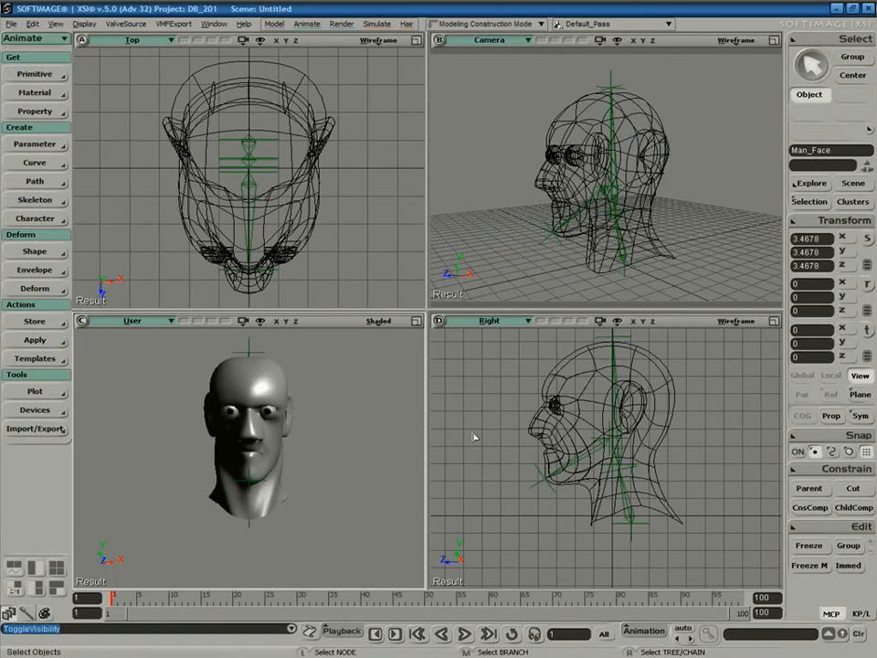
In the Schematic, parent the root1 head chain under the eff neck effector.
{"action": "left_click", "coordinate": [611, 342]}
{"action": "key", "text": "9"}
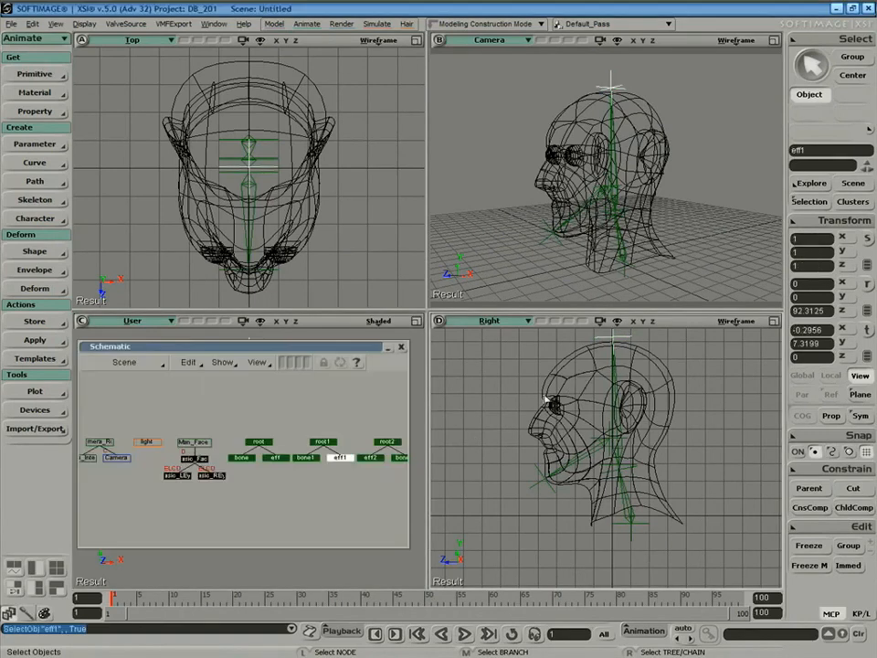
{"action": "key", "text": "shift+z"}
{"action": "key", "text": "z"}
{"action": "left_click_drag", "start_coordinate": [225, 429], "coordinate": [285, 451]}
{"action": "left_click", "coordinate": [325, 435]}
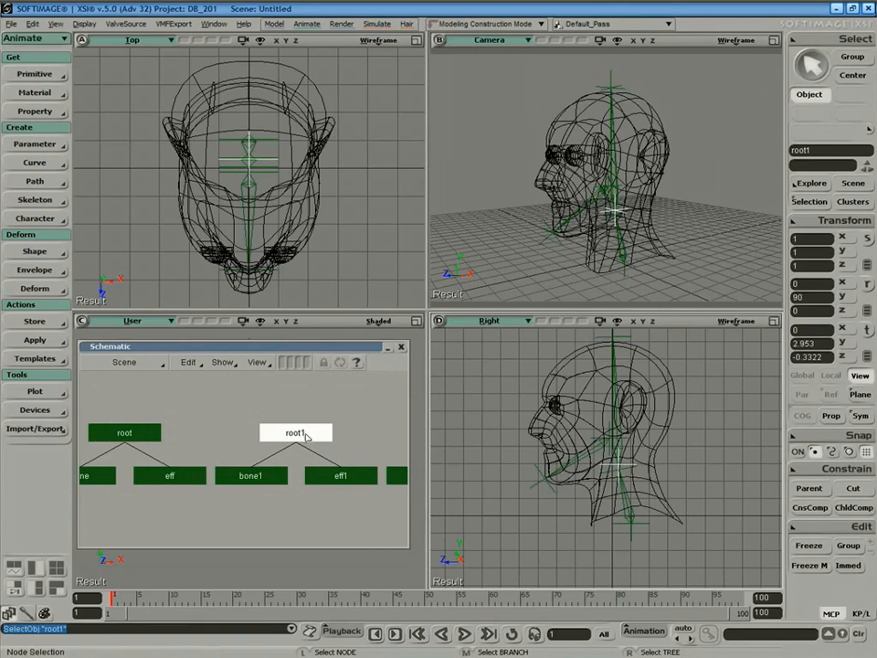
{"action": "middle_click", "coordinate": [315, 438]}
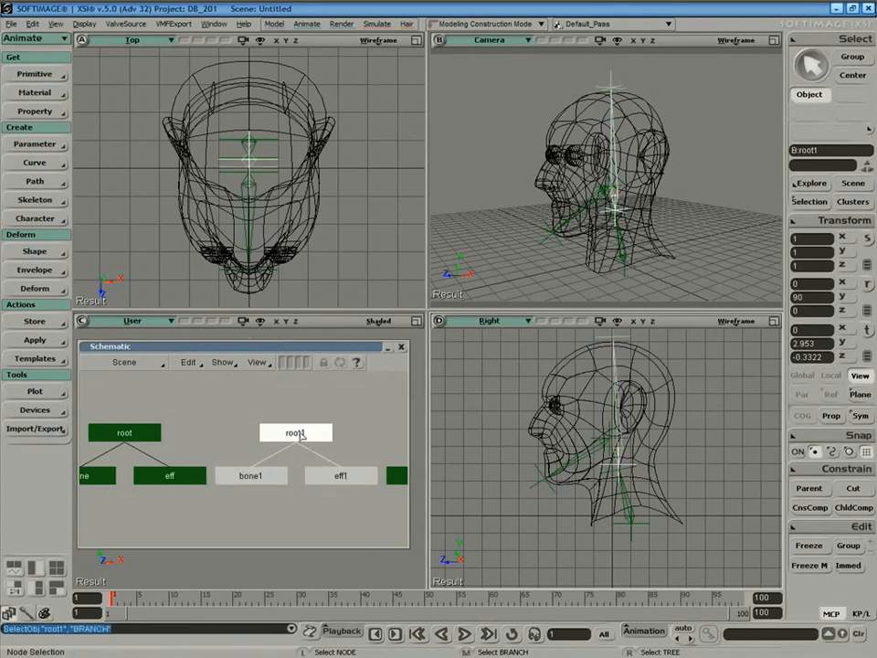
{"action": "left_click", "coordinate": [202, 477]}
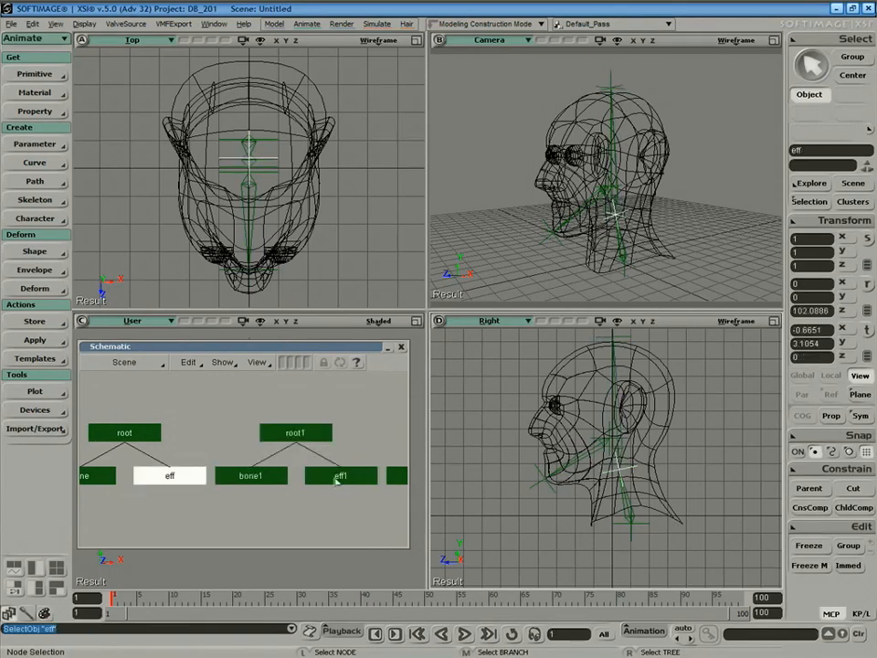
{"action": "middle_click", "coordinate": [306, 434]}
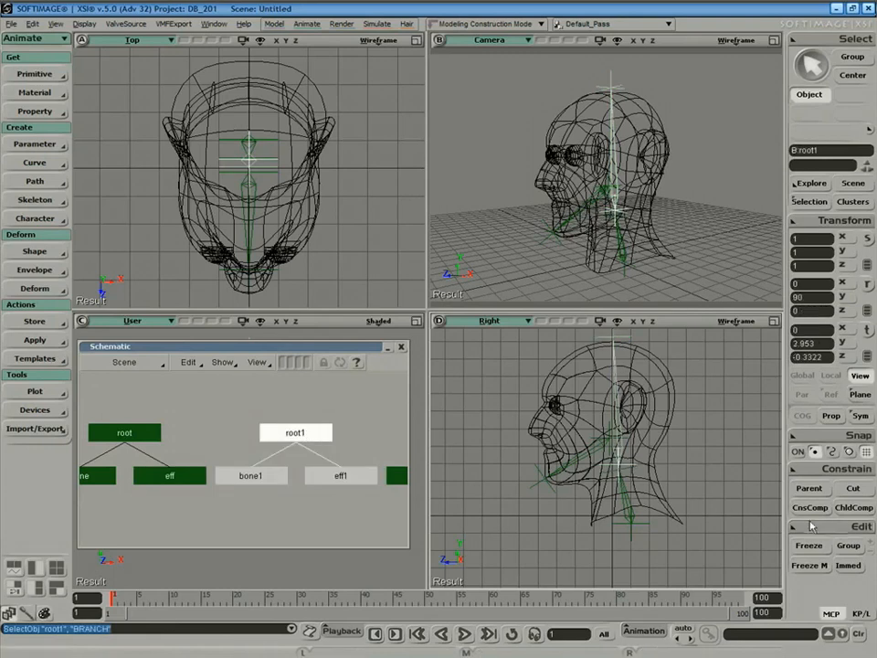
{"action": "key", "text": "slash"}
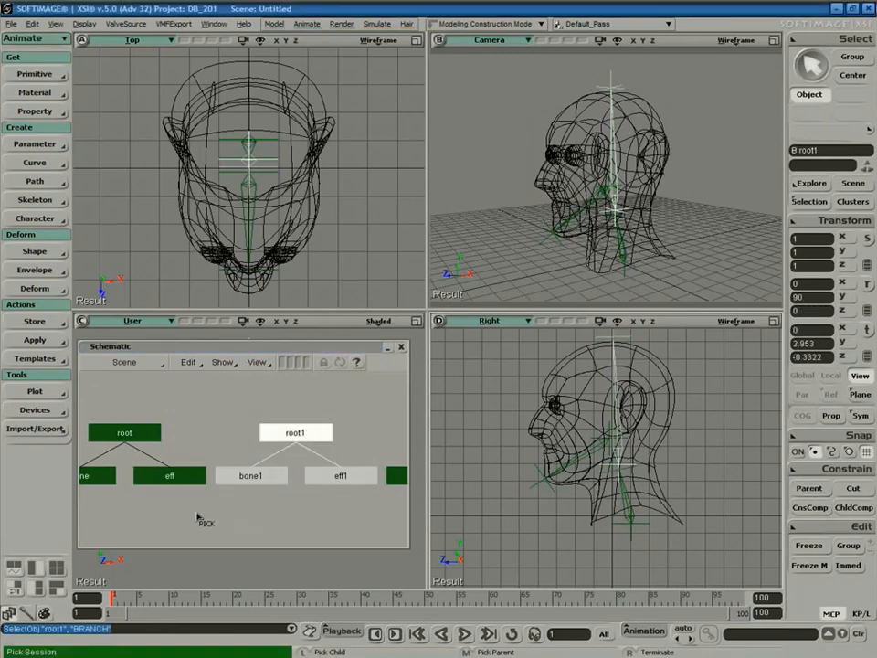
{"action": "left_click", "coordinate": [177, 484]}
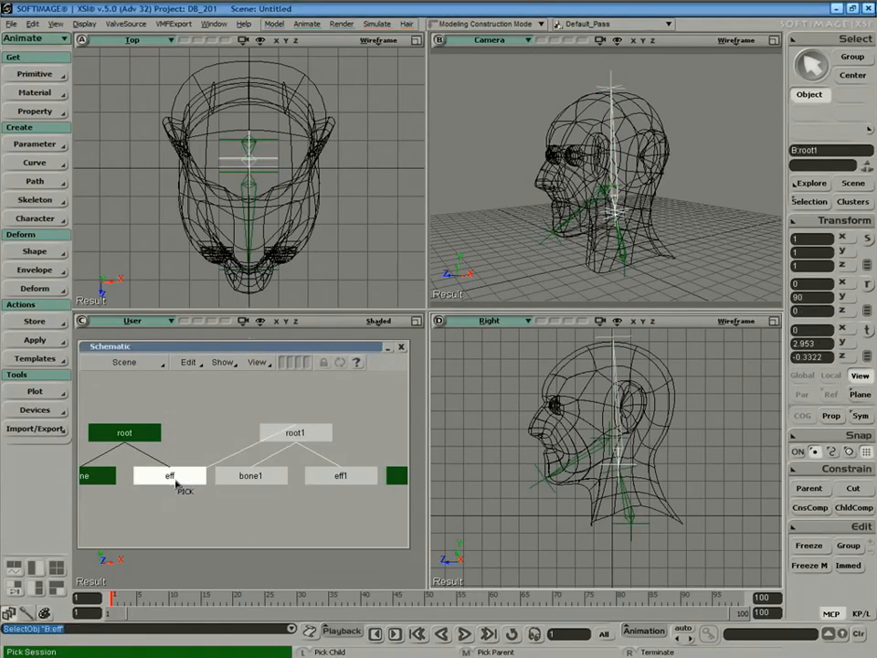
{"action": "right_click", "coordinate": [210, 517]}
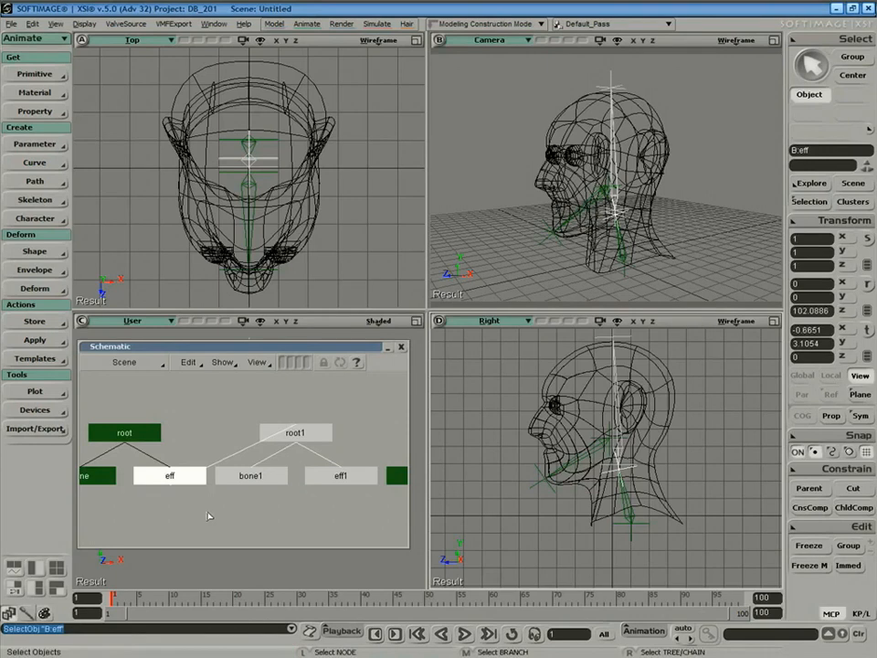
Rearrange the schematic and parent the root2 jaw chain under bone1.
{"action": "key", "text": "ctrl+r"}
{"action": "key", "text": "z"}
{"action": "middle_click", "coordinate": [226, 507]}
{"action": "key", "text": "a"}
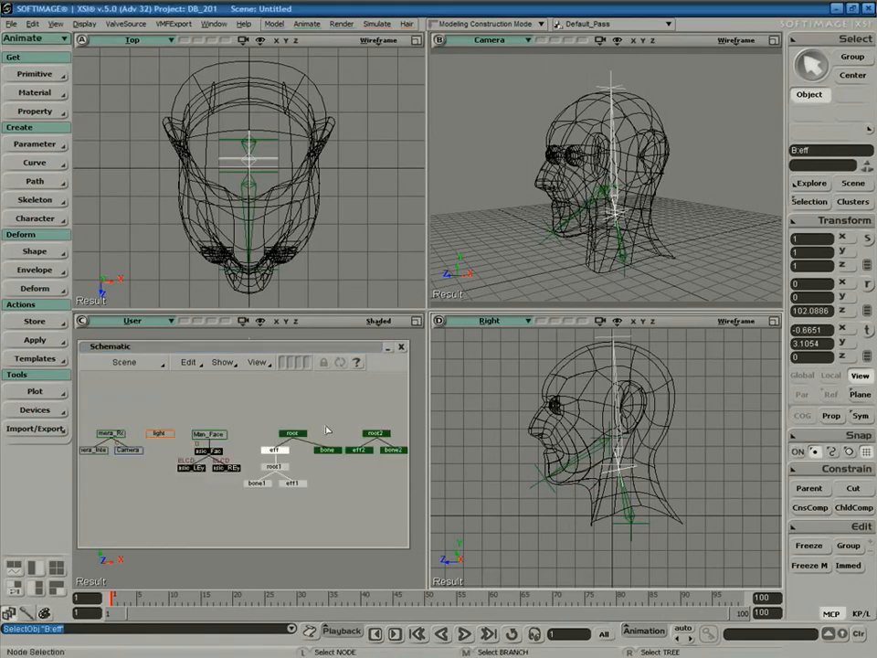
{"action": "middle_click", "coordinate": [384, 437]}
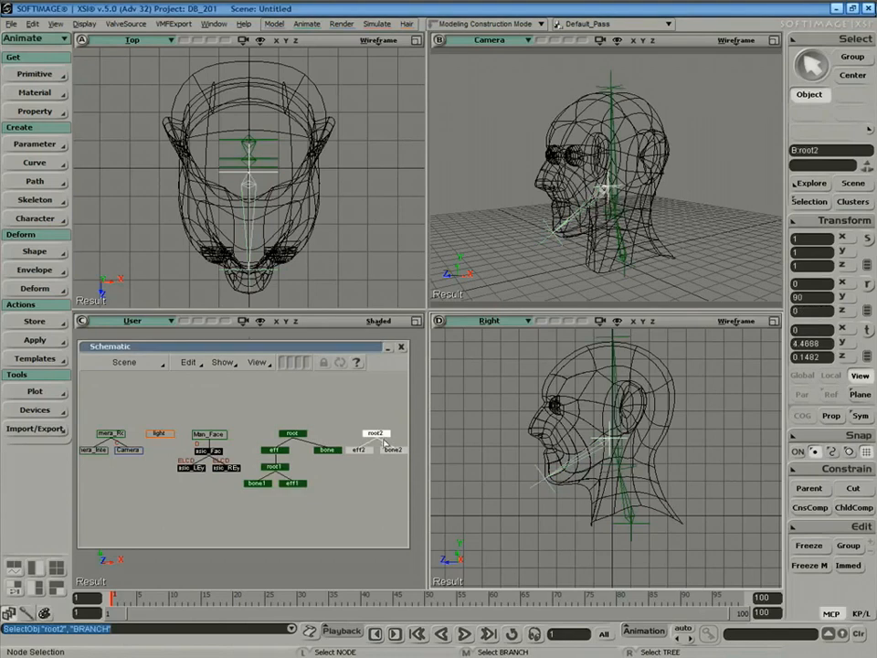
{"action": "left_click", "coordinate": [259, 484]}
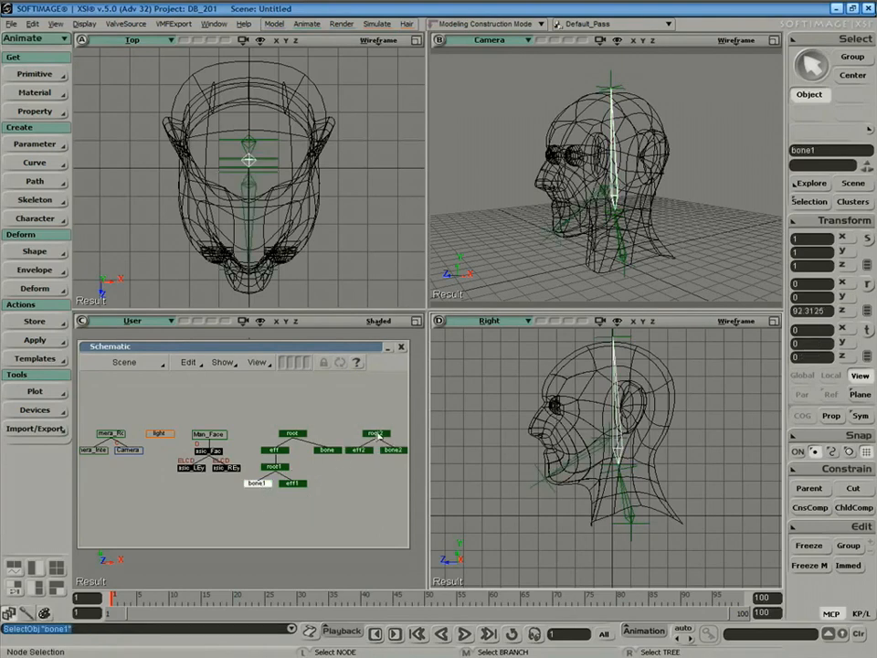
{"action": "middle_click", "coordinate": [377, 437]}
{"action": "key", "text": "slash"}
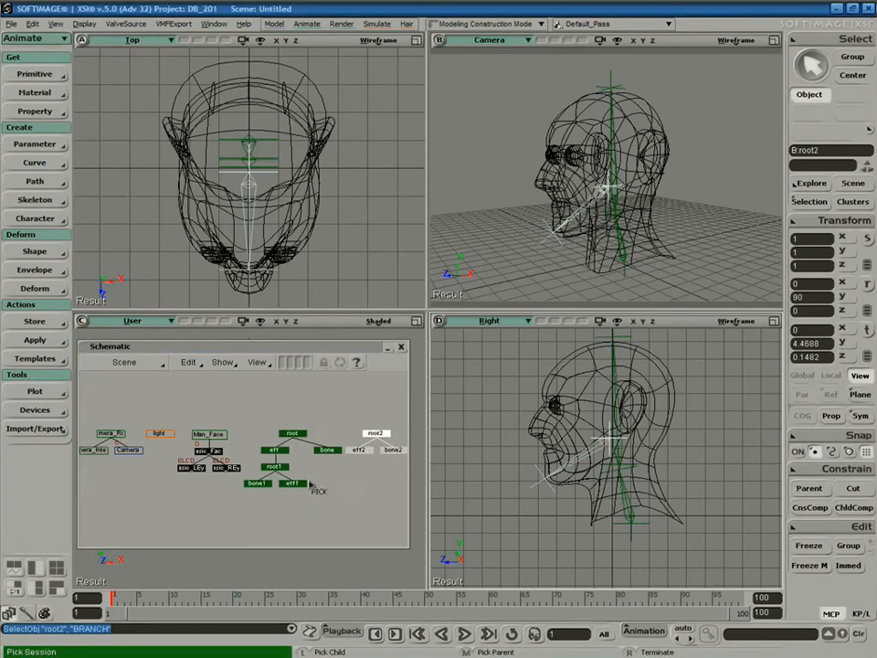
{"action": "left_click", "coordinate": [261, 485]}
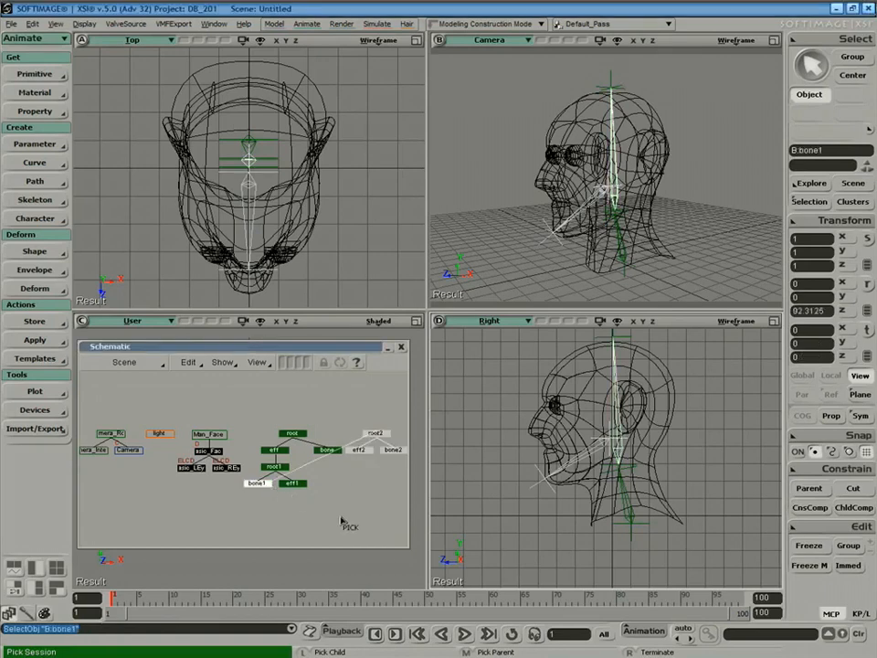
Zoom in on the bone hierarchy and branch-select the whole skeleton from root.
{"action": "key", "text": "shift+z"}
{"action": "left_click_drag", "start_coordinate": [243, 408], "coordinate": [399, 535]}
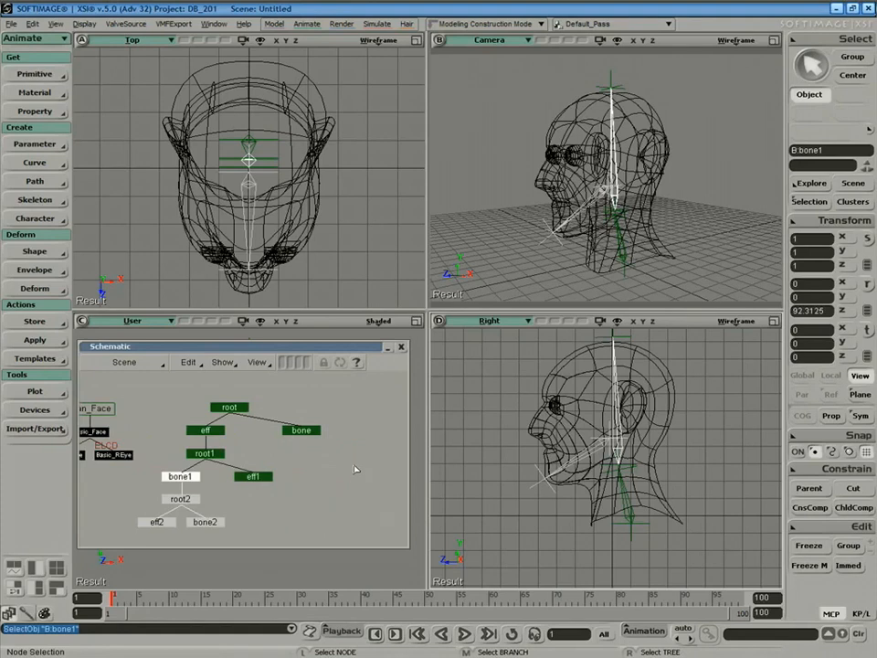
{"action": "middle_click", "coordinate": [238, 411]}
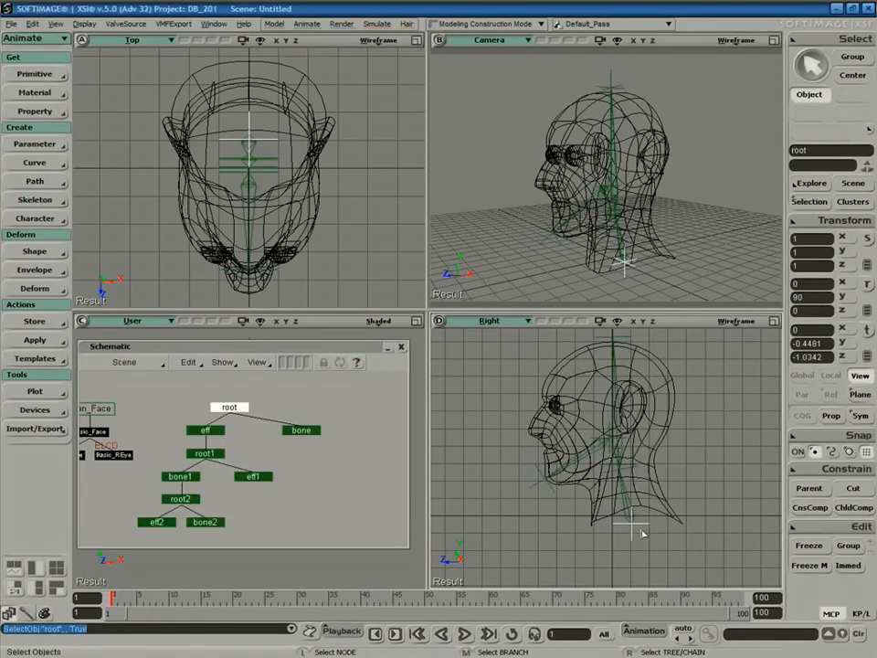
Test-move the skeleton root and test-rotate bone1, undoing both.
{"action": "key", "text": "v"}
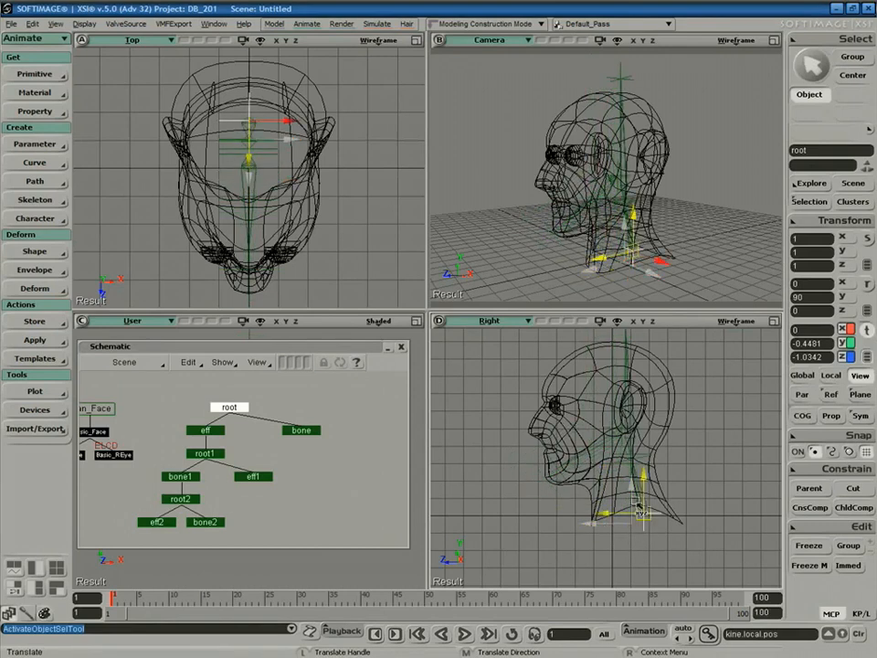
{"action": "mouse_move", "coordinate": [633, 517]}
{"action": "left_mouse_down"}
{"action": "mouse_move", "coordinate": [645, 535]}
{"action": "mouse_move", "coordinate": [627, 525]}
{"action": "left_mouse_up"}
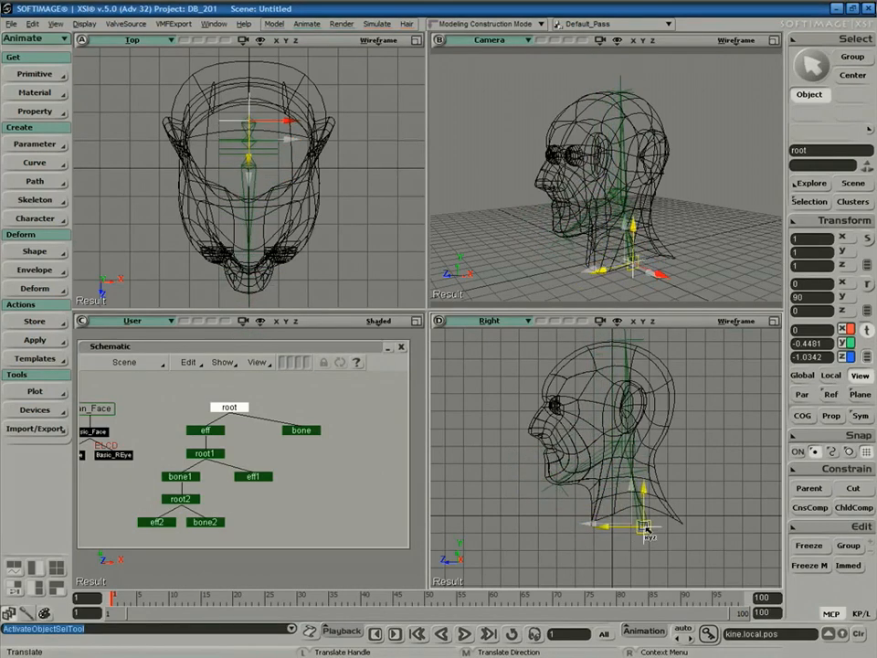
{"action": "key", "text": "ctrl+z"}
{"action": "left_click", "coordinate": [611, 128]}
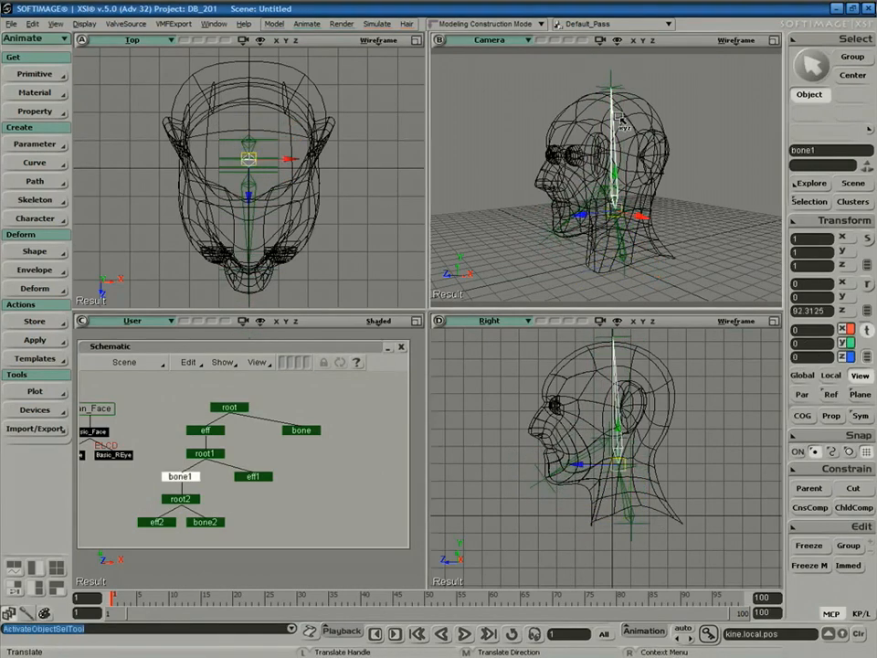
{"action": "key", "text": "c"}
{"action": "left_click_drag", "start_coordinate": [628, 190], "coordinate": [626, 218]}
{"action": "key", "text": "ctrl+z"}
{"action": "key", "text": "ctrl+z"}
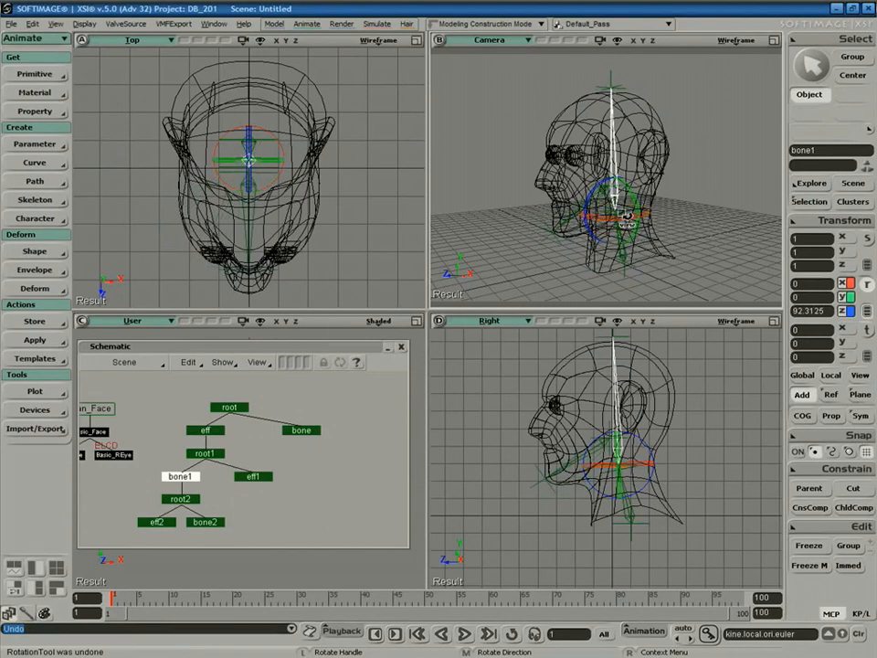
Close the schematic and orbit the camera to a side profile of the shaded head.
{"action": "key", "text": "space"}
{"action": "left_click", "coordinate": [677, 191]}
{"action": "key", "text": "s"}
{"action": "left_click", "coordinate": [401, 347]}
{"action": "middle_click_drag", "start_coordinate": [758, 212], "coordinate": [717, 208]}
{"action": "mouse_move", "coordinate": [716, 208]}
{"action": "right_mouse_down"}
{"action": "mouse_move", "coordinate": [737, 189]}
{"action": "mouse_move", "coordinate": [667, 236]}
{"action": "mouse_move", "coordinate": [713, 202]}
{"action": "mouse_move", "coordinate": [715, 217]}
{"action": "right_mouse_up"}
{"action": "middle_click_drag", "start_coordinate": [714, 217], "coordinate": [744, 141]}
{"action": "right_click_drag", "start_coordinate": [700, 211], "coordinate": [614, 371]}
{"action": "key", "text": "space"}
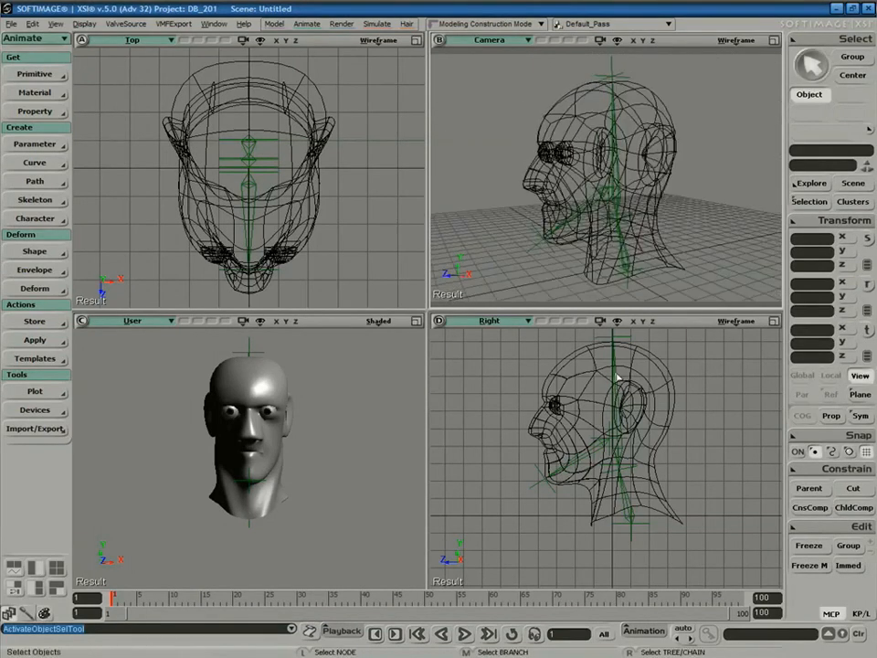
Select bone, bone1 and bone2 and group them with Ctrl+G.
{"action": "left_click", "coordinate": [614, 373]}
{"action": "left_click", "coordinate": [598, 454], "text": "ctrl"}
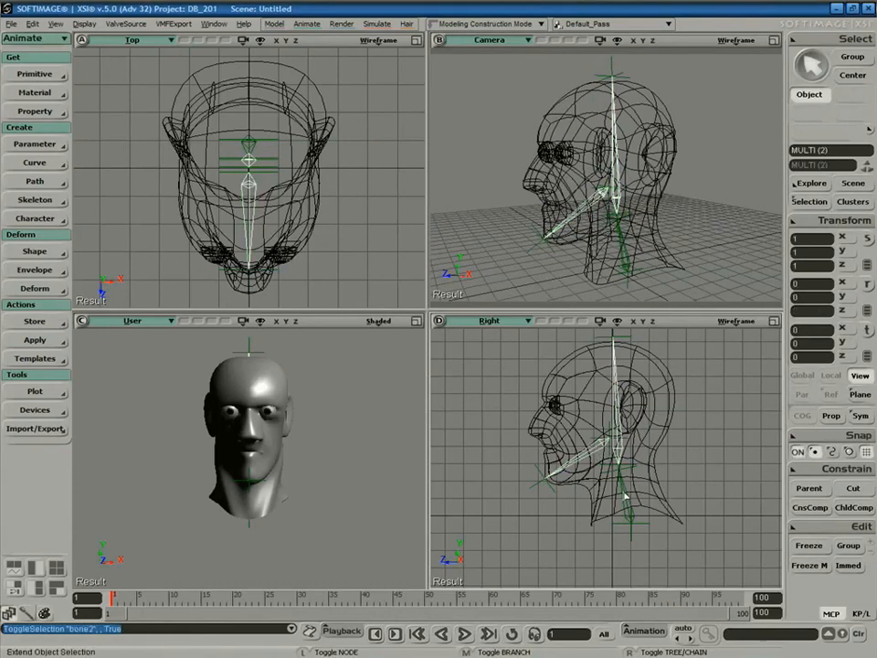
{"action": "left_click", "coordinate": [627, 498], "text": "ctrl"}
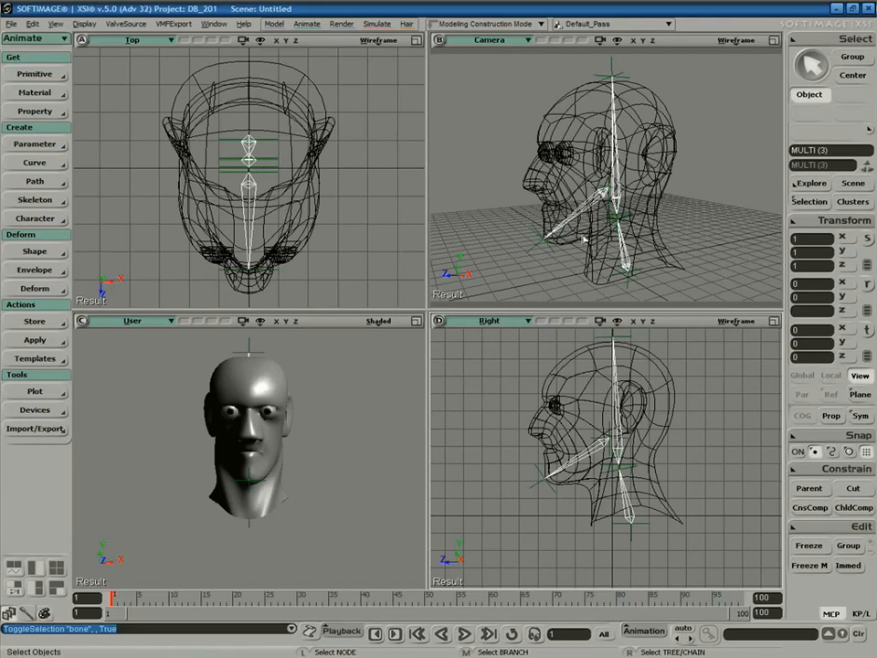
{"action": "key", "text": "ctrl+g"}
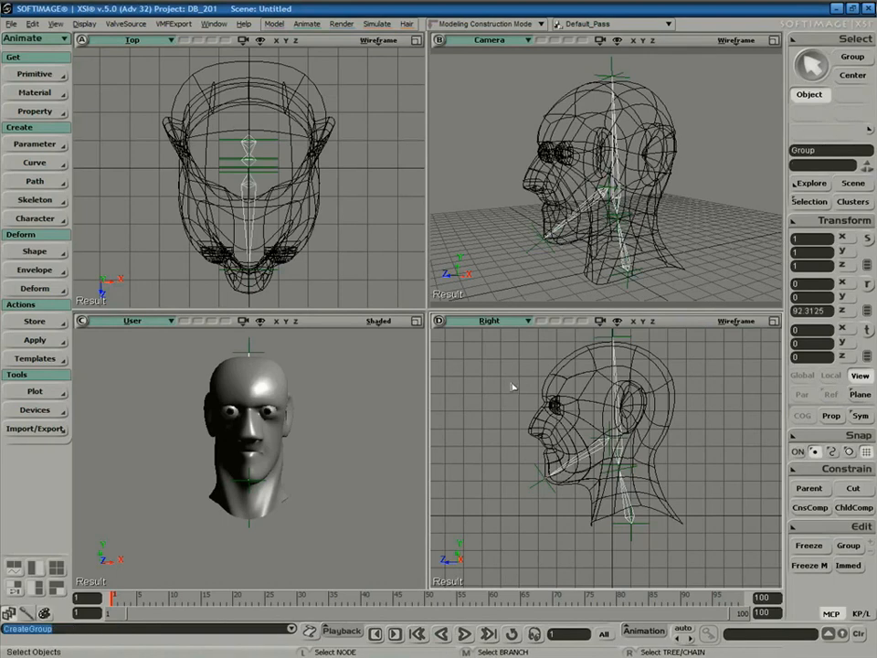
Rename the new group to Envelope_Group in the scene explorer.
{"action": "key", "text": "8"}
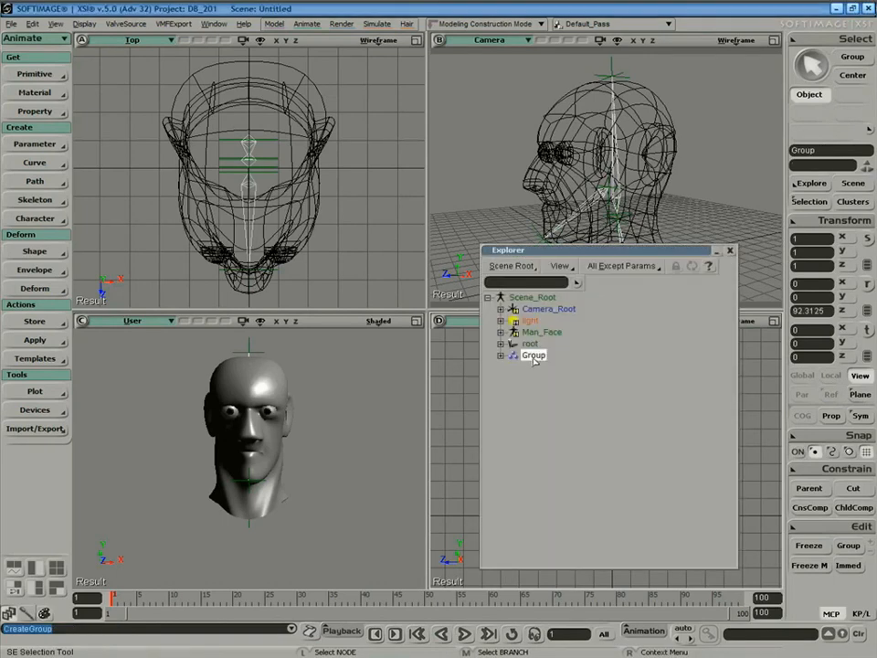
{"action": "double_click", "coordinate": [536, 357]}
{"action": "type", "text": "Enve"}
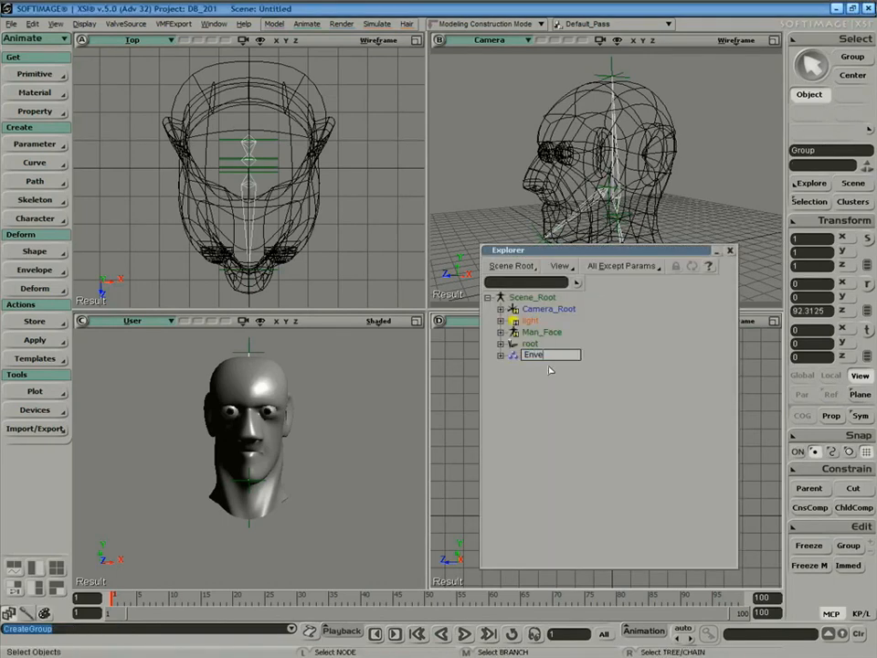
{"action": "type", "text": "lope Group"}
{"action": "key", "text": "Return"}
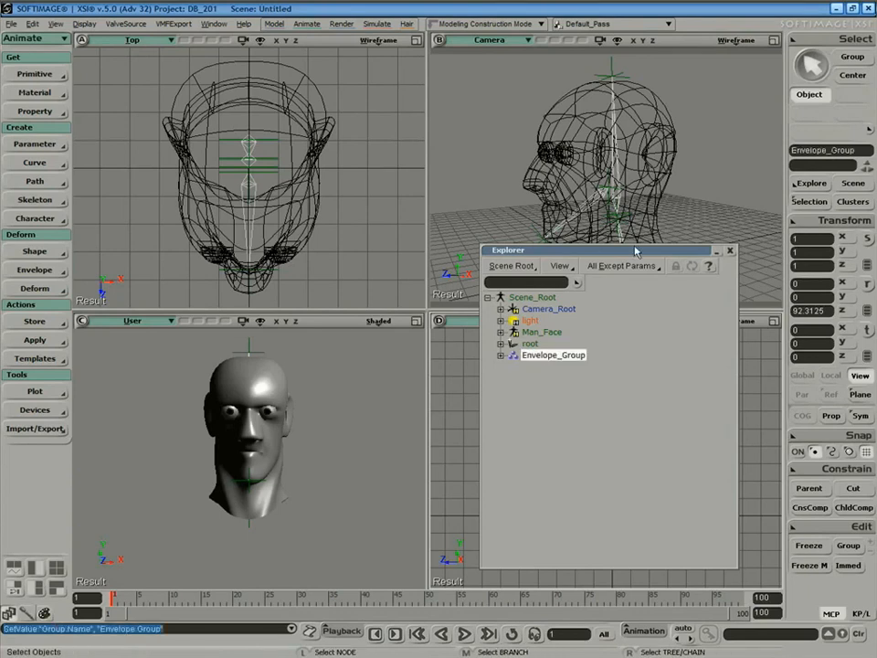
Expand Envelope_Group to list bone, bone1 and bone2, then clear the selection.
{"action": "left_click_drag", "start_coordinate": [641, 253], "coordinate": [370, 310]}
{"action": "left_click", "coordinate": [228, 413]}
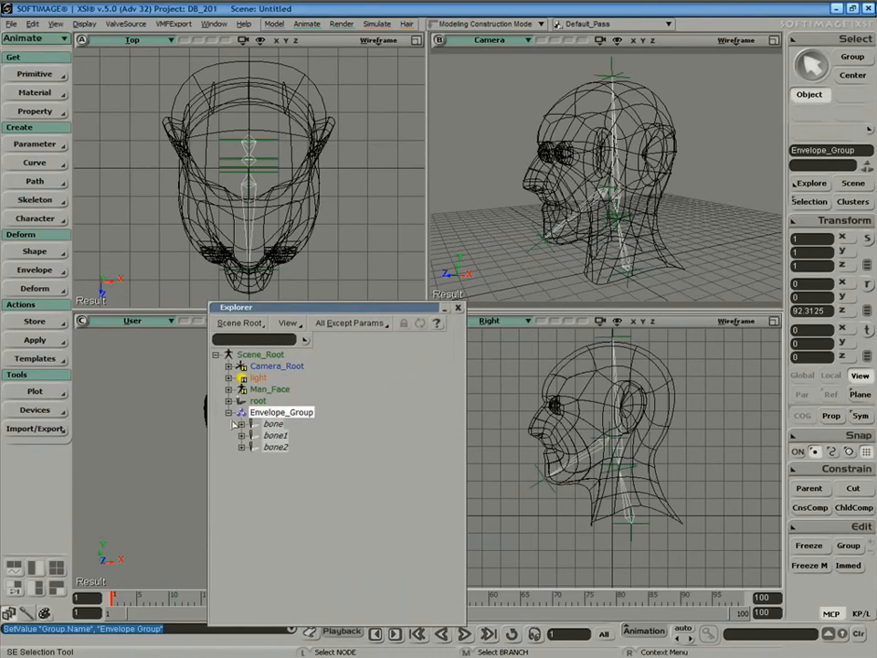
{"action": "left_click", "coordinate": [270, 423]}
{"action": "left_click", "coordinate": [275, 435]}
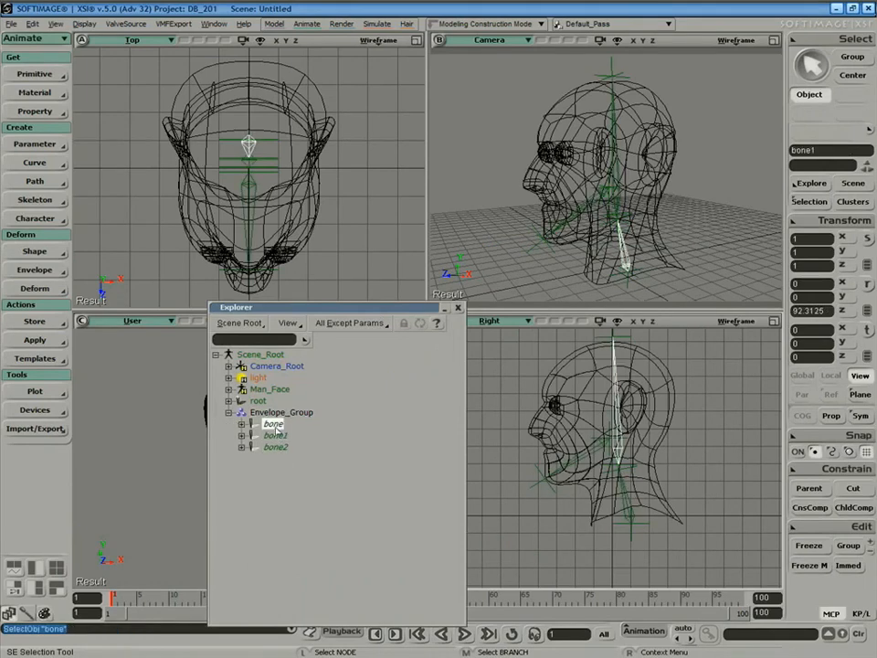
{"action": "left_click", "coordinate": [280, 448], "text": "ctrl"}
{"action": "left_click", "coordinate": [276, 424]}
{"action": "left_click", "coordinate": [289, 413]}
{"action": "key", "text": "space"}
{"action": "left_click_drag", "start_coordinate": [536, 355], "coordinate": [536, 370]}
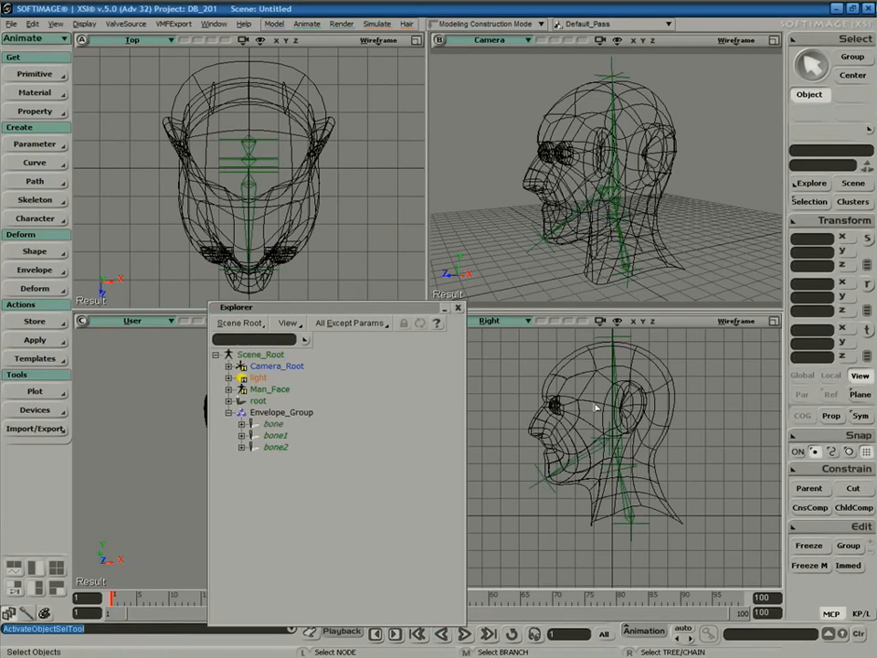
Select the Man_Face head mesh and frame it in the view.
{"action": "middle_click", "coordinate": [666, 423]}
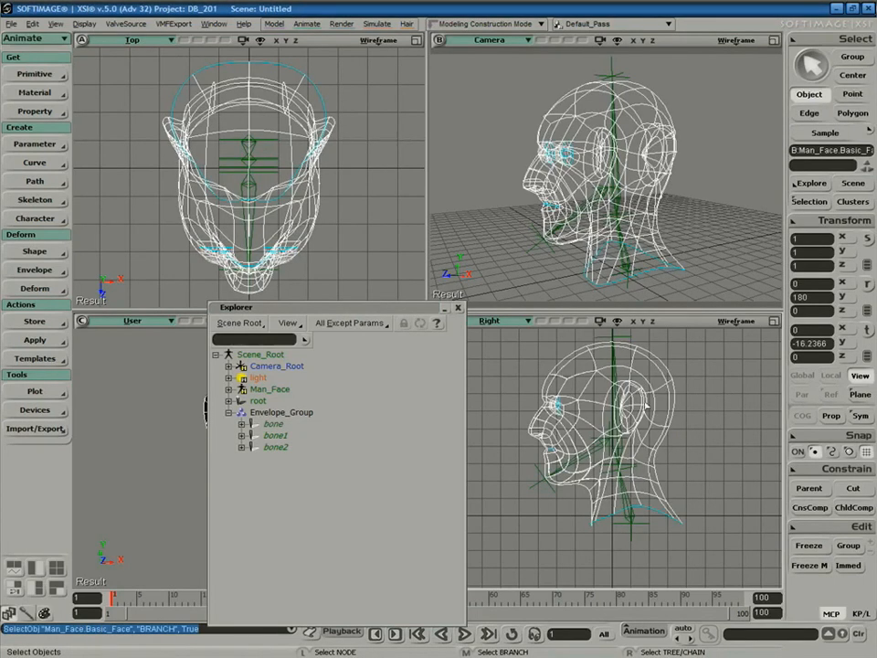
{"action": "key", "text": "s"}
{"action": "middle_click_drag", "start_coordinate": [668, 182], "coordinate": [720, 206]}
{"action": "mouse_move", "coordinate": [721, 207]}
{"action": "right_mouse_down"}
{"action": "mouse_move", "coordinate": [733, 207]}
{"action": "mouse_move", "coordinate": [718, 205]}
{"action": "right_mouse_up"}
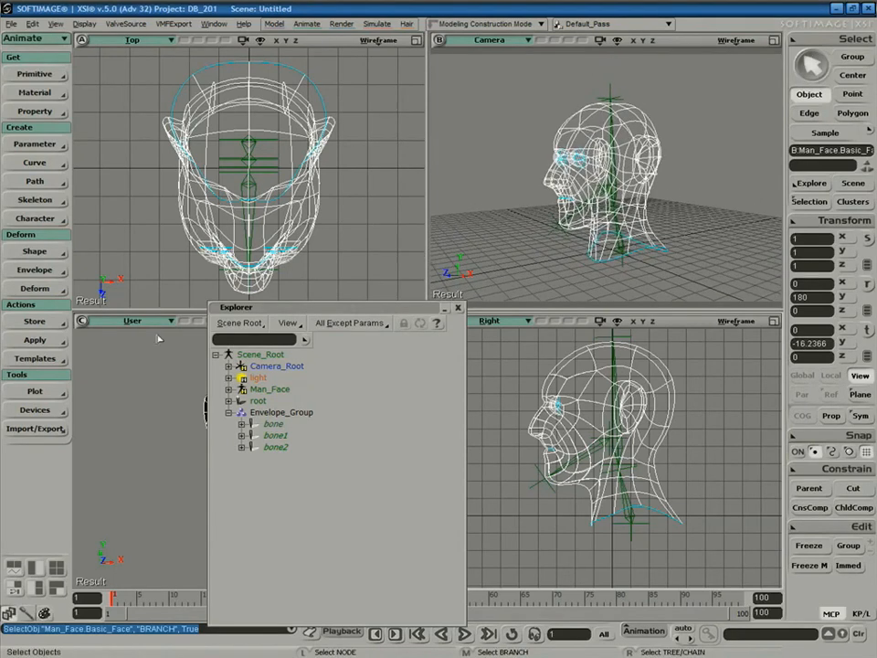
Set an animation envelope on the head with Envelope_Group as the deforming bones.
{"action": "left_click", "coordinate": [35, 270]}
{"action": "left_click", "coordinate": [137, 274]}
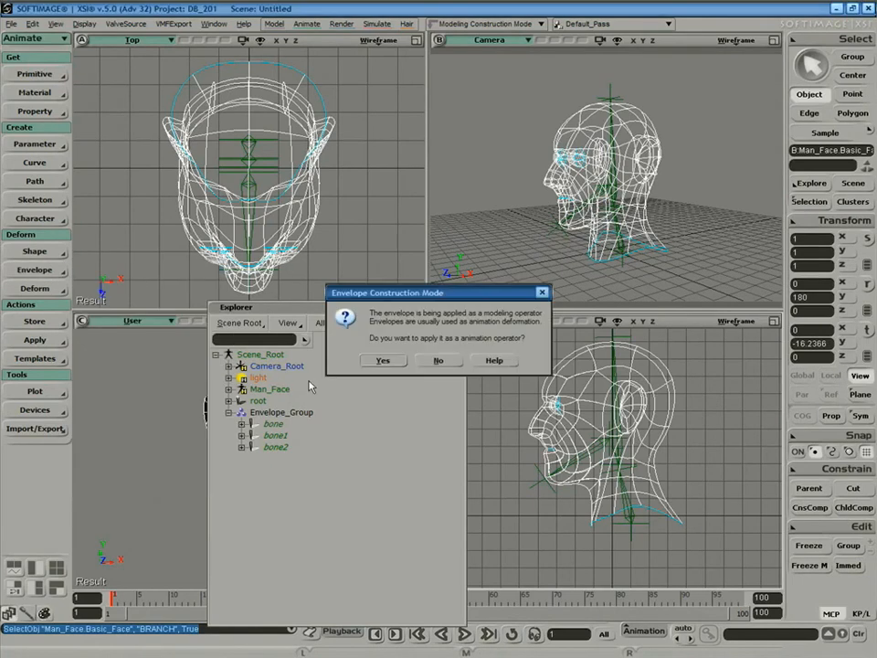
{"action": "left_click", "coordinate": [383, 361]}
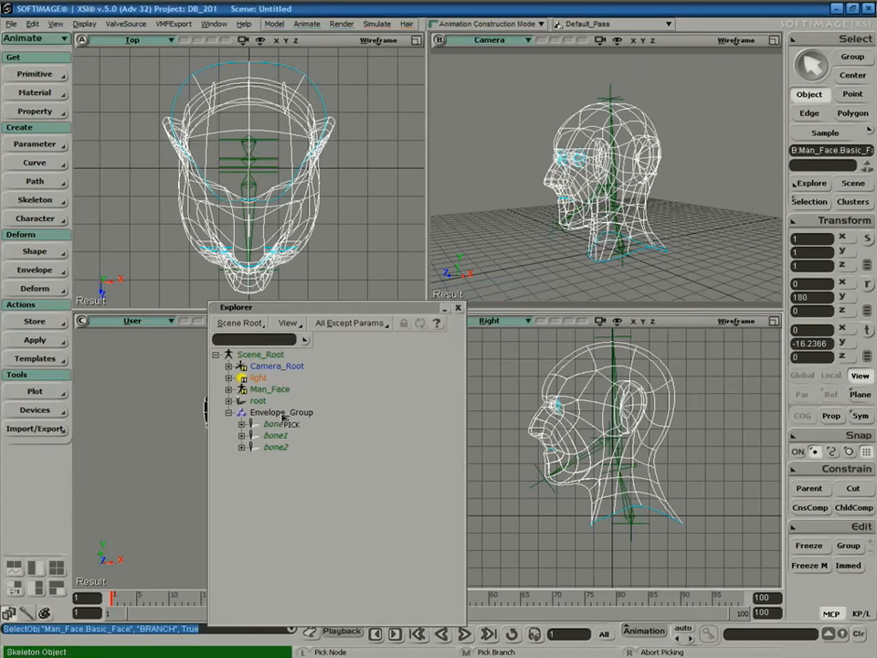
{"action": "left_click", "coordinate": [283, 413]}
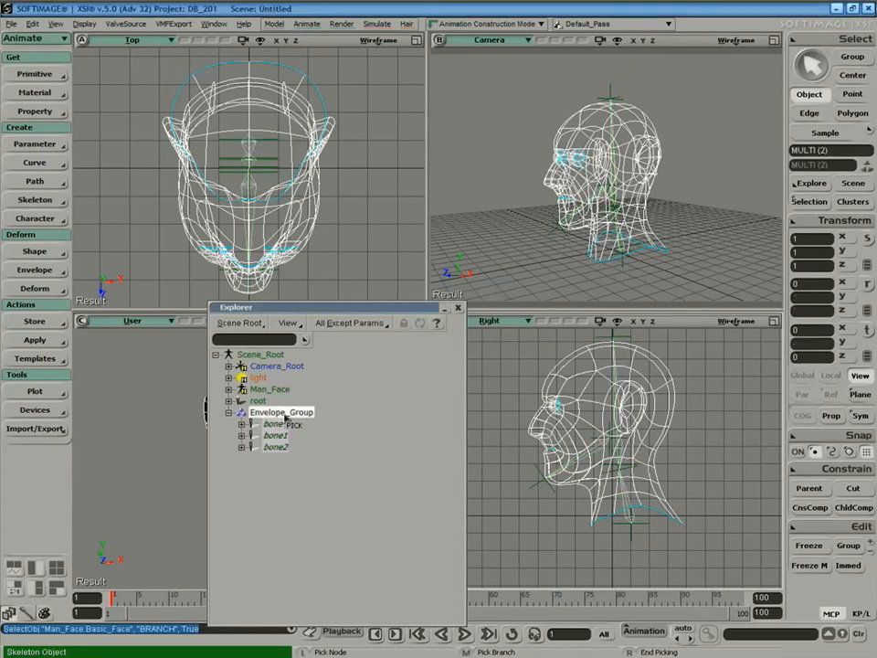
{"action": "right_click", "coordinate": [393, 471]}
{"action": "left_click", "coordinate": [458, 308]}
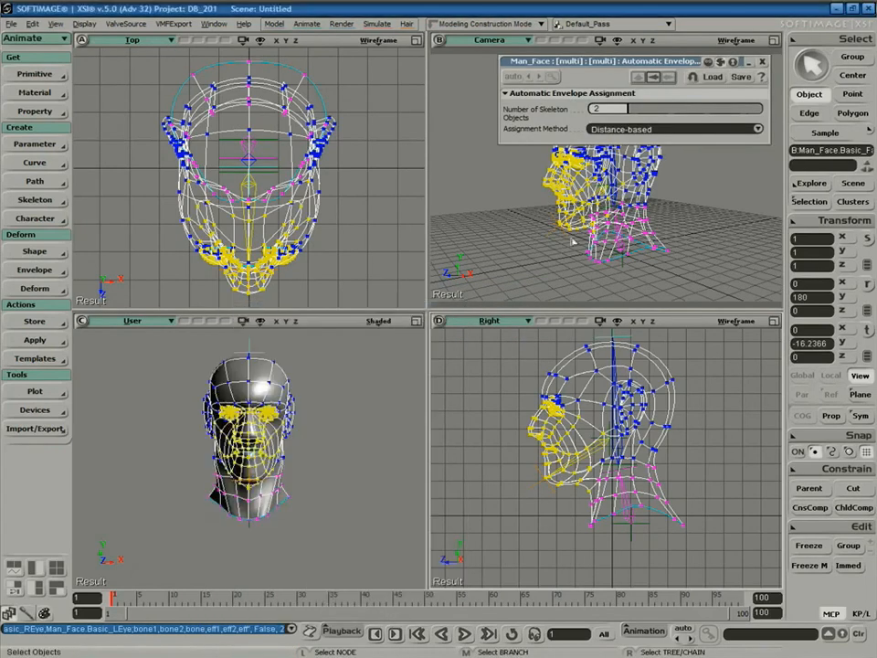
{"action": "left_click", "coordinate": [763, 61]}
{"action": "left_click", "coordinate": [719, 146]}
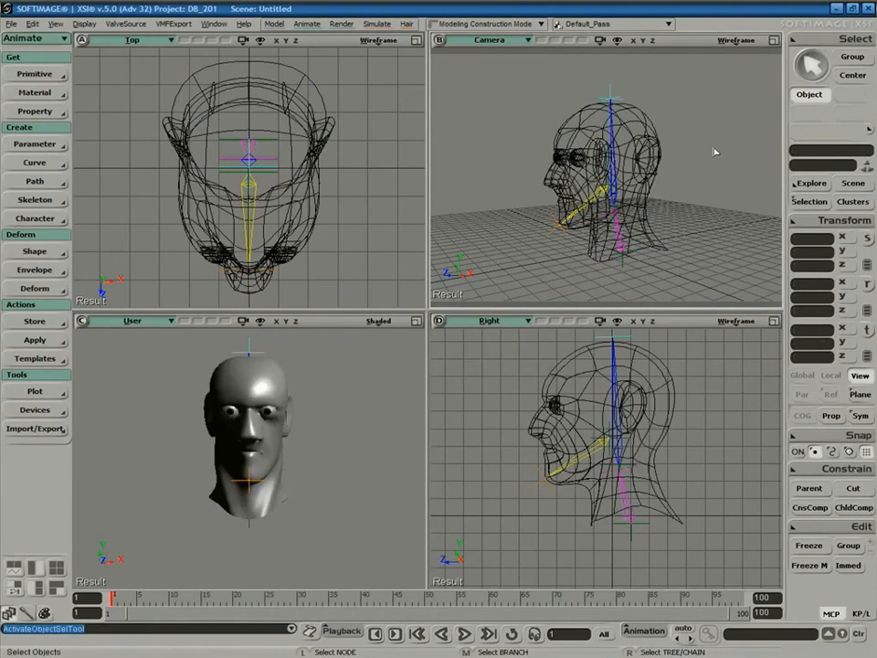
Maximize the Camera view and select the head to inspect its envelope colours.
{"action": "left_click", "coordinate": [774, 40]}
{"action": "key", "text": "s"}
{"action": "right_click_drag", "start_coordinate": [539, 265], "coordinate": [561, 268]}
{"action": "left_click", "coordinate": [544, 243]}
{"action": "key", "text": "s"}
{"action": "middle_click_drag", "start_coordinate": [573, 320], "coordinate": [586, 319]}
{"action": "right_click_drag", "start_coordinate": [586, 319], "coordinate": [608, 313]}
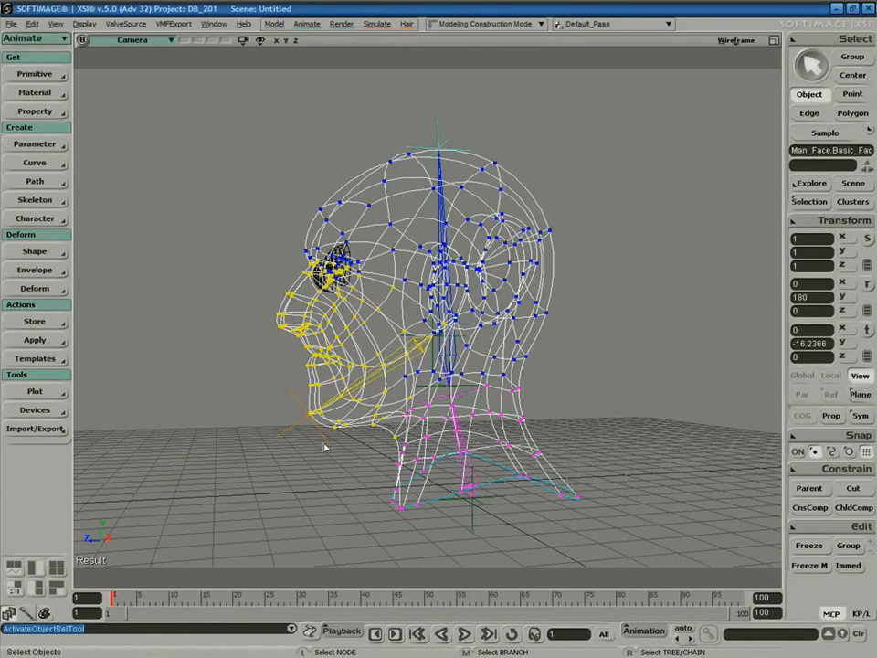
Switch the Camera view to shaded and rotate bone2 to test the jaw opening.
{"action": "left_click", "coordinate": [381, 383]}
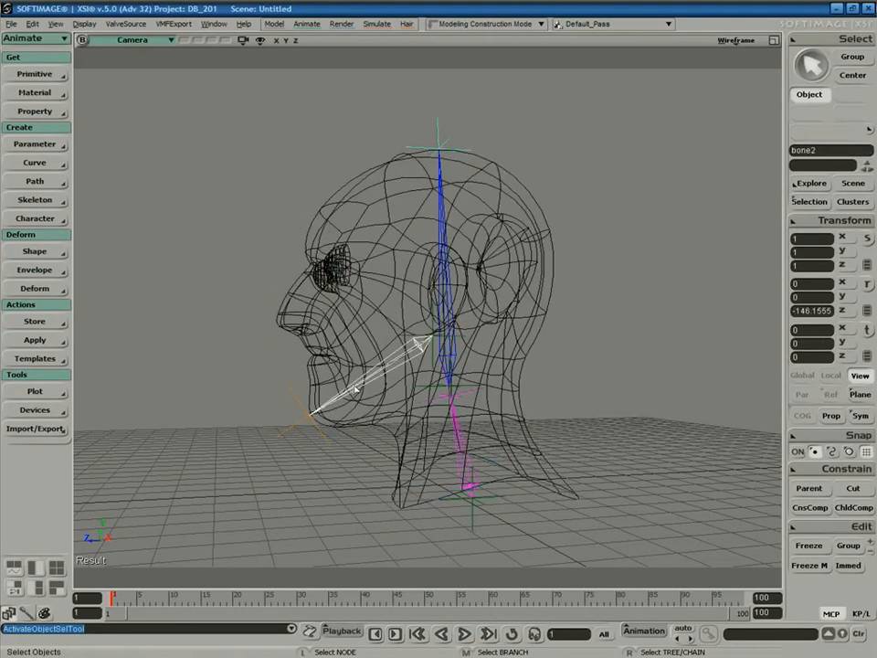
{"action": "left_click", "coordinate": [736, 40]}
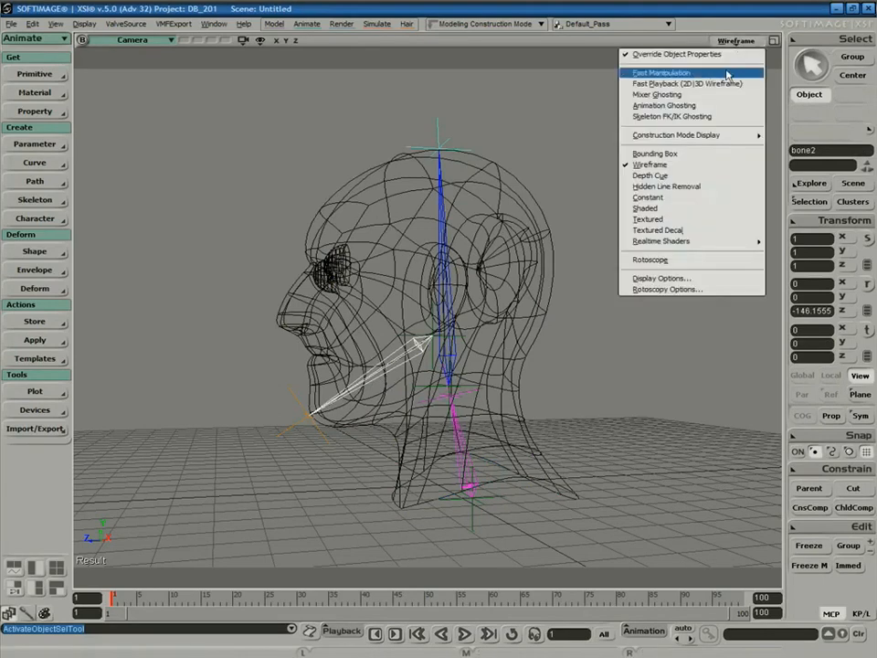
{"action": "left_click", "coordinate": [671, 208]}
{"action": "key", "text": "c"}
{"action": "left_click_drag", "start_coordinate": [373, 311], "coordinate": [331, 318]}
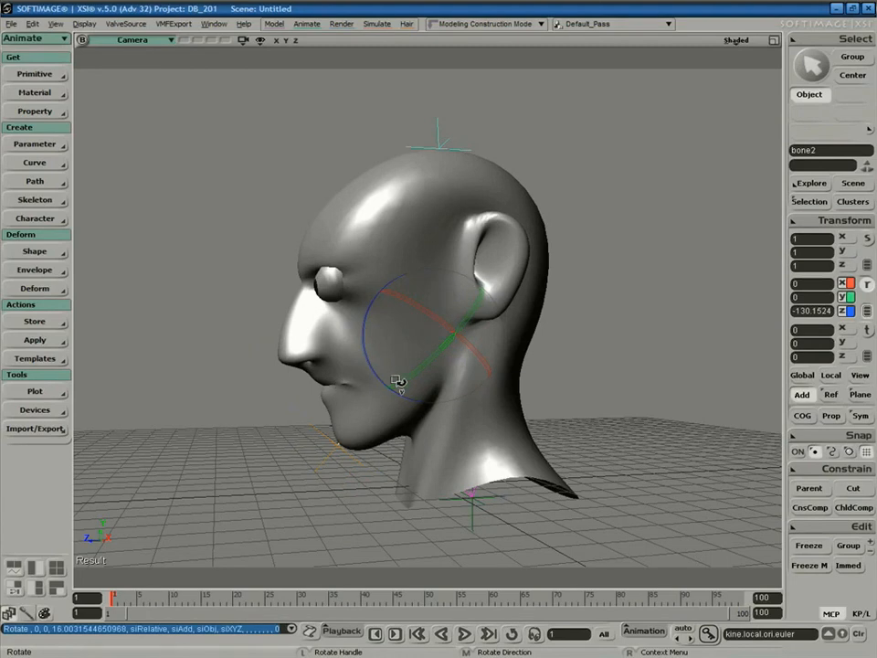
Undo the jaw rotation and maximize the Right viewport.
{"action": "key", "text": "ctrl+z"}
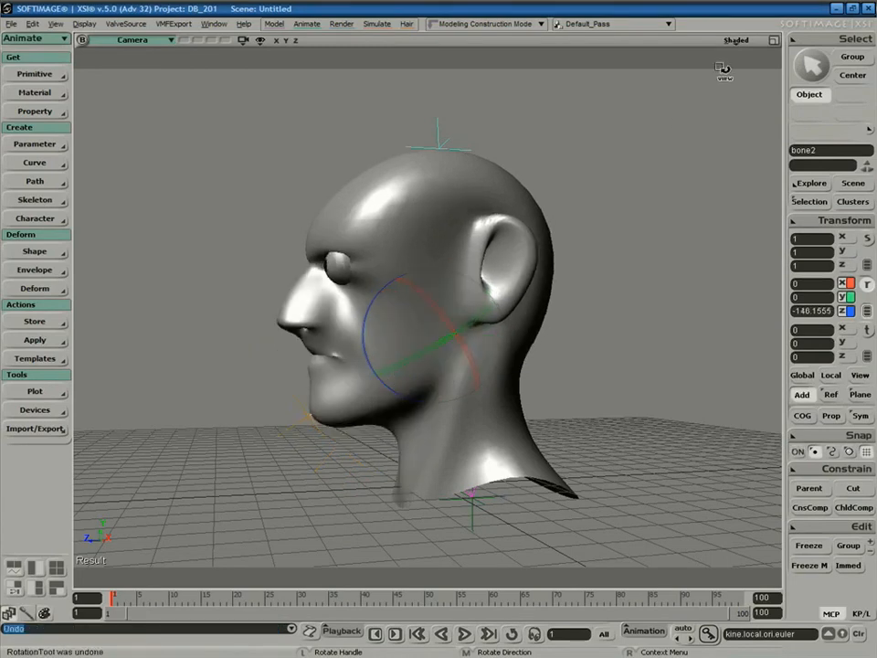
{"action": "left_click", "coordinate": [737, 40]}
{"action": "left_click", "coordinate": [776, 41]}
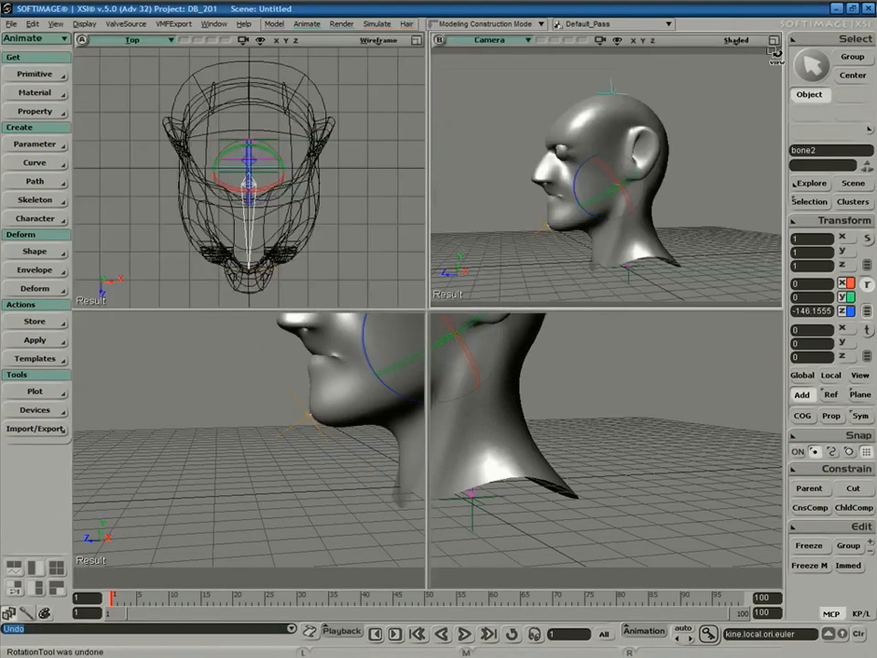
{"action": "left_click", "coordinate": [776, 321]}
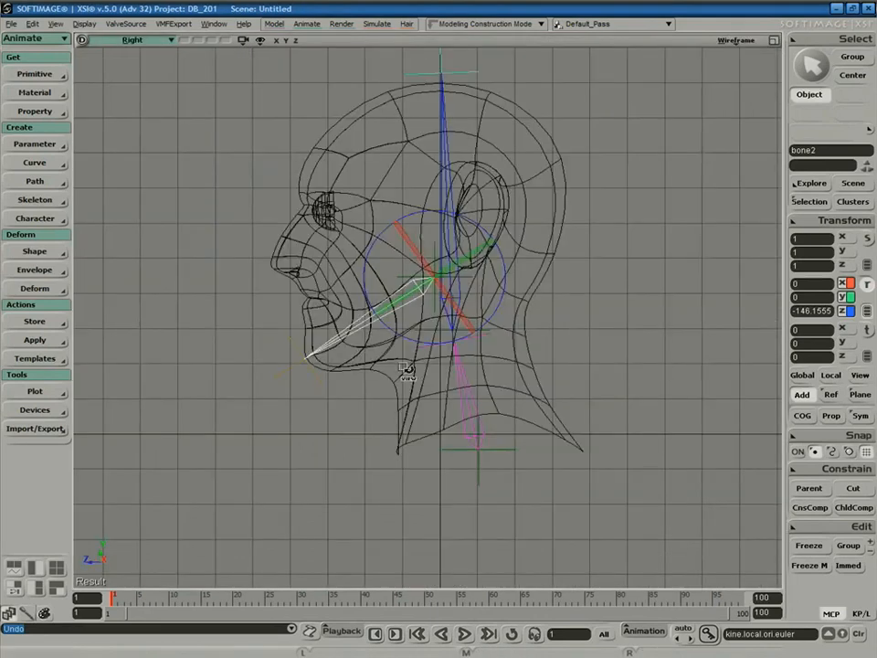
Select the head mesh and box-select the points on its face.
{"action": "key", "text": "space"}
{"action": "left_click", "coordinate": [358, 362]}
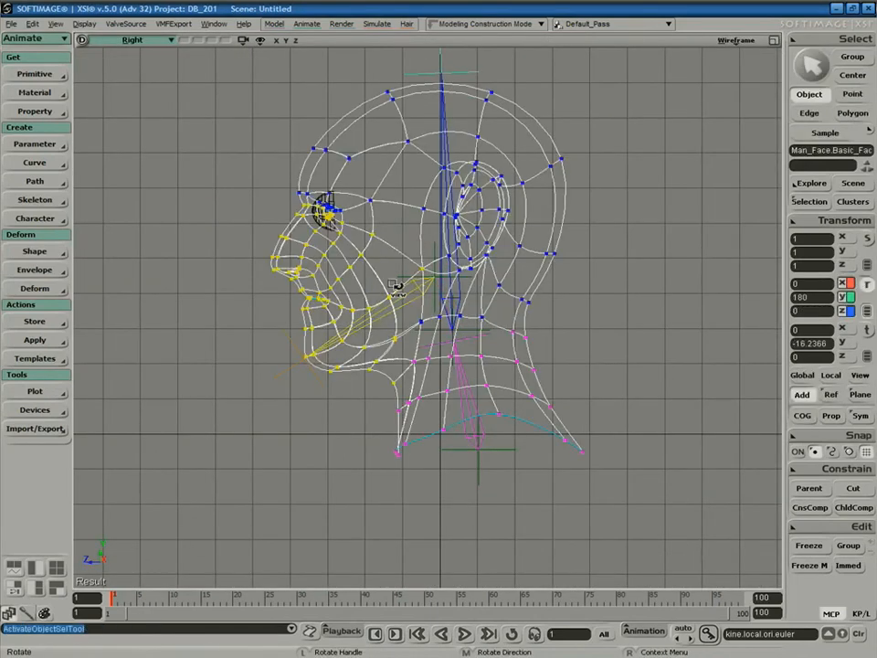
{"action": "key", "text": "t"}
{"action": "left_click_drag", "start_coordinate": [237, 167], "coordinate": [402, 383]}
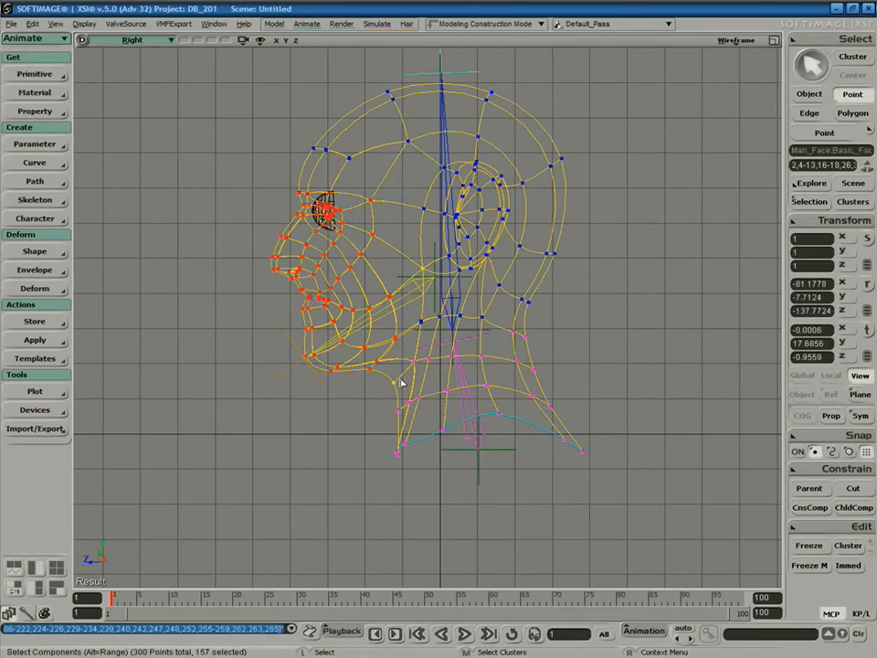
Refine the point selection to the jaw area and start a Local Reassign from the weight tools.
{"action": "key", "text": "ctrl"}
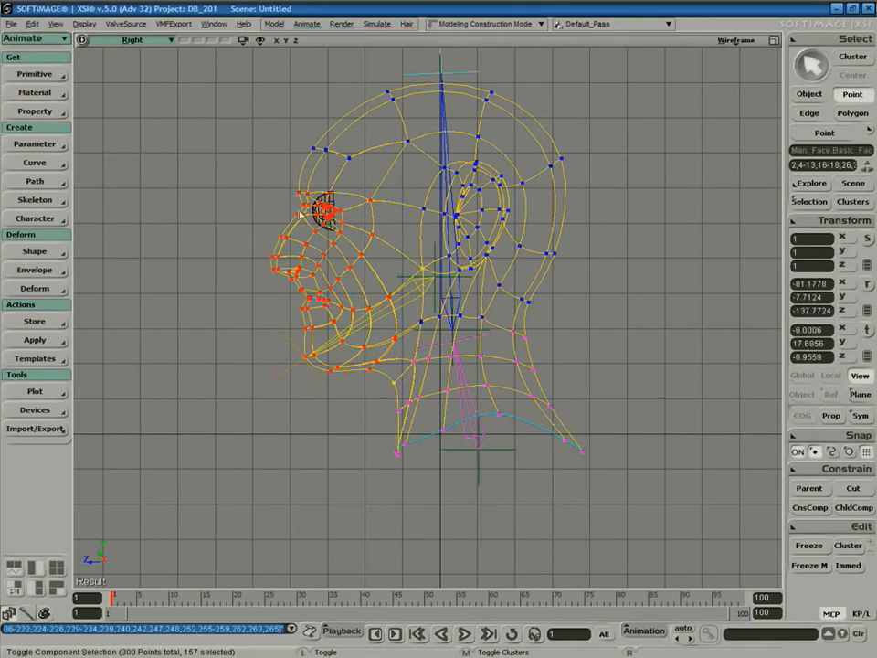
{"action": "left_click_drag", "start_coordinate": [286, 187], "coordinate": [440, 302], "text": "ctrl"}
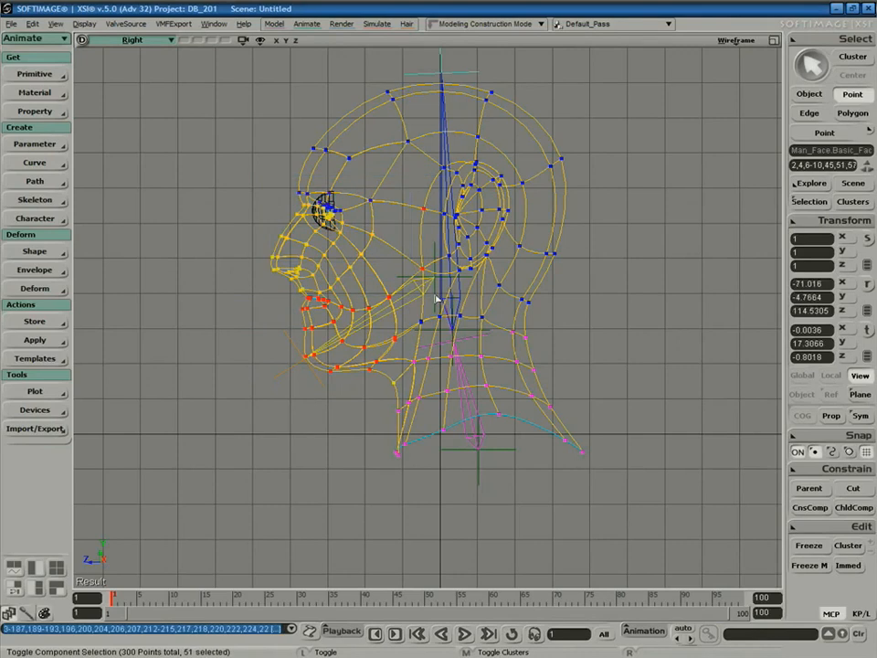
{"action": "left_click_drag", "start_coordinate": [191, 69], "coordinate": [618, 316], "text": "ctrl"}
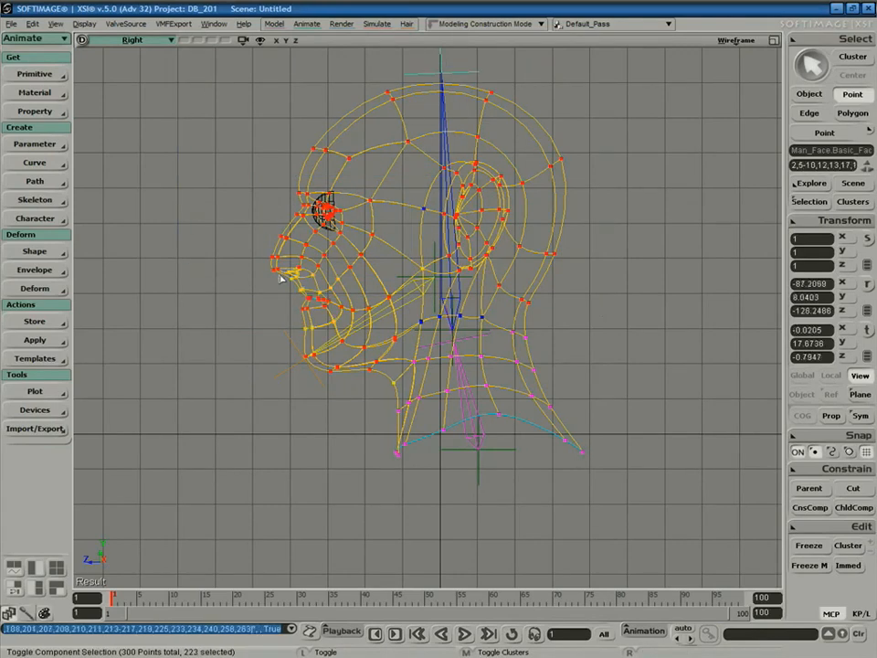
{"action": "left_click_drag", "start_coordinate": [258, 243], "coordinate": [385, 363], "text": "shift"}
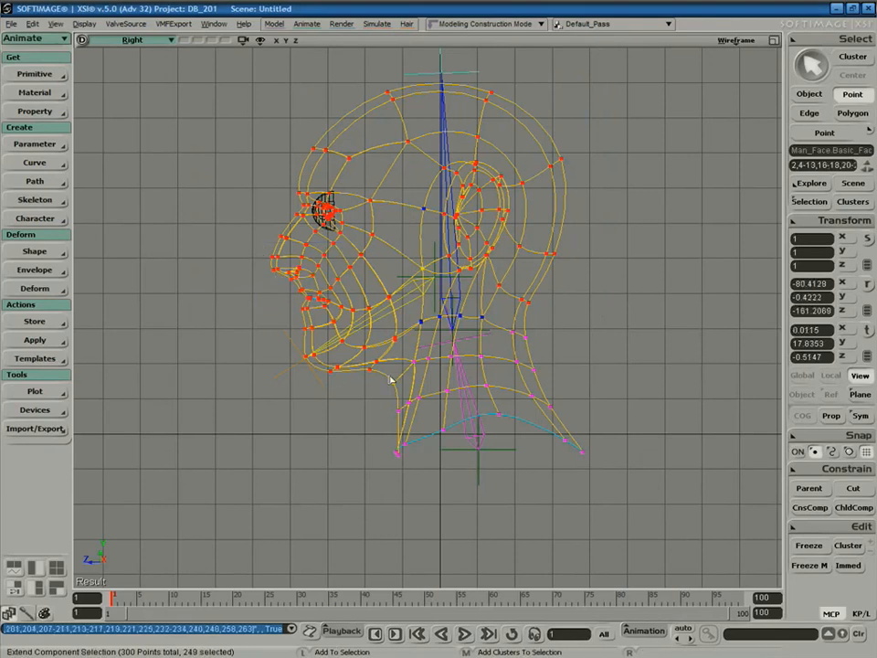
{"action": "key", "text": "c"}
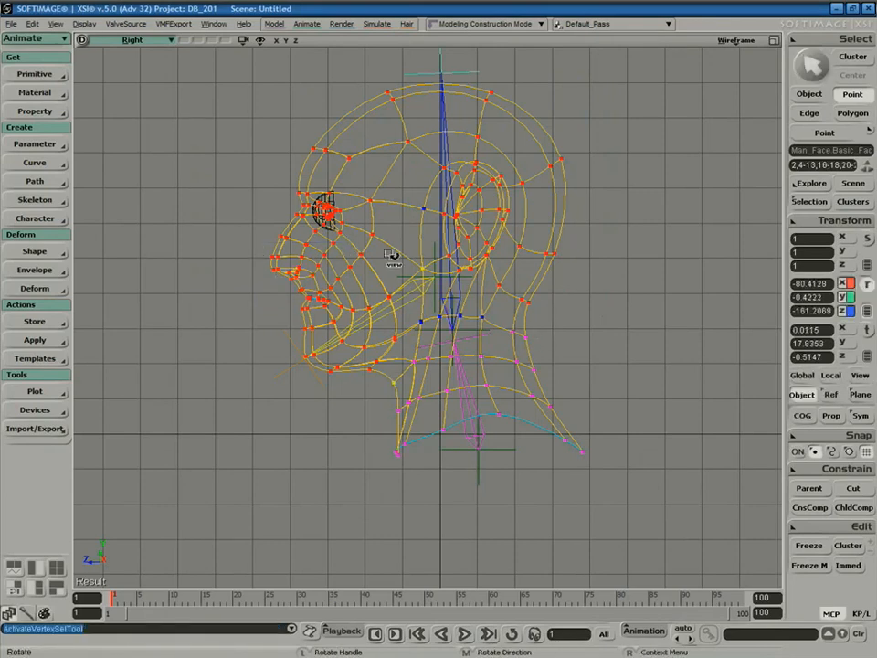
{"action": "left_click", "coordinate": [29, 612]}
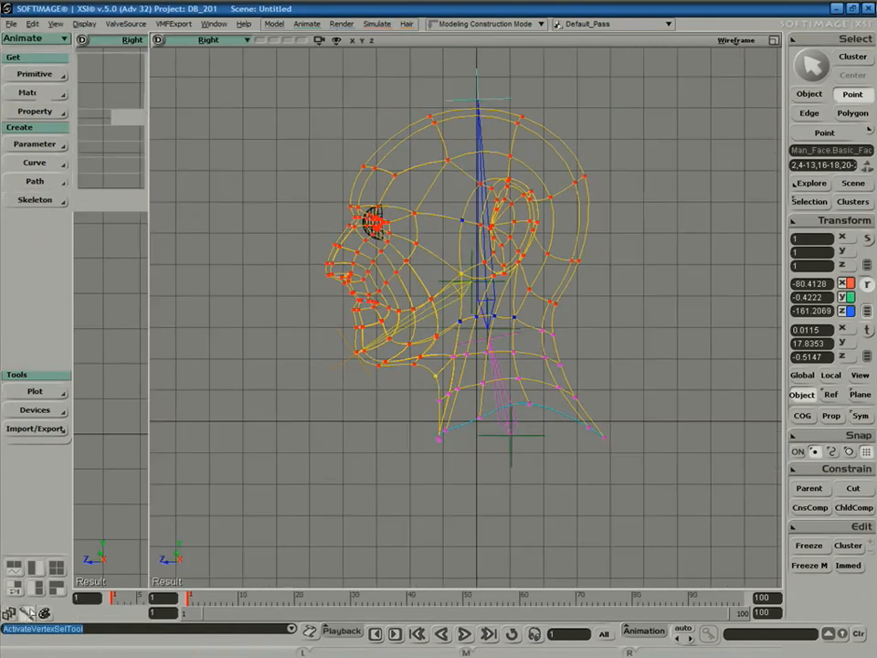
{"action": "left_click", "coordinate": [128, 150]}
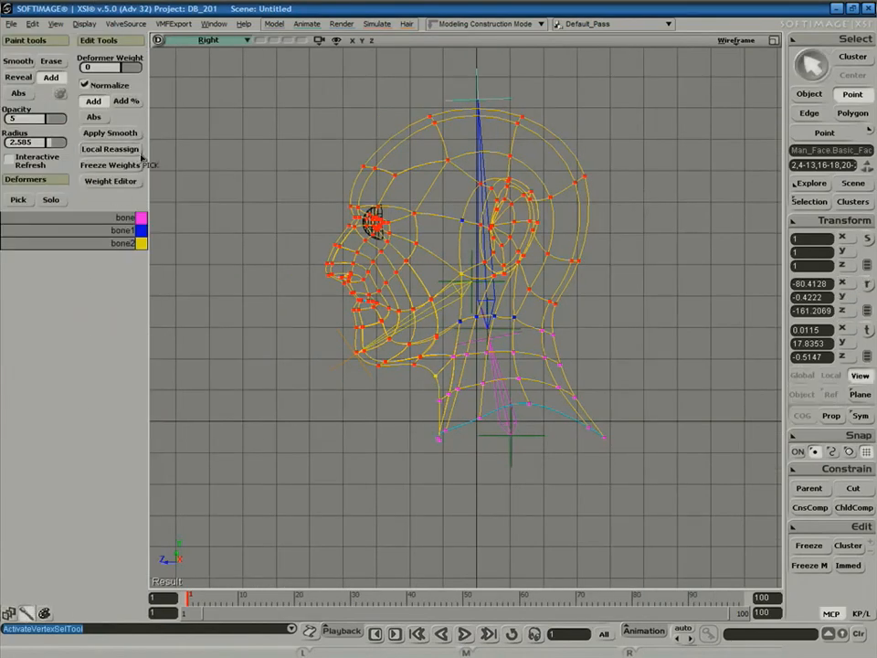
Reassign the selected face points to the blue bone1, then test and undo a jaw rotation.
{"action": "left_click", "coordinate": [477, 142]}
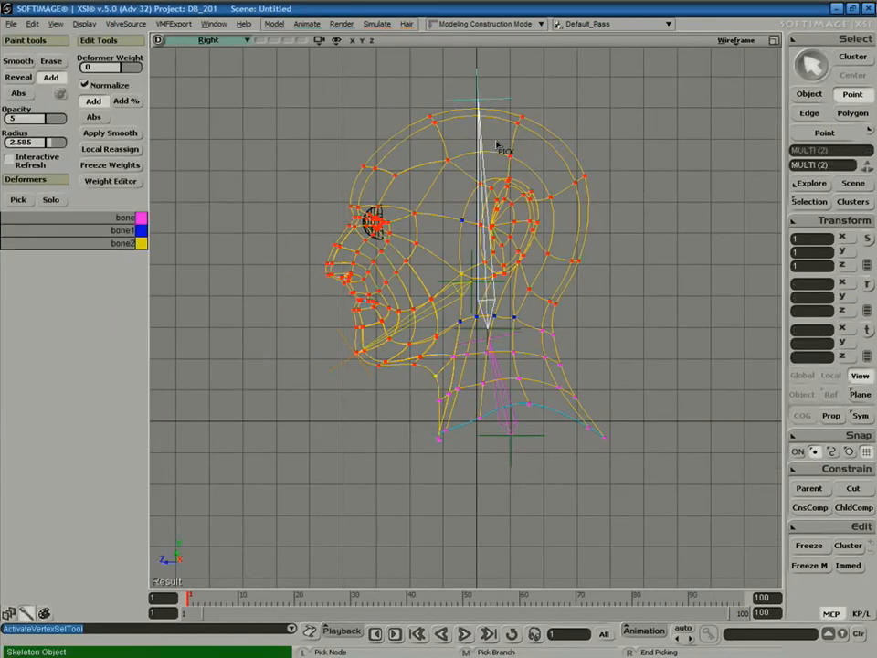
{"action": "right_click", "coordinate": [637, 254]}
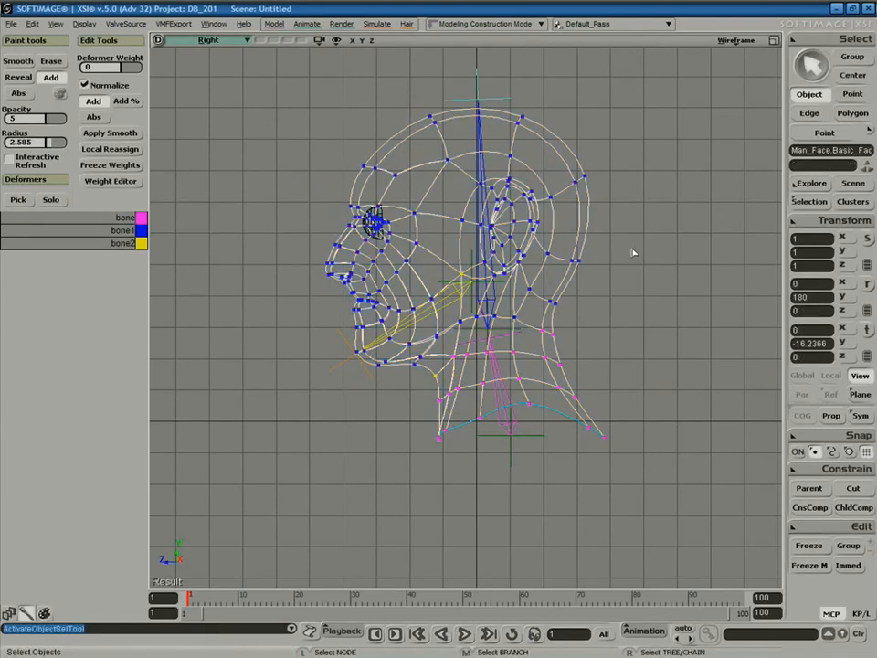
{"action": "left_click", "coordinate": [399, 338]}
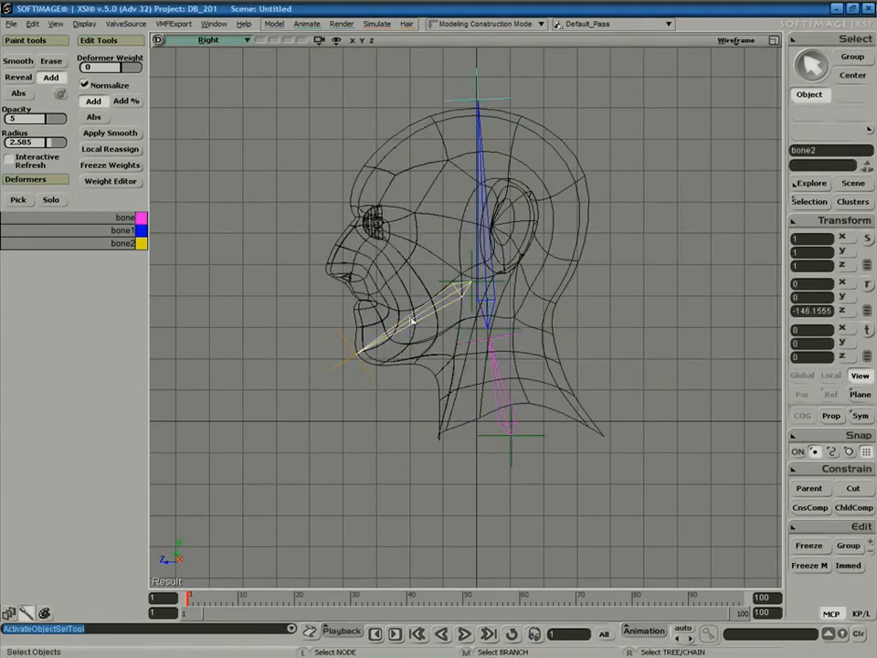
{"action": "key", "text": "r"}
{"action": "left_click_drag", "start_coordinate": [417, 274], "coordinate": [439, 359]}
{"action": "key", "text": "ctrl+z"}
Reassign all points of both eyeballs to the blue head bone bone1.
{"action": "key", "text": "space"}
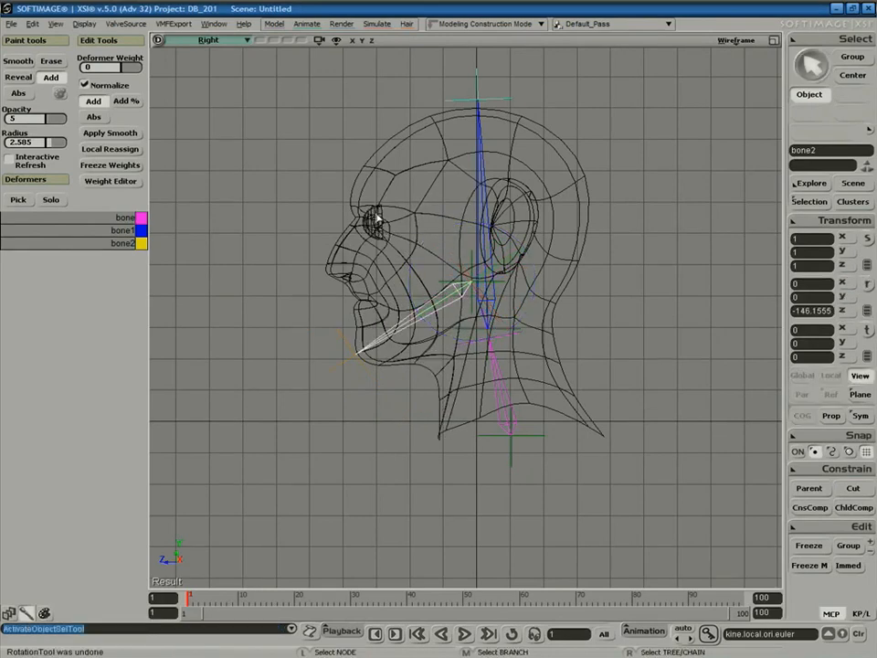
{"action": "left_click", "coordinate": [391, 208]}
{"action": "left_click", "coordinate": [402, 205]}
{"action": "key", "text": "space"}
{"action": "left_click", "coordinate": [383, 214], "text": "shift"}
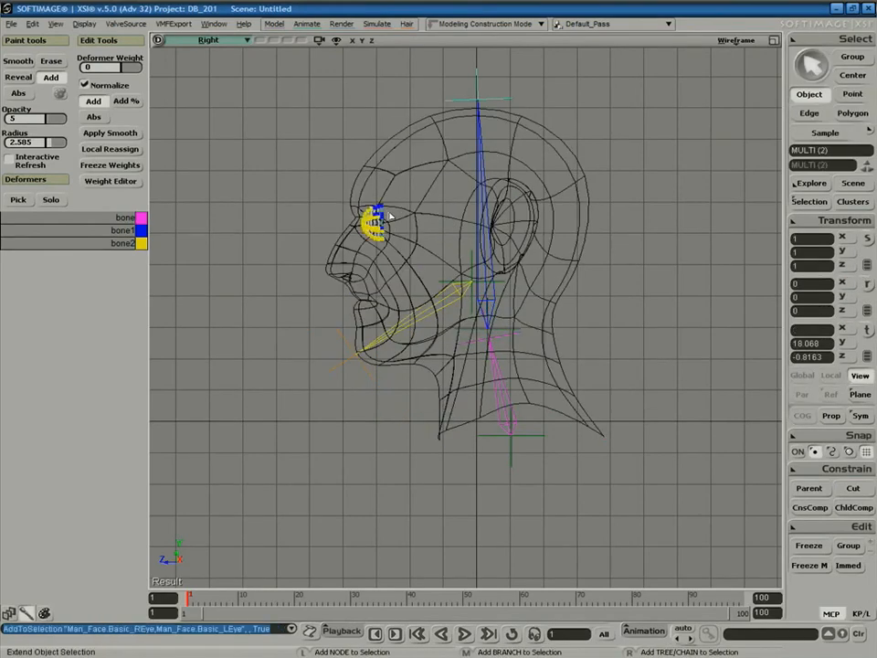
{"action": "key", "text": "t"}
{"action": "left_click_drag", "start_coordinate": [414, 267], "coordinate": [416, 267]}
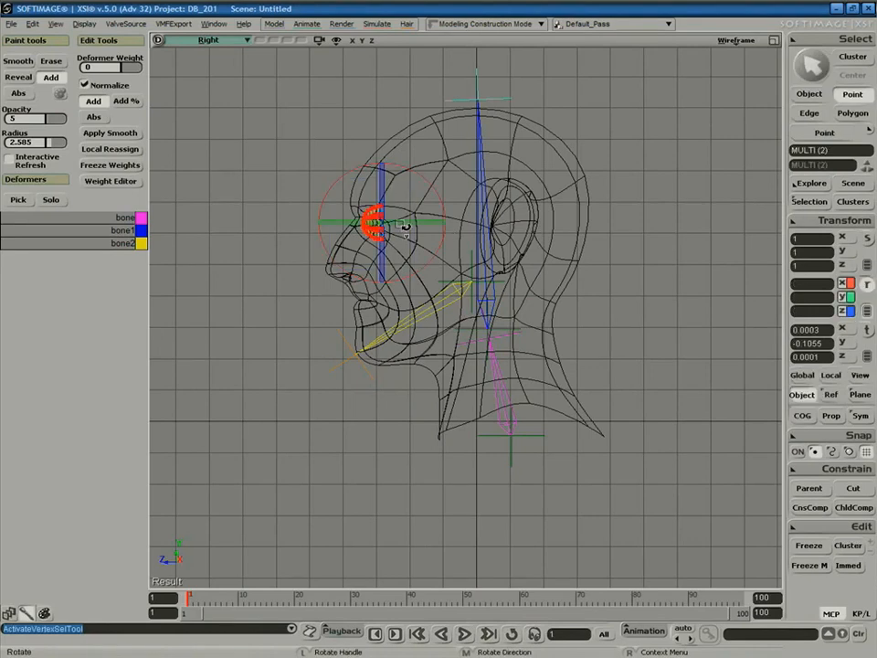
{"action": "left_click", "coordinate": [110, 149]}
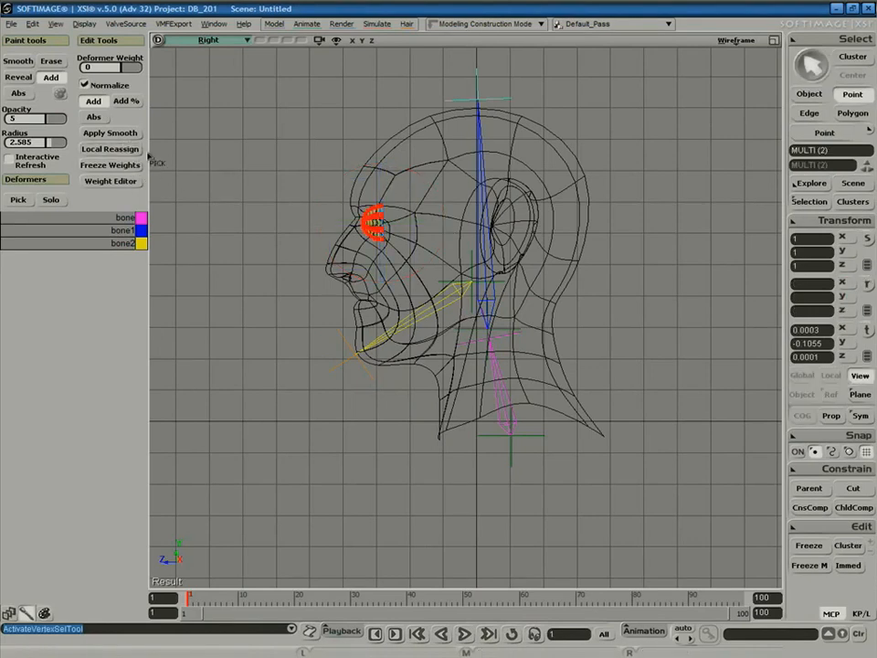
{"action": "left_click", "coordinate": [476, 168]}
{"action": "right_click", "coordinate": [668, 236]}
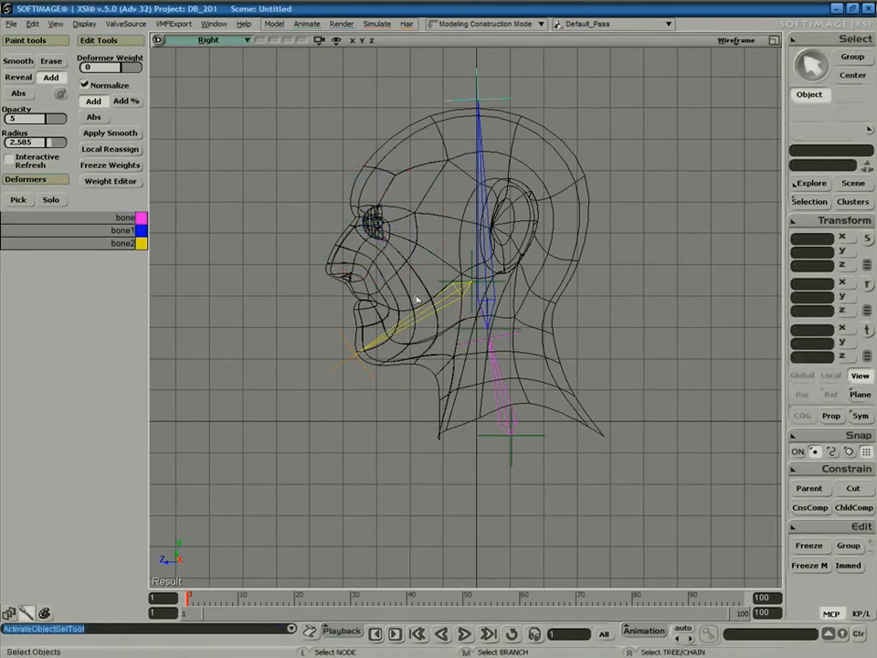
Test-rotate jaw bone2, undo it, and reselect the head mesh.
{"action": "left_click", "coordinate": [445, 305]}
{"action": "key", "text": "c"}
{"action": "left_click_drag", "start_coordinate": [410, 263], "coordinate": [445, 237]}
{"action": "key", "text": "ctrl+z"}
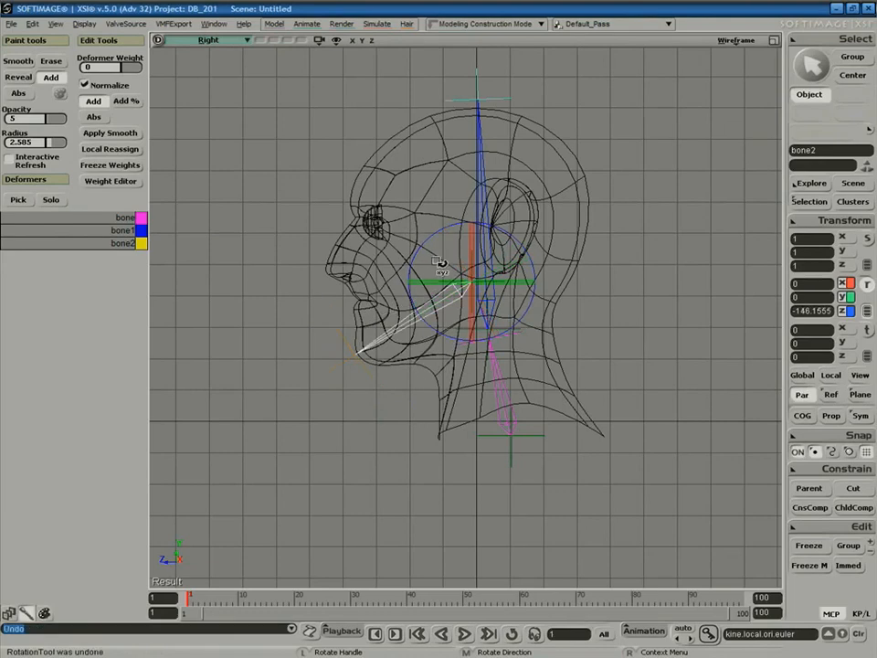
{"action": "key", "text": "space"}
{"action": "left_click", "coordinate": [412, 359]}
Zoom the view in on the lips and jaw region.
{"action": "key", "text": "z"}
{"action": "right_click_drag", "start_coordinate": [444, 330], "coordinate": [416, 347]}
{"action": "middle_click_drag", "start_coordinate": [416, 347], "coordinate": [408, 343]}
{"action": "left_click_drag", "start_coordinate": [408, 343], "coordinate": [413, 341]}
{"action": "middle_click_drag", "start_coordinate": [413, 341], "coordinate": [388, 385]}
{"action": "key", "text": "c"}
{"action": "middle_click_drag", "start_coordinate": [334, 348], "coordinate": [296, 350]}
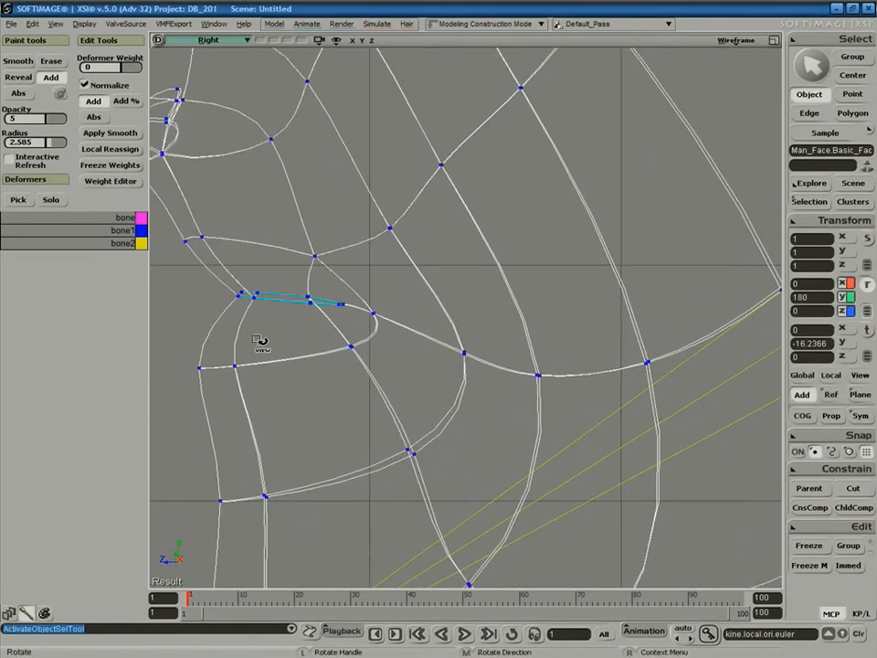
Select the mouth-corner and lower lip points of the head.
{"action": "key", "text": "t"}
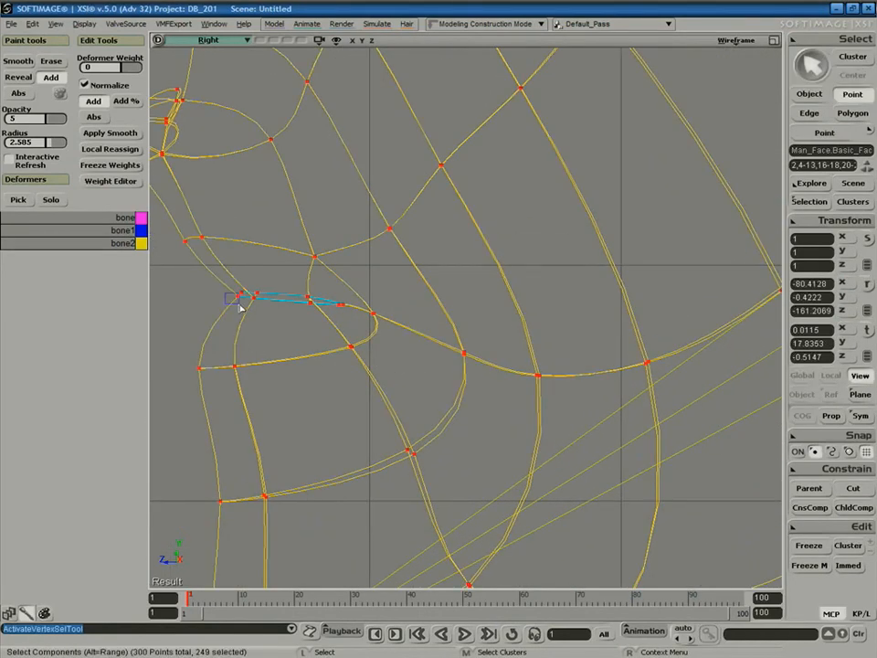
{"action": "left_click", "coordinate": [239, 296]}
{"action": "left_click", "coordinate": [253, 297], "text": "ctrl"}
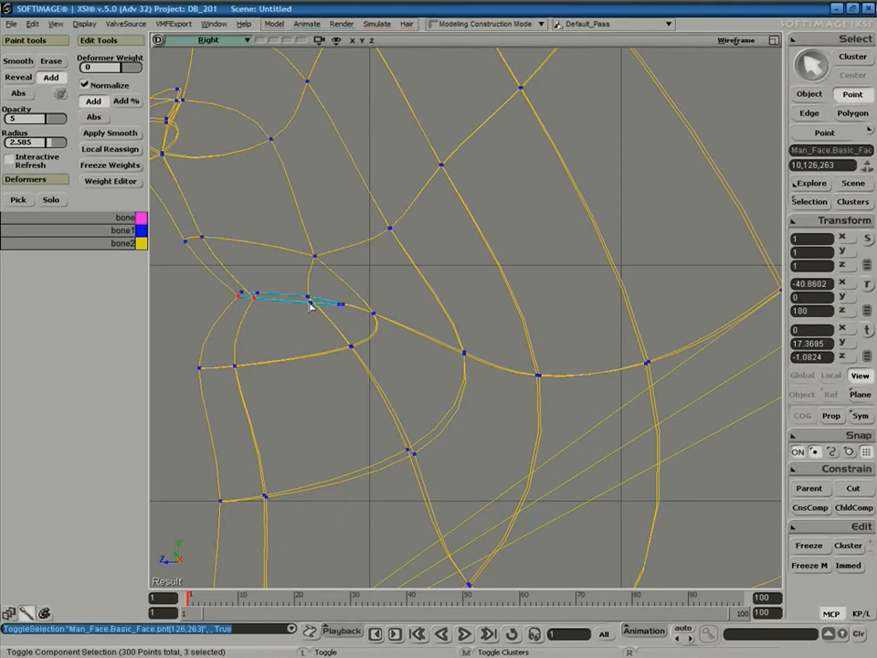
{"action": "left_click", "coordinate": [309, 302], "text": "ctrl"}
{"action": "left_click", "coordinate": [339, 305], "text": "ctrl"}
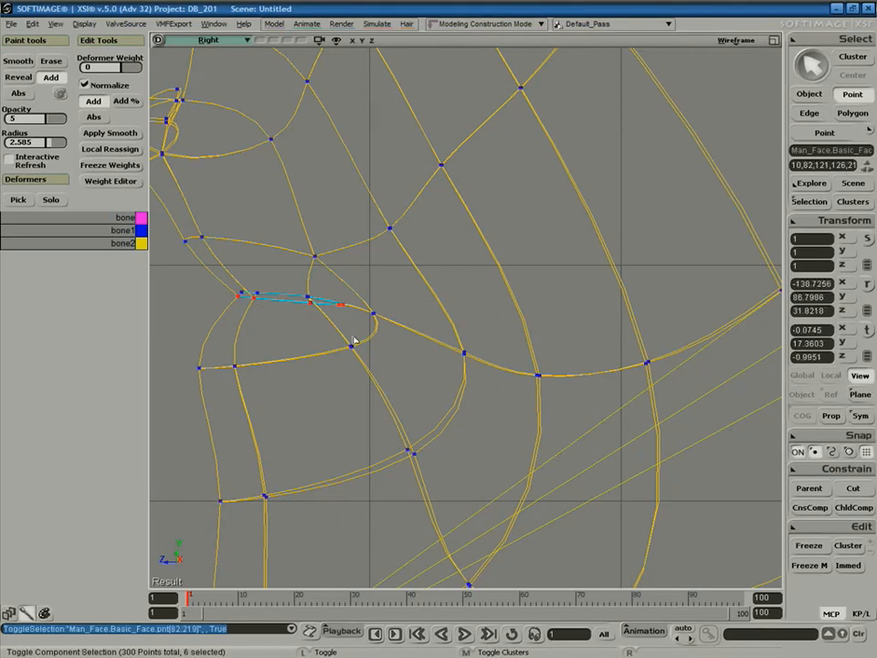
{"action": "left_click_drag", "start_coordinate": [190, 355], "coordinate": [312, 417], "text": "ctrl"}
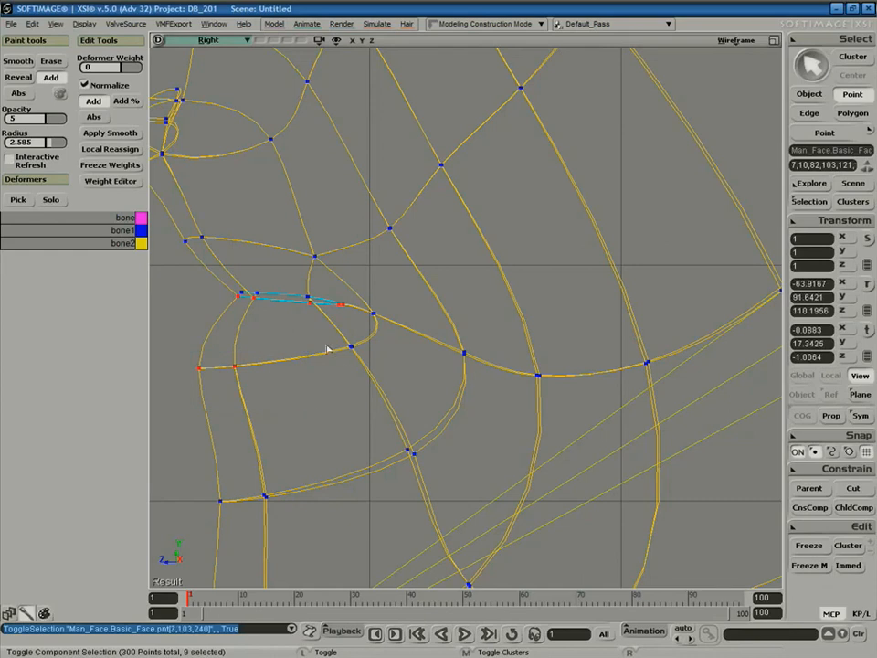
{"action": "mouse_move", "coordinate": [317, 300]}
{"action": "left_mouse_down", "text": "ctrl+shift"}
{"action": "mouse_move", "coordinate": [304, 315]}
{"action": "mouse_move", "coordinate": [323, 318]}
{"action": "mouse_move", "coordinate": [367, 366]}
{"action": "mouse_move", "coordinate": [407, 464]}
{"action": "left_mouse_up", "text": "ctrl+shift"}
{"action": "key", "text": "a"}
Add the remaining lower jaw points and reassign them all to jaw bone bone2.
{"action": "left_click_drag", "start_coordinate": [368, 362], "coordinate": [420, 453], "text": "shift"}
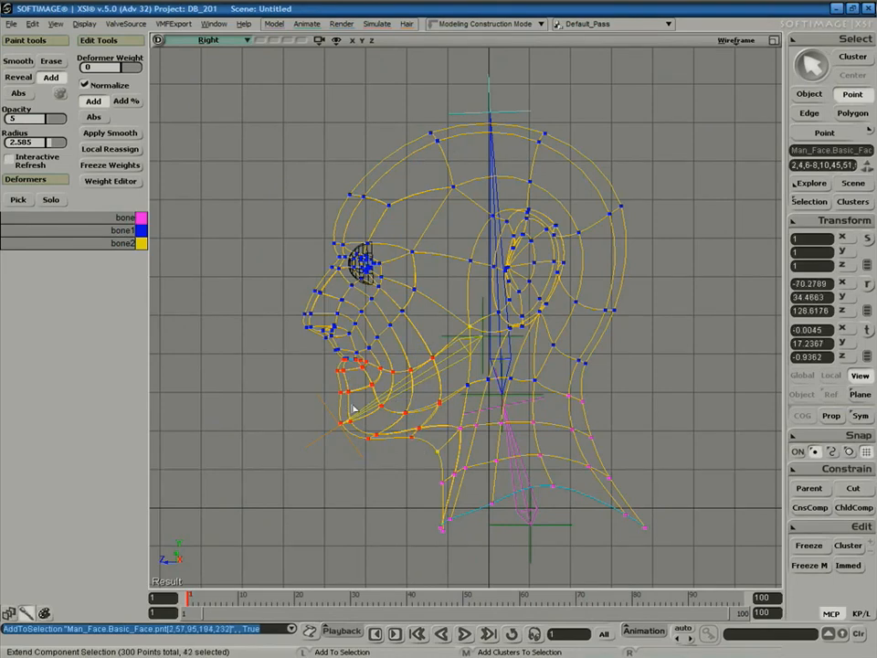
{"action": "left_click_drag", "start_coordinate": [453, 421], "coordinate": [462, 458], "text": "shift"}
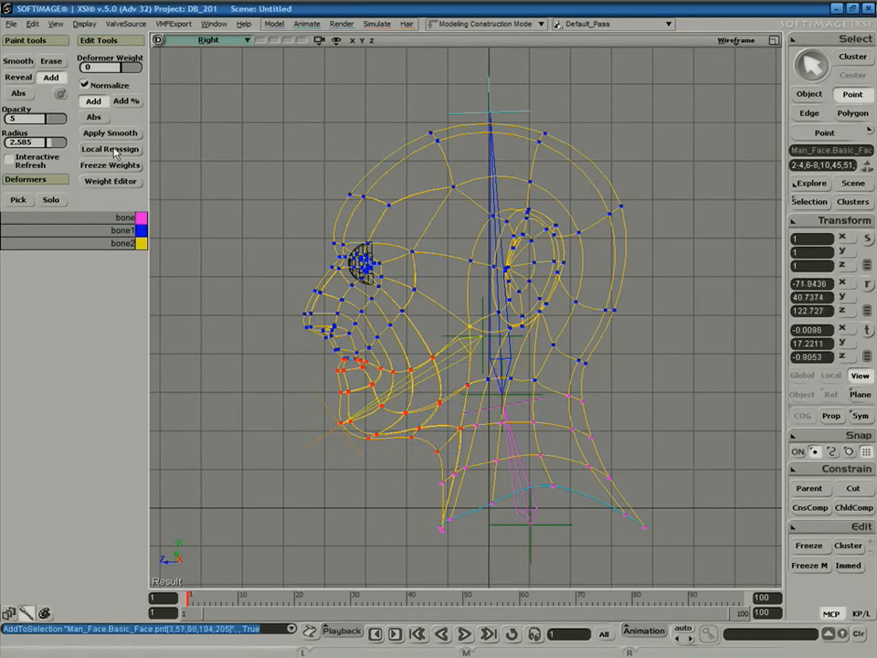
{"action": "left_click", "coordinate": [425, 392]}
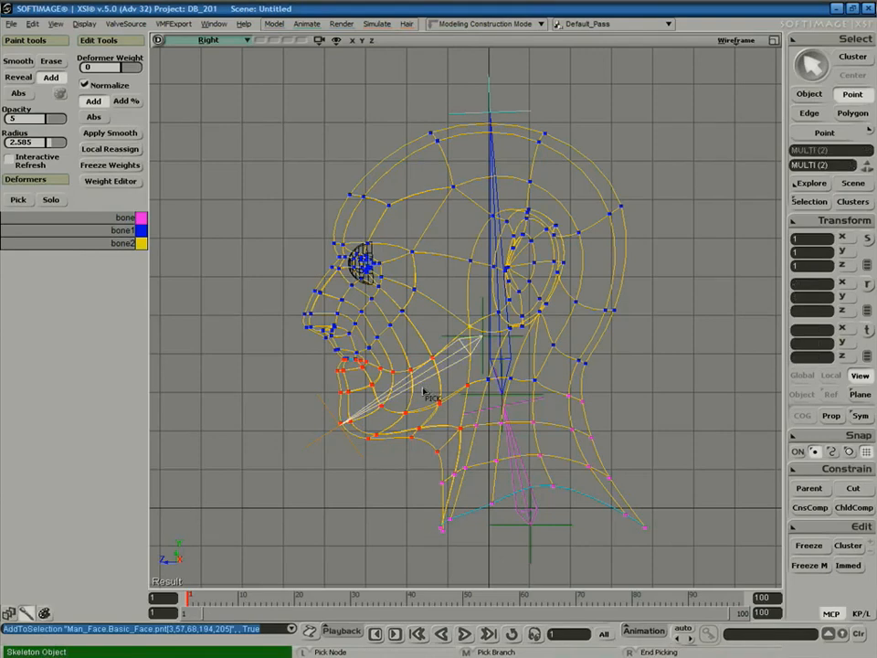
{"action": "right_click", "coordinate": [243, 368]}
{"action": "key", "text": "space"}
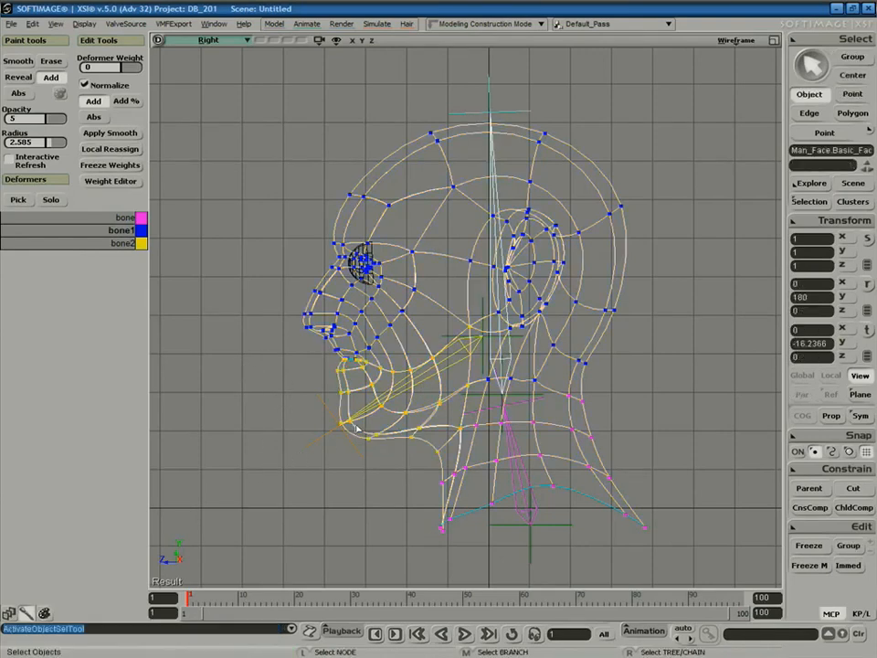
{"action": "left_click", "coordinate": [353, 455]}
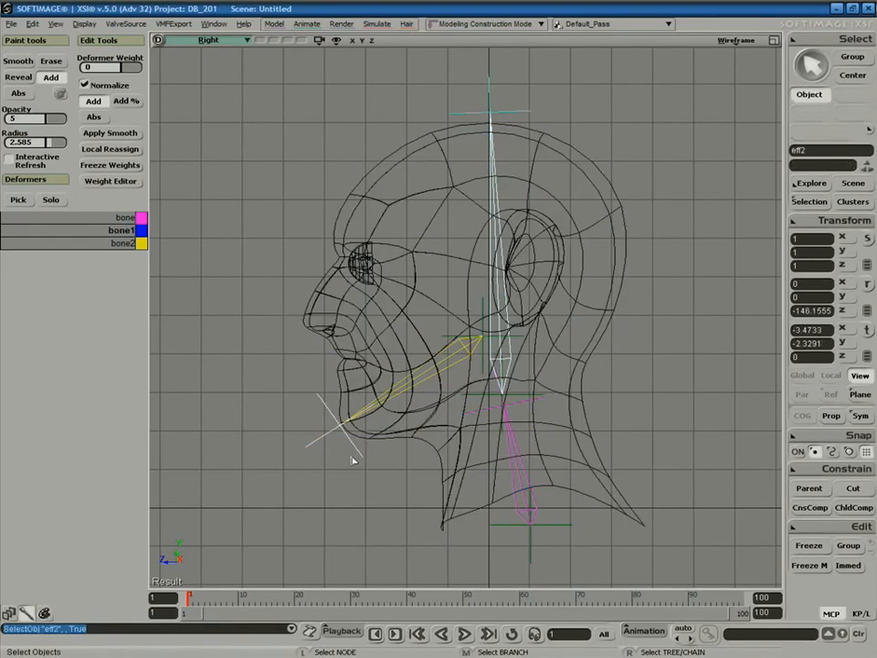
Rotate bone2 to test the new weights, then select the head and zoom in on the jaw.
{"action": "left_click", "coordinate": [403, 398]}
{"action": "key", "text": "r"}
{"action": "mouse_move", "coordinate": [430, 319]}
{"action": "left_mouse_down"}
{"action": "mouse_move", "coordinate": [425, 327]}
{"action": "mouse_move", "coordinate": [424, 299]}
{"action": "mouse_move", "coordinate": [423, 326]}
{"action": "mouse_move", "coordinate": [424, 314]}
{"action": "left_mouse_up"}
{"action": "key", "text": "space"}
{"action": "left_click", "coordinate": [360, 393]}
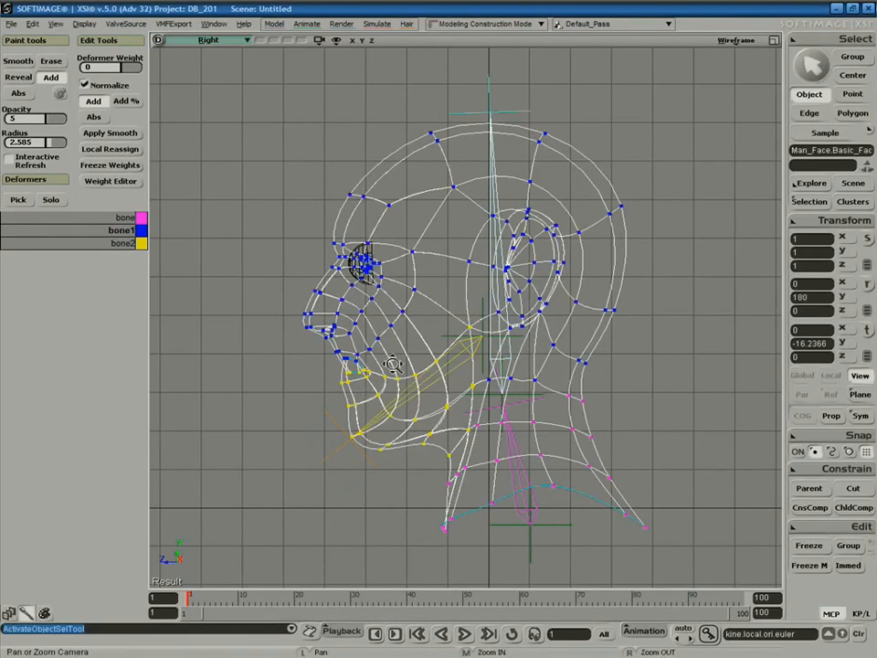
{"action": "key", "text": "z"}
{"action": "right_click_drag", "start_coordinate": [375, 391], "coordinate": [384, 397]}
{"action": "middle_click_drag", "start_coordinate": [382, 396], "coordinate": [468, 315]}
{"action": "key", "text": "c"}
Reassign a few stray jaw points to the jaw bone and test-swing bone2.
{"action": "key", "text": "t"}
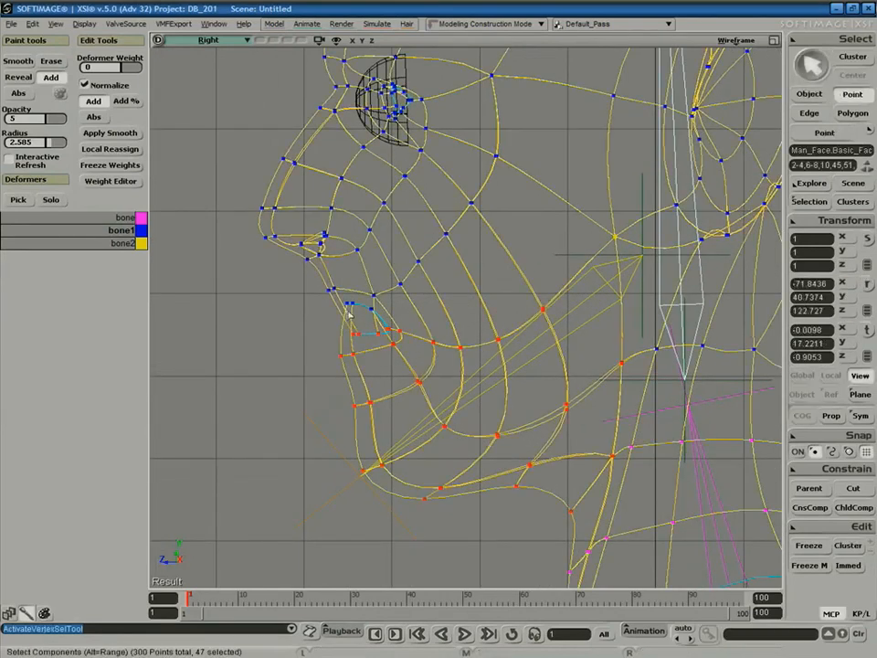
{"action": "left_click_drag", "start_coordinate": [380, 325], "coordinate": [382, 326]}
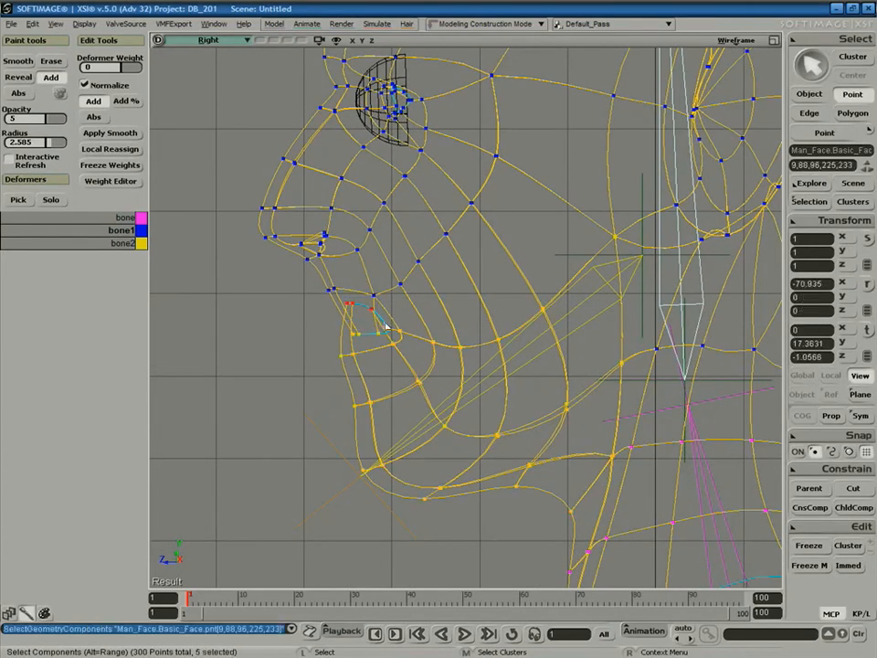
{"action": "left_click", "coordinate": [531, 355]}
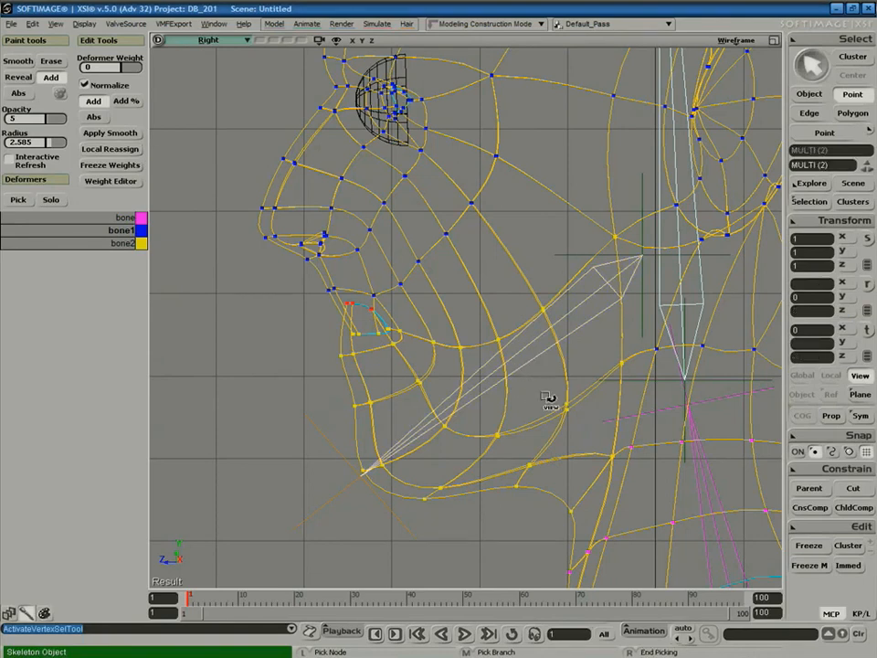
{"action": "left_click", "coordinate": [547, 402]}
{"action": "key", "text": "space"}
{"action": "left_click", "coordinate": [458, 399]}
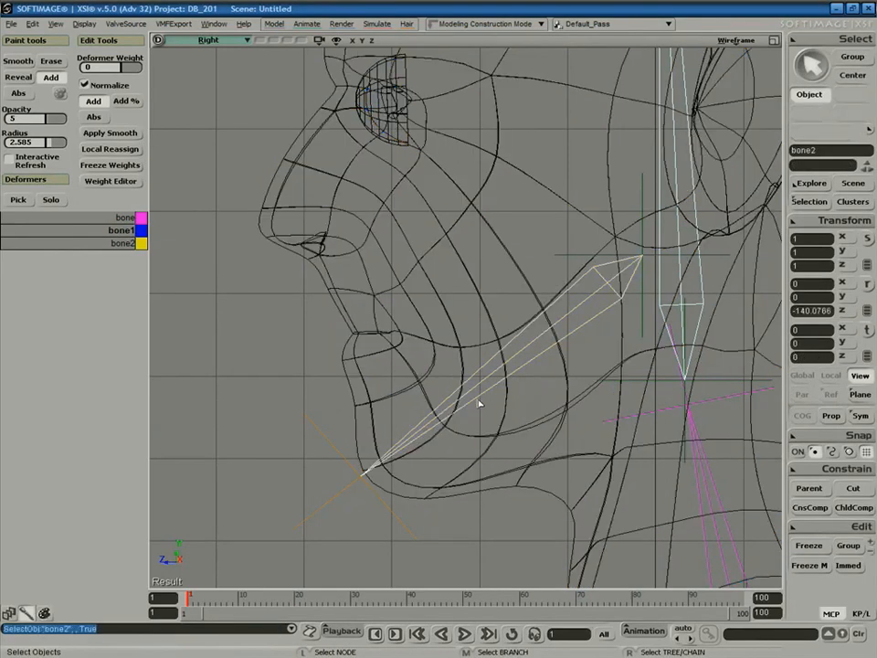
{"action": "key", "text": "c"}
{"action": "mouse_move", "coordinate": [575, 296]}
{"action": "left_mouse_down"}
{"action": "mouse_move", "coordinate": [584, 274]}
{"action": "mouse_move", "coordinate": [585, 285]}
{"action": "mouse_move", "coordinate": [578, 274]}
{"action": "left_mouse_up"}
Select the upper lip points and Local Reassign them to their proper bone.
{"action": "key", "text": "space"}
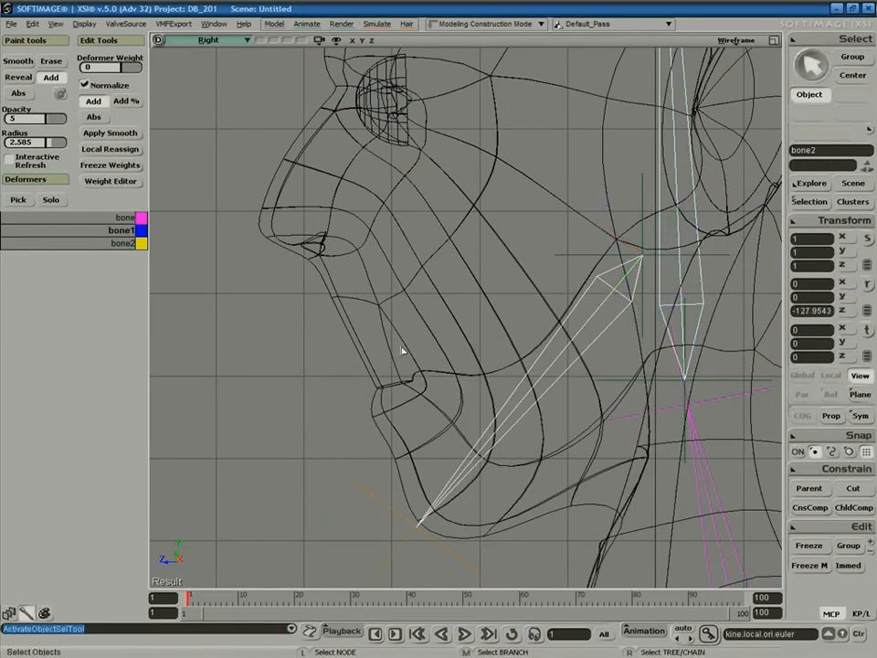
{"action": "left_click", "coordinate": [398, 358]}
{"action": "key", "text": "t"}
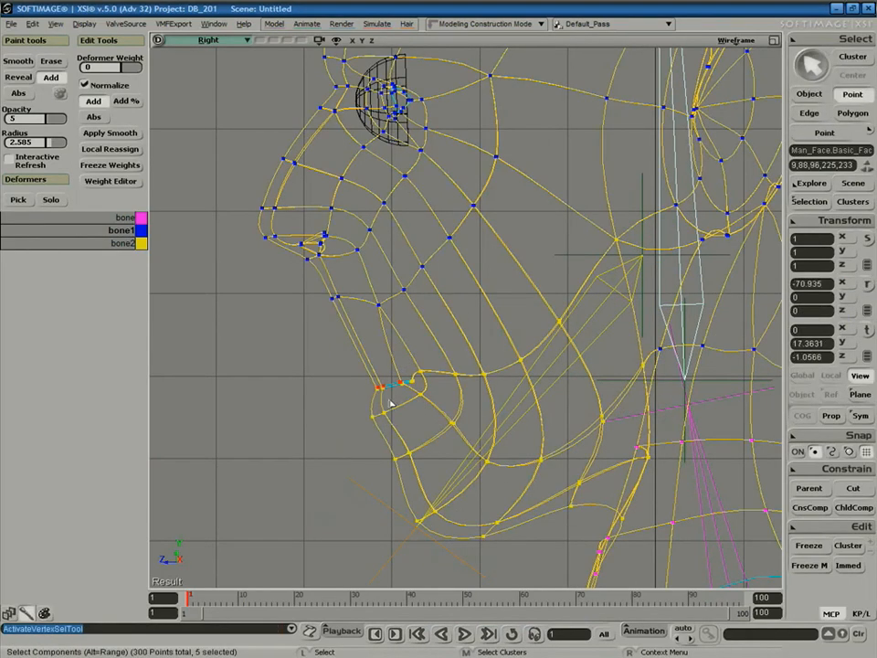
{"action": "key", "text": "ctrl"}
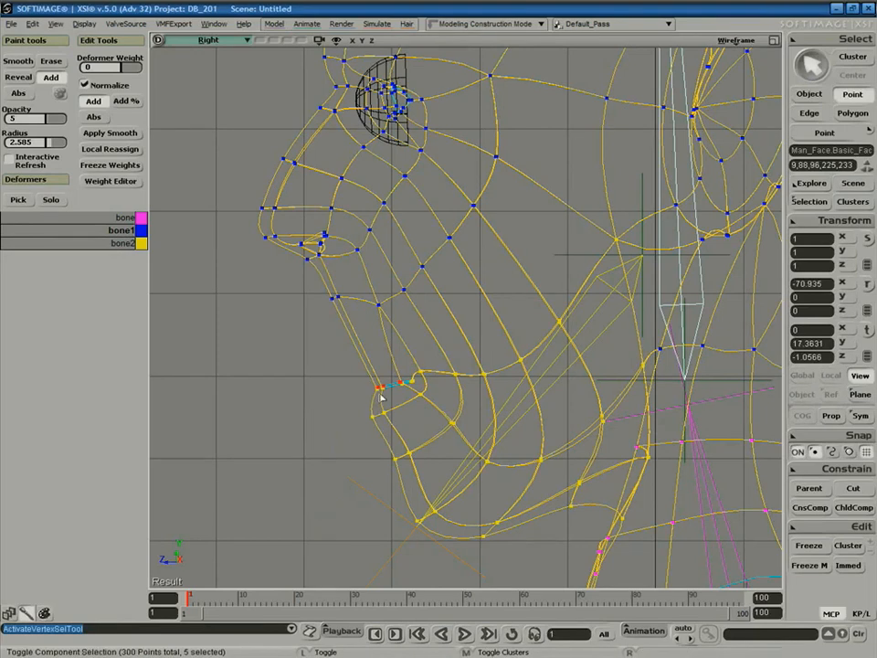
{"action": "left_click_drag", "start_coordinate": [412, 399], "coordinate": [413, 399], "text": "ctrl"}
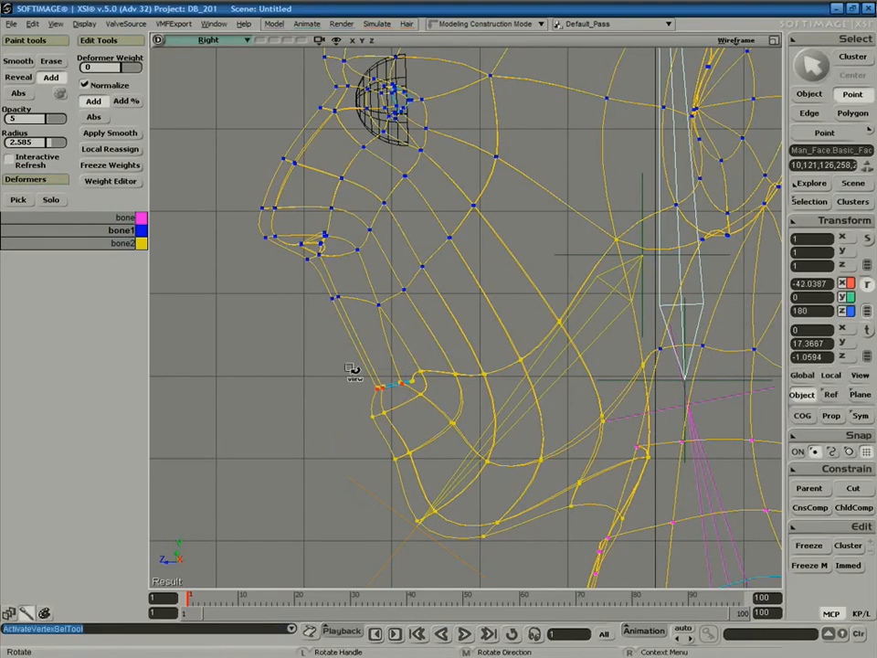
{"action": "left_click", "coordinate": [125, 149]}
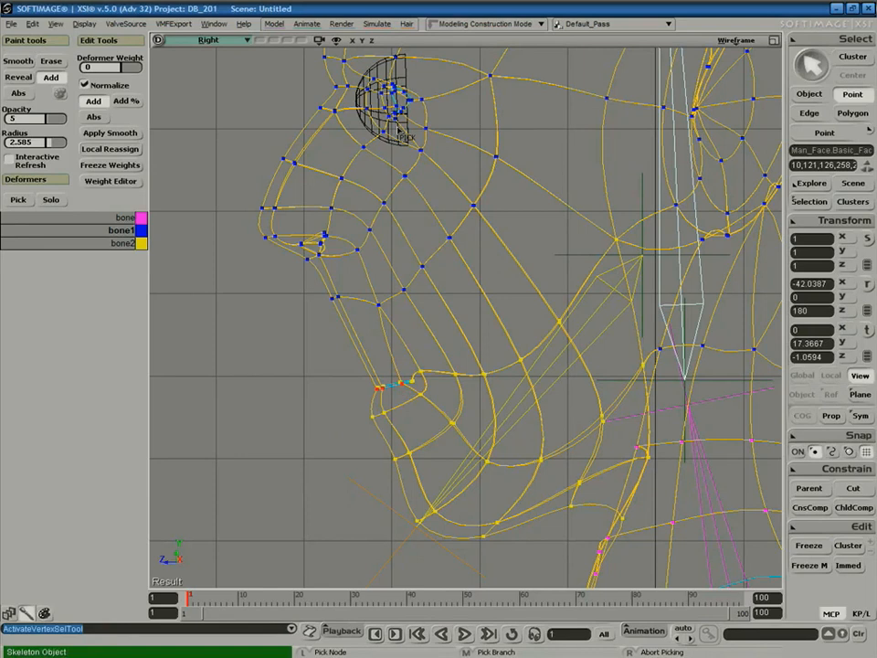
{"action": "left_click", "coordinate": [677, 112]}
{"action": "right_click", "coordinate": [571, 200]}
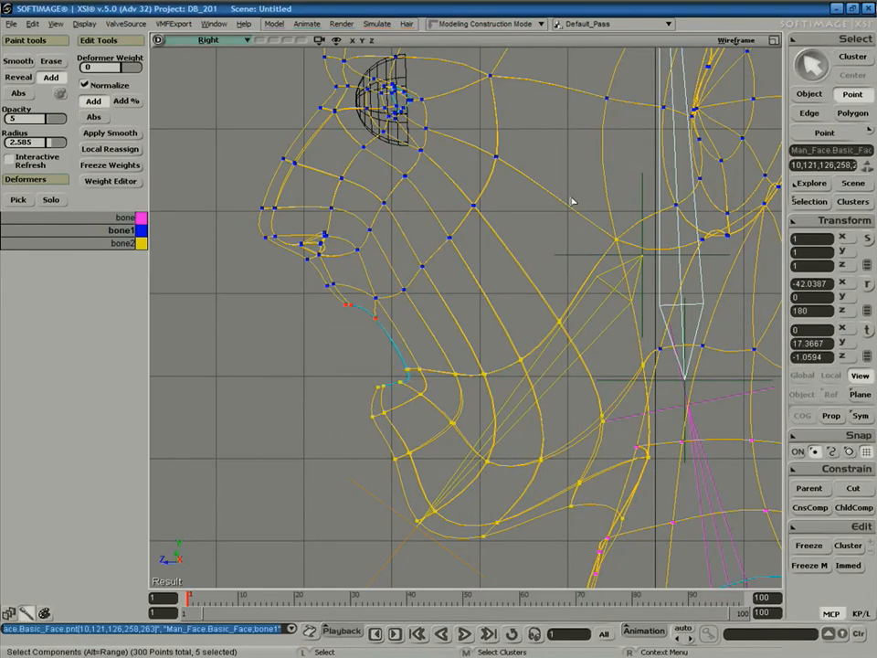
Rotate bone2 to -140.32 to open the mouth, viewed in a maximized Camera view.
{"action": "key", "text": "space"}
{"action": "left_click", "coordinate": [321, 355]}
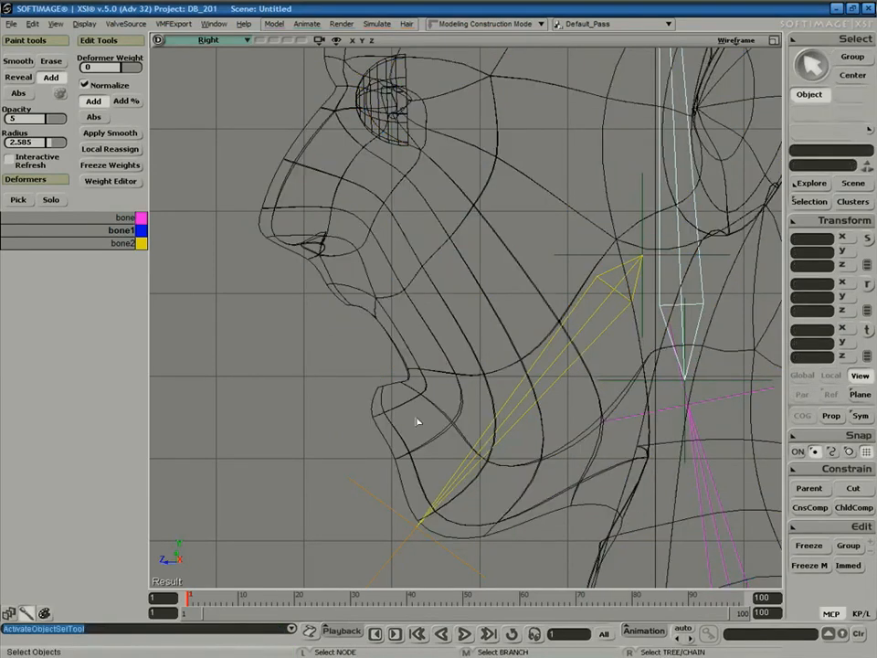
{"action": "left_click", "coordinate": [517, 416]}
{"action": "key", "text": "s"}
{"action": "middle_click_drag", "start_coordinate": [564, 313], "coordinate": [645, 180]}
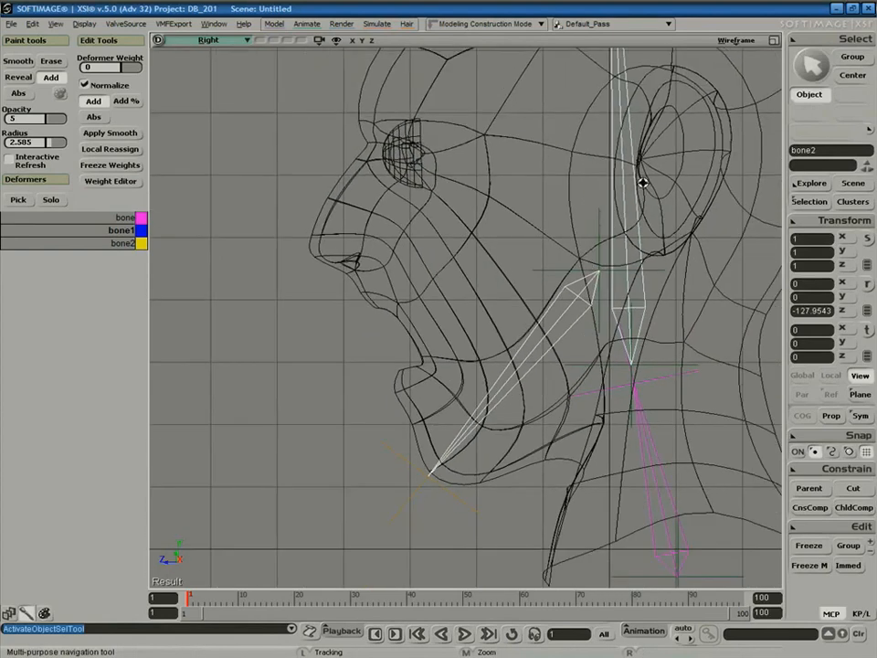
{"action": "key", "text": "c"}
{"action": "left_click_drag", "start_coordinate": [540, 265], "coordinate": [526, 247]}
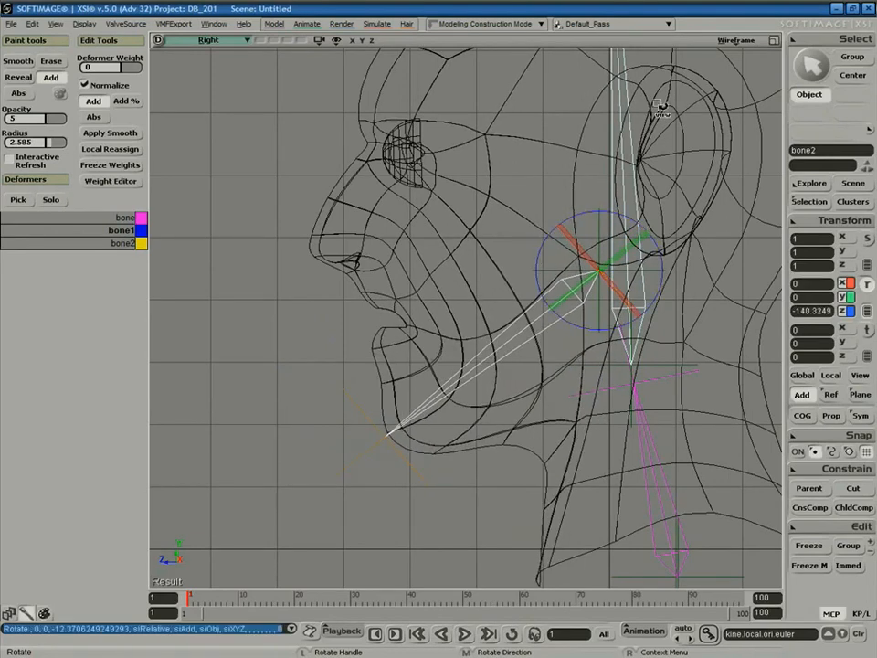
{"action": "left_click", "coordinate": [775, 43]}
{"action": "left_click", "coordinate": [774, 42]}
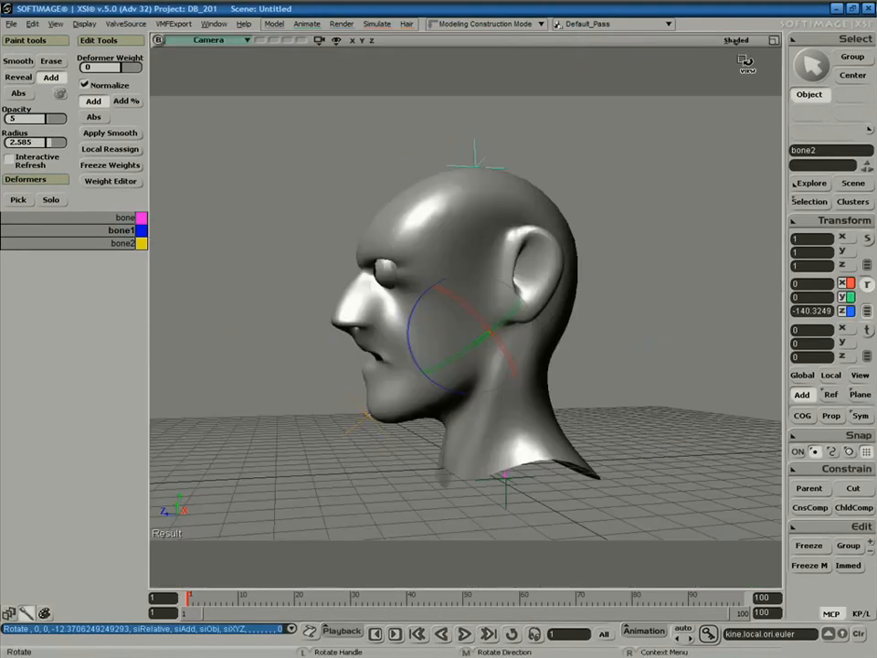
Rotate bone2 to widen the mouth, then show the head's envelope weights in Paint Weight mode.
{"action": "key", "text": "s"}
{"action": "right_click_drag", "start_coordinate": [596, 271], "coordinate": [619, 331]}
{"action": "key", "text": "r"}
{"action": "mouse_move", "coordinate": [428, 351]}
{"action": "left_mouse_down"}
{"action": "mouse_move", "coordinate": [418, 341]}
{"action": "mouse_move", "coordinate": [418, 352]}
{"action": "mouse_move", "coordinate": [423, 338]}
{"action": "mouse_move", "coordinate": [423, 354]}
{"action": "left_mouse_up"}
{"action": "key", "text": "space"}
{"action": "left_click", "coordinate": [495, 368]}
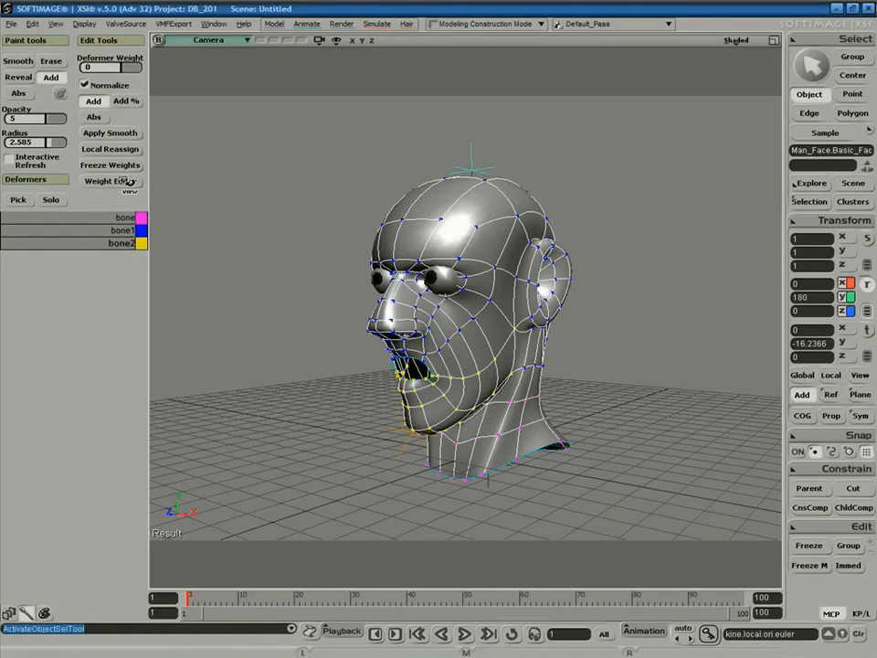
{"action": "key", "text": "w"}
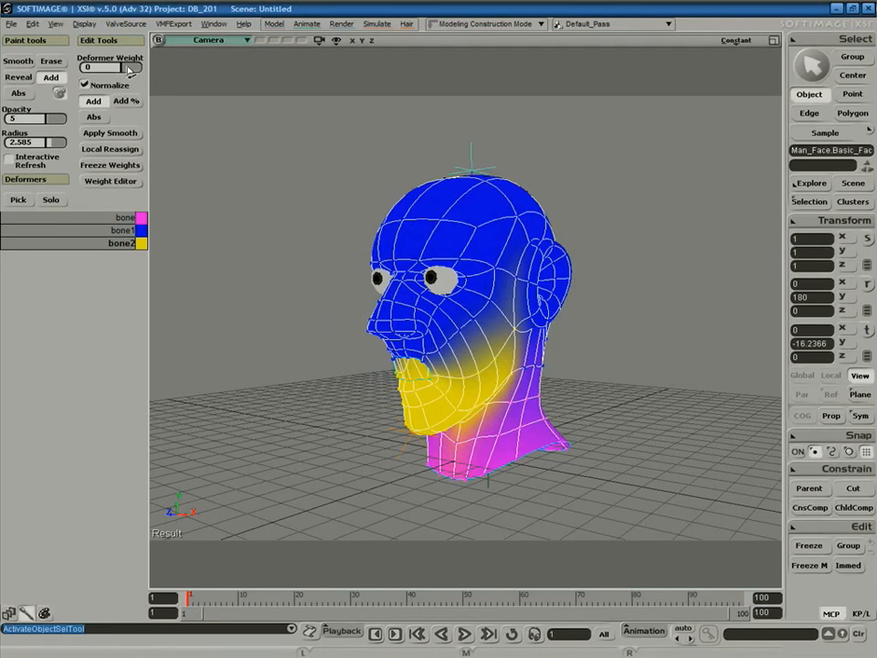
Set the brush to Deformer Weight with opacity 17.241 and radius 1.77.
{"action": "left_click_drag", "start_coordinate": [133, 71], "coordinate": [129, 73]}
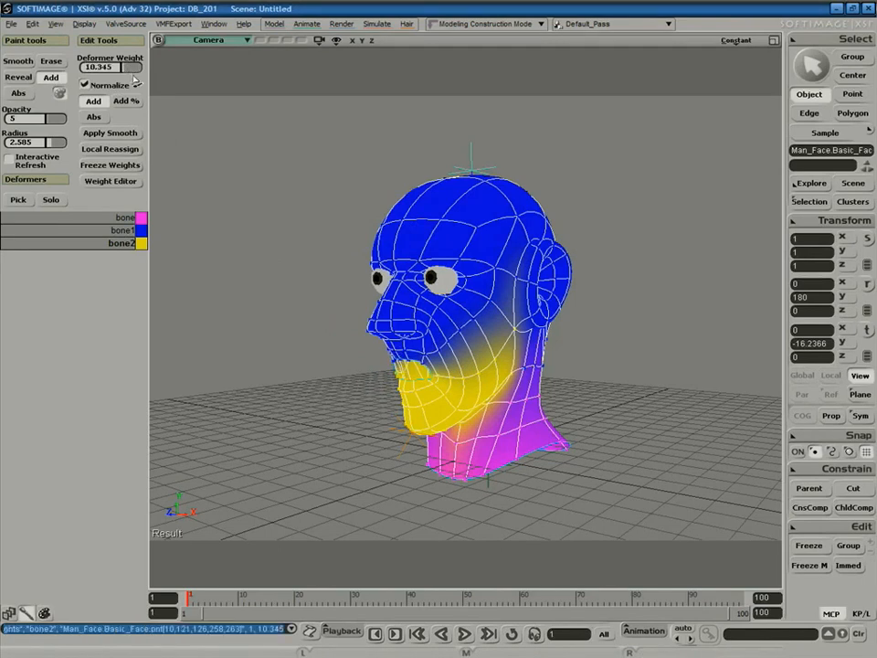
{"action": "left_click", "coordinate": [55, 121]}
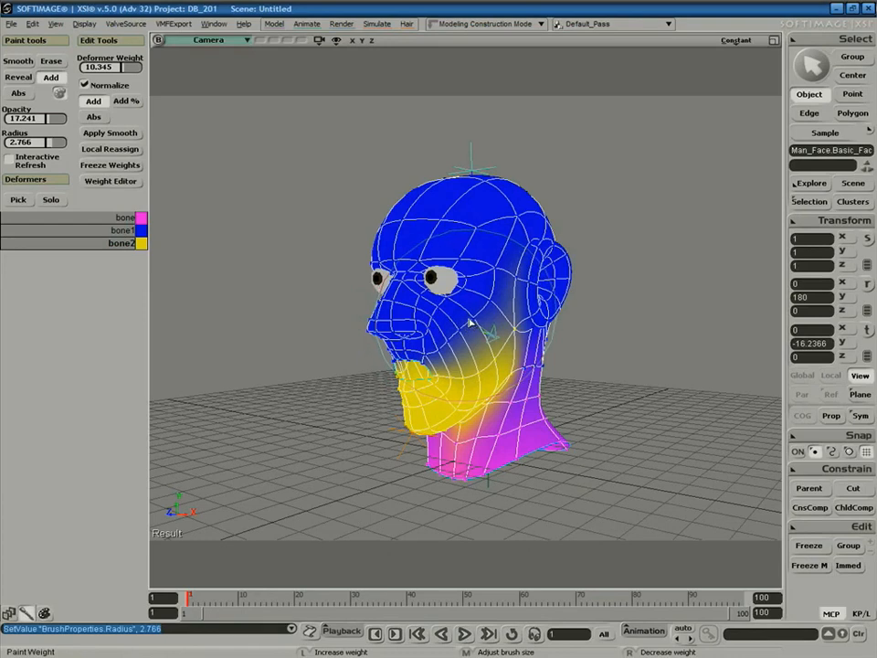
{"action": "key", "text": "space"}
{"action": "key", "text": "w"}
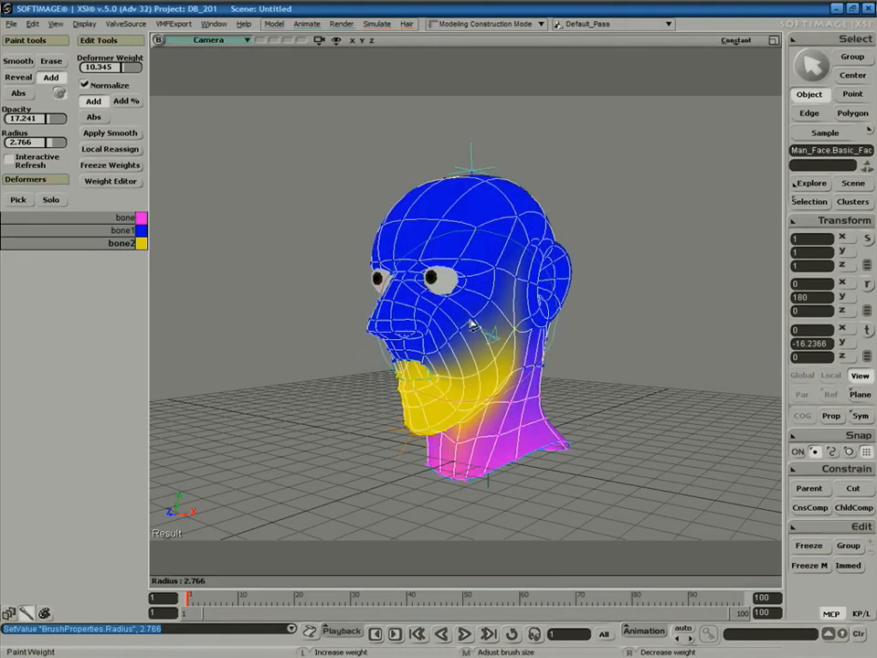
{"action": "middle_click_drag", "start_coordinate": [454, 346], "coordinate": [461, 341]}
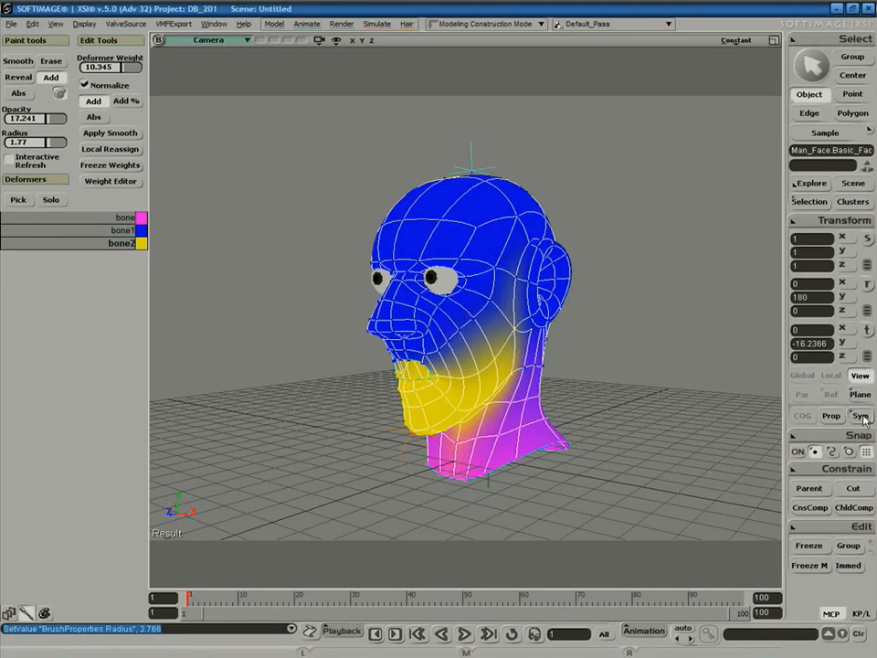
Paint bone2 weight over the cheek, neck, mouth and chin from a three-quarter view.
{"action": "key", "text": "s"}
{"action": "mouse_move", "coordinate": [575, 341]}
{"action": "right_mouse_down"}
{"action": "mouse_move", "coordinate": [602, 349]}
{"action": "mouse_move", "coordinate": [554, 353]}
{"action": "right_mouse_up"}
{"action": "key", "text": "w"}
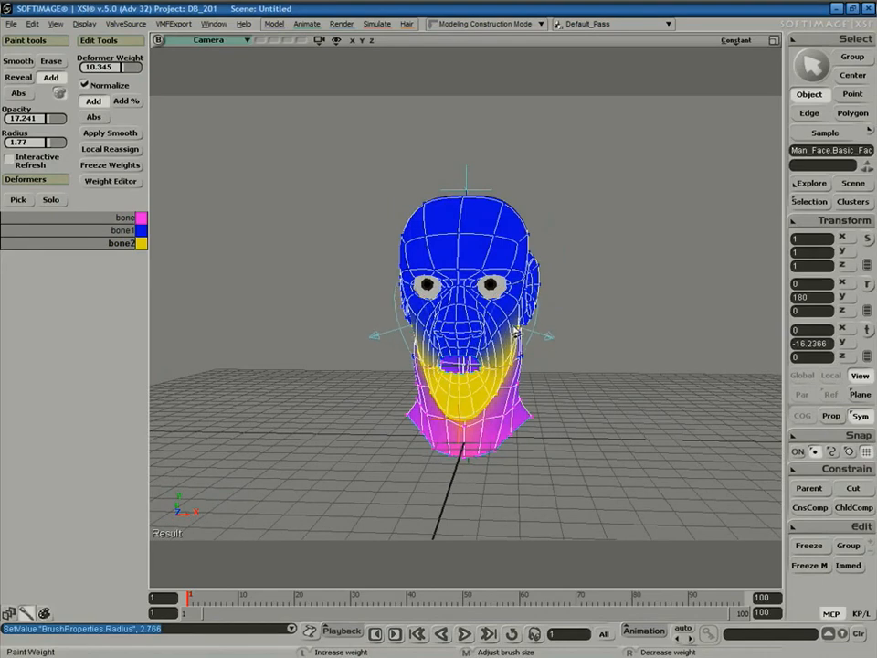
{"action": "key", "text": "s"}
{"action": "mouse_move", "coordinate": [545, 333]}
{"action": "right_mouse_down"}
{"action": "mouse_move", "coordinate": [549, 344]}
{"action": "mouse_move", "coordinate": [466, 334]}
{"action": "right_mouse_up"}
{"action": "key", "text": "w"}
{"action": "mouse_move", "coordinate": [464, 333]}
{"action": "left_mouse_down"}
{"action": "mouse_move", "coordinate": [447, 360]}
{"action": "mouse_move", "coordinate": [489, 340]}
{"action": "mouse_move", "coordinate": [513, 293]}
{"action": "mouse_move", "coordinate": [506, 304]}
{"action": "mouse_move", "coordinate": [511, 369]}
{"action": "mouse_move", "coordinate": [464, 447]}
{"action": "mouse_move", "coordinate": [461, 372]}
{"action": "mouse_move", "coordinate": [480, 421]}
{"action": "mouse_move", "coordinate": [516, 434]}
{"action": "mouse_move", "coordinate": [477, 450]}
{"action": "left_mouse_up"}
{"action": "mouse_move", "coordinate": [445, 361]}
{"action": "left_mouse_down"}
{"action": "mouse_move", "coordinate": [436, 375]}
{"action": "mouse_move", "coordinate": [518, 384]}
{"action": "left_mouse_up"}
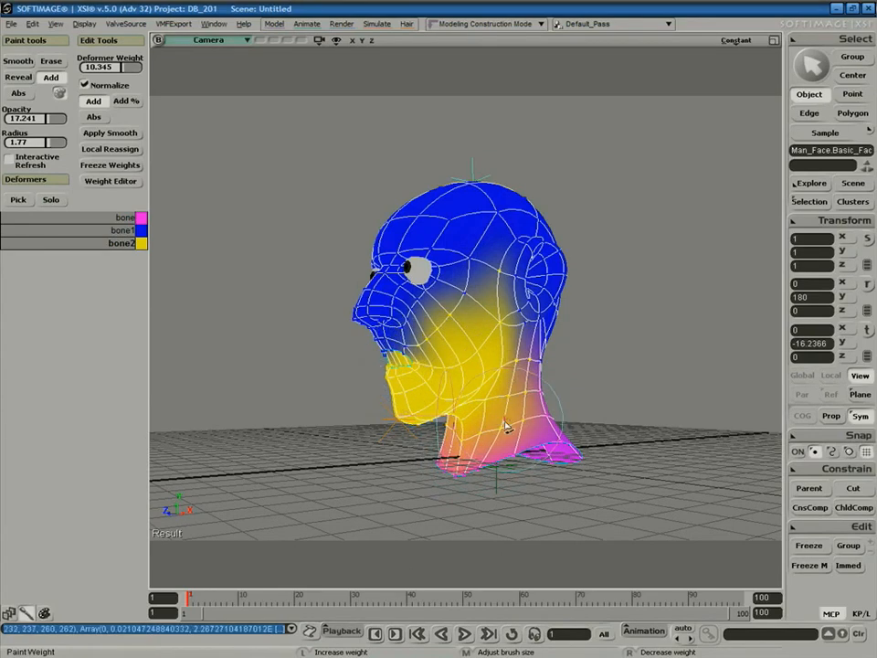
Pick bone1 in the Deformers list and paint its weight back around the eye.
{"action": "key", "text": "s"}
{"action": "key", "text": "w"}
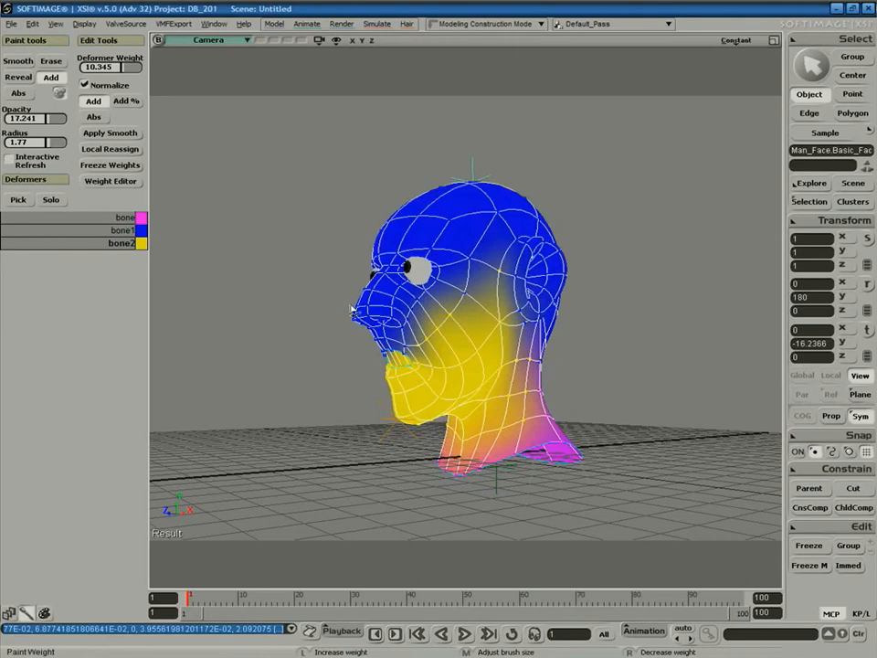
{"action": "left_click", "coordinate": [132, 230]}
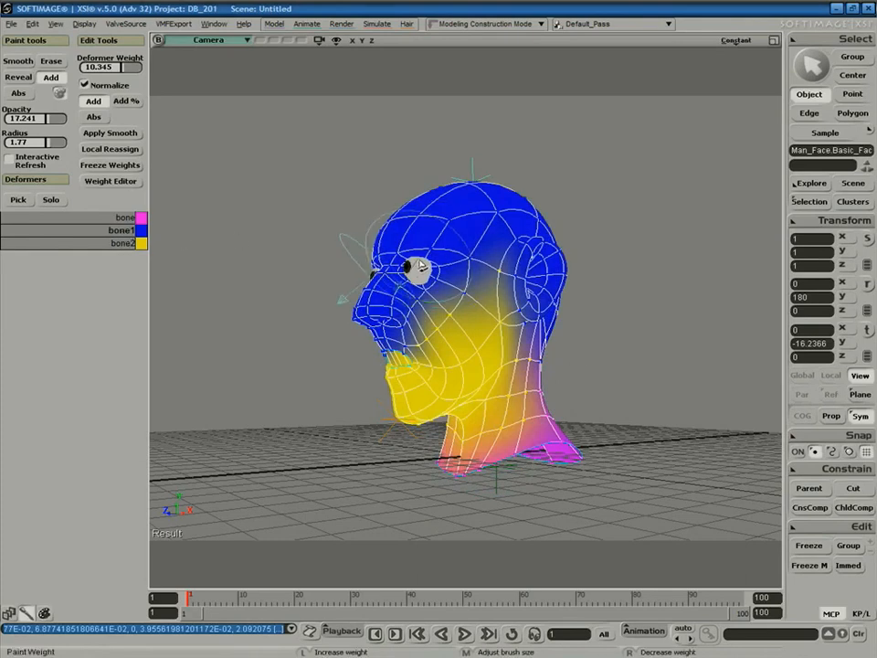
{"action": "mouse_move", "coordinate": [422, 267]}
{"action": "left_mouse_down"}
{"action": "mouse_move", "coordinate": [418, 251]}
{"action": "mouse_move", "coordinate": [500, 260]}
{"action": "left_mouse_up"}
{"action": "key", "text": "space"}
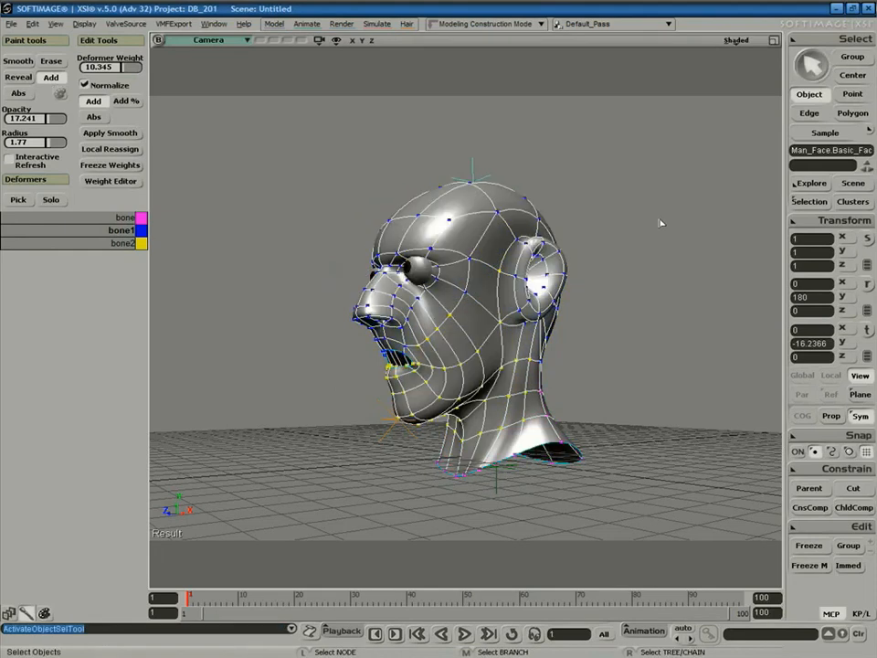
Select jaw bone2 in the side view and rotate it wider open to test the weights.
{"action": "left_click", "coordinate": [656, 220]}
{"action": "left_click", "coordinate": [409, 416]}
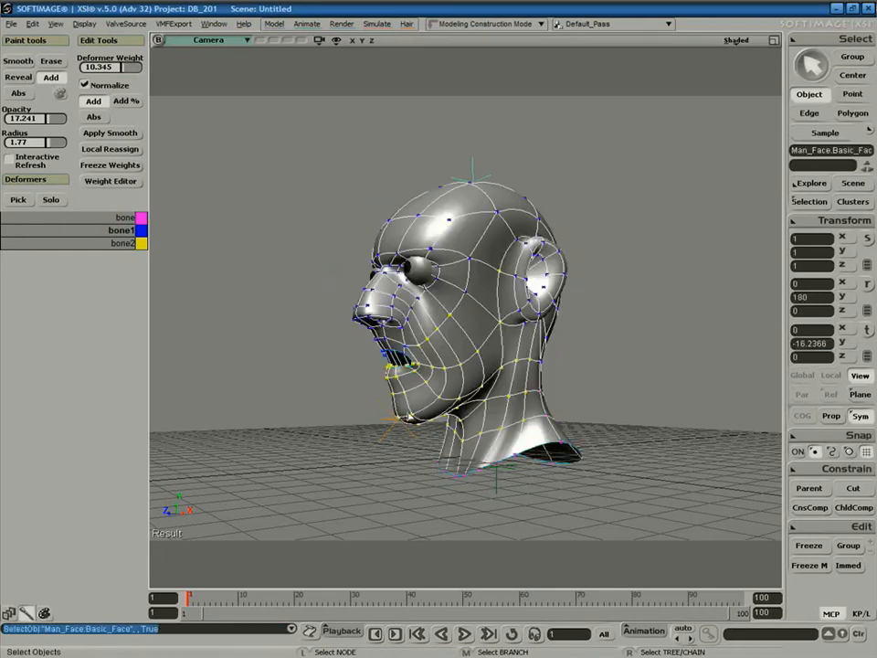
{"action": "key", "text": "s"}
{"action": "middle_click_drag", "start_coordinate": [558, 356], "coordinate": [672, 270]}
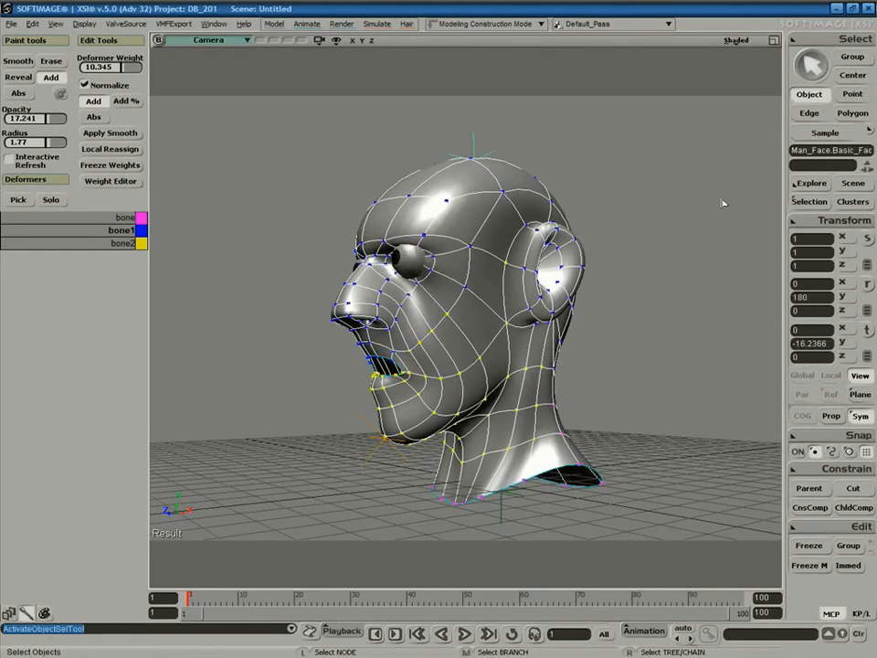
{"action": "left_click", "coordinate": [774, 41]}
{"action": "left_click", "coordinate": [677, 461]}
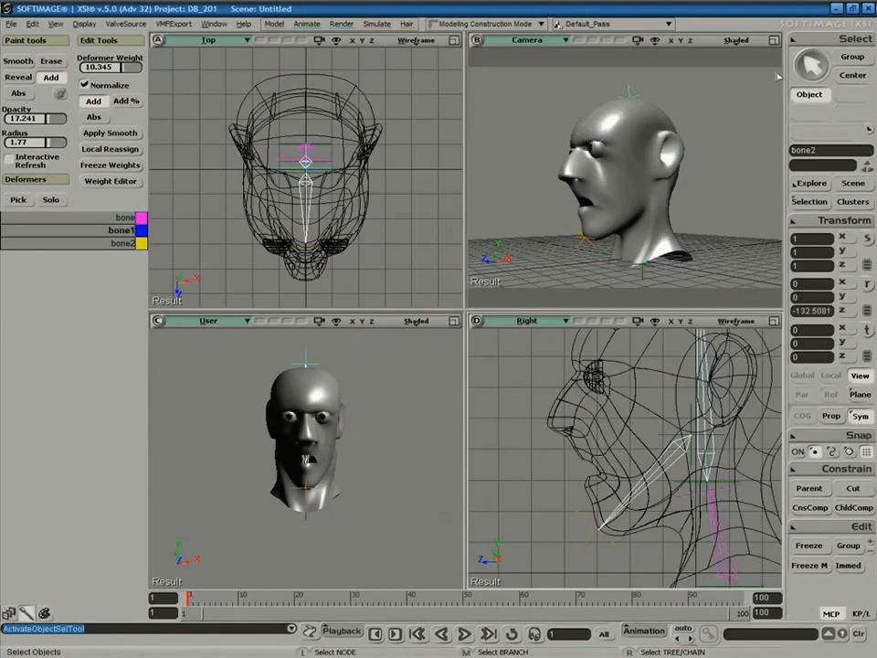
{"action": "left_click", "coordinate": [774, 41]}
{"action": "key", "text": "c"}
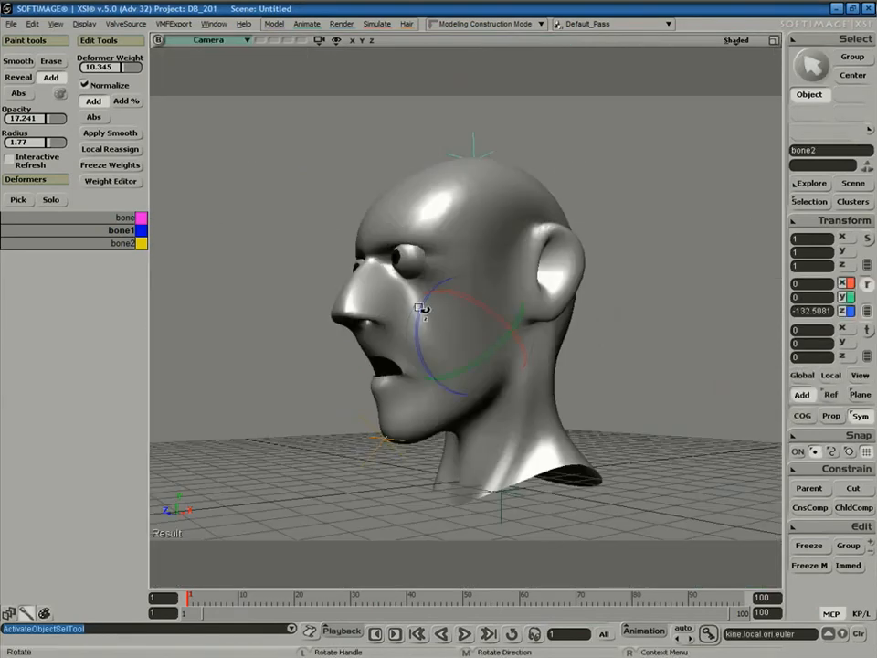
{"action": "mouse_move", "coordinate": [422, 317]}
{"action": "left_mouse_down"}
{"action": "mouse_move", "coordinate": [427, 294]}
{"action": "mouse_move", "coordinate": [419, 329]}
{"action": "mouse_move", "coordinate": [422, 313]}
{"action": "left_mouse_up"}
Reselect the head mesh and bring back the weight-colour display.
{"action": "key", "text": "space"}
{"action": "left_click", "coordinate": [461, 236]}
{"action": "key", "text": "c"}
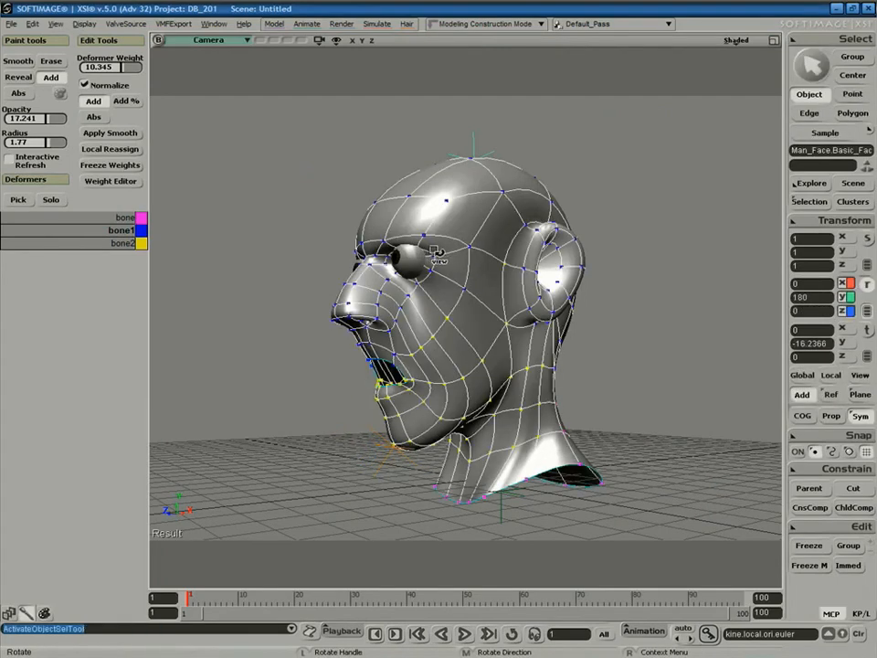
{"action": "key", "text": "w"}
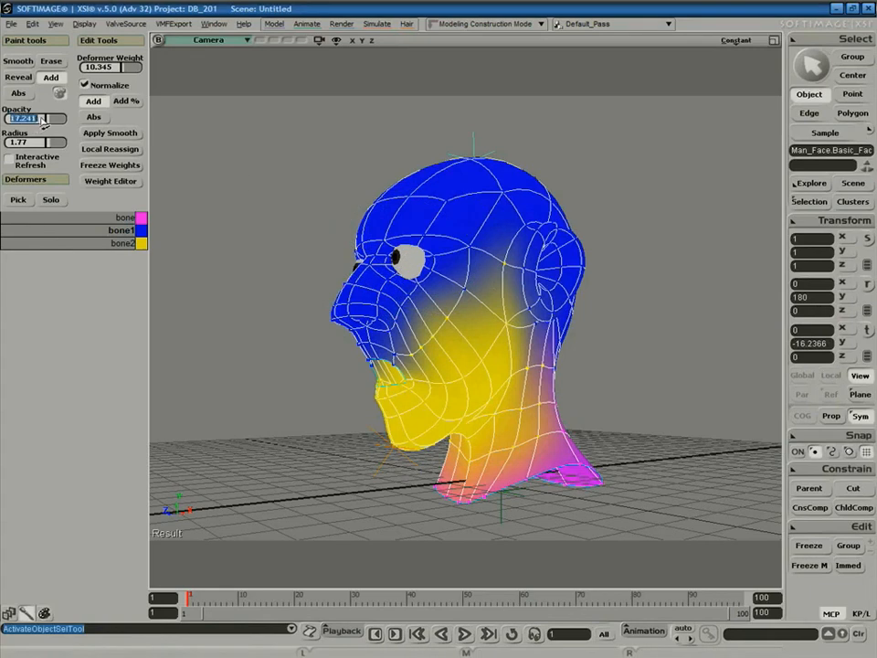
Set brush opacity 5 and radius 1.168, then paint bone1 weight over the nose and mouth.
{"action": "key", "text": "Return"}
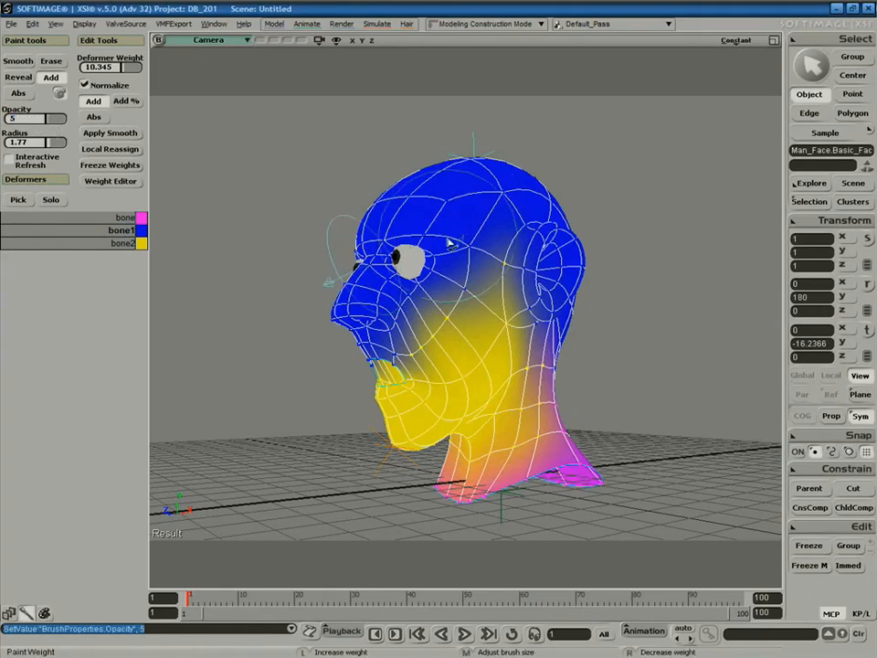
{"action": "key", "text": "m"}
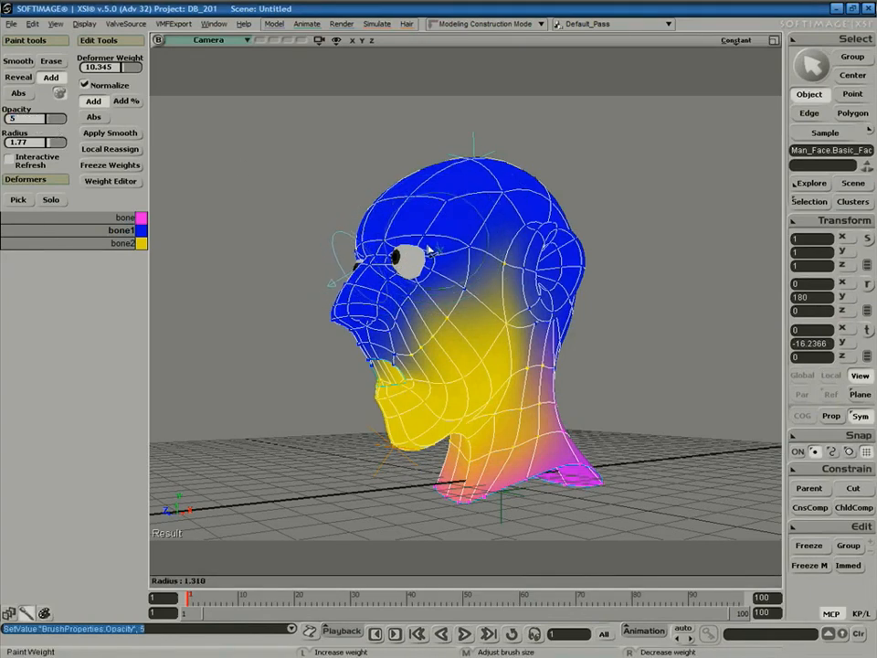
{"action": "mouse_move", "coordinate": [426, 251]}
{"action": "left_mouse_down"}
{"action": "mouse_move", "coordinate": [416, 248]}
{"action": "mouse_move", "coordinate": [444, 253]}
{"action": "mouse_move", "coordinate": [412, 249]}
{"action": "mouse_move", "coordinate": [444, 246]}
{"action": "mouse_move", "coordinate": [444, 273]}
{"action": "mouse_move", "coordinate": [455, 275]}
{"action": "left_mouse_up"}
{"action": "mouse_move", "coordinate": [409, 312]}
{"action": "left_mouse_down"}
{"action": "mouse_move", "coordinate": [392, 340]}
{"action": "mouse_move", "coordinate": [353, 319]}
{"action": "mouse_move", "coordinate": [359, 315]}
{"action": "left_mouse_up"}
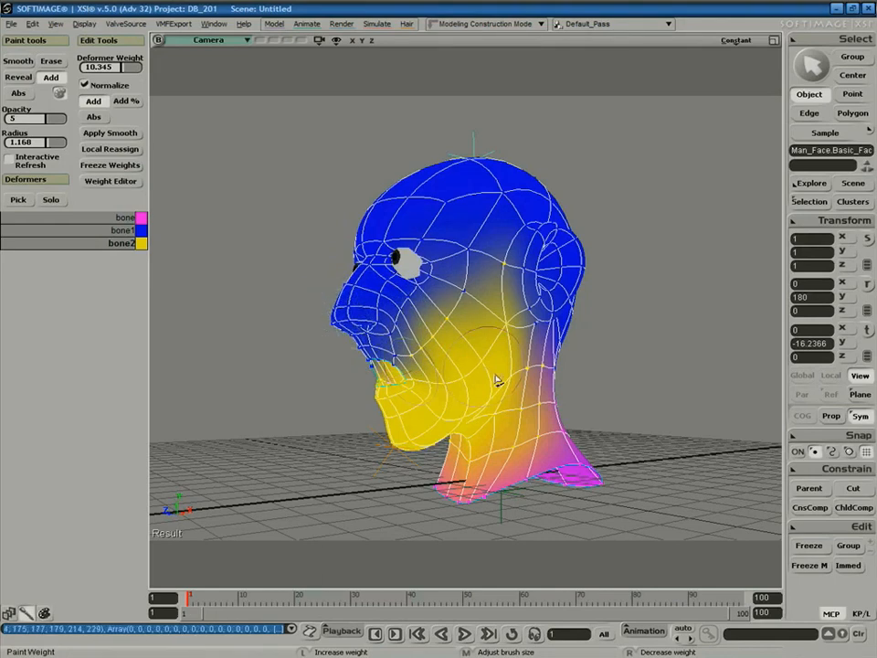
Exit weight painting and orbit to a frontal shaded view of the head.
{"action": "key", "text": "space"}
{"action": "key", "text": "s"}
{"action": "right_click_drag", "start_coordinate": [472, 365], "coordinate": [499, 378]}
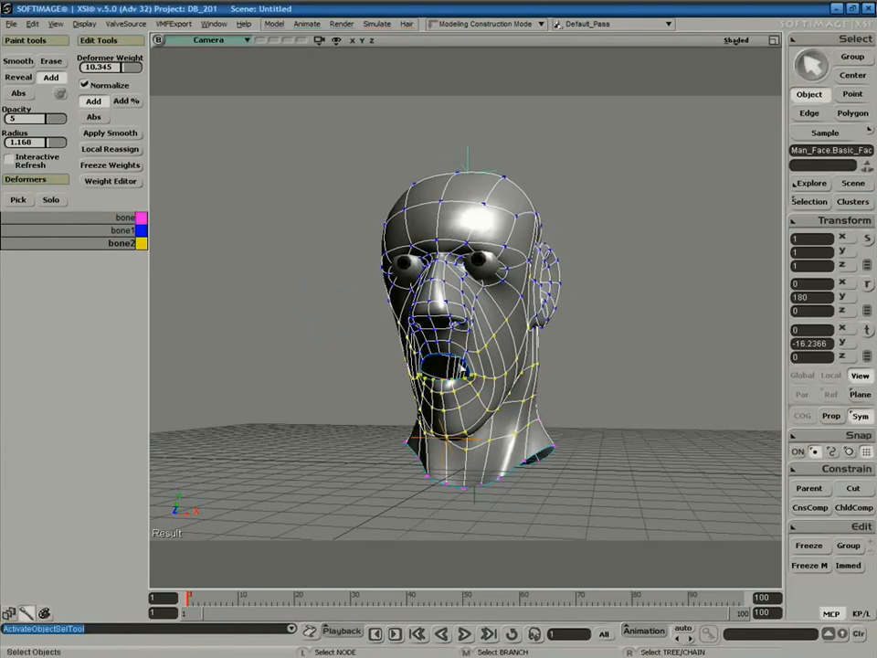
From a left profile, swing jaw bone2 open to -116.05, then reselect the head mesh.
{"action": "left_click", "coordinate": [463, 367]}
{"action": "key", "text": "s"}
{"action": "middle_click_drag", "start_coordinate": [531, 363], "coordinate": [495, 369]}
{"action": "key", "text": "c"}
{"action": "key", "text": "s"}
{"action": "right_click_drag", "start_coordinate": [491, 367], "coordinate": [361, 366]}
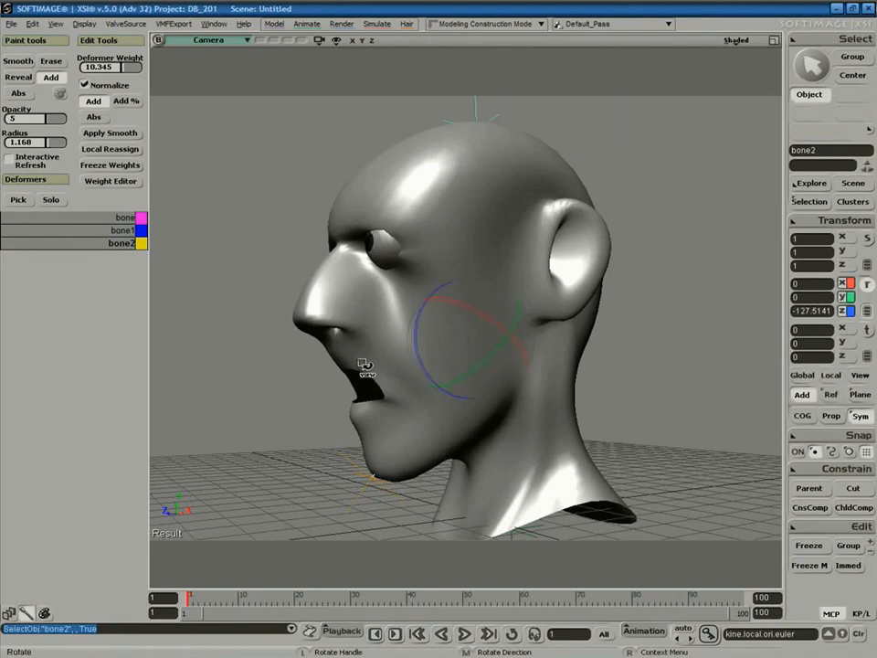
{"action": "mouse_move", "coordinate": [417, 349]}
{"action": "left_mouse_down"}
{"action": "mouse_move", "coordinate": [422, 332]}
{"action": "mouse_move", "coordinate": [419, 359]}
{"action": "left_mouse_up"}
{"action": "key", "text": "space"}
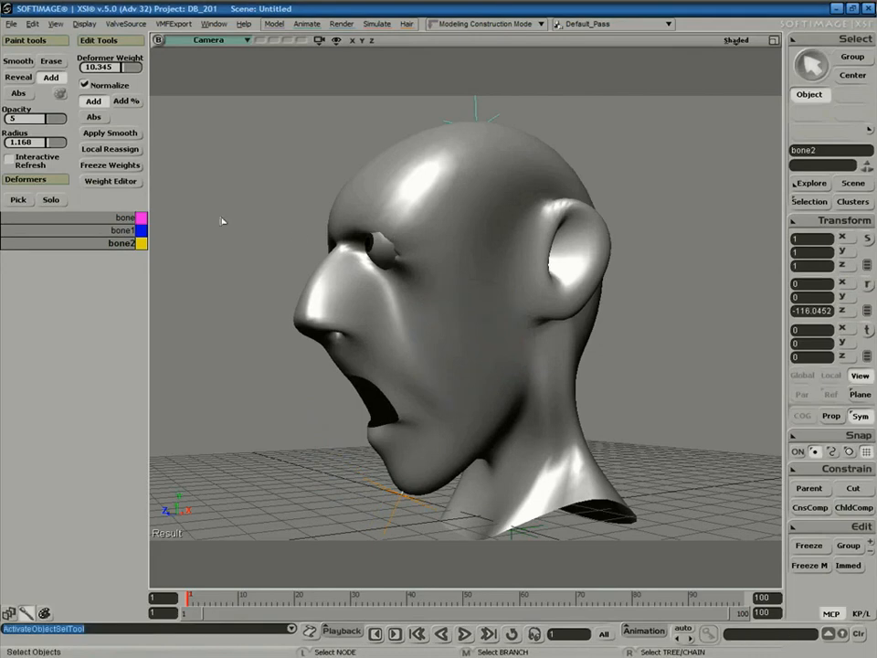
{"action": "left_click", "coordinate": [365, 291]}
Paint weight around the eyelid, then smooth weights from above the eye toward the temple.
{"action": "key", "text": "w"}
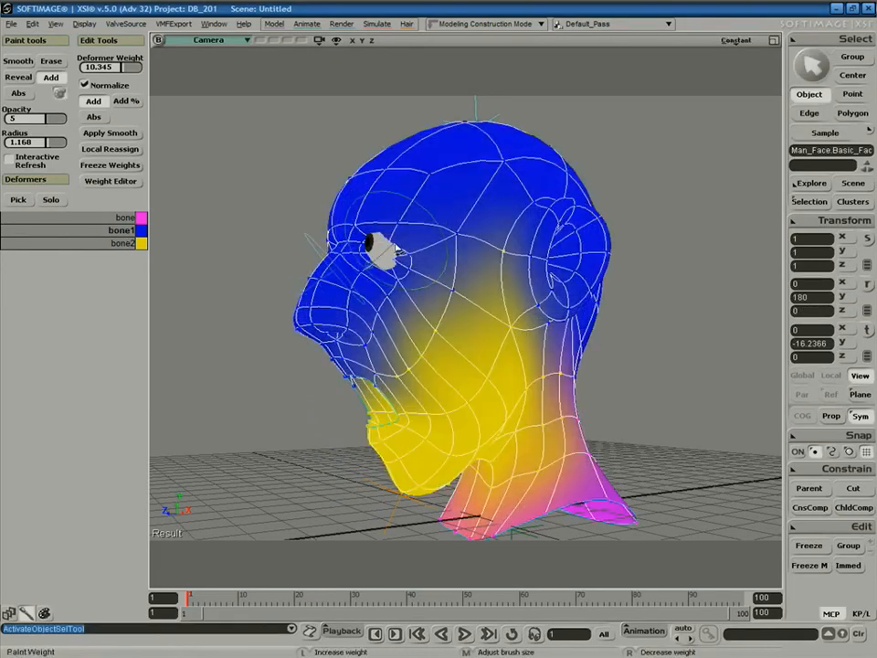
{"action": "mouse_move", "coordinate": [399, 230]}
{"action": "left_mouse_down"}
{"action": "mouse_move", "coordinate": [409, 243]}
{"action": "mouse_move", "coordinate": [415, 234]}
{"action": "mouse_move", "coordinate": [401, 236]}
{"action": "left_mouse_up"}
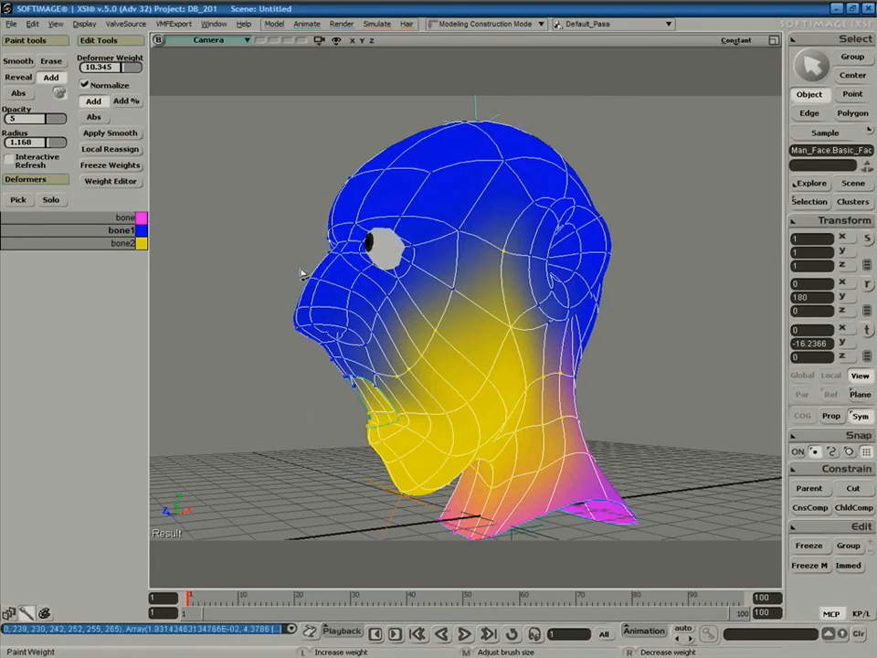
{"action": "left_click", "coordinate": [18, 62]}
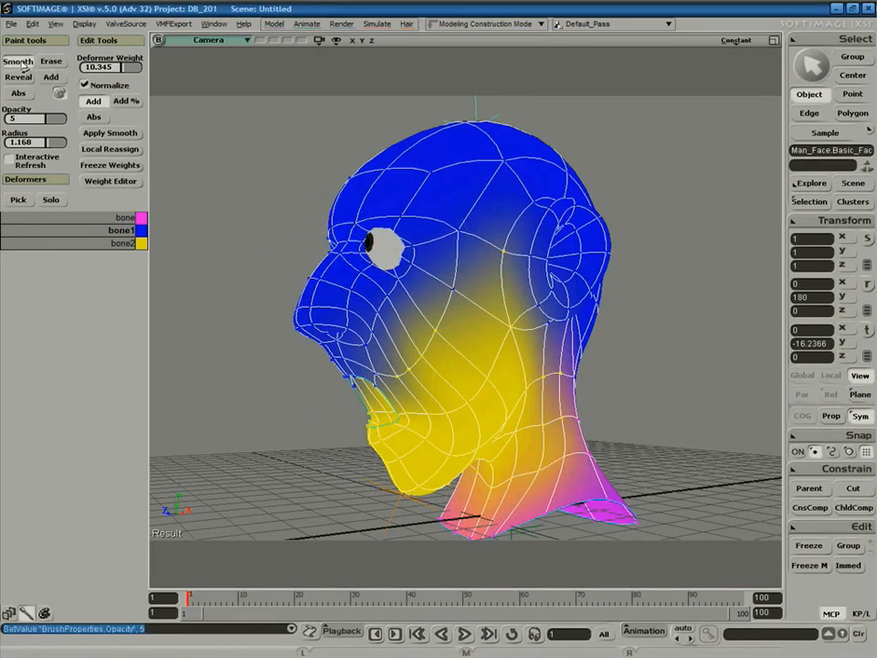
{"action": "mouse_move", "coordinate": [407, 224]}
{"action": "left_mouse_down"}
{"action": "mouse_move", "coordinate": [394, 208]}
{"action": "mouse_move", "coordinate": [420, 252]}
{"action": "mouse_move", "coordinate": [474, 230]}
{"action": "mouse_move", "coordinate": [430, 338]}
{"action": "mouse_move", "coordinate": [402, 353]}
{"action": "mouse_move", "coordinate": [393, 391]}
{"action": "mouse_move", "coordinate": [481, 355]}
{"action": "mouse_move", "coordinate": [540, 314]}
{"action": "mouse_move", "coordinate": [528, 223]}
{"action": "mouse_move", "coordinate": [530, 311]}
{"action": "mouse_move", "coordinate": [549, 423]}
{"action": "mouse_move", "coordinate": [471, 501]}
{"action": "mouse_move", "coordinate": [530, 464]}
{"action": "mouse_move", "coordinate": [570, 388]}
{"action": "mouse_move", "coordinate": [549, 331]}
{"action": "mouse_move", "coordinate": [504, 350]}
{"action": "left_mouse_up"}
{"action": "key", "text": "s"}
{"action": "mouse_move", "coordinate": [504, 351]}
{"action": "right_mouse_down"}
{"action": "mouse_move", "coordinate": [568, 372]}
{"action": "mouse_move", "coordinate": [550, 367]}
{"action": "mouse_move", "coordinate": [614, 372]}
{"action": "mouse_move", "coordinate": [535, 368]}
{"action": "mouse_move", "coordinate": [563, 364]}
{"action": "right_mouse_up"}
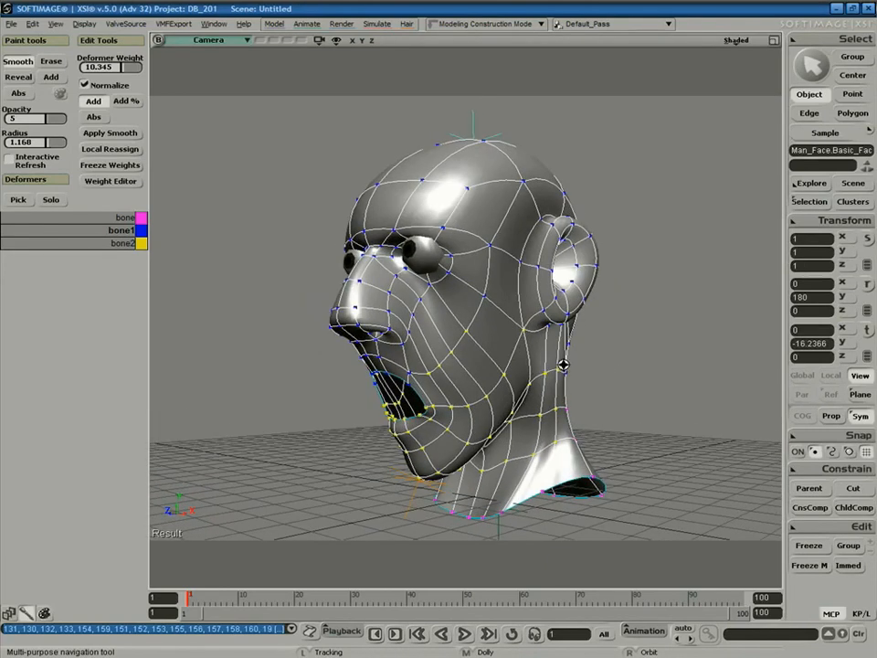
Reframe the view to a nearly front angle on the head mesh.
{"action": "middle_click_drag", "start_coordinate": [550, 353], "coordinate": [593, 293]}
{"action": "right_click_drag", "start_coordinate": [573, 390], "coordinate": [600, 358]}
{"action": "key", "text": "space"}
{"action": "left_click", "coordinate": [592, 374]}
{"action": "key", "text": "s"}
{"action": "middle_click_drag", "start_coordinate": [599, 358], "coordinate": [571, 399]}
{"action": "key", "text": "space"}
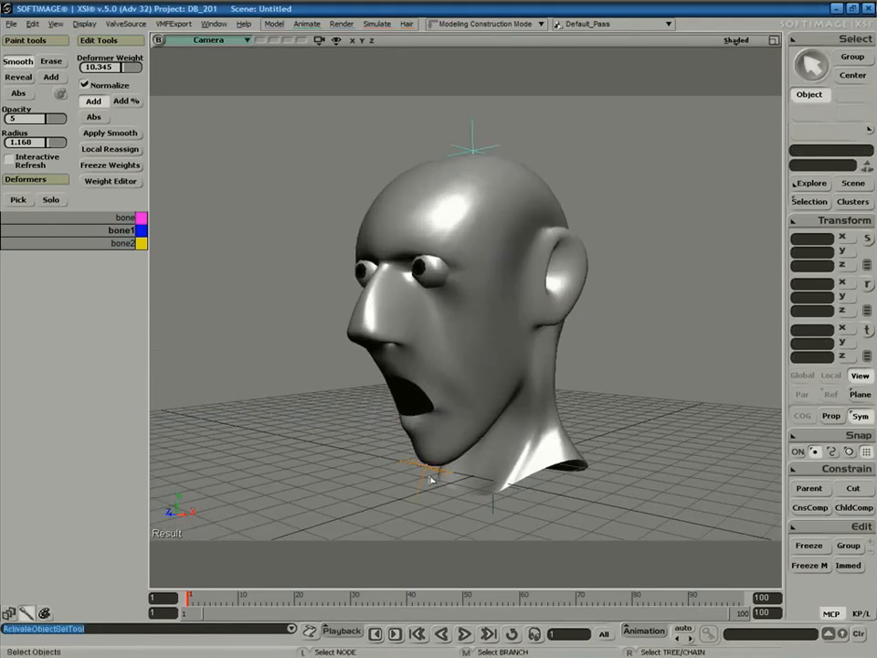
{"action": "left_click", "coordinate": [435, 474]}
{"action": "key", "text": "s"}
{"action": "right_click_drag", "start_coordinate": [440, 458], "coordinate": [540, 424]}
Select head bone bone1 and rotate it to test tilting and turning the head.
{"action": "key", "text": "space"}
{"action": "left_click", "coordinate": [468, 388]}
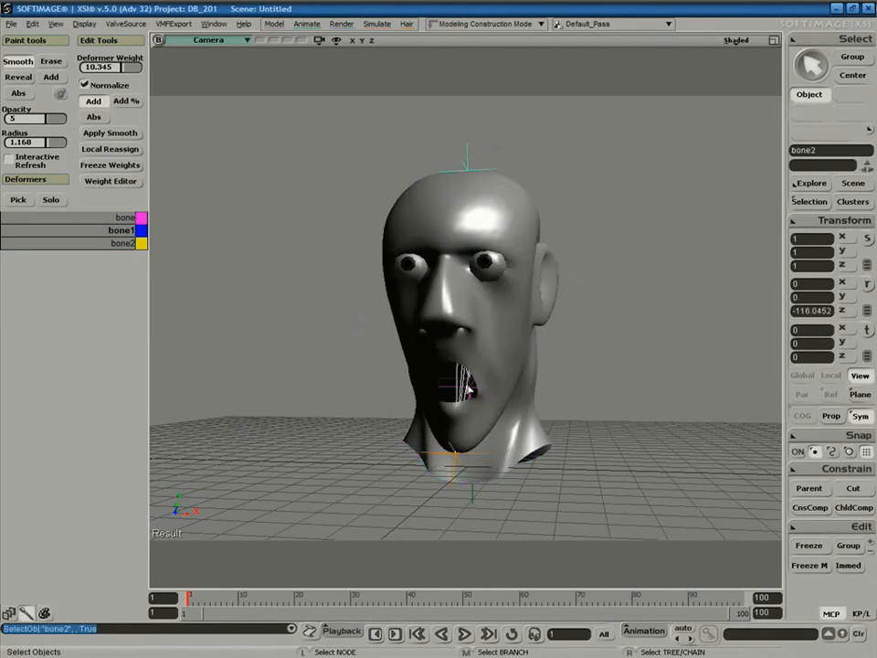
{"action": "key", "text": "s"}
{"action": "middle_click_drag", "start_coordinate": [543, 403], "coordinate": [518, 399]}
{"action": "key", "text": "space"}
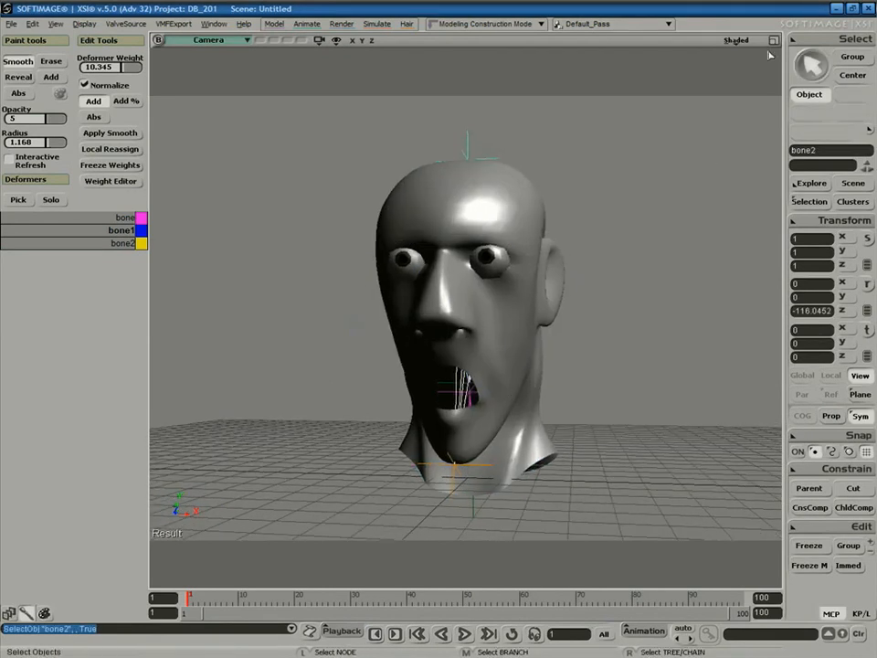
{"action": "left_click", "coordinate": [774, 41]}
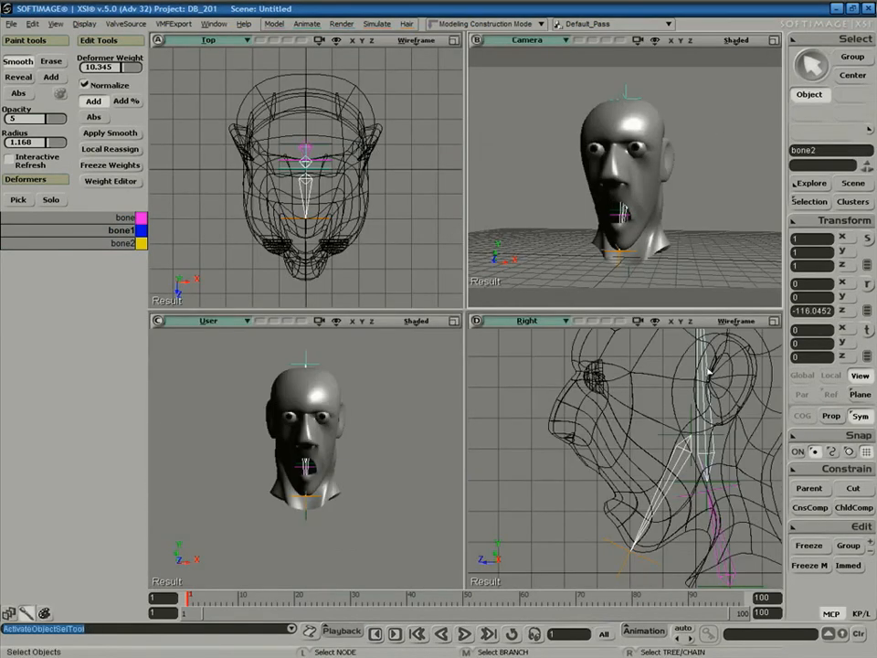
{"action": "left_click", "coordinate": [709, 369]}
{"action": "left_click", "coordinate": [774, 40]}
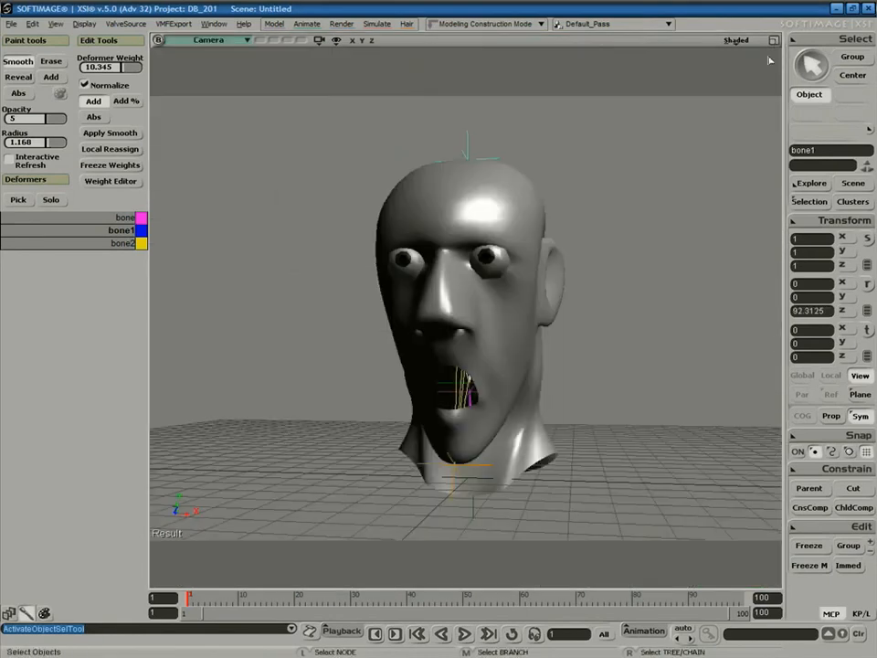
{"action": "key", "text": "r"}
{"action": "left_click_drag", "start_coordinate": [514, 342], "coordinate": [491, 347]}
{"action": "key", "text": "ctrl+z"}
{"action": "left_click_drag", "start_coordinate": [509, 391], "coordinate": [478, 391]}
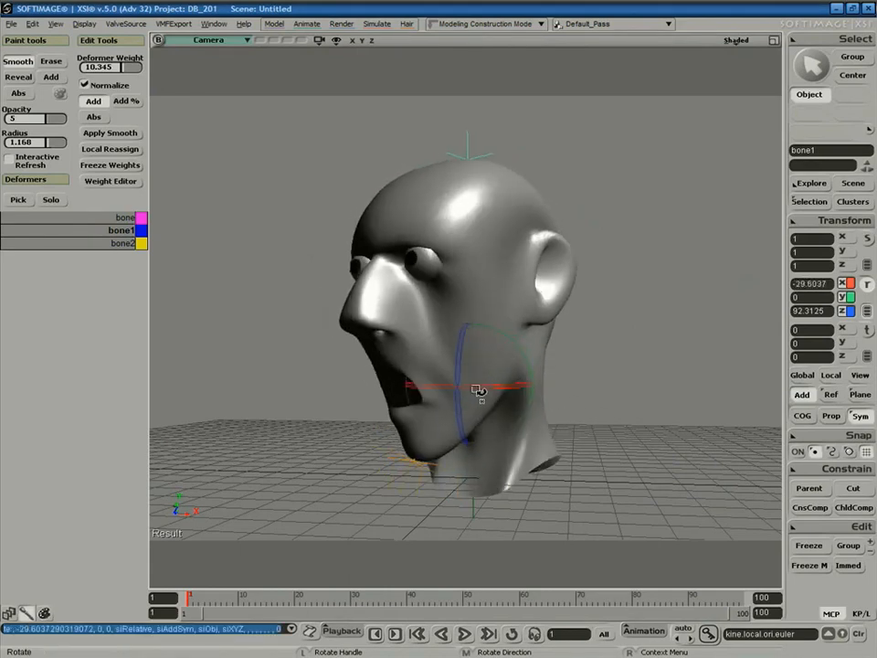
{"action": "left_click_drag", "start_coordinate": [485, 348], "coordinate": [518, 400]}
Select jaw bone2 and swing the jaw shut, open and shut again.
{"action": "key", "text": "space"}
{"action": "left_click", "coordinate": [465, 406]}
{"action": "key", "text": "c"}
{"action": "key", "text": "s"}
{"action": "middle_click_drag", "start_coordinate": [486, 384], "coordinate": [555, 389]}
{"action": "right_click_drag", "start_coordinate": [555, 388], "coordinate": [519, 388]}
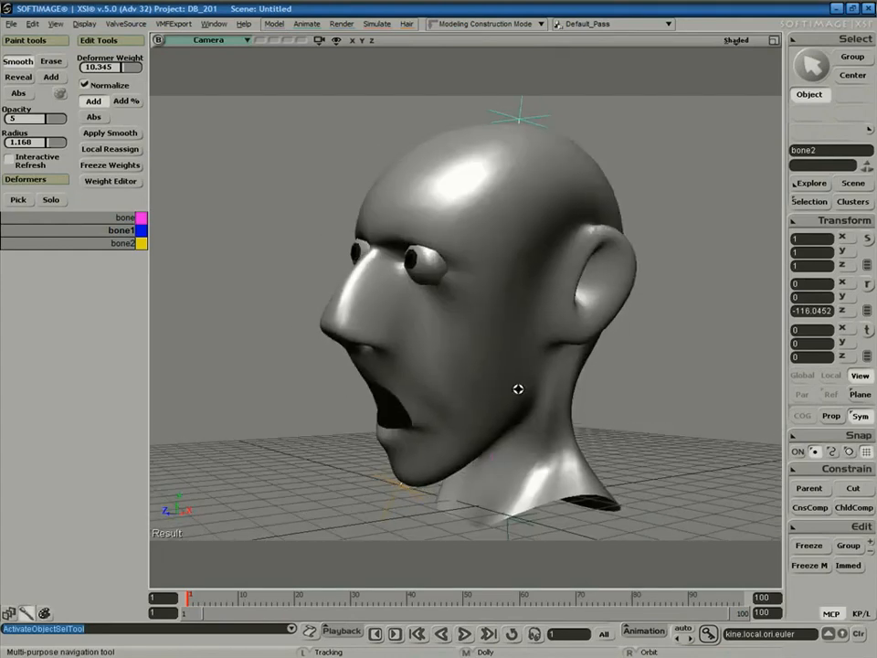
{"action": "mouse_move", "coordinate": [434, 348]}
{"action": "left_mouse_down"}
{"action": "mouse_move", "coordinate": [447, 324]}
{"action": "mouse_move", "coordinate": [439, 353]}
{"action": "mouse_move", "coordinate": [447, 314]}
{"action": "mouse_move", "coordinate": [433, 350]}
{"action": "mouse_move", "coordinate": [438, 319]}
{"action": "mouse_move", "coordinate": [433, 340]}
{"action": "mouse_move", "coordinate": [436, 331]}
{"action": "left_mouse_up"}
Reselect the head mesh in weight painting and make 'bone' the deformer to paint.
{"action": "key", "text": "space"}
{"action": "left_click", "coordinate": [474, 443]}
{"action": "key", "text": "c"}
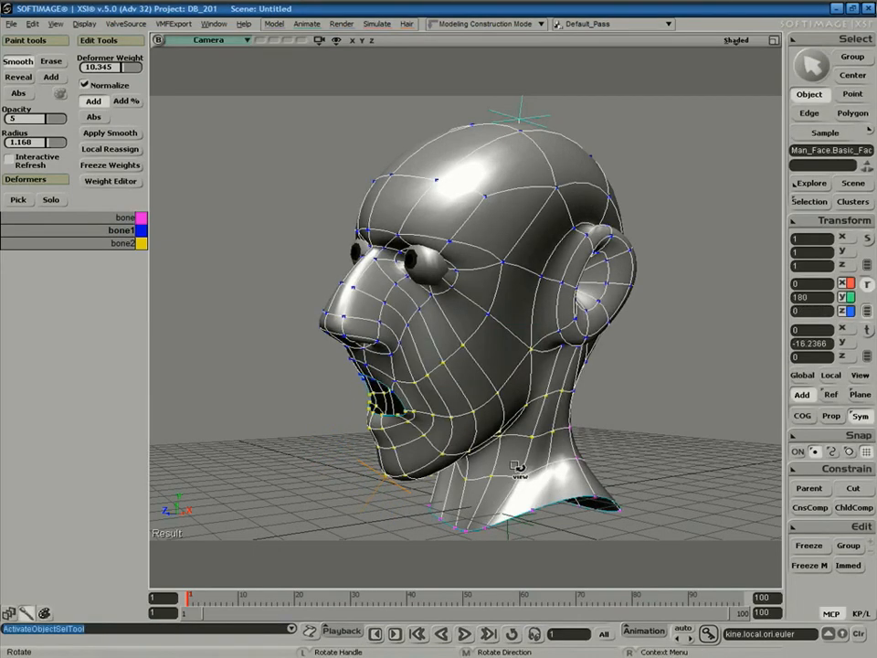
{"action": "key", "text": "w"}
{"action": "left_click", "coordinate": [121, 217]}
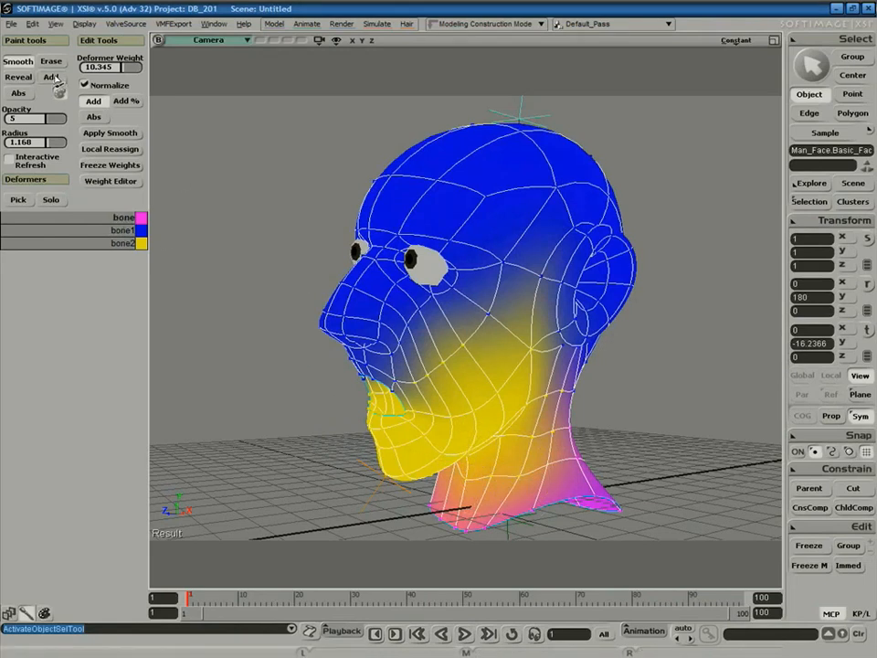
Raise brush opacity to 10 and paint bone weight up the back of the neck.
{"action": "left_click", "coordinate": [53, 78]}
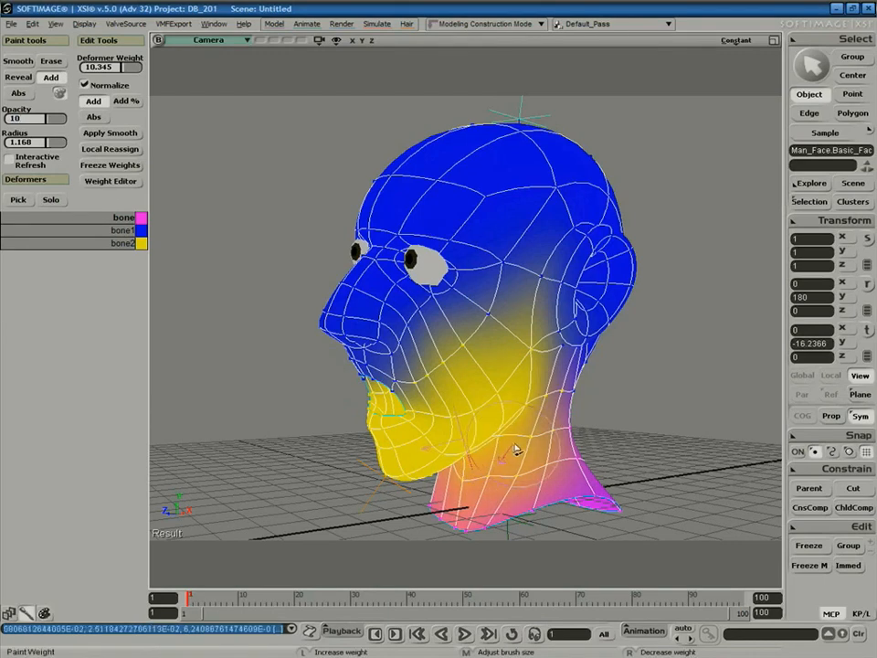
{"action": "key", "text": "s"}
{"action": "right_click_drag", "start_coordinate": [503, 428], "coordinate": [532, 448]}
{"action": "key", "text": "s"}
{"action": "mouse_move", "coordinate": [601, 433]}
{"action": "right_mouse_down"}
{"action": "mouse_move", "coordinate": [584, 399]}
{"action": "mouse_move", "coordinate": [509, 448]}
{"action": "right_mouse_up"}
{"action": "mouse_move", "coordinate": [471, 478]}
{"action": "left_mouse_down"}
{"action": "mouse_move", "coordinate": [485, 447]}
{"action": "mouse_move", "coordinate": [554, 369]}
{"action": "mouse_move", "coordinate": [548, 484]}
{"action": "mouse_move", "coordinate": [500, 507]}
{"action": "left_mouse_up"}
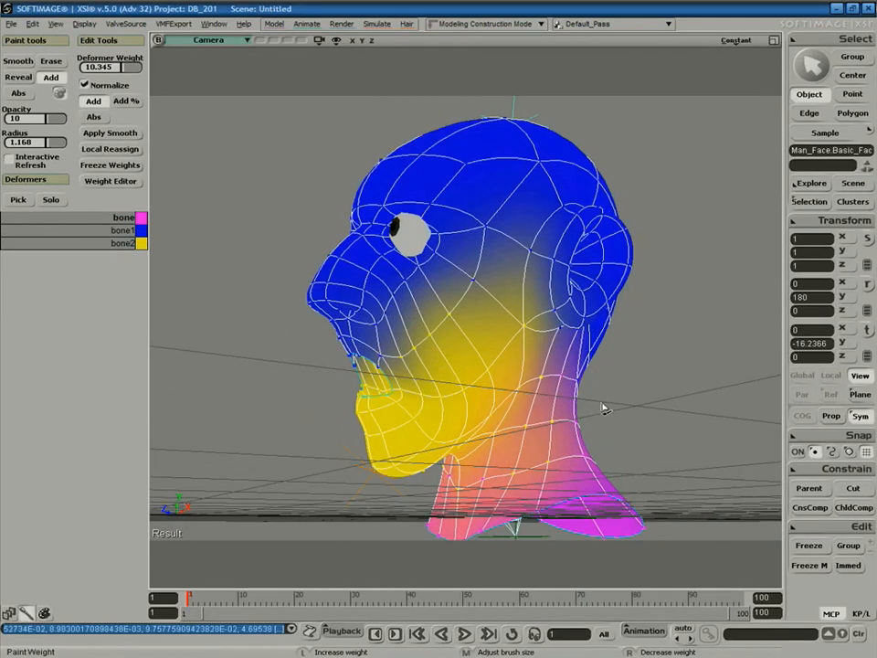
{"action": "key", "text": "s"}
{"action": "mouse_move", "coordinate": [610, 408]}
{"action": "right_mouse_down"}
{"action": "mouse_move", "coordinate": [483, 479]}
{"action": "mouse_move", "coordinate": [503, 507]}
{"action": "right_mouse_up"}
{"action": "key", "text": "space"}
{"action": "left_click", "coordinate": [406, 487]}
Rotate jaw bone2 open and shut to check the weights, viewing from below.
{"action": "key", "text": "s"}
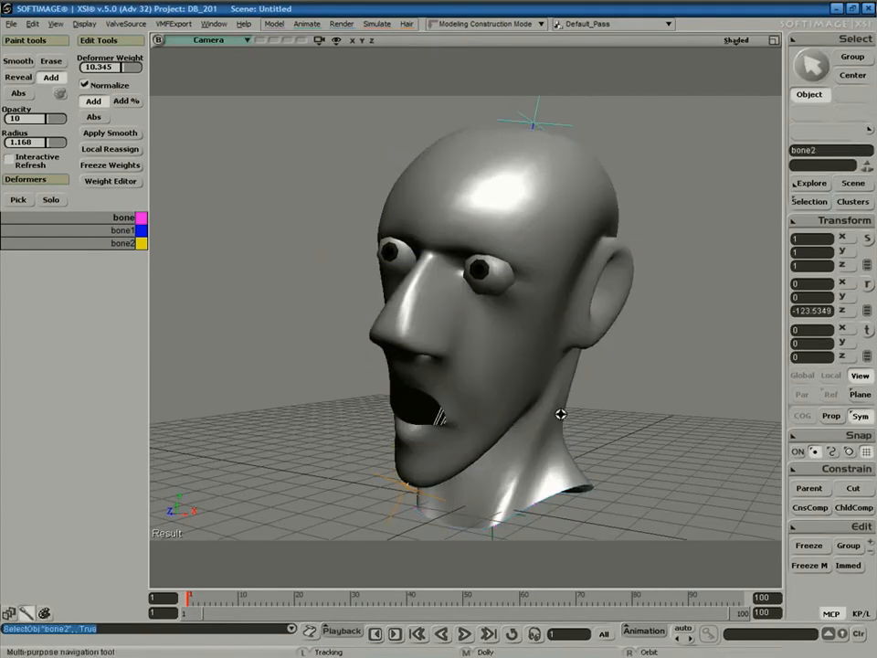
{"action": "right_click_drag", "start_coordinate": [570, 403], "coordinate": [544, 403]}
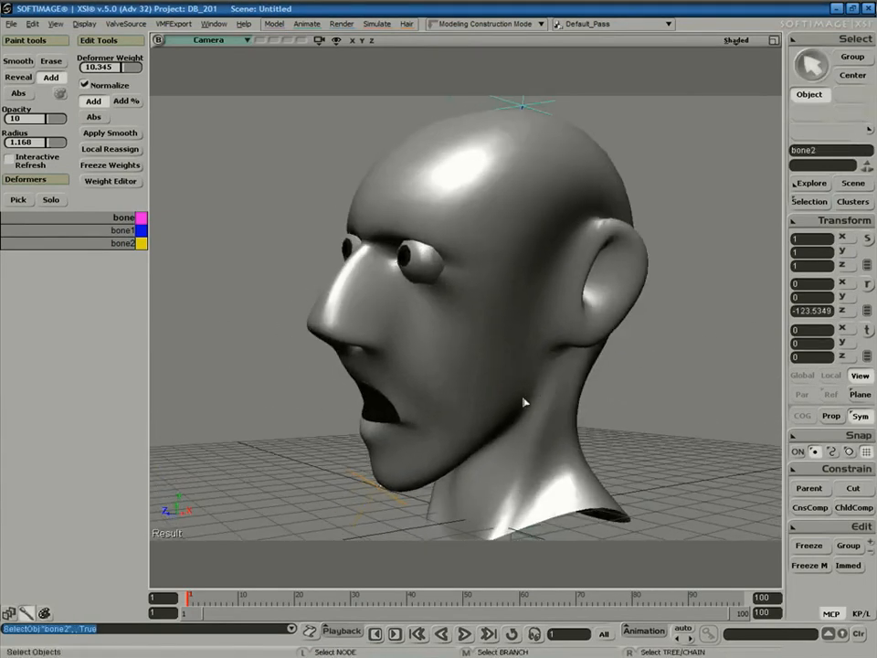
{"action": "key", "text": "r"}
{"action": "left_click_drag", "start_coordinate": [440, 343], "coordinate": [469, 355]}
{"action": "key", "text": "s"}
{"action": "right_click_drag", "start_coordinate": [470, 355], "coordinate": [484, 387]}
{"action": "key", "text": "r"}
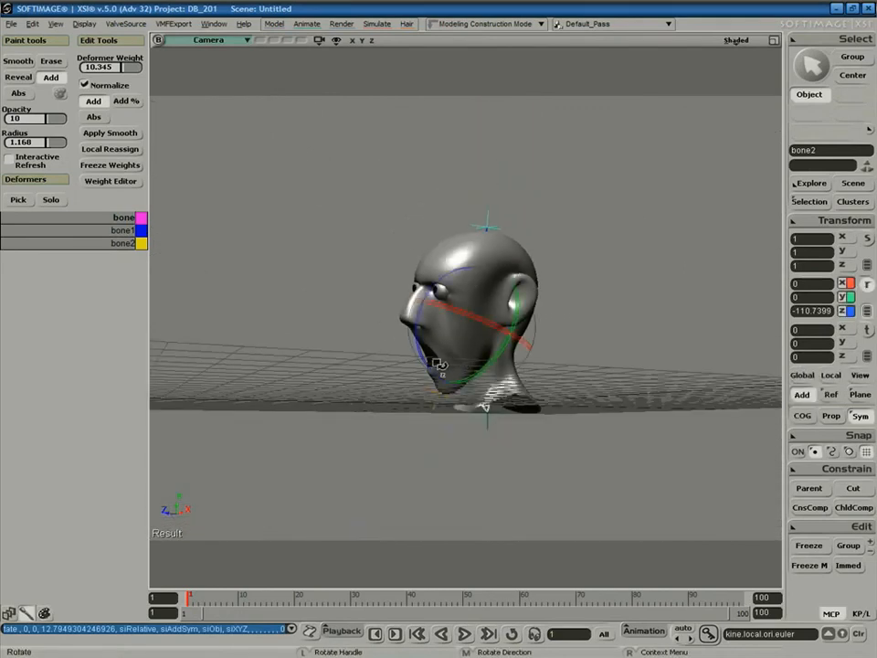
{"action": "key", "text": "space"}
{"action": "left_click", "coordinate": [451, 442]}
Select bone1 and rotate it to set the head back upright.
{"action": "key", "text": "s"}
{"action": "right_click_drag", "start_coordinate": [456, 443], "coordinate": [605, 468]}
{"action": "key", "text": "space"}
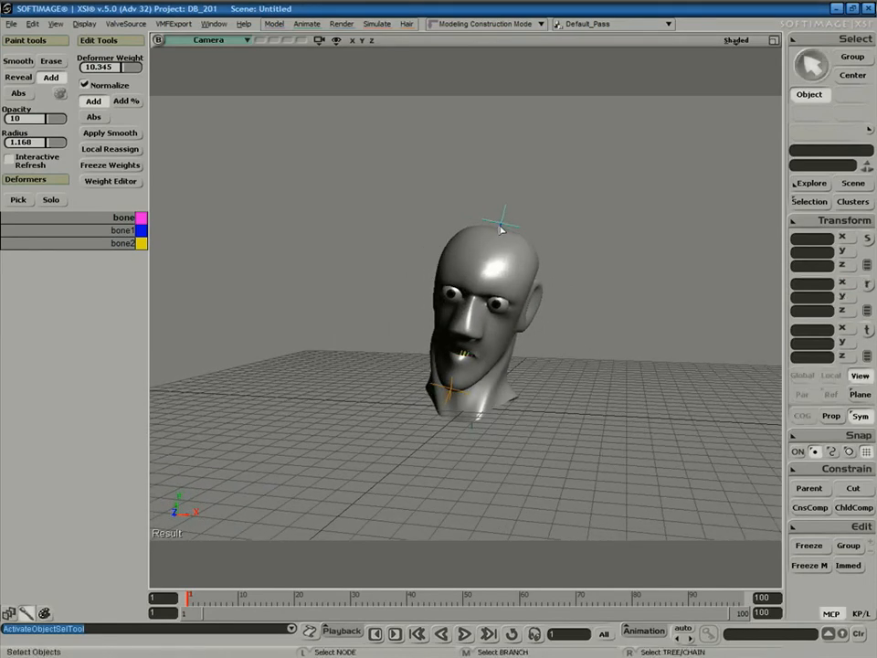
{"action": "left_click", "coordinate": [501, 229]}
{"action": "key", "text": "r"}
{"action": "left_click_drag", "start_coordinate": [514, 332], "coordinate": [497, 367]}
{"action": "key", "text": "s"}
{"action": "middle_click_drag", "start_coordinate": [597, 321], "coordinate": [531, 346]}
{"action": "mouse_move", "coordinate": [575, 341]}
{"action": "right_mouse_down"}
{"action": "mouse_move", "coordinate": [556, 347]}
{"action": "mouse_move", "coordinate": [581, 337]}
{"action": "right_mouse_up"}
Deselect bone1 and switch to the Animate toolbar.
{"action": "key", "text": "space"}
{"action": "left_click", "coordinate": [618, 349]}
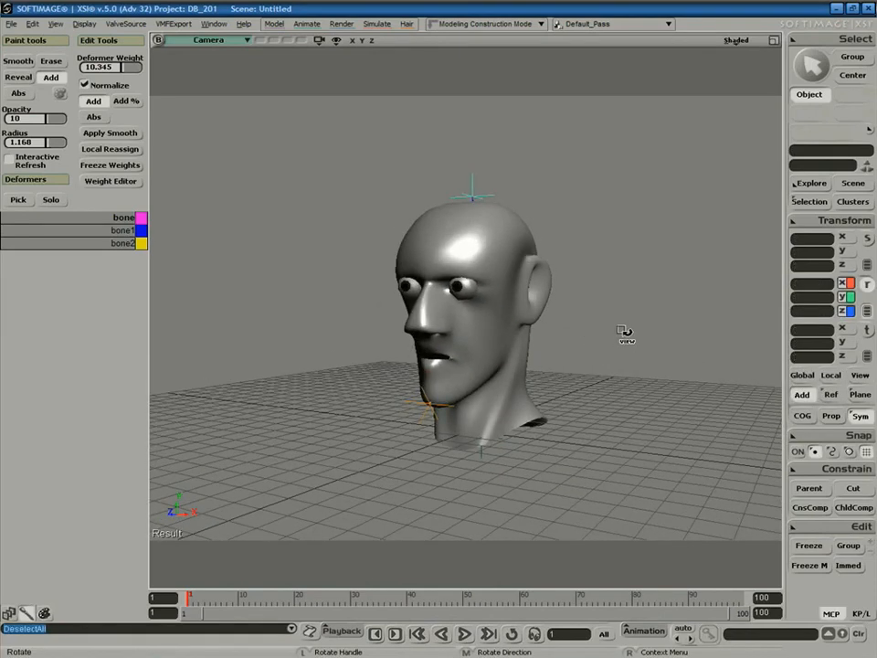
{"action": "left_click", "coordinate": [22, 608]}
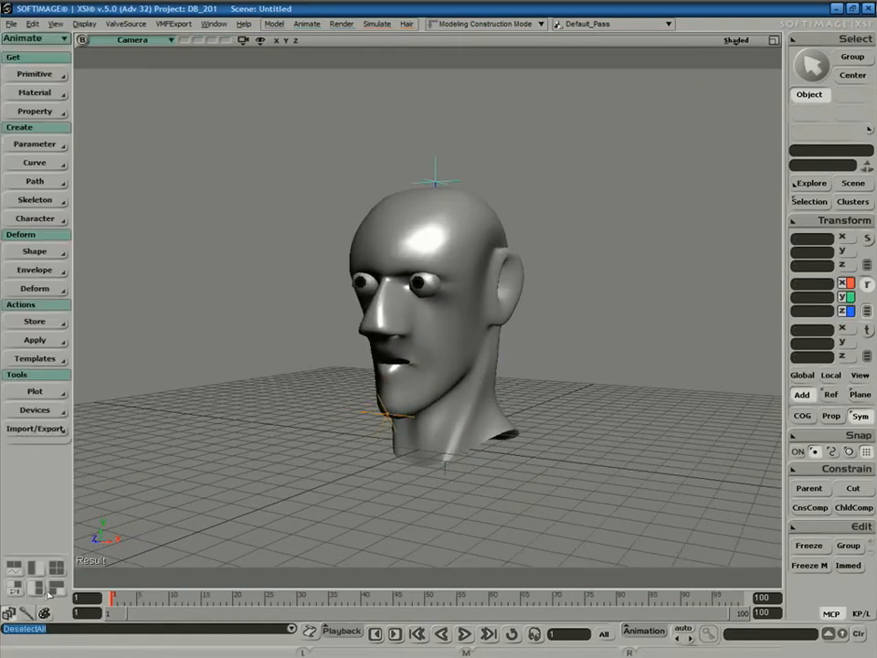
{"action": "key", "text": "space"}
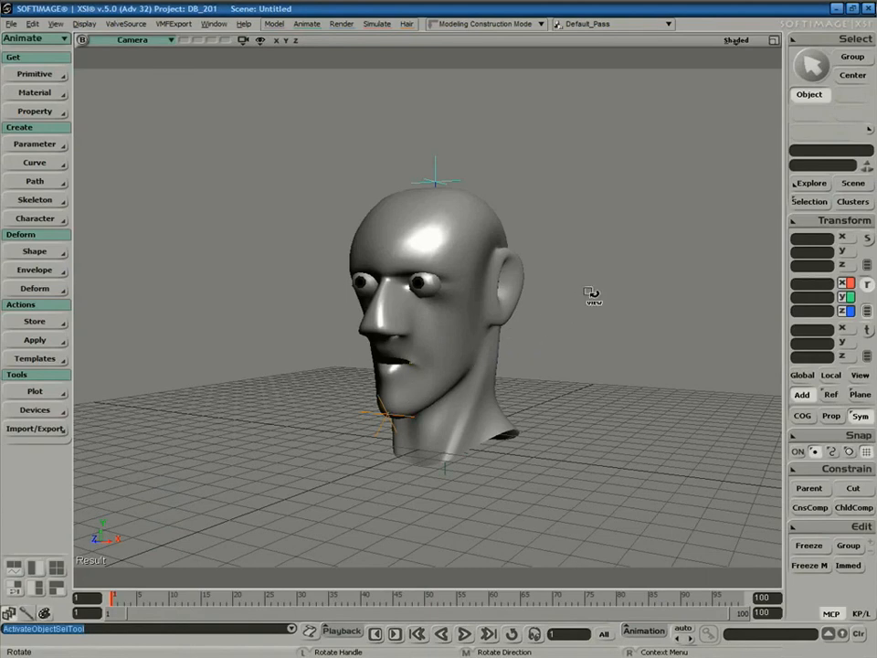
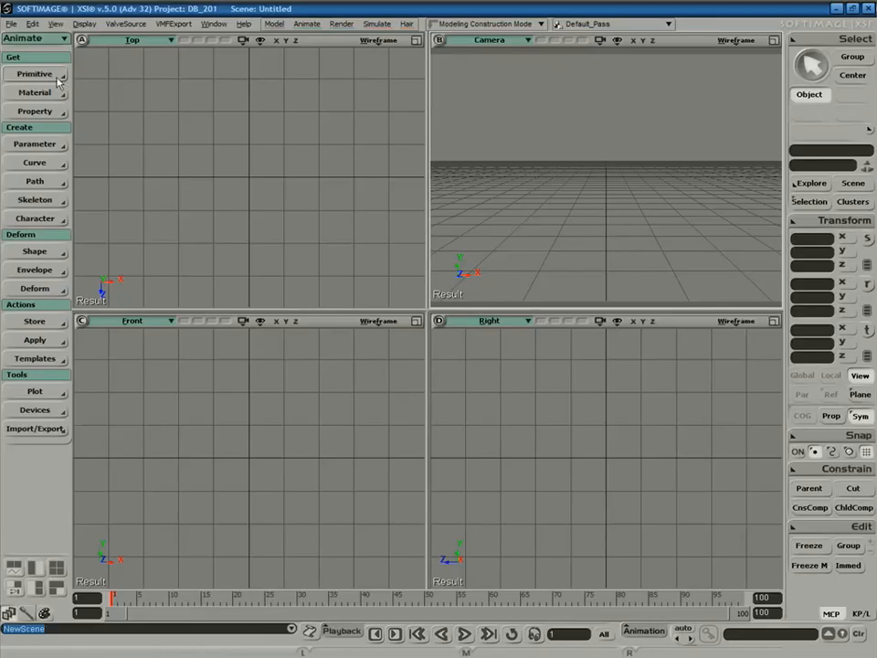
Open the Get > Primitive menu to reach the preset Model submenu.
{"action": "left_click", "coordinate": [46, 74]}
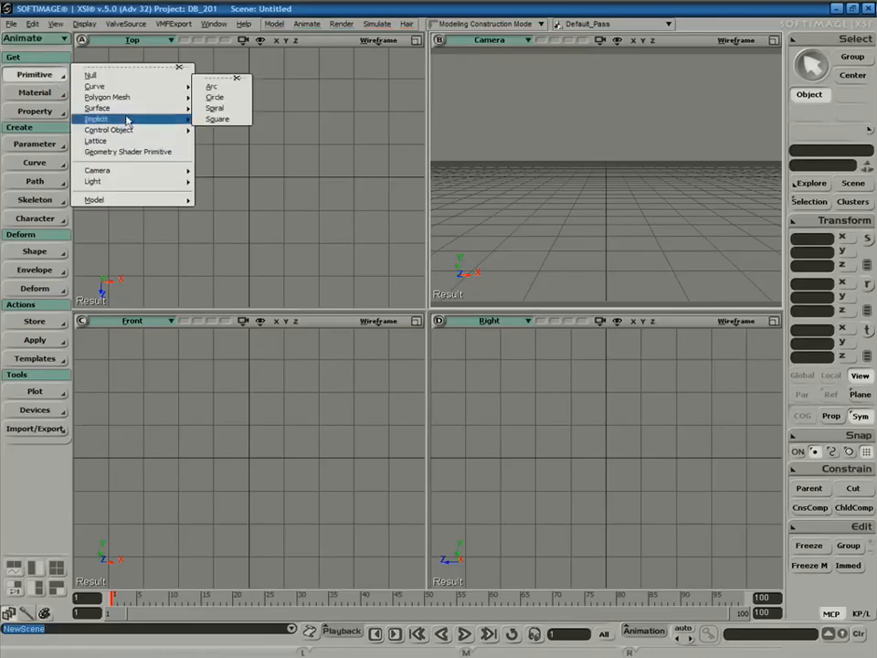
Add the preset Body - Woman model and frame it in a maximized camera view.
{"action": "mouse_move", "coordinate": [137, 200]}
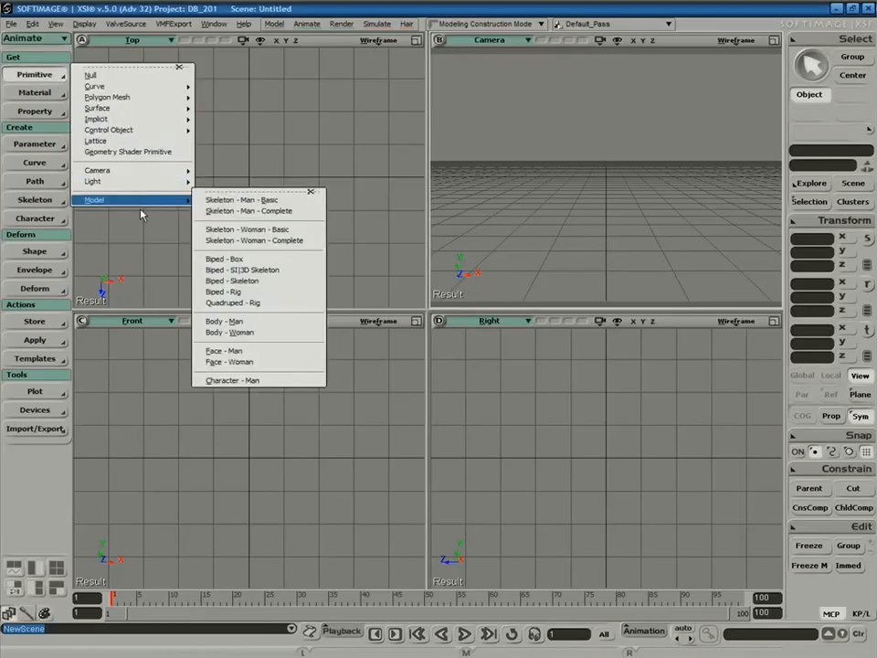
{"action": "left_click", "coordinate": [261, 333]}
{"action": "key", "text": "a"}
{"action": "key", "text": "s"}
{"action": "mouse_move", "coordinate": [673, 158]}
{"action": "middle_mouse_down"}
{"action": "mouse_move", "coordinate": [629, 188]}
{"action": "mouse_move", "coordinate": [665, 168]}
{"action": "middle_mouse_up"}
{"action": "left_click", "coordinate": [774, 40]}
{"action": "key", "text": "s"}
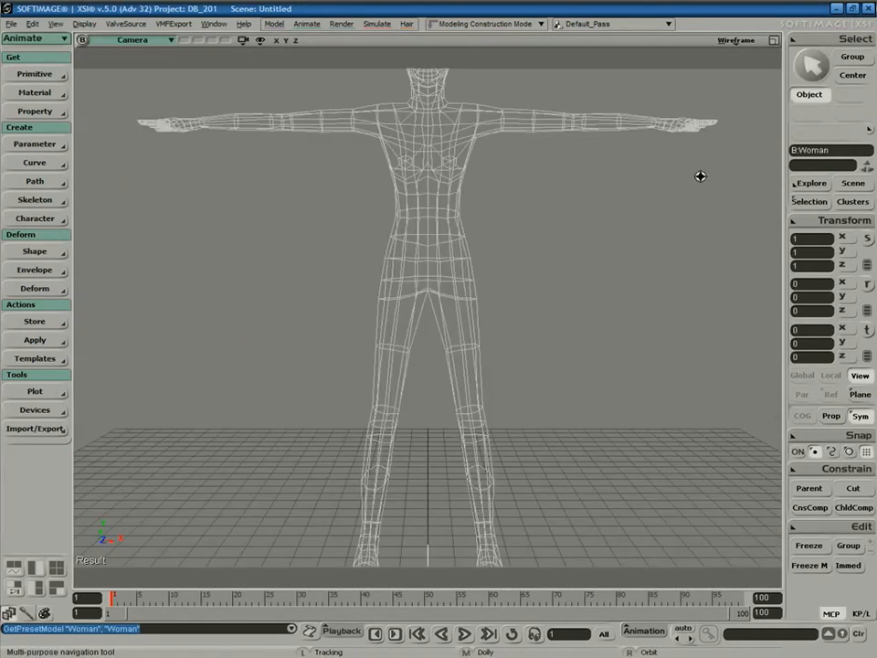
{"action": "right_click_drag", "start_coordinate": [723, 149], "coordinate": [633, 233]}
{"action": "middle_click_drag", "start_coordinate": [580, 271], "coordinate": [561, 303]}
{"action": "right_click_drag", "start_coordinate": [560, 304], "coordinate": [663, 250]}
Add a Biped - Rig preset around the woman, then select the Woman mesh.
{"action": "left_click", "coordinate": [34, 74]}
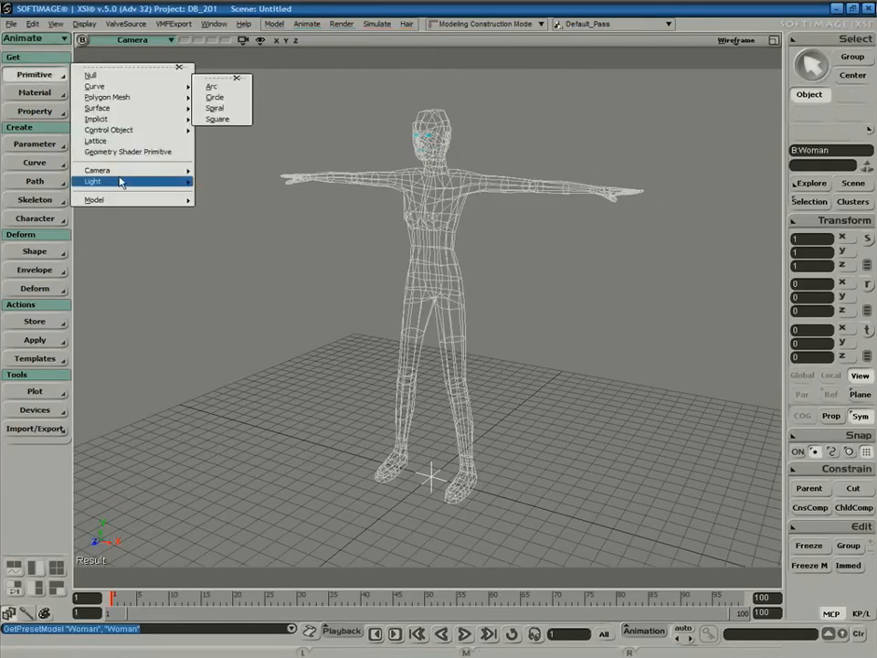
{"action": "mouse_move", "coordinate": [128, 200]}
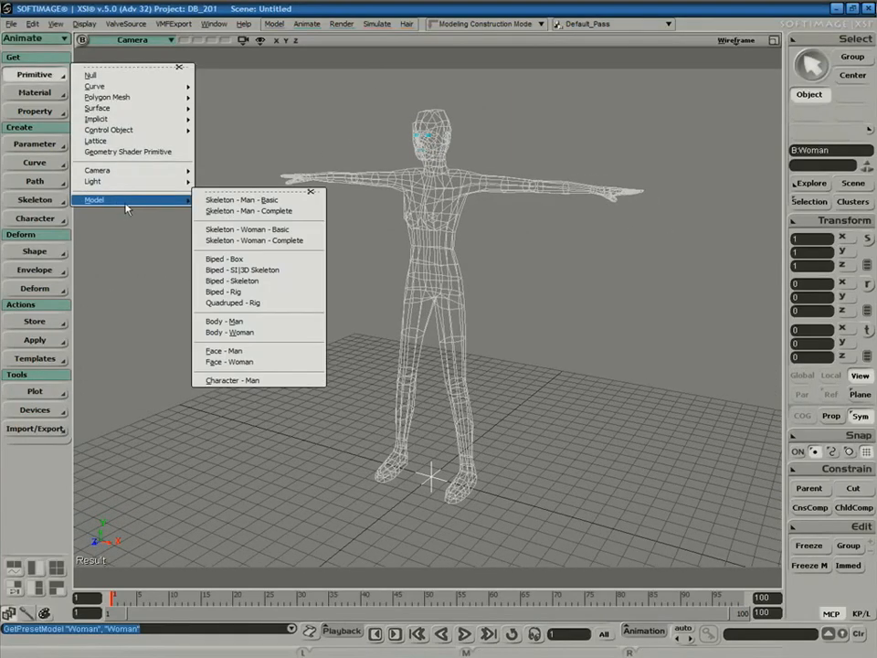
{"action": "left_click", "coordinate": [254, 293]}
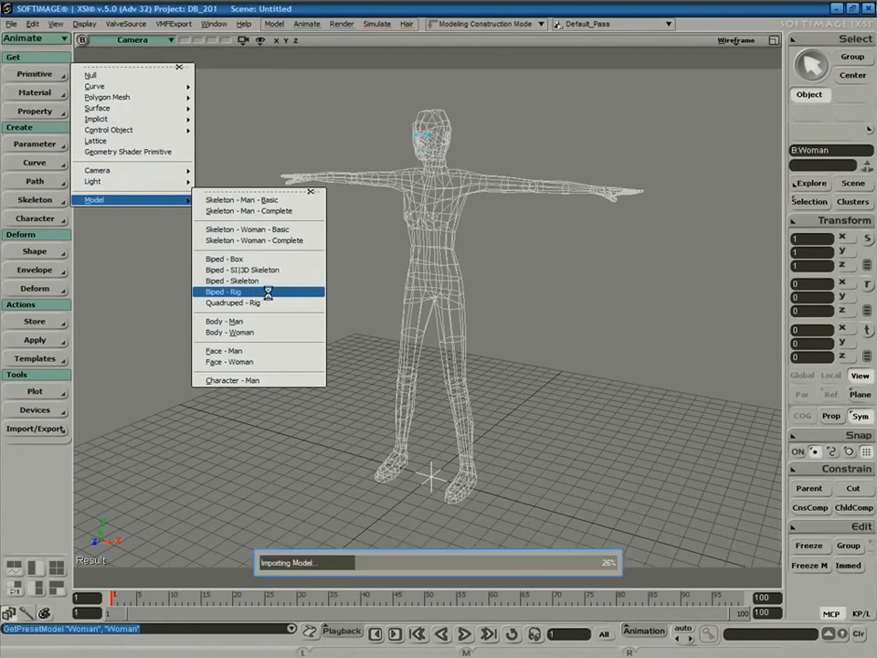
{"action": "key", "text": "s"}
{"action": "middle_click_drag", "start_coordinate": [548, 311], "coordinate": [602, 289]}
{"action": "right_click_drag", "start_coordinate": [601, 290], "coordinate": [644, 253]}
{"action": "key", "text": "space"}
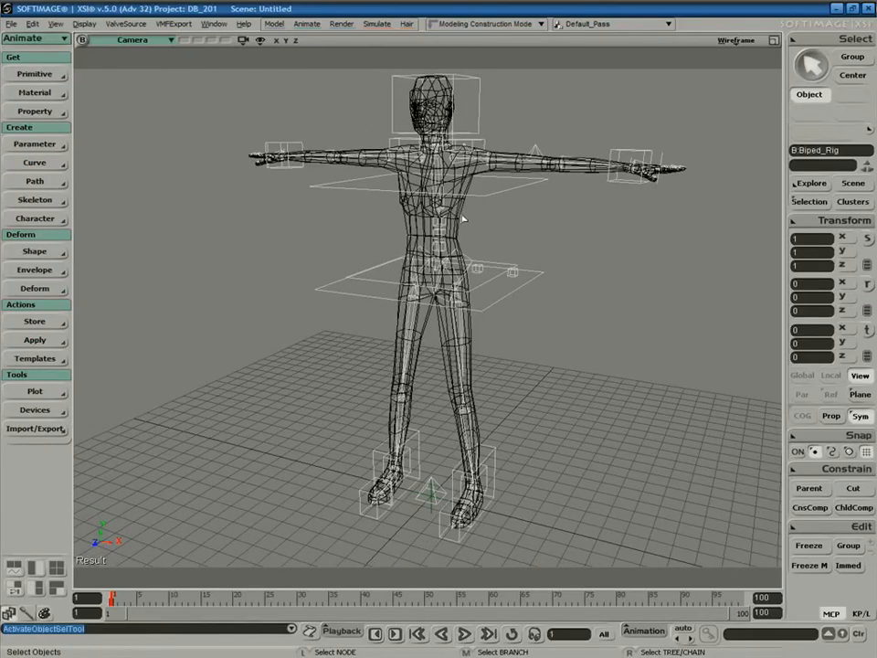
{"action": "left_click", "coordinate": [469, 216]}
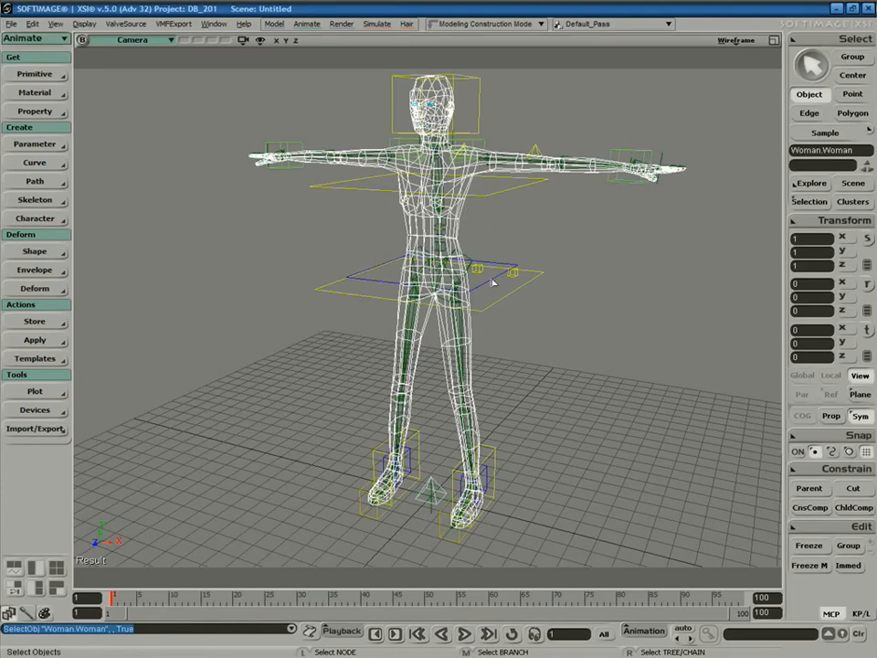
{"action": "left_click", "coordinate": [18, 38]}
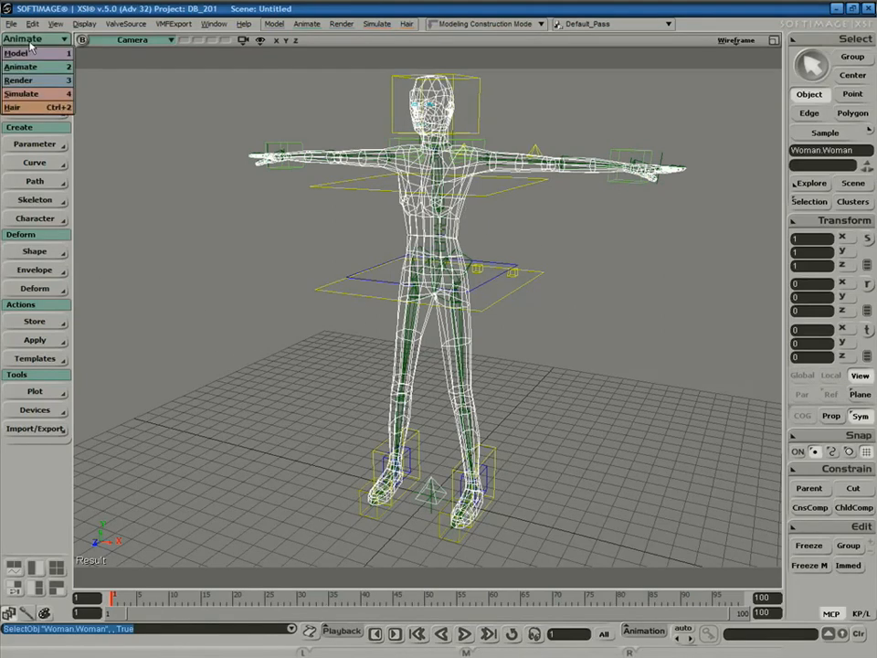
Start Envelope > Set Envelope on the Woman mesh in the Animate module, answering Yes.
{"action": "left_click", "coordinate": [18, 66]}
{"action": "left_click", "coordinate": [41, 271]}
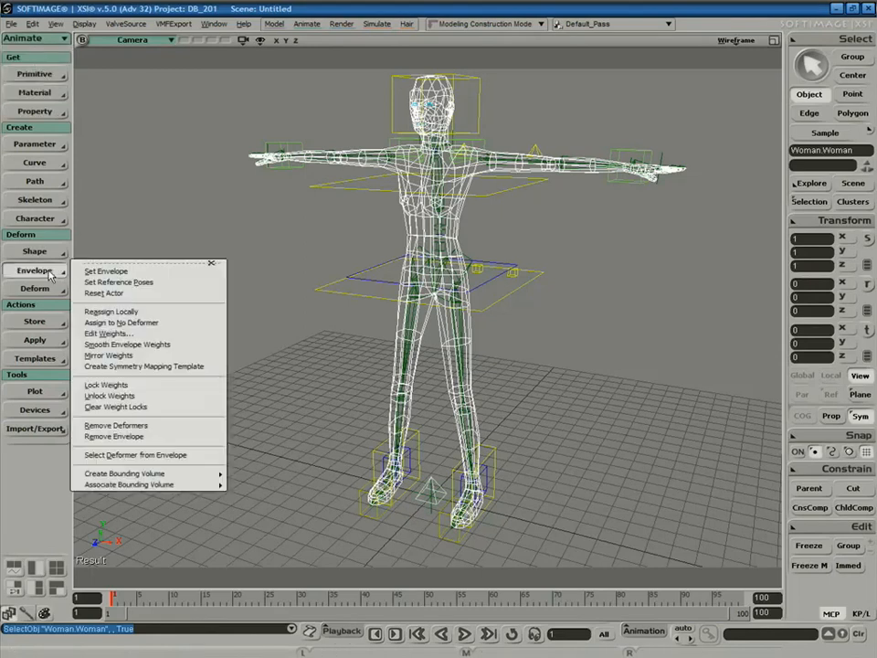
{"action": "left_click", "coordinate": [106, 271]}
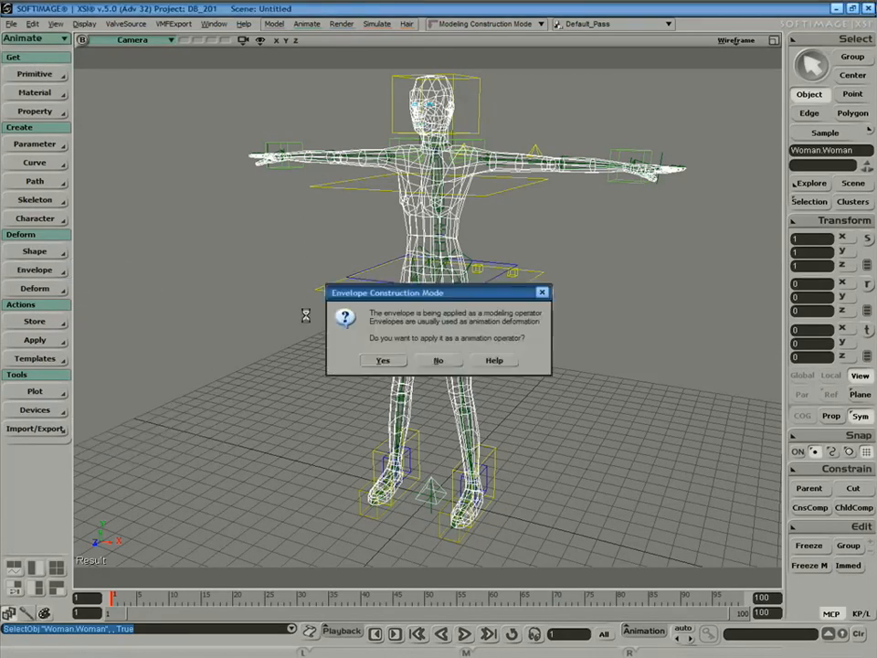
{"action": "left_click", "coordinate": [383, 362]}
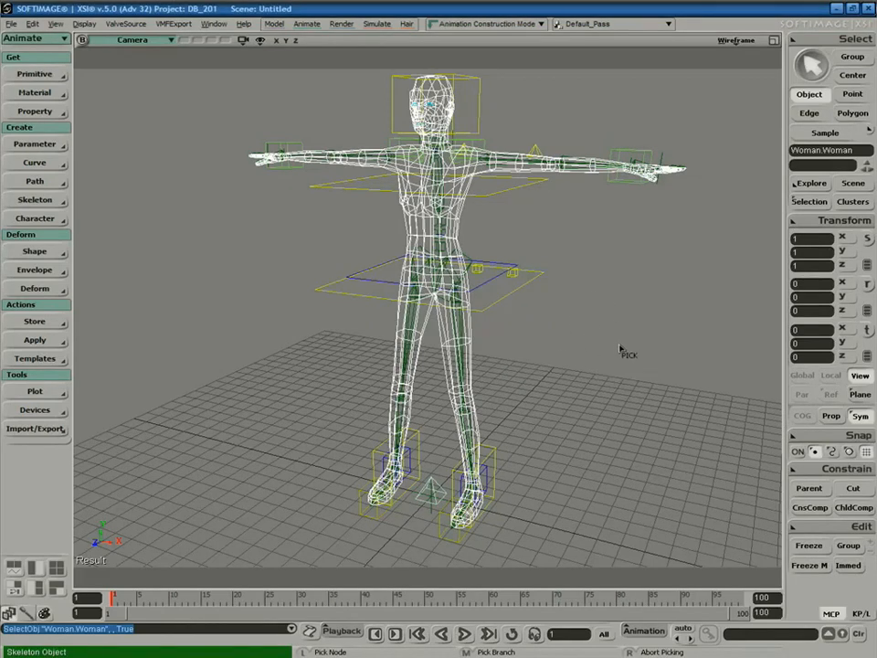
Pick the Biped_Rig's envelope_Group in the Explorer as deformers to finish the envelope.
{"action": "key", "text": "8"}
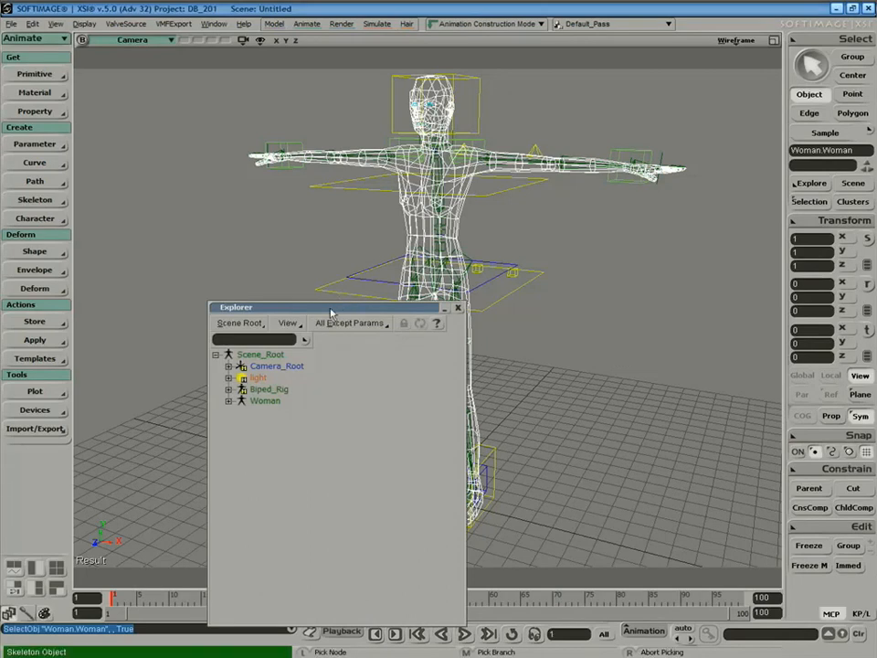
{"action": "left_click_drag", "start_coordinate": [430, 307], "coordinate": [814, 243]}
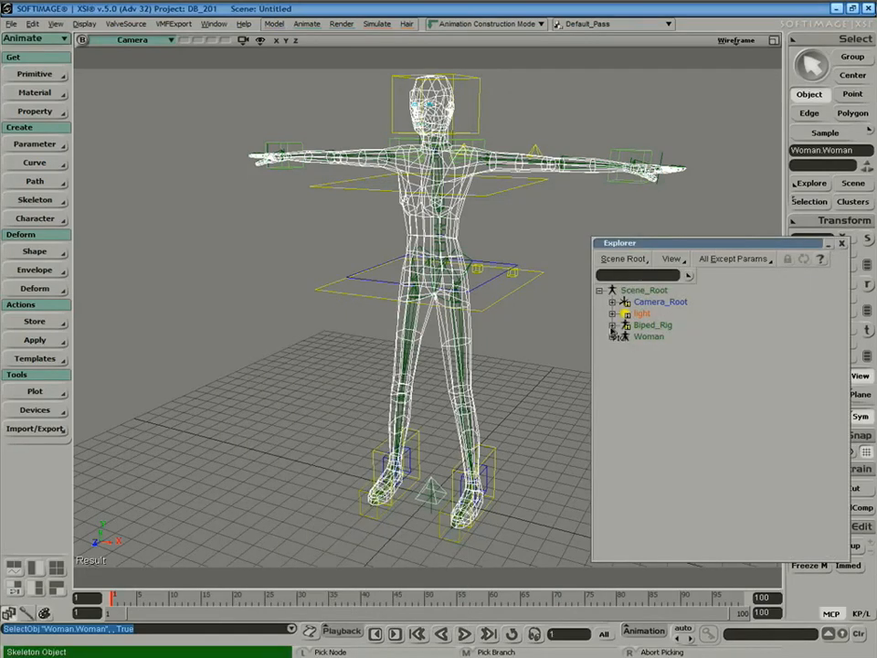
{"action": "left_click", "coordinate": [612, 325]}
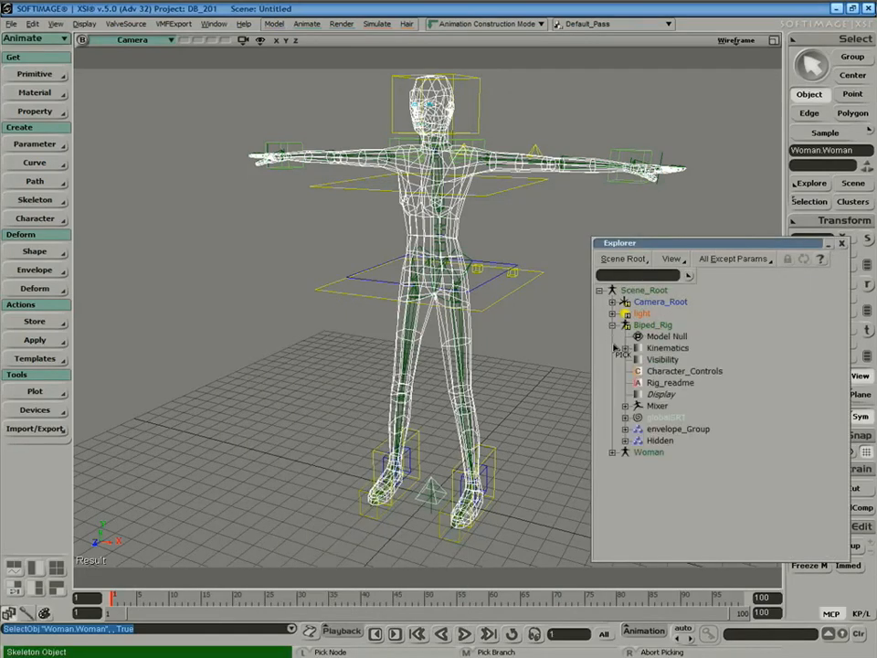
{"action": "left_click", "coordinate": [674, 428]}
{"action": "right_click", "coordinate": [559, 427]}
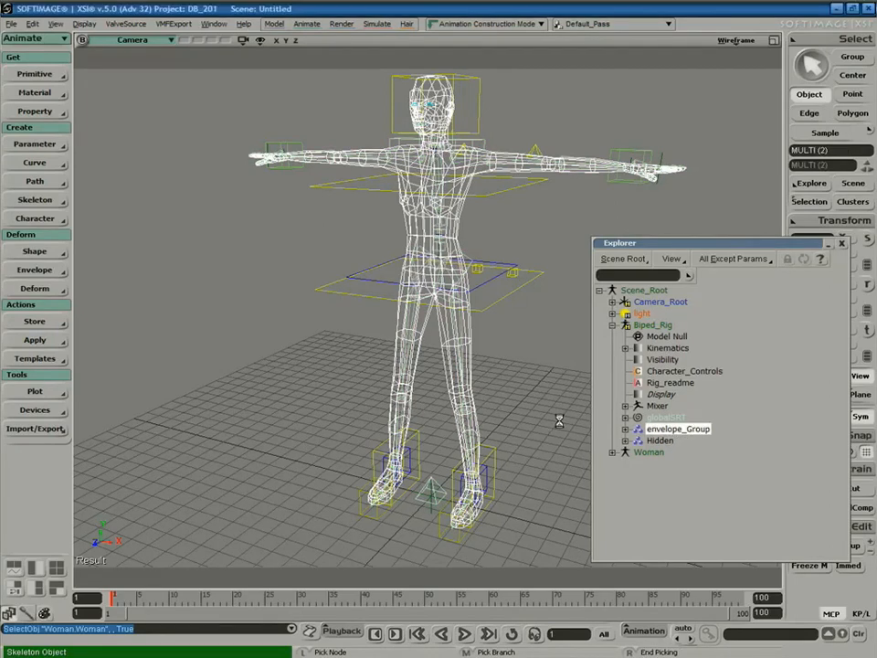
{"action": "left_click", "coordinate": [843, 244]}
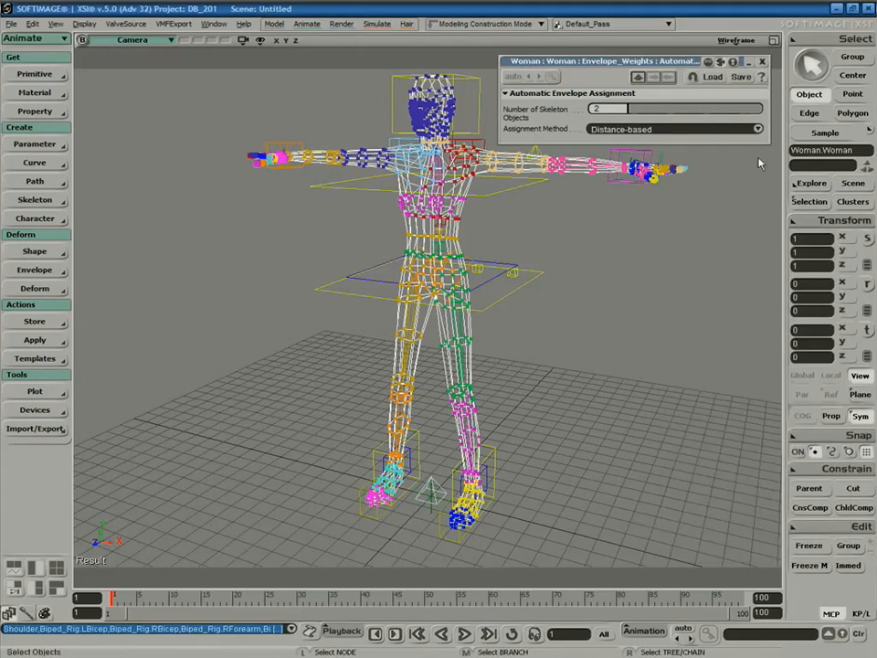
{"action": "left_click", "coordinate": [763, 63]}
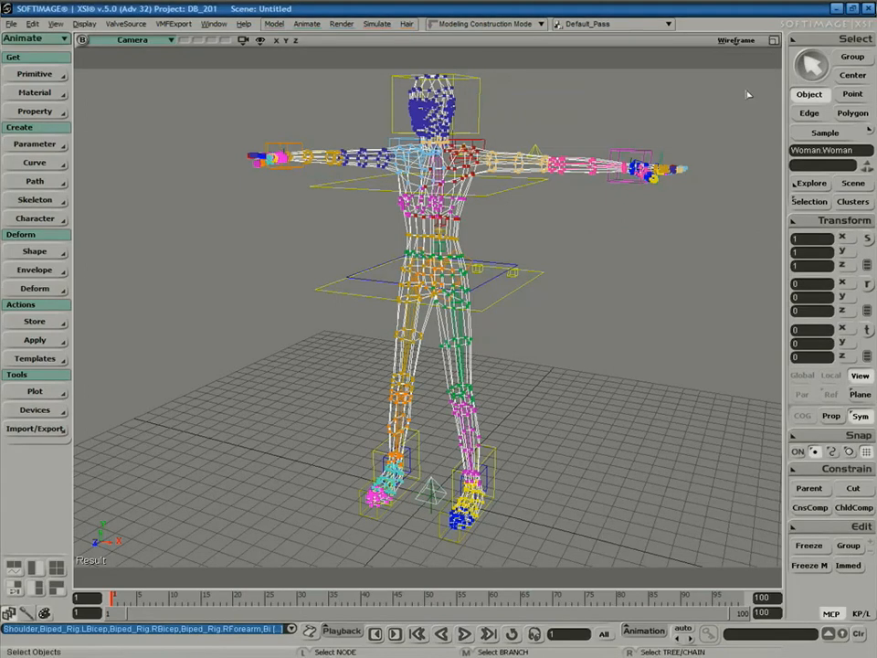
{"action": "left_click", "coordinate": [618, 280]}
Switch the viewport to shaded and test-move the hip control, undoing the move.
{"action": "left_click", "coordinate": [735, 40]}
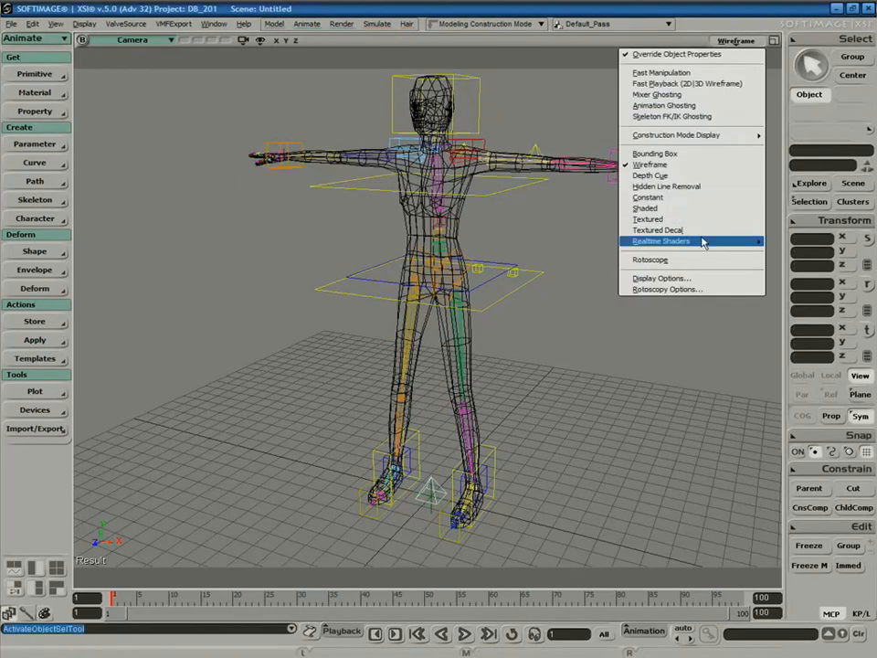
{"action": "left_click", "coordinate": [695, 209]}
{"action": "key", "text": "space"}
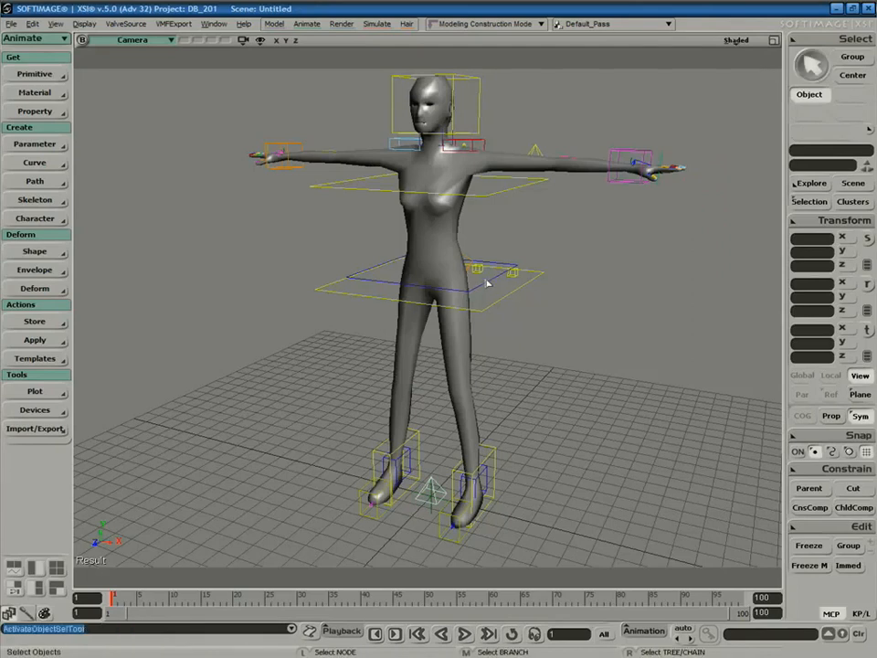
{"action": "left_click", "coordinate": [486, 285]}
{"action": "left_click_drag", "start_coordinate": [500, 297], "coordinate": [500, 305]}
{"action": "key", "text": "space"}
{"action": "key", "text": "ctrl+z"}
{"action": "key", "text": "space"}
Lower the upper body control into a crouch and pull the left-arm effector inward.
{"action": "left_click", "coordinate": [500, 297]}
{"action": "mouse_move", "coordinate": [435, 250]}
{"action": "left_mouse_down"}
{"action": "mouse_move", "coordinate": [433, 342]}
{"action": "mouse_move", "coordinate": [435, 230]}
{"action": "mouse_move", "coordinate": [427, 398]}
{"action": "mouse_move", "coordinate": [436, 233]}
{"action": "left_mouse_up"}
{"action": "key", "text": "s"}
{"action": "mouse_move", "coordinate": [632, 263]}
{"action": "right_mouse_down"}
{"action": "mouse_move", "coordinate": [598, 296]}
{"action": "mouse_move", "coordinate": [647, 298]}
{"action": "mouse_move", "coordinate": [625, 297]}
{"action": "mouse_move", "coordinate": [631, 270]}
{"action": "right_mouse_up"}
{"action": "key", "text": "space"}
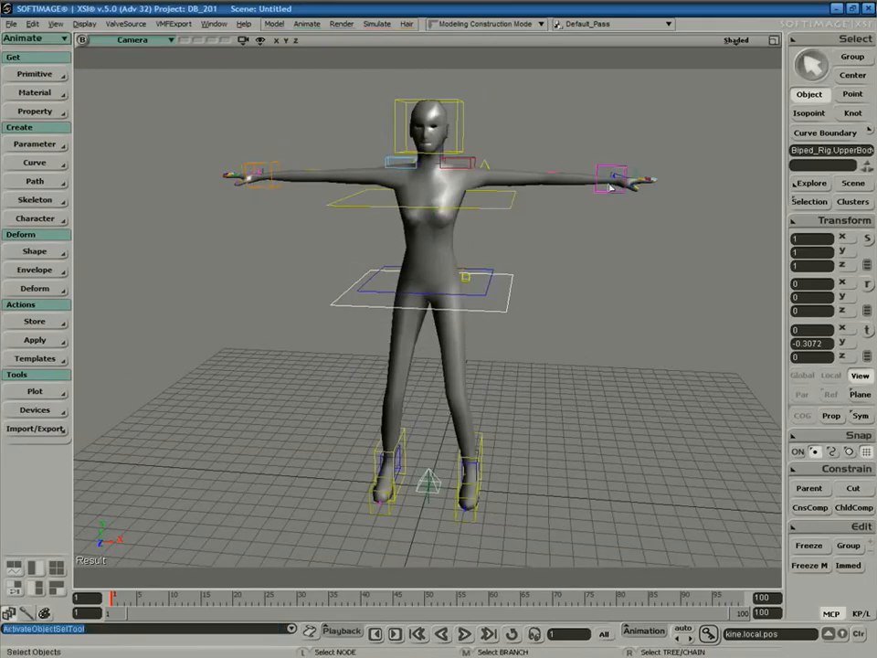
{"action": "left_click", "coordinate": [614, 178]}
{"action": "key", "text": "v"}
{"action": "left_click_drag", "start_coordinate": [613, 178], "coordinate": [546, 245]}
Place the left hand effector on the hip, working from a side view.
{"action": "key", "text": "s"}
{"action": "middle_click_drag", "start_coordinate": [493, 311], "coordinate": [556, 289]}
{"action": "right_click_drag", "start_coordinate": [556, 290], "coordinate": [524, 300]}
{"action": "key", "text": "v"}
{"action": "left_click_drag", "start_coordinate": [394, 261], "coordinate": [369, 260]}
{"action": "key", "text": "s"}
{"action": "middle_click_drag", "start_coordinate": [473, 262], "coordinate": [457, 265]}
{"action": "left_click_drag", "start_coordinate": [383, 263], "coordinate": [465, 261]}
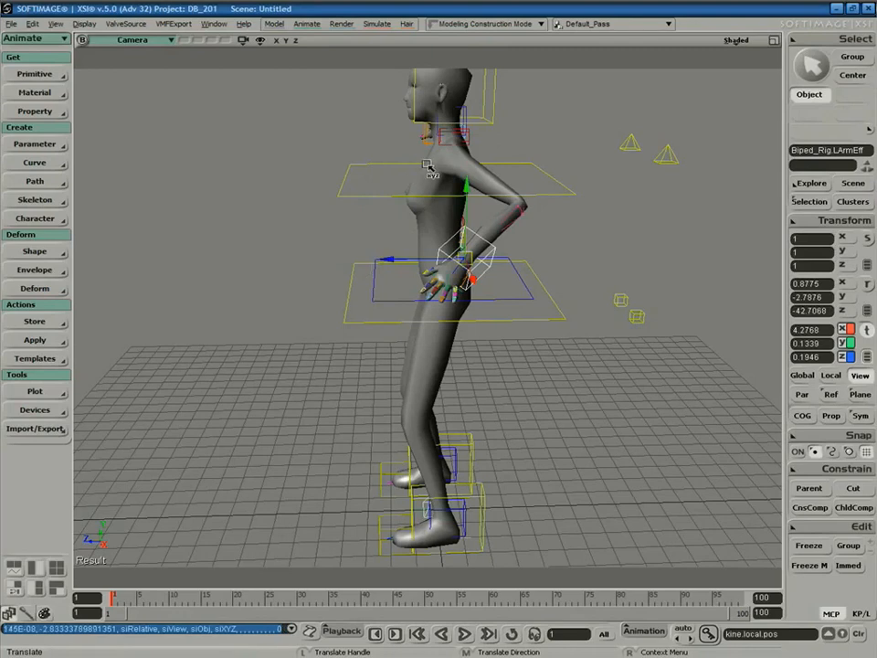
Rotate the head control to tilt the head sideways.
{"action": "key", "text": "s"}
{"action": "right_click_drag", "start_coordinate": [451, 270], "coordinate": [597, 256]}
{"action": "key", "text": "space"}
{"action": "left_click", "coordinate": [483, 129]}
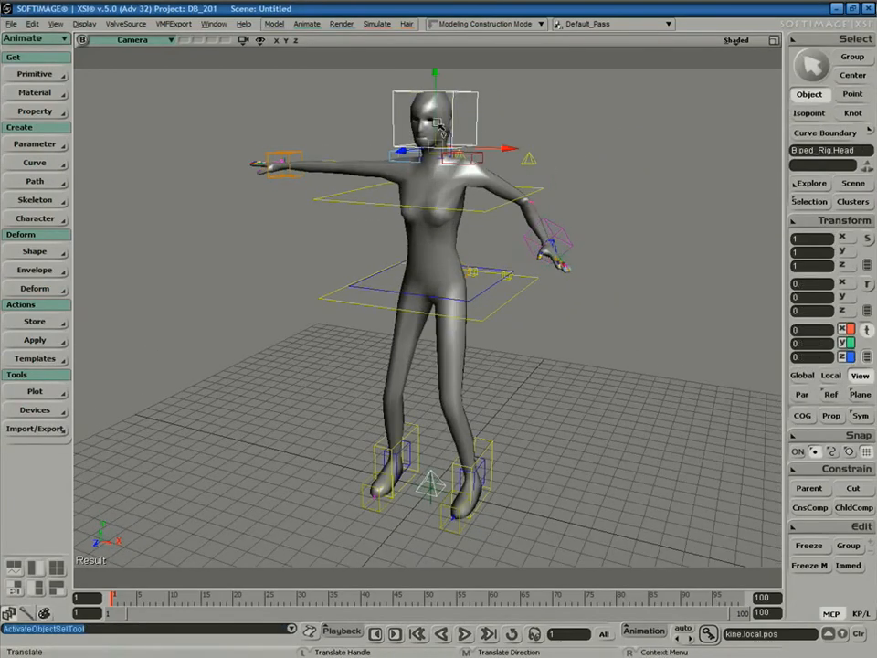
{"action": "key", "text": "c"}
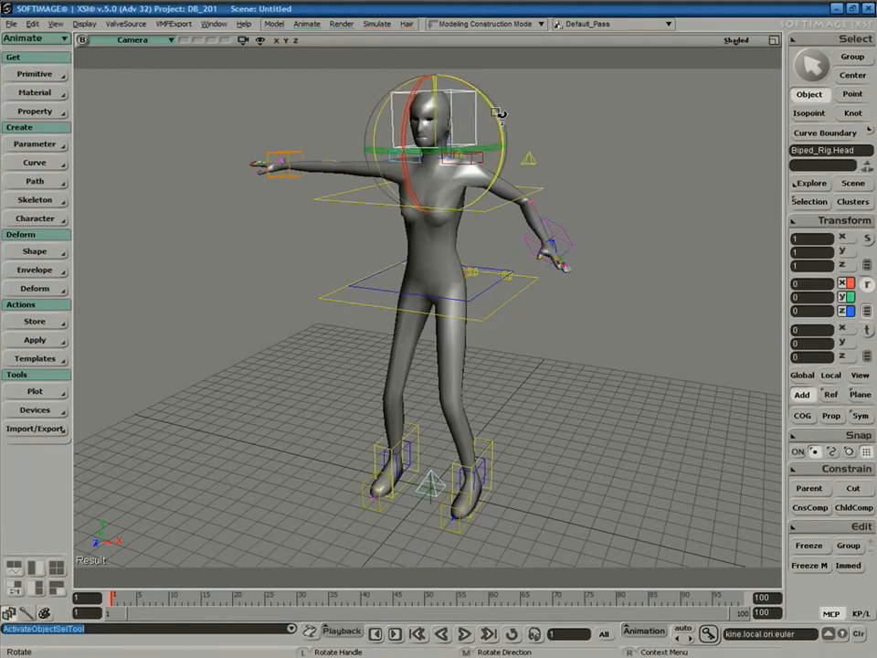
{"action": "left_click_drag", "start_coordinate": [502, 116], "coordinate": [479, 91]}
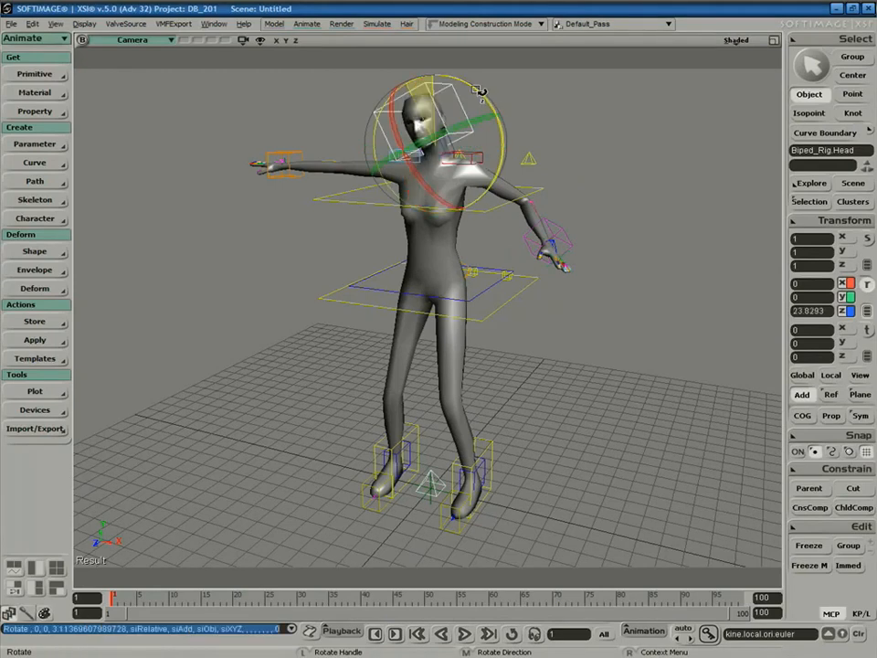
Lower and raise the left shoulder control, then orbit to check the pose.
{"action": "key", "text": "space"}
{"action": "left_click", "coordinate": [484, 150]}
{"action": "left_click_drag", "start_coordinate": [510, 146], "coordinate": [480, 196]}
{"action": "left_click_drag", "start_coordinate": [509, 146], "coordinate": [608, 223]}
{"action": "key", "text": "s"}
{"action": "mouse_move", "coordinate": [580, 315]}
{"action": "right_mouse_down"}
{"action": "mouse_move", "coordinate": [497, 307]}
{"action": "mouse_move", "coordinate": [549, 323]}
{"action": "mouse_move", "coordinate": [431, 319]}
{"action": "mouse_move", "coordinate": [569, 327]}
{"action": "right_mouse_up"}
{"action": "middle_click_drag", "start_coordinate": [503, 272], "coordinate": [547, 223]}
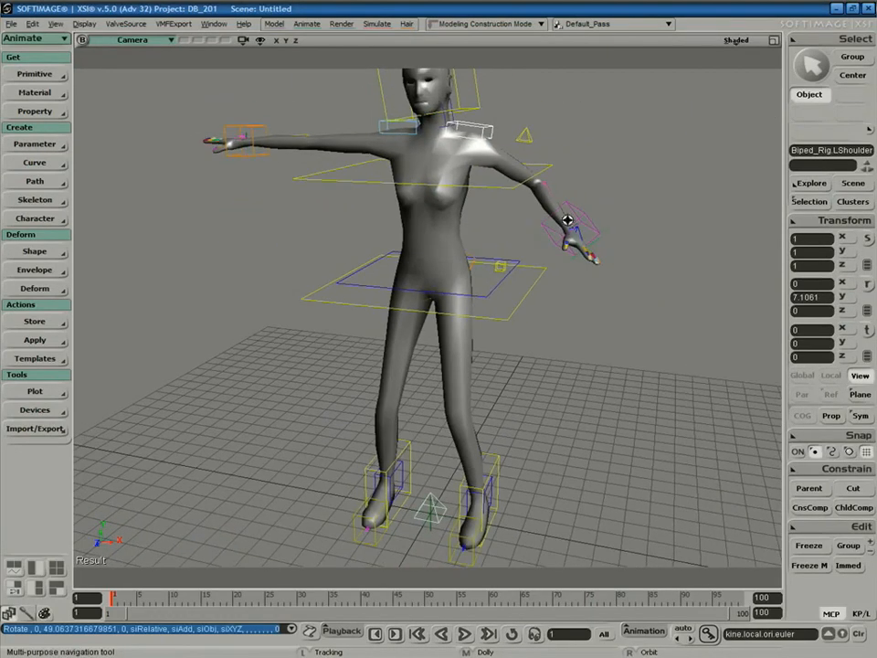
Rotate the chest control to tilt the torso.
{"action": "key", "text": "space"}
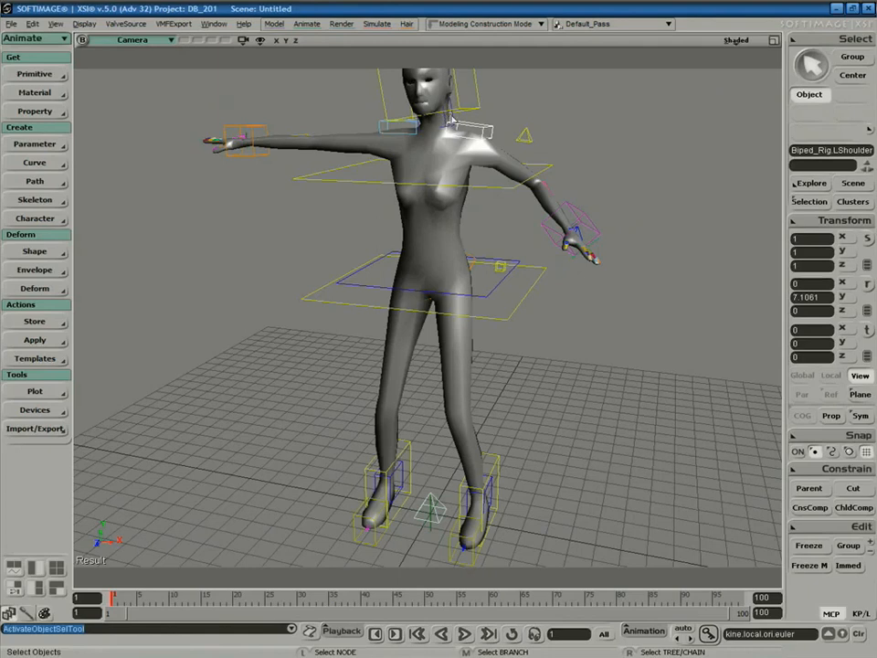
{"action": "left_click", "coordinate": [498, 181]}
{"action": "key", "text": "v"}
{"action": "key", "text": "c"}
{"action": "left_click_drag", "start_coordinate": [471, 194], "coordinate": [417, 166]}
Move the hip control down to lower the body.
{"action": "key", "text": "space"}
{"action": "left_click", "coordinate": [495, 297]}
{"action": "key", "text": "v"}
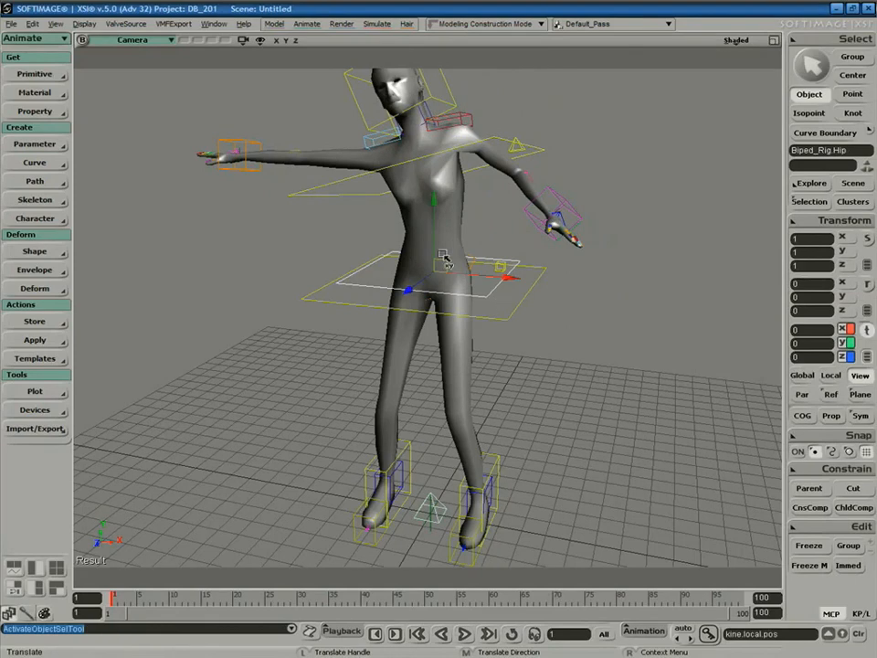
{"action": "left_click_drag", "start_coordinate": [435, 253], "coordinate": [433, 313]}
Select the Woman mesh and enter Paint Weights mode to show its weight colours.
{"action": "key", "text": "space"}
{"action": "left_click", "coordinate": [518, 304]}
{"action": "key", "text": "v"}
{"action": "key", "text": "s"}
{"action": "middle_click_drag", "start_coordinate": [609, 298], "coordinate": [516, 295]}
{"action": "key", "text": "space"}
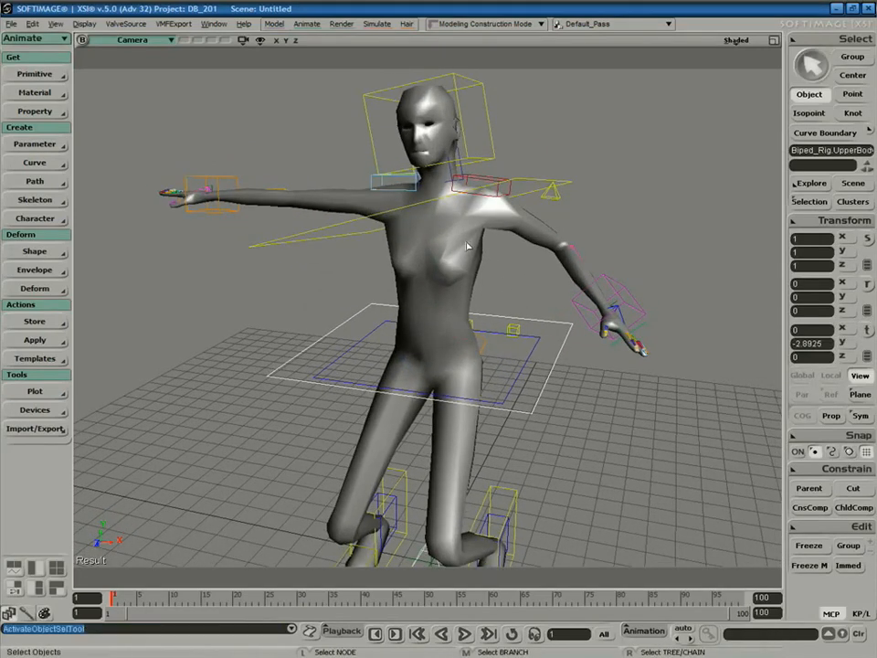
{"action": "left_click", "coordinate": [487, 254]}
{"action": "key", "text": "w"}
{"action": "key", "text": "s"}
{"action": "key", "text": "w"}
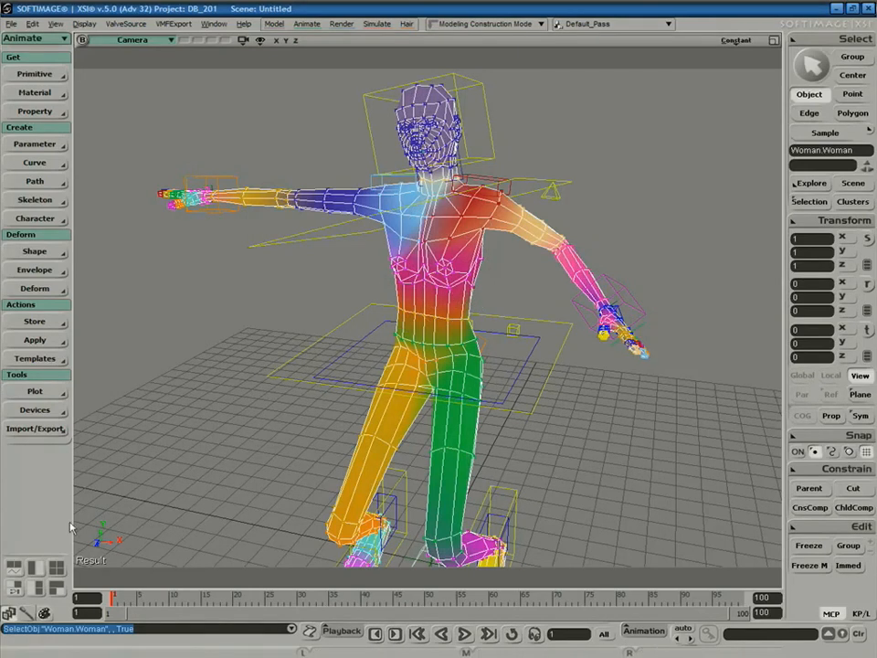
Apply Smooth to the Woman's envelope weights with Neighborhood depth 2.
{"action": "key", "text": "ctrl+e"}
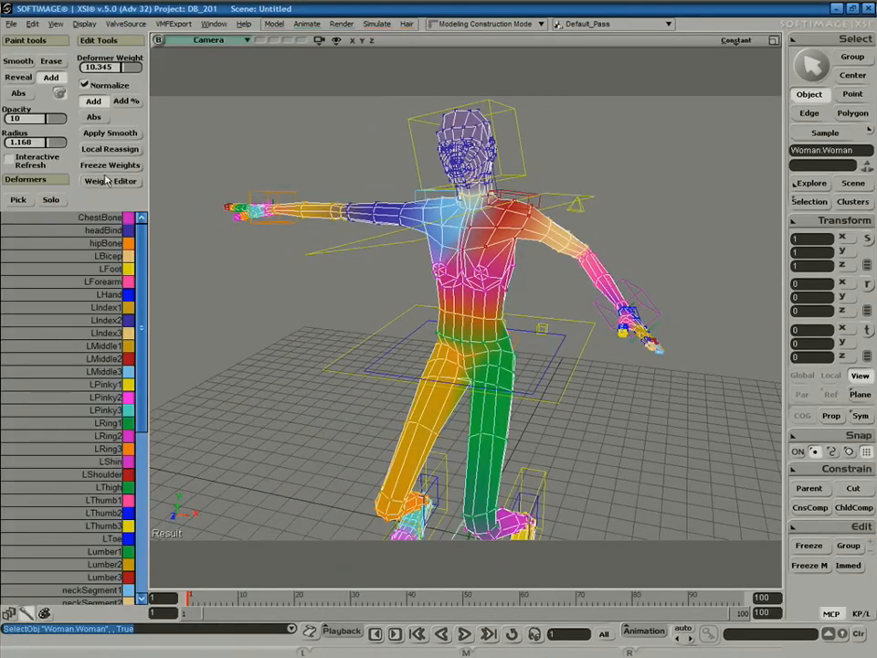
{"action": "left_click", "coordinate": [130, 134]}
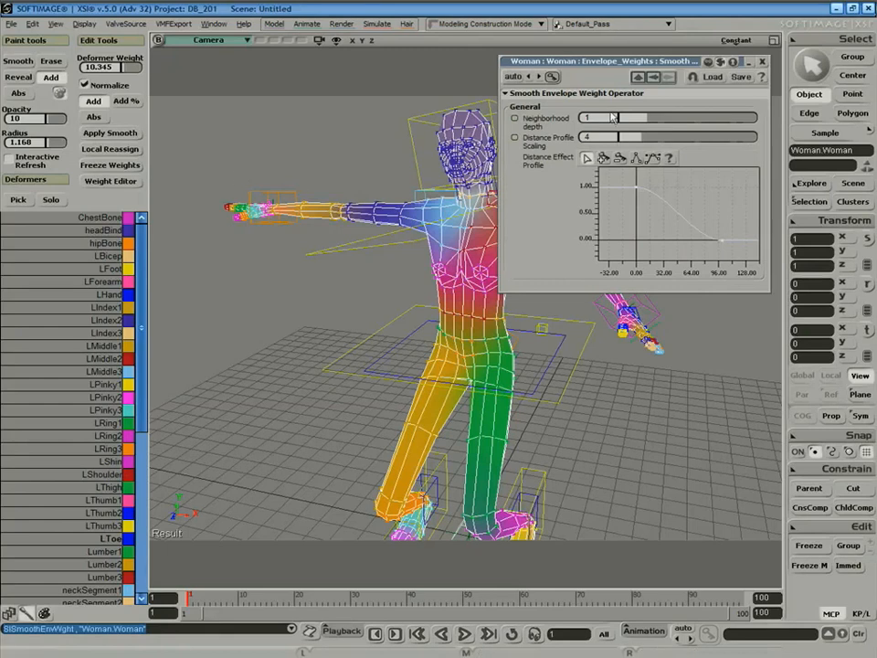
{"action": "left_click_drag", "start_coordinate": [658, 119], "coordinate": [668, 127]}
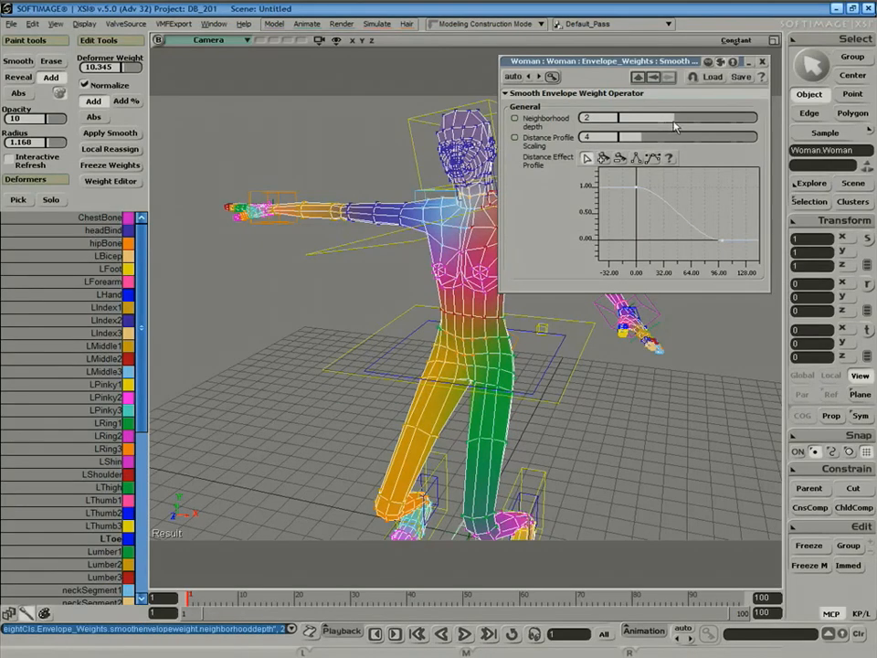
{"action": "left_click", "coordinate": [762, 61]}
{"action": "key", "text": "space"}
{"action": "key", "text": "s"}
{"action": "right_click_drag", "start_coordinate": [578, 272], "coordinate": [562, 286]}
{"action": "middle_click_drag", "start_coordinate": [562, 286], "coordinate": [540, 346]}
{"action": "left_click", "coordinate": [540, 345]}
Open the rig synoptic's Poses tab and apply the pointing pose.
{"action": "key", "text": "v"}
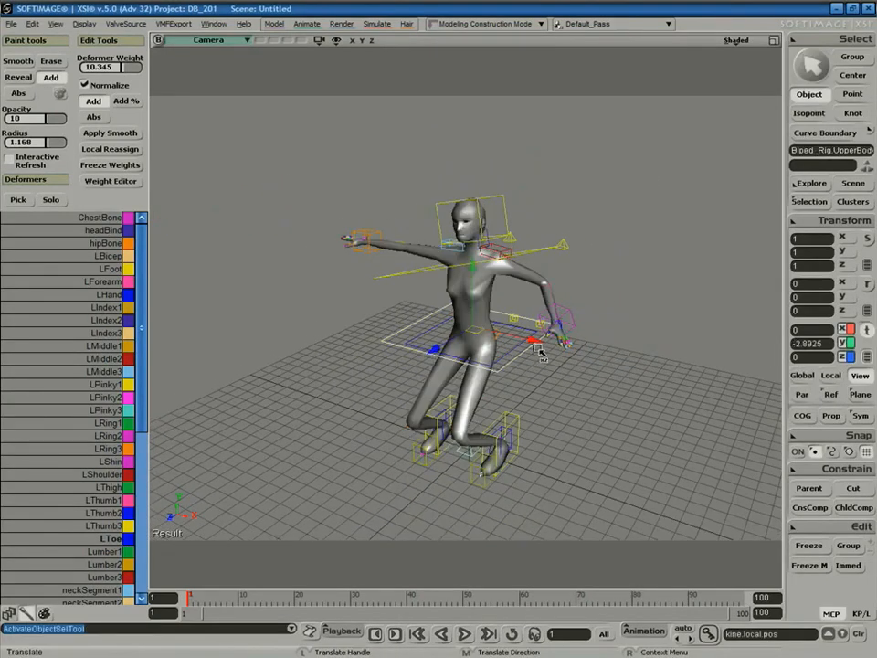
{"action": "key", "text": "F3"}
{"action": "left_click_drag", "start_coordinate": [677, 328], "coordinate": [719, 311]}
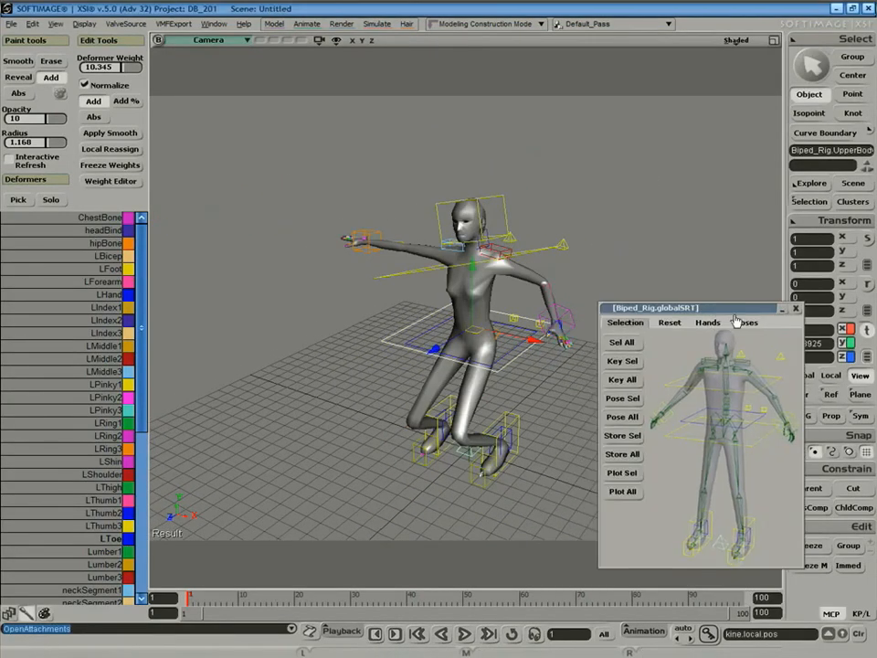
{"action": "left_click", "coordinate": [745, 323]}
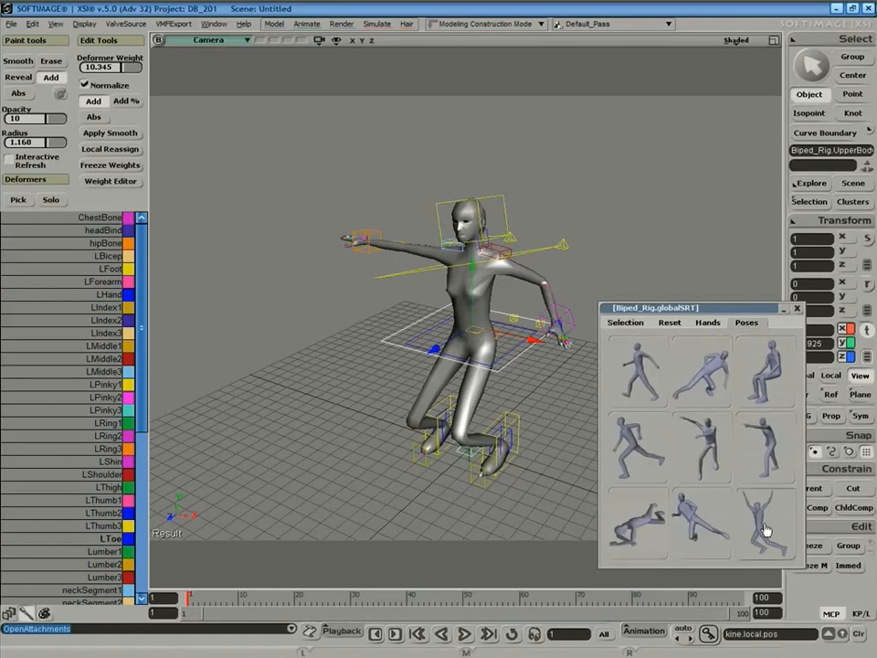
{"action": "left_click", "coordinate": [766, 462]}
Apply the running pose to the figure from the synoptic.
{"action": "key", "text": "s"}
{"action": "middle_click_drag", "start_coordinate": [540, 235], "coordinate": [508, 229]}
{"action": "right_click_drag", "start_coordinate": [508, 229], "coordinate": [486, 238]}
{"action": "middle_click_drag", "start_coordinate": [449, 284], "coordinate": [451, 296]}
{"action": "right_click_drag", "start_coordinate": [451, 296], "coordinate": [523, 295]}
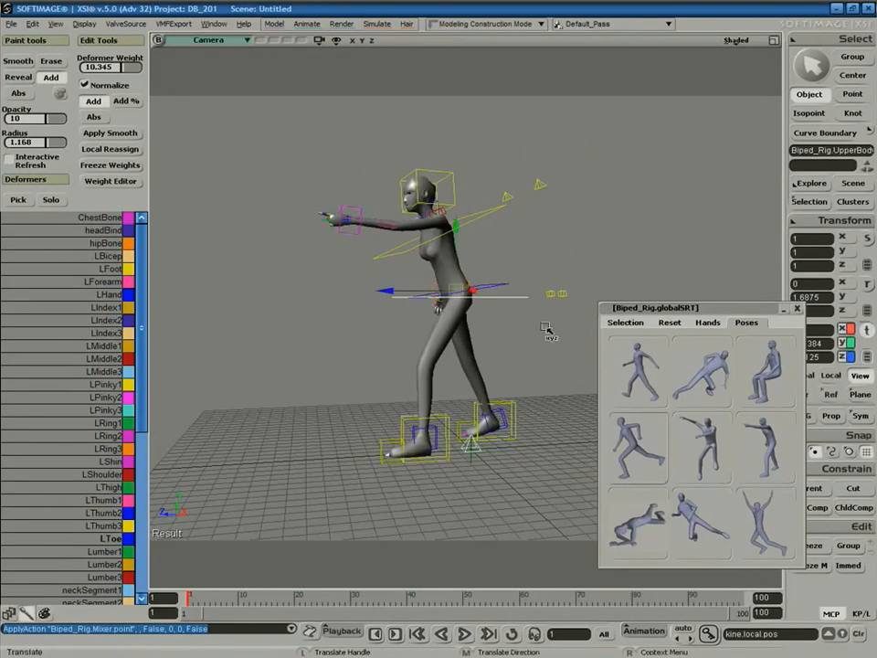
{"action": "left_click", "coordinate": [636, 452]}
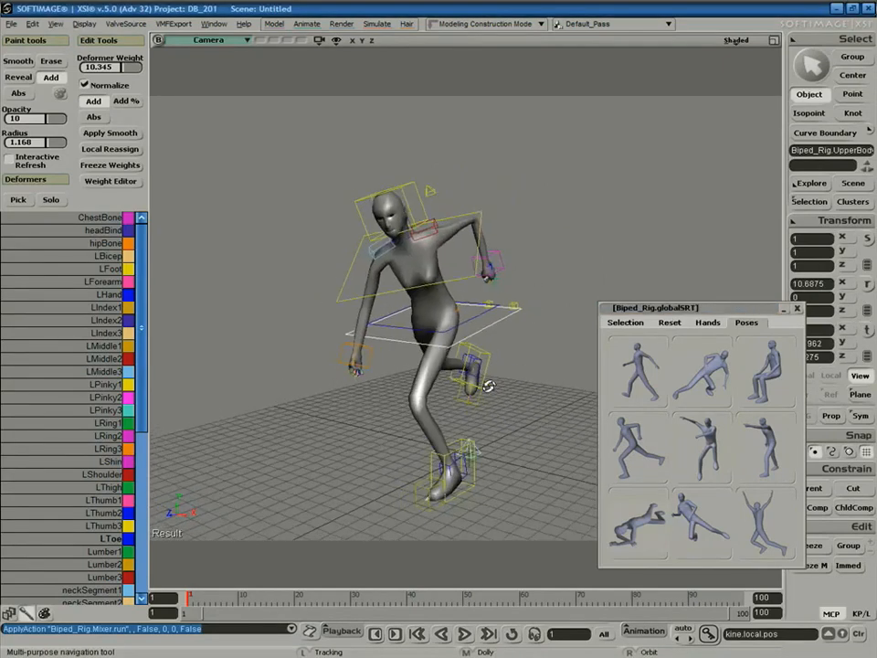
Smooth the Woman mesh display with subdivision, then deselect it.
{"action": "right_click_drag", "start_coordinate": [509, 352], "coordinate": [509, 382]}
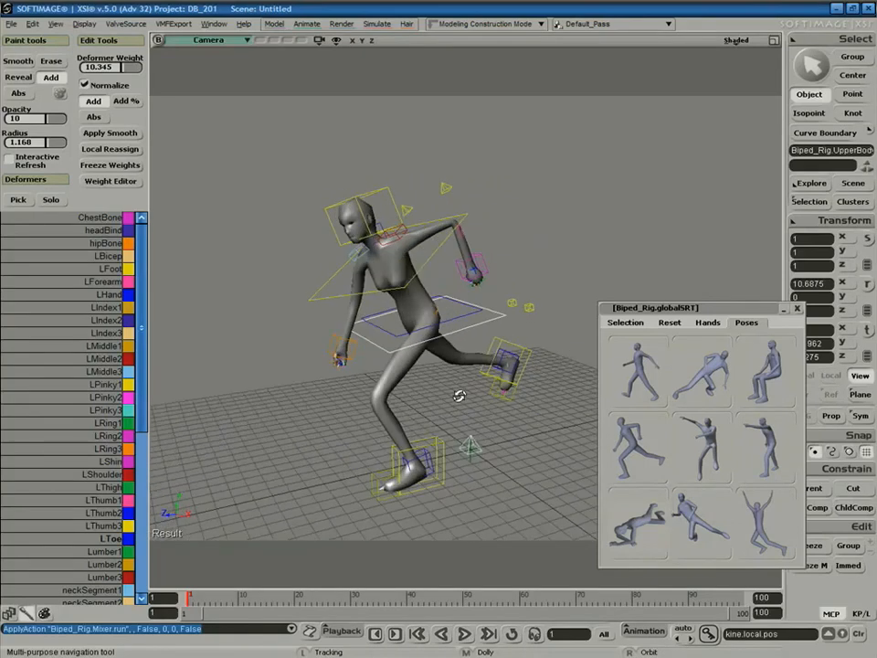
{"action": "left_click", "coordinate": [411, 369]}
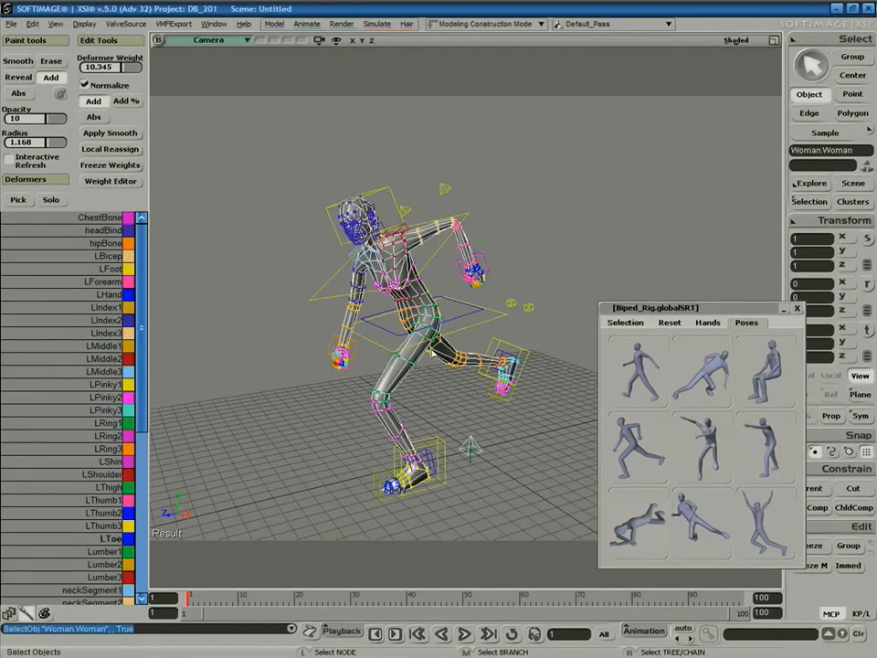
{"action": "key", "text": "plus"}
{"action": "key", "text": "space"}
{"action": "left_click", "coordinate": [515, 229]}
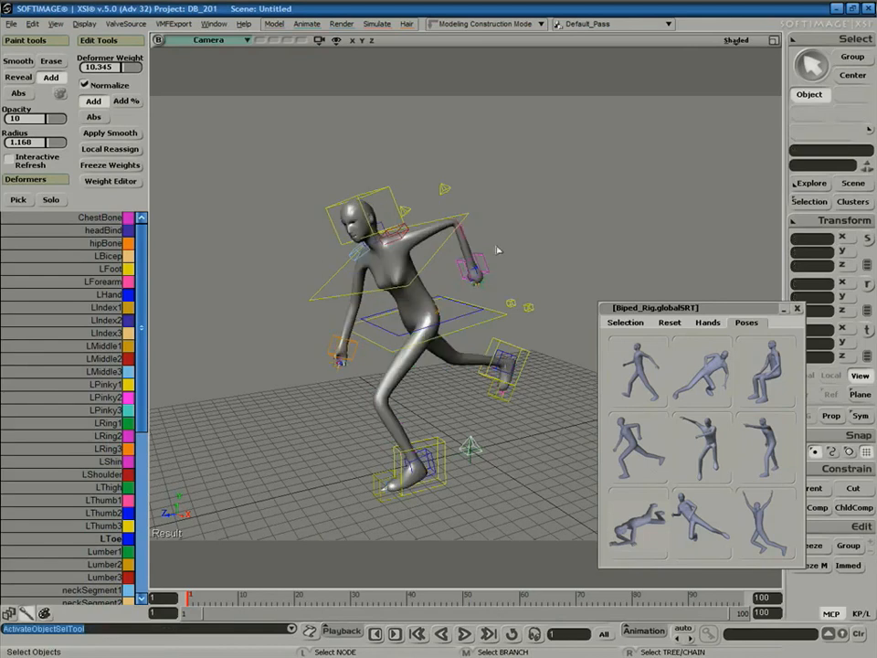
{"action": "key", "text": "s"}
{"action": "right_click_drag", "start_coordinate": [449, 278], "coordinate": [488, 286]}
Rotate the chest control to lean the upper body and turn the head.
{"action": "left_click", "coordinate": [462, 289]}
{"action": "key", "text": "c"}
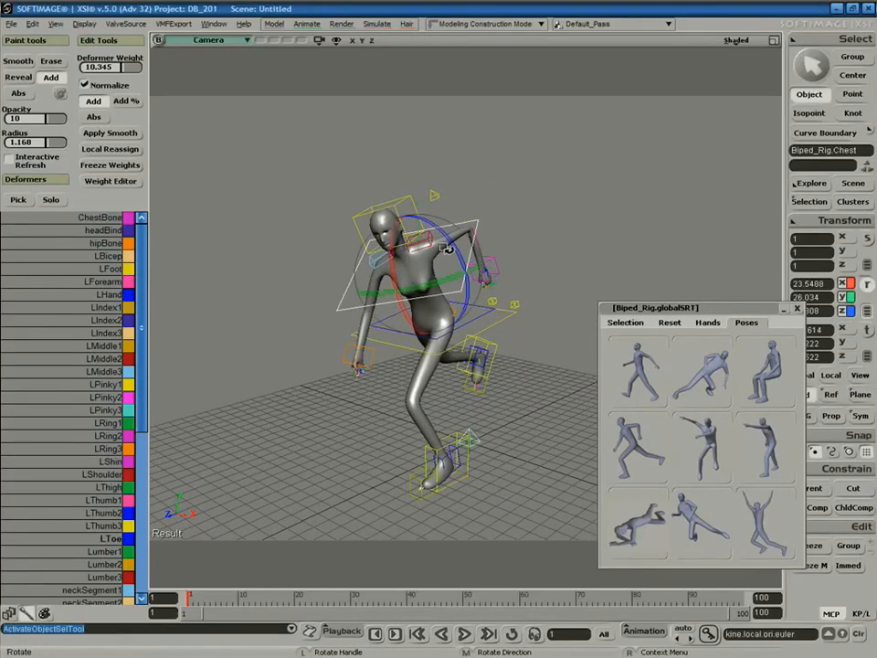
{"action": "left_click_drag", "start_coordinate": [454, 274], "coordinate": [444, 312]}
{"action": "left_click", "coordinate": [416, 224]}
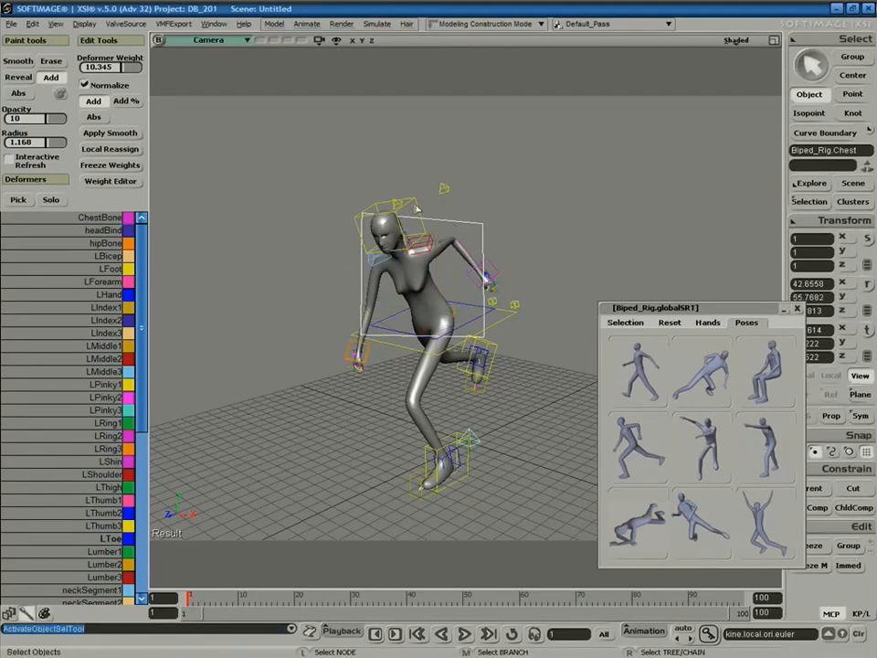
{"action": "left_click_drag", "start_coordinate": [411, 286], "coordinate": [397, 275]}
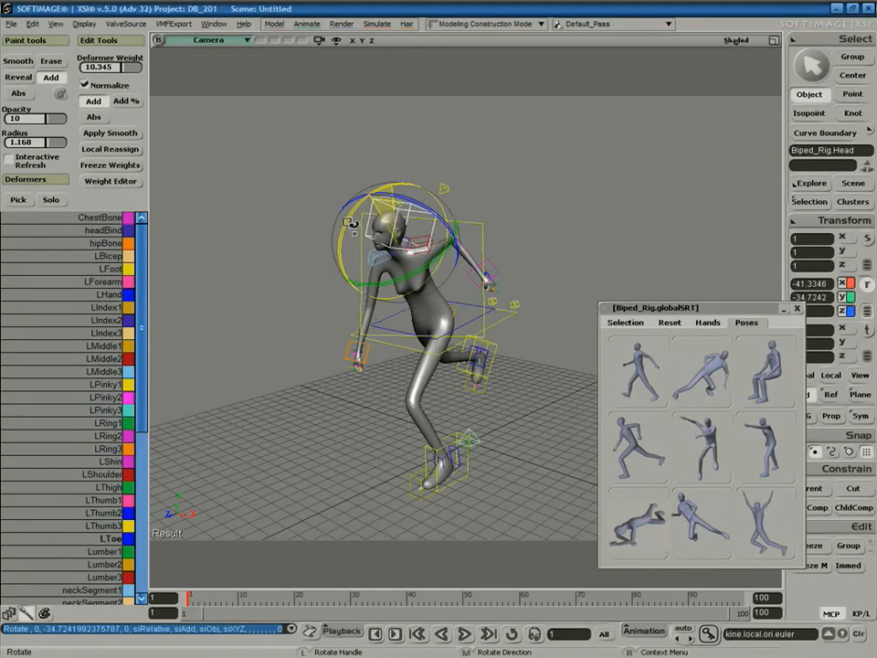
Rotate the right shoulder control and orbit around to inspect the pose.
{"action": "left_click", "coordinate": [364, 247]}
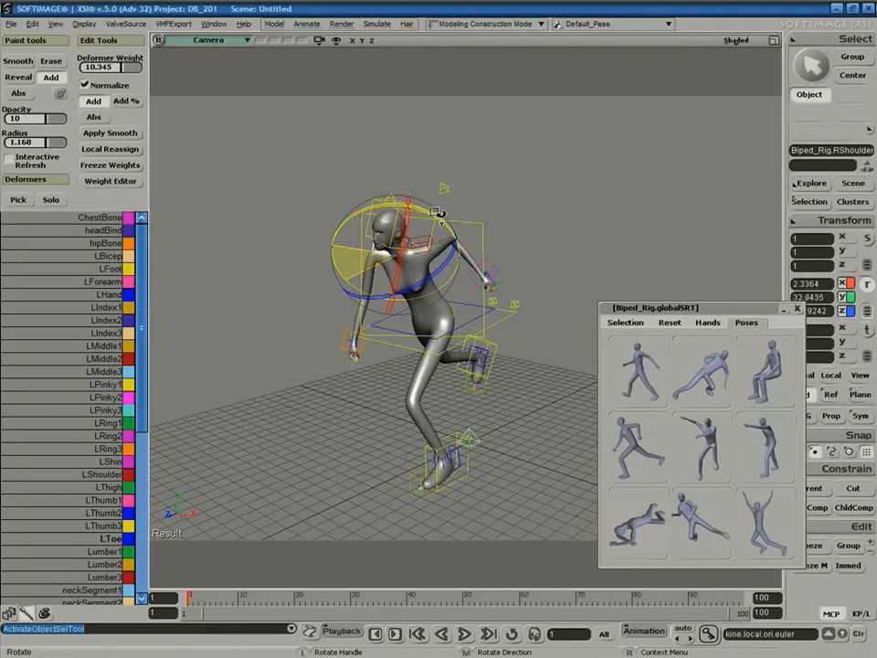
{"action": "left_click_drag", "start_coordinate": [419, 223], "coordinate": [466, 239]}
{"action": "key", "text": "s"}
{"action": "middle_click_drag", "start_coordinate": [564, 251], "coordinate": [470, 255]}
{"action": "right_click_drag", "start_coordinate": [470, 255], "coordinate": [500, 256]}
{"action": "middle_click_drag", "start_coordinate": [431, 324], "coordinate": [497, 313]}
{"action": "right_click_drag", "start_coordinate": [528, 334], "coordinate": [510, 311]}
{"action": "mouse_move", "coordinate": [536, 299]}
{"action": "right_mouse_down"}
{"action": "mouse_move", "coordinate": [515, 313]}
{"action": "mouse_move", "coordinate": [547, 300]}
{"action": "right_mouse_up"}
{"action": "middle_click_drag", "start_coordinate": [543, 300], "coordinate": [499, 355]}
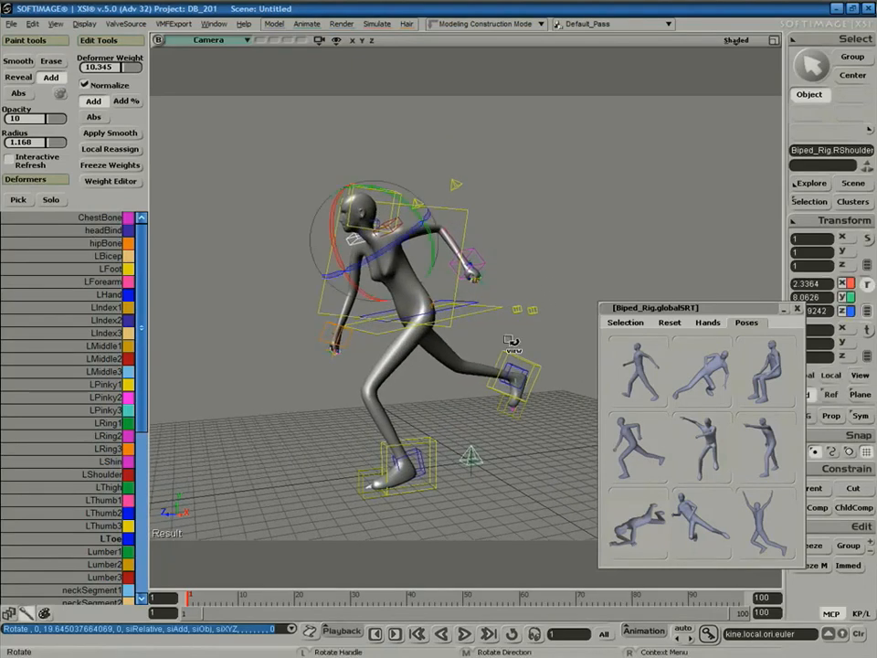
Clear the rig selection and close the synoptic panel.
{"action": "key", "text": "space"}
{"action": "left_click", "coordinate": [556, 301]}
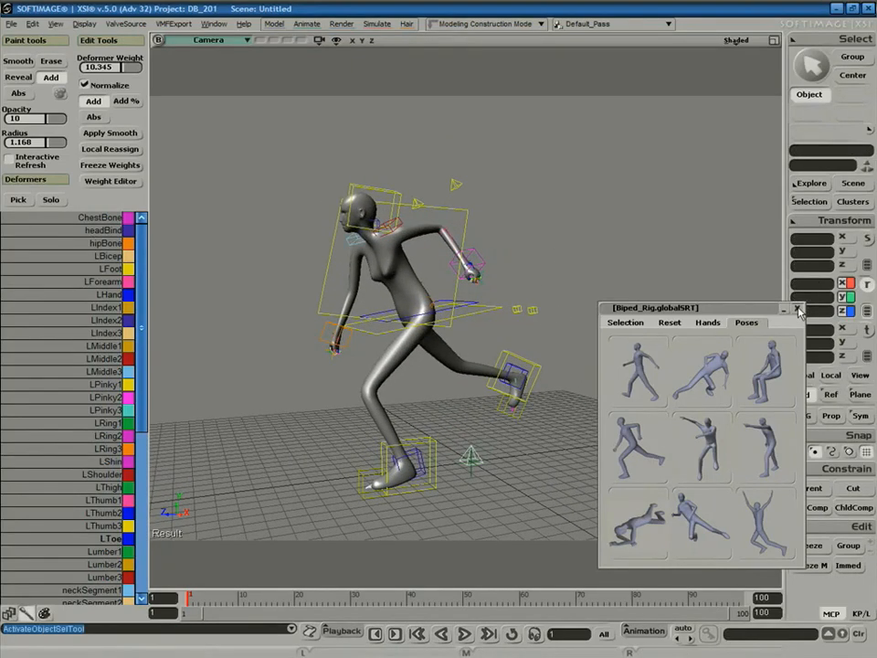
{"action": "left_click", "coordinate": [798, 310]}
{"action": "key", "text": "c"}
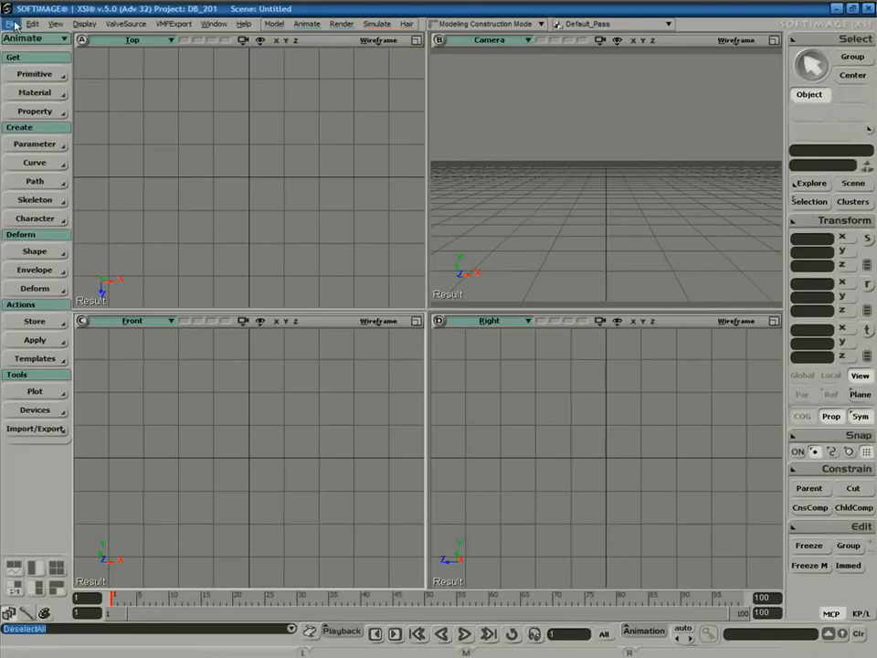
Load SmallGuy.scn through File > Open, answering No to saving the current scene.
{"action": "left_click", "coordinate": [11, 23]}
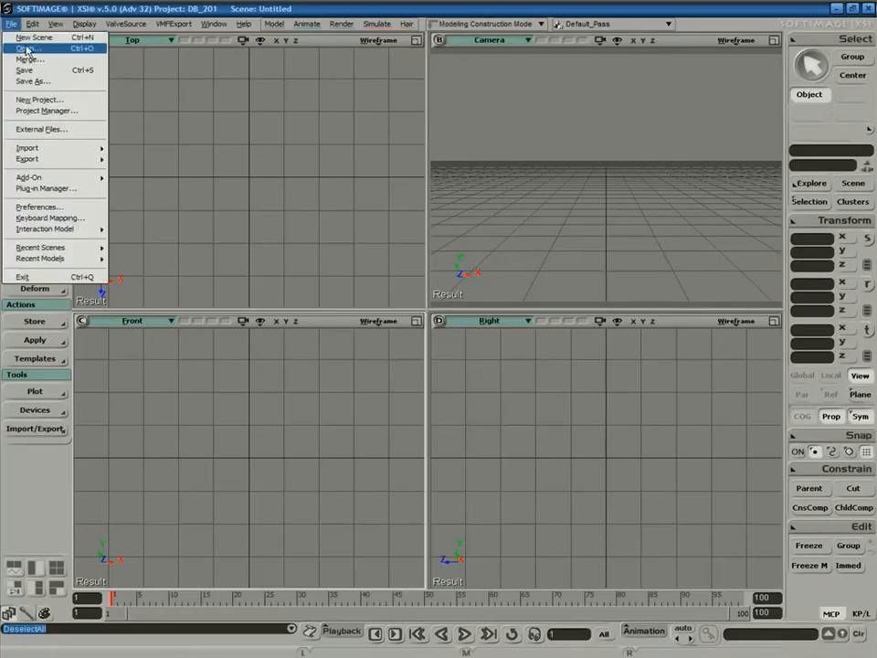
{"action": "left_click", "coordinate": [27, 50]}
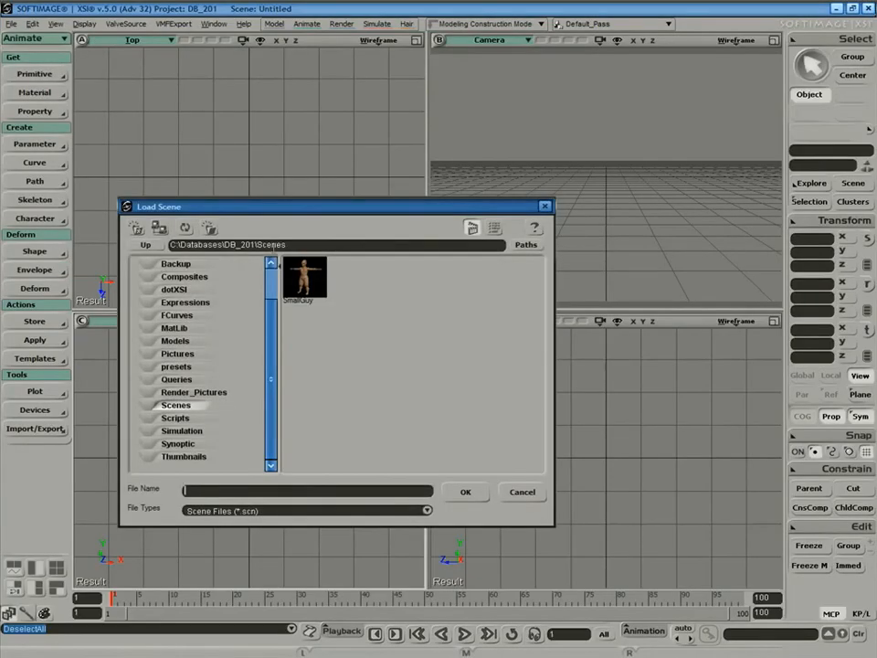
{"action": "left_click", "coordinate": [303, 284]}
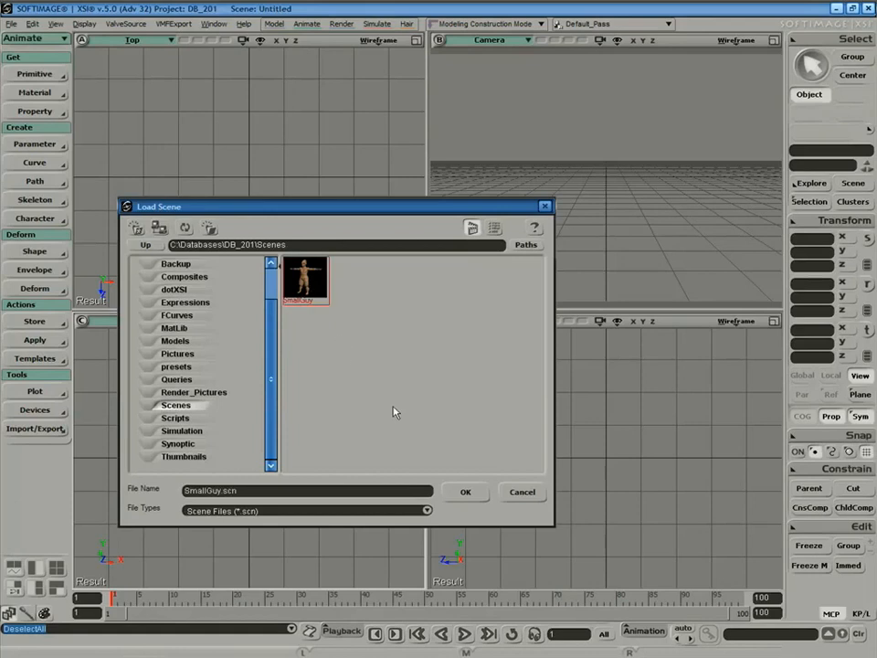
{"action": "left_click", "coordinate": [465, 493]}
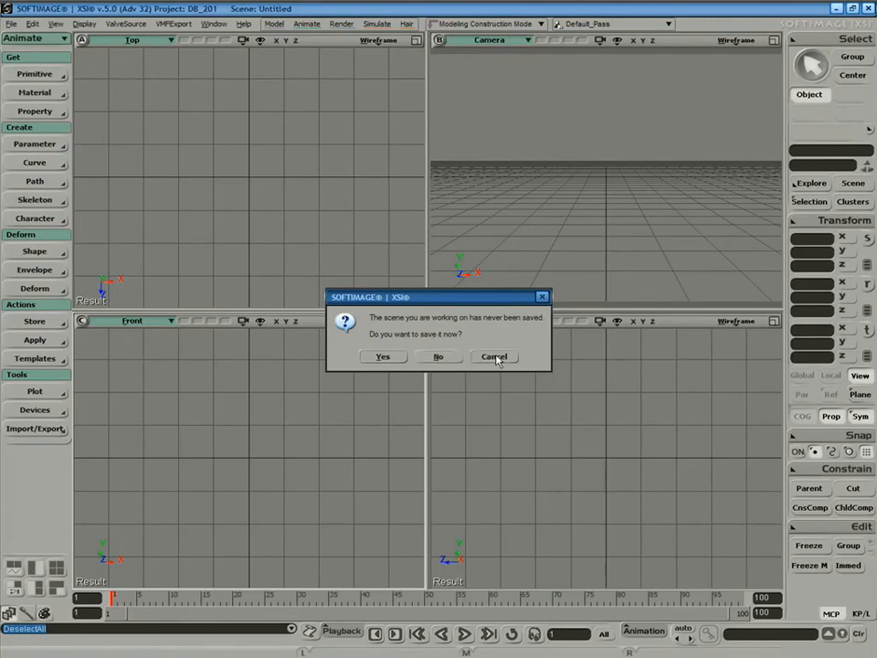
{"action": "left_click", "coordinate": [456, 363]}
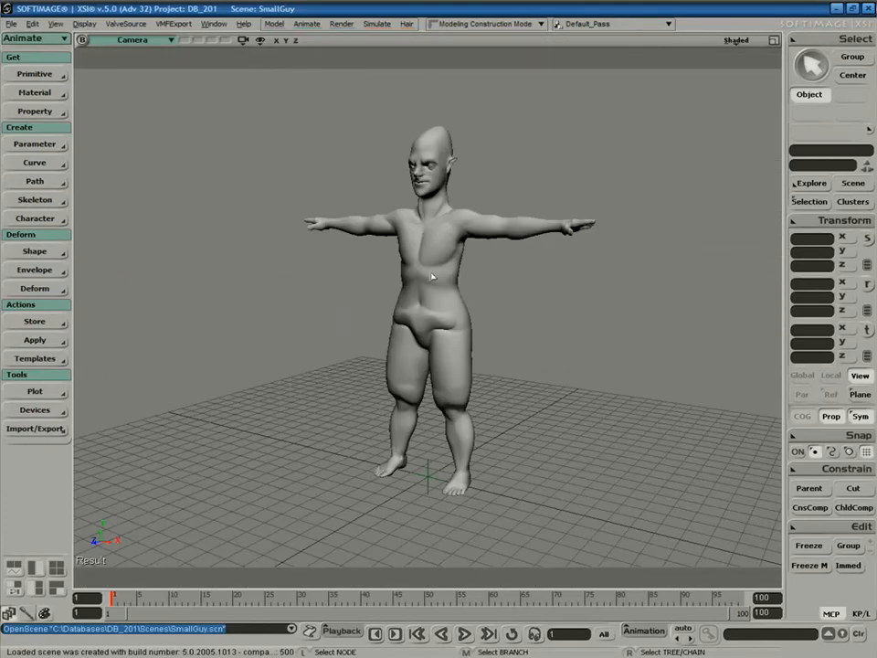
{"action": "key", "text": "s"}
{"action": "right_click_drag", "start_coordinate": [304, 358], "coordinate": [404, 367]}
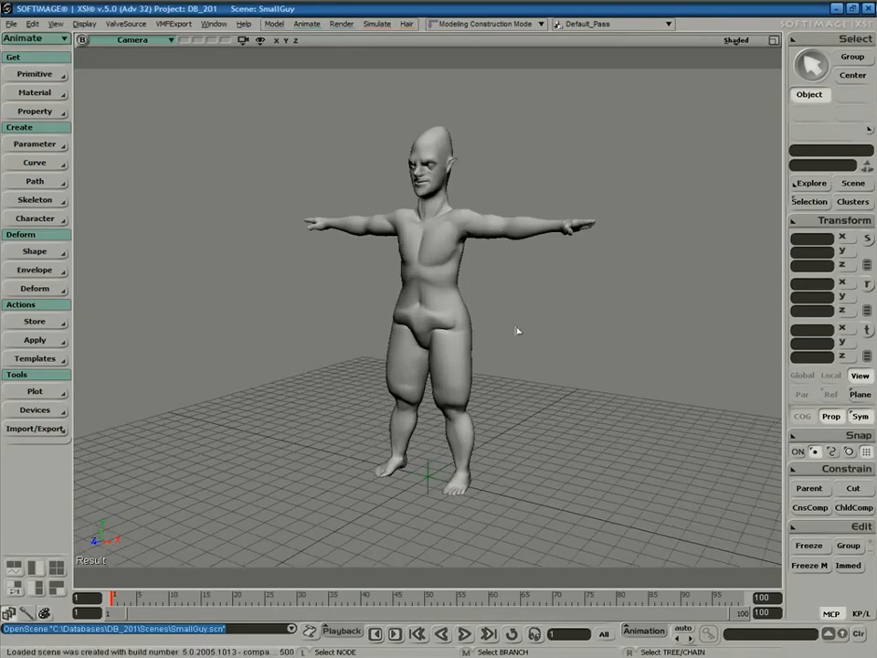
{"action": "key", "text": "s"}
{"action": "mouse_move", "coordinate": [512, 367]}
{"action": "middle_mouse_down"}
{"action": "mouse_move", "coordinate": [589, 382]}
{"action": "mouse_move", "coordinate": [515, 373]}
{"action": "middle_mouse_up"}
{"action": "left_click_drag", "start_coordinate": [539, 374], "coordinate": [527, 375]}
{"action": "right_click_drag", "start_coordinate": [528, 375], "coordinate": [485, 347]}
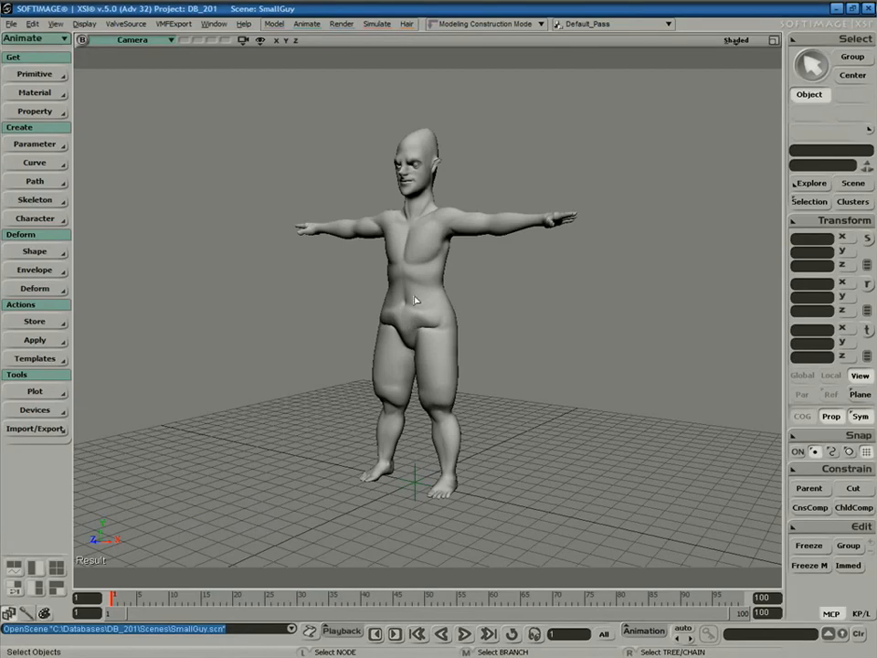
{"action": "key", "text": "s"}
{"action": "right_click_drag", "start_coordinate": [491, 372], "coordinate": [549, 375]}
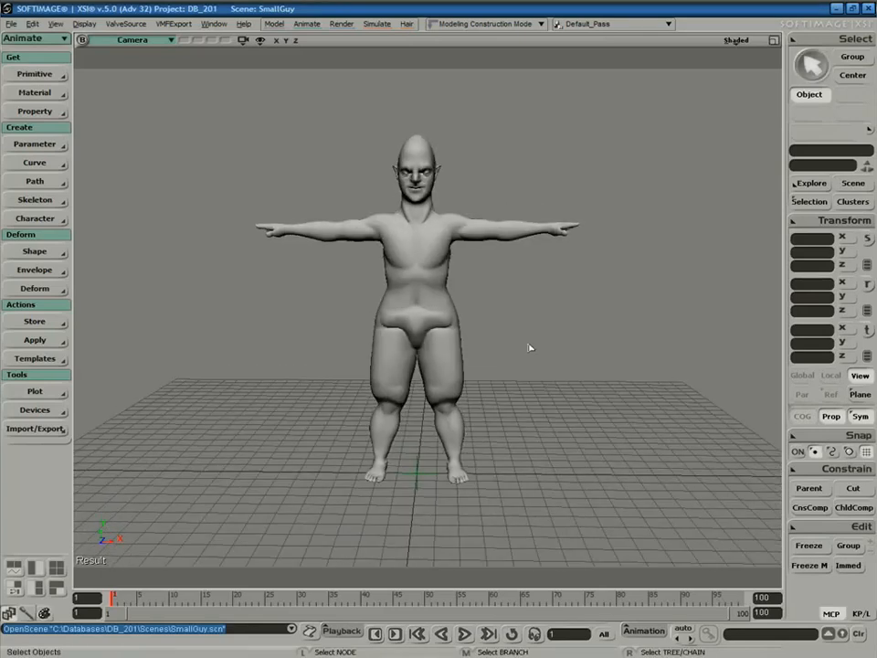
Load the Body – Man preset model beside SmallGuy and orbit to inspect it.
{"action": "left_click", "coordinate": [37, 74]}
{"action": "mouse_move", "coordinate": [119, 200]}
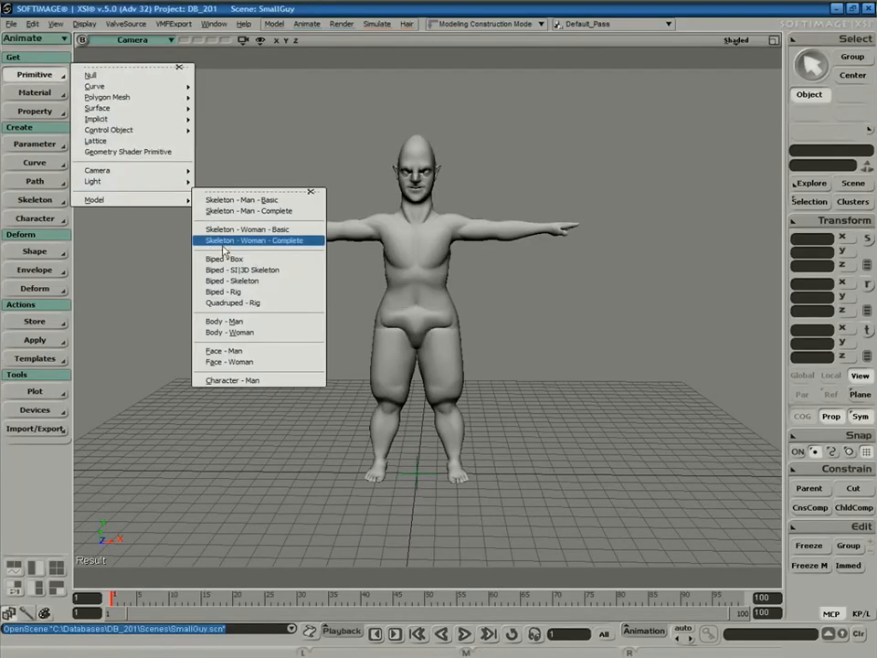
{"action": "left_click", "coordinate": [228, 322]}
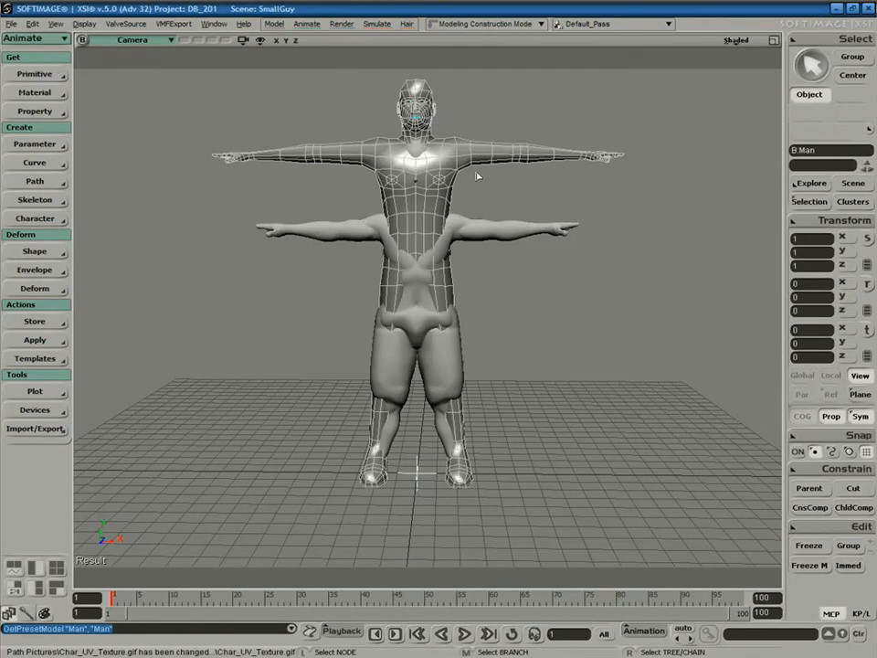
{"action": "key", "text": "s"}
{"action": "mouse_move", "coordinate": [554, 311]}
{"action": "right_mouse_down"}
{"action": "mouse_move", "coordinate": [490, 332]}
{"action": "mouse_move", "coordinate": [401, 337]}
{"action": "mouse_move", "coordinate": [508, 331]}
{"action": "mouse_move", "coordinate": [553, 296]}
{"action": "mouse_move", "coordinate": [555, 331]}
{"action": "right_mouse_up"}
Delete the Man preset model so only SmallGuy remains in the scene.
{"action": "key", "text": "Delete"}
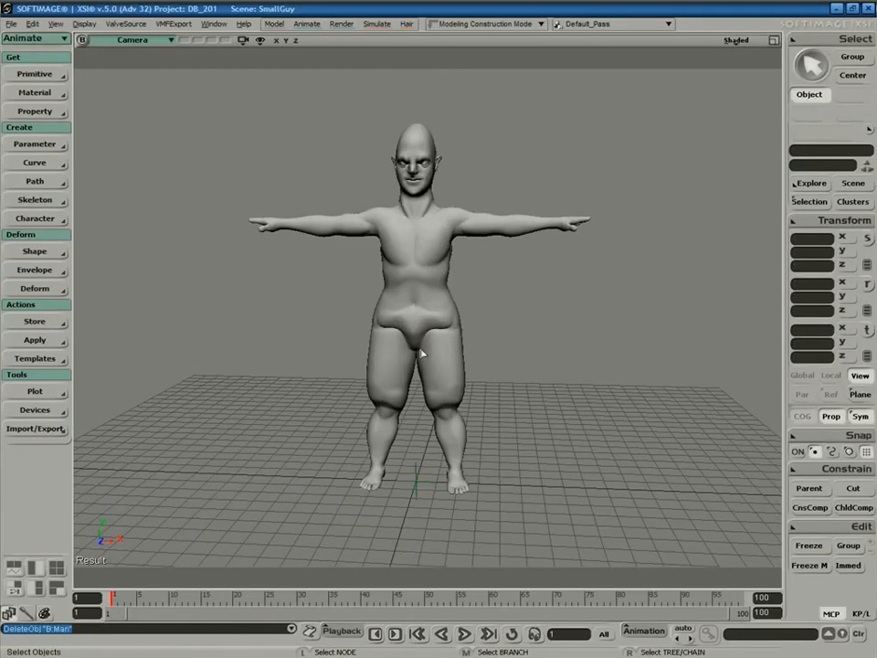
{"action": "key", "text": "s"}
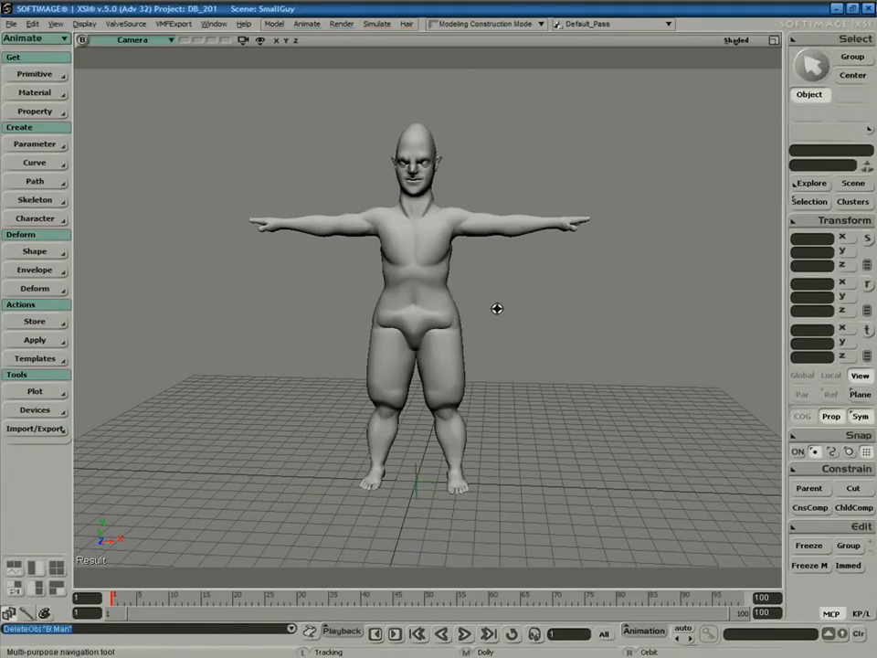
{"action": "left_click", "coordinate": [53, 74]}
{"action": "mouse_move", "coordinate": [134, 199]}
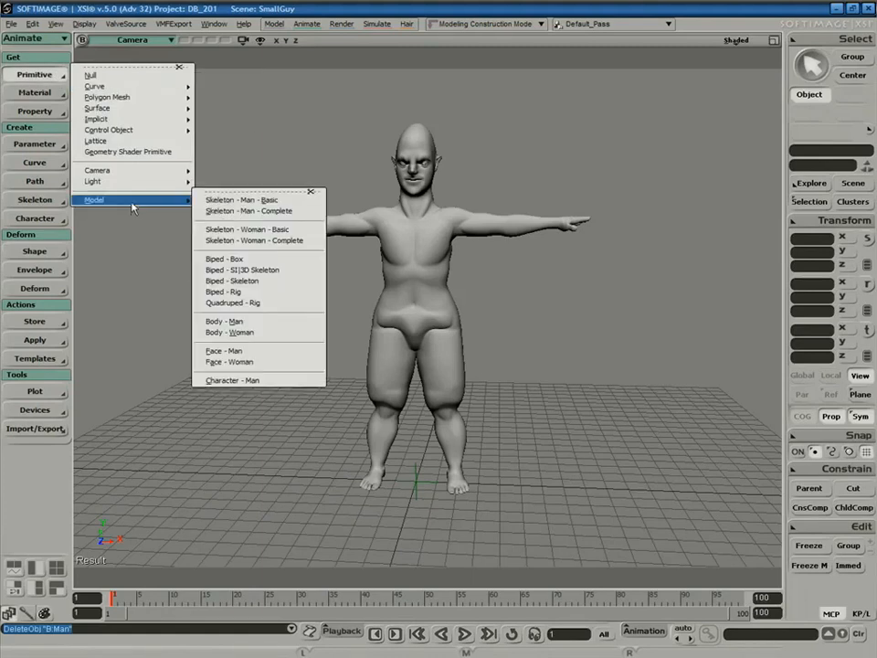
Import the Biped - Rig preset around SmallGuy and switch the viewport to Wireframe display.
{"action": "left_click", "coordinate": [258, 292]}
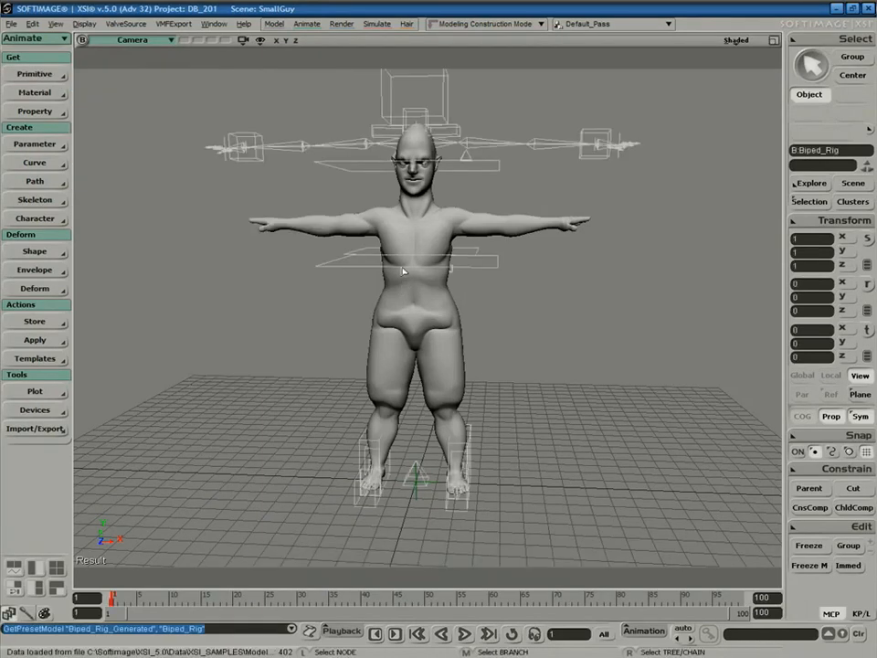
{"action": "right_click_drag", "start_coordinate": [576, 335], "coordinate": [640, 306]}
{"action": "left_click", "coordinate": [736, 41]}
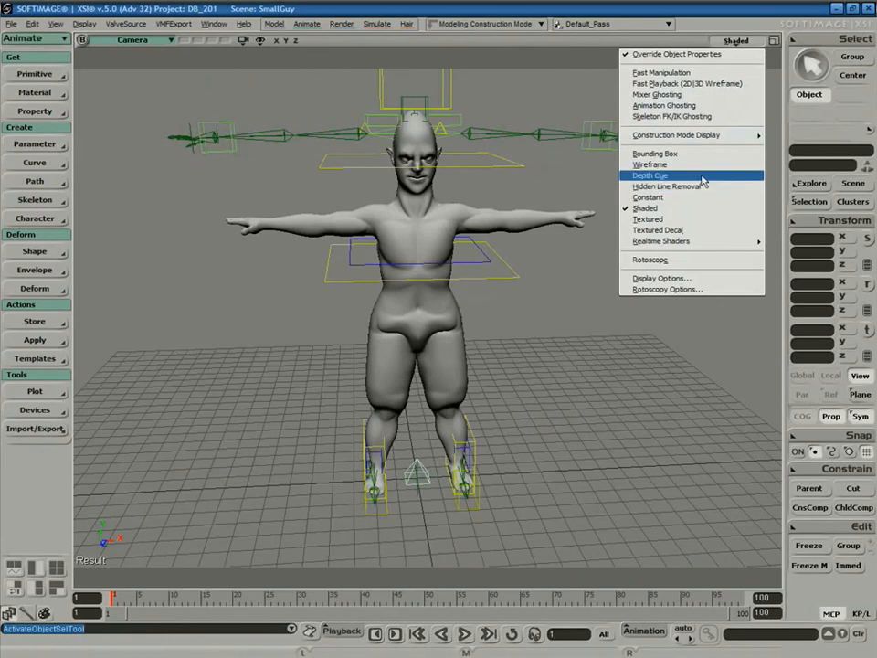
{"action": "left_click", "coordinate": [705, 171]}
{"action": "key", "text": "s"}
{"action": "mouse_move", "coordinate": [584, 332]}
{"action": "right_mouse_down"}
{"action": "mouse_move", "coordinate": [547, 347]}
{"action": "mouse_move", "coordinate": [584, 327]}
{"action": "mouse_move", "coordinate": [504, 328]}
{"action": "mouse_move", "coordinate": [595, 327]}
{"action": "right_mouse_up"}
Branch-select Biped_Rig in the Explorer and delete it, keeping the view in plain wireframe.
{"action": "key", "text": "space"}
{"action": "left_click", "coordinate": [416, 467]}
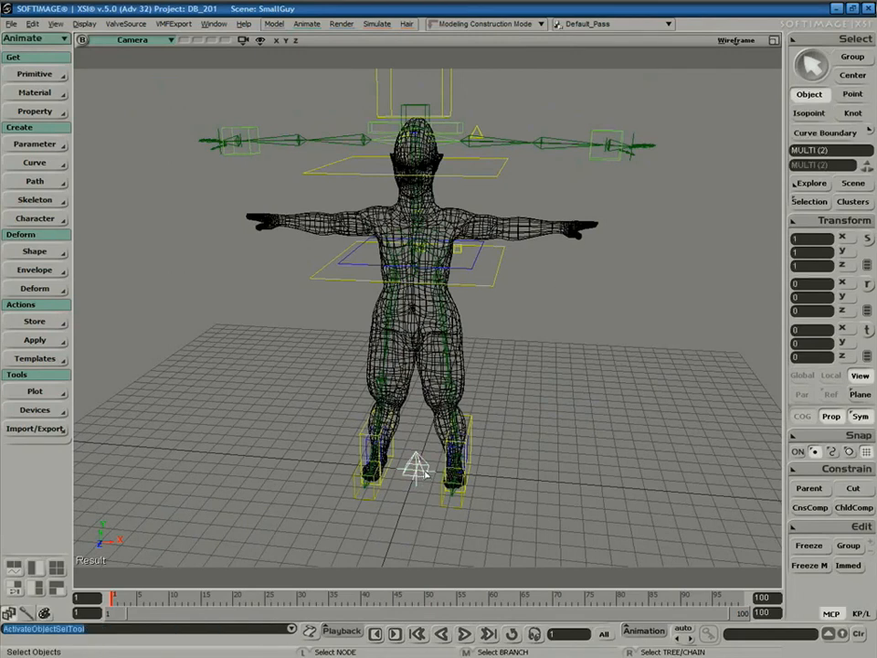
{"action": "middle_click", "coordinate": [426, 473]}
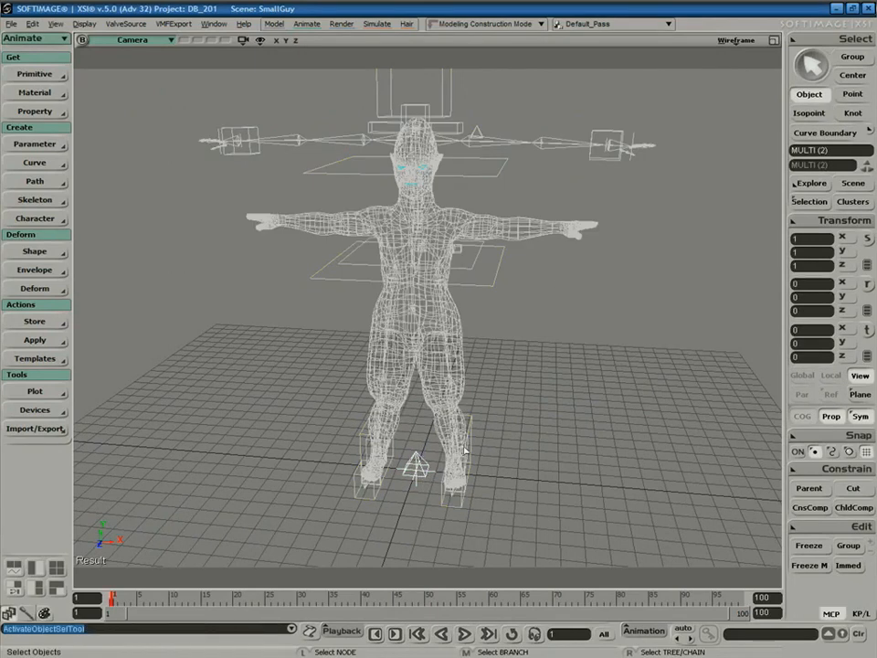
{"action": "key", "text": "8"}
{"action": "middle_click", "coordinate": [652, 325]}
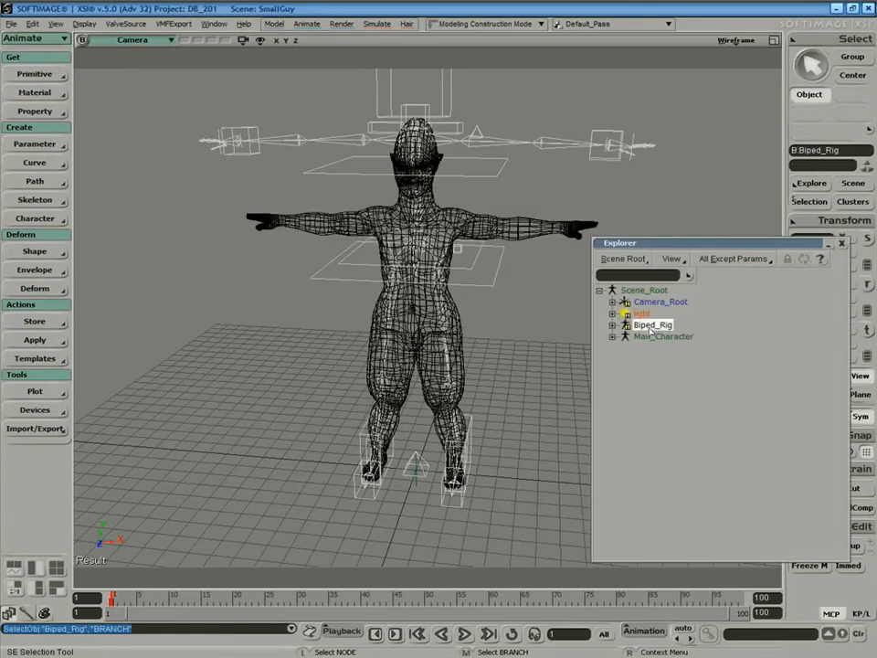
{"action": "key", "text": "h"}
{"action": "left_click", "coordinate": [842, 243]}
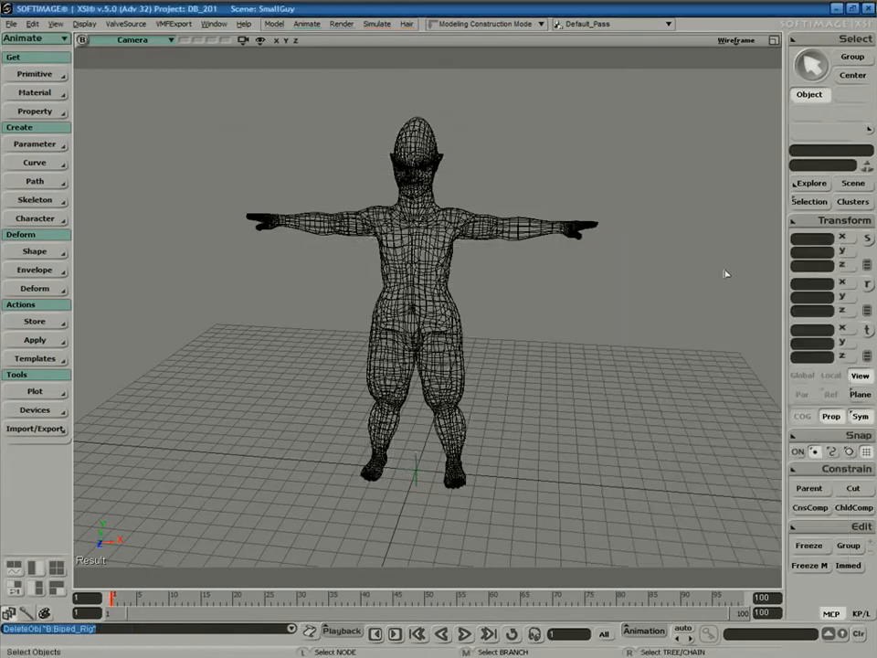
{"action": "left_click", "coordinate": [736, 40]}
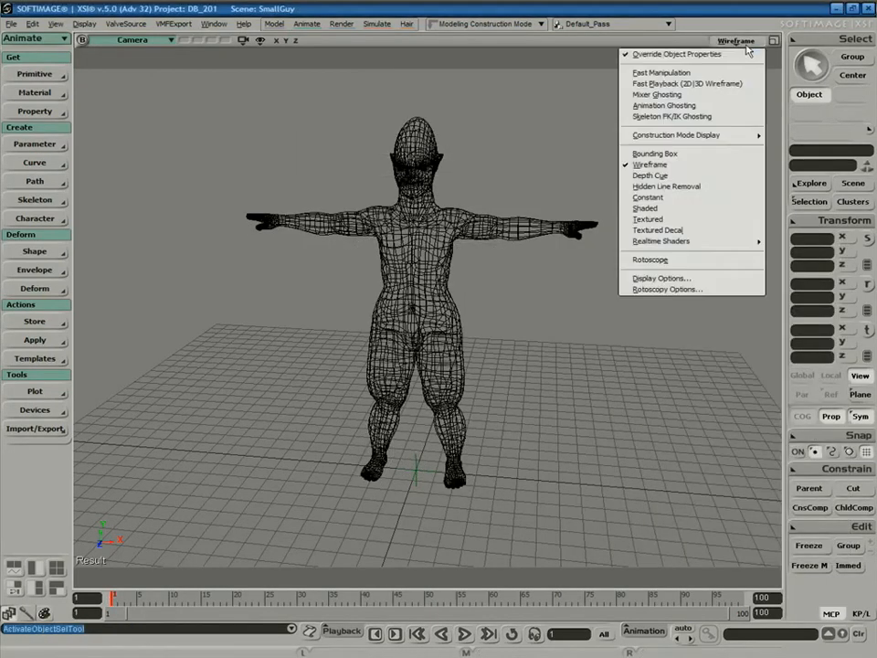
{"action": "left_click", "coordinate": [697, 165]}
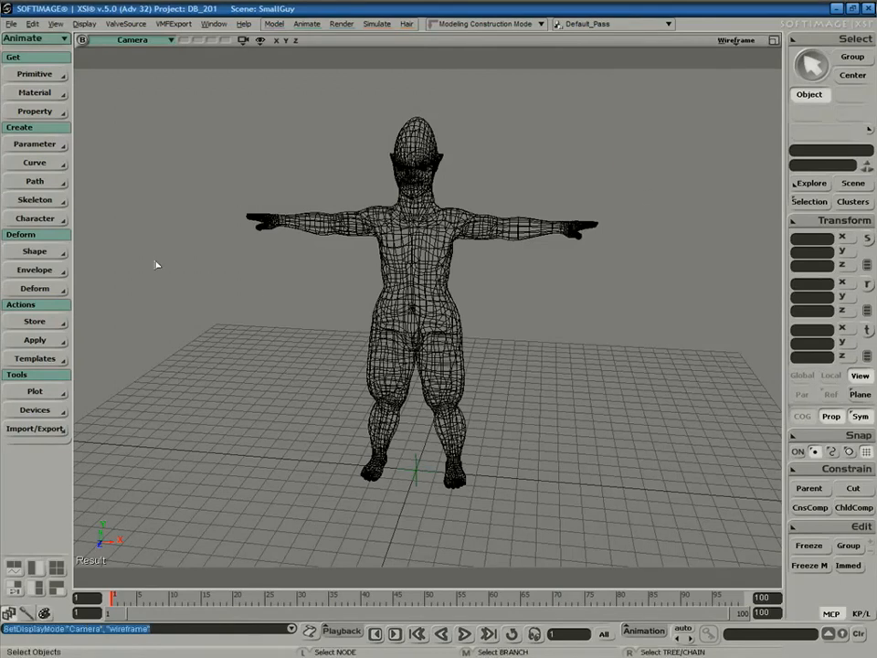
{"action": "left_click", "coordinate": [37, 219]}
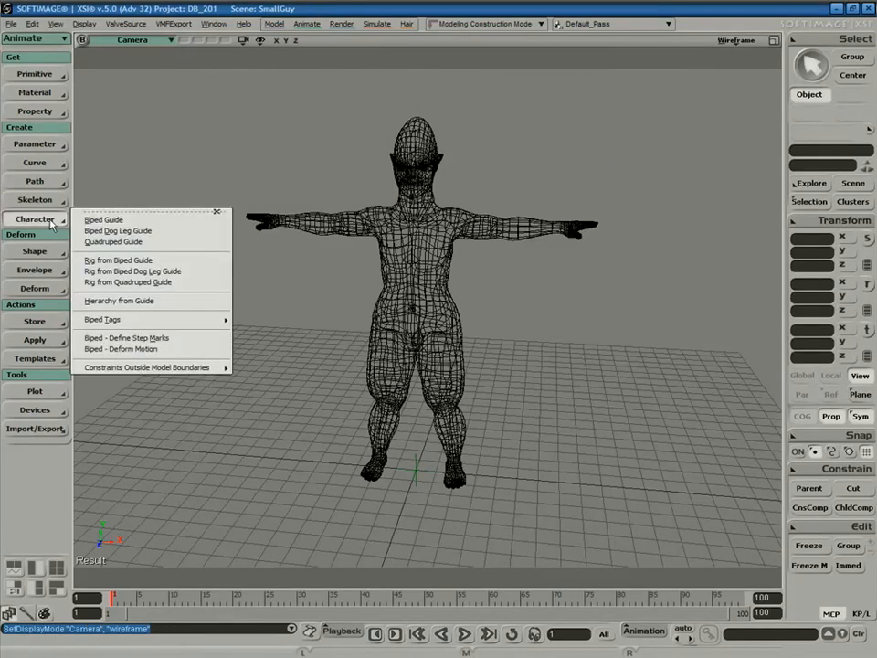
Create a Biped Guide and maximize the Front view framed on the character.
{"action": "left_click", "coordinate": [138, 222]}
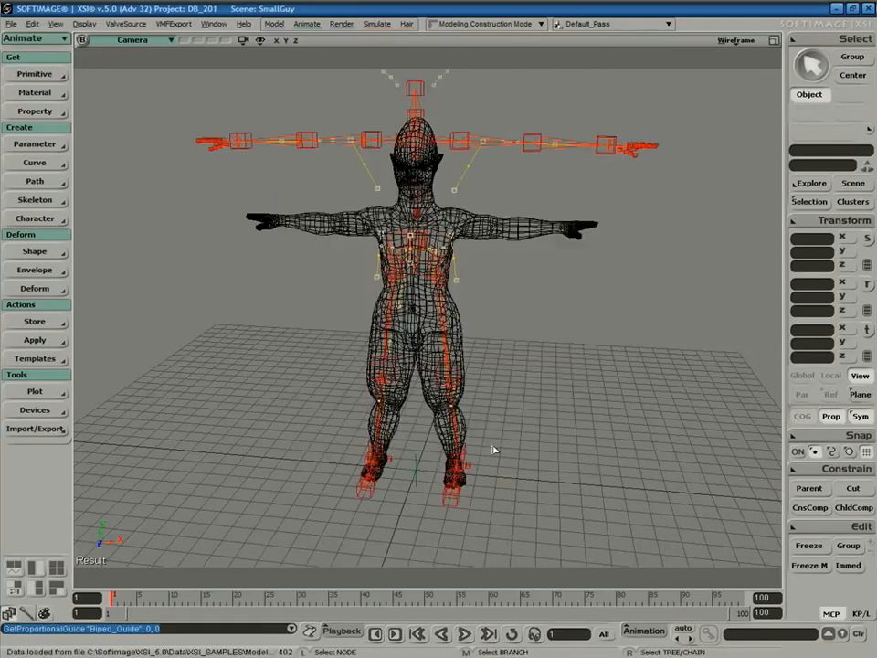
{"action": "left_click", "coordinate": [774, 41]}
{"action": "left_click", "coordinate": [415, 322]}
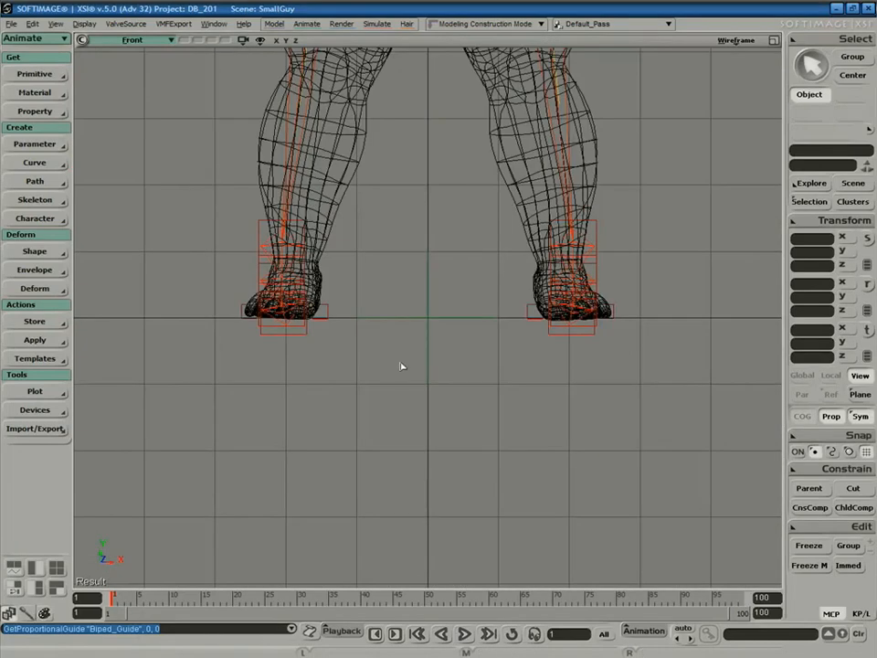
{"action": "key", "text": "a"}
Drag the SpineBase guide down in Y so the arm guides align with SmallGuy's arms.
{"action": "key", "text": "space"}
{"action": "left_click", "coordinate": [422, 285]}
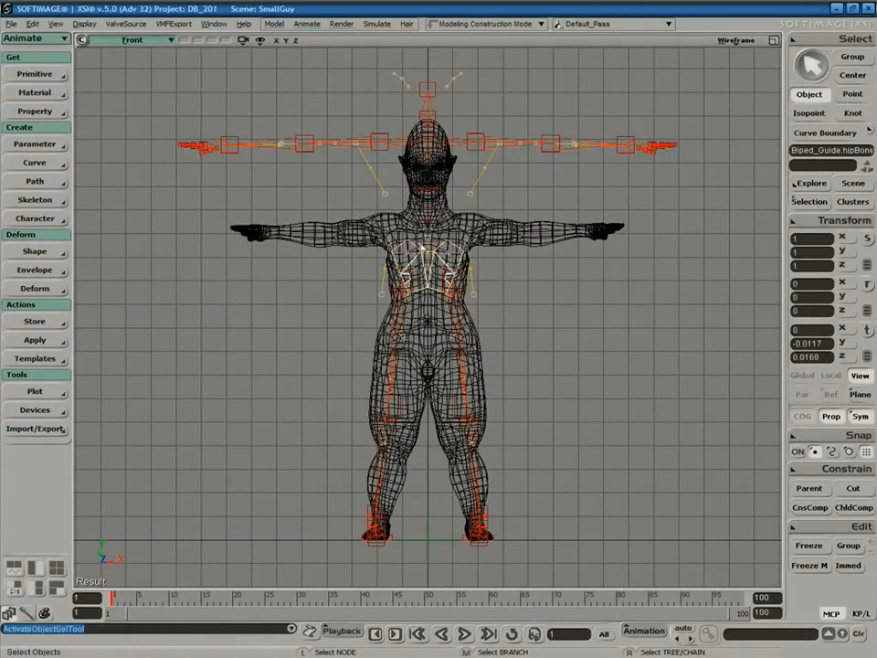
{"action": "key", "text": "v"}
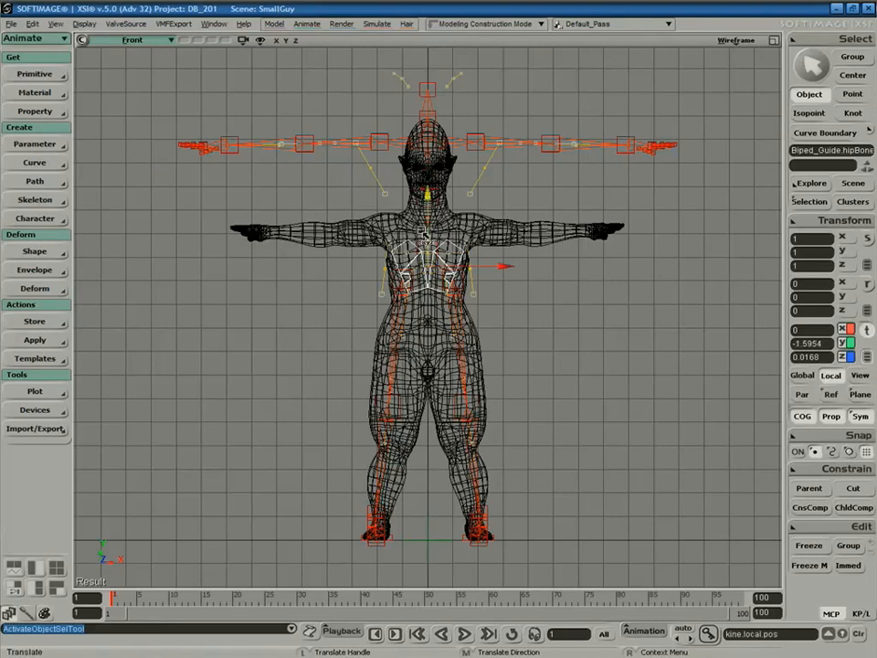
{"action": "key", "text": "space"}
{"action": "left_click", "coordinate": [438, 245]}
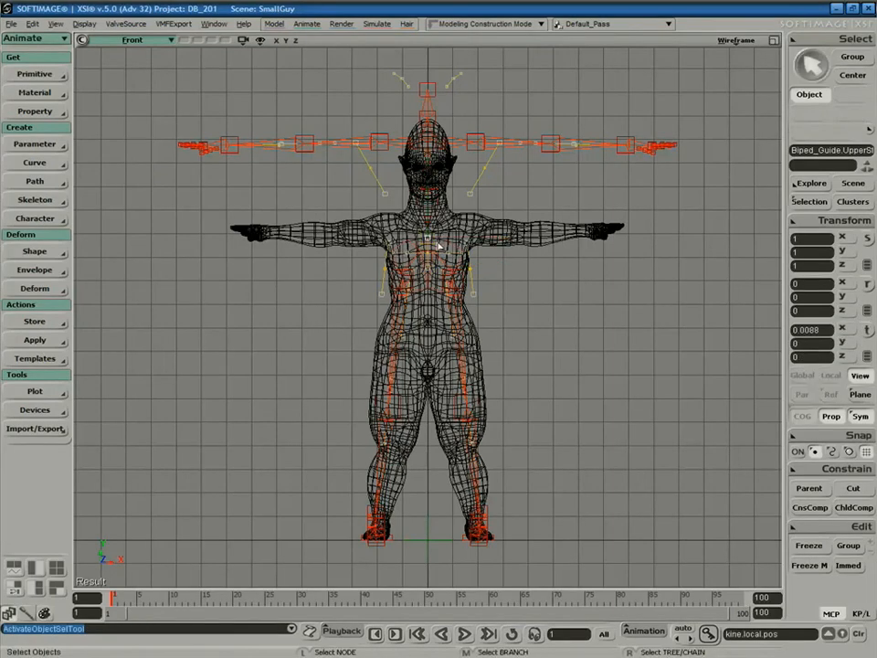
{"action": "left_click", "coordinate": [433, 250]}
{"action": "key", "text": "v"}
{"action": "left_click_drag", "start_coordinate": [426, 221], "coordinate": [420, 302]}
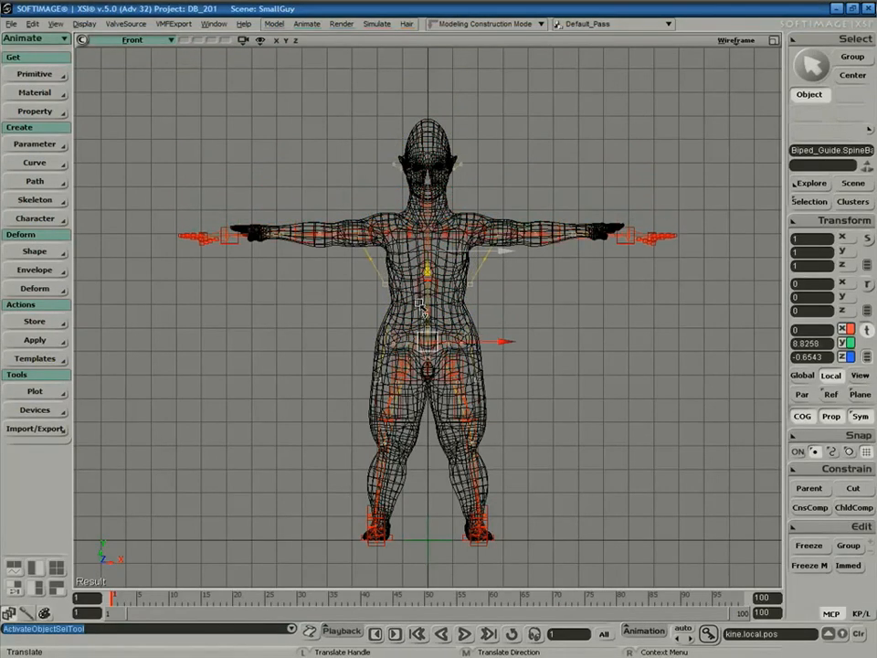
{"action": "key", "text": "space"}
{"action": "left_click", "coordinate": [458, 269]}
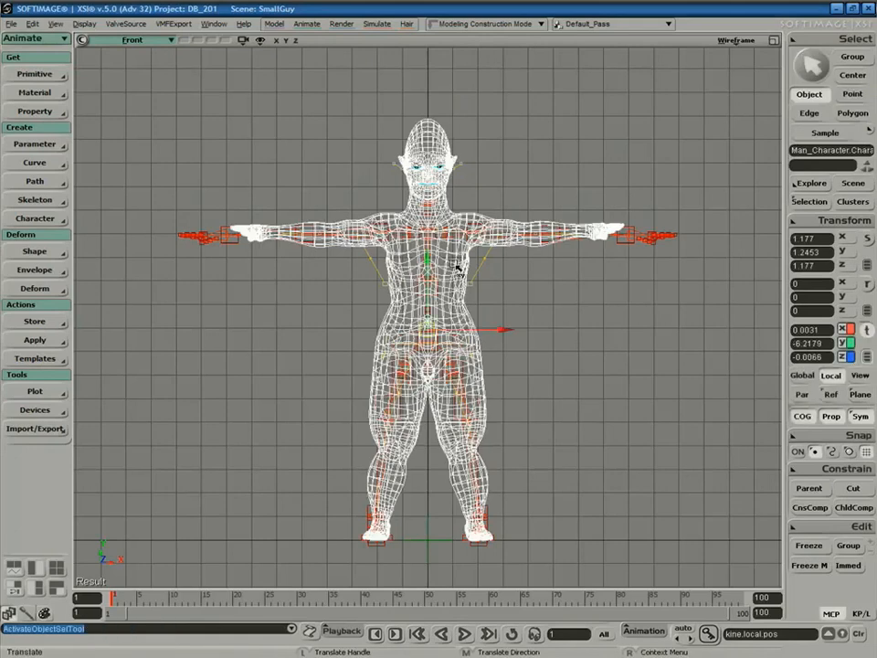
Uncheck Selectability in Man_Character's Visibility property, then collapse and move the editor aside.
{"action": "key", "text": "F3"}
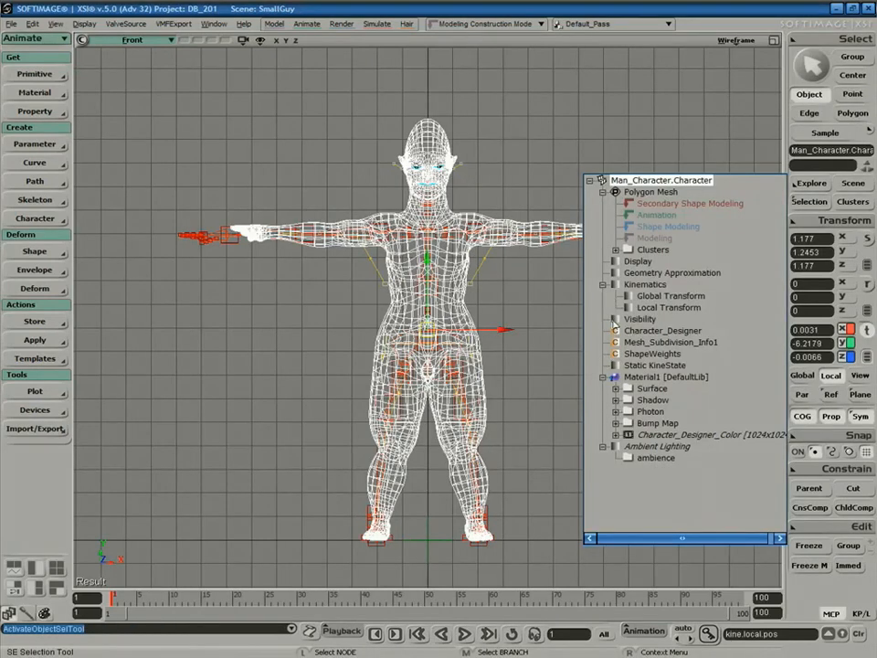
{"action": "left_click", "coordinate": [614, 320]}
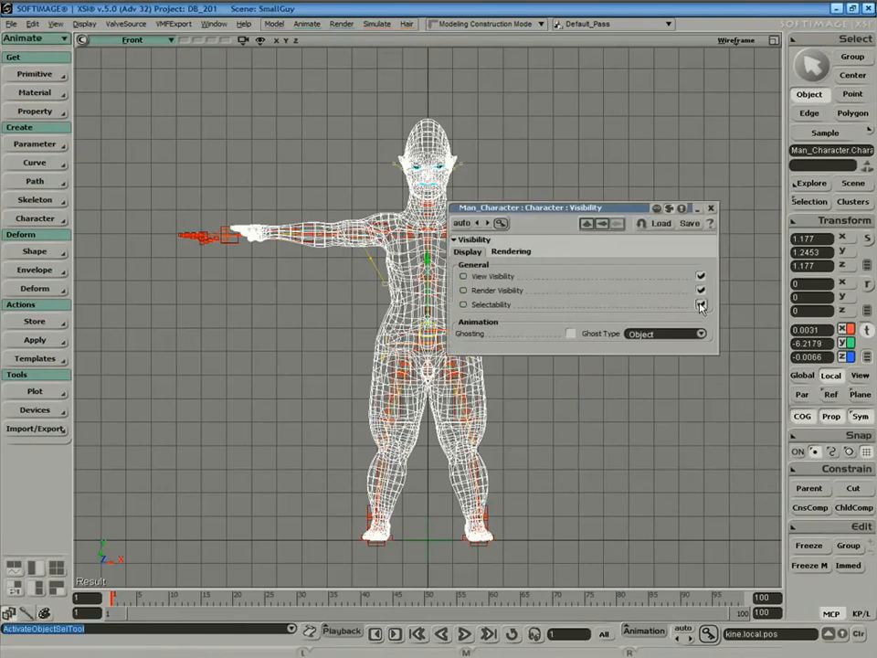
{"action": "left_click", "coordinate": [701, 304]}
{"action": "double_click", "coordinate": [596, 209]}
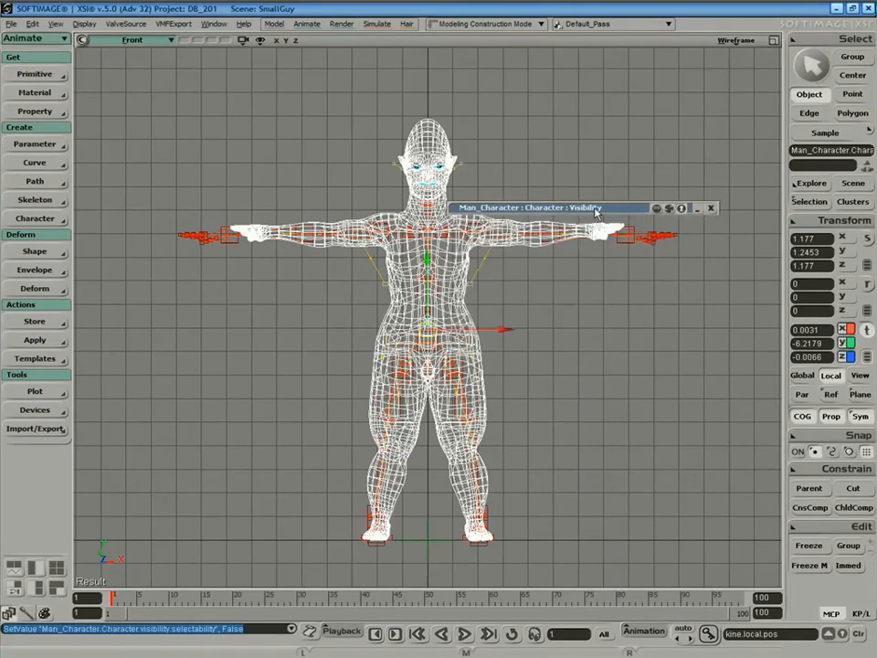
{"action": "left_click_drag", "start_coordinate": [598, 211], "coordinate": [667, 61]}
{"action": "left_click", "coordinate": [701, 139]}
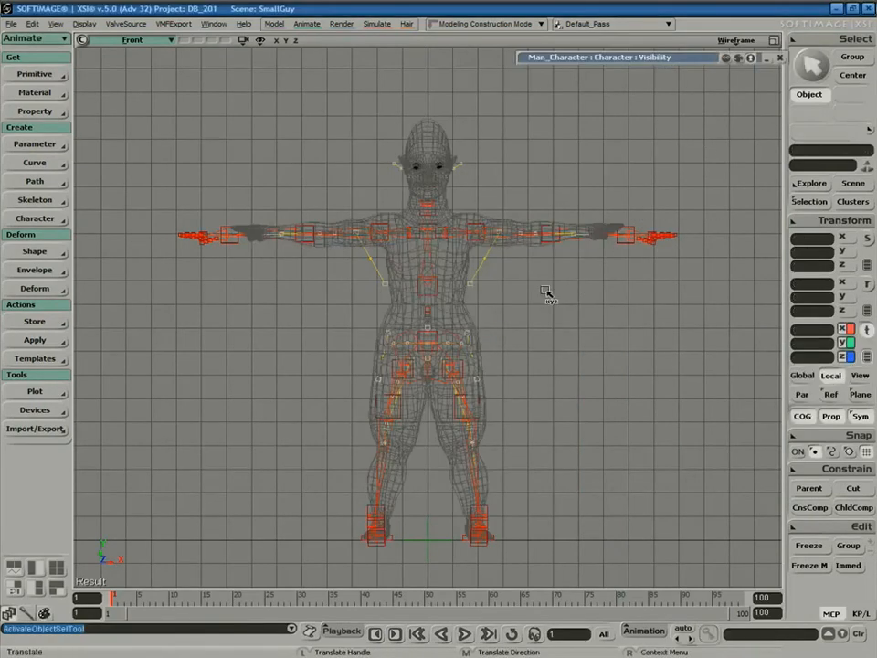
Nudge the spine base height, lower the left knee guide, and raise the left foot guide to the ankle.
{"action": "left_click", "coordinate": [437, 337]}
{"action": "mouse_move", "coordinate": [433, 331]}
{"action": "left_mouse_down"}
{"action": "mouse_move", "coordinate": [428, 319]}
{"action": "mouse_move", "coordinate": [427, 338]}
{"action": "mouse_move", "coordinate": [427, 302]}
{"action": "mouse_move", "coordinate": [425, 319]}
{"action": "left_mouse_up"}
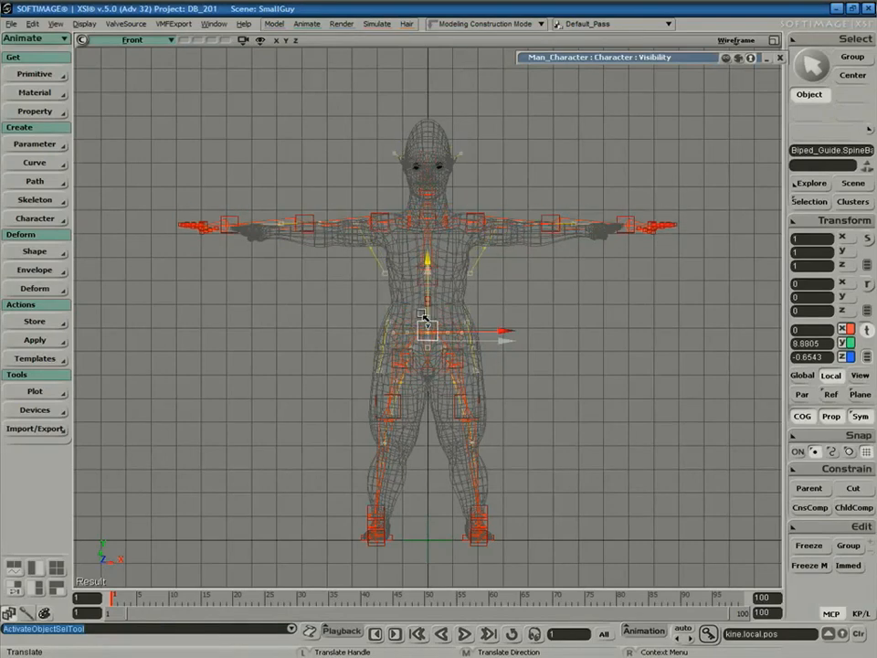
{"action": "left_click", "coordinate": [464, 409]}
{"action": "left_click_drag", "start_coordinate": [463, 411], "coordinate": [464, 440]}
{"action": "key", "text": "space"}
{"action": "left_click", "coordinate": [472, 539]}
{"action": "left_click_drag", "start_coordinate": [479, 542], "coordinate": [484, 501]}
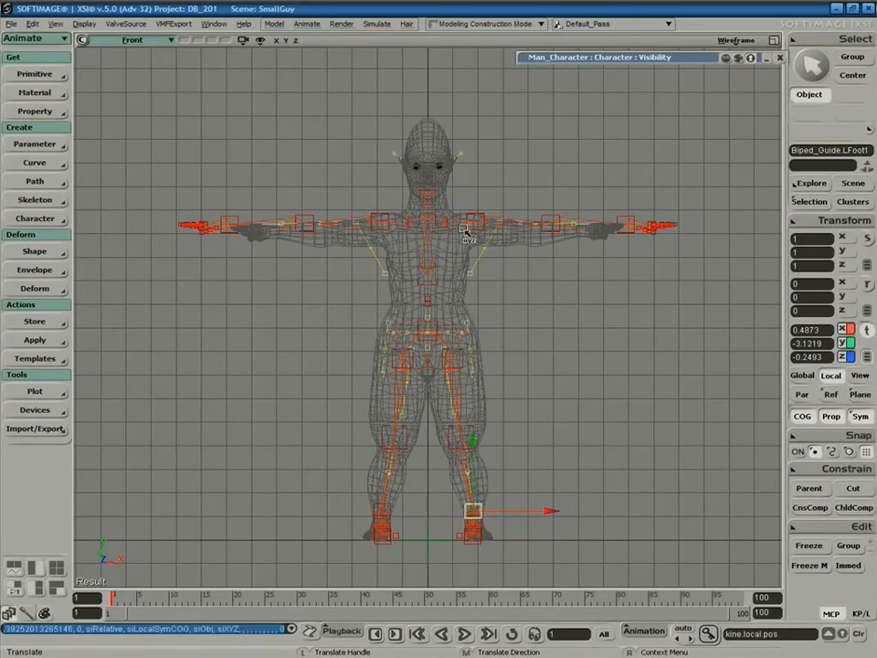
In a close perspective view of the legs, pull the left toe guide back onto the foot mesh.
{"action": "left_click", "coordinate": [133, 39]}
{"action": "left_click", "coordinate": [165, 98]}
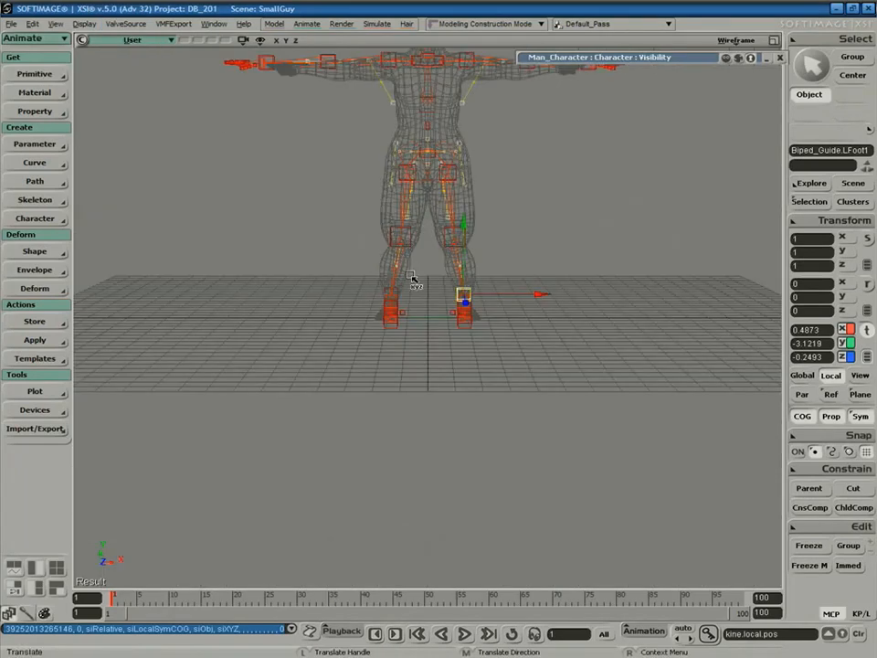
{"action": "key", "text": "a"}
{"action": "key", "text": "s"}
{"action": "middle_click_drag", "start_coordinate": [559, 310], "coordinate": [506, 307]}
{"action": "right_click_drag", "start_coordinate": [566, 316], "coordinate": [480, 300]}
{"action": "key", "text": "v"}
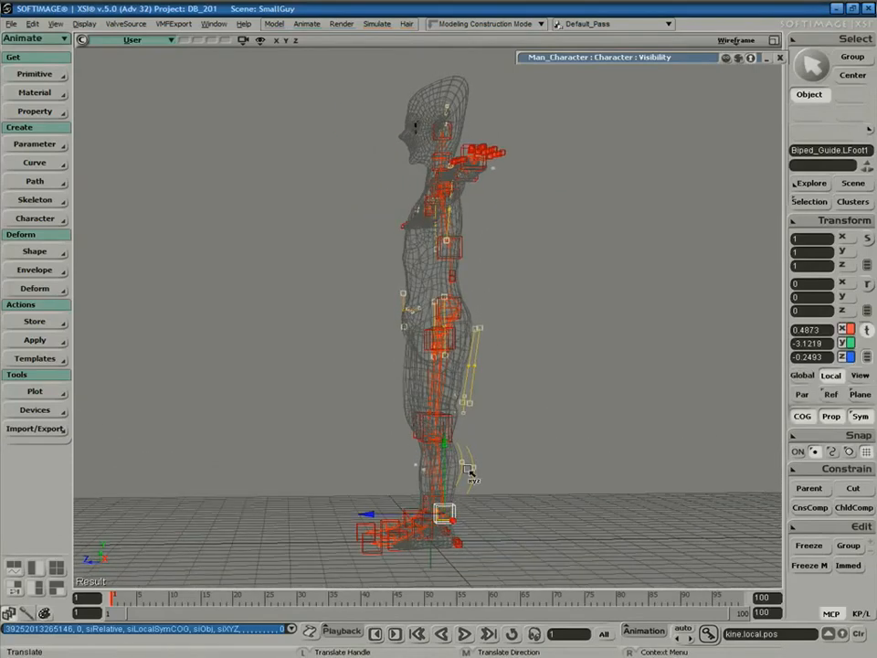
{"action": "key", "text": "s"}
{"action": "right_click_drag", "start_coordinate": [498, 465], "coordinate": [496, 439]}
{"action": "left_click_drag", "start_coordinate": [496, 439], "coordinate": [460, 376]}
{"action": "right_click_drag", "start_coordinate": [460, 377], "coordinate": [508, 379]}
{"action": "middle_click_drag", "start_coordinate": [508, 380], "coordinate": [477, 439]}
{"action": "key", "text": "v"}
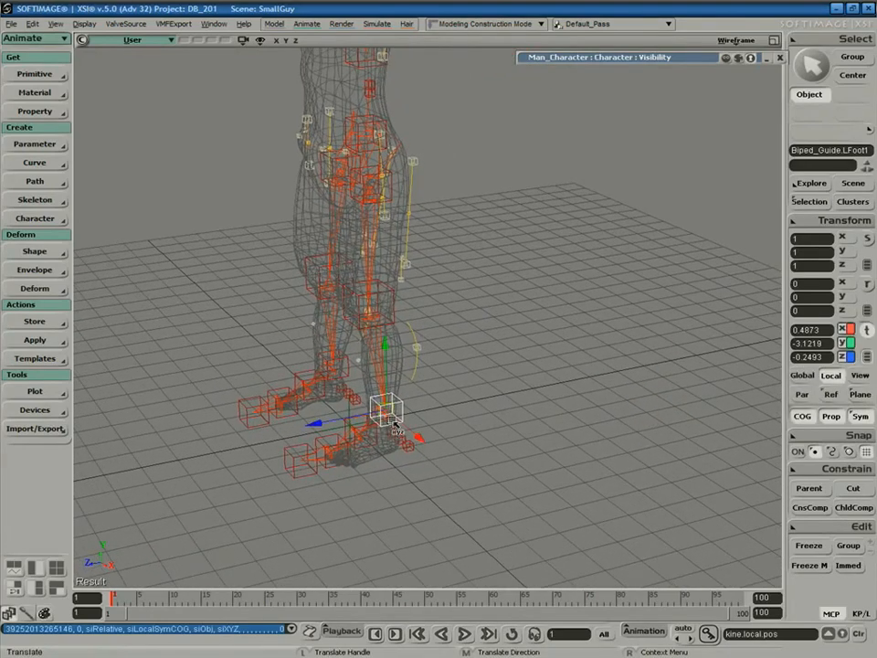
{"action": "left_click", "coordinate": [339, 445]}
{"action": "mouse_move", "coordinate": [338, 445]}
{"action": "left_mouse_down"}
{"action": "mouse_move", "coordinate": [353, 437]}
{"action": "mouse_move", "coordinate": [354, 452]}
{"action": "left_mouse_up"}
{"action": "left_click", "coordinate": [349, 447]}
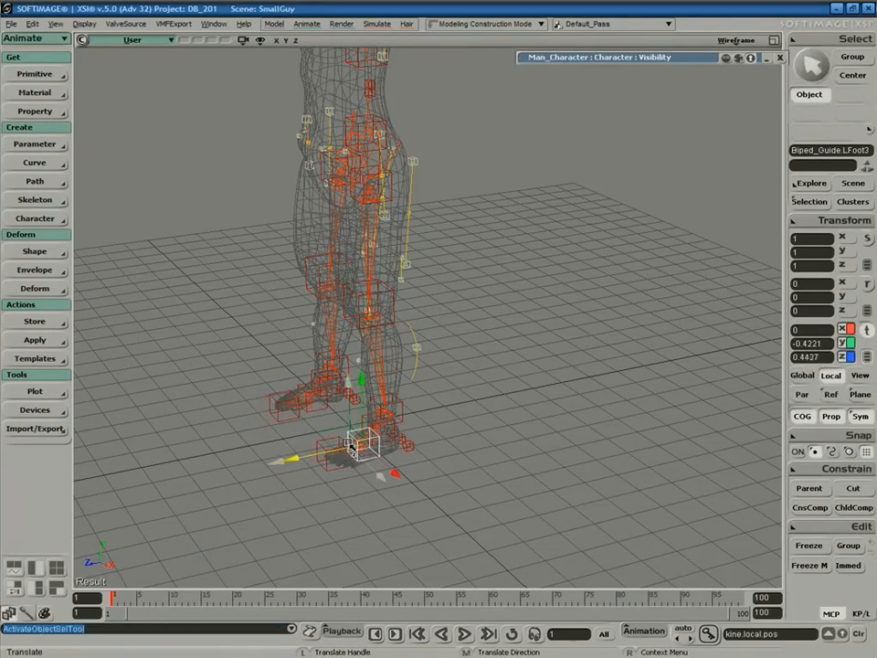
Rotate the LFoot1 ankle guide about 14.7 degrees in Y to match the foot.
{"action": "key", "text": "s"}
{"action": "mouse_move", "coordinate": [483, 424]}
{"action": "right_mouse_down"}
{"action": "mouse_move", "coordinate": [584, 447]}
{"action": "mouse_move", "coordinate": [496, 424]}
{"action": "right_mouse_up"}
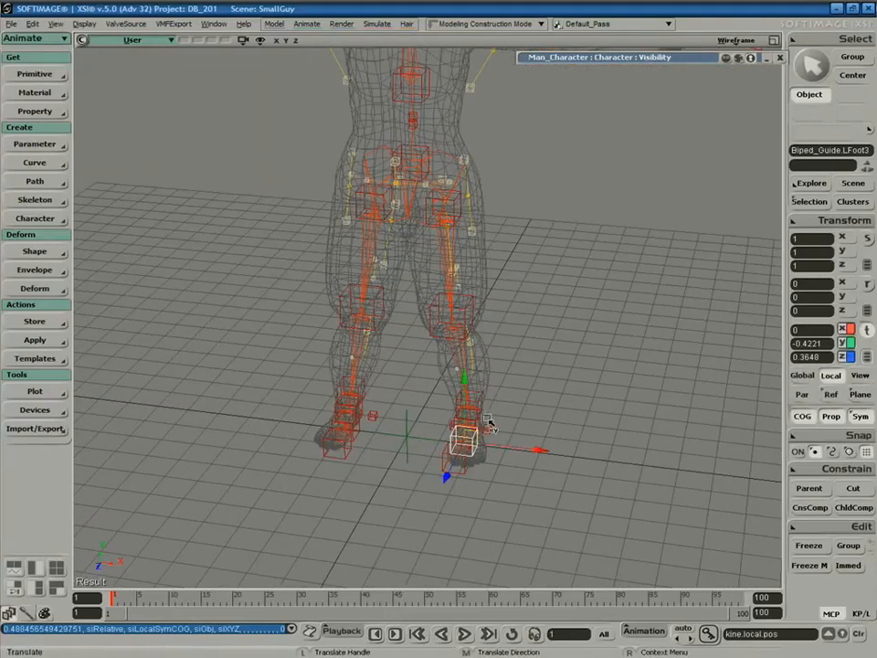
{"action": "key", "text": "space"}
{"action": "left_click", "coordinate": [484, 407]}
{"action": "key", "text": "c"}
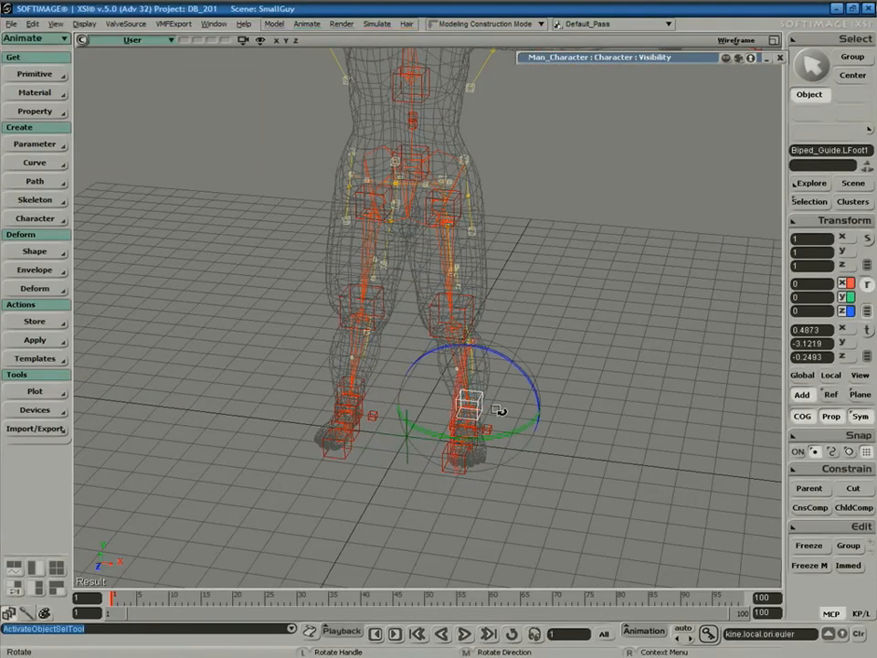
{"action": "left_click_drag", "start_coordinate": [501, 441], "coordinate": [515, 437]}
{"action": "key", "text": "s"}
{"action": "right_click_drag", "start_coordinate": [558, 376], "coordinate": [623, 275]}
{"action": "left_click_drag", "start_coordinate": [591, 281], "coordinate": [532, 431]}
{"action": "key", "text": "space"}
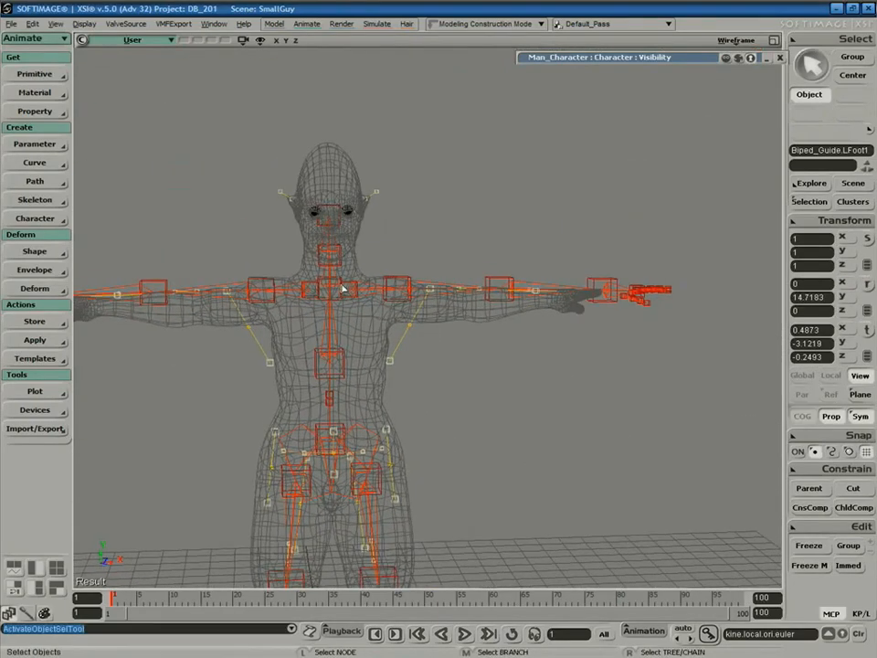
Try lowering the rib cage guide slightly, then undo the move.
{"action": "left_click", "coordinate": [342, 291]}
{"action": "key", "text": "c"}
{"action": "key", "text": "s"}
{"action": "key", "text": "c"}
{"action": "key", "text": "v"}
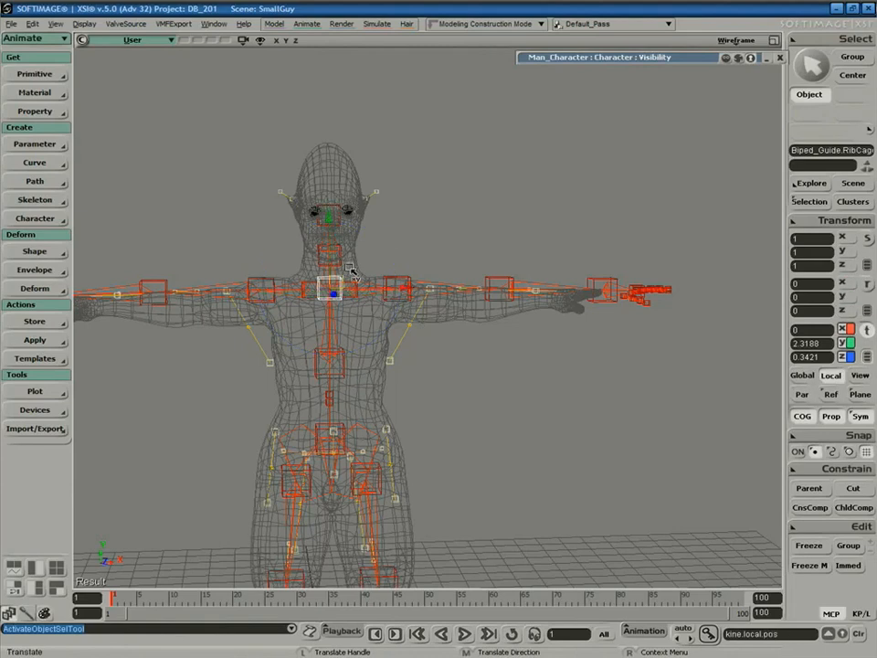
{"action": "mouse_move", "coordinate": [333, 241]}
{"action": "left_mouse_down"}
{"action": "mouse_move", "coordinate": [333, 260]}
{"action": "mouse_move", "coordinate": [329, 242]}
{"action": "left_mouse_up"}
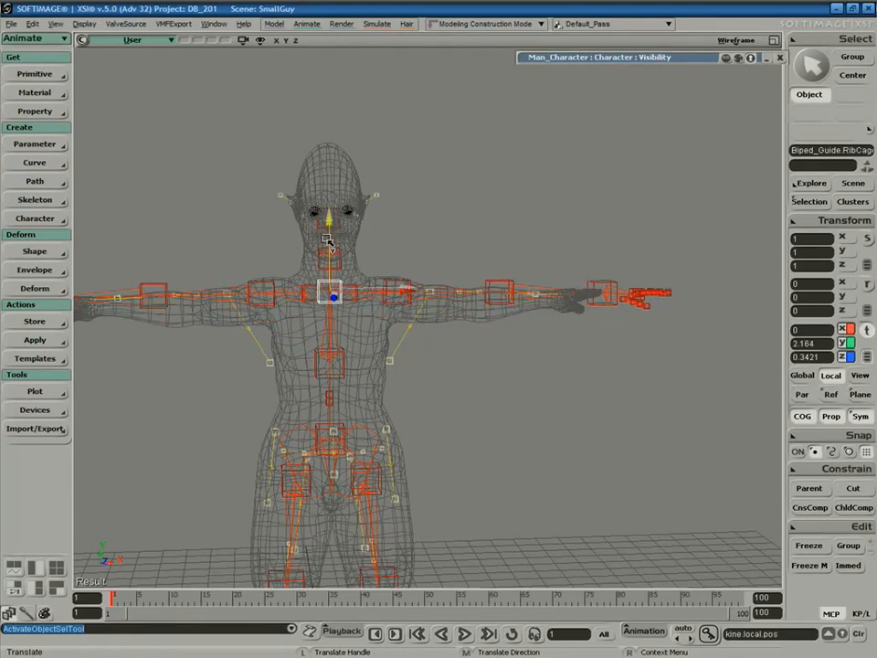
{"action": "key", "text": "ctrl+z"}
{"action": "key", "text": "space"}
Raise the Neck guide into the mesh's neck and pick the Head guide for moving.
{"action": "left_click", "coordinate": [343, 262]}
{"action": "key", "text": "s"}
{"action": "right_click_drag", "start_coordinate": [419, 280], "coordinate": [351, 267]}
{"action": "right_click_drag", "start_coordinate": [377, 270], "coordinate": [365, 262]}
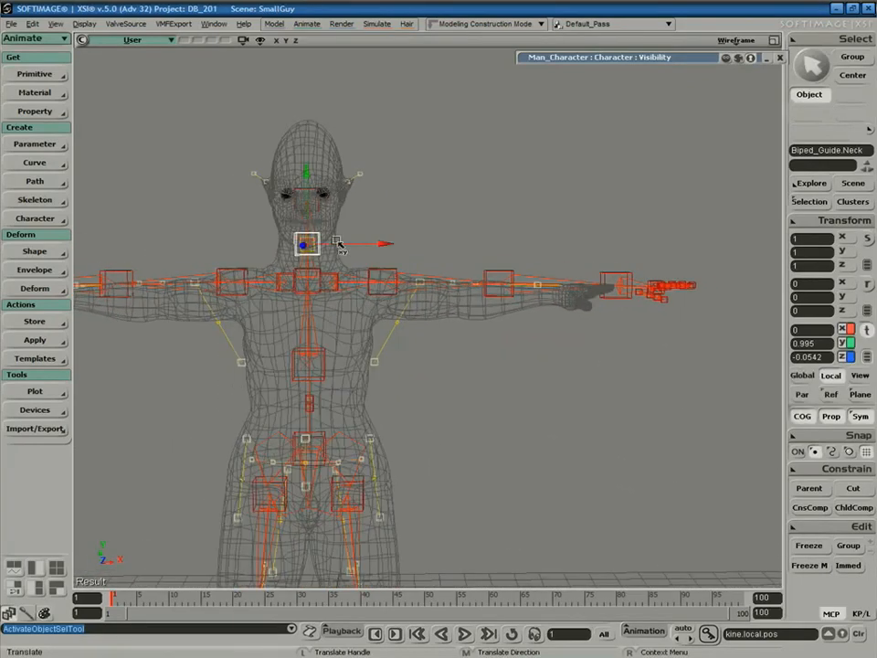
{"action": "left_click_drag", "start_coordinate": [305, 208], "coordinate": [305, 109]}
{"action": "key", "text": "space"}
{"action": "left_click", "coordinate": [315, 188]}
{"action": "key", "text": "v"}
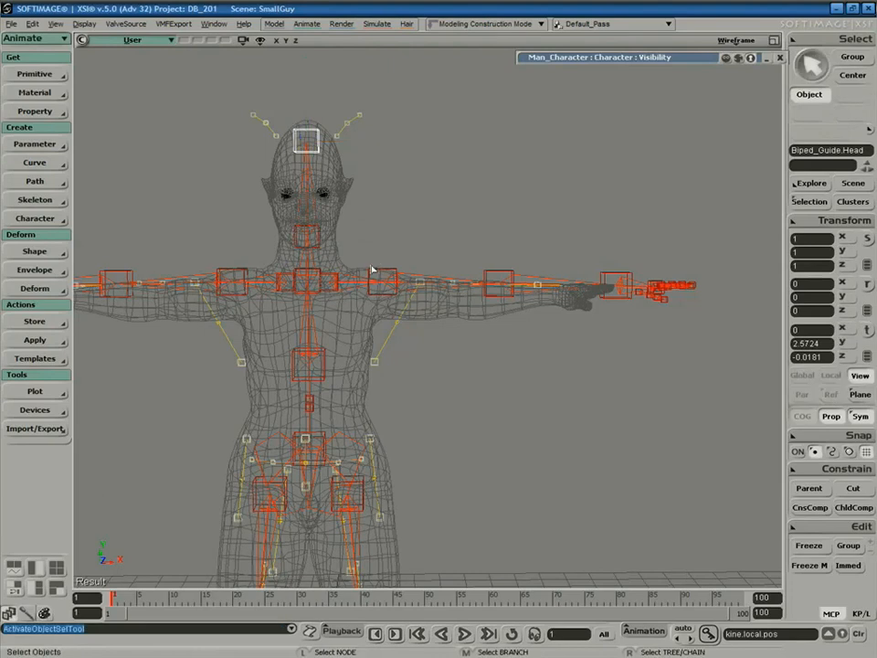
Fit the LShoulder, LElbow and LHand guides along SmallGuy's left arm, then restore four viewports.
{"action": "left_click", "coordinate": [382, 280]}
{"action": "left_click_drag", "start_coordinate": [379, 279], "coordinate": [371, 277]}
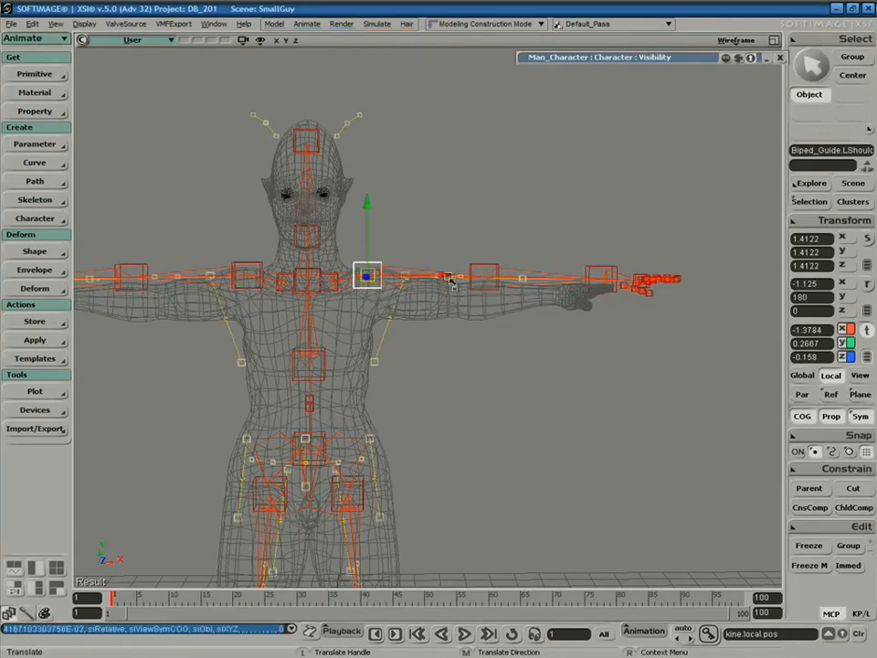
{"action": "left_click", "coordinate": [481, 278]}
{"action": "left_click_drag", "start_coordinate": [482, 278], "coordinate": [462, 298]}
{"action": "left_click", "coordinate": [566, 300]}
{"action": "left_click_drag", "start_coordinate": [564, 299], "coordinate": [534, 291]}
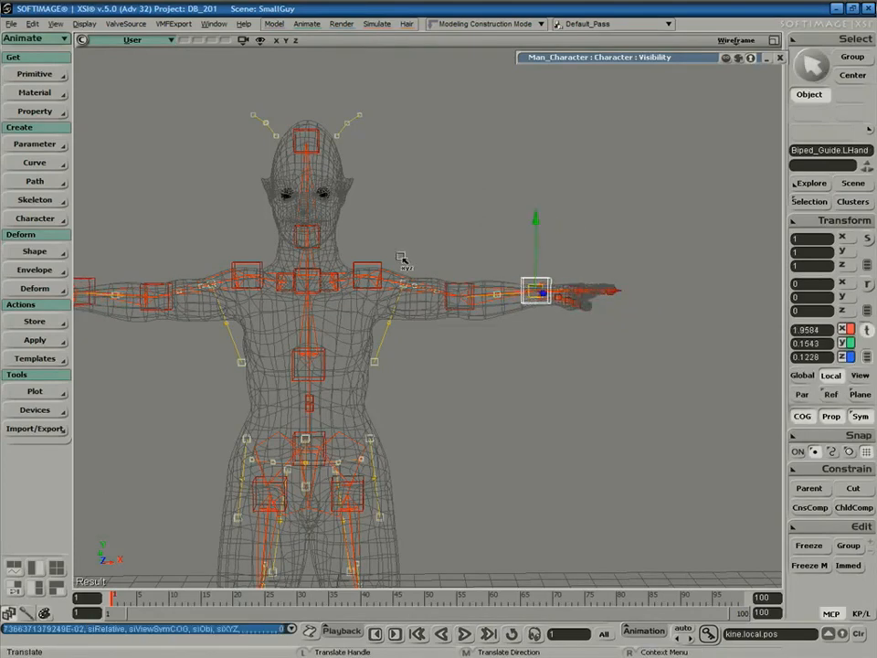
{"action": "left_click", "coordinate": [774, 42]}
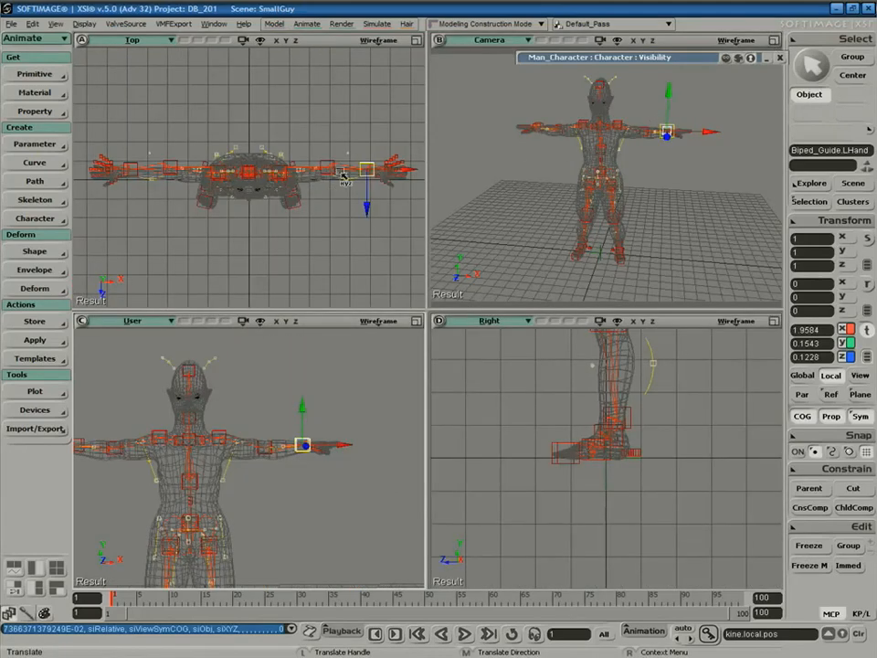
Maximize the Camera view and push Biped_Guide.RibCage slightly forward in Z.
{"action": "left_click", "coordinate": [775, 40]}
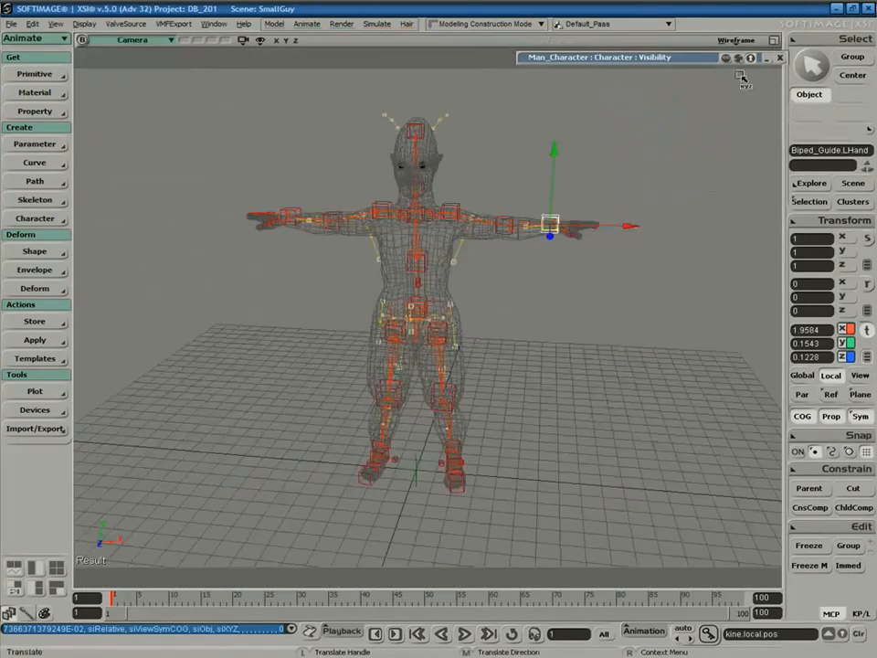
{"action": "key", "text": "s"}
{"action": "middle_click_drag", "start_coordinate": [586, 277], "coordinate": [519, 351]}
{"action": "right_click_drag", "start_coordinate": [519, 351], "coordinate": [498, 340]}
{"action": "key", "text": "space"}
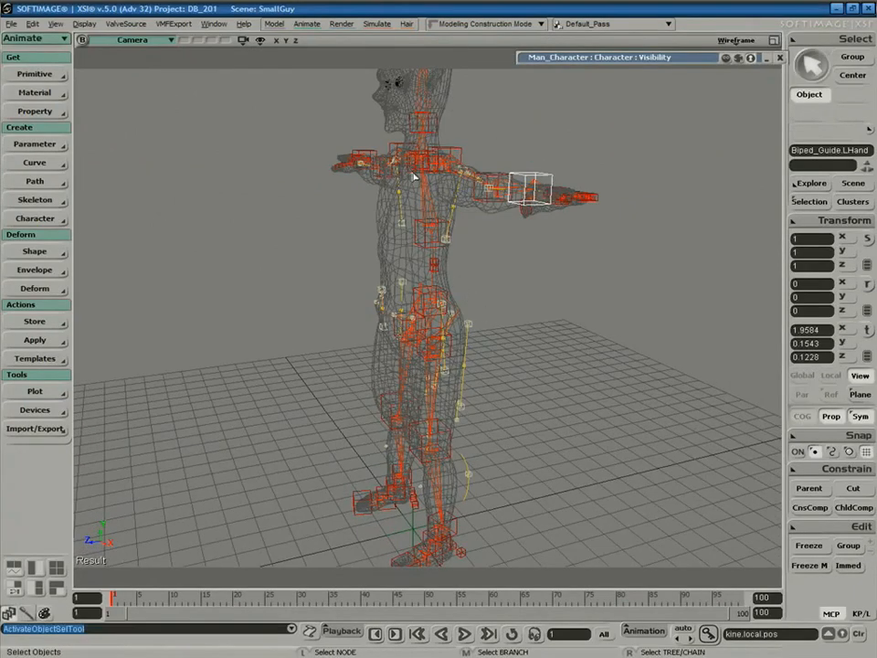
{"action": "left_click", "coordinate": [414, 178]}
{"action": "key", "text": "v"}
{"action": "left_click_drag", "start_coordinate": [400, 170], "coordinate": [292, 122]}
{"action": "key", "text": "s"}
{"action": "right_click_drag", "start_coordinate": [582, 272], "coordinate": [570, 355]}
{"action": "key", "text": "v"}
{"action": "left_click_drag", "start_coordinate": [358, 147], "coordinate": [360, 147]}
Move the LThumb guide into the mesh's thumb and LPinky1 onto the little finger.
{"action": "key", "text": "space"}
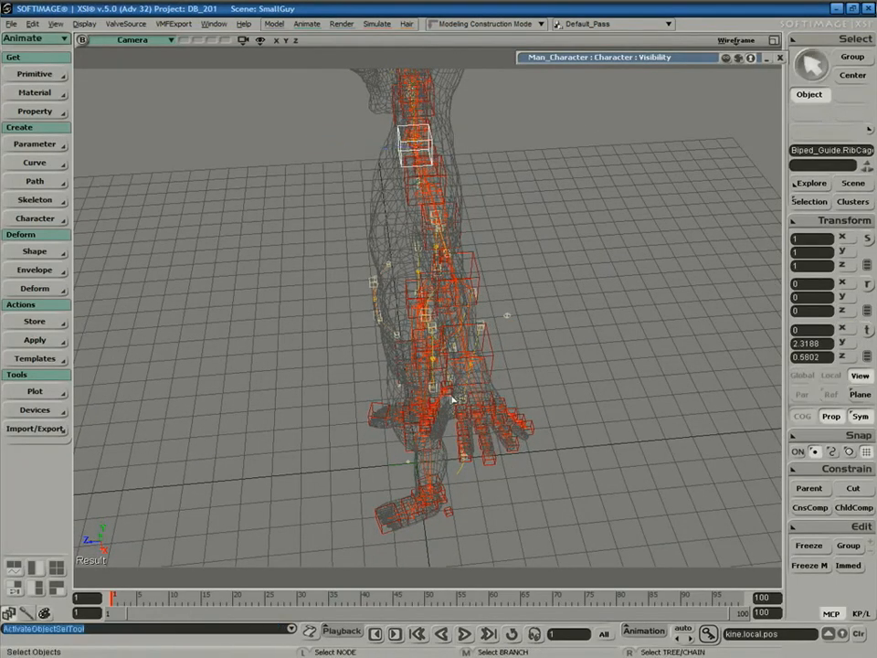
{"action": "left_click", "coordinate": [450, 401]}
{"action": "left_click_drag", "start_coordinate": [451, 400], "coordinate": [457, 403]}
{"action": "key", "text": "s"}
{"action": "right_click_drag", "start_coordinate": [540, 408], "coordinate": [495, 413]}
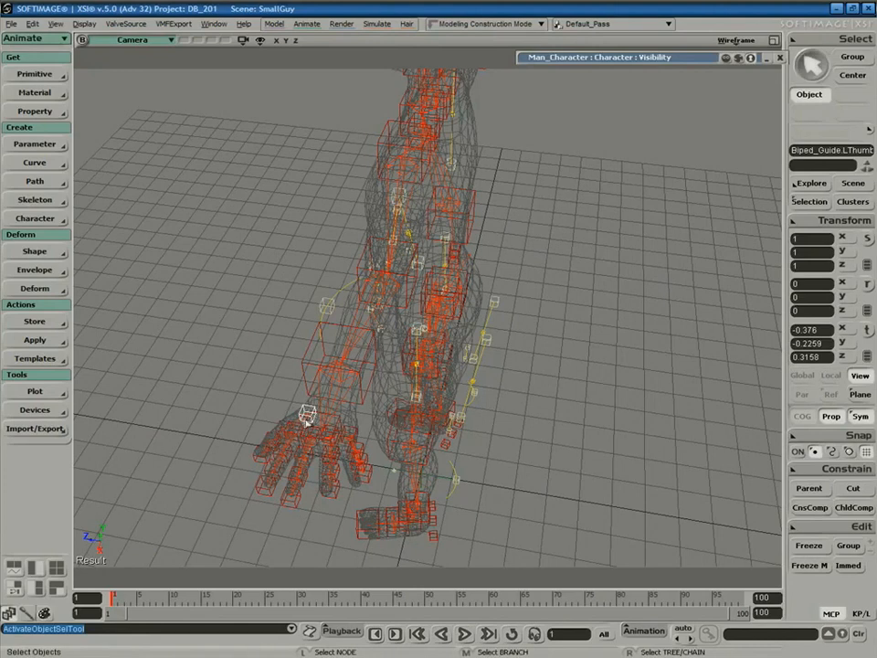
{"action": "left_click", "coordinate": [355, 433]}
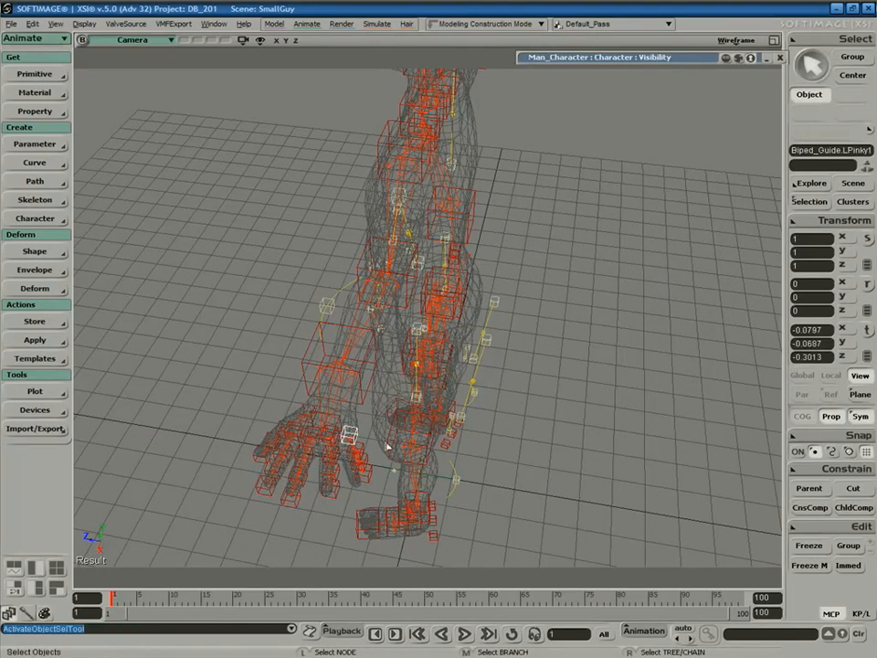
{"action": "key", "text": "v"}
{"action": "left_click_drag", "start_coordinate": [351, 434], "coordinate": [348, 441]}
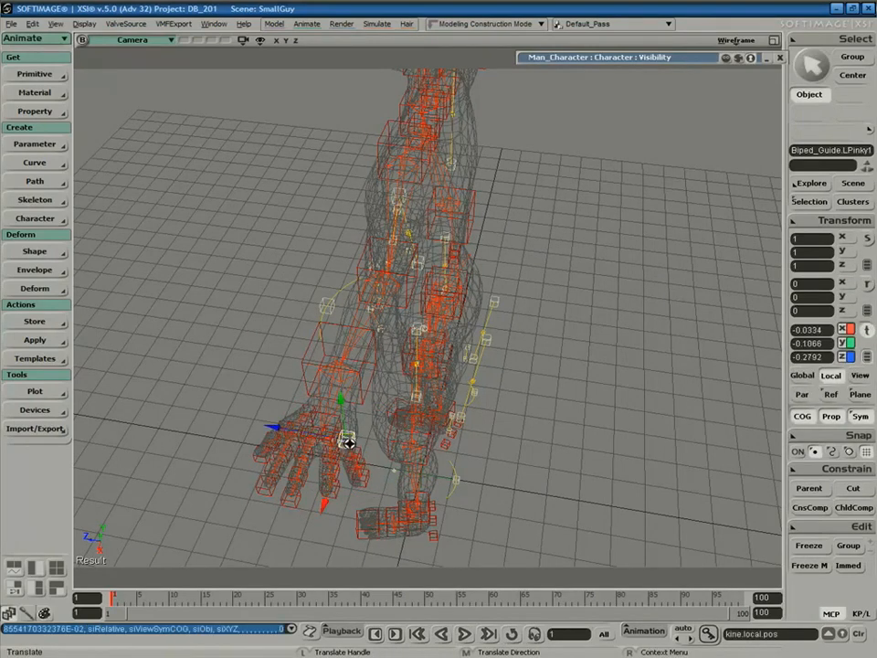
Select the LRing2 finger guide, then orbit out to view the torso and legs.
{"action": "key", "text": "s"}
{"action": "right_click_drag", "start_coordinate": [401, 425], "coordinate": [397, 452]}
{"action": "key", "text": "space"}
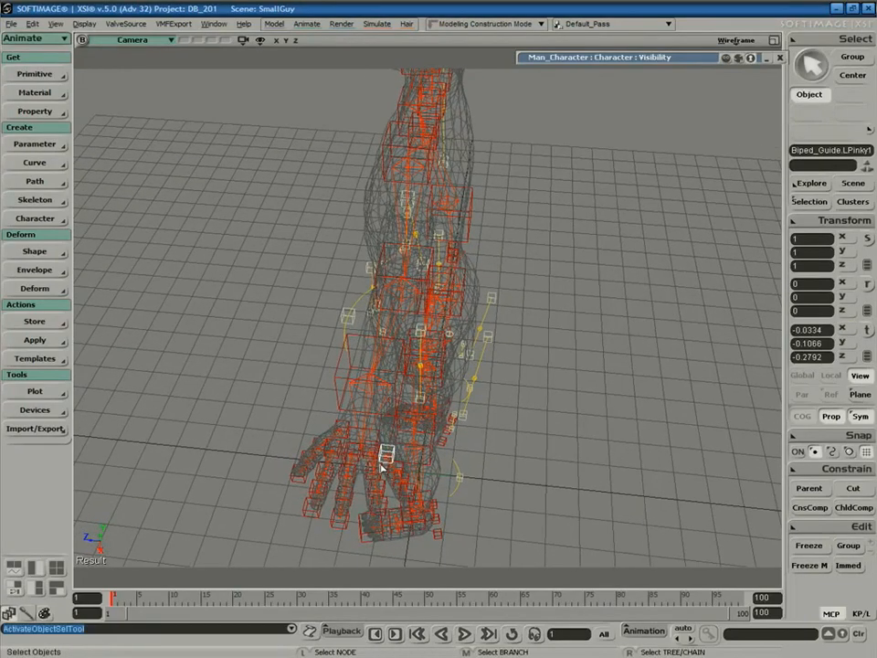
{"action": "left_click", "coordinate": [375, 470]}
{"action": "key", "text": "v"}
{"action": "right_click_drag", "start_coordinate": [394, 464], "coordinate": [430, 438]}
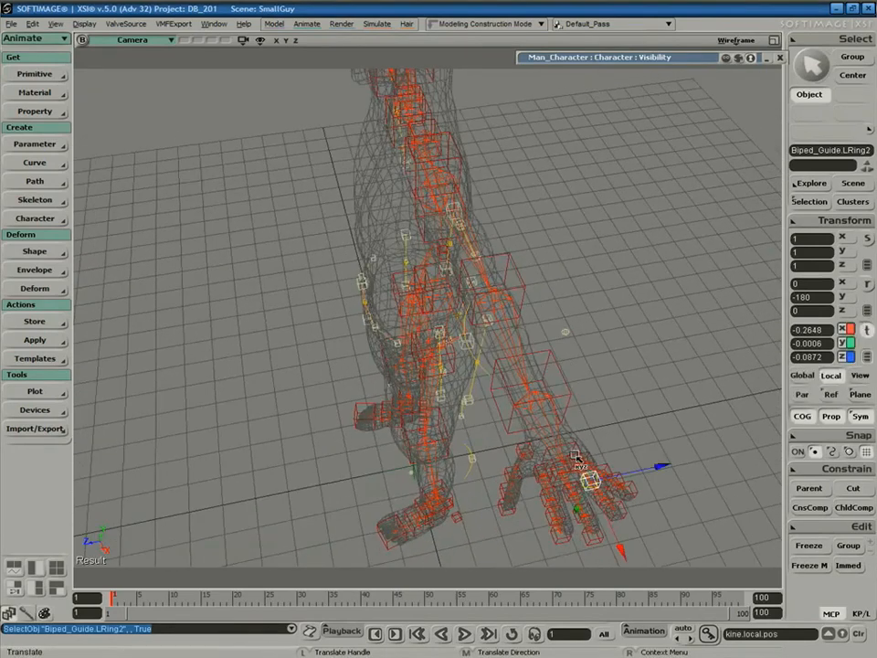
{"action": "key", "text": "s"}
{"action": "right_click_drag", "start_coordinate": [574, 381], "coordinate": [528, 367]}
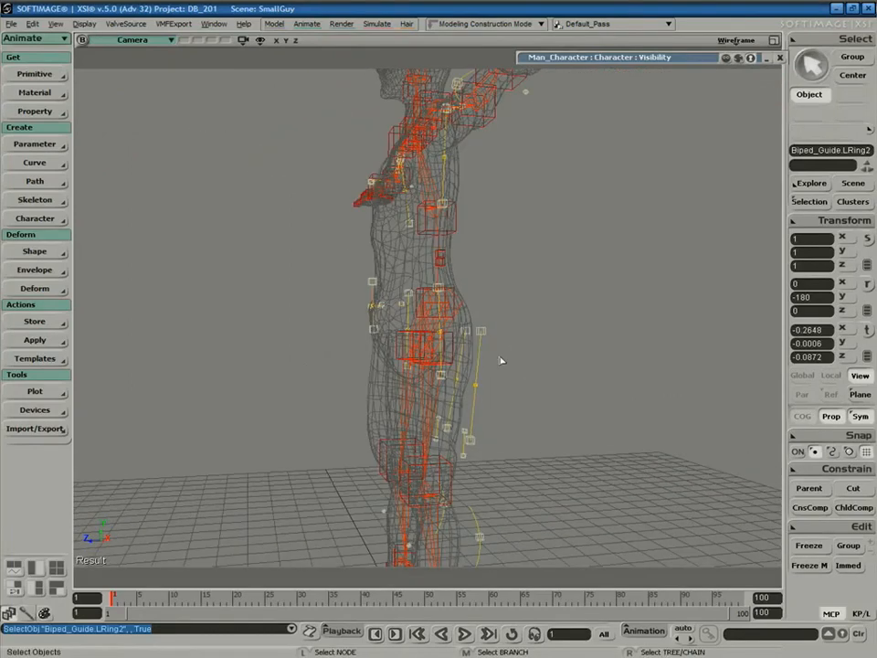
Align the lower and upper stomach guides onto the mesh's spine and adjust their height.
{"action": "left_click", "coordinate": [372, 330]}
{"action": "key", "text": "v"}
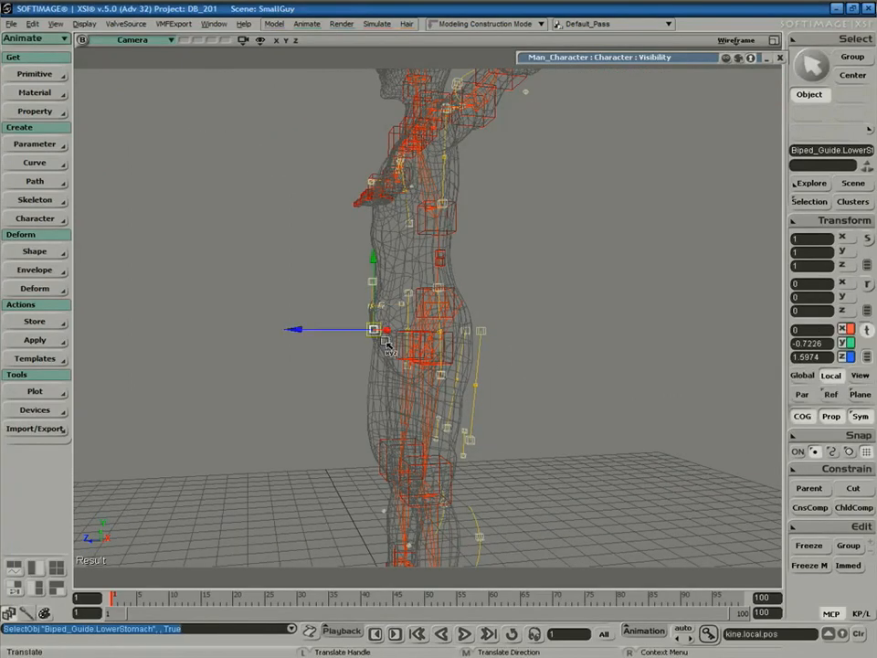
{"action": "key", "text": "space"}
{"action": "left_click", "coordinate": [367, 293]}
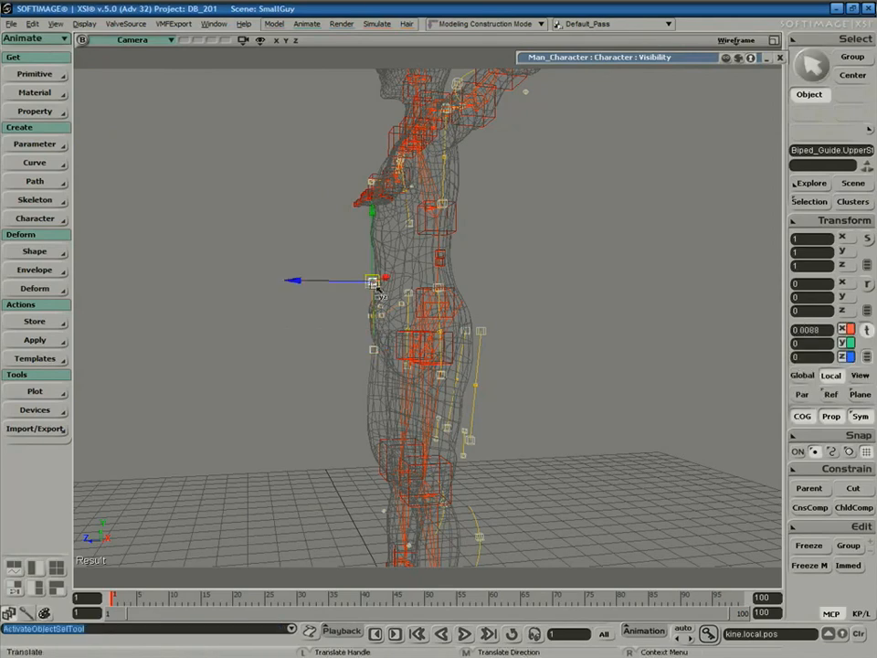
{"action": "left_click_drag", "start_coordinate": [363, 291], "coordinate": [369, 291]}
{"action": "key", "text": "s"}
{"action": "right_click_drag", "start_coordinate": [431, 340], "coordinate": [397, 329]}
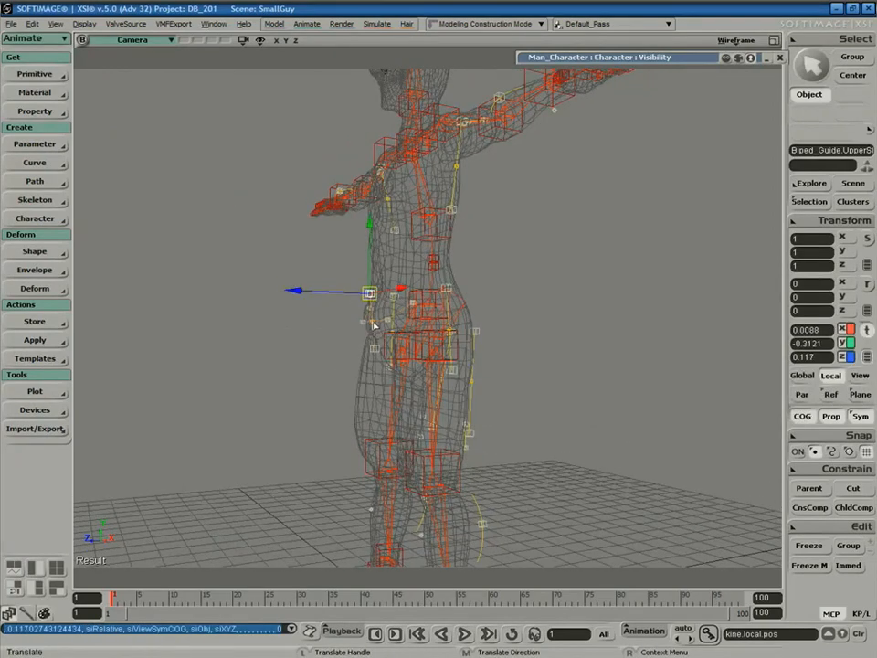
{"action": "left_click", "coordinate": [376, 334]}
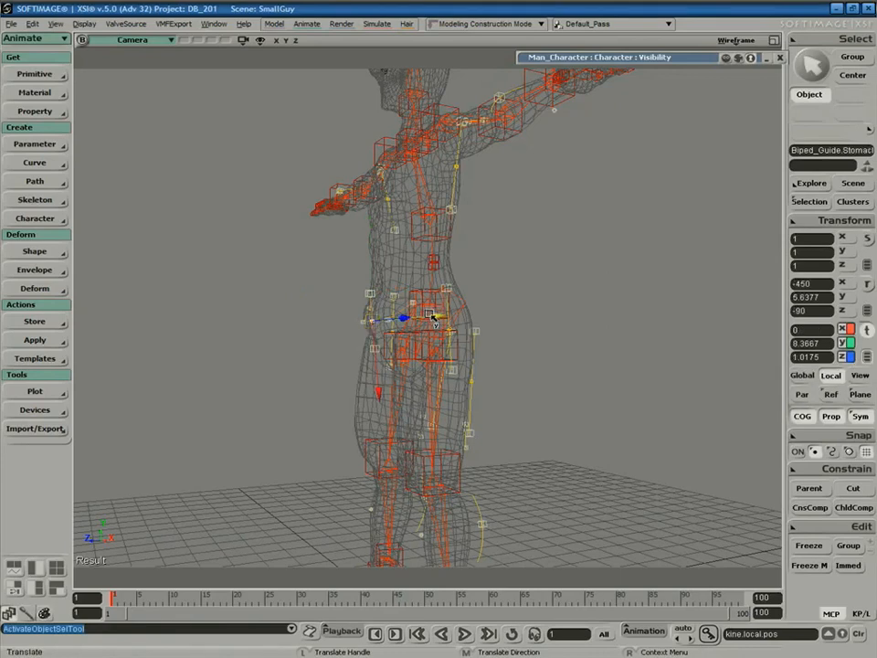
{"action": "left_click_drag", "start_coordinate": [434, 316], "coordinate": [433, 317]}
Move the left calf guide into the soldier mesh's lower leg.
{"action": "key", "text": "s"}
{"action": "middle_click_drag", "start_coordinate": [398, 345], "coordinate": [453, 349]}
{"action": "left_click_drag", "start_coordinate": [512, 382], "coordinate": [495, 335]}
{"action": "key", "text": "space"}
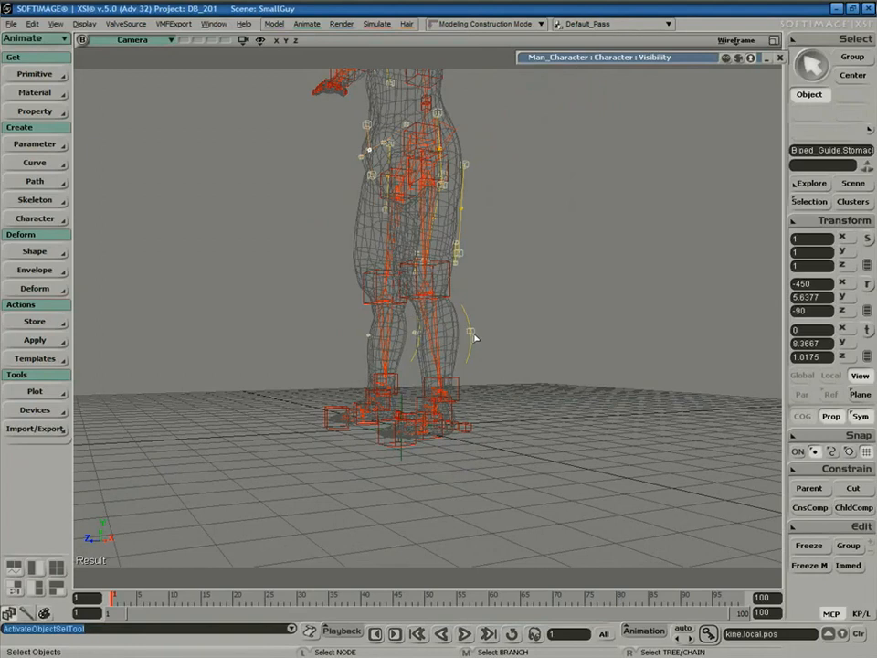
{"action": "left_click", "coordinate": [472, 334]}
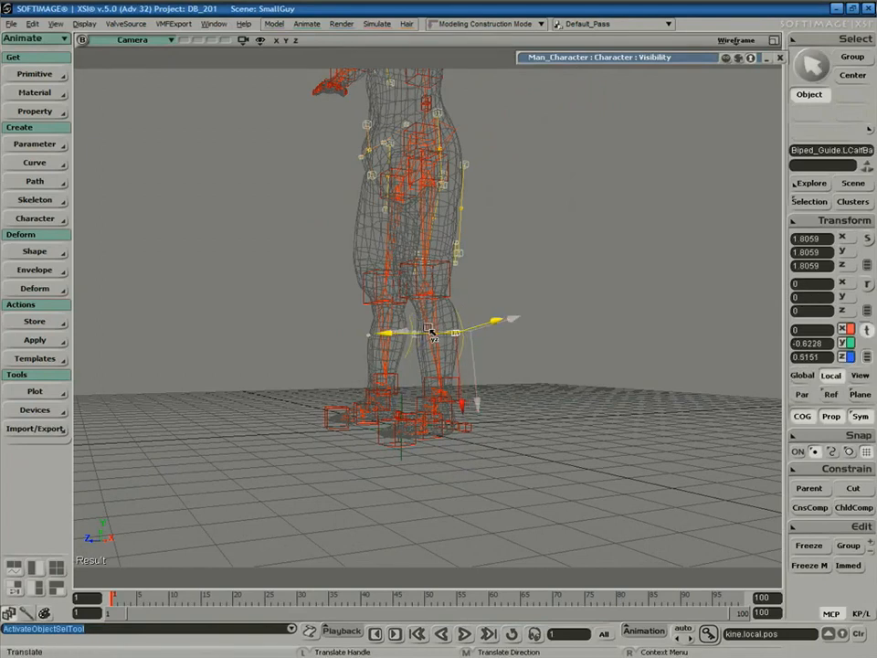
{"action": "left_click_drag", "start_coordinate": [430, 331], "coordinate": [416, 334]}
{"action": "key", "text": "s"}
{"action": "right_click_drag", "start_coordinate": [543, 341], "coordinate": [475, 354]}
{"action": "key", "text": "v"}
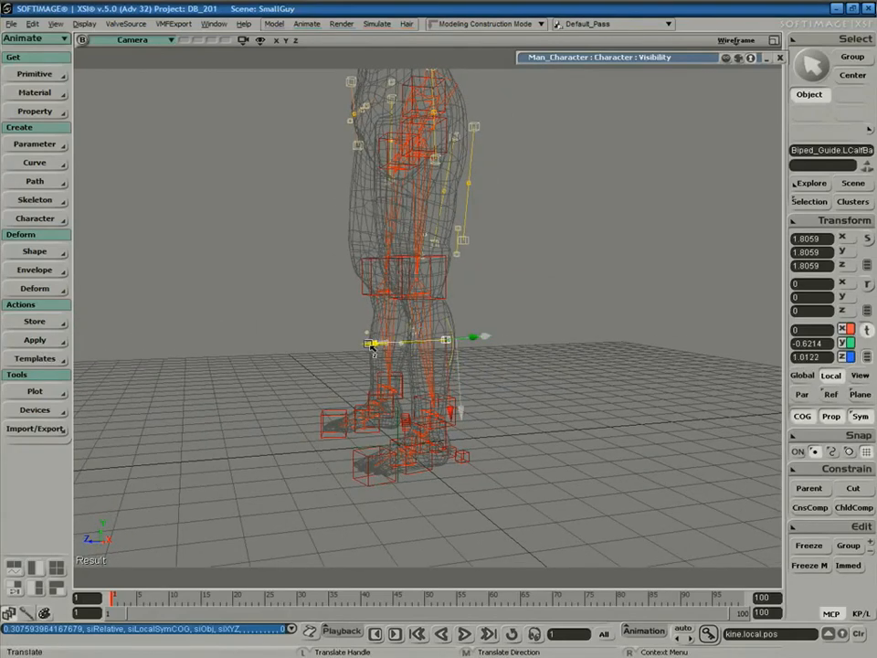
From a front view, move the lower left hip guide outward onto the hip.
{"action": "key", "text": "s"}
{"action": "right_click_drag", "start_coordinate": [433, 331], "coordinate": [617, 361]}
{"action": "key", "text": "space"}
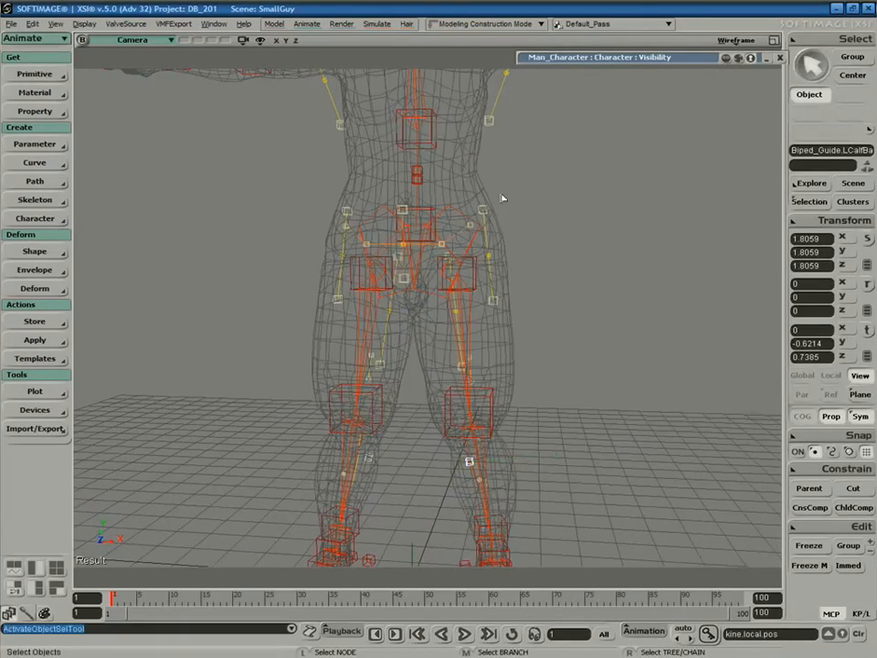
{"action": "left_click", "coordinate": [479, 210]}
{"action": "key", "text": "v"}
{"action": "left_click", "coordinate": [494, 304]}
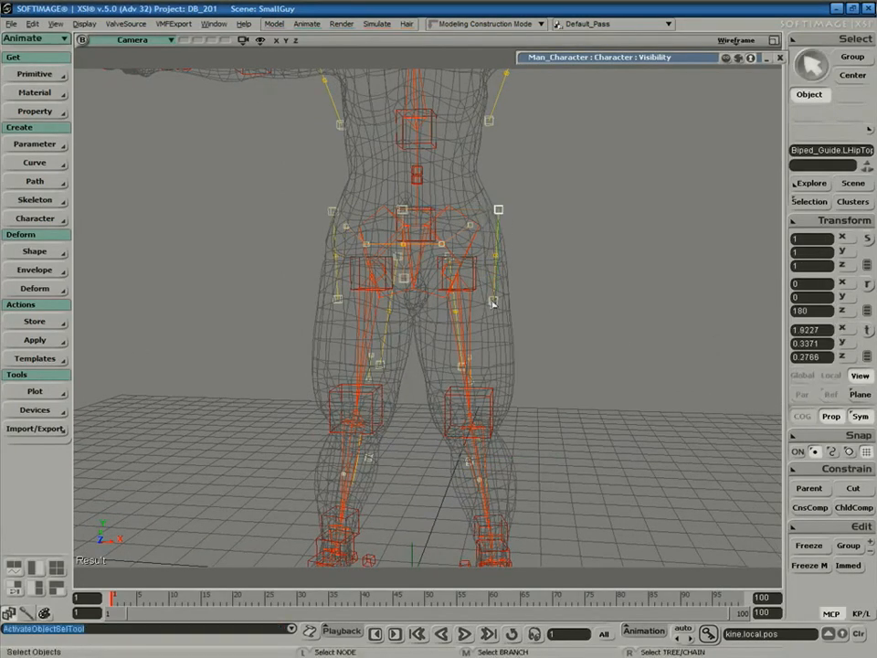
{"action": "left_click_drag", "start_coordinate": [504, 303], "coordinate": [517, 305]}
{"action": "key", "text": "s"}
{"action": "right_click_drag", "start_coordinate": [563, 351], "coordinate": [493, 355]}
Shift the left rear-leg, left thigh and back-of-thigh guides inside the mesh's leg.
{"action": "key", "text": "space"}
{"action": "left_click", "coordinate": [449, 372]}
{"action": "key", "text": "s"}
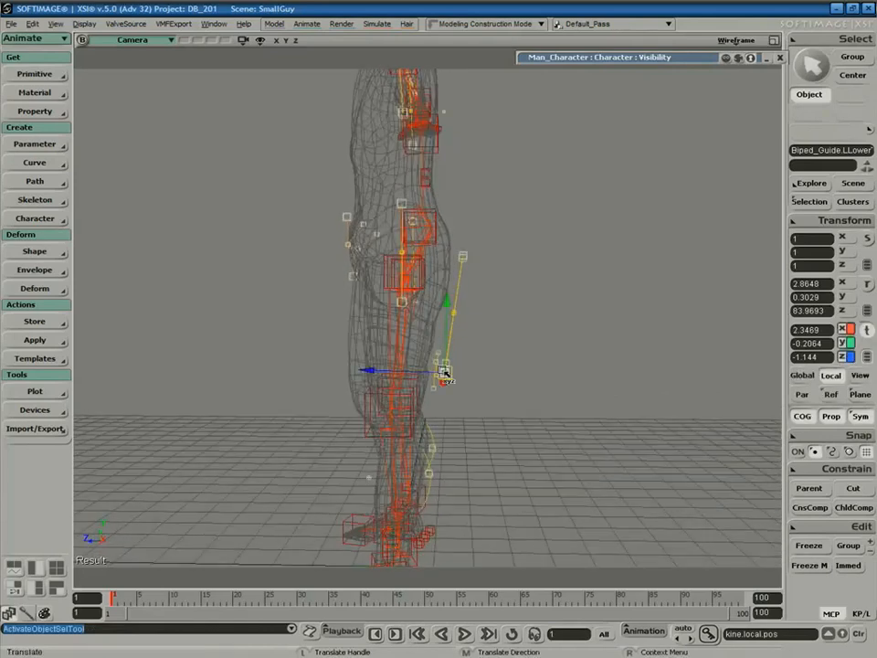
{"action": "left_click", "coordinate": [463, 257]}
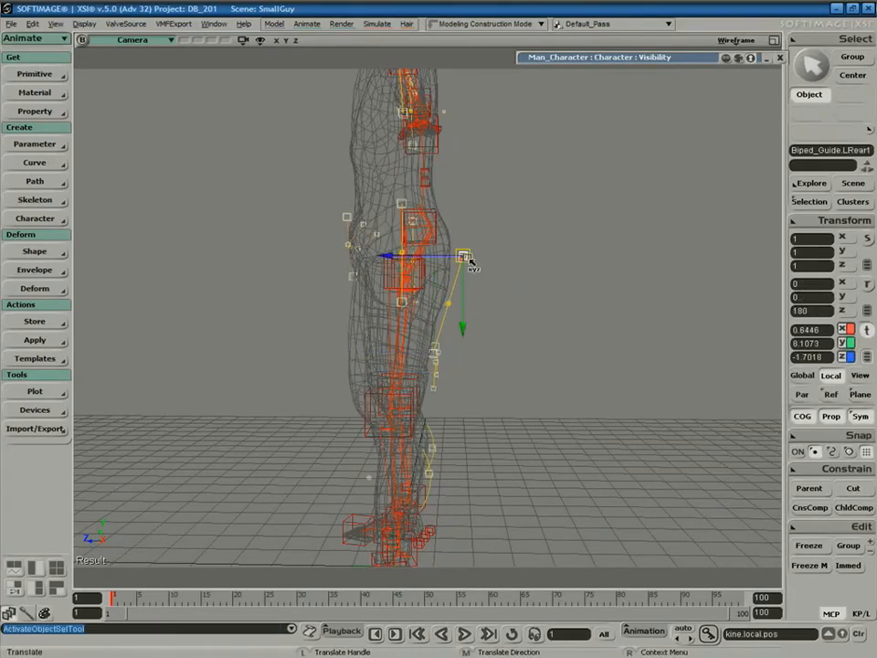
{"action": "left_click_drag", "start_coordinate": [457, 256], "coordinate": [470, 337]}
{"action": "key", "text": "s"}
{"action": "right_click_drag", "start_coordinate": [495, 372], "coordinate": [498, 329]}
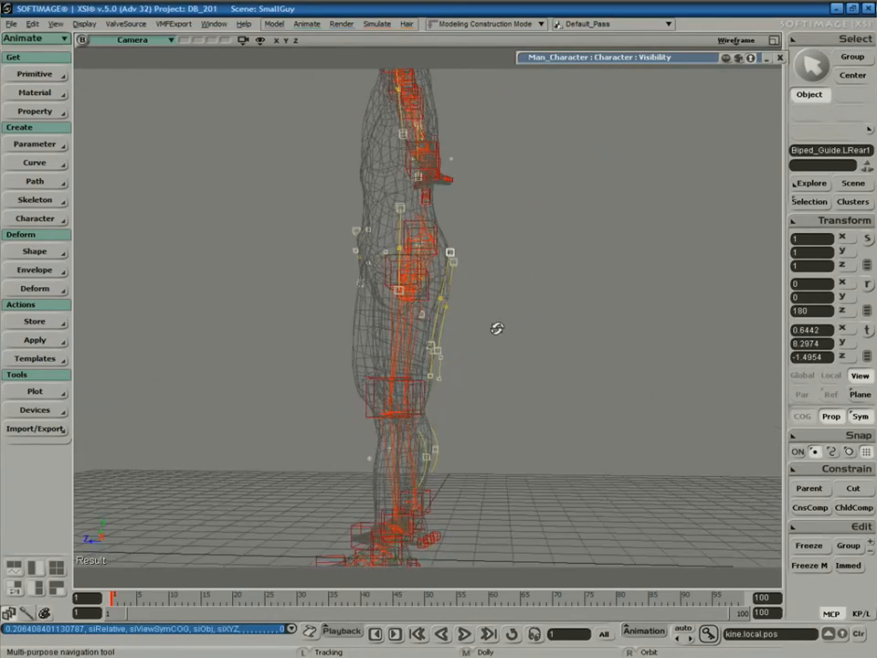
{"action": "left_click", "coordinate": [438, 377]}
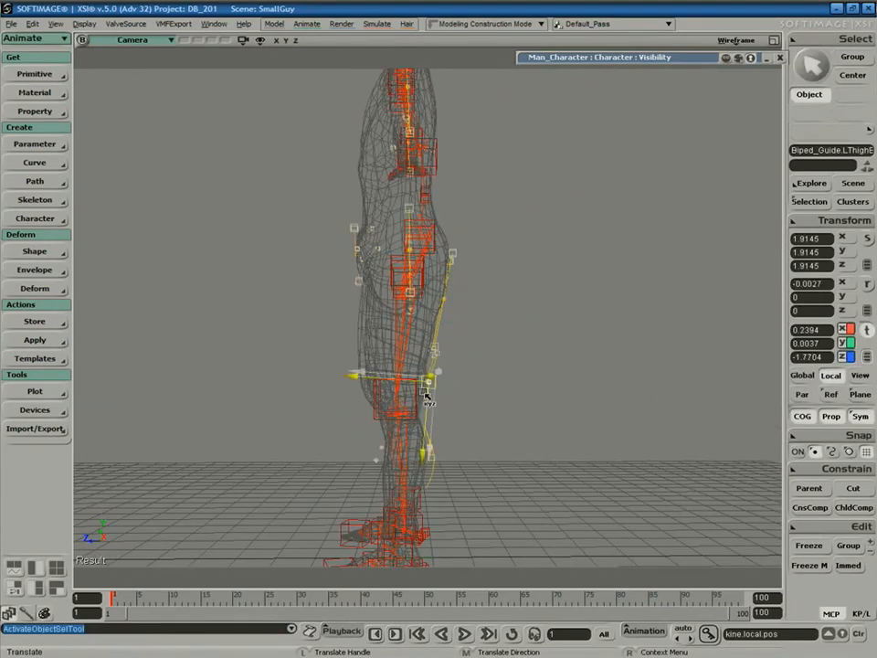
{"action": "left_click_drag", "start_coordinate": [428, 400], "coordinate": [429, 398]}
{"action": "key", "text": "space"}
{"action": "left_click", "coordinate": [439, 353]}
{"action": "left_click_drag", "start_coordinate": [438, 351], "coordinate": [432, 361]}
Orbit back to a front view and frame the whole character to check the leg fit.
{"action": "key", "text": "s"}
{"action": "right_click_drag", "start_coordinate": [505, 266], "coordinate": [603, 357]}
{"action": "middle_click_drag", "start_coordinate": [562, 360], "coordinate": [559, 298]}
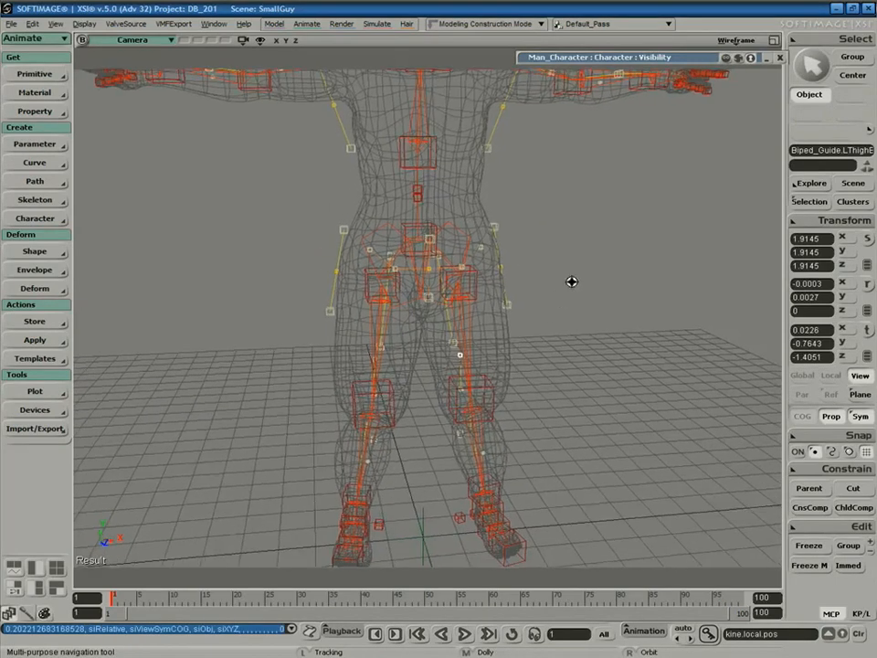
{"action": "left_click_drag", "start_coordinate": [558, 298], "coordinate": [586, 258]}
{"action": "right_click_drag", "start_coordinate": [587, 258], "coordinate": [660, 143]}
{"action": "mouse_move", "coordinate": [588, 284]}
{"action": "right_mouse_down"}
{"action": "mouse_move", "coordinate": [549, 317]}
{"action": "mouse_move", "coordinate": [619, 254]}
{"action": "mouse_move", "coordinate": [584, 293]}
{"action": "right_mouse_up"}
{"action": "key", "text": "a"}
{"action": "key", "text": "s"}
{"action": "middle_click_drag", "start_coordinate": [561, 309], "coordinate": [534, 356]}
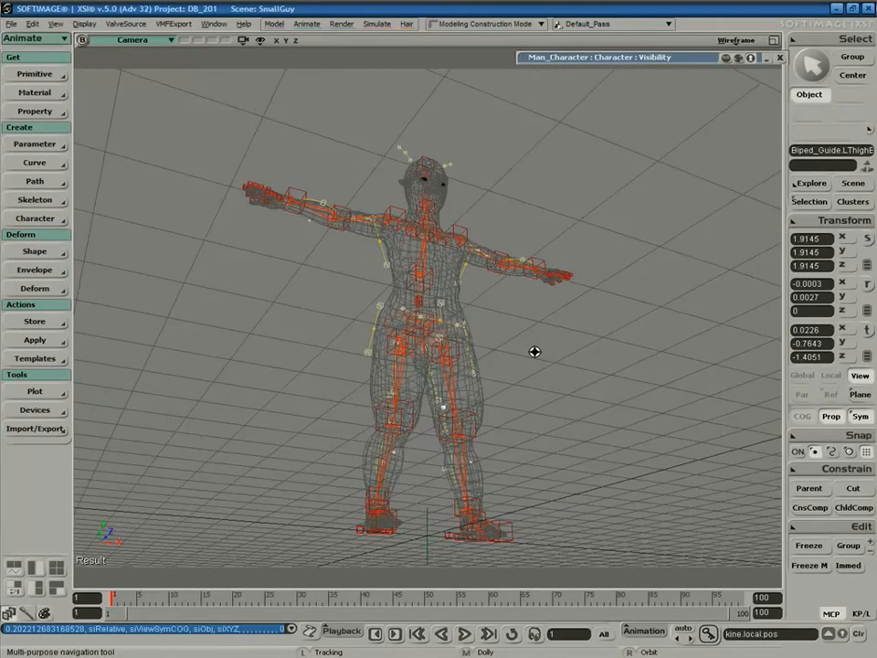
Hide the grid and move the left armpit guide into the mesh's armpit, checking it from Top view.
{"action": "key", "text": "g"}
{"action": "key", "text": "s"}
{"action": "right_click_drag", "start_coordinate": [562, 347], "coordinate": [524, 378]}
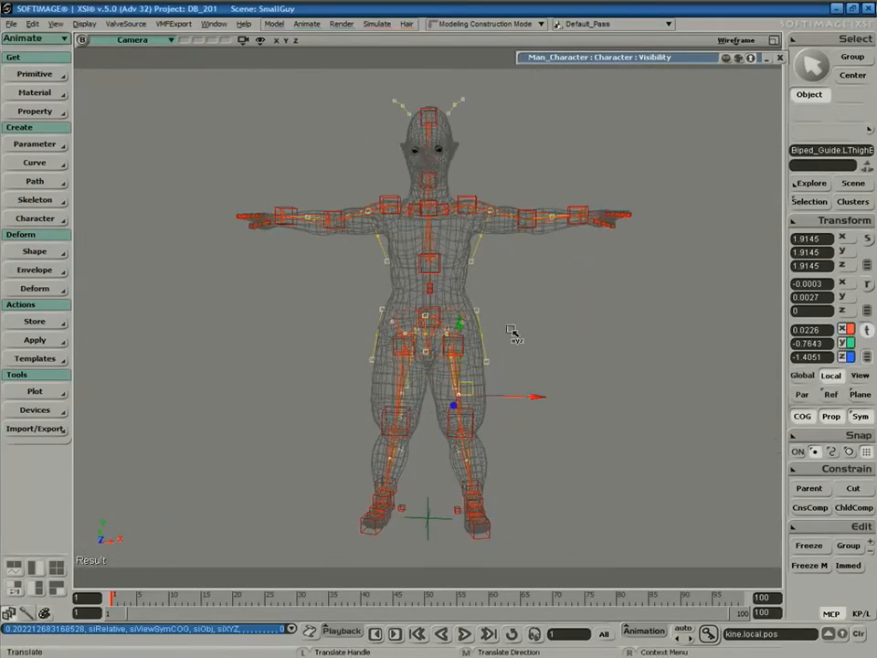
{"action": "key", "text": "space"}
{"action": "left_click", "coordinate": [471, 262]}
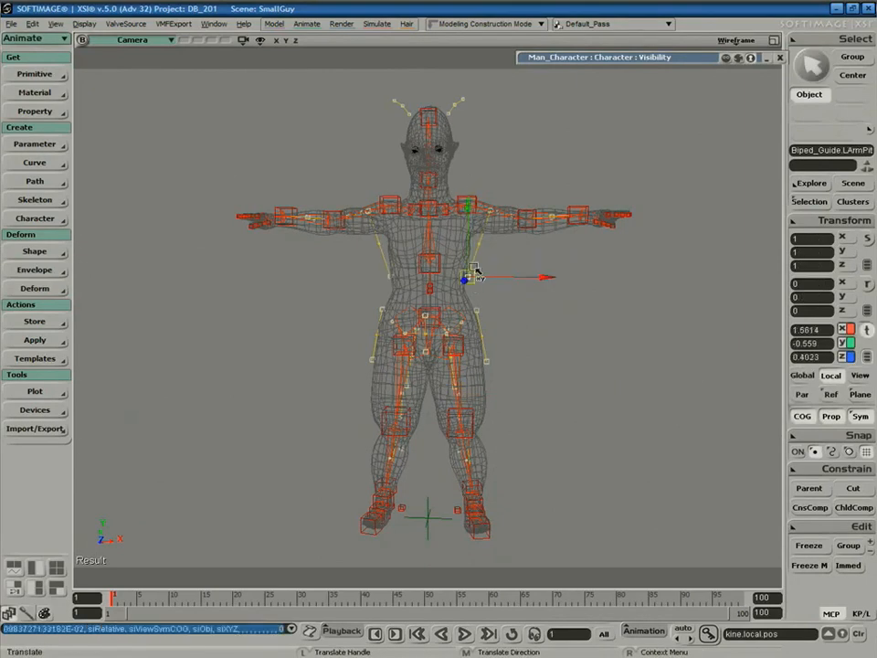
{"action": "left_click", "coordinate": [491, 210]}
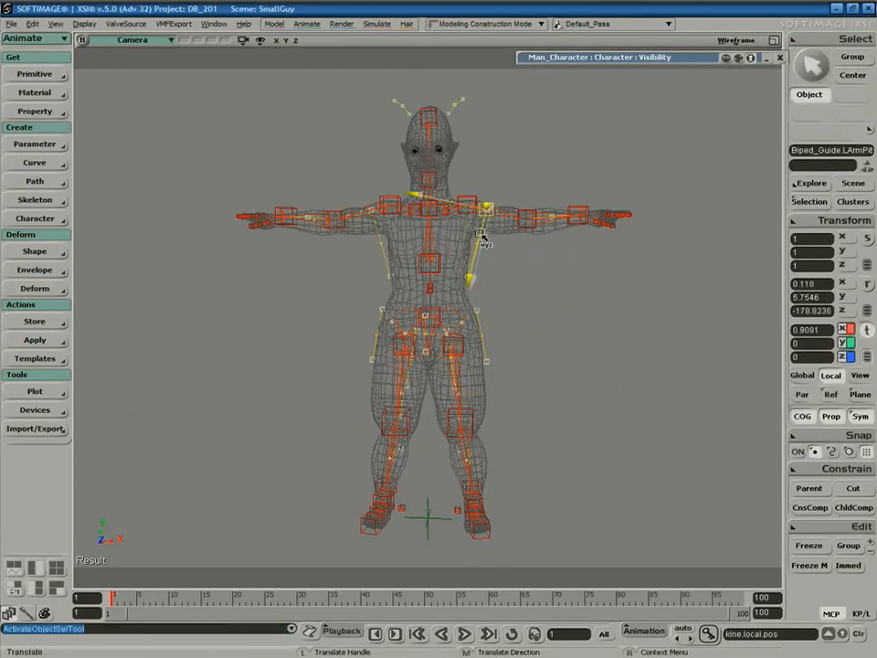
{"action": "left_click_drag", "start_coordinate": [484, 234], "coordinate": [486, 210]}
{"action": "left_click_drag", "start_coordinate": [464, 304], "coordinate": [476, 209]}
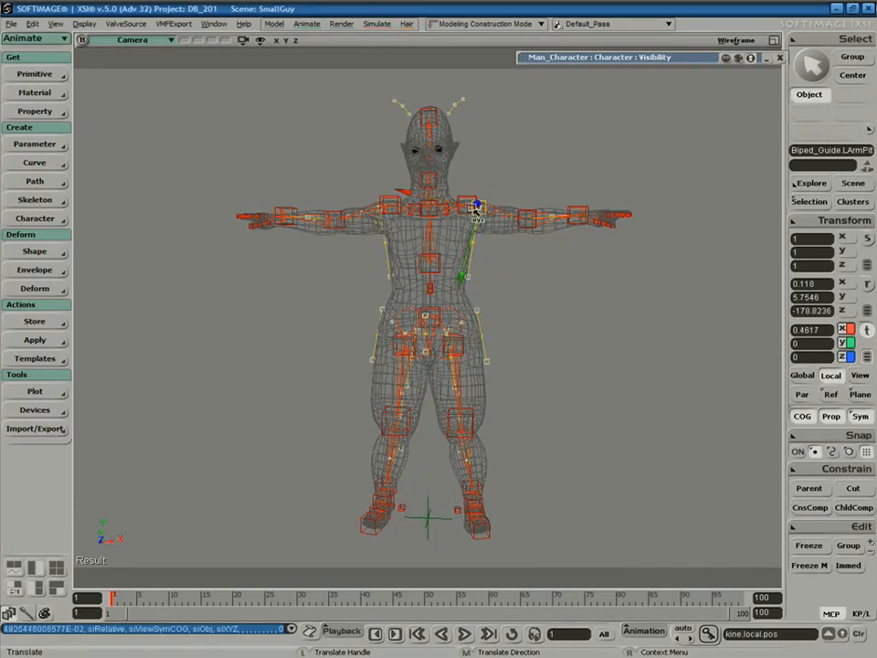
{"action": "left_click", "coordinate": [137, 39]}
{"action": "left_click", "coordinate": [169, 113]}
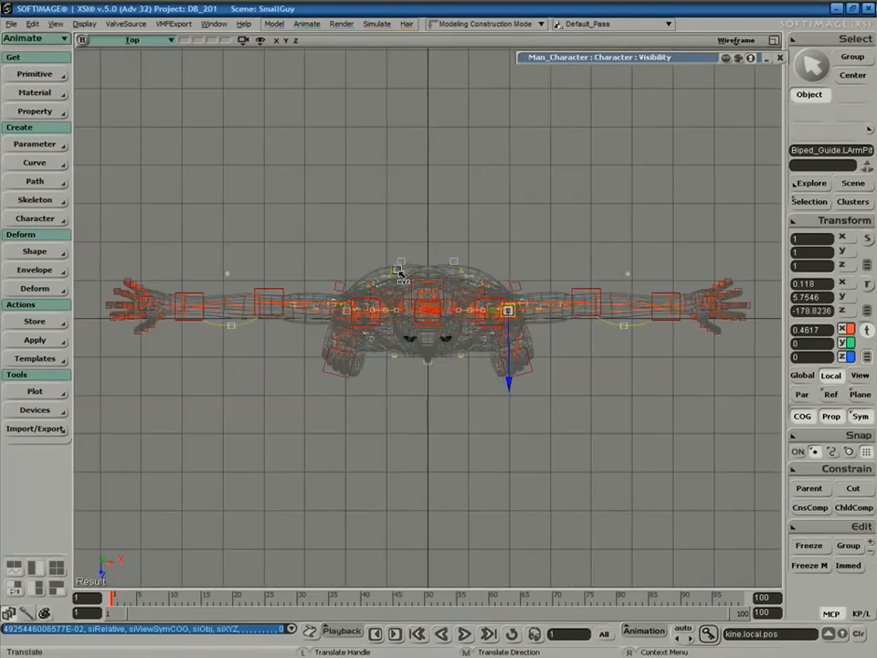
{"action": "left_click", "coordinate": [147, 42]}
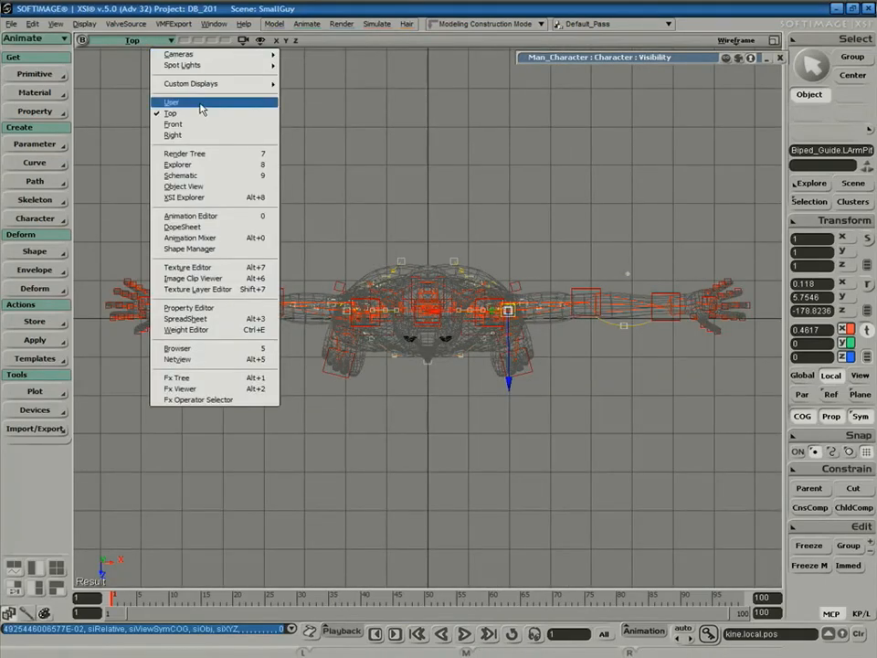
{"action": "left_click", "coordinate": [213, 102]}
Lower the left ear guide onto the character's head.
{"action": "key", "text": "a"}
{"action": "key", "text": "s"}
{"action": "middle_click_drag", "start_coordinate": [574, 285], "coordinate": [547, 293]}
{"action": "right_click_drag", "start_coordinate": [565, 289], "coordinate": [532, 292]}
{"action": "key", "text": "space"}
{"action": "left_click", "coordinate": [450, 77]}
{"action": "key", "text": "v"}
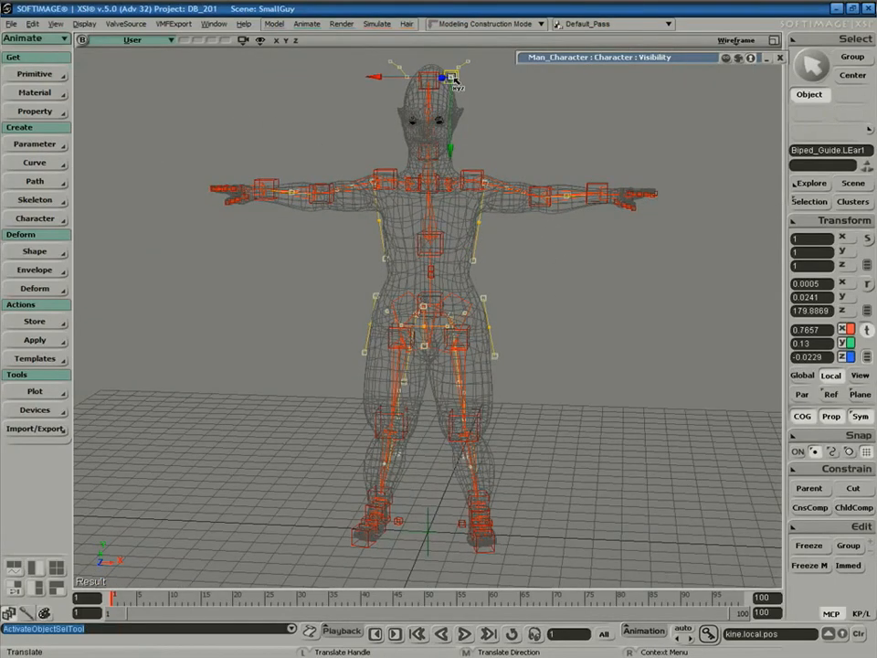
{"action": "left_click_drag", "start_coordinate": [451, 119], "coordinate": [453, 144]}
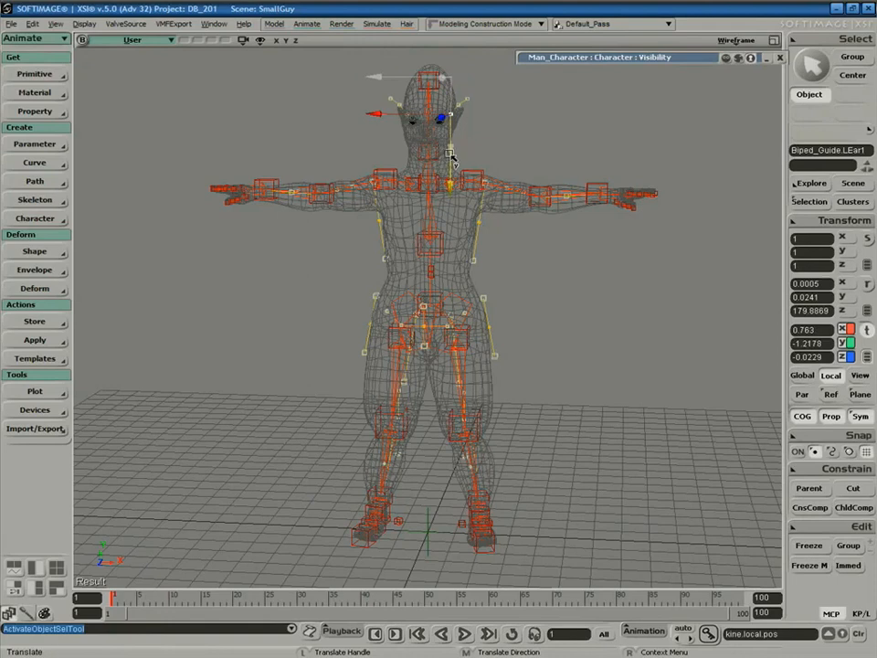
{"action": "key", "text": "s"}
{"action": "right_click_drag", "start_coordinate": [602, 326], "coordinate": [568, 329]}
Lower the left shoulder guide onto the mesh's shoulder and select the left elbow guide.
{"action": "key", "text": "r"}
{"action": "key", "text": "space"}
{"action": "left_click", "coordinate": [467, 178]}
{"action": "key", "text": "v"}
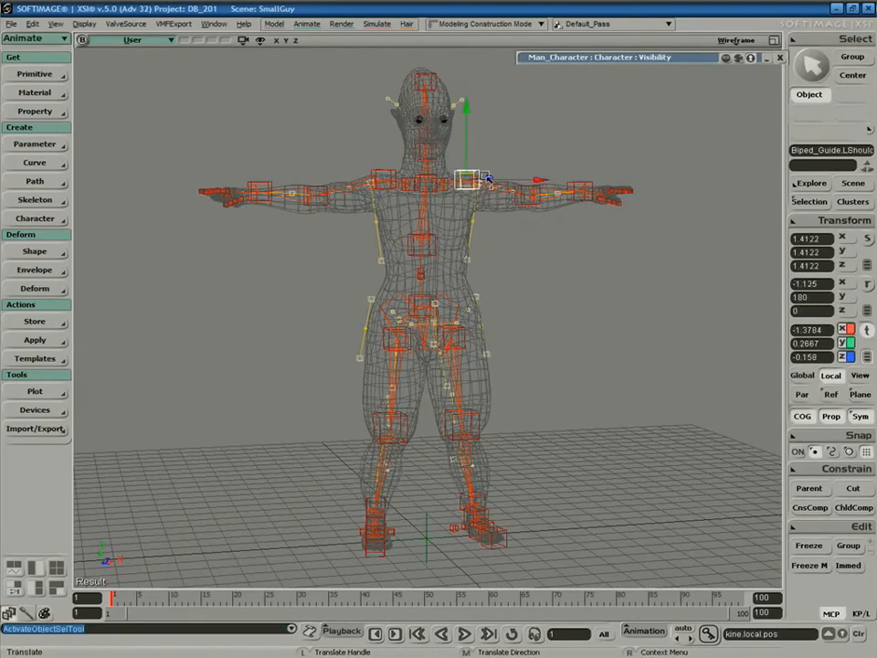
{"action": "left_click_drag", "start_coordinate": [467, 163], "coordinate": [468, 174]}
{"action": "key", "text": "space"}
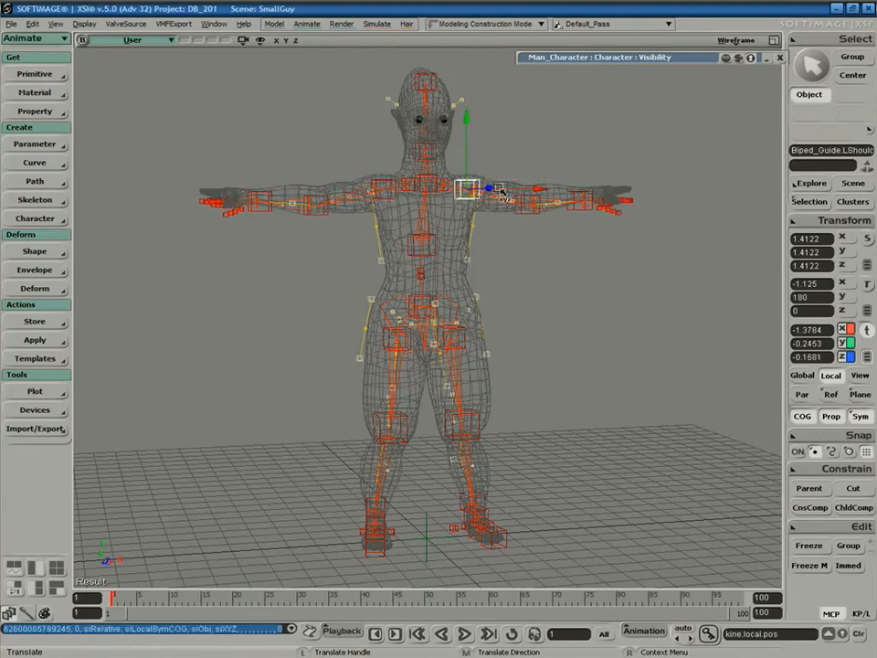
{"action": "left_click", "coordinate": [528, 196]}
{"action": "key", "text": "v"}
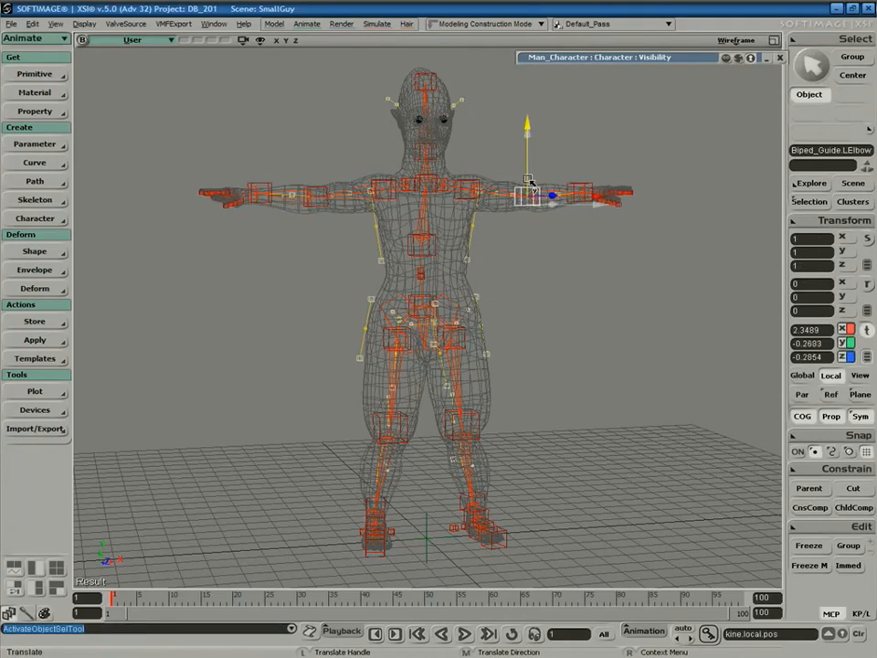
Deselect everything and orbit to a three-quarter view to check the guide fit.
{"action": "key", "text": "space"}
{"action": "left_click_drag", "start_coordinate": [530, 300], "coordinate": [589, 315]}
{"action": "key", "text": "v"}
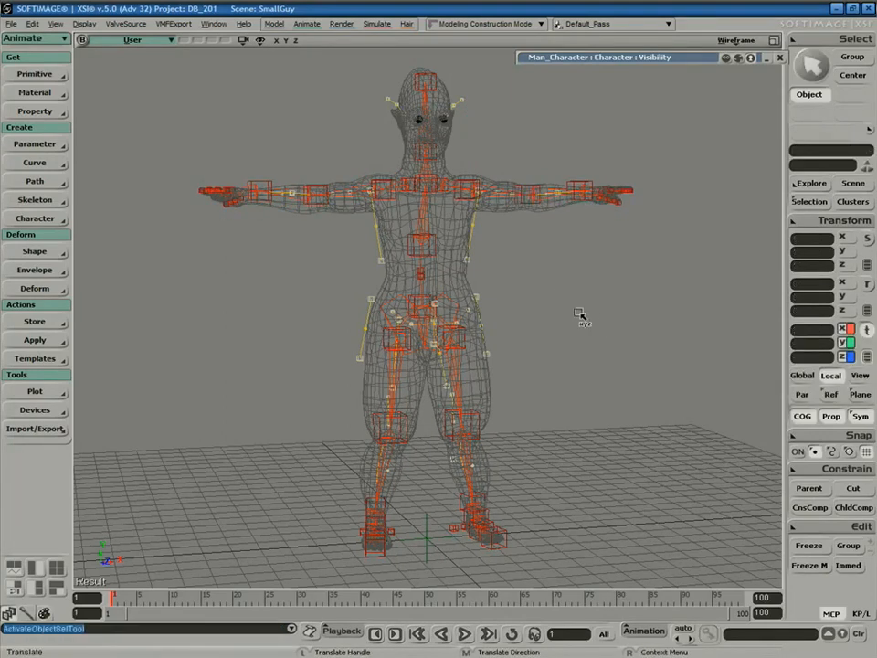
{"action": "key", "text": "s"}
{"action": "right_click_drag", "start_coordinate": [530, 285], "coordinate": [563, 294]}
{"action": "middle_click_drag", "start_coordinate": [530, 332], "coordinate": [604, 216]}
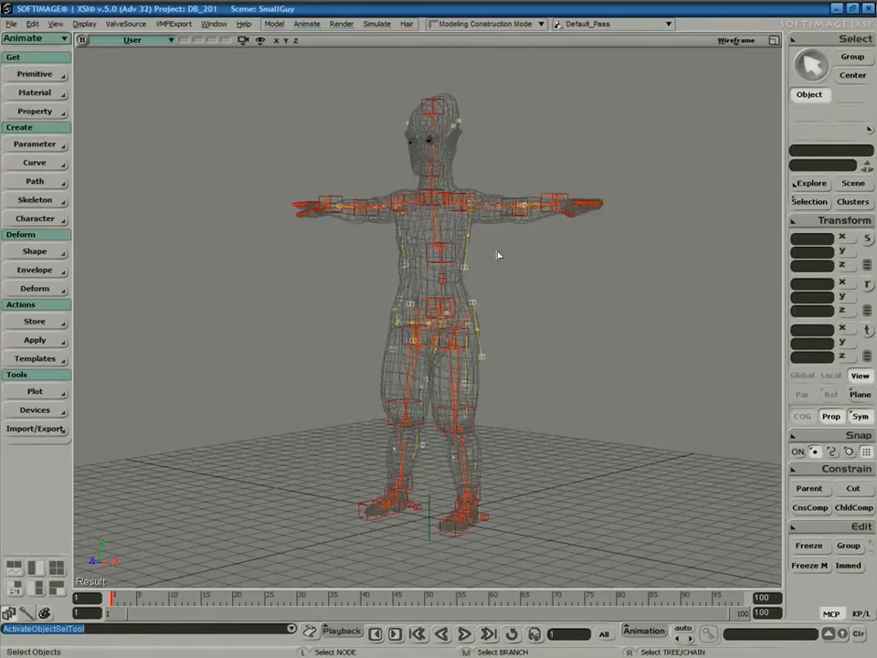
{"action": "key", "text": "s"}
{"action": "right_click_drag", "start_coordinate": [511, 271], "coordinate": [474, 274]}
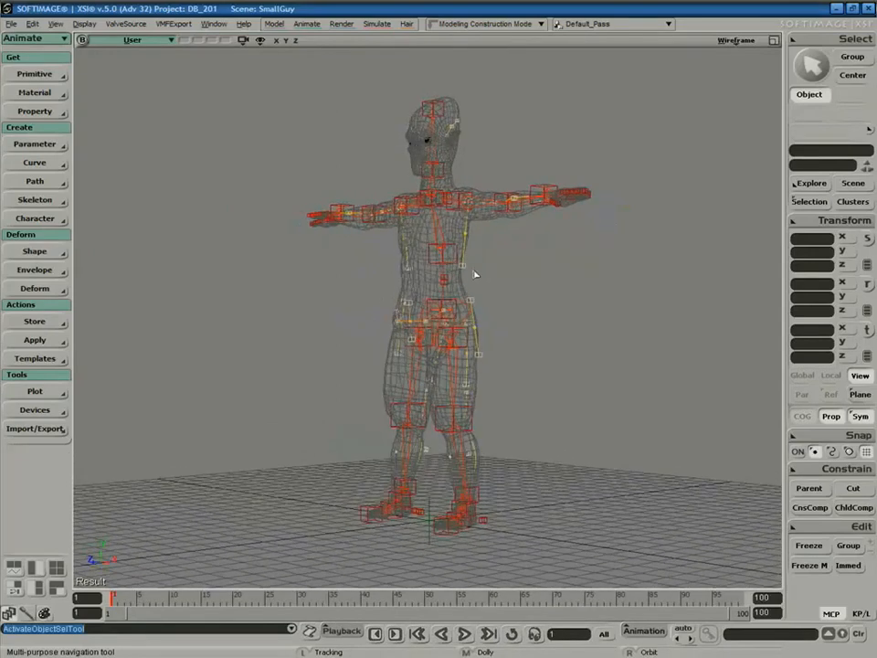
Run Character > Rig from Biped Guide, review the Make Biped tabs, and accept the defaults.
{"action": "left_click", "coordinate": [33, 221]}
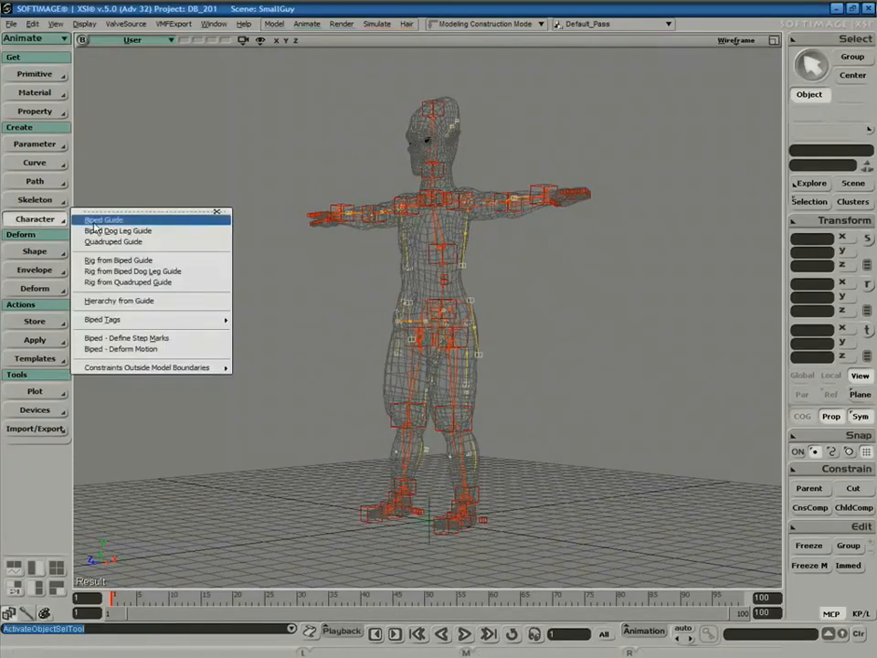
{"action": "left_click", "coordinate": [145, 262]}
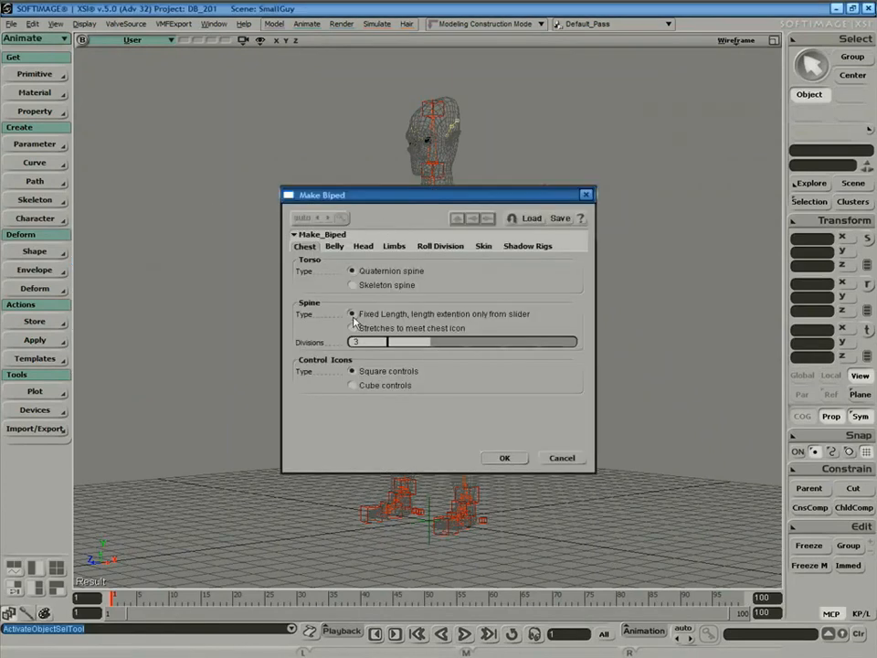
{"action": "left_click", "coordinate": [338, 248]}
{"action": "left_click", "coordinate": [363, 247]}
{"action": "left_click", "coordinate": [342, 247]}
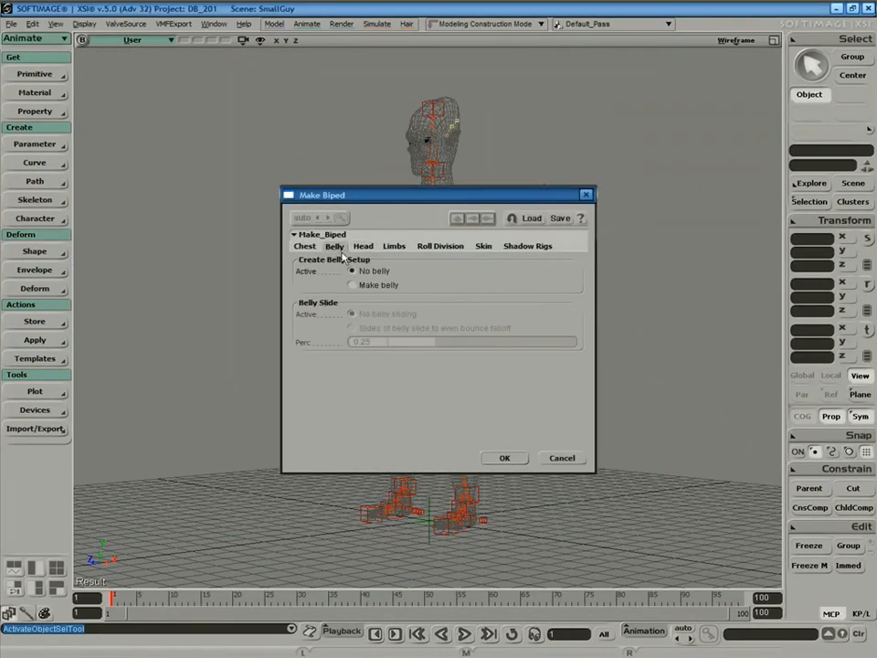
{"action": "left_click", "coordinate": [363, 246]}
{"action": "left_click", "coordinate": [398, 247]}
{"action": "left_click", "coordinate": [452, 247]}
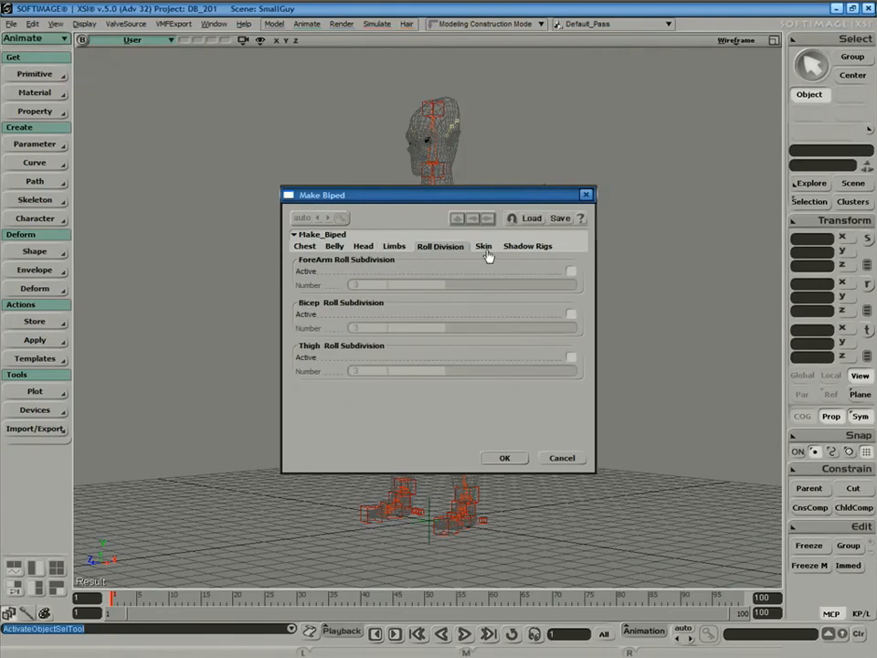
{"action": "left_click", "coordinate": [516, 247]}
{"action": "left_click", "coordinate": [483, 247]}
{"action": "left_click", "coordinate": [394, 246]}
{"action": "left_click", "coordinate": [333, 247]}
{"action": "left_click", "coordinate": [309, 249]}
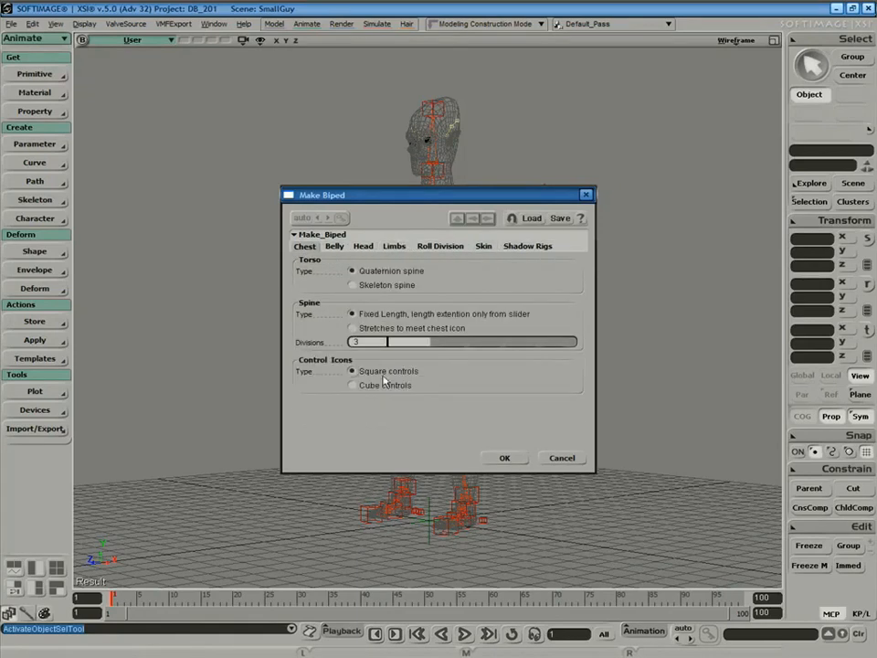
{"action": "left_click", "coordinate": [505, 459]}
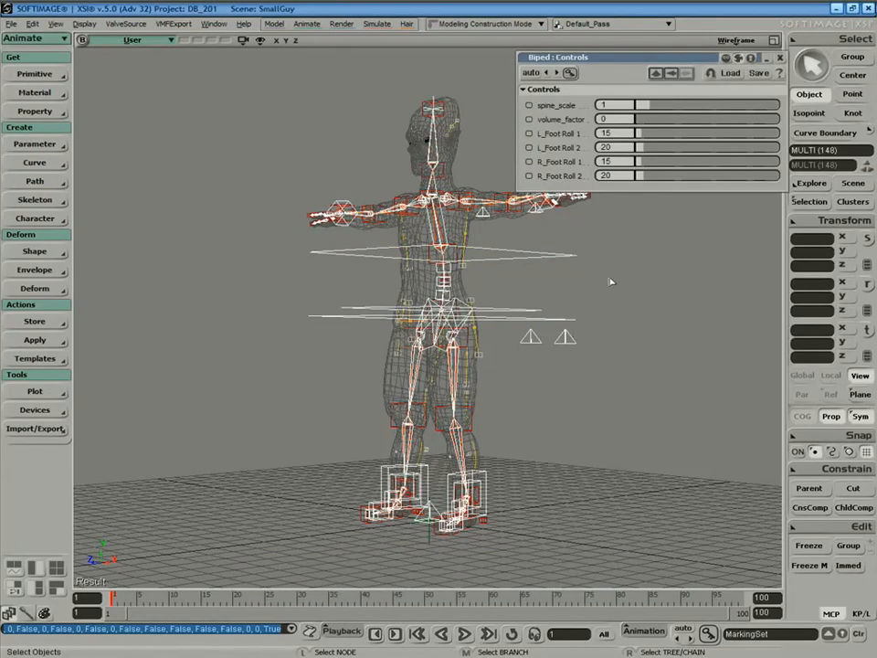
Close the Biped controls and inspect the character mesh's visibility settings via the Explorer.
{"action": "left_click", "coordinate": [780, 59]}
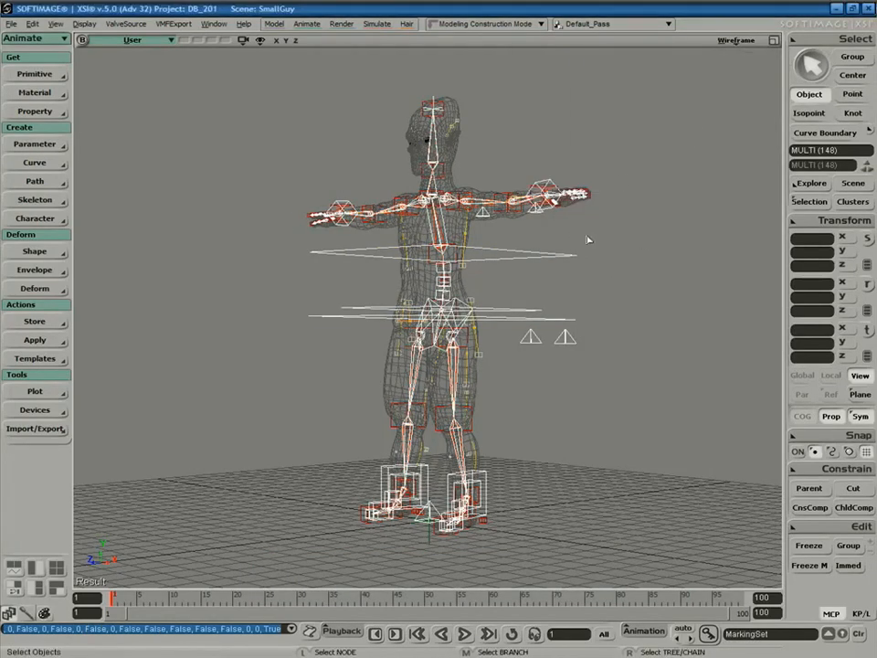
{"action": "key", "text": "8"}
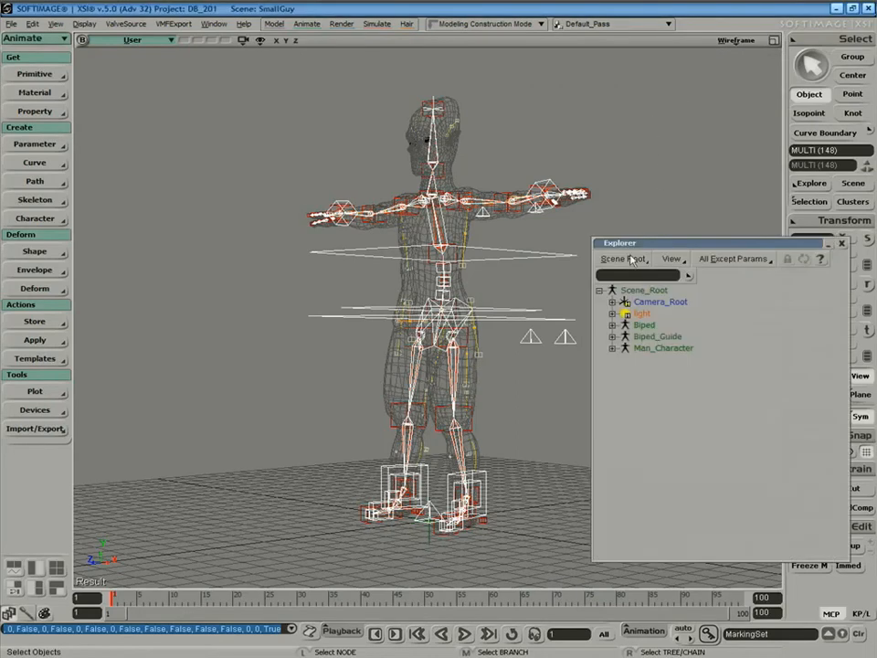
{"action": "left_click", "coordinate": [613, 348]}
{"action": "left_click", "coordinate": [664, 417]}
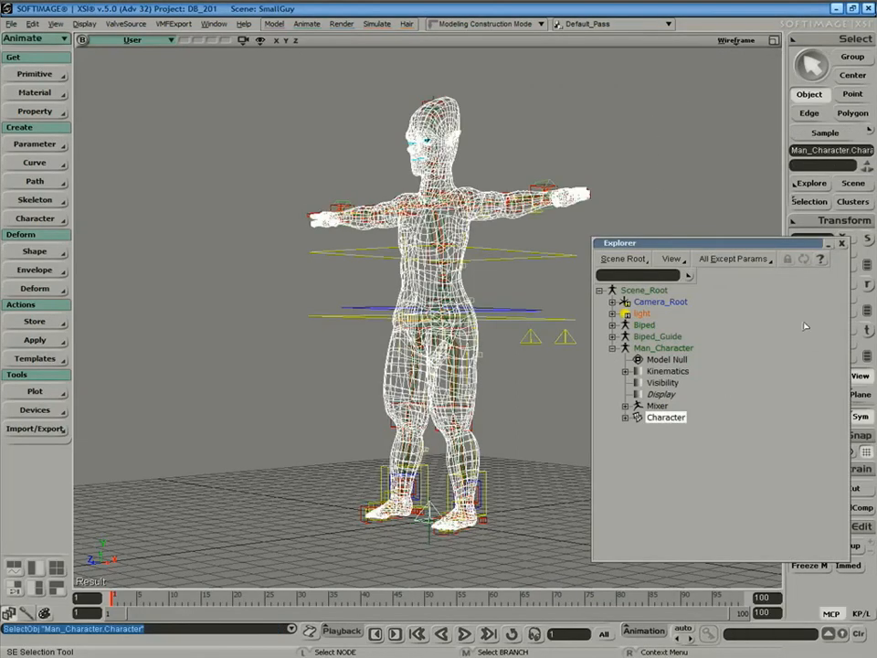
{"action": "left_click", "coordinate": [841, 244]}
{"action": "key", "text": "F3"}
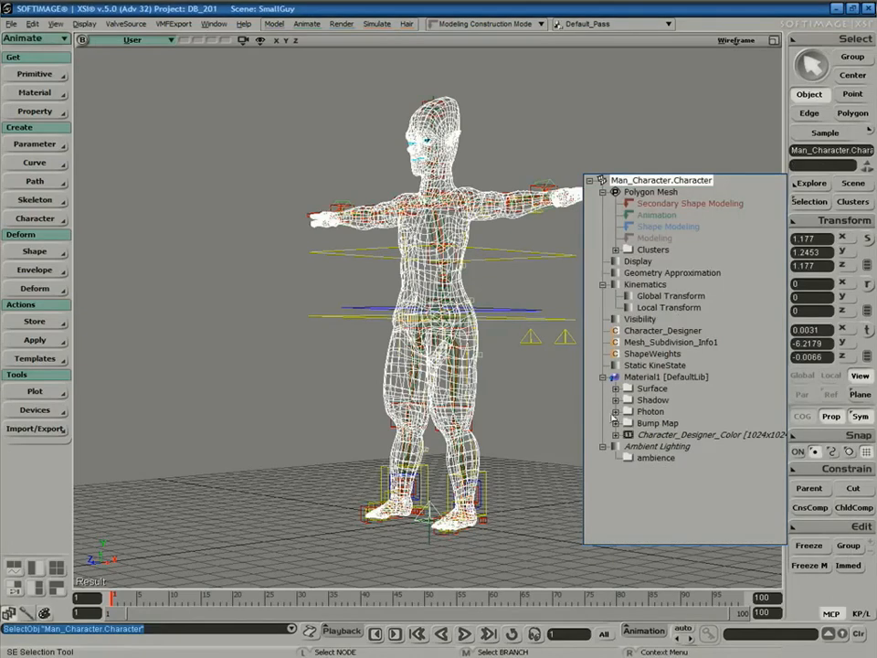
{"action": "left_click", "coordinate": [636, 319]}
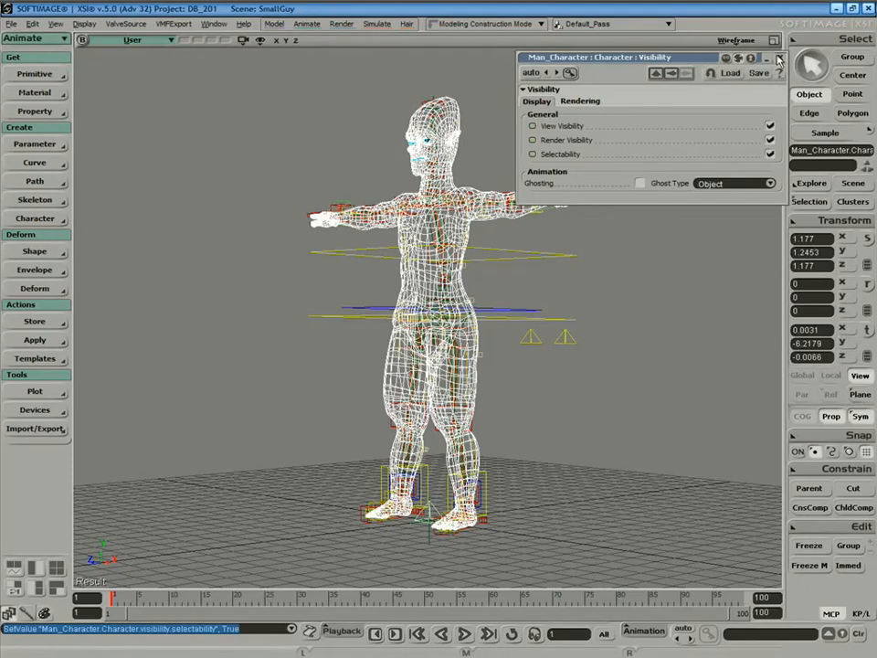
{"action": "left_click", "coordinate": [781, 59]}
Delete Biped_Guide from the Explorer, then select the Man_Character mesh in the viewport.
{"action": "left_click", "coordinate": [584, 309]}
{"action": "key", "text": "s"}
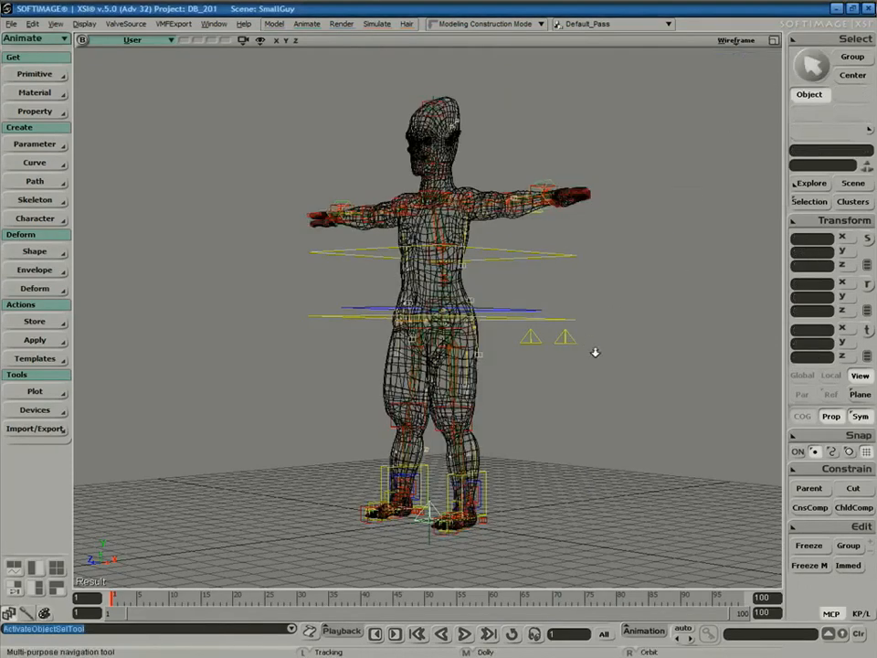
{"action": "middle_click_drag", "start_coordinate": [592, 344], "coordinate": [630, 395]}
{"action": "right_click_drag", "start_coordinate": [656, 356], "coordinate": [687, 362]}
{"action": "key", "text": "8"}
{"action": "left_click", "coordinate": [646, 336]}
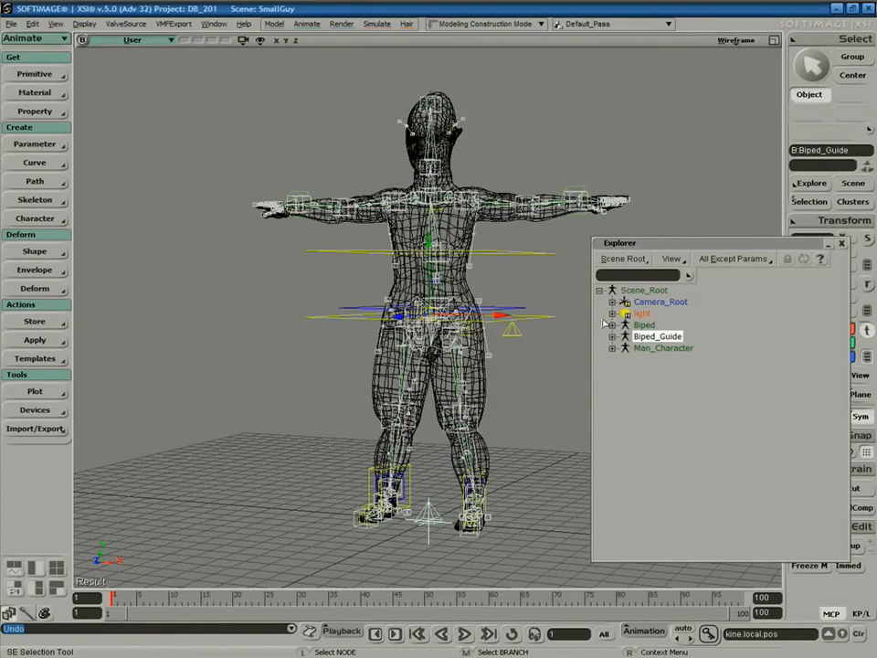
{"action": "key", "text": "Delete"}
{"action": "key", "text": "space"}
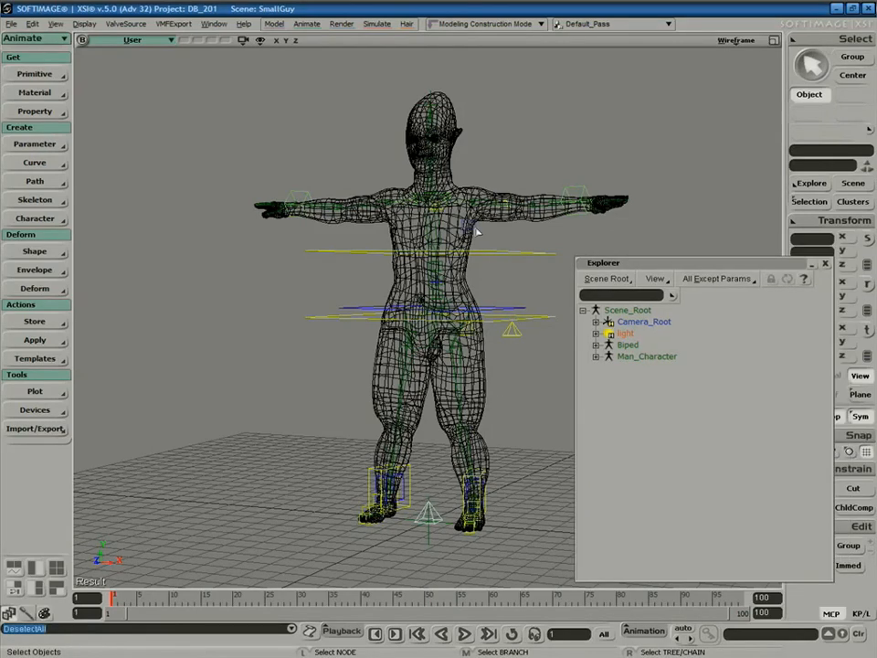
{"action": "left_click", "coordinate": [468, 225]}
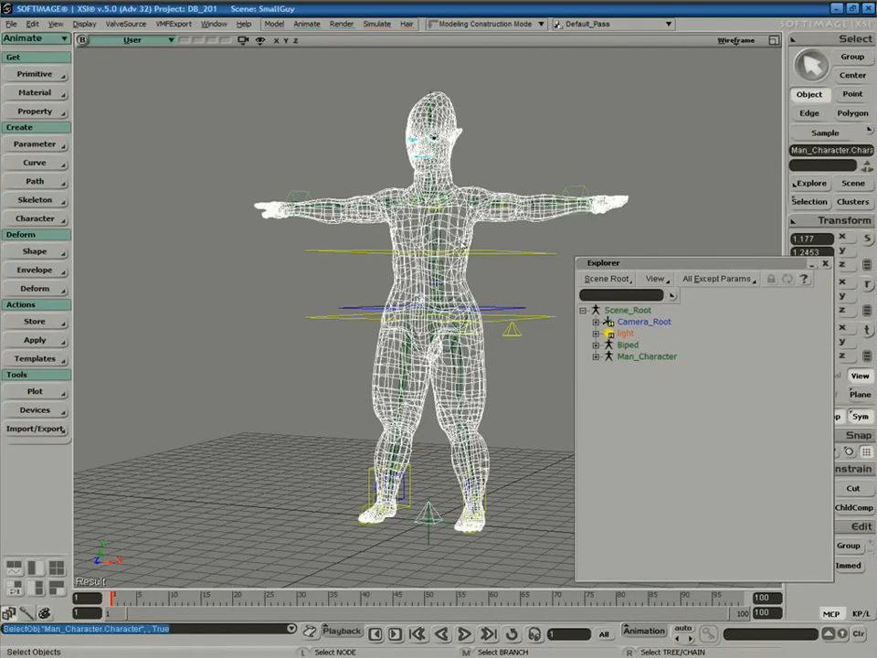
Set Envelope on Man_Character as an animation deformer, picking the Biped's envelope_group.
{"action": "left_click", "coordinate": [33, 270]}
{"action": "left_click", "coordinate": [120, 264]}
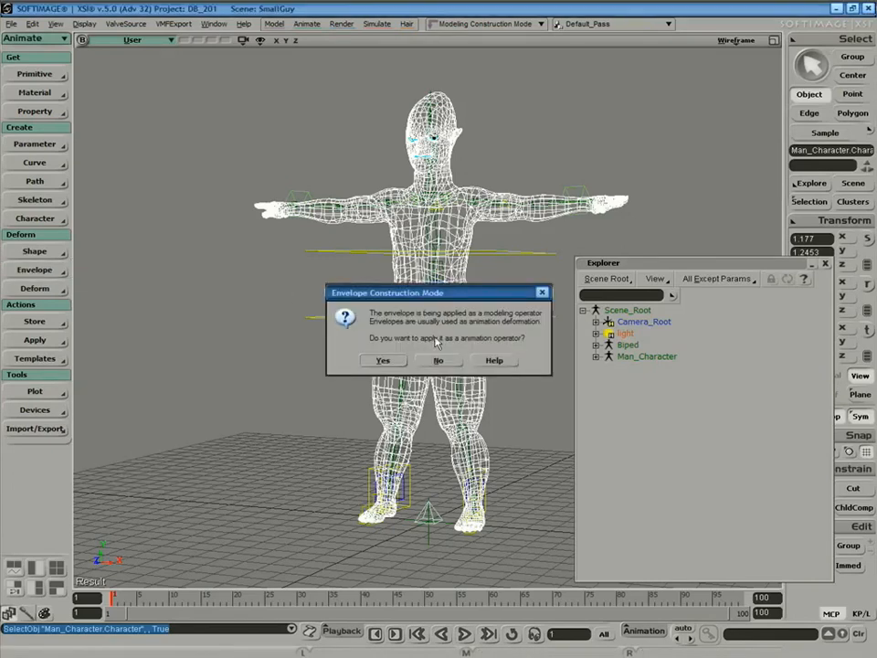
{"action": "left_click", "coordinate": [384, 361]}
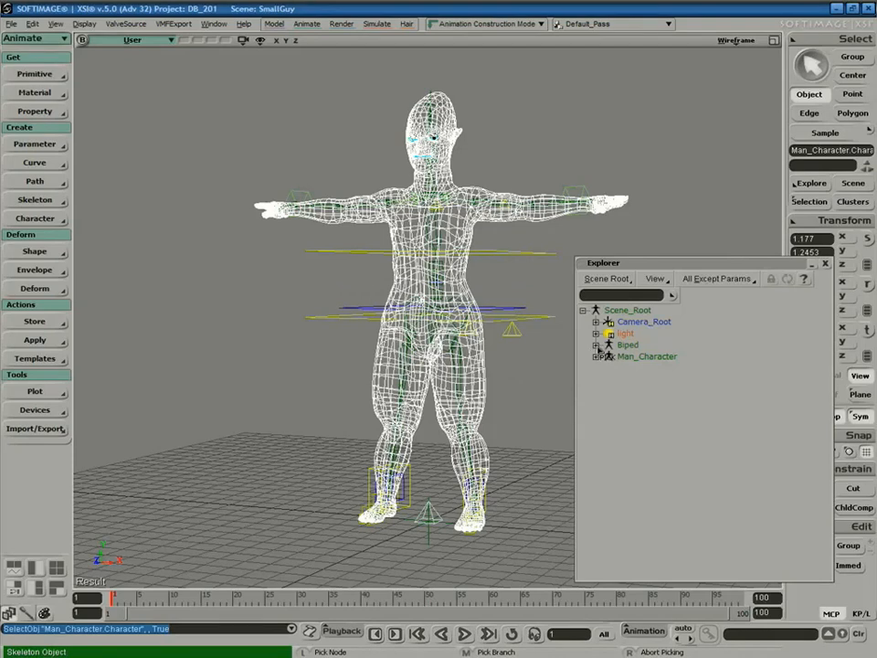
{"action": "left_click", "coordinate": [596, 345]}
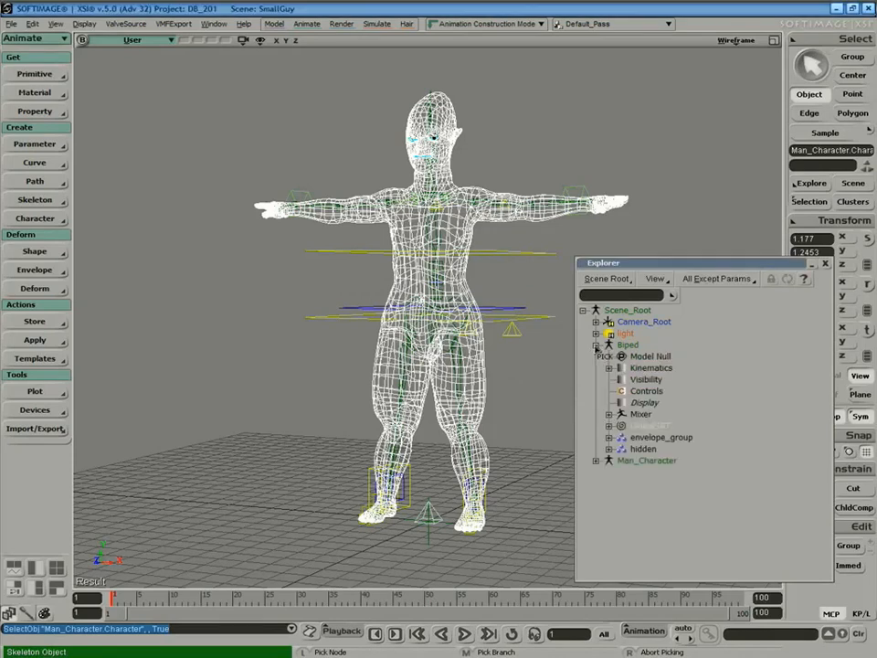
{"action": "left_click", "coordinate": [654, 442]}
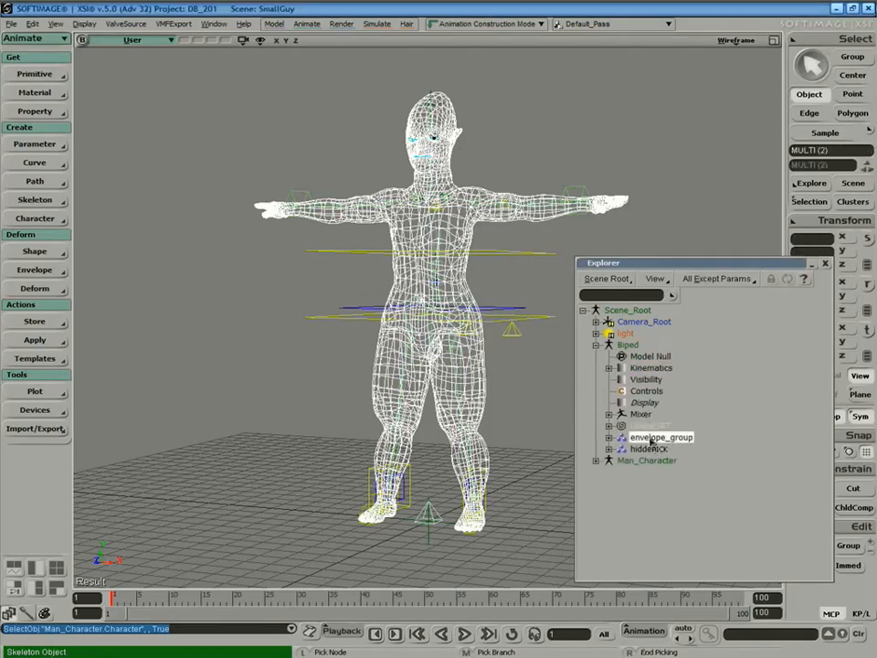
{"action": "right_click", "coordinate": [532, 467]}
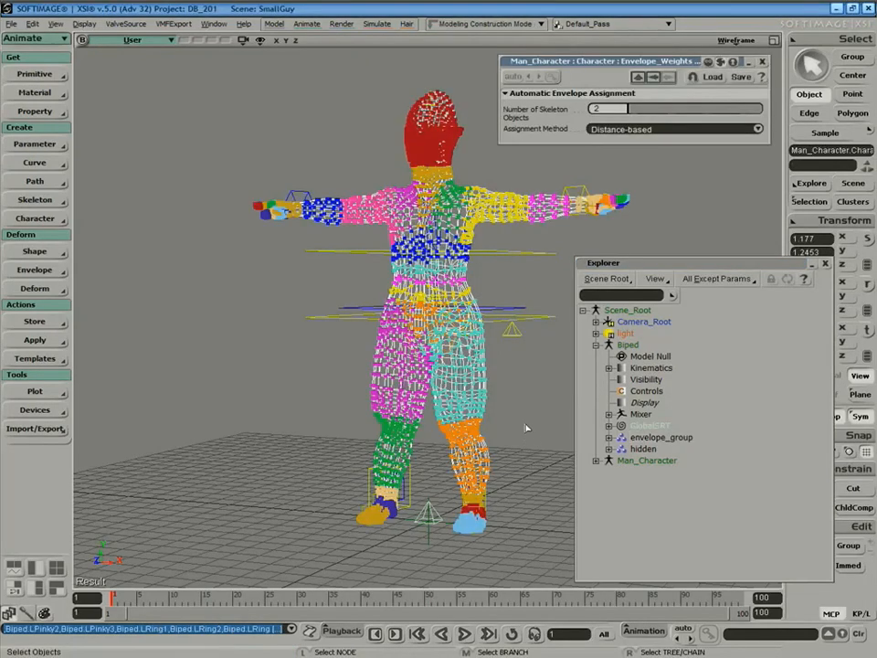
Close the envelope weights panel and Explorer, then select the UpperBody control ring.
{"action": "left_click", "coordinate": [763, 63]}
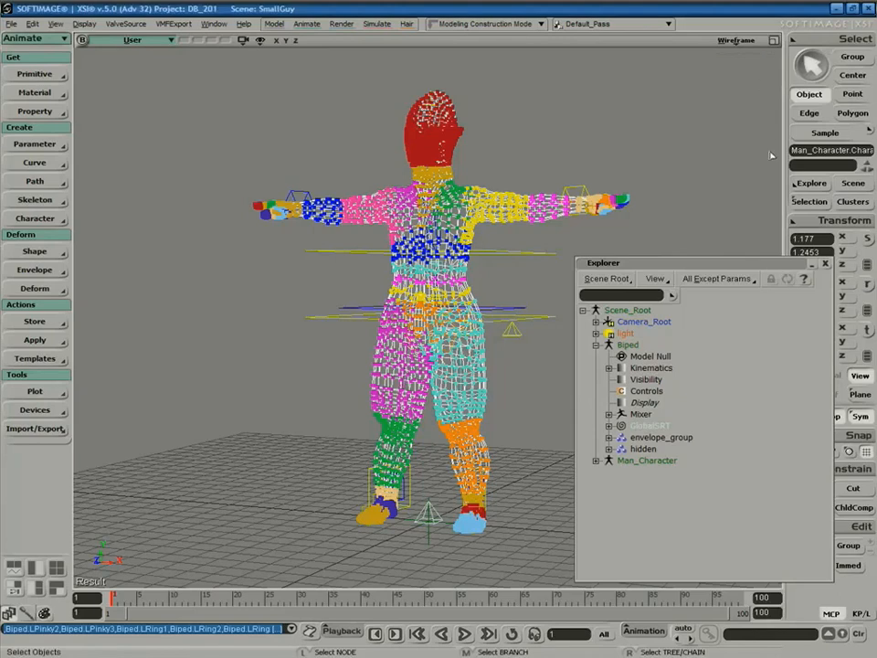
{"action": "key", "text": "8"}
{"action": "left_click_drag", "start_coordinate": [582, 358], "coordinate": [596, 381]}
{"action": "key", "text": "space"}
{"action": "left_click_drag", "start_coordinate": [537, 312], "coordinate": [549, 324]}
{"action": "left_click", "coordinate": [737, 42]}
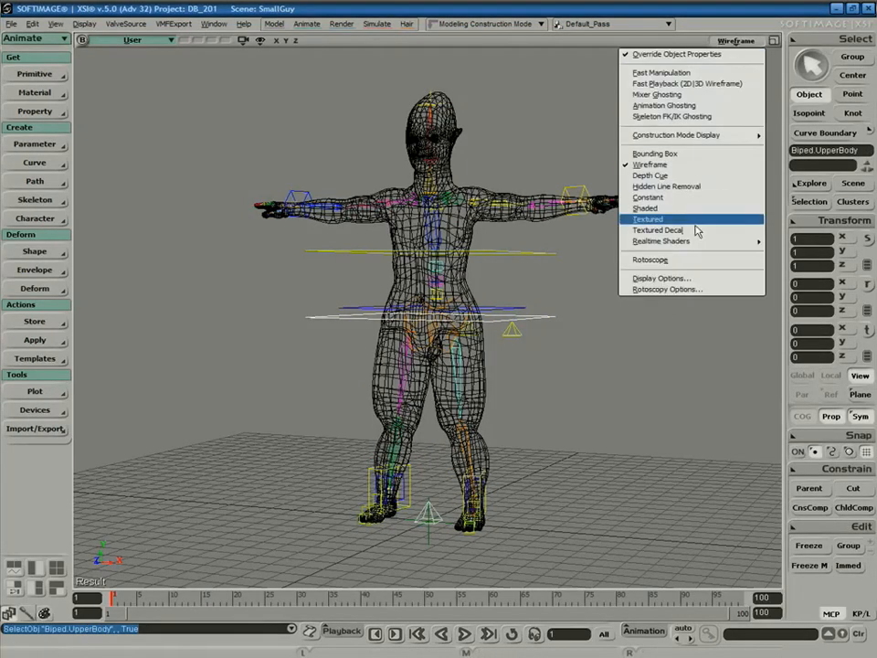
Show the character with Hidden Line Removal and translate UpperBody down into a crouch.
{"action": "left_click", "coordinate": [690, 264]}
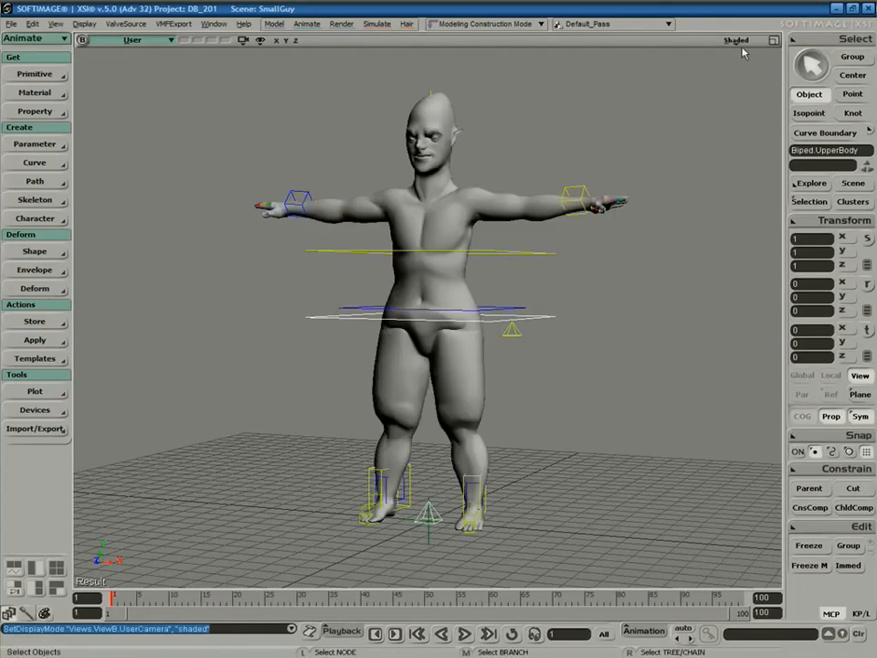
{"action": "left_click", "coordinate": [739, 41]}
{"action": "left_click", "coordinate": [681, 186]}
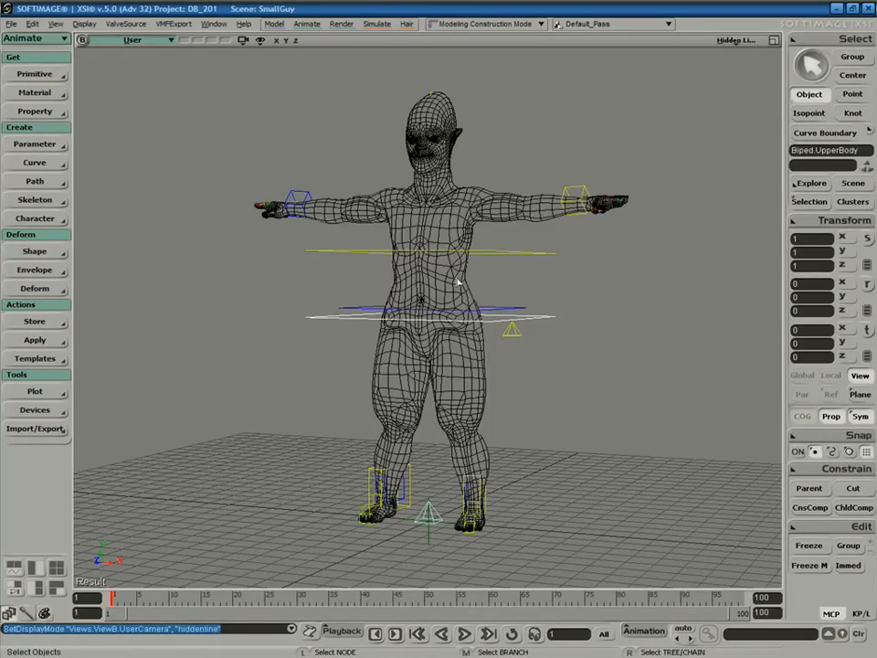
{"action": "key", "text": "v"}
{"action": "left_click_drag", "start_coordinate": [433, 293], "coordinate": [423, 334]}
{"action": "key", "text": "space"}
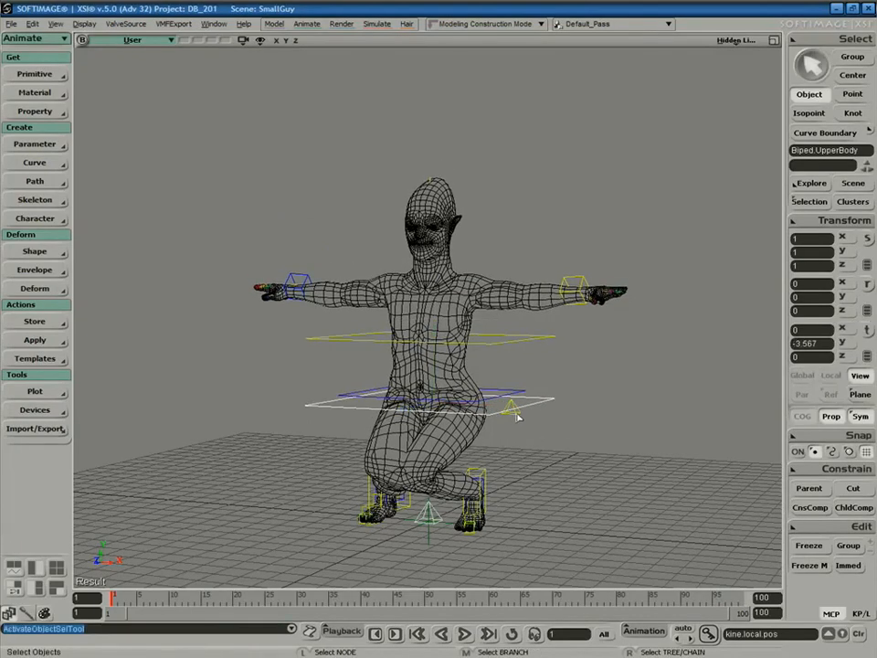
Shift the left leg up-vector leftward and swing the right leg up-vector outward.
{"action": "left_click", "coordinate": [516, 421]}
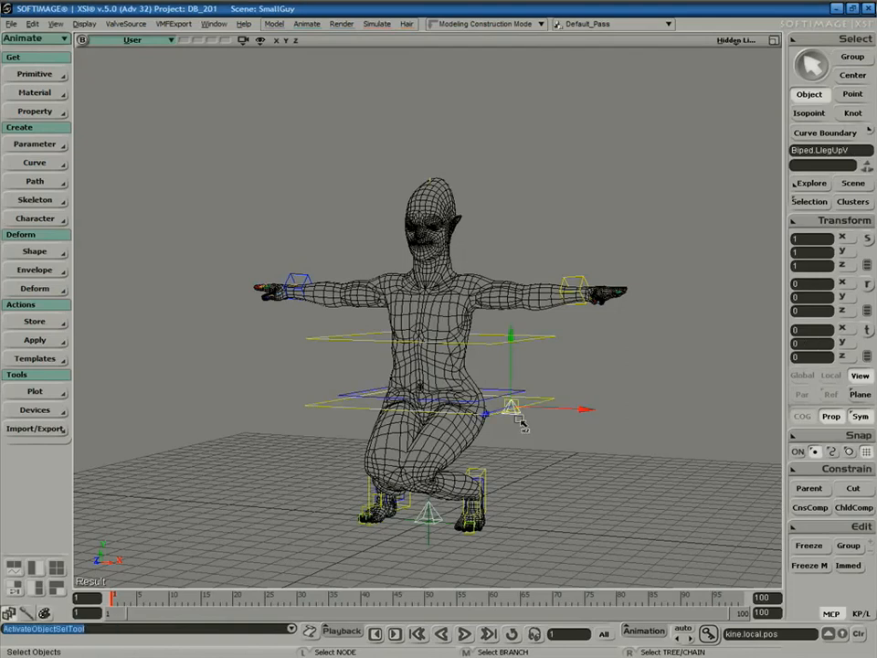
{"action": "key", "text": "v"}
{"action": "left_click_drag", "start_coordinate": [514, 403], "coordinate": [457, 391]}
{"action": "key", "text": "s"}
{"action": "right_click_drag", "start_coordinate": [539, 432], "coordinate": [554, 446]}
{"action": "key", "text": "space"}
{"action": "left_click", "coordinate": [333, 399]}
{"action": "key", "text": "v"}
{"action": "left_click_drag", "start_coordinate": [404, 390], "coordinate": [482, 384]}
{"action": "key", "text": "s"}
{"action": "right_click_drag", "start_coordinate": [646, 369], "coordinate": [610, 382]}
Select the character mesh and lower its display subdivision level.
{"action": "key", "text": "v"}
{"action": "key", "text": "space"}
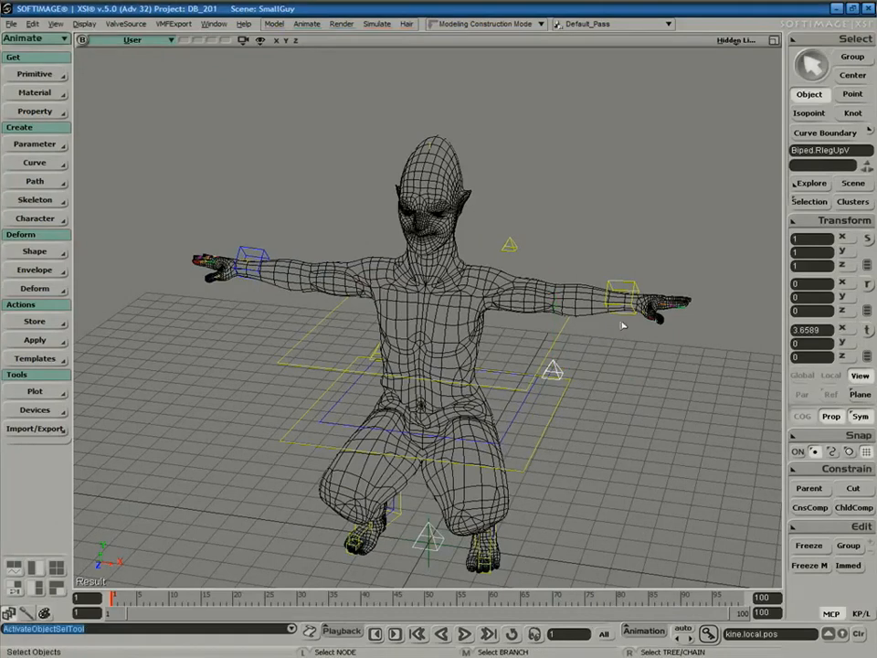
{"action": "left_click", "coordinate": [630, 316]}
{"action": "key", "text": "v"}
{"action": "key", "text": "space"}
{"action": "left_click", "coordinate": [562, 307]}
{"action": "key", "text": "v"}
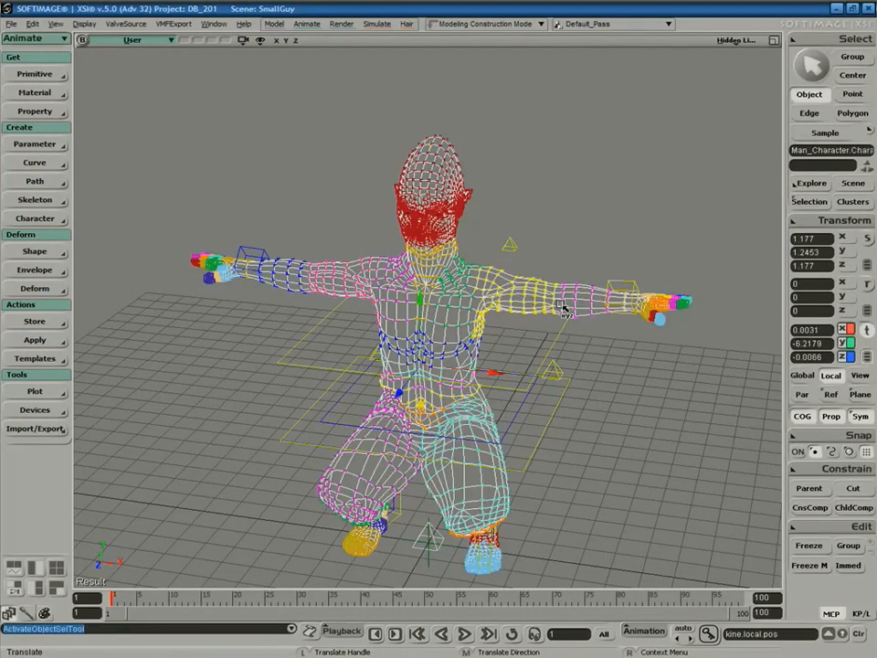
{"action": "key", "text": "minus"}
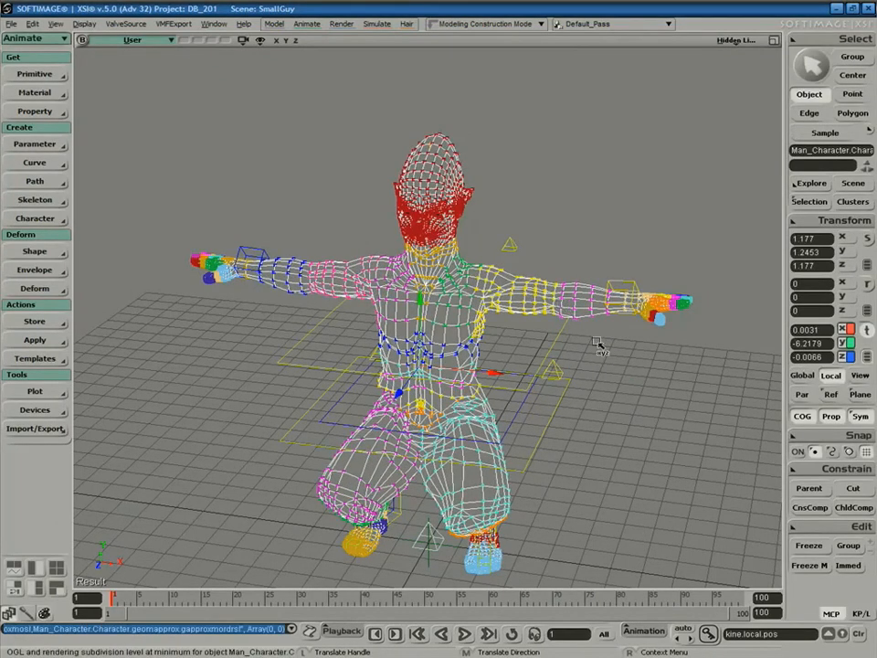
Drag LArmEff to bend the left arm upward toward the chest, then reselect the mesh.
{"action": "key", "text": "space"}
{"action": "left_click", "coordinate": [630, 290]}
{"action": "left_click_drag", "start_coordinate": [628, 309], "coordinate": [537, 270]}
{"action": "key", "text": "s"}
{"action": "right_click_drag", "start_coordinate": [547, 350], "coordinate": [496, 314]}
{"action": "key", "text": "space"}
{"action": "left_click", "coordinate": [497, 313]}
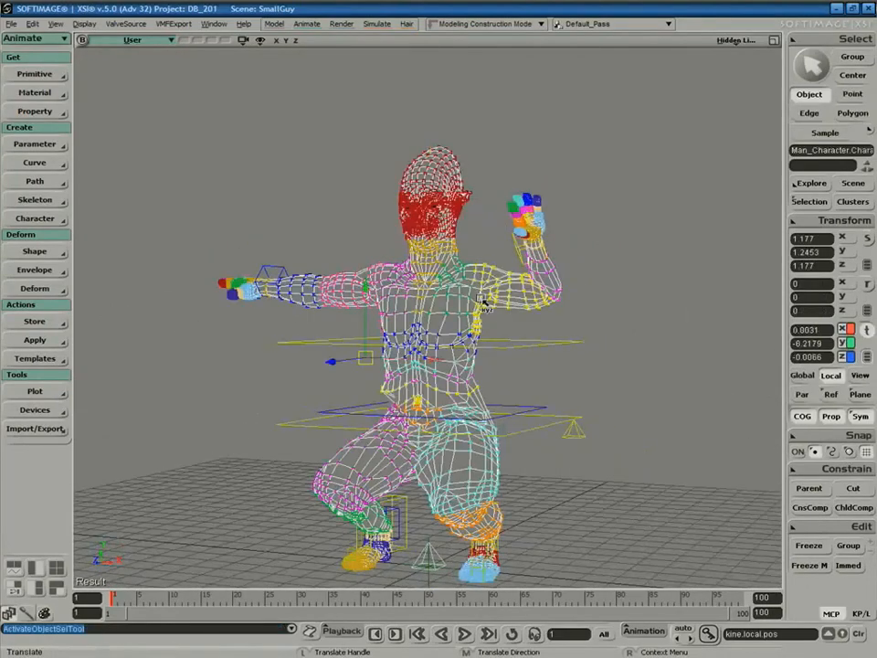
Apply Smooth Envelope Weight to the mesh and move its property page aside.
{"action": "key", "text": "w"}
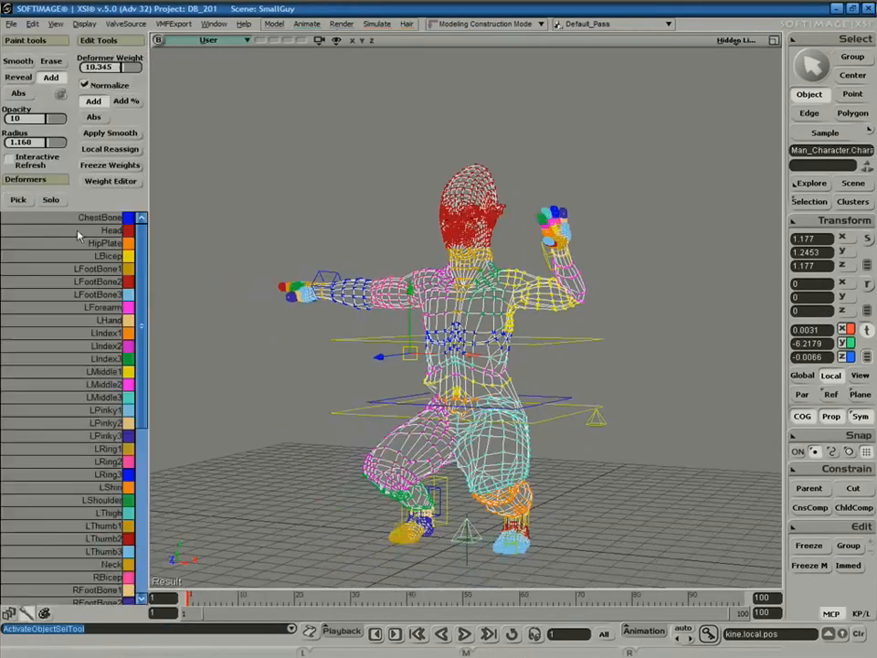
{"action": "left_click", "coordinate": [125, 135]}
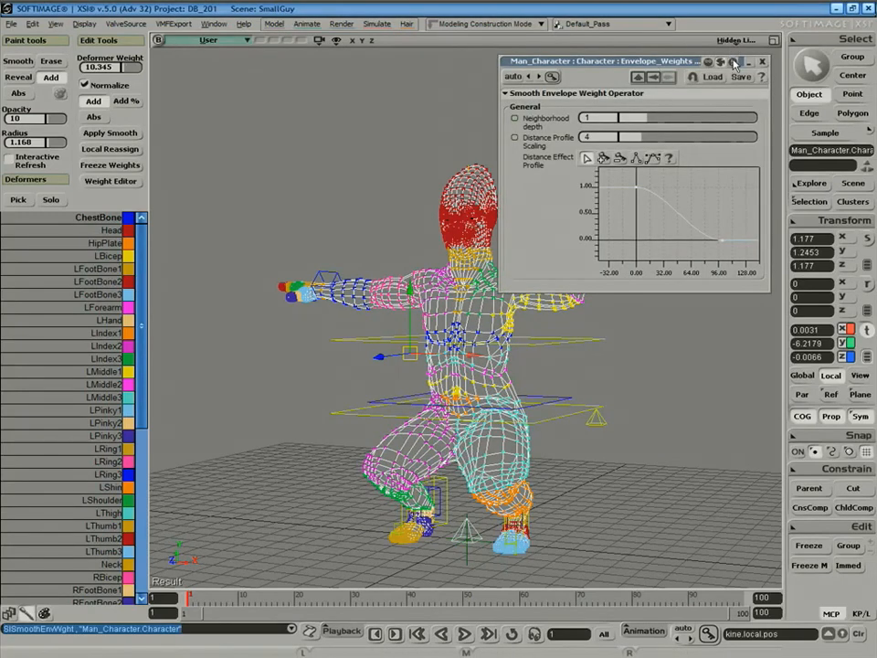
{"action": "left_click_drag", "start_coordinate": [470, 65], "coordinate": [151, 92]}
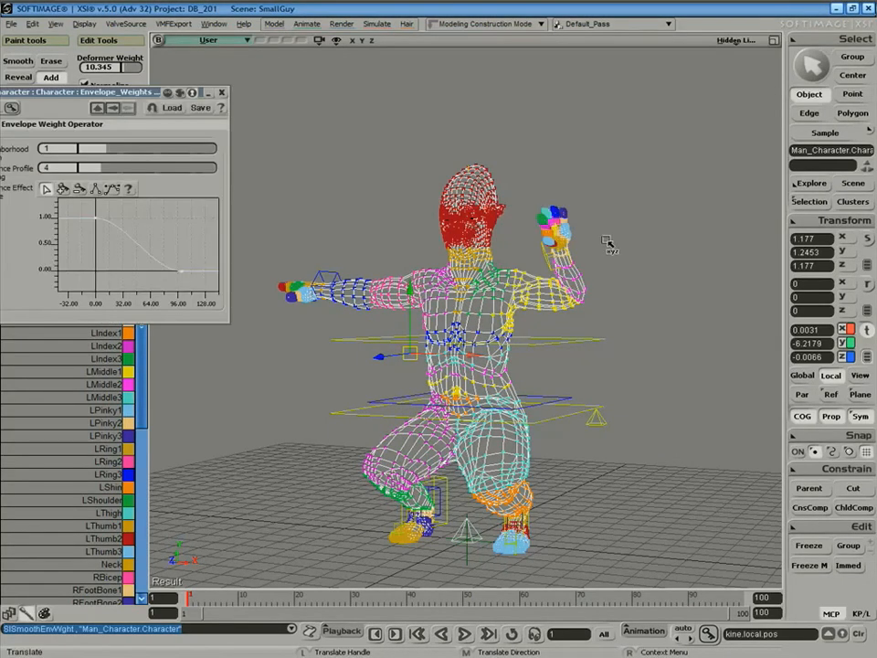
{"action": "key", "text": "space"}
{"action": "left_click", "coordinate": [623, 279]}
Bend the left arm further with the wrist effector and set neighborhood depth to 3.
{"action": "key", "text": "space"}
{"action": "left_click", "coordinate": [551, 259]}
{"action": "key", "text": "s"}
{"action": "right_click_drag", "start_coordinate": [578, 290], "coordinate": [690, 341]}
{"action": "key", "text": "v"}
{"action": "left_click_drag", "start_coordinate": [557, 256], "coordinate": [549, 281]}
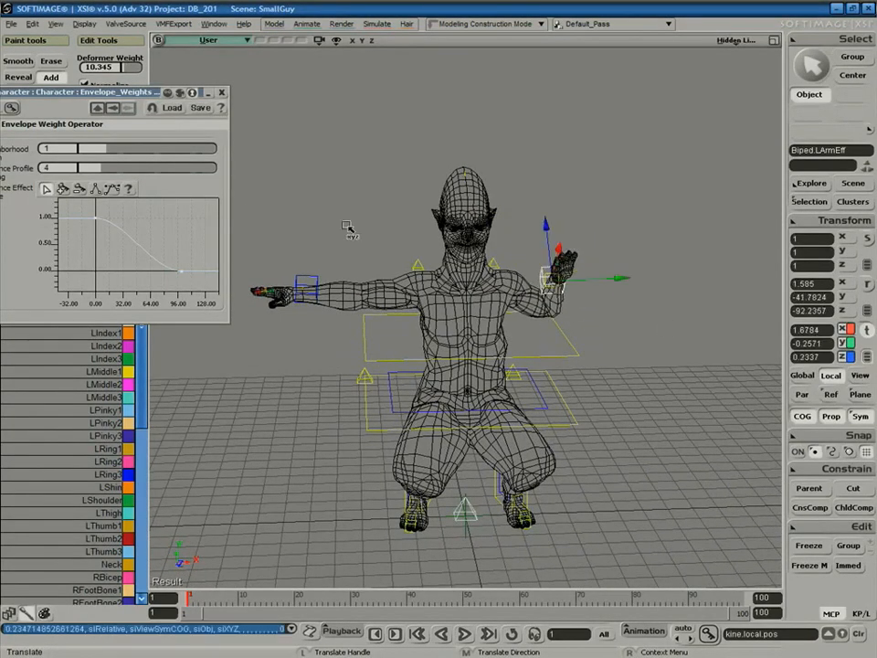
{"action": "left_click_drag", "start_coordinate": [107, 148], "coordinate": [153, 154]}
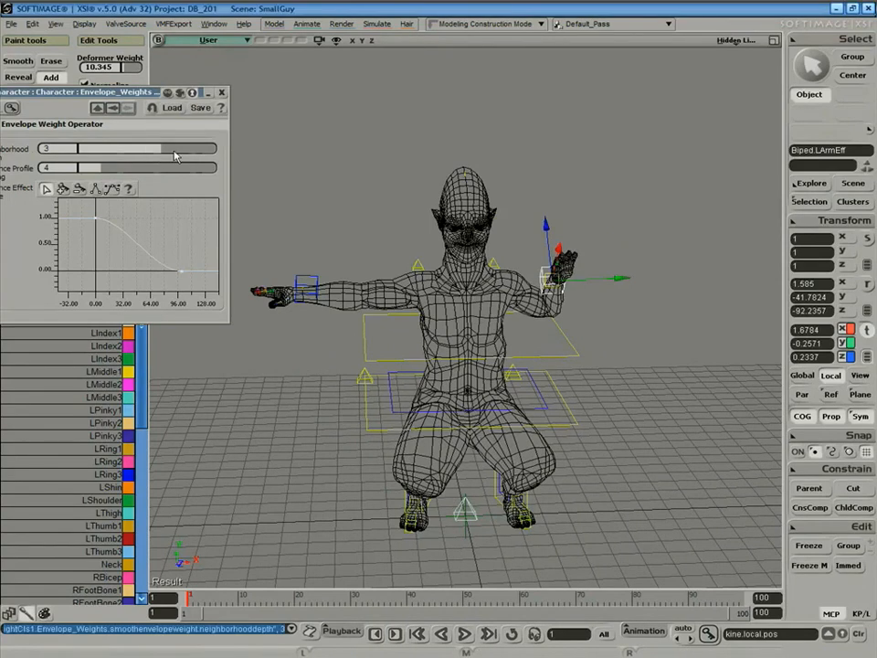
Raise the UpperBody control partway out of the crouch.
{"action": "key", "text": "s"}
{"action": "right_click_drag", "start_coordinate": [563, 347], "coordinate": [545, 386]}
{"action": "key", "text": "space"}
{"action": "left_click", "coordinate": [544, 413]}
{"action": "key", "text": "v"}
{"action": "key", "text": "space"}
{"action": "left_click", "coordinate": [547, 414]}
{"action": "key", "text": "v"}
{"action": "left_click_drag", "start_coordinate": [472, 347], "coordinate": [475, 309]}
Tilt the right foot about 22 degrees, rotate the hips and lean the chest sideways.
{"action": "left_click", "coordinate": [441, 475]}
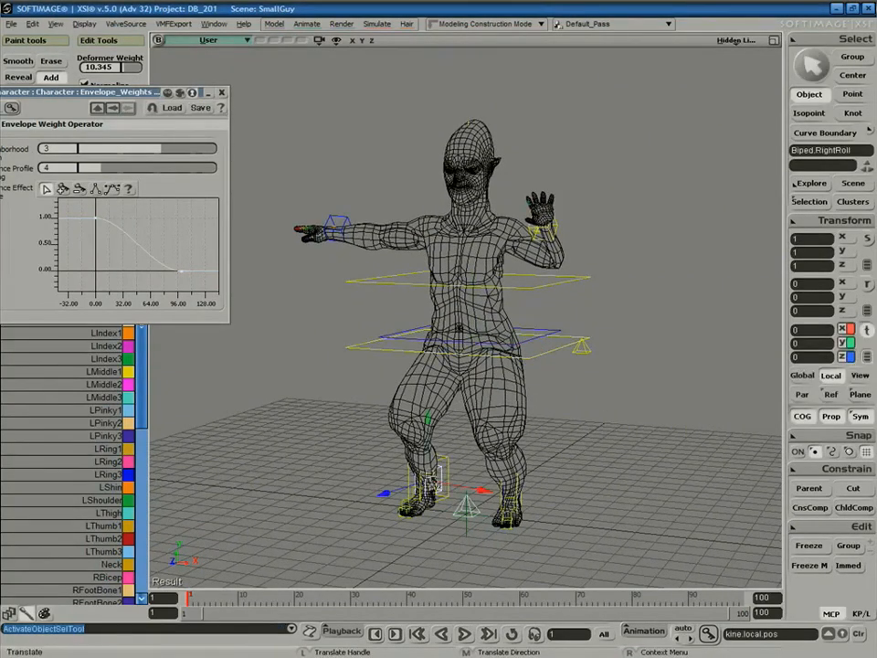
{"action": "key", "text": "c"}
{"action": "mouse_move", "coordinate": [403, 455]}
{"action": "left_mouse_down"}
{"action": "mouse_move", "coordinate": [405, 485]}
{"action": "mouse_move", "coordinate": [404, 455]}
{"action": "mouse_move", "coordinate": [404, 464]}
{"action": "left_mouse_up"}
{"action": "key", "text": "space"}
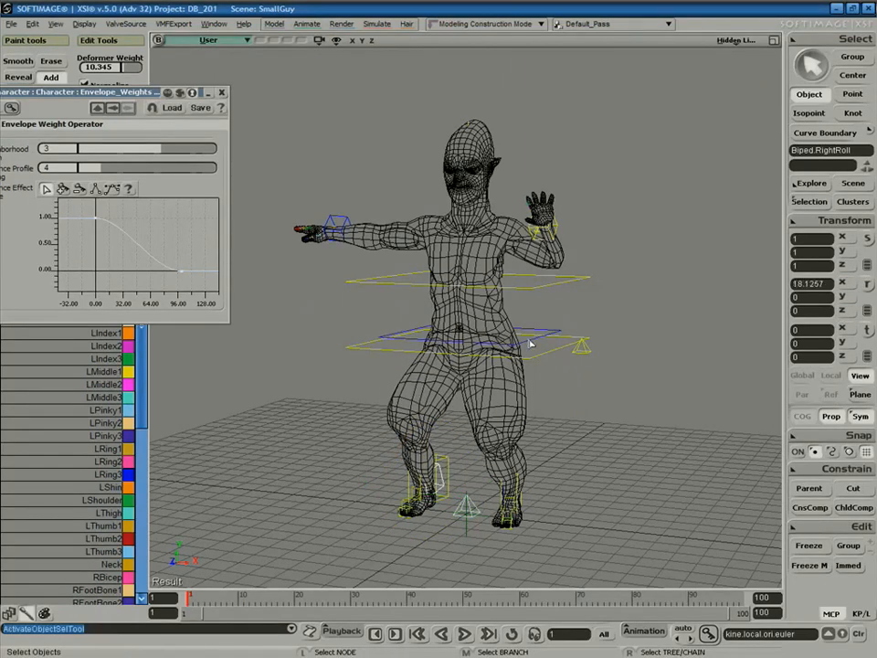
{"action": "left_click", "coordinate": [536, 340]}
{"action": "key", "text": "c"}
{"action": "mouse_move", "coordinate": [532, 325]}
{"action": "left_mouse_down"}
{"action": "mouse_move", "coordinate": [528, 310]}
{"action": "mouse_move", "coordinate": [519, 337]}
{"action": "mouse_move", "coordinate": [521, 306]}
{"action": "mouse_move", "coordinate": [531, 314]}
{"action": "left_mouse_up"}
{"action": "key", "text": "space"}
{"action": "left_click", "coordinate": [534, 290]}
{"action": "key", "text": "c"}
{"action": "mouse_move", "coordinate": [533, 272]}
{"action": "left_mouse_down"}
{"action": "mouse_move", "coordinate": [517, 242]}
{"action": "mouse_move", "coordinate": [526, 290]}
{"action": "mouse_move", "coordinate": [525, 253]}
{"action": "mouse_move", "coordinate": [522, 272]}
{"action": "left_mouse_up"}
Turn the head to the side, set neighborhood depth to 5 and close the property page.
{"action": "key", "text": "space"}
{"action": "left_click", "coordinate": [478, 123]}
{"action": "key", "text": "c"}
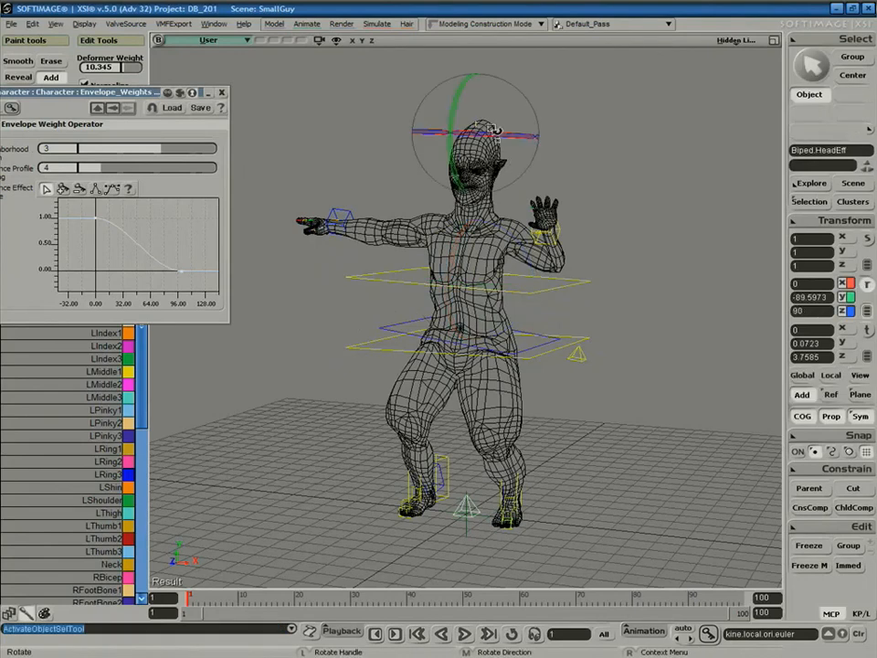
{"action": "left_click_drag", "start_coordinate": [461, 117], "coordinate": [496, 136]}
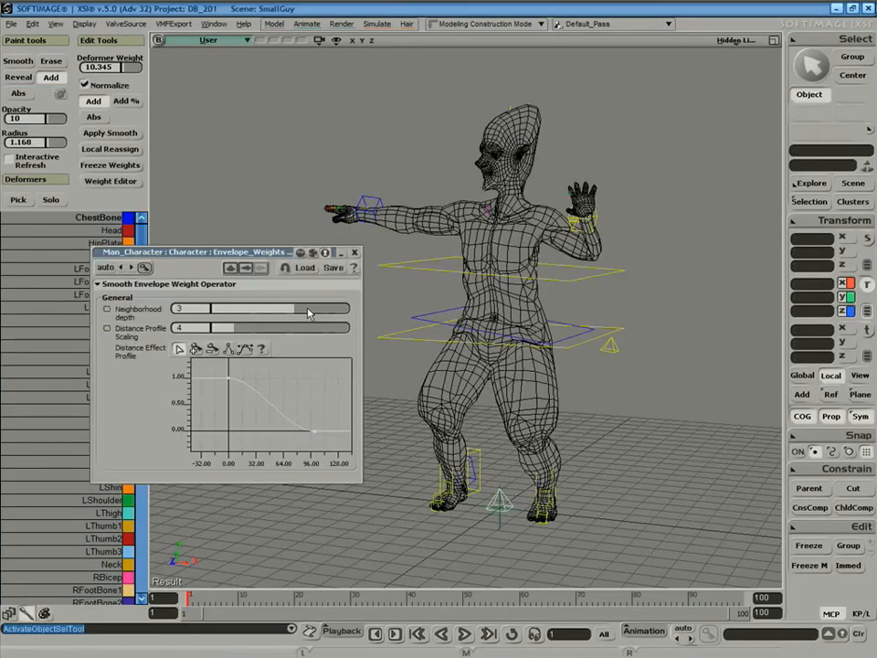
{"action": "left_click_drag", "start_coordinate": [309, 314], "coordinate": [342, 314]}
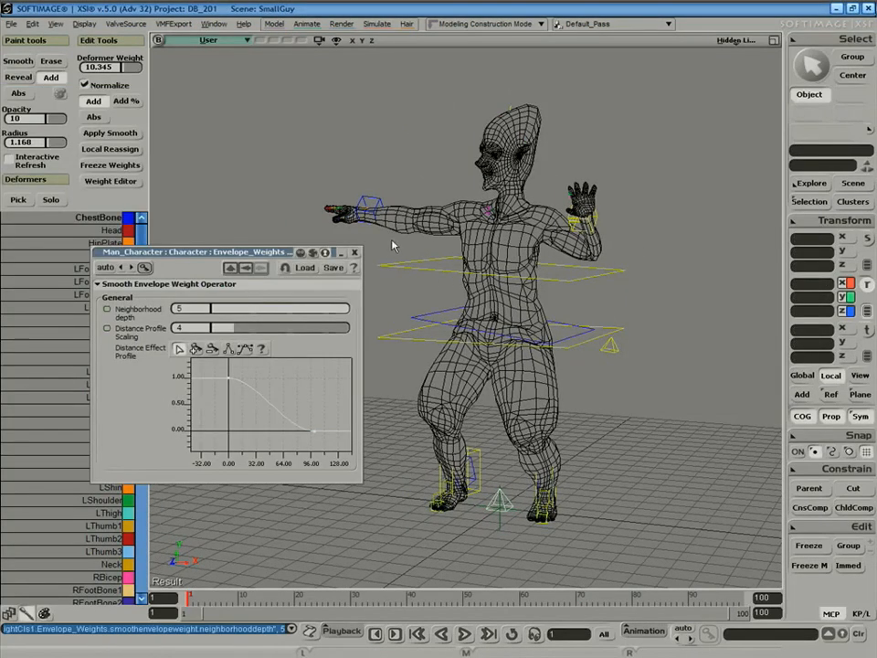
{"action": "left_click", "coordinate": [355, 252]}
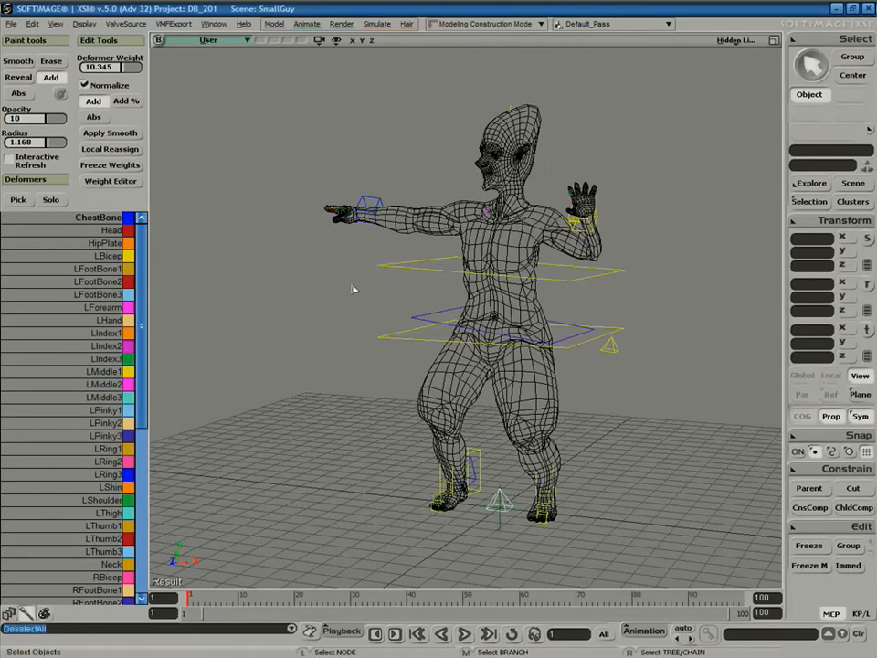
Switch the viewport to Wireframe and orbit around the character.
{"action": "left_click", "coordinate": [489, 212]}
{"action": "key", "text": "c"}
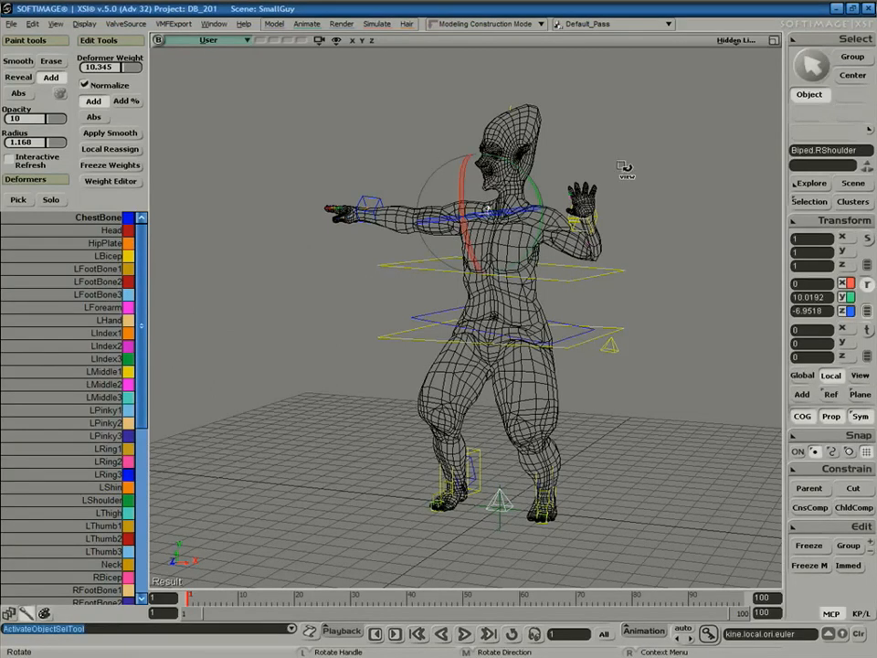
{"action": "left_click", "coordinate": [731, 40]}
{"action": "left_click", "coordinate": [645, 164]}
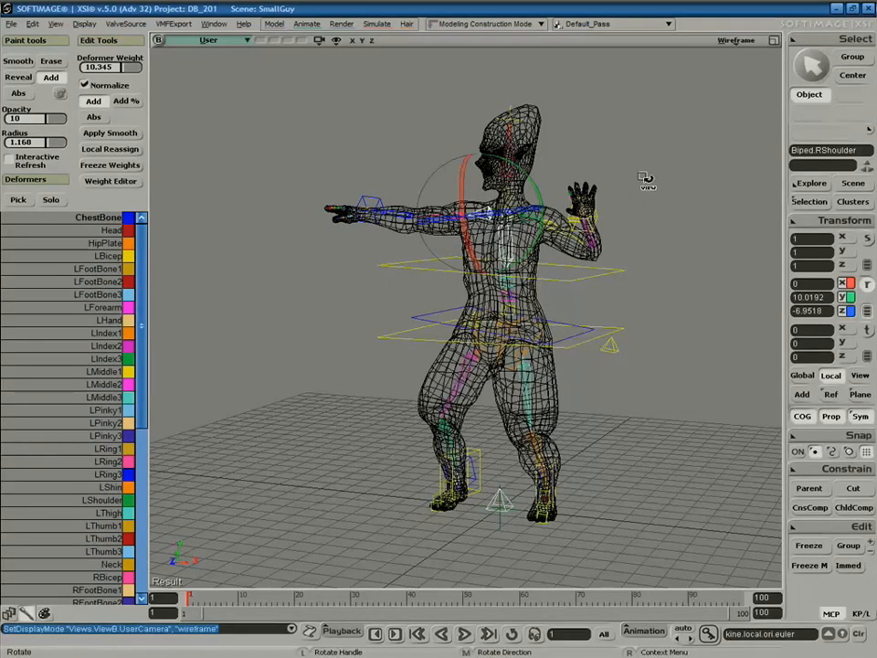
{"action": "right_click_drag", "start_coordinate": [607, 284], "coordinate": [666, 288]}
{"action": "key", "text": "space"}
Translate Biped.LArmUpV up and back to reorient the left elbow.
{"action": "left_click", "coordinate": [562, 224]}
{"action": "key", "text": "c"}
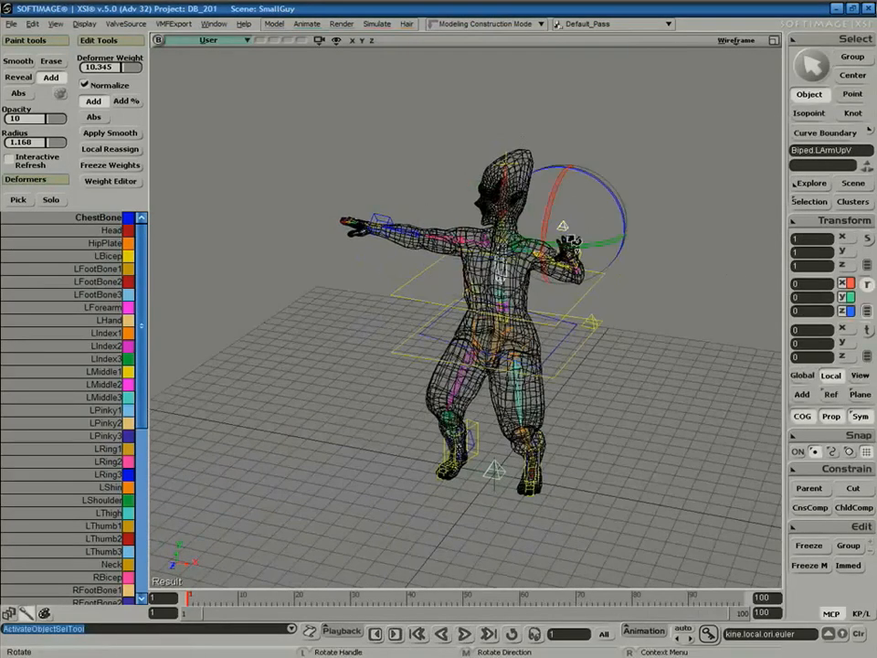
{"action": "key", "text": "v"}
{"action": "mouse_move", "coordinate": [564, 226]}
{"action": "left_mouse_down"}
{"action": "mouse_move", "coordinate": [579, 141]}
{"action": "mouse_move", "coordinate": [562, 243]}
{"action": "mouse_move", "coordinate": [555, 233]}
{"action": "left_mouse_up"}
{"action": "key", "text": "space"}
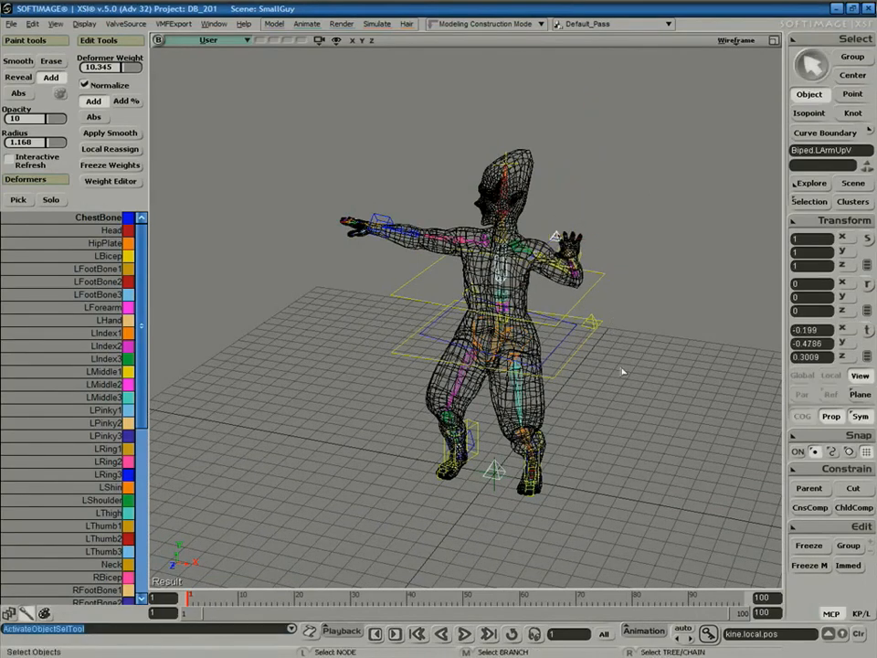
{"action": "left_click", "coordinate": [622, 366]}
From a low front view, select the mesh and activate Paint Weights.
{"action": "key", "text": "s"}
{"action": "right_click_drag", "start_coordinate": [680, 300], "coordinate": [675, 270]}
{"action": "key", "text": "space"}
{"action": "left_click", "coordinate": [527, 260]}
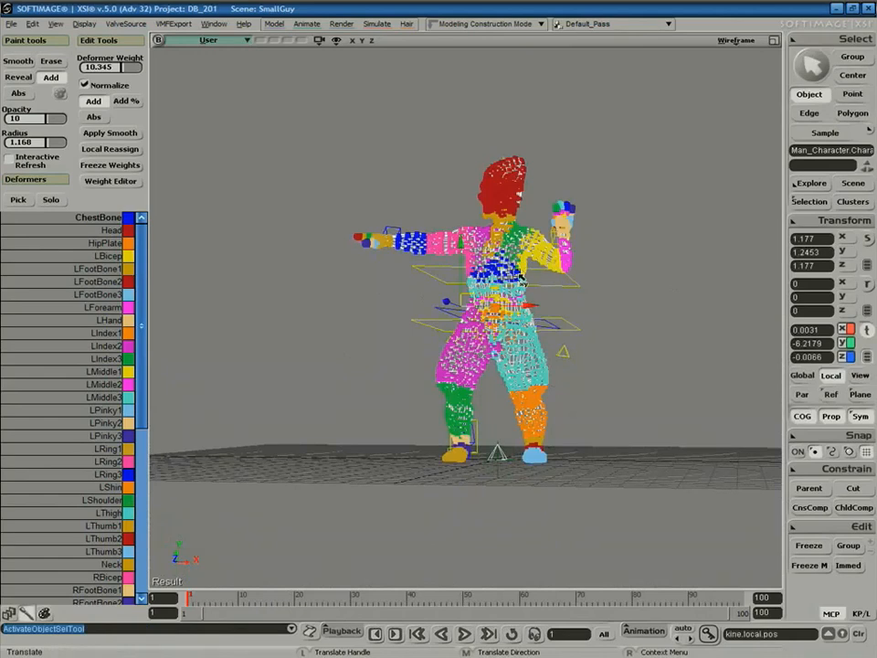
{"action": "key", "text": "w"}
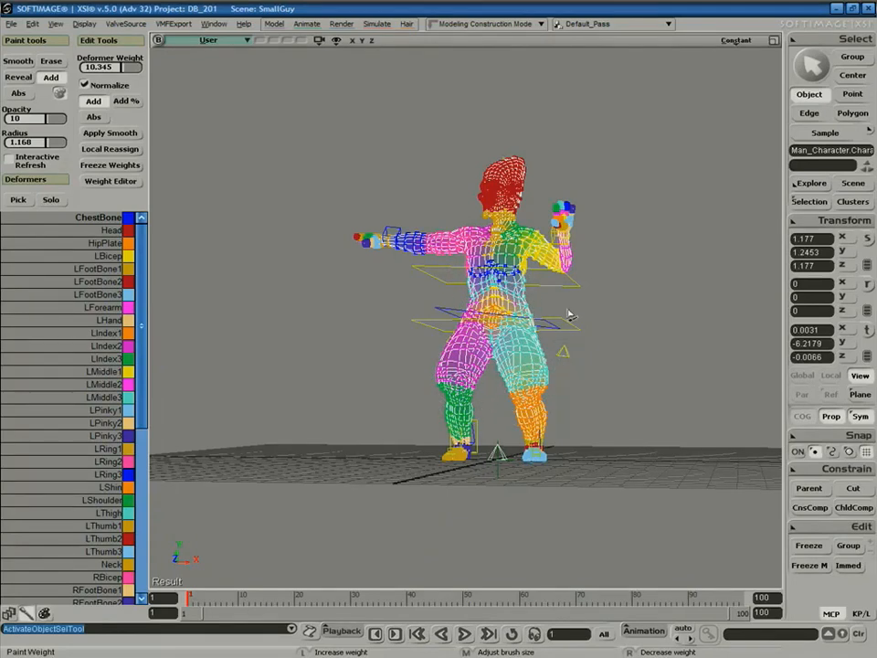
Stop painting and switch the viewport to Shaded in a three-quarter view.
{"action": "key", "text": "space"}
{"action": "key", "text": "s"}
{"action": "middle_click_drag", "start_coordinate": [632, 291], "coordinate": [608, 318]}
{"action": "right_click_drag", "start_coordinate": [609, 318], "coordinate": [626, 293]}
{"action": "left_click", "coordinate": [626, 294]}
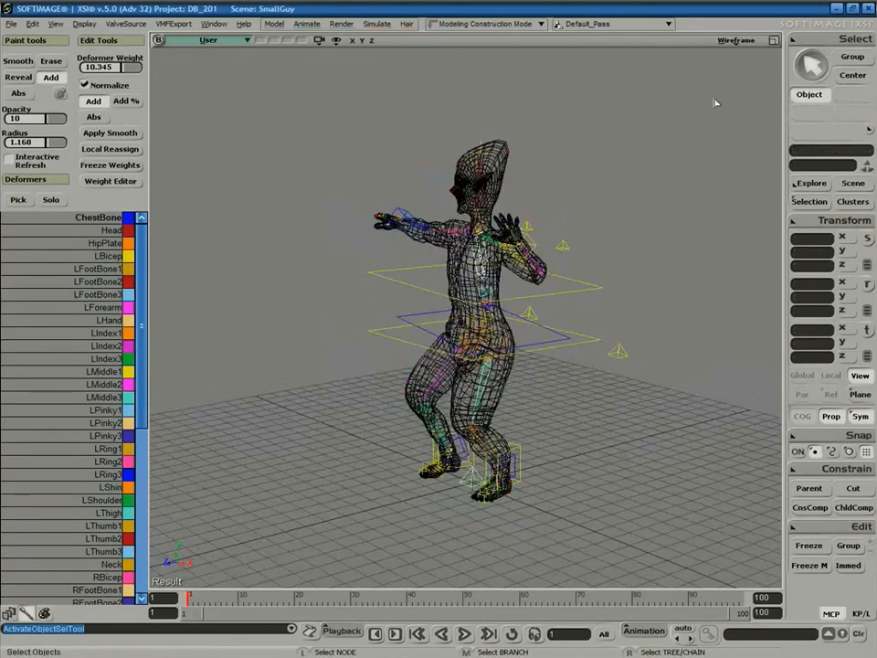
{"action": "left_click", "coordinate": [736, 41]}
{"action": "left_click", "coordinate": [694, 209]}
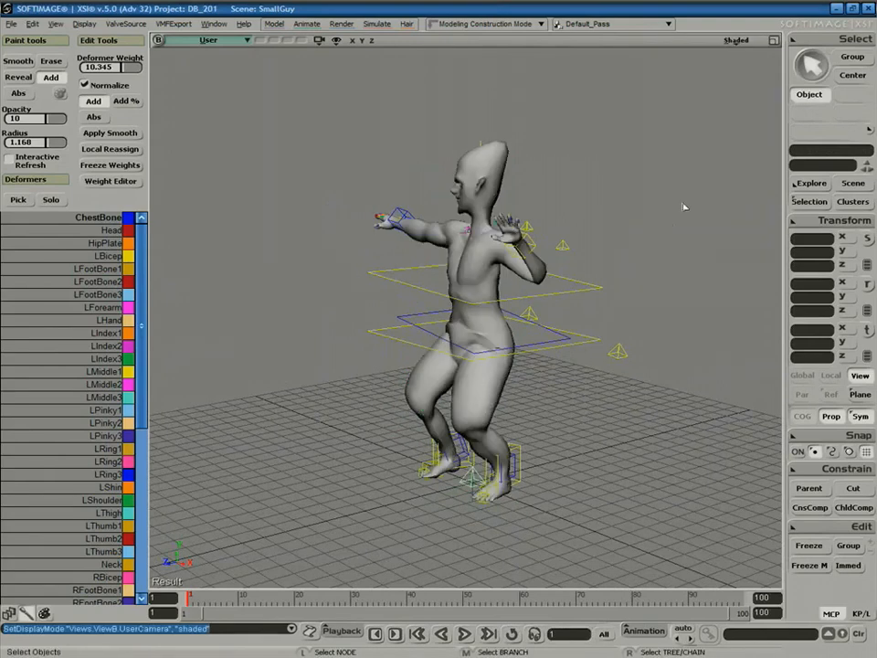
Frame the torso, select the mesh and resume envelope weight painting.
{"action": "key", "text": "s"}
{"action": "mouse_move", "coordinate": [607, 286]}
{"action": "right_mouse_down"}
{"action": "mouse_move", "coordinate": [693, 317]}
{"action": "mouse_move", "coordinate": [677, 292]}
{"action": "right_mouse_up"}
{"action": "middle_click_drag", "start_coordinate": [677, 292], "coordinate": [554, 362]}
{"action": "key", "text": "space"}
{"action": "left_click", "coordinate": [558, 364]}
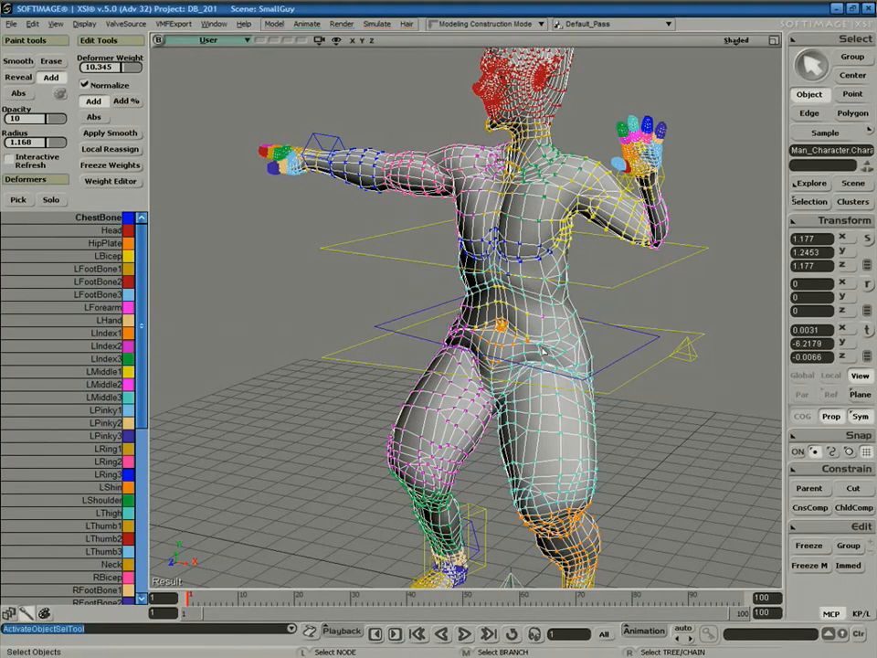
{"action": "key", "text": "w"}
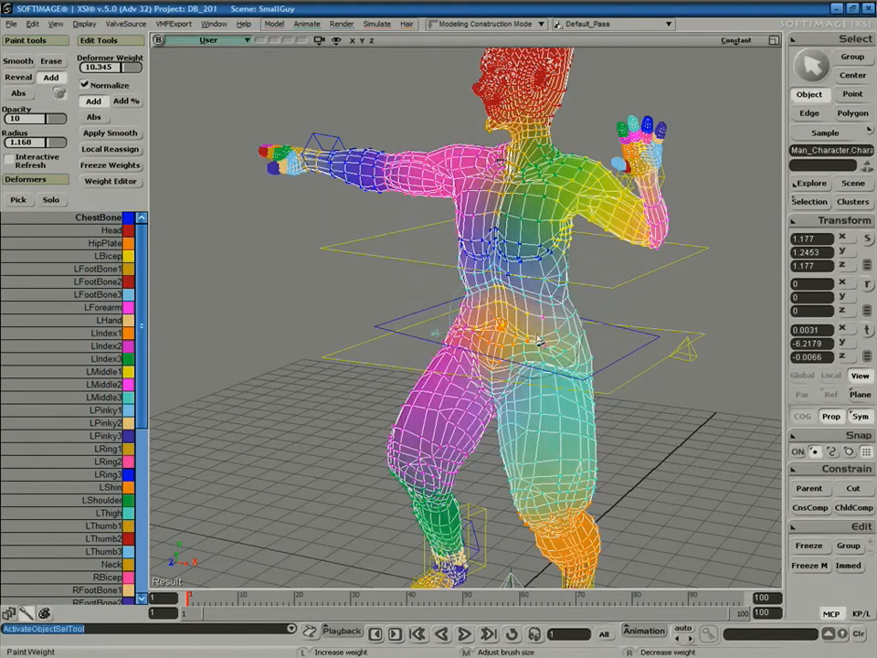
Turn off Prop, switch the viewport to Wireframe and frame the torso and hips.
{"action": "left_click", "coordinate": [834, 417]}
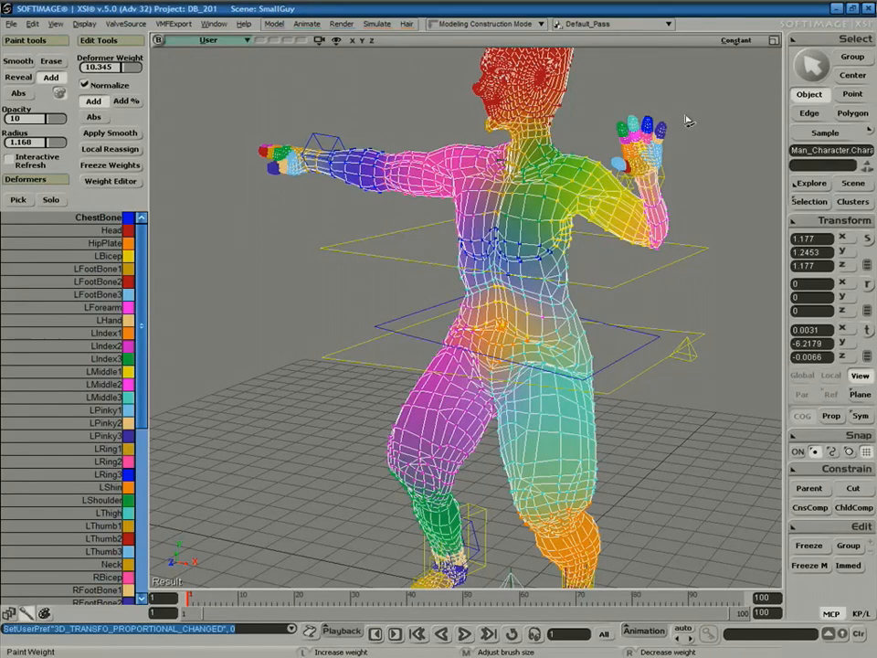
{"action": "left_click", "coordinate": [18, 199]}
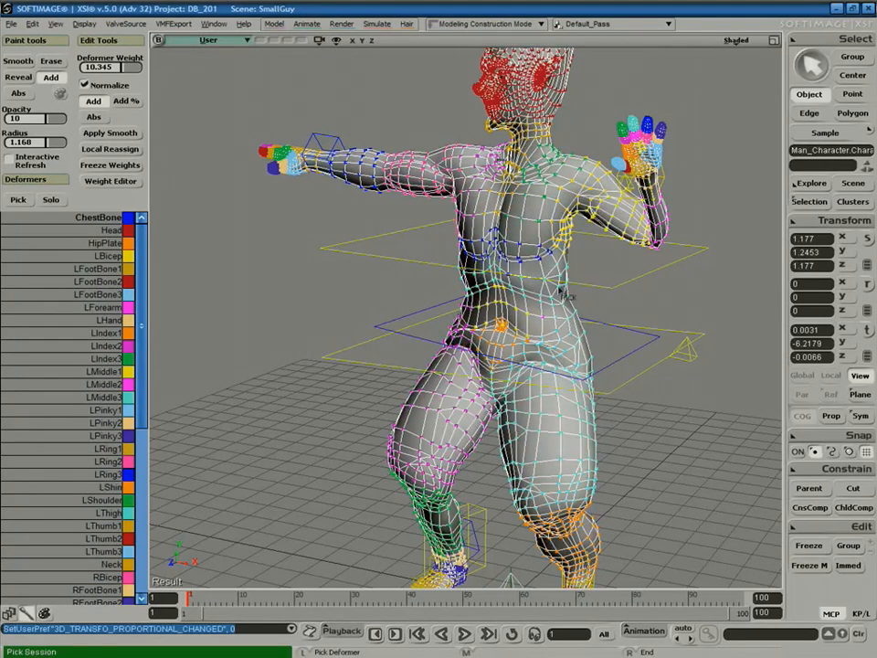
{"action": "left_click", "coordinate": [731, 42]}
{"action": "left_click", "coordinate": [667, 163]}
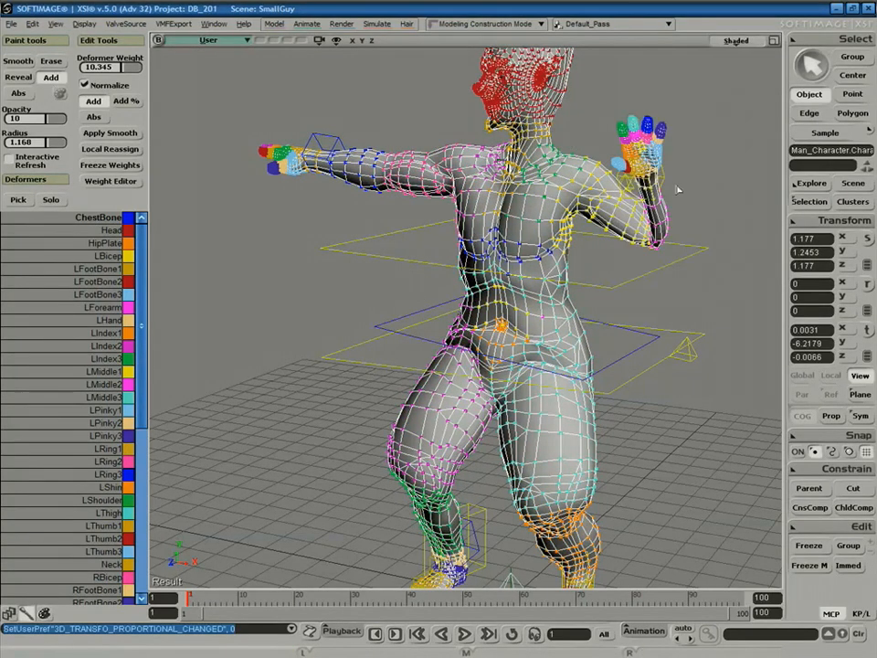
{"action": "key", "text": "s"}
{"action": "right_click_drag", "start_coordinate": [567, 299], "coordinate": [634, 271]}
{"action": "middle_click_drag", "start_coordinate": [634, 272], "coordinate": [574, 328]}
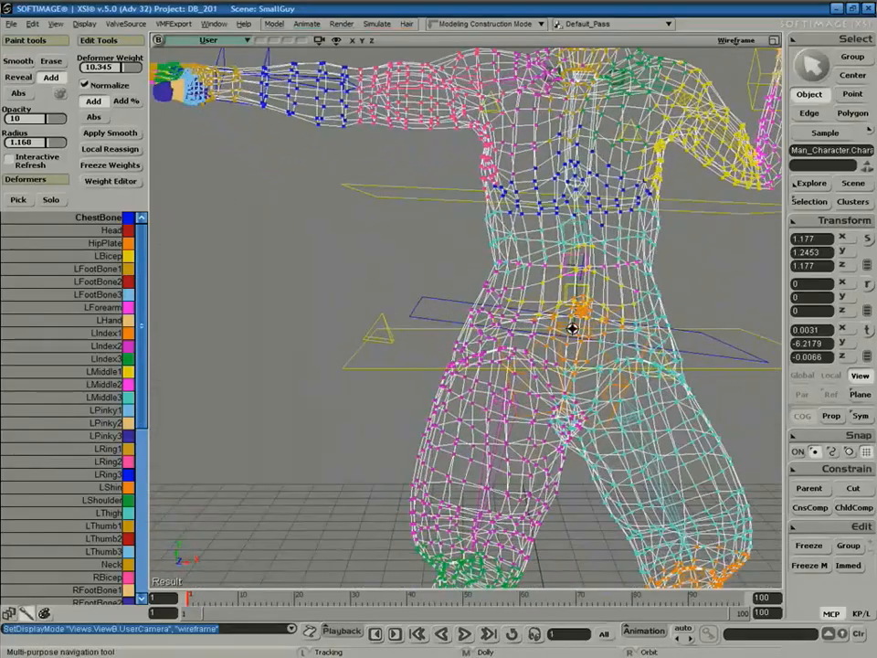
{"action": "right_click_drag", "start_coordinate": [657, 317], "coordinate": [613, 344]}
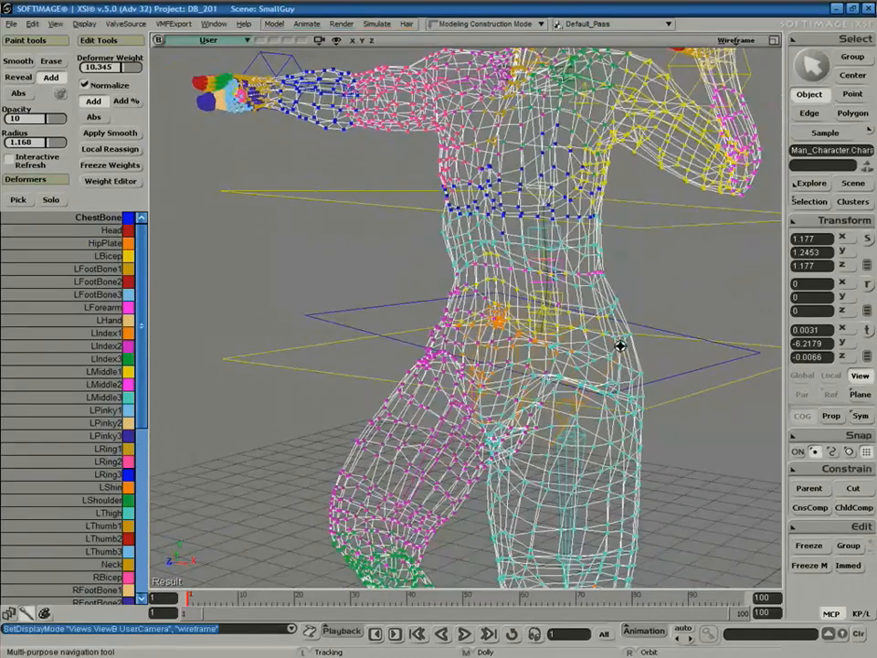
{"action": "key", "text": "space"}
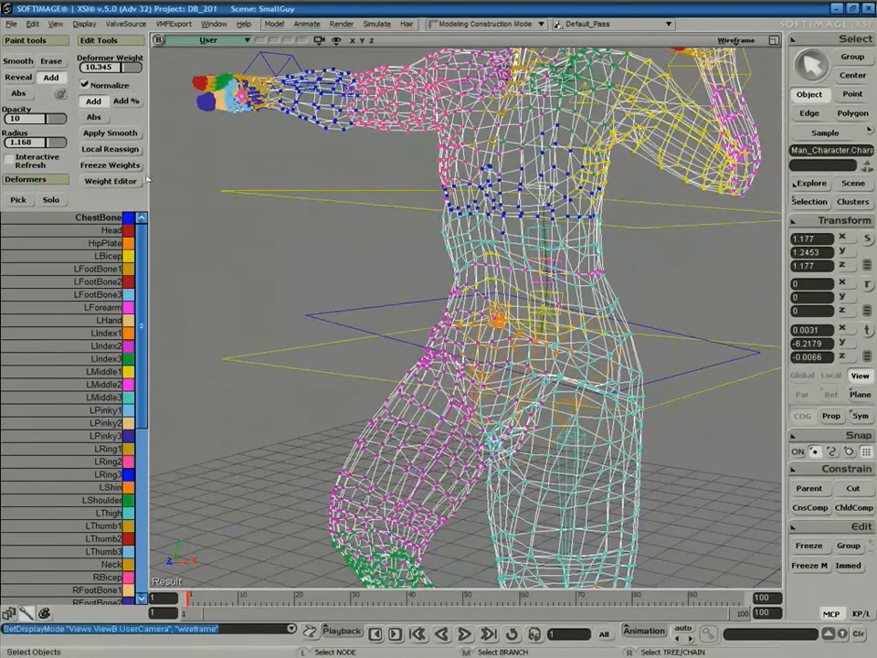
Pick the hip deformer via Deformers > Pick and paint weight strokes on the hip.
{"action": "left_click", "coordinate": [18, 199]}
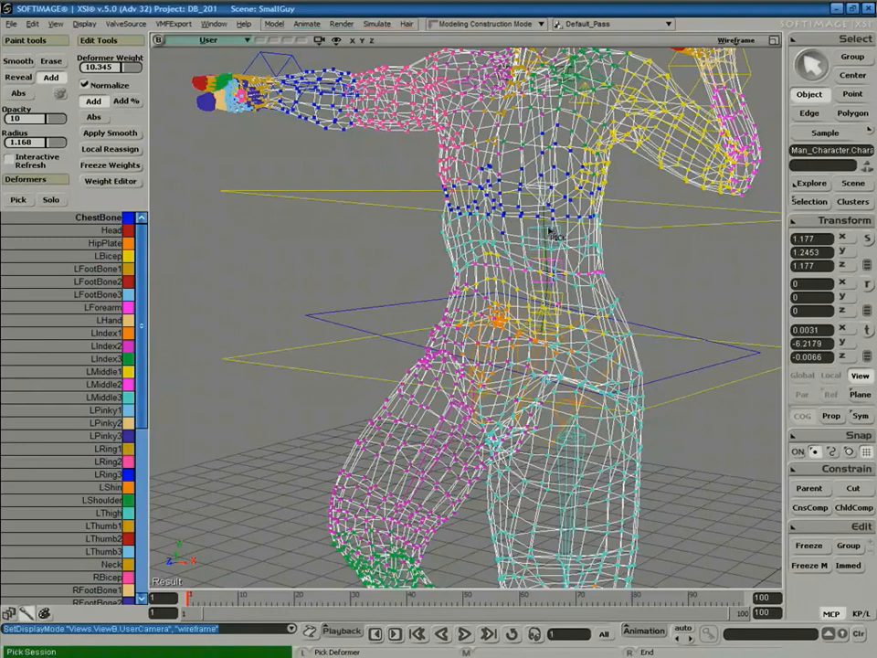
{"action": "left_click", "coordinate": [566, 338]}
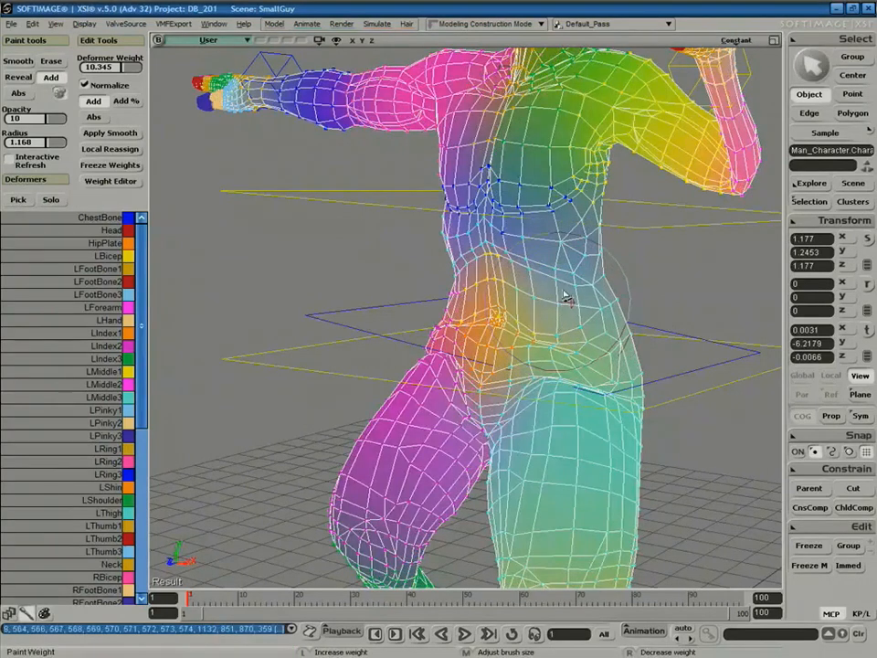
{"action": "left_click_drag", "start_coordinate": [544, 350], "coordinate": [533, 388]}
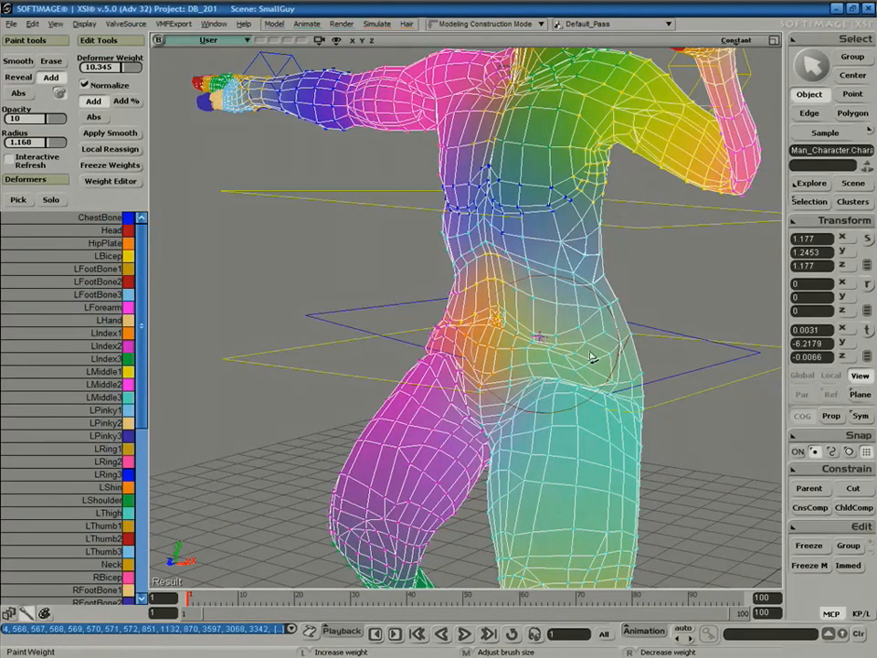
{"action": "left_click_drag", "start_coordinate": [596, 354], "coordinate": [598, 354]}
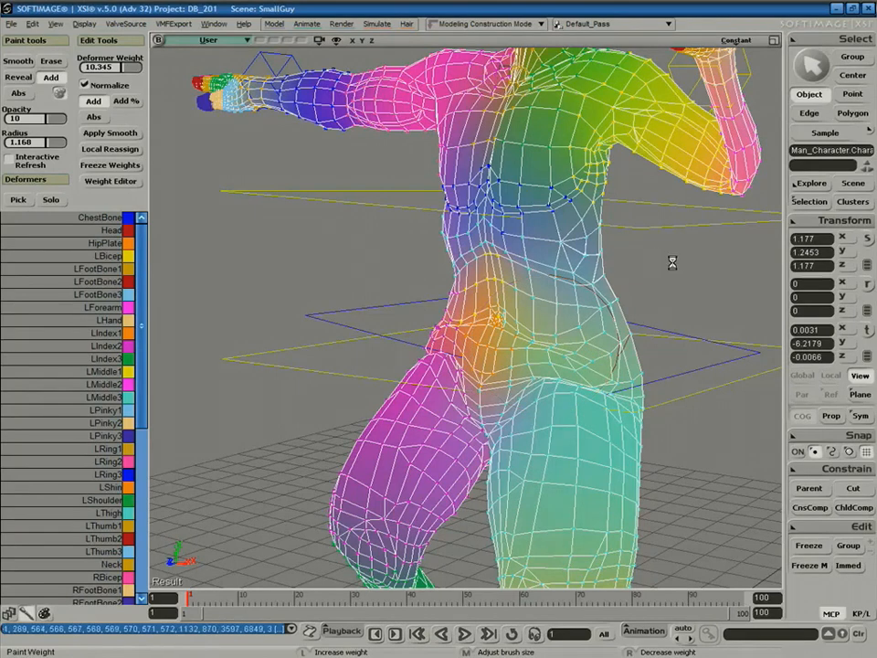
Set the display to Shaded and paint with the Smooth brush at opacity 5.
{"action": "key", "text": "space"}
{"action": "left_click", "coordinate": [673, 304]}
{"action": "left_click", "coordinate": [739, 41]}
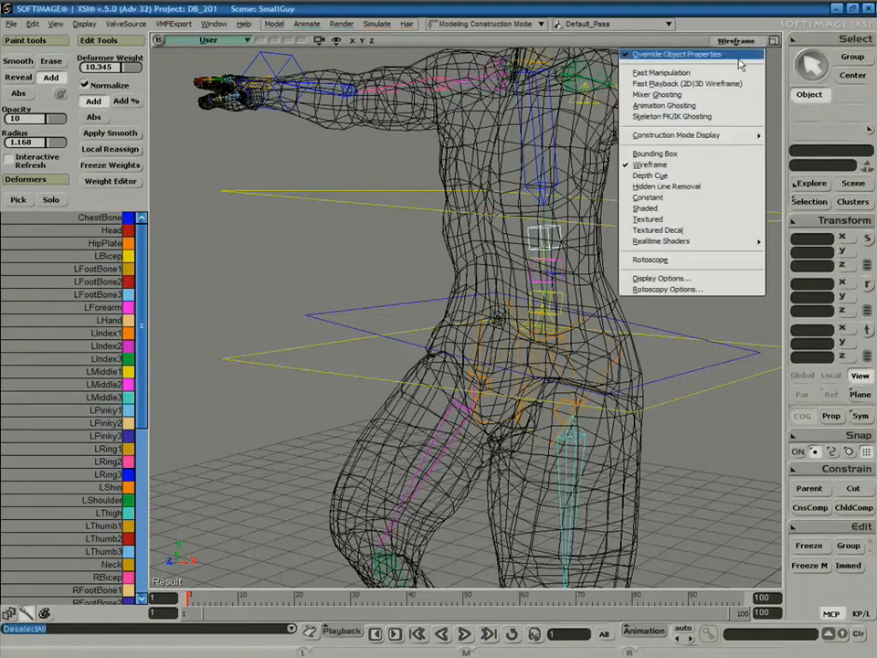
{"action": "left_click", "coordinate": [716, 205]}
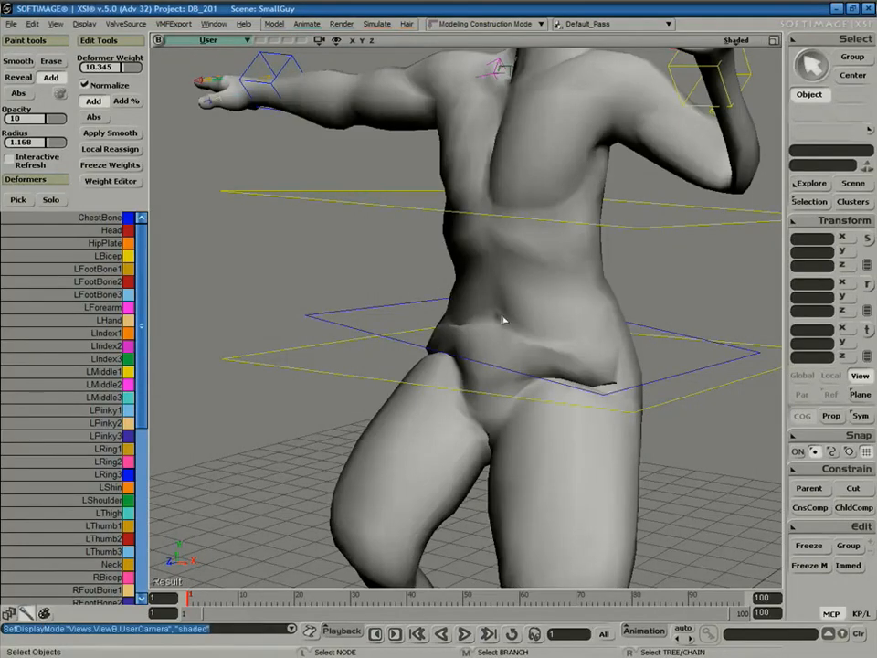
{"action": "left_click", "coordinate": [583, 349]}
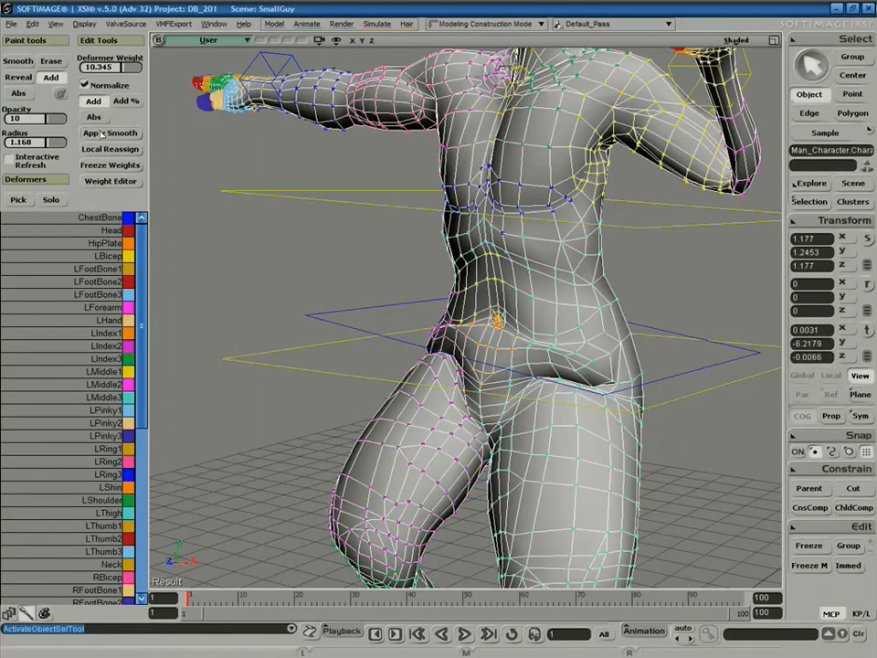
{"action": "left_click", "coordinate": [23, 62]}
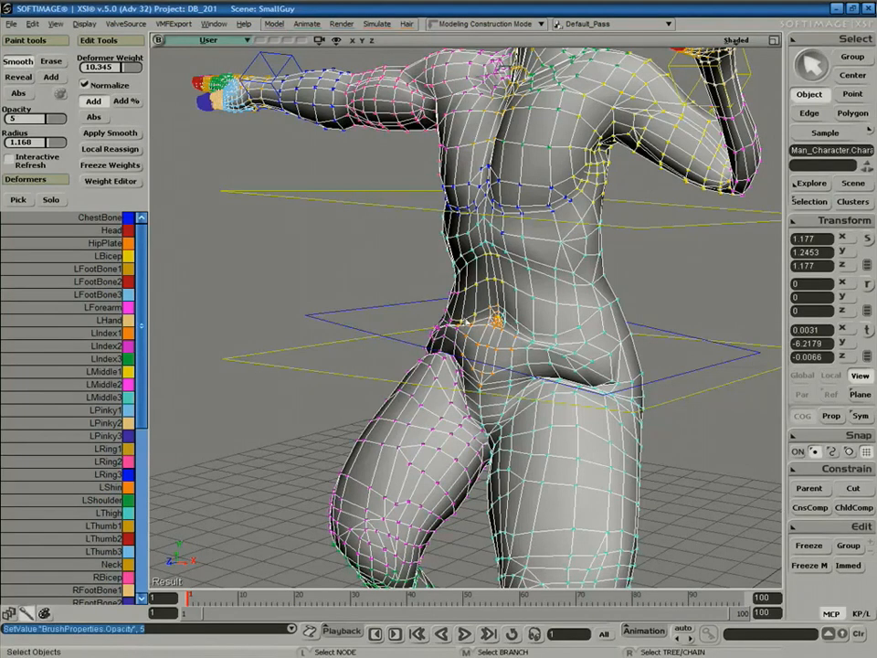
{"action": "key", "text": "w"}
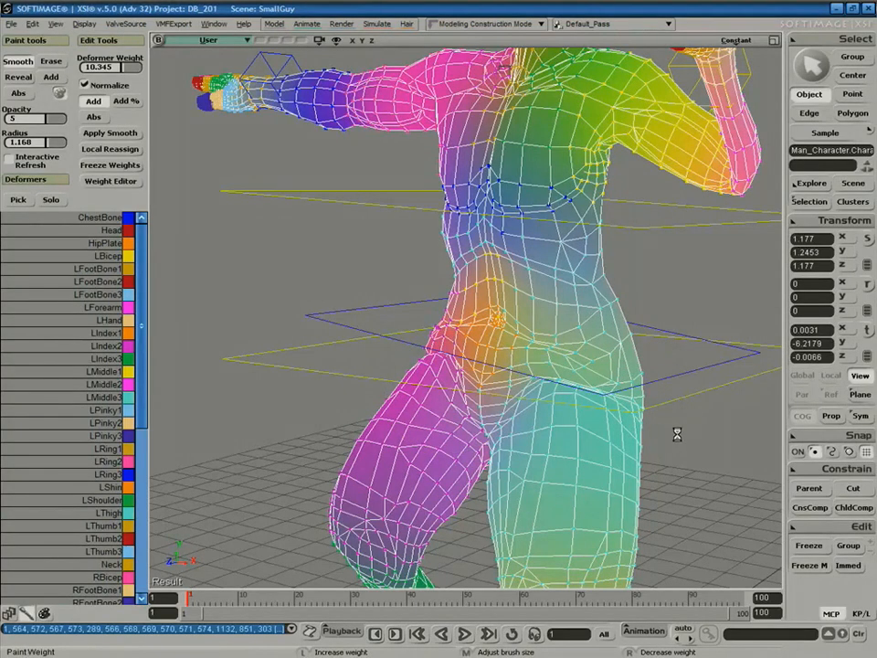
Stop painting, deselect the mesh and orbit out to show the whole figure.
{"action": "key", "text": "space"}
{"action": "left_click_drag", "start_coordinate": [704, 459], "coordinate": [704, 457]}
{"action": "key", "text": "s"}
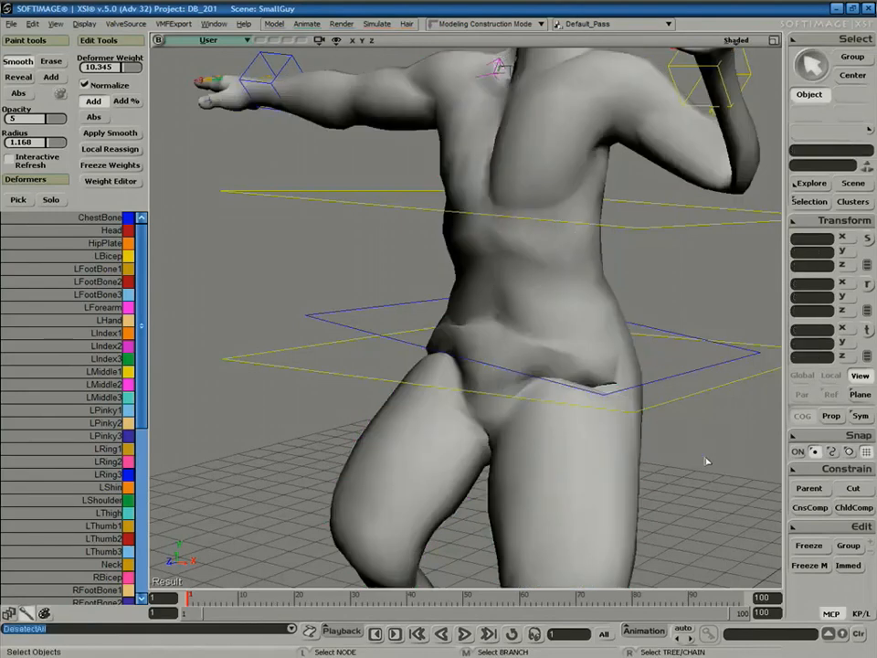
{"action": "right_click_drag", "start_coordinate": [636, 421], "coordinate": [613, 413]}
{"action": "middle_click_drag", "start_coordinate": [613, 413], "coordinate": [527, 468]}
{"action": "key", "text": "space"}
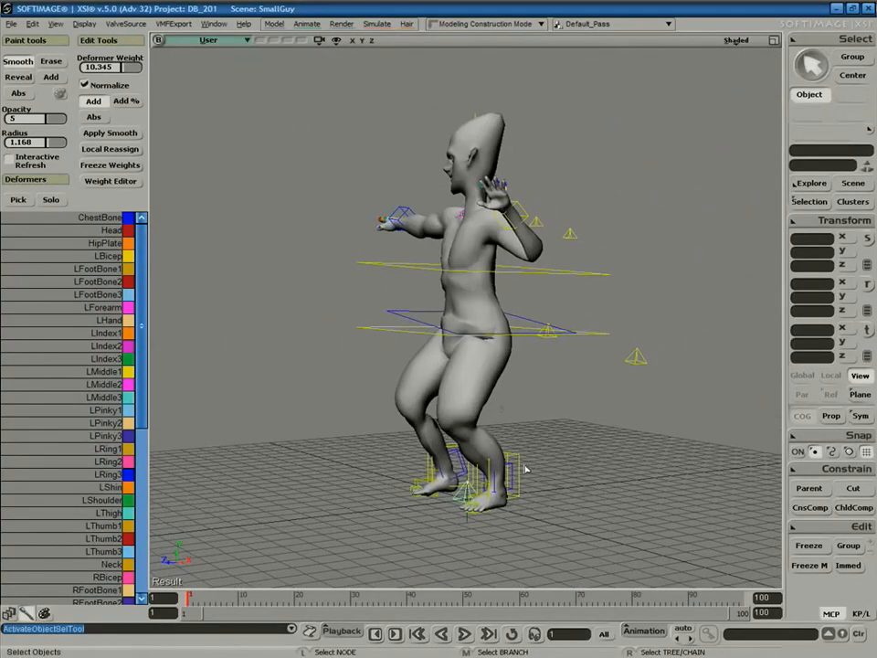
Translate Biped LeftFoot in Z so the legs bend.
{"action": "left_click", "coordinate": [520, 470]}
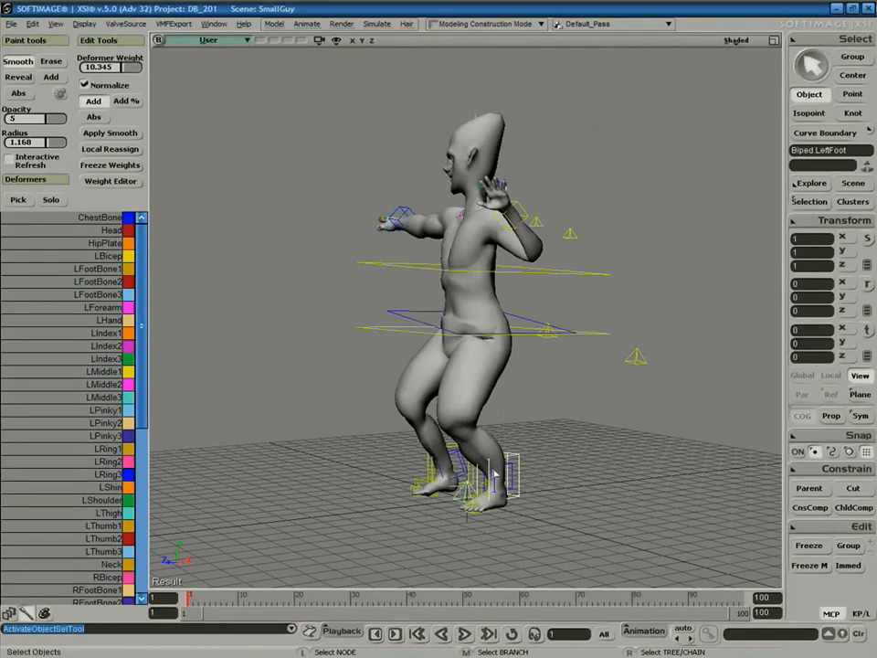
{"action": "key", "text": "v"}
{"action": "left_click_drag", "start_coordinate": [455, 483], "coordinate": [511, 460]}
{"action": "key", "text": "space"}
Rotate Biped.Hip in Z the other way and orbit in to face the character.
{"action": "left_click", "coordinate": [590, 333]}
{"action": "key", "text": "v"}
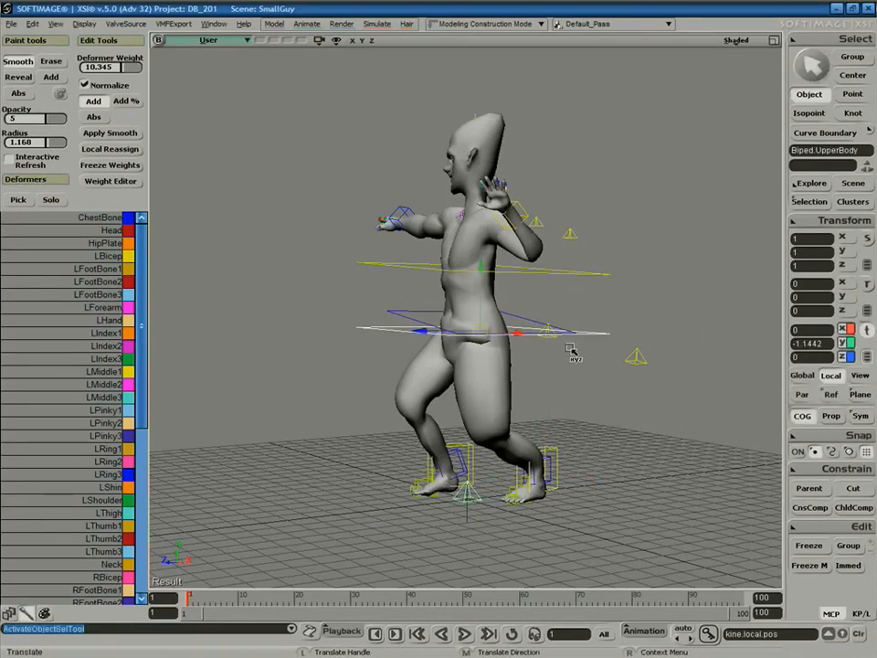
{"action": "left_click", "coordinate": [512, 316]}
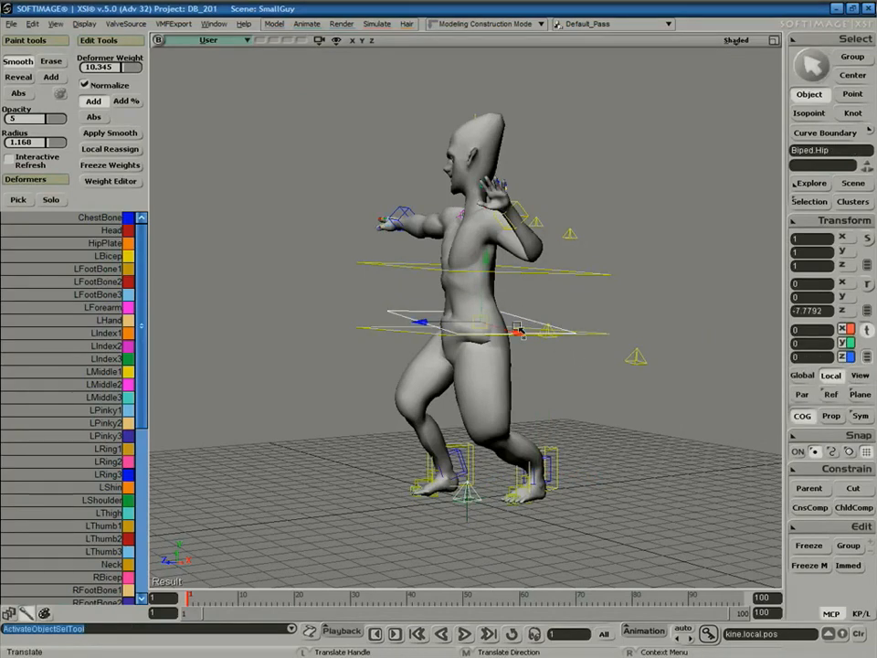
{"action": "key", "text": "c"}
{"action": "left_click_drag", "start_coordinate": [514, 310], "coordinate": [517, 299]}
{"action": "key", "text": "s"}
{"action": "right_click_drag", "start_coordinate": [519, 306], "coordinate": [619, 355]}
{"action": "middle_click_drag", "start_coordinate": [619, 355], "coordinate": [597, 387]}
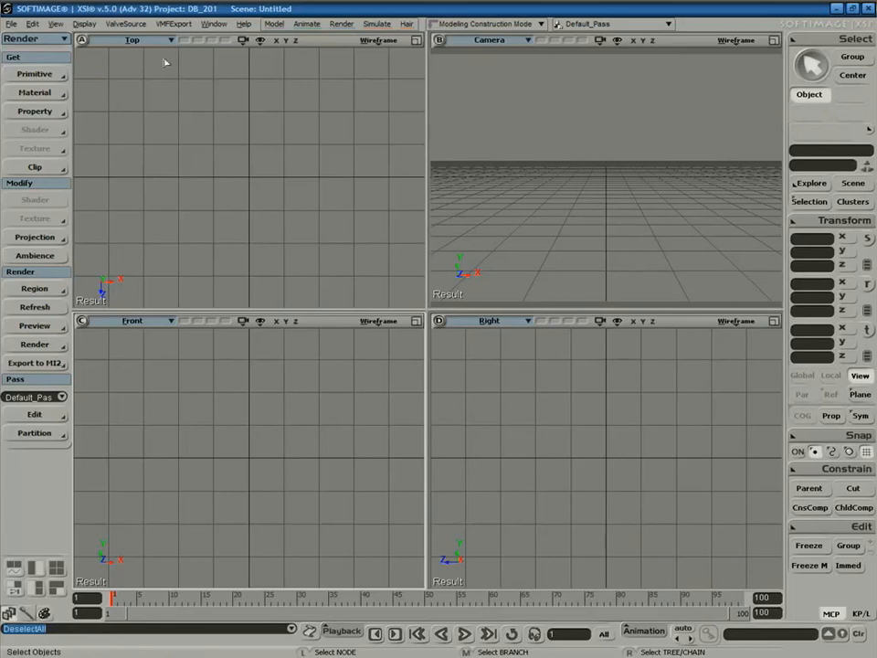
Load the ValveSource Biped Guide skeleton and close its ValveGuide property page.
{"action": "left_click", "coordinate": [128, 24]}
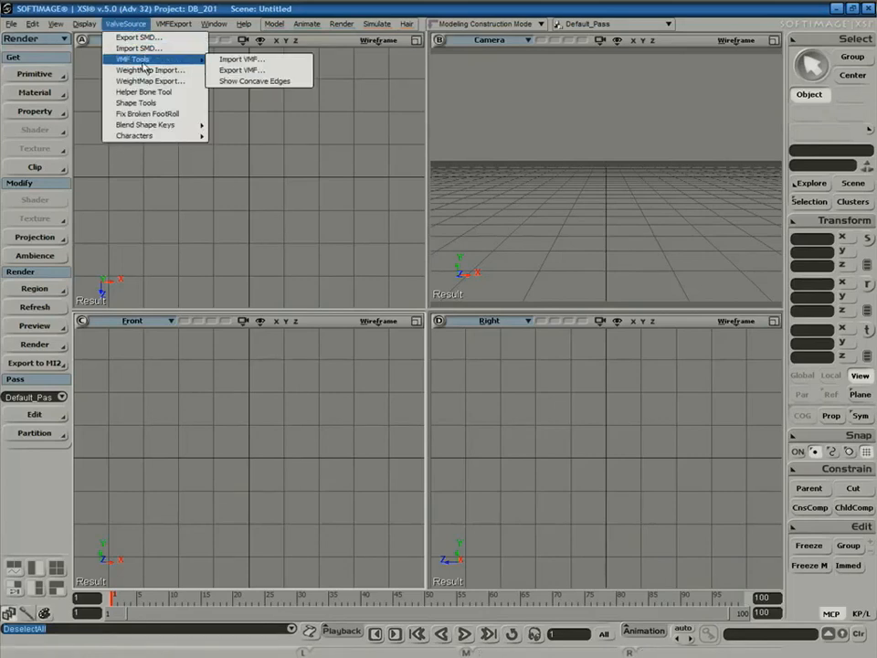
{"action": "mouse_move", "coordinate": [163, 139]}
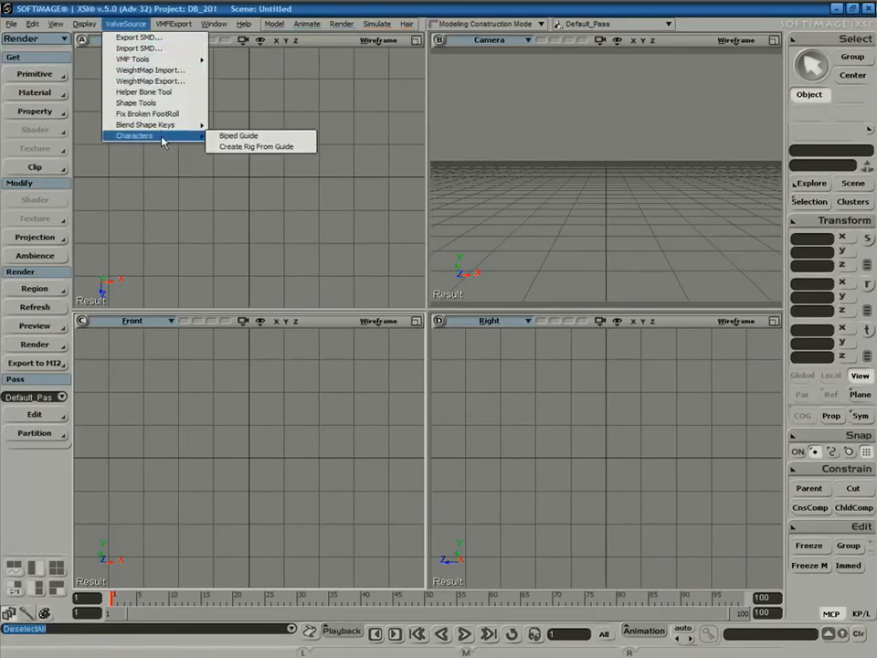
{"action": "left_click", "coordinate": [235, 137]}
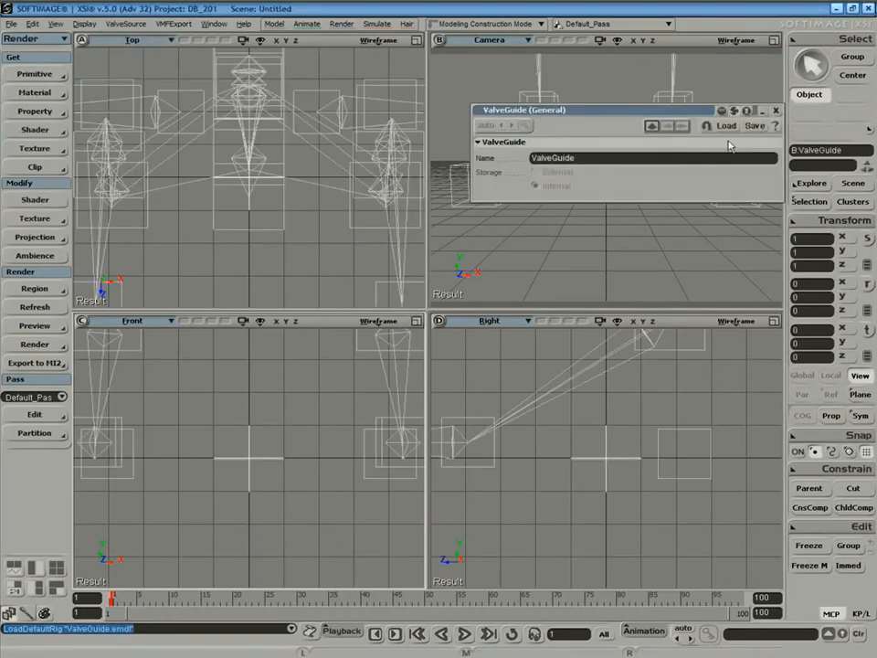
{"action": "left_click", "coordinate": [776, 111]}
Frame the guide skeleton in a maximized Camera viewport and orbit to an angled view.
{"action": "key", "text": "a"}
{"action": "left_click", "coordinate": [775, 41]}
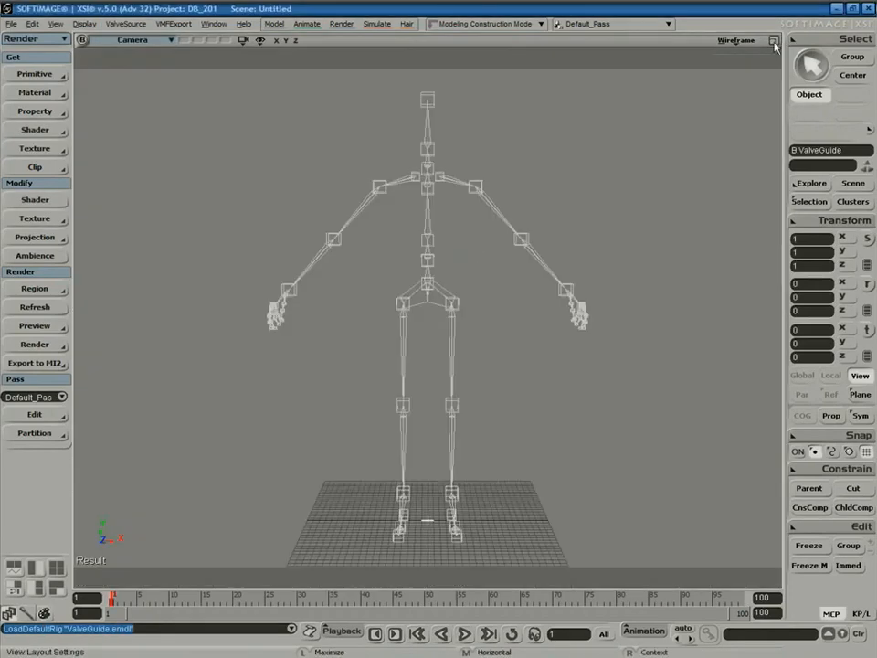
{"action": "key", "text": "s"}
{"action": "right_click_drag", "start_coordinate": [680, 286], "coordinate": [614, 312]}
{"action": "key", "text": "ctrl+a"}
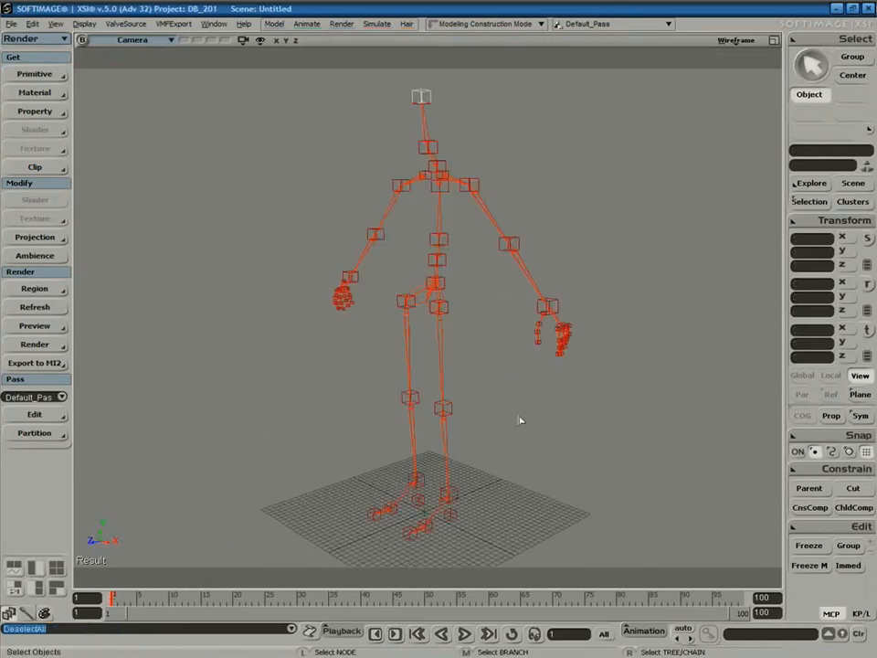
{"action": "key", "text": "s"}
{"action": "right_click_drag", "start_coordinate": [509, 401], "coordinate": [548, 391]}
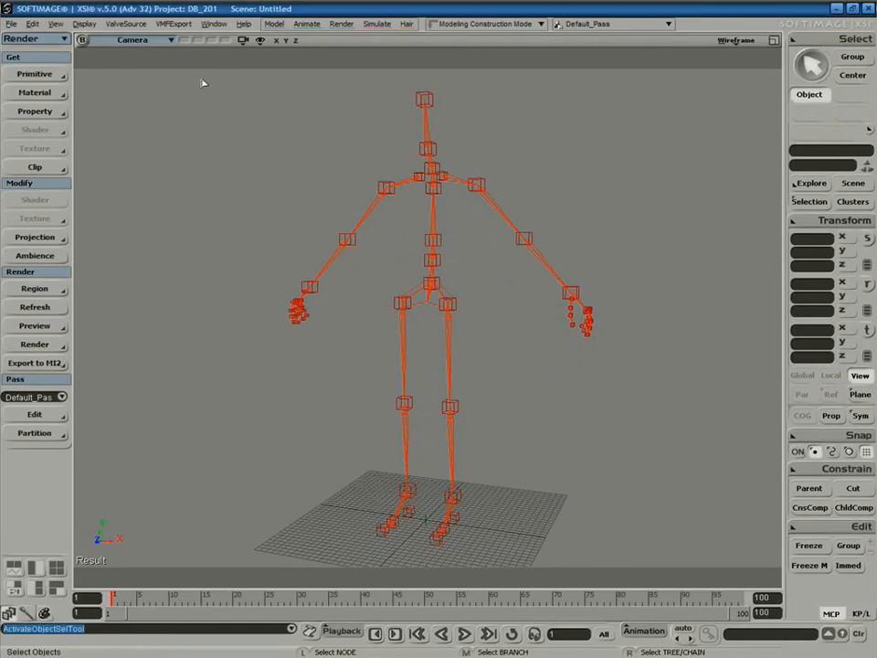
{"action": "left_click", "coordinate": [136, 25]}
{"action": "mouse_move", "coordinate": [196, 135]}
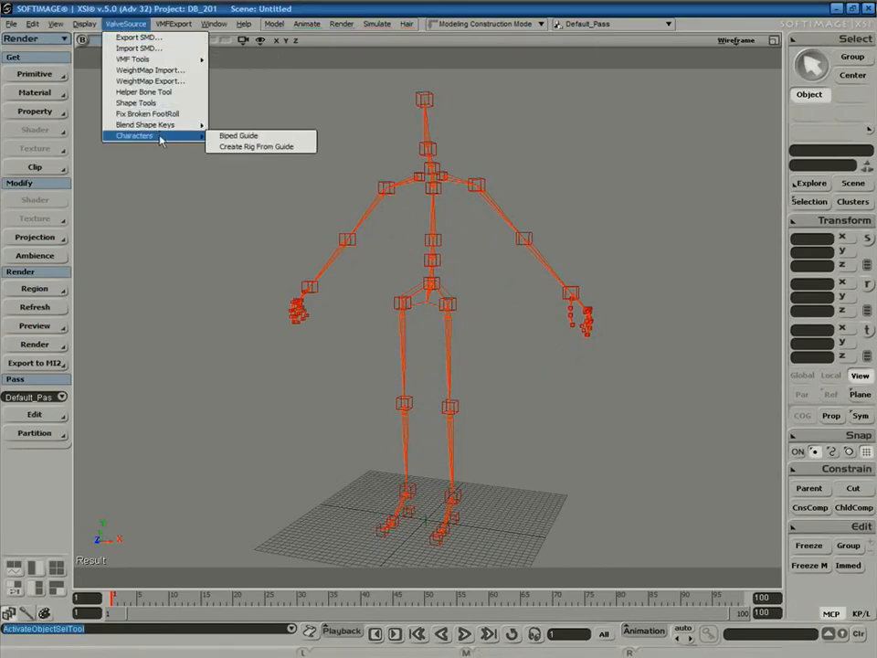
Create the ValveBiped rig from the guide and close the Expression Editor and property panels.
{"action": "left_click", "coordinate": [248, 147]}
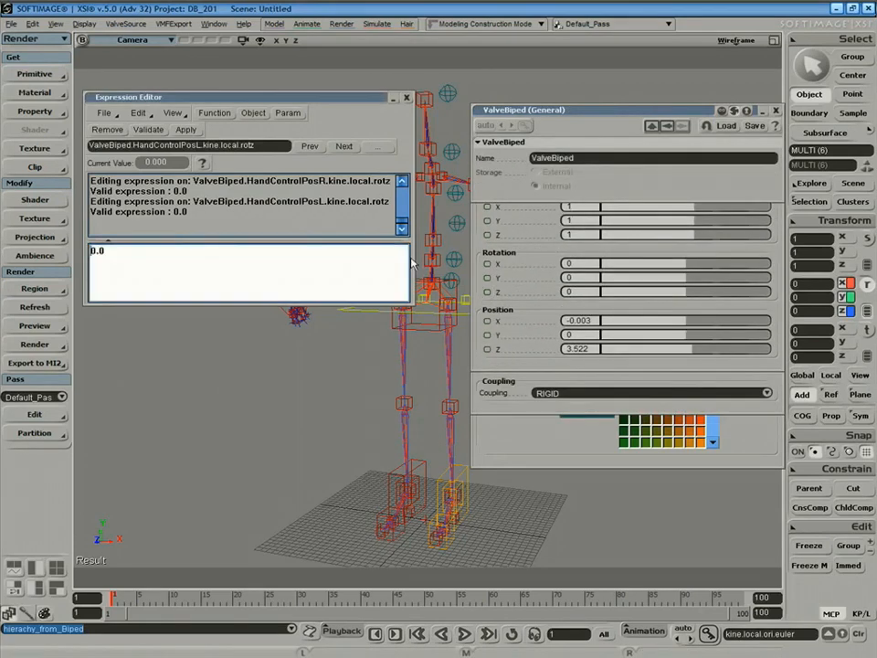
{"action": "left_click", "coordinate": [215, 25]}
{"action": "left_click", "coordinate": [227, 59]}
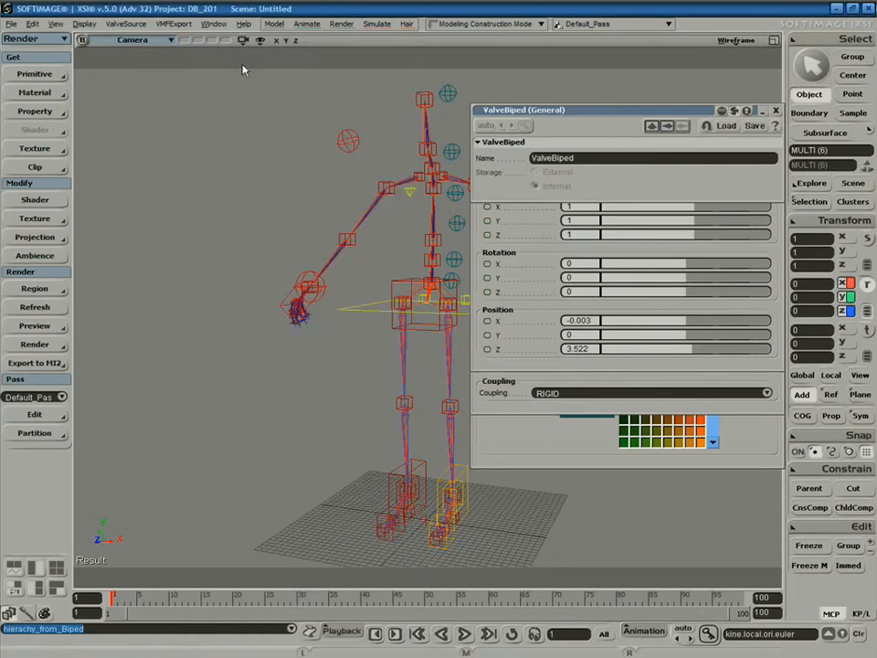
{"action": "left_click", "coordinate": [221, 27]}
{"action": "left_click", "coordinate": [222, 144]}
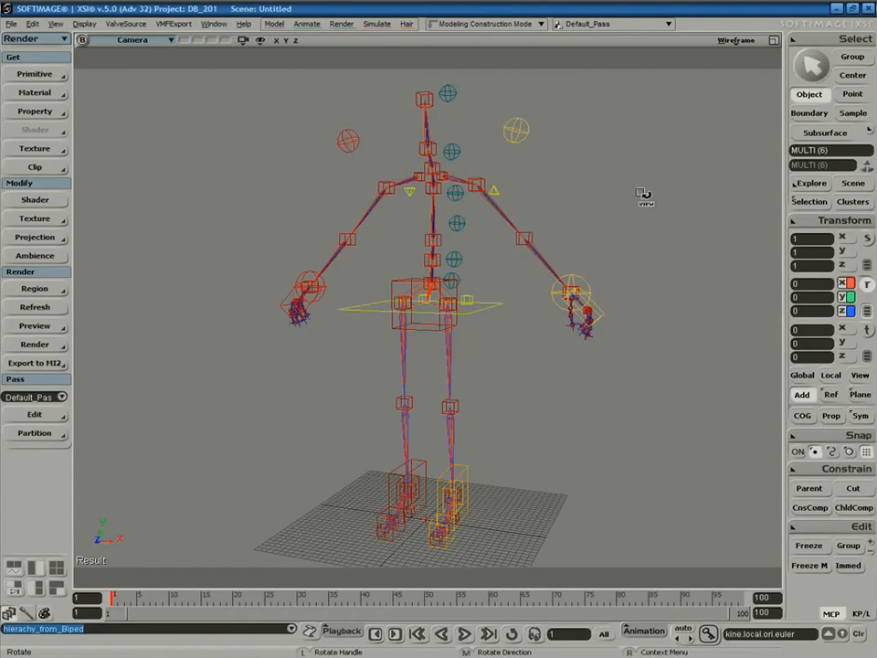
Delete the ValveGuide branch in the Explorer and select the ValveBiped rig.
{"action": "key", "text": "8"}
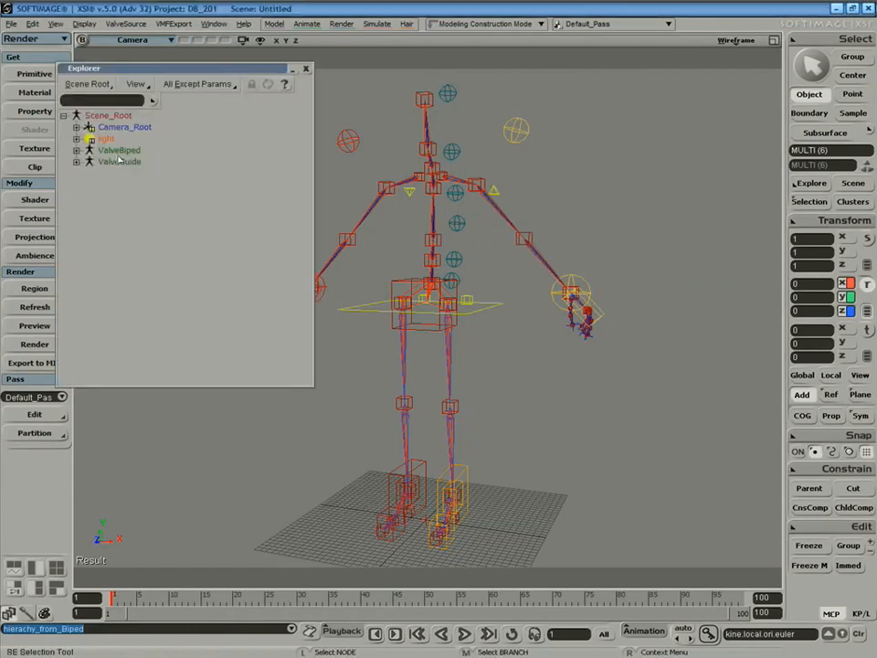
{"action": "middle_click", "coordinate": [118, 161]}
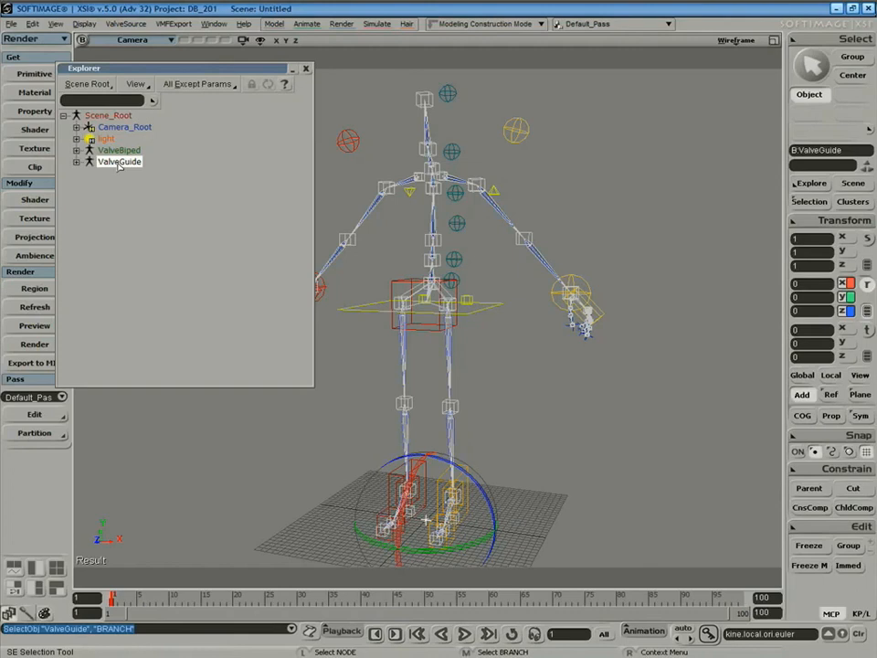
{"action": "key", "text": "Delete"}
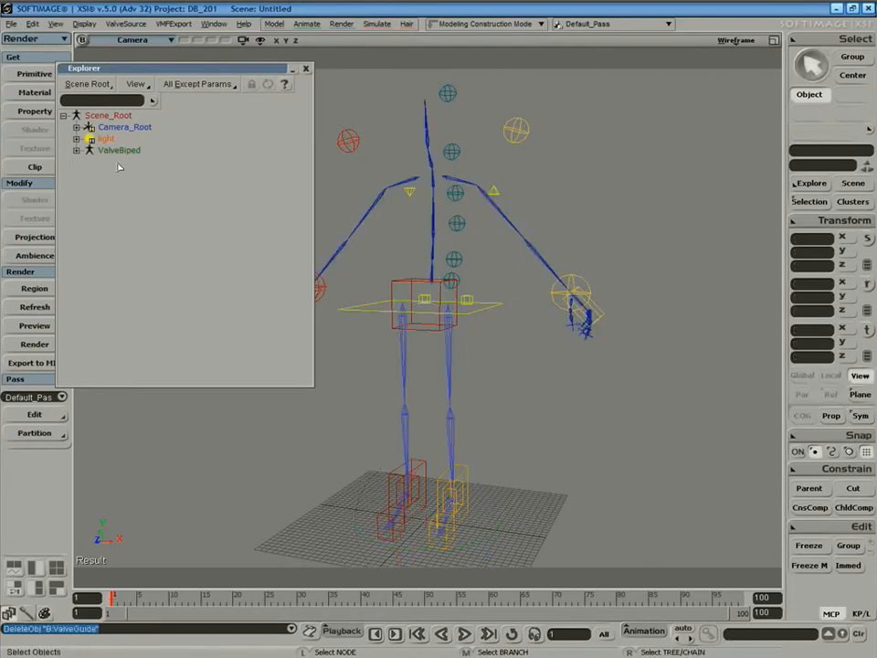
{"action": "left_click", "coordinate": [127, 151]}
Close the Explorer and test-move the rig's upper body control, then undo it.
{"action": "left_click", "coordinate": [306, 69]}
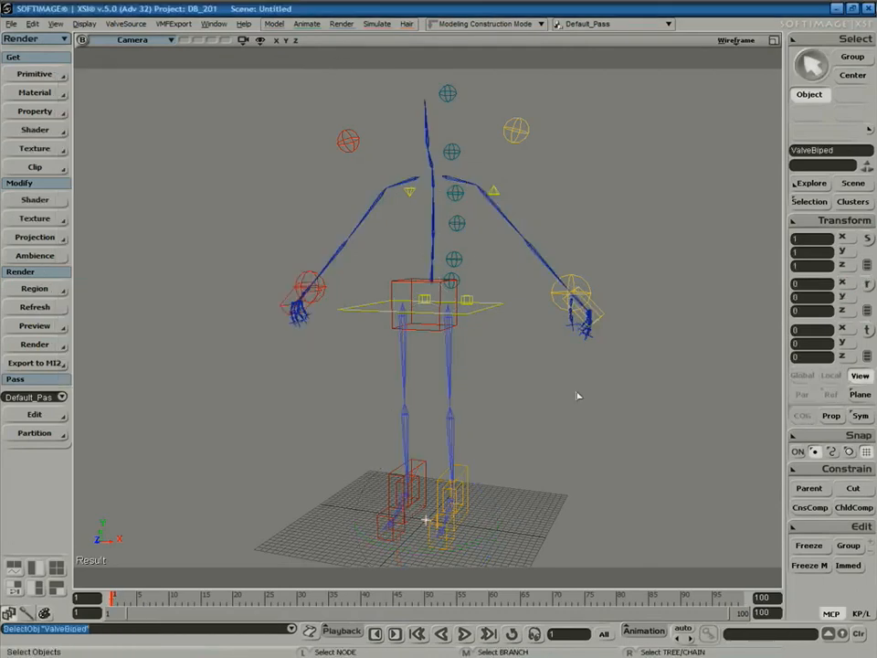
{"action": "left_click", "coordinate": [596, 393]}
{"action": "key", "text": "space"}
{"action": "key", "text": "s"}
{"action": "right_click_drag", "start_coordinate": [602, 402], "coordinate": [585, 393]}
{"action": "key", "text": "space"}
{"action": "left_click", "coordinate": [486, 336]}
{"action": "key", "text": "v"}
{"action": "left_click_drag", "start_coordinate": [429, 240], "coordinate": [465, 294]}
{"action": "key", "text": "ctrl+z"}
Twist the upper body with the lowest spine control, then undo the rotation.
{"action": "right_click_drag", "start_coordinate": [505, 303], "coordinate": [647, 382]}
{"action": "key", "text": "space"}
{"action": "left_click", "coordinate": [475, 252]}
{"action": "key", "text": "s"}
{"action": "right_click_drag", "start_coordinate": [479, 256], "coordinate": [505, 260]}
{"action": "key", "text": "c"}
{"action": "left_click_drag", "start_coordinate": [490, 224], "coordinate": [470, 200]}
{"action": "key", "text": "ctrl+z"}
Rotate the next two spine controls, tilting the upper body sideways, undoing each.
{"action": "key", "text": "space"}
{"action": "left_click", "coordinate": [453, 209]}
{"action": "key", "text": "c"}
{"action": "key", "text": "ctrl+z"}
{"action": "key", "text": "space"}
{"action": "left_click", "coordinate": [449, 181]}
{"action": "key", "text": "c"}
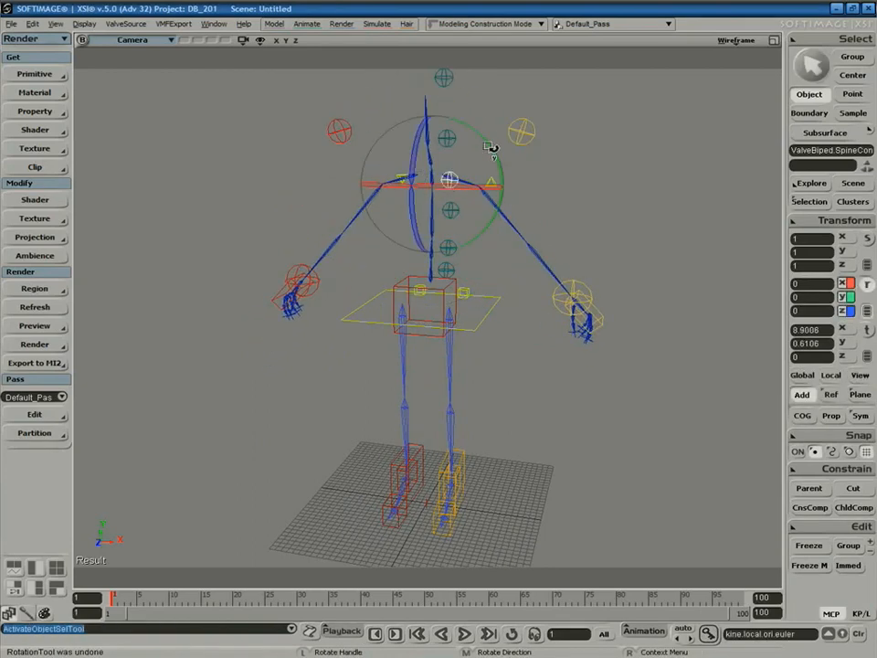
{"action": "left_click_drag", "start_coordinate": [494, 146], "coordinate": [423, 149]}
{"action": "key", "text": "ctrl+z"}
Turn and tip the neck control on two axes, undoing each rotation.
{"action": "key", "text": "space"}
{"action": "left_click", "coordinate": [449, 139]}
{"action": "key", "text": "s"}
{"action": "left_click_drag", "start_coordinate": [513, 188], "coordinate": [539, 217]}
{"action": "key", "text": "c"}
{"action": "left_click_drag", "start_coordinate": [465, 168], "coordinate": [475, 183]}
{"action": "key", "text": "ctrl+z"}
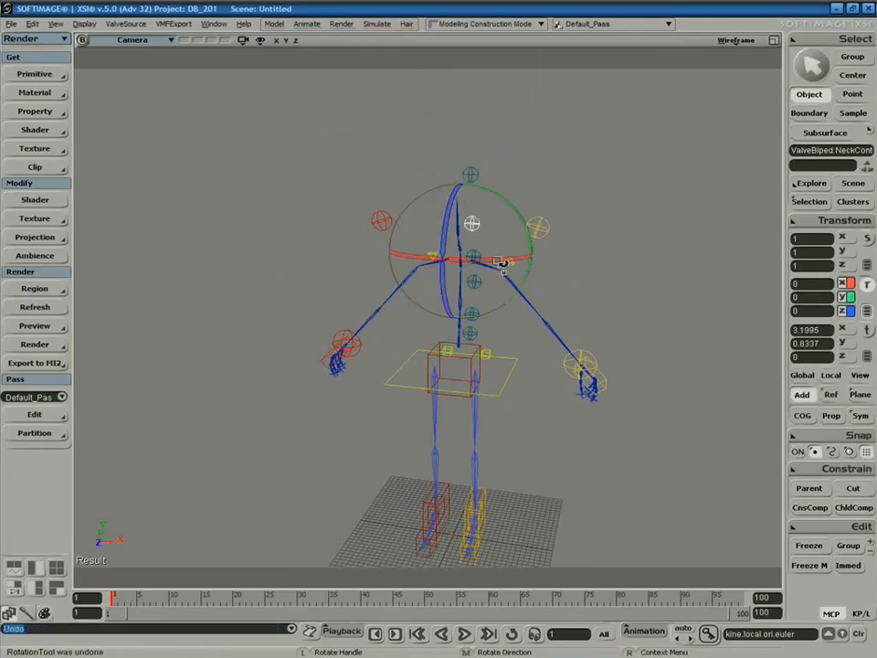
{"action": "left_click_drag", "start_coordinate": [432, 271], "coordinate": [525, 262]}
{"action": "key", "text": "ctrl+z"}
Turn the head control and undo the rotation.
{"action": "key", "text": "space"}
{"action": "left_click", "coordinate": [471, 174]}
{"action": "key", "text": "c"}
{"action": "mouse_move", "coordinate": [493, 181]}
{"action": "left_mouse_down"}
{"action": "mouse_move", "coordinate": [458, 175]}
{"action": "mouse_move", "coordinate": [499, 188]}
{"action": "left_mouse_up"}
{"action": "key", "text": "ctrl+z"}
Rotate the clavicle control to raise the shoulder, then undo it.
{"action": "key", "text": "space"}
{"action": "left_click", "coordinate": [539, 227]}
{"action": "key", "text": "c"}
{"action": "left_click_drag", "start_coordinate": [501, 230], "coordinate": [542, 261]}
{"action": "key", "text": "ctrl+z"}
{"action": "key", "text": "ctrl+z"}
{"action": "key", "text": "space"}
Pull the left hand control upward so the left arm bends at the elbow.
{"action": "left_click", "coordinate": [510, 262]}
{"action": "key", "text": "c"}
{"action": "key", "text": "space"}
{"action": "key", "text": "s"}
{"action": "left_click_drag", "start_coordinate": [631, 385], "coordinate": [619, 333]}
{"action": "left_click", "coordinate": [588, 369]}
{"action": "key", "text": "v"}
{"action": "key", "text": "s"}
{"action": "right_click_drag", "start_coordinate": [619, 332], "coordinate": [642, 388]}
{"action": "key", "text": "s"}
{"action": "left_click_drag", "start_coordinate": [590, 317], "coordinate": [521, 276]}
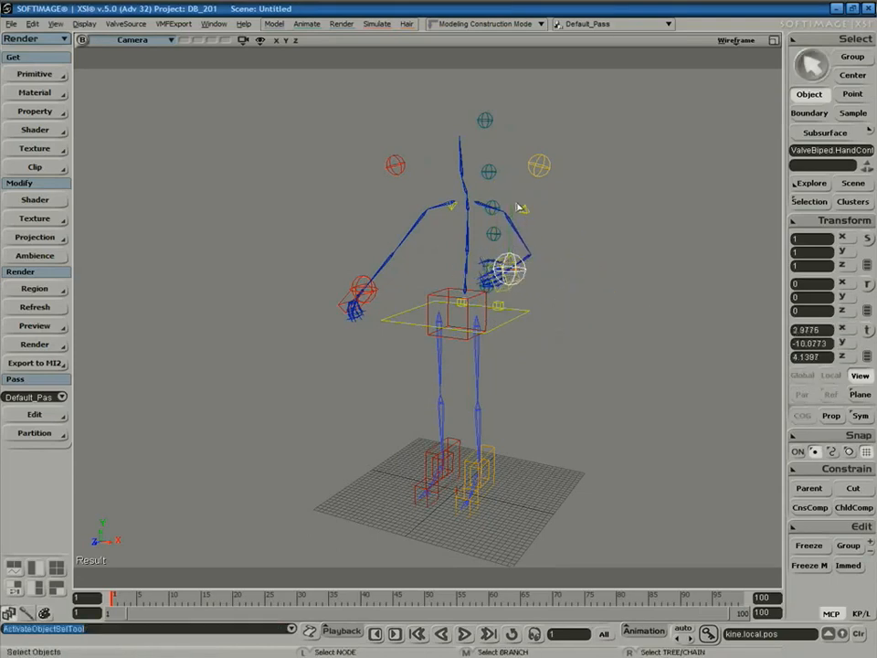
Swing the elbow and knee by translating the arm and left leg up-vector controls.
{"action": "key", "text": "space"}
{"action": "left_click", "coordinate": [526, 211]}
{"action": "key", "text": "v"}
{"action": "left_click_drag", "start_coordinate": [530, 213], "coordinate": [566, 249]}
{"action": "key", "text": "space"}
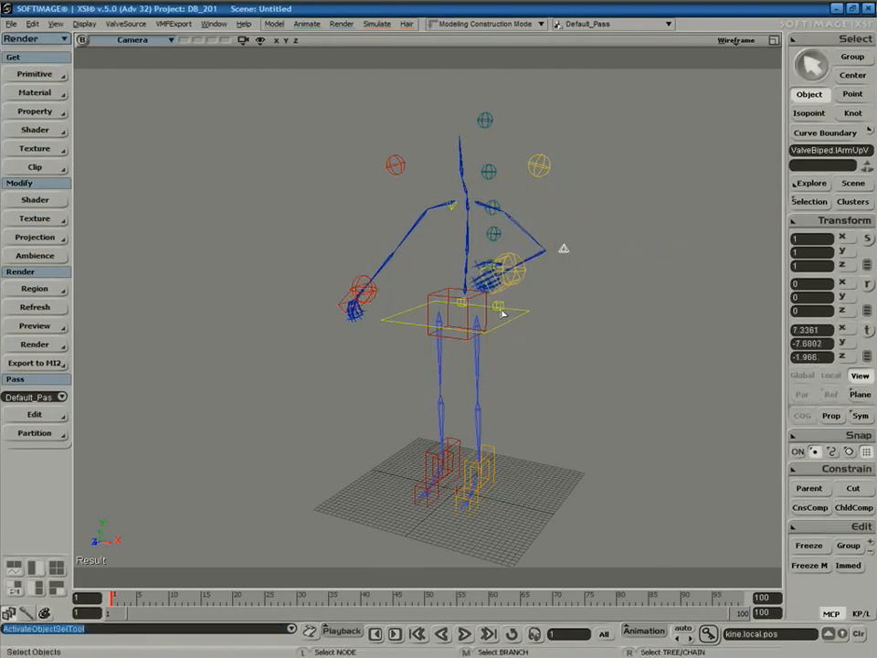
{"action": "left_click", "coordinate": [499, 307]}
{"action": "key", "text": "v"}
{"action": "mouse_move", "coordinate": [501, 308]}
{"action": "left_mouse_down"}
{"action": "mouse_move", "coordinate": [551, 317]}
{"action": "mouse_move", "coordinate": [486, 316]}
{"action": "left_mouse_up"}
Lower the torso with the UpperBody control and move the leg up-vector again.
{"action": "key", "text": "space"}
{"action": "left_click", "coordinate": [505, 323]}
{"action": "key", "text": "v"}
{"action": "left_click_drag", "start_coordinate": [460, 250], "coordinate": [480, 328]}
{"action": "key", "text": "space"}
{"action": "left_click", "coordinate": [482, 376]}
{"action": "key", "text": "v"}
{"action": "left_click_drag", "start_coordinate": [517, 388], "coordinate": [594, 436]}
Undo the pose changes back to the rest pose and clear the selection.
{"action": "key", "text": "space"}
{"action": "key", "text": "s"}
{"action": "right_click_drag", "start_coordinate": [594, 444], "coordinate": [570, 361]}
{"action": "key", "text": "v"}
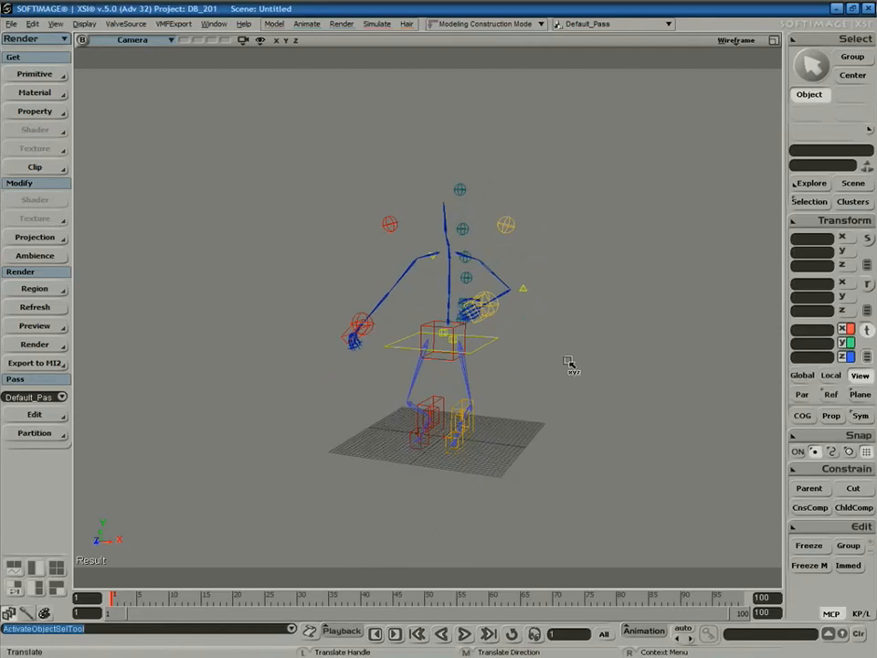
{"action": "key", "text": "ctrl+z"}
{"action": "key", "text": "ctrl+z"}
{"action": "key", "text": "ctrl+z"}
{"action": "key", "text": "ctrl+z"}
{"action": "key", "text": "ctrl+z"}
{"action": "key", "text": "ctrl+z"}
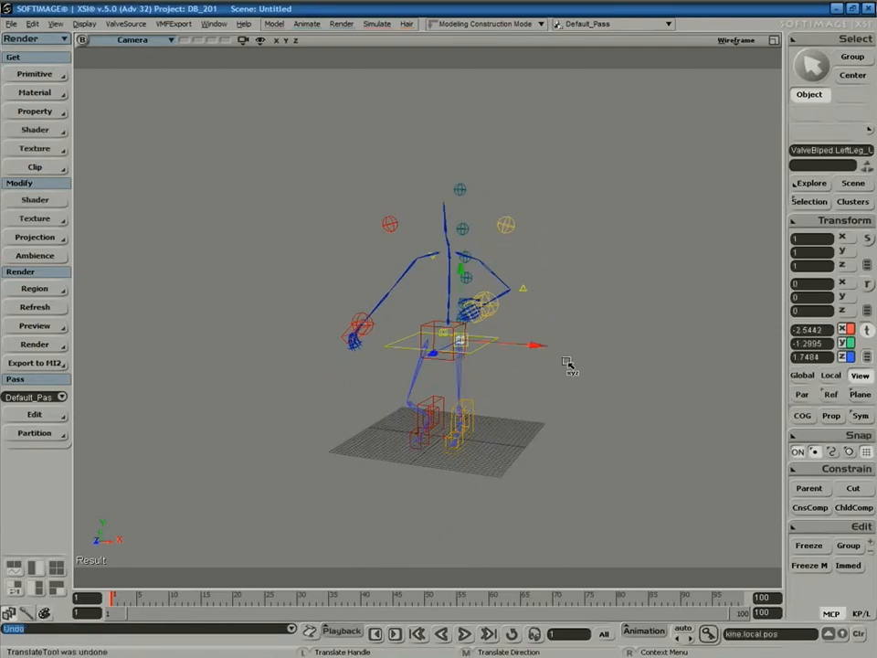
{"action": "key", "text": "ctrl+z"}
{"action": "key", "text": "ctrl+z"}
{"action": "key", "text": "ctrl+z"}
{"action": "key", "text": "ctrl+z"}
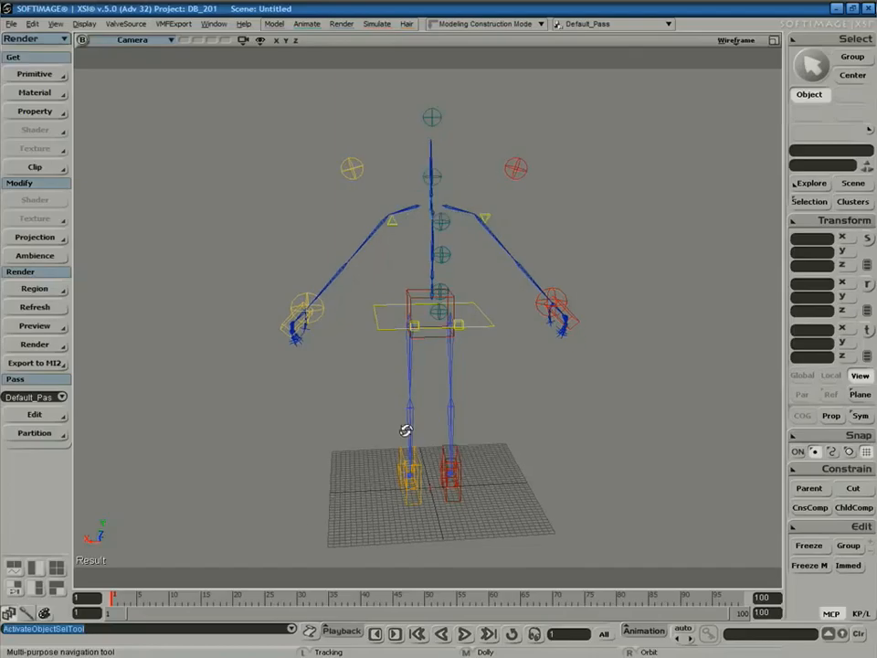
{"action": "middle_click_drag", "start_coordinate": [406, 435], "coordinate": [521, 415]}
{"action": "left_click", "coordinate": [566, 484]}
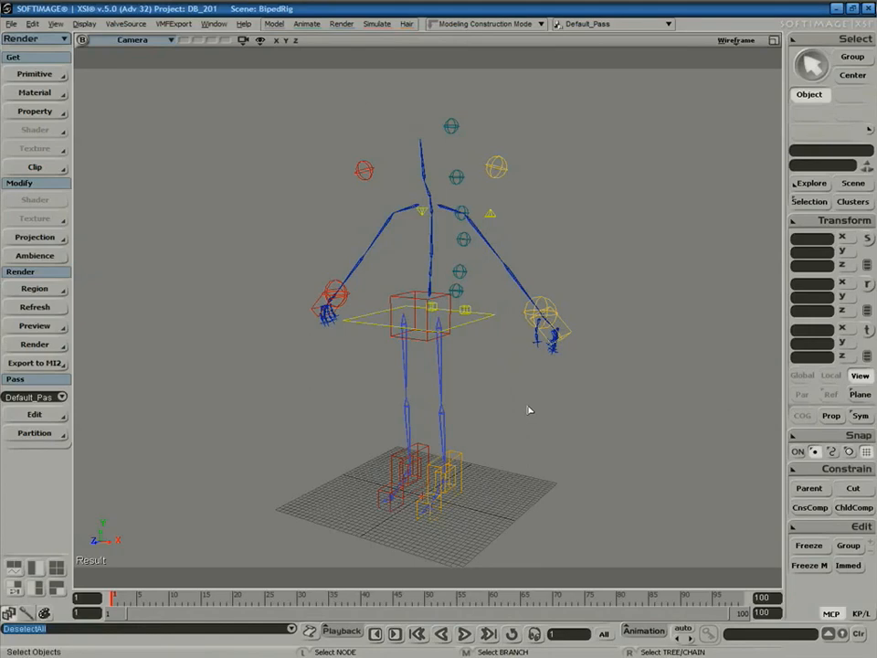
Drag NSC.emdl from the DB_201 Models folder into the viewport and close the Browser.
{"action": "key", "text": "space"}
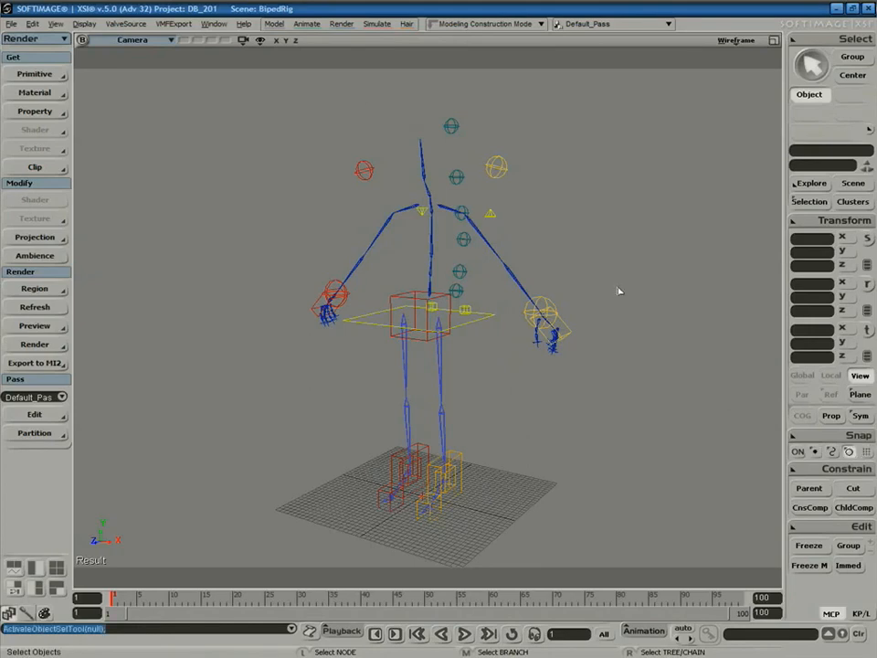
{"action": "left_click_drag", "start_coordinate": [584, 248], "coordinate": [602, 96]}
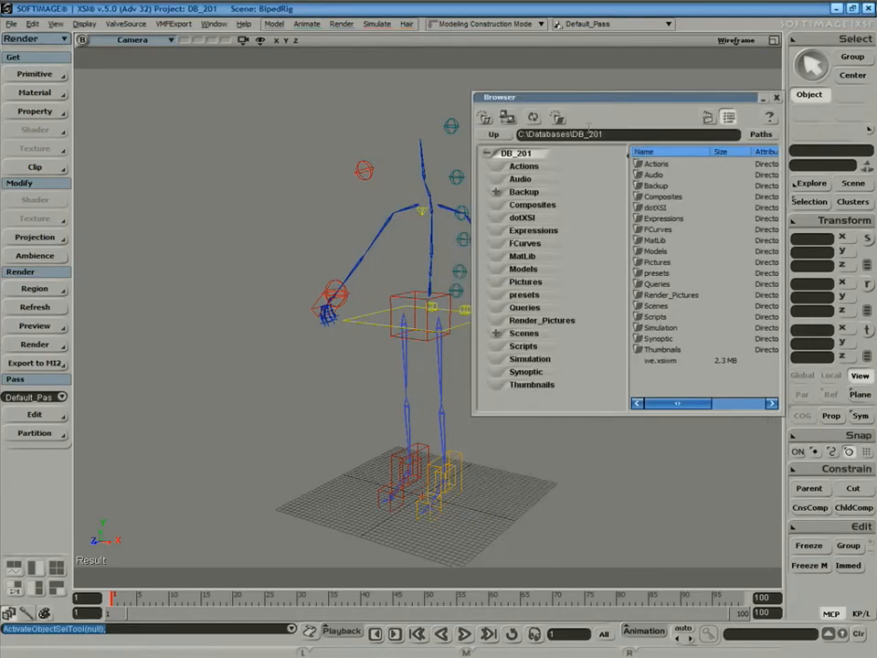
{"action": "left_click", "coordinate": [755, 135]}
{"action": "left_click", "coordinate": [646, 357]}
{"action": "left_click", "coordinate": [522, 270]}
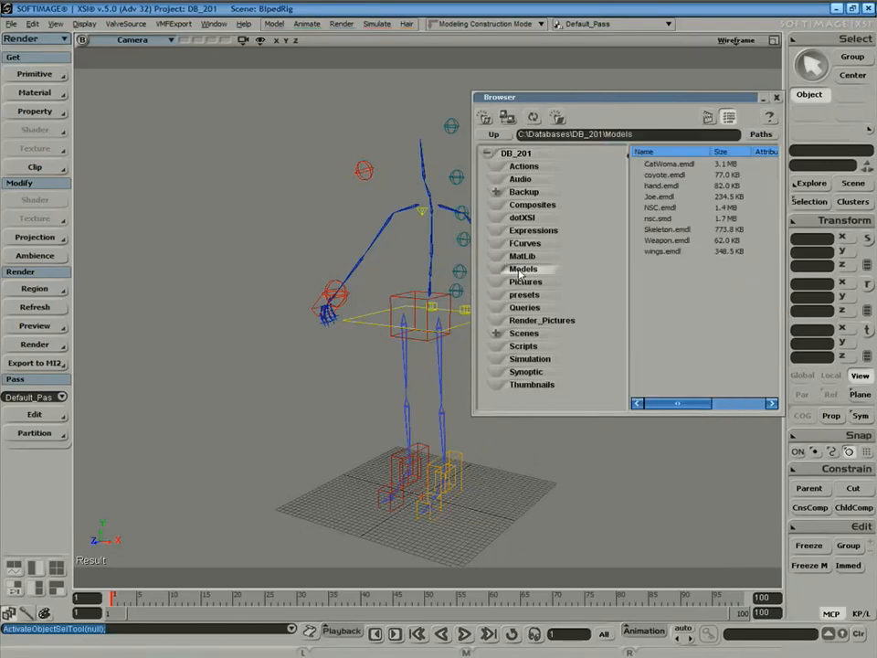
{"action": "left_click", "coordinate": [664, 208]}
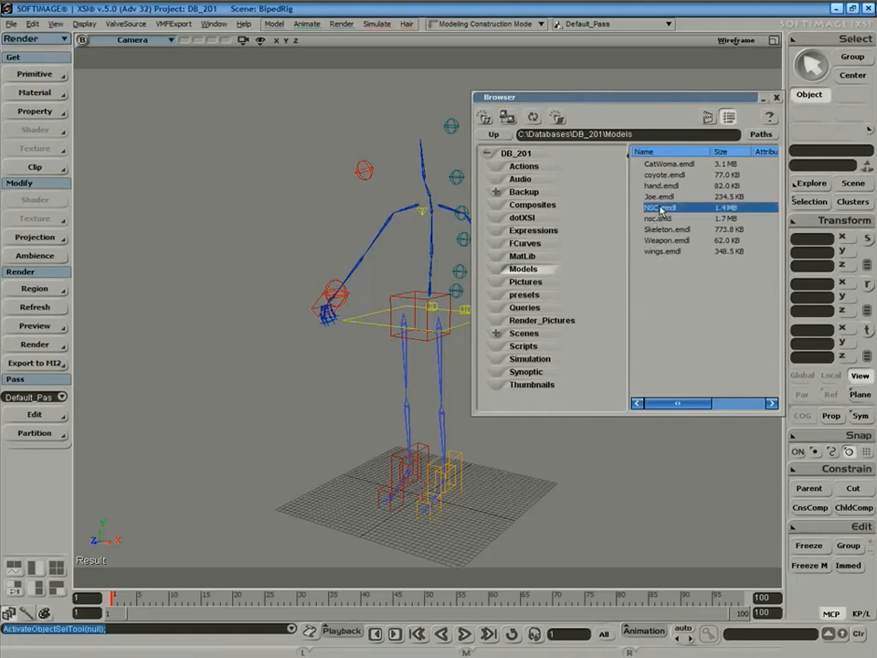
{"action": "left_click_drag", "start_coordinate": [245, 210], "coordinate": [286, 249]}
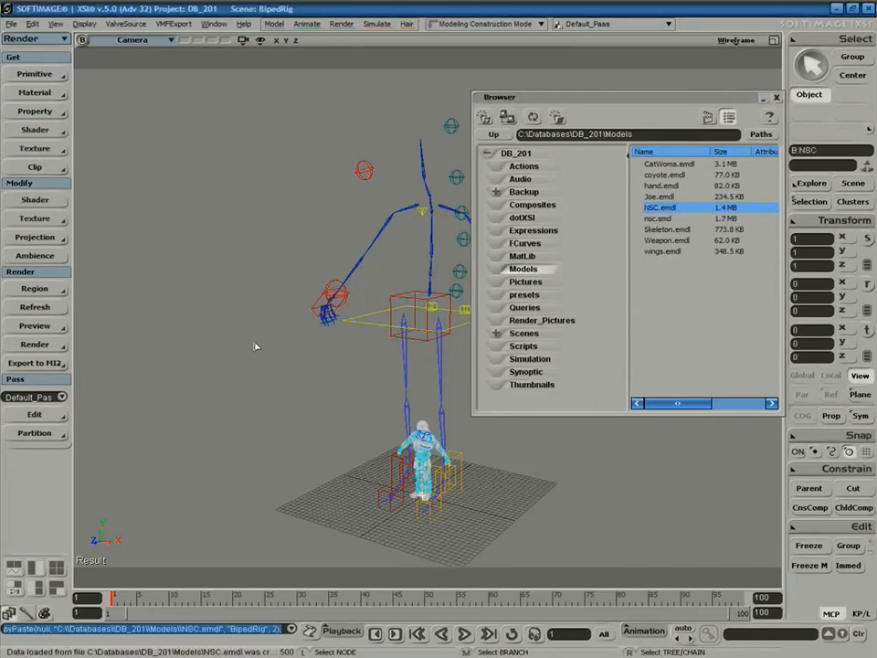
{"action": "left_click", "coordinate": [776, 97]}
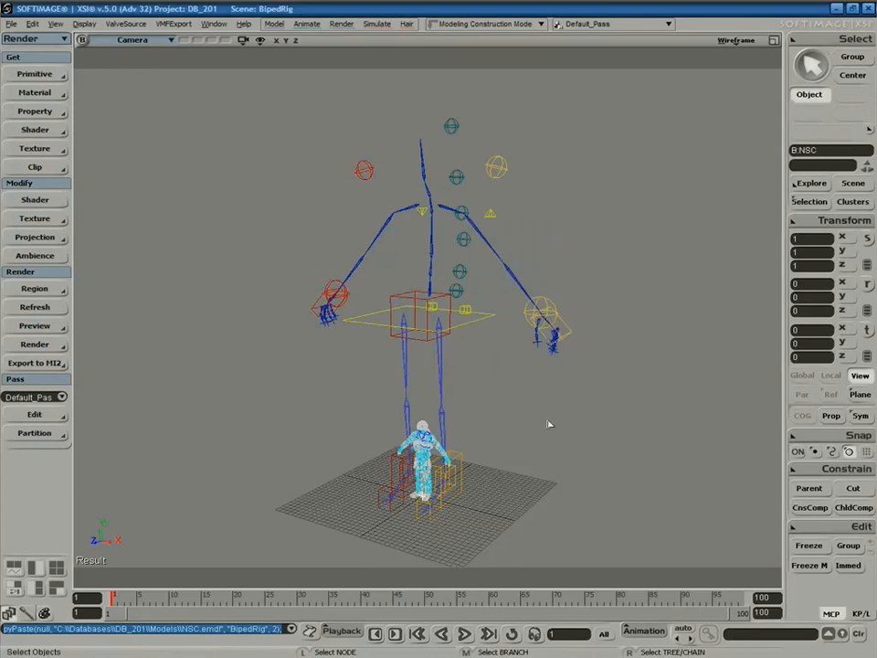
Orbit, dolly and pan the camera to frame the whole rig from the front.
{"action": "left_click", "coordinate": [555, 449]}
{"action": "key", "text": "s"}
{"action": "right_click_drag", "start_coordinate": [421, 377], "coordinate": [482, 396]}
{"action": "middle_click_drag", "start_coordinate": [482, 397], "coordinate": [391, 439]}
{"action": "right_click_drag", "start_coordinate": [390, 439], "coordinate": [427, 415]}
{"action": "middle_click_drag", "start_coordinate": [427, 415], "coordinate": [493, 268]}
{"action": "left_click_drag", "start_coordinate": [493, 269], "coordinate": [489, 368]}
{"action": "middle_click_drag", "start_coordinate": [490, 368], "coordinate": [504, 263]}
{"action": "key", "text": "s"}
{"action": "middle_click_drag", "start_coordinate": [507, 419], "coordinate": [504, 339]}
{"action": "right_click_drag", "start_coordinate": [504, 339], "coordinate": [527, 337]}
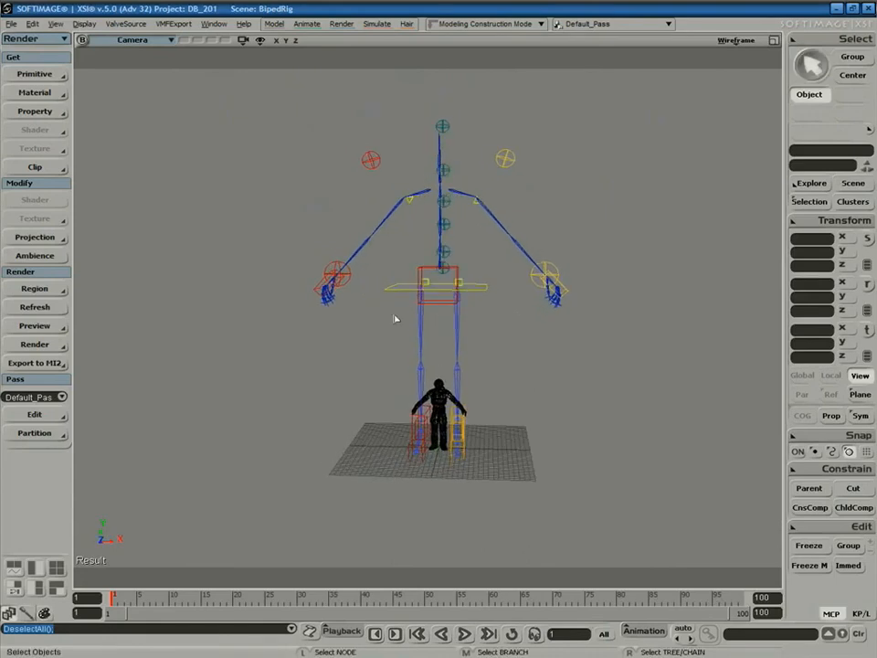
In the Explorer, cut _NSC out of the NSC model, delete NSC, and reselect _NSC.
{"action": "left_click", "coordinate": [448, 411]}
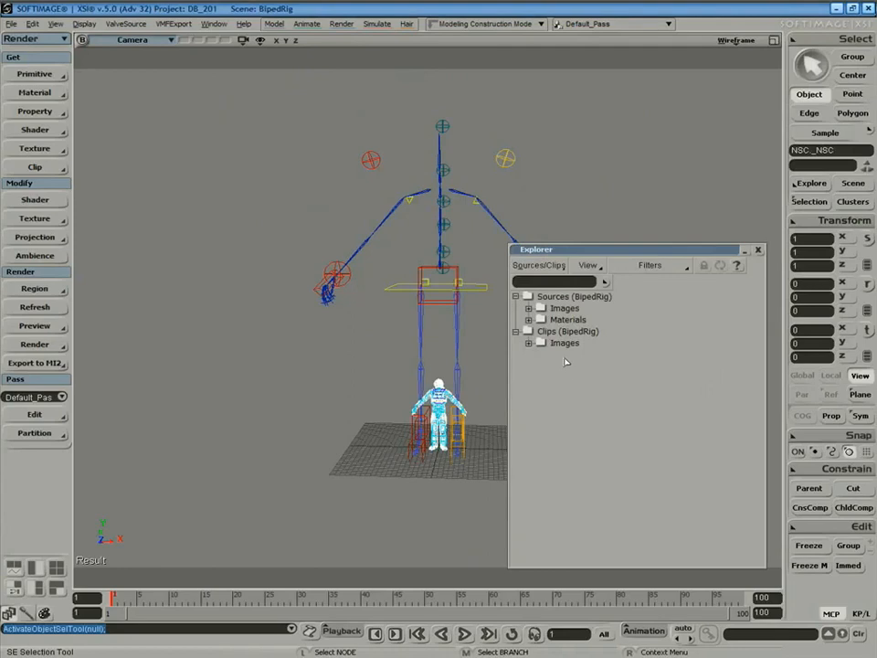
{"action": "key", "text": "r"}
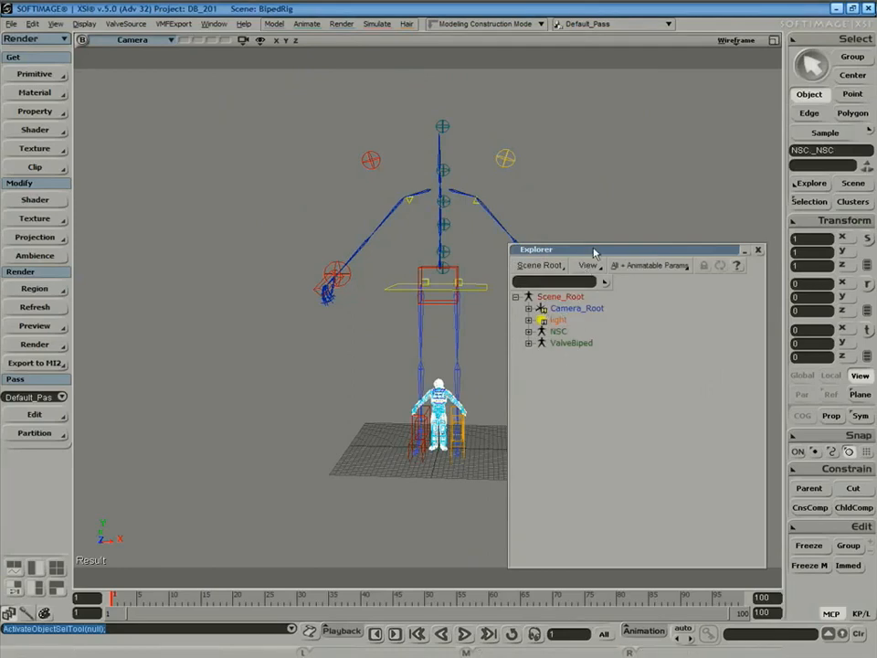
{"action": "left_click_drag", "start_coordinate": [595, 252], "coordinate": [645, 136]}
{"action": "left_click", "coordinate": [578, 215]}
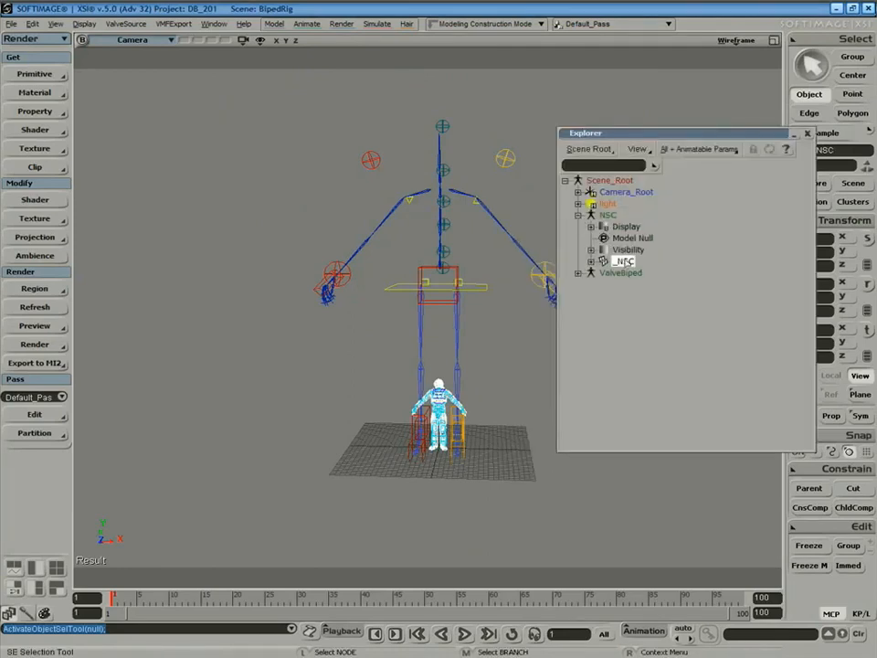
{"action": "left_click", "coordinate": [860, 489]}
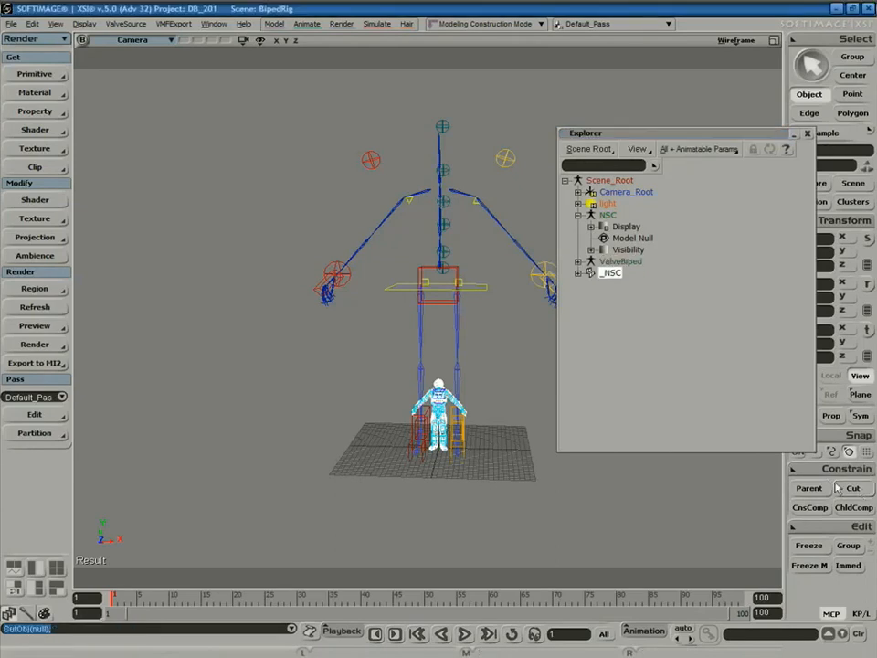
{"action": "left_click", "coordinate": [609, 217]}
{"action": "key", "text": "Delete"}
{"action": "left_click", "coordinate": [618, 230]}
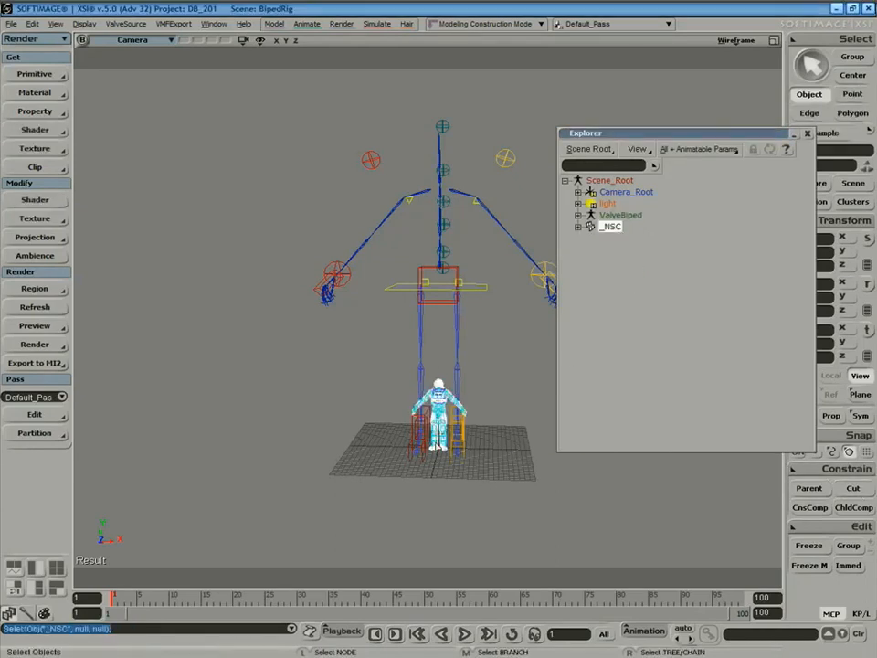
Scale the _NSC soldier mesh up uniformly to roughly match the rig's size.
{"action": "key", "text": "x"}
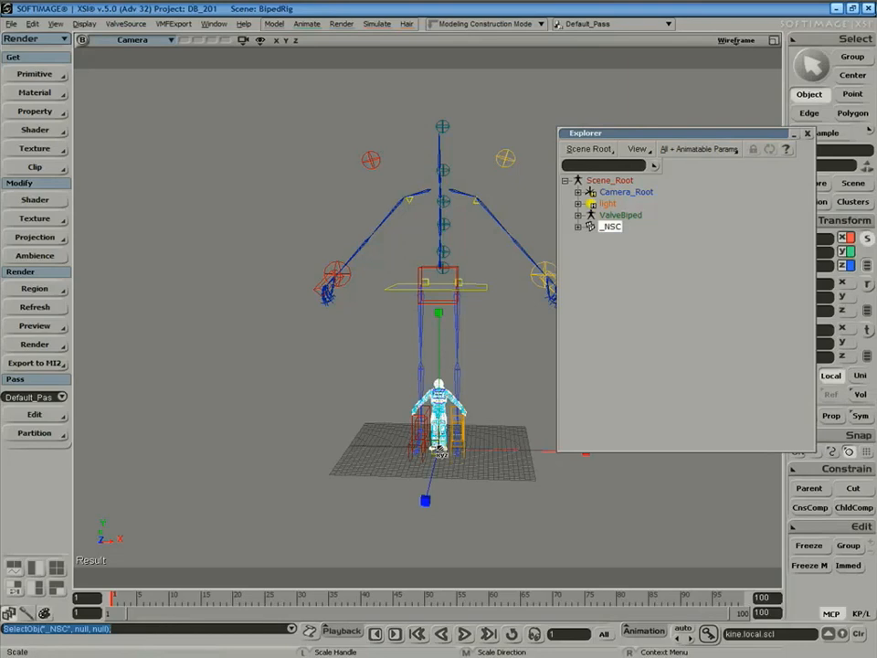
{"action": "left_click", "coordinate": [808, 134]}
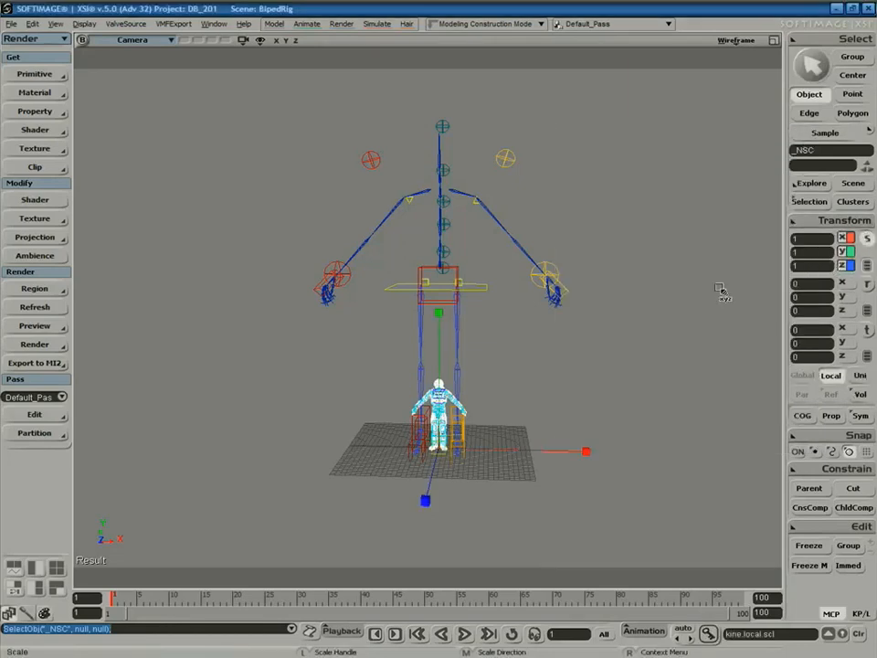
{"action": "left_click_drag", "start_coordinate": [440, 451], "coordinate": [772, 101]}
{"action": "mouse_move", "coordinate": [440, 453]}
{"action": "left_mouse_down"}
{"action": "mouse_move", "coordinate": [455, 452]}
{"action": "mouse_move", "coordinate": [444, 453]}
{"action": "left_mouse_up"}
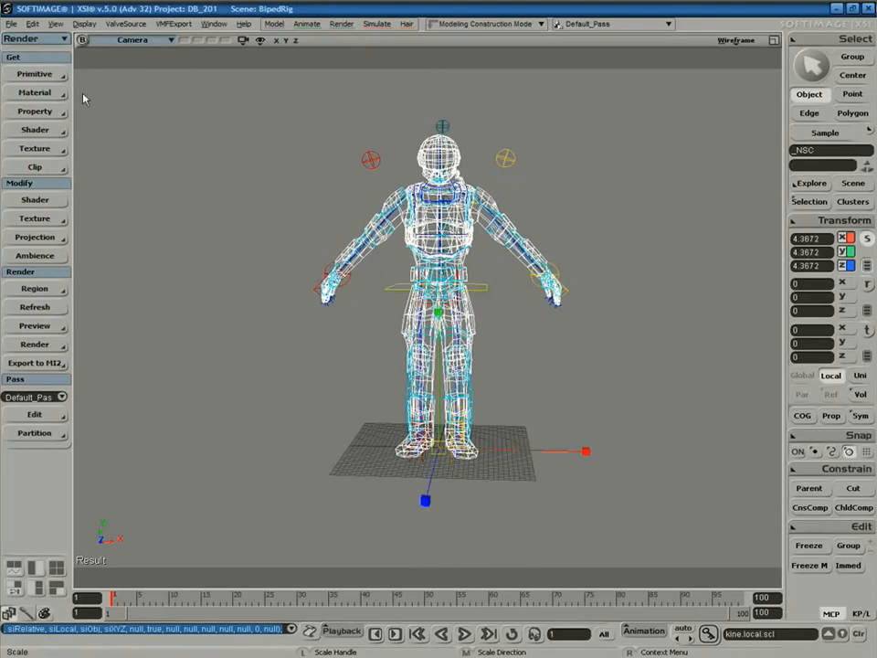
In the Front view with the grid hidden, fine-tune the uniform scale to 4.3925.
{"action": "left_click", "coordinate": [142, 40]}
{"action": "left_click", "coordinate": [165, 124]}
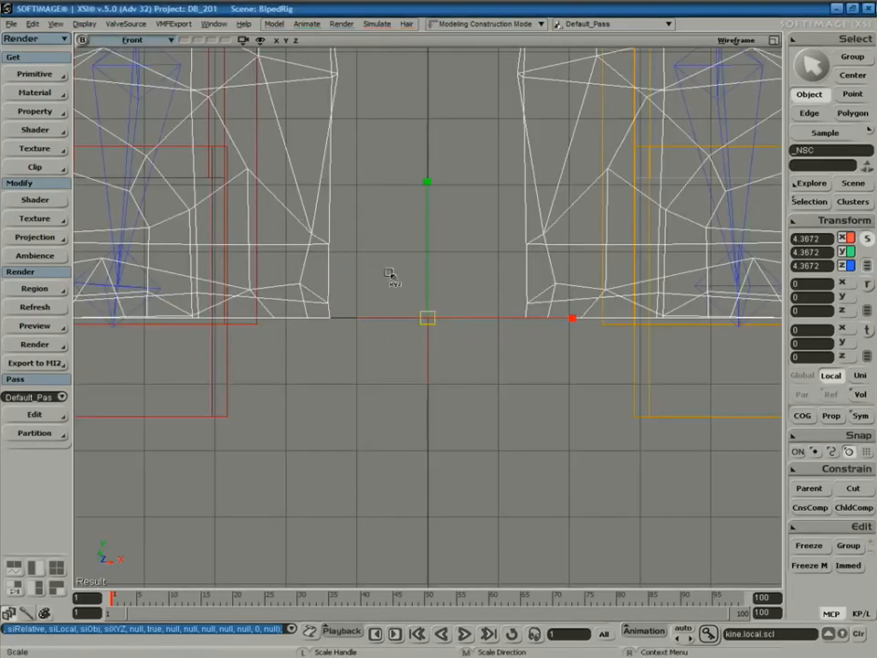
{"action": "key", "text": "g"}
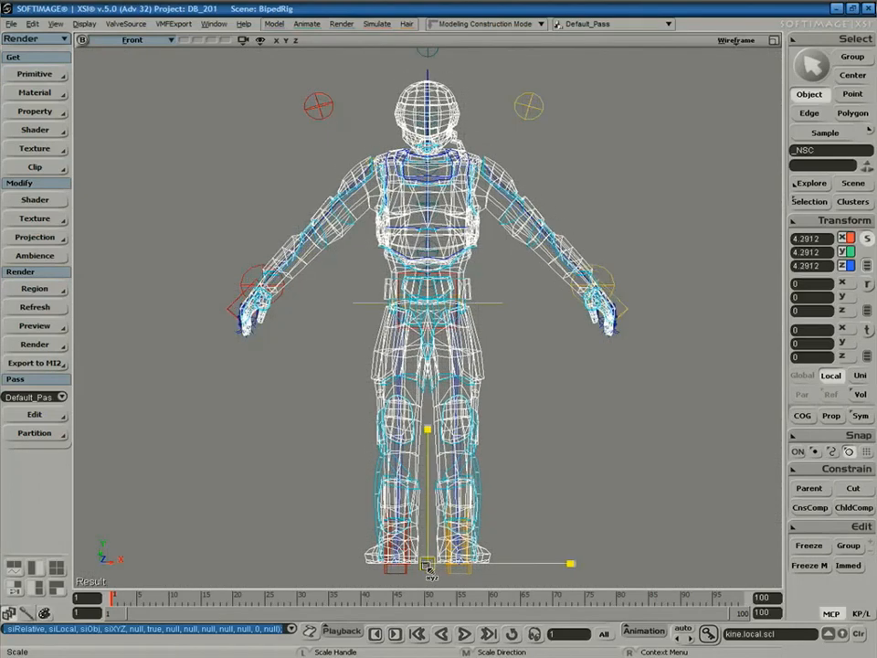
{"action": "left_click_drag", "start_coordinate": [431, 569], "coordinate": [434, 573]}
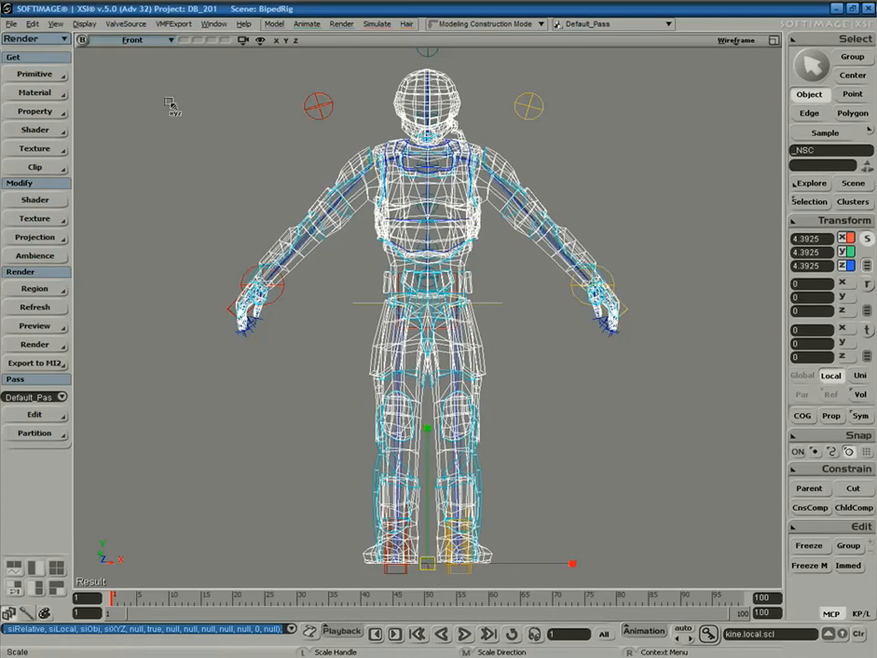
Inspect the soldier's fit around the rig from several angles in a perspective User view.
{"action": "left_click", "coordinate": [130, 41]}
{"action": "left_click", "coordinate": [163, 103]}
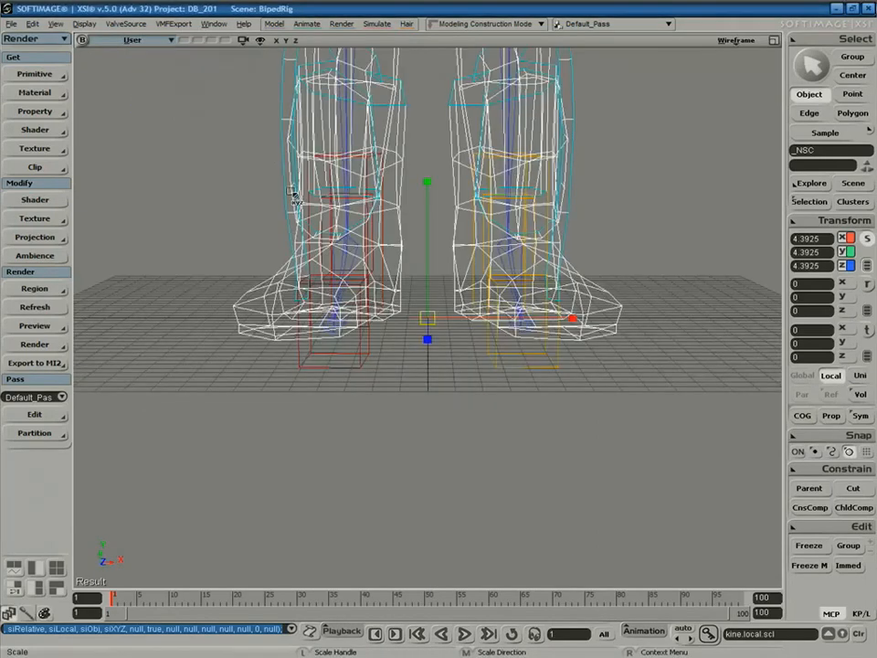
{"action": "key", "text": "a"}
{"action": "key", "text": "s"}
{"action": "mouse_move", "coordinate": [386, 279]}
{"action": "right_mouse_down"}
{"action": "mouse_move", "coordinate": [415, 307]}
{"action": "mouse_move", "coordinate": [305, 270]}
{"action": "mouse_move", "coordinate": [319, 228]}
{"action": "mouse_move", "coordinate": [360, 274]}
{"action": "mouse_move", "coordinate": [437, 296]}
{"action": "mouse_move", "coordinate": [391, 285]}
{"action": "mouse_move", "coordinate": [389, 302]}
{"action": "right_mouse_up"}
{"action": "middle_click_drag", "start_coordinate": [388, 301], "coordinate": [376, 275]}
{"action": "left_click_drag", "start_coordinate": [377, 274], "coordinate": [334, 236]}
{"action": "right_click_drag", "start_coordinate": [334, 236], "coordinate": [372, 239]}
{"action": "middle_click_drag", "start_coordinate": [372, 238], "coordinate": [359, 338]}
{"action": "mouse_move", "coordinate": [359, 338]}
{"action": "right_mouse_down"}
{"action": "mouse_move", "coordinate": [341, 317]}
{"action": "mouse_move", "coordinate": [365, 321]}
{"action": "right_mouse_up"}
{"action": "middle_click_drag", "start_coordinate": [365, 321], "coordinate": [469, 181]}
{"action": "left_click_drag", "start_coordinate": [469, 181], "coordinate": [504, 298]}
{"action": "right_click_drag", "start_coordinate": [504, 298], "coordinate": [516, 282]}
{"action": "middle_click_drag", "start_coordinate": [515, 283], "coordinate": [507, 260]}
{"action": "right_click_drag", "start_coordinate": [507, 261], "coordinate": [489, 356]}
{"action": "left_click_drag", "start_coordinate": [489, 356], "coordinate": [504, 294]}
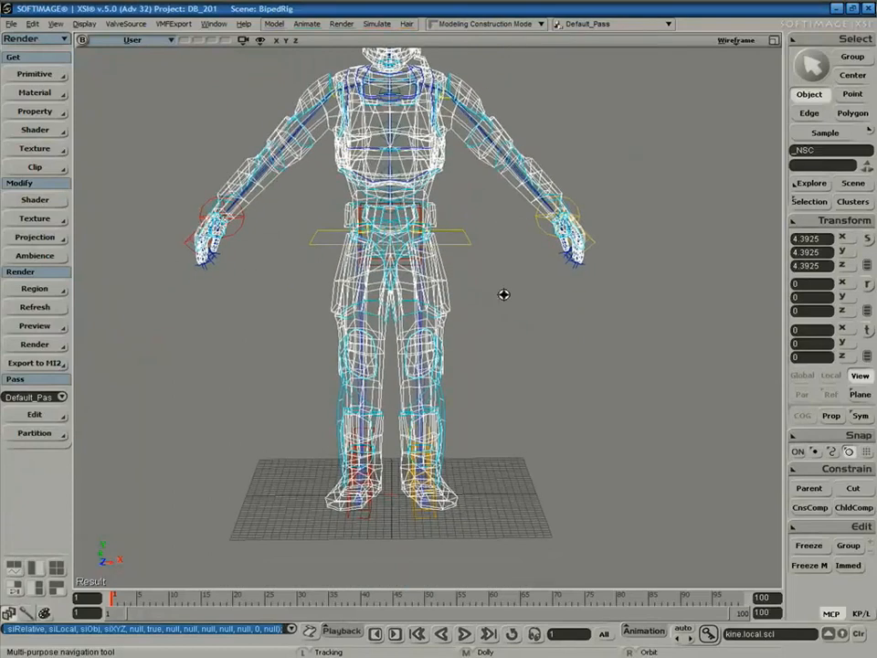
{"action": "middle_click_drag", "start_coordinate": [503, 294], "coordinate": [505, 255]}
{"action": "right_click_drag", "start_coordinate": [505, 255], "coordinate": [511, 316]}
Restore the four-view layout with a Front view and the scene camera's view.
{"action": "key", "text": "x"}
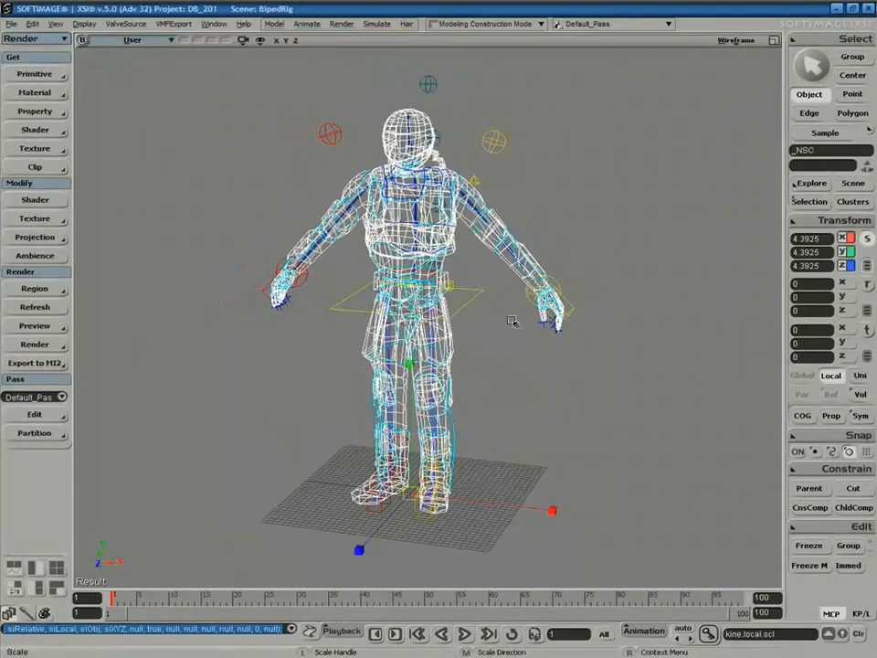
{"action": "middle_click", "coordinate": [153, 44]}
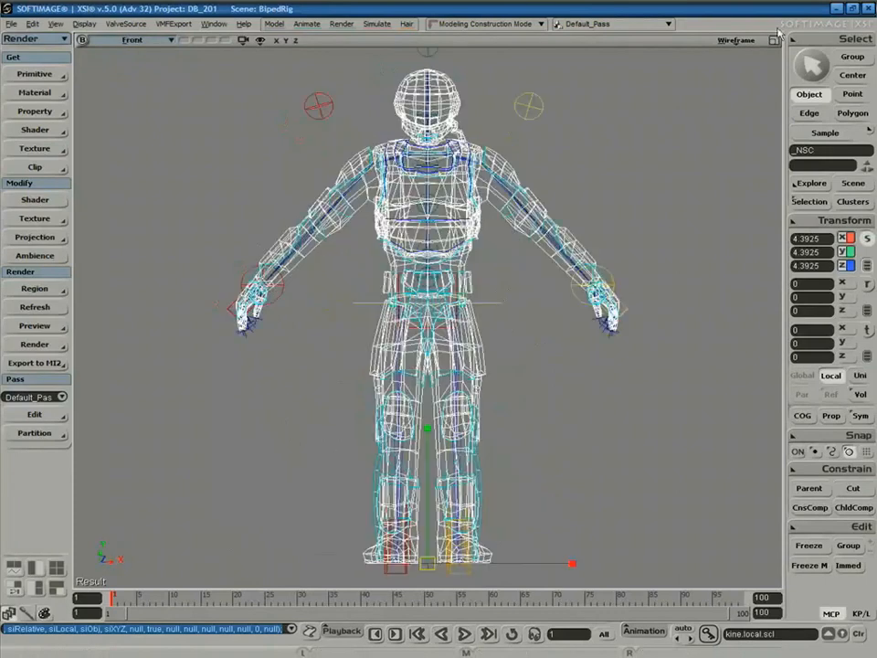
{"action": "left_click", "coordinate": [775, 42]}
{"action": "left_click", "coordinate": [526, 42]}
{"action": "mouse_move", "coordinate": [548, 55]}
{"action": "left_click", "coordinate": [670, 58]}
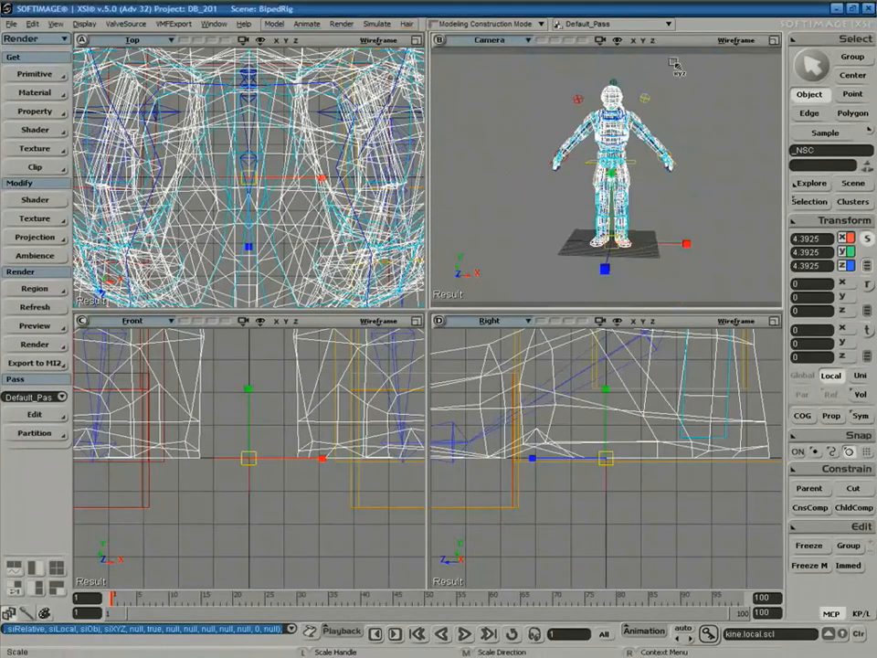
Maximize the camera view and display the soldier in Shaded mode.
{"action": "left_click", "coordinate": [774, 41]}
{"action": "key", "text": "s"}
{"action": "right_click_drag", "start_coordinate": [586, 212], "coordinate": [581, 245]}
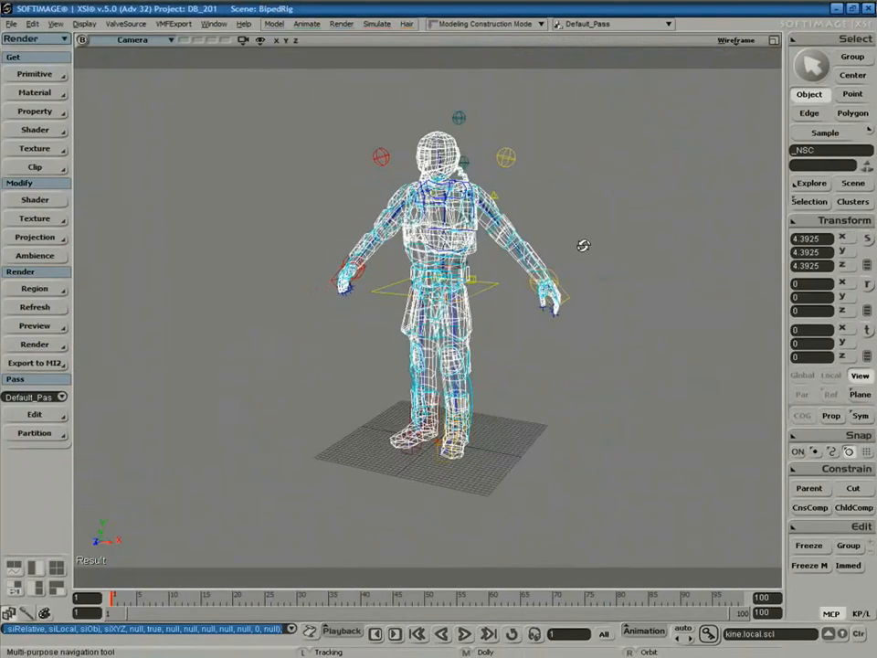
{"action": "key", "text": "x"}
{"action": "left_click", "coordinate": [735, 40]}
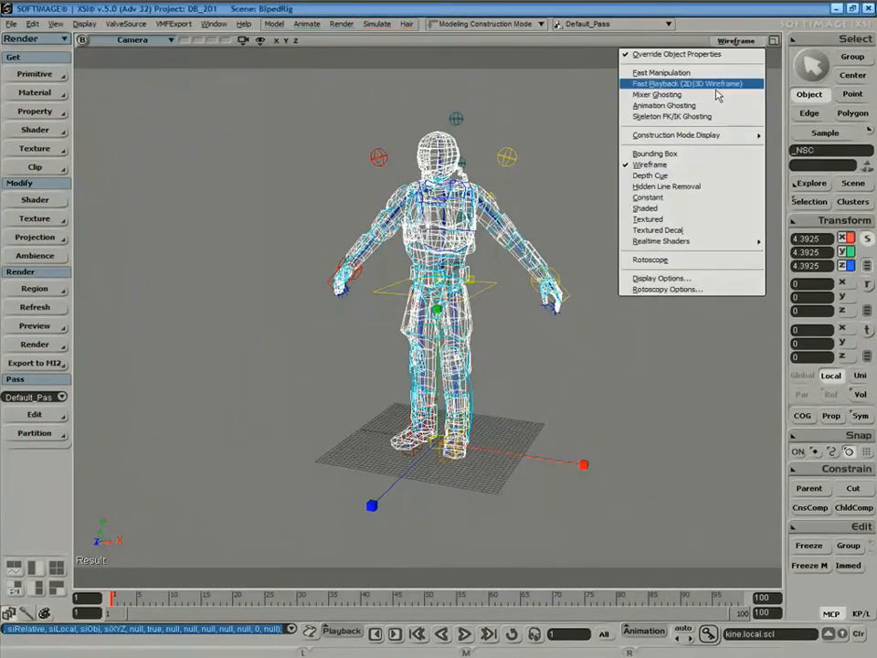
{"action": "left_click", "coordinate": [685, 210]}
{"action": "key", "text": "s"}
{"action": "middle_click_drag", "start_coordinate": [604, 186], "coordinate": [588, 228]}
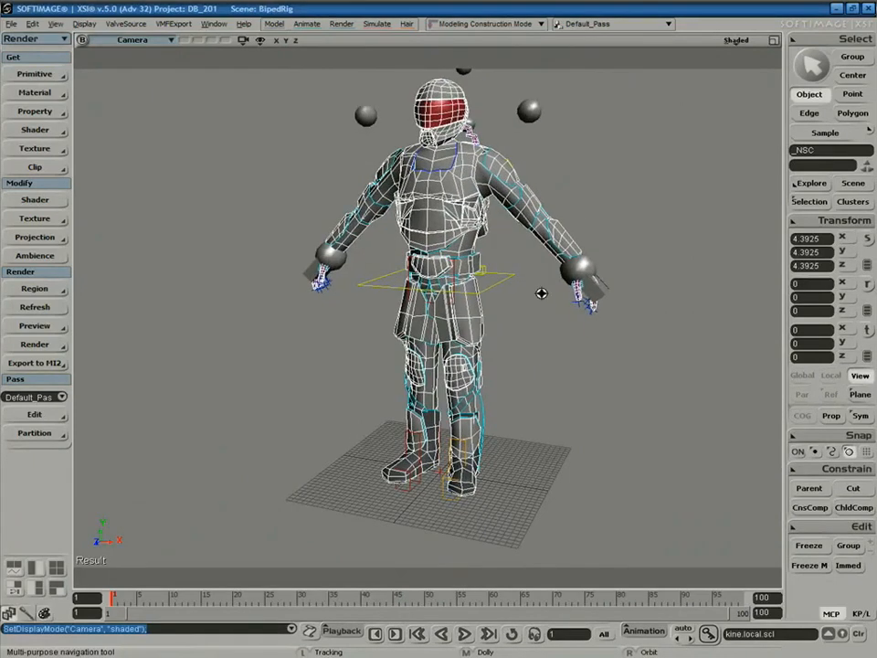
Switch the viewport display to Textured Decal to show the soldier's textures.
{"action": "key", "text": "space"}
{"action": "left_click", "coordinate": [551, 339]}
{"action": "key", "text": "s"}
{"action": "right_click_drag", "start_coordinate": [549, 347], "coordinate": [625, 300]}
{"action": "key", "text": "space"}
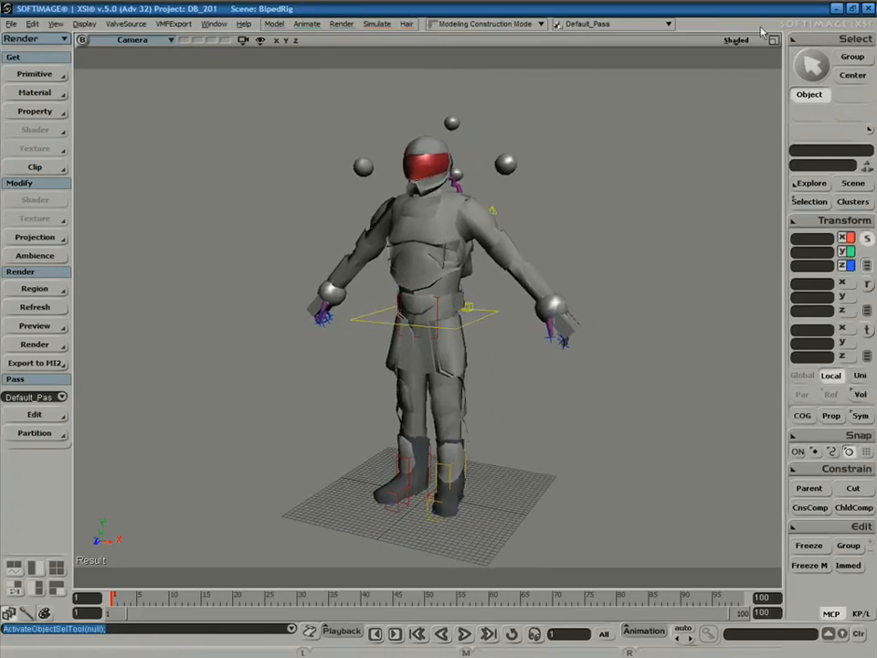
{"action": "left_click", "coordinate": [738, 40]}
{"action": "left_click", "coordinate": [699, 231]}
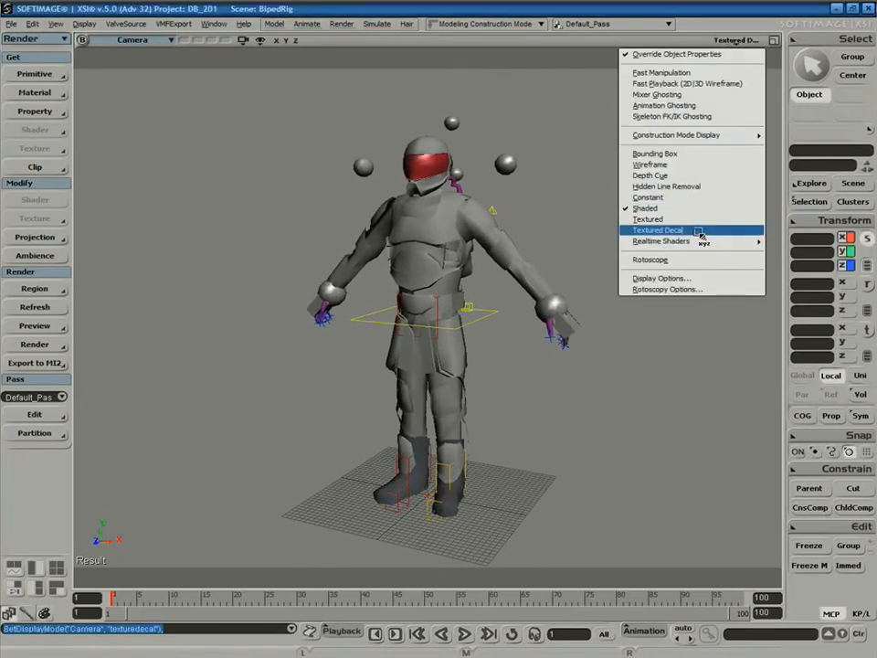
Select the _NSC mesh and apply Freeze All Transforms so its scale reads 1.
{"action": "key", "text": "space"}
{"action": "left_click", "coordinate": [517, 269]}
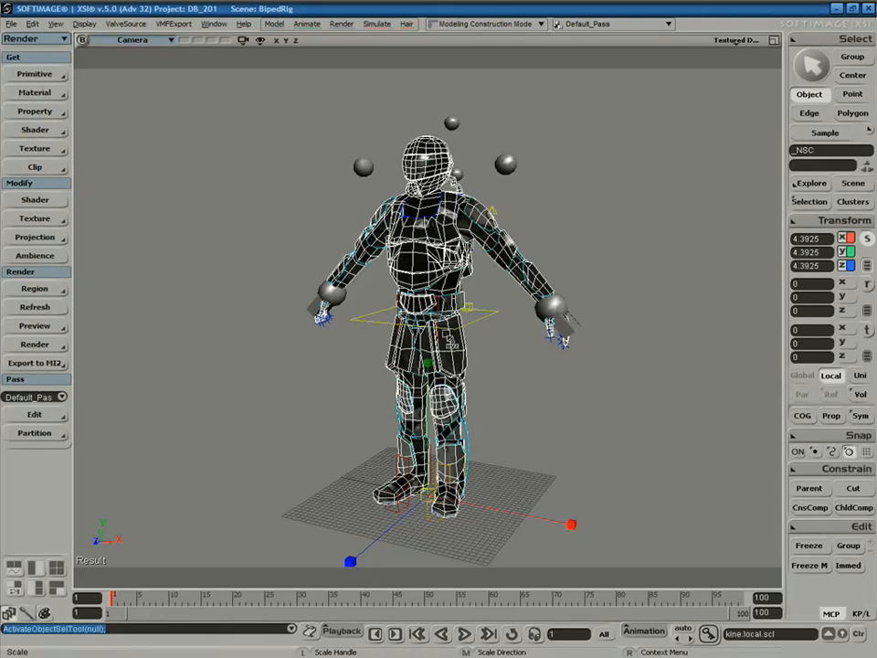
{"action": "left_click", "coordinate": [814, 225]}
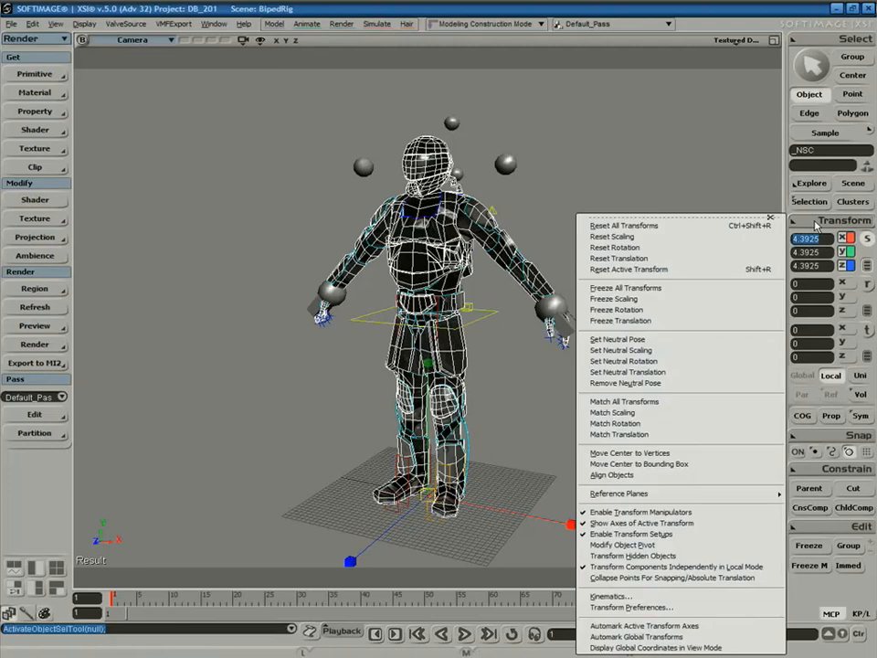
{"action": "left_click", "coordinate": [665, 290]}
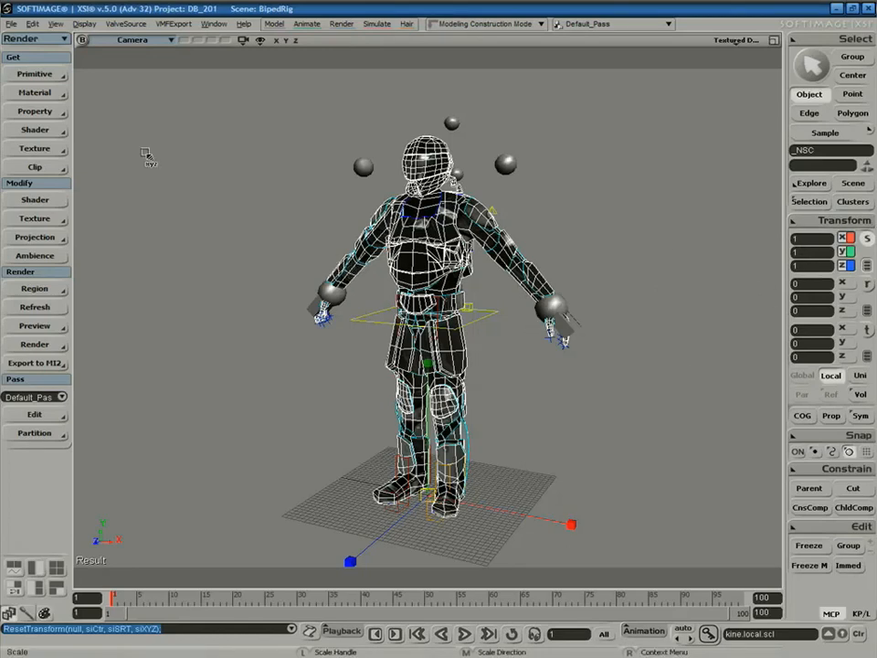
Create a new Model around the _NSC mesh from the Model toolbar.
{"action": "left_click", "coordinate": [35, 40]}
{"action": "left_click", "coordinate": [40, 54]}
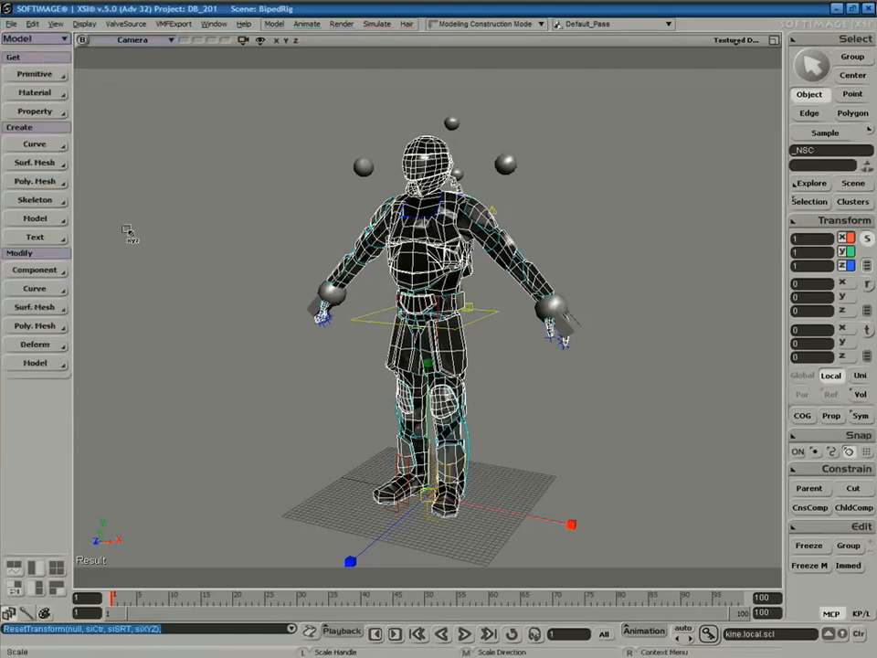
{"action": "left_click", "coordinate": [39, 224]}
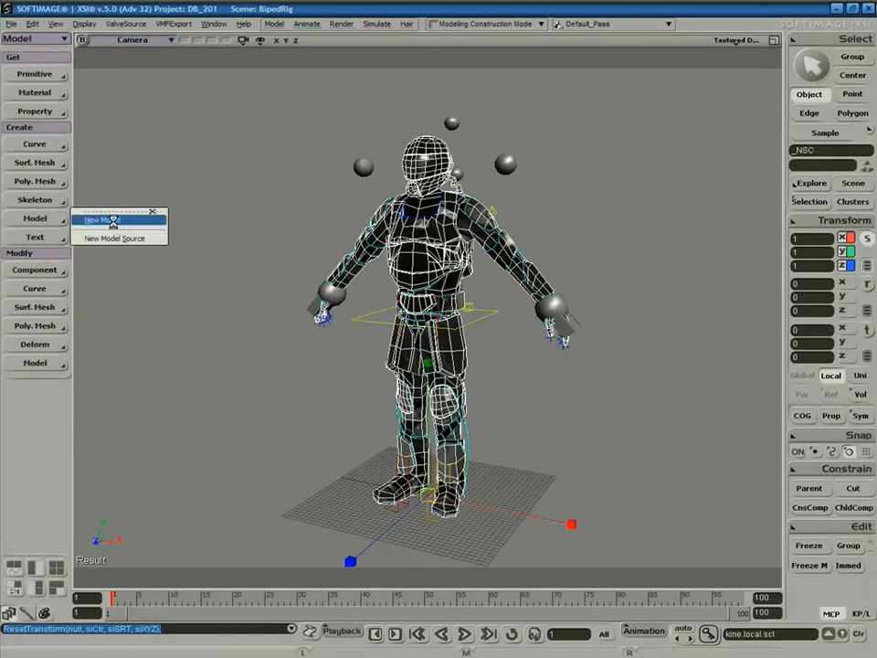
{"action": "left_click", "coordinate": [112, 222]}
Confirm in the Explorer that _NSC sits under the new Model node.
{"action": "key", "text": "8"}
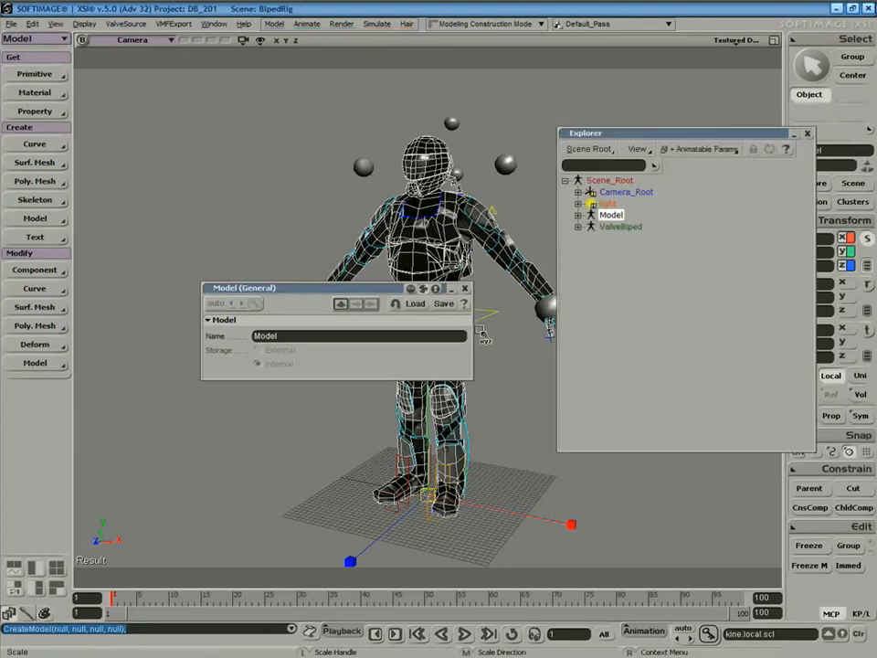
{"action": "left_click", "coordinate": [578, 216]}
{"action": "left_click", "coordinate": [623, 273]}
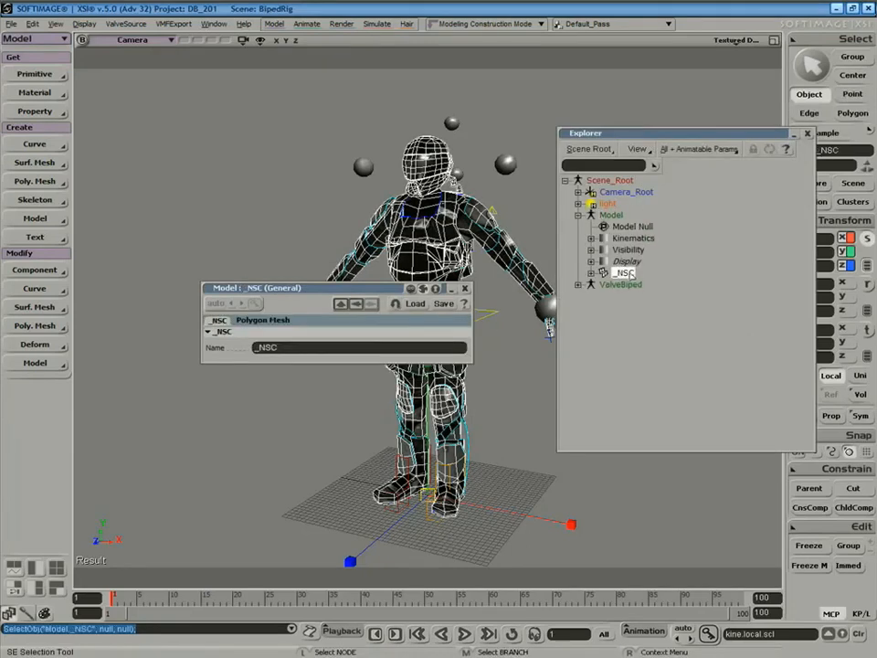
{"action": "left_click", "coordinate": [612, 216]}
{"action": "left_click", "coordinate": [466, 288]}
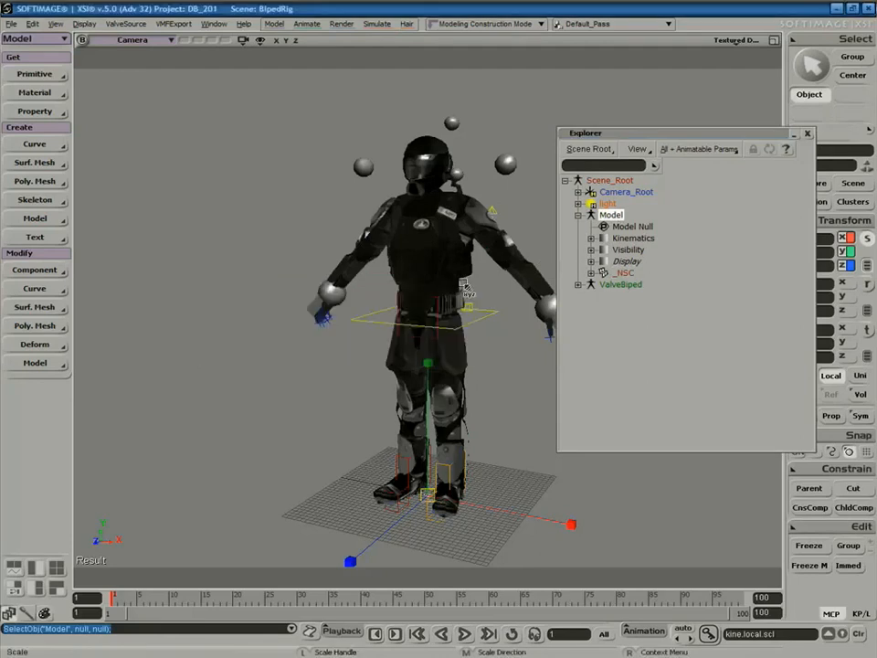
{"action": "key", "text": "x"}
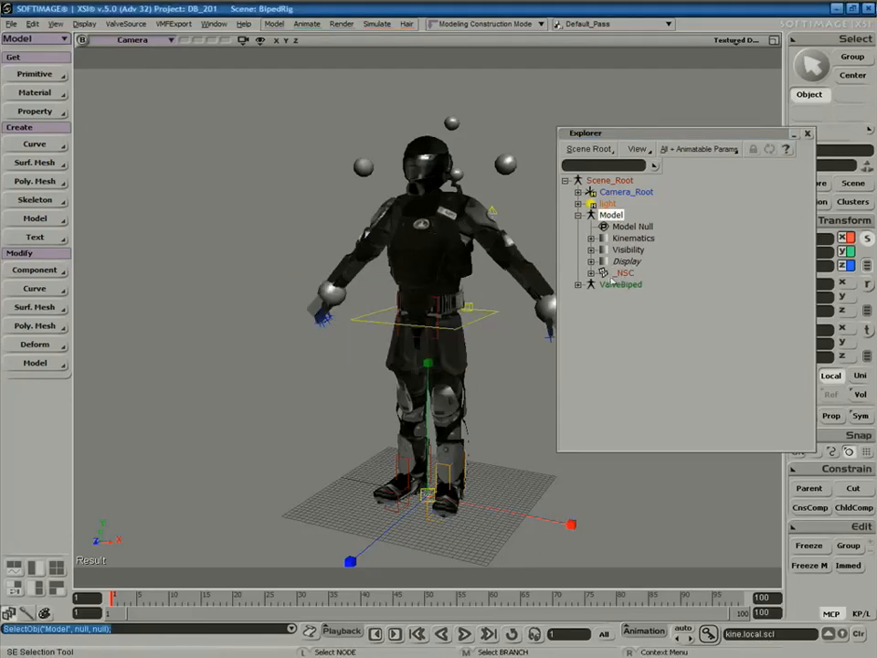
{"action": "left_click", "coordinate": [808, 136]}
{"action": "key", "text": "space"}
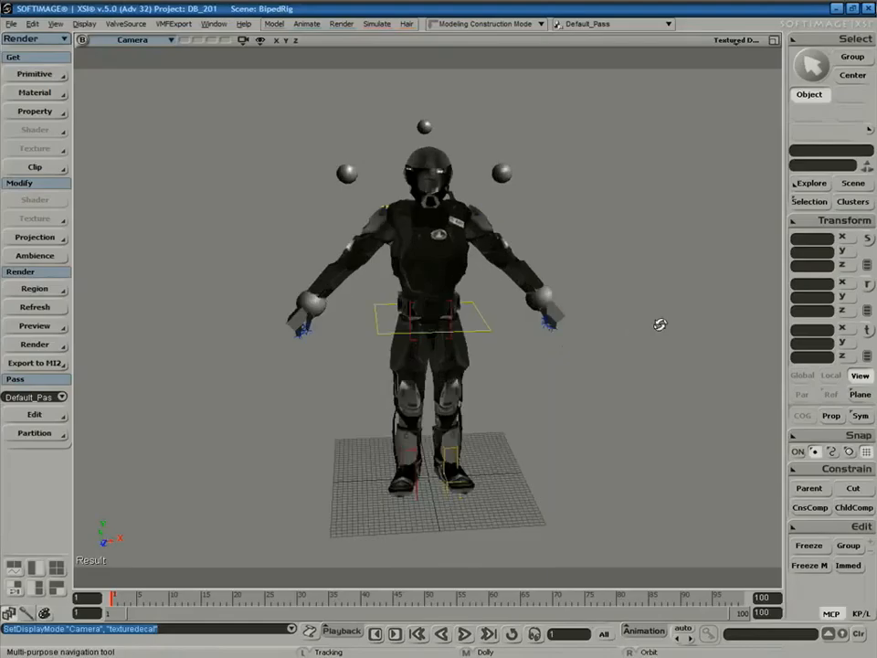
Orbit around the soldier and select its NSC body mesh.
{"action": "right_click_drag", "start_coordinate": [658, 323], "coordinate": [622, 307]}
{"action": "key", "text": "space"}
{"action": "left_click", "coordinate": [341, 189]}
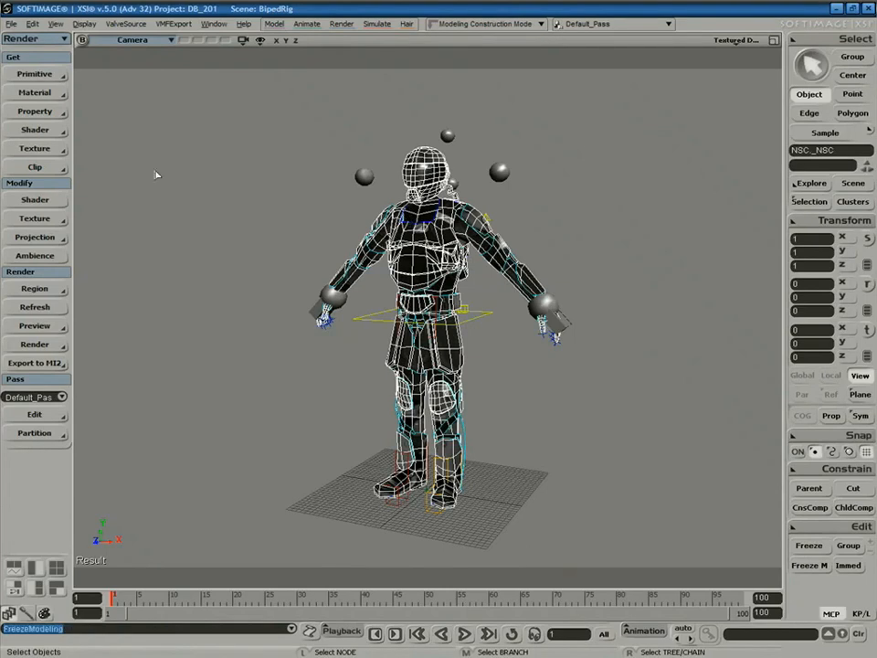
Start Set Envelope on the NSC mesh from the Animate toolbar, answering Yes.
{"action": "left_click", "coordinate": [35, 38]}
{"action": "left_click", "coordinate": [41, 66]}
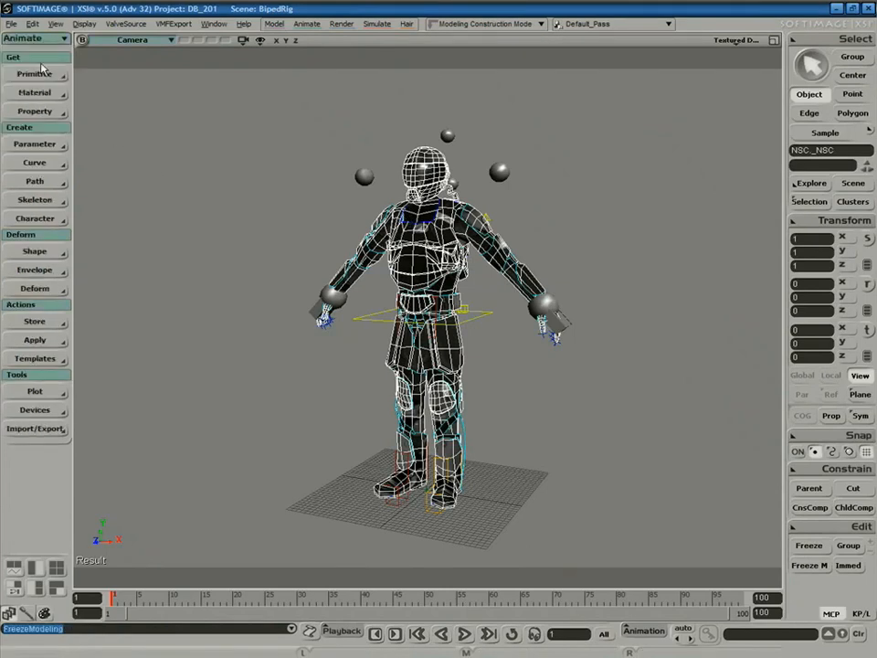
{"action": "left_click", "coordinate": [61, 271]}
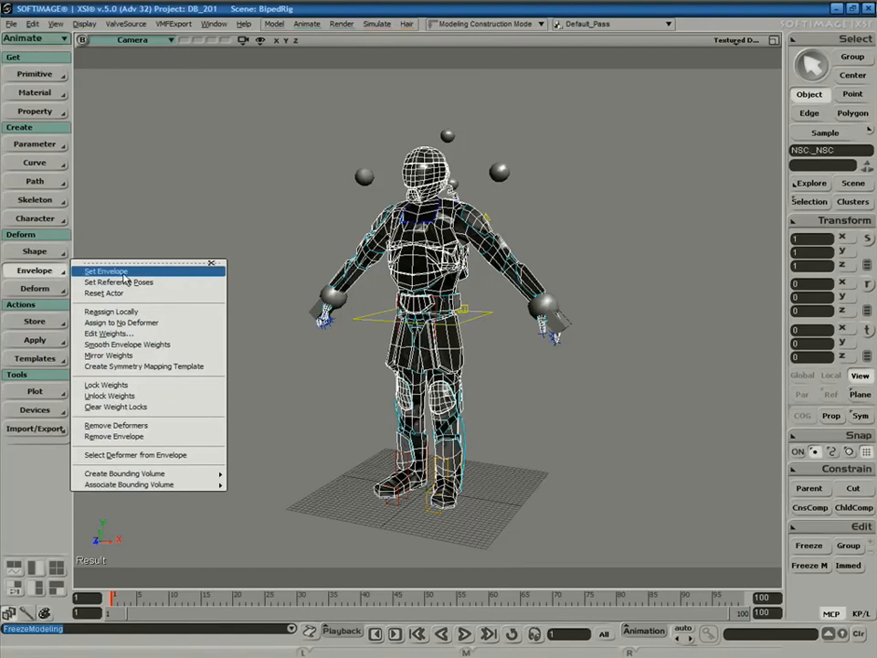
{"action": "left_click", "coordinate": [110, 271]}
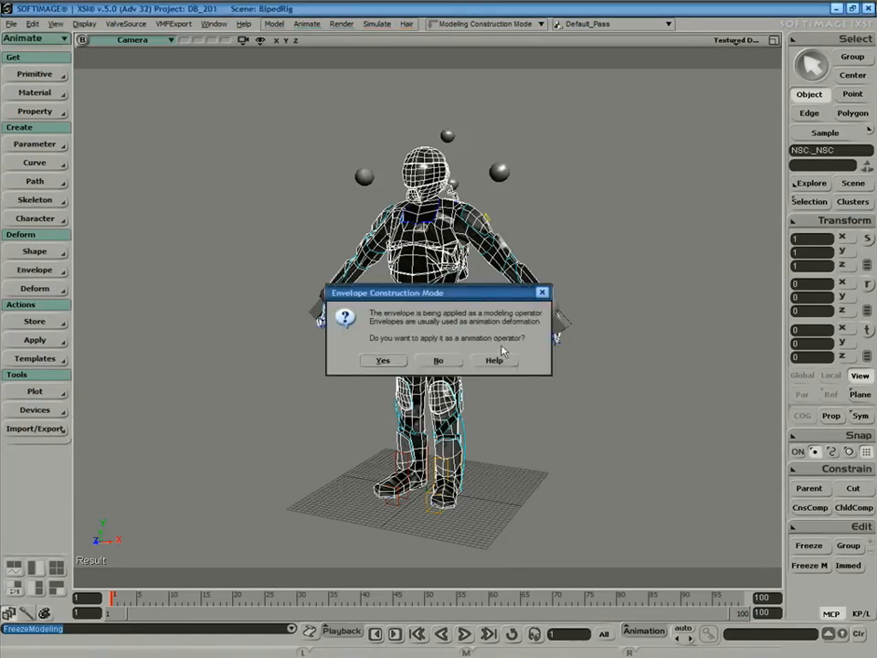
{"action": "left_click", "coordinate": [383, 361]}
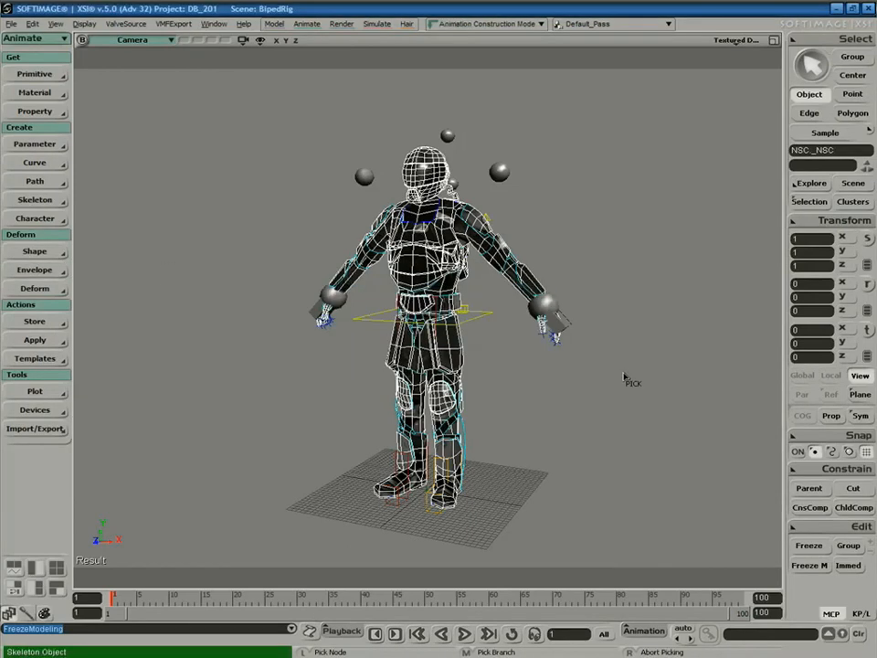
Pick the ValveBiped's Envelope_Deformers group in the Explorer as the envelope deformers.
{"action": "key", "text": "8"}
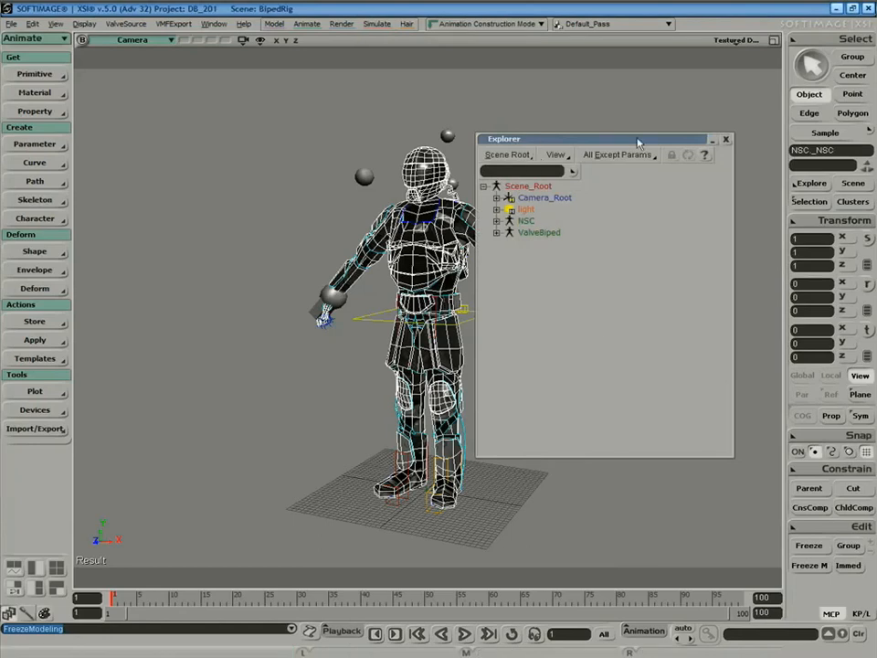
{"action": "left_click_drag", "start_coordinate": [582, 143], "coordinate": [692, 142]}
{"action": "left_click", "coordinate": [606, 233]}
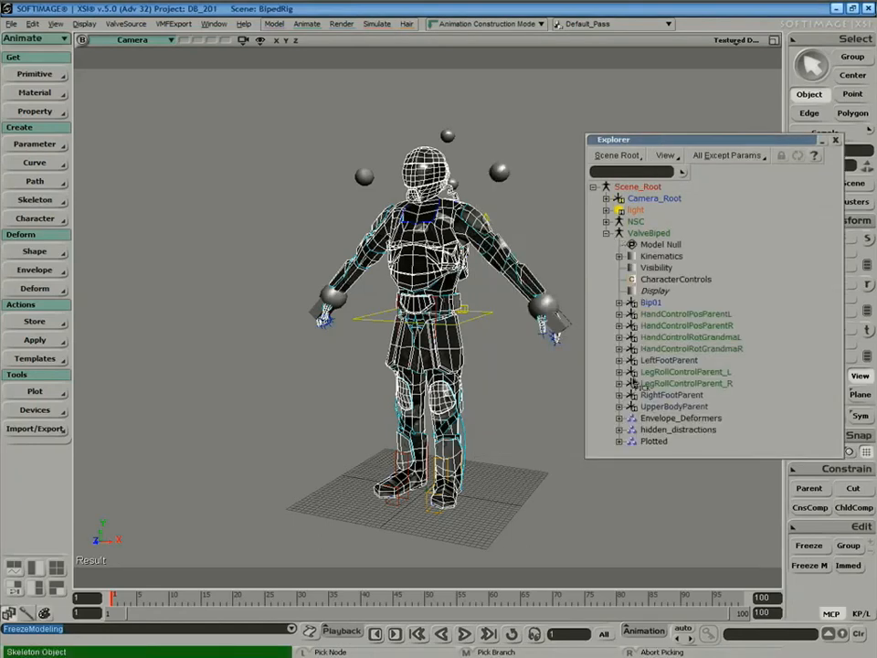
{"action": "left_click", "coordinate": [676, 419]}
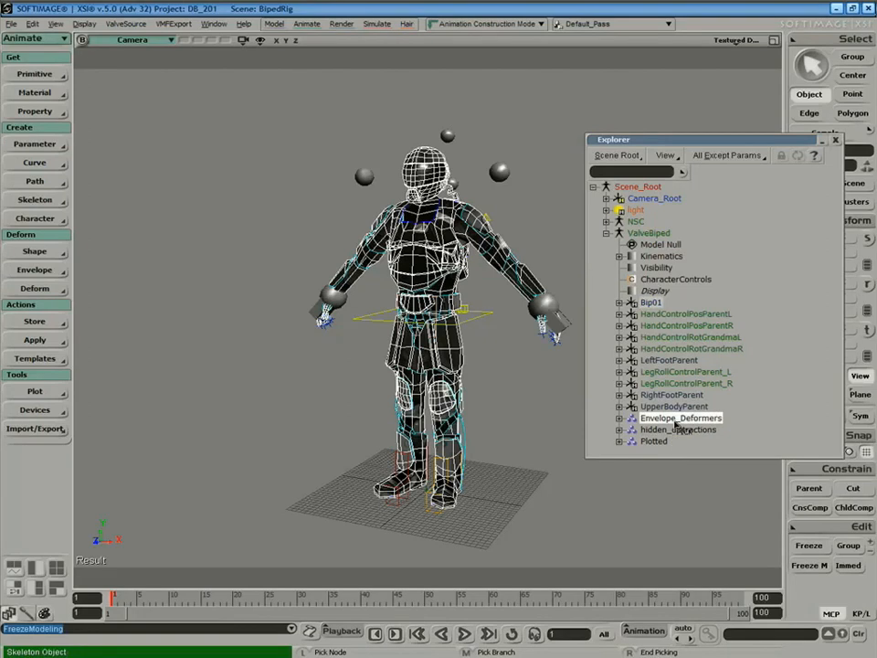
{"action": "right_click", "coordinate": [522, 402]}
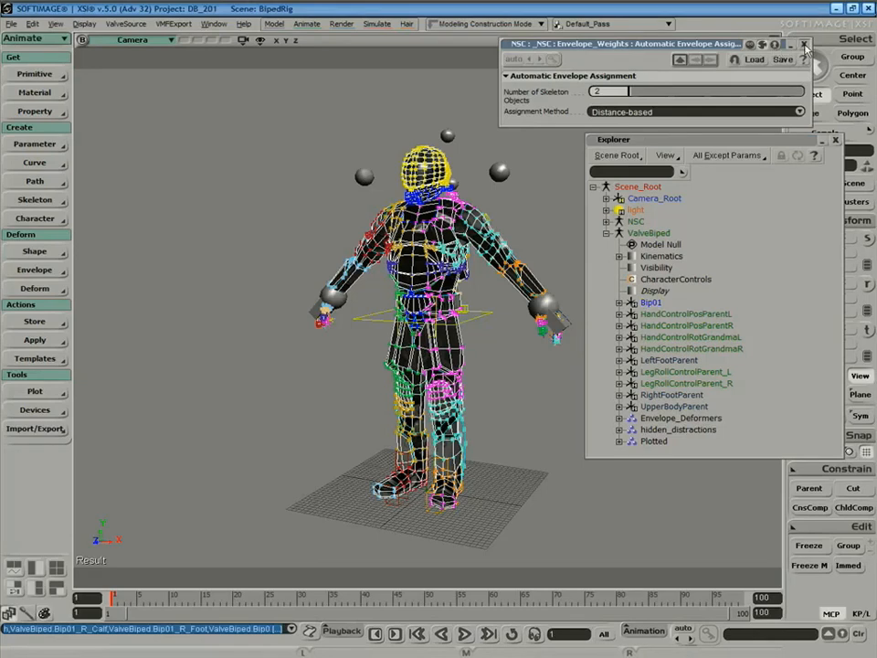
Close the envelope assignment settings and select the upper-body waist control.
{"action": "left_click", "coordinate": [804, 45]}
{"action": "left_click", "coordinate": [835, 140]}
{"action": "left_click", "coordinate": [616, 399]}
{"action": "key", "text": "space"}
{"action": "left_click", "coordinate": [487, 318]}
{"action": "key", "text": "v"}
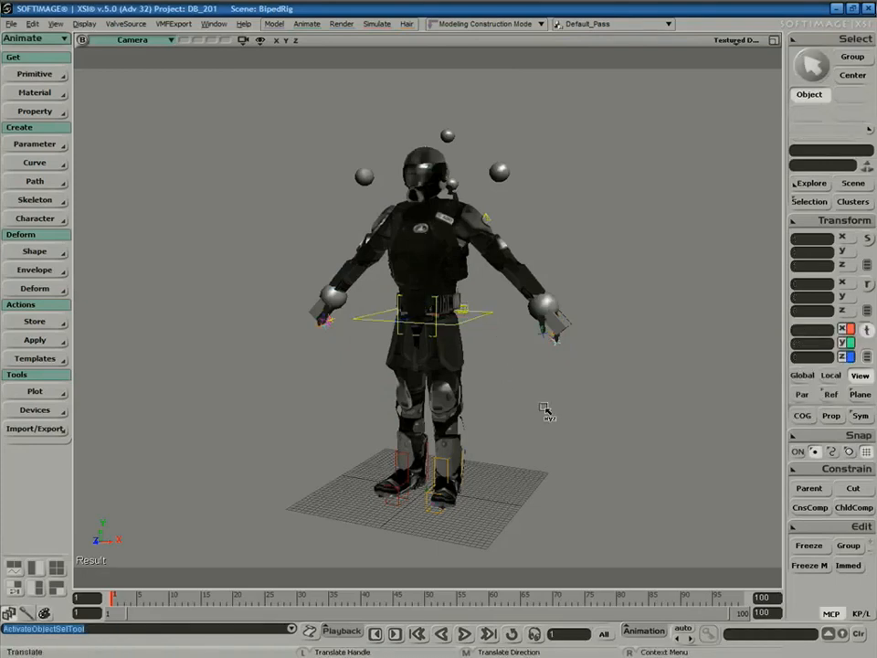
Test the skinning by moving the UpperBody and right-hand controls, then undo the pose.
{"action": "left_click", "coordinate": [489, 315]}
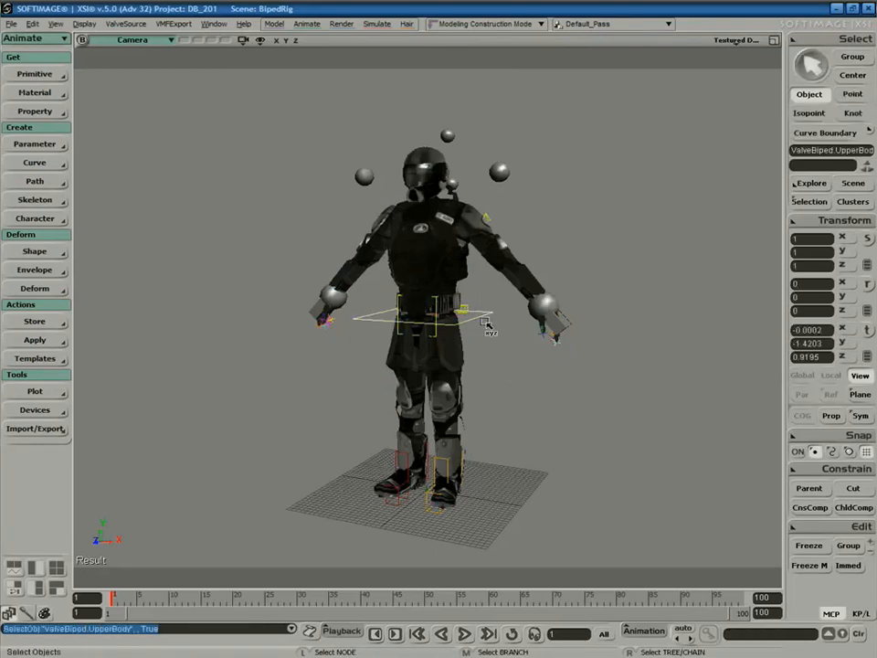
{"action": "mouse_move", "coordinate": [431, 248]}
{"action": "left_mouse_down"}
{"action": "mouse_move", "coordinate": [428, 384]}
{"action": "mouse_move", "coordinate": [433, 274]}
{"action": "mouse_move", "coordinate": [438, 370]}
{"action": "mouse_move", "coordinate": [432, 210]}
{"action": "mouse_move", "coordinate": [442, 318]}
{"action": "mouse_move", "coordinate": [441, 263]}
{"action": "left_mouse_up"}
{"action": "left_click", "coordinate": [548, 315]}
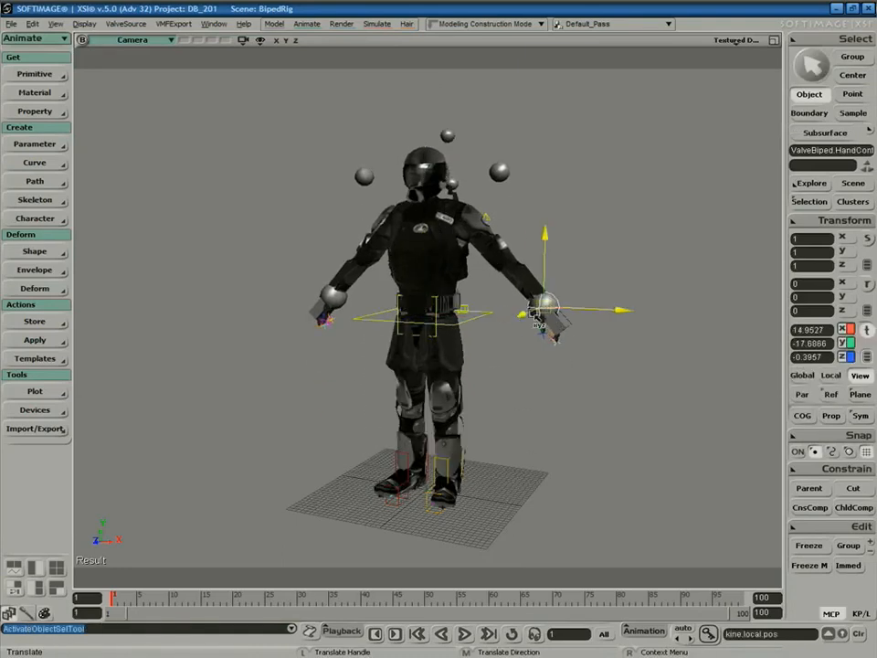
{"action": "left_click_drag", "start_coordinate": [550, 323], "coordinate": [508, 263]}
{"action": "left_click_drag", "start_coordinate": [405, 229], "coordinate": [496, 303]}
{"action": "key", "text": "ctrl+z"}
Select the NSC body mesh and bring up the weight-painting tools.
{"action": "key", "text": "space"}
{"action": "left_click", "coordinate": [528, 355]}
{"action": "key", "text": "space"}
{"action": "left_click", "coordinate": [466, 268]}
{"action": "key", "text": "v"}
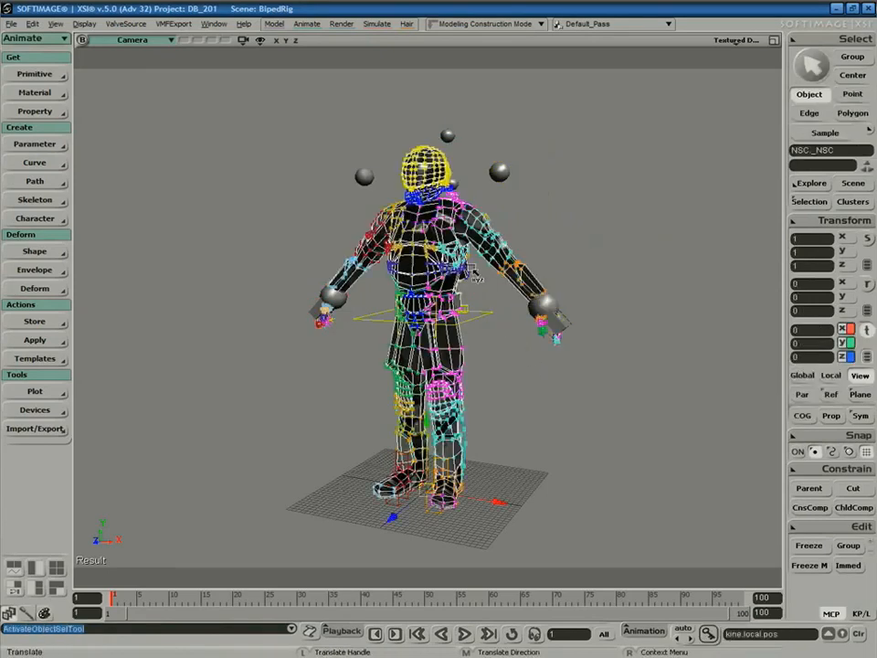
{"action": "left_click", "coordinate": [37, 612]}
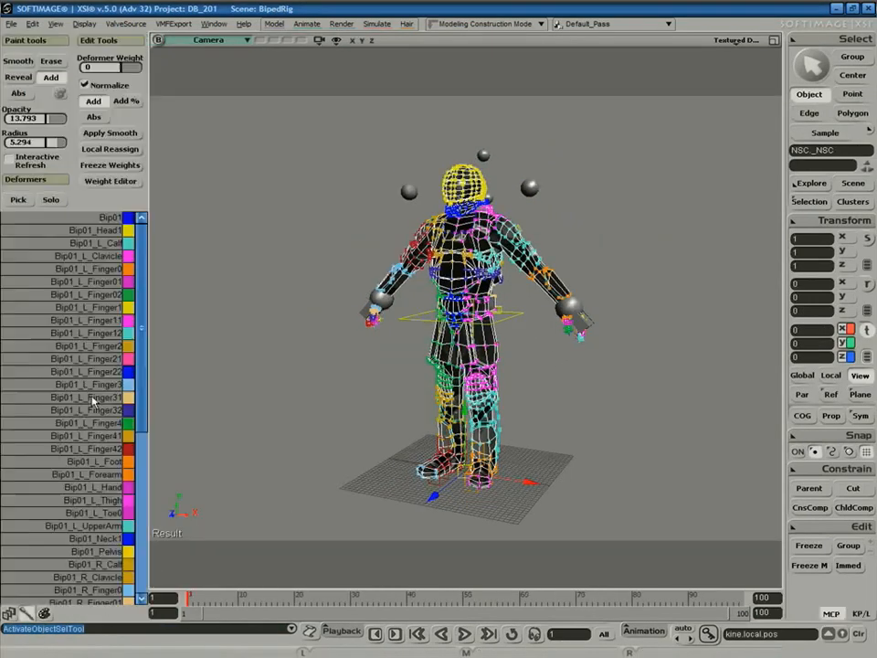
Apply Smooth to the envelope weights, then test by raising the left hand and undo.
{"action": "left_click", "coordinate": [122, 135]}
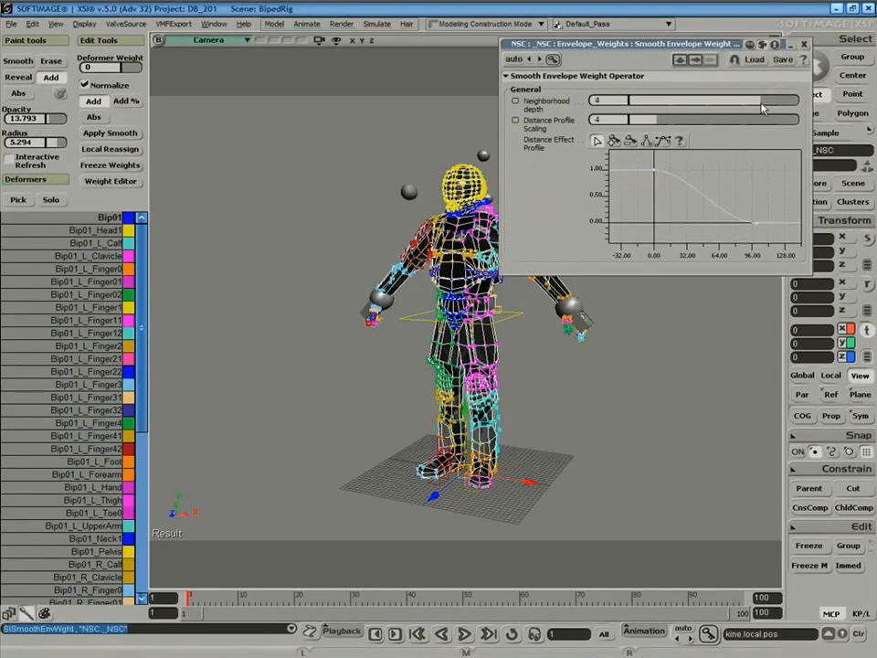
{"action": "left_click", "coordinate": [804, 43]}
{"action": "left_click", "coordinate": [574, 306]}
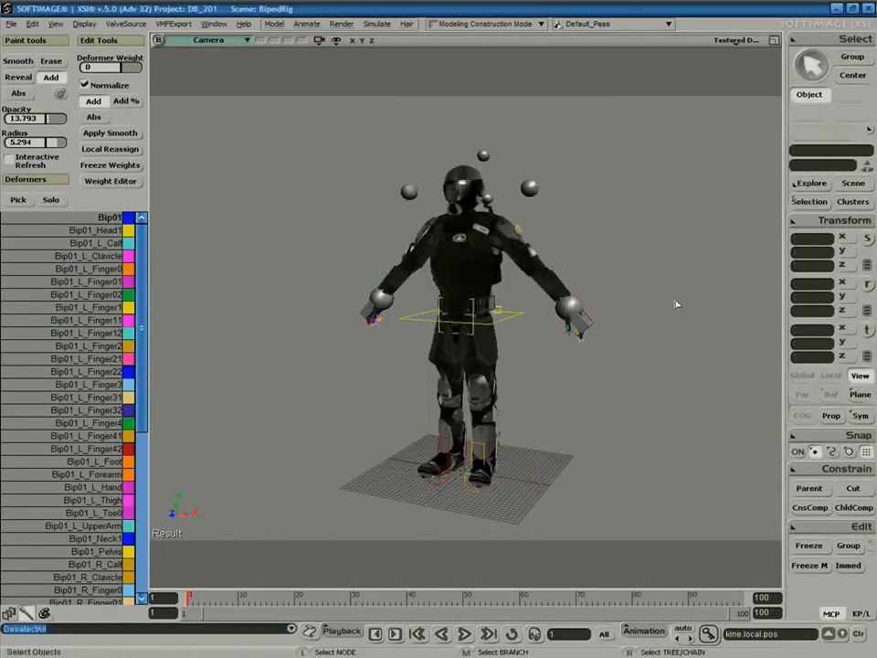
{"action": "key", "text": "s"}
{"action": "middle_click_drag", "start_coordinate": [577, 308], "coordinate": [593, 353]}
{"action": "key", "text": "v"}
{"action": "left_click_drag", "start_coordinate": [640, 293], "coordinate": [604, 246]}
{"action": "key", "text": "ctrl+z"}
{"action": "key", "text": "ctrl+z"}
{"action": "key", "text": "ctrl+z"}
{"action": "key", "text": "space"}
Reselect the NSC body mesh and orbit round to the character's back.
{"action": "left_click", "coordinate": [583, 358]}
{"action": "key", "text": "s"}
{"action": "mouse_move", "coordinate": [583, 359]}
{"action": "right_mouse_down"}
{"action": "mouse_move", "coordinate": [567, 402]}
{"action": "mouse_move", "coordinate": [572, 367]}
{"action": "right_mouse_up"}
{"action": "key", "text": "space"}
{"action": "left_click", "coordinate": [495, 361]}
{"action": "key", "text": "s"}
{"action": "middle_click_drag", "start_coordinate": [633, 260], "coordinate": [623, 223]}
{"action": "left_click_drag", "start_coordinate": [622, 223], "coordinate": [619, 347]}
{"action": "mouse_move", "coordinate": [619, 346]}
{"action": "right_mouse_down"}
{"action": "mouse_move", "coordinate": [493, 333]}
{"action": "mouse_move", "coordinate": [606, 349]}
{"action": "mouse_move", "coordinate": [586, 334]}
{"action": "mouse_move", "coordinate": [604, 347]}
{"action": "right_mouse_up"}
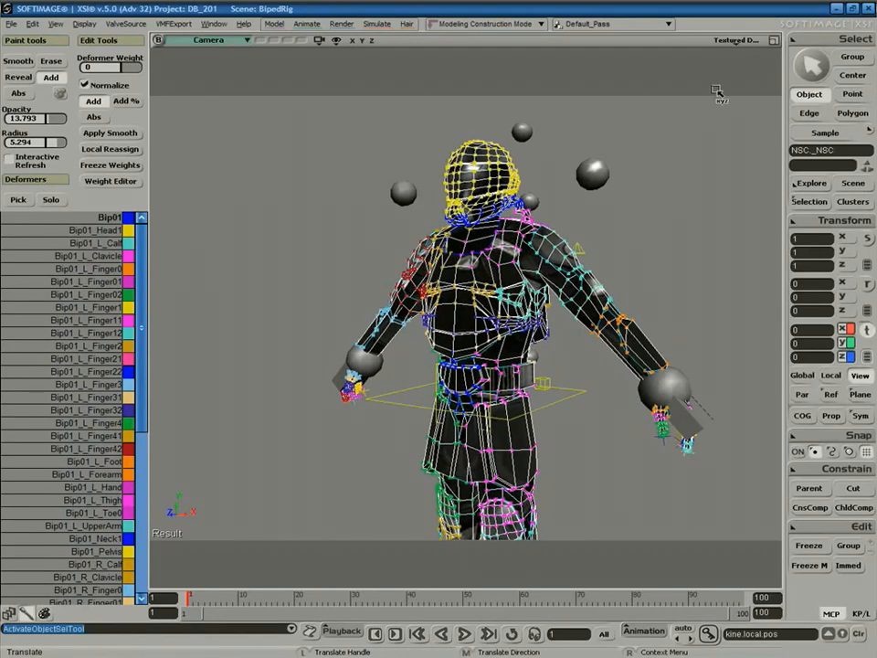
Switch the viewport to Wireframe and frame the character's torso.
{"action": "left_click", "coordinate": [745, 44]}
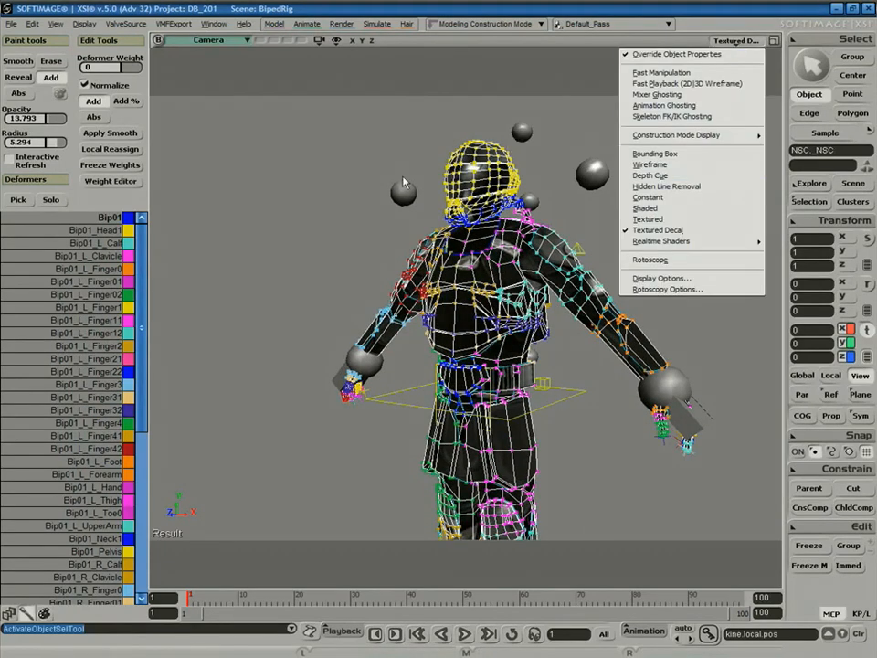
{"action": "left_click", "coordinate": [347, 179]}
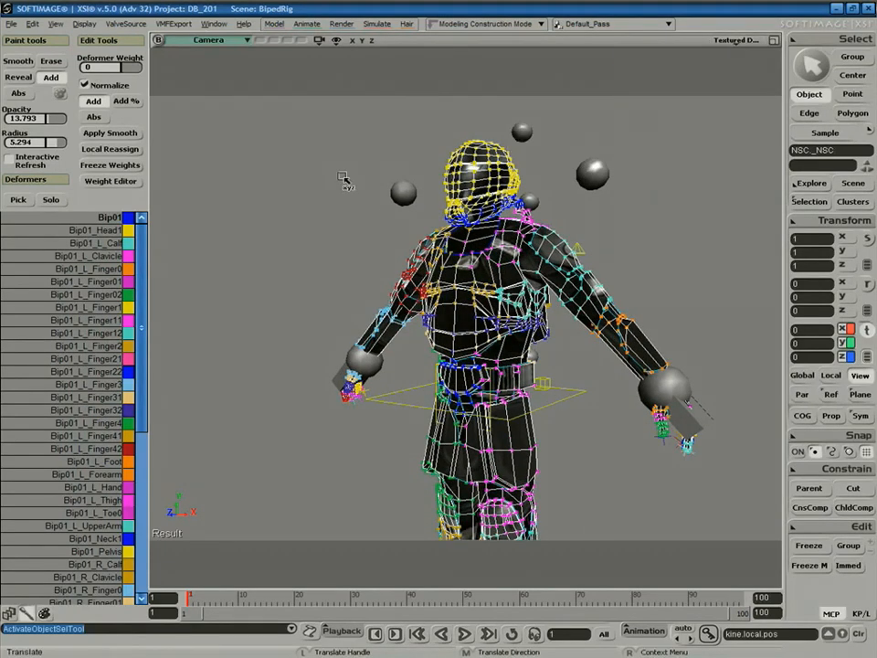
{"action": "left_click", "coordinate": [745, 41]}
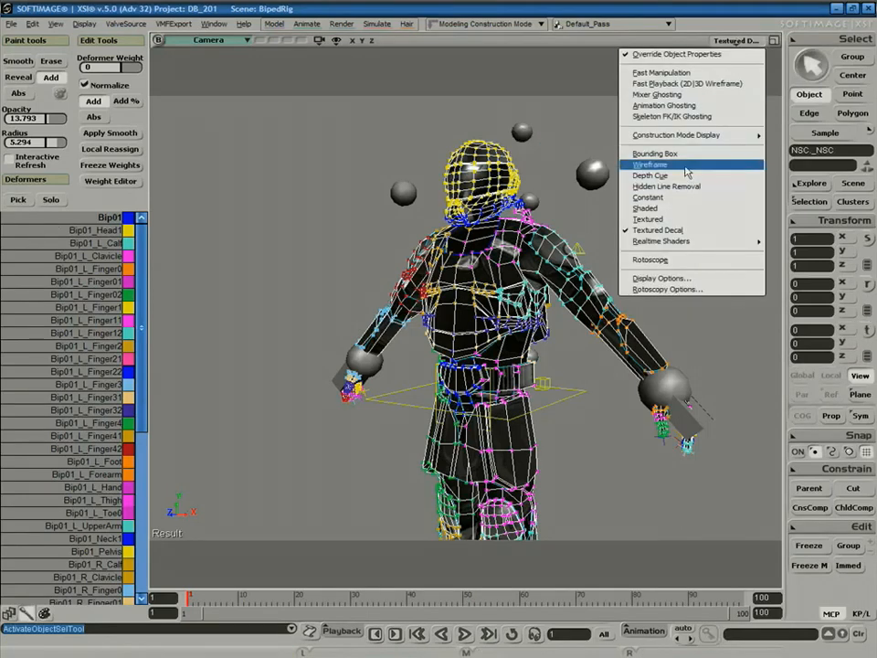
{"action": "left_click", "coordinate": [688, 166]}
{"action": "key", "text": "s"}
{"action": "middle_click_drag", "start_coordinate": [709, 222], "coordinate": [677, 290]}
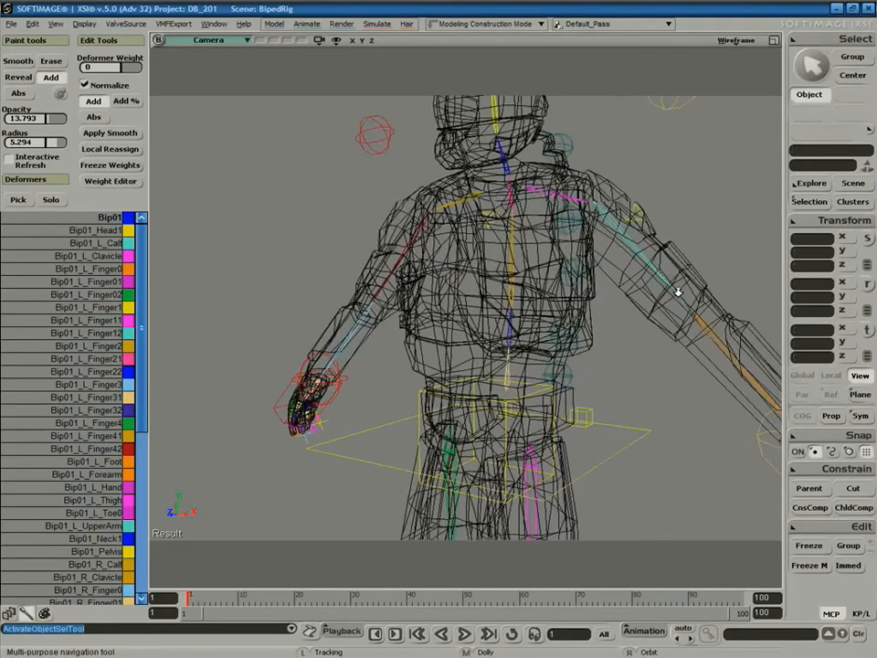
{"action": "left_click_drag", "start_coordinate": [677, 290], "coordinate": [586, 308]}
{"action": "mouse_move", "coordinate": [586, 307]}
{"action": "right_mouse_down"}
{"action": "mouse_move", "coordinate": [599, 302]}
{"action": "mouse_move", "coordinate": [594, 312]}
{"action": "right_mouse_up"}
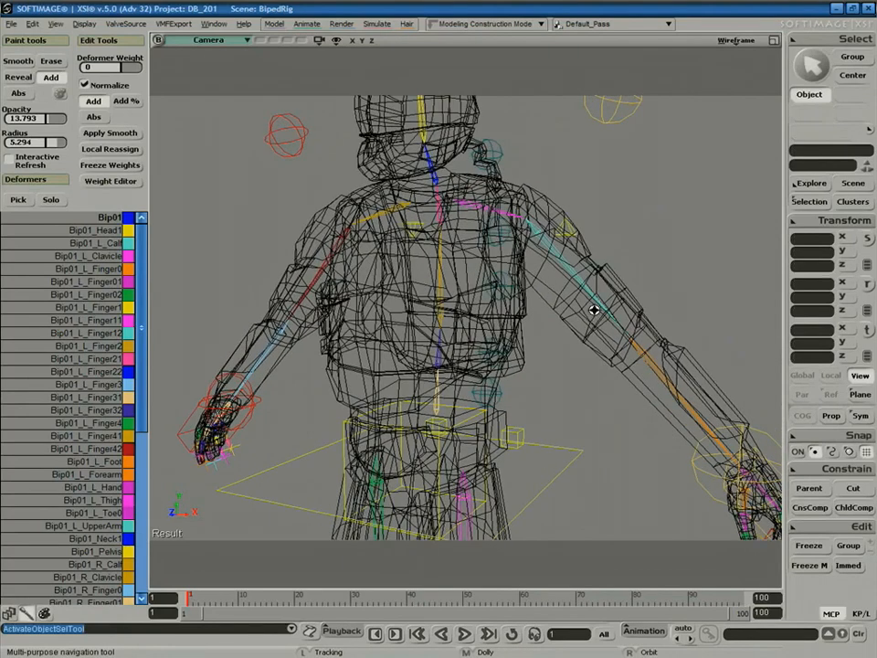
Select the NSC mesh to show its weights and click Pick in Deformers.
{"action": "left_click", "coordinate": [533, 360]}
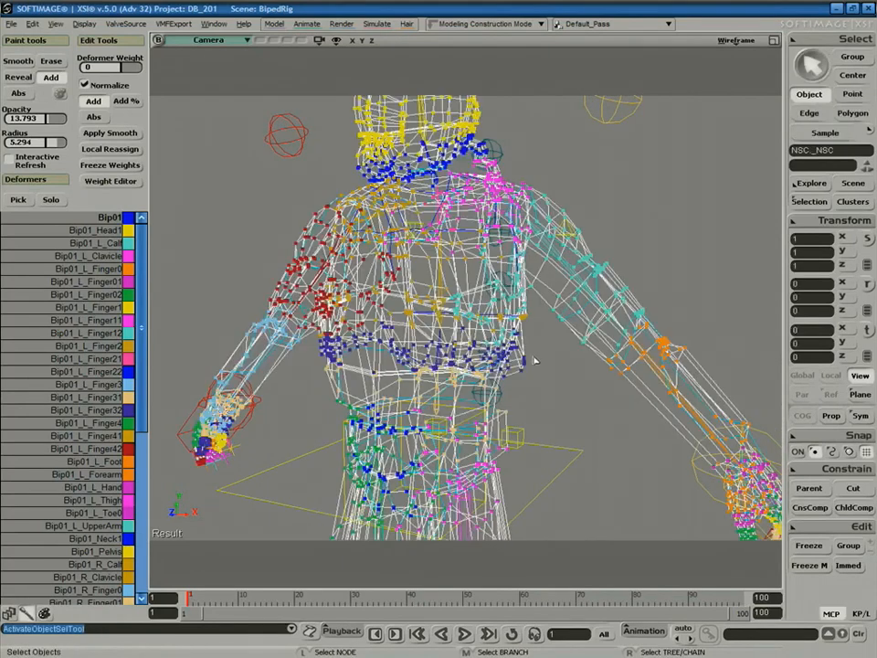
{"action": "left_click", "coordinate": [18, 200]}
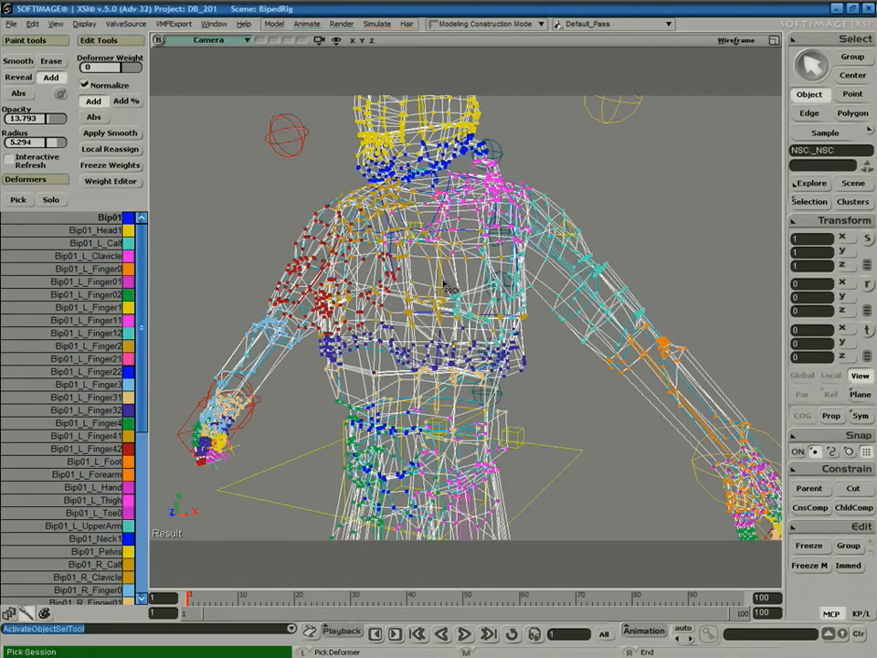
{"action": "key", "text": "s"}
{"action": "mouse_move", "coordinate": [519, 298]}
{"action": "right_mouse_down"}
{"action": "mouse_move", "coordinate": [415, 285]}
{"action": "mouse_move", "coordinate": [517, 286]}
{"action": "right_mouse_up"}
Paint extra envelope weight onto the soldier's chest and upper back.
{"action": "key", "text": "w"}
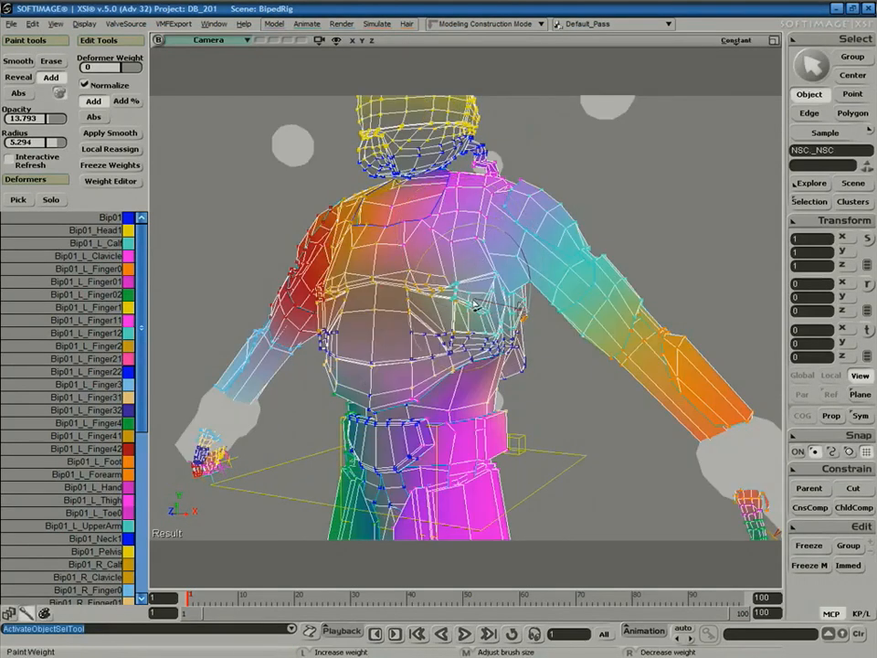
{"action": "left_click_drag", "start_coordinate": [467, 305], "coordinate": [463, 289]}
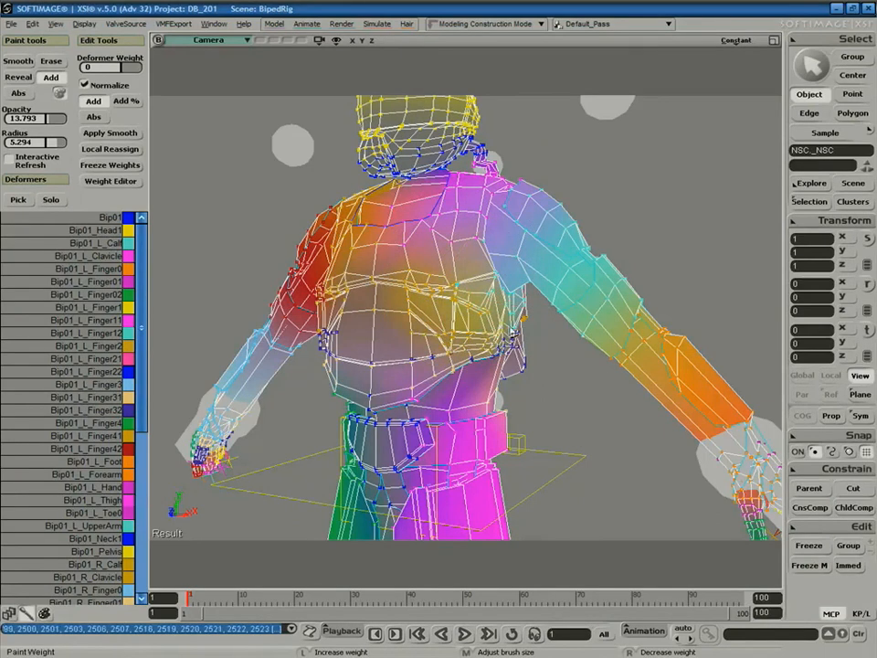
{"action": "key", "text": "s"}
{"action": "right_click_drag", "start_coordinate": [499, 323], "coordinate": [436, 314]}
{"action": "mouse_move", "coordinate": [436, 313]}
{"action": "left_mouse_down"}
{"action": "mouse_move", "coordinate": [405, 327]}
{"action": "mouse_move", "coordinate": [424, 328]}
{"action": "left_mouse_up"}
Inspect the painted weights from back, side and front, then leave painting and deselect.
{"action": "key", "text": "s"}
{"action": "right_click_drag", "start_coordinate": [431, 337], "coordinate": [455, 274]}
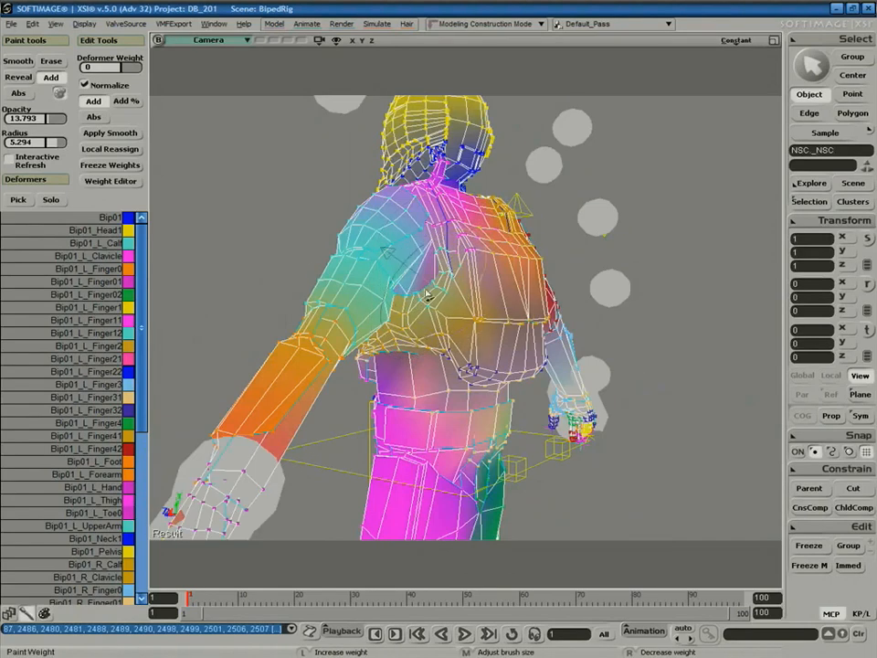
{"action": "mouse_move", "coordinate": [425, 296]}
{"action": "right_mouse_down"}
{"action": "mouse_move", "coordinate": [471, 252]}
{"action": "mouse_move", "coordinate": [427, 303]}
{"action": "right_mouse_up"}
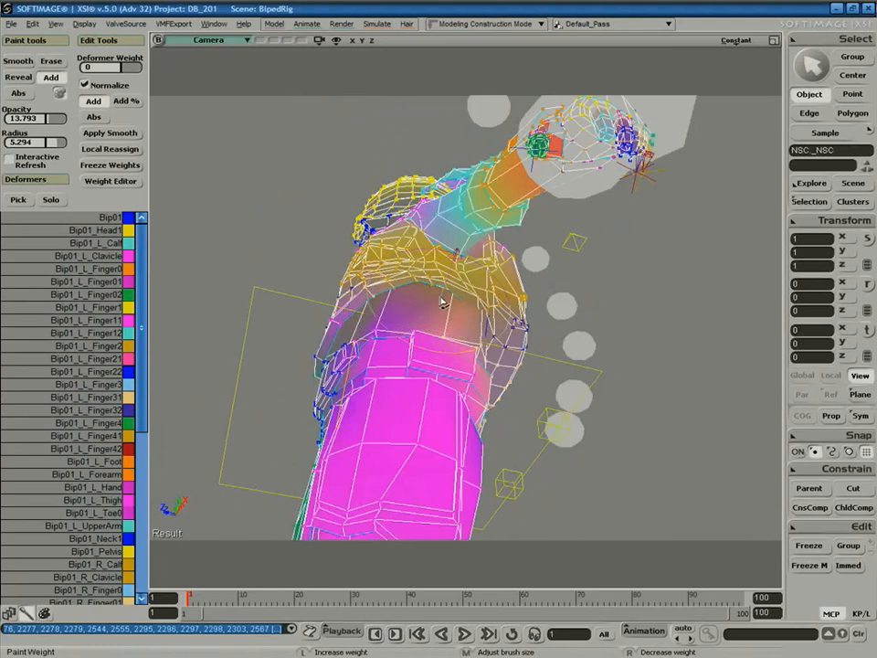
{"action": "right_click_drag", "start_coordinate": [516, 262], "coordinate": [479, 341]}
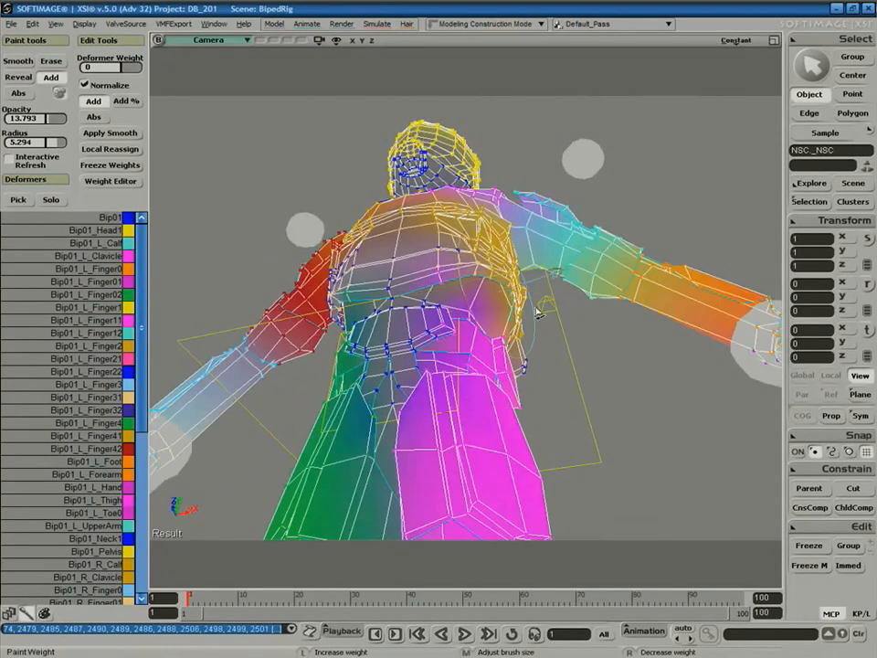
{"action": "right_click_drag", "start_coordinate": [509, 409], "coordinate": [481, 304]}
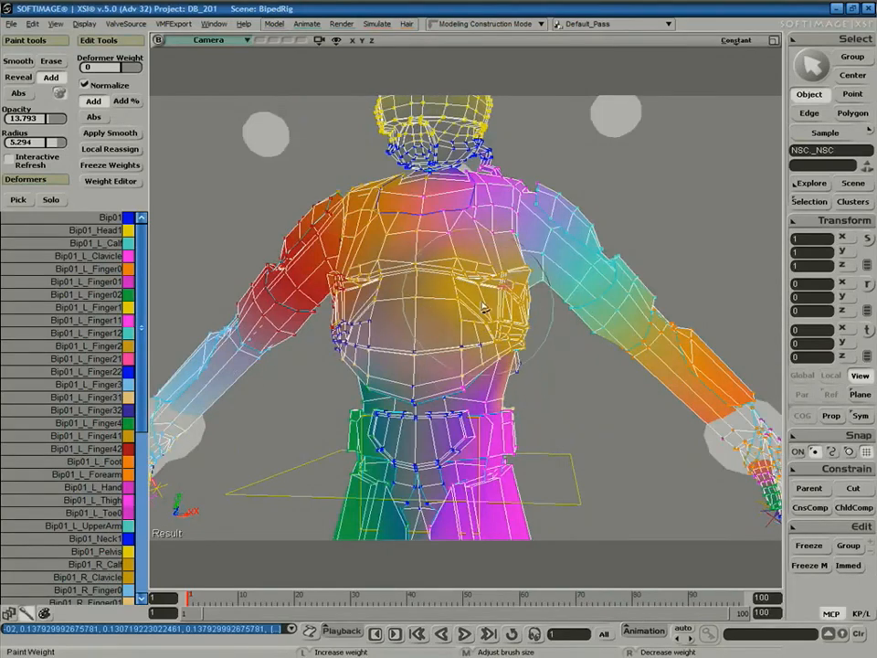
{"action": "key", "text": "space"}
{"action": "left_click_drag", "start_coordinate": [580, 362], "coordinate": [609, 386]}
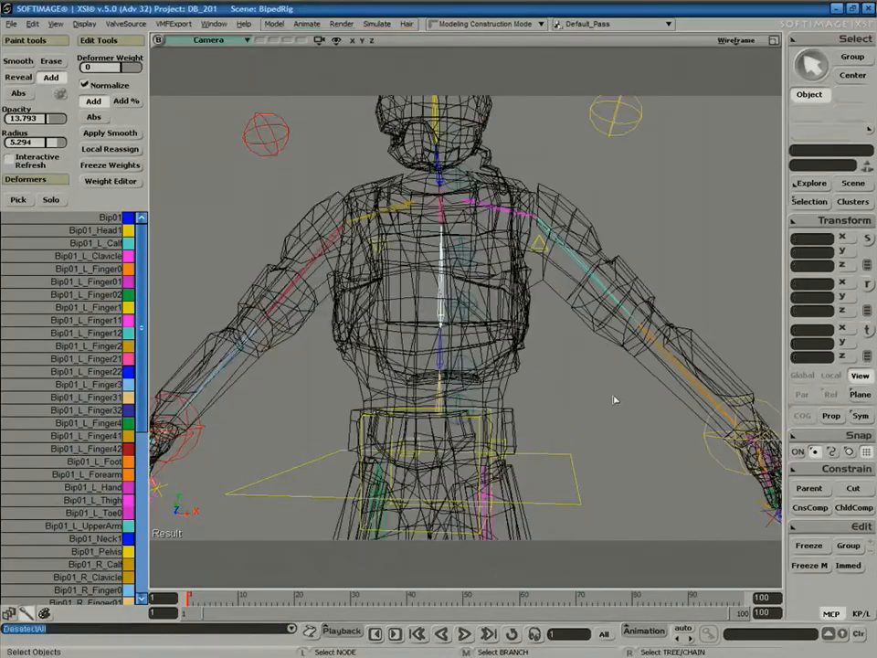
Select the hand control sphere and switch the viewport to Shaded.
{"action": "key", "text": "s"}
{"action": "middle_click_drag", "start_coordinate": [609, 387], "coordinate": [572, 325]}
{"action": "right_click_drag", "start_coordinate": [573, 325], "coordinate": [574, 362]}
{"action": "left_click", "coordinate": [627, 392]}
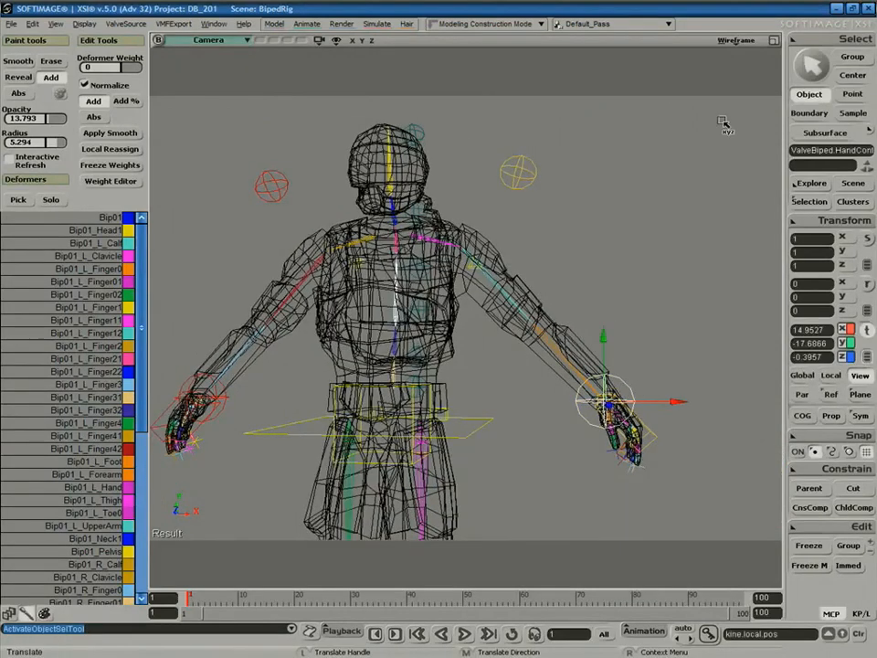
{"action": "left_click", "coordinate": [736, 40]}
{"action": "left_click", "coordinate": [717, 207]}
{"action": "right_click_drag", "start_coordinate": [716, 206], "coordinate": [624, 350]}
Test the arm weights by moving the hand control, ending with it raised beside the chest.
{"action": "left_click_drag", "start_coordinate": [624, 383], "coordinate": [512, 353]}
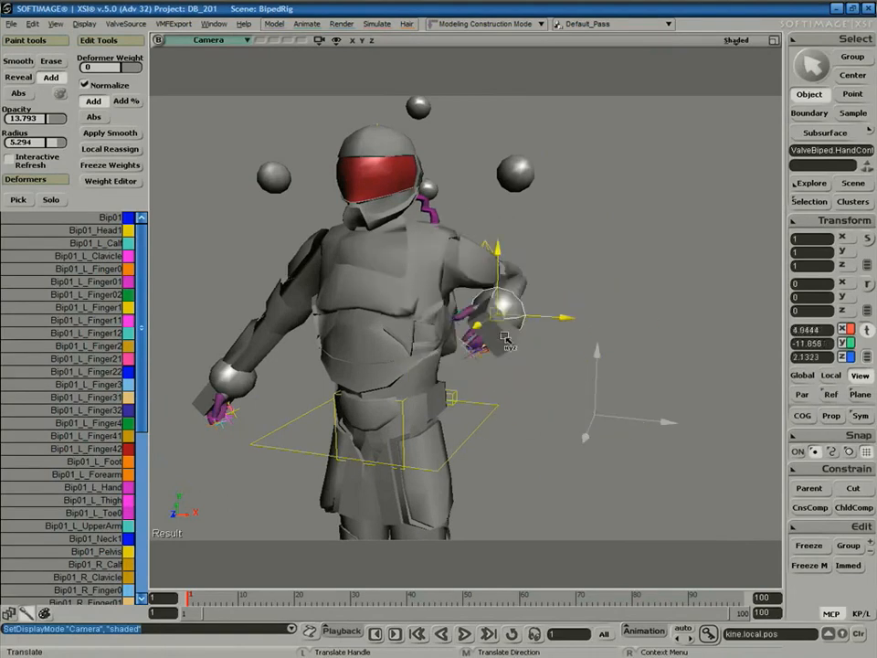
{"action": "left_click_drag", "start_coordinate": [514, 299], "coordinate": [584, 333]}
{"action": "right_click_drag", "start_coordinate": [632, 372], "coordinate": [512, 388]}
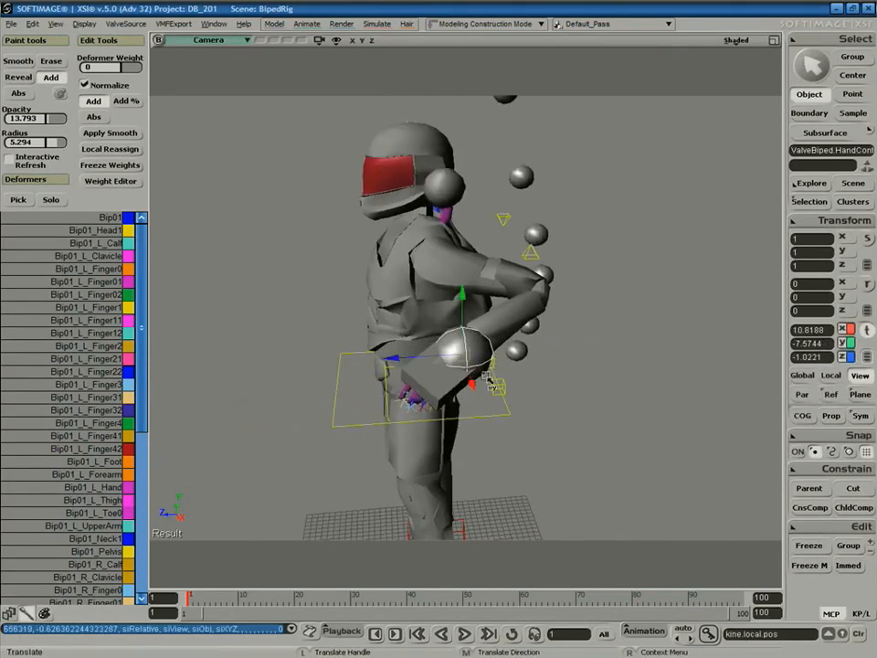
{"action": "left_click_drag", "start_coordinate": [464, 354], "coordinate": [397, 453]}
{"action": "key", "text": "s"}
{"action": "right_click_drag", "start_coordinate": [399, 453], "coordinate": [550, 384]}
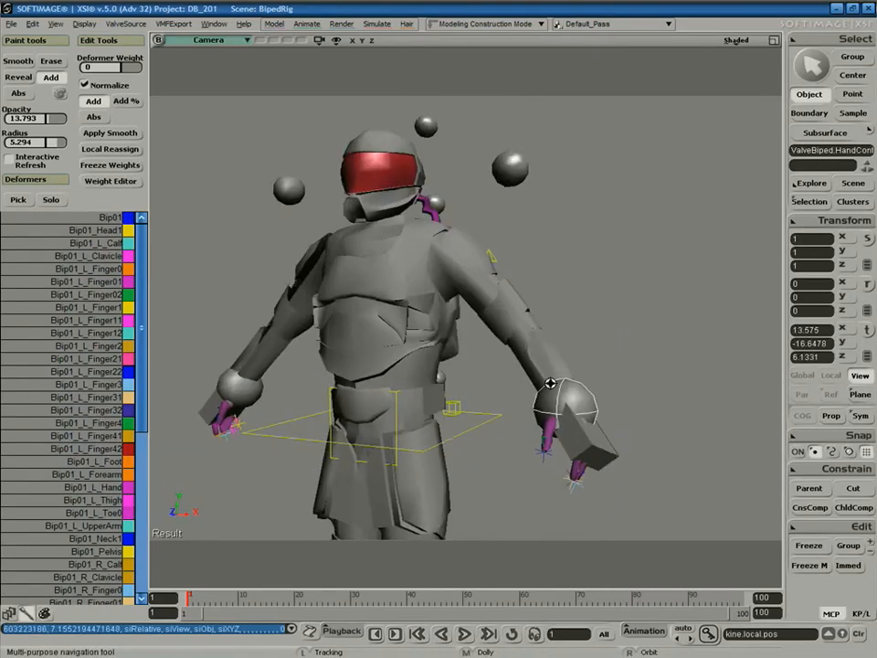
{"action": "key", "text": "space"}
{"action": "left_click", "coordinate": [426, 365]}
{"action": "scroll", "coordinate": [468, 366], "scroll_direction": "up", "scroll_amount": 5}
{"action": "left_click", "coordinate": [601, 446]}
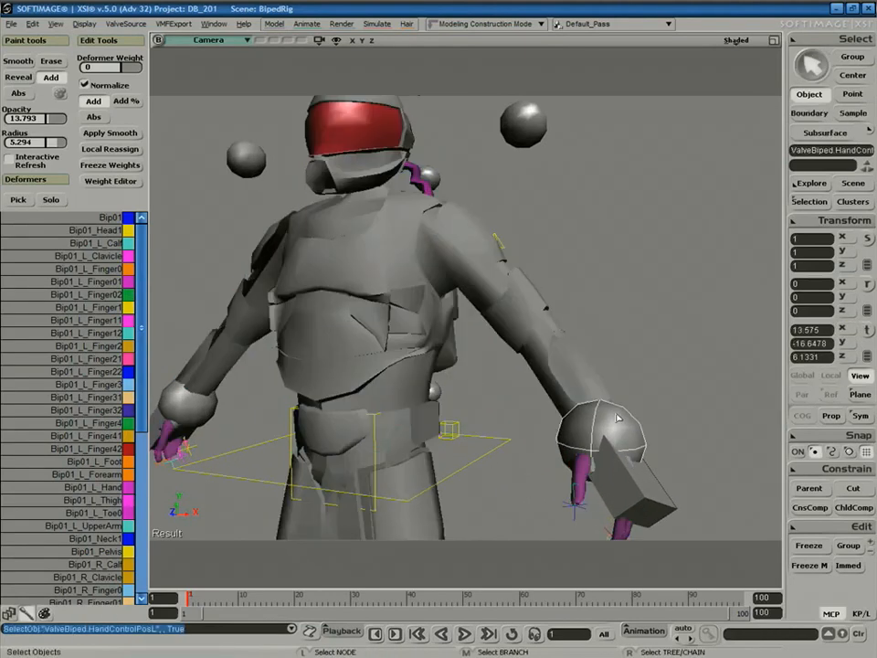
{"action": "left_click_drag", "start_coordinate": [601, 446], "coordinate": [577, 291]}
Paint weight under the raised arm's armpit on the NSC mesh, orbiting to check.
{"action": "key", "text": "space"}
{"action": "left_click", "coordinate": [420, 333]}
{"action": "key", "text": "w"}
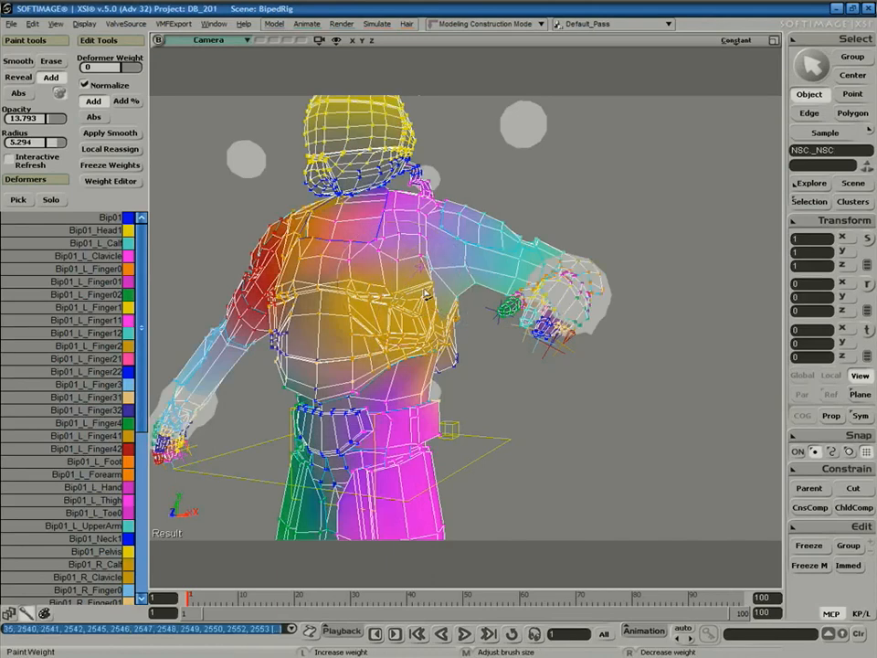
{"action": "left_click_drag", "start_coordinate": [432, 293], "coordinate": [427, 314]}
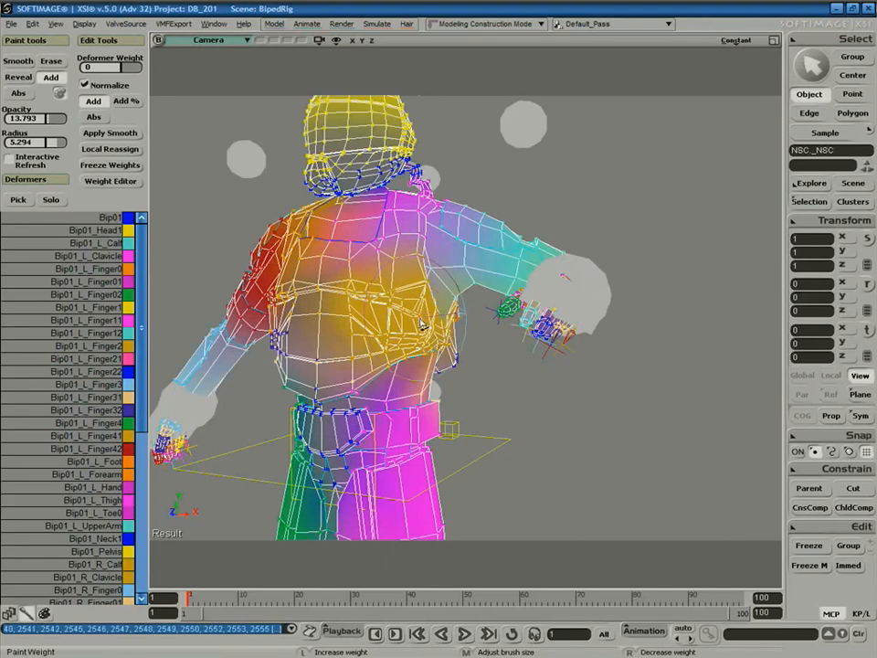
{"action": "key", "text": "s"}
{"action": "right_click_drag", "start_coordinate": [454, 361], "coordinate": [292, 358]}
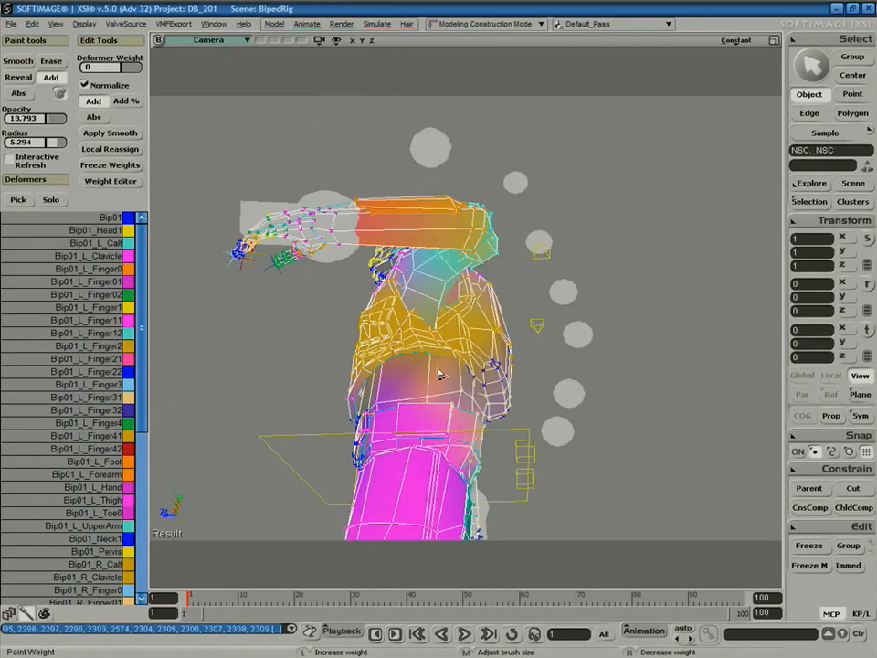
{"action": "key", "text": "s"}
{"action": "mouse_move", "coordinate": [496, 324]}
{"action": "right_mouse_down"}
{"action": "mouse_move", "coordinate": [533, 368]}
{"action": "mouse_move", "coordinate": [521, 439]}
{"action": "mouse_move", "coordinate": [535, 430]}
{"action": "mouse_move", "coordinate": [516, 430]}
{"action": "mouse_move", "coordinate": [429, 322]}
{"action": "right_mouse_up"}
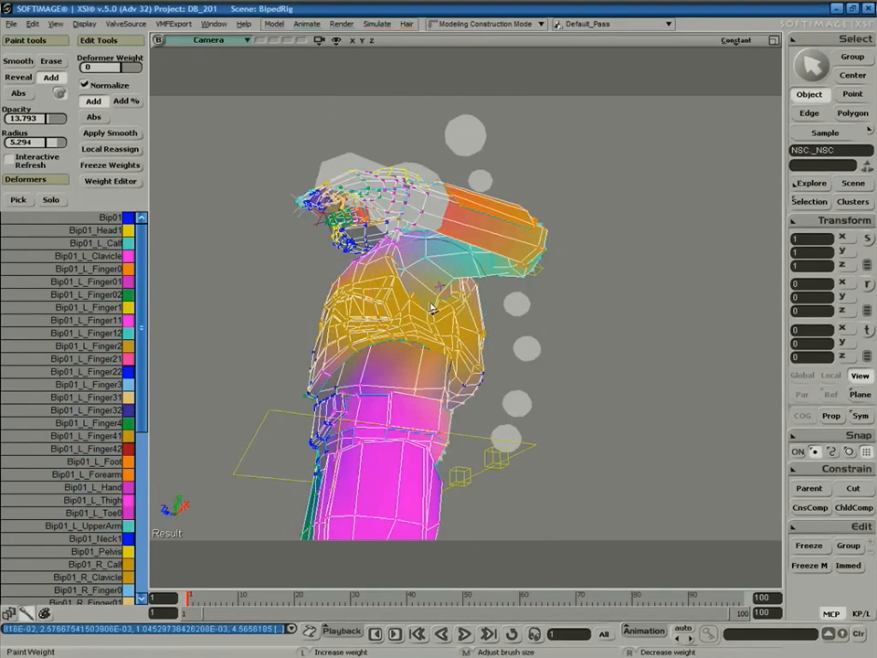
{"action": "key", "text": "s"}
{"action": "right_click_drag", "start_coordinate": [437, 340], "coordinate": [505, 408]}
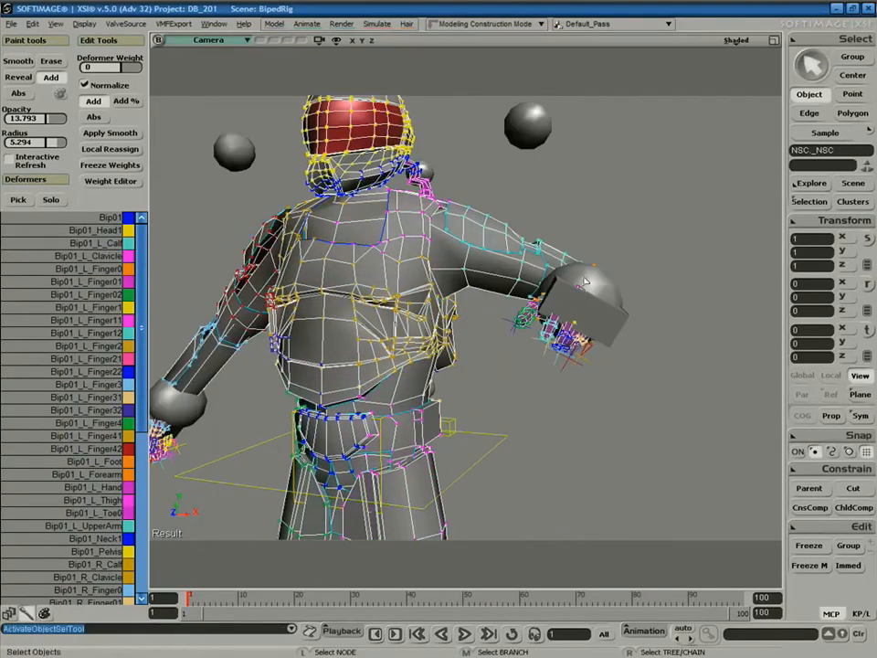
Bend the arm by swinging the hand control down beside the hip.
{"action": "left_click", "coordinate": [582, 285]}
{"action": "key", "text": "v"}
{"action": "key", "text": "s"}
{"action": "middle_click_drag", "start_coordinate": [631, 343], "coordinate": [646, 257]}
{"action": "right_click_drag", "start_coordinate": [646, 257], "coordinate": [590, 301]}
{"action": "left_click_drag", "start_coordinate": [590, 301], "coordinate": [631, 251]}
{"action": "right_click_drag", "start_coordinate": [631, 251], "coordinate": [637, 287]}
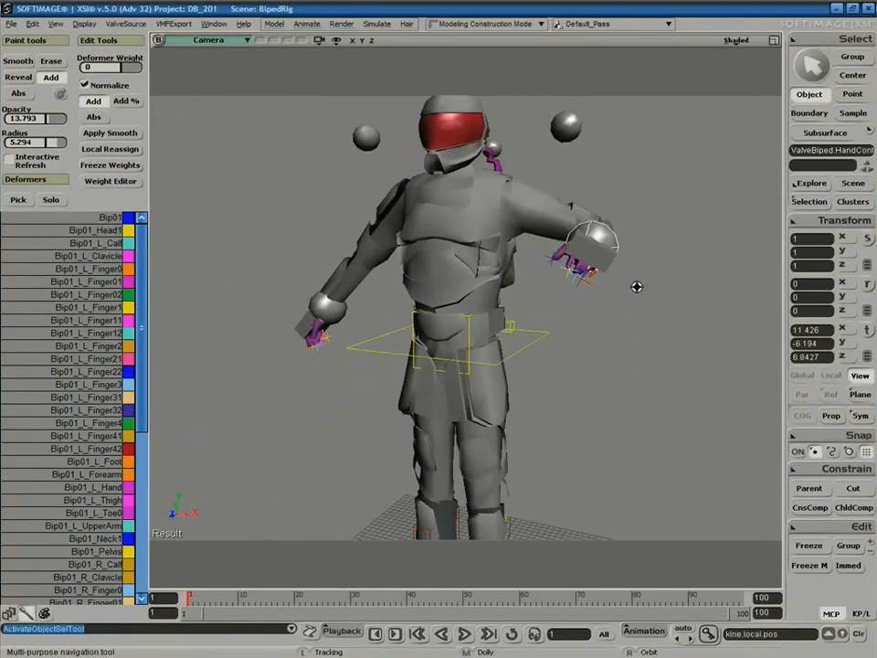
{"action": "left_click_drag", "start_coordinate": [599, 269], "coordinate": [578, 384]}
{"action": "key", "text": "s"}
{"action": "middle_click_drag", "start_coordinate": [617, 444], "coordinate": [586, 312]}
{"action": "mouse_move", "coordinate": [586, 312]}
{"action": "right_mouse_down"}
{"action": "mouse_move", "coordinate": [636, 290]}
{"action": "mouse_move", "coordinate": [587, 276]}
{"action": "mouse_move", "coordinate": [603, 278]}
{"action": "mouse_move", "coordinate": [578, 295]}
{"action": "right_mouse_up"}
{"action": "middle_click_drag", "start_coordinate": [473, 362], "coordinate": [468, 403]}
{"action": "right_click_drag", "start_coordinate": [468, 403], "coordinate": [457, 410]}
Test the leg by pulling the ValveBiped.LeftFoot control far out to the side.
{"action": "key", "text": "space"}
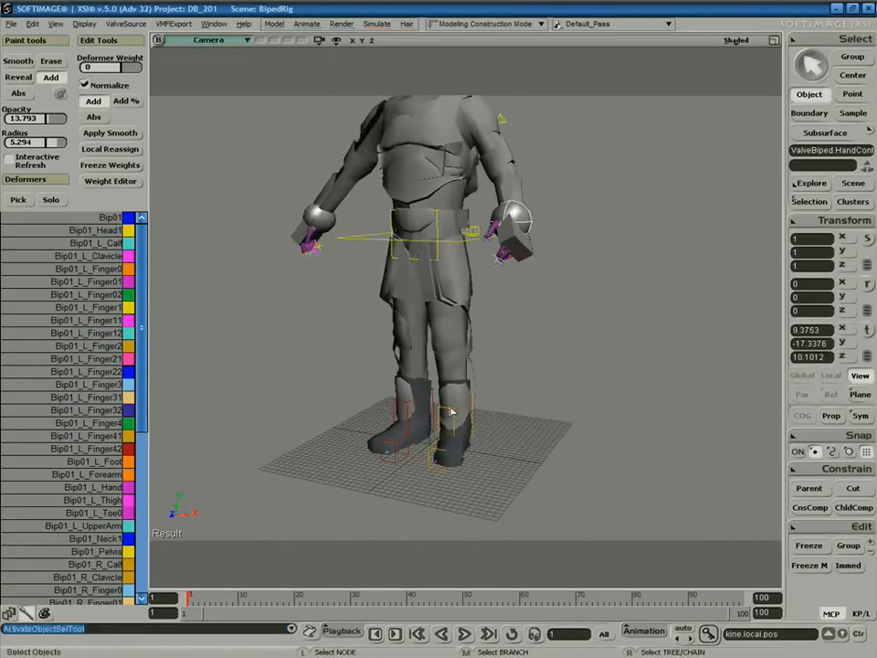
{"action": "left_click", "coordinate": [450, 413]}
{"action": "key", "text": "v"}
{"action": "left_click_drag", "start_coordinate": [509, 430], "coordinate": [603, 416]}
{"action": "key", "text": "s"}
{"action": "right_click_drag", "start_coordinate": [471, 394], "coordinate": [403, 388]}
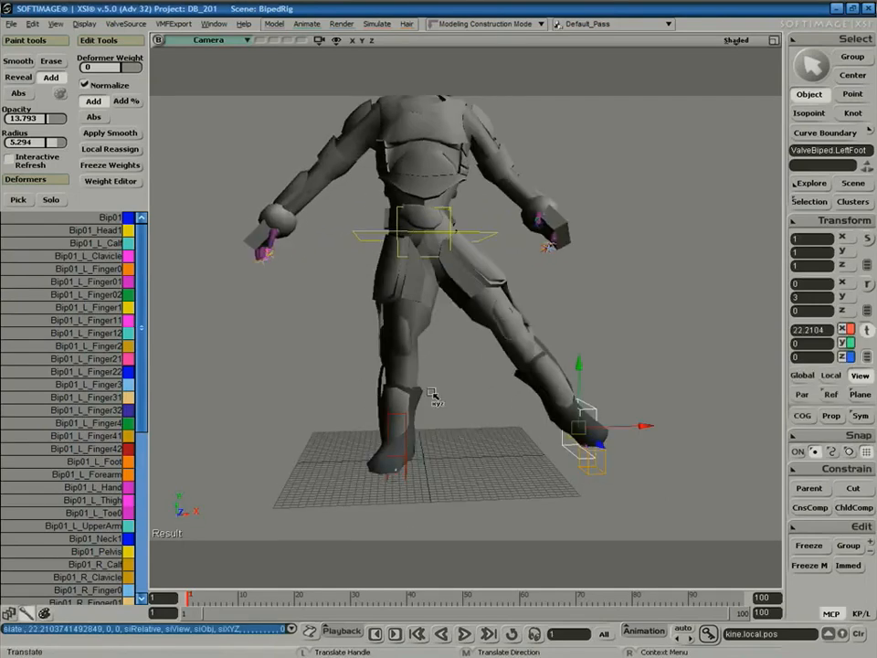
{"action": "key", "text": "s"}
{"action": "right_click_drag", "start_coordinate": [627, 417], "coordinate": [552, 367]}
{"action": "left_click_drag", "start_coordinate": [552, 367], "coordinate": [567, 336]}
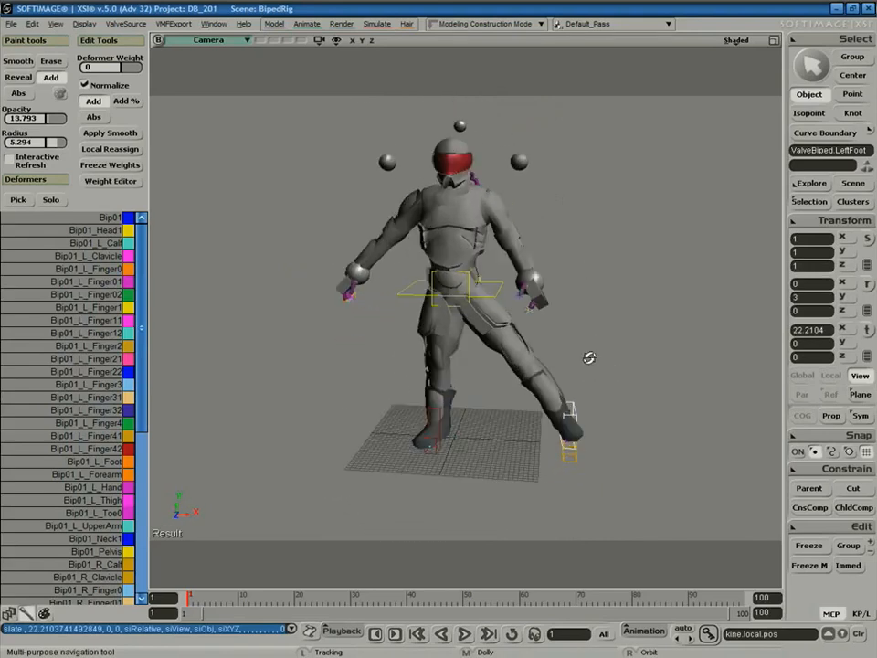
{"action": "key", "text": "v"}
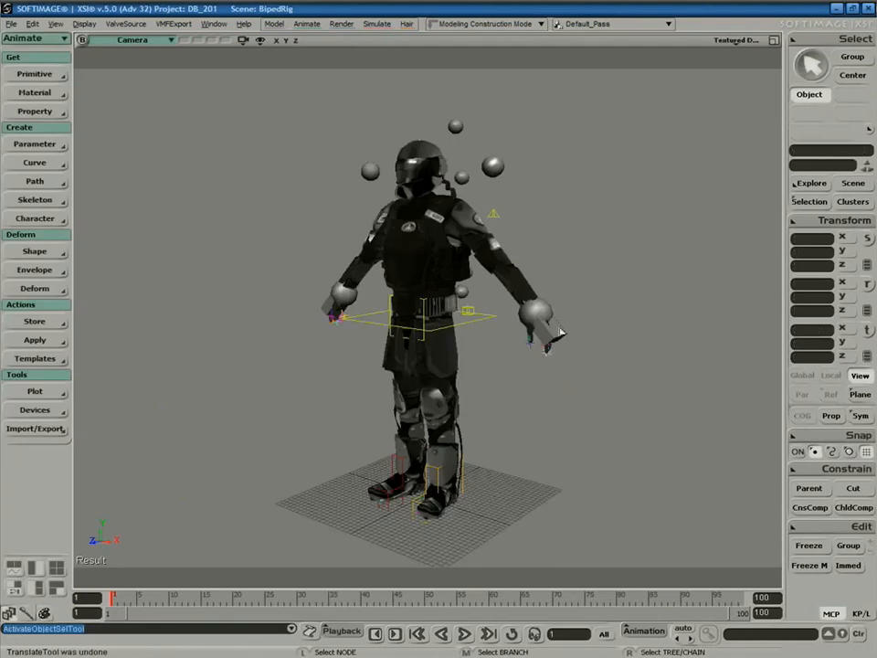
Test-move the left hand control, undo the move, and clear the selection.
{"action": "left_click", "coordinate": [540, 312]}
{"action": "key", "text": "v"}
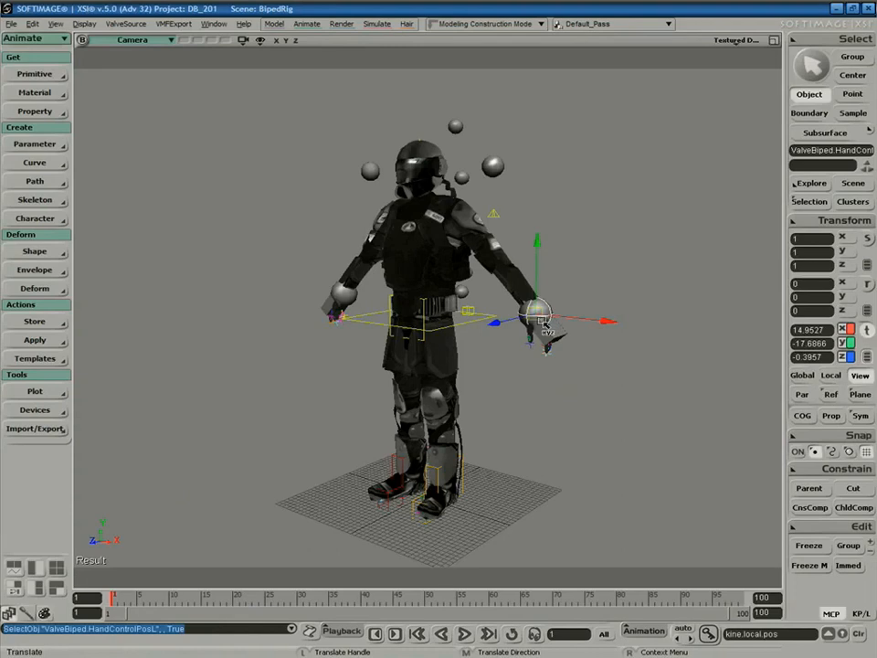
{"action": "left_click_drag", "start_coordinate": [540, 321], "coordinate": [529, 245]}
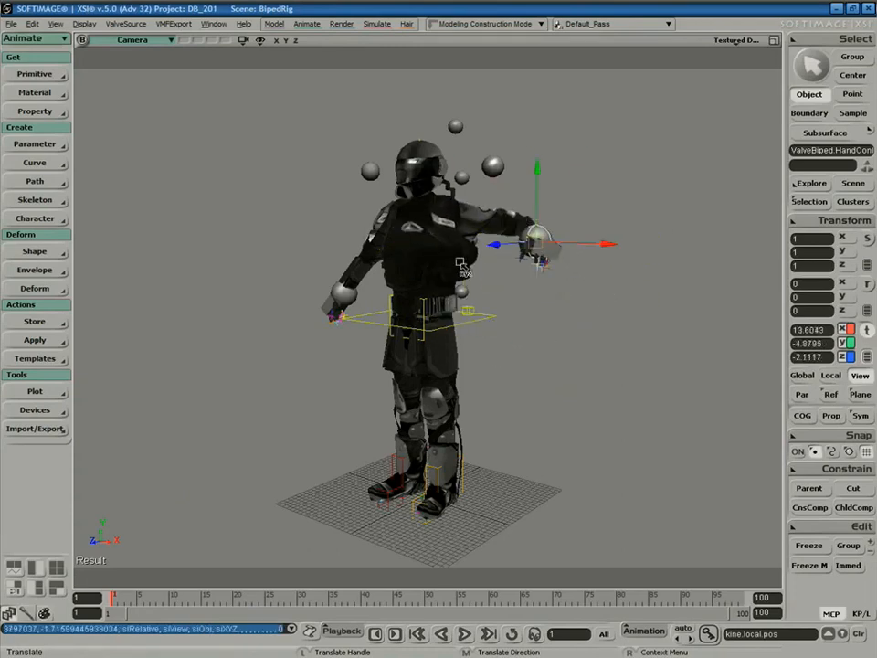
{"action": "key", "text": "ctrl+z"}
{"action": "key", "text": "space"}
{"action": "left_click_drag", "start_coordinate": [591, 397], "coordinate": [616, 407]}
Select the soldier's body mesh and open its Weight Editor, repositioning the window.
{"action": "left_click", "coordinate": [432, 225]}
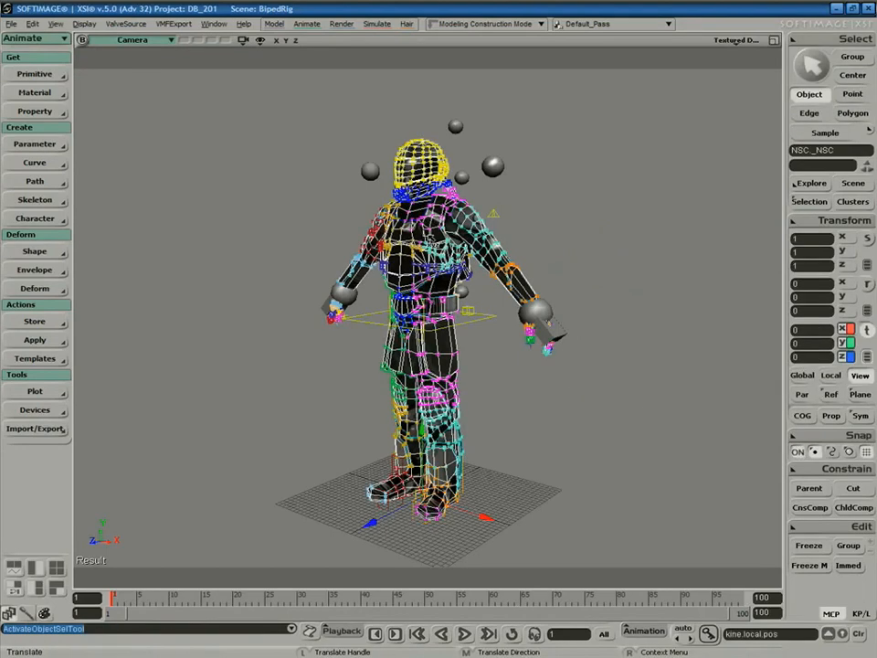
{"action": "key", "text": "ctrl+e"}
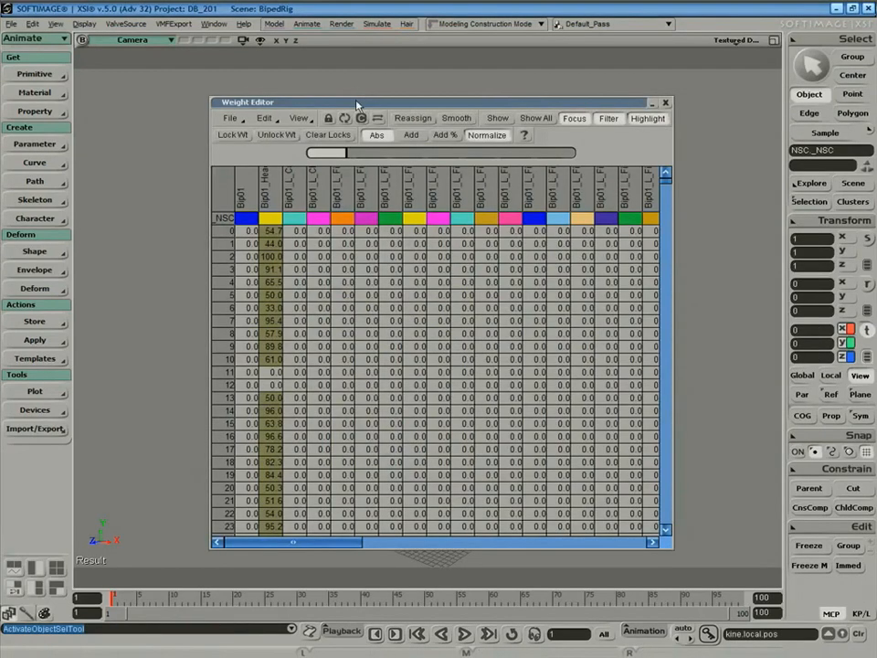
{"action": "left_click_drag", "start_coordinate": [356, 104], "coordinate": [402, 78]}
{"action": "left_click", "coordinate": [159, 42]}
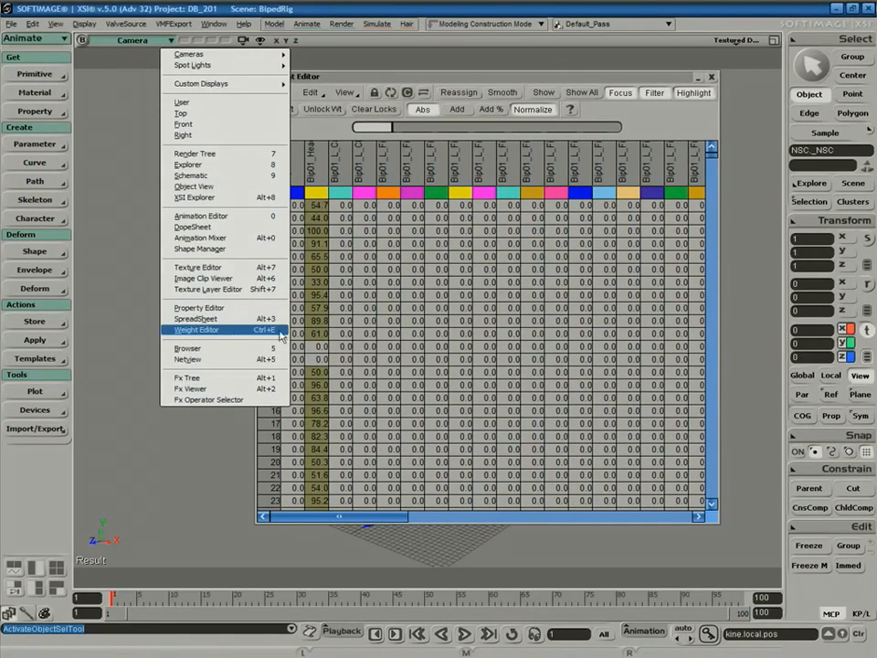
{"action": "left_click", "coordinate": [570, 76]}
{"action": "left_click_drag", "start_coordinate": [570, 76], "coordinate": [403, 139]}
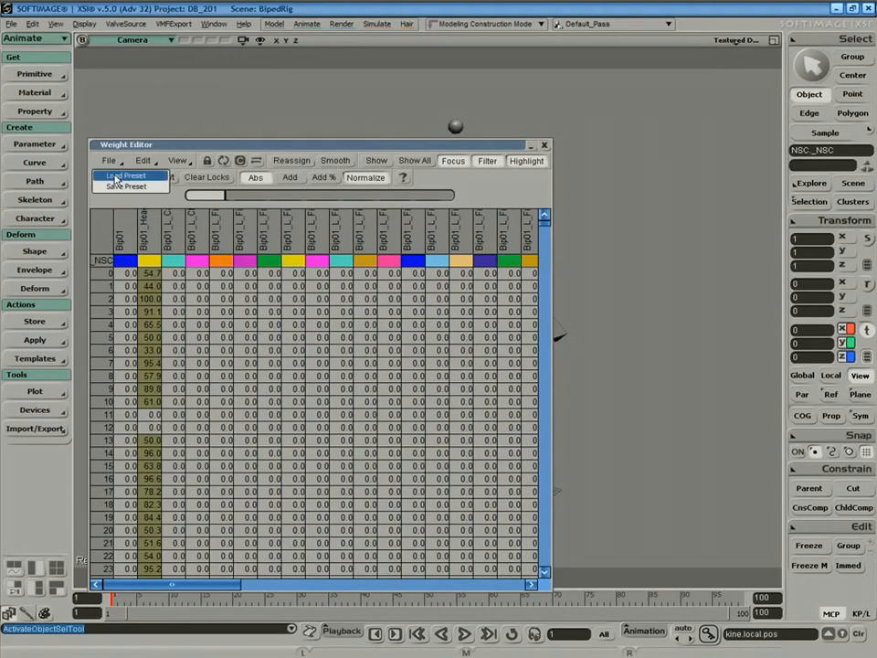
Load the NSC_weights preset onto the envelope, close the Weight Editor, and reselect the hand control.
{"action": "left_click", "coordinate": [105, 176]}
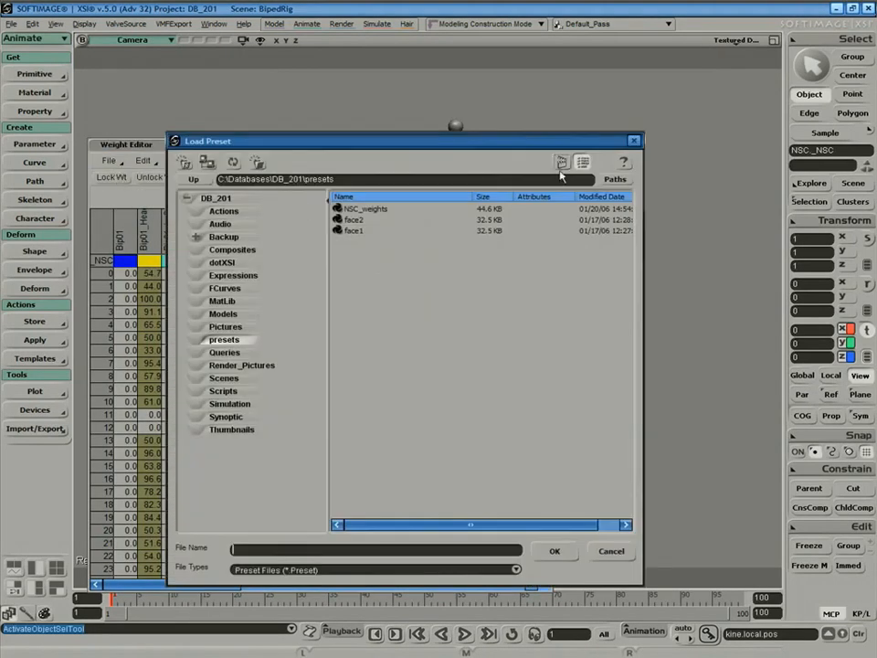
{"action": "left_click", "coordinate": [623, 181]}
{"action": "left_click", "coordinate": [622, 371]}
{"action": "left_click", "coordinate": [367, 209]}
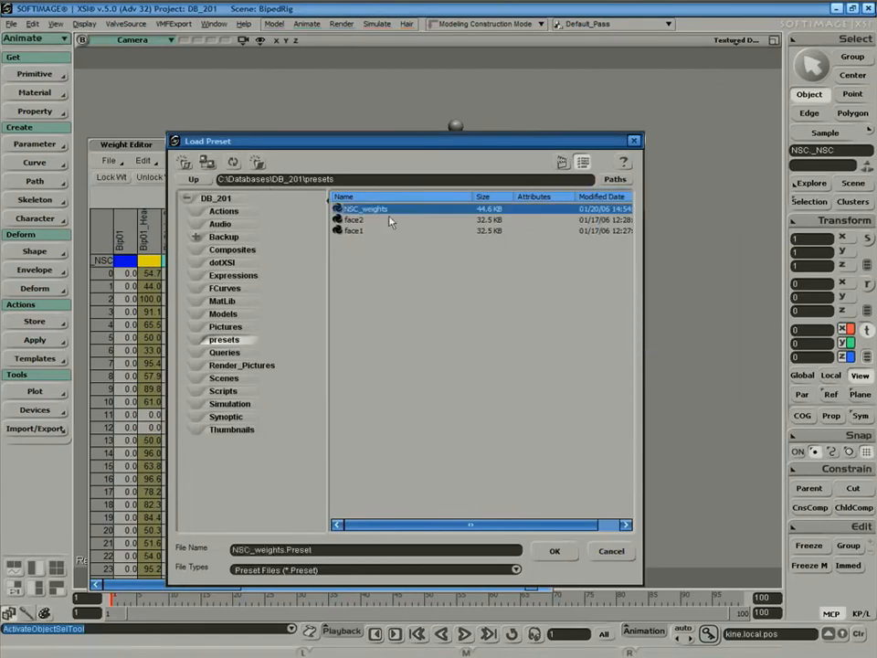
{"action": "left_click", "coordinate": [556, 552]}
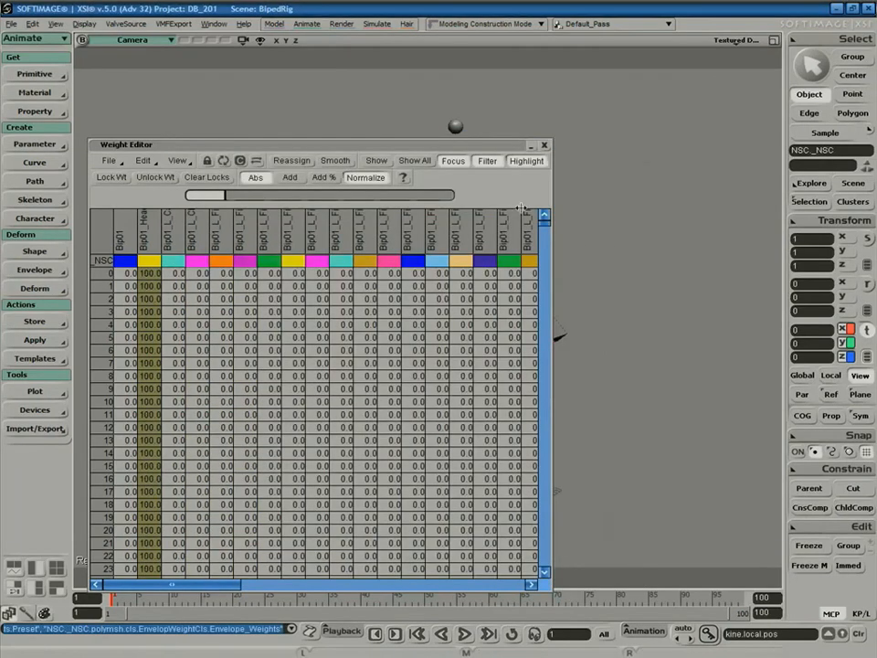
{"action": "left_click", "coordinate": [545, 145]}
{"action": "left_click", "coordinate": [550, 311]}
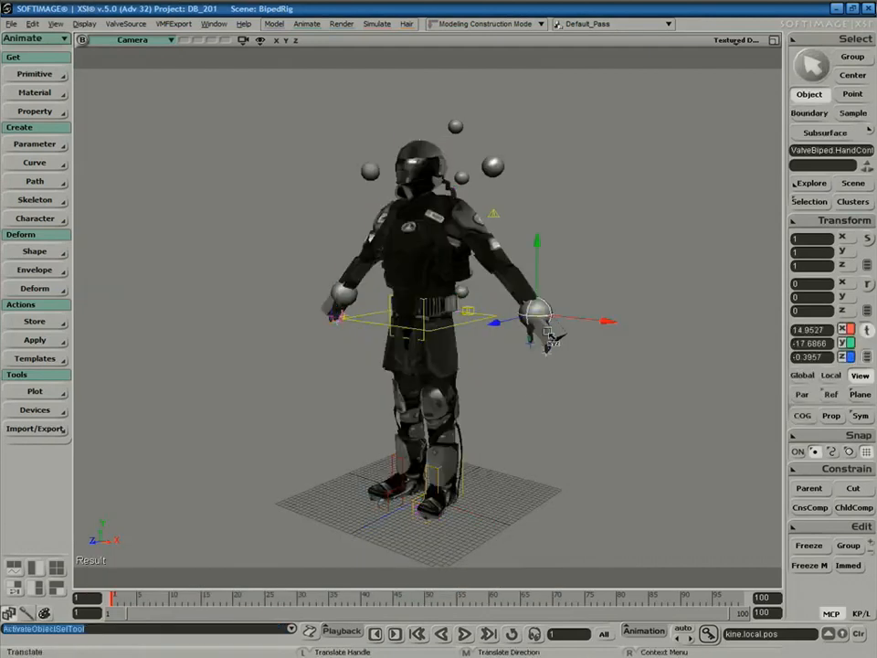
Pull the hand control to test the weights, undo it, and orbit to the soldier's front.
{"action": "left_click_drag", "start_coordinate": [528, 295], "coordinate": [523, 336]}
{"action": "key", "text": "ctrl+z"}
{"action": "key", "text": "ctrl+z"}
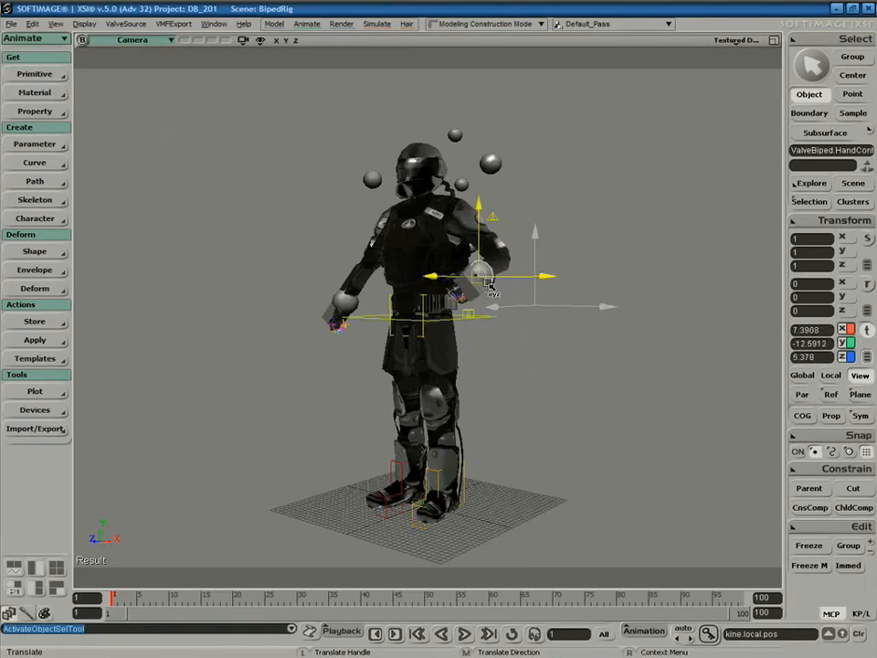
{"action": "key", "text": "s"}
{"action": "right_click_drag", "start_coordinate": [533, 417], "coordinate": [578, 401]}
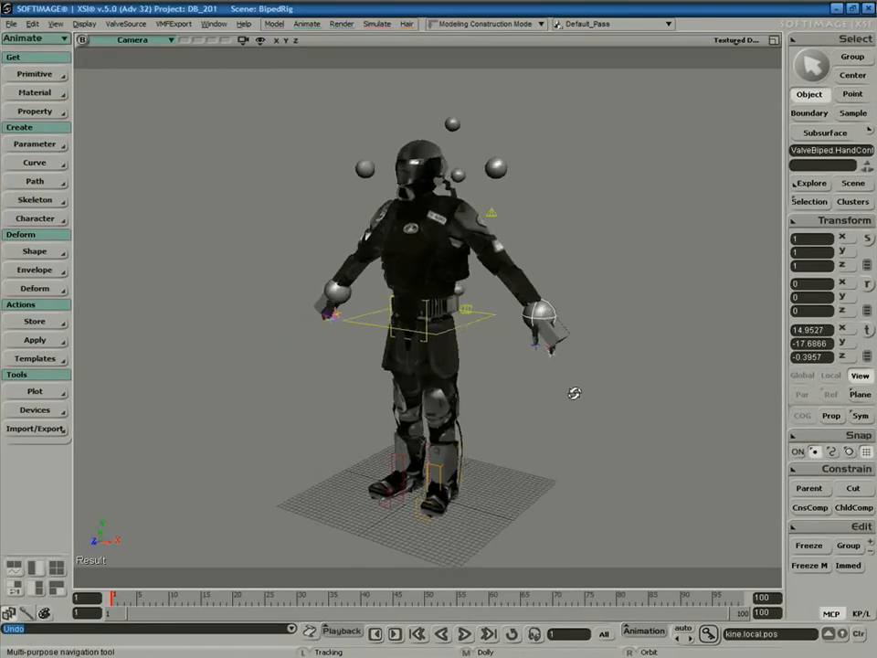
Deselect the hand control and orbit slightly around the soldier.
{"action": "key", "text": "v"}
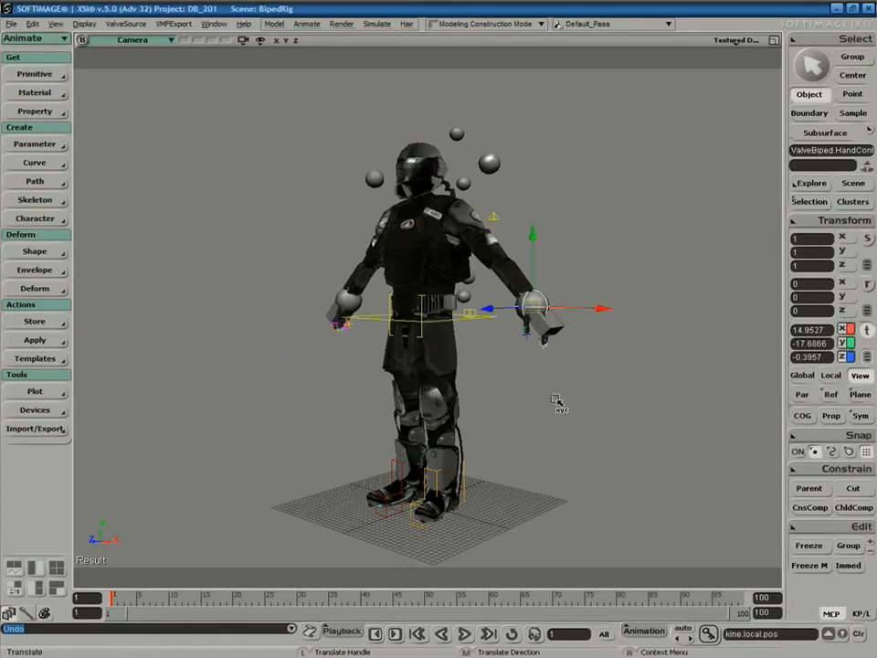
{"action": "key", "text": "space"}
{"action": "left_click", "coordinate": [580, 415]}
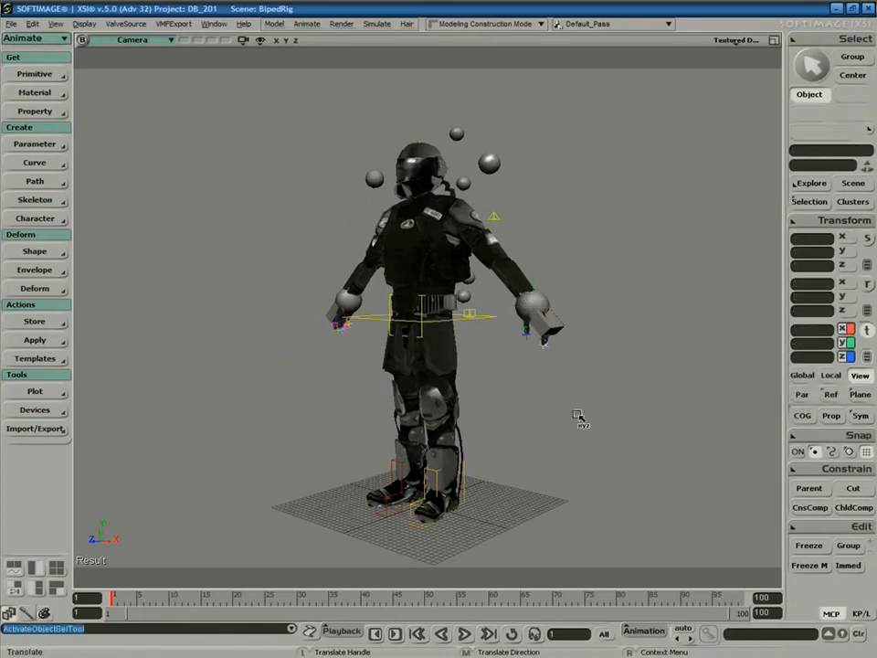
{"action": "right_click_drag", "start_coordinate": [578, 416], "coordinate": [603, 417]}
{"action": "key", "text": "space"}
{"action": "left_click", "coordinate": [604, 418]}
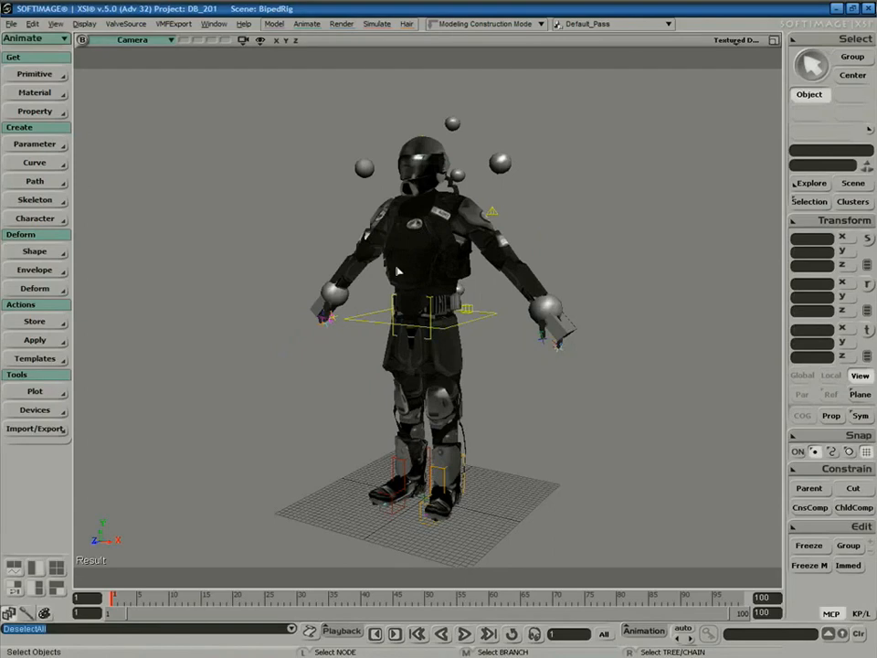
Turn on Show Selection Info on the Stats tab of the camera Visibility Options.
{"action": "left_click", "coordinate": [262, 44]}
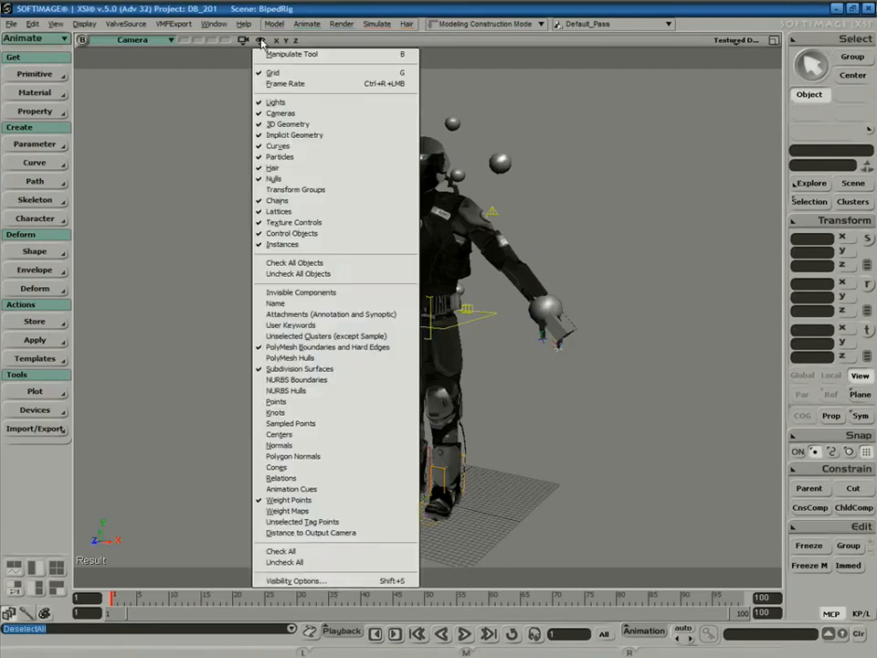
{"action": "left_click", "coordinate": [316, 583]}
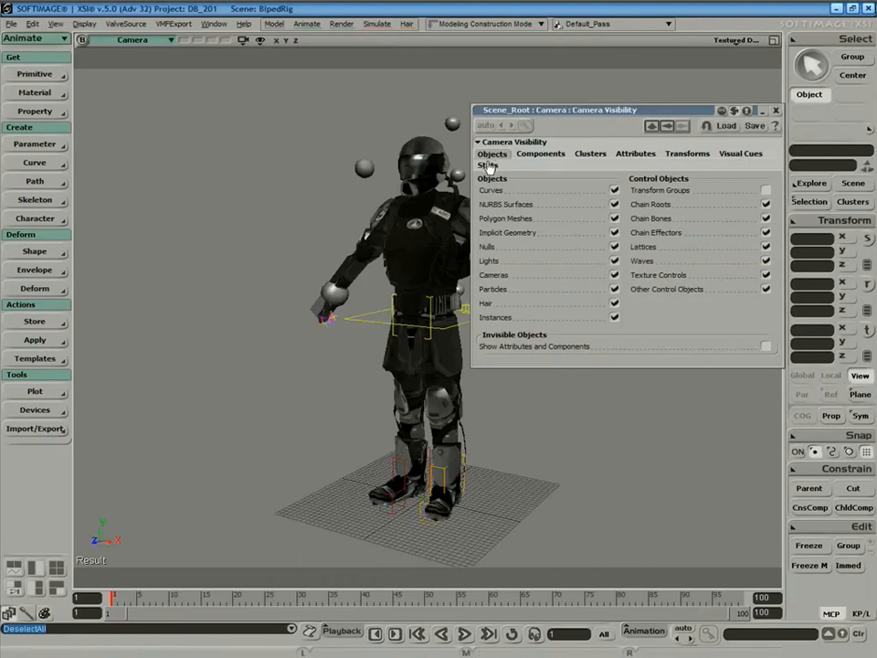
{"action": "left_click", "coordinate": [488, 168]}
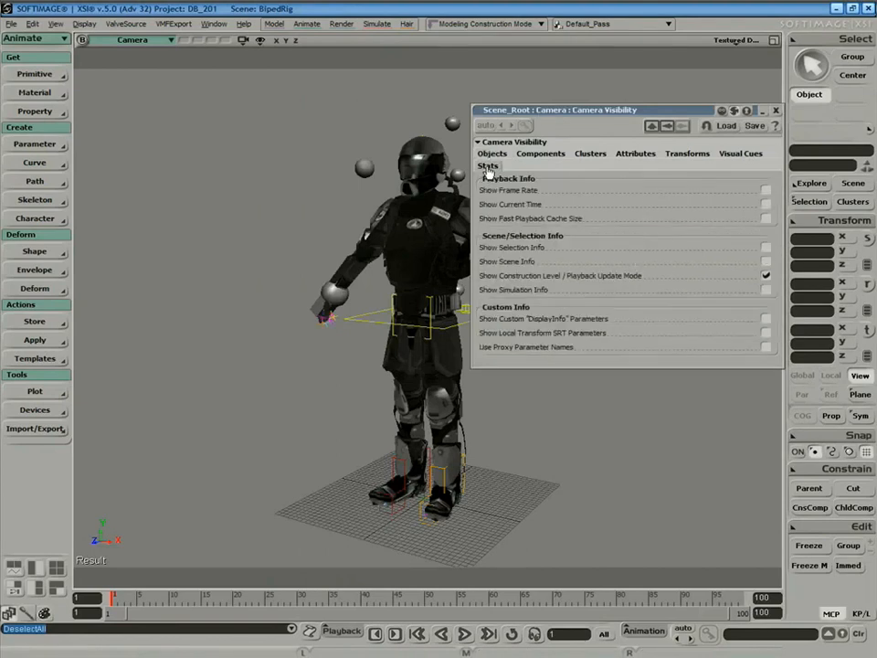
{"action": "left_click", "coordinate": [766, 247]}
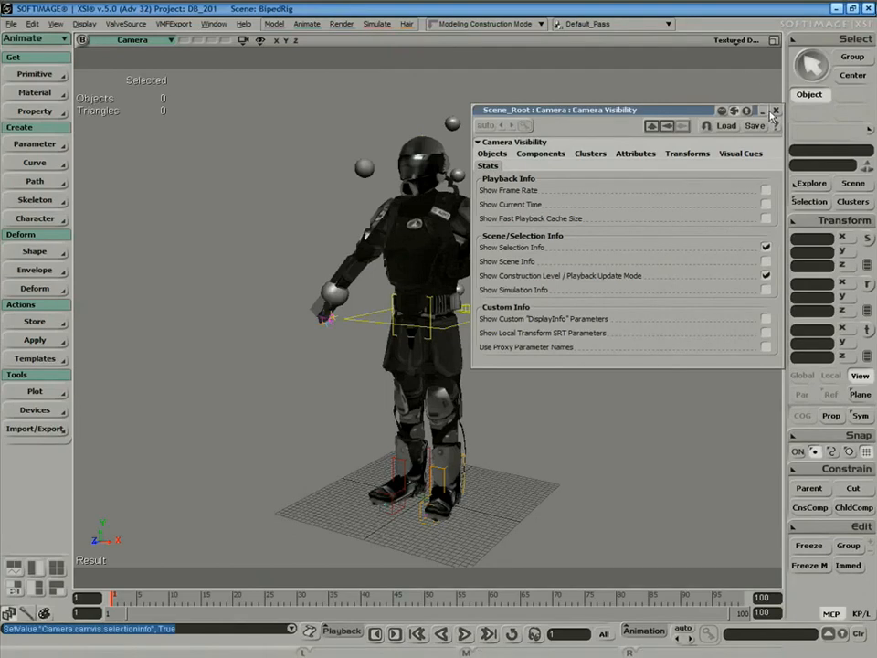
{"action": "left_click", "coordinate": [775, 110]}
Select the soldier mesh to read its 5402 triangles, then deselect and orbit to the front.
{"action": "left_click", "coordinate": [616, 234]}
{"action": "left_click", "coordinate": [461, 216]}
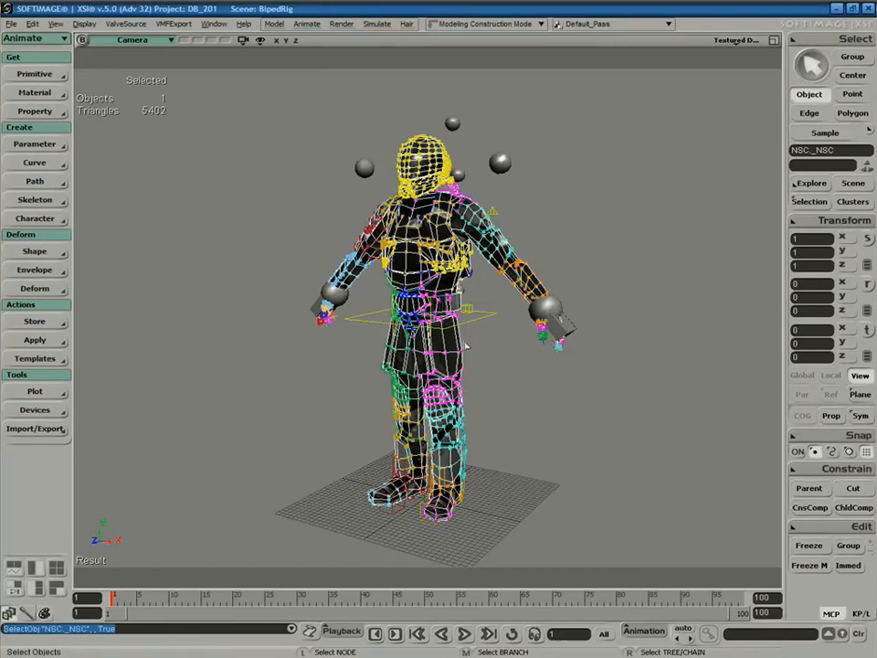
{"action": "left_click", "coordinate": [573, 422]}
{"action": "key", "text": "s"}
{"action": "right_click_drag", "start_coordinate": [574, 422], "coordinate": [554, 433]}
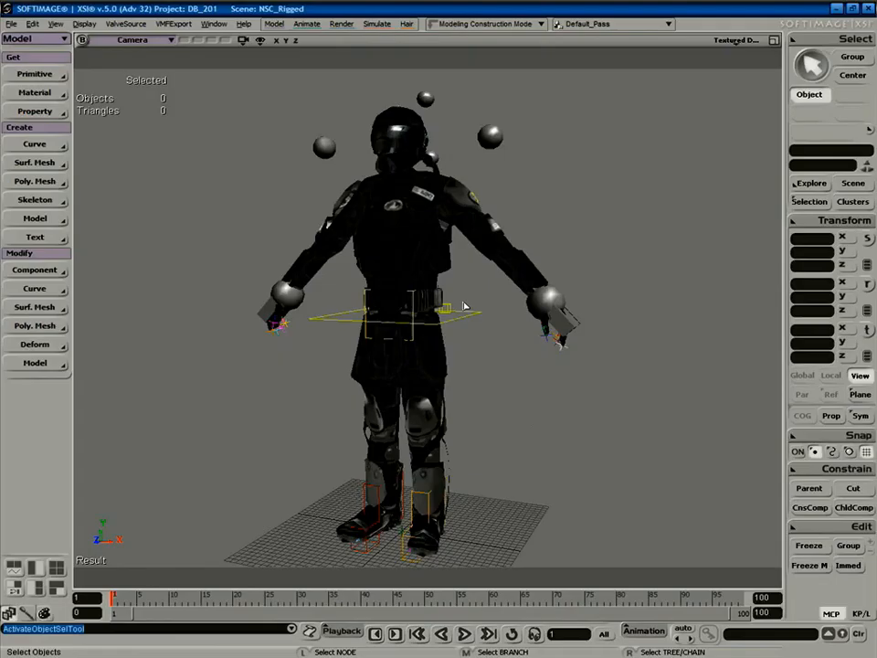
{"action": "left_click", "coordinate": [465, 307]}
{"action": "key", "text": "v"}
{"action": "left_click_drag", "start_coordinate": [463, 349], "coordinate": [405, 258]}
{"action": "key", "text": "ctrl+z"}
{"action": "key", "text": "space"}
{"action": "left_click", "coordinate": [543, 393]}
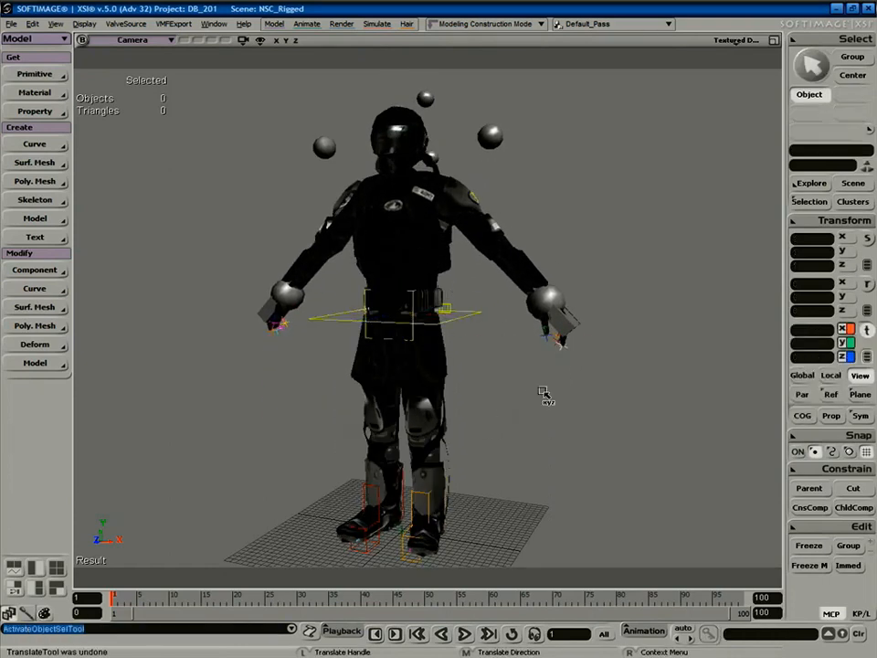
{"action": "key", "text": "s"}
{"action": "right_click_drag", "start_coordinate": [552, 402], "coordinate": [570, 410]}
{"action": "key", "text": "v"}
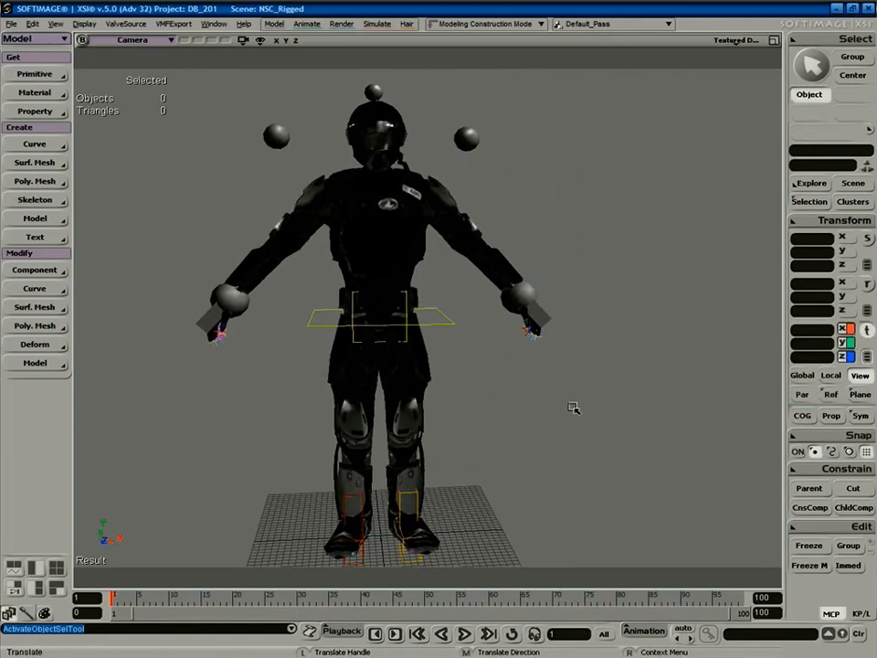
{"action": "key", "text": "s"}
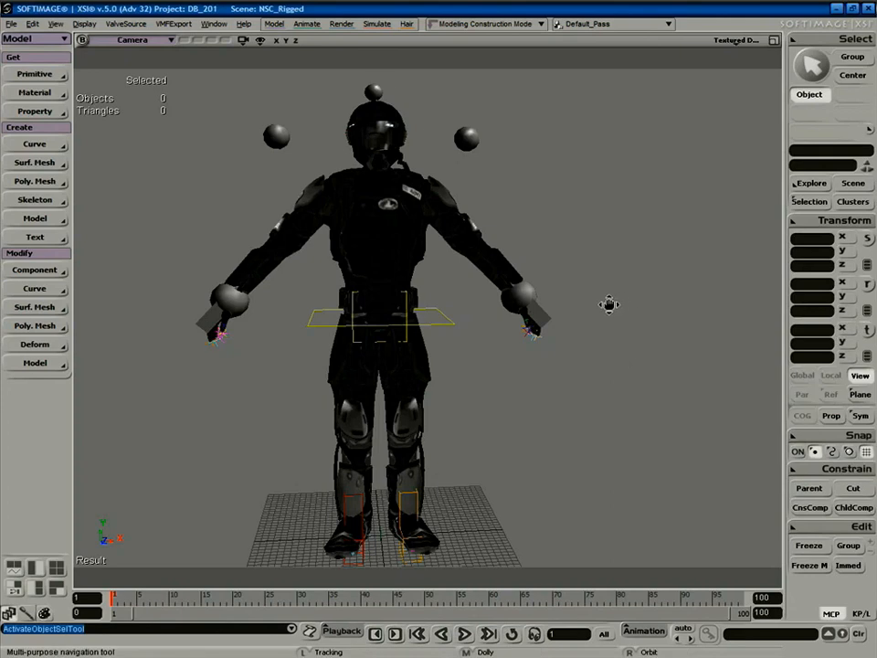
{"action": "left_click_drag", "start_coordinate": [612, 303], "coordinate": [625, 303]}
{"action": "right_click_drag", "start_coordinate": [625, 303], "coordinate": [422, 365]}
{"action": "key", "text": "v"}
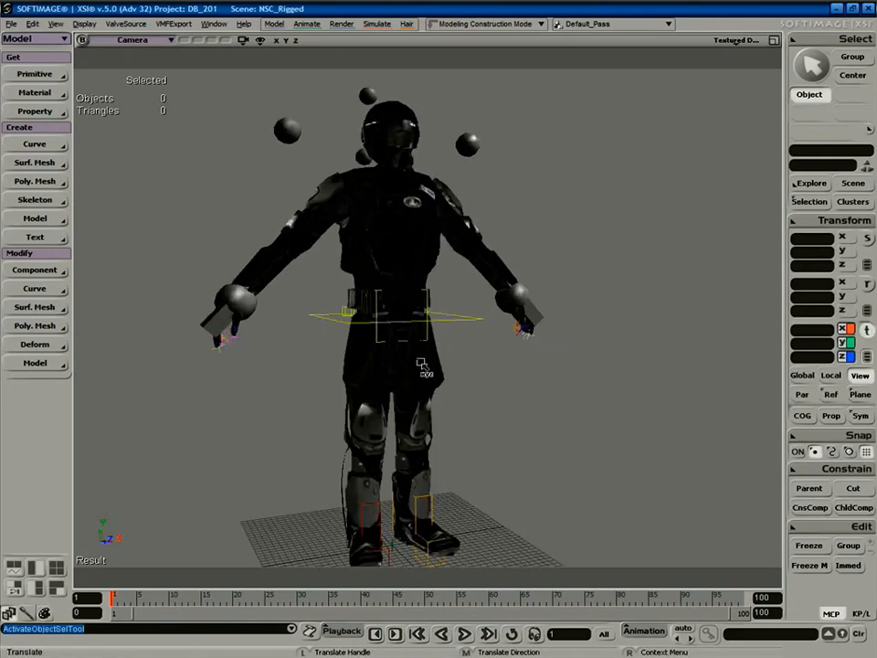
{"action": "key", "text": "space"}
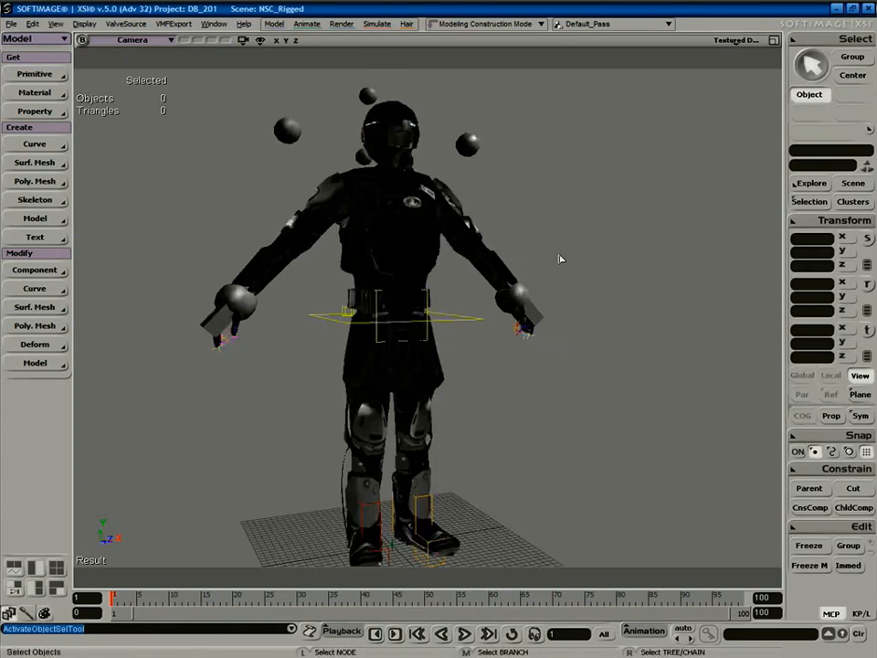
{"action": "key", "text": "s"}
{"action": "right_click_drag", "start_coordinate": [601, 356], "coordinate": [537, 405]}
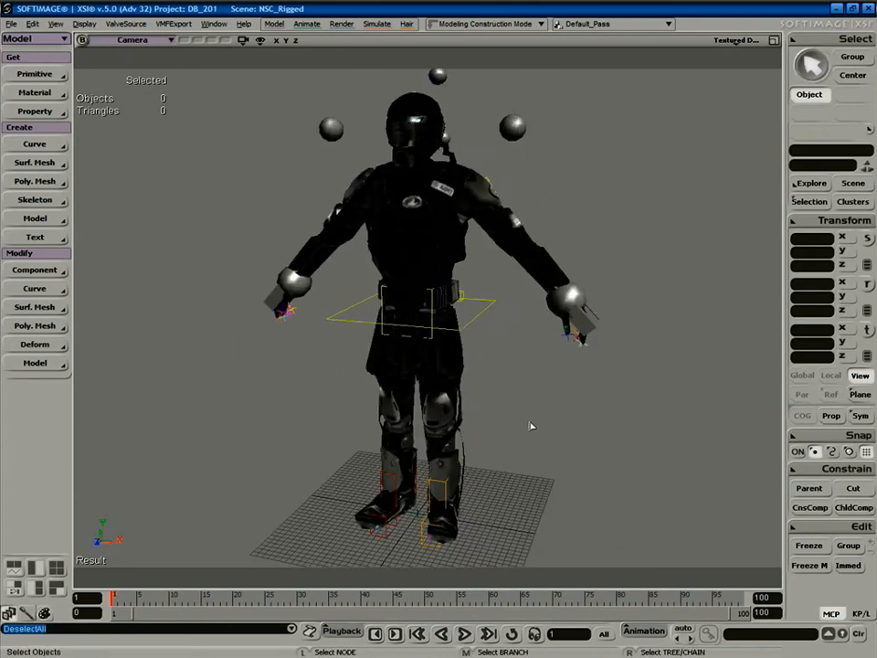
{"action": "key", "text": "super+d"}
Locate and select nsc.tga in C:\Databases\DB_201\Pictures.
{"action": "left_click", "coordinate": [369, 445]}
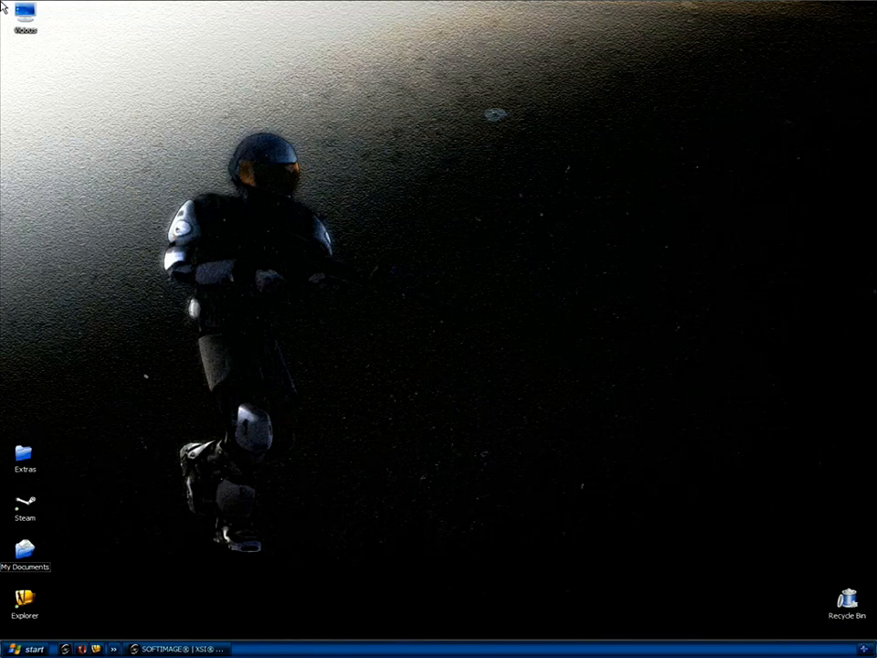
{"action": "left_click", "coordinate": [27, 17]}
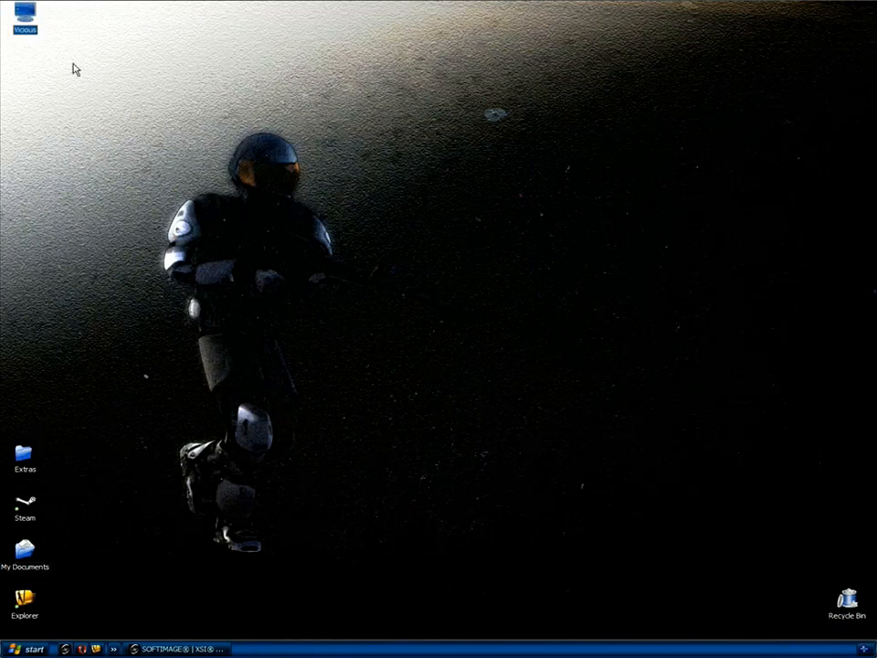
{"action": "double_click", "coordinate": [20, 18]}
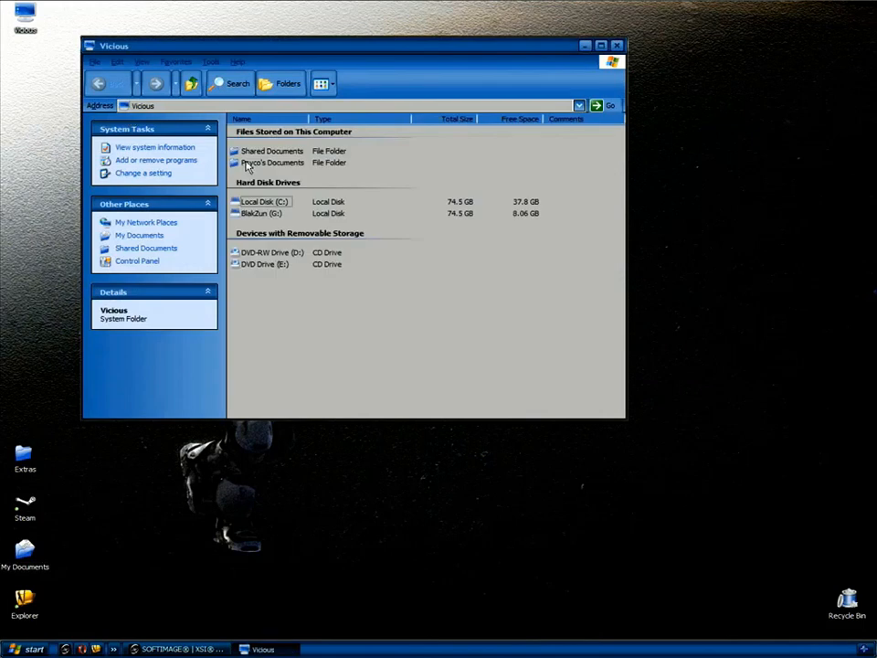
{"action": "left_click", "coordinate": [260, 202]}
{"action": "double_click", "coordinate": [261, 202]}
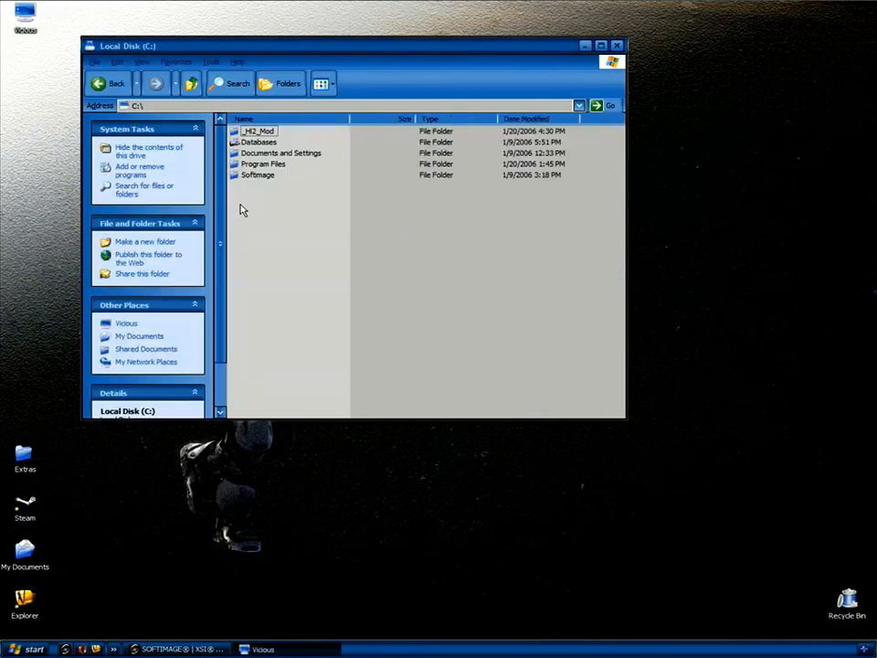
{"action": "double_click", "coordinate": [247, 141]}
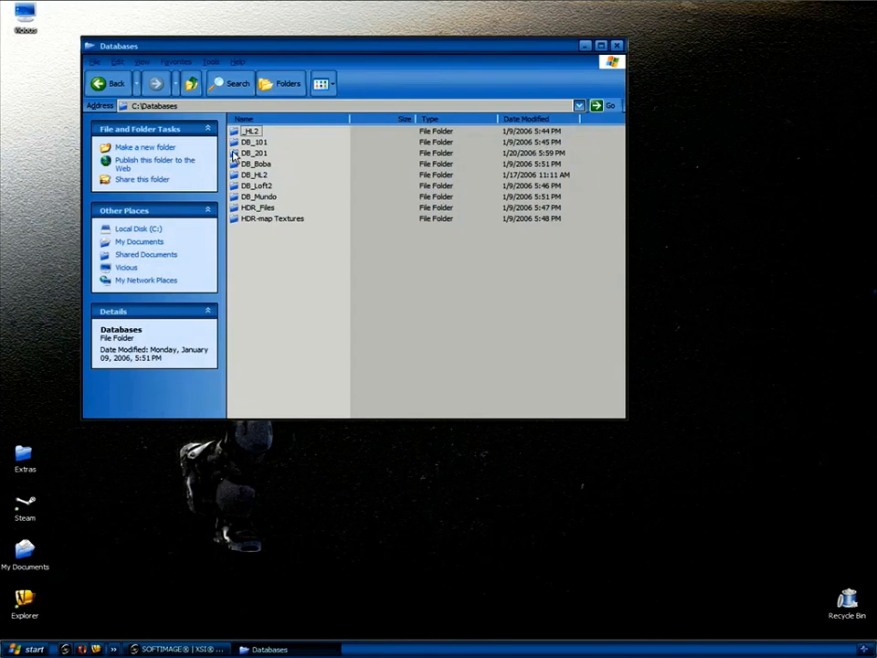
{"action": "double_click", "coordinate": [239, 153]}
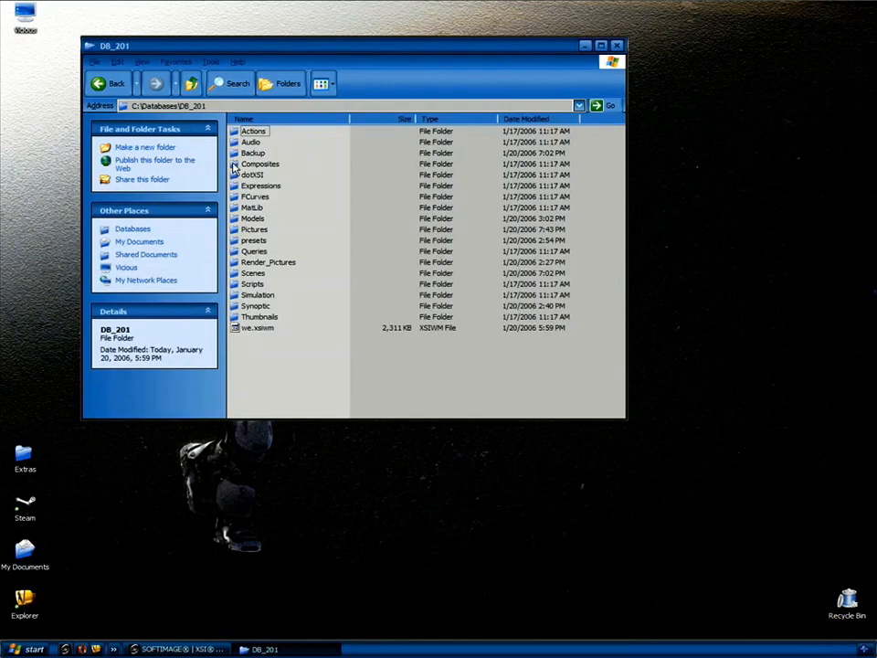
{"action": "double_click", "coordinate": [236, 230]}
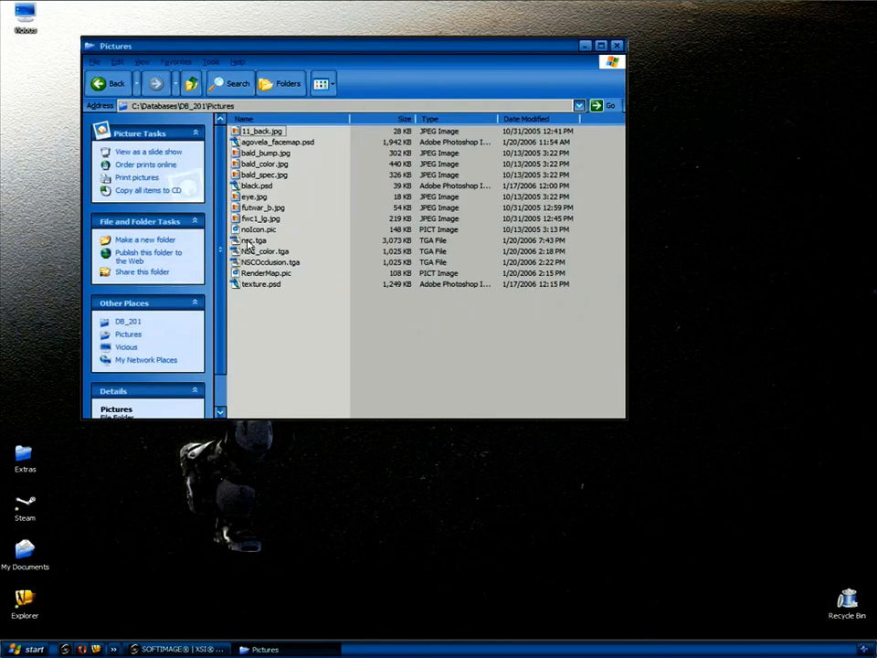
{"action": "left_click", "coordinate": [249, 242]}
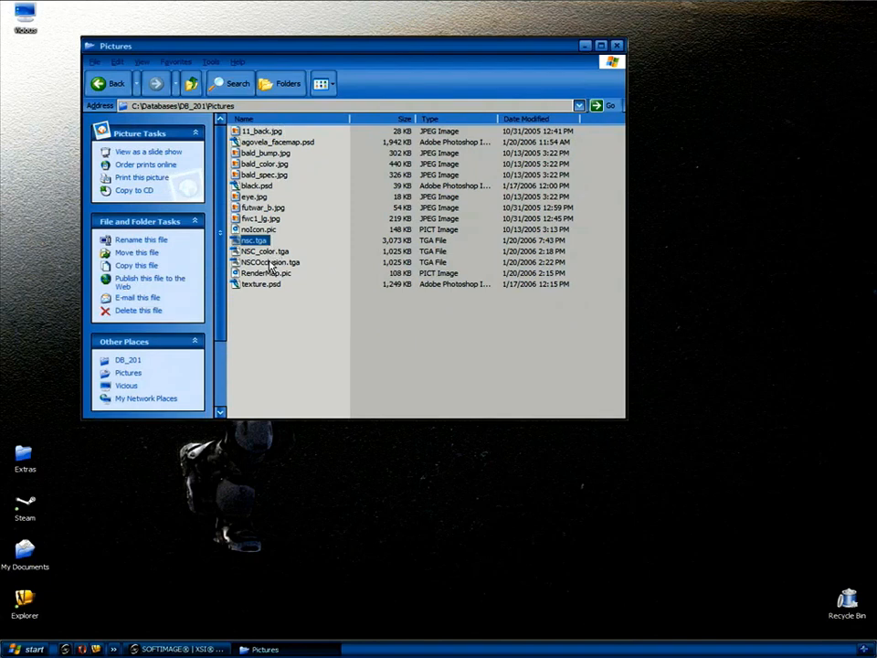
Browse to Program Files\Steam\SteamApps\noesis3d\half-life 2 deathmatch\hl2mp\materialsrc.
{"action": "double_click", "coordinate": [192, 83]}
{"action": "left_click", "coordinate": [191, 83]}
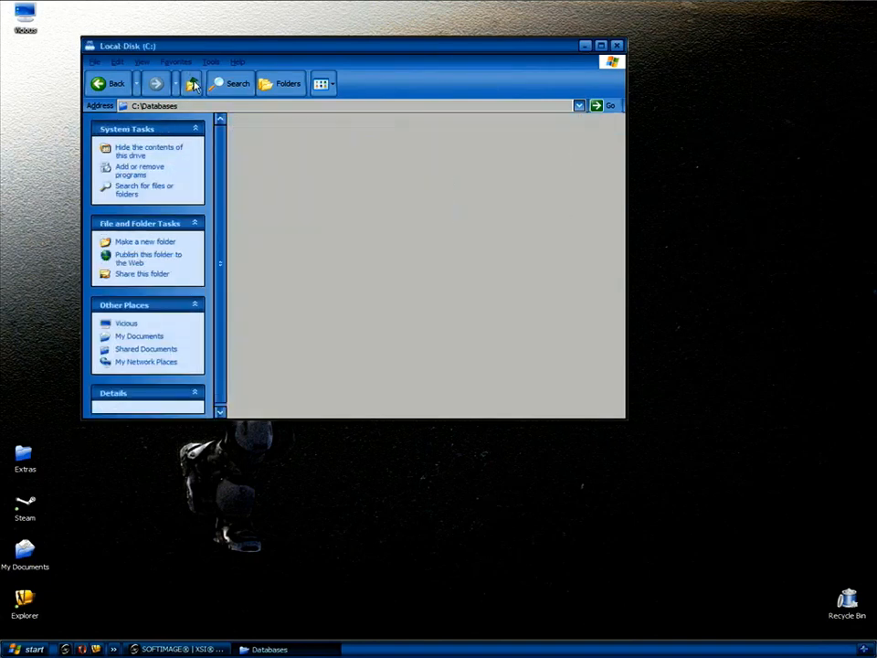
{"action": "double_click", "coordinate": [250, 165]}
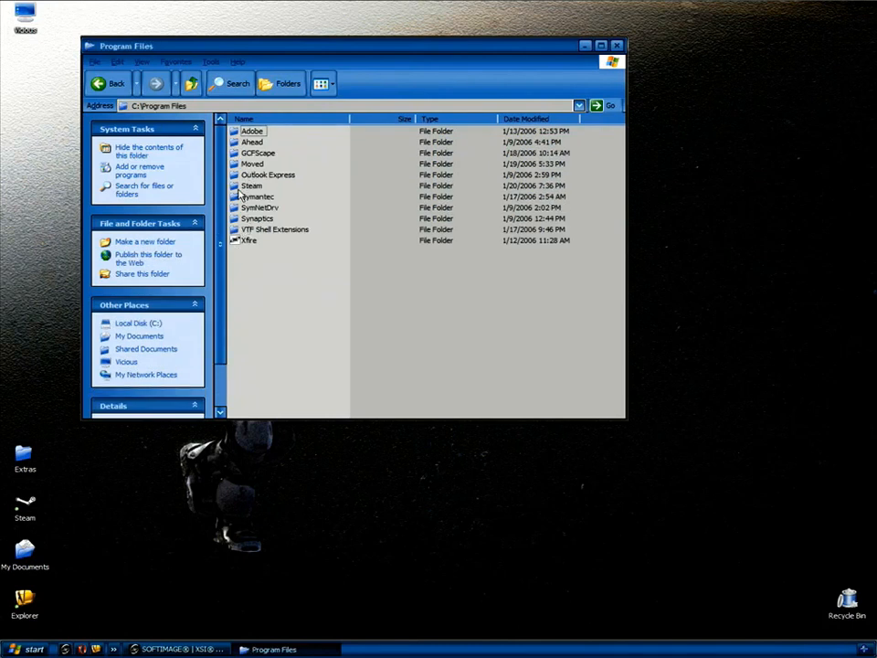
{"action": "double_click", "coordinate": [243, 187]}
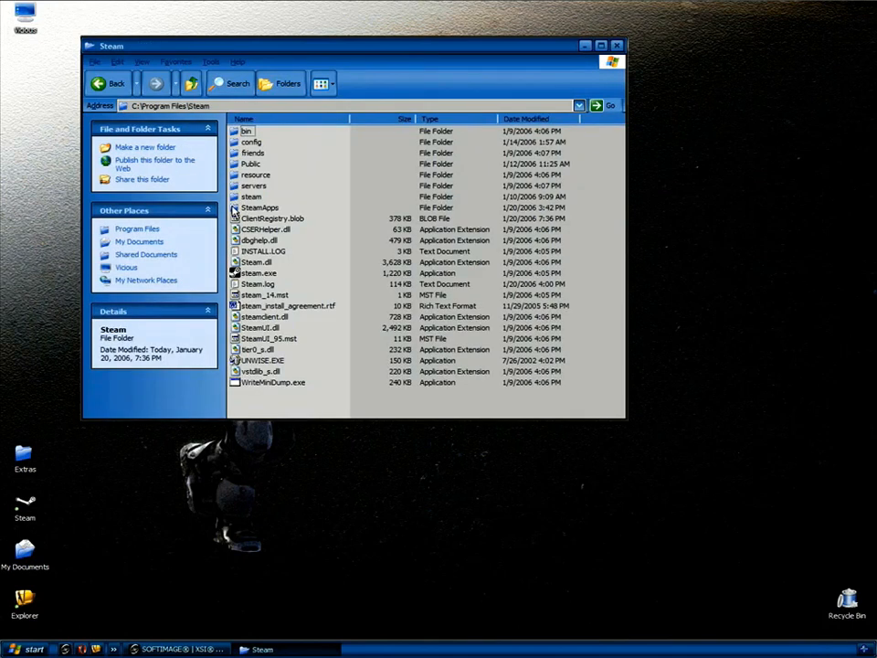
{"action": "double_click", "coordinate": [239, 207]}
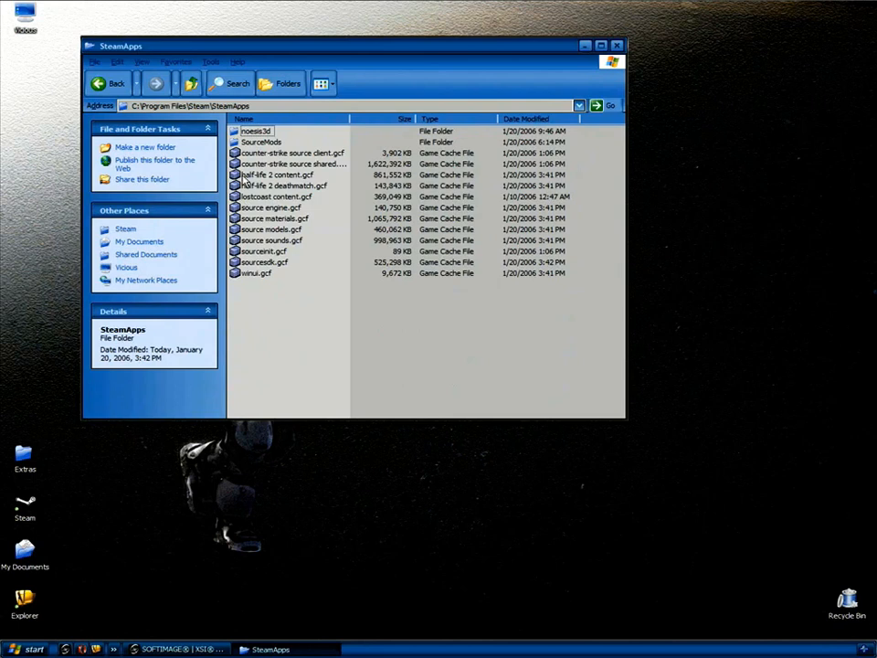
{"action": "double_click", "coordinate": [250, 131]}
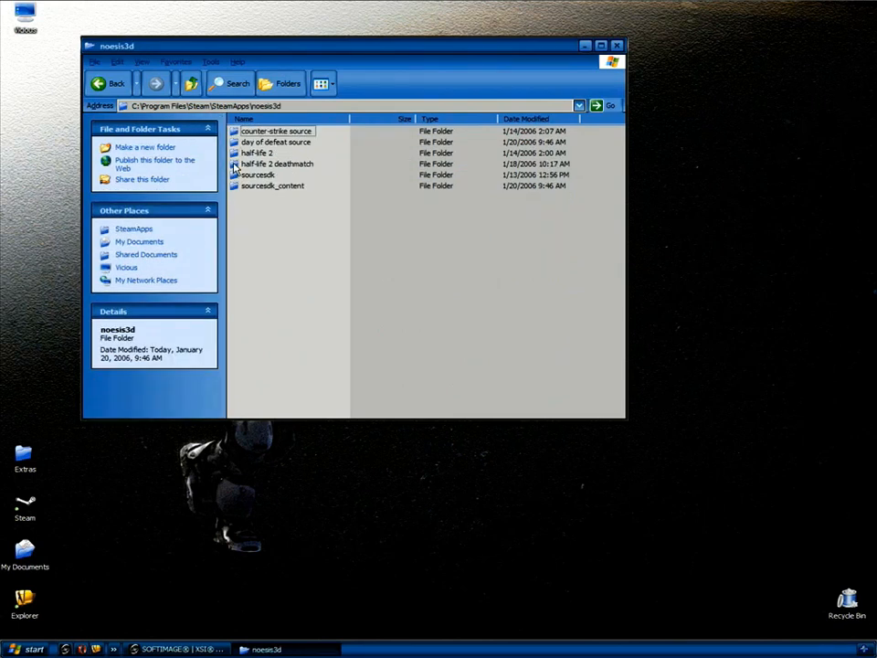
{"action": "double_click", "coordinate": [236, 165]}
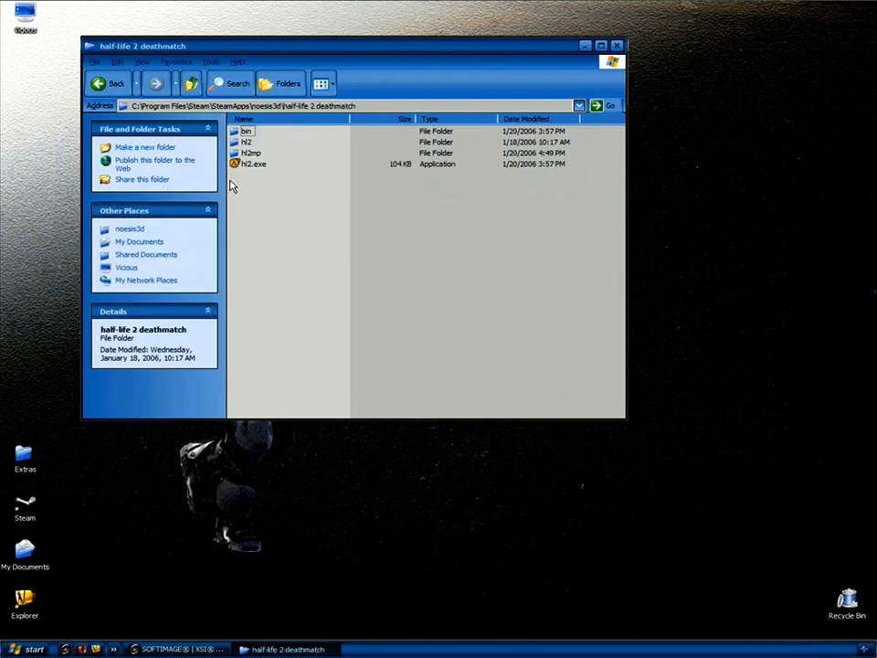
{"action": "left_click", "coordinate": [234, 153]}
{"action": "double_click", "coordinate": [235, 154]}
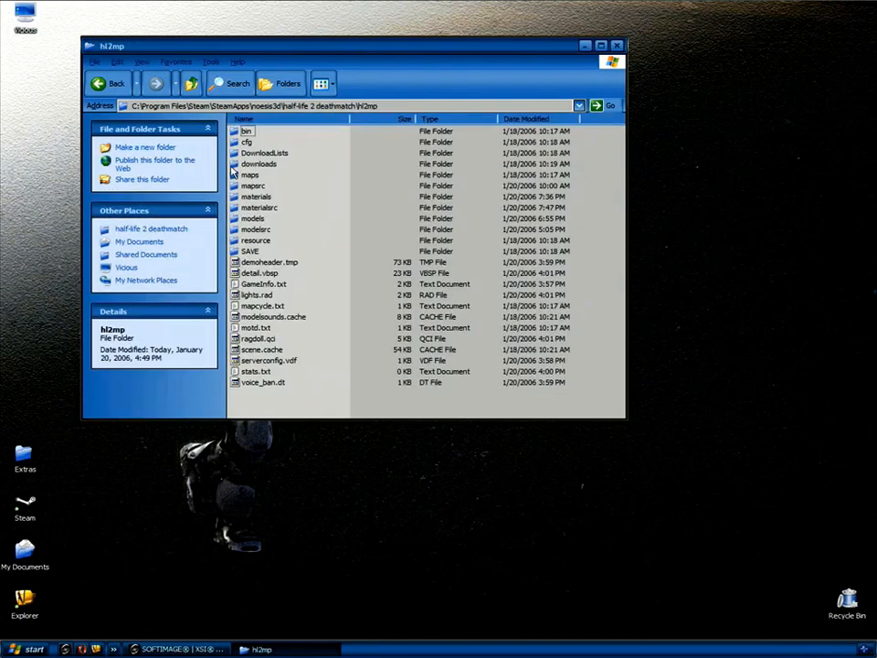
{"action": "double_click", "coordinate": [235, 209]}
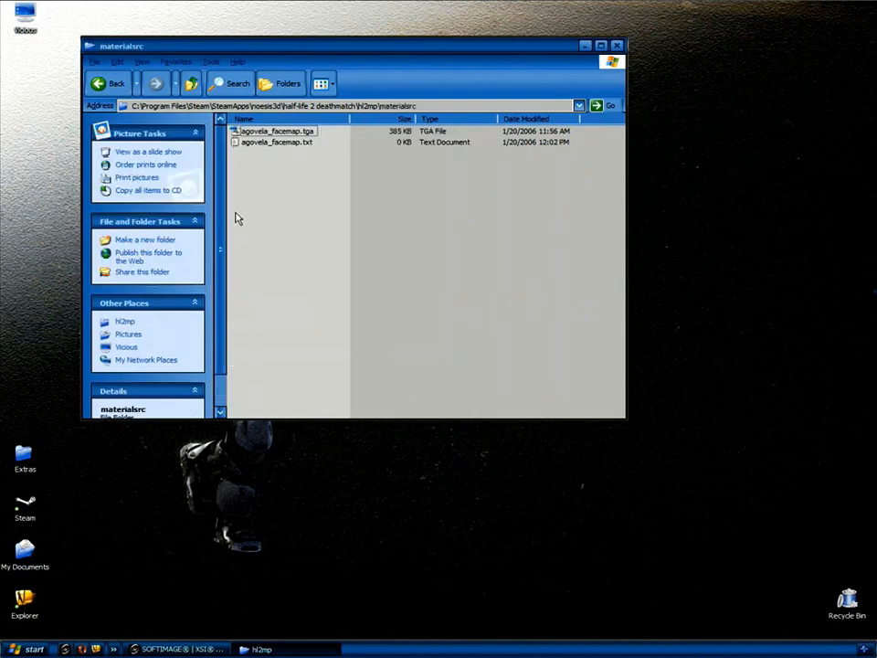
Paste nsc.tga into materialsrc and resize the folder window.
{"action": "key", "text": "ctrl+v"}
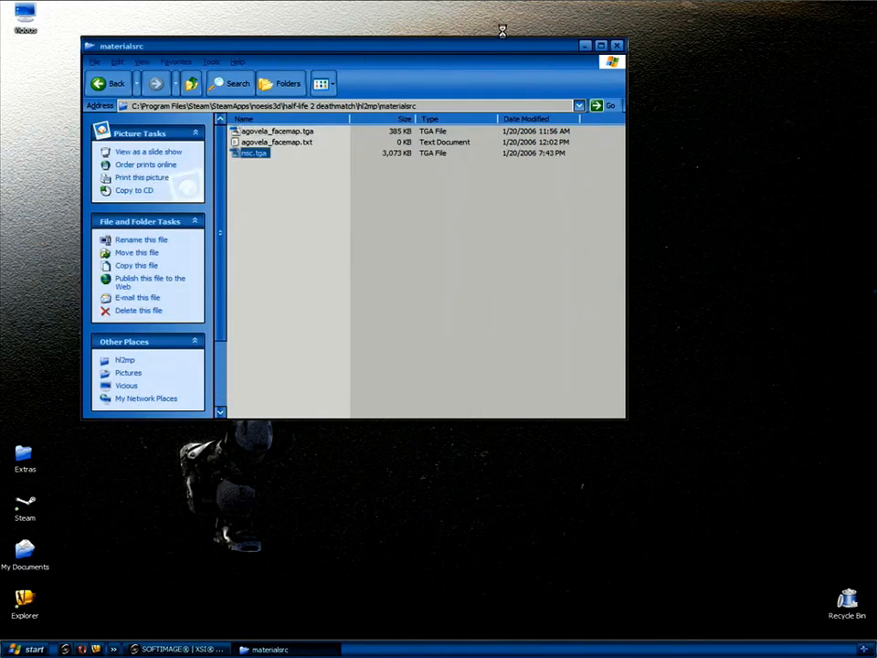
{"action": "left_click_drag", "start_coordinate": [501, 33], "coordinate": [769, 18]}
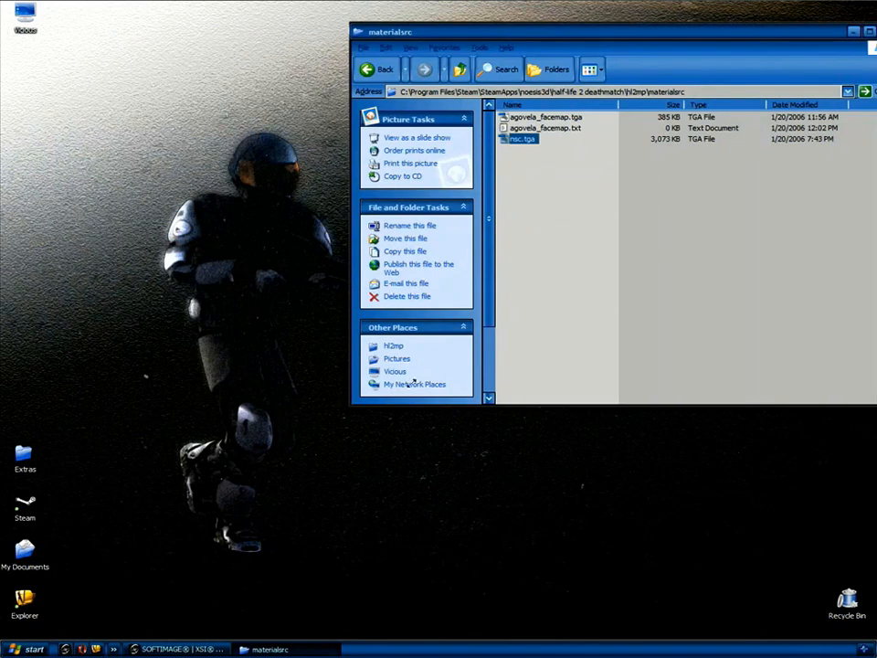
{"action": "left_click_drag", "start_coordinate": [585, 265], "coordinate": [583, 265]}
{"action": "left_click_drag", "start_coordinate": [738, 31], "coordinate": [692, 15]}
{"action": "left_click_drag", "start_coordinate": [535, 250], "coordinate": [441, 409]}
Copy the materialsrc folder path and return to Softimage XSI.
{"action": "left_click", "coordinate": [779, 74]}
{"action": "key", "text": "ctrl+c"}
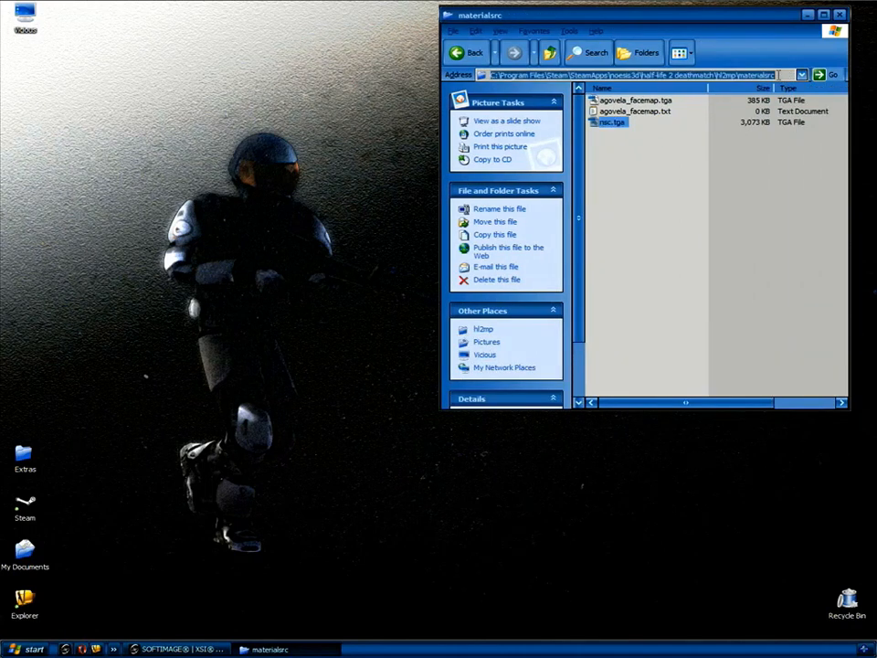
{"action": "left_click", "coordinate": [658, 215]}
{"action": "left_click", "coordinate": [208, 648]}
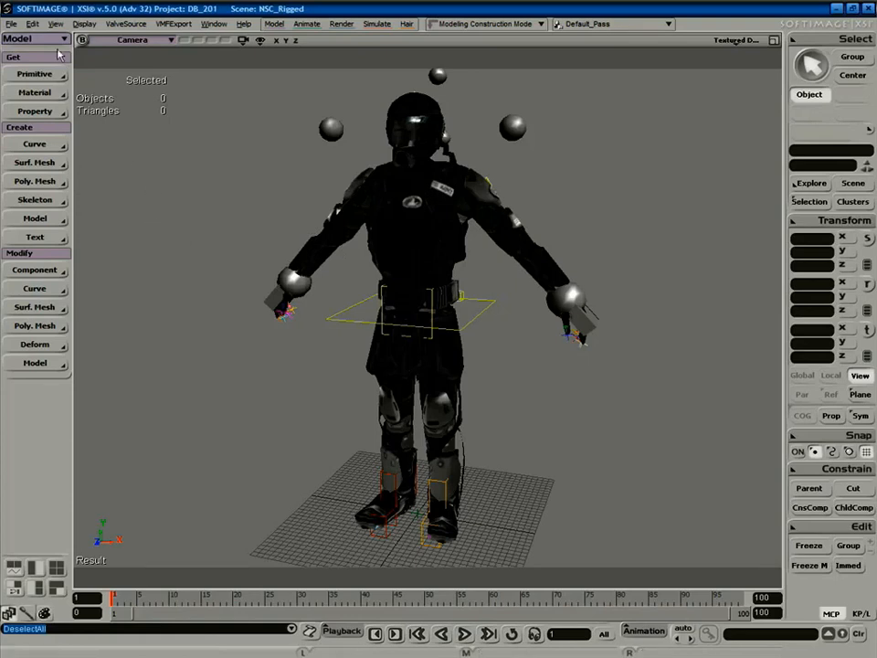
In External Files, replace nsc.tga's Pictures user path with the materialsrc folder path.
{"action": "left_click", "coordinate": [12, 25]}
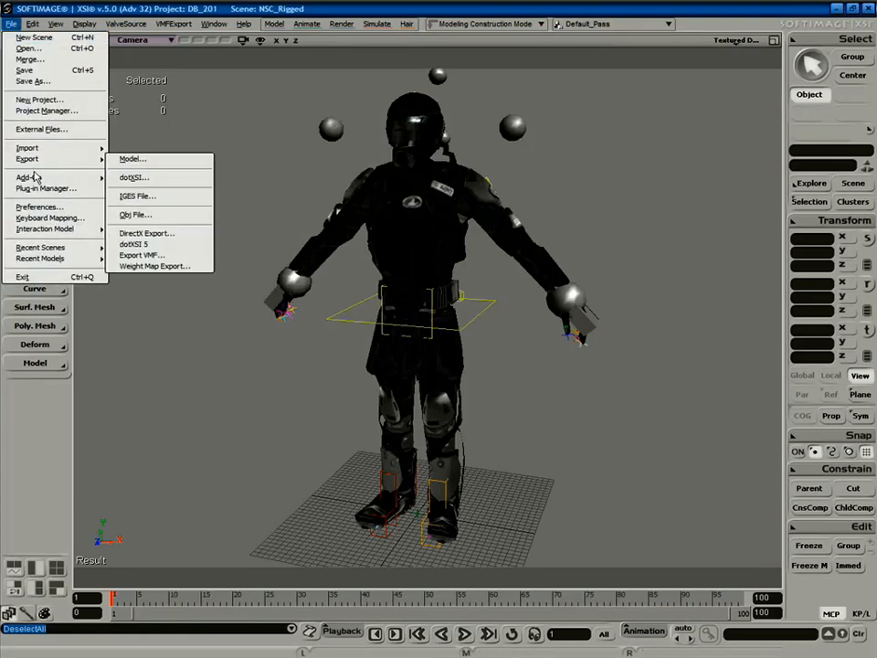
{"action": "left_click", "coordinate": [57, 130]}
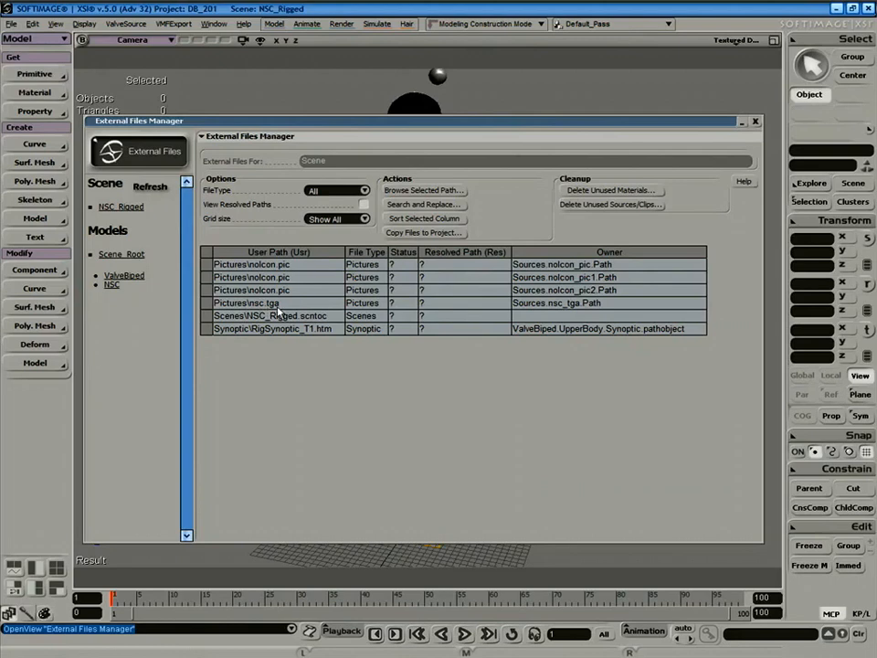
{"action": "double_click", "coordinate": [249, 304]}
{"action": "left_click_drag", "start_coordinate": [250, 305], "coordinate": [220, 306]}
{"action": "key", "text": "ctrl+v"}
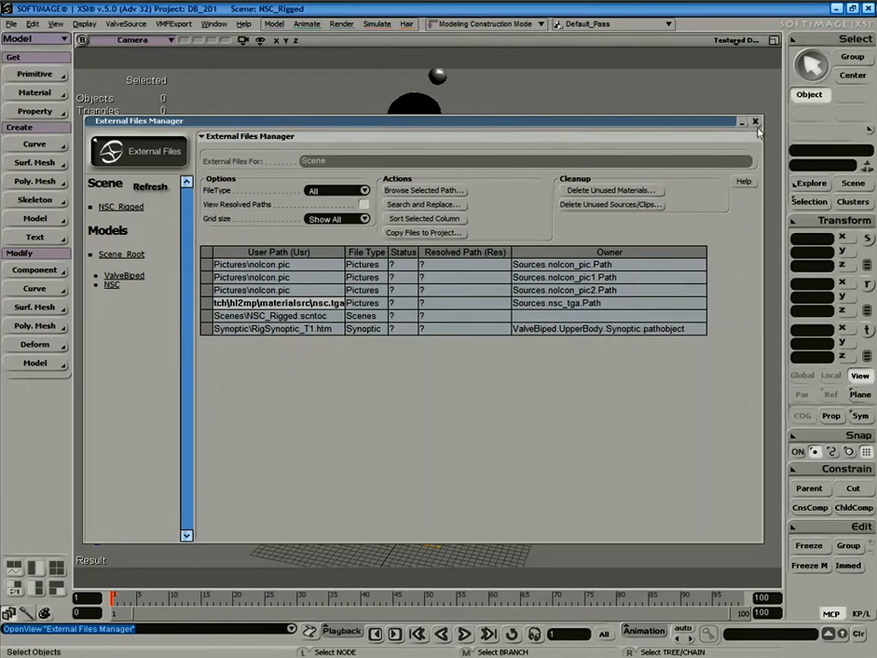
{"action": "key", "text": "Return"}
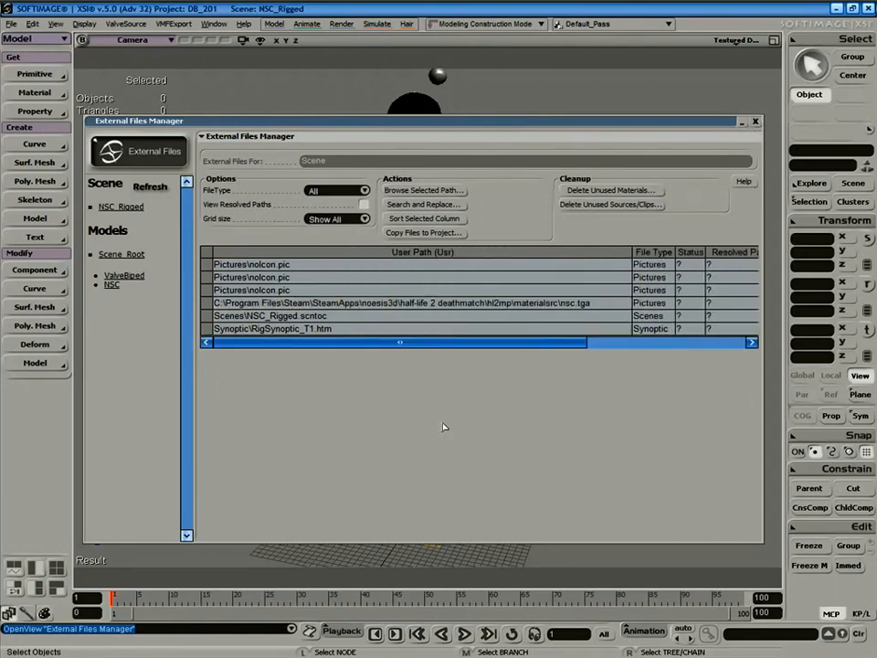
Close the External Files manager and orbit around the soldier.
{"action": "left_click", "coordinate": [756, 120]}
{"action": "left_click", "coordinate": [618, 223]}
{"action": "key", "text": "s"}
{"action": "right_click_drag", "start_coordinate": [578, 339], "coordinate": [634, 382]}
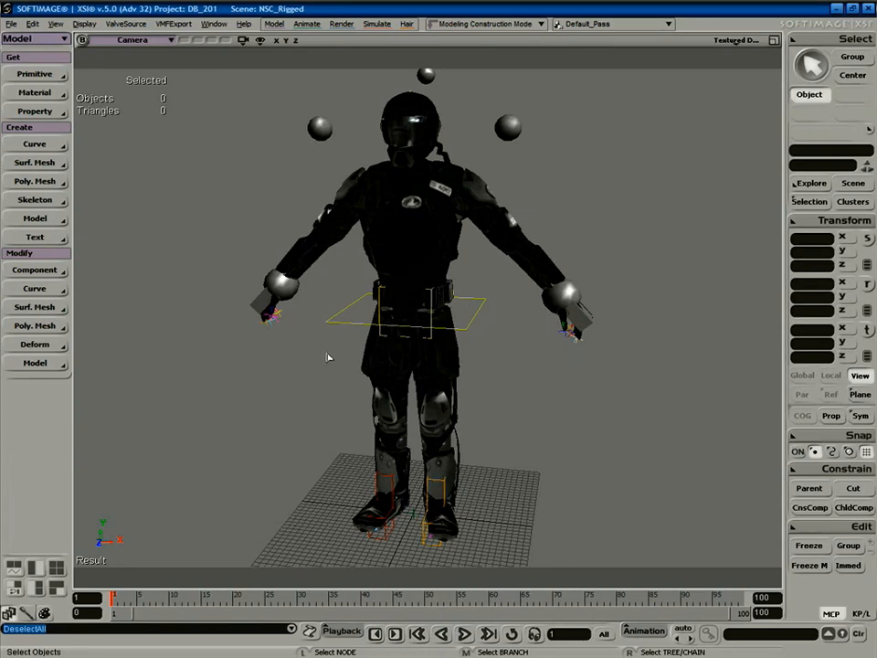
Branch-select the whole NSC model in the scene explorer.
{"action": "key", "text": "s"}
{"action": "right_click_drag", "start_coordinate": [344, 351], "coordinate": [341, 401]}
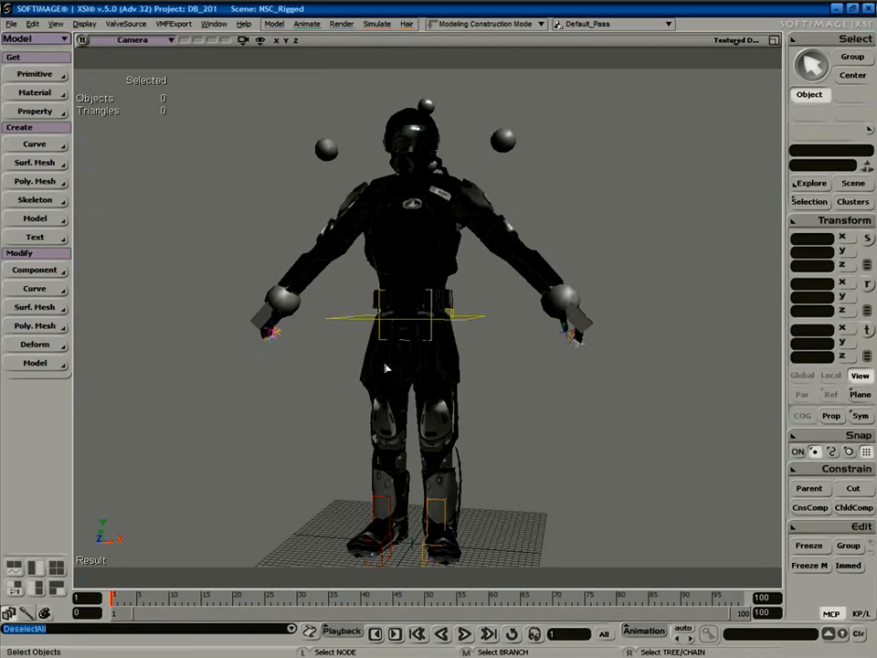
{"action": "key", "text": "8"}
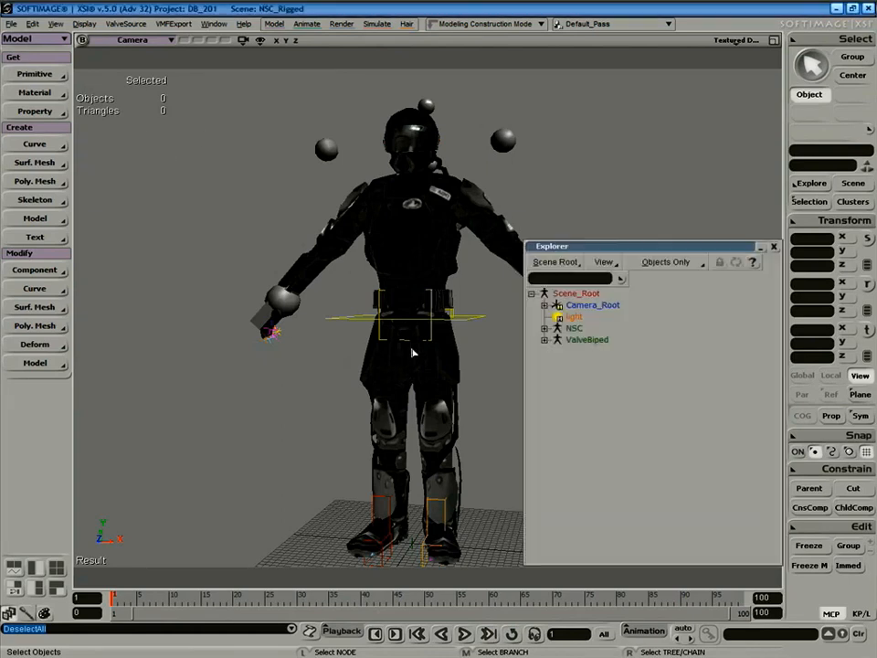
{"action": "middle_click", "coordinate": [574, 328]}
{"action": "left_click", "coordinate": [774, 247]}
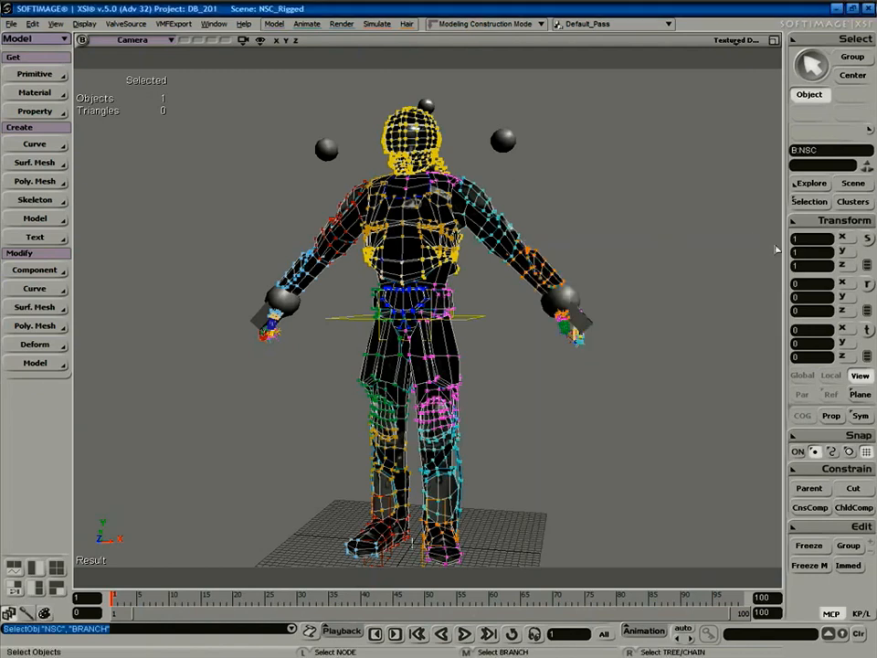
Start ValveSource Export SMD, clear the old file path, and browse for a location.
{"action": "left_click", "coordinate": [126, 26]}
{"action": "left_click", "coordinate": [139, 38]}
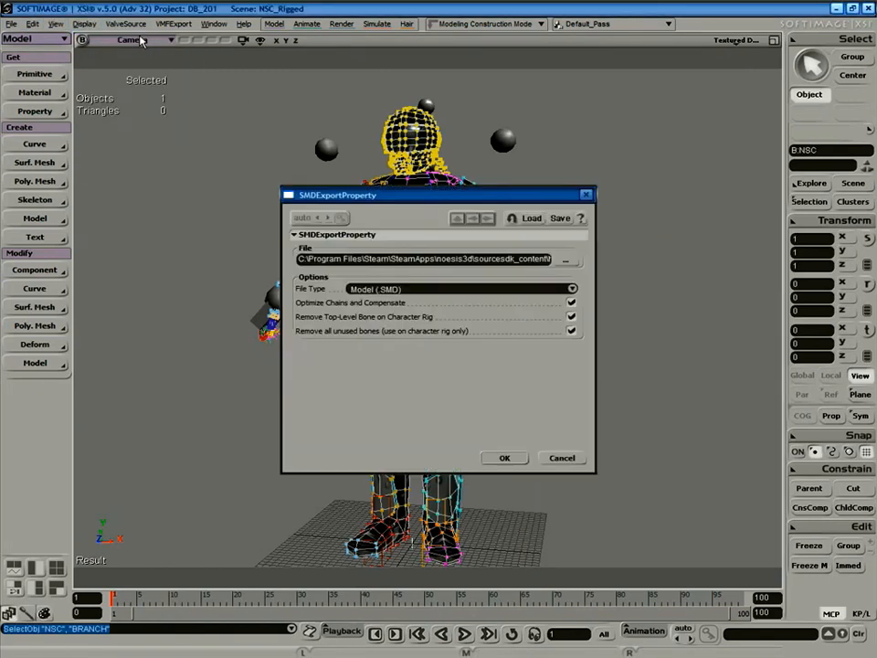
{"action": "triple_click", "coordinate": [456, 260]}
{"action": "key", "text": "BackSpace"}
{"action": "left_click", "coordinate": [566, 260]}
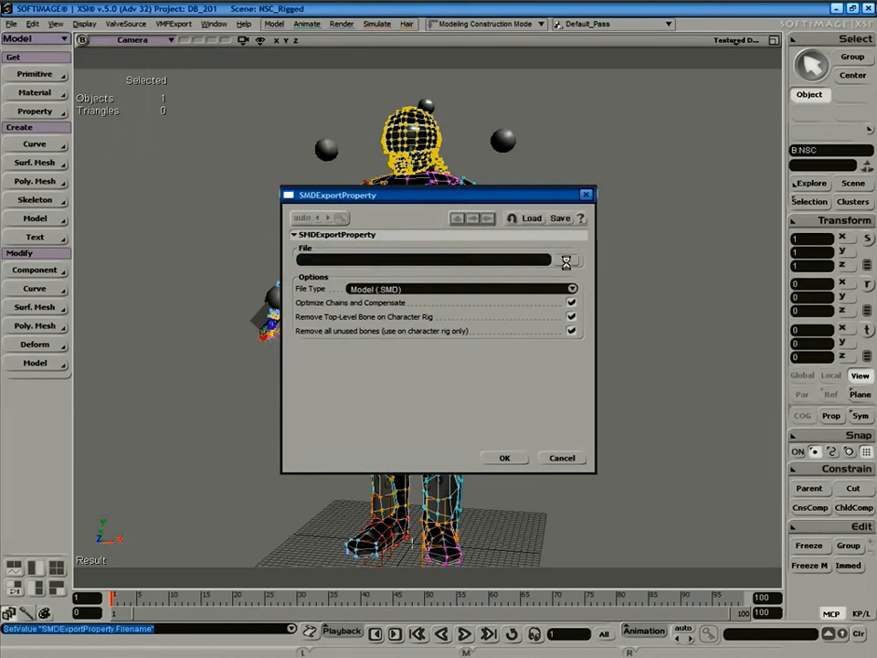
In the file browser, jump to the pasted materialsrc path and go up to noesis3d.
{"action": "left_click_drag", "start_coordinate": [322, 140], "coordinate": [384, 117]}
{"action": "left_click", "coordinate": [256, 158]}
{"action": "left_click", "coordinate": [256, 157]}
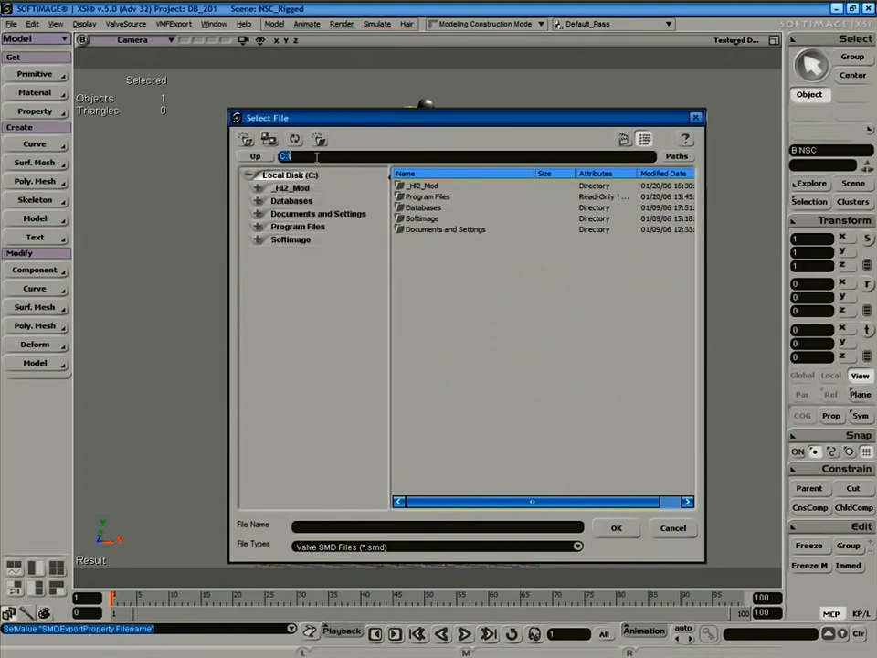
{"action": "key", "text": "ctrl+v"}
{"action": "key", "text": "Return"}
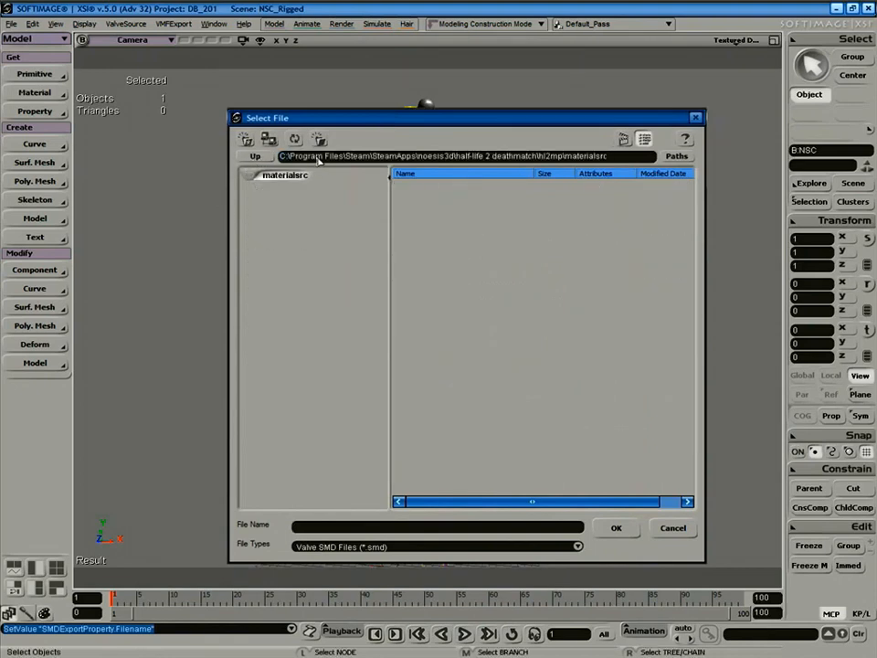
{"action": "left_click", "coordinate": [257, 157]}
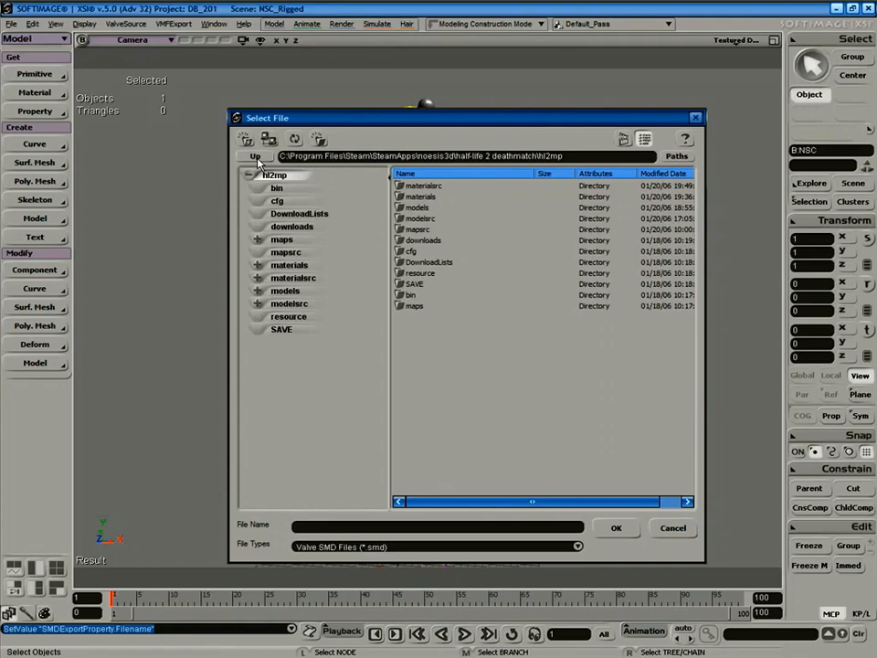
{"action": "left_click", "coordinate": [257, 158]}
{"action": "left_click", "coordinate": [257, 158]}
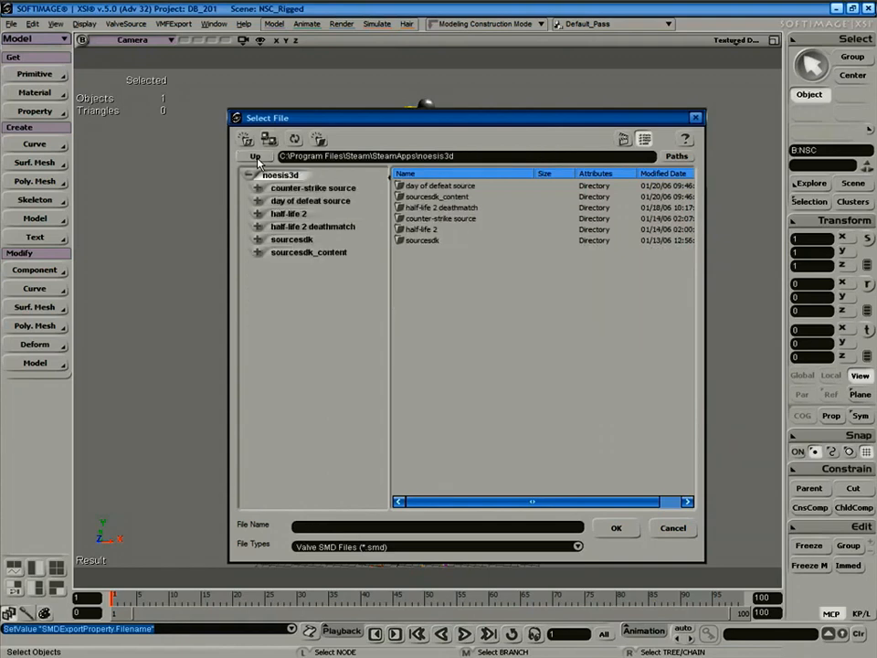
Export nsc.smd into sourcesdk_content\hl2mp\modelsrc\humans_sdk\Male\Group03m.
{"action": "double_click", "coordinate": [440, 197]}
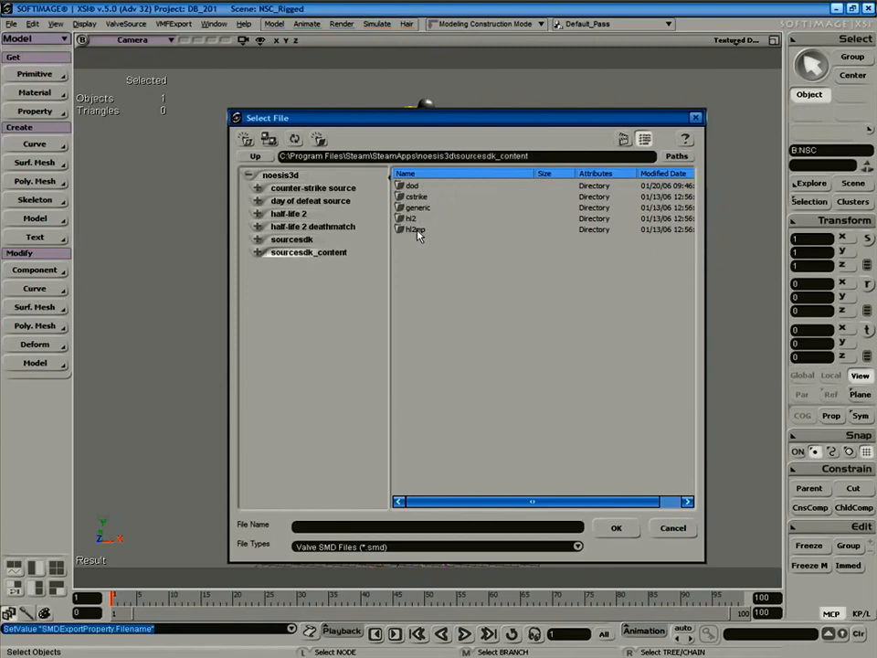
{"action": "double_click", "coordinate": [416, 231]}
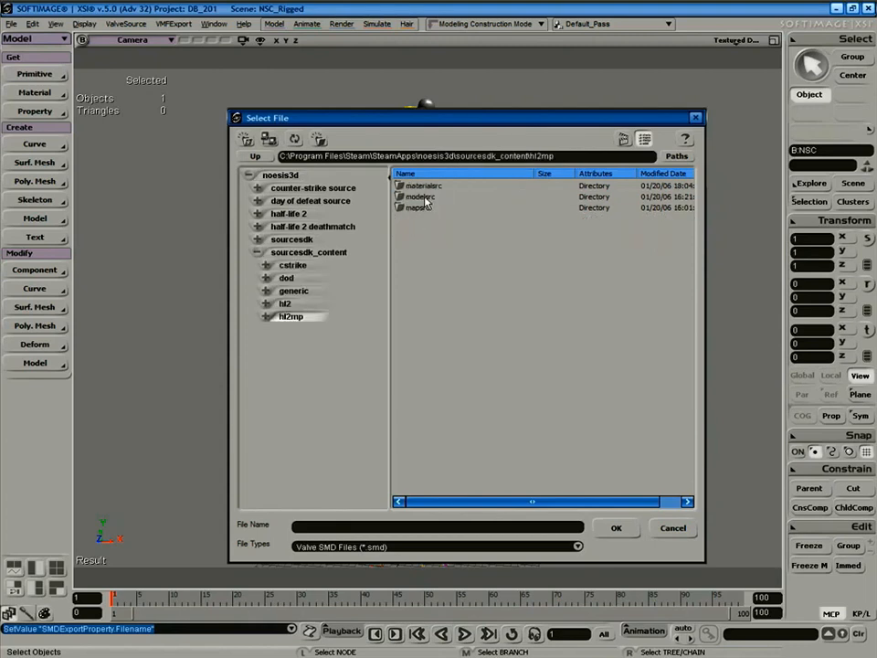
{"action": "double_click", "coordinate": [422, 198]}
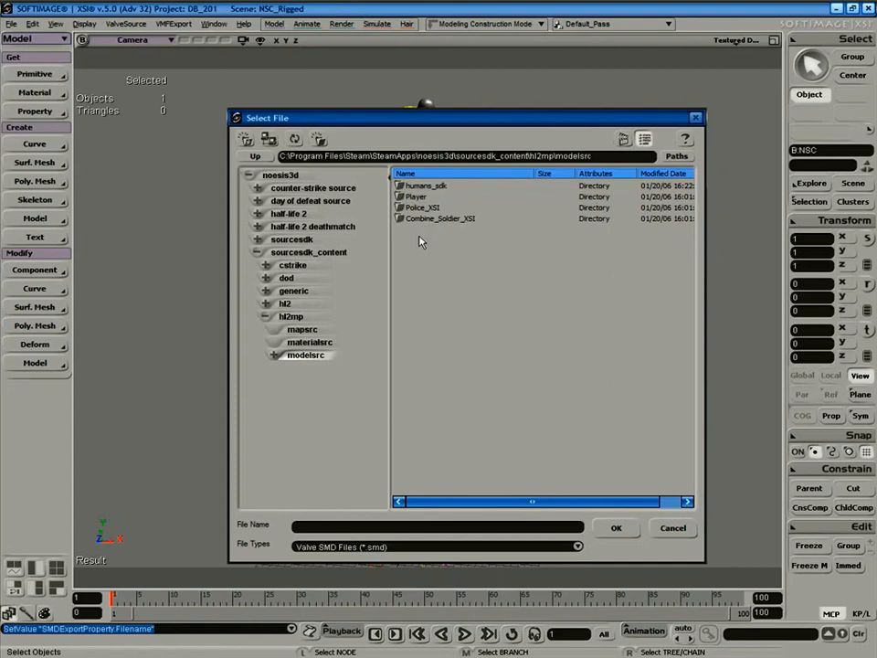
{"action": "double_click", "coordinate": [426, 187]}
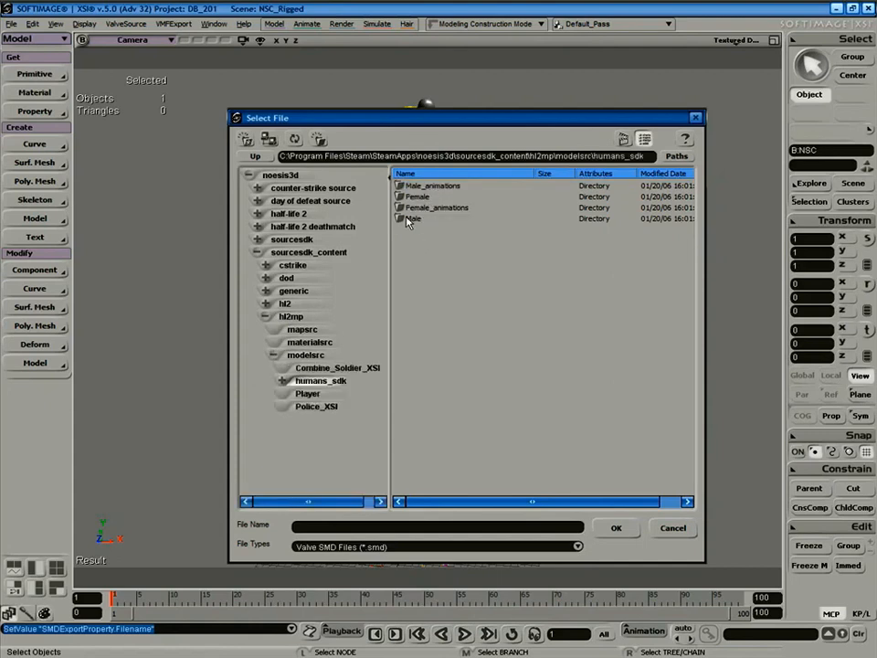
{"action": "double_click", "coordinate": [411, 221]}
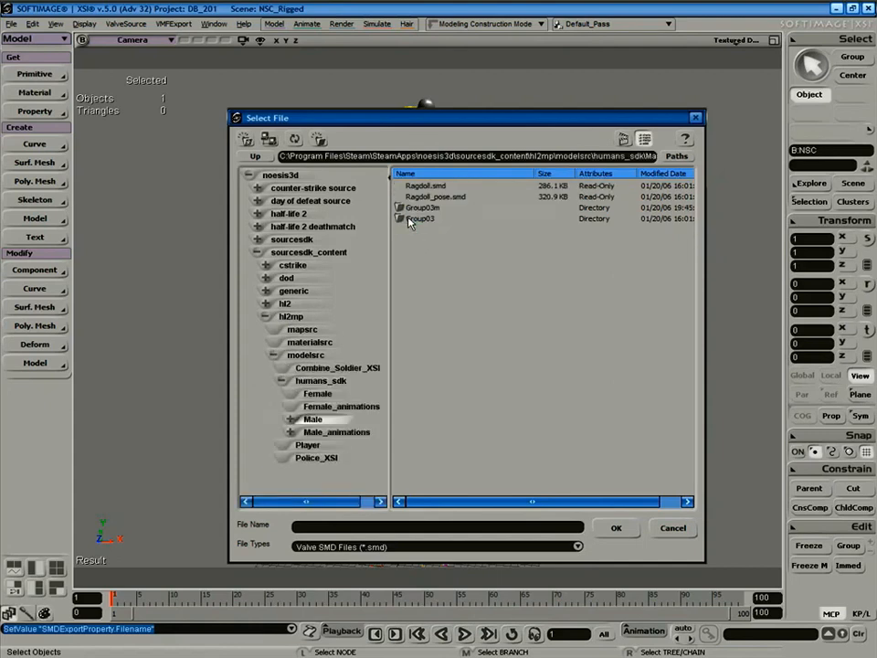
{"action": "double_click", "coordinate": [418, 209]}
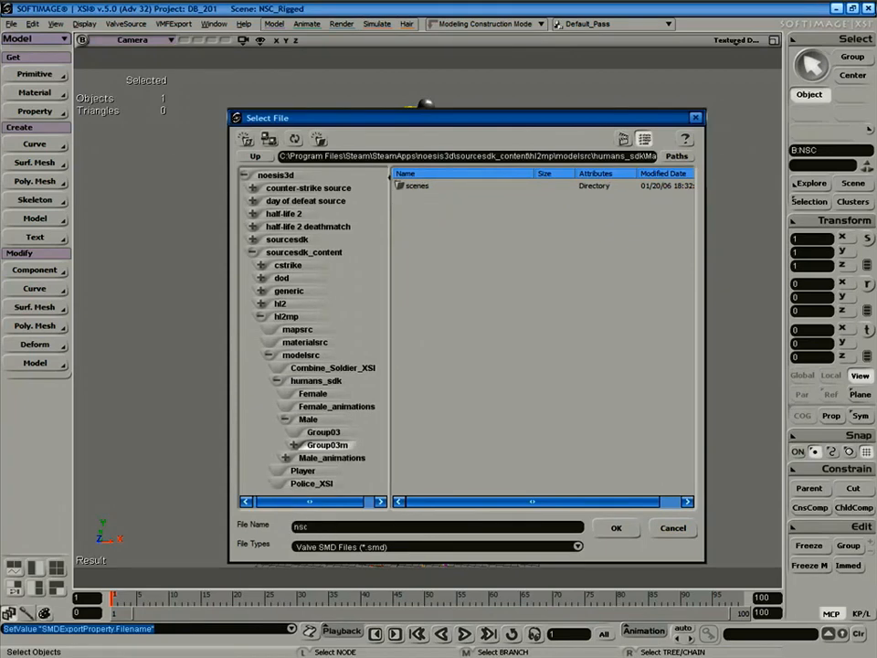
{"action": "key", "text": "Return"}
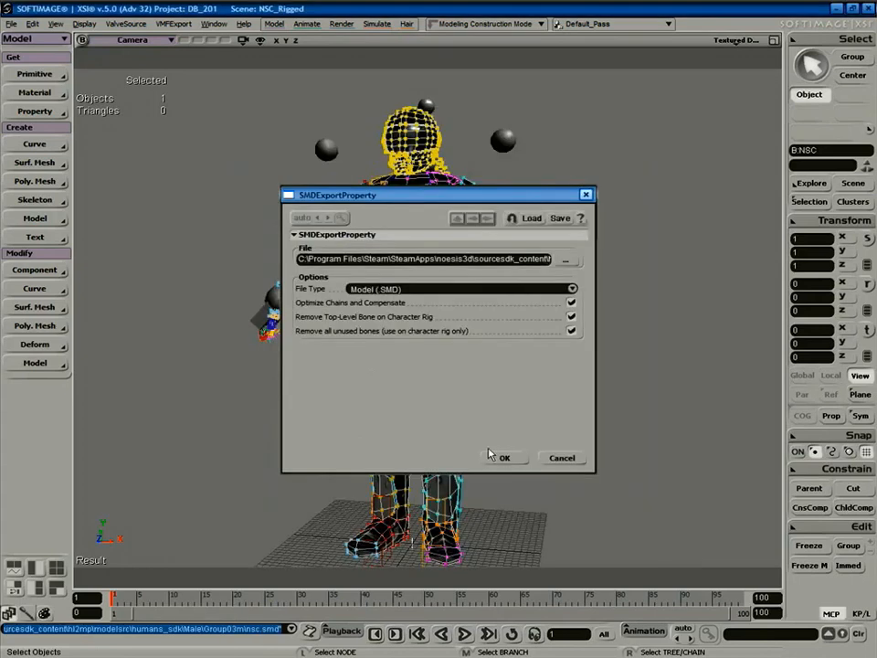
{"action": "left_click", "coordinate": [506, 458]}
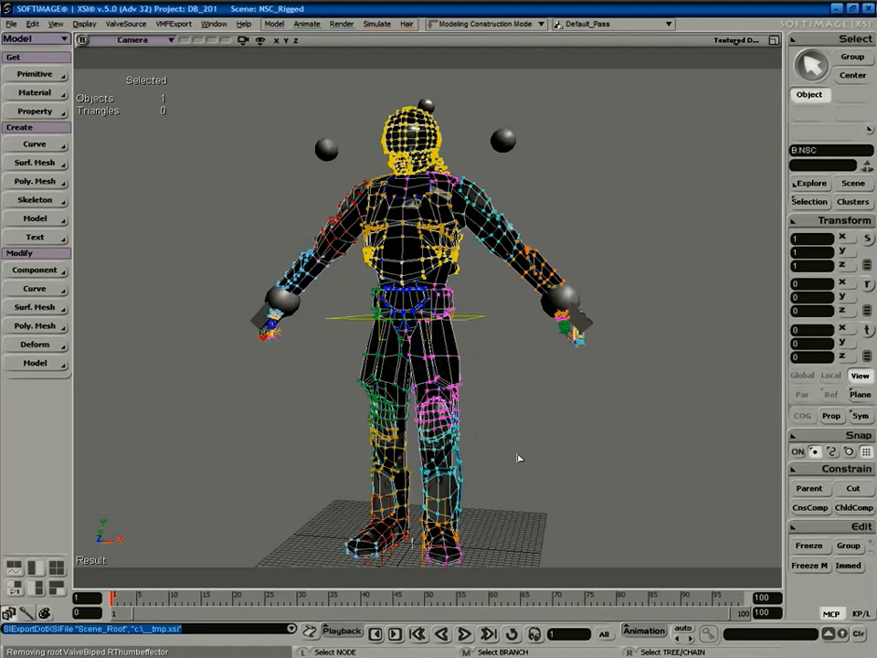
{"action": "left_click", "coordinate": [507, 461]}
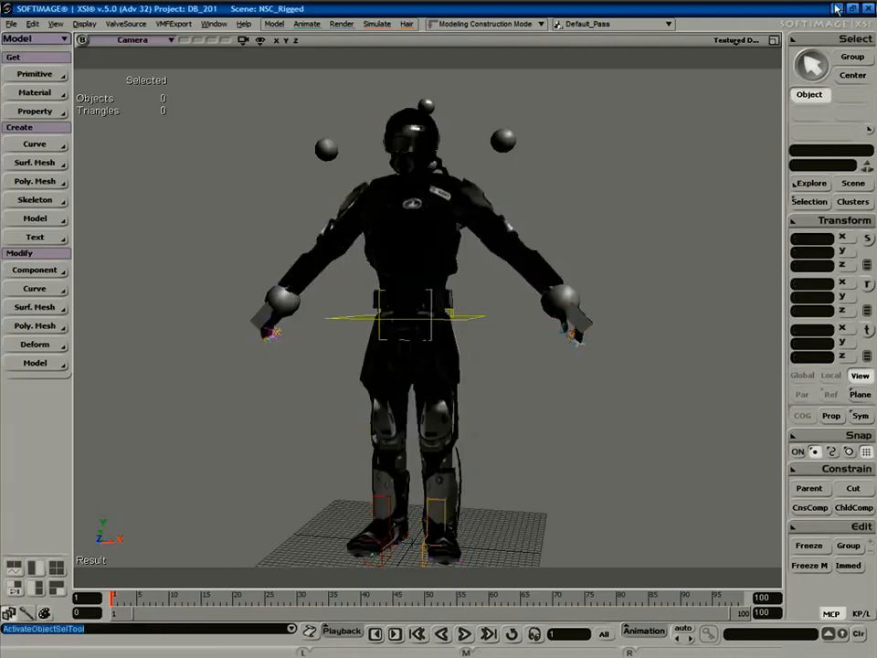
Minimize XSI, open My Computer, and go to the pasted materialsrc path.
{"action": "left_click", "coordinate": [836, 8]}
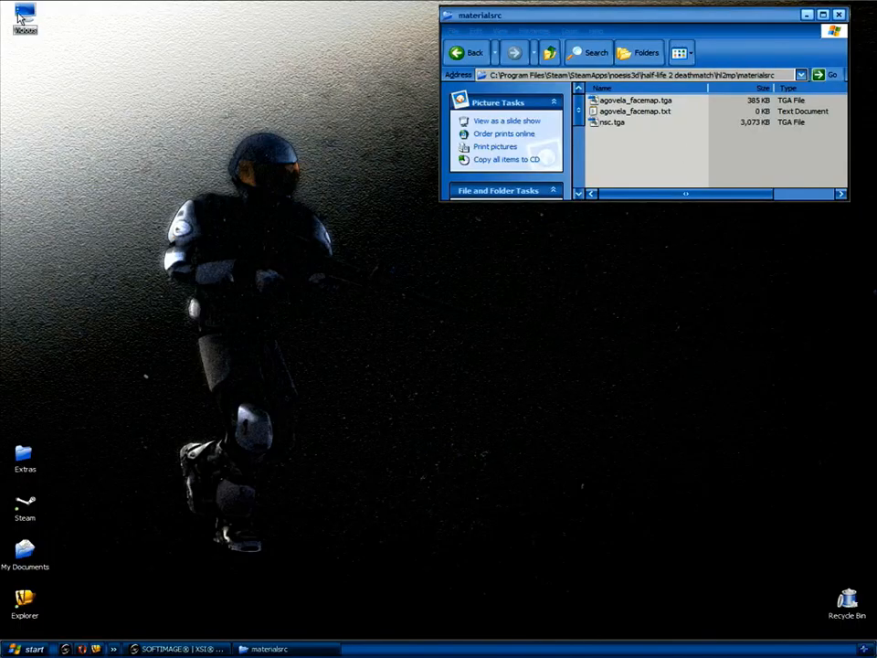
{"action": "double_click", "coordinate": [22, 16]}
{"action": "left_click_drag", "start_coordinate": [305, 47], "coordinate": [536, 236]}
{"action": "left_click", "coordinate": [472, 285]}
{"action": "type", "text": "C:\\Program Files\\Steam\\SteamApps\\noesis3d\\half-life 2 deathmatch\\hl2mp\\materialsrc"}
{"action": "key", "text": "Return"}
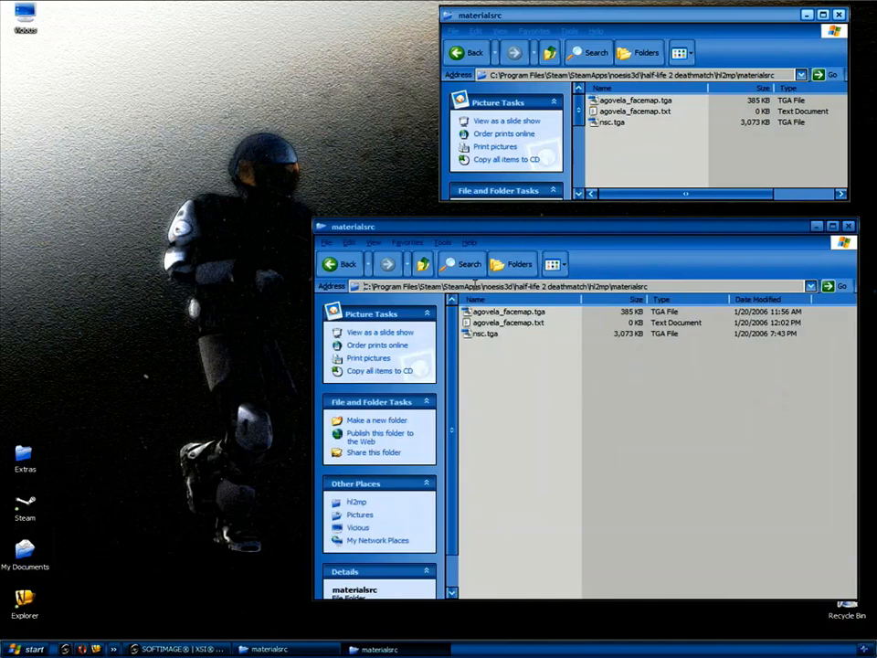
Navigate up, then into noesis3d\sourcesdk_content\hl2mp\modelsrc\humans_sdk\Male\Group03m.
{"action": "left_click", "coordinate": [422, 266]}
{"action": "left_click", "coordinate": [422, 266]}
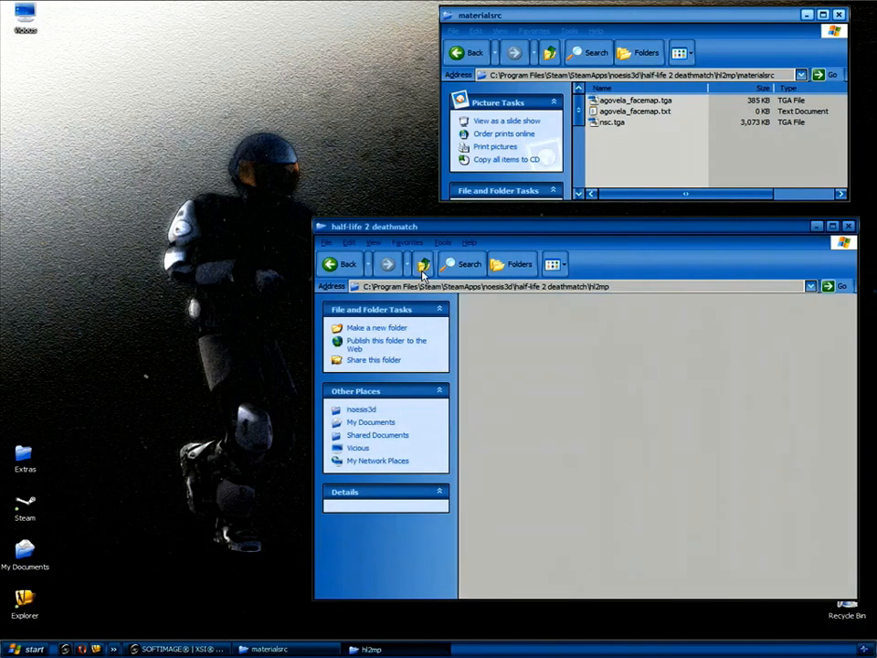
{"action": "left_click", "coordinate": [422, 266]}
{"action": "left_click", "coordinate": [422, 271]}
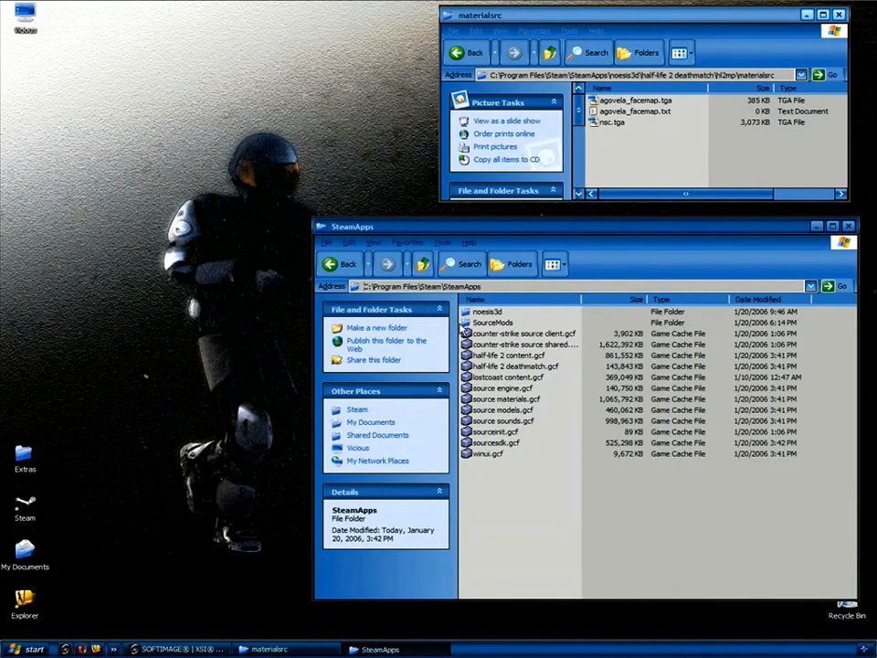
{"action": "double_click", "coordinate": [490, 314]}
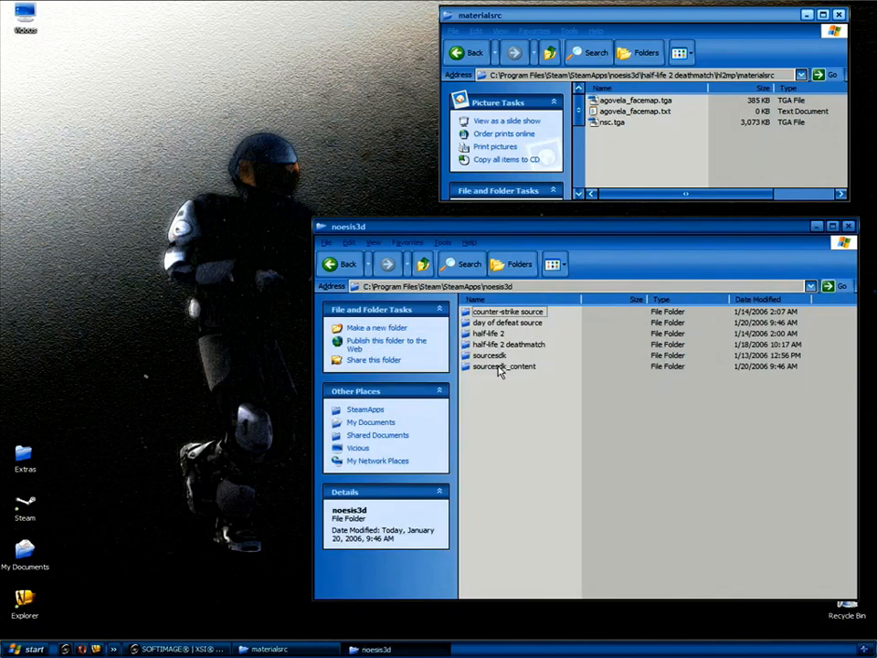
{"action": "double_click", "coordinate": [502, 366]}
{"action": "double_click", "coordinate": [482, 355]}
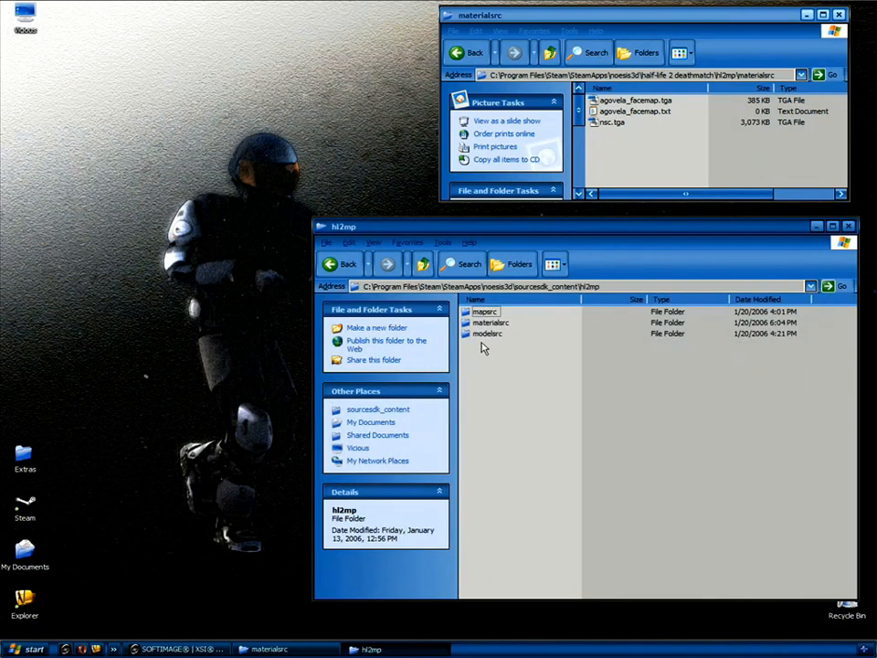
{"action": "double_click", "coordinate": [488, 335]}
{"action": "double_click", "coordinate": [489, 323]}
{"action": "double_click", "coordinate": [481, 333]}
{"action": "double_click", "coordinate": [482, 321]}
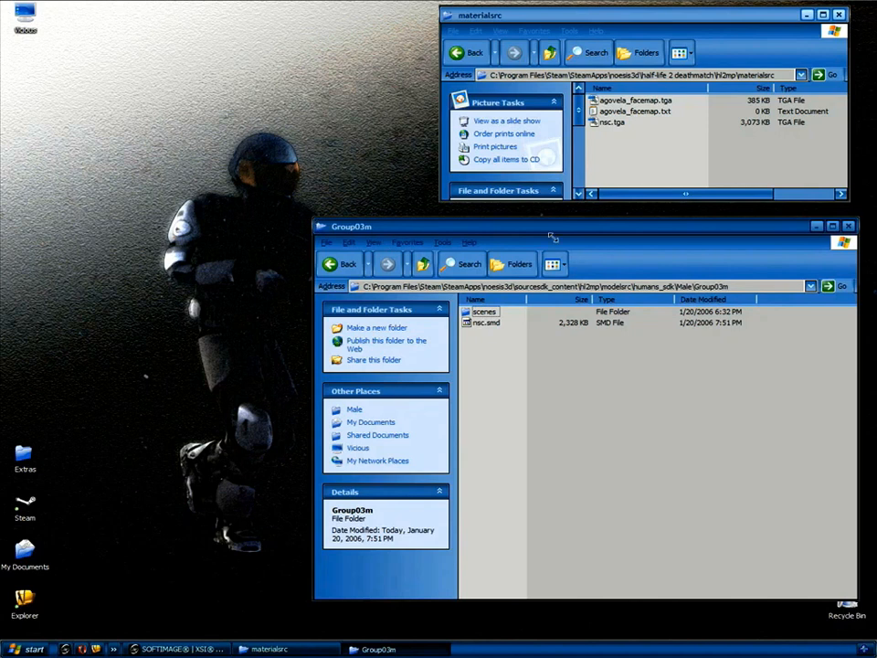
Narrow the Group03m window, place it beneath materialsrc, and narrow materialsrc too.
{"action": "left_click_drag", "start_coordinate": [541, 240], "coordinate": [559, 235]}
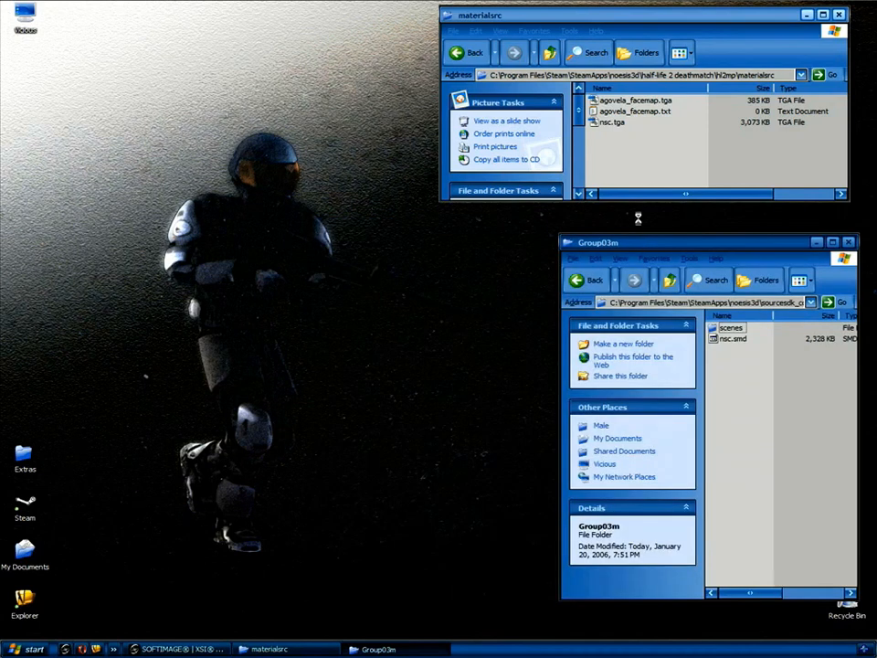
{"action": "left_click_drag", "start_coordinate": [648, 243], "coordinate": [638, 219]}
{"action": "left_click", "coordinate": [433, 268]}
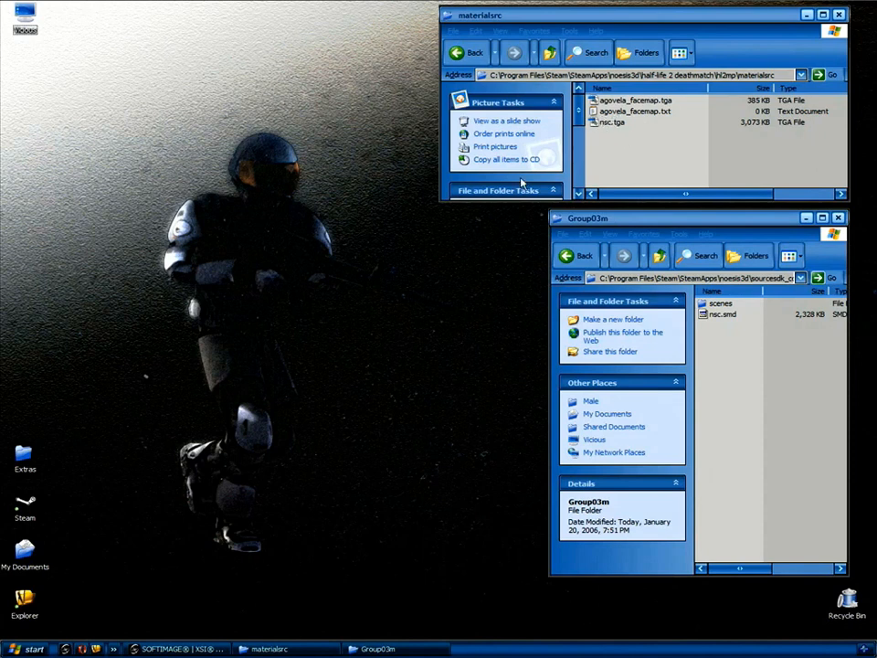
{"action": "left_click_drag", "start_coordinate": [443, 200], "coordinate": [549, 200]}
{"action": "key", "text": "ctrl+c"}
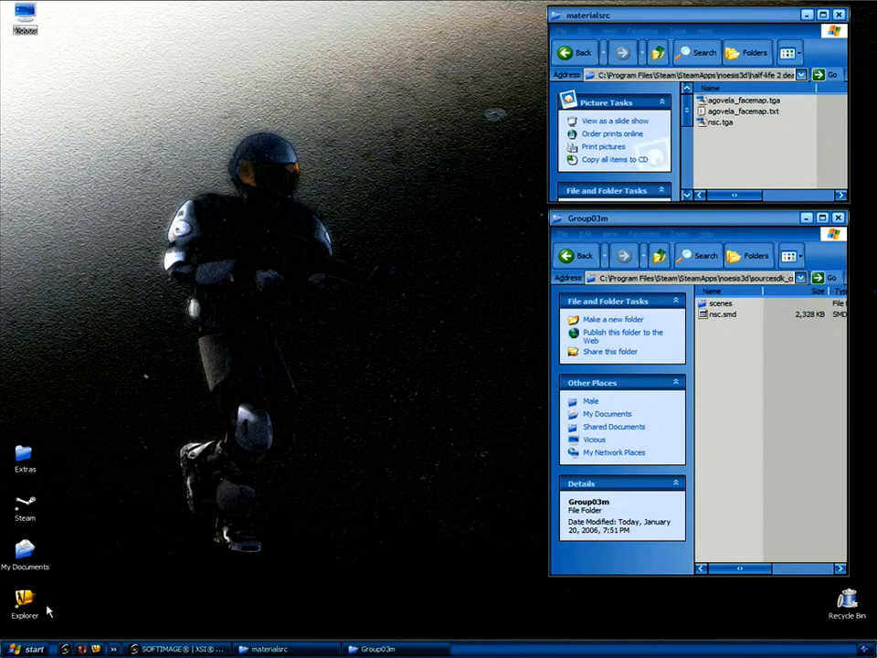
Open a My Computer window at the pasted materialsrc path and browse up into sourcesdk\bin.
{"action": "double_click", "coordinate": [25, 13]}
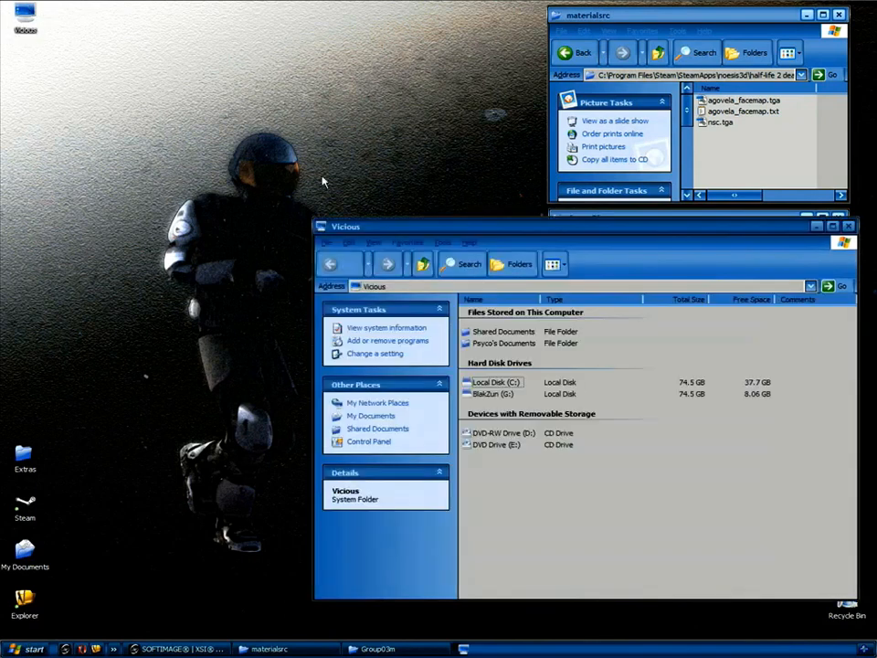
{"action": "left_click", "coordinate": [455, 286]}
{"action": "key", "text": "ctrl+v"}
{"action": "key", "text": "Return"}
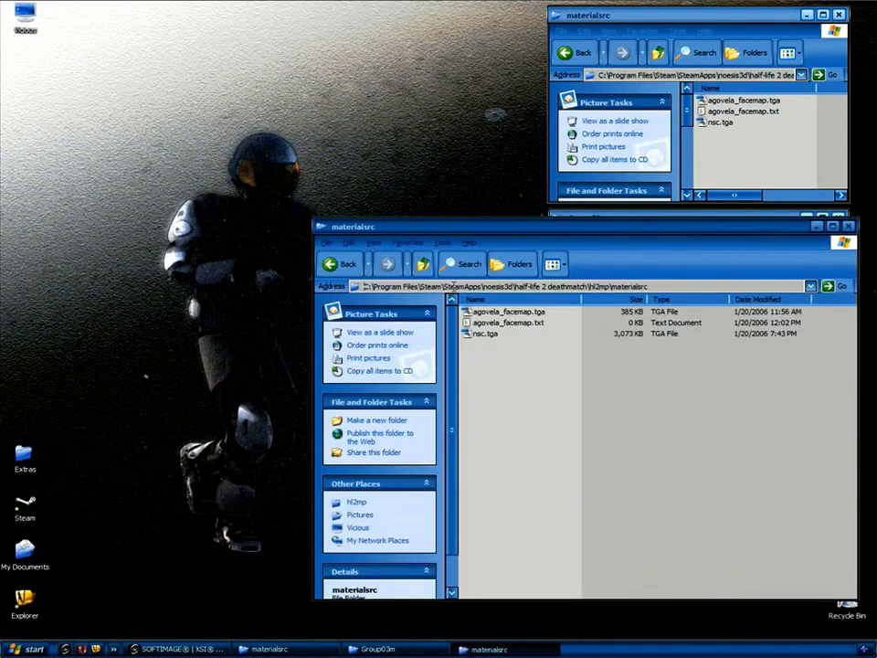
{"action": "left_click", "coordinate": [423, 264]}
{"action": "left_click", "coordinate": [423, 264]}
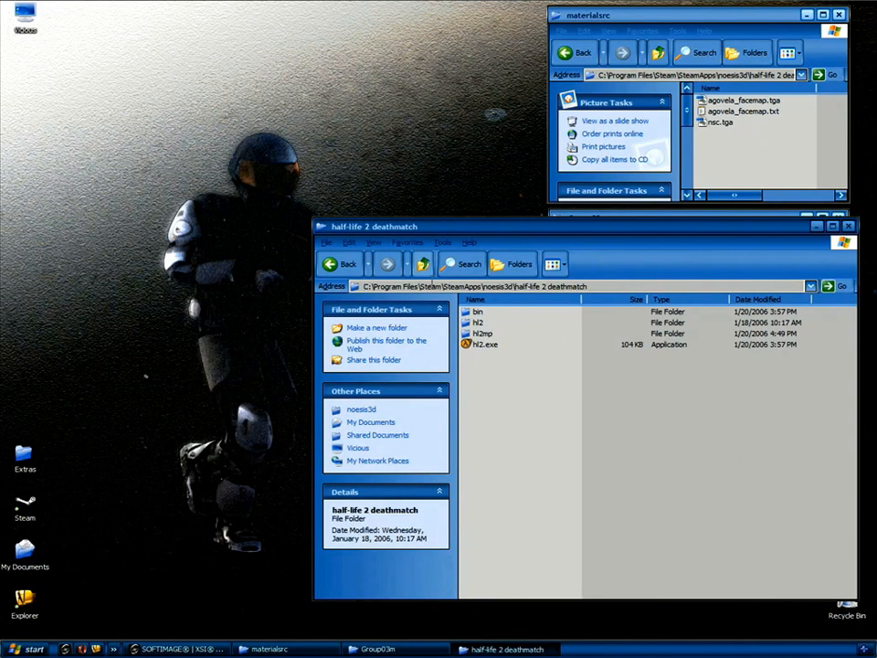
{"action": "left_click", "coordinate": [423, 264]}
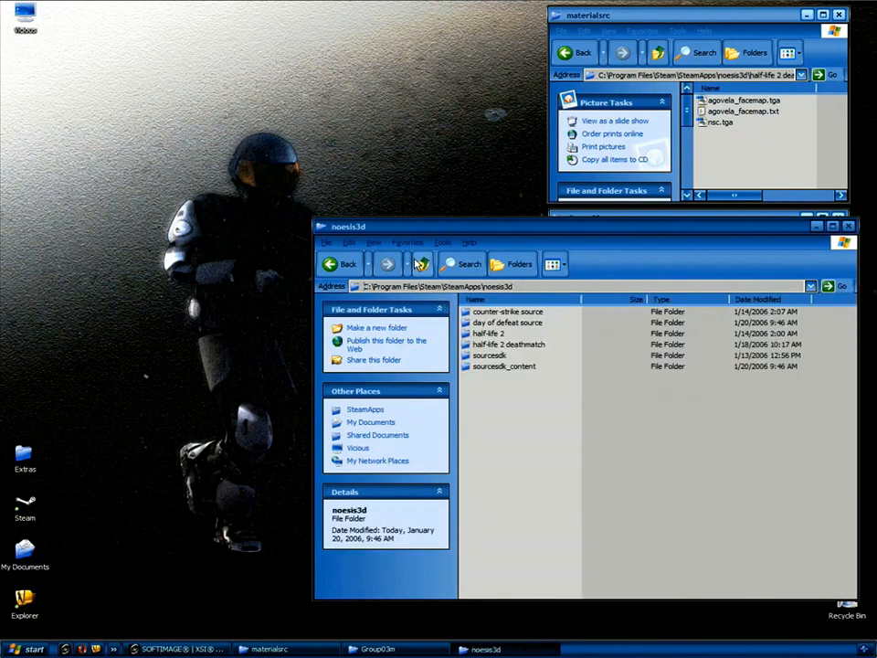
{"action": "double_click", "coordinate": [493, 355]}
{"action": "double_click", "coordinate": [474, 312]}
{"action": "left_click_drag", "start_coordinate": [477, 224], "coordinate": [298, 197]}
{"action": "left_click_drag", "start_coordinate": [672, 326], "coordinate": [671, 521]}
Send vtex.exe to the desktop as a shortcut.
{"action": "left_click", "coordinate": [311, 514]}
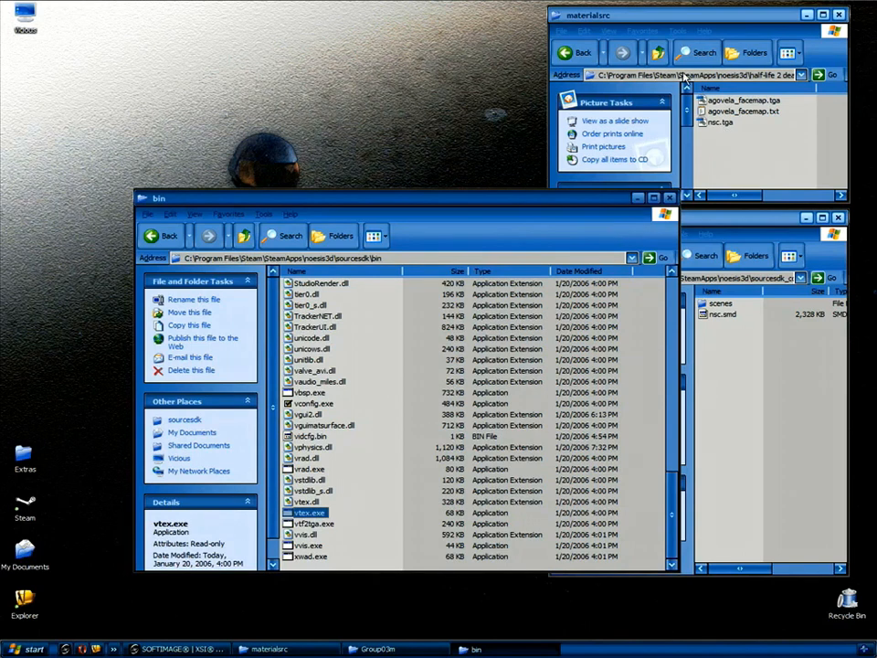
{"action": "right_click", "coordinate": [310, 519]}
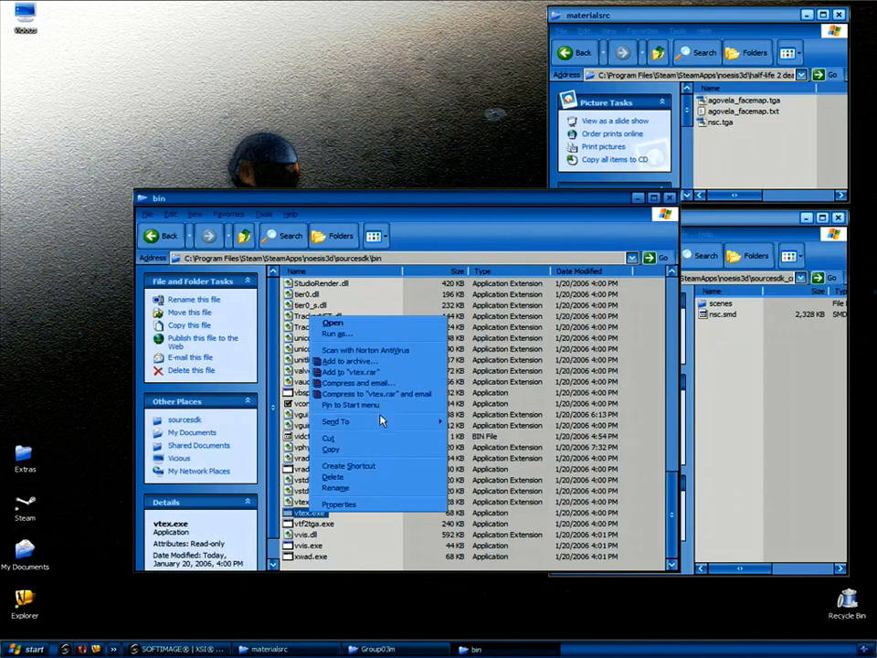
{"action": "mouse_move", "coordinate": [391, 425]}
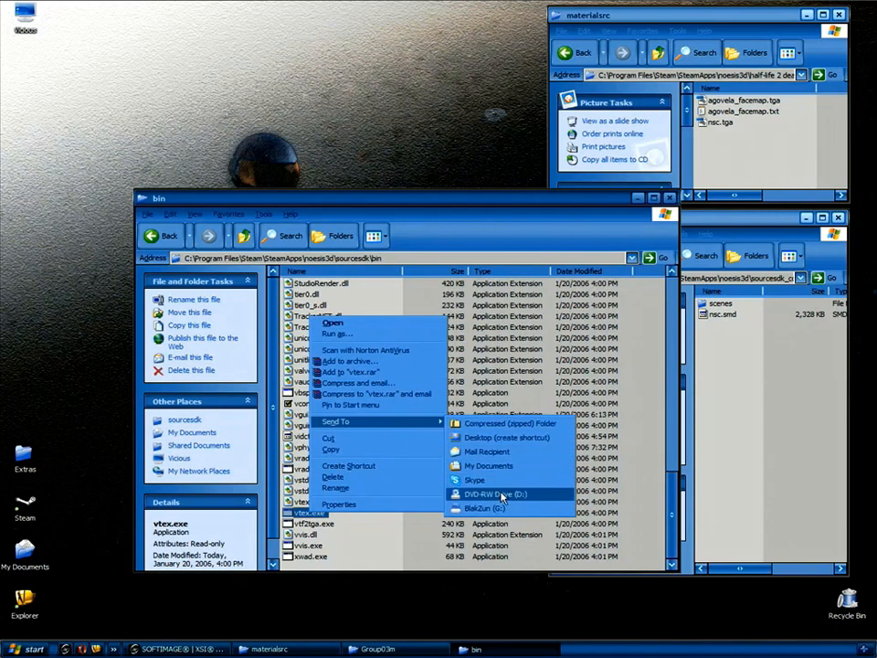
{"action": "left_click", "coordinate": [515, 440]}
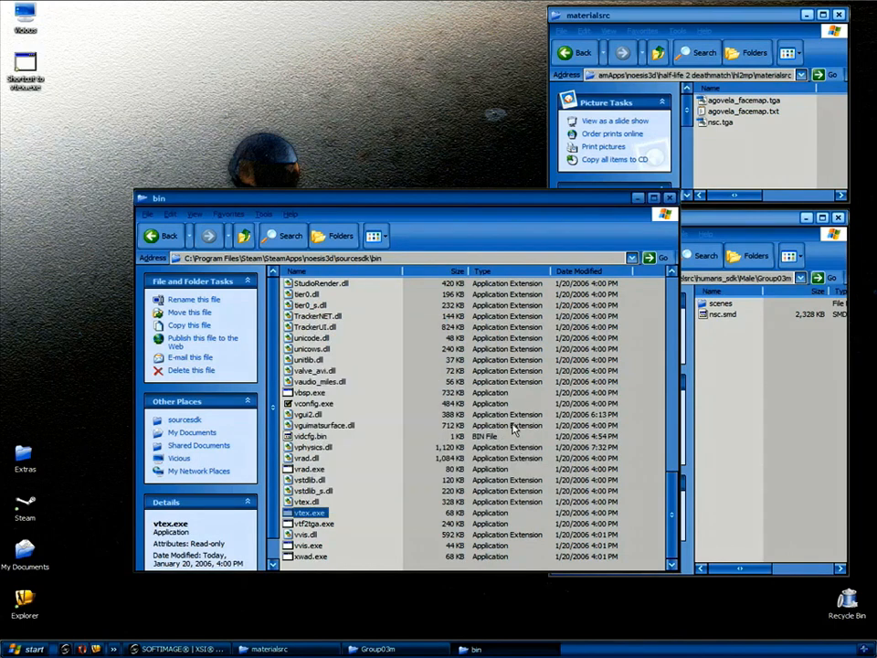
{"action": "left_click", "coordinate": [413, 403]}
Send studiomdl.exe to the desktop as a shortcut and arrange the new icon.
{"action": "scroll", "coordinate": [668, 440], "scroll_direction": "up", "scroll_amount": 5}
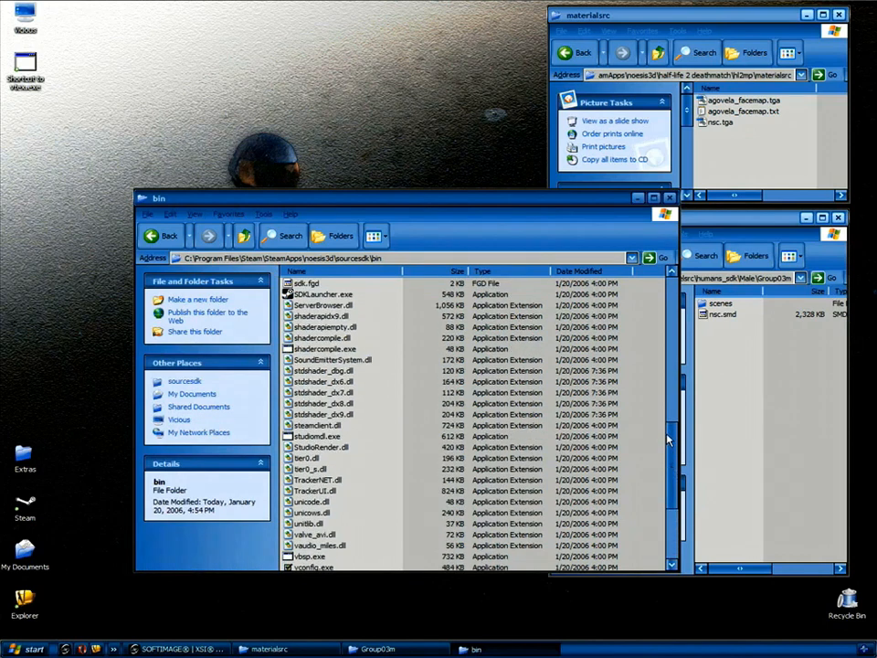
{"action": "right_click", "coordinate": [322, 438]}
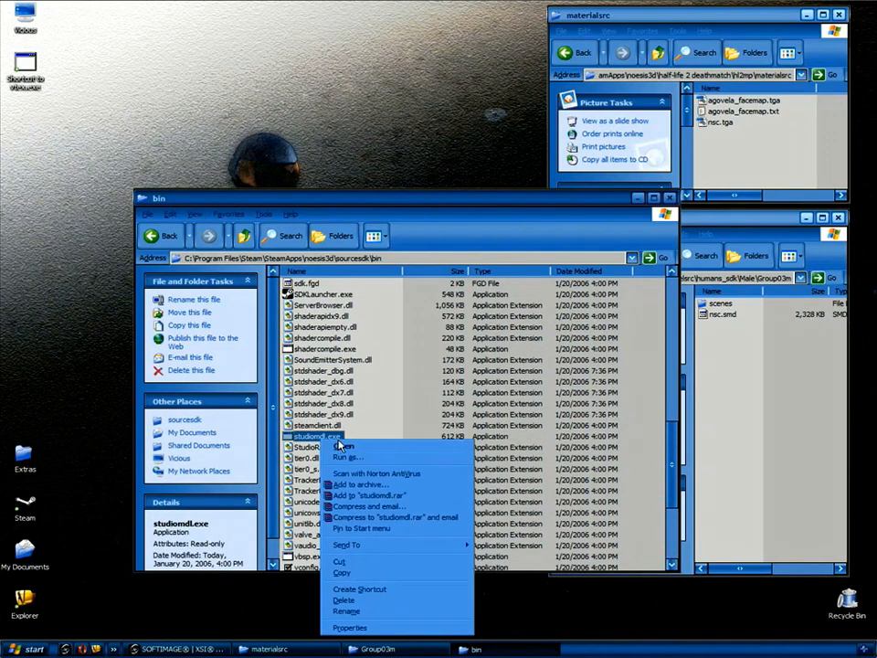
{"action": "mouse_move", "coordinate": [402, 544]}
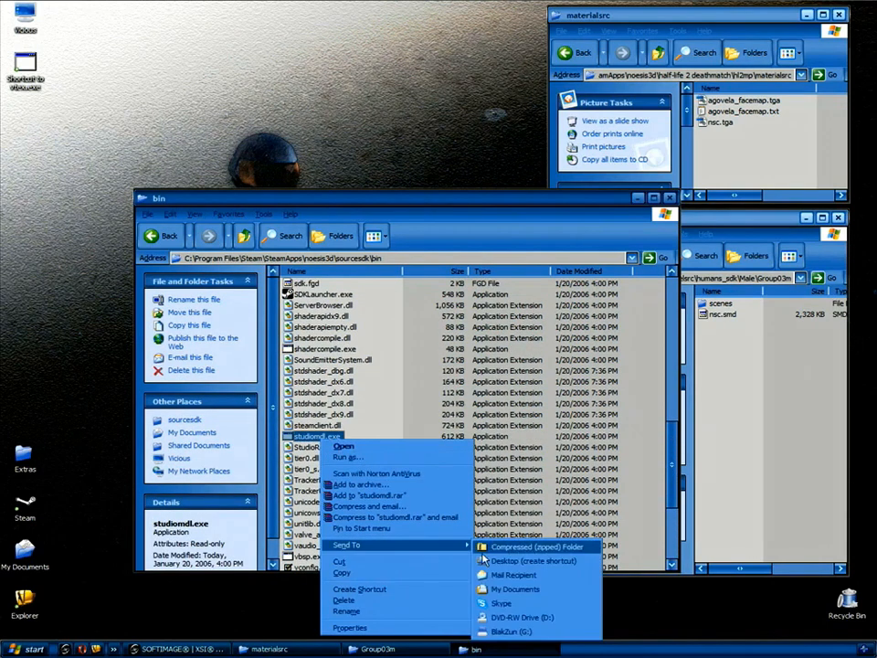
{"action": "left_click", "coordinate": [530, 560]}
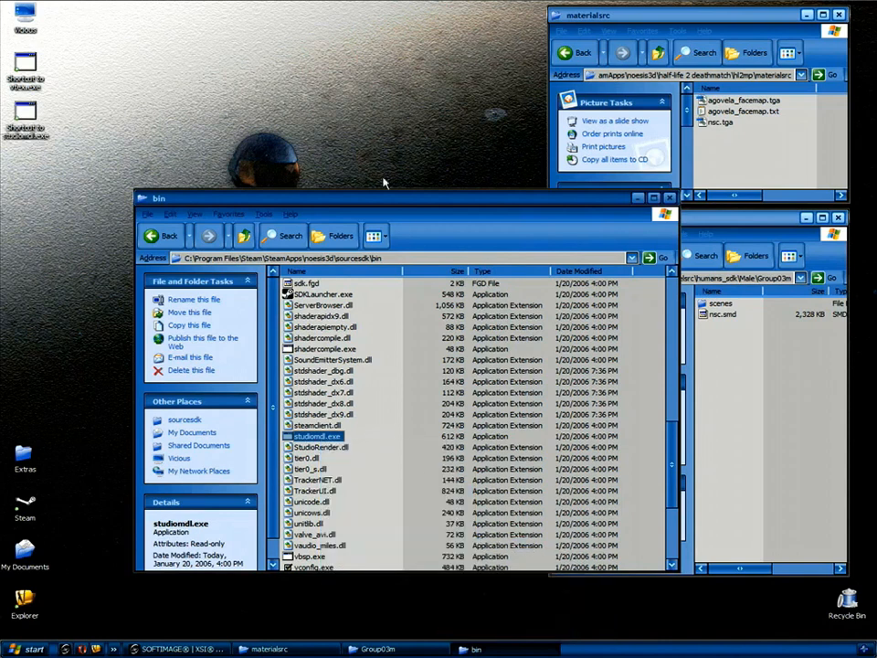
{"action": "left_click_drag", "start_coordinate": [521, 198], "coordinate": [466, 227]}
{"action": "left_click_drag", "start_coordinate": [25, 110], "coordinate": [32, 183]}
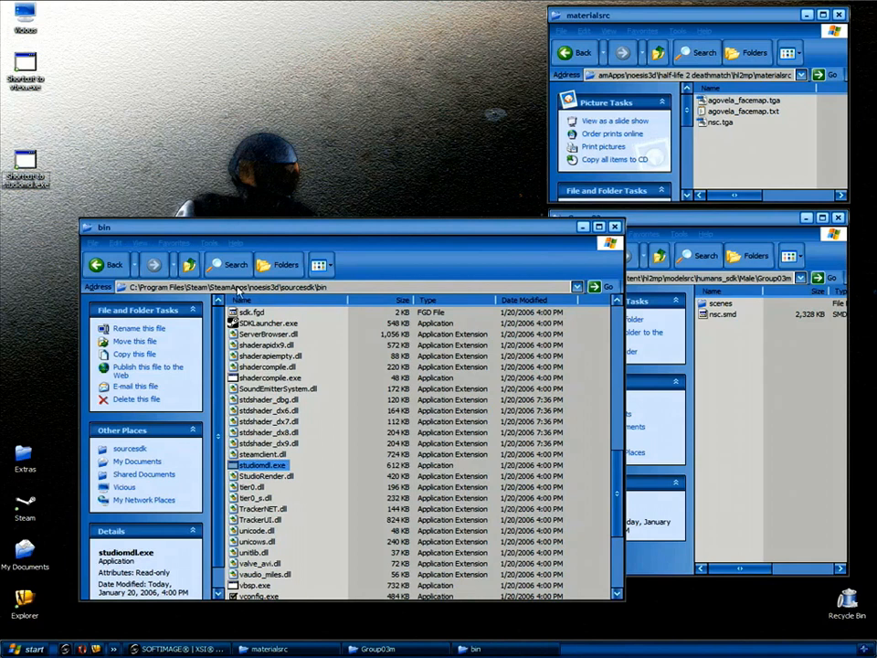
Browse the bin window to half-life 2 deathmatch\hl2mp\materials and position it at the top.
{"action": "left_click", "coordinate": [190, 265]}
{"action": "left_click", "coordinate": [190, 265]}
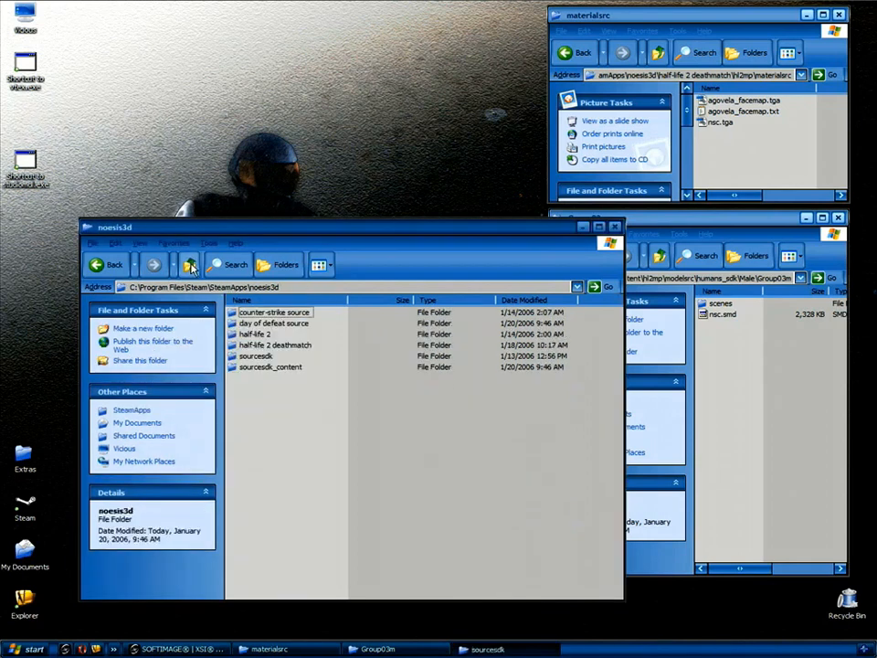
{"action": "double_click", "coordinate": [274, 344]}
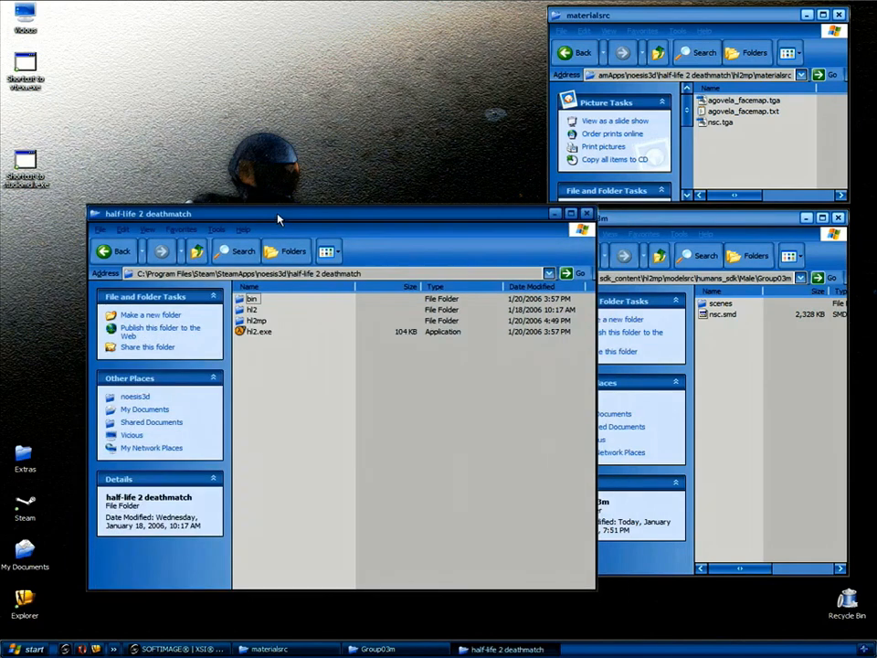
{"action": "left_click_drag", "start_coordinate": [279, 220], "coordinate": [283, 188]}
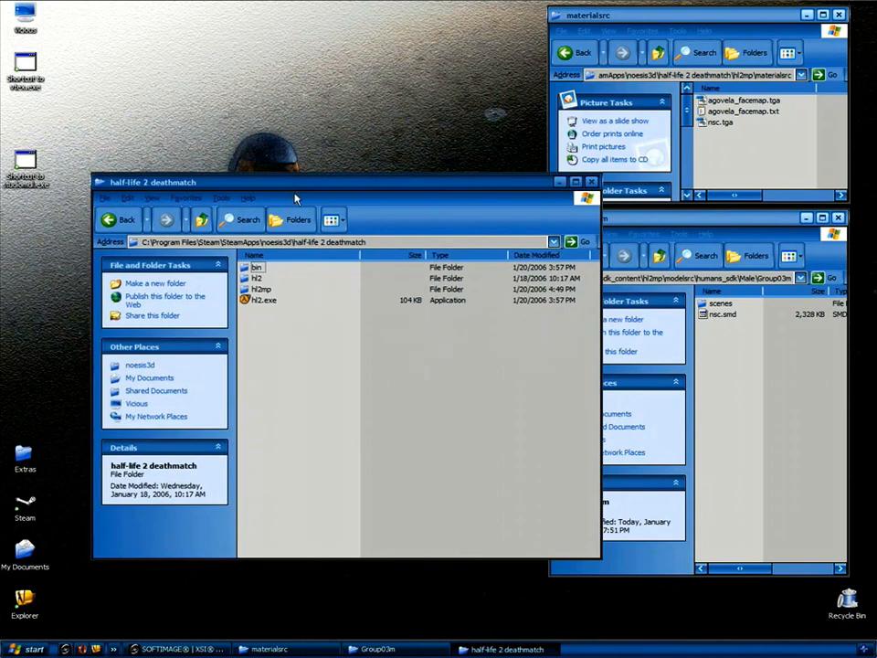
{"action": "double_click", "coordinate": [263, 290]}
{"action": "left_click", "coordinate": [273, 334]}
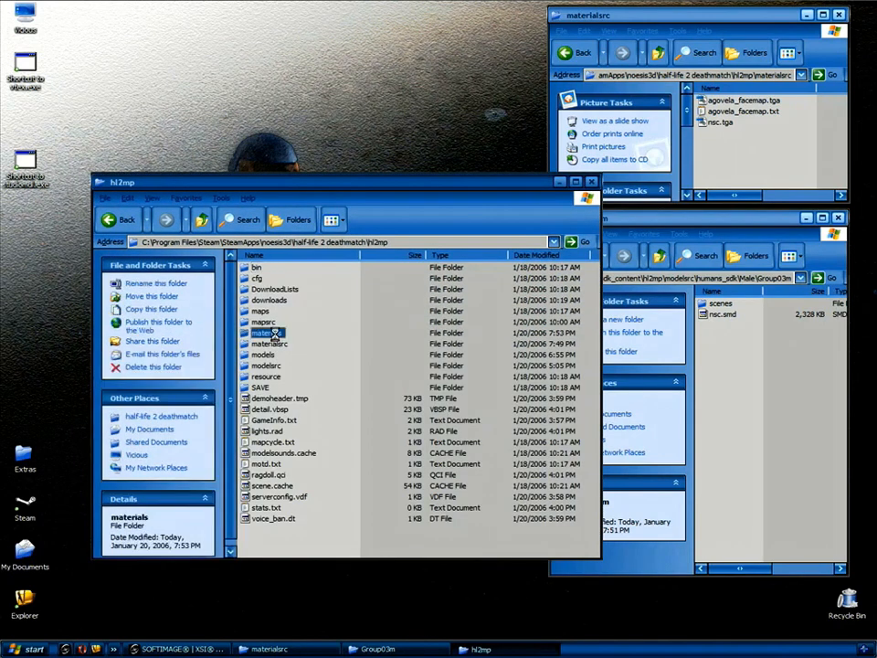
{"action": "double_click", "coordinate": [274, 335]}
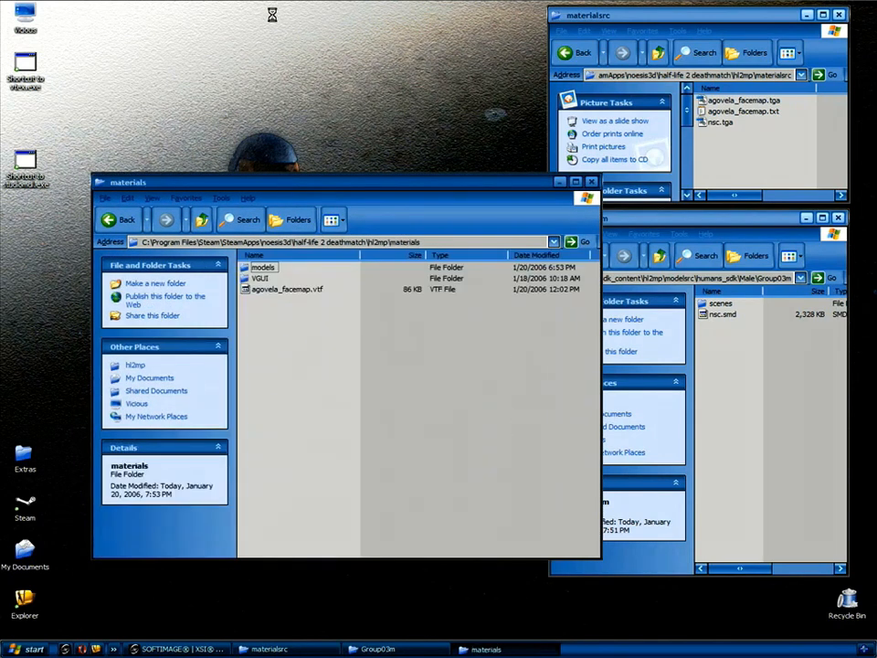
{"action": "left_click_drag", "start_coordinate": [285, 183], "coordinate": [274, 13]}
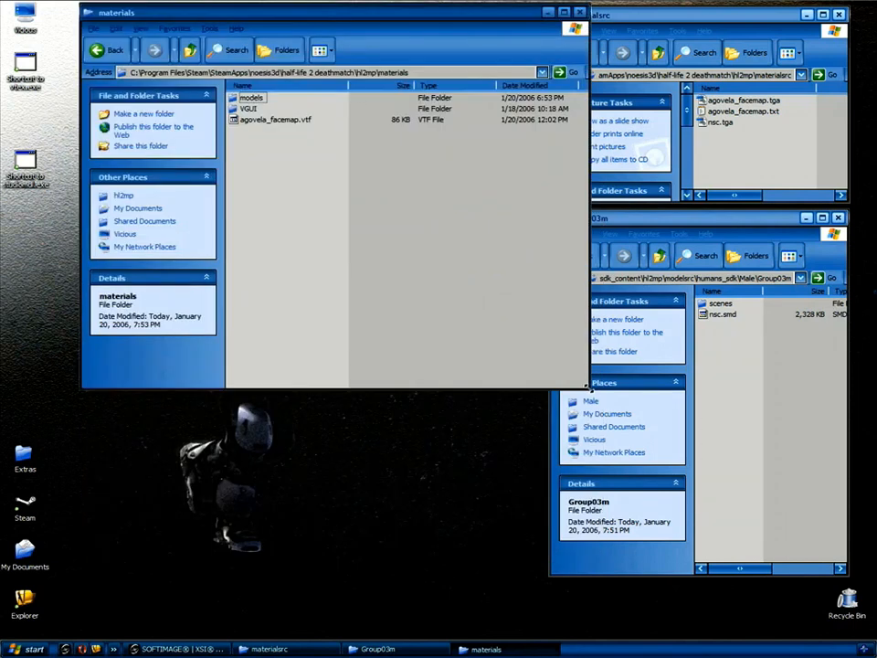
{"action": "left_click_drag", "start_coordinate": [415, 195], "coordinate": [416, 194]}
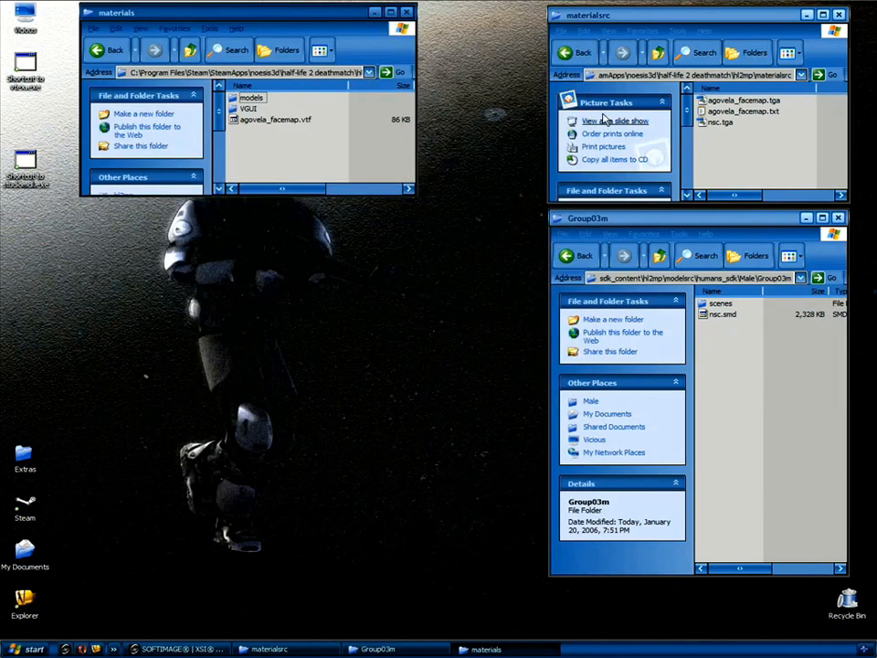
Drop nsc.tga onto the vtex shortcut to compile it, then close the console.
{"action": "left_click", "coordinate": [716, 124]}
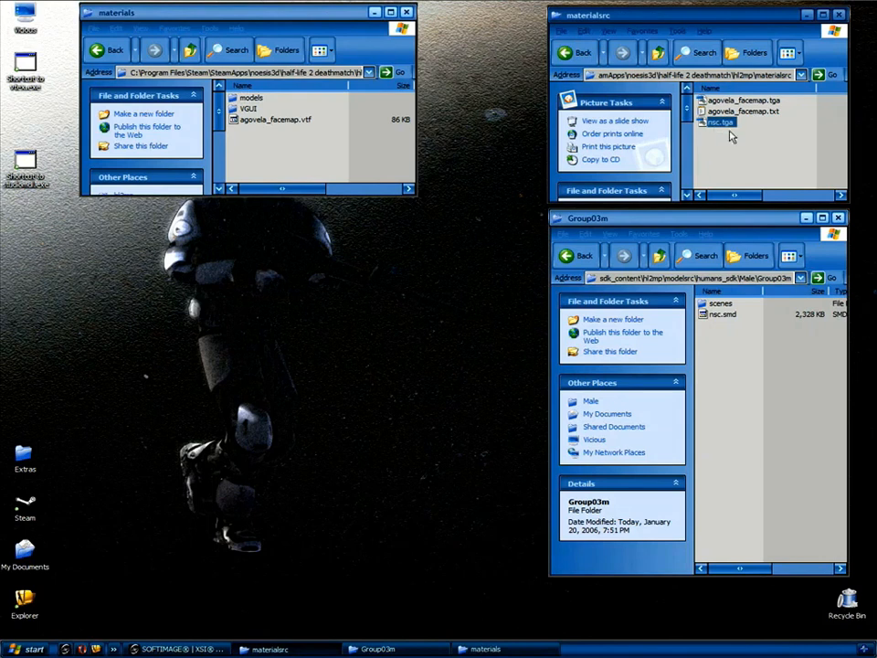
{"action": "left_click_drag", "start_coordinate": [728, 128], "coordinate": [32, 60]}
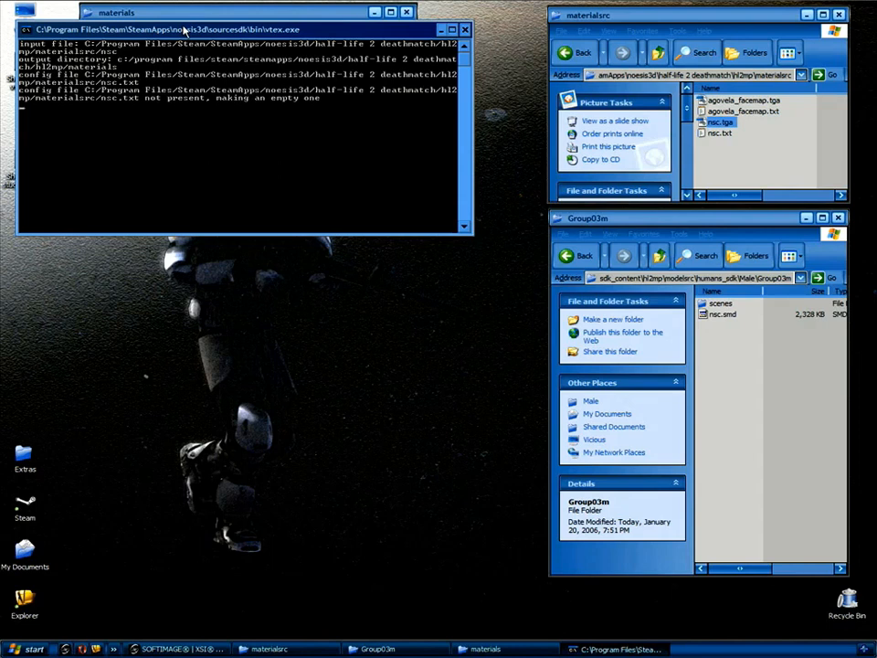
{"action": "key", "text": "Return"}
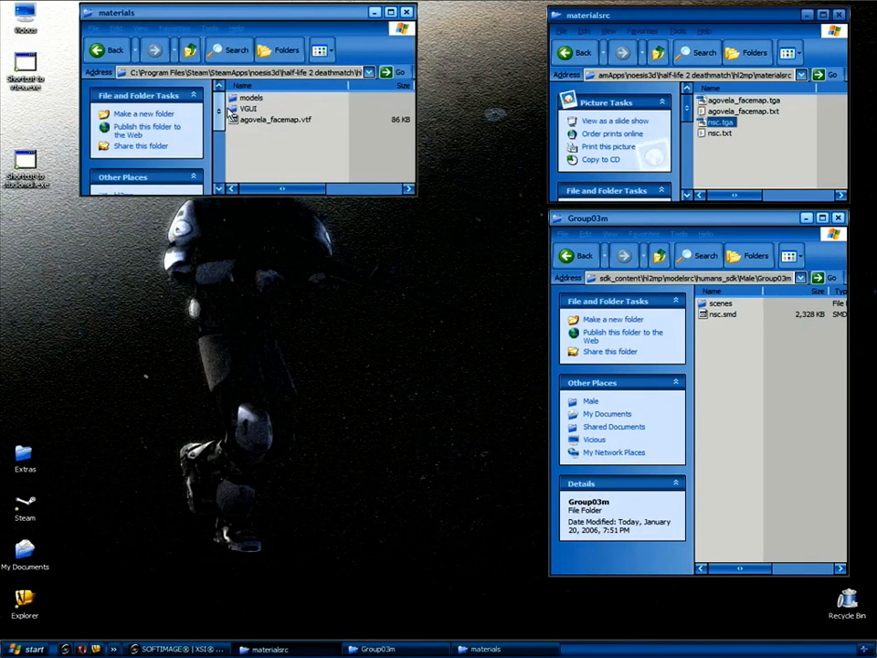
{"action": "left_click_drag", "start_coordinate": [257, 12], "coordinate": [266, 59]}
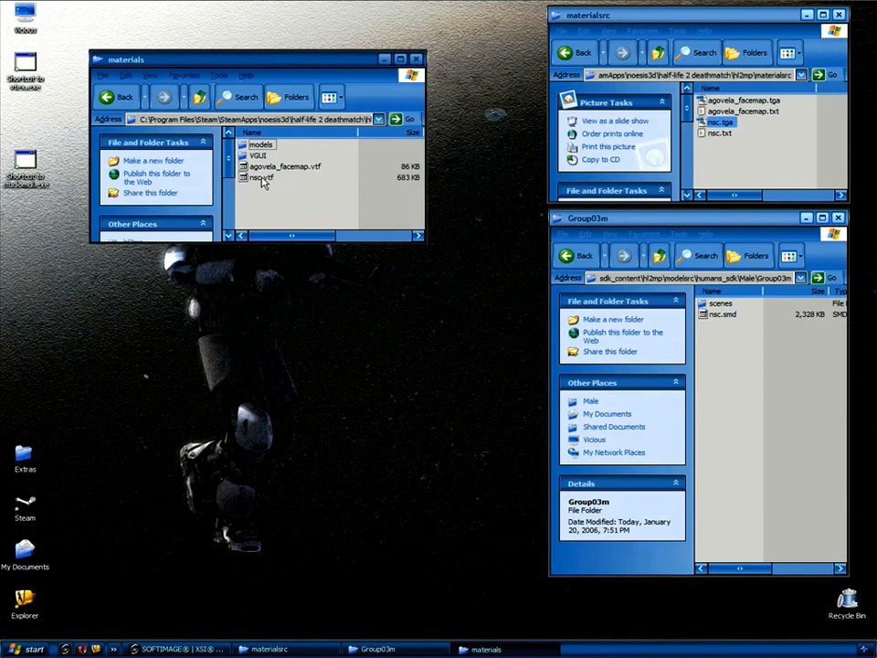
{"action": "left_click_drag", "start_coordinate": [425, 245], "coordinate": [473, 419]}
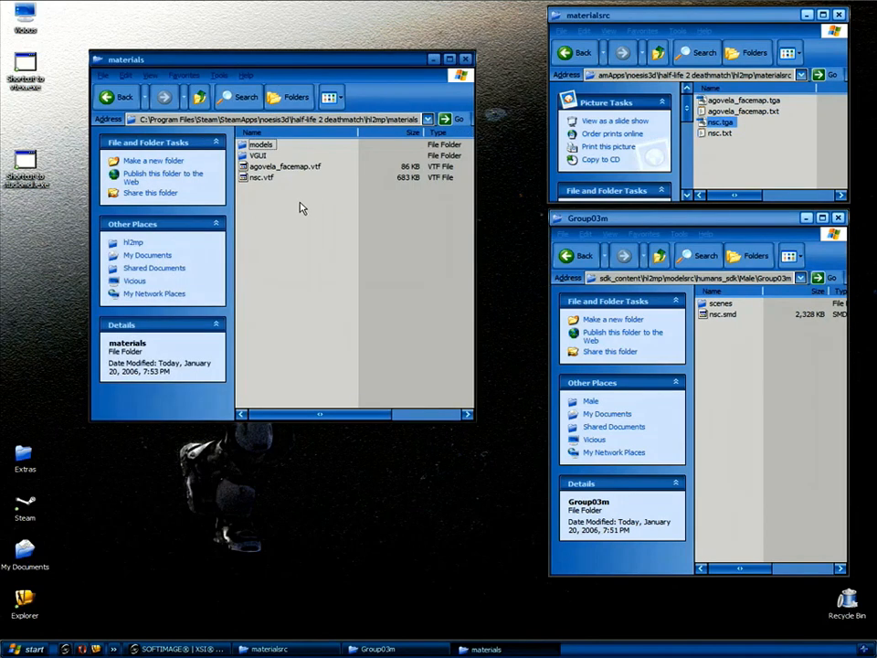
Check that the new nsc.vtf appears in the materials folder.
{"action": "left_click", "coordinate": [262, 178]}
{"action": "scroll", "coordinate": [235, 273], "scroll_direction": "down", "scroll_amount": 3}
{"action": "scroll", "coordinate": [235, 272], "scroll_direction": "up", "scroll_amount": 3}
{"action": "left_click", "coordinate": [294, 233]}
{"action": "left_click_drag", "start_coordinate": [473, 419], "coordinate": [480, 281]}
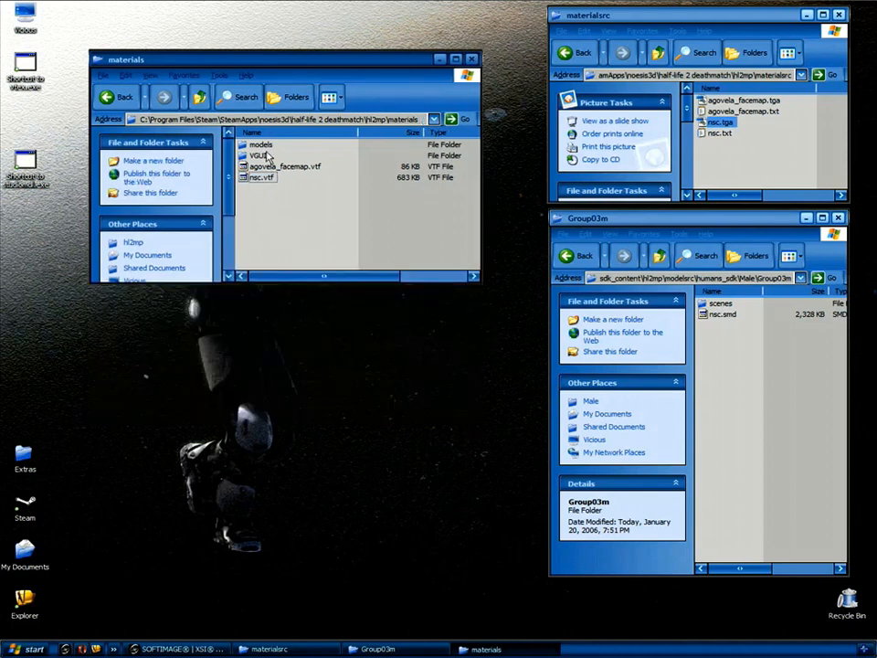
{"action": "left_click_drag", "start_coordinate": [278, 66], "coordinate": [267, 26]}
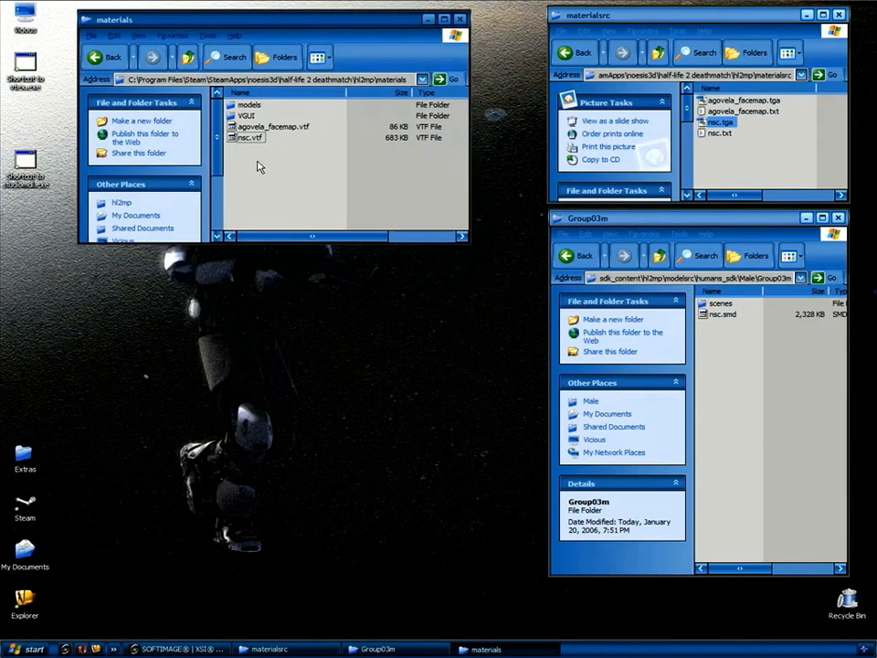
Create a new folder named nsc inside materials and open it.
{"action": "right_click", "coordinate": [243, 189]}
{"action": "mouse_move", "coordinate": [274, 290]}
{"action": "left_click", "coordinate": [414, 289]}
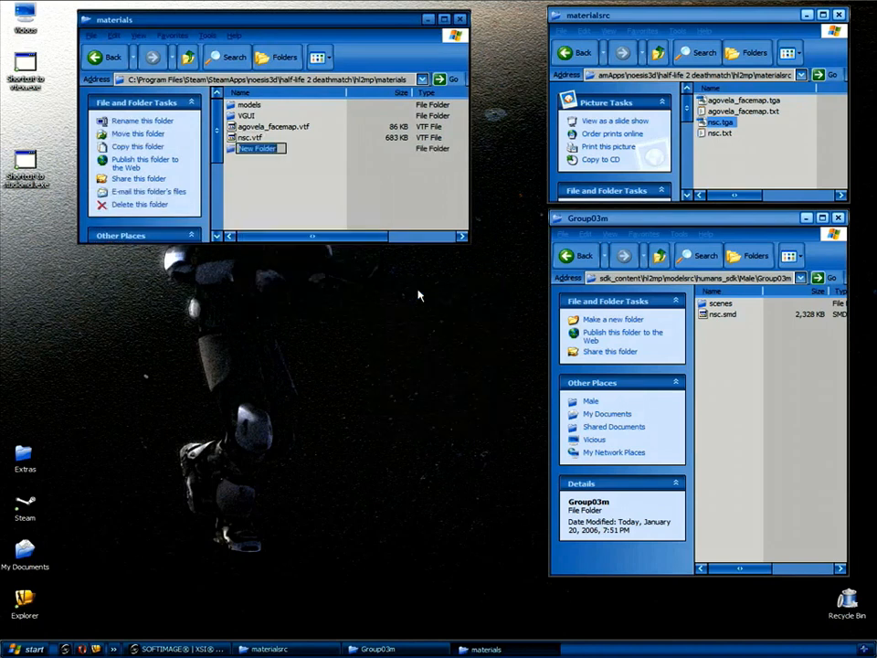
{"action": "type", "text": "nsc"}
{"action": "key", "text": "Return"}
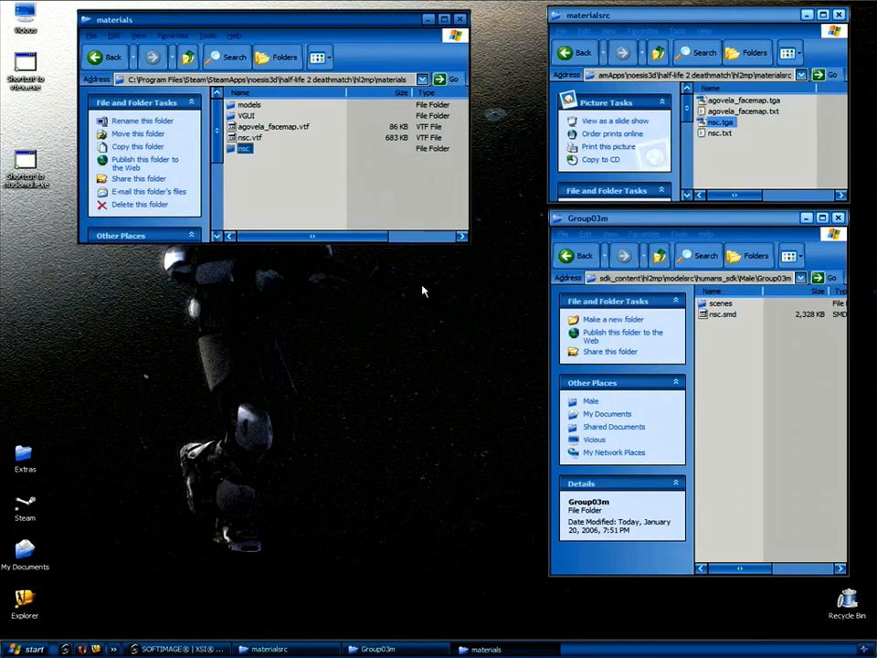
{"action": "key", "text": "Return"}
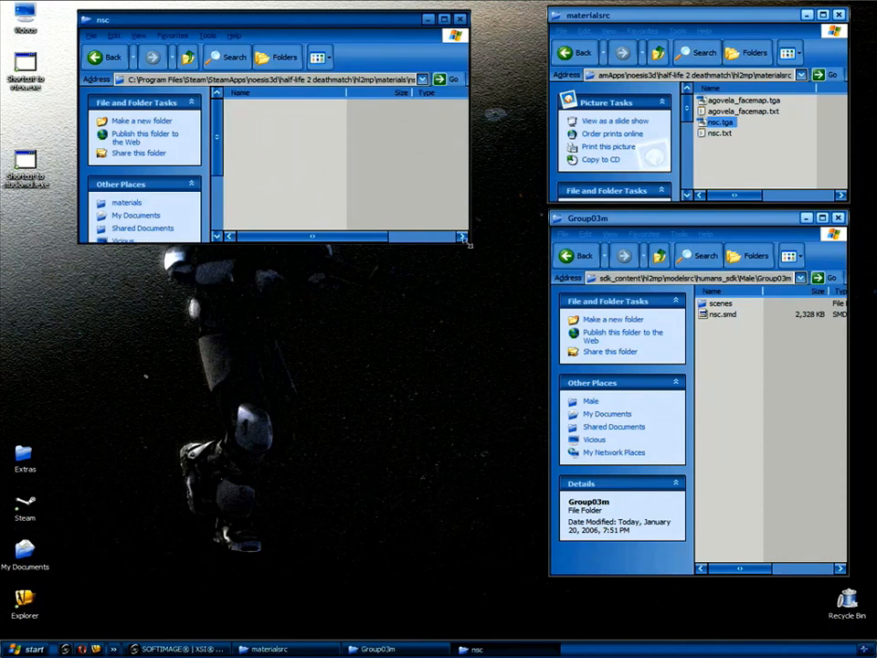
{"action": "left_click_drag", "start_coordinate": [501, 282], "coordinate": [504, 276]}
Add a new text document in nsc and rename it nsc.vmt.
{"action": "right_click", "coordinate": [253, 155]}
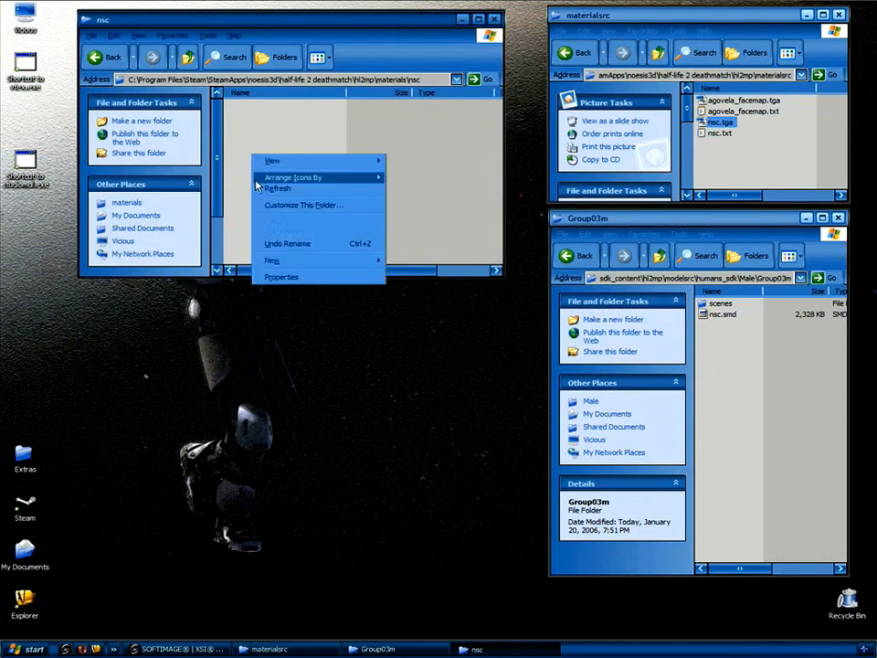
{"action": "mouse_move", "coordinate": [274, 260]}
{"action": "left_click", "coordinate": [435, 355]}
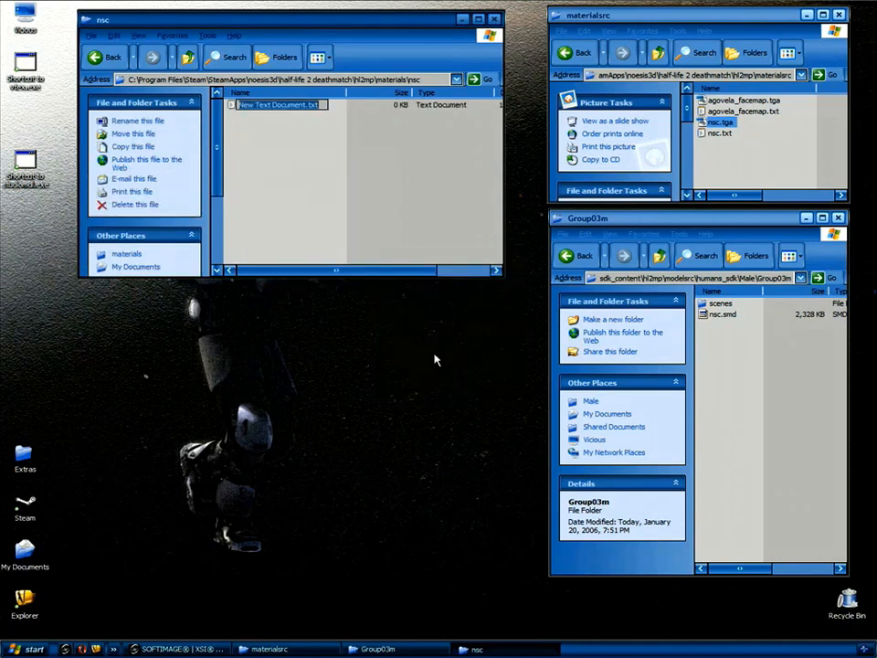
{"action": "type", "text": "nsc."}
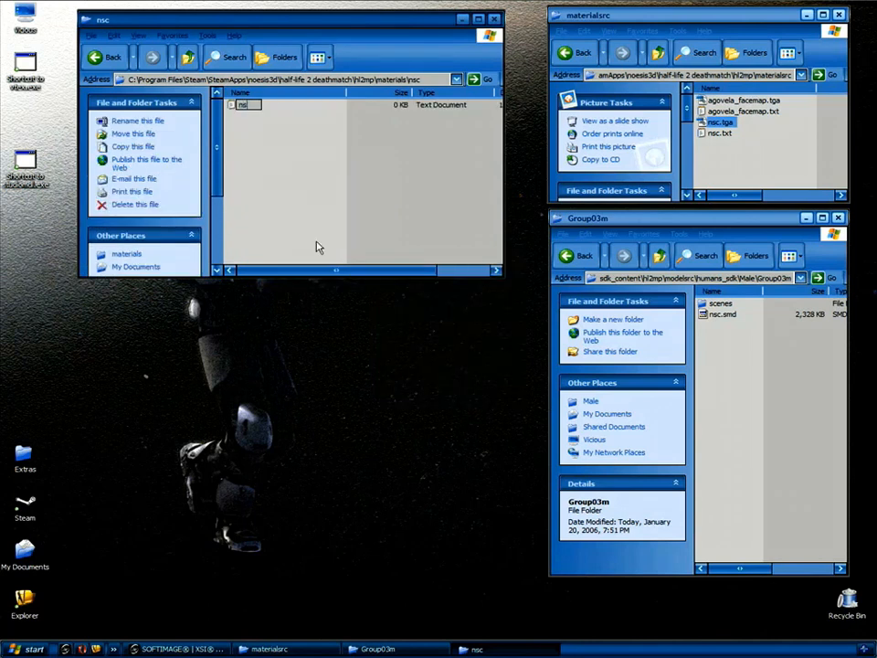
{"action": "type", "text": "vmt"}
{"action": "key", "text": "Return"}
{"action": "key", "text": "Return"}
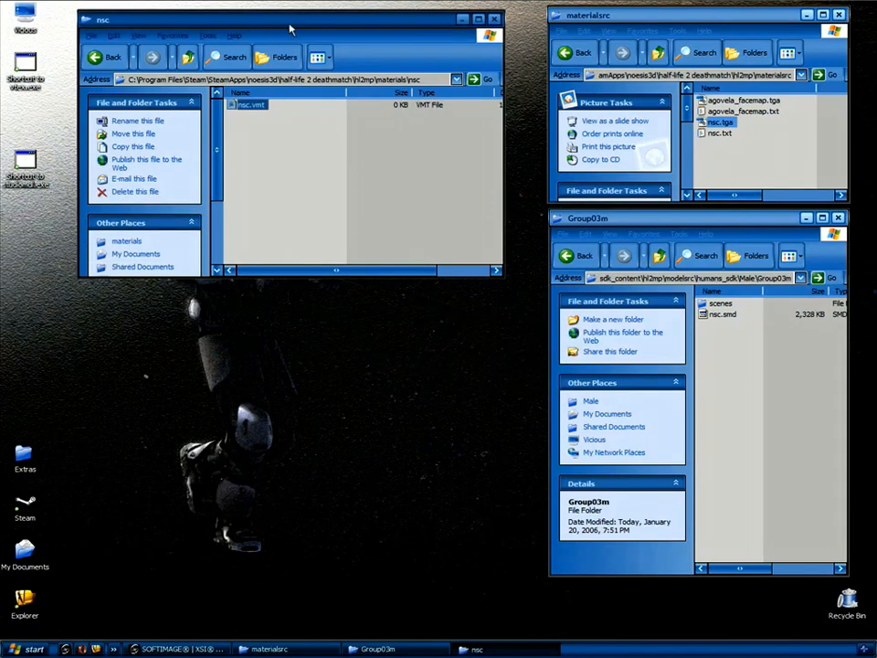
{"action": "left_click_drag", "start_coordinate": [251, 28], "coordinate": [295, 30]}
Open the empty nsc.vmt in Notepad, setting vmt files to always open with Notepad.
{"action": "right_click", "coordinate": [297, 107]}
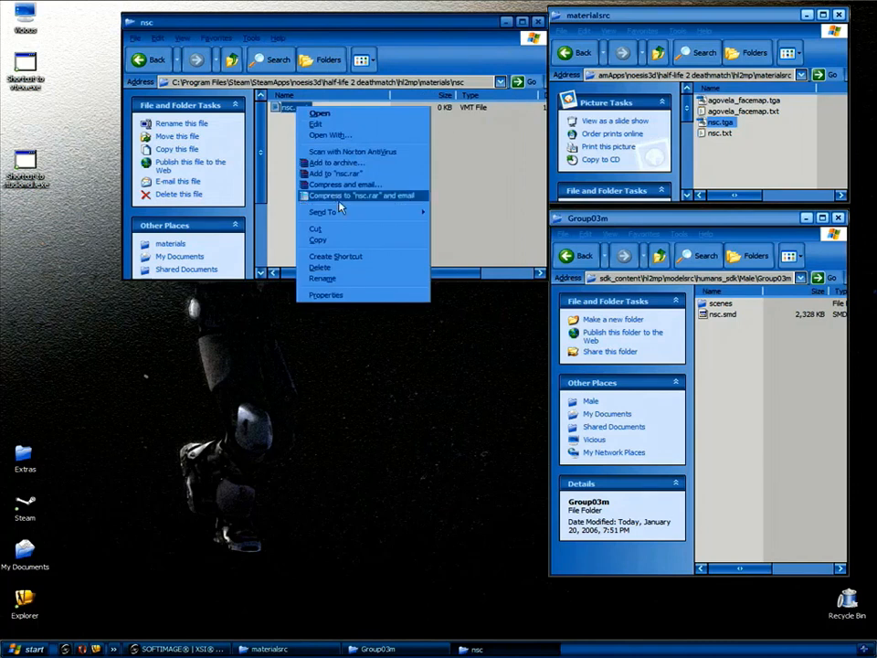
{"action": "left_click", "coordinate": [338, 135]}
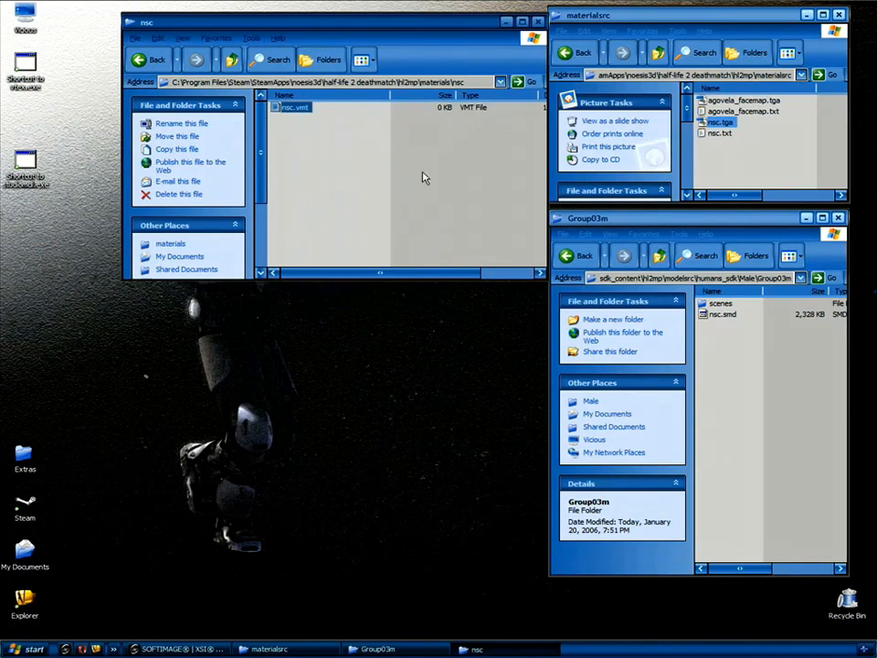
{"action": "left_click", "coordinate": [351, 394]}
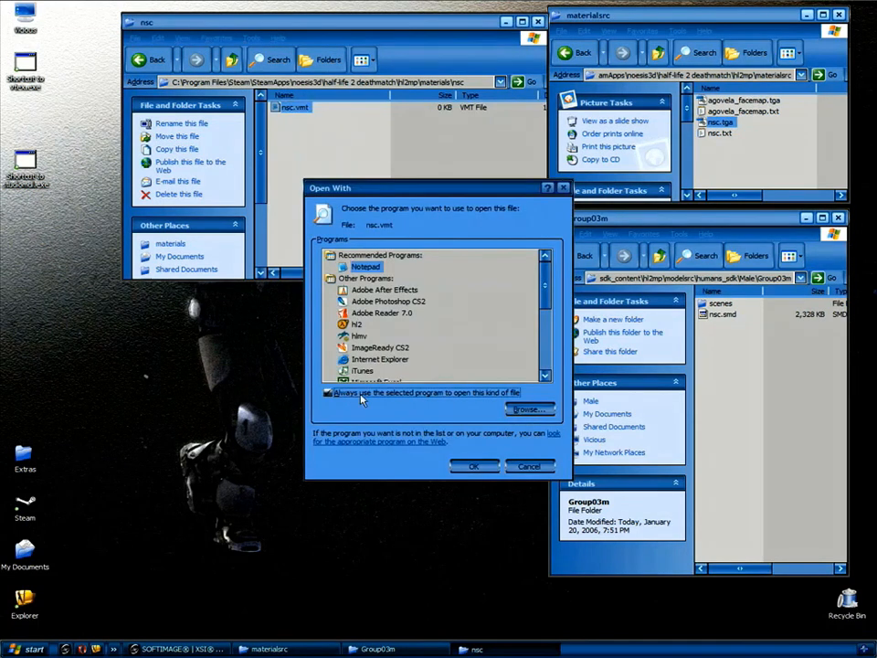
{"action": "left_click", "coordinate": [474, 466]}
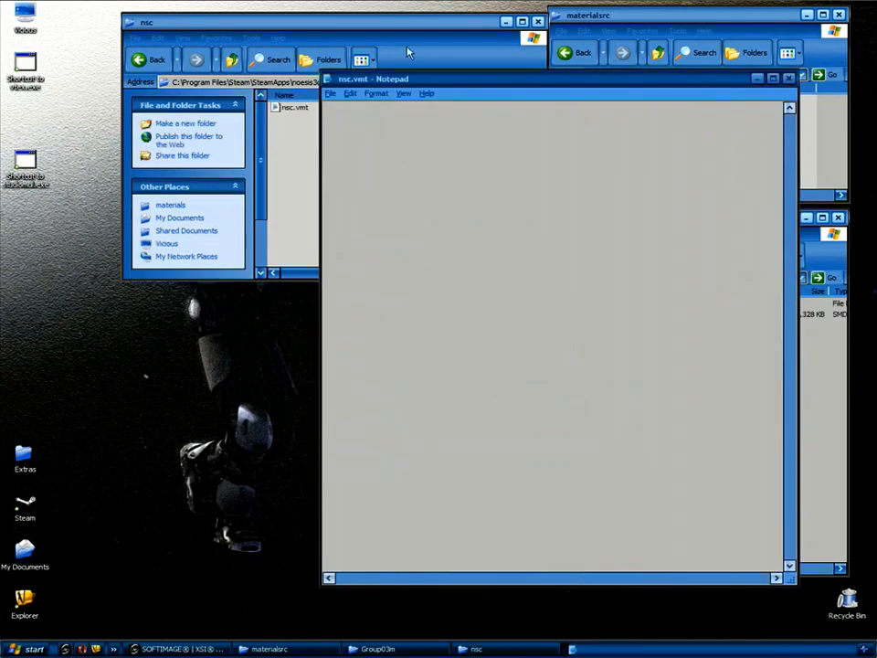
{"action": "left_click_drag", "start_coordinate": [426, 80], "coordinate": [348, 16]}
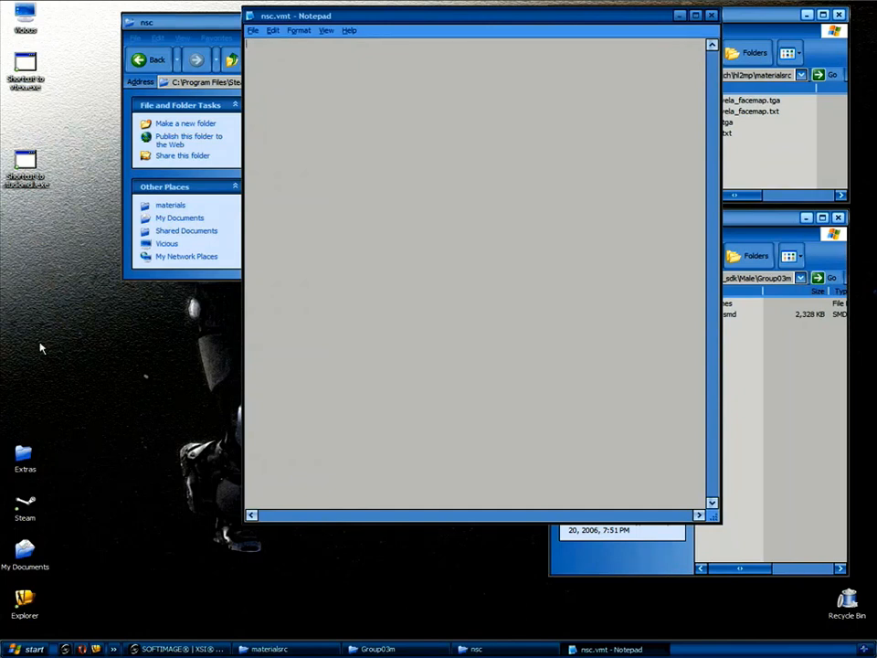
Open the reference nsc.vmt from Extras\nsc\materials\nsc in a second Notepad.
{"action": "double_click", "coordinate": [25, 457]}
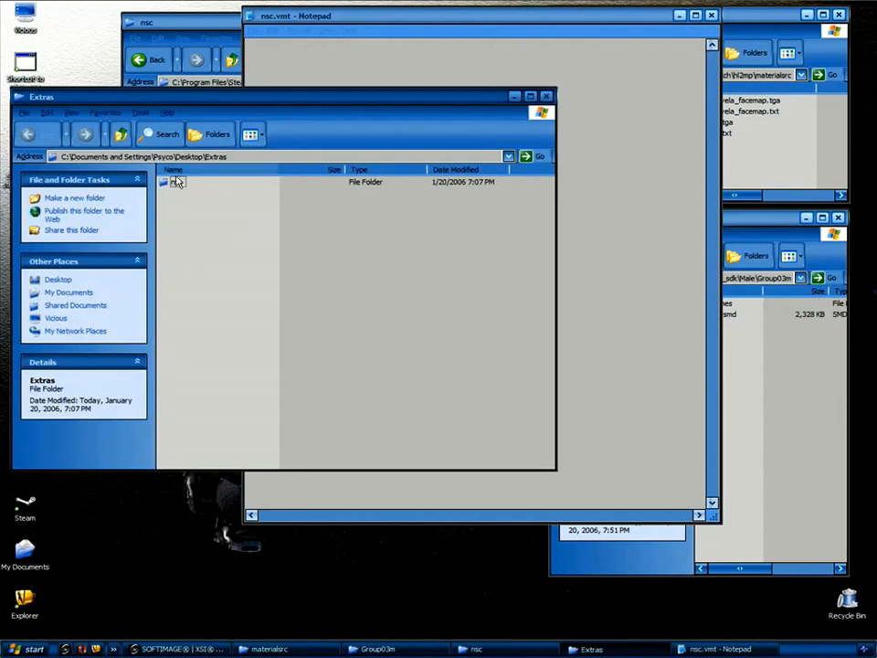
{"action": "double_click", "coordinate": [174, 182]}
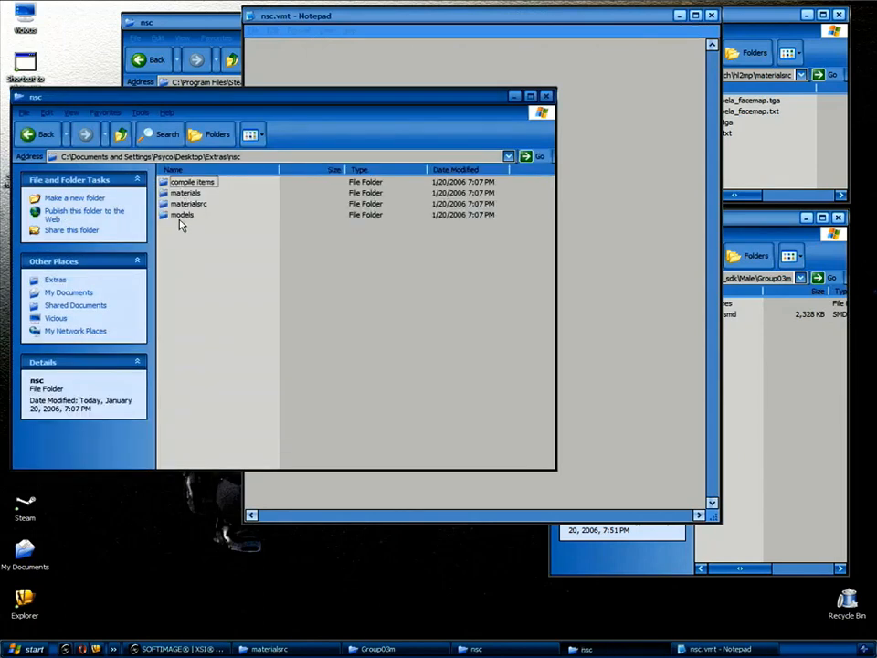
{"action": "double_click", "coordinate": [187, 193]}
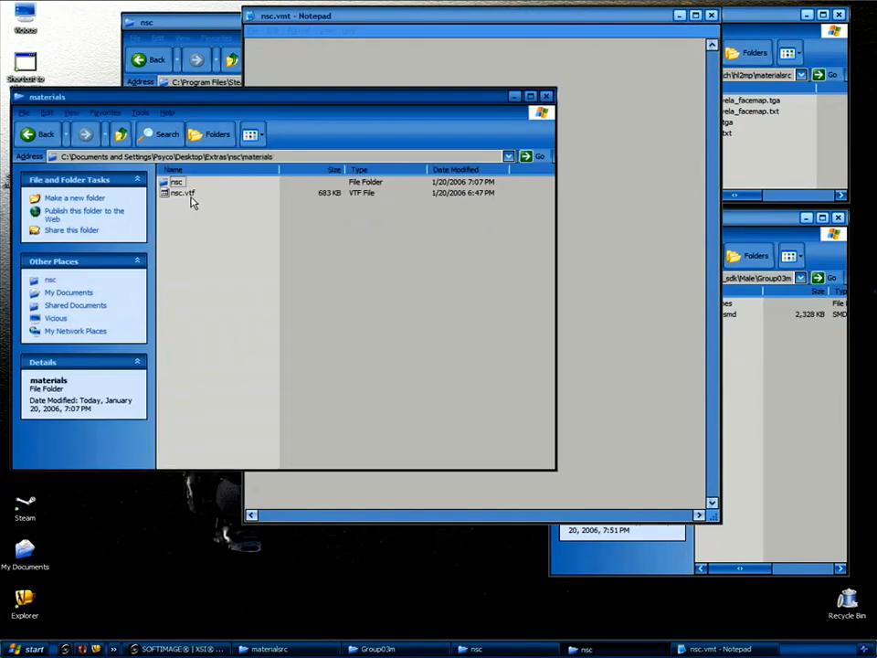
{"action": "double_click", "coordinate": [174, 182]}
{"action": "double_click", "coordinate": [185, 182]}
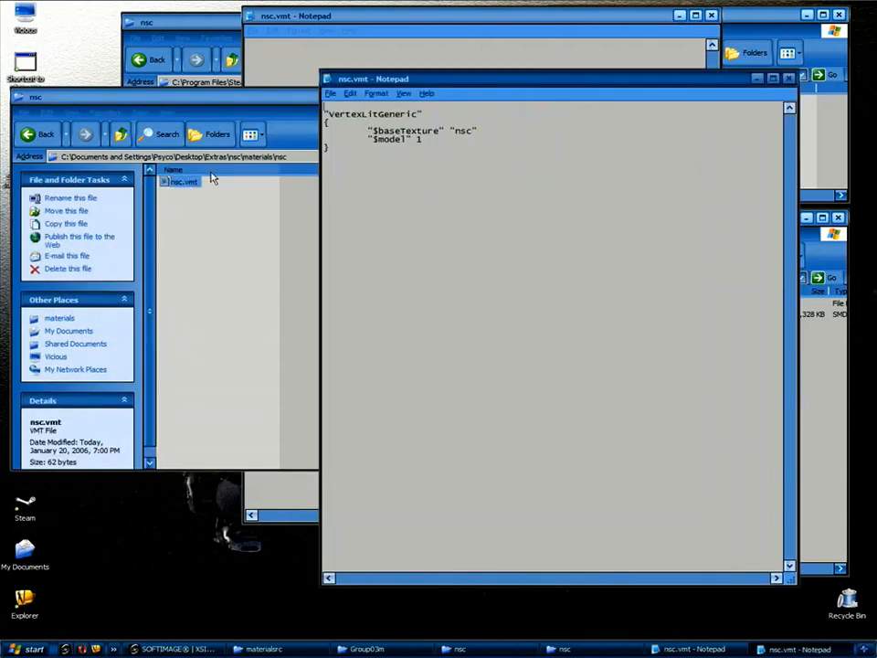
{"action": "left_click", "coordinate": [291, 97]}
{"action": "left_click", "coordinate": [548, 97]}
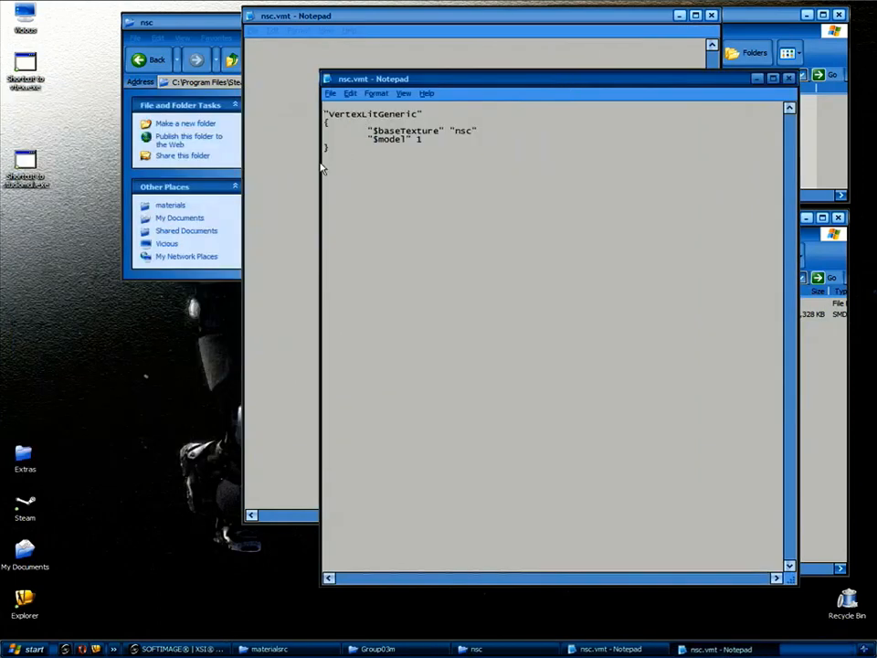
{"action": "left_click_drag", "start_coordinate": [494, 79], "coordinate": [199, 143]}
Copy the reference VertexLitGeneric text and paste it into the new nsc.vmt.
{"action": "left_click_drag", "start_coordinate": [157, 251], "coordinate": [16, 130]}
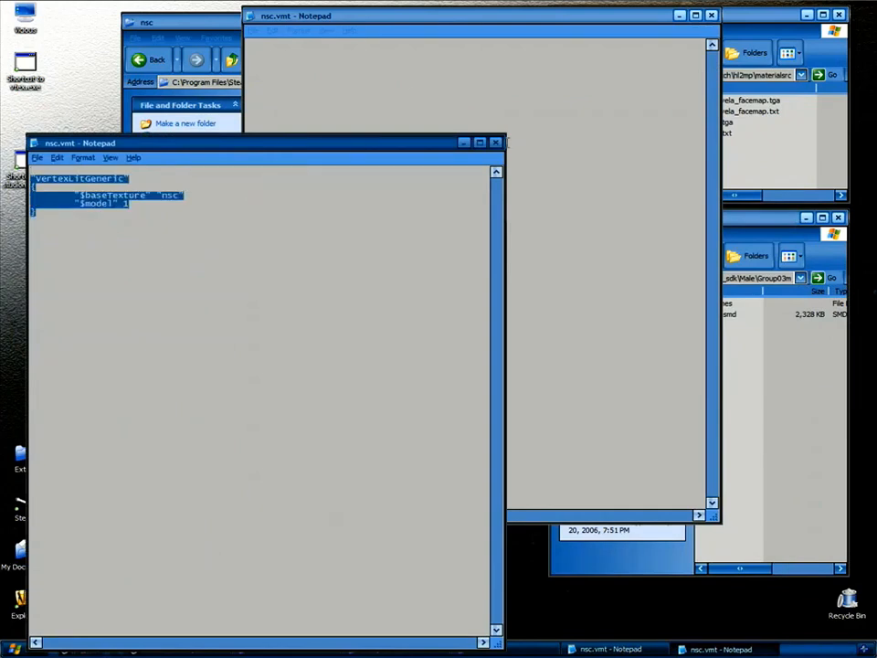
{"action": "left_click", "coordinate": [496, 143]}
{"action": "type", "text": "\"VertexLitGeneric\" { \t\"$baseTexture\" \"nsc\" \t\"$model\" 1 }"}
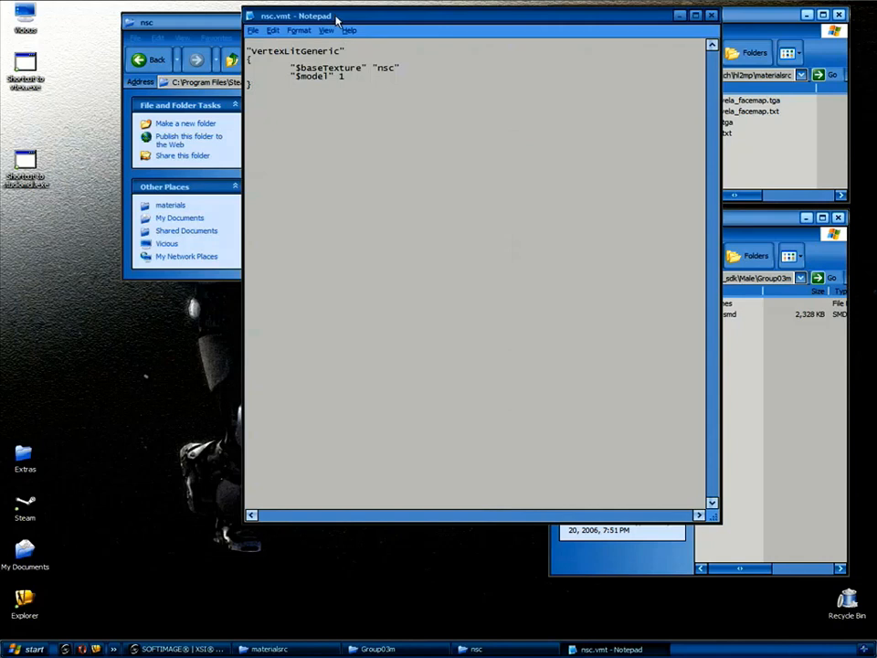
{"action": "left_click_drag", "start_coordinate": [336, 16], "coordinate": [328, 116]}
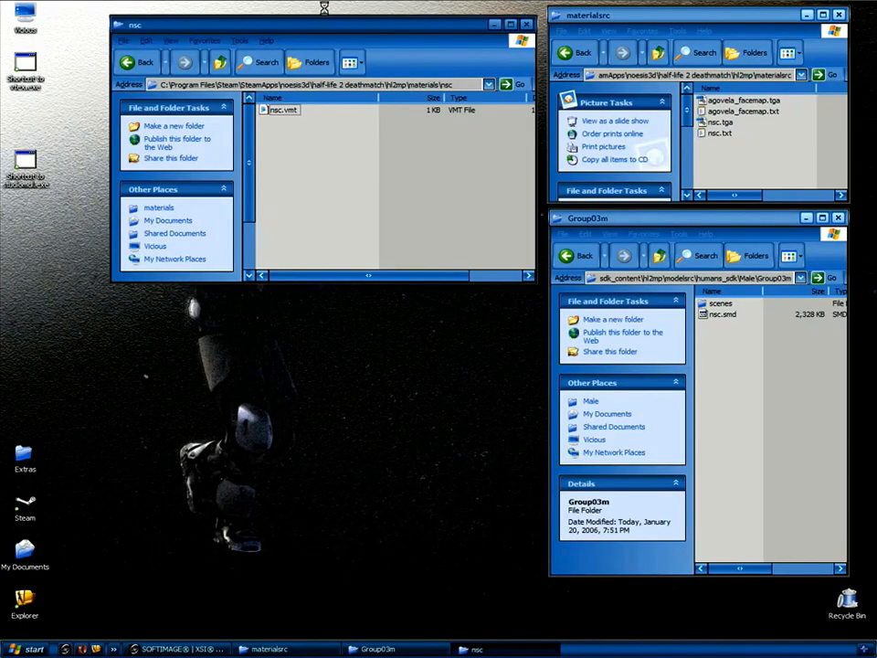
{"action": "left_click_drag", "start_coordinate": [327, 27], "coordinate": [325, 18]}
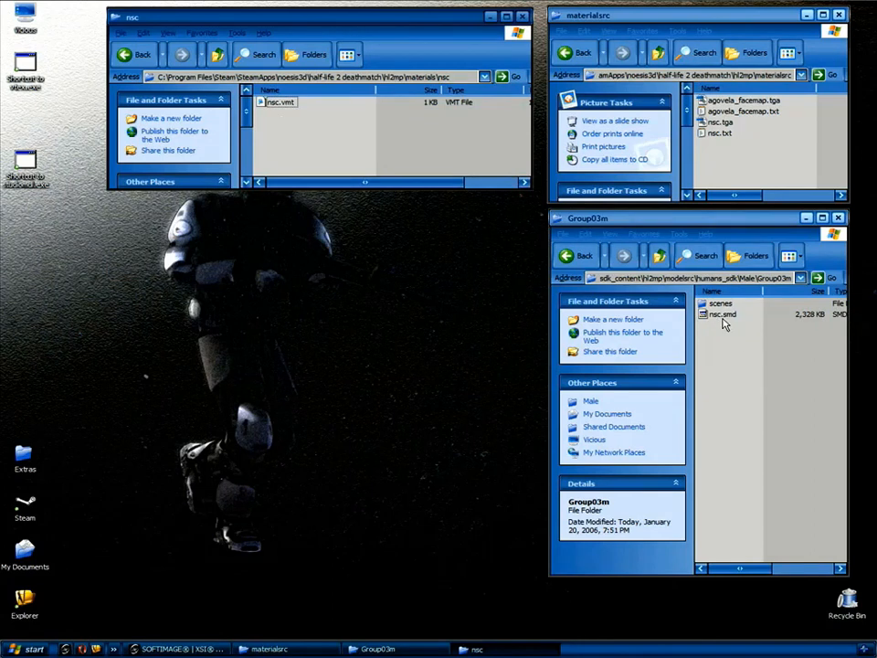
Copy nsc.qc from Extras\nsc\compile items into the Group03m folder.
{"action": "right_click", "coordinate": [704, 344]}
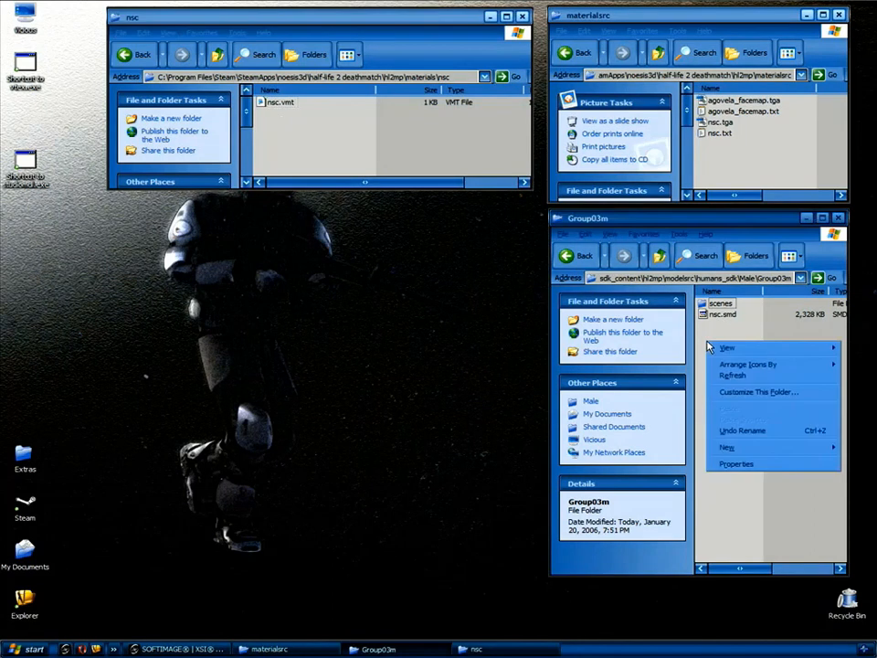
{"action": "mouse_move", "coordinate": [737, 454]}
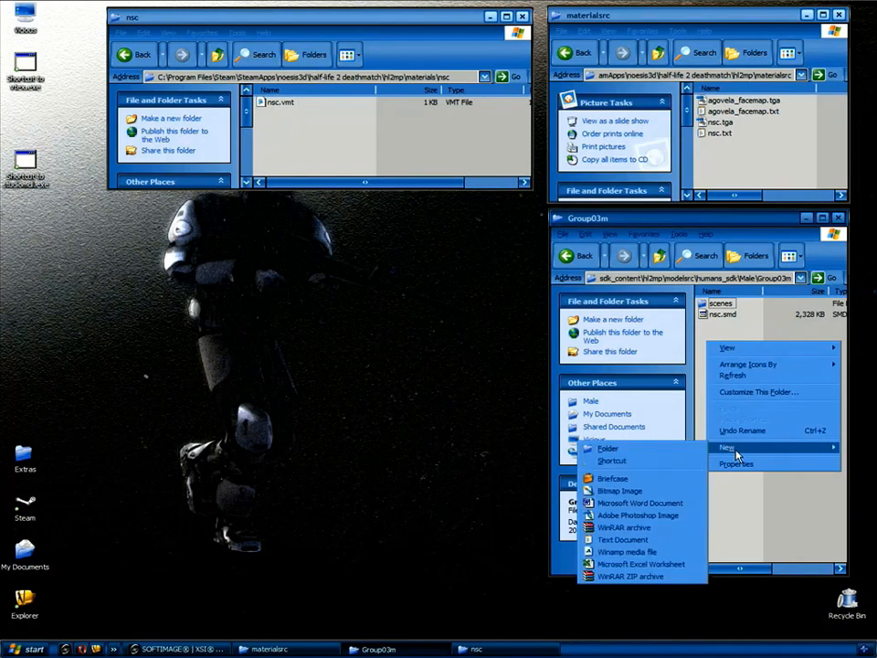
{"action": "left_click", "coordinate": [245, 391]}
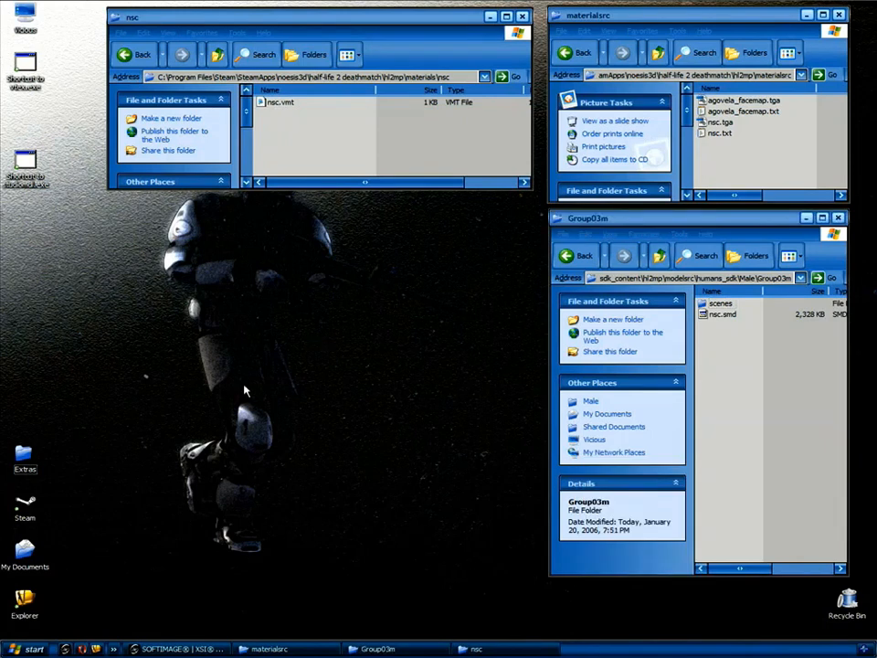
{"action": "double_click", "coordinate": [23, 455]}
{"action": "double_click", "coordinate": [172, 181]}
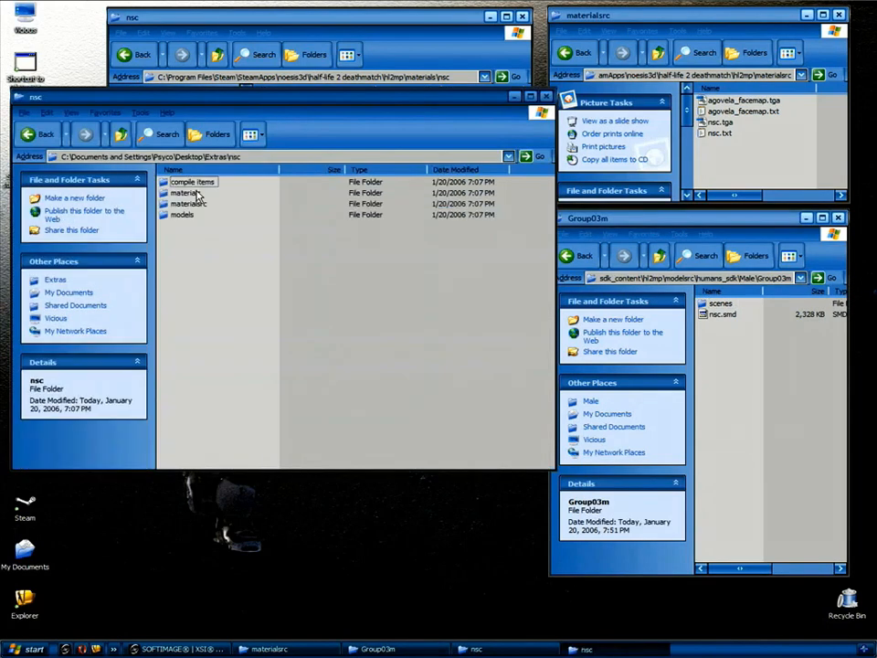
{"action": "double_click", "coordinate": [190, 182]}
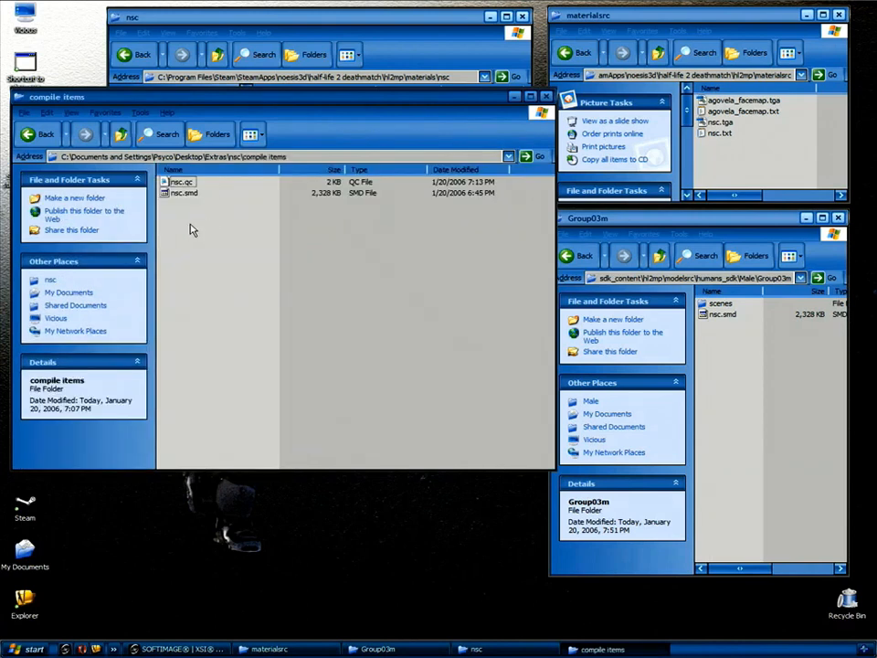
{"action": "left_click", "coordinate": [174, 183]}
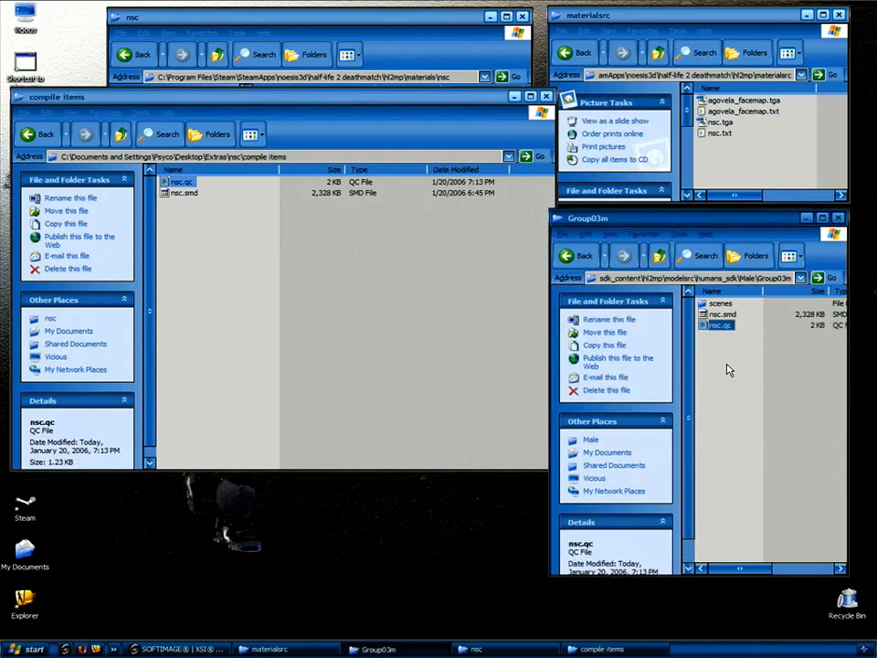
{"action": "left_click", "coordinate": [546, 97]}
Review nsc.qc in Notepad, then close it.
{"action": "left_click", "coordinate": [755, 370]}
{"action": "double_click", "coordinate": [721, 326]}
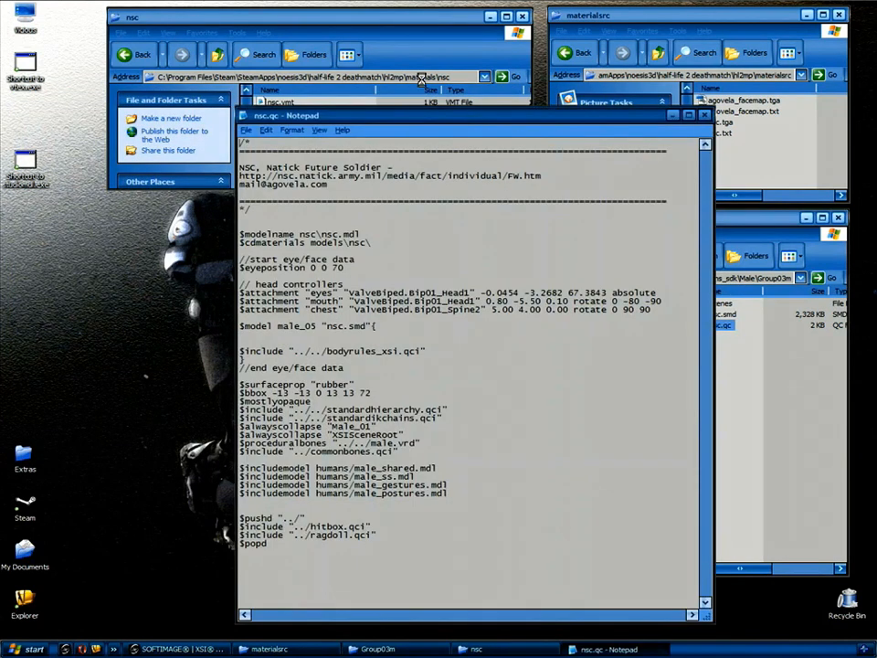
{"action": "left_click_drag", "start_coordinate": [492, 119], "coordinate": [421, 83]}
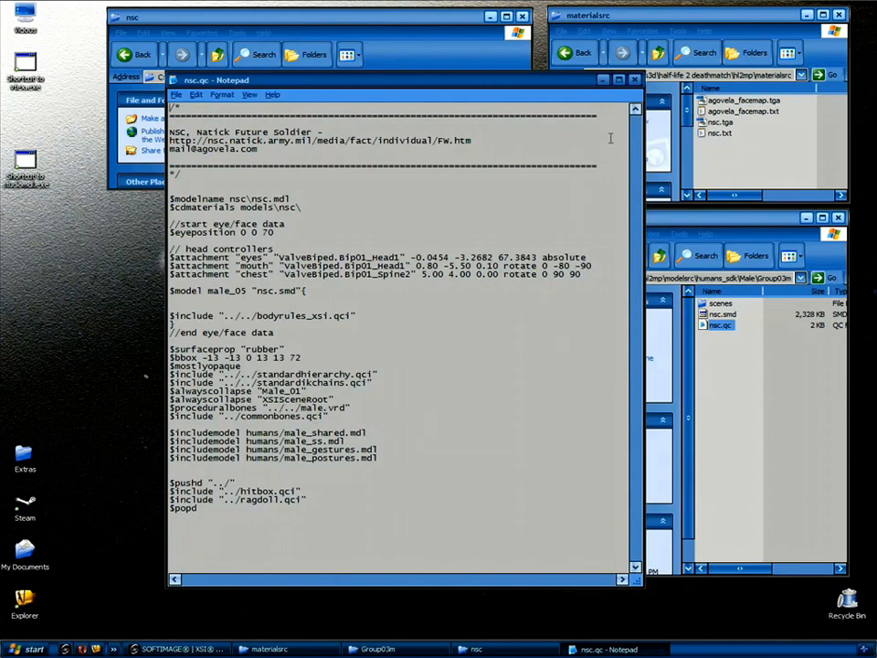
{"action": "left_click", "coordinate": [637, 83]}
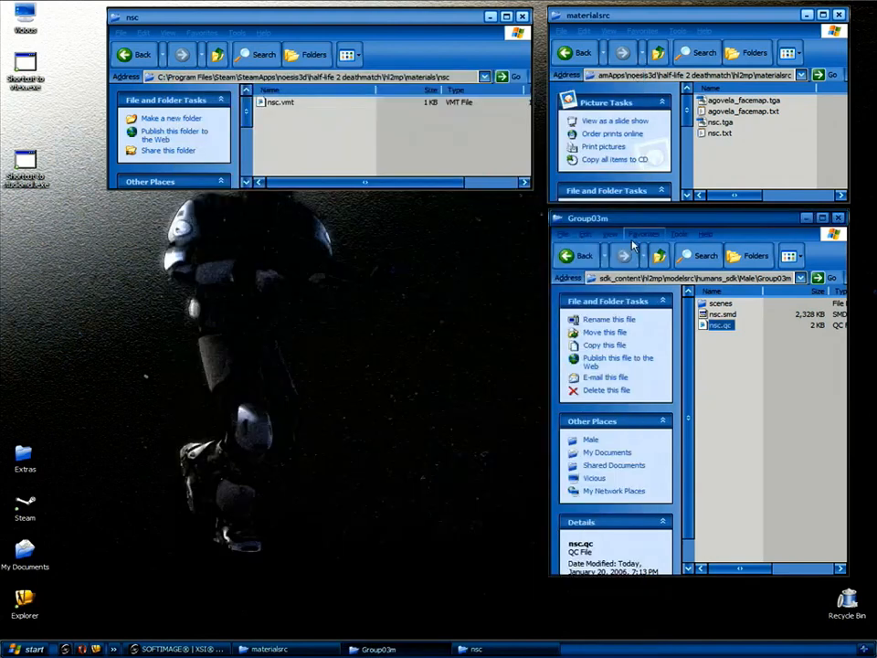
Drop nsc.qc onto the studiomdl shortcut, then open the new hl2mp\models\nsc folder.
{"action": "left_click", "coordinate": [219, 57]}
{"action": "left_click", "coordinate": [220, 57]}
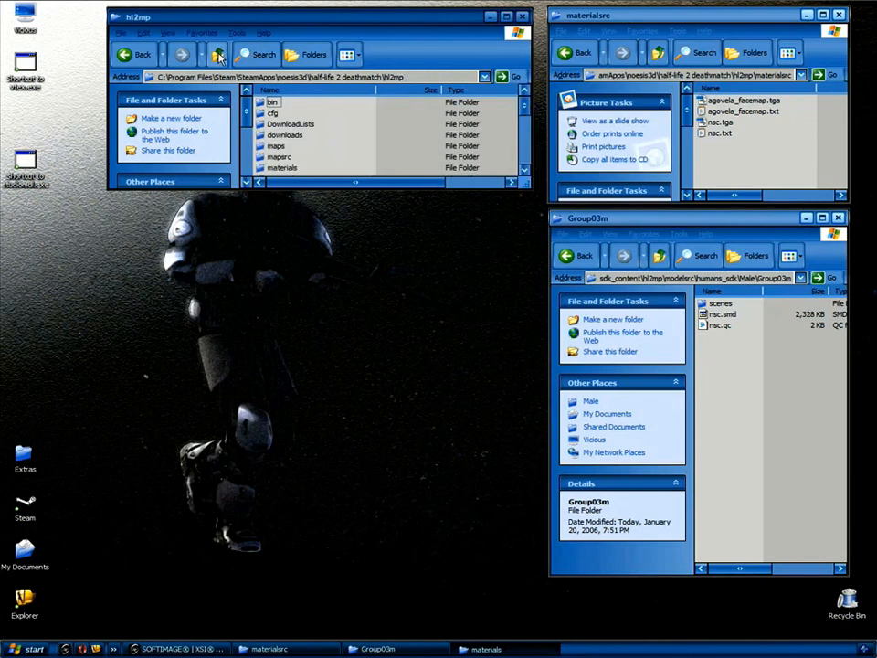
{"action": "left_click_drag", "start_coordinate": [530, 188], "coordinate": [528, 321]}
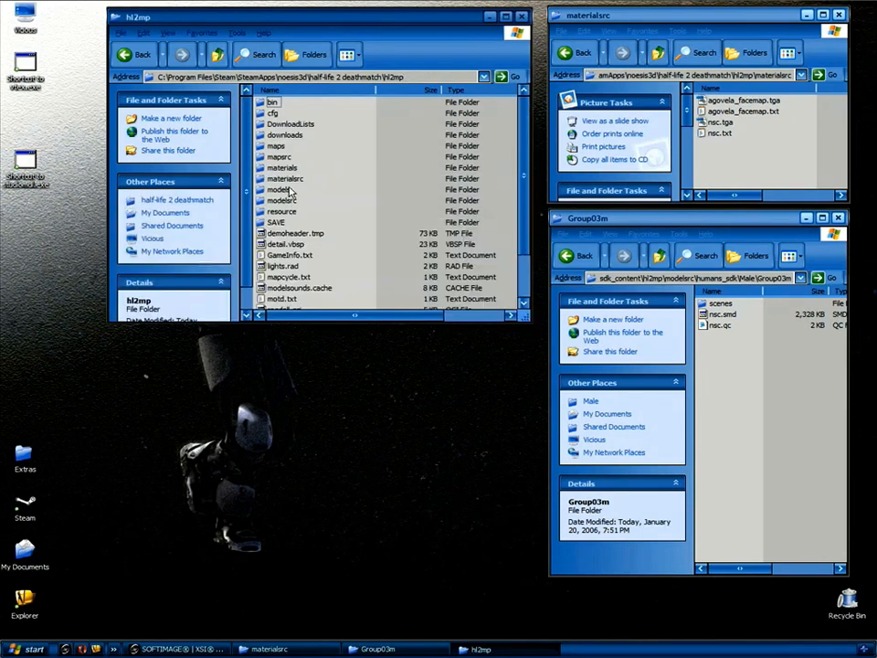
{"action": "double_click", "coordinate": [279, 189]}
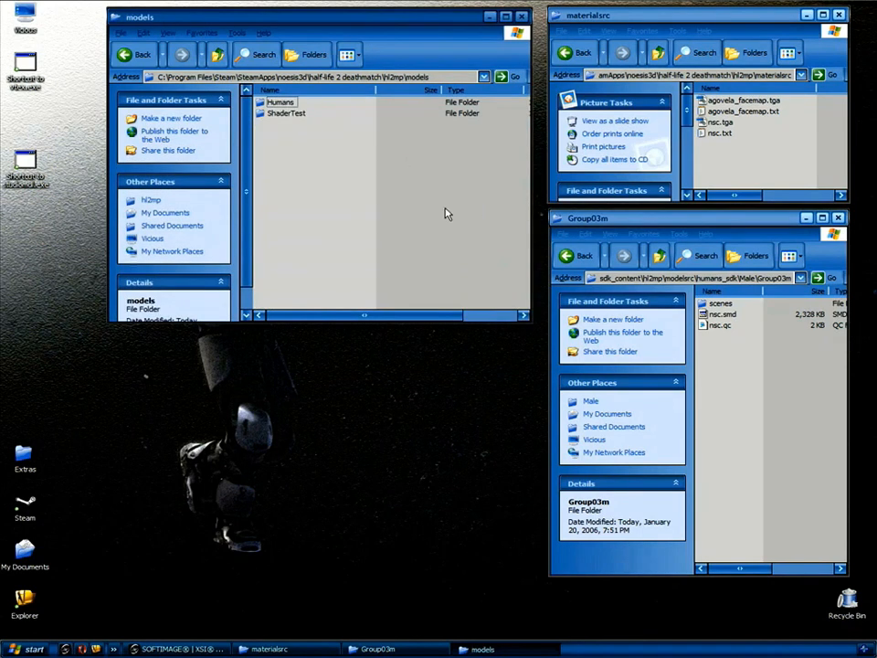
{"action": "left_click_drag", "start_coordinate": [720, 331], "coordinate": [28, 163]}
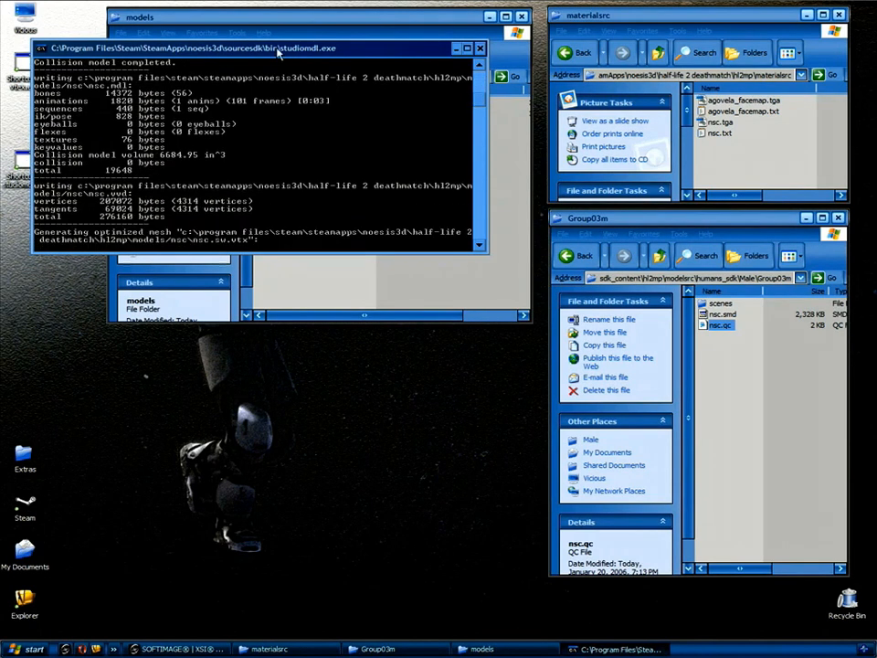
{"action": "left_click_drag", "start_coordinate": [274, 60], "coordinate": [312, 356]}
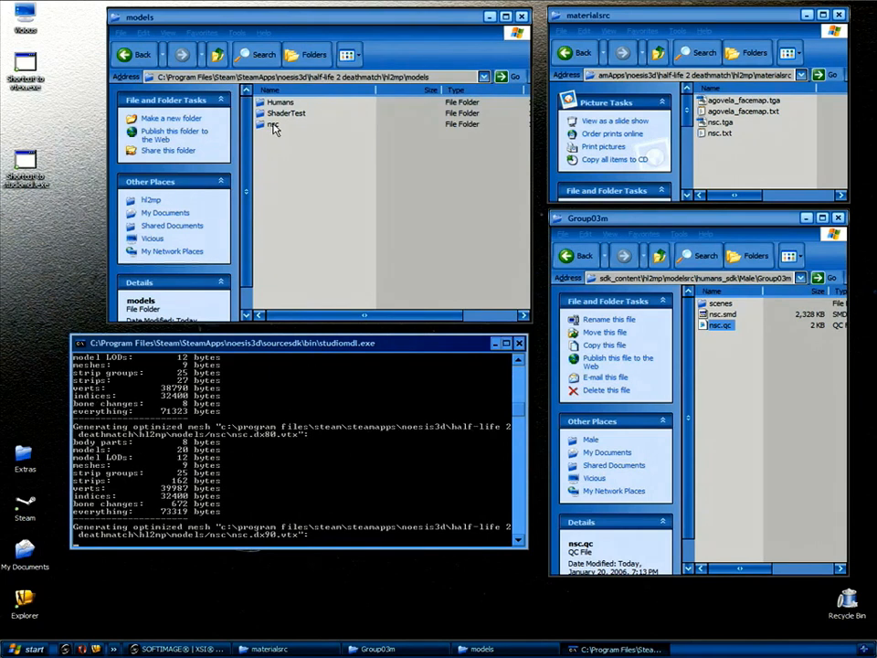
{"action": "double_click", "coordinate": [272, 125]}
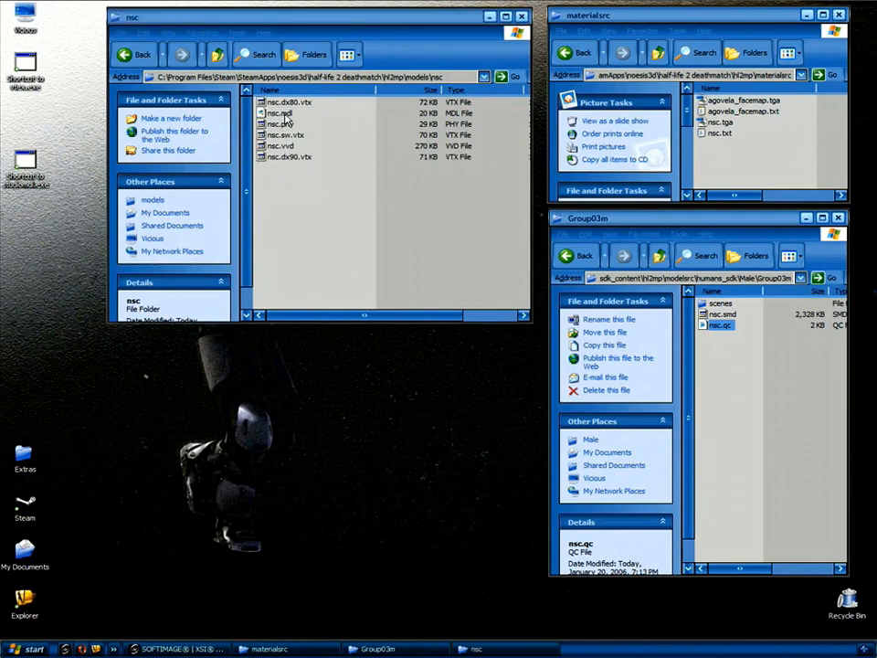
In Open With for nsc.mdl, browse through the Steam folders to sourcesdk\bin\hlmv.exe.
{"action": "right_click", "coordinate": [286, 116]}
{"action": "left_click", "coordinate": [350, 134]}
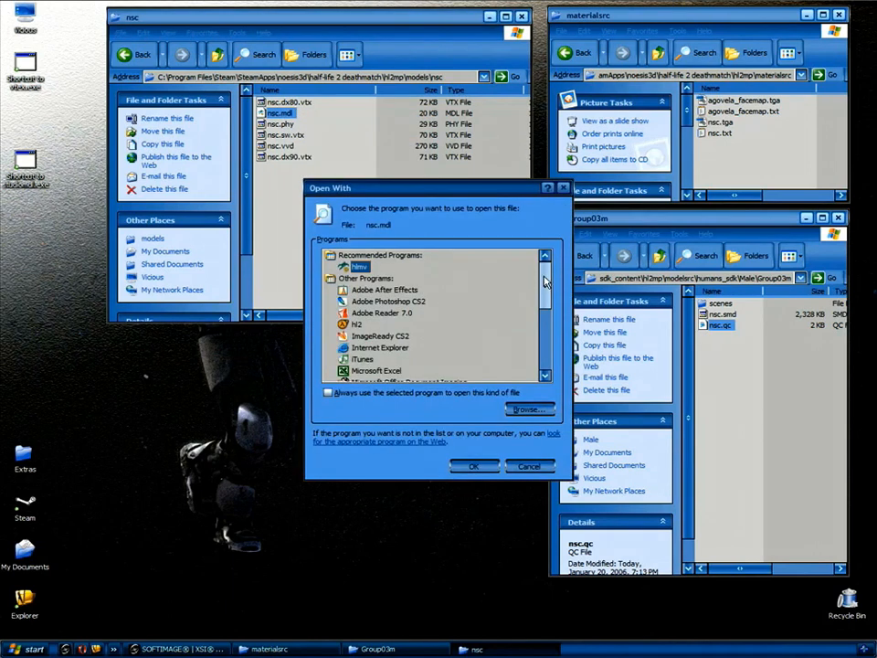
{"action": "left_click", "coordinate": [531, 408]}
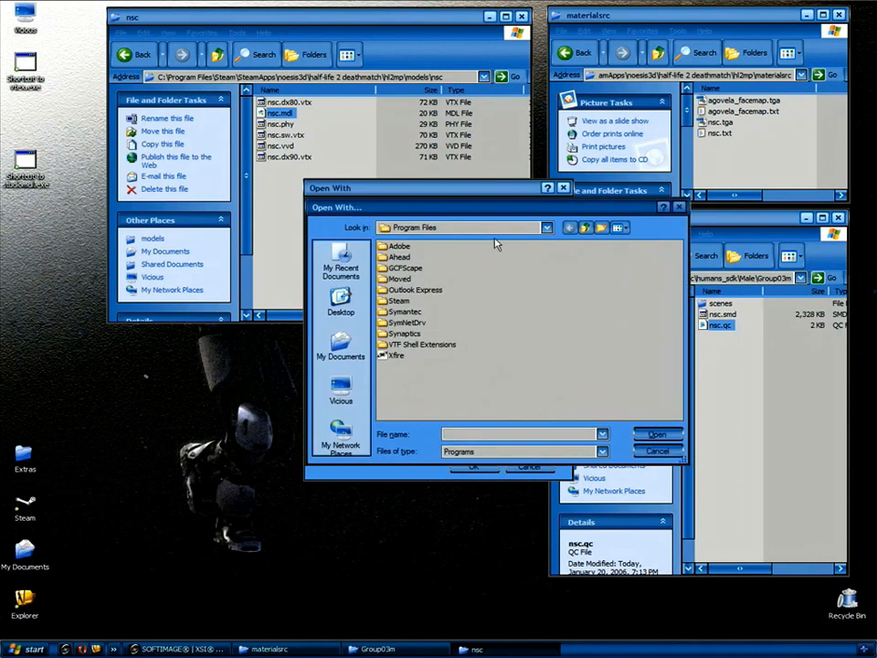
{"action": "double_click", "coordinate": [402, 302]}
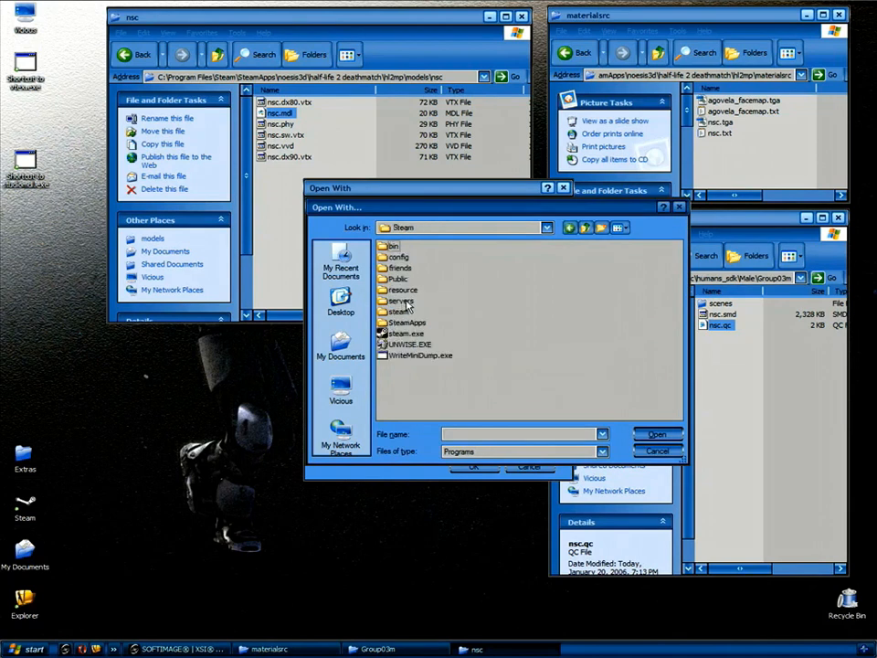
{"action": "double_click", "coordinate": [406, 323]}
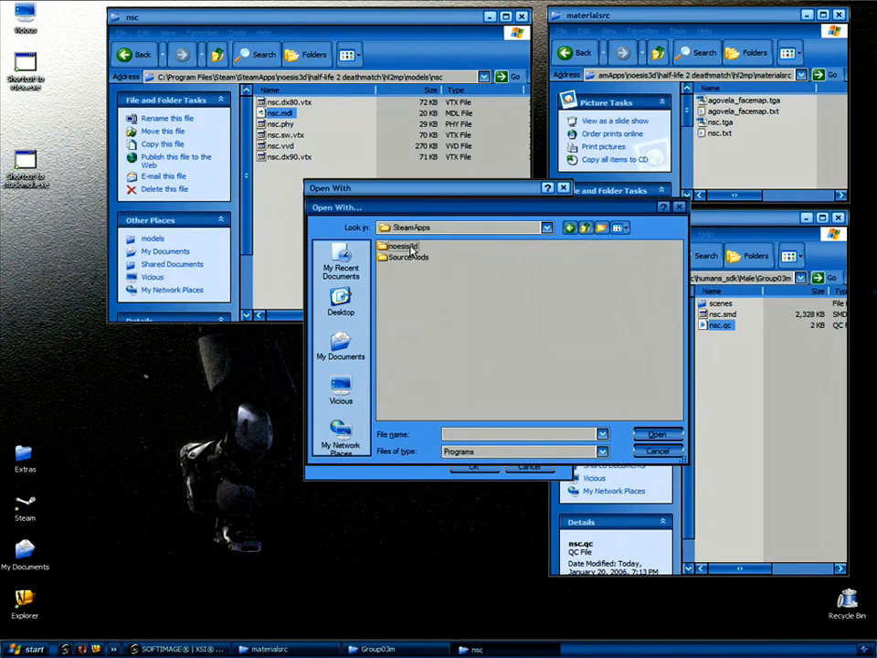
{"action": "double_click", "coordinate": [402, 247]}
{"action": "double_click", "coordinate": [407, 291]}
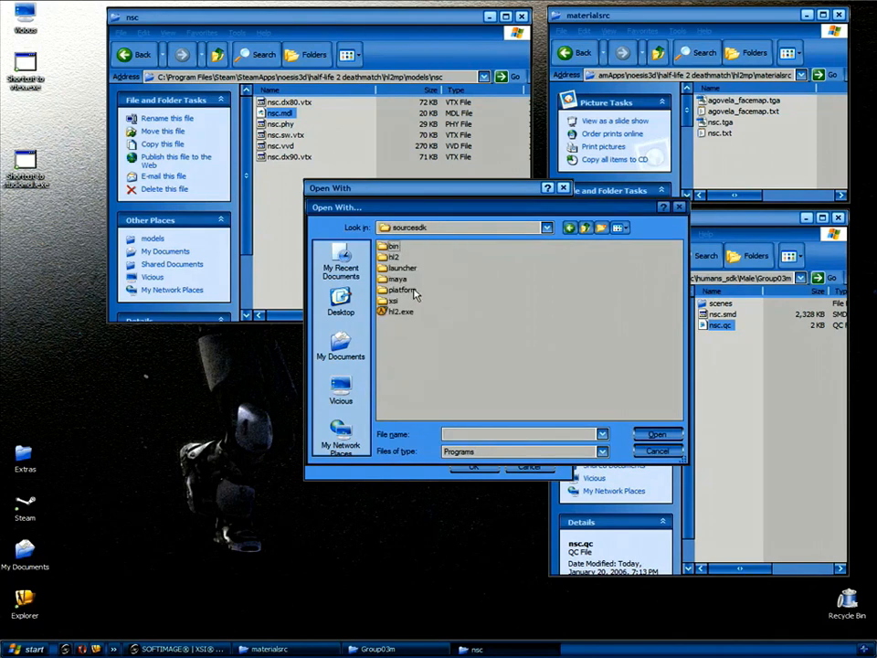
{"action": "double_click", "coordinate": [394, 248]}
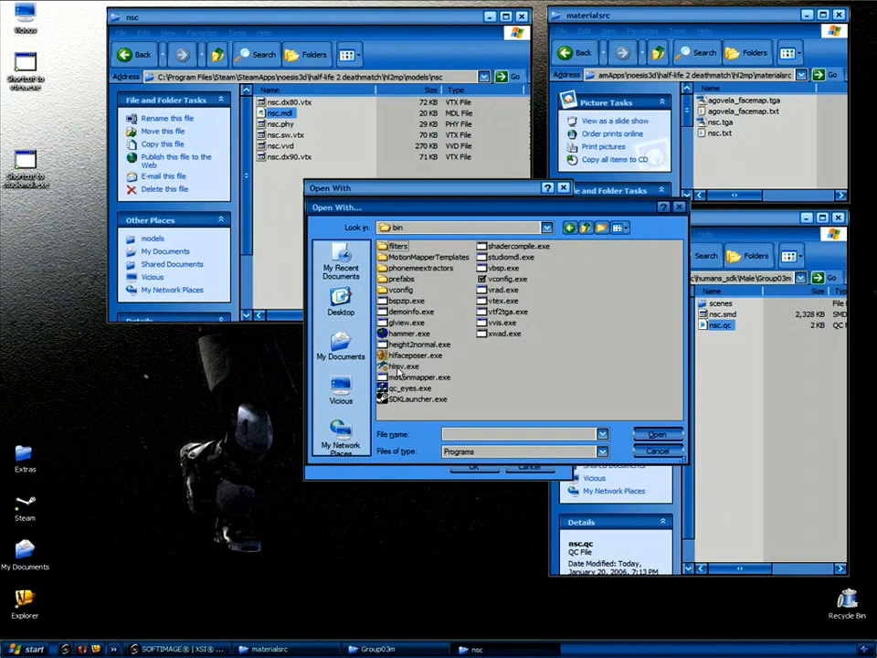
{"action": "left_click", "coordinate": [399, 367]}
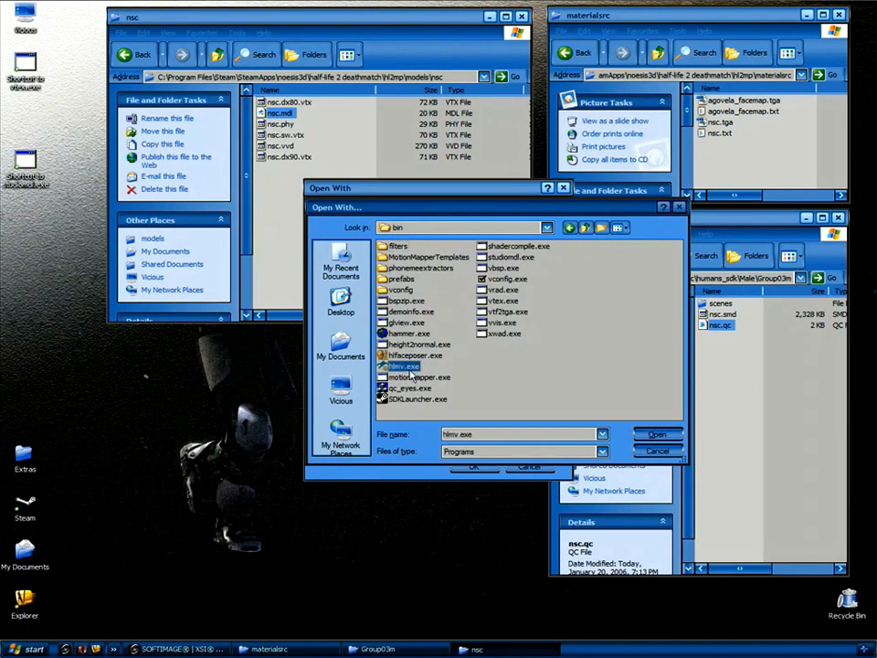
Confirm hlmv with 'Always use the selected program' ticked.
{"action": "left_click", "coordinate": [658, 435]}
{"action": "left_click", "coordinate": [327, 392]}
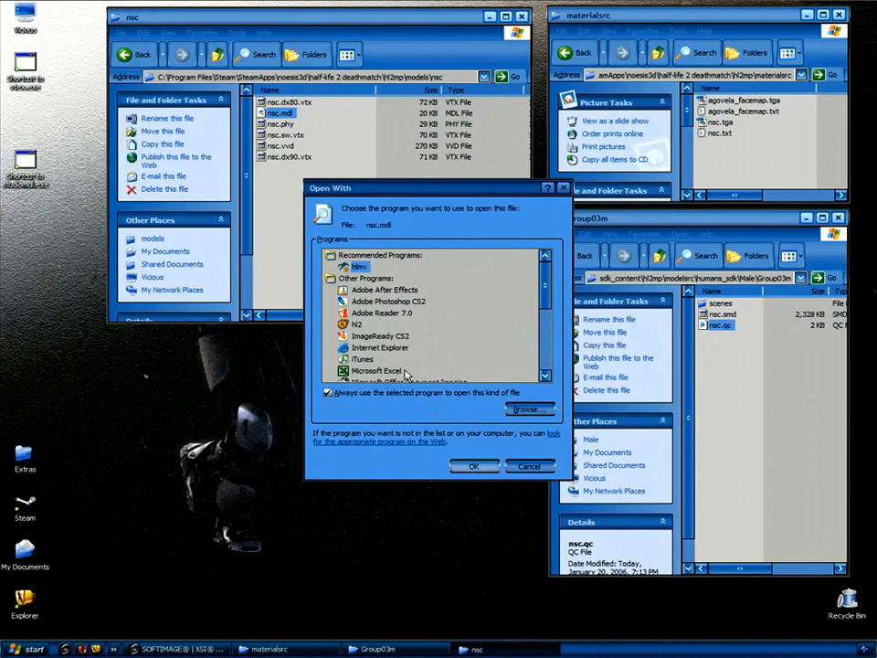
{"action": "left_click", "coordinate": [564, 187]}
{"action": "left_click", "coordinate": [375, 237]}
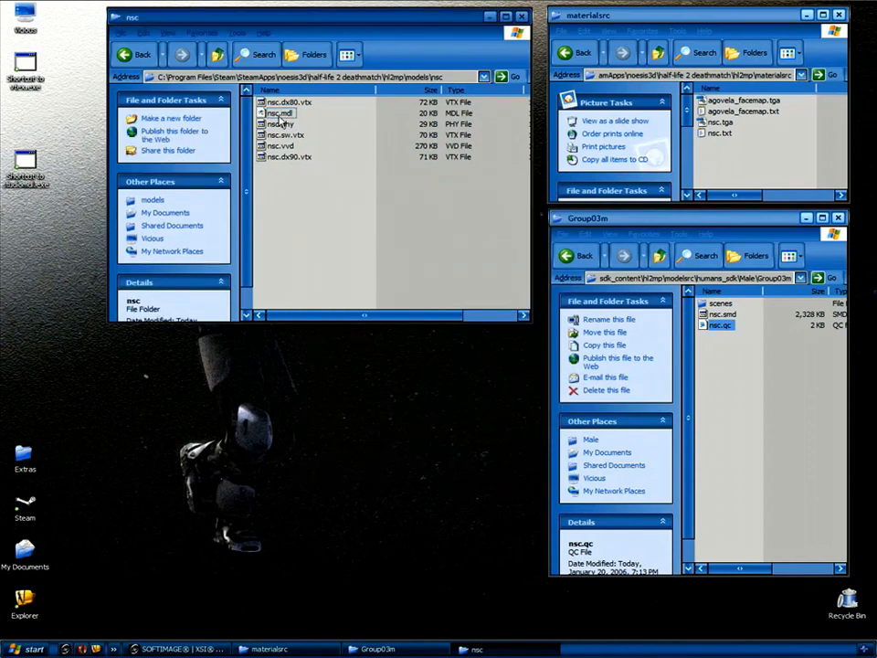
{"action": "left_click", "coordinate": [280, 114]}
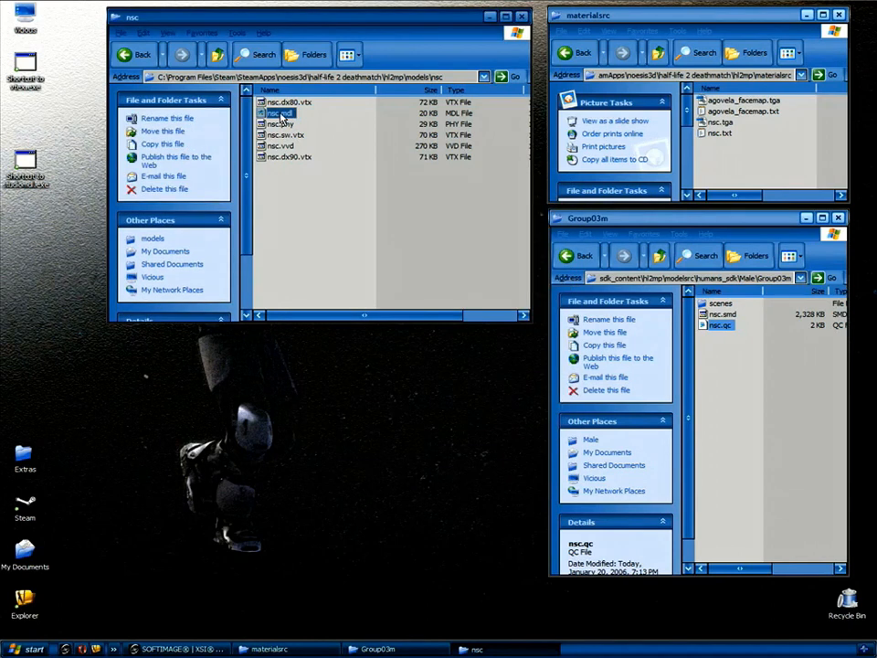
Load nsc.mdl in the model viewer and play the cwalk_ar2 sequence.
{"action": "double_click", "coordinate": [280, 116]}
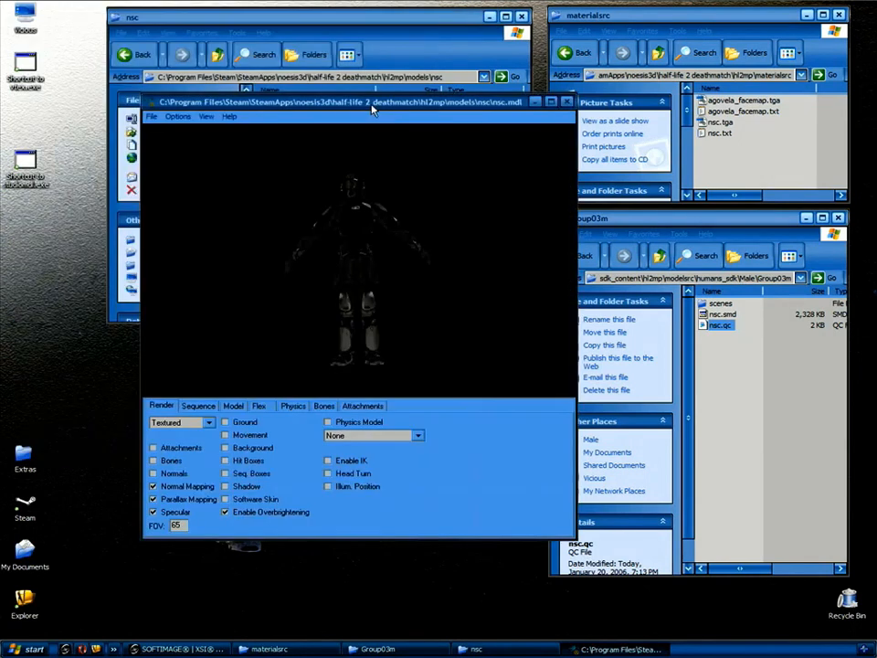
{"action": "left_click_drag", "start_coordinate": [272, 263], "coordinate": [427, 260]}
{"action": "left_click", "coordinate": [199, 406]}
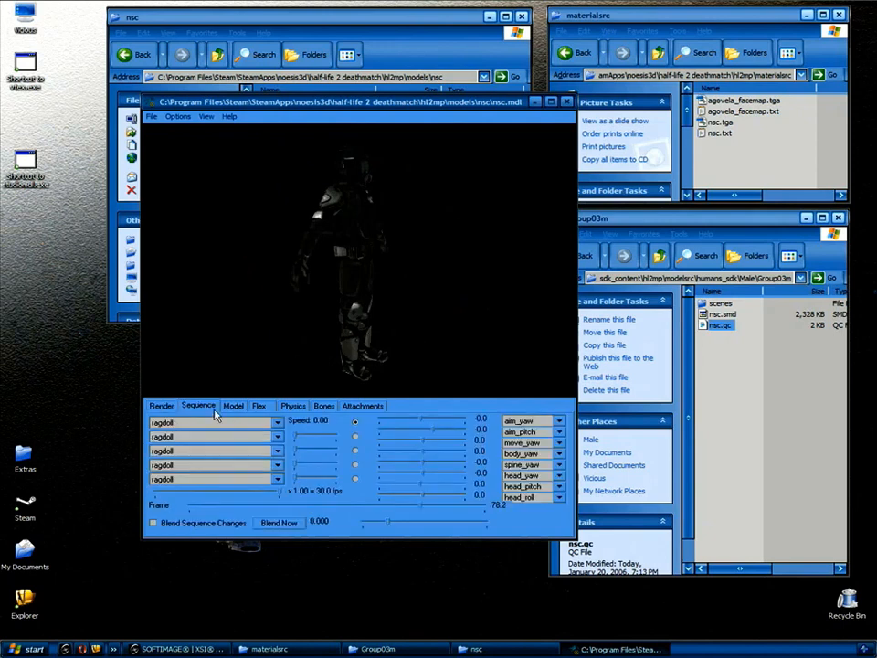
{"action": "left_click", "coordinate": [228, 422]}
{"action": "left_click_drag", "start_coordinate": [279, 445], "coordinate": [282, 467]}
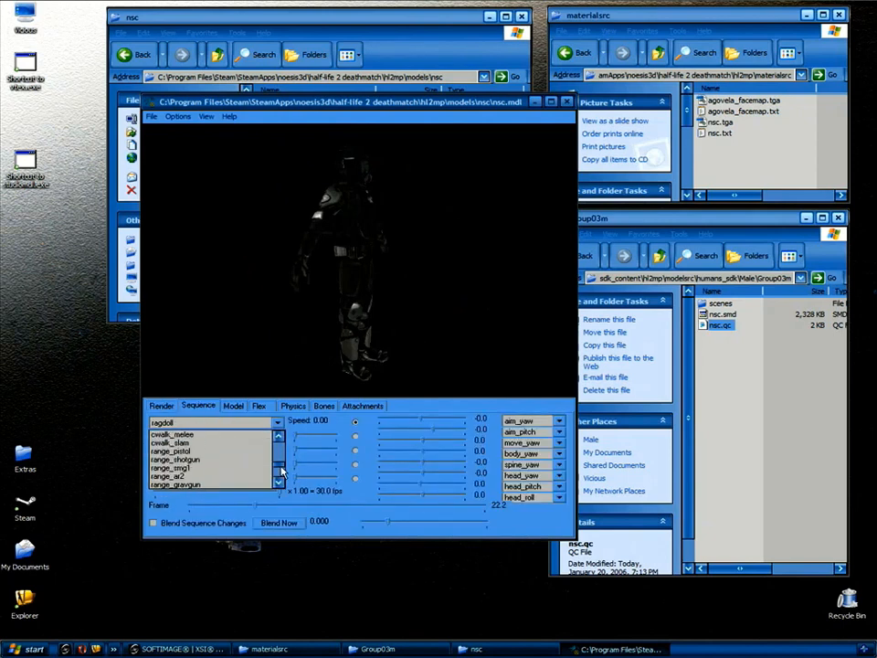
{"action": "left_click", "coordinate": [233, 470]}
{"action": "mouse_move", "coordinate": [421, 316]}
{"action": "left_mouse_down"}
{"action": "mouse_move", "coordinate": [421, 307]}
{"action": "mouse_move", "coordinate": [356, 293]}
{"action": "mouse_move", "coordinate": [415, 298]}
{"action": "left_mouse_up"}
Scroll through the sequence list to run_crossbow and view the soldier from the side.
{"action": "scroll", "coordinate": [230, 427], "scroll_direction": "down", "scroll_amount": 1}
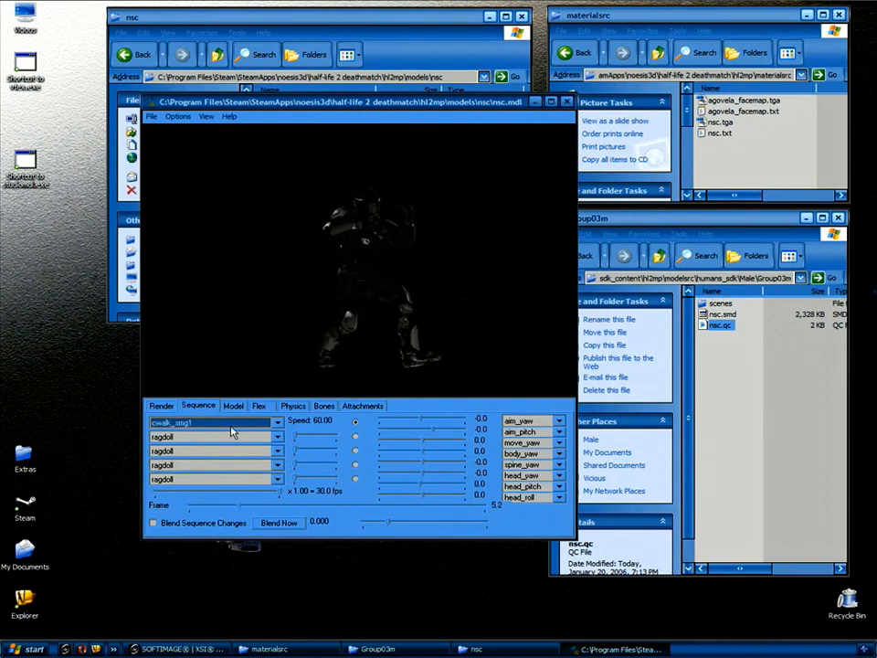
{"action": "scroll", "coordinate": [230, 427], "scroll_direction": "down", "scroll_amount": 4}
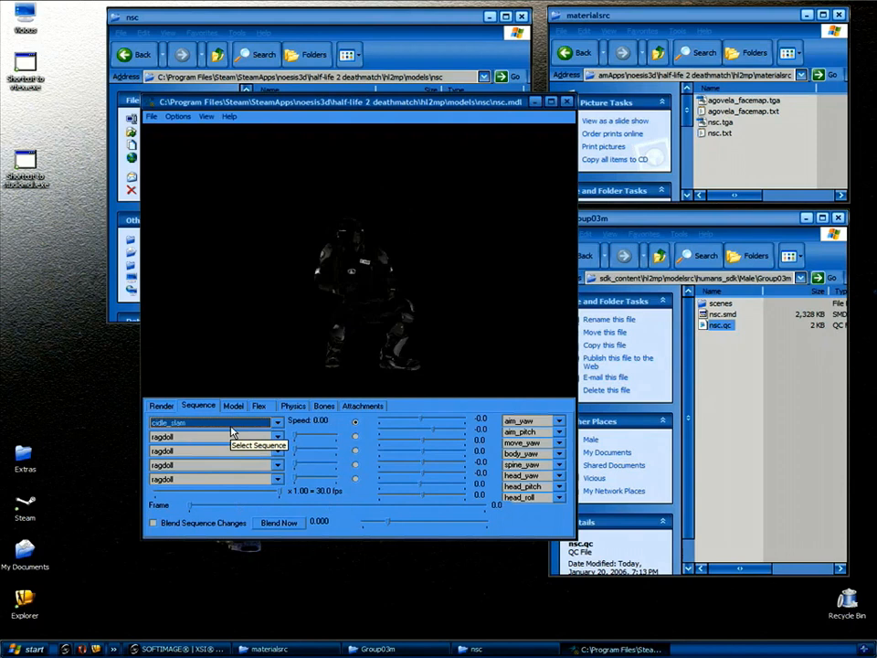
{"action": "scroll", "coordinate": [231, 430], "scroll_direction": "down", "scroll_amount": 3}
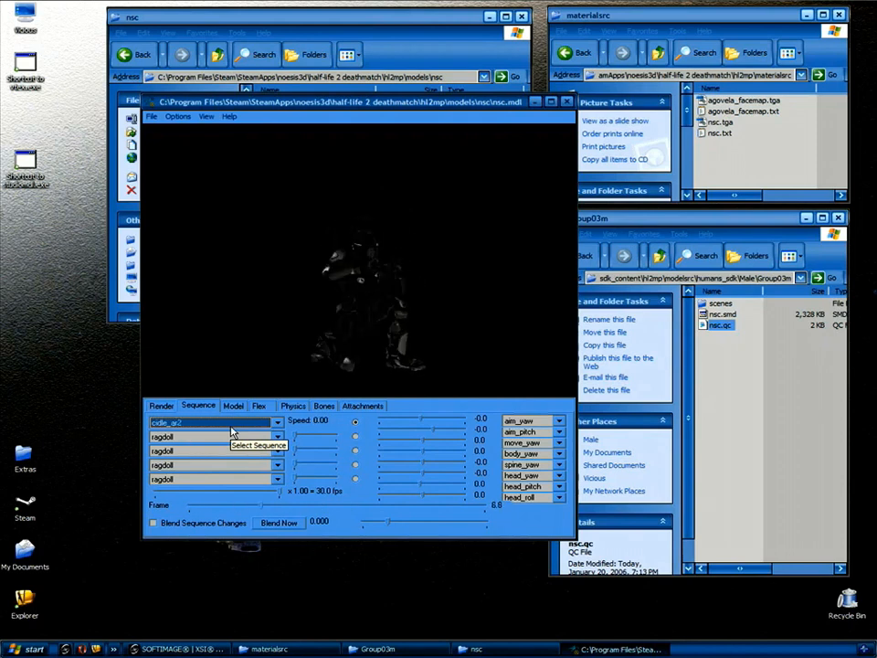
{"action": "scroll", "coordinate": [232, 430], "scroll_direction": "down", "scroll_amount": 3}
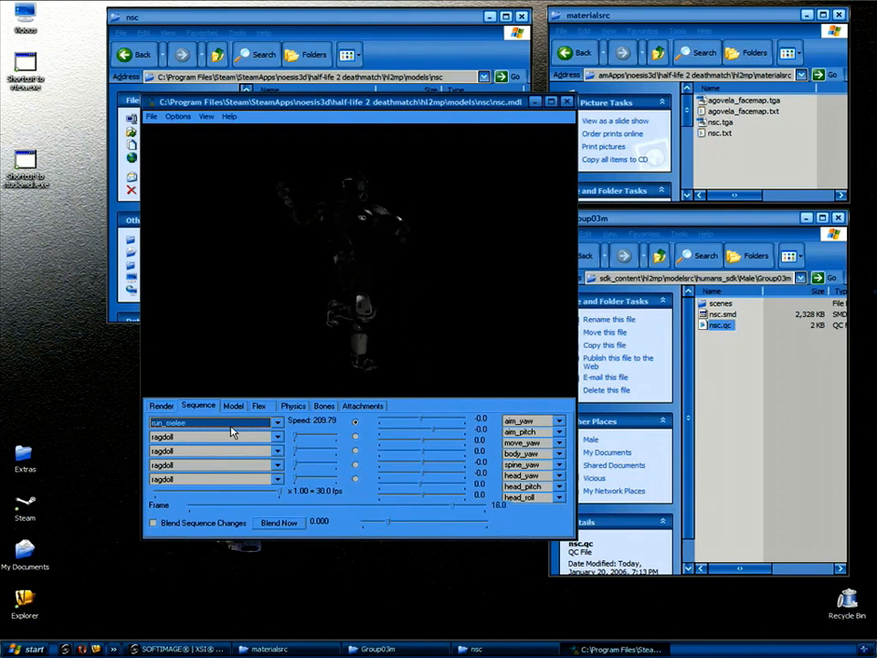
{"action": "left_click_drag", "start_coordinate": [411, 284], "coordinate": [320, 294]}
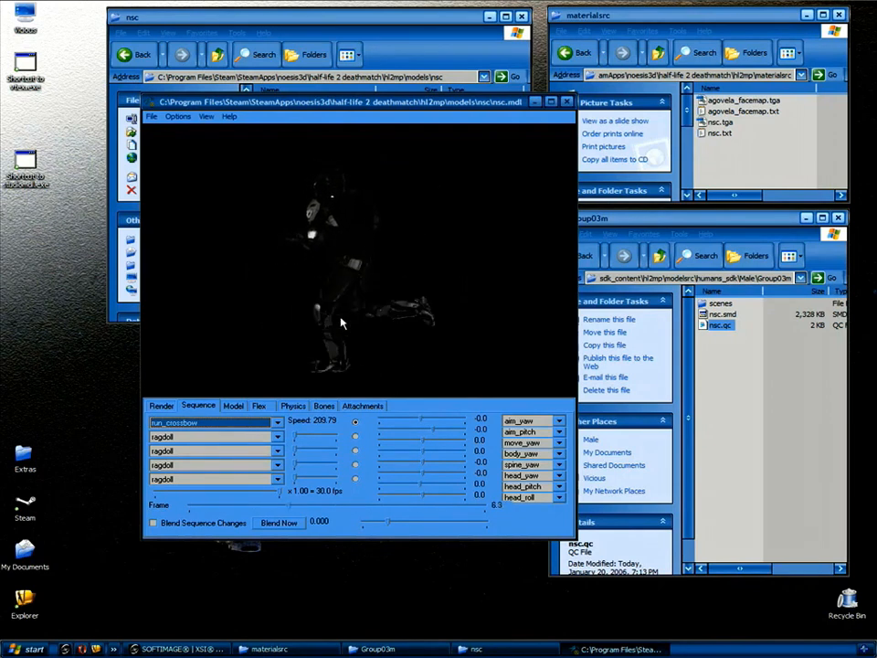
Enable Ground and Shadow on the Render tab with Background off, then orbit and zoom the view.
{"action": "left_click", "coordinate": [162, 406]}
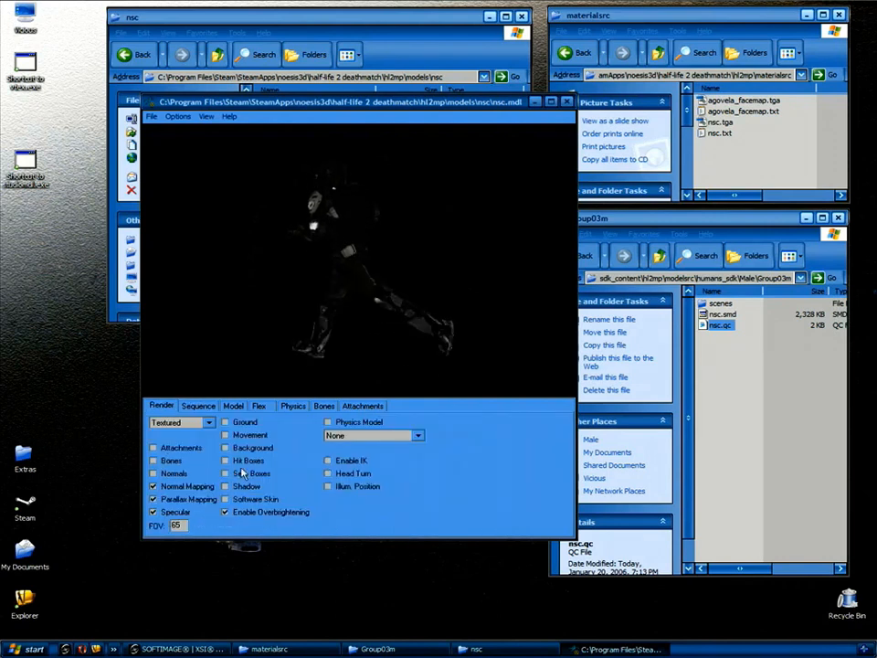
{"action": "left_click", "coordinate": [226, 448]}
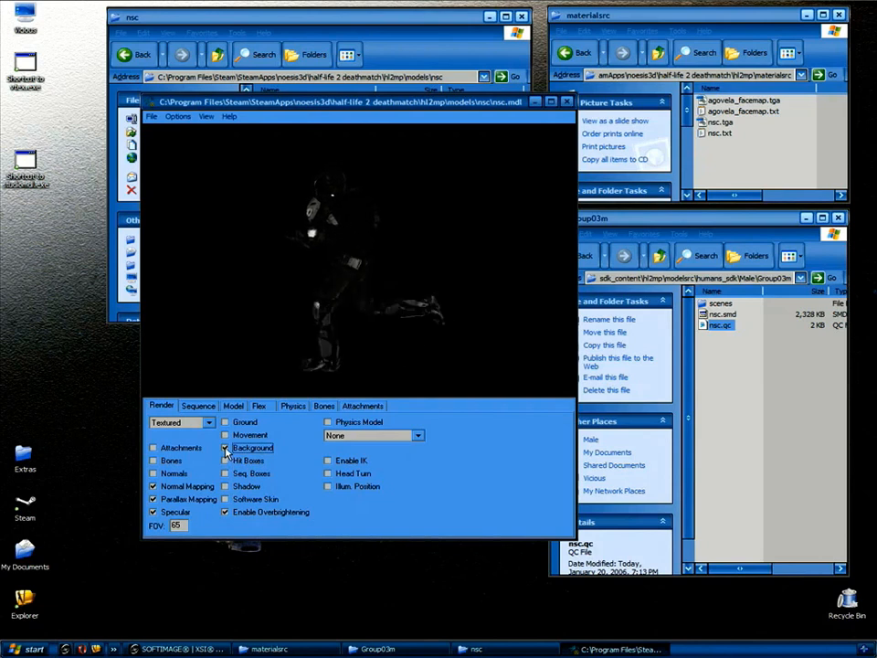
{"action": "left_click", "coordinate": [225, 423]}
{"action": "left_click", "coordinate": [225, 448]}
{"action": "left_click", "coordinate": [225, 486]}
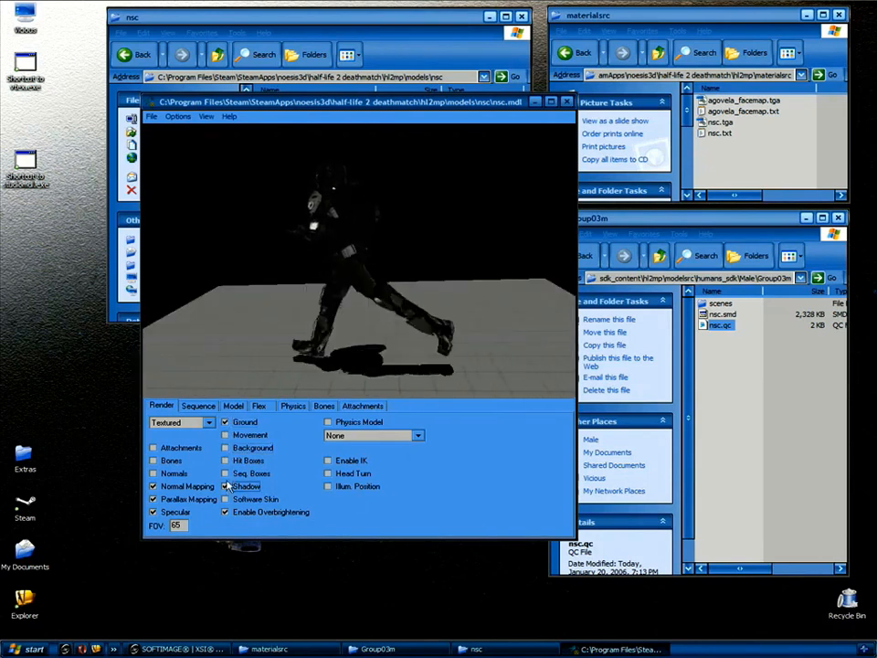
{"action": "left_click_drag", "start_coordinate": [263, 315], "coordinate": [384, 269]}
{"action": "right_click_drag", "start_coordinate": [383, 264], "coordinate": [392, 295]}
{"action": "left_click_drag", "start_coordinate": [418, 304], "coordinate": [422, 315]}
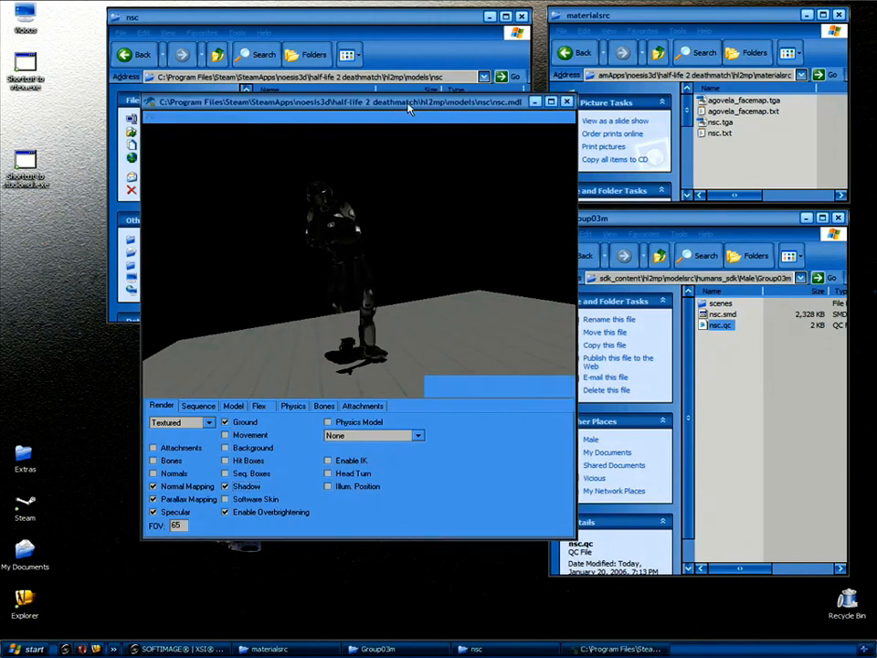
{"action": "left_click", "coordinate": [408, 108]}
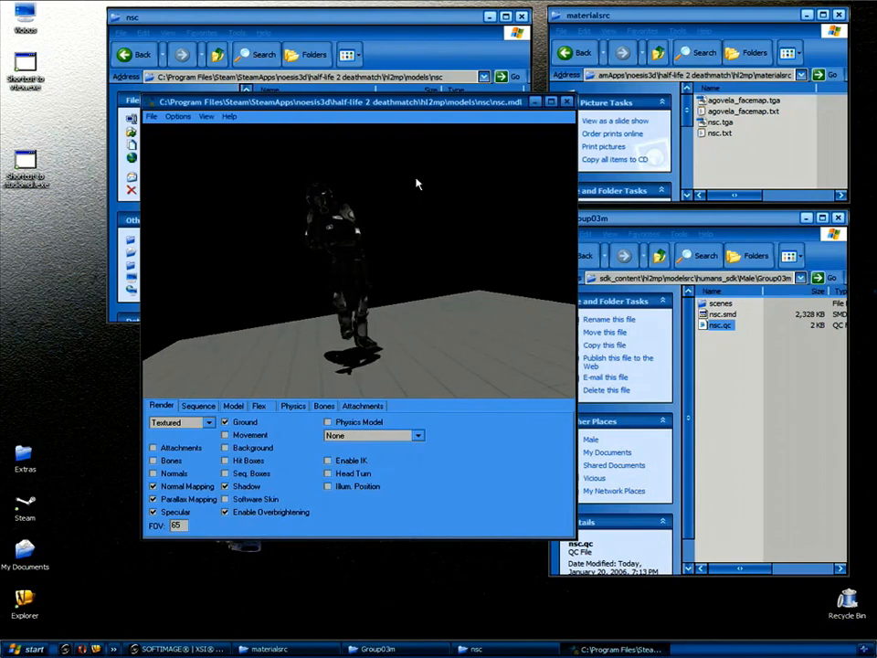
{"action": "left_click_drag", "start_coordinate": [473, 104], "coordinate": [398, 119]}
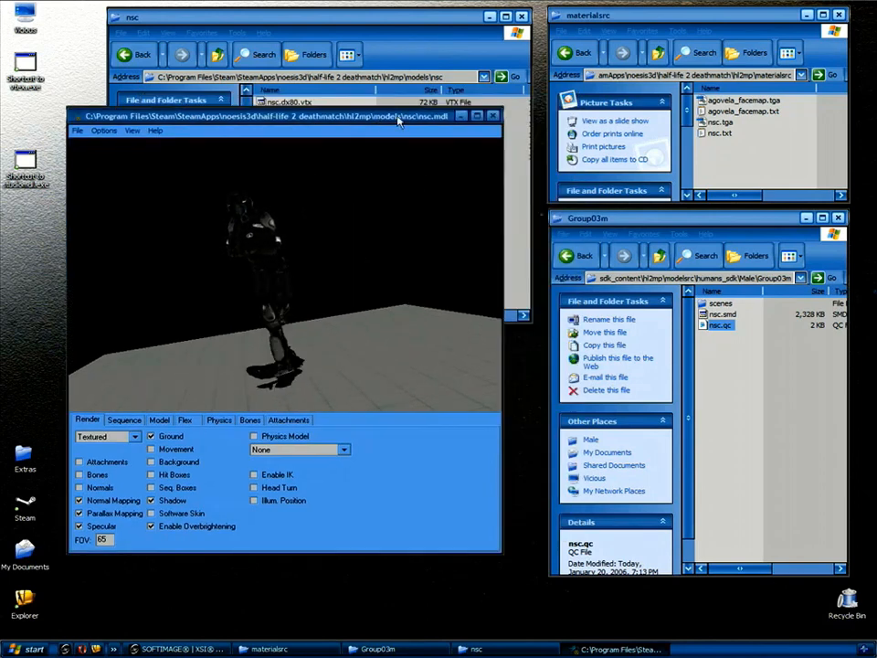
Close the model viewer, arrange the Explorer windows, and move nsc.vtf into the nsc materials folder.
{"action": "left_click", "coordinate": [494, 120]}
{"action": "left_click_drag", "start_coordinate": [226, 19], "coordinate": [179, 14]}
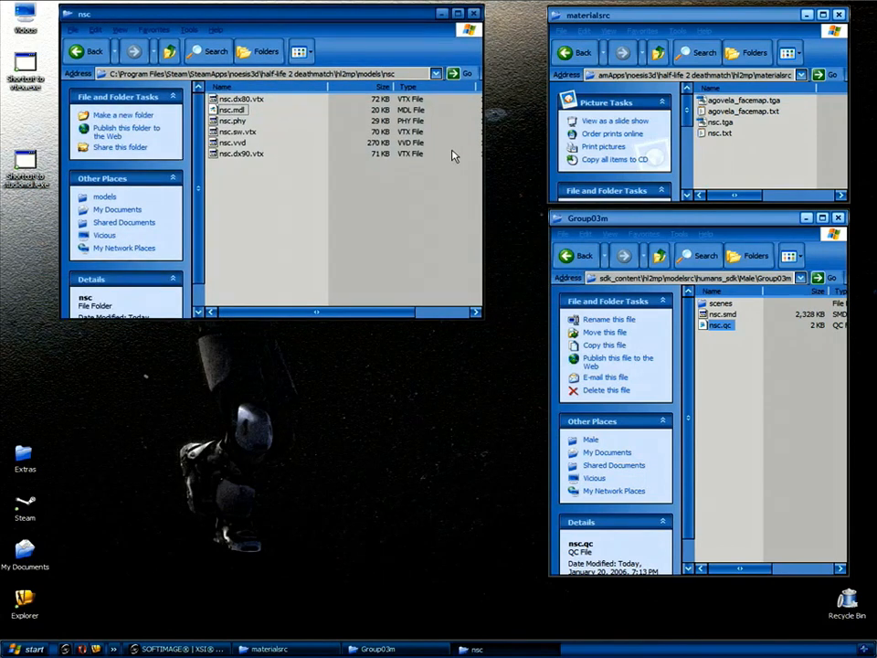
{"action": "left_click_drag", "start_coordinate": [719, 28], "coordinate": [697, 27]}
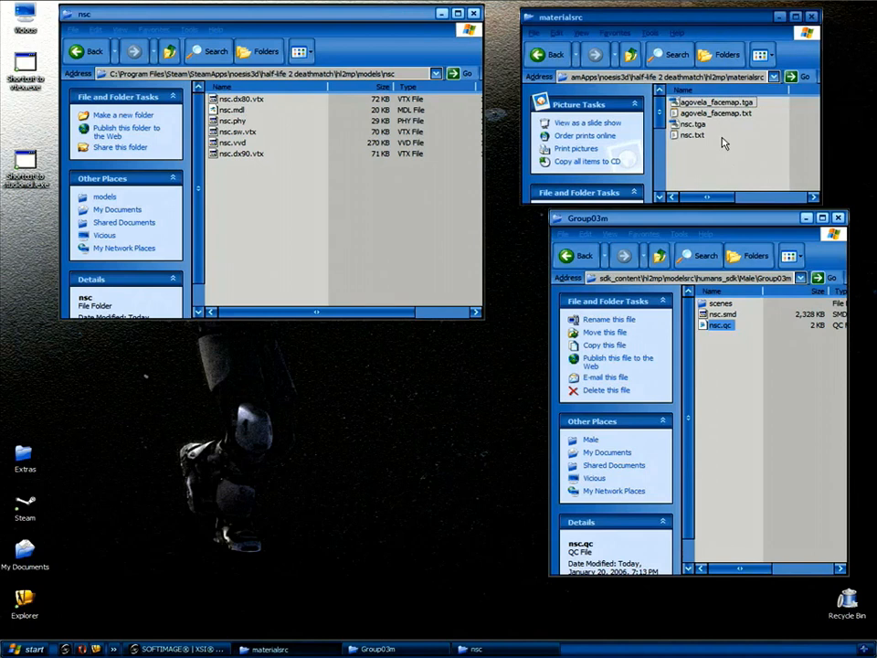
{"action": "left_click", "coordinate": [631, 54]}
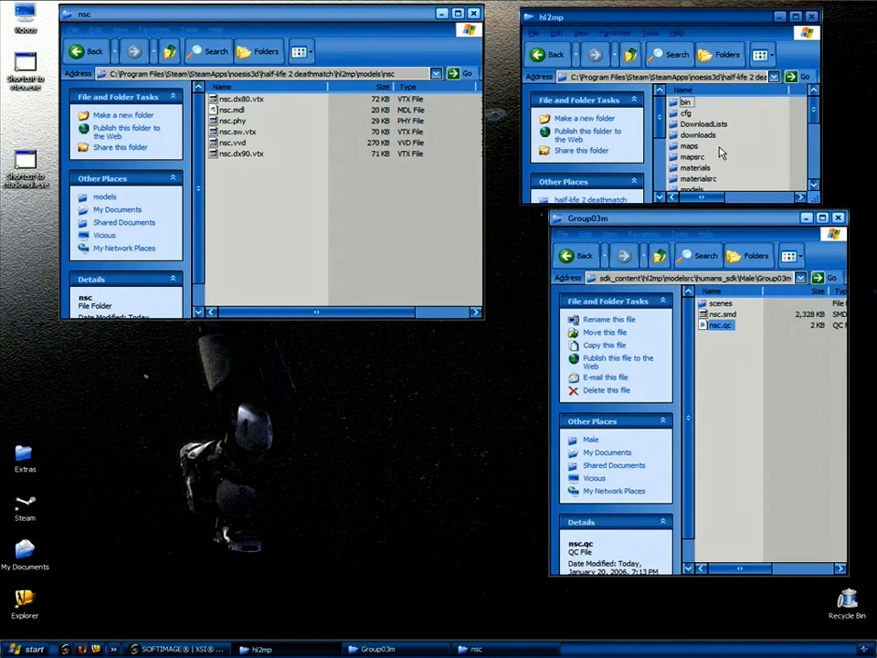
{"action": "left_click_drag", "start_coordinate": [813, 198], "coordinate": [813, 383]}
{"action": "double_click", "coordinate": [695, 168]}
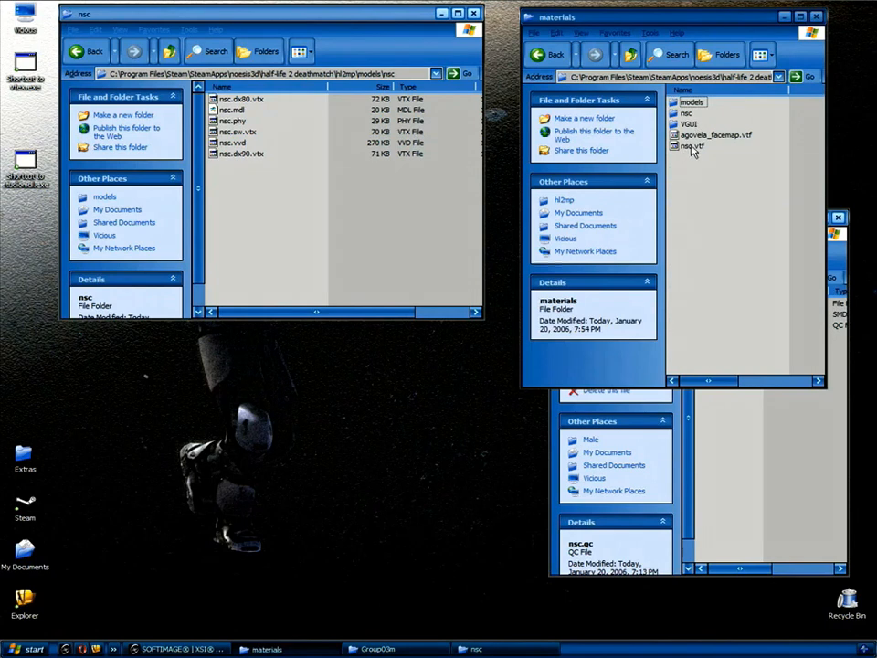
{"action": "left_click", "coordinate": [689, 148]}
{"action": "left_click_drag", "start_coordinate": [687, 148], "coordinate": [687, 115]}
Open the compiled nsc.mdl in the model viewer and orbit around the animating soldier.
{"action": "left_click", "coordinate": [362, 163]}
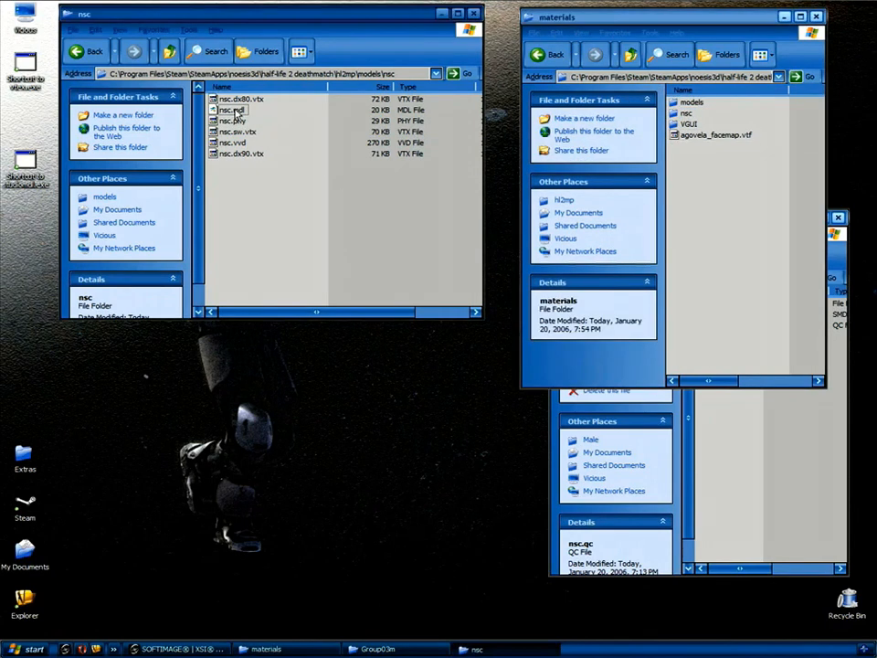
{"action": "left_click", "coordinate": [234, 110]}
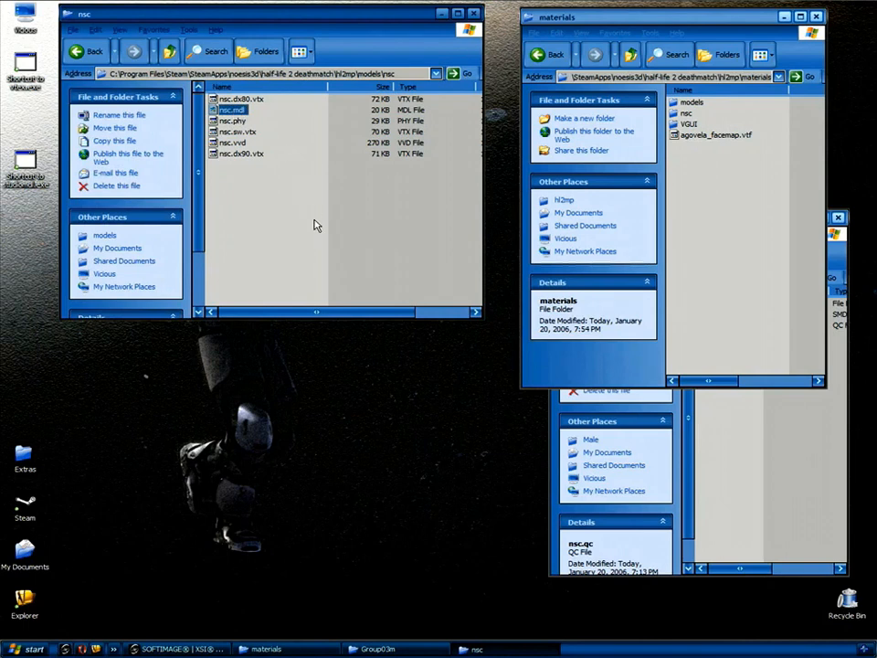
{"action": "key", "text": "Return"}
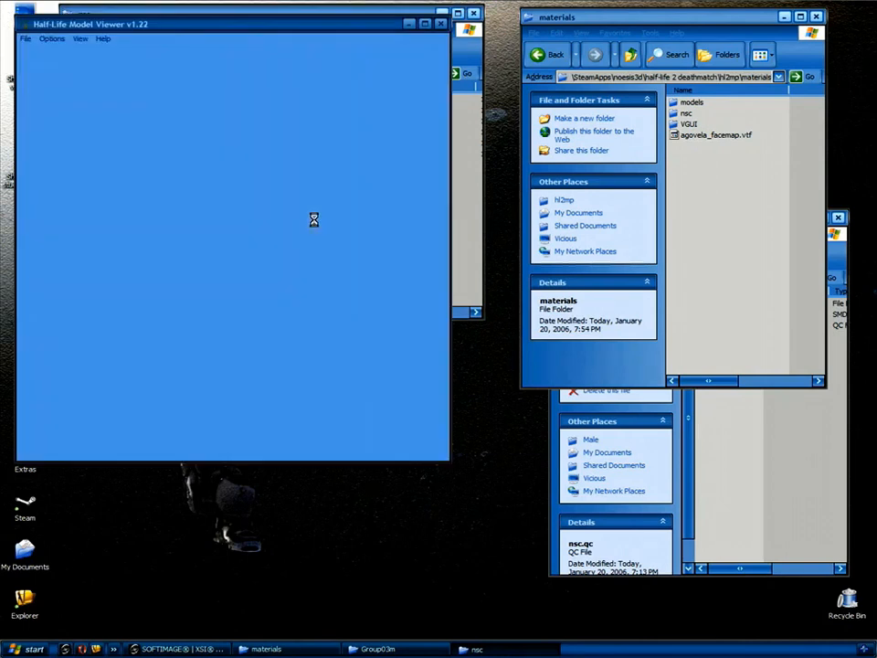
{"action": "left_click_drag", "start_coordinate": [305, 225], "coordinate": [264, 194]}
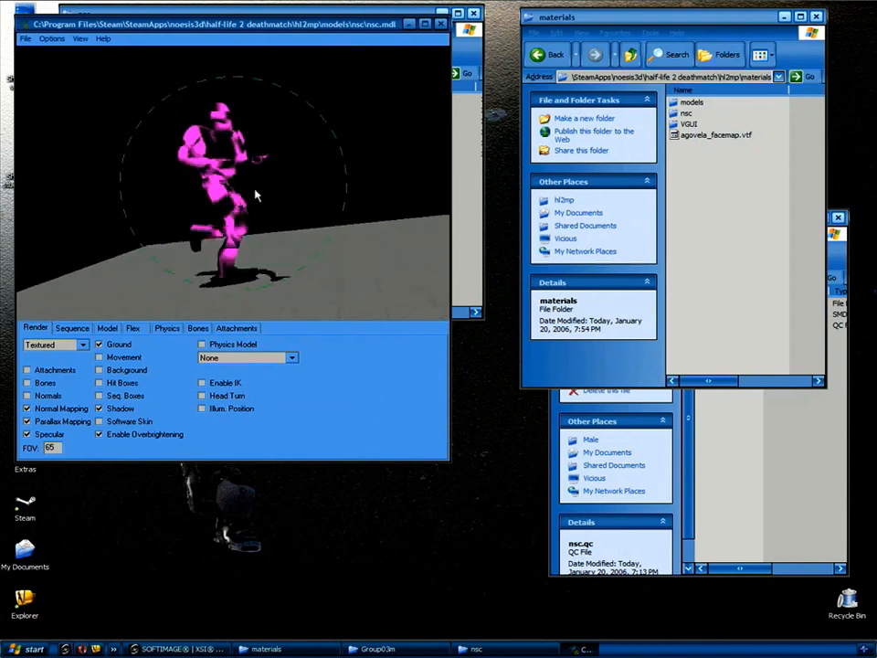
{"action": "left_click_drag", "start_coordinate": [327, 211], "coordinate": [203, 210]}
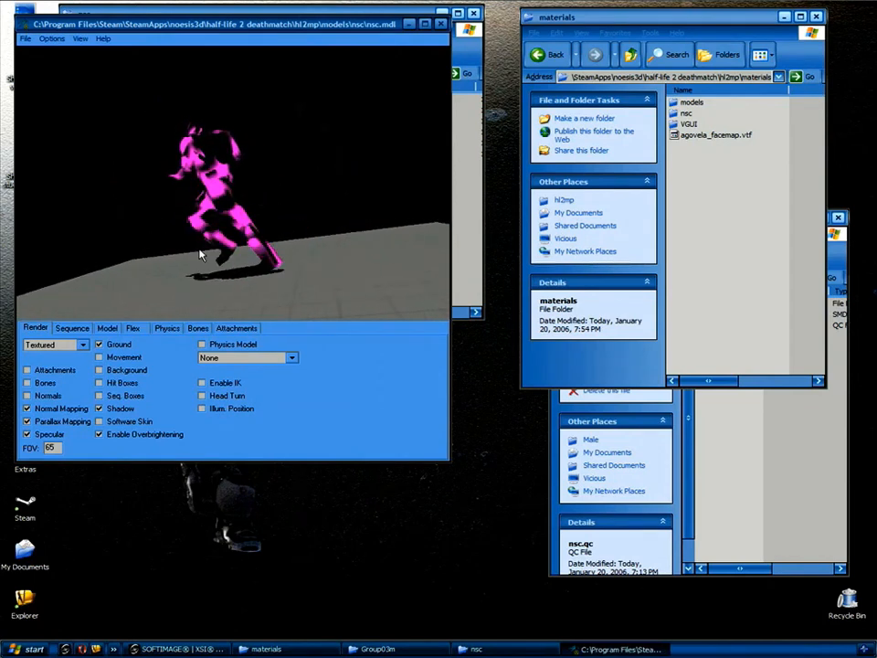
{"action": "left_click_drag", "start_coordinate": [165, 193], "coordinate": [273, 189]}
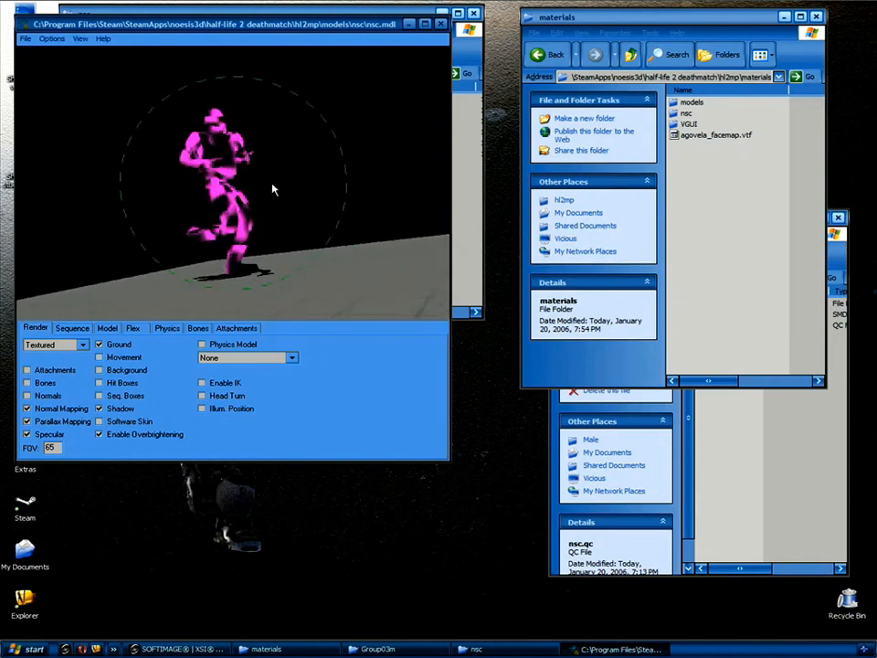
Close the model viewer and undo the move so nsc.vtf returns to the materials folder.
{"action": "left_click", "coordinate": [441, 25]}
{"action": "left_click", "coordinate": [559, 33]}
{"action": "left_click", "coordinate": [581, 84]}
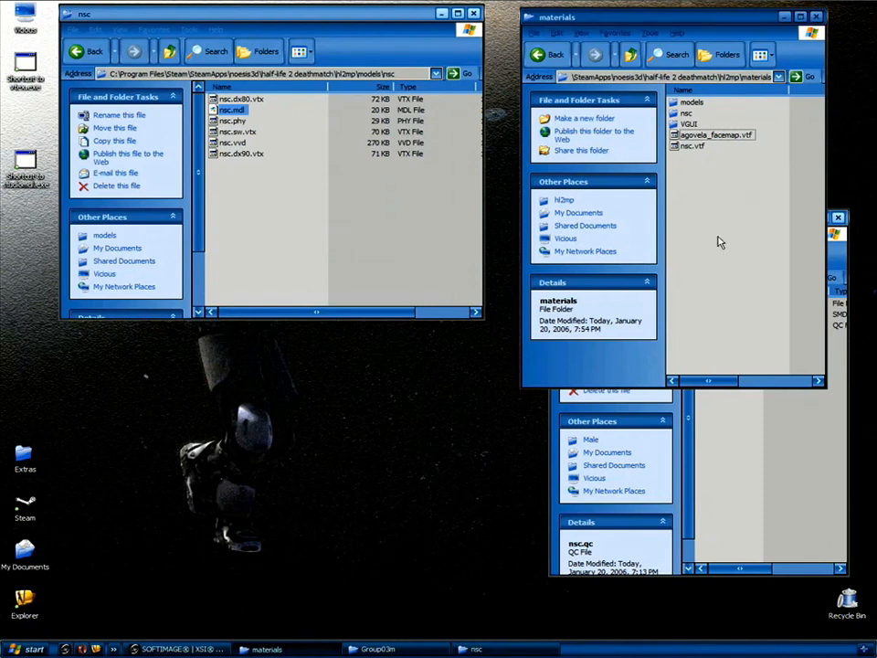
Read the nsc.qc compile script from the Group03m folder in Notepad, then close it.
{"action": "left_click", "coordinate": [776, 420]}
{"action": "left_click", "coordinate": [721, 326]}
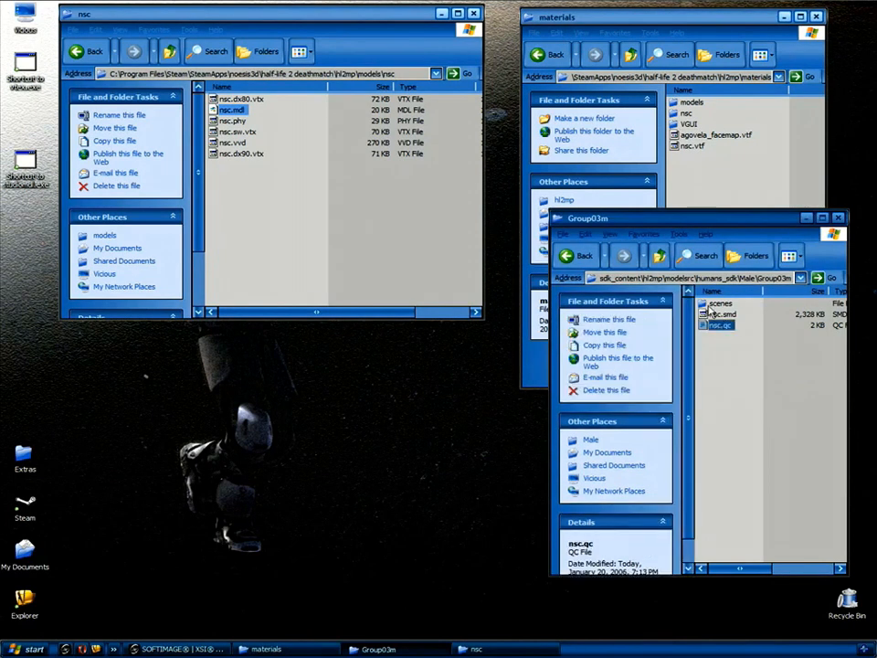
{"action": "double_click", "coordinate": [722, 326]}
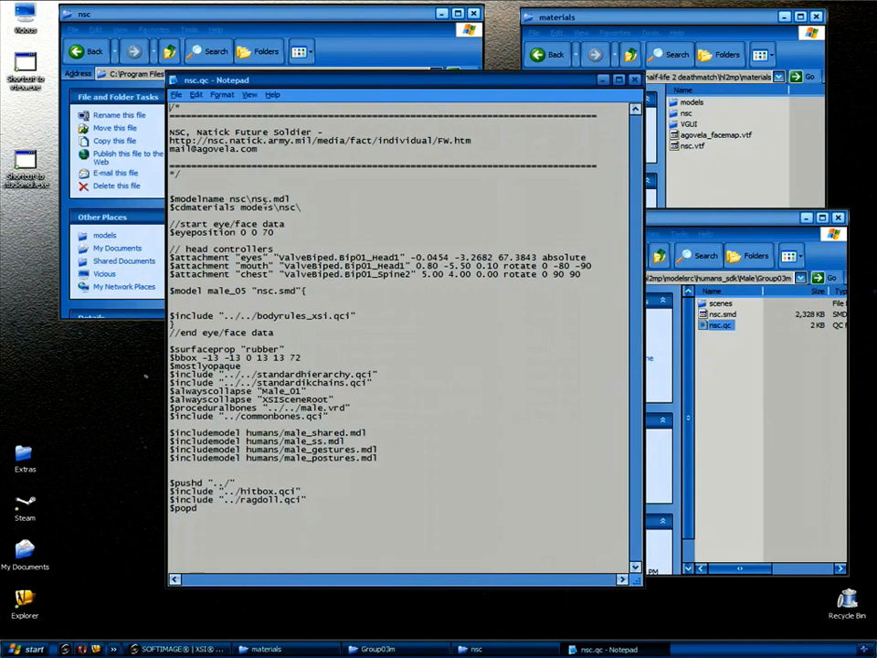
{"action": "left_click", "coordinate": [636, 81]}
Close the Group03m window and reopen nsc.mdl in the model viewer.
{"action": "left_click", "coordinate": [772, 370]}
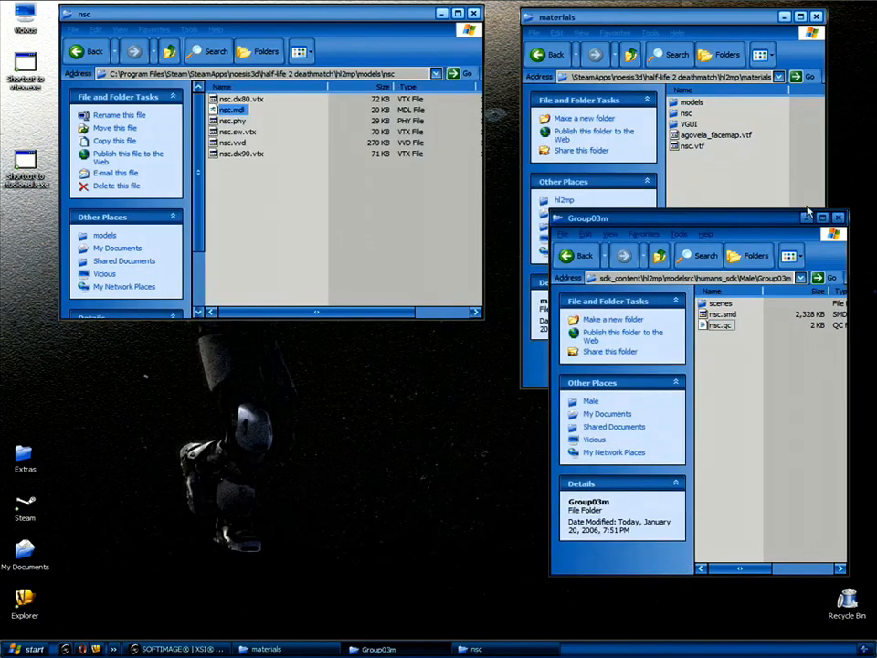
{"action": "left_click", "coordinate": [838, 218]}
{"action": "left_click", "coordinate": [240, 110]}
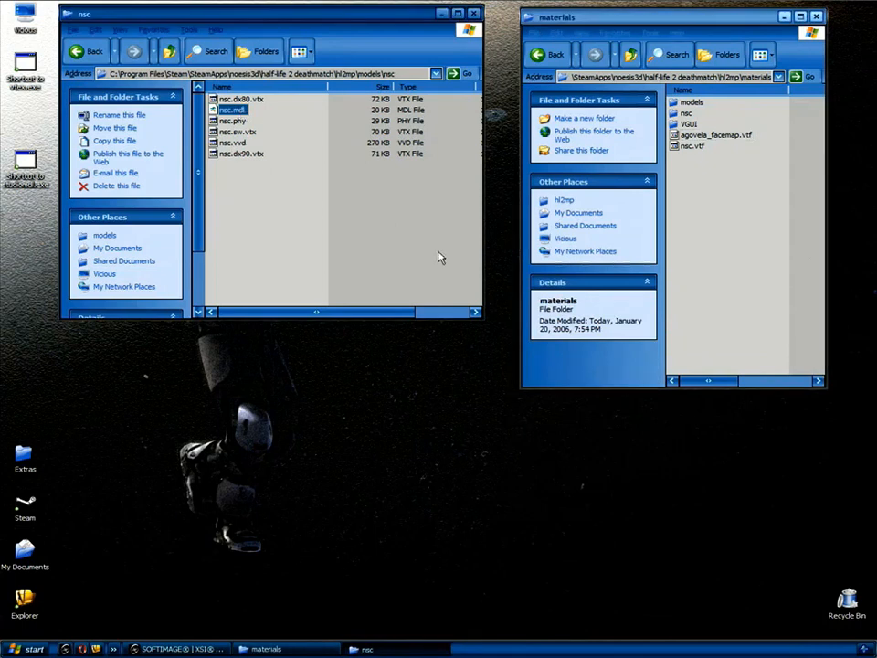
{"action": "key", "text": "Return"}
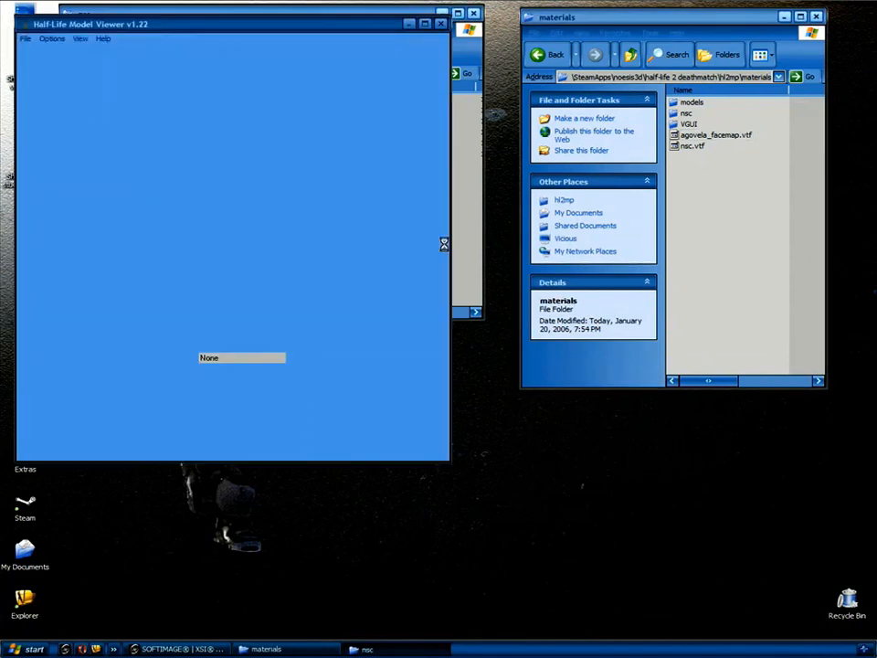
Maximize the model viewer and orbit around the textured, animating nsc soldier.
{"action": "left_click", "coordinate": [425, 13]}
{"action": "left_click_drag", "start_coordinate": [576, 293], "coordinate": [526, 311]}
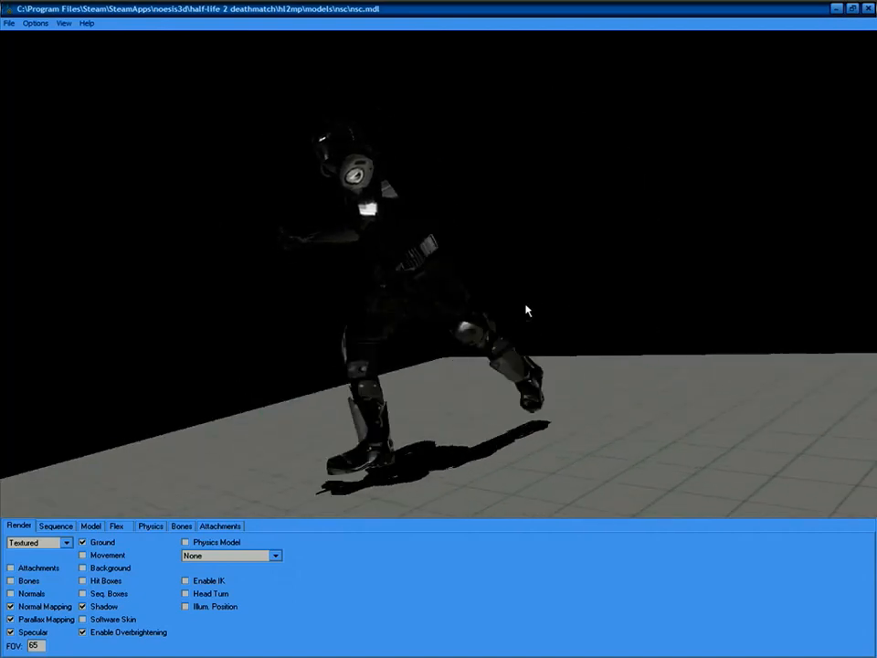
{"action": "left_click_drag", "start_coordinate": [386, 274], "coordinate": [480, 352]}
{"action": "left_click_drag", "start_coordinate": [359, 436], "coordinate": [302, 412]}
Scroll the Sequence list through the cidle entries to cwalk_pistol to play crouch animations.
{"action": "left_click", "coordinate": [56, 528]}
{"action": "left_click", "coordinate": [56, 542]}
{"action": "scroll", "coordinate": [56, 546], "scroll_direction": "down", "scroll_amount": 5}
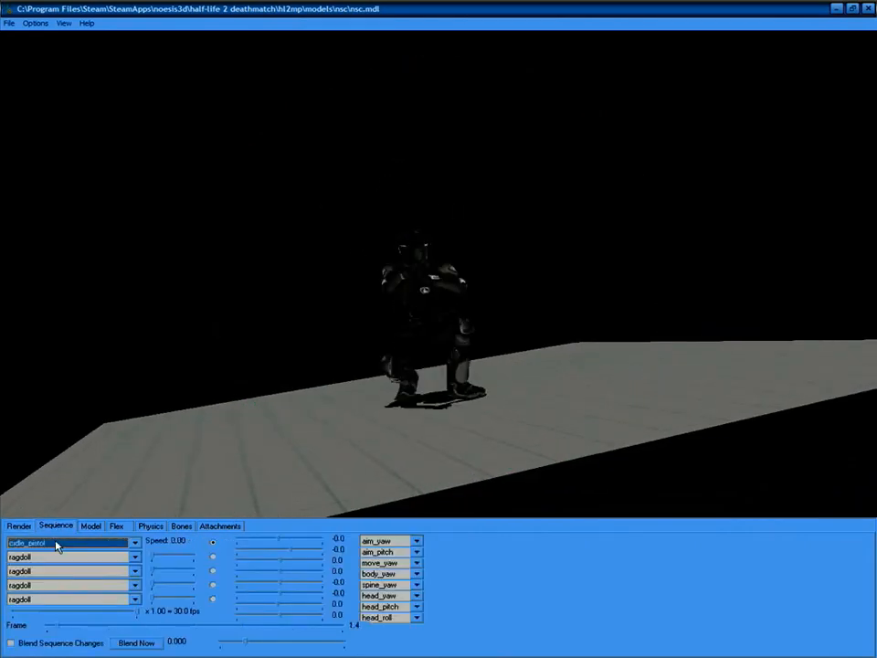
{"action": "scroll", "coordinate": [56, 546], "scroll_direction": "down", "scroll_amount": 1}
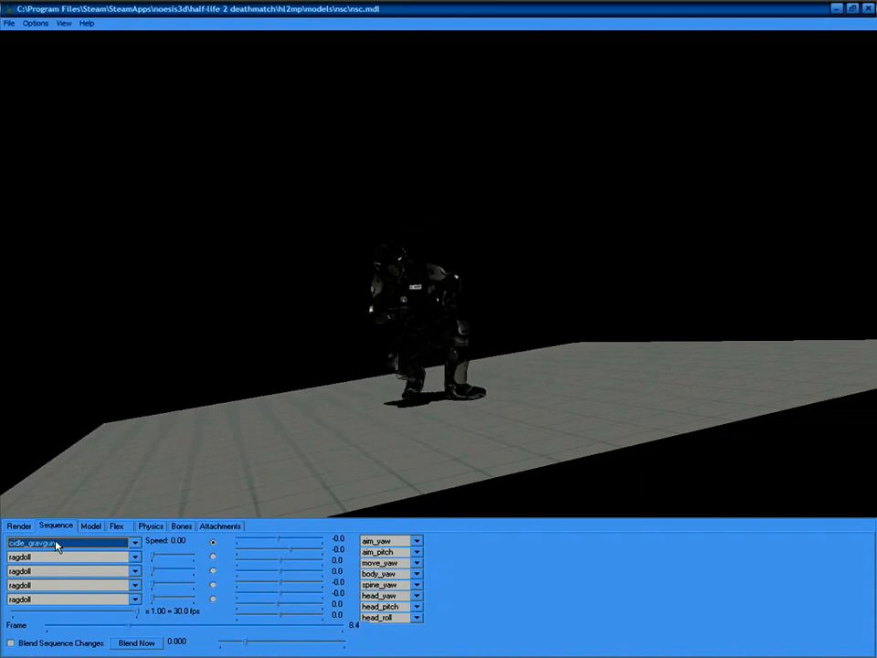
{"action": "scroll", "coordinate": [56, 545], "scroll_direction": "down", "scroll_amount": 3}
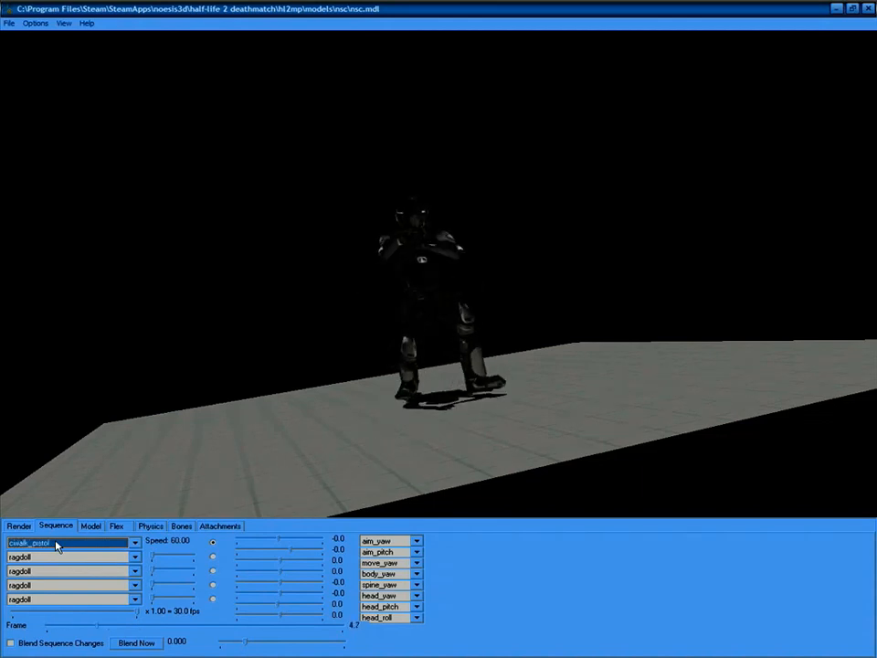
{"action": "left_click_drag", "start_coordinate": [306, 359], "coordinate": [327, 379]}
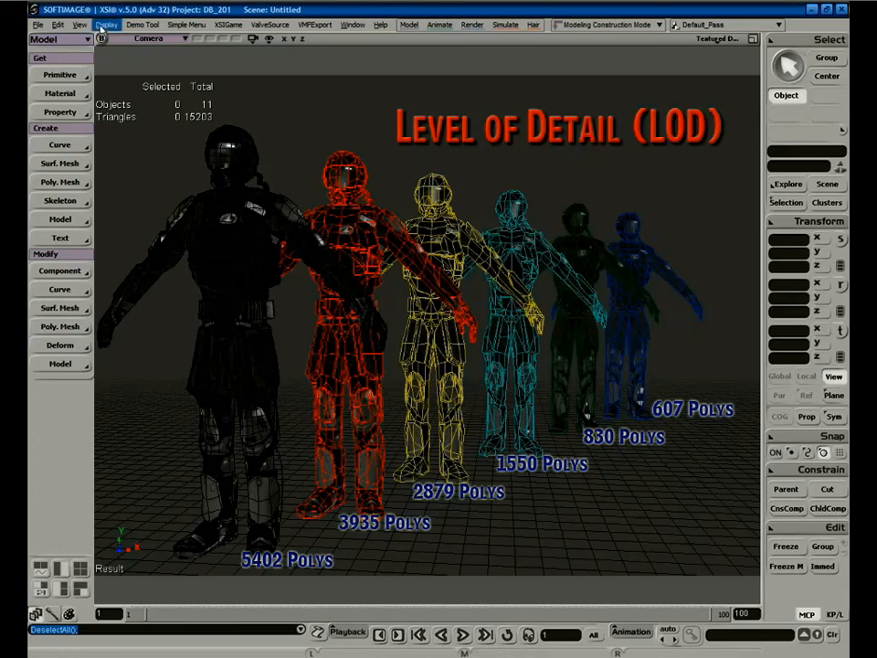
Load the NSC_Rigged scene from the DB_201 project's Scenes folder via File > Open.
{"action": "left_click", "coordinate": [37, 25]}
{"action": "left_click", "coordinate": [53, 51]}
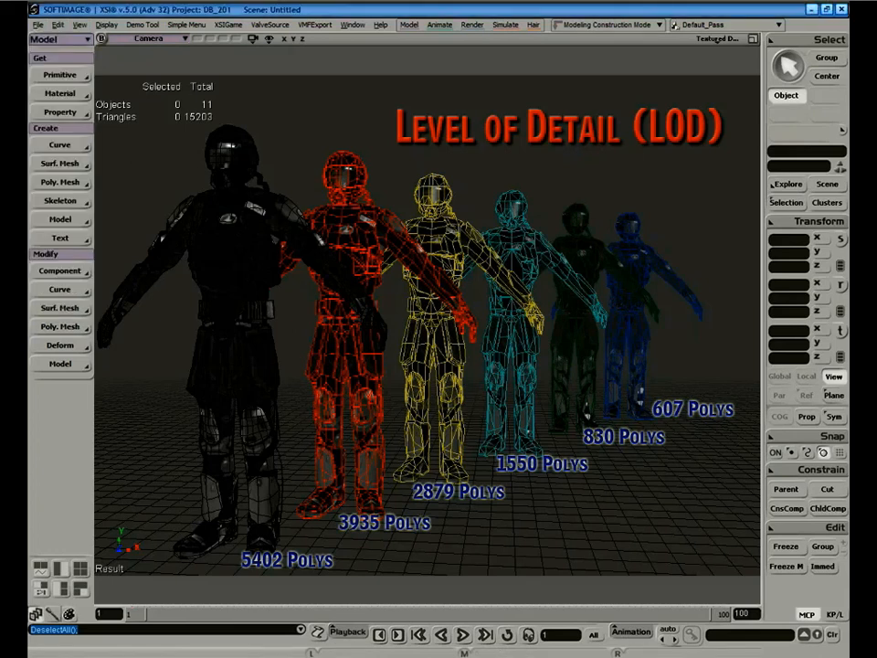
{"action": "left_click", "coordinate": [623, 196]}
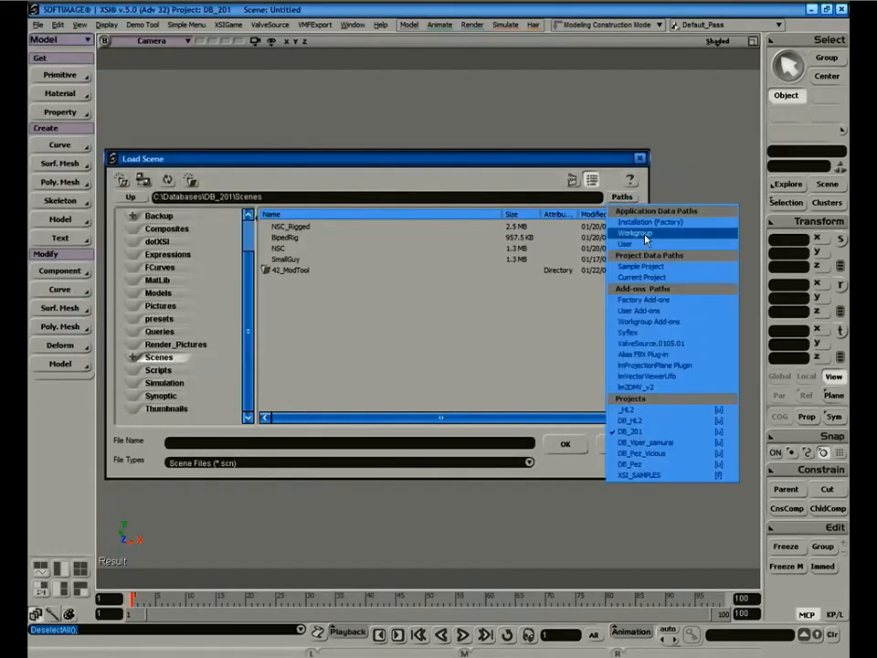
{"action": "left_click", "coordinate": [650, 431]}
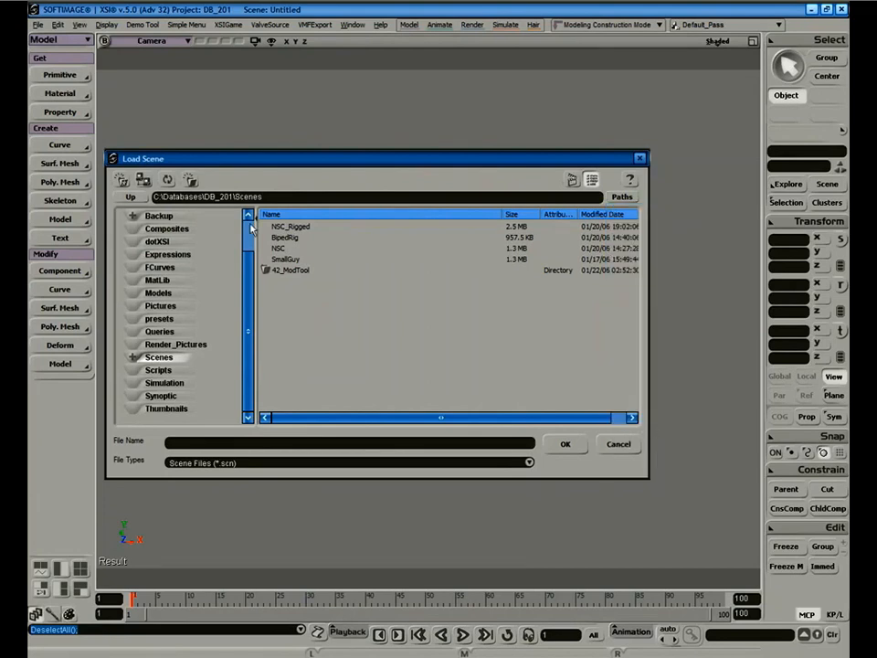
{"action": "left_click", "coordinate": [295, 226]}
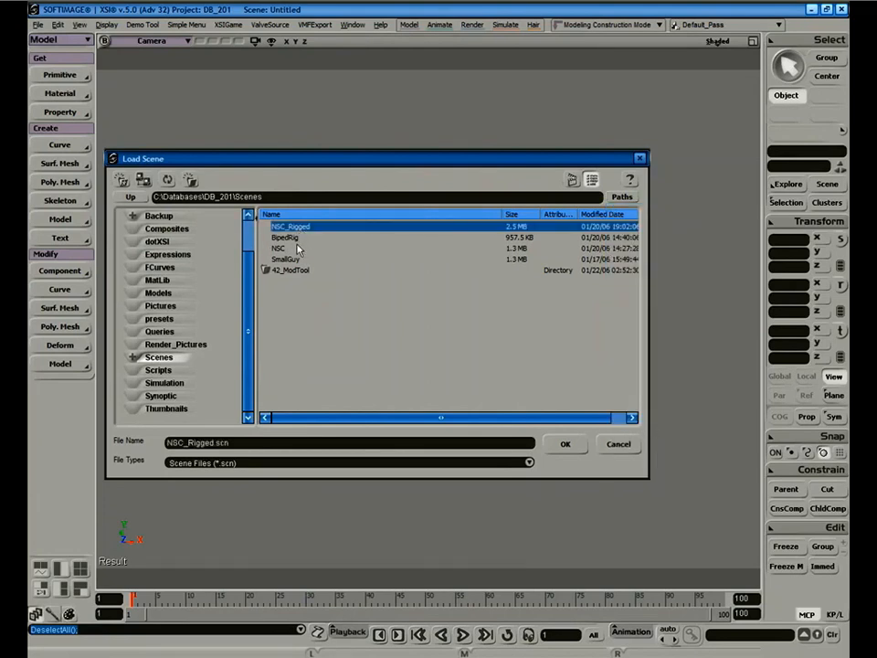
{"action": "left_click", "coordinate": [565, 444]}
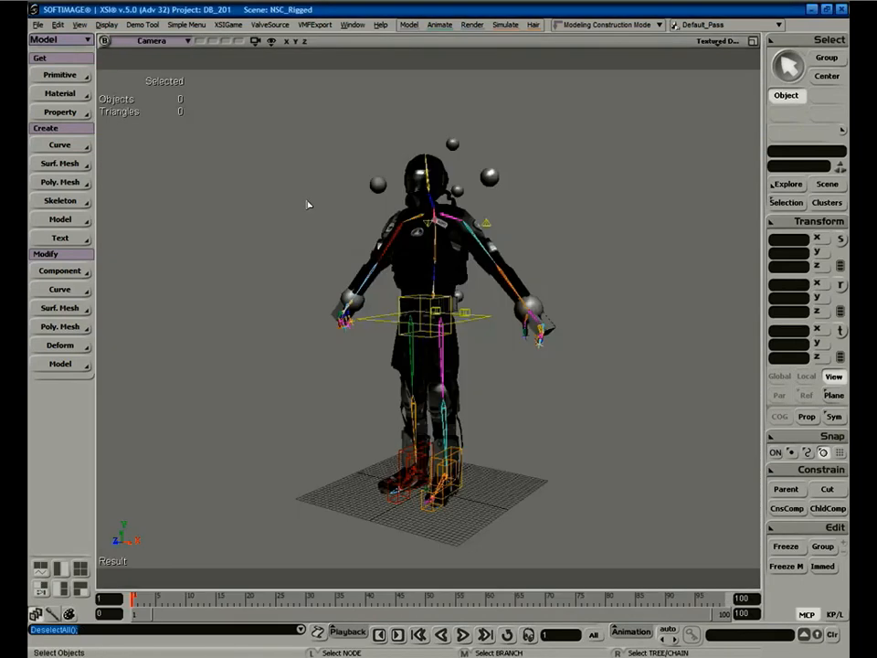
Disable X-Ray Mode in the viewport Display Options, then select the 5402-triangle NSC_NSC mesh.
{"action": "left_click", "coordinate": [715, 43]}
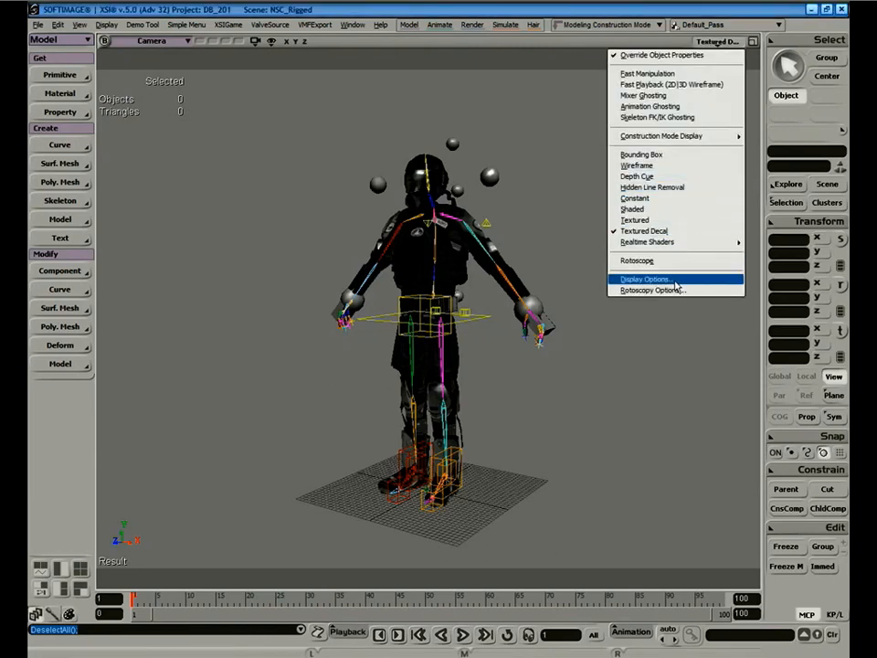
{"action": "left_click", "coordinate": [673, 282]}
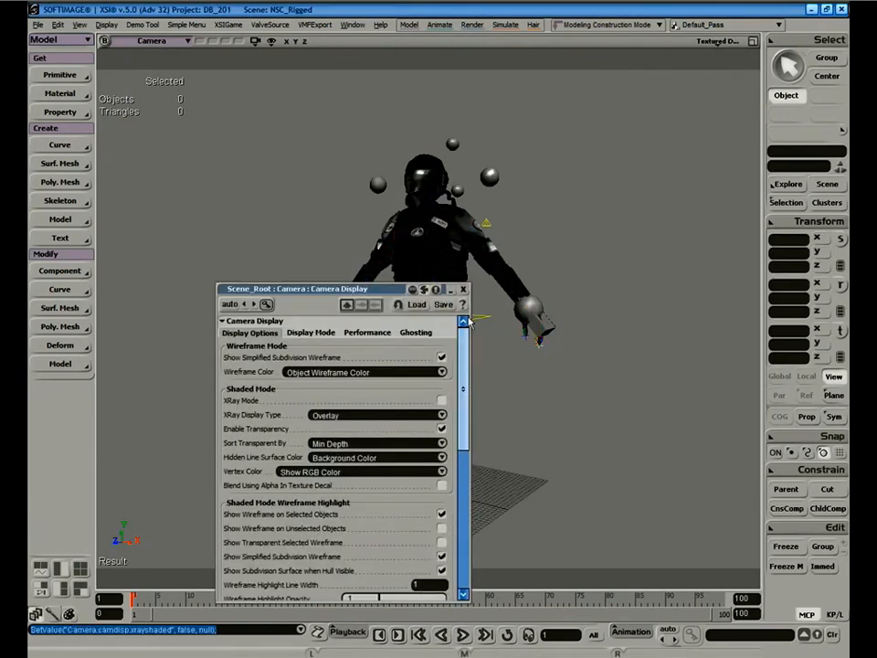
{"action": "left_click", "coordinate": [463, 289]}
{"action": "left_click", "coordinate": [599, 244]}
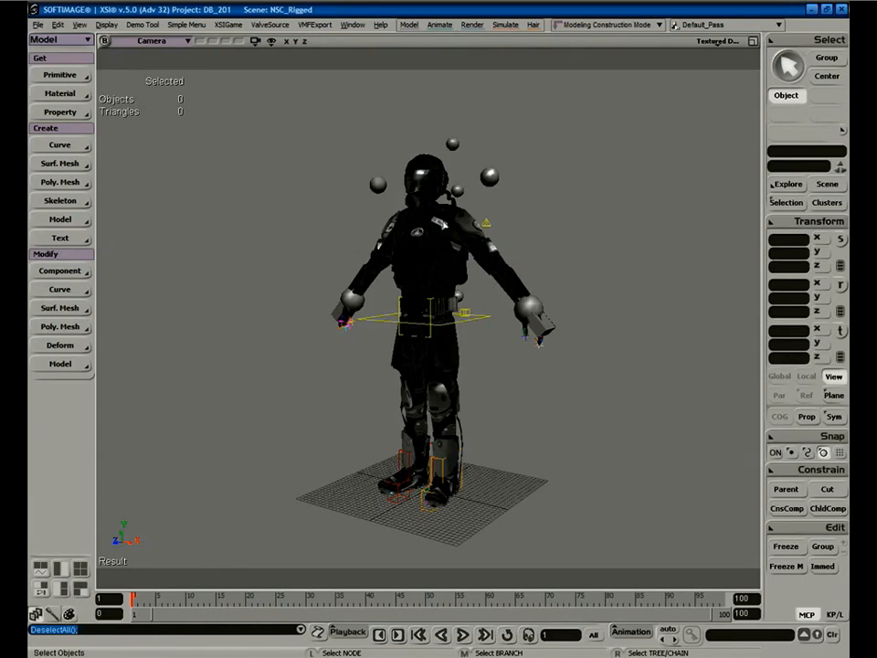
{"action": "left_click", "coordinate": [442, 224]}
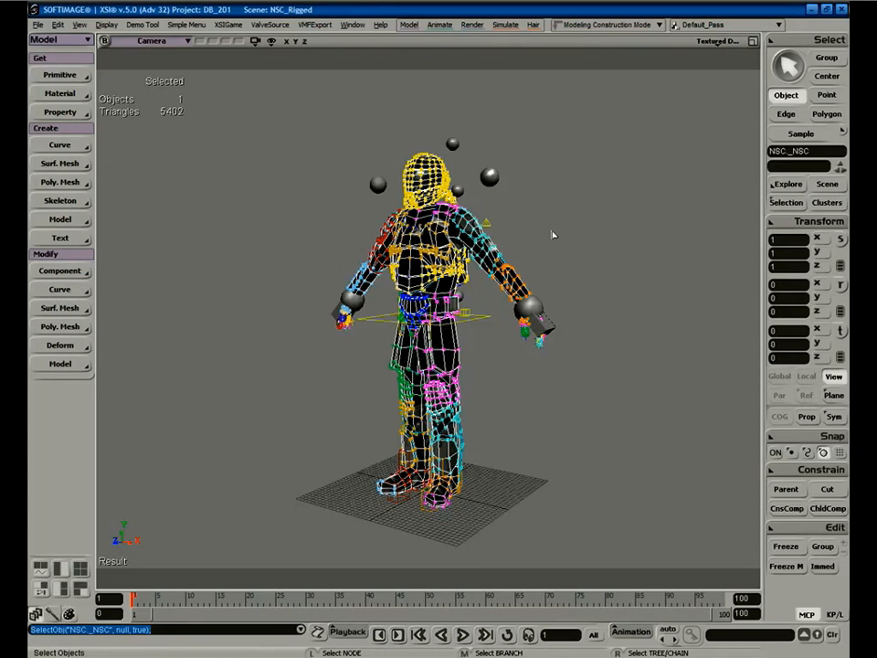
Select the NSC soldier mesh and apply Poly. Mesh > Polygon Reduction to it.
{"action": "left_click", "coordinate": [577, 261]}
{"action": "left_click", "coordinate": [442, 232]}
{"action": "left_click", "coordinate": [320, 208]}
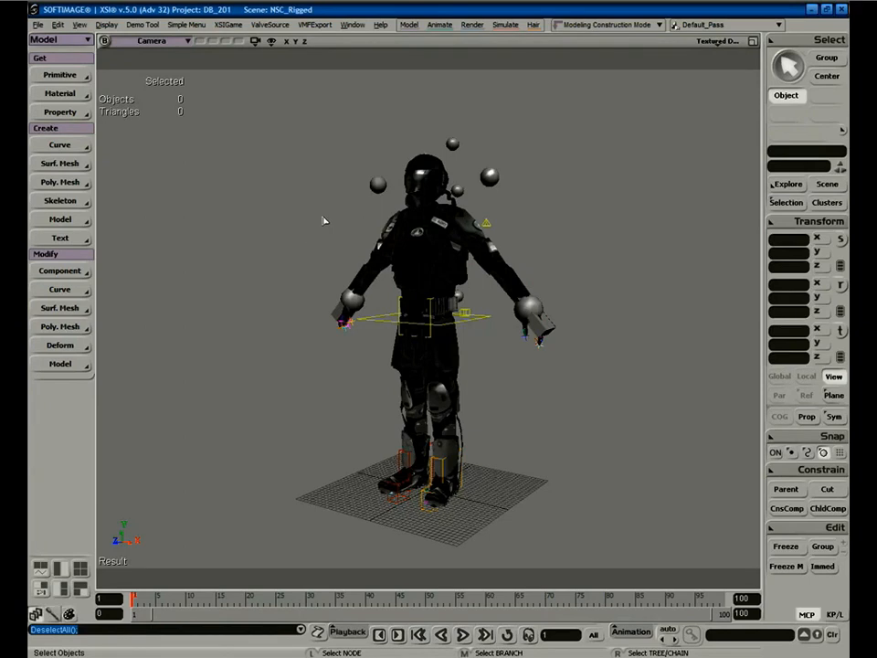
{"action": "left_click", "coordinate": [417, 236]}
{"action": "left_click", "coordinate": [307, 215]}
{"action": "left_click", "coordinate": [417, 235]}
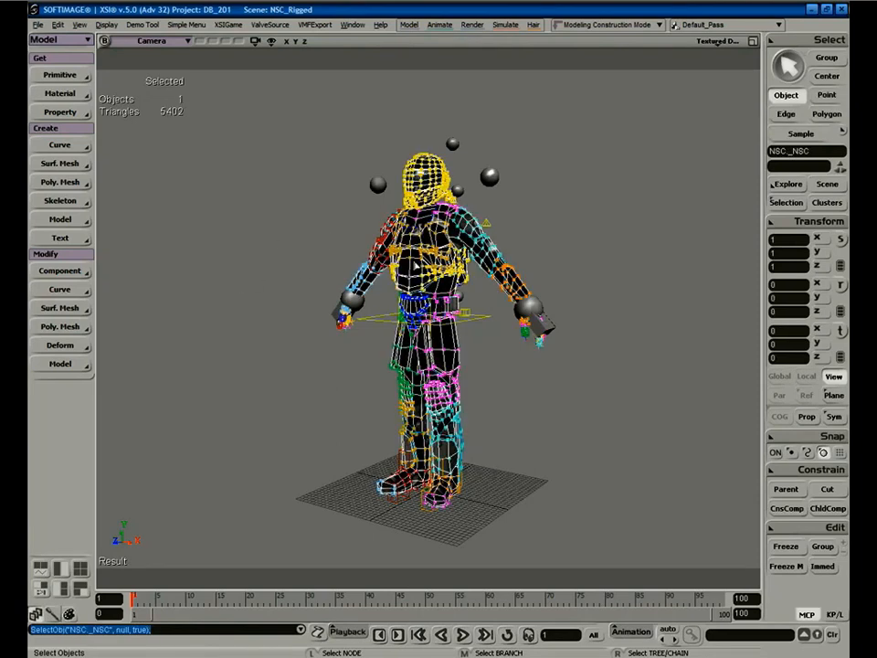
{"action": "left_click", "coordinate": [61, 328]}
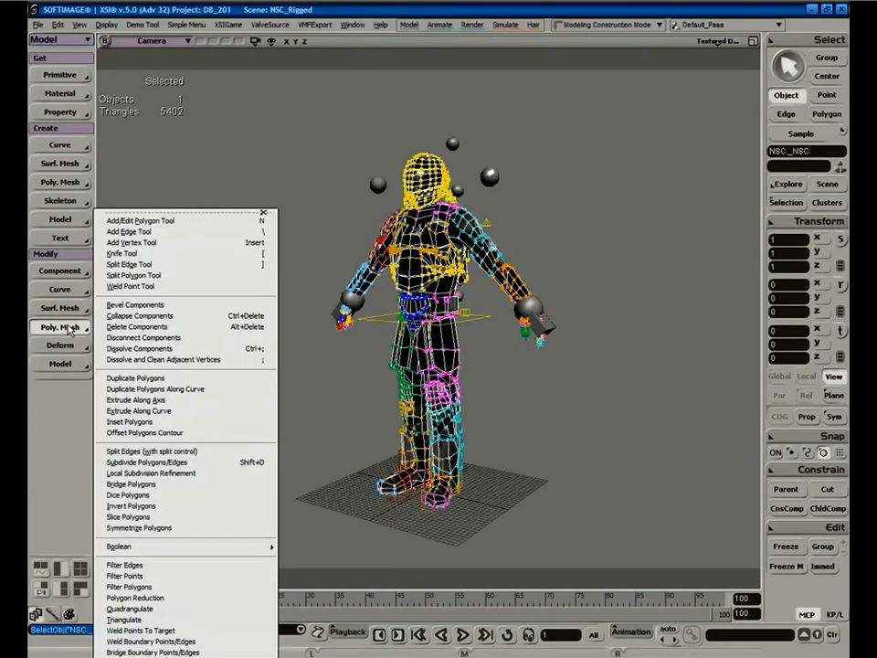
{"action": "left_click", "coordinate": [173, 600]}
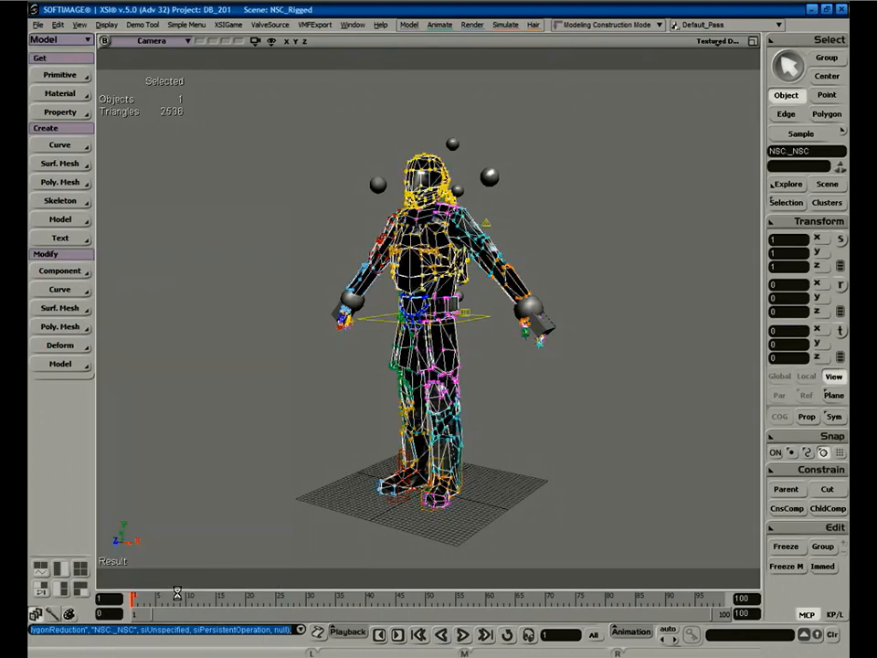
On the General tab, preview higher reduction ratios, then return Ratio to 0.
{"action": "left_click", "coordinate": [146, 325]}
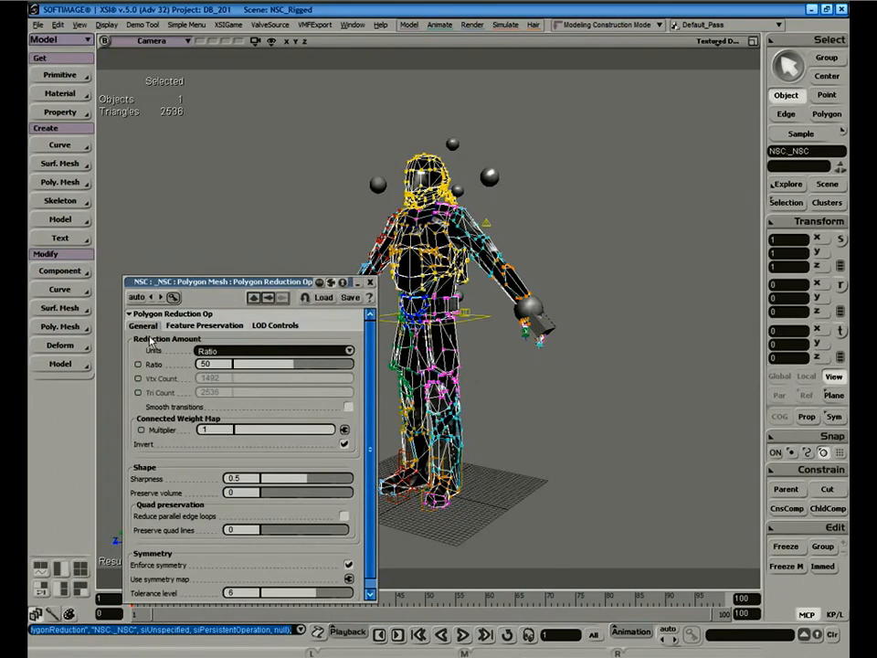
{"action": "left_click_drag", "start_coordinate": [196, 285], "coordinate": [179, 232]}
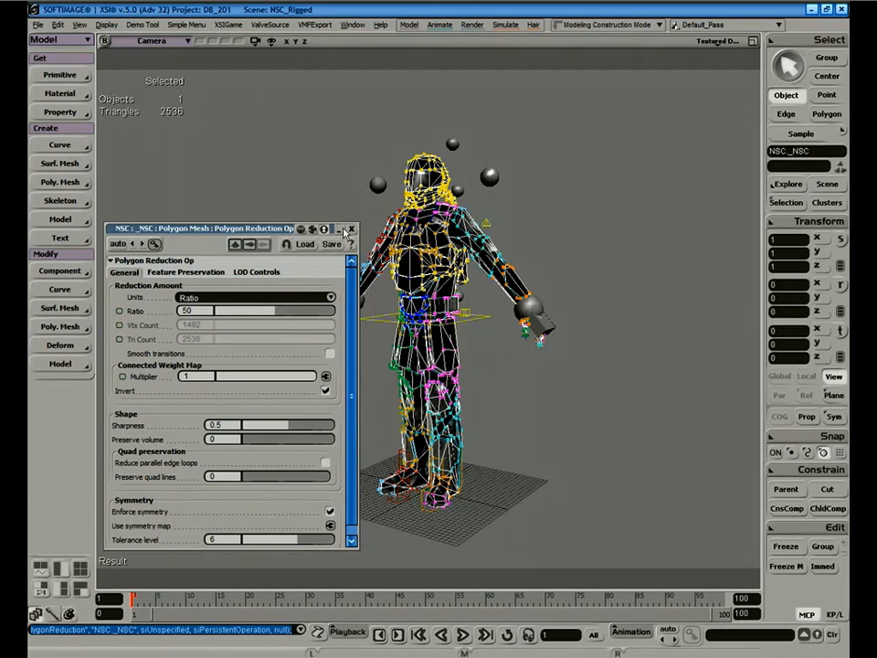
{"action": "left_click", "coordinate": [589, 235]}
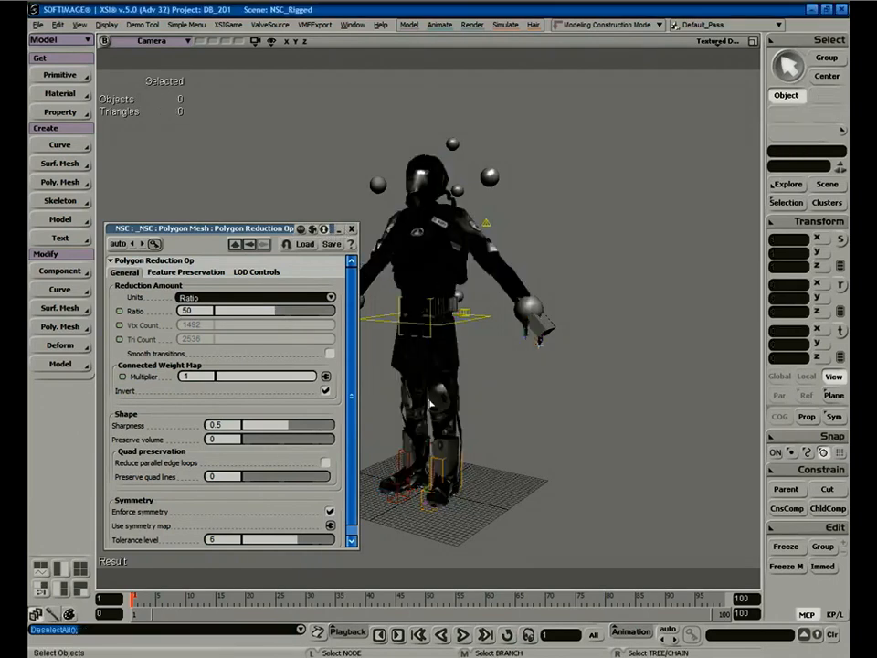
{"action": "left_click_drag", "start_coordinate": [279, 312], "coordinate": [192, 317]}
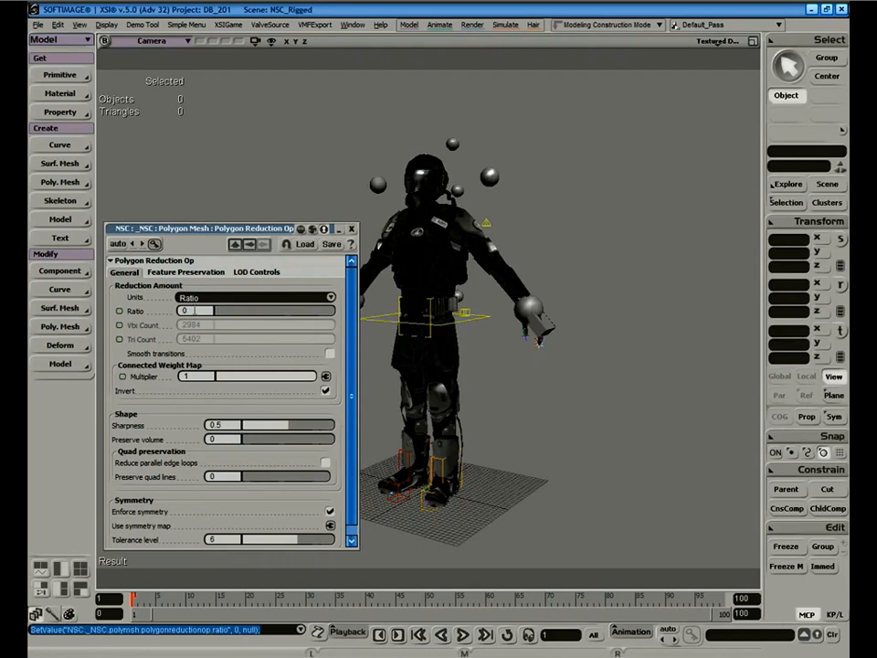
{"action": "left_click", "coordinate": [404, 230]}
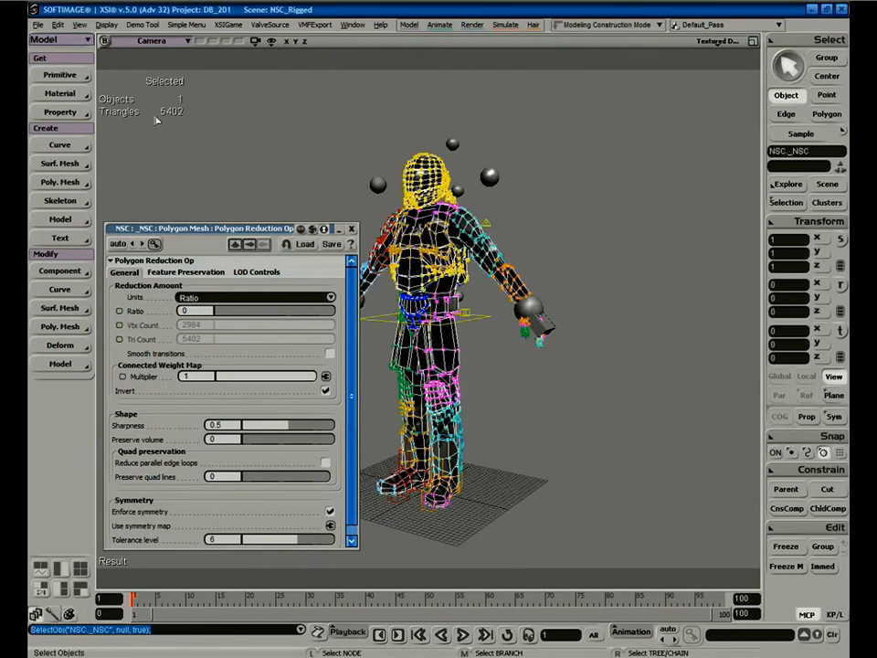
{"action": "left_click_drag", "start_coordinate": [215, 312], "coordinate": [187, 312]}
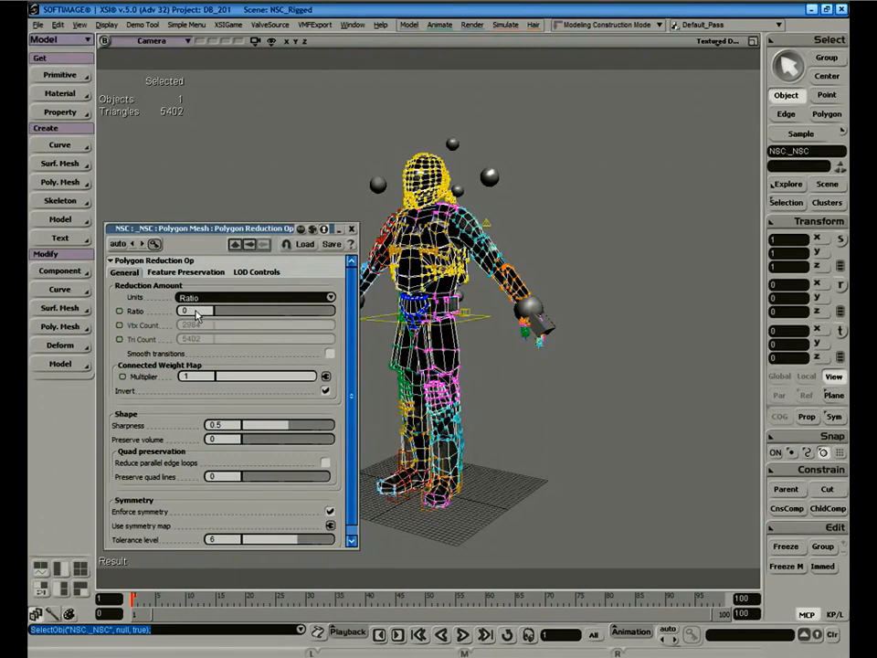
Enable Use LODs and Activate, scrub through the LOD stages, then return to stage 0.
{"action": "left_click", "coordinate": [255, 274]}
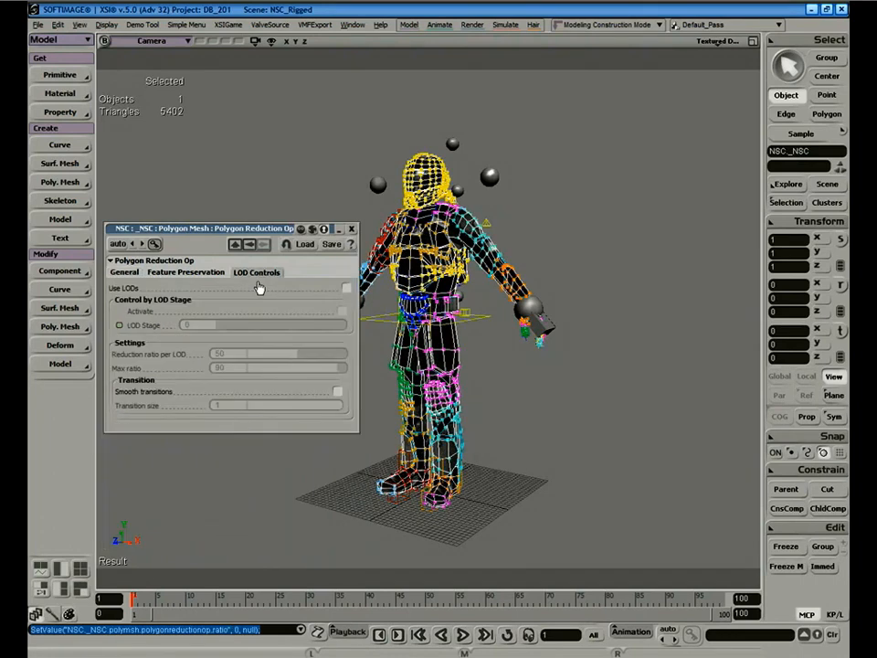
{"action": "left_click", "coordinate": [348, 290]}
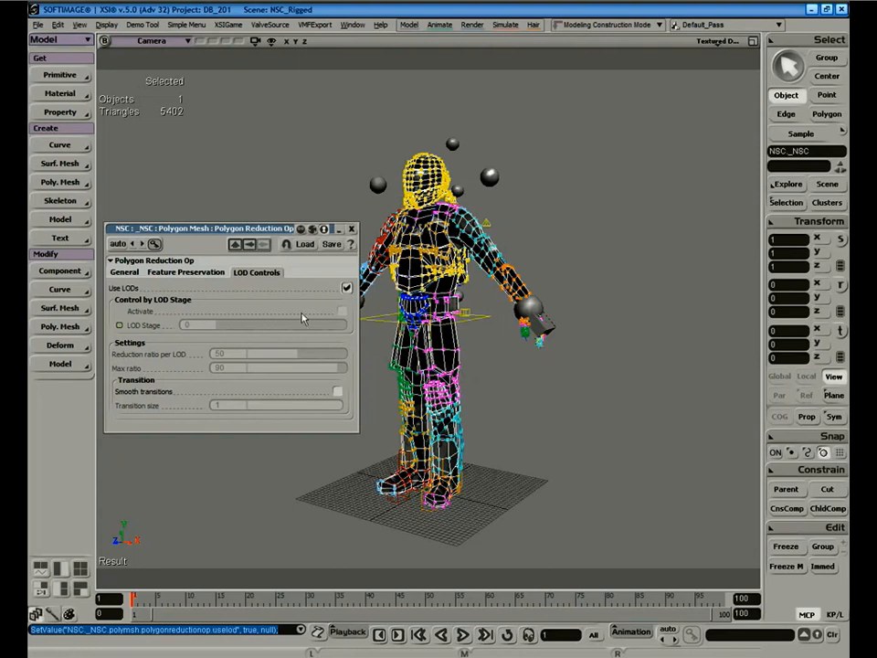
{"action": "left_click", "coordinate": [343, 311]}
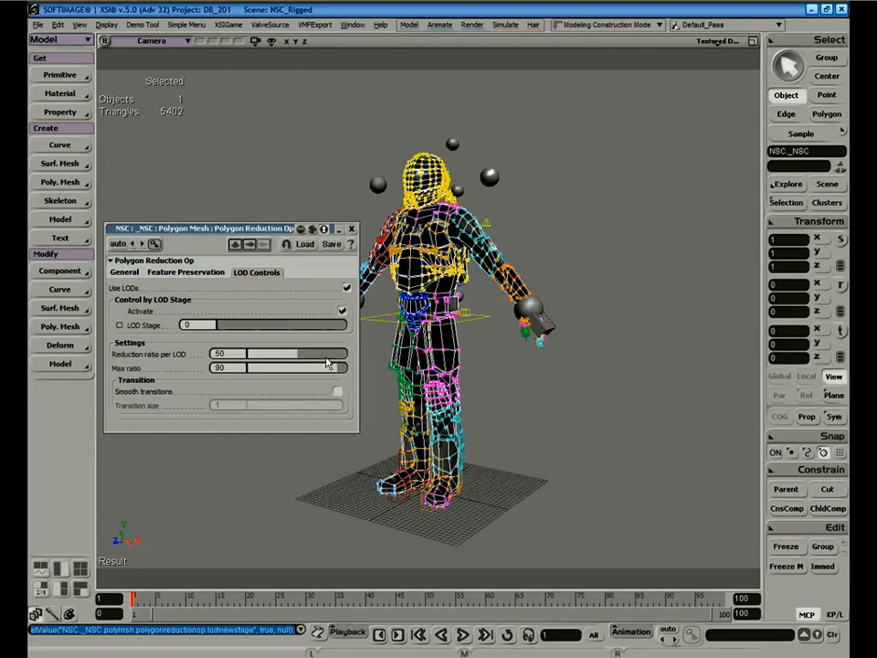
{"action": "left_click", "coordinate": [221, 329]}
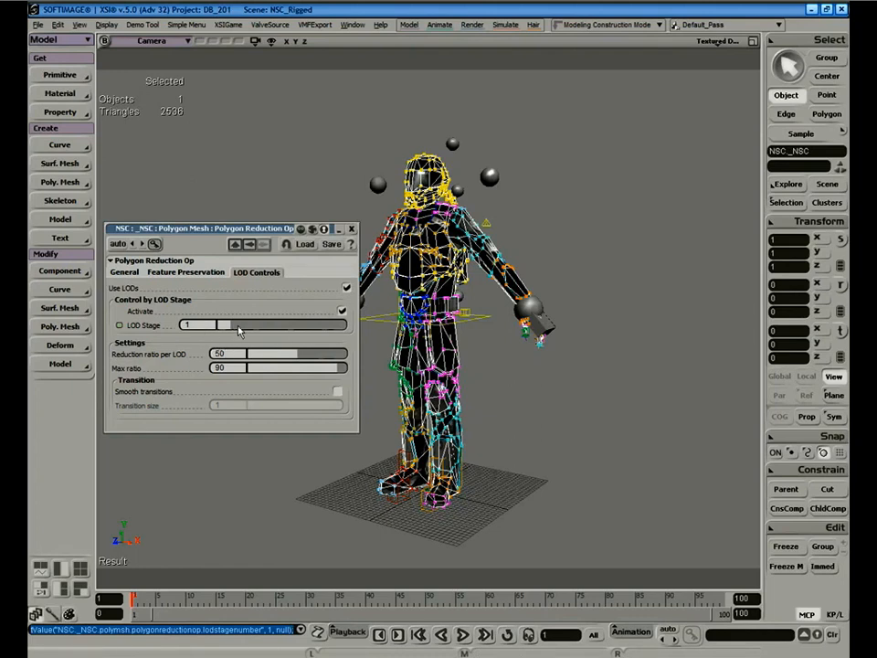
{"action": "left_click_drag", "start_coordinate": [233, 329], "coordinate": [245, 328]}
{"action": "left_click_drag", "start_coordinate": [249, 327], "coordinate": [288, 334]}
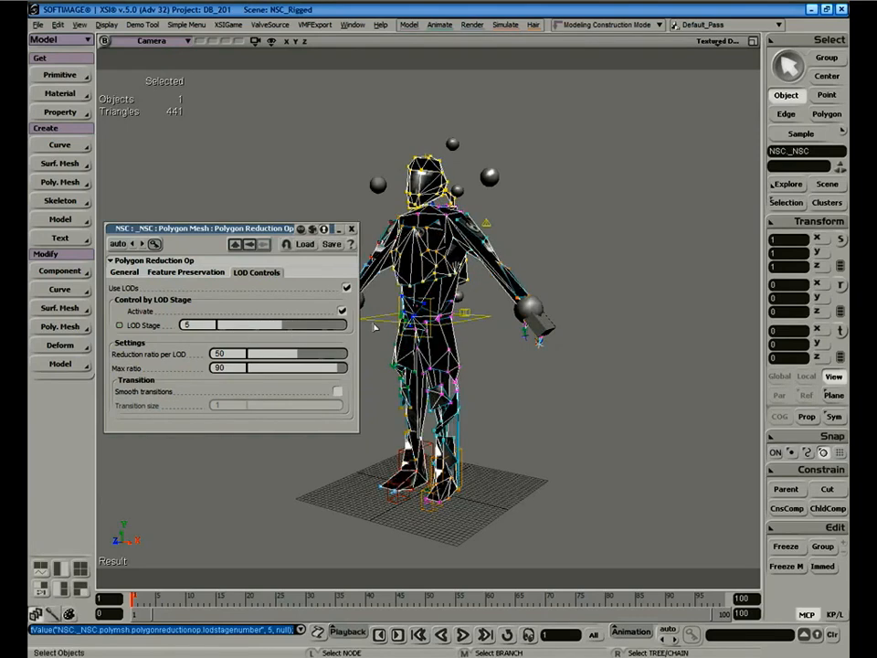
{"action": "left_click", "coordinate": [568, 281]}
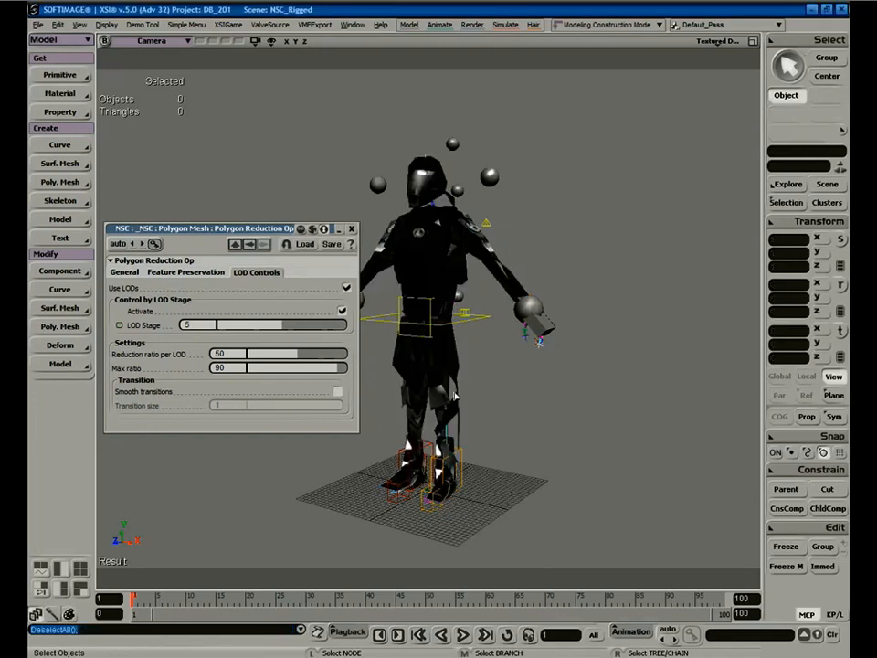
{"action": "left_click_drag", "start_coordinate": [275, 323], "coordinate": [206, 332]}
Set Reduction ratio per LOD to 25 and preview the coarser LOD stages on the selected mesh.
{"action": "left_click", "coordinate": [229, 353]}
{"action": "type", "text": "25"}
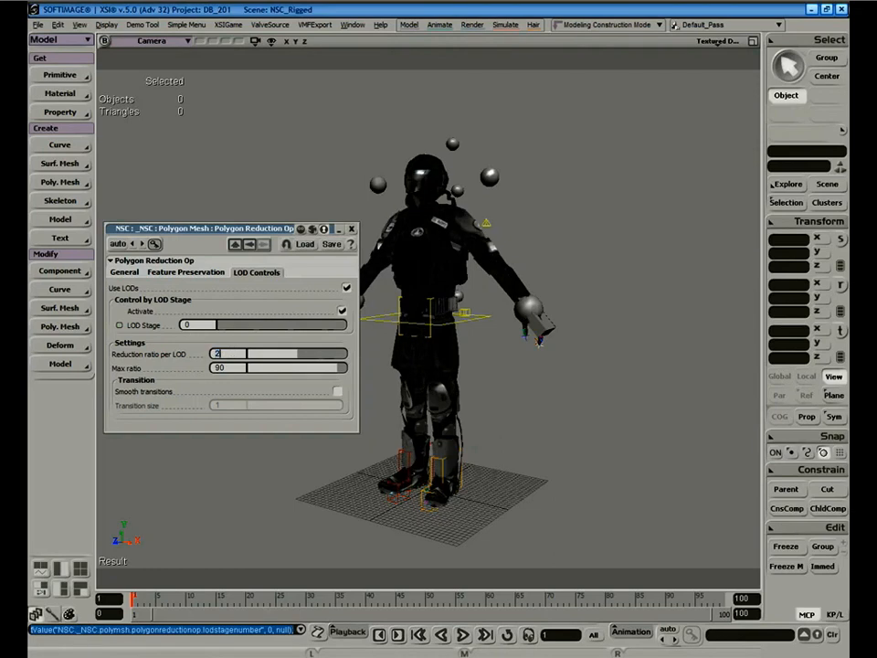
{"action": "key", "text": "Return"}
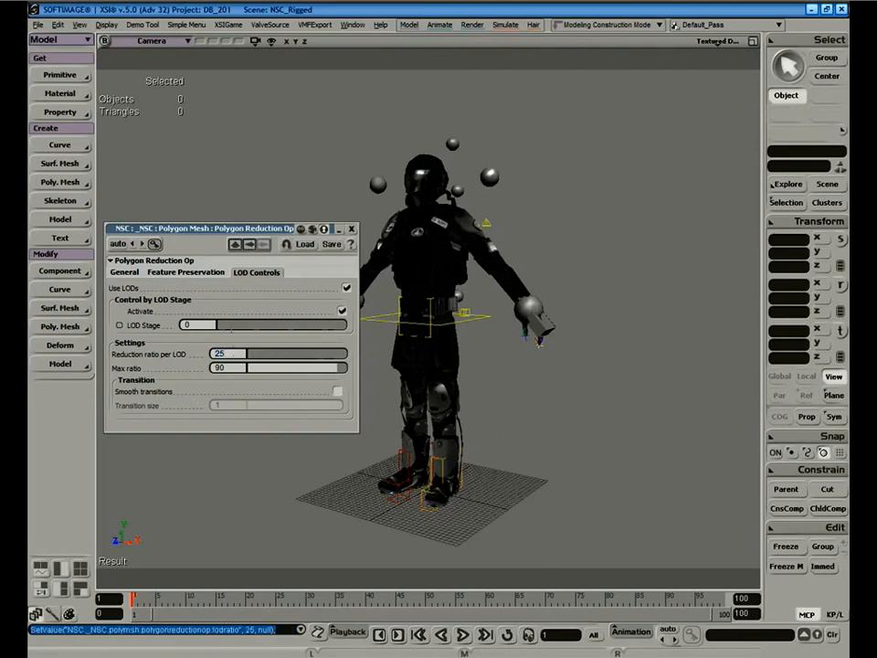
{"action": "left_click", "coordinate": [232, 327]}
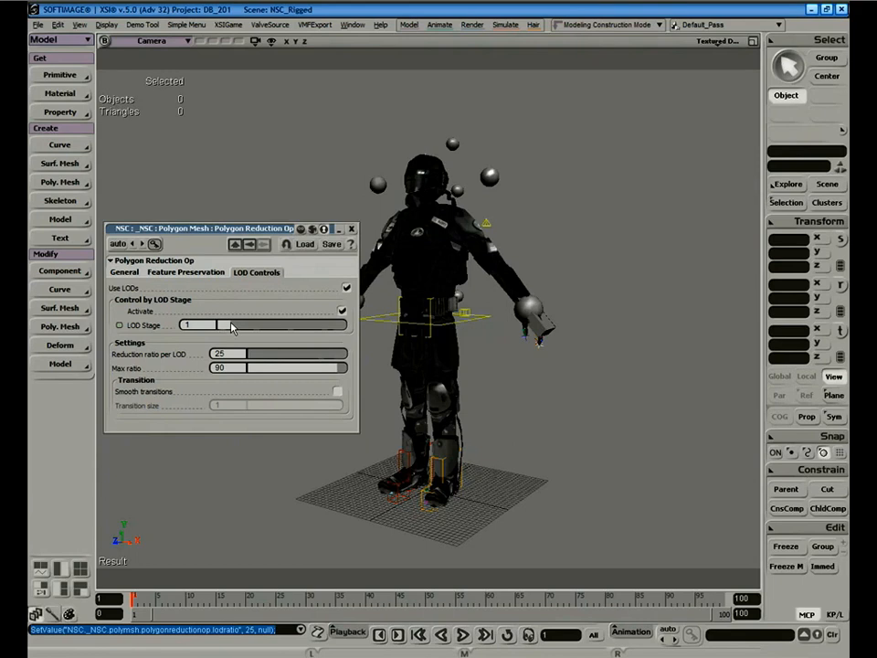
{"action": "left_click", "coordinate": [242, 327]}
{"action": "left_click_drag", "start_coordinate": [243, 327], "coordinate": [288, 332]}
{"action": "key", "text": "space"}
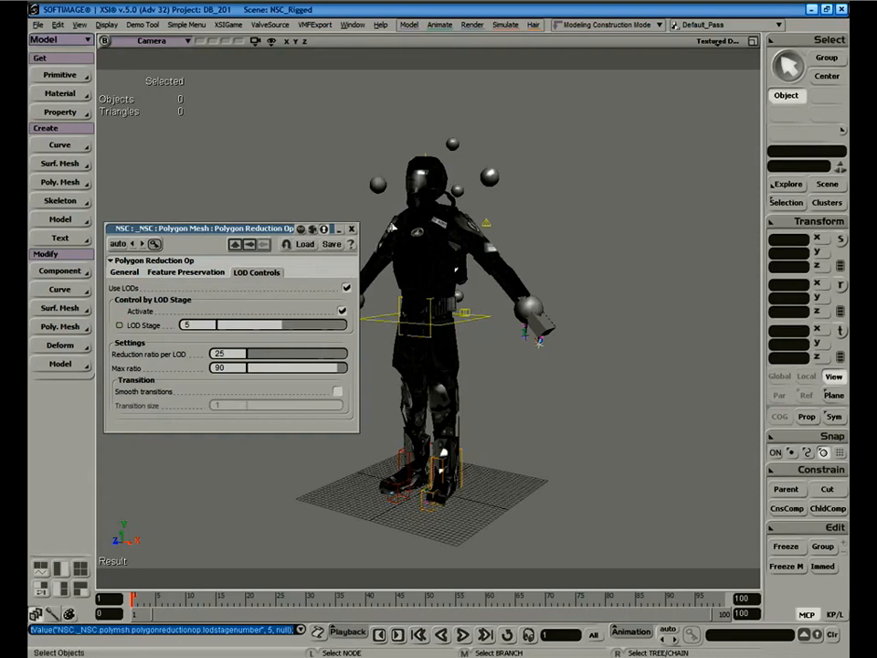
{"action": "left_click", "coordinate": [398, 237]}
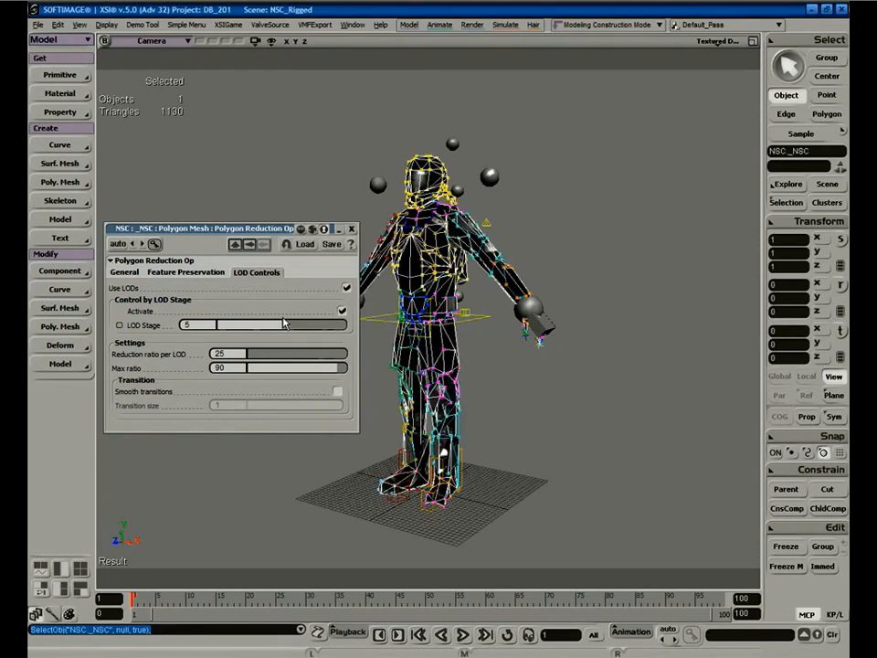
{"action": "left_click_drag", "start_coordinate": [282, 330], "coordinate": [174, 332]}
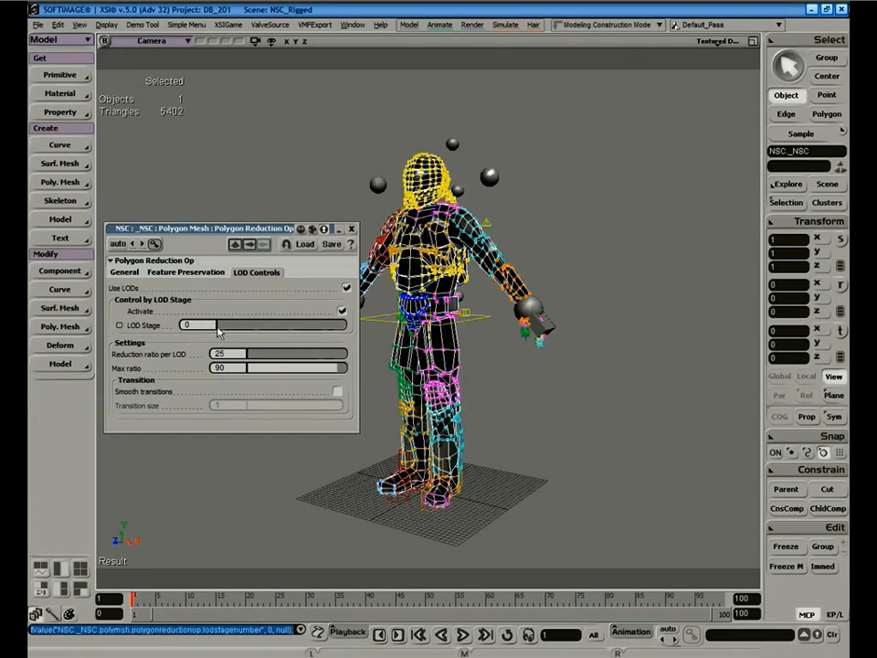
{"action": "left_click_drag", "start_coordinate": [211, 228], "coordinate": [212, 368]}
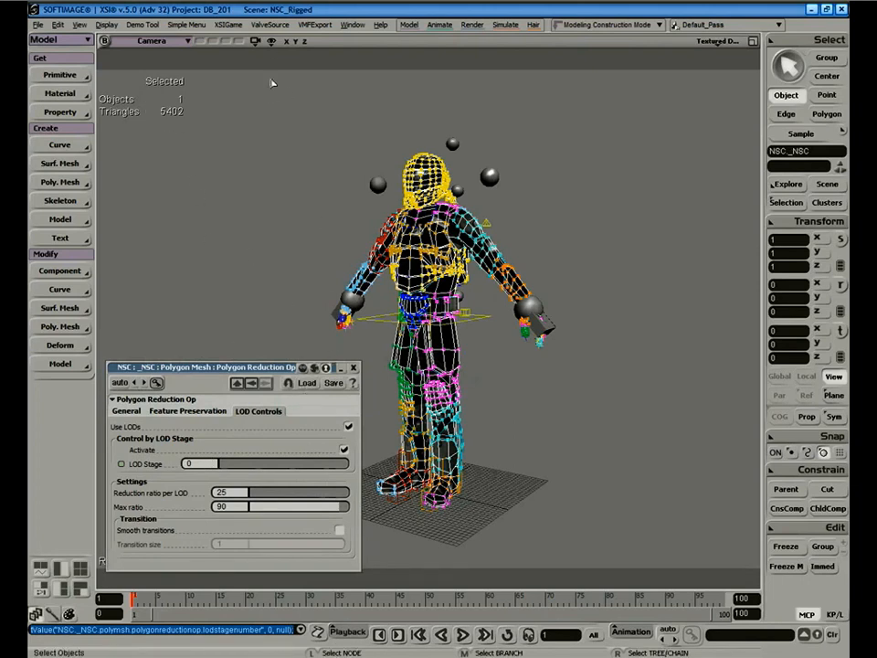
{"action": "left_click_drag", "start_coordinate": [280, 143], "coordinate": [282, 158]}
{"action": "left_click", "coordinate": [410, 179]}
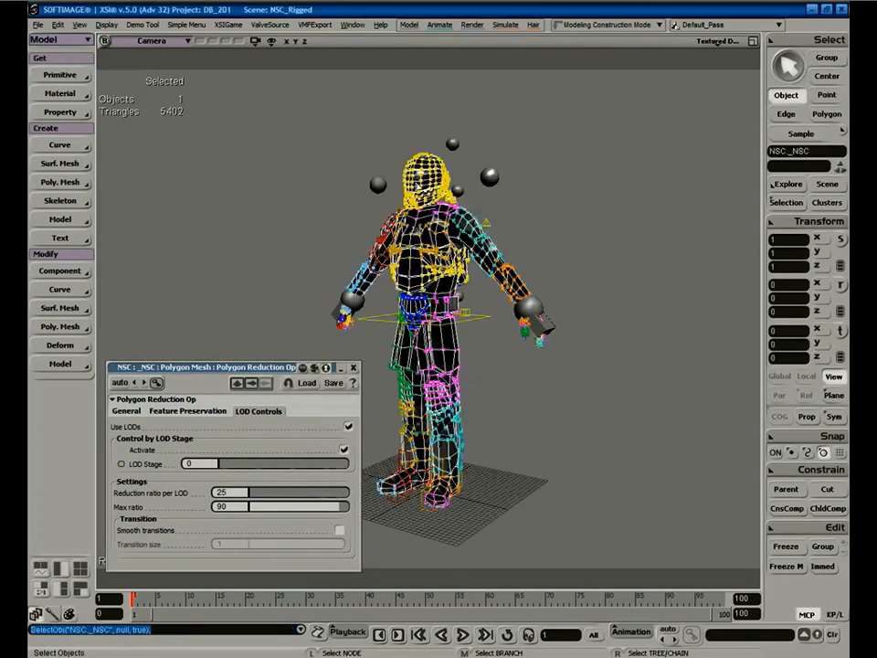
Open the SMD export settings and browse through C:\Program Files\Steam\SteamApps\noesis3d.
{"action": "left_click", "coordinate": [267, 25]}
{"action": "left_click", "coordinate": [283, 38]}
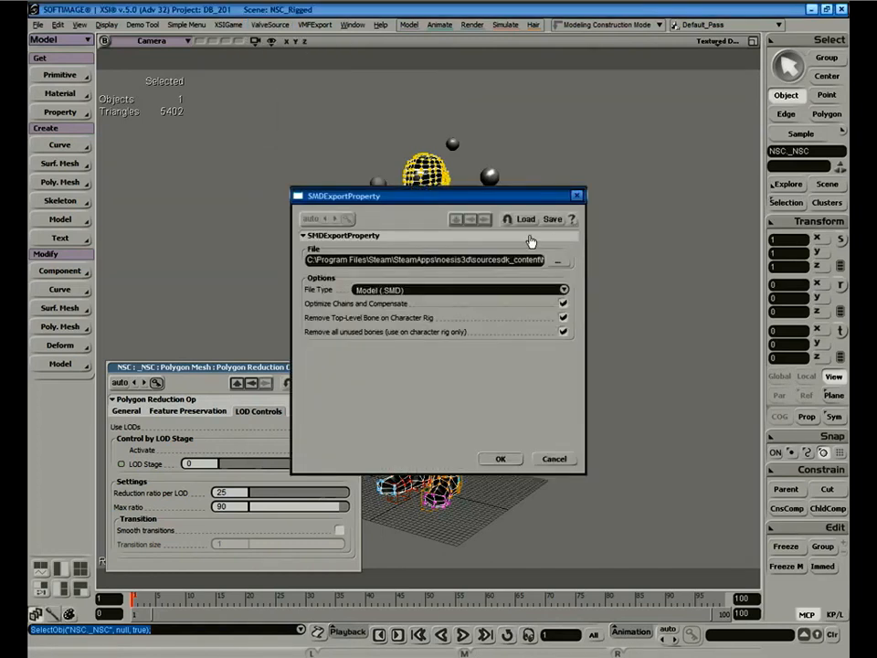
{"action": "left_click", "coordinate": [559, 261]}
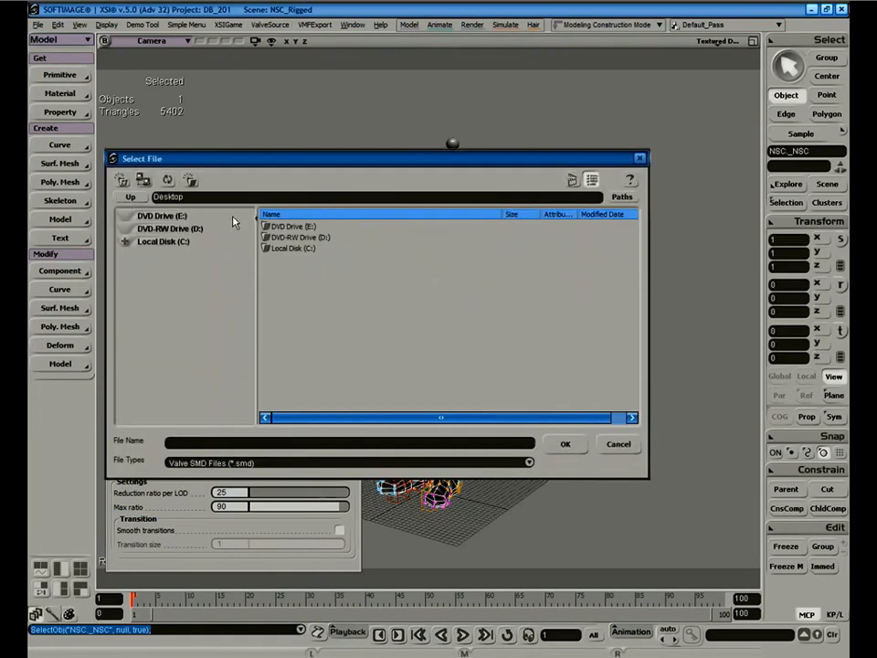
{"action": "double_click", "coordinate": [291, 247]}
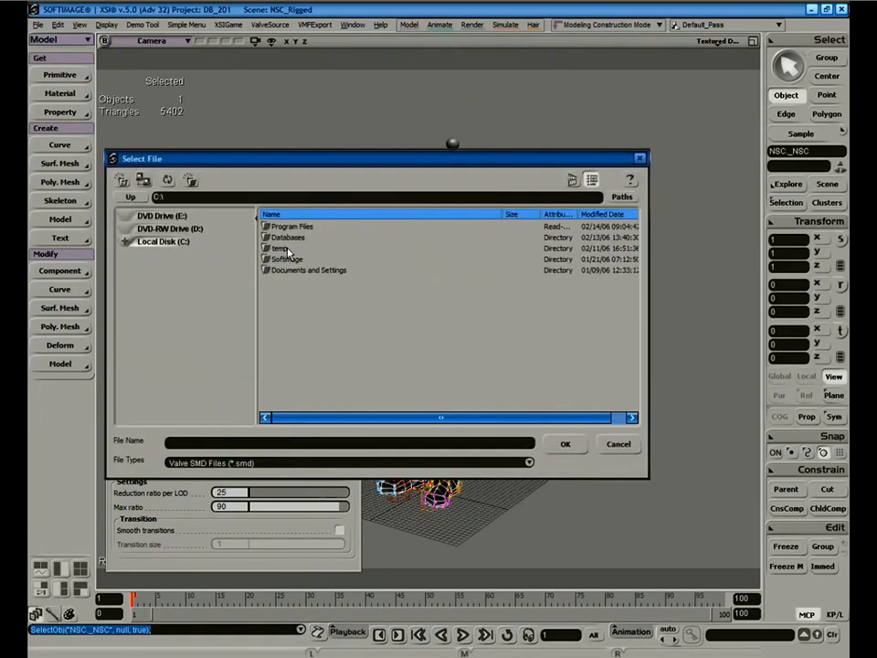
{"action": "double_click", "coordinate": [289, 227]}
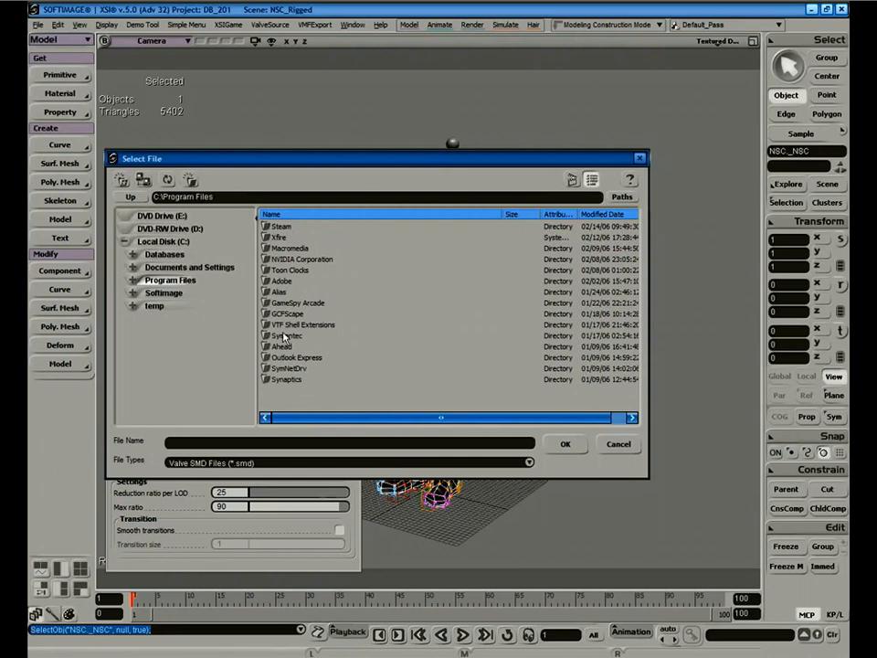
{"action": "double_click", "coordinate": [284, 227]}
{"action": "double_click", "coordinate": [291, 229]}
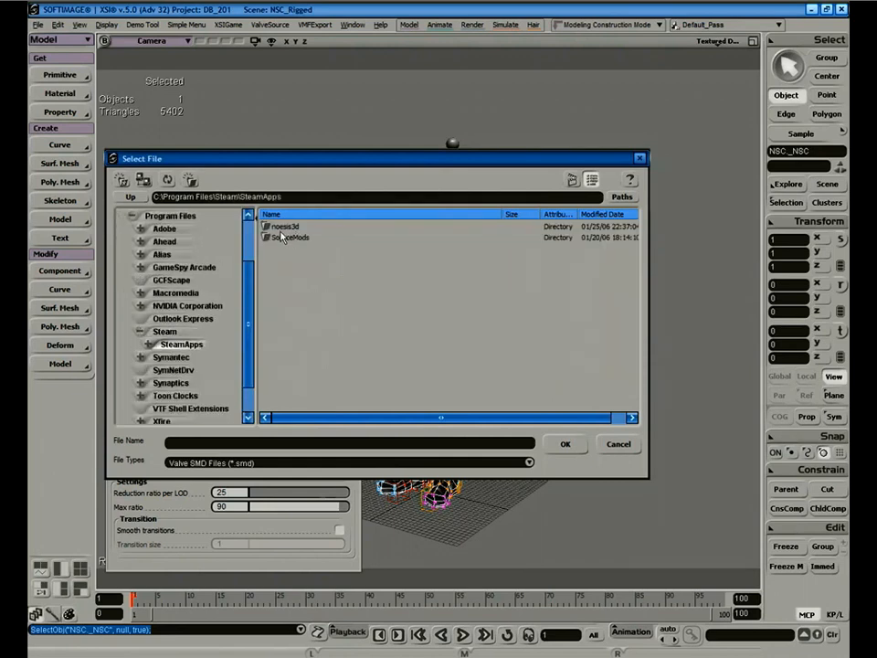
{"action": "double_click", "coordinate": [285, 227]}
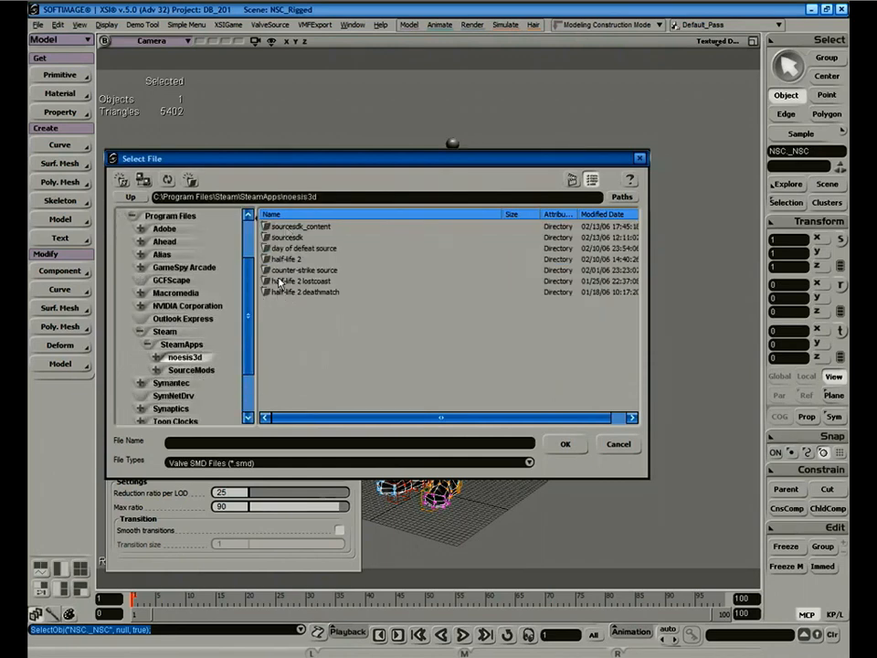
Go into sourcesdk_content\hl2mp\modelsrc\humans_sdk\Male\Group03m and confirm nsc as the export file.
{"action": "left_click", "coordinate": [273, 227]}
{"action": "double_click", "coordinate": [275, 230]}
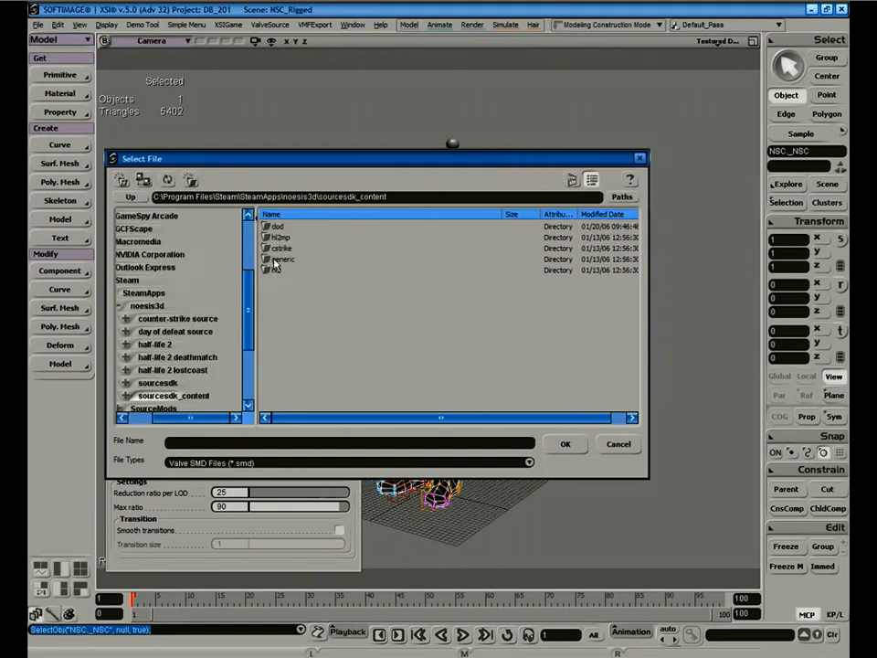
{"action": "double_click", "coordinate": [279, 238]}
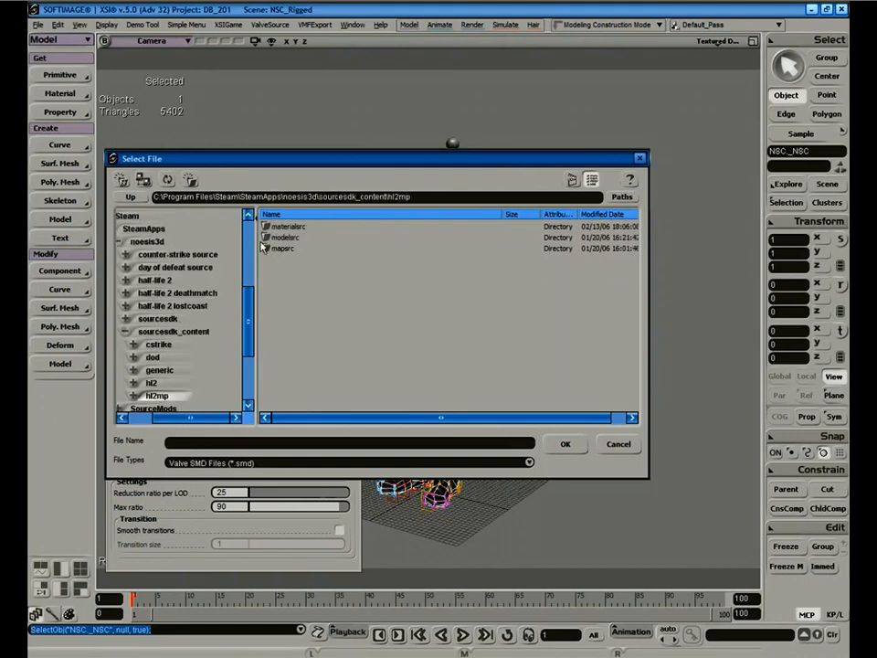
{"action": "double_click", "coordinate": [285, 248]}
{"action": "double_click", "coordinate": [283, 238]}
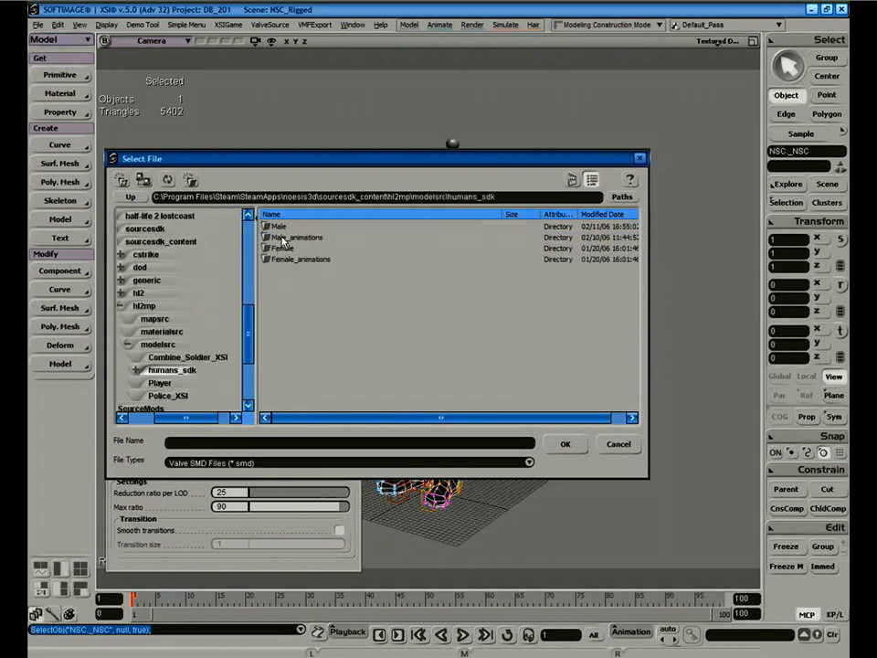
{"action": "double_click", "coordinate": [277, 227]}
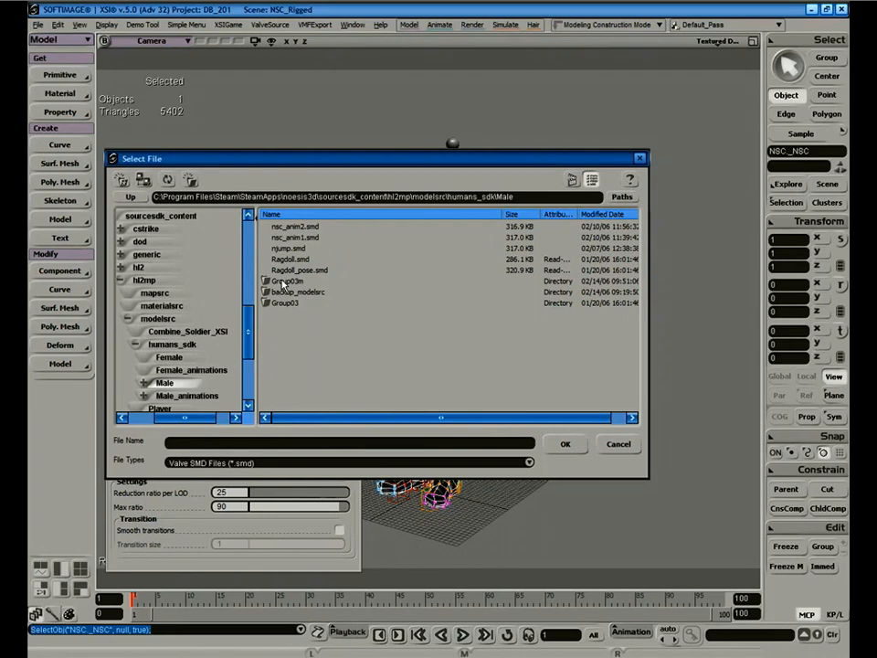
{"action": "double_click", "coordinate": [280, 281]}
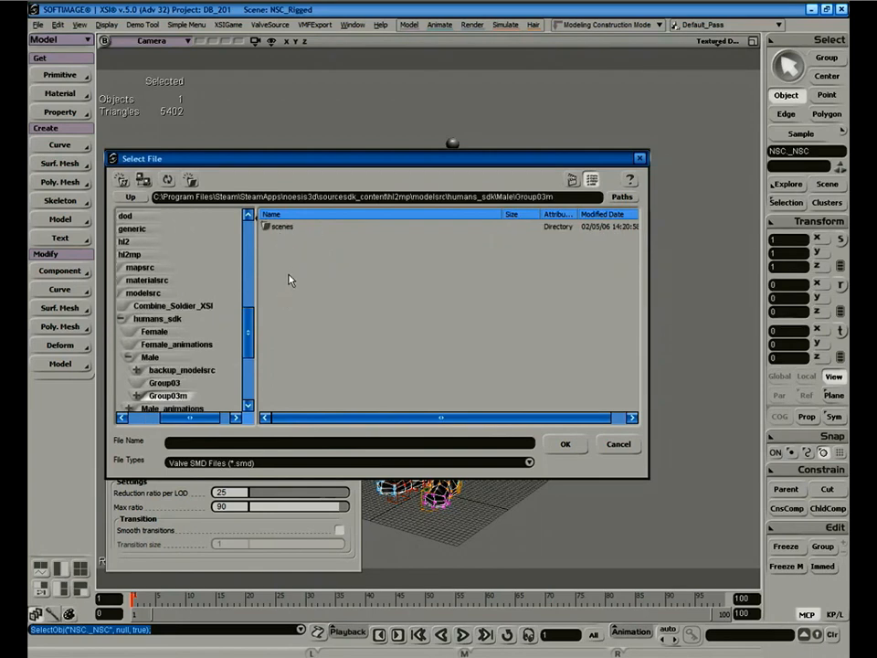
{"action": "left_click_drag", "start_coordinate": [319, 160], "coordinate": [361, 119]}
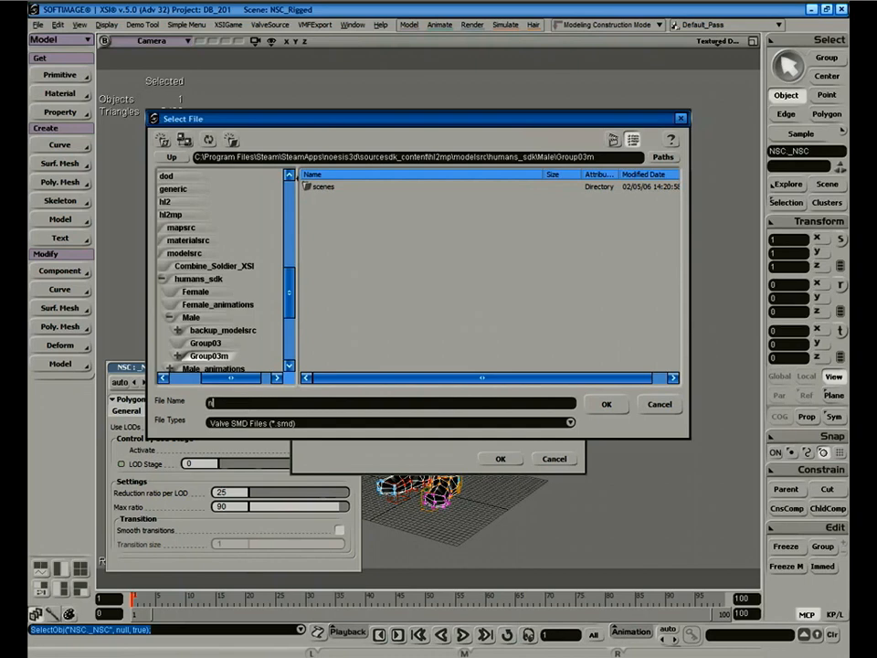
{"action": "left_click", "coordinate": [605, 408]}
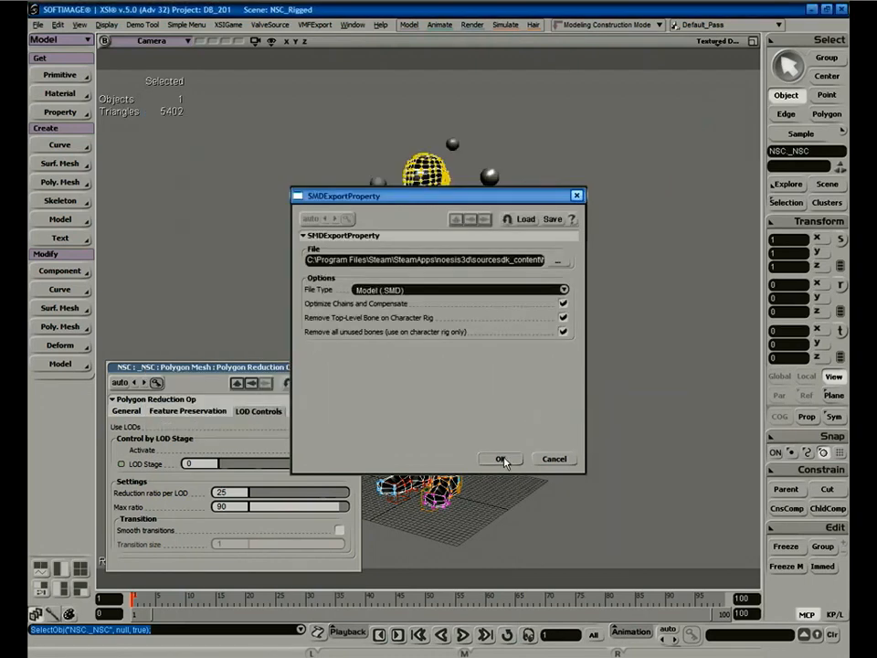
Export the full mesh as nsc.smd, then set LOD stage 1 and export nsc_LOD_1.smd.
{"action": "left_click", "coordinate": [501, 459]}
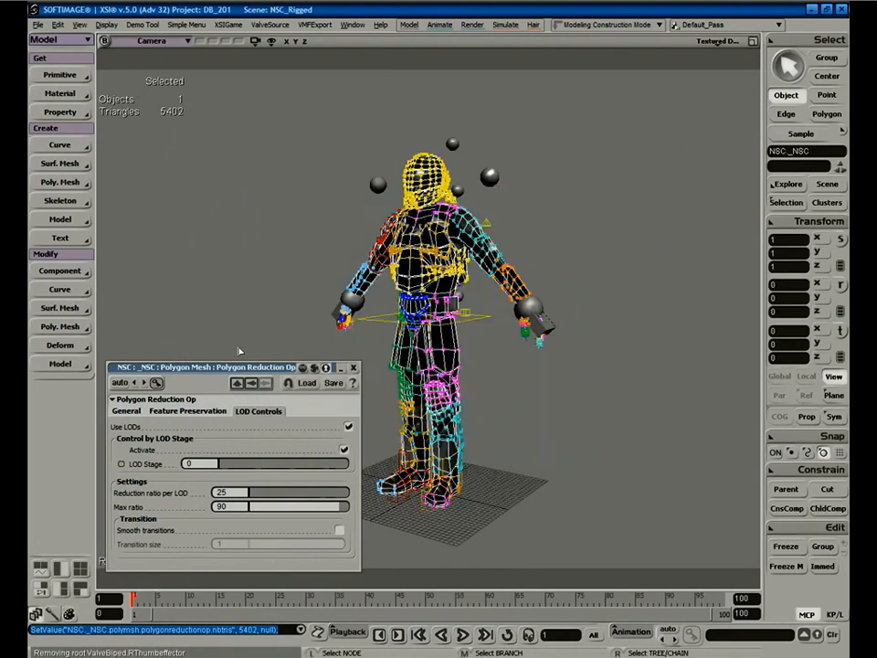
{"action": "left_click_drag", "start_coordinate": [222, 466], "coordinate": [229, 468]}
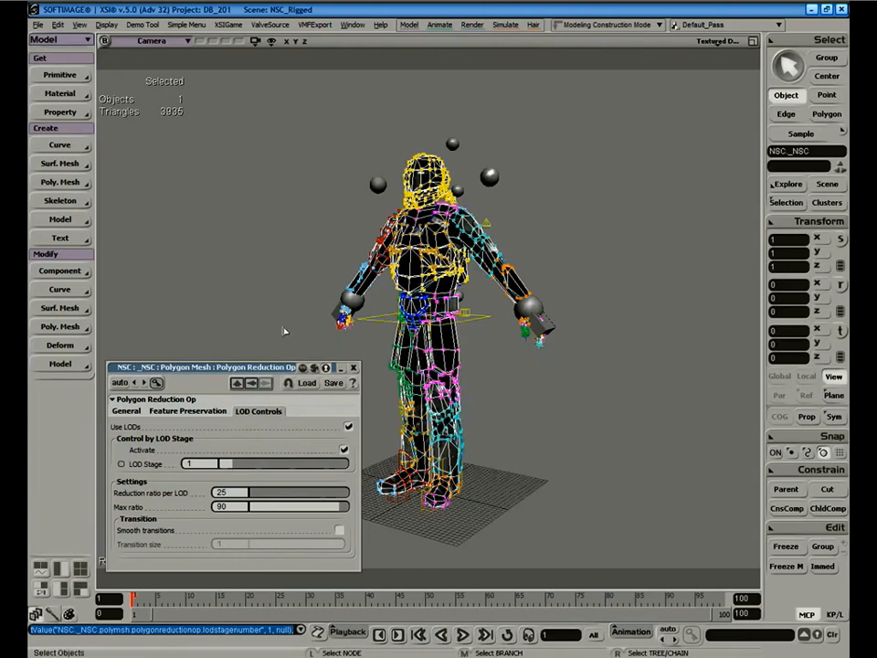
{"action": "left_click", "coordinate": [271, 25]}
{"action": "left_click", "coordinate": [295, 39]}
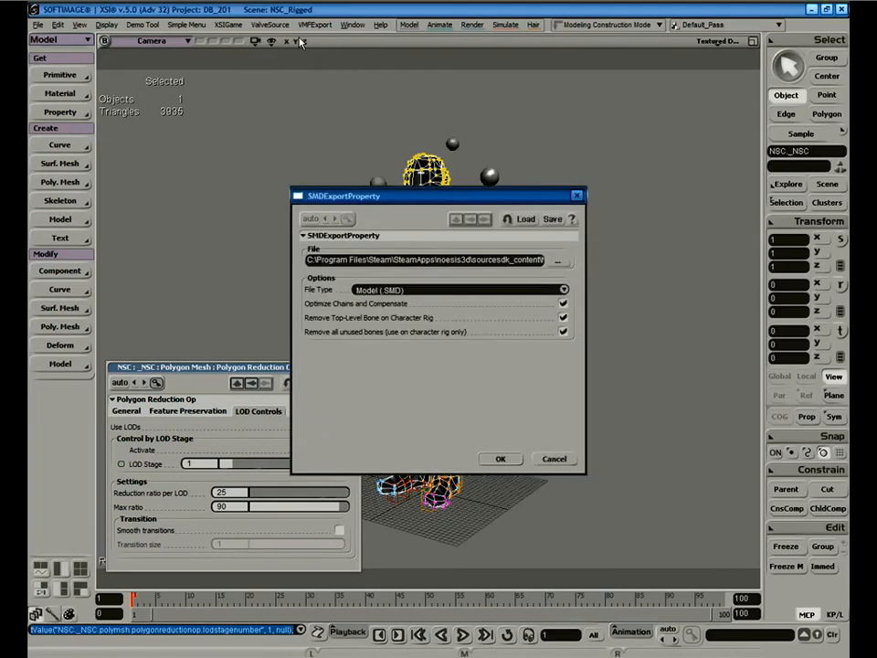
{"action": "left_click", "coordinate": [377, 194]}
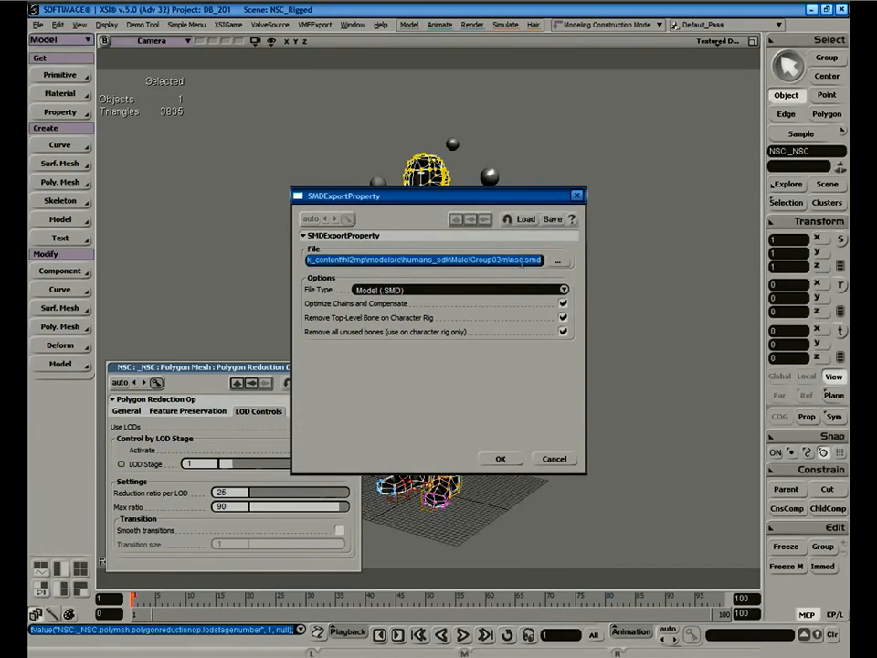
{"action": "left_click", "coordinate": [519, 261]}
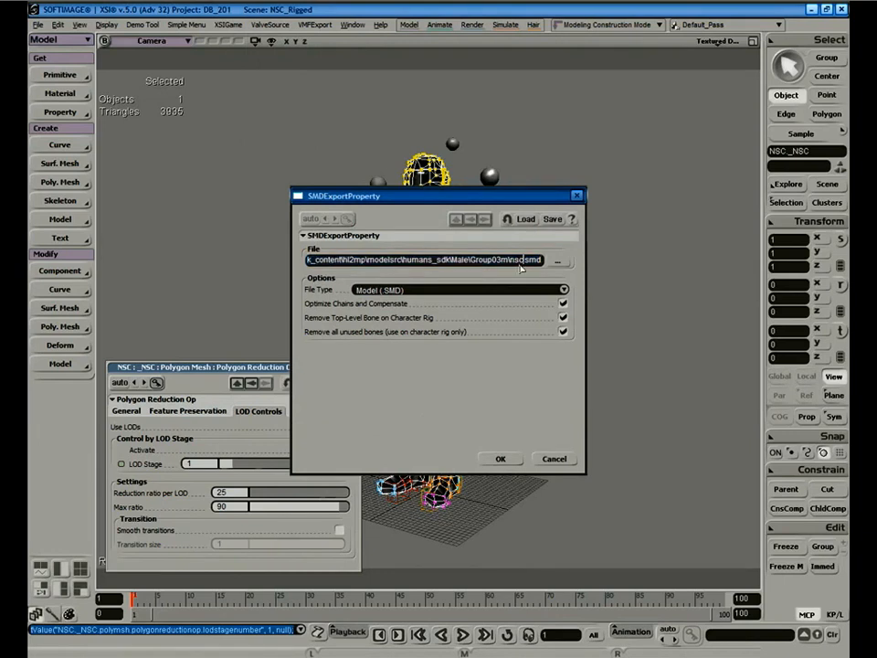
{"action": "type", "text": "_l"}
{"action": "type", "text": "LOD_"}
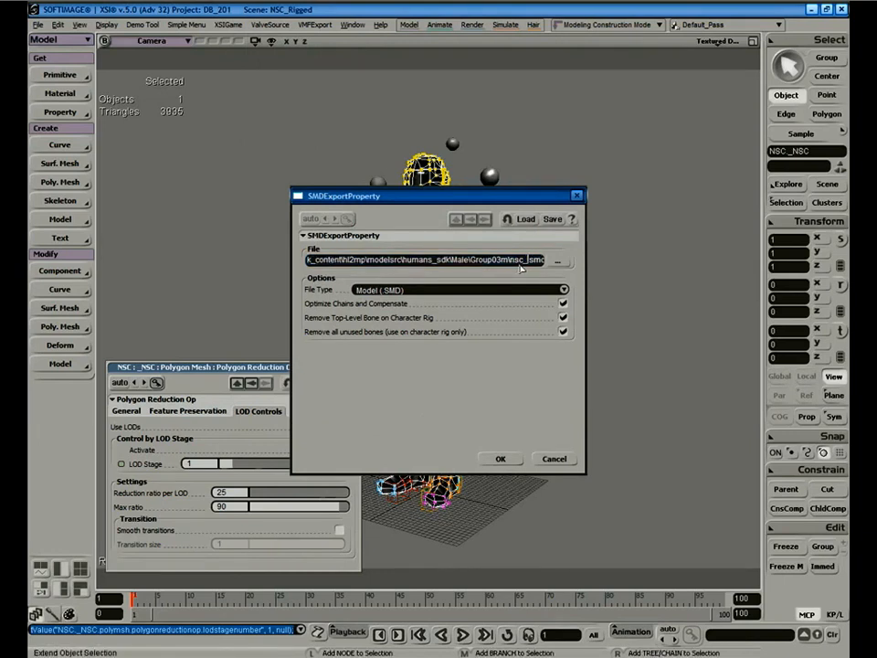
{"action": "type", "text": "1"}
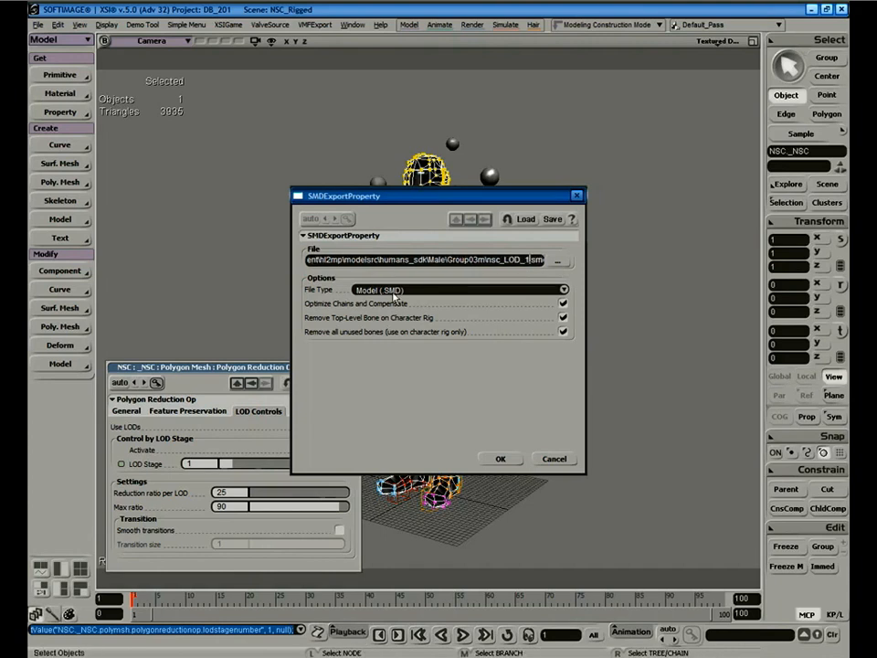
{"action": "left_click", "coordinate": [504, 459]}
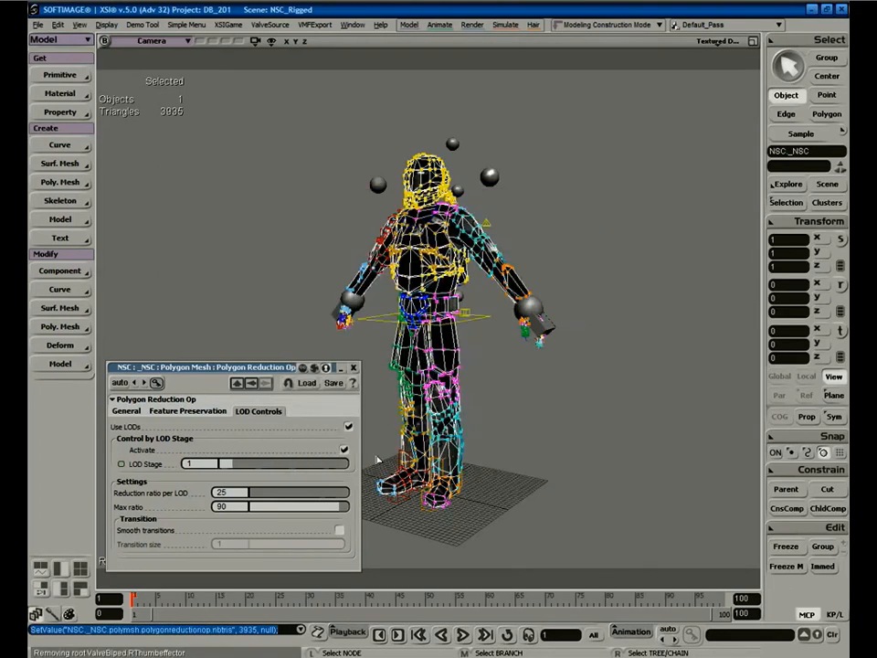
Set LOD stage 2 and export it as nsc_LOD_2.smd.
{"action": "left_click", "coordinate": [235, 466]}
{"action": "left_click", "coordinate": [268, 25]}
{"action": "left_click", "coordinate": [281, 38]}
{"action": "left_click", "coordinate": [529, 260]}
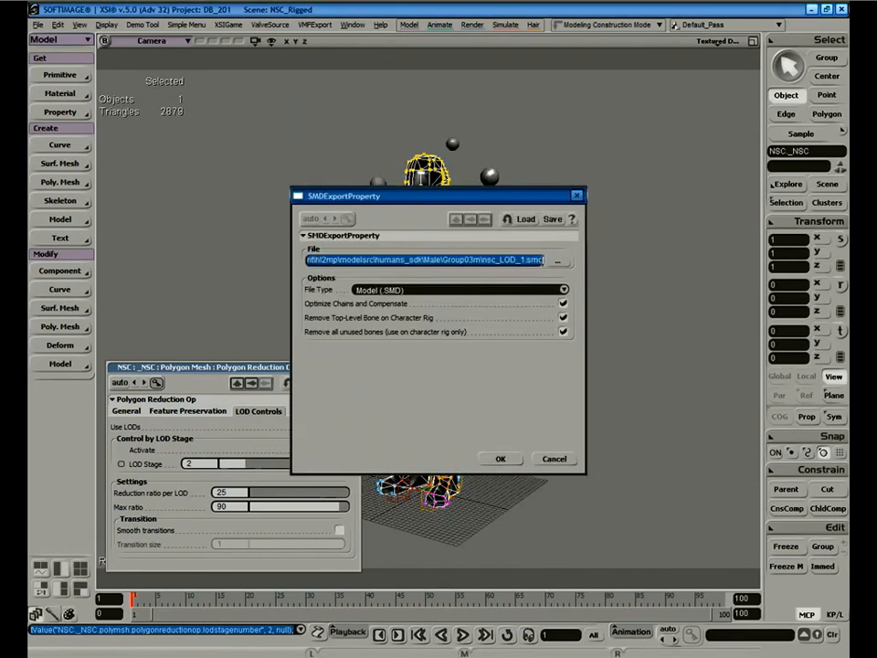
{"action": "left_click", "coordinate": [523, 261]}
{"action": "key", "text": "BackSpace"}
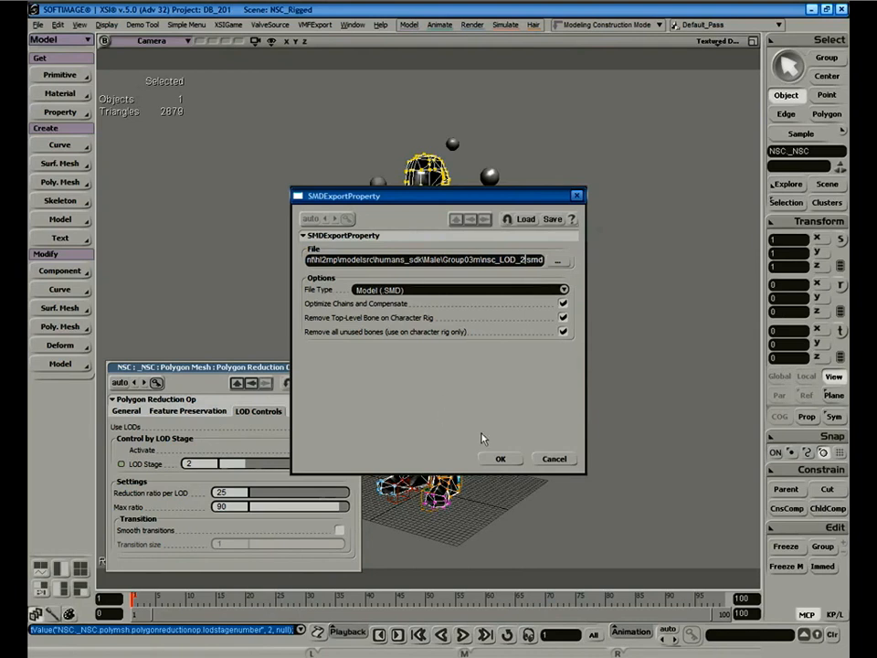
{"action": "left_click", "coordinate": [499, 459]}
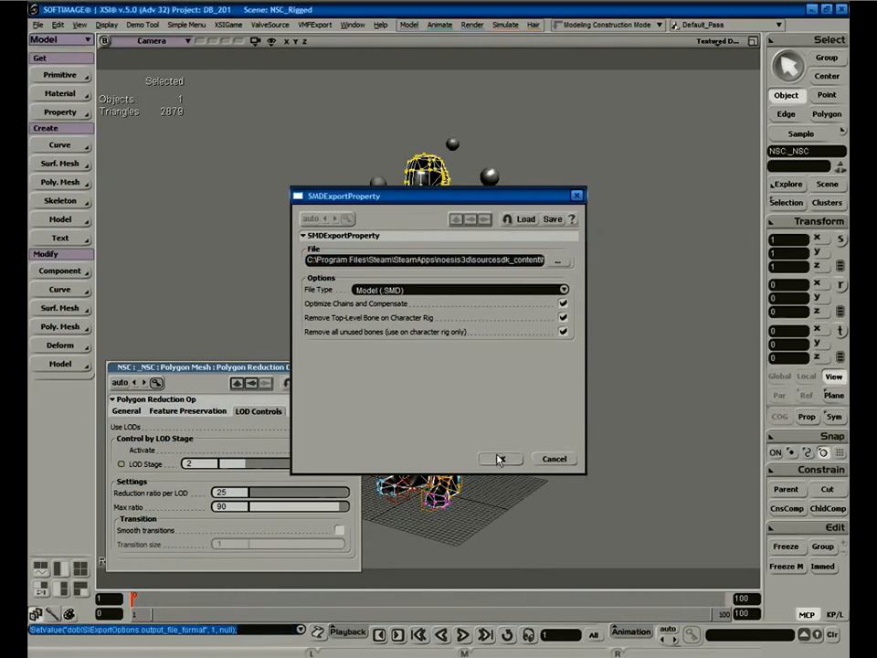
Set LOD stage 3 and start renaming the export file for LOD 3.
{"action": "left_click", "coordinate": [248, 467]}
{"action": "left_click", "coordinate": [270, 25]}
{"action": "left_click", "coordinate": [278, 39]}
{"action": "left_click", "coordinate": [522, 259]}
{"action": "key", "text": "BackSpace"}
Export nsc_LOD_3.smd, then set LOD stage 4 and export nsc_LOD_4.smd.
{"action": "type", "text": "3m\\nsc_LOD_3.smd"}
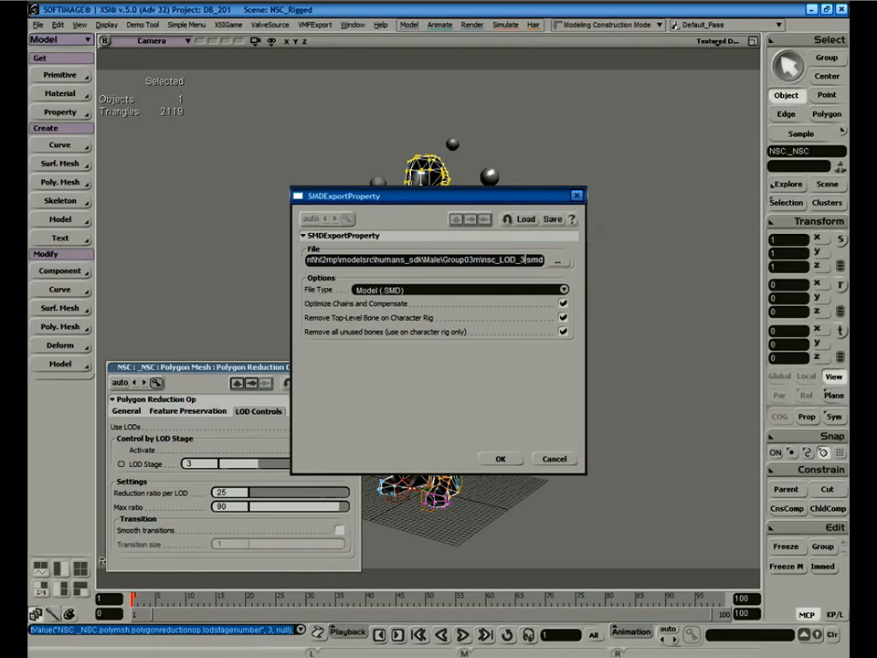
{"action": "left_click", "coordinate": [500, 459]}
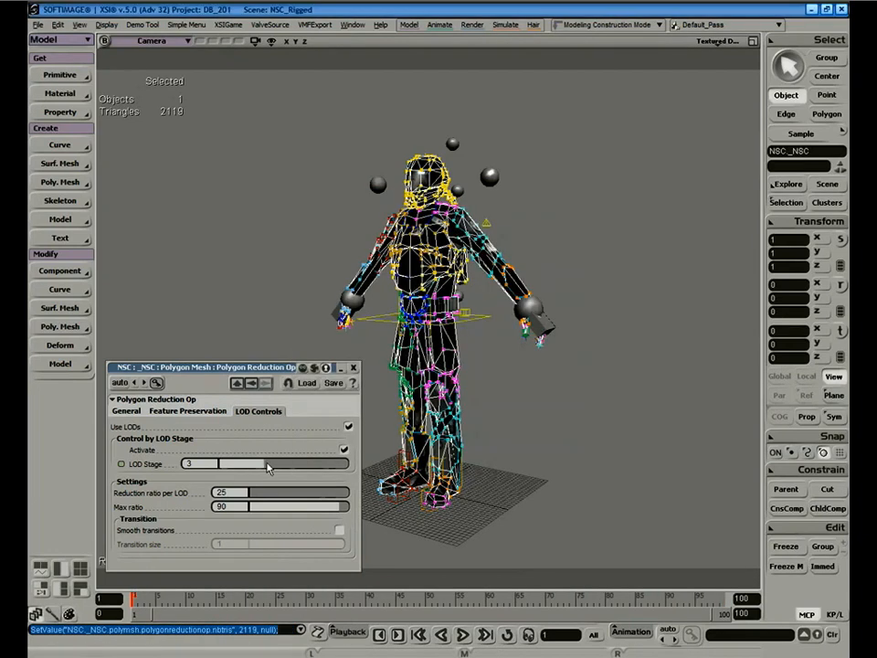
{"action": "left_click_drag", "start_coordinate": [260, 463], "coordinate": [269, 464]}
{"action": "left_click", "coordinate": [268, 25]}
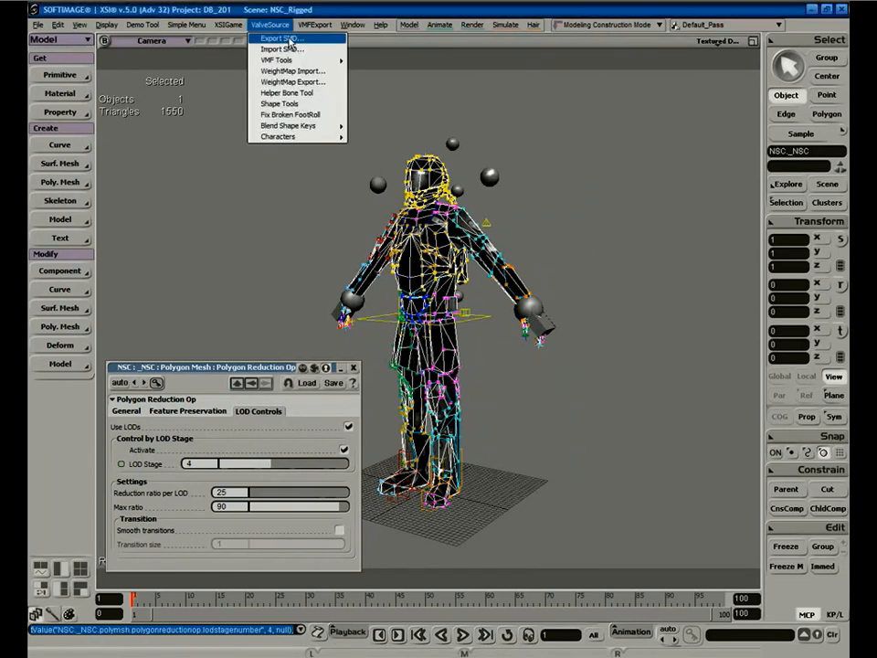
{"action": "left_click", "coordinate": [288, 37]}
{"action": "left_click", "coordinate": [538, 261]}
{"action": "left_click", "coordinate": [527, 262]}
{"action": "key", "text": "BackSpace"}
{"action": "type", "text": "4"}
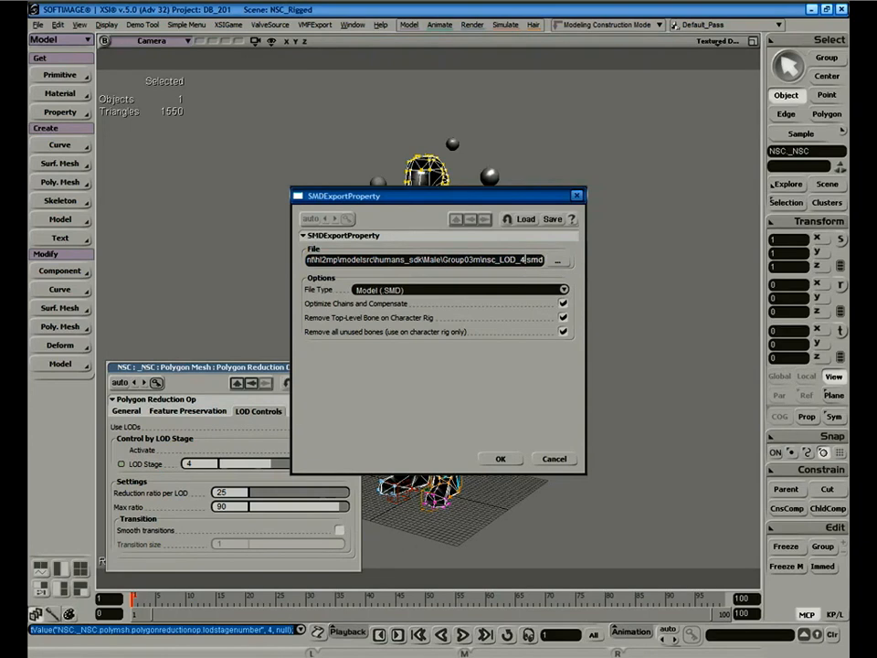
{"action": "left_click", "coordinate": [501, 460]}
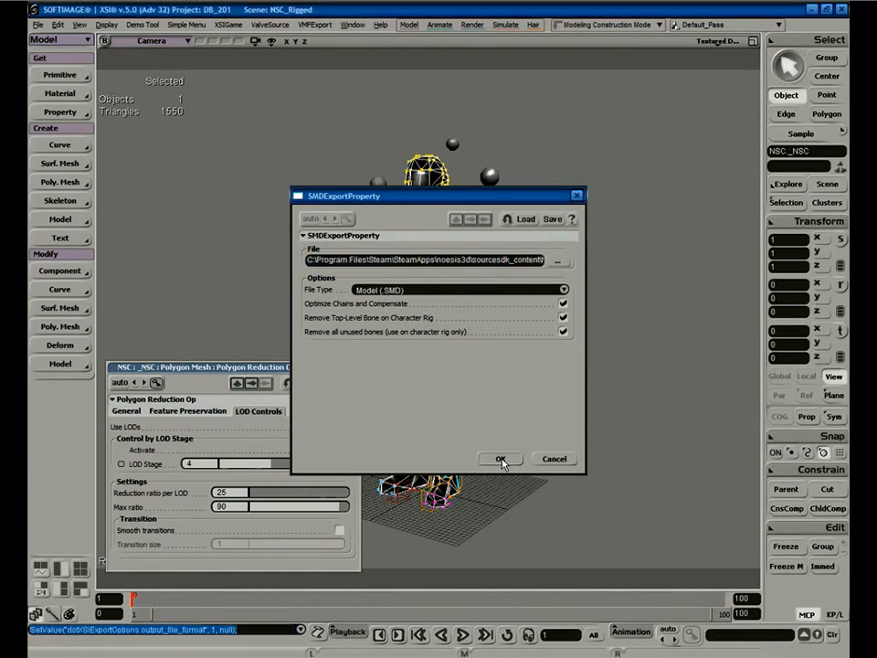
Set LOD stage 5 (1130 triangles) and export it as nsc_LOD_5.smd.
{"action": "left_click_drag", "start_coordinate": [274, 470], "coordinate": [286, 468]}
{"action": "left_click", "coordinate": [270, 25]}
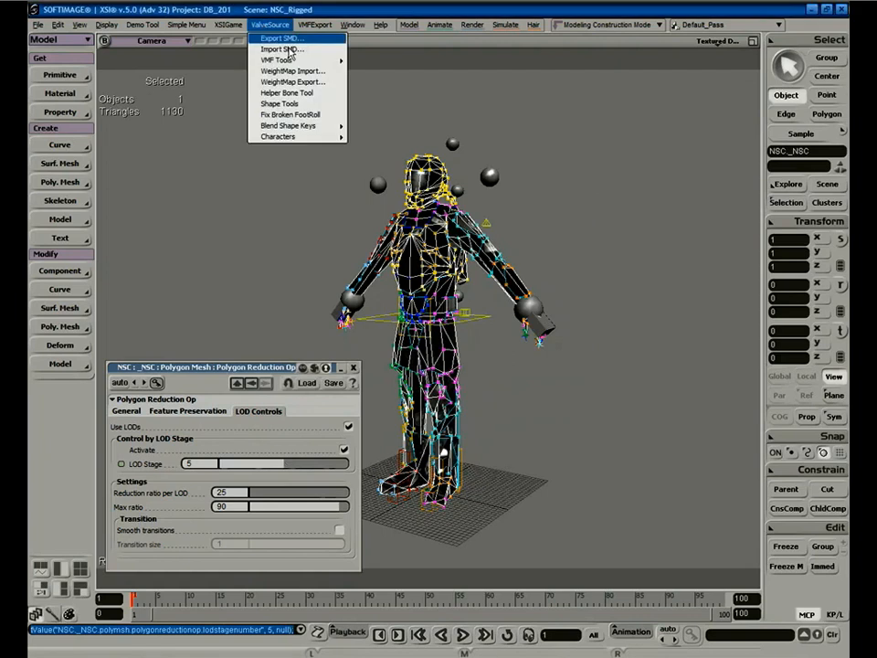
{"action": "left_click", "coordinate": [288, 40]}
{"action": "left_click", "coordinate": [521, 259]}
{"action": "left_click", "coordinate": [521, 268]}
{"action": "key", "text": "BackSpace"}
{"action": "type", "text": "5"}
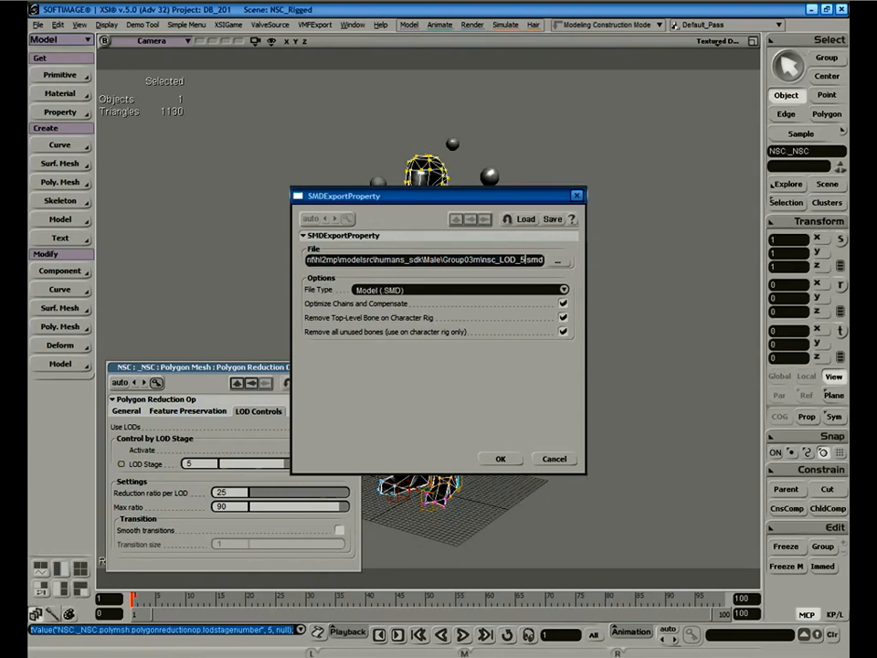
{"action": "left_click", "coordinate": [501, 459]}
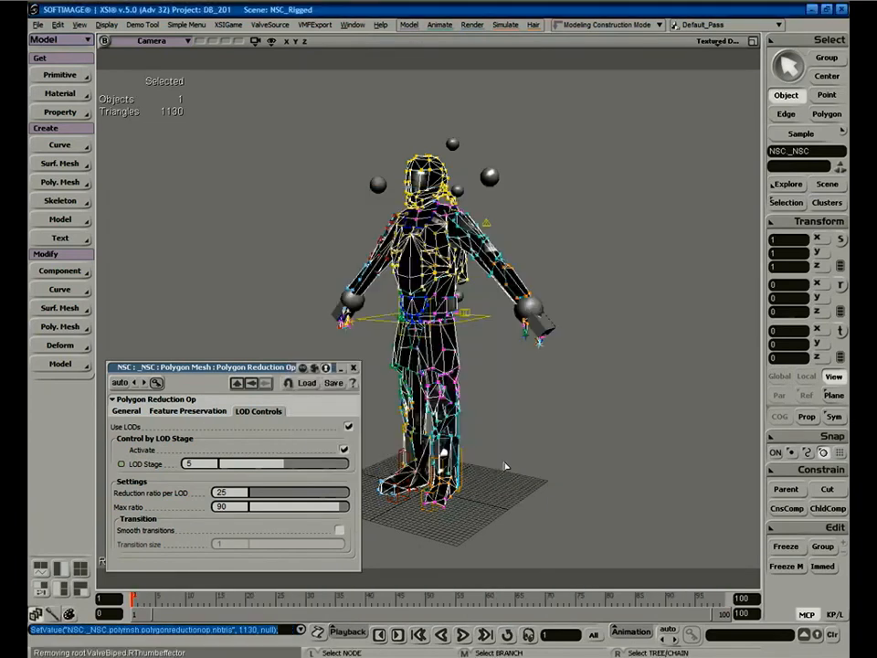
{"action": "left_click_drag", "start_coordinate": [262, 365], "coordinate": [255, 117]}
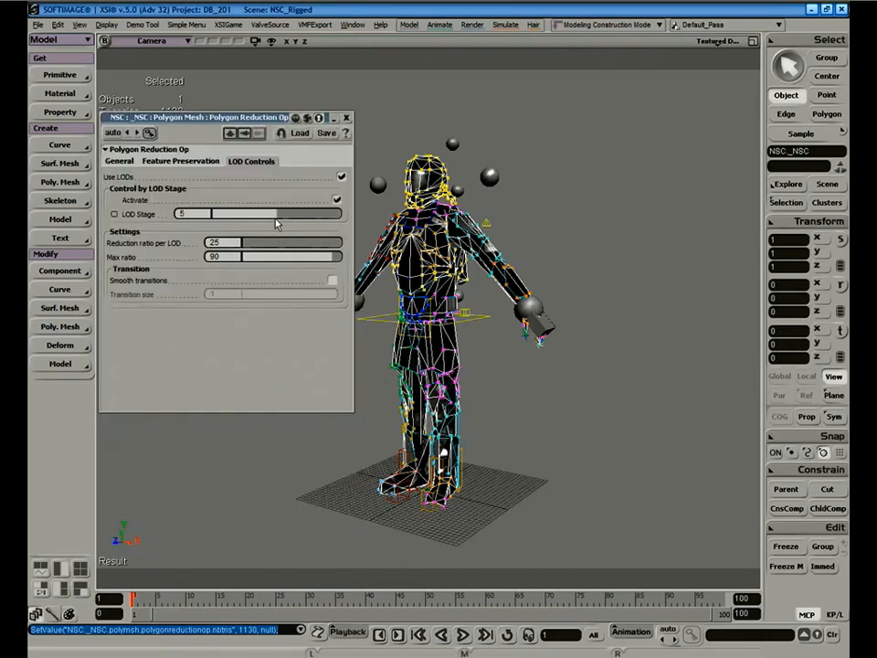
Return the polygon reduction to LOD stage 0 and reselect the soldier mesh.
{"action": "left_click", "coordinate": [222, 217]}
{"action": "left_click_drag", "start_coordinate": [222, 217], "coordinate": [188, 215]}
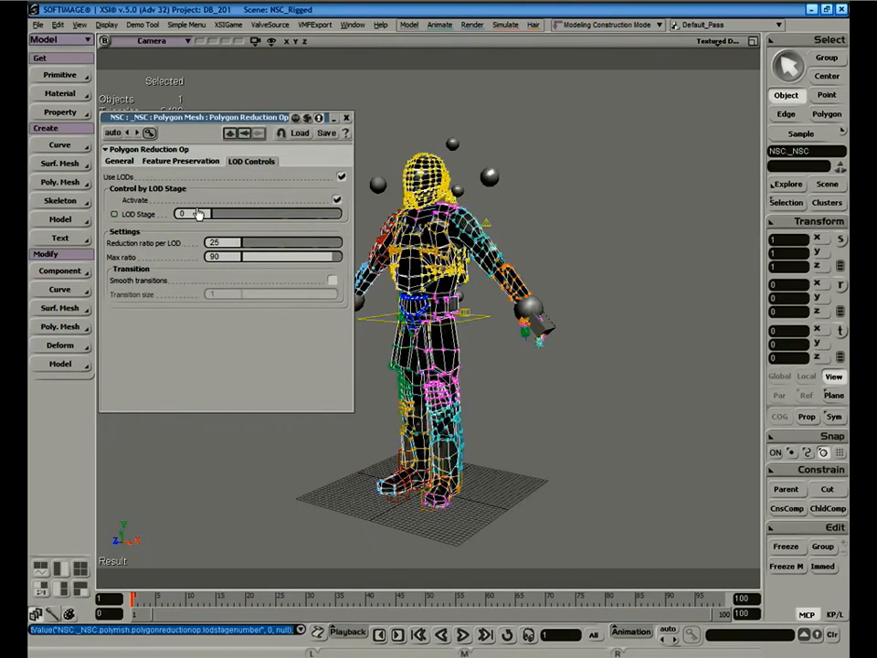
{"action": "double_click", "coordinate": [261, 119]}
{"action": "left_click_drag", "start_coordinate": [278, 83], "coordinate": [277, 77]}
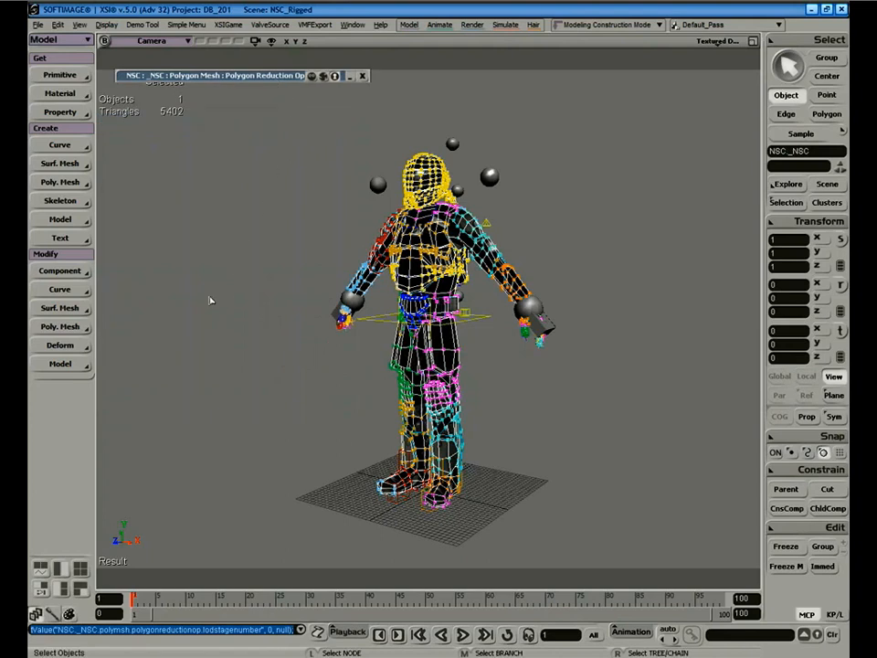
{"action": "left_click", "coordinate": [139, 353]}
{"action": "left_click", "coordinate": [416, 251]}
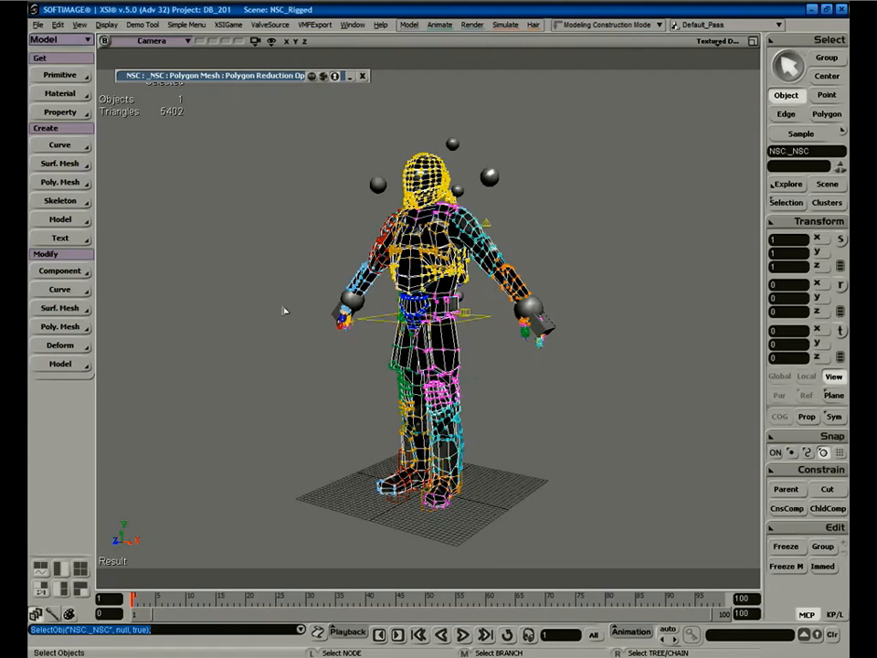
Apply Filter Polygons, test Incidence Angle and Polygon Areas thresholds, then close its properties.
{"action": "left_click", "coordinate": [60, 327]}
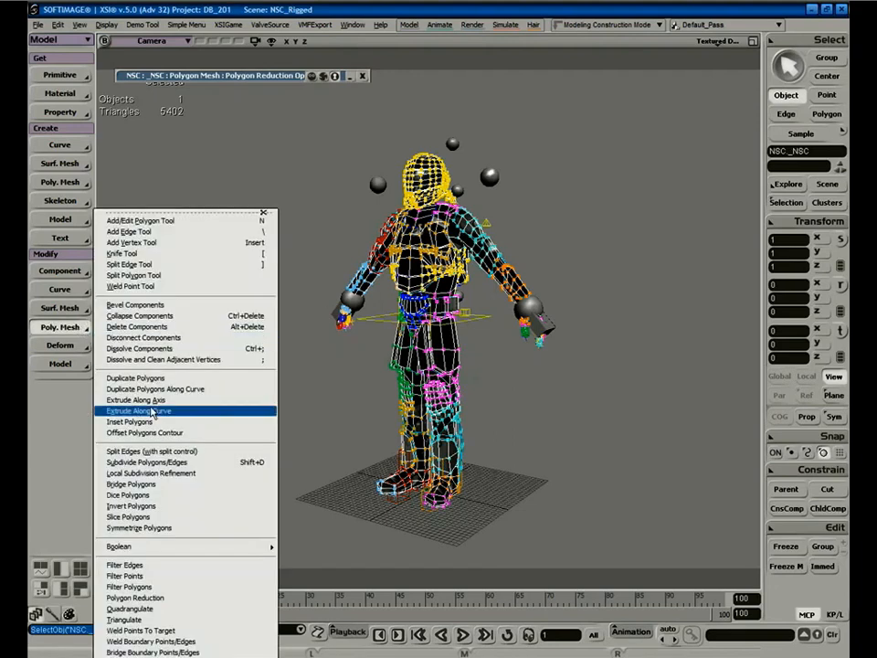
{"action": "left_click", "coordinate": [182, 587]}
{"action": "left_click_drag", "start_coordinate": [275, 280], "coordinate": [269, 277]}
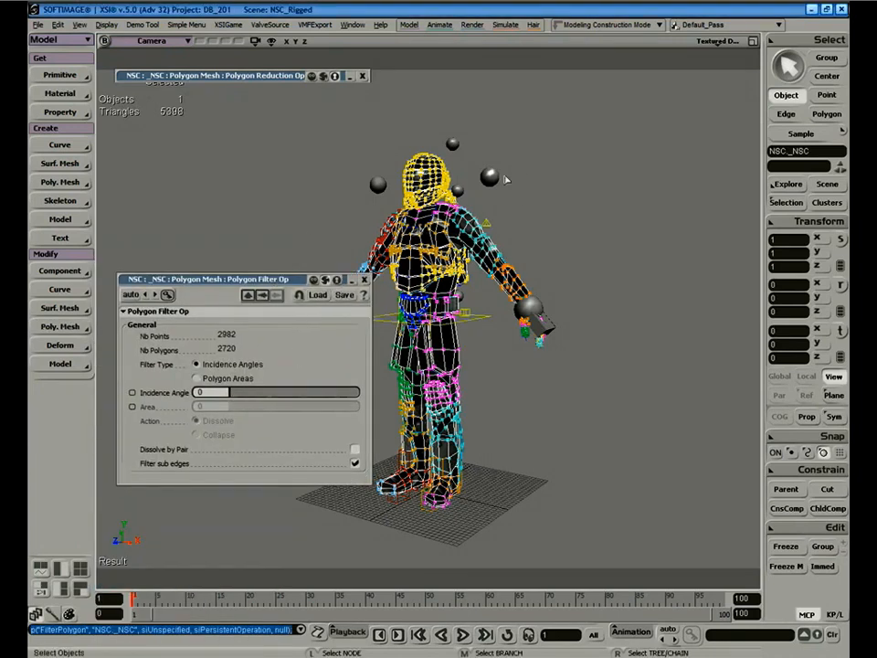
{"action": "left_click", "coordinate": [256, 214]}
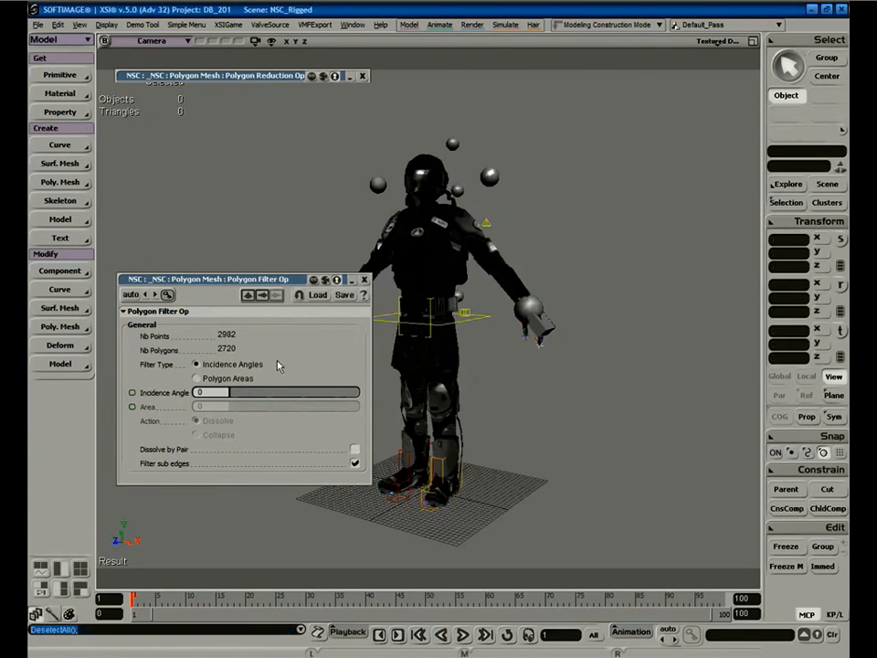
{"action": "left_click_drag", "start_coordinate": [238, 396], "coordinate": [333, 405]}
{"action": "key", "text": "space"}
{"action": "left_click", "coordinate": [407, 430]}
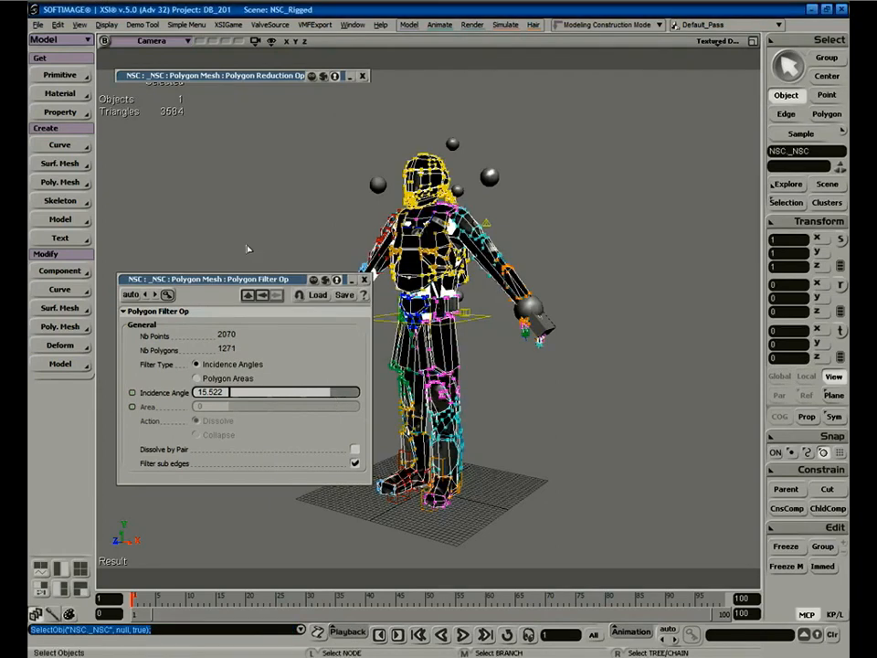
{"action": "left_click_drag", "start_coordinate": [354, 393], "coordinate": [196, 394]}
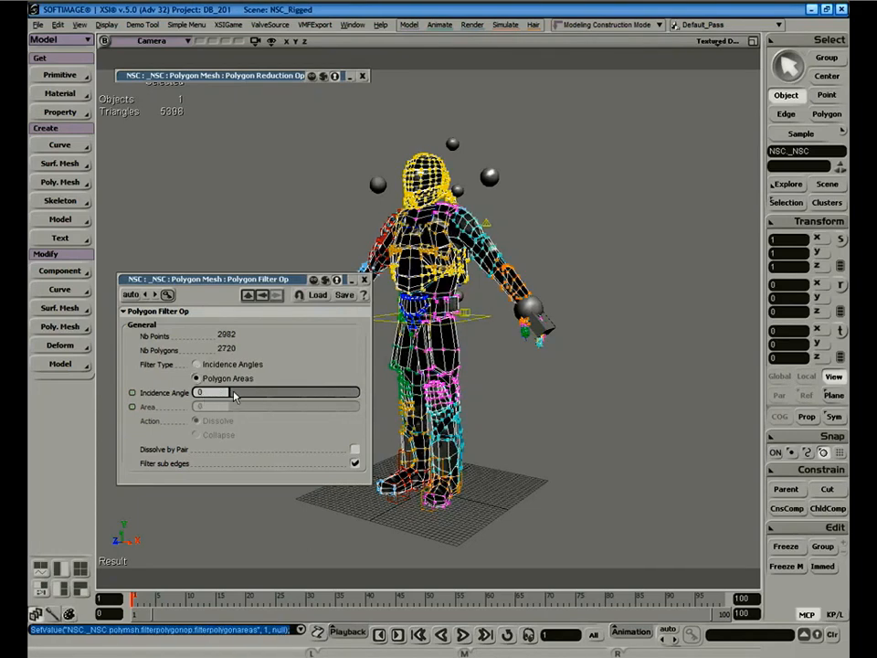
{"action": "left_click", "coordinate": [224, 377]}
{"action": "left_click_drag", "start_coordinate": [262, 409], "coordinate": [202, 406]}
{"action": "left_click", "coordinate": [362, 281]}
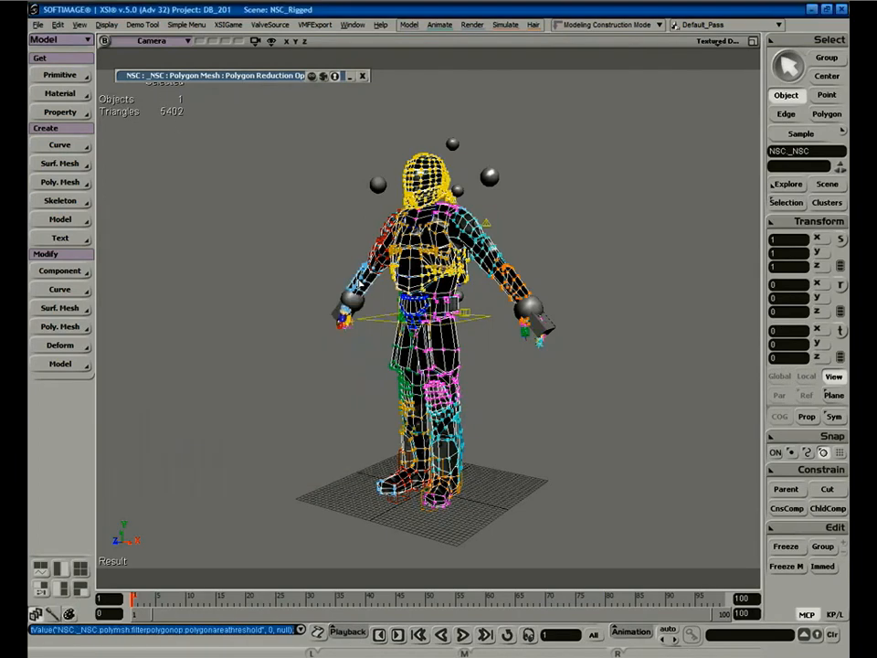
{"action": "left_click", "coordinate": [355, 125]}
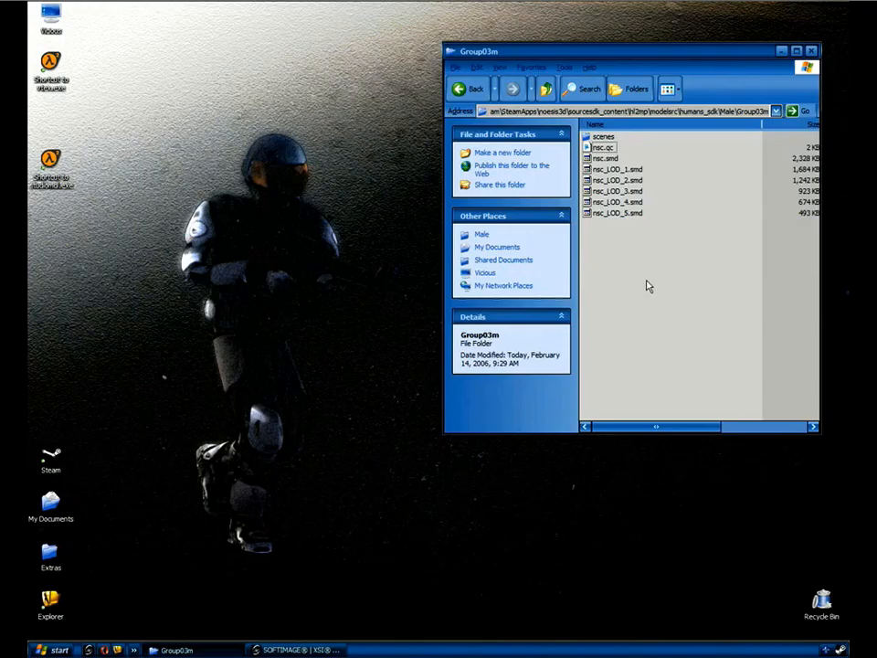
Reposition the Group03m window, check its full folder path, and select nsc.qc.
{"action": "left_click_drag", "start_coordinate": [493, 50], "coordinate": [383, 105]}
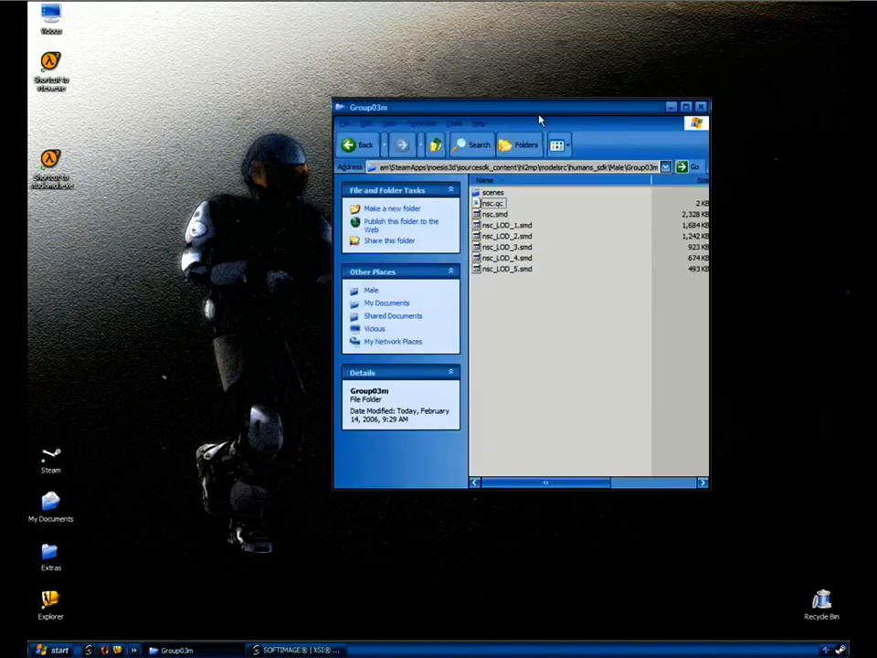
{"action": "left_click", "coordinate": [447, 169]}
{"action": "left_click_drag", "start_coordinate": [398, 166], "coordinate": [371, 163]}
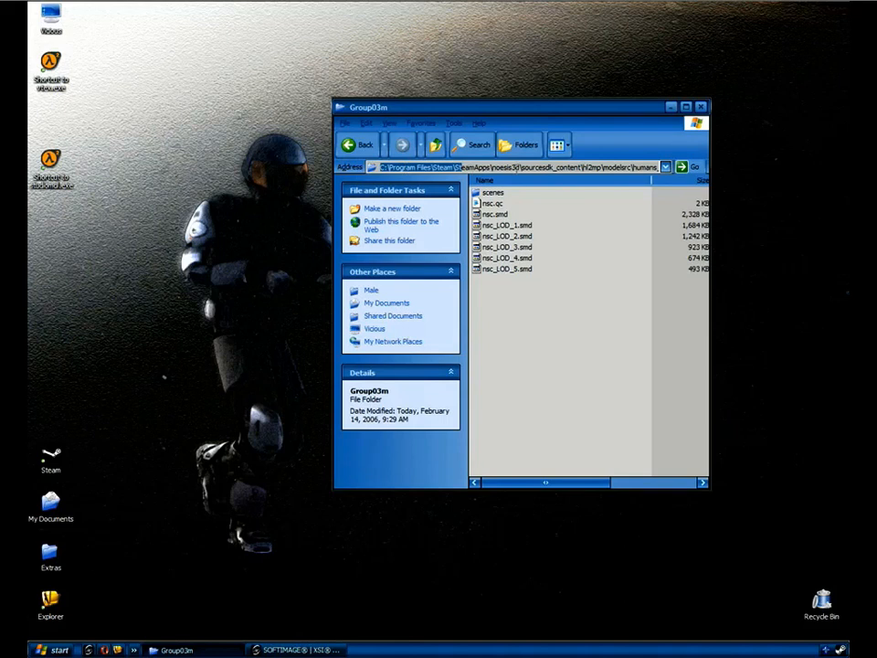
{"action": "left_click_drag", "start_coordinate": [527, 167], "coordinate": [658, 167]}
{"action": "left_click_drag", "start_coordinate": [597, 167], "coordinate": [661, 169]}
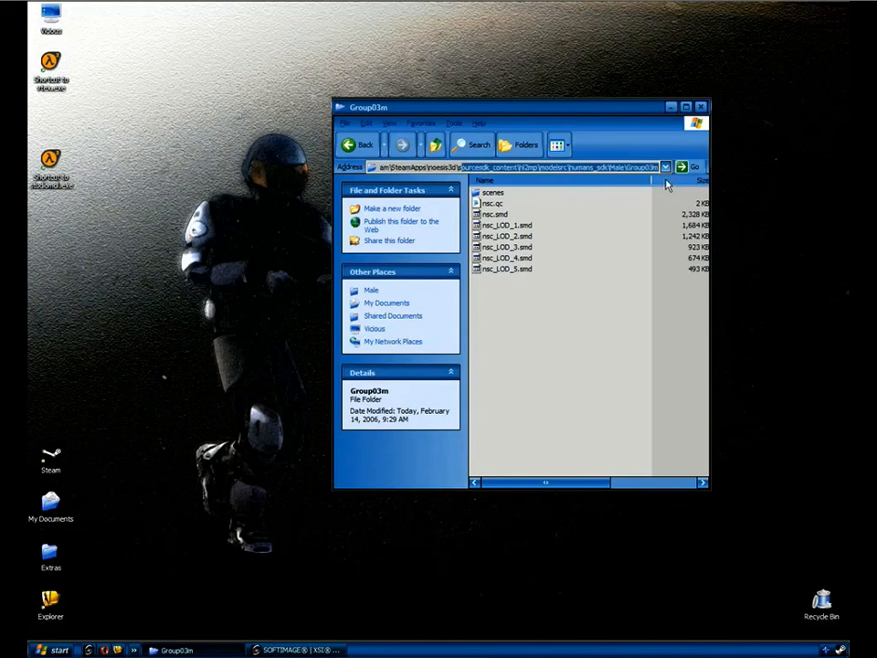
{"action": "left_click", "coordinate": [602, 237]}
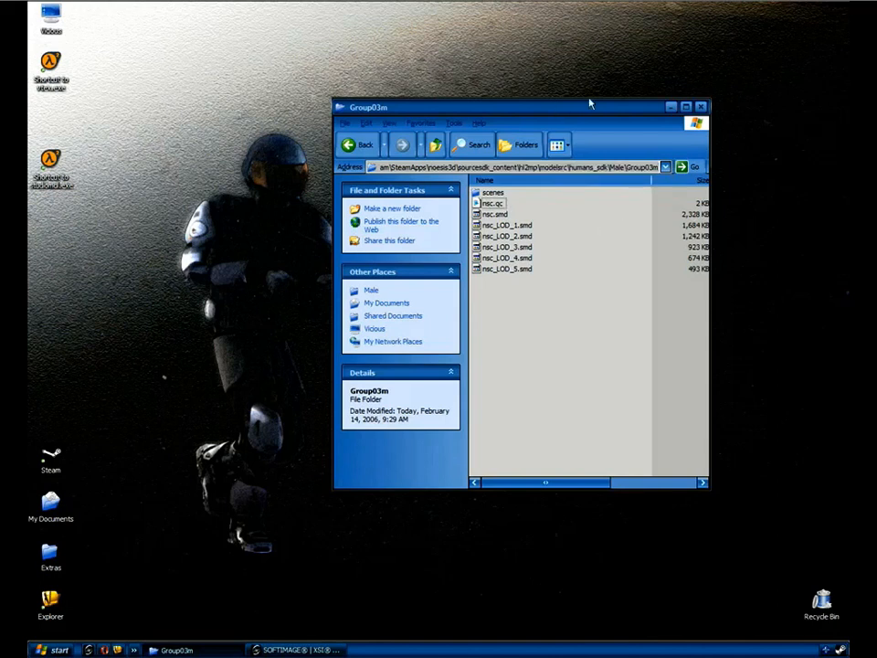
{"action": "left_click_drag", "start_coordinate": [564, 110], "coordinate": [630, 87]}
{"action": "left_click", "coordinate": [561, 182]}
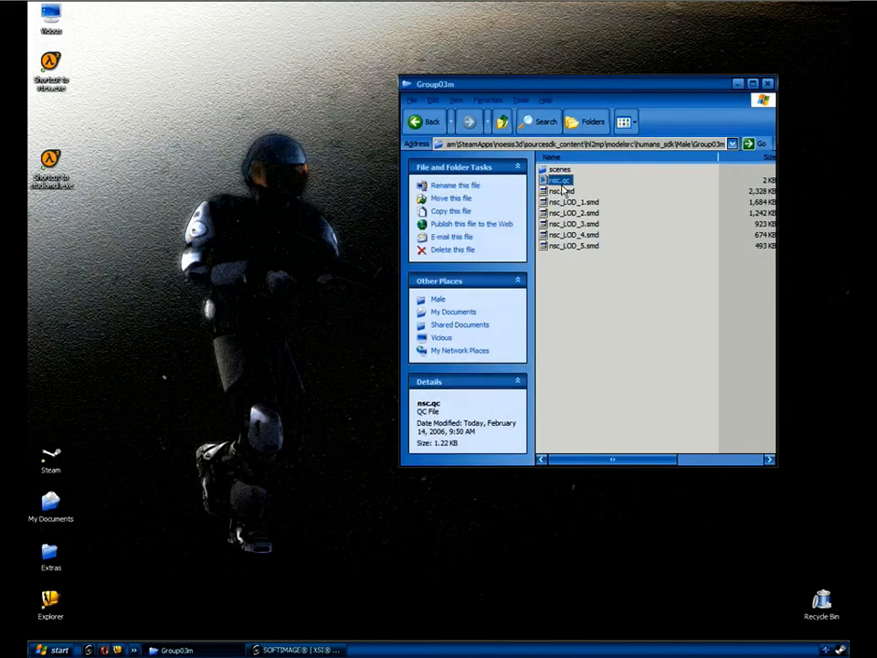
{"action": "left_click", "coordinate": [562, 182]}
Copy nsc_LOD.qc from Extras\nsc\compile items into Group03m and open it.
{"action": "double_click", "coordinate": [50, 553]}
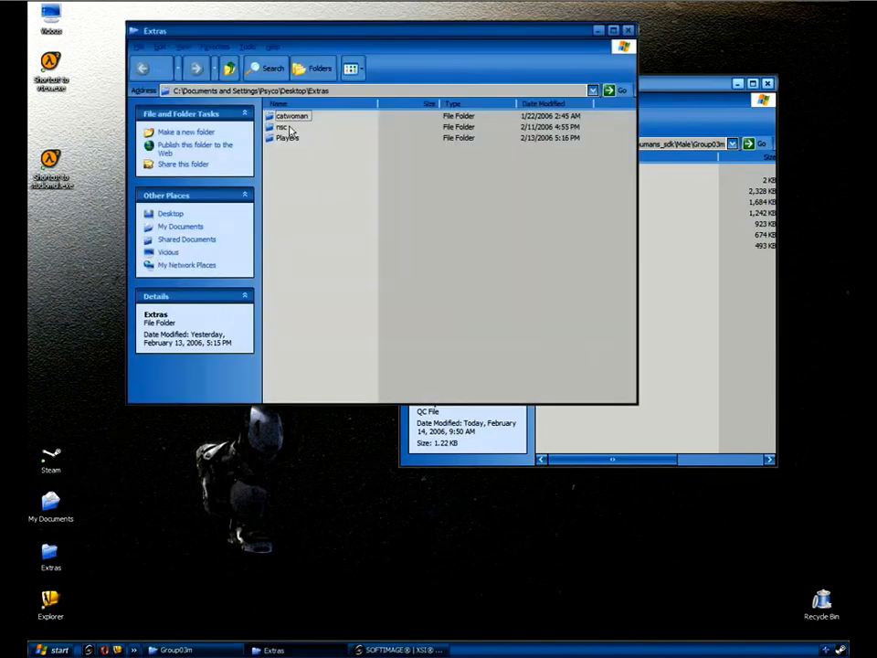
{"action": "left_click_drag", "start_coordinate": [326, 31], "coordinate": [272, 102]}
{"action": "double_click", "coordinate": [227, 193]}
{"action": "double_click", "coordinate": [240, 182]}
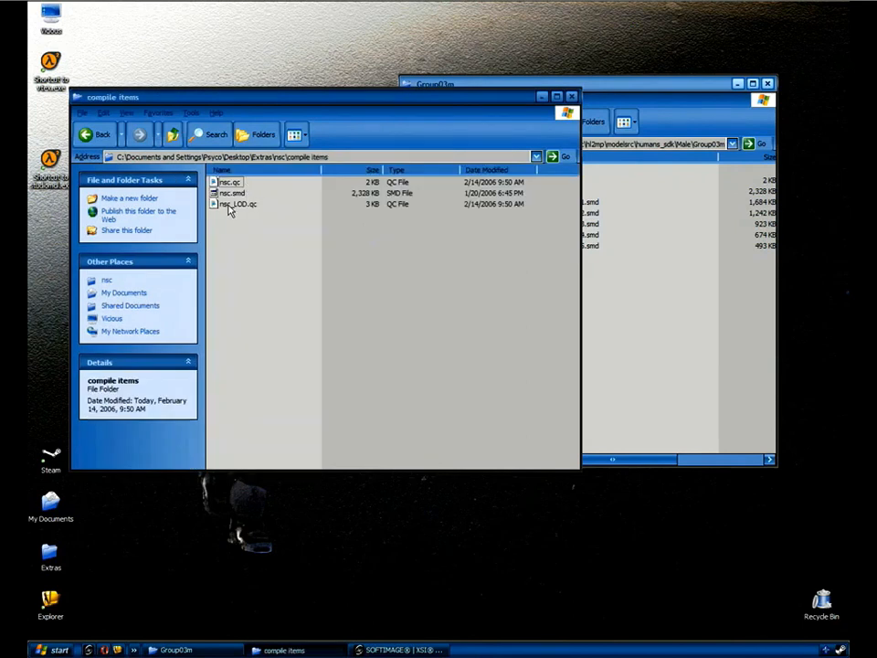
{"action": "left_click", "coordinate": [241, 205]}
{"action": "left_click_drag", "start_coordinate": [240, 204], "coordinate": [677, 375]}
{"action": "key", "text": "super"}
{"action": "left_click", "coordinate": [298, 346]}
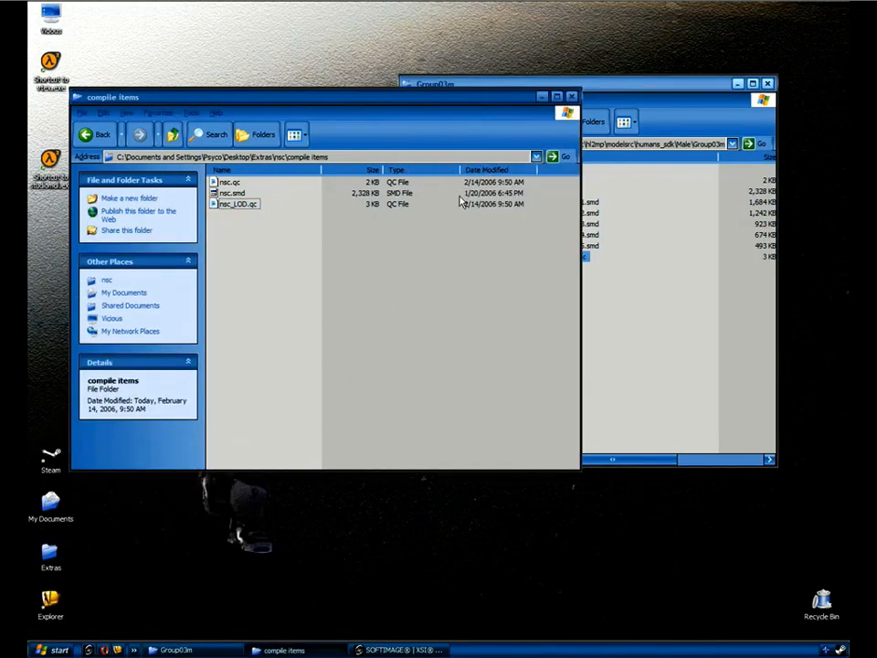
{"action": "left_click", "coordinate": [572, 96]}
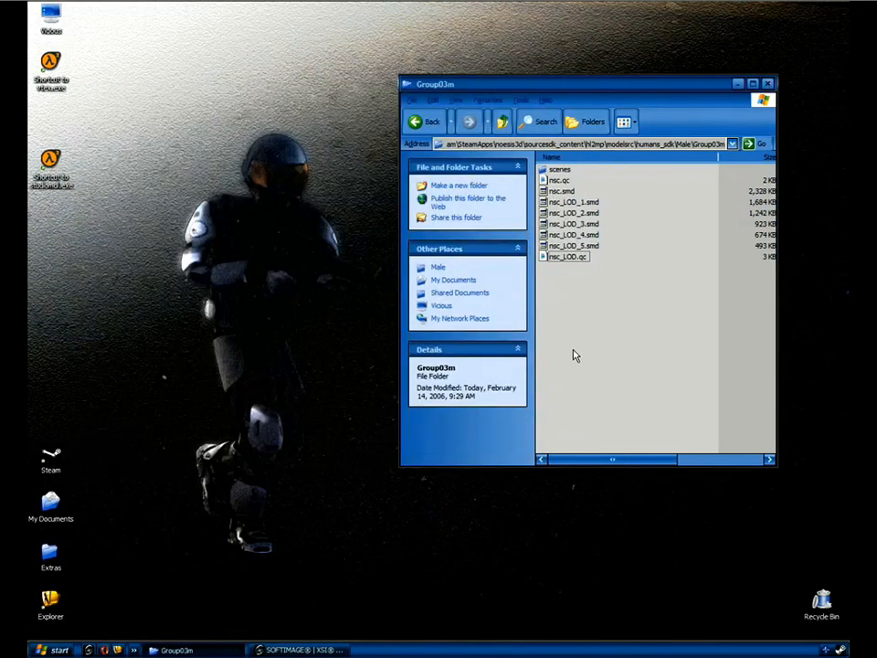
{"action": "double_click", "coordinate": [570, 257]}
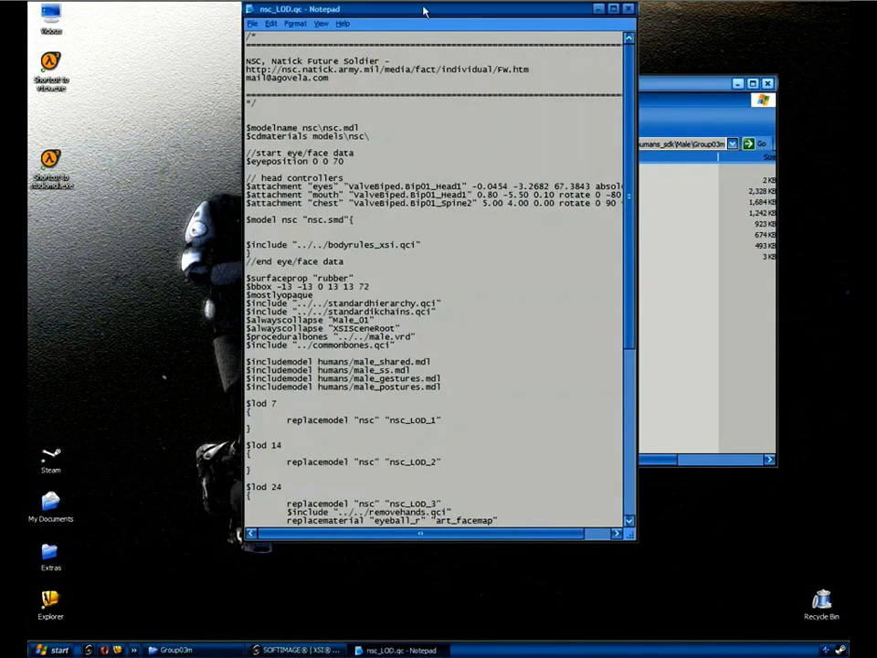
Scroll nsc_LOD.qc and select the $lod 7, 14, 24, 35 and 60 blocks.
{"action": "left_click_drag", "start_coordinate": [440, 36], "coordinate": [472, 76]}
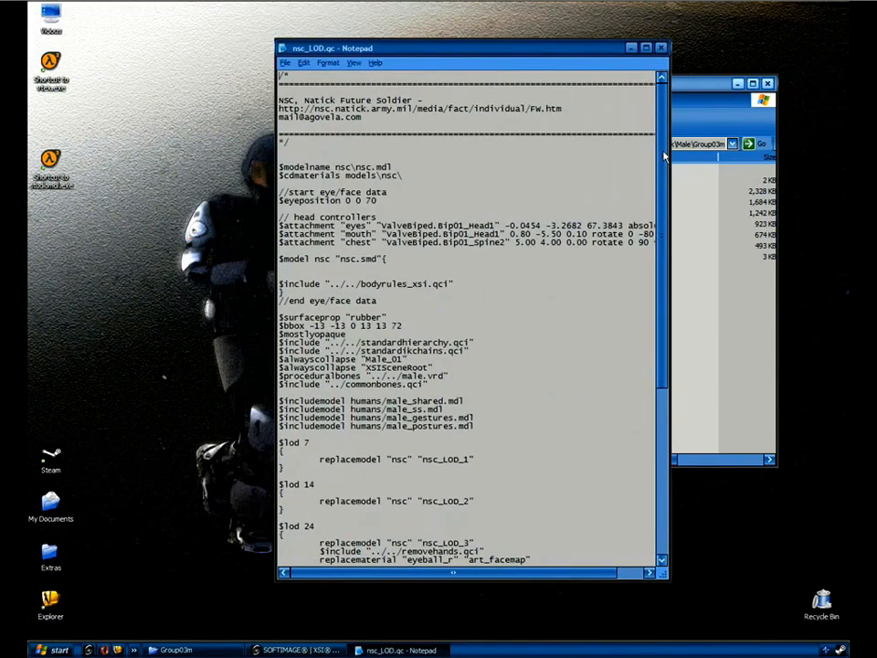
{"action": "scroll", "coordinate": [657, 212], "scroll_direction": "down", "scroll_amount": 3}
{"action": "left_click_drag", "start_coordinate": [657, 212], "coordinate": [646, 349]}
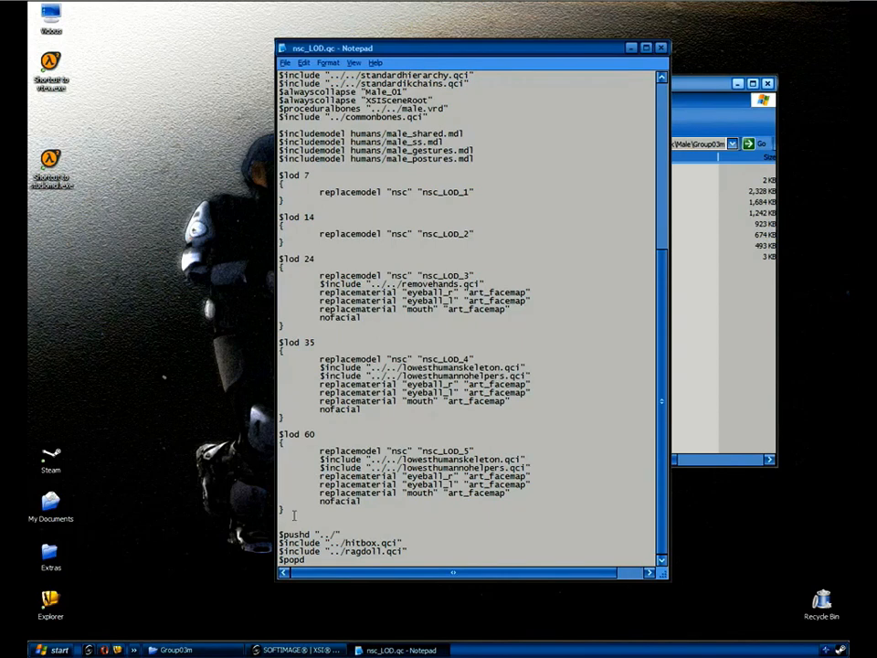
{"action": "left_click_drag", "start_coordinate": [286, 521], "coordinate": [288, 166]}
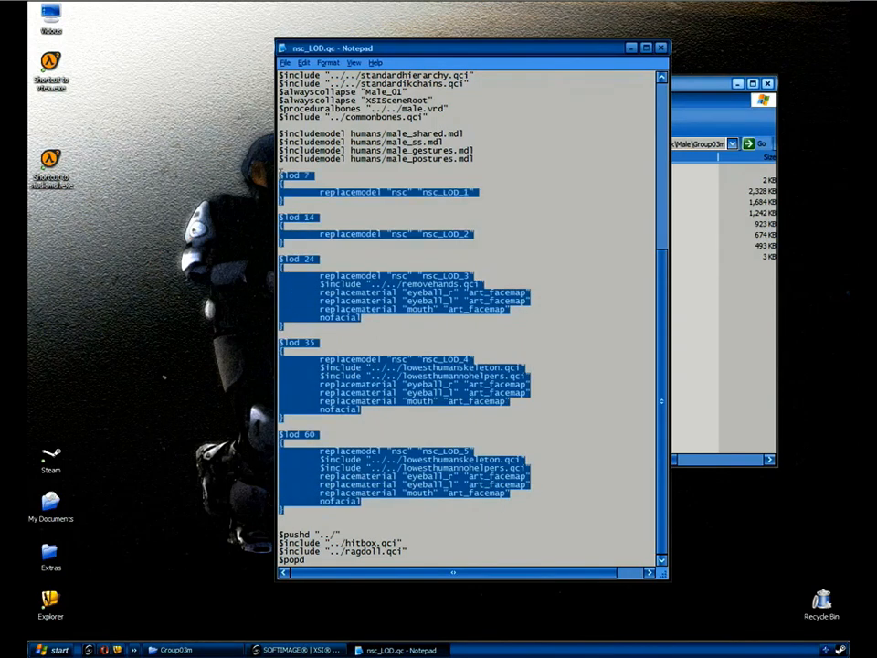
Close Notepad and drop nsc_LOD.qc onto studiomdl to compile the nsc model.
{"action": "left_click", "coordinate": [661, 47]}
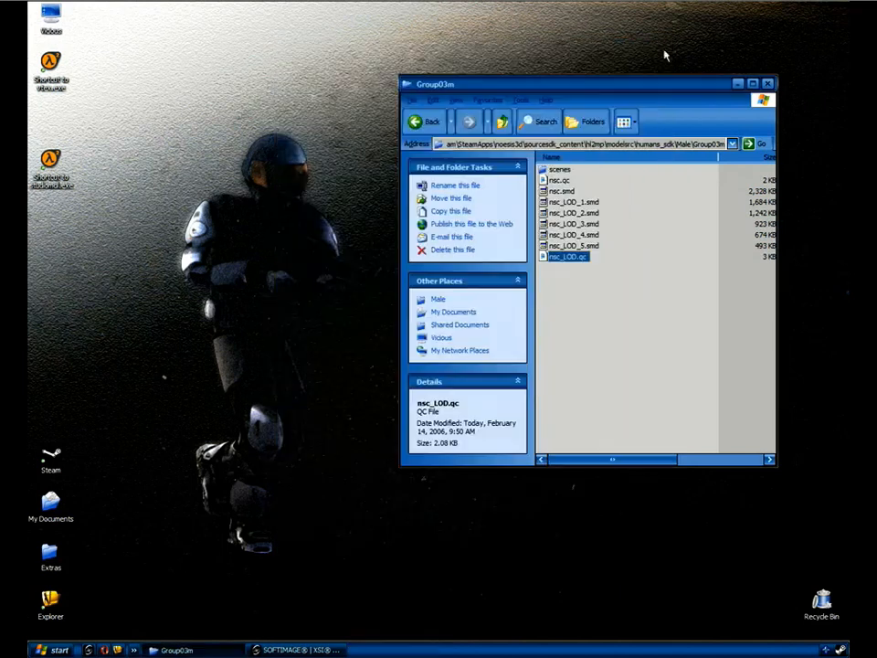
{"action": "left_click", "coordinate": [634, 290]}
{"action": "left_click_drag", "start_coordinate": [569, 261], "coordinate": [56, 164]}
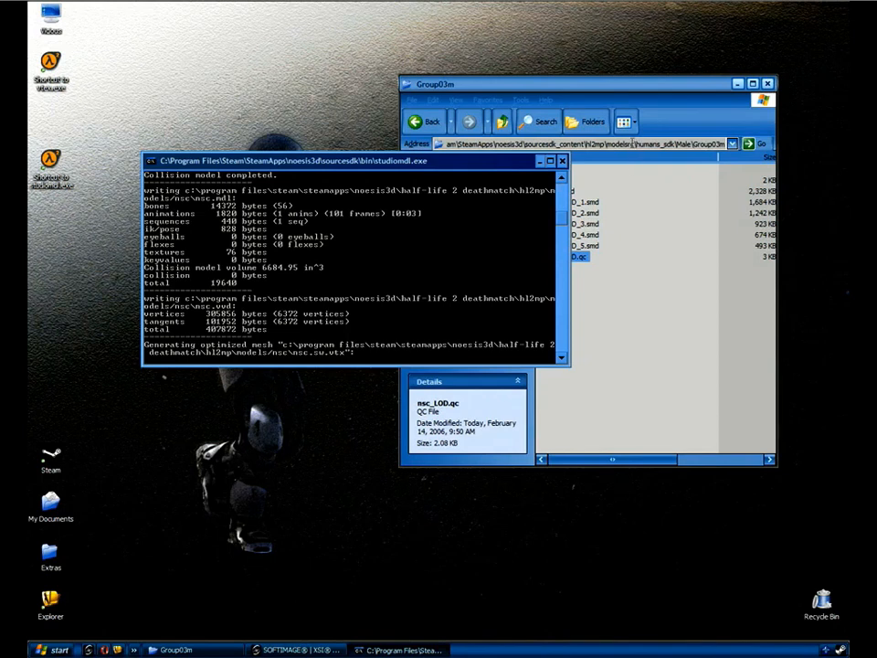
Open a second Explorer window and paste the Group03m folder path into it.
{"action": "left_click", "coordinate": [635, 145]}
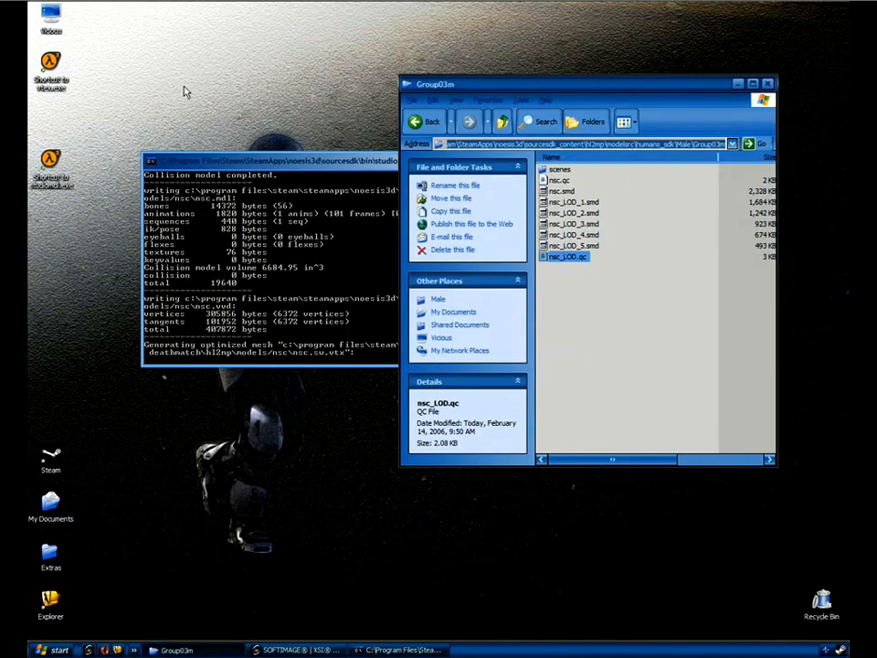
{"action": "double_click", "coordinate": [55, 11]}
{"action": "left_click", "coordinate": [240, 151]}
{"action": "type", "text": "C:\\Program Files\\Steam\\SteamApps\\noesis3d\\sourcesdk_content\\hl2mp\\modelsrc\\humans_sdk\\Male\\Group03m"}
{"action": "key", "text": "Return"}
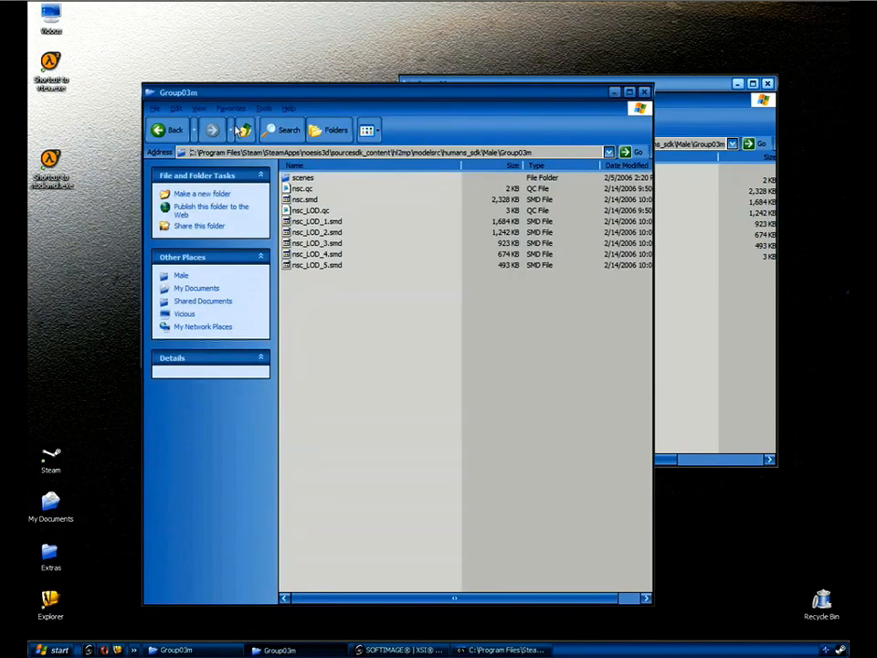
Trim the Explorer path back to noesis3d and rearrange windows to see the compile console.
{"action": "left_click_drag", "start_coordinate": [331, 151], "coordinate": [573, 187]}
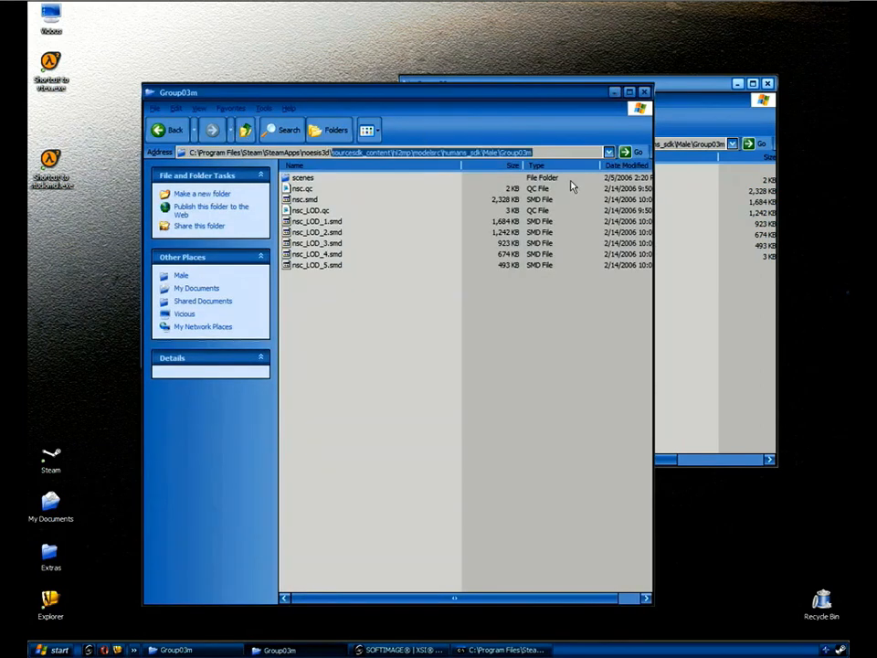
{"action": "key", "text": "BackSpace"}
{"action": "key", "text": "Return"}
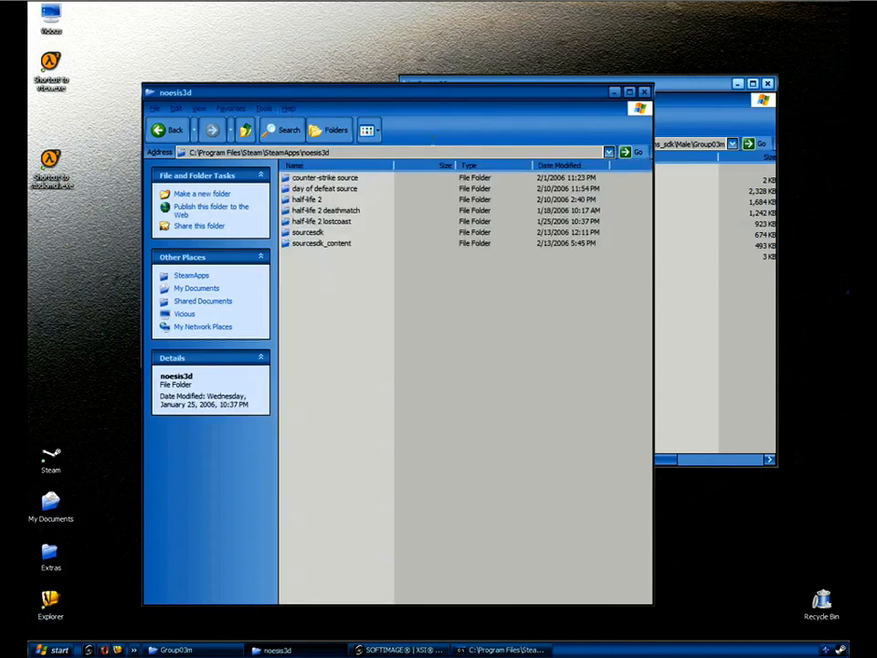
{"action": "left_click_drag", "start_coordinate": [382, 92], "coordinate": [326, 363]}
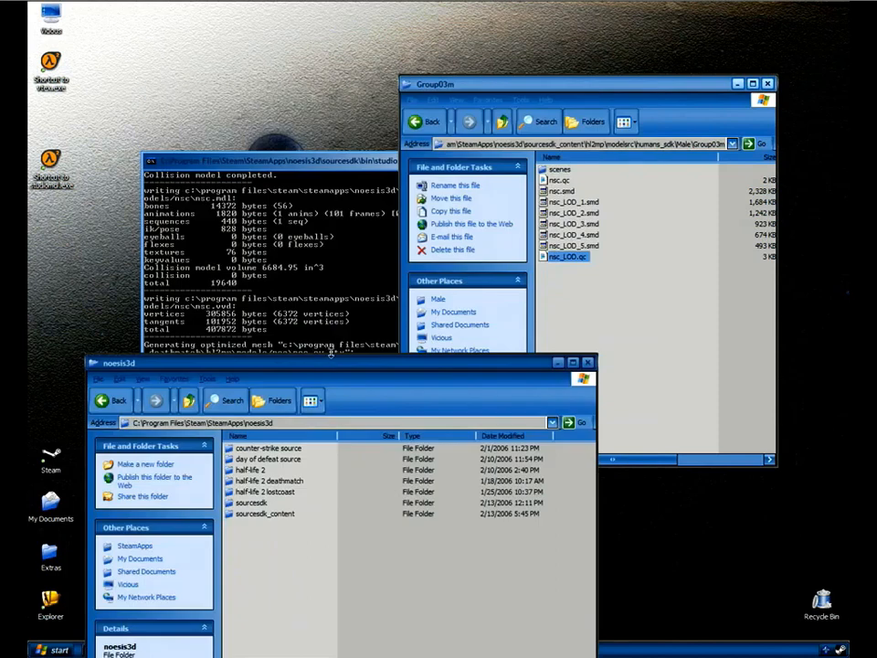
{"action": "left_click_drag", "start_coordinate": [355, 164], "coordinate": [355, 7]}
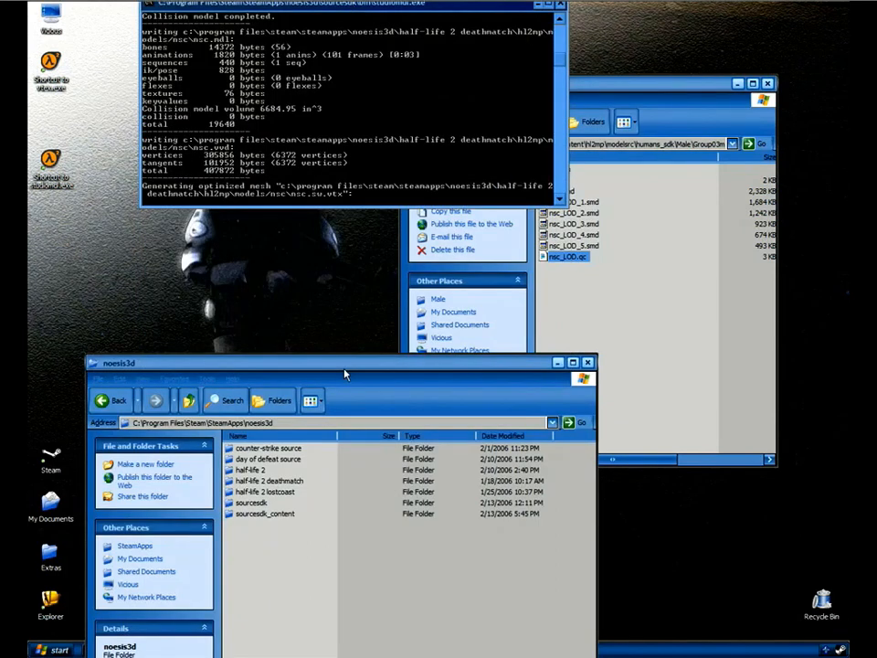
{"action": "left_click_drag", "start_coordinate": [345, 365], "coordinate": [367, 226]}
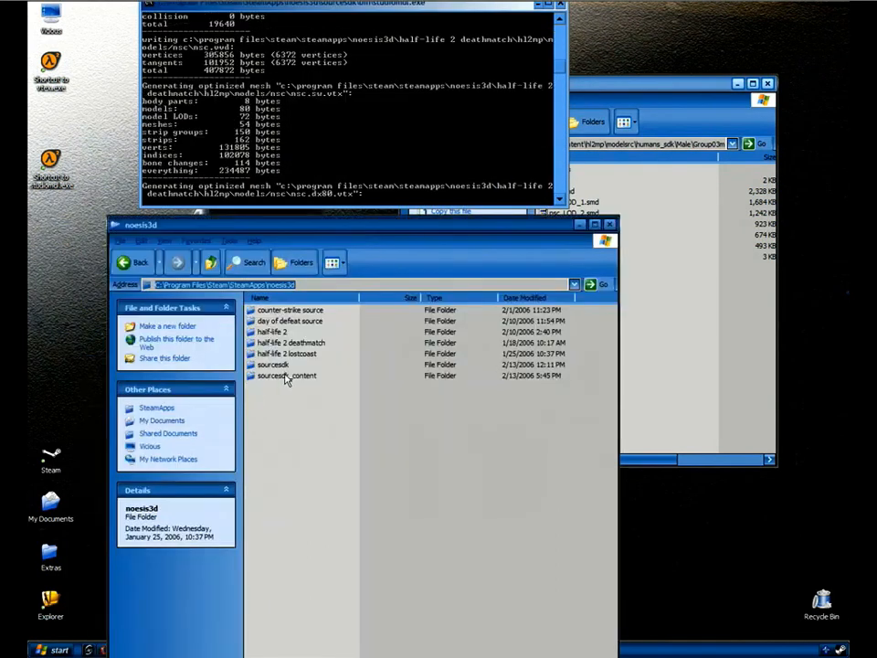
Browse into half-life 2 deathmatch > hl2mp > models > nsc.
{"action": "double_click", "coordinate": [301, 342]}
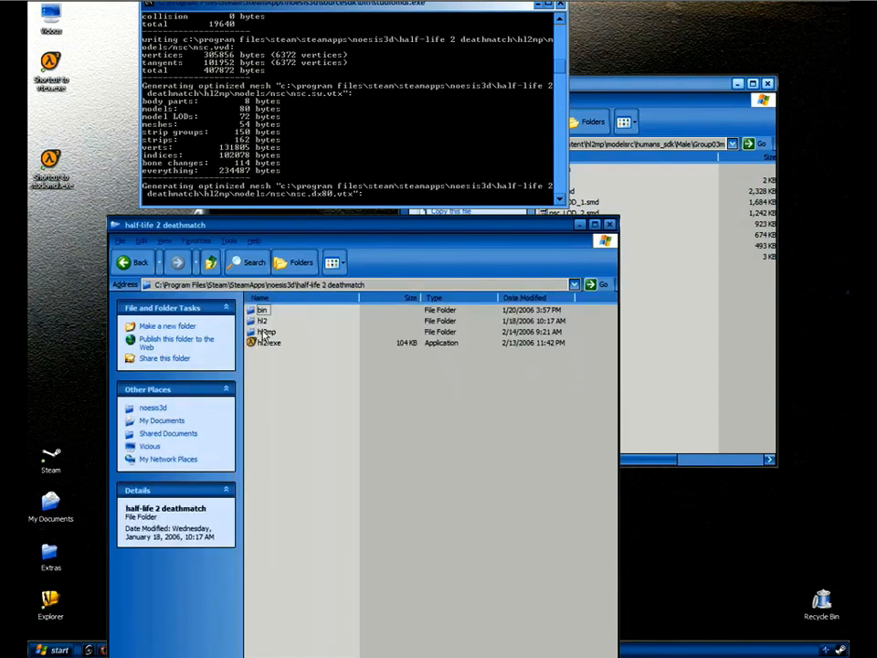
{"action": "left_click", "coordinate": [264, 331]}
{"action": "double_click", "coordinate": [266, 331]}
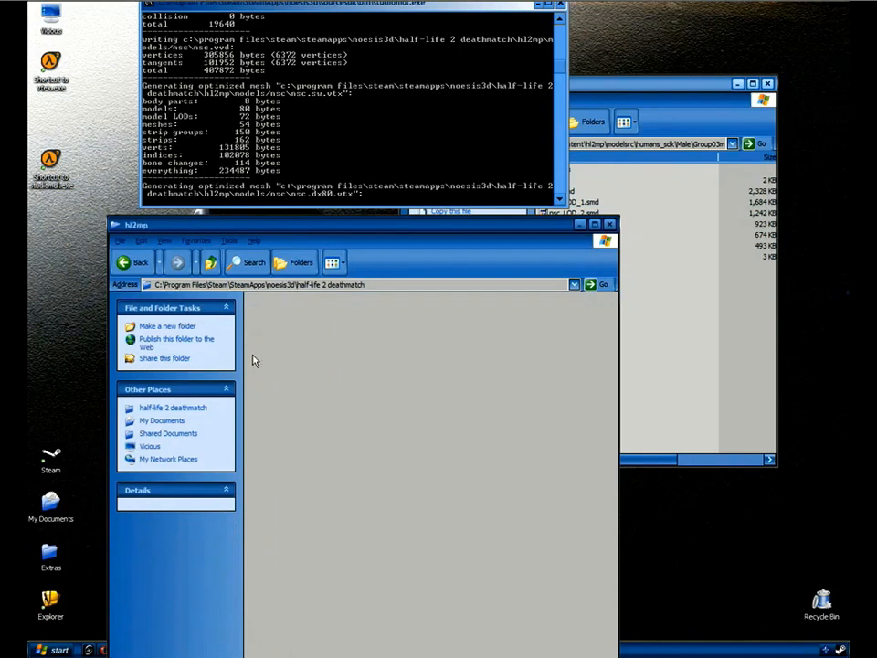
{"action": "double_click", "coordinate": [269, 421]}
{"action": "double_click", "coordinate": [264, 332]}
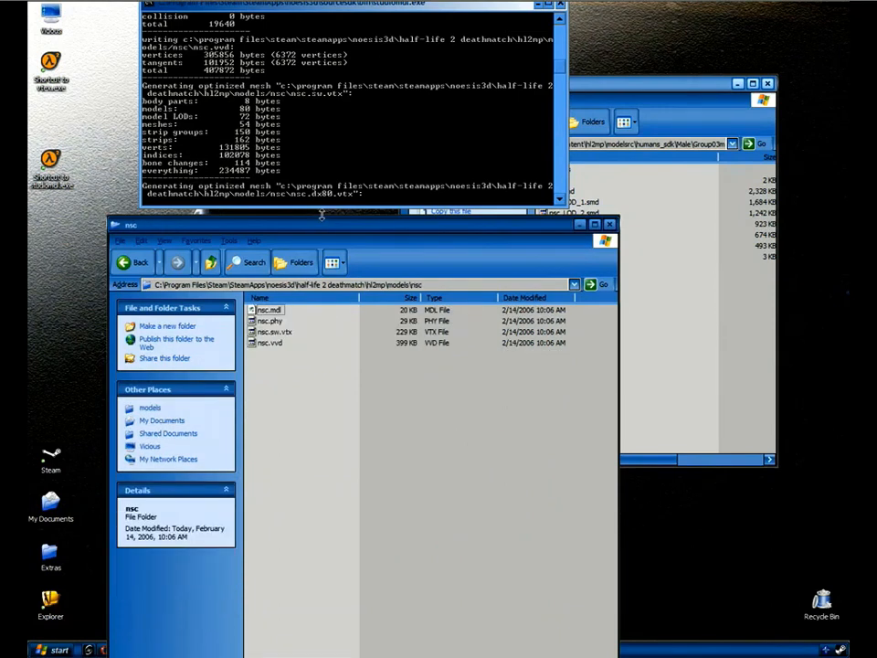
Open the compiled nsc.mdl in the model viewer.
{"action": "left_click_drag", "start_coordinate": [322, 216], "coordinate": [310, 331]}
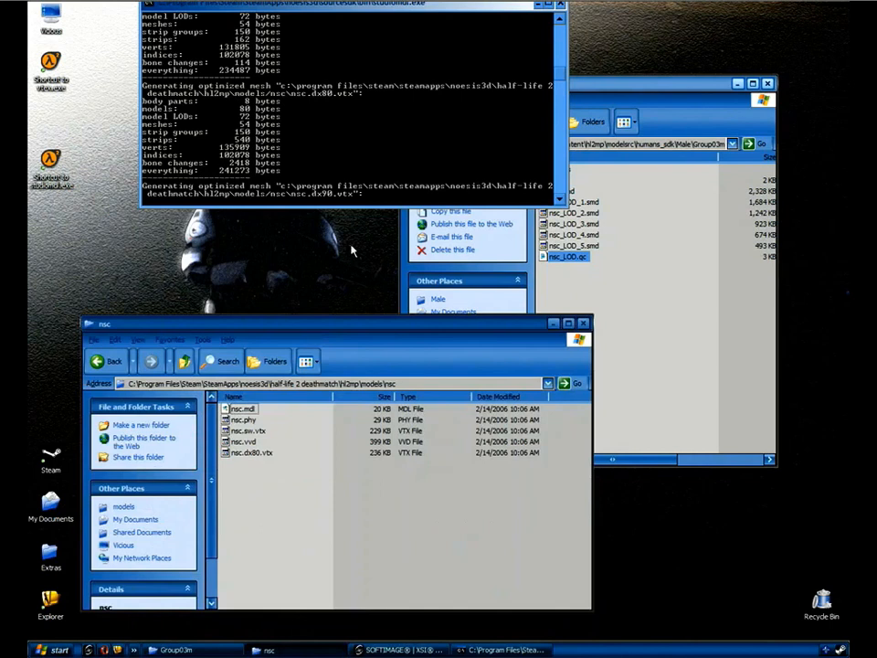
{"action": "left_click_drag", "start_coordinate": [387, 7], "coordinate": [343, 46]}
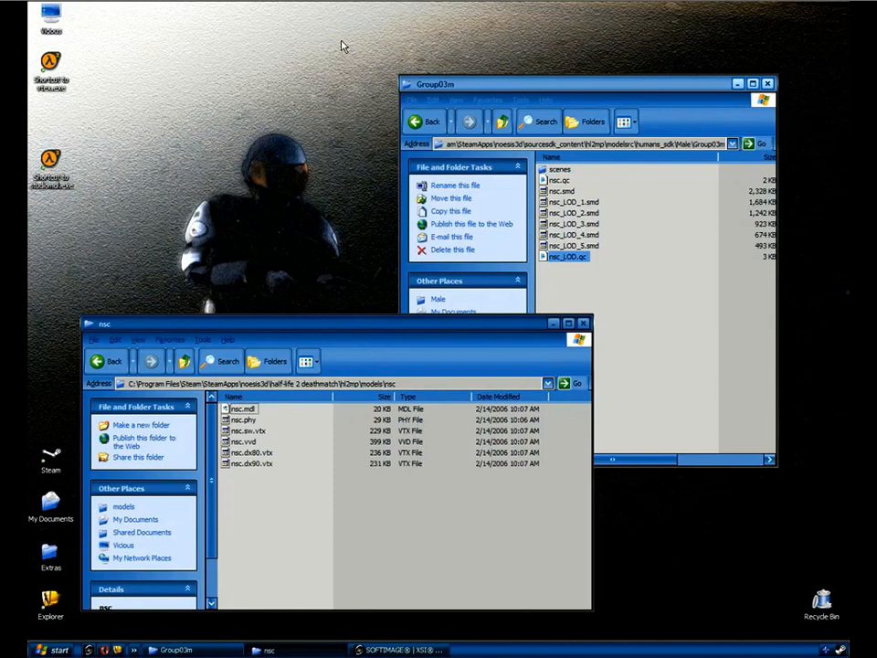
{"action": "left_click_drag", "start_coordinate": [475, 324], "coordinate": [655, 345]}
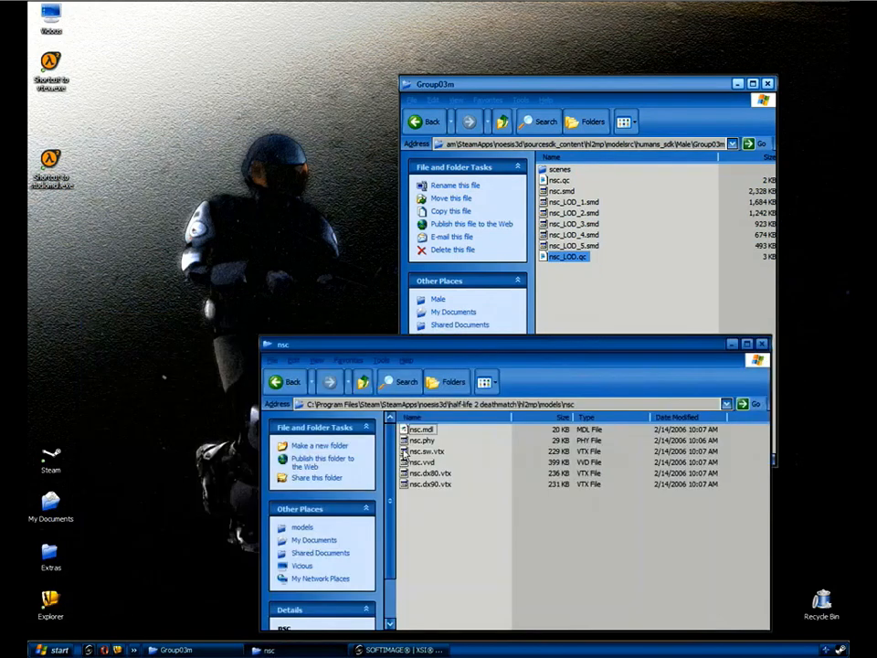
{"action": "left_click", "coordinate": [418, 429]}
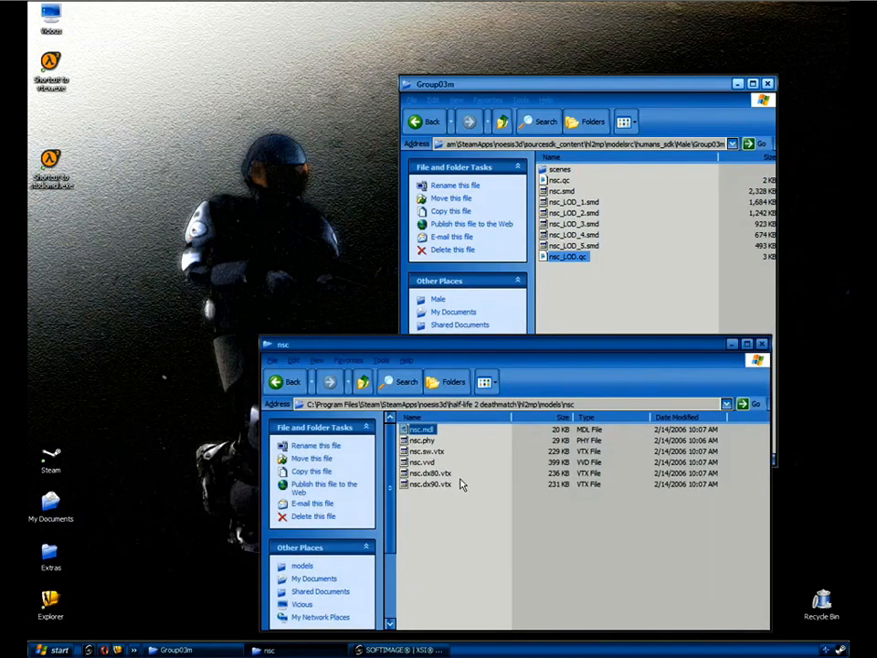
{"action": "key", "text": "Return"}
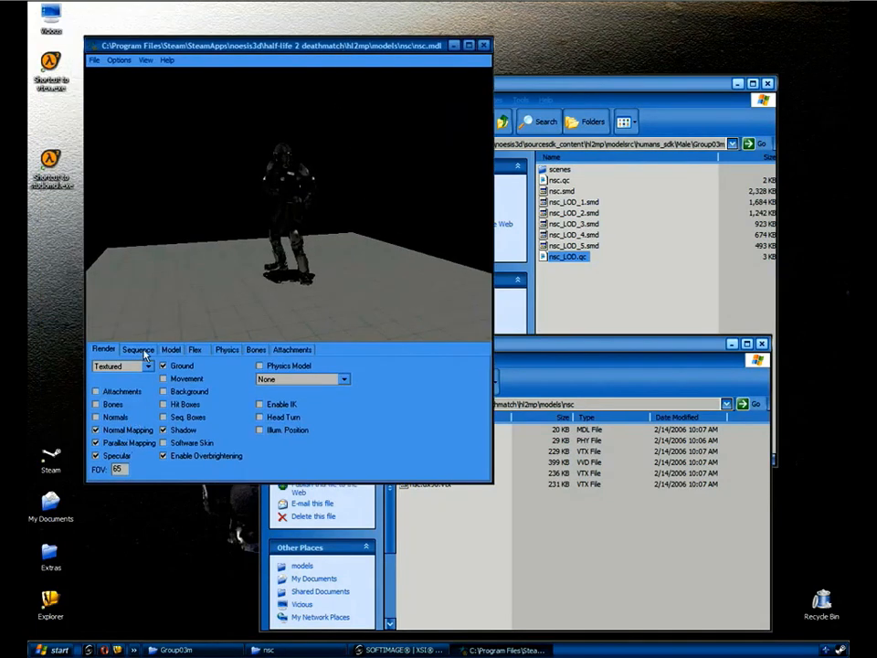
Enable Auto LOD on the Model tab's LOD statistics panel.
{"action": "left_click", "coordinate": [172, 351]}
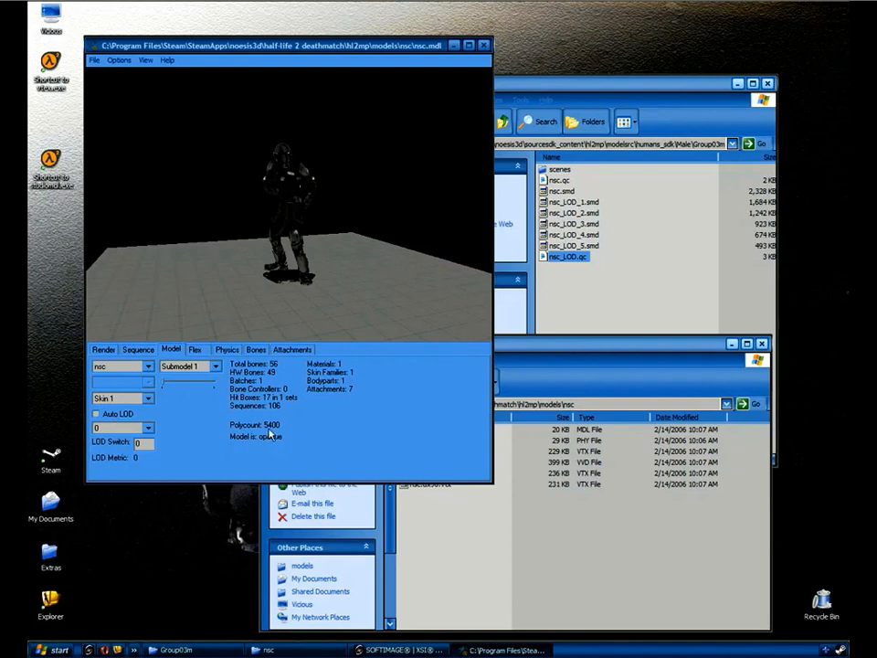
{"action": "right_click_drag", "start_coordinate": [354, 188], "coordinate": [338, 221]}
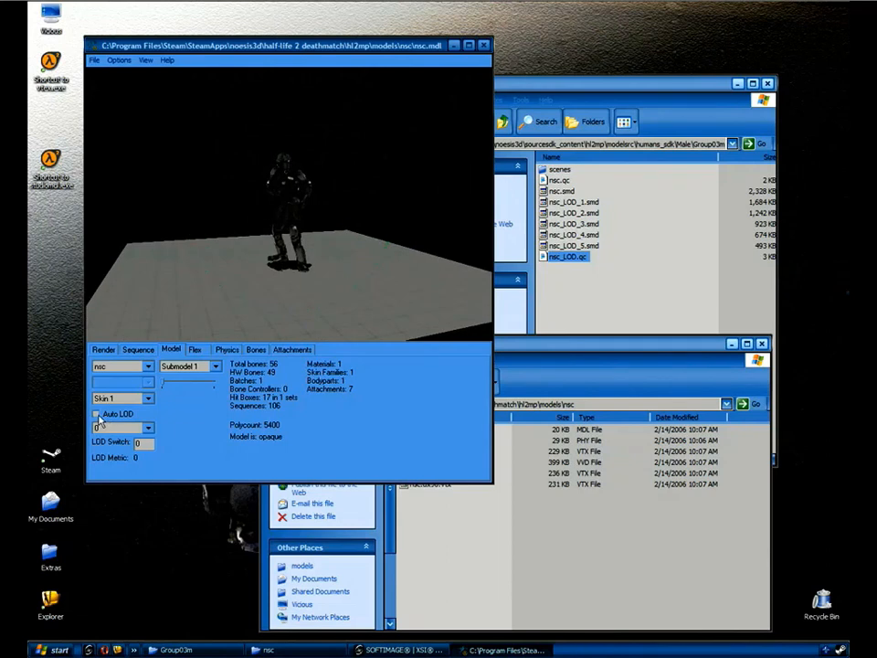
{"action": "left_click", "coordinate": [97, 414]}
Zoom out gradually from full detail, watching the soldier drop to lower LODs.
{"action": "right_click_drag", "start_coordinate": [337, 243], "coordinate": [417, 144]}
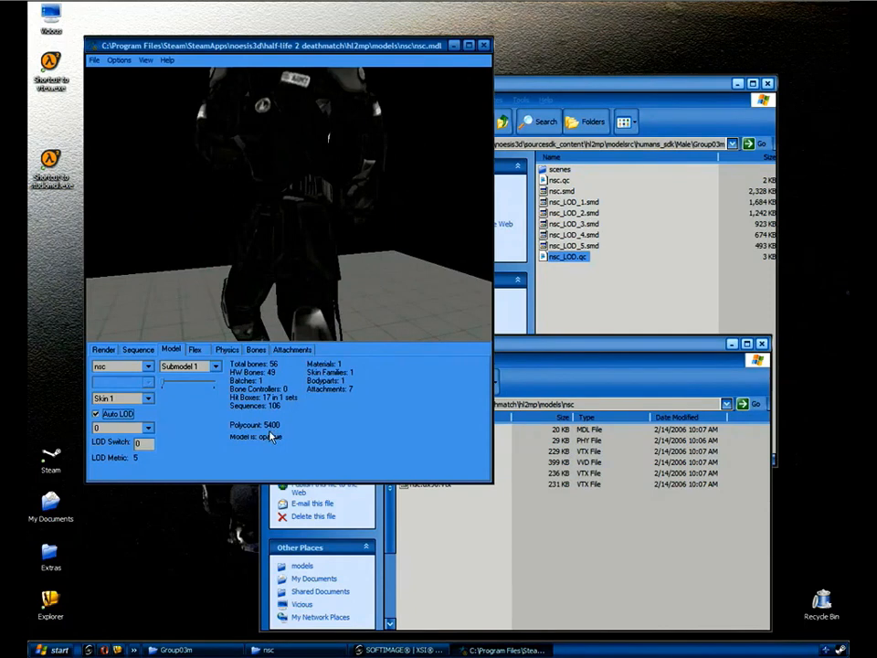
{"action": "right_click_drag", "start_coordinate": [373, 177], "coordinate": [368, 182]}
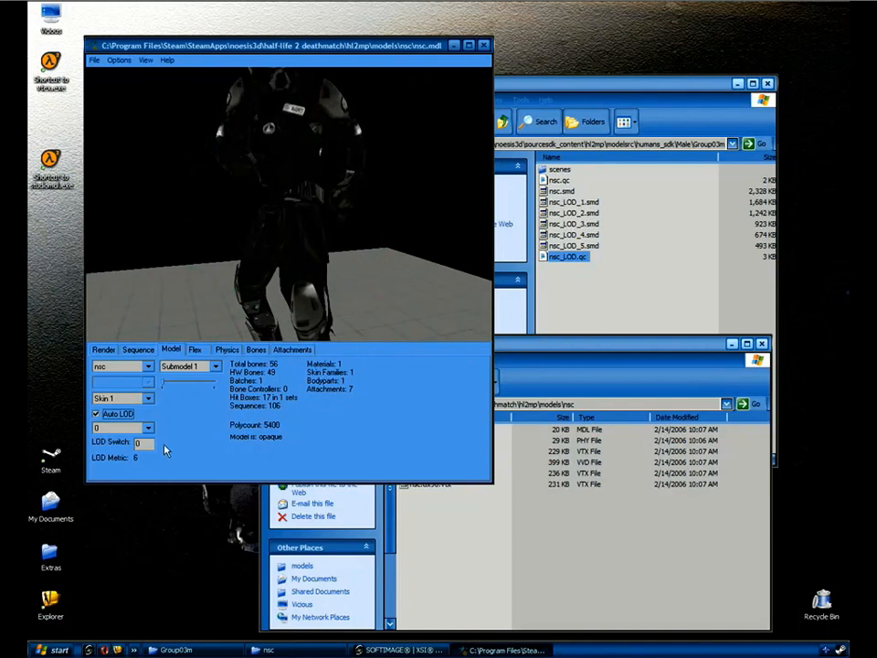
{"action": "right_click_drag", "start_coordinate": [338, 178], "coordinate": [320, 223]}
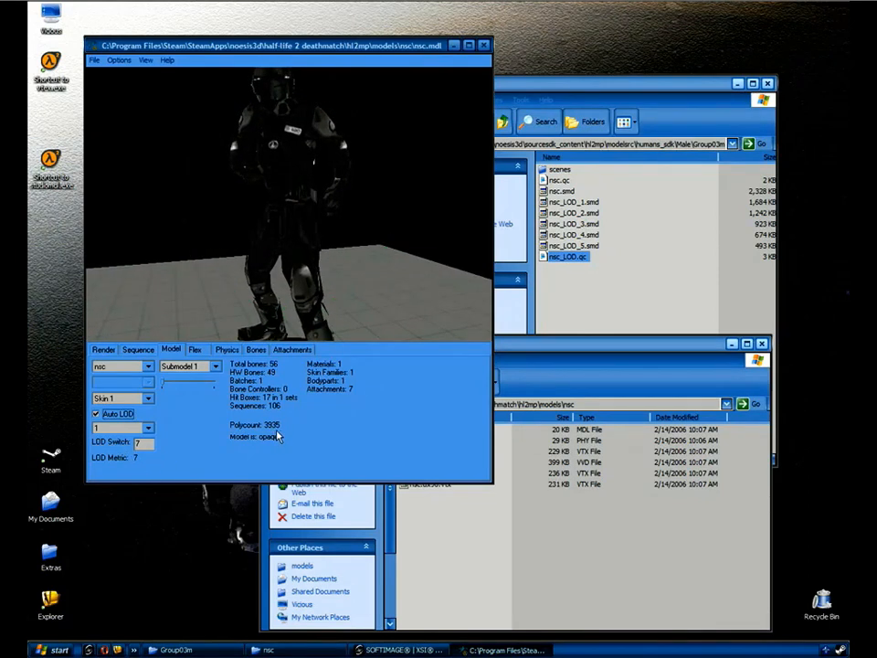
{"action": "right_click_drag", "start_coordinate": [361, 208], "coordinate": [243, 382]}
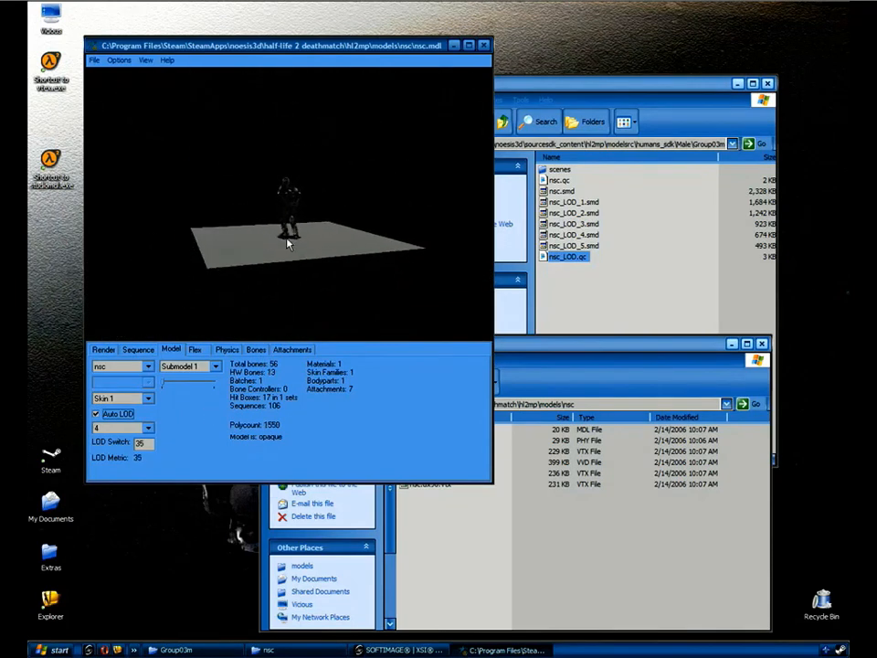
{"action": "right_click_drag", "start_coordinate": [290, 235], "coordinate": [375, 161]}
{"action": "right_click_drag", "start_coordinate": [361, 172], "coordinate": [327, 218]}
Orbit and zoom around the soldier, confirming LODs 1–3 down to 2119 polygons.
{"action": "left_click_drag", "start_coordinate": [402, 196], "coordinate": [333, 201]}
{"action": "right_click_drag", "start_coordinate": [332, 201], "coordinate": [484, 108]}
{"action": "right_click_drag", "start_coordinate": [350, 251], "coordinate": [325, 248]}
{"action": "left_click_drag", "start_coordinate": [324, 248], "coordinate": [344, 210]}
{"action": "right_click_drag", "start_coordinate": [345, 210], "coordinate": [357, 173]}
{"action": "left_click_drag", "start_coordinate": [356, 173], "coordinate": [309, 267]}
{"action": "right_click_drag", "start_coordinate": [309, 267], "coordinate": [306, 251]}
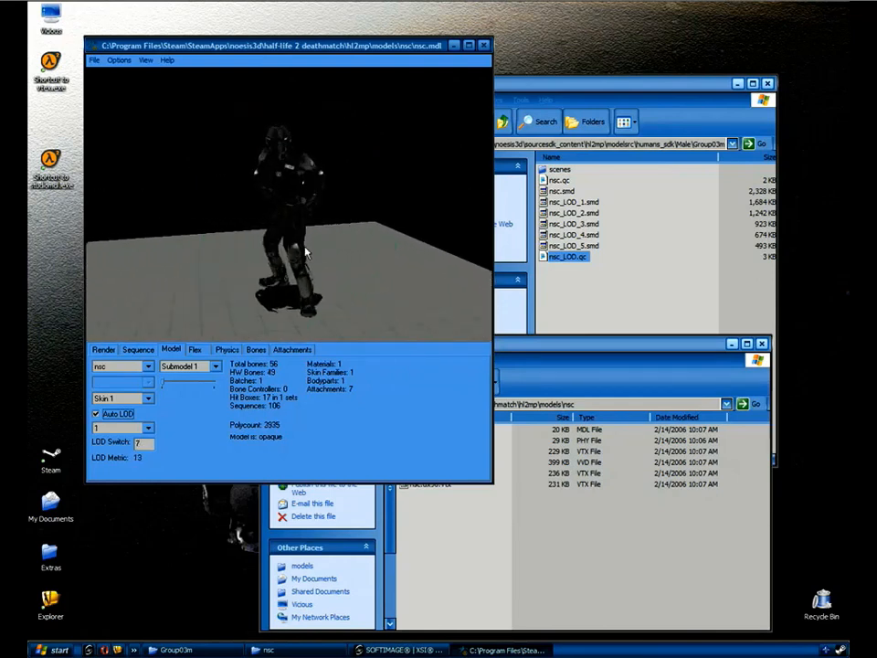
{"action": "mouse_move", "coordinate": [337, 242]}
{"action": "left_mouse_down"}
{"action": "mouse_move", "coordinate": [368, 222]}
{"action": "mouse_move", "coordinate": [324, 243]}
{"action": "mouse_move", "coordinate": [332, 235]}
{"action": "left_mouse_up"}
{"action": "right_click_drag", "start_coordinate": [387, 226], "coordinate": [187, 329]}
Play the run_shotgun sequence and return to the Model tab's LOD statistics.
{"action": "left_click", "coordinate": [139, 350]}
{"action": "left_click", "coordinate": [183, 367]}
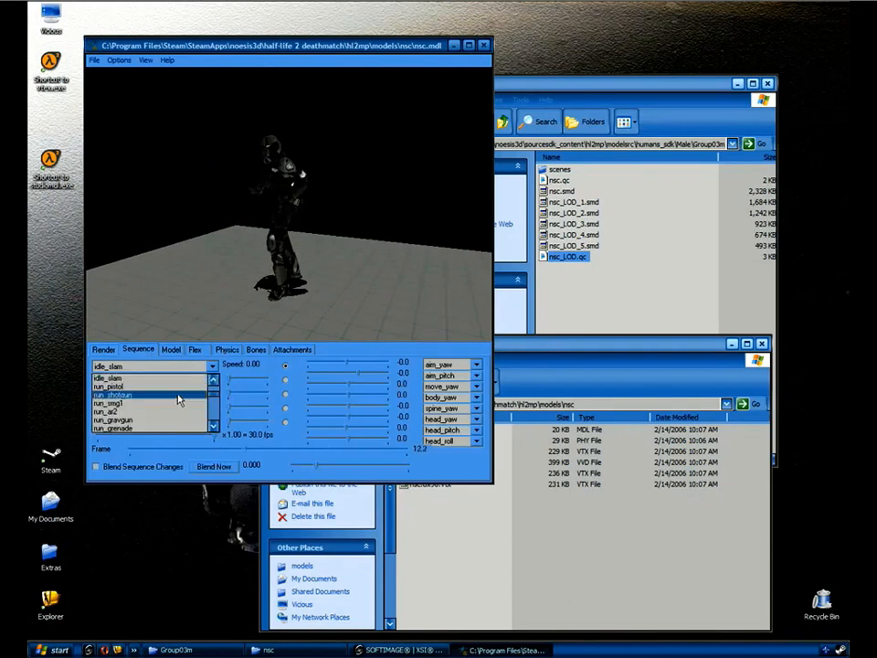
{"action": "left_click", "coordinate": [182, 397]}
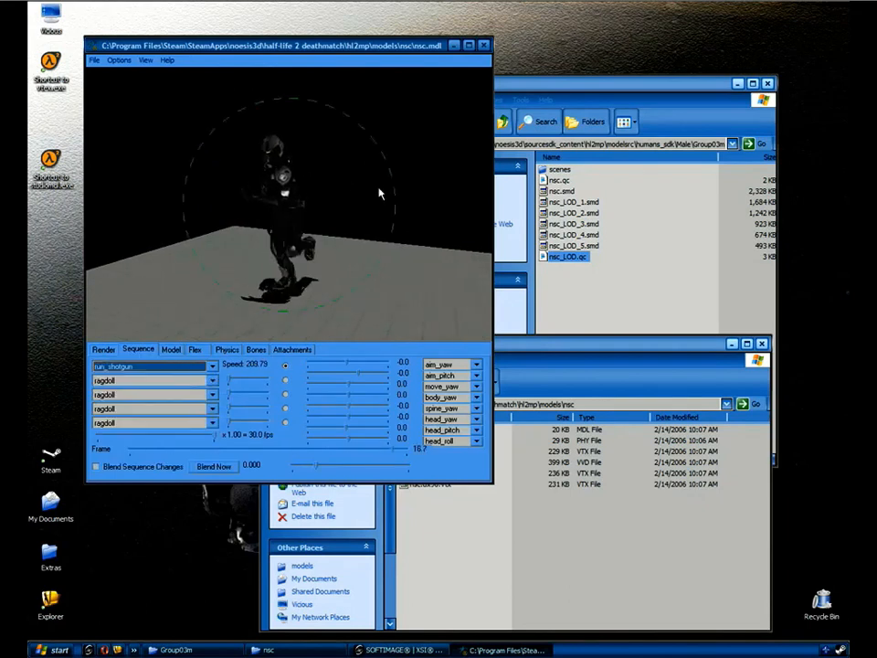
{"action": "left_click", "coordinate": [174, 351]}
Zoom and orbit the running soldier to verify LOD switching, then return to XSI's NSC_Rigged scene.
{"action": "right_click_drag", "start_coordinate": [398, 193], "coordinate": [306, 292]}
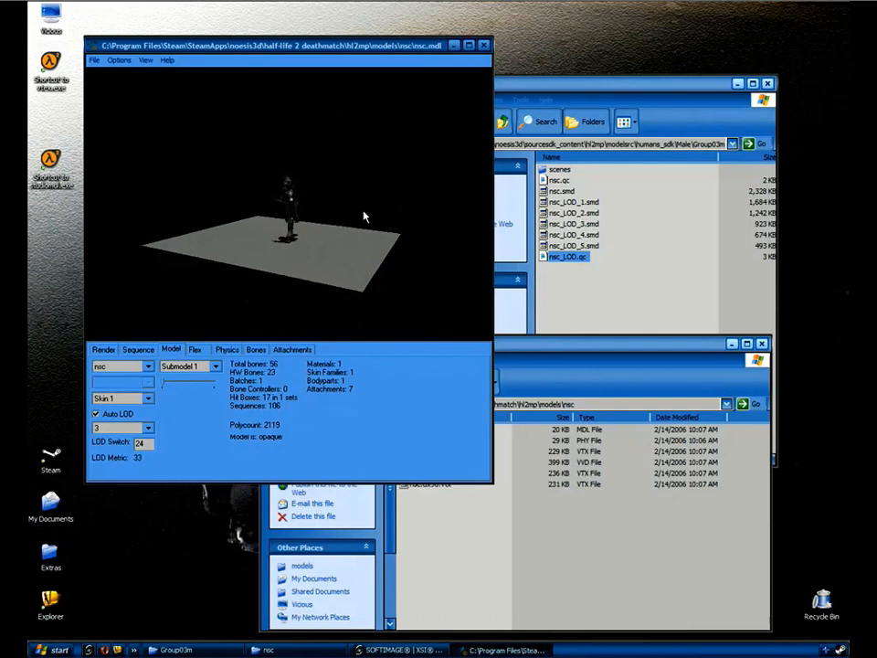
{"action": "left_click_drag", "start_coordinate": [363, 211], "coordinate": [327, 186]}
{"action": "right_click_drag", "start_coordinate": [328, 187], "coordinate": [464, 111]}
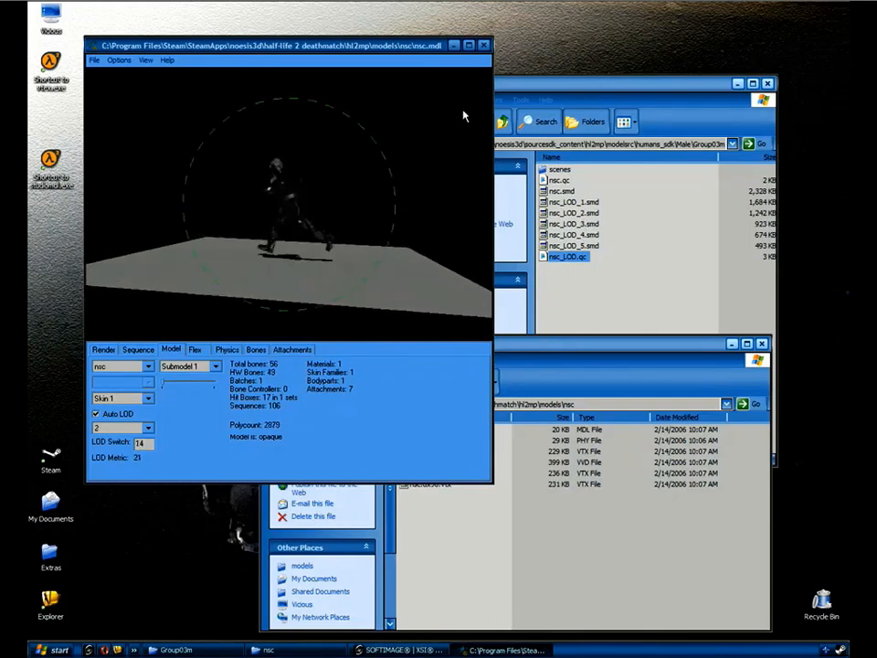
{"action": "left_click_drag", "start_coordinate": [463, 110], "coordinate": [405, 133]}
{"action": "right_click_drag", "start_coordinate": [406, 133], "coordinate": [314, 209]}
{"action": "left_click_drag", "start_coordinate": [314, 210], "coordinate": [410, 213]}
{"action": "right_click_drag", "start_coordinate": [334, 222], "coordinate": [510, 100]}
{"action": "right_click_drag", "start_coordinate": [457, 137], "coordinate": [313, 157]}
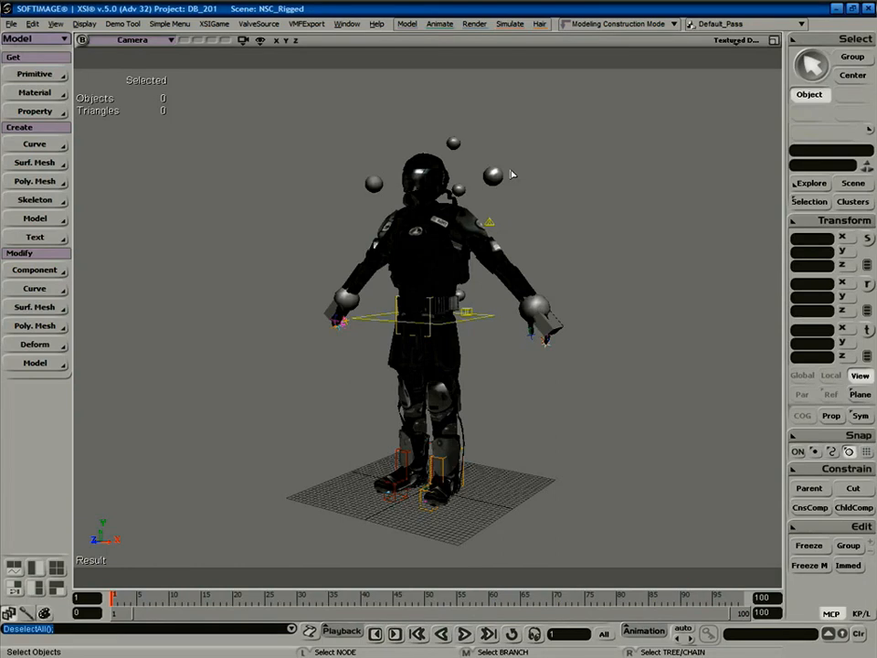
{"action": "key", "text": "alt+Tab"}
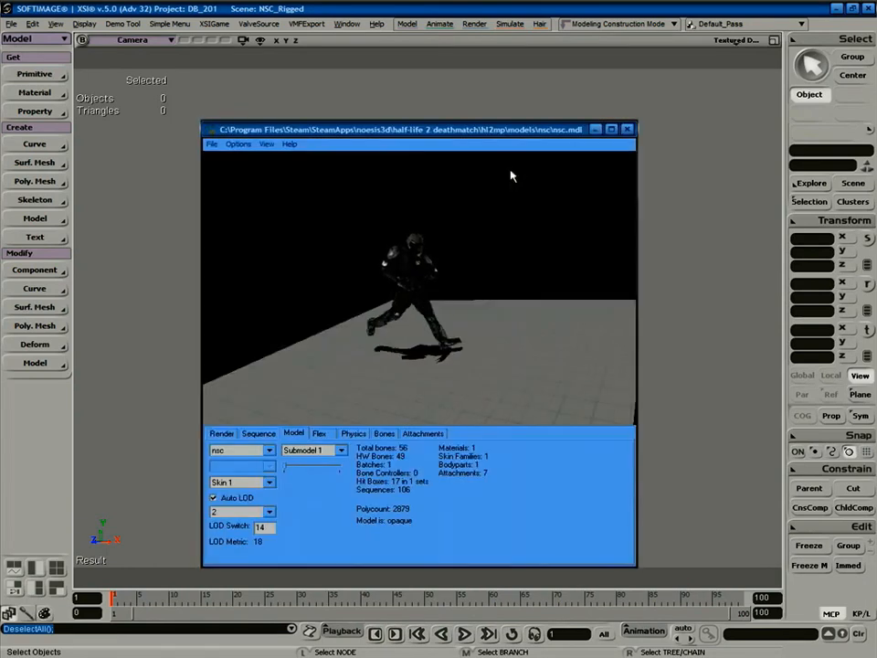
{"action": "key", "text": "alt+Tab"}
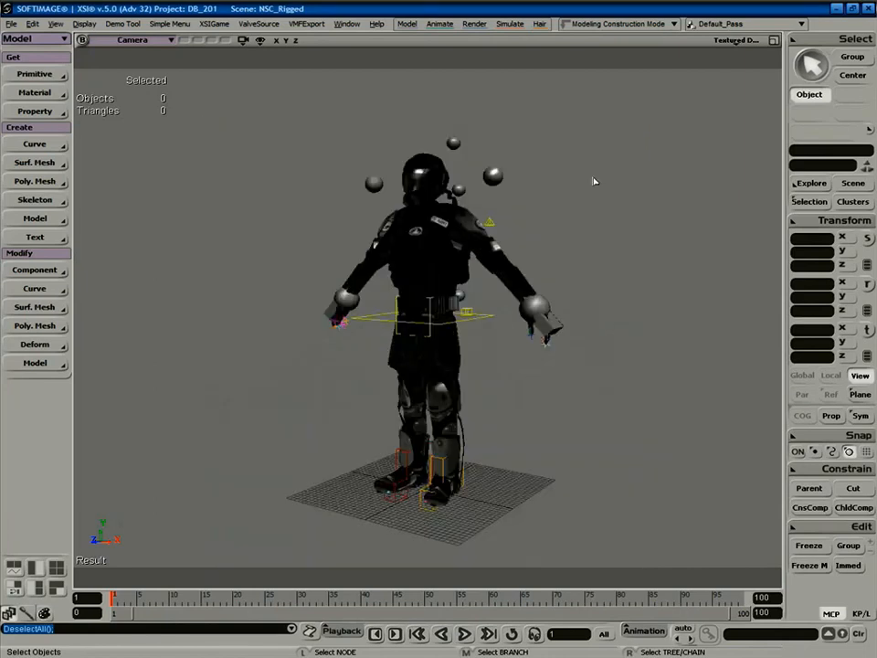
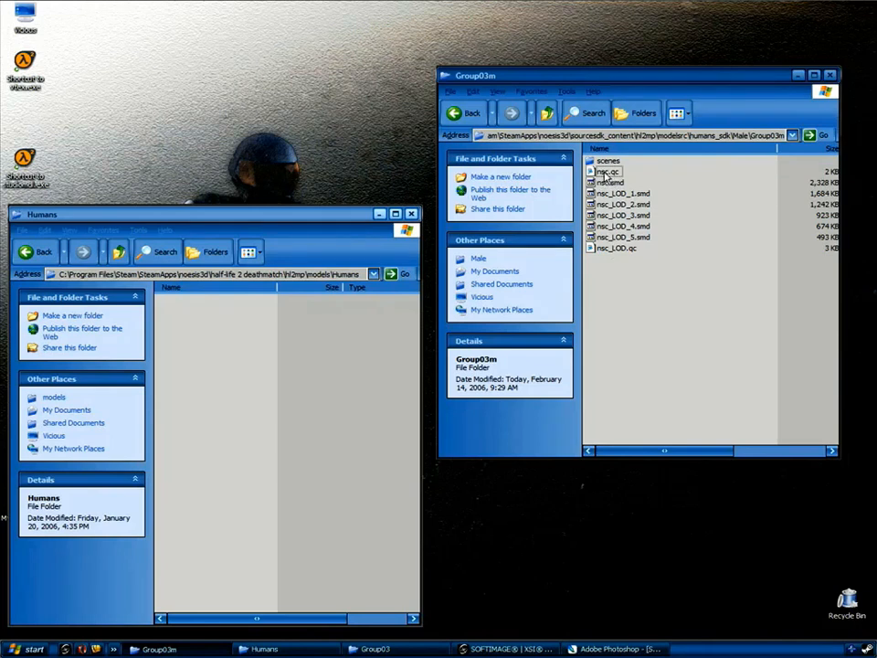
Open nsc.qc in Notepad beside the Using 3D Characters slide showing the model paths.
{"action": "double_click", "coordinate": [606, 173]}
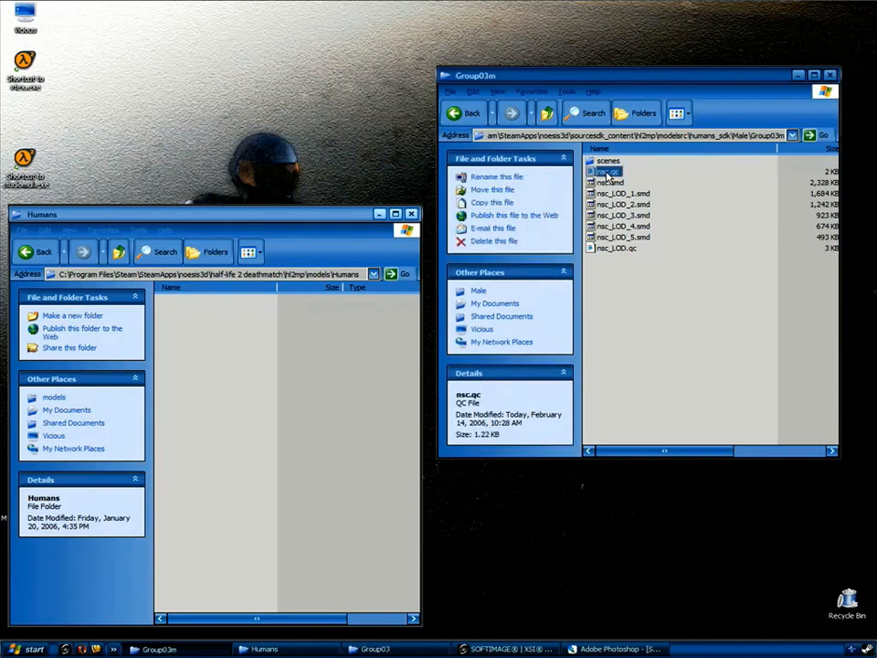
{"action": "left_click_drag", "start_coordinate": [448, 136], "coordinate": [430, 63]}
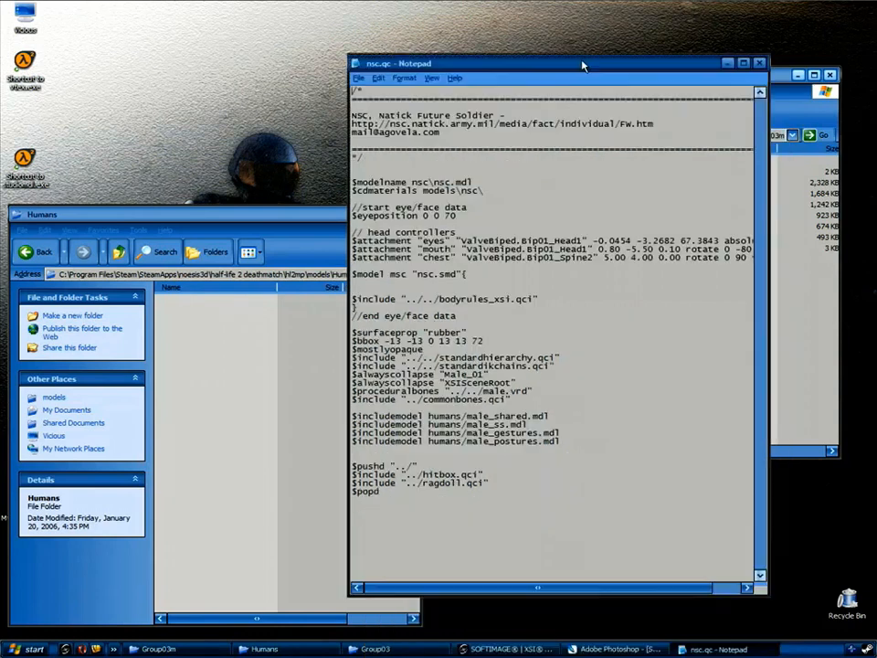
{"action": "left_click", "coordinate": [608, 649]}
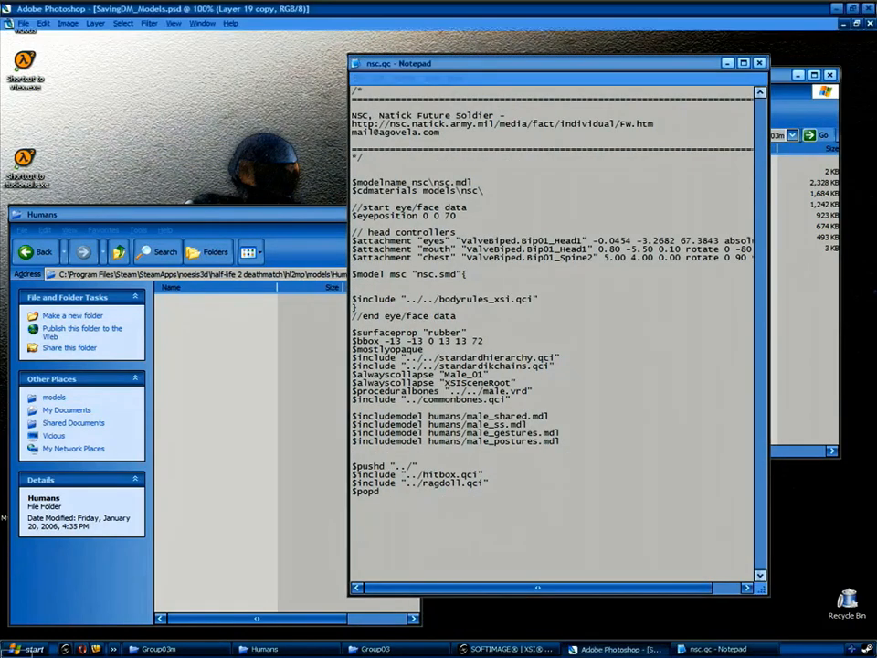
{"action": "left_click", "coordinate": [202, 24]}
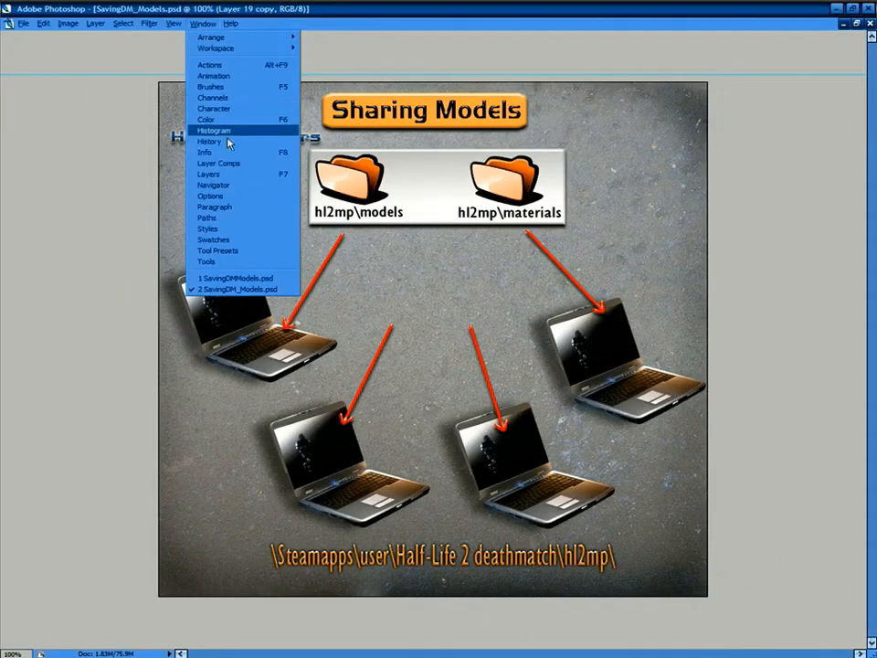
{"action": "left_click", "coordinate": [240, 276]}
{"action": "key", "text": "alt+Tab"}
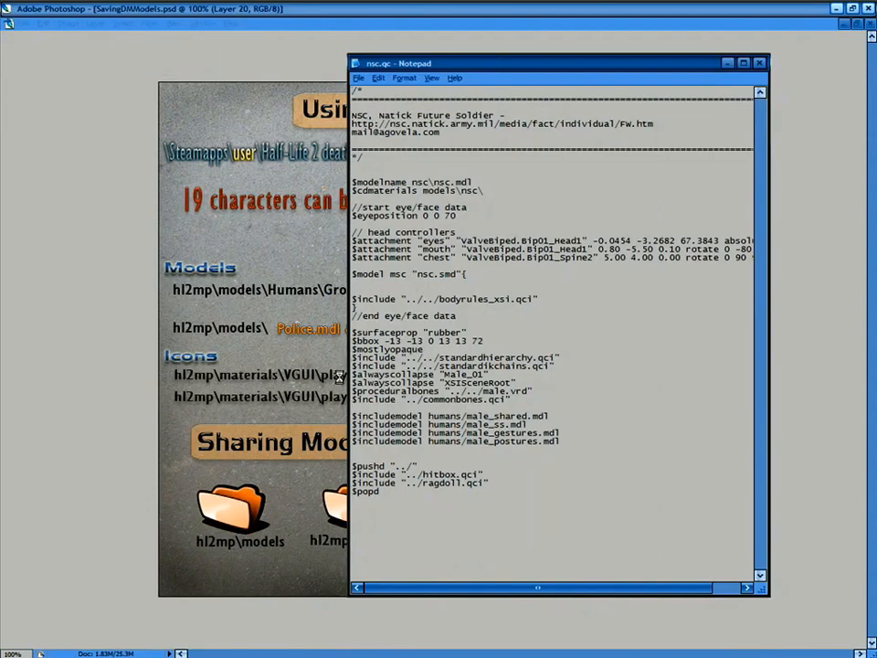
{"action": "left_click_drag", "start_coordinate": [526, 73], "coordinate": [345, 329]}
Replace the nsc\nsc model name with Humans\Group03\male_01, then save and close nsc.qc.
{"action": "left_click_drag", "start_coordinate": [231, 438], "coordinate": [270, 438]}
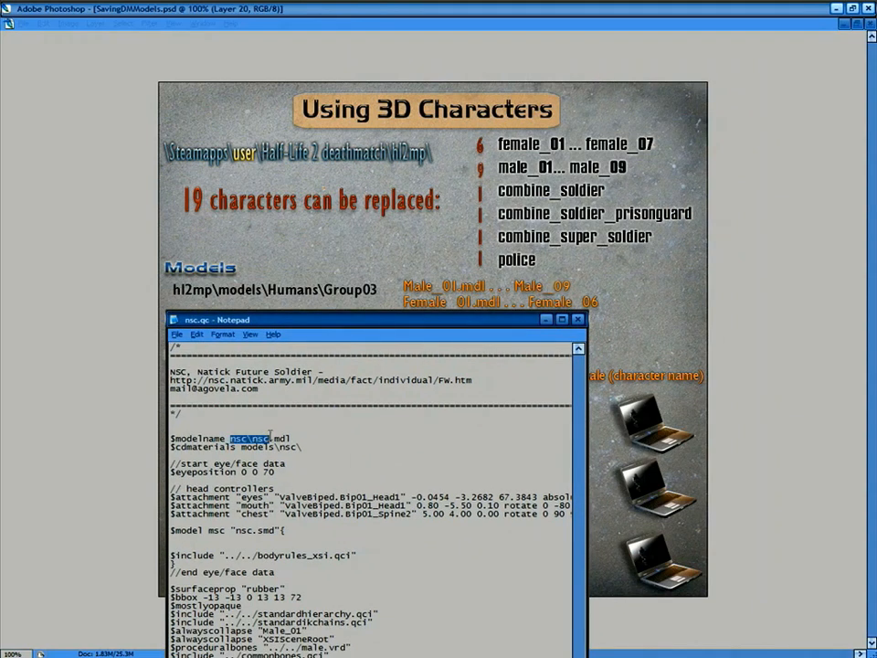
{"action": "type", "text": "Humans\\Group"}
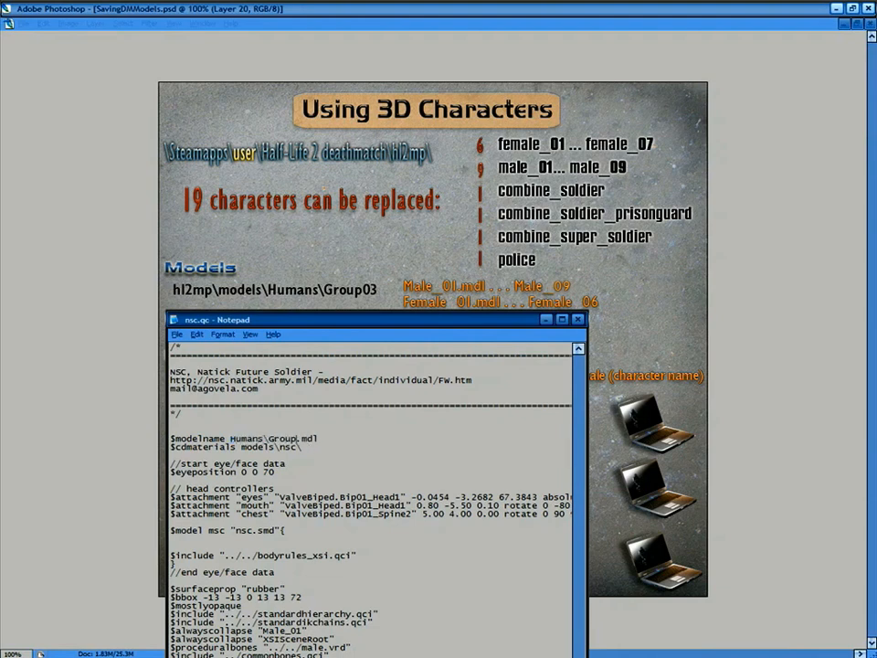
{"action": "type", "text": "03\\male_01"}
{"action": "left_click", "coordinate": [579, 320]}
{"action": "left_click", "coordinate": [425, 377]}
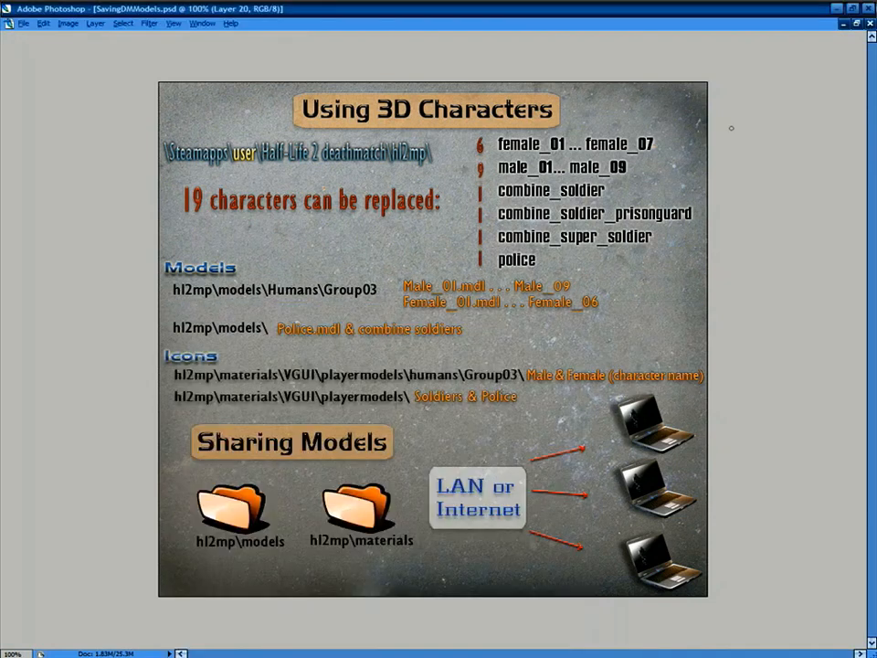
{"action": "left_click", "coordinate": [837, 8]}
{"action": "left_click", "coordinate": [711, 274]}
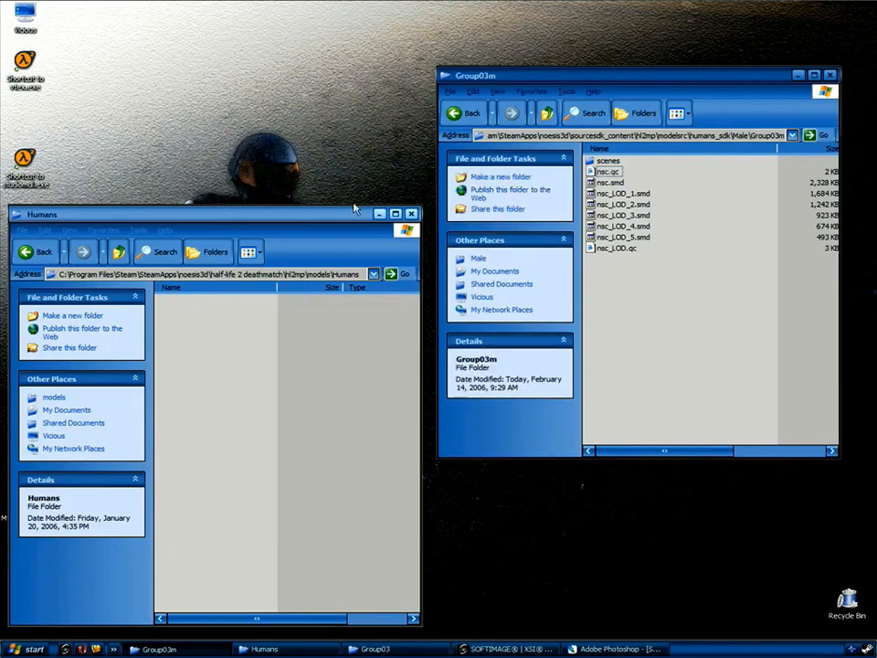
Compile nsc.qc with studiomdl.exe and open the newly created Humans\Group03 folder.
{"action": "left_click_drag", "start_coordinate": [608, 171], "coordinate": [30, 164]}
{"action": "left_click", "coordinate": [245, 359]}
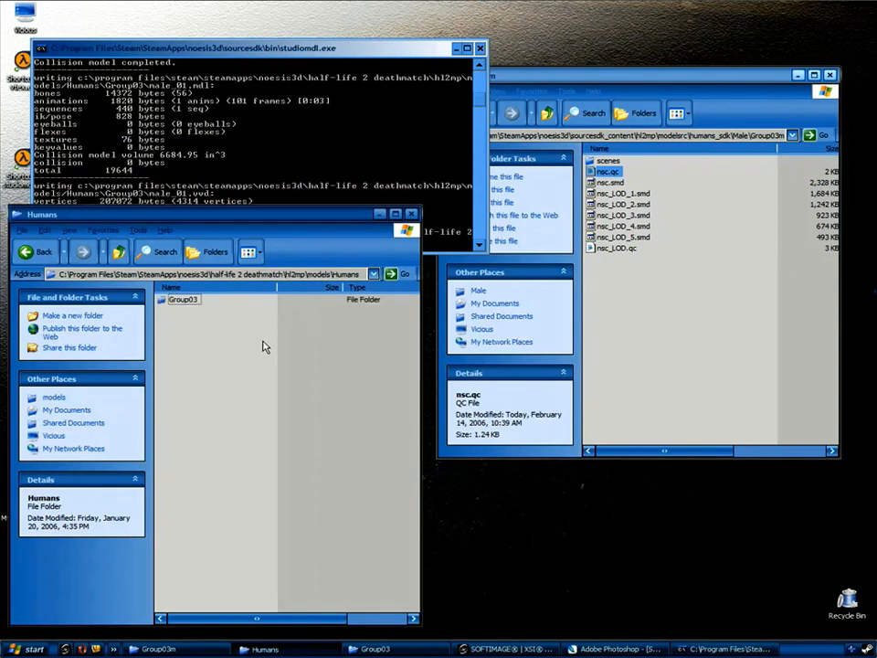
{"action": "double_click", "coordinate": [181, 301]}
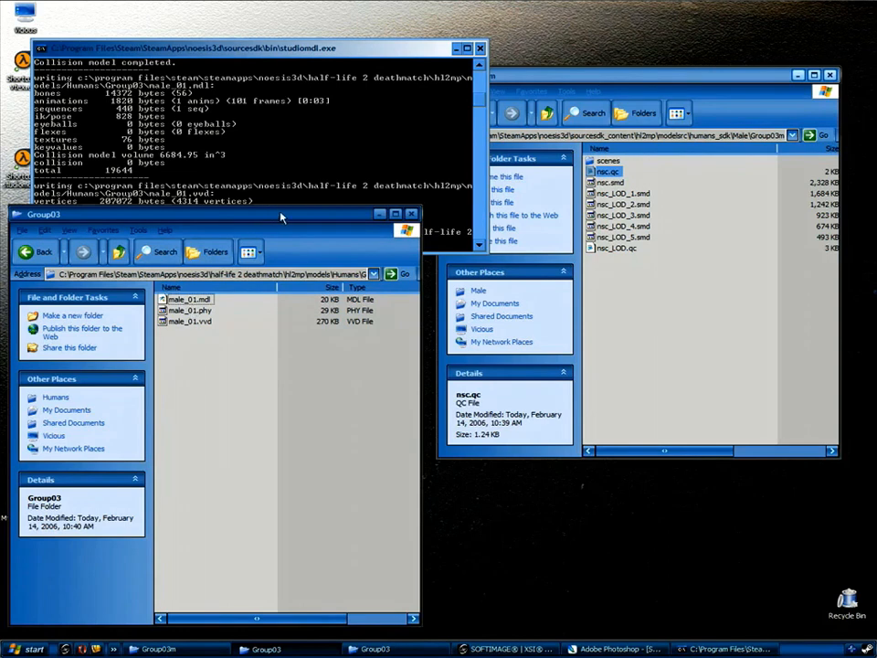
{"action": "left_click_drag", "start_coordinate": [279, 210], "coordinate": [298, 202]}
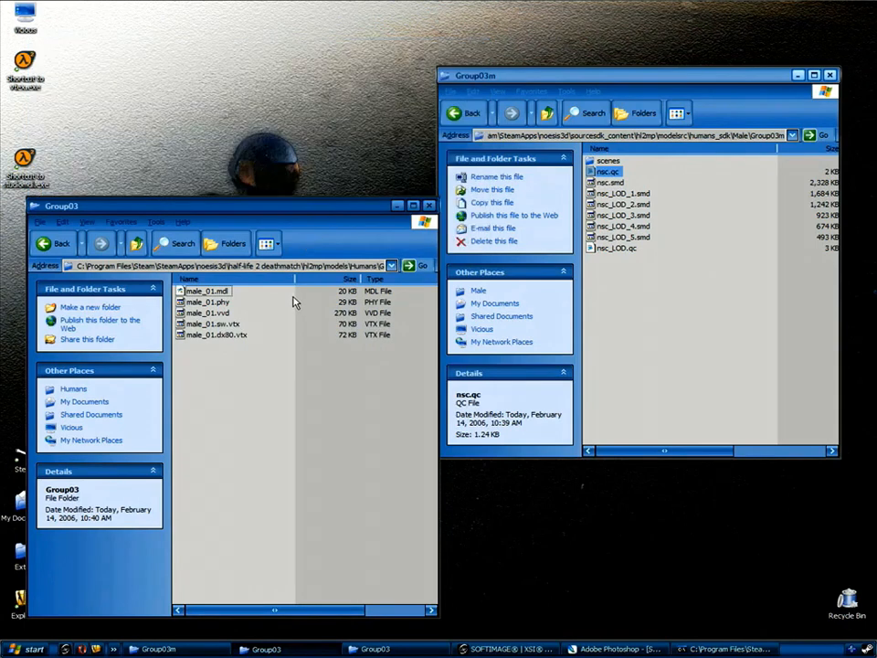
Preview male_01.mdl in the model viewer, rotating it, then close the viewer.
{"action": "left_click", "coordinate": [207, 291]}
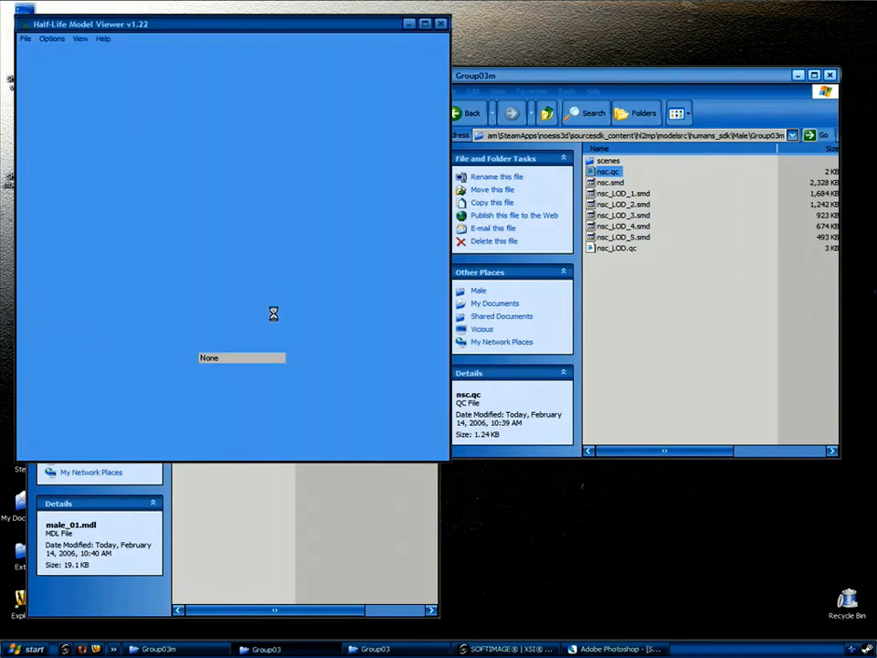
{"action": "left_click_drag", "start_coordinate": [253, 230], "coordinate": [193, 181]}
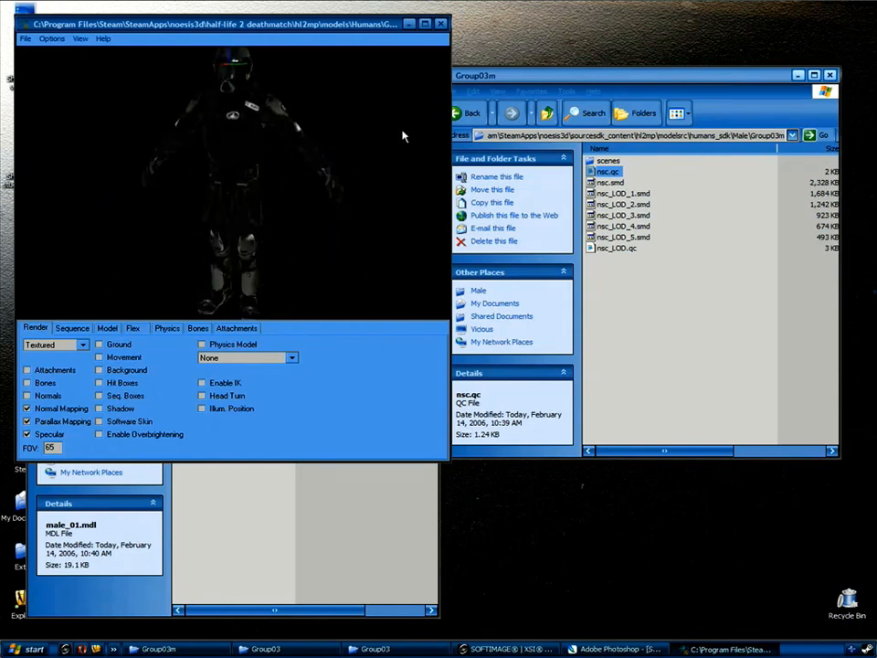
{"action": "left_click", "coordinate": [441, 24]}
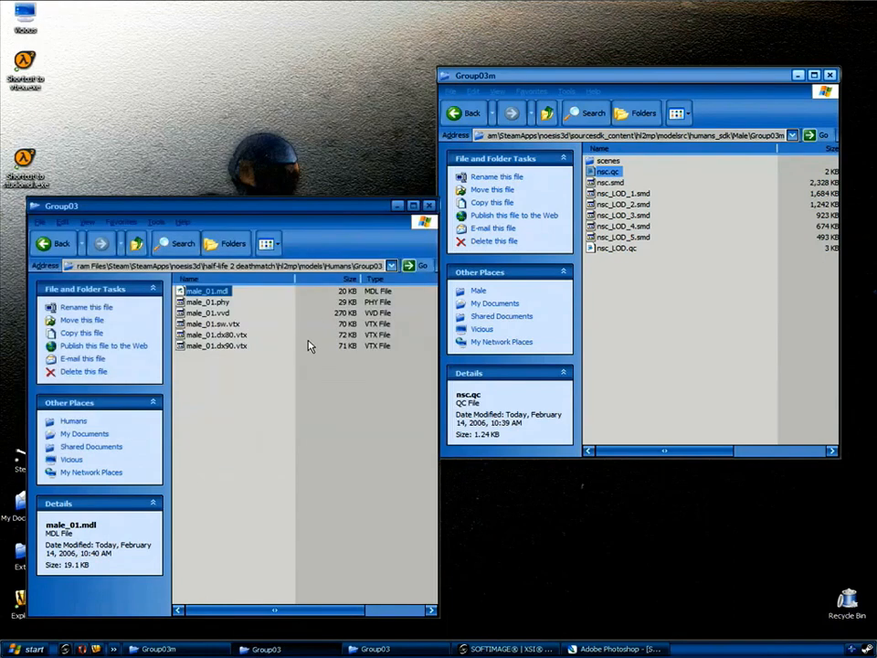
Copy the six male_01 files from Group03 up into the models folder.
{"action": "left_click", "coordinate": [289, 318]}
{"action": "left_click_drag", "start_coordinate": [267, 362], "coordinate": [185, 291]}
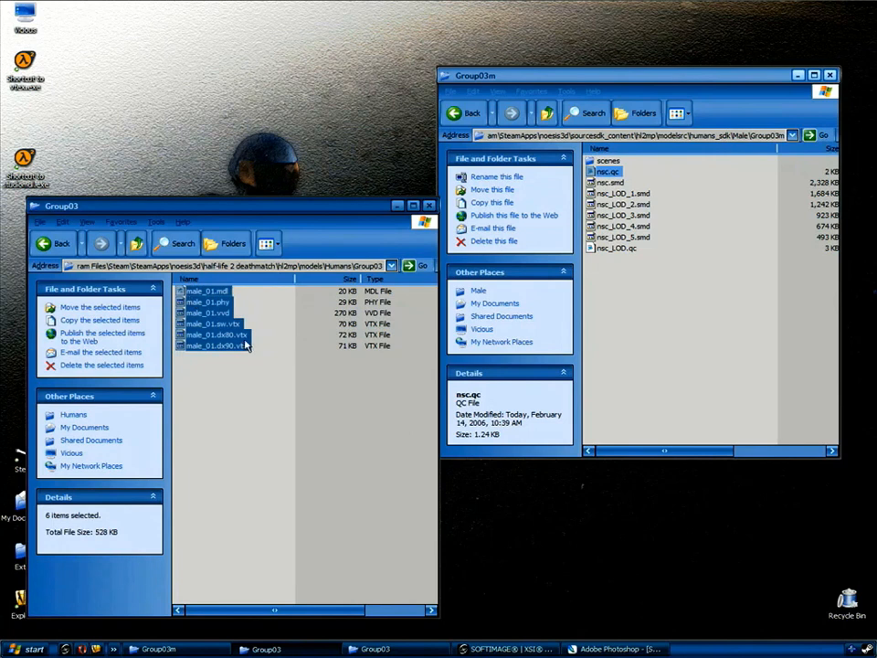
{"action": "left_click", "coordinate": [289, 382]}
{"action": "left_click", "coordinate": [138, 244]}
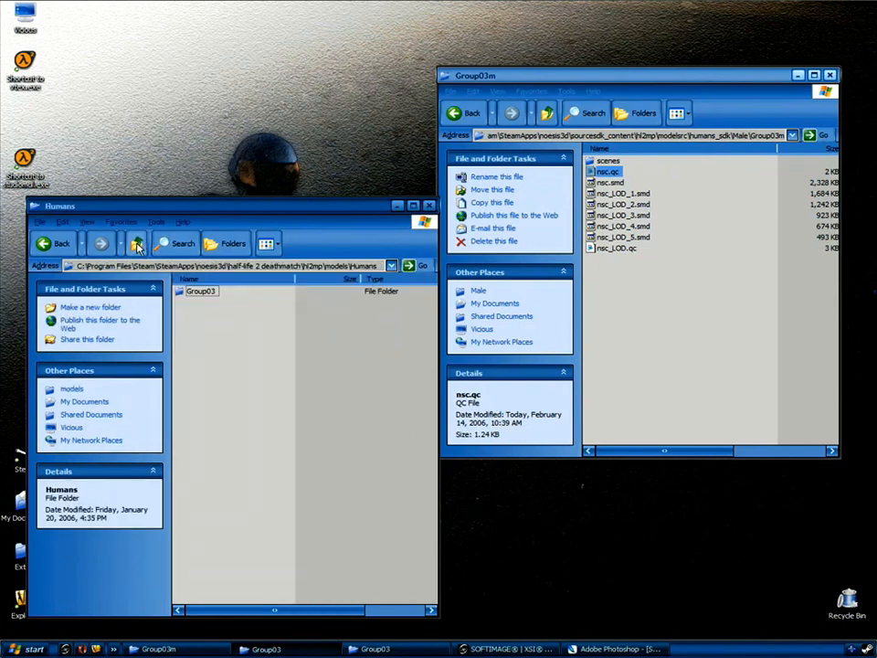
{"action": "left_click", "coordinate": [138, 244]}
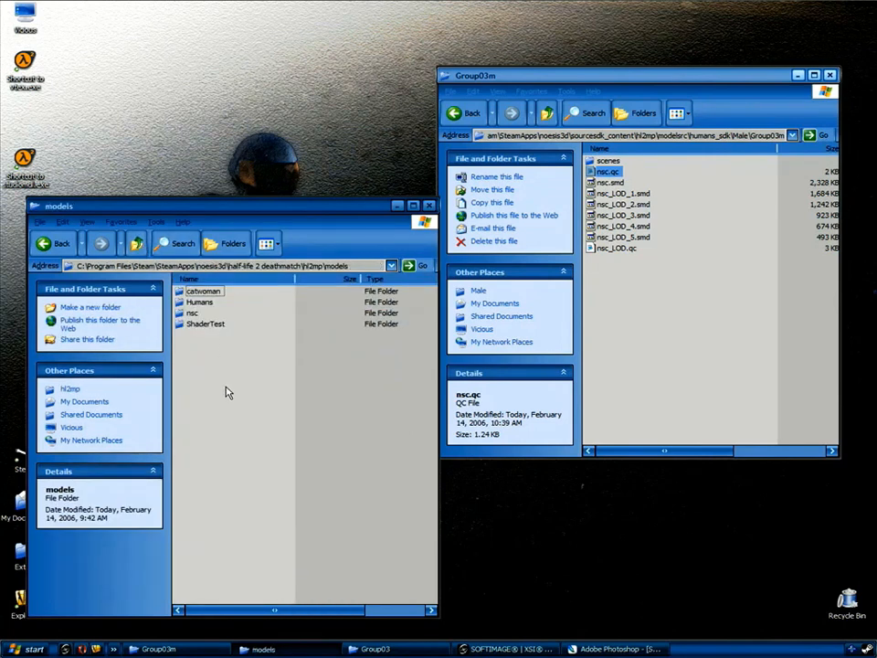
{"action": "key", "text": "ctrl+v"}
Rename male_01.mdl and male_01.phy to Police.mdl and Police.phy.
{"action": "left_click", "coordinate": [210, 338]}
{"action": "key", "text": "F2"}
{"action": "left_click_drag", "start_coordinate": [216, 335], "coordinate": [181, 341]}
{"action": "type", "text": "Police"}
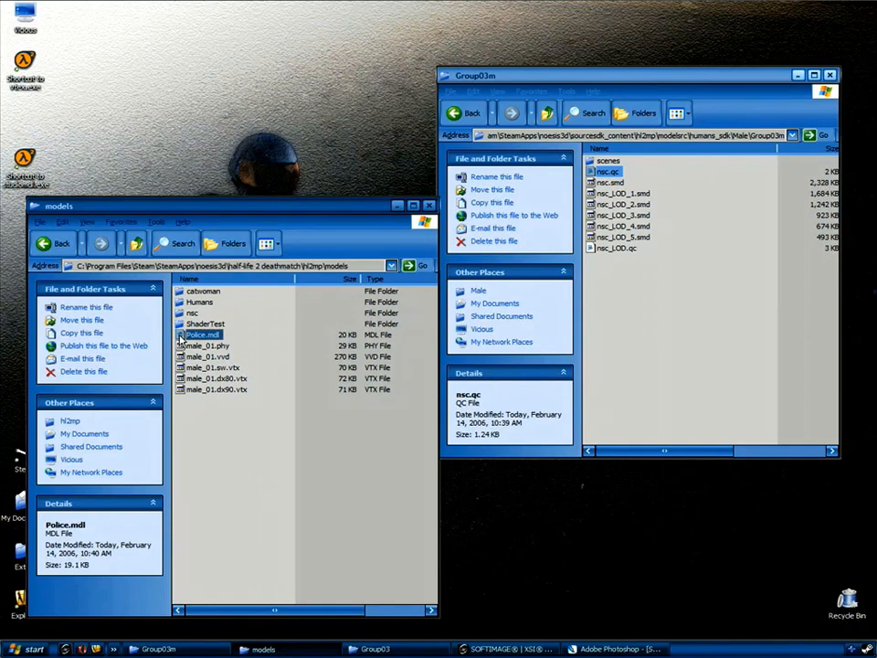
{"action": "key", "text": "Tab"}
{"action": "key", "text": "Left"}
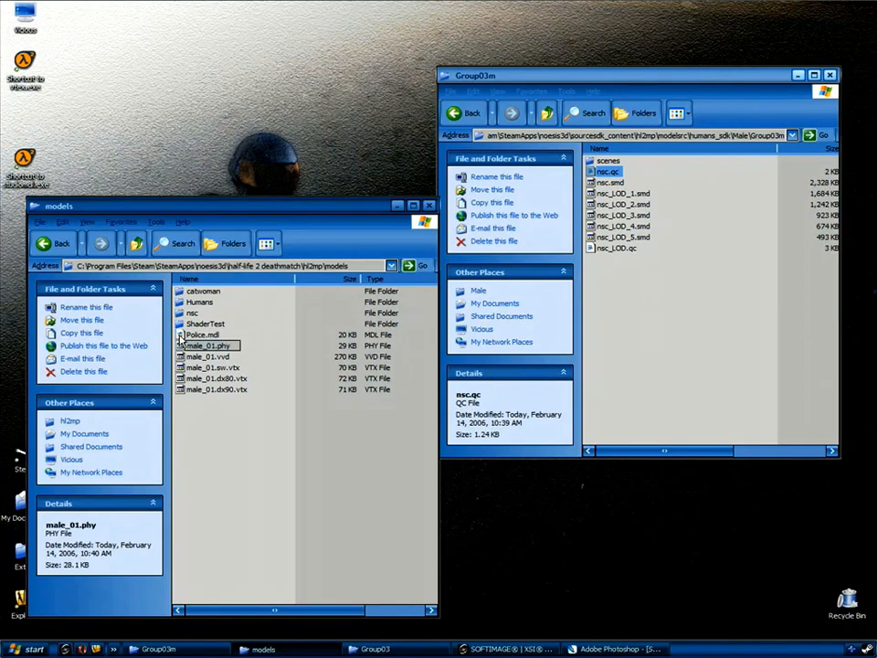
{"action": "key", "text": "BackSpace"}
{"action": "key", "text": "BackSpace"}
{"action": "key", "text": "BackSpace"}
{"action": "key", "text": "BackSpace"}
{"action": "key", "text": "BackSpace"}
{"action": "key", "text": "BackSpace"}
{"action": "key", "text": "BackSpace"}
{"action": "type", "text": "Police"}
{"action": "key", "text": "Tab"}
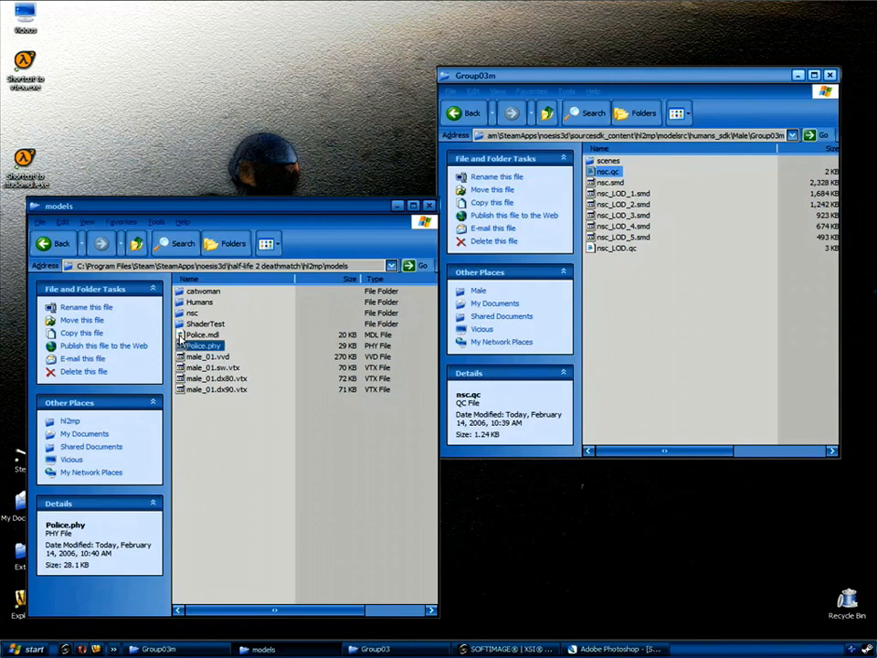
Rename the .vvd and .sw.vtx files to Police.vvd and Police.sw.vtx.
{"action": "key", "text": "Right"}
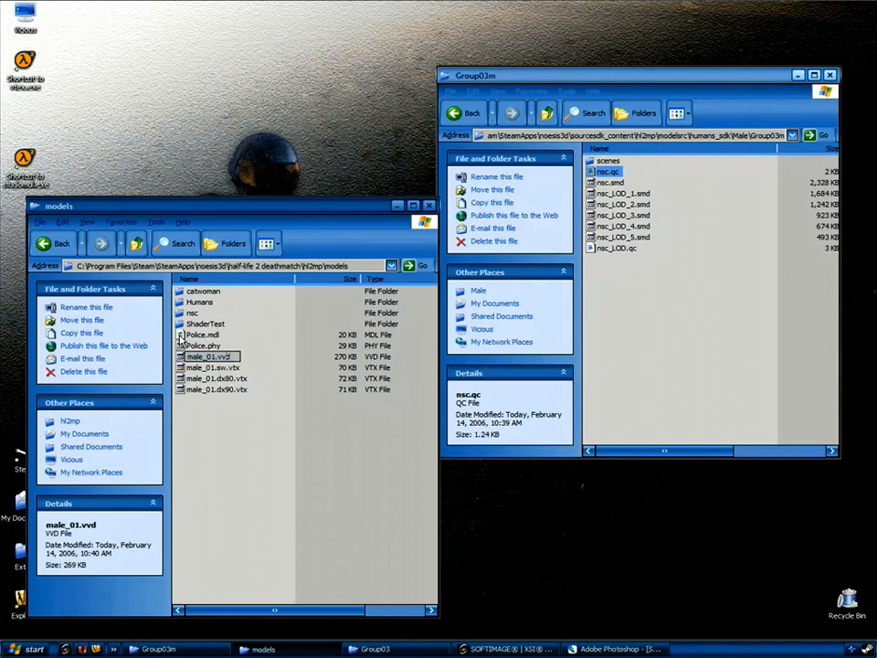
{"action": "key", "text": "BackSpace"}
{"action": "key", "text": "BackSpace"}
{"action": "key", "text": "BackSpace"}
{"action": "key", "text": "BackSpace"}
{"action": "key", "text": "BackSpace"}
{"action": "key", "text": "BackSpace"}
{"action": "key", "text": "BackSpace"}
{"action": "type", "text": "Police"}
{"action": "key", "text": "Return"}
{"action": "key", "text": "Down"}
{"action": "key", "text": "F2"}
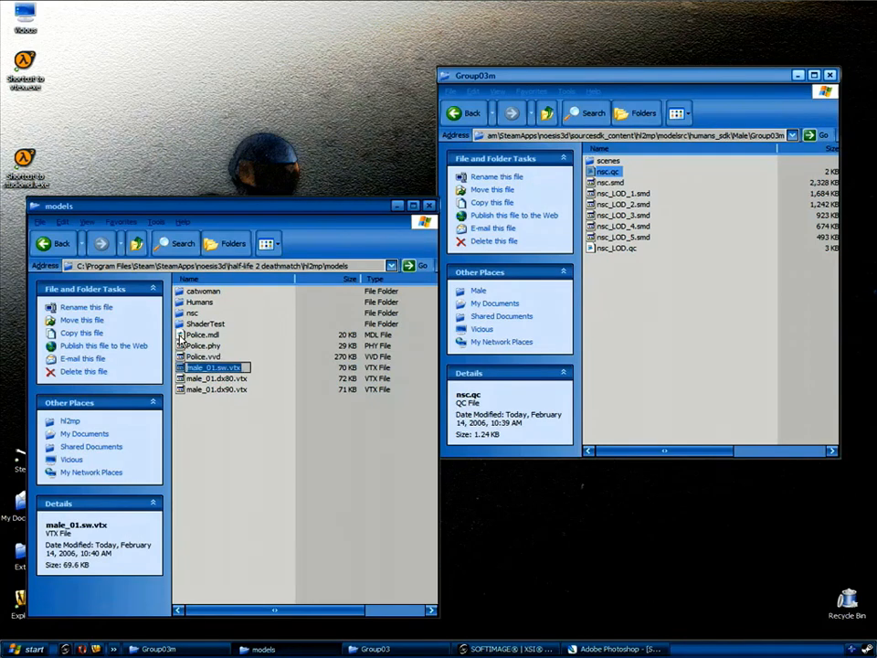
{"action": "key", "text": "Left"}
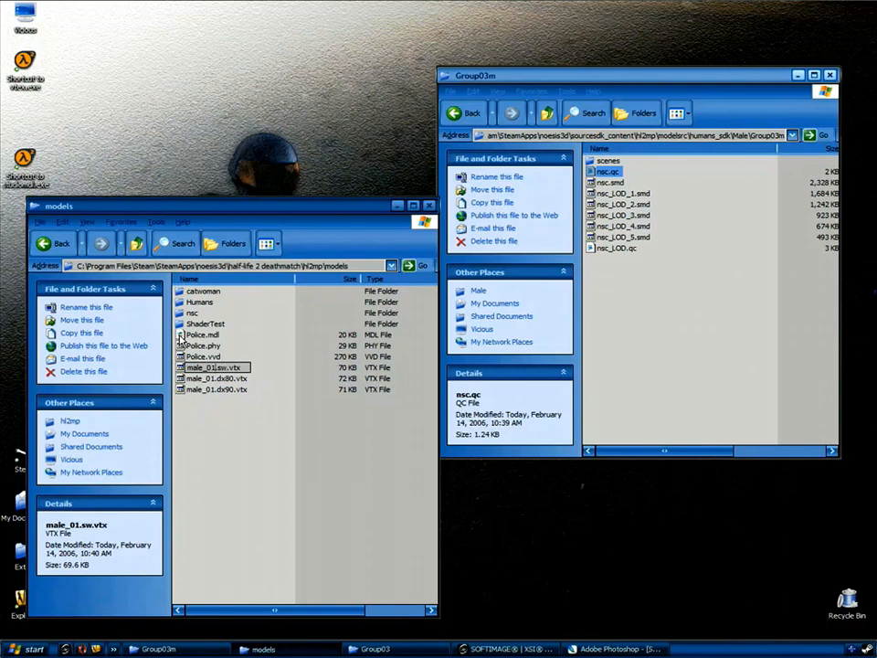
{"action": "key", "text": "BackSpace"}
{"action": "key", "text": "BackSpace"}
{"action": "key", "text": "BackSpace"}
{"action": "key", "text": "BackSpace"}
{"action": "key", "text": "BackSpace"}
{"action": "key", "text": "BackSpace"}
{"action": "key", "text": "BackSpace"}
{"action": "type", "text": "Police"}
{"action": "key", "text": "Return"}
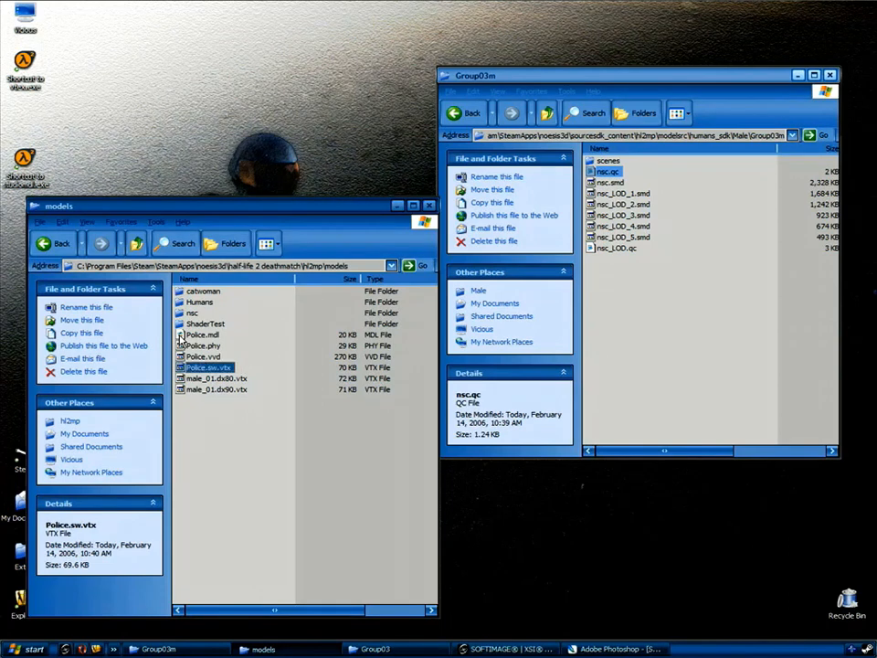
Rename the .dx80.vtx and .dx90.vtx files to Police.dx80.vtx and Police.dx90.vtx.
{"action": "key", "text": "Down"}
{"action": "key", "text": "F2"}
{"action": "key", "text": "Left"}
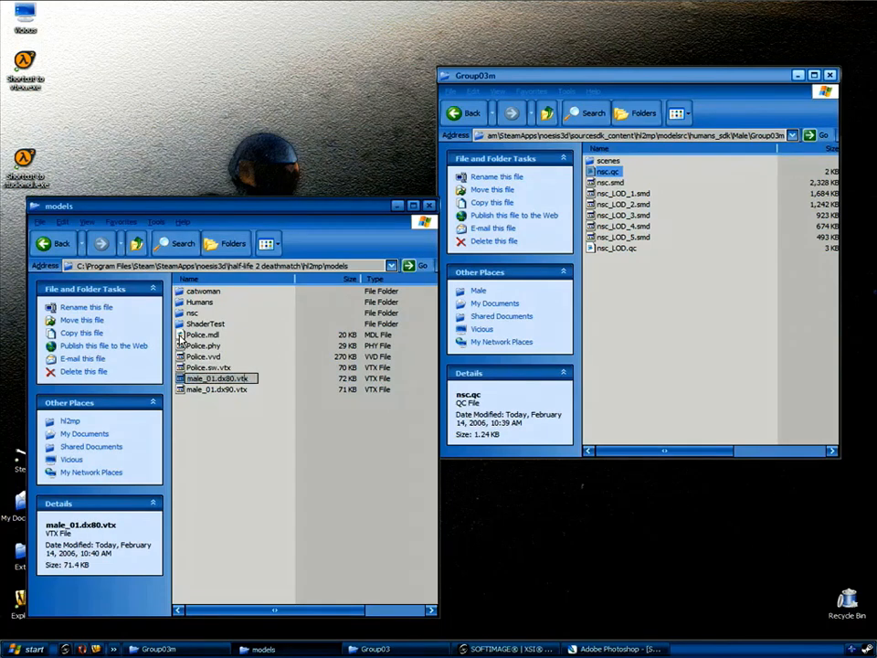
{"action": "key", "text": "BackSpace"}
{"action": "key", "text": "BackSpace"}
{"action": "key", "text": "BackSpace"}
{"action": "key", "text": "BackSpace"}
{"action": "key", "text": "BackSpace"}
{"action": "key", "text": "BackSpace"}
{"action": "key", "text": "BackSpace"}
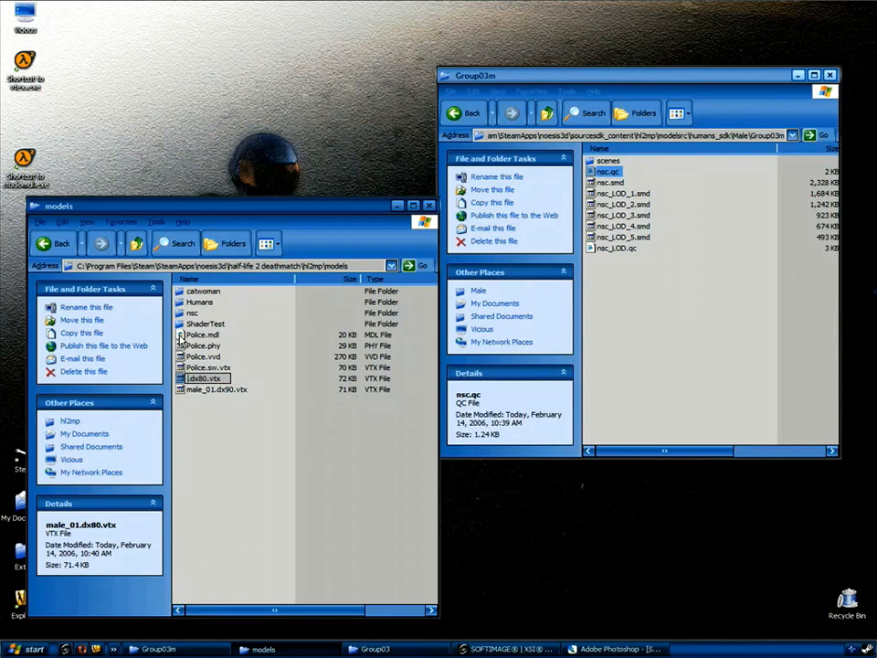
{"action": "type", "text": "Police"}
{"action": "key", "text": "Return"}
{"action": "key", "text": "Down"}
{"action": "key", "text": "F2"}
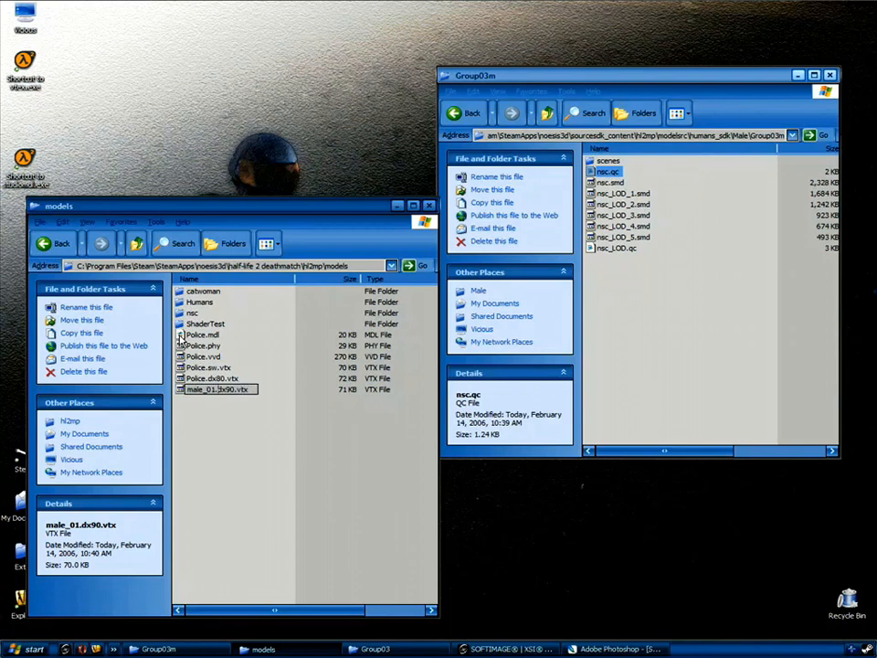
{"action": "key", "text": "BackSpace"}
{"action": "key", "text": "BackSpace"}
{"action": "key", "text": "BackSpace"}
{"action": "key", "text": "BackSpace"}
{"action": "key", "text": "BackSpace"}
{"action": "key", "text": "BackSpace"}
{"action": "key", "text": "BackSpace"}
{"action": "type", "text": "Police"}
{"action": "key", "text": "Return"}
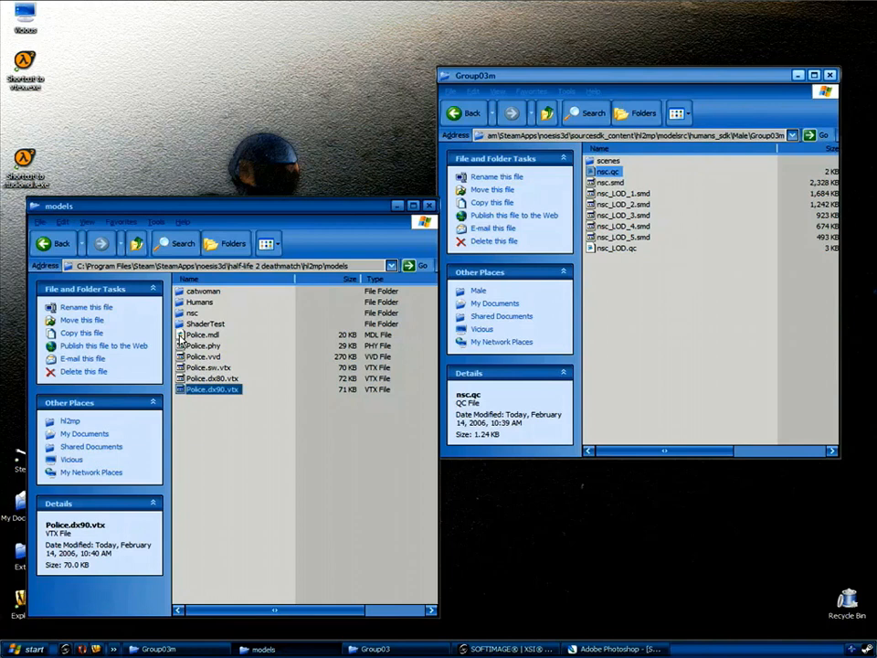
{"action": "left_click", "coordinate": [260, 320]}
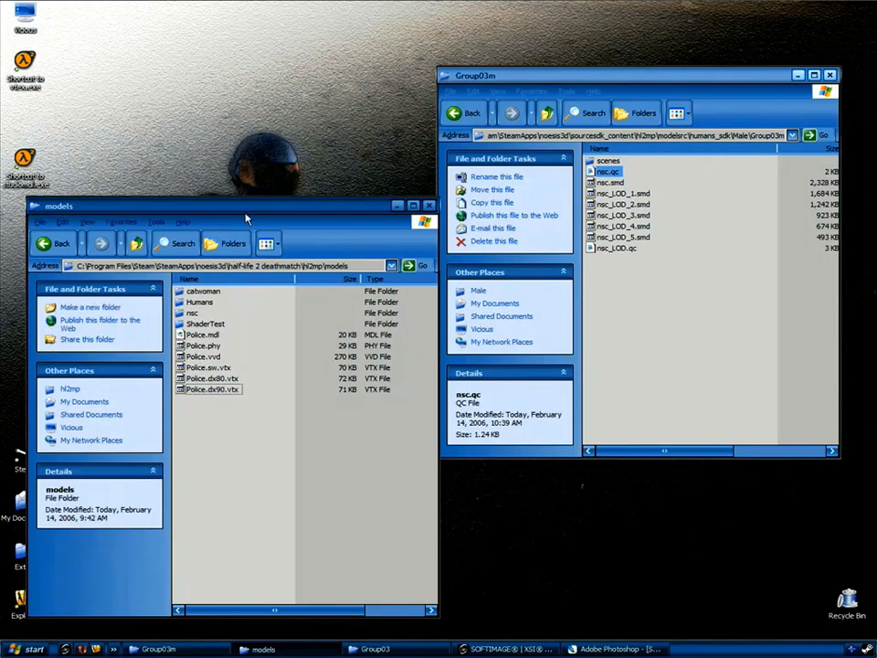
Open the Extras\nsc\Thumbnail folder and place it beside the models folder window.
{"action": "left_click_drag", "start_coordinate": [241, 210], "coordinate": [283, 203]}
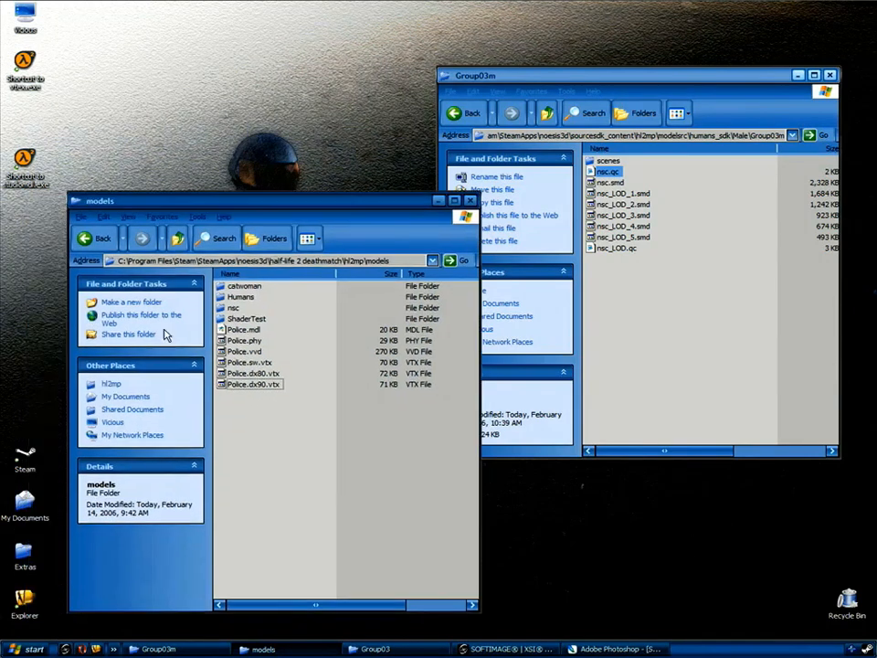
{"action": "double_click", "coordinate": [26, 550]}
{"action": "double_click", "coordinate": [215, 181]}
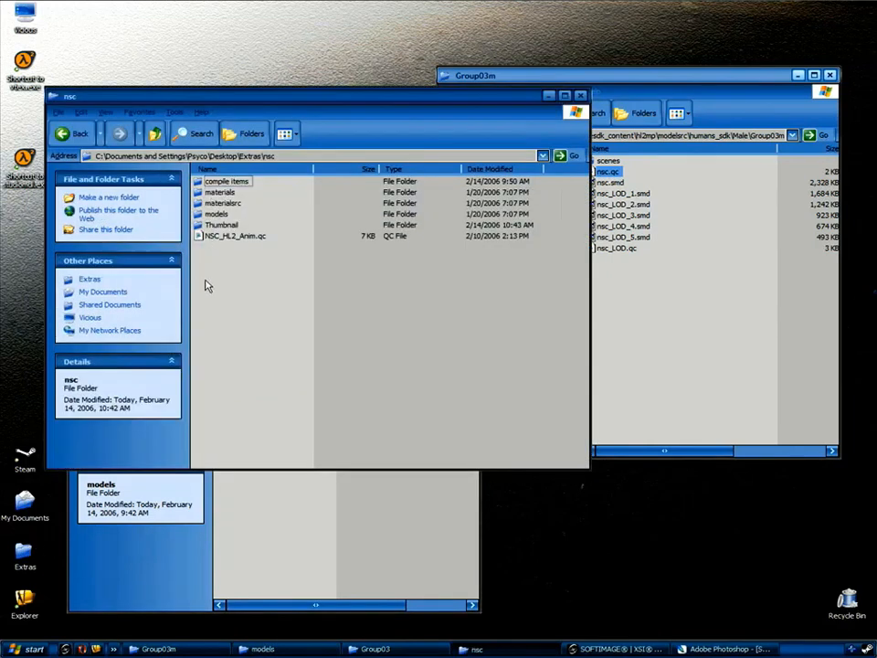
{"action": "double_click", "coordinate": [217, 224]}
{"action": "left_click", "coordinate": [216, 182]}
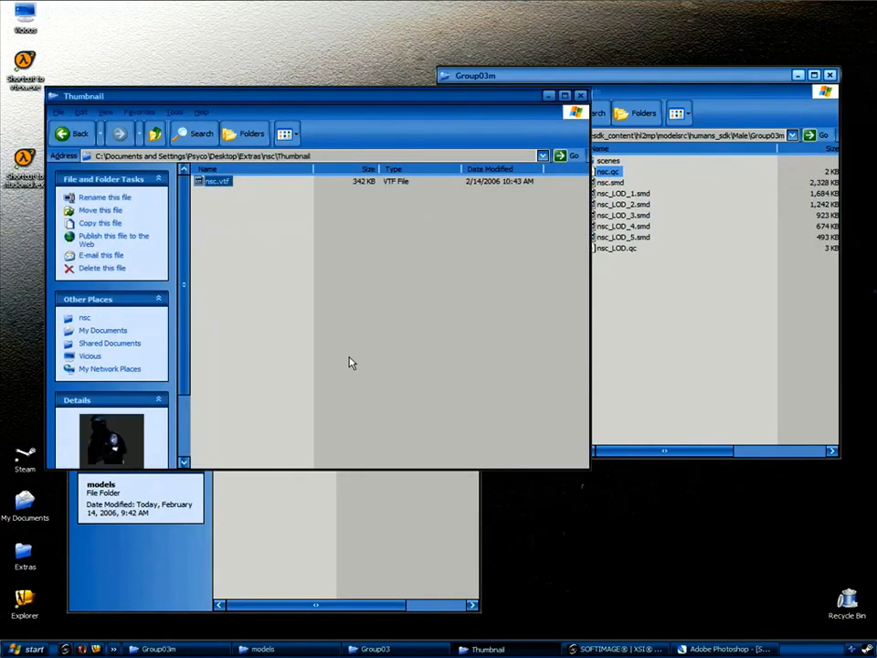
{"action": "left_click_drag", "start_coordinate": [561, 469], "coordinate": [293, 373]}
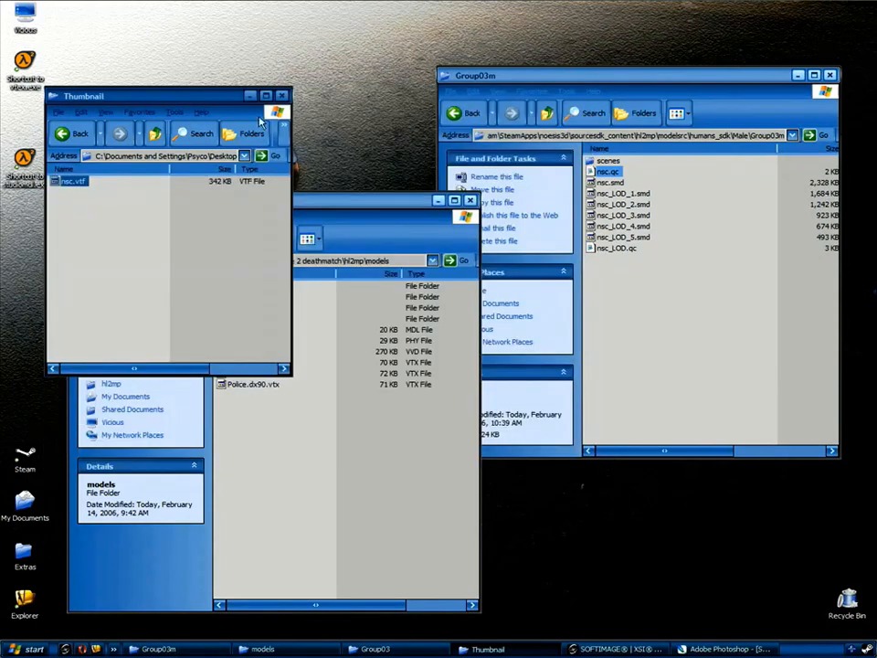
{"action": "left_click_drag", "start_coordinate": [183, 95], "coordinate": [655, 295]}
{"action": "left_click", "coordinate": [353, 407]}
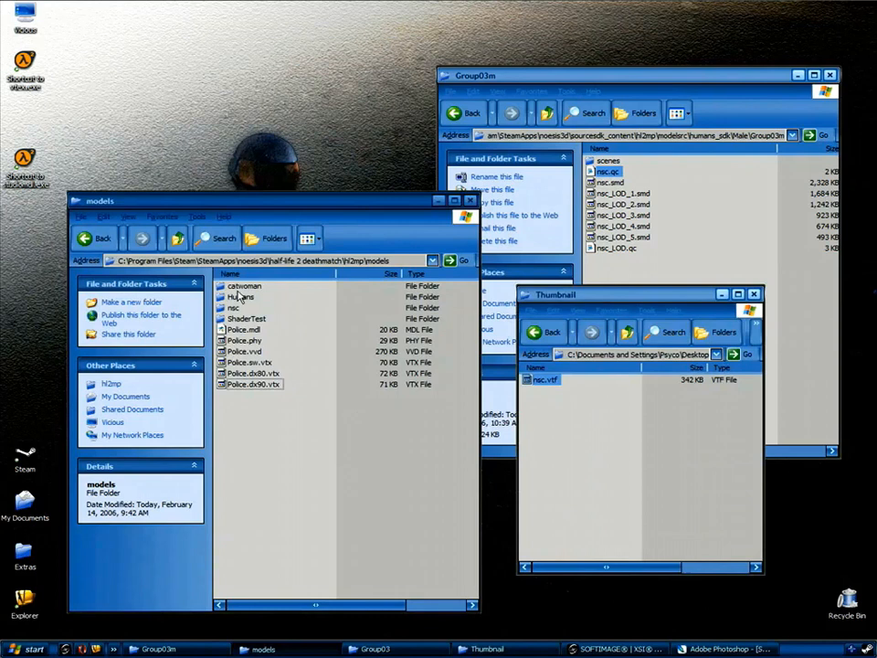
Copy nsc.vtf into hl2mp\materials\VGUI\playermodels and name it Police.vtf.
{"action": "left_click", "coordinate": [179, 240]}
{"action": "left_click", "coordinate": [179, 240]}
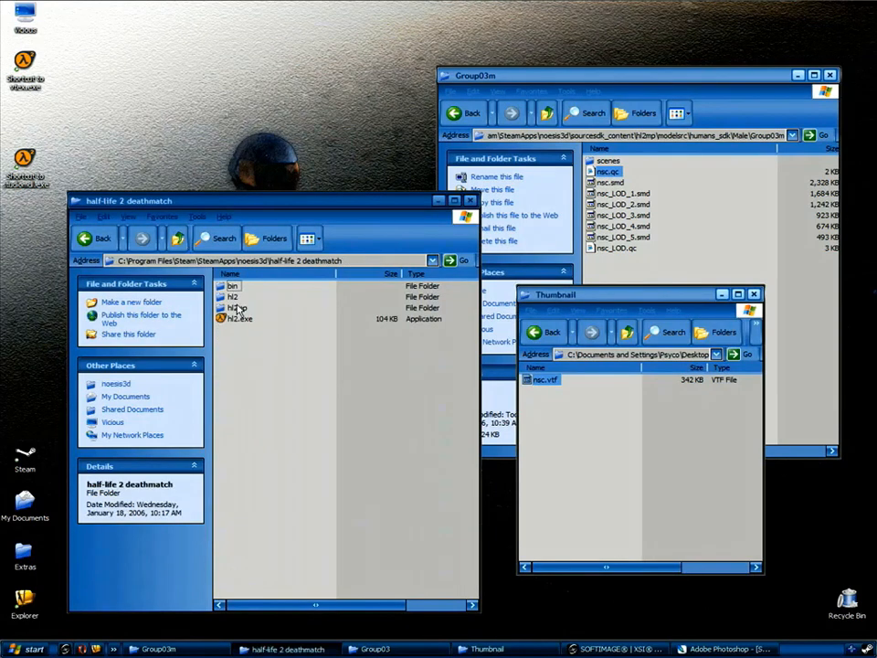
{"action": "double_click", "coordinate": [235, 309]}
{"action": "double_click", "coordinate": [243, 373]}
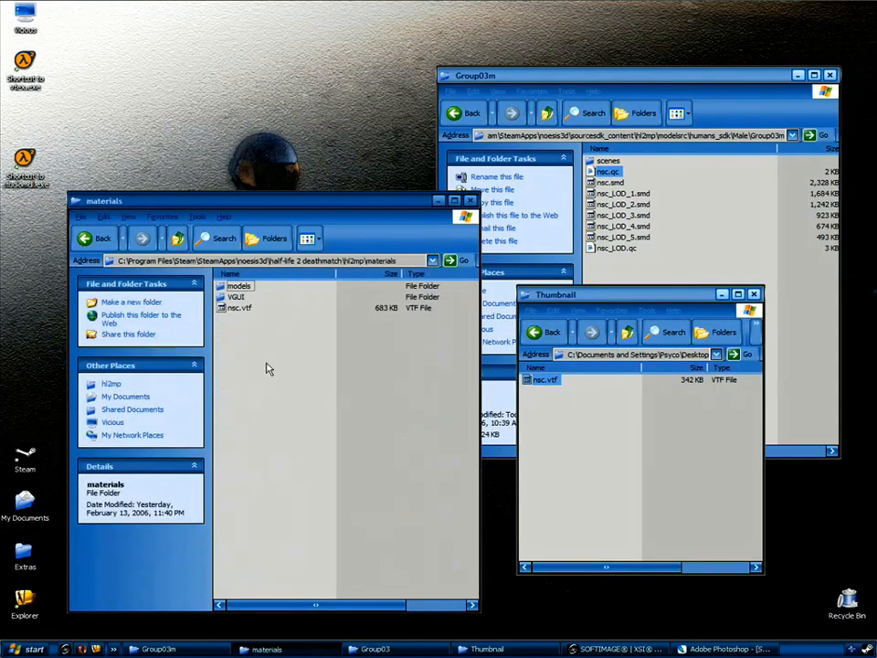
{"action": "double_click", "coordinate": [236, 297]}
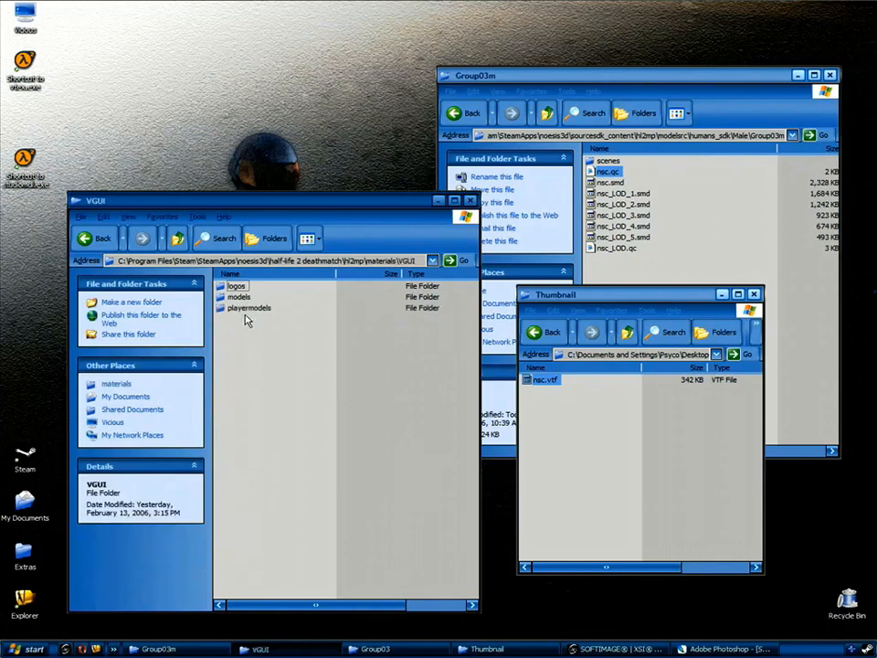
{"action": "double_click", "coordinate": [248, 309]}
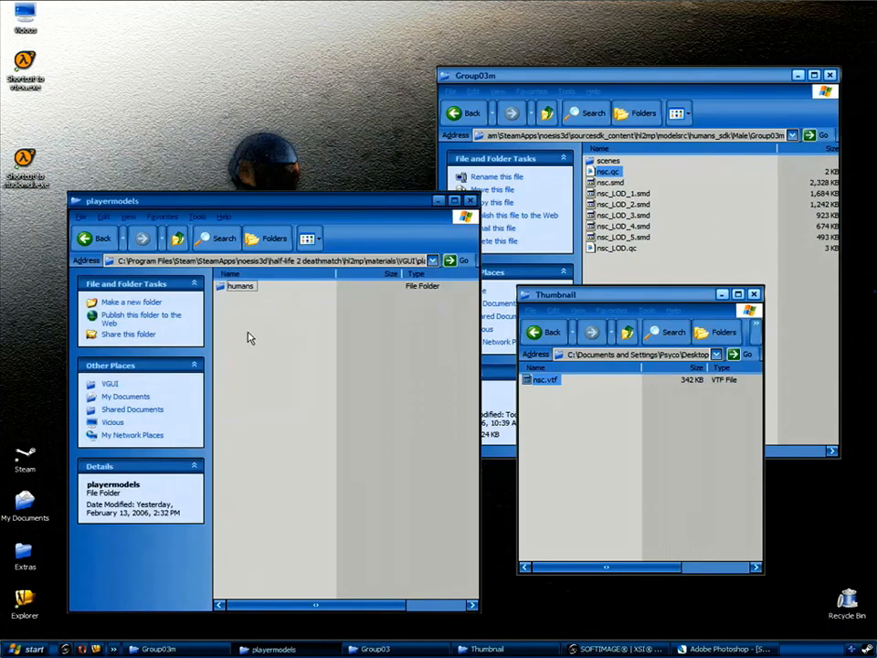
{"action": "left_click_drag", "start_coordinate": [541, 380], "coordinate": [311, 407]}
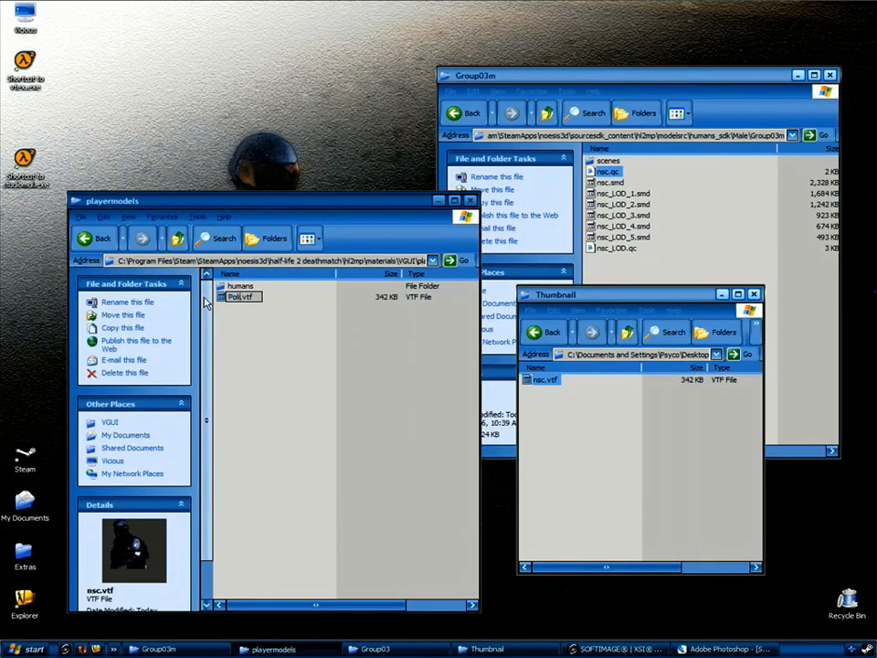
{"action": "key", "text": "Return"}
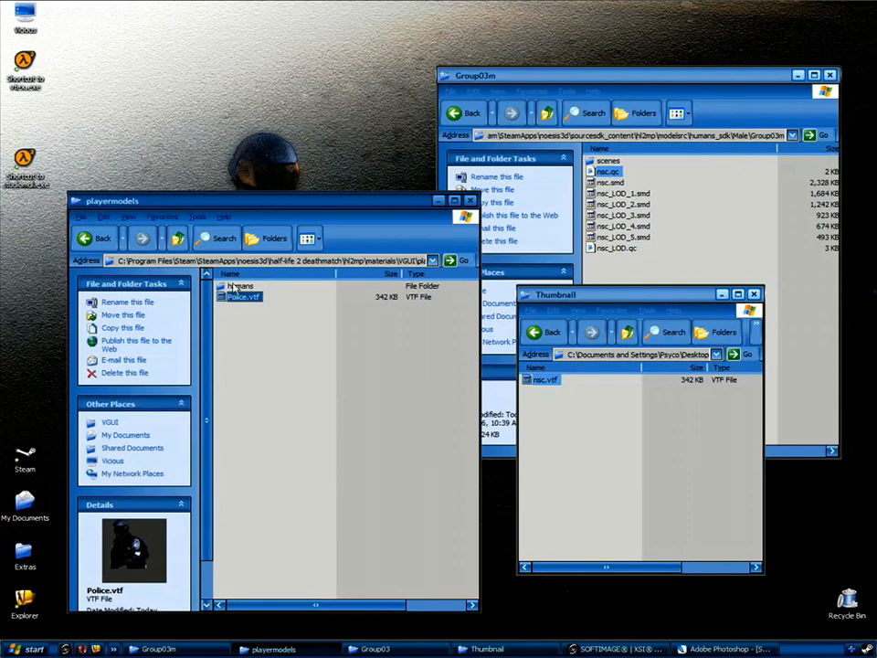
Copy nsc.vtf into the humans\Group03 icons folder as Male_01.vtf and check its thumbnail.
{"action": "left_click", "coordinate": [237, 286]}
{"action": "double_click", "coordinate": [237, 286]}
{"action": "double_click", "coordinate": [242, 287]}
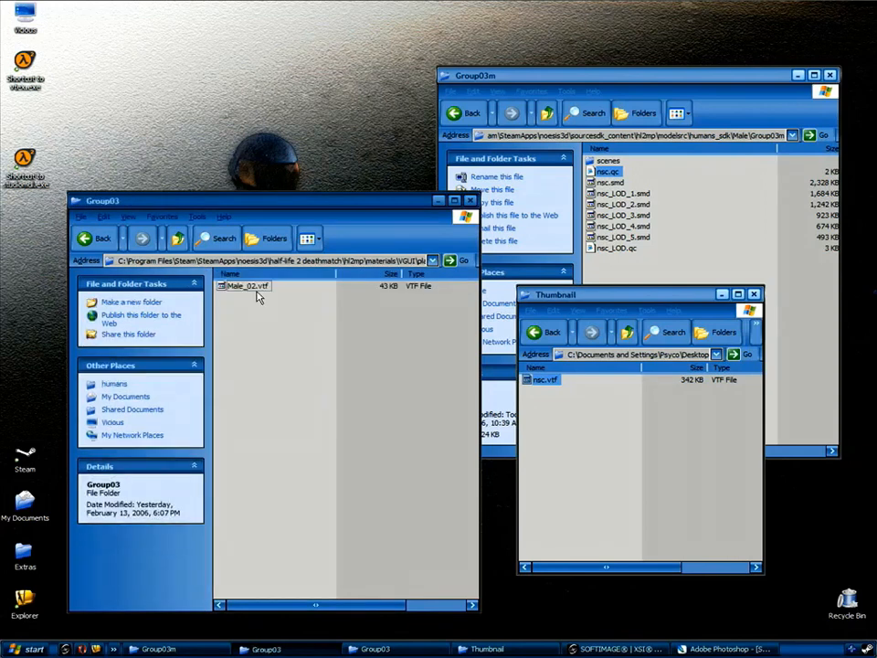
{"action": "left_click_drag", "start_coordinate": [548, 382], "coordinate": [298, 378]}
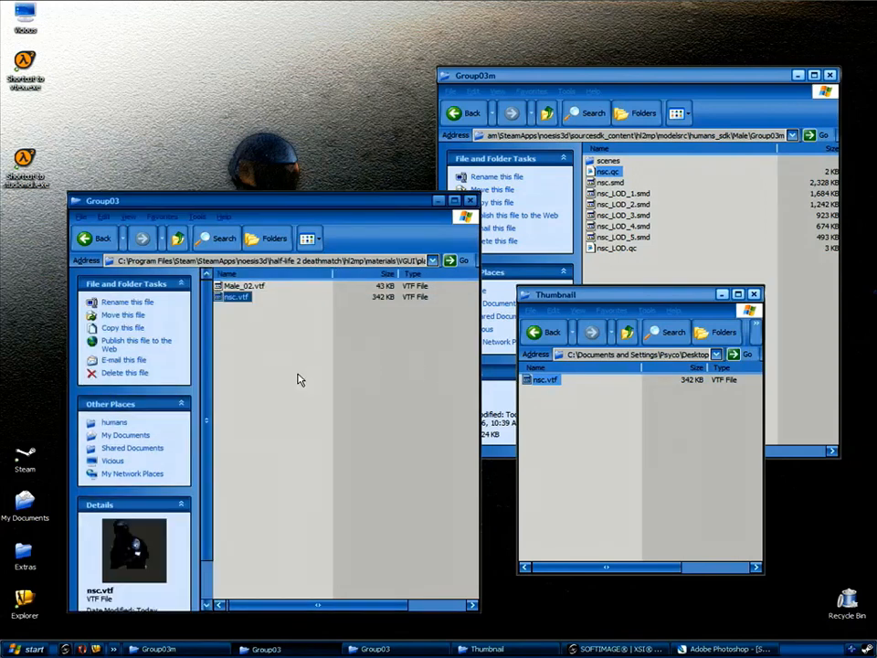
{"action": "left_click", "coordinate": [235, 298]}
{"action": "left_click_drag", "start_coordinate": [238, 298], "coordinate": [205, 302]}
{"action": "type", "text": "Male_01"}
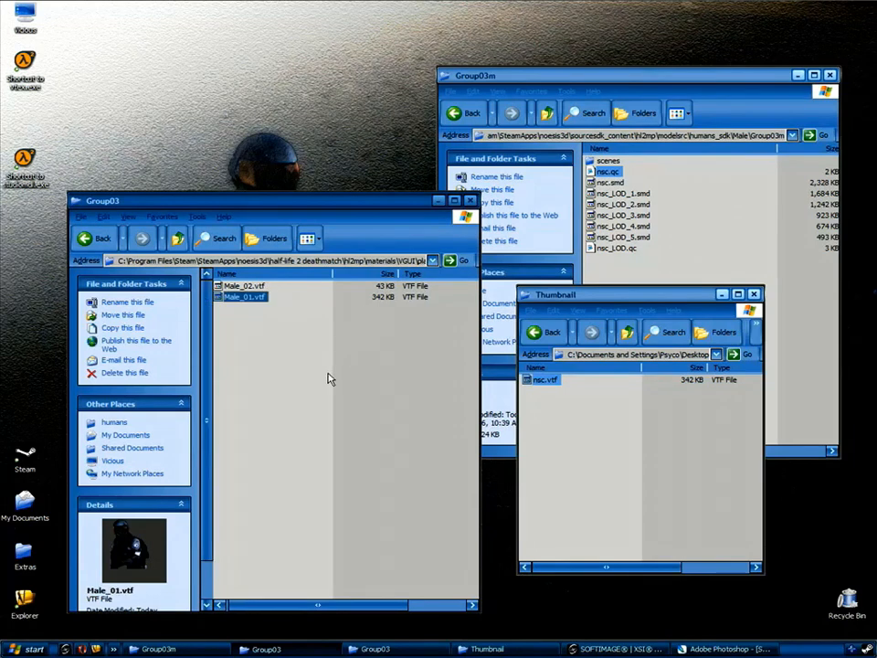
{"action": "left_click", "coordinate": [320, 402]}
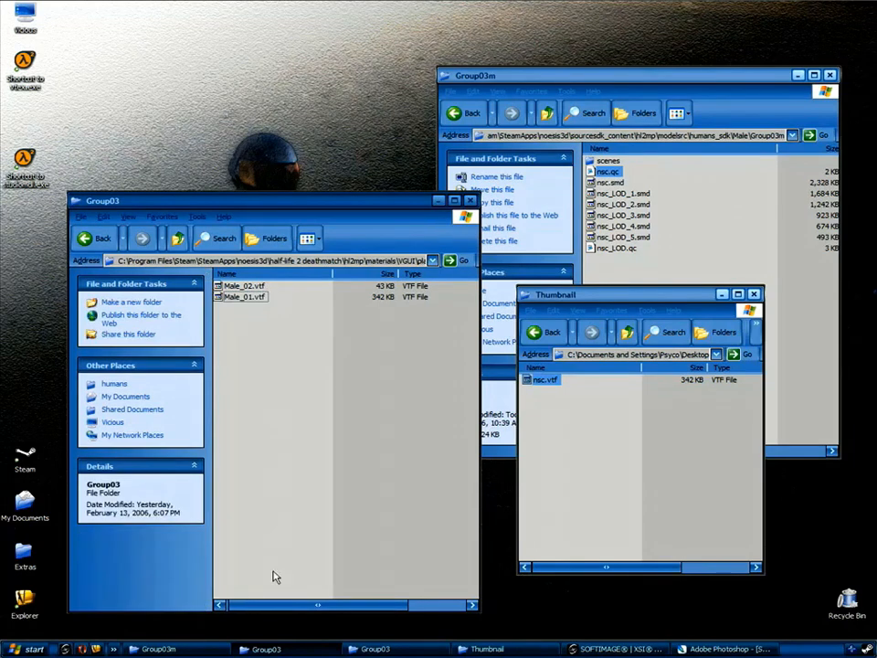
{"action": "left_click", "coordinate": [253, 298]}
{"action": "left_click", "coordinate": [265, 405]}
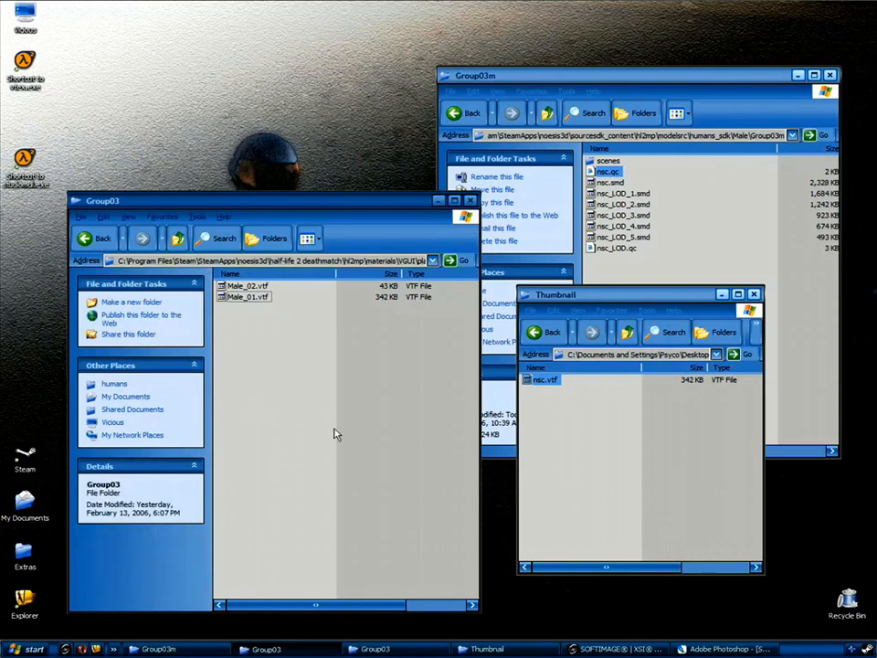
{"action": "left_click", "coordinate": [722, 649]}
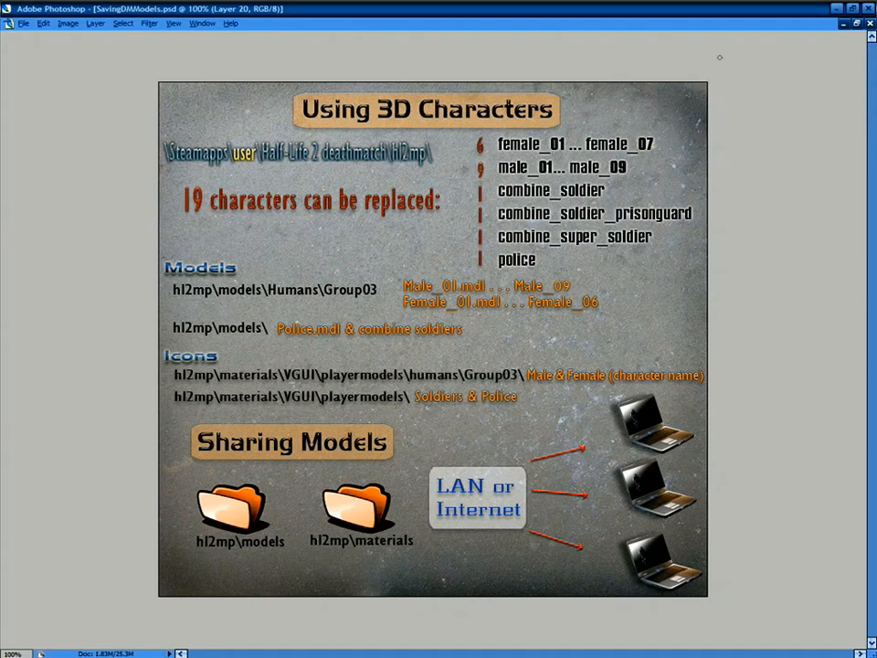
Minimize the Photoshop slide window to reveal the desktop.
{"action": "left_click", "coordinate": [840, 8]}
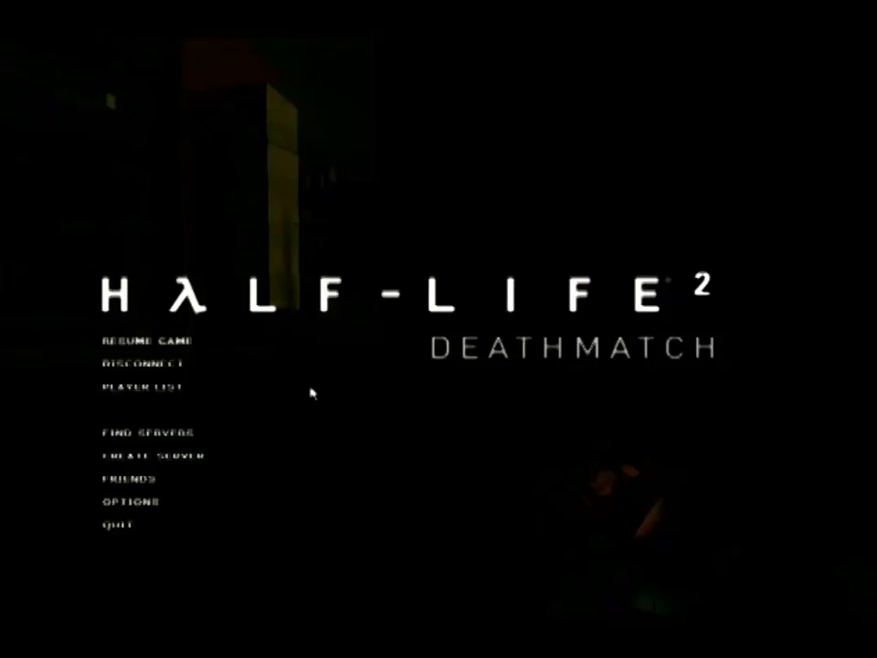
In the game options, try Male_01, then choose police as the player model and apply it.
{"action": "left_click", "coordinate": [151, 503]}
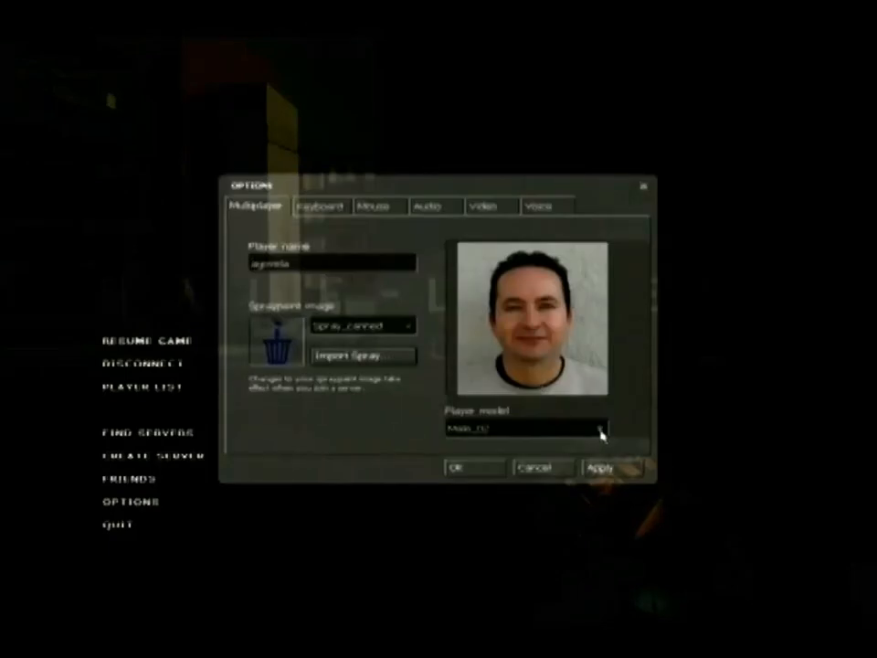
{"action": "left_click", "coordinate": [601, 428]}
{"action": "left_click", "coordinate": [602, 447]}
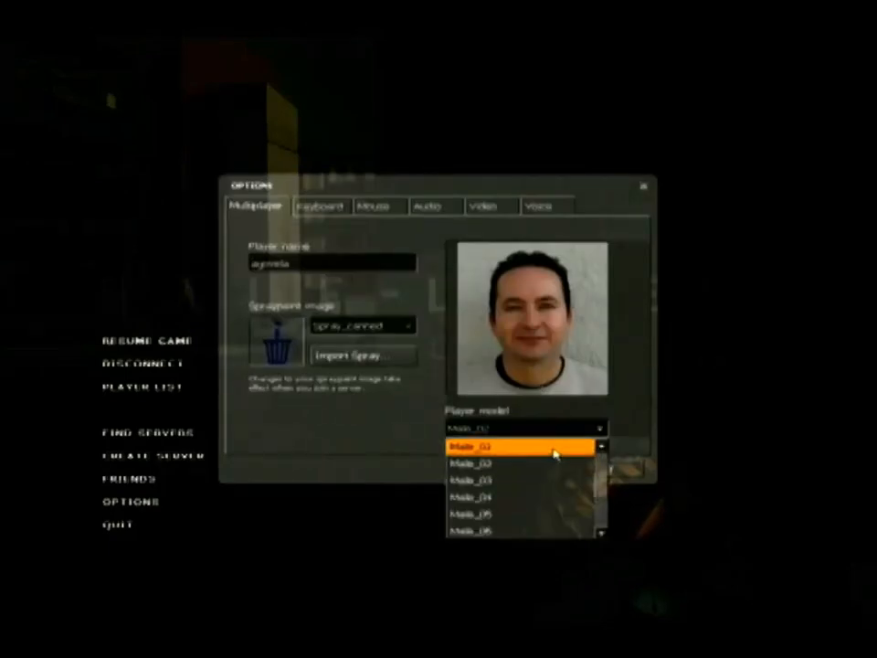
{"action": "left_click", "coordinate": [550, 448]}
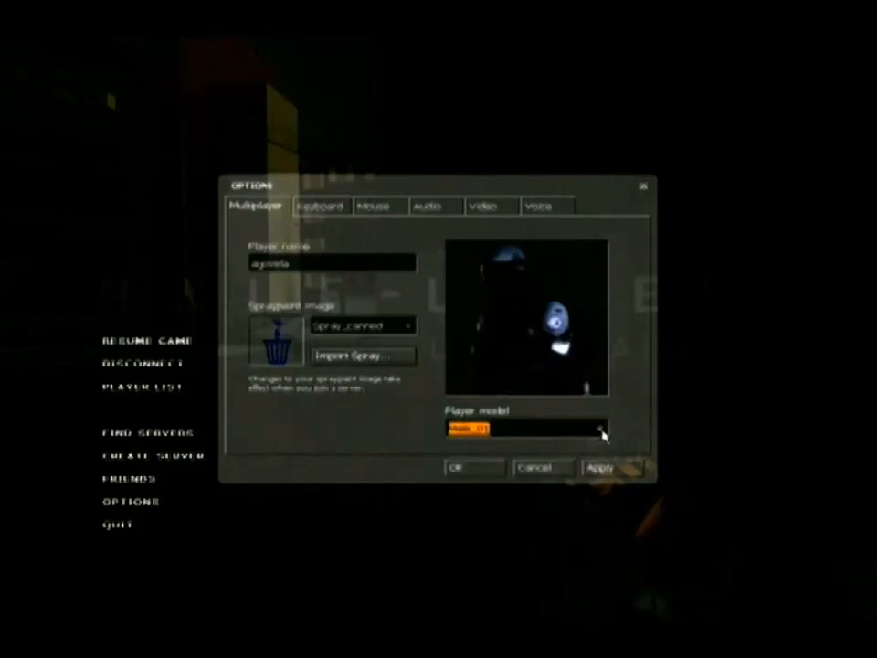
{"action": "left_click", "coordinate": [601, 429]}
{"action": "left_click_drag", "start_coordinate": [605, 490], "coordinate": [605, 523]}
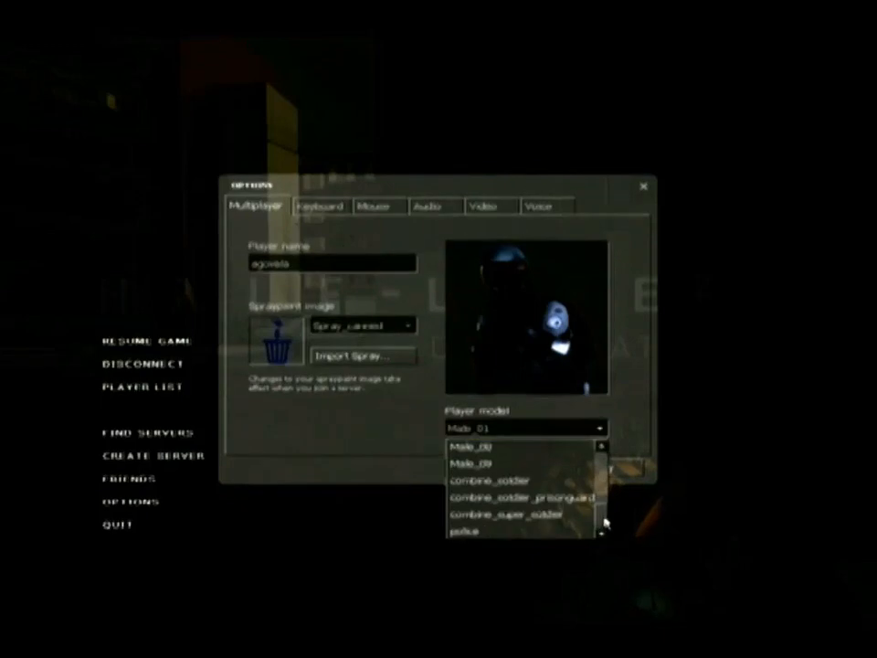
{"action": "left_click", "coordinate": [524, 531]}
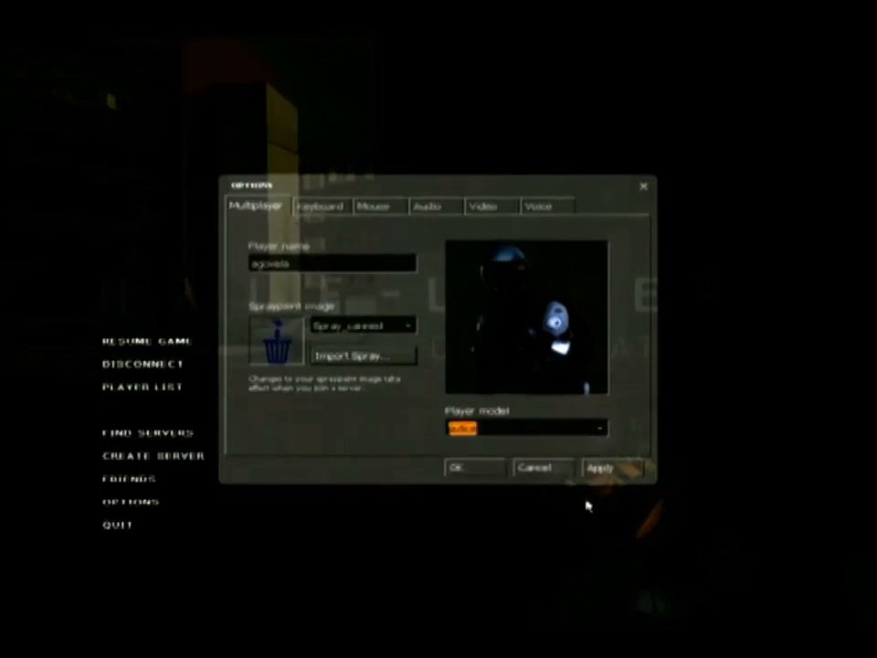
{"action": "left_click", "coordinate": [611, 477]}
Resume the match and launch an object into the sky with the gravity gun.
{"action": "left_click", "coordinate": [153, 345]}
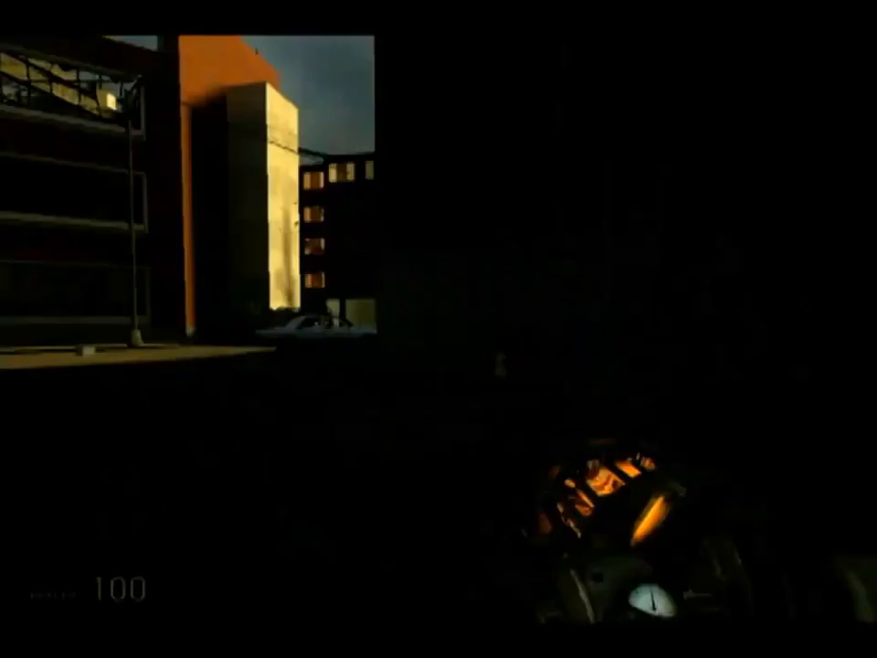
{"action": "key", "text": "w"}
{"action": "key", "text": "shift"}
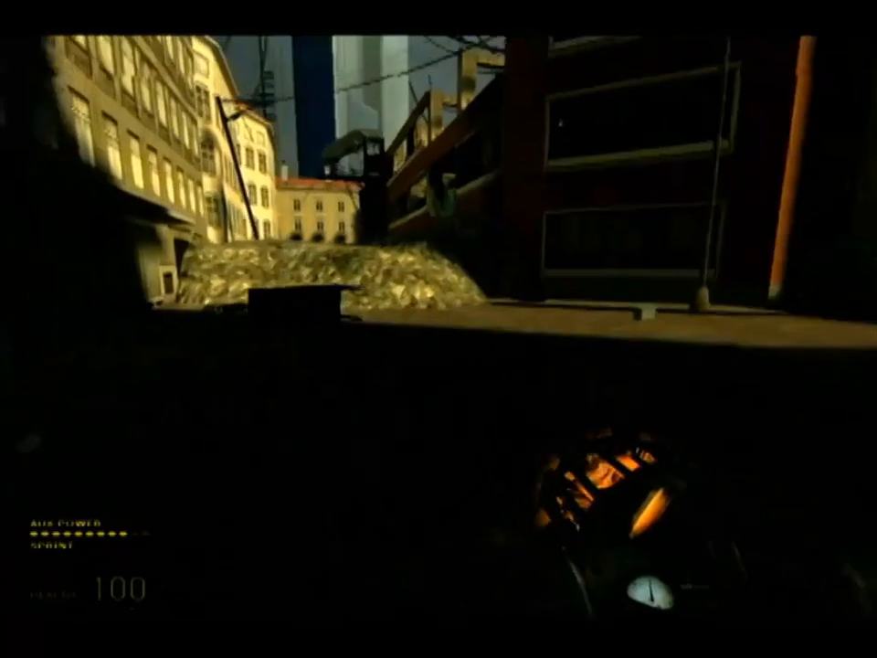
{"action": "key", "text": "s"}
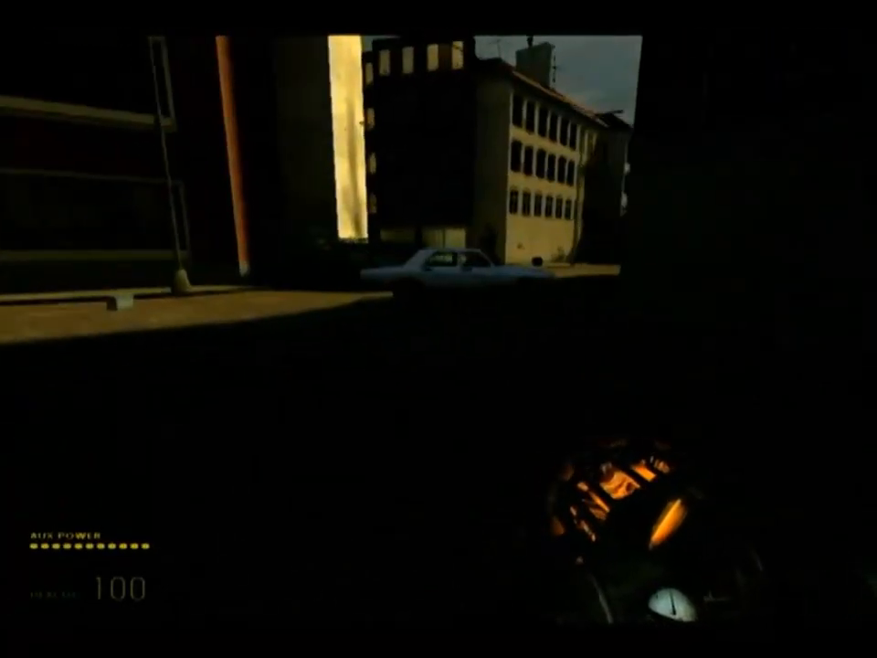
{"action": "key", "text": "w"}
{"action": "right_click", "coordinate": [439, 329]}
{"action": "key", "text": "w"}
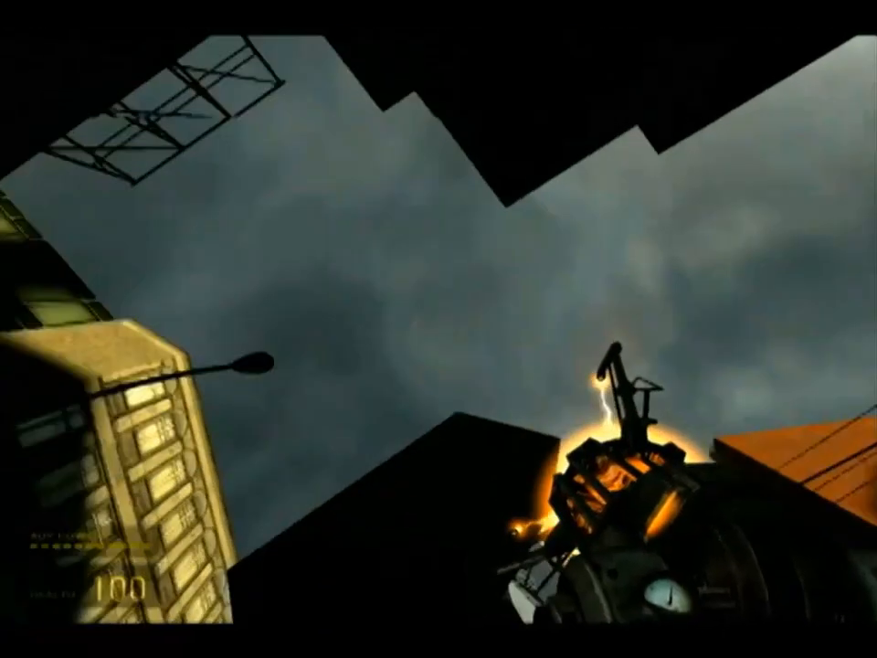
{"action": "left_click", "coordinate": [439, 329]}
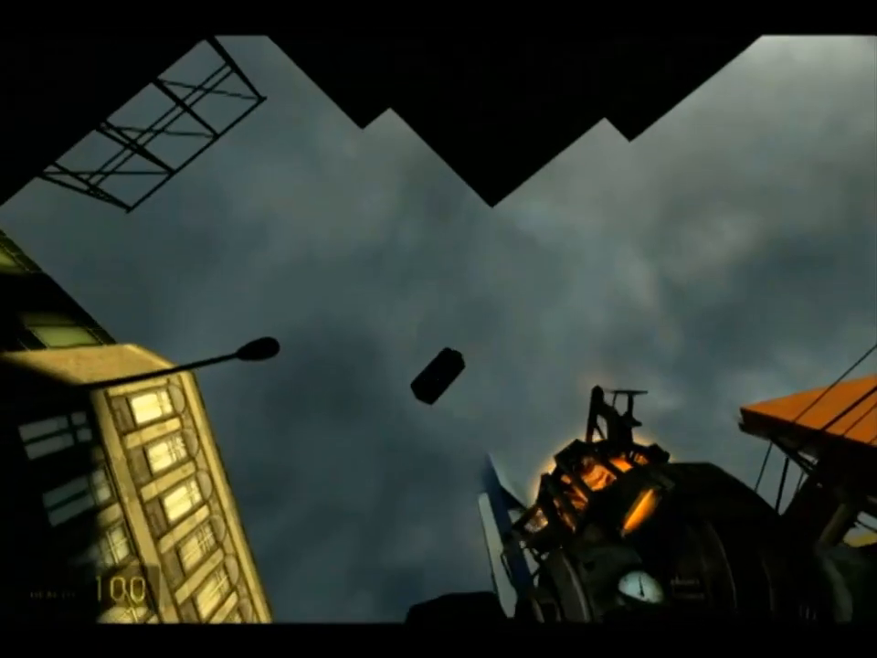
{"action": "key", "text": "w"}
{"action": "key", "text": "s"}
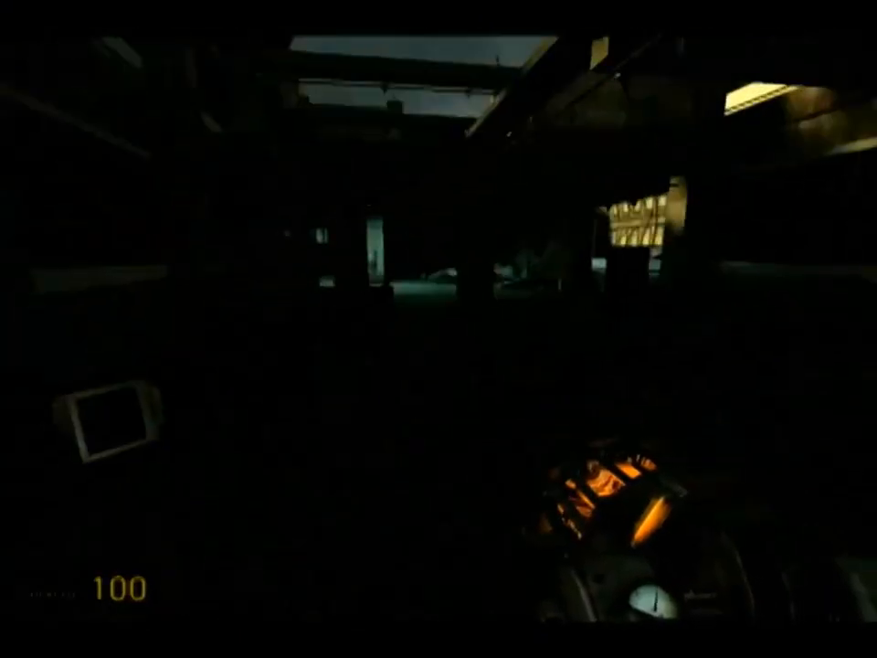
Sprint through the ruin onto the cobbled street, equip grenades and throw one.
{"action": "key", "text": "shift+w"}
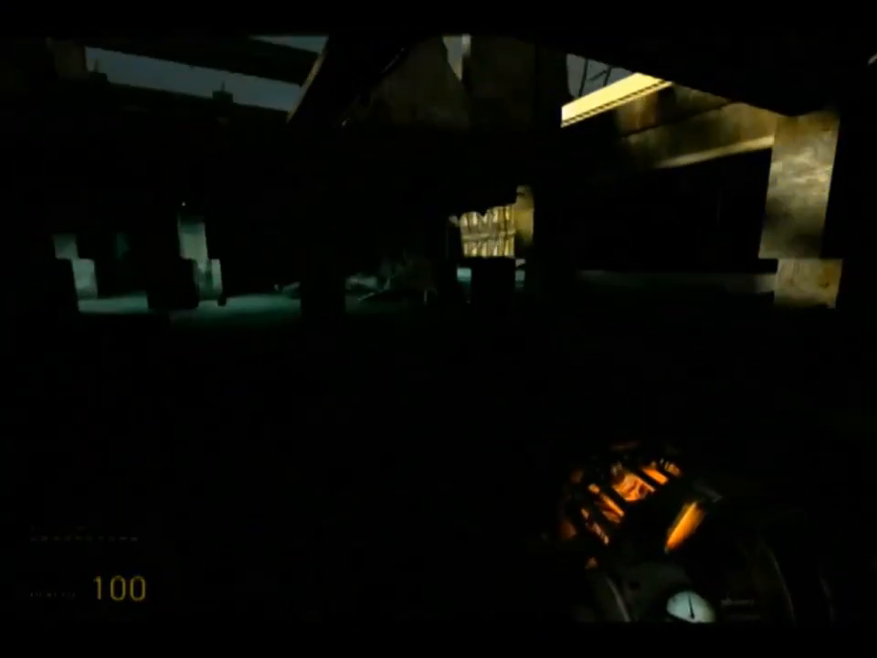
{"action": "key", "text": "shift+w"}
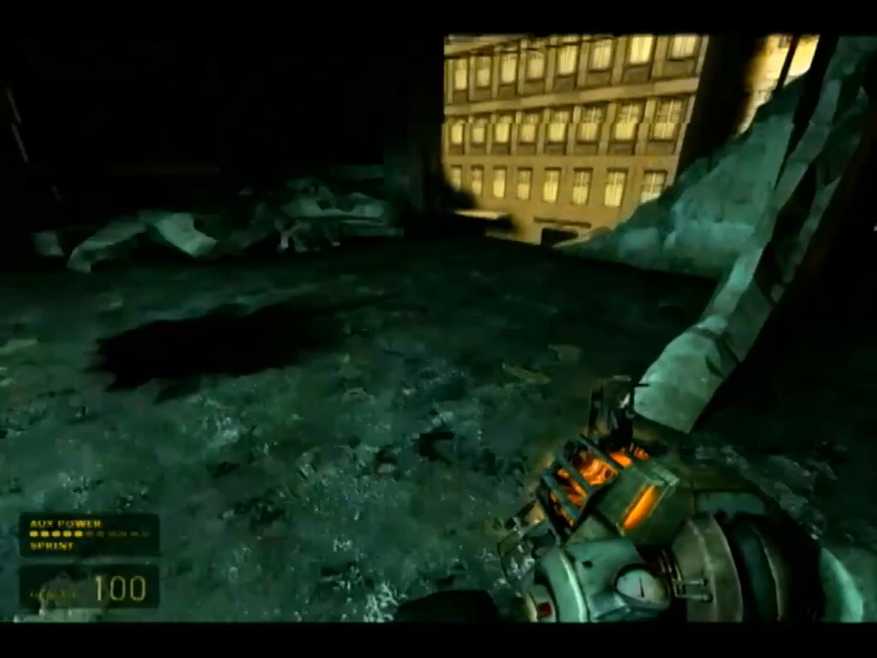
{"action": "key", "text": "shift+w"}
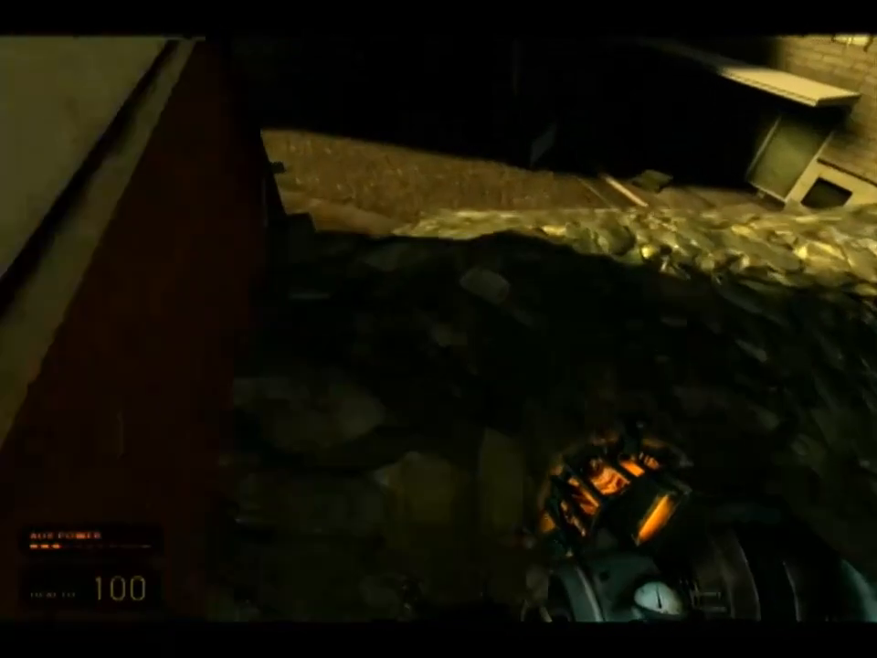
{"action": "key", "text": "shift+w"}
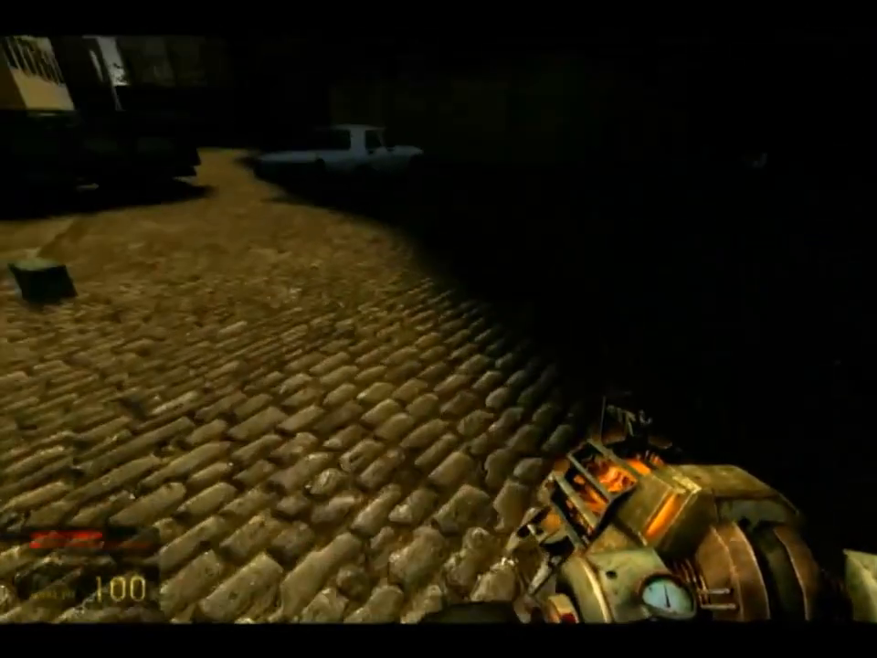
{"action": "scroll", "coordinate": [439, 329], "scroll_direction": "up", "scroll_amount": 2}
{"action": "left_click", "coordinate": [439, 329]}
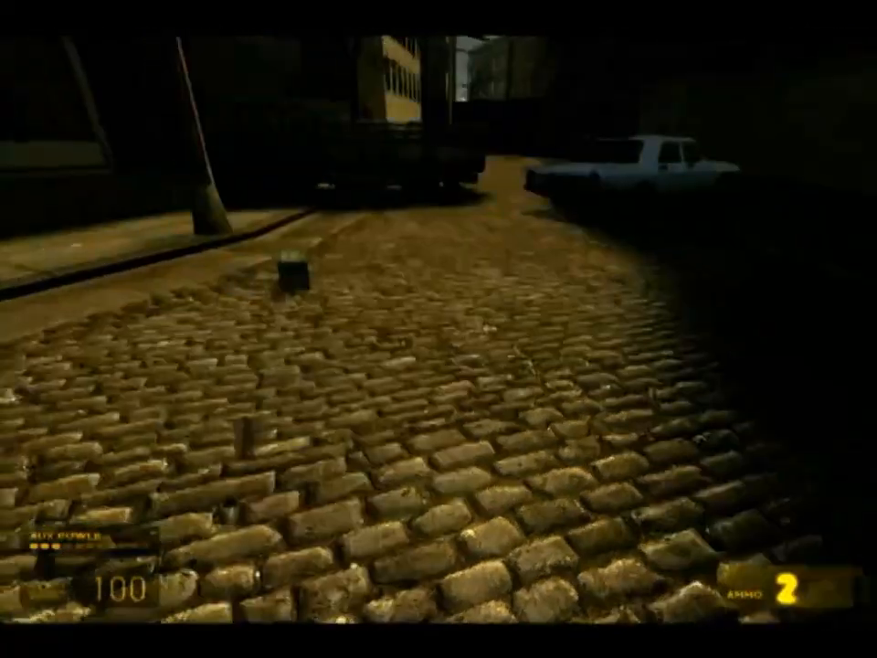
{"action": "key", "text": "shift+w"}
{"action": "key", "text": "shift+w"}
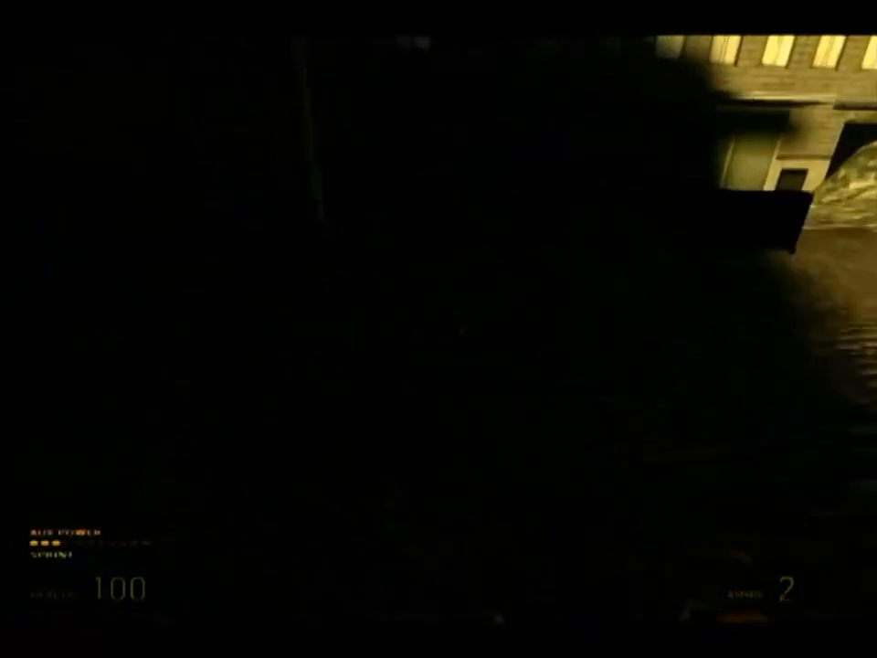
{"action": "key", "text": "w"}
{"action": "left_click", "coordinate": [439, 329]}
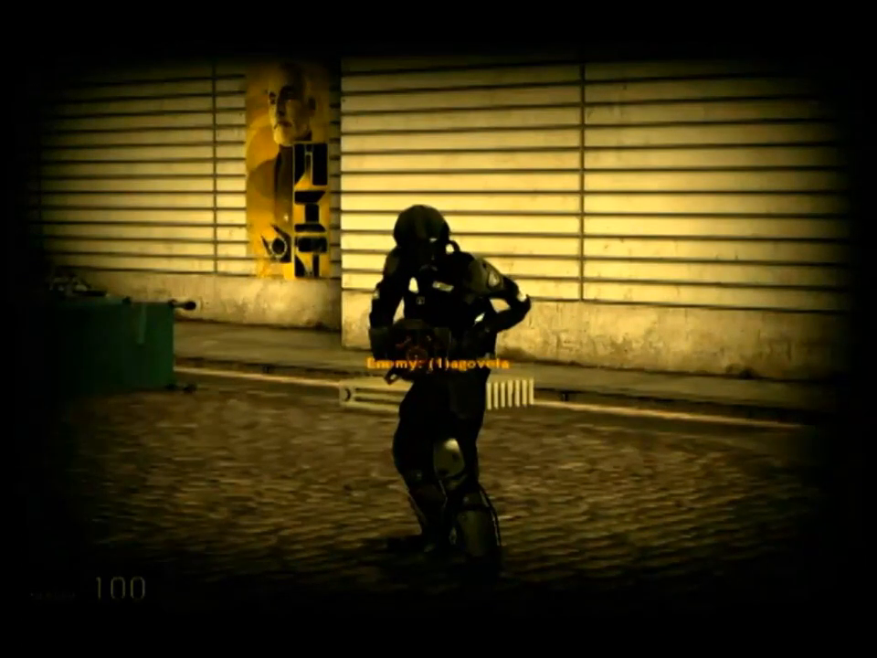
Leave the zoomed view and approach the enemy soldier, then back away.
{"action": "key", "text": "z"}
{"action": "key", "text": "w"}
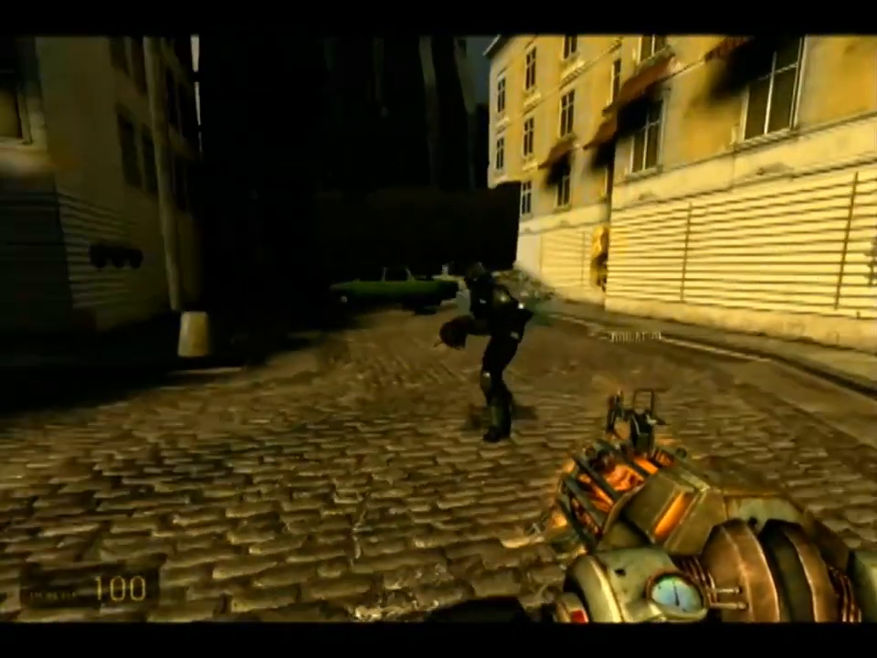
{"action": "key", "text": "w"}
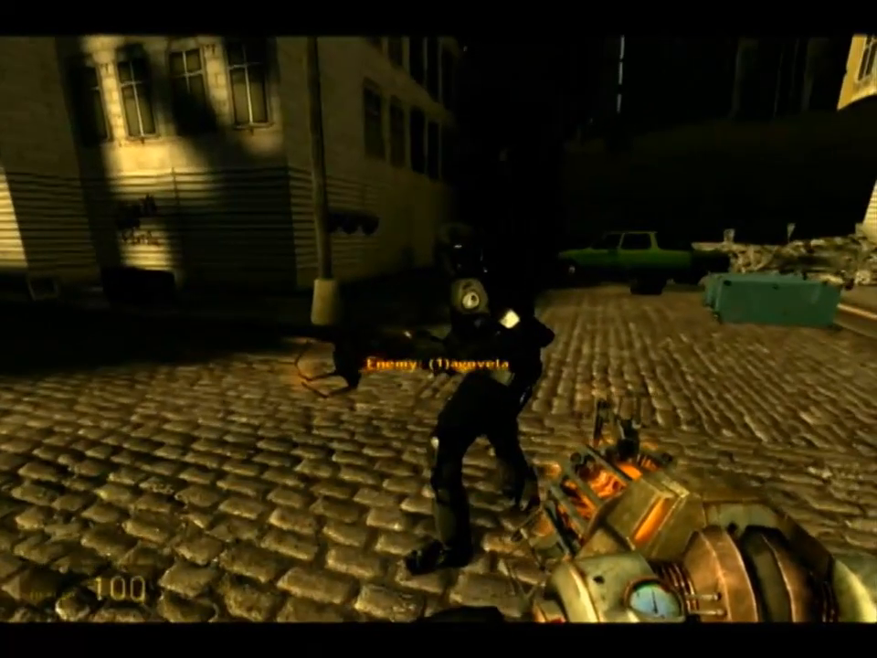
{"action": "key", "text": "s"}
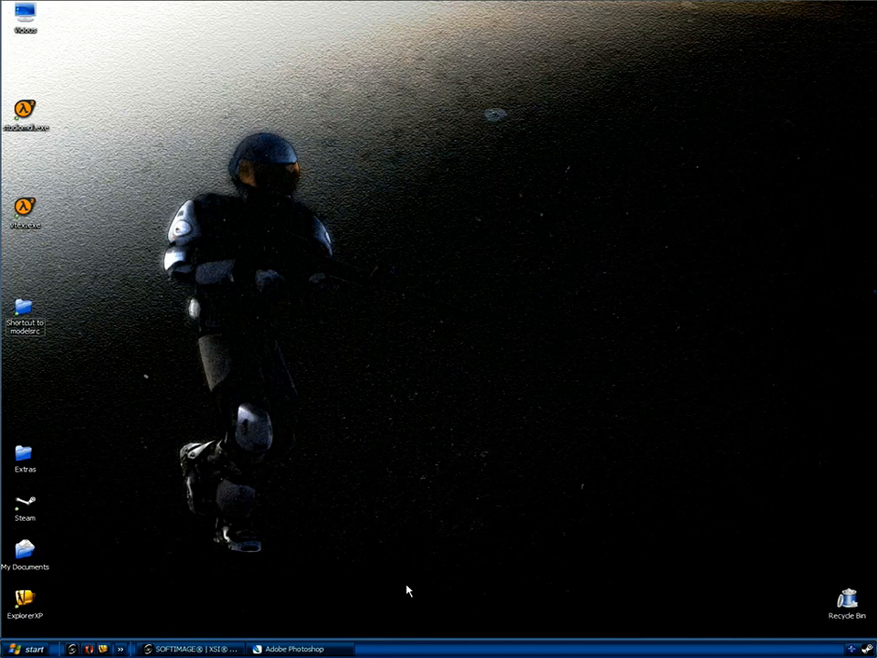
Import Bot.emdl from the DB_201 project's Models folder using the file browser.
{"action": "left_click", "coordinate": [210, 650]}
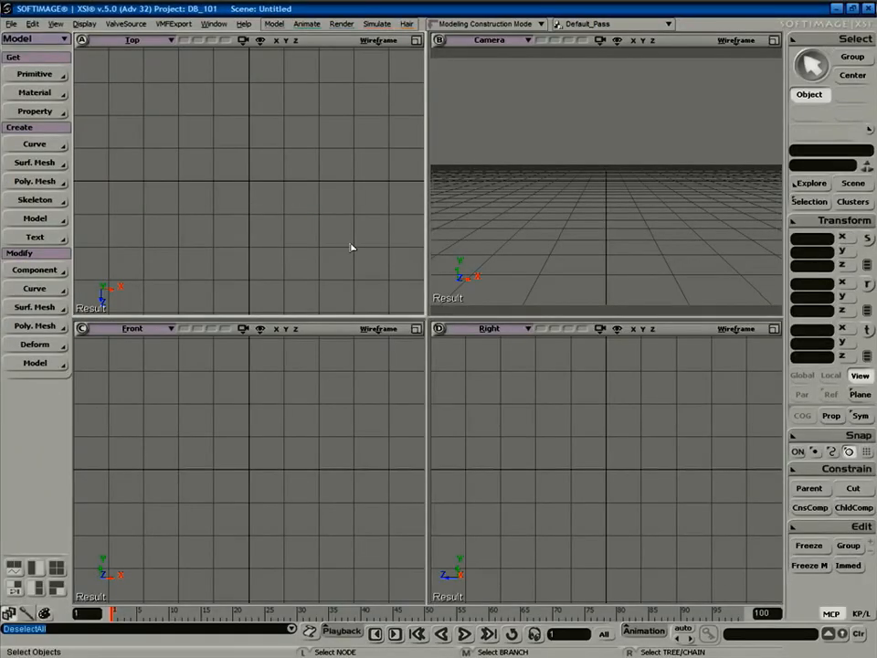
{"action": "key", "text": "5"}
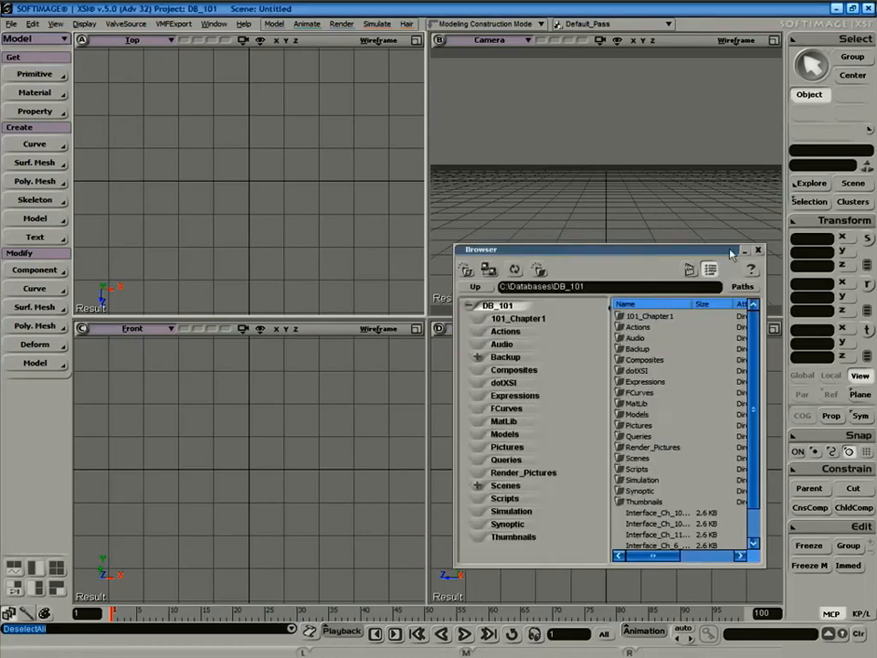
{"action": "left_click", "coordinate": [742, 287]}
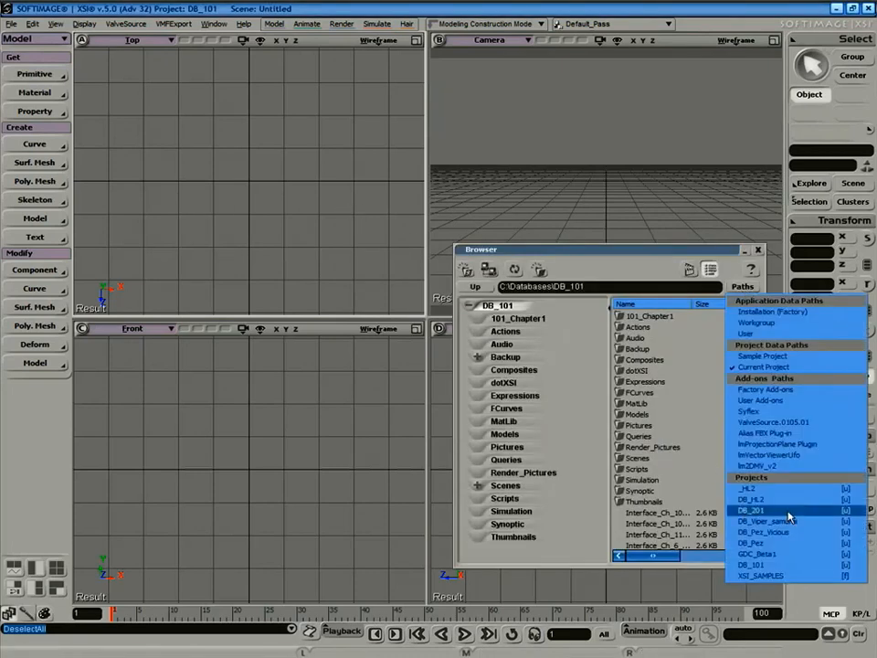
{"action": "left_click", "coordinate": [755, 510]}
{"action": "double_click", "coordinate": [645, 405]}
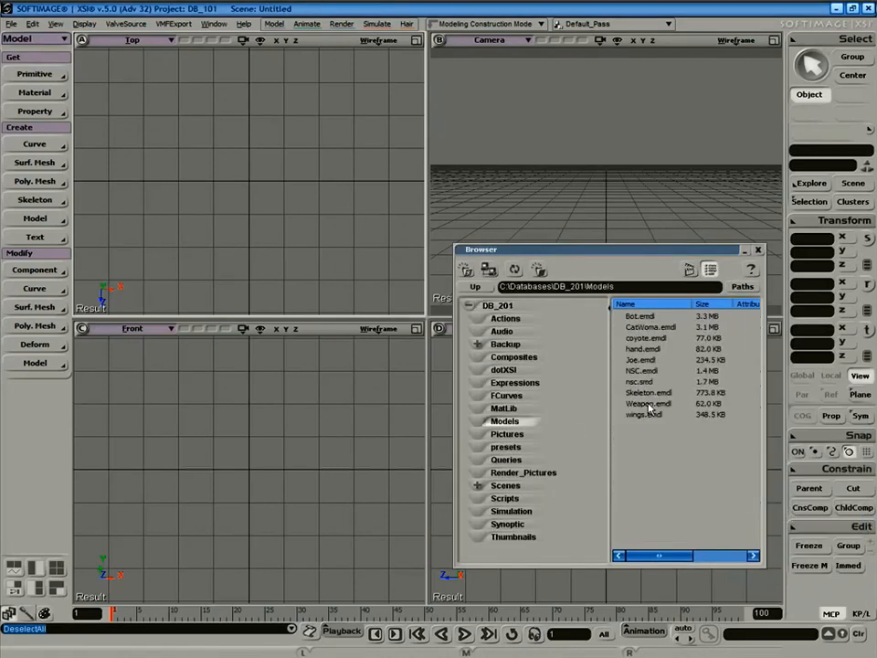
{"action": "left_click_drag", "start_coordinate": [638, 320], "coordinate": [356, 476]}
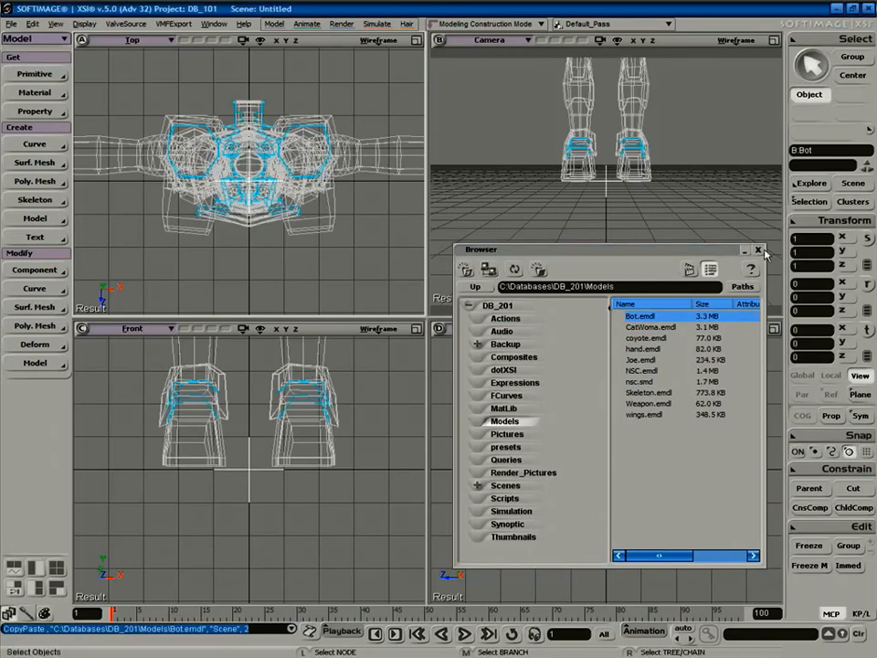
{"action": "left_click", "coordinate": [759, 250]}
Maximize the Camera view in Textured Decal mode and orbit until the Bot faces front.
{"action": "key", "text": "a"}
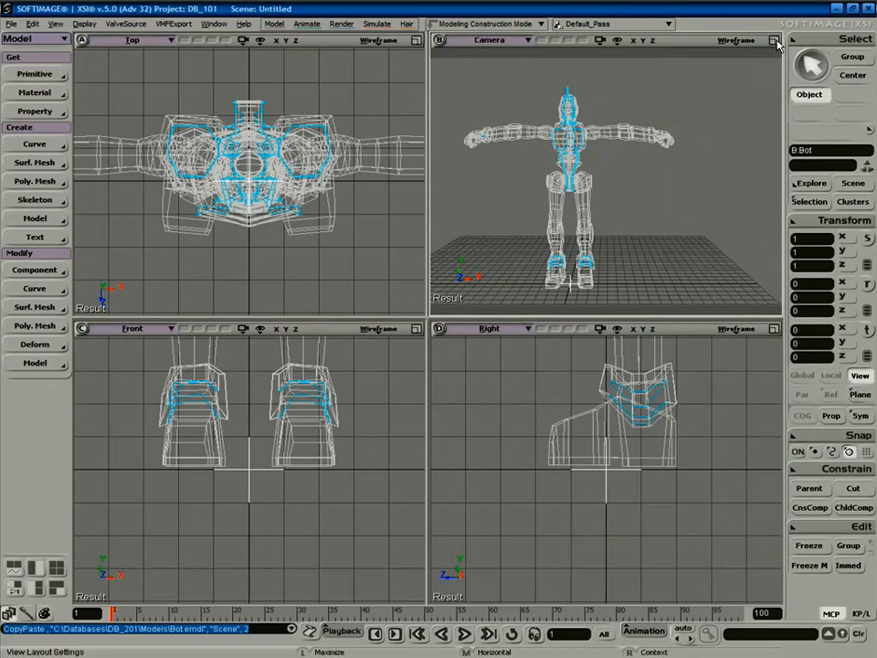
{"action": "left_click", "coordinate": [774, 40]}
{"action": "right_click_drag", "start_coordinate": [759, 109], "coordinate": [671, 224]}
{"action": "left_click", "coordinate": [741, 40]}
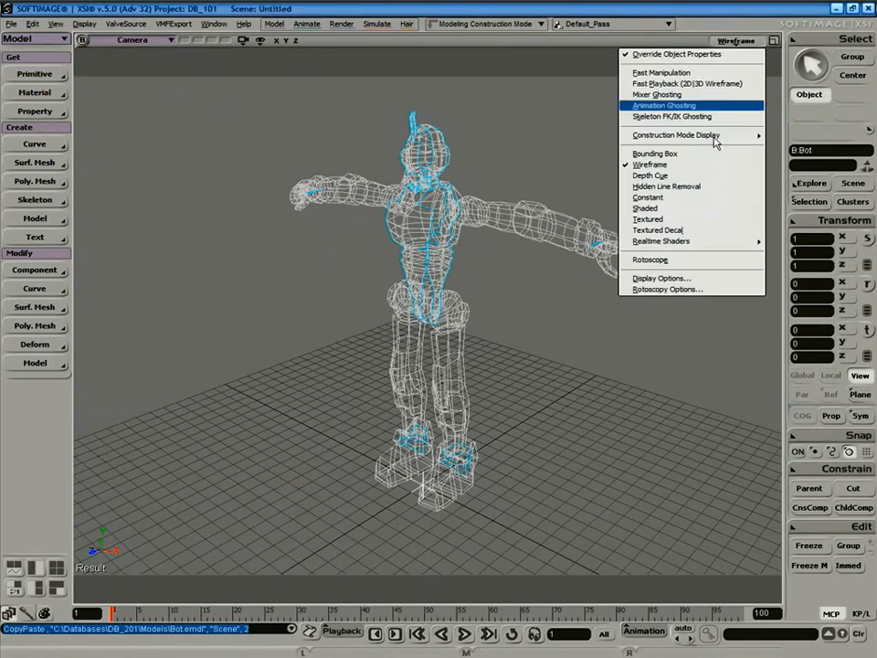
{"action": "left_click", "coordinate": [687, 236]}
{"action": "right_click_drag", "start_coordinate": [653, 352], "coordinate": [559, 337]}
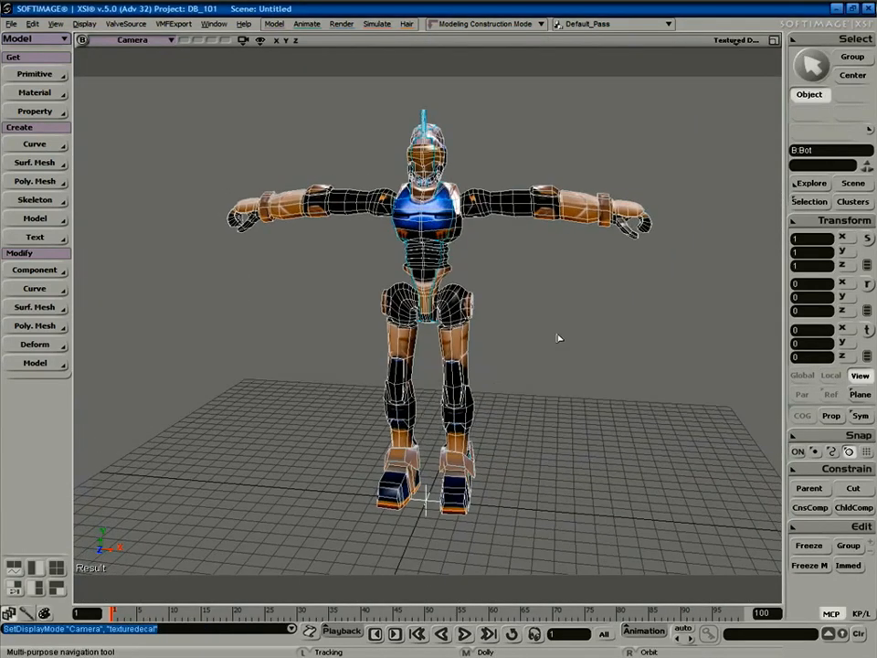
{"action": "key", "text": "space"}
{"action": "left_click", "coordinate": [555, 335]}
{"action": "key", "text": "alt+Tab"}
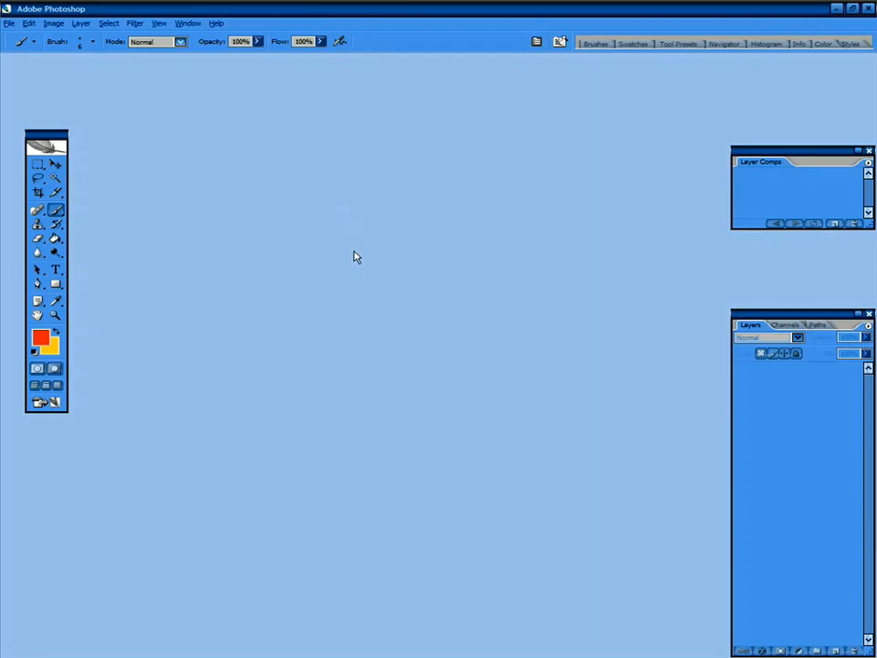
Open bot.tga from the Extras\bot folder in Photoshop by dragging it in.
{"action": "double_click", "coordinate": [455, 8]}
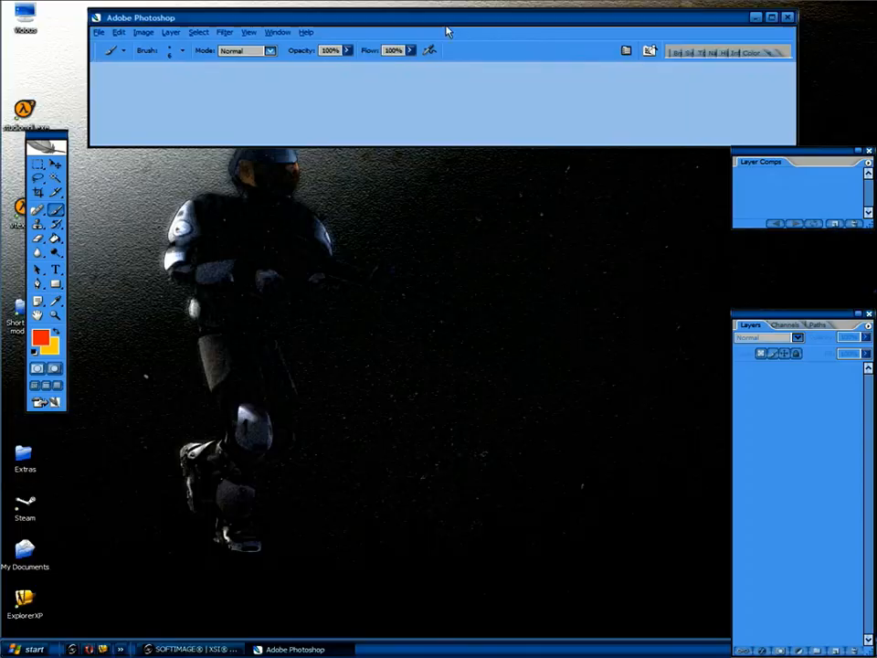
{"action": "double_click", "coordinate": [24, 457]}
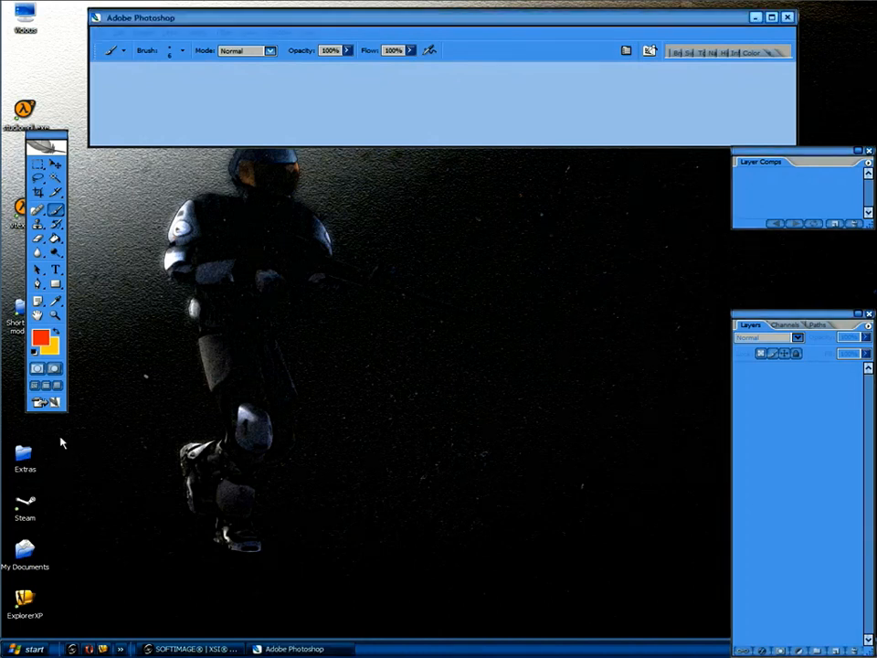
{"action": "double_click", "coordinate": [274, 309]}
{"action": "left_click_drag", "start_coordinate": [281, 311], "coordinate": [339, 94]}
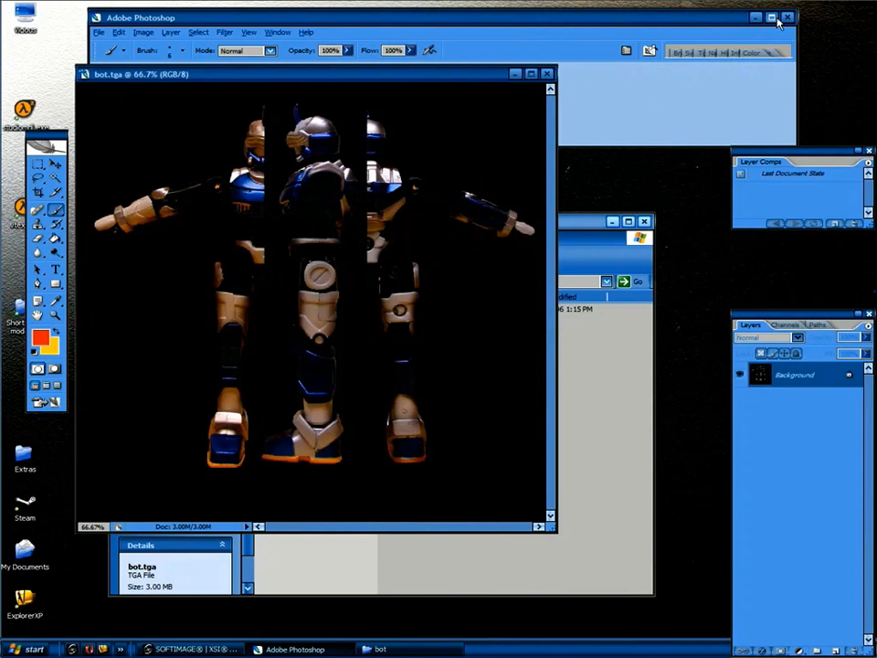
{"action": "double_click", "coordinate": [578, 17]}
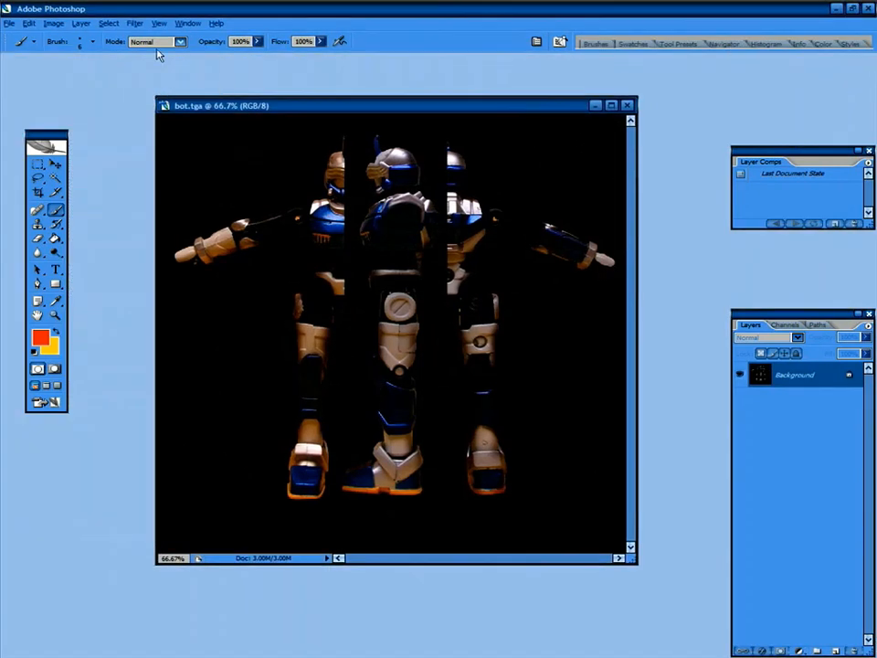
Save bot.tga as a 24 bits/pixel Targa into sourcesdk_content\hl2mp\materialsrc.
{"action": "left_click", "coordinate": [9, 23]}
{"action": "left_click", "coordinate": [13, 158]}
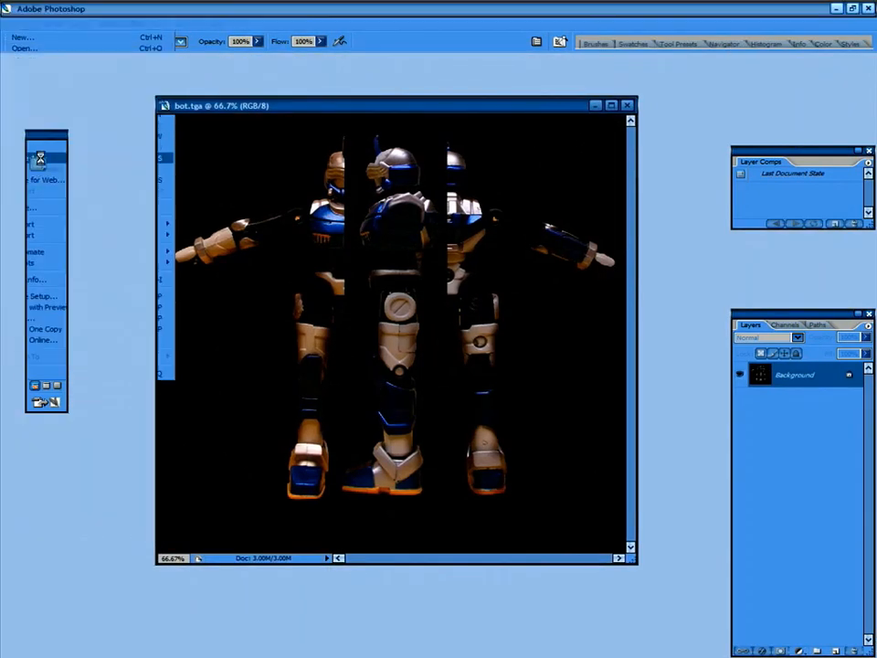
{"action": "left_click", "coordinate": [286, 126]}
{"action": "left_click", "coordinate": [251, 176]}
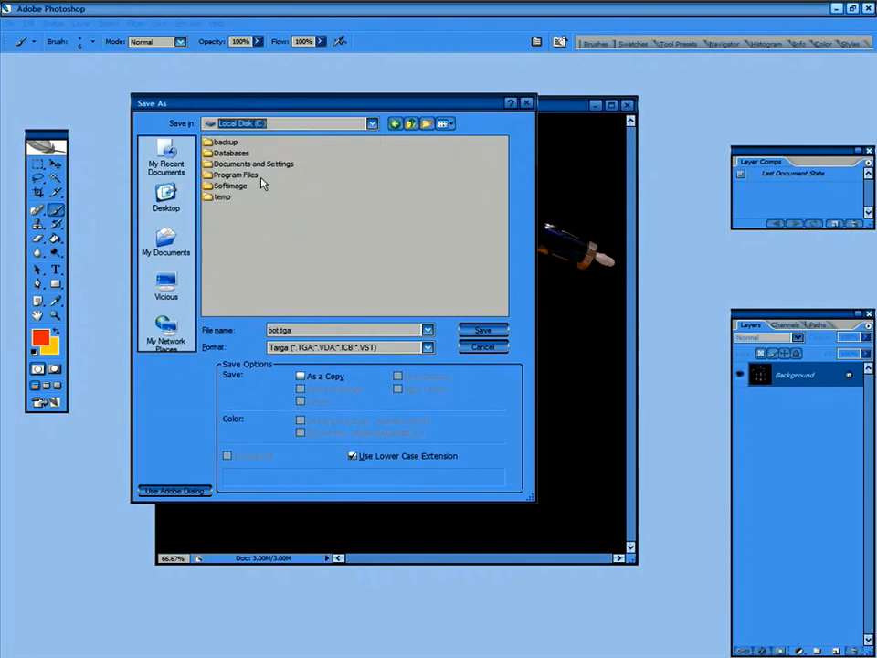
{"action": "double_click", "coordinate": [240, 175]}
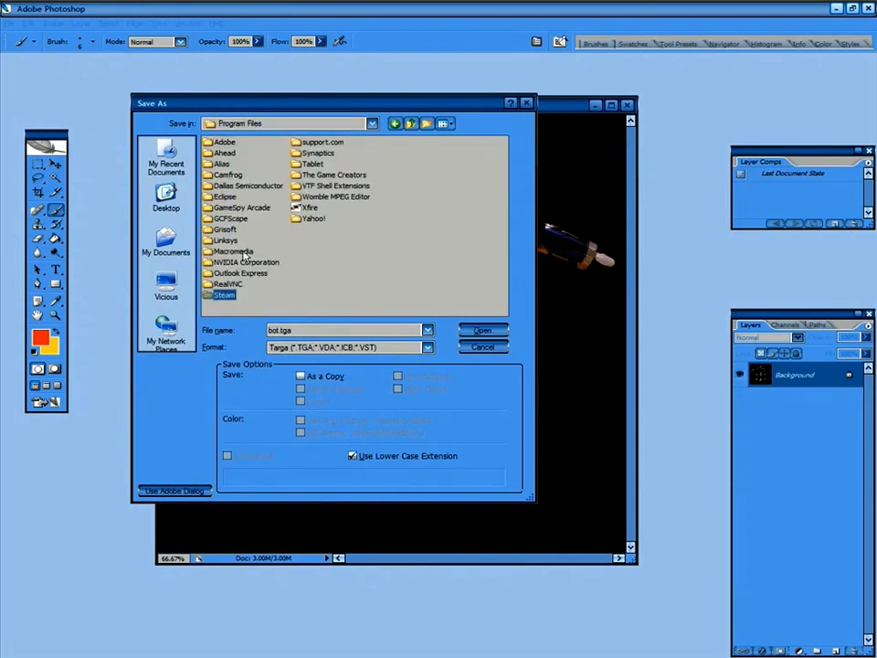
{"action": "double_click", "coordinate": [223, 295]}
{"action": "double_click", "coordinate": [220, 143]}
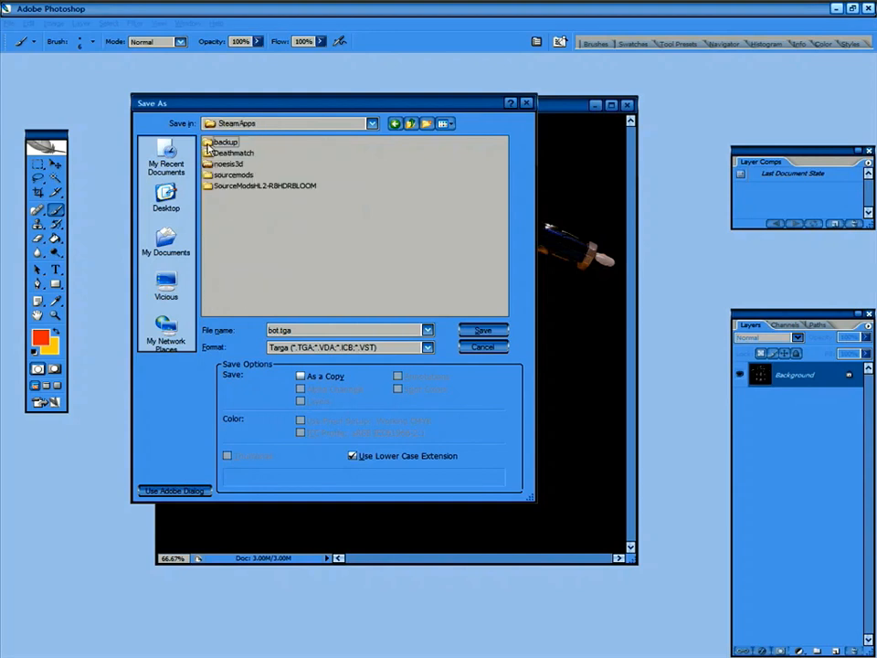
{"action": "double_click", "coordinate": [229, 165]}
{"action": "double_click", "coordinate": [211, 208]}
{"action": "double_click", "coordinate": [208, 186]}
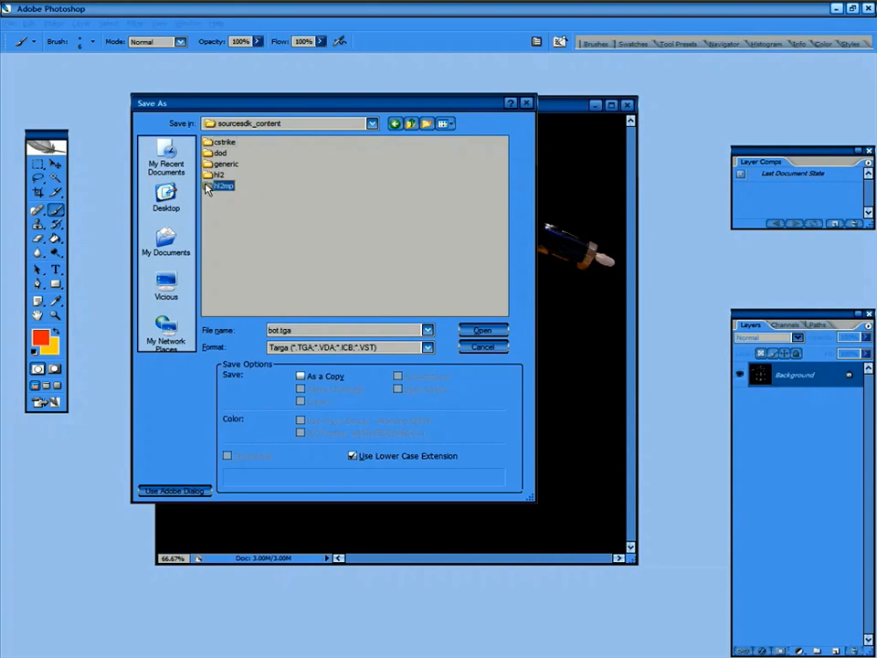
{"action": "double_click", "coordinate": [224, 153]}
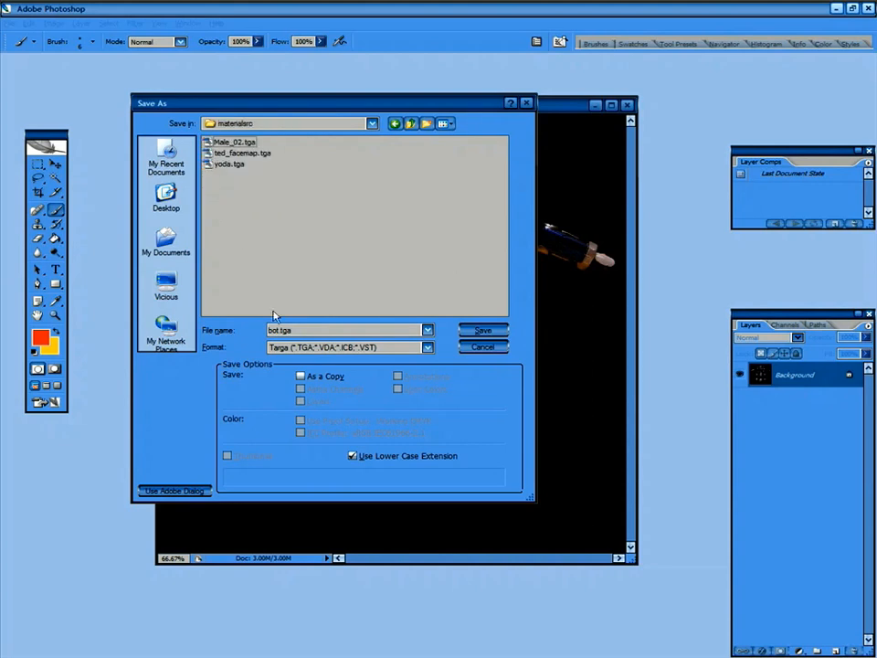
{"action": "left_click", "coordinate": [482, 331]}
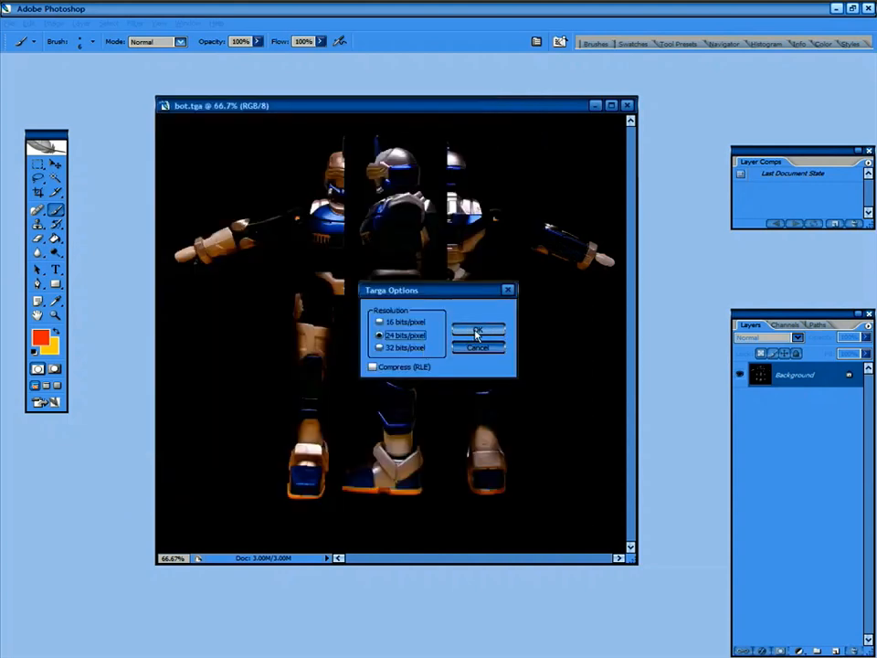
{"action": "left_click", "coordinate": [476, 331]}
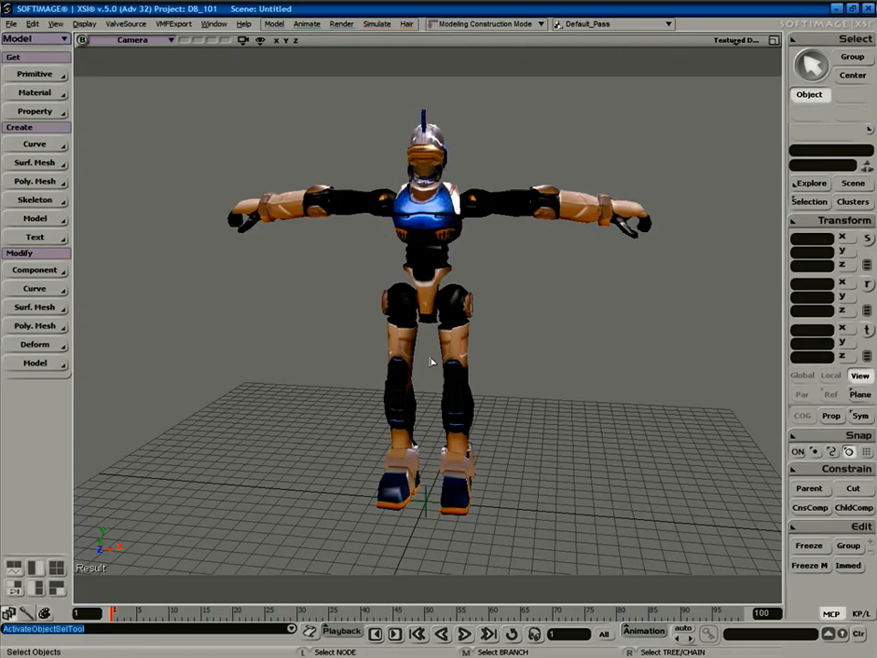
Apply a Phong material to the robot mesh.
{"action": "left_click", "coordinate": [423, 210]}
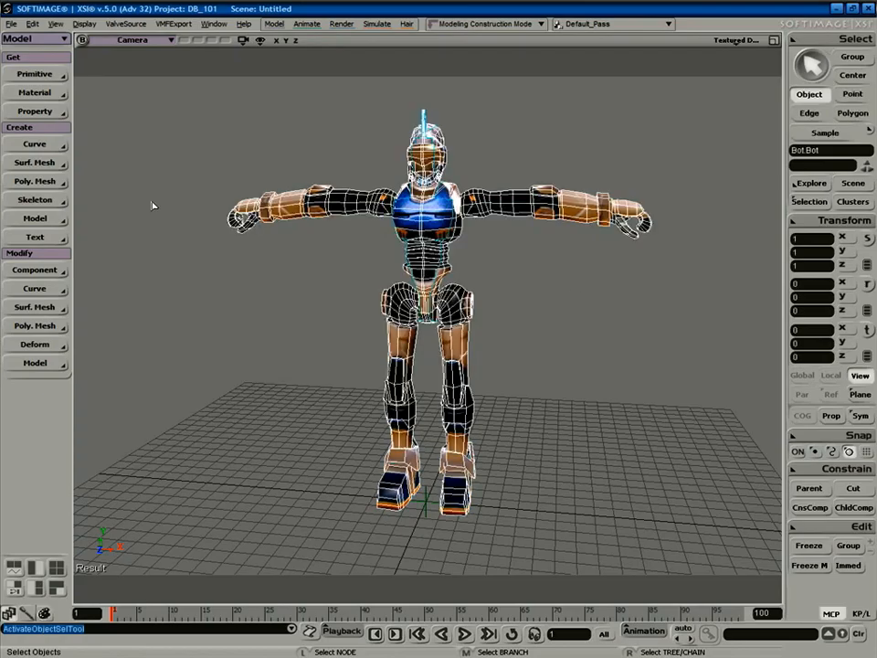
{"action": "left_click", "coordinate": [35, 92]}
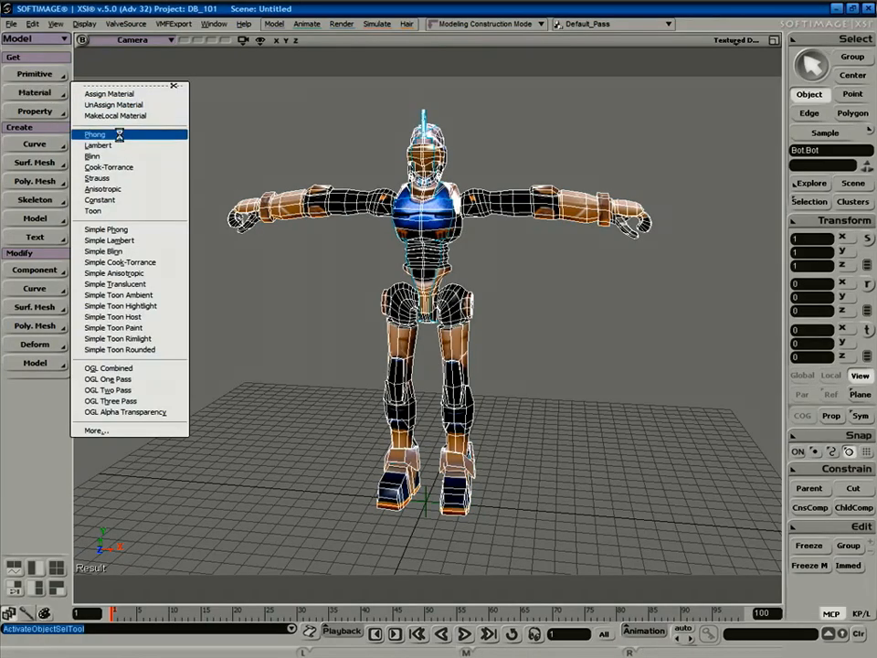
{"action": "left_click", "coordinate": [119, 135]}
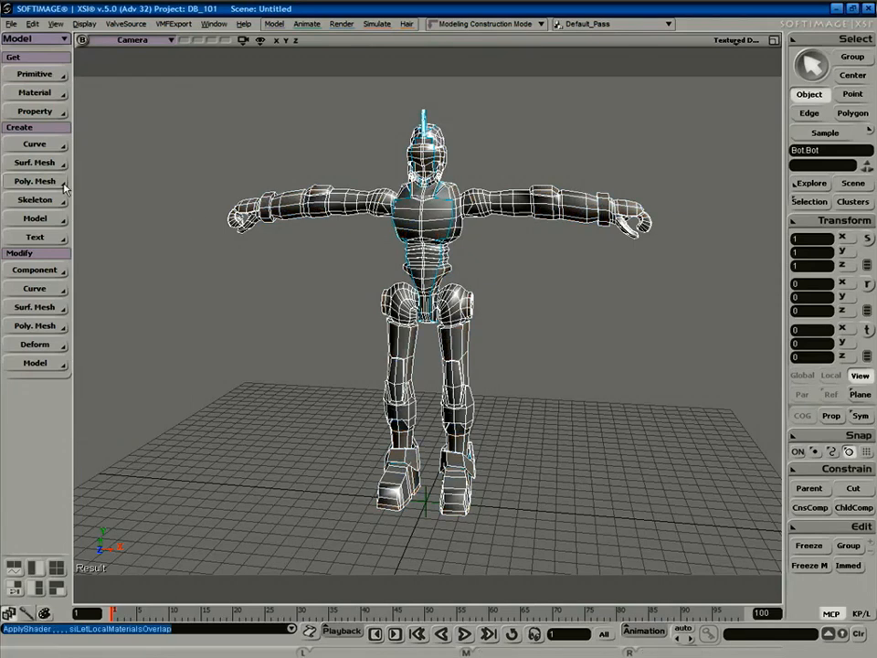
In the Render toolset, add an Image texture and create a new clip from file.
{"action": "key", "text": "3"}
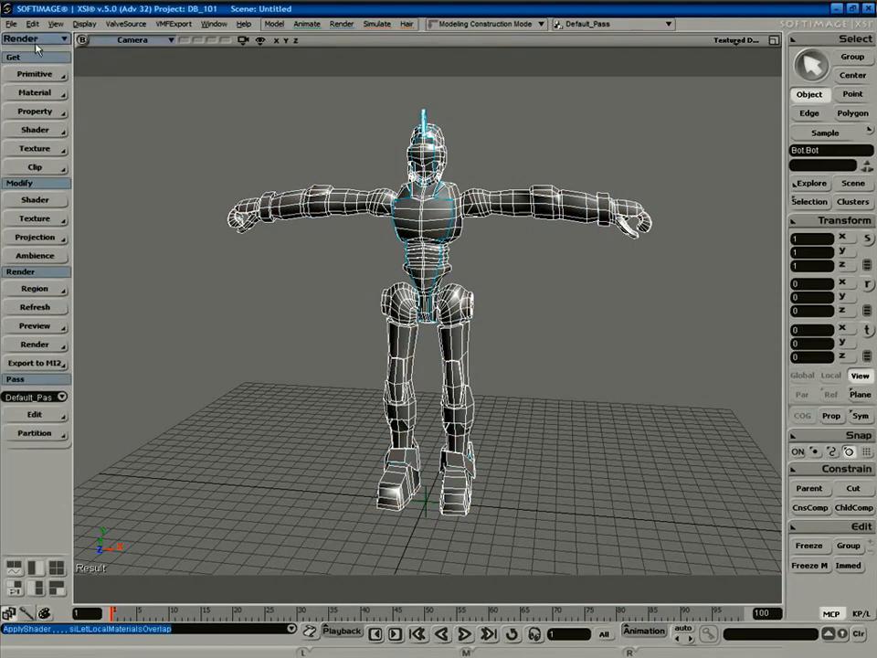
{"action": "left_click", "coordinate": [36, 41]}
{"action": "left_click", "coordinate": [48, 82]}
{"action": "left_click", "coordinate": [46, 150]}
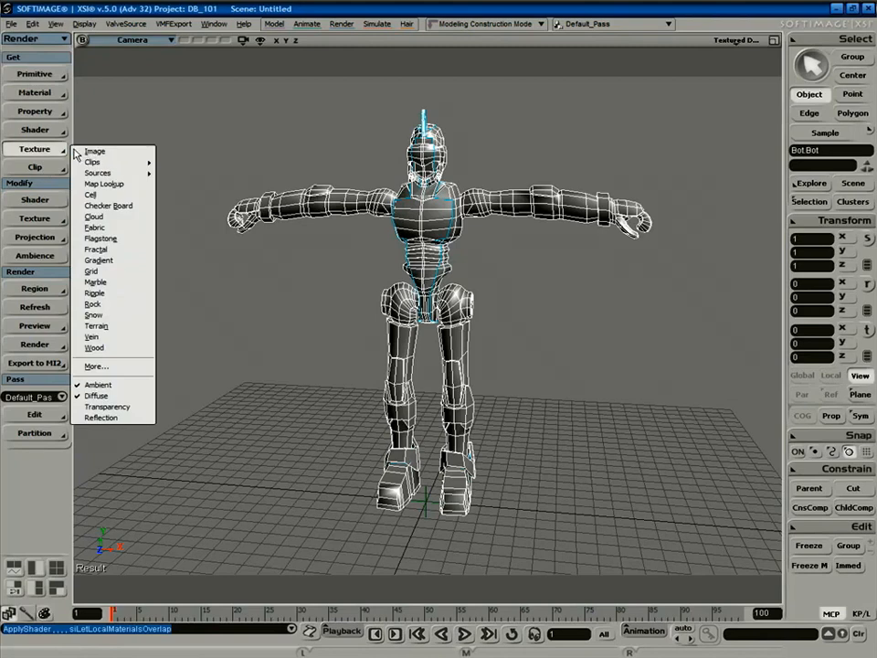
{"action": "left_click", "coordinate": [92, 152]}
{"action": "left_click", "coordinate": [437, 371]}
{"action": "left_click", "coordinate": [460, 386]}
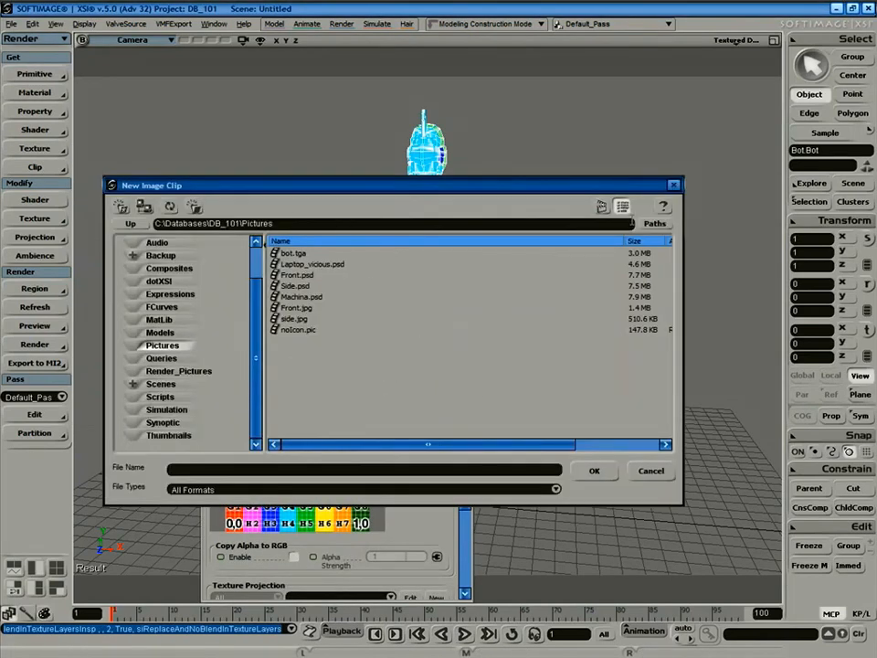
Browse the file dialog from C:\ into Program Files\Steam\SteamApps.
{"action": "left_click", "coordinate": [655, 226]}
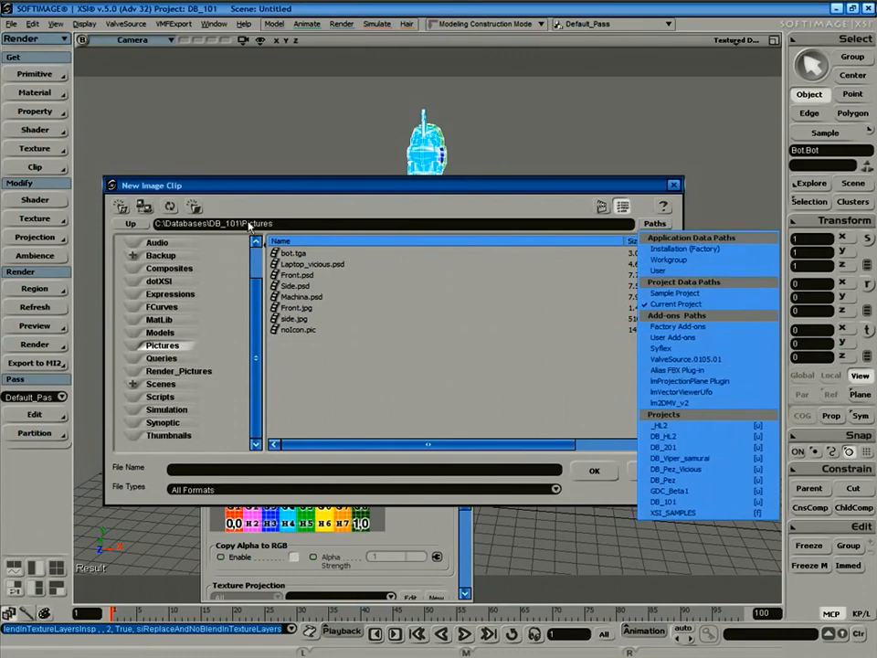
{"action": "left_click", "coordinate": [168, 223]}
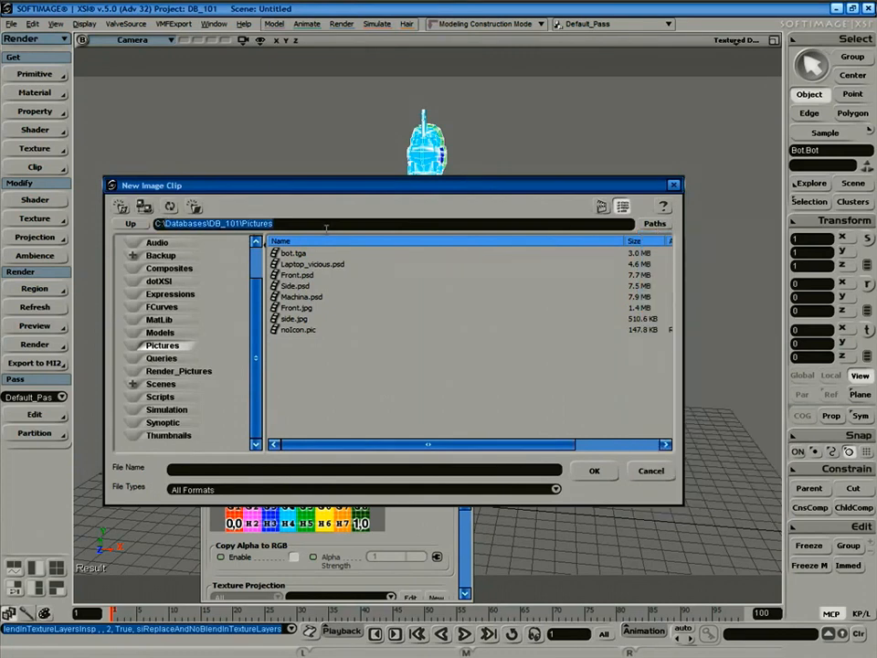
{"action": "type", "text": "C:\\"}
{"action": "key", "text": "Return"}
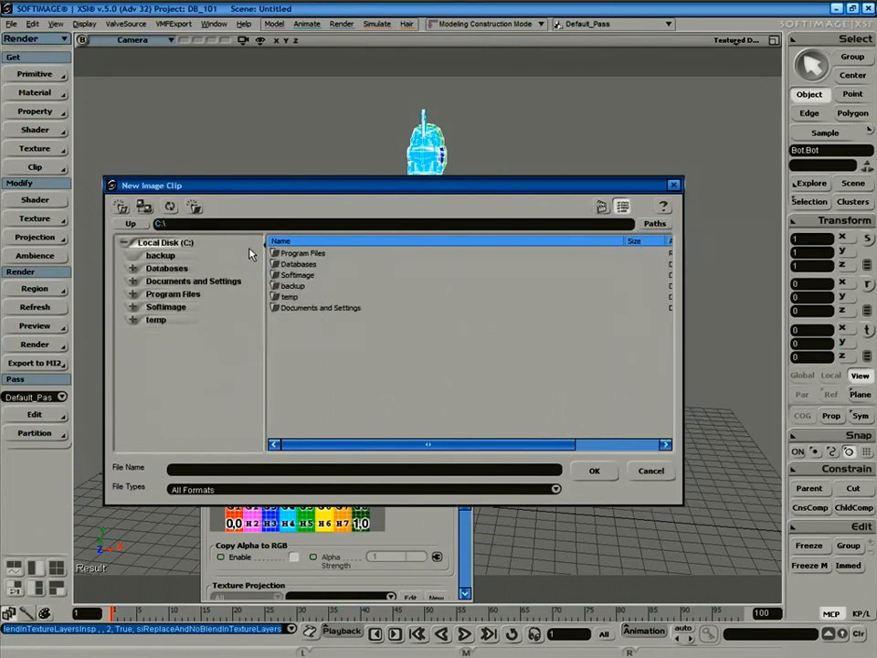
{"action": "double_click", "coordinate": [302, 253]}
{"action": "double_click", "coordinate": [302, 253]}
{"action": "double_click", "coordinate": [303, 253]}
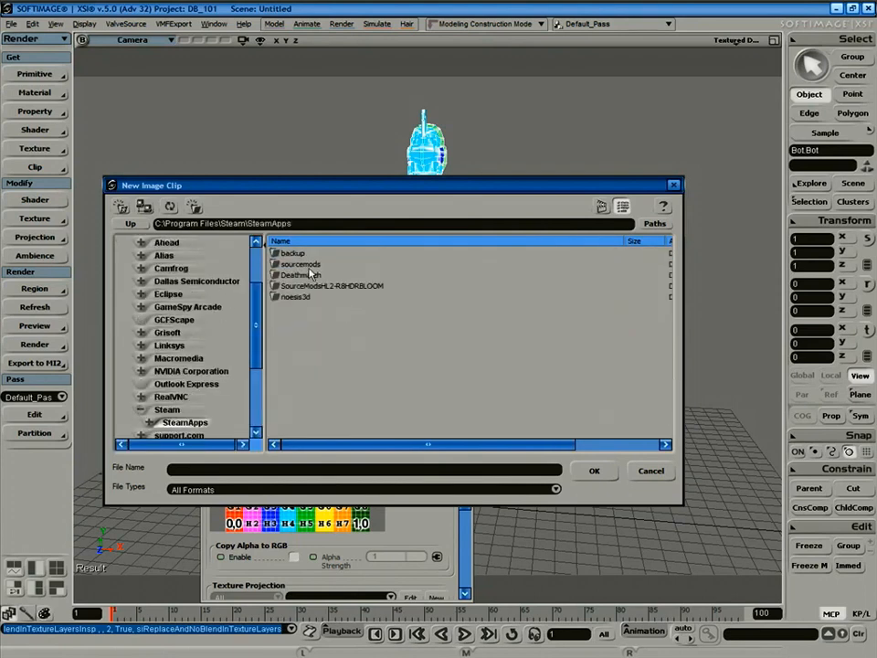
Go into noesis3d\sourcesdk_content\hl2mp\materialsrc and load bot.tga as the image.
{"action": "left_click", "coordinate": [295, 298]}
{"action": "double_click", "coordinate": [294, 298]}
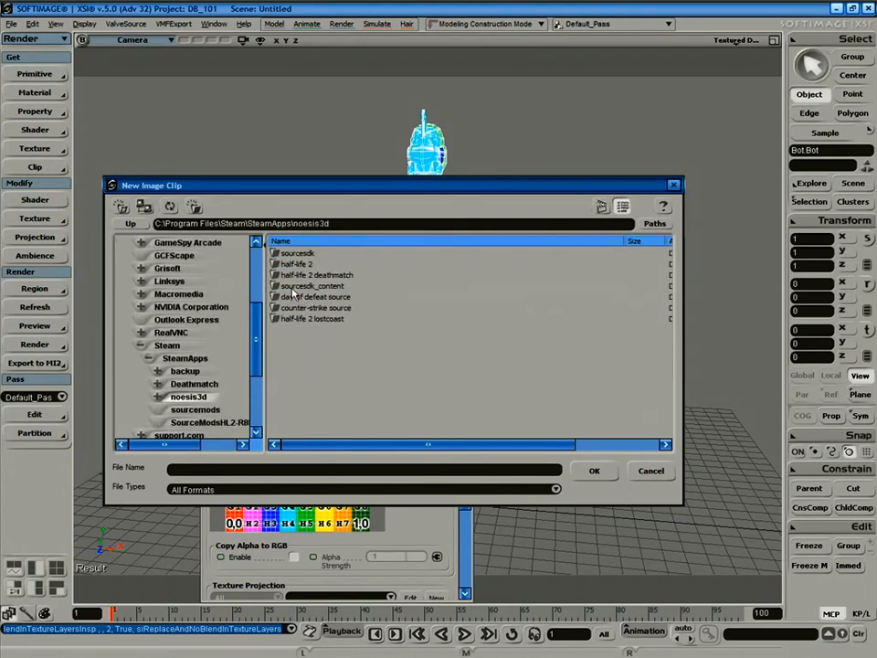
{"action": "double_click", "coordinate": [312, 287]}
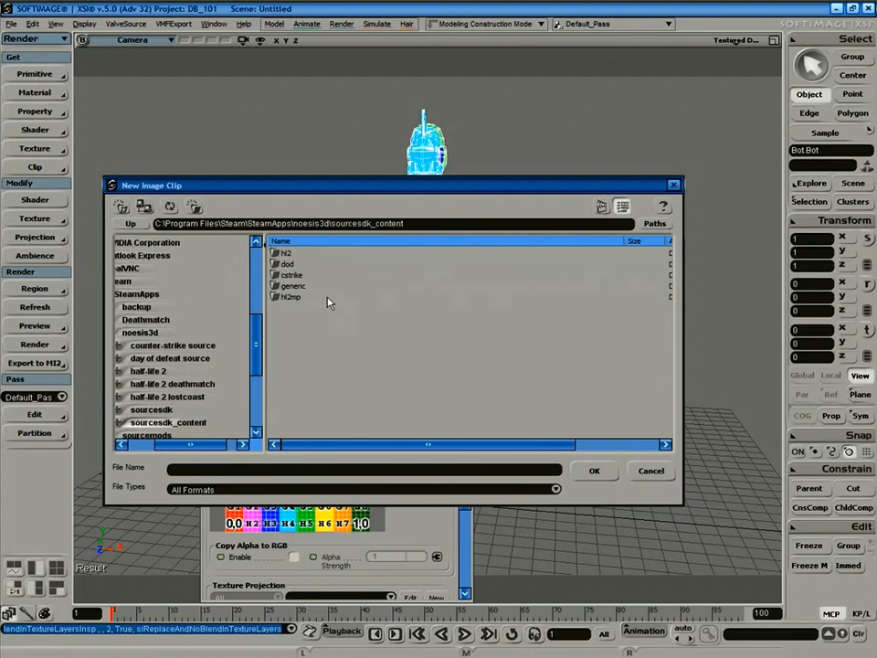
{"action": "double_click", "coordinate": [289, 298]}
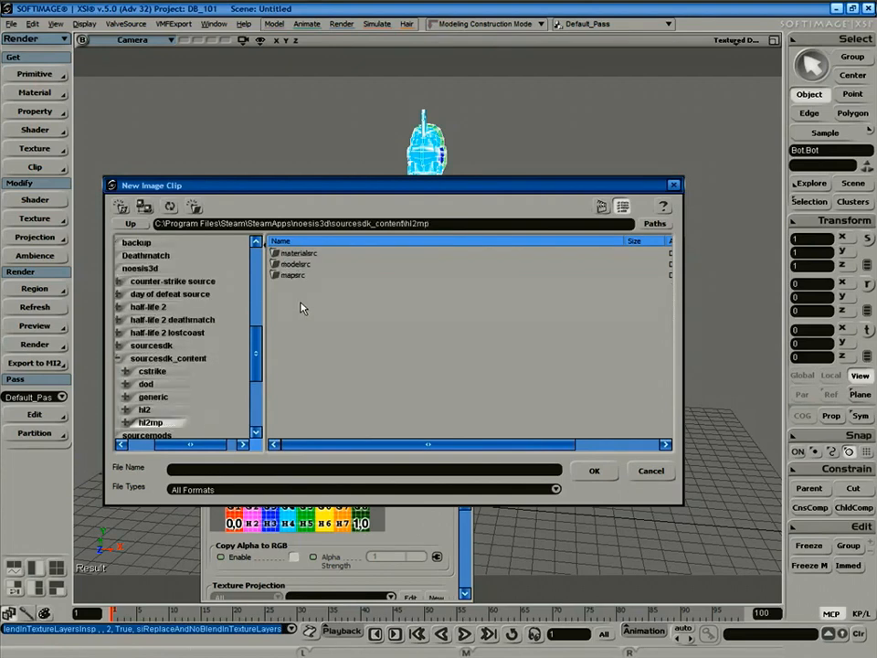
{"action": "double_click", "coordinate": [299, 253]}
{"action": "left_click", "coordinate": [291, 253]}
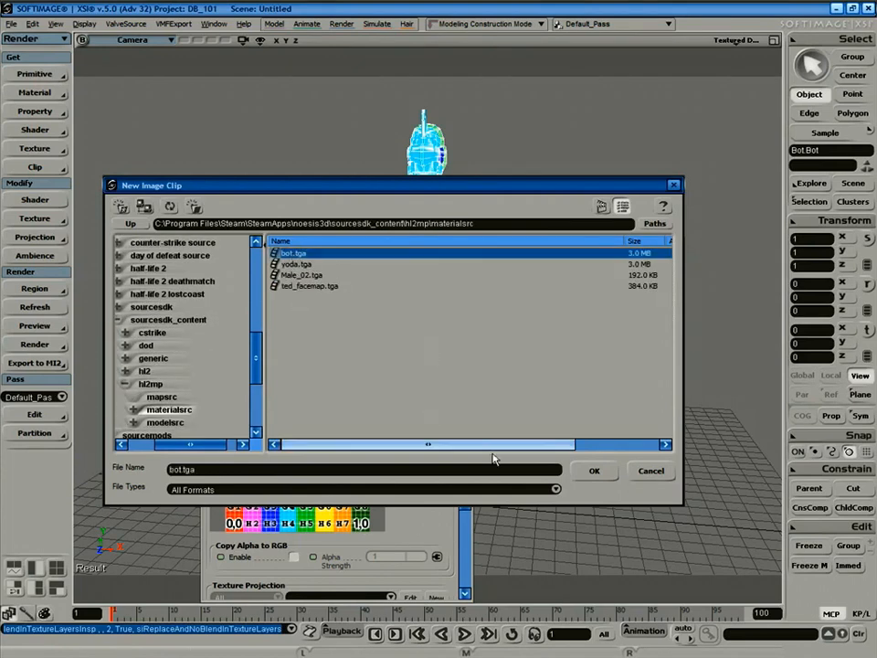
{"action": "left_click", "coordinate": [603, 471]}
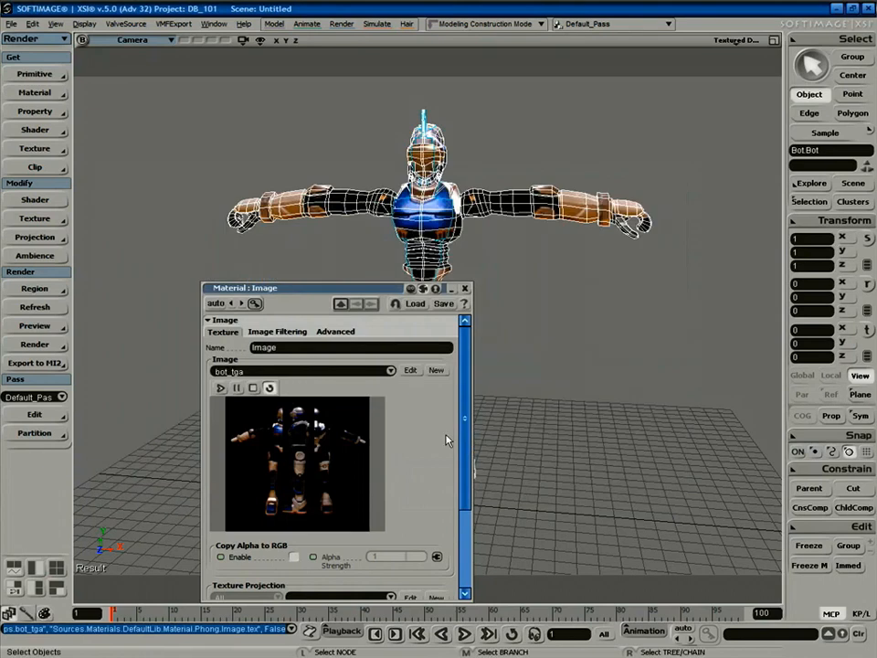
Close the texture properties and orbit around the now-textured robot.
{"action": "left_click", "coordinate": [465, 288]}
{"action": "left_click", "coordinate": [524, 329]}
{"action": "left_click", "coordinate": [480, 319]}
{"action": "key", "text": "s"}
{"action": "right_click_drag", "start_coordinate": [480, 319], "coordinate": [564, 293]}
Import the Valve Biped Guide rig and frame the whole scene.
{"action": "left_click", "coordinate": [564, 293]}
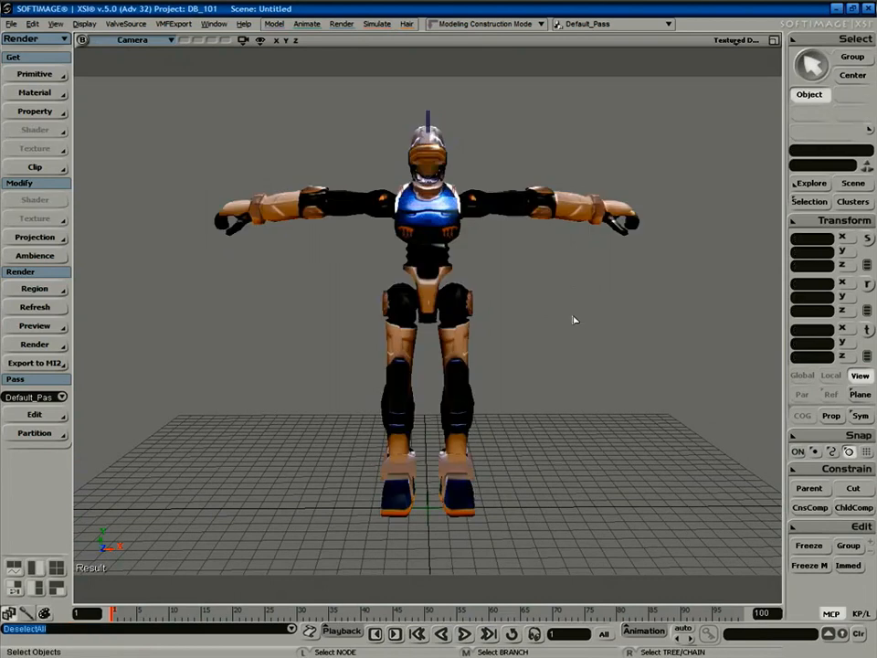
{"action": "left_click", "coordinate": [125, 24]}
{"action": "mouse_move", "coordinate": [134, 137]}
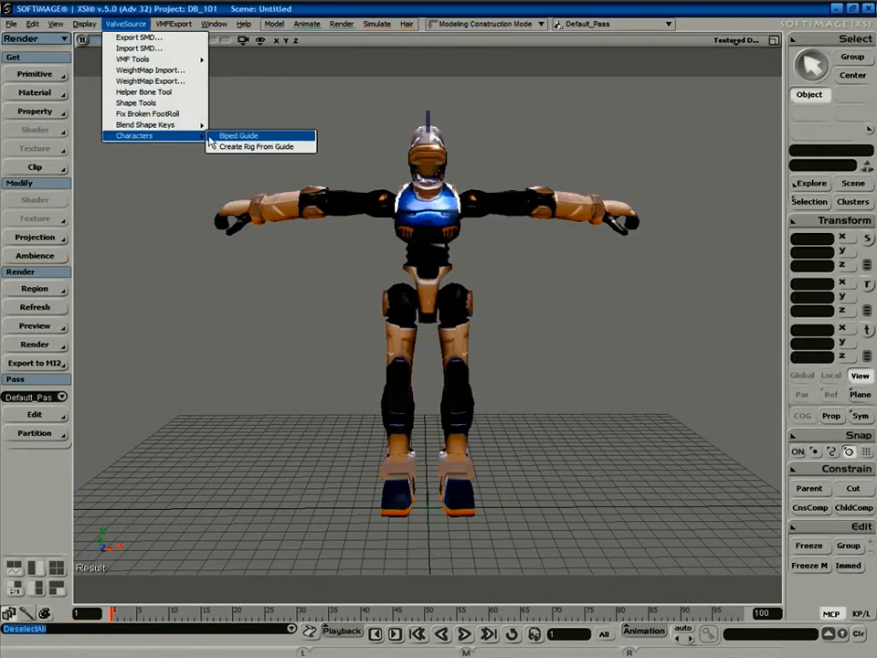
{"action": "left_click", "coordinate": [239, 136]}
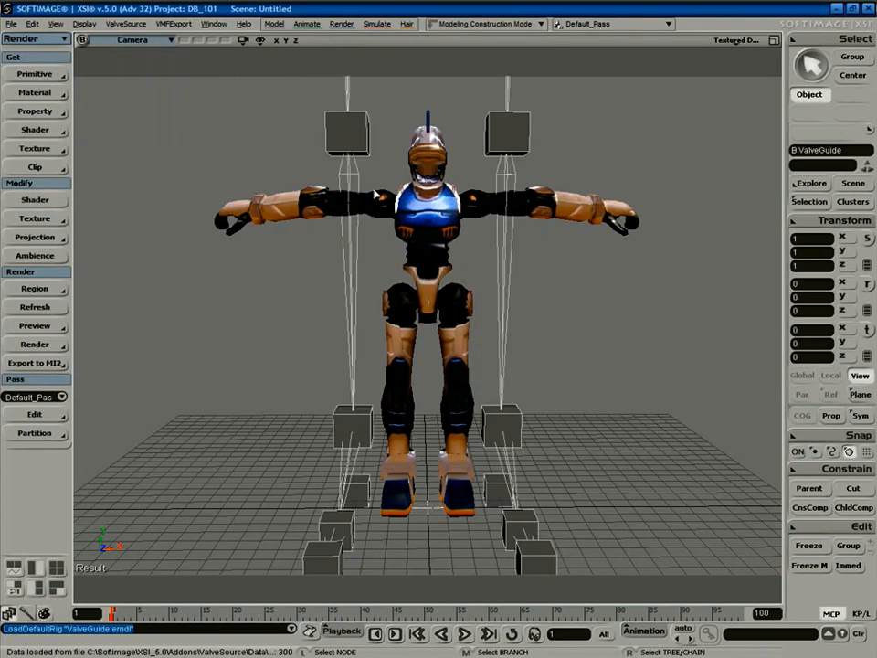
{"action": "key", "text": "a"}
{"action": "key", "text": "space"}
{"action": "left_click", "coordinate": [557, 474]}
{"action": "key", "text": "space"}
Scale the Bot up to 3.4255 and lower it 0.4824 in Front view to fit the rig.
{"action": "left_click", "coordinate": [487, 432]}
{"action": "key", "text": "x"}
{"action": "left_click_drag", "start_coordinate": [335, 385], "coordinate": [718, 62]}
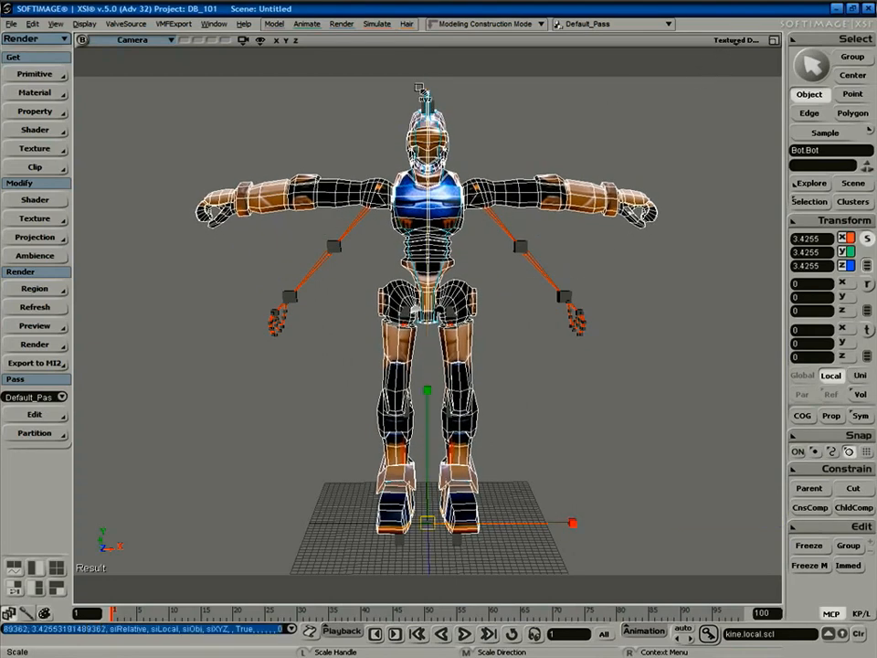
{"action": "left_click", "coordinate": [132, 40]}
{"action": "left_click", "coordinate": [178, 124]}
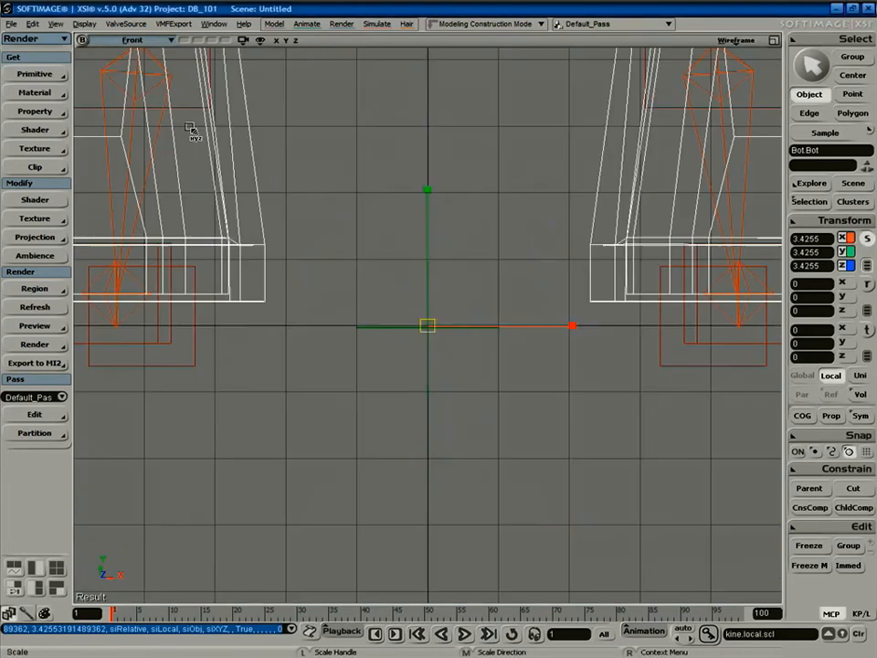
{"action": "key", "text": "f"}
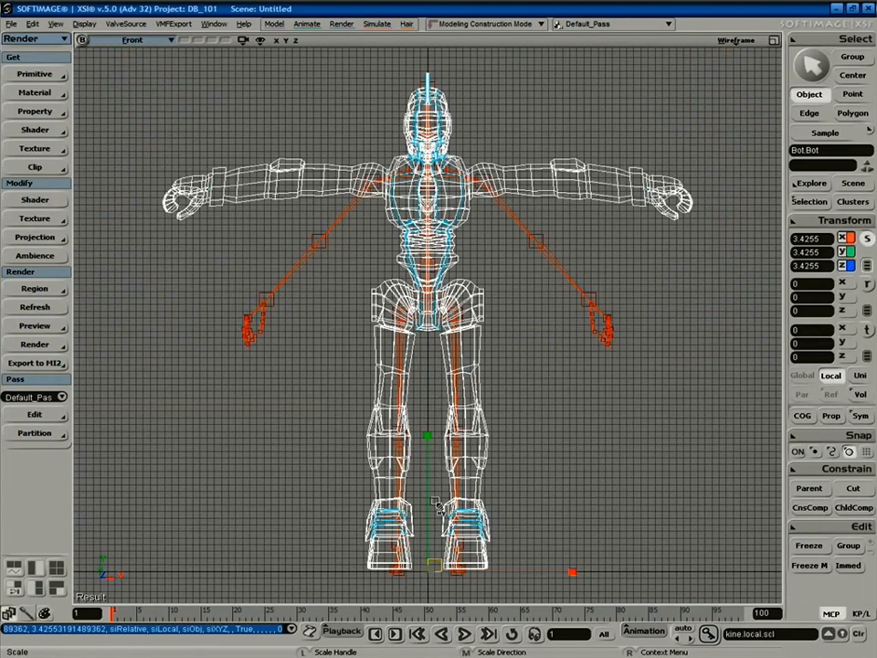
{"action": "key", "text": "v"}
{"action": "left_click_drag", "start_coordinate": [433, 444], "coordinate": [432, 446]}
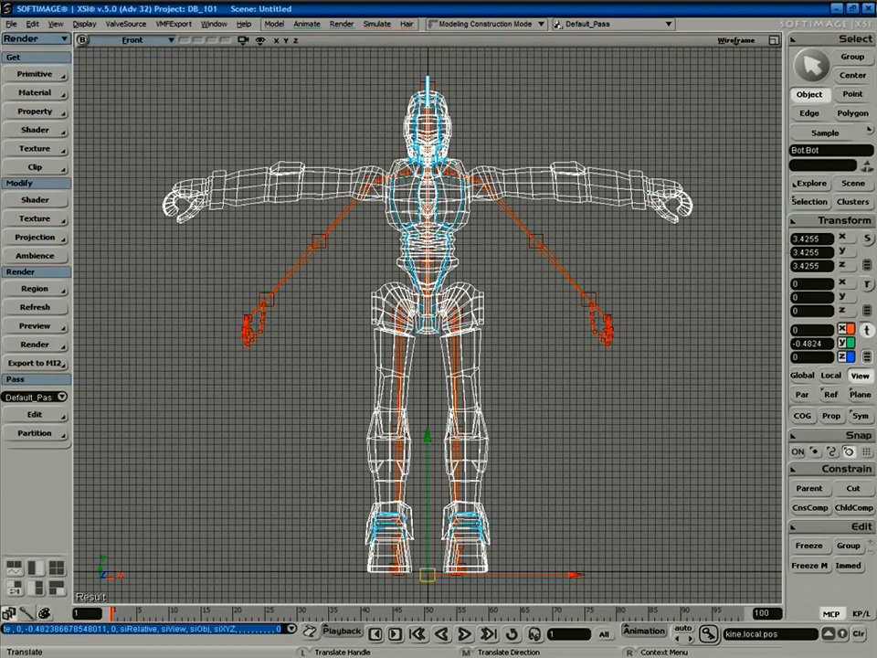
Freeze all transforms on the Bot mesh and deselect it.
{"action": "left_click", "coordinate": [836, 221]}
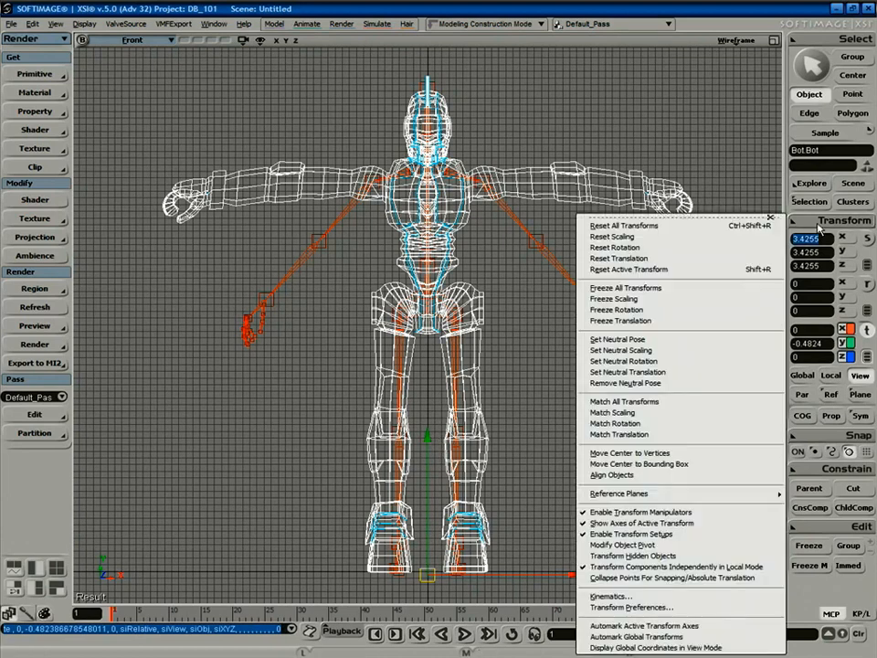
{"action": "left_click", "coordinate": [649, 289]}
{"action": "key", "text": "space"}
{"action": "left_click", "coordinate": [515, 247]}
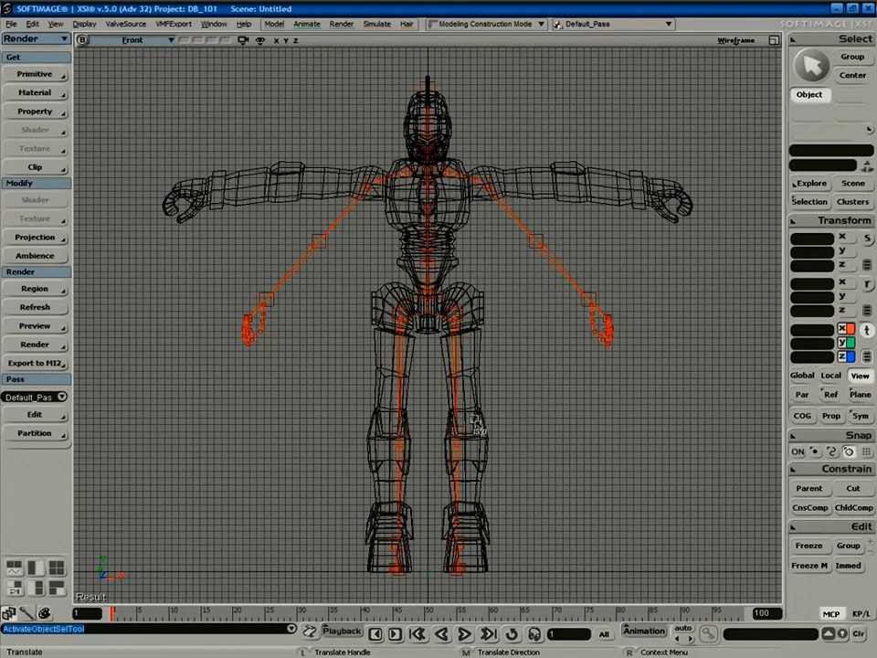
Zoom in on the hips and move the leg guides out to the hip positions.
{"action": "key", "text": "g"}
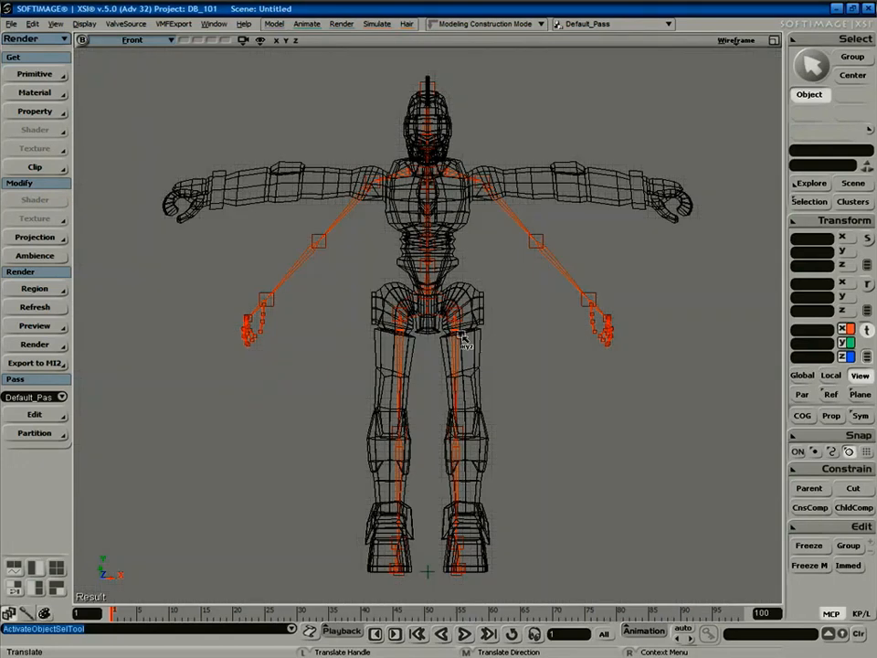
{"action": "key", "text": "shift+z"}
{"action": "left_click_drag", "start_coordinate": [425, 287], "coordinate": [488, 332]}
{"action": "key", "text": "space"}
{"action": "left_click", "coordinate": [509, 320]}
{"action": "key", "text": "space"}
{"action": "left_click", "coordinate": [551, 368]}
{"action": "key", "text": "alt+z"}
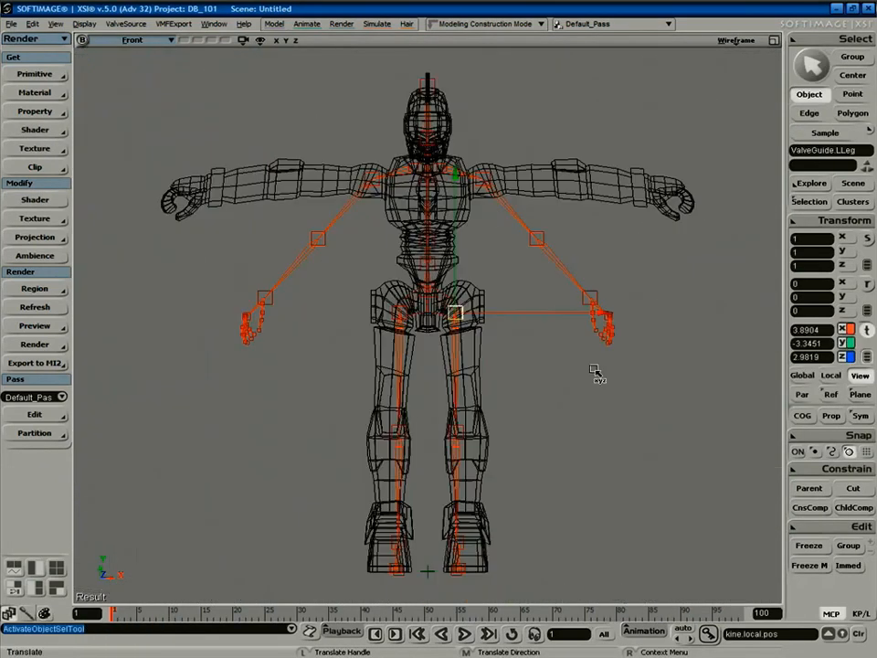
{"action": "left_click_drag", "start_coordinate": [494, 313], "coordinate": [508, 316]}
{"action": "key", "text": "space"}
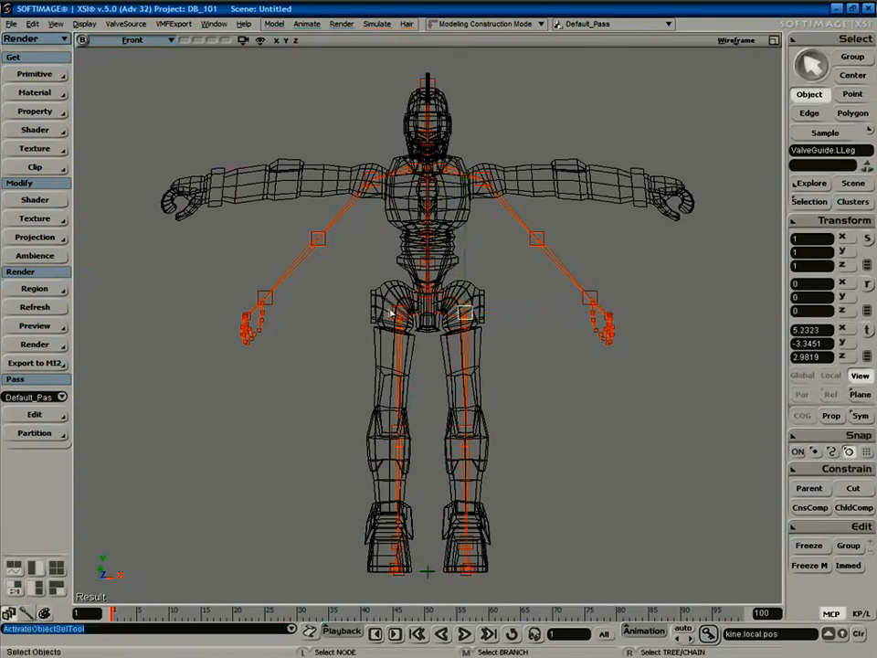
{"action": "left_click", "coordinate": [395, 314]}
{"action": "key", "text": "v"}
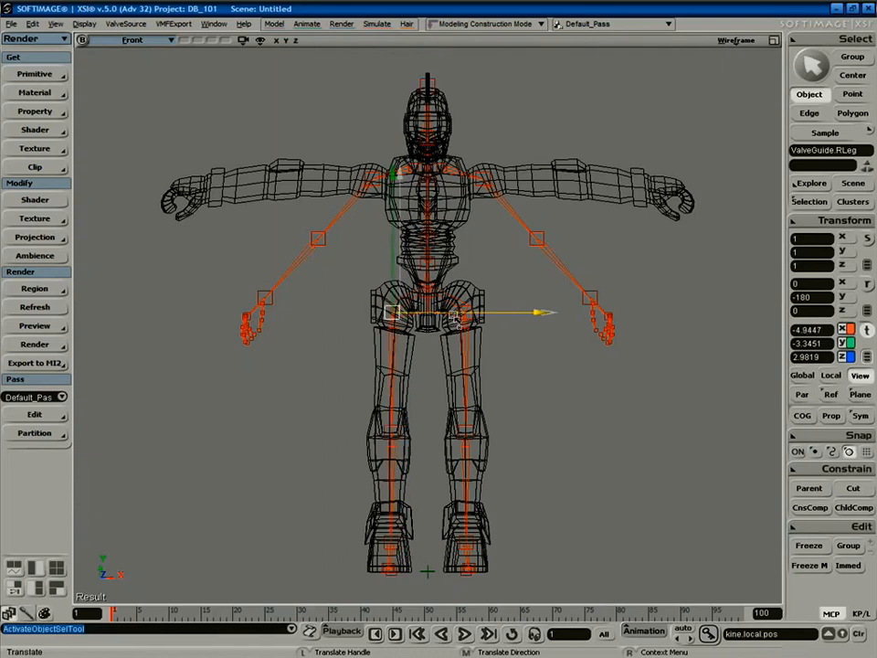
{"action": "key", "text": "space"}
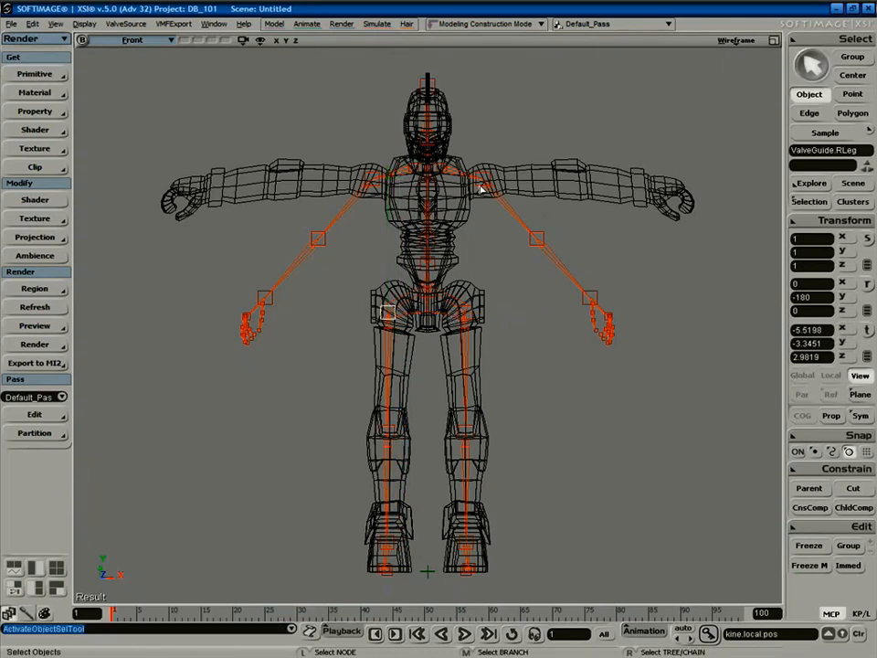
Rotate the left and right shoulder guides about 45 degrees so the arms lie horizontal.
{"action": "left_click", "coordinate": [483, 177]}
{"action": "key", "text": "c"}
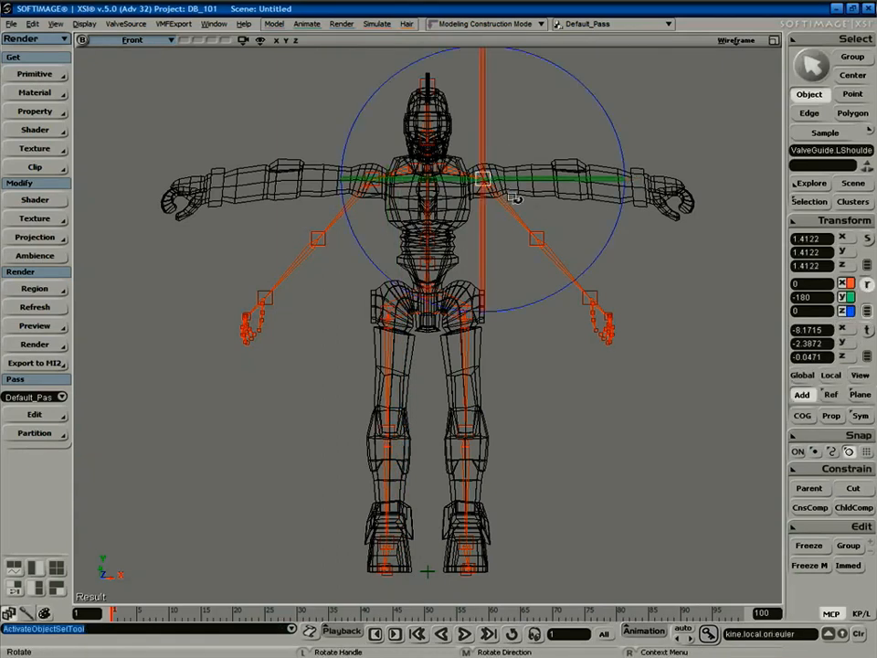
{"action": "left_click_drag", "start_coordinate": [583, 290], "coordinate": [633, 182]}
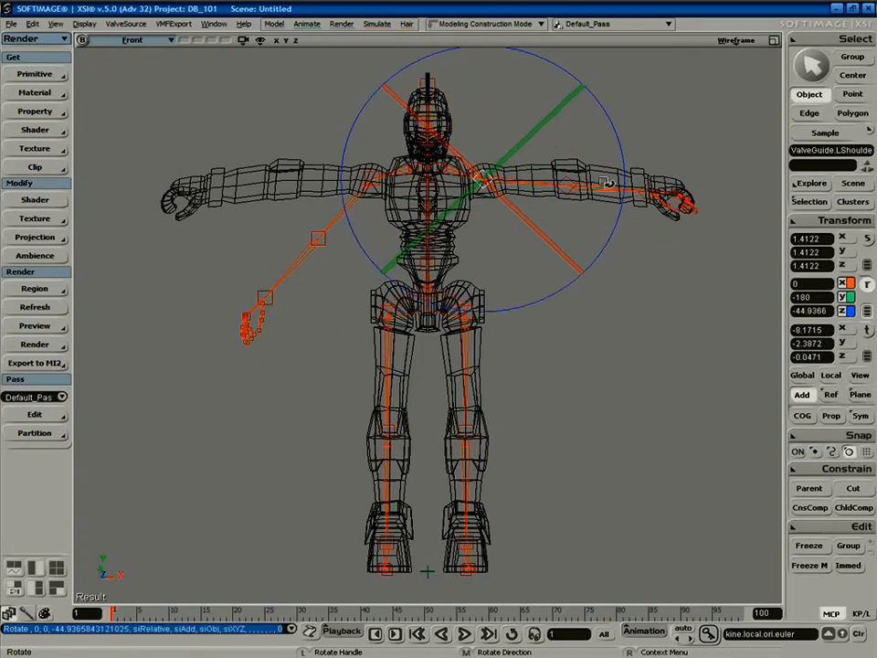
{"action": "key", "text": "space"}
{"action": "left_click", "coordinate": [379, 189]}
{"action": "key", "text": "c"}
{"action": "left_click_drag", "start_coordinate": [384, 185], "coordinate": [423, 265]}
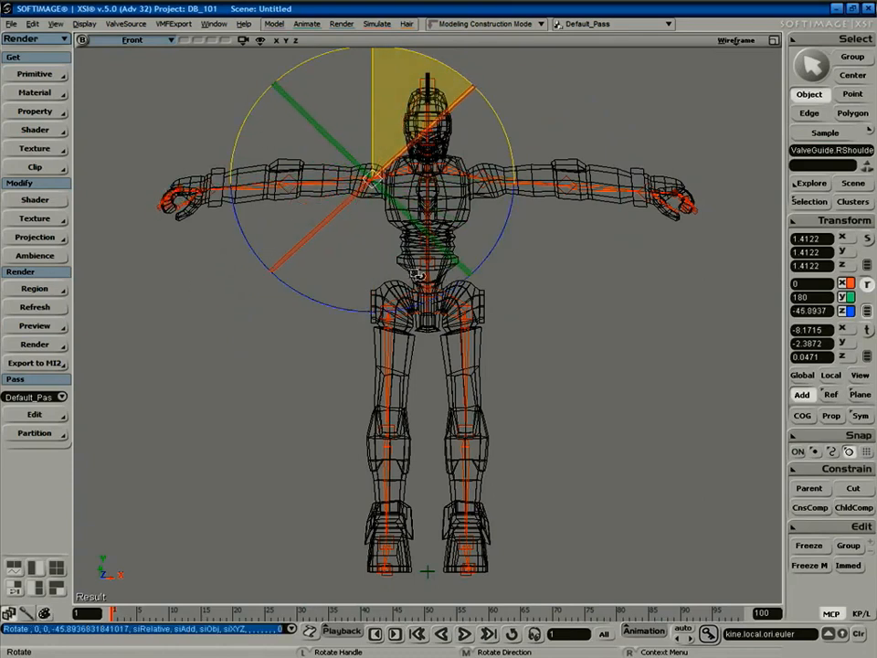
{"action": "key", "text": "space"}
Nudge the right shoulder guide slightly along X, then select the left hand guide.
{"action": "key", "text": "v"}
{"action": "left_click_drag", "start_coordinate": [426, 178], "coordinate": [432, 178]}
{"action": "key", "text": "space"}
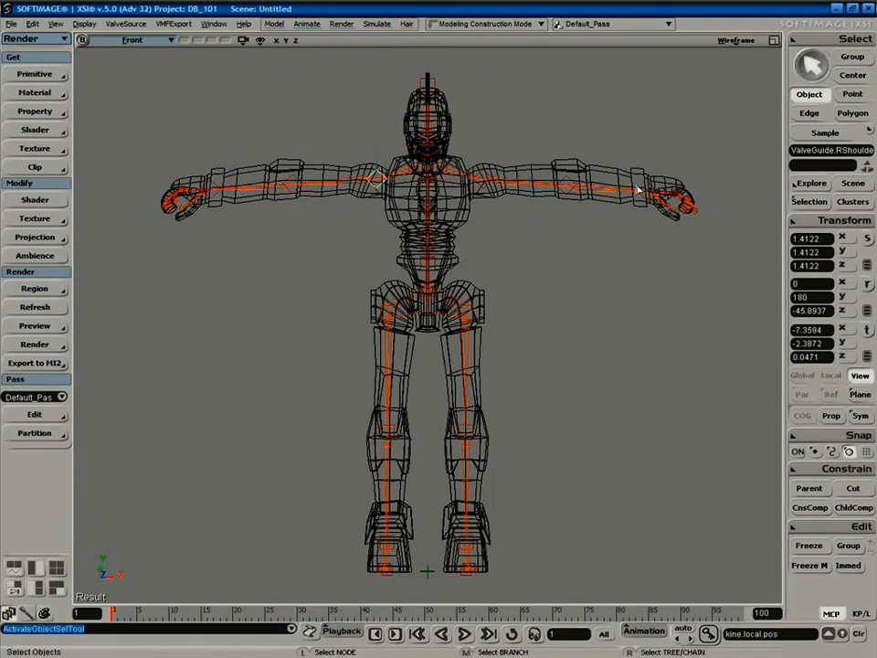
{"action": "left_click", "coordinate": [647, 199]}
{"action": "key", "text": "v"}
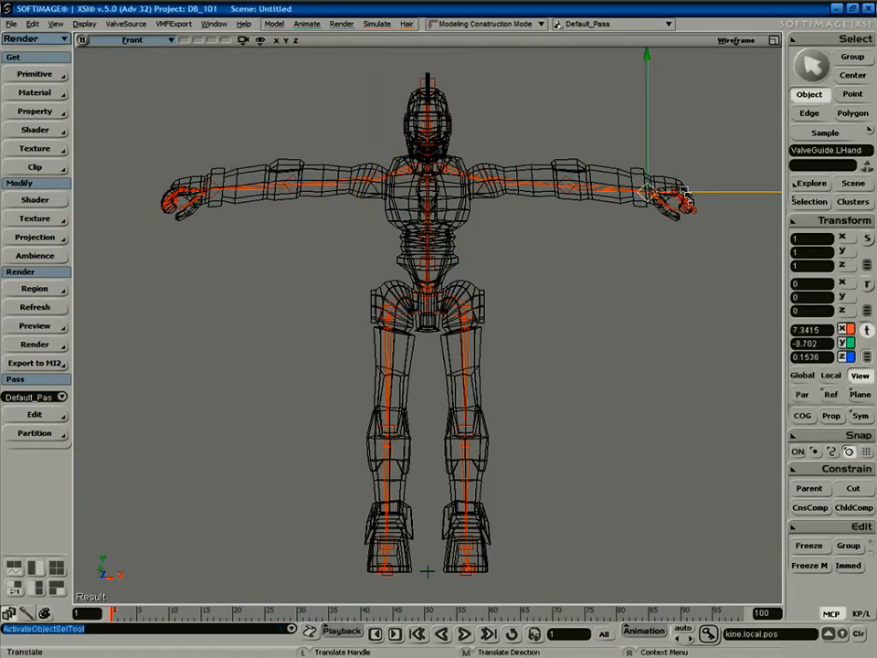
Switch the viewport to Right view and zoom in on the hip area.
{"action": "left_click", "coordinate": [132, 41]}
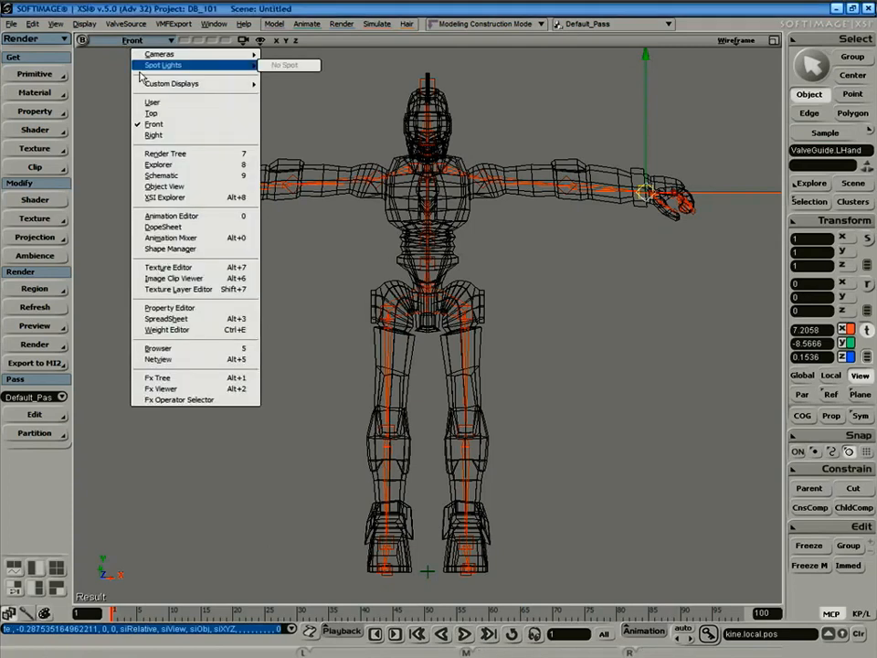
{"action": "left_click", "coordinate": [154, 135]}
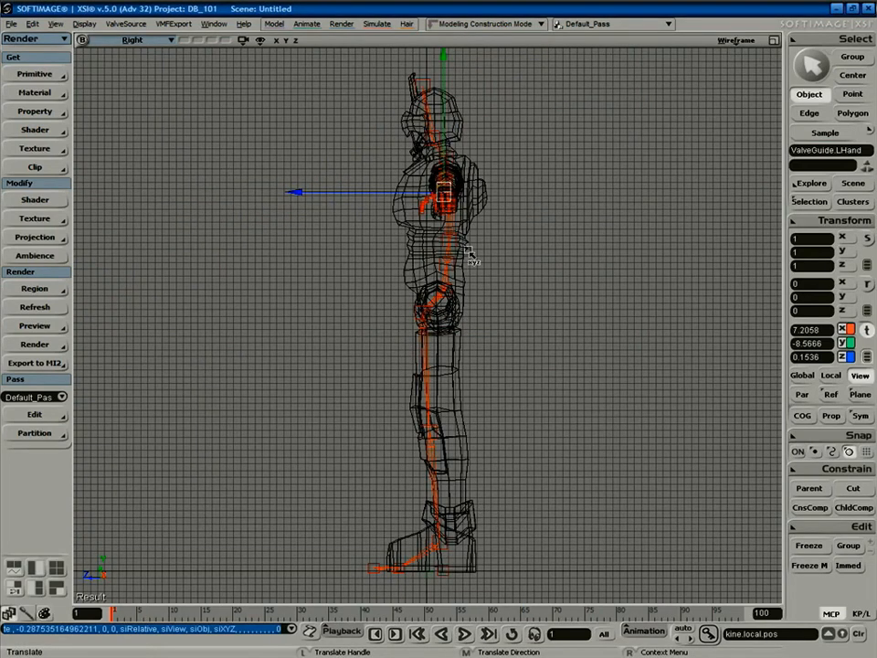
{"action": "key", "text": "space"}
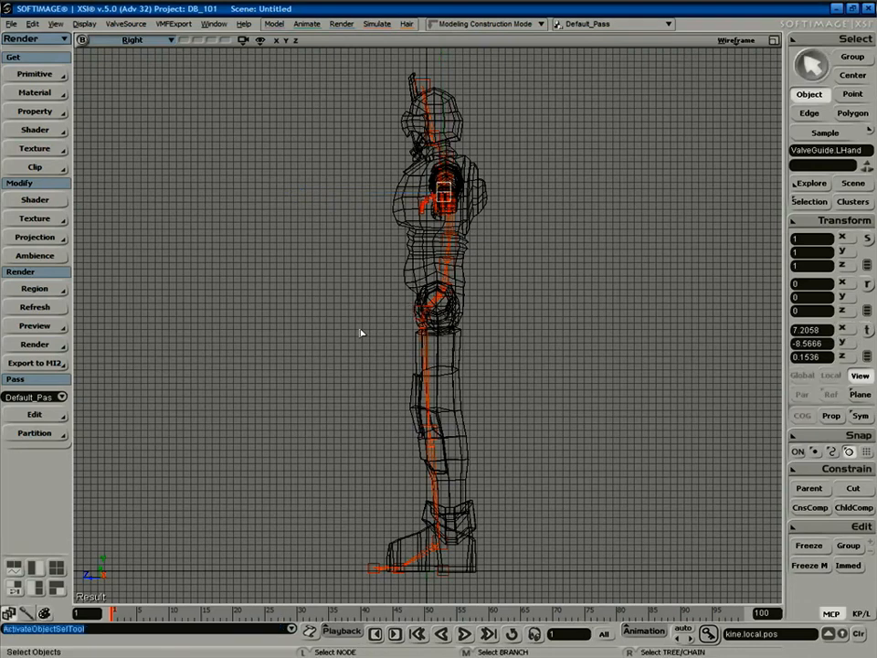
{"action": "left_click", "coordinate": [361, 333]}
{"action": "key", "text": "space"}
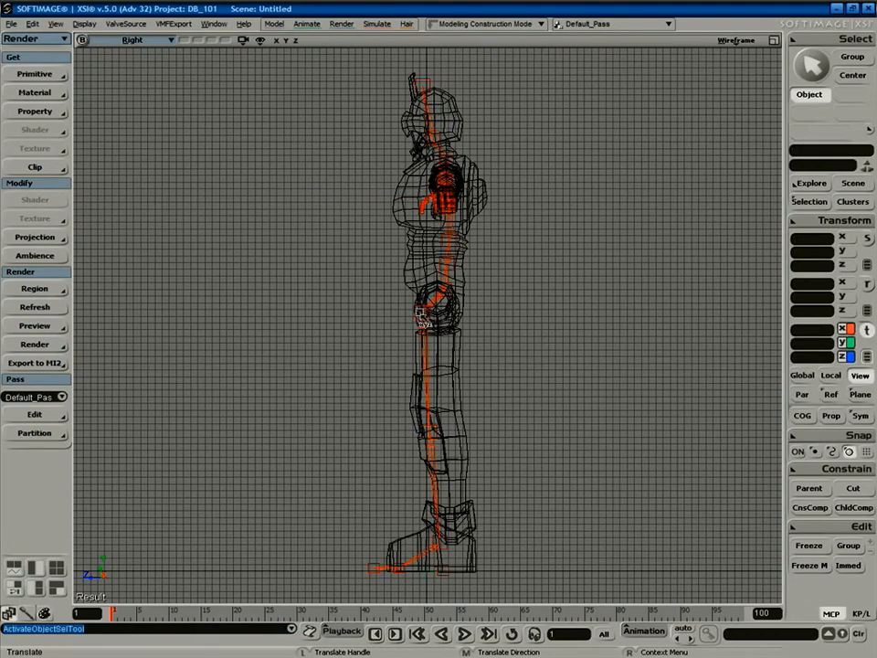
{"action": "key", "text": "shift+z"}
{"action": "left_click_drag", "start_coordinate": [403, 298], "coordinate": [438, 328]}
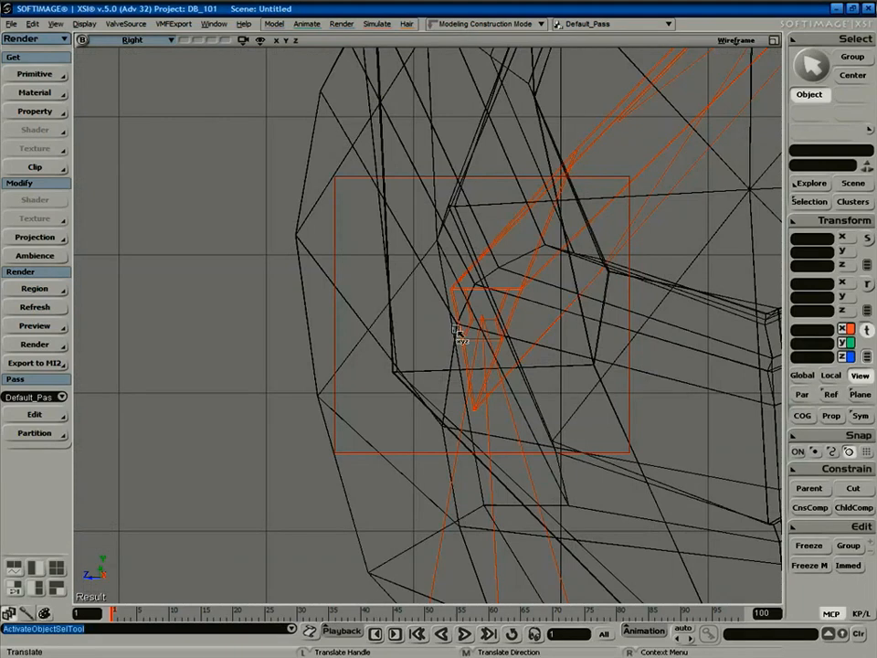
Select both hip guide points and slide them along Z to centre them in the hips.
{"action": "key", "text": "space"}
{"action": "left_click", "coordinate": [390, 340]}
{"action": "left_click_drag", "start_coordinate": [332, 257], "coordinate": [351, 259], "text": "shift"}
{"action": "key", "text": "a"}
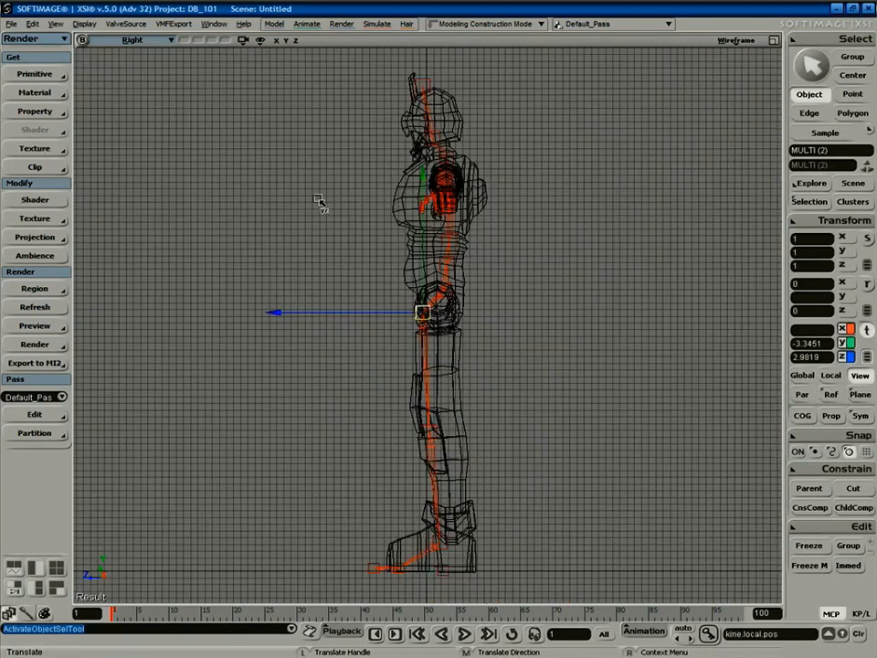
{"action": "left_click_drag", "start_coordinate": [370, 310], "coordinate": [386, 309]}
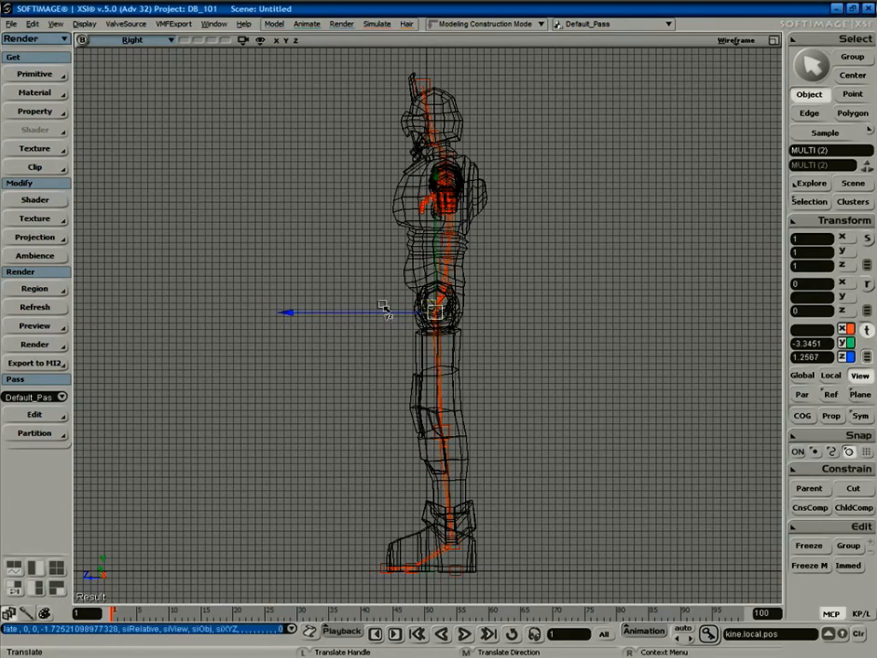
Check the alignment from Top view, then orbit the robot in the Camera view.
{"action": "left_click", "coordinate": [150, 43]}
{"action": "left_click", "coordinate": [173, 113]}
{"action": "key", "text": "space"}
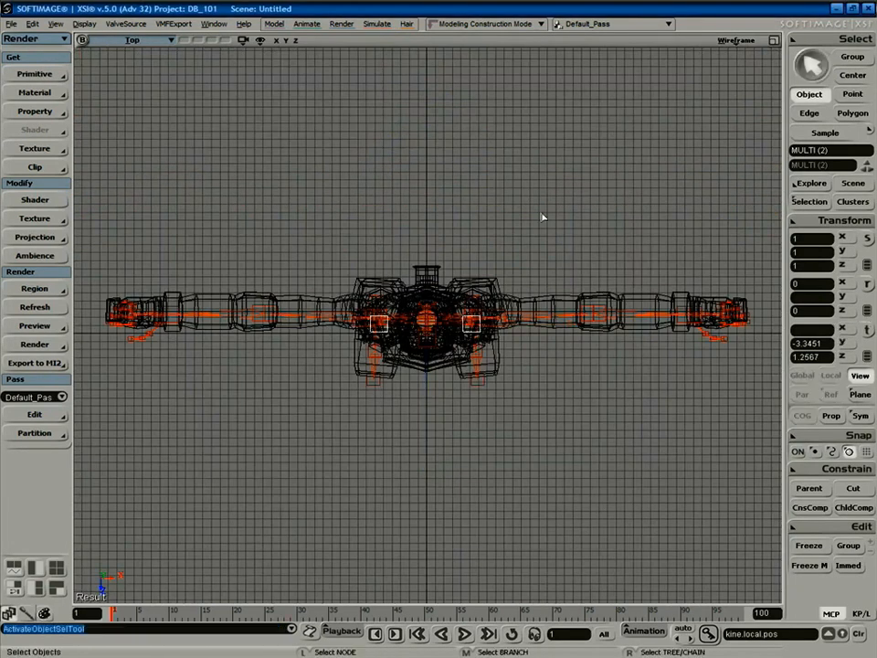
{"action": "left_click", "coordinate": [591, 262]}
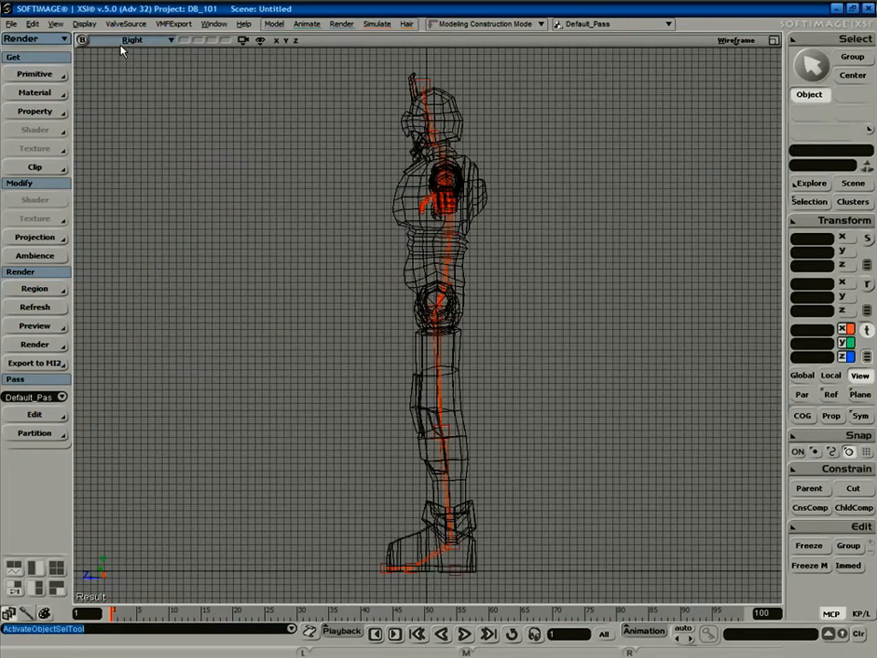
{"action": "left_click", "coordinate": [134, 42]}
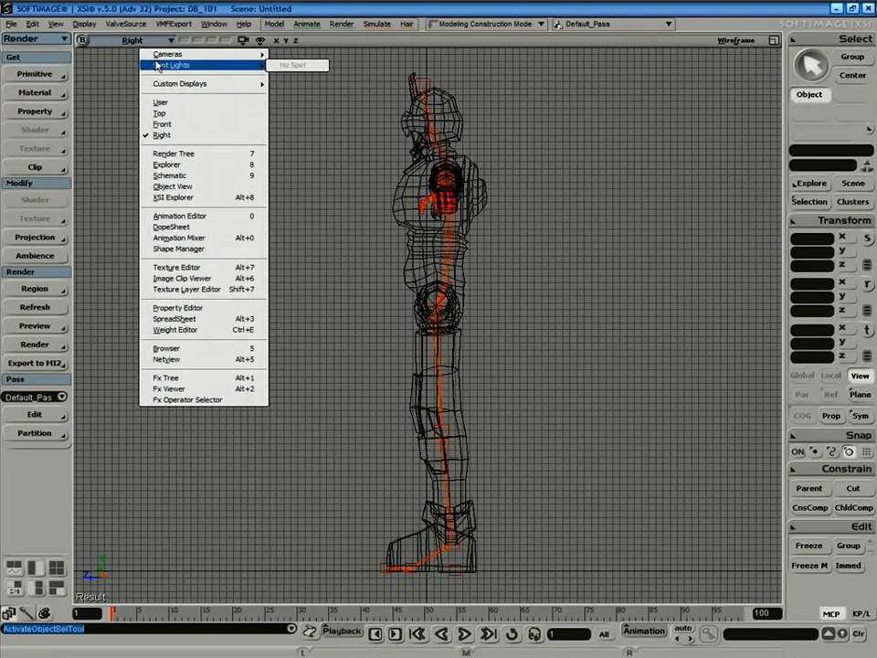
{"action": "left_click", "coordinate": [302, 55]}
{"action": "key", "text": "s"}
{"action": "right_click_drag", "start_coordinate": [574, 315], "coordinate": [603, 327]}
Set the viewport display to Wireframe.
{"action": "left_click", "coordinate": [737, 42]}
{"action": "left_click", "coordinate": [706, 166]}
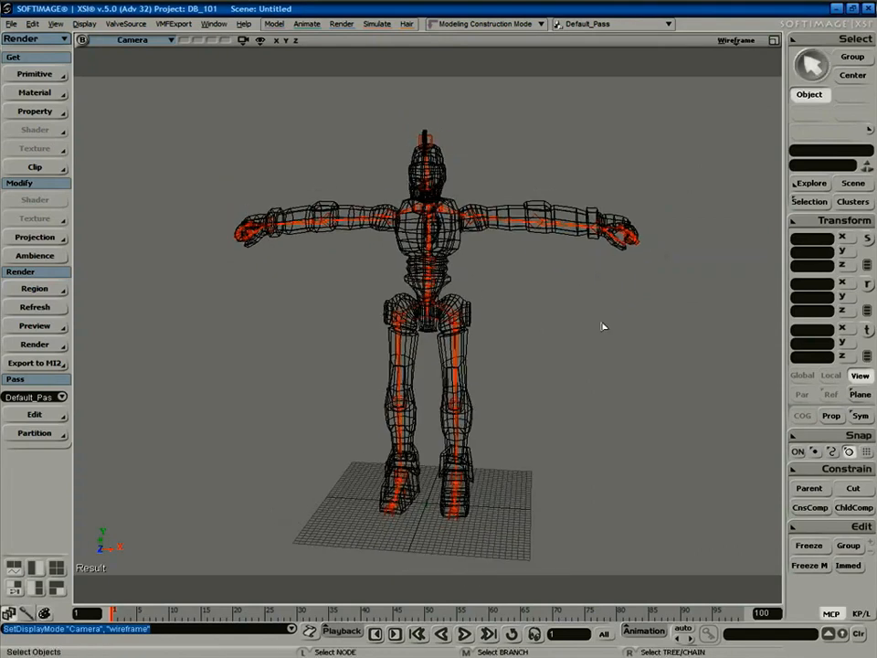
{"action": "key", "text": "space"}
{"action": "left_click", "coordinate": [448, 255]}
{"action": "left_click", "coordinate": [537, 293]}
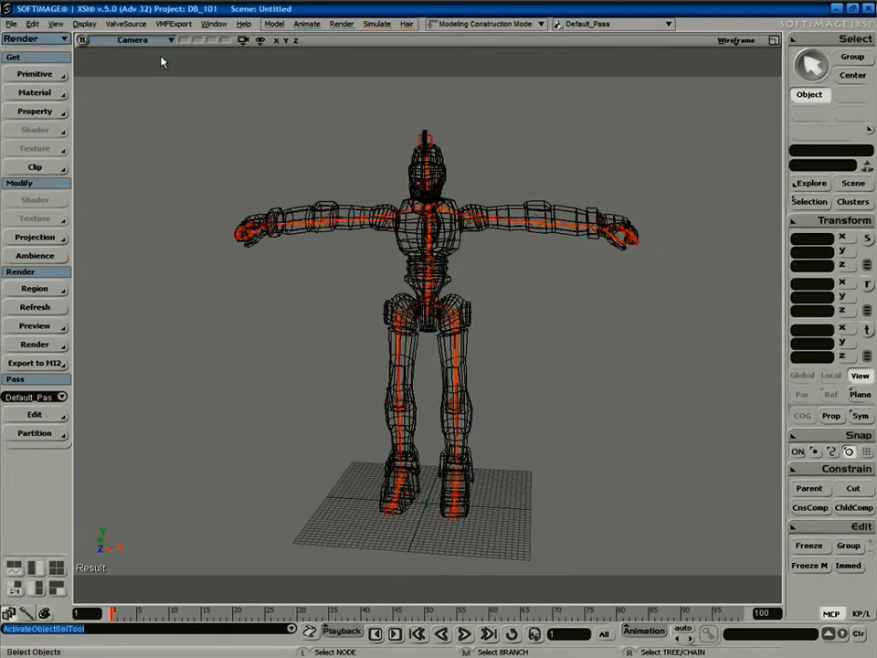
Run ValveSource Create Rig From Guide, then close all floating windows and deselect.
{"action": "left_click", "coordinate": [128, 25]}
{"action": "mouse_move", "coordinate": [164, 135]}
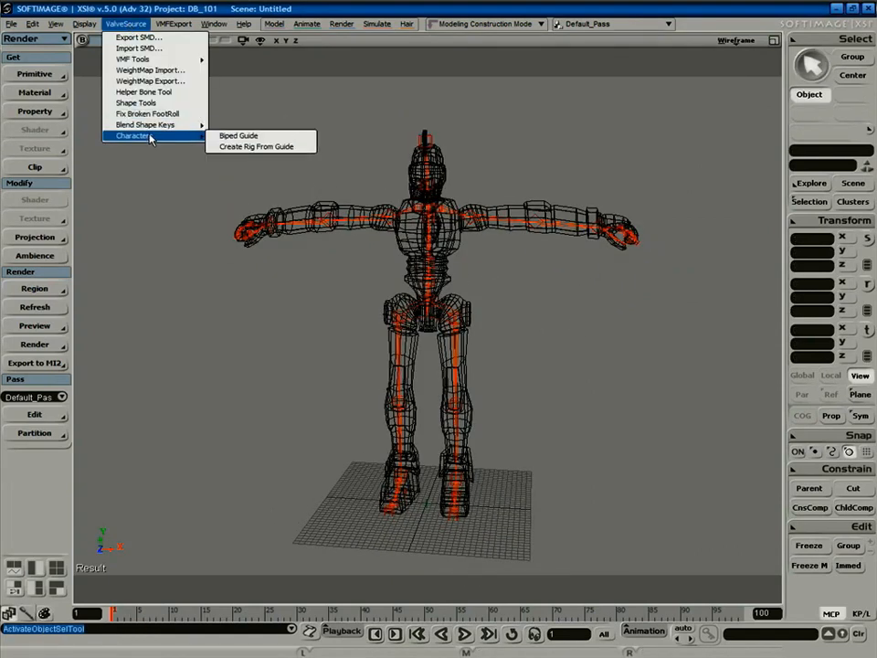
{"action": "left_click", "coordinate": [257, 147]}
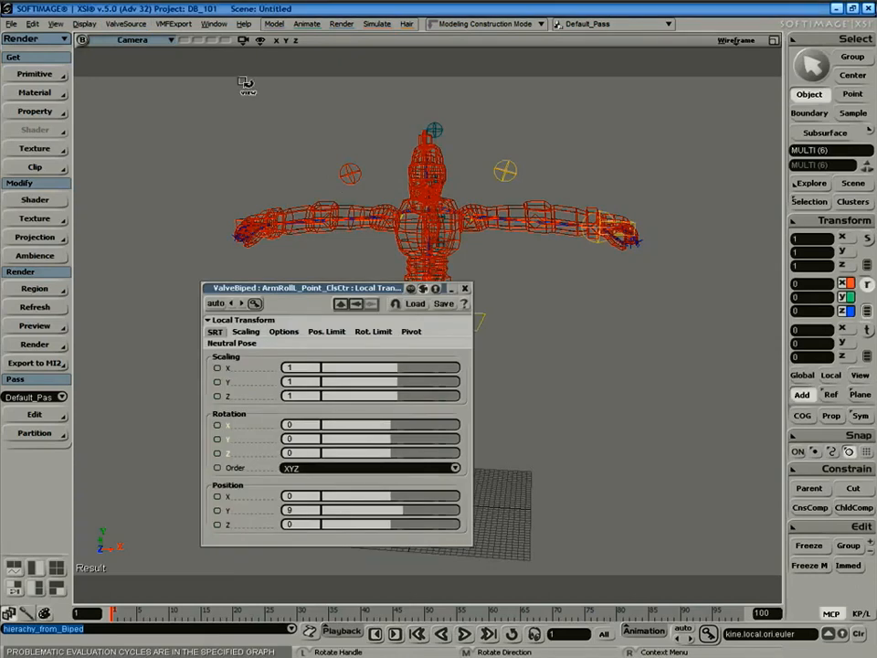
{"action": "left_click", "coordinate": [216, 26]}
{"action": "left_click", "coordinate": [241, 60]}
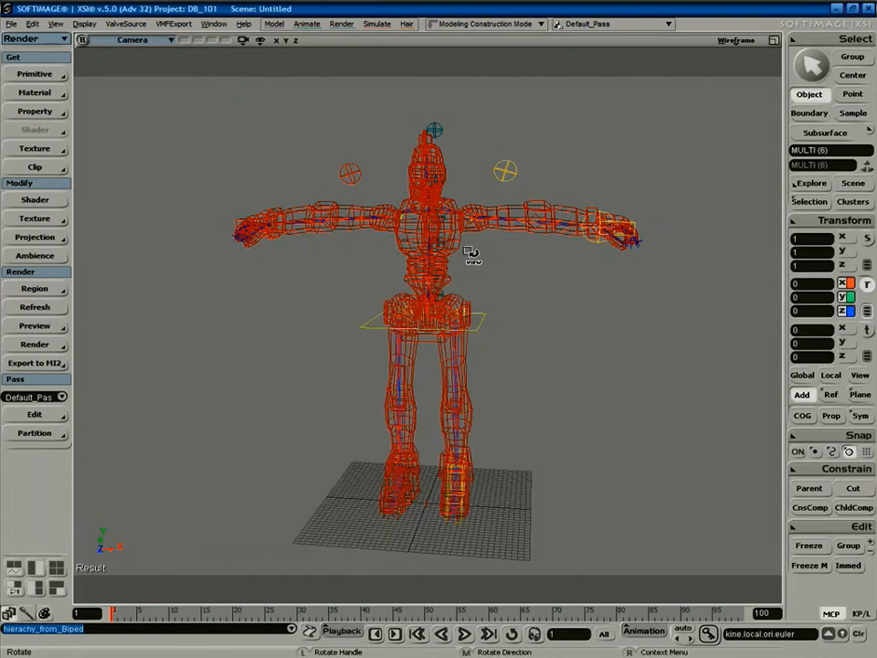
{"action": "key", "text": "space"}
{"action": "left_click", "coordinate": [518, 291]}
Select the Bot.Bot mesh node in the scene explorer.
{"action": "left_click", "coordinate": [467, 263]}
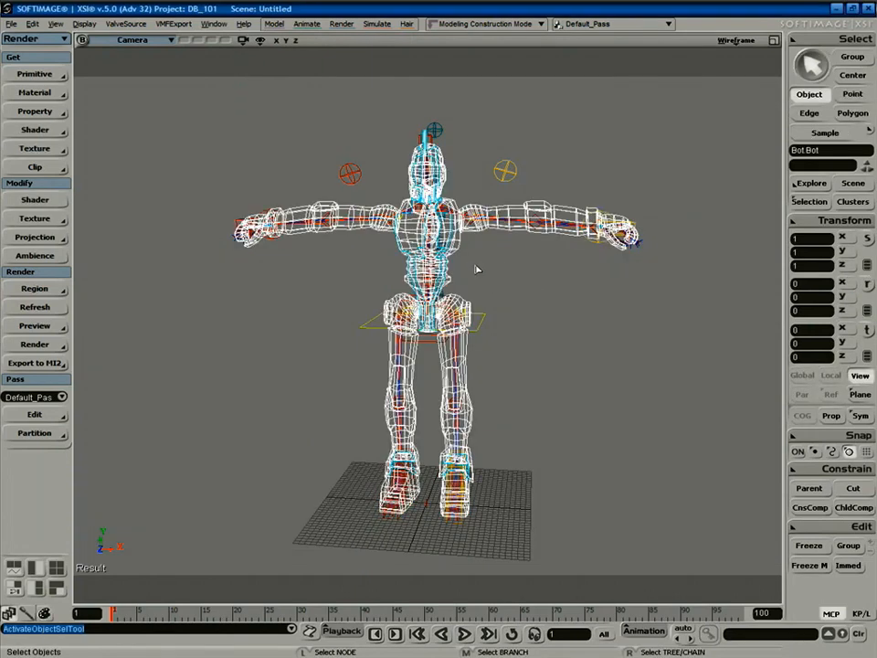
{"action": "key", "text": "8"}
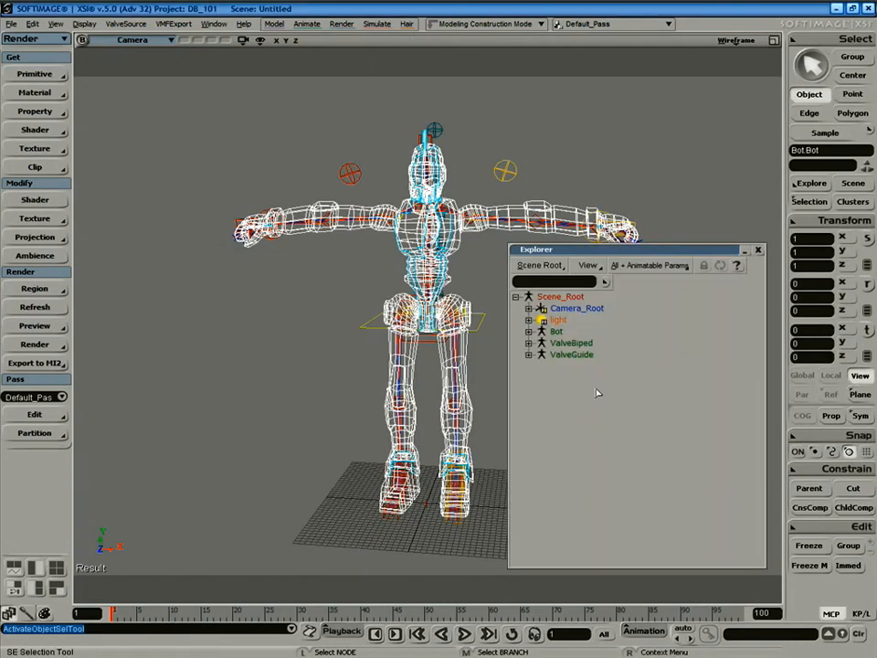
{"action": "key", "text": "f"}
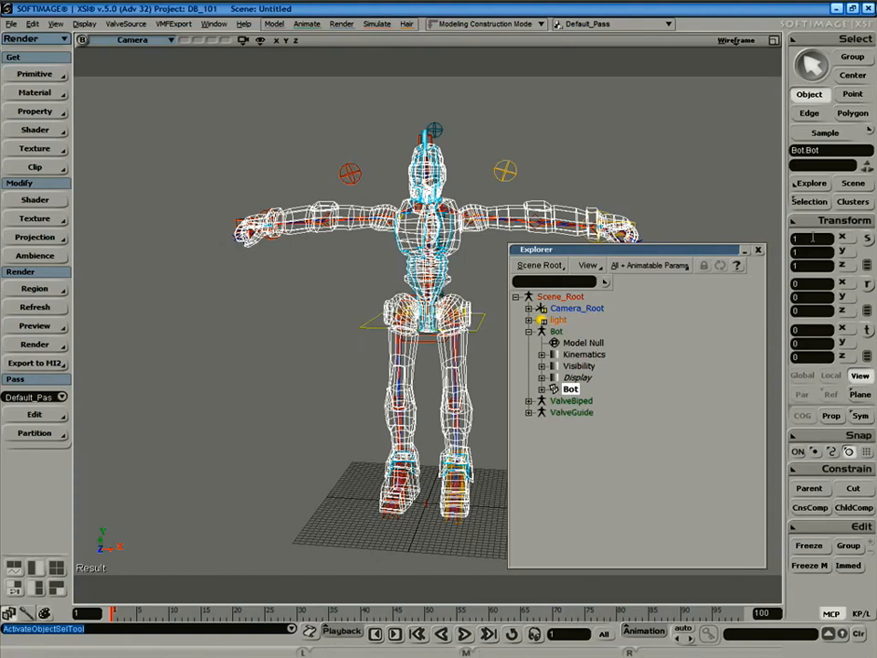
{"action": "left_click", "coordinate": [556, 332]}
{"action": "left_click", "coordinate": [572, 389]}
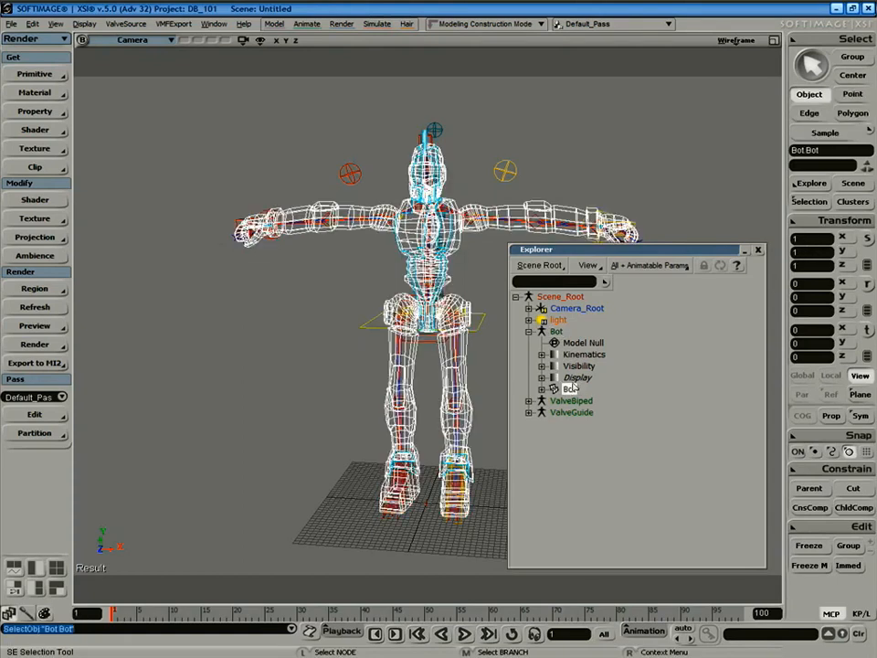
Envelope the Bot mesh to the ValveBiped Envelope_Deformers using Animate > Set Envelope.
{"action": "left_click", "coordinate": [26, 38]}
{"action": "left_click", "coordinate": [56, 70]}
{"action": "left_click", "coordinate": [35, 269]}
{"action": "left_click", "coordinate": [99, 273]}
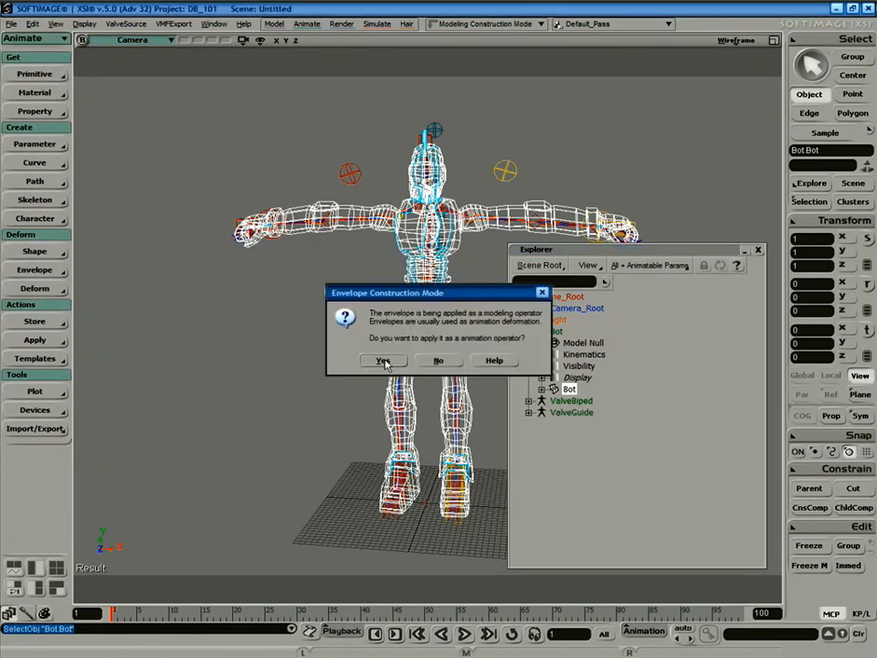
{"action": "left_click", "coordinate": [382, 361]}
{"action": "left_click", "coordinate": [528, 400]}
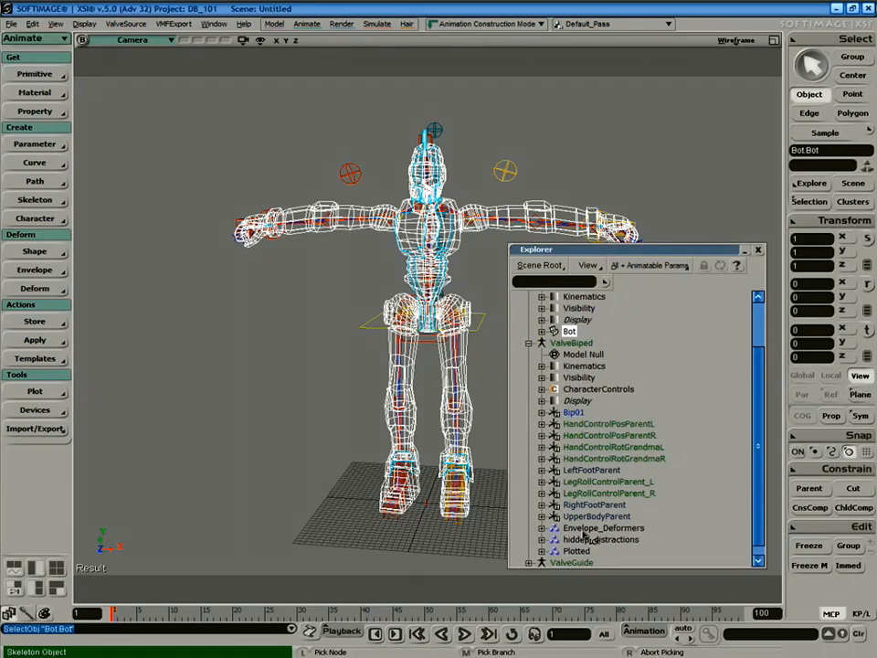
{"action": "left_click", "coordinate": [584, 531]}
{"action": "right_click", "coordinate": [235, 430]}
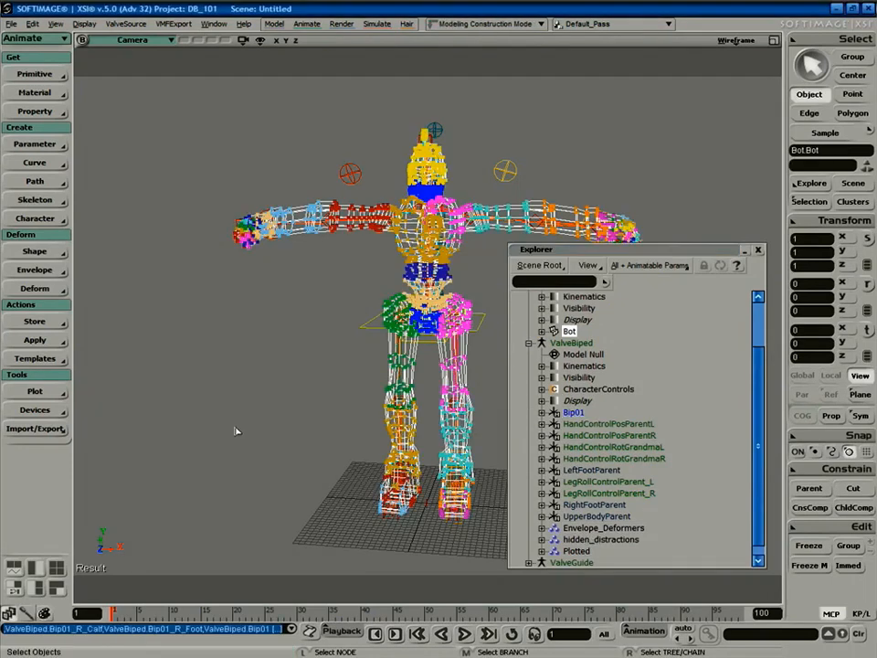
Close the explorer, reselect the Bot mesh and orbit to a front view of the robot.
{"action": "left_click", "coordinate": [757, 251]}
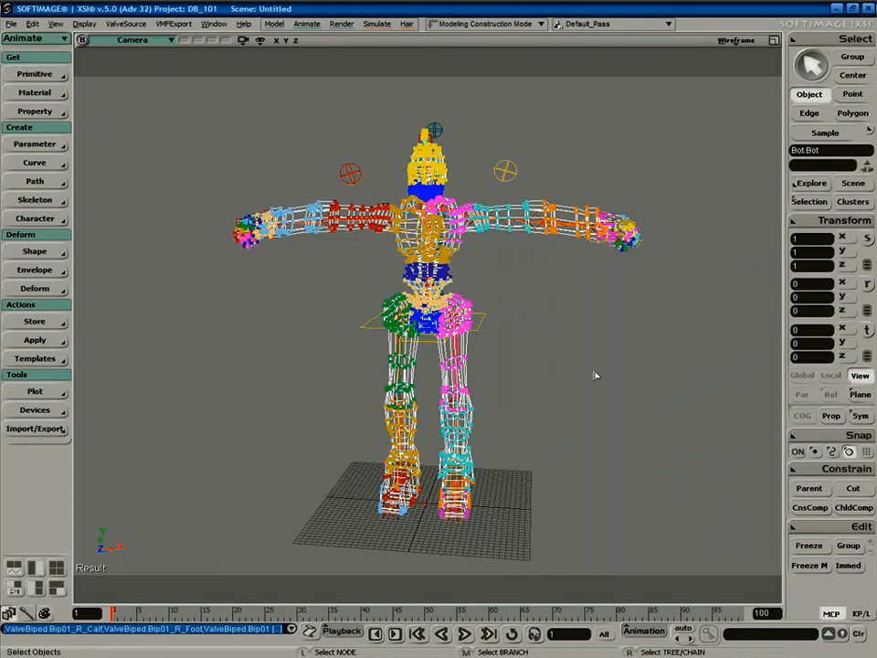
{"action": "left_click", "coordinate": [639, 442]}
{"action": "left_click", "coordinate": [451, 241]}
{"action": "key", "text": "s"}
{"action": "right_click_drag", "start_coordinate": [499, 274], "coordinate": [544, 331]}
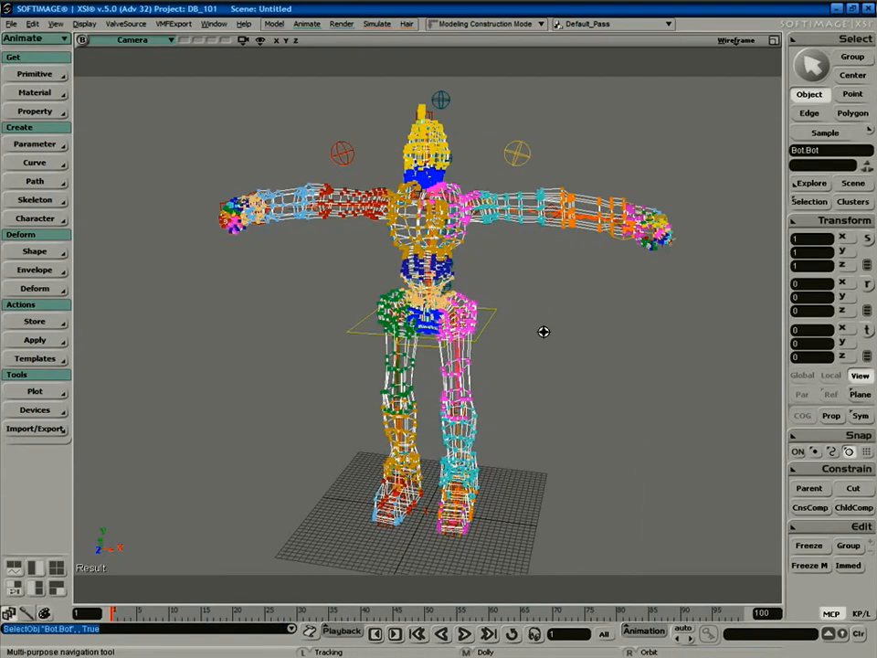
Open the SMD export settings and browse from C: into Program Files\Steam\SteamApps.
{"action": "left_click", "coordinate": [125, 26]}
{"action": "left_click", "coordinate": [133, 36]}
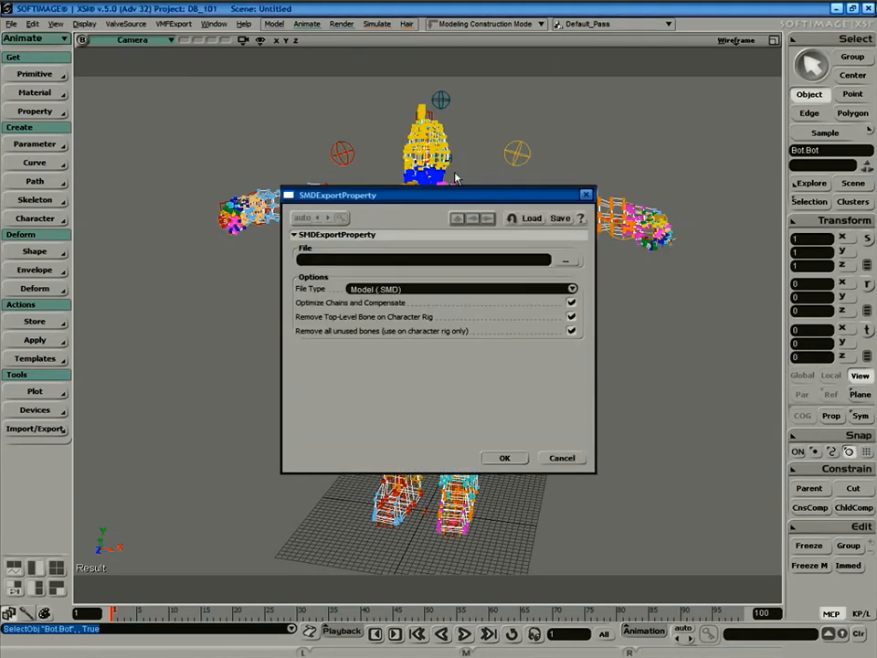
{"action": "left_click", "coordinate": [569, 263]}
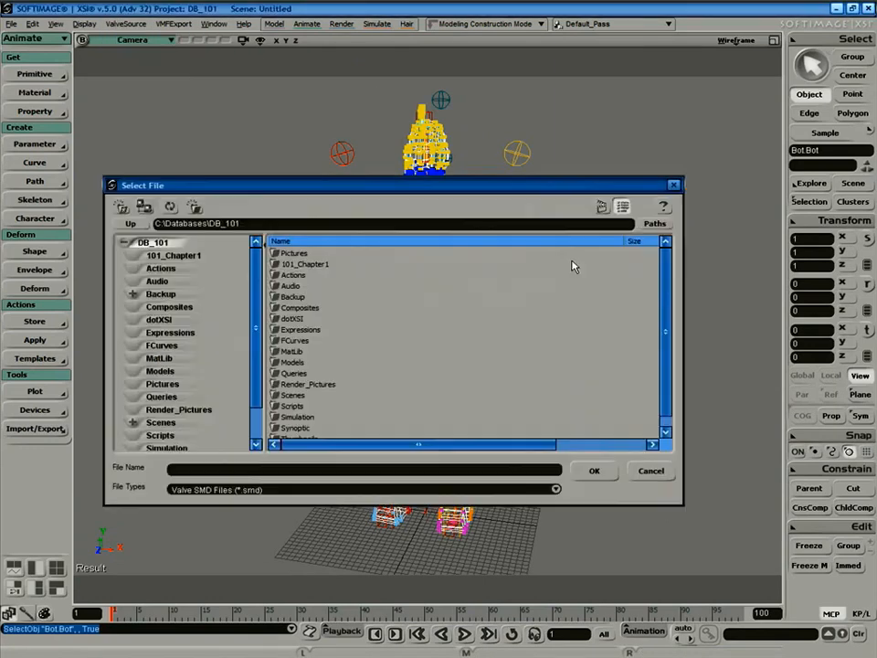
{"action": "left_click", "coordinate": [131, 223]}
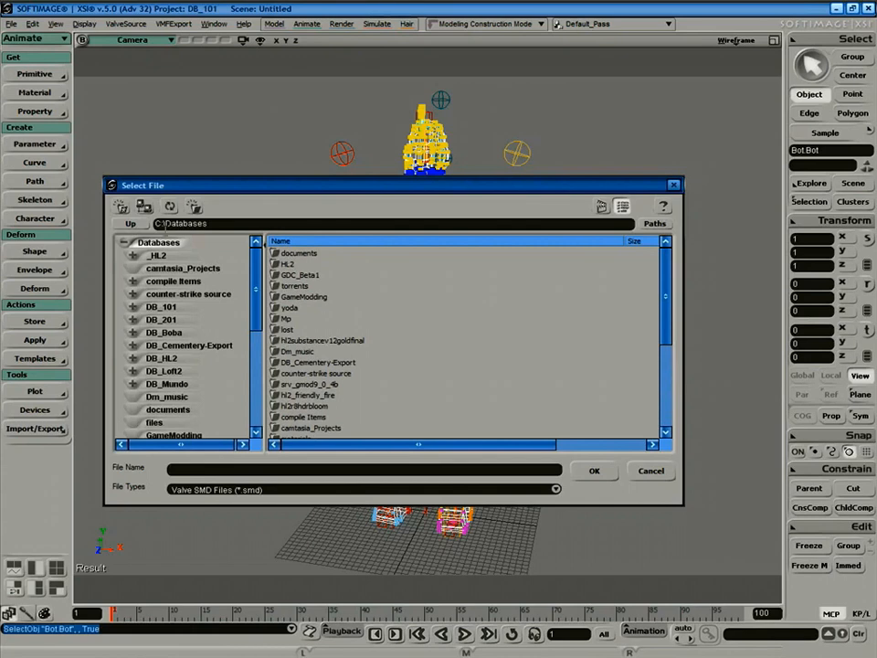
{"action": "left_click", "coordinate": [129, 226]}
{"action": "double_click", "coordinate": [310, 254]}
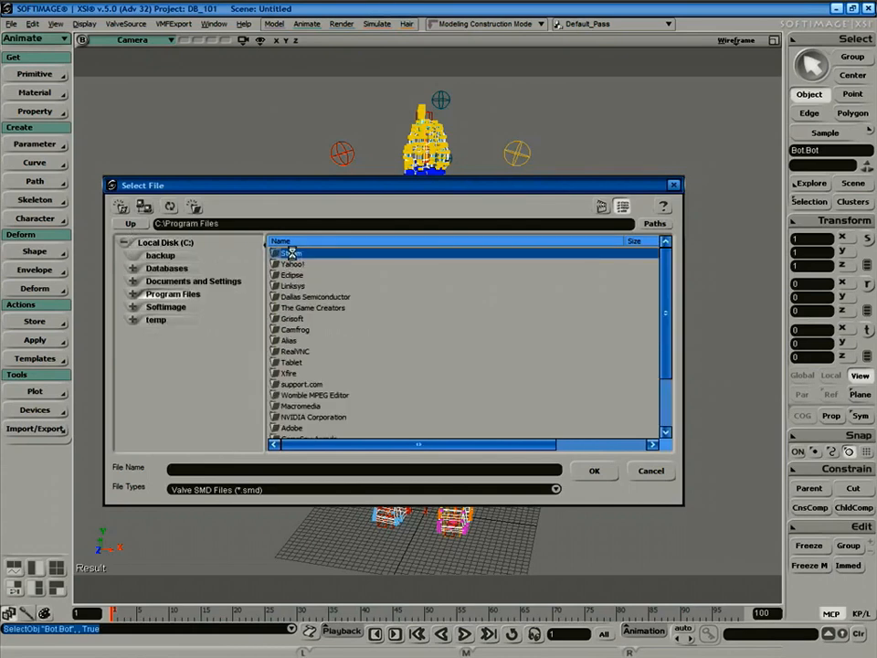
{"action": "double_click", "coordinate": [288, 255]}
{"action": "double_click", "coordinate": [290, 255]}
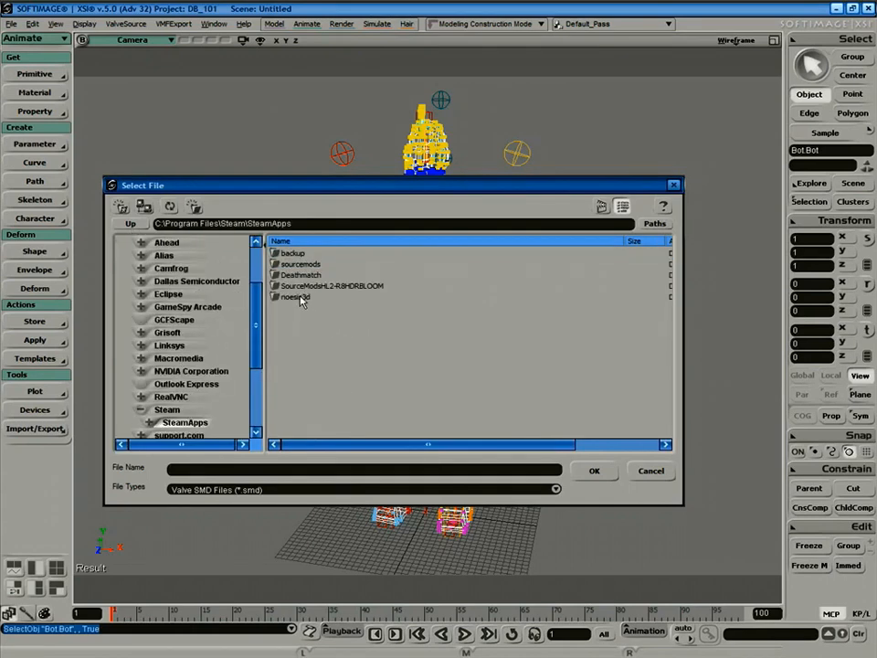
Target bot.smd in noesis3d\...\hl2mp\modelsrc\humans_sdk\Male\Group03m and run the export.
{"action": "double_click", "coordinate": [297, 297]}
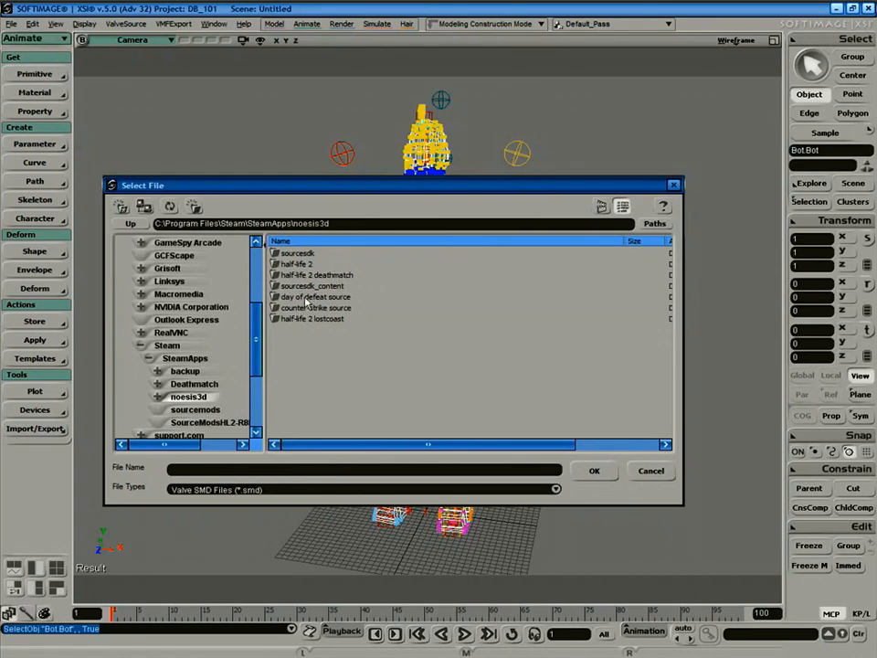
{"action": "double_click", "coordinate": [307, 285]}
{"action": "double_click", "coordinate": [289, 297]}
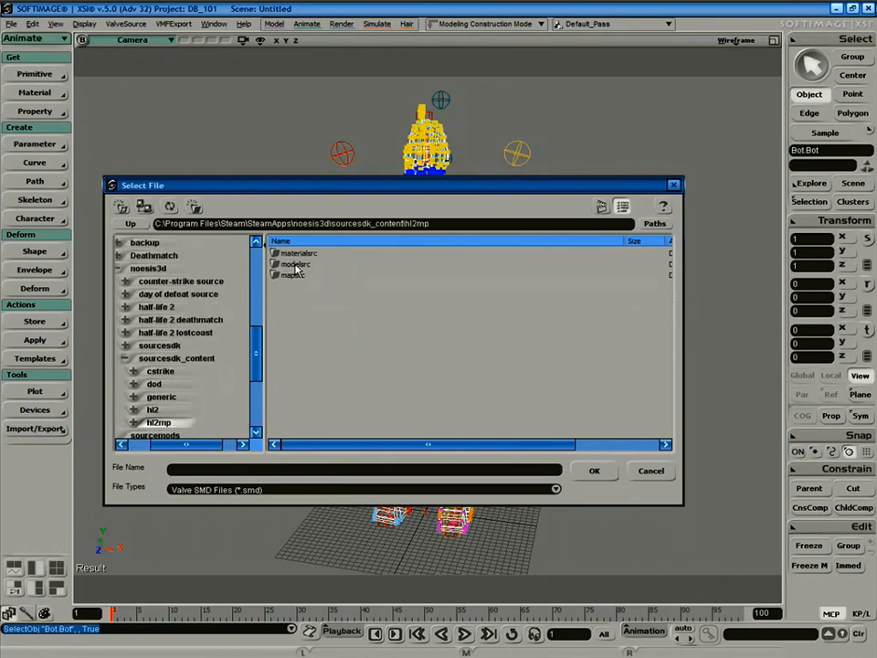
{"action": "double_click", "coordinate": [295, 264]}
{"action": "double_click", "coordinate": [302, 265]}
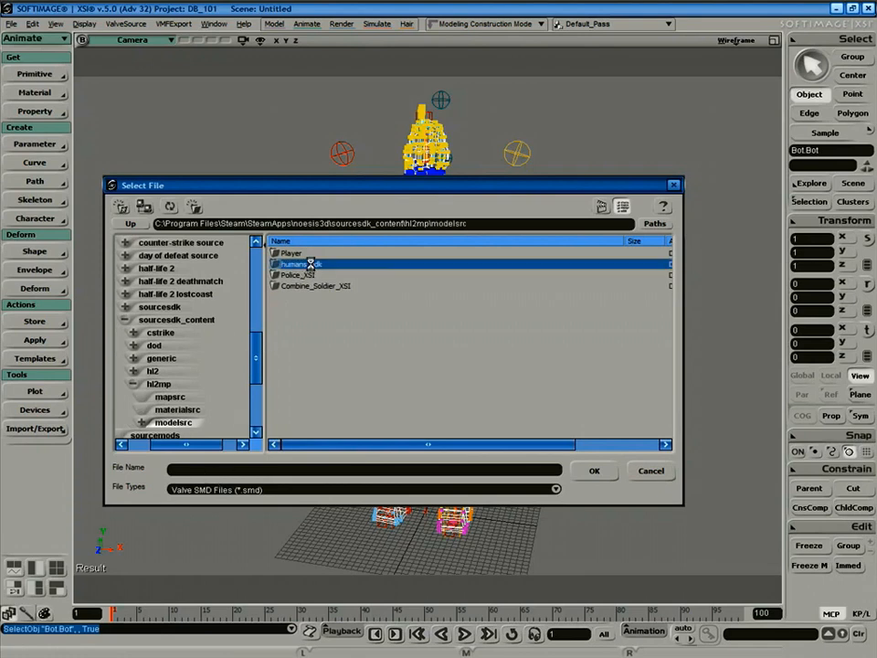
{"action": "double_click", "coordinate": [289, 253]}
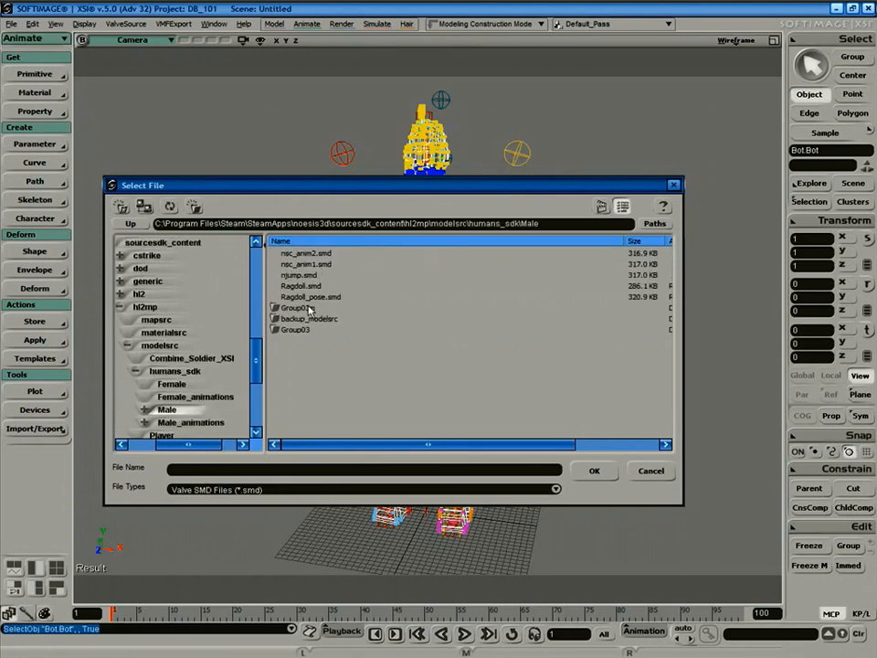
{"action": "double_click", "coordinate": [300, 309]}
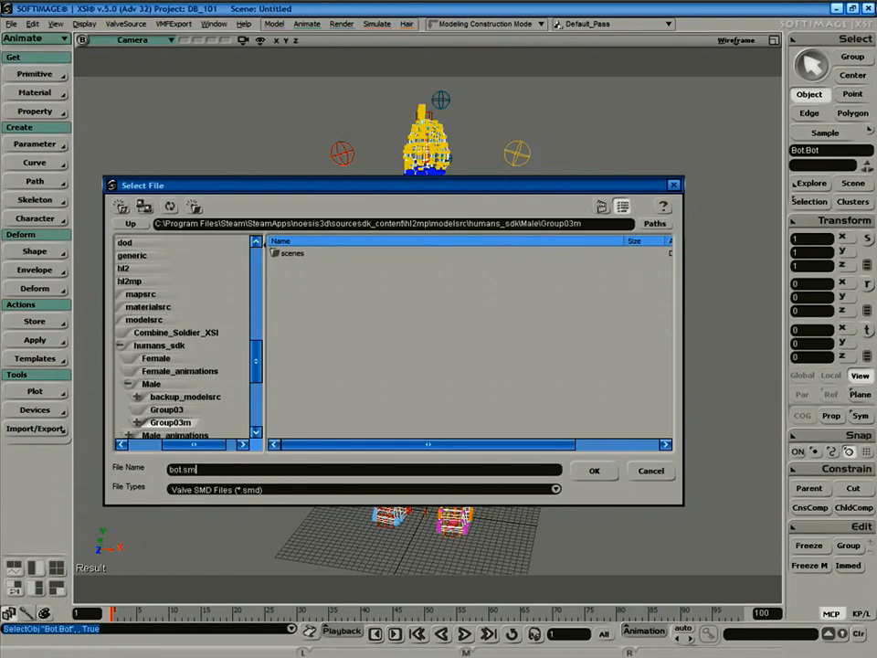
{"action": "left_click", "coordinate": [594, 471]}
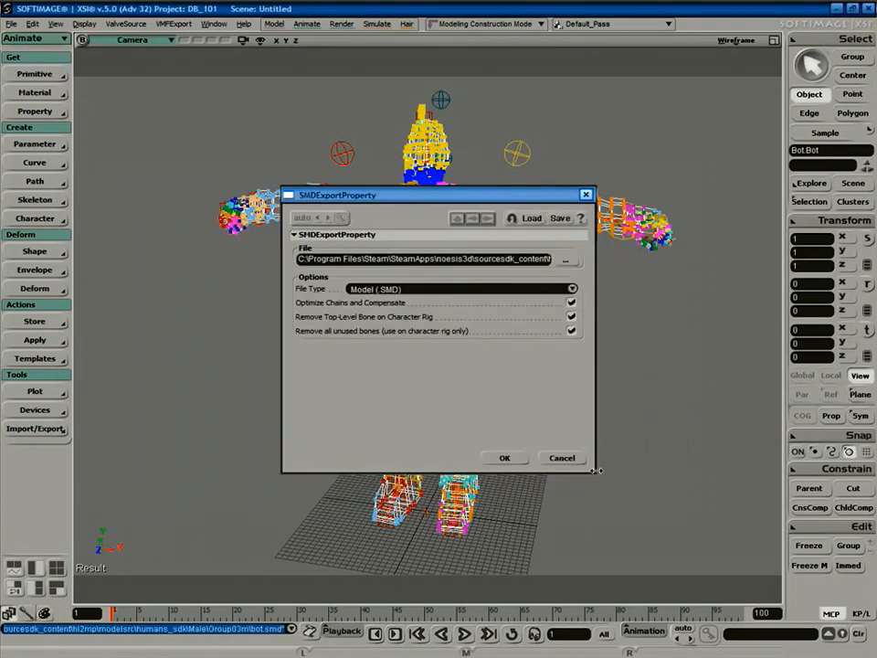
{"action": "left_click", "coordinate": [505, 459]}
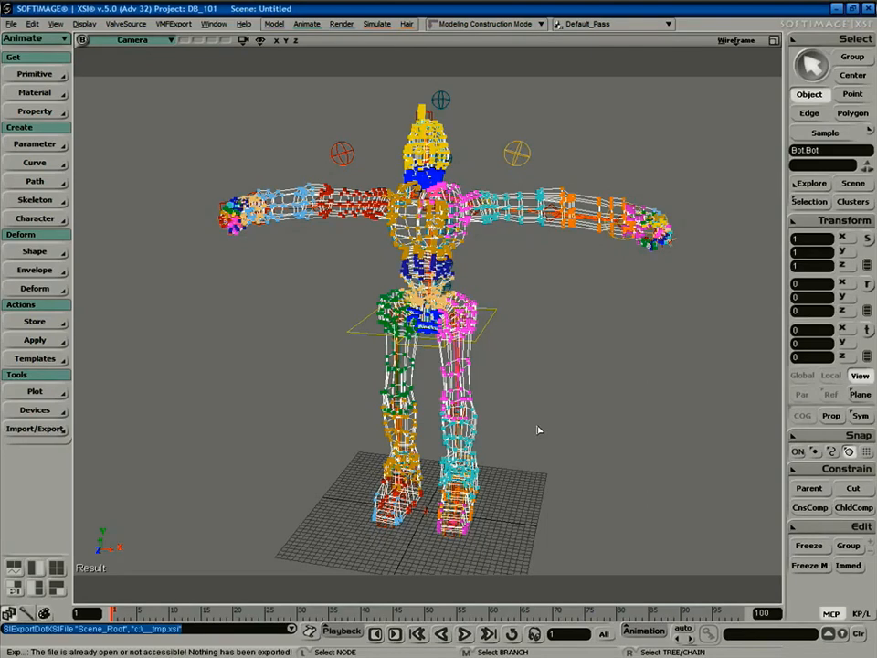
Deselect everything, then open and widen the script log to read the export error.
{"action": "left_click", "coordinate": [362, 385]}
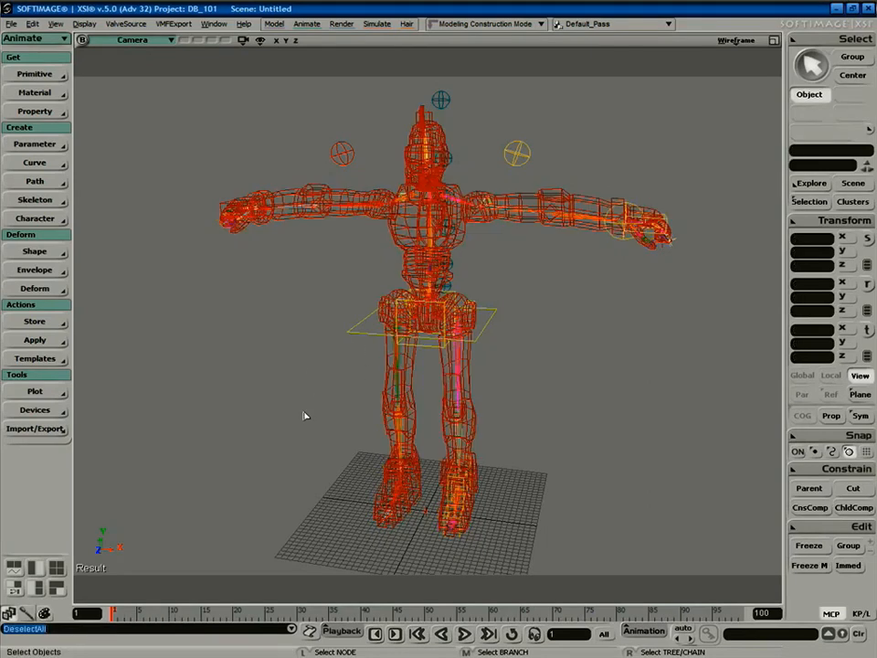
{"action": "left_click", "coordinate": [309, 631]}
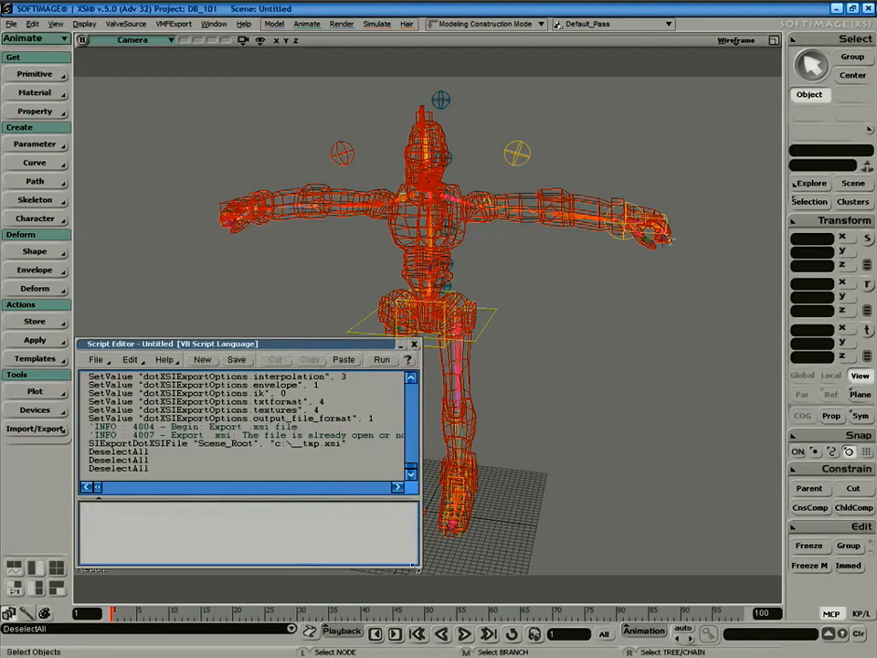
{"action": "left_click_drag", "start_coordinate": [764, 556], "coordinate": [793, 553]}
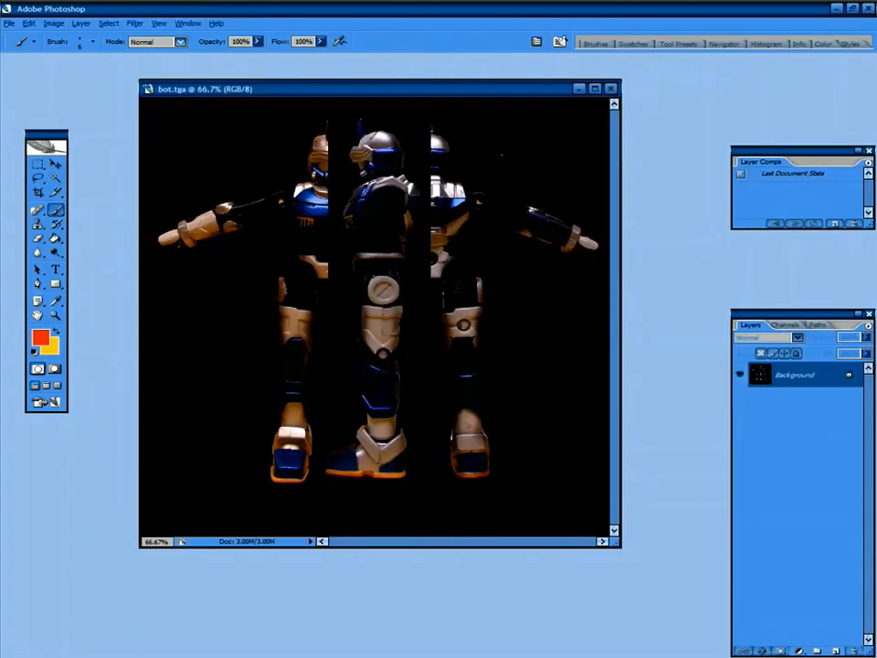
On Local Disk (C:), enable showing hidden files and folders in Folder Options.
{"action": "left_click", "coordinate": [838, 9]}
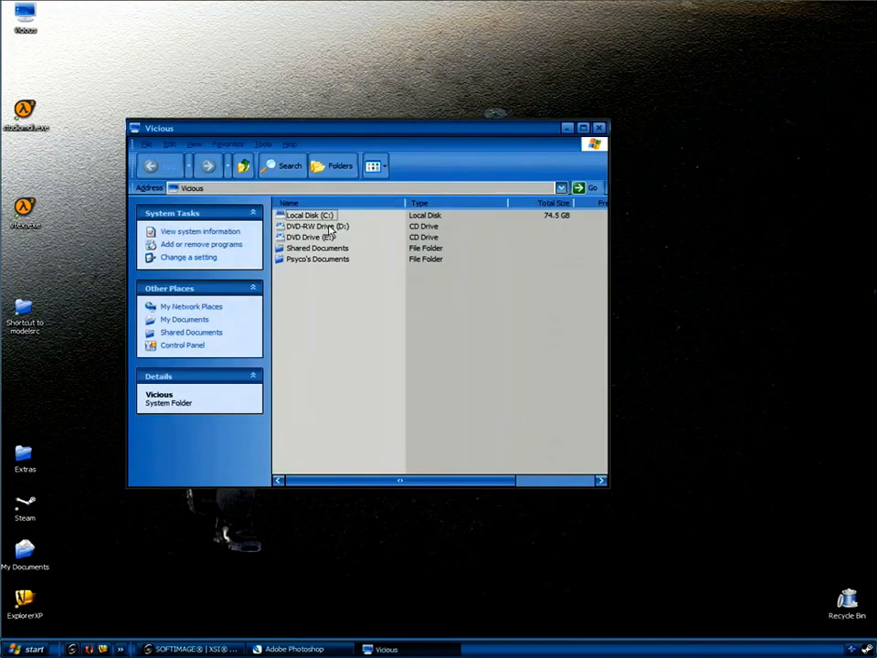
{"action": "double_click", "coordinate": [311, 215]}
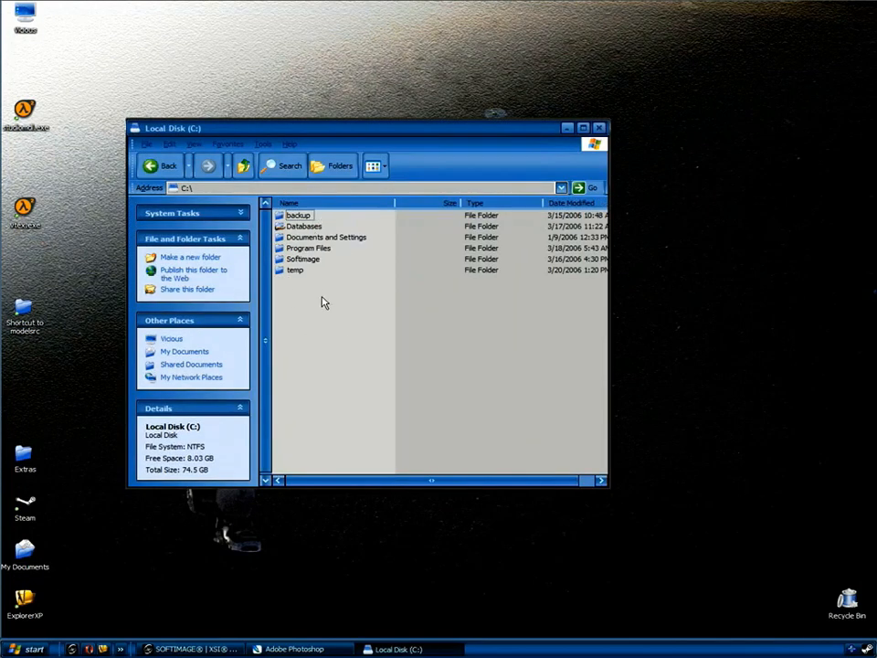
{"action": "left_click", "coordinate": [265, 144]}
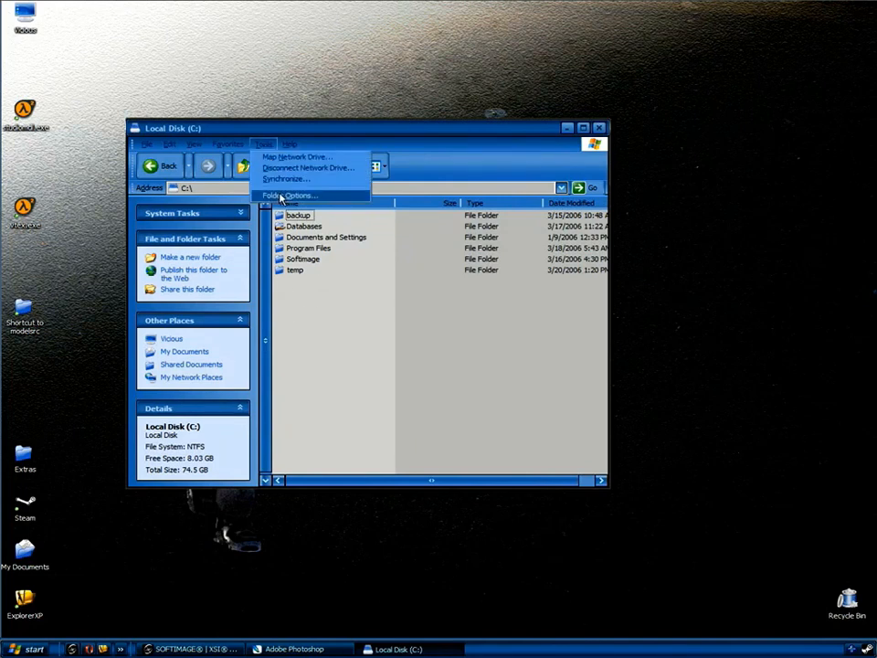
{"action": "left_click", "coordinate": [280, 197]}
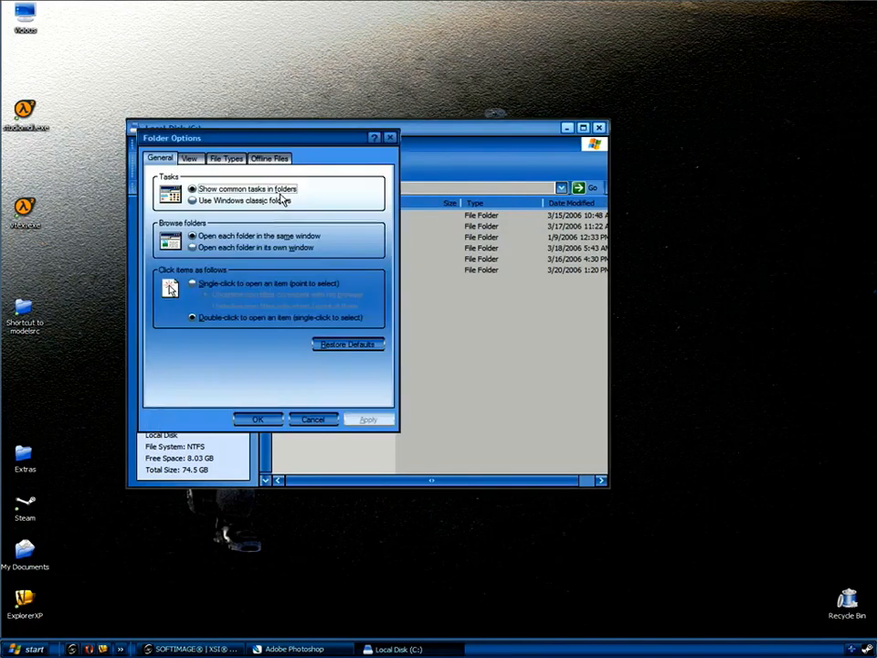
{"action": "left_click", "coordinate": [188, 159]}
{"action": "left_click", "coordinate": [191, 358]}
{"action": "left_click", "coordinate": [257, 420]}
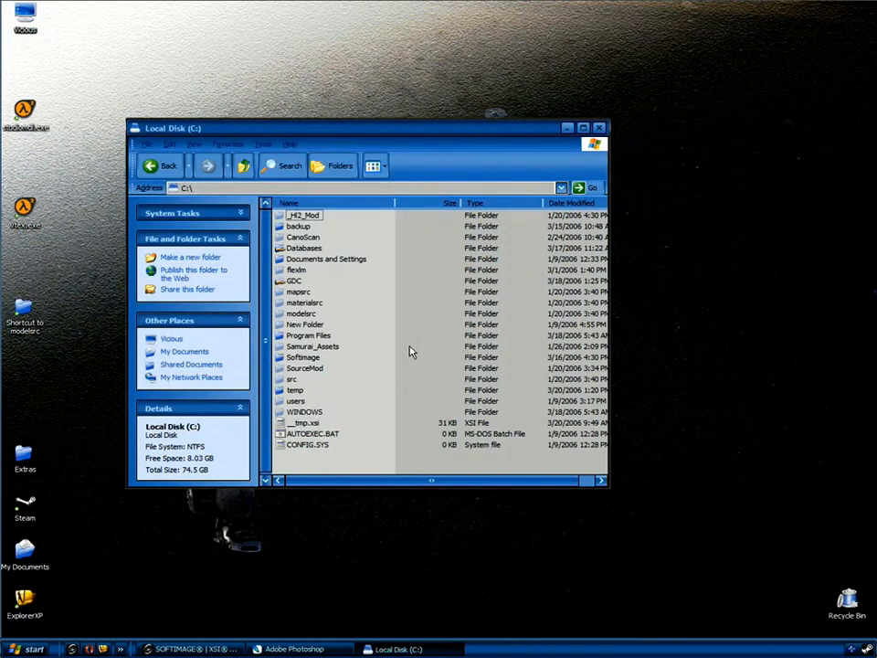
Delete the leftover __tmp.xsi file to the Recycle Bin and return to Softimage XSI.
{"action": "left_click", "coordinate": [306, 426]}
{"action": "key", "text": "Delete"}
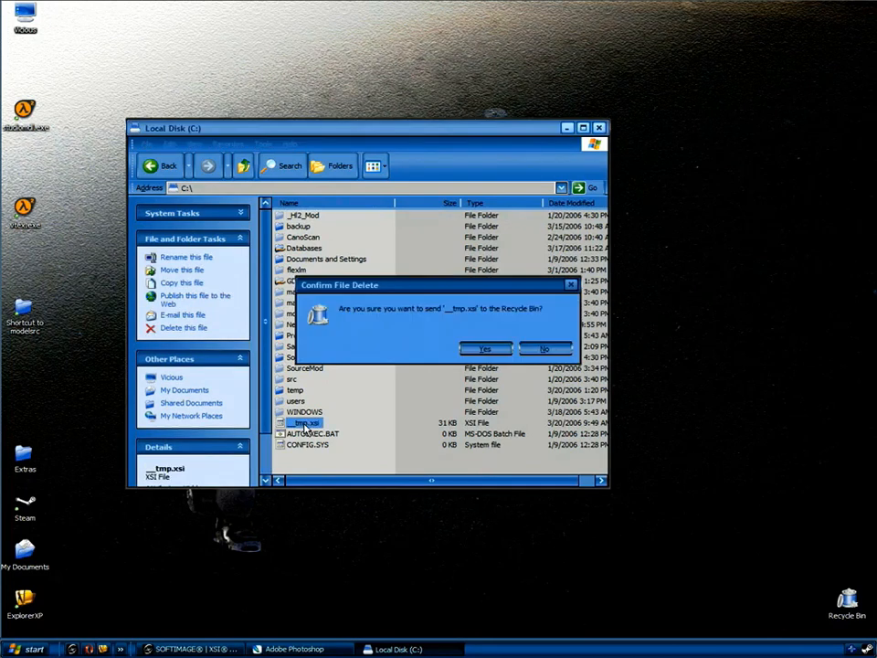
{"action": "left_click", "coordinate": [482, 348]}
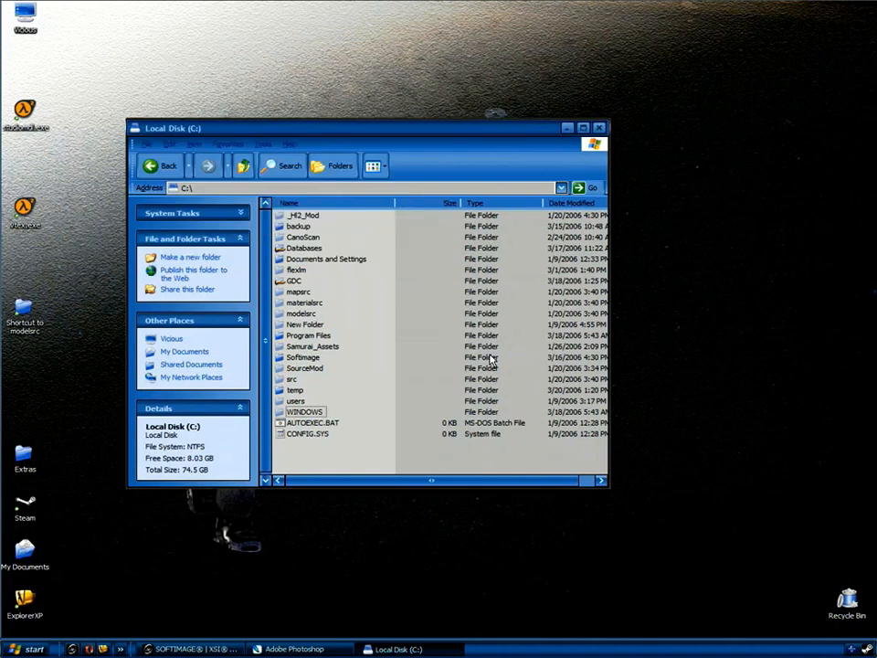
{"action": "left_click", "coordinate": [193, 649]}
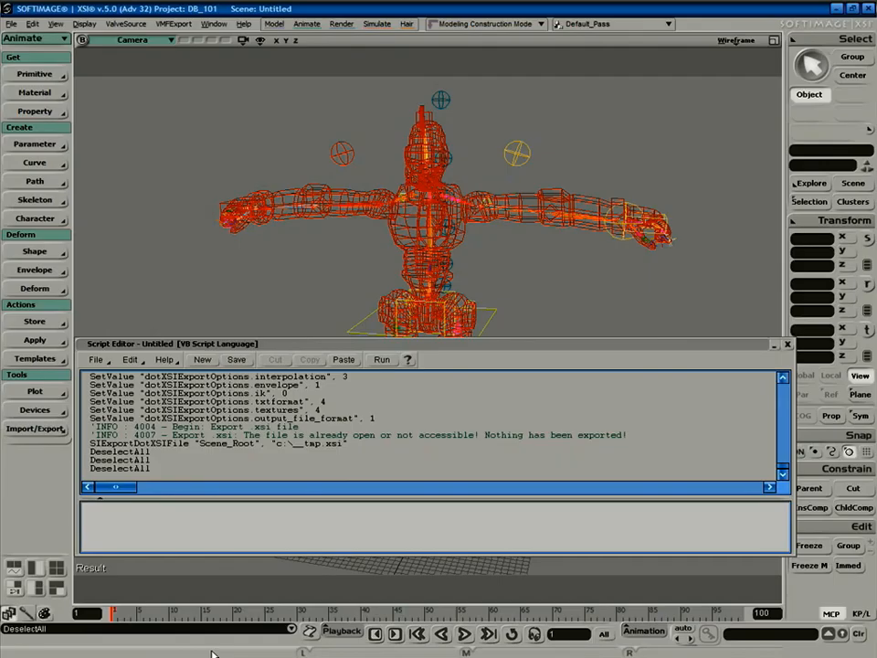
Close the script log, reselect the Bot mesh and rerun ValveSource > SMD Export.
{"action": "left_click", "coordinate": [787, 344]}
{"action": "left_click", "coordinate": [526, 223]}
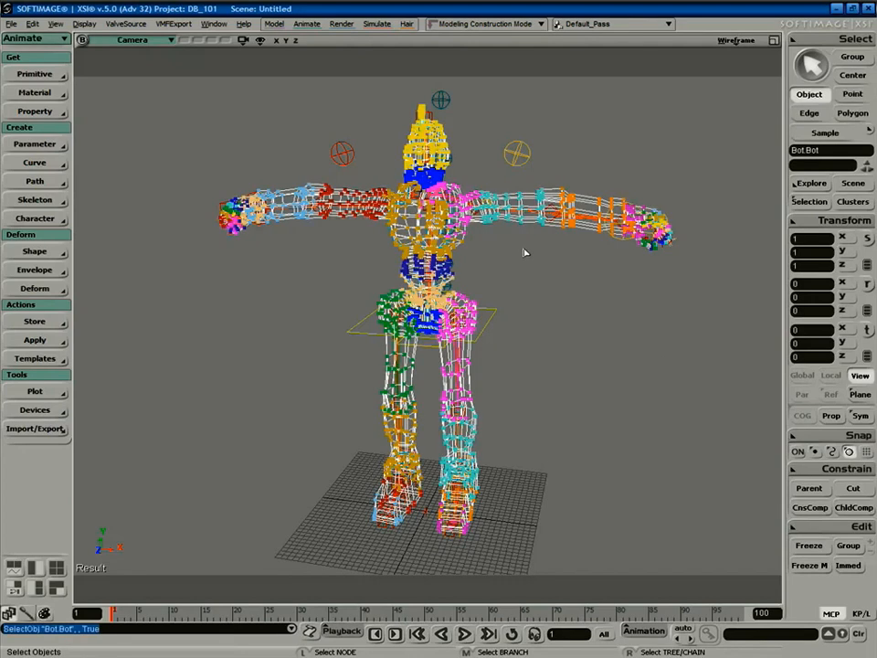
{"action": "left_click", "coordinate": [127, 23]}
{"action": "left_click", "coordinate": [130, 36]}
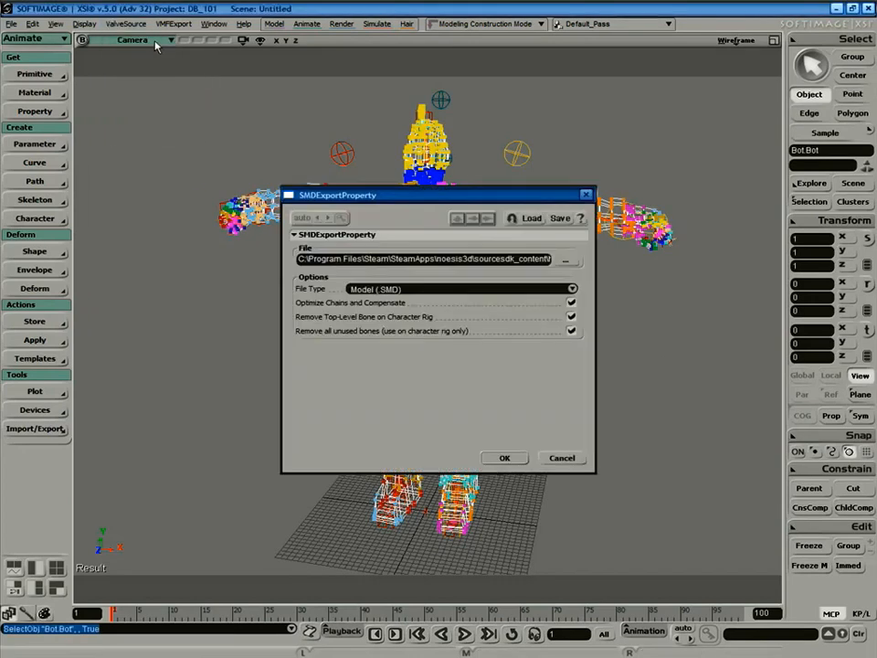
{"action": "left_click", "coordinate": [504, 459]}
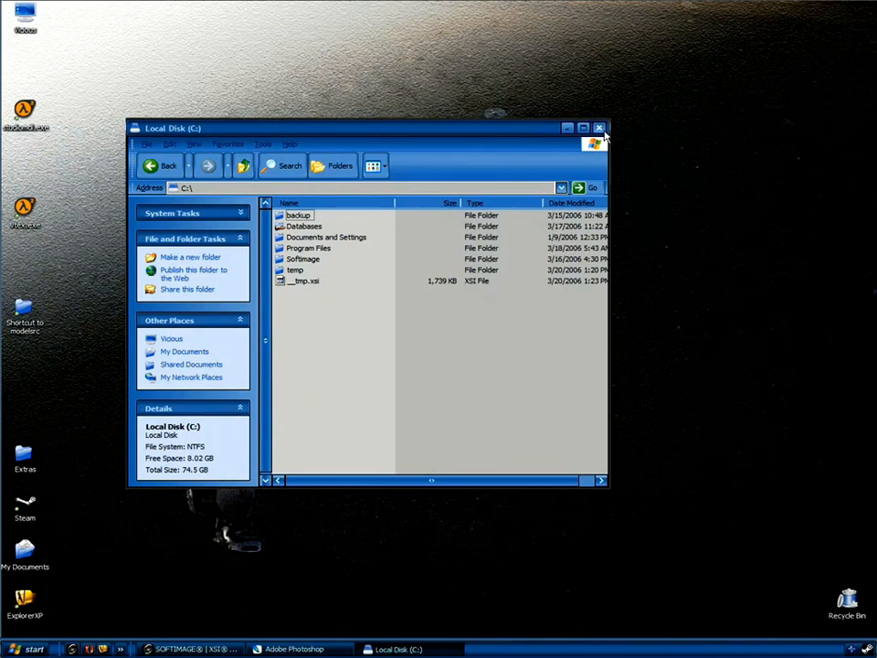
Open the humans_sdk\Male\Group03m folder holding bot.smd and move it to the upper right.
{"action": "double_click", "coordinate": [308, 248]}
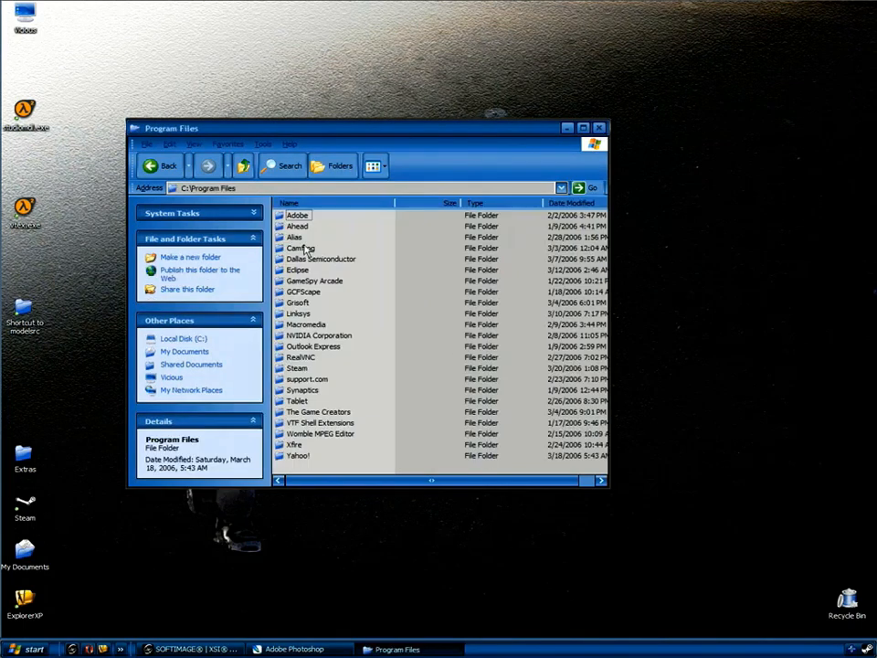
{"action": "double_click", "coordinate": [298, 369]}
{"action": "double_click", "coordinate": [304, 215]}
{"action": "double_click", "coordinate": [299, 237]}
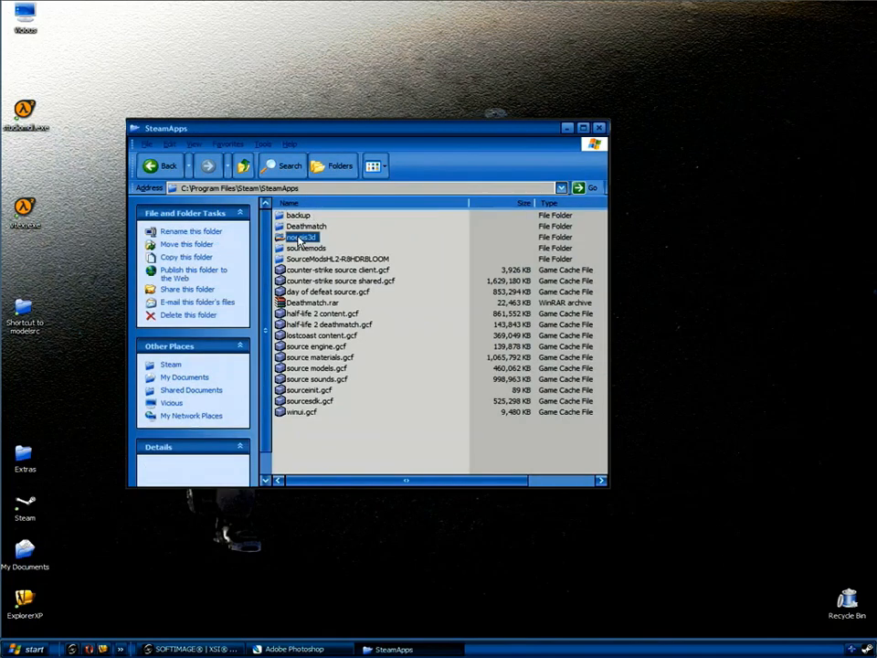
{"action": "double_click", "coordinate": [308, 282]}
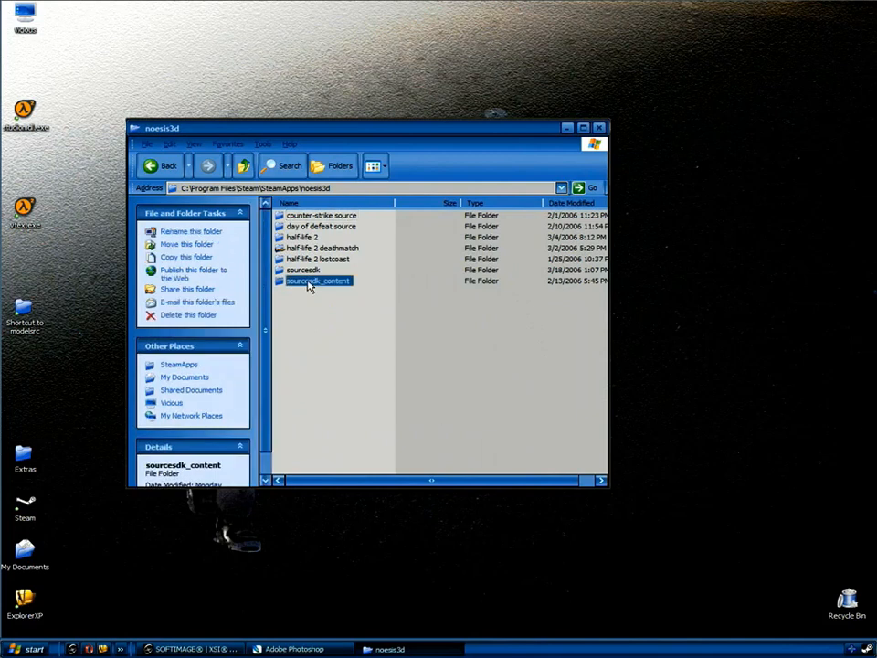
{"action": "double_click", "coordinate": [295, 260]}
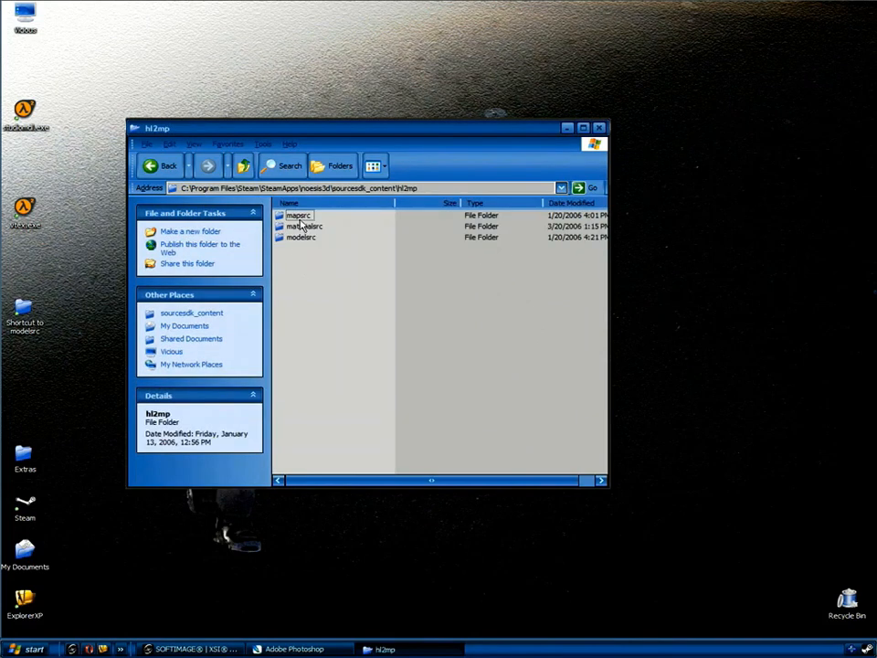
{"action": "double_click", "coordinate": [301, 238]}
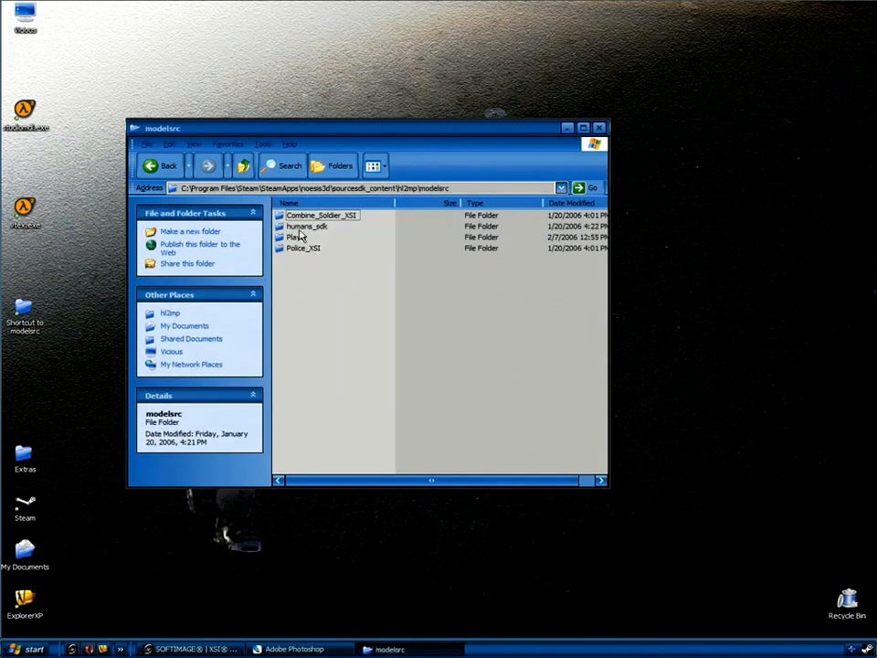
{"action": "double_click", "coordinate": [301, 227]}
{"action": "double_click", "coordinate": [291, 237]}
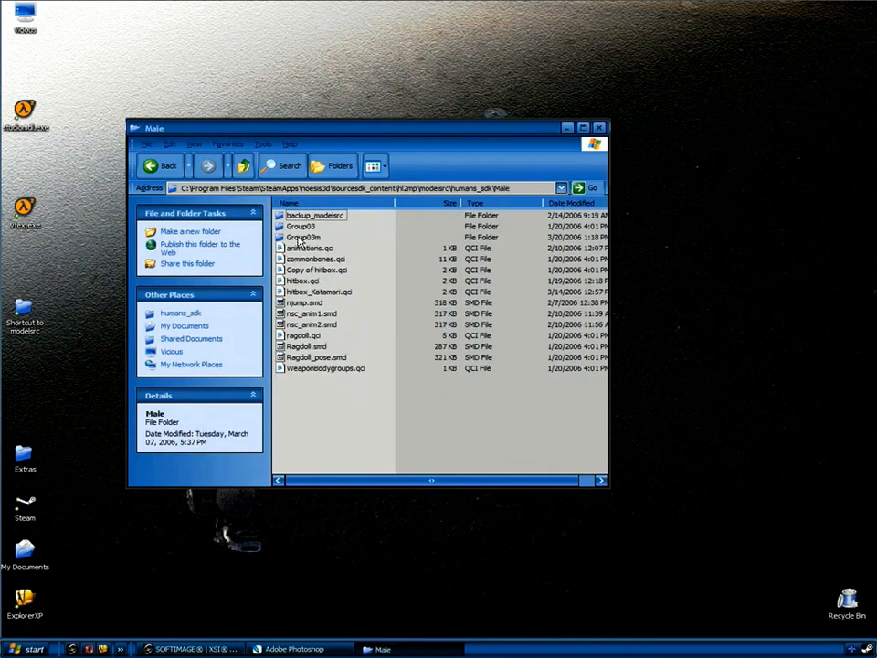
{"action": "double_click", "coordinate": [298, 238]}
{"action": "left_click", "coordinate": [296, 228]}
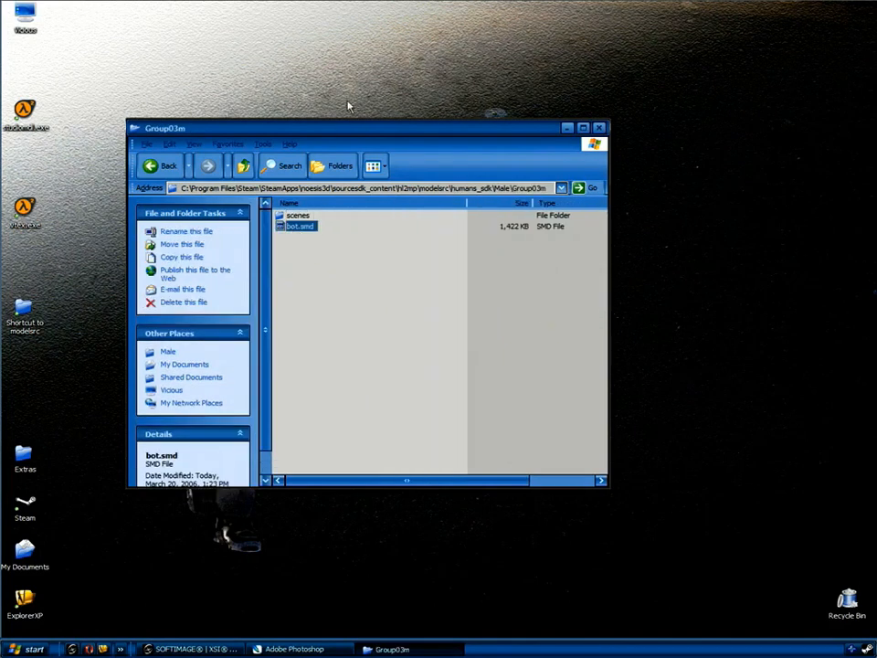
{"action": "left_click_drag", "start_coordinate": [349, 134], "coordinate": [576, 126]}
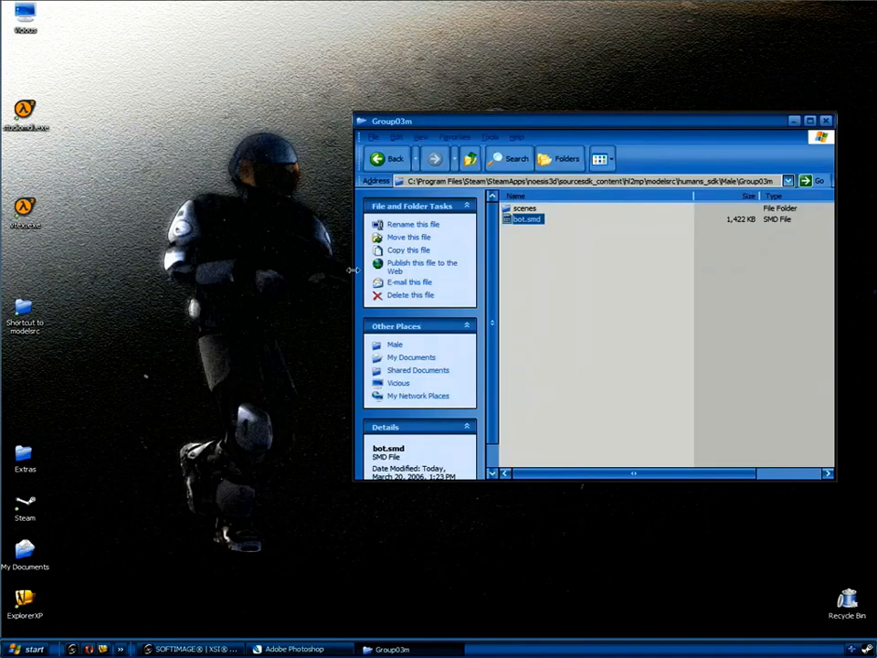
{"action": "left_click_drag", "start_coordinate": [418, 273], "coordinate": [650, 267]}
{"action": "left_click_drag", "start_coordinate": [716, 120], "coordinate": [700, 58]}
In a second window, browse C:\Program Files\Steam\SteamApps\noesis3d\sourcesdk_content\hl2mp\materialsrc.
{"action": "double_click", "coordinate": [25, 14]}
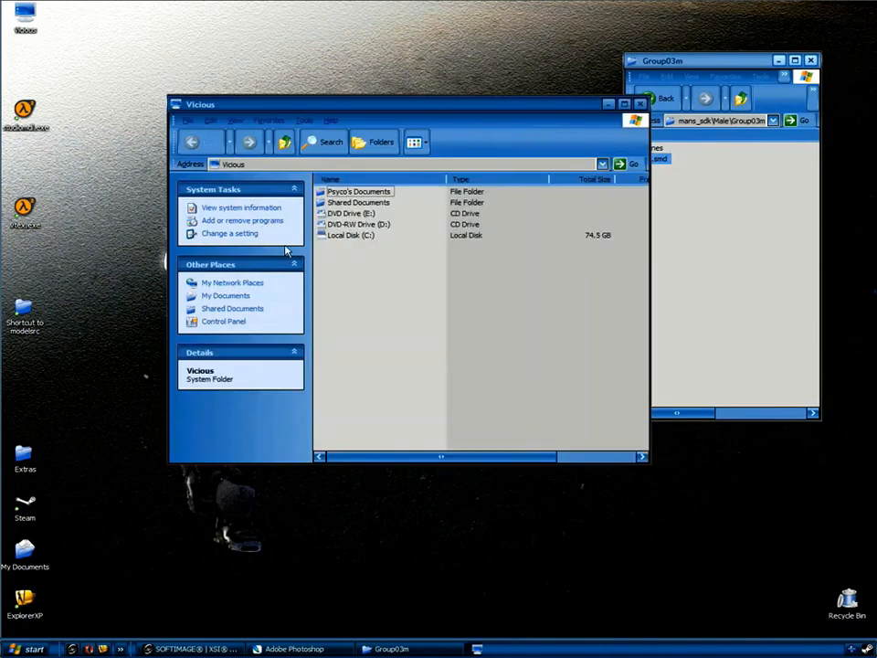
{"action": "double_click", "coordinate": [354, 236]}
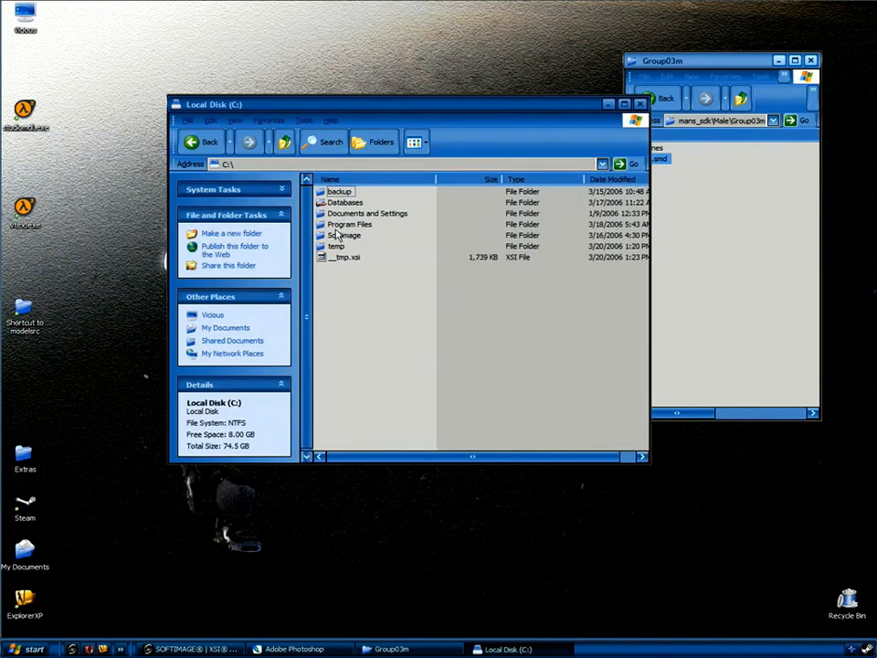
{"action": "double_click", "coordinate": [349, 224]}
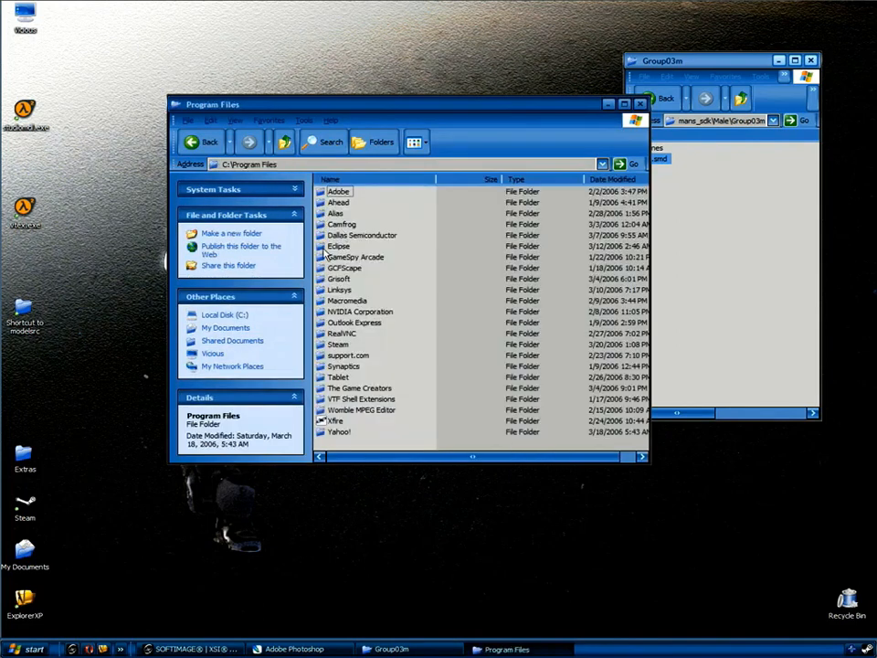
{"action": "double_click", "coordinate": [336, 345]}
{"action": "left_click", "coordinate": [350, 194]}
{"action": "double_click", "coordinate": [350, 194]}
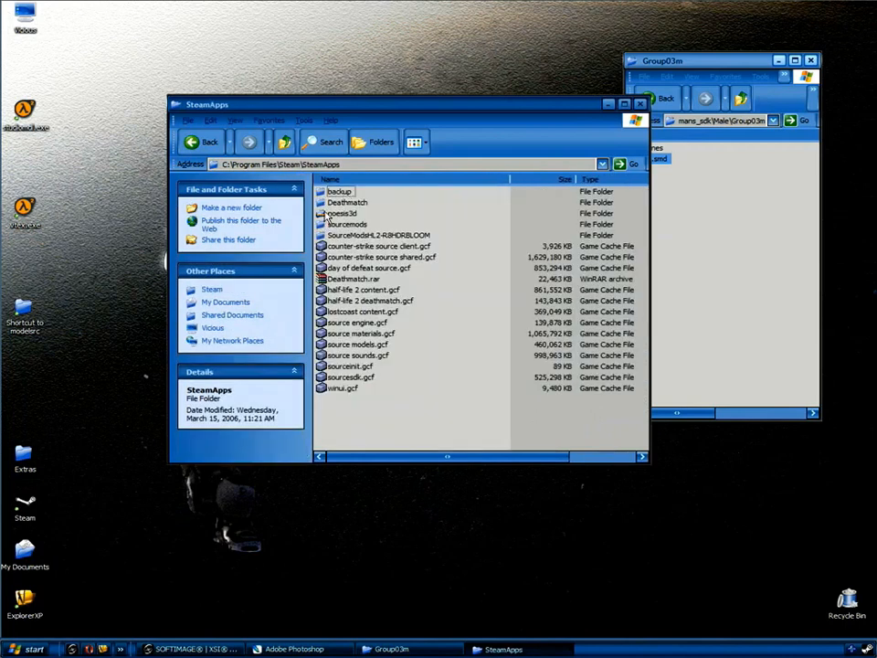
{"action": "double_click", "coordinate": [349, 213]}
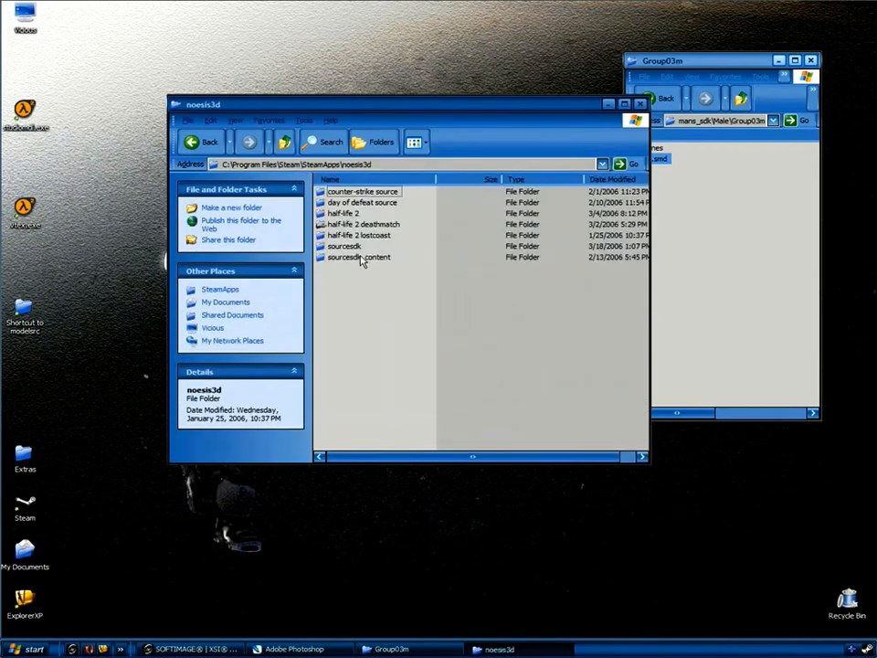
{"action": "double_click", "coordinate": [359, 258]}
{"action": "double_click", "coordinate": [331, 236]}
{"action": "double_click", "coordinate": [340, 202]}
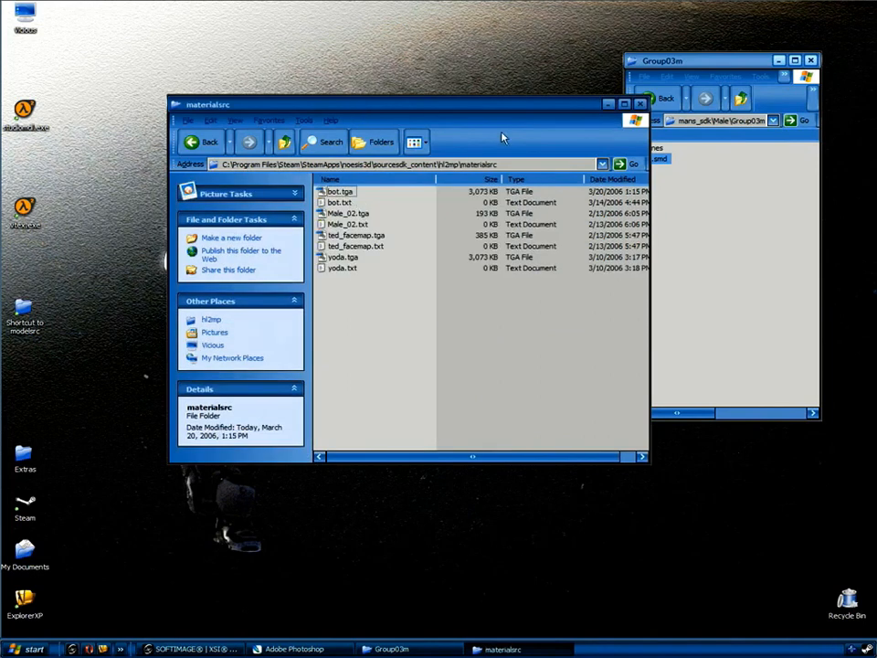
{"action": "left_click_drag", "start_coordinate": [501, 104], "coordinate": [849, 173]}
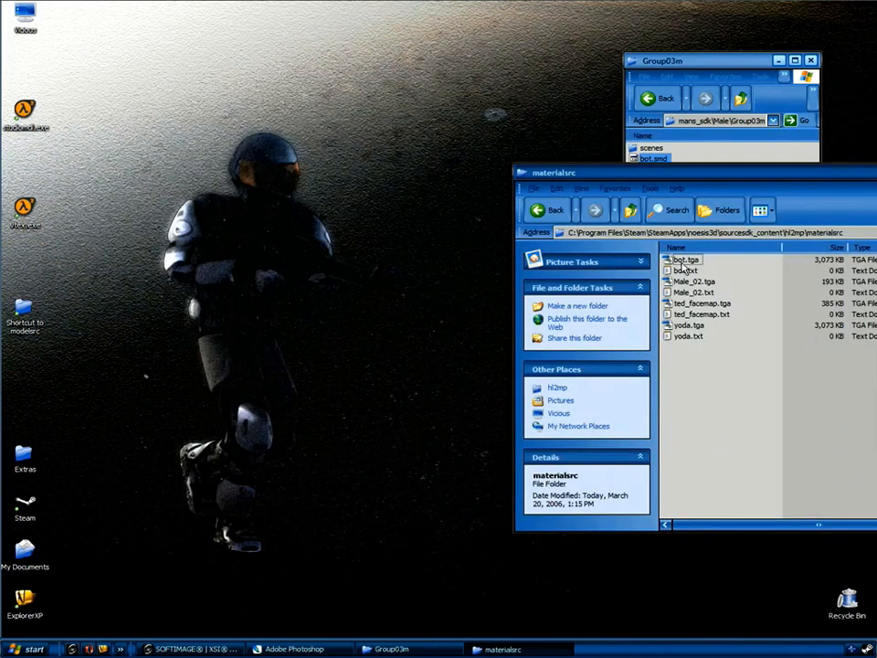
Compile bot.tga by dropping it on vtex.exe, dismiss the console, and resize the materialsrc window.
{"action": "left_click_drag", "start_coordinate": [686, 260], "coordinate": [24, 211]}
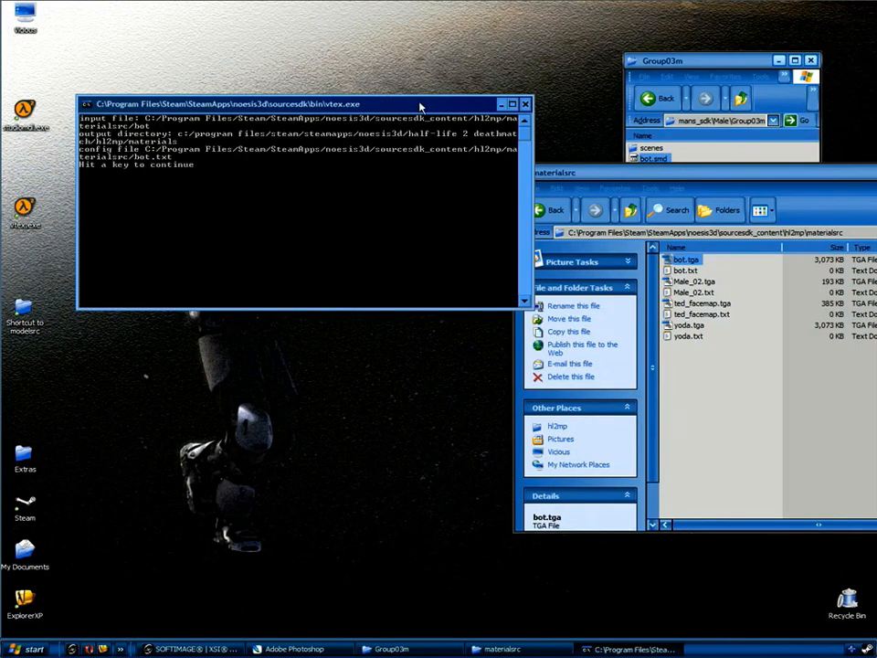
{"action": "key", "text": "Return"}
{"action": "left_click_drag", "start_coordinate": [782, 171], "coordinate": [368, 126]}
{"action": "left_click_drag", "start_coordinate": [583, 489], "coordinate": [307, 468]}
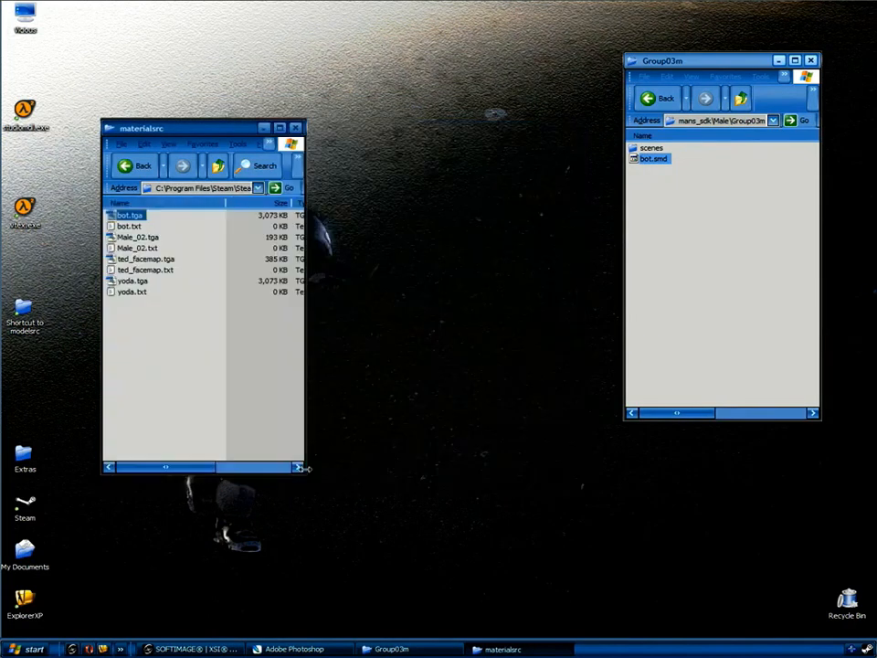
Create a new text document in Group03m renamed to bot.qc.
{"action": "left_click", "coordinate": [648, 206]}
{"action": "right_click", "coordinate": [649, 202]}
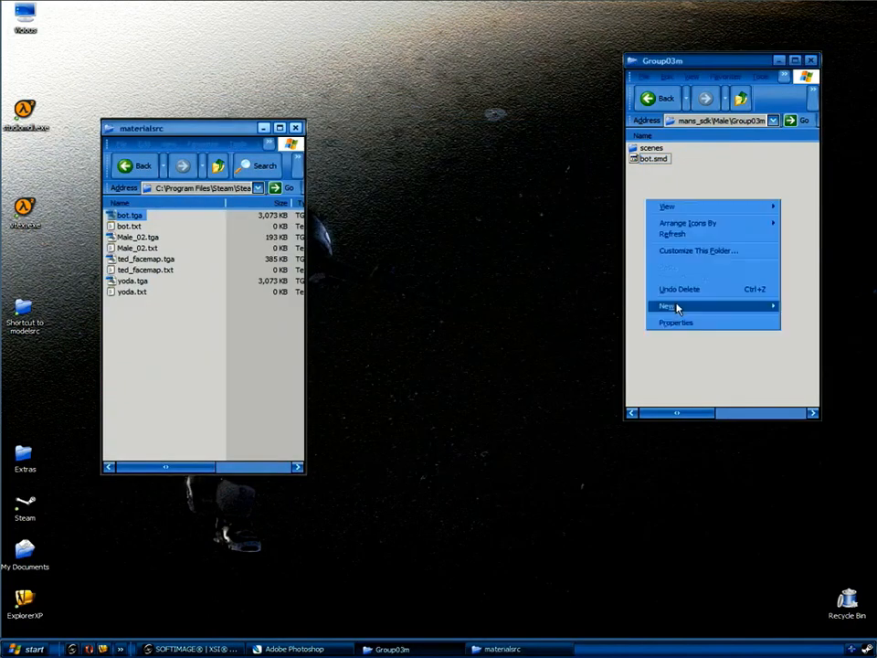
{"action": "mouse_move", "coordinate": [677, 308]}
{"action": "left_click", "coordinate": [562, 399]}
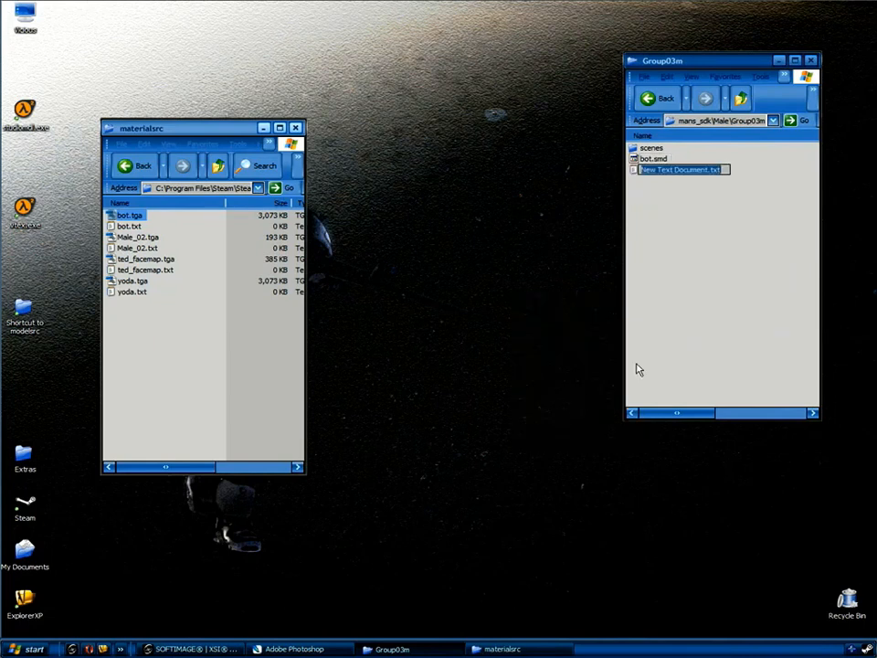
{"action": "type", "text": "bot.q"}
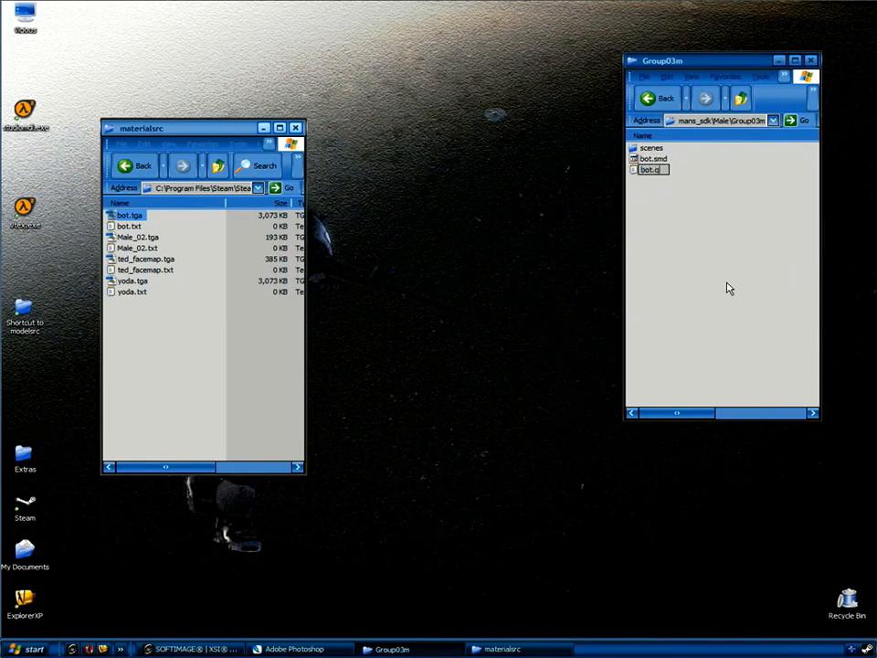
{"action": "key", "text": "Return"}
{"action": "key", "text": "Return"}
Open bot.qc in Notepad and position its window.
{"action": "double_click", "coordinate": [642, 173]}
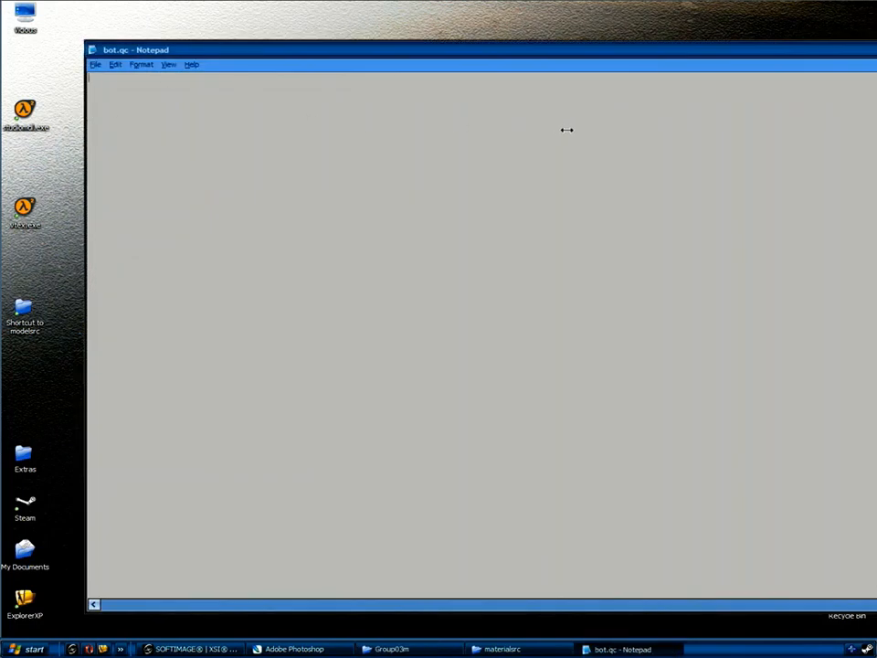
{"action": "left_click_drag", "start_coordinate": [567, 130], "coordinate": [570, 130]}
{"action": "left_click_drag", "start_coordinate": [665, 51], "coordinate": [843, 25]}
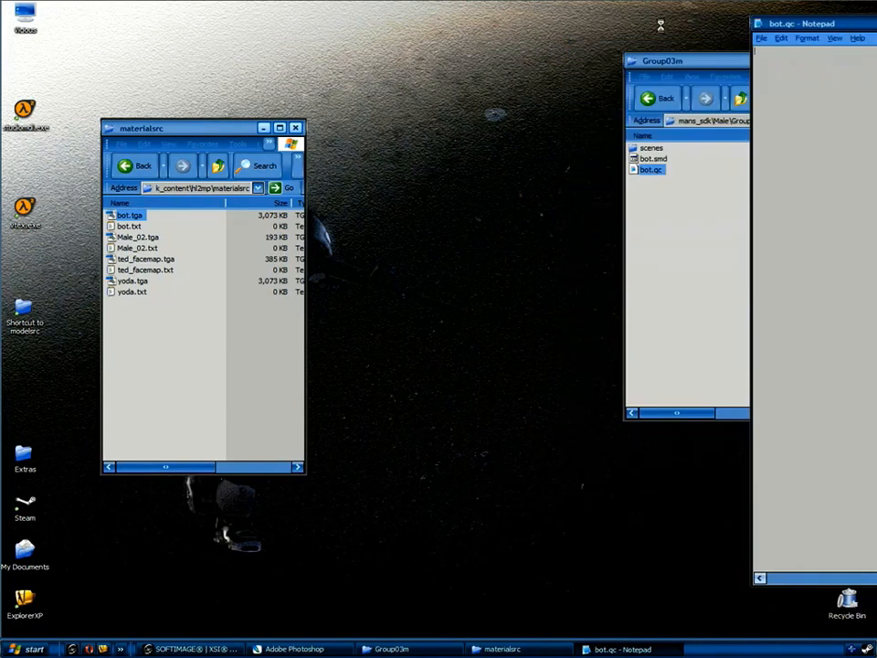
{"action": "left_click_drag", "start_coordinate": [660, 26], "coordinate": [650, 28]}
Copy the text of Extras\SDK_Samples\sample-QC.qc and paste it into bot.qc.
{"action": "double_click", "coordinate": [25, 455]}
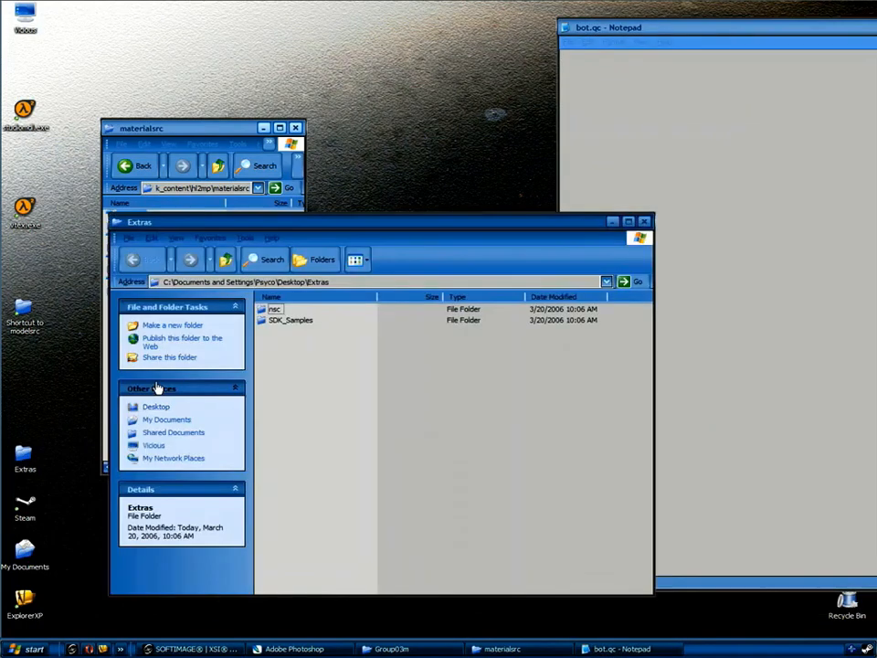
{"action": "double_click", "coordinate": [273, 321]}
{"action": "double_click", "coordinate": [279, 311]}
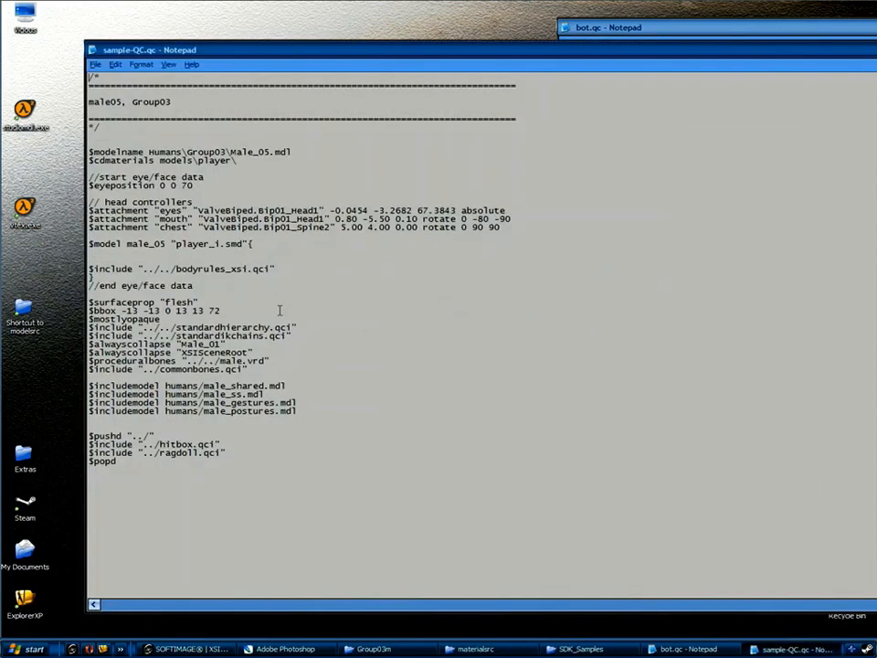
{"action": "left_click_drag", "start_coordinate": [143, 469], "coordinate": [55, 63]}
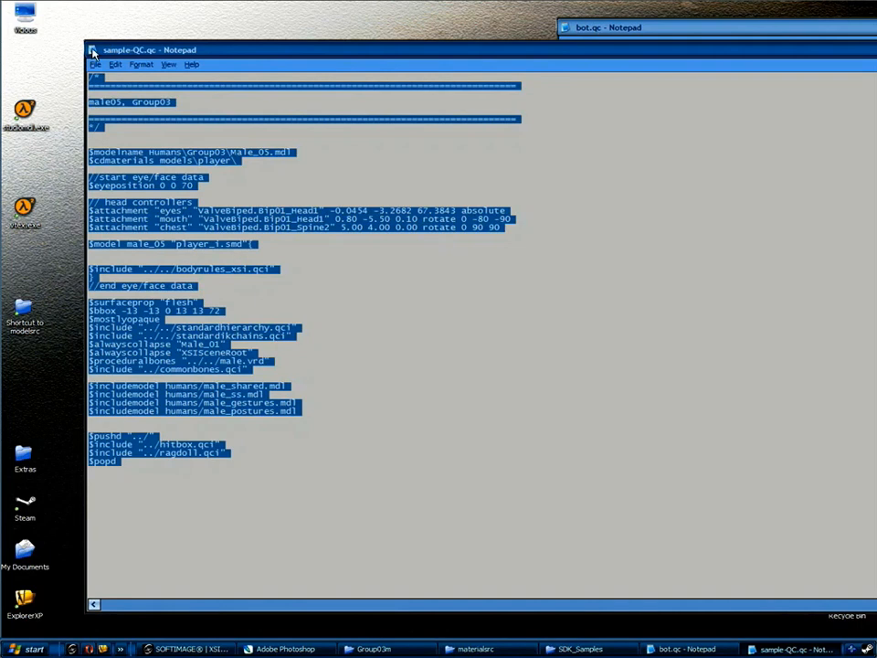
{"action": "double_click", "coordinate": [93, 52]}
{"action": "left_click", "coordinate": [593, 105]}
{"action": "right_click", "coordinate": [593, 105]}
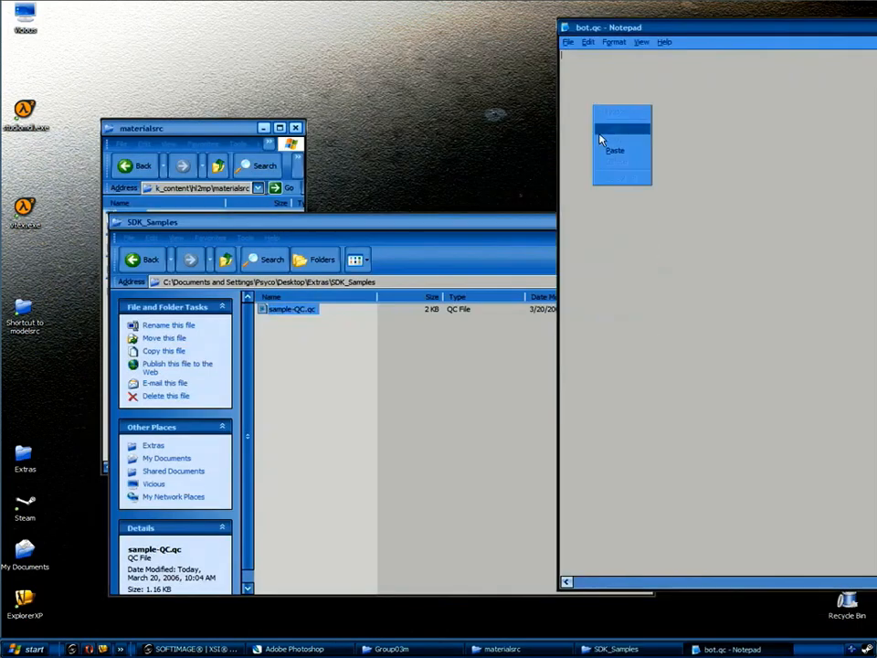
{"action": "left_click", "coordinate": [615, 150]}
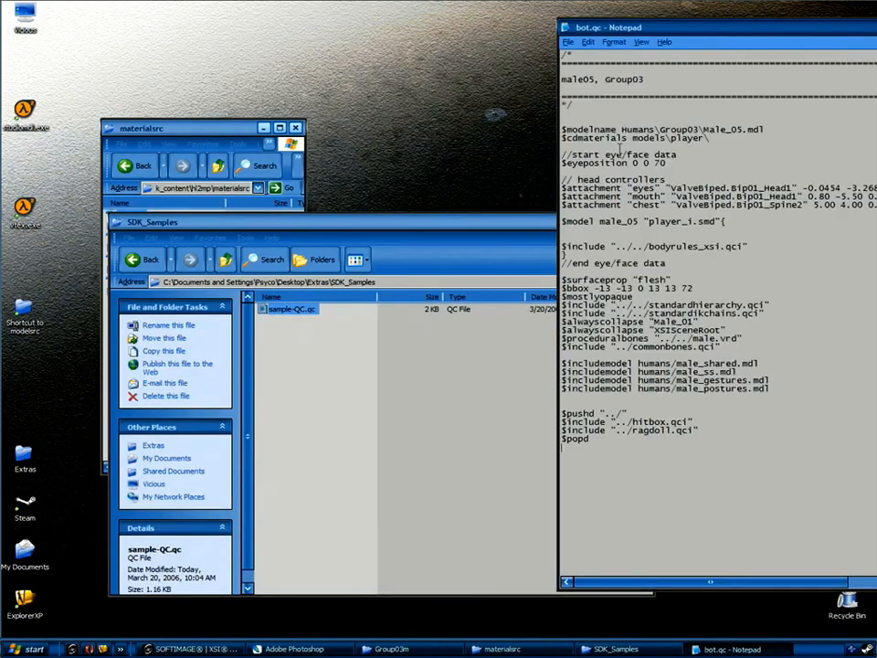
Change the $modelname path from Humans\Group03\Male_05 to Models\Bot\Bot.
{"action": "left_click_drag", "start_coordinate": [512, 226], "coordinate": [418, 230]}
{"action": "left_click", "coordinate": [519, 230]}
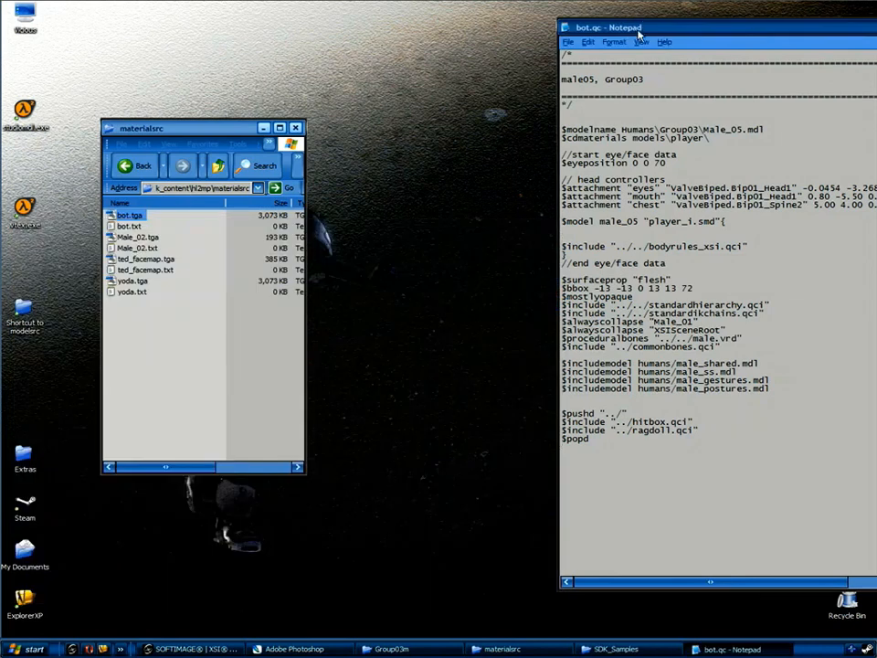
{"action": "left_click_drag", "start_coordinate": [640, 35], "coordinate": [418, 45]}
{"action": "left_click_drag", "start_coordinate": [434, 139], "coordinate": [403, 139]}
{"action": "type", "text": "Models"}
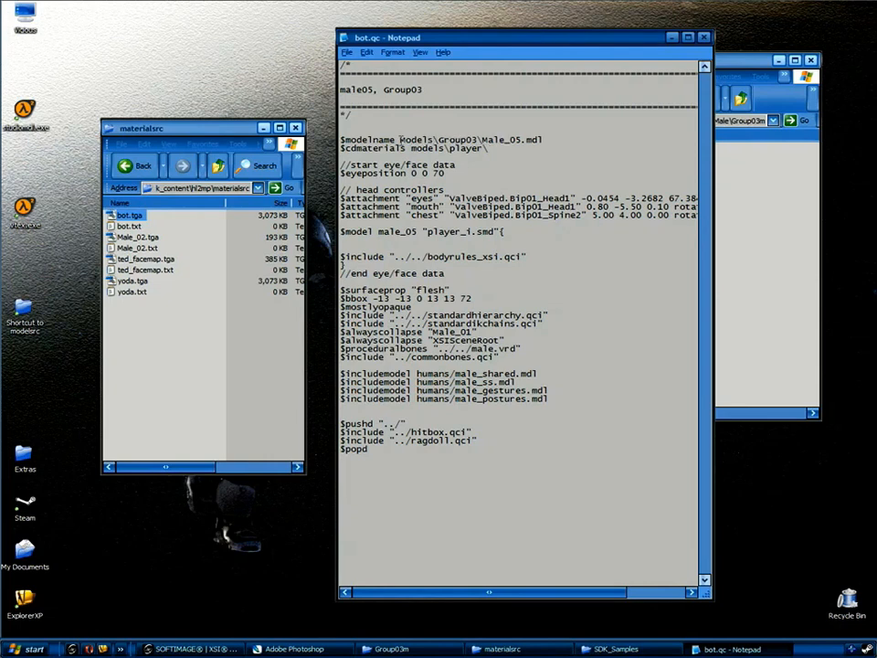
{"action": "key", "text": "Delete"}
{"action": "key", "text": "Delete"}
{"action": "key", "text": "Delete"}
{"action": "key", "text": "Delete"}
{"action": "key", "text": "Delete"}
{"action": "key", "text": "Delete"}
{"action": "key", "text": "Delete"}
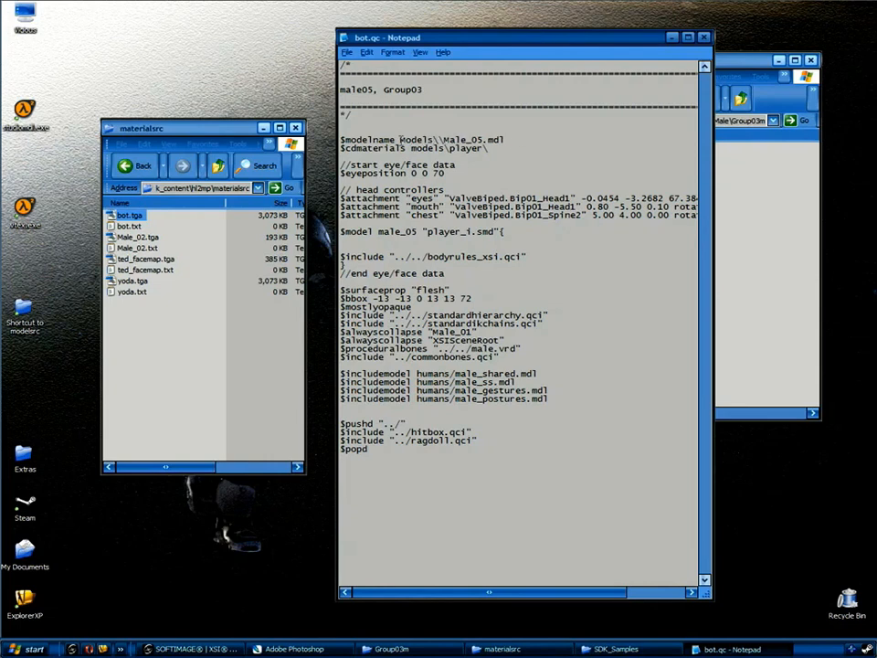
{"action": "type", "text": "Bot"}
{"action": "key", "text": "Delete"}
{"action": "key", "text": "Delete"}
{"action": "key", "text": "Delete"}
{"action": "key", "text": "Delete"}
{"action": "key", "text": "Delete"}
{"action": "key", "text": "Delete"}
{"action": "key", "text": "Delete"}
{"action": "type", "text": "Bot"}
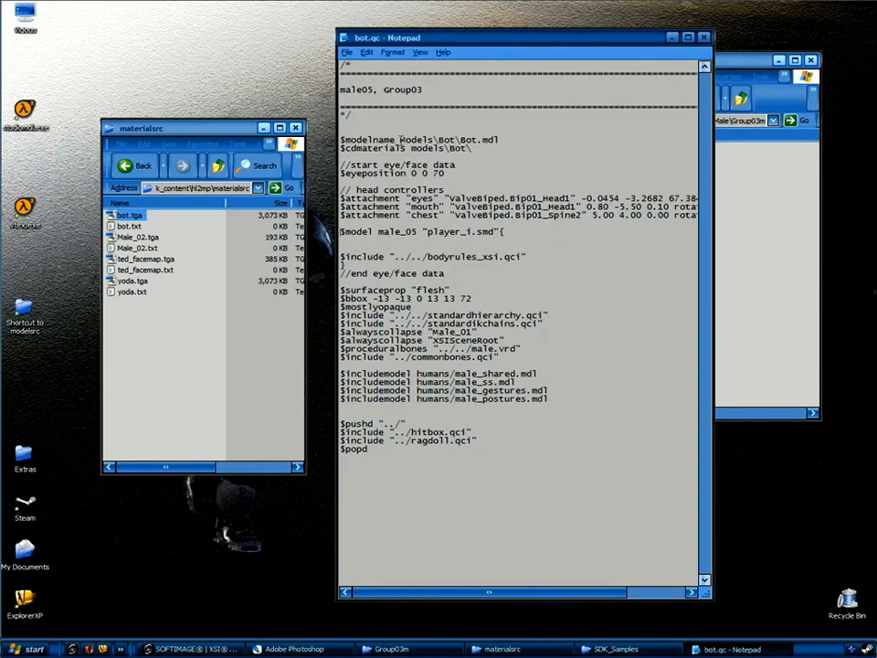
Replace male_05 and player_i with Bot on the $model line, then save bot.qc.
{"action": "double_click", "coordinate": [395, 232]}
{"action": "type", "text": "Bot"}
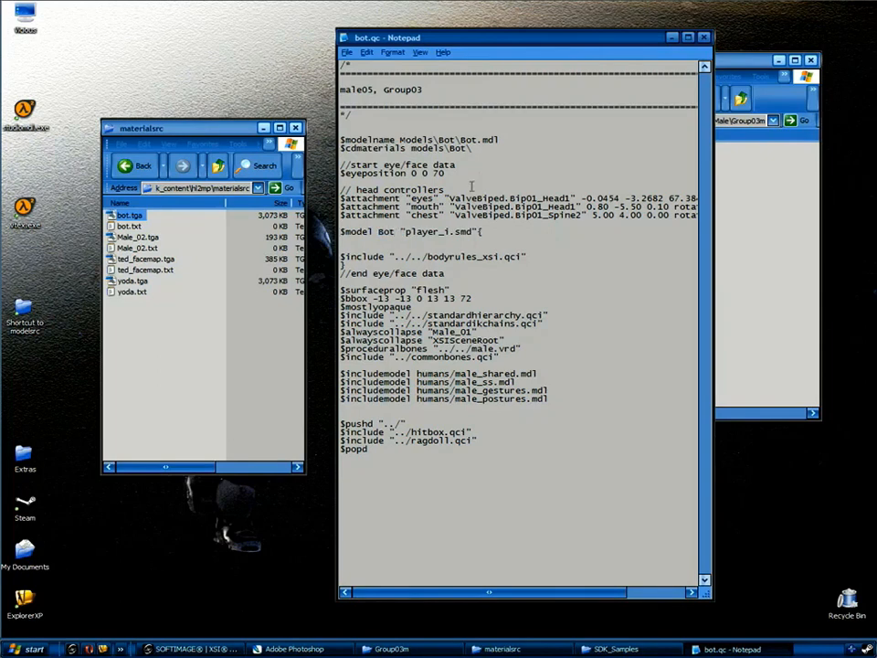
{"action": "left_click_drag", "start_coordinate": [449, 231], "coordinate": [416, 233]}
{"action": "type", "text": "Bot"}
{"action": "left_click", "coordinate": [703, 37]}
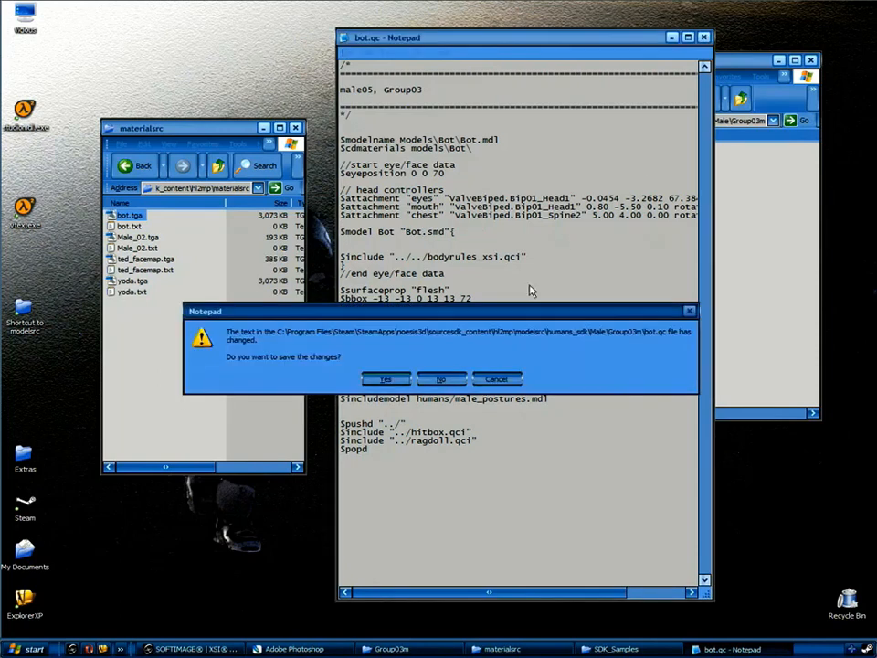
{"action": "left_click", "coordinate": [384, 378]}
{"action": "left_click", "coordinate": [650, 180]}
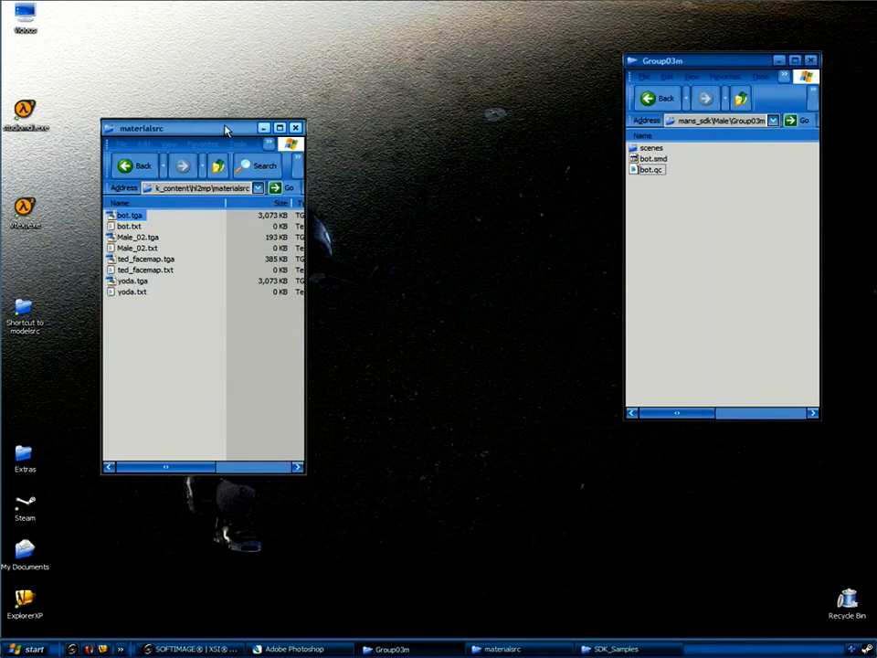
Navigate to noesis3d\half-life 2 deathmatch\hl2mp\materials\models.
{"action": "left_click_drag", "start_coordinate": [226, 129], "coordinate": [434, 132]}
{"action": "left_click", "coordinate": [425, 170]}
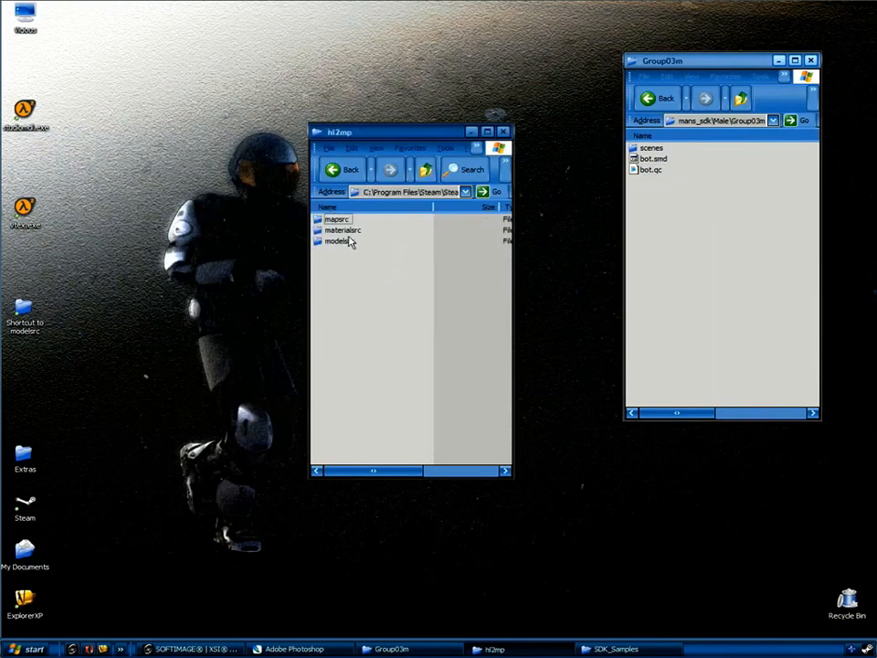
{"action": "left_click", "coordinate": [426, 172]}
{"action": "left_click", "coordinate": [429, 173]}
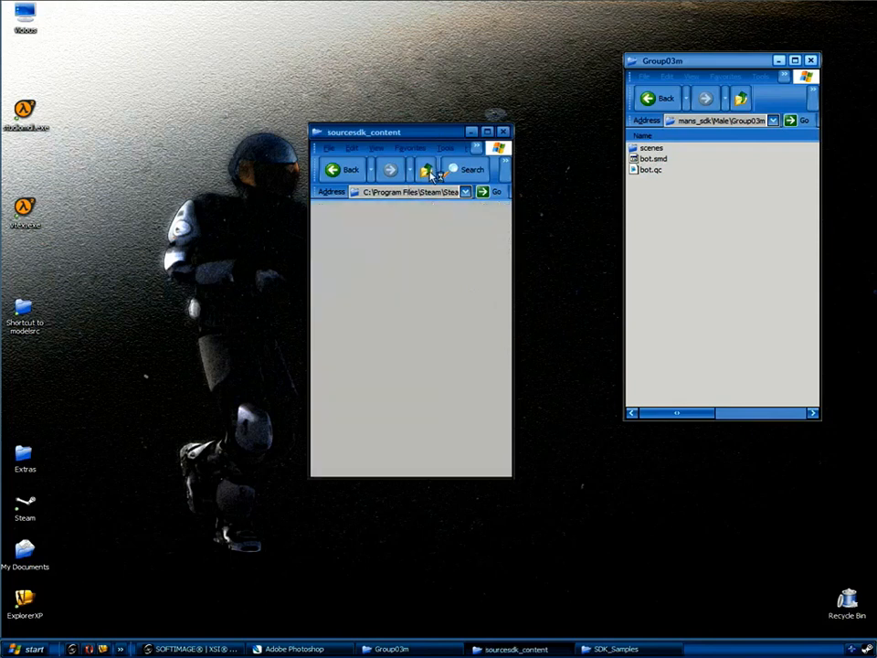
{"action": "left_click_drag", "start_coordinate": [309, 183], "coordinate": [161, 182]}
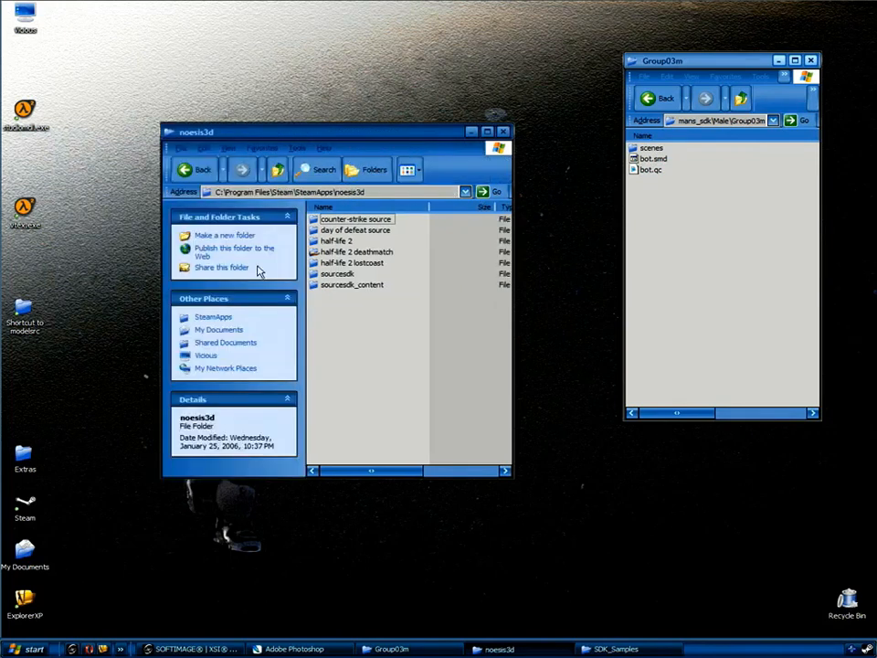
{"action": "left_click", "coordinate": [359, 252]}
{"action": "double_click", "coordinate": [359, 252]}
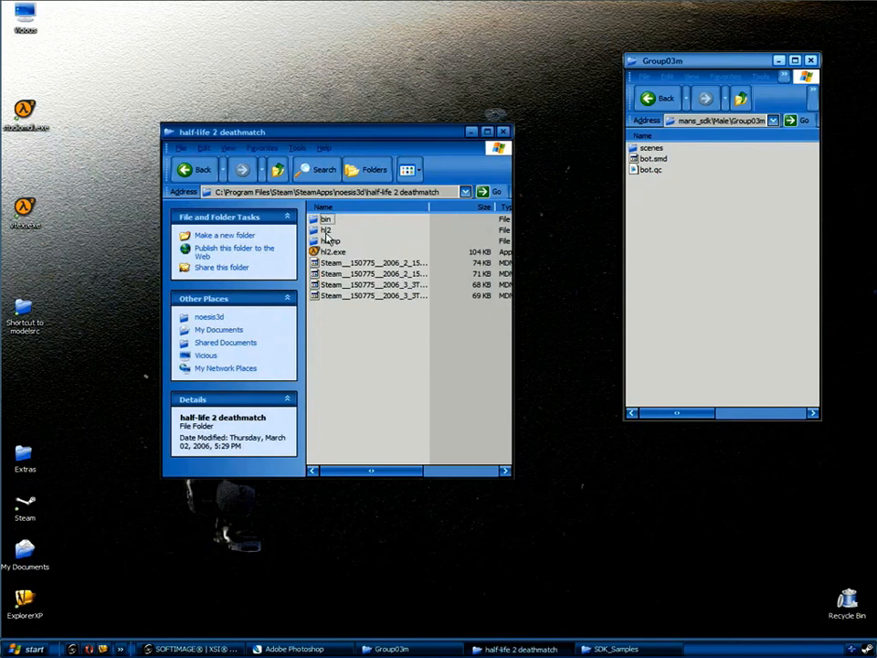
{"action": "double_click", "coordinate": [327, 238]}
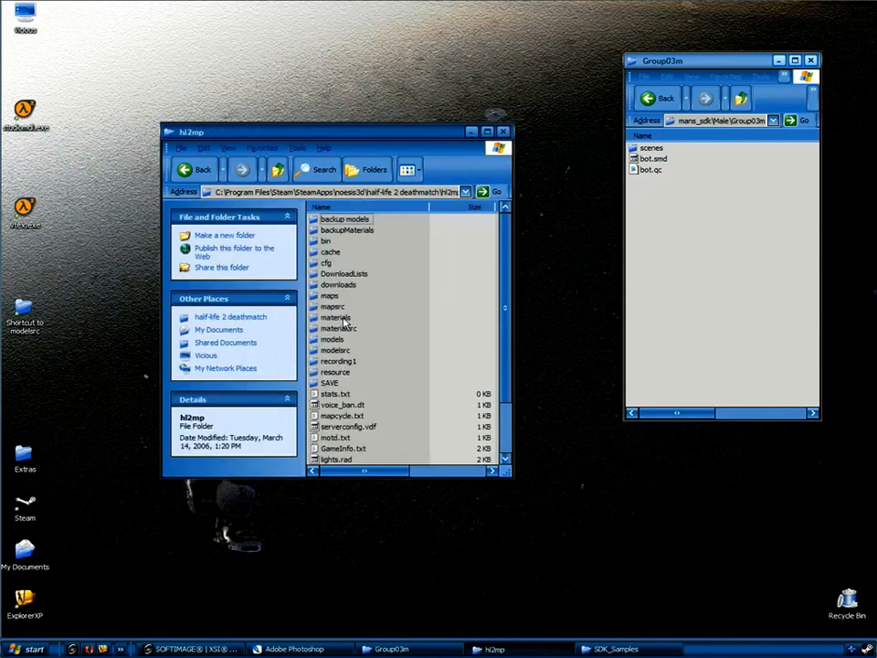
{"action": "double_click", "coordinate": [344, 319]}
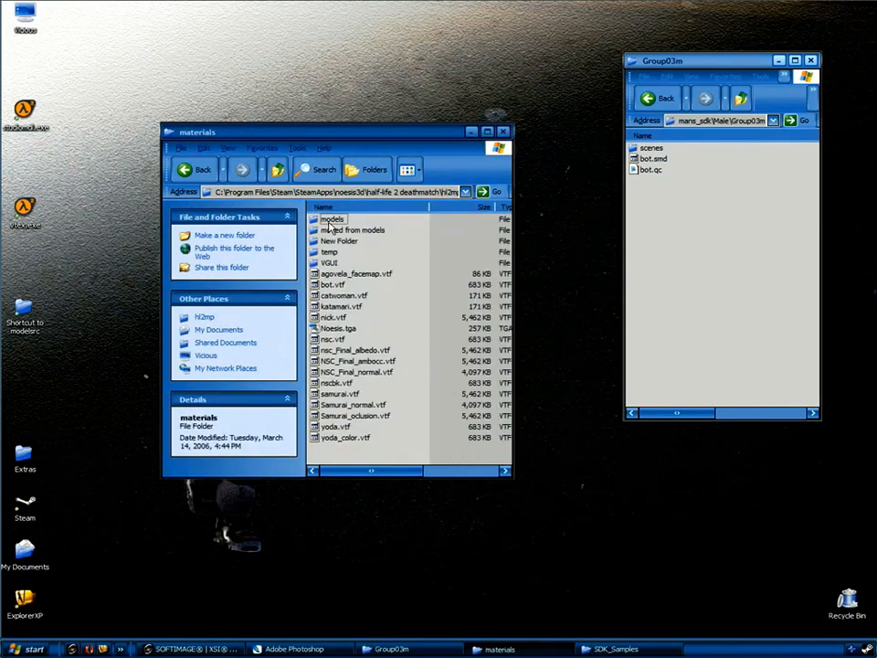
{"action": "double_click", "coordinate": [333, 220]}
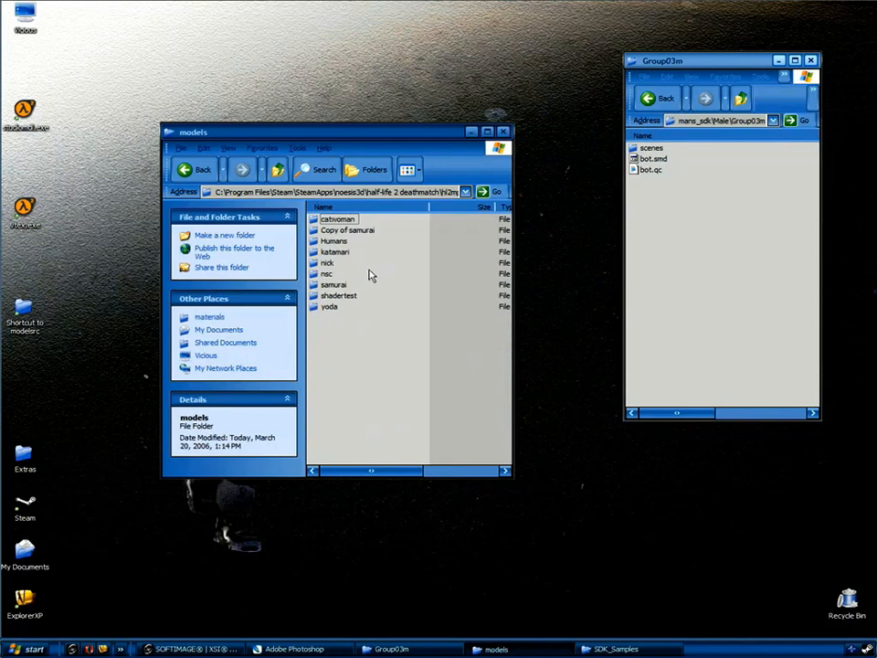
Create a new folder named Bot in models and open it.
{"action": "right_click", "coordinate": [306, 344]}
{"action": "mouse_move", "coordinate": [343, 455]}
{"action": "left_click", "coordinate": [489, 455]}
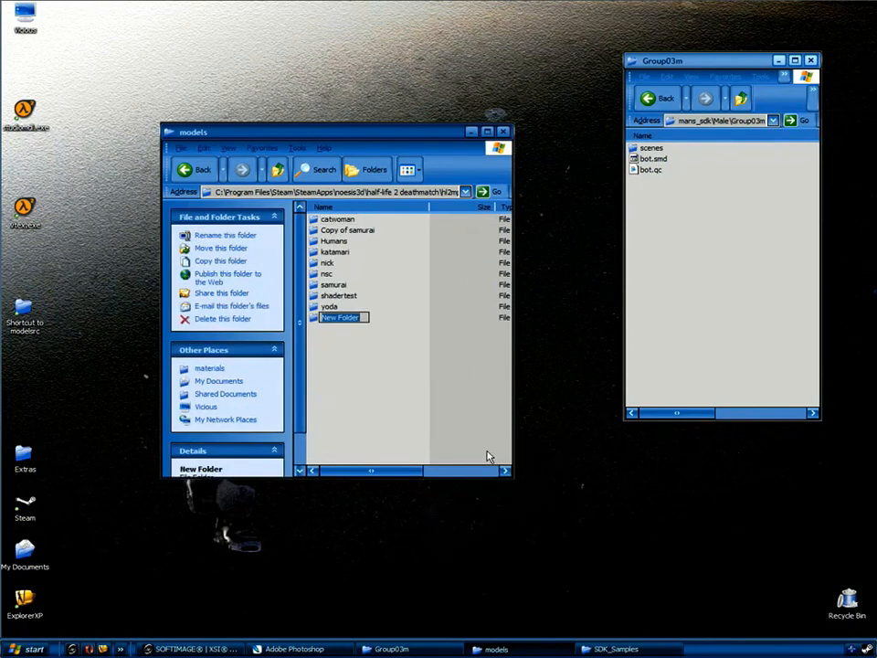
{"action": "type", "text": "Bot"}
{"action": "key", "text": "Return"}
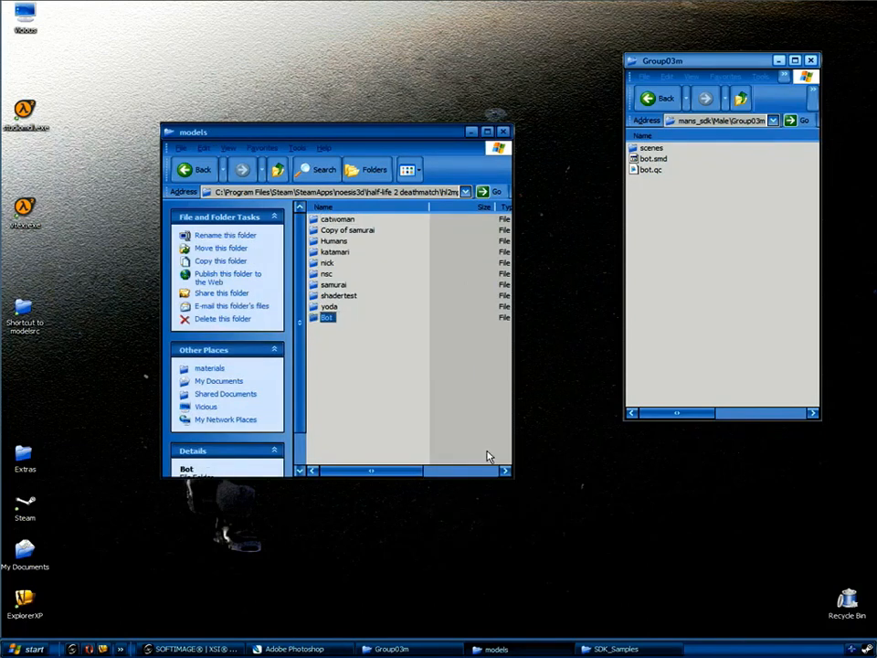
{"action": "left_click", "coordinate": [344, 335]}
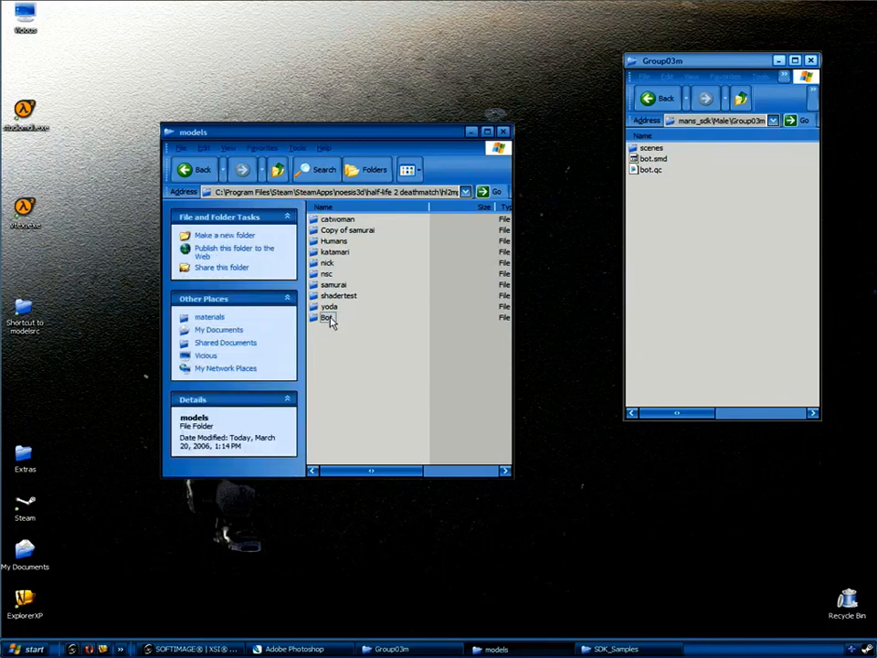
{"action": "double_click", "coordinate": [327, 318]}
Create a new text document inside Bot renamed to bot.vmt.
{"action": "right_click", "coordinate": [347, 272]}
{"action": "mouse_move", "coordinate": [382, 384]}
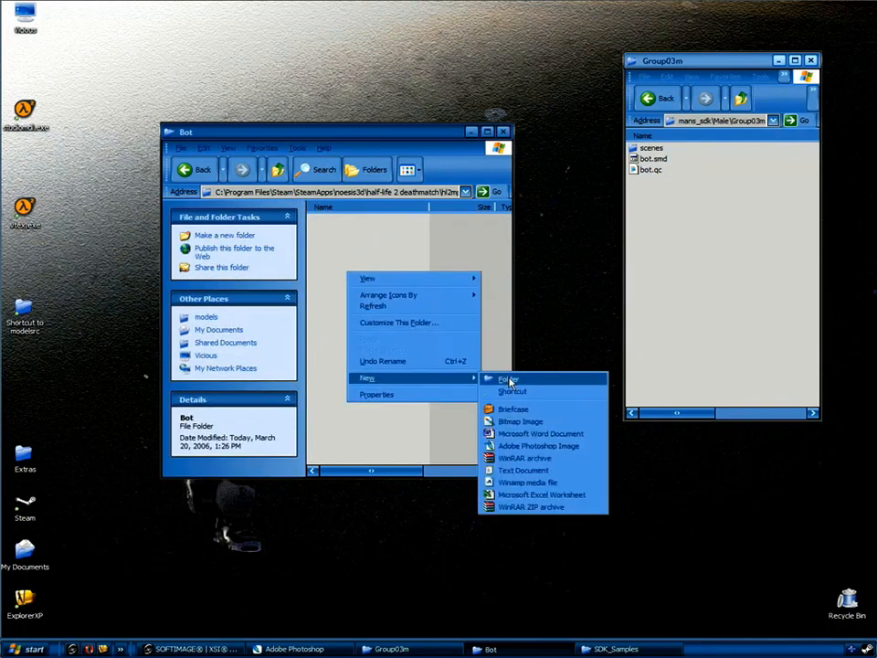
{"action": "left_click", "coordinate": [535, 468]}
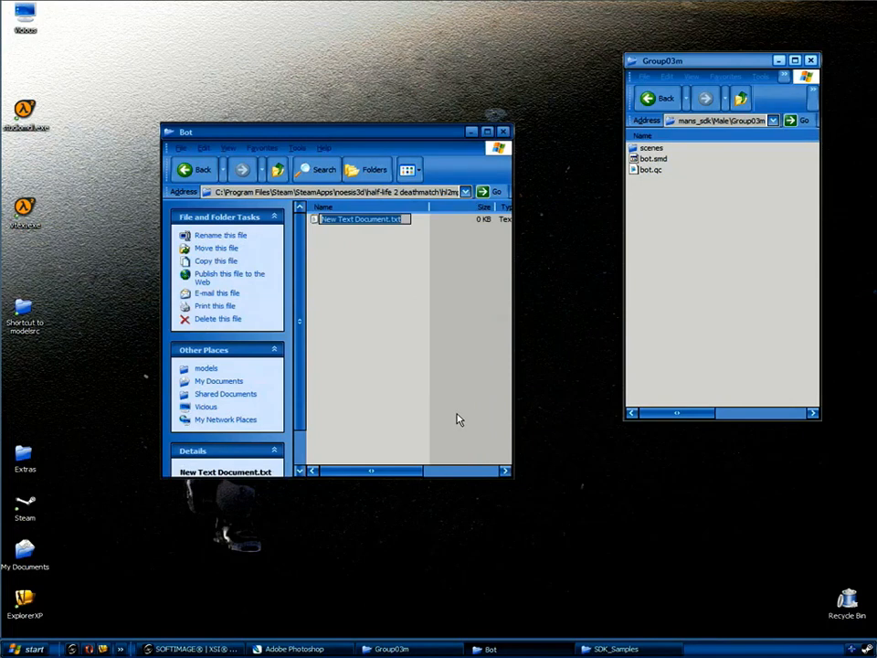
{"action": "type", "text": "bot.vmt"}
{"action": "key", "text": "Return"}
{"action": "key", "text": "Return"}
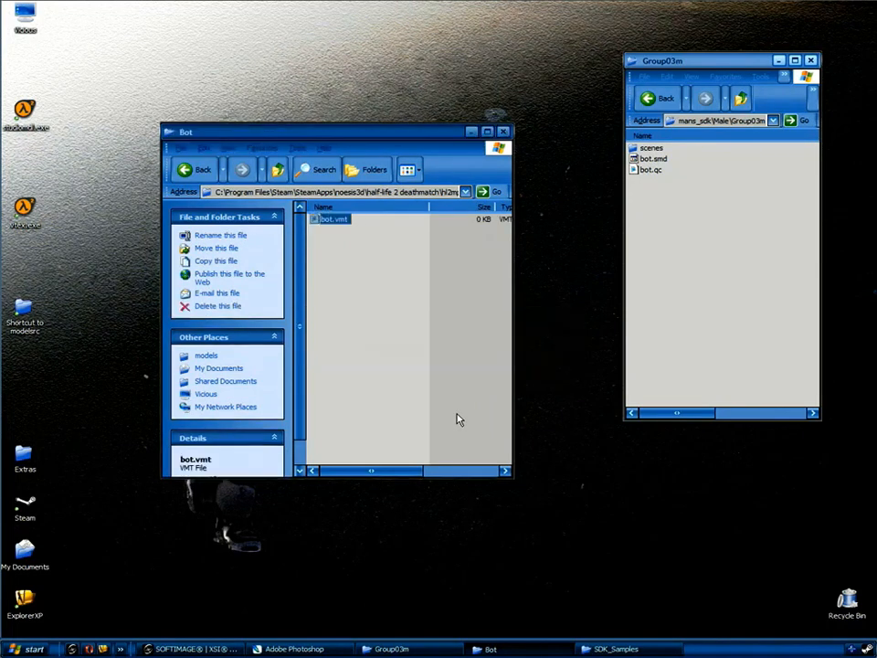
Open bot.vmt and Extras\SDK_Samples\sample.vmt side by side in Notepad.
{"action": "double_click", "coordinate": [331, 219]}
{"action": "left_click_drag", "start_coordinate": [334, 33], "coordinate": [550, 21]}
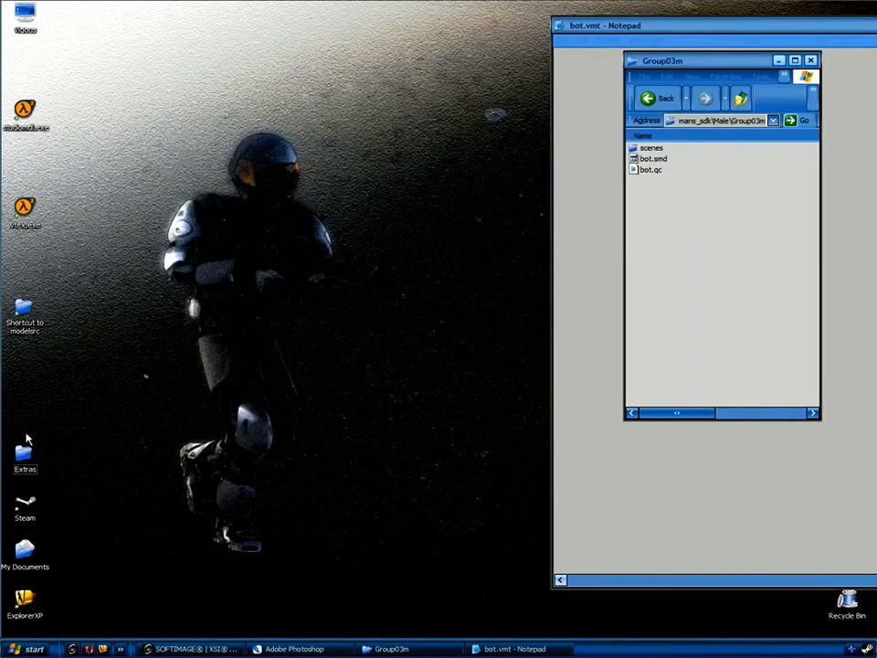
{"action": "double_click", "coordinate": [24, 457]}
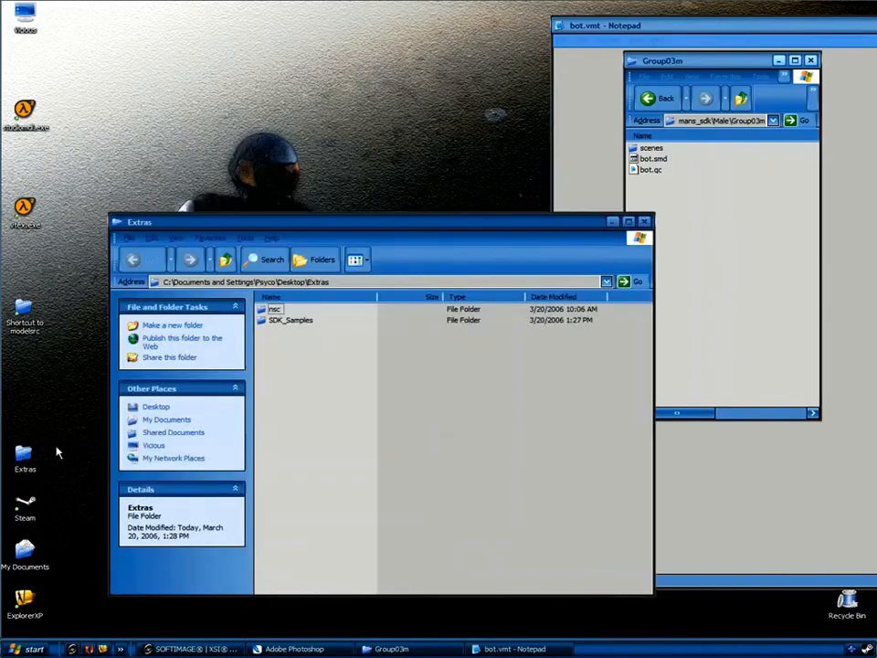
{"action": "double_click", "coordinate": [290, 322]}
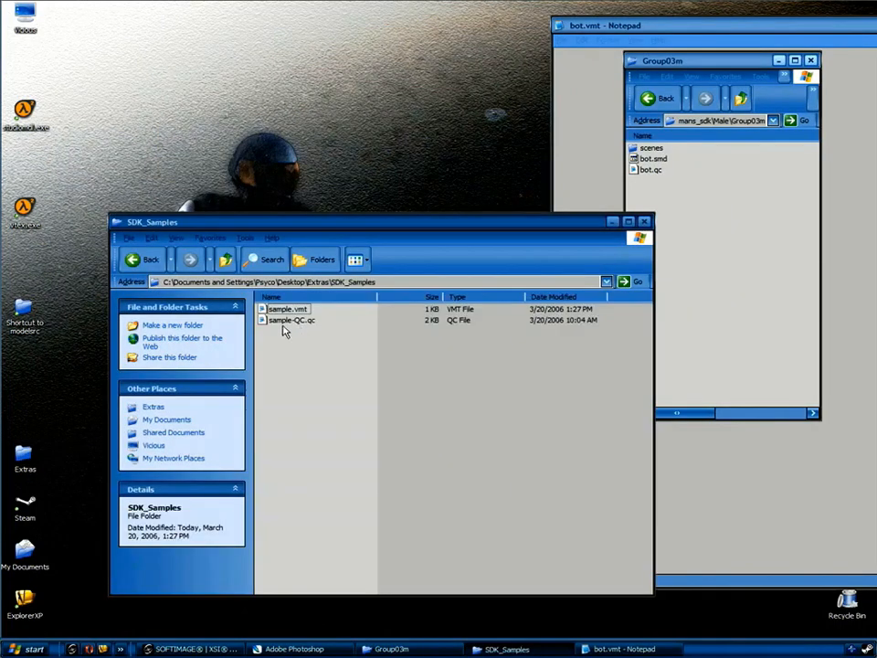
{"action": "left_click", "coordinate": [285, 311]}
{"action": "left_click_drag", "start_coordinate": [503, 41], "coordinate": [296, 31]}
Copy all the sample VertexLitGeneric material text and paste it into bot.vmt.
{"action": "left_click_drag", "start_coordinate": [229, 111], "coordinate": [92, 42]}
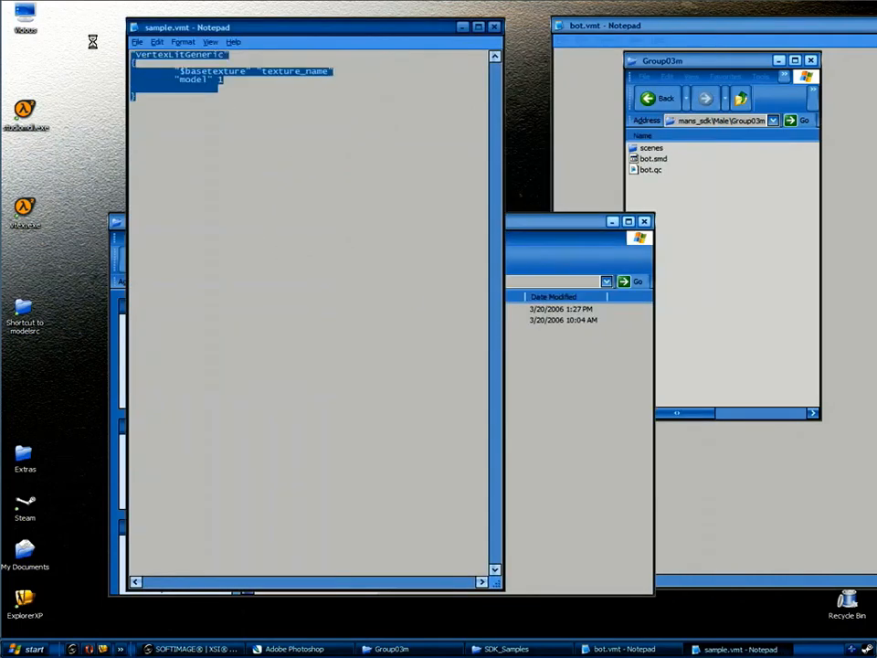
{"action": "left_click", "coordinate": [494, 26]}
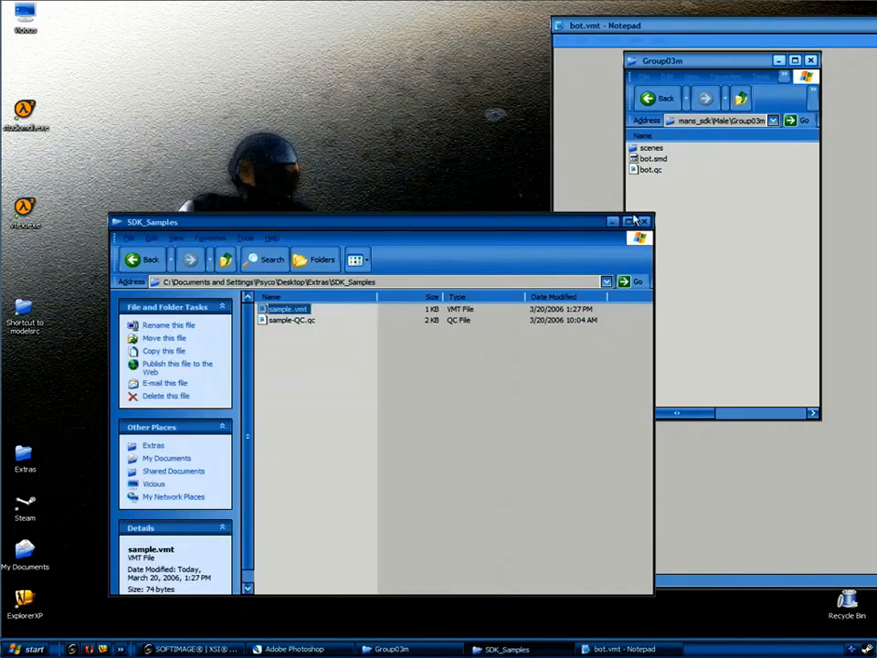
{"action": "left_click", "coordinate": [642, 221]}
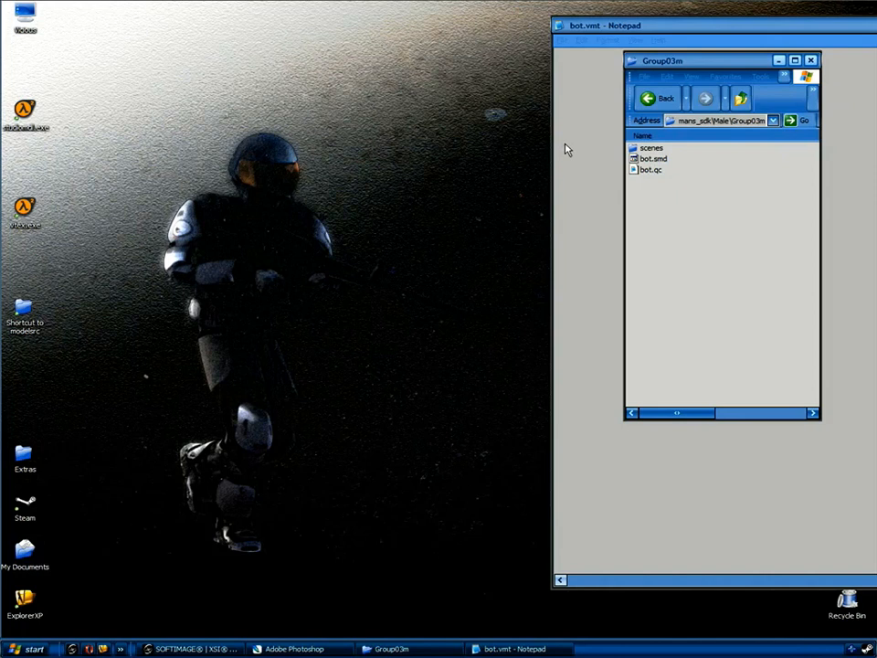
{"action": "left_click", "coordinate": [593, 87]}
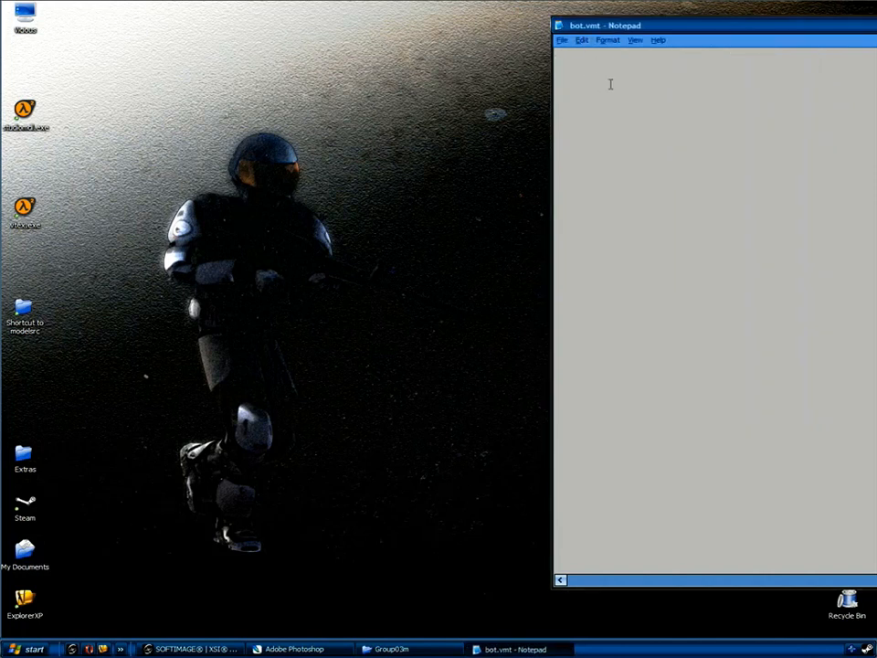
{"action": "type", "text": "\"VertexLitGeneric\" { \t\"$basetexture\" \"texture_name\" \t\"model\" 1 }"}
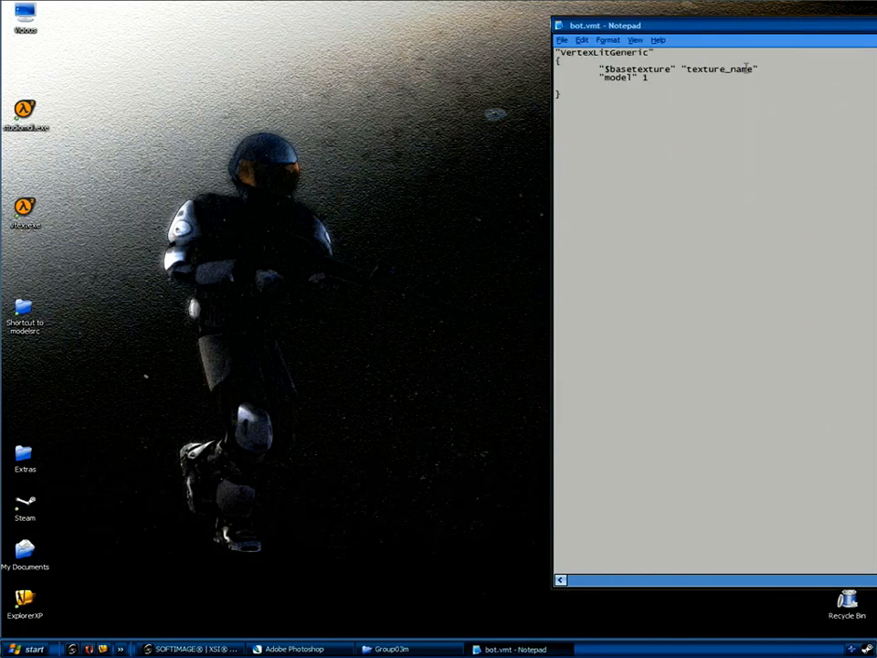
Replace the texture_name placeholder with 'bot' and save bot.vmt when closing.
{"action": "left_click_drag", "start_coordinate": [756, 69], "coordinate": [686, 71]}
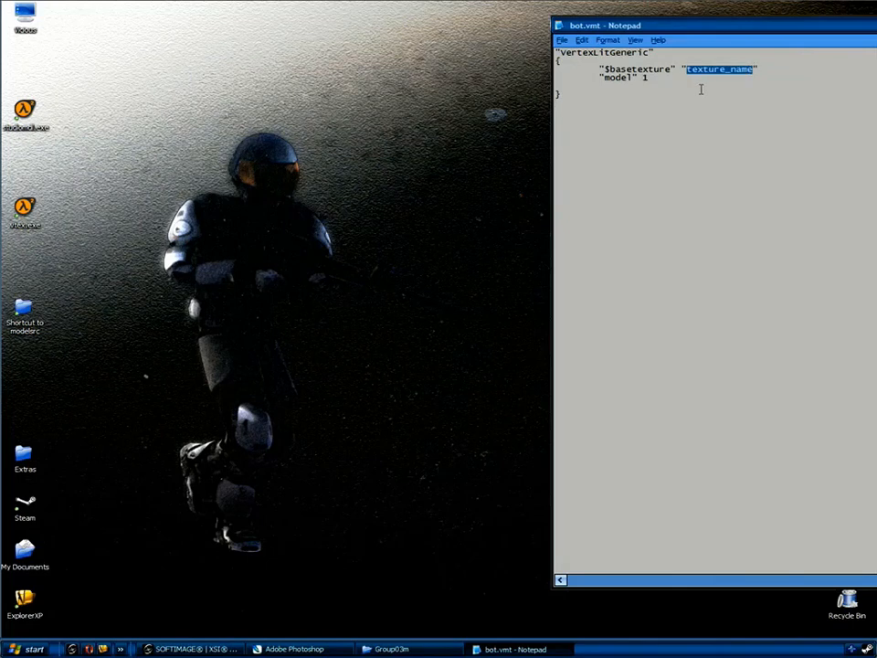
{"action": "type", "text": "bot"}
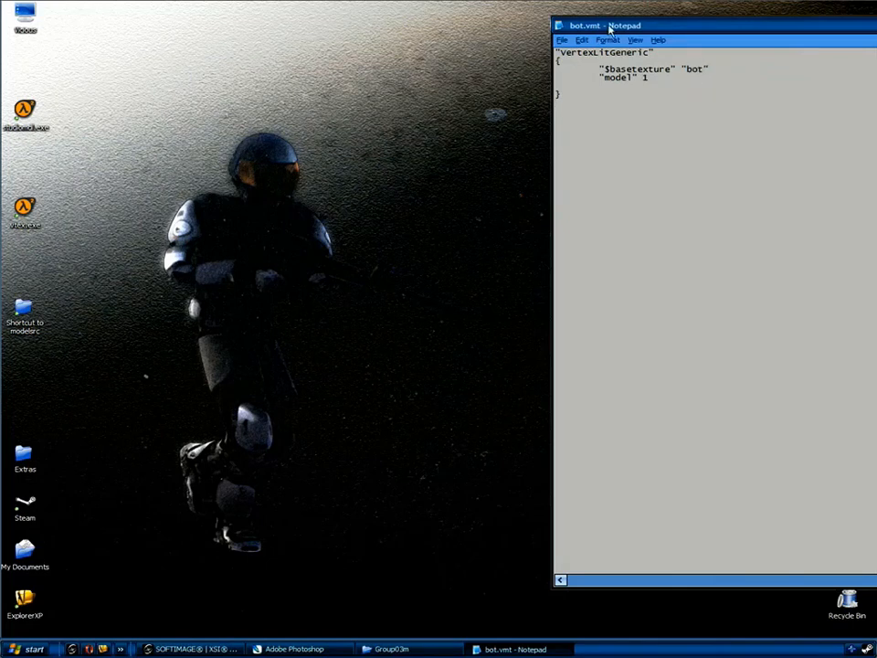
{"action": "left_click", "coordinate": [559, 26]}
{"action": "left_click", "coordinate": [581, 110]}
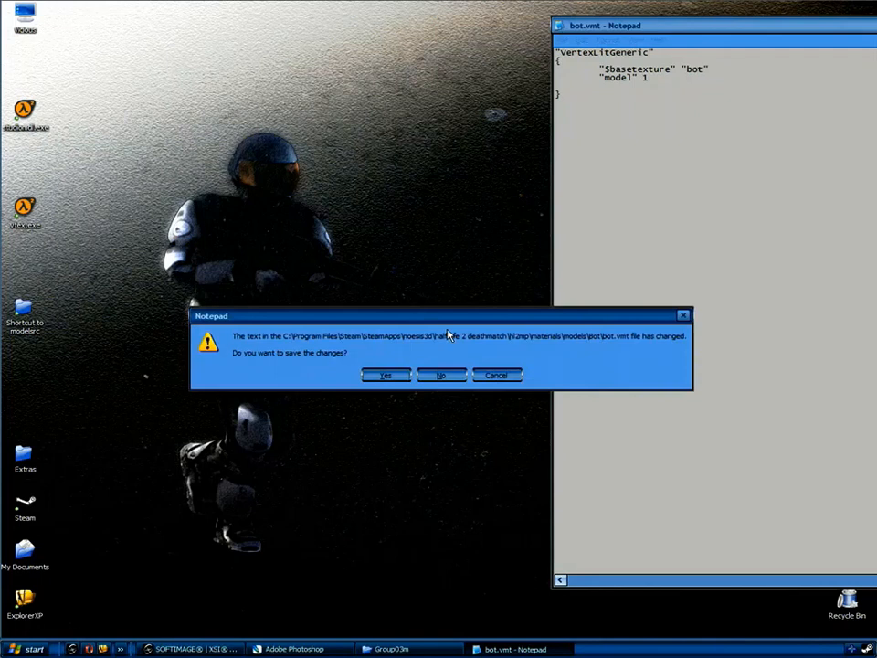
{"action": "left_click", "coordinate": [399, 375]}
Compile bot.qc, then browse from modelsrc up into half-life 2 deathmatch\hl2mp.
{"action": "left_click_drag", "start_coordinate": [656, 172], "coordinate": [26, 111]}
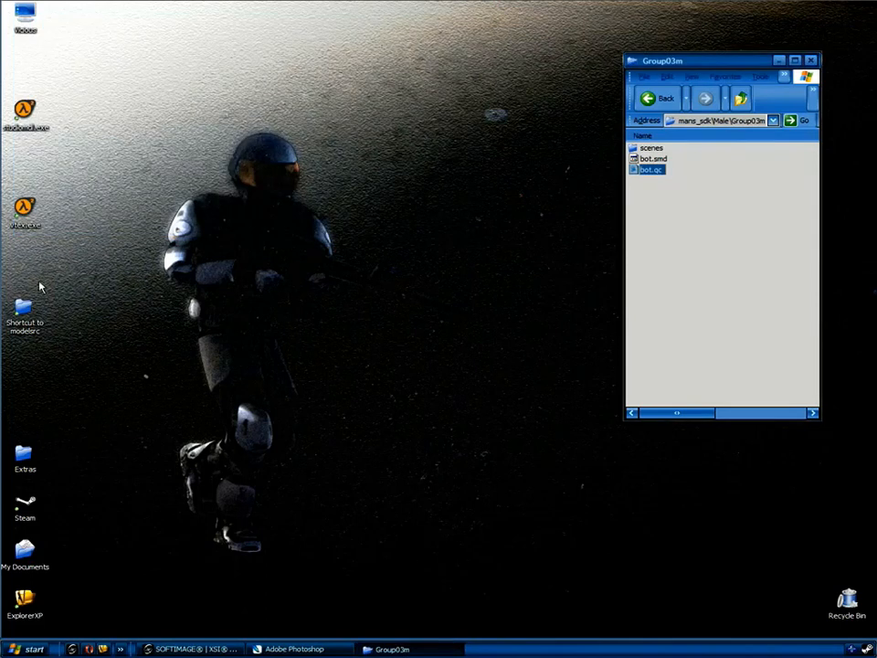
{"action": "double_click", "coordinate": [26, 307]}
{"action": "left_click_drag", "start_coordinate": [488, 55], "coordinate": [242, 123]}
{"action": "left_click", "coordinate": [224, 157]}
{"action": "left_click", "coordinate": [224, 158]}
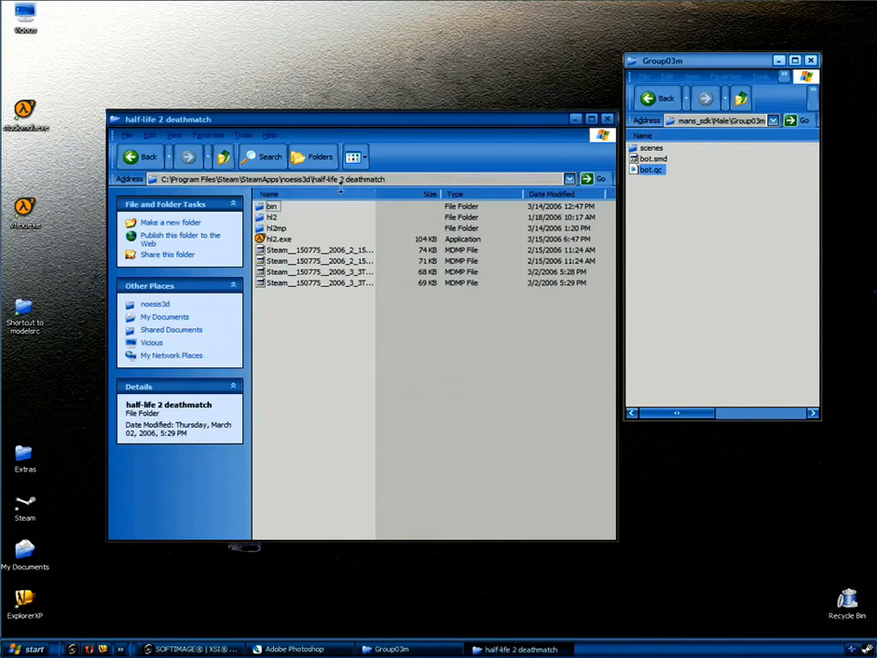
{"action": "double_click", "coordinate": [290, 228]}
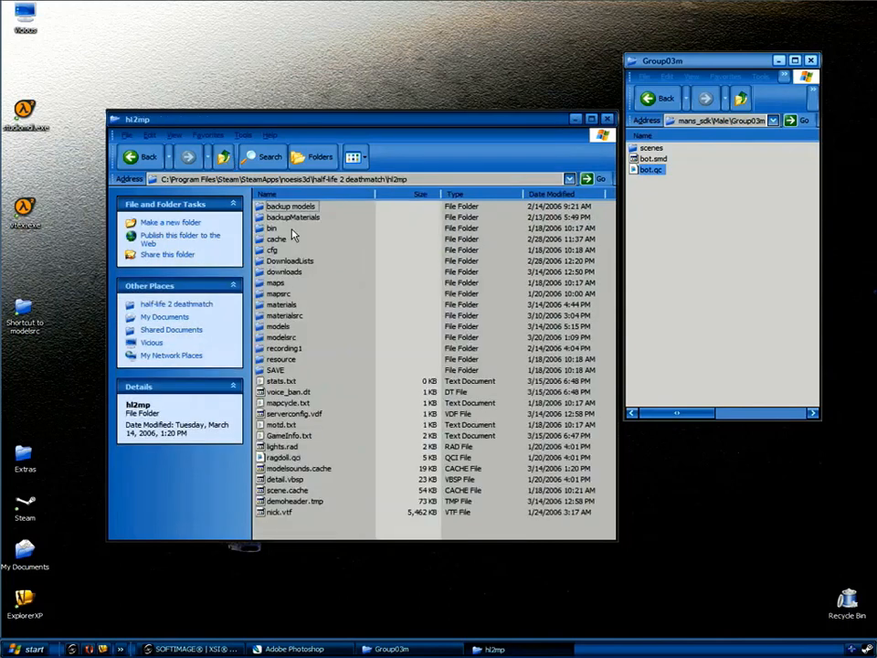
Open hl2mp\models\models\Bot and launch bot.mdl in the model viewer.
{"action": "double_click", "coordinate": [279, 327]}
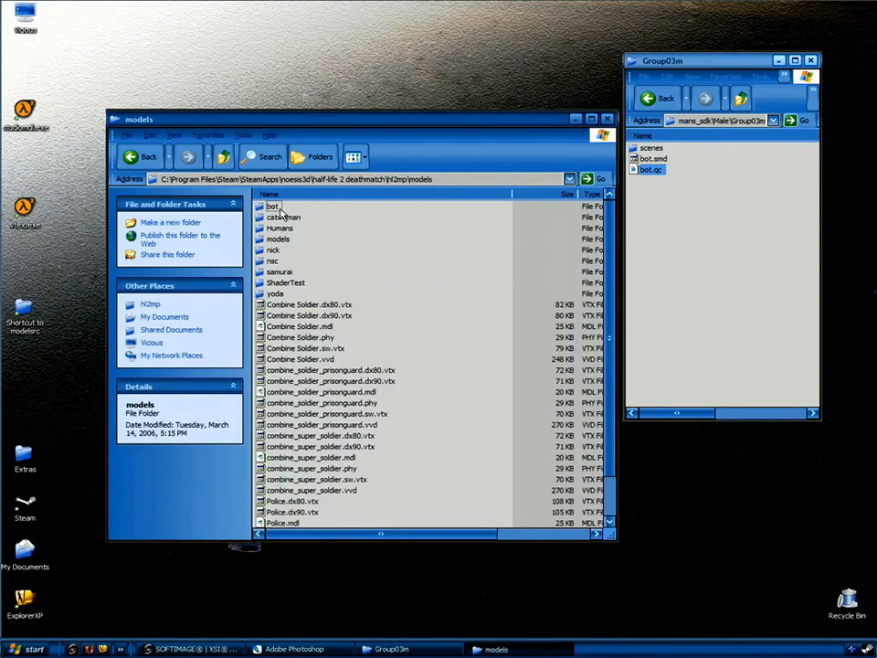
{"action": "double_click", "coordinate": [279, 238]}
{"action": "double_click", "coordinate": [272, 205]}
{"action": "left_click", "coordinate": [276, 227]}
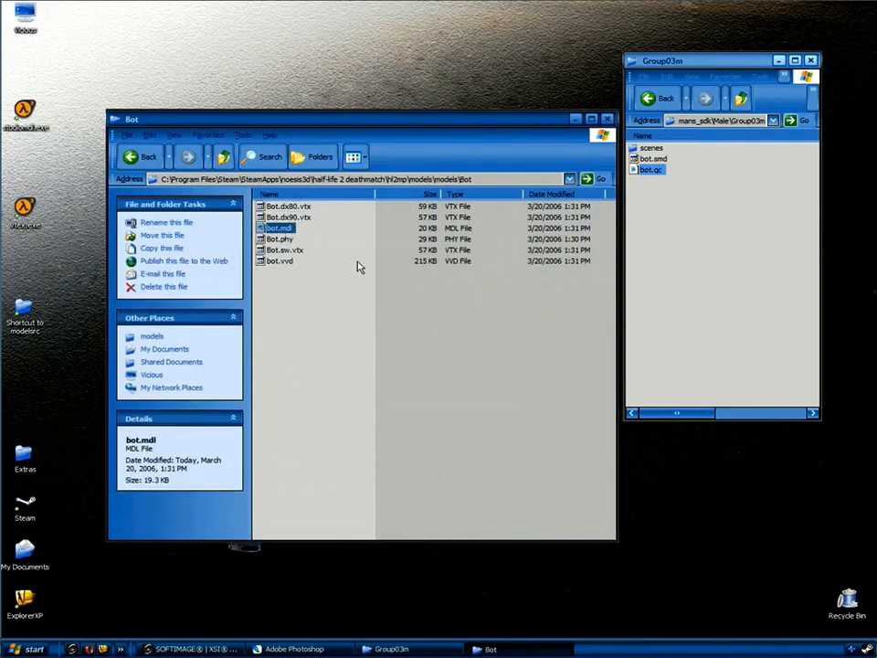
{"action": "key", "text": "Return"}
Rotate the bot model and bring up the Sequence tab's sequence list.
{"action": "left_click_drag", "start_coordinate": [359, 264], "coordinate": [248, 217]}
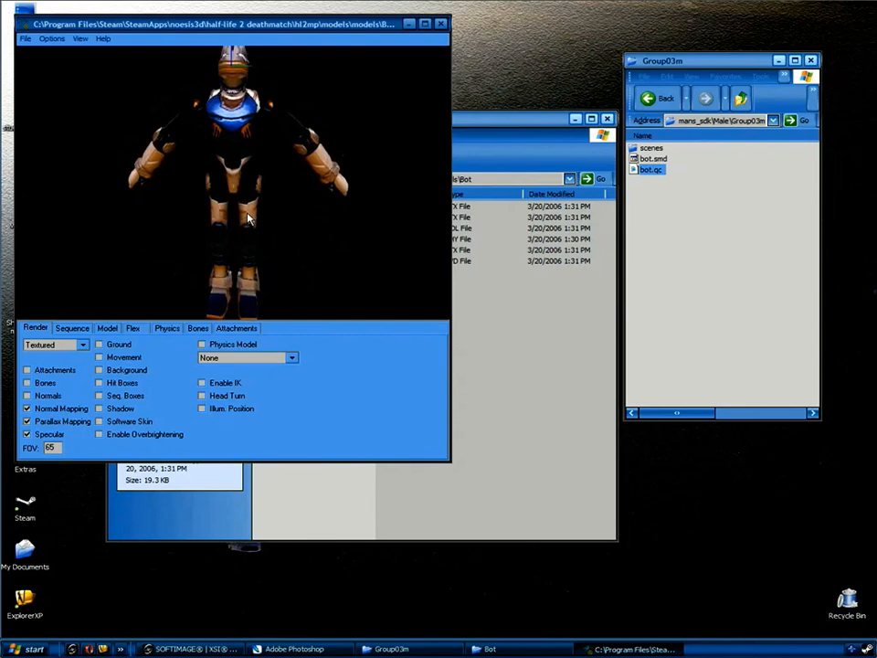
{"action": "left_click", "coordinate": [77, 329]}
{"action": "double_click", "coordinate": [78, 347]}
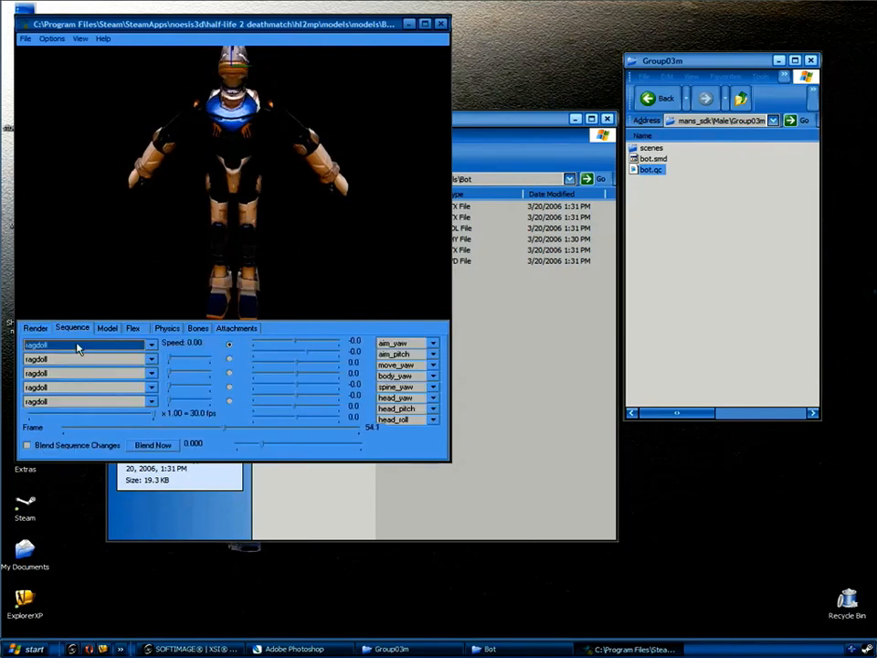
{"action": "scroll", "coordinate": [78, 347], "scroll_direction": "down", "scroll_amount": 3}
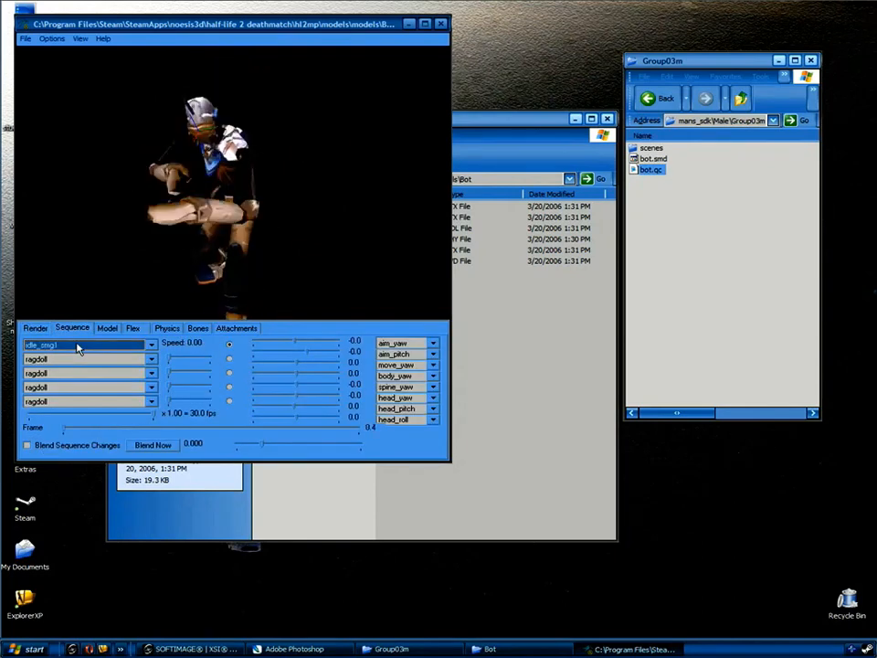
Play the idle, run and crouching idle sequences with the model turned to face front.
{"action": "left_click_drag", "start_coordinate": [206, 189], "coordinate": [224, 195]}
{"action": "scroll", "coordinate": [100, 349], "scroll_direction": "down", "scroll_amount": 2}
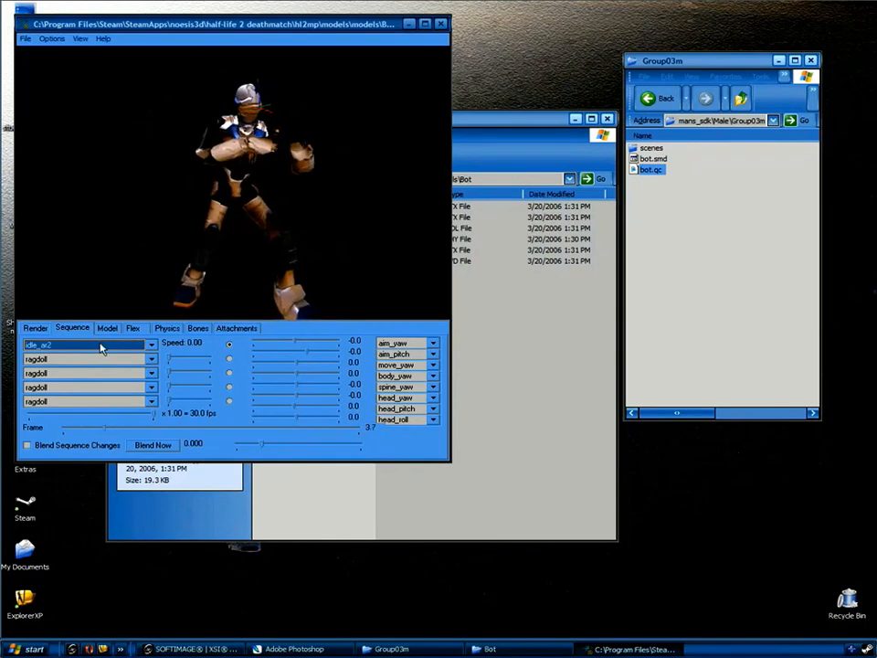
{"action": "scroll", "coordinate": [100, 348], "scroll_direction": "down", "scroll_amount": 1}
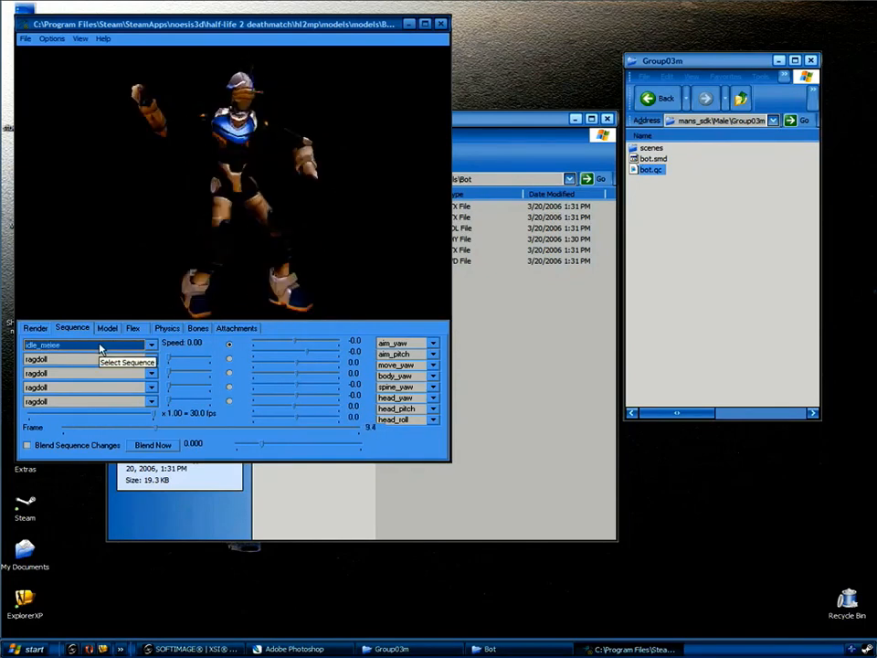
{"action": "scroll", "coordinate": [100, 348], "scroll_direction": "down", "scroll_amount": 5}
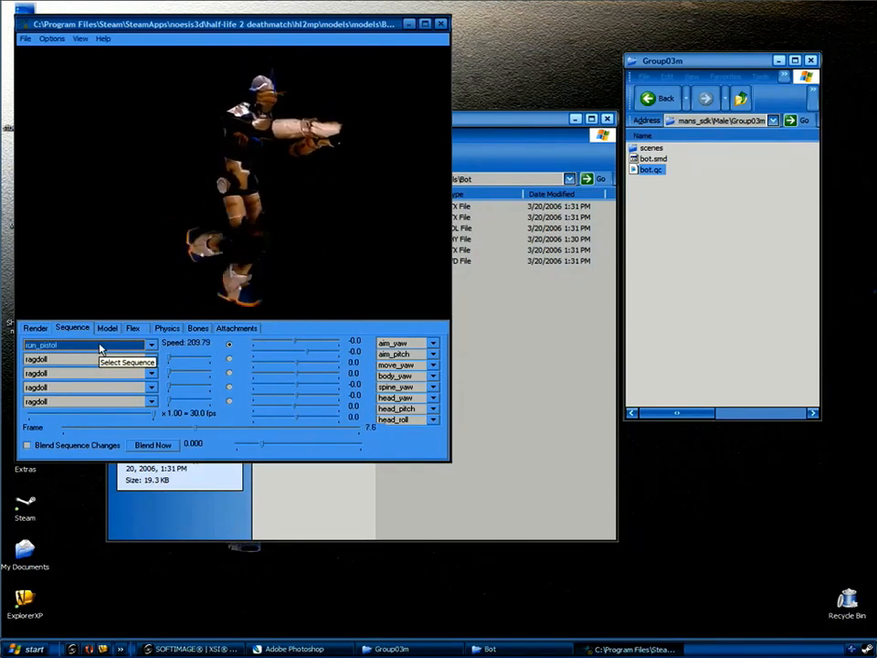
{"action": "scroll", "coordinate": [100, 348], "scroll_direction": "up", "scroll_amount": 1}
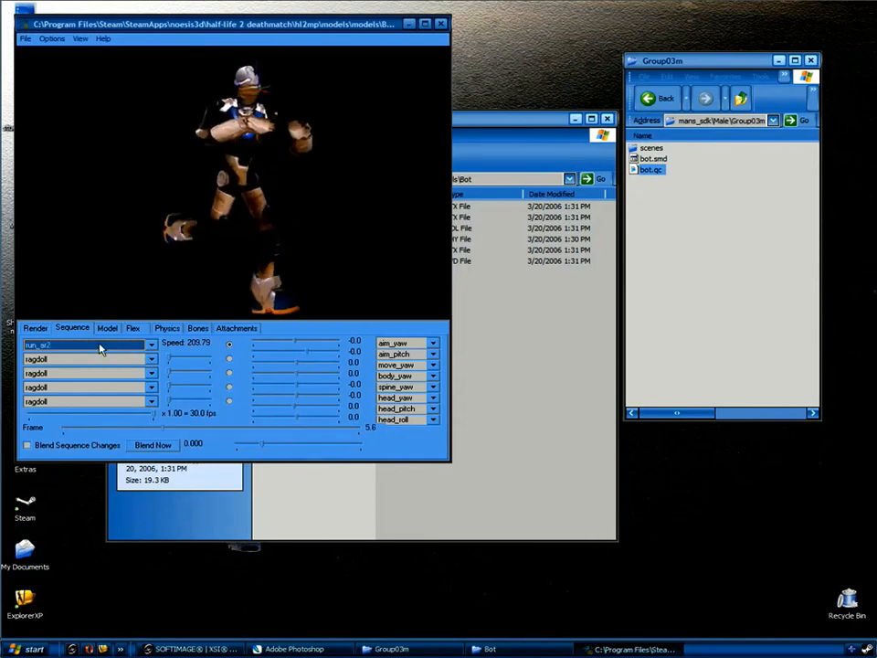
{"action": "scroll", "coordinate": [101, 348], "scroll_direction": "down", "scroll_amount": 2}
{"action": "left_click_drag", "start_coordinate": [184, 212], "coordinate": [221, 212]}
{"action": "key", "text": "Down"}
{"action": "key", "text": "Down"}
{"action": "key", "text": "Down"}
{"action": "key", "text": "Down"}
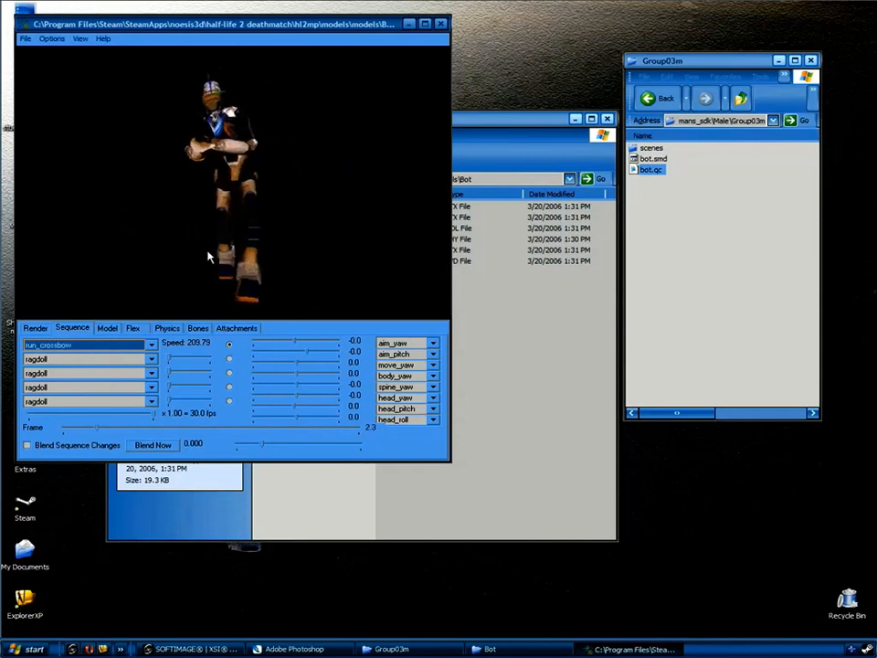
{"action": "key", "text": "Down"}
{"action": "key", "text": "Down"}
{"action": "key", "text": "Down"}
{"action": "key", "text": "Down"}
{"action": "key", "text": "Down"}
Start File > Open in XSI and go up to the root of drive C.
{"action": "mouse_move", "coordinate": [208, 256]}
{"action": "left_mouse_down"}
{"action": "mouse_move", "coordinate": [147, 238]}
{"action": "mouse_move", "coordinate": [211, 252]}
{"action": "left_mouse_up"}
{"action": "key", "text": "Down"}
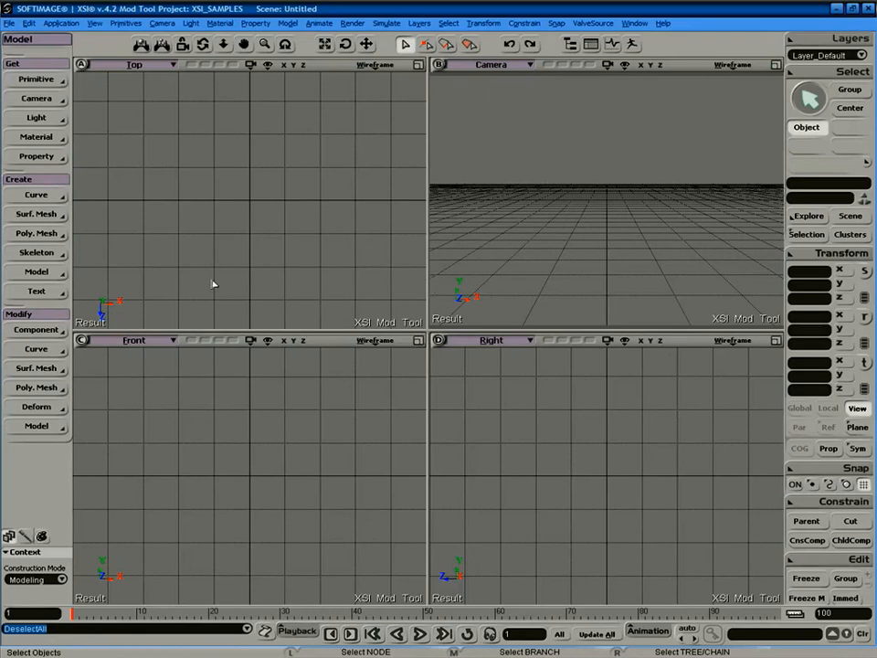
{"action": "left_click", "coordinate": [10, 23]}
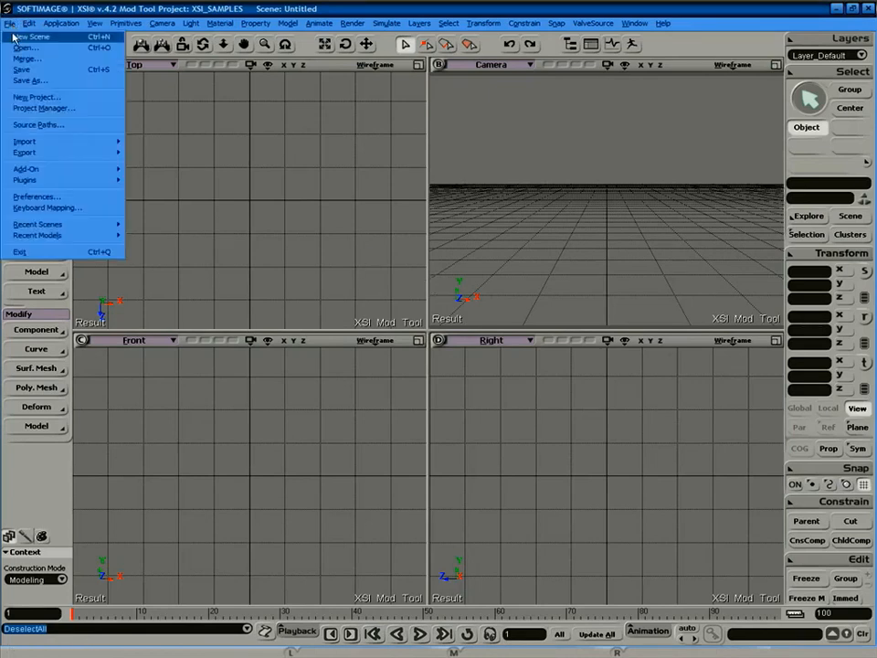
{"action": "left_click", "coordinate": [20, 48]}
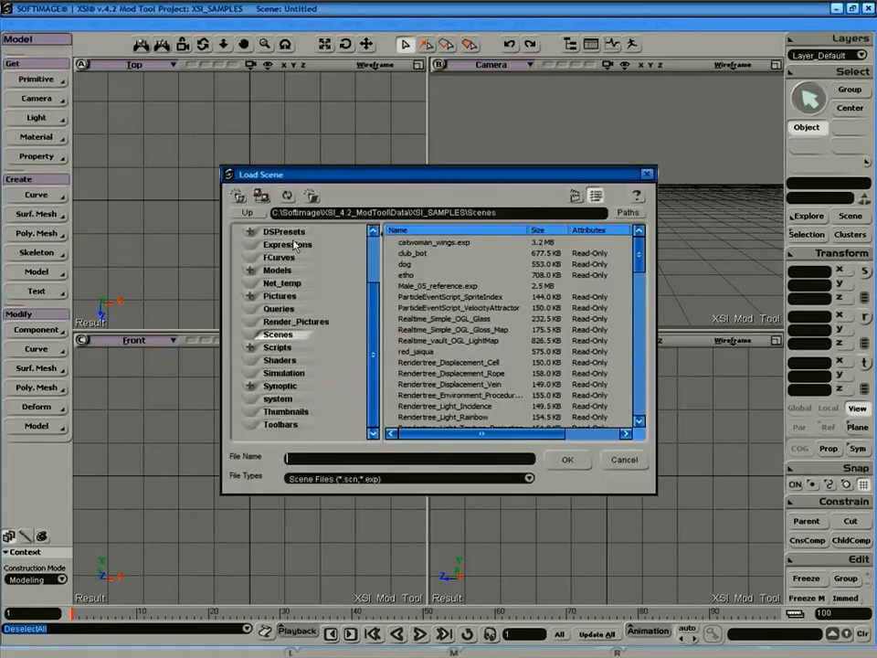
{"action": "left_click", "coordinate": [246, 212]}
{"action": "left_click", "coordinate": [247, 212]}
{"action": "left_click", "coordinate": [247, 212]}
{"action": "left_click", "coordinate": [247, 212]}
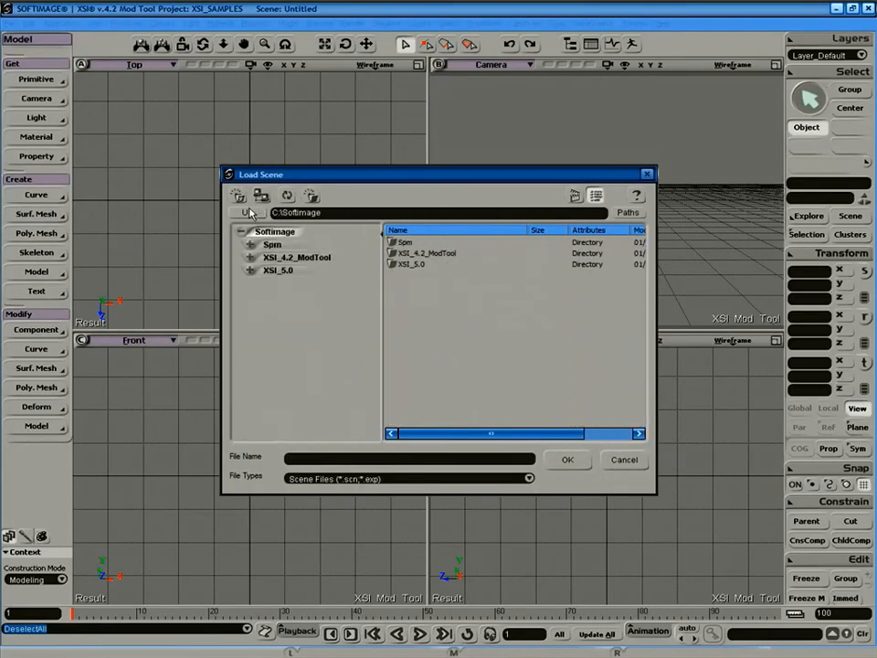
{"action": "left_click", "coordinate": [249, 212]}
Browse Program Files\Steam\SteamApps to sourcesdk_content\hl2mp\modelsrc\humans_sdk\Male\Group03m\scenes.
{"action": "double_click", "coordinate": [402, 276]}
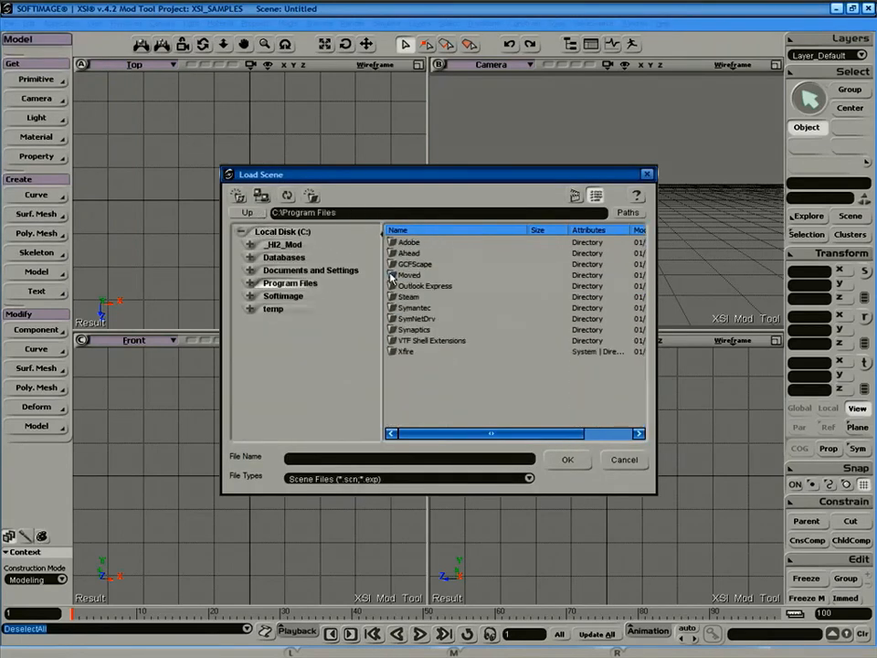
{"action": "double_click", "coordinate": [393, 298]}
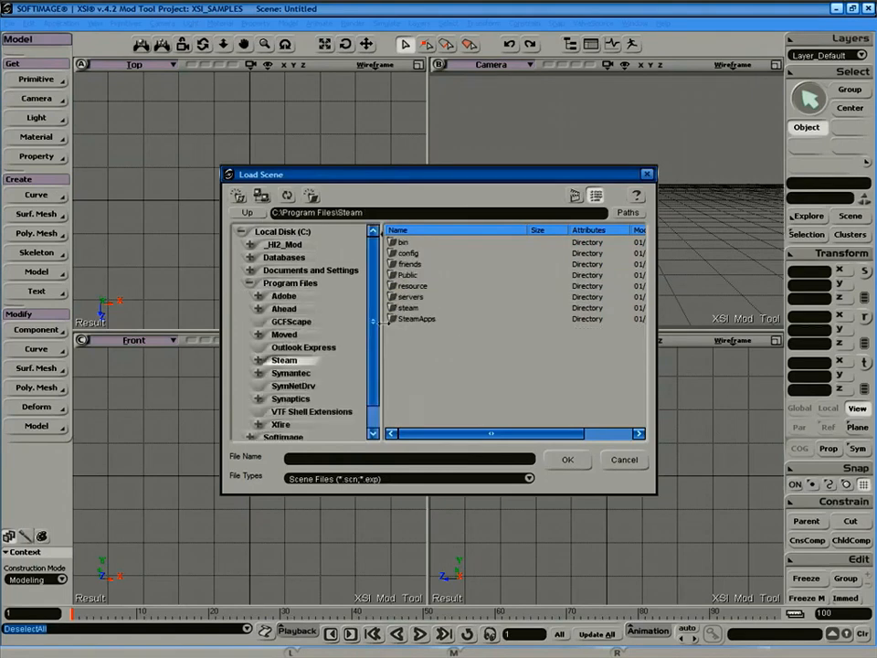
{"action": "double_click", "coordinate": [402, 319]}
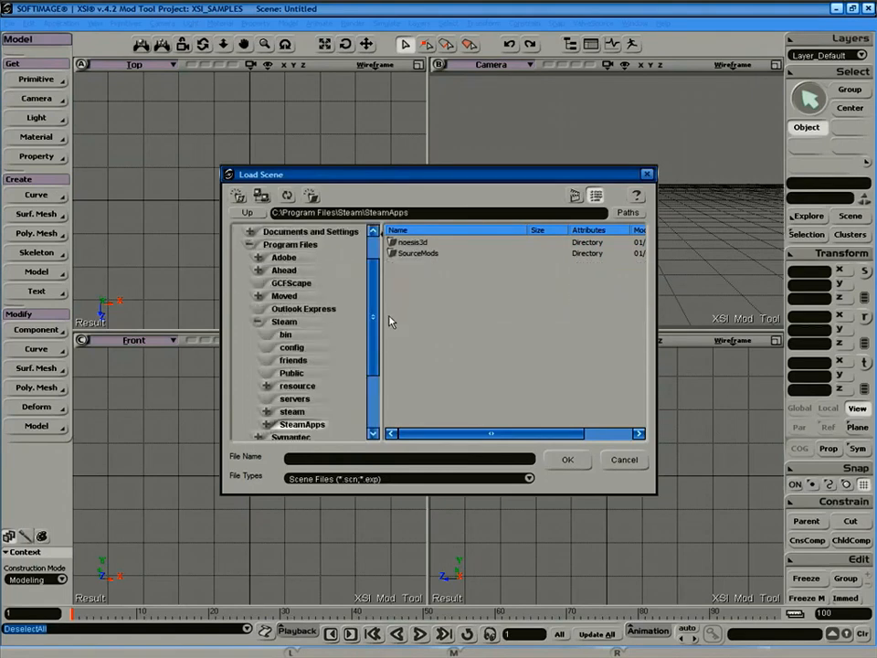
{"action": "double_click", "coordinate": [393, 242]}
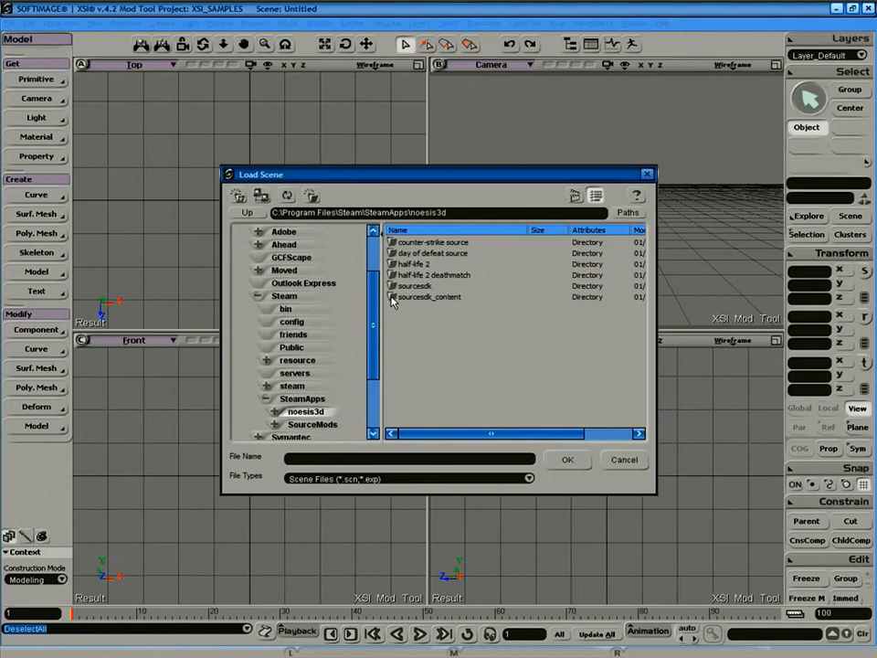
{"action": "double_click", "coordinate": [395, 298]}
{"action": "double_click", "coordinate": [393, 287]}
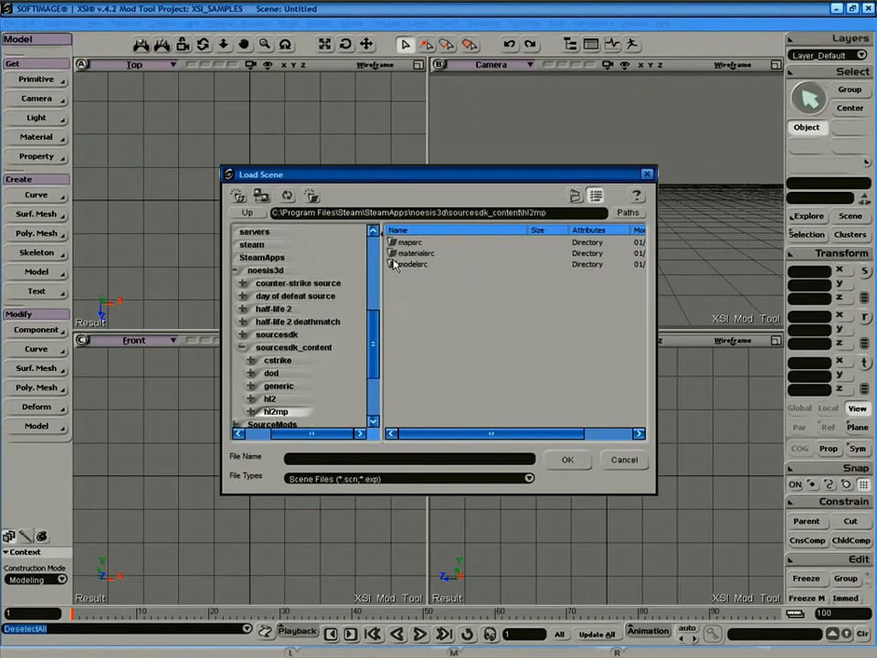
{"action": "double_click", "coordinate": [392, 265]}
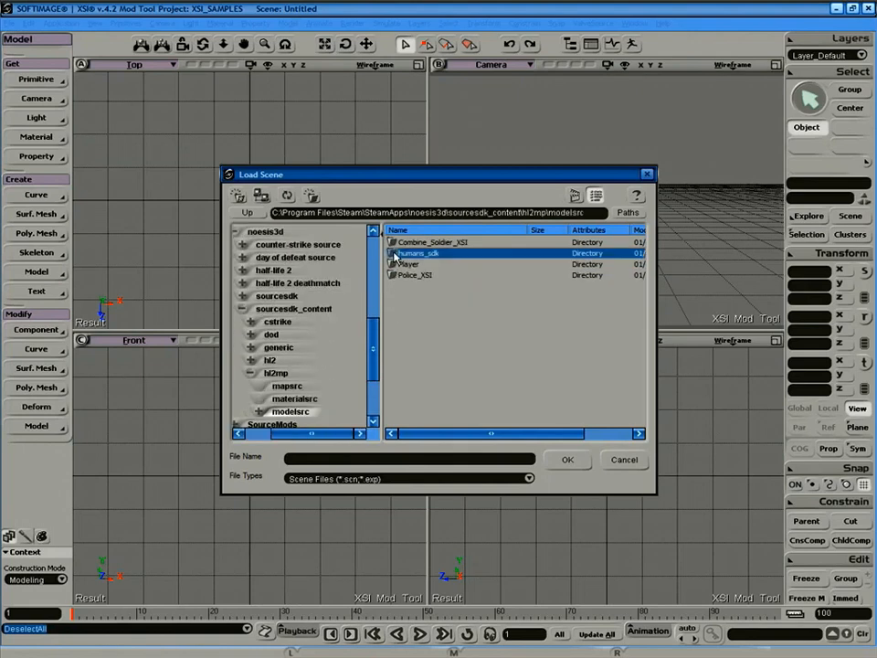
{"action": "double_click", "coordinate": [392, 254]}
{"action": "double_click", "coordinate": [393, 264]}
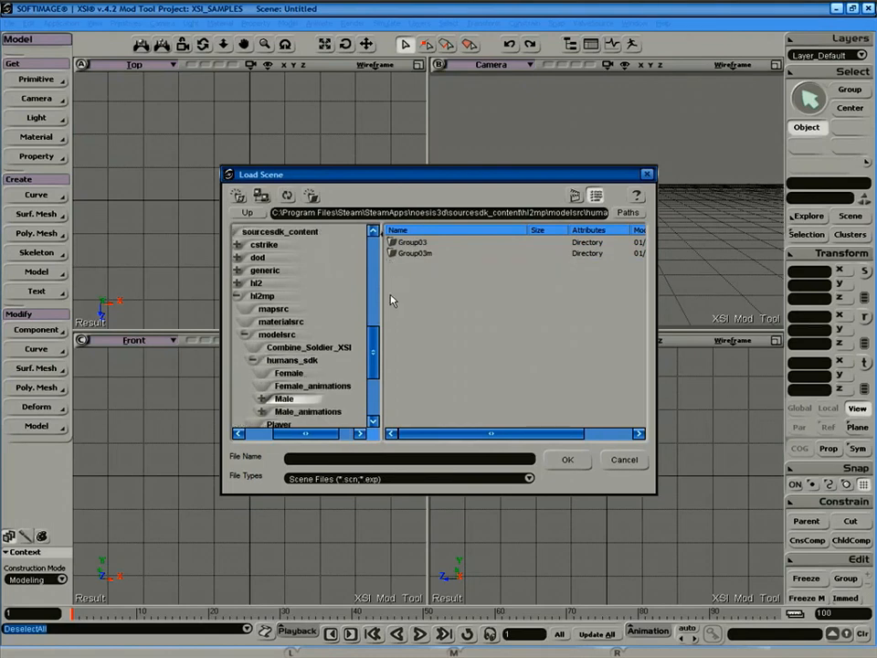
{"action": "double_click", "coordinate": [393, 254]}
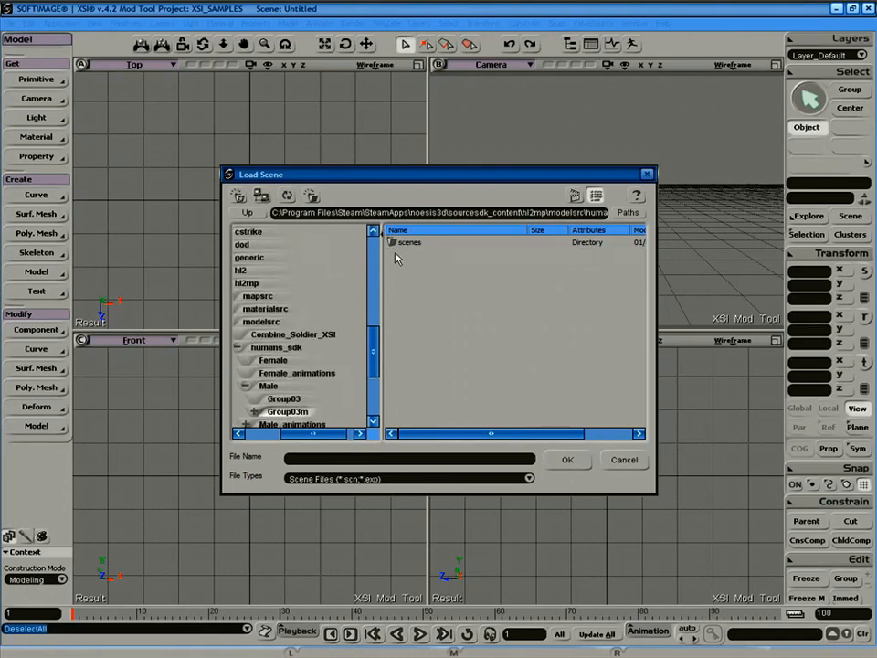
{"action": "double_click", "coordinate": [393, 242]}
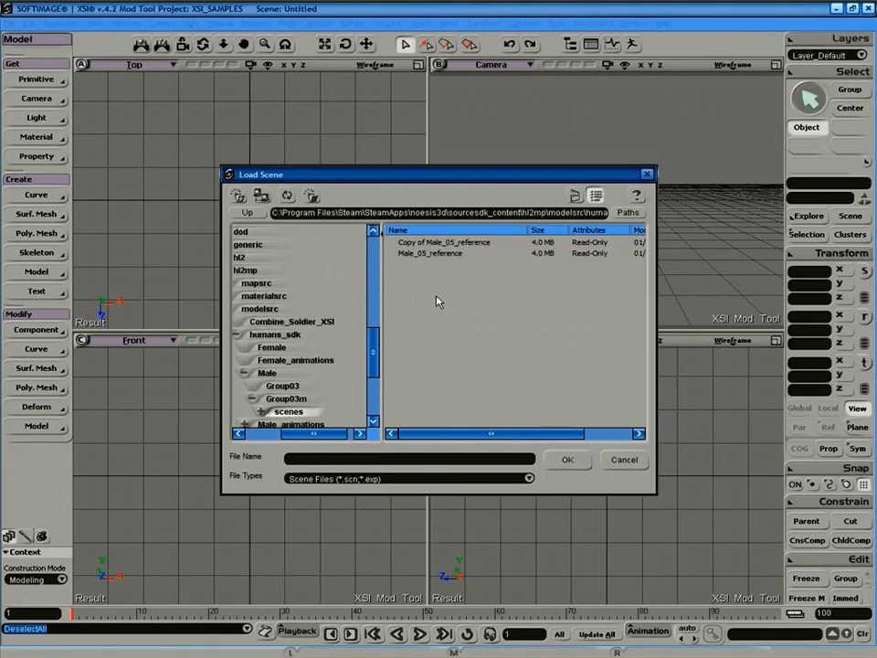
Load Male_05_reference without saving the untitled scene.
{"action": "left_click", "coordinate": [430, 255]}
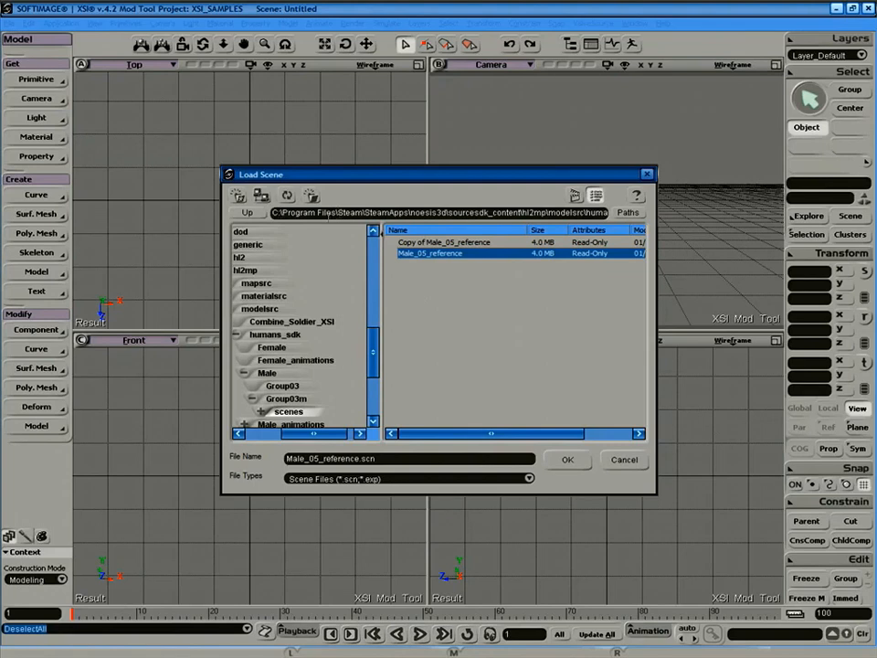
{"action": "left_click", "coordinate": [339, 212]}
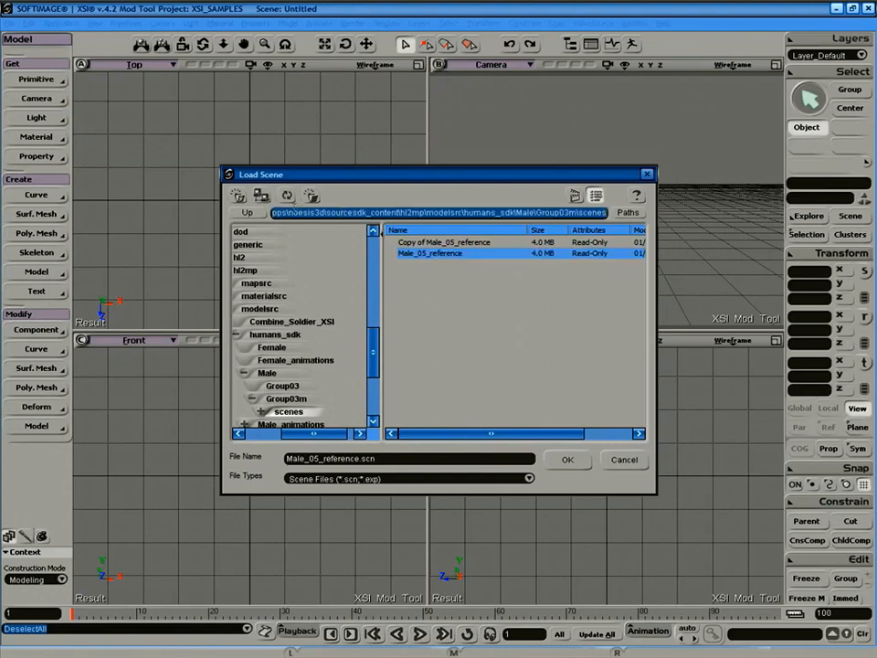
{"action": "left_click_drag", "start_coordinate": [294, 211], "coordinate": [254, 208]}
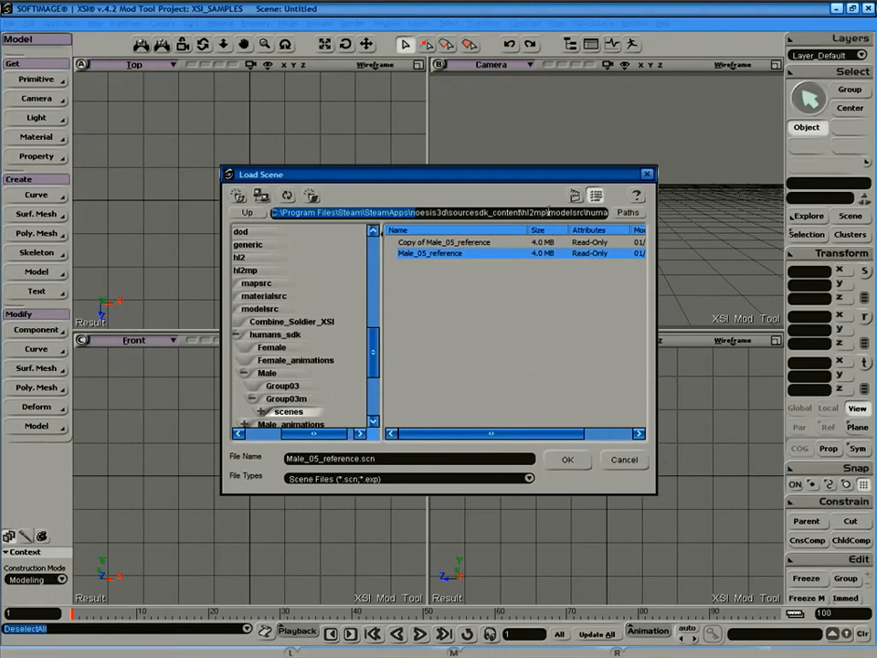
{"action": "left_click_drag", "start_coordinate": [573, 212], "coordinate": [611, 214]}
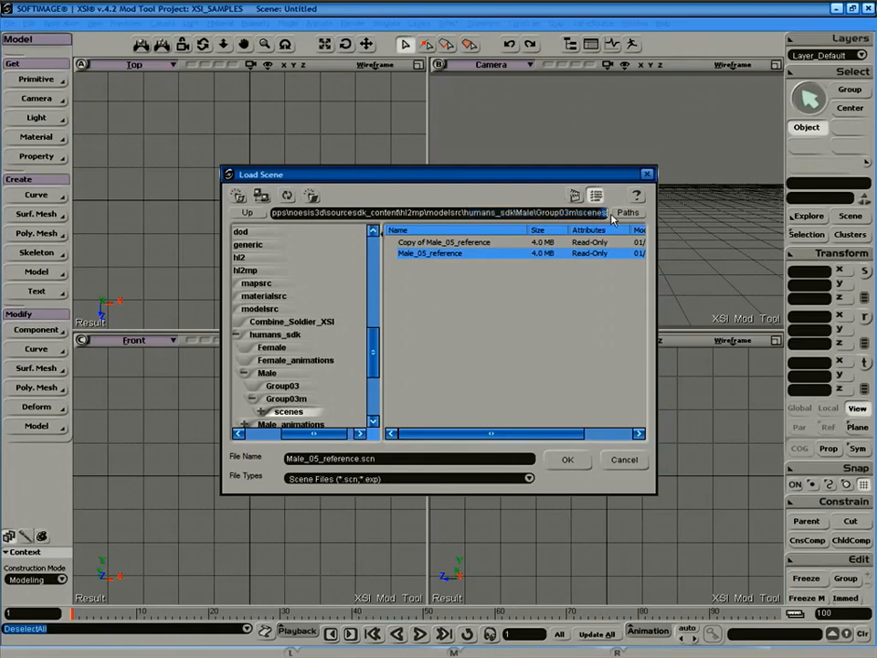
{"action": "left_click", "coordinate": [499, 291]}
{"action": "left_click", "coordinate": [444, 257]}
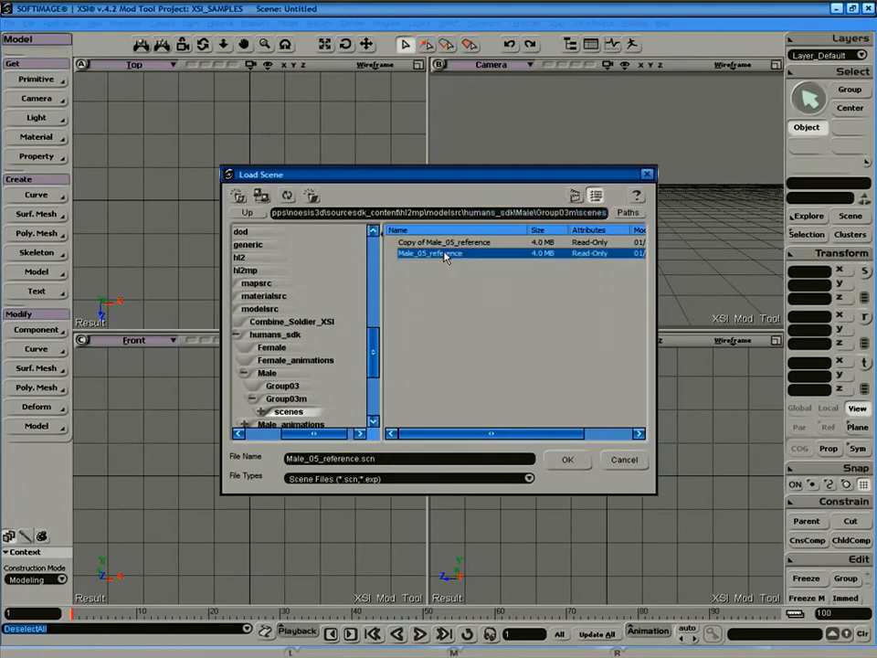
{"action": "left_click", "coordinate": [567, 460]}
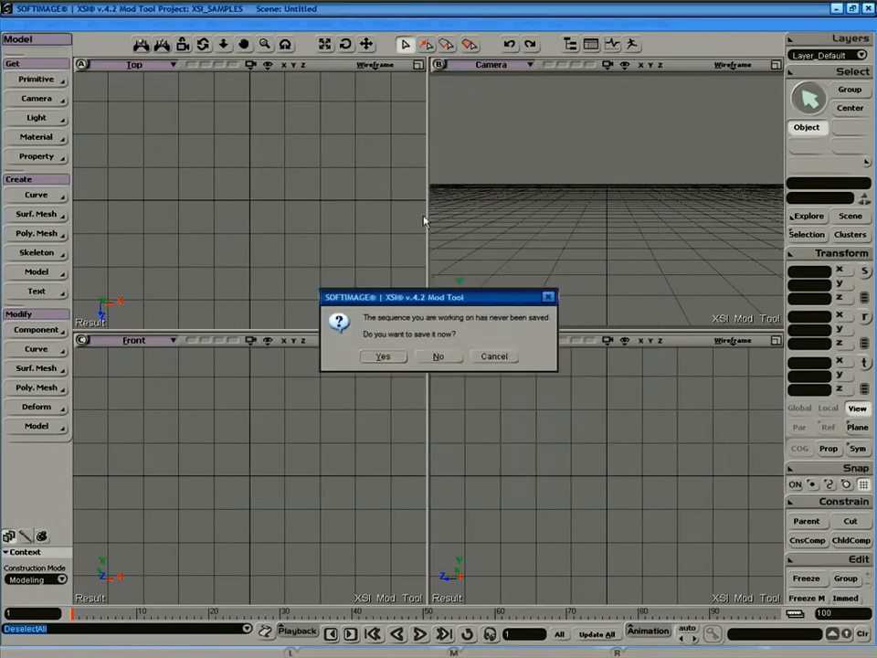
{"action": "left_click", "coordinate": [445, 360]}
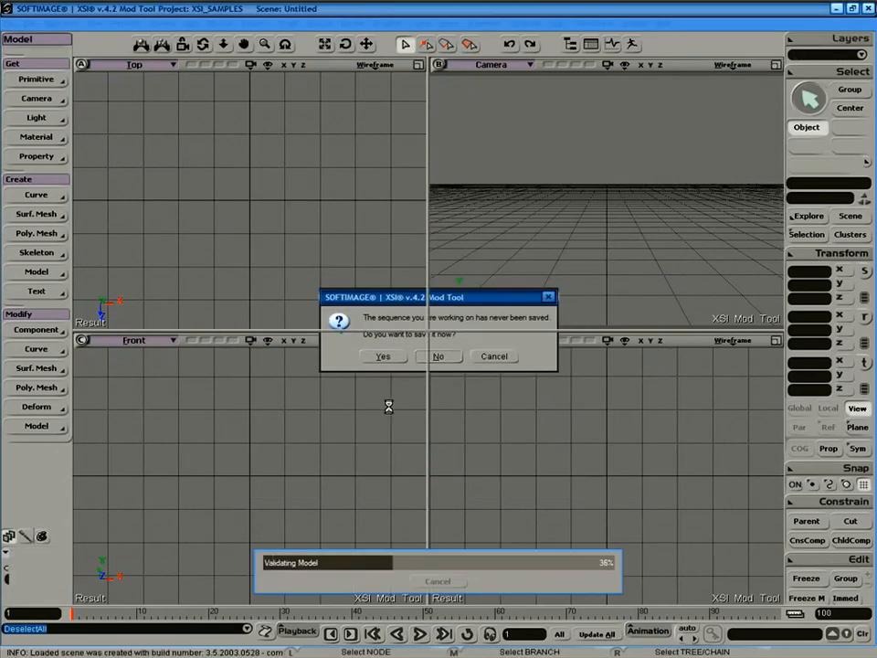
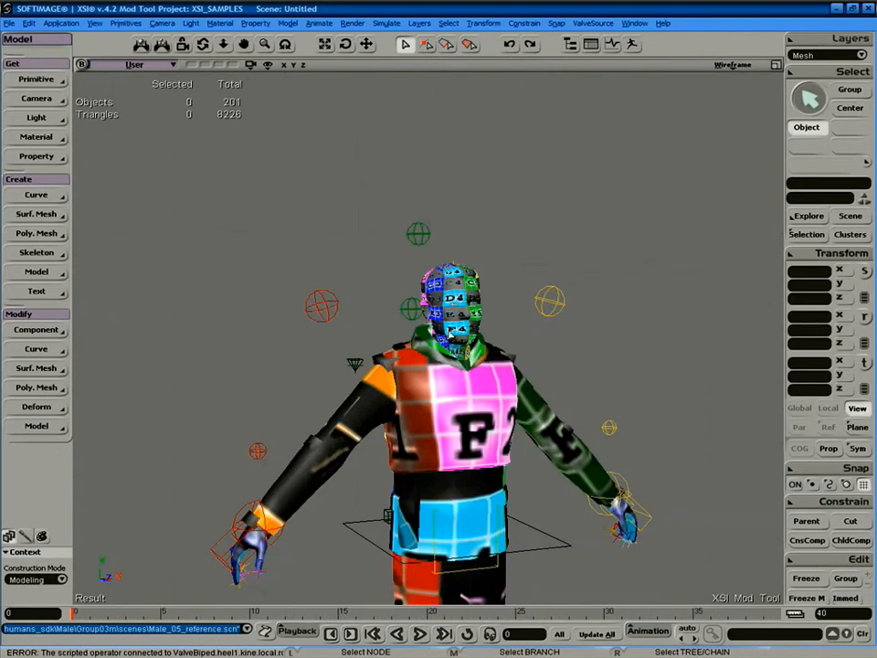
Frame the whole scene and switch the viewport display to Shaded.
{"action": "key", "text": "a"}
{"action": "key", "text": "s"}
{"action": "right_click_drag", "start_coordinate": [538, 240], "coordinate": [490, 243]}
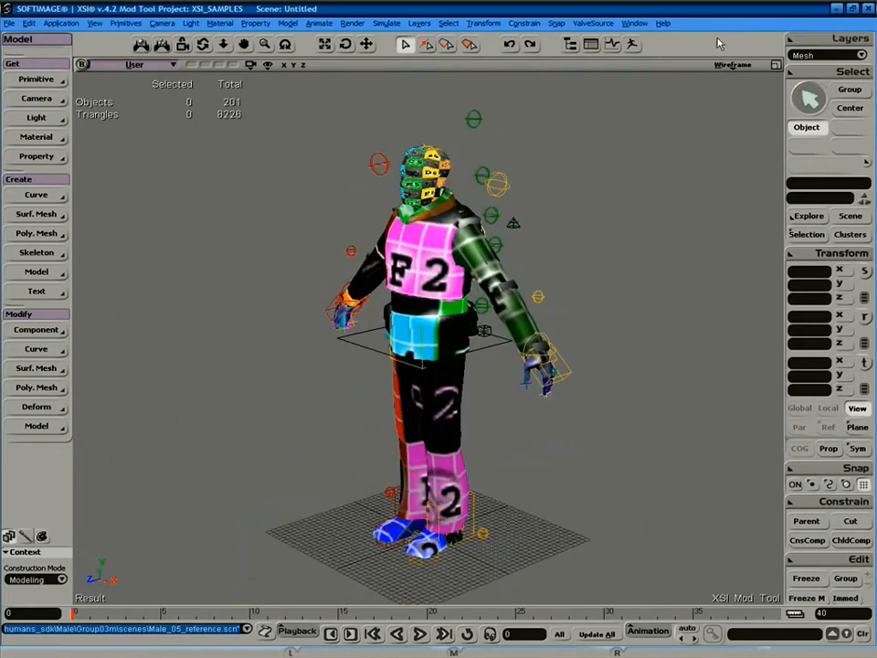
{"action": "left_click", "coordinate": [733, 65]}
{"action": "left_click", "coordinate": [691, 228]}
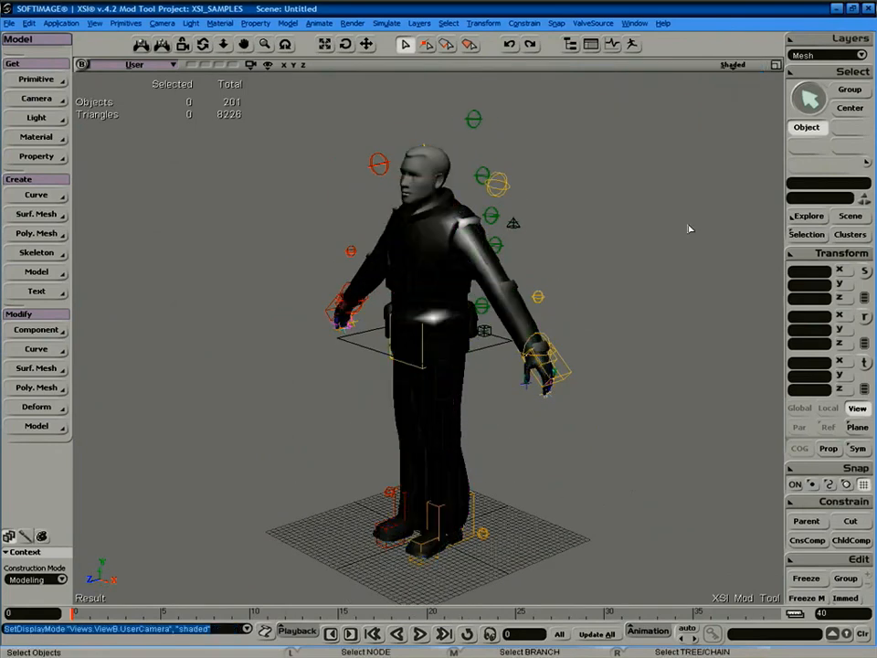
Orbit, zoom and recentre the view on the male character.
{"action": "right_click_drag", "start_coordinate": [485, 277], "coordinate": [511, 278]}
{"action": "middle_click_drag", "start_coordinate": [511, 277], "coordinate": [477, 287]}
{"action": "right_click_drag", "start_coordinate": [477, 287], "coordinate": [464, 284]}
{"action": "left_click_drag", "start_coordinate": [464, 284], "coordinate": [493, 212]}
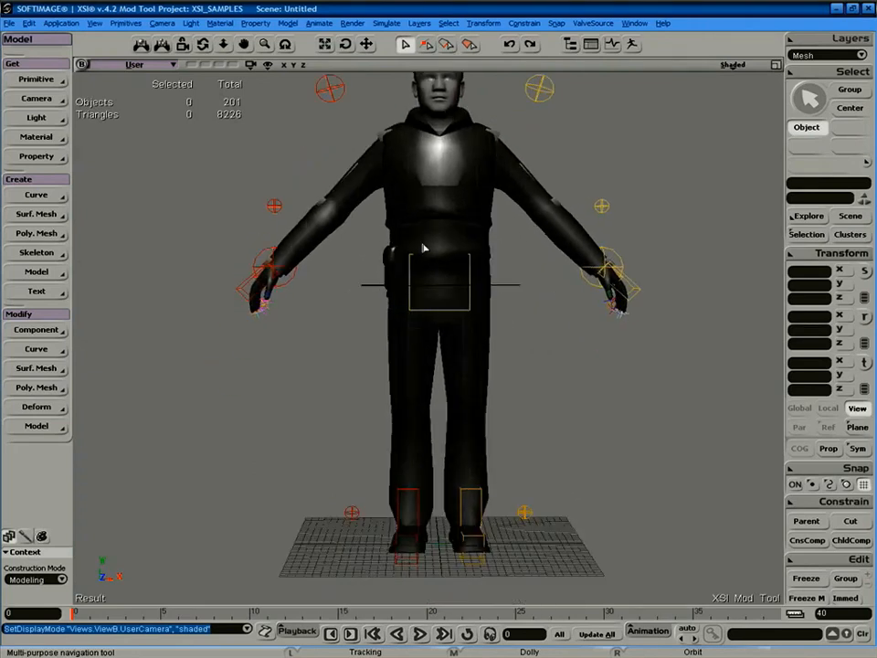
{"action": "middle_click_drag", "start_coordinate": [466, 301], "coordinate": [463, 181]}
{"action": "mouse_move", "coordinate": [464, 284]}
{"action": "right_mouse_down"}
{"action": "mouse_move", "coordinate": [454, 288]}
{"action": "mouse_move", "coordinate": [470, 292]}
{"action": "right_mouse_up"}
Settle on a full front view of the character with nothing selected.
{"action": "left_click", "coordinate": [449, 239]}
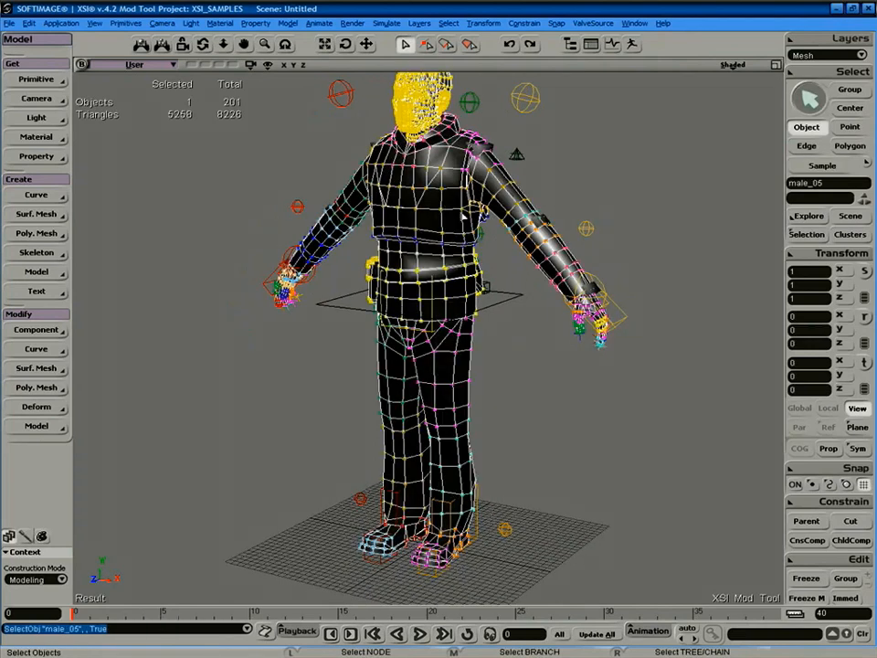
{"action": "key", "text": "s"}
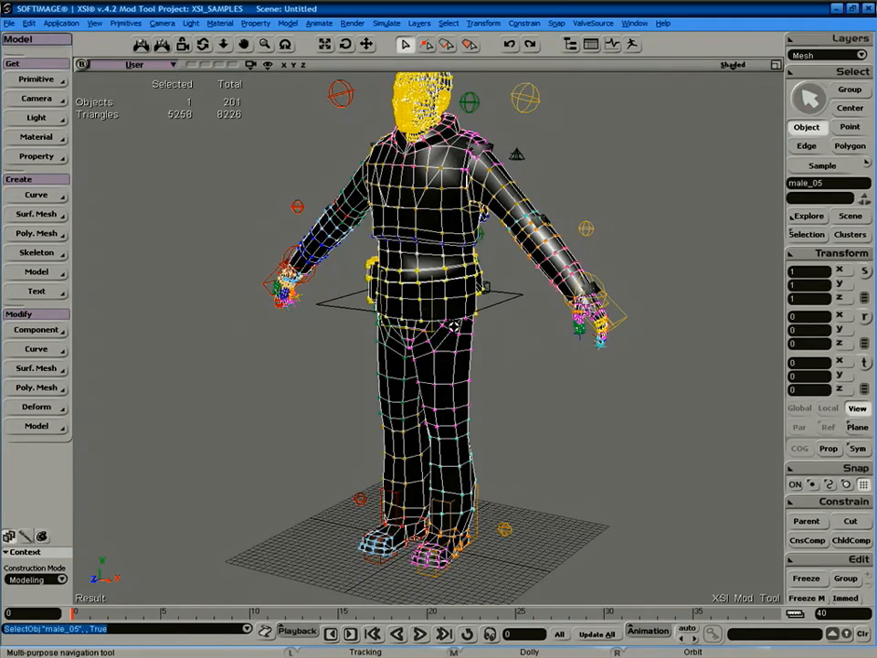
{"action": "middle_click_drag", "start_coordinate": [455, 327], "coordinate": [460, 249]}
{"action": "right_click_drag", "start_coordinate": [452, 286], "coordinate": [495, 284]}
{"action": "key", "text": "space"}
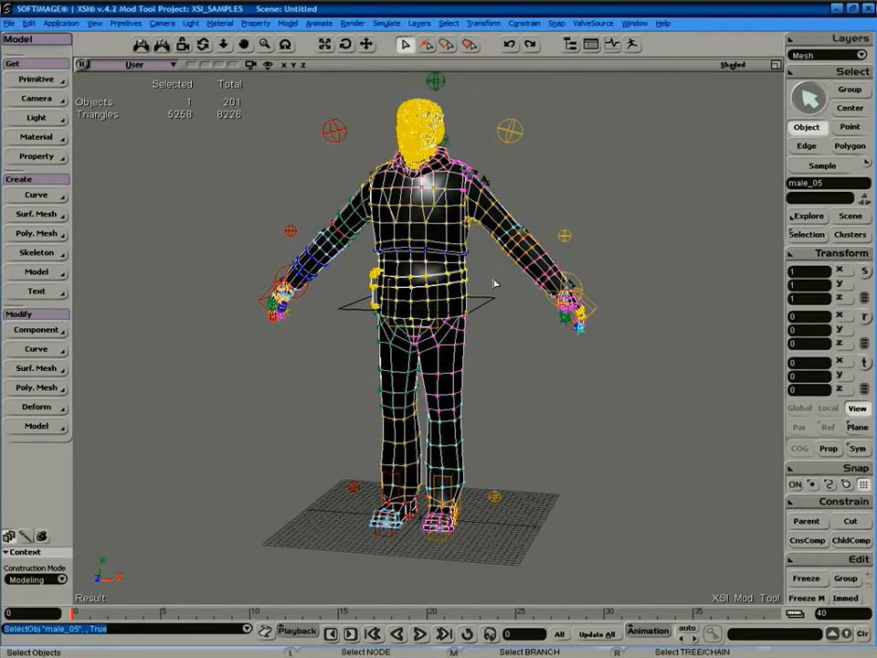
{"action": "left_click", "coordinate": [230, 281]}
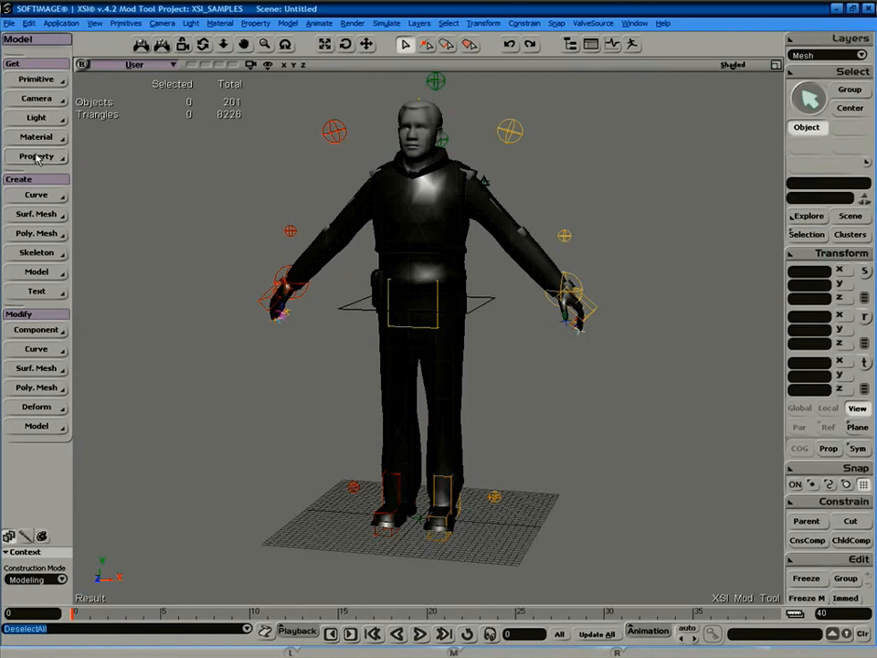
Start a dotXSI import and accept the default import options.
{"action": "left_click", "coordinate": [48, 82]}
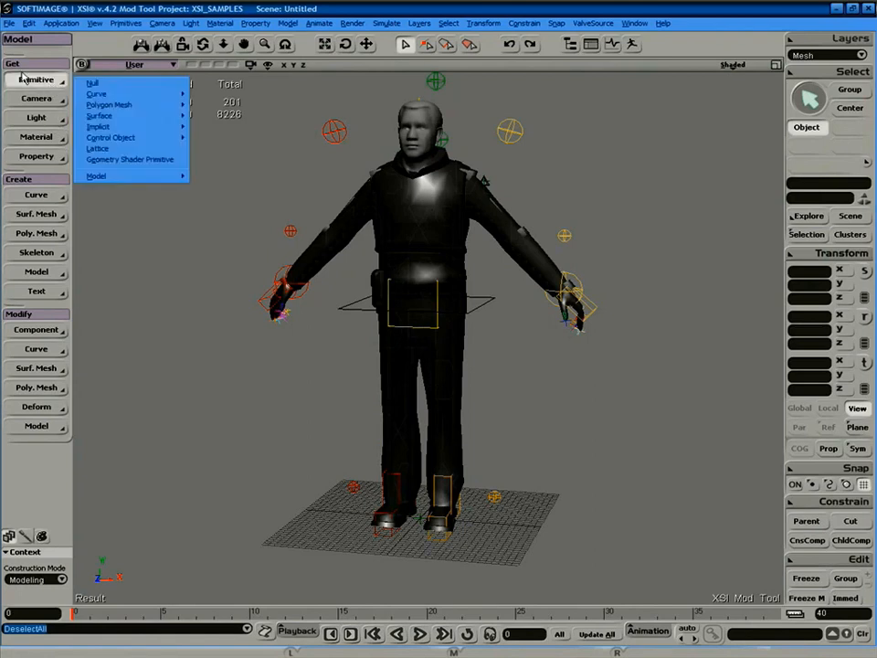
{"action": "left_click", "coordinate": [10, 23]}
{"action": "mouse_move", "coordinate": [32, 141]}
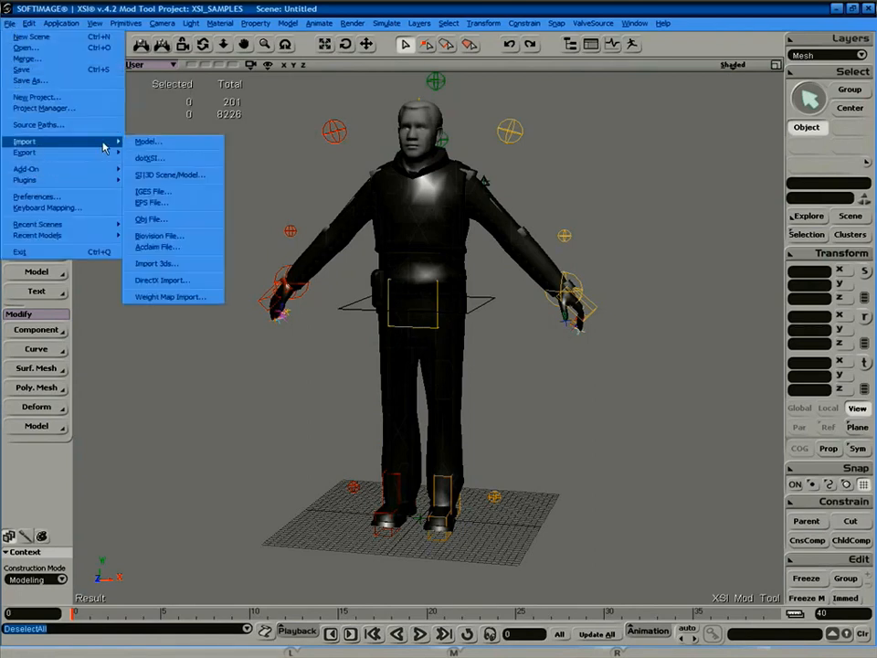
{"action": "left_click", "coordinate": [178, 159]}
{"action": "left_click", "coordinate": [506, 459]}
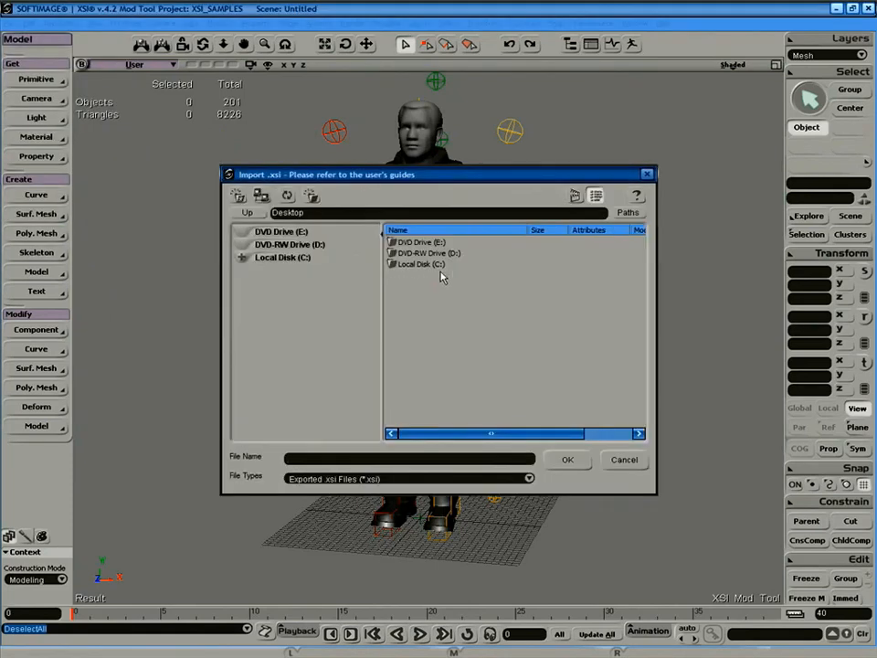
Import Catwoman.xsi from C:\Databases\DB_201\dotXSI.
{"action": "left_click", "coordinate": [283, 261]}
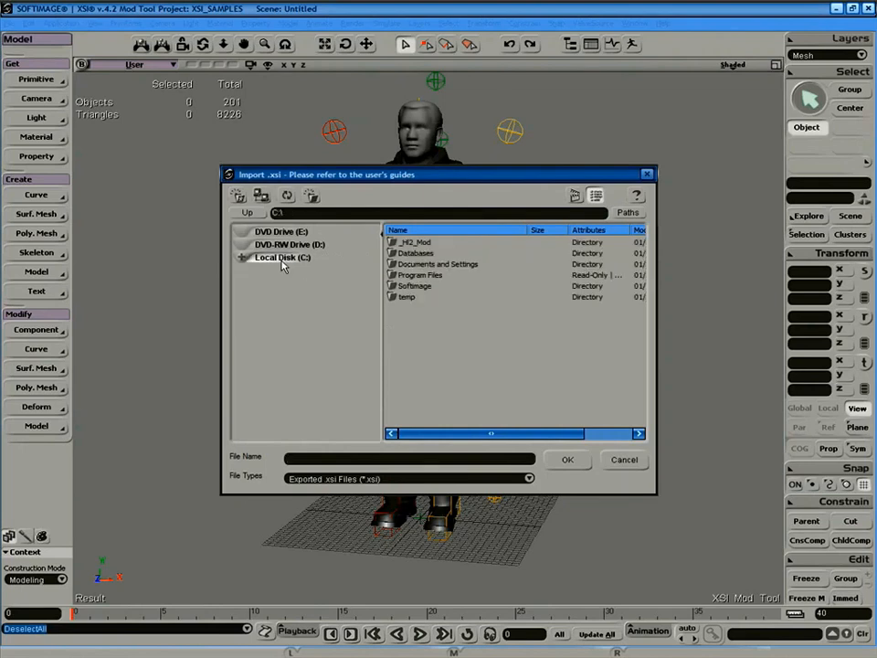
{"action": "double_click", "coordinate": [416, 253]}
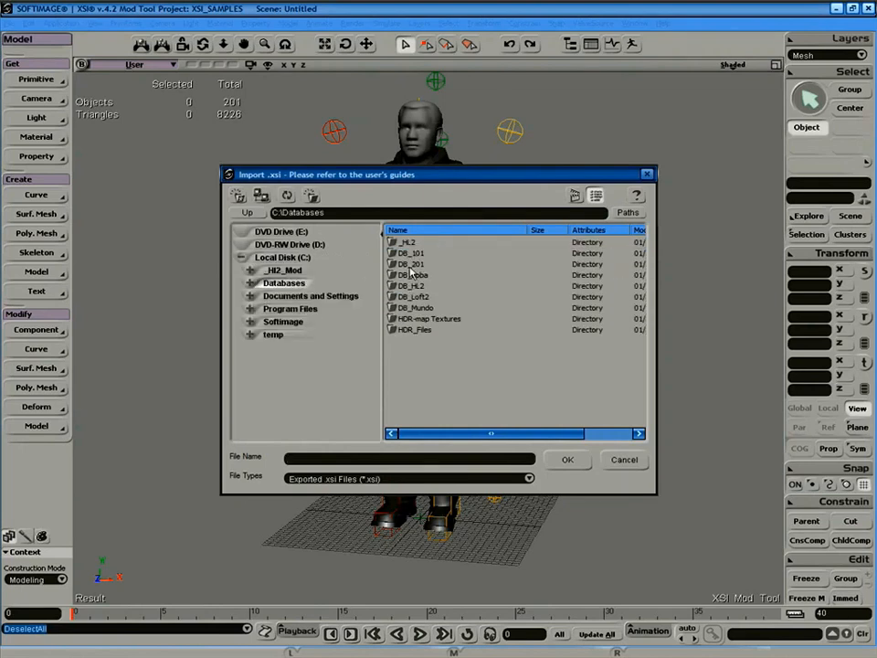
{"action": "left_click", "coordinate": [413, 264]}
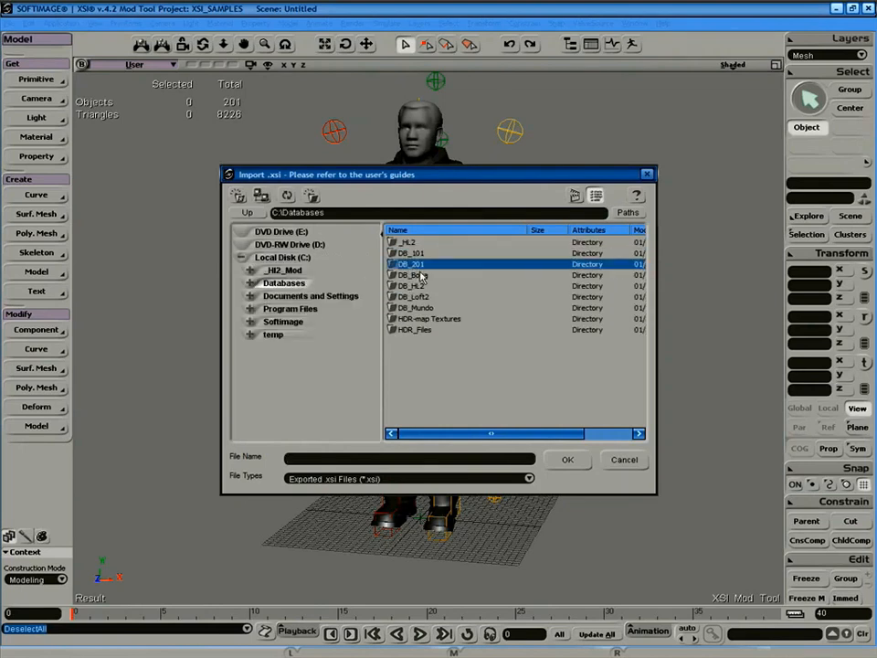
{"action": "double_click", "coordinate": [391, 266]}
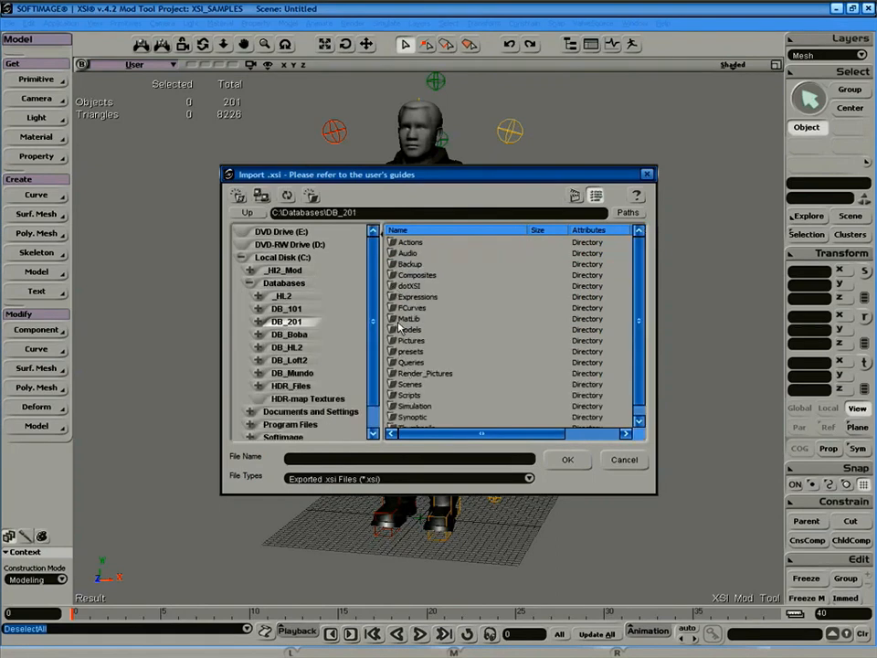
{"action": "double_click", "coordinate": [391, 286]}
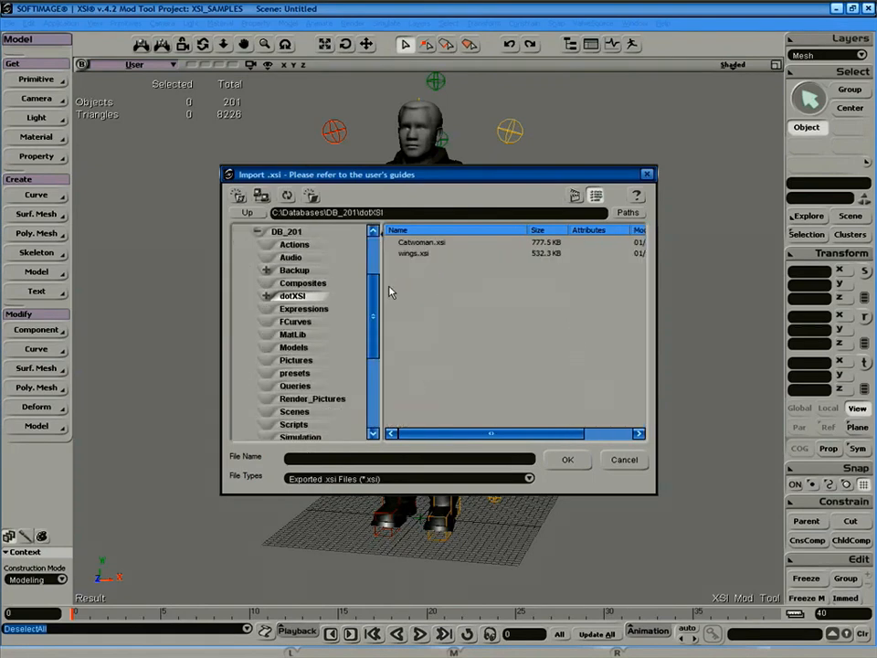
{"action": "left_click", "coordinate": [420, 243]}
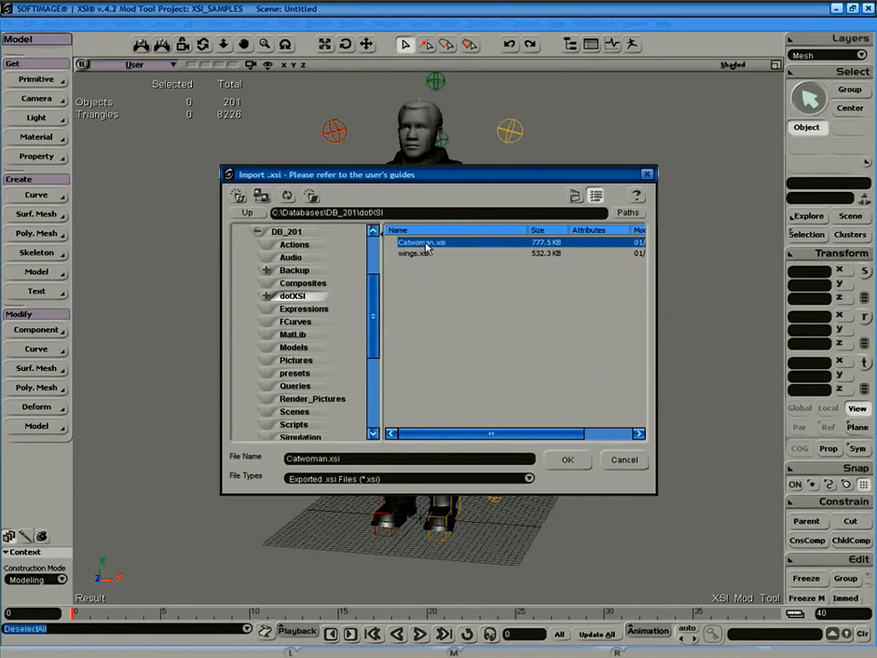
{"action": "left_click", "coordinate": [564, 461]}
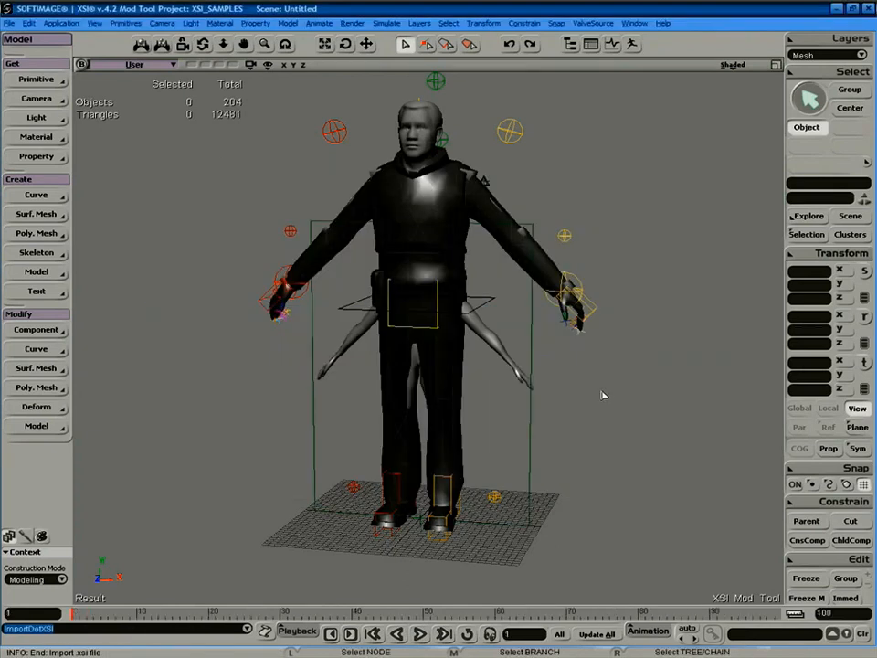
{"action": "left_click", "coordinate": [731, 65]}
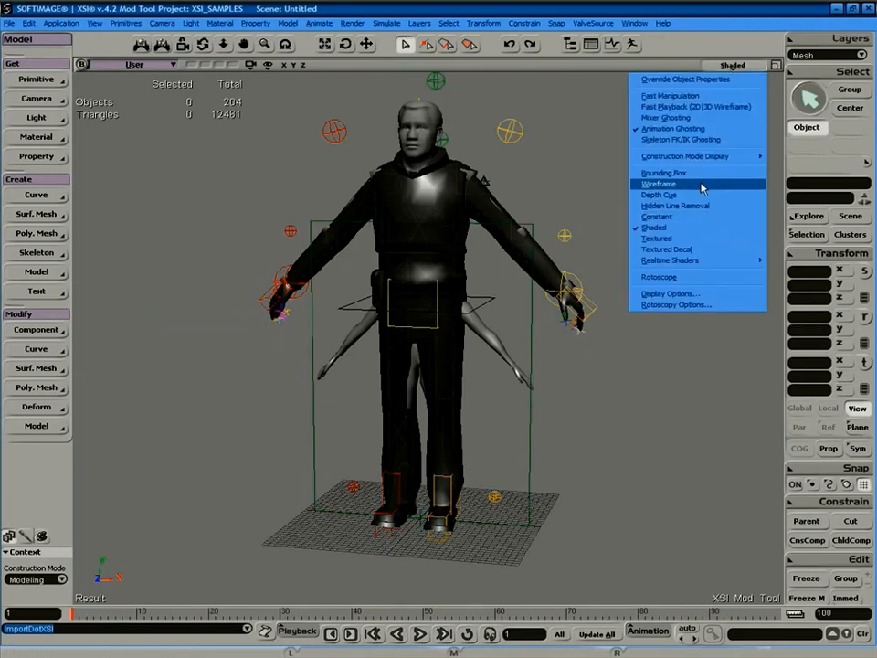
Show the models in wireframe and freeze the CatWoman mesh.
{"action": "left_click", "coordinate": [709, 179]}
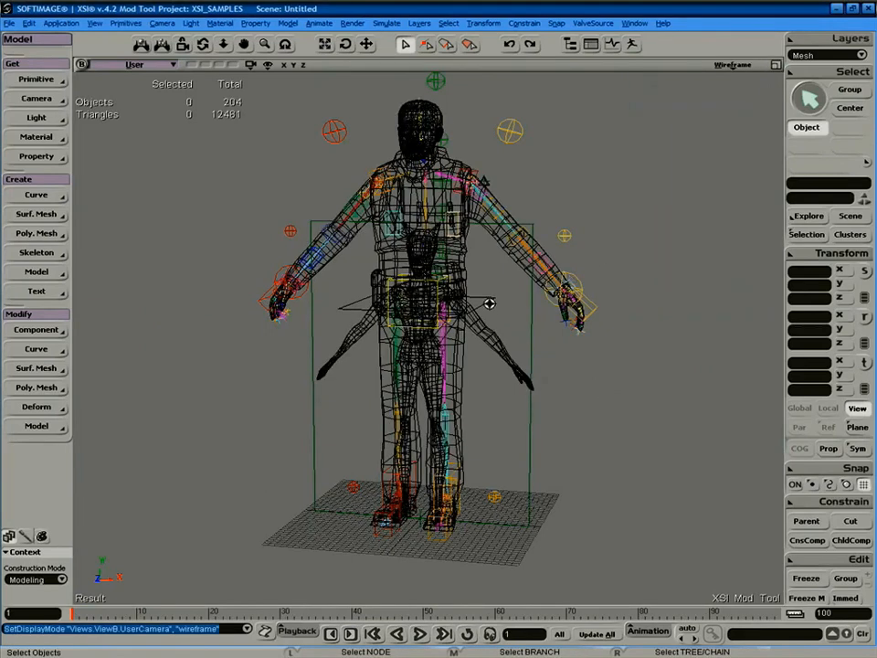
{"action": "key", "text": "s"}
{"action": "right_click_drag", "start_coordinate": [497, 353], "coordinate": [539, 312]}
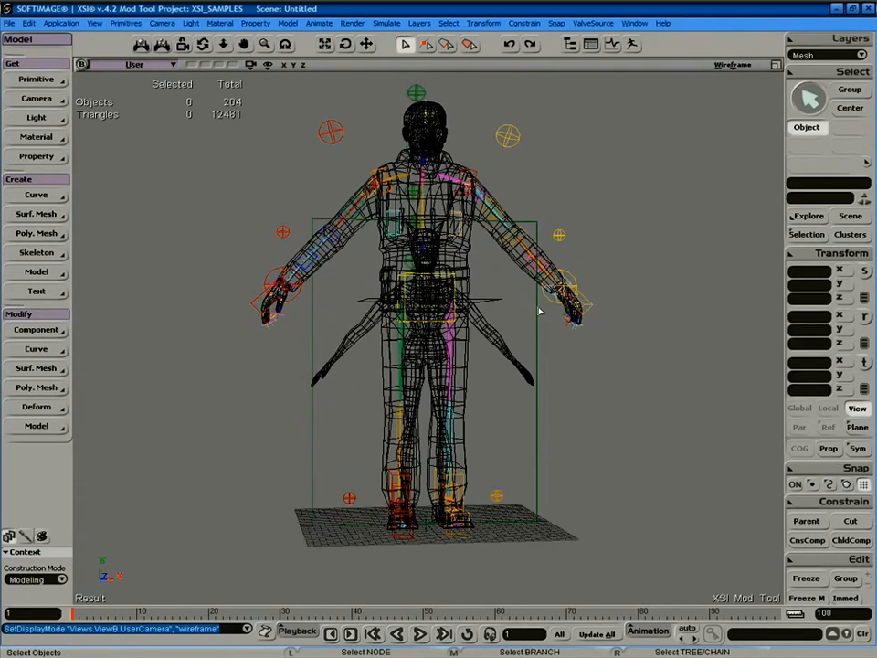
{"action": "left_click", "coordinate": [501, 346]}
{"action": "key", "text": "s"}
{"action": "right_click_drag", "start_coordinate": [511, 329], "coordinate": [541, 341]}
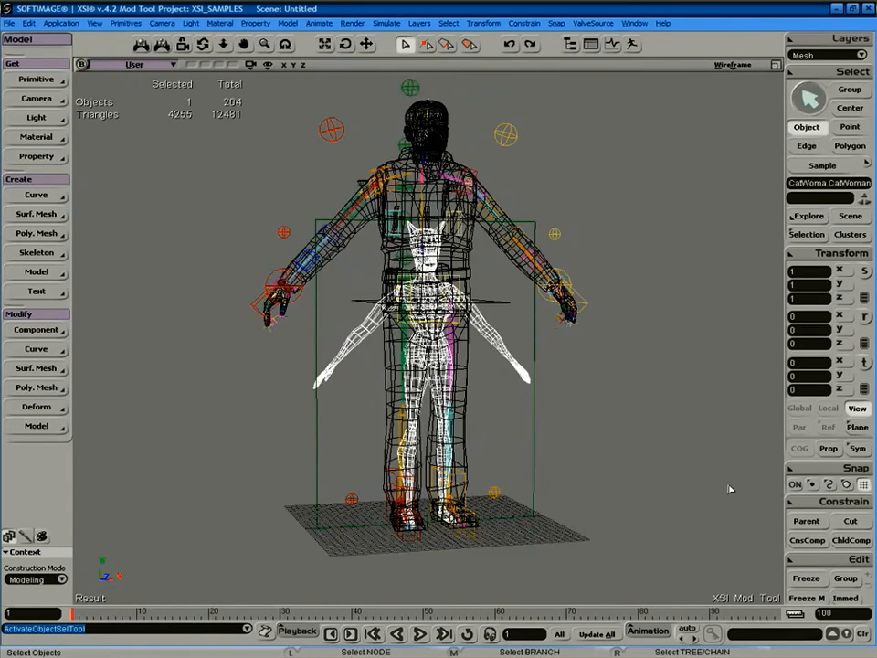
{"action": "left_click", "coordinate": [802, 578]}
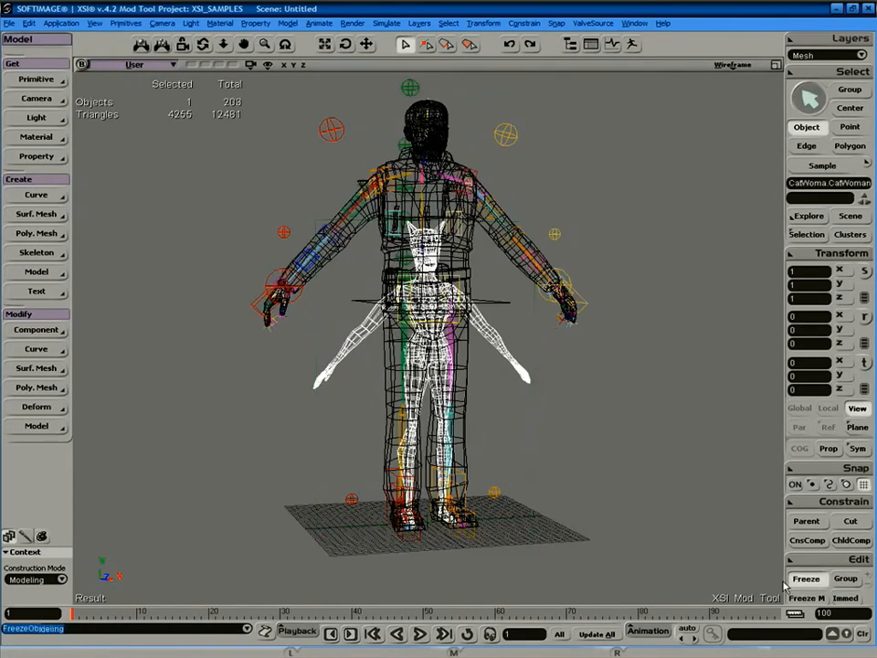
{"action": "key", "text": "s"}
{"action": "right_click_drag", "start_coordinate": [560, 293], "coordinate": [533, 293]}
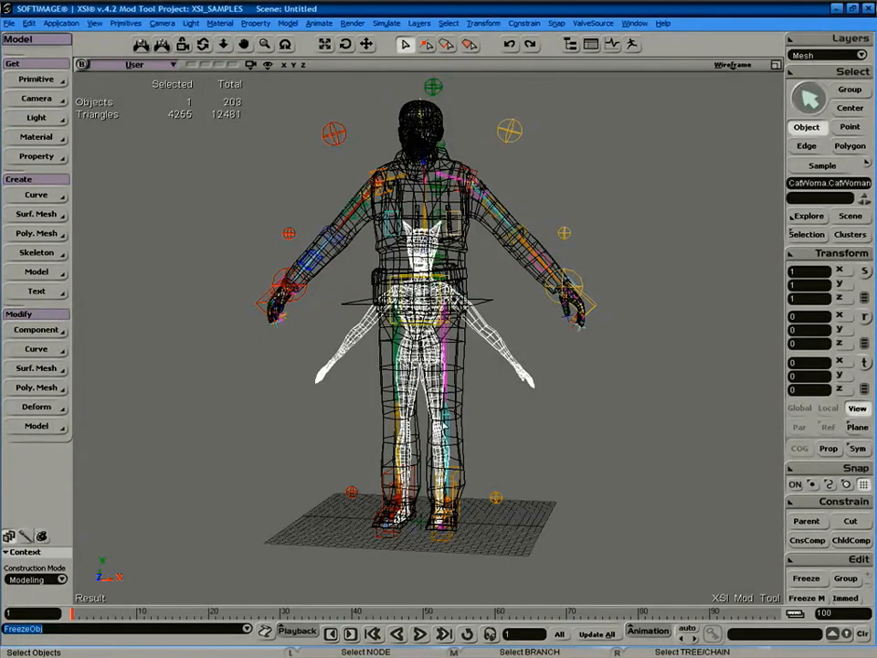
Scale CatWoman up uniformly by about 1.23, then select the male_05 mesh.
{"action": "key", "text": "x"}
{"action": "left_click_drag", "start_coordinate": [424, 522], "coordinate": [478, 466]}
{"action": "key", "text": "s"}
{"action": "right_click_drag", "start_coordinate": [540, 356], "coordinate": [545, 382]}
{"action": "key", "text": "space"}
{"action": "left_click", "coordinate": [525, 358]}
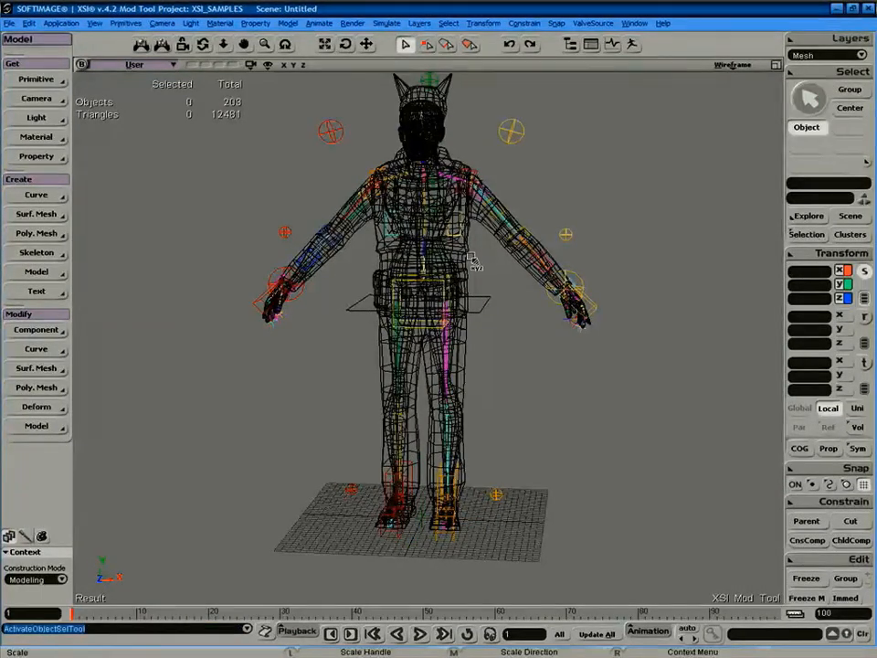
{"action": "left_click", "coordinate": [474, 264]}
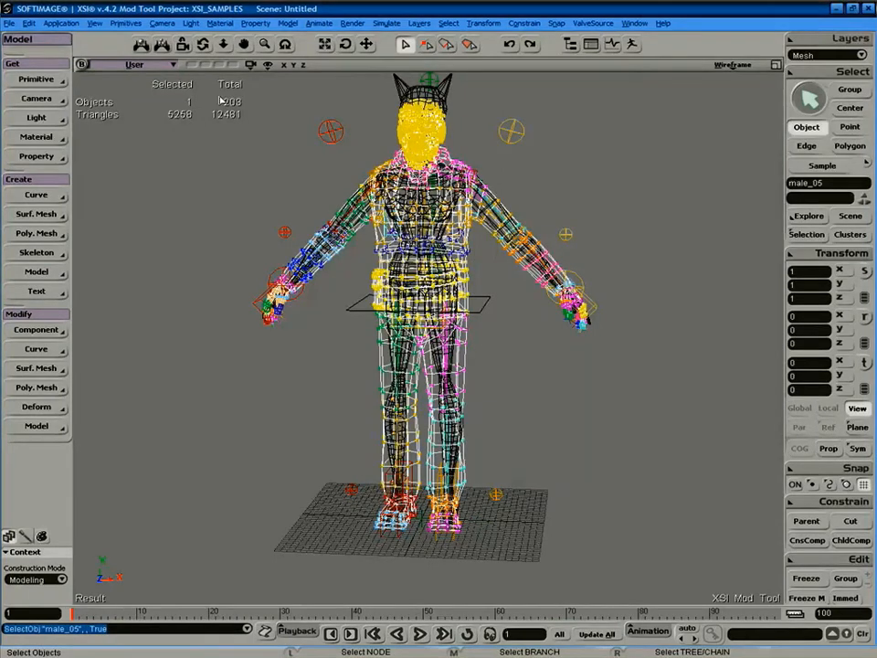
Export male_05's weights to C:\weightmap.xsiwm, then delete the male_05 mesh.
{"action": "left_click", "coordinate": [594, 22]}
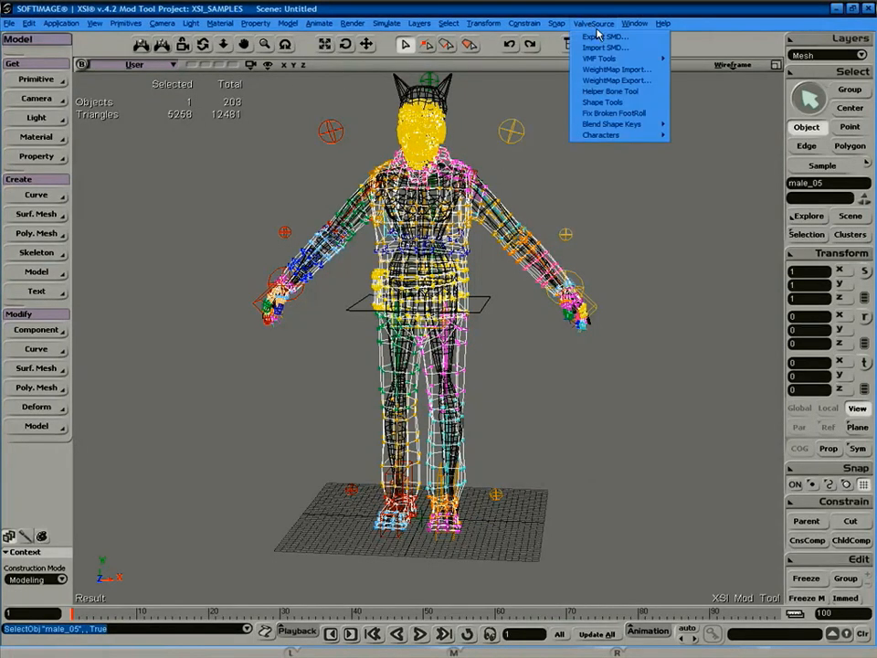
{"action": "left_click", "coordinate": [623, 80]}
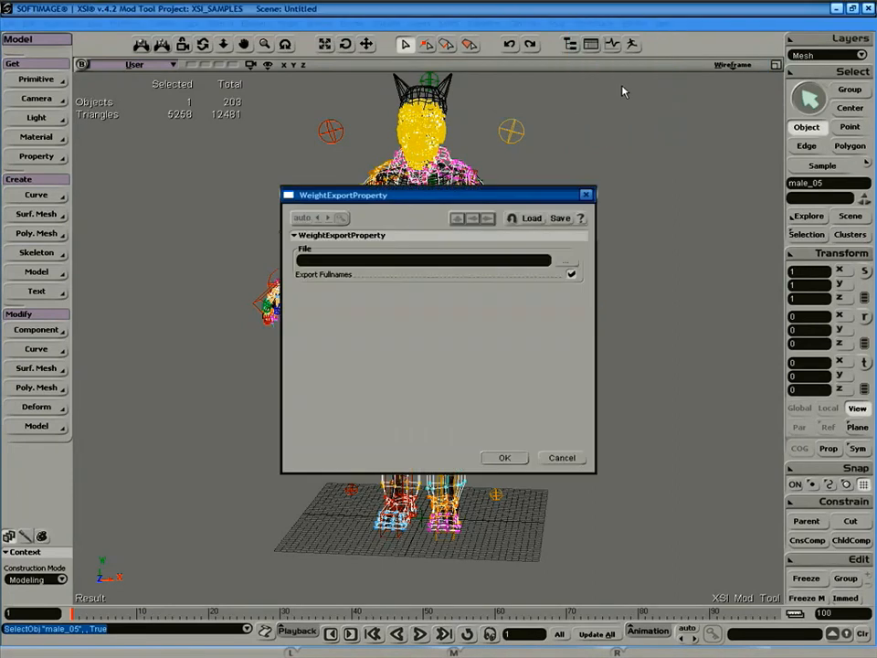
{"action": "left_click", "coordinate": [562, 264]}
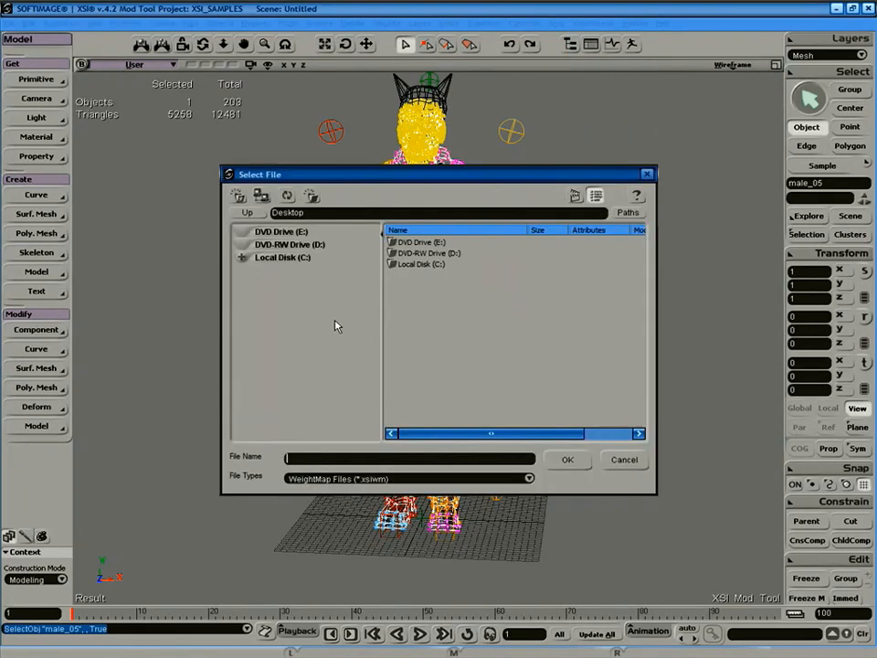
{"action": "left_click", "coordinate": [290, 259]}
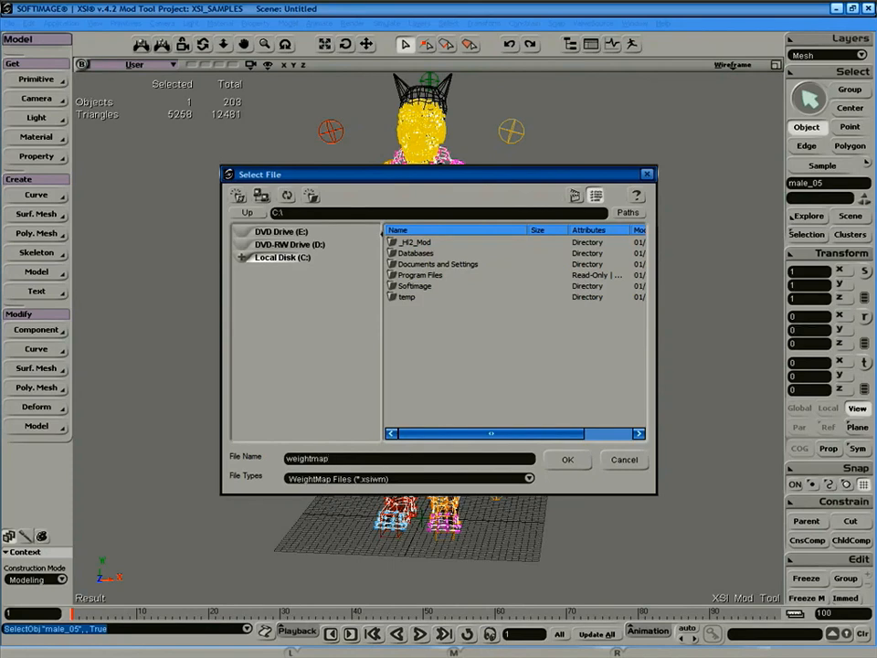
{"action": "left_click", "coordinate": [566, 467]}
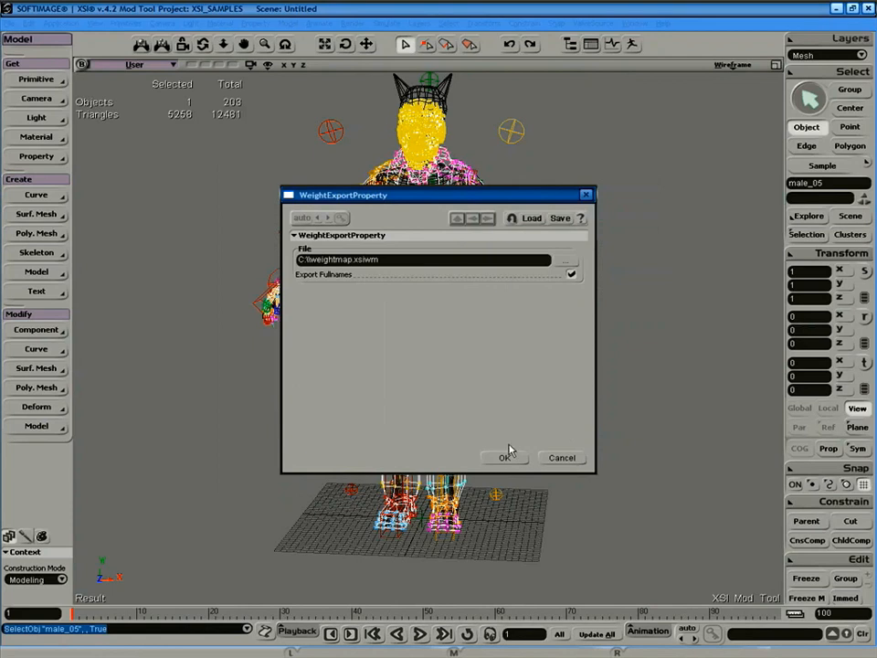
{"action": "left_click", "coordinate": [505, 457]}
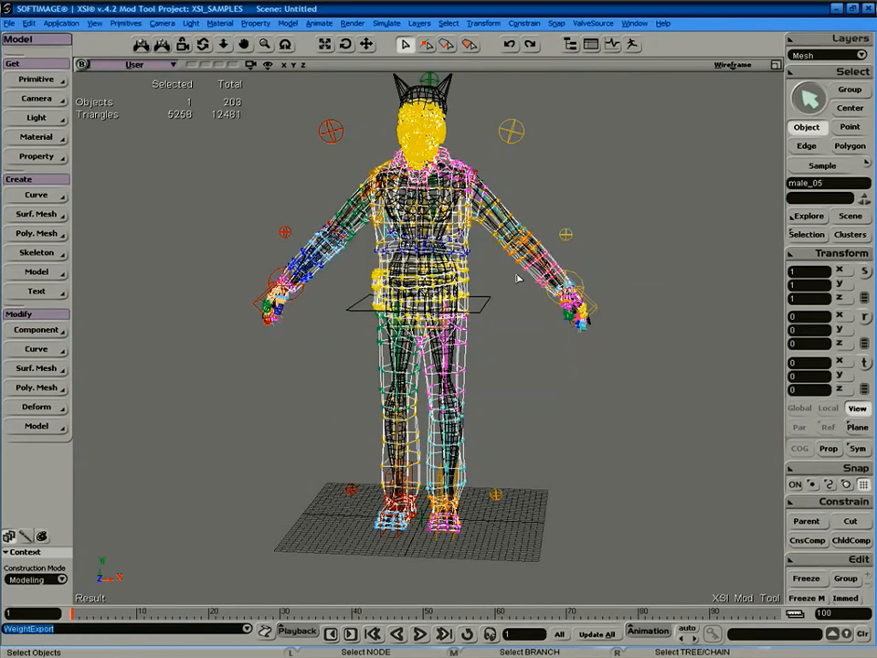
{"action": "key", "text": "Delete"}
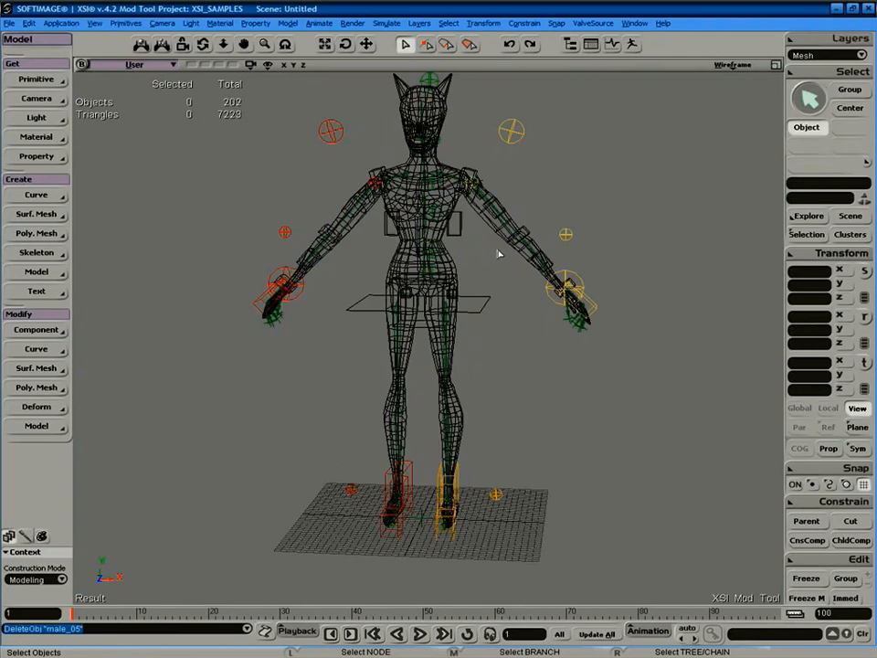
Import C:\weightmap.xsiwm onto the CatWoman mesh with ValveSource WeightMap Import.
{"action": "left_click", "coordinate": [454, 207]}
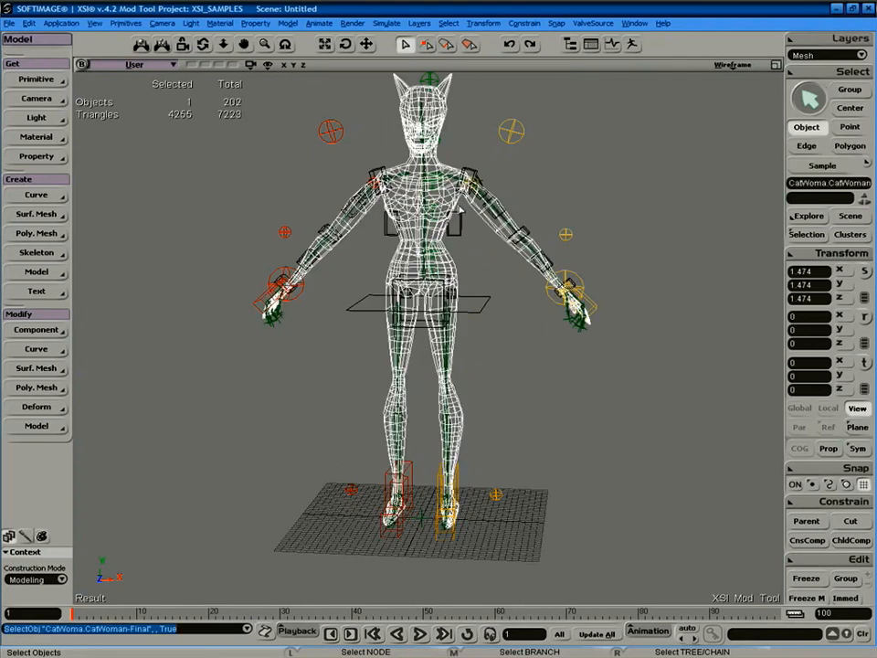
{"action": "left_click", "coordinate": [601, 24]}
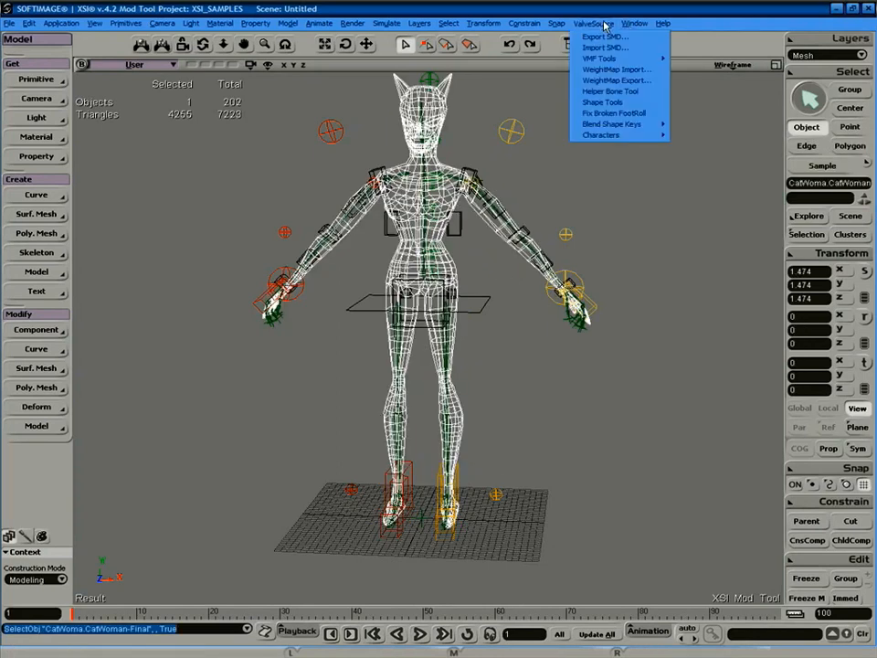
{"action": "left_click", "coordinate": [620, 71]}
{"action": "left_click", "coordinate": [569, 262]}
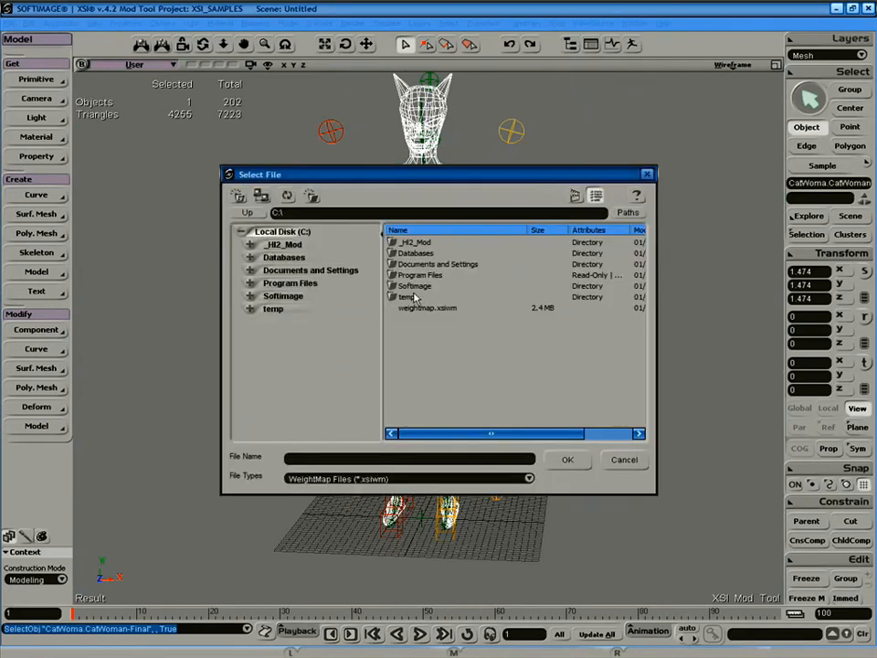
{"action": "left_click", "coordinate": [428, 309]}
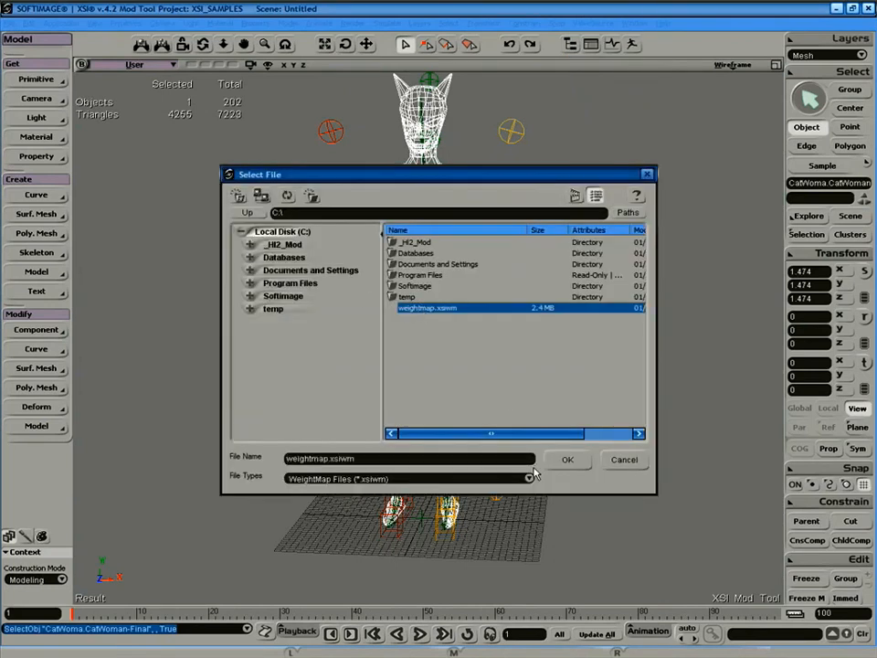
{"action": "left_click", "coordinate": [567, 460]}
{"action": "left_click", "coordinate": [504, 457]}
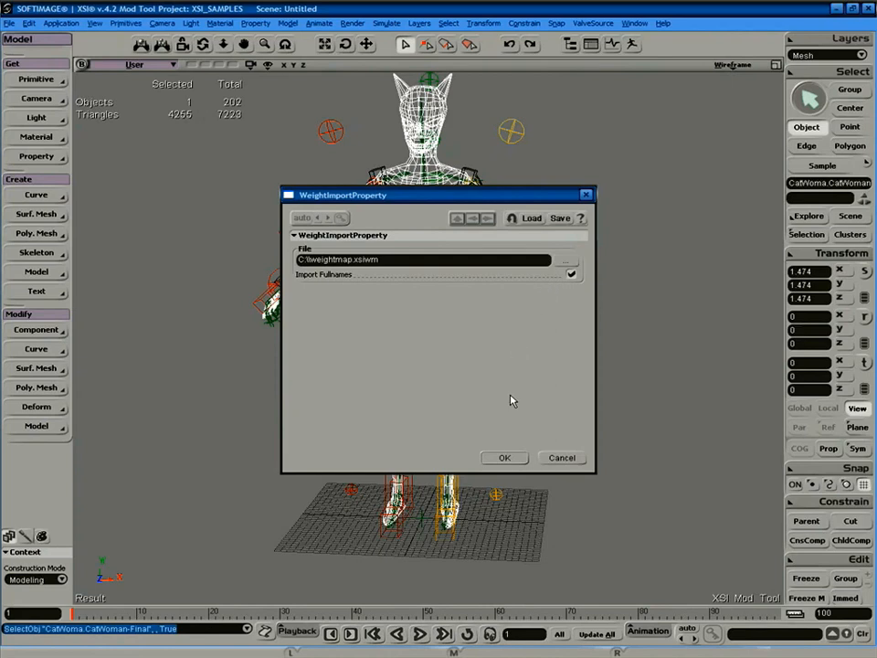
{"action": "key", "text": "Return"}
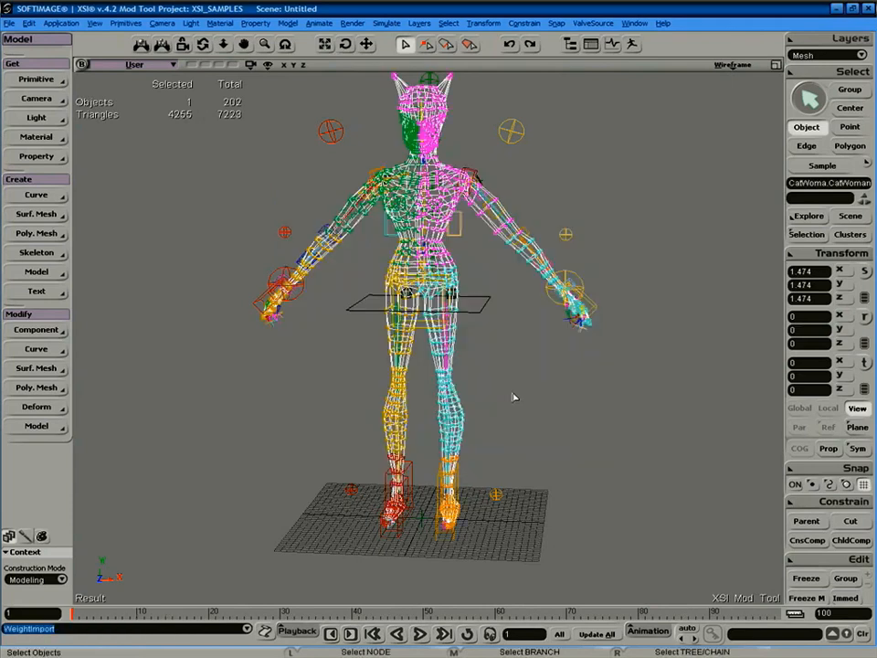
Drag the left hand control to test the deformation, then undo the move.
{"action": "left_click", "coordinate": [526, 379]}
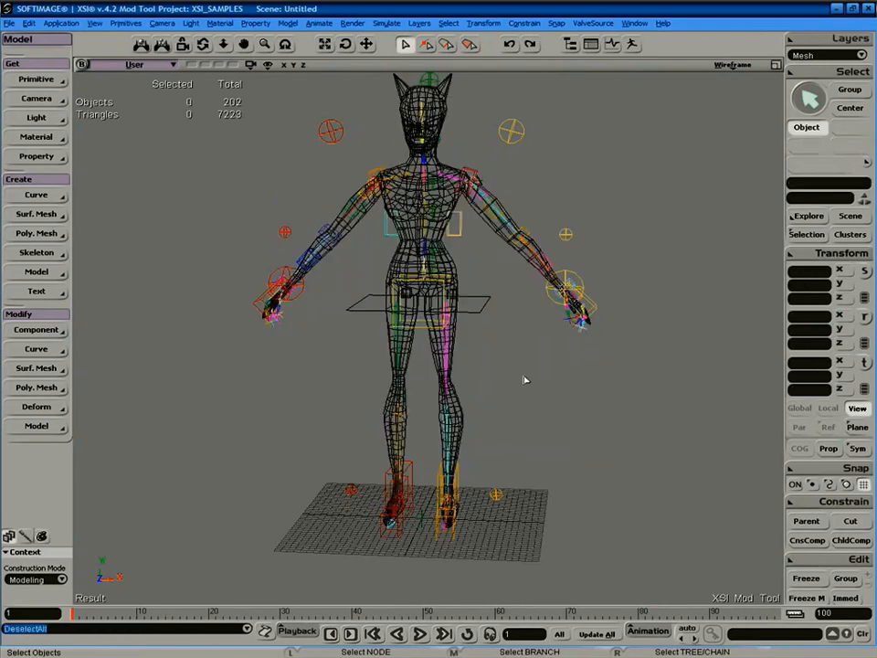
{"action": "left_click", "coordinate": [567, 289]}
{"action": "key", "text": "v"}
{"action": "left_click_drag", "start_coordinate": [561, 287], "coordinate": [523, 289]}
{"action": "key", "text": "ctrl+z"}
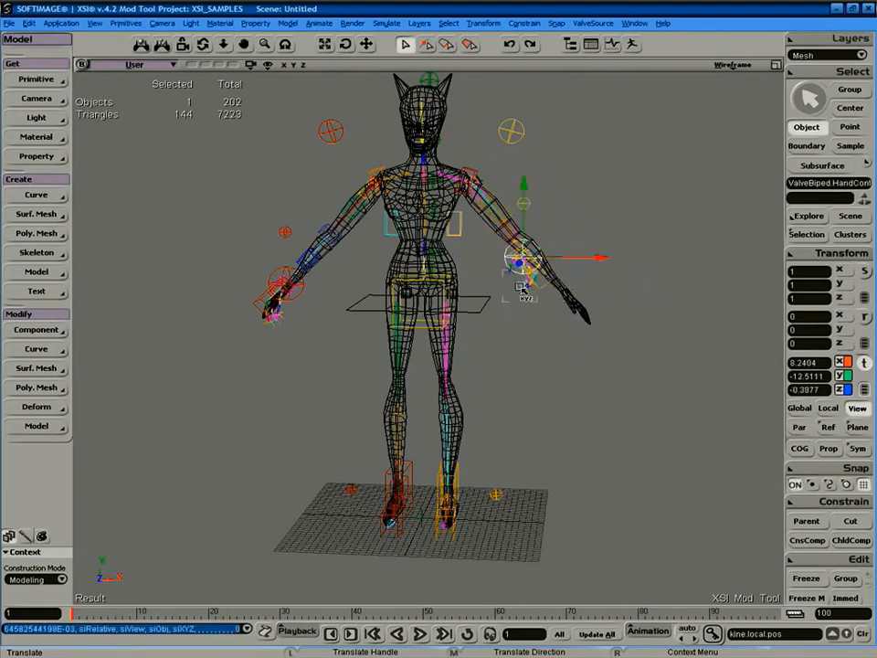
{"action": "key", "text": "ctrl+z"}
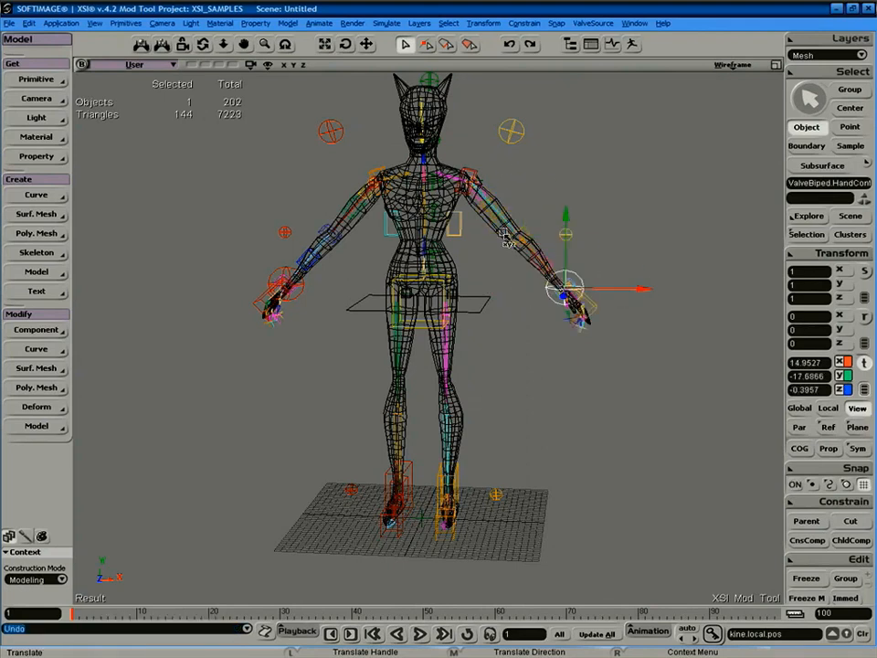
Select the CatWoman mesh and bring up the Weight Panel.
{"action": "key", "text": "space"}
{"action": "left_click", "coordinate": [451, 257]}
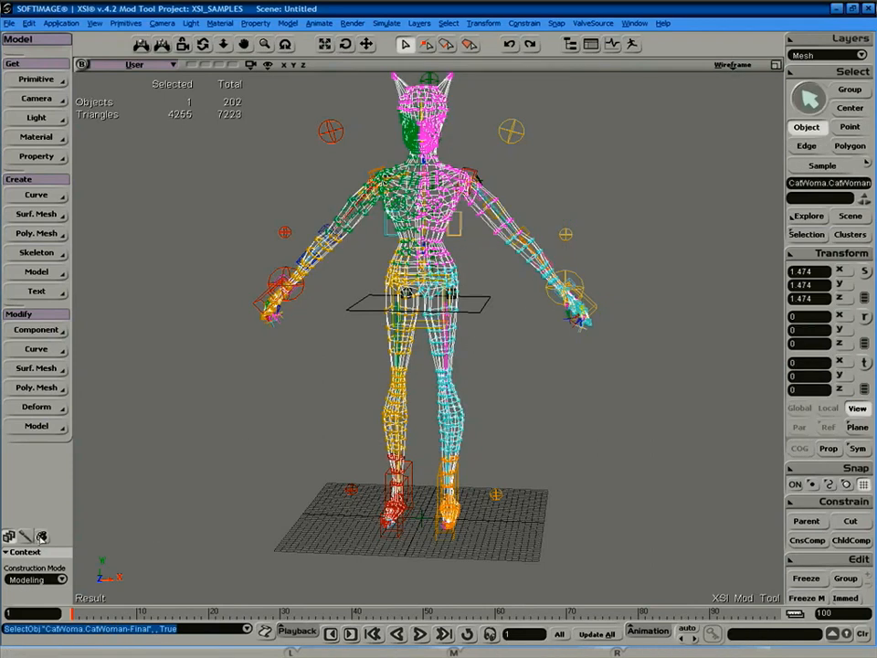
{"action": "left_click", "coordinate": [25, 537]}
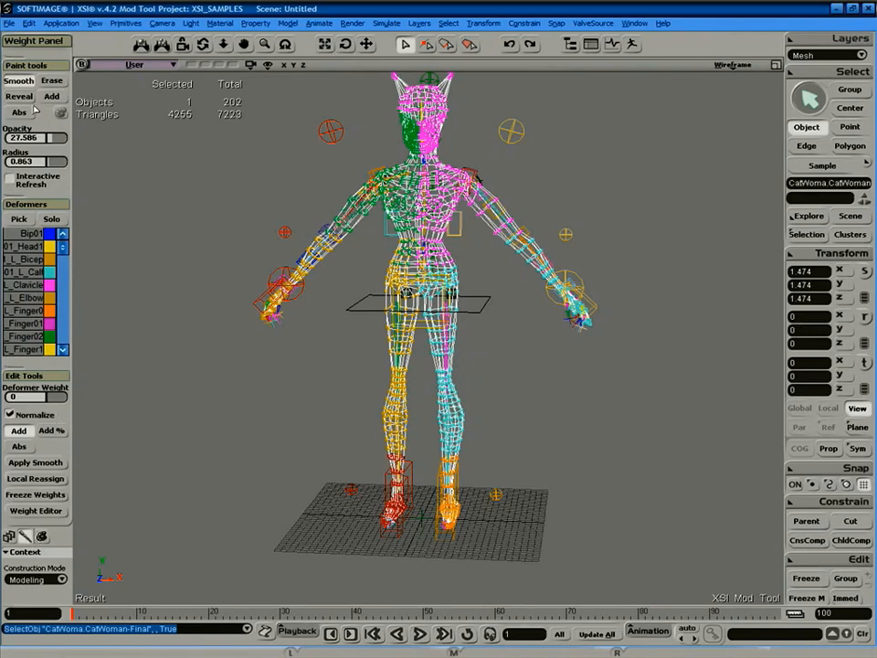
Apply Smooth envelope weights with neighbourhood depth 2, then reselect the CatWoman mesh.
{"action": "left_click", "coordinate": [41, 462]}
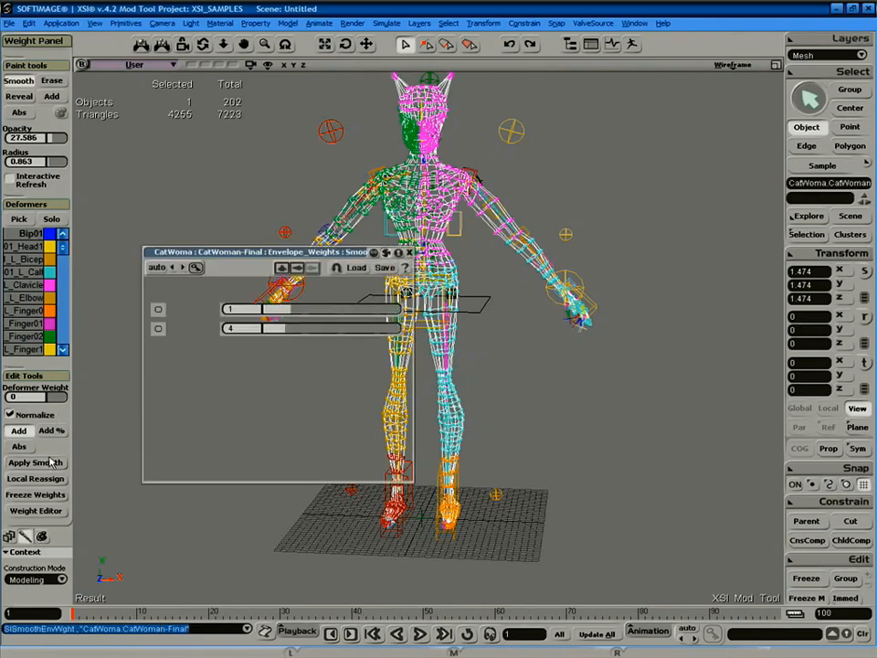
{"action": "left_click_drag", "start_coordinate": [297, 314], "coordinate": [321, 314]}
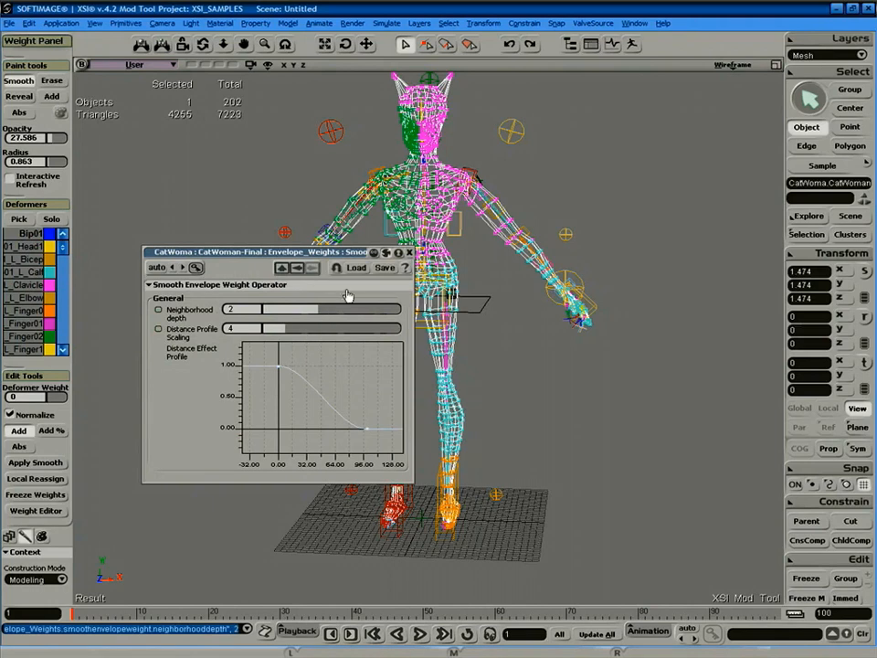
{"action": "left_click", "coordinate": [409, 252]}
{"action": "left_click", "coordinate": [239, 375]}
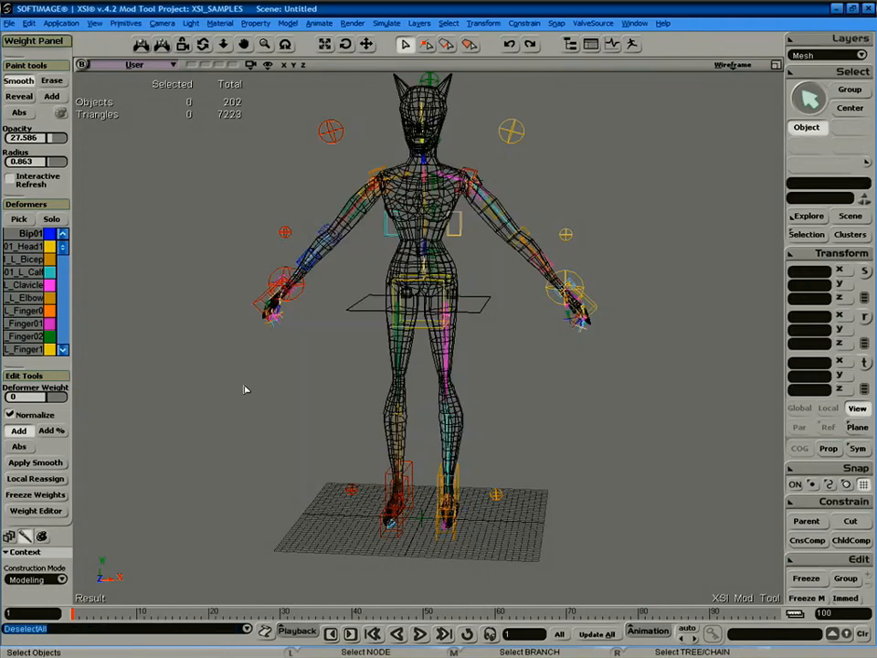
{"action": "left_click", "coordinate": [8, 537]}
{"action": "key", "text": "space"}
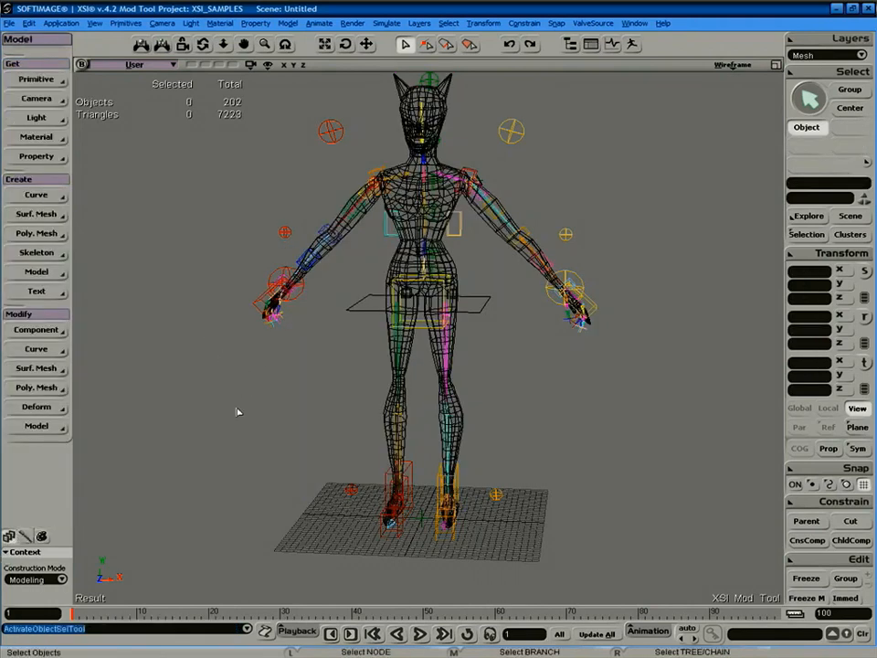
{"action": "left_click", "coordinate": [446, 265]}
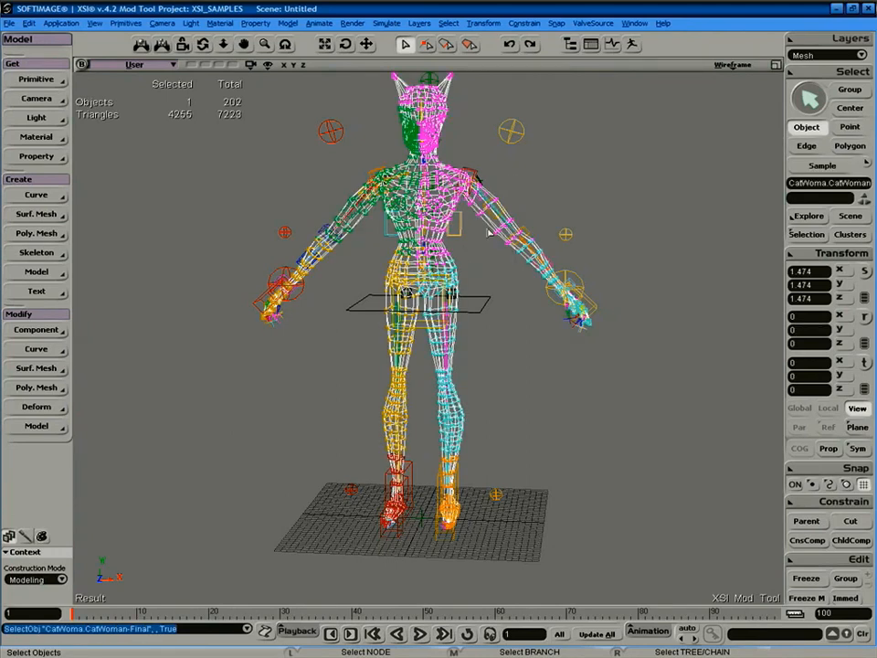
Export the CatWoman model as a Model SMD to C:\catwoman.smd.
{"action": "left_click", "coordinate": [594, 23]}
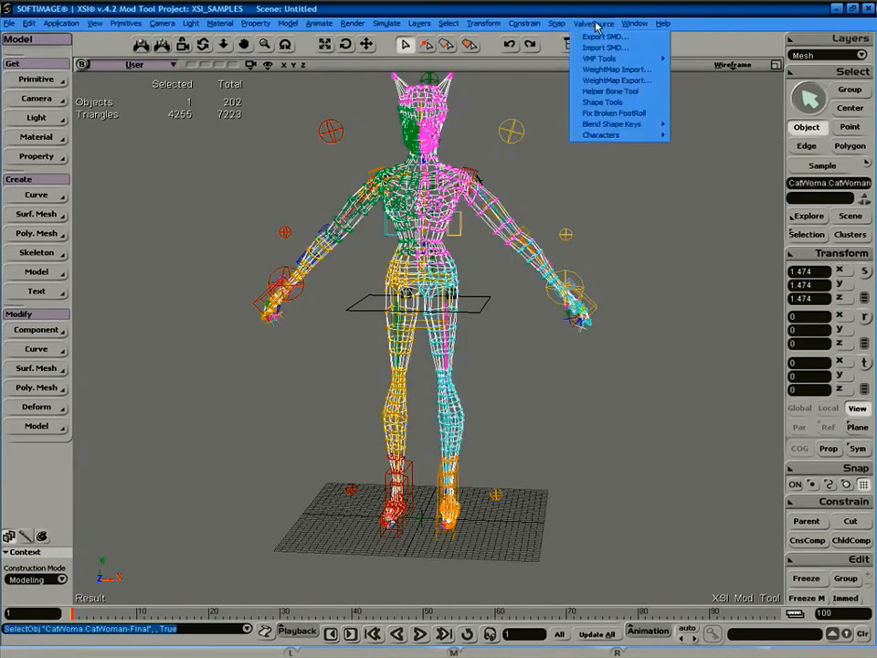
{"action": "left_click", "coordinate": [614, 37]}
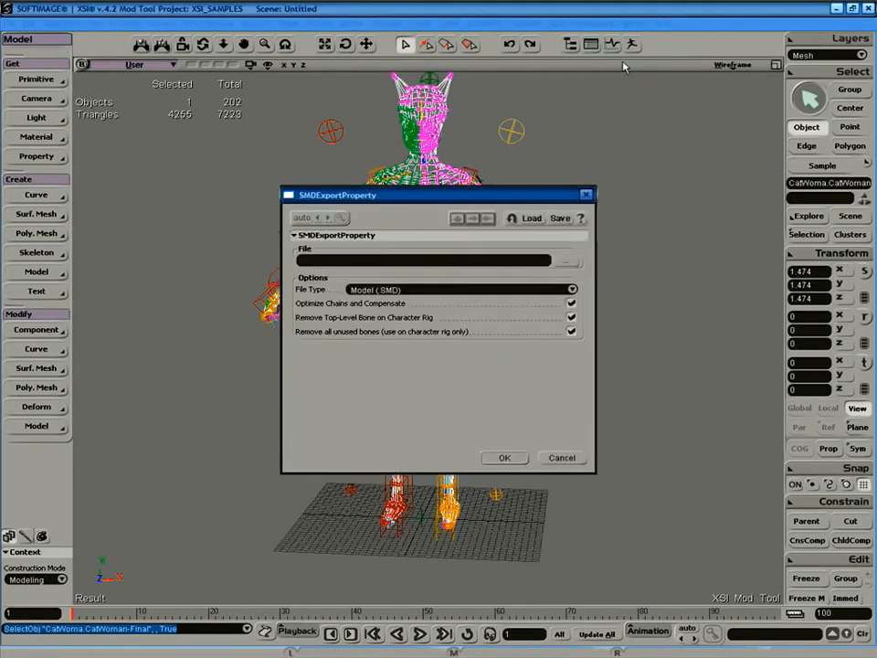
{"action": "left_click", "coordinate": [568, 260]}
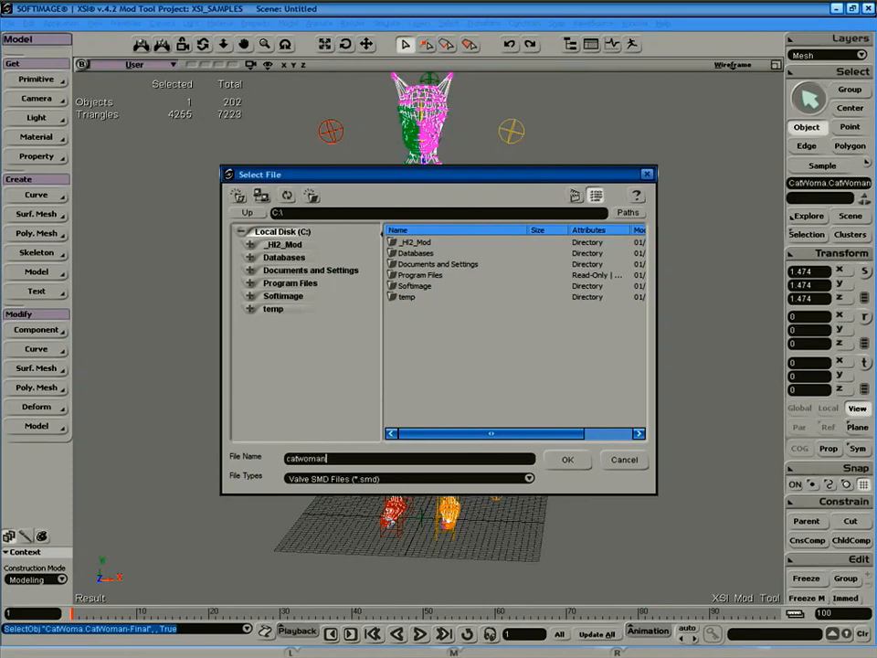
{"action": "left_click", "coordinate": [564, 463]}
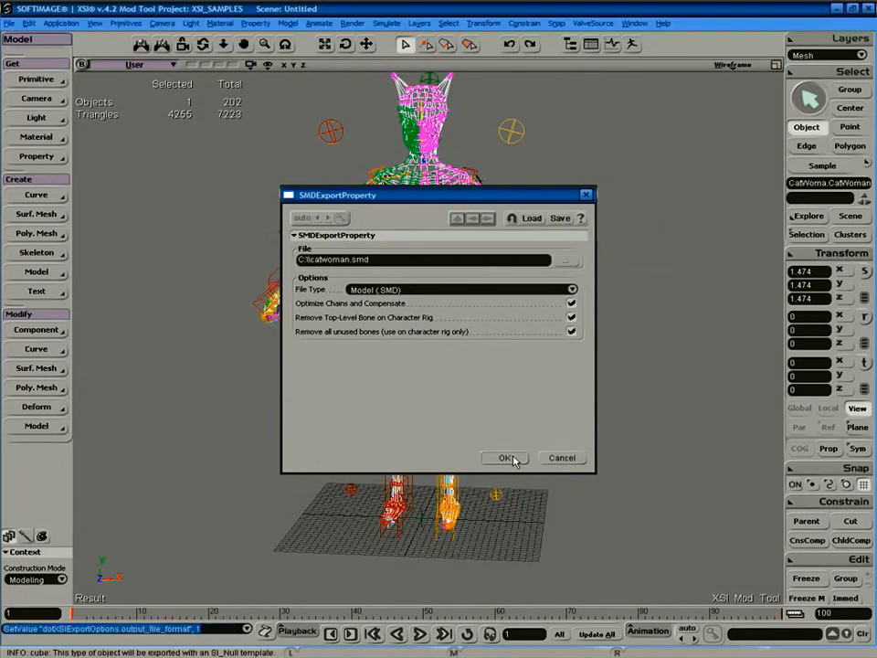
{"action": "left_click", "coordinate": [629, 179]}
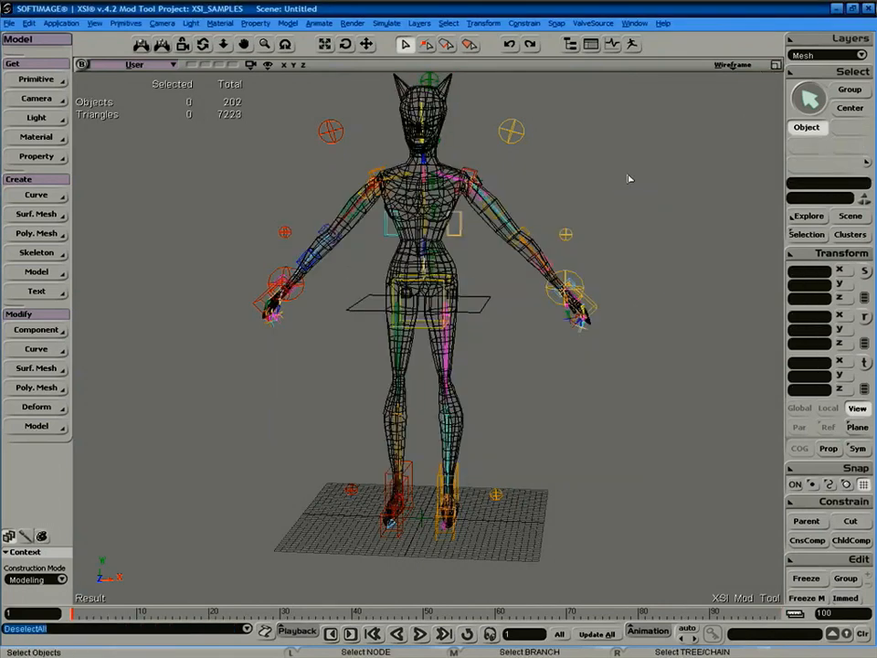
{"action": "left_click", "coordinate": [452, 266]}
{"action": "left_click", "coordinate": [723, 170]}
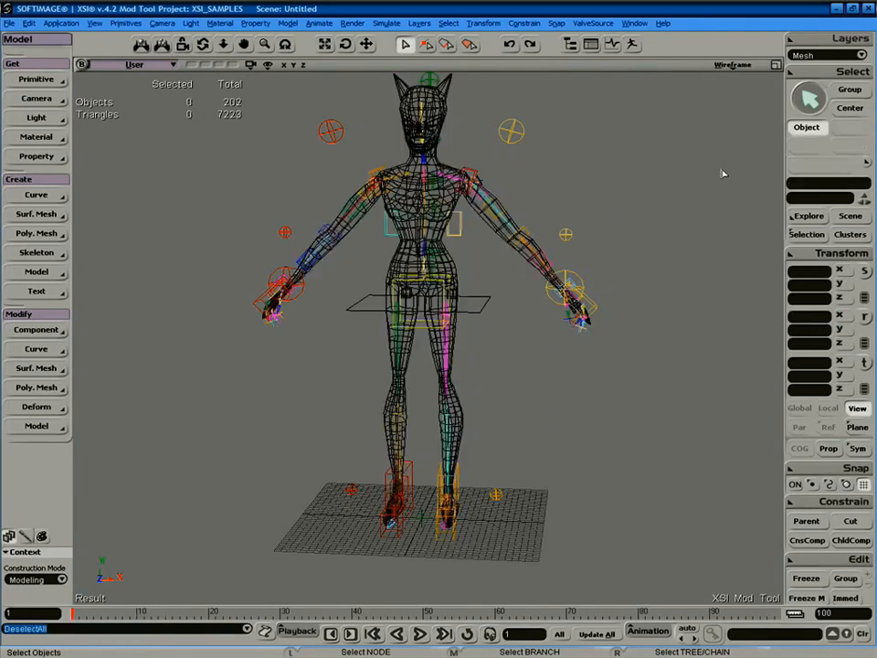
Minimize XSI and arrange the drive C and Group03m folder windows side by side.
{"action": "left_click", "coordinate": [837, 9]}
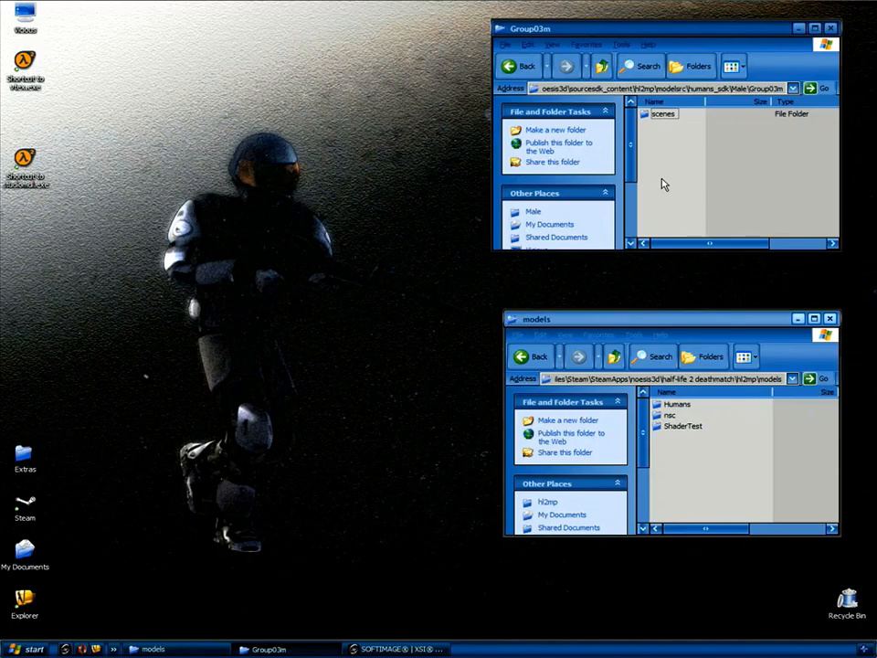
{"action": "left_click", "coordinate": [599, 319]}
{"action": "left_click_drag", "start_coordinate": [604, 314], "coordinate": [590, 300]}
{"action": "left_click", "coordinate": [260, 325]}
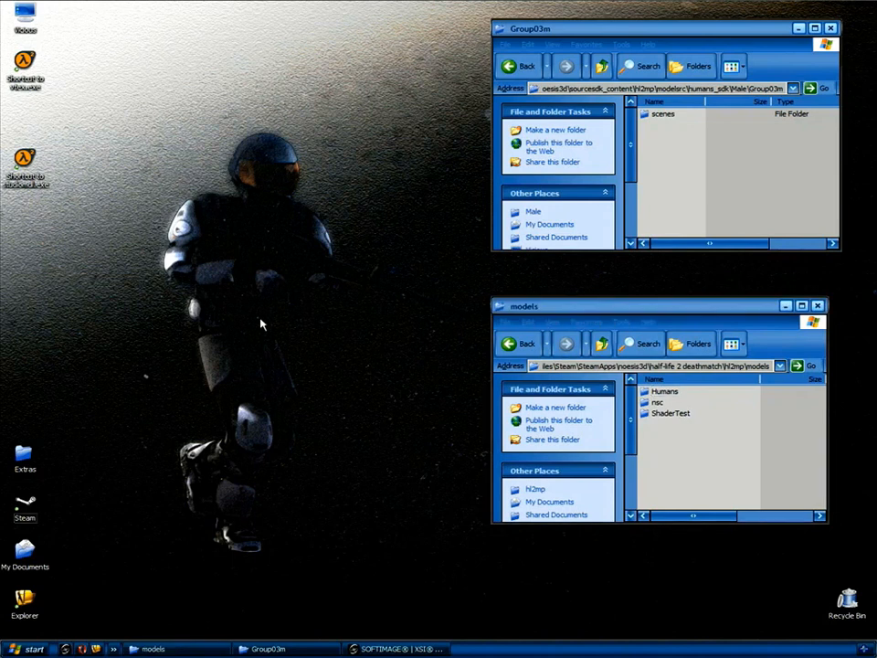
{"action": "double_click", "coordinate": [24, 18]}
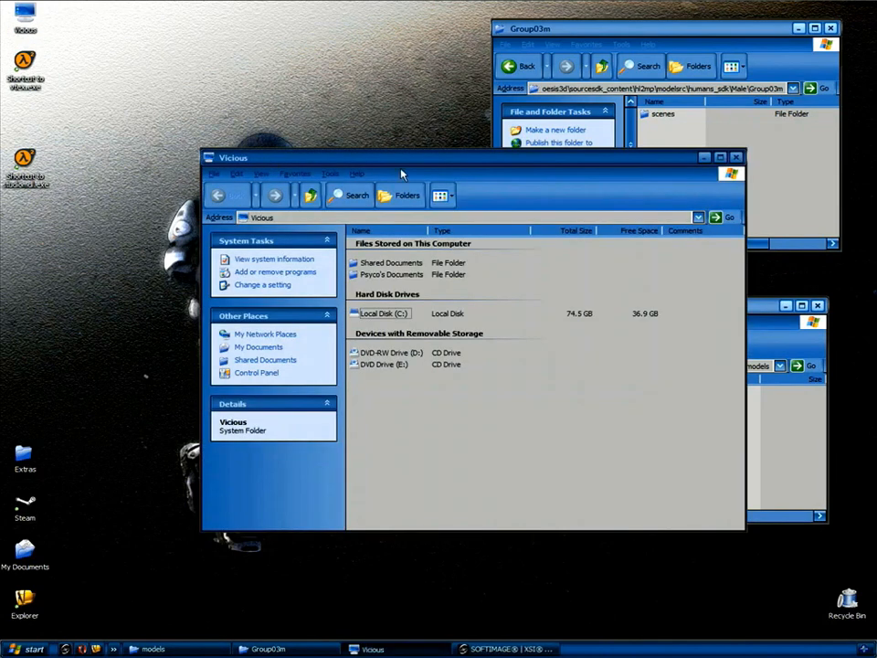
{"action": "left_click_drag", "start_coordinate": [273, 165], "coordinate": [154, 29]}
{"action": "double_click", "coordinate": [273, 181]}
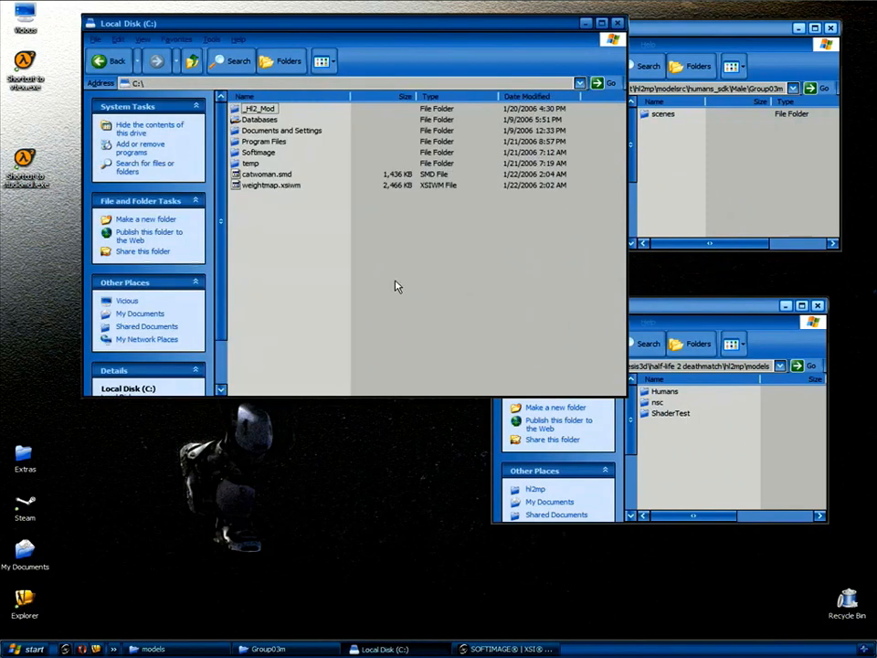
{"action": "left_click_drag", "start_coordinate": [519, 360], "coordinate": [441, 286]}
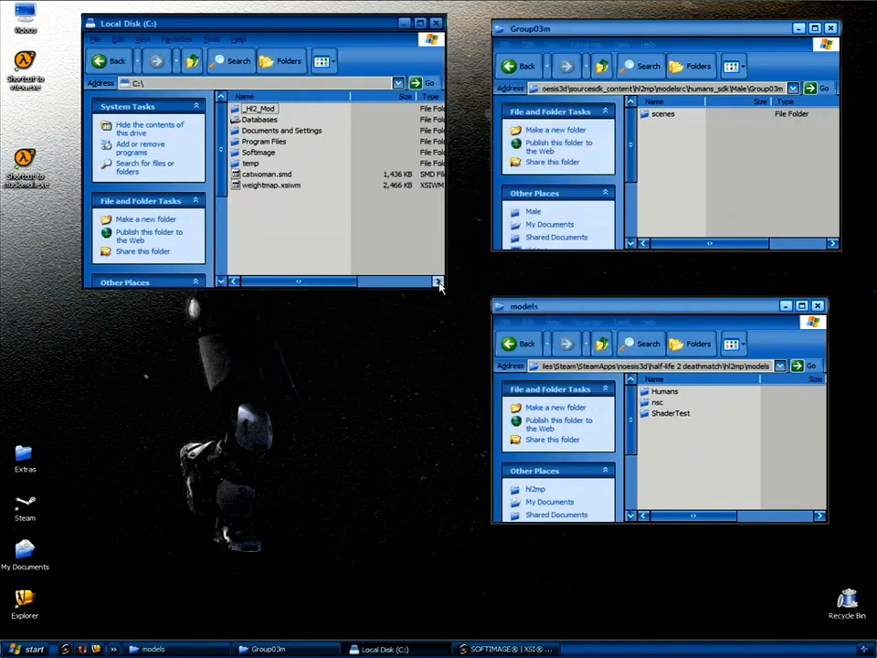
{"action": "left_click", "coordinate": [596, 312]}
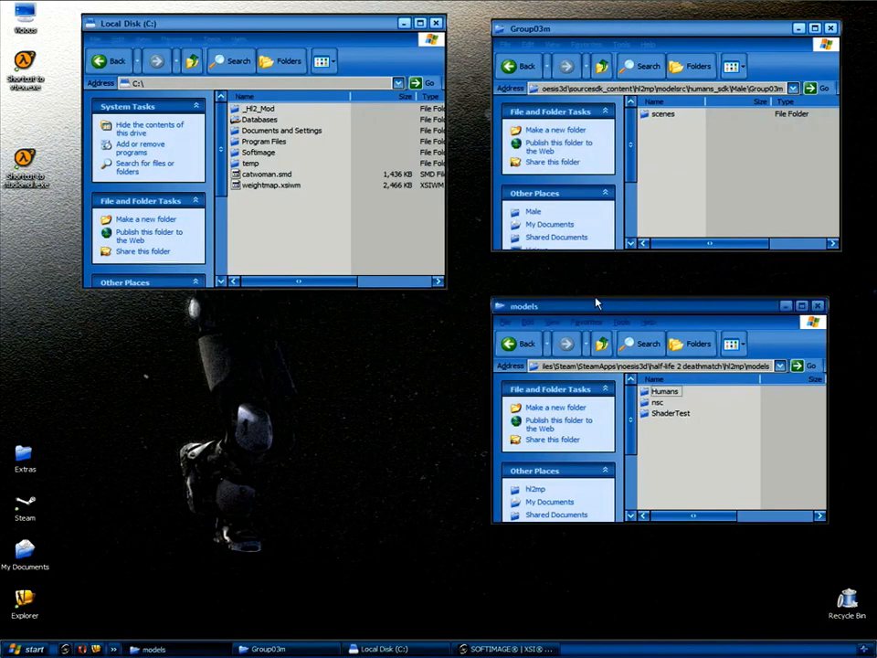
{"action": "left_click_drag", "start_coordinate": [597, 307], "coordinate": [585, 293]}
{"action": "left_click", "coordinate": [620, 35]}
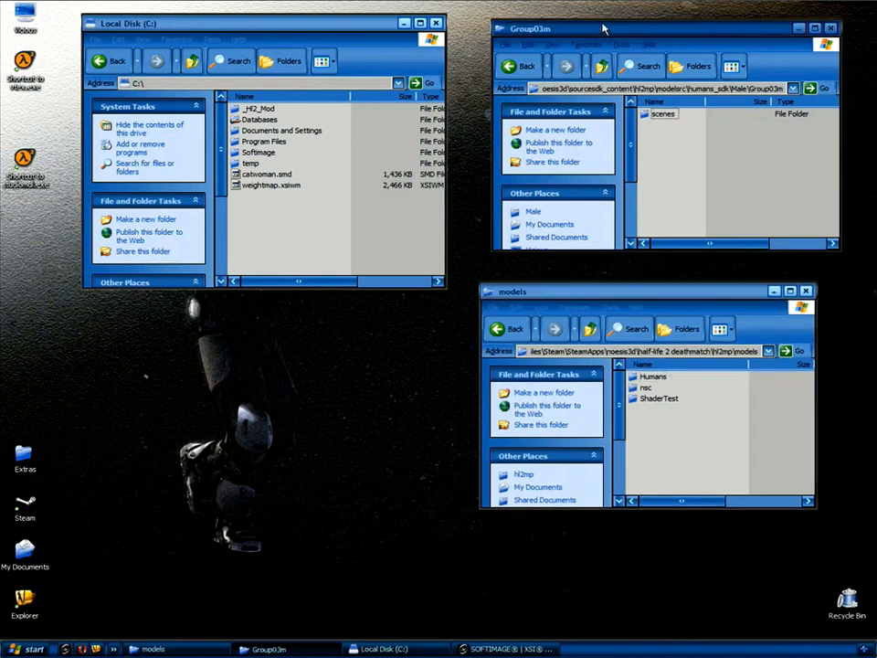
{"action": "left_click_drag", "start_coordinate": [603, 27], "coordinate": [583, 21]}
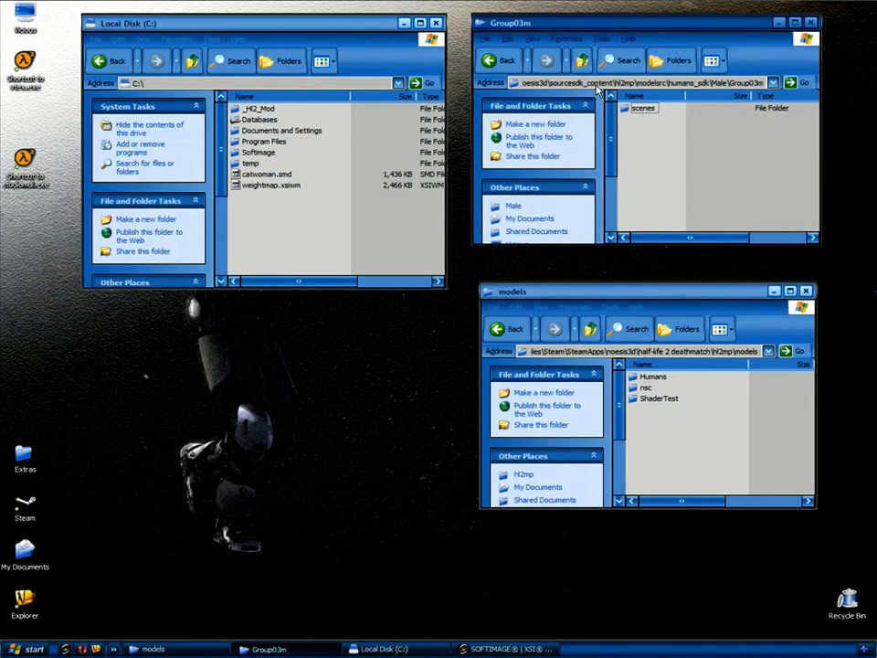
Move catwoman.smd from drive C into the Group03m folder.
{"action": "left_click", "coordinate": [740, 81]}
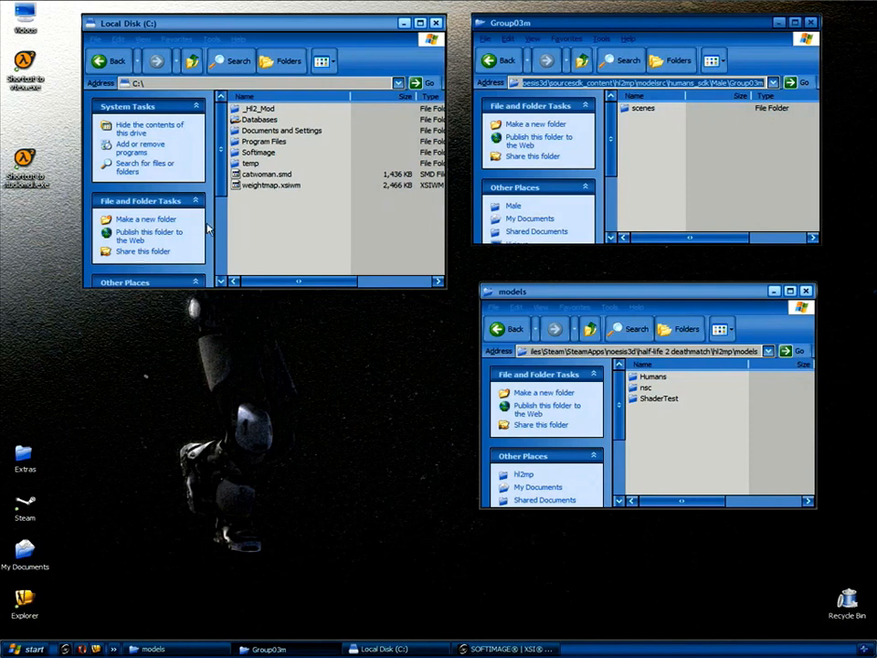
{"action": "left_click", "coordinate": [274, 173]}
{"action": "left_click_drag", "start_coordinate": [287, 173], "coordinate": [692, 153]}
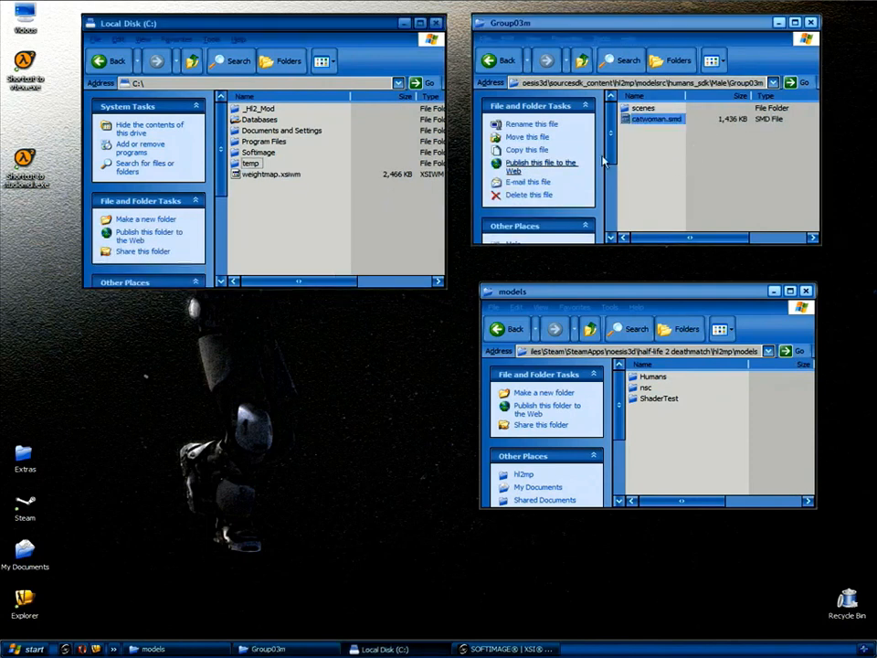
{"action": "left_click", "coordinate": [652, 168]}
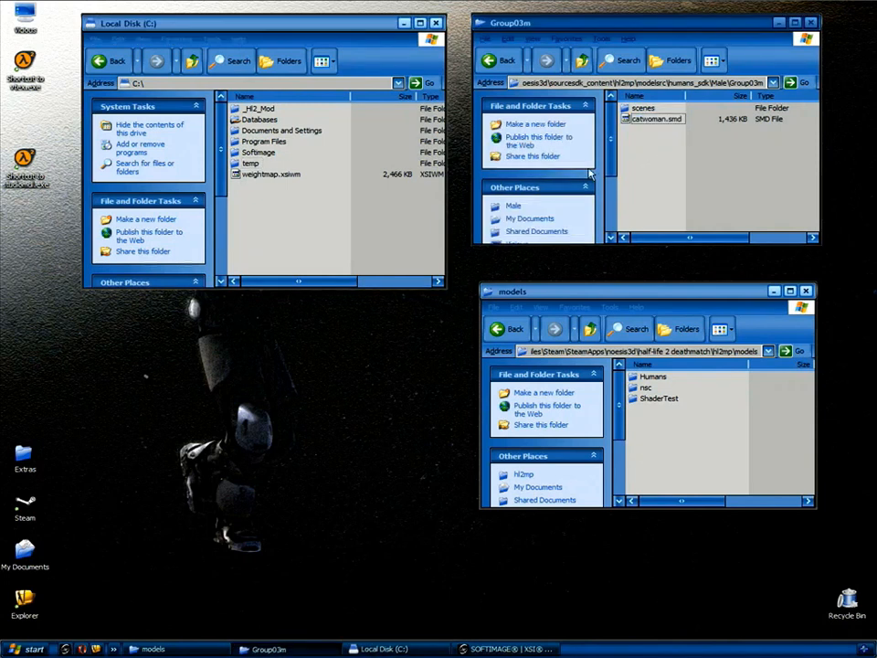
Copy catwoman.qc from Desktop\Extras\catwoman into Group03m and close the Extras window.
{"action": "double_click", "coordinate": [24, 454]}
{"action": "double_click", "coordinate": [183, 181]}
{"action": "left_click_drag", "start_coordinate": [190, 183], "coordinate": [631, 164]}
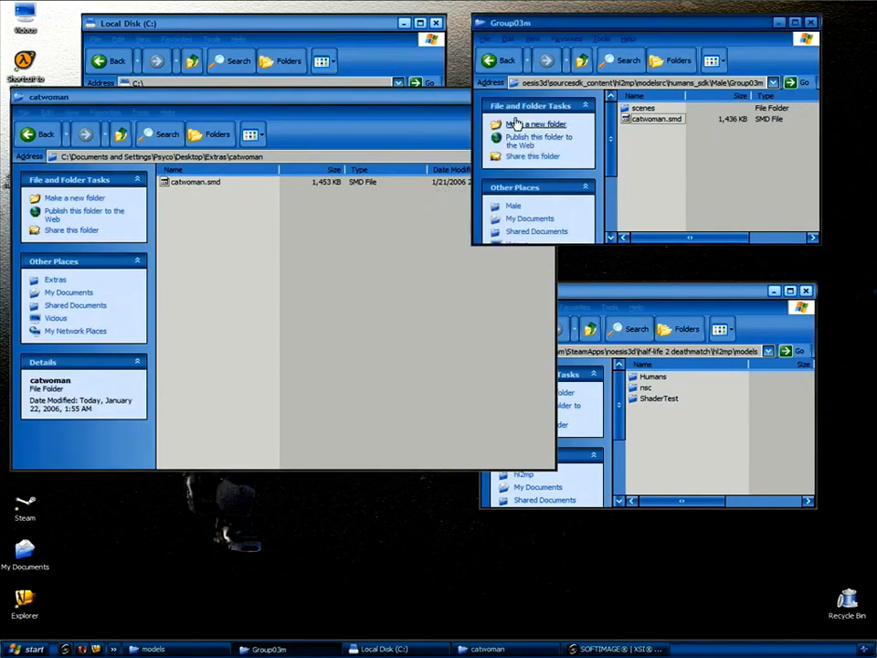
{"action": "left_click", "coordinate": [457, 100]}
{"action": "left_click", "coordinate": [546, 98]}
{"action": "left_click", "coordinate": [649, 205]}
{"action": "left_click", "coordinate": [664, 133]}
{"action": "left_click", "coordinate": [655, 152]}
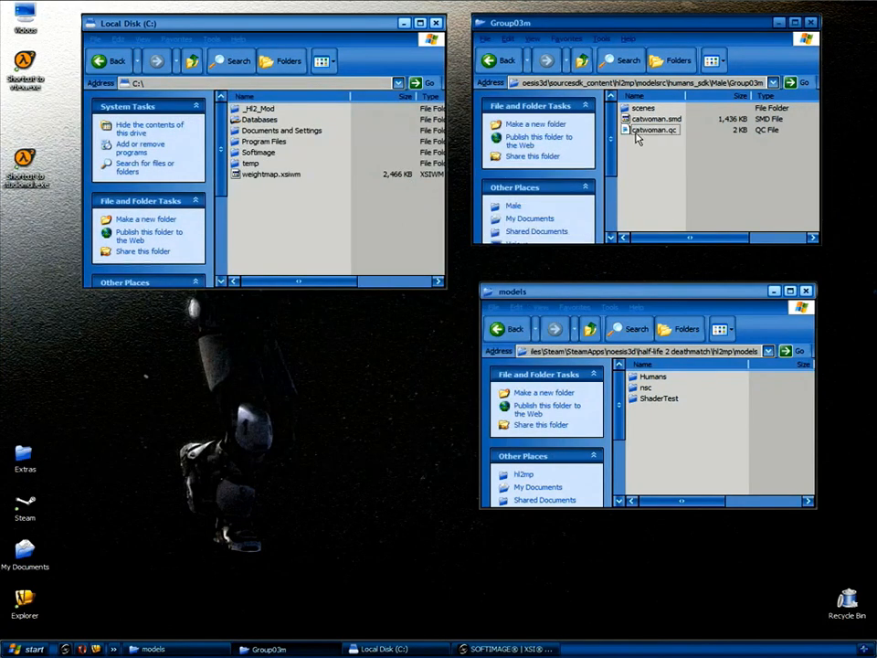
Review catwoman.qc ($modelname \catwoman\catwoman, model catwoman.smd) in Notepad, then close it.
{"action": "double_click", "coordinate": [652, 135]}
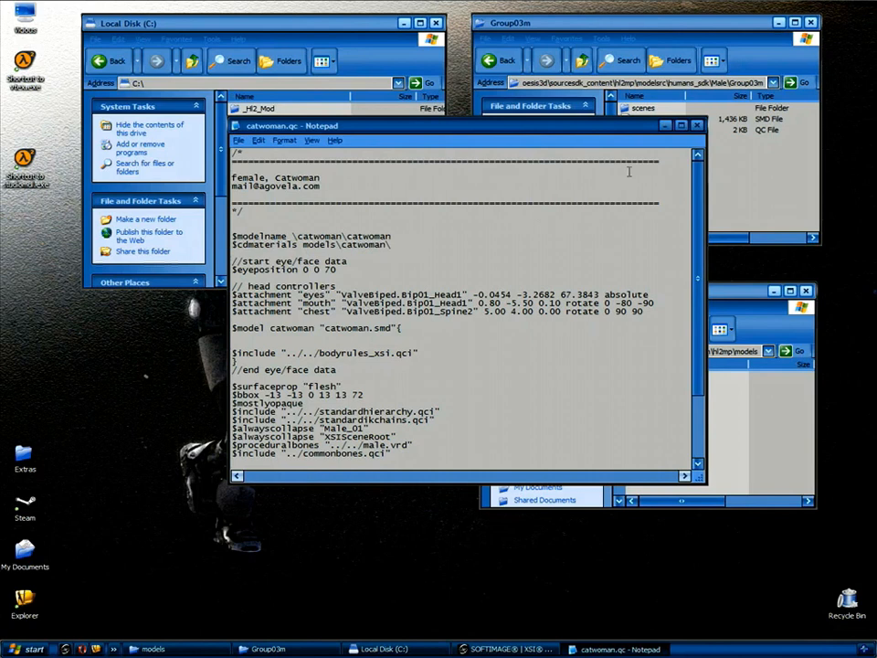
{"action": "left_click", "coordinate": [697, 126]}
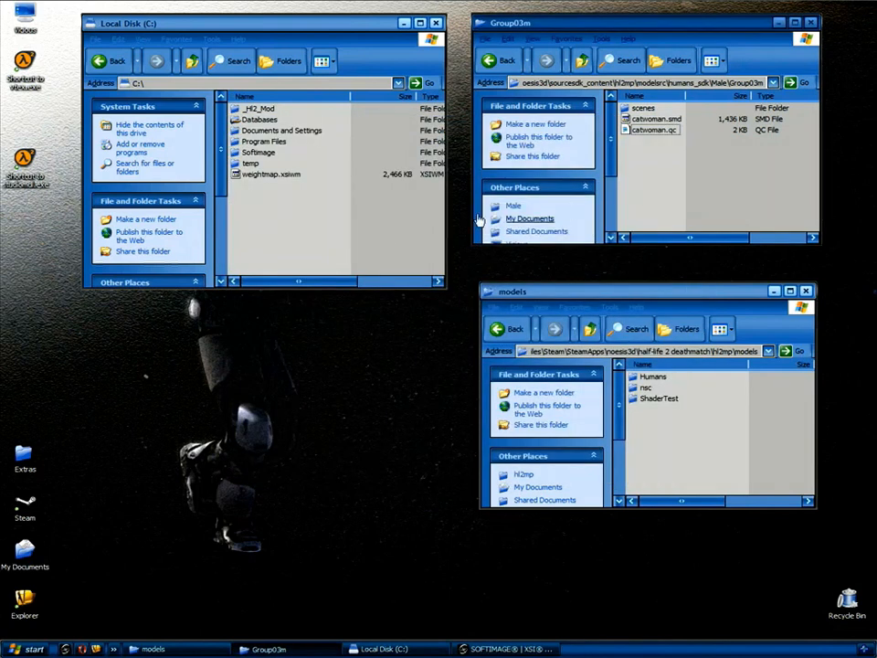
Compile catwoman.qc with studiomdl so catwoman.mdl and its vtx/vvd files appear in hl2mp\models\catwoman.
{"action": "left_click", "coordinate": [436, 23]}
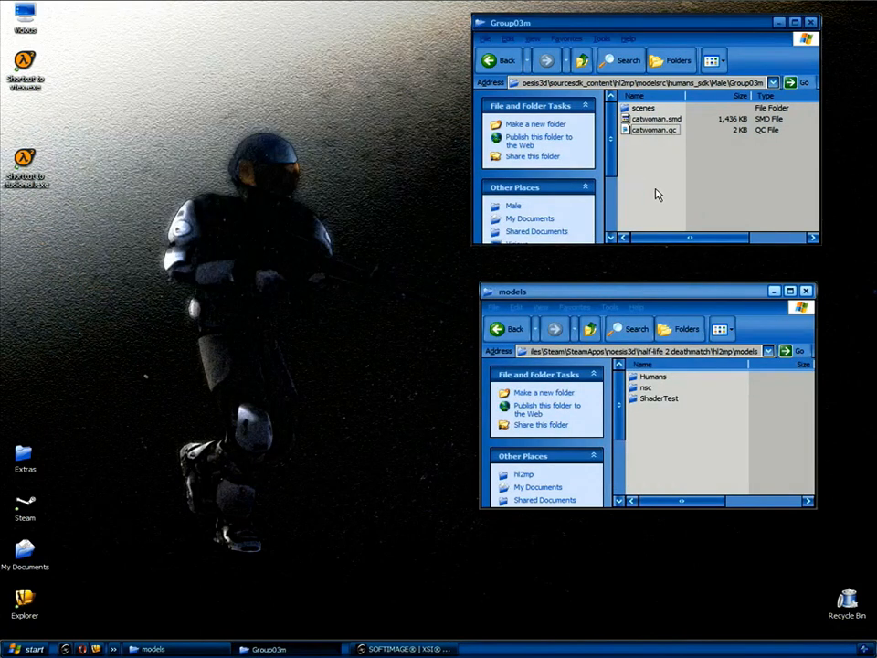
{"action": "left_click_drag", "start_coordinate": [647, 129], "coordinate": [31, 169]}
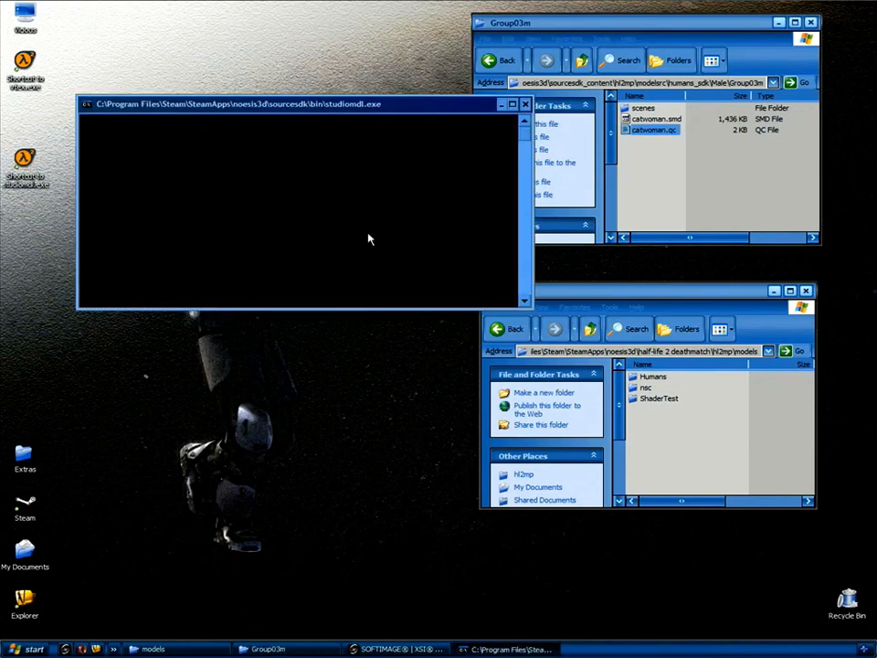
{"action": "left_click", "coordinate": [695, 296]}
{"action": "left_click_drag", "start_coordinate": [695, 295], "coordinate": [310, 329]}
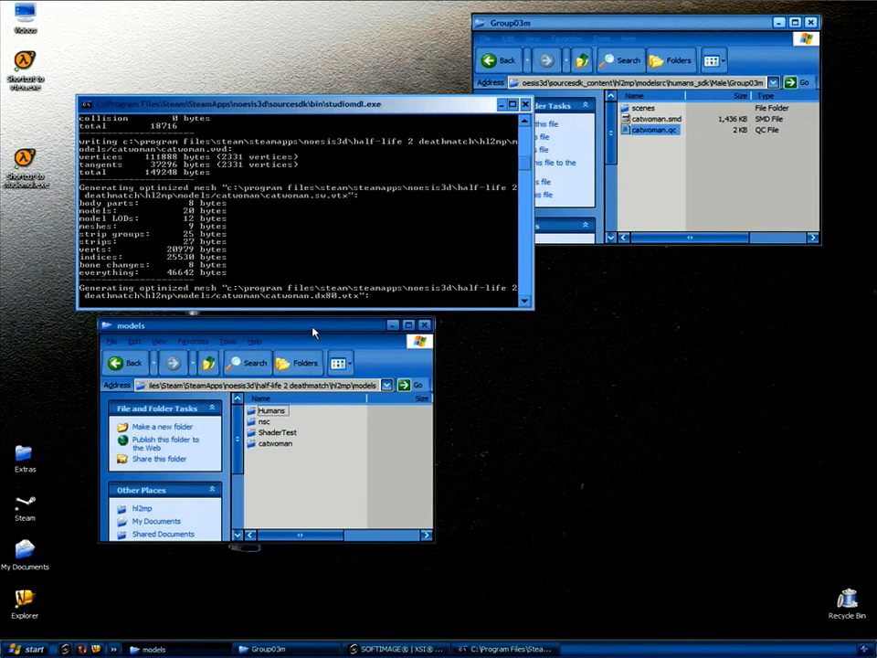
{"action": "left_click_drag", "start_coordinate": [308, 326], "coordinate": [681, 290]}
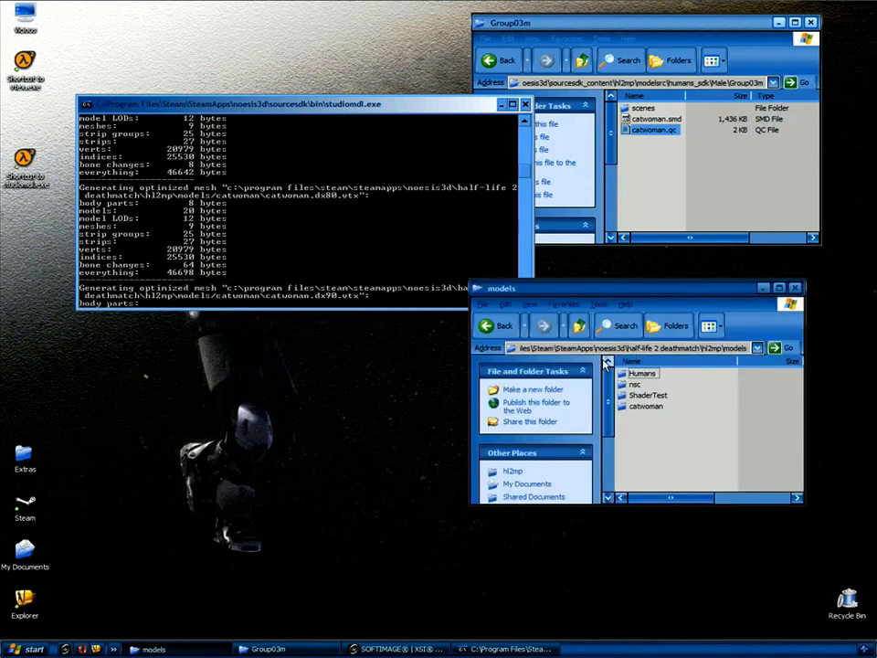
Load the compiled catwoman.mdl, rotate the textured model to inspect it, then close the viewer.
{"action": "double_click", "coordinate": [639, 407]}
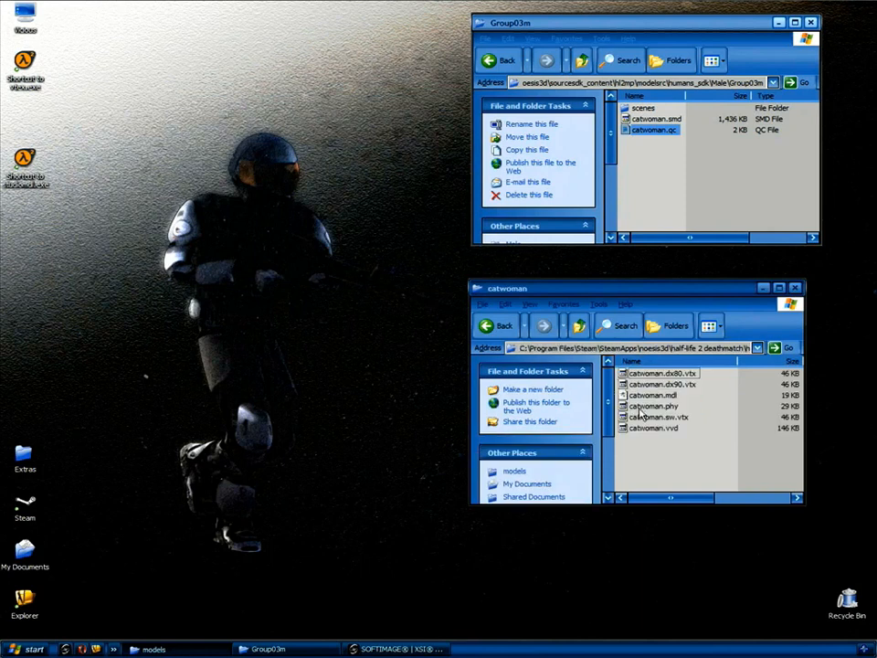
{"action": "left_click", "coordinate": [642, 396]}
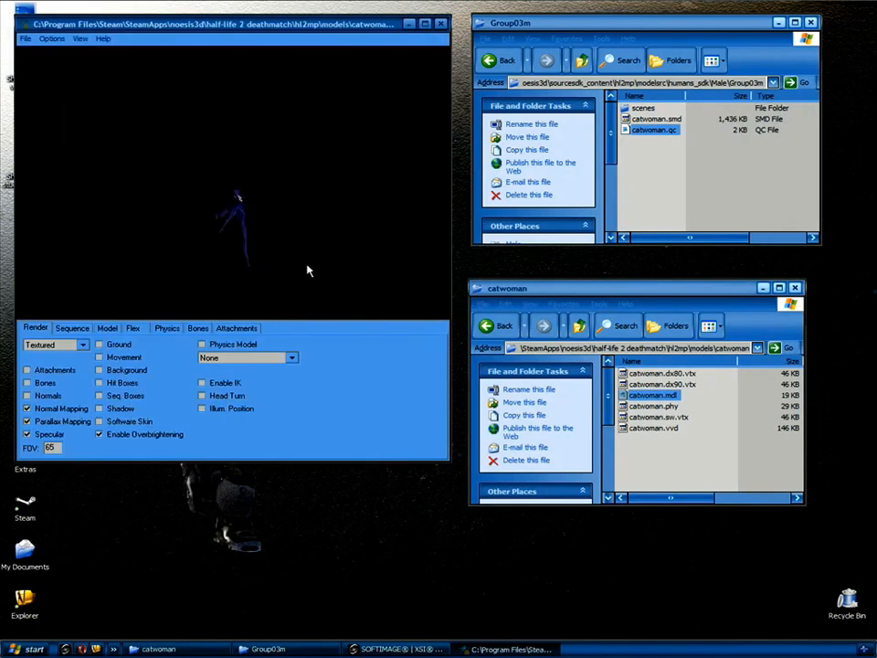
{"action": "left_click_drag", "start_coordinate": [296, 243], "coordinate": [275, 128]}
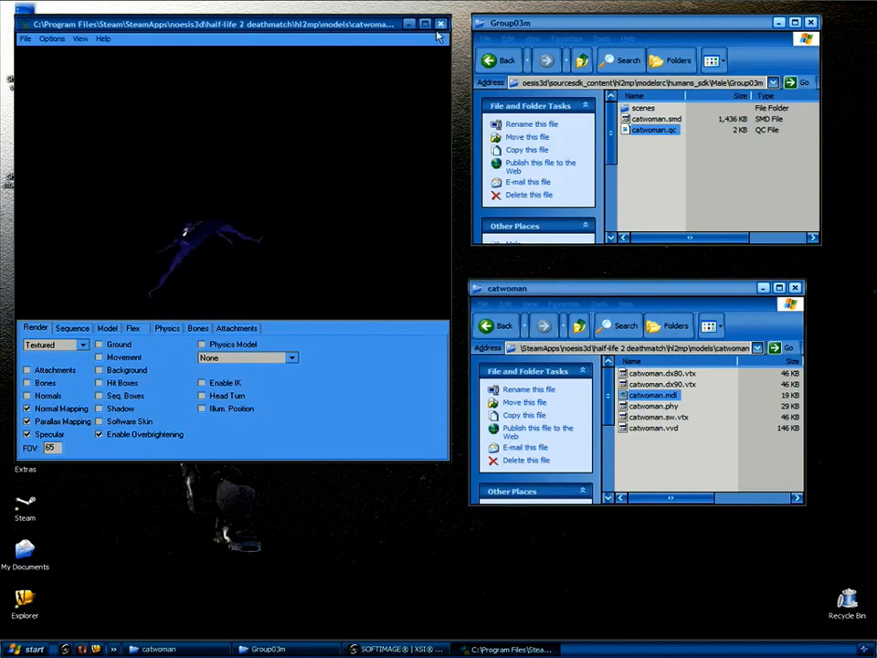
{"action": "left_click", "coordinate": [440, 25]}
Return to Softimage XSI and select the CatWoman mesh.
{"action": "left_click", "coordinate": [385, 649]}
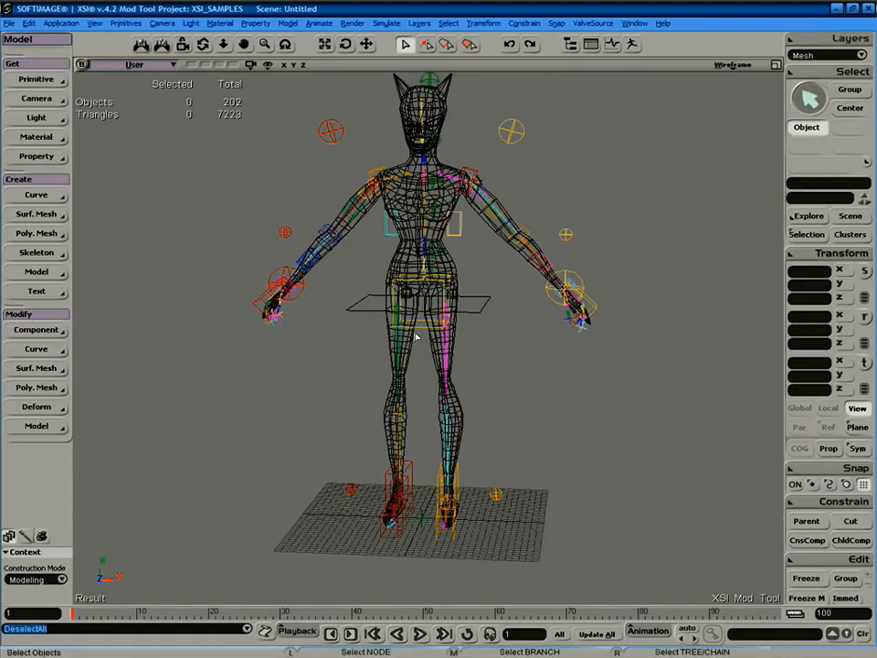
{"action": "left_click", "coordinate": [449, 98]}
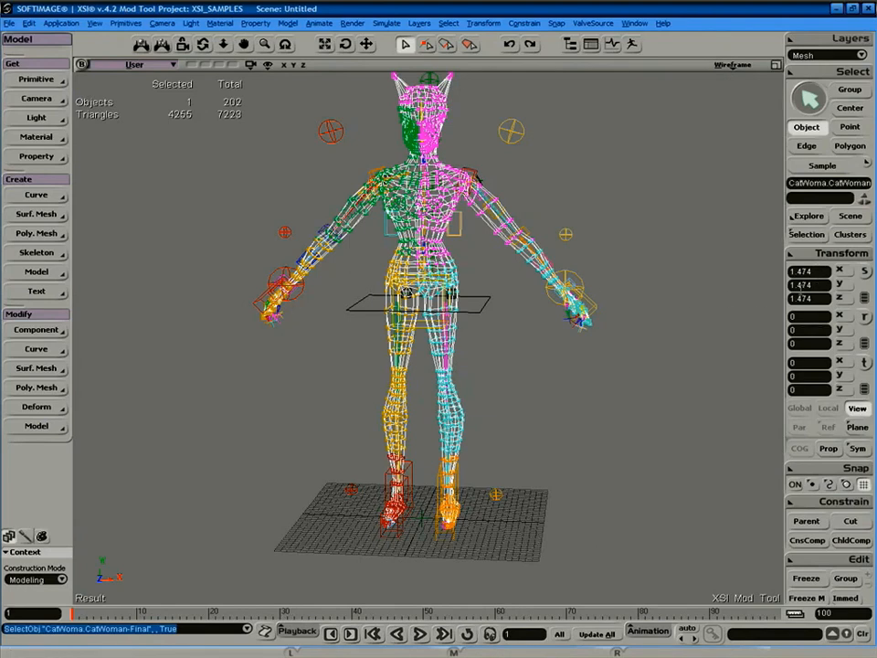
{"action": "left_click", "coordinate": [731, 316]}
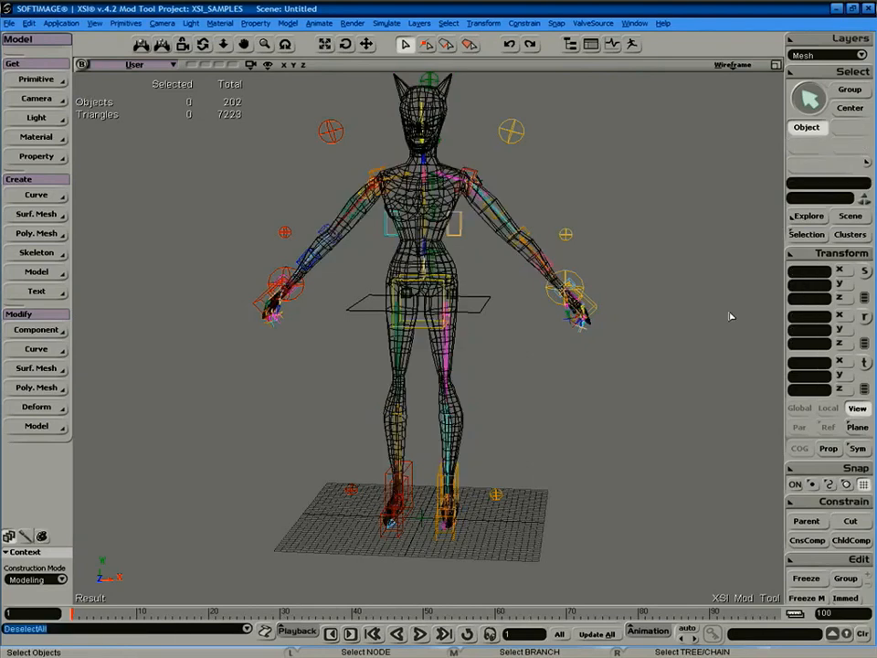
{"action": "left_click", "coordinate": [522, 256]}
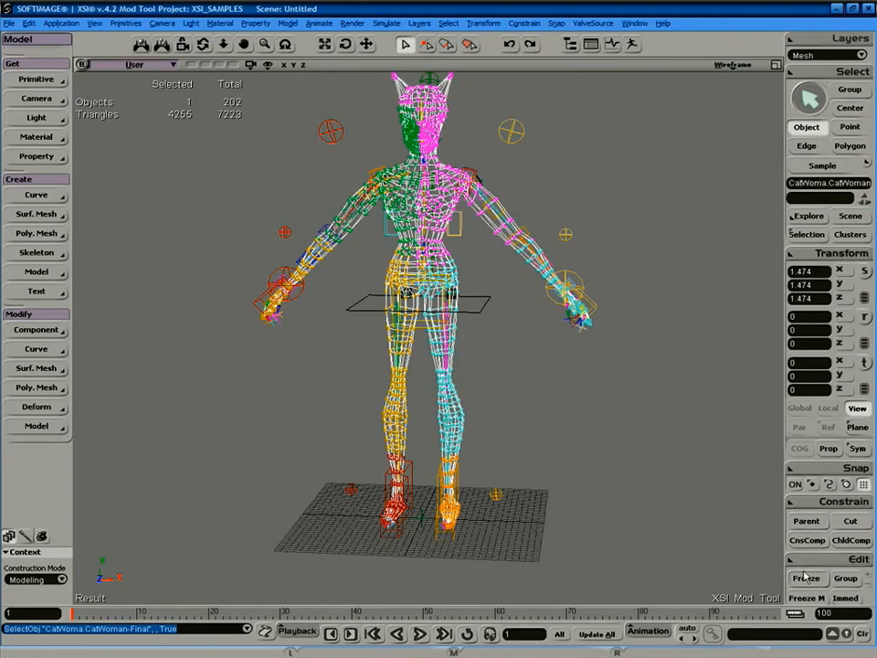
Try Freeze All Transforms on the mesh, undo it to keep scale 1.474, and reselect it.
{"action": "right_click", "coordinate": [668, 251]}
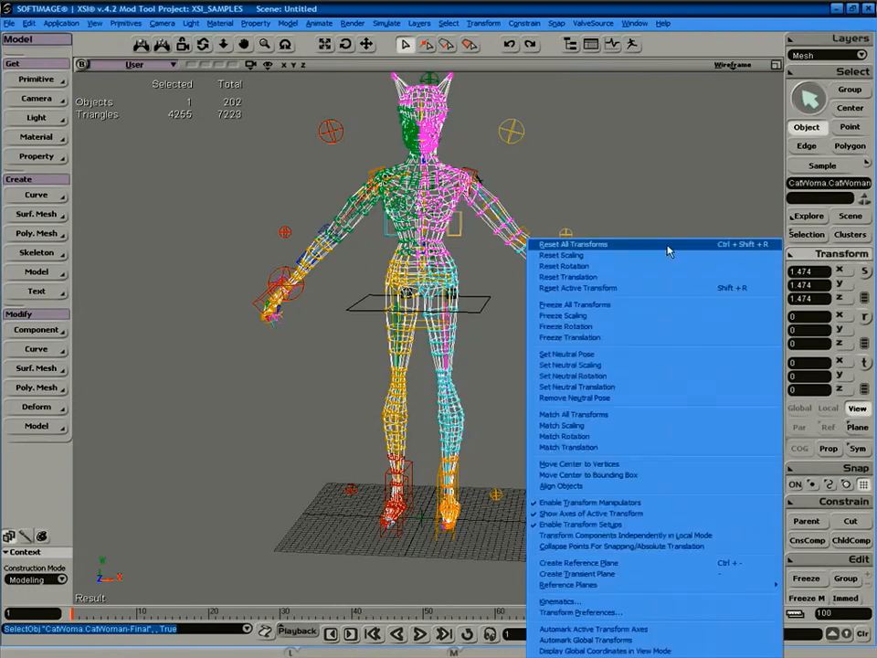
{"action": "left_click", "coordinate": [618, 305]}
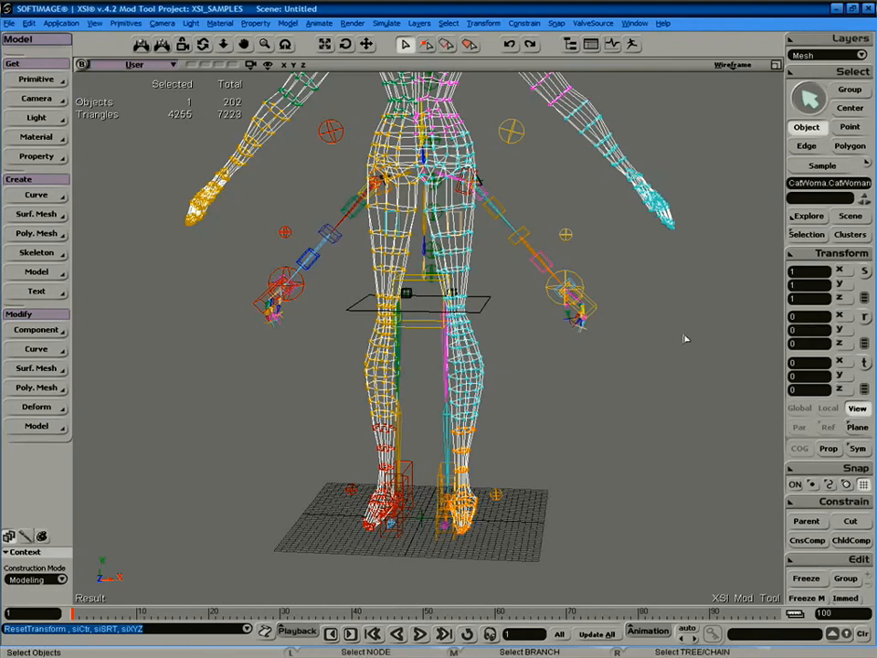
{"action": "key", "text": "ctrl+z"}
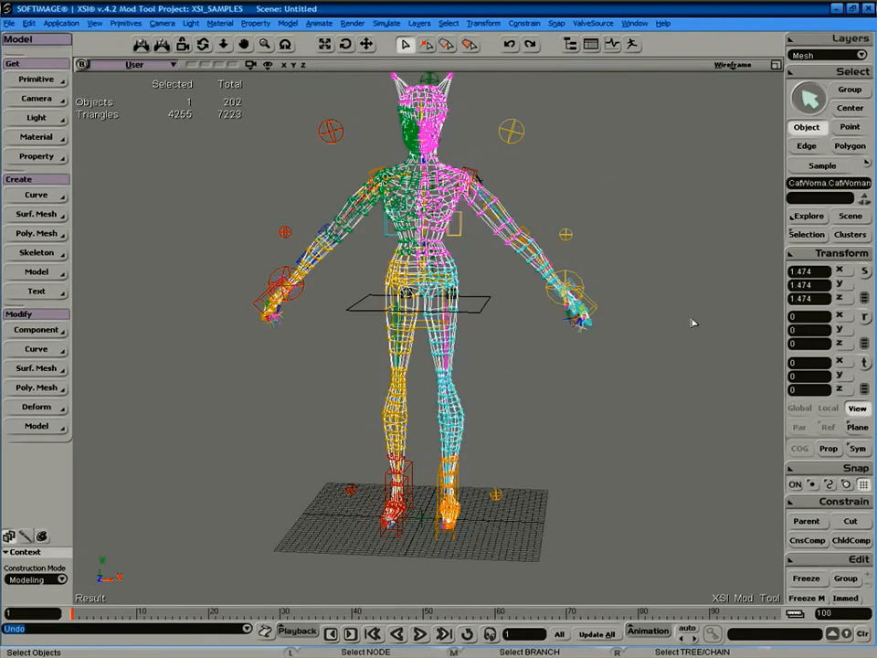
{"action": "left_click", "coordinate": [651, 311]}
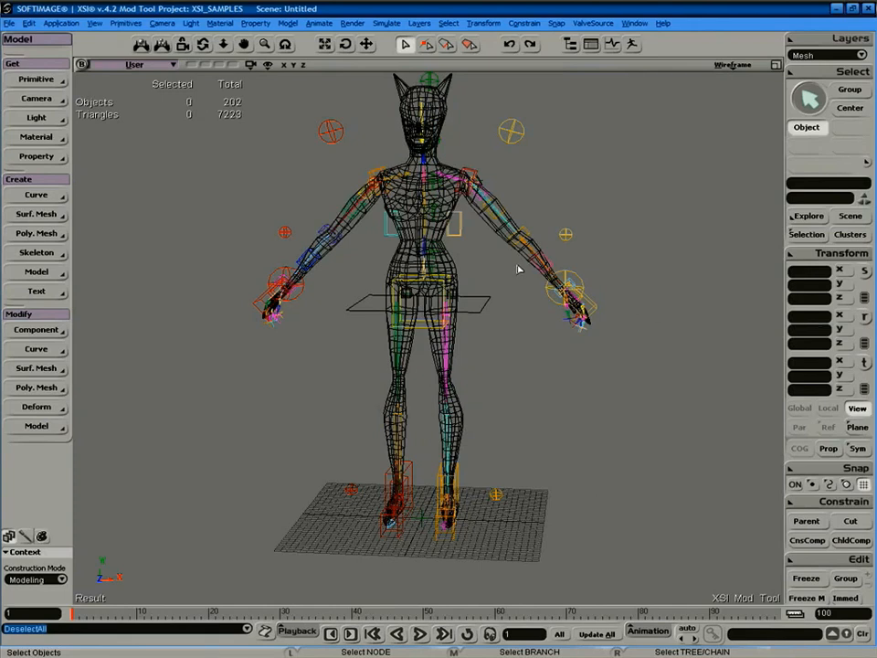
{"action": "left_click", "coordinate": [559, 305]}
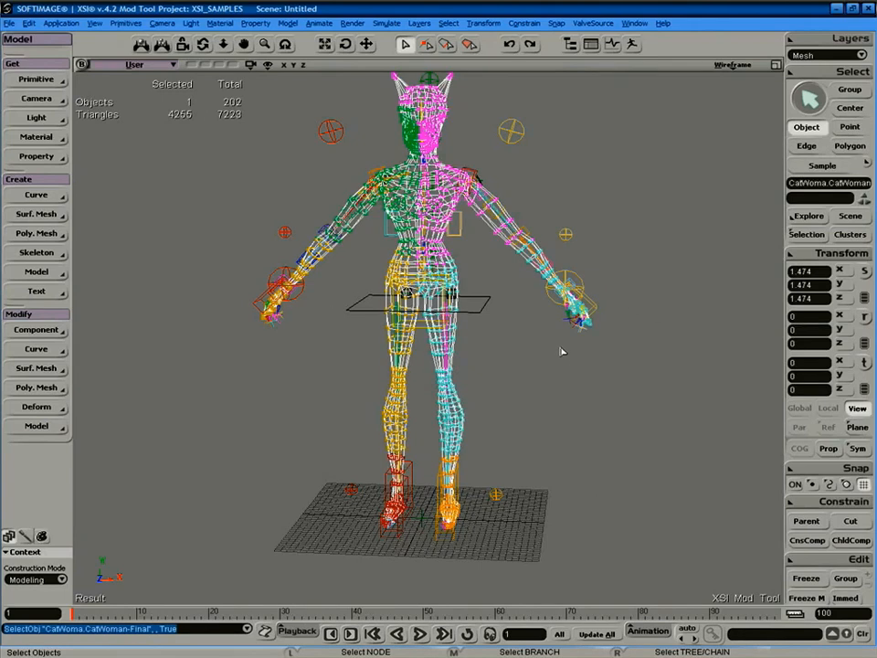
In the Explorer, delete the Envelope Operator from CatWoman-Final's polygon mesh.
{"action": "key", "text": "8"}
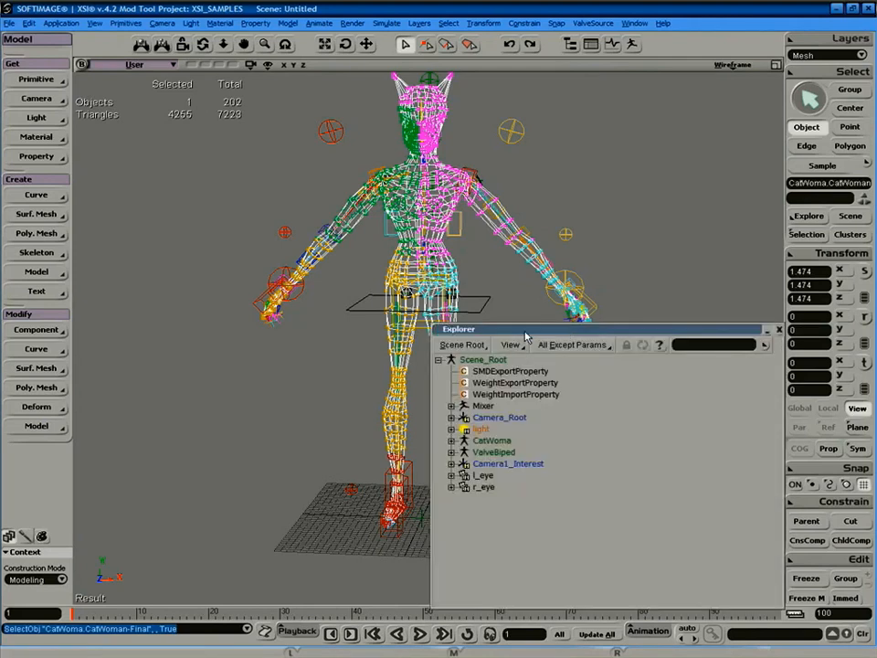
{"action": "left_click_drag", "start_coordinate": [526, 332], "coordinate": [587, 294]}
{"action": "left_click", "coordinate": [512, 402]}
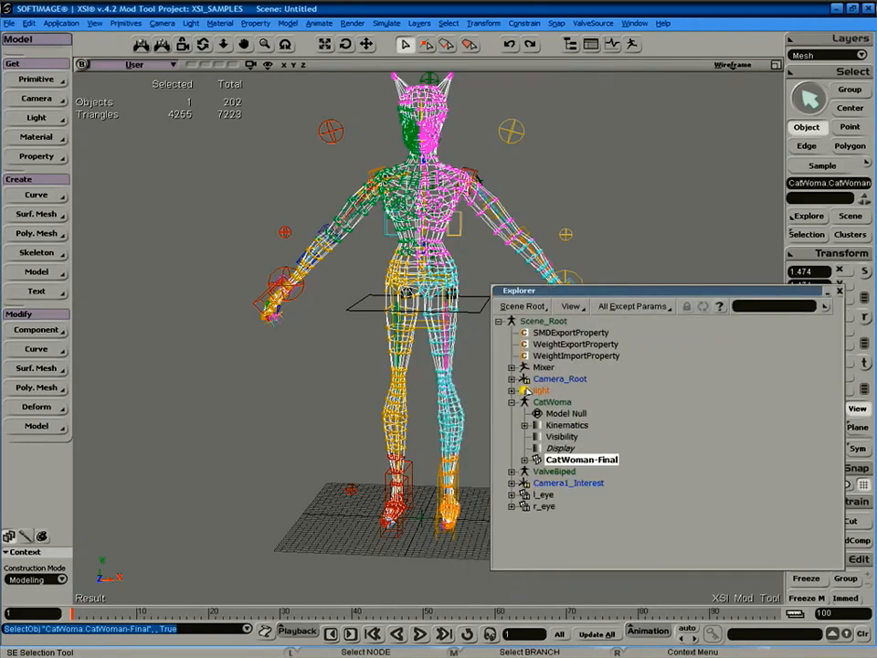
{"action": "left_click", "coordinate": [525, 460]}
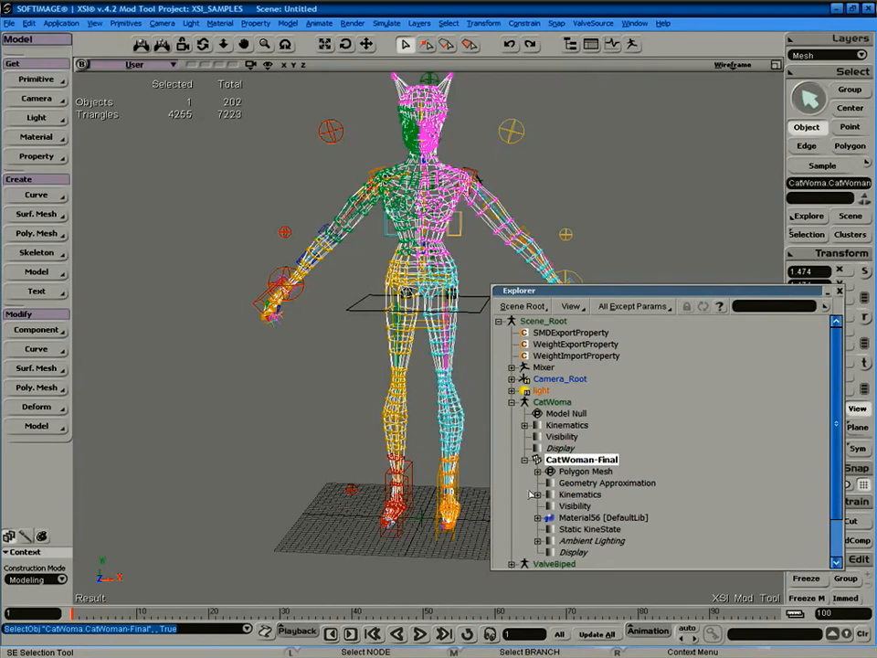
{"action": "left_click", "coordinate": [537, 472]}
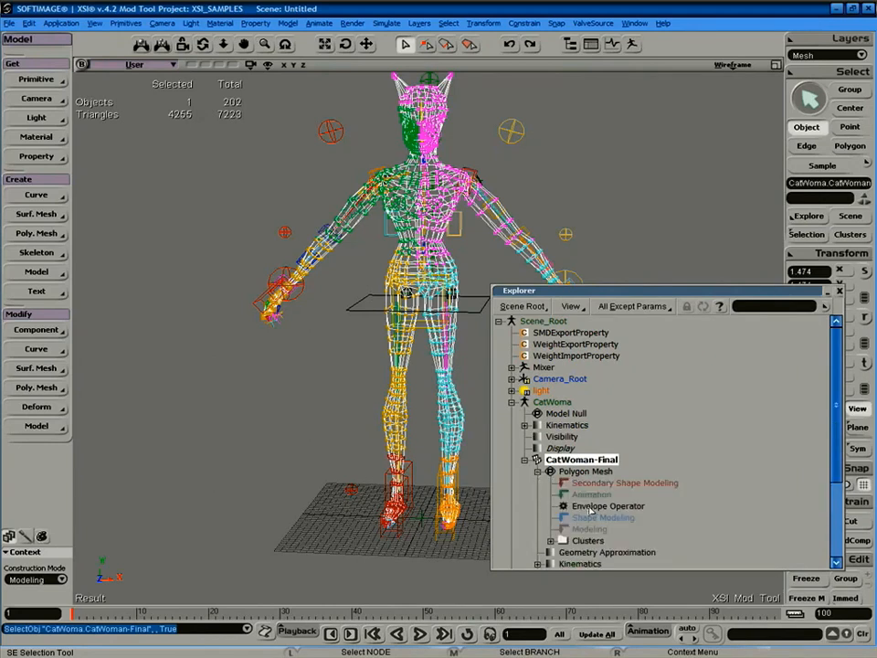
{"action": "left_click", "coordinate": [596, 506]}
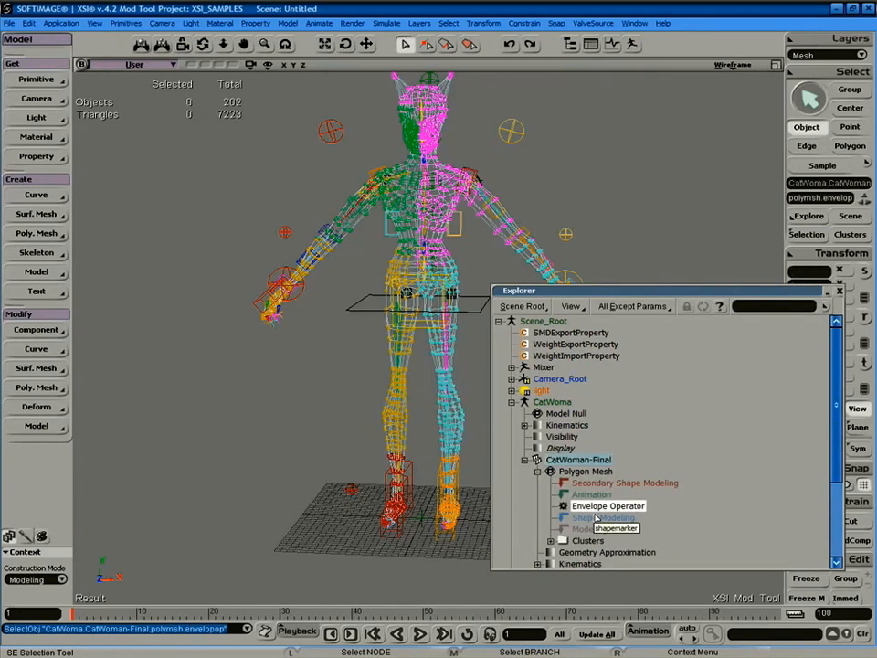
{"action": "left_click", "coordinate": [574, 460]}
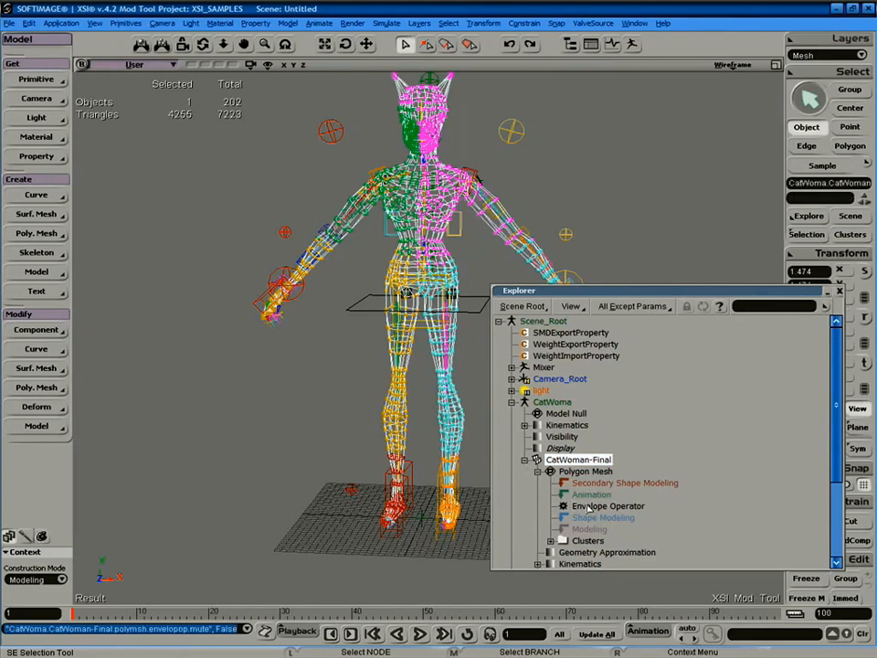
{"action": "left_click", "coordinate": [591, 506]}
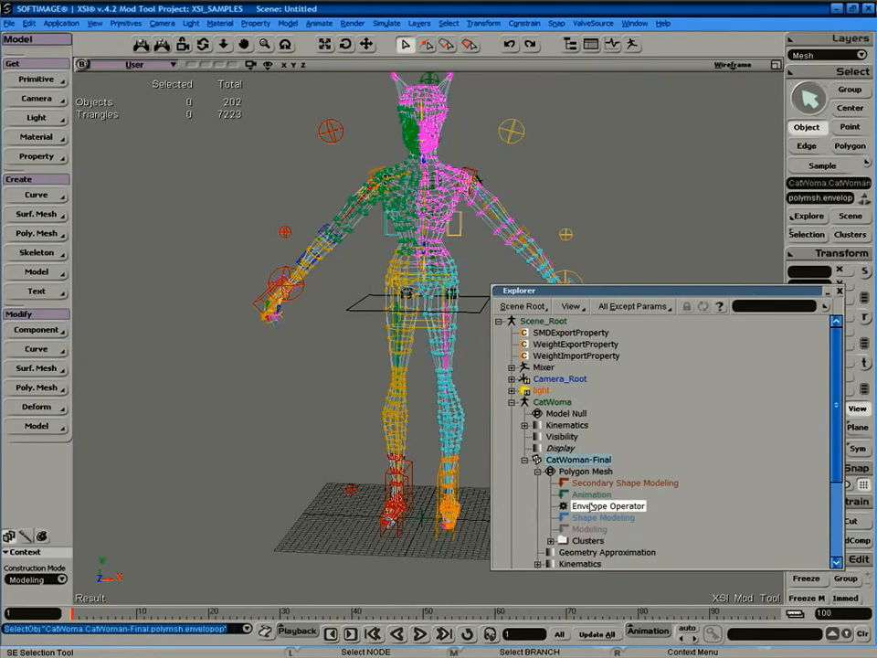
{"action": "key", "text": "Delete"}
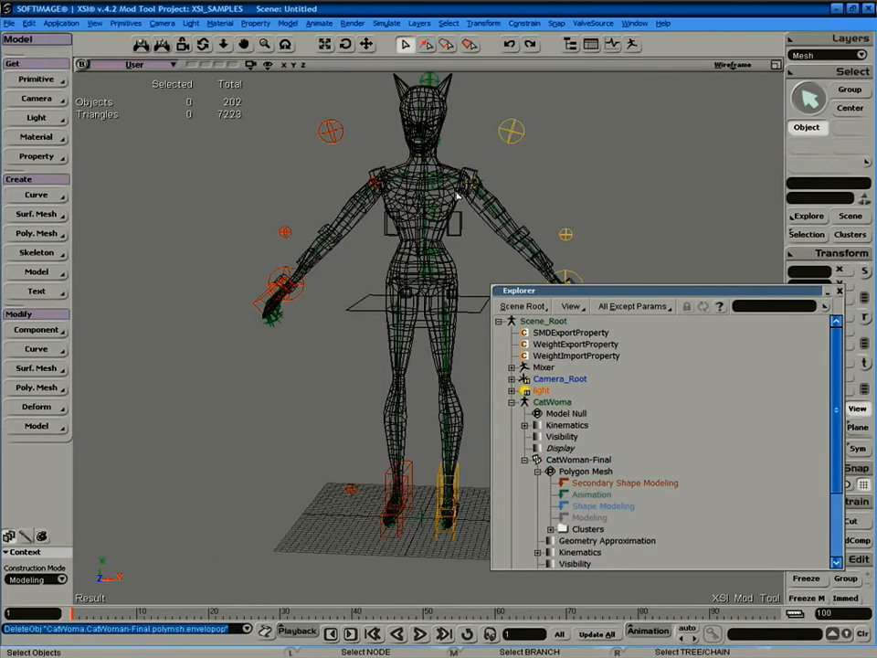
Cut CatWoman-Final out of its model to the scene root.
{"action": "key", "text": "8"}
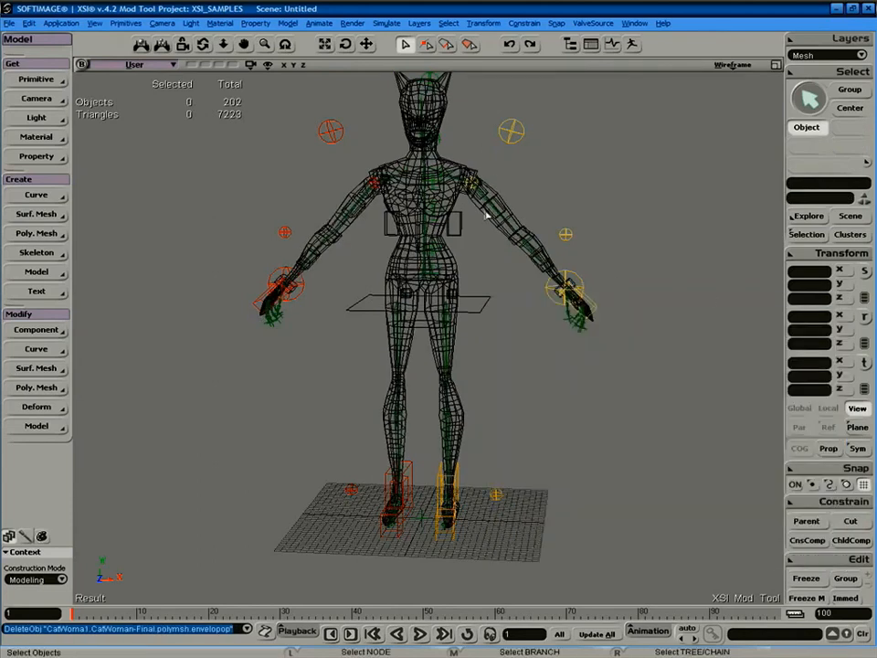
{"action": "left_click", "coordinate": [458, 229]}
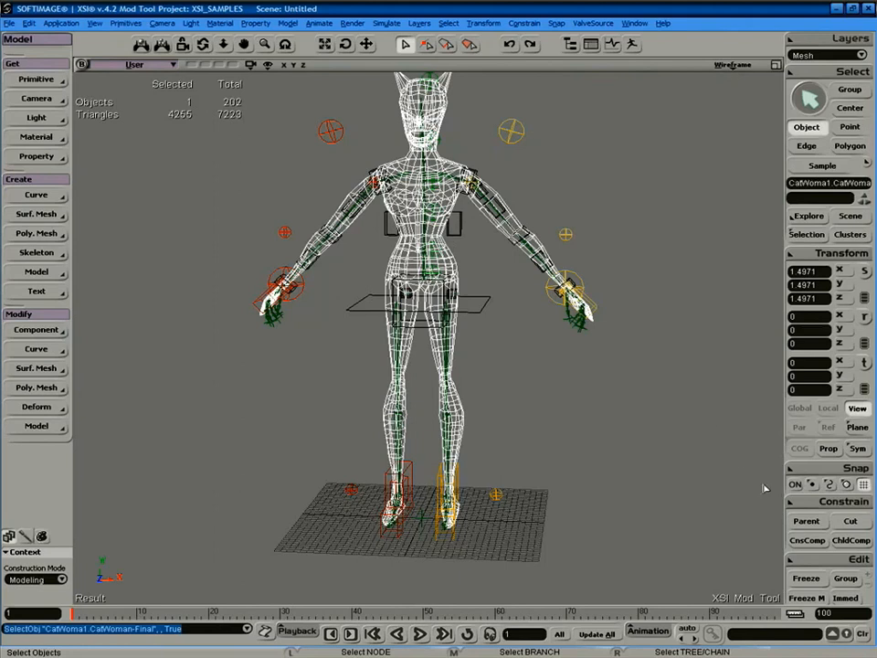
{"action": "left_click", "coordinate": [860, 523]}
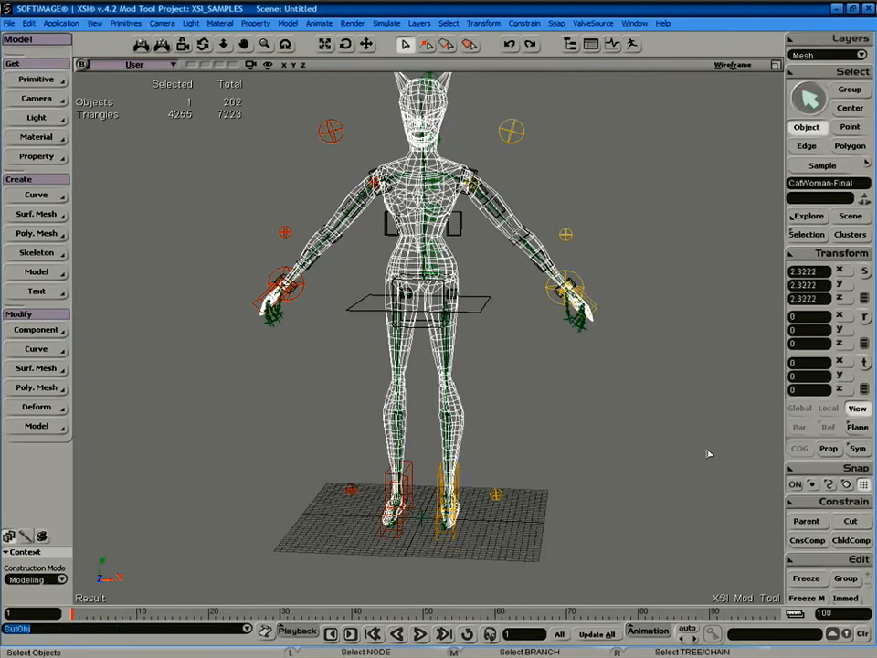
Delete the leftover empty CatWoma1 model and reselect CatWoman-Final.
{"action": "key", "text": "8"}
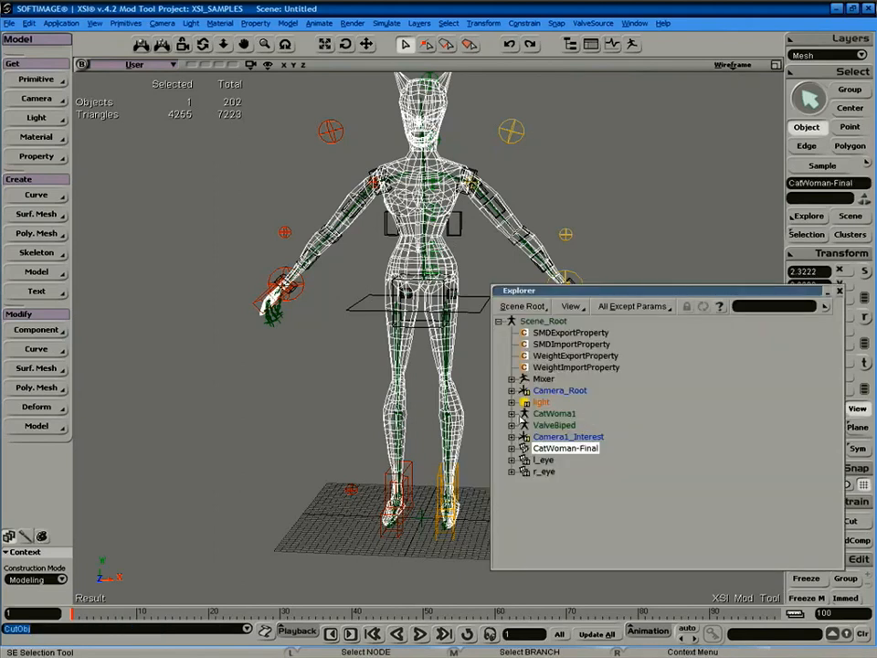
{"action": "middle_click", "coordinate": [562, 418]}
{"action": "key", "text": "Delete"}
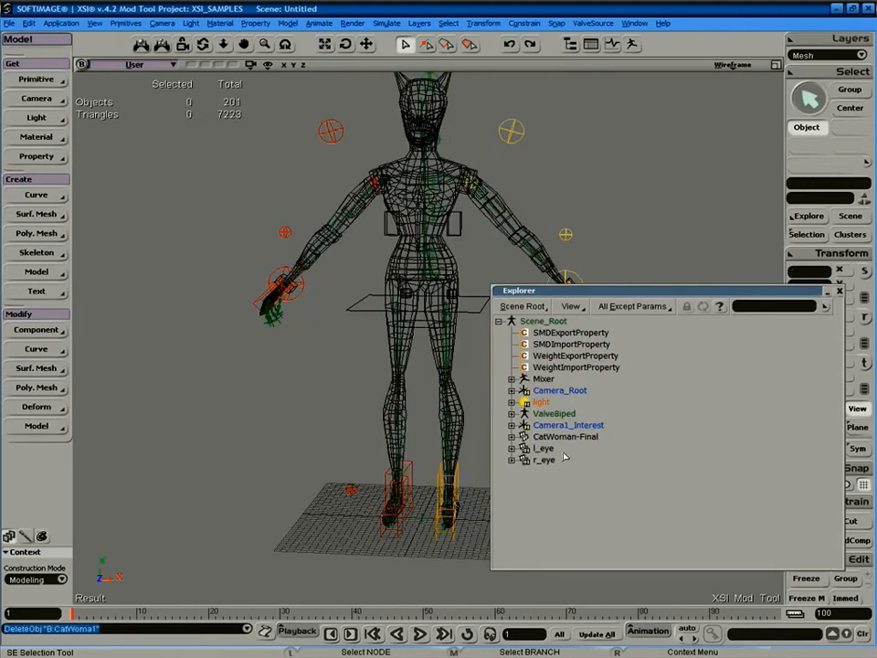
{"action": "left_click", "coordinate": [567, 438]}
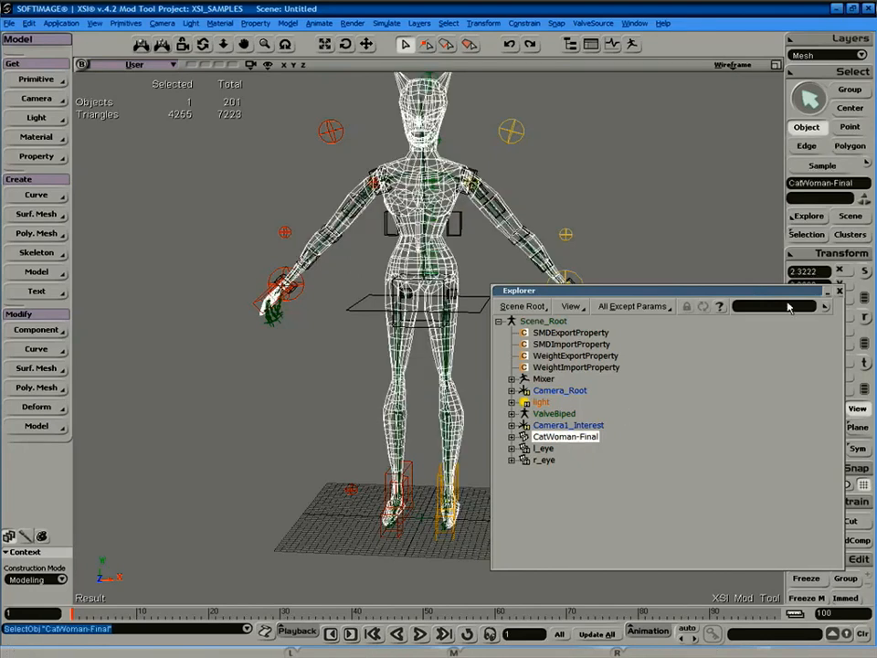
{"action": "left_click", "coordinate": [840, 292]}
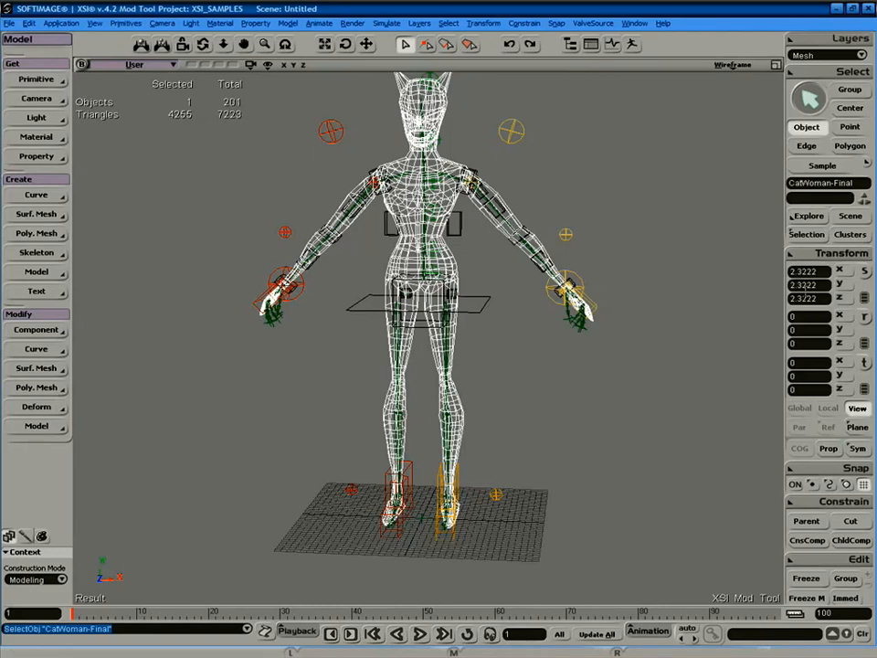
Apply Reset All Transforms to CatWoman-Final so its scale reads 1 instead of 2.3222.
{"action": "left_click", "coordinate": [799, 254]}
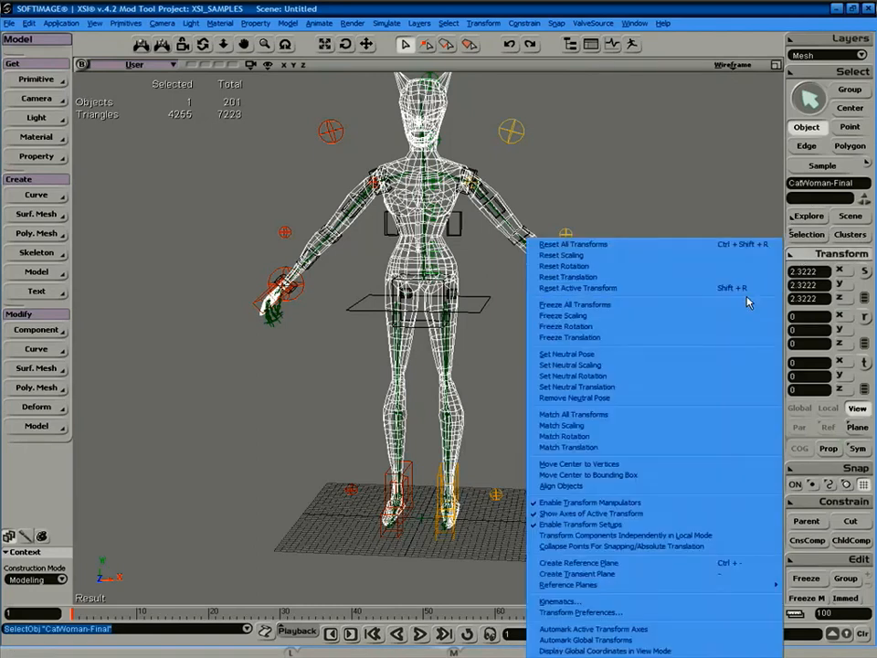
{"action": "left_click", "coordinate": [676, 312]}
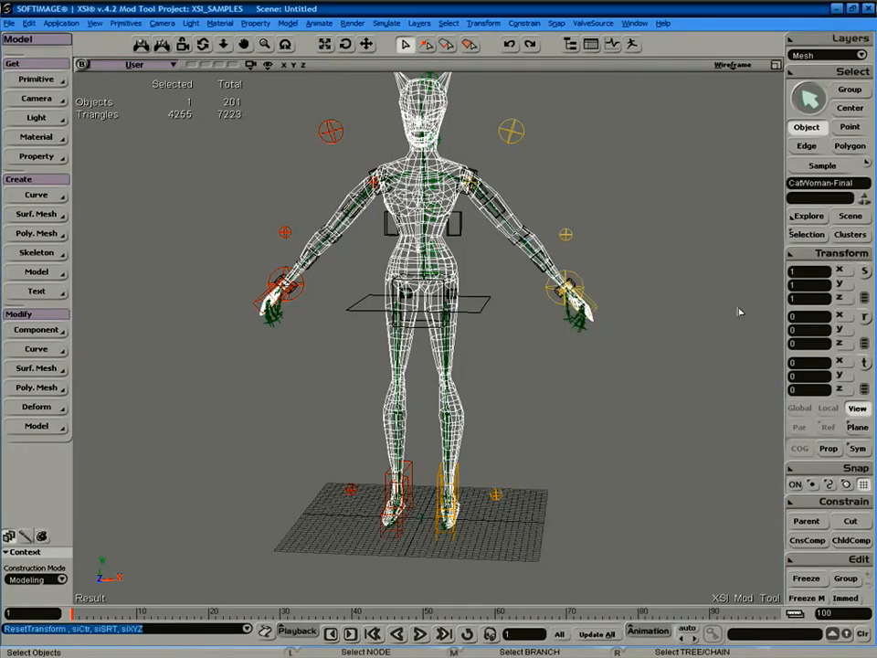
{"action": "left_click", "coordinate": [704, 365]}
{"action": "left_click", "coordinate": [494, 229]}
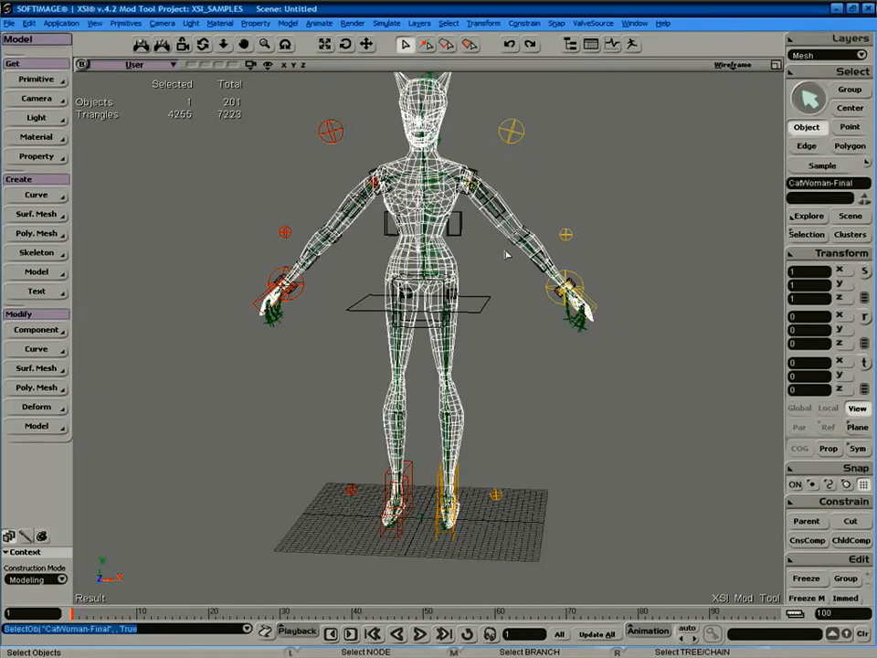
{"action": "left_click", "coordinate": [593, 23]}
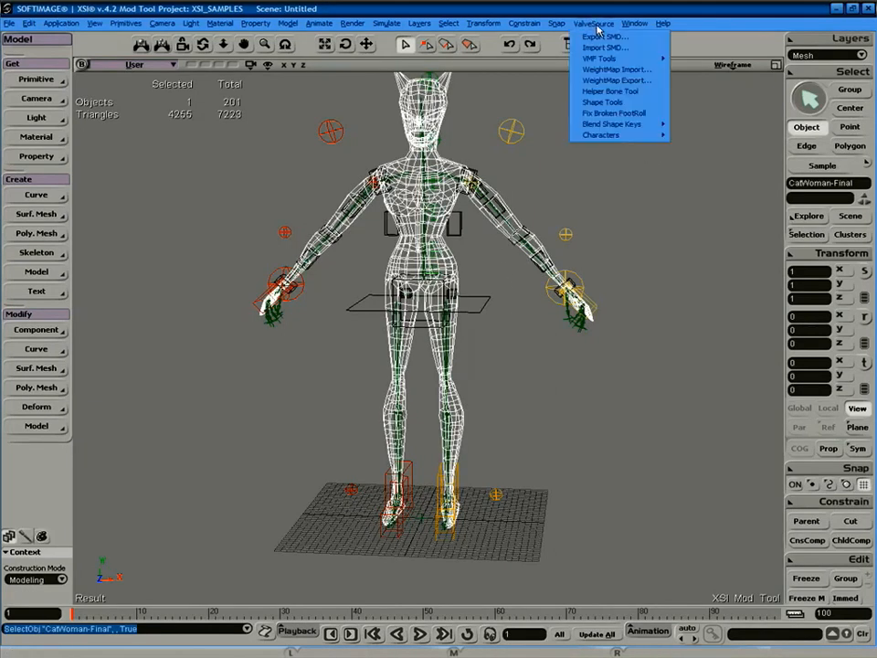
Import C:\weightmap.xsiwm onto CatWoman-Final, export it as catwoman.smd, and minimise XSI.
{"action": "left_click", "coordinate": [634, 71]}
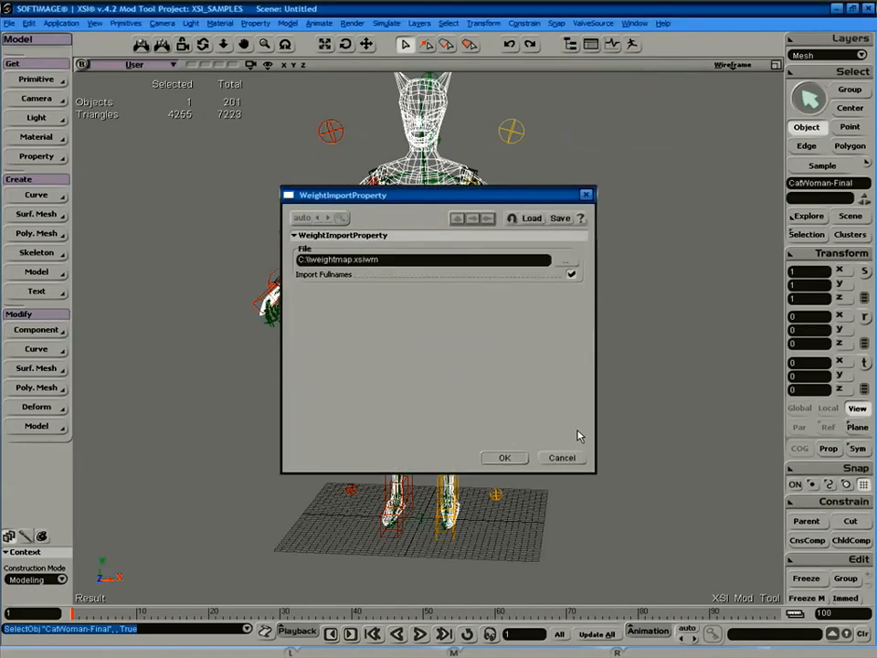
{"action": "key", "text": "Return"}
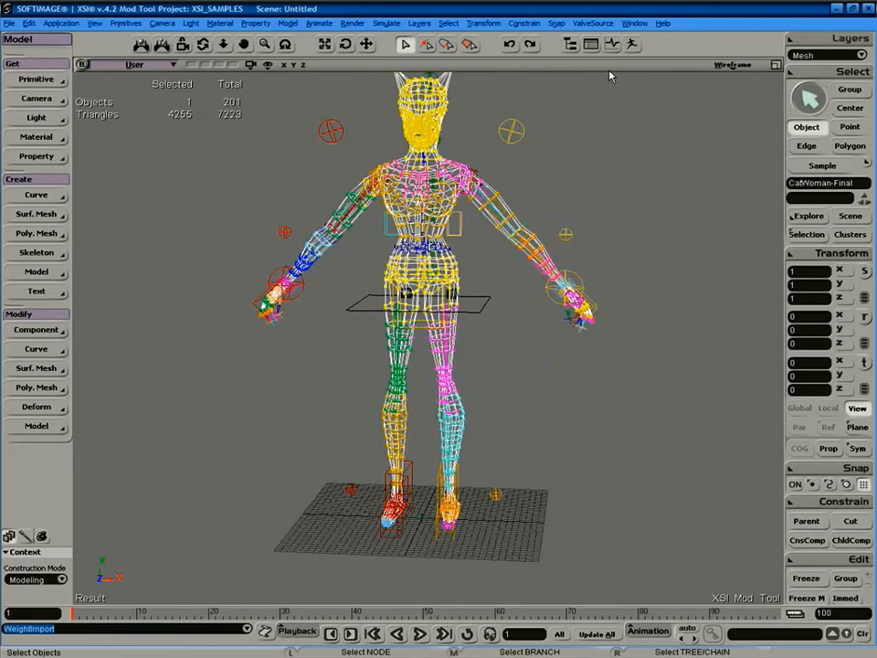
{"action": "left_click", "coordinate": [595, 24]}
{"action": "left_click", "coordinate": [617, 43]}
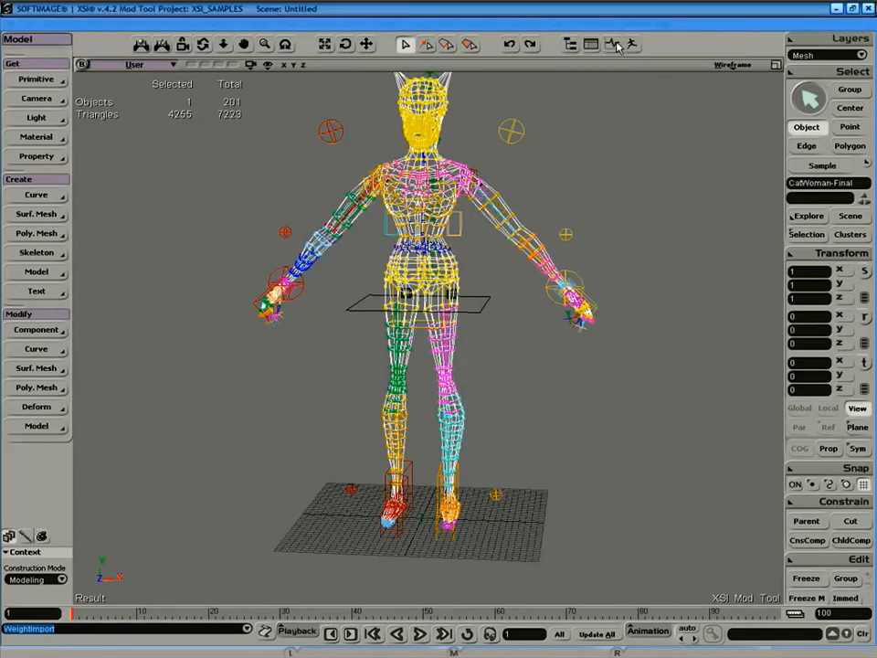
{"action": "left_click", "coordinate": [505, 457]}
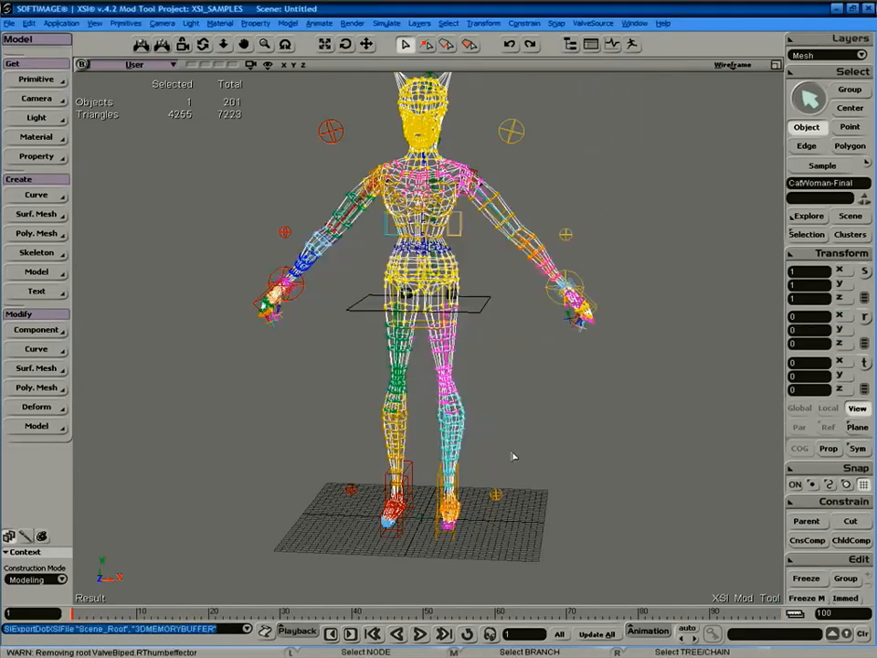
{"action": "left_click", "coordinate": [838, 9]}
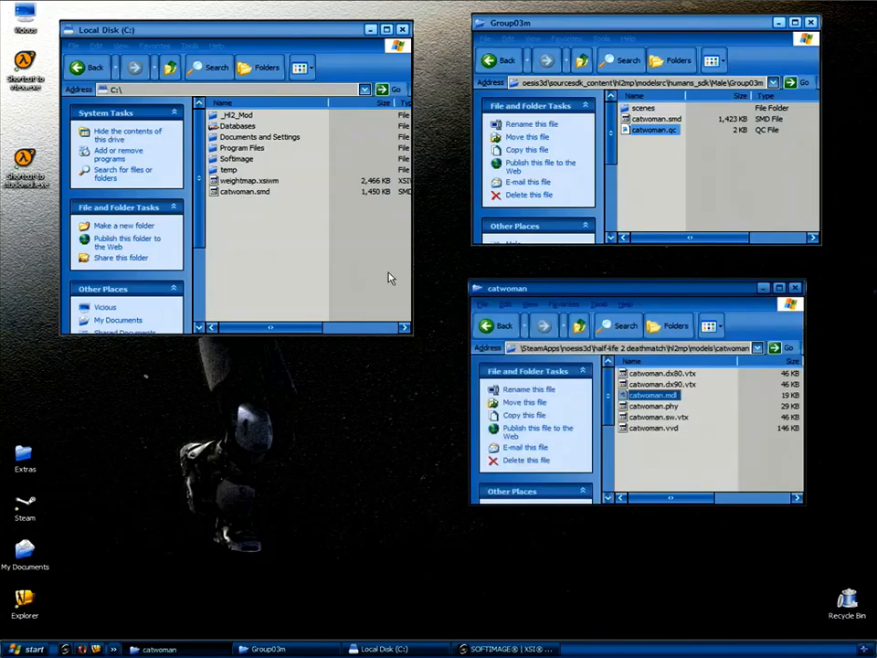
Move the new catwoman.smd into Group03m, replacing the old one, and recompile catwoman.qc.
{"action": "left_click", "coordinate": [245, 192]}
{"action": "left_click_drag", "start_coordinate": [245, 192], "coordinate": [690, 192]}
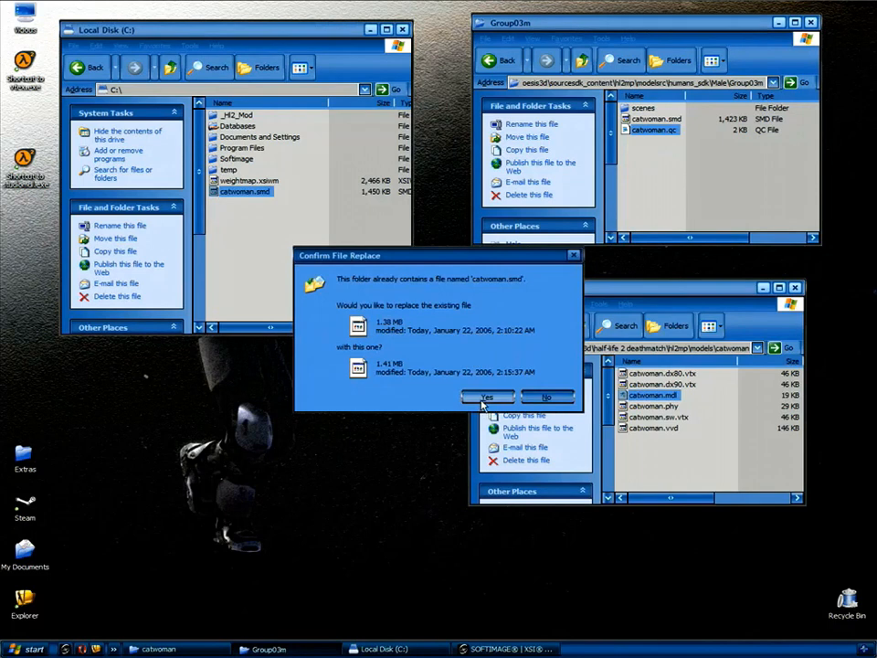
{"action": "left_click", "coordinate": [491, 402]}
{"action": "left_click_drag", "start_coordinate": [655, 130], "coordinate": [30, 160]}
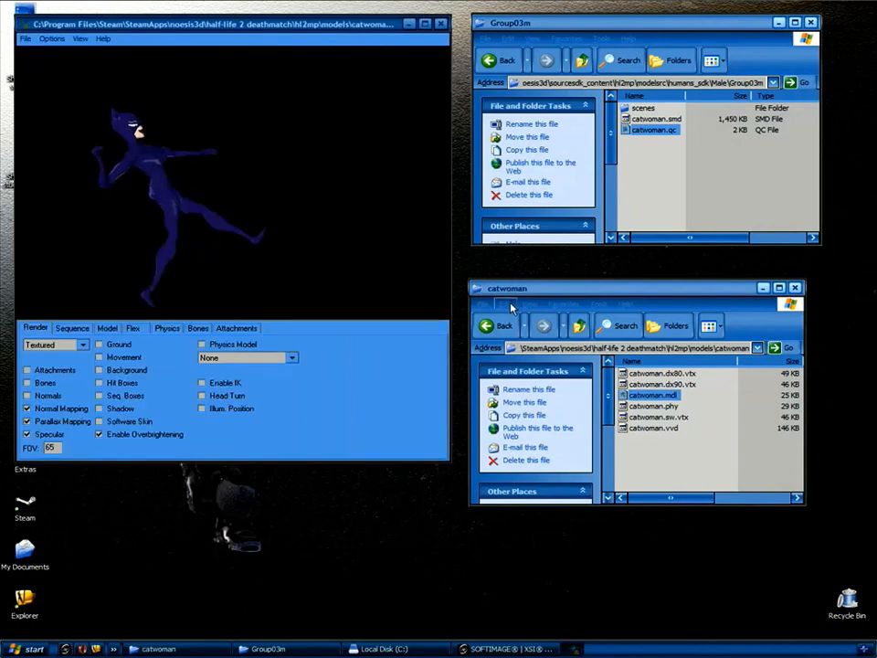
Rotate the animating catwoman model and step through sequences such as run_melee and cidle_grenade.
{"action": "left_click_drag", "start_coordinate": [283, 188], "coordinate": [226, 205]}
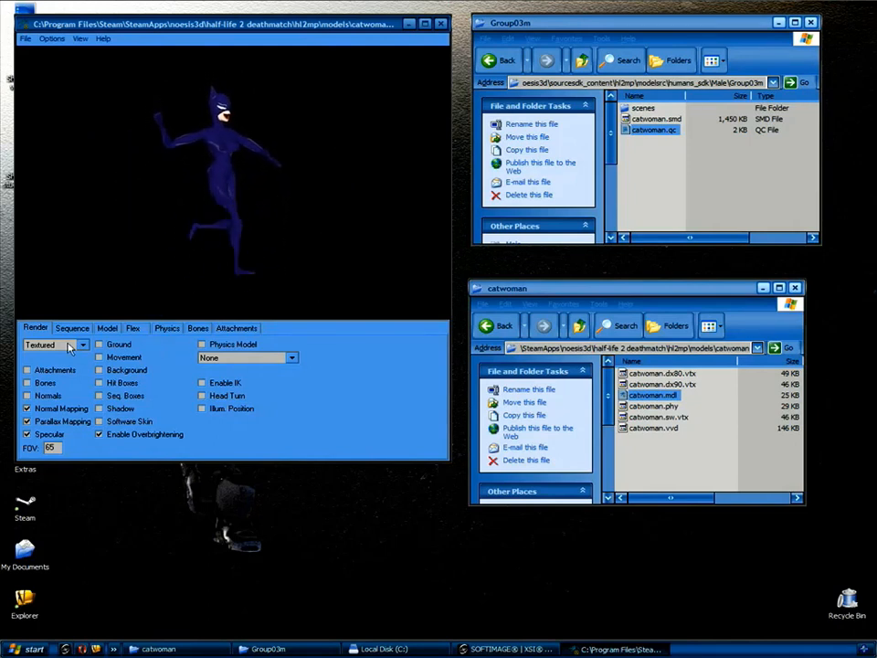
{"action": "left_click", "coordinate": [73, 328]}
{"action": "left_click", "coordinate": [79, 345]}
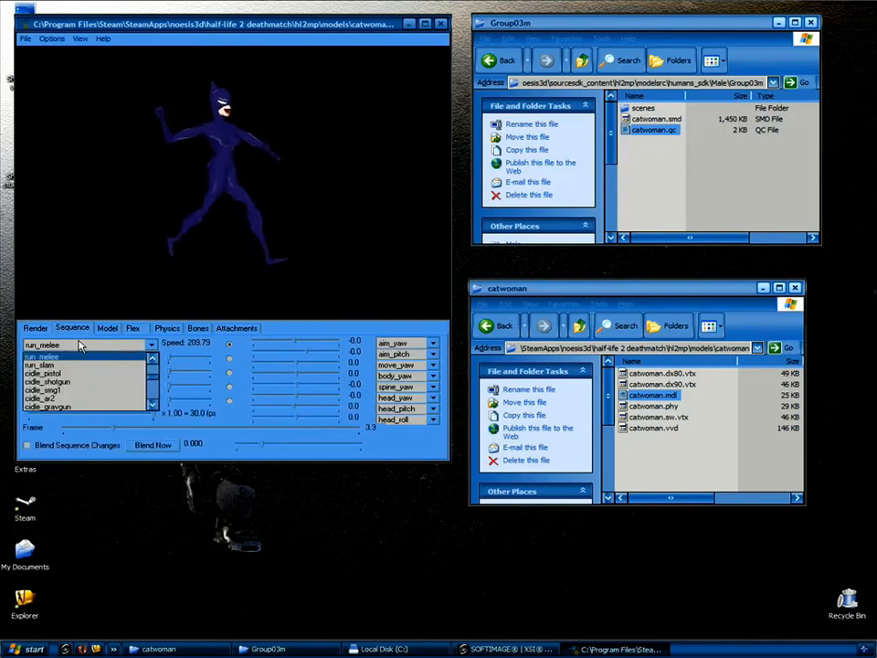
{"action": "key", "text": "Down"}
{"action": "key", "text": "Down"}
{"action": "key", "text": "Down"}
{"action": "key", "text": "Down"}
{"action": "key", "text": "Down"}
{"action": "key", "text": "Down"}
{"action": "key", "text": "Down"}
{"action": "key", "text": "Up"}
{"action": "key", "text": "Up"}
{"action": "key", "text": "Up"}
{"action": "key", "text": "Up"}
{"action": "key", "text": "Up"}
{"action": "key", "text": "Up"}
{"action": "key", "text": "Up"}
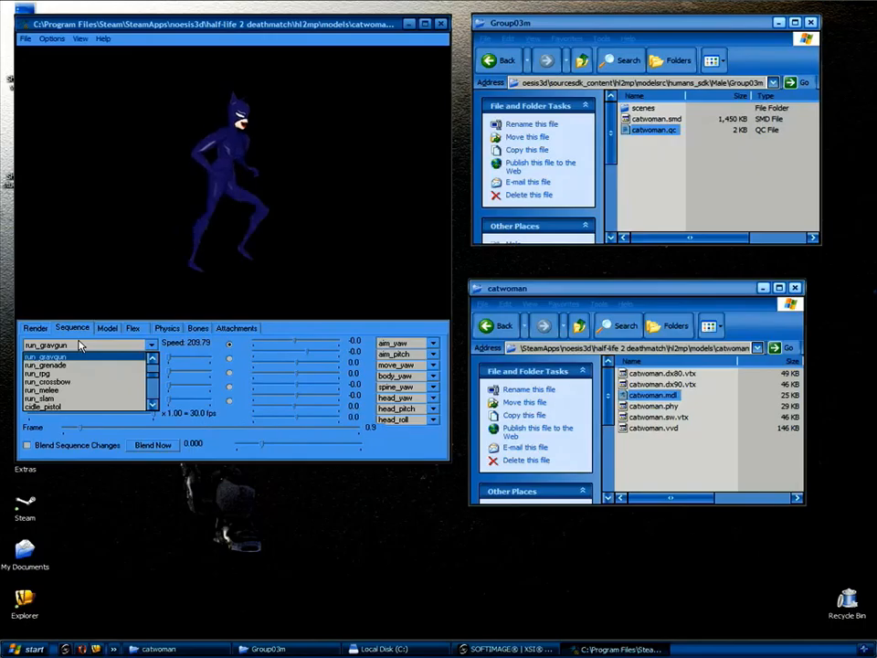
Select the run_gravgun sequence so the catwoman model plays it.
{"action": "key", "text": "Down"}
{"action": "key", "text": "Down"}
{"action": "key", "text": "Down"}
{"action": "key", "text": "Down"}
{"action": "key", "text": "Up"}
{"action": "key", "text": "Up"}
{"action": "key", "text": "Up"}
{"action": "key", "text": "Up"}
{"action": "key", "text": "Up"}
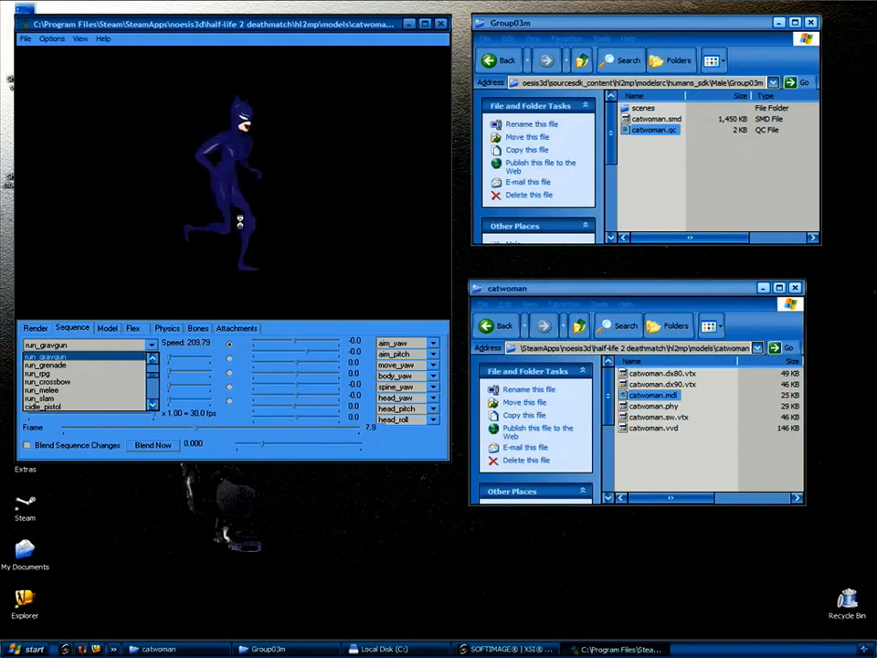
Close the model viewer, reselect CatWoman-Final in XSI, and show the File > Import formats list.
{"action": "left_click", "coordinate": [442, 25]}
{"action": "left_click", "coordinate": [442, 26]}
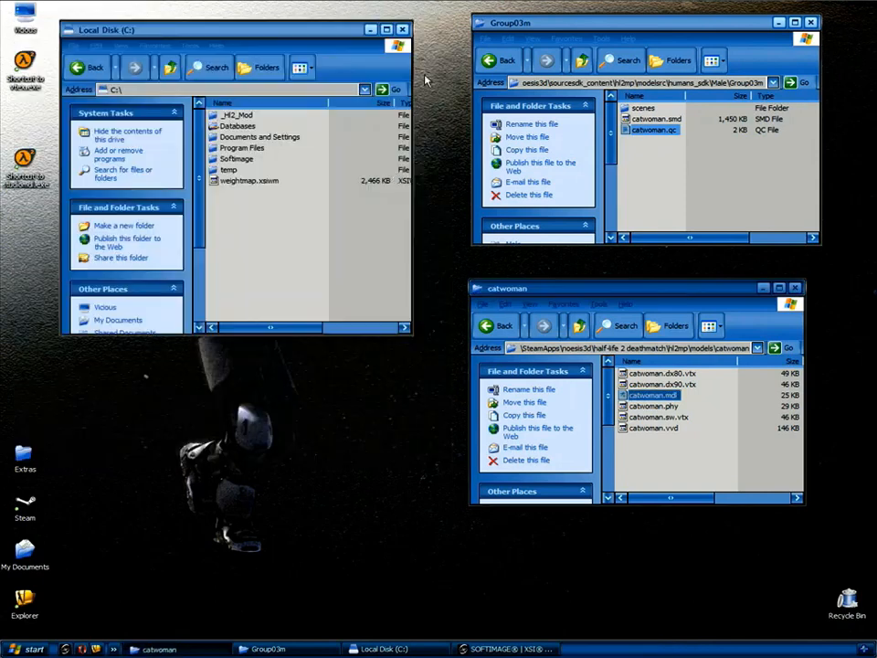
{"action": "left_click", "coordinate": [494, 648]}
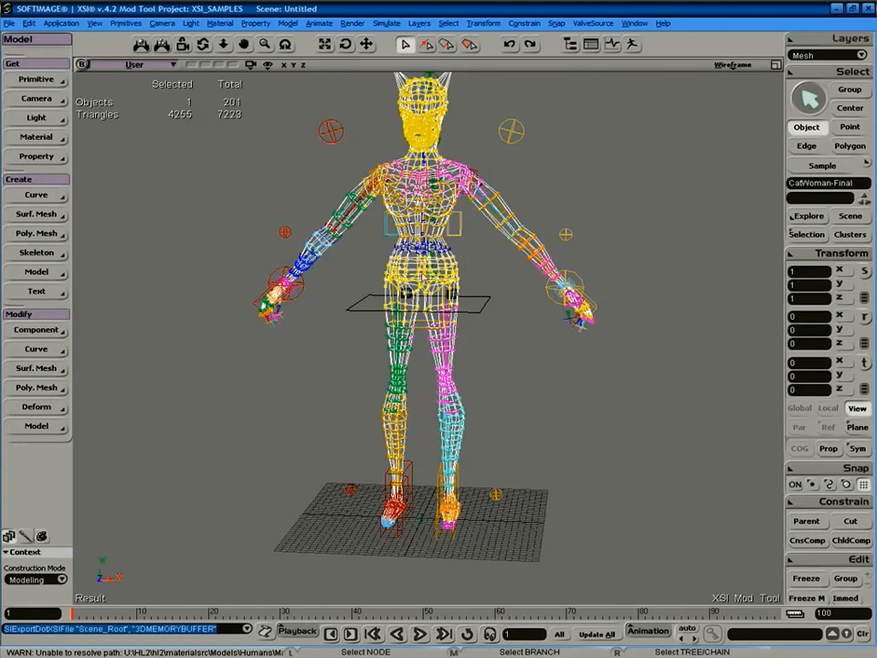
{"action": "left_click", "coordinate": [601, 265]}
{"action": "left_click", "coordinate": [464, 284]}
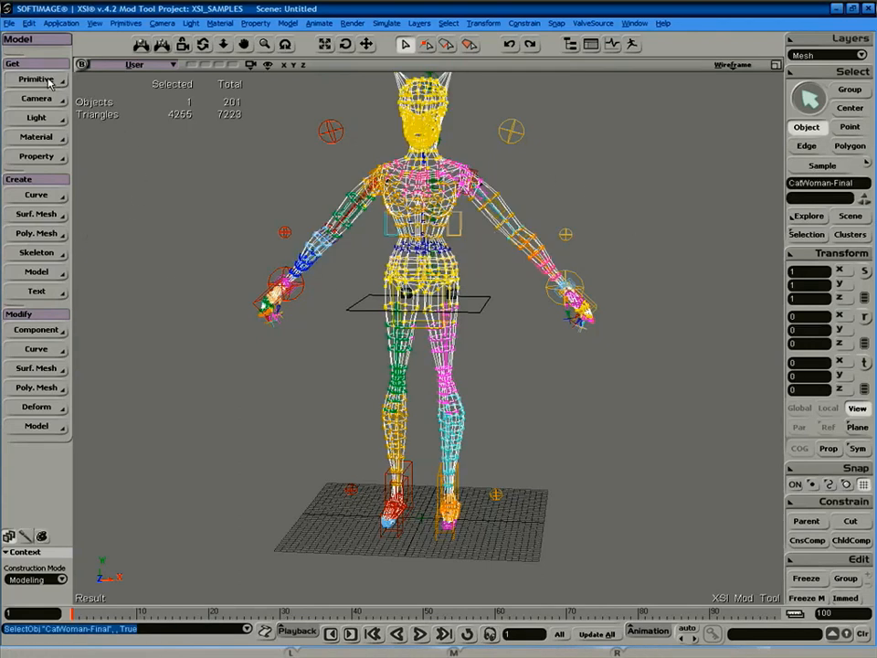
{"action": "left_click", "coordinate": [9, 23]}
{"action": "mouse_move", "coordinate": [55, 141]}
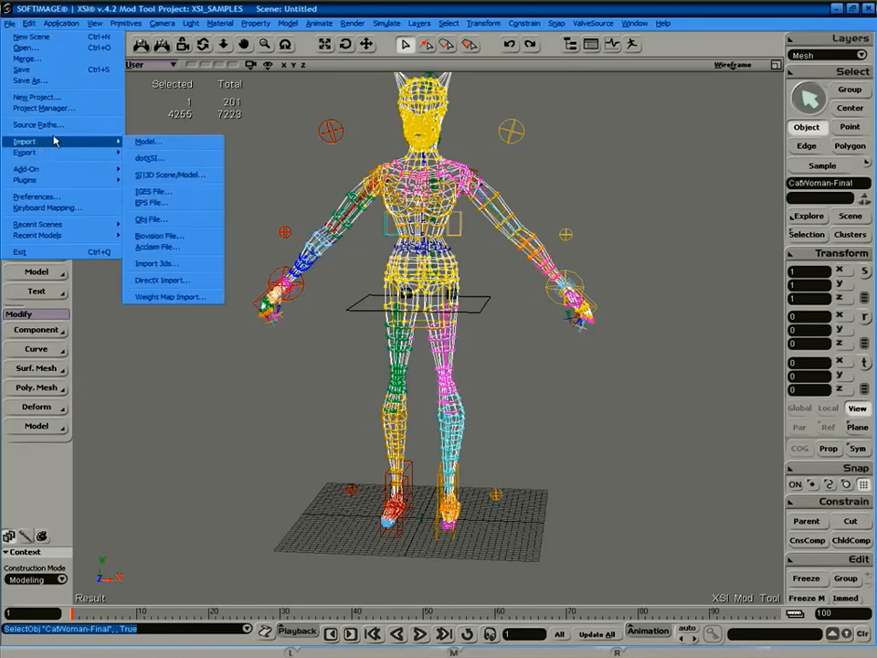
Import wings.xsi with the default .xsi import options and select the imported wings mesh.
{"action": "left_click", "coordinate": [177, 160]}
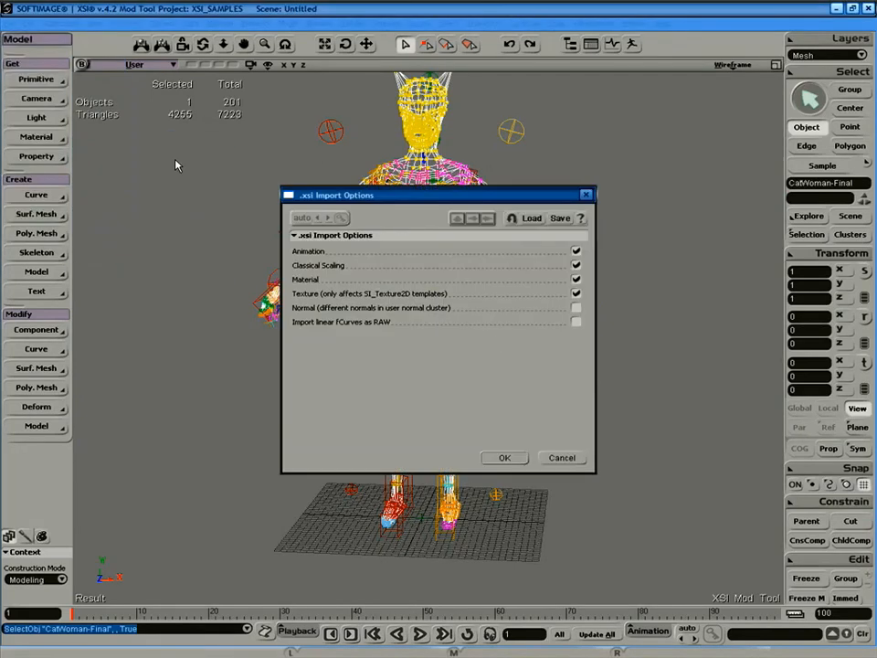
{"action": "left_click", "coordinate": [505, 458]}
{"action": "left_click", "coordinate": [416, 255]}
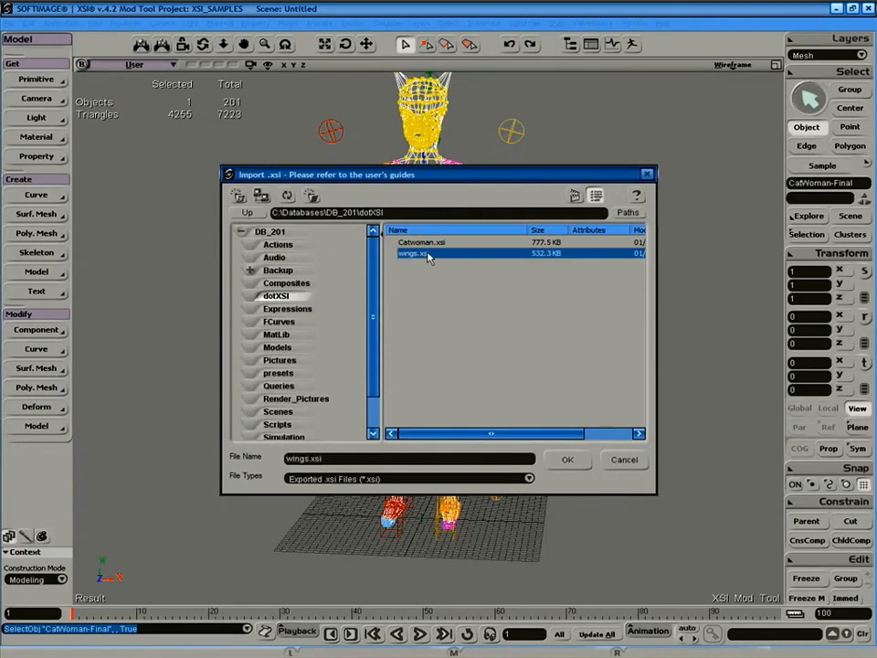
{"action": "left_click", "coordinate": [566, 459]}
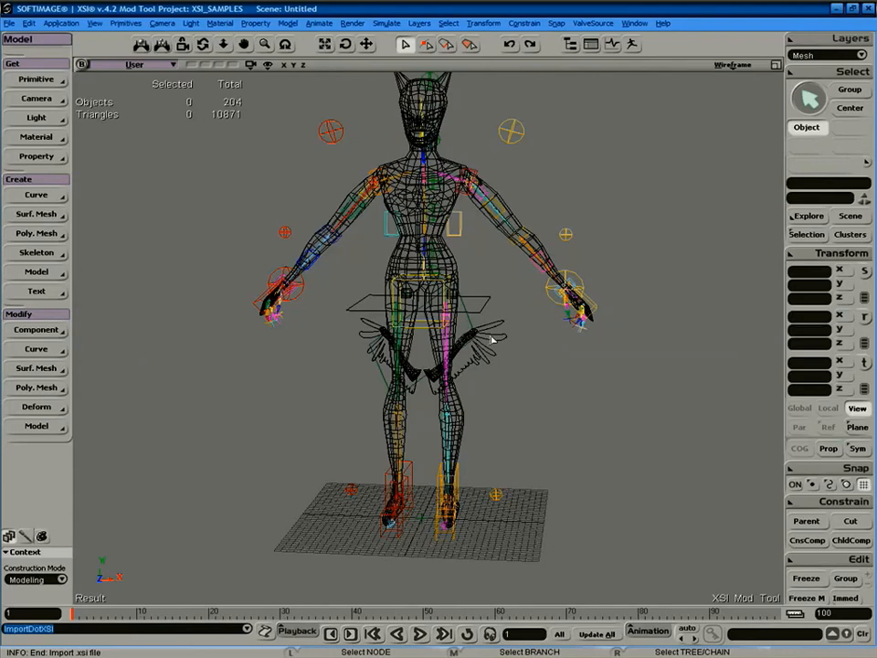
{"action": "left_click", "coordinate": [491, 340]}
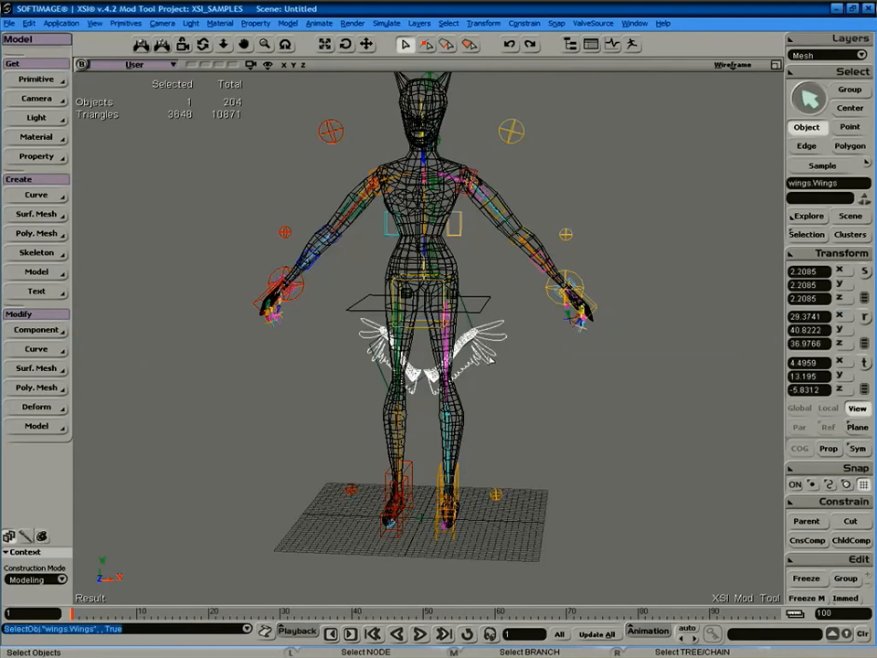
{"action": "left_click", "coordinate": [733, 64]}
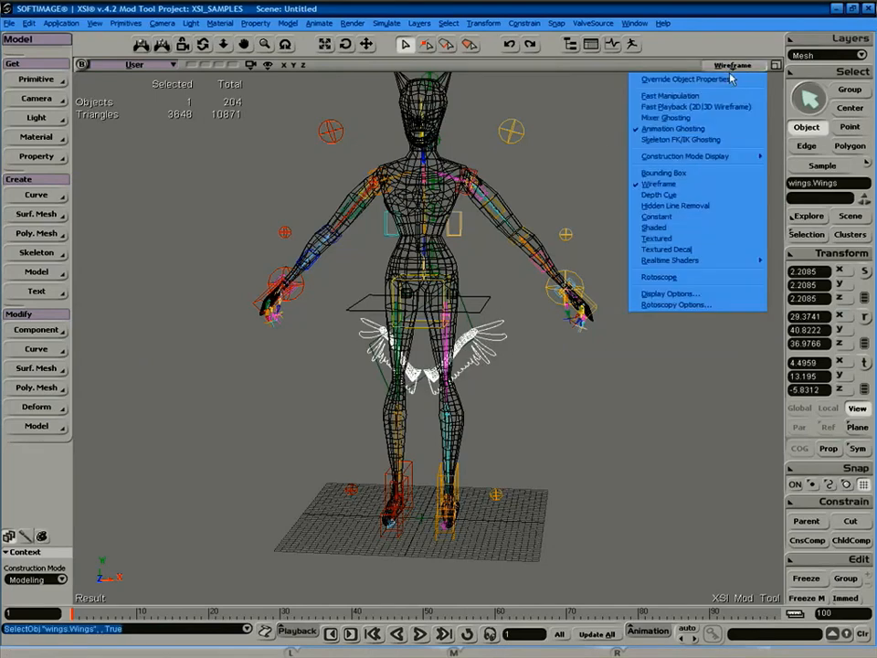
Switch the viewport to Shaded and orbit around the character to inspect the wings.
{"action": "left_click", "coordinate": [674, 227]}
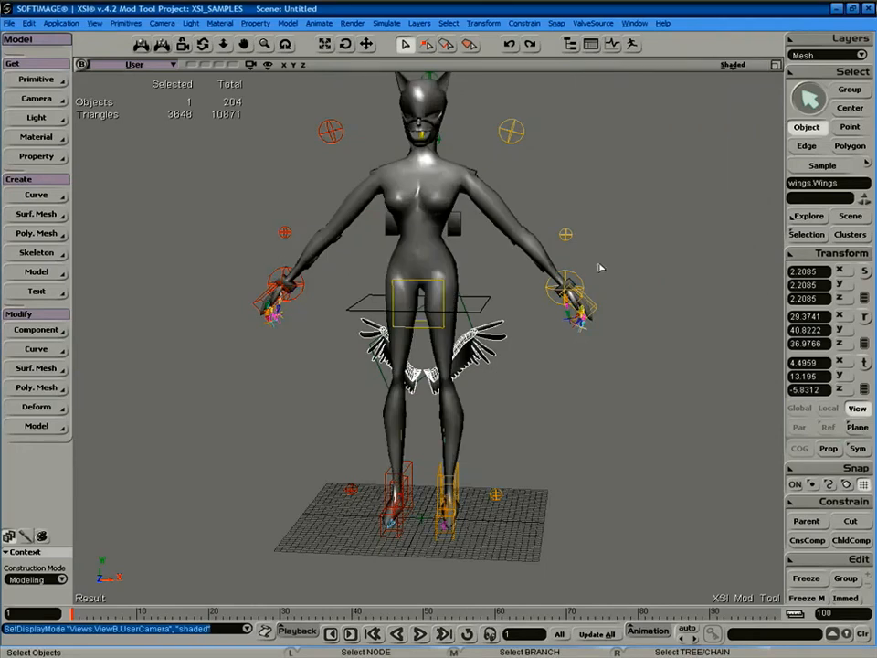
{"action": "key", "text": "s"}
{"action": "mouse_move", "coordinate": [619, 324]}
{"action": "right_mouse_down"}
{"action": "mouse_move", "coordinate": [566, 346]}
{"action": "mouse_move", "coordinate": [462, 351]}
{"action": "mouse_move", "coordinate": [524, 336]}
{"action": "mouse_move", "coordinate": [574, 307]}
{"action": "mouse_move", "coordinate": [676, 316]}
{"action": "right_mouse_up"}
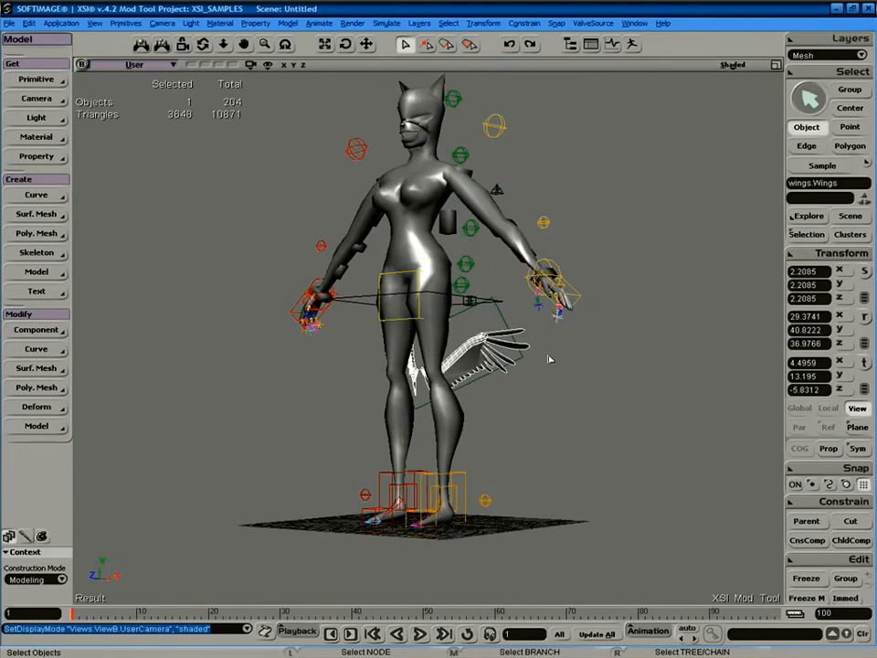
Freeze the wings and cut them from their imported model so they sit at root as Wings1.
{"action": "left_click", "coordinate": [806, 579]}
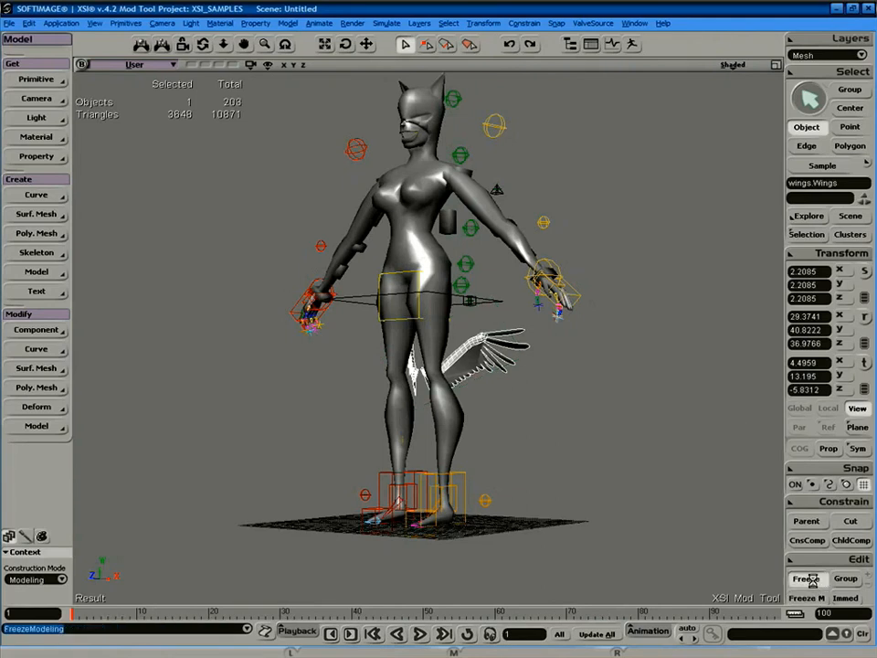
{"action": "key", "text": "s"}
{"action": "right_click_drag", "start_coordinate": [510, 384], "coordinate": [542, 400]}
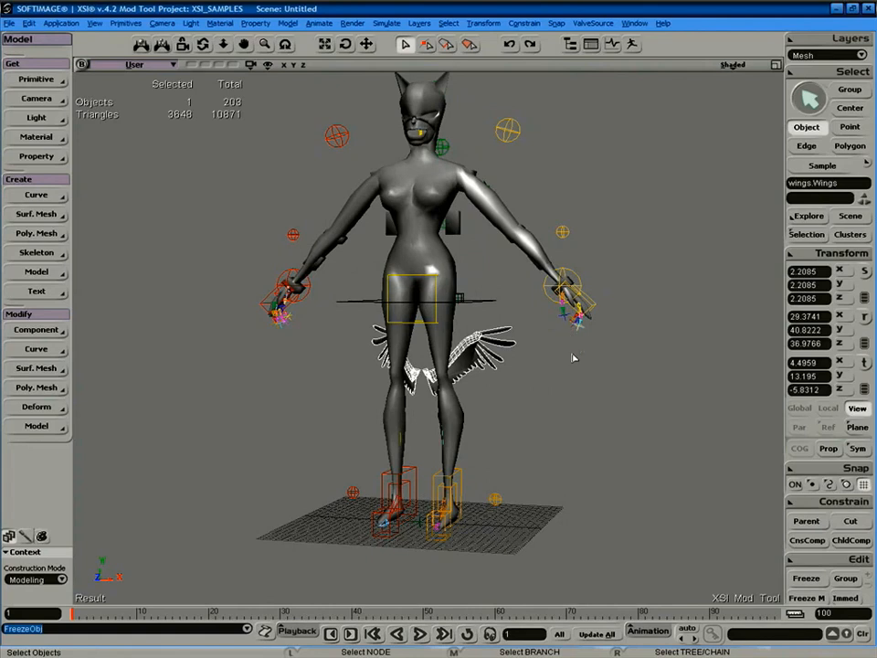
{"action": "left_click", "coordinate": [851, 522]}
{"action": "key", "text": "space"}
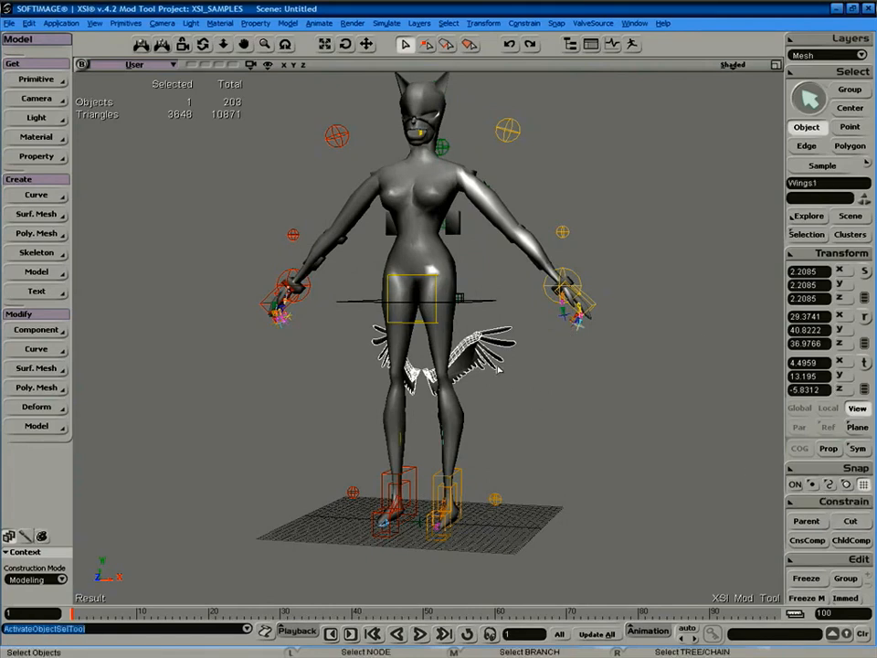
Raise the wings from the hips up to the shoulders and push them behind the body.
{"action": "key", "text": "8"}
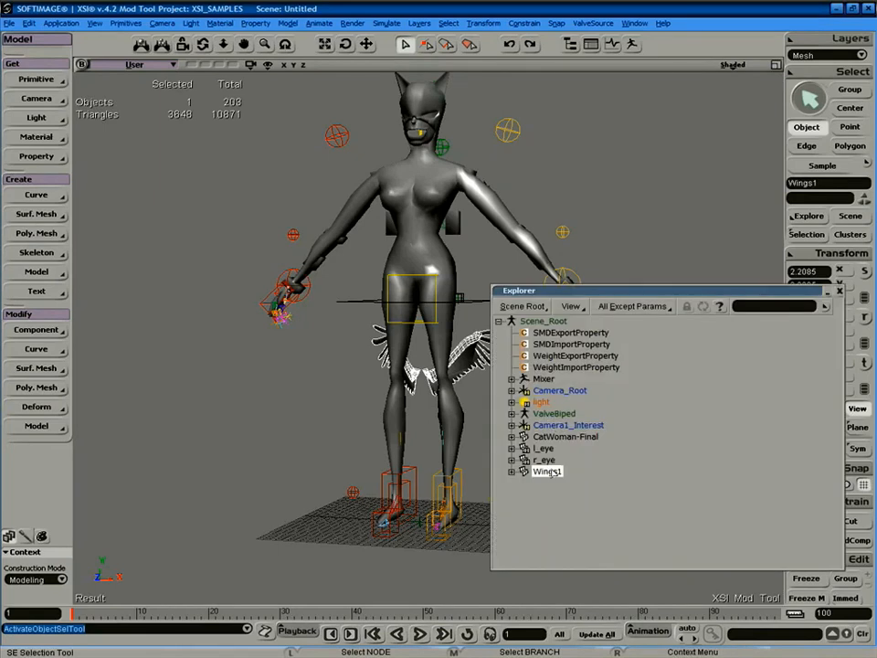
{"action": "key", "text": "8"}
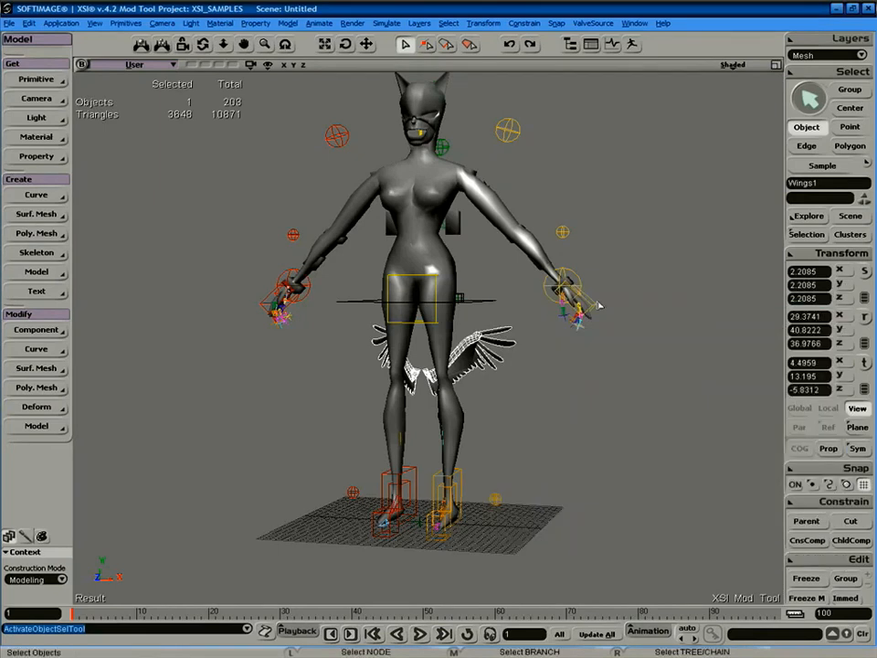
{"action": "key", "text": "v"}
{"action": "left_click_drag", "start_coordinate": [495, 427], "coordinate": [495, 236]}
{"action": "key", "text": "s"}
{"action": "right_click_drag", "start_coordinate": [494, 236], "coordinate": [430, 272]}
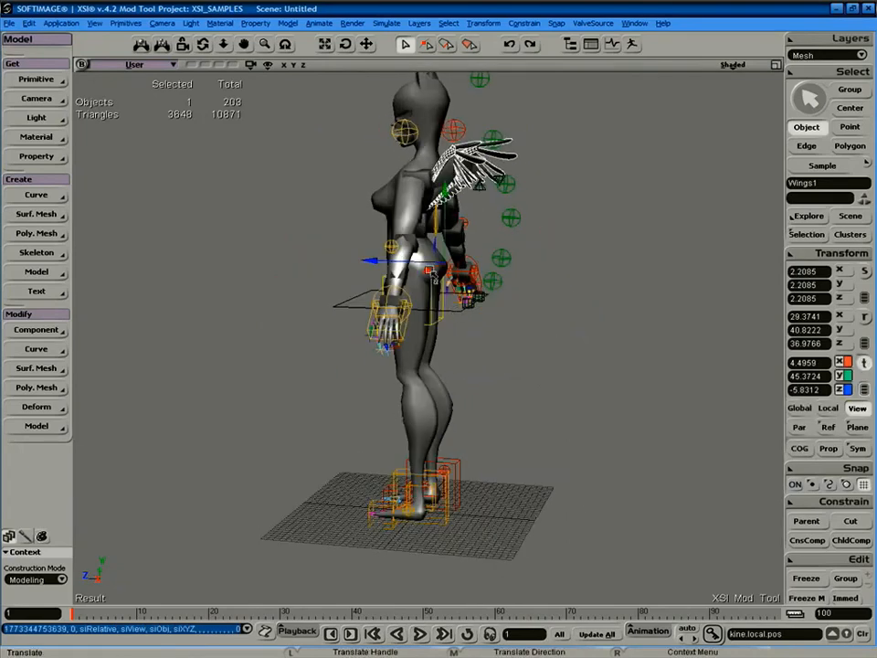
{"action": "left_click_drag", "start_coordinate": [373, 258], "coordinate": [391, 261]}
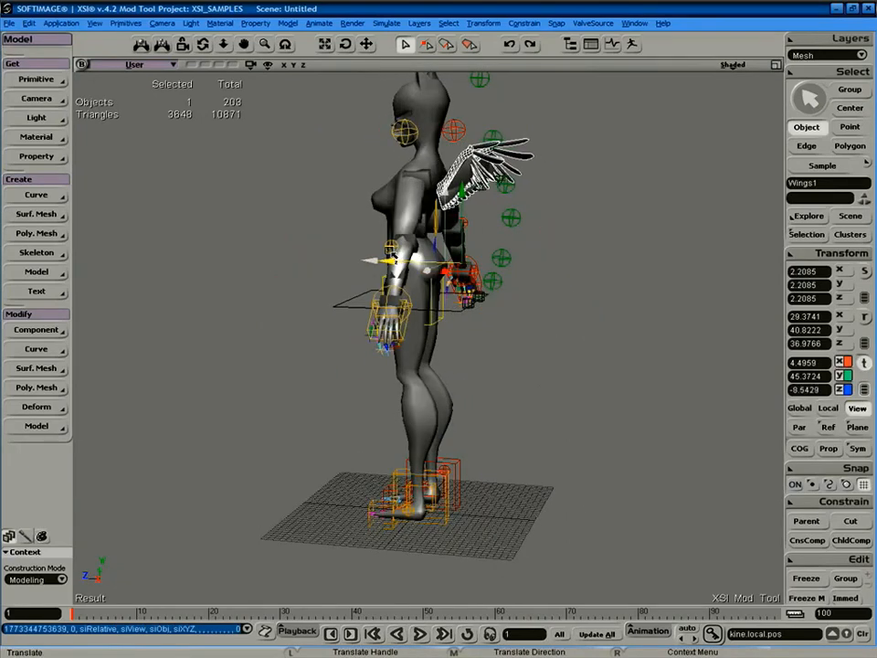
{"action": "key", "text": "s"}
{"action": "right_click_drag", "start_coordinate": [518, 241], "coordinate": [539, 255]}
Turn on COG scaling and enlarge the wings around their centre.
{"action": "key", "text": "x"}
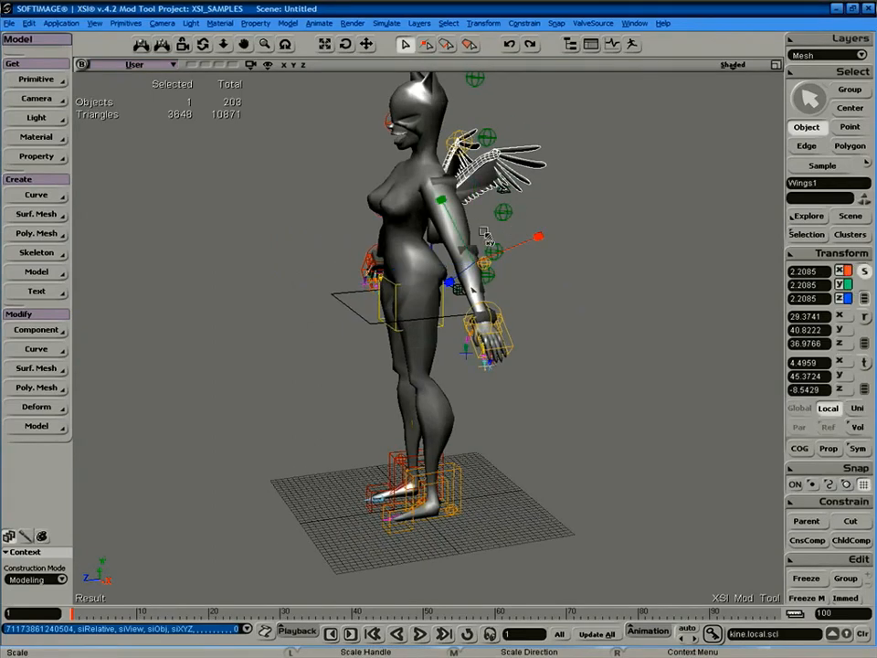
{"action": "left_click", "coordinate": [800, 449]}
{"action": "right_click_drag", "start_coordinate": [520, 294], "coordinate": [455, 183]}
{"action": "mouse_move", "coordinate": [521, 186]}
{"action": "right_mouse_down"}
{"action": "mouse_move", "coordinate": [509, 186]}
{"action": "mouse_move", "coordinate": [519, 175]}
{"action": "right_mouse_up"}
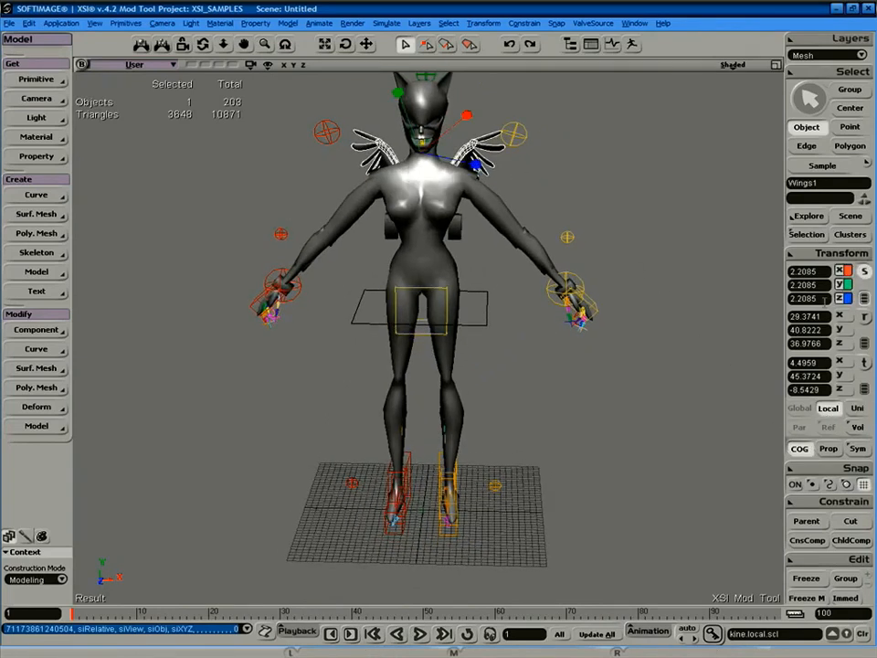
{"action": "left_click", "coordinate": [801, 450]}
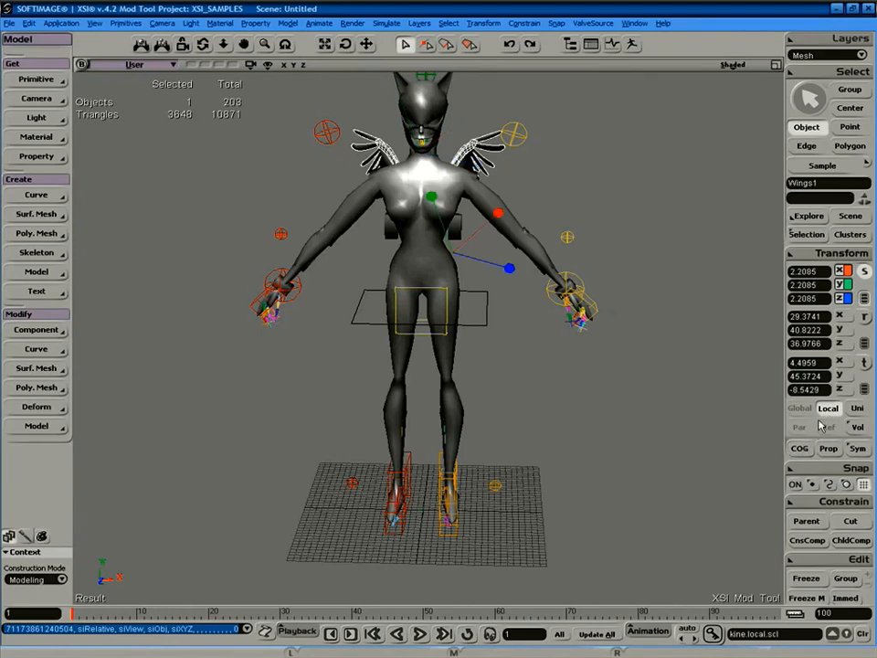
{"action": "left_click", "coordinate": [801, 449]}
{"action": "right_click_drag", "start_coordinate": [470, 160], "coordinate": [357, 171]}
{"action": "right_click_drag", "start_coordinate": [479, 173], "coordinate": [443, 170]}
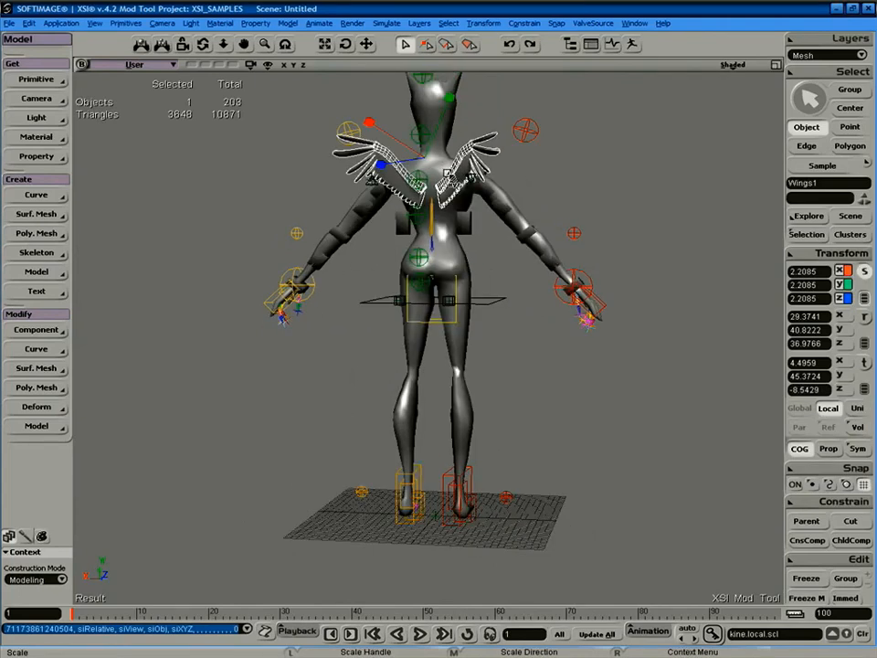
{"action": "left_click_drag", "start_coordinate": [423, 158], "coordinate": [513, 51]}
Push the wings further back and raise them higher on Catwoman's back.
{"action": "key", "text": "s"}
{"action": "right_click_drag", "start_coordinate": [485, 195], "coordinate": [539, 188]}
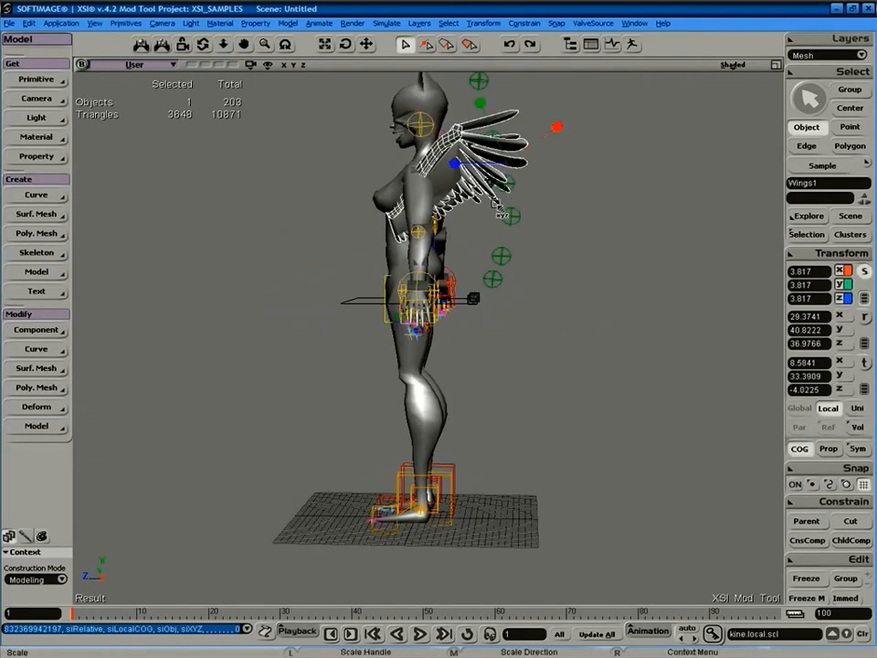
{"action": "key", "text": "v"}
{"action": "left_click_drag", "start_coordinate": [475, 162], "coordinate": [483, 163]}
{"action": "key", "text": "s"}
{"action": "right_click_drag", "start_coordinate": [520, 175], "coordinate": [463, 190]}
{"action": "key", "text": "s"}
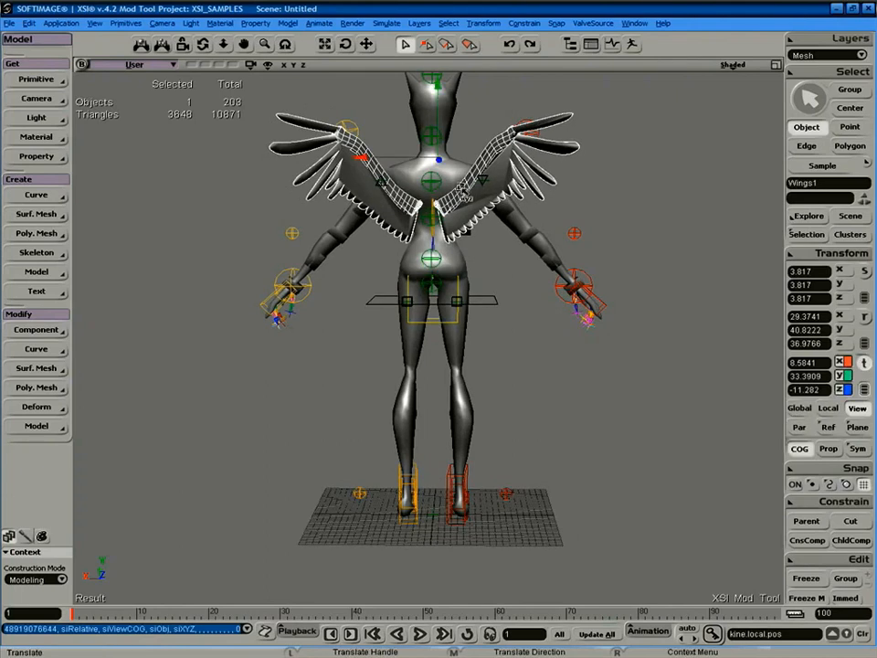
{"action": "left_click_drag", "start_coordinate": [439, 165], "coordinate": [445, 139]}
{"action": "key", "text": "s"}
{"action": "right_click_drag", "start_coordinate": [499, 174], "coordinate": [550, 225]}
Scale the wings to about 5.1408 and nudge them back and up into place.
{"action": "key", "text": "x"}
{"action": "left_click_drag", "start_coordinate": [519, 143], "coordinate": [578, 120]}
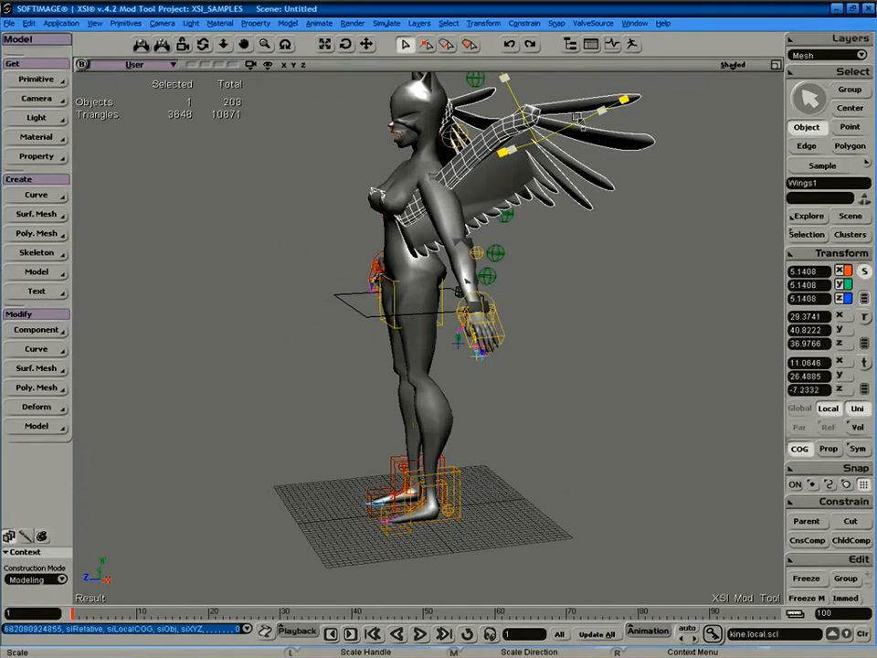
{"action": "key", "text": "v"}
{"action": "left_click_drag", "start_coordinate": [491, 142], "coordinate": [536, 142]}
{"action": "key", "text": "s"}
{"action": "right_click_drag", "start_coordinate": [537, 142], "coordinate": [436, 145]}
{"action": "key", "text": "v"}
{"action": "left_click_drag", "start_coordinate": [435, 198], "coordinate": [444, 187]}
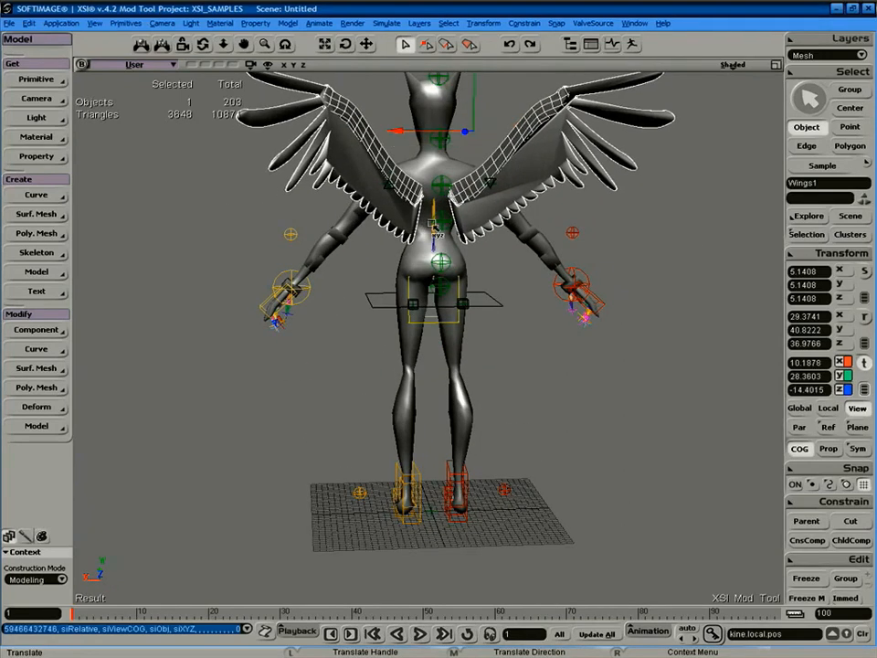
Adjust the wings' pivot, then zoom out and orbit to check the fit from the side.
{"action": "key", "text": "alt"}
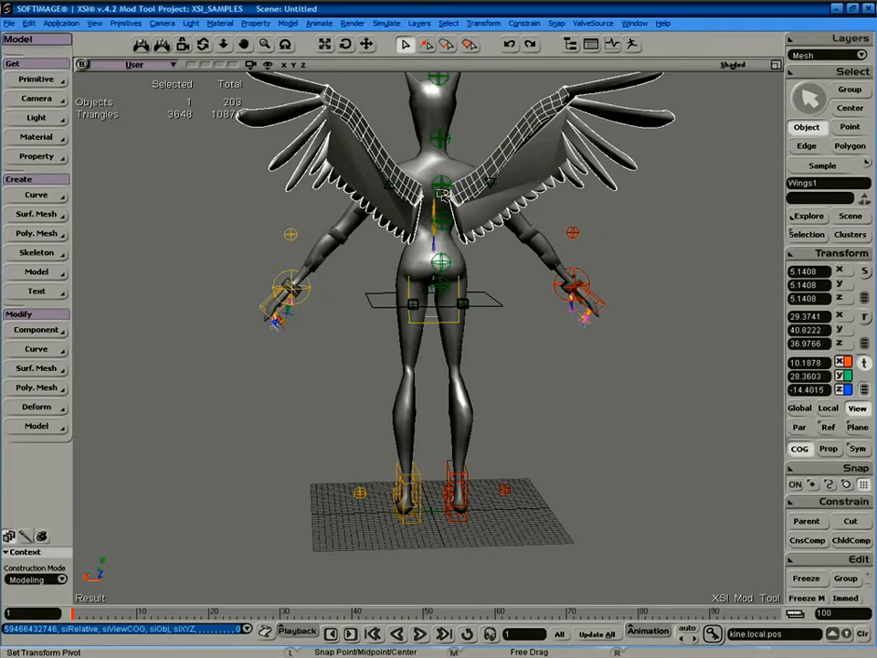
{"action": "key", "text": "z"}
{"action": "right_click_drag", "start_coordinate": [448, 202], "coordinate": [449, 245]}
{"action": "key", "text": "r"}
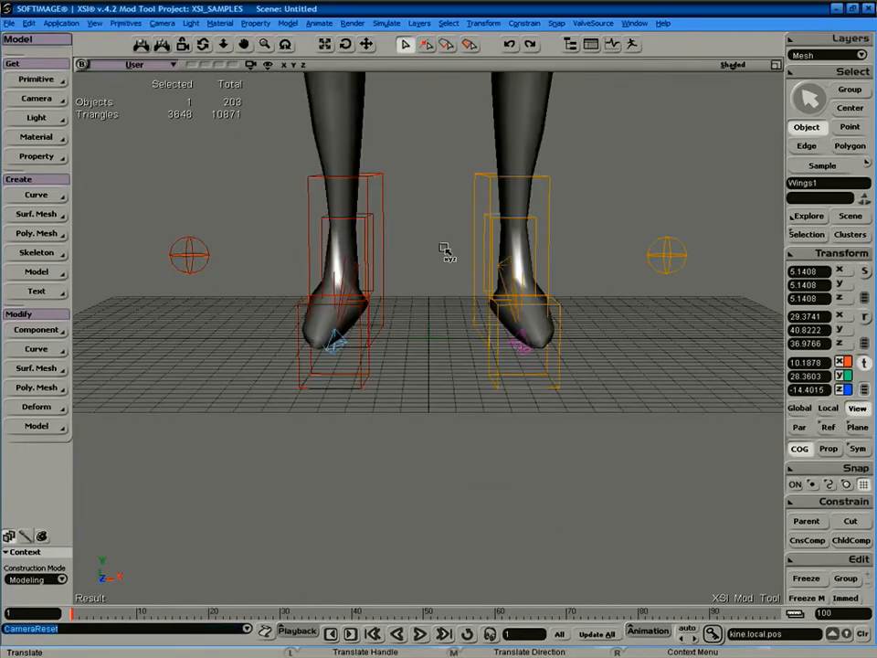
{"action": "key", "text": "s"}
{"action": "right_click_drag", "start_coordinate": [447, 245], "coordinate": [446, 299]}
{"action": "key", "text": "v"}
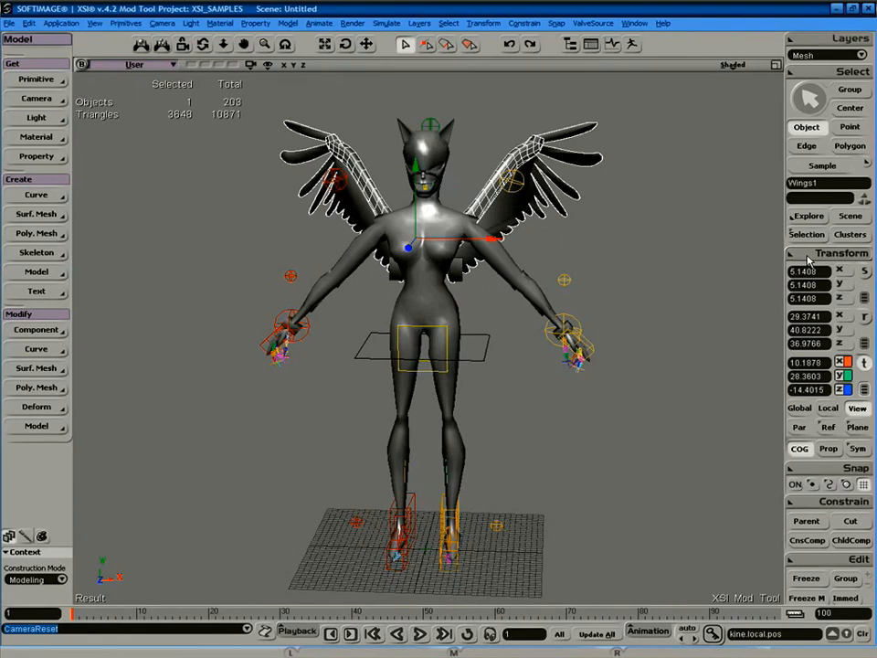
Freeze all of the wings' transforms so they read scale 1 and position 0.
{"action": "right_click", "coordinate": [707, 250]}
{"action": "left_click", "coordinate": [668, 305]}
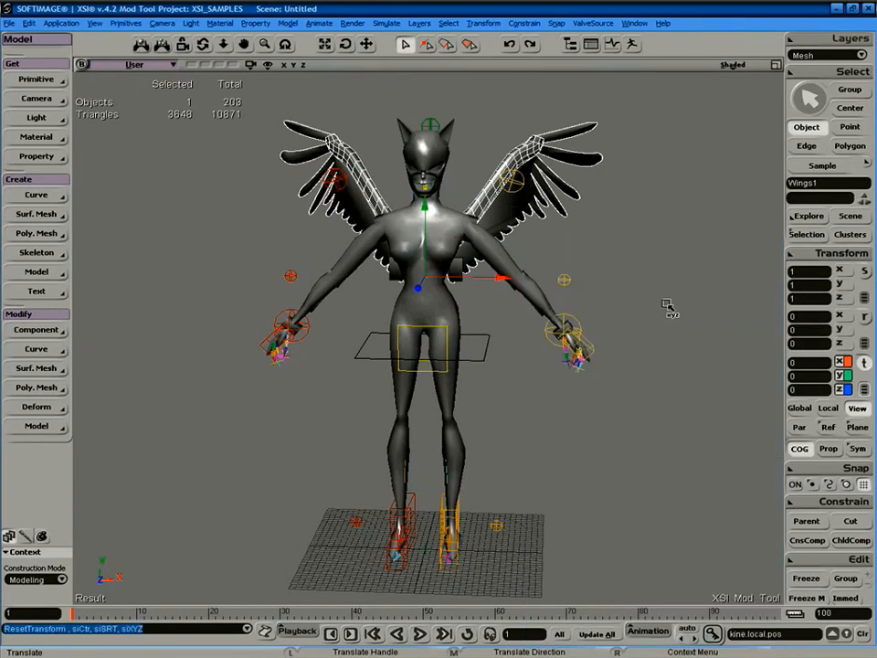
{"action": "key", "text": "s"}
{"action": "mouse_move", "coordinate": [632, 252]}
{"action": "right_mouse_down"}
{"action": "mouse_move", "coordinate": [485, 297]}
{"action": "mouse_move", "coordinate": [546, 263]}
{"action": "mouse_move", "coordinate": [617, 265]}
{"action": "mouse_move", "coordinate": [631, 274]}
{"action": "right_mouse_up"}
{"action": "key", "text": "space"}
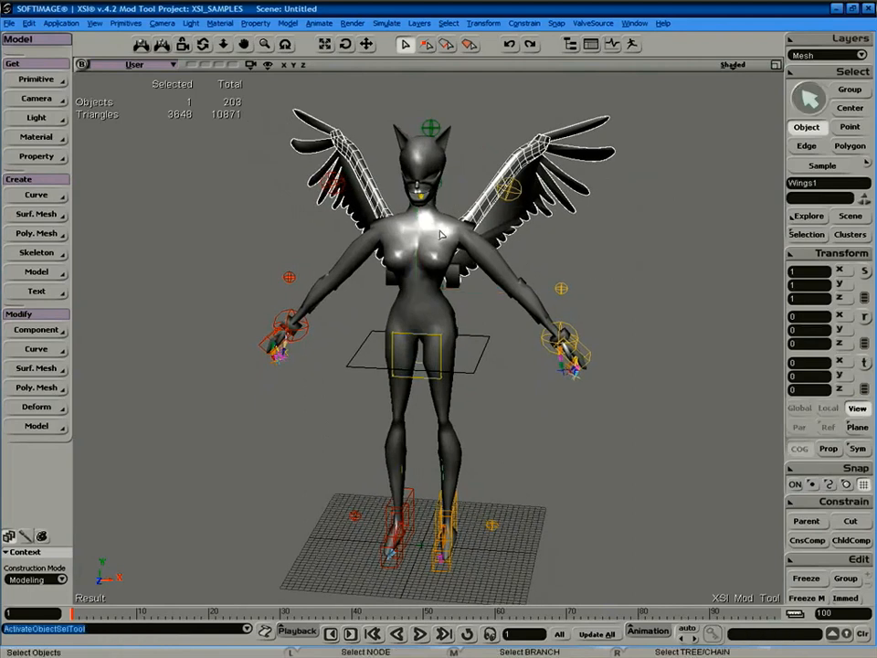
Select the CatWoman-Final body and add the wings to the selection.
{"action": "left_click", "coordinate": [437, 238], "text": "ctrl"}
{"action": "left_click", "coordinate": [439, 240]}
{"action": "left_click", "coordinate": [494, 230], "text": "shift"}
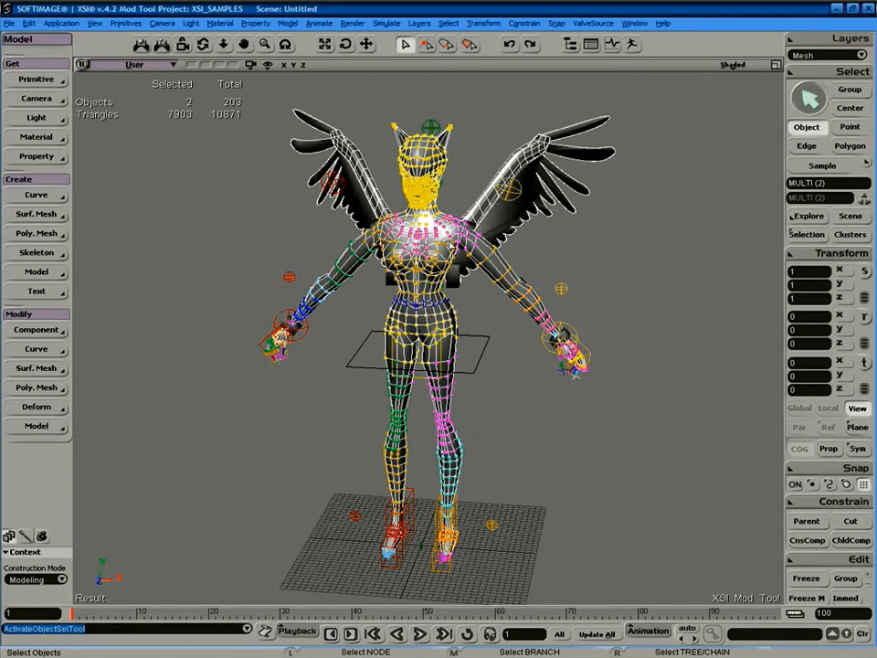
Merge the body and wings into one mesh at tolerance 0, hiding the originals.
{"action": "left_click", "coordinate": [53, 236]}
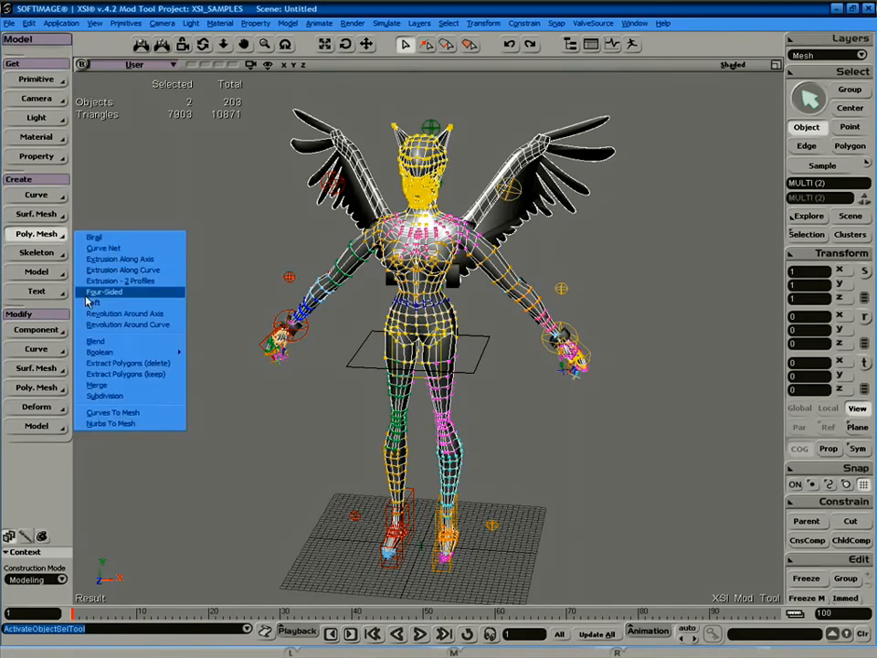
{"action": "left_click", "coordinate": [124, 384]}
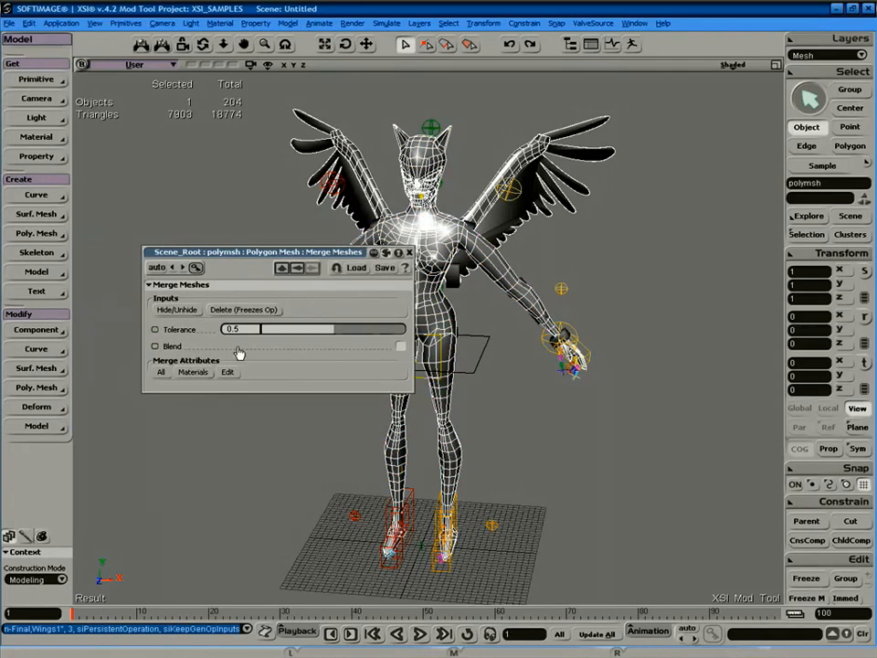
{"action": "left_click", "coordinate": [178, 310]}
{"action": "left_click_drag", "start_coordinate": [332, 331], "coordinate": [240, 330]}
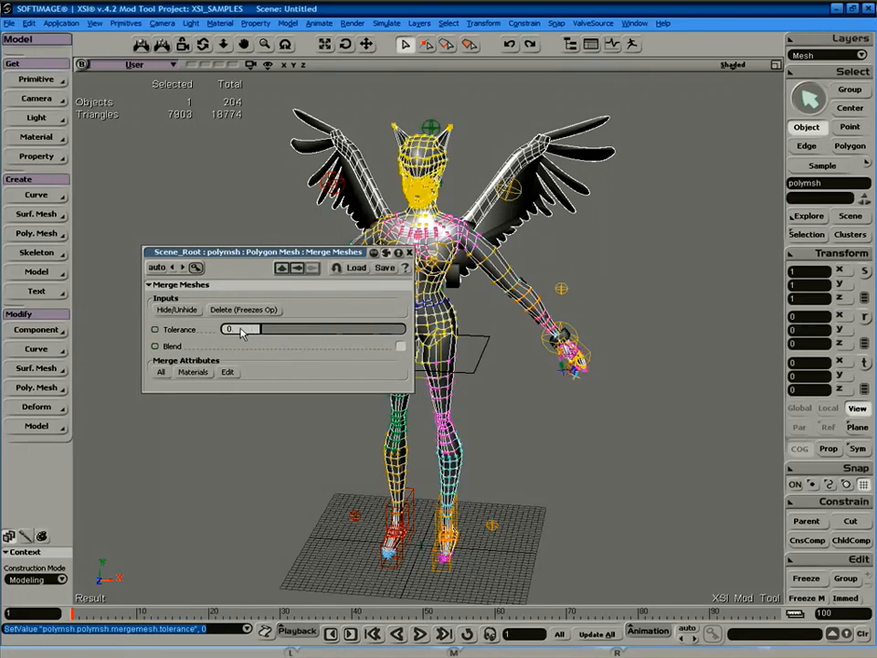
Transfer all attributes, freeze the merged mesh to remove its operator, and reselect it.
{"action": "left_click", "coordinate": [164, 372]}
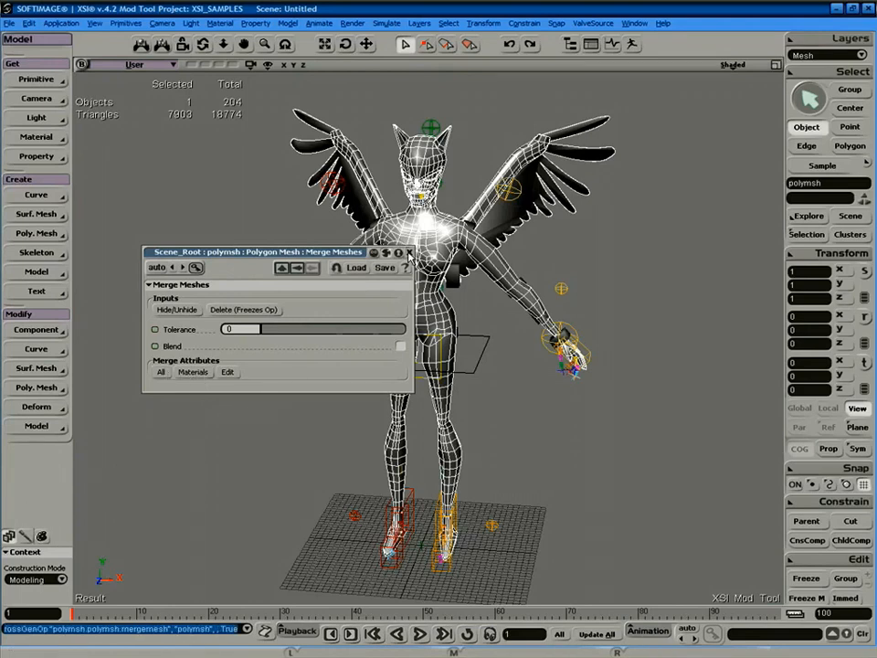
{"action": "left_click", "coordinate": [239, 310]}
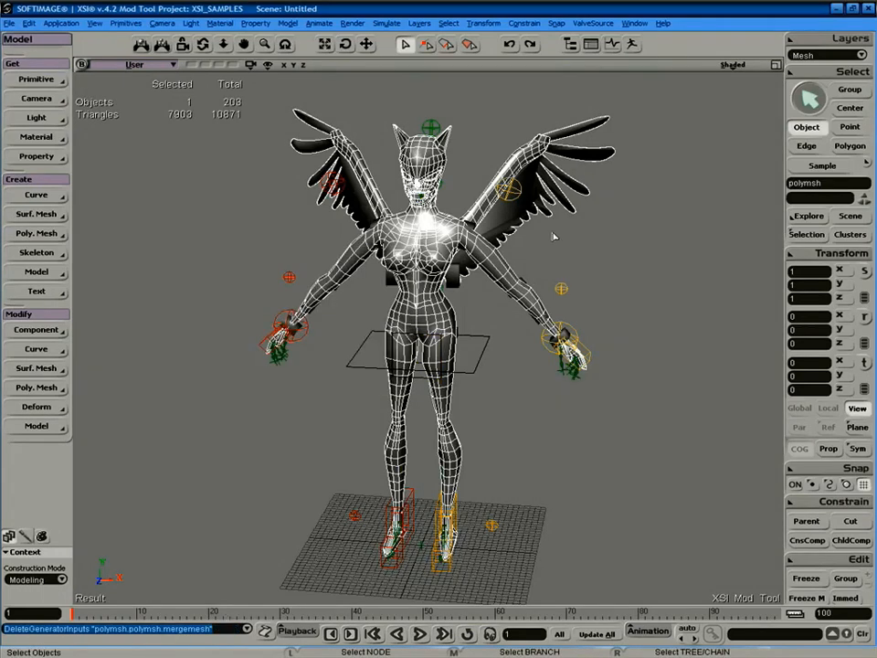
{"action": "key", "text": "s"}
{"action": "right_click_drag", "start_coordinate": [576, 243], "coordinate": [601, 248]}
{"action": "key", "text": "space"}
{"action": "left_click", "coordinate": [562, 269]}
{"action": "left_click", "coordinate": [524, 262]}
{"action": "key", "text": "s"}
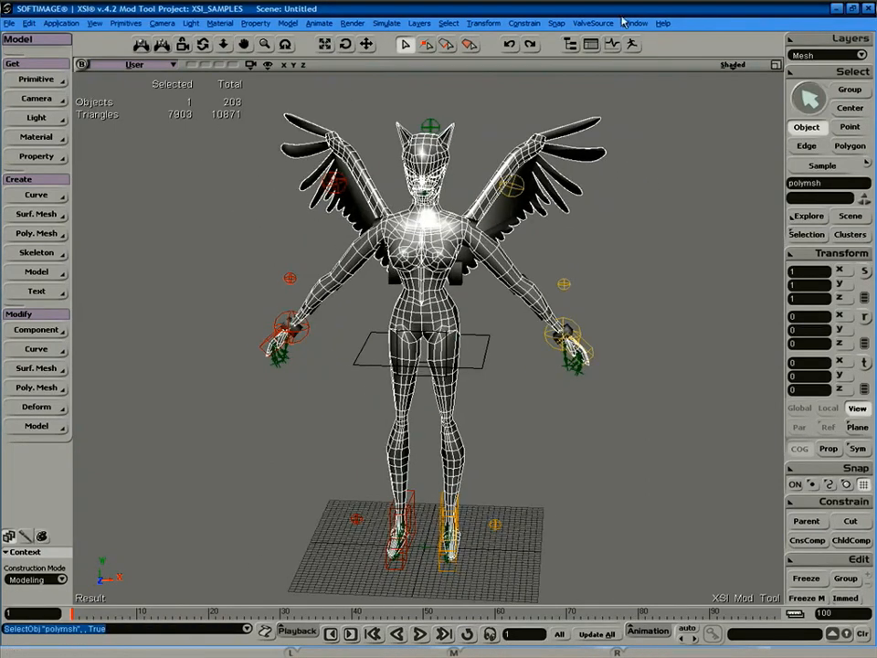
Import the saved weight map onto the merged mesh via ValveSource > WeightMap Import.
{"action": "left_click", "coordinate": [601, 23]}
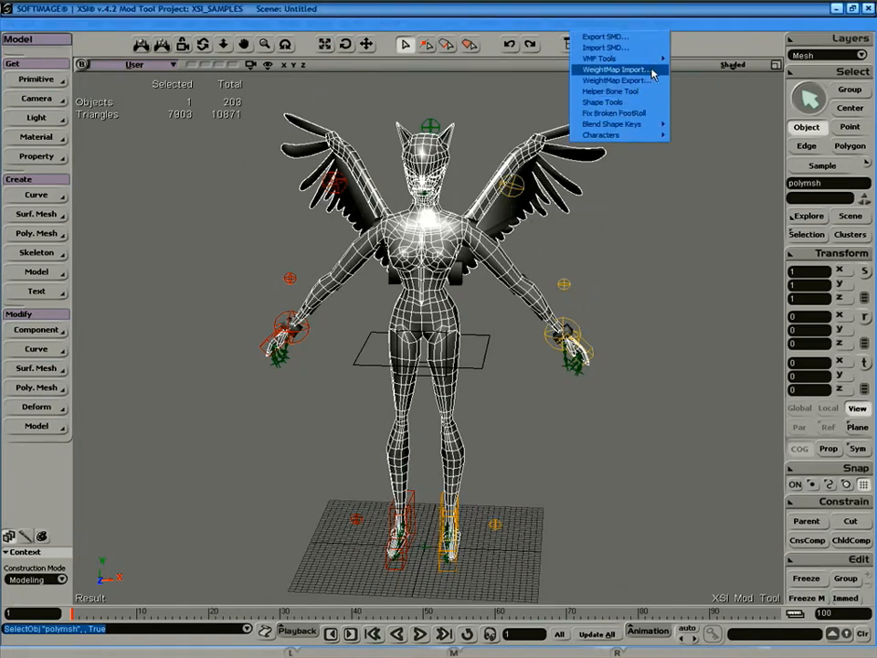
{"action": "left_click", "coordinate": [614, 70]}
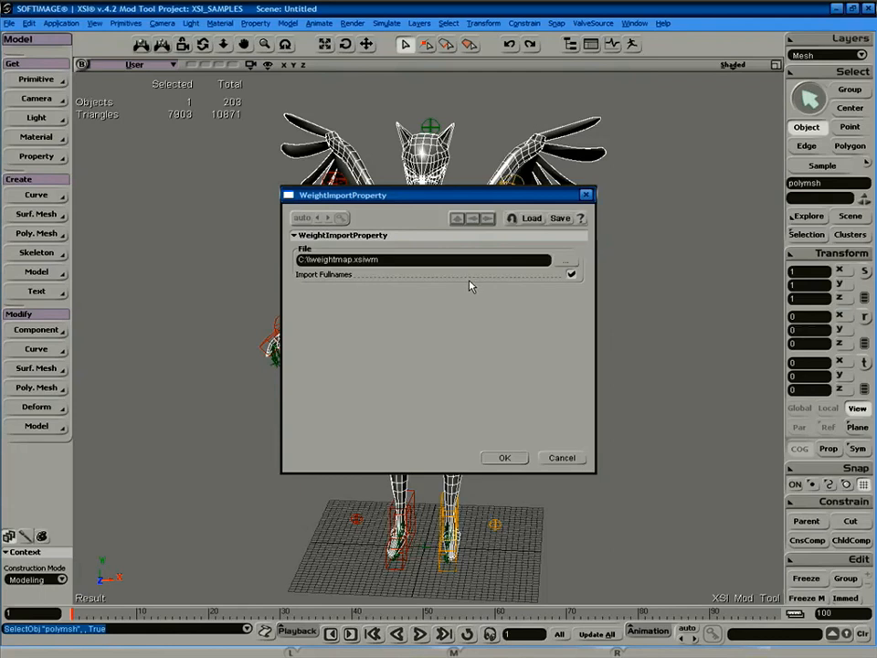
{"action": "key", "text": "Return"}
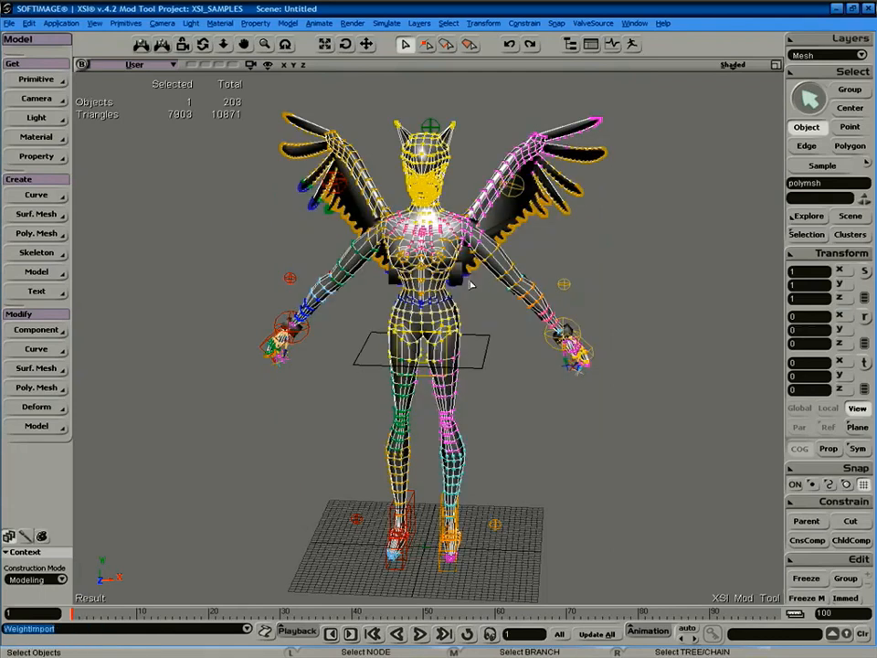
Orbit around the weighted character to inspect the coloured weights, then reselect polymsh.
{"action": "key", "text": "s"}
{"action": "right_click_drag", "start_coordinate": [514, 119], "coordinate": [541, 189]}
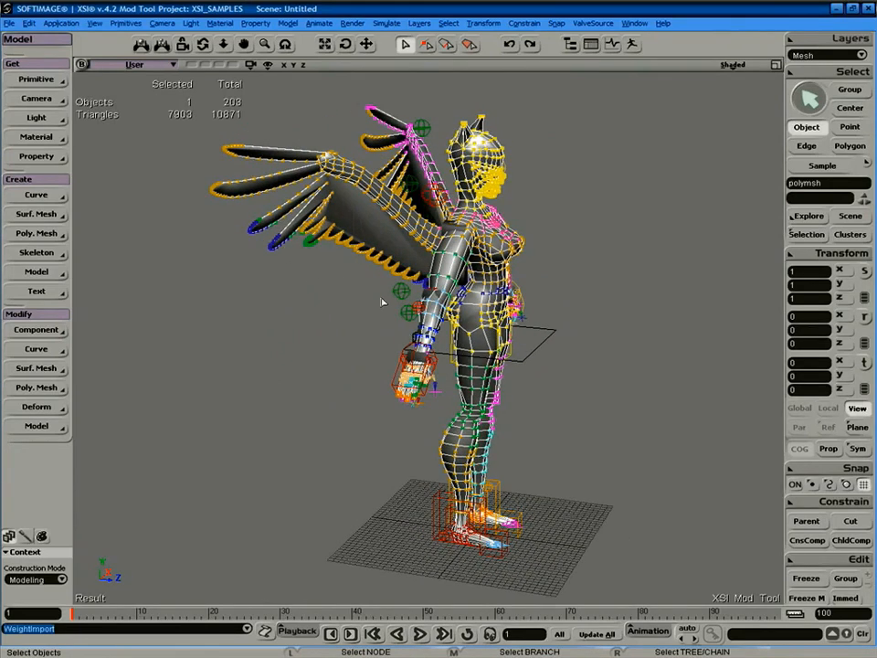
{"action": "key", "text": "s"}
{"action": "right_click_drag", "start_coordinate": [384, 164], "coordinate": [494, 153]}
{"action": "key", "text": "s"}
{"action": "mouse_move", "coordinate": [558, 191]}
{"action": "right_mouse_down"}
{"action": "mouse_move", "coordinate": [474, 221]}
{"action": "mouse_move", "coordinate": [378, 231]}
{"action": "mouse_move", "coordinate": [612, 229]}
{"action": "right_mouse_up"}
{"action": "key", "text": "space"}
{"action": "left_click", "coordinate": [614, 260]}
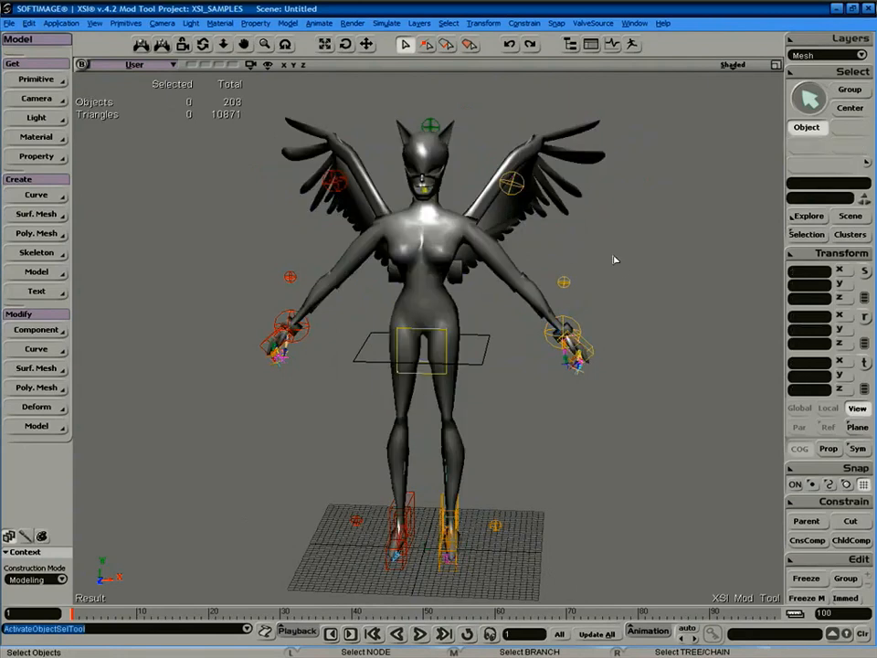
{"action": "left_click", "coordinate": [449, 241]}
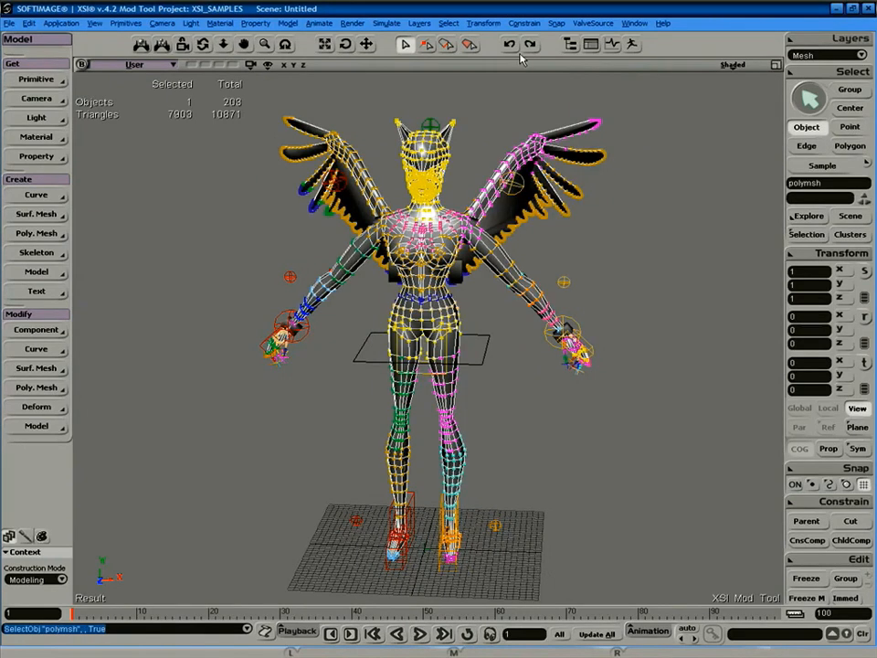
Export the weighted mesh as a Model (SMD) and dismiss the triangle-limit error.
{"action": "left_click", "coordinate": [595, 26]}
{"action": "left_click", "coordinate": [613, 49]}
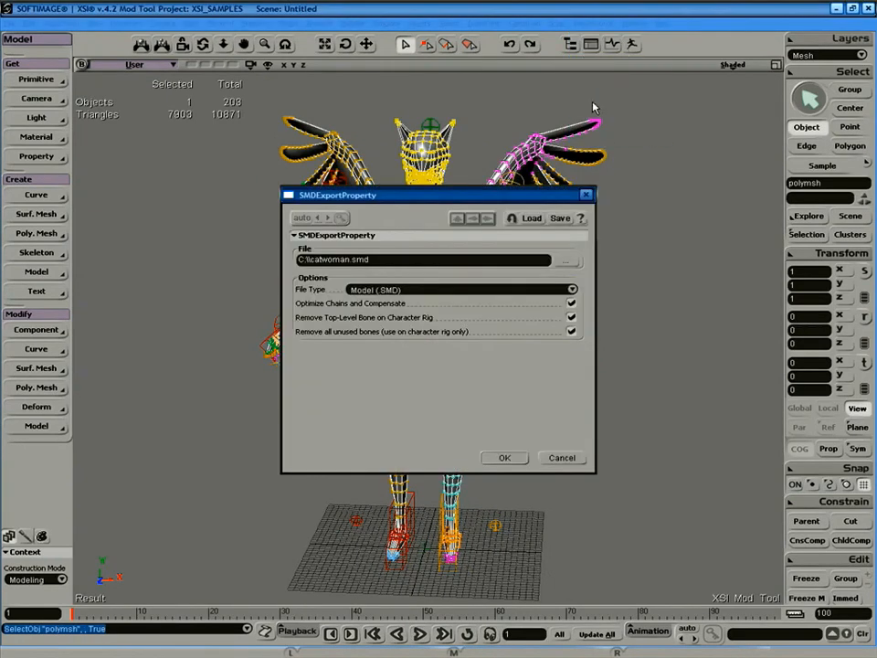
{"action": "left_click", "coordinate": [505, 458]}
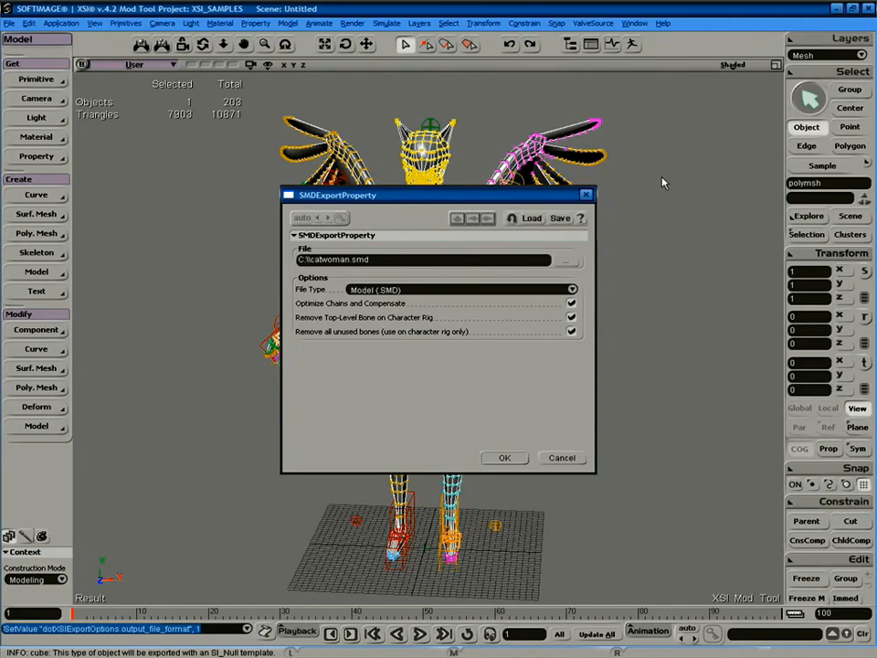
{"action": "key", "text": "Return"}
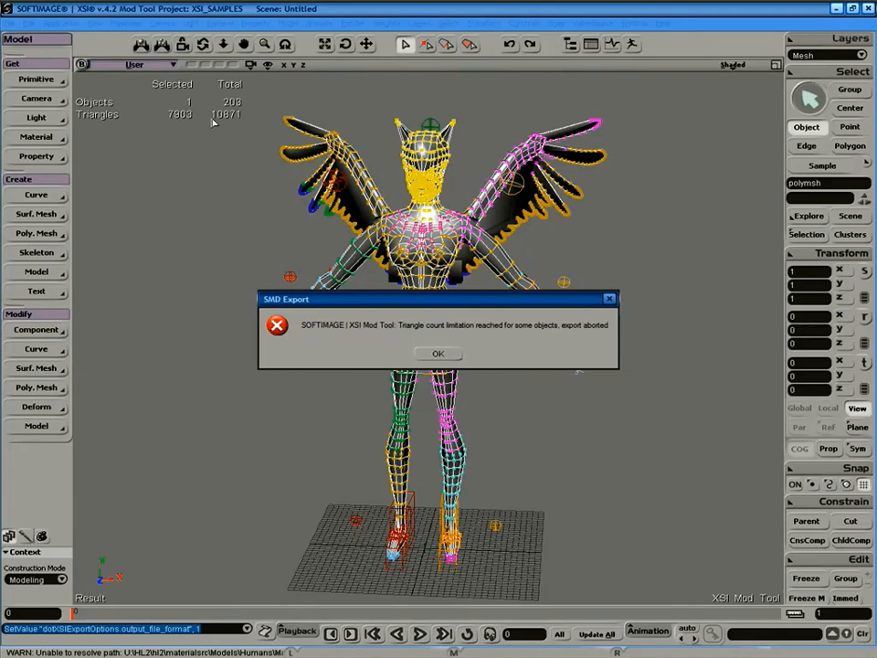
{"action": "left_click", "coordinate": [451, 354]}
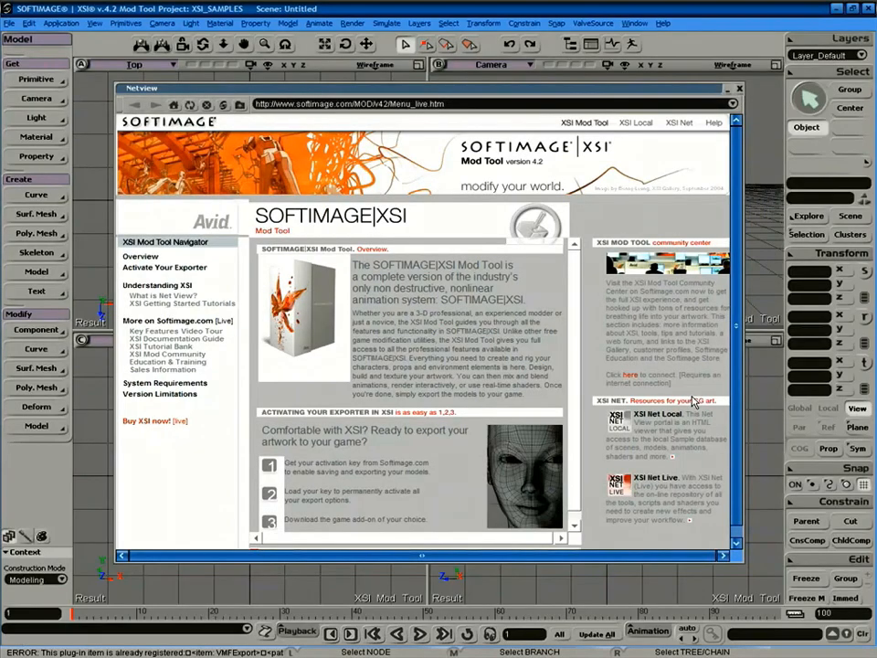
Close the welcome page and add the wing to the body selection.
{"action": "left_click", "coordinate": [739, 87]}
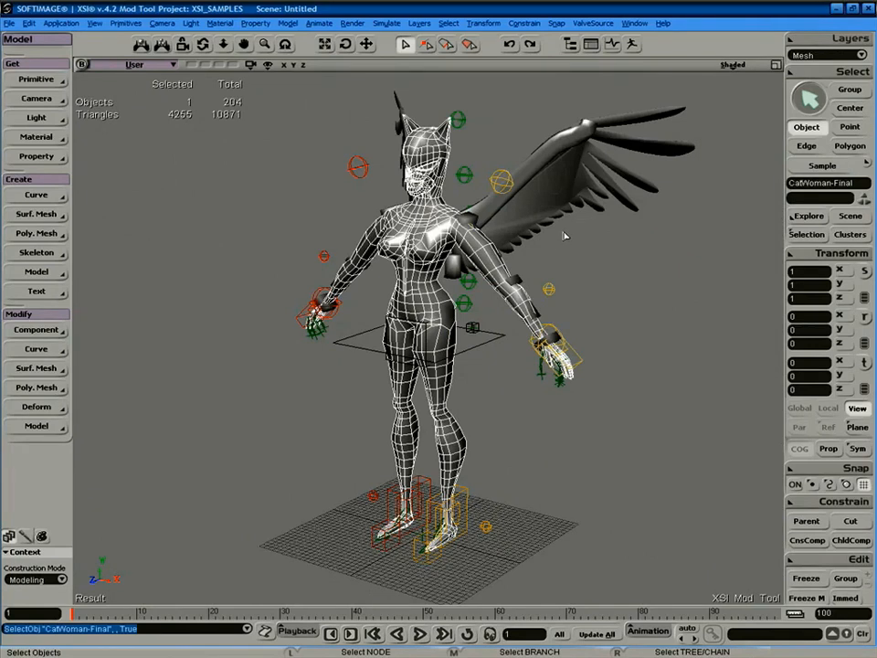
{"action": "left_click", "coordinate": [552, 197], "text": "shift"}
{"action": "key", "text": "s"}
{"action": "right_click_drag", "start_coordinate": [460, 270], "coordinate": [485, 256]}
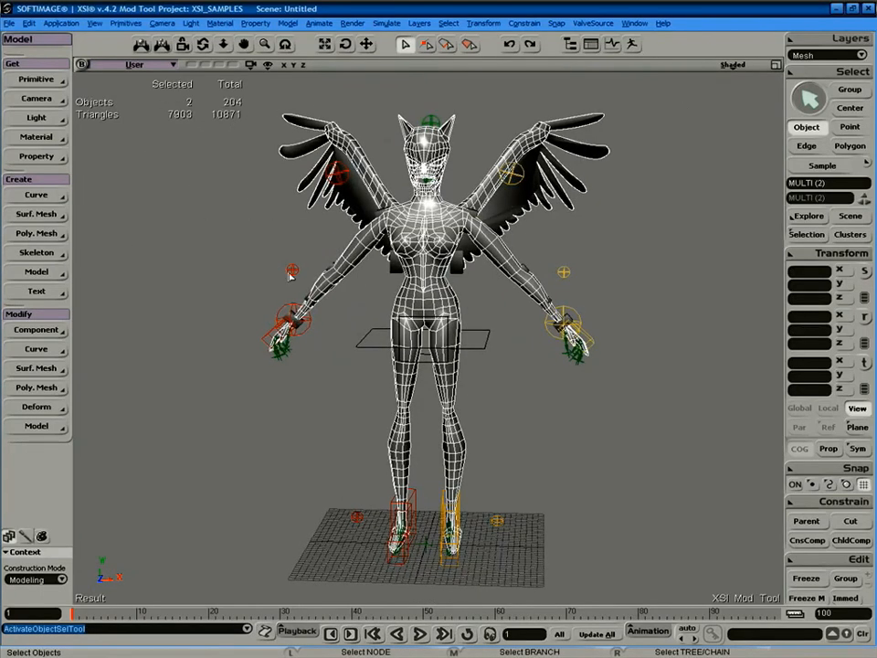
Merge body and wings at tolerance 0 with all attributes, then select CatWoman-Final.
{"action": "left_click", "coordinate": [37, 233]}
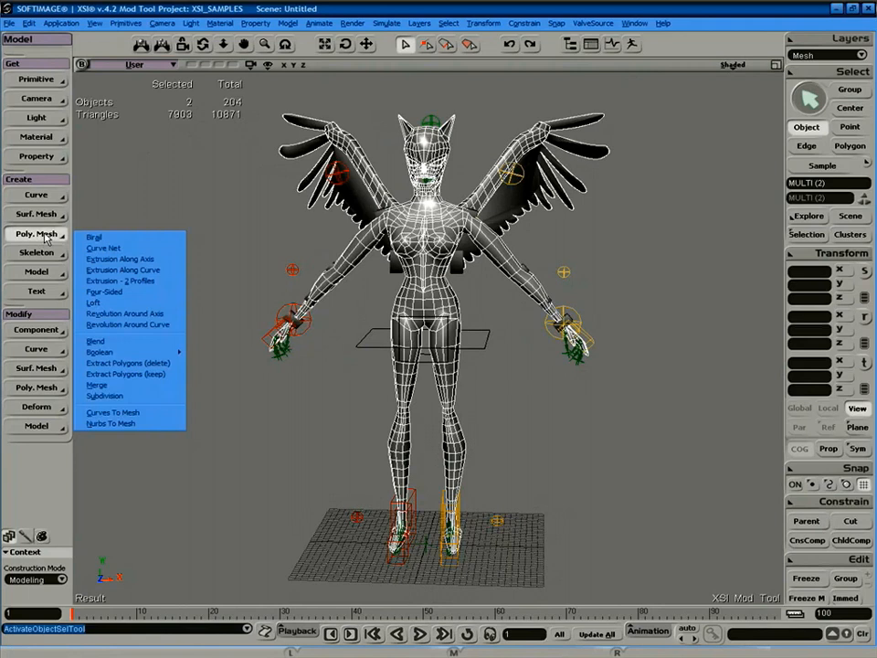
{"action": "left_click", "coordinate": [118, 385]}
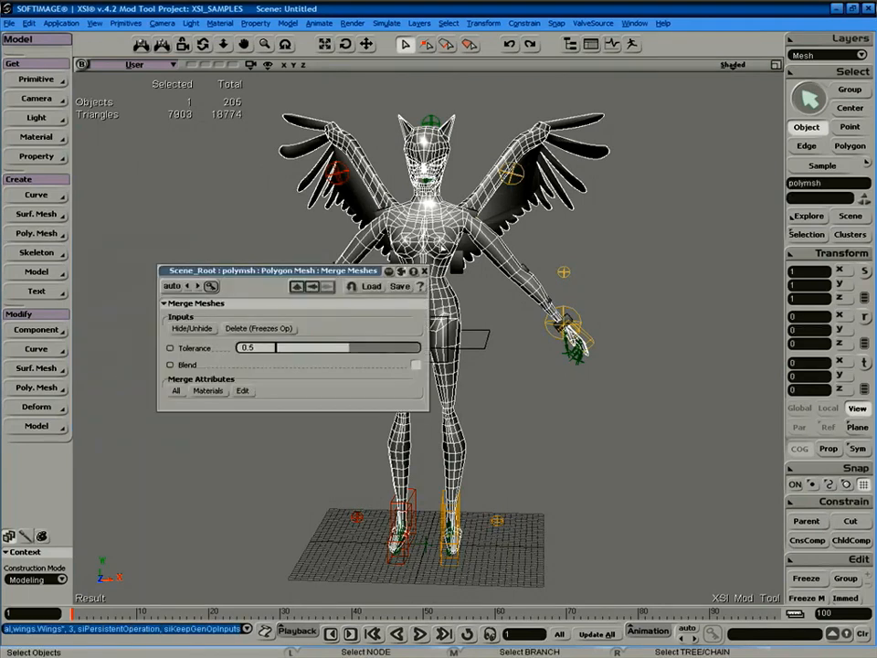
{"action": "left_click_drag", "start_coordinate": [344, 349], "coordinate": [244, 364]}
{"action": "left_click", "coordinate": [179, 392]}
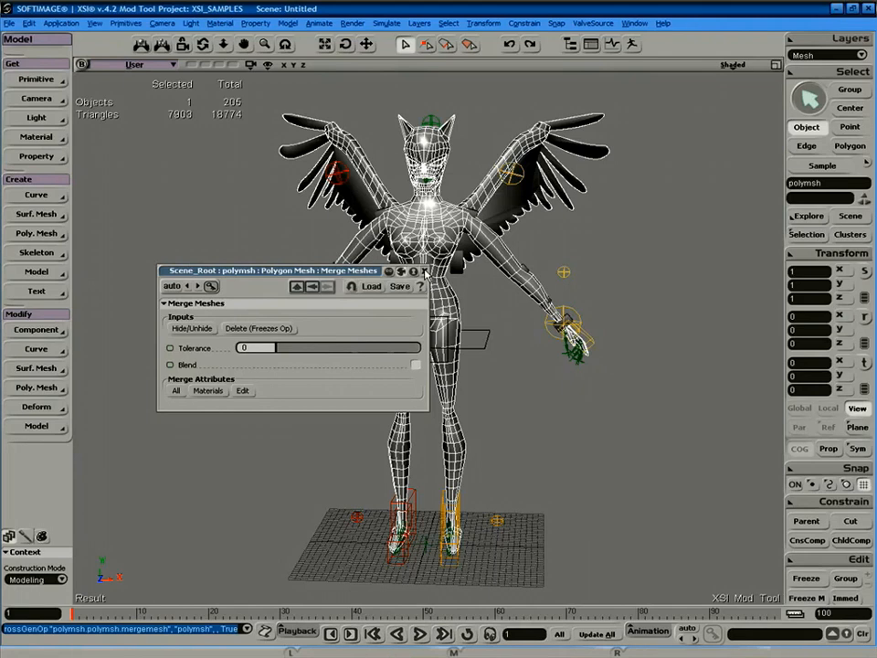
{"action": "left_click", "coordinate": [425, 273]}
{"action": "left_click", "coordinate": [452, 314]}
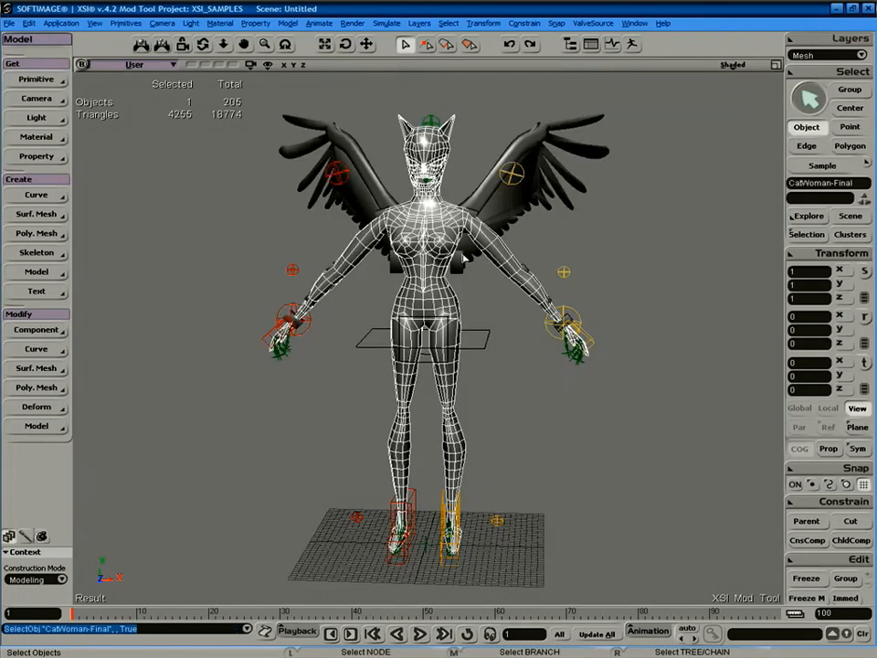
In the Explorer, open polymsh's Merge Meshes operator and delete it to freeze the mesh.
{"action": "key", "text": "8"}
{"action": "left_click", "coordinate": [490, 476]}
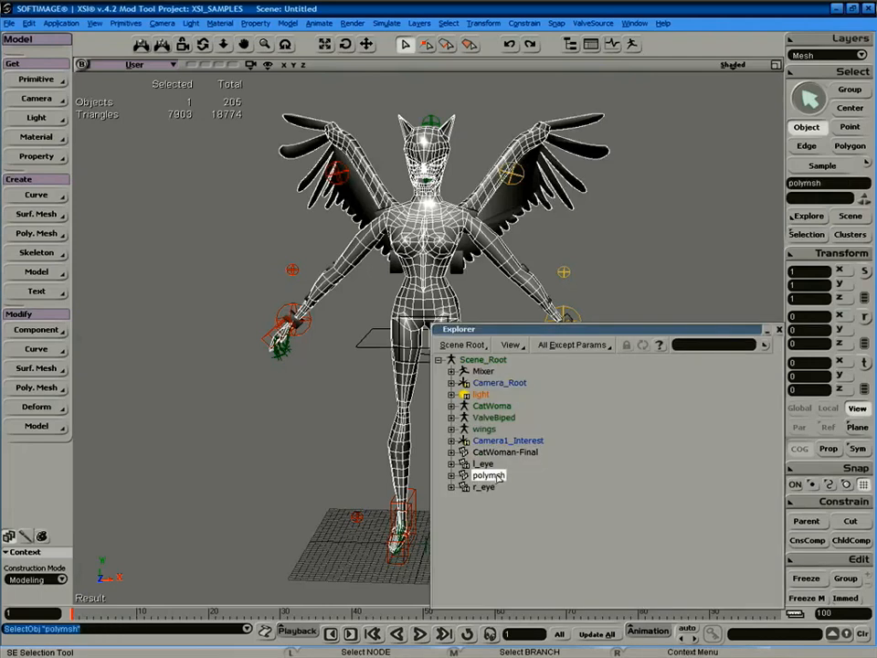
{"action": "left_click", "coordinate": [504, 452]}
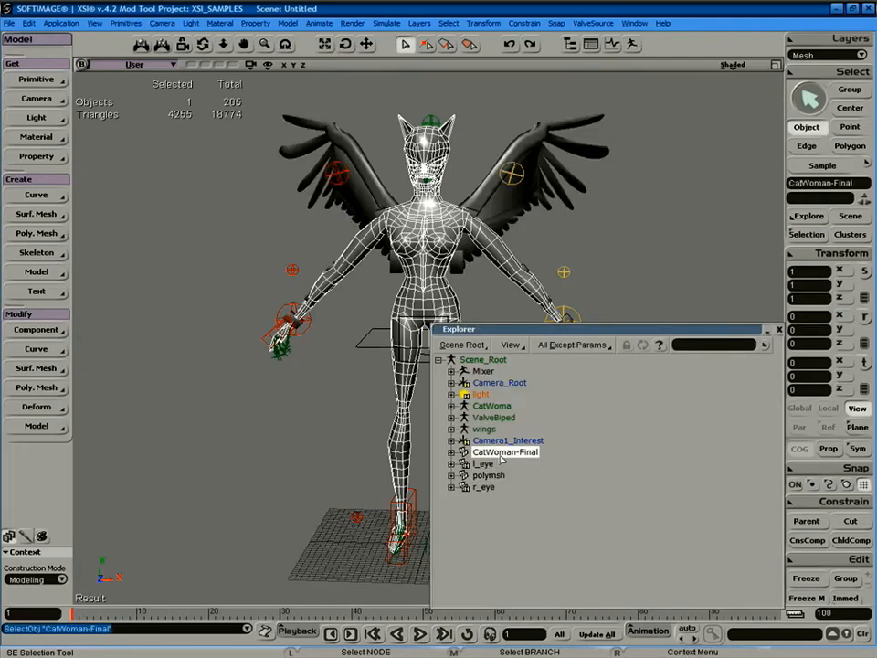
{"action": "left_click", "coordinate": [491, 477]}
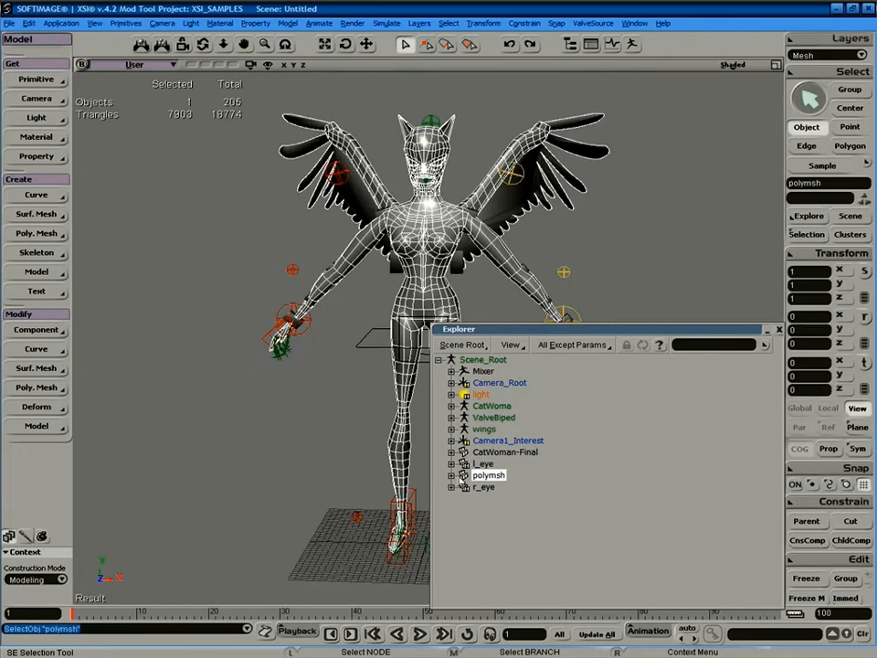
{"action": "left_click", "coordinate": [450, 475]}
{"action": "left_click", "coordinate": [464, 487]}
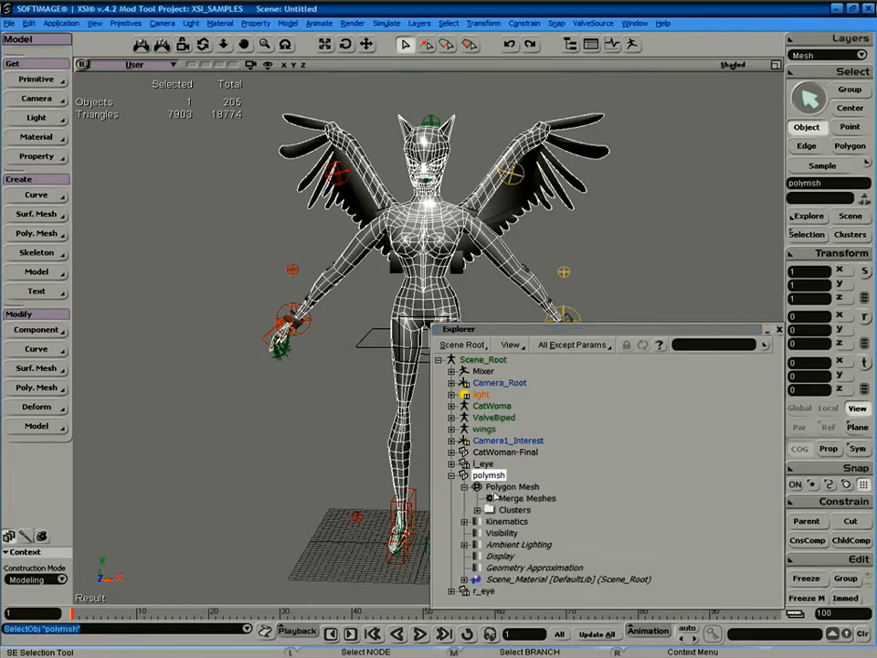
{"action": "double_click", "coordinate": [521, 498]}
{"action": "left_click", "coordinate": [252, 329]}
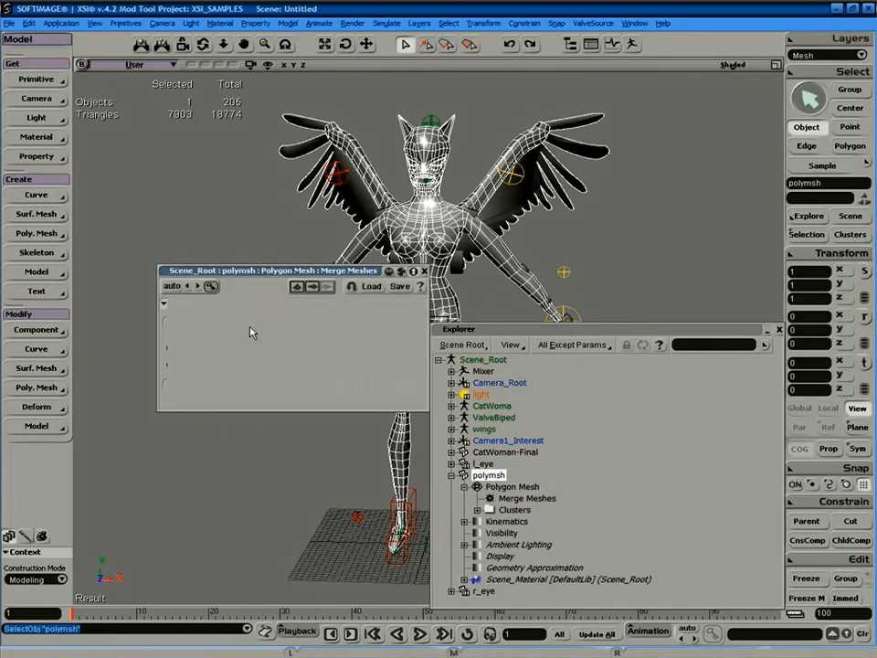
{"action": "left_click", "coordinate": [780, 330]}
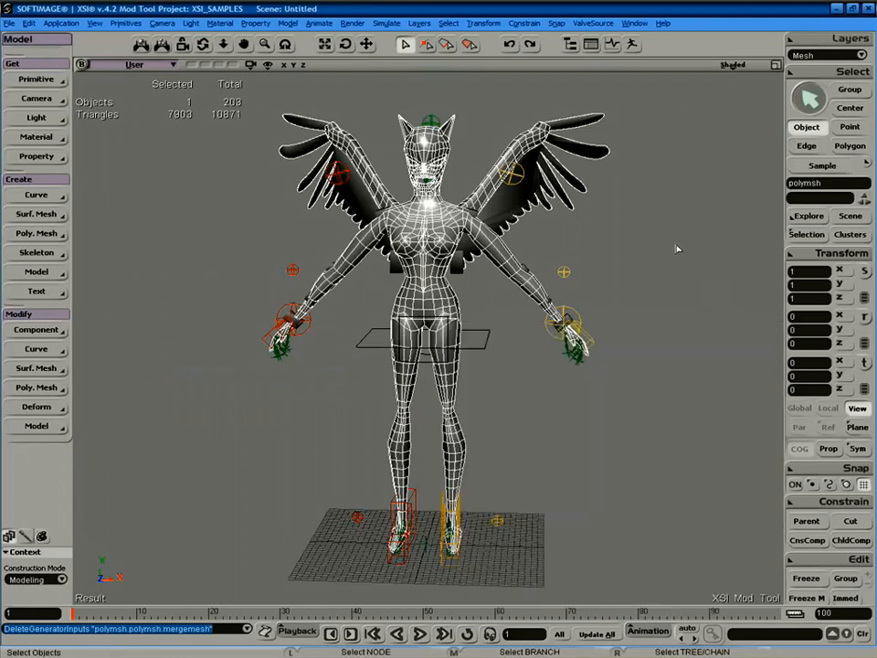
Preview the model textured, return the view to Shaded, and select the polymsh body.
{"action": "left_click", "coordinate": [736, 65]}
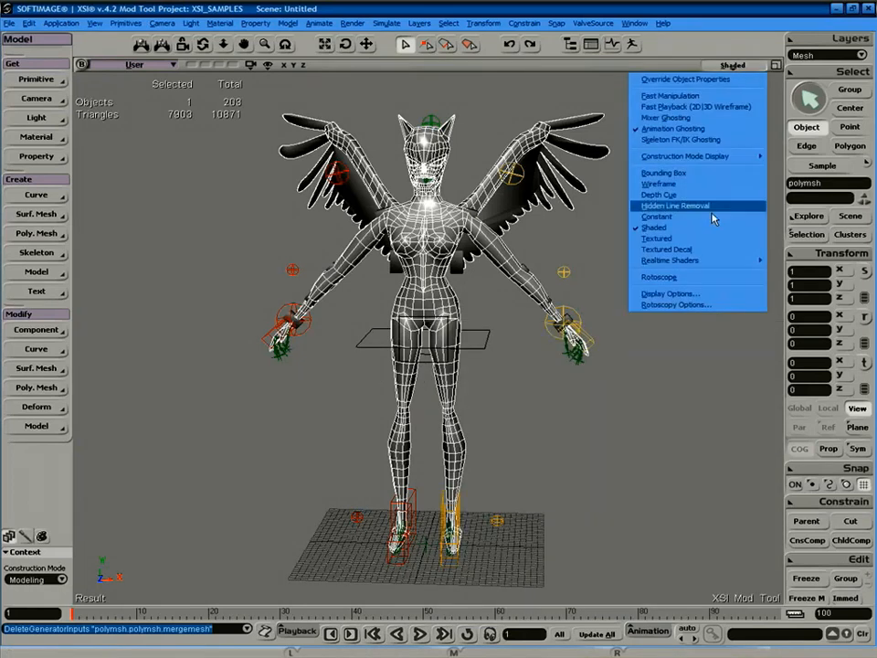
{"action": "left_click", "coordinate": [718, 242]}
{"action": "key", "text": "s"}
{"action": "mouse_move", "coordinate": [717, 239]}
{"action": "right_mouse_down"}
{"action": "mouse_move", "coordinate": [661, 274]}
{"action": "mouse_move", "coordinate": [709, 230]}
{"action": "mouse_move", "coordinate": [651, 225]}
{"action": "mouse_move", "coordinate": [721, 230]}
{"action": "mouse_move", "coordinate": [686, 228]}
{"action": "mouse_move", "coordinate": [703, 235]}
{"action": "right_mouse_up"}
{"action": "left_click", "coordinate": [699, 237]}
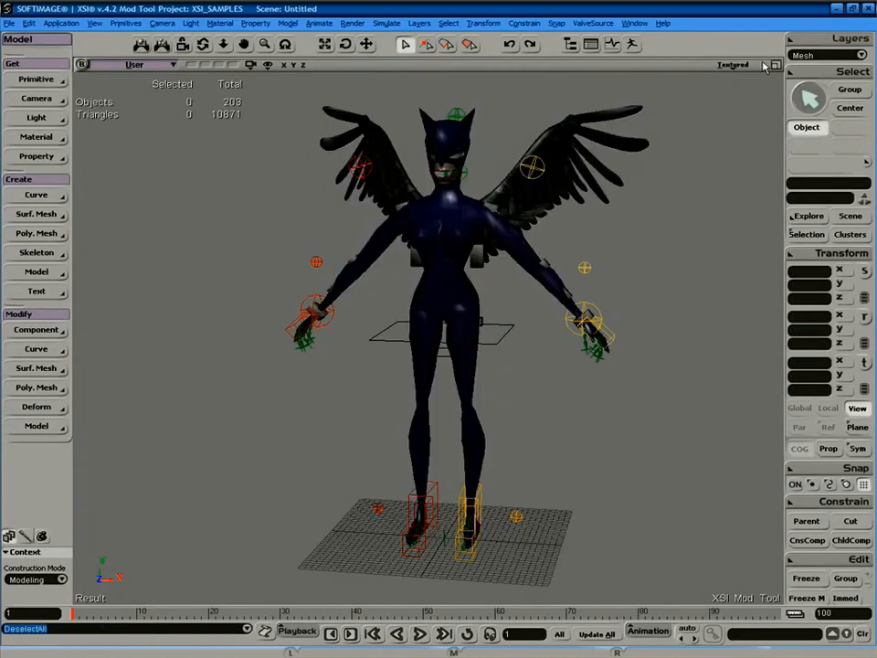
{"action": "left_click", "coordinate": [733, 64]}
{"action": "left_click", "coordinate": [687, 228]}
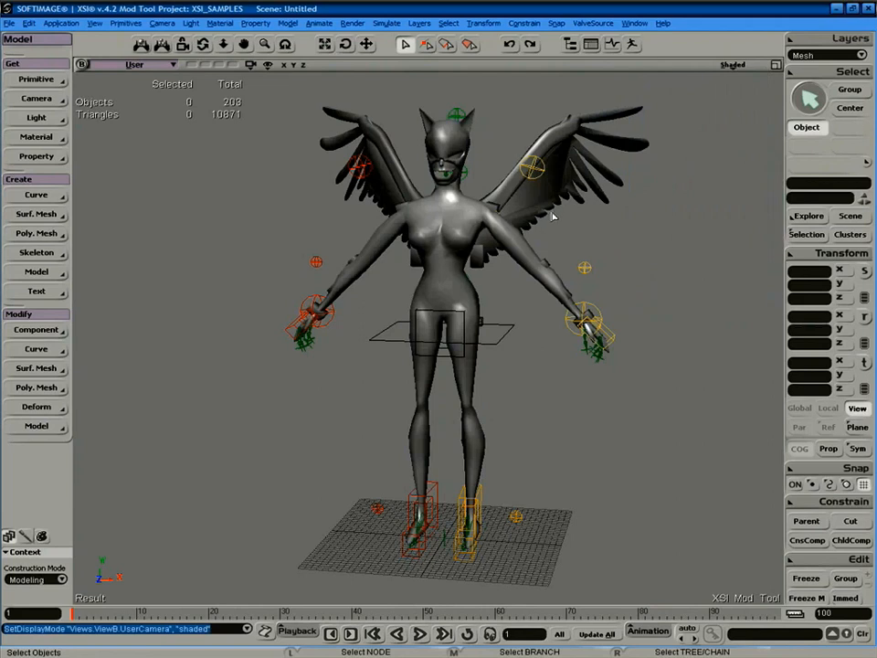
{"action": "left_click", "coordinate": [415, 165]}
Open WeightMap Import and choose weightmap.xsiwm from drive C as the file.
{"action": "left_click", "coordinate": [594, 23]}
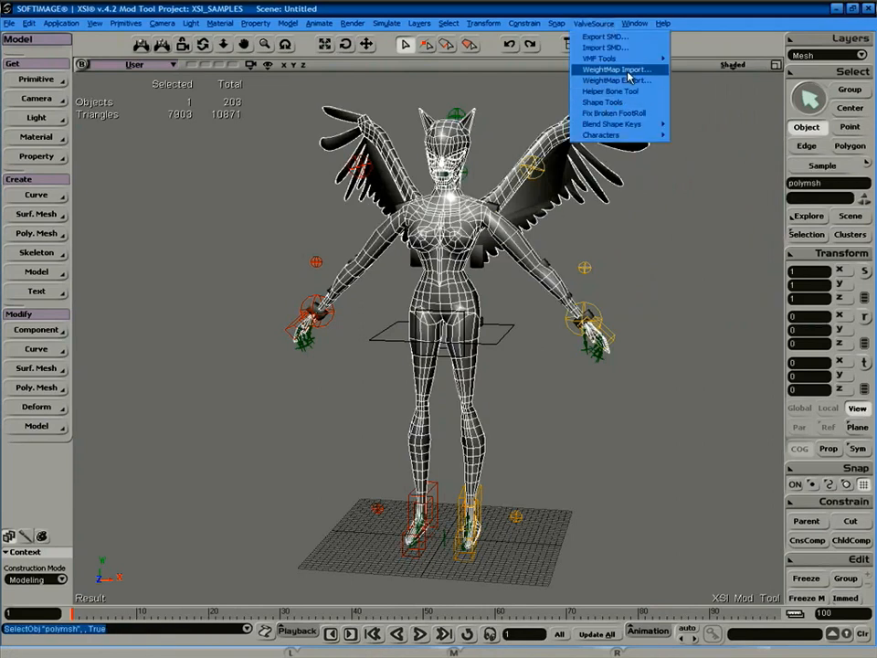
{"action": "left_click", "coordinate": [629, 73]}
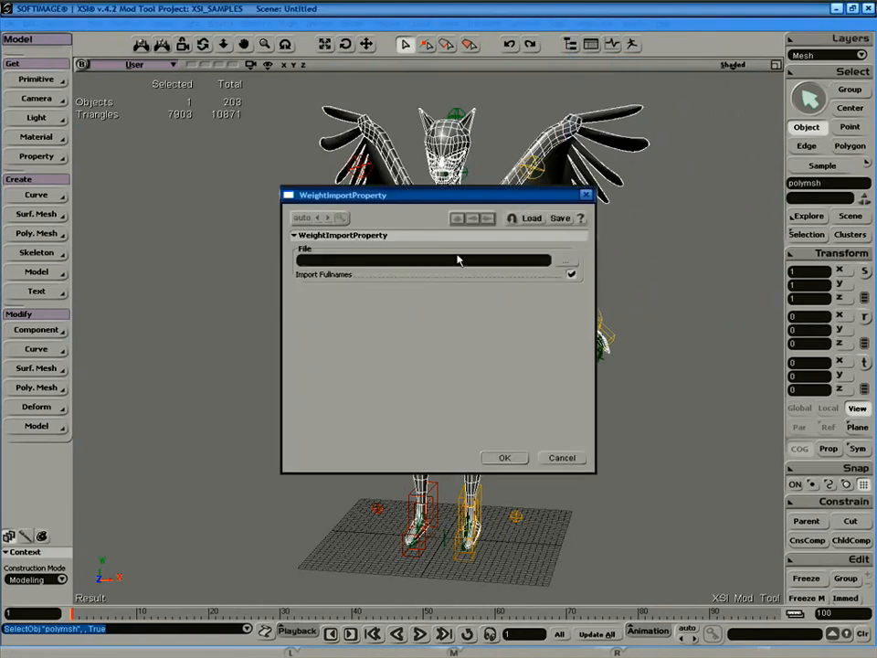
{"action": "left_click", "coordinate": [566, 259]}
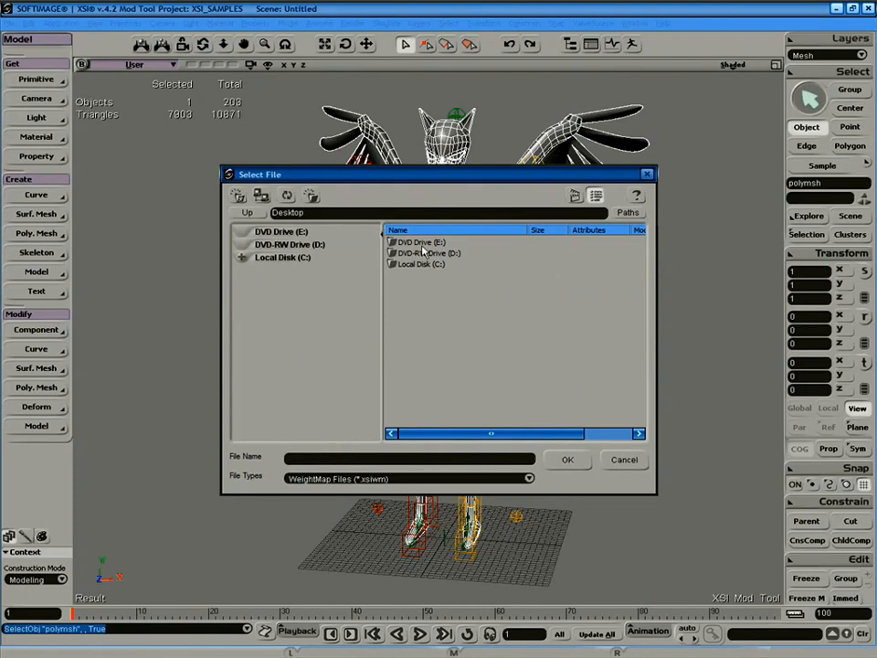
{"action": "double_click", "coordinate": [409, 266]}
{"action": "left_click", "coordinate": [422, 307]}
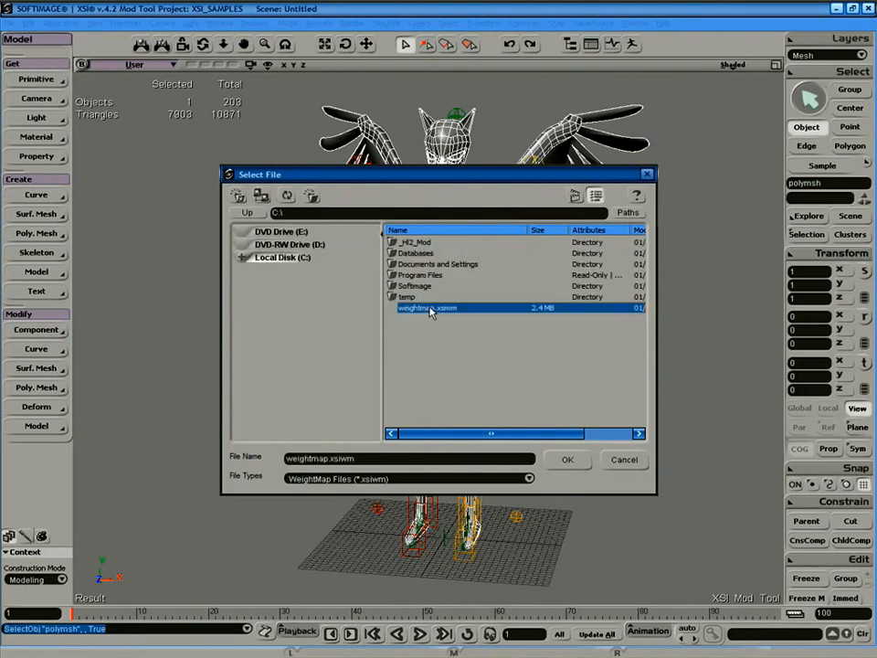
{"action": "left_click", "coordinate": [567, 460]}
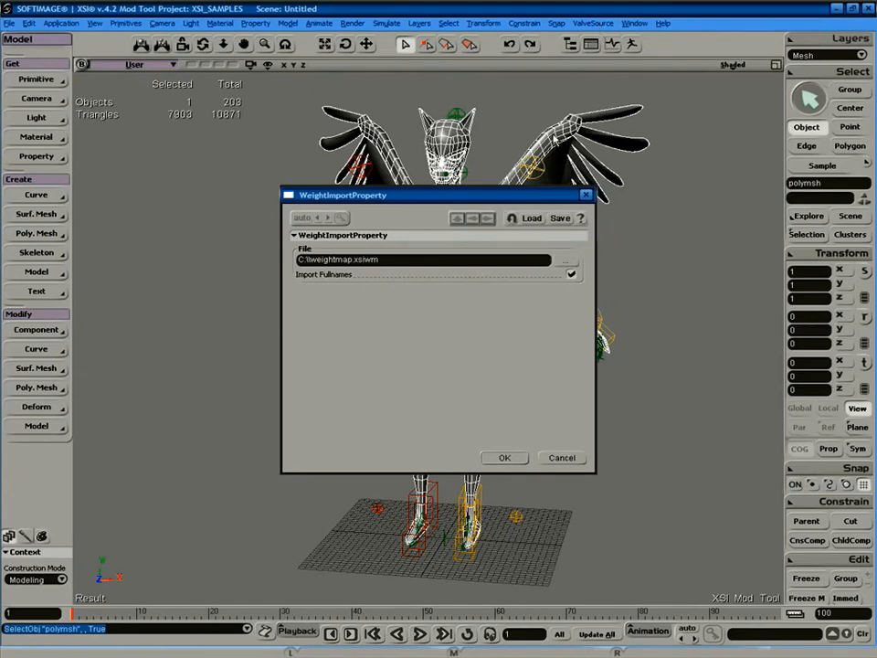
Apply the imported weight map, then reselect the Catwoman mesh and orbit to view it.
{"action": "left_click", "coordinate": [558, 171]}
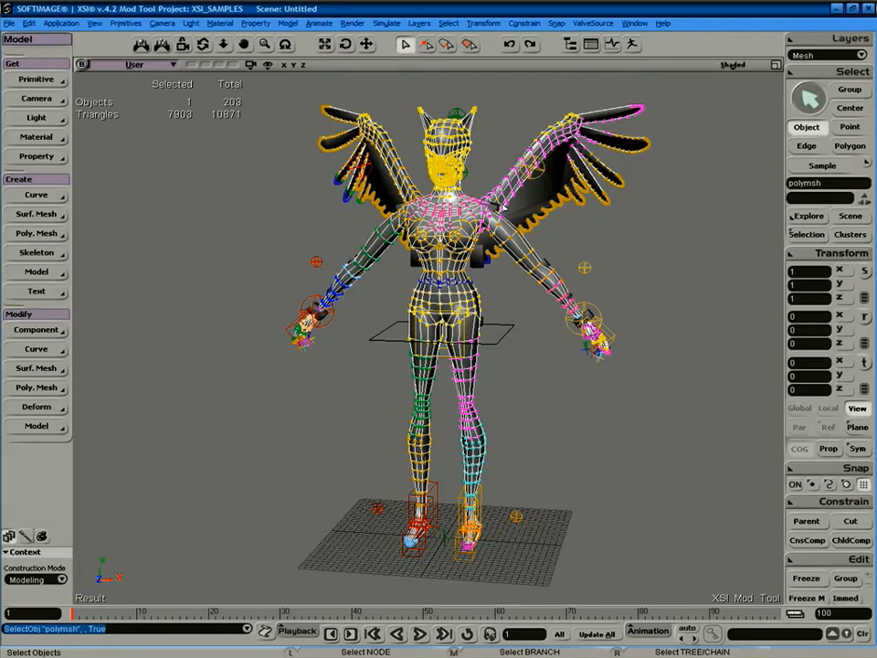
{"action": "left_click", "coordinate": [536, 126]}
{"action": "left_click", "coordinate": [472, 218]}
{"action": "key", "text": "s"}
{"action": "right_click_drag", "start_coordinate": [427, 210], "coordinate": [375, 231]}
{"action": "right_click_drag", "start_coordinate": [442, 242], "coordinate": [406, 247]}
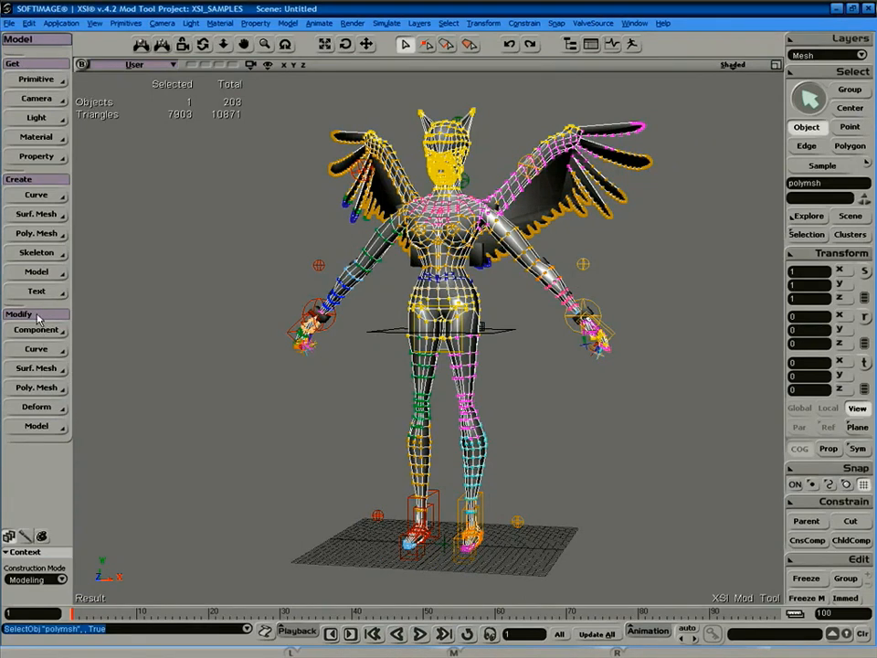
Add a Filter Polygons operator to the mesh and raise its incidence angle.
{"action": "left_click", "coordinate": [37, 388]}
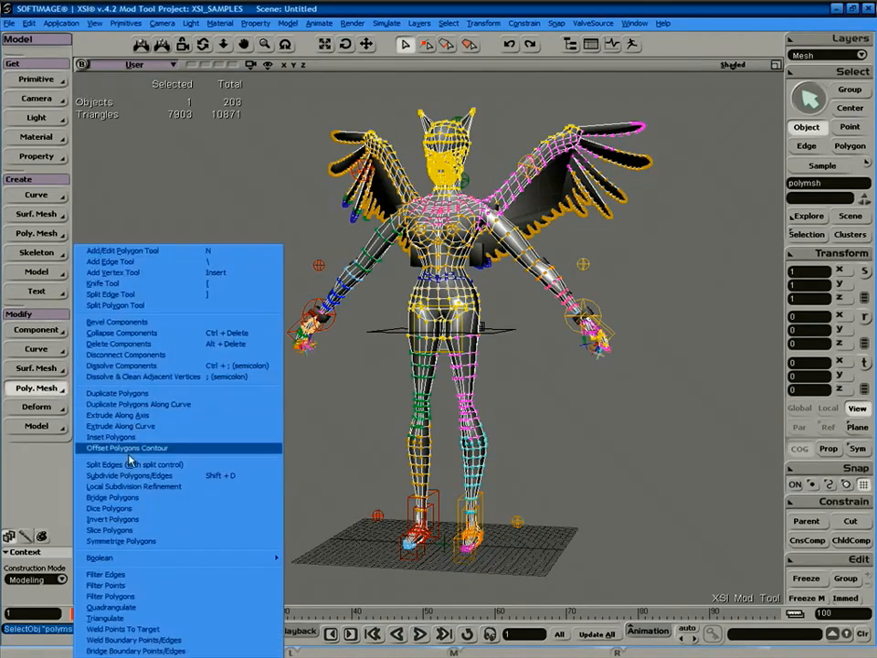
{"action": "left_click", "coordinate": [146, 596]}
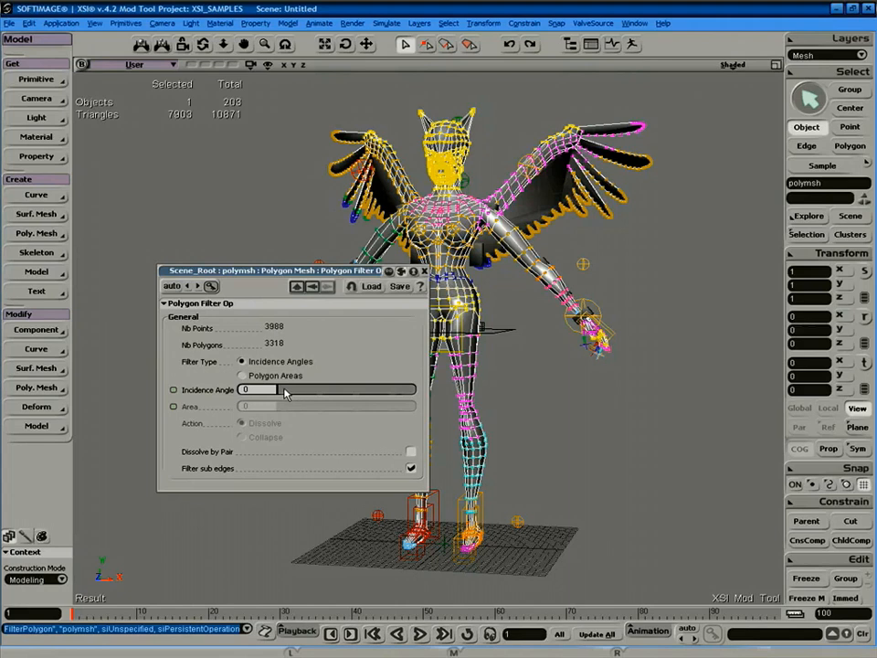
{"action": "left_click_drag", "start_coordinate": [285, 393], "coordinate": [301, 393]}
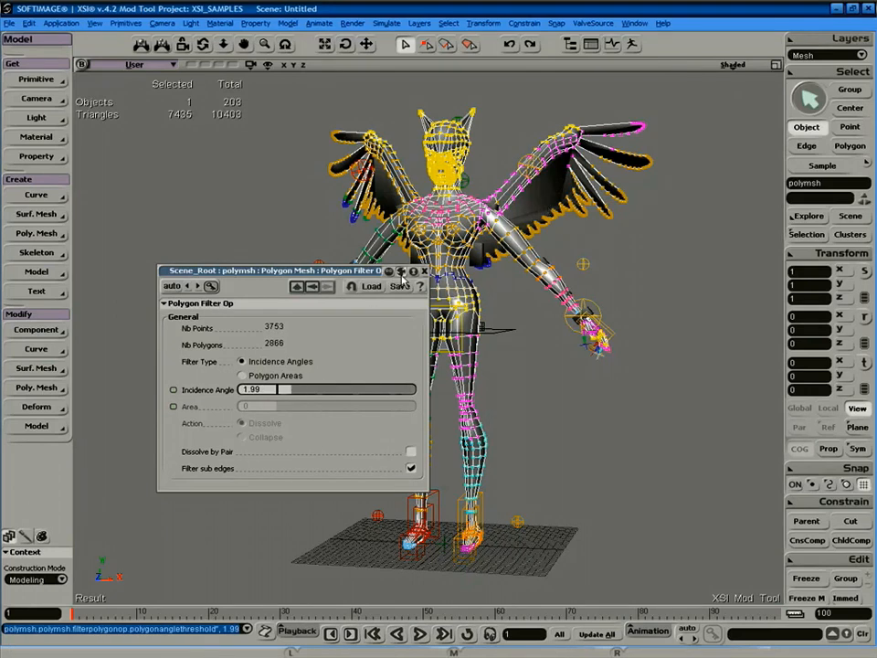
{"action": "left_click", "coordinate": [670, 242]}
{"action": "key", "text": "s"}
{"action": "right_click_drag", "start_coordinate": [565, 294], "coordinate": [536, 306]}
Try incidence angles of about 2.7, 5.274 and 3.682, orbiting to check each.
{"action": "left_click_drag", "start_coordinate": [284, 401], "coordinate": [307, 392]}
{"action": "key", "text": "s"}
{"action": "right_click_drag", "start_coordinate": [581, 245], "coordinate": [669, 272]}
{"action": "left_click_drag", "start_coordinate": [303, 397], "coordinate": [318, 390]}
{"action": "key", "text": "s"}
{"action": "mouse_move", "coordinate": [619, 241]}
{"action": "right_mouse_down"}
{"action": "mouse_move", "coordinate": [568, 242]}
{"action": "mouse_move", "coordinate": [617, 238]}
{"action": "right_mouse_up"}
{"action": "left_click_drag", "start_coordinate": [312, 405], "coordinate": [308, 392]}
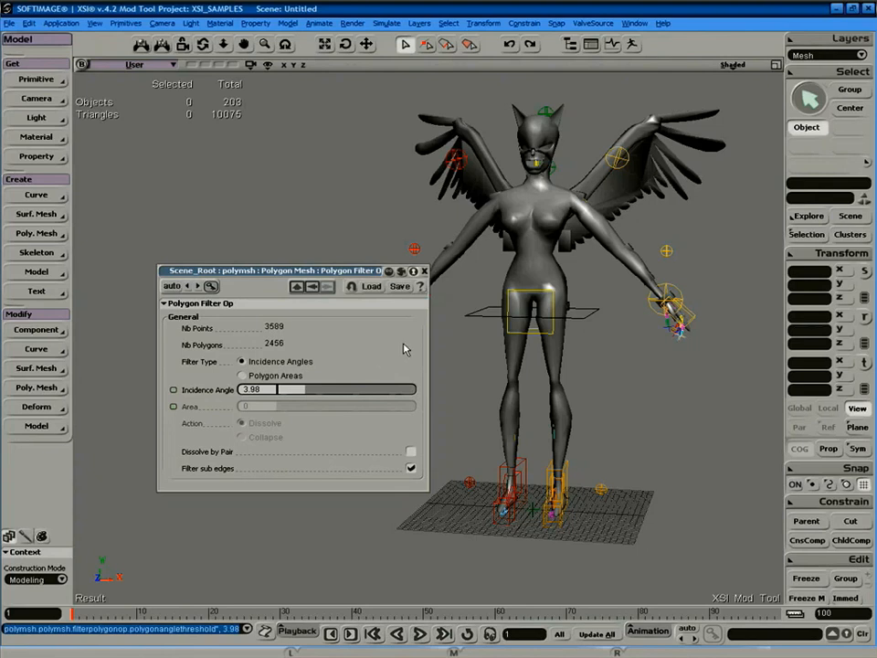
Settle the incidence angle at about 1.79, close the filter dialog and review the model.
{"action": "left_click", "coordinate": [538, 201]}
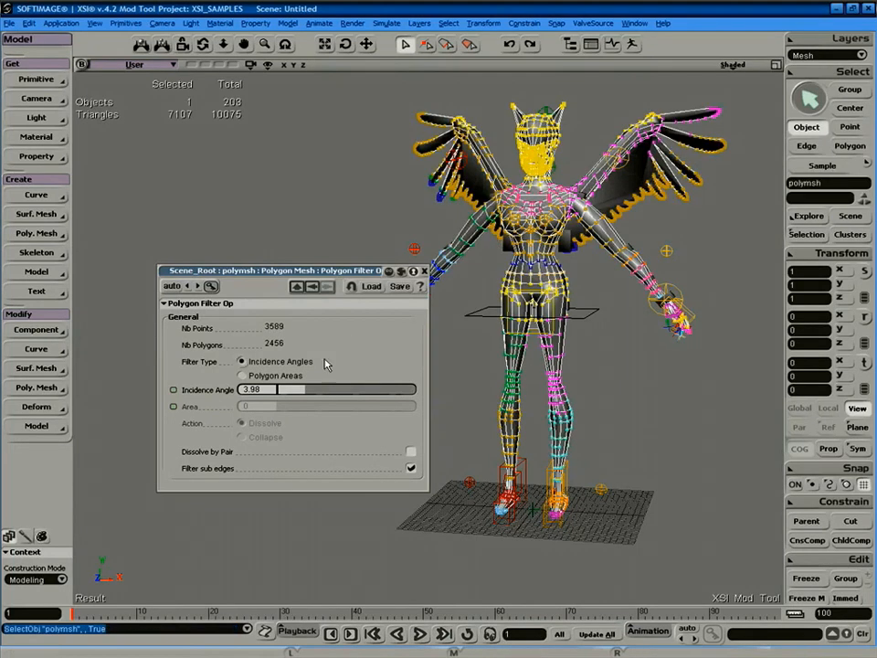
{"action": "left_click_drag", "start_coordinate": [308, 393], "coordinate": [283, 392]}
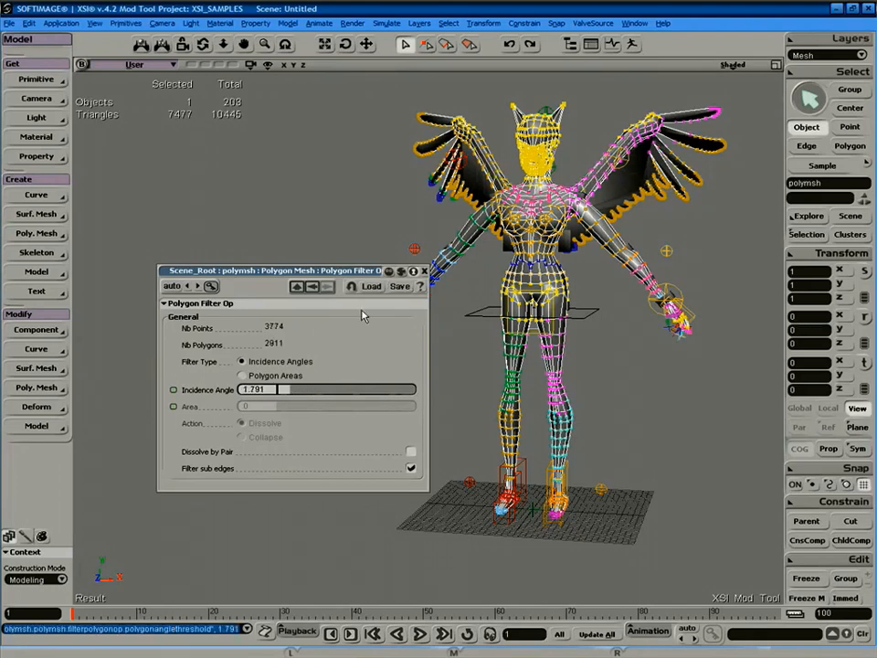
{"action": "left_click", "coordinate": [424, 271]}
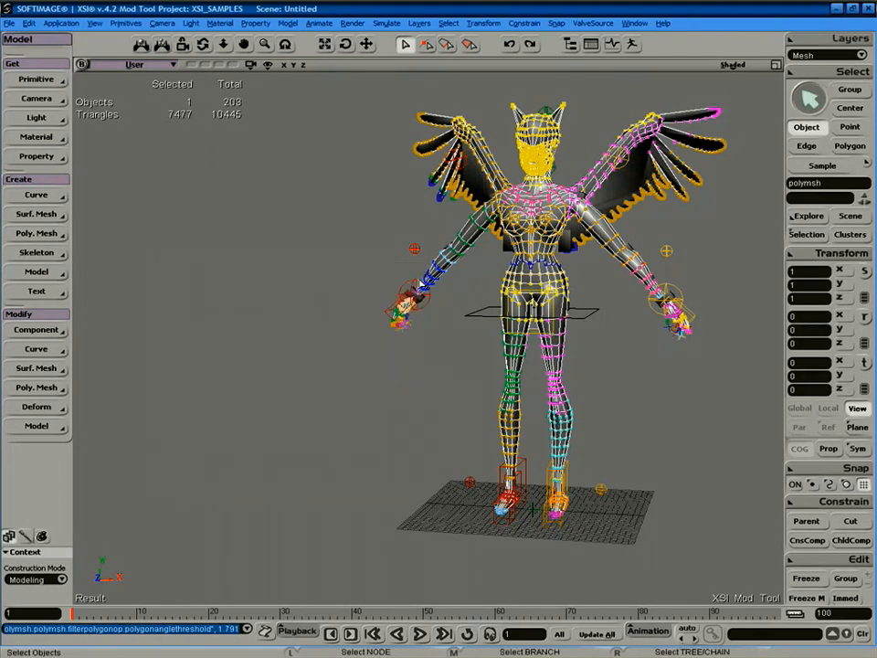
{"action": "left_click", "coordinate": [307, 410]}
{"action": "key", "text": "a"}
{"action": "key", "text": "s"}
{"action": "mouse_move", "coordinate": [444, 306]}
{"action": "right_mouse_down"}
{"action": "mouse_move", "coordinate": [523, 310]}
{"action": "mouse_move", "coordinate": [454, 327]}
{"action": "mouse_move", "coordinate": [466, 339]}
{"action": "mouse_move", "coordinate": [451, 320]}
{"action": "right_mouse_up"}
{"action": "middle_click_drag", "start_coordinate": [451, 320], "coordinate": [441, 362]}
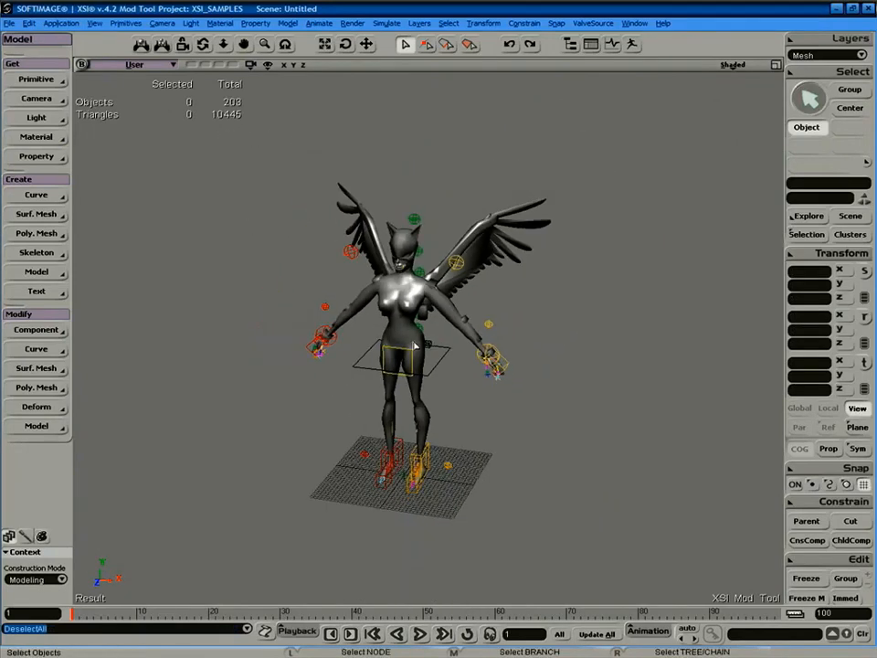
Export the selected Catwoman mesh as a Model (SMD) file to C:\catwoman.smd.
{"action": "left_click", "coordinate": [416, 346]}
{"action": "left_click", "coordinate": [593, 23]}
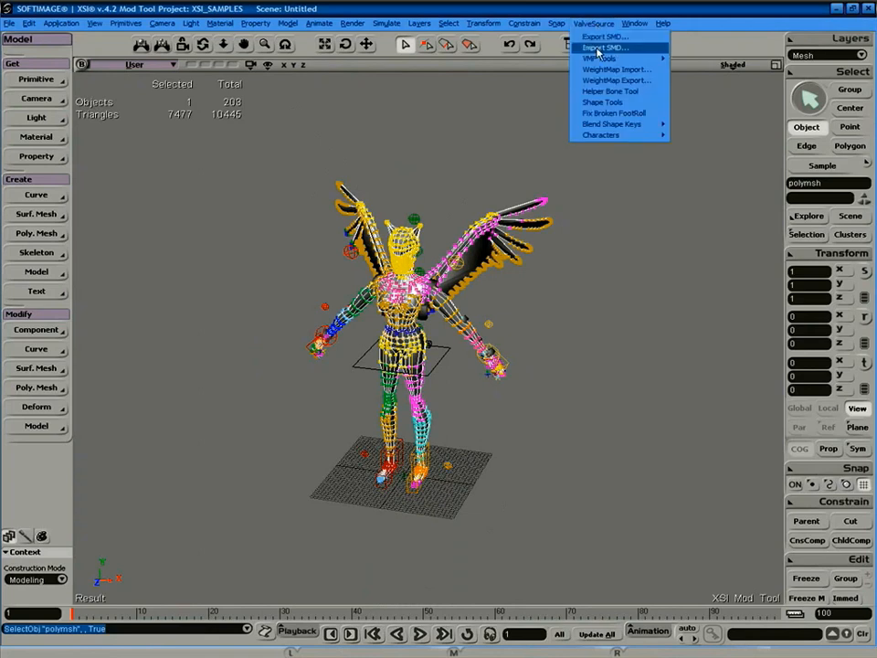
{"action": "left_click", "coordinate": [627, 37]}
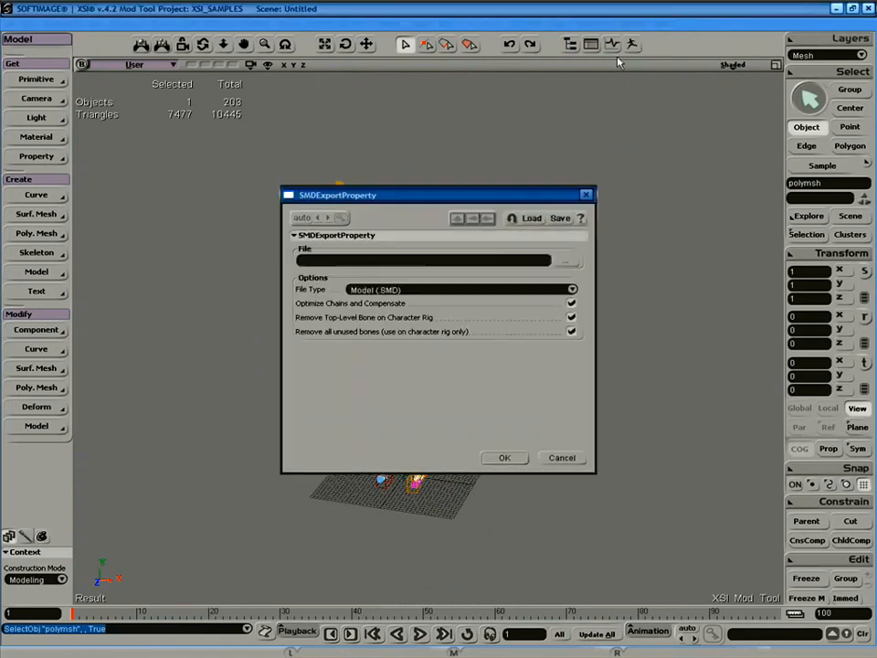
{"action": "left_click", "coordinate": [563, 257]}
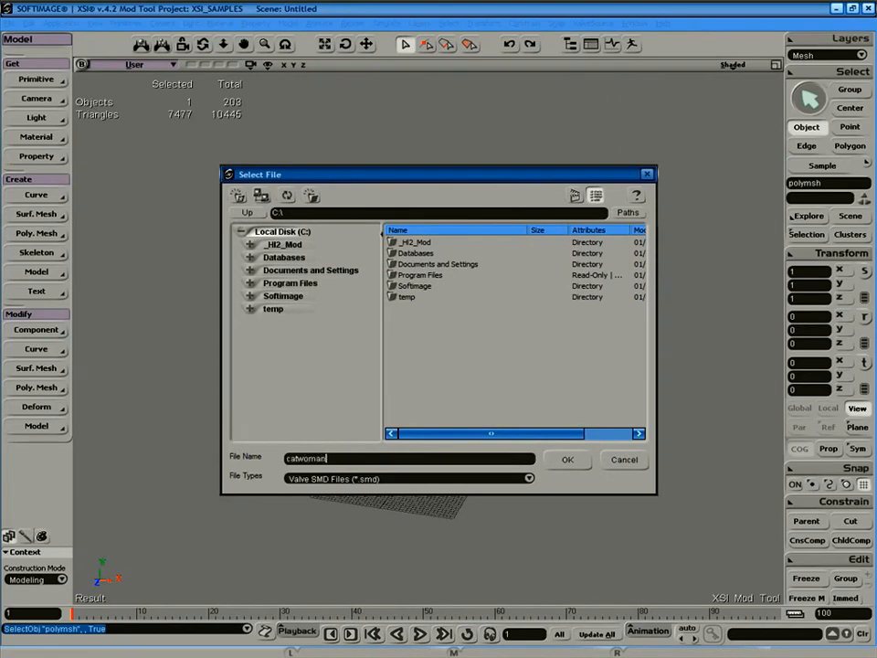
{"action": "left_click", "coordinate": [566, 460]}
{"action": "left_click", "coordinate": [505, 458]}
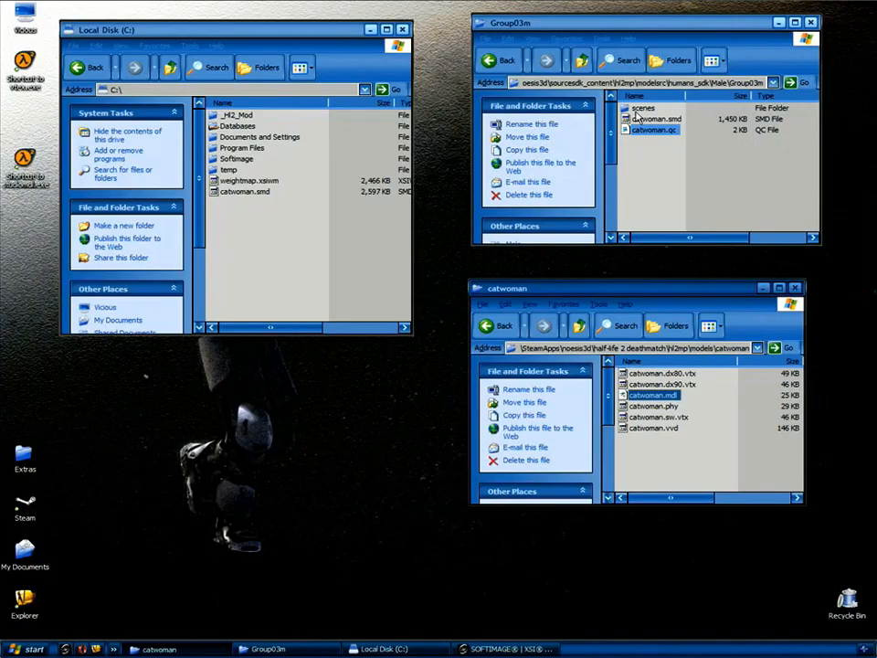
Move catwoman.smd from C:\ into Group03m, replacing the old file.
{"action": "left_click", "coordinate": [322, 236]}
{"action": "left_click_drag", "start_coordinate": [253, 193], "coordinate": [705, 169]}
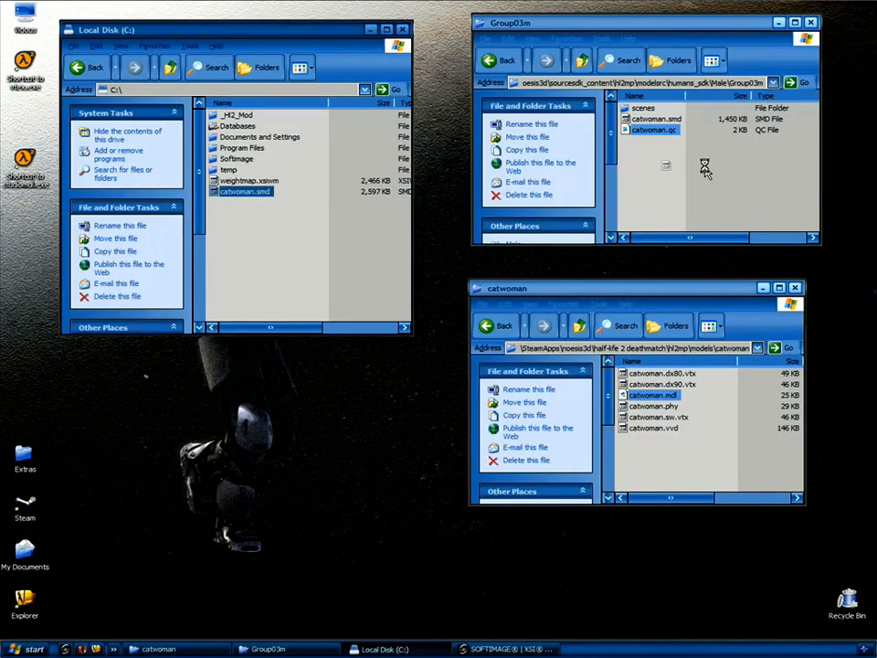
{"action": "left_click", "coordinate": [503, 397]}
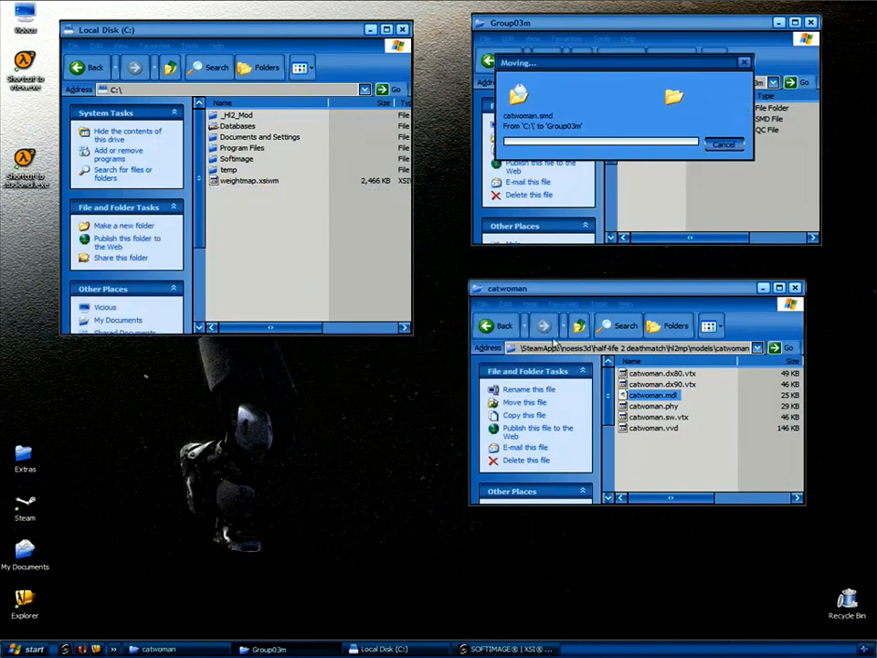
Check catwoman.qc in Notepad, compile it with studiomdl and orbit the compiled model.
{"action": "double_click", "coordinate": [652, 131]}
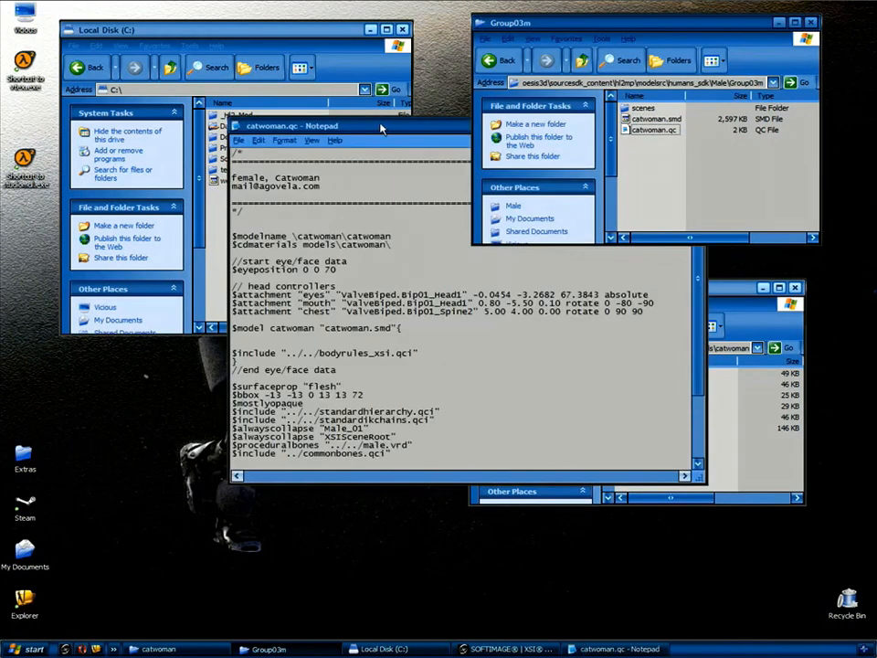
{"action": "left_click_drag", "start_coordinate": [381, 125], "coordinate": [271, 224]}
{"action": "left_click", "coordinate": [589, 225]}
{"action": "left_click_drag", "start_coordinate": [659, 133], "coordinate": [33, 164]}
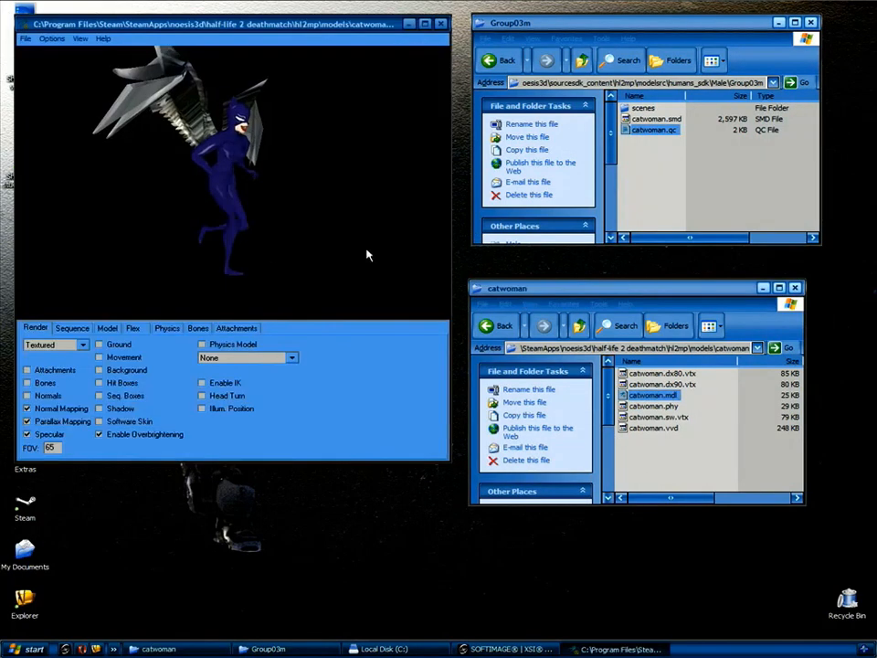
{"action": "right_click_drag", "start_coordinate": [305, 223], "coordinate": [250, 248]}
{"action": "left_click_drag", "start_coordinate": [249, 246], "coordinate": [239, 257]}
{"action": "left_click_drag", "start_coordinate": [296, 212], "coordinate": [186, 161]}
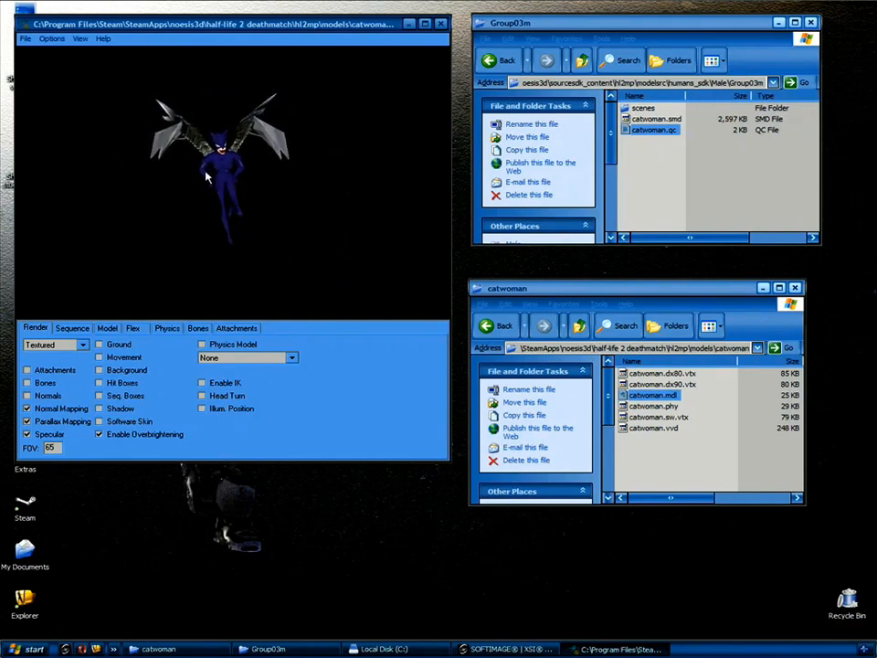
Rotate the winged catwoman, step through sequences to range_crossbow, then close the viewer.
{"action": "left_click_drag", "start_coordinate": [211, 189], "coordinate": [165, 256]}
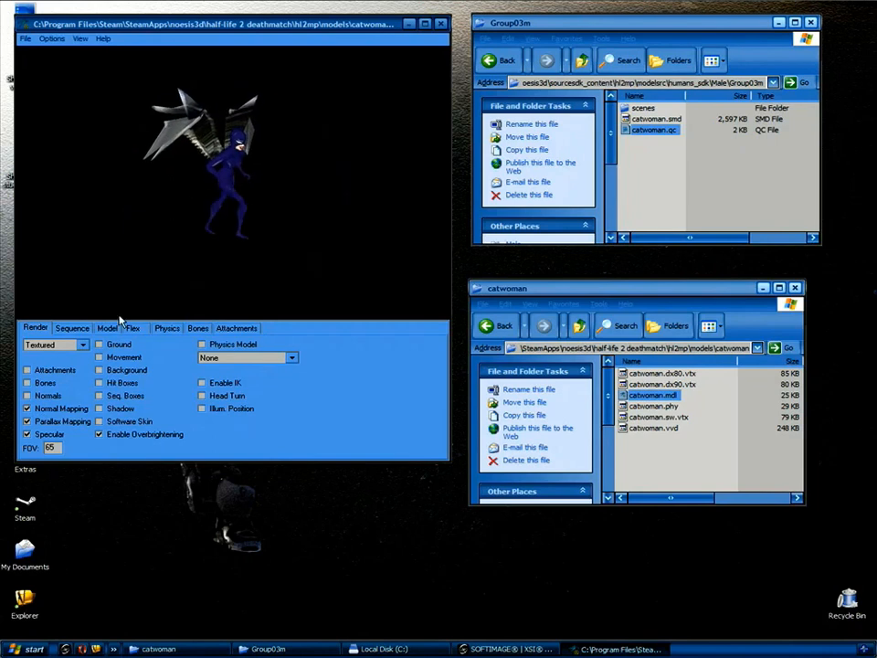
{"action": "left_click", "coordinate": [72, 327]}
{"action": "key", "text": "Down"}
{"action": "key", "text": "Down"}
{"action": "key", "text": "Down"}
{"action": "key", "text": "Down"}
{"action": "key", "text": "Down"}
{"action": "key", "text": "Down"}
{"action": "key", "text": "Down"}
{"action": "key", "text": "Down"}
{"action": "key", "text": "Down"}
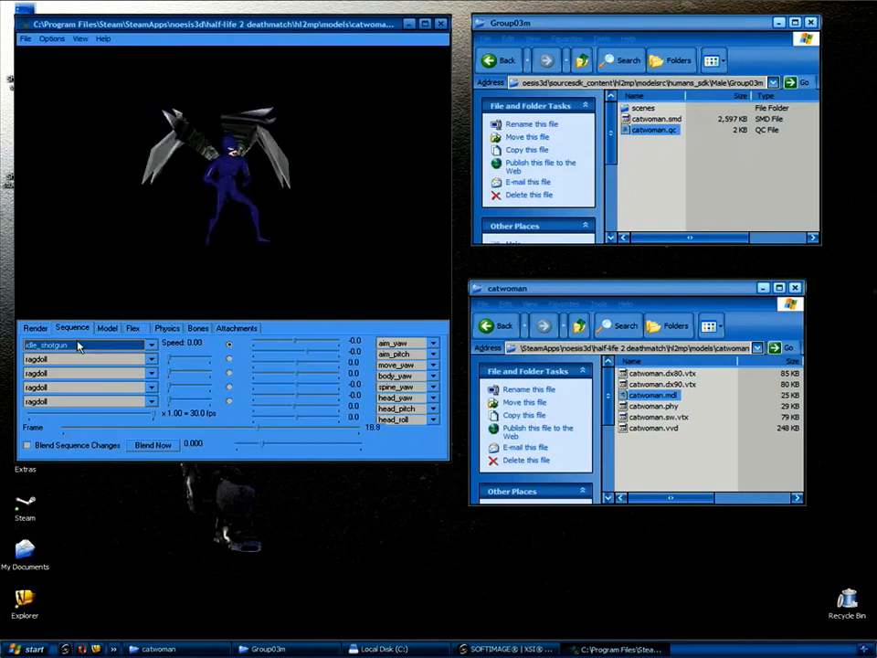
{"action": "key", "text": "Down"}
{"action": "key", "text": "Down"}
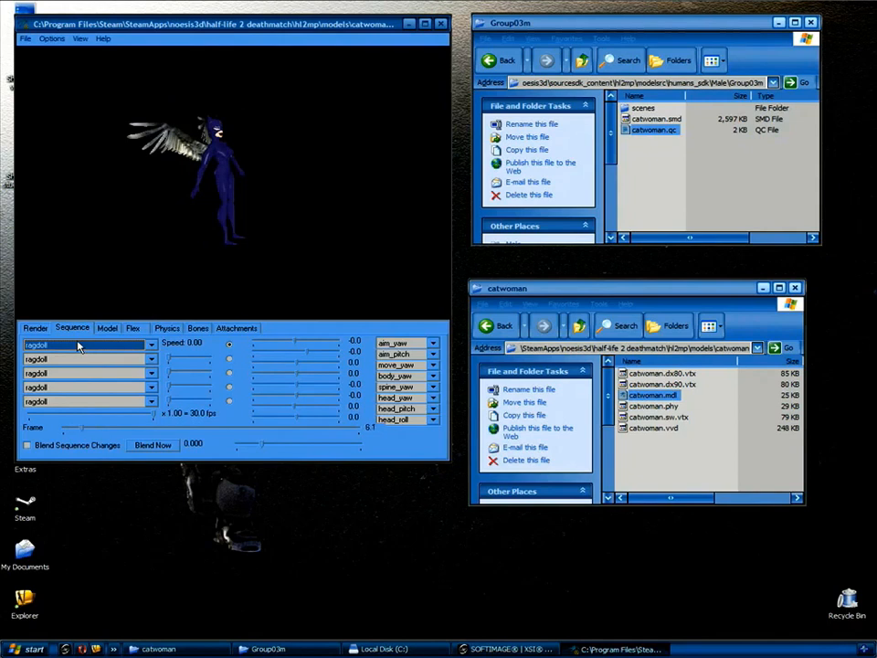
{"action": "key", "text": "Down"}
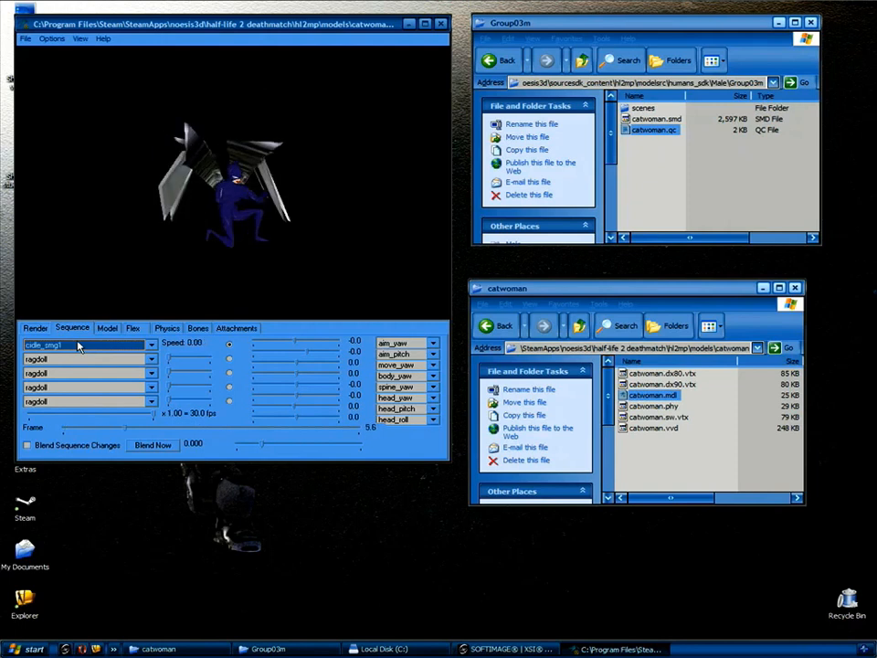
{"action": "key", "text": "Down"}
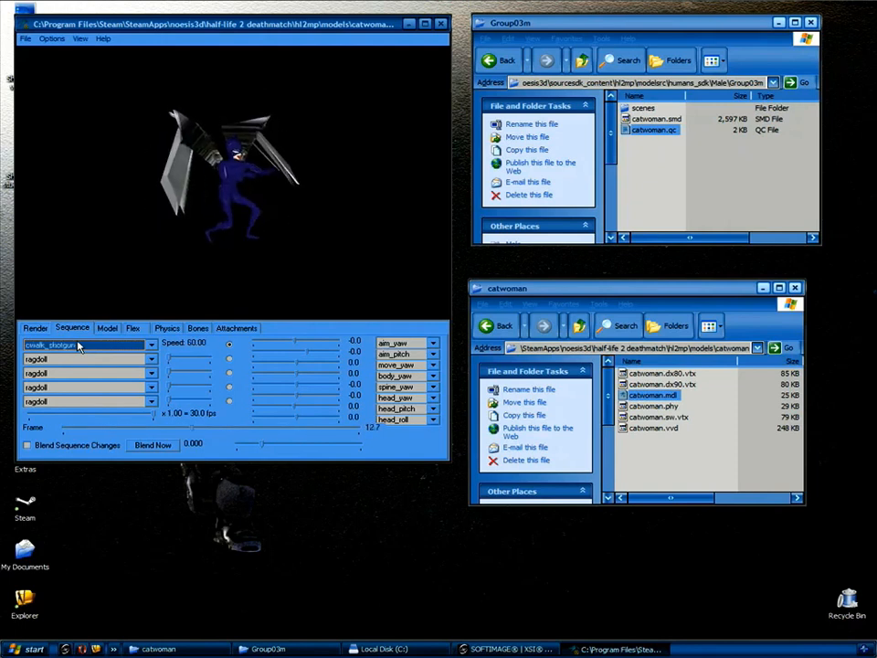
{"action": "key", "text": "Down"}
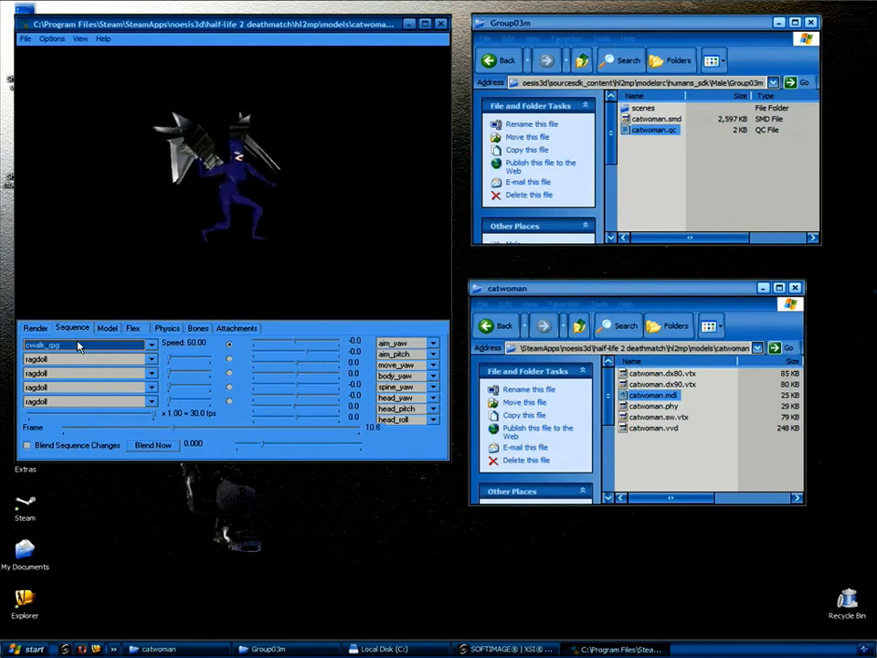
{"action": "key", "text": "Down"}
{"action": "key", "text": "Down"}
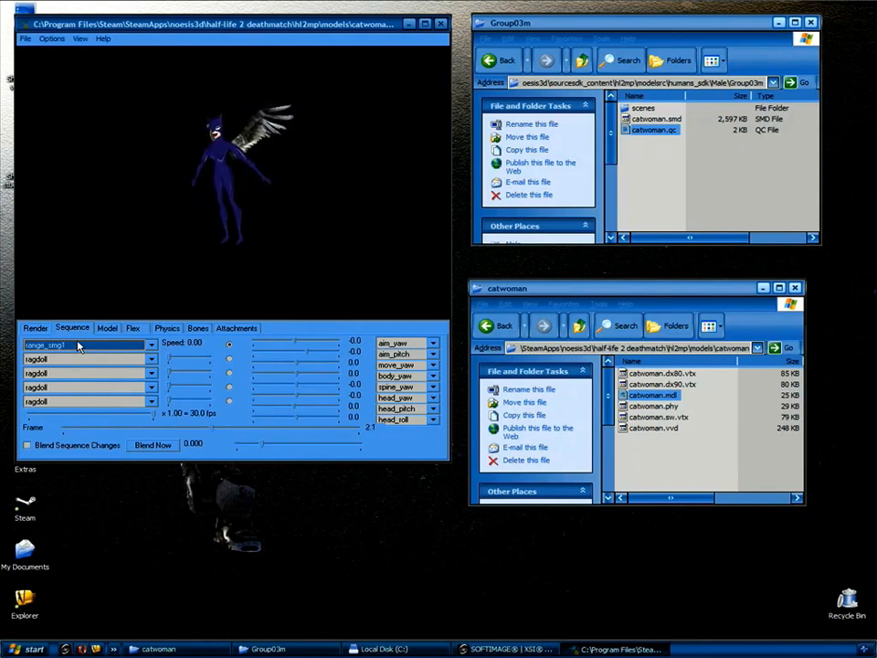
{"action": "key", "text": "Down"}
{"action": "key", "text": "Down"}
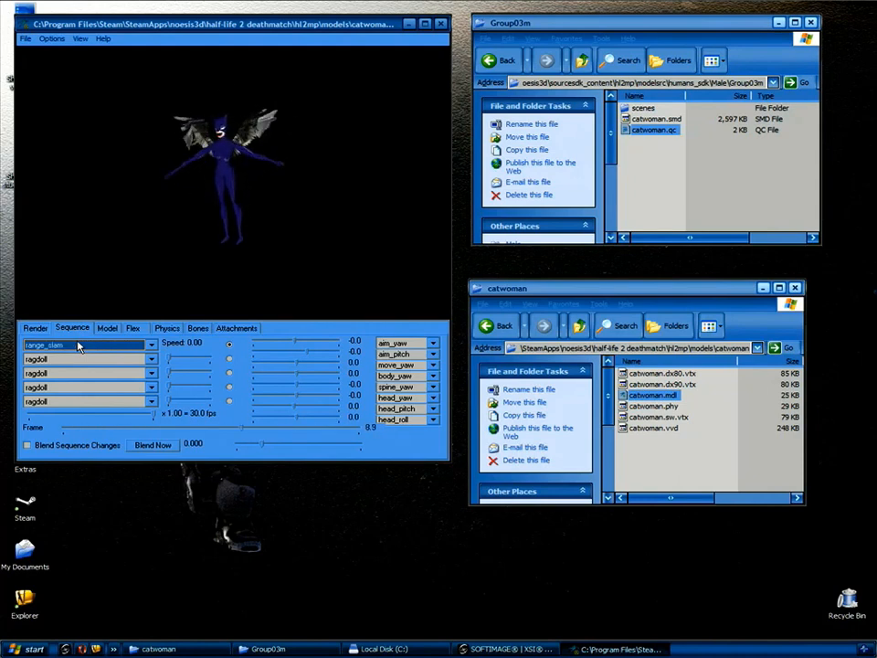
{"action": "left_click_drag", "start_coordinate": [238, 210], "coordinate": [292, 204]}
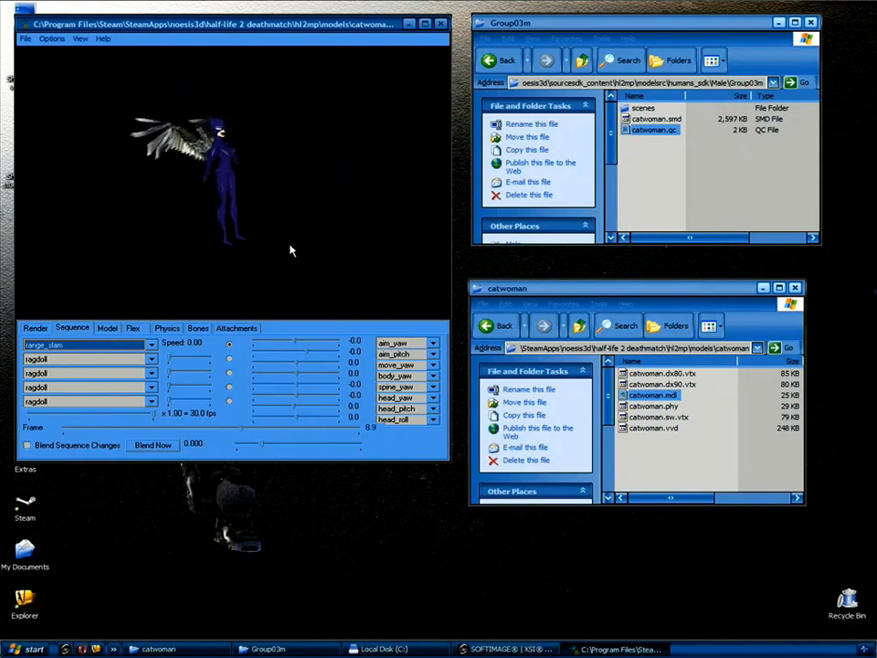
{"action": "key", "text": "alt+F4"}
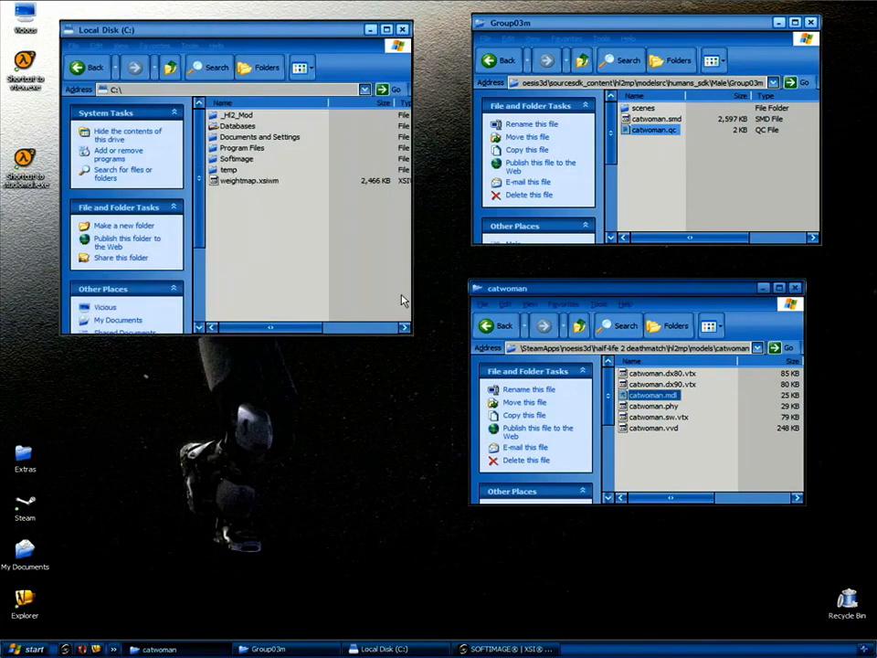
Back in XSI, box-select polygons on the Catwoman's wings.
{"action": "left_click", "coordinate": [492, 648]}
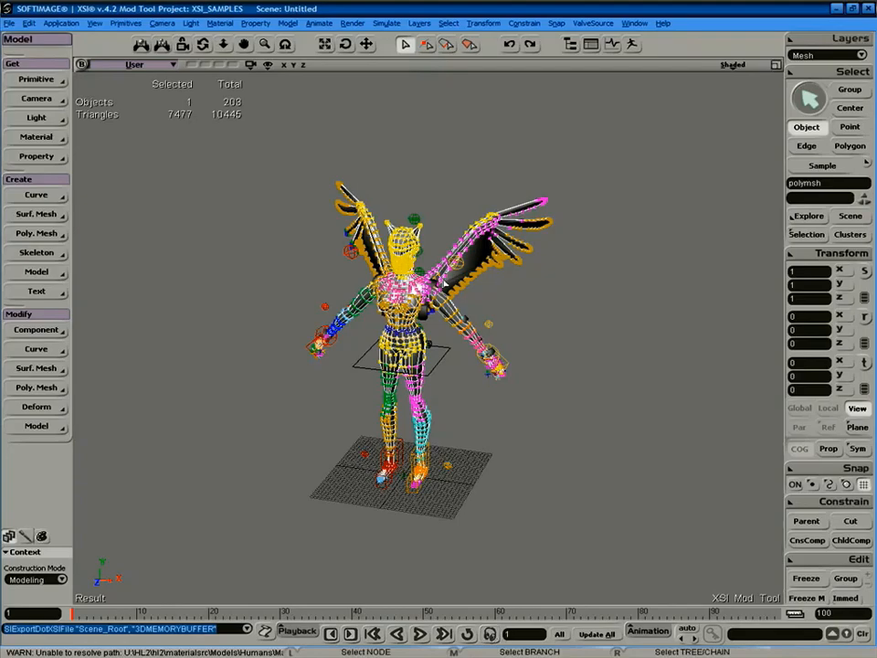
{"action": "key", "text": "s"}
{"action": "mouse_move", "coordinate": [570, 274]}
{"action": "right_mouse_down"}
{"action": "mouse_move", "coordinate": [516, 298]}
{"action": "mouse_move", "coordinate": [543, 280]}
{"action": "mouse_move", "coordinate": [540, 261]}
{"action": "mouse_move", "coordinate": [591, 297]}
{"action": "mouse_move", "coordinate": [570, 305]}
{"action": "mouse_move", "coordinate": [578, 319]}
{"action": "mouse_move", "coordinate": [574, 294]}
{"action": "right_mouse_up"}
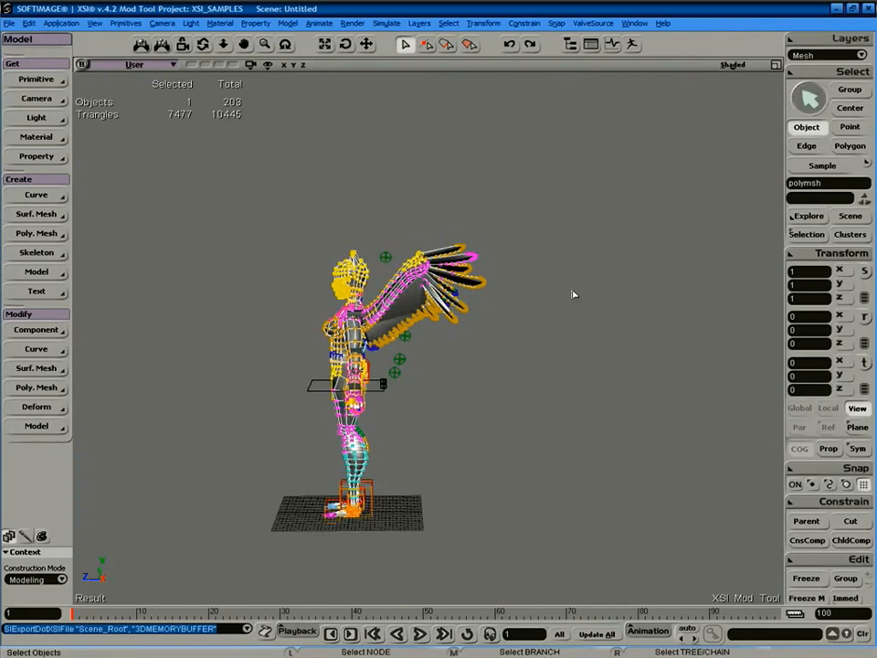
{"action": "key", "text": "u"}
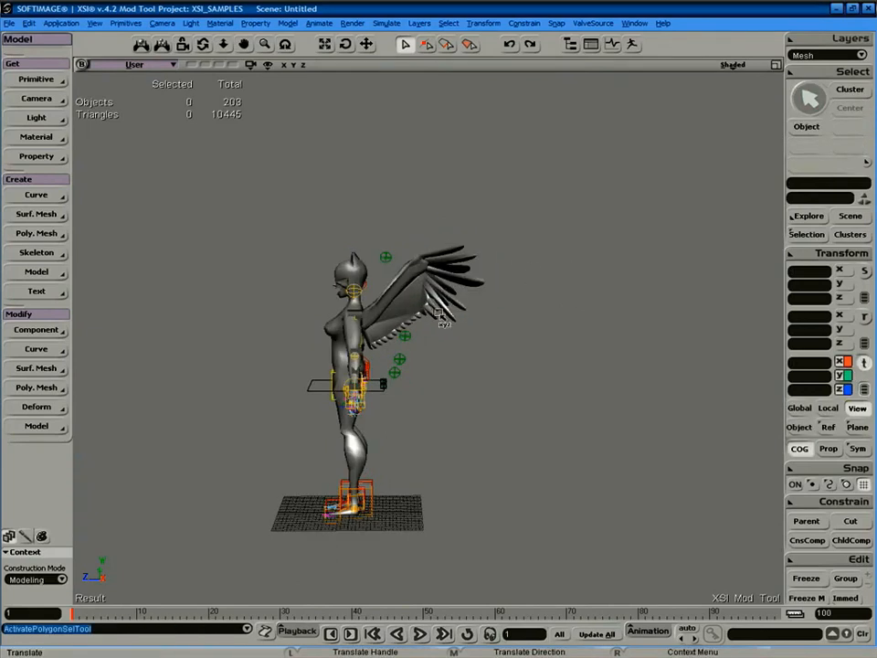
{"action": "key", "text": "space"}
{"action": "left_click", "coordinate": [446, 283]}
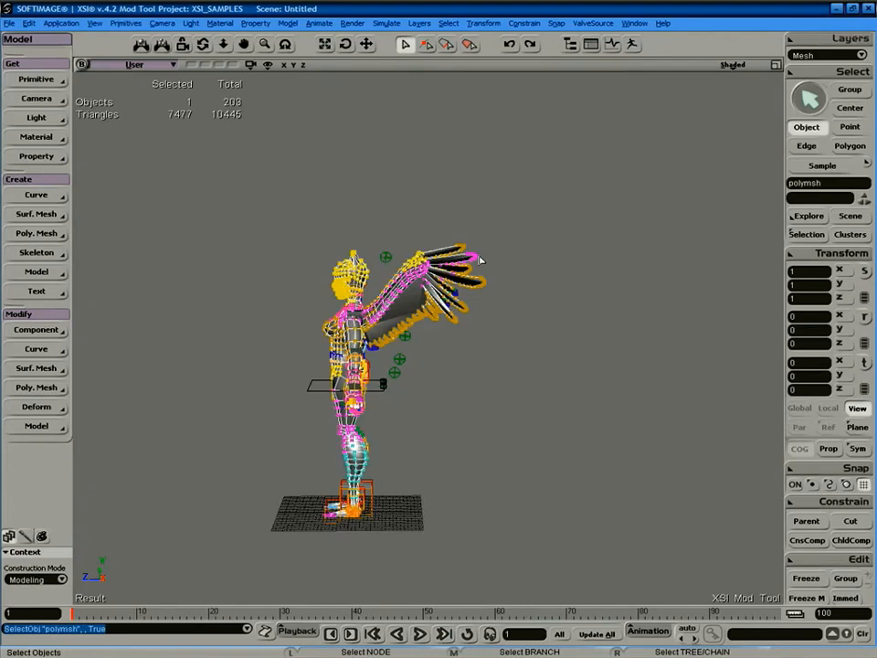
{"action": "key", "text": "u"}
{"action": "left_click_drag", "start_coordinate": [422, 345], "coordinate": [419, 341]}
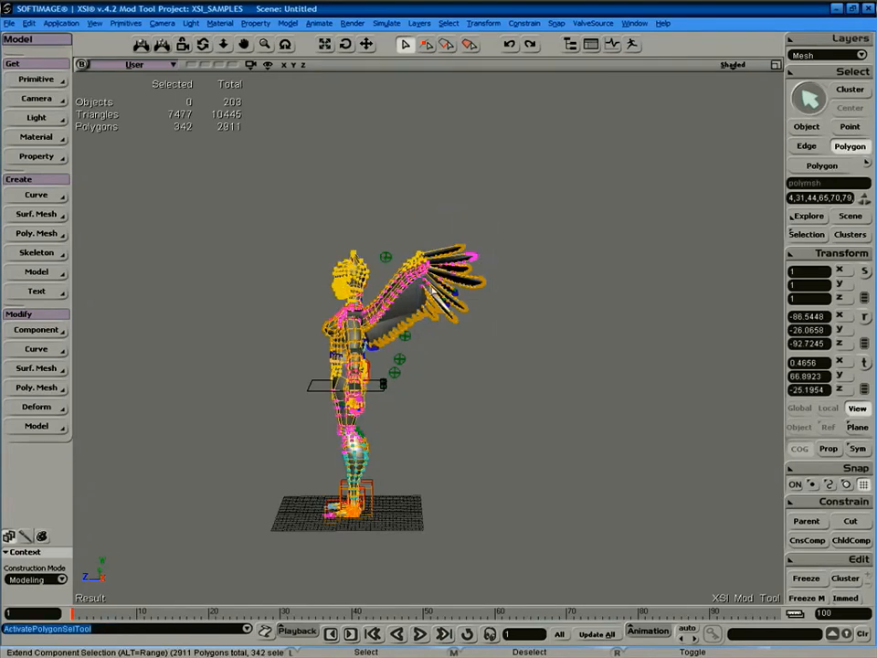
{"action": "key", "text": "u"}
{"action": "left_click_drag", "start_coordinate": [442, 282], "coordinate": [415, 361]}
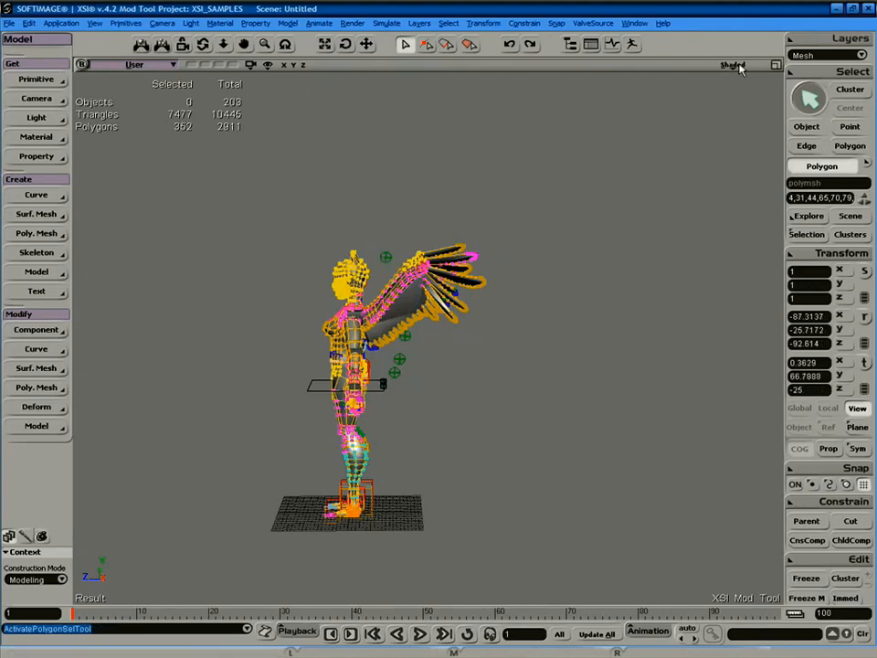
Grow the wing polygon selection several times, then convert it to its 1602 points.
{"action": "left_click", "coordinate": [830, 74]}
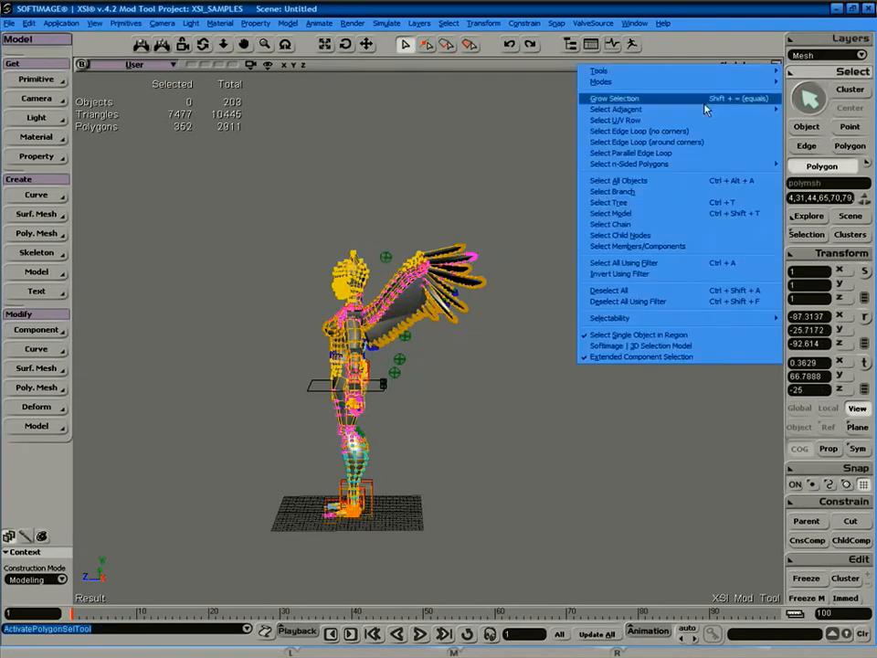
{"action": "left_click", "coordinate": [710, 98]}
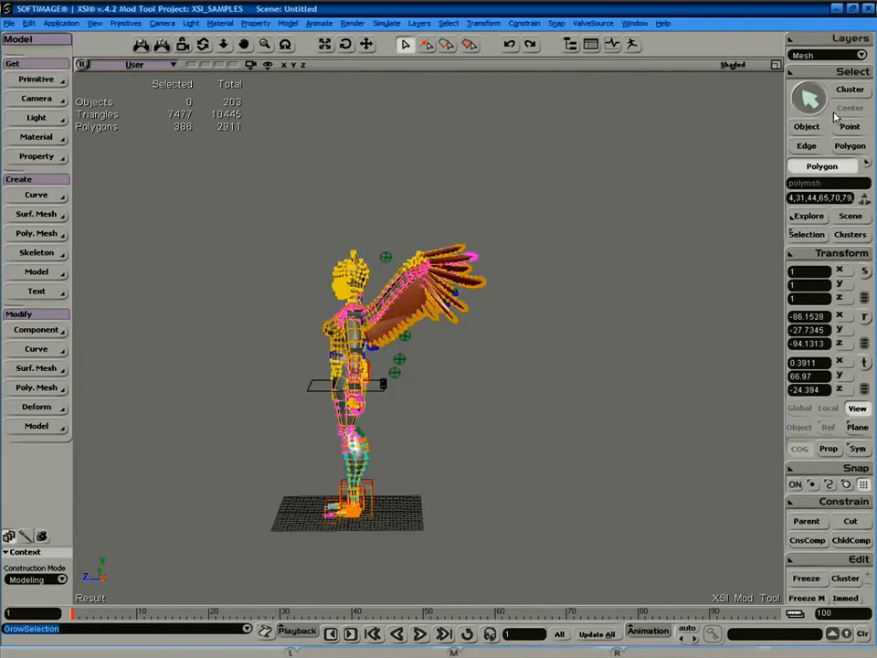
{"action": "key", "text": "f"}
{"action": "mouse_move", "coordinate": [519, 270]}
{"action": "right_mouse_down"}
{"action": "mouse_move", "coordinate": [468, 347]}
{"action": "mouse_move", "coordinate": [499, 277]}
{"action": "mouse_move", "coordinate": [521, 283]}
{"action": "right_mouse_up"}
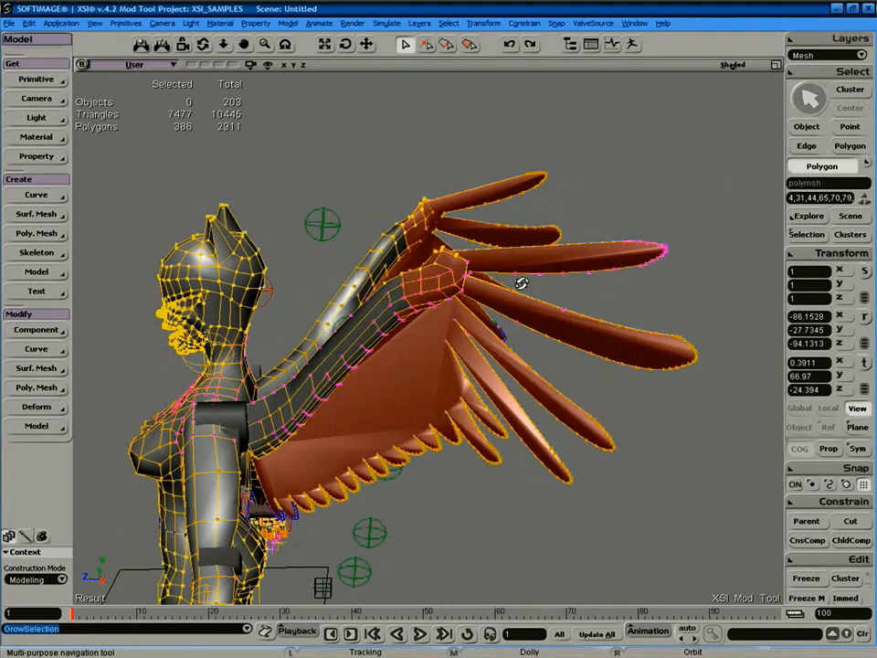
{"action": "middle_click", "coordinate": [817, 73]}
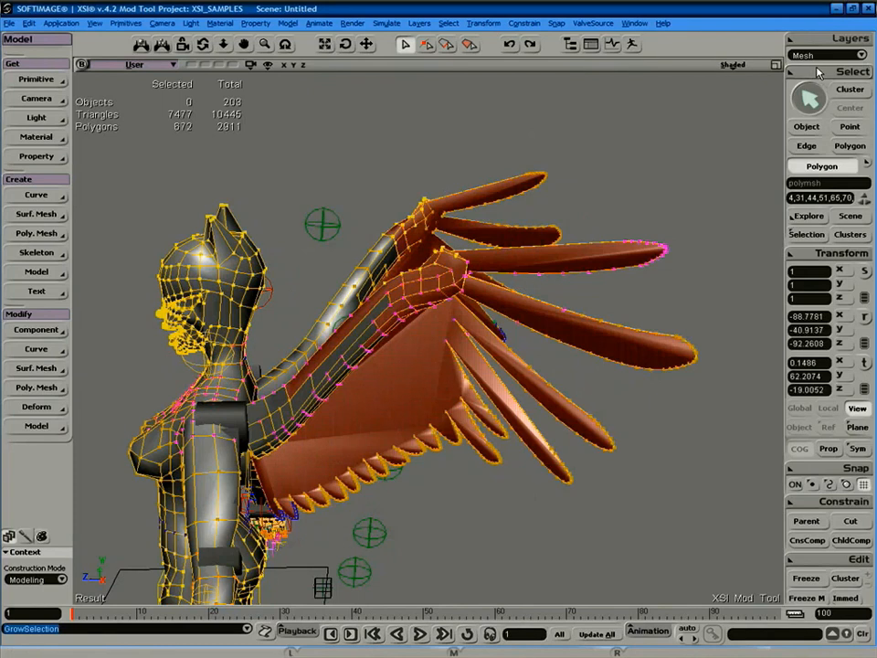
{"action": "middle_click", "coordinate": [819, 73]}
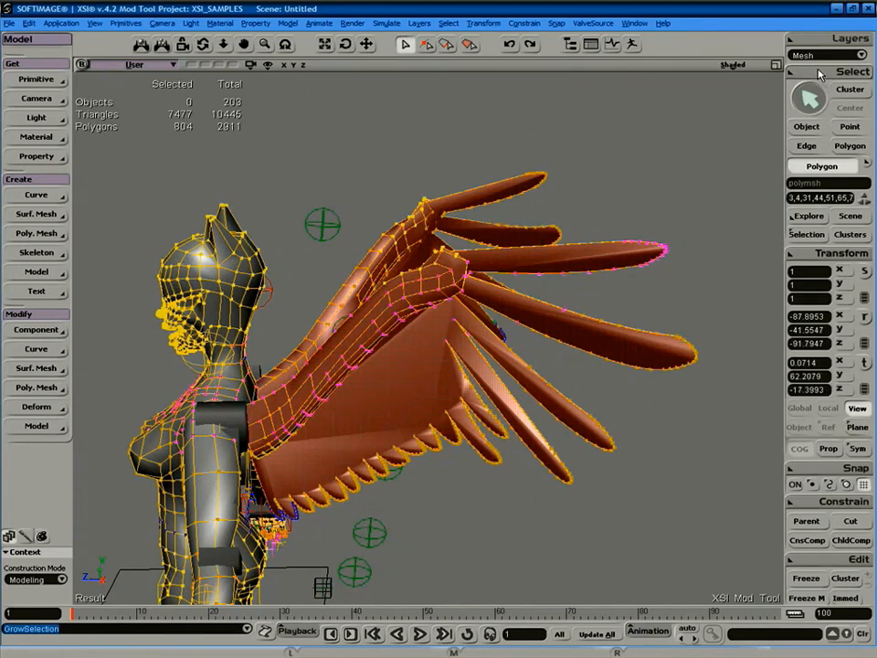
{"action": "middle_click", "coordinate": [819, 73]}
{"action": "key", "text": "s"}
{"action": "right_click_drag", "start_coordinate": [559, 278], "coordinate": [540, 301]}
{"action": "key", "text": "s"}
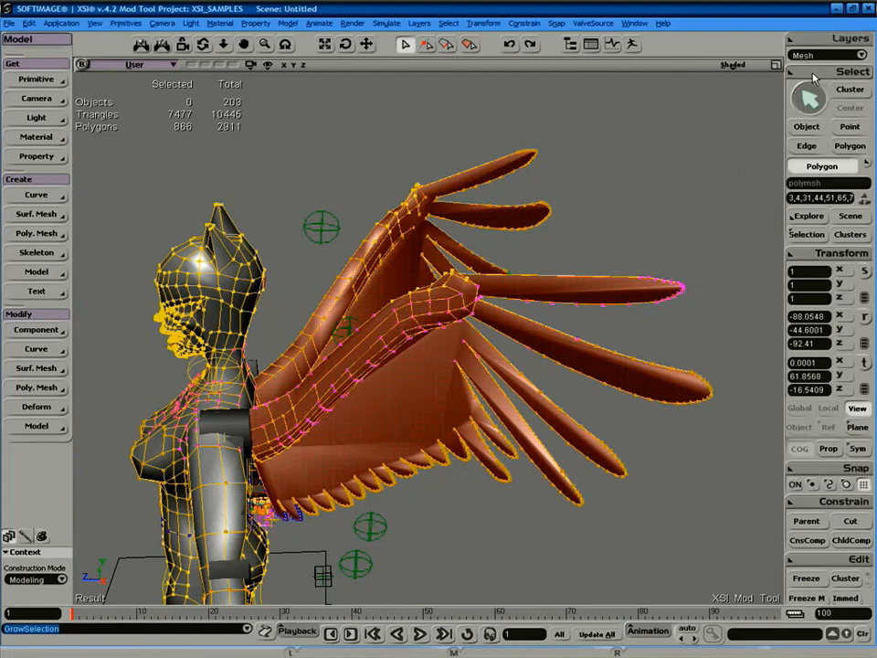
{"action": "right_click", "coordinate": [598, 66]}
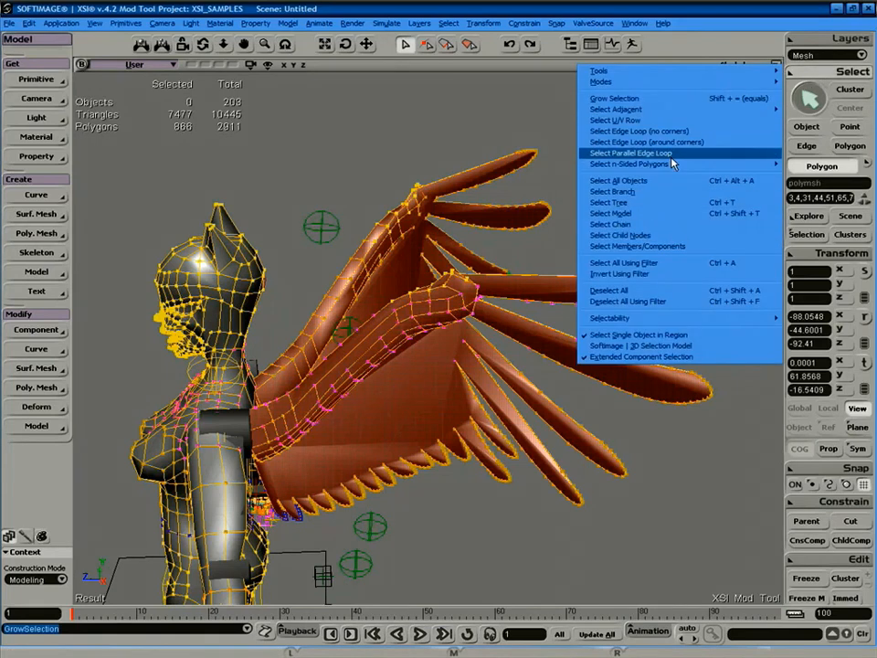
{"action": "mouse_move", "coordinate": [676, 115]}
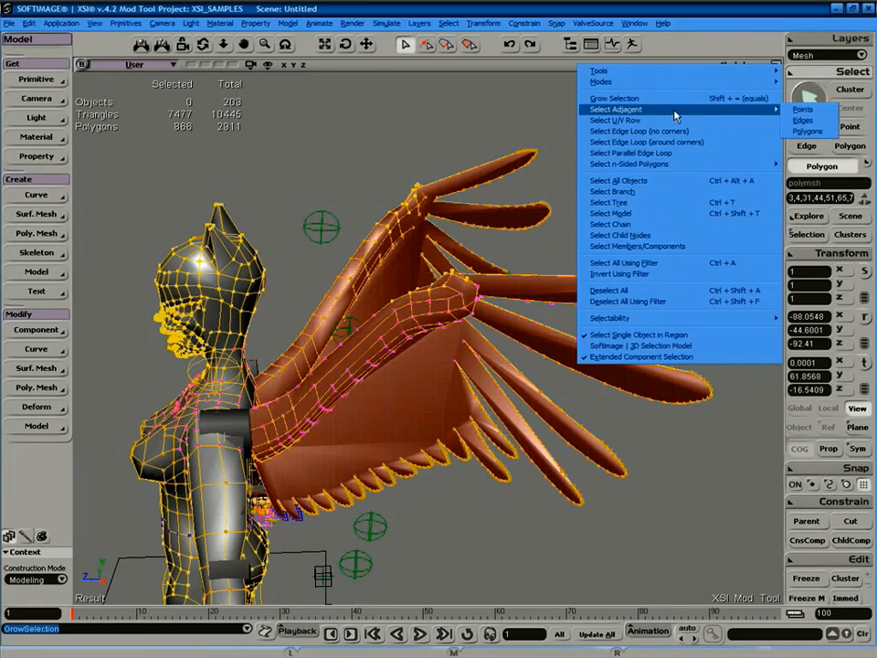
{"action": "left_click", "coordinate": [797, 110]}
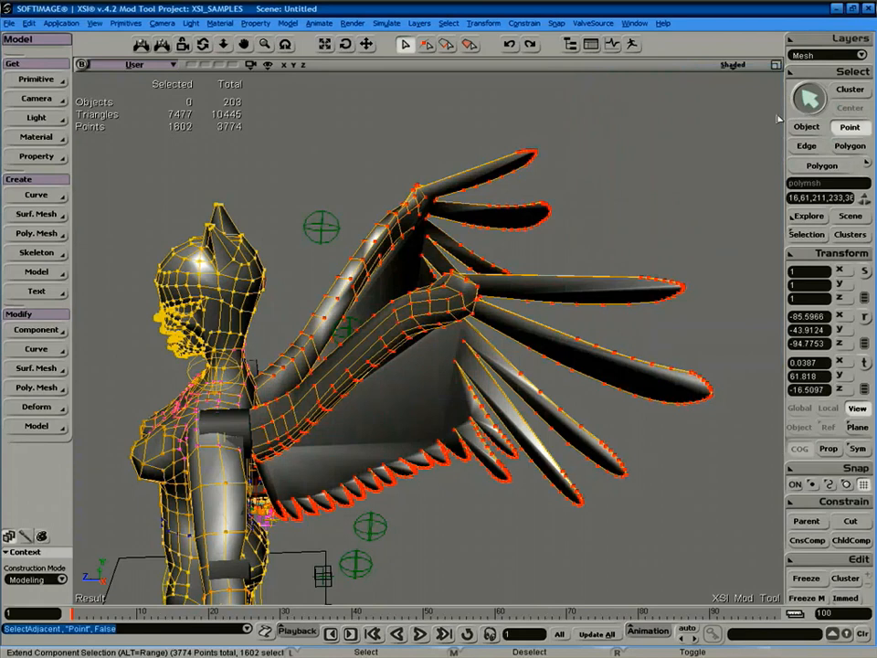
Switch the viewport to wireframe and zoom in on the character's chest.
{"action": "left_click", "coordinate": [731, 65]}
{"action": "left_click", "coordinate": [696, 186]}
{"action": "key", "text": "s"}
{"action": "right_click_drag", "start_coordinate": [574, 231], "coordinate": [523, 268]}
{"action": "left_click_drag", "start_coordinate": [523, 268], "coordinate": [554, 211]}
{"action": "right_click_drag", "start_coordinate": [558, 233], "coordinate": [567, 224]}
{"action": "middle_click_drag", "start_coordinate": [567, 224], "coordinate": [504, 321]}
{"action": "key", "text": "s"}
{"action": "right_click_drag", "start_coordinate": [420, 327], "coordinate": [468, 325]}
{"action": "key", "text": "s"}
{"action": "right_click_drag", "start_coordinate": [397, 348], "coordinate": [416, 358]}
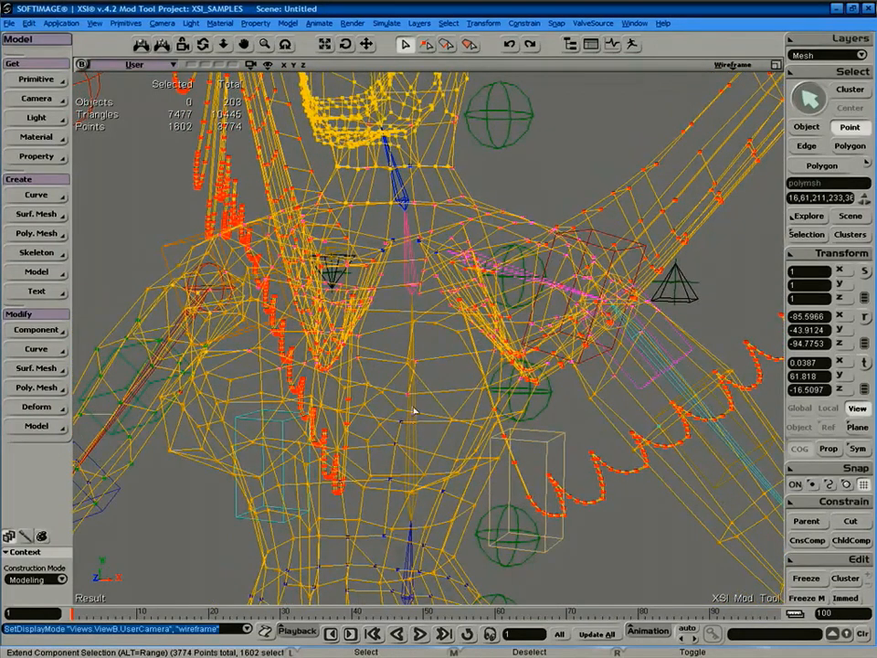
In the Animate module, reassign the selected points' weights to ValveBiped.Bip01_Spine2.
{"action": "left_click", "coordinate": [31, 39]}
{"action": "left_click", "coordinate": [64, 55]}
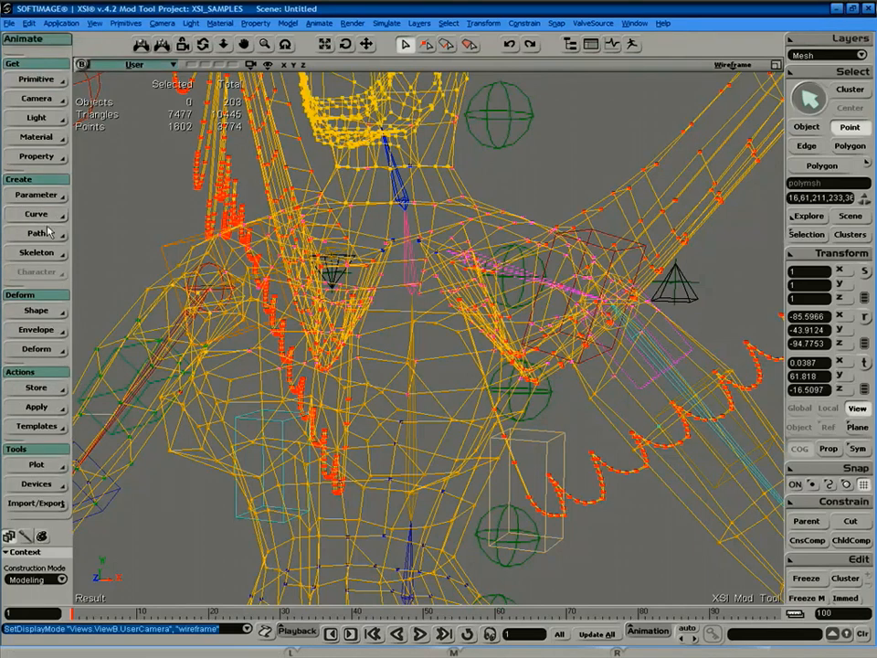
{"action": "left_click", "coordinate": [50, 331]}
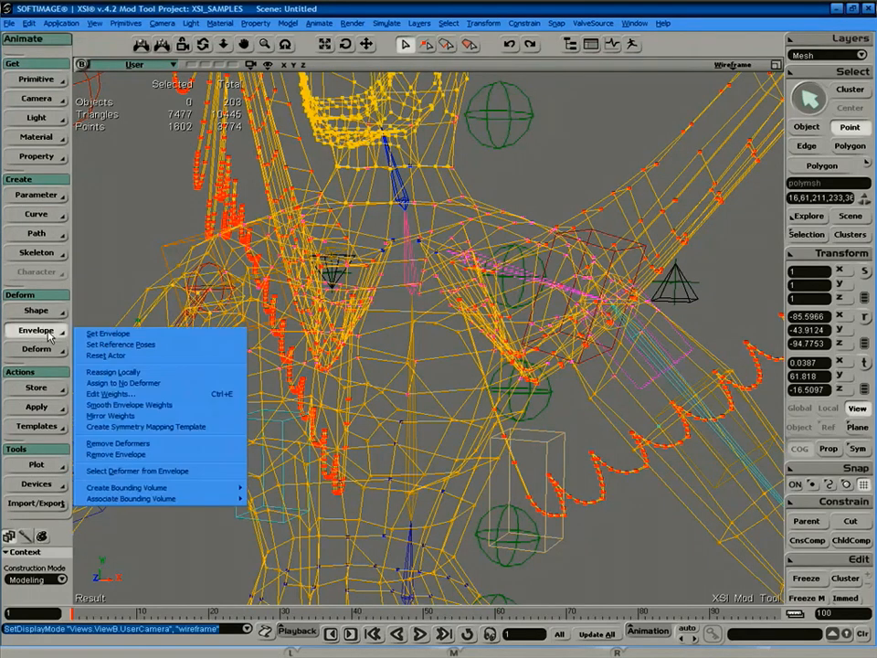
{"action": "left_click", "coordinate": [144, 373]}
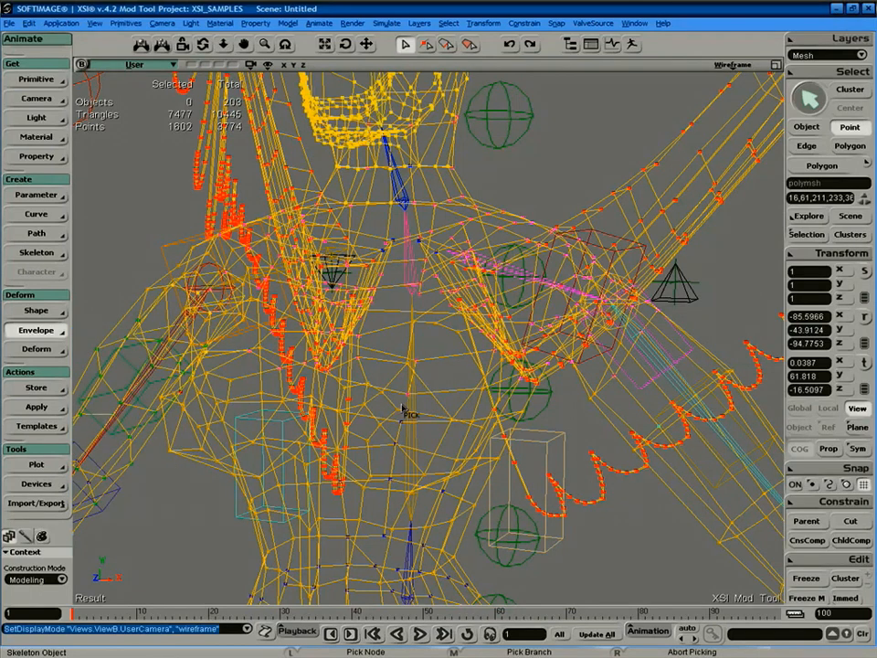
{"action": "left_click", "coordinate": [413, 408]}
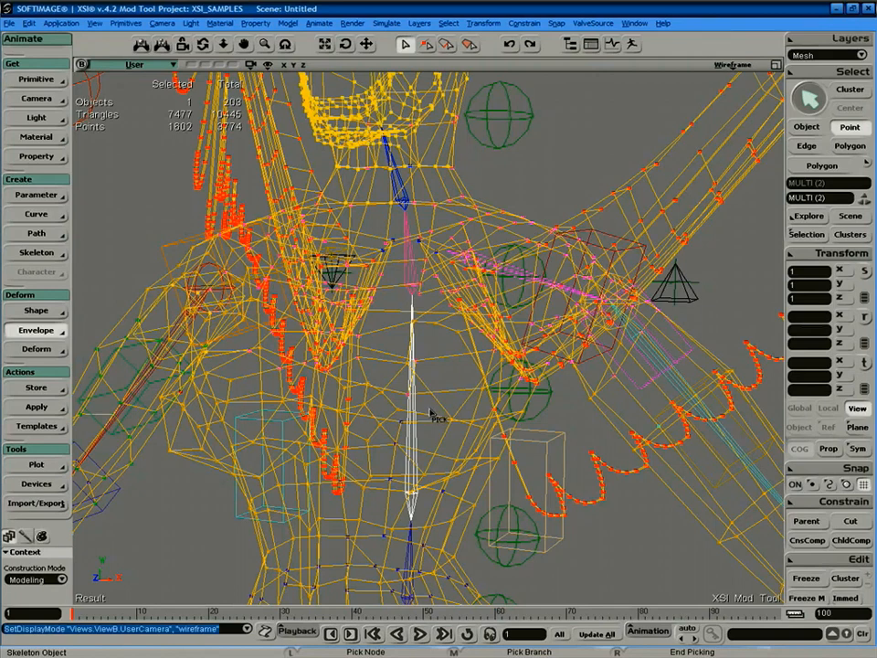
{"action": "right_click", "coordinate": [430, 416]}
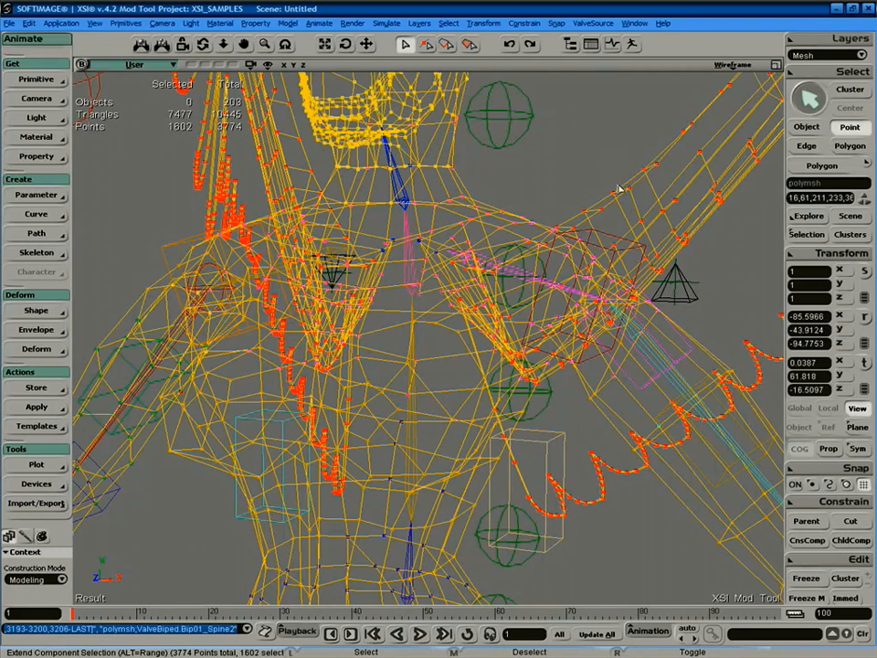
Return to object selection, frame the character and select the whole mesh.
{"action": "key", "text": "space"}
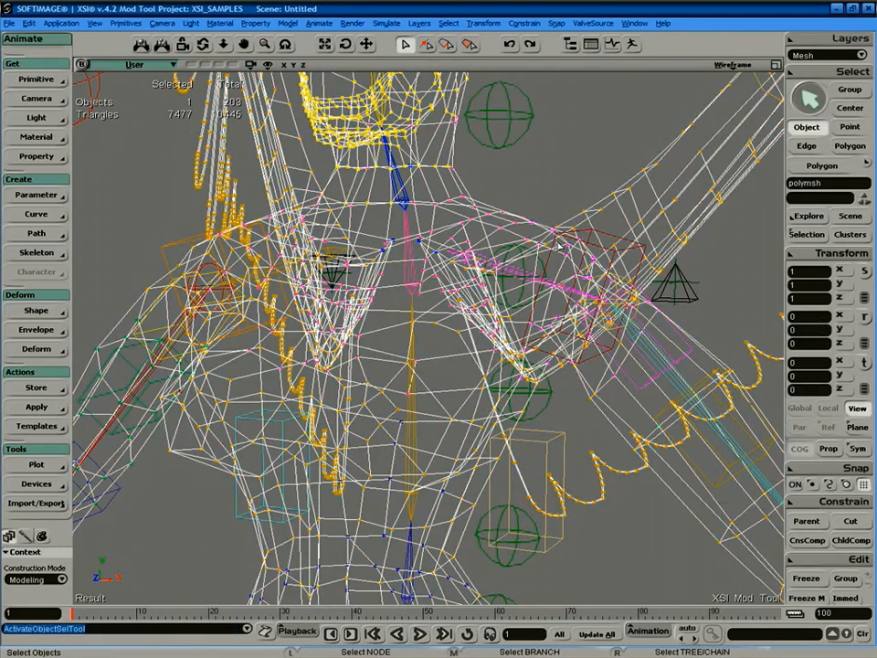
{"action": "key", "text": "a"}
{"action": "key", "text": "s"}
{"action": "mouse_move", "coordinate": [580, 235]}
{"action": "right_mouse_down"}
{"action": "mouse_move", "coordinate": [512, 273]}
{"action": "mouse_move", "coordinate": [499, 204]}
{"action": "mouse_move", "coordinate": [513, 219]}
{"action": "mouse_move", "coordinate": [421, 279]}
{"action": "mouse_move", "coordinate": [564, 251]}
{"action": "mouse_move", "coordinate": [621, 221]}
{"action": "mouse_move", "coordinate": [584, 261]}
{"action": "mouse_move", "coordinate": [487, 272]}
{"action": "mouse_move", "coordinate": [486, 250]}
{"action": "mouse_move", "coordinate": [530, 247]}
{"action": "right_mouse_up"}
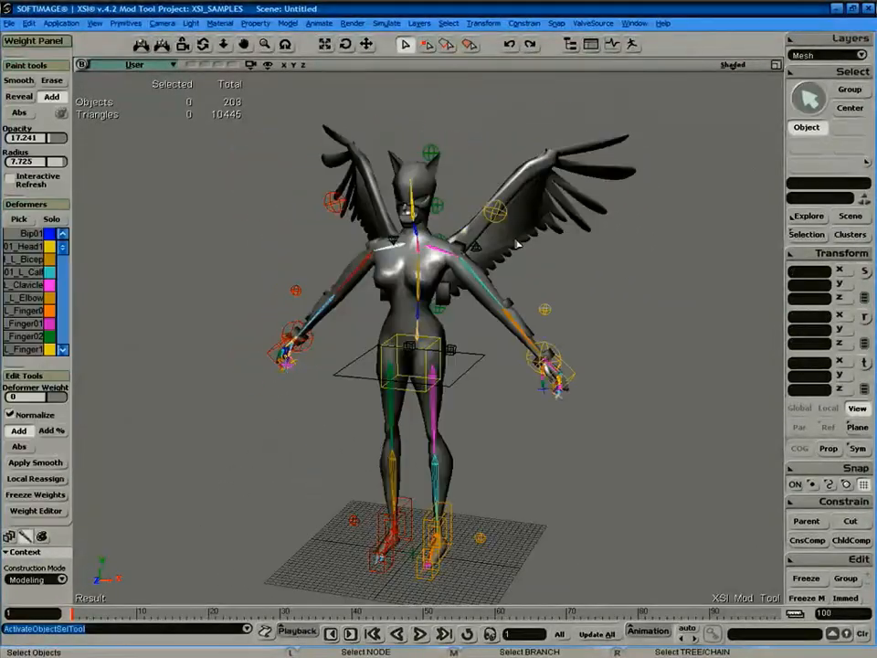
{"action": "left_click", "coordinate": [517, 245]}
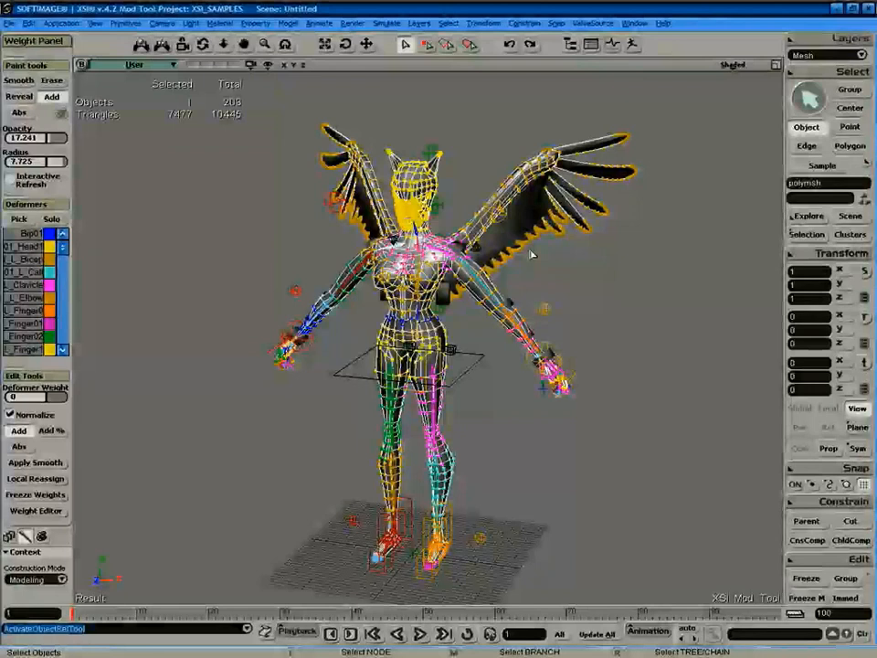
Re-export the Catwoman mesh as a Model SMD to catwoman.smd.
{"action": "left_click", "coordinate": [594, 23]}
{"action": "left_click", "coordinate": [635, 37]}
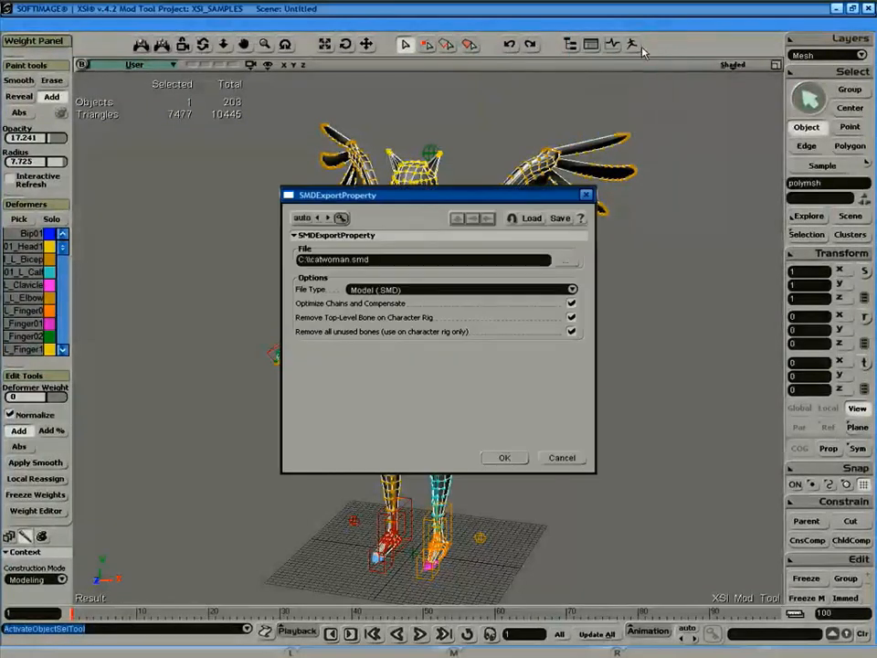
{"action": "left_click", "coordinate": [507, 458]}
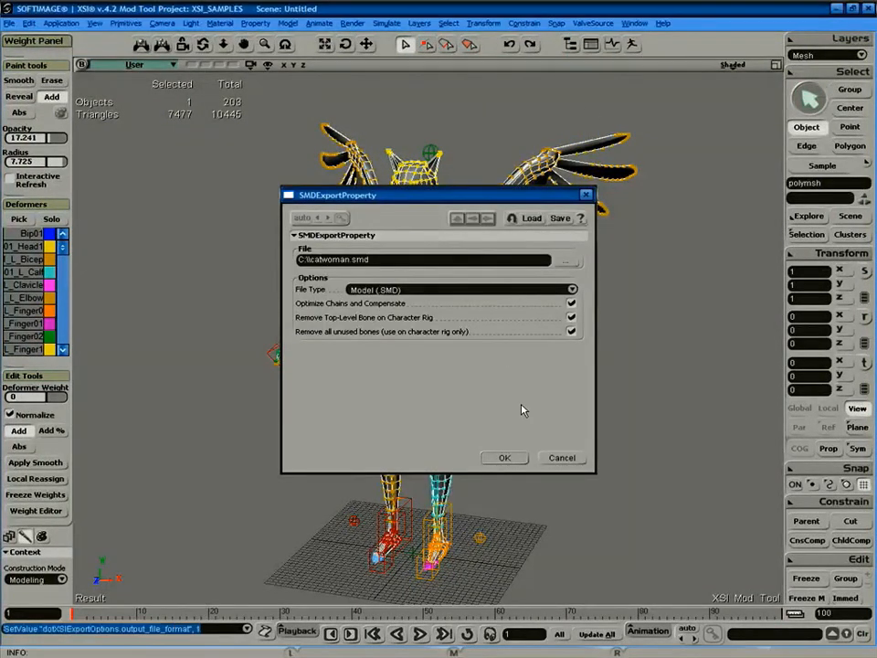
Minimize XSI and drag catwoman.smd from C: toward the Group03m folder.
{"action": "key", "text": "alt+Tab"}
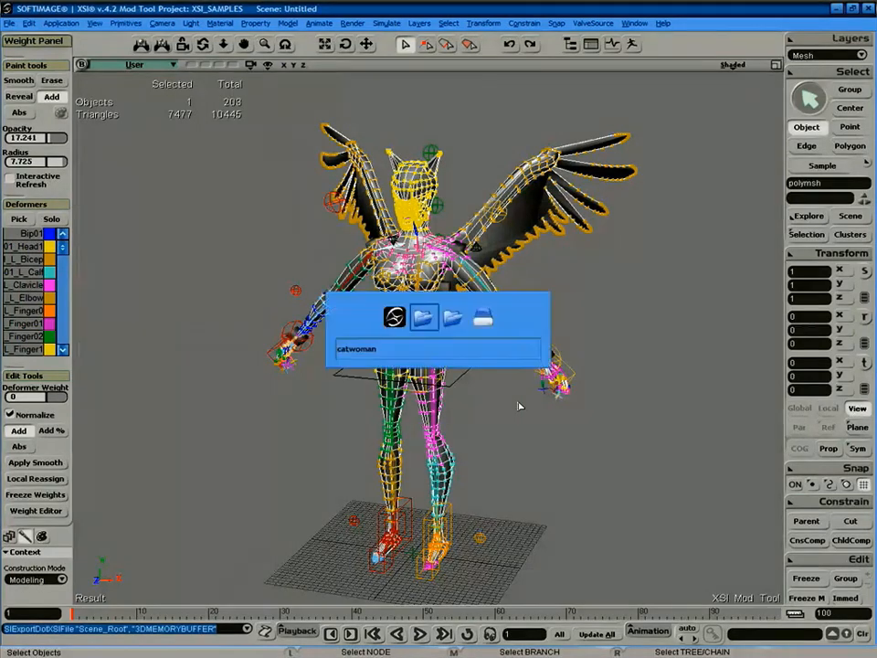
{"action": "key", "text": "alt+Tab"}
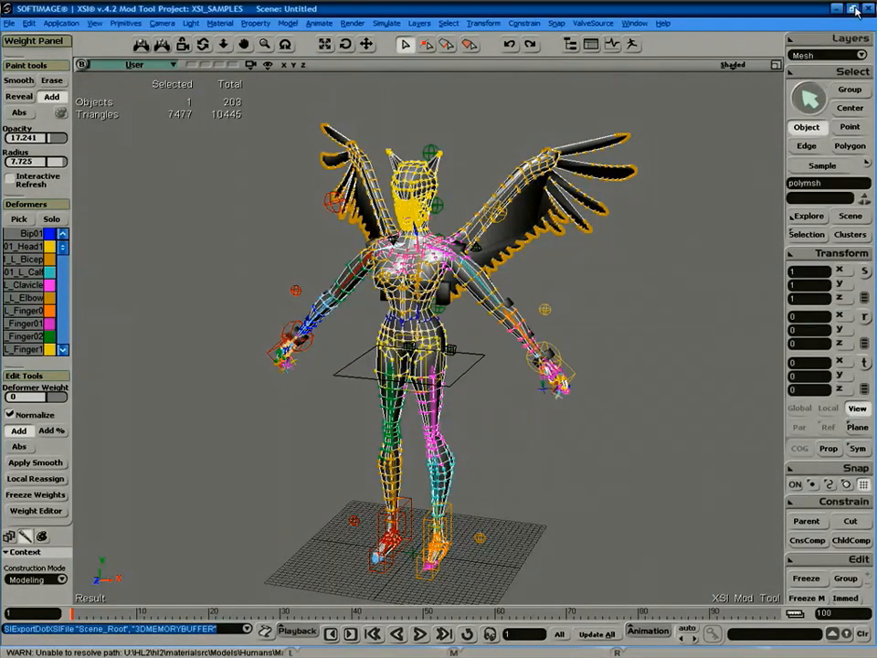
{"action": "left_click", "coordinate": [853, 9]}
{"action": "left_click_drag", "start_coordinate": [248, 192], "coordinate": [297, 199]}
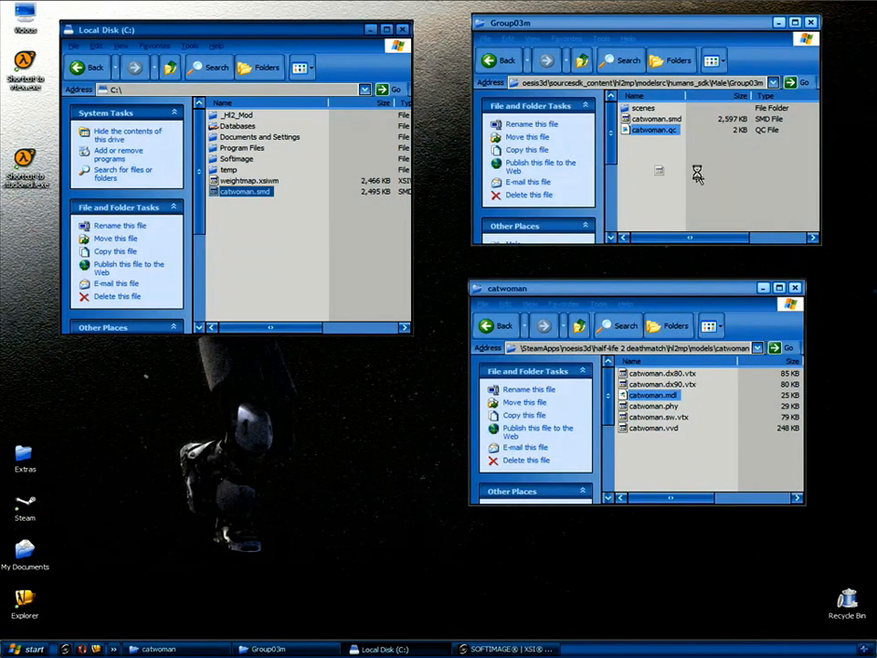
Replace catwoman.smd in Group03m, compile catwoman.qc with studiomdl and select catwoman.mdl.
{"action": "left_click", "coordinate": [503, 396]}
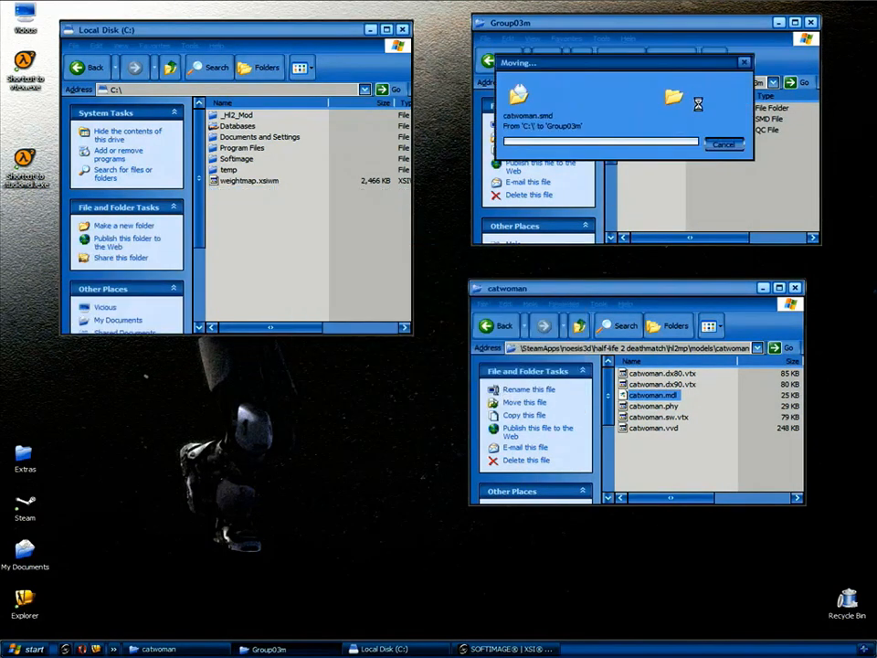
{"action": "left_click", "coordinate": [651, 130]}
{"action": "left_click_drag", "start_coordinate": [71, 169], "coordinate": [33, 163]}
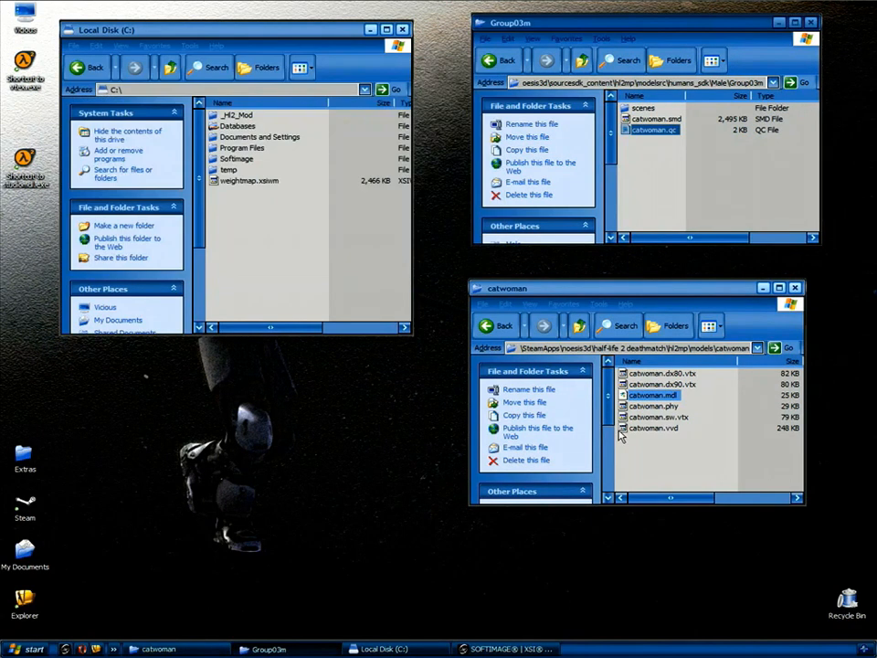
{"action": "left_click", "coordinate": [659, 454]}
{"action": "left_click", "coordinate": [651, 396]}
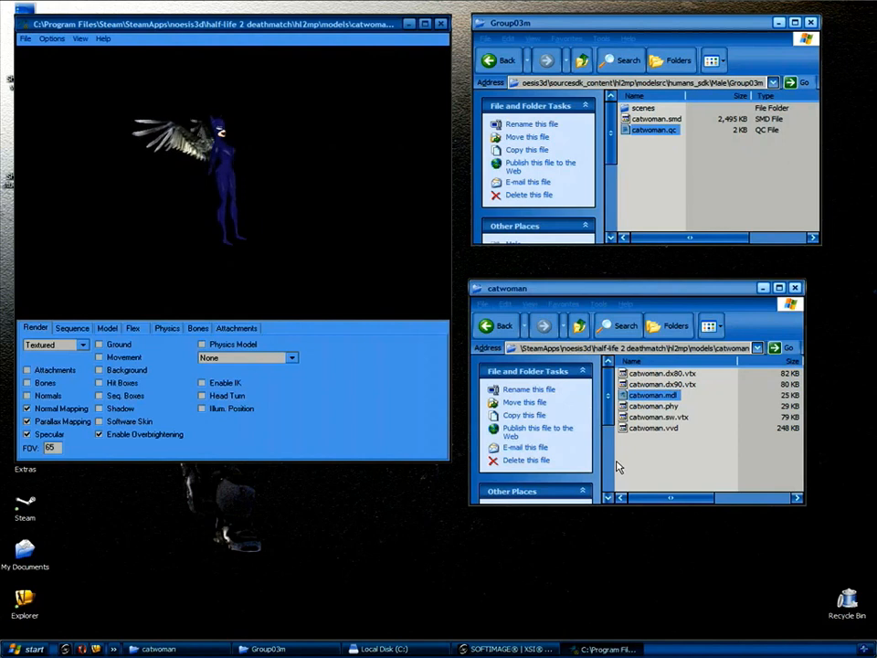
Move the viewer window, turn the model and scroll through the sequence list.
{"action": "left_click_drag", "start_coordinate": [294, 25], "coordinate": [388, 62]}
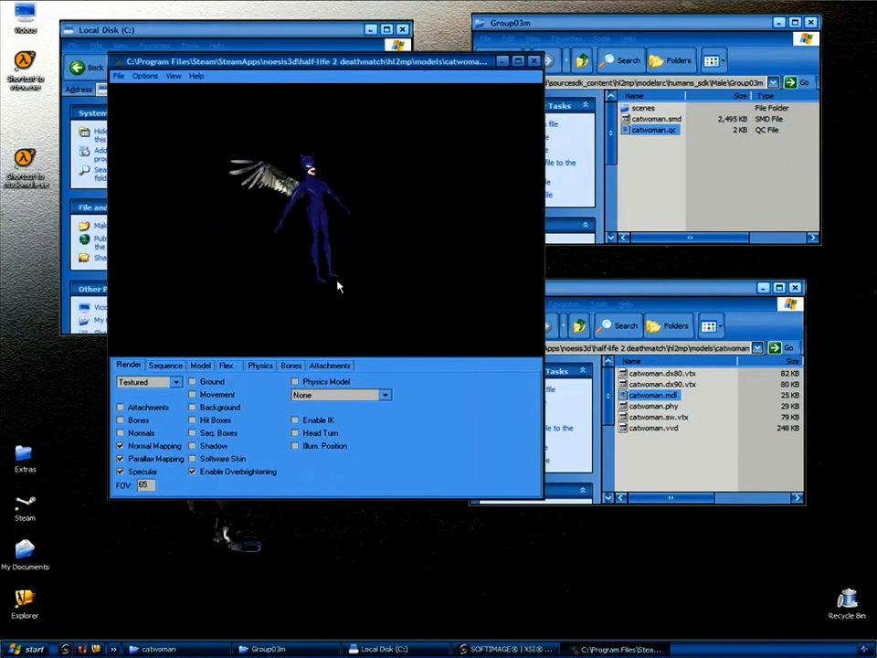
{"action": "left_click_drag", "start_coordinate": [287, 191], "coordinate": [355, 225]}
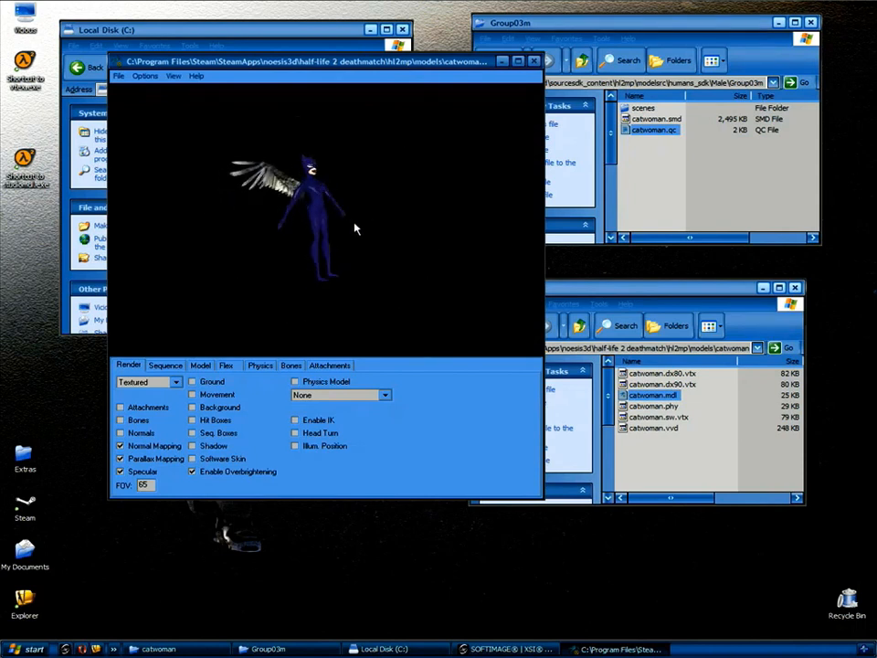
{"action": "left_click", "coordinate": [166, 365]}
{"action": "left_click", "coordinate": [162, 383]}
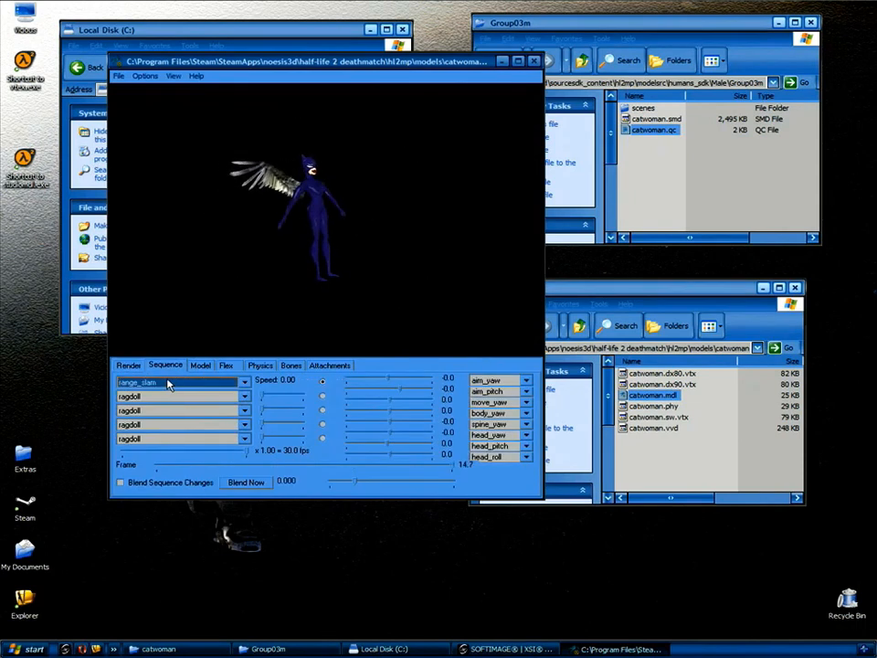
{"action": "scroll", "coordinate": [177, 381], "scroll_direction": "down", "scroll_amount": 3}
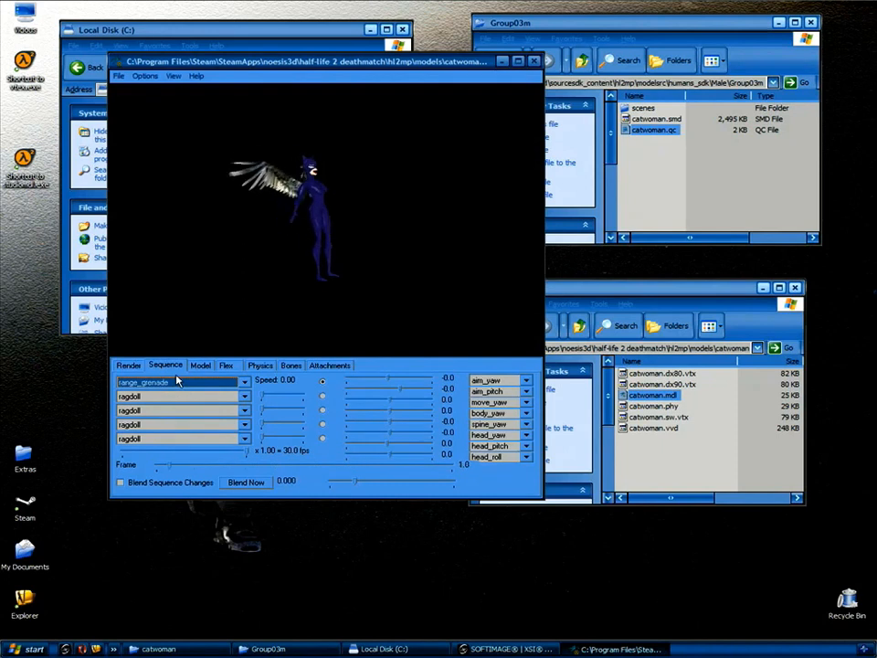
{"action": "scroll", "coordinate": [178, 380], "scroll_direction": "down", "scroll_amount": 3}
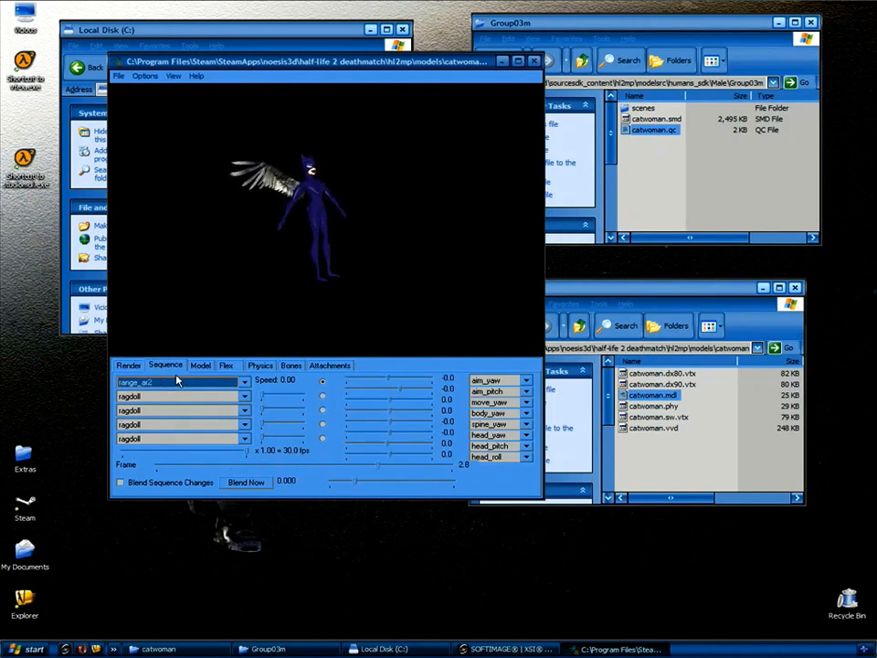
{"action": "scroll", "coordinate": [178, 380], "scroll_direction": "down", "scroll_amount": 2}
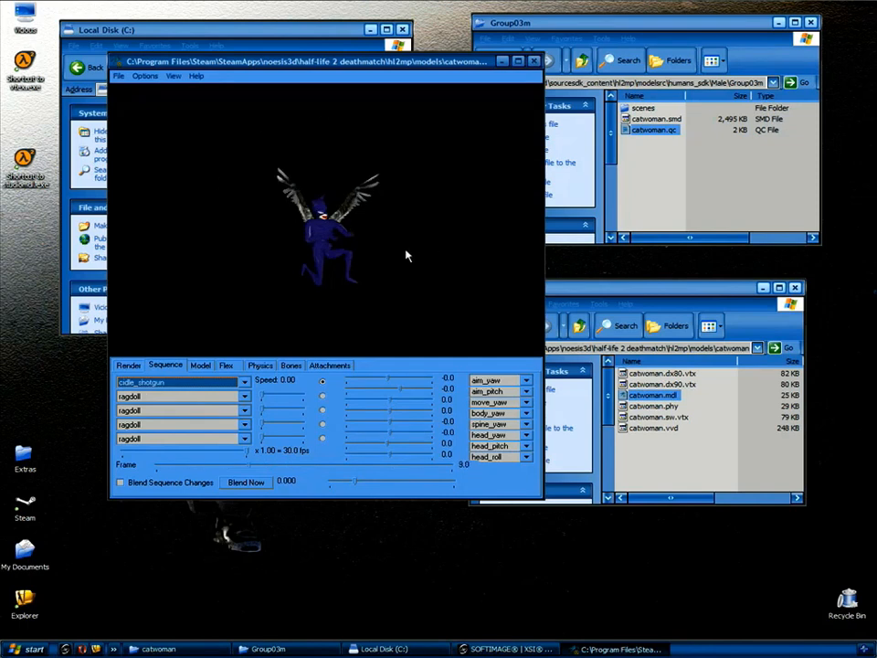
Orbit and zoom the model, then scroll on to the run_ar2 sequence.
{"action": "left_click_drag", "start_coordinate": [384, 297], "coordinate": [362, 279]}
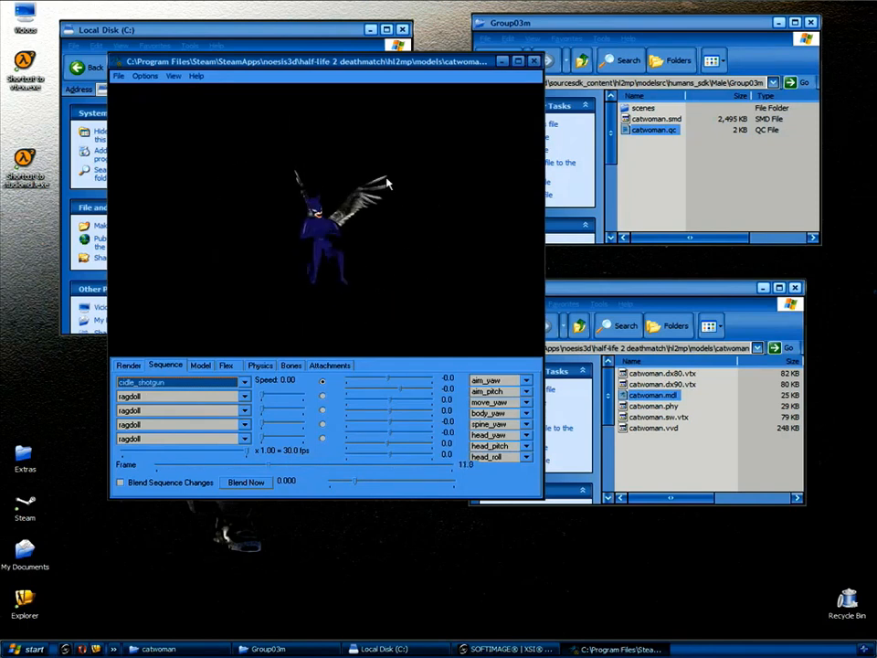
{"action": "right_click_drag", "start_coordinate": [382, 245], "coordinate": [405, 197]}
{"action": "left_click_drag", "start_coordinate": [405, 196], "coordinate": [399, 241]}
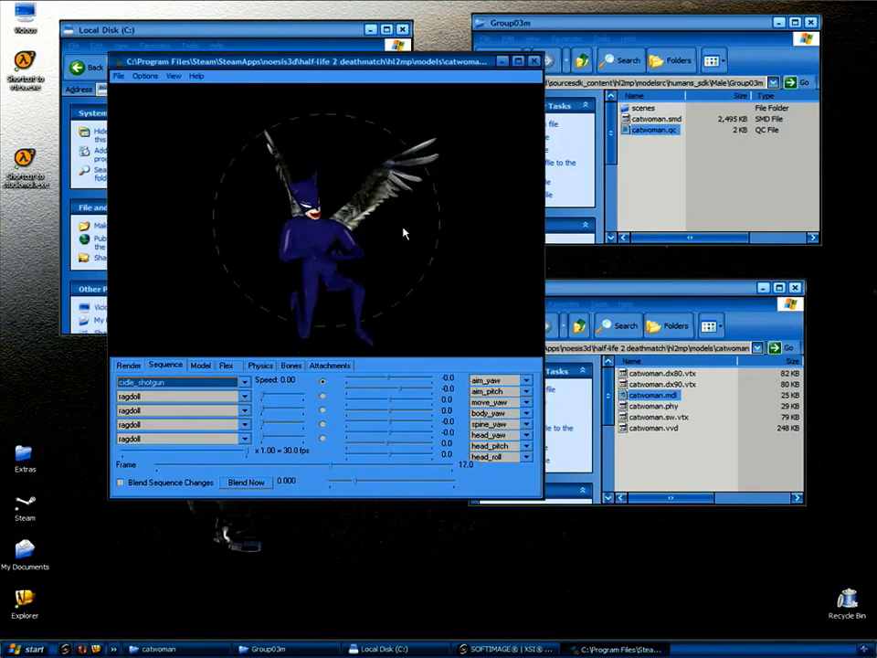
{"action": "scroll", "coordinate": [170, 383], "scroll_direction": "down", "scroll_amount": 3}
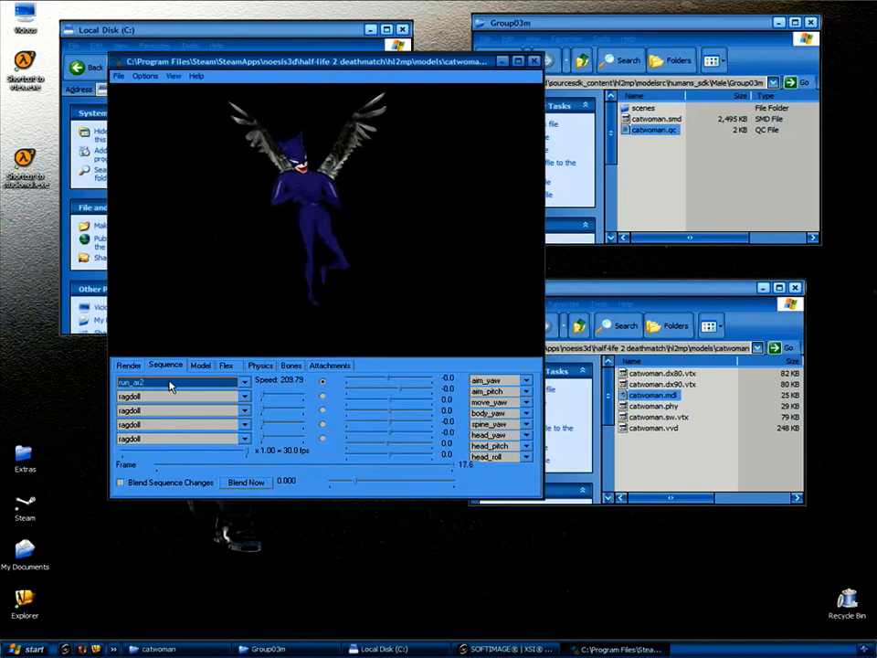
Spin the running catwoman from several angles to check the wings move with her back.
{"action": "left_click_drag", "start_coordinate": [347, 135], "coordinate": [293, 210]}
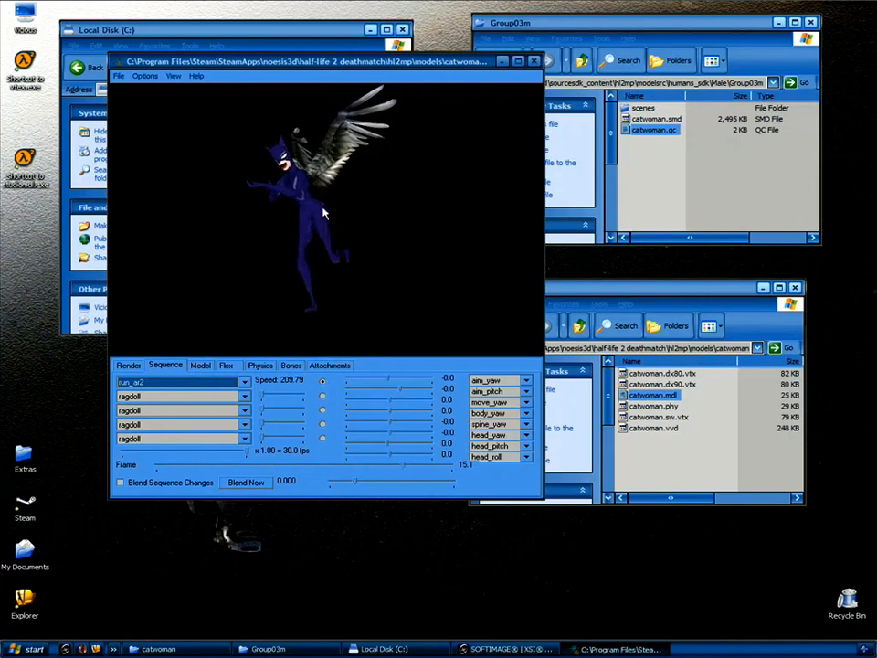
{"action": "left_click_drag", "start_coordinate": [305, 232], "coordinate": [298, 254]}
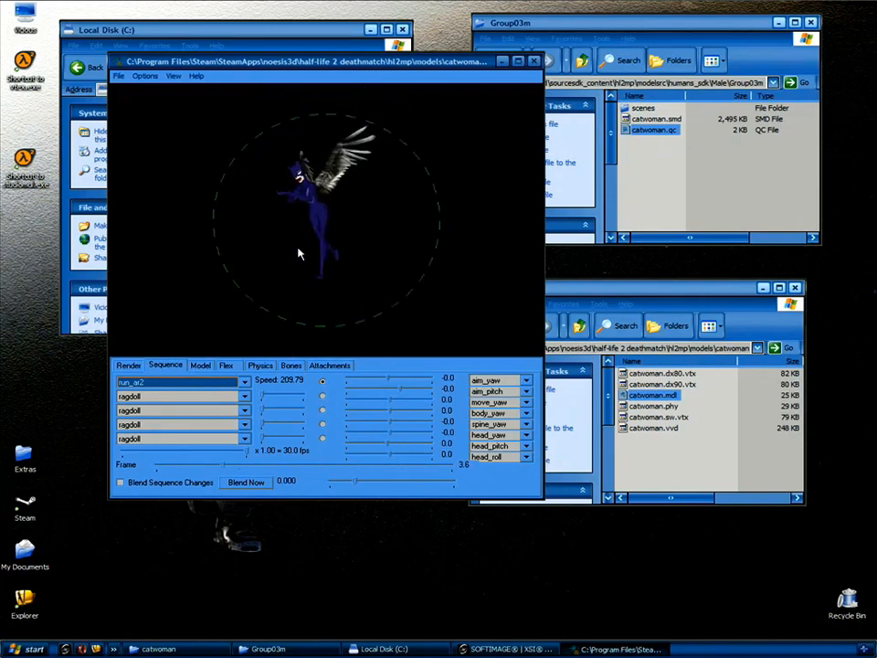
{"action": "left_click_drag", "start_coordinate": [384, 229], "coordinate": [344, 239]}
{"action": "left_click_drag", "start_coordinate": [282, 243], "coordinate": [310, 241]}
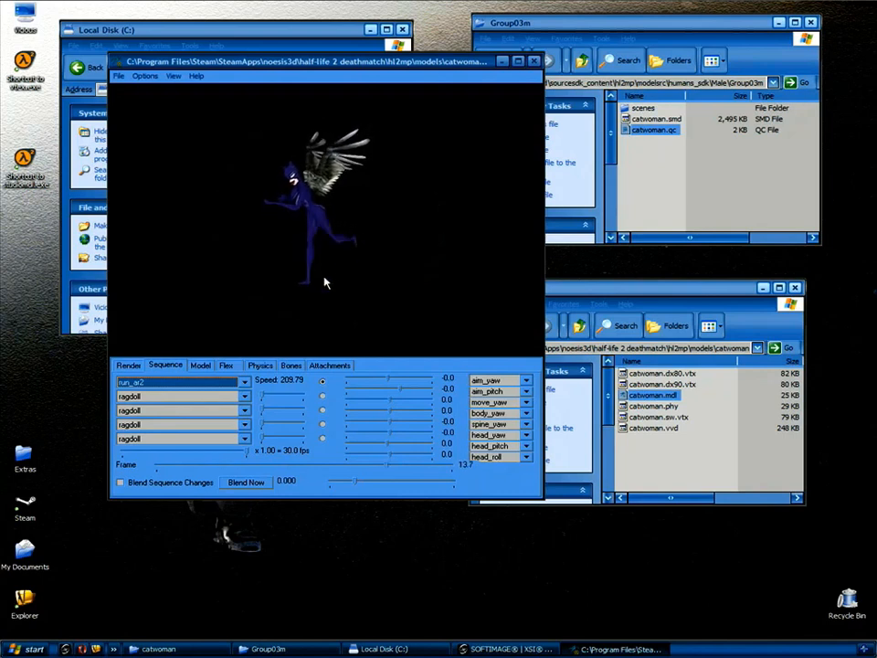
{"action": "left_click_drag", "start_coordinate": [313, 231], "coordinate": [335, 227]}
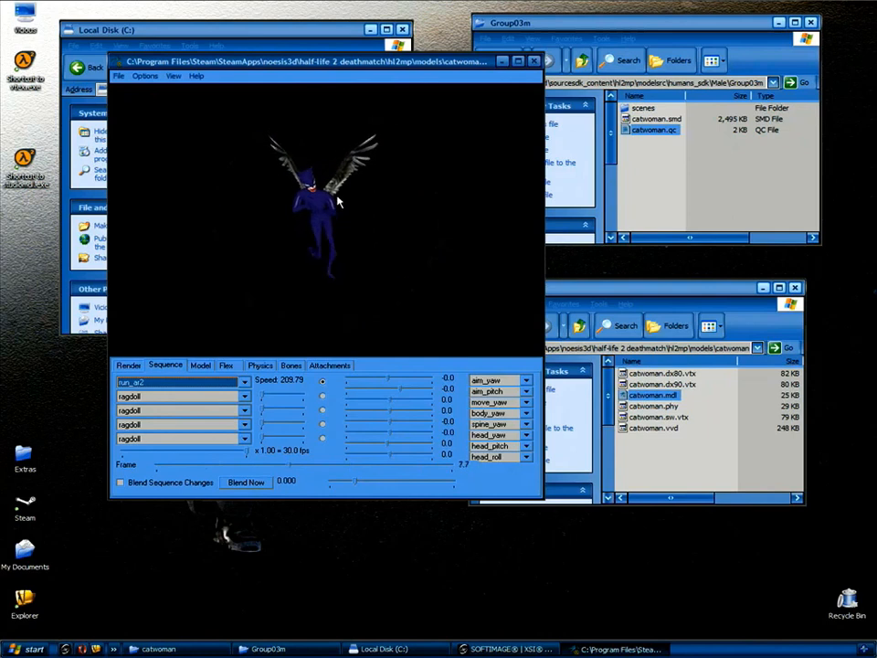
{"action": "left_click_drag", "start_coordinate": [319, 254], "coordinate": [313, 218]}
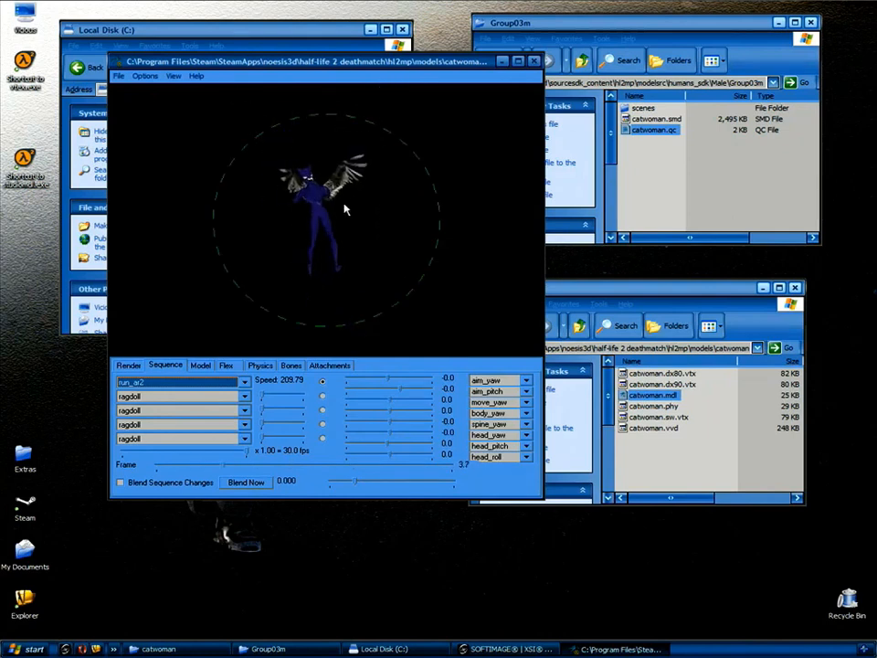
{"action": "left_click_drag", "start_coordinate": [382, 200], "coordinate": [362, 212]}
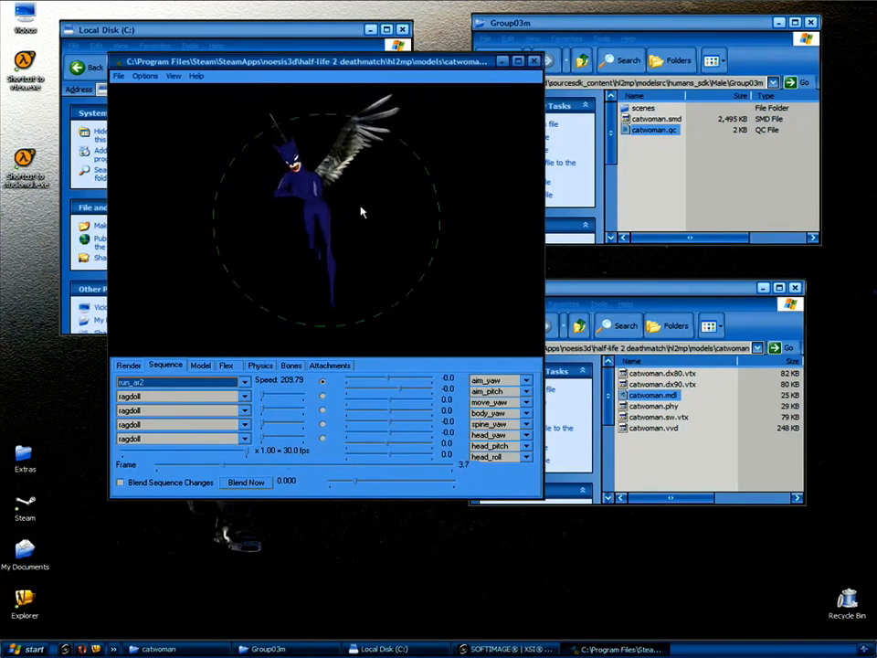
{"action": "left_click_drag", "start_coordinate": [351, 203], "coordinate": [354, 205]}
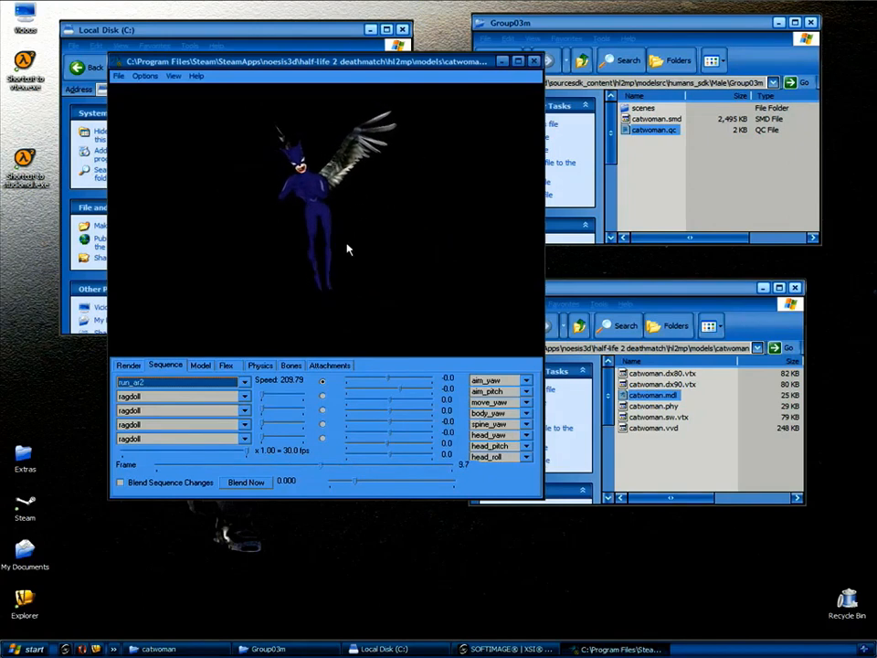
{"action": "left_click", "coordinate": [200, 366]}
Turn on the Ground and Shadow render options, leaving the movement box off.
{"action": "left_click", "coordinate": [129, 365]}
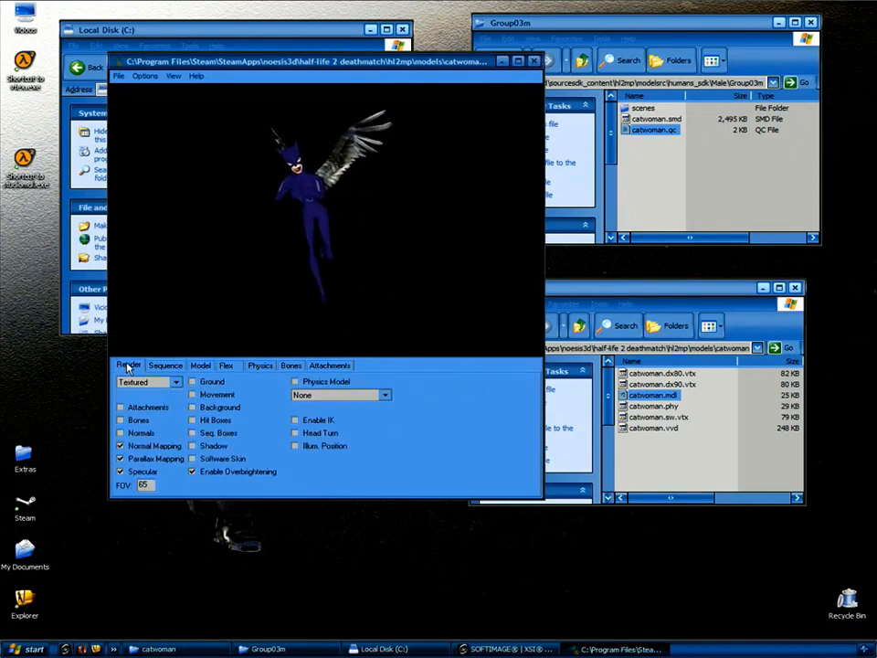
{"action": "left_click", "coordinate": [192, 394]}
{"action": "left_click", "coordinate": [192, 381]}
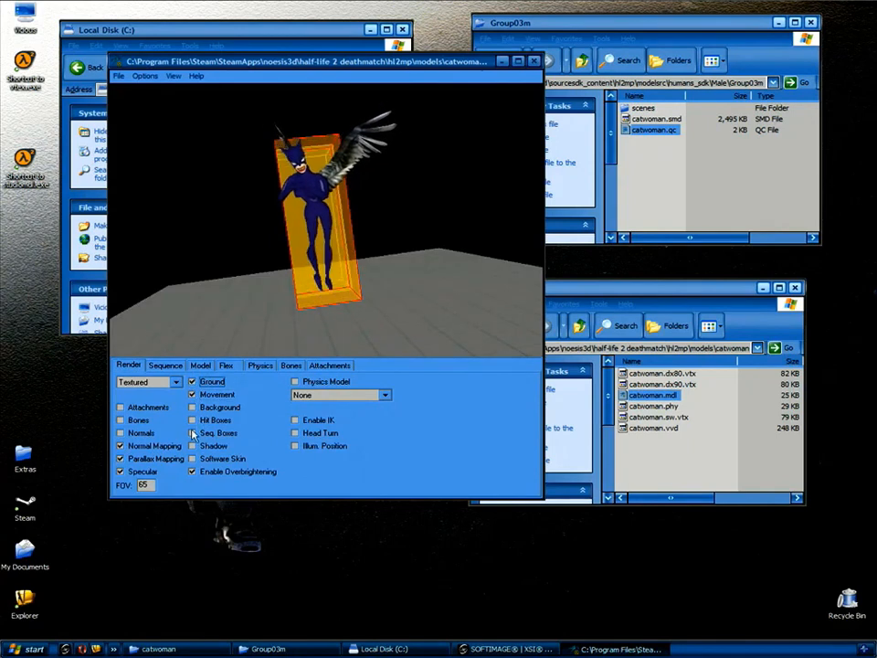
{"action": "left_click", "coordinate": [193, 446]}
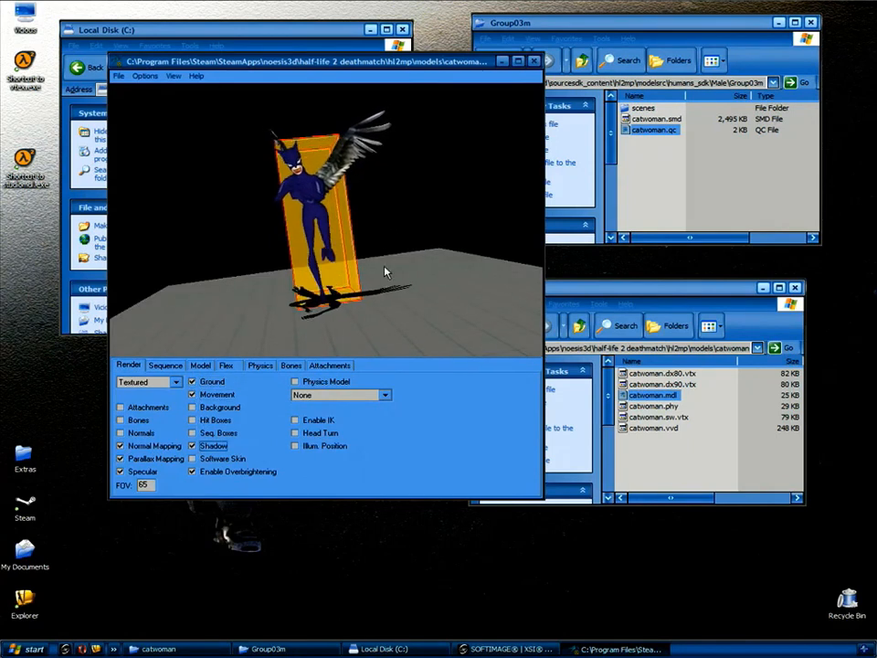
{"action": "left_click_drag", "start_coordinate": [411, 271], "coordinate": [293, 337]}
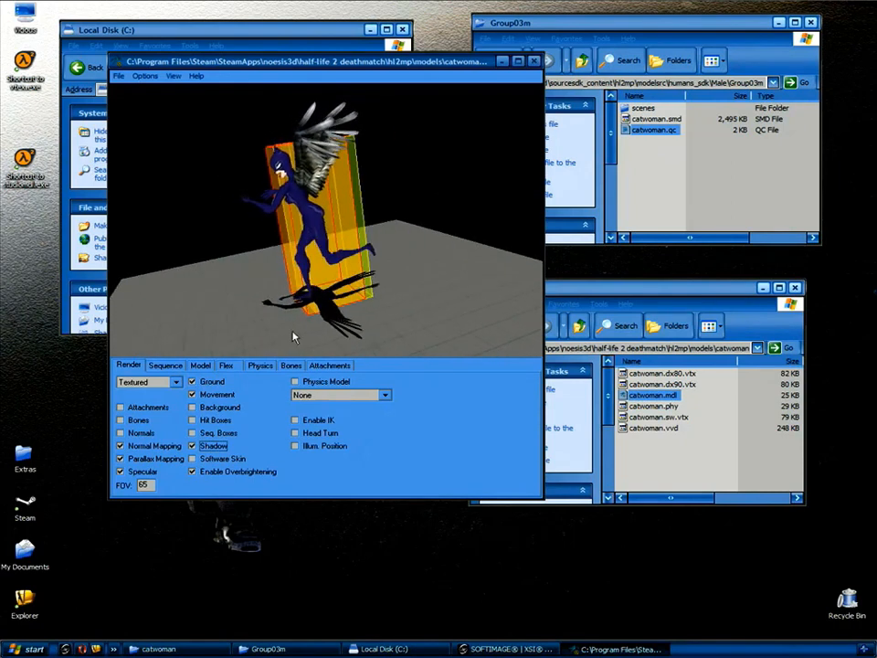
{"action": "left_click", "coordinate": [216, 394]}
{"action": "left_click_drag", "start_coordinate": [379, 247], "coordinate": [386, 223]}
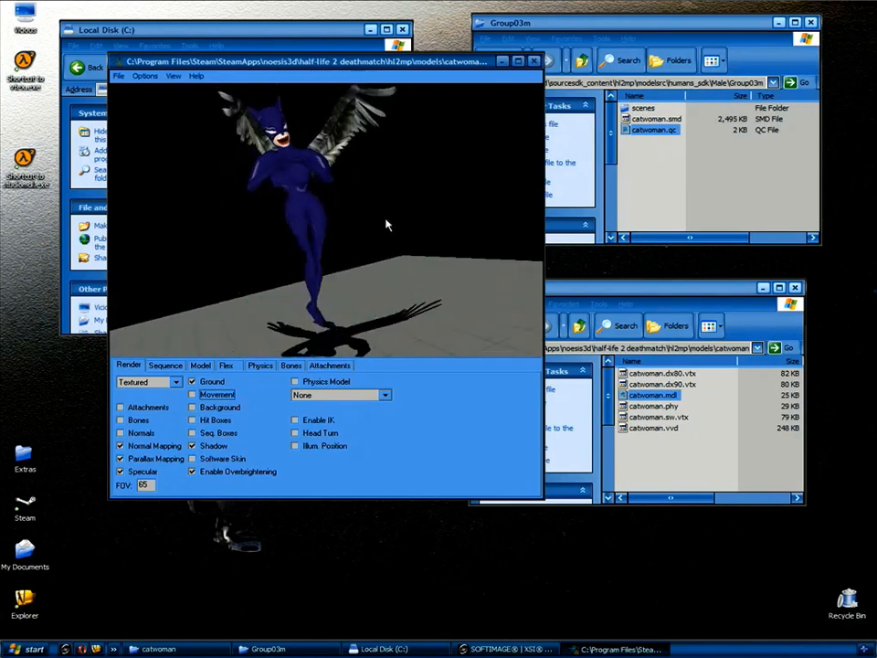
Switch the model's animation sequence to cidle_pistol and inspect the idle pose.
{"action": "left_click", "coordinate": [167, 366]}
{"action": "left_click", "coordinate": [174, 382]}
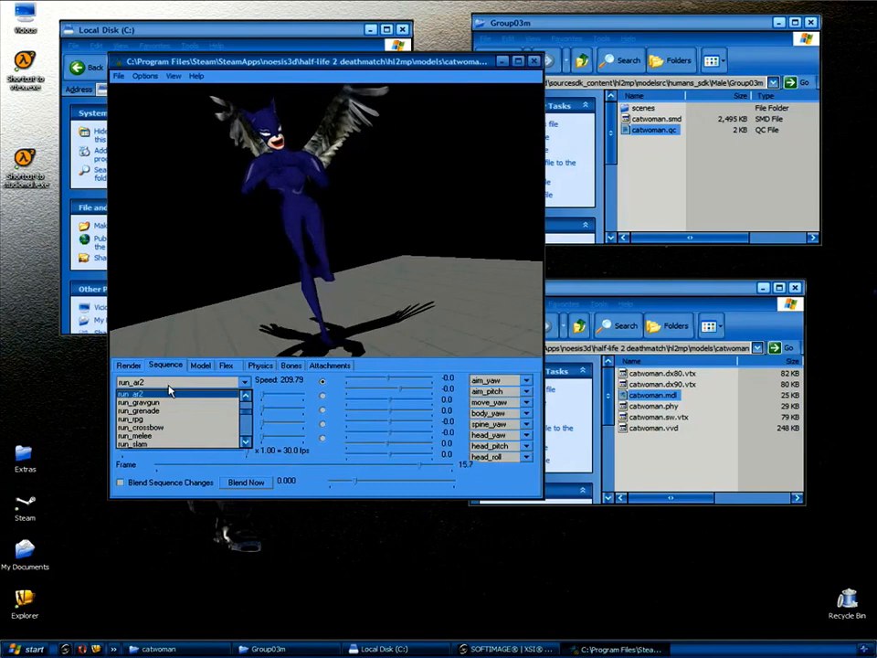
{"action": "scroll", "coordinate": [170, 390], "scroll_direction": "down", "scroll_amount": 3}
{"action": "scroll", "coordinate": [169, 390], "scroll_direction": "down", "scroll_amount": 4}
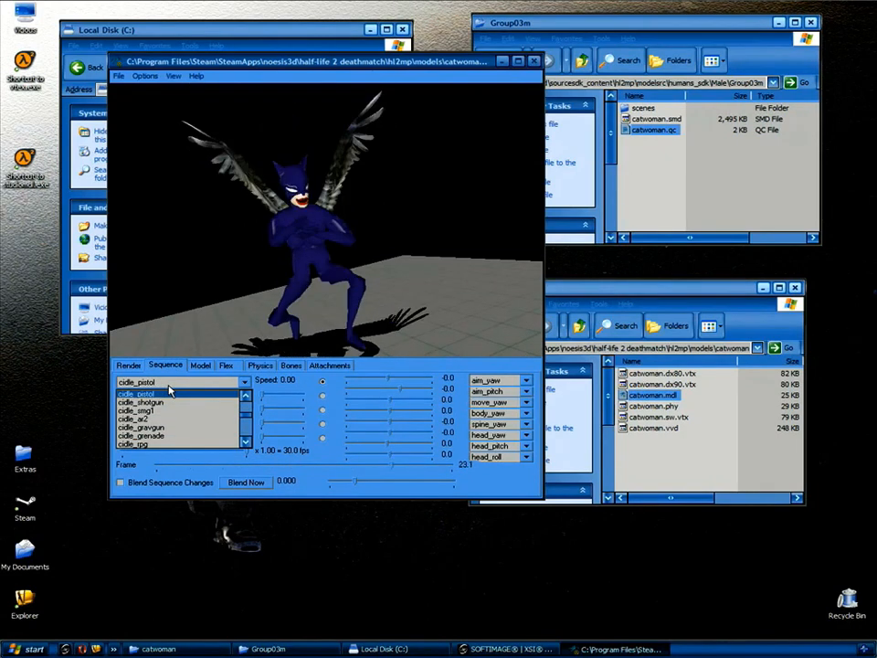
{"action": "left_click", "coordinate": [322, 234]}
{"action": "mouse_move", "coordinate": [365, 236]}
{"action": "left_mouse_down"}
{"action": "mouse_move", "coordinate": [401, 232]}
{"action": "mouse_move", "coordinate": [382, 216]}
{"action": "mouse_move", "coordinate": [391, 235]}
{"action": "mouse_move", "coordinate": [385, 245]}
{"action": "mouse_move", "coordinate": [493, 251]}
{"action": "mouse_move", "coordinate": [332, 238]}
{"action": "mouse_move", "coordinate": [361, 238]}
{"action": "mouse_move", "coordinate": [358, 230]}
{"action": "left_mouse_up"}
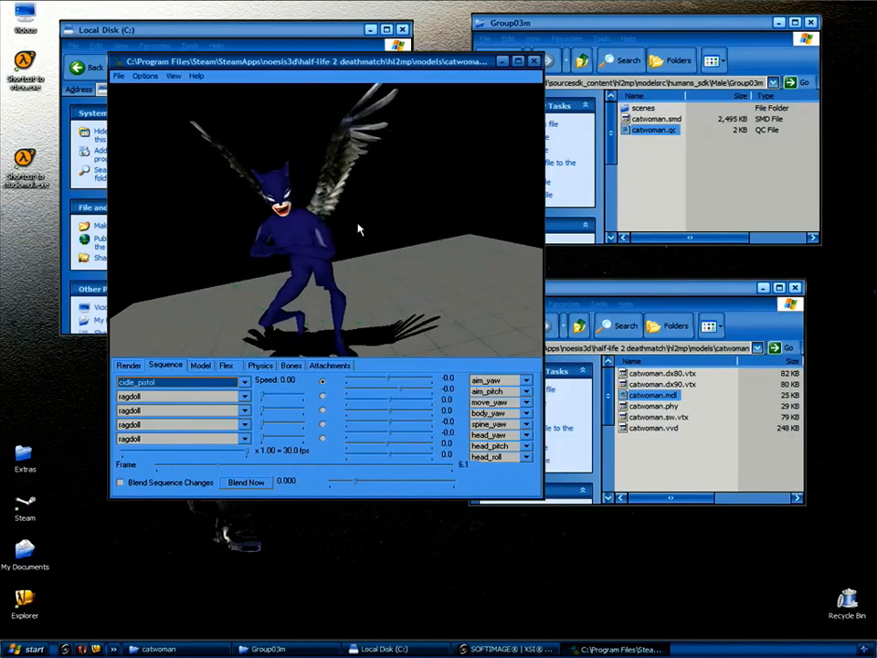
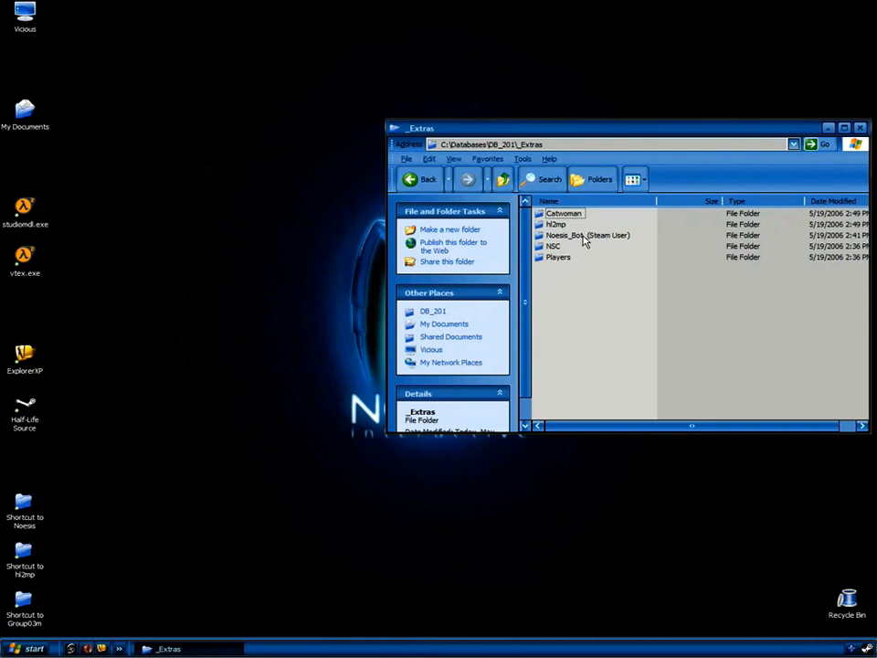
Open the Noesis_Bot folder and a My Computer window, arranged side by side.
{"action": "double_click", "coordinate": [583, 240]}
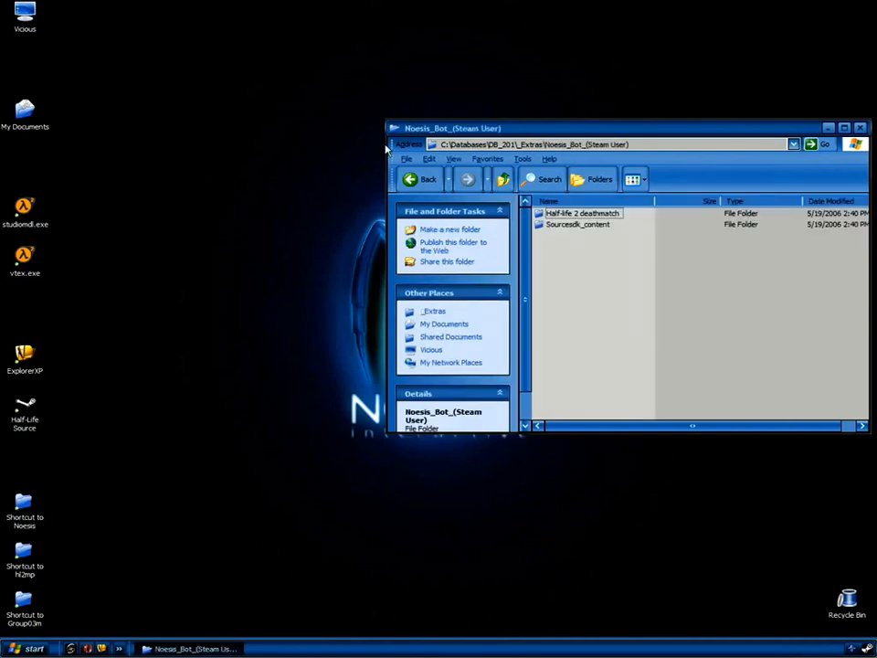
{"action": "left_click_drag", "start_coordinate": [387, 143], "coordinate": [517, 147]}
{"action": "left_click_drag", "start_coordinate": [598, 129], "coordinate": [560, 55]}
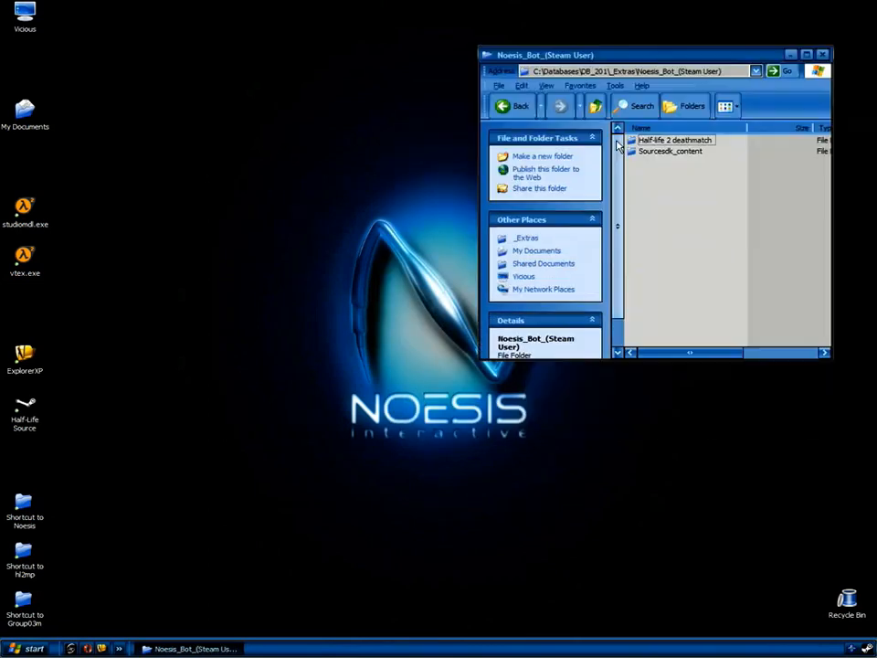
{"action": "left_click", "coordinate": [26, 18]}
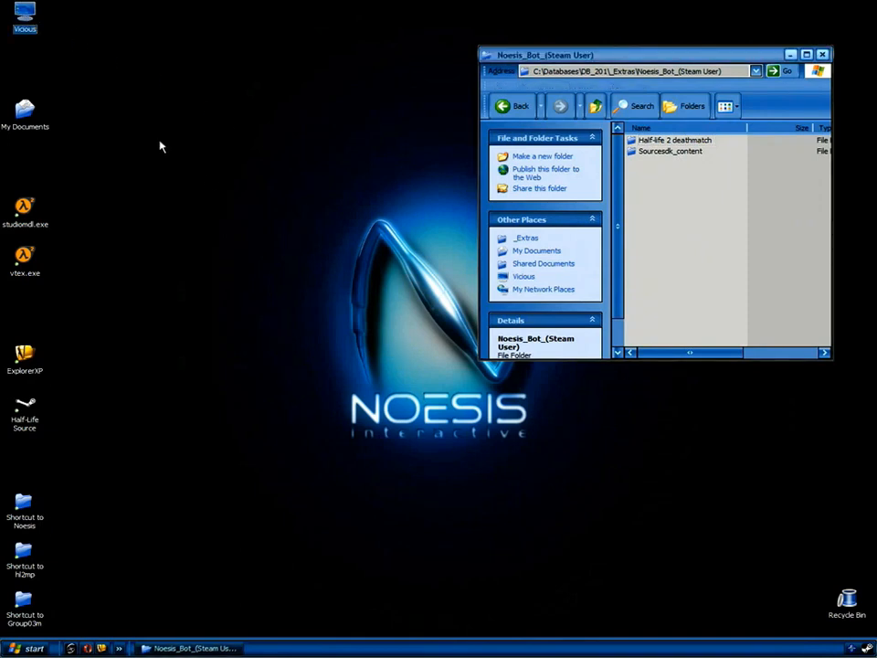
{"action": "key", "text": "Return"}
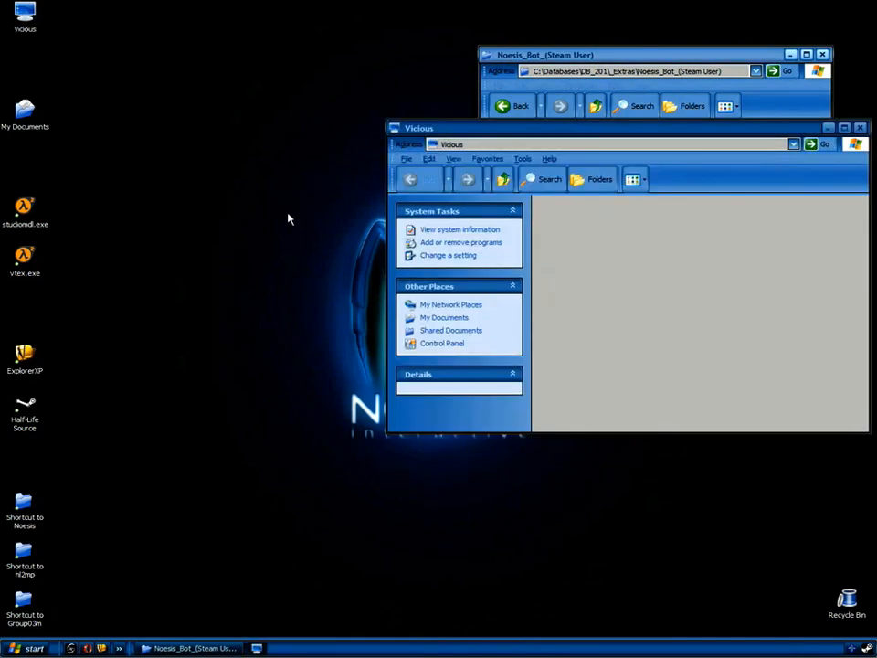
{"action": "left_click_drag", "start_coordinate": [439, 128], "coordinate": [147, 124]}
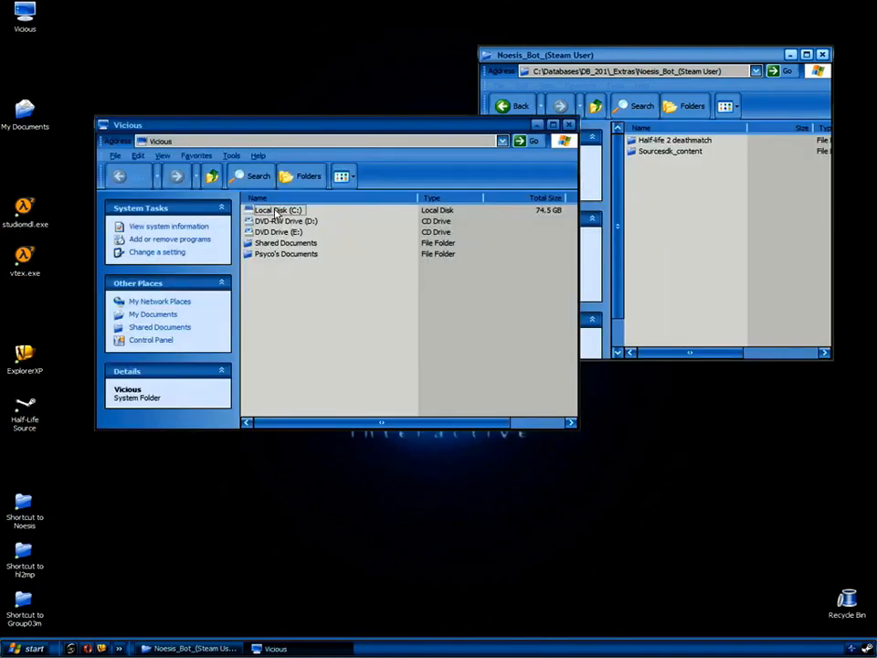
Browse the second window to C:\Program Files\Steam\SteamApps\noesis3d.
{"action": "double_click", "coordinate": [276, 210]}
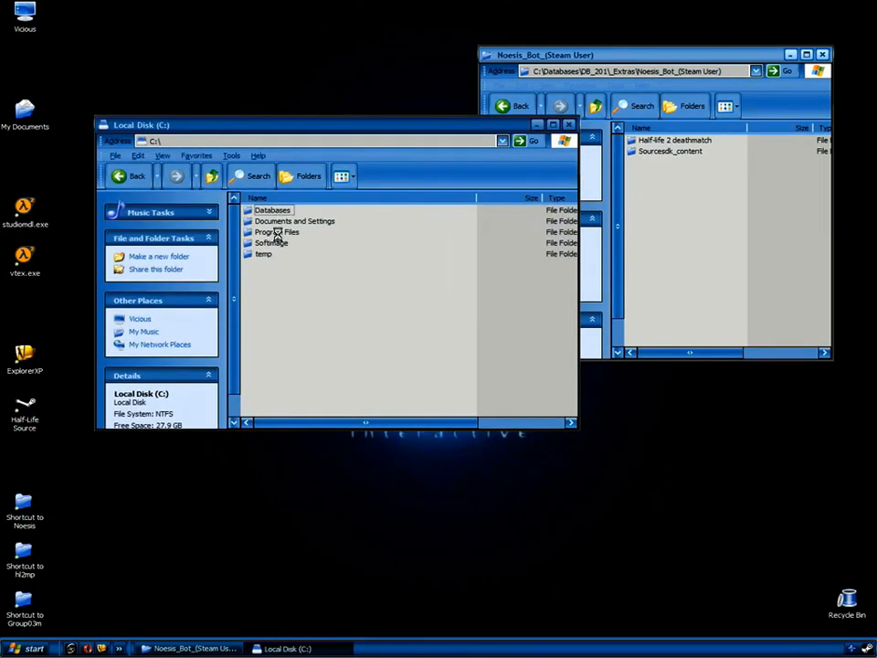
{"action": "double_click", "coordinate": [277, 233]}
{"action": "double_click", "coordinate": [265, 265]}
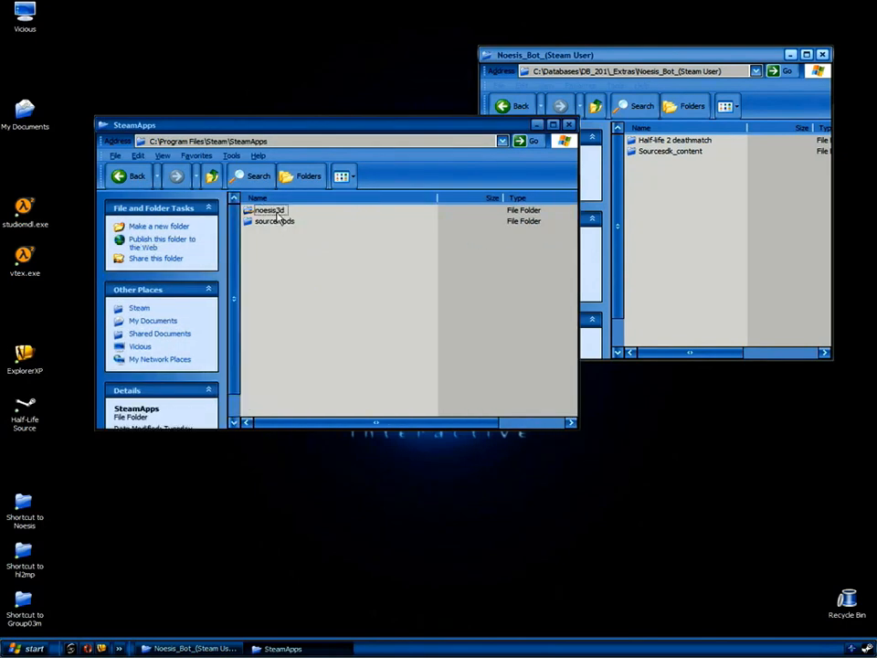
{"action": "double_click", "coordinate": [272, 211]}
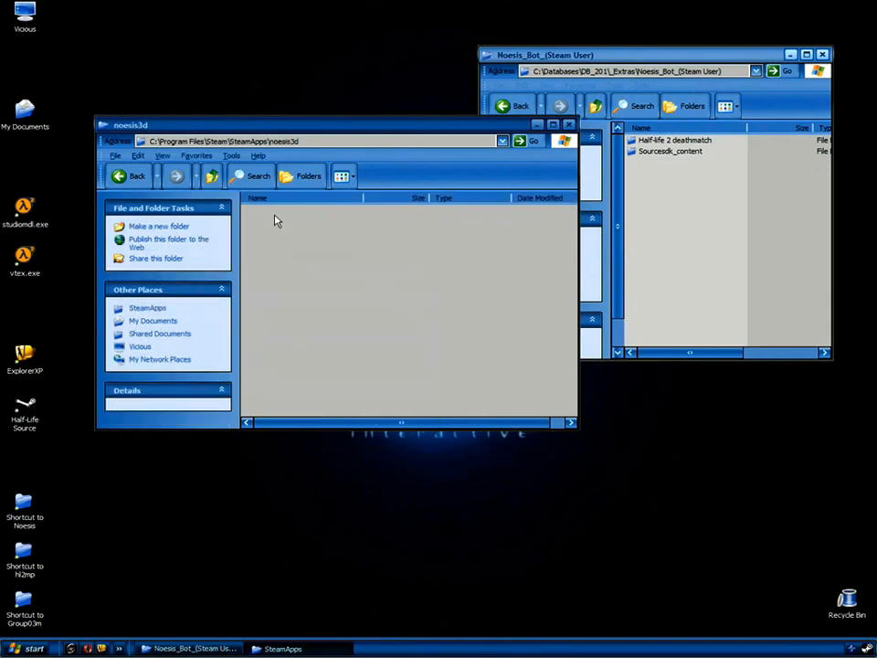
Copy the Half-life 2 deathmatch and Sourcesdk_content folders into noesis3d, replacing all existing files.
{"action": "left_click", "coordinate": [692, 215]}
{"action": "left_click_drag", "start_coordinate": [736, 218], "coordinate": [399, 366]}
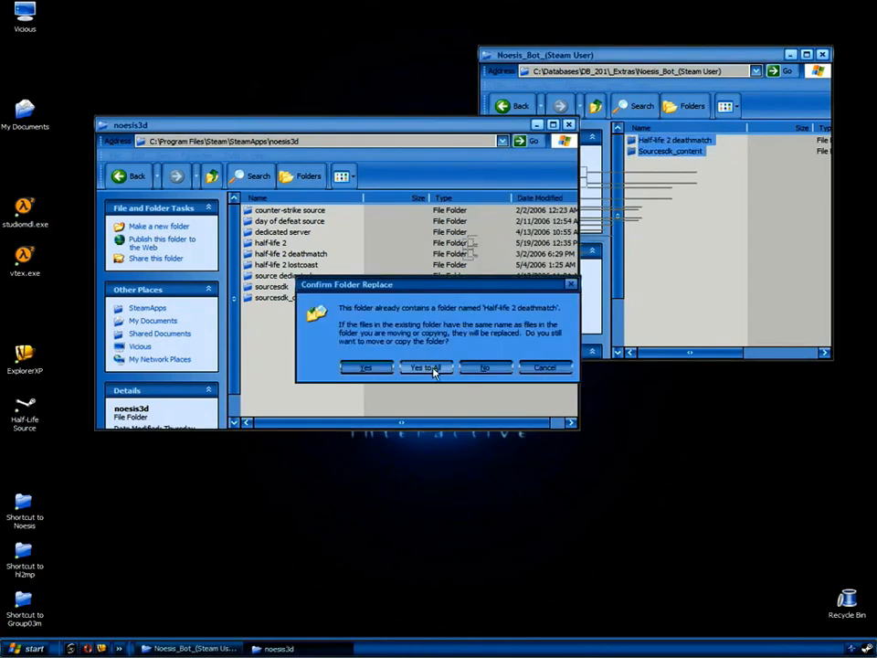
{"action": "left_click", "coordinate": [426, 368]}
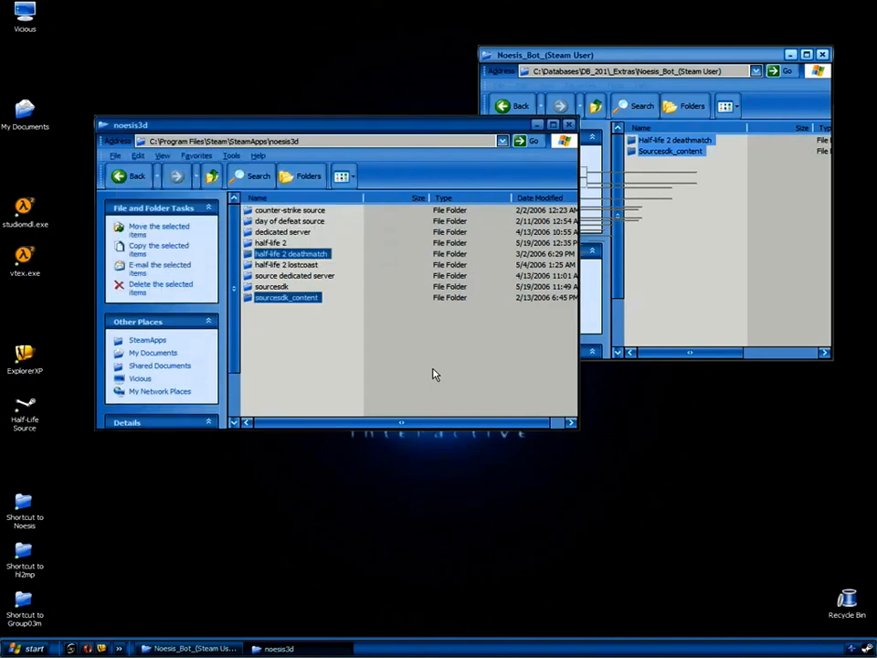
Navigate the Noesis_Bot window to C:\Program Files\Steam\SteamApps\noesis3d.
{"action": "left_click", "coordinate": [696, 220]}
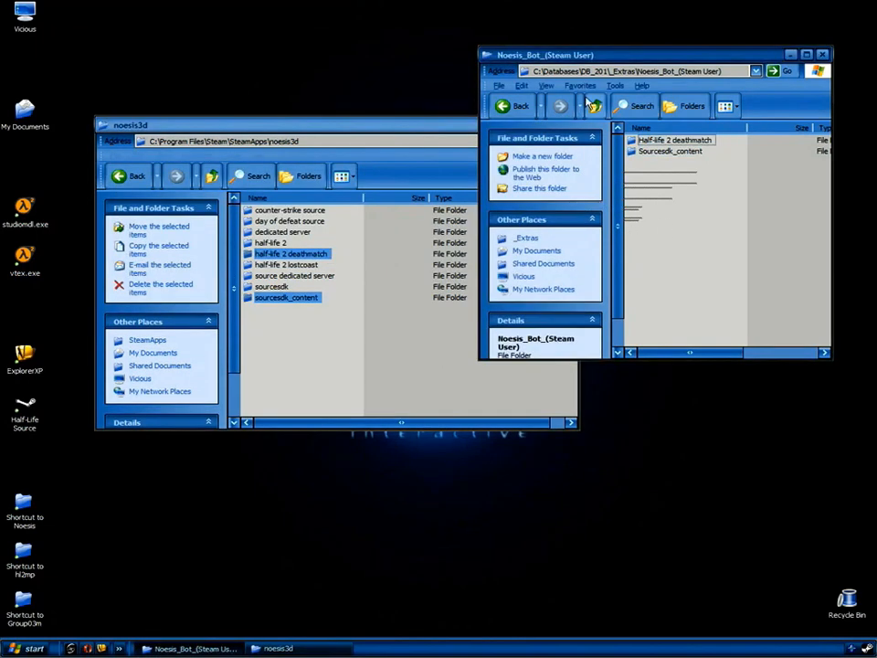
{"action": "left_click", "coordinate": [596, 107]}
{"action": "left_click", "coordinate": [597, 107]}
{"action": "left_click", "coordinate": [597, 107]}
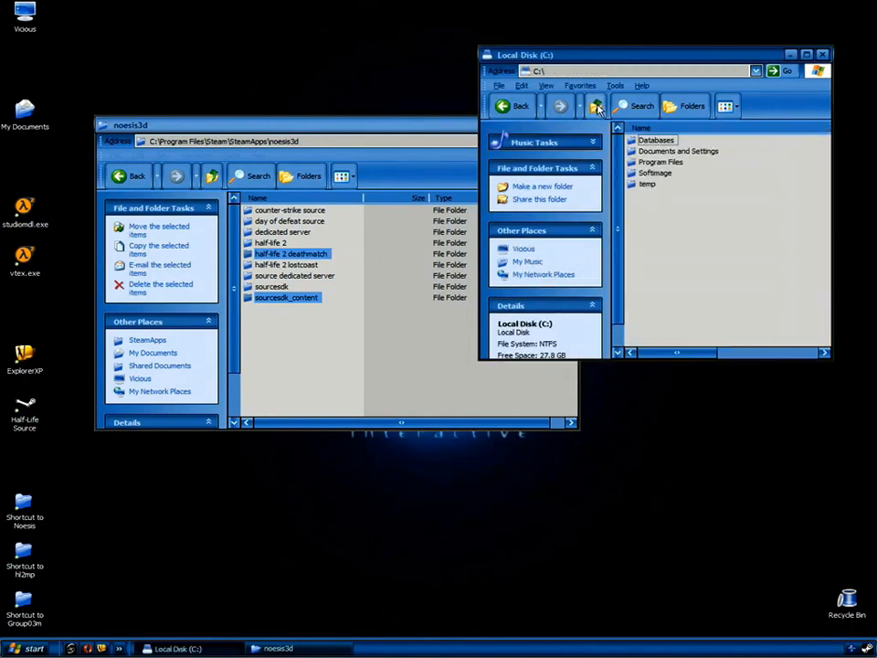
{"action": "double_click", "coordinate": [659, 164]}
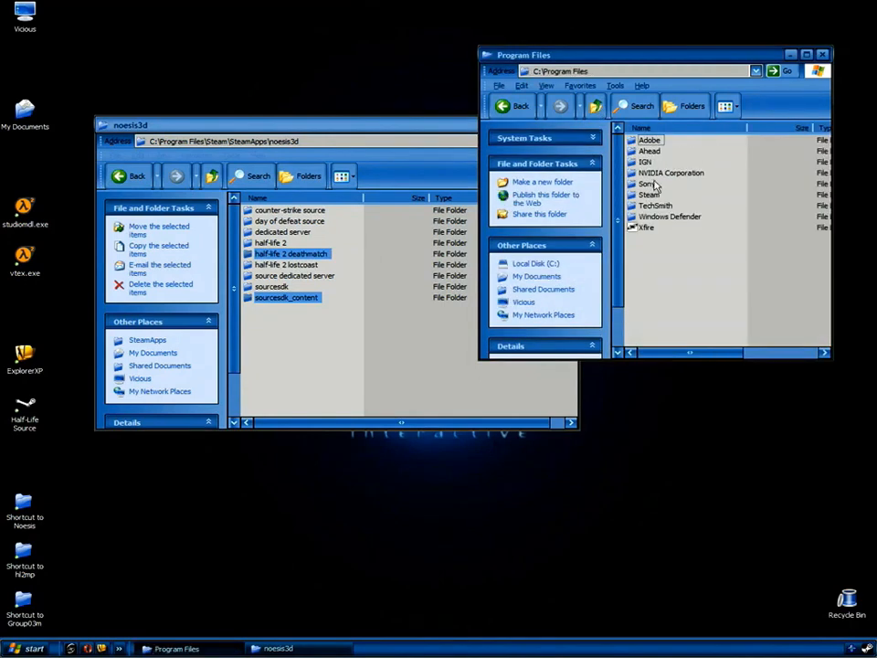
{"action": "double_click", "coordinate": [652, 197]}
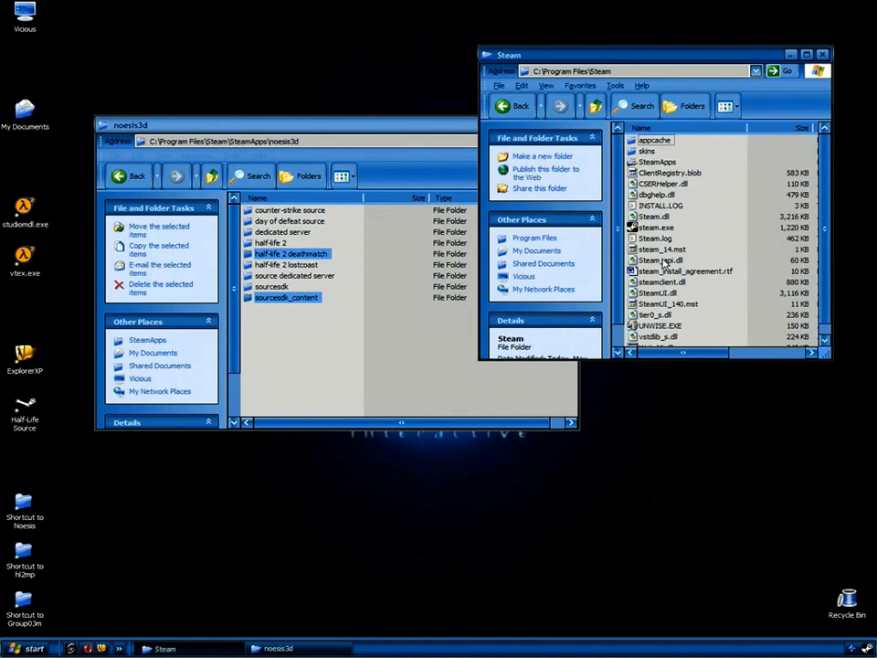
{"action": "left_click", "coordinate": [664, 164]}
{"action": "double_click", "coordinate": [663, 163]}
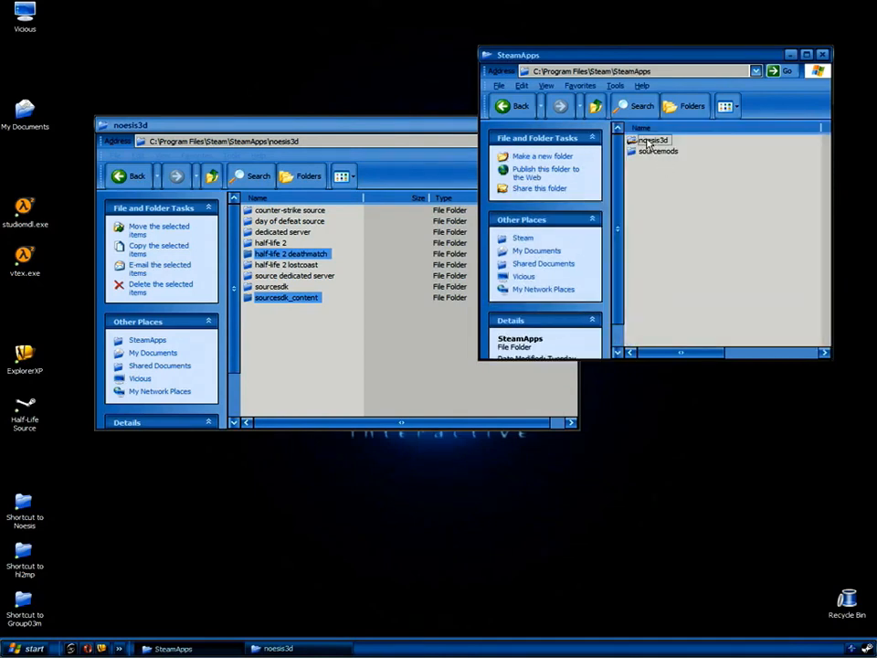
{"action": "double_click", "coordinate": [651, 141]}
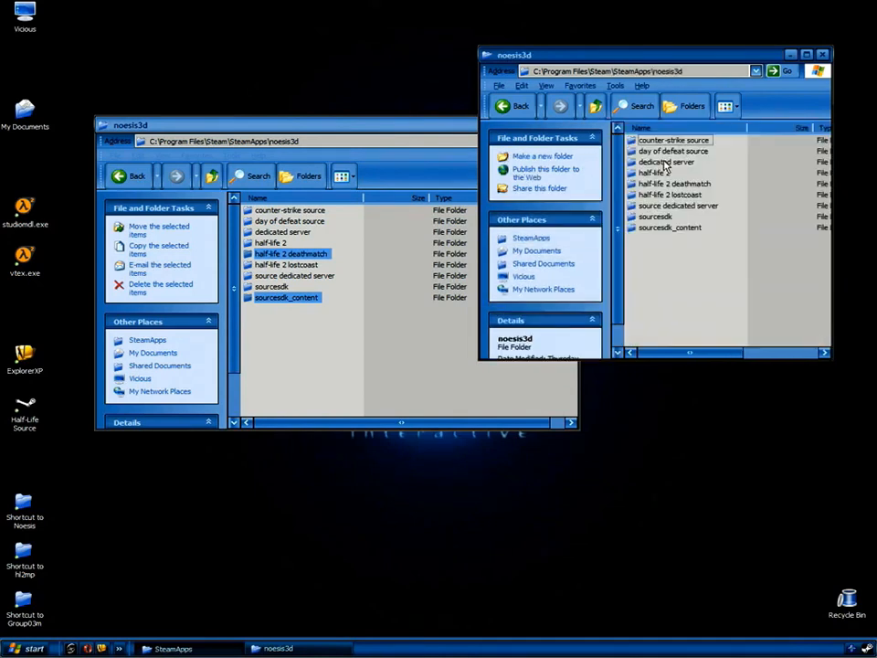
Open sourcesdk_content\hl2mp\modelsrc\humans_sdk\Male\Group03m and place it enlarged at the lower right.
{"action": "double_click", "coordinate": [664, 229]}
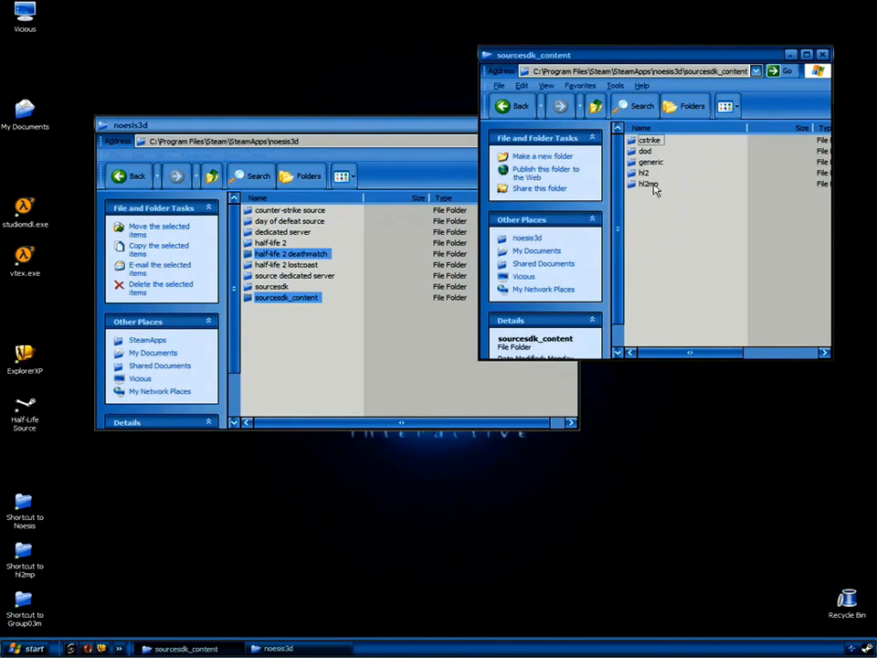
{"action": "double_click", "coordinate": [649, 185]}
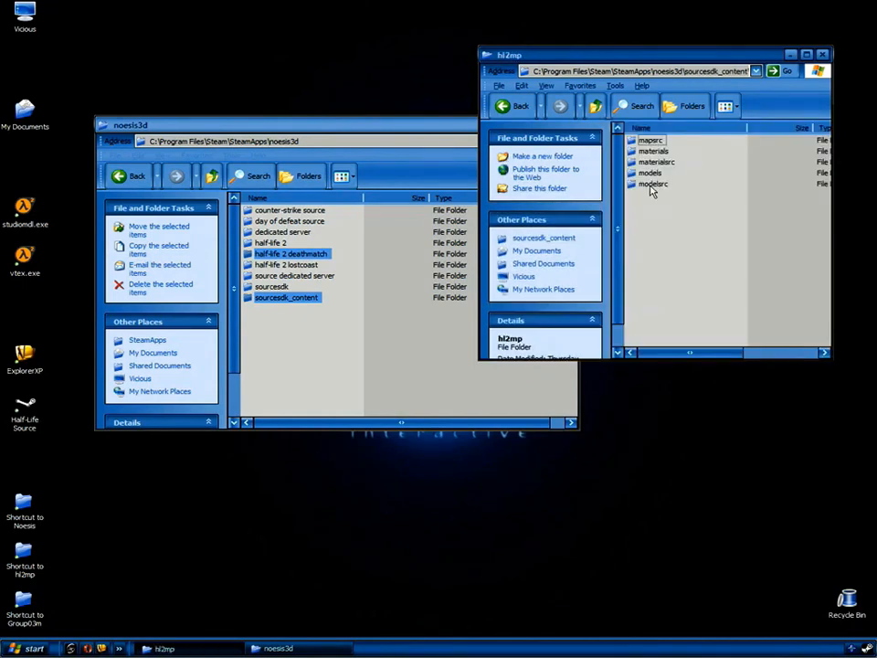
{"action": "double_click", "coordinate": [652, 185]}
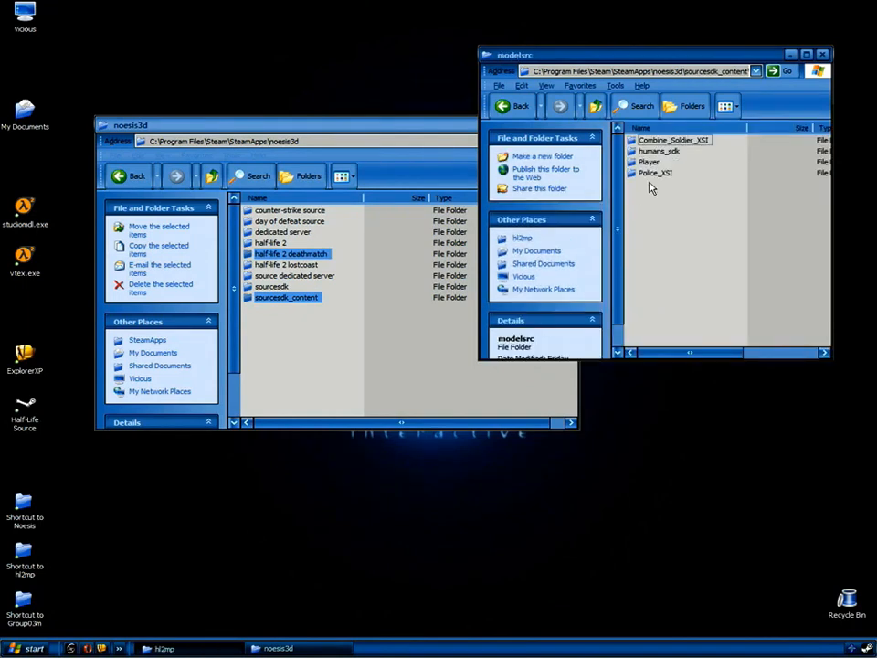
{"action": "double_click", "coordinate": [652, 151]}
{"action": "double_click", "coordinate": [652, 161]}
{"action": "double_click", "coordinate": [654, 152]}
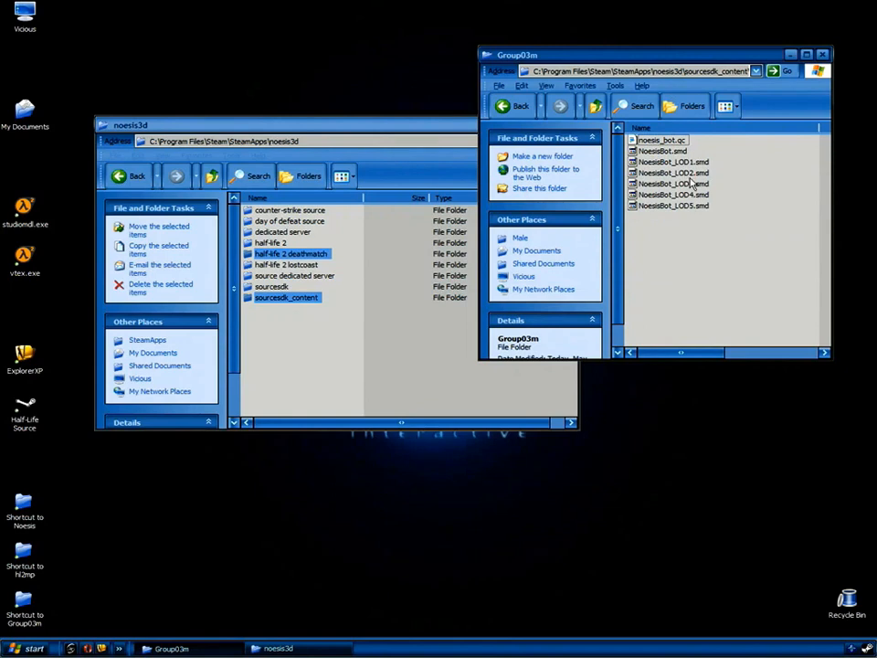
{"action": "left_click_drag", "start_coordinate": [668, 60], "coordinate": [691, 188]}
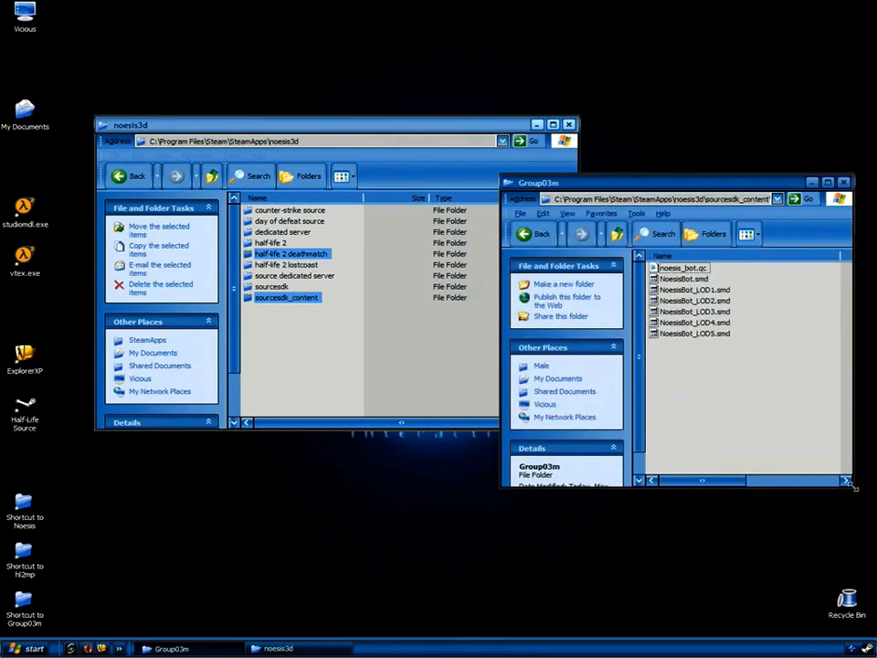
{"action": "left_click_drag", "start_coordinate": [850, 484], "coordinate": [816, 501]}
Open half-life 2 deathmatch\hl2mp\models\Noesis in the other window, shrink it, and launch noesis_bot.mdl.
{"action": "left_click", "coordinate": [394, 369]}
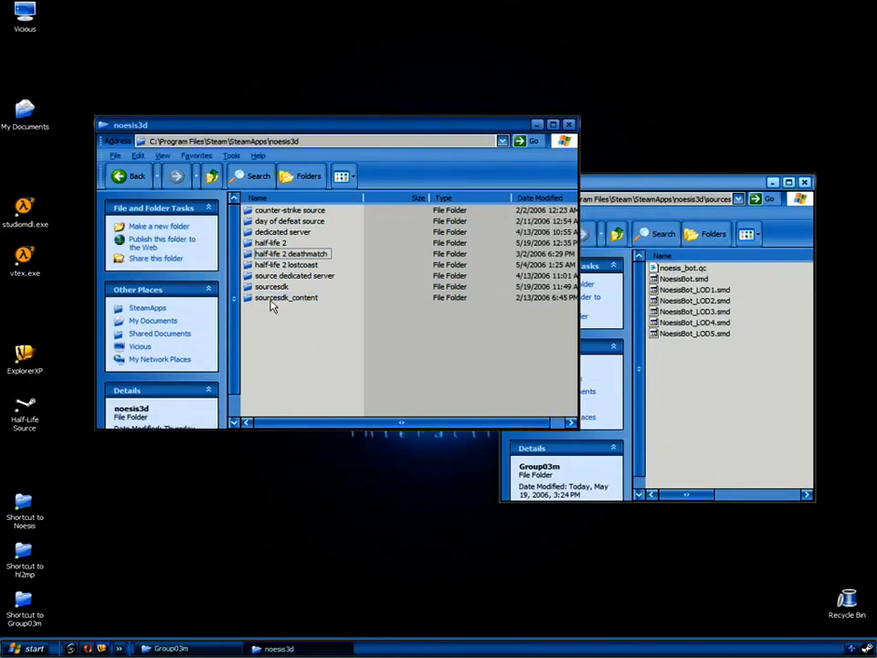
{"action": "double_click", "coordinate": [297, 256]}
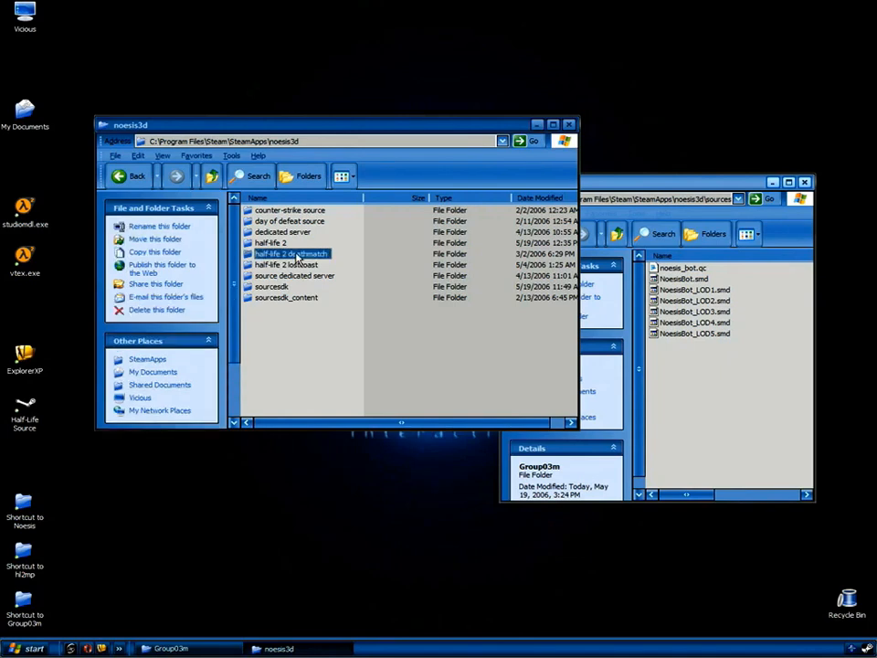
{"action": "double_click", "coordinate": [270, 234]}
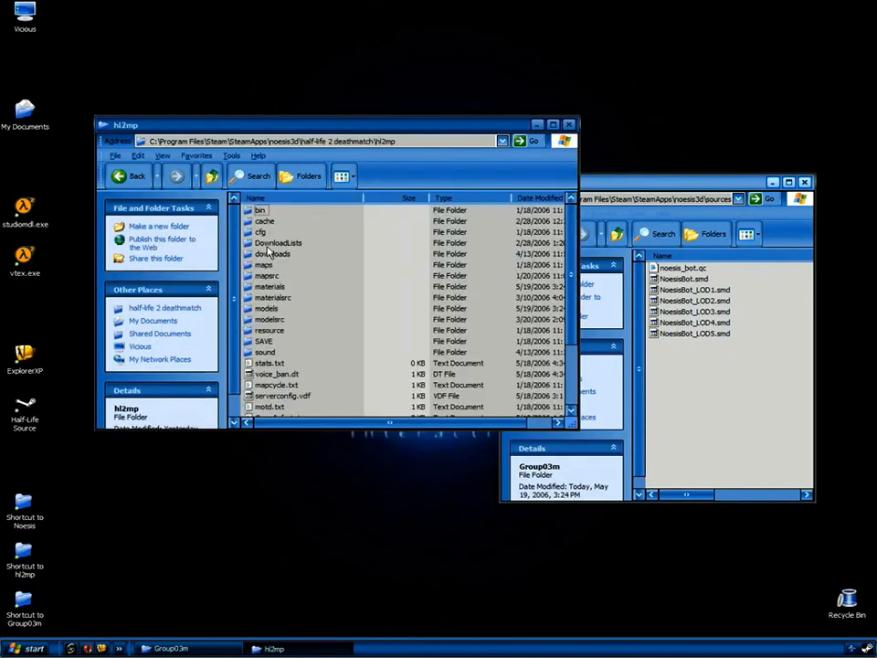
{"action": "left_click", "coordinate": [268, 311]}
{"action": "double_click", "coordinate": [268, 313]}
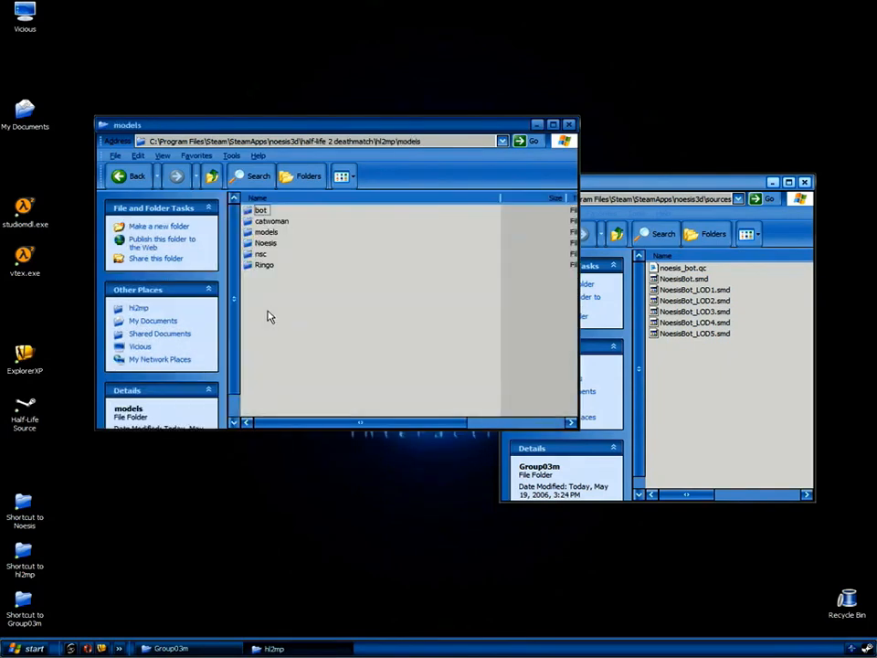
{"action": "left_click", "coordinate": [268, 245]}
{"action": "double_click", "coordinate": [269, 246]}
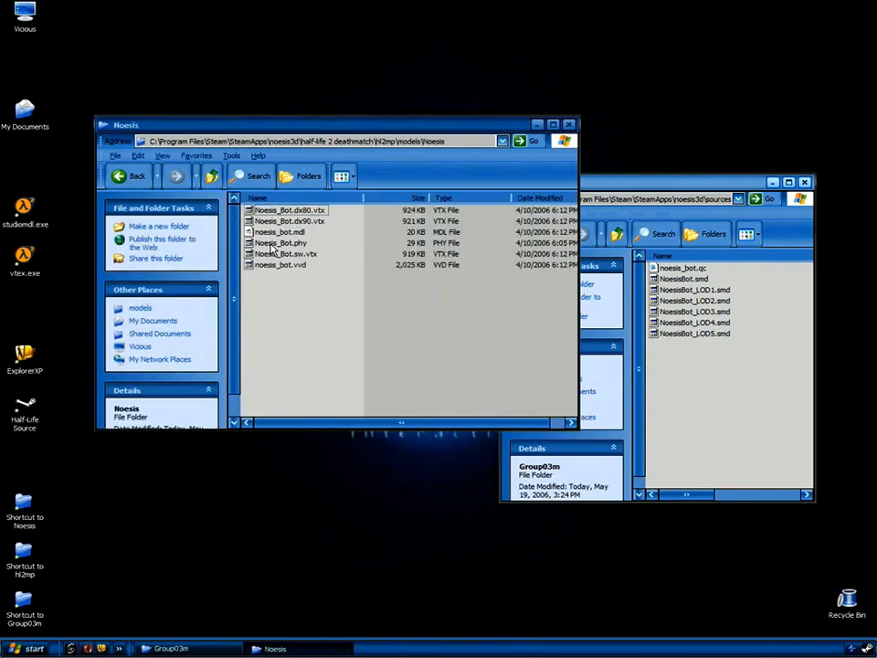
{"action": "left_click_drag", "start_coordinate": [304, 129], "coordinate": [298, 41]}
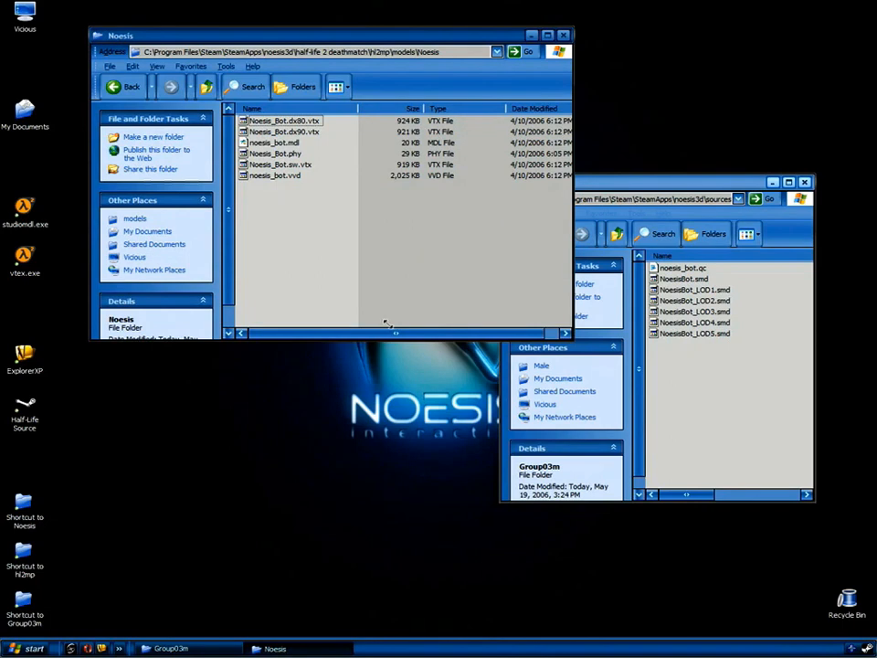
{"action": "left_click_drag", "start_coordinate": [409, 318], "coordinate": [408, 316]}
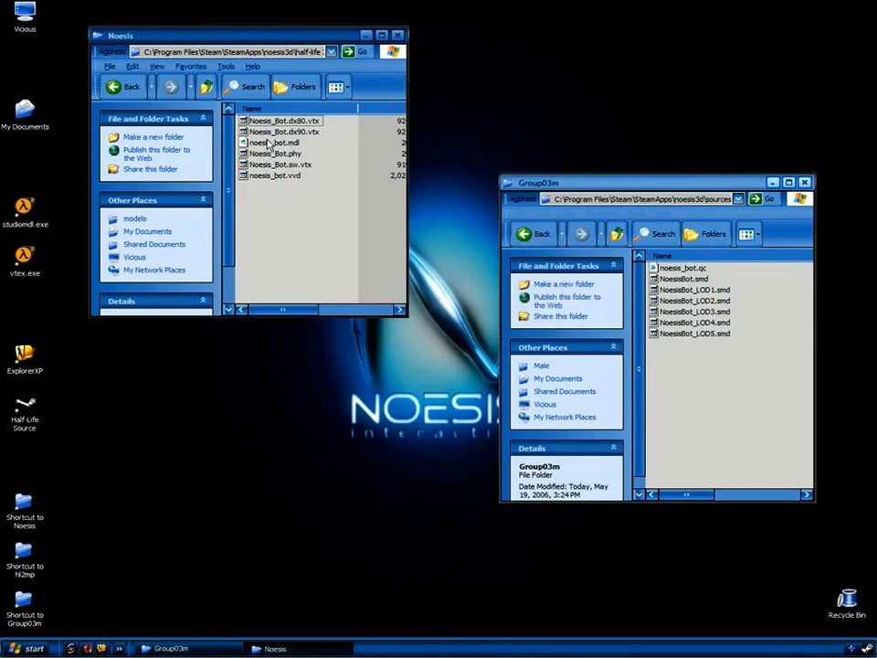
{"action": "left_click_drag", "start_coordinate": [270, 146], "coordinate": [334, 214]}
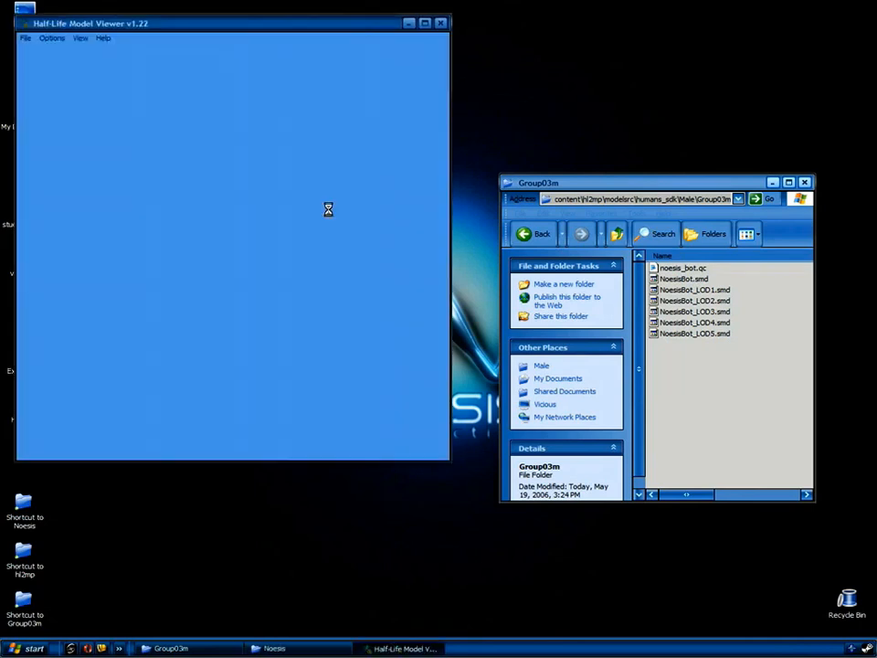
Maximize the model viewer and rotate the noesis_bot robot to front and angled views.
{"action": "left_click_drag", "start_coordinate": [234, 170], "coordinate": [254, 174]}
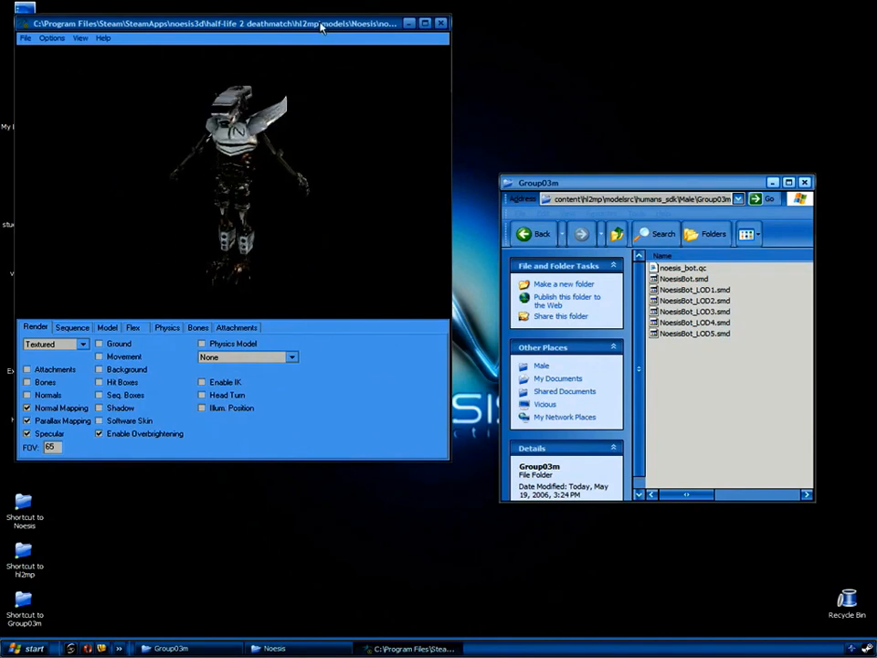
{"action": "left_click_drag", "start_coordinate": [270, 142], "coordinate": [294, 132]}
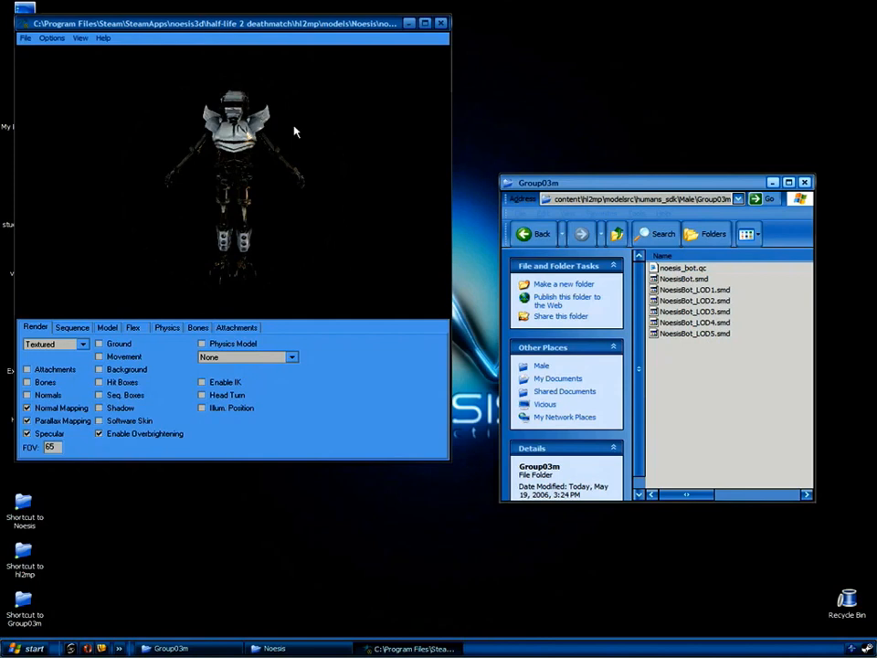
{"action": "left_click", "coordinate": [425, 23]}
{"action": "left_click_drag", "start_coordinate": [425, 34], "coordinate": [313, 165]}
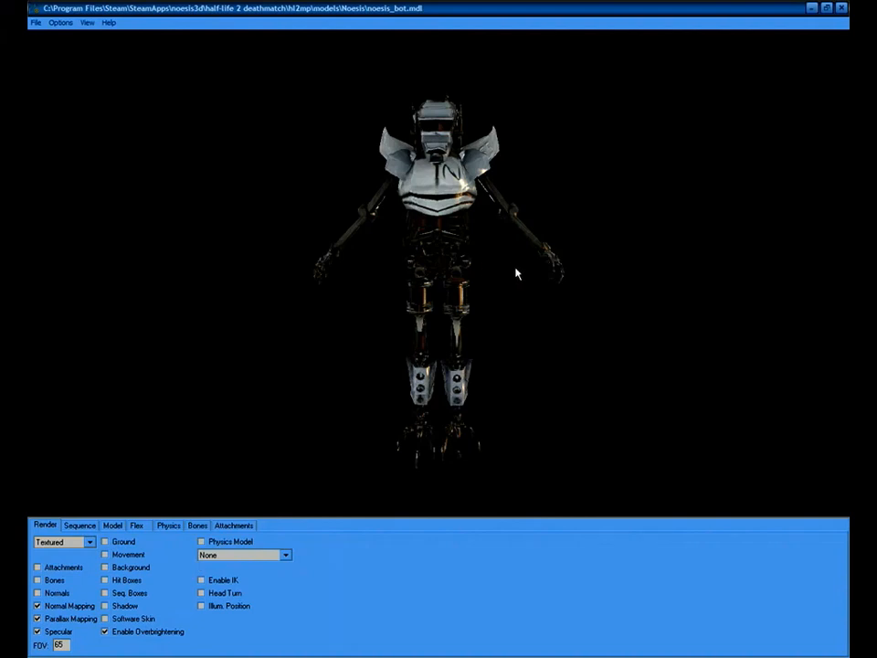
{"action": "mouse_move", "coordinate": [516, 274]}
{"action": "left_mouse_down"}
{"action": "mouse_move", "coordinate": [576, 274]}
{"action": "mouse_move", "coordinate": [492, 274]}
{"action": "mouse_move", "coordinate": [531, 273]}
{"action": "mouse_move", "coordinate": [502, 274]}
{"action": "left_mouse_up"}
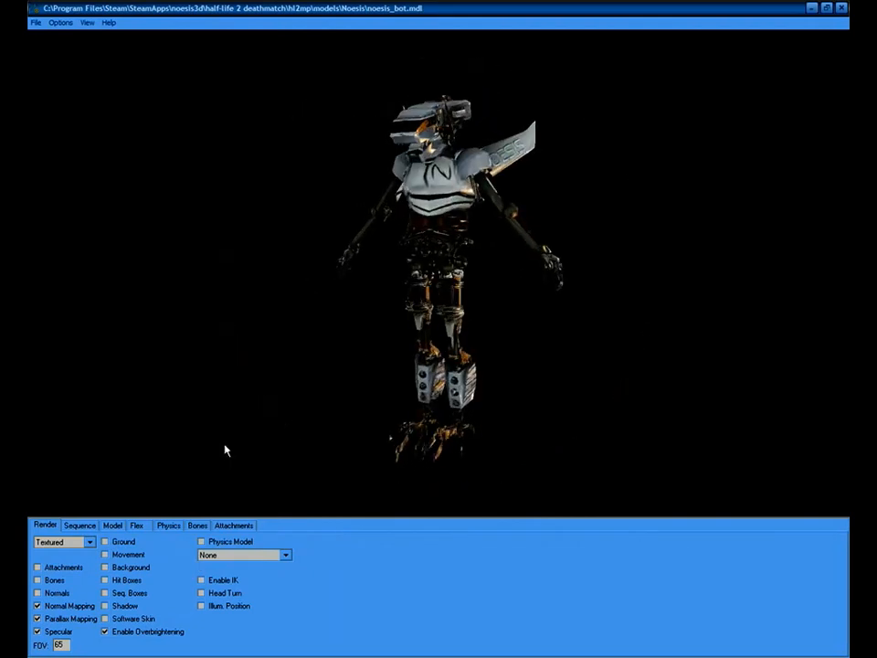
Turn on Hit Boxes and orbit the robot to see its coloured hitbox wireframes from side and front.
{"action": "left_click", "coordinate": [105, 580]}
{"action": "left_click_drag", "start_coordinate": [508, 340], "coordinate": [483, 278]}
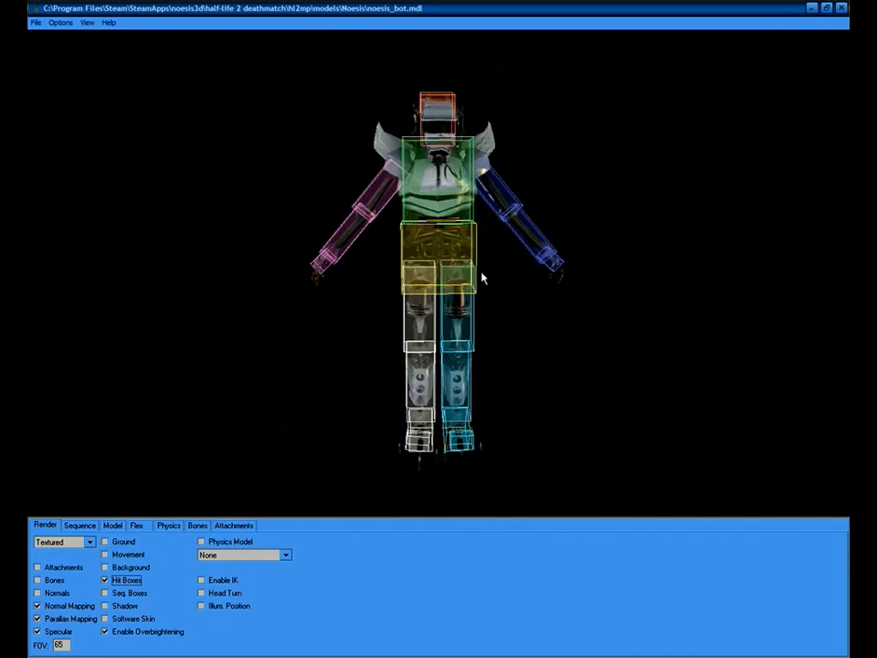
{"action": "left_click_drag", "start_coordinate": [468, 198], "coordinate": [420, 256]}
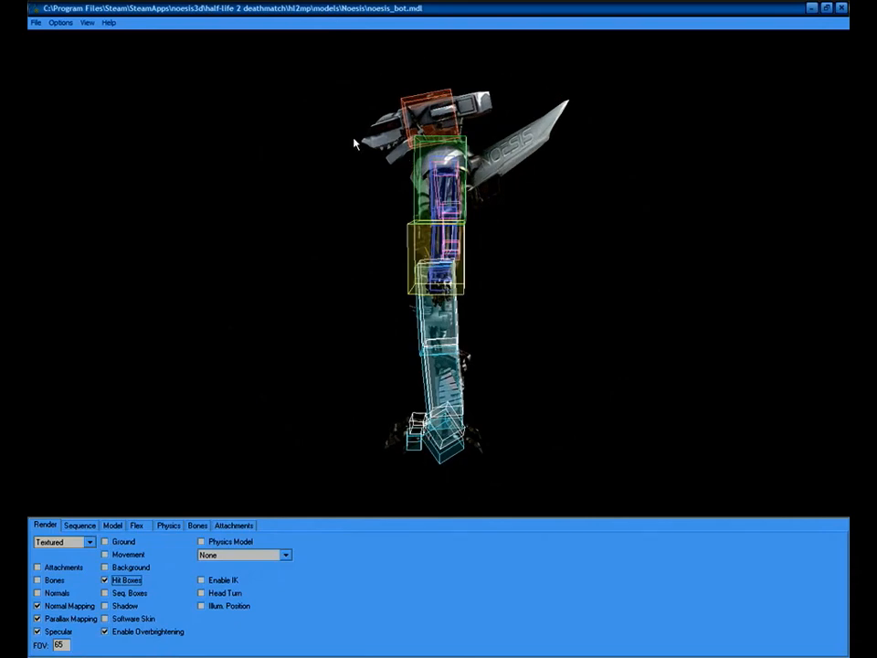
{"action": "left_click_drag", "start_coordinate": [471, 194], "coordinate": [513, 210]}
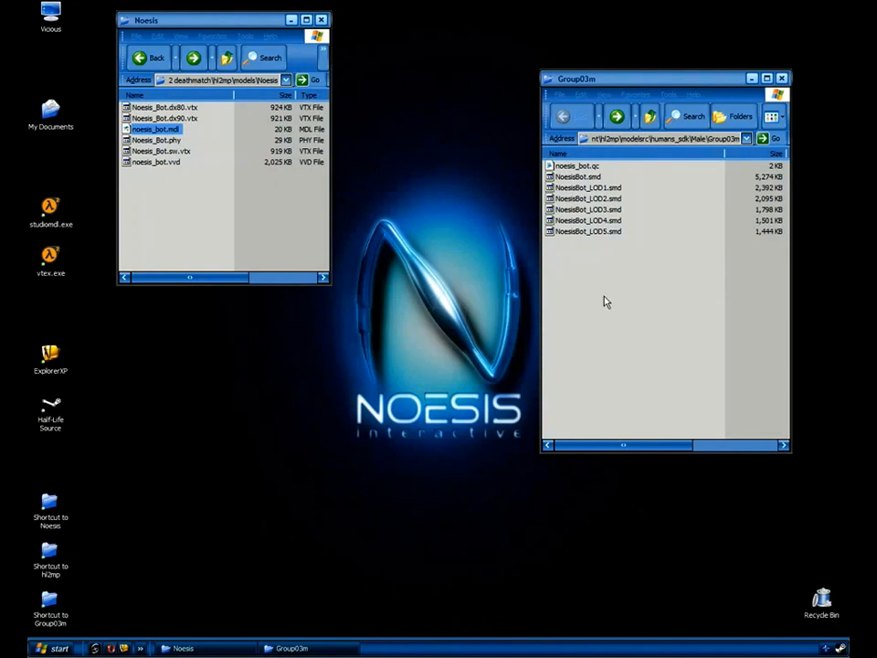
Open noesis_bot.qc in Notepad, move it aside, and go up to the Male folder.
{"action": "double_click", "coordinate": [578, 166]}
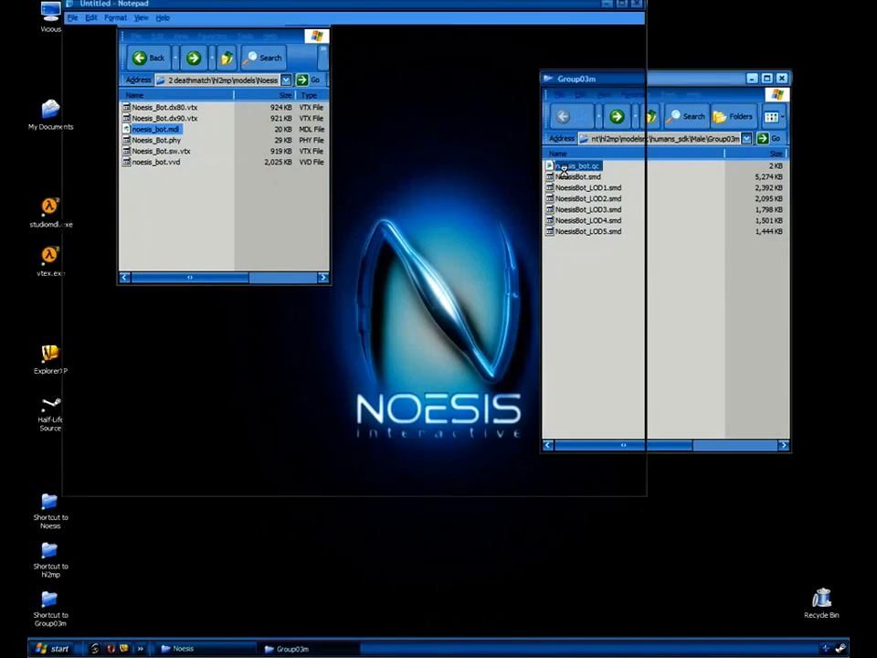
{"action": "left_click_drag", "start_coordinate": [460, 10], "coordinate": [531, 42]}
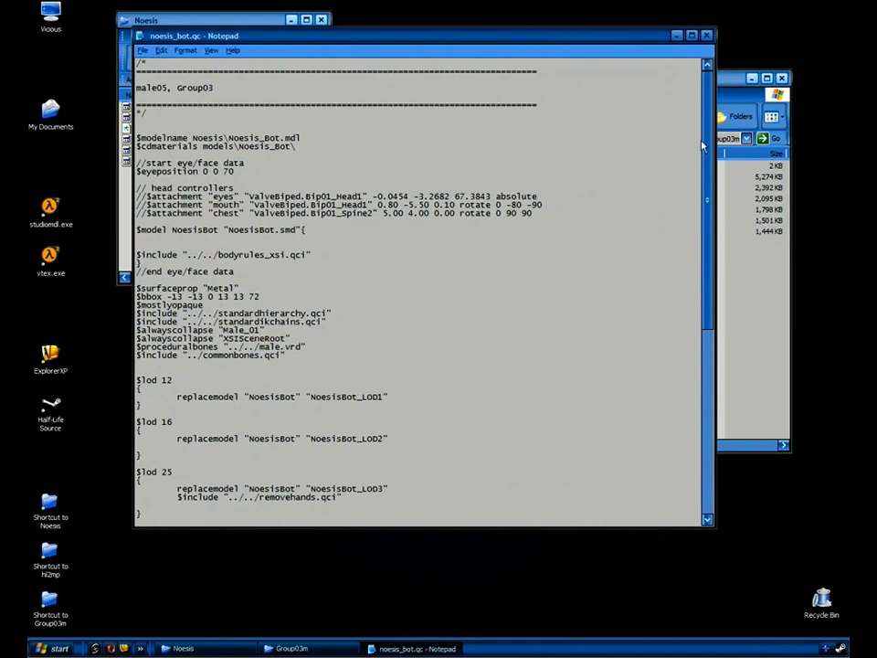
{"action": "left_click_drag", "start_coordinate": [703, 146], "coordinate": [717, 326]}
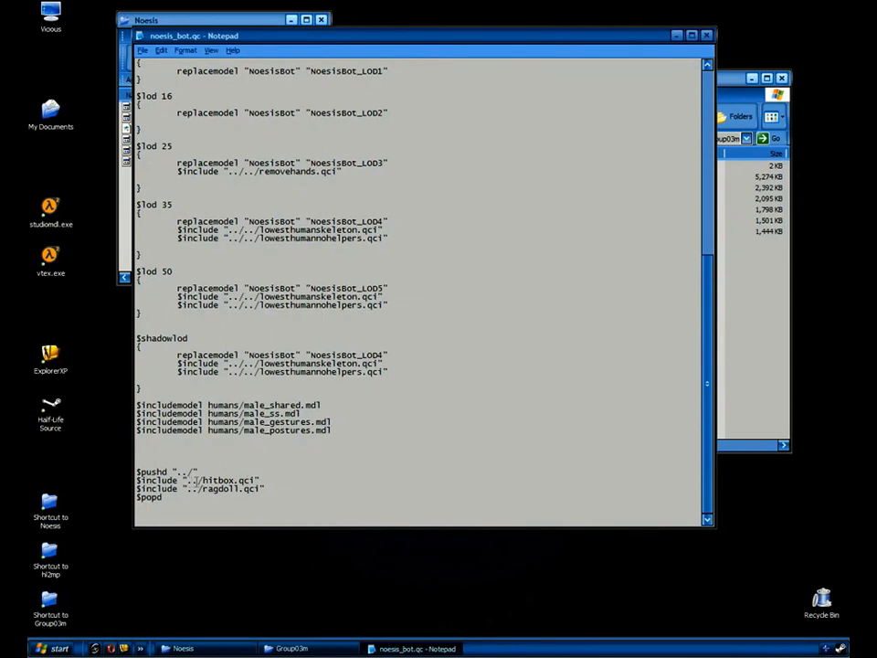
{"action": "left_click", "coordinate": [750, 349]}
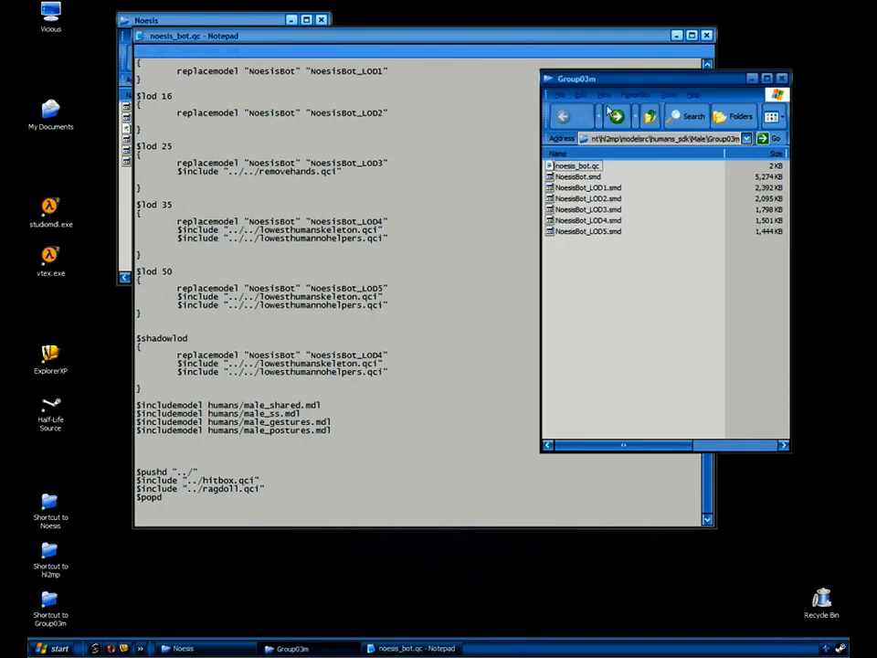
{"action": "left_click", "coordinate": [649, 116]}
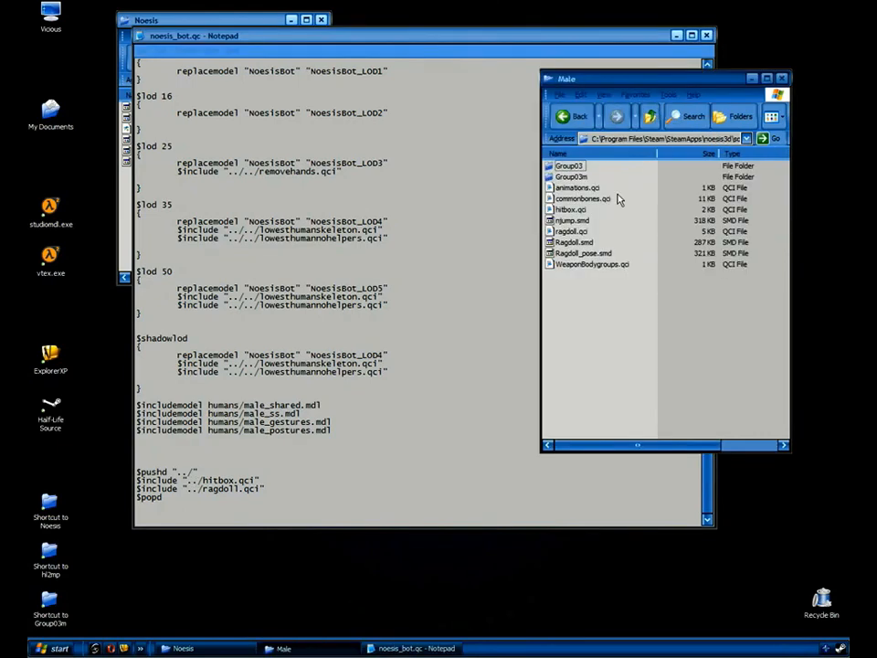
{"action": "left_click", "coordinate": [570, 210]}
{"action": "double_click", "coordinate": [570, 211]}
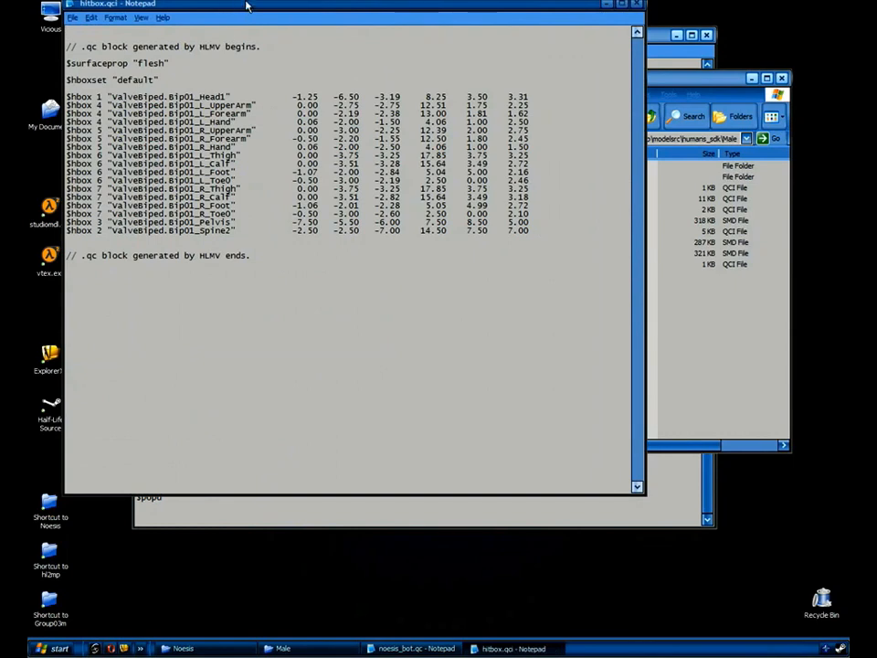
{"action": "left_click_drag", "start_coordinate": [245, 4], "coordinate": [322, 88]}
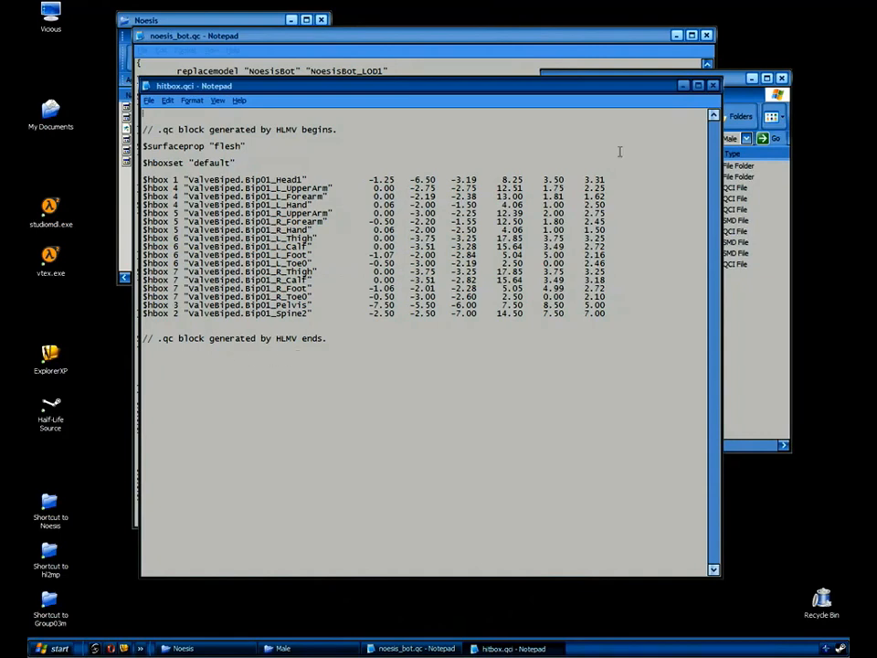
{"action": "left_click", "coordinate": [713, 85]}
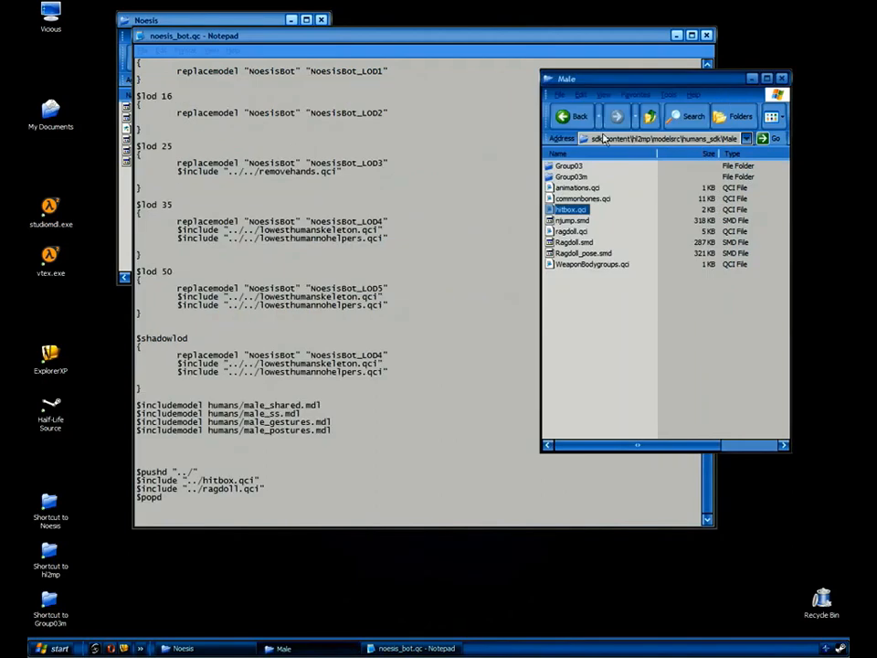
{"action": "left_click", "coordinate": [562, 118]}
Close noesis_bot.qc and reopen noesis_bot.mdl full-screen in HLMV with hitbox wireframes shown.
{"action": "left_click", "coordinate": [706, 35]}
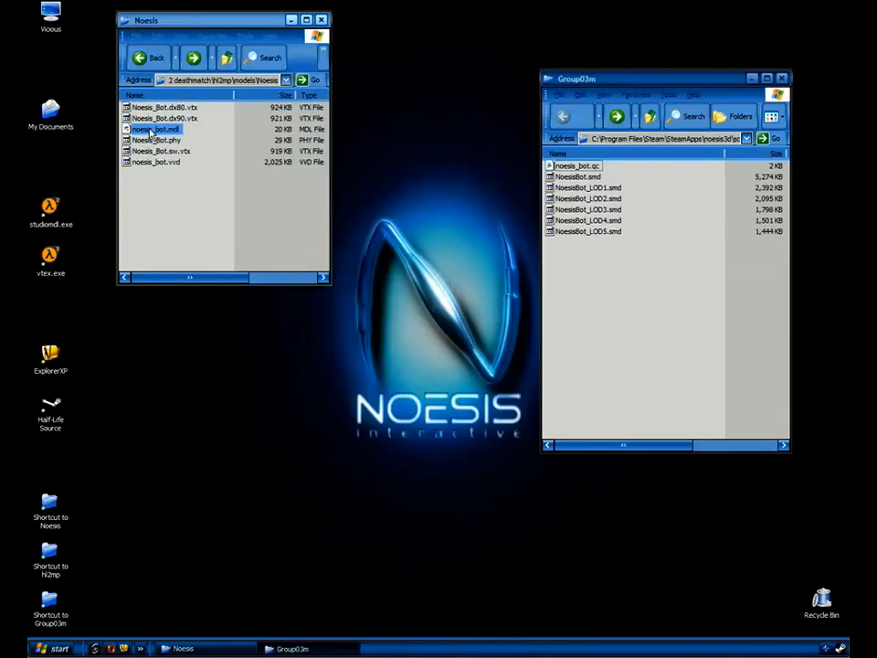
{"action": "left_click", "coordinate": [249, 162]}
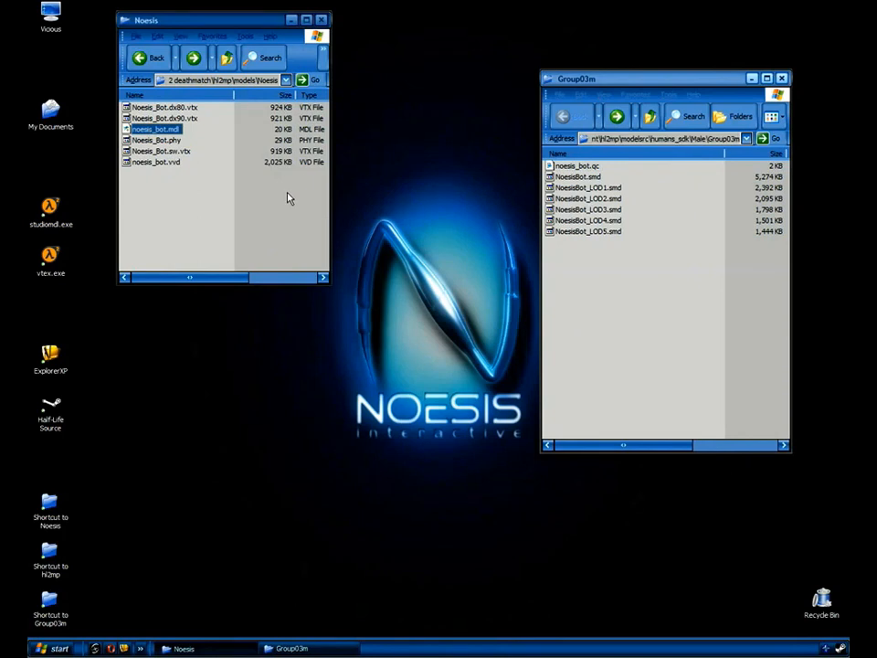
{"action": "key", "text": "Return"}
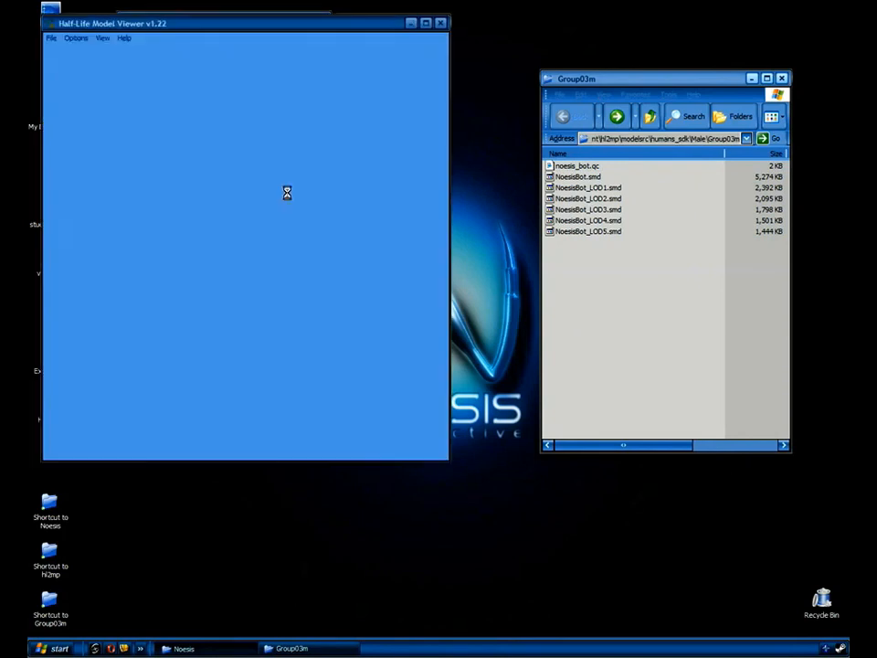
{"action": "left_click", "coordinate": [425, 22]}
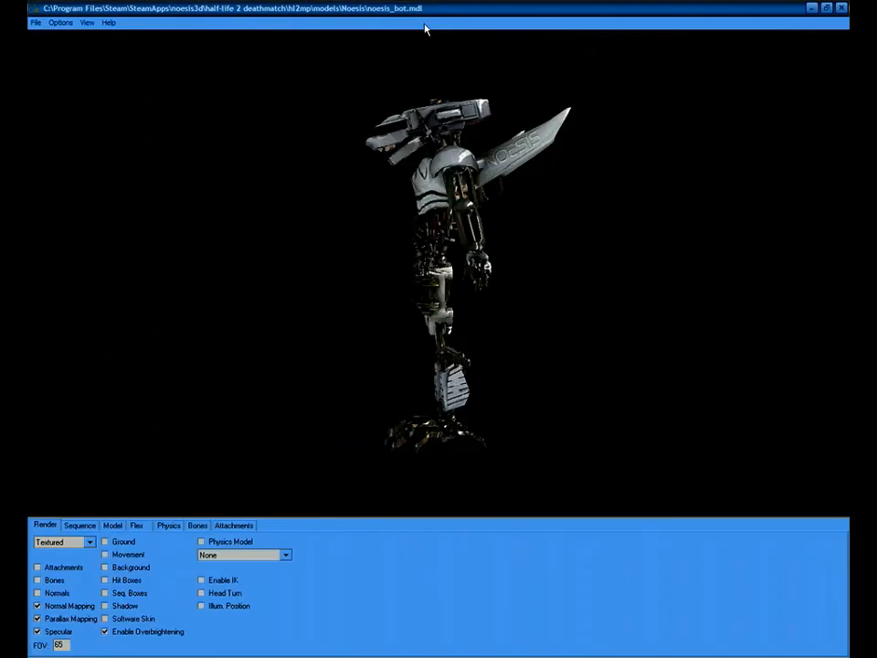
{"action": "left_click", "coordinate": [106, 580]}
{"action": "mouse_move", "coordinate": [494, 327]}
{"action": "left_mouse_down"}
{"action": "mouse_move", "coordinate": [407, 333]}
{"action": "mouse_move", "coordinate": [490, 332]}
{"action": "mouse_move", "coordinate": [484, 329]}
{"action": "mouse_move", "coordinate": [487, 345]}
{"action": "left_mouse_up"}
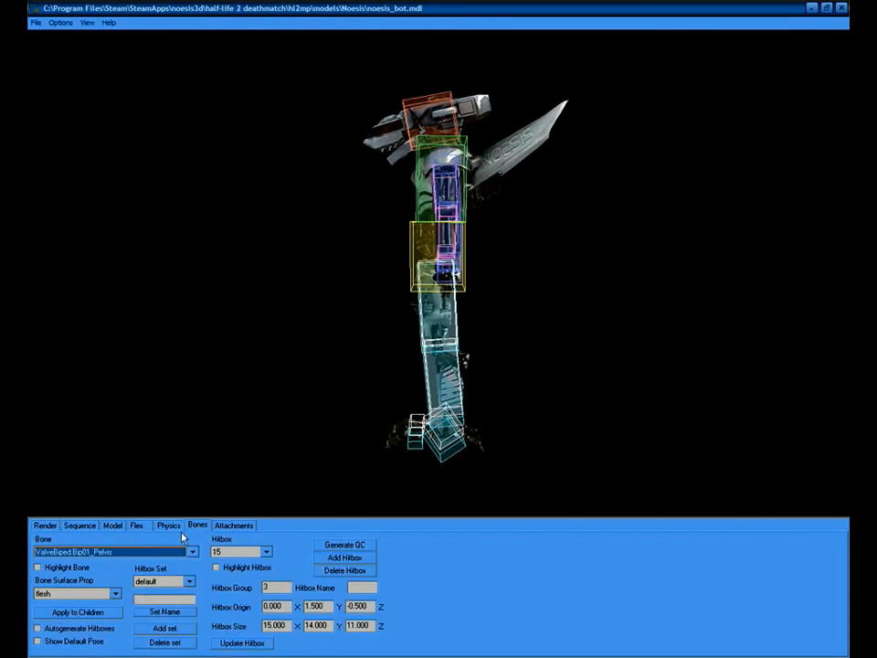
Highlight only the selected bone's hitbox and pick the ValveBiped.Bip01_Spine bone.
{"action": "left_click", "coordinate": [216, 569]}
{"action": "left_click_drag", "start_coordinate": [401, 292], "coordinate": [438, 309]}
{"action": "left_click", "coordinate": [123, 552]}
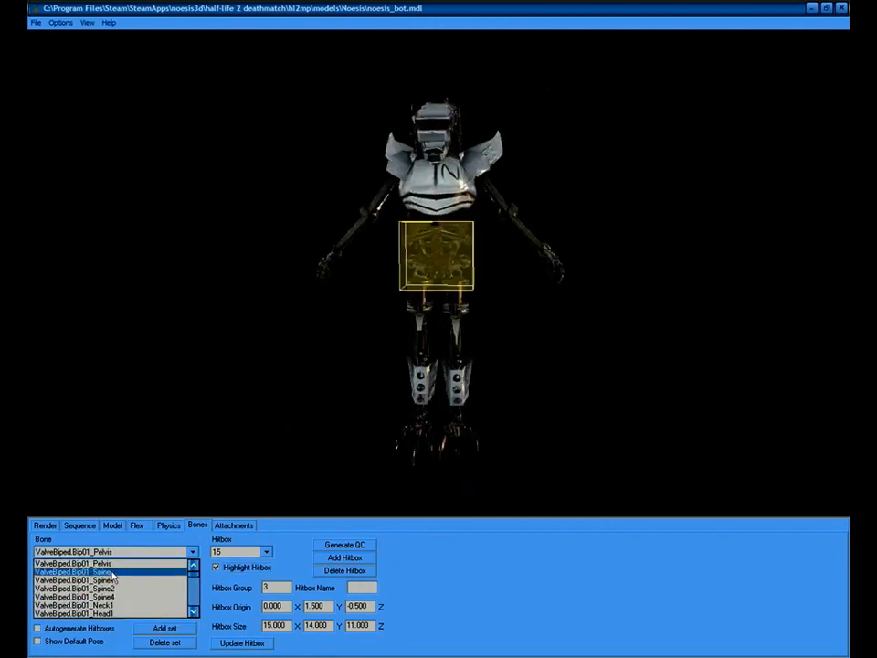
{"action": "left_click", "coordinate": [111, 572]}
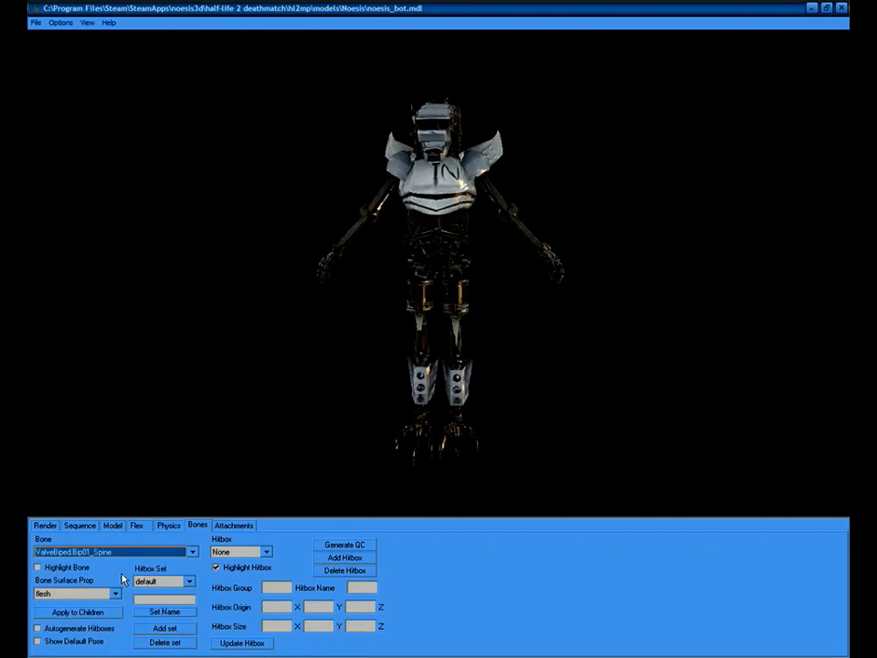
{"action": "left_click", "coordinate": [39, 568]}
{"action": "left_click_drag", "start_coordinate": [463, 271], "coordinate": [205, 448]}
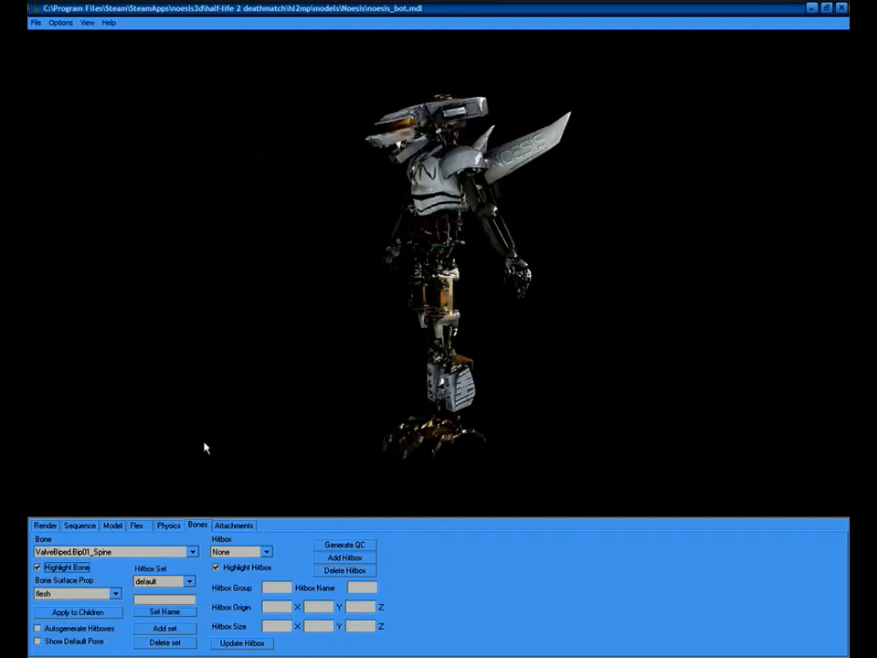
Move on to Spine2 and scroll through the following bones' hitboxes.
{"action": "double_click", "coordinate": [134, 554]}
{"action": "scroll", "coordinate": [134, 554], "scroll_direction": "down", "scroll_amount": 2}
{"action": "scroll", "coordinate": [134, 556], "scroll_direction": "down", "scroll_amount": 1}
{"action": "scroll", "coordinate": [135, 556], "scroll_direction": "up", "scroll_amount": 1}
{"action": "left_click_drag", "start_coordinate": [426, 222], "coordinate": [407, 312]}
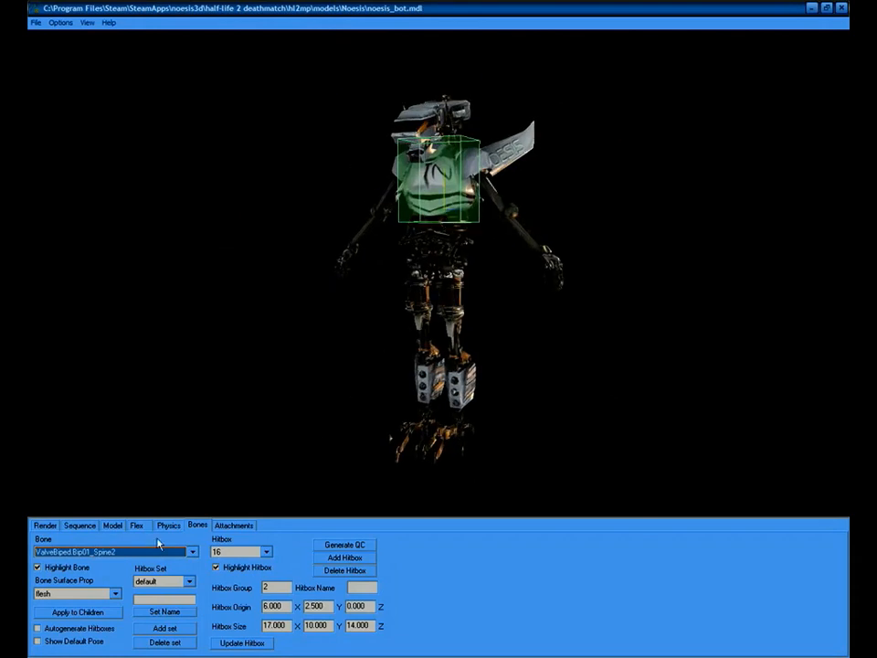
{"action": "scroll", "coordinate": [146, 551], "scroll_direction": "down", "scroll_amount": 3}
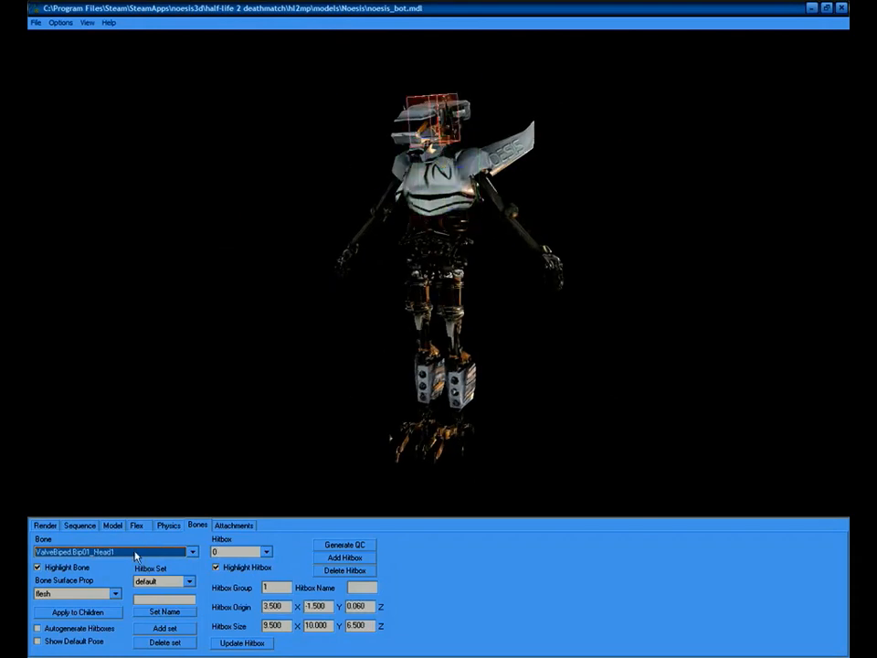
{"action": "scroll", "coordinate": [147, 553], "scroll_direction": "down", "scroll_amount": 6}
{"action": "scroll", "coordinate": [154, 553], "scroll_direction": "down", "scroll_amount": 5}
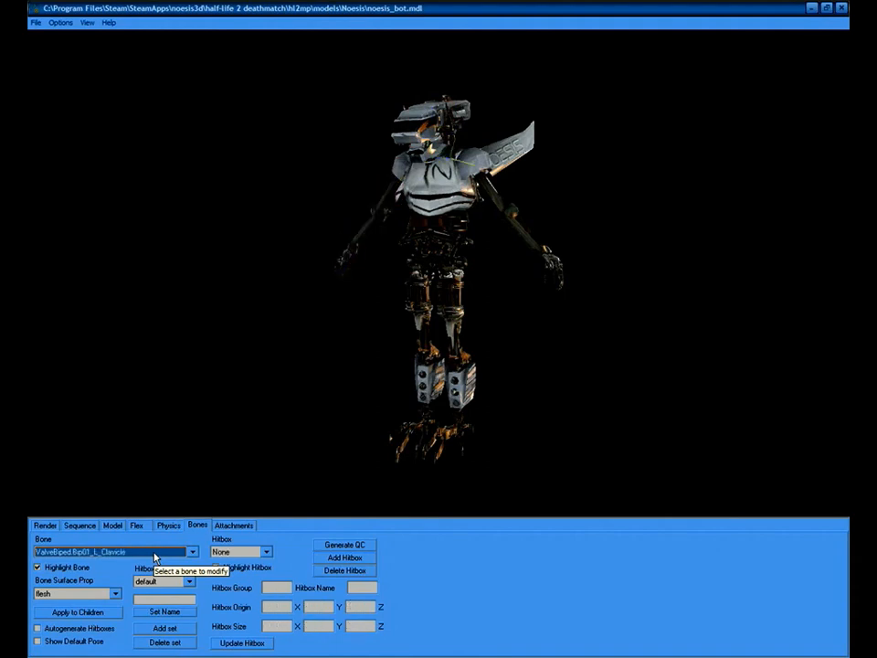
{"action": "scroll", "coordinate": [155, 553], "scroll_direction": "down", "scroll_amount": 6}
{"action": "scroll", "coordinate": [154, 556], "scroll_direction": "down", "scroll_amount": 6}
{"action": "scroll", "coordinate": [154, 558], "scroll_direction": "down", "scroll_amount": 1}
Select Bip01_Pelvis, then step down to Spine2 (hitbox 16, 17 × 10 × 14) and Spine4.
{"action": "left_click", "coordinate": [155, 553]}
{"action": "scroll", "coordinate": [137, 576], "scroll_direction": "up", "scroll_amount": 10}
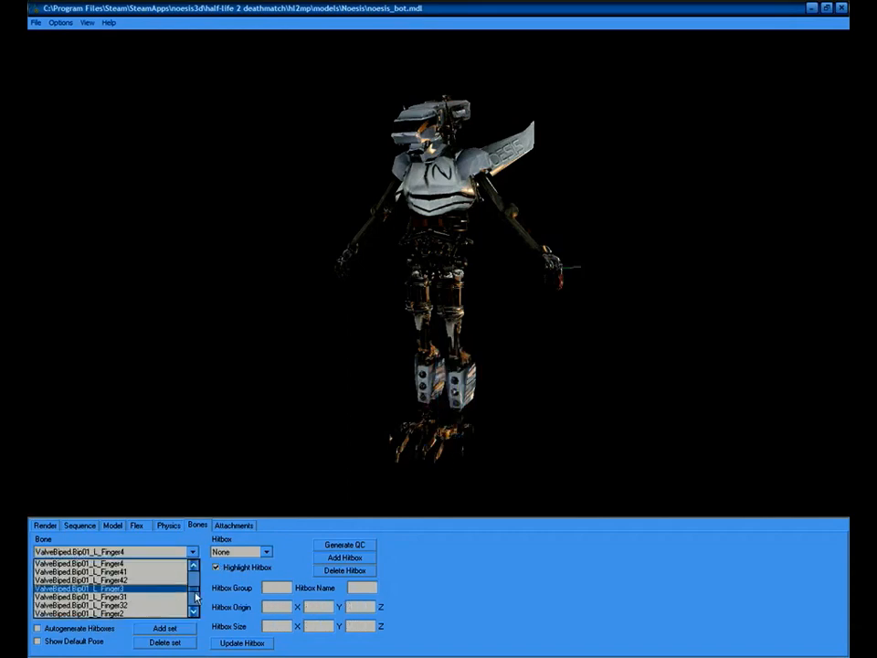
{"action": "left_click", "coordinate": [128, 564]}
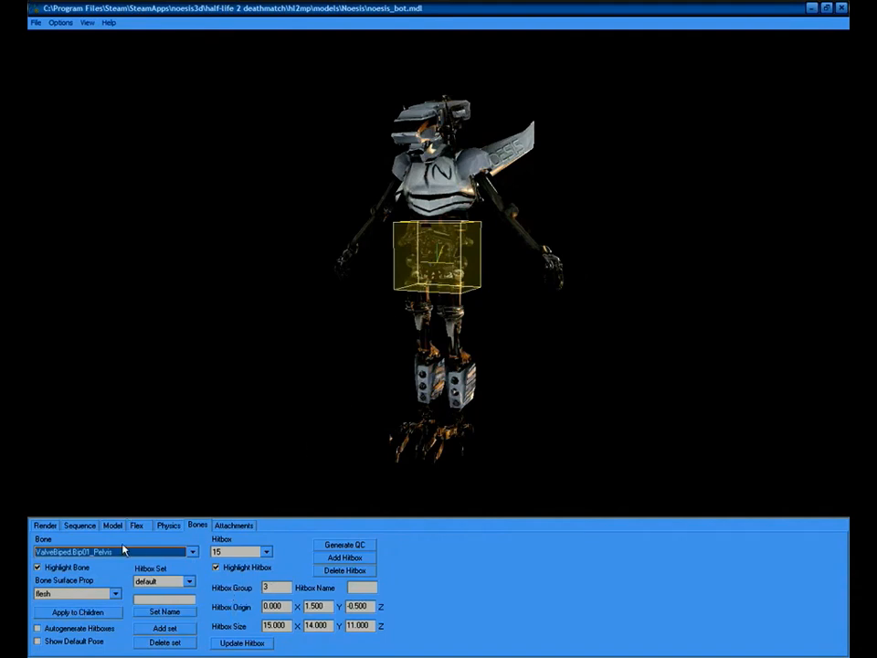
{"action": "key", "text": "Down"}
{"action": "key", "text": "Down"}
{"action": "key", "text": "Down"}
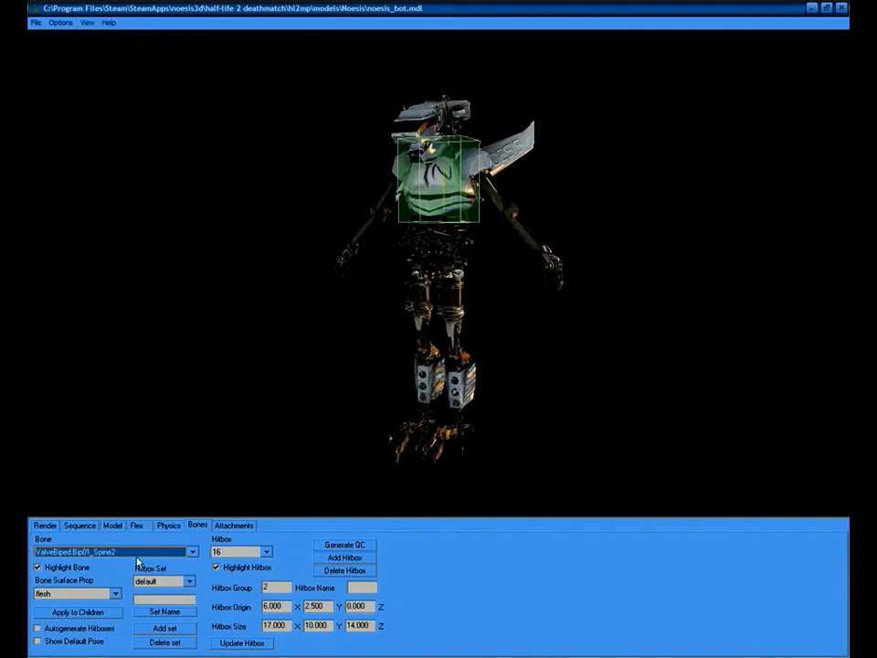
{"action": "key", "text": "Down"}
{"action": "key", "text": "Down"}
{"action": "key", "text": "Down"}
{"action": "key", "text": "Down"}
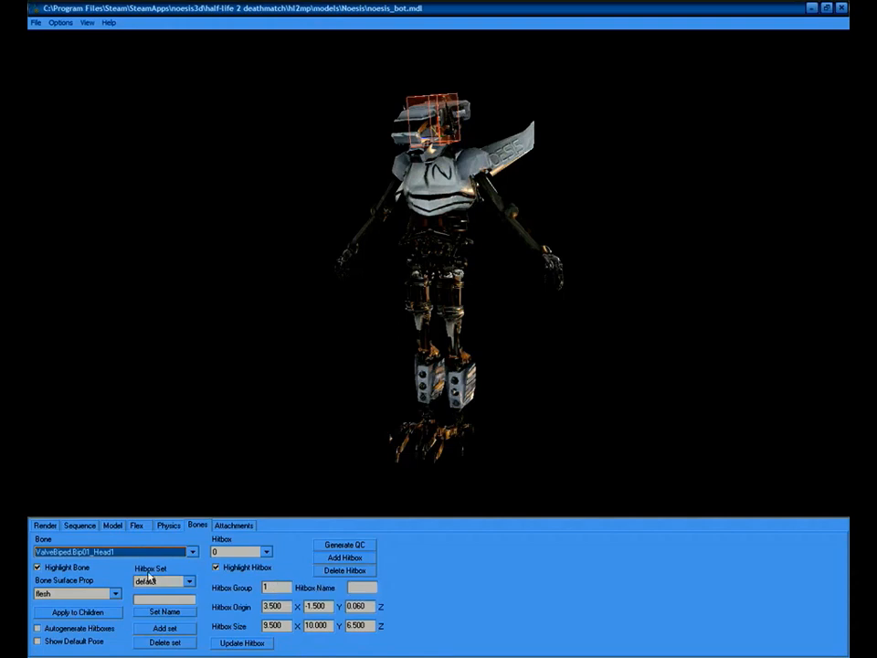
{"action": "scroll", "coordinate": [148, 565], "scroll_direction": "down", "scroll_amount": 3}
{"action": "scroll", "coordinate": [148, 564], "scroll_direction": "down", "scroll_amount": 1}
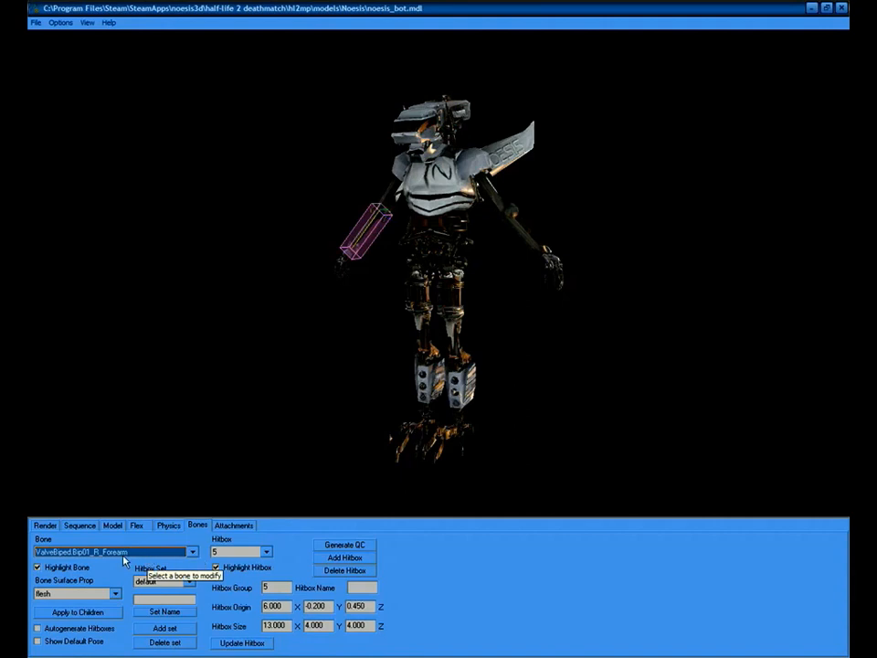
{"action": "scroll", "coordinate": [166, 560], "scroll_direction": "down", "scroll_amount": 3}
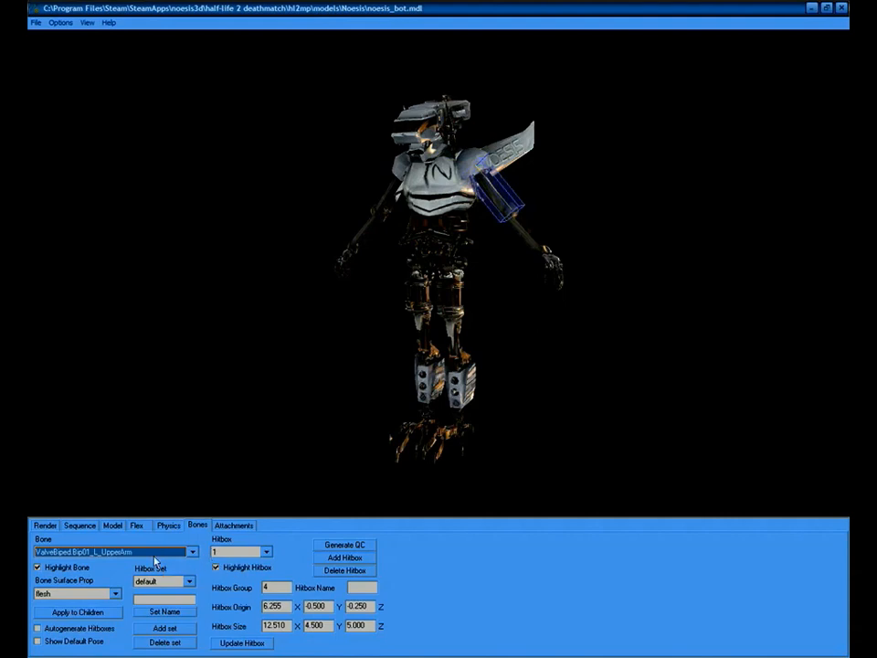
{"action": "scroll", "coordinate": [165, 554], "scroll_direction": "down", "scroll_amount": 2}
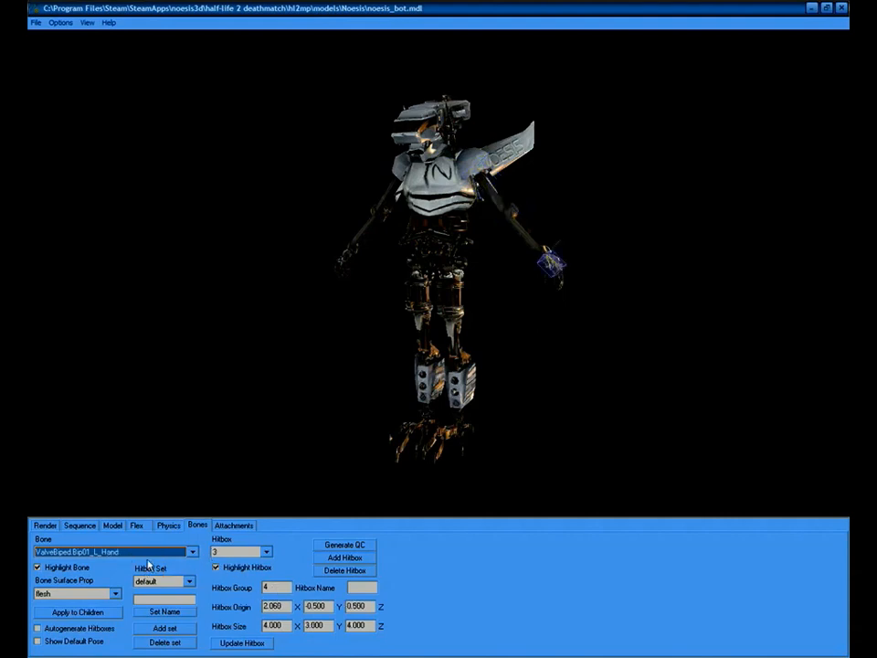
{"action": "scroll", "coordinate": [148, 565], "scroll_direction": "down", "scroll_amount": 5}
{"action": "scroll", "coordinate": [148, 564], "scroll_direction": "up", "scroll_amount": 4}
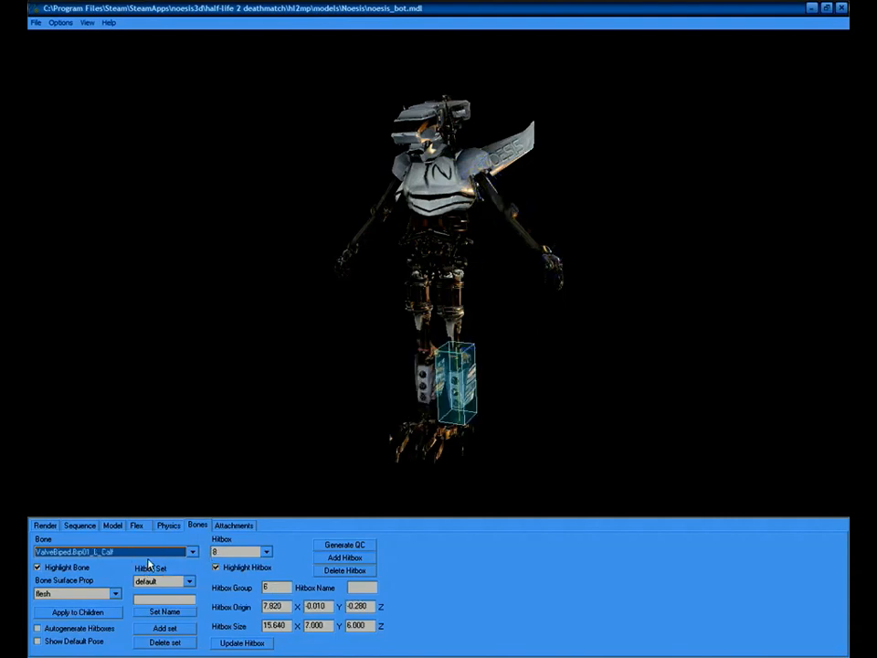
{"action": "scroll", "coordinate": [148, 562], "scroll_direction": "up", "scroll_amount": 8}
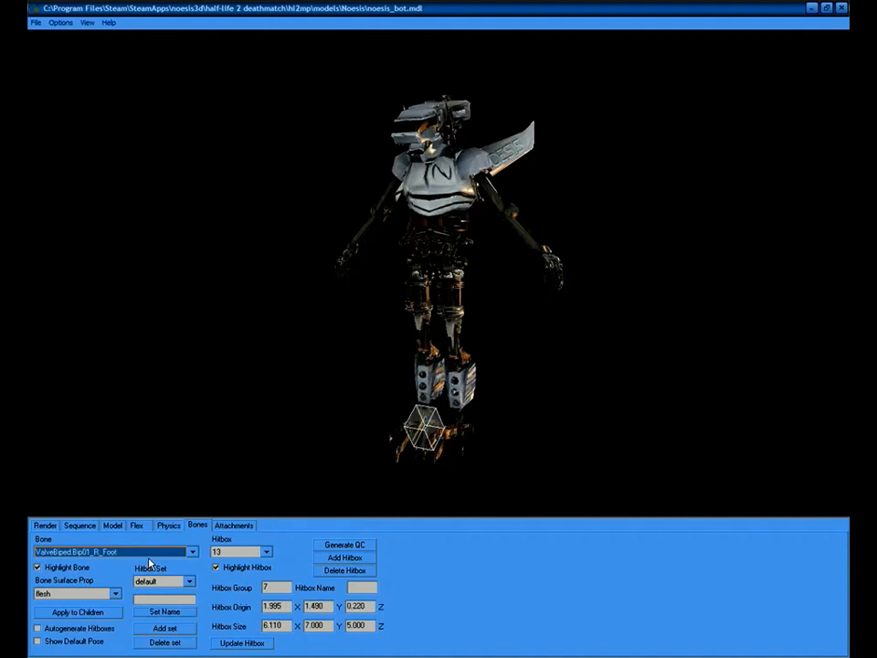
{"action": "scroll", "coordinate": [149, 558], "scroll_direction": "up", "scroll_amount": 4}
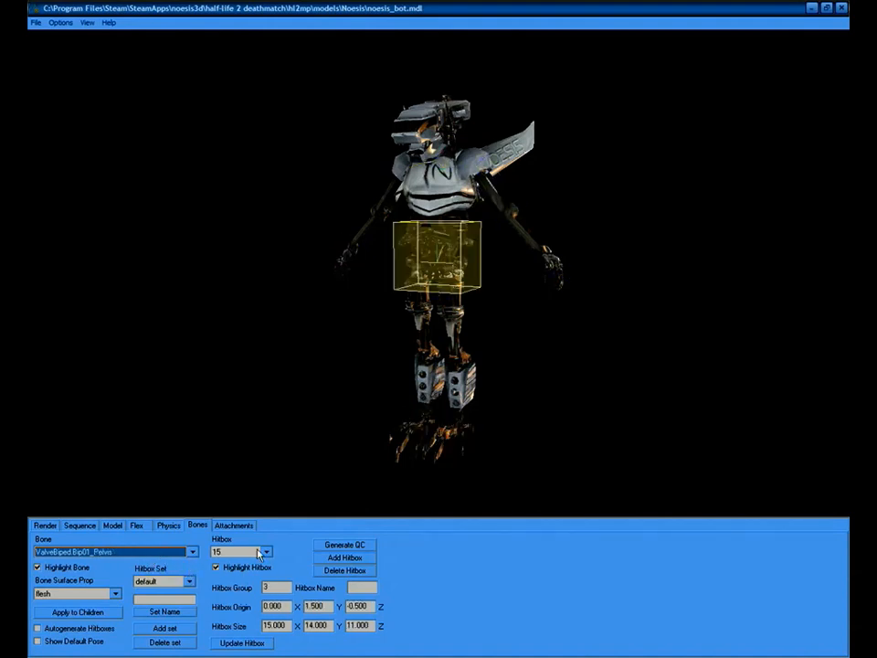
{"action": "left_click_drag", "start_coordinate": [444, 189], "coordinate": [445, 196]}
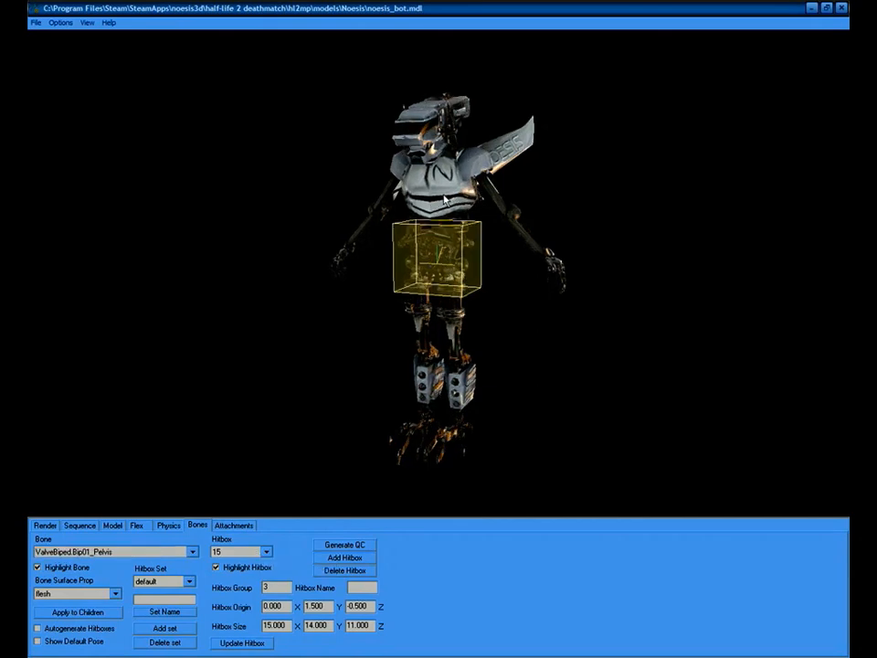
{"action": "left_click", "coordinate": [156, 552]}
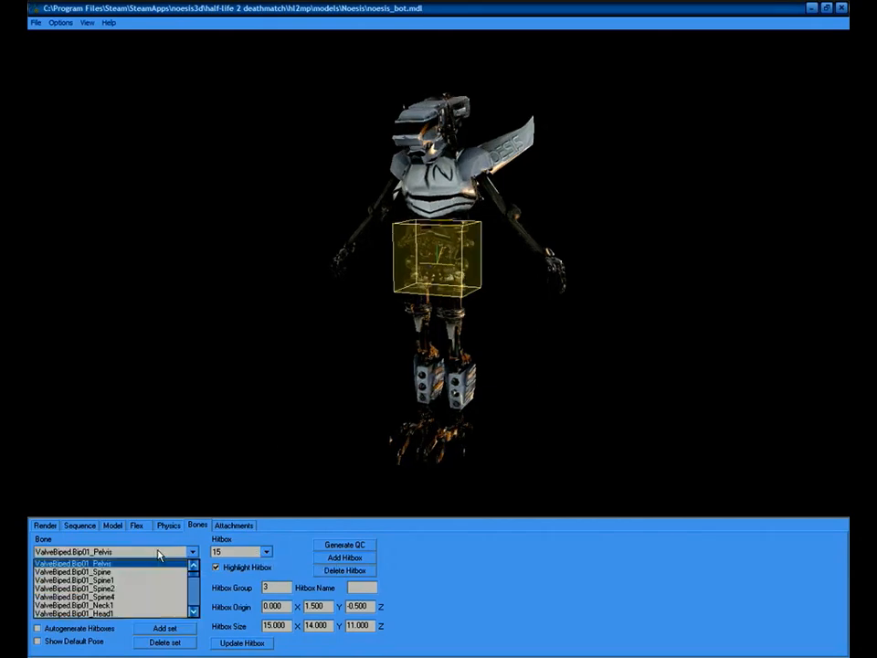
{"action": "left_click", "coordinate": [129, 613]}
{"action": "left_click_drag", "start_coordinate": [505, 275], "coordinate": [475, 269]}
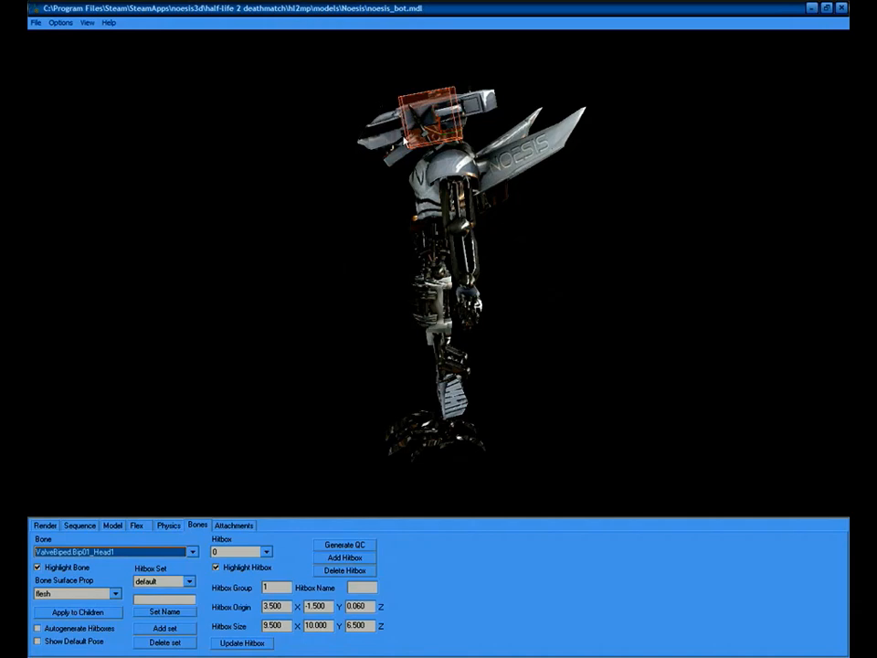
{"action": "mouse_move", "coordinate": [342, 155]}
{"action": "left_mouse_down"}
{"action": "mouse_move", "coordinate": [352, 161]}
{"action": "mouse_move", "coordinate": [344, 159]}
{"action": "left_mouse_up"}
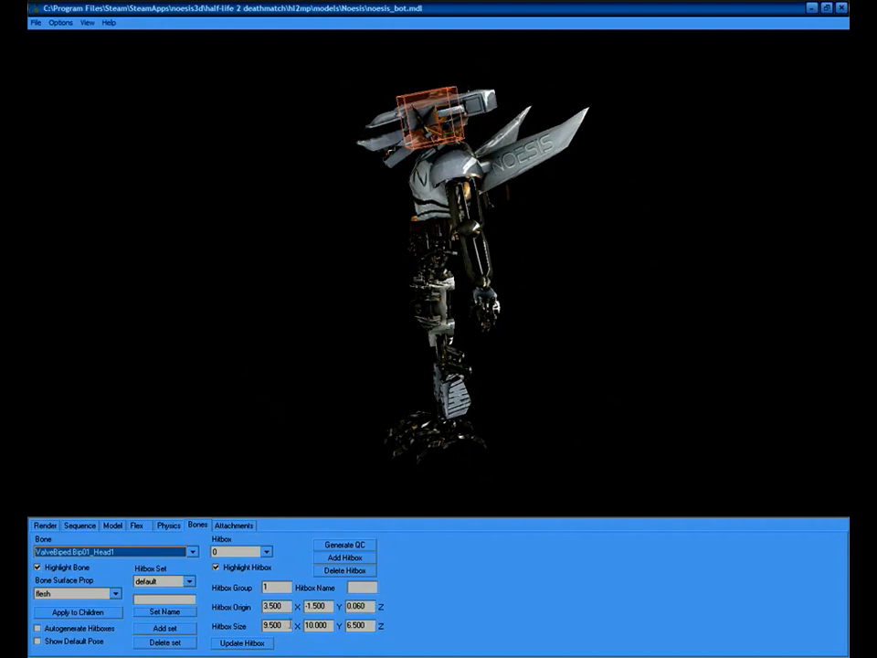
{"action": "left_click_drag", "start_coordinate": [316, 330], "coordinate": [508, 294]}
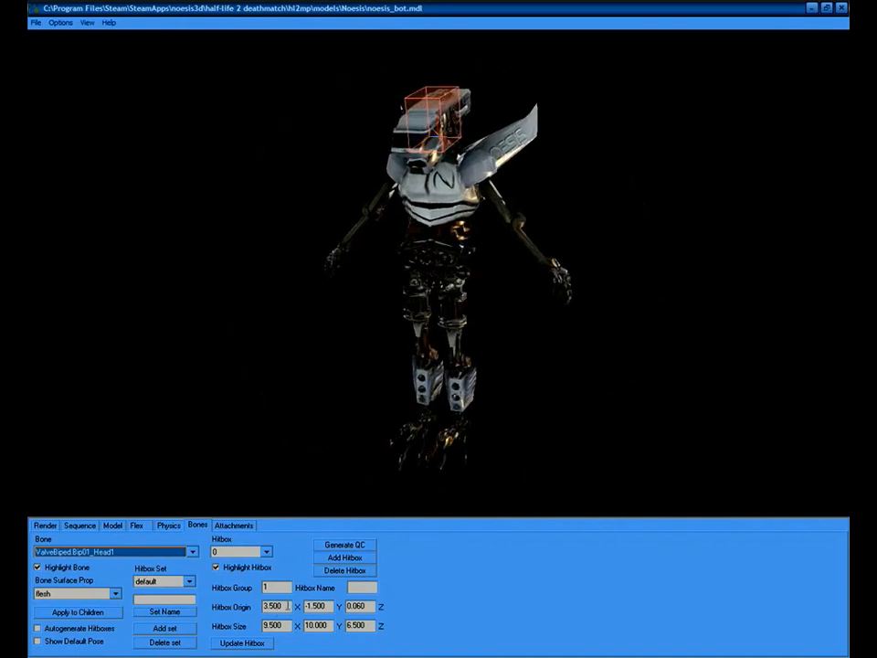
Try head hitbox origin X at 15, then restore it to 3.5.
{"action": "double_click", "coordinate": [274, 606]}
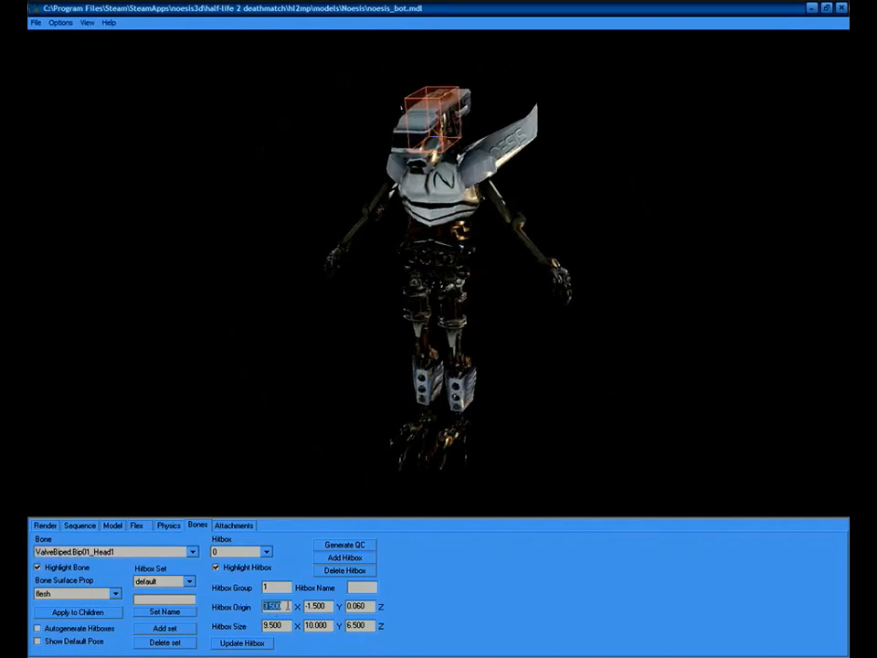
{"action": "type", "text": "15"}
{"action": "key", "text": "Return"}
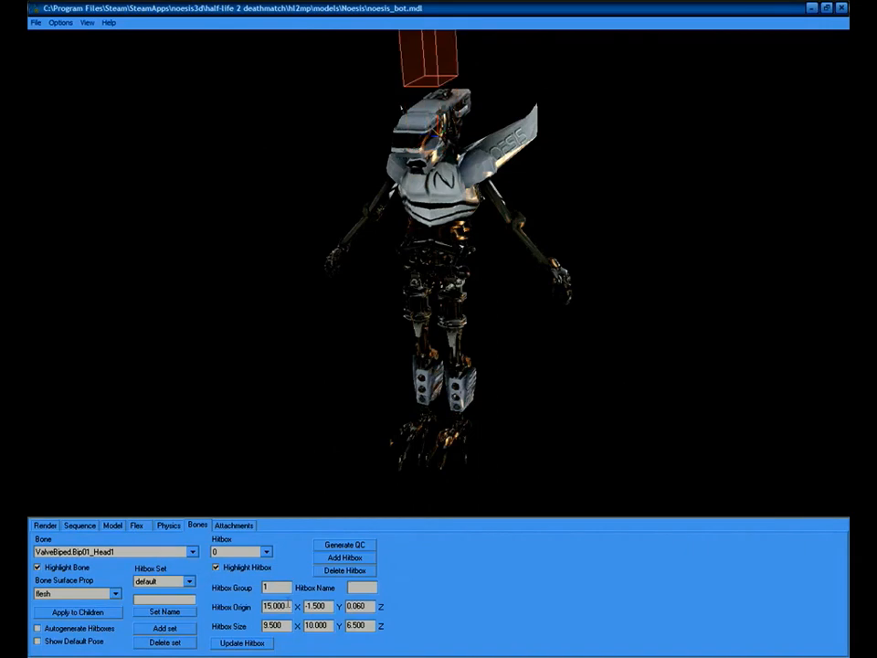
{"action": "left_click_drag", "start_coordinate": [505, 293], "coordinate": [343, 218]}
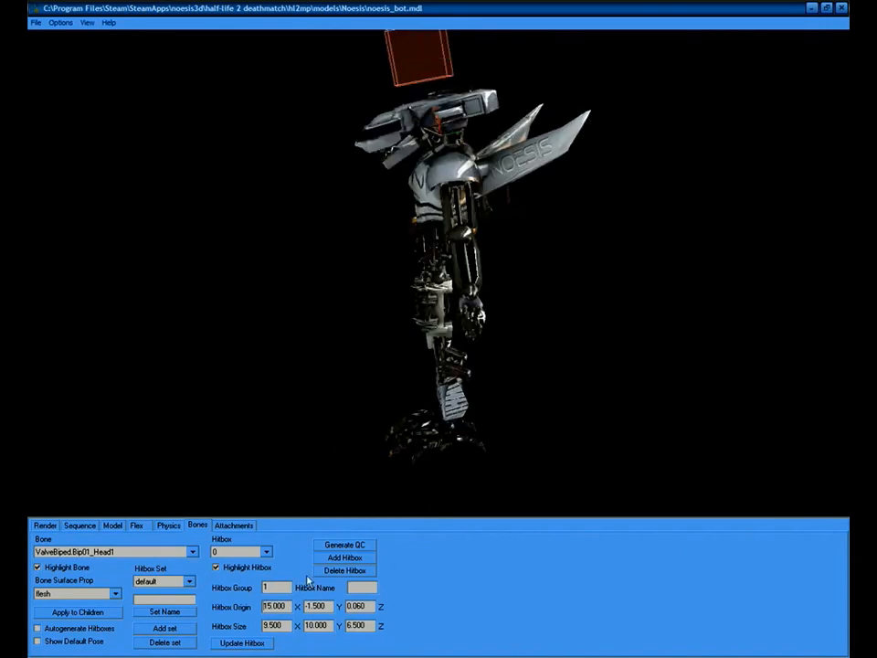
{"action": "double_click", "coordinate": [288, 606]}
{"action": "type", "text": "3.5"}
{"action": "key", "text": "Return"}
{"action": "left_click_drag", "start_coordinate": [268, 423], "coordinate": [312, 425]}
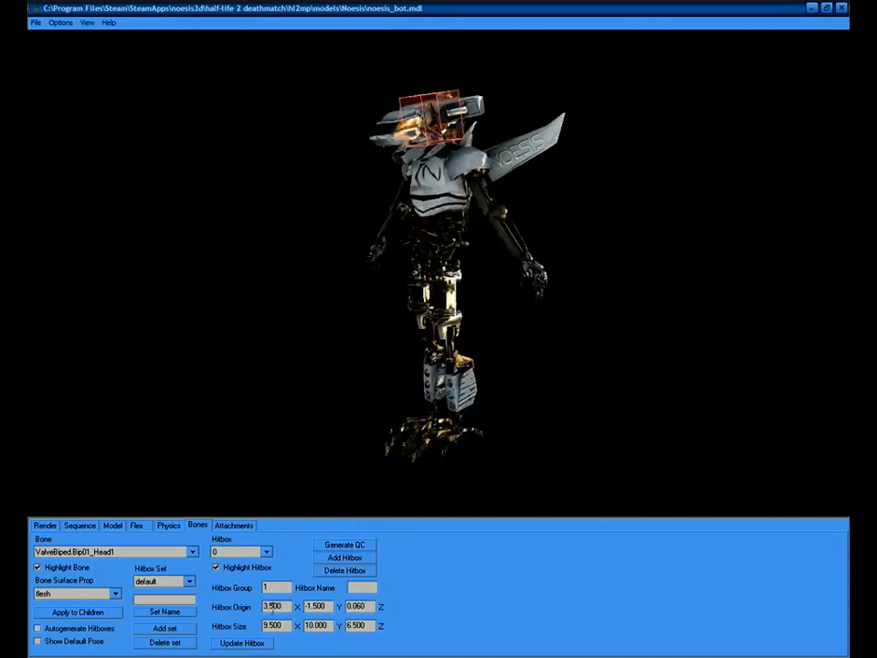
Try origin Y at 15 and -15, then restore it to -1.5.
{"action": "double_click", "coordinate": [319, 606]}
{"action": "type", "text": "15"}
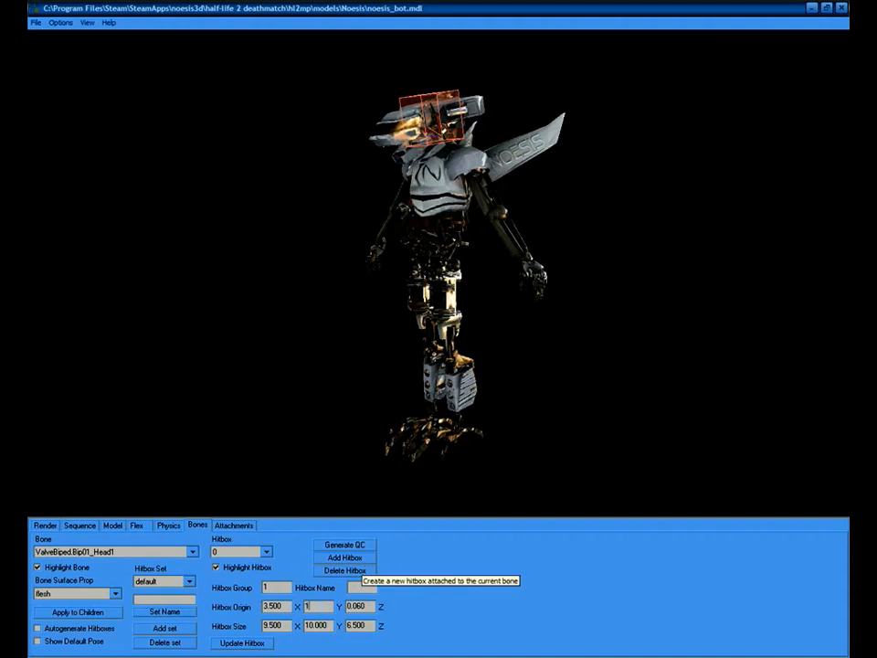
{"action": "key", "text": "Return"}
{"action": "left_click_drag", "start_coordinate": [329, 605], "coordinate": [264, 610]}
{"action": "type", "text": "-15"}
{"action": "key", "text": "Return"}
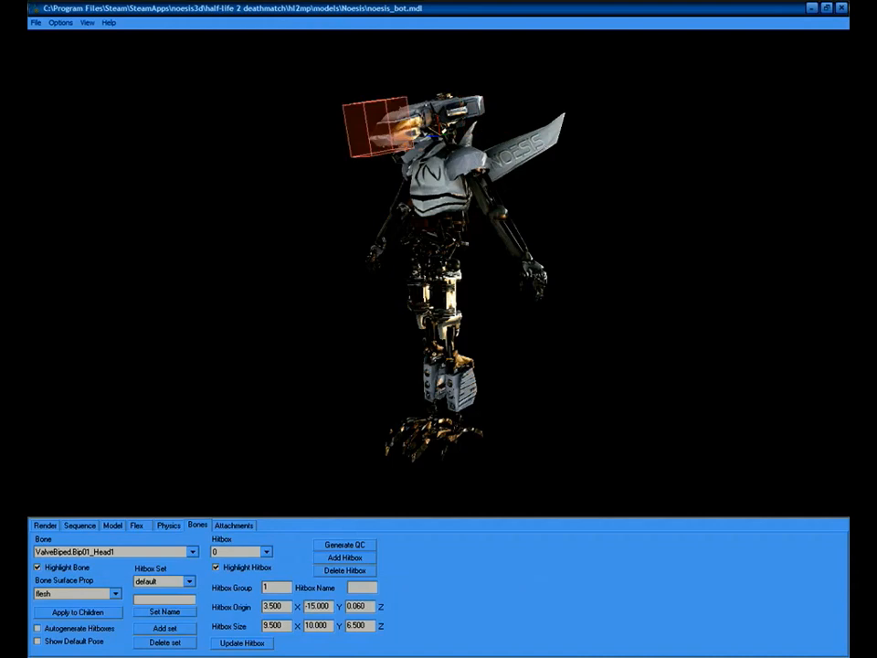
{"action": "double_click", "coordinate": [311, 606]}
{"action": "type", "text": "-1.5"}
{"action": "key", "text": "Return"}
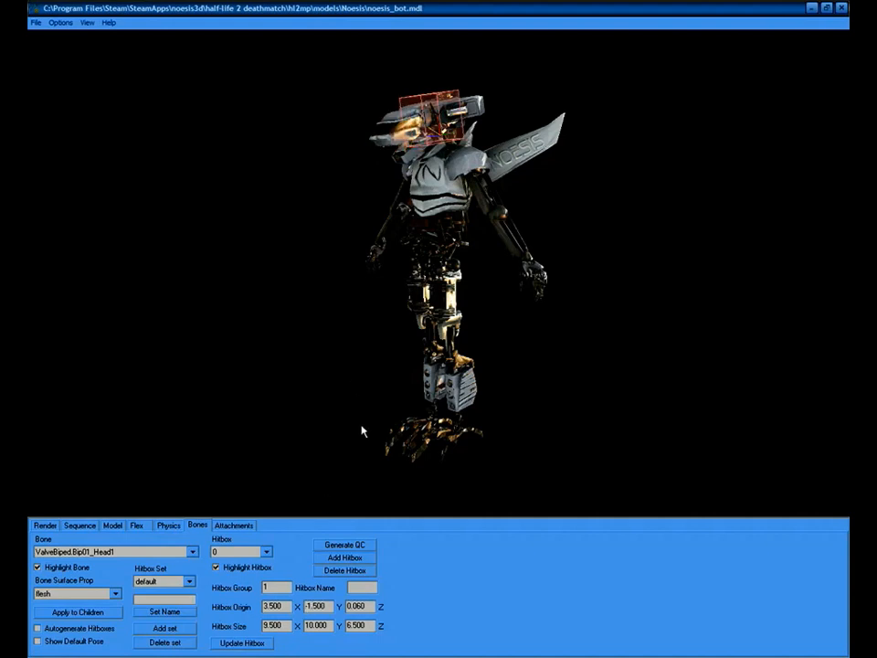
{"action": "left_click_drag", "start_coordinate": [294, 298], "coordinate": [452, 273]}
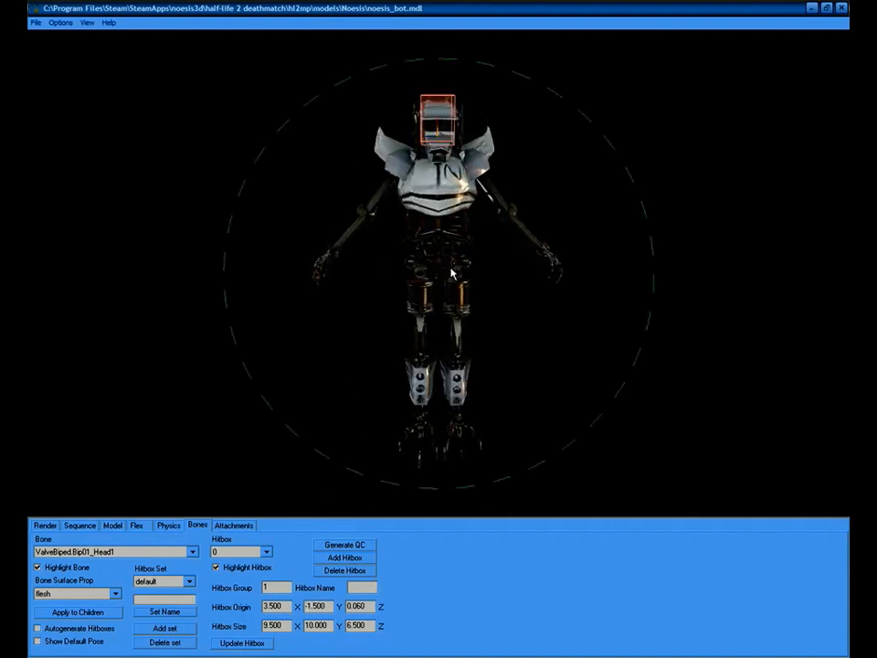
Try origin Z at 5, 15 and -15, then set it to 0 and check the hitbox.
{"action": "left_click_drag", "start_coordinate": [369, 607], "coordinate": [298, 606]}
{"action": "type", "text": "5"}
{"action": "key", "text": "Return"}
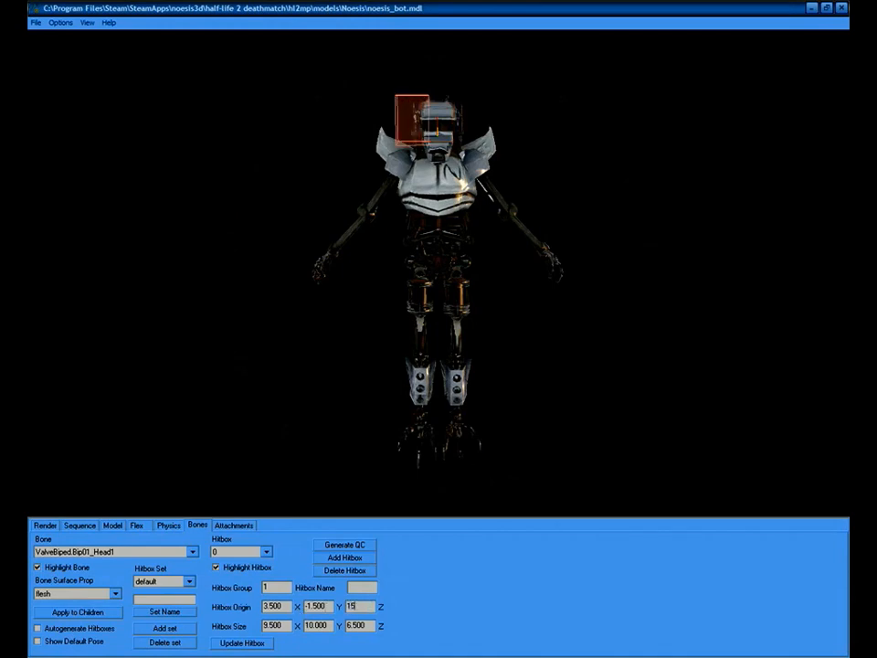
{"action": "type", "text": "15"}
{"action": "key", "text": "Return"}
{"action": "left_click_drag", "start_coordinate": [367, 606], "coordinate": [347, 607]}
{"action": "type", "text": "-15"}
{"action": "key", "text": "Return"}
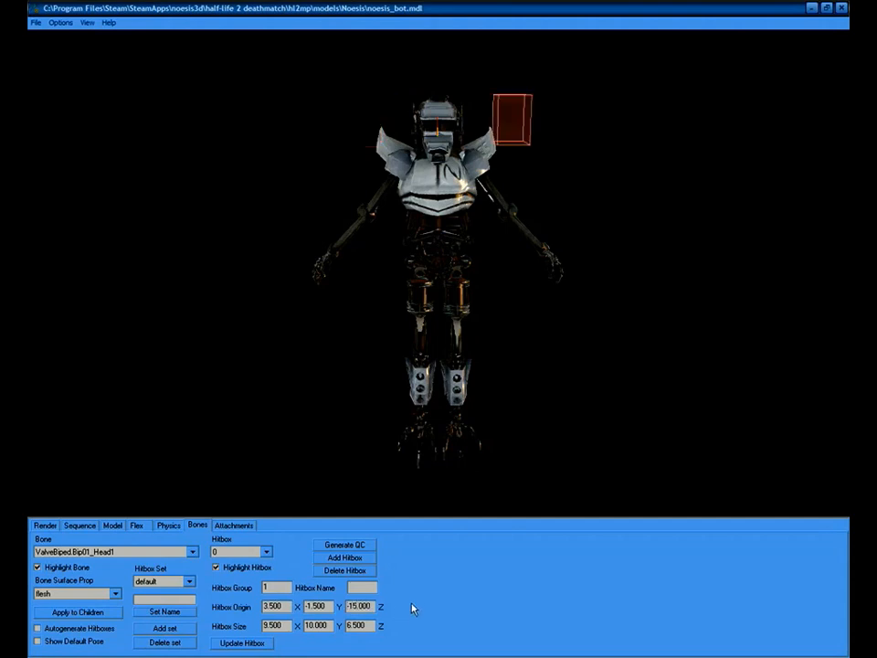
{"action": "double_click", "coordinate": [366, 607]}
{"action": "type", "text": "0"}
{"action": "key", "text": "Return"}
{"action": "left_click_drag", "start_coordinate": [467, 265], "coordinate": [466, 307]}
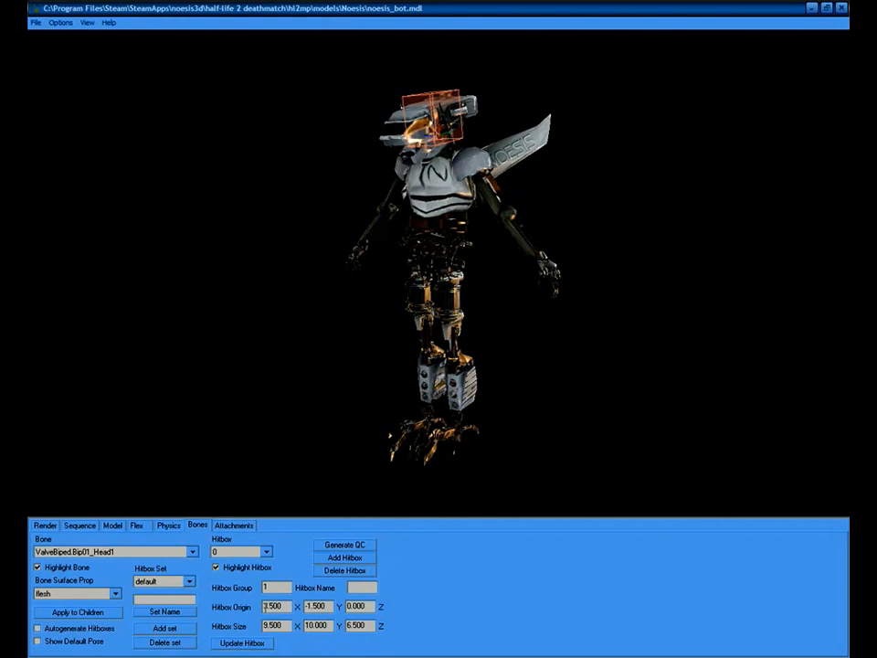
{"action": "left_click_drag", "start_coordinate": [442, 267], "coordinate": [464, 270]}
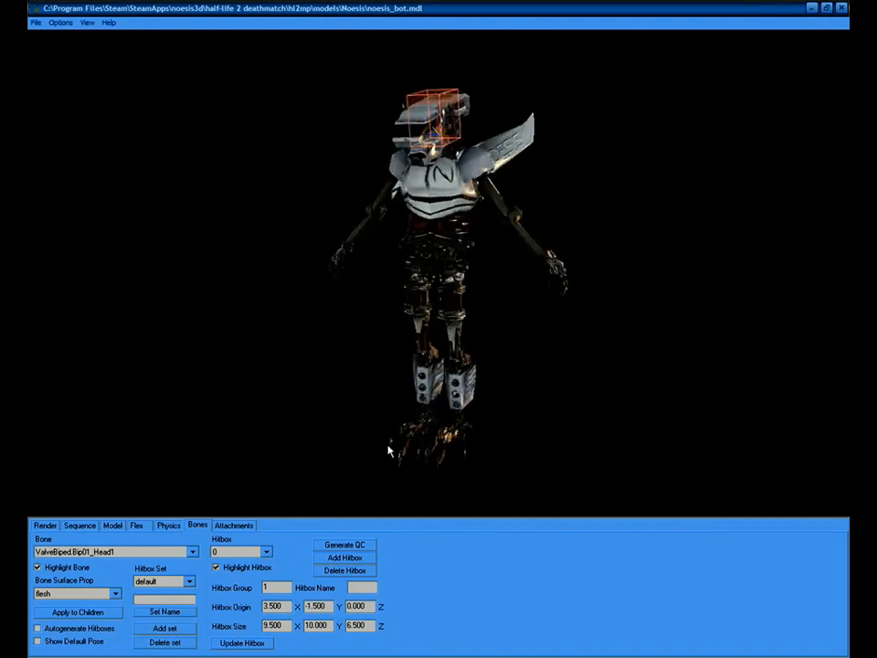
Try head hitbox size X of 50, then settle on 9 to fit the head.
{"action": "double_click", "coordinate": [286, 626]}
{"action": "type", "text": "50"}
{"action": "key", "text": "Return"}
{"action": "left_click_drag", "start_coordinate": [420, 239], "coordinate": [471, 249]}
{"action": "right_click_drag", "start_coordinate": [472, 248], "coordinate": [438, 352]}
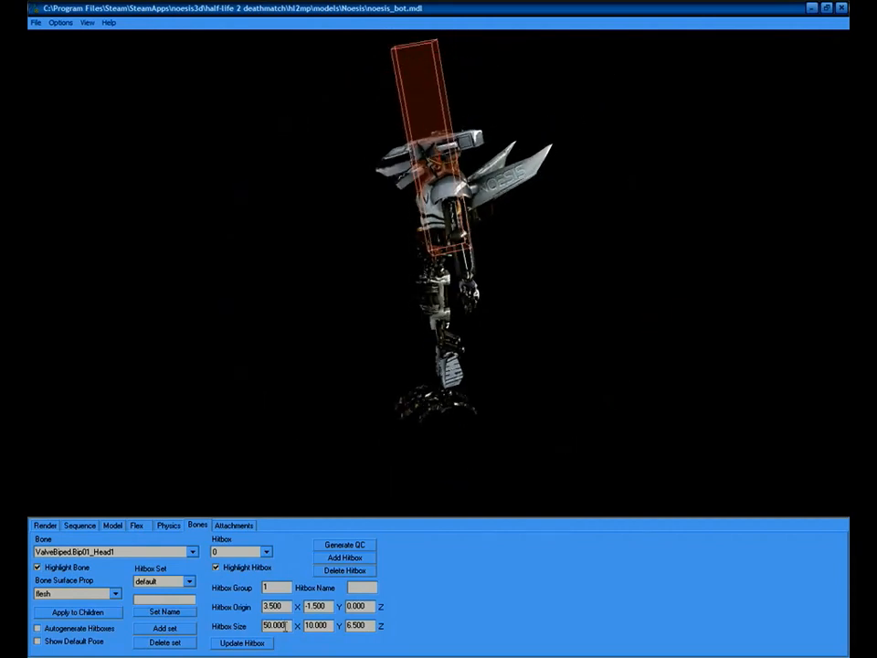
{"action": "double_click", "coordinate": [286, 626]}
{"action": "type", "text": "9"}
{"action": "key", "text": "Return"}
{"action": "left_click_drag", "start_coordinate": [497, 309], "coordinate": [457, 329]}
Set the head hitbox size Y to 28, after first trying 15.
{"action": "left_click_drag", "start_coordinate": [329, 626], "coordinate": [279, 627]}
{"action": "type", "text": "15"}
{"action": "key", "text": "Return"}
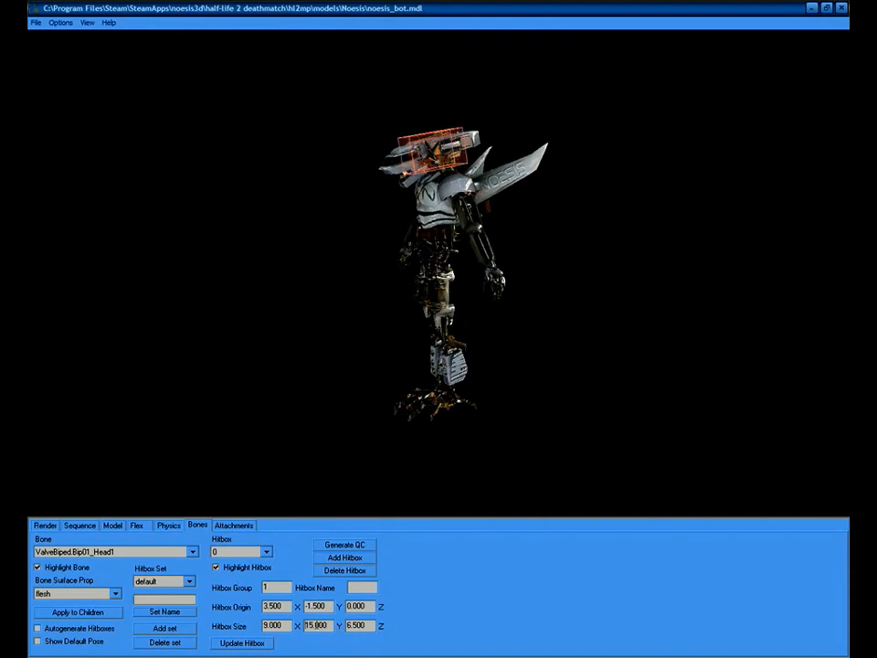
{"action": "left_click_drag", "start_coordinate": [329, 626], "coordinate": [279, 626]}
{"action": "type", "text": "28"}
{"action": "key", "text": "Return"}
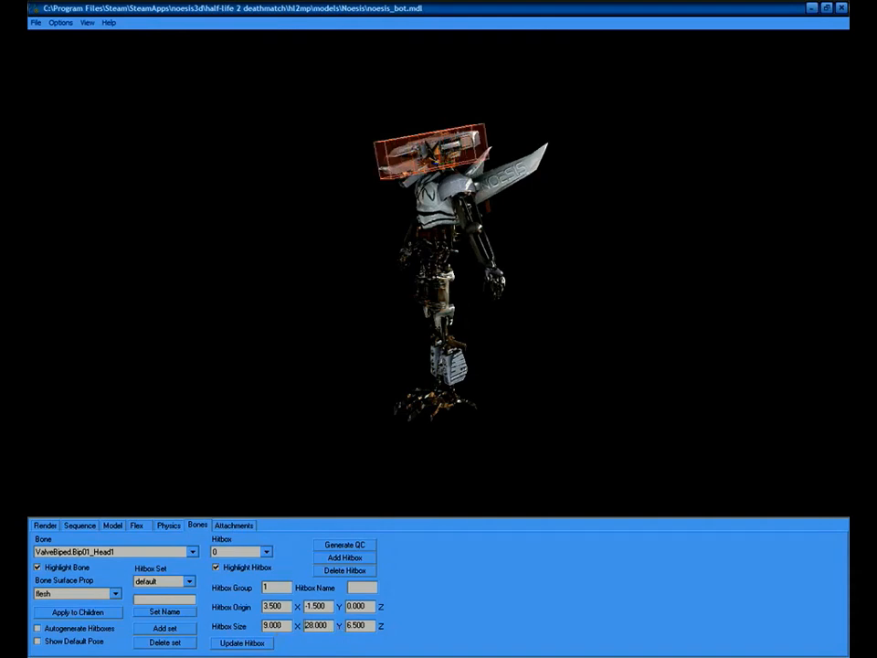
{"action": "left_click_drag", "start_coordinate": [406, 245], "coordinate": [452, 245]}
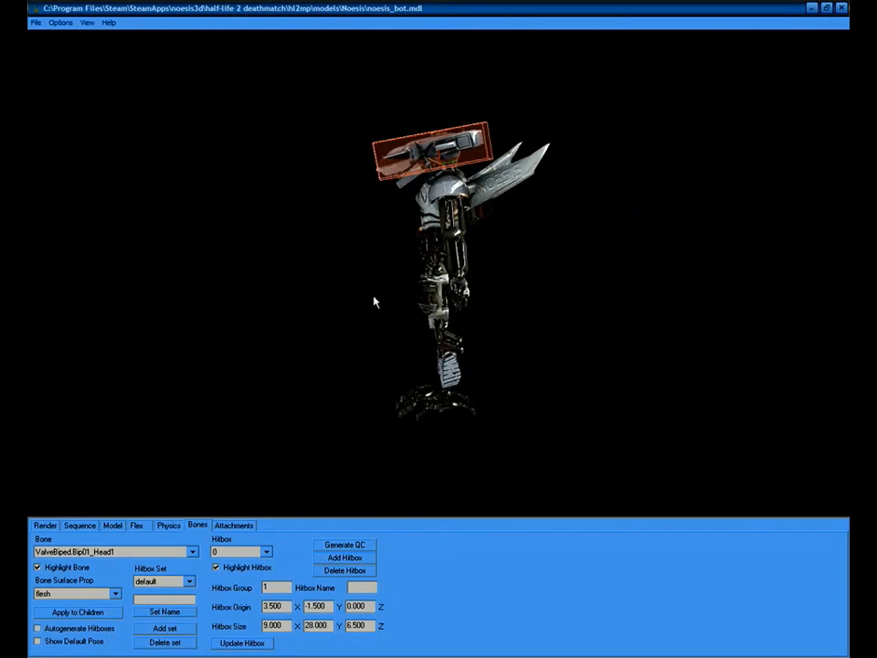
Set the head hitbox size Z to 10, after first trying 8.
{"action": "double_click", "coordinate": [367, 625]}
{"action": "left_click_drag", "start_coordinate": [445, 291], "coordinate": [459, 250]}
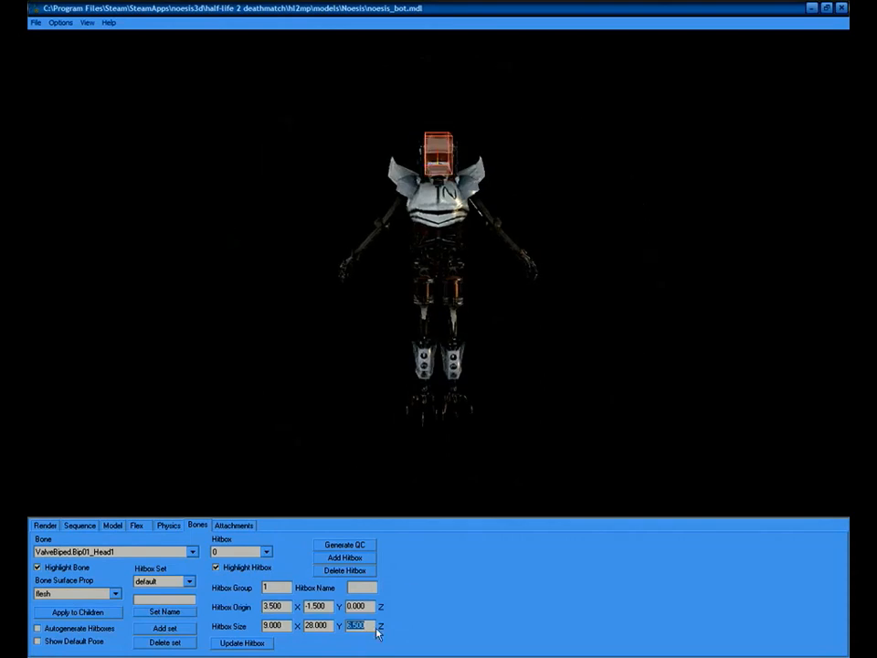
{"action": "type", "text": "8"}
{"action": "key", "text": "Return"}
{"action": "mouse_move", "coordinate": [514, 255]}
{"action": "left_mouse_down"}
{"action": "mouse_move", "coordinate": [437, 271]}
{"action": "mouse_move", "coordinate": [512, 261]}
{"action": "left_mouse_up"}
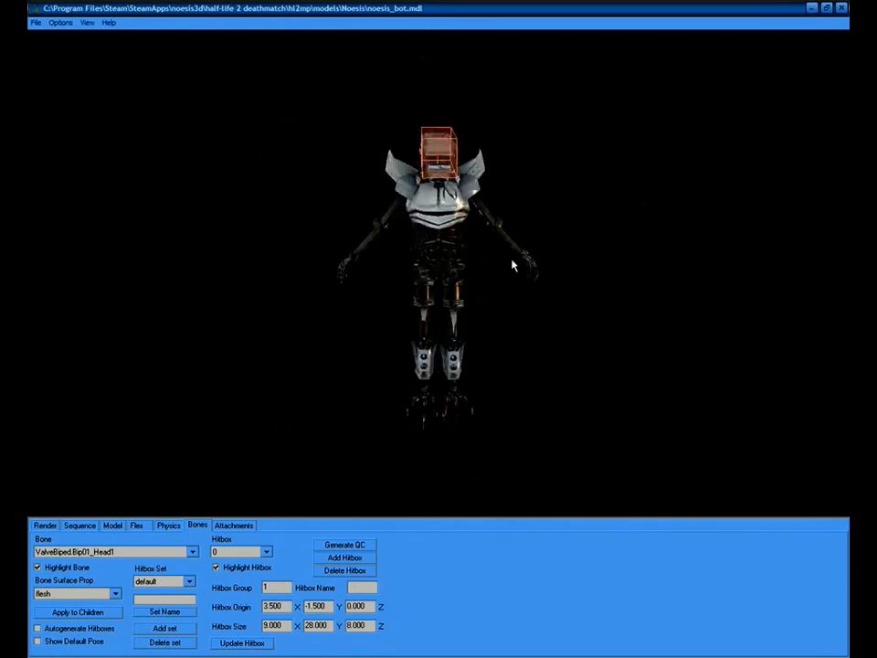
{"action": "double_click", "coordinate": [374, 629]}
{"action": "type", "text": "10"}
{"action": "key", "text": "Return"}
{"action": "mouse_move", "coordinate": [431, 320]}
{"action": "left_mouse_down"}
{"action": "mouse_move", "coordinate": [373, 324]}
{"action": "mouse_move", "coordinate": [422, 322]}
{"action": "left_mouse_up"}
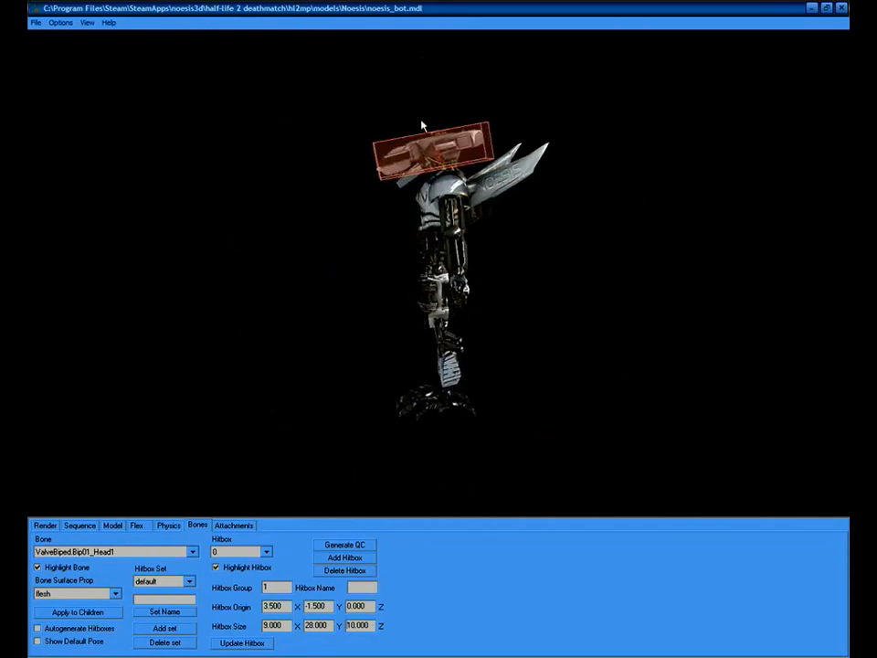
Orbit the model between front and side views to check the 9 × 28 × 10 hitbox.
{"action": "left_click_drag", "start_coordinate": [438, 230], "coordinate": [476, 229]}
{"action": "left_click_drag", "start_coordinate": [463, 231], "coordinate": [491, 226]}
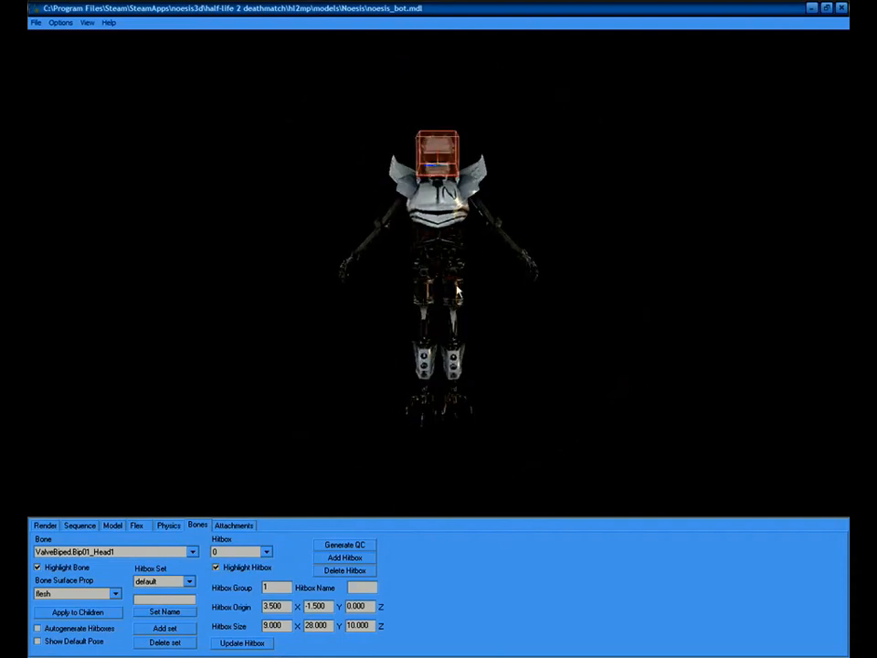
{"action": "left_click_drag", "start_coordinate": [361, 224], "coordinate": [423, 301]}
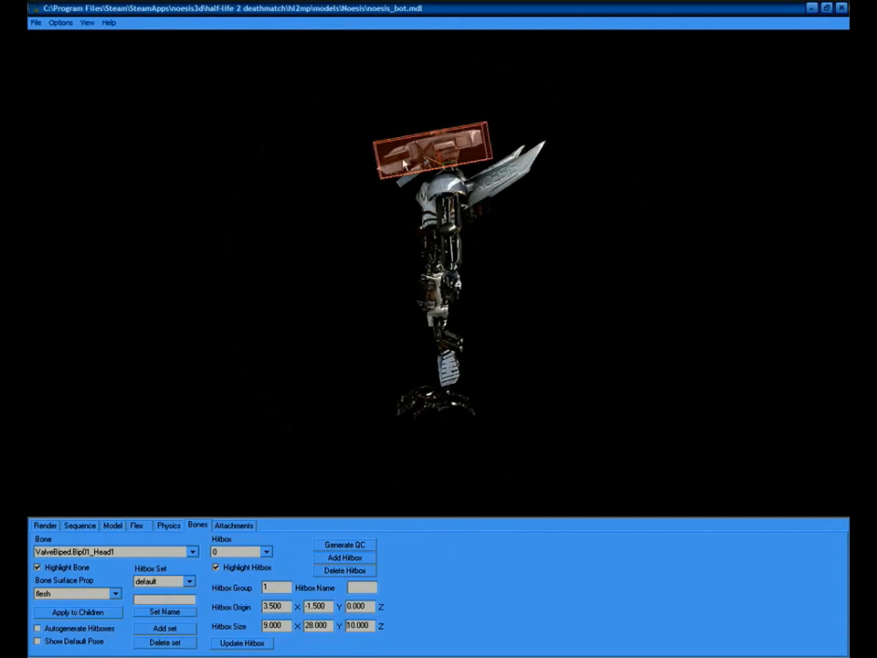
{"action": "left_click_drag", "start_coordinate": [541, 165], "coordinate": [466, 217]}
{"action": "left_click_drag", "start_coordinate": [294, 119], "coordinate": [173, 393]}
Inspect the hitboxes of the ValveBiped.forward and R_Clavicle bones.
{"action": "left_click", "coordinate": [139, 553]}
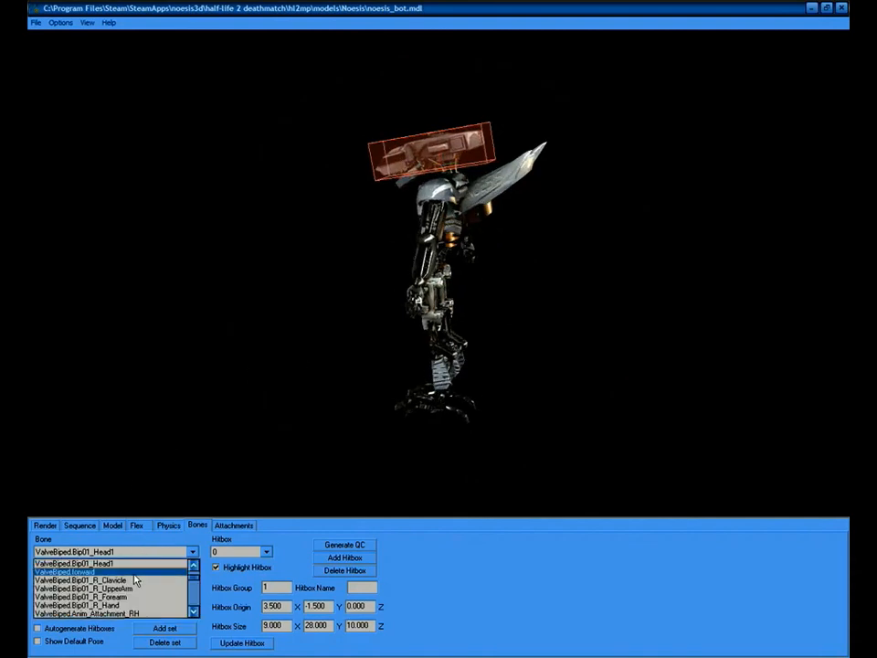
{"action": "left_click", "coordinate": [136, 578]}
{"action": "left_click_drag", "start_coordinate": [382, 328], "coordinate": [384, 370]}
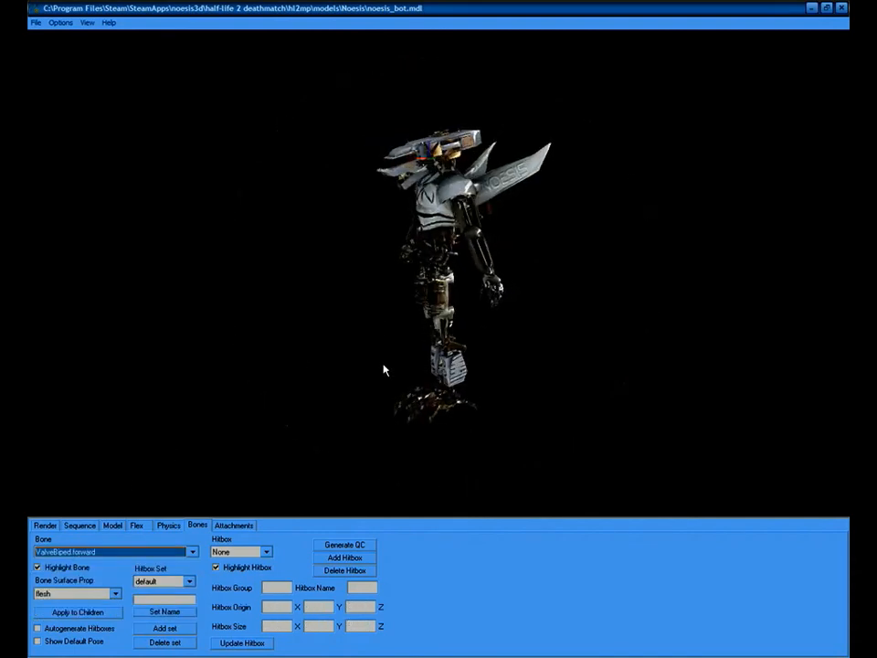
{"action": "key", "text": "Down"}
{"action": "mouse_move", "coordinate": [418, 340]}
{"action": "left_mouse_down"}
{"action": "mouse_move", "coordinate": [495, 343]}
{"action": "mouse_move", "coordinate": [366, 346]}
{"action": "mouse_move", "coordinate": [407, 340]}
{"action": "left_mouse_up"}
Step through the arm, leg, spine and pelvis bones to review their hitboxes.
{"action": "key", "text": "Down"}
{"action": "key", "text": "Down"}
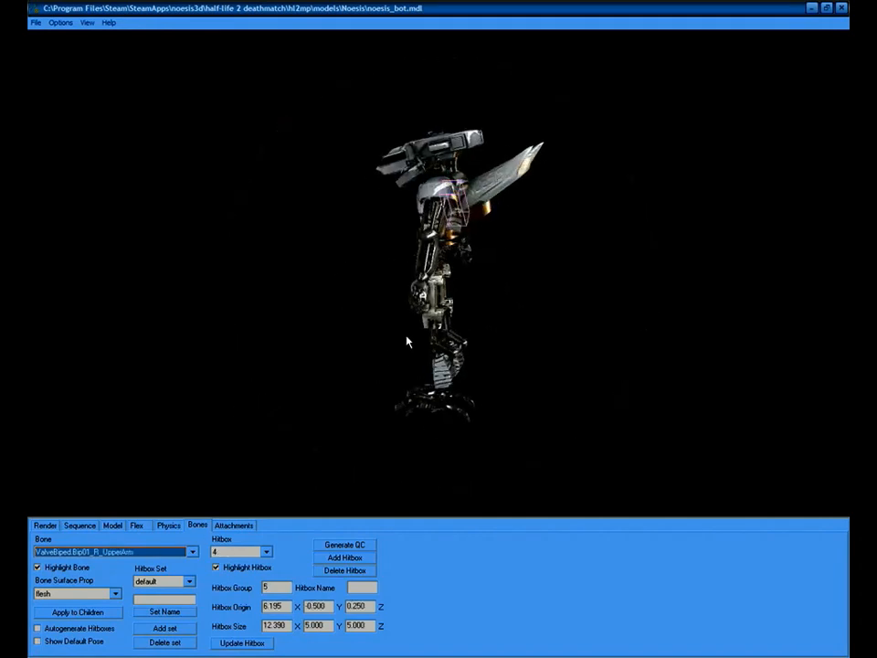
{"action": "key", "text": "Down"}
{"action": "key", "text": "Down"}
{"action": "key", "text": "Down"}
{"action": "key", "text": "Down"}
{"action": "key", "text": "Down"}
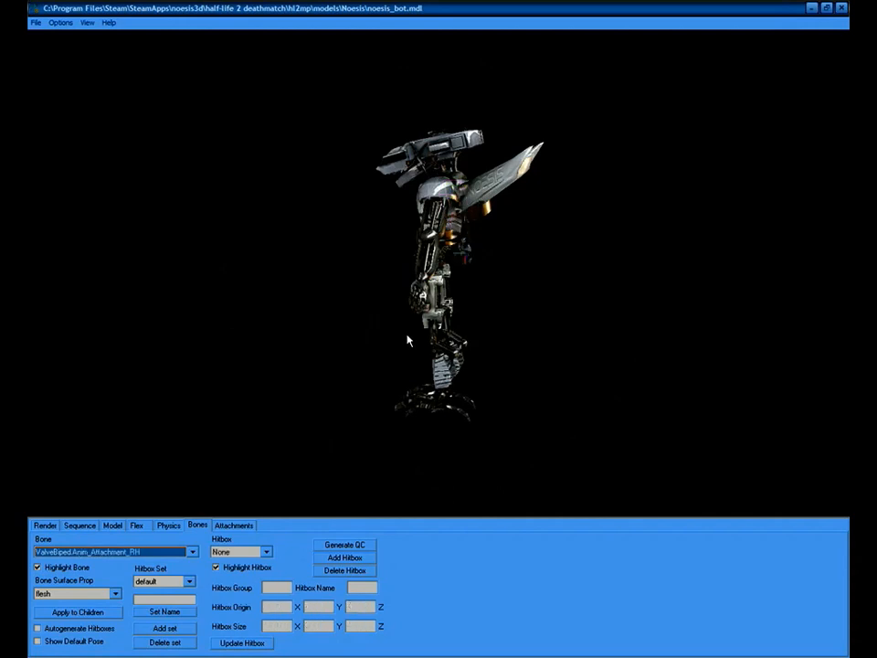
{"action": "key", "text": "Down"}
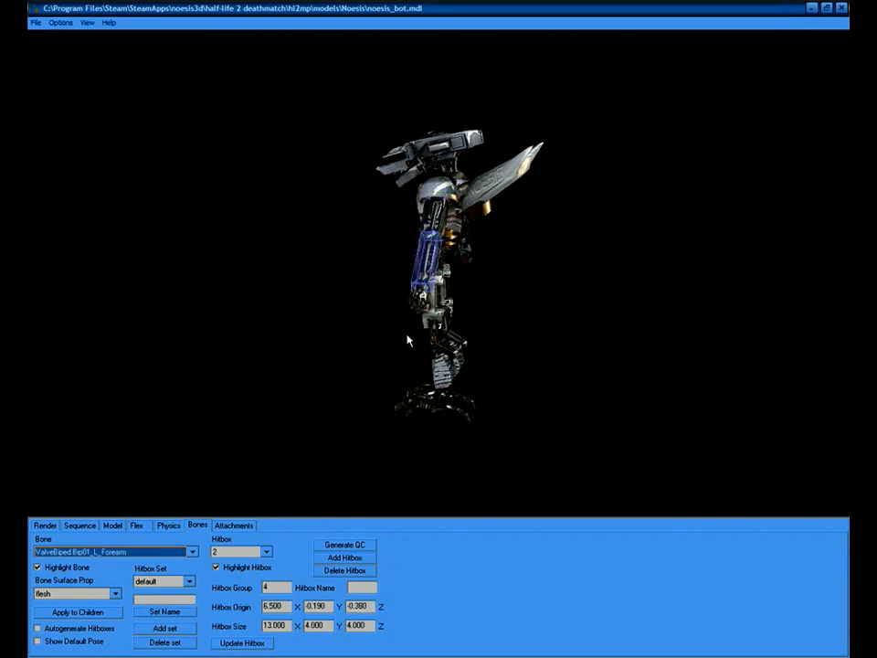
{"action": "key", "text": "Down"}
{"action": "key", "text": "Down"}
{"action": "key", "text": "Down"}
{"action": "key", "text": "Down"}
{"action": "key", "text": "Down"}
{"action": "key", "text": "Down"}
{"action": "key", "text": "Up"}
{"action": "key", "text": "Up"}
{"action": "key", "text": "Up"}
{"action": "key", "text": "Up"}
{"action": "key", "text": "Up"}
{"action": "key", "text": "Up"}
{"action": "key", "text": "Up"}
{"action": "key", "text": "Up"}
{"action": "key", "text": "Up"}
{"action": "key", "text": "Up"}
{"action": "key", "text": "Up"}
{"action": "key", "text": "Up"}
{"action": "key", "text": "Up"}
{"action": "key", "text": "Up"}
{"action": "key", "text": "Up"}
{"action": "key", "text": "Up"}
{"action": "key", "text": "Up"}
{"action": "key", "text": "Down"}
{"action": "key", "text": "Down"}
{"action": "key", "text": "Down"}
{"action": "key", "text": "Down"}
{"action": "key", "text": "Up"}
{"action": "key", "text": "Up"}
{"action": "key", "text": "Down"}
{"action": "key", "text": "Up"}
Select the ValveBiped.Bip01_Neck1 bone.
{"action": "left_click", "coordinate": [192, 552]}
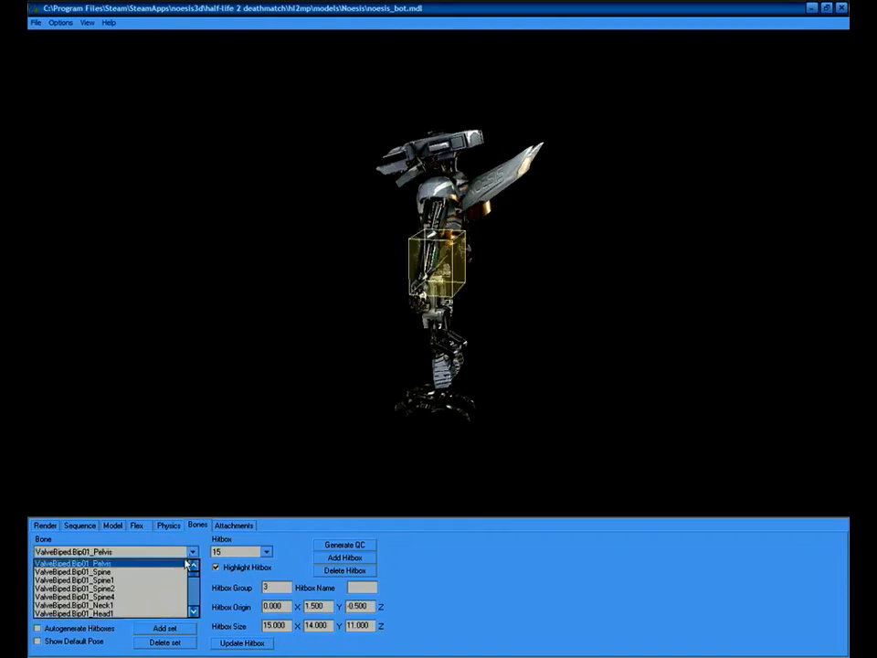
{"action": "left_click", "coordinate": [138, 607]}
{"action": "left_click_drag", "start_coordinate": [498, 297], "coordinate": [519, 304]}
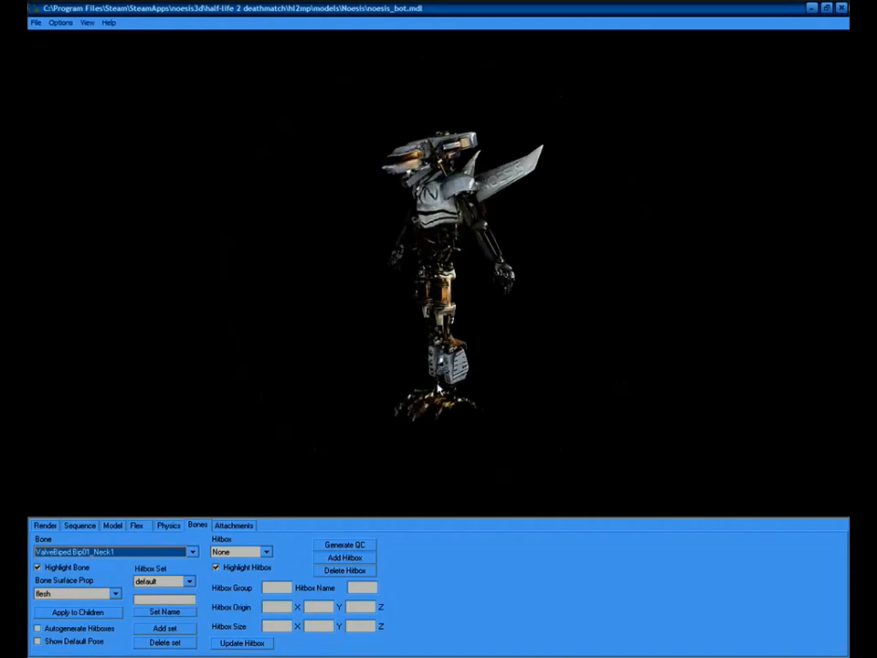
Add a new hitbox, number 17, to the Neck1 bone and view it.
{"action": "left_click", "coordinate": [349, 559]}
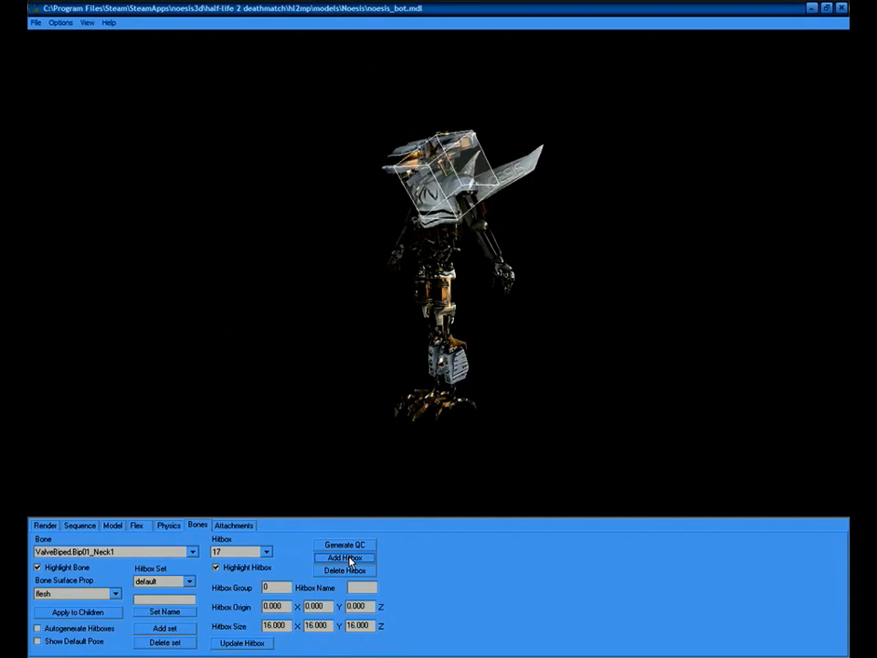
{"action": "left_click_drag", "start_coordinate": [382, 482], "coordinate": [528, 243]}
{"action": "left_click_drag", "start_coordinate": [441, 300], "coordinate": [419, 324]}
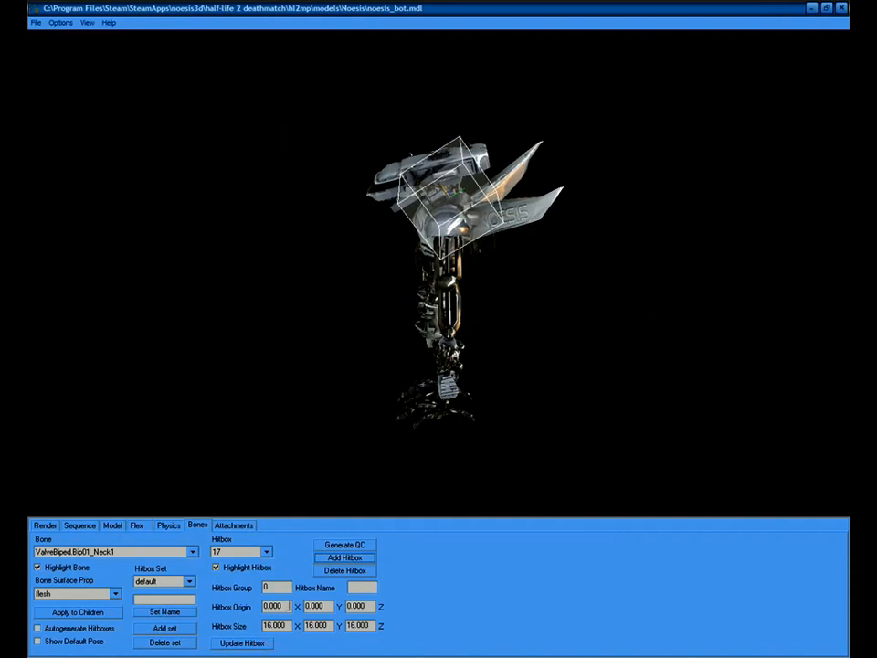
Move the Neck1 hitbox origin to -5, 10, 8.
{"action": "double_click", "coordinate": [289, 606]}
{"action": "type", "text": "5"}
{"action": "key", "text": "Return"}
{"action": "mouse_move", "coordinate": [486, 322]}
{"action": "left_mouse_down"}
{"action": "mouse_move", "coordinate": [486, 309]}
{"action": "mouse_move", "coordinate": [482, 321]}
{"action": "left_mouse_up"}
{"action": "double_click", "coordinate": [319, 606]}
{"action": "type", "text": "10"}
{"action": "key", "text": "Return"}
{"action": "left_click_drag", "start_coordinate": [479, 273], "coordinate": [378, 489]}
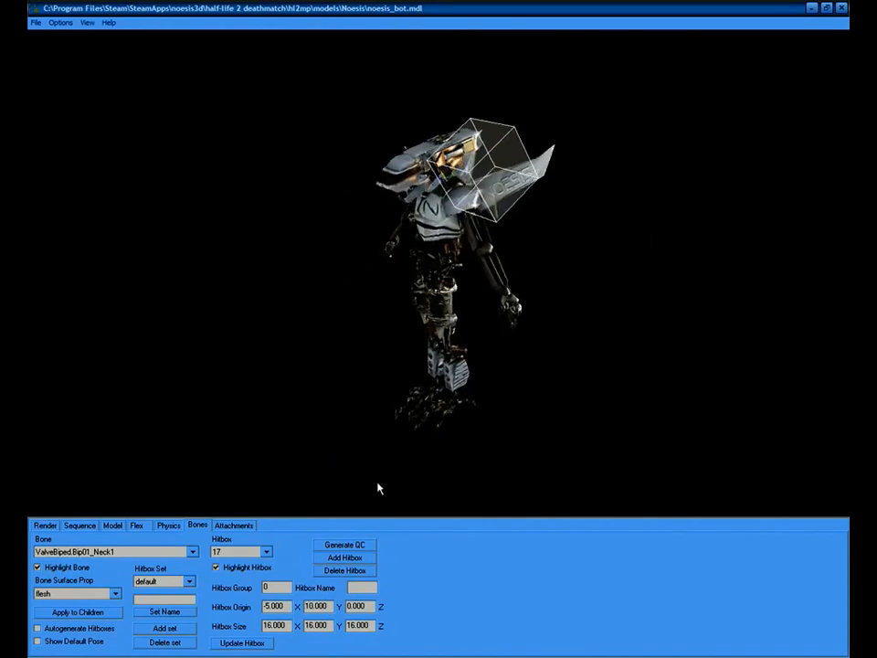
{"action": "double_click", "coordinate": [368, 606]}
{"action": "type", "text": "8"}
{"action": "key", "text": "Return"}
{"action": "left_click_drag", "start_coordinate": [364, 413], "coordinate": [384, 435]}
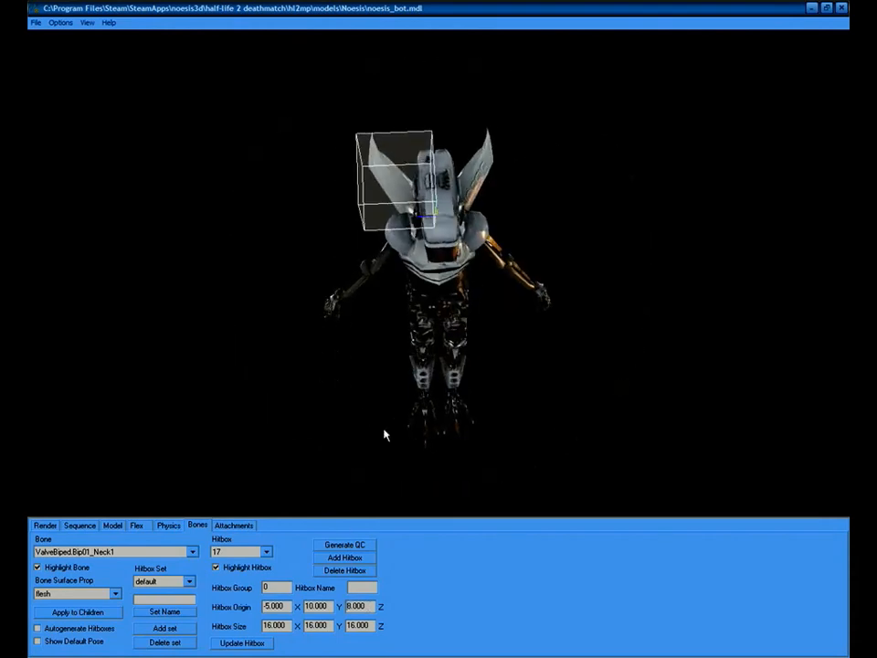
Resize the Neck1 hitbox to 8 × 25 × 10 and check it from the front.
{"action": "double_click", "coordinate": [284, 625]}
{"action": "type", "text": "8"}
{"action": "key", "text": "Return"}
{"action": "double_click", "coordinate": [317, 625]}
{"action": "type", "text": "25"}
{"action": "key", "text": "Return"}
{"action": "left_click_drag", "start_coordinate": [358, 493], "coordinate": [462, 334]}
{"action": "double_click", "coordinate": [372, 625]}
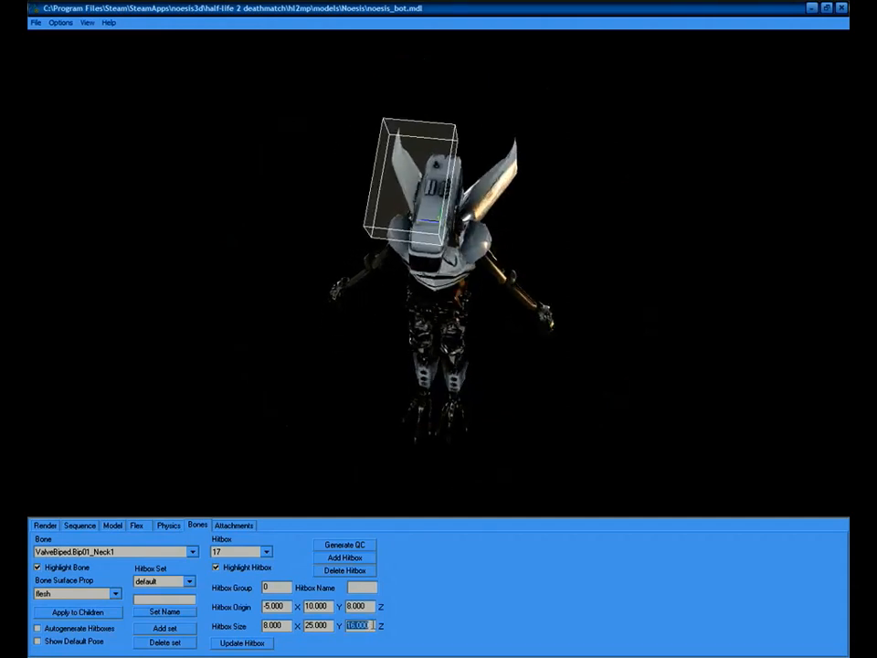
{"action": "type", "text": "10"}
{"action": "key", "text": "Return"}
{"action": "left_click_drag", "start_coordinate": [391, 362], "coordinate": [485, 253]}
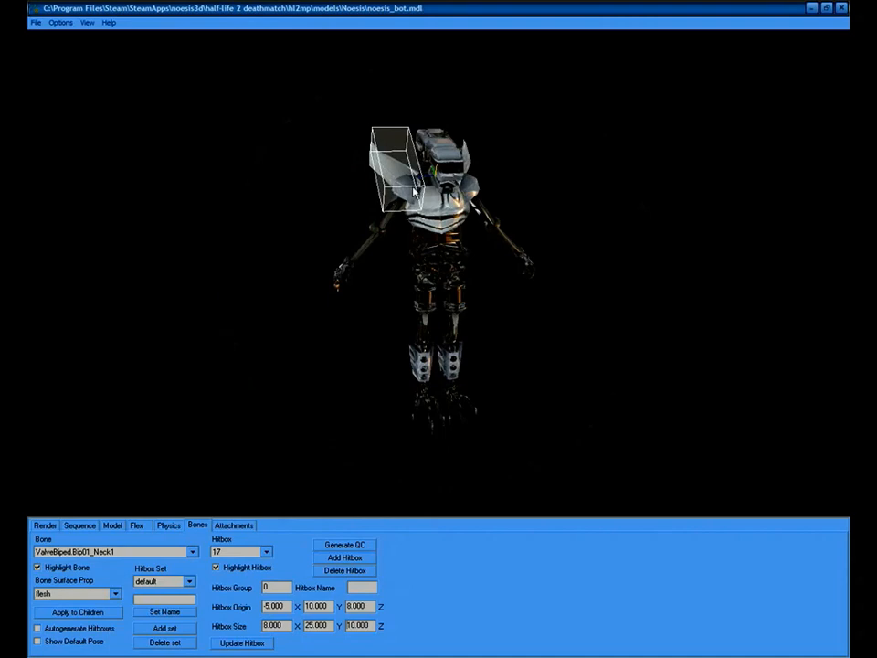
{"action": "left_click_drag", "start_coordinate": [376, 359], "coordinate": [369, 354]}
Compare with the R_UpperArm bone's hitbox, then reselect the Neck1 bone.
{"action": "left_click", "coordinate": [193, 553]}
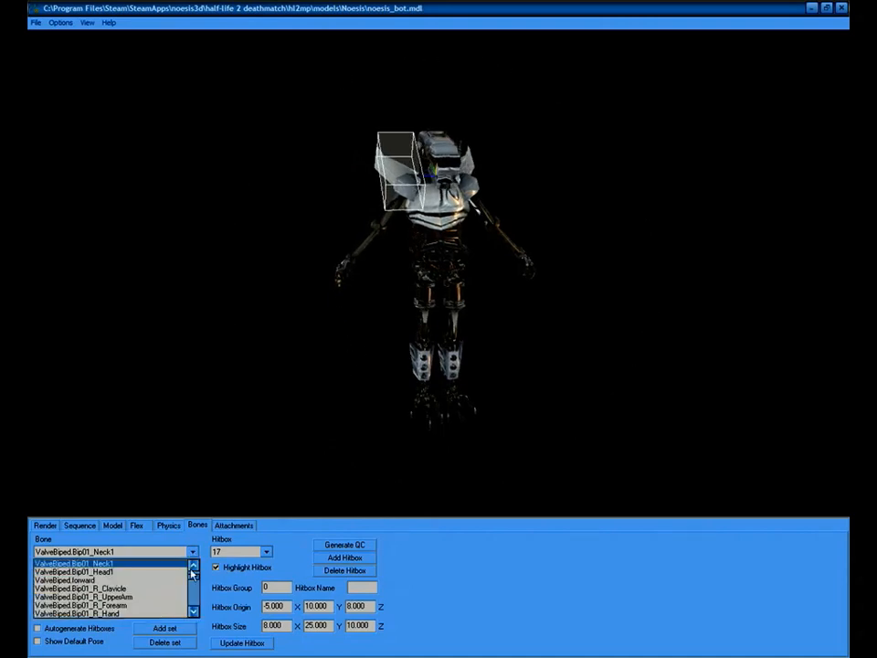
{"action": "left_click", "coordinate": [147, 604]}
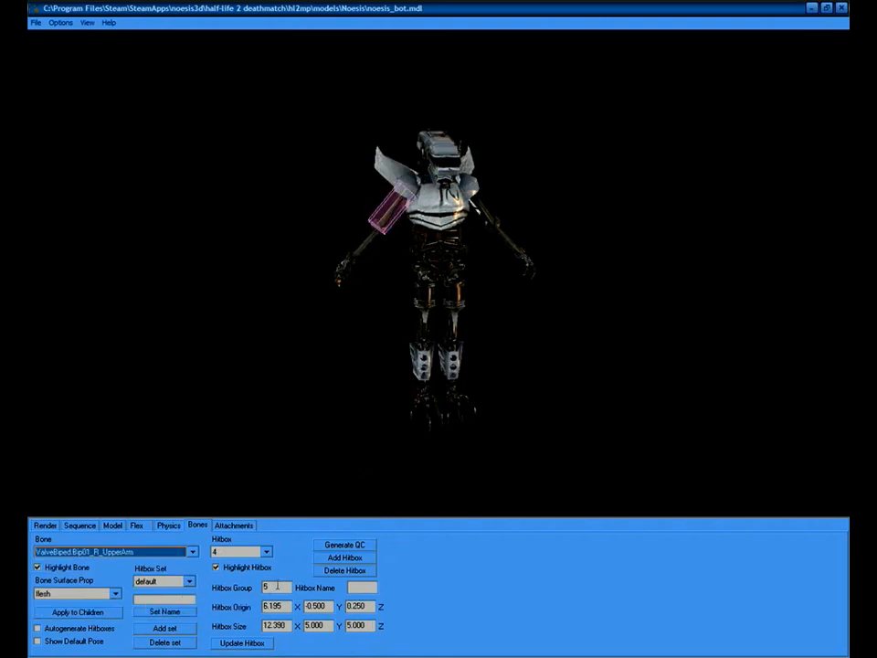
{"action": "left_click", "coordinate": [165, 554]}
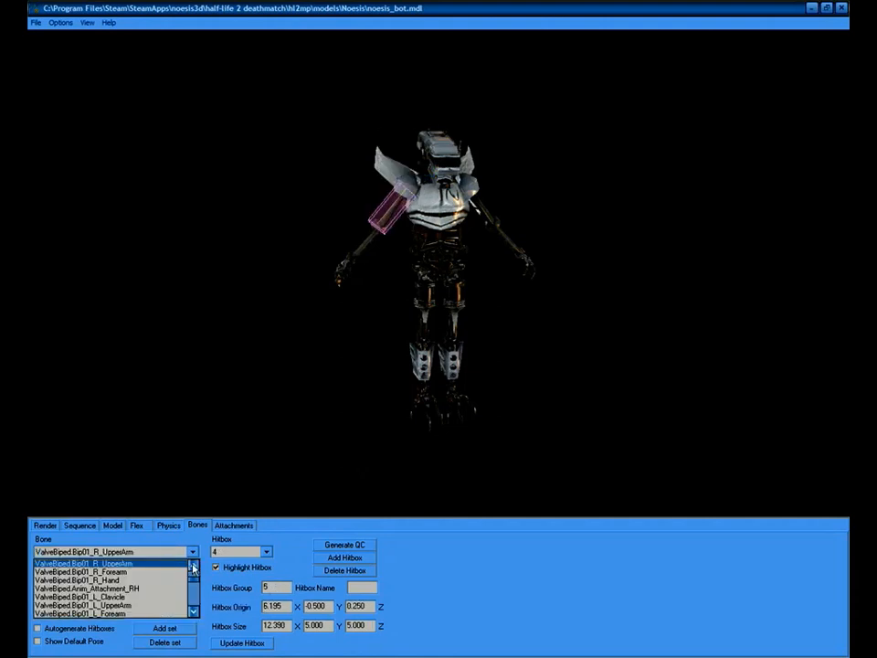
{"action": "left_click", "coordinate": [194, 567]}
{"action": "left_click", "coordinate": [194, 566]}
{"action": "left_click", "coordinate": [194, 566]}
{"action": "left_click", "coordinate": [194, 567]}
{"action": "left_click", "coordinate": [82, 564]}
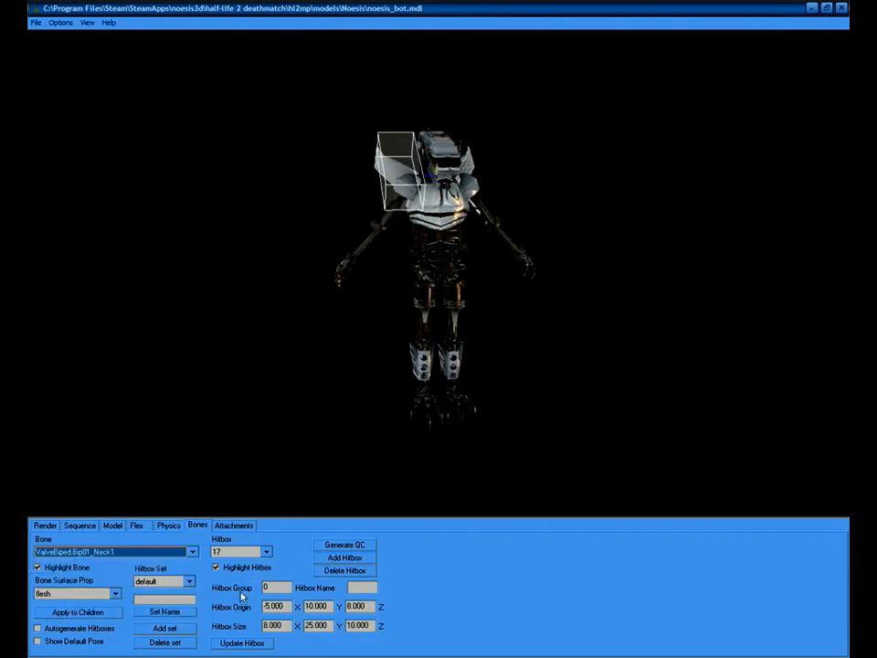
Enter 5 as the Neck1 hitbox group, view all hitboxes, then highlight only hitbox 17.
{"action": "double_click", "coordinate": [280, 587]}
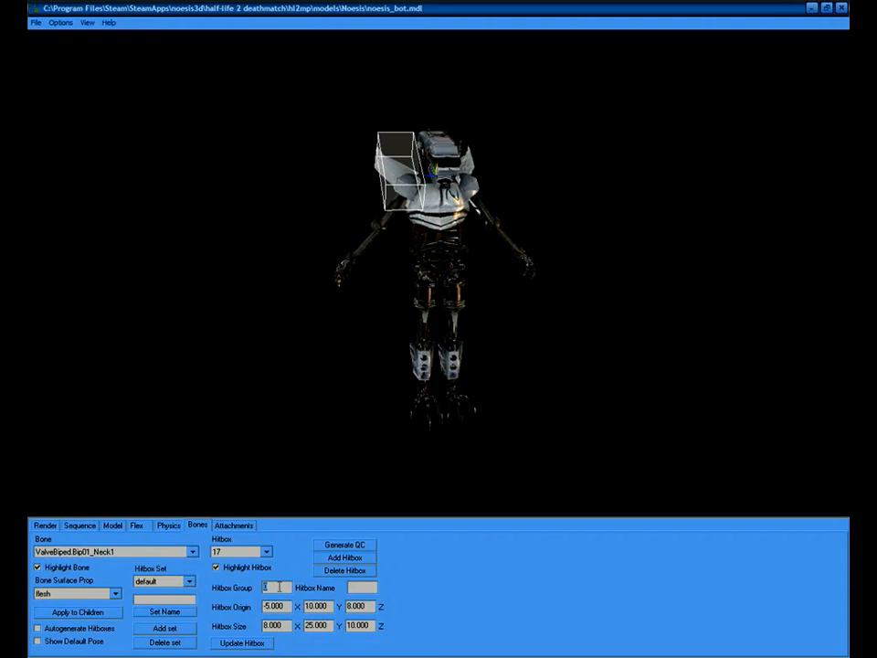
{"action": "type", "text": "5"}
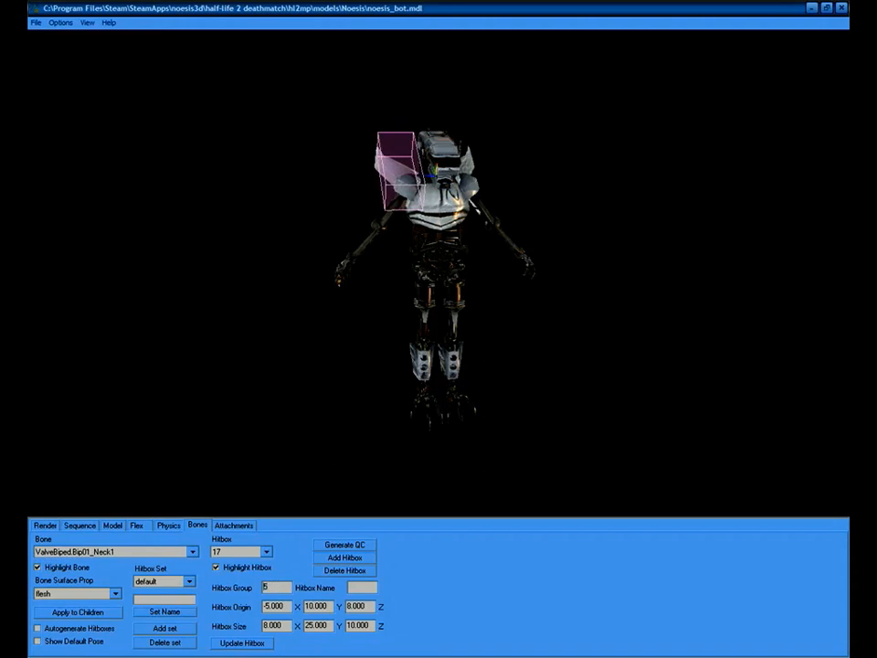
{"action": "left_click", "coordinate": [235, 568]}
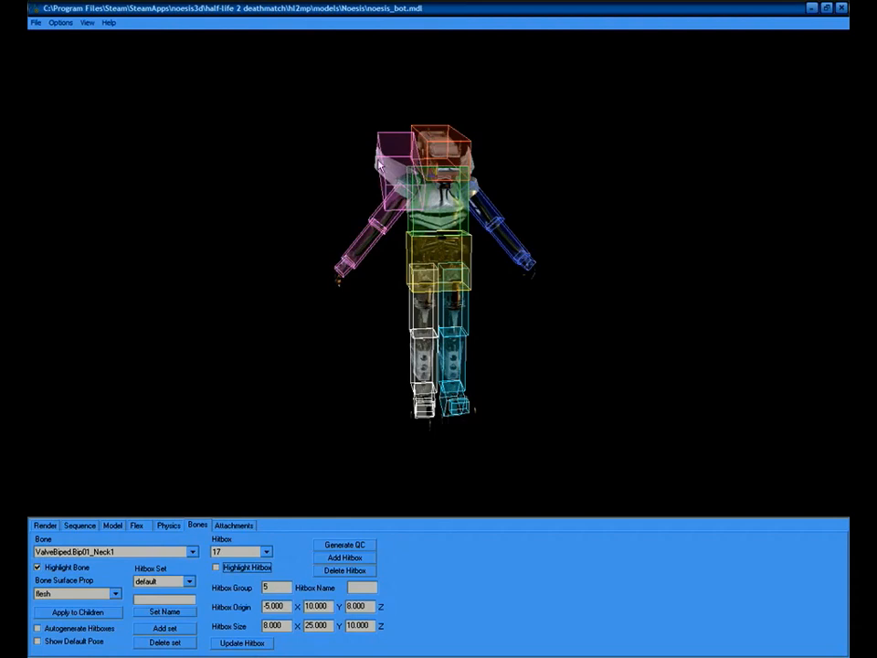
{"action": "left_click_drag", "start_coordinate": [398, 275], "coordinate": [484, 290]}
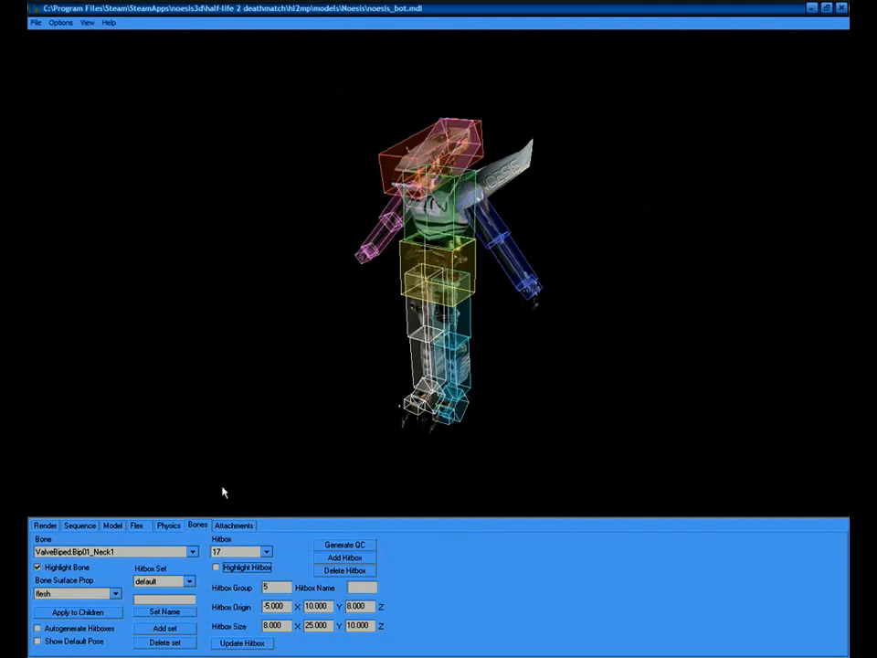
{"action": "left_click", "coordinate": [216, 568]}
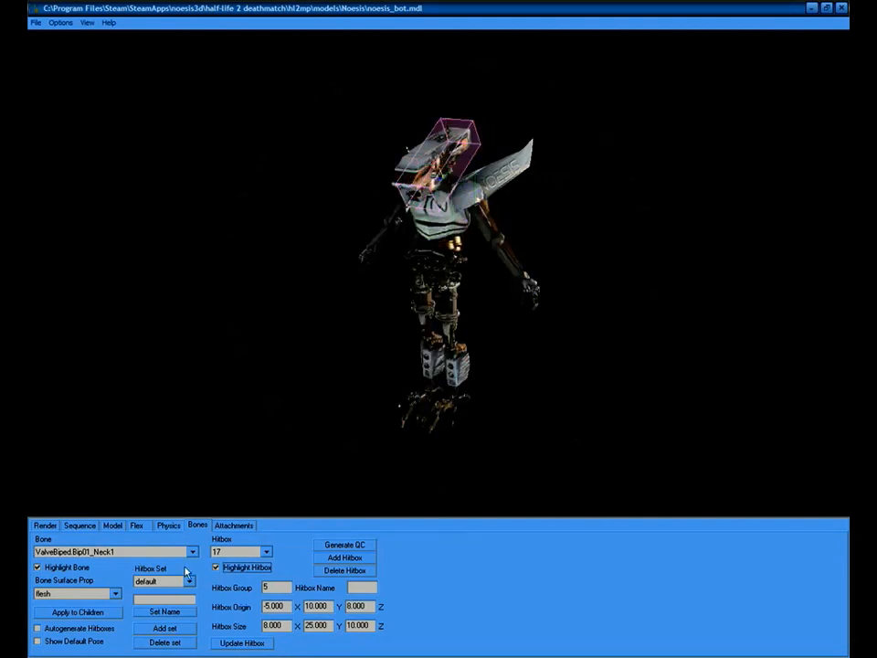
Add hitbox 18 to the neck bone and place its origin at -7, 10, -7.
{"action": "left_click", "coordinate": [346, 558]}
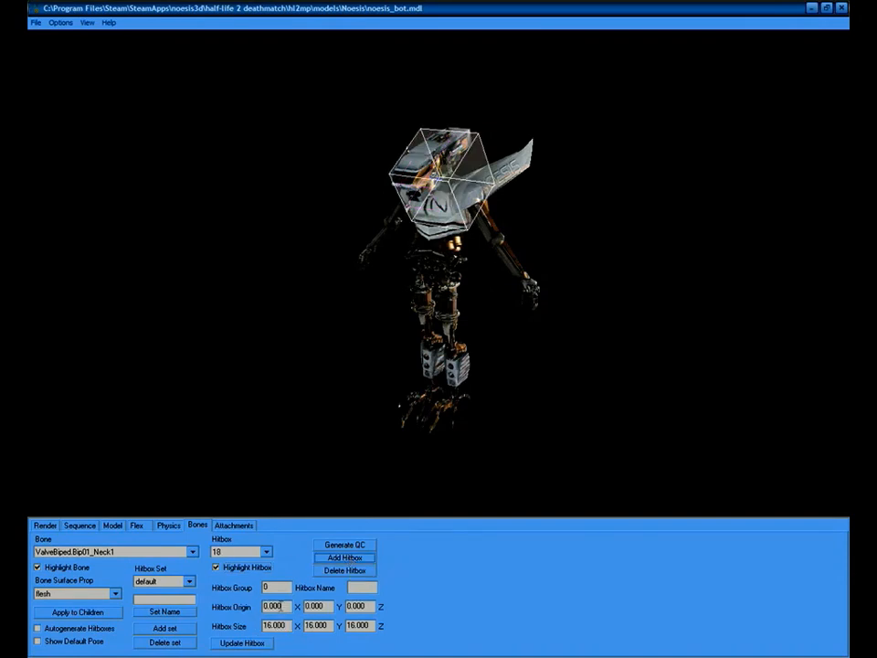
{"action": "double_click", "coordinate": [274, 606]}
{"action": "type", "text": "-7"}
{"action": "key", "text": "Return"}
{"action": "left_click_drag", "start_coordinate": [322, 399], "coordinate": [365, 274]}
{"action": "double_click", "coordinate": [326, 608]}
{"action": "type", "text": "10"}
{"action": "key", "text": "Return"}
{"action": "left_click_drag", "start_coordinate": [475, 430], "coordinate": [499, 367]}
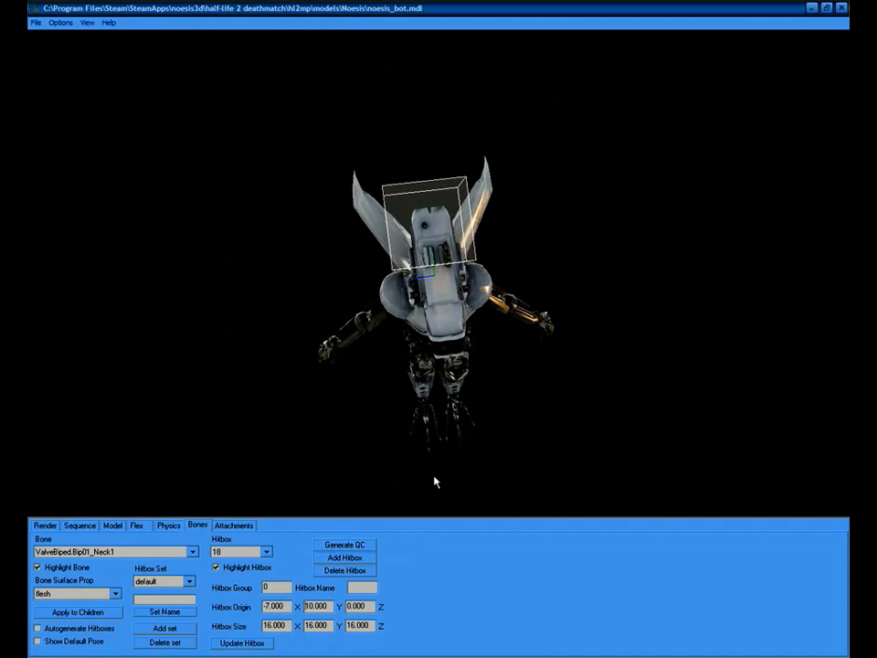
{"action": "double_click", "coordinate": [366, 606]}
{"action": "type", "text": "-7"}
{"action": "key", "text": "Return"}
{"action": "left_click_drag", "start_coordinate": [512, 384], "coordinate": [479, 314]}
Resize hitbox 18 to 8 × 25 × 10.
{"action": "double_click", "coordinate": [288, 625]}
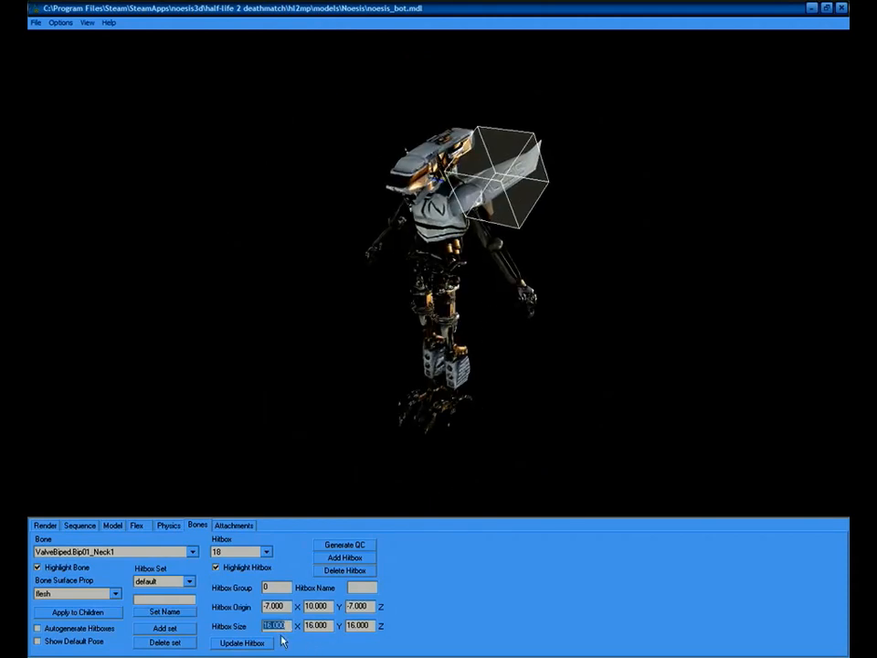
{"action": "type", "text": "8"}
{"action": "key", "text": "Return"}
{"action": "left_click_drag", "start_coordinate": [378, 442], "coordinate": [449, 446]}
{"action": "double_click", "coordinate": [316, 626]}
{"action": "type", "text": "25"}
{"action": "key", "text": "Return"}
{"action": "key", "text": "Tab"}
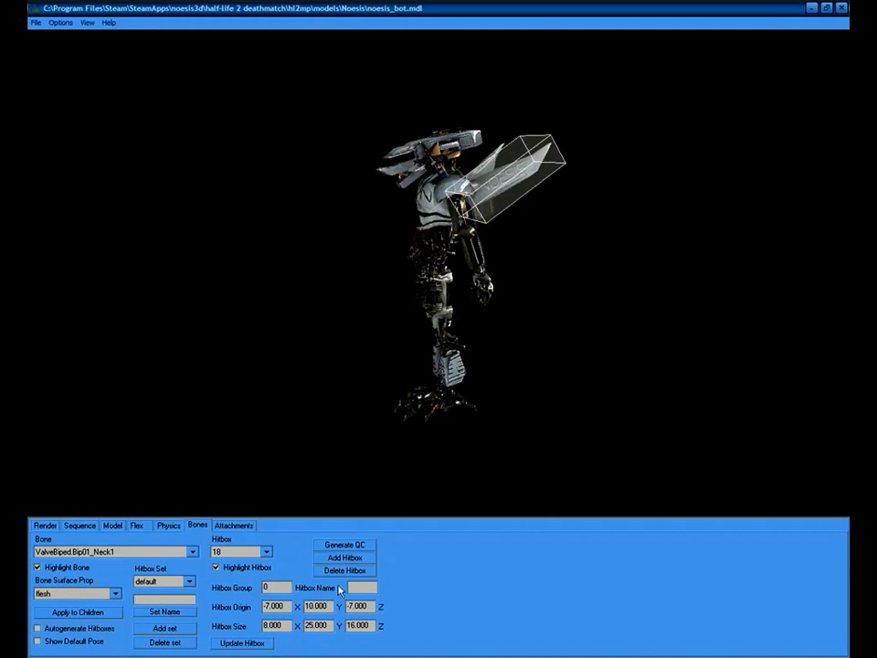
{"action": "double_click", "coordinate": [363, 625]}
{"action": "type", "text": "10"}
{"action": "key", "text": "Return"}
{"action": "left_click_drag", "start_coordinate": [485, 313], "coordinate": [525, 303]}
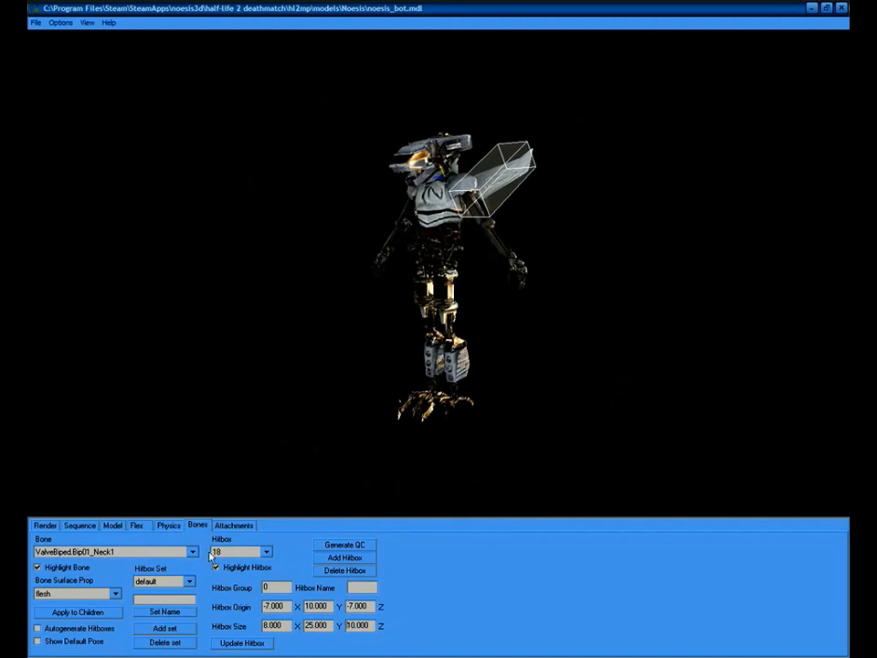
Check the right hand bone's hitbox, then reselect Neck1 with hitbox 18.
{"action": "left_click", "coordinate": [155, 552]}
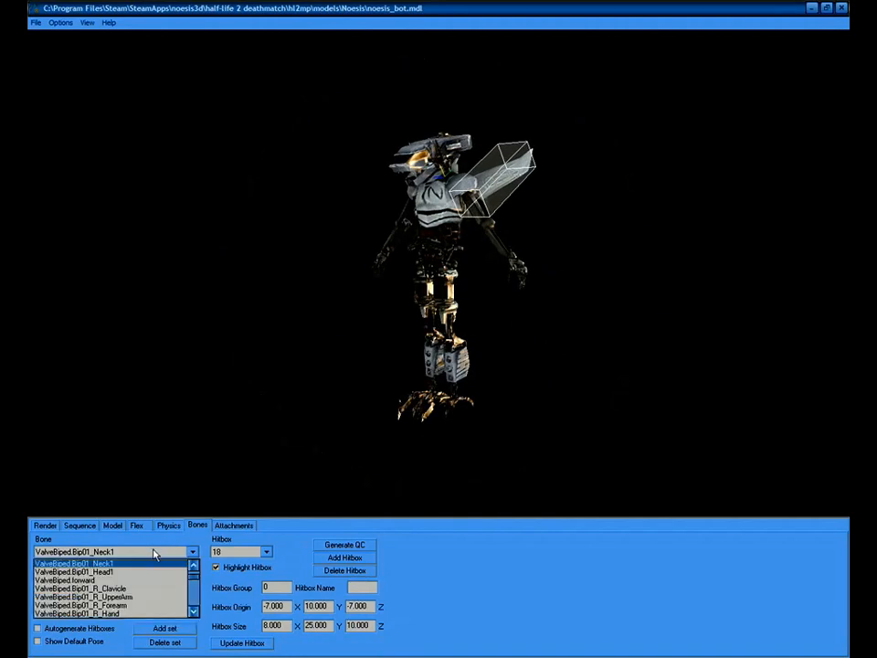
{"action": "left_click", "coordinate": [140, 613]}
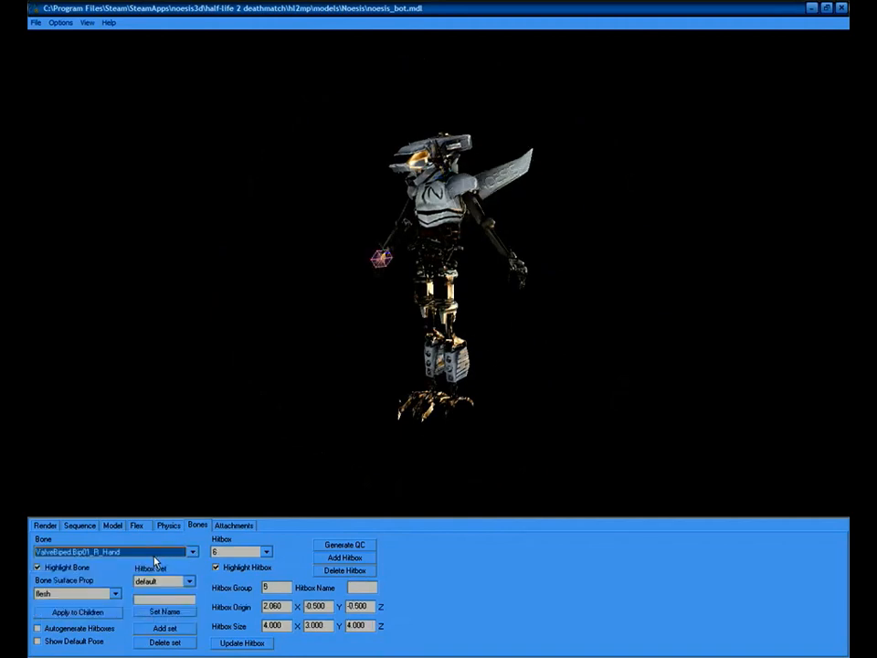
{"action": "scroll", "coordinate": [157, 559], "scroll_direction": "down", "scroll_amount": 2}
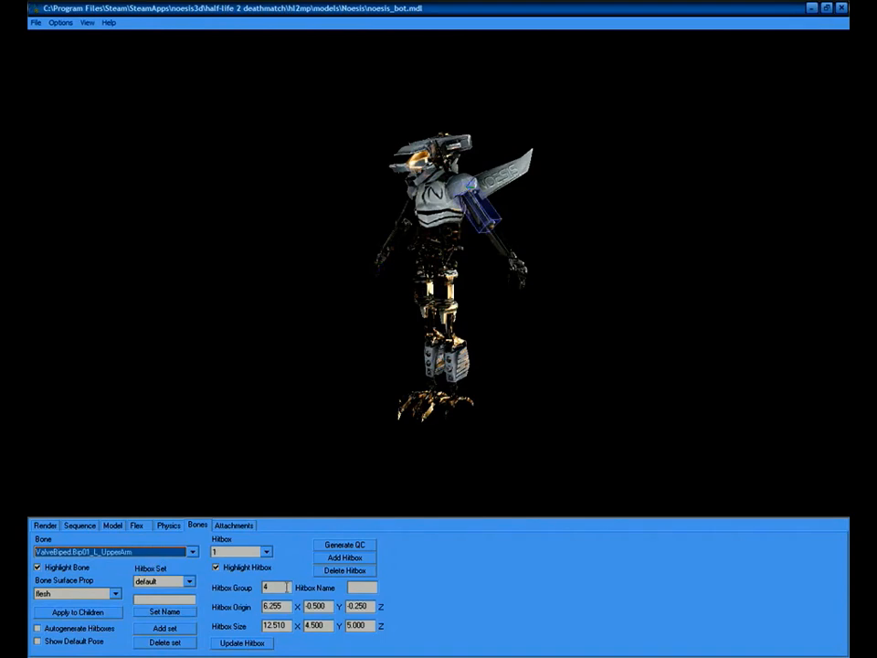
{"action": "left_click", "coordinate": [167, 548]}
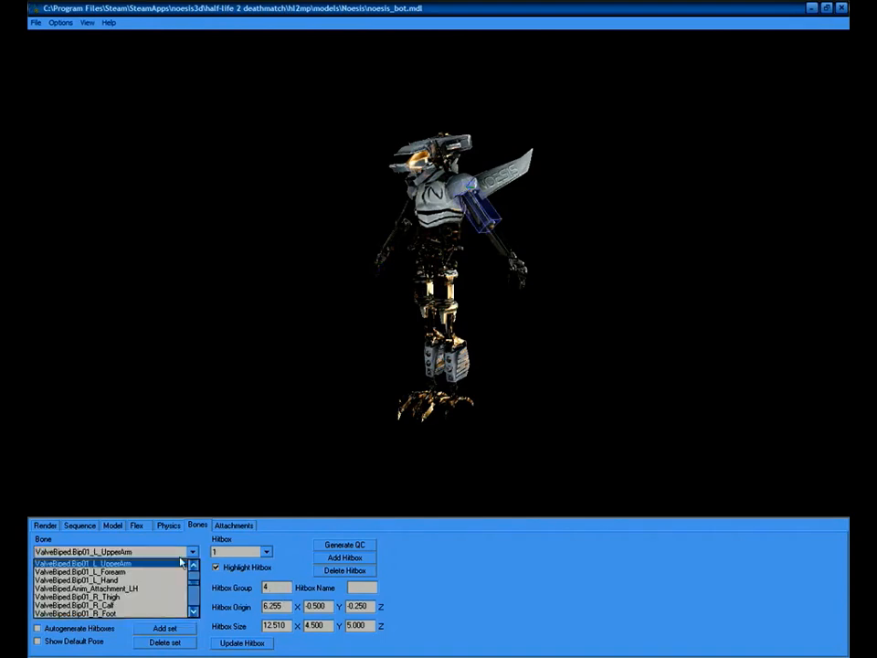
{"action": "scroll", "coordinate": [194, 571], "scroll_direction": "up", "scroll_amount": 3}
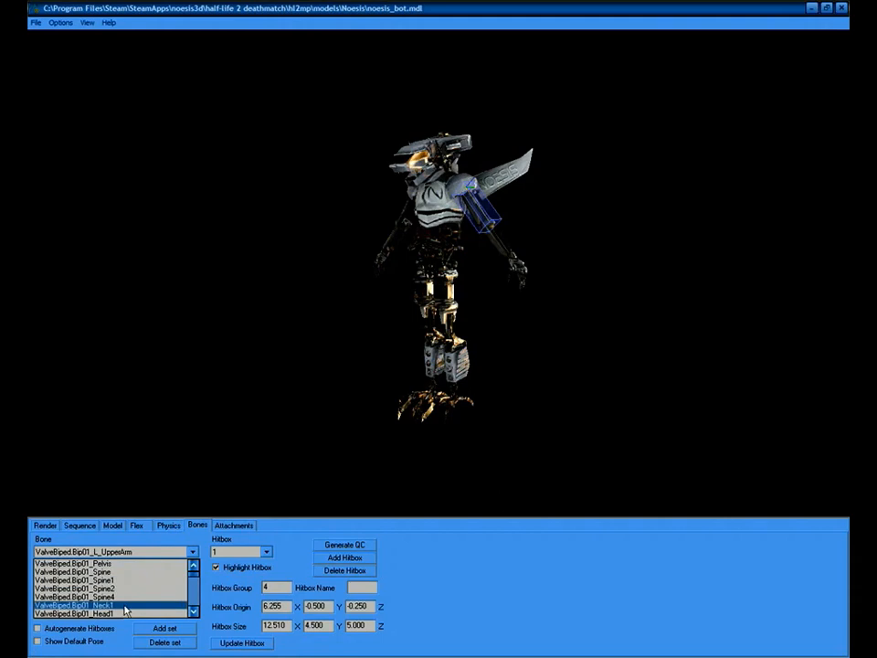
{"action": "left_click", "coordinate": [174, 605]}
{"action": "left_click", "coordinate": [267, 553]}
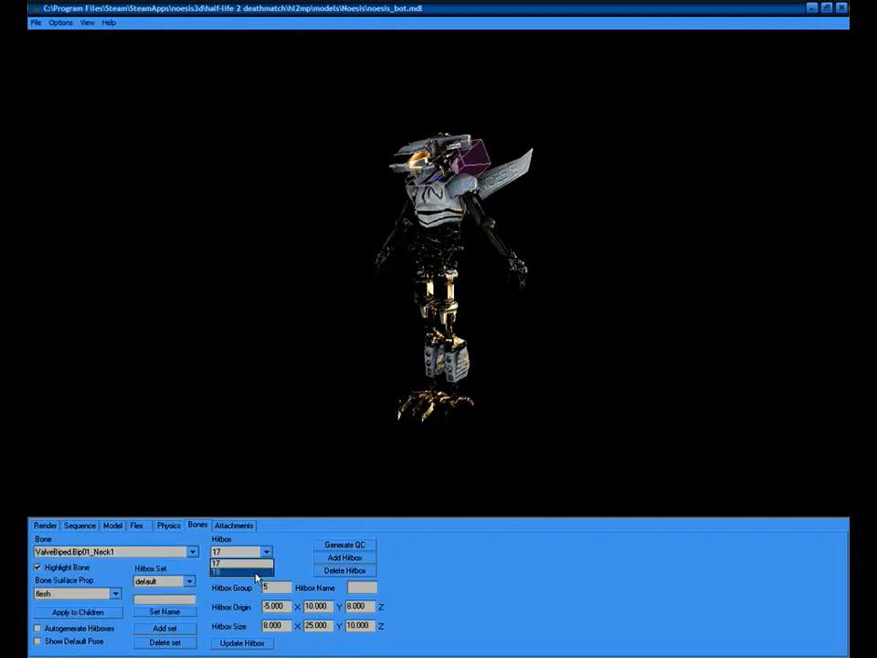
{"action": "left_click", "coordinate": [257, 573]}
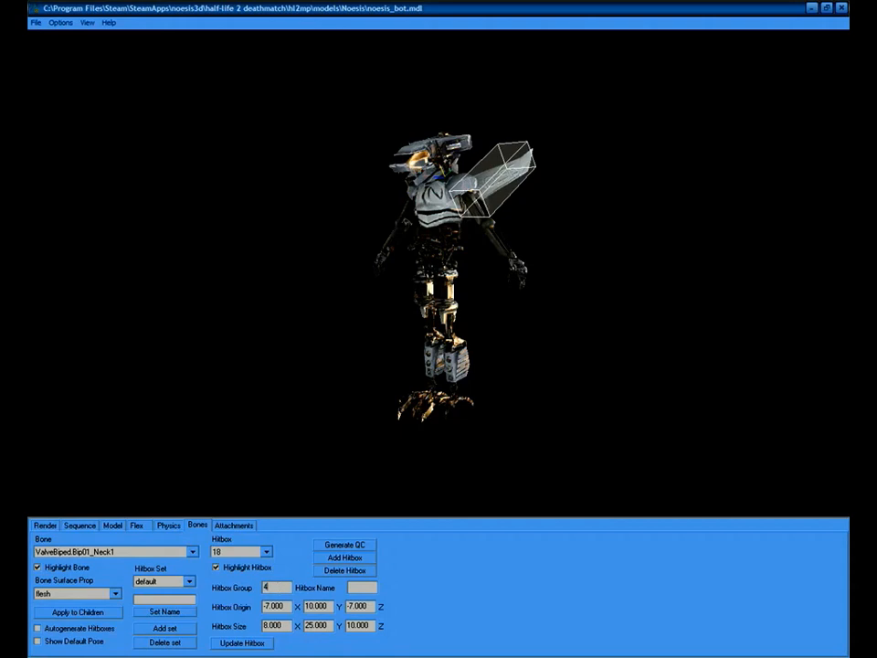
Review all hitboxes drawn together, then generate the hitbox QC text on the Bones tab.
{"action": "left_click", "coordinate": [46, 526]}
{"action": "left_click_drag", "start_coordinate": [377, 350], "coordinate": [474, 313]}
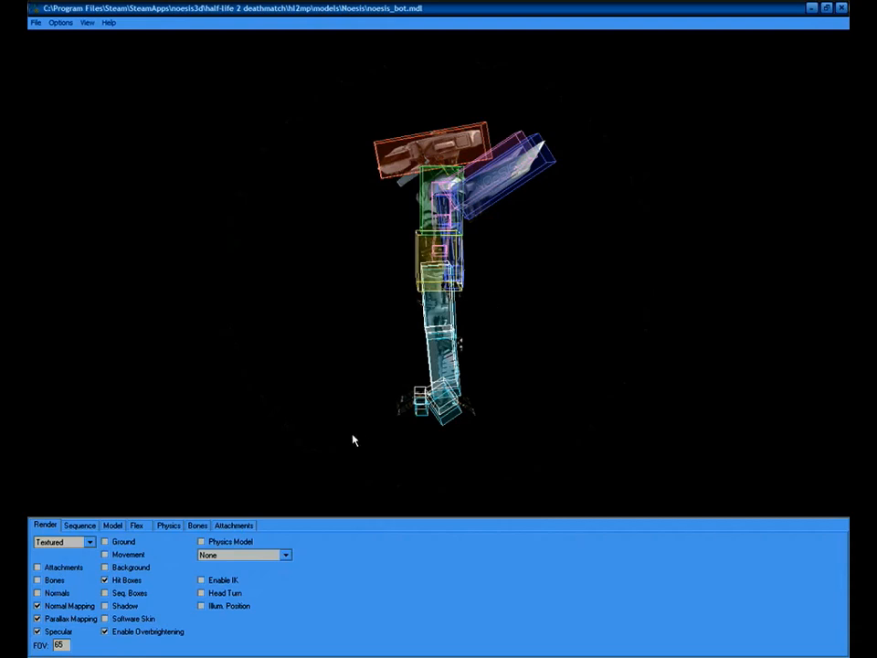
{"action": "left_click", "coordinate": [197, 527]}
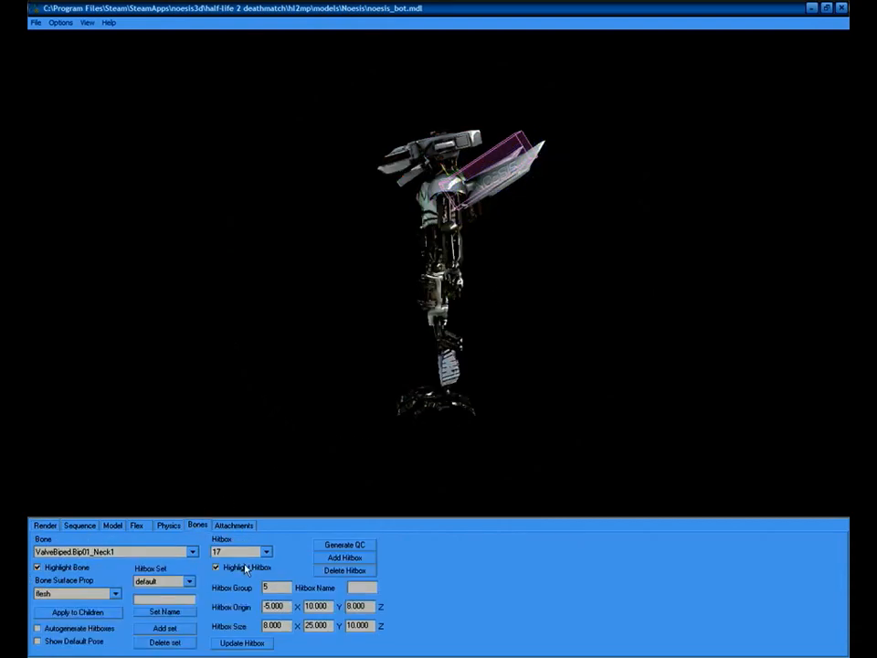
{"action": "left_click", "coordinate": [357, 547]}
Close the model viewer and open noesis_bot.qc in Notepad at the include line.
{"action": "left_click", "coordinate": [841, 8]}
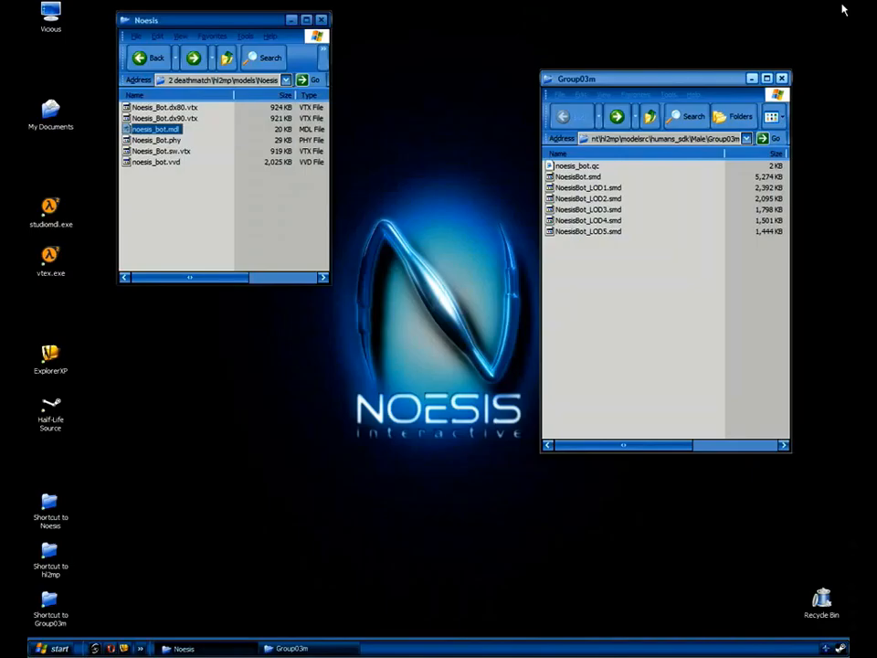
{"action": "double_click", "coordinate": [576, 165]}
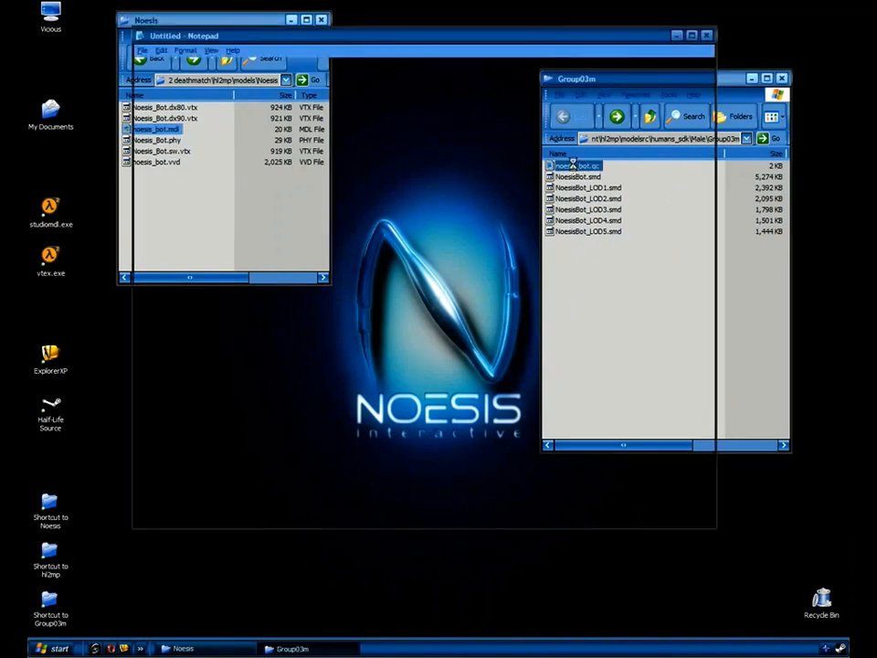
{"action": "left_click_drag", "start_coordinate": [600, 36], "coordinate": [515, 32]}
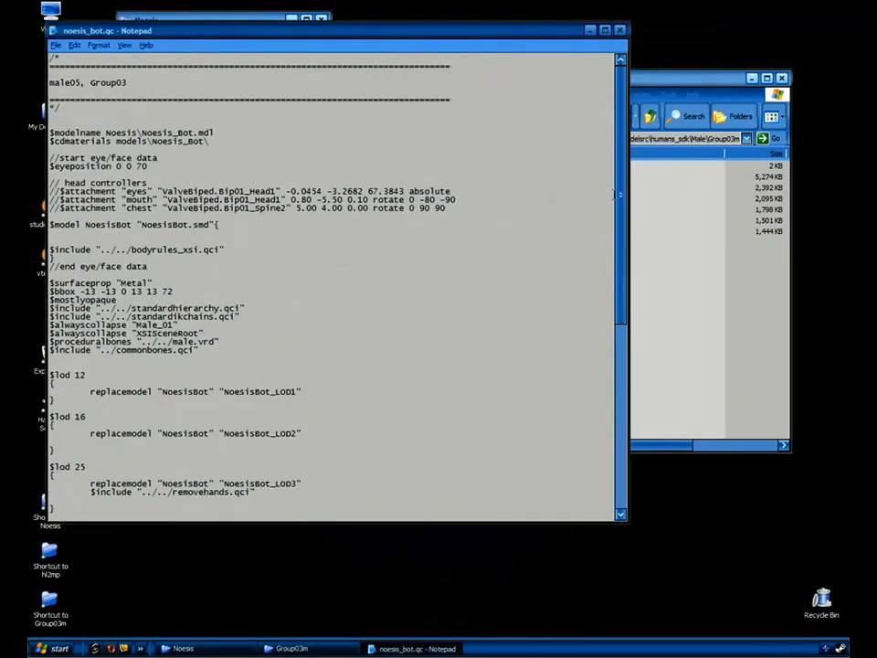
{"action": "left_click_drag", "start_coordinate": [50, 199], "coordinate": [210, 332]}
{"action": "left_click", "coordinate": [564, 221]}
{"action": "left_click_drag", "start_coordinate": [621, 218], "coordinate": [620, 404]}
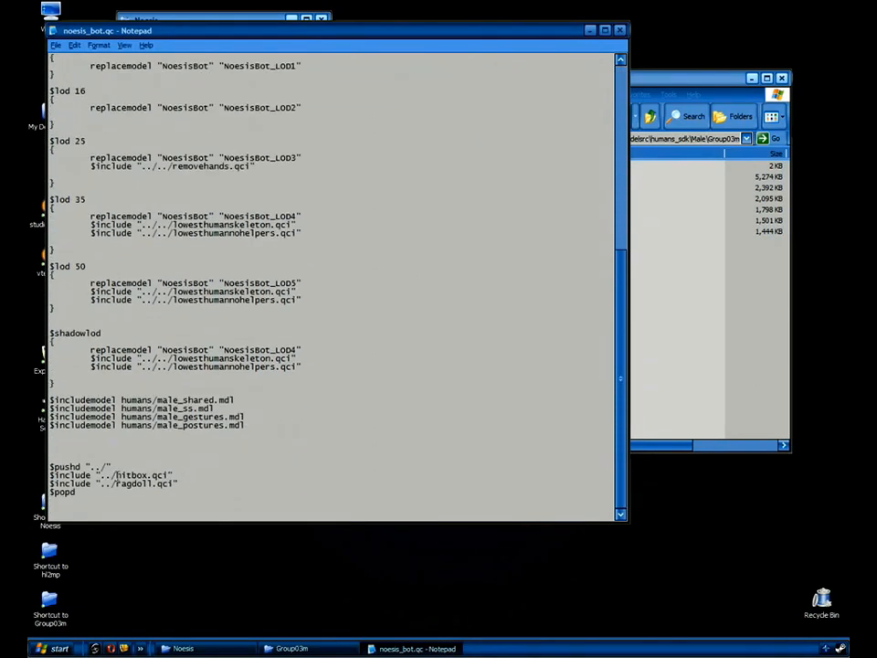
Change the $include to hitbox_noesisBot.qci and save the file on closing.
{"action": "key", "text": "BackSpace"}
{"action": "key", "text": "BackSpace"}
{"action": "key", "text": "BackSpace"}
{"action": "type", "text": "_noesisBot"}
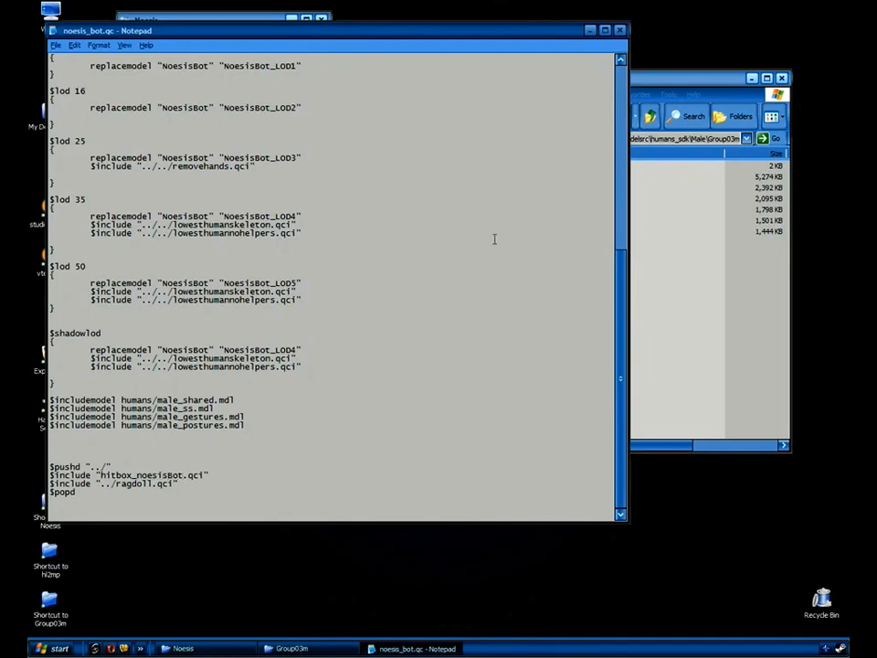
{"action": "left_click", "coordinate": [620, 30]}
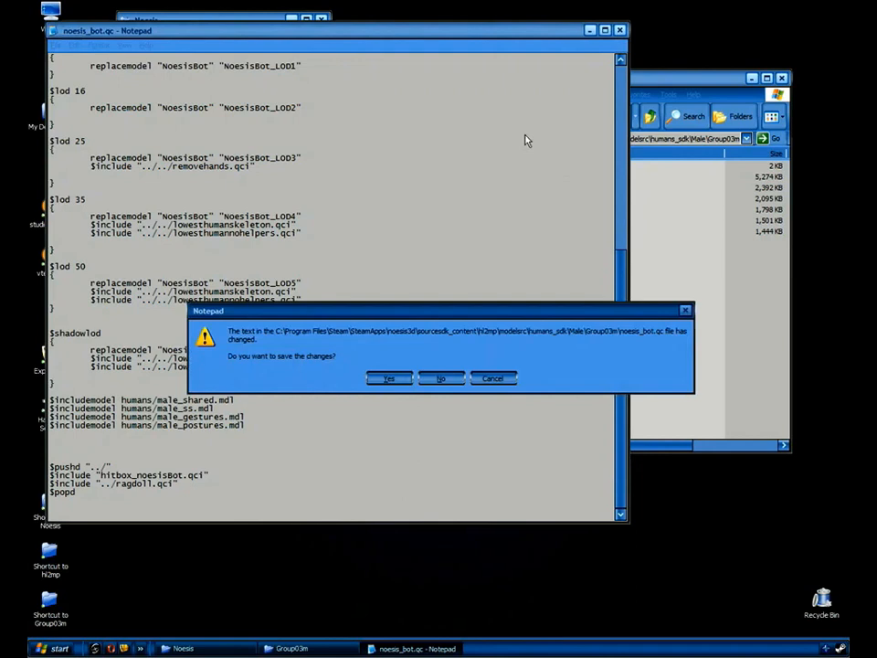
{"action": "left_click", "coordinate": [385, 379]}
Create a new empty file named hitbox_noesisBot.qci in Group03m.
{"action": "right_click", "coordinate": [563, 279]}
{"action": "mouse_move", "coordinate": [621, 384]}
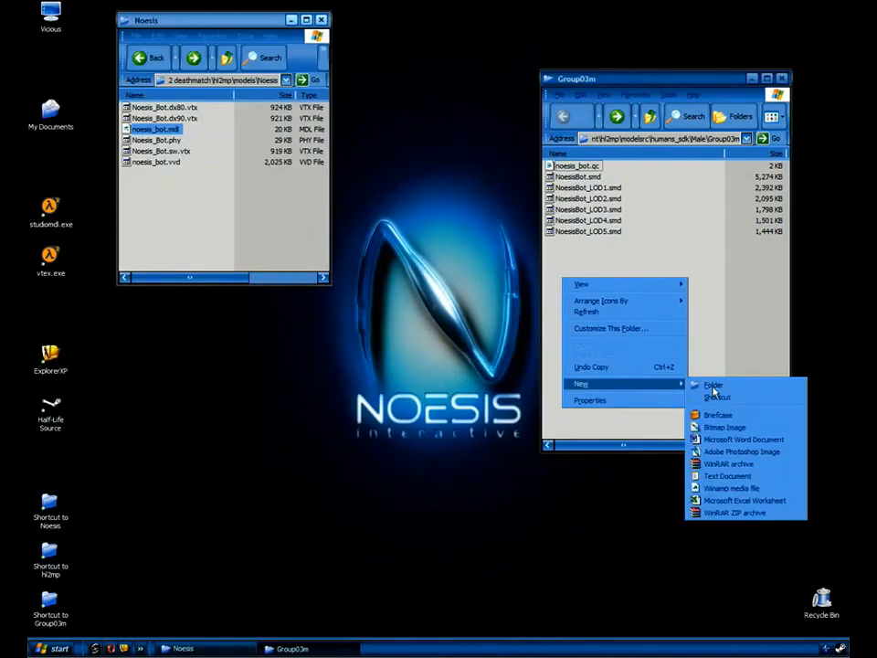
{"action": "left_click", "coordinate": [720, 477]}
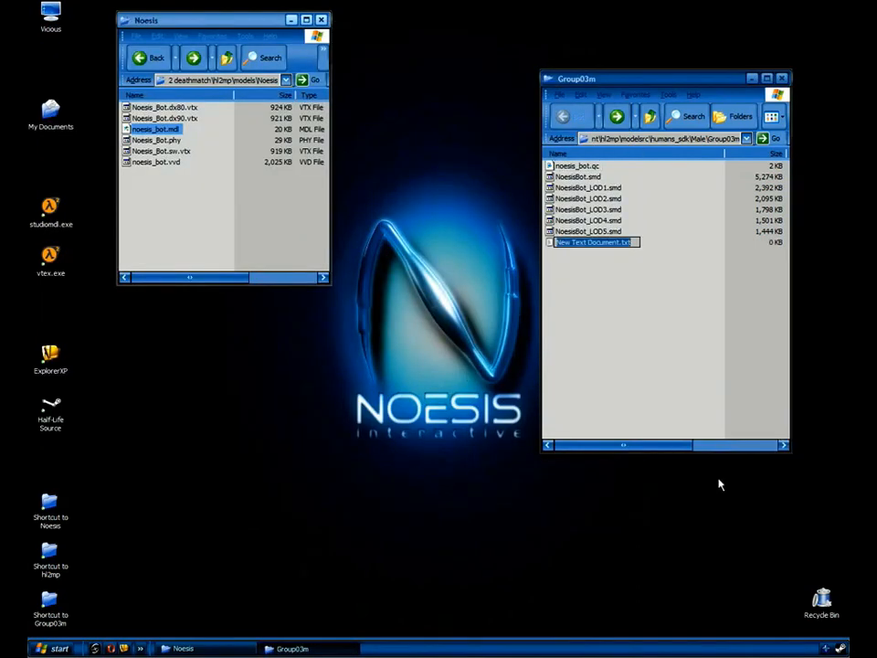
{"action": "type", "text": "hltbox"}
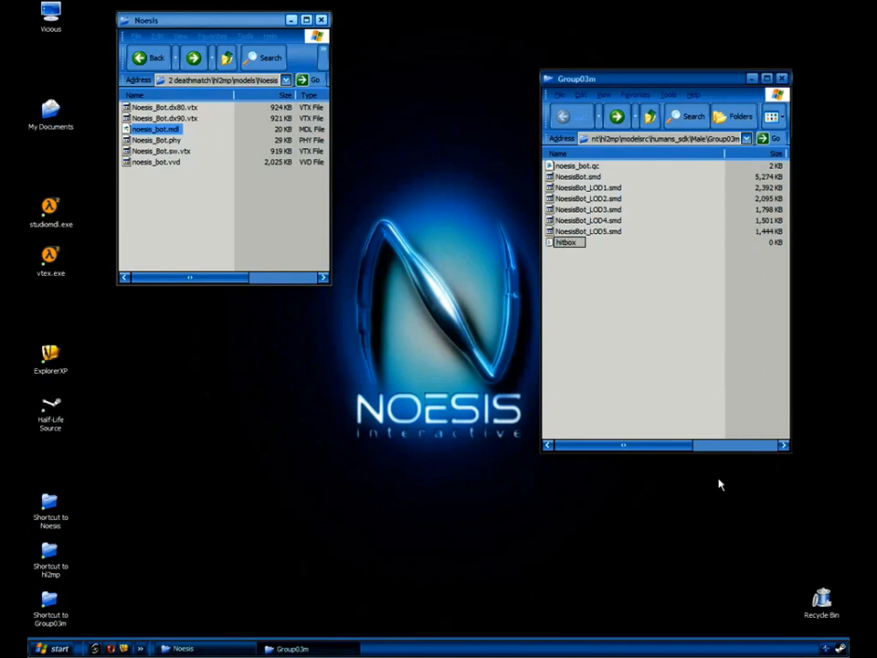
{"action": "type", "text": "_noesisBot.qci"}
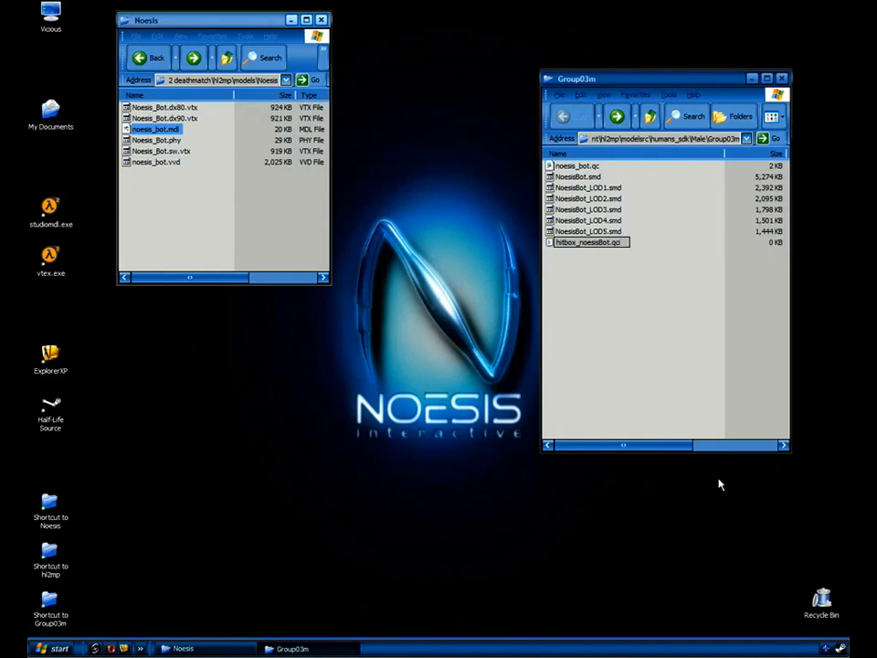
{"action": "key", "text": "Return"}
{"action": "key", "text": "Return"}
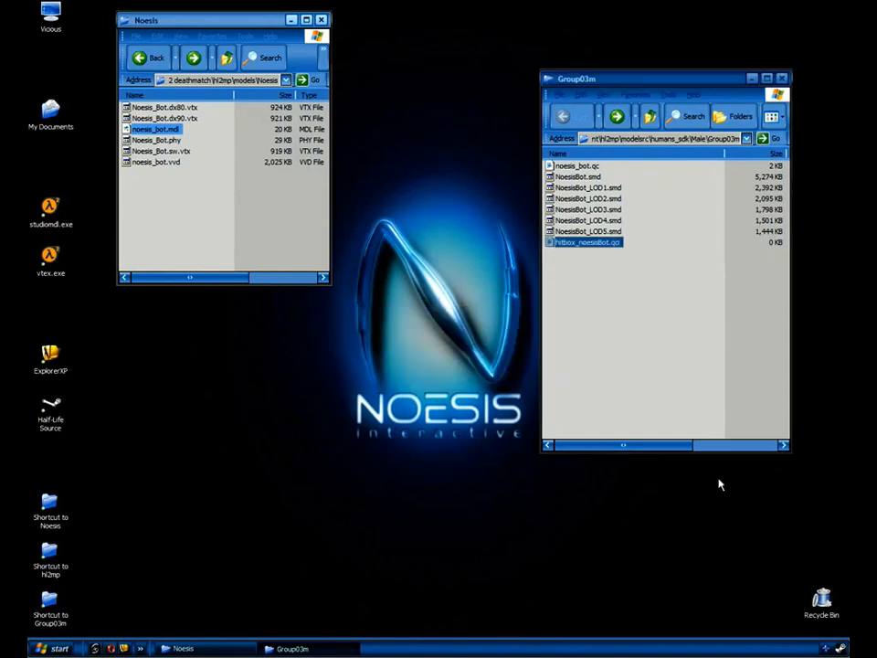
Paste the generated hitbox QC block into the empty hitbox_noesisBot.qci.
{"action": "double_click", "coordinate": [585, 244]}
{"action": "right_click", "coordinate": [194, 247]}
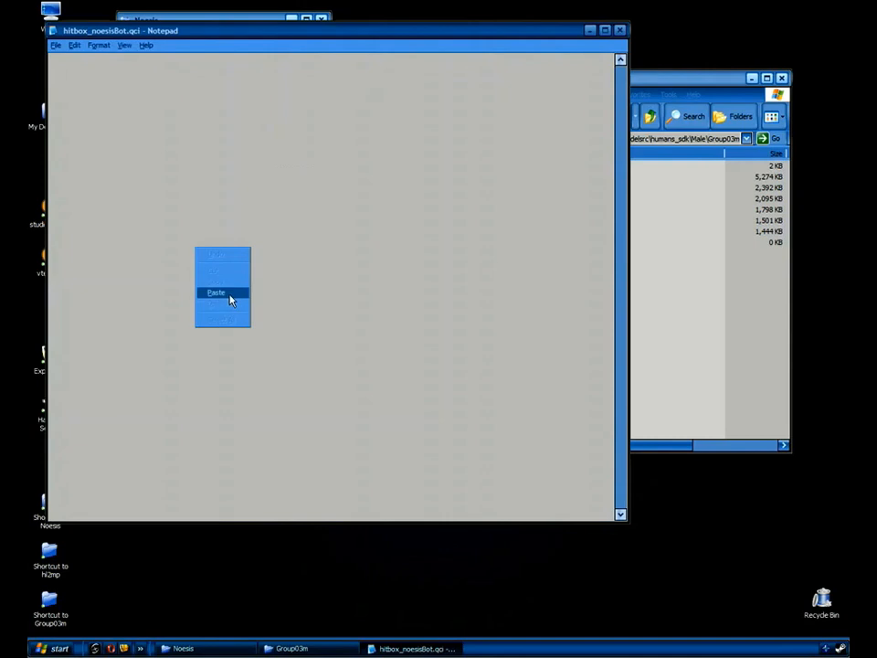
{"action": "left_click", "coordinate": [216, 293]}
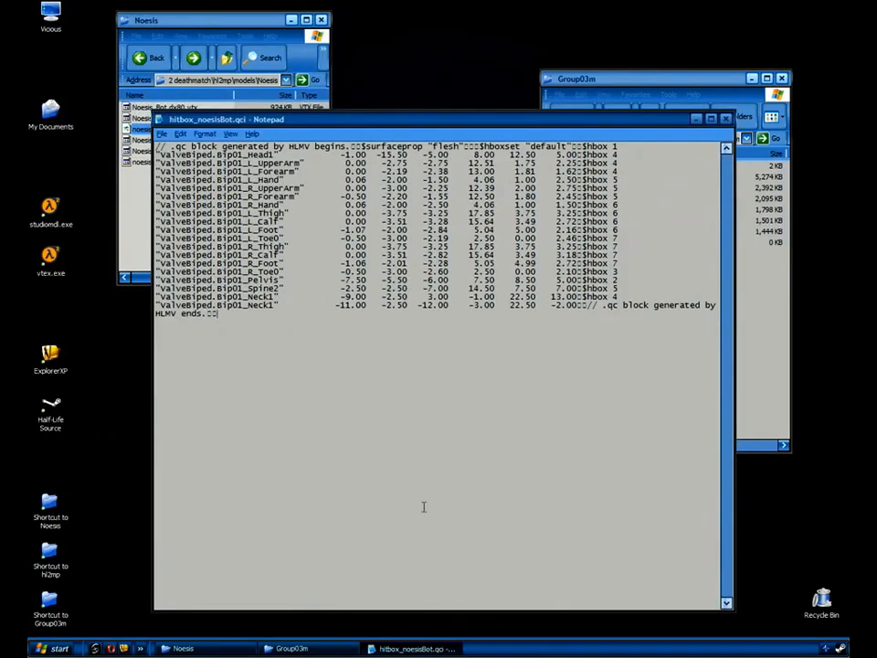
Check noesis_bot.mdl's bones in the model viewer, then close it and the hitbox file.
{"action": "left_click", "coordinate": [152, 25]}
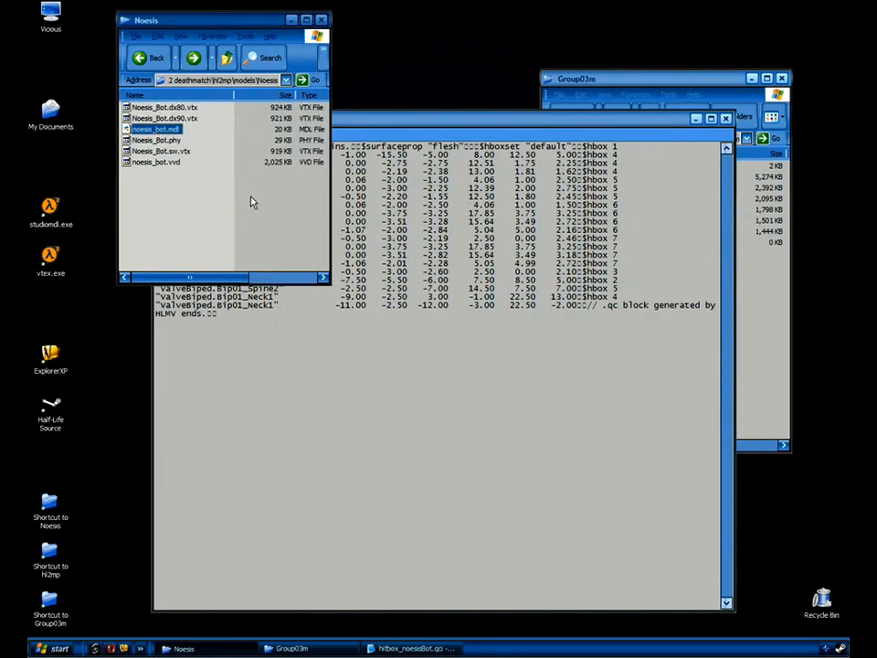
{"action": "key", "text": "Return"}
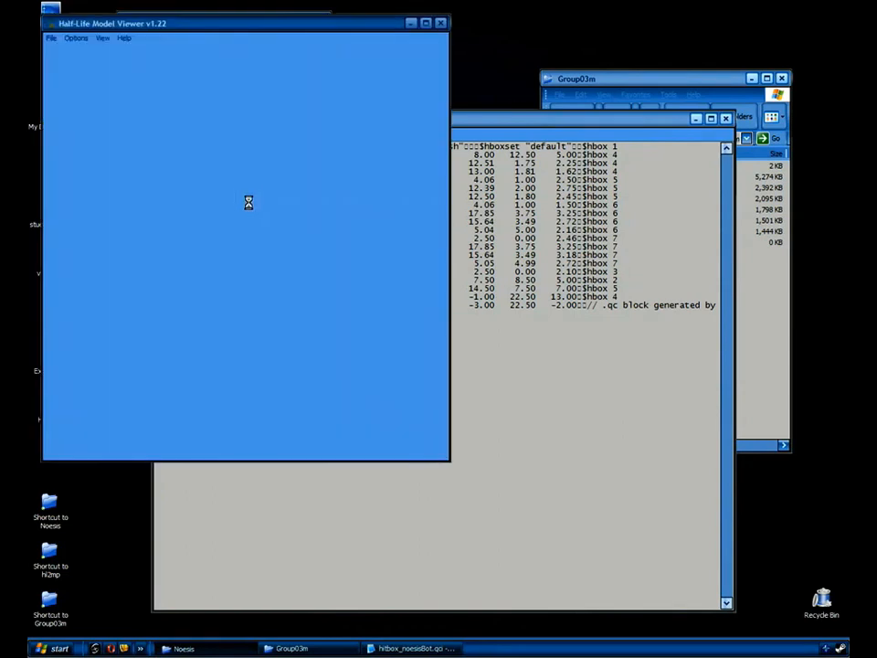
{"action": "left_click", "coordinate": [213, 327]}
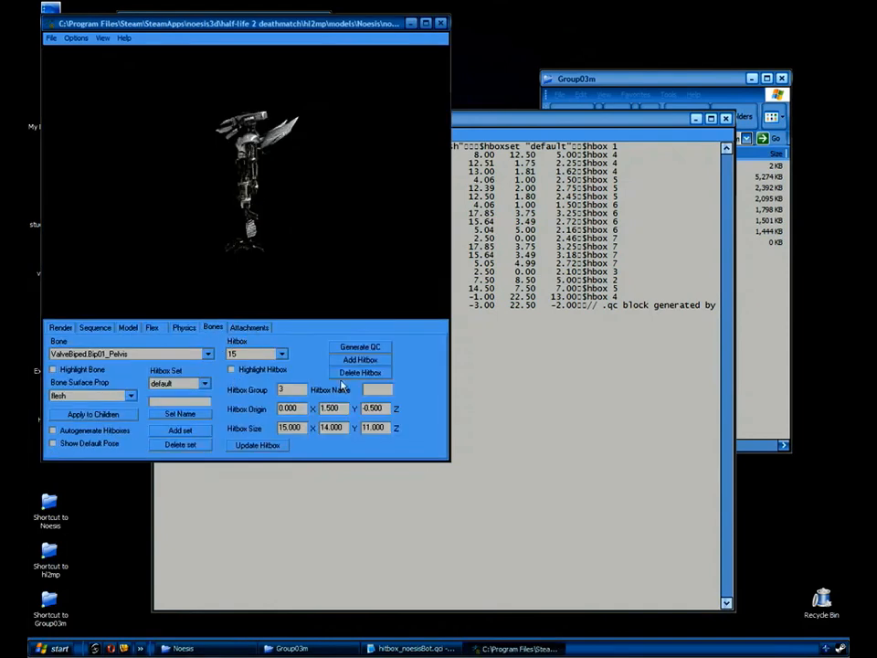
{"action": "left_click", "coordinate": [441, 23]}
{"action": "left_click", "coordinate": [450, 360]}
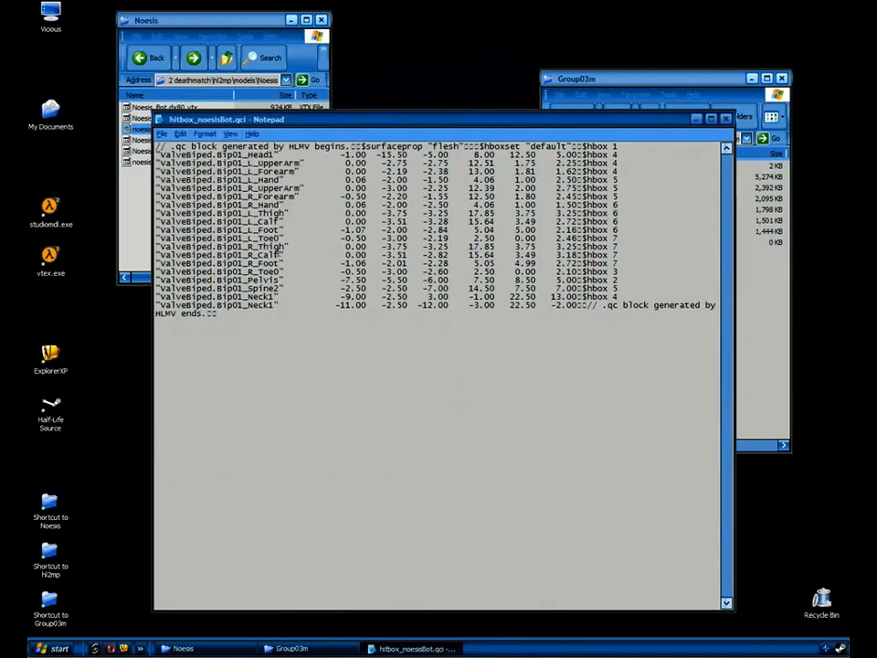
{"action": "left_click", "coordinate": [728, 121]}
Save hitbox_noesisBot.qci, compile noesis_bot.qc via studiomdl.exe, and select the new noesis_bot.mdl.
{"action": "left_click", "coordinate": [388, 379]}
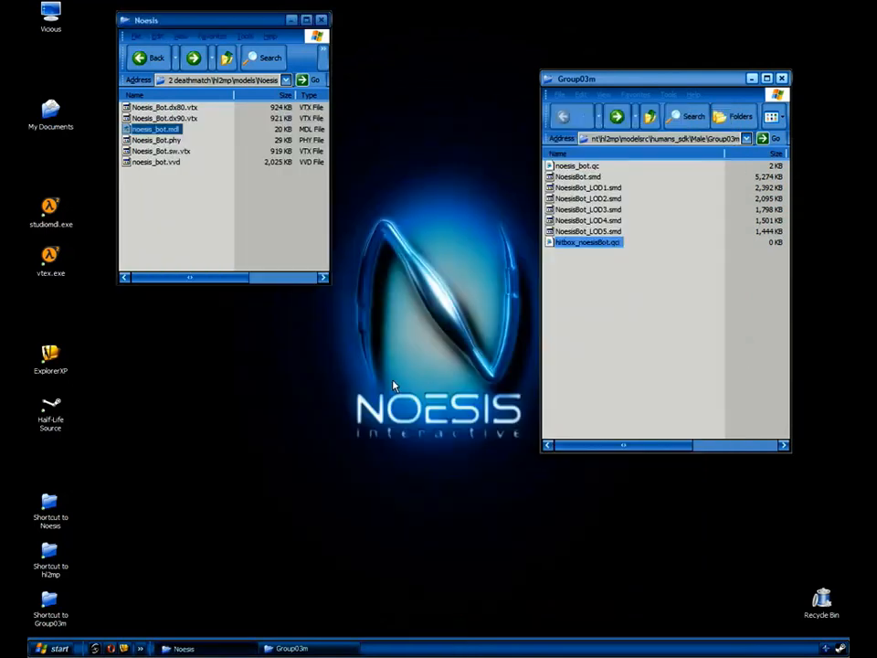
{"action": "left_click", "coordinate": [298, 235]}
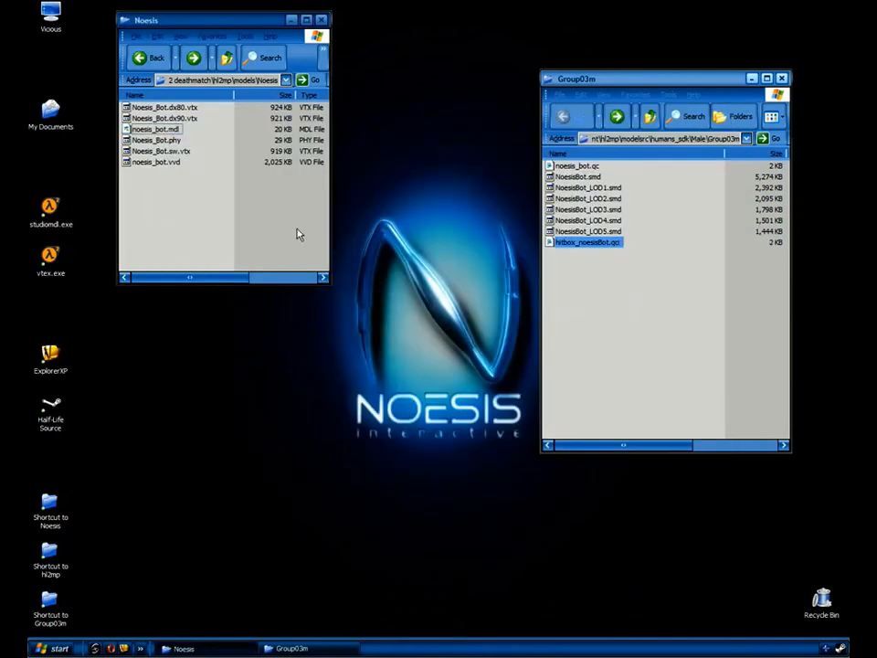
{"action": "left_click", "coordinate": [601, 327]}
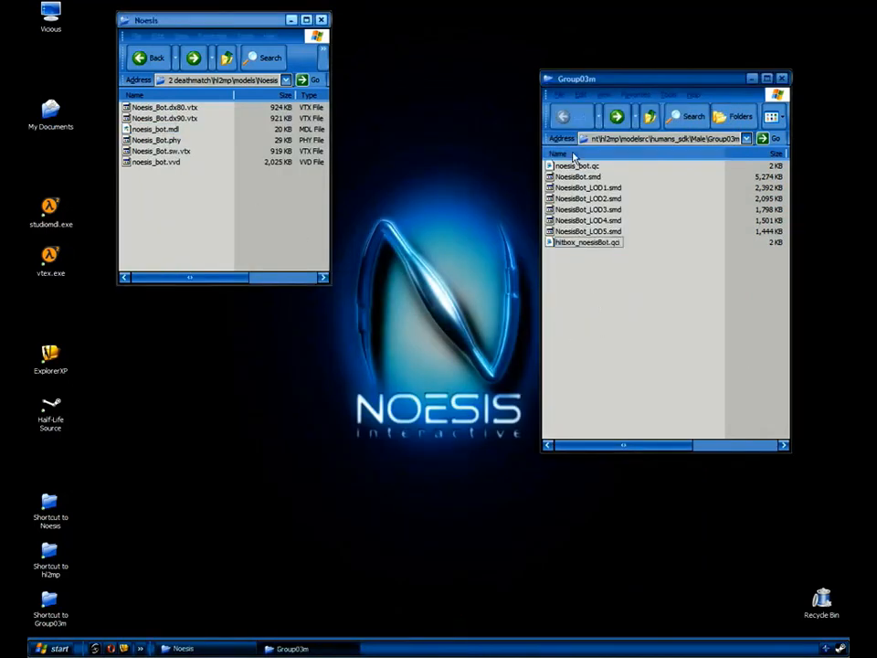
{"action": "left_click_drag", "start_coordinate": [577, 166], "coordinate": [43, 209]}
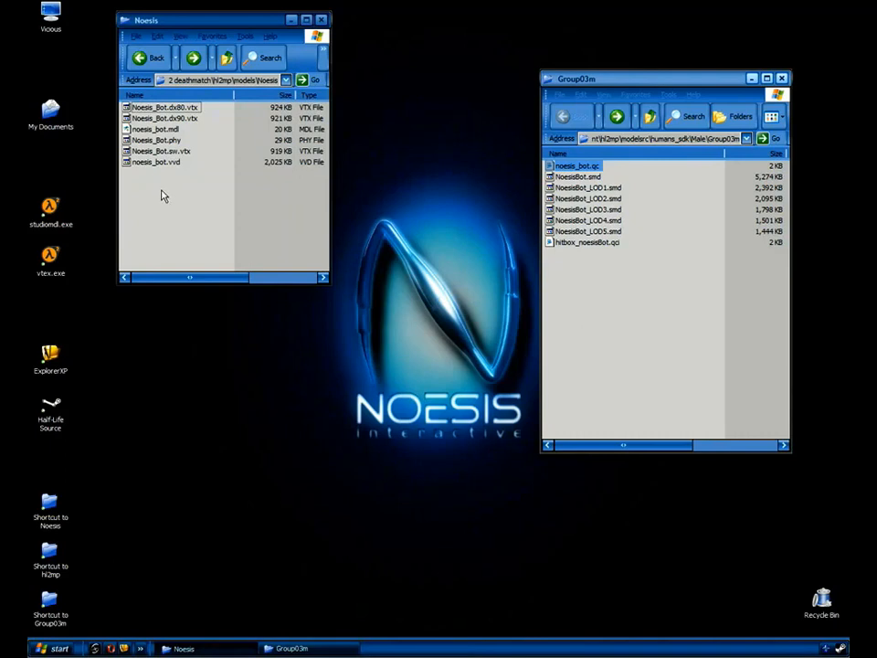
{"action": "left_click", "coordinate": [157, 129]}
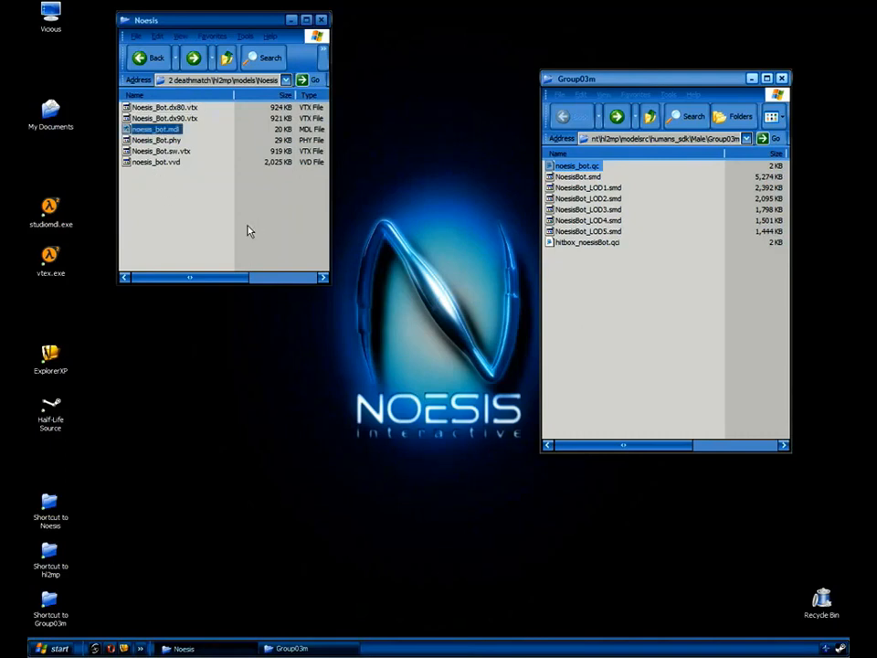
Open noesis_bot.mdl maximized with Hit Boxes shown and rotate to inspect them.
{"action": "key", "text": "Return"}
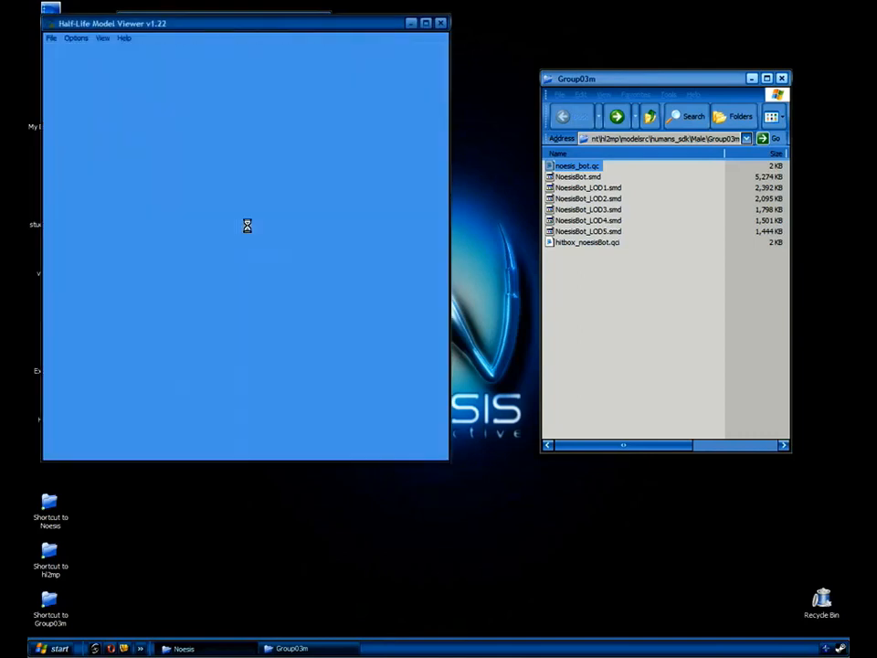
{"action": "left_click", "coordinate": [423, 19]}
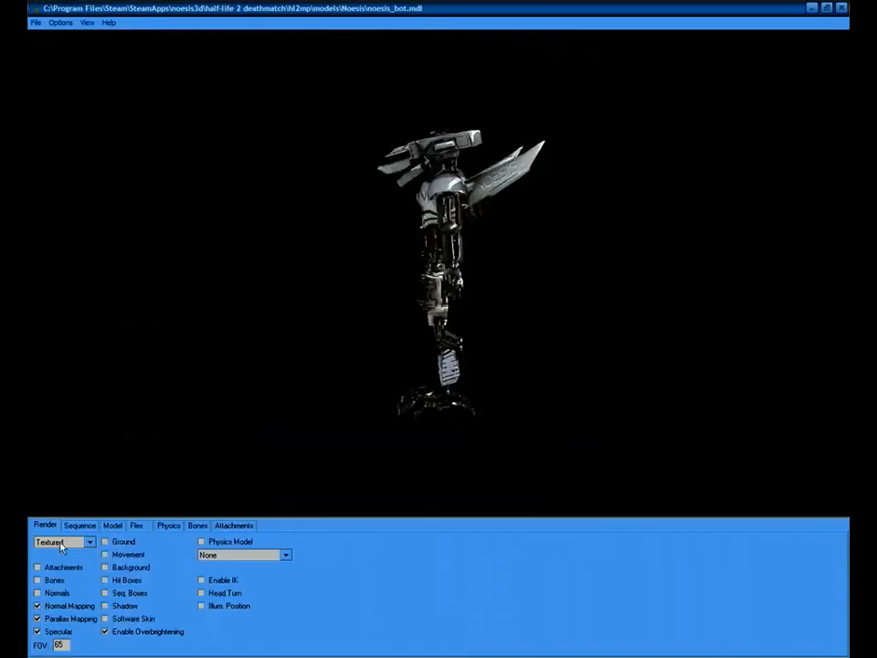
{"action": "left_click", "coordinate": [105, 580]}
{"action": "left_click_drag", "start_coordinate": [434, 249], "coordinate": [348, 383]}
Play a different sequence and rotate the view to watch the animated hitboxes.
{"action": "left_click", "coordinate": [78, 525]}
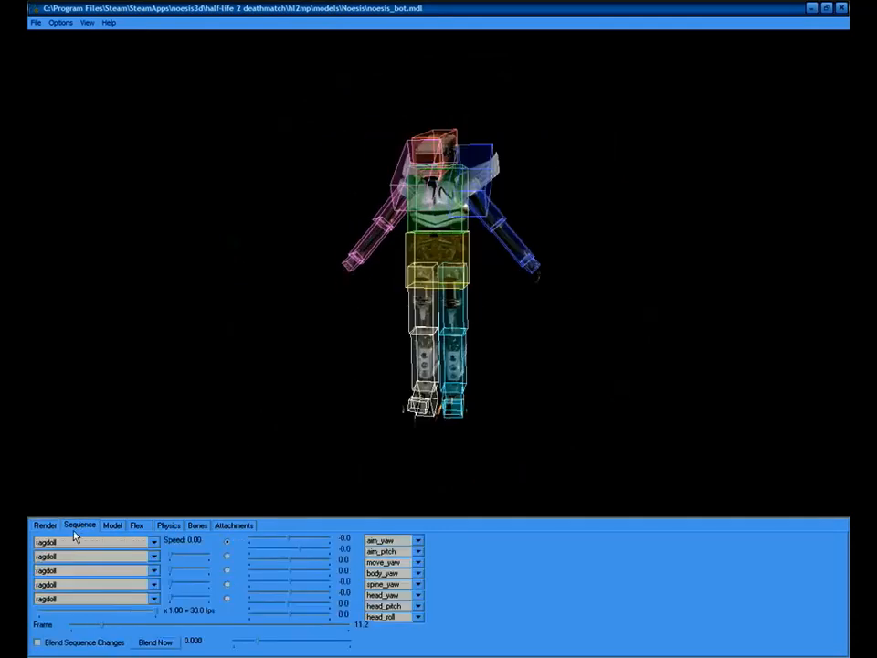
{"action": "double_click", "coordinate": [74, 543]}
{"action": "scroll", "coordinate": [74, 545], "scroll_direction": "down", "scroll_amount": 1}
{"action": "scroll", "coordinate": [75, 543], "scroll_direction": "up", "scroll_amount": 1}
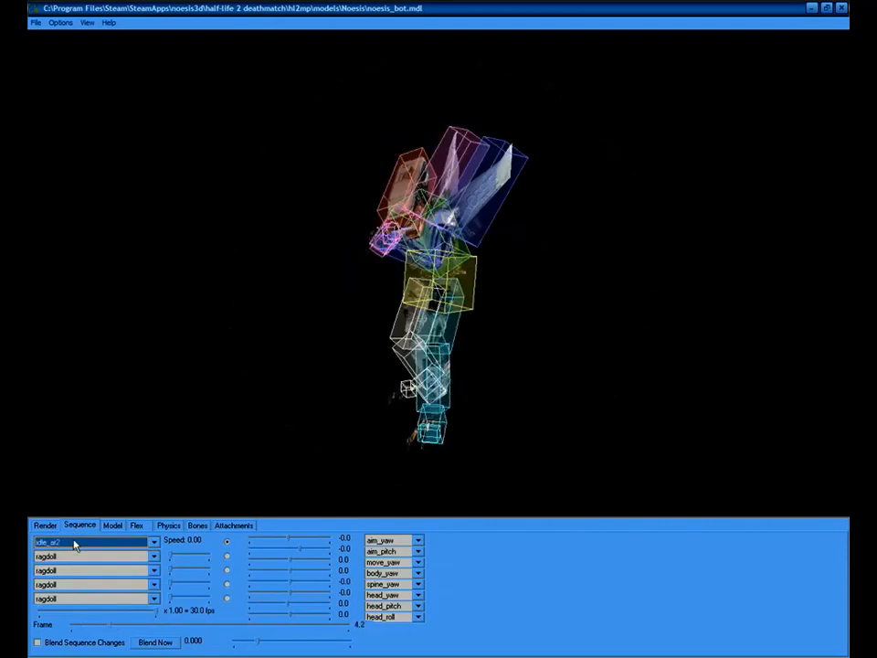
{"action": "left_click_drag", "start_coordinate": [388, 199], "coordinate": [327, 276]}
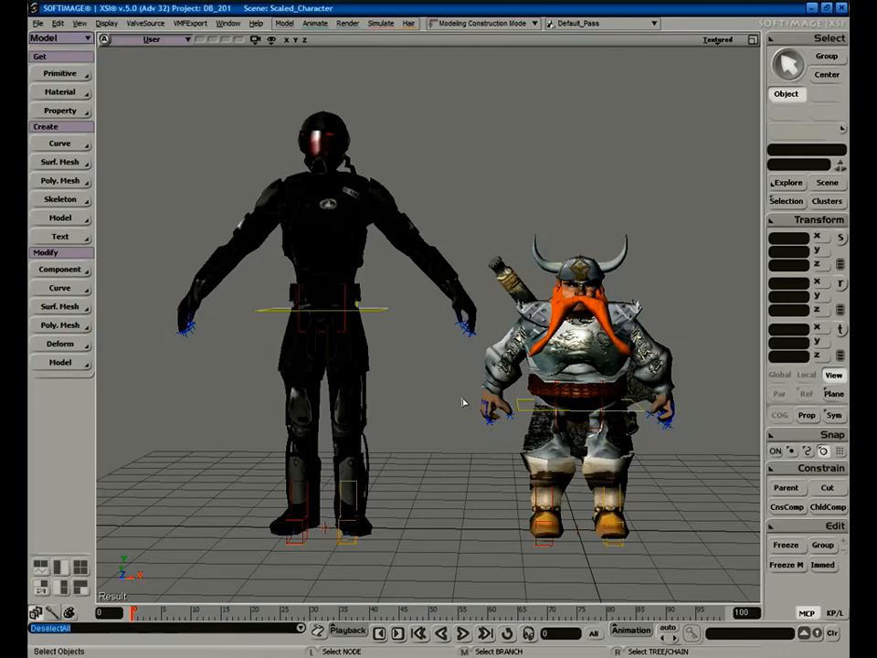
Select the ValveBiped and ValveBiped_Dwarf skeletons in the scene Explorer.
{"action": "key", "text": "s"}
{"action": "mouse_move", "coordinate": [465, 401]}
{"action": "right_mouse_down"}
{"action": "mouse_move", "coordinate": [420, 415]}
{"action": "mouse_move", "coordinate": [473, 403]}
{"action": "mouse_move", "coordinate": [449, 408]}
{"action": "mouse_move", "coordinate": [447, 398]}
{"action": "mouse_move", "coordinate": [463, 397]}
{"action": "mouse_move", "coordinate": [448, 396]}
{"action": "right_mouse_up"}
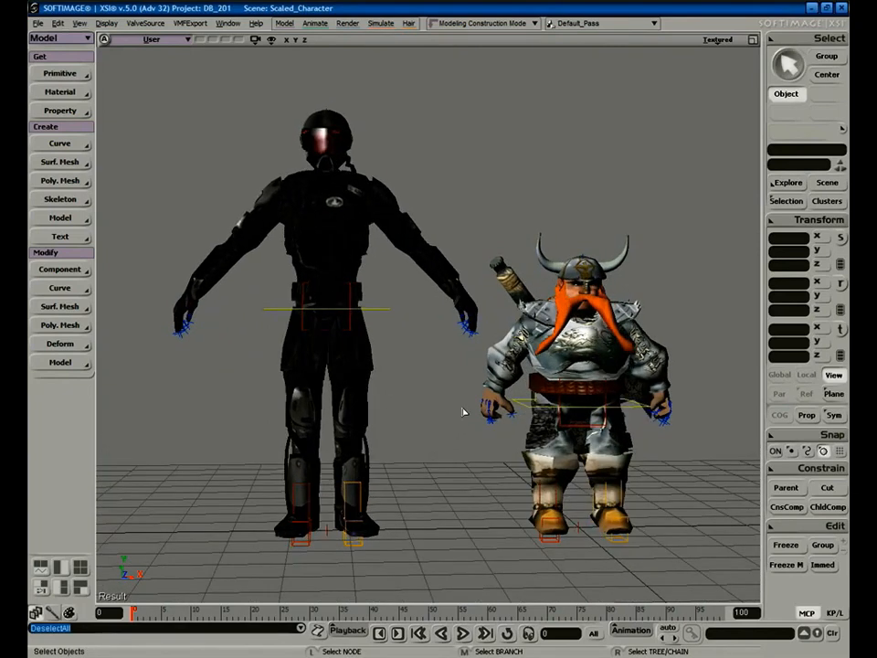
{"action": "key", "text": "s"}
{"action": "key", "text": "8"}
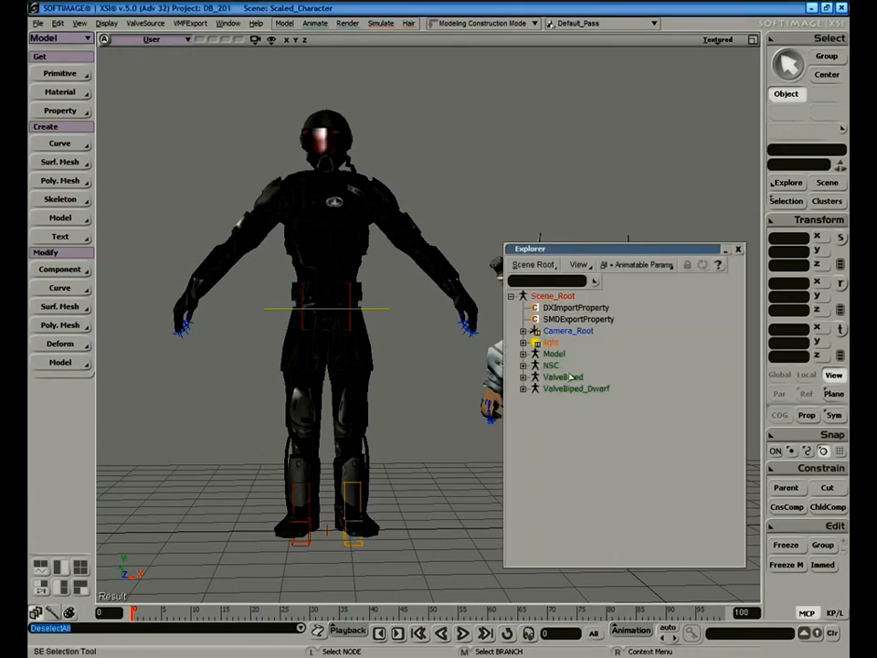
{"action": "left_click", "coordinate": [563, 377]}
{"action": "left_click", "coordinate": [572, 389], "text": "ctrl"}
{"action": "left_click_drag", "start_coordinate": [651, 251], "coordinate": [741, 84]}
{"action": "double_click", "coordinate": [741, 83]}
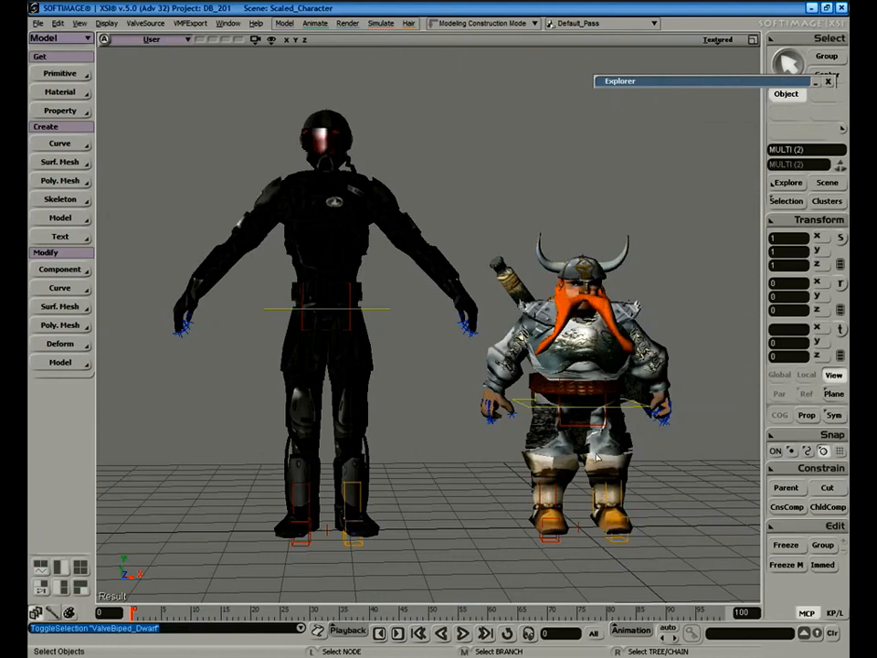
Move both skeletons along X to the left, clear of the soldier and dwarf meshes.
{"action": "key", "text": "v"}
{"action": "left_click_drag", "start_coordinate": [545, 530], "coordinate": [95, 530]}
{"action": "key", "text": "a"}
{"action": "left_click_drag", "start_coordinate": [429, 449], "coordinate": [384, 446]}
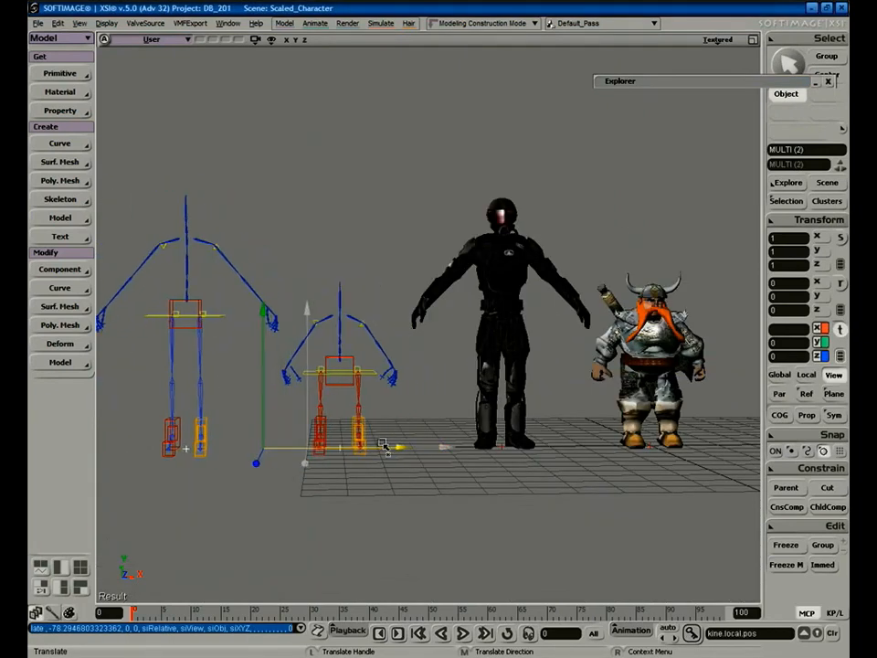
{"action": "key", "text": "ctrl+shift+a"}
{"action": "key", "text": "s"}
{"action": "right_click_drag", "start_coordinate": [458, 479], "coordinate": [468, 483]}
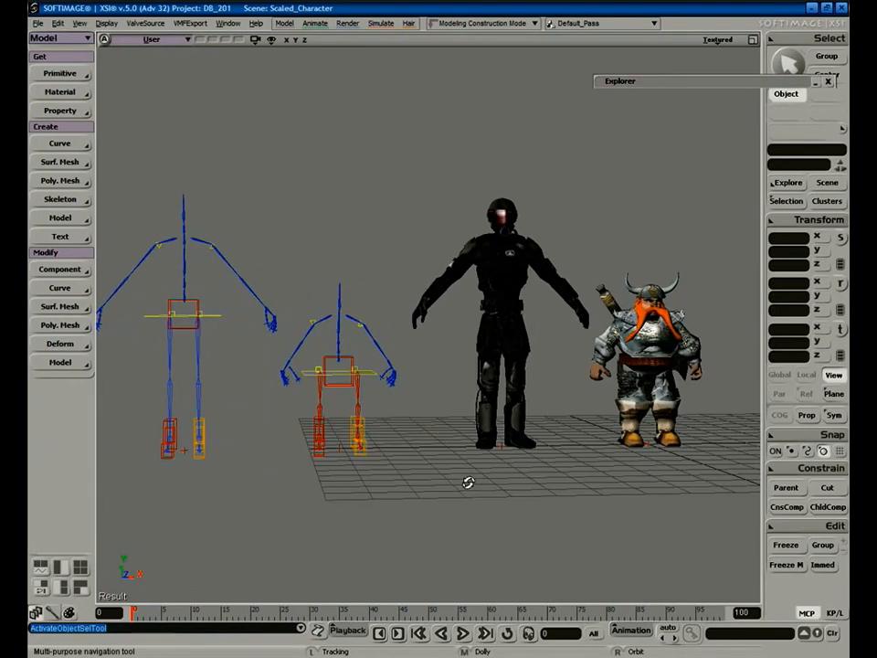
{"action": "key", "text": "v"}
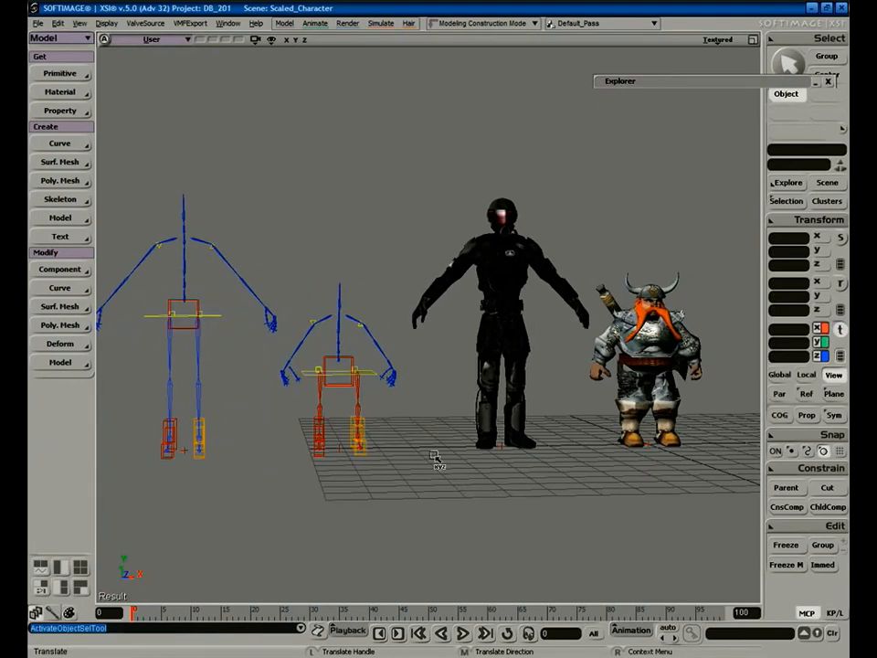
{"action": "key", "text": "s"}
{"action": "right_click_drag", "start_coordinate": [454, 465], "coordinate": [451, 464]}
{"action": "key", "text": "v"}
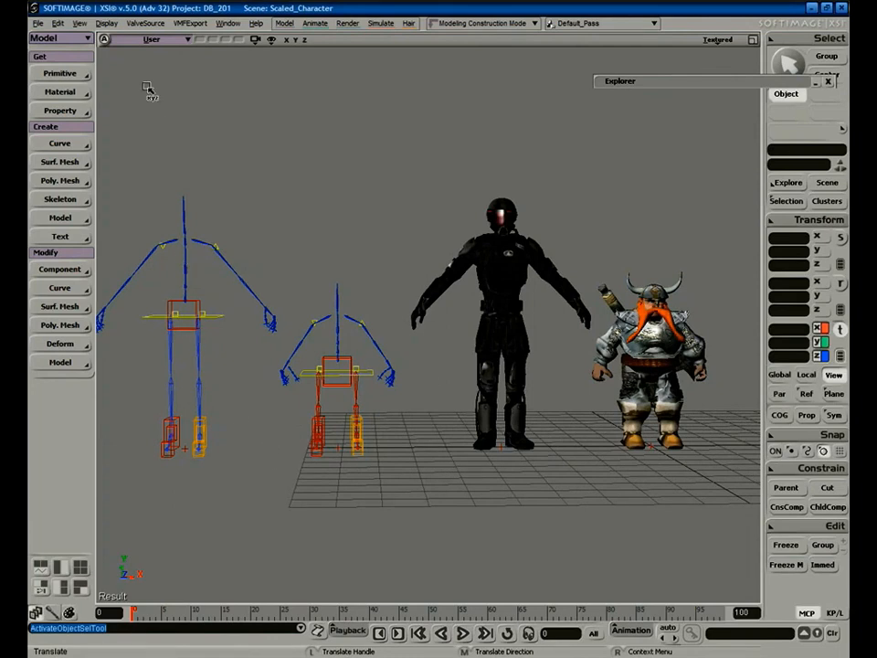
Browse the ValveSource > Characters menu without choosing an option.
{"action": "left_click", "coordinate": [146, 23]}
{"action": "mouse_move", "coordinate": [183, 134]}
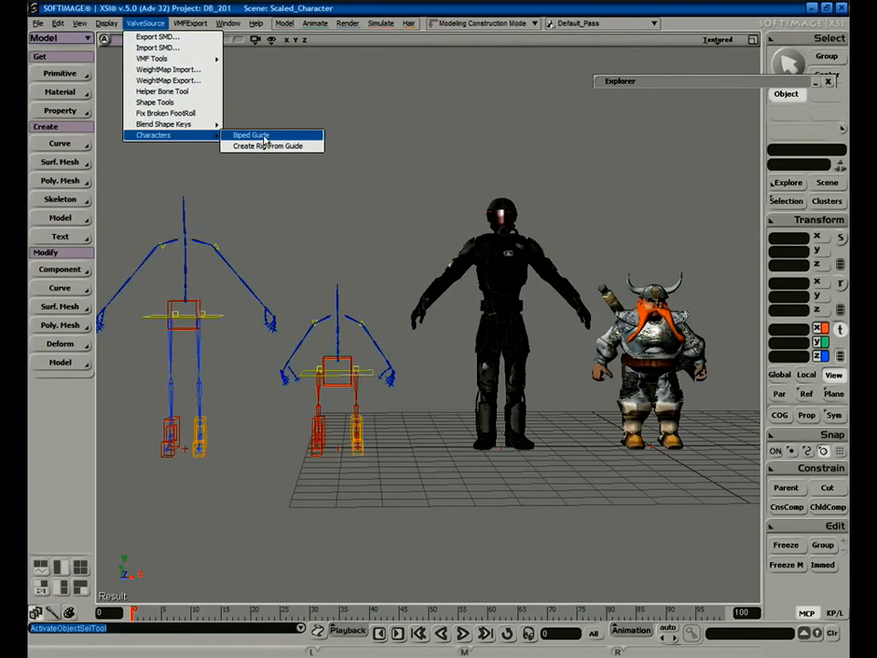
{"action": "left_click", "coordinate": [315, 268]}
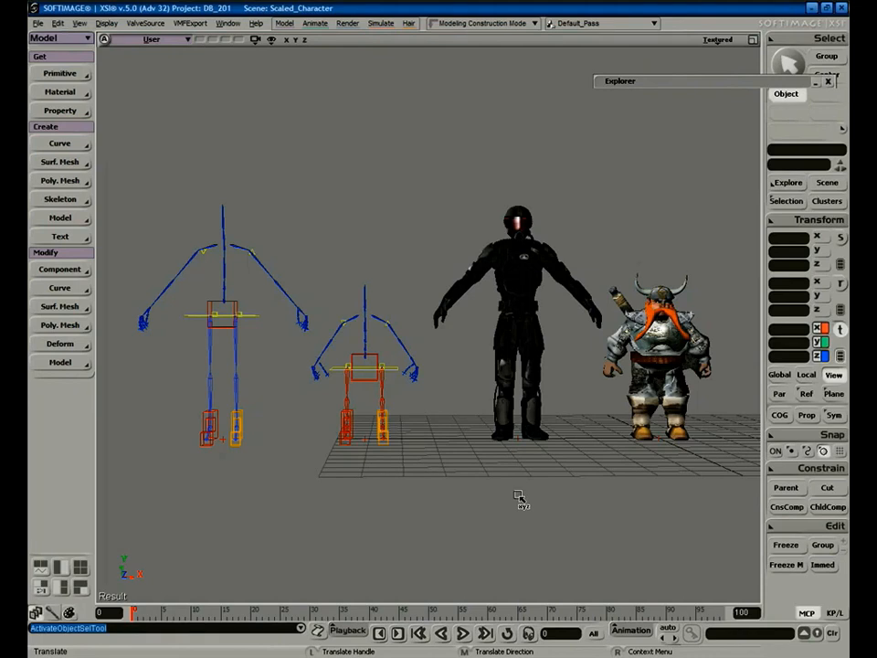
{"action": "key", "text": "space"}
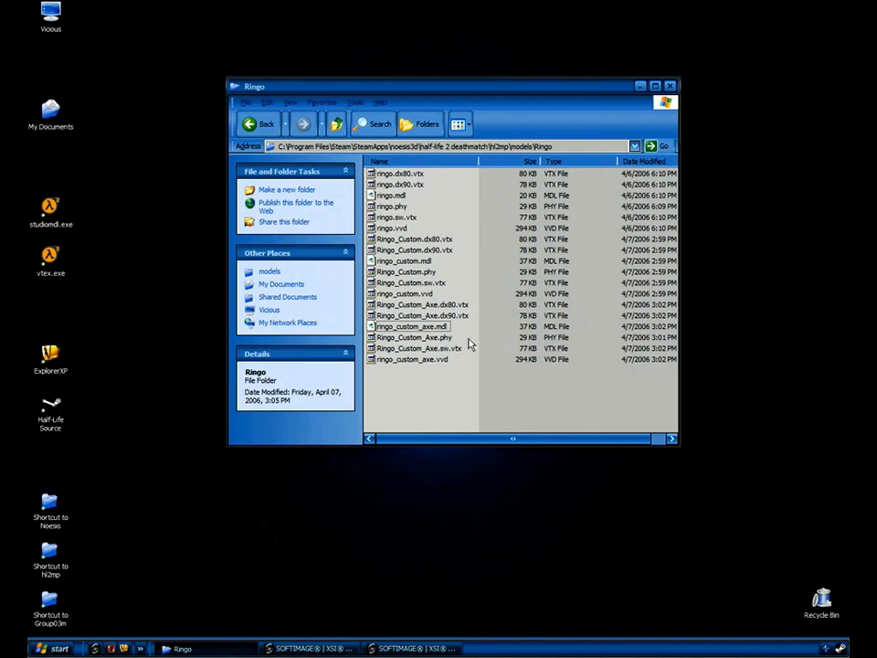
Play run_rpg on the Ringo dwarf and orbit the view to a level frontal angle.
{"action": "left_click", "coordinate": [391, 196]}
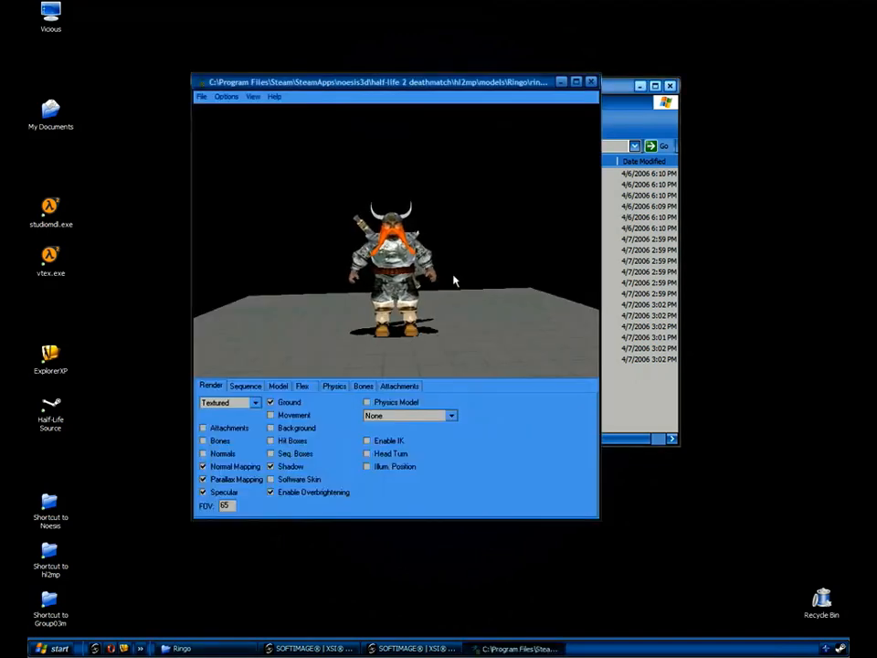
{"action": "left_click", "coordinate": [245, 386]}
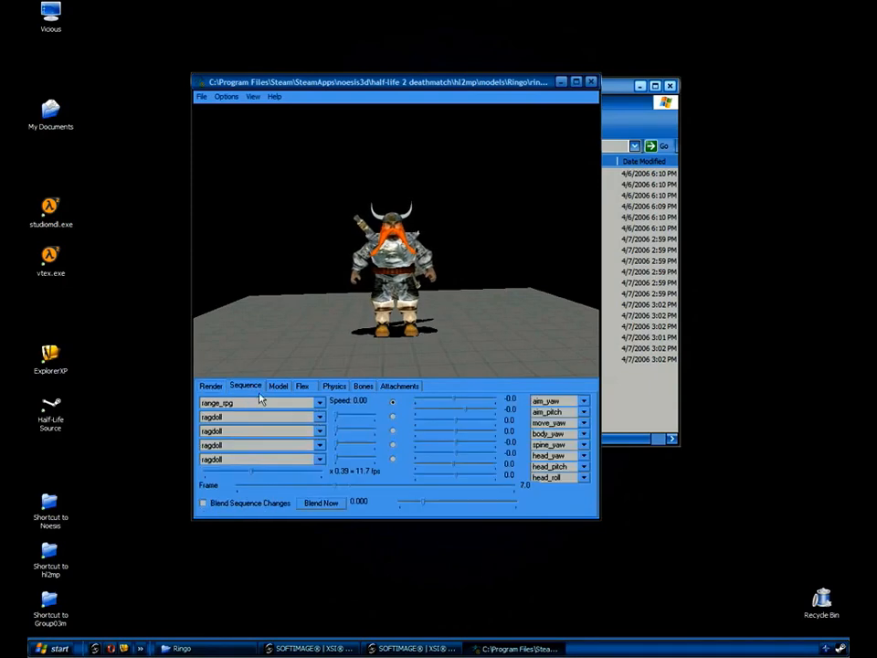
{"action": "left_click", "coordinate": [320, 403]}
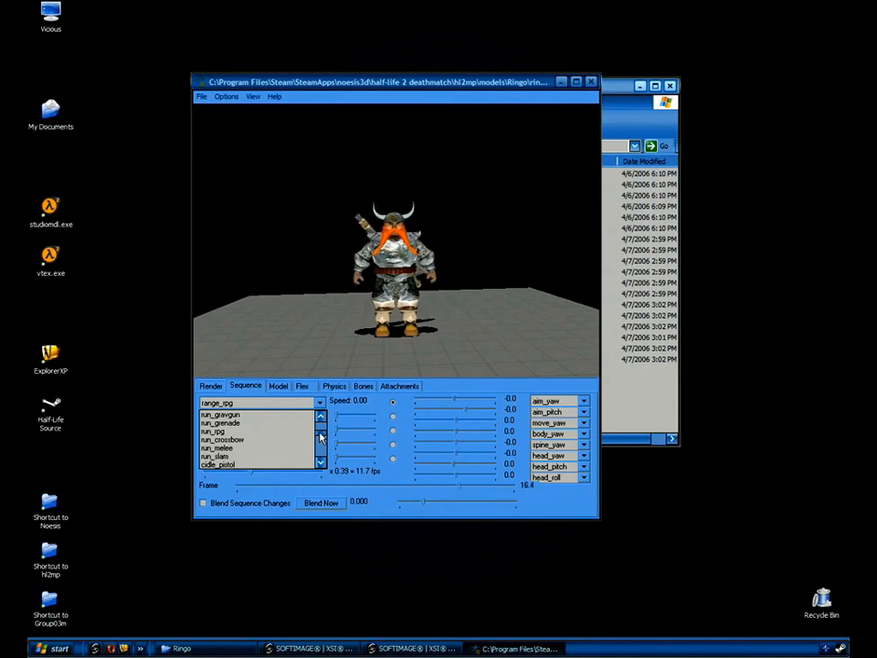
{"action": "left_click", "coordinate": [234, 433]}
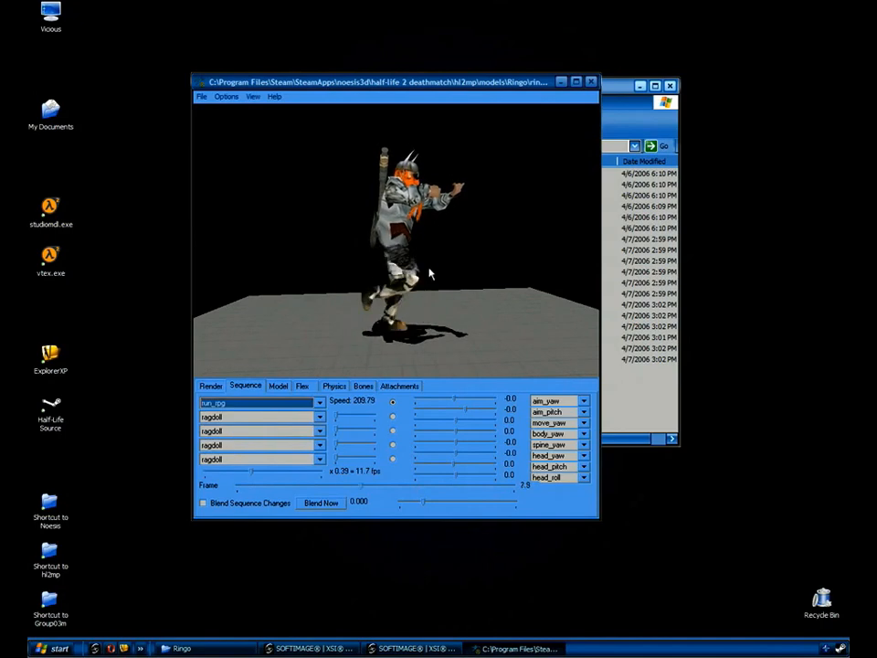
{"action": "right_click_drag", "start_coordinate": [416, 245], "coordinate": [422, 288]}
{"action": "left_click_drag", "start_coordinate": [423, 281], "coordinate": [482, 205]}
{"action": "mouse_move", "coordinate": [335, 191]}
{"action": "left_mouse_down"}
{"action": "mouse_move", "coordinate": [309, 187]}
{"action": "mouse_move", "coordinate": [319, 195]}
{"action": "left_mouse_up"}
{"action": "left_click_drag", "start_coordinate": [430, 215], "coordinate": [470, 223]}
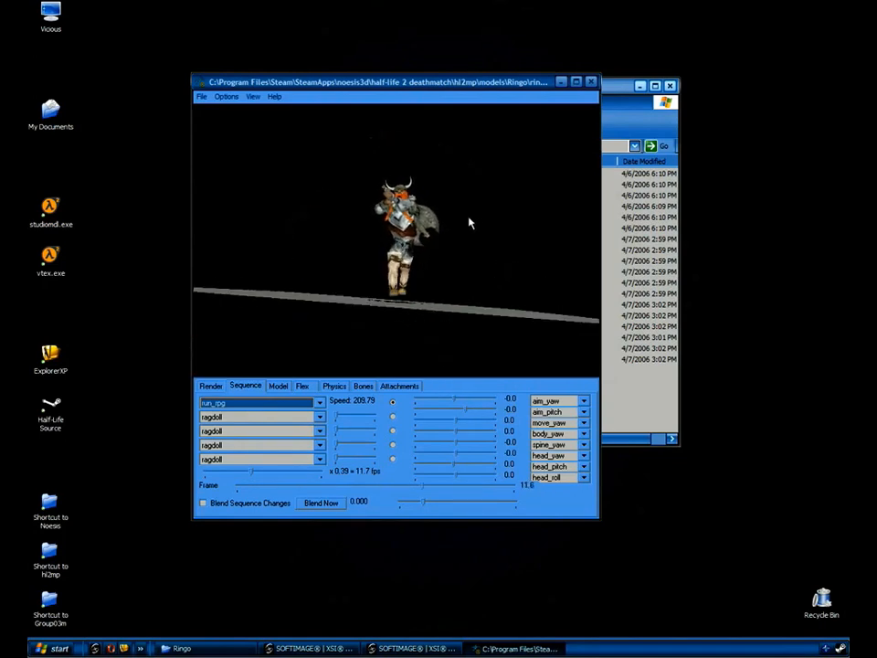
{"action": "left_click_drag", "start_coordinate": [492, 259], "coordinate": [495, 247]}
{"action": "left_click_drag", "start_coordinate": [420, 263], "coordinate": [475, 278]}
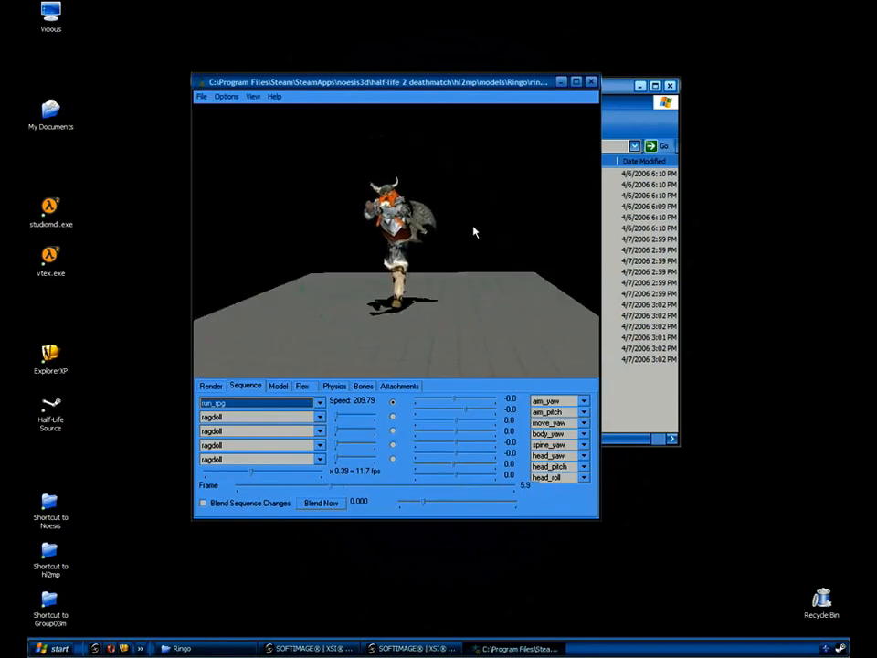
{"action": "left_click_drag", "start_coordinate": [474, 225], "coordinate": [478, 231]}
Step through the run_grenade and run_gravgun sequences while rotating around the dwarf.
{"action": "left_click", "coordinate": [276, 405]}
{"action": "left_click", "coordinate": [276, 405]}
{"action": "scroll", "coordinate": [277, 406], "scroll_direction": "up", "scroll_amount": 1}
{"action": "scroll", "coordinate": [278, 413], "scroll_direction": "up", "scroll_amount": 1}
{"action": "mouse_move", "coordinate": [403, 248]}
{"action": "left_mouse_down"}
{"action": "mouse_move", "coordinate": [472, 248]}
{"action": "mouse_move", "coordinate": [327, 249]}
{"action": "mouse_move", "coordinate": [411, 248]}
{"action": "left_mouse_up"}
{"action": "left_click_drag", "start_coordinate": [467, 196], "coordinate": [477, 176]}
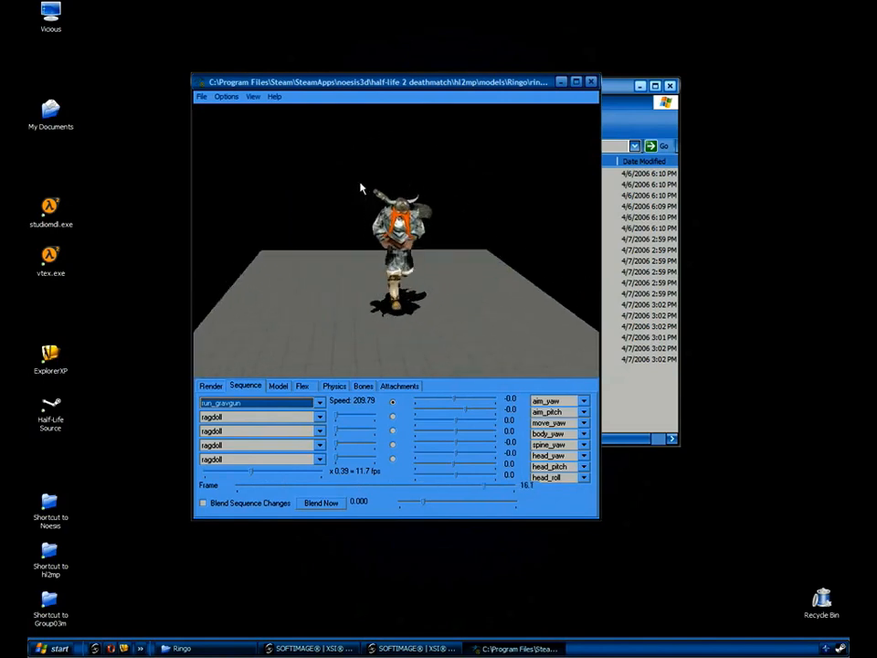
{"action": "left_click_drag", "start_coordinate": [362, 190], "coordinate": [418, 199]}
{"action": "left_click_drag", "start_coordinate": [478, 262], "coordinate": [503, 249]}
Play range_ar2 from a three-quarter angle, then close the model viewer.
{"action": "left_click", "coordinate": [319, 403]}
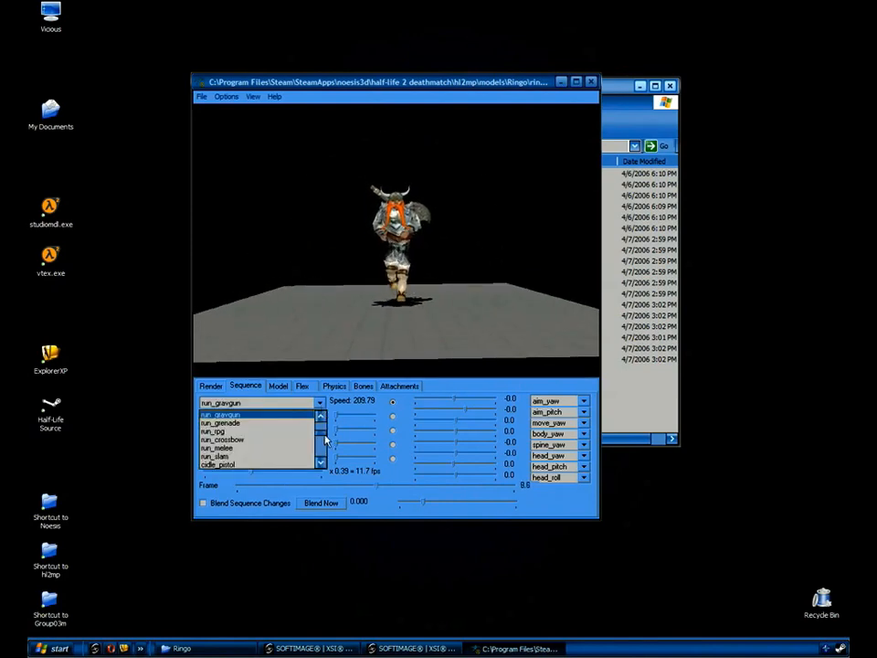
{"action": "left_click_drag", "start_coordinate": [325, 437], "coordinate": [316, 449]}
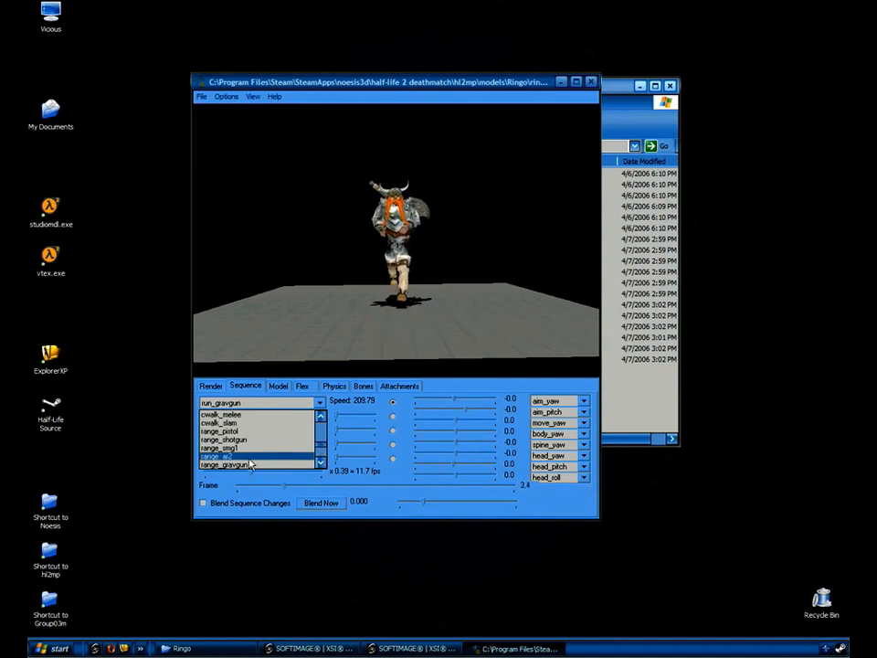
{"action": "left_click", "coordinate": [249, 458]}
{"action": "left_click_drag", "start_coordinate": [462, 263], "coordinate": [356, 196]}
{"action": "left_click_drag", "start_coordinate": [459, 248], "coordinate": [420, 291]}
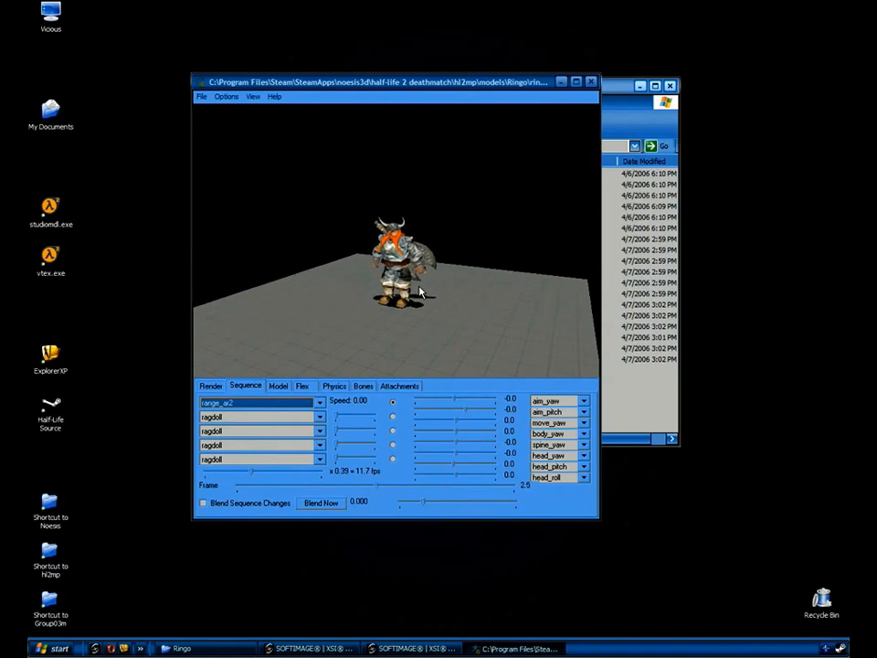
{"action": "left_click", "coordinate": [591, 83]}
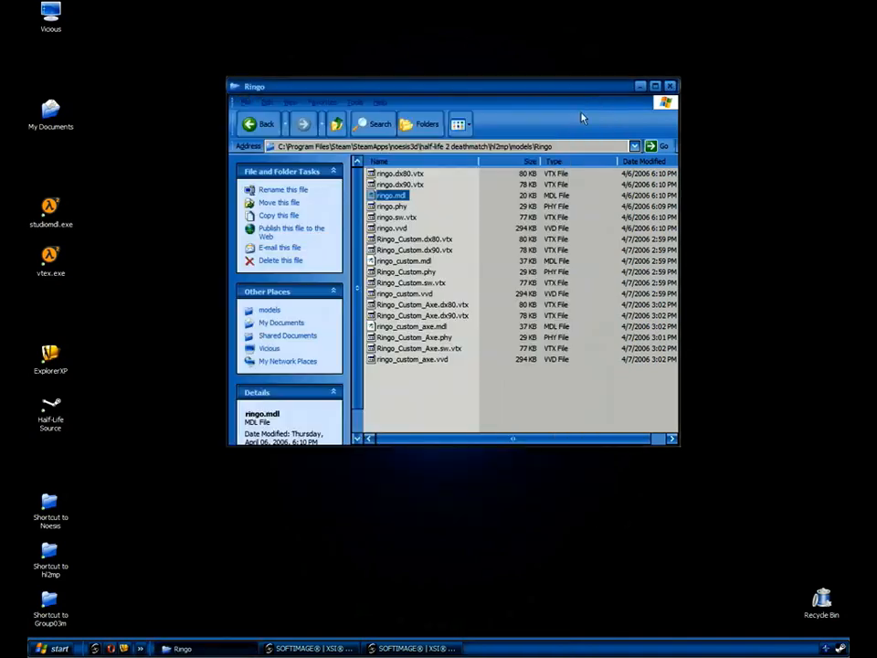
Review the XSI dwarf walk scene, minimize XSI, and open ringo_custom.mdl from the Ringo folder.
{"action": "left_click", "coordinate": [369, 649]}
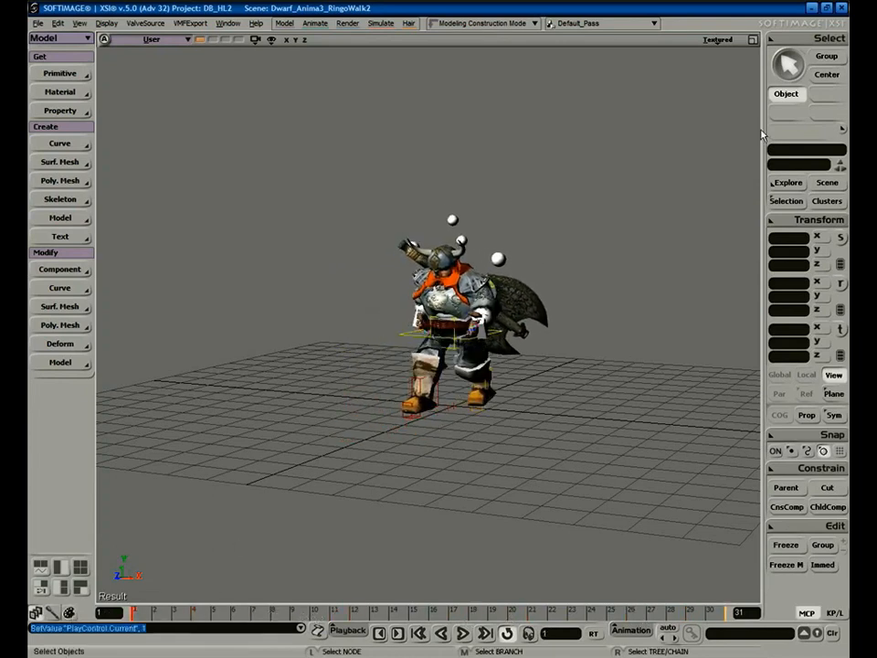
{"action": "left_click", "coordinate": [811, 8]}
{"action": "left_click", "coordinate": [482, 259]}
{"action": "double_click", "coordinate": [404, 261]}
Keep My_Walk playing and slow its playback speed while orbiting the dwarf.
{"action": "left_click", "coordinate": [379, 366]}
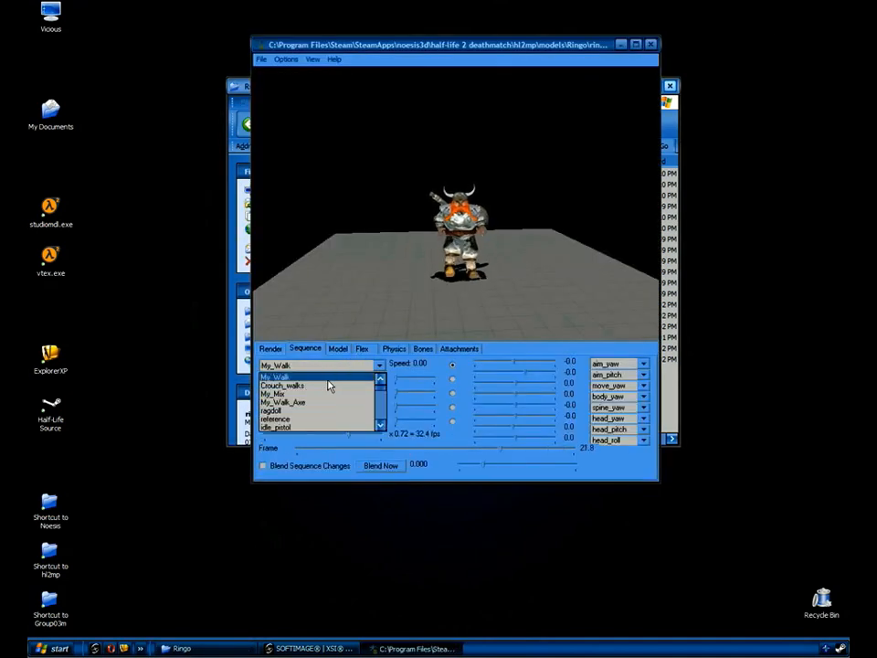
{"action": "left_click", "coordinate": [431, 275]}
{"action": "mouse_move", "coordinate": [423, 244]}
{"action": "left_mouse_down"}
{"action": "mouse_move", "coordinate": [491, 242]}
{"action": "mouse_move", "coordinate": [413, 253]}
{"action": "left_mouse_up"}
{"action": "mouse_move", "coordinate": [353, 445]}
{"action": "left_mouse_down"}
{"action": "mouse_move", "coordinate": [314, 439]}
{"action": "mouse_move", "coordinate": [356, 439]}
{"action": "left_mouse_up"}
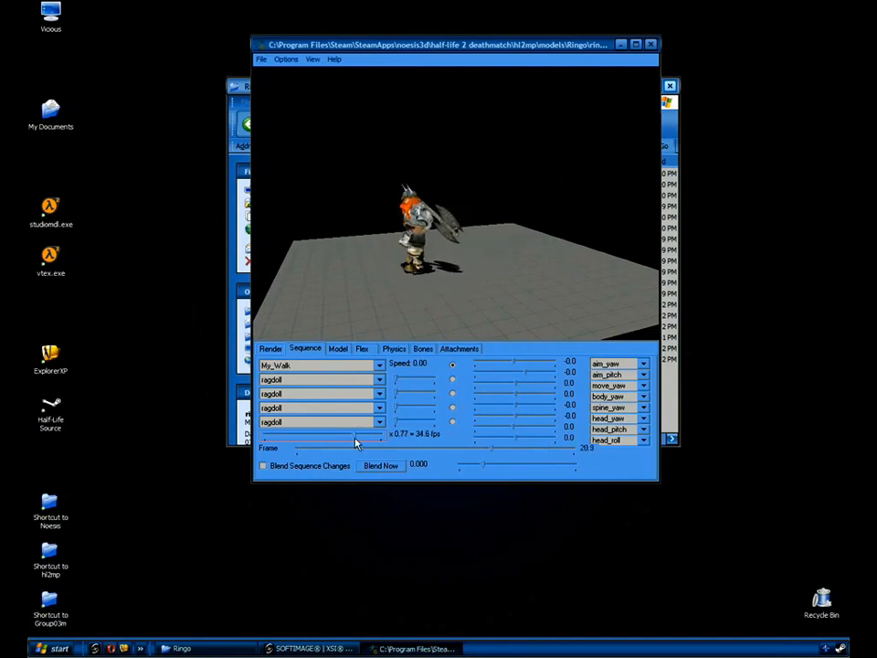
Switch to the My_Mix sequence at x0.34 speed and orbit around the character.
{"action": "left_click", "coordinate": [380, 367]}
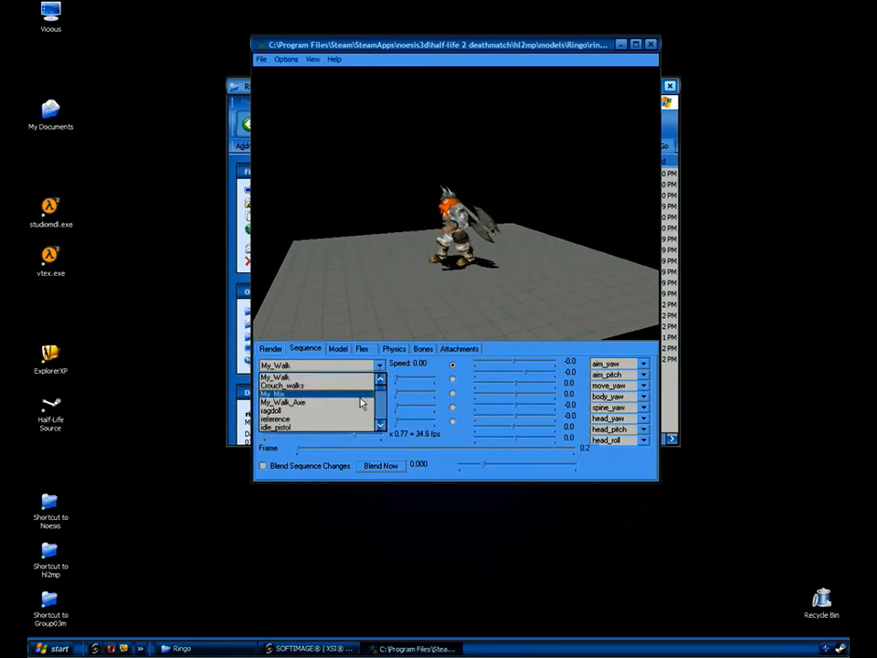
{"action": "left_click", "coordinate": [360, 398]}
{"action": "left_click_drag", "start_coordinate": [431, 237], "coordinate": [477, 244]}
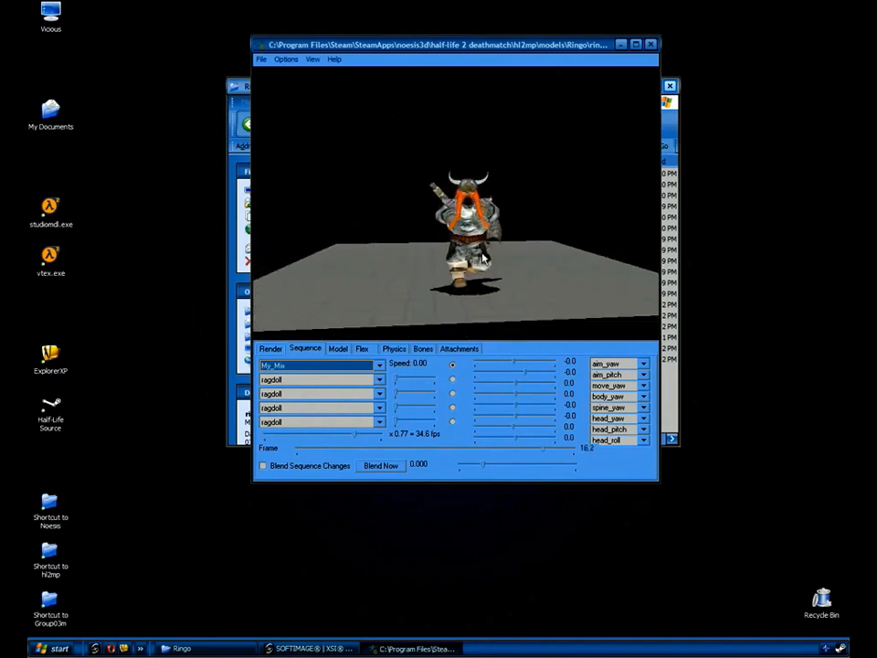
{"action": "left_click", "coordinate": [352, 439]}
{"action": "left_click_drag", "start_coordinate": [351, 442], "coordinate": [305, 444]}
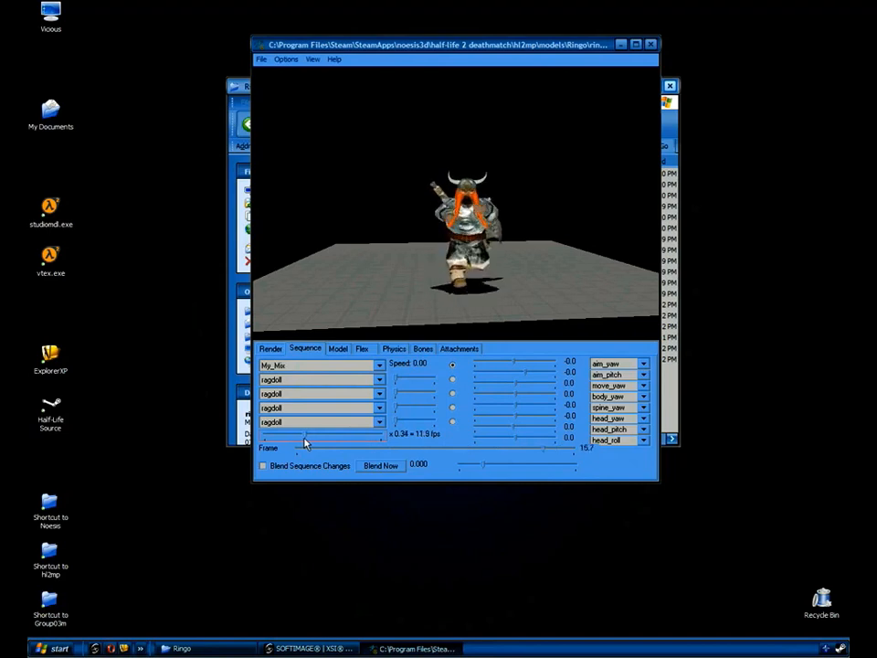
{"action": "left_click_drag", "start_coordinate": [467, 234], "coordinate": [505, 231]}
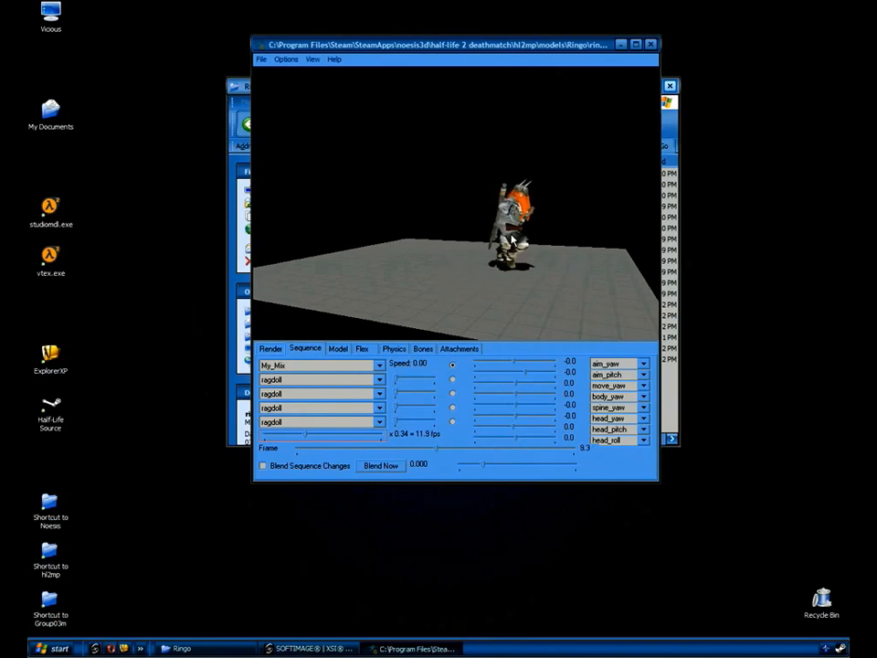
{"action": "left_click_drag", "start_coordinate": [560, 243], "coordinate": [489, 211]}
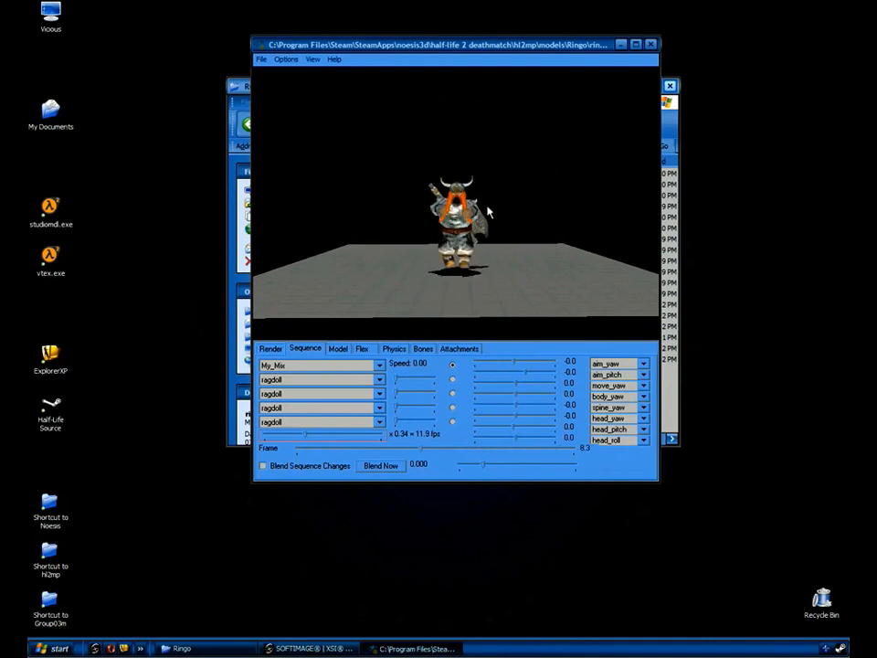
{"action": "mouse_move", "coordinate": [493, 217]}
{"action": "left_mouse_down"}
{"action": "mouse_move", "coordinate": [466, 222]}
{"action": "mouse_move", "coordinate": [509, 215]}
{"action": "mouse_move", "coordinate": [491, 215]}
{"action": "left_mouse_up"}
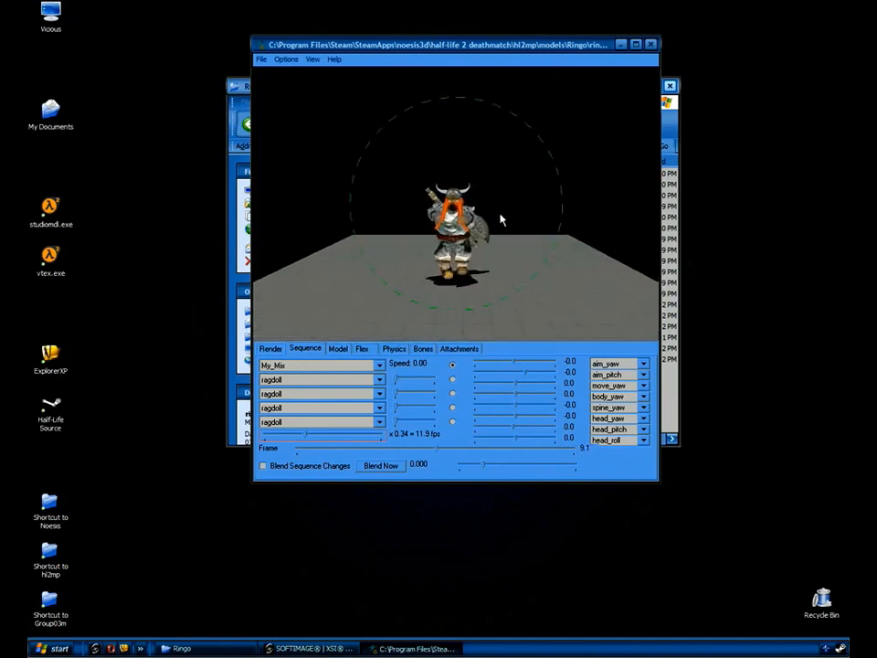
{"action": "left_click_drag", "start_coordinate": [524, 217], "coordinate": [501, 246]}
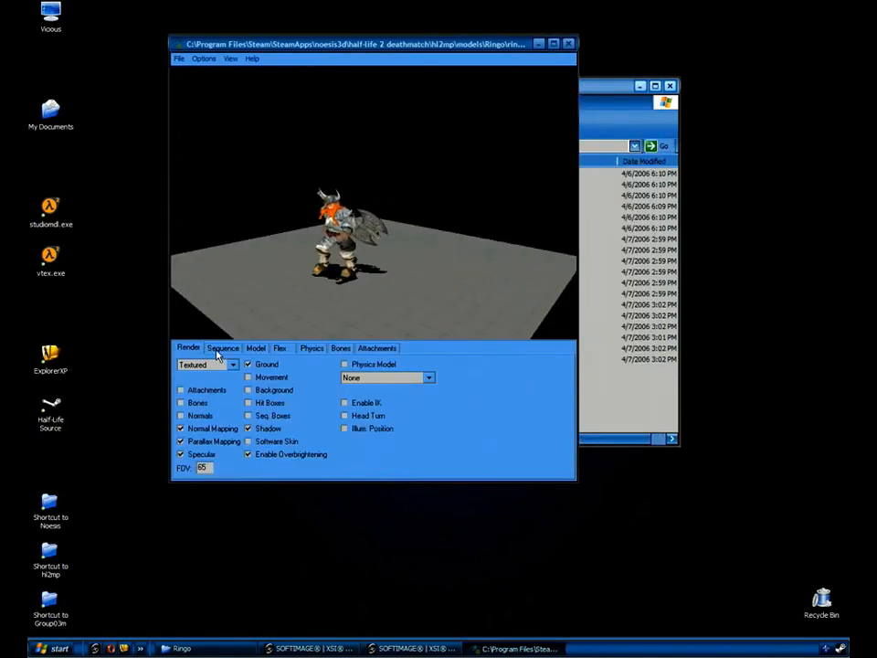
Play My_Walk at x0.52 speed, zoomed in with the dwarf facing front.
{"action": "left_click", "coordinate": [219, 350]}
{"action": "left_click_drag", "start_coordinate": [255, 440], "coordinate": [212, 436]}
{"action": "right_click_drag", "start_coordinate": [362, 255], "coordinate": [460, 174]}
{"action": "left_click_drag", "start_coordinate": [383, 245], "coordinate": [409, 245]}
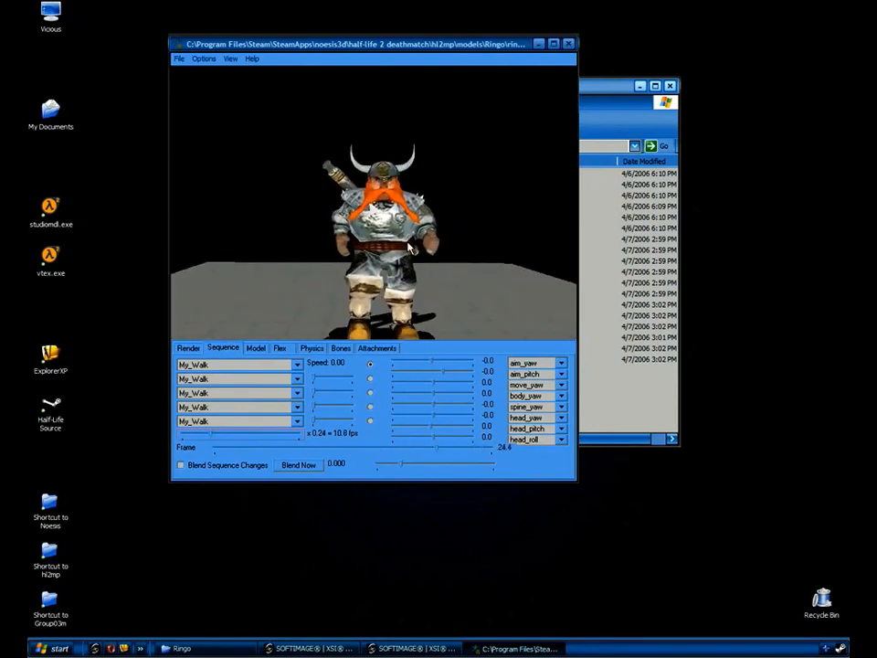
{"action": "left_click_drag", "start_coordinate": [212, 436], "coordinate": [245, 436]}
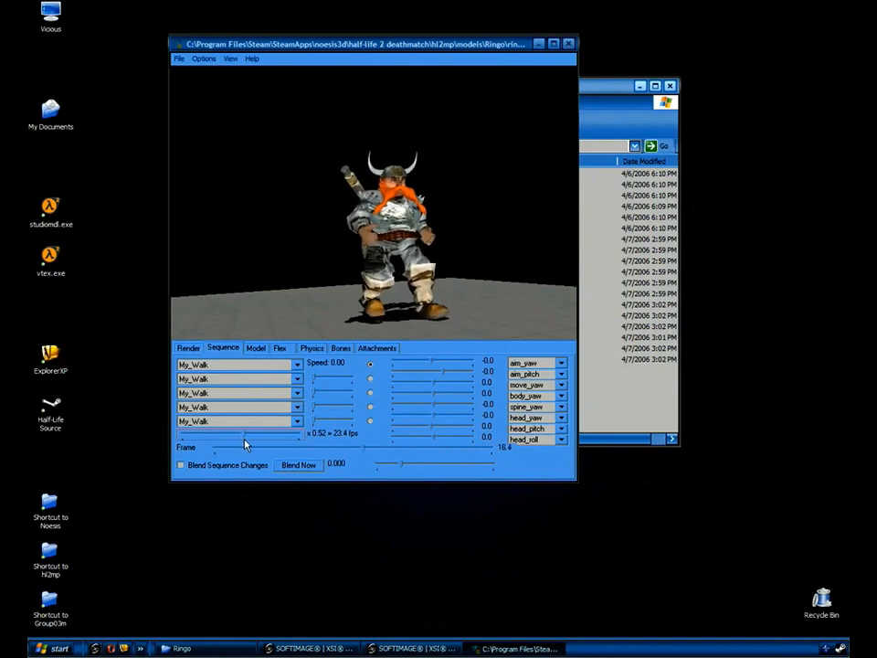
Preview the idle_ar2 and run_ar2 sequences, rotating the dwarf to a side view.
{"action": "left_click", "coordinate": [297, 365]}
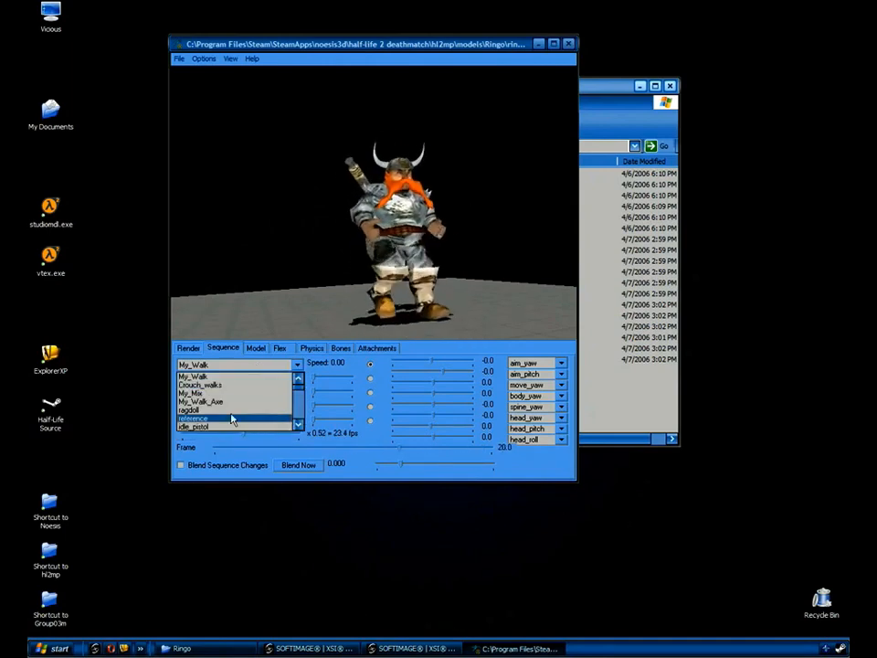
{"action": "scroll", "coordinate": [235, 419], "scroll_direction": "down", "scroll_amount": 2}
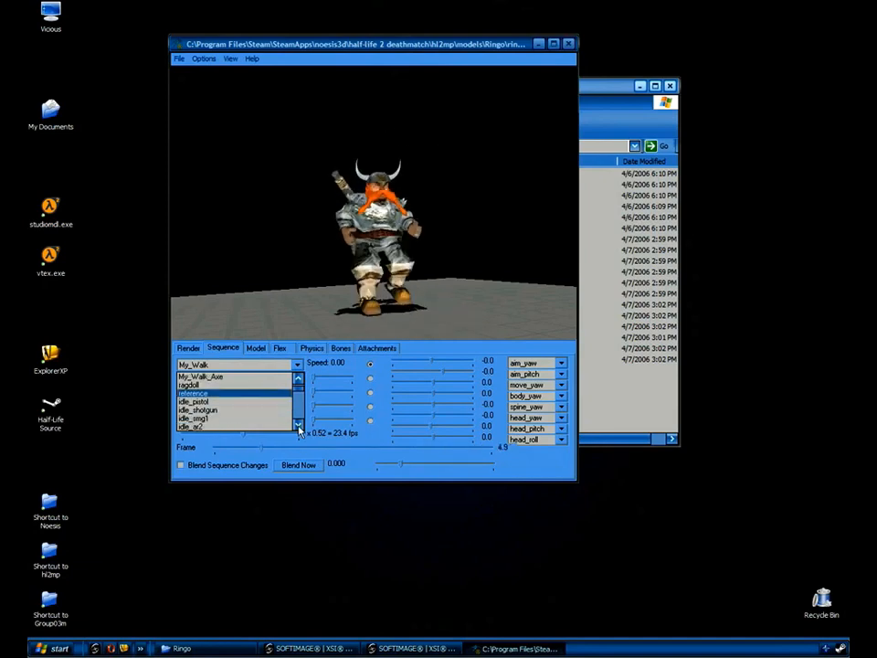
{"action": "left_click", "coordinate": [228, 411]}
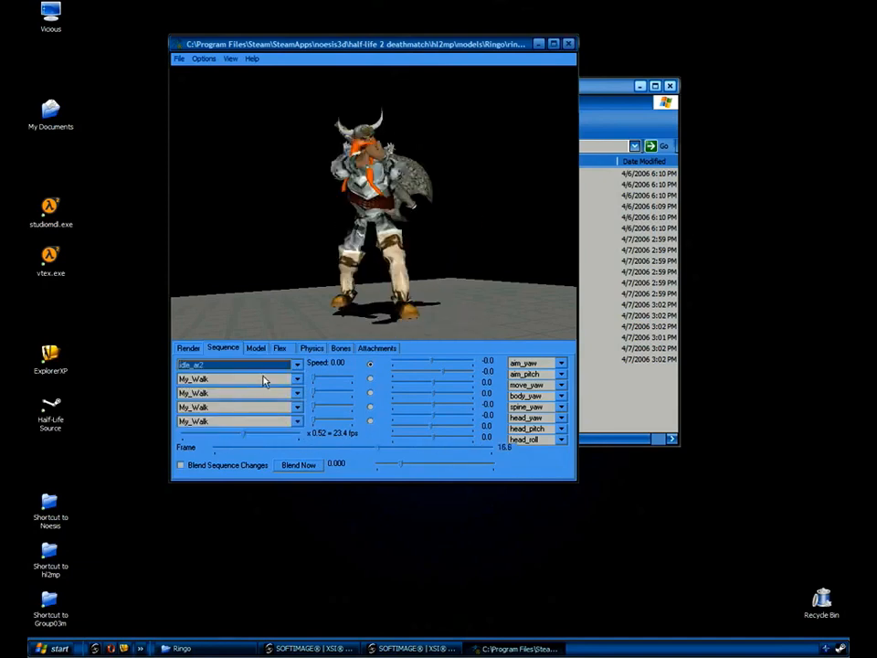
{"action": "scroll", "coordinate": [265, 381], "scroll_direction": "down", "scroll_amount": 10}
{"action": "left_click_drag", "start_coordinate": [373, 230], "coordinate": [459, 140]}
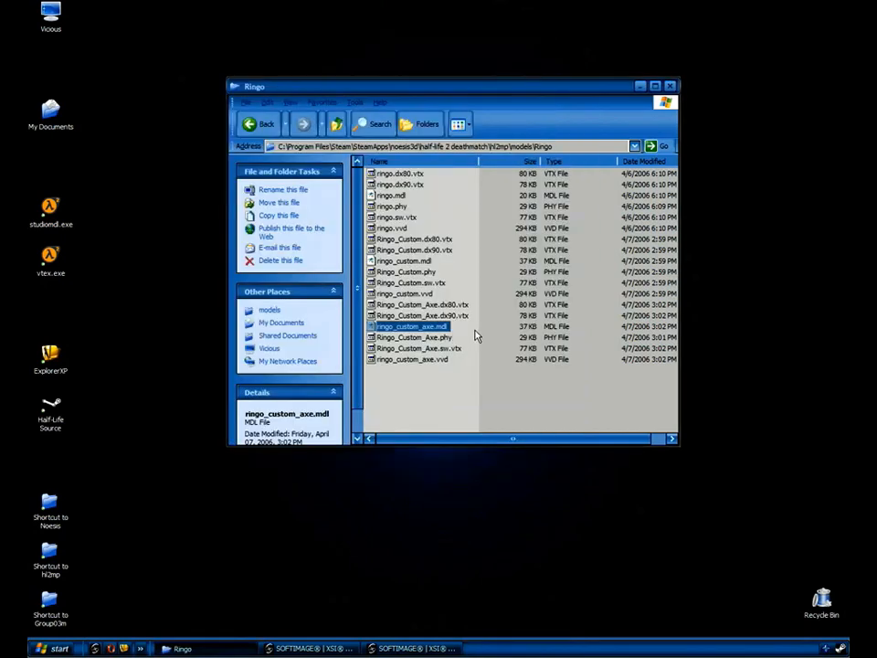
{"action": "left_click", "coordinate": [475, 336]}
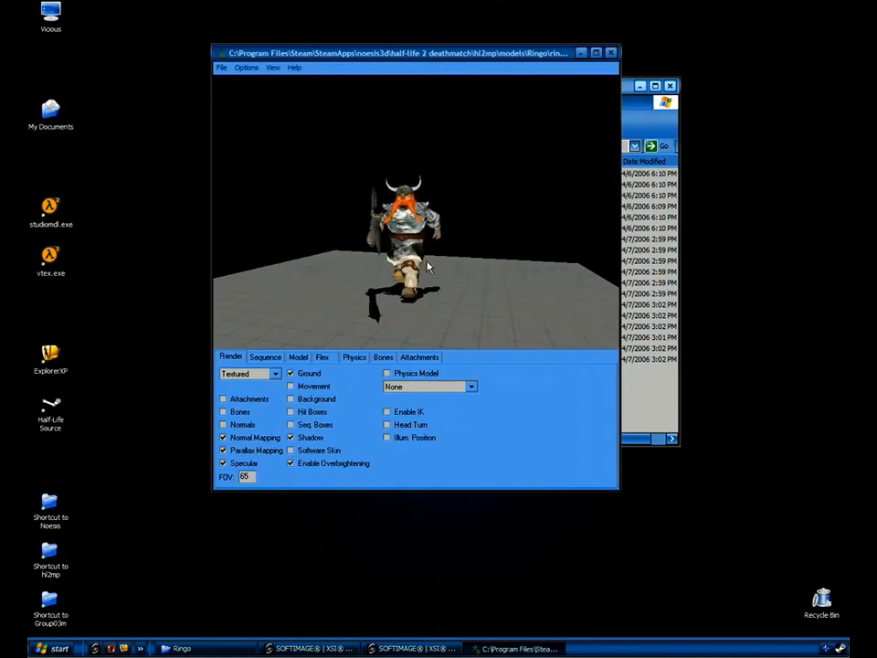
{"action": "left_click_drag", "start_coordinate": [428, 266], "coordinate": [439, 239]}
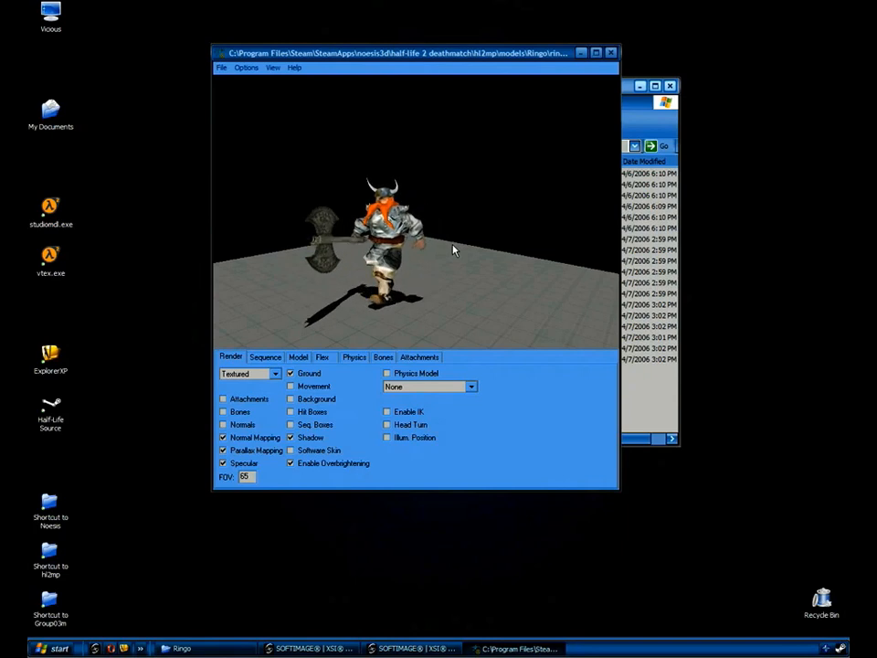